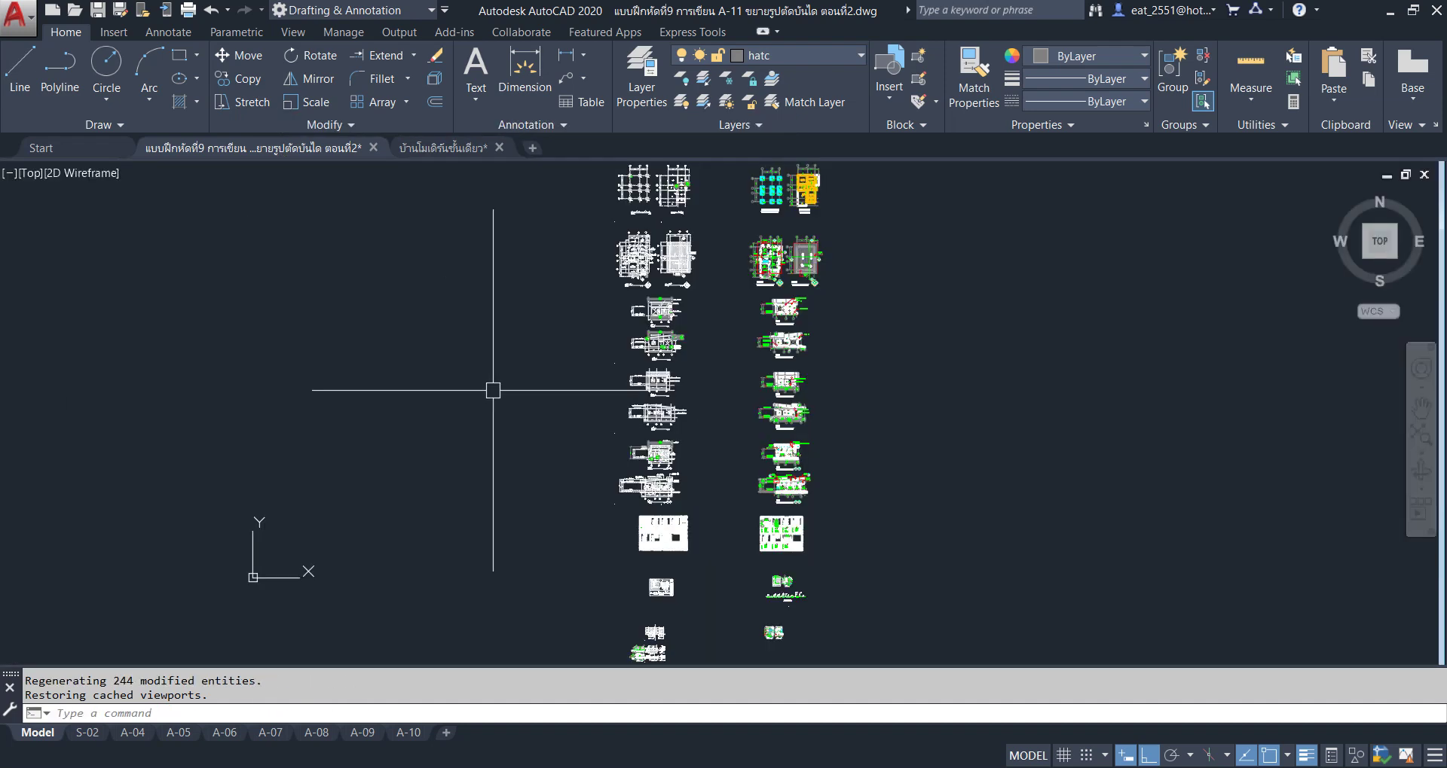
# Pan and zoom from the overview onto the ST.1 and ST.2 stair plan and section details.
pyautogui.moveTo(694, 500); pyautogui.dragTo(694, 350, button='middle')
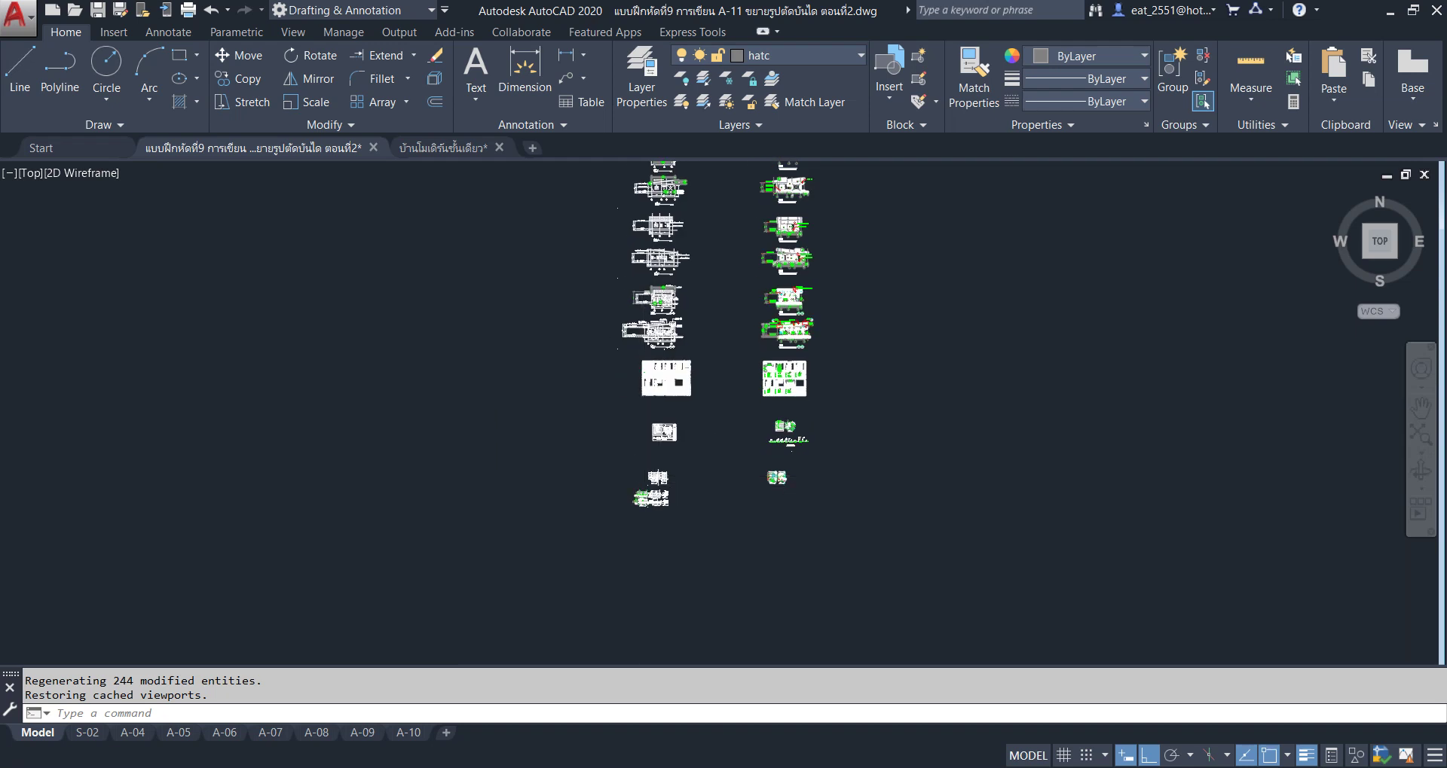
pyautogui.scroll(5, 649, 499)
pyautogui.moveTo(649, 500); pyautogui.dragTo(797, 345, button='middle')
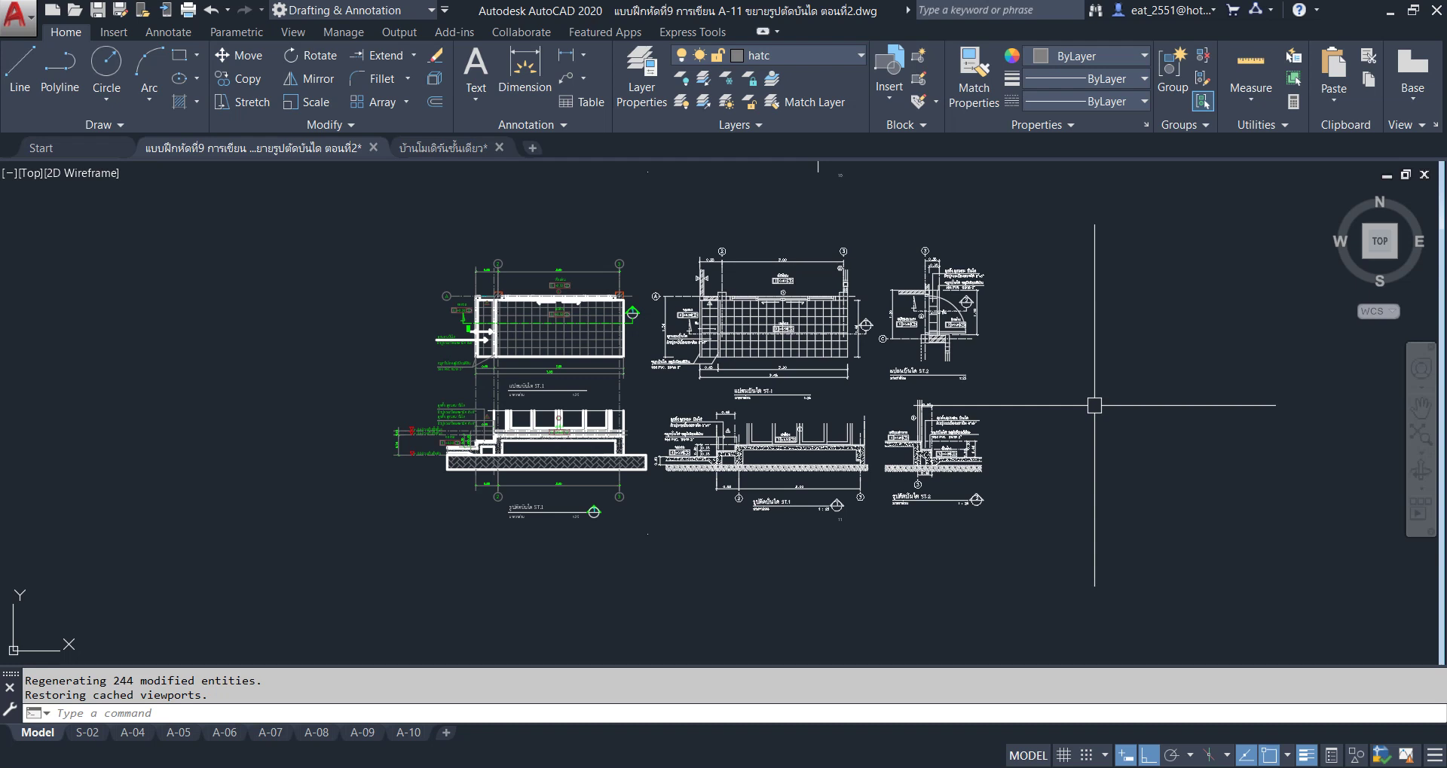
pyautogui.scroll(1, 540, 377)
pyautogui.scroll(1, 540, 377)
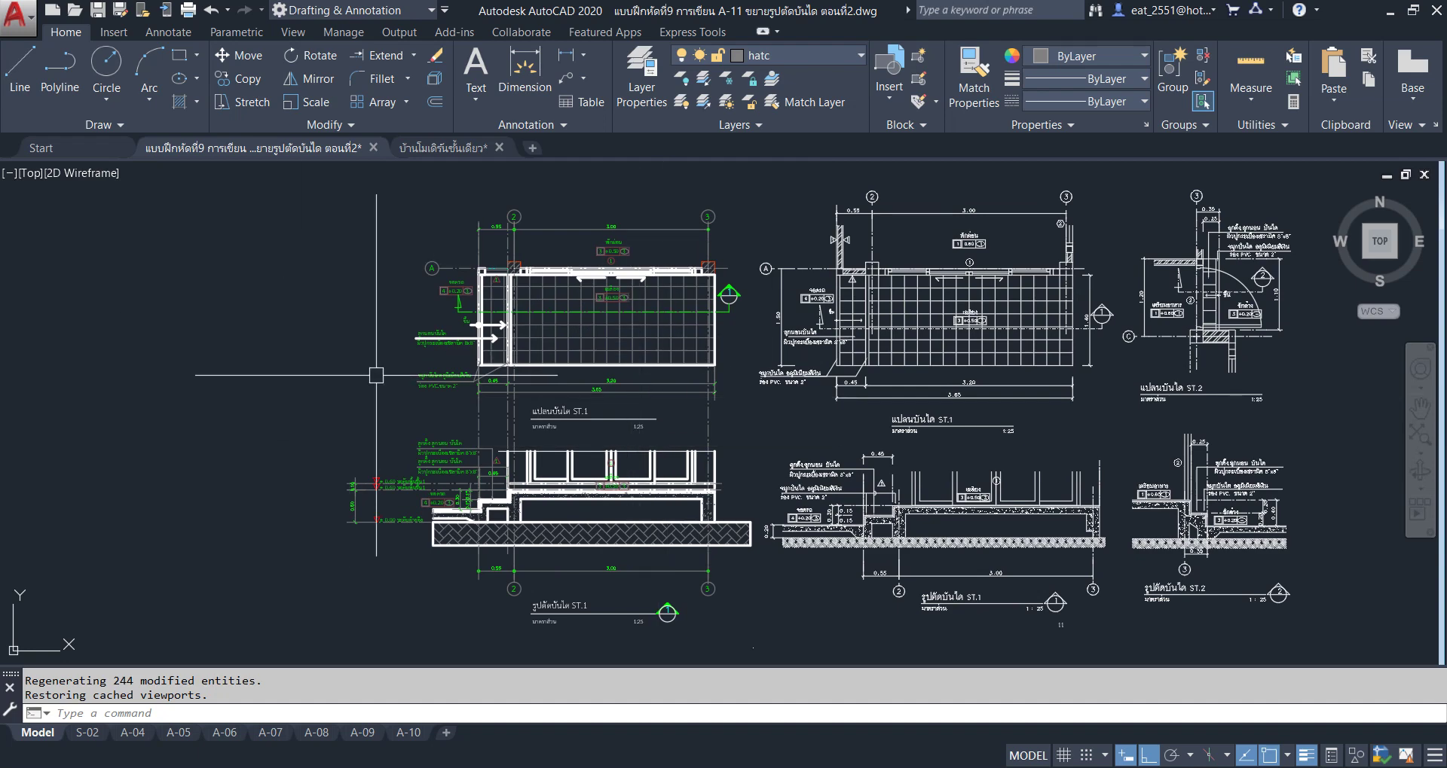
pyautogui.scroll(-5, 388, 404)
pyautogui.scroll(-2, 388, 405)
pyautogui.scroll(-2, 411, 355)
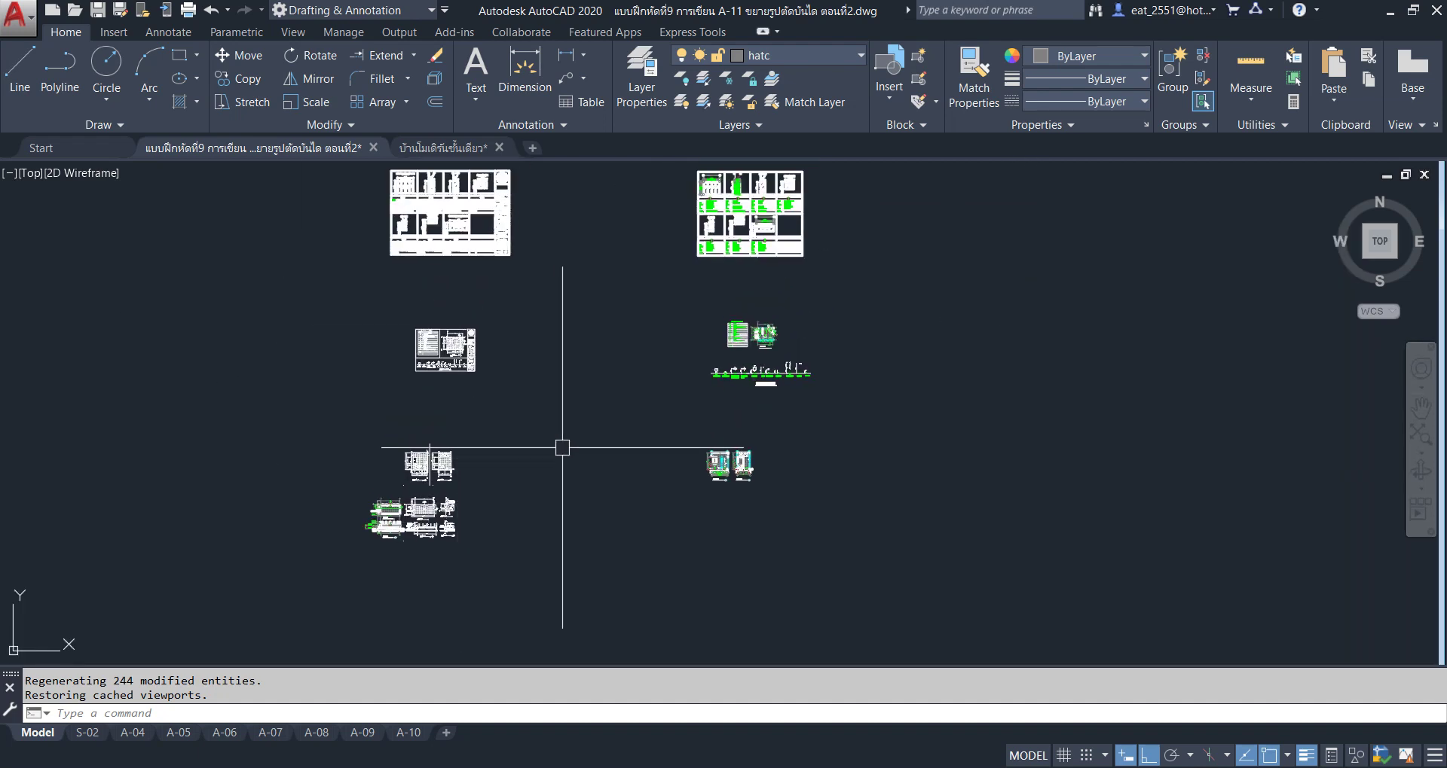
pyautogui.moveTo(704, 439); pyautogui.dragTo(710, 498, button='middle')
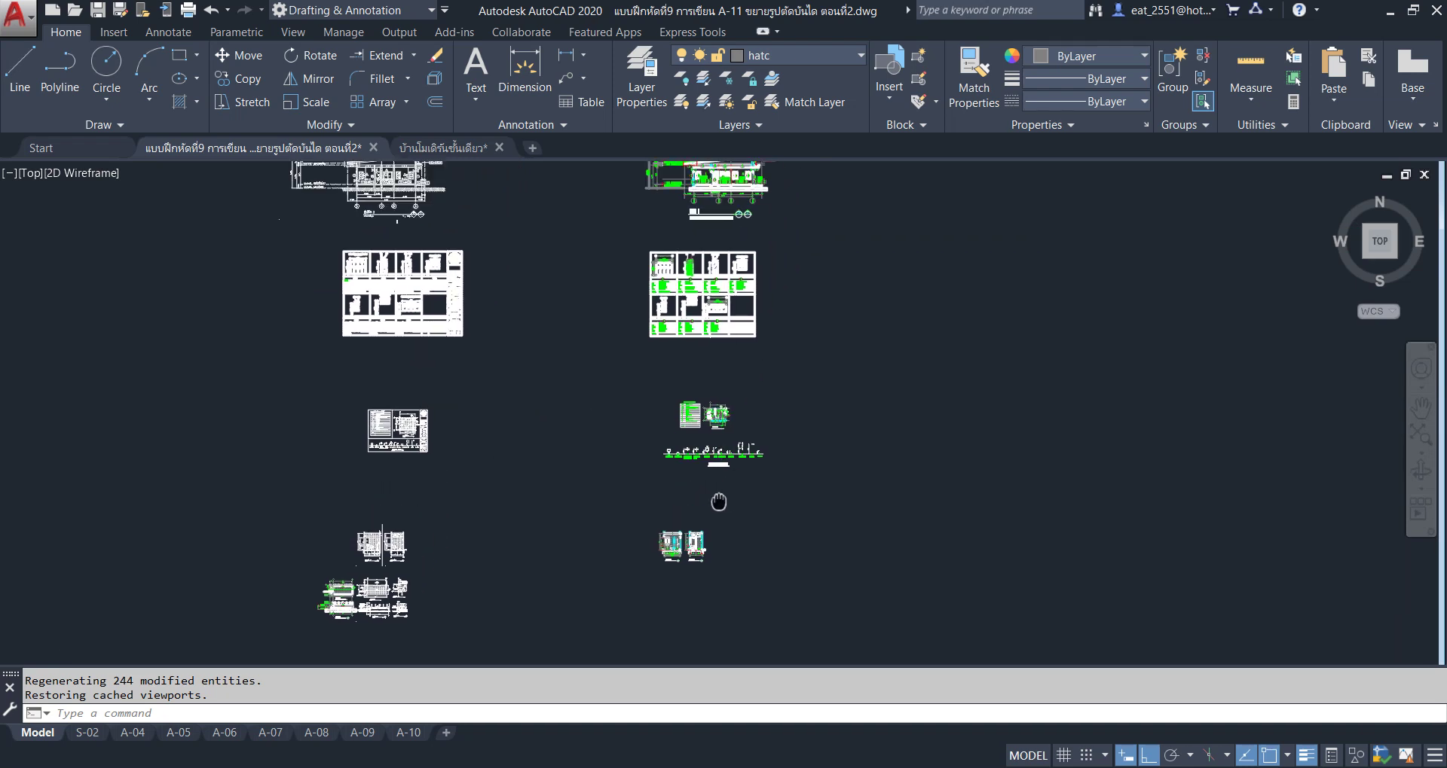
pyautogui.scroll(1, 694, 333)
pyautogui.scroll(3, 729, 327)
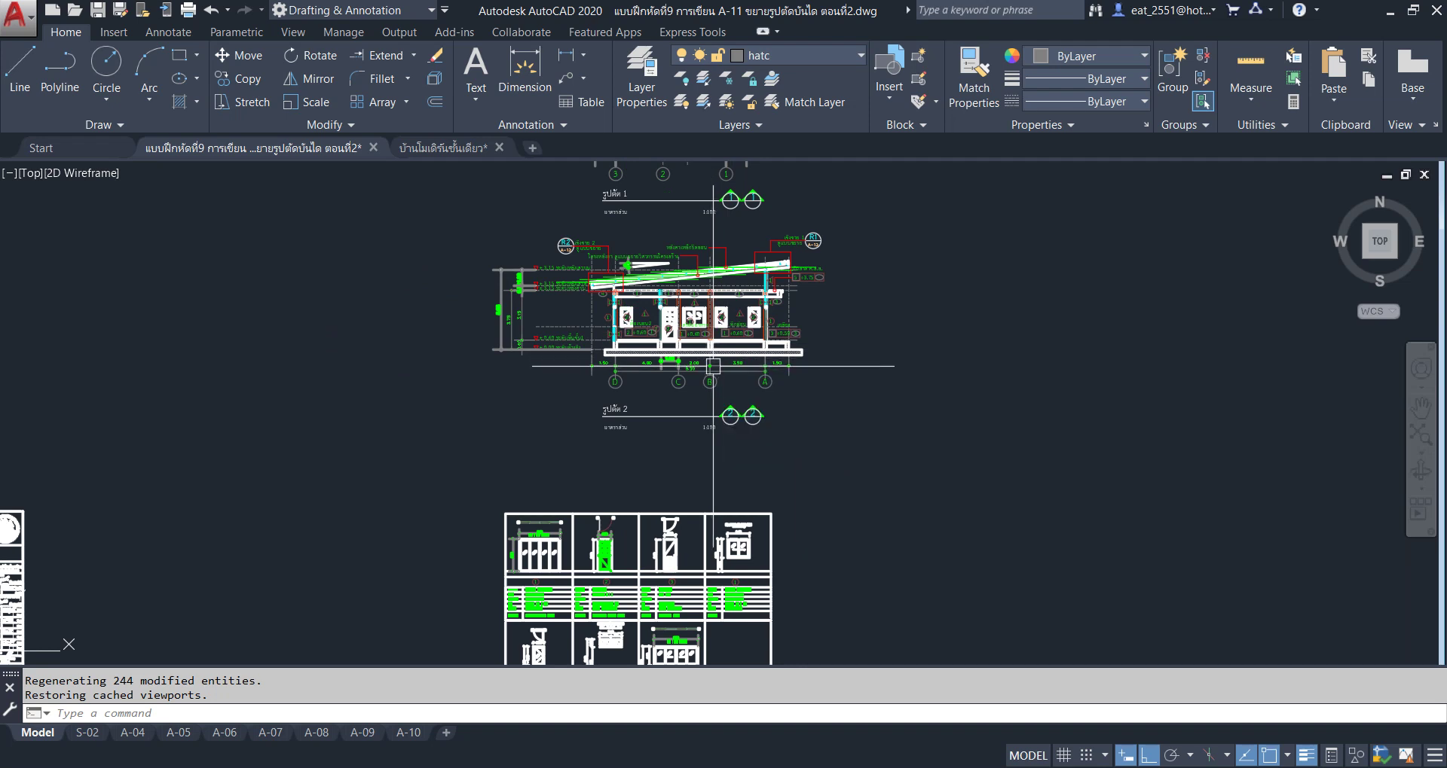
pyautogui.scroll(-3, 739, 375)
pyautogui.scroll(-2, 738, 375)
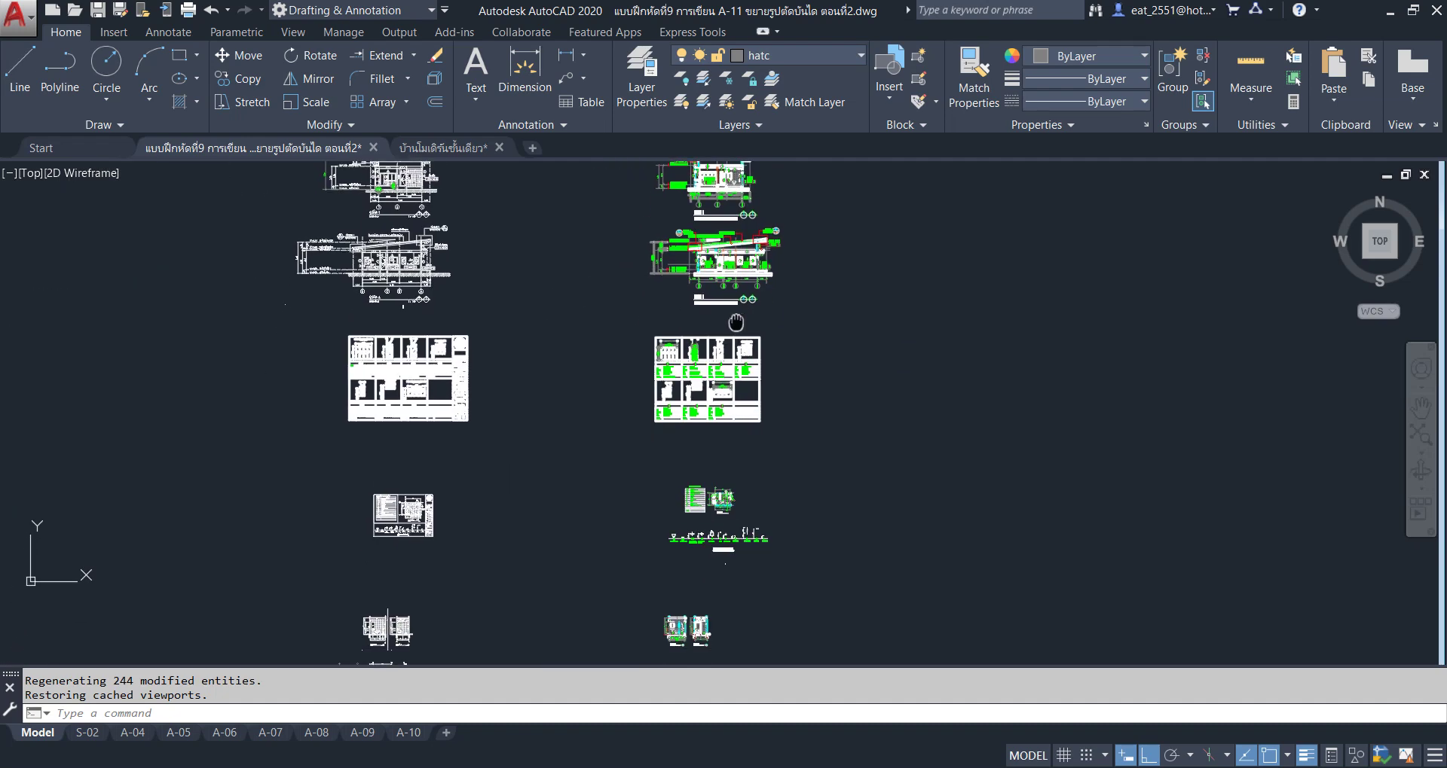
pyautogui.moveTo(540, 514); pyautogui.dragTo(661, 411, button='middle')
pyautogui.scroll(3, 482, 505)
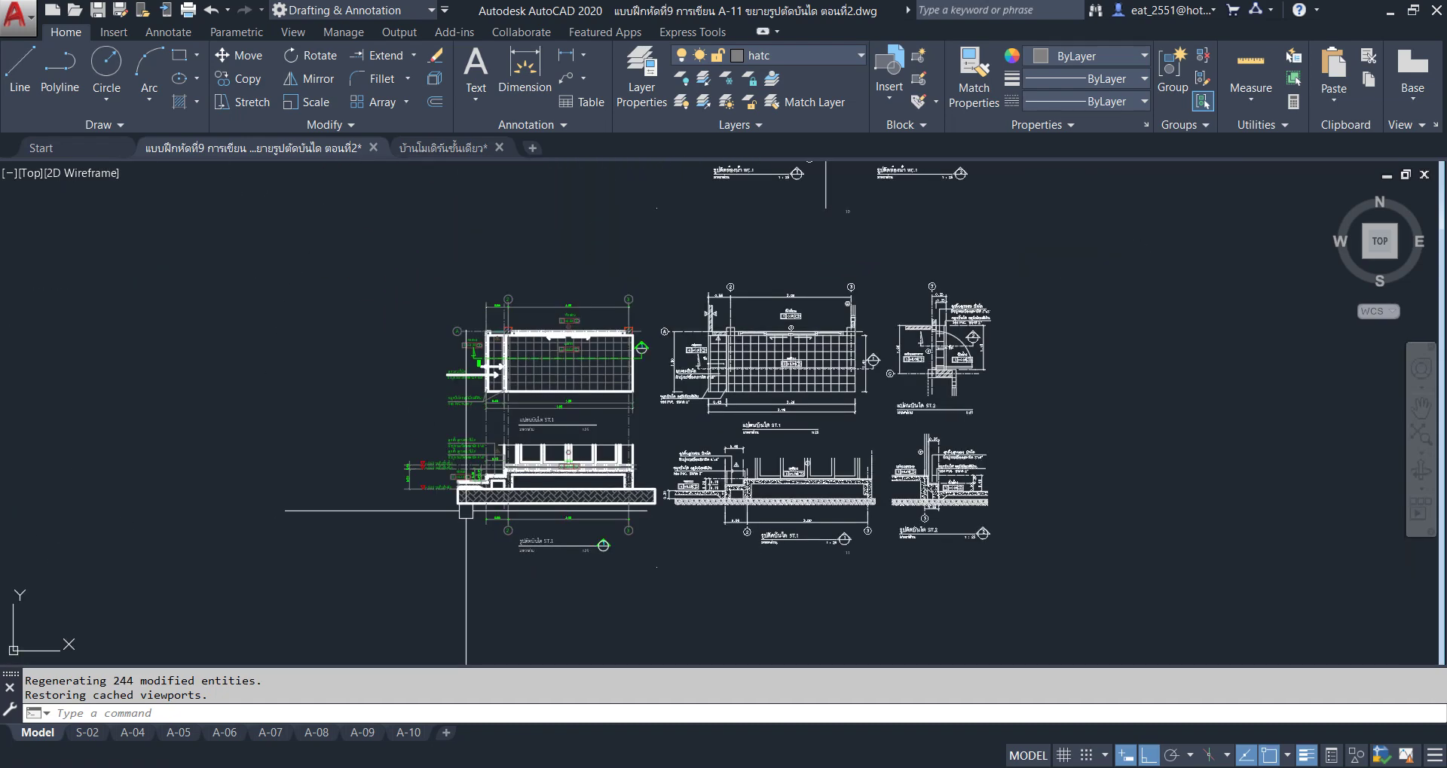
pyautogui.scroll(2, 482, 505)
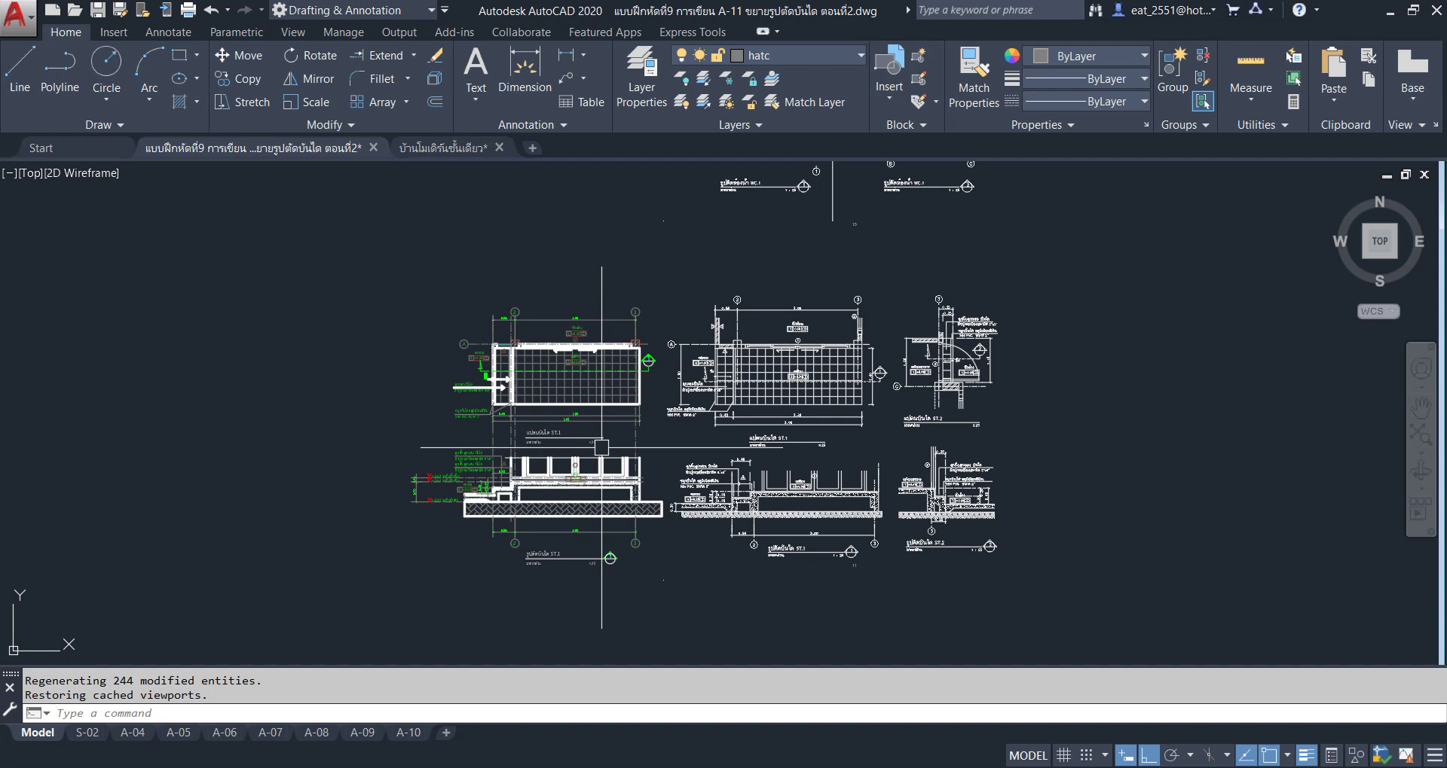
# Switch to the บ้านโมเดิร์นชั้นเดียว drawing and zoom toward sheet S-06.
pyautogui.click(443, 148)
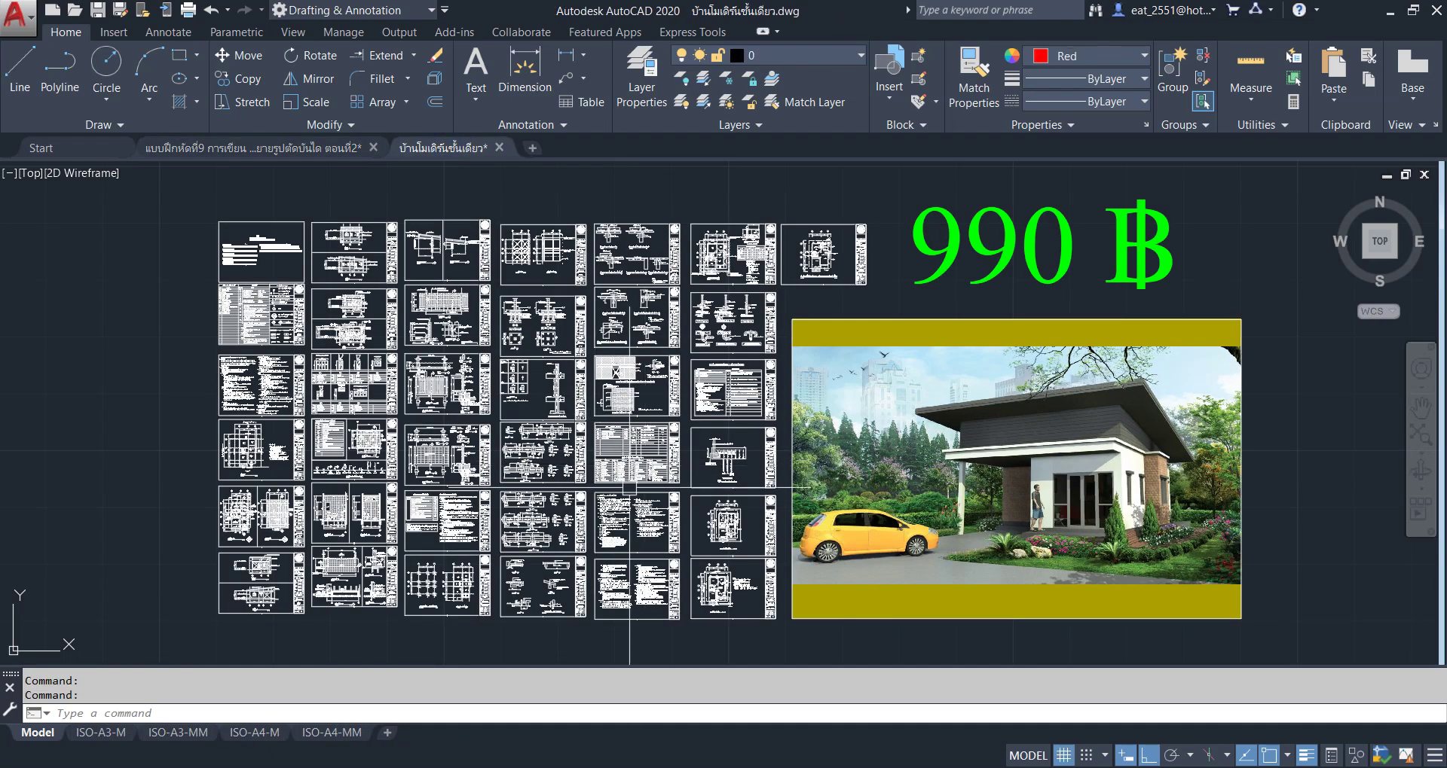
pyautogui.scroll(2, 629, 488)
pyautogui.scroll(2, 640, 490)
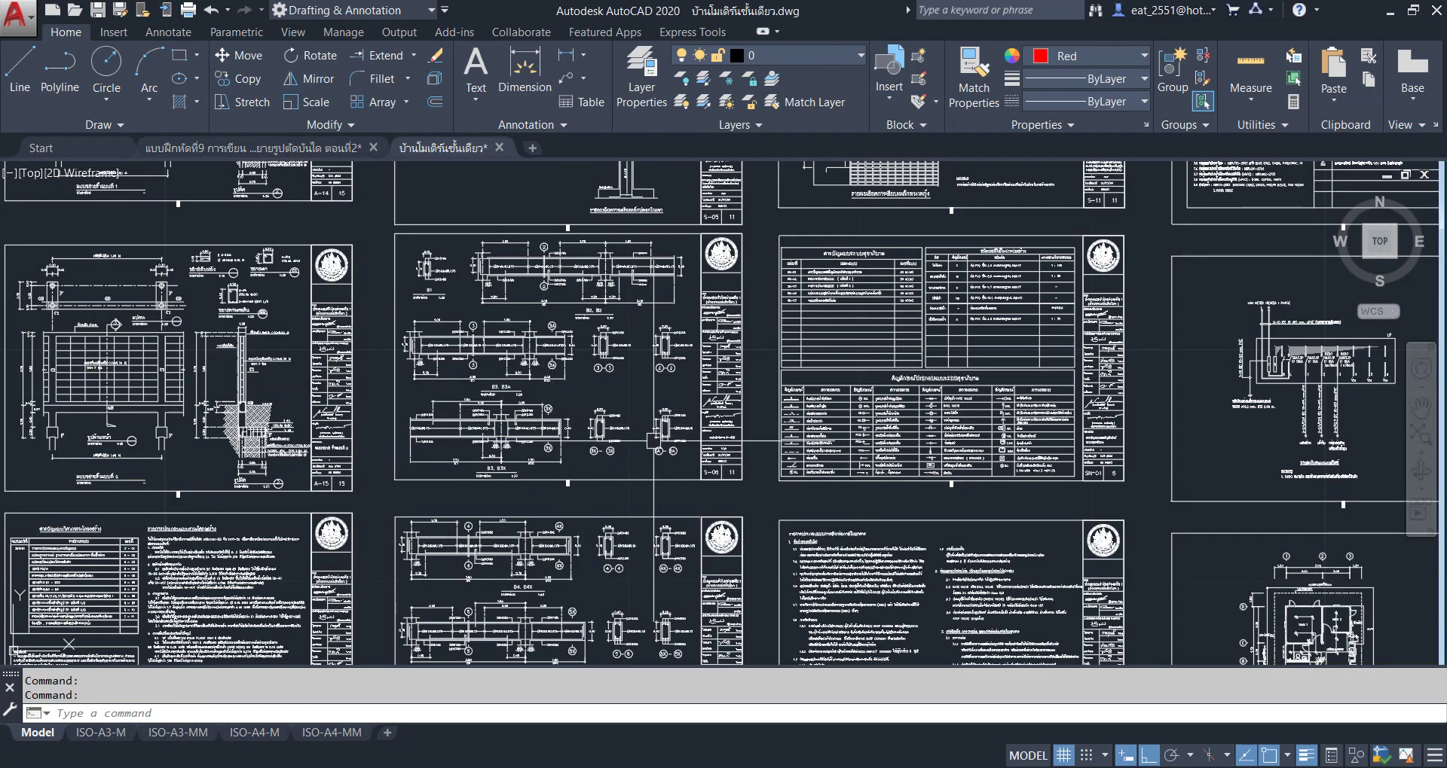
pyautogui.scroll(1, 653, 442)
pyautogui.scroll(1, 632, 452)
pyautogui.scroll(1, 615, 468)
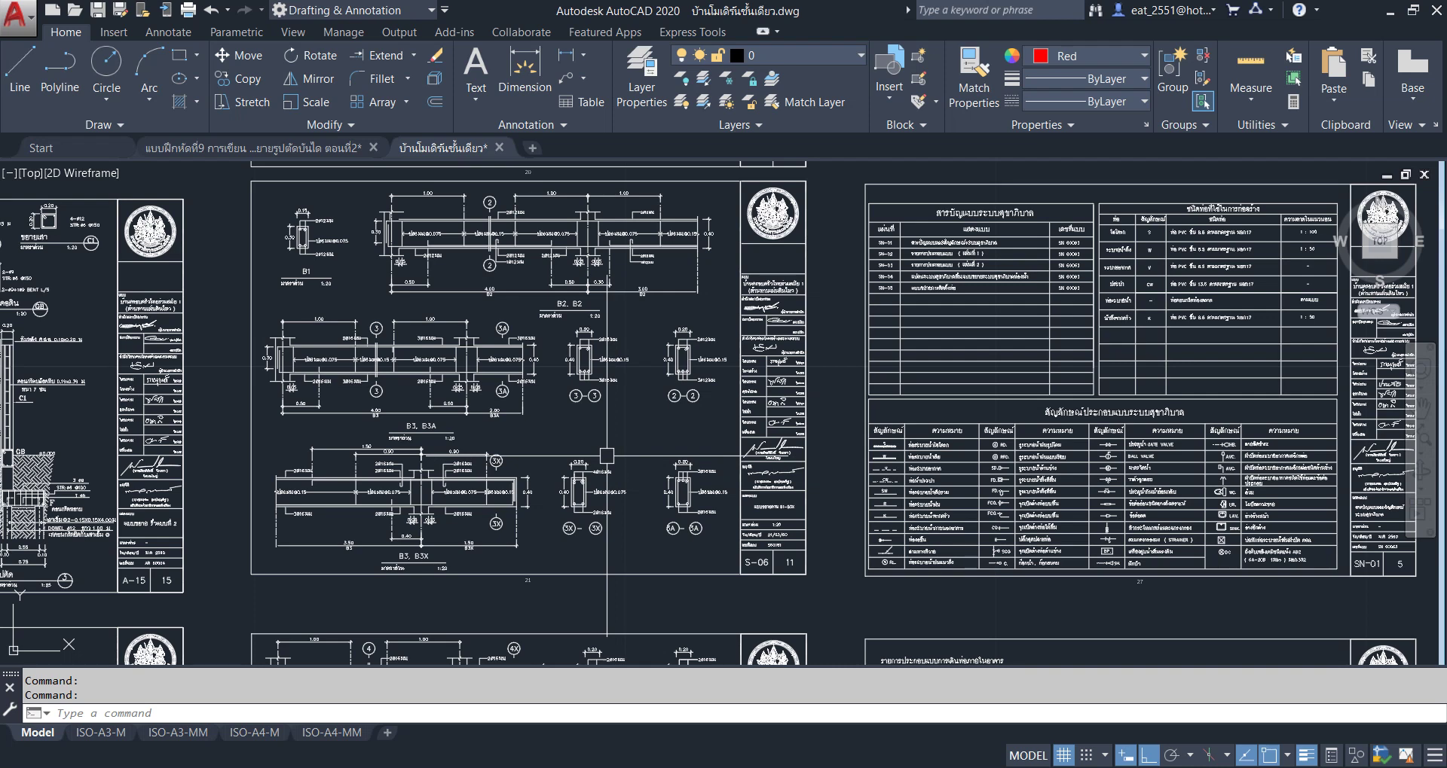
pyautogui.scroll(3, 708, 558)
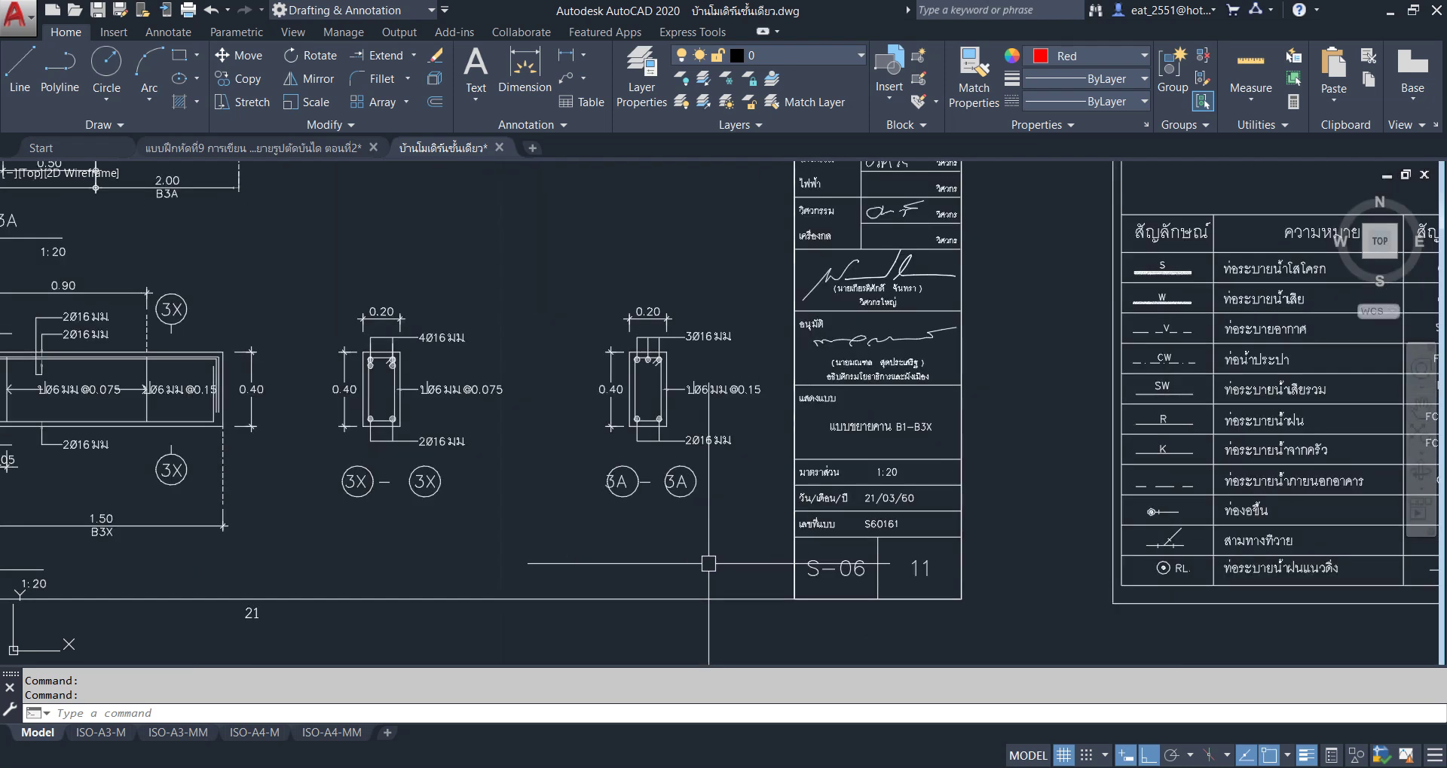
pyautogui.scroll(-1, 712, 565)
pyautogui.scroll(-1, 716, 561)
pyautogui.scroll(-1, 718, 559)
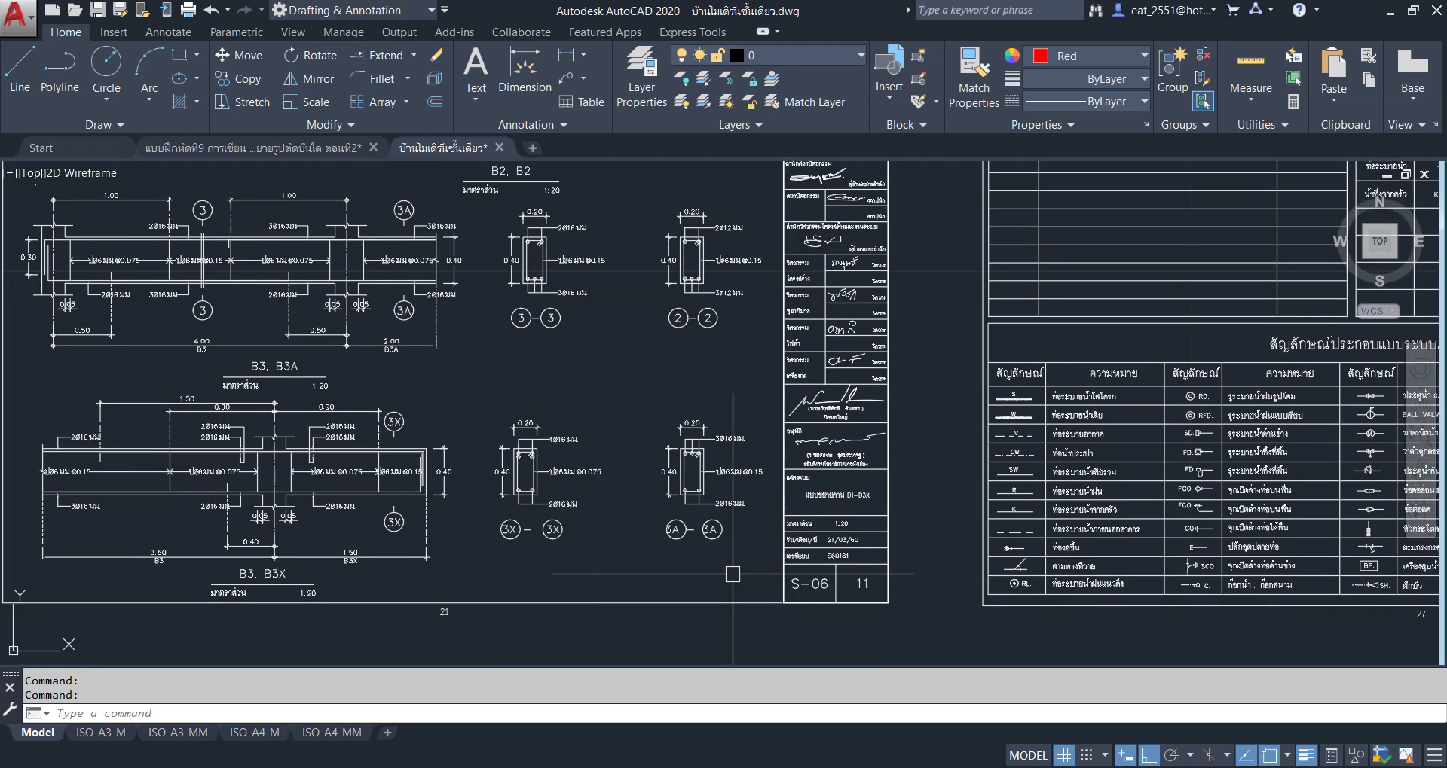
pyautogui.scroll(-1, 720, 556)
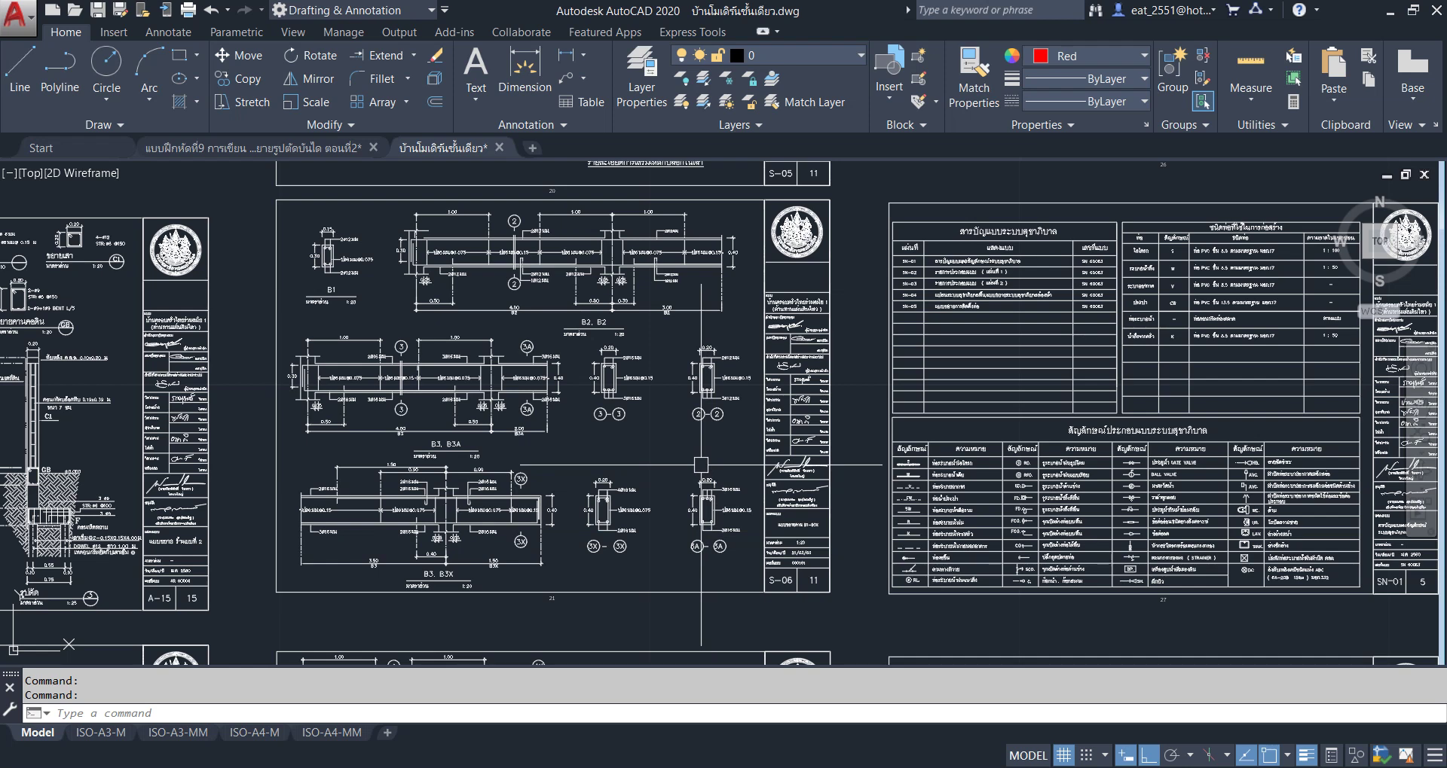
# Zoom in on the B2 and B3 beam sections, then fit the whole drawing set in view.
pyautogui.scroll(2, 531, 223)
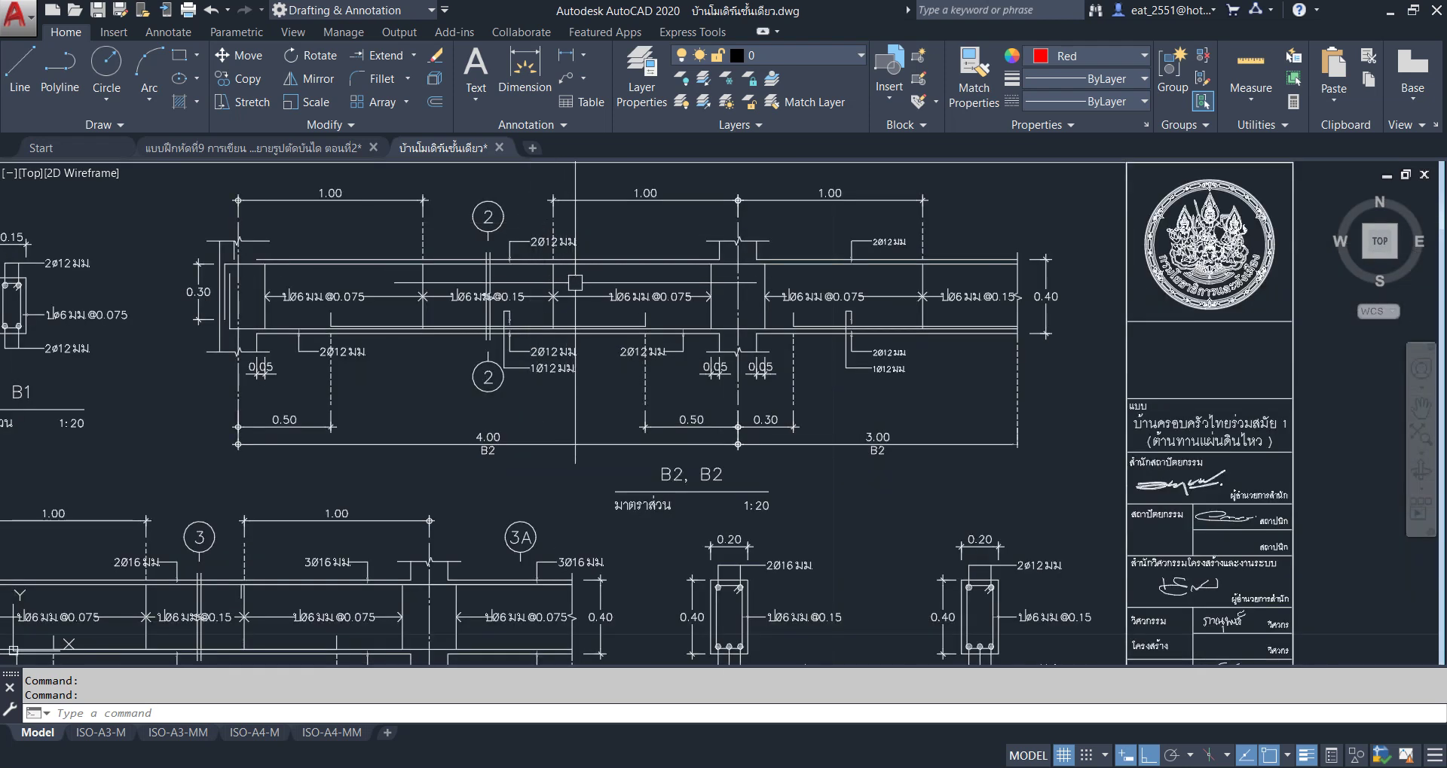
pyautogui.scroll(1, 477, 248)
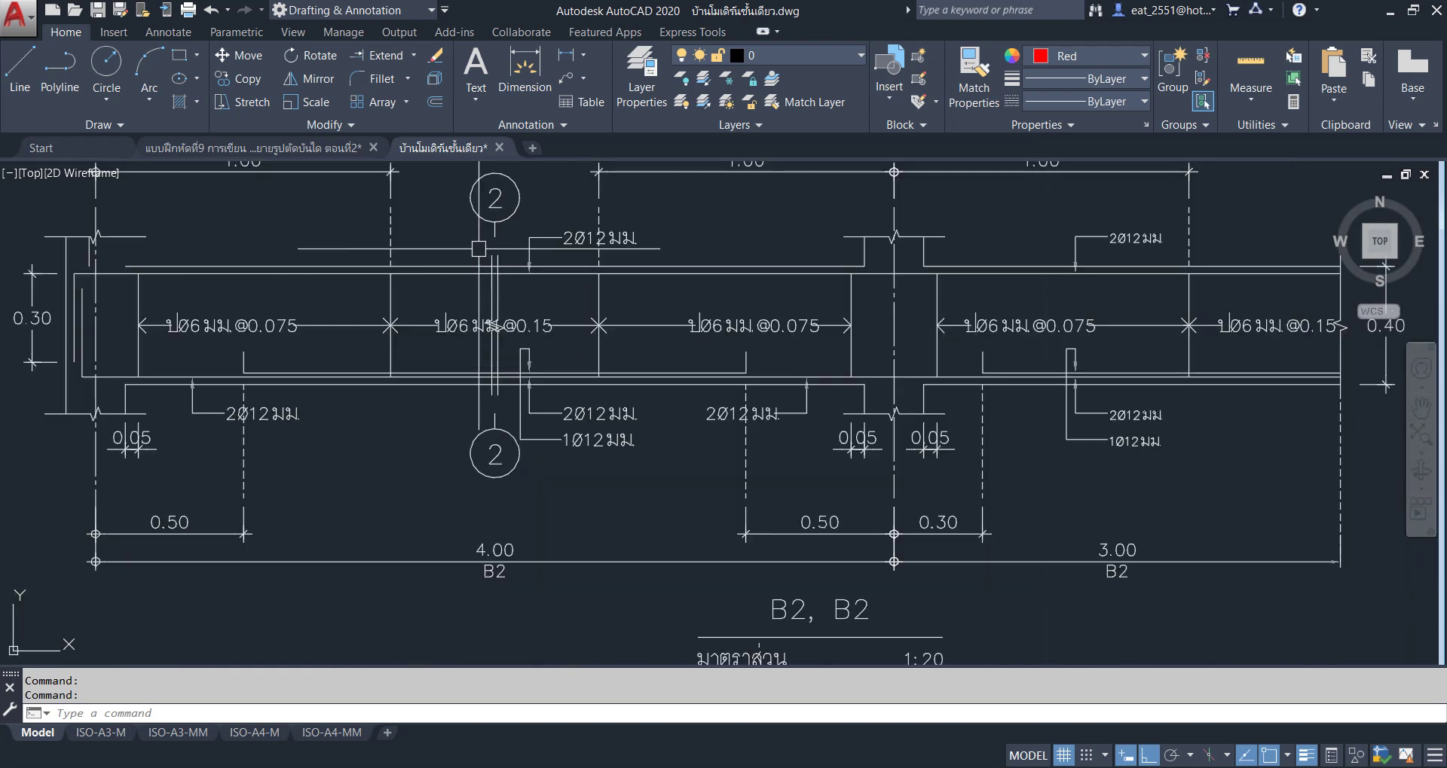
pyautogui.scroll(2, 503, 296)
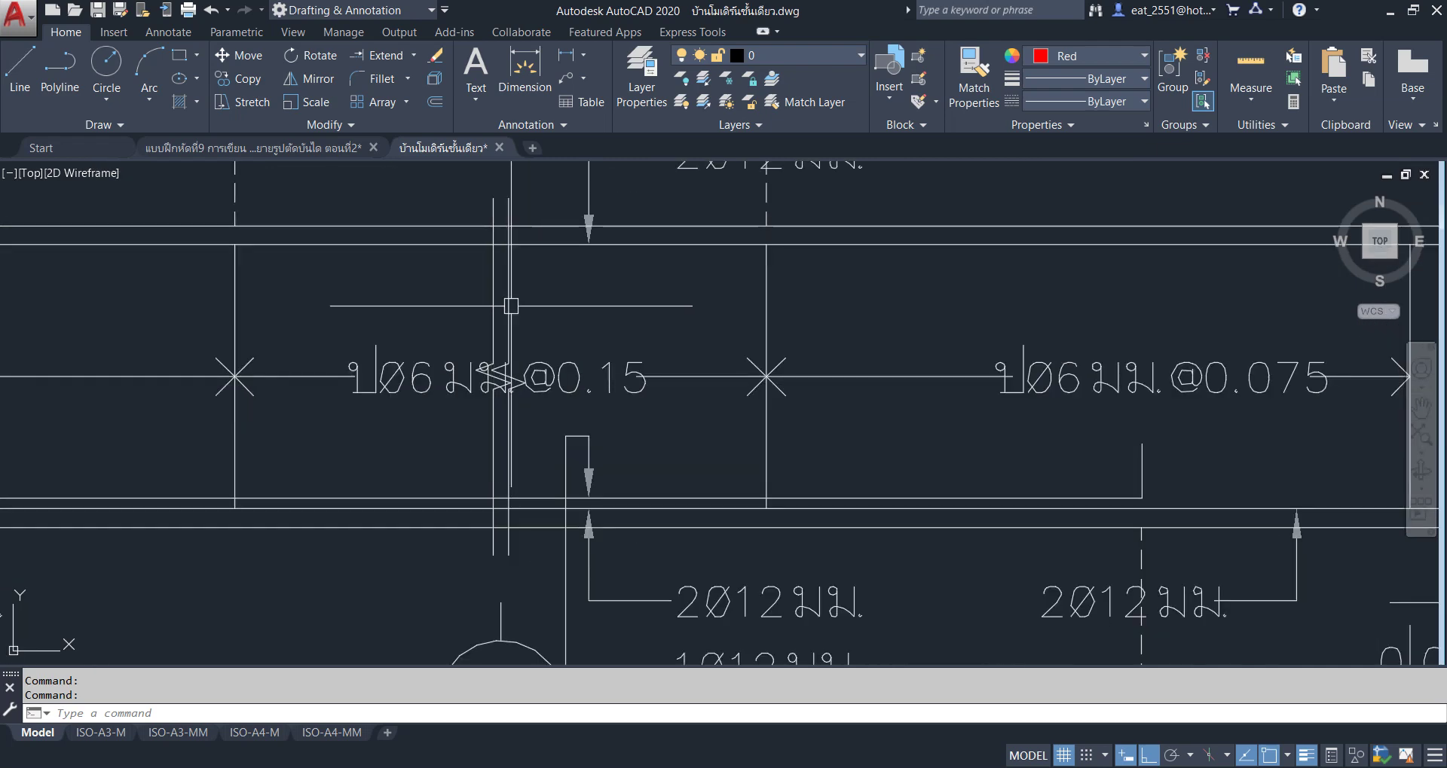
pyautogui.scroll(-3, 656, 309)
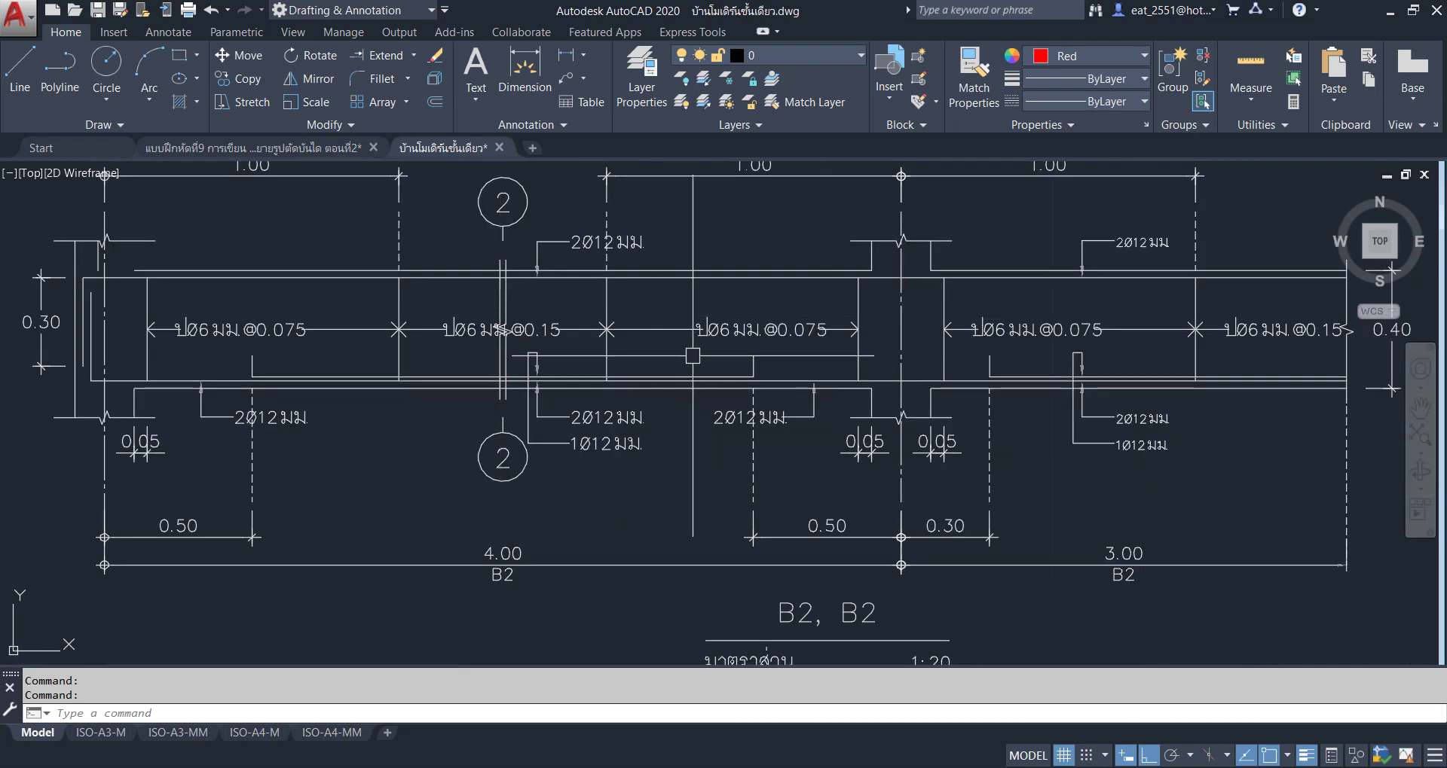
pyautogui.scroll(-2, 670, 357)
pyautogui.scroll(1, 669, 357)
pyautogui.scroll(1, 649, 430)
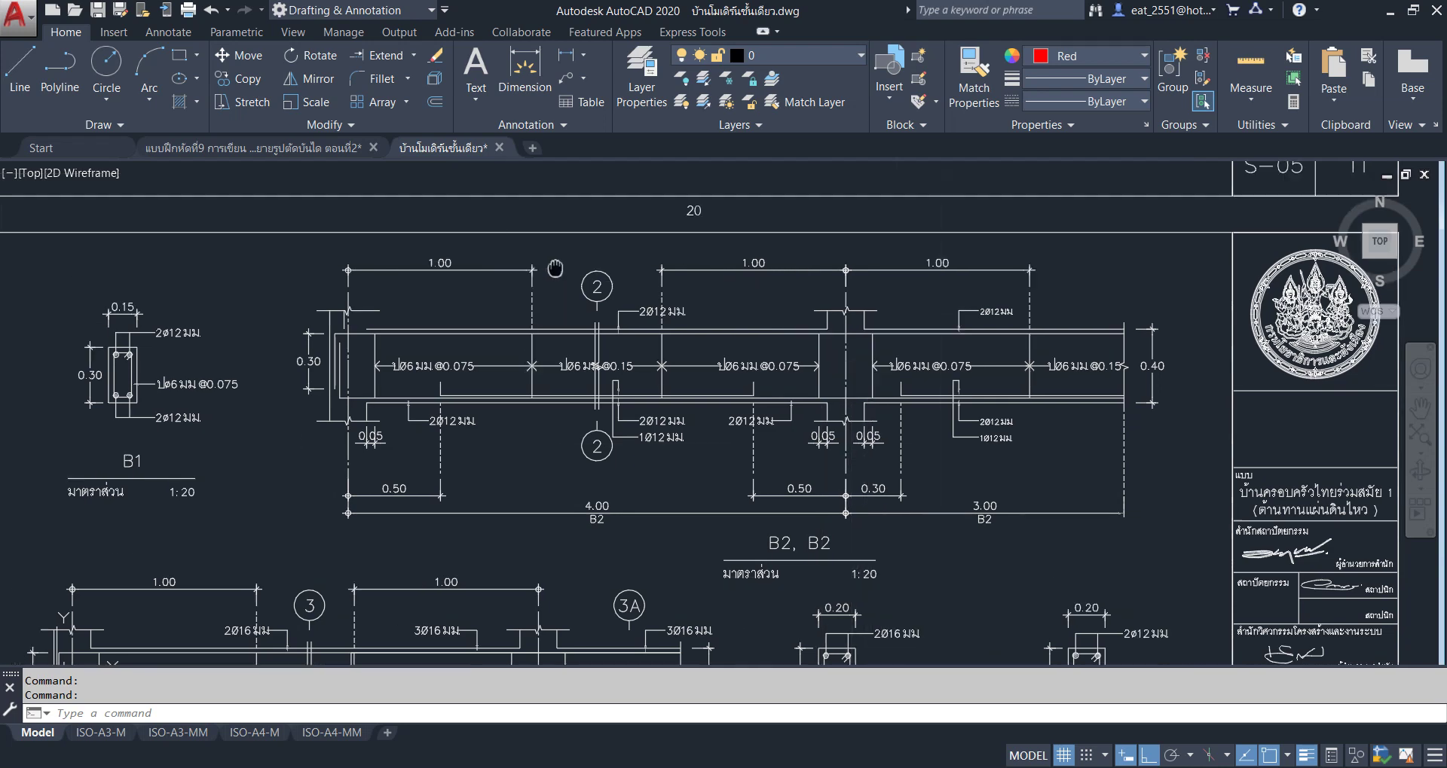
pyautogui.scroll(-1, 824, 552)
pyautogui.scroll(1, 639, 326)
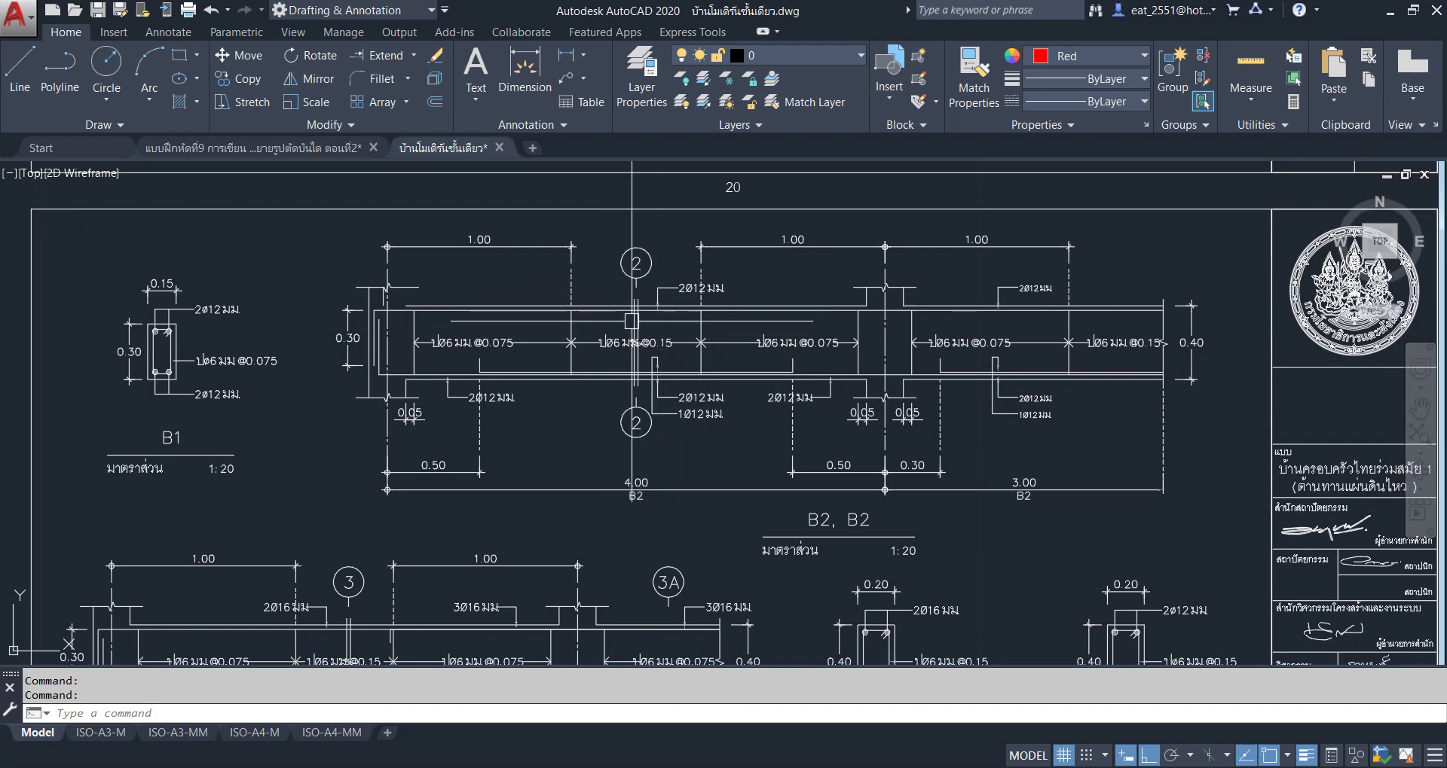
pyautogui.scroll(2, 631, 321)
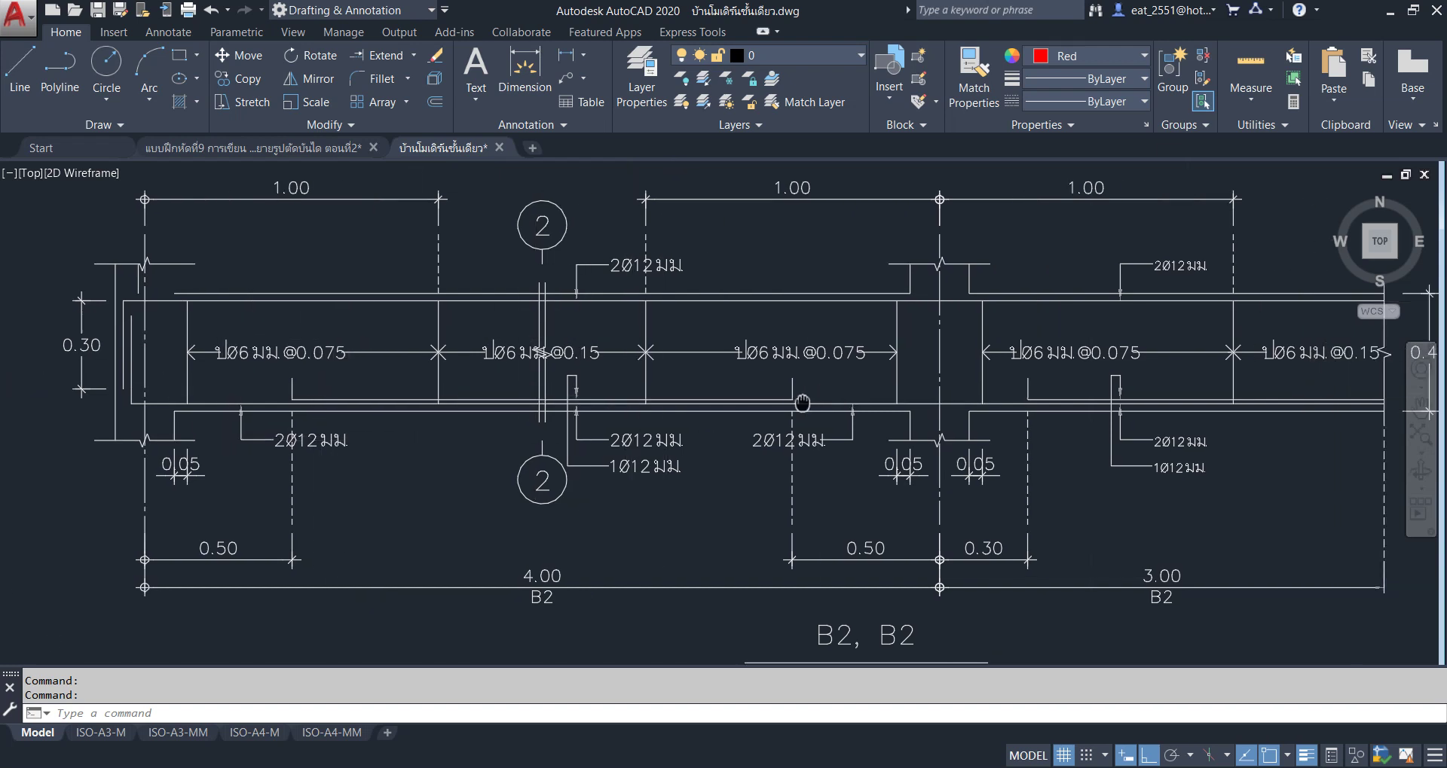
pyautogui.hscroll(5, 801, 414)
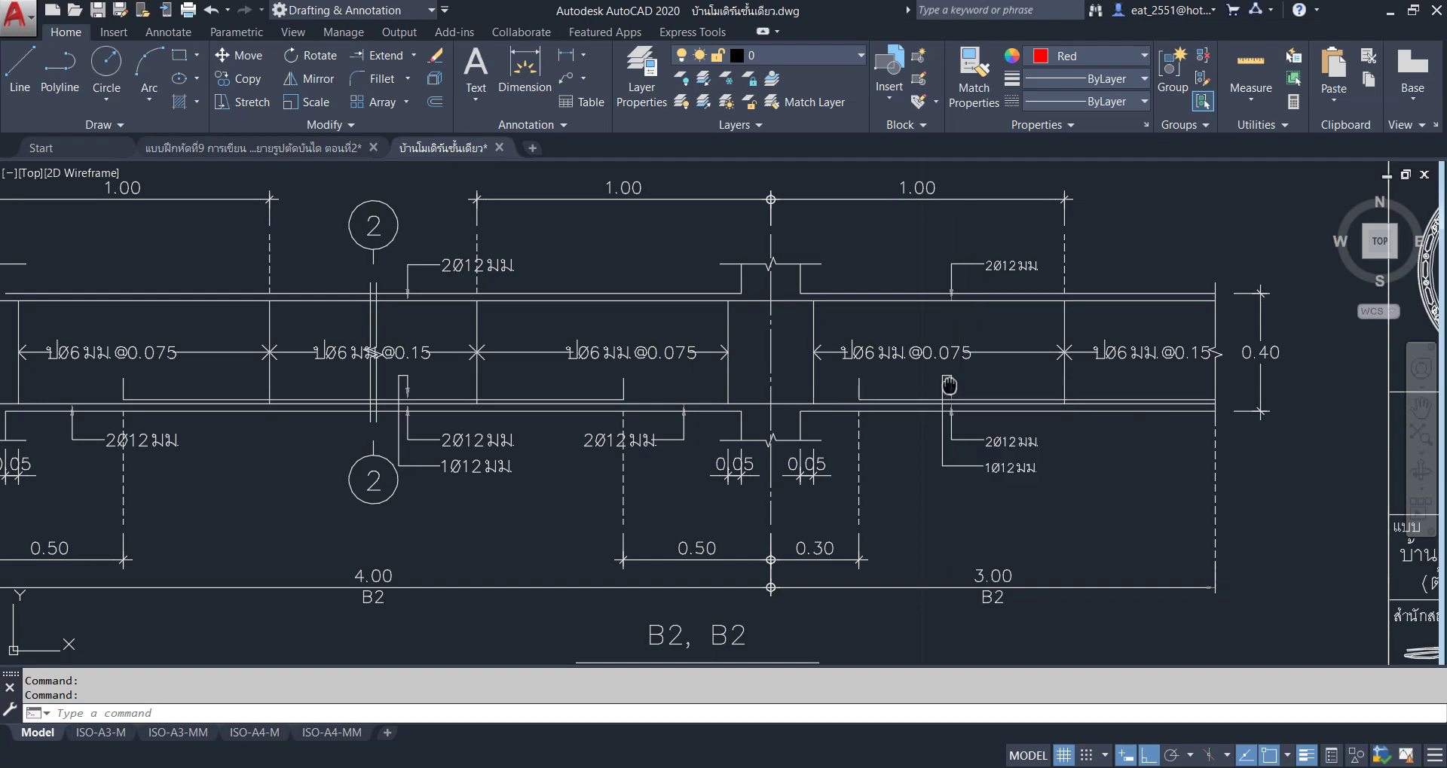
pyautogui.middleClick(972, 397)
# Zoom extents to show all sheets and the house rendering, nudging the view left.
pyautogui.scroll(10, 556, 533)
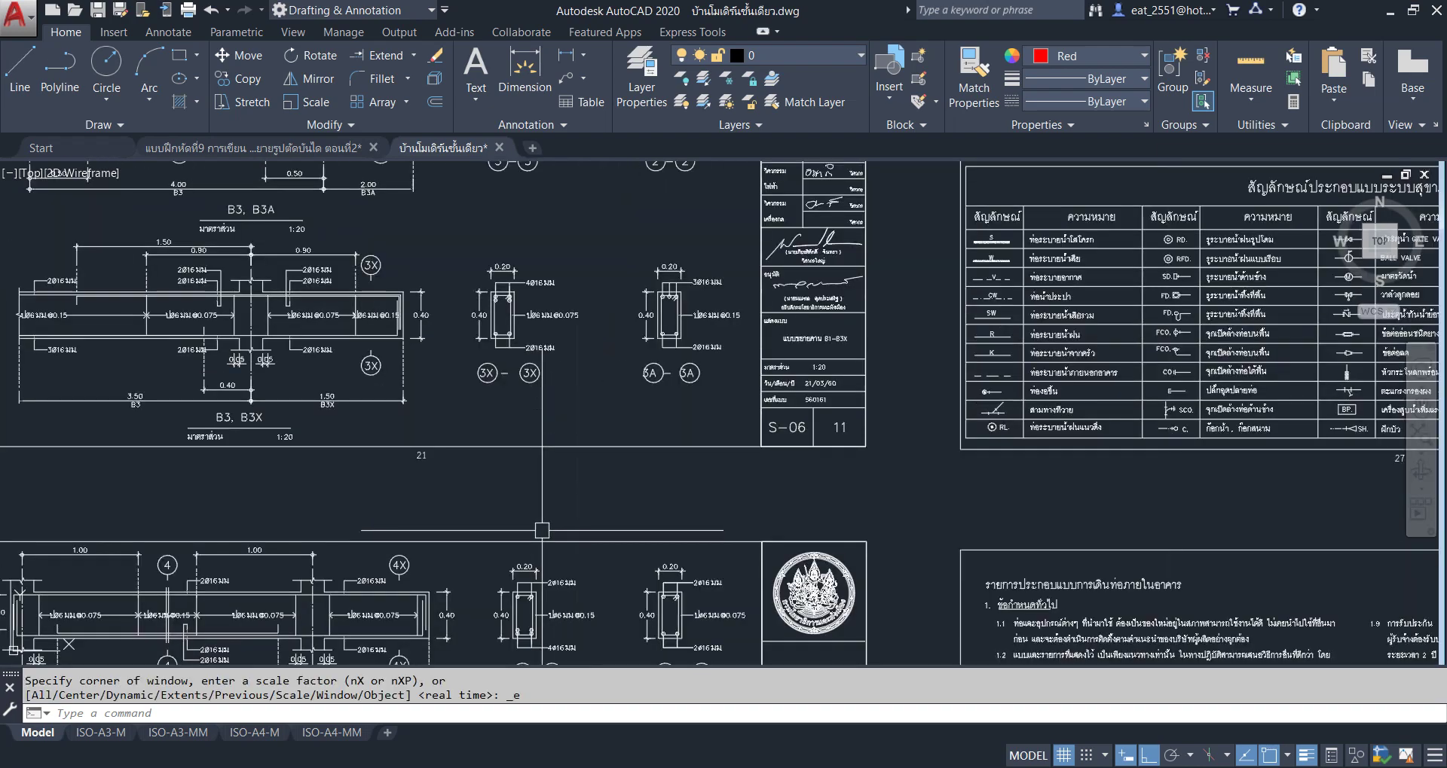
pyautogui.scroll(-4, 709, 418)
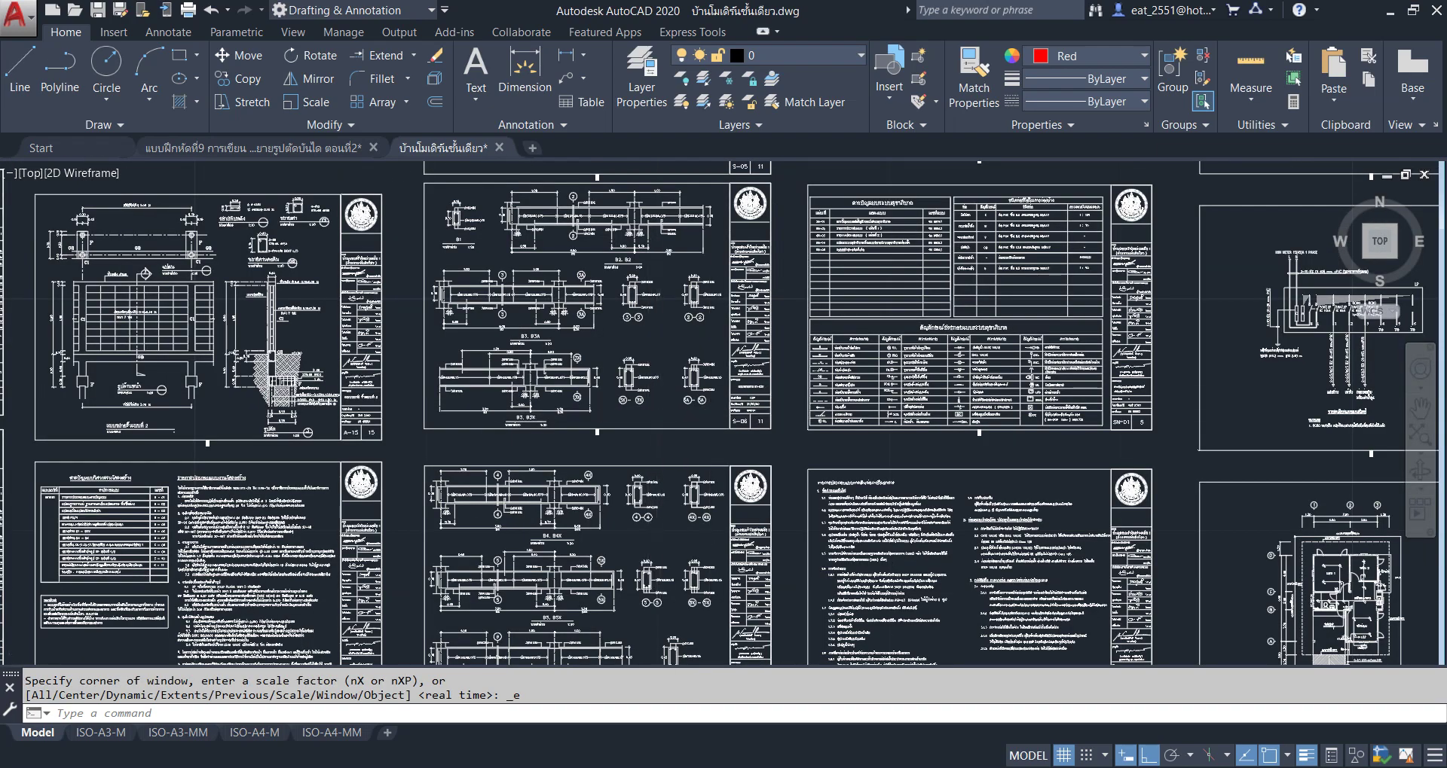
pyautogui.middleClick(656, 417)
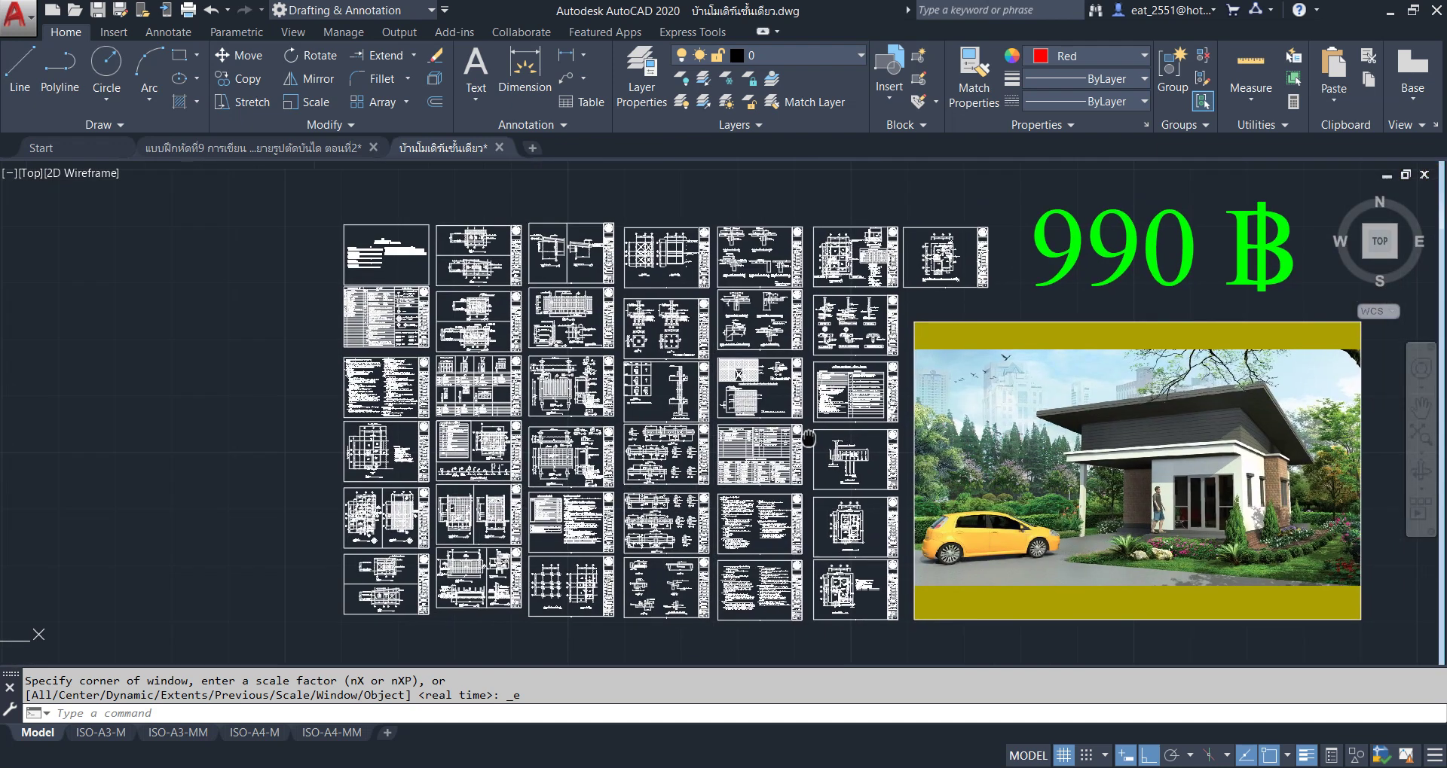
pyautogui.moveTo(851, 449); pyautogui.dragTo(789, 440, button='middle')
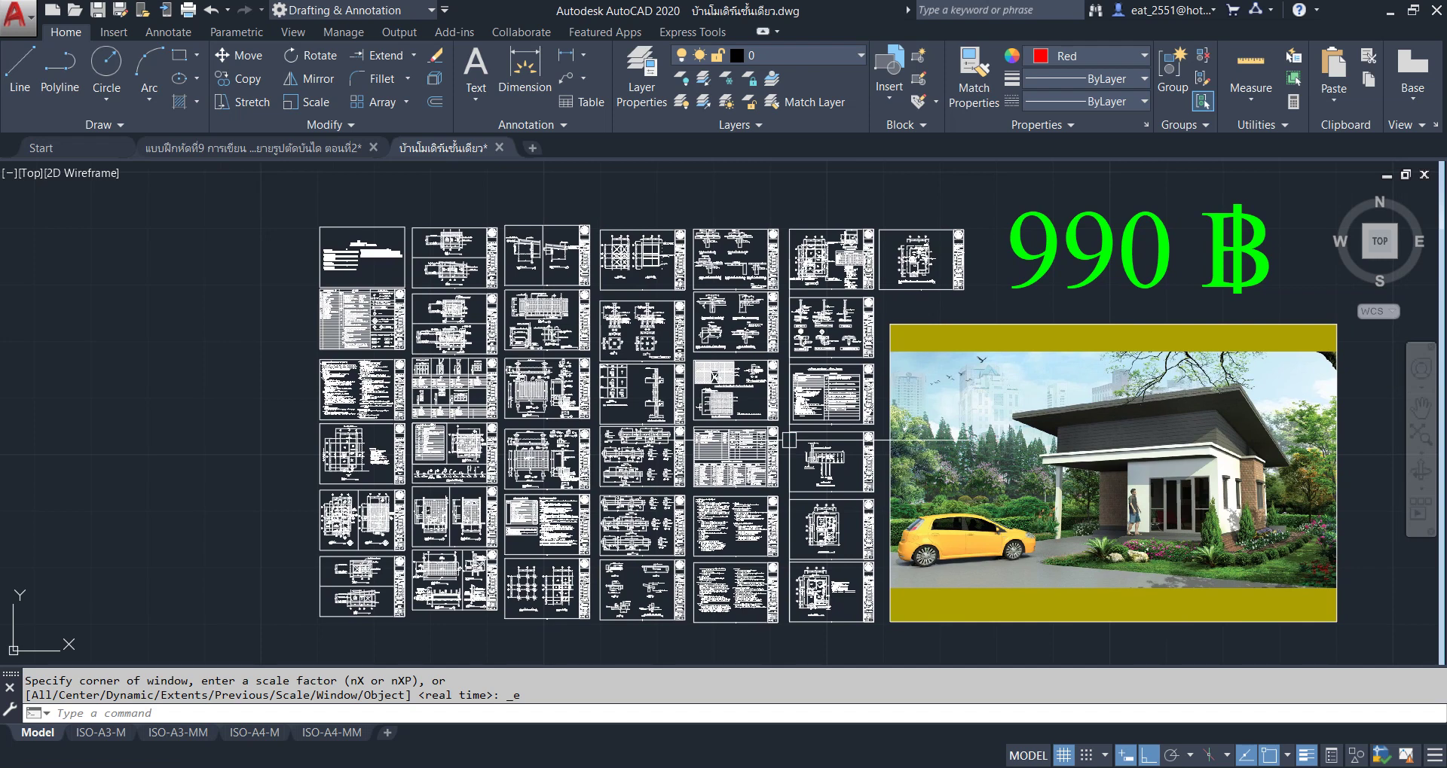
# Zoom into the sheet overview and back out, fitting all sheets and the 990 ฿ price image.
pyautogui.scroll(3, 334, 258)
pyautogui.scroll(2, 381, 341)
pyautogui.scroll(1, 380, 342)
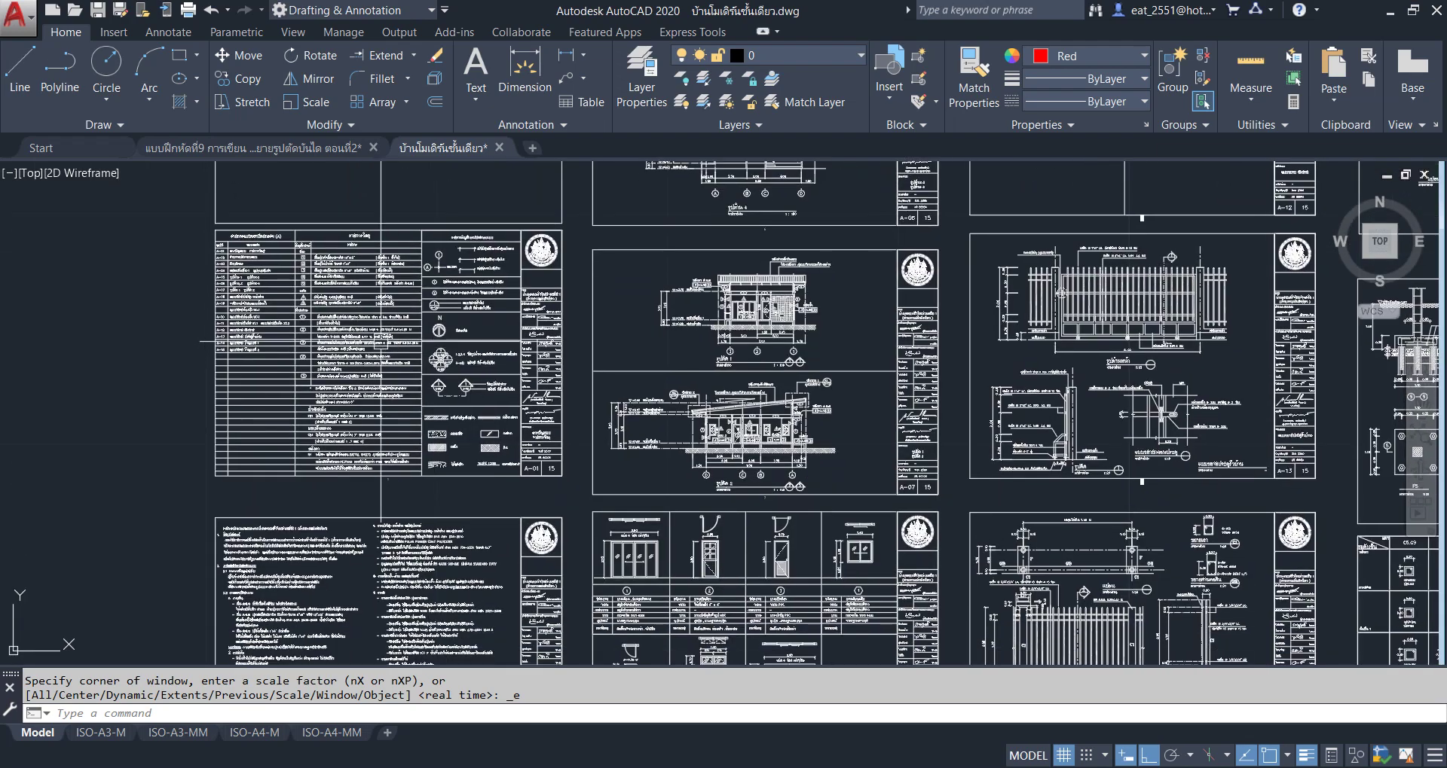
pyautogui.scroll(1, 381, 342)
pyautogui.scroll(1, 452, 377)
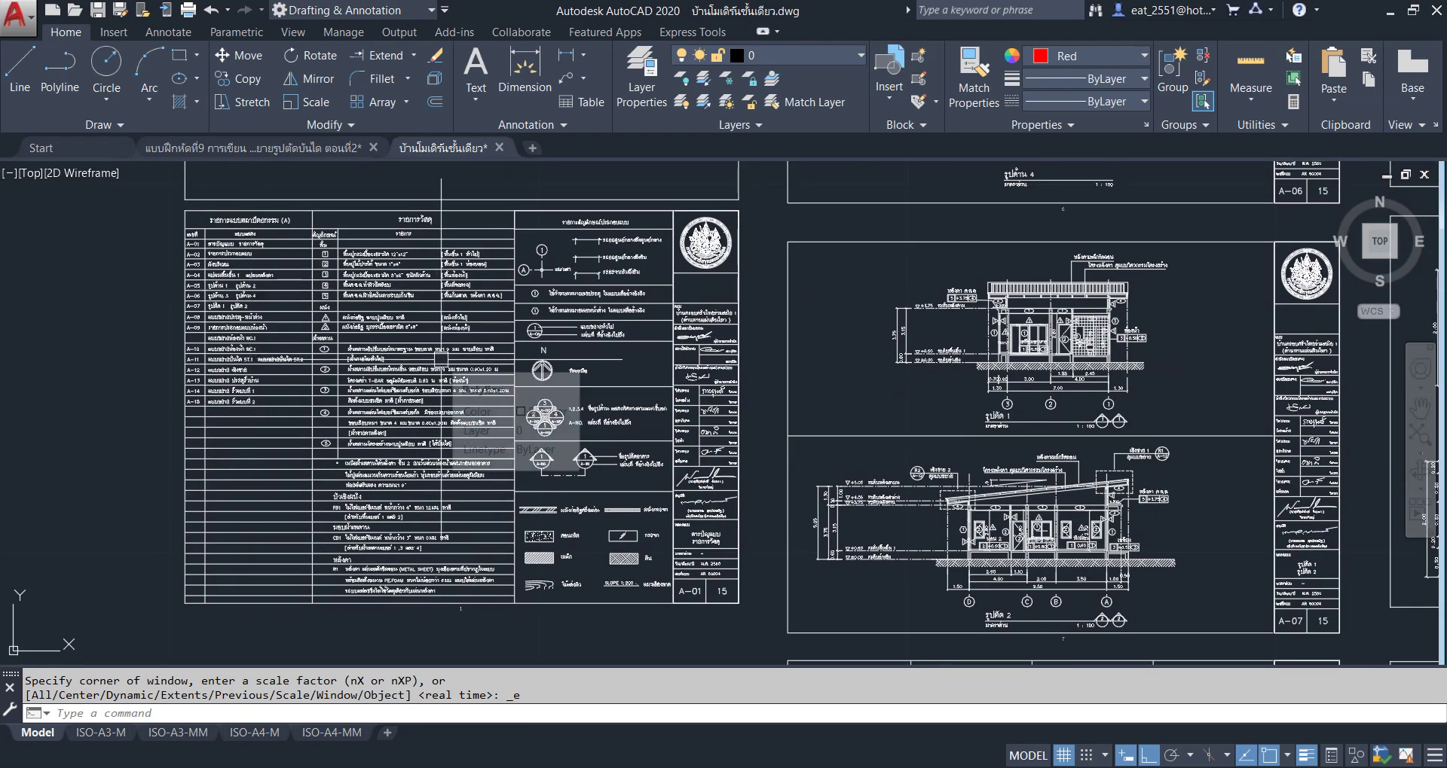
pyautogui.scroll(2, 193, 254)
pyautogui.scroll(-2, 196, 260)
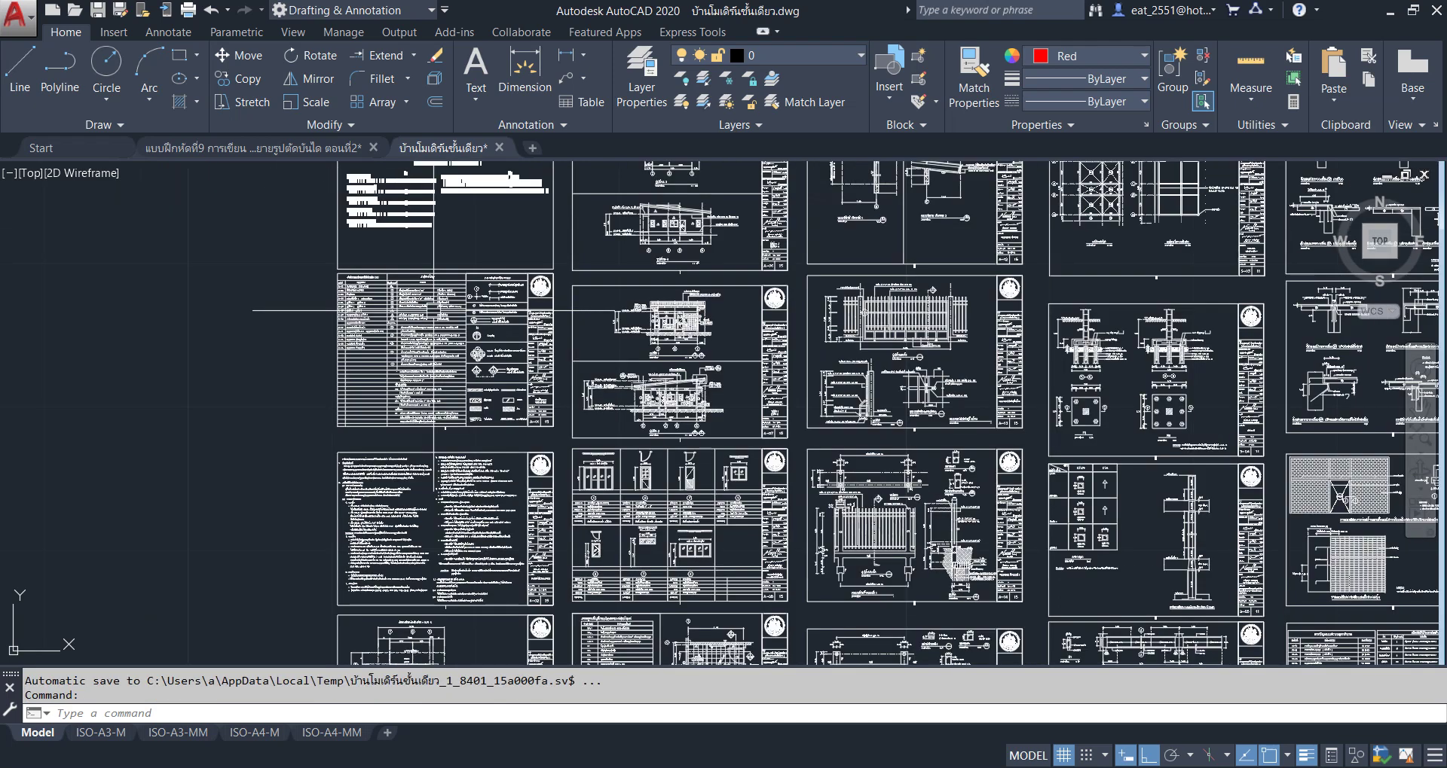
pyautogui.scroll(6, 664, 326)
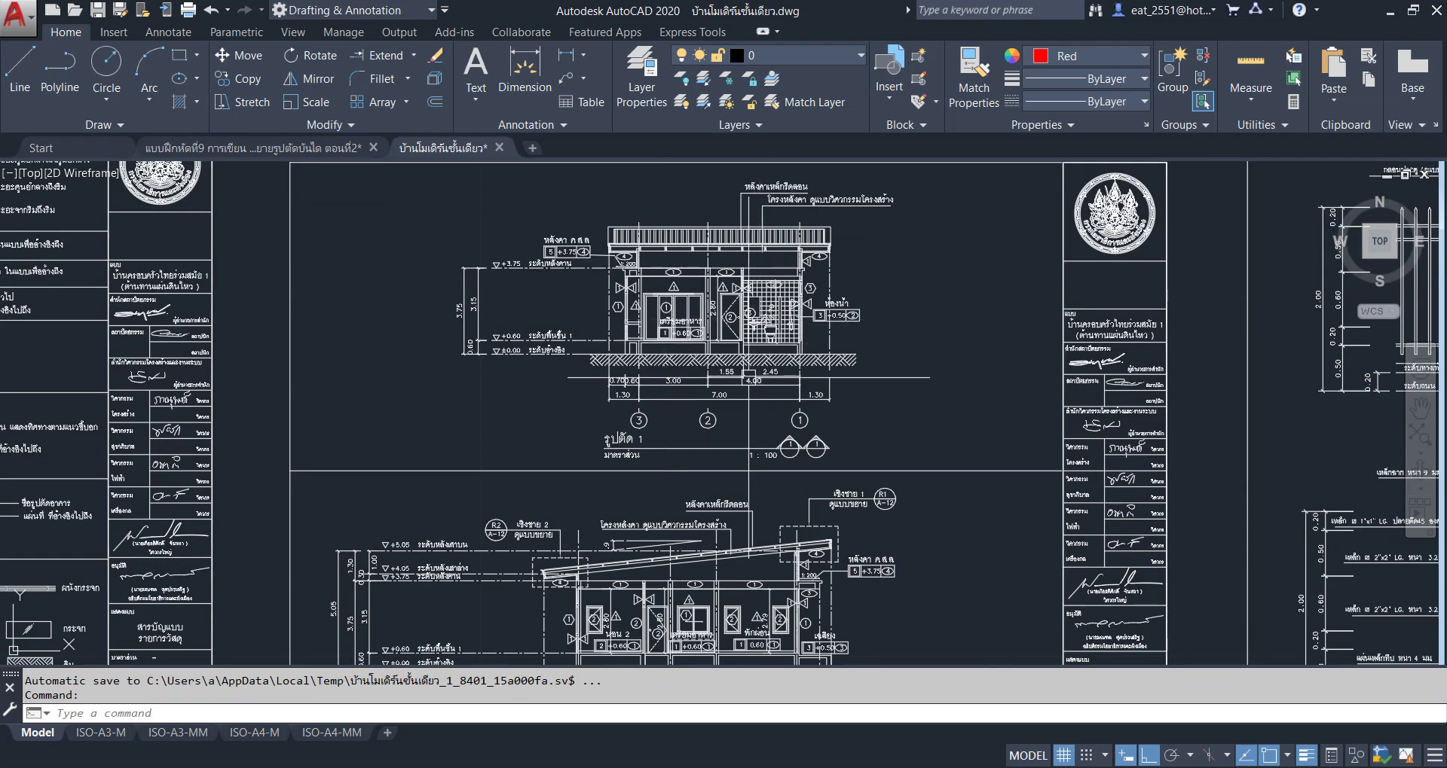
pyautogui.scroll(-5, 723, 415)
pyautogui.moveTo(723, 414); pyautogui.dragTo(624, 382, button='middle')
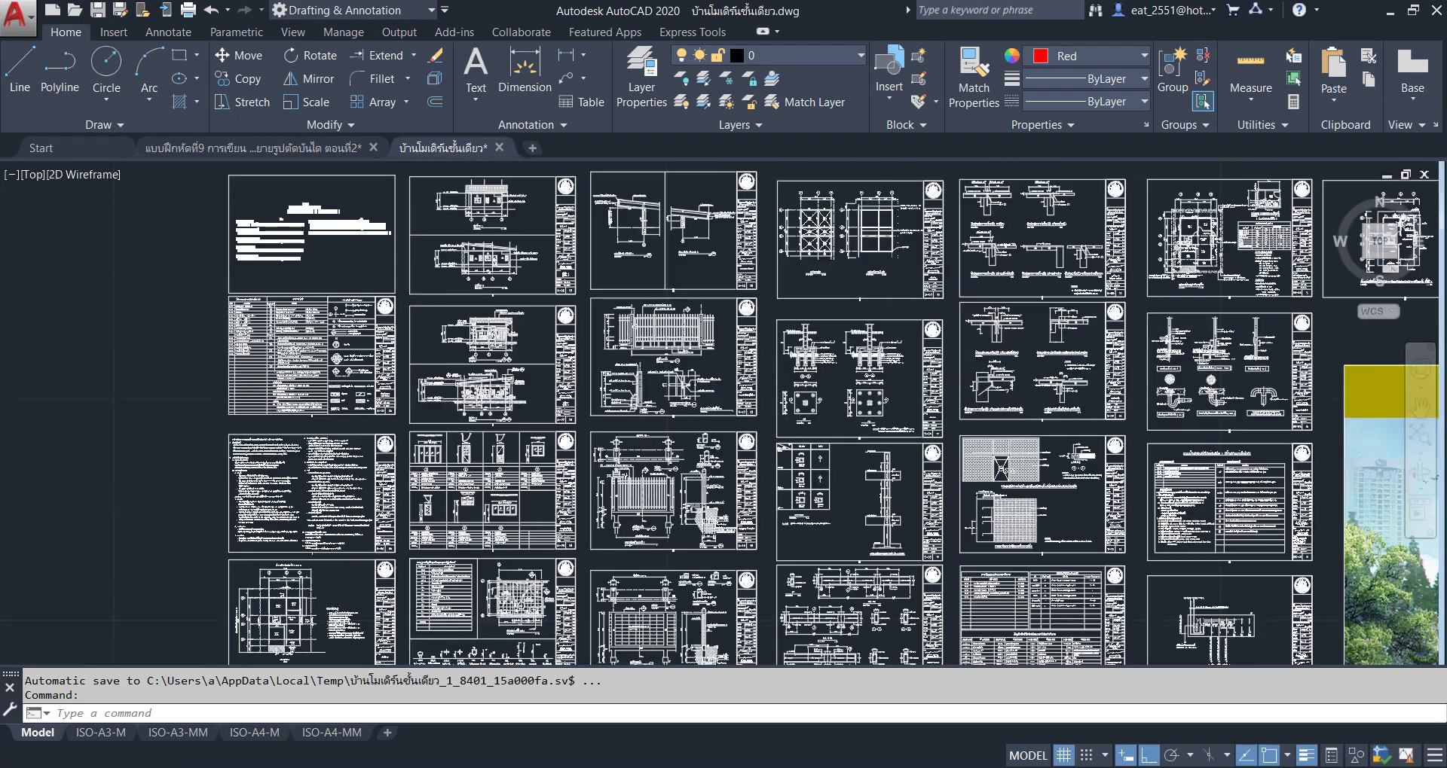
pyautogui.middleClick(623, 347)
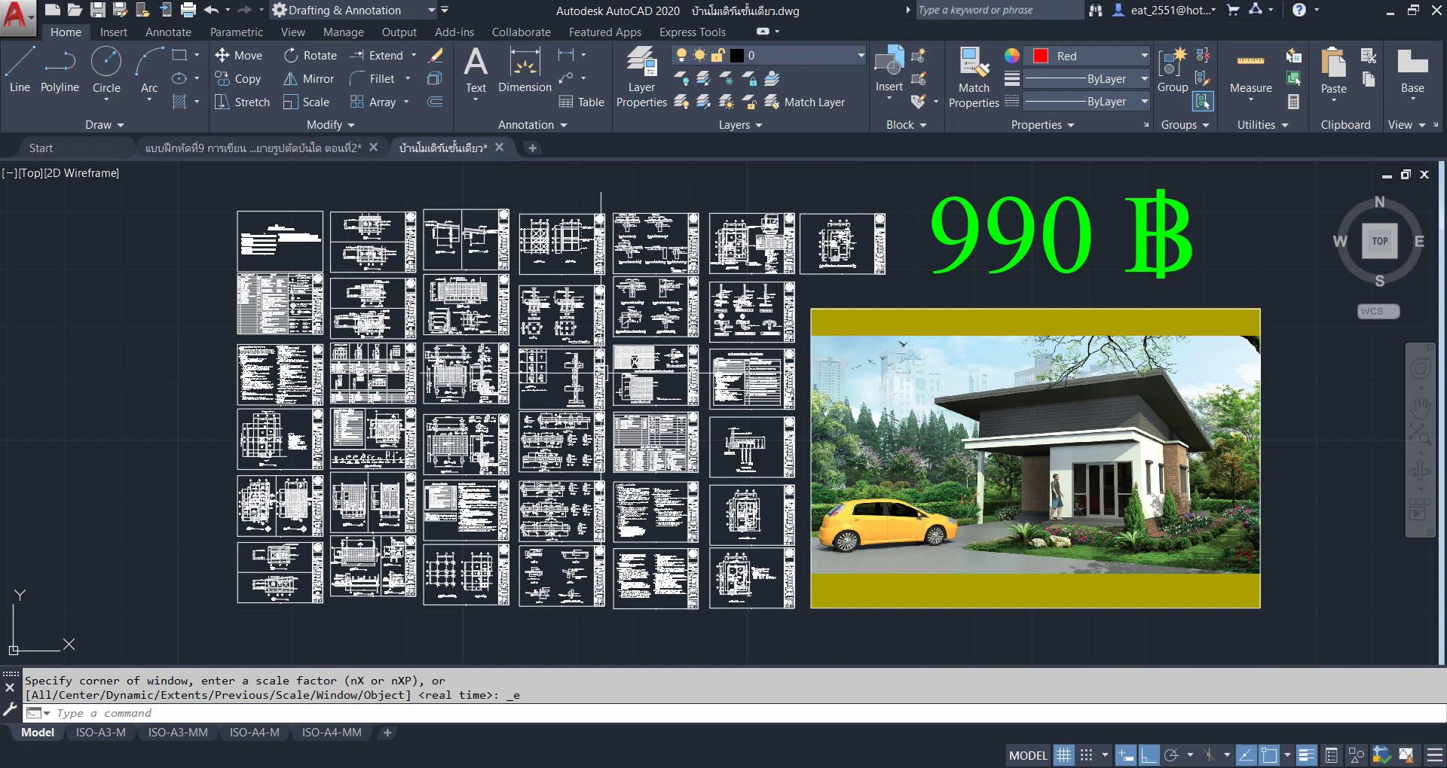
# Open MLD Annotation Scale.dwg from the บล็อคงาน 5.0 folder via Ctrl+O.
pyautogui.hotkey('ctrl', 'o')
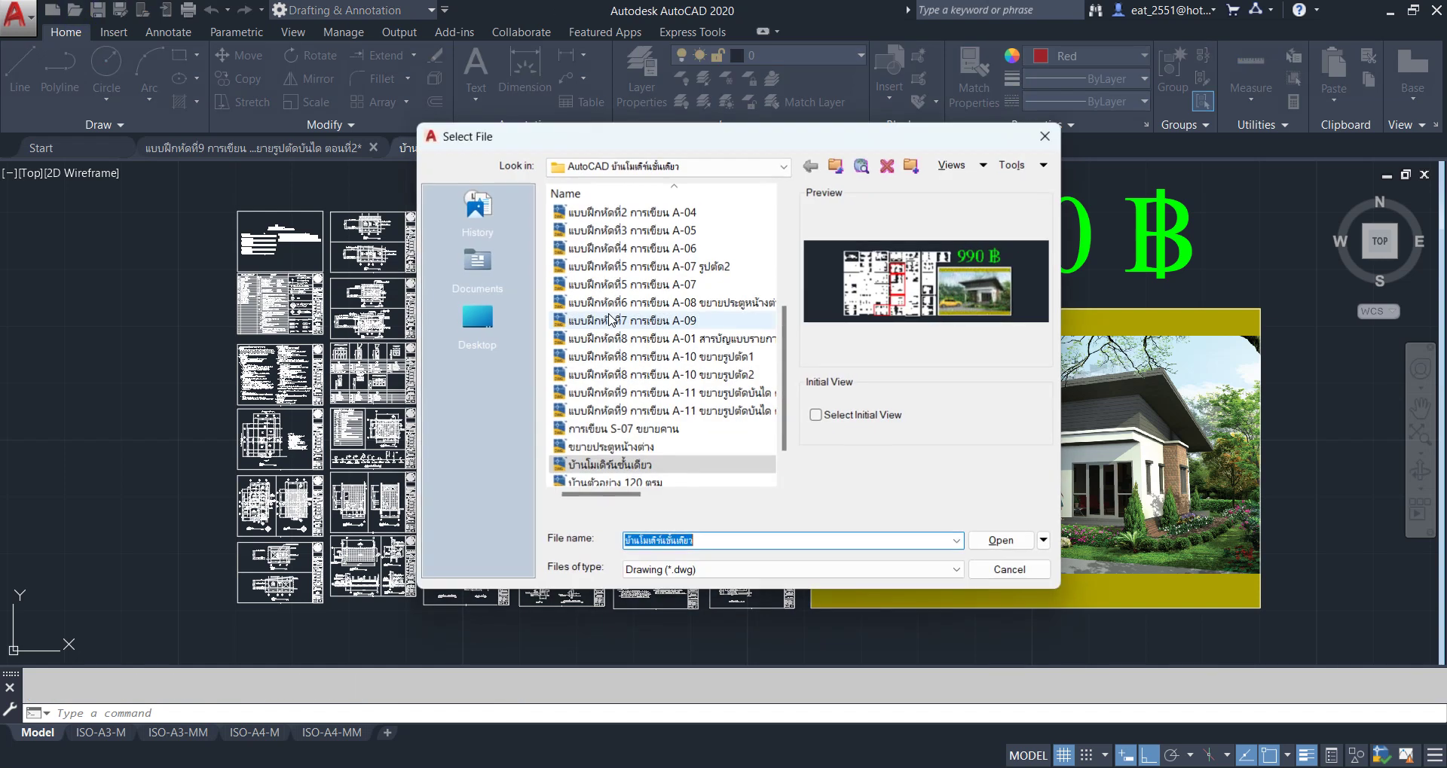
pyautogui.scroll(5, 652, 364)
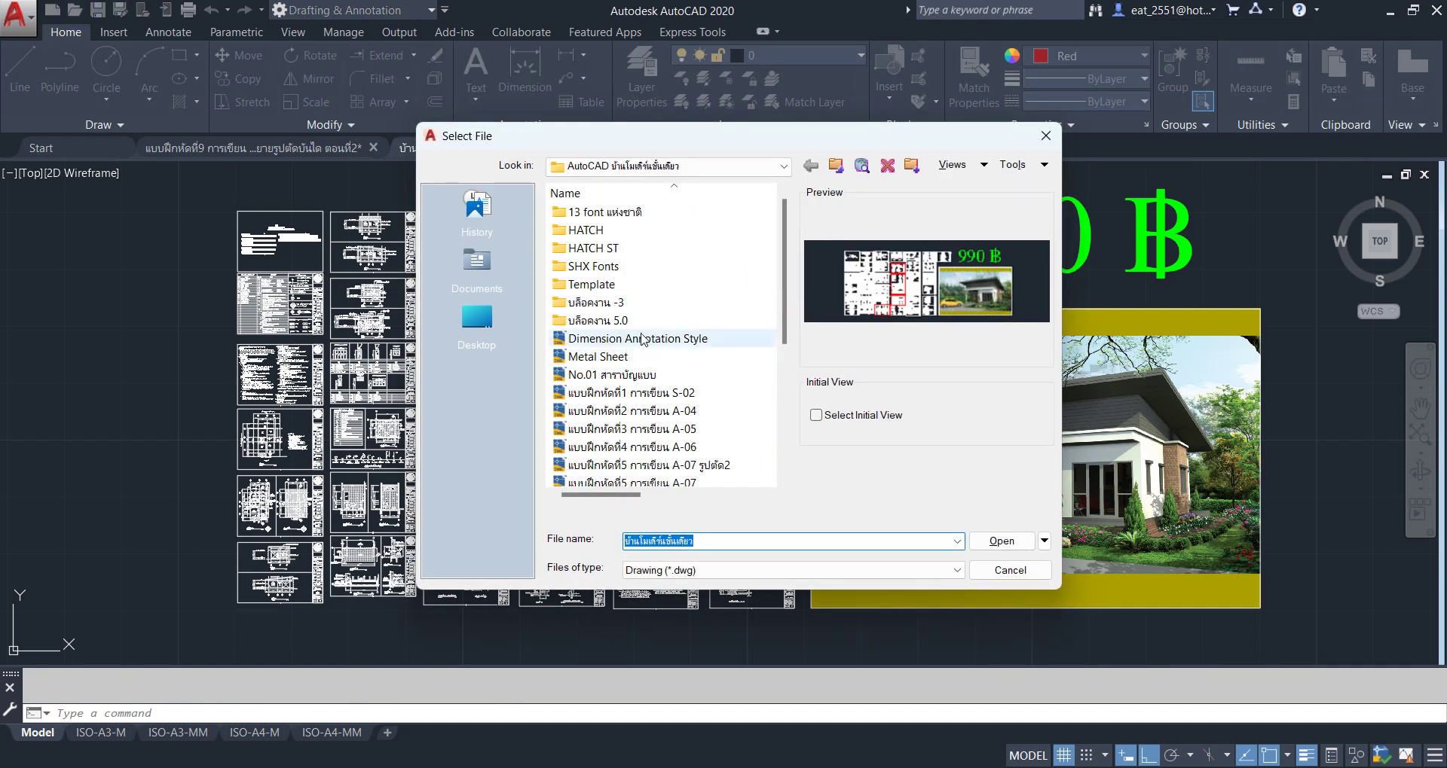
pyautogui.doubleClick(633, 317)
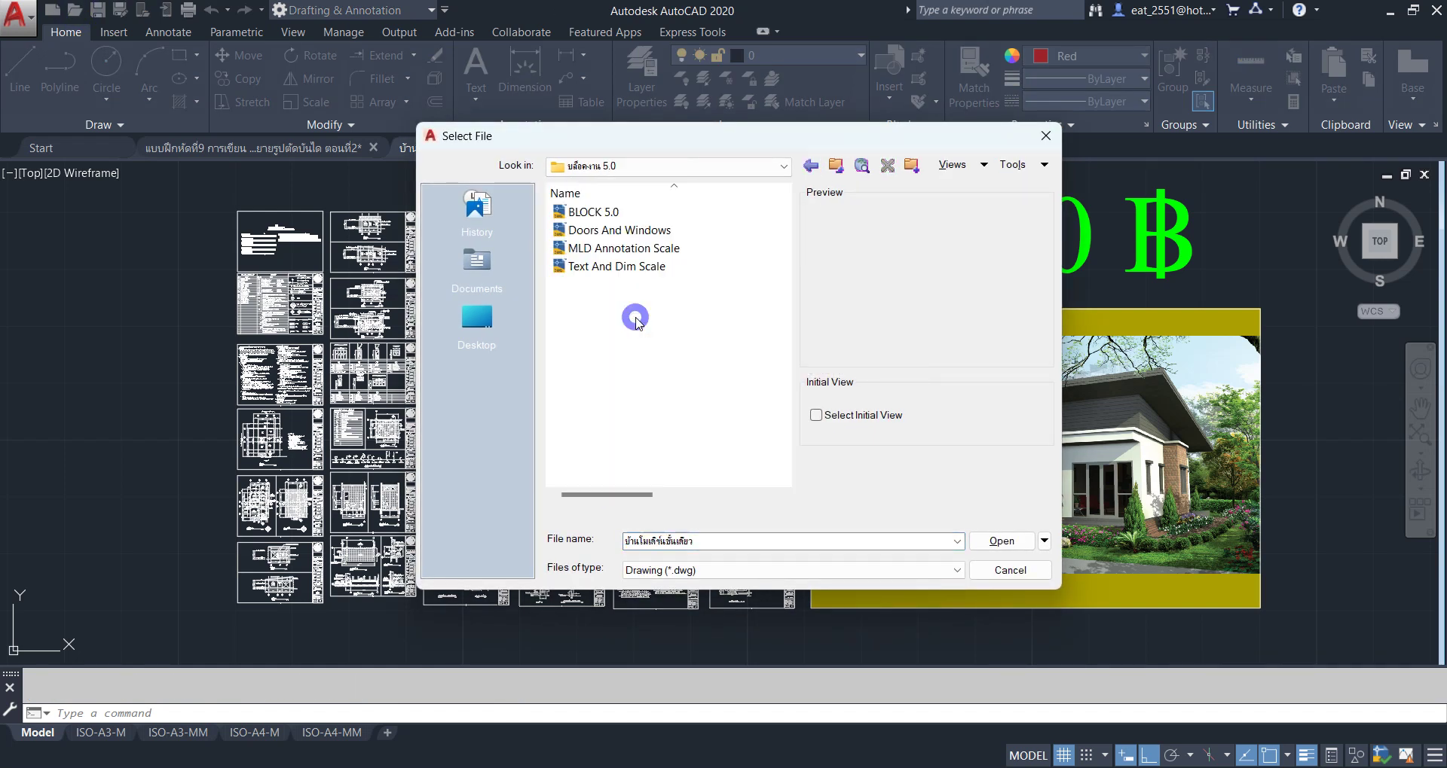
pyautogui.click(633, 268)
pyautogui.click(633, 250)
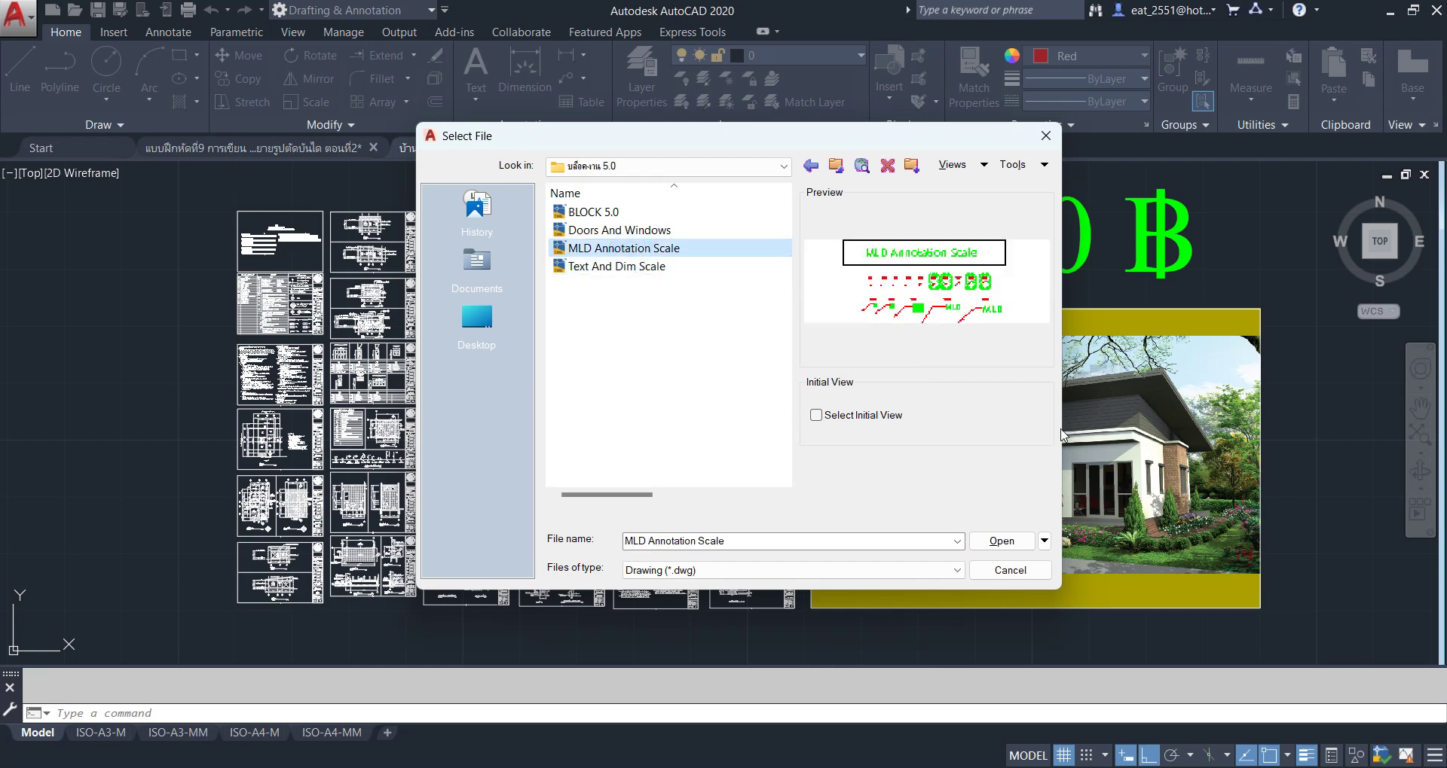
pyautogui.click(1003, 539)
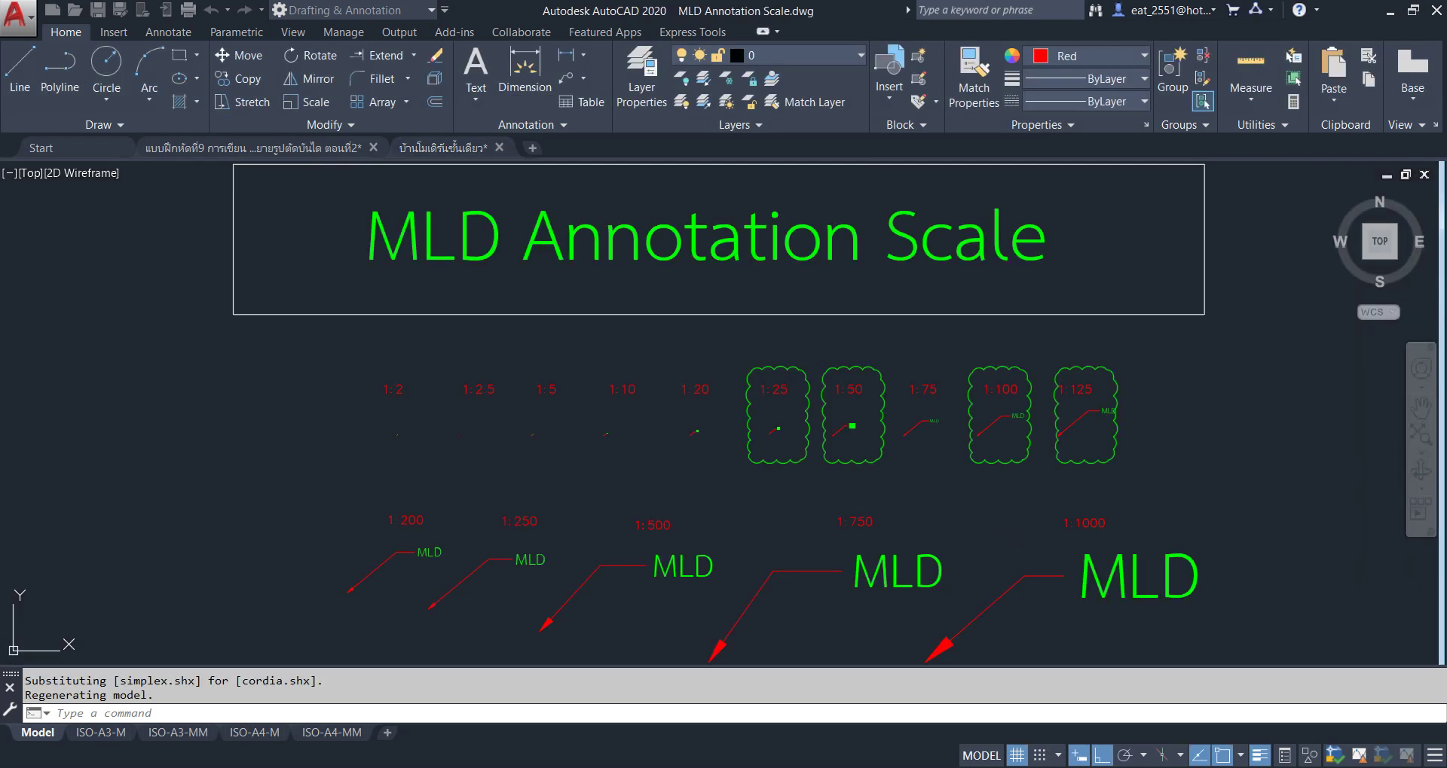
# Zoom and pan around the MLD Annotation Scale drawing to view its title box.
pyautogui.scroll(1, 1055, 585)
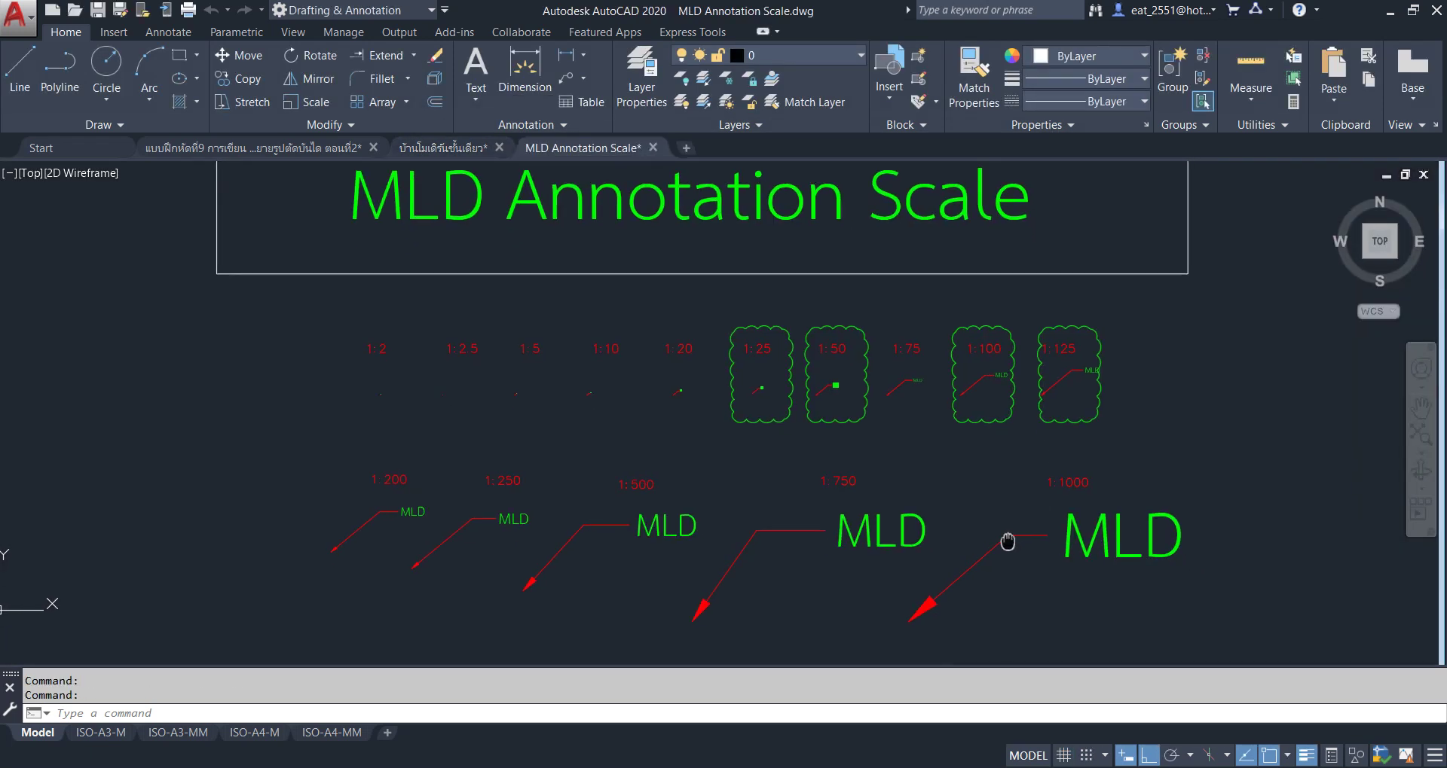
pyautogui.scroll(1, 1010, 539)
pyautogui.scroll(2, 855, 382)
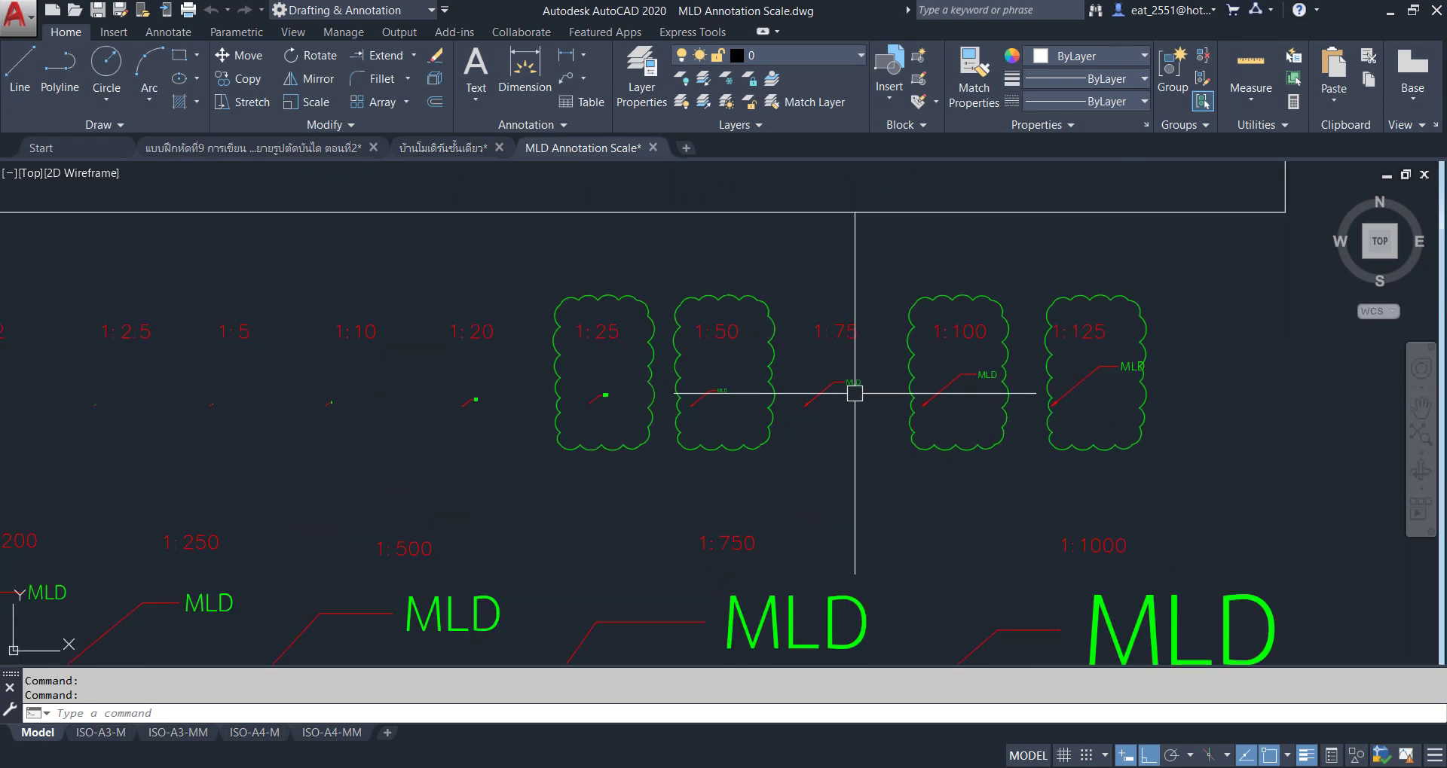
pyautogui.scroll(-2, 855, 397)
pyautogui.moveTo(850, 395); pyautogui.dragTo(870, 463, button='middle')
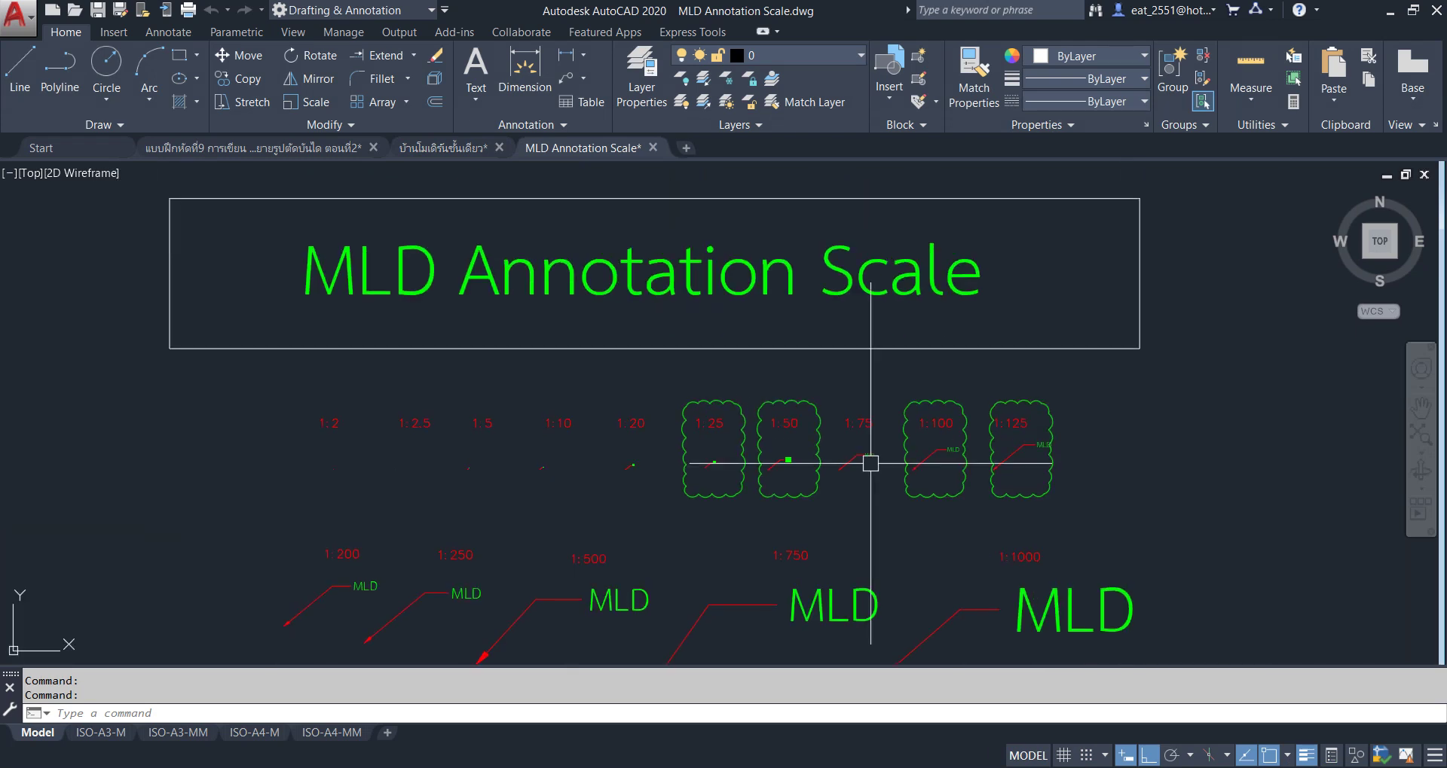
pyautogui.scroll(3, 838, 439)
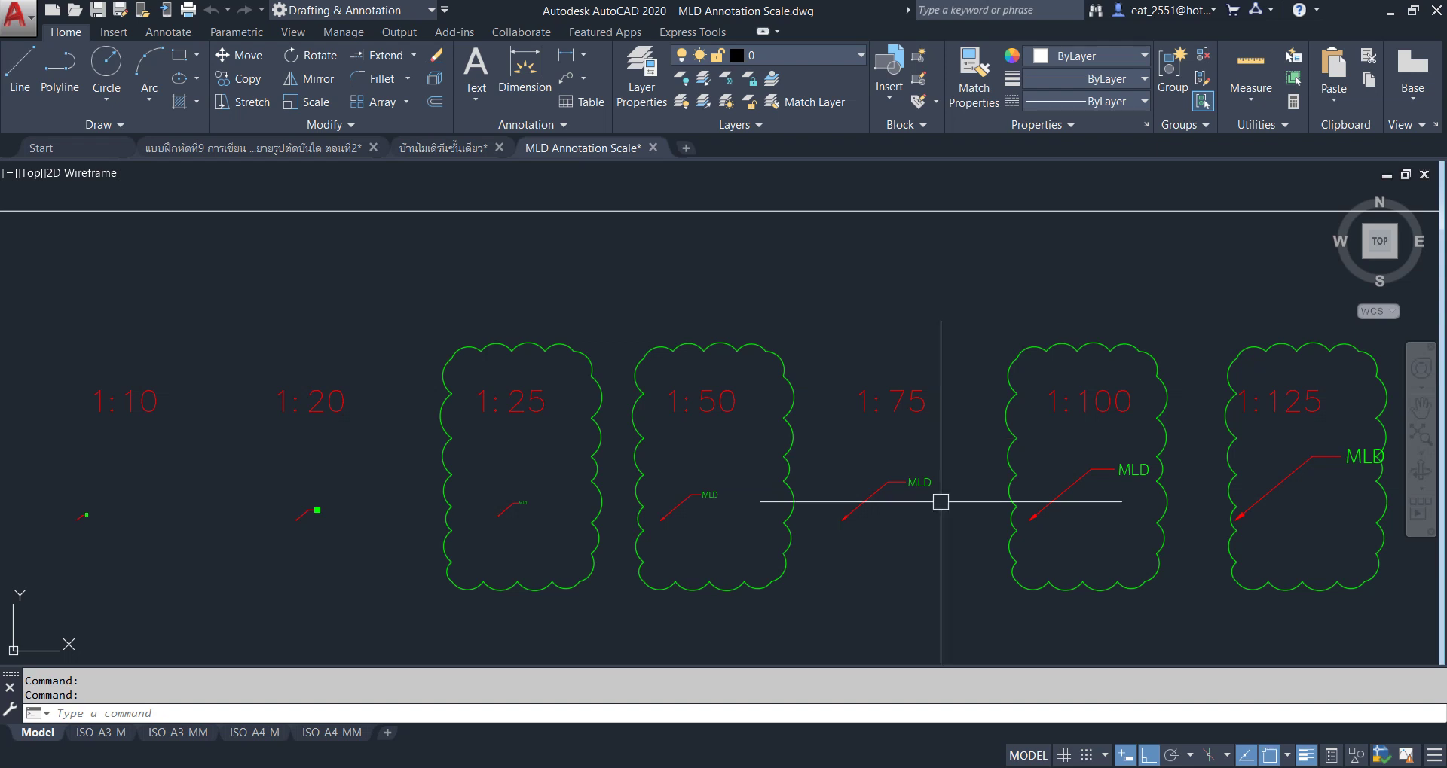
# Turn on Annotation Visibility, AutoScale and Annotation Scale in the status bar customization list.
pyautogui.click(1434, 757)
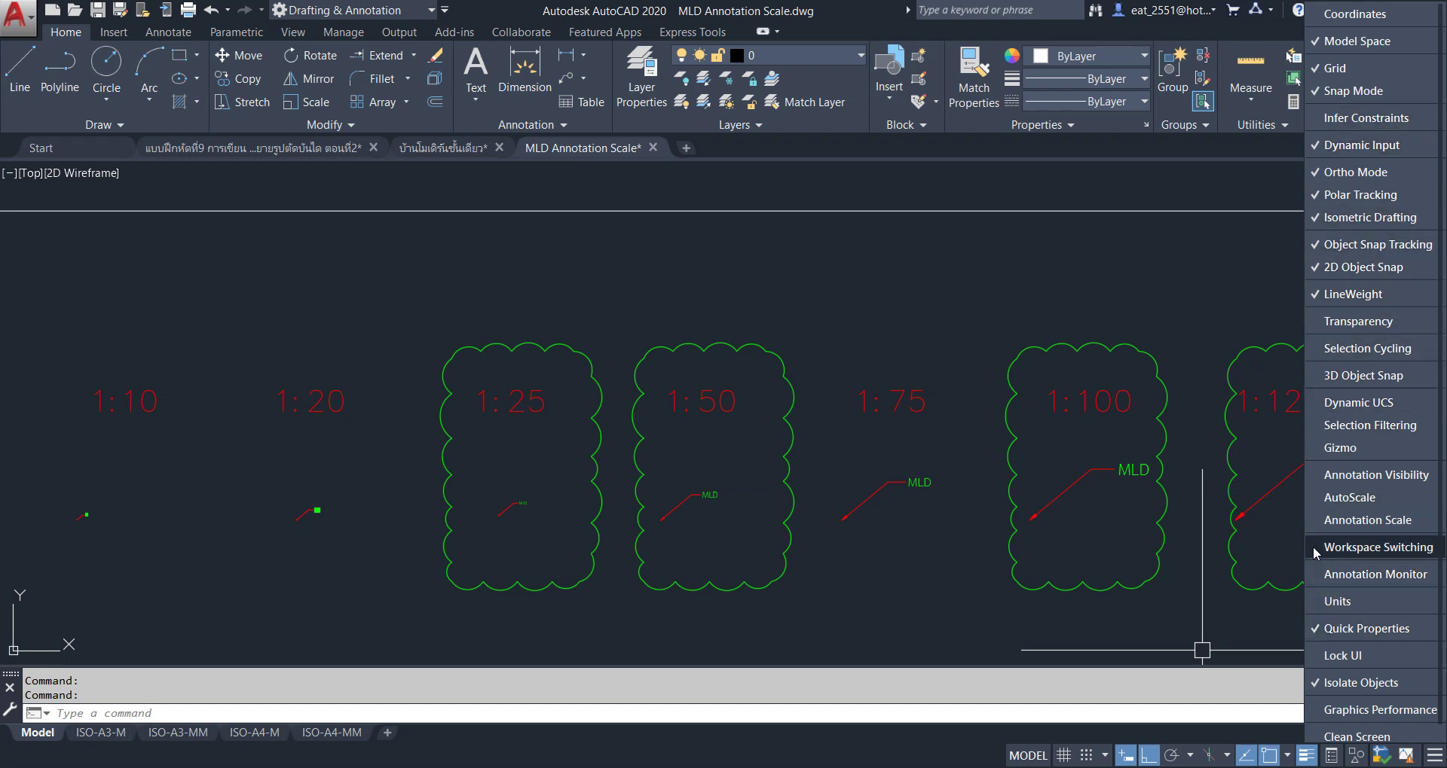
pyautogui.click(1315, 520)
pyautogui.click(1315, 497)
pyautogui.click(1314, 474)
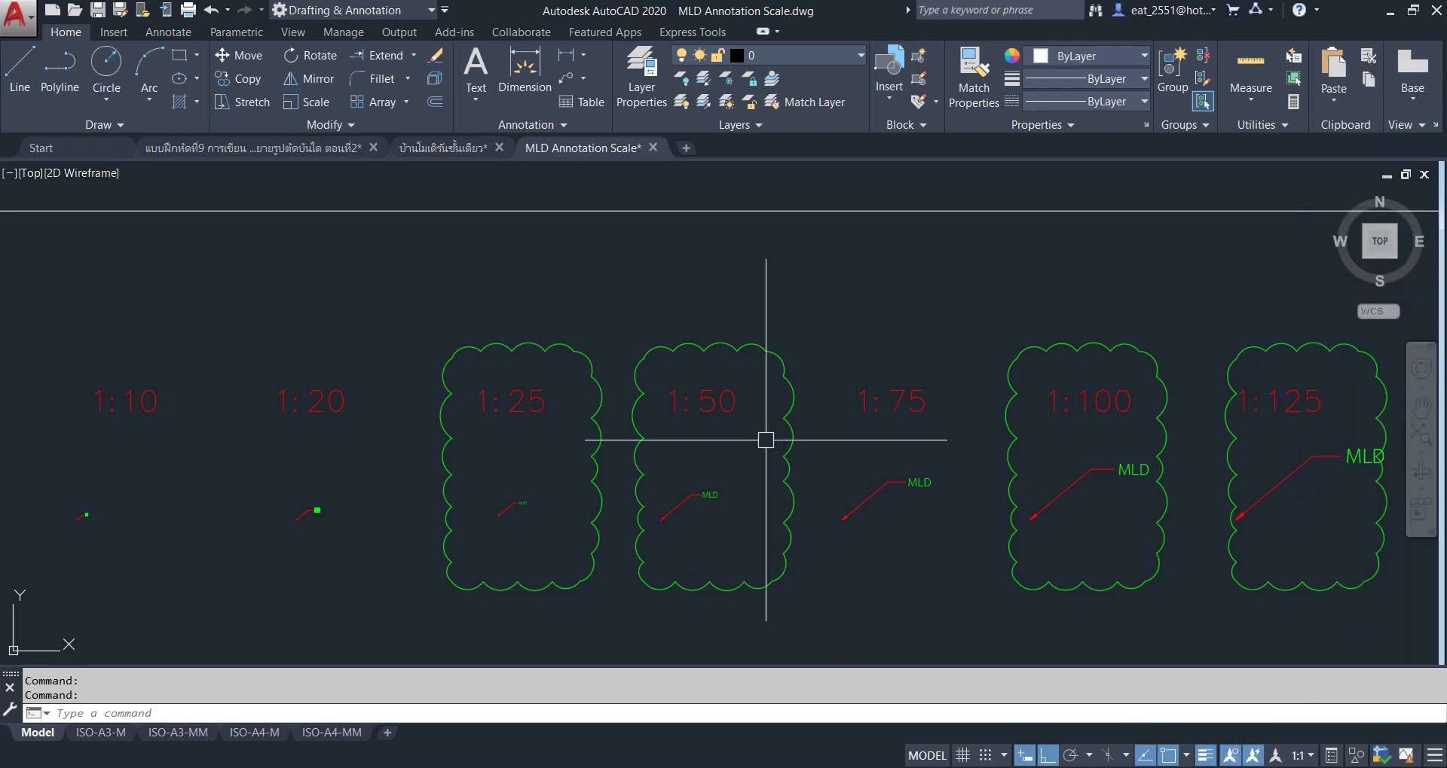
# Fit the whole MLD drawing in view and bring up the Google Drive browser.
pyautogui.scroll(-1, 766, 440)
pyautogui.scroll(-3, 761, 482)
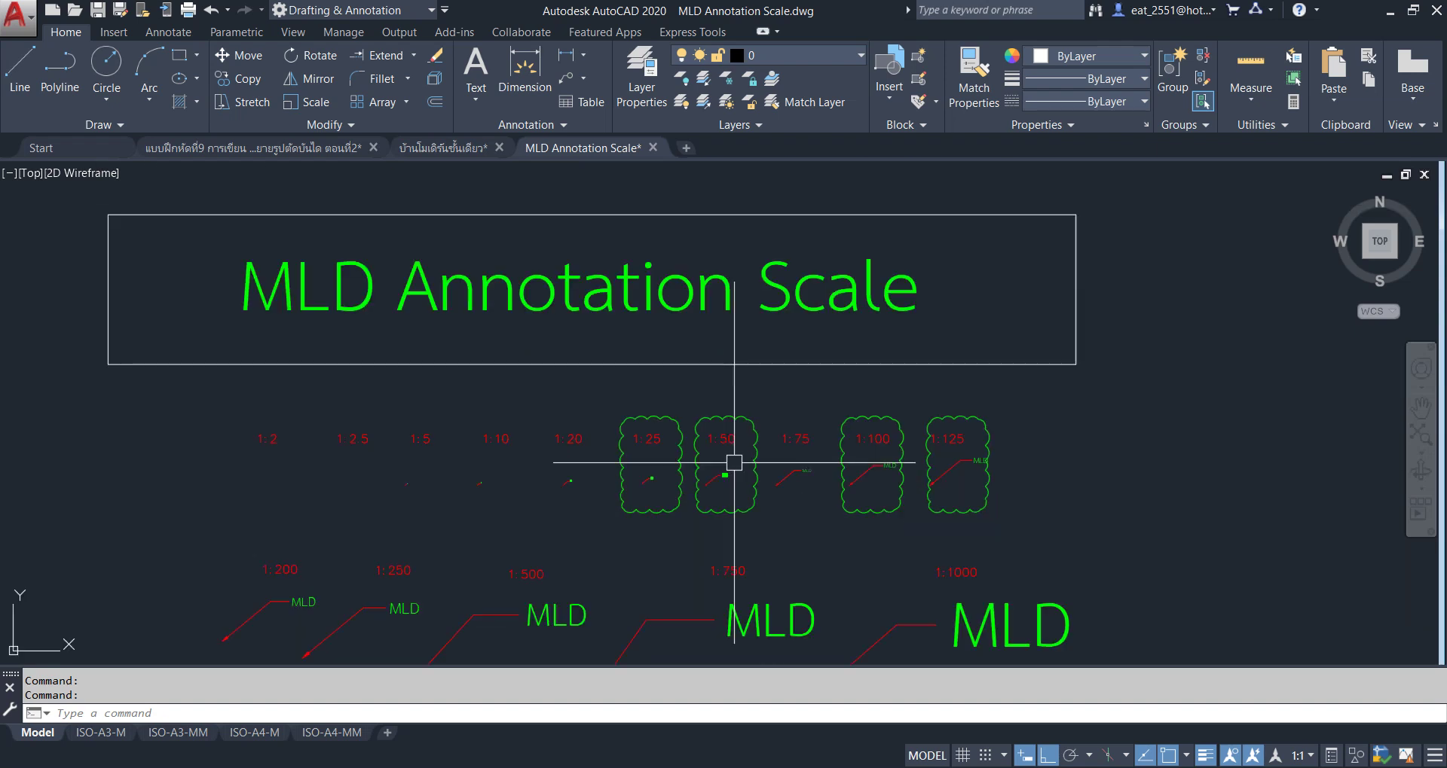
pyautogui.middleClick(787, 498)
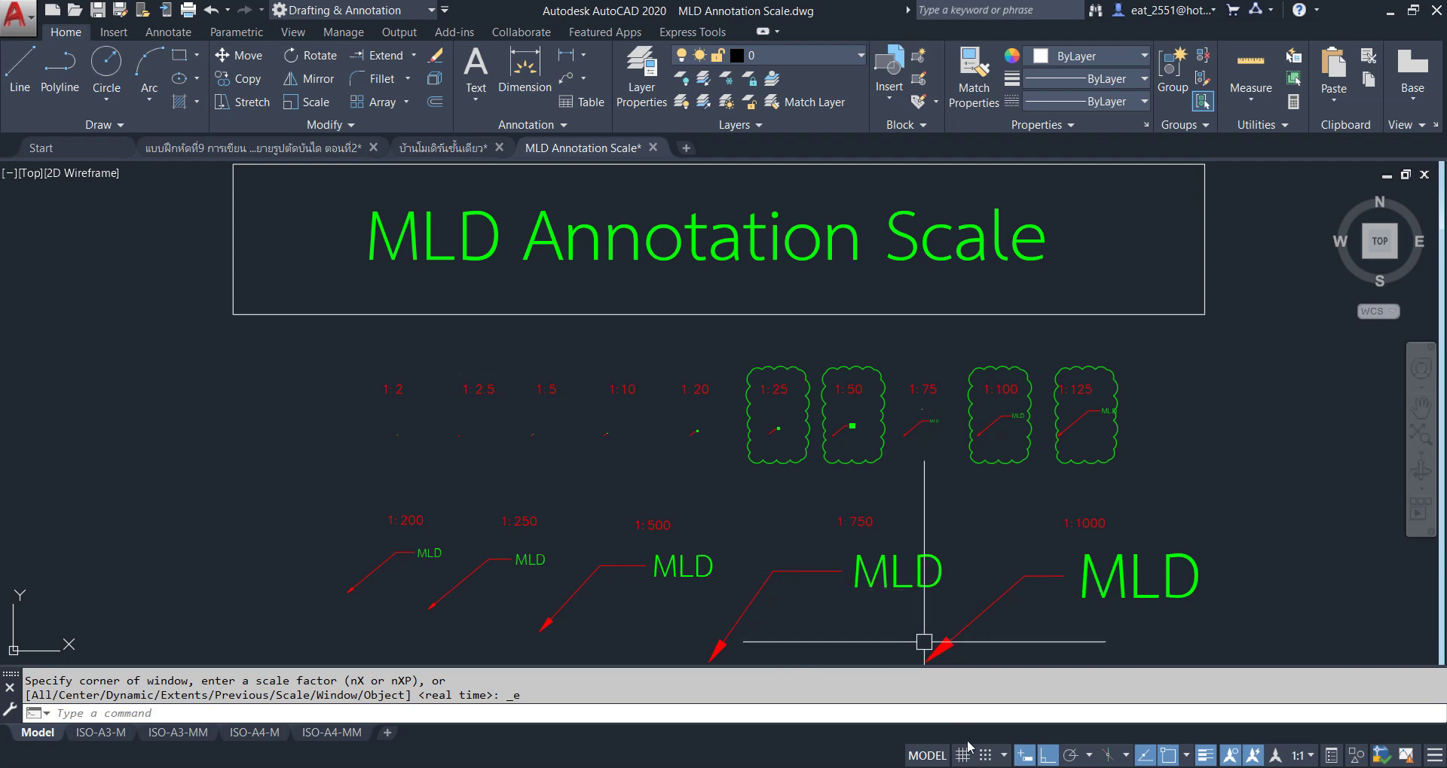
pyautogui.click(875, 719)
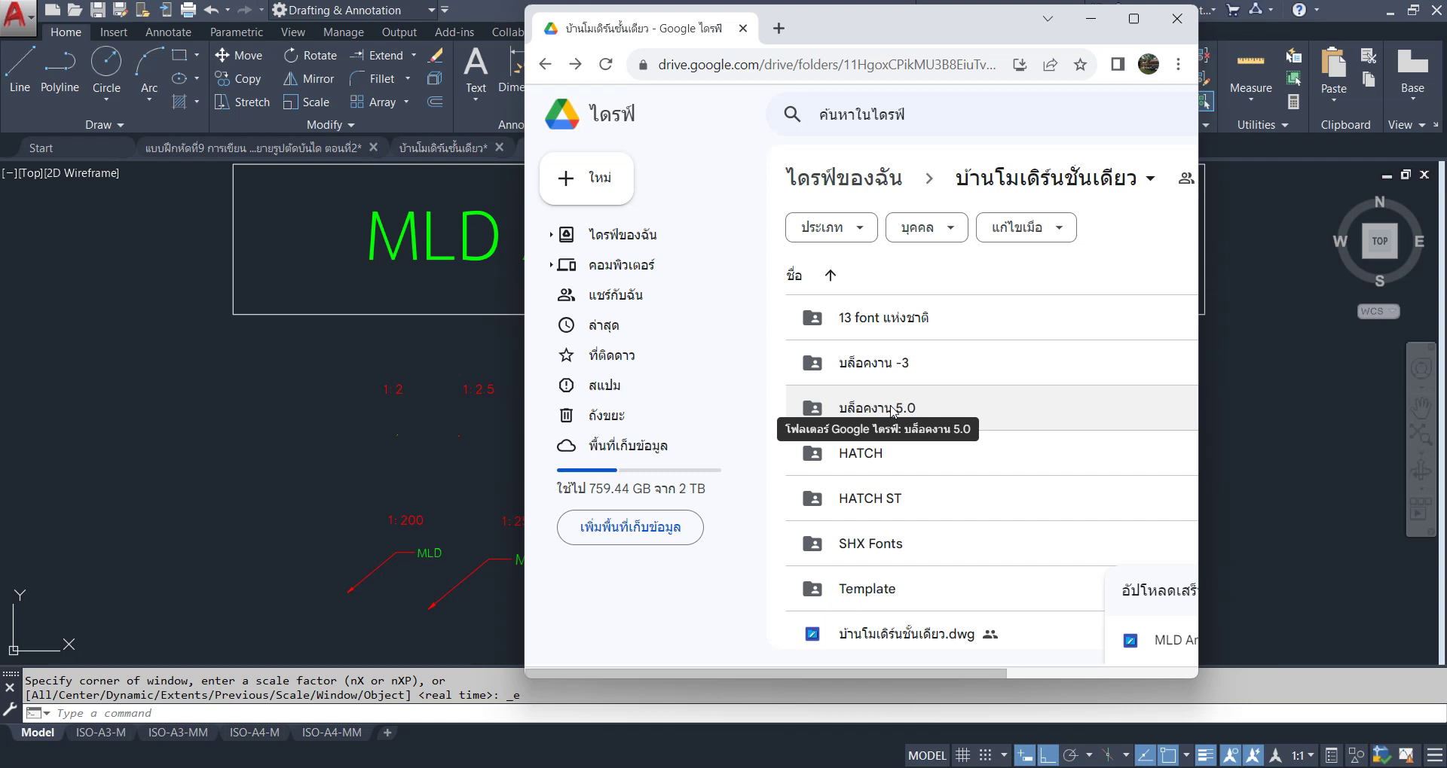
# Select MLD Annotation Scale.dwg in Drive's บล็อคงาน 5.0 folder, then minimize the browser.
pyautogui.doubleClick(891, 411)
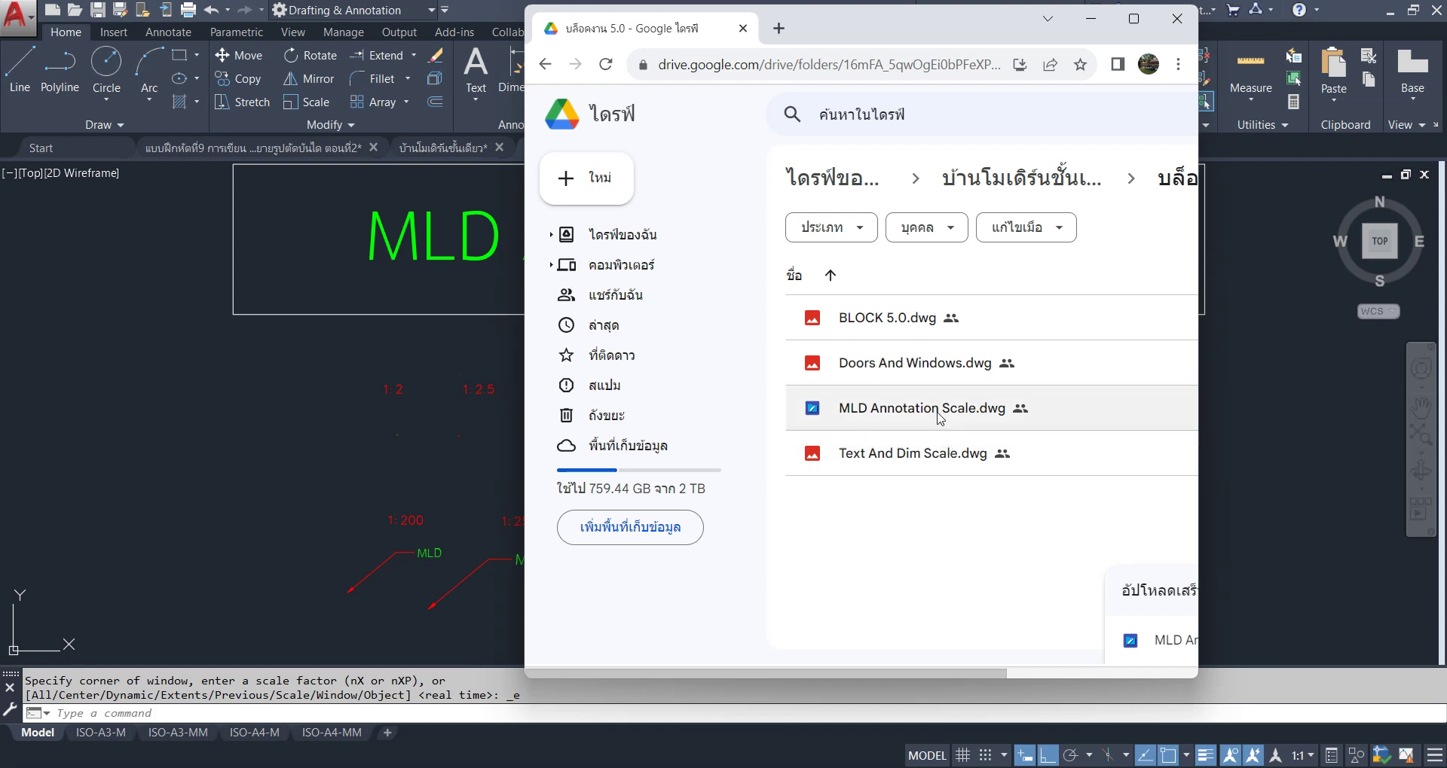
pyautogui.click(936, 413)
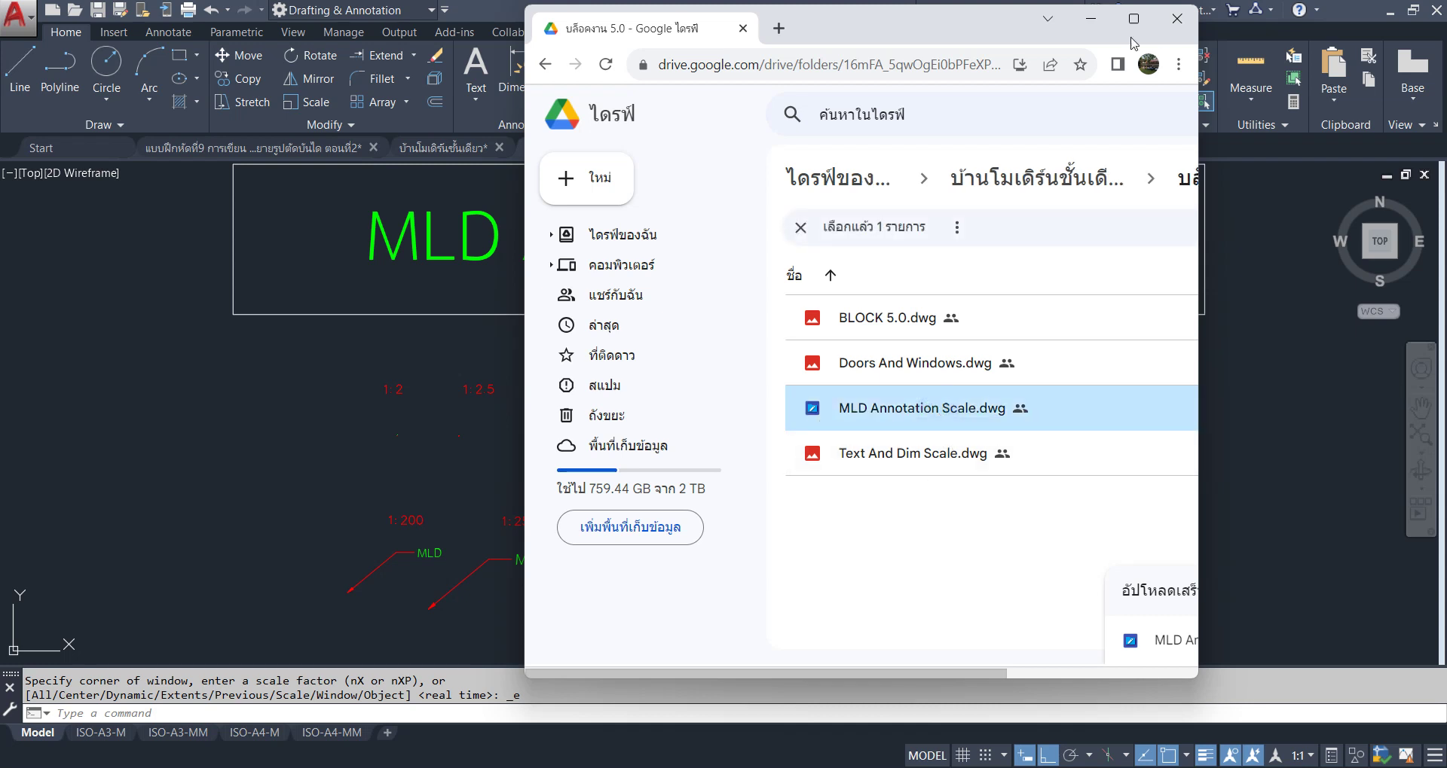
pyautogui.click(1090, 23)
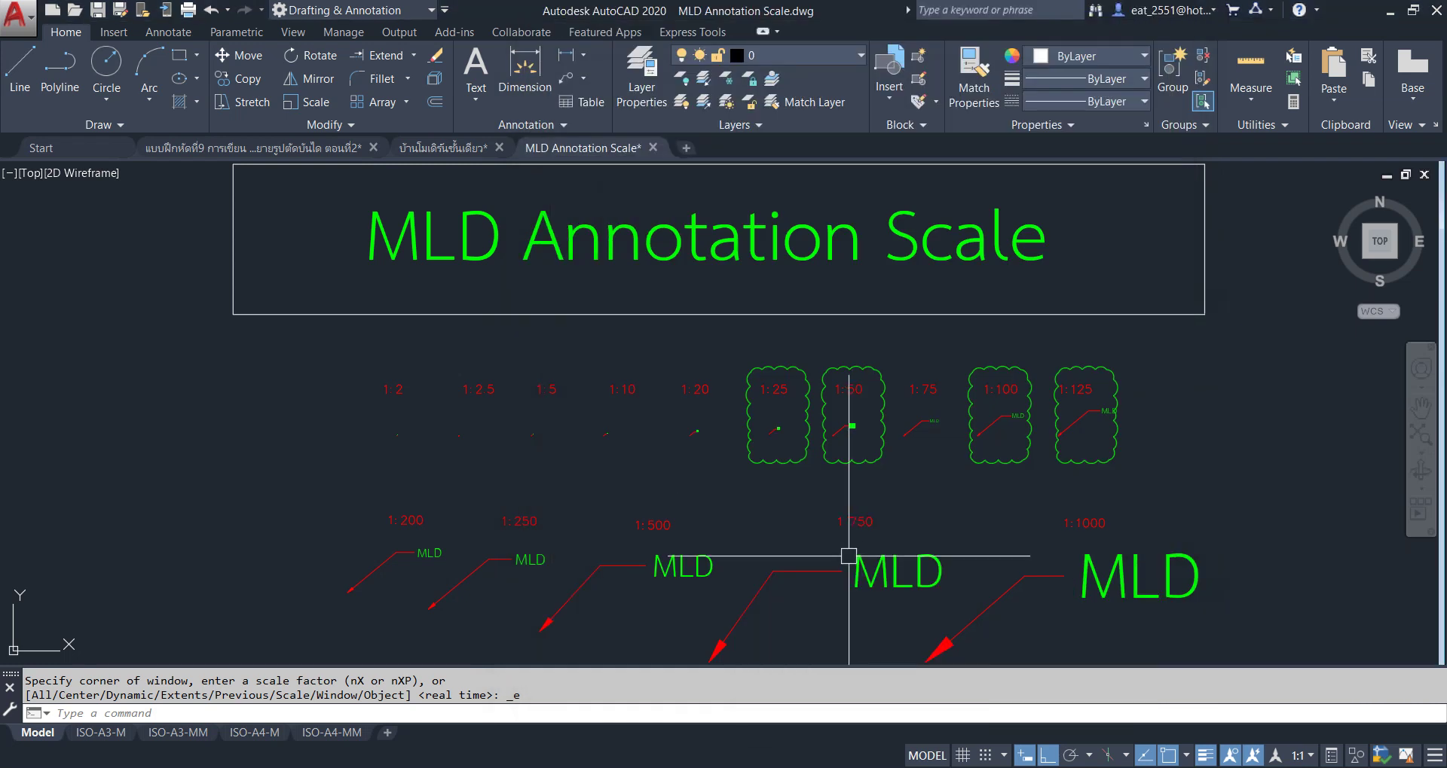
# Close MLD Annotation Scale without saving and switch to the A-11 drawing.
pyautogui.click(653, 147)
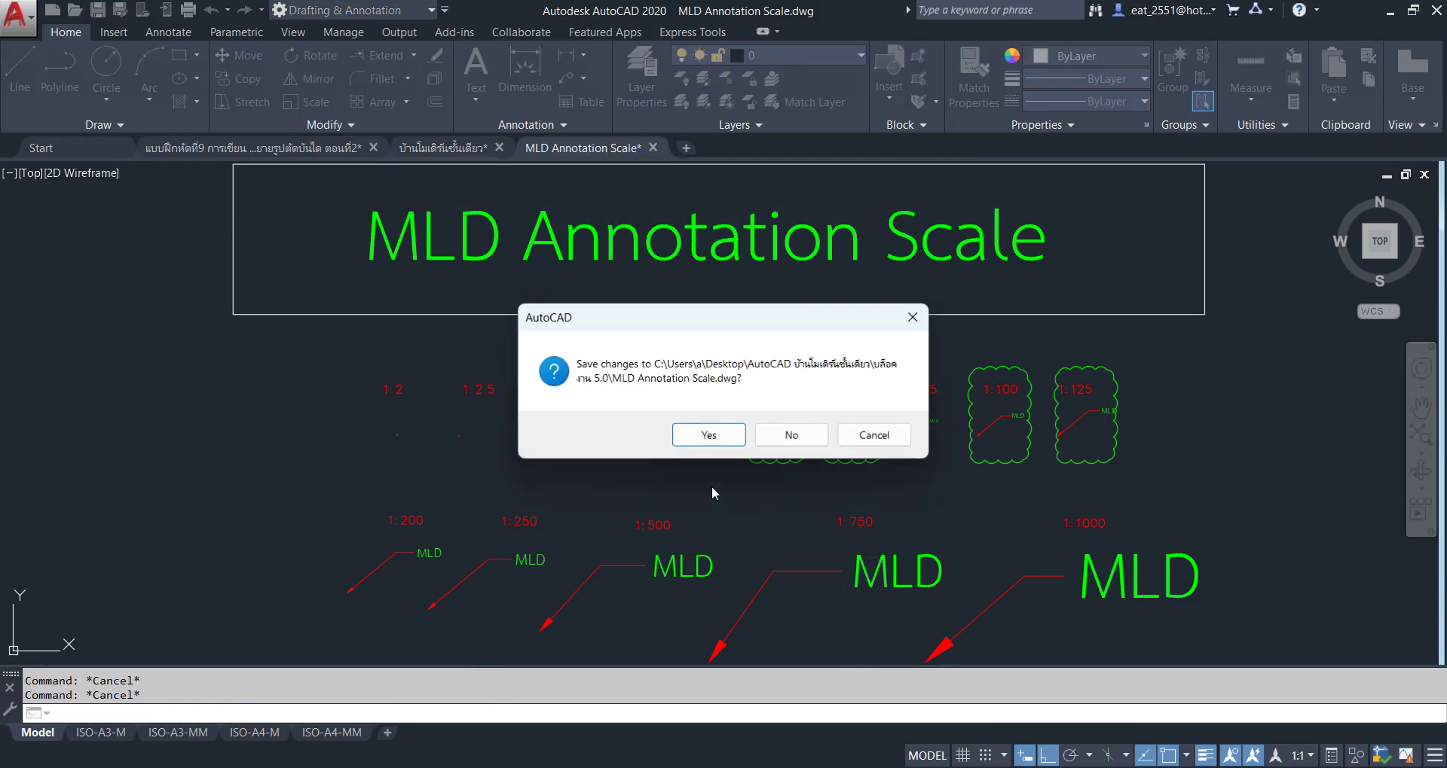
pyautogui.click(823, 434)
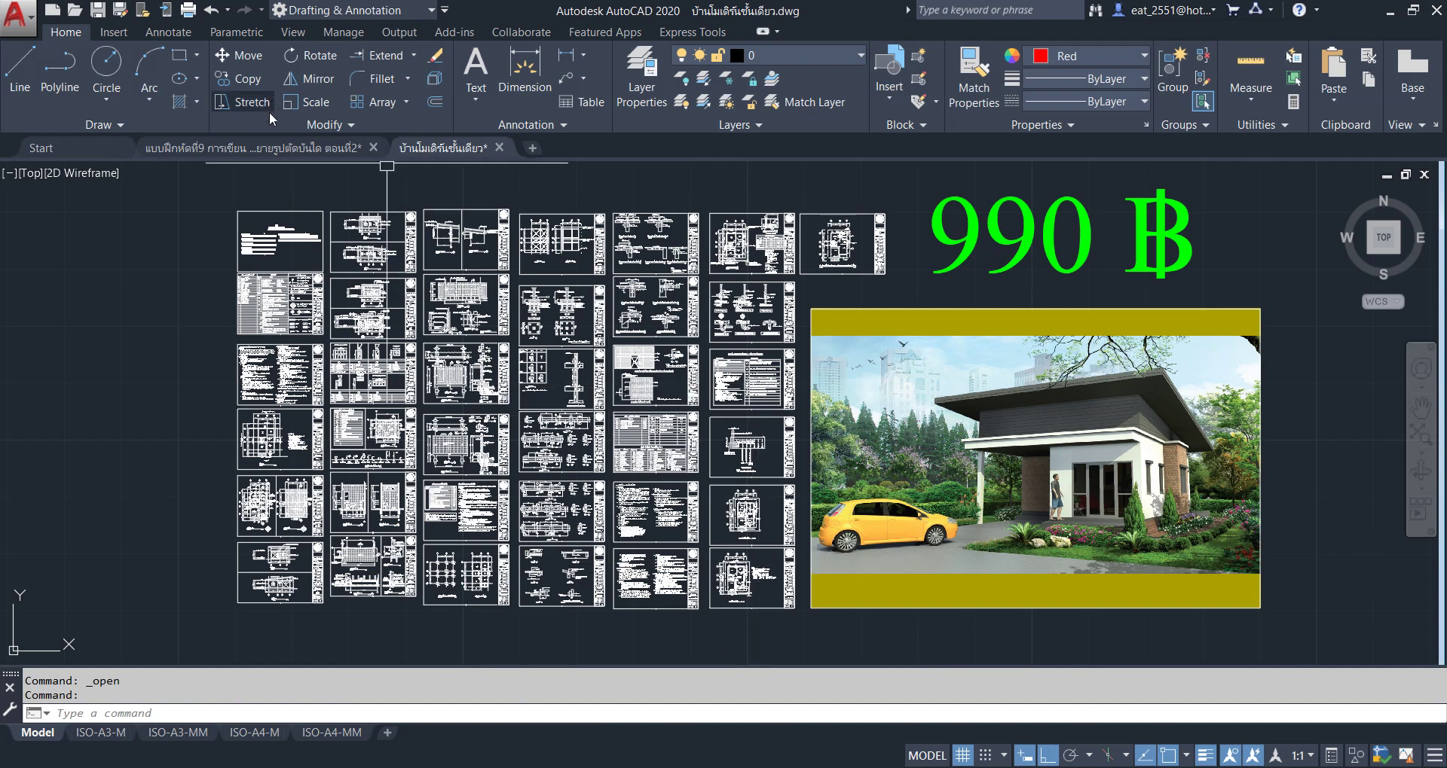
pyautogui.moveTo(251, 147)
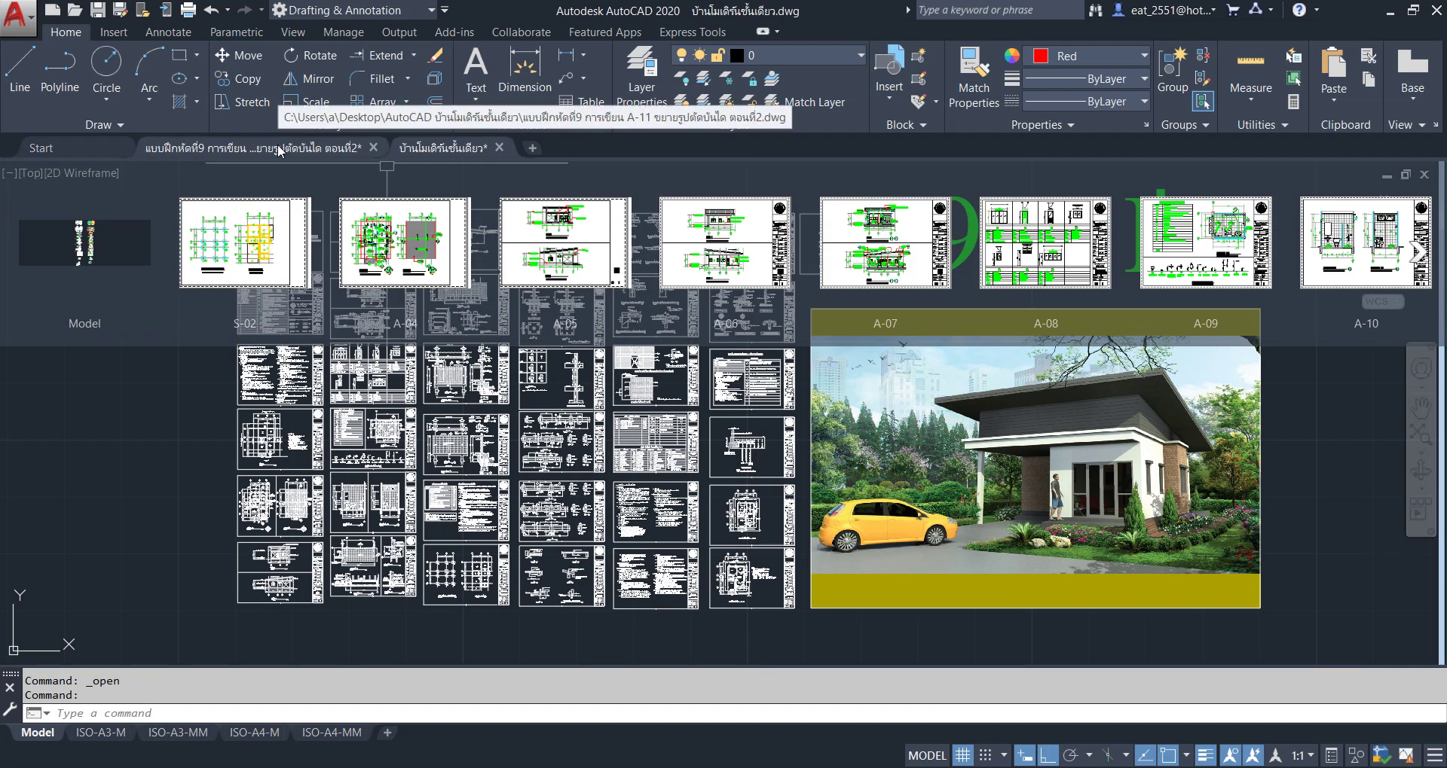
pyautogui.click(278, 150)
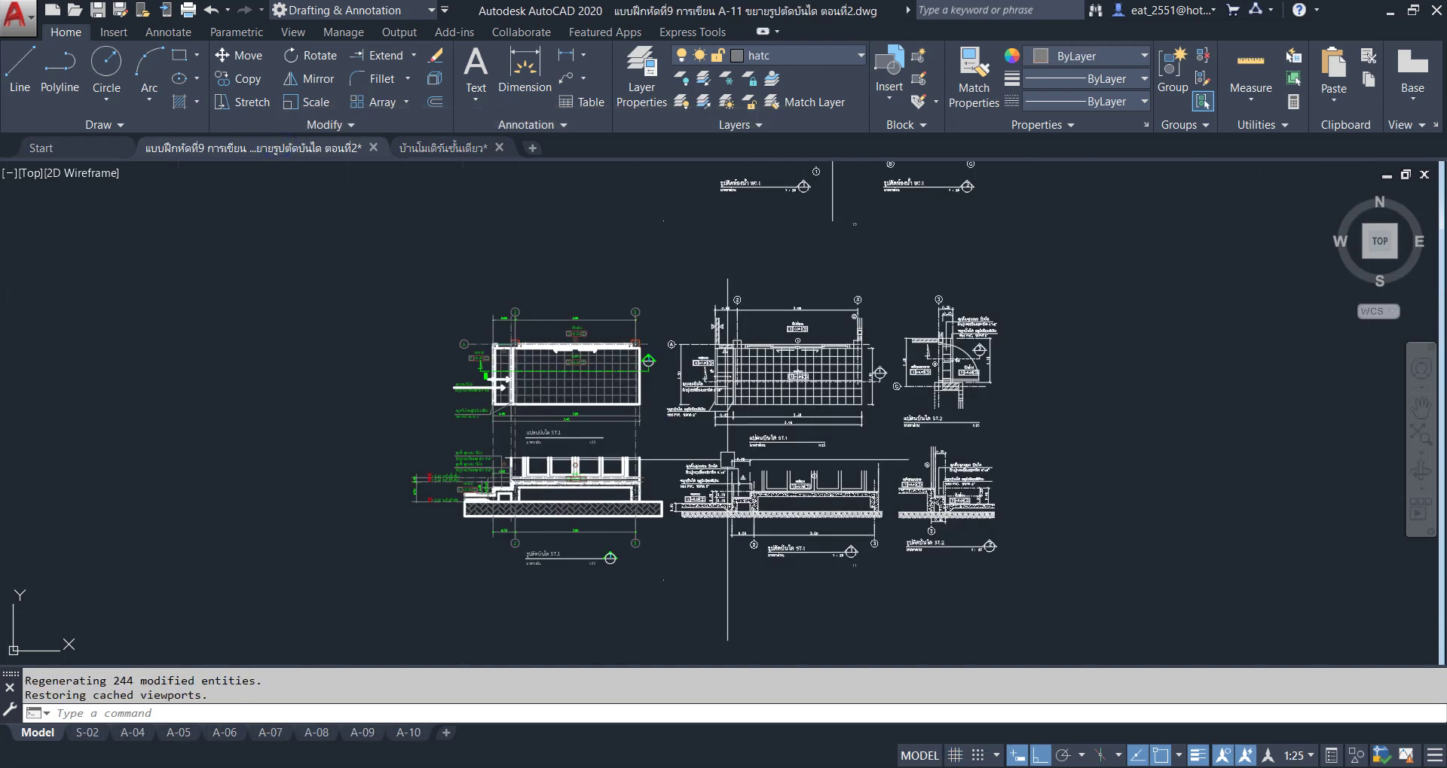
# Pan and zoom to frame the ST.1 and ST.2 stair plans and sections.
pyautogui.moveTo(582, 388); pyautogui.dragTo(597, 304, button='middle')
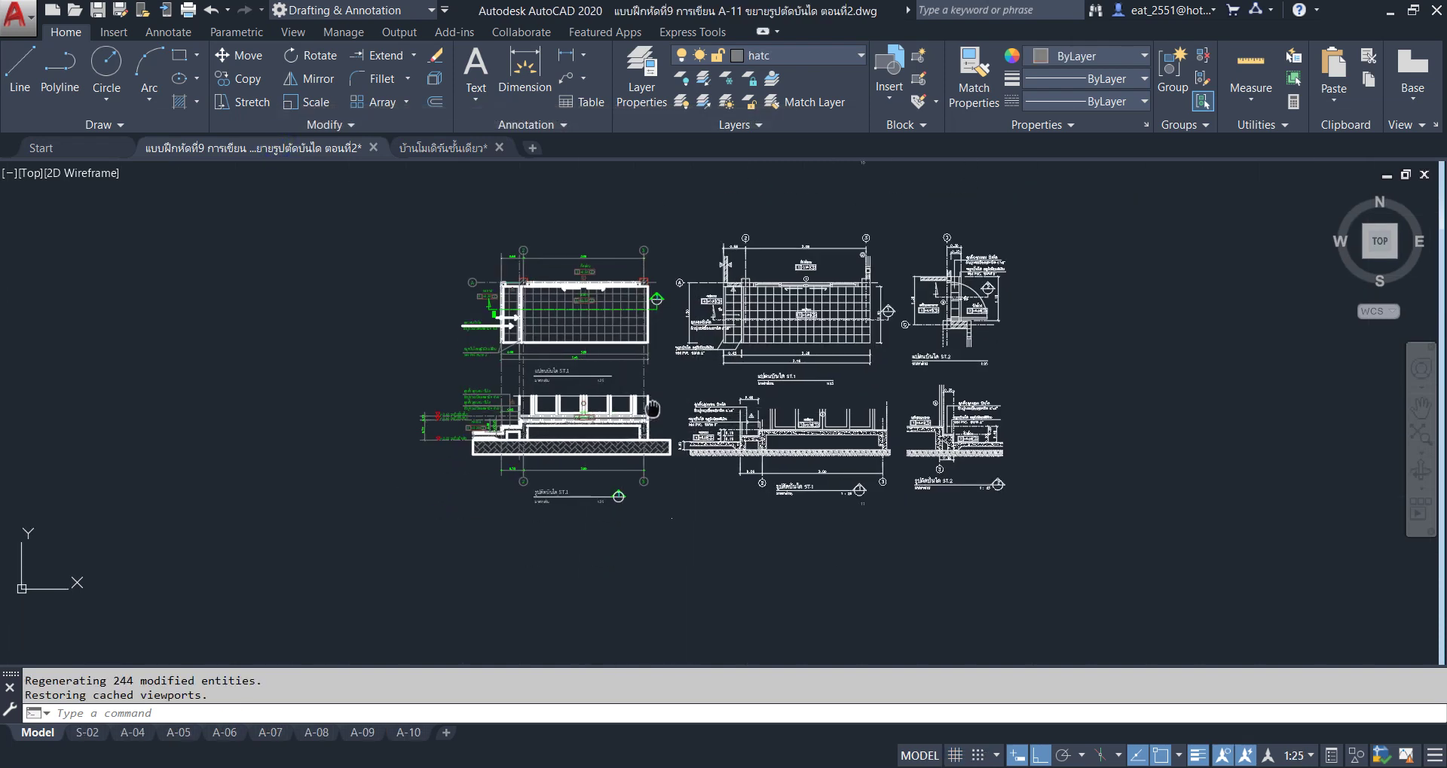
pyautogui.scroll(1, 597, 305)
pyautogui.scroll(1, 580, 362)
pyautogui.scroll(1, 565, 421)
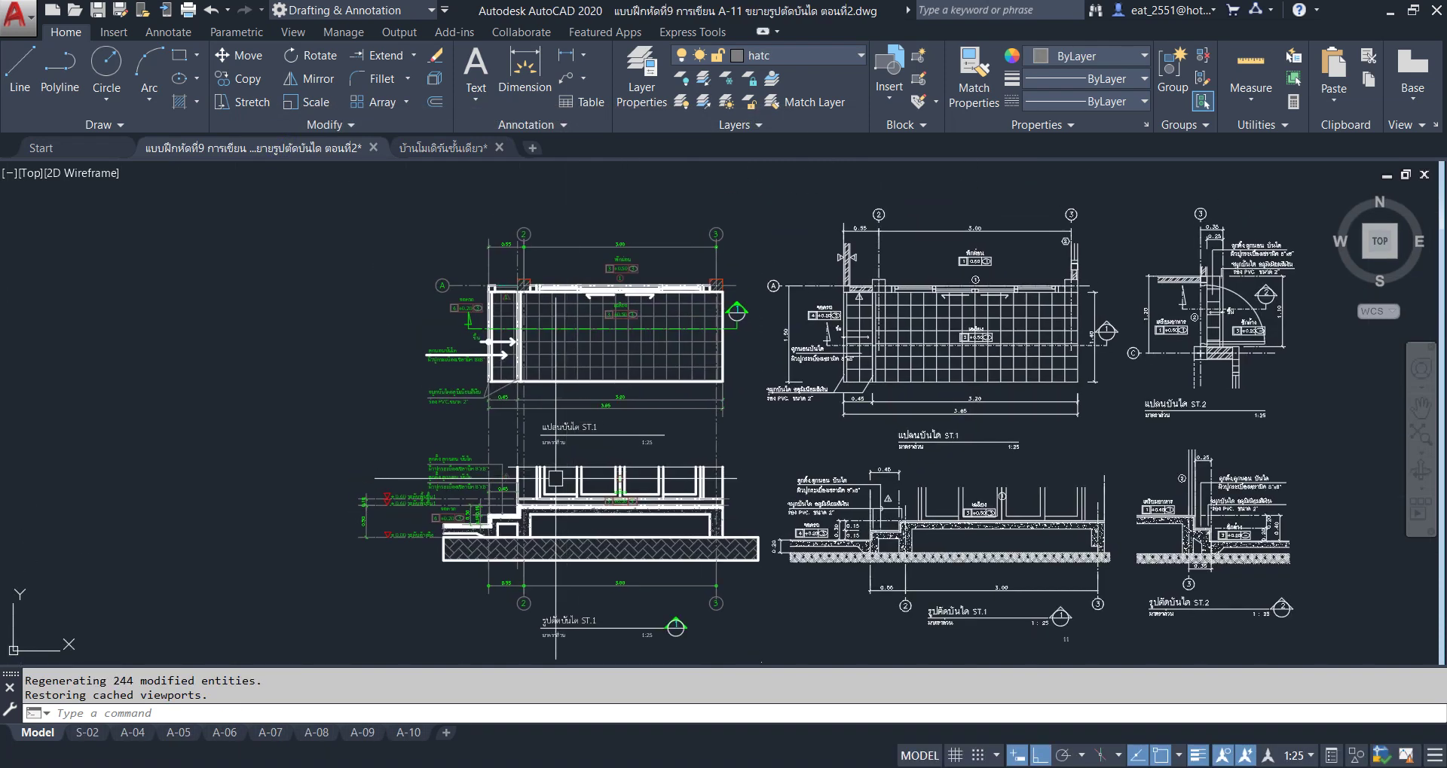
pyautogui.scroll(2, 556, 478)
pyautogui.scroll(-1, 550, 445)
pyautogui.scroll(-1, 542, 406)
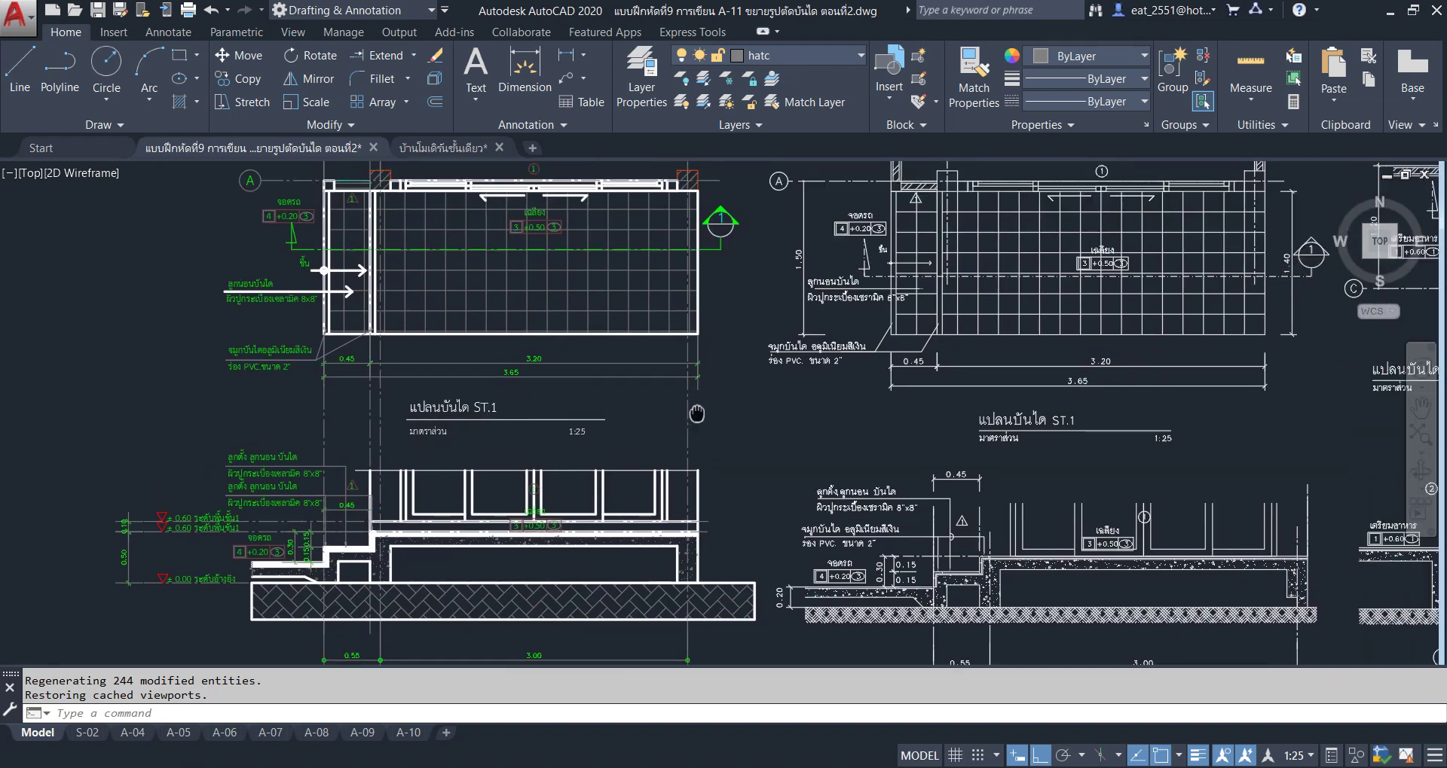
pyautogui.scroll(-1, 538, 380)
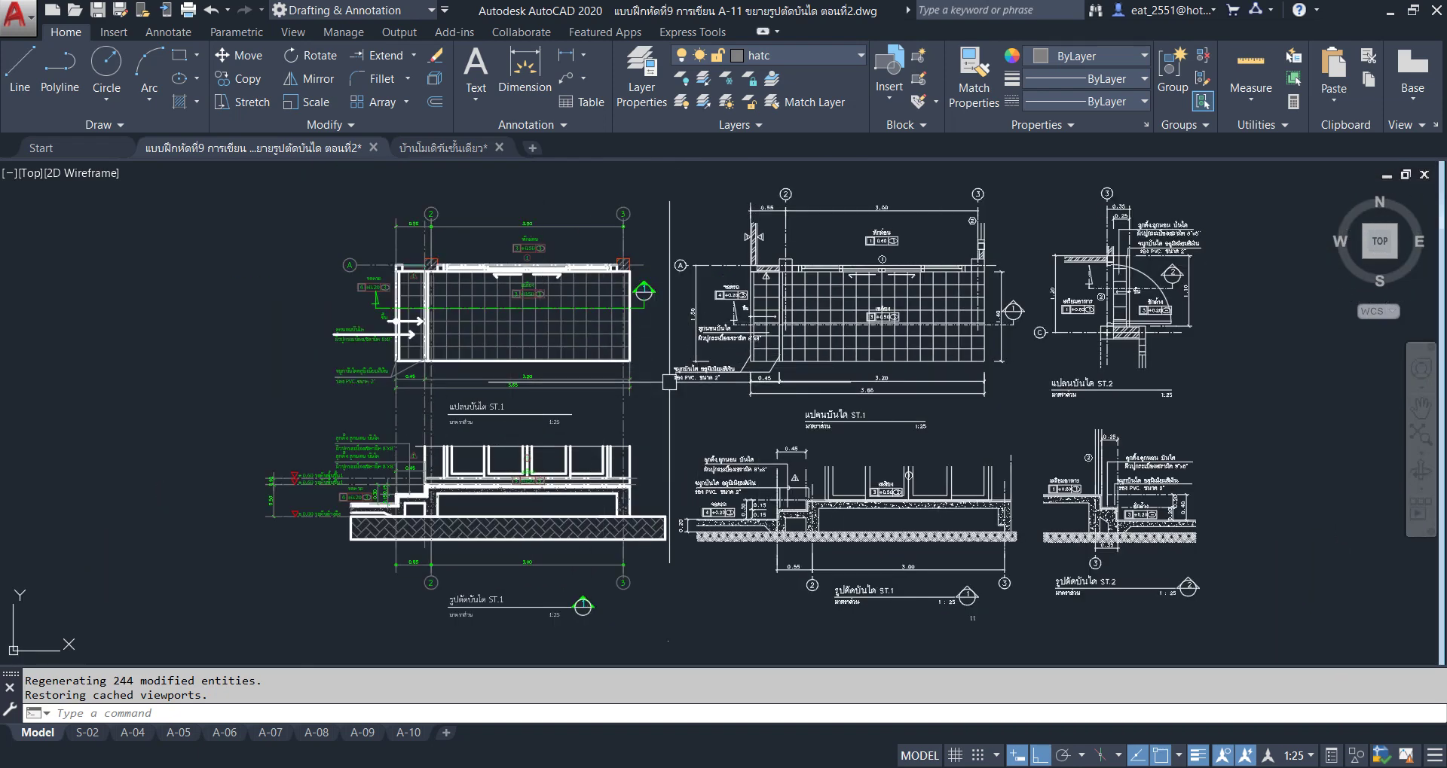
pyautogui.moveTo(1220, 292); pyautogui.dragTo(1078, 321, button='middle')
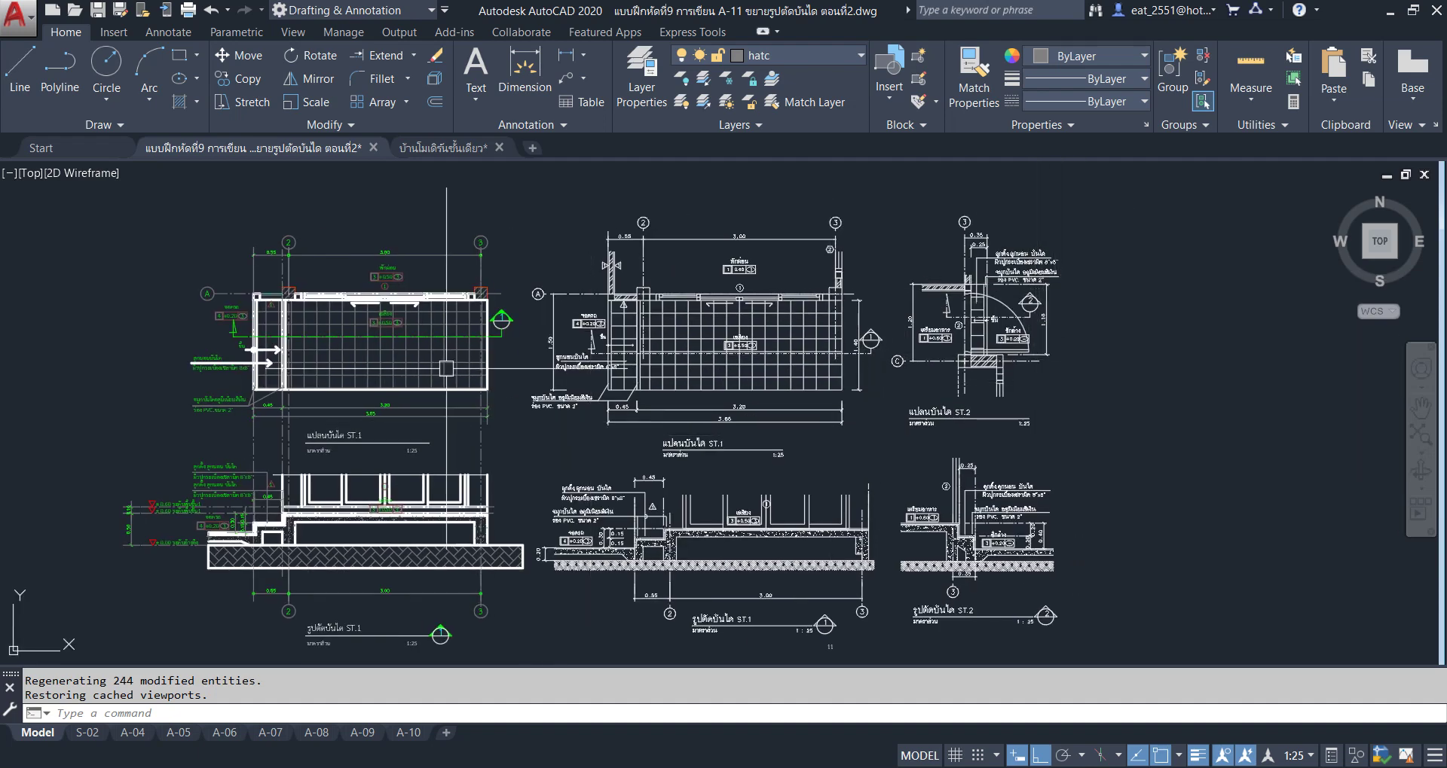
pyautogui.moveTo(409, 539)
pyautogui.mouseDown(button='middle')
pyautogui.moveTo(462, 526)
pyautogui.moveTo(209, 538)
pyautogui.mouseUp(button='middle')
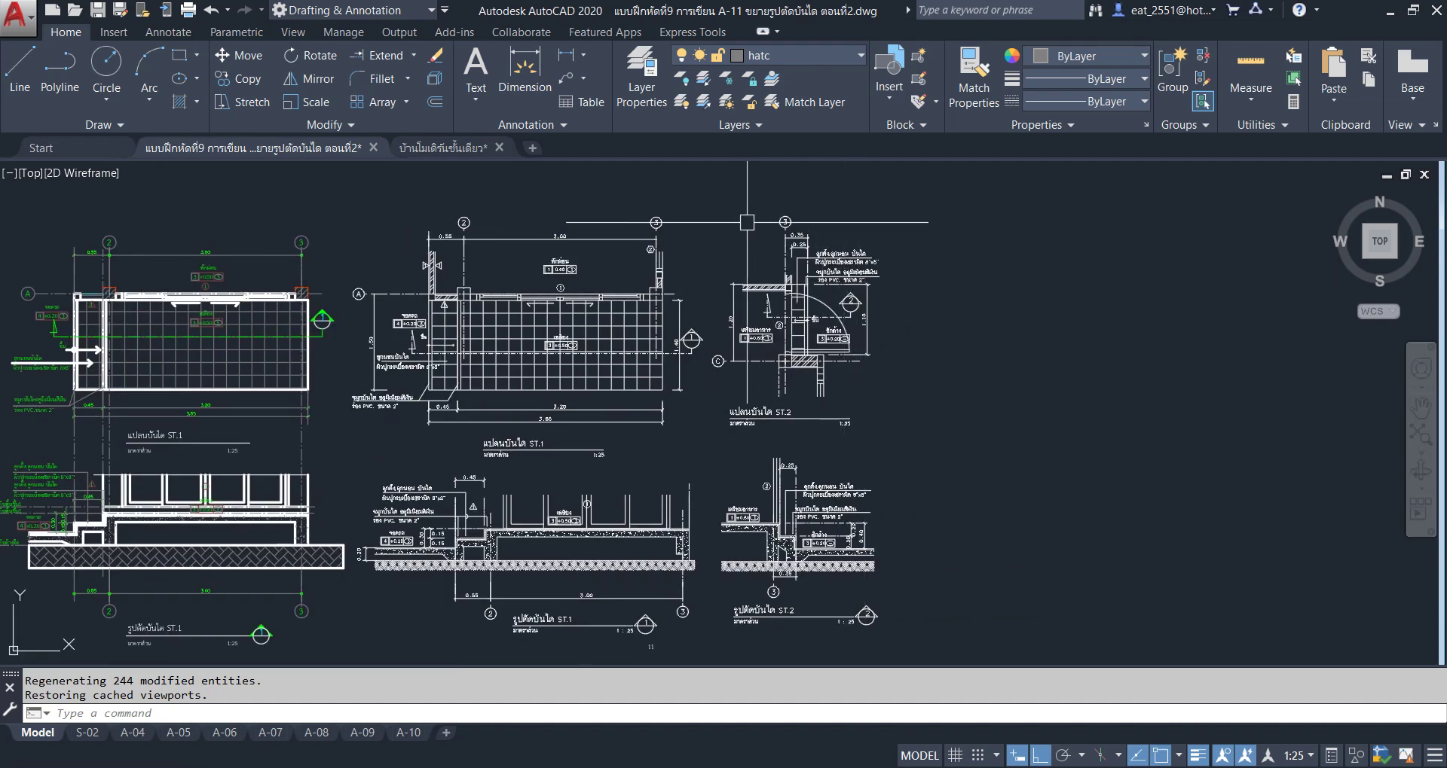
# Pan and zoom from the overview to the veranda area of the house floor plan.
pyautogui.scroll(-5, 885, 258)
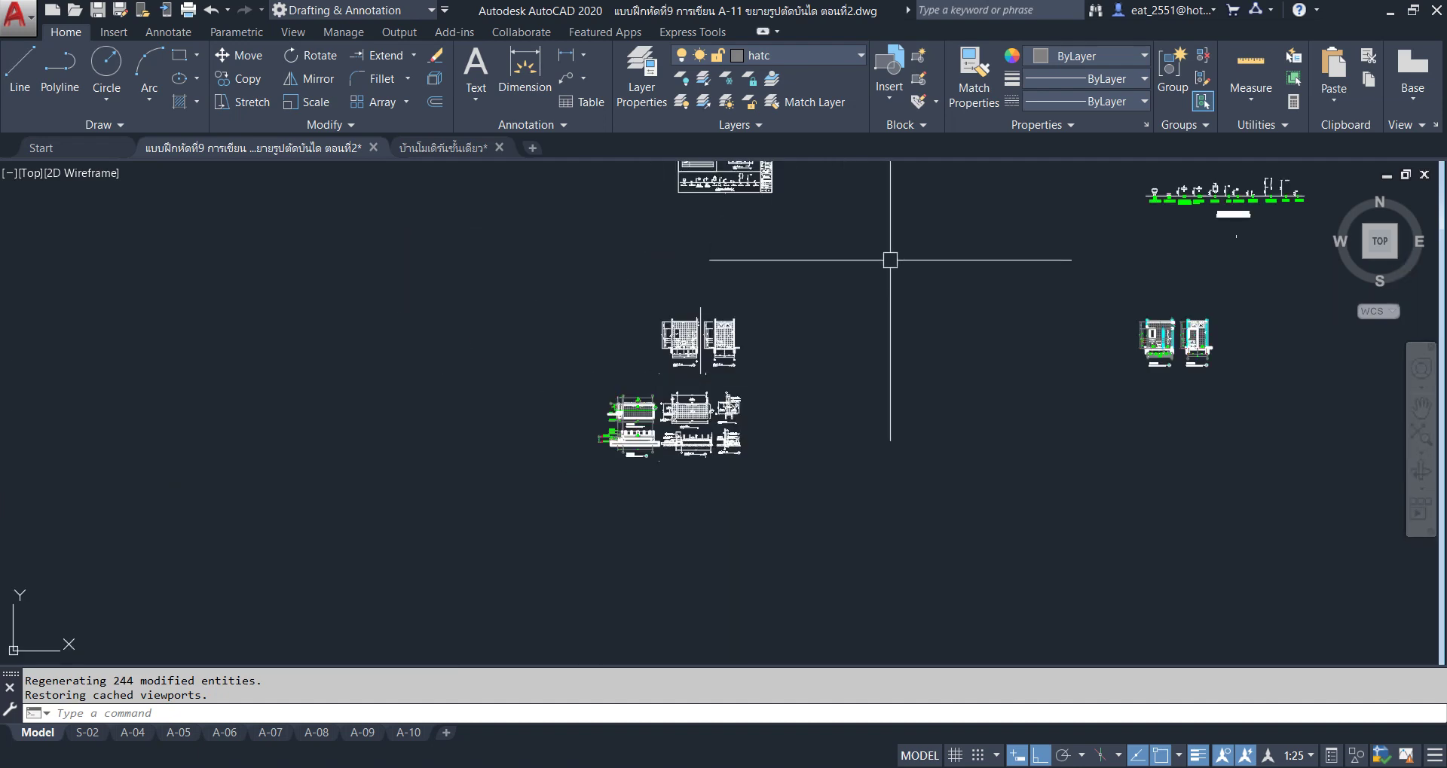
pyautogui.scroll(2, 794, 397)
pyautogui.scroll(1, 592, 560)
pyautogui.moveTo(593, 560); pyautogui.dragTo(673, 352, button='middle')
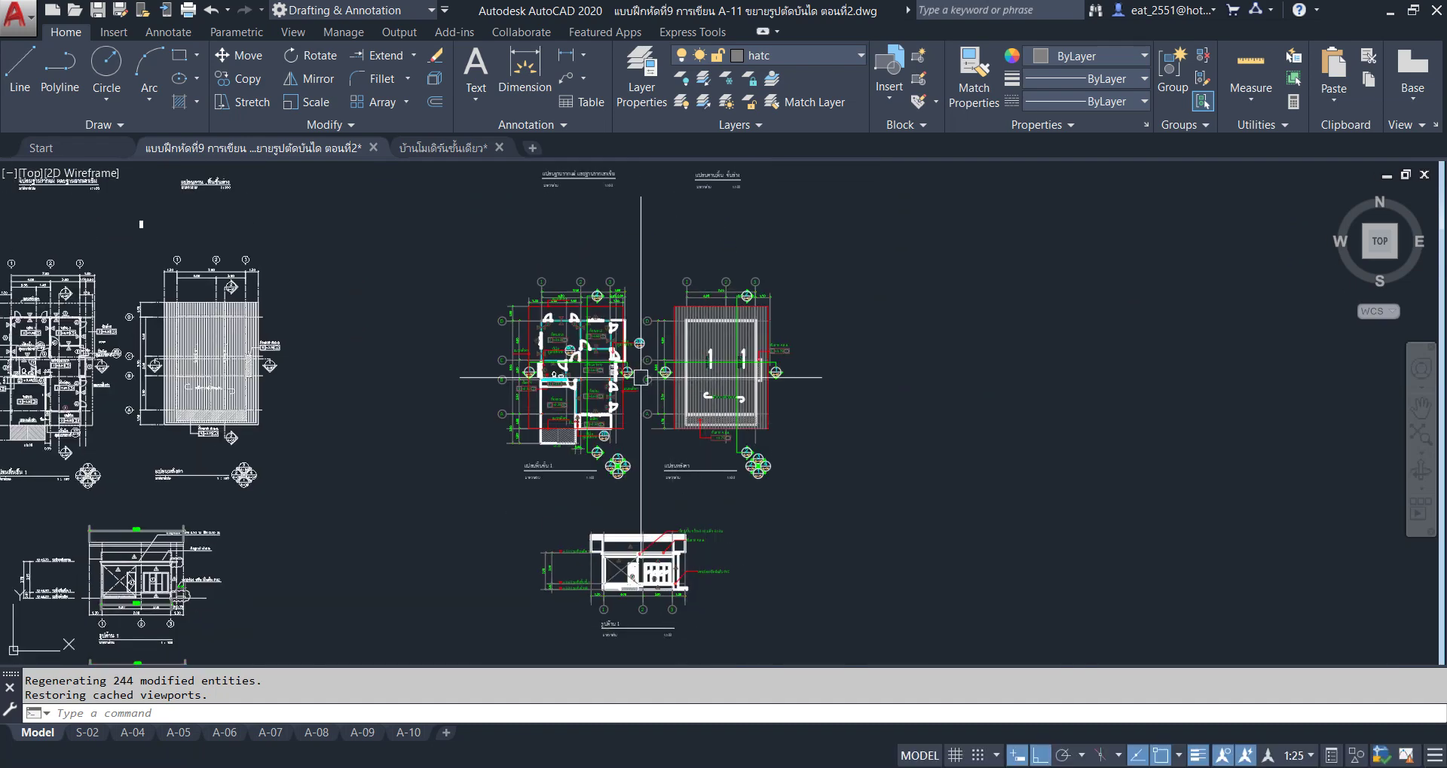
pyautogui.scroll(5, 618, 323)
pyautogui.moveTo(635, 372); pyautogui.dragTo(717, 347, button='middle')
pyautogui.scroll(-5, 717, 347)
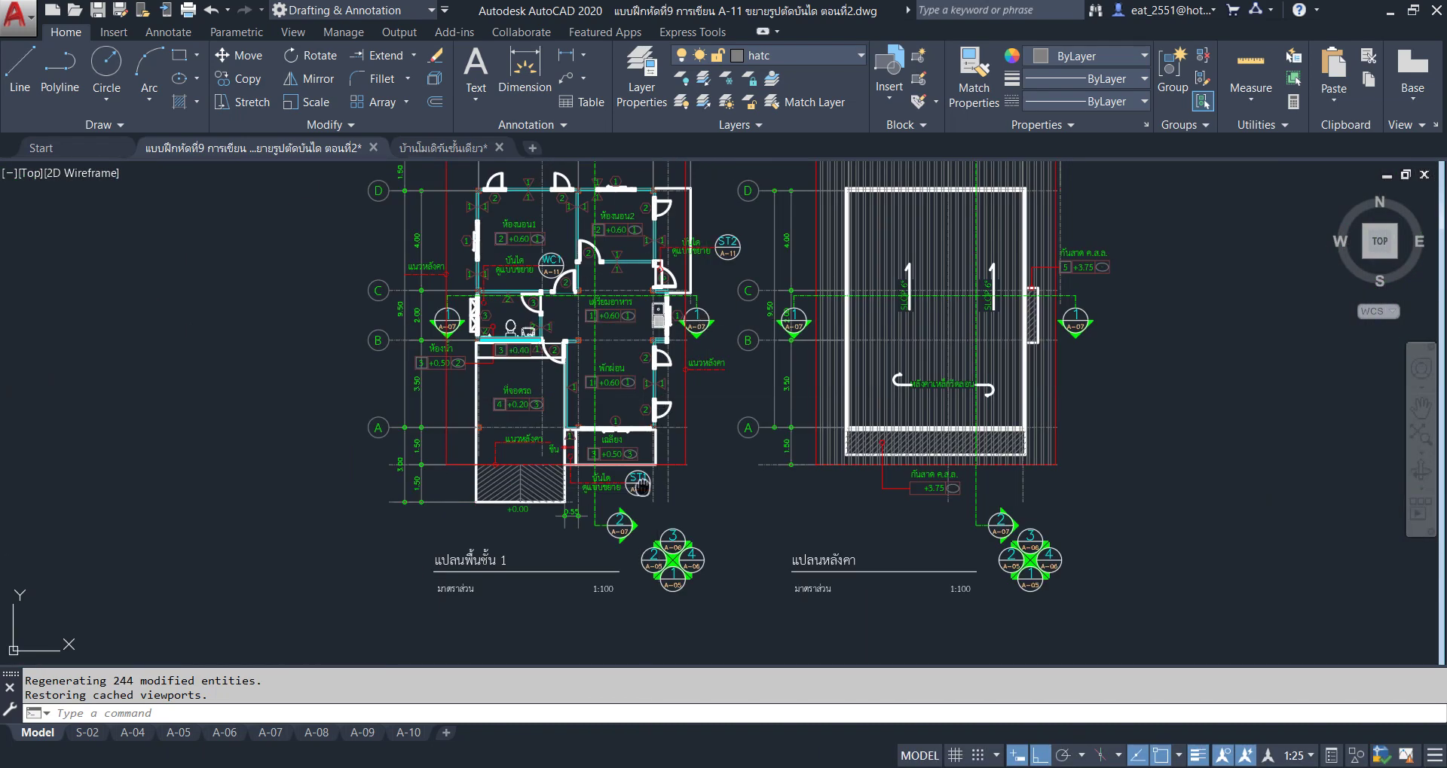
pyautogui.scroll(2, 607, 555)
pyautogui.scroll(5, 607, 556)
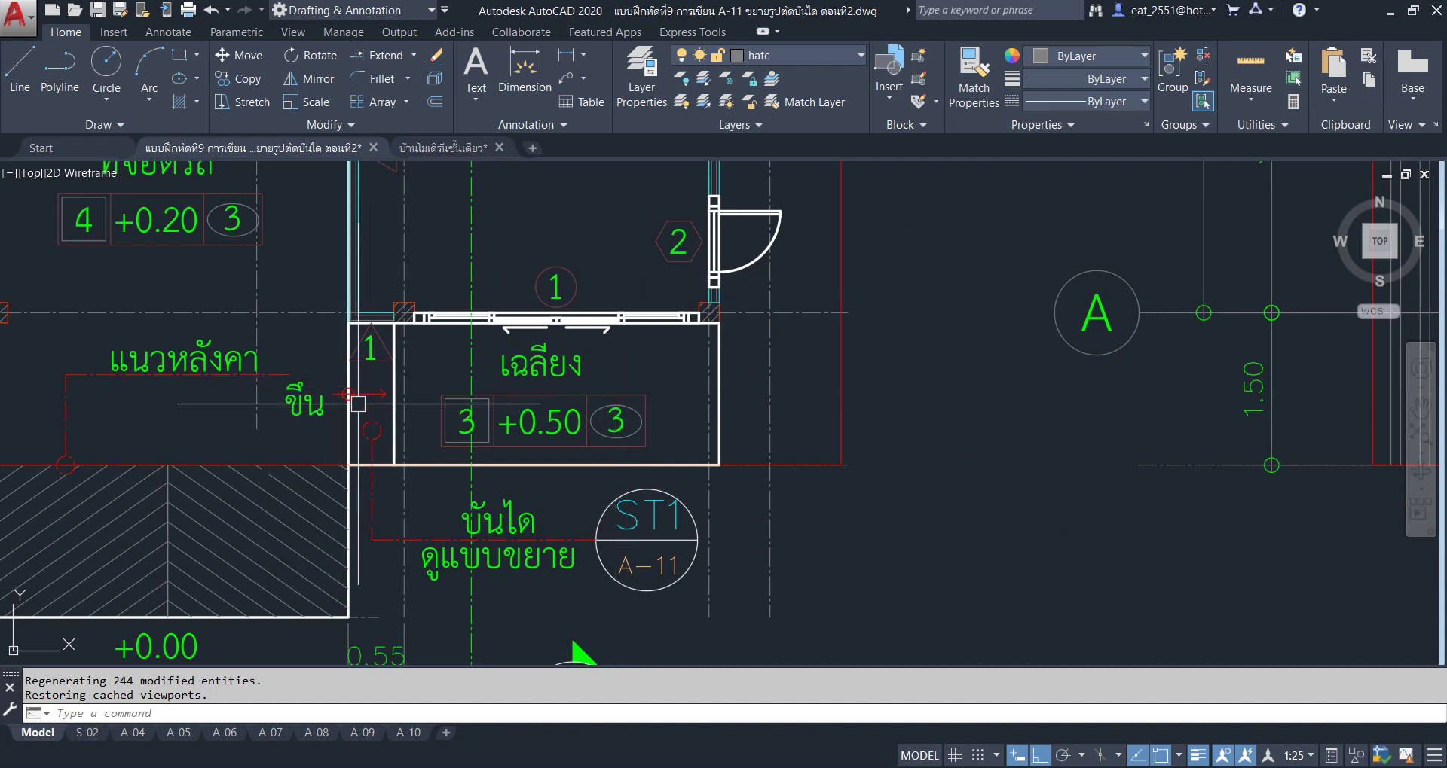
pyautogui.scroll(-5, 574, 492)
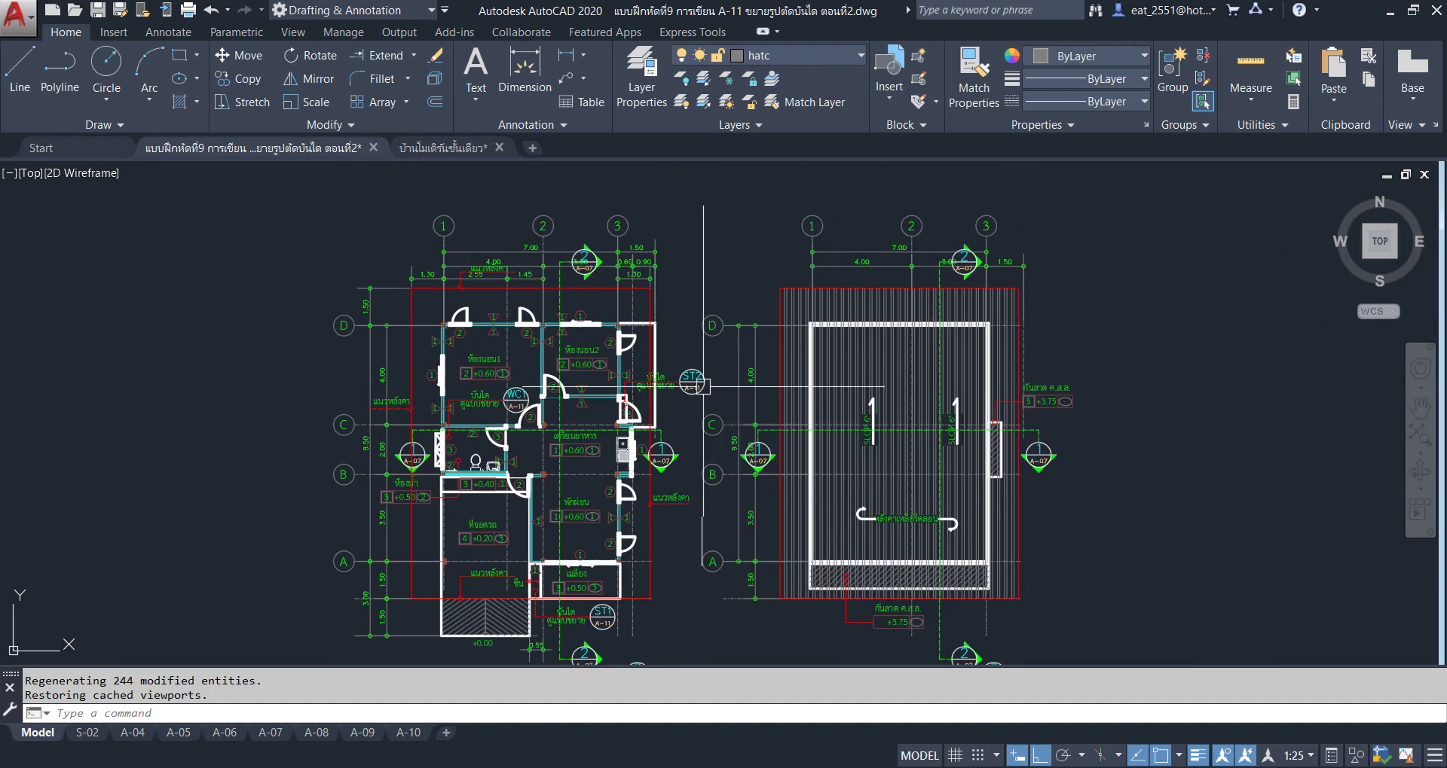
pyautogui.scroll(5, 482, 392)
# Center and zoom in on the stair door beside the ST2 callout.
pyautogui.moveTo(725, 465); pyautogui.dragTo(743, 404, button='middle')
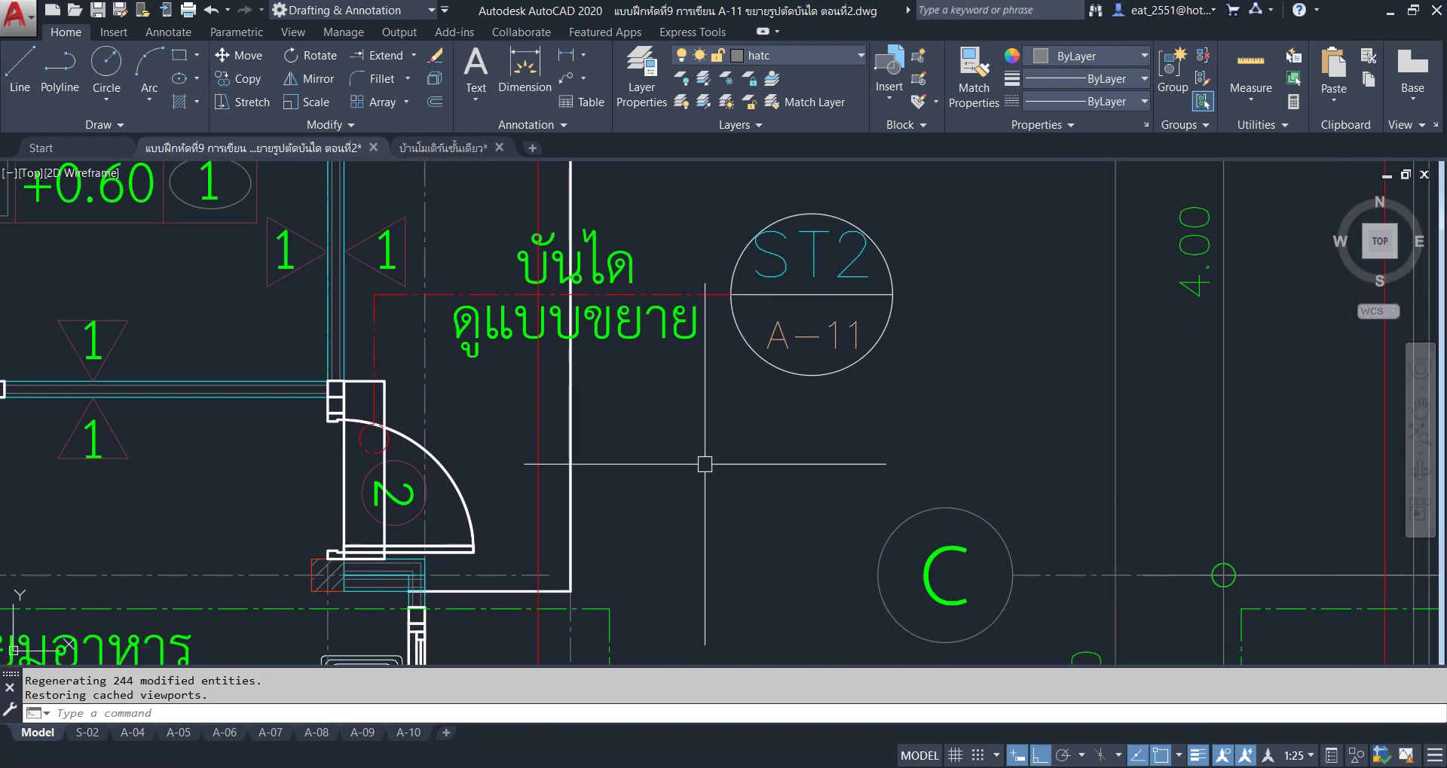
pyautogui.moveTo(437, 448); pyautogui.dragTo(490, 406, button='middle')
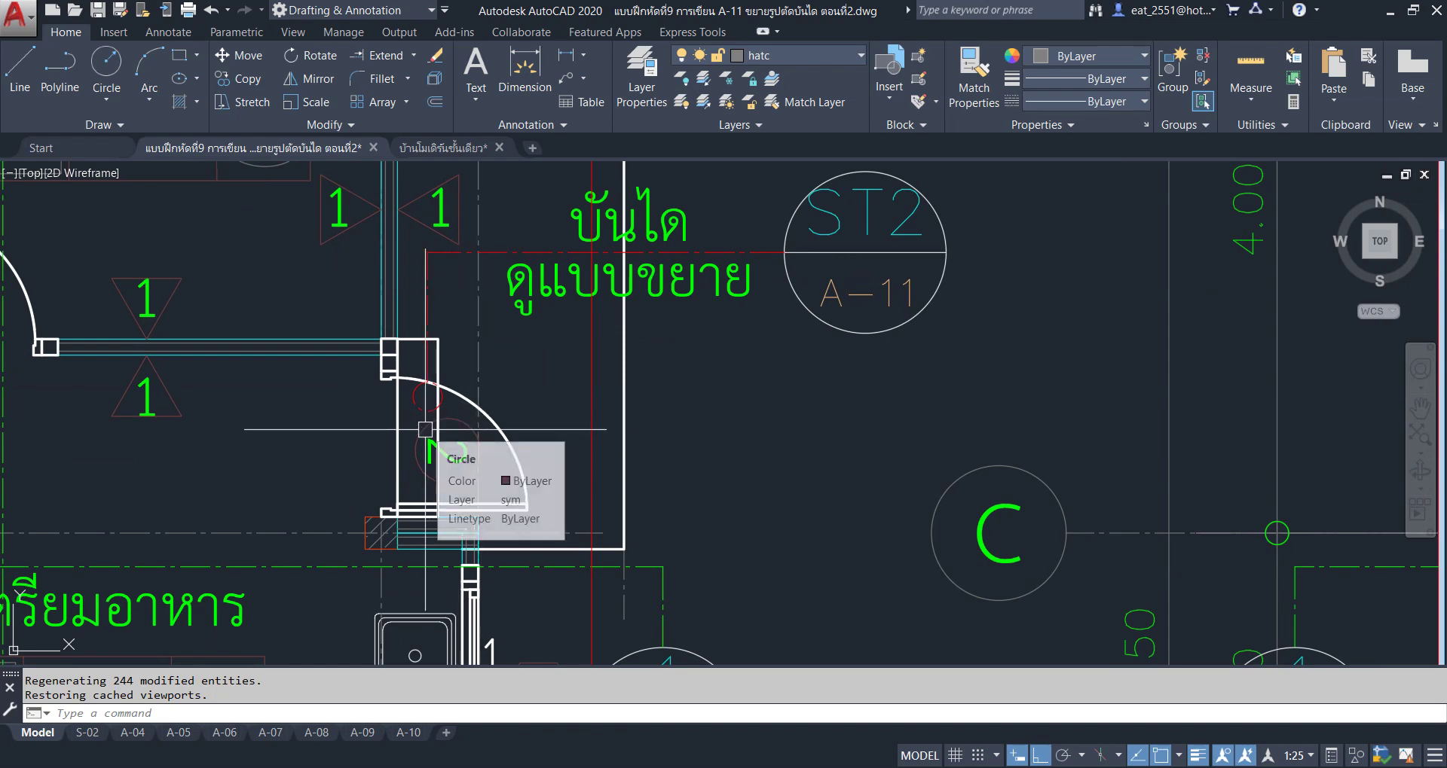
pyautogui.scroll(-5, 425, 406)
pyautogui.moveTo(426, 405)
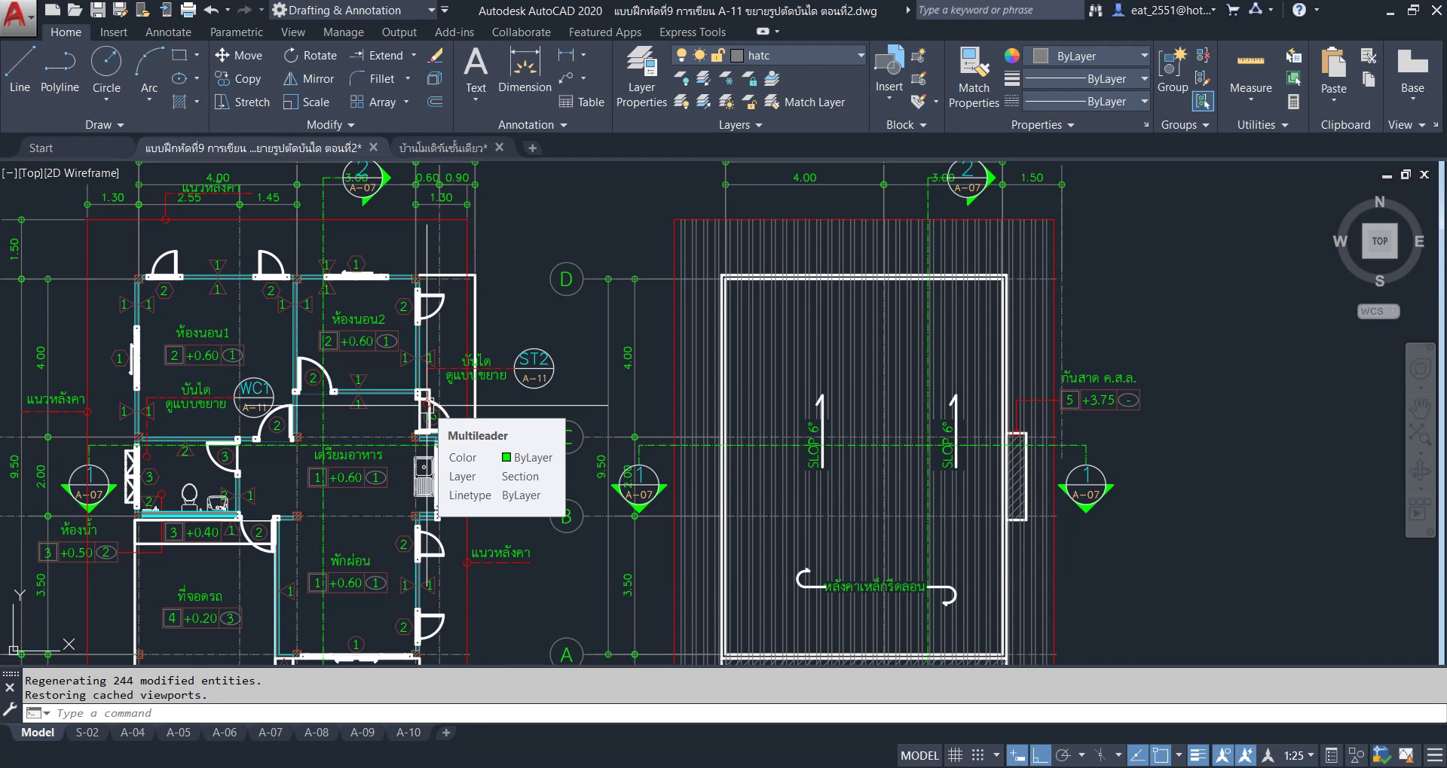
pyautogui.scroll(2, 425, 406)
pyautogui.scroll(1, 452, 392)
pyautogui.scroll(1, 491, 377)
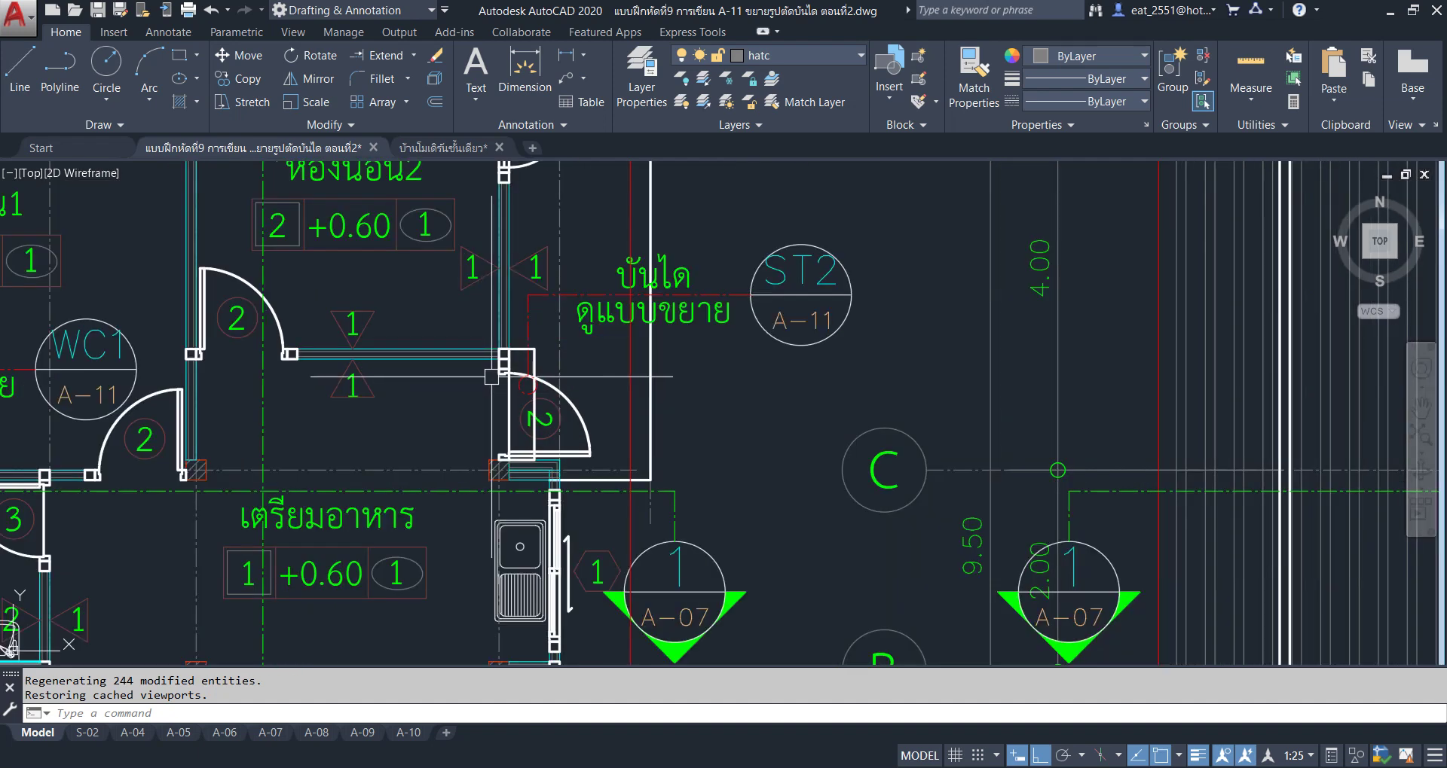
pyautogui.moveTo(491, 377); pyautogui.dragTo(552, 383, button='middle')
pyautogui.scroll(1, 640, 339)
pyautogui.scroll(1, 710, 302)
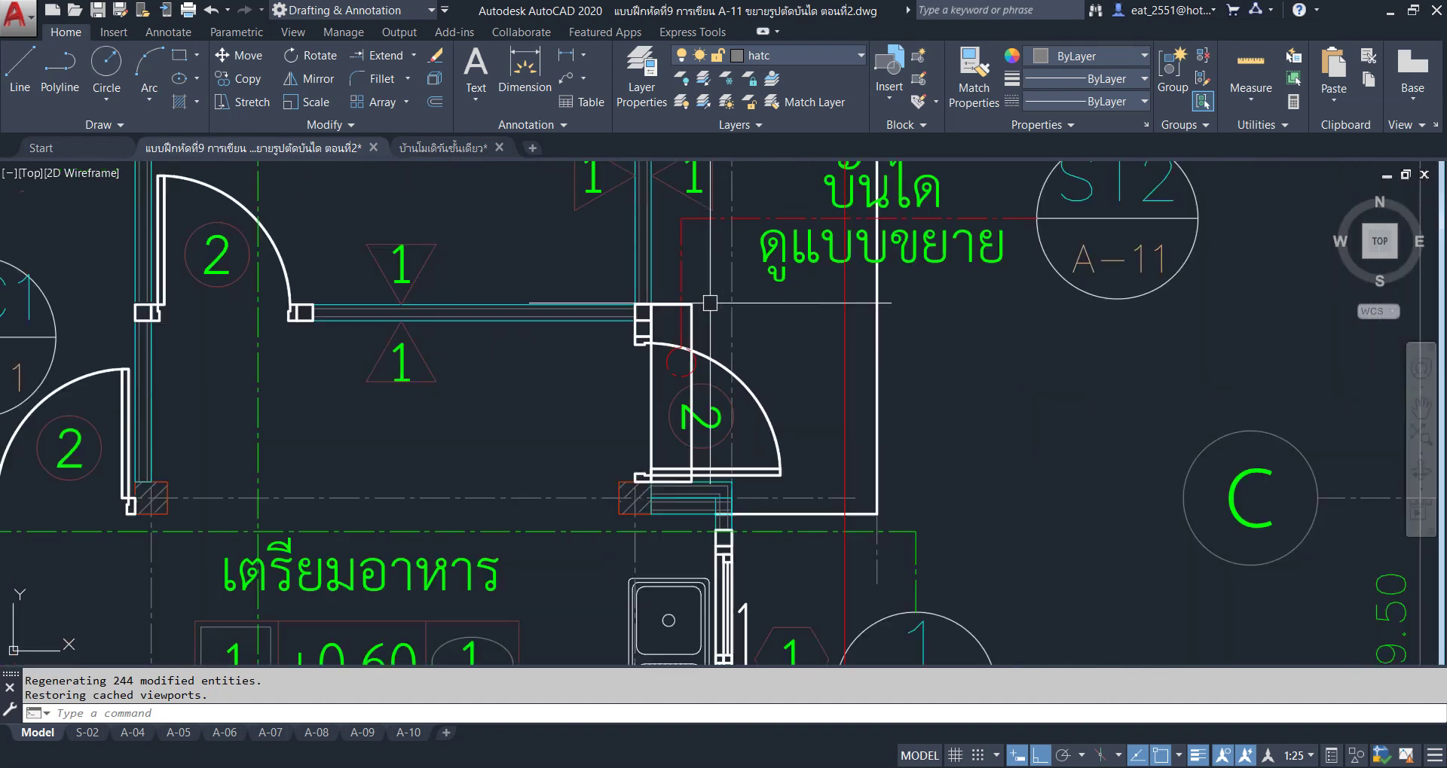
# Crossing-select the stair door corner with its walls, grid lines and A-07 markers.
pyautogui.click(812, 294)
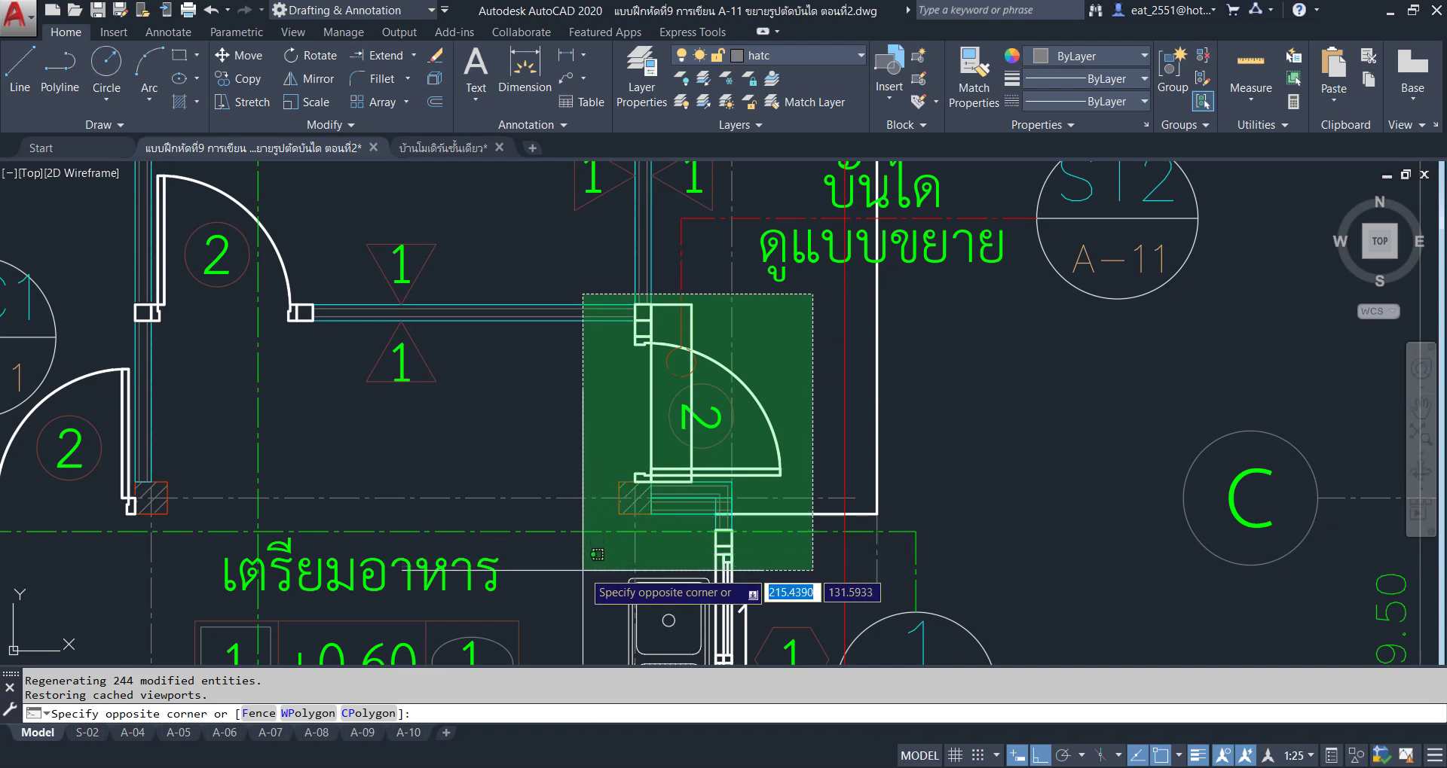
pyautogui.click(803, 294)
pyautogui.click(810, 297)
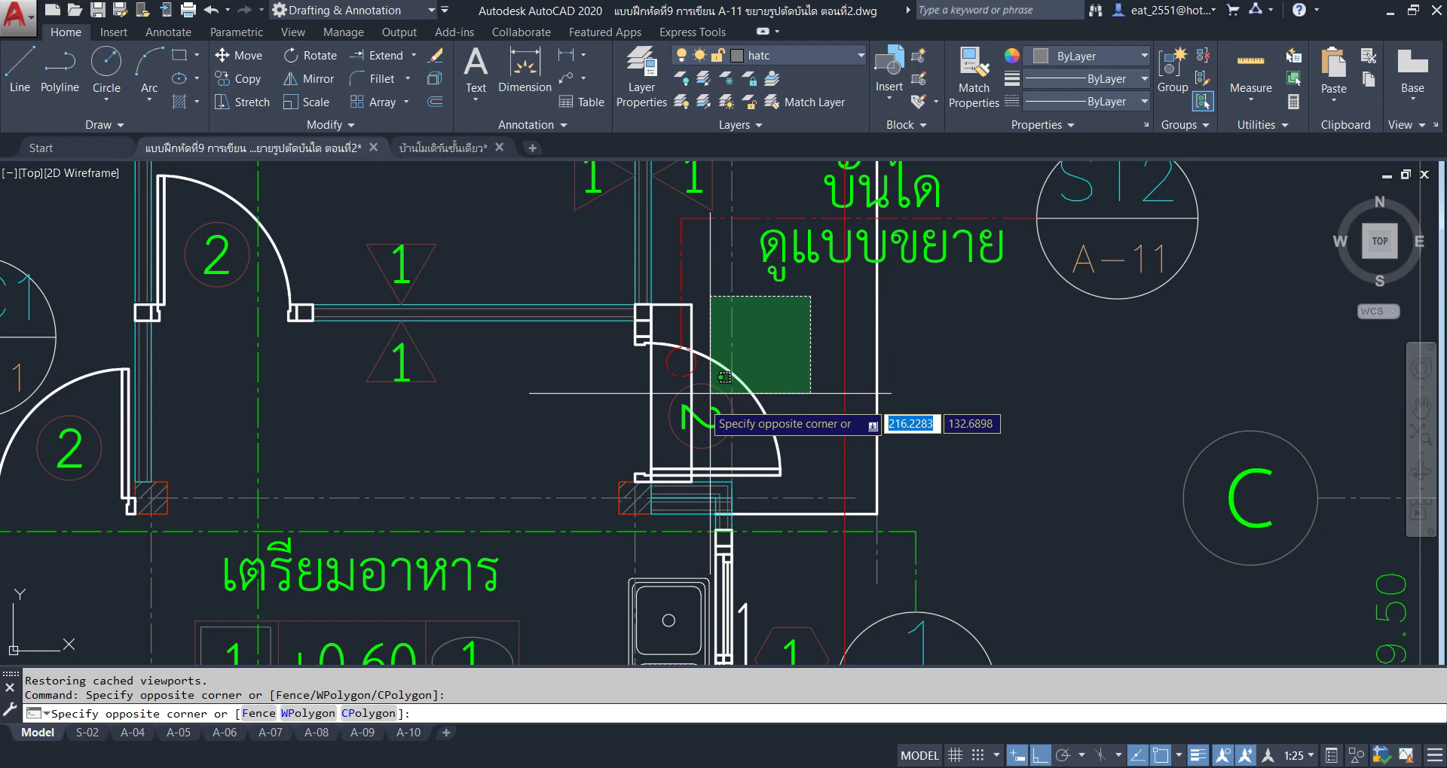
pyautogui.click(583, 564)
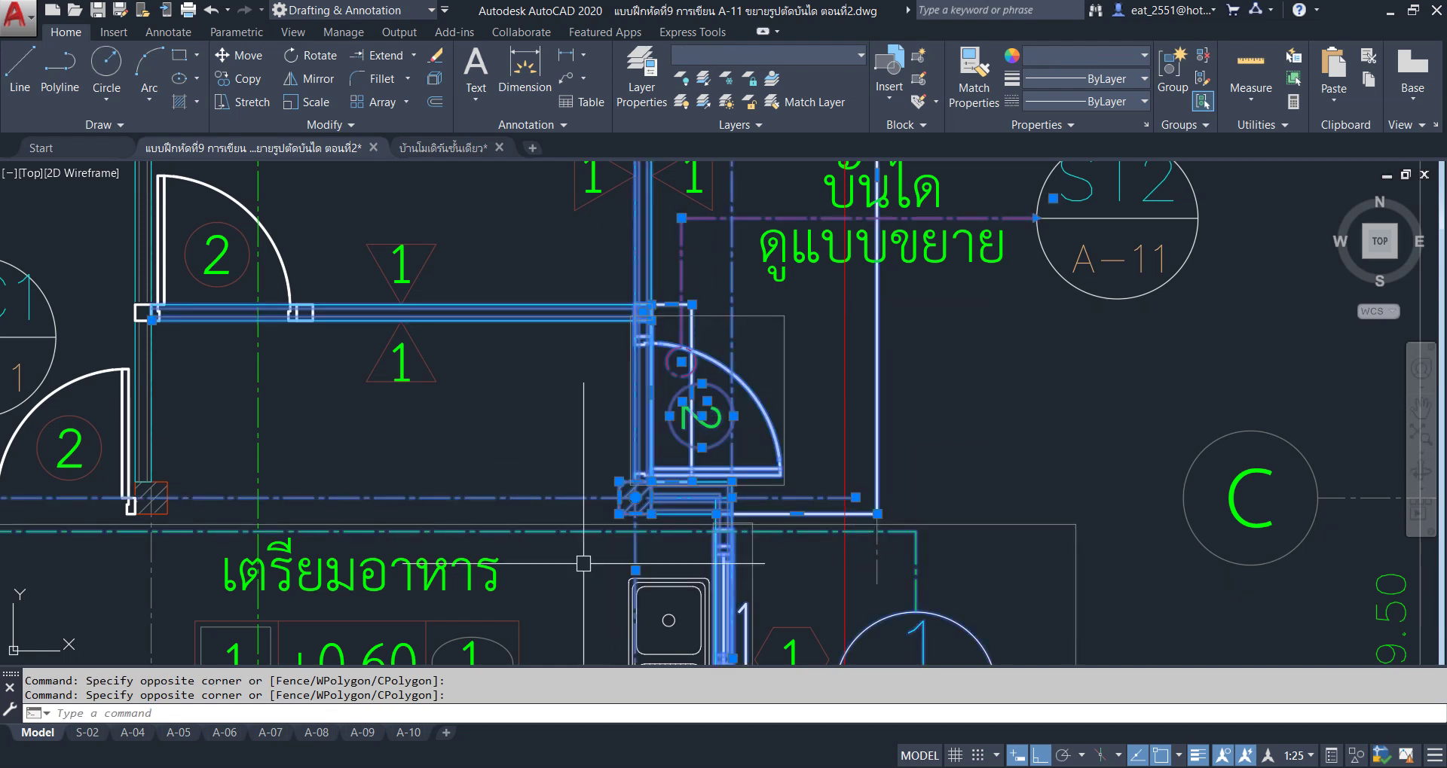
# Copy the selected stair corner into an empty area of the drawing.
pyautogui.click(243, 80)
pyautogui.click(542, 355)
pyautogui.scroll(-5, 540, 406)
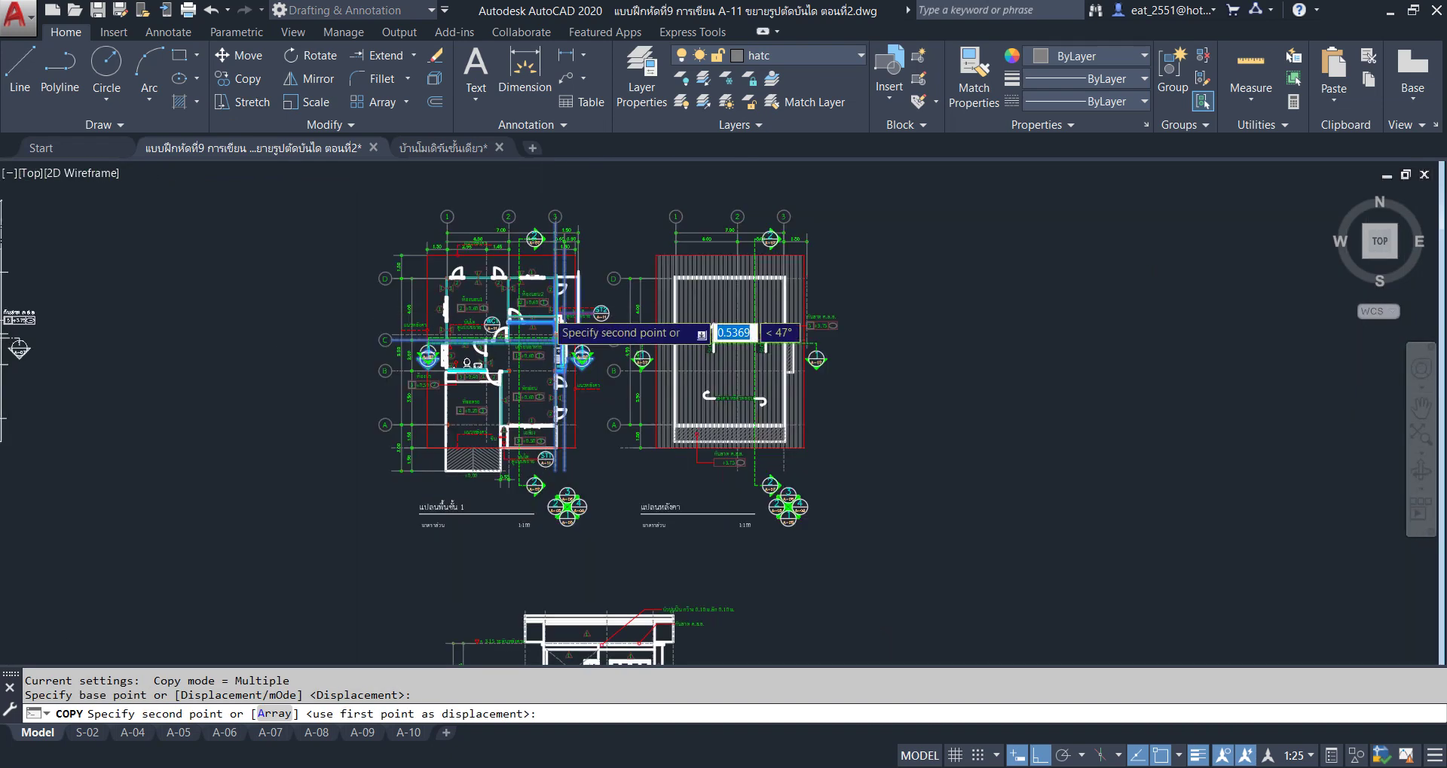
pyautogui.scroll(-2, 540, 433)
pyautogui.moveTo(540, 433); pyautogui.dragTo(623, 294, button='middle')
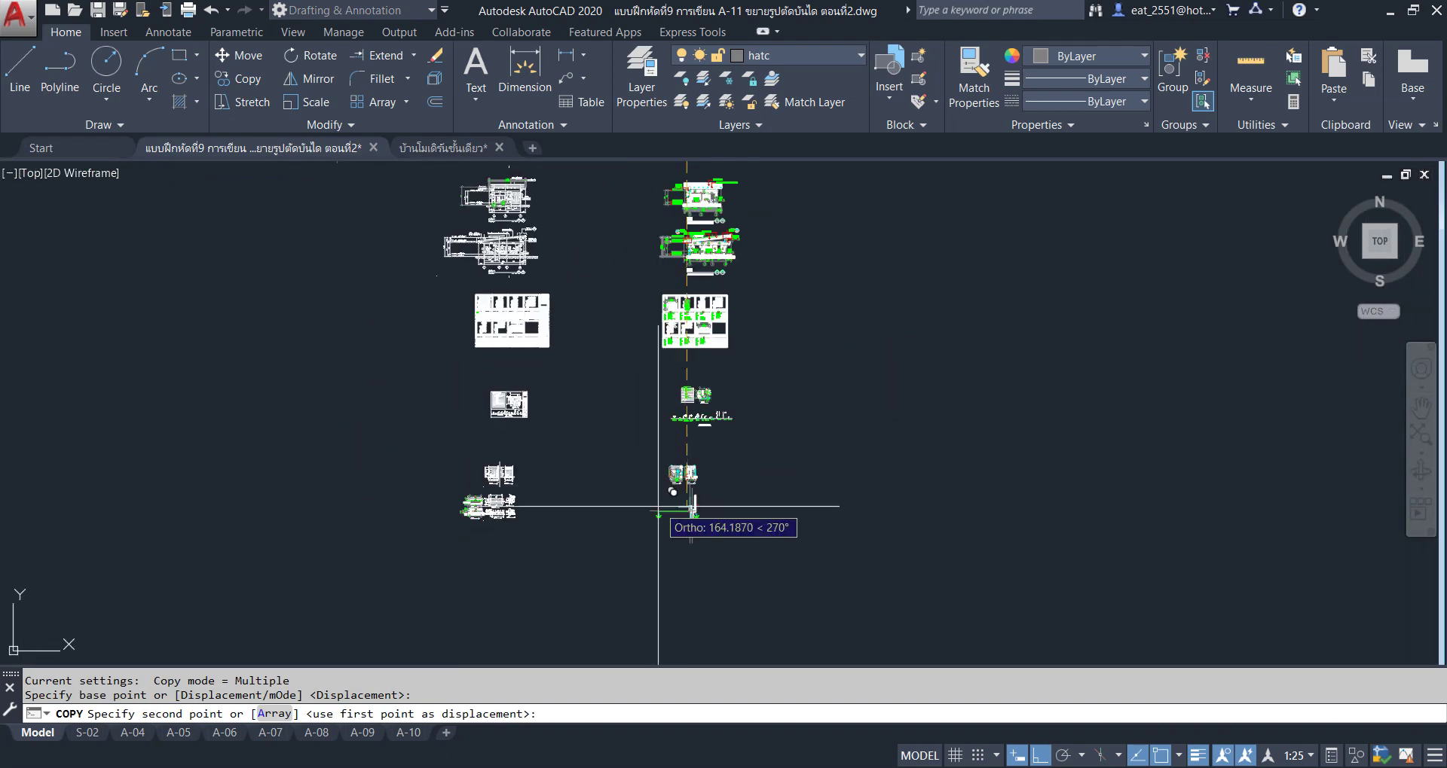
pyautogui.scroll(3, 662, 521)
pyautogui.moveTo(677, 548); pyautogui.dragTo(712, 485, button='middle')
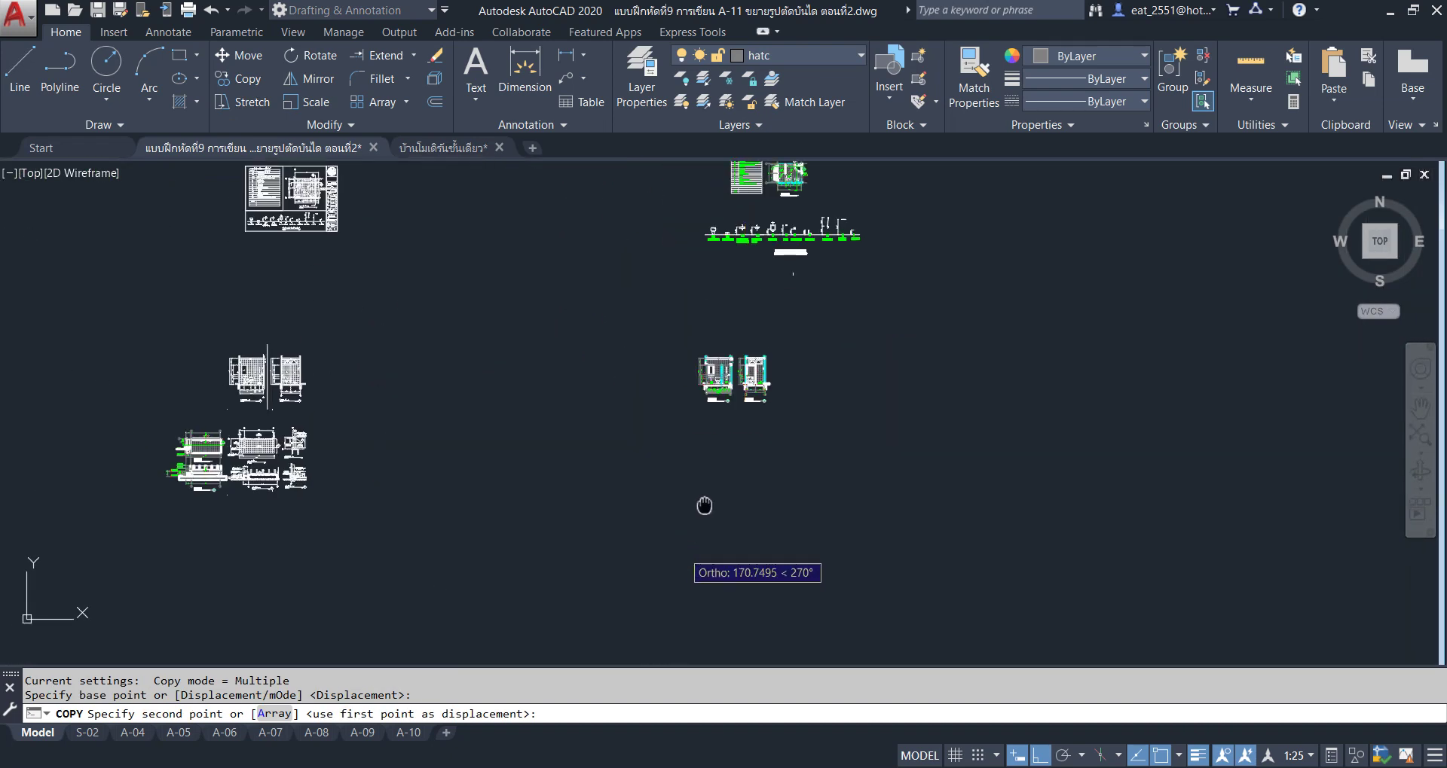
pyautogui.scroll(2, 712, 486)
pyautogui.click(716, 452)
pyautogui.scroll(2, 715, 452)
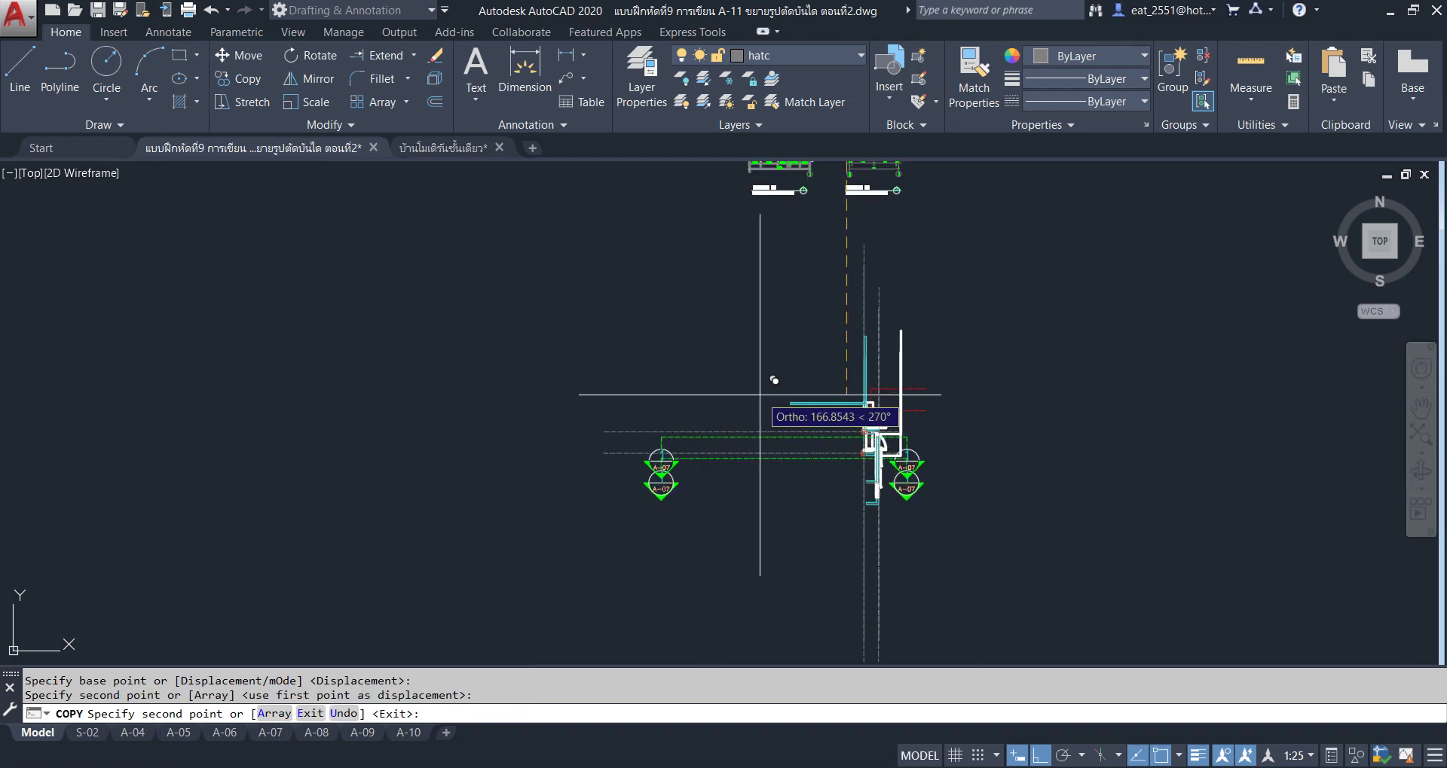
pyautogui.rightClick(761, 397)
pyautogui.click(786, 409)
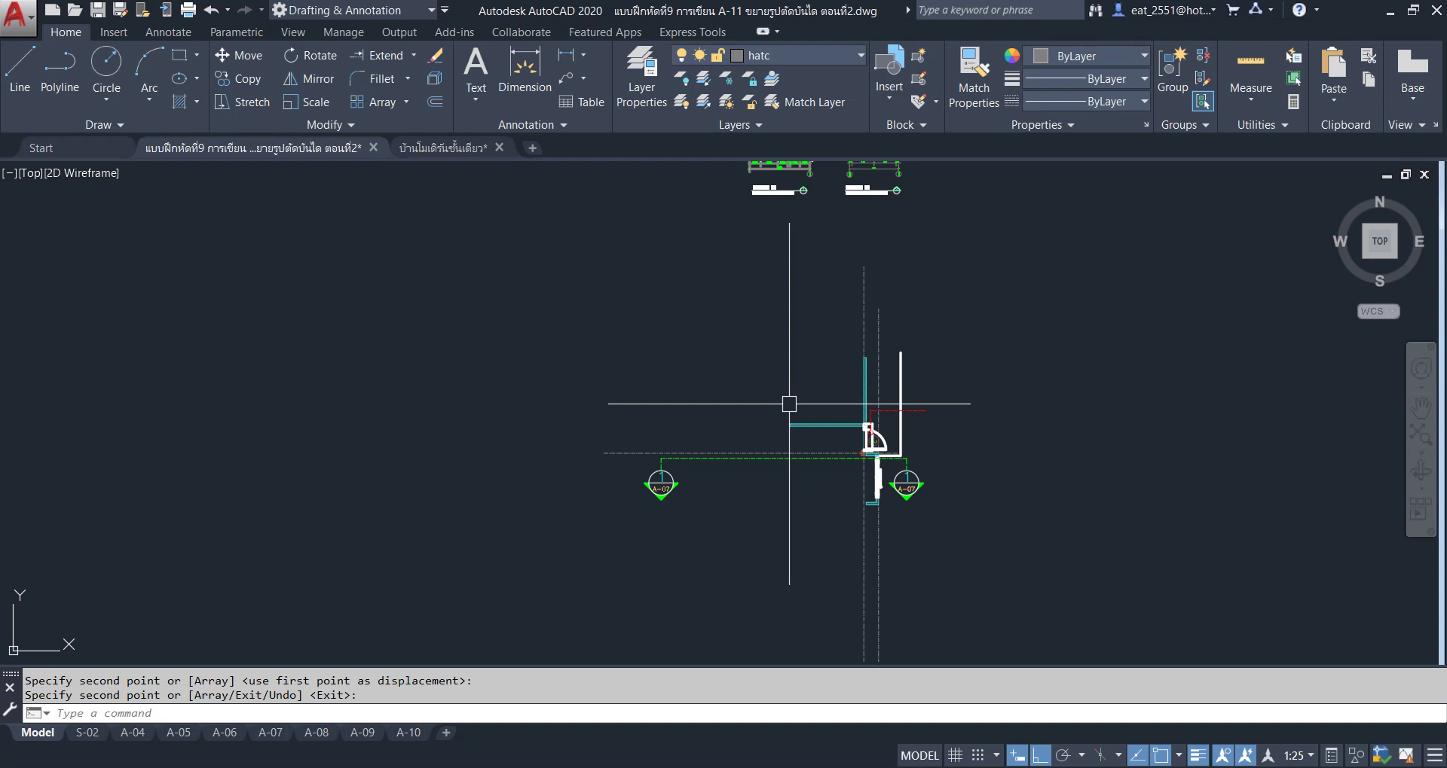
# Center the copied stair corner and select its stray vertical line.
pyautogui.scroll(4, 874, 422)
pyautogui.moveTo(912, 373); pyautogui.dragTo(862, 383, button='middle')
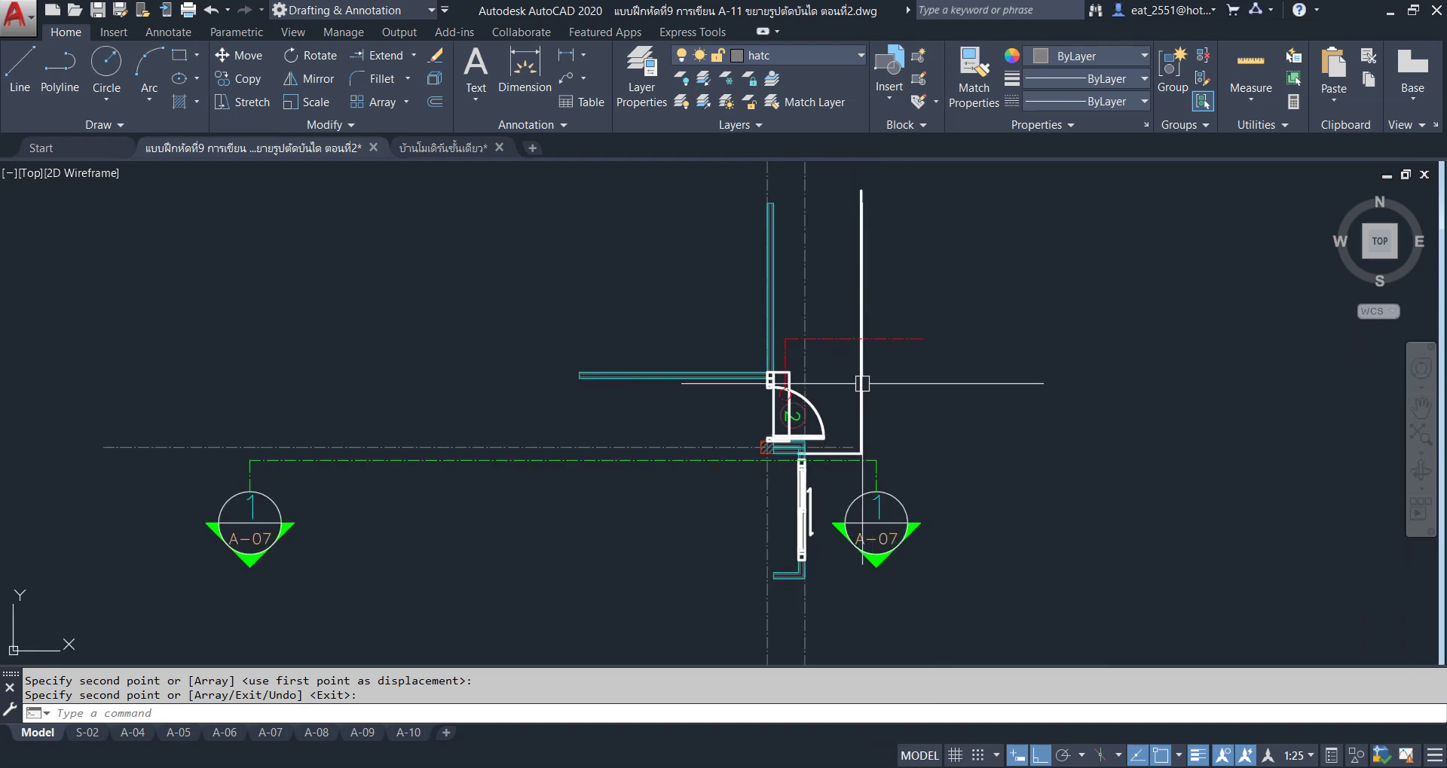
pyautogui.click(862, 384)
# Delete the stray line and zoom out to see where the copy should go.
pyautogui.press('Delete')
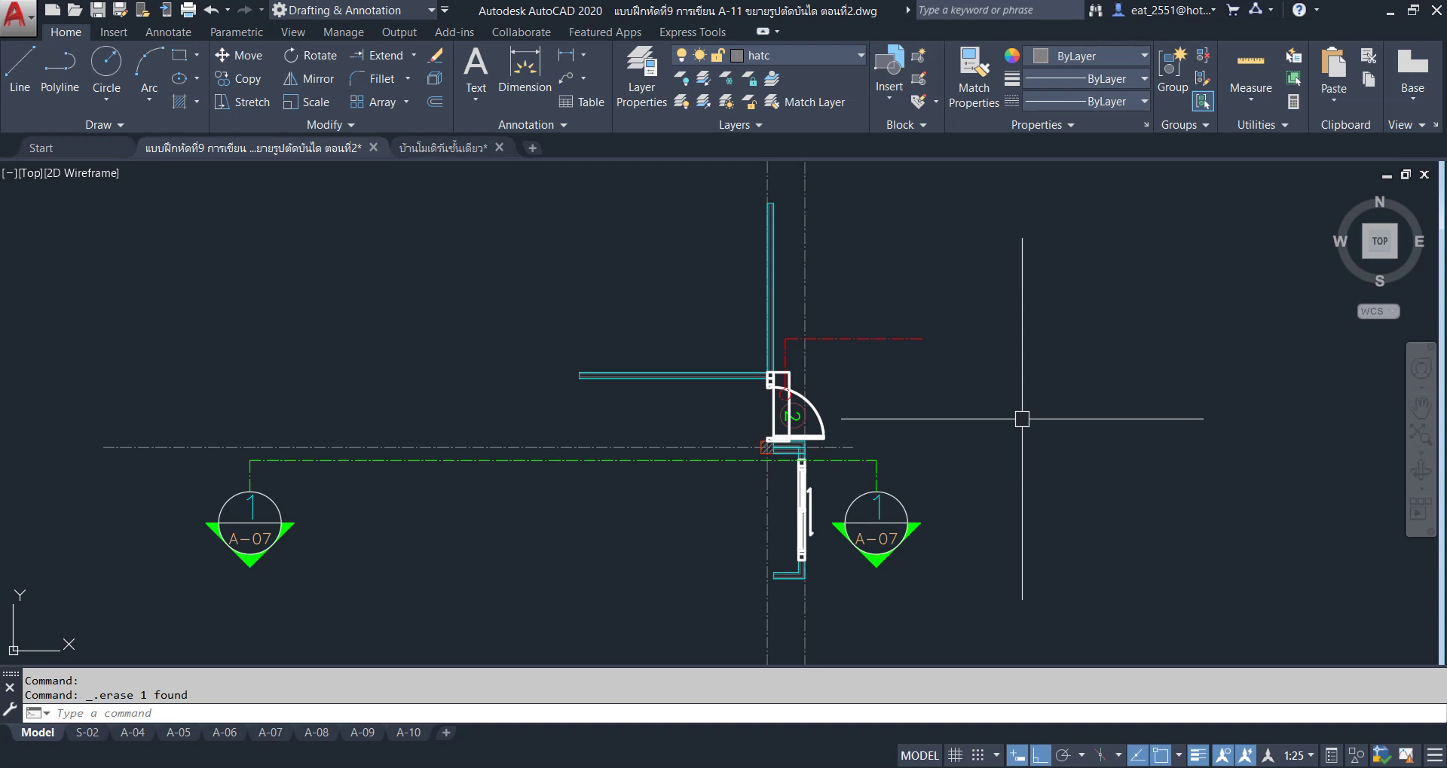
pyautogui.rightClick(1043, 324)
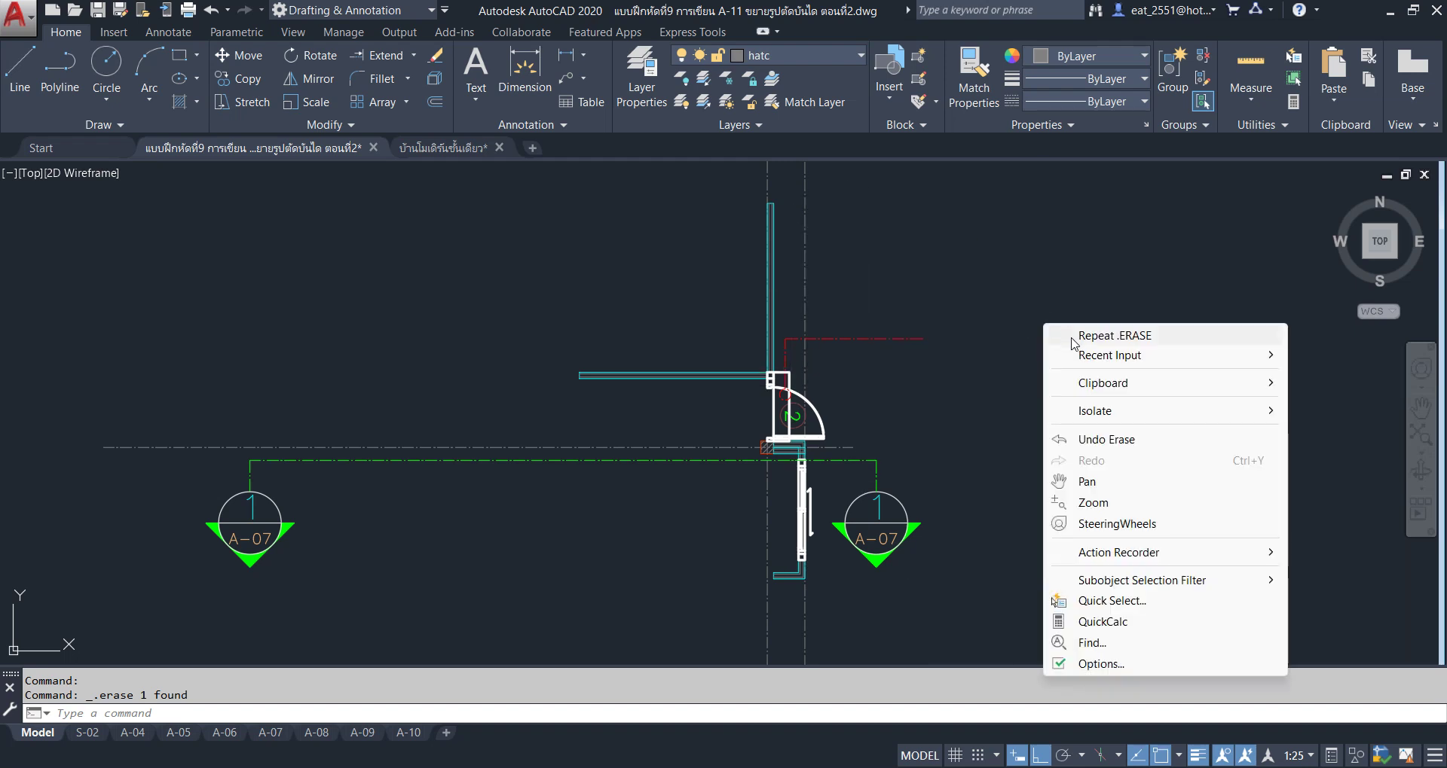
pyautogui.click(1031, 273)
pyautogui.moveTo(936, 297); pyautogui.dragTo(933, 314, button='middle')
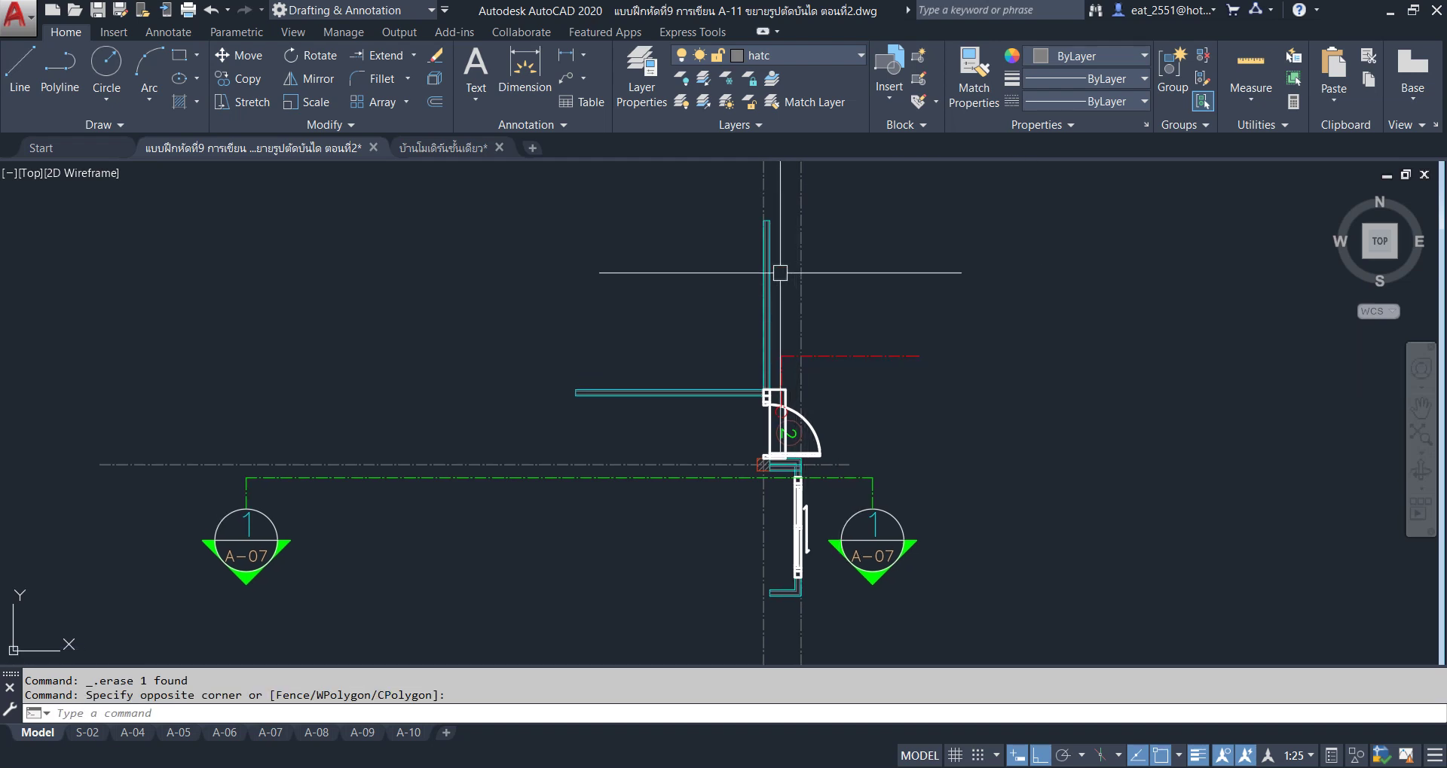
pyautogui.moveTo(780, 273); pyautogui.dragTo(770, 297, button='middle')
pyautogui.scroll(-8, 912, 387)
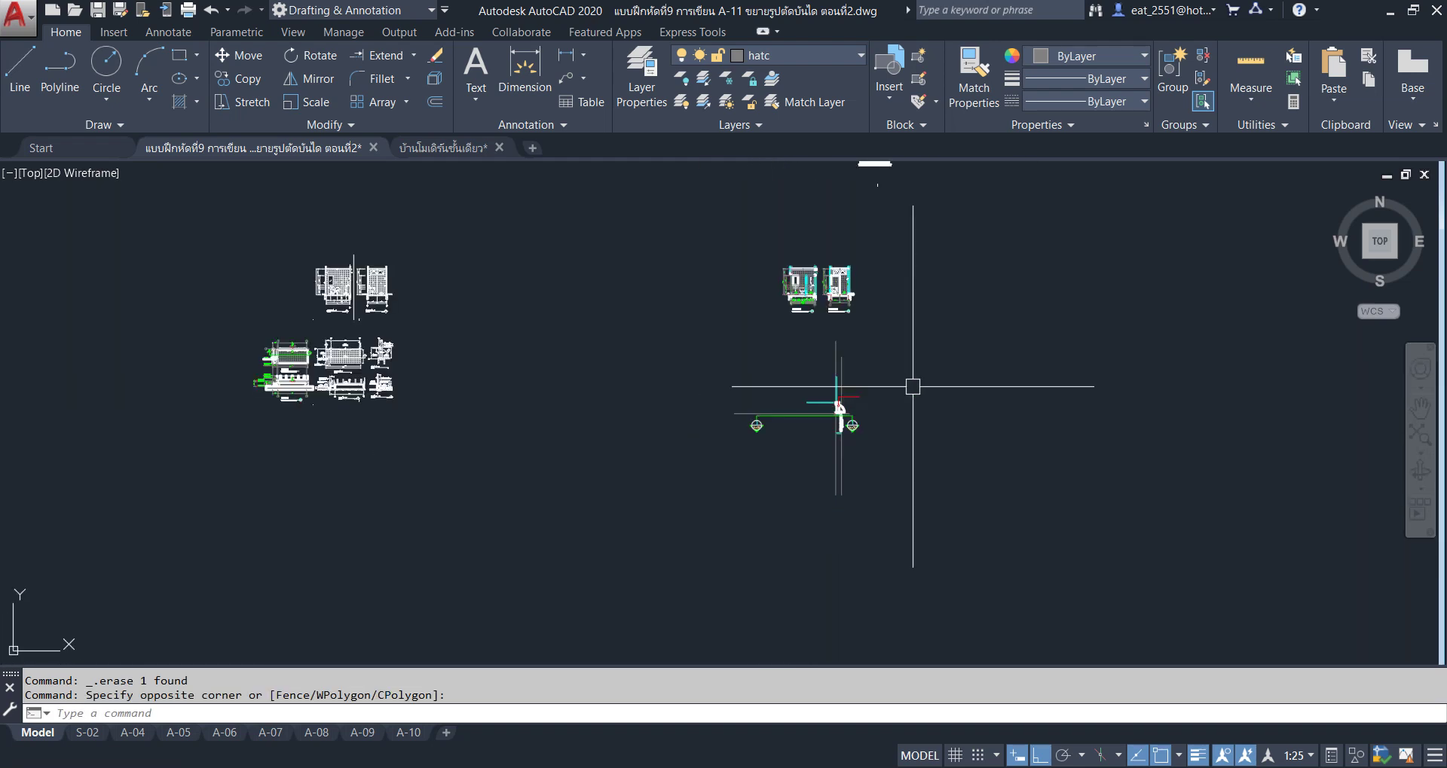
# Move the copied stair detail over beside the stair details.
pyautogui.click(618, 580)
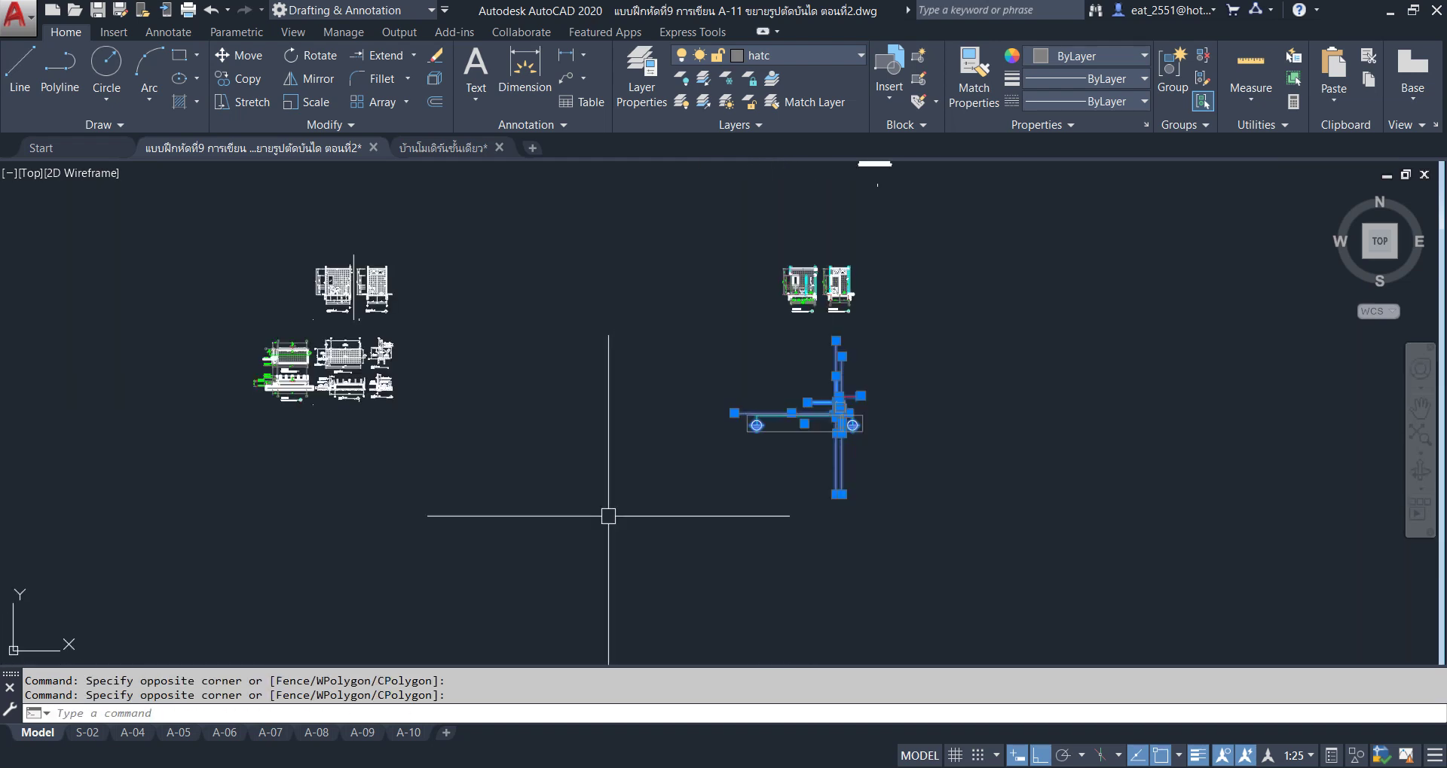
pyautogui.click(237, 57)
pyautogui.click(727, 462)
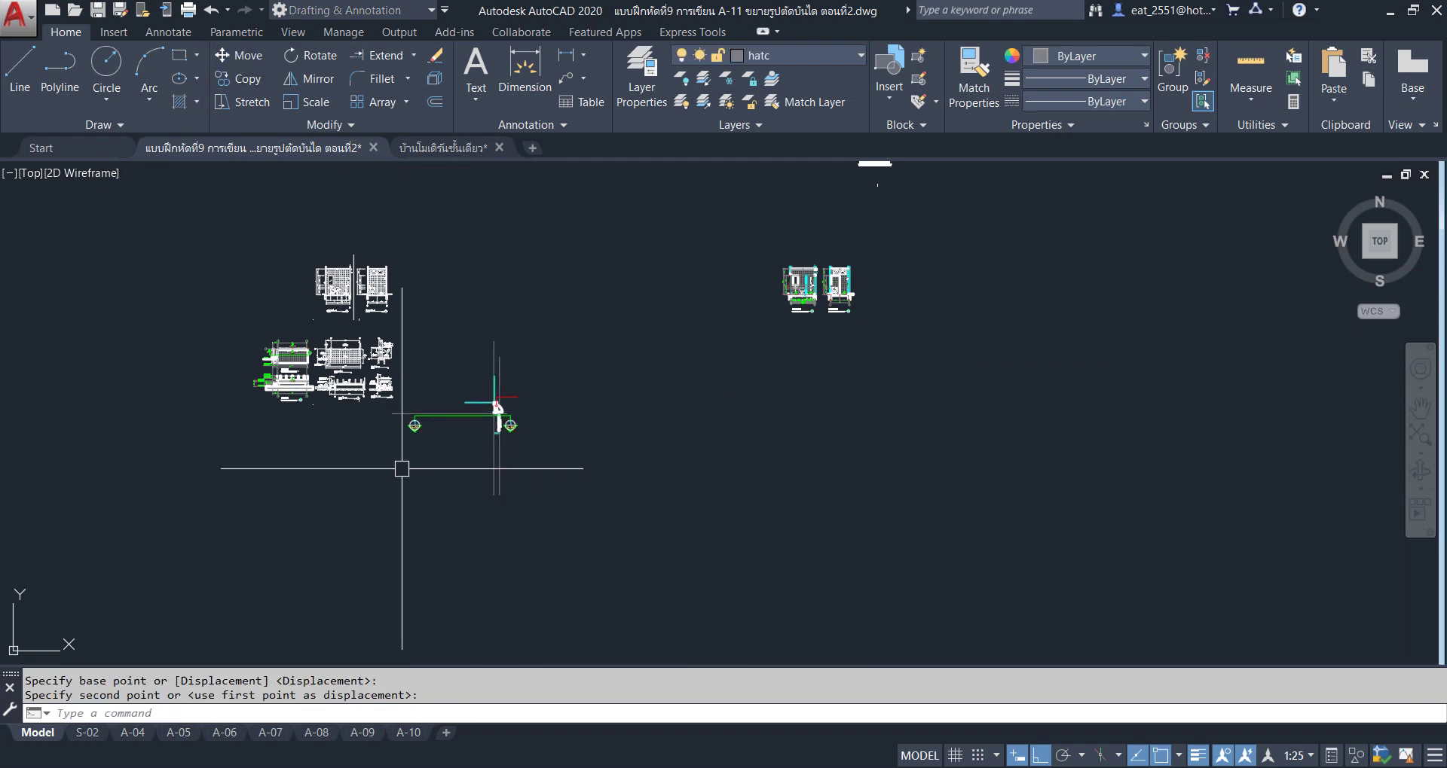
pyautogui.scroll(4, 401, 469)
pyautogui.click(513, 440)
# Move the detail again to sit level with the ST.2 stair plan details and check it.
pyautogui.click(856, 397)
pyautogui.click(663, 422)
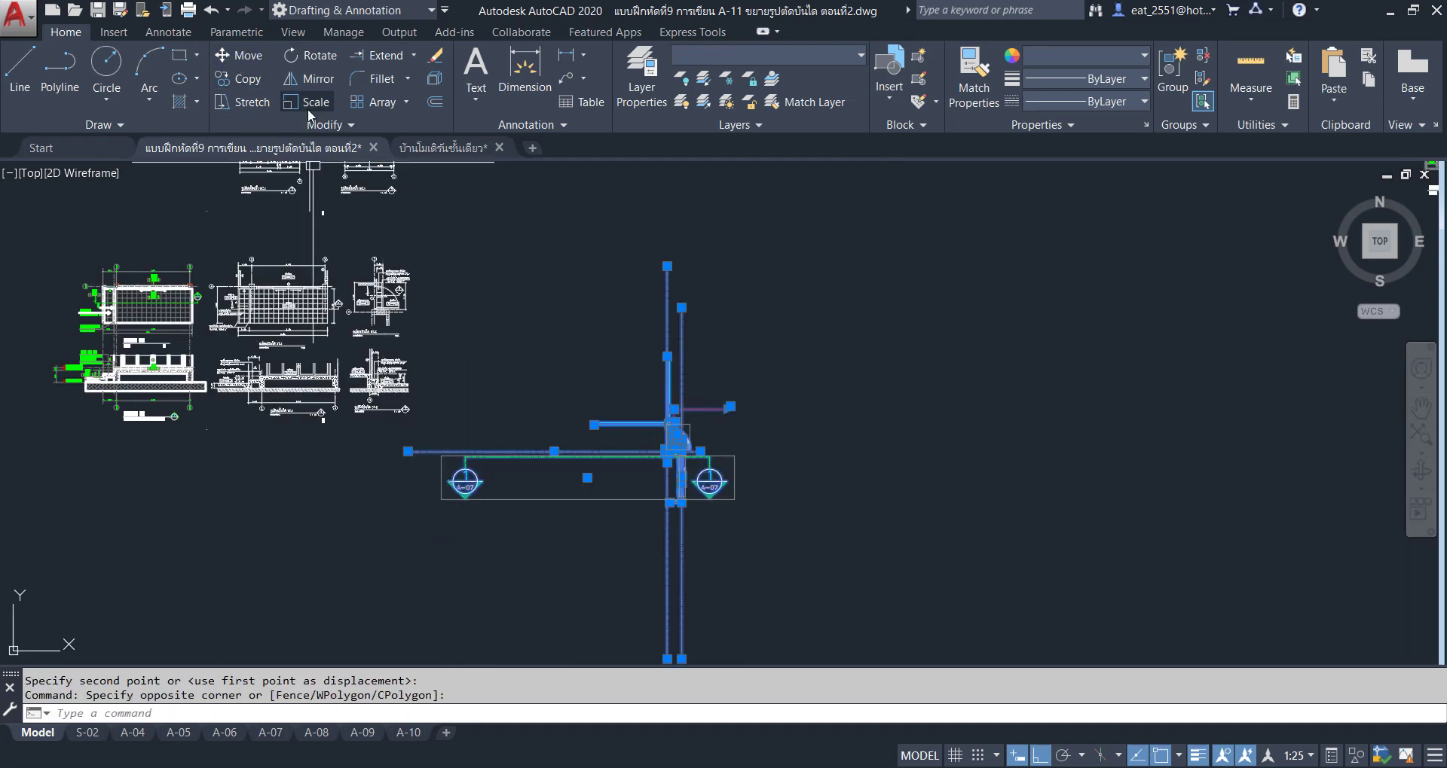
pyautogui.click(242, 57)
pyautogui.click(786, 448)
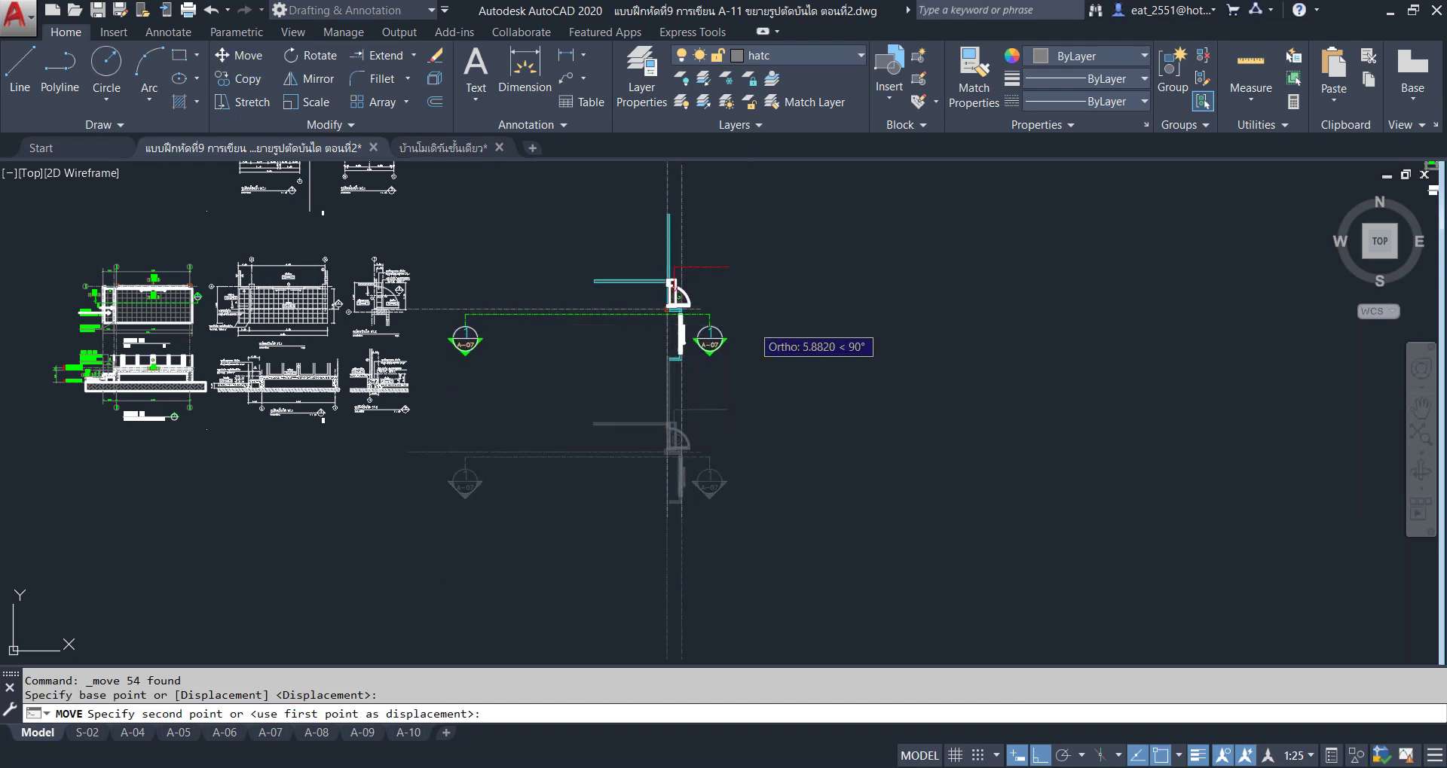
pyautogui.click(678, 302)
pyautogui.scroll(6, 411, 310)
pyautogui.scroll(-5, 411, 310)
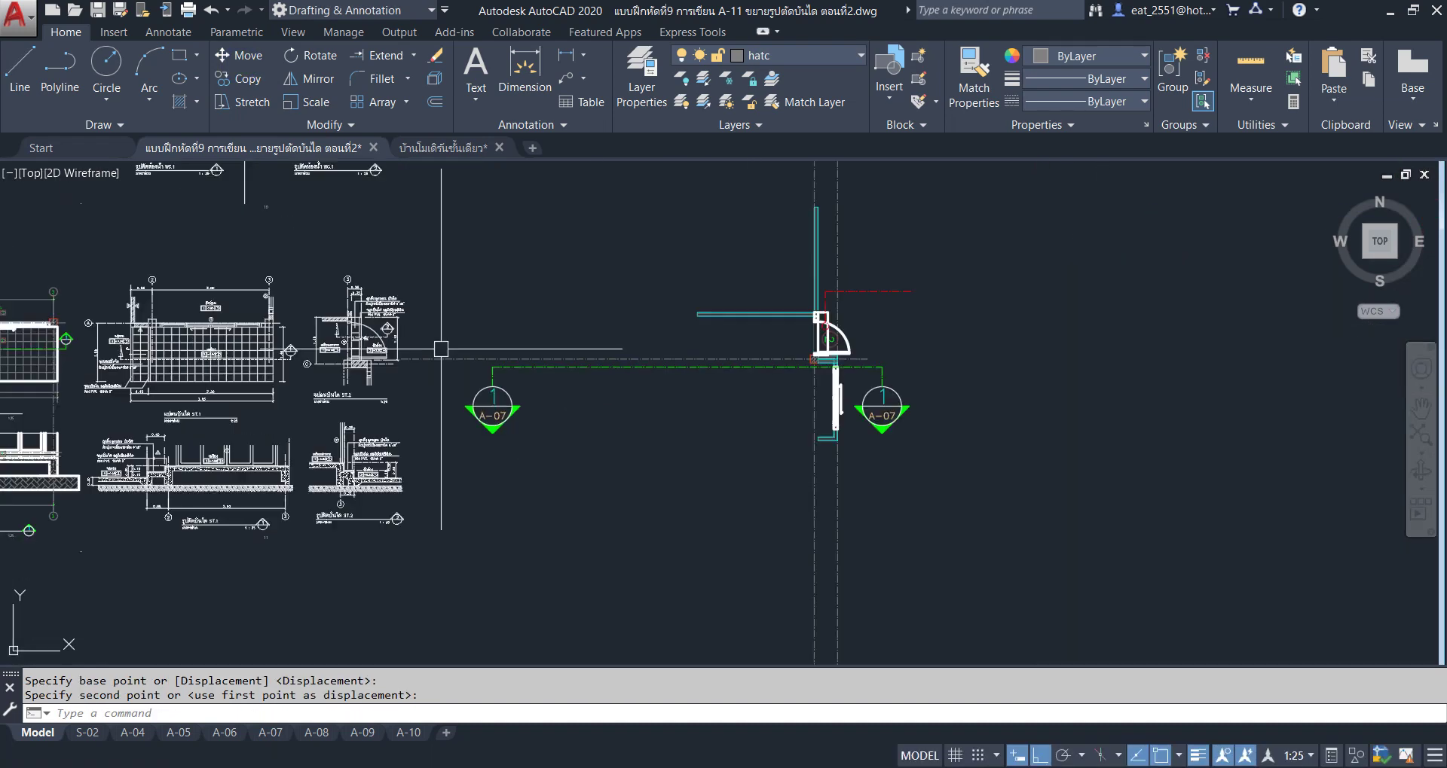
pyautogui.scroll(3, 517, 357)
pyautogui.moveTo(720, 488); pyautogui.dragTo(703, 549, button='middle')
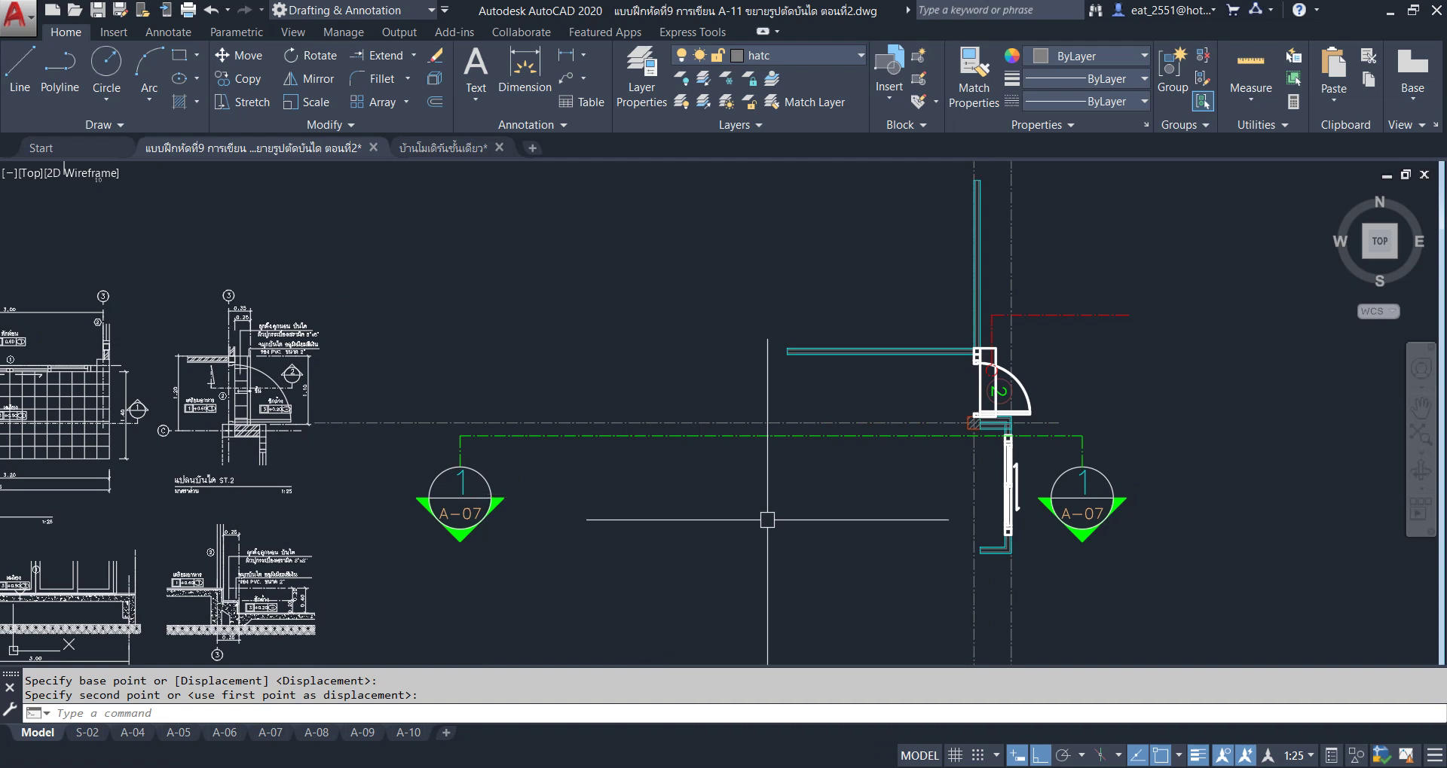
pyautogui.moveTo(766, 517); pyautogui.dragTo(750, 461, button='middle')
# Erase the eight selected objects, including the dash-dot grid line and section marks.
pyautogui.click(672, 379)
pyautogui.click(633, 324)
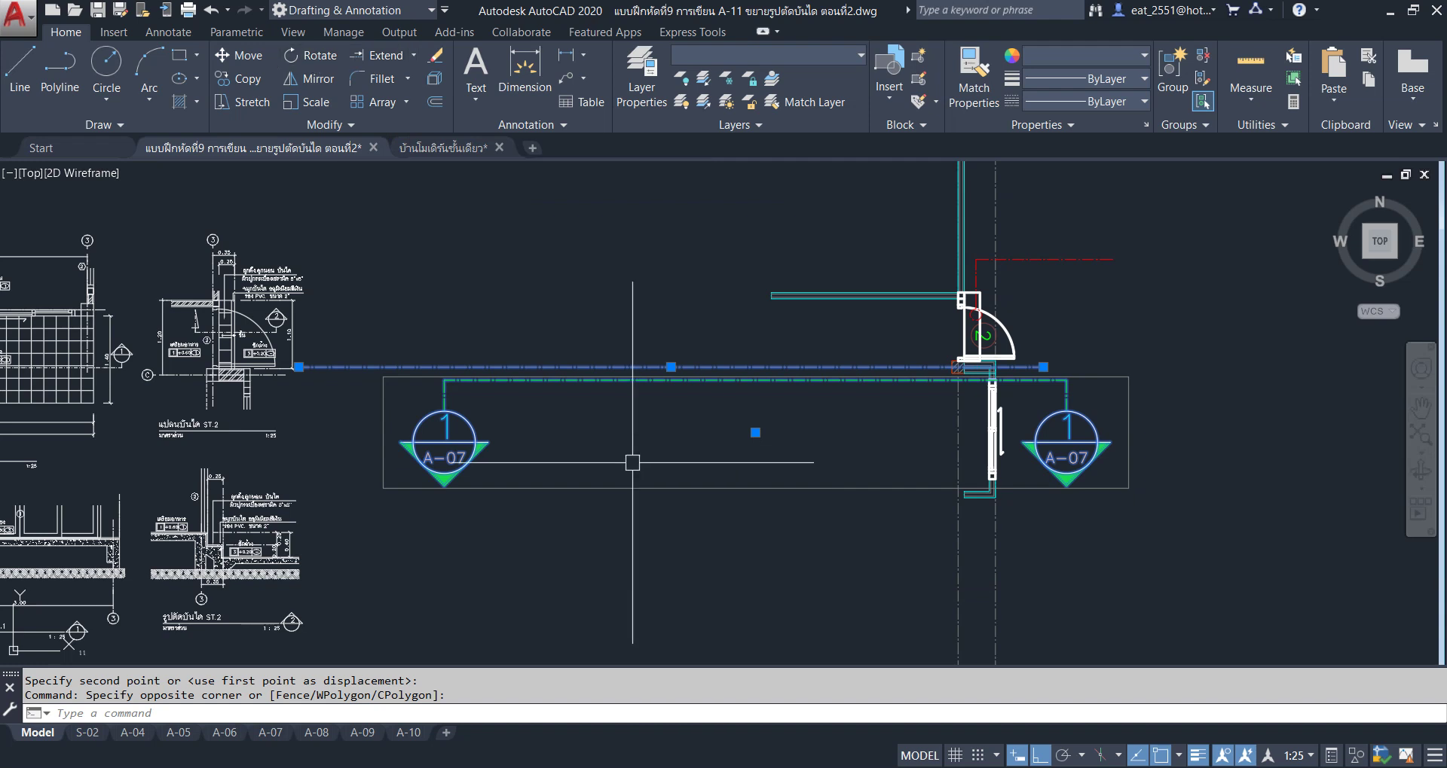
pyautogui.click(436, 58)
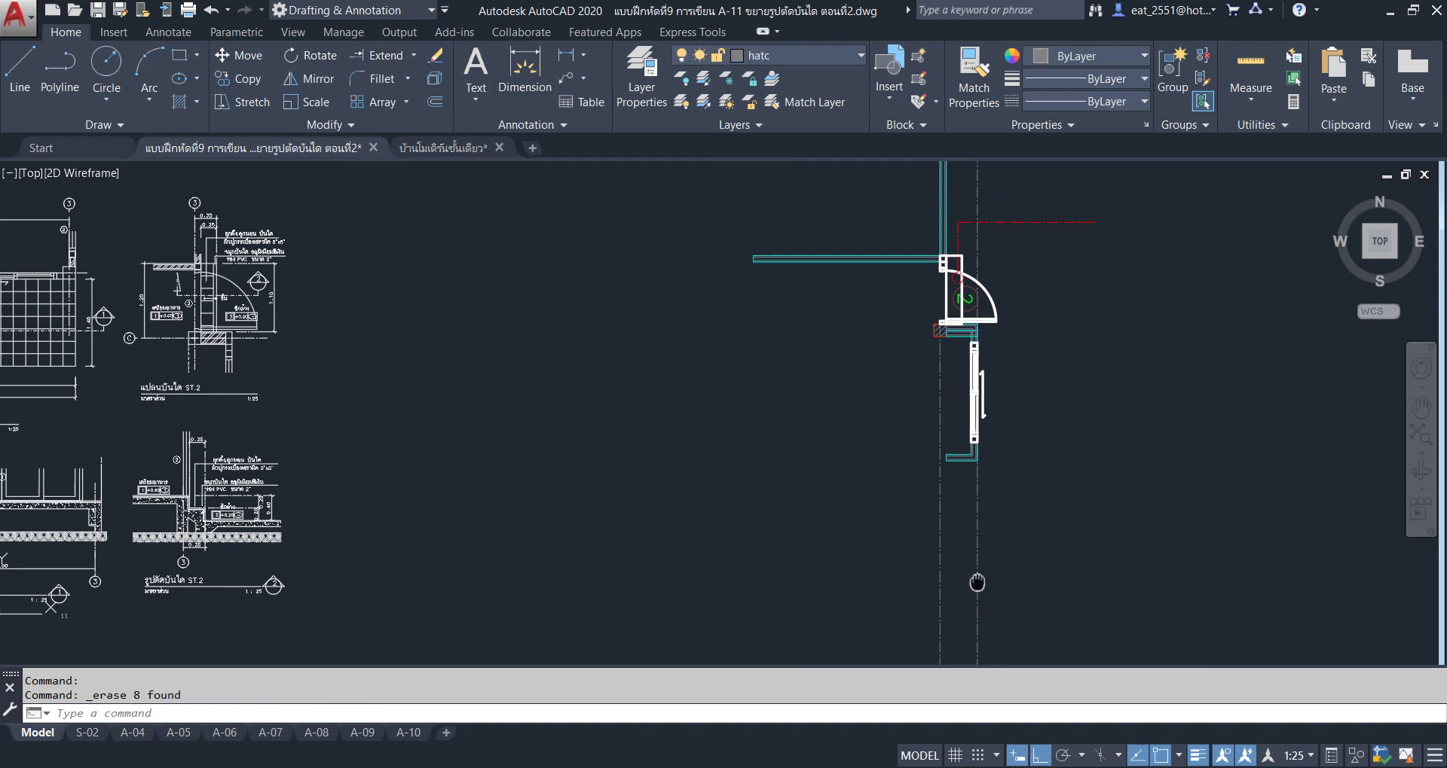
# Explode the vertical and horizontal wall polylines with X.
pyautogui.moveTo(972, 584); pyautogui.dragTo(832, 590, button='middle')
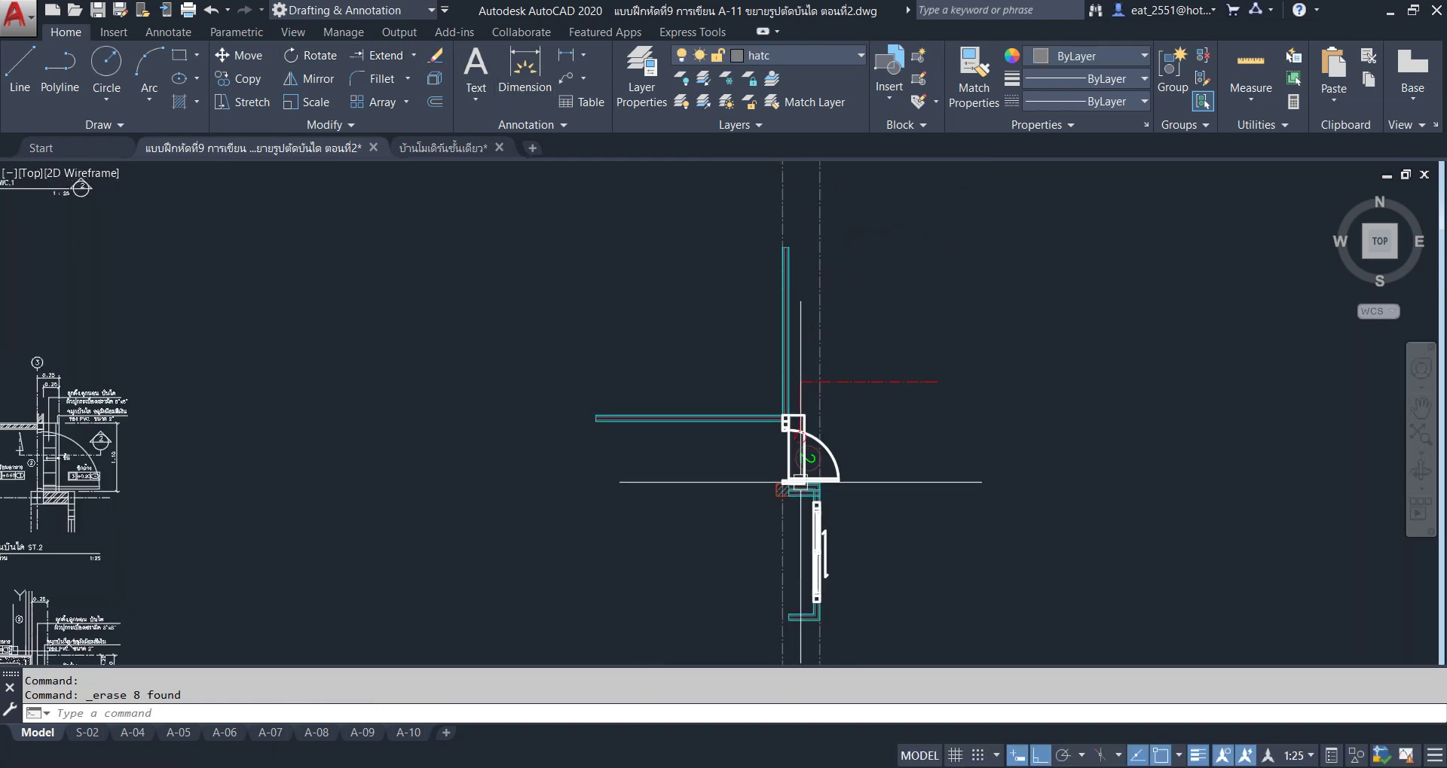
pyautogui.scroll(3, 785, 271)
pyautogui.scroll(2, 823, 261)
pyautogui.click(806, 249)
pyautogui.scroll(-3, 815, 233)
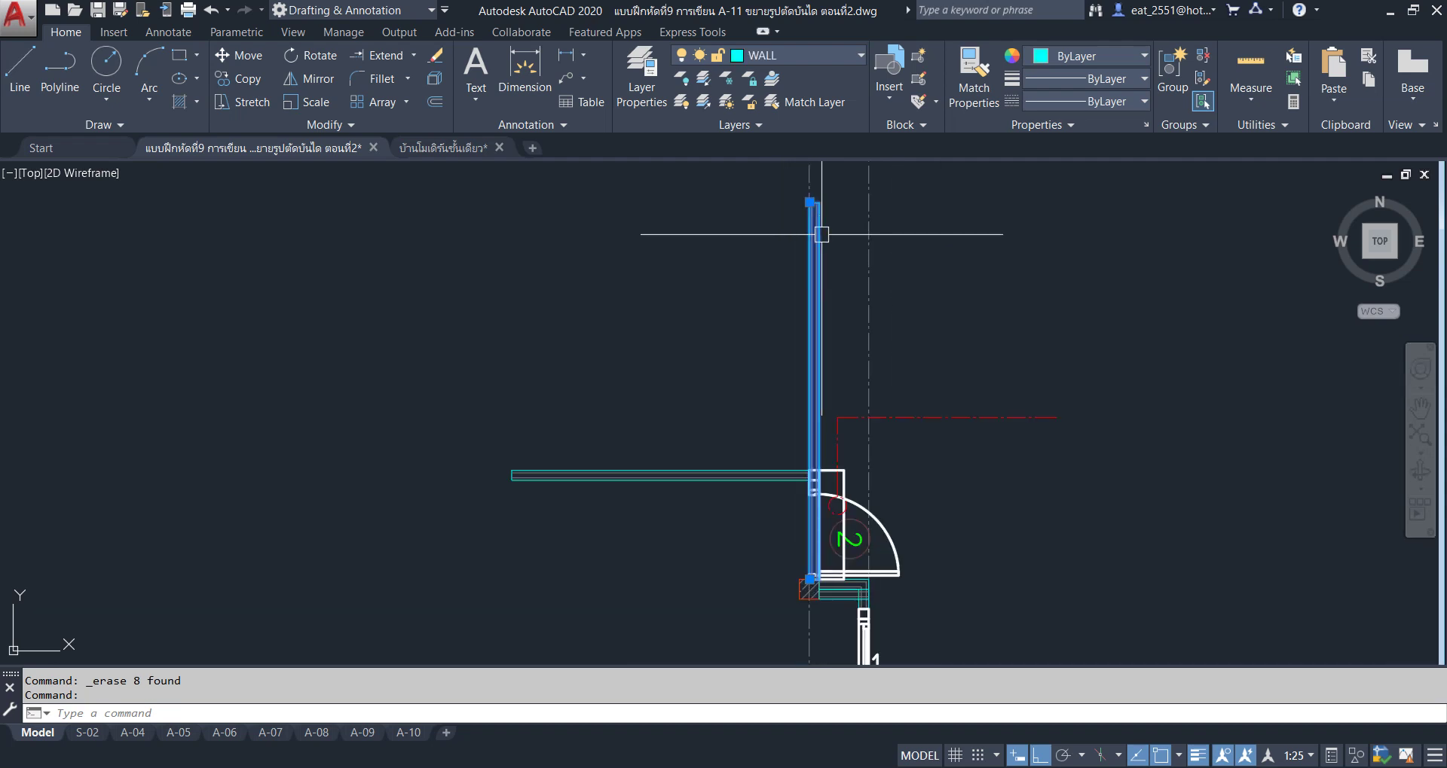
pyautogui.scroll(2, 688, 470)
pyautogui.click(697, 531)
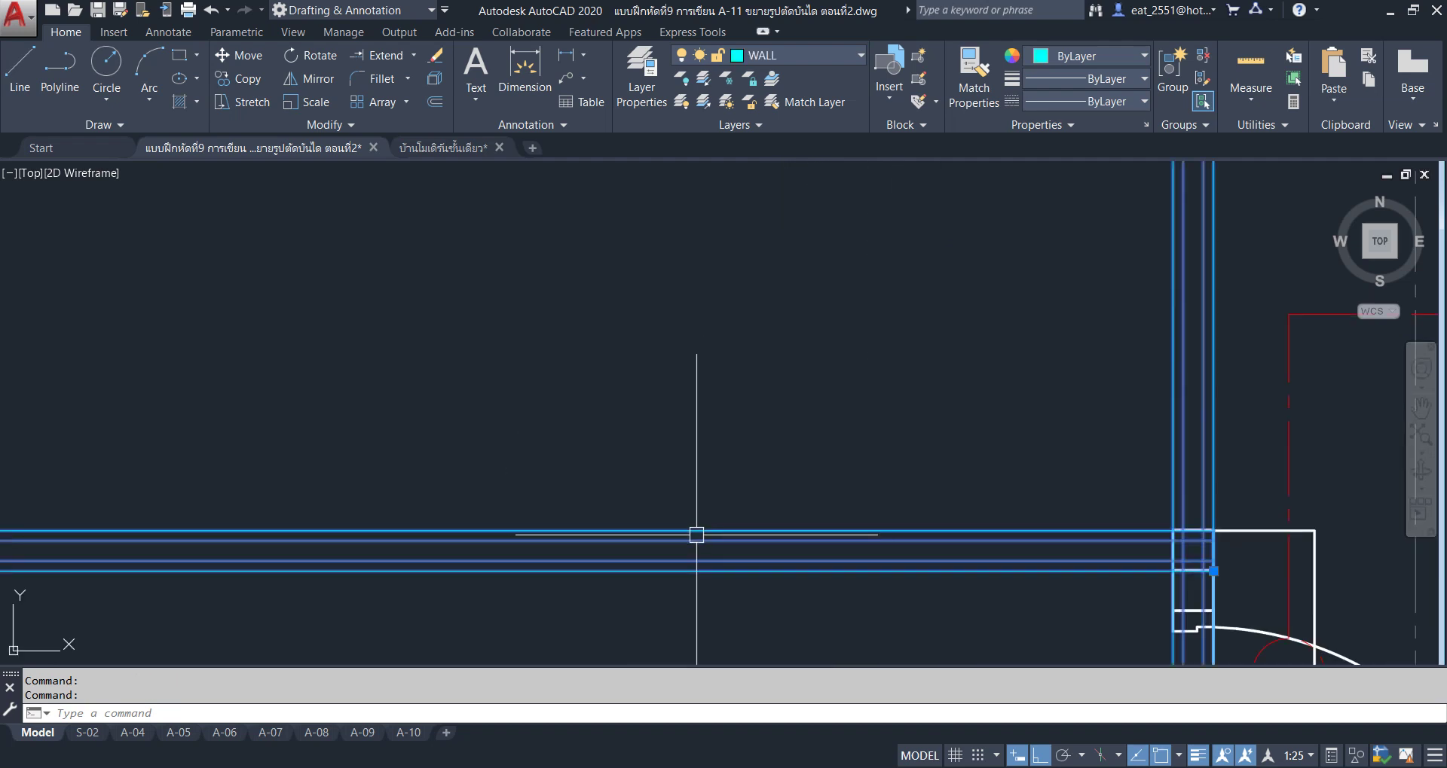
pyautogui.write('x')
pyautogui.press('Return')
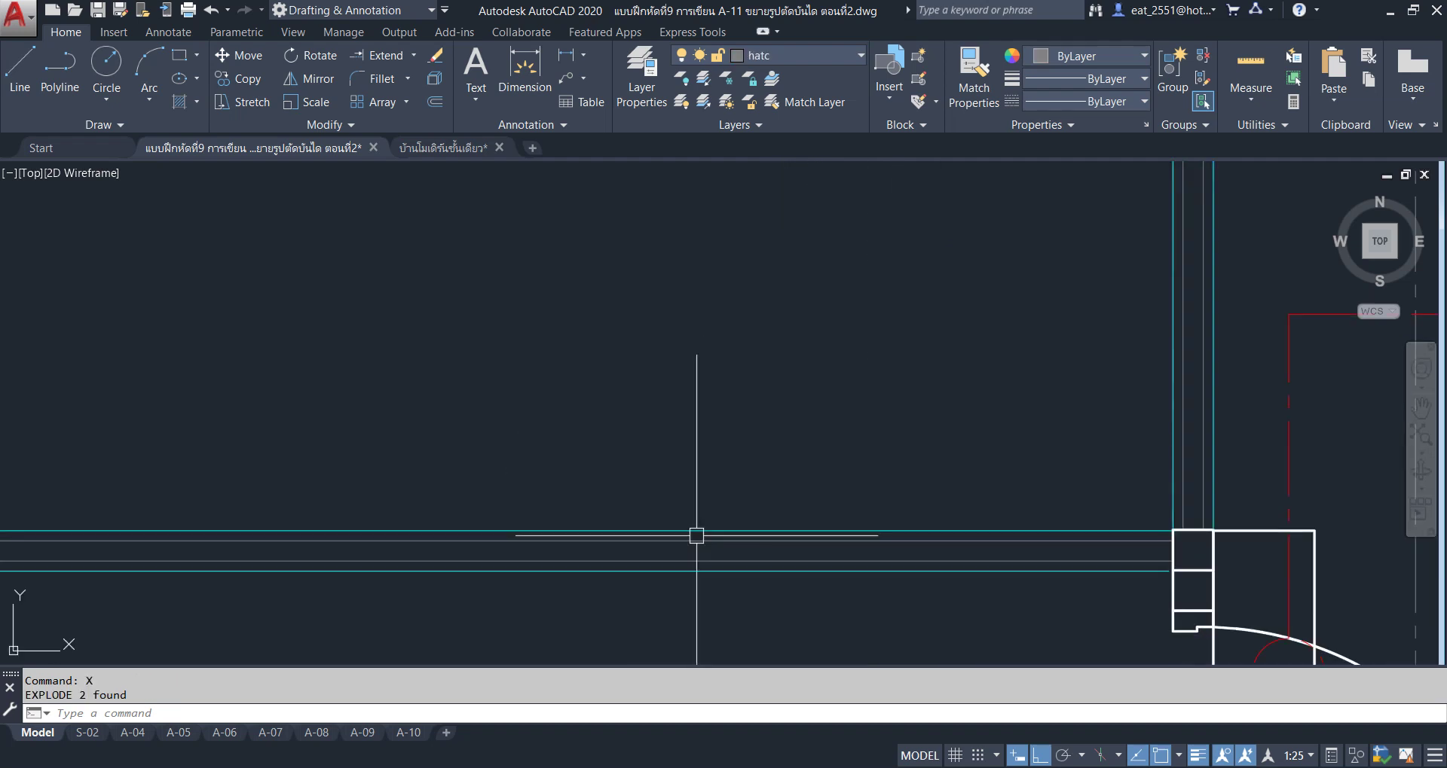
# Ungroup the door-frame group.
pyautogui.moveTo(702, 476); pyautogui.dragTo(610, 349, button='middle')
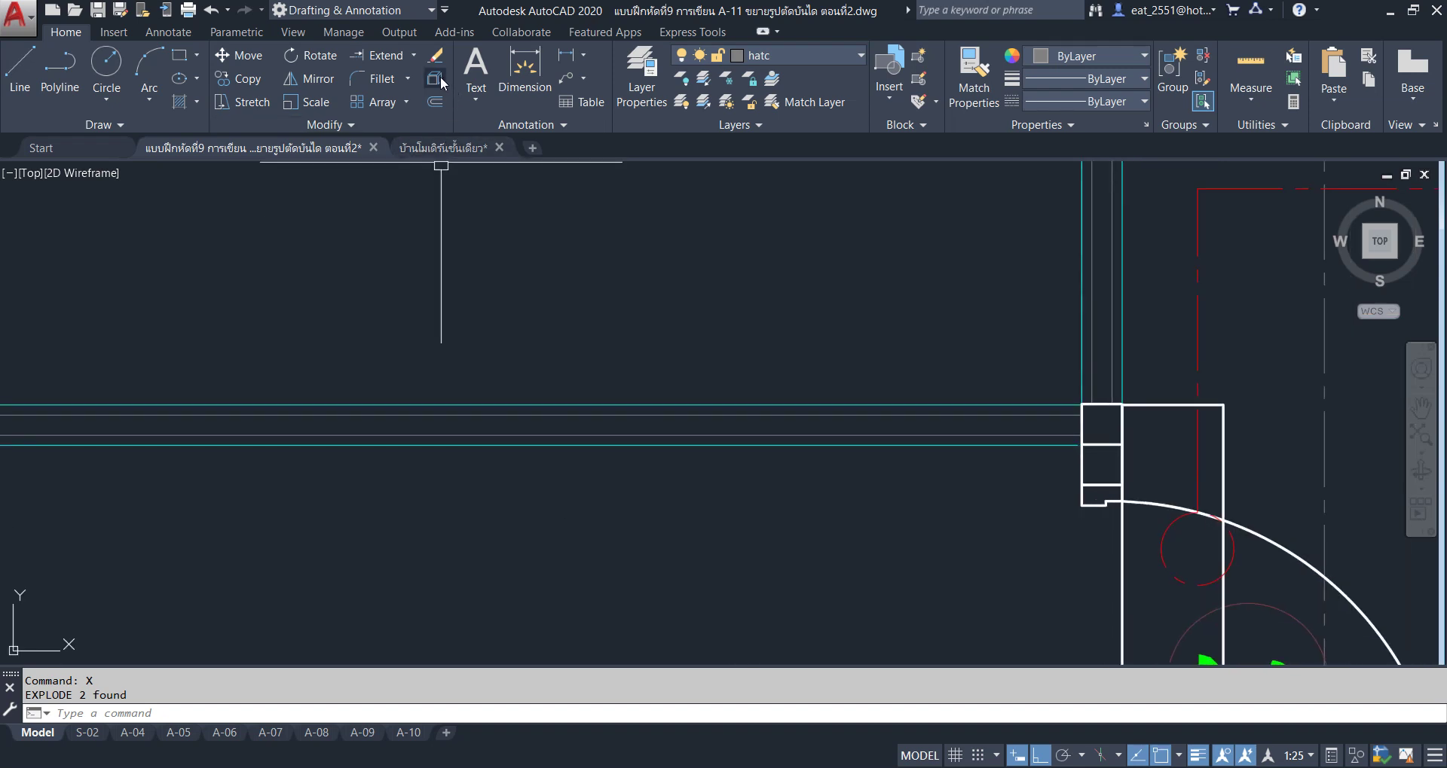
pyautogui.scroll(3, 897, 436)
pyautogui.scroll(1, 914, 530)
pyautogui.scroll(3, 923, 492)
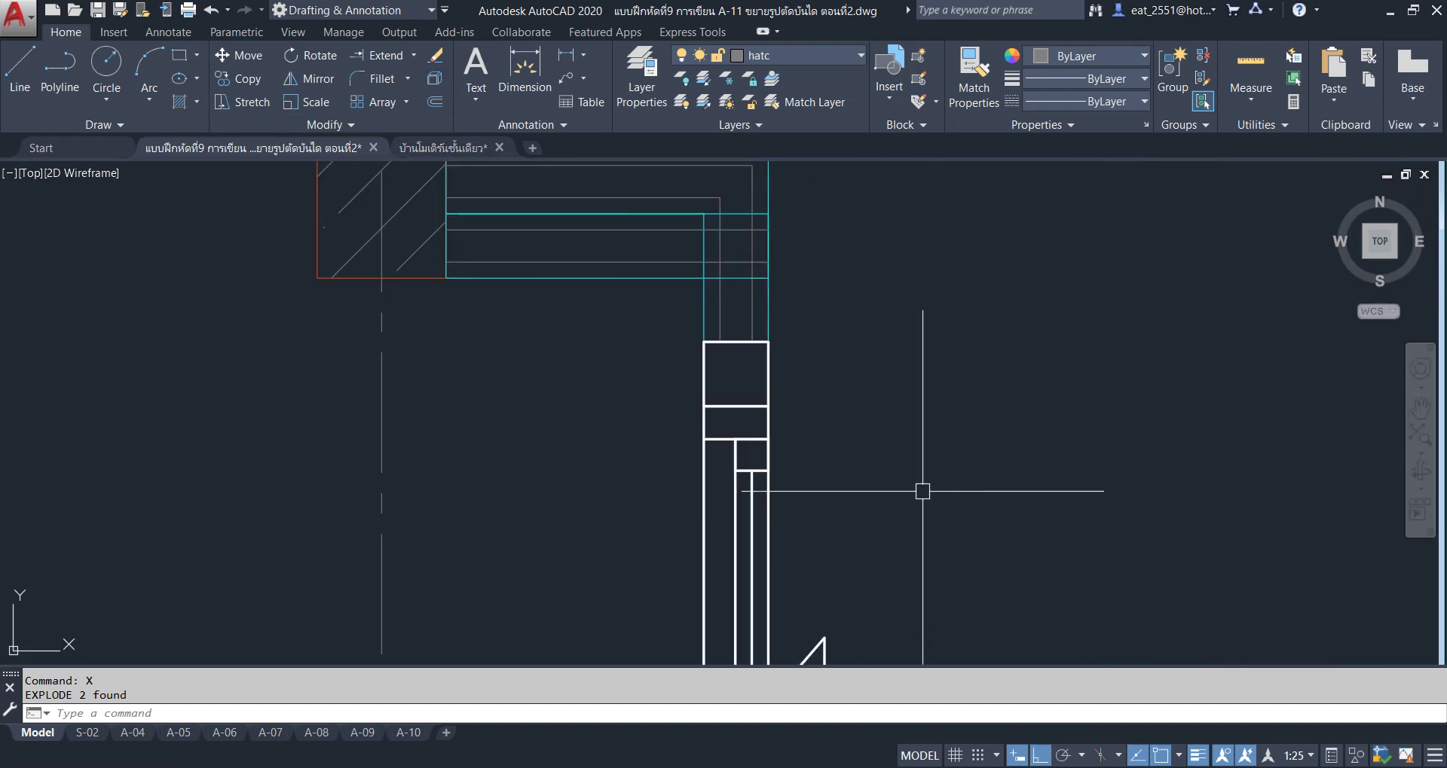
pyautogui.moveTo(922, 492); pyautogui.dragTo(947, 440, button='middle')
pyautogui.click(775, 355)
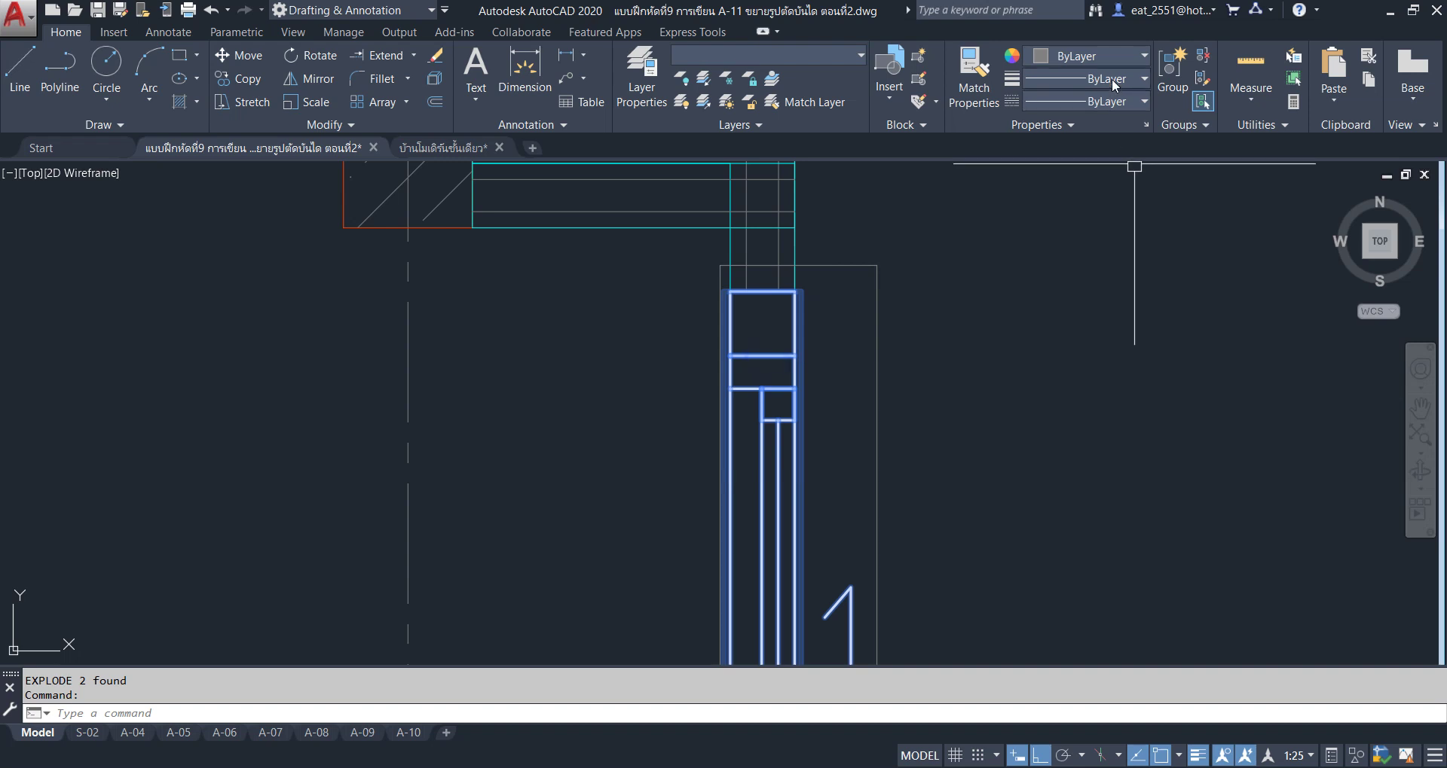
pyautogui.click(1202, 55)
# Explode the remaining wall polyline at the corner with X.
pyautogui.scroll(-2, 839, 532)
pyautogui.scroll(2, 815, 347)
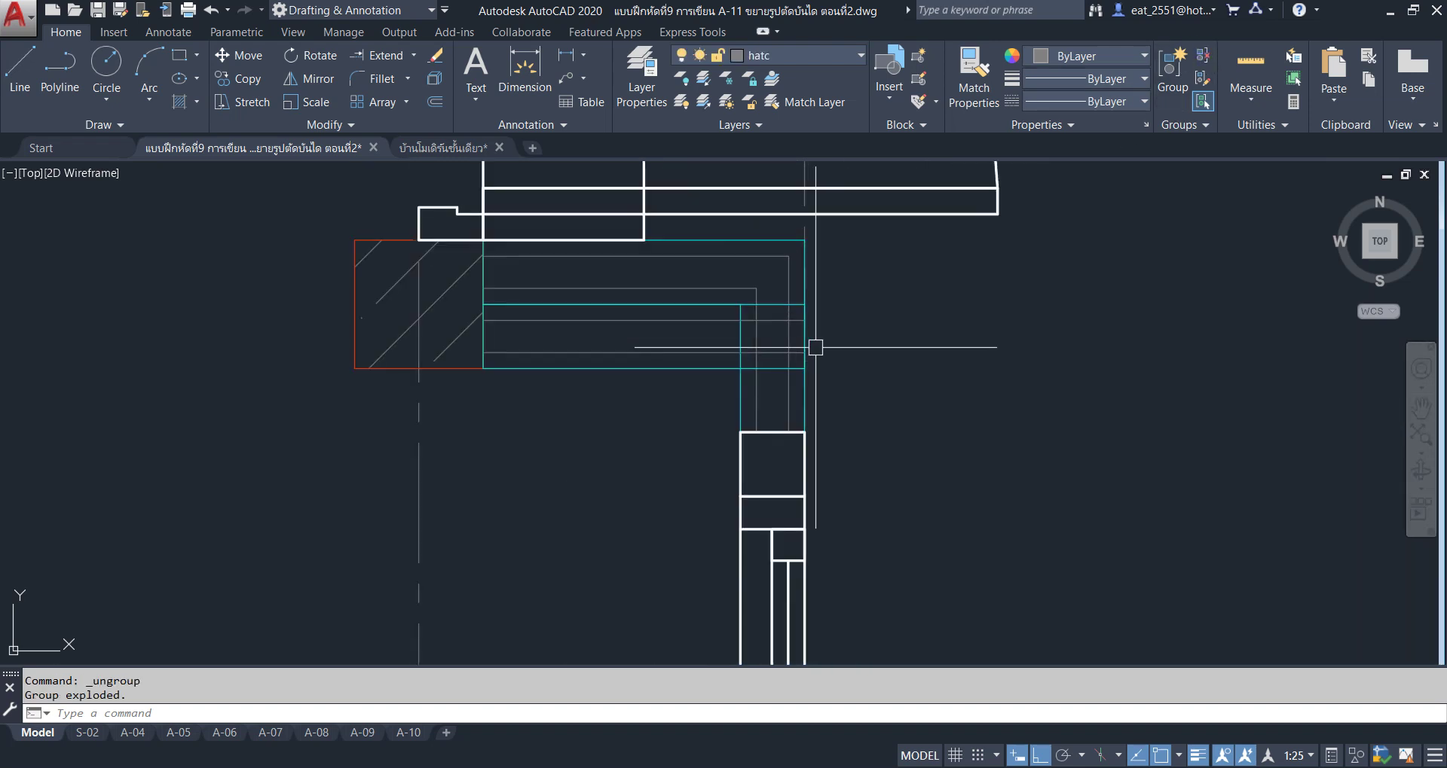
pyautogui.click(800, 403)
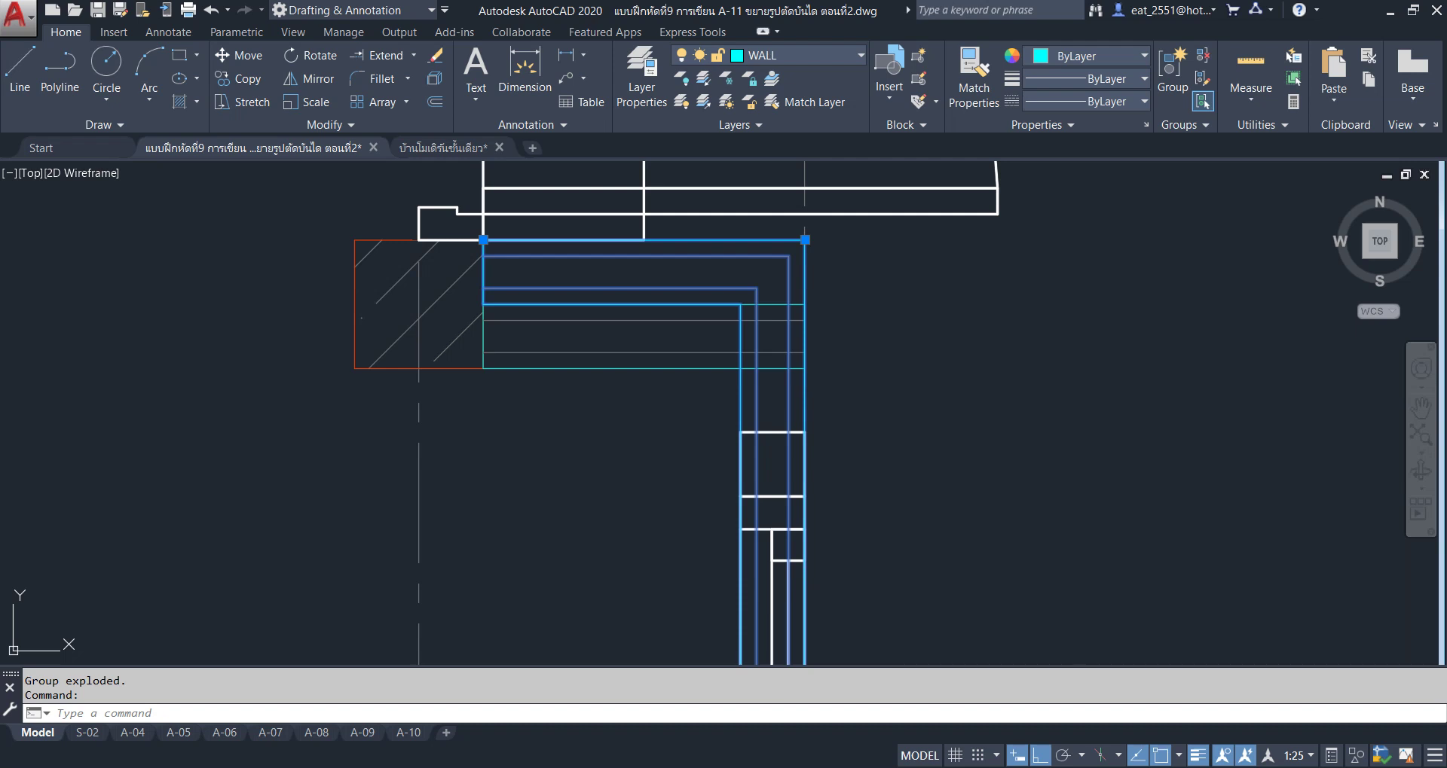
pyautogui.write('x')
pyautogui.press('Return')
pyautogui.moveTo(814, 394); pyautogui.dragTo(783, 550, button='middle')
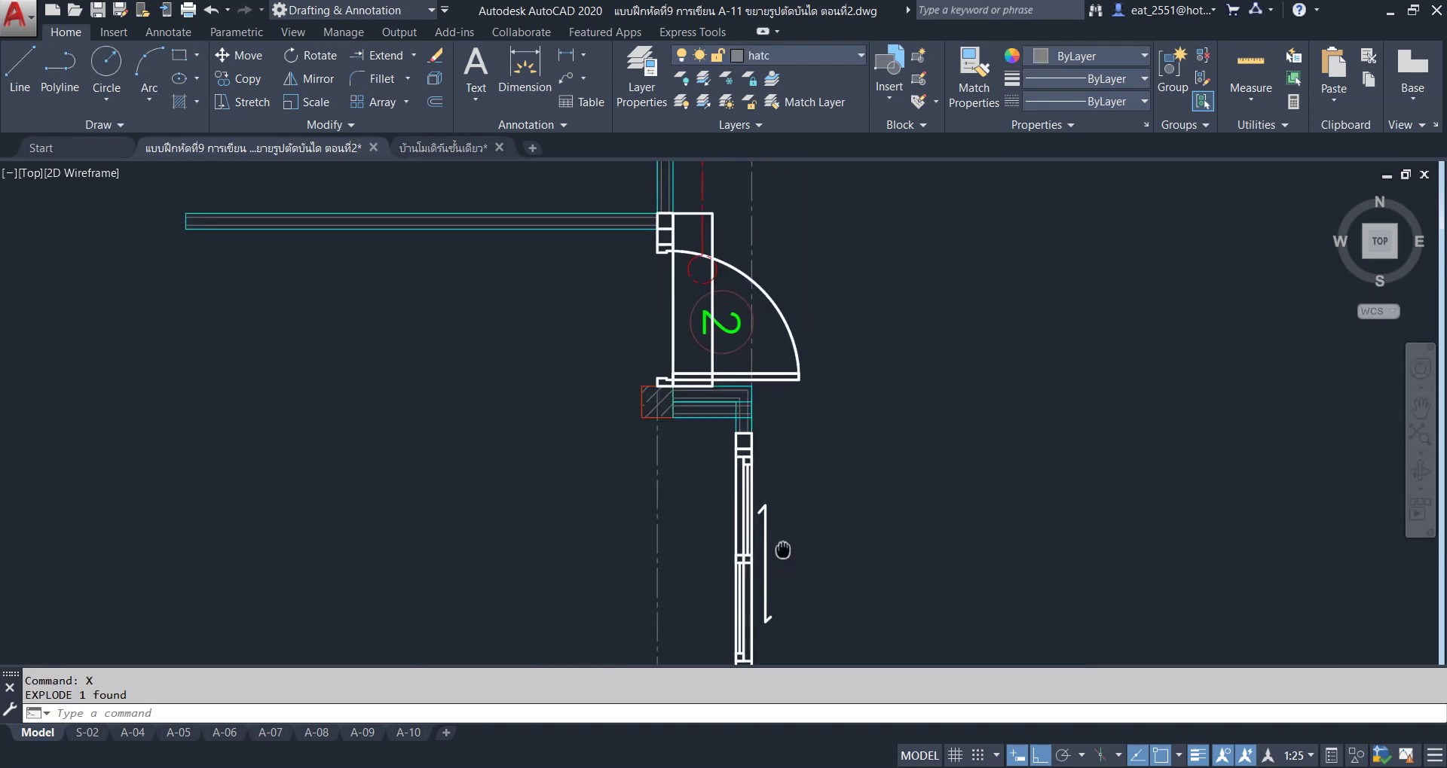
pyautogui.scroll(-1, 754, 565)
pyautogui.scroll(-1, 729, 372)
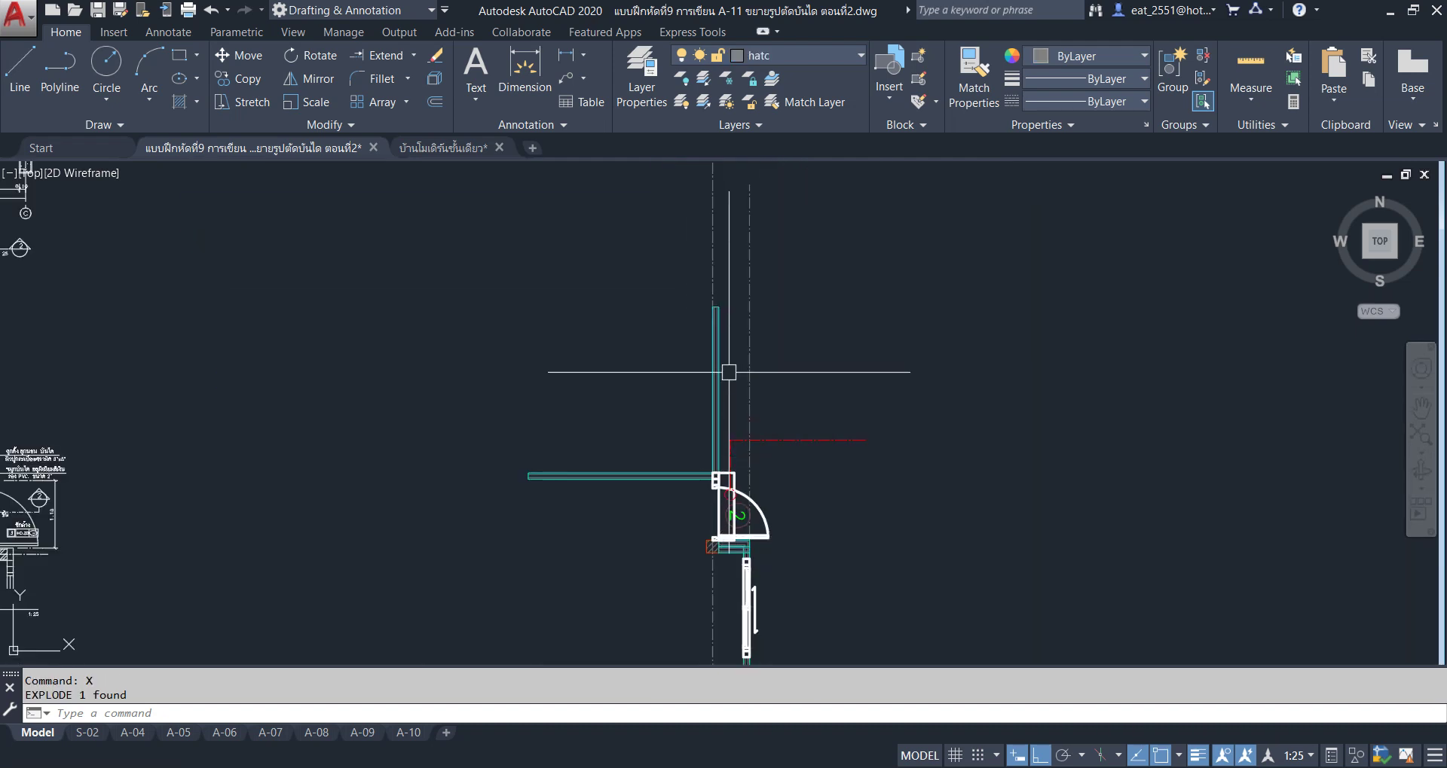
pyautogui.scroll(-1, 773, 442)
pyautogui.scroll(-1, 783, 433)
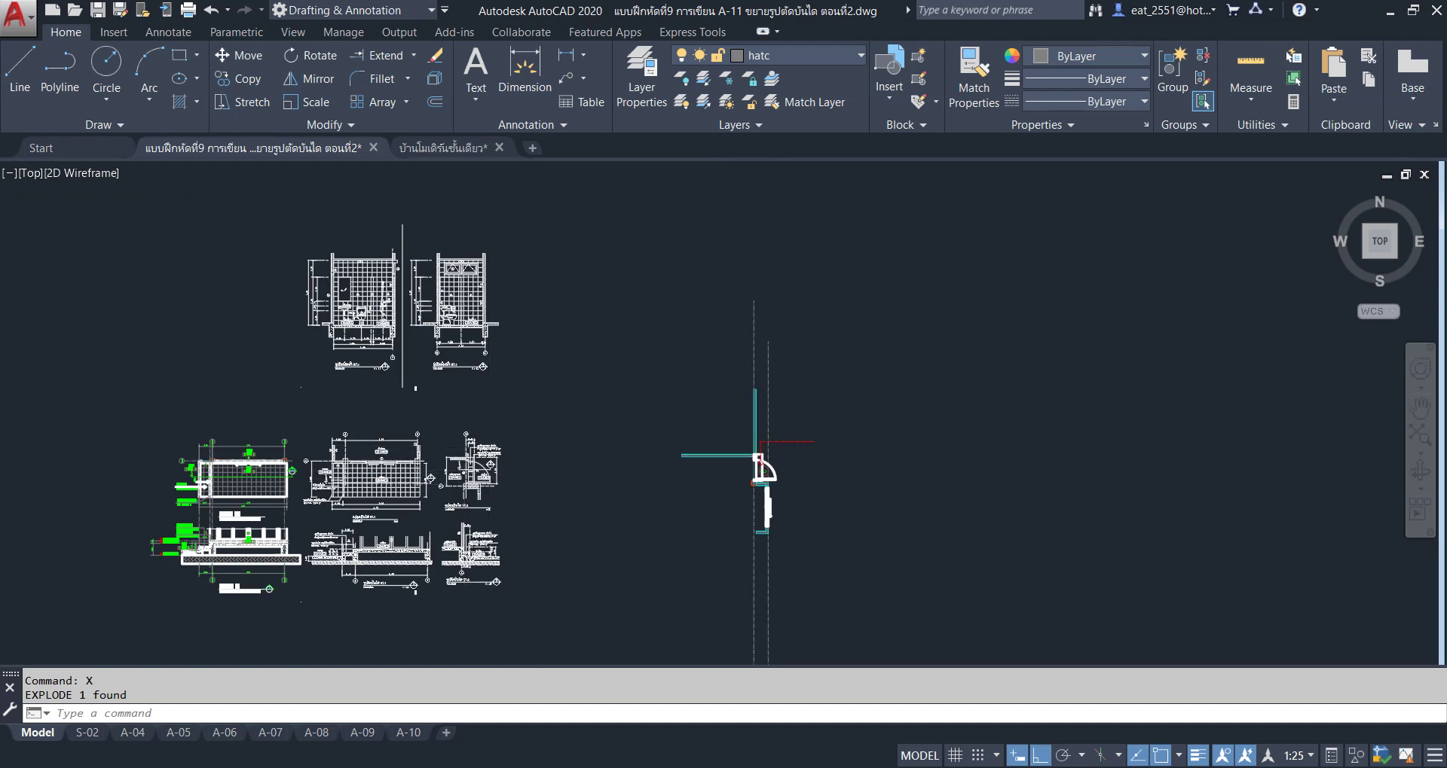
pyautogui.scroll(4, 444, 226)
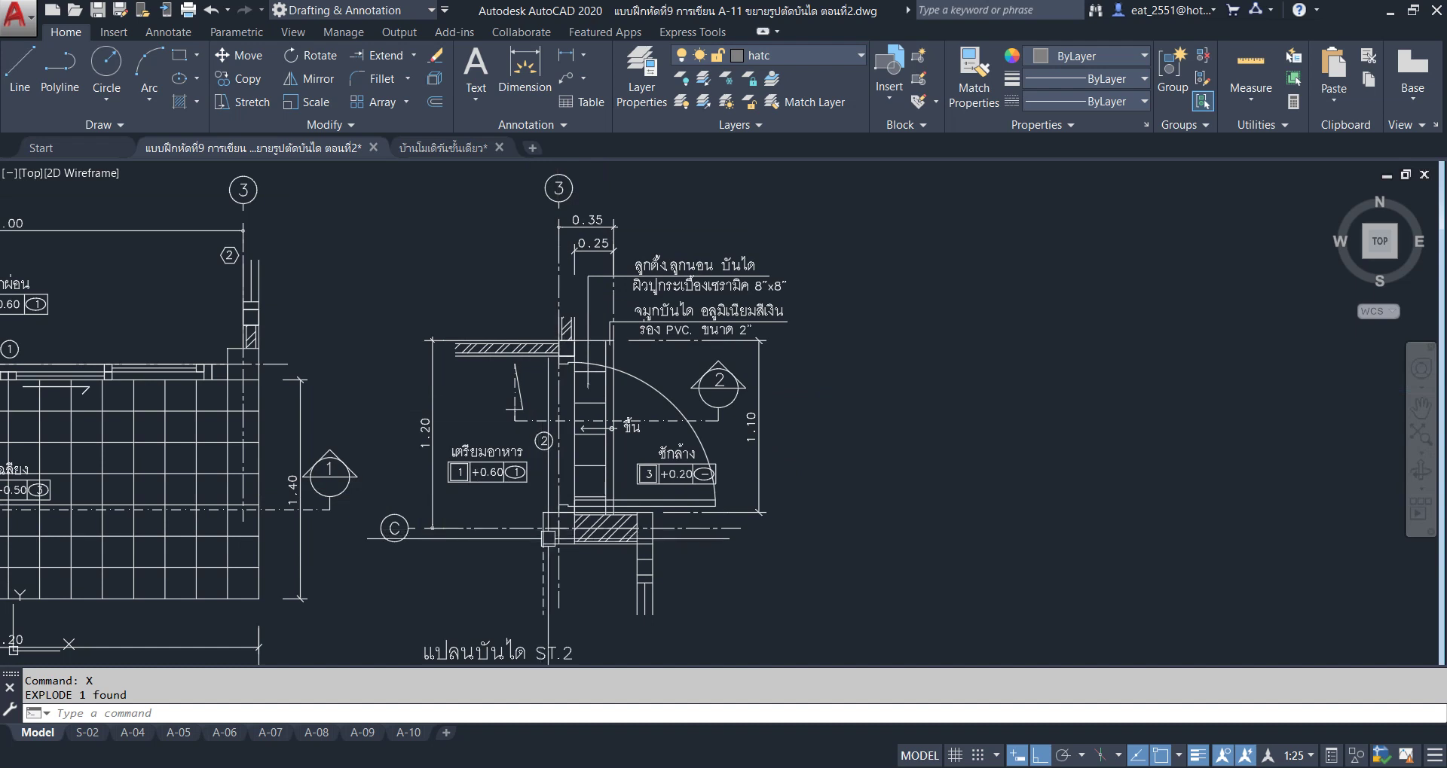
pyautogui.scroll(-4, 392, 505)
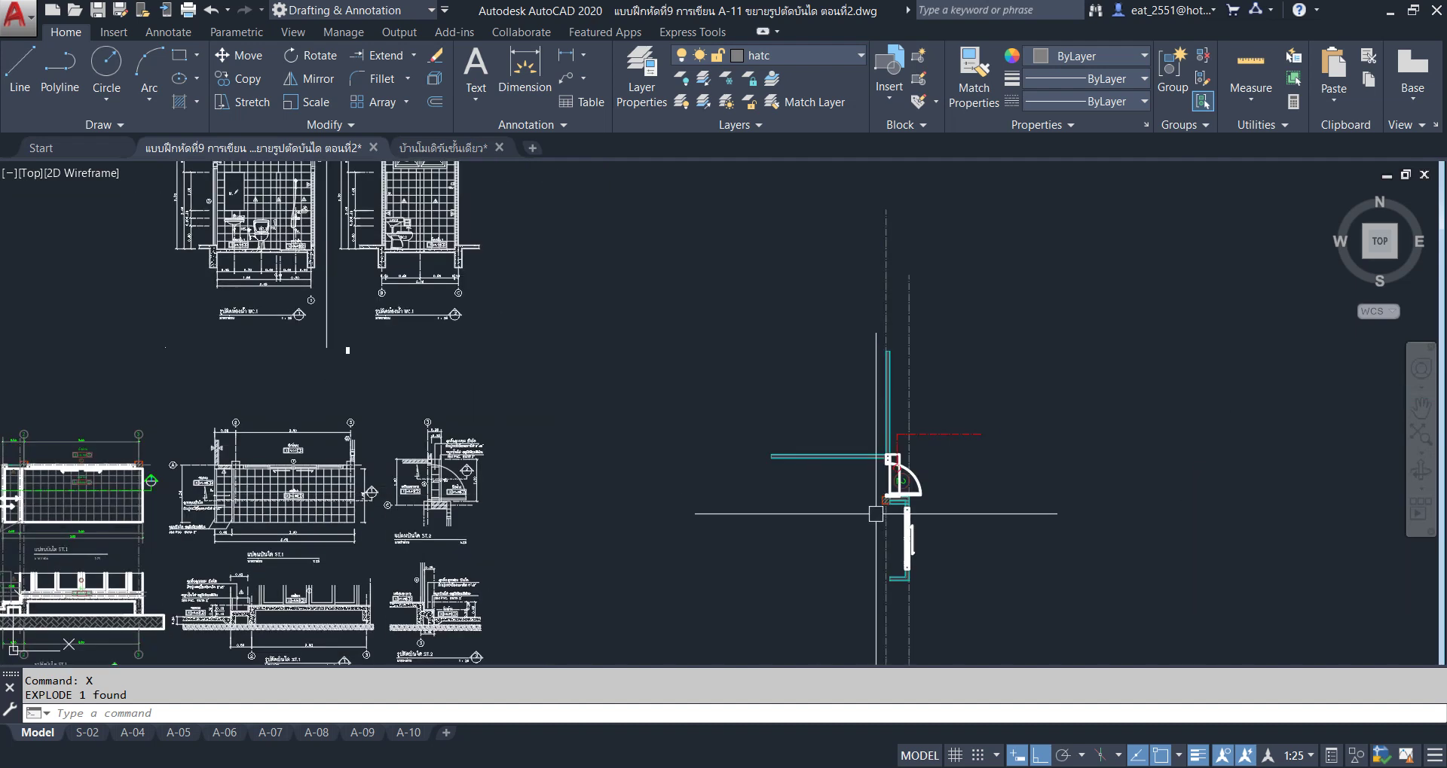
pyautogui.scroll(3, 876, 514)
pyautogui.scroll(2, 830, 490)
pyautogui.scroll(1, 811, 536)
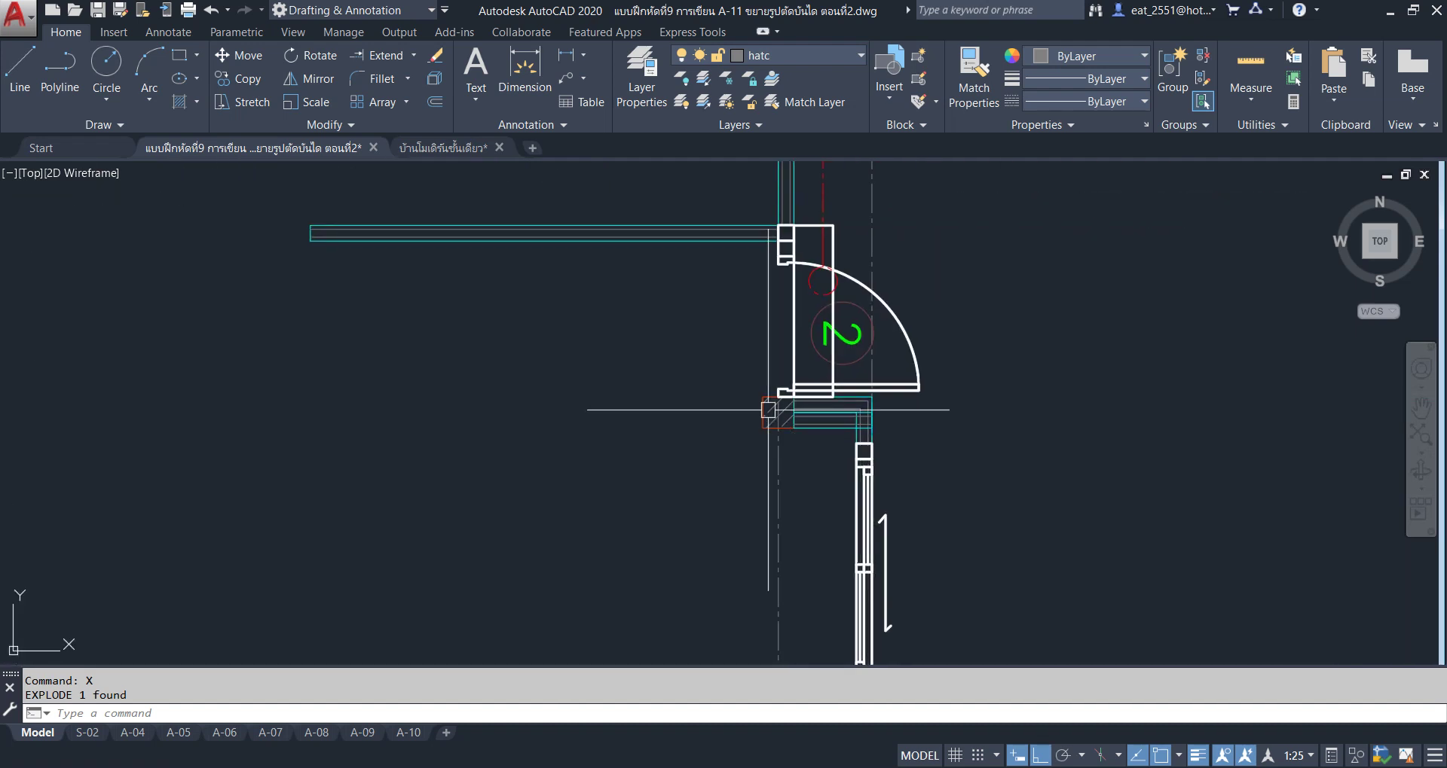
pyautogui.scroll(-4, 801, 429)
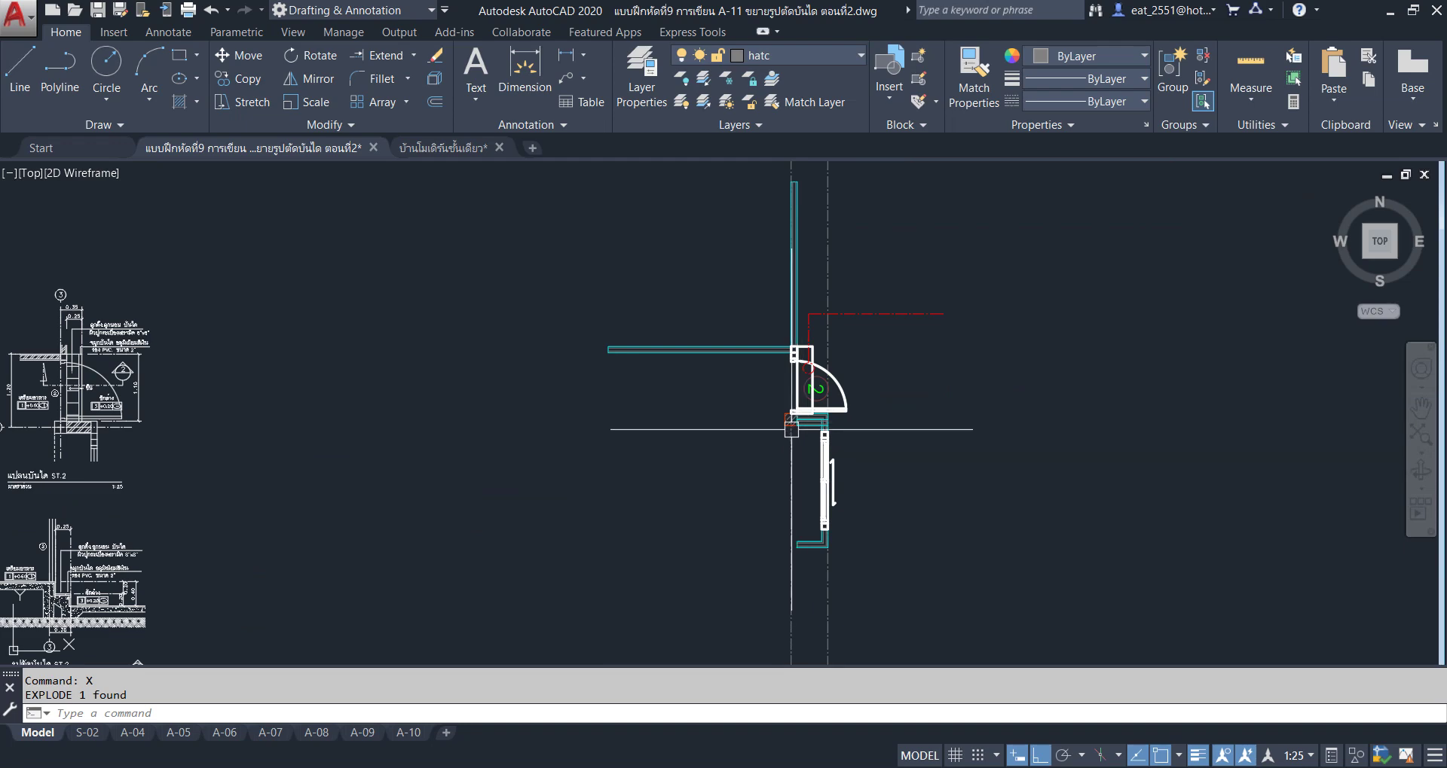
pyautogui.scroll(-3, 749, 422)
pyautogui.scroll(4, 363, 422)
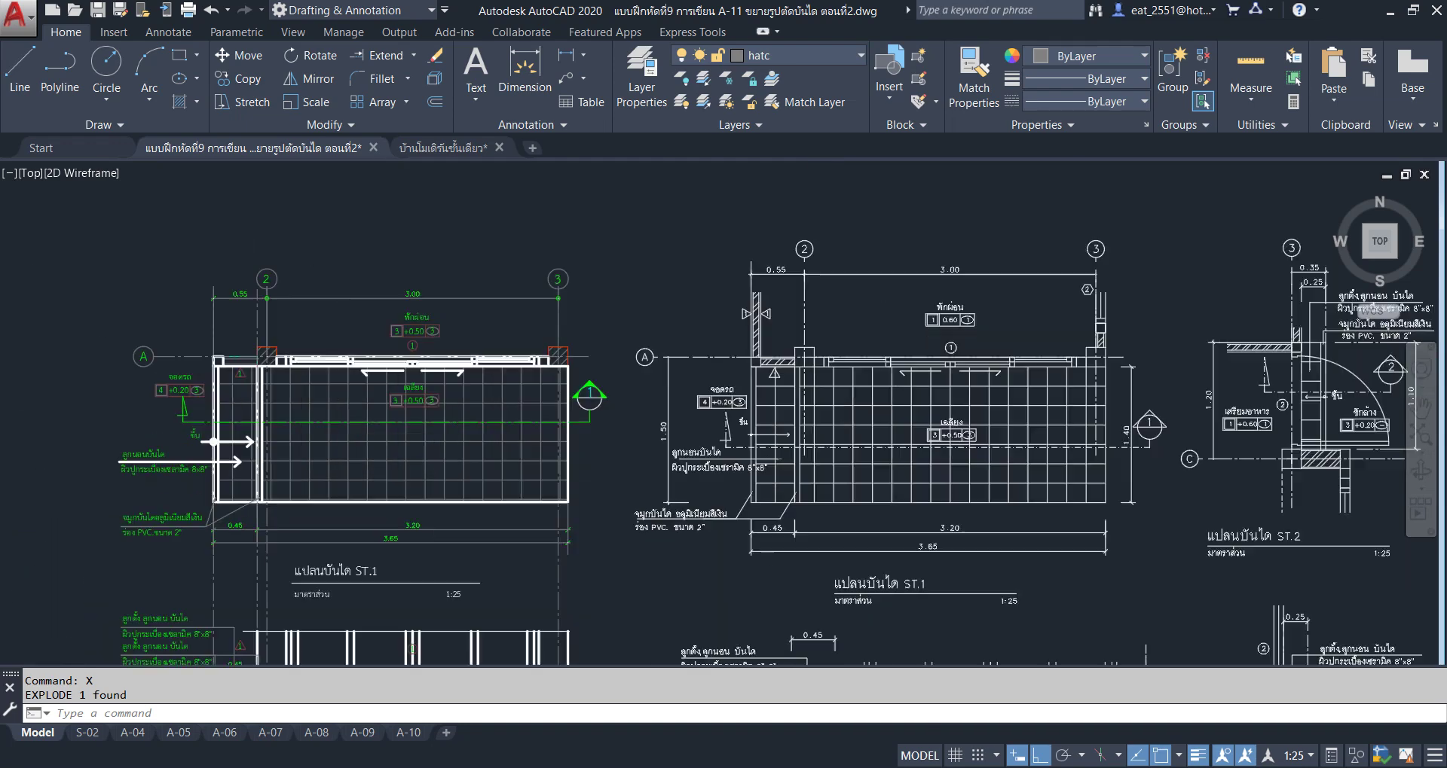
pyautogui.scroll(2, 199, 409)
pyautogui.scroll(-4, 525, 425)
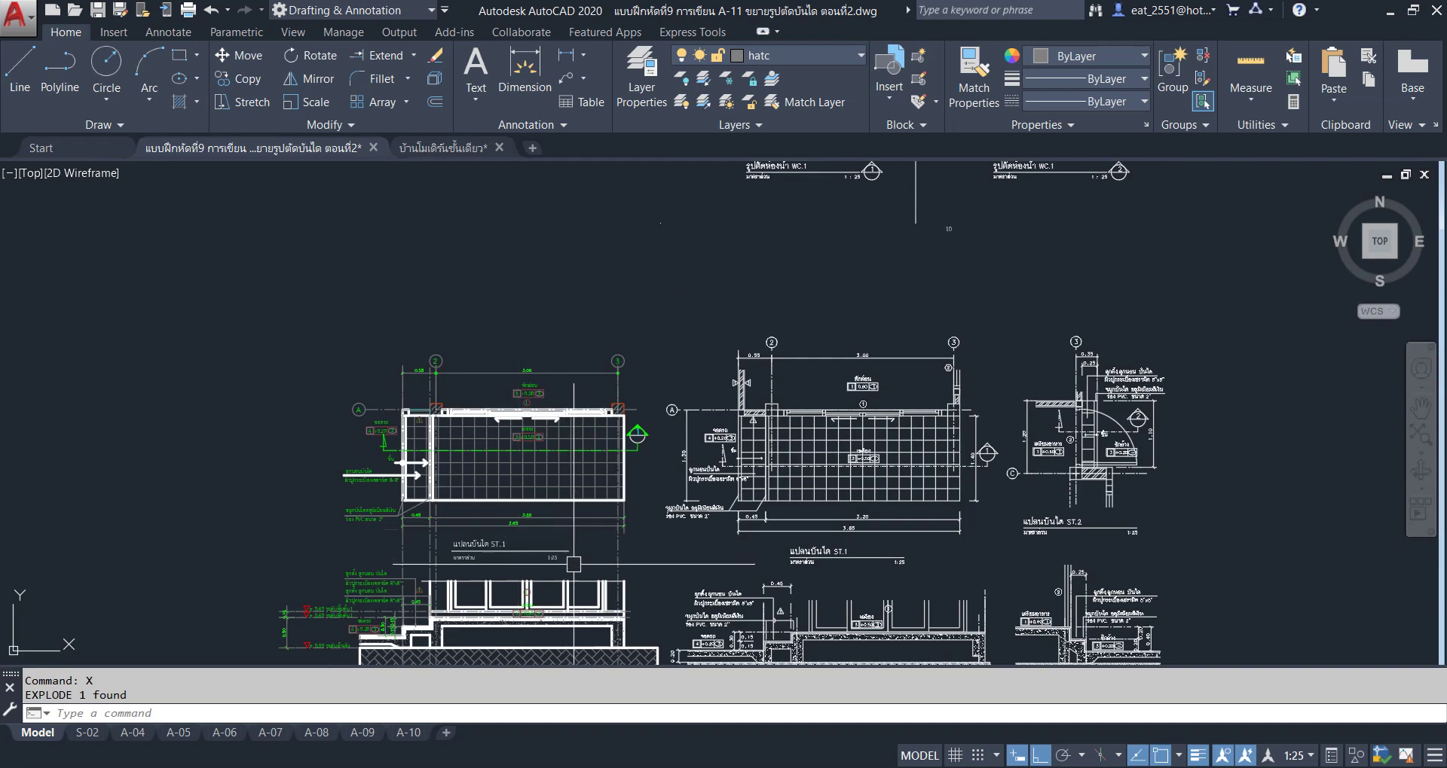
pyautogui.scroll(3, 573, 563)
pyautogui.scroll(2, 572, 566)
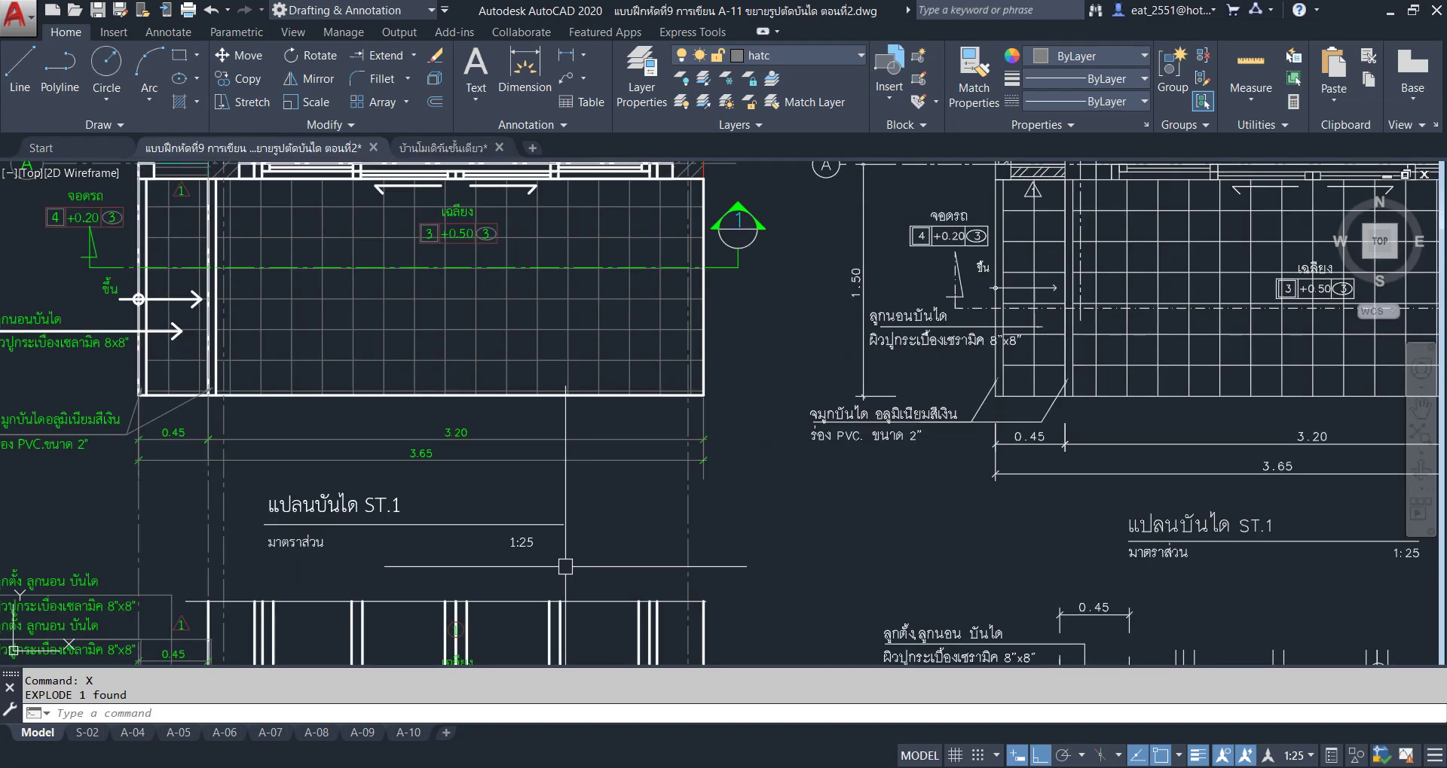
pyautogui.scroll(-4, 565, 566)
pyautogui.moveTo(1326, 482); pyautogui.dragTo(802, 355, button='middle')
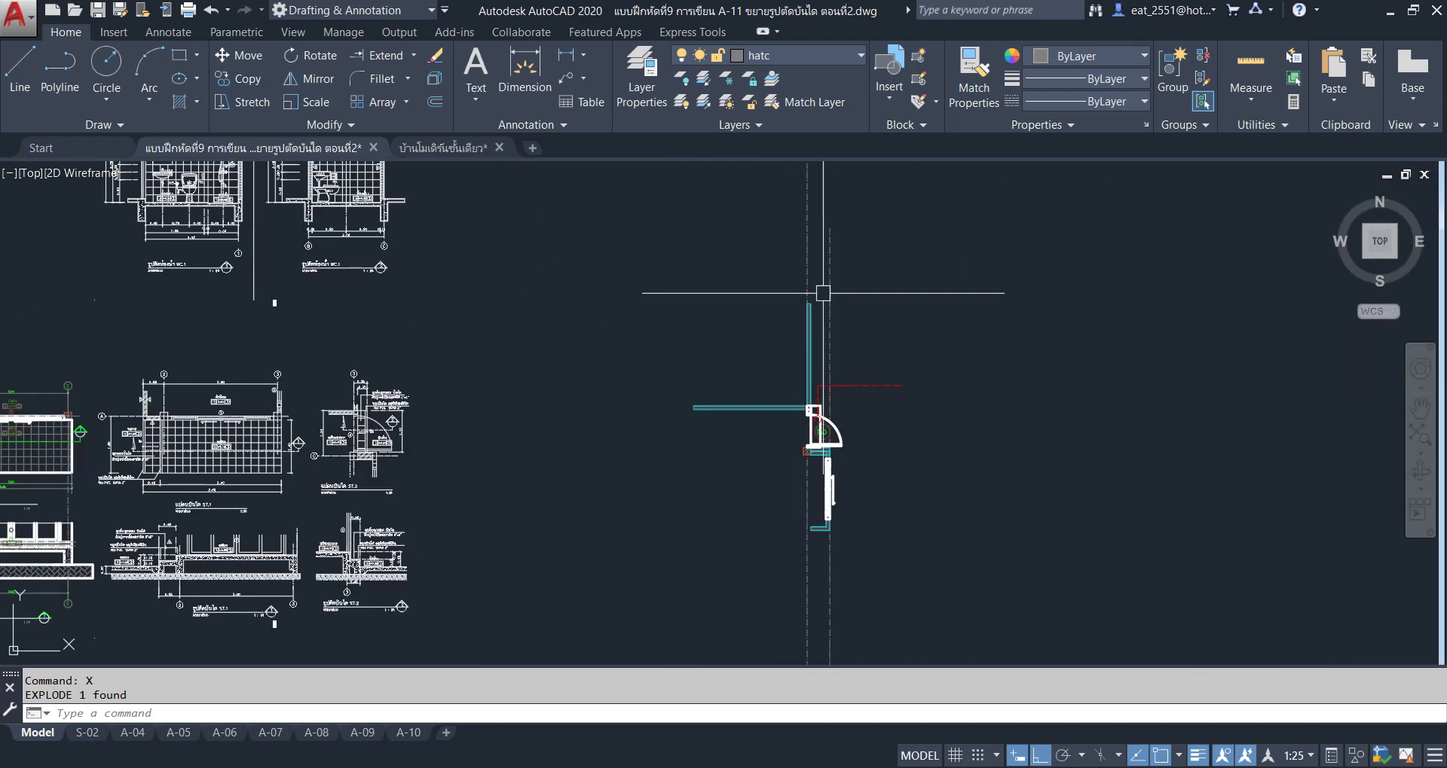
pyautogui.moveTo(822, 293); pyautogui.dragTo(704, 300, button='middle')
pyautogui.scroll(2, 988, 301)
pyautogui.moveTo(988, 301); pyautogui.dragTo(898, 307, button='middle')
# Delete the vertical grid line by the door and the red dashed line.
pyautogui.scroll(-1, 844, 285)
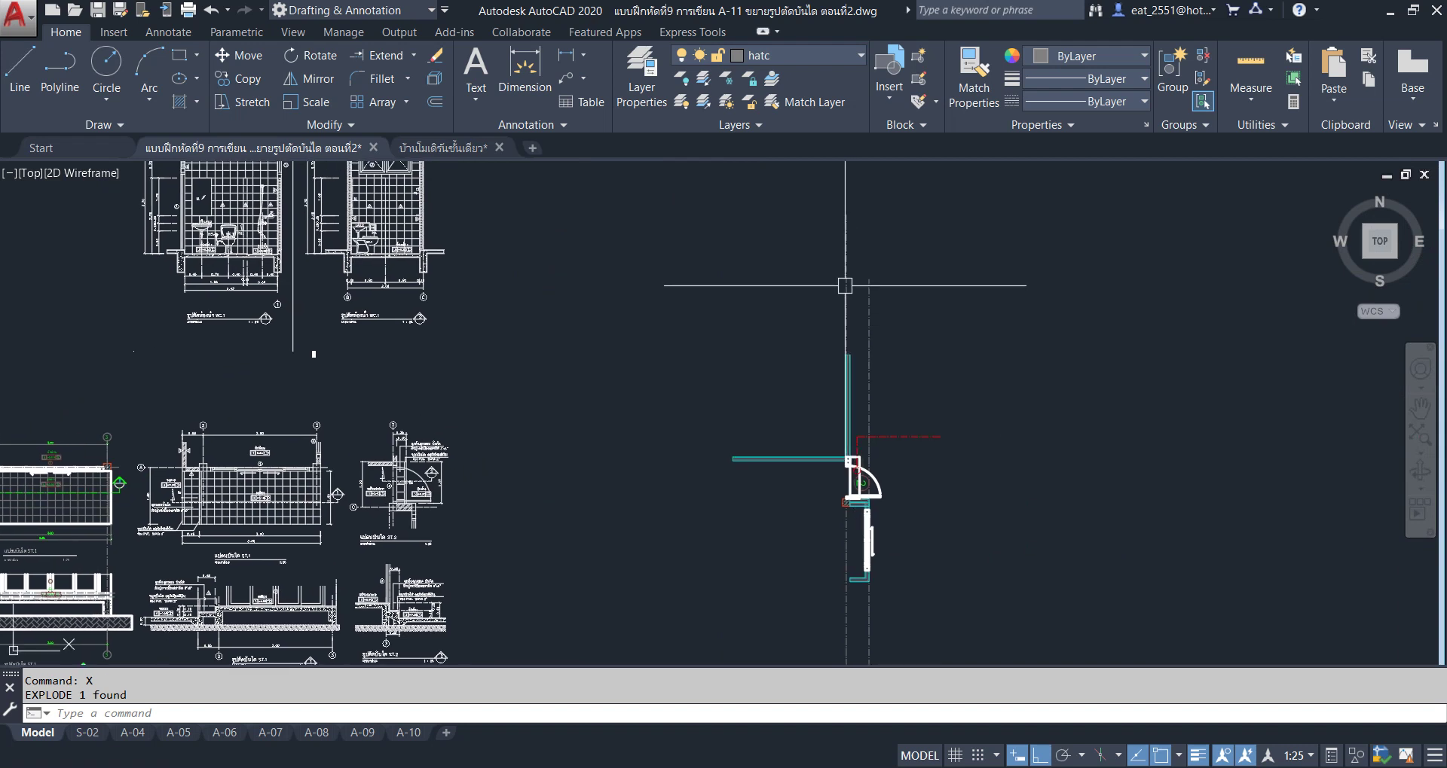
pyautogui.click(842, 278)
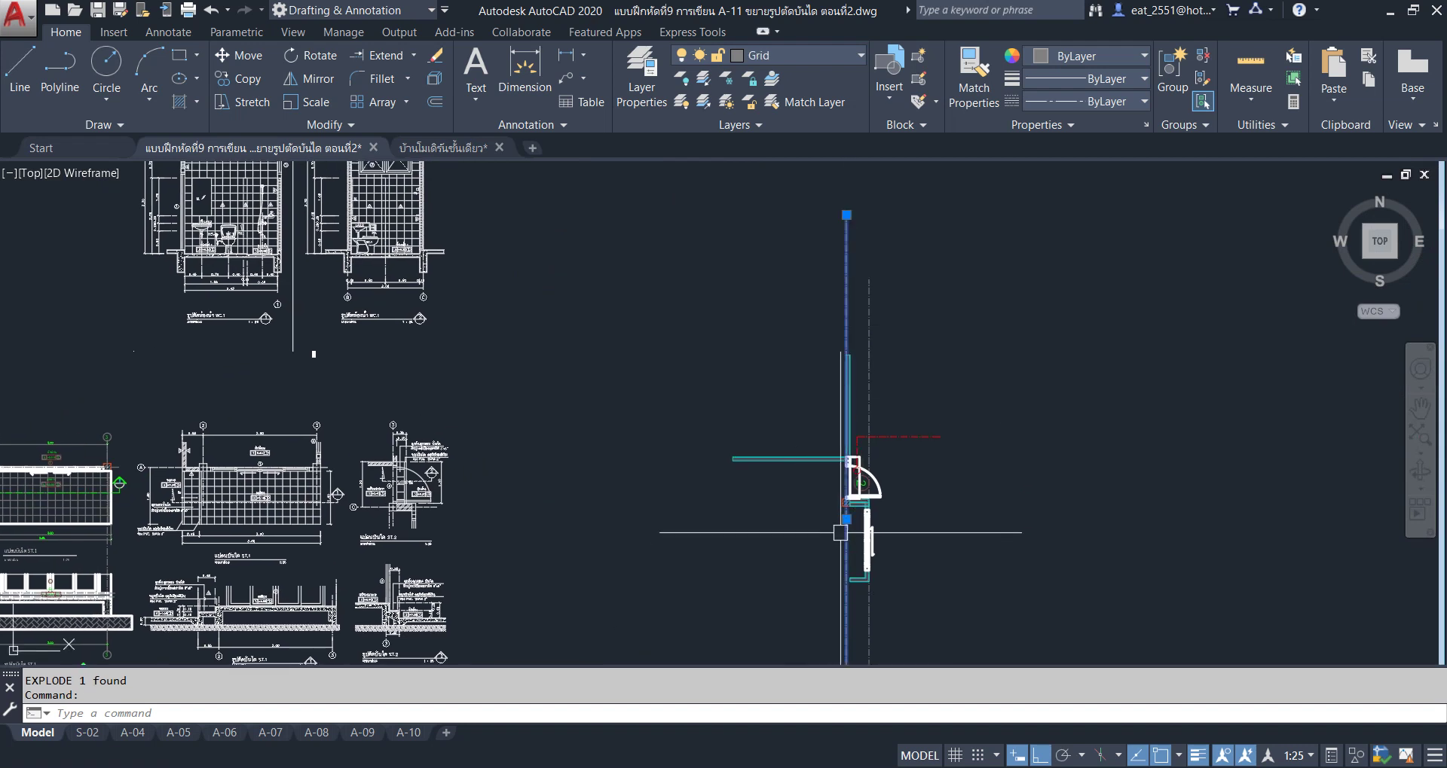
pyautogui.press('Delete')
pyautogui.scroll(2, 882, 359)
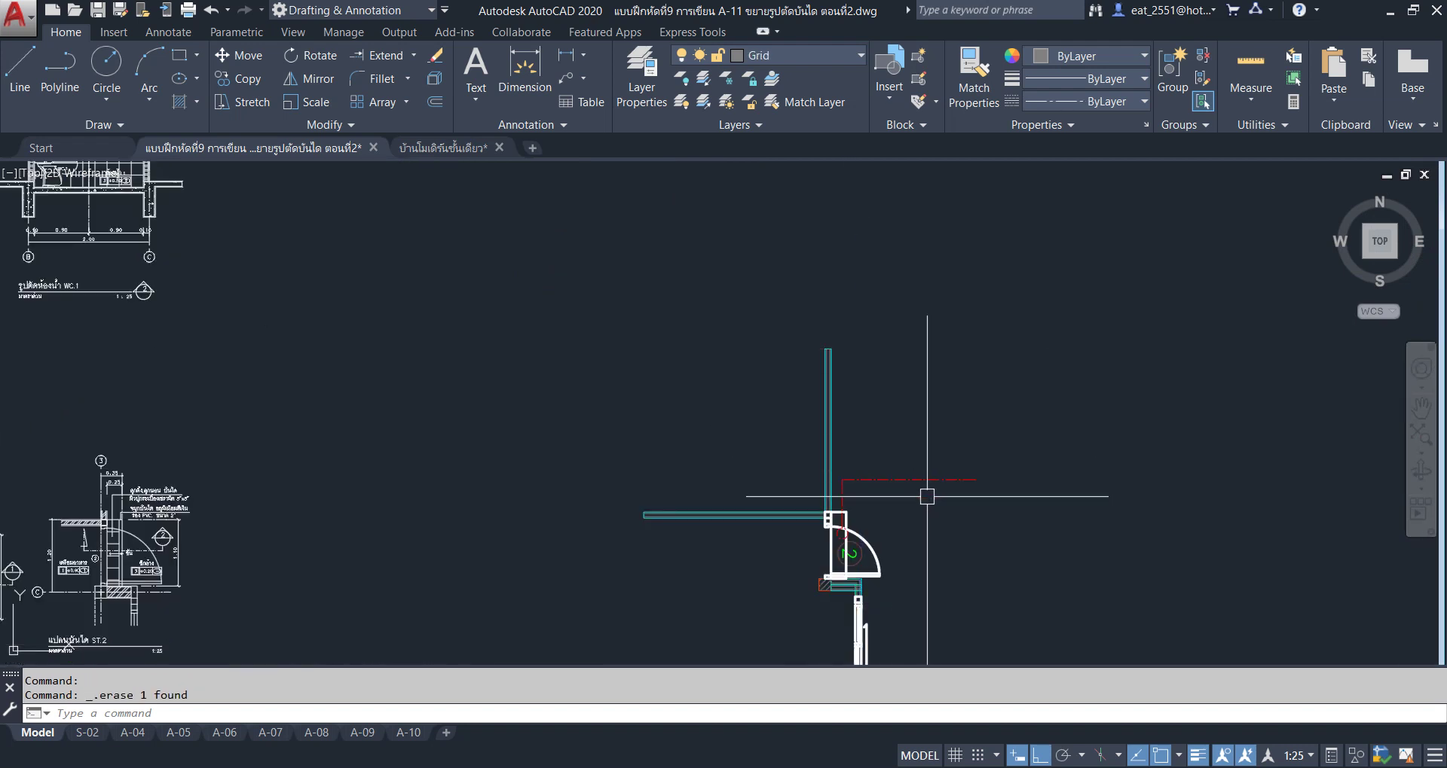
pyautogui.click(927, 497)
pyautogui.click(895, 471)
pyautogui.press('Delete')
# Delete the green number 2 beside the door.
pyautogui.scroll(2, 911, 648)
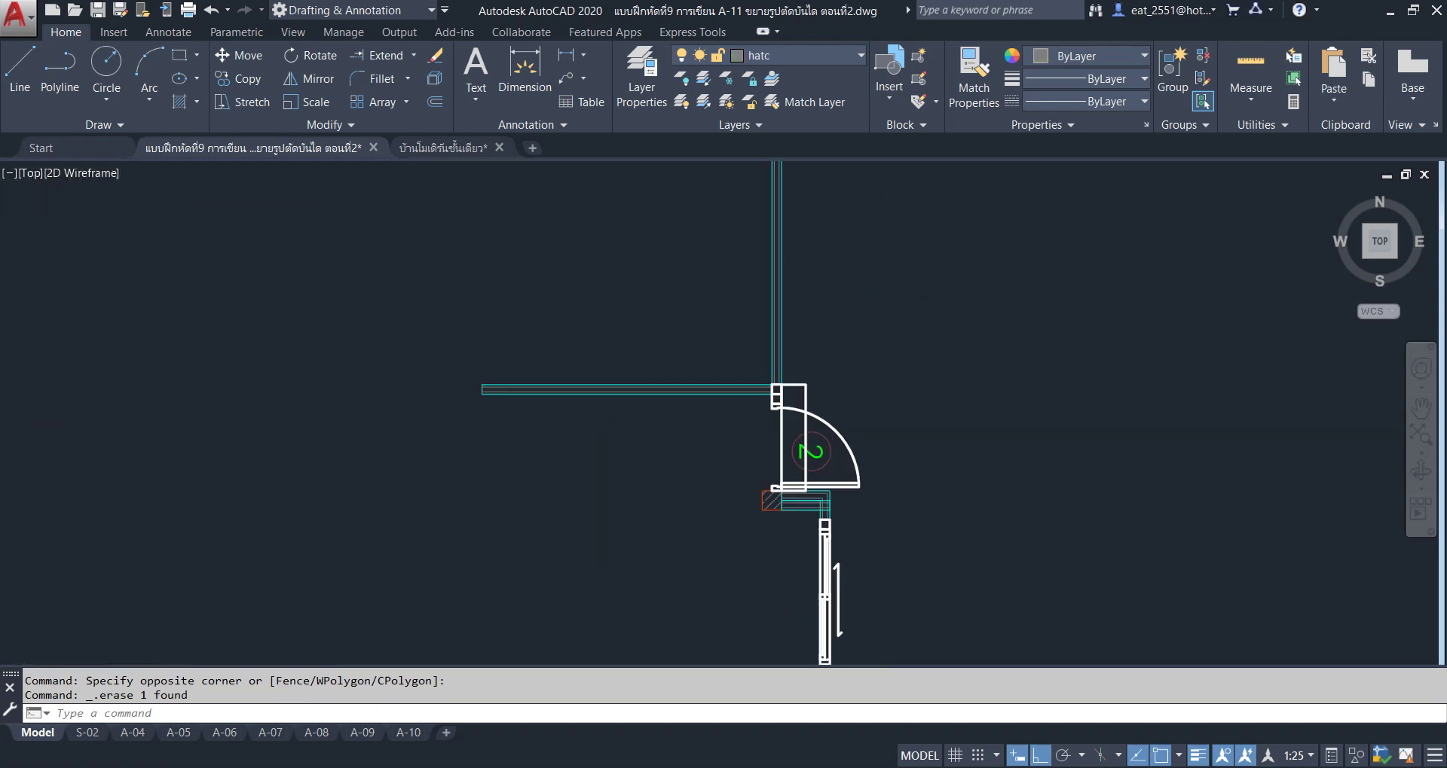
pyautogui.scroll(3, 810, 448)
pyautogui.click(834, 445)
pyautogui.press('Escape')
pyautogui.scroll(-2, 833, 452)
pyautogui.scroll(3, 829, 395)
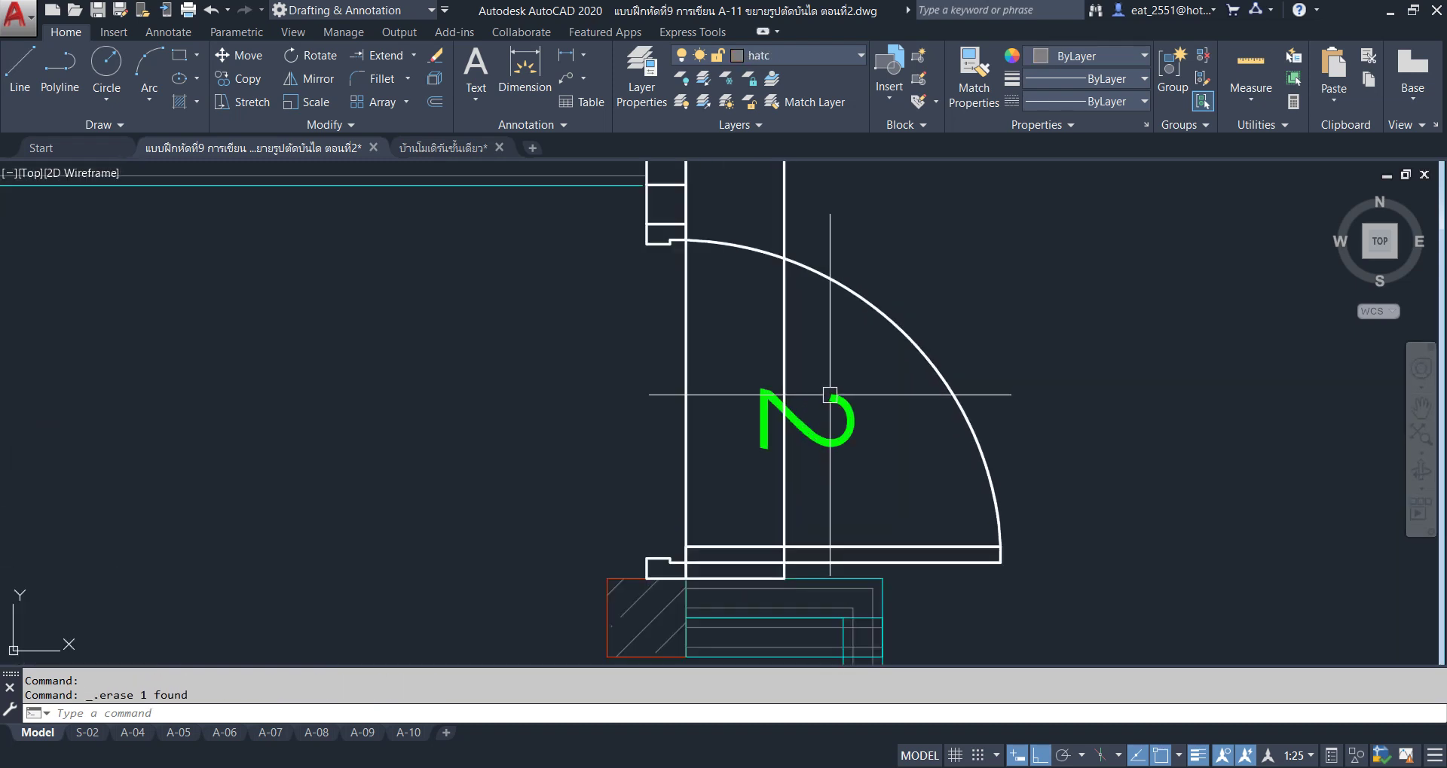
pyautogui.click(834, 443)
pyautogui.press('Delete')
# Zoom out and back in to frame the door and wall corner plan.
pyautogui.scroll(-5, 833, 443)
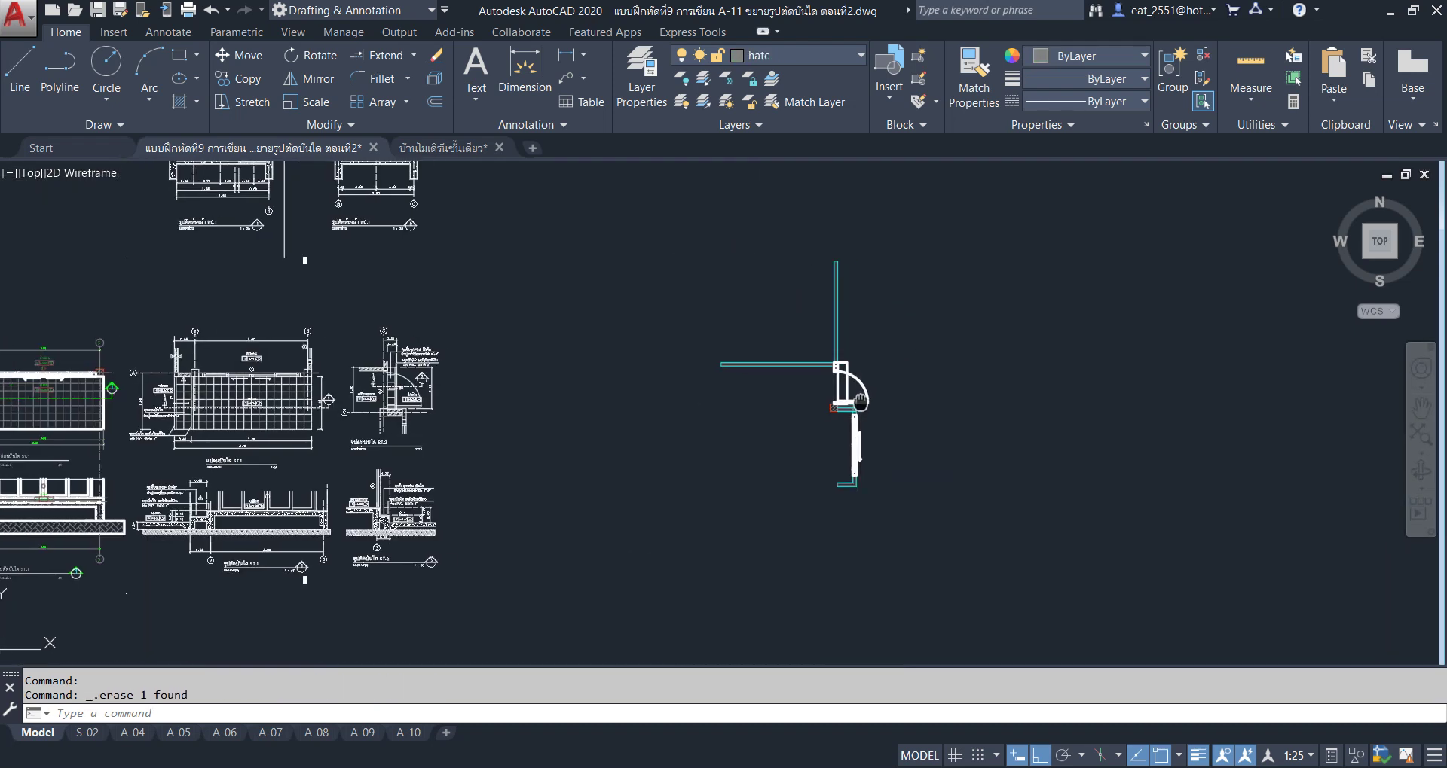
pyautogui.scroll(5, 846, 436)
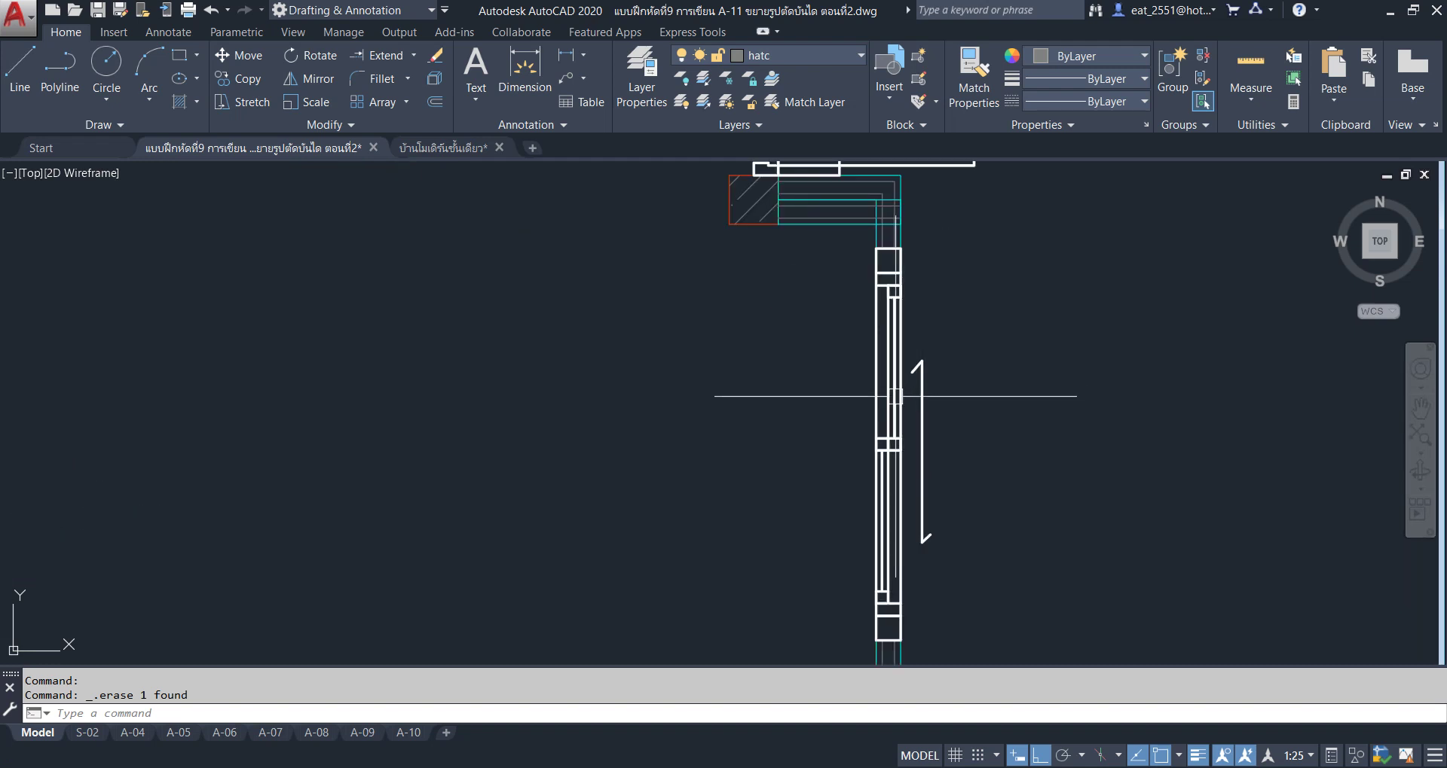
pyautogui.scroll(-2, 886, 408)
pyautogui.scroll(-1, 708, 384)
pyautogui.scroll(-2, 753, 478)
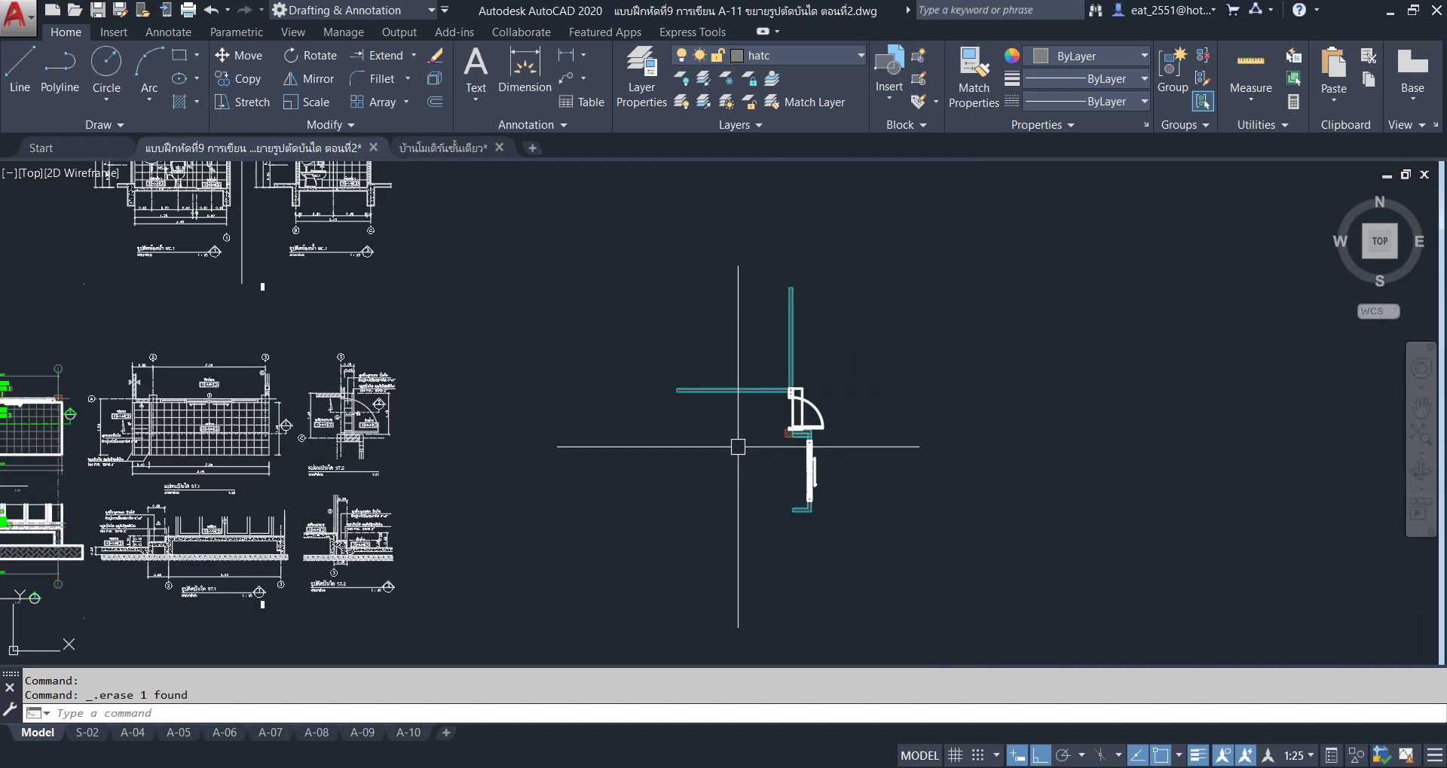
pyautogui.scroll(4, 307, 440)
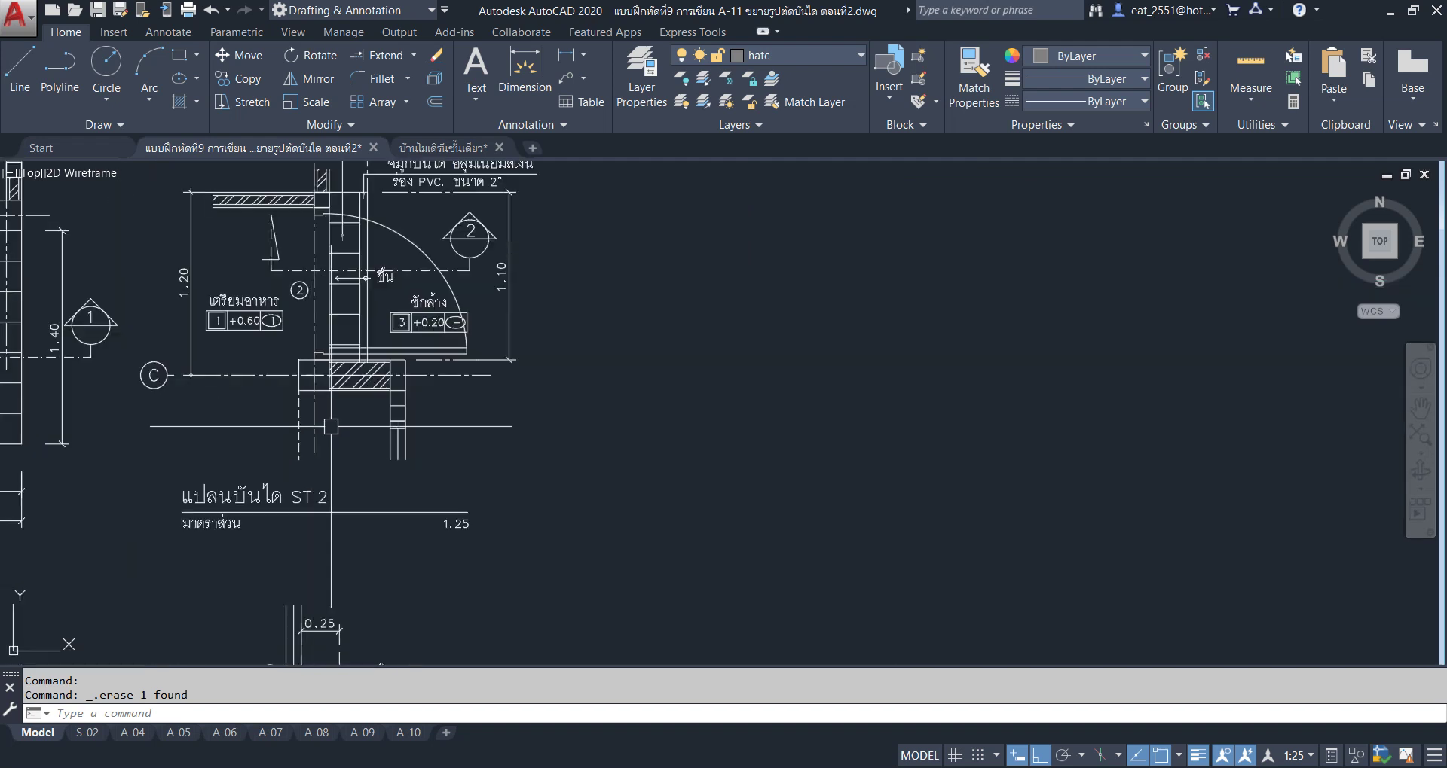
pyautogui.scroll(2, 307, 440)
pyautogui.scroll(1, 465, 451)
pyautogui.scroll(1, 490, 475)
pyautogui.scroll(4, 552, 531)
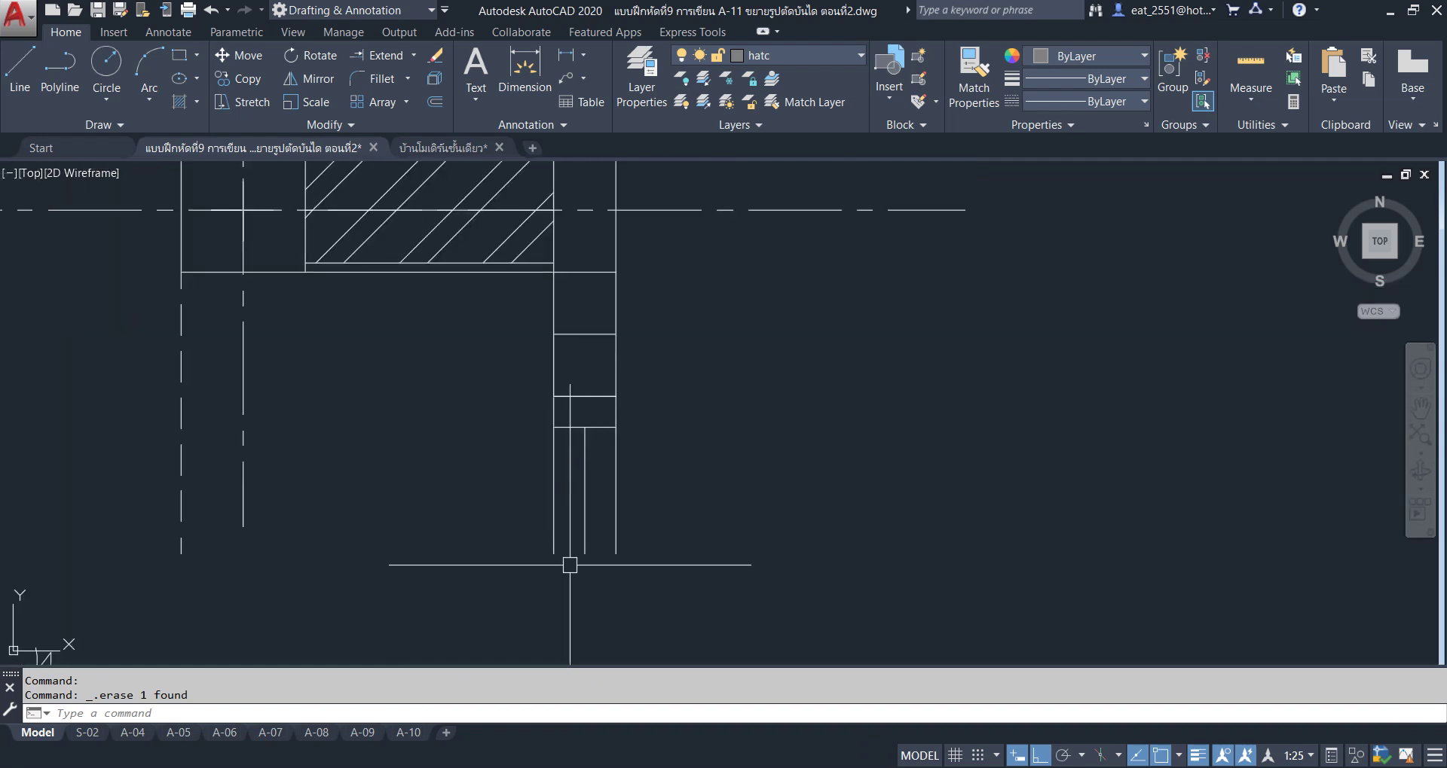
pyautogui.scroll(-4, 602, 580)
pyautogui.scroll(5, 422, 324)
pyautogui.scroll(2, 404, 287)
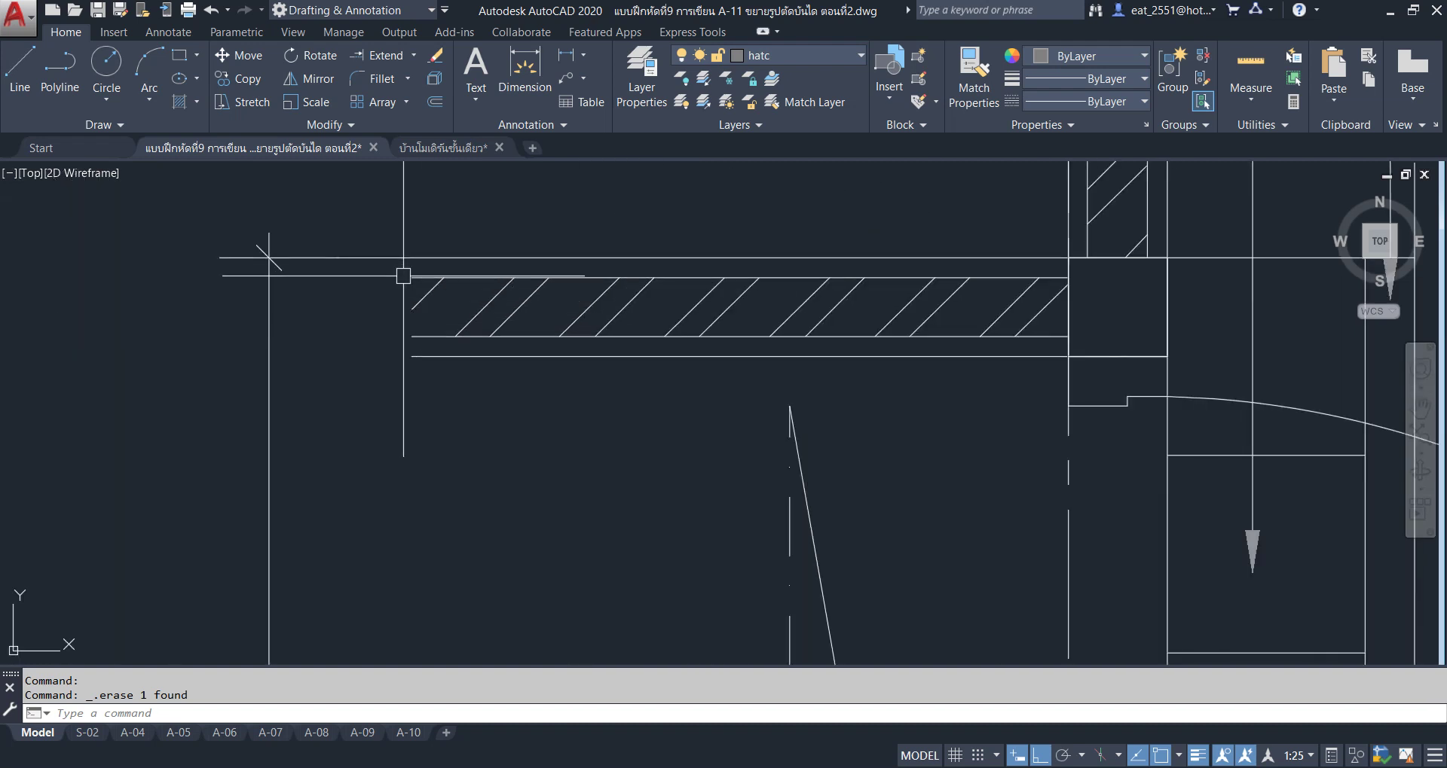
pyautogui.scroll(-6, 608, 272)
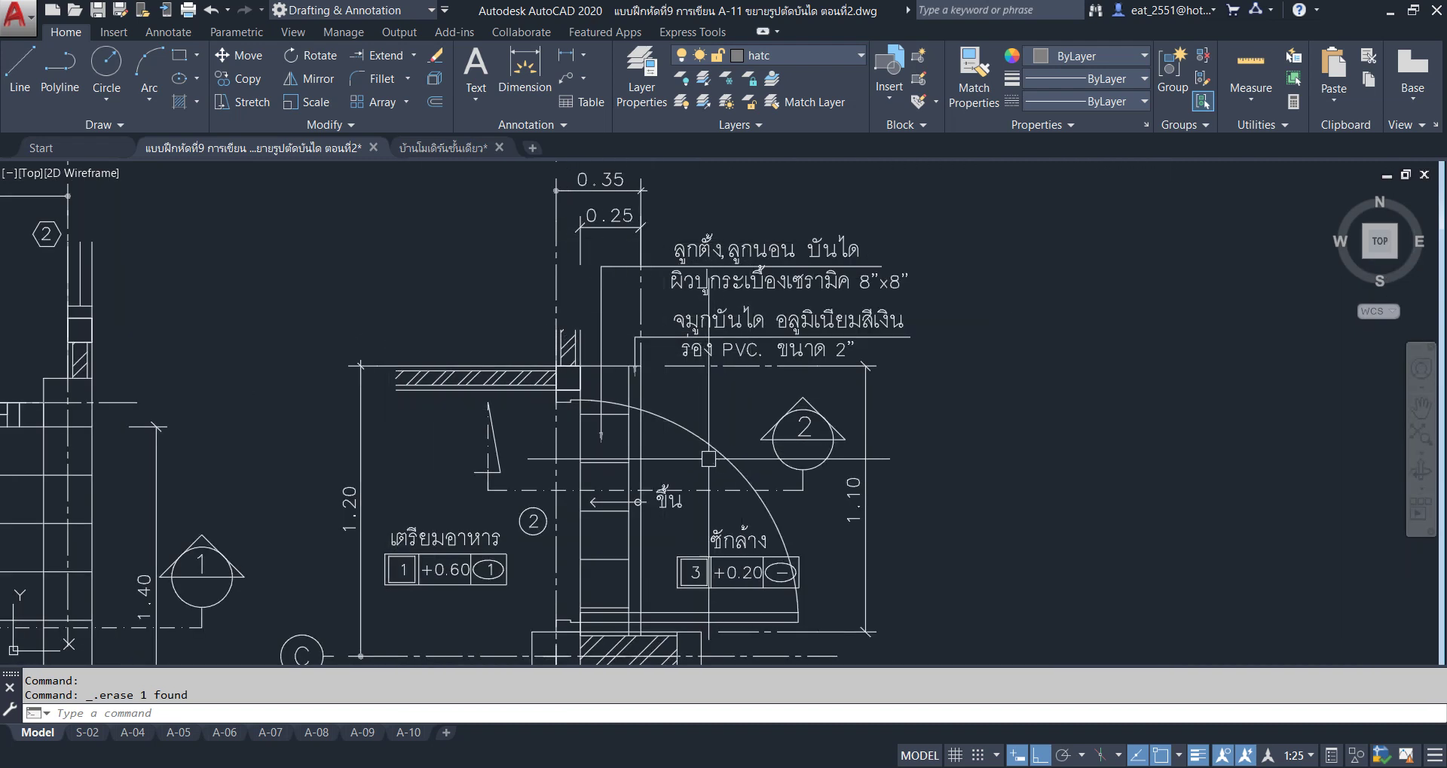
pyautogui.scroll(-5, 397, 459)
pyautogui.scroll(3, 638, 387)
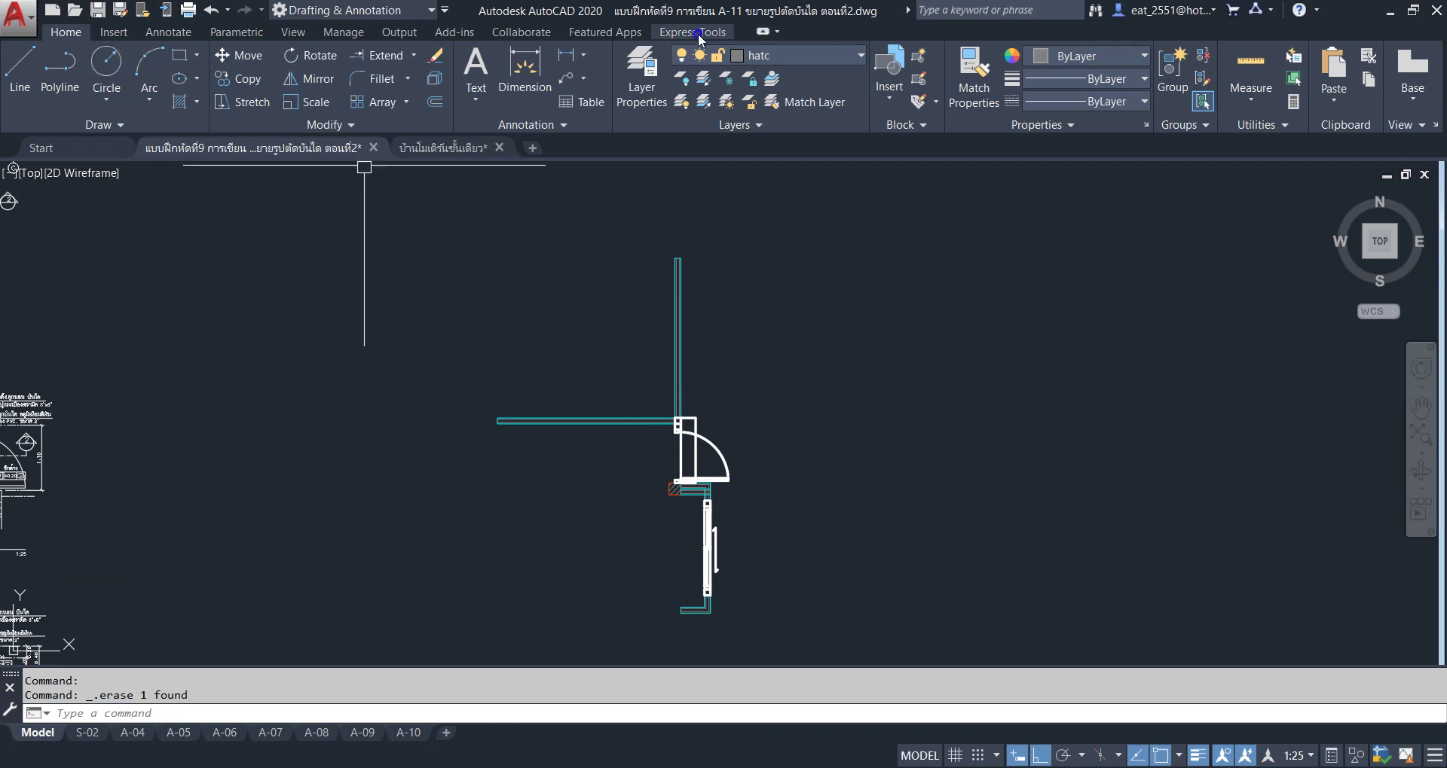
# Place a break-line symbol (size 0.15, extension 0.1) across the vertical wall above the door.
pyautogui.click(699, 33)
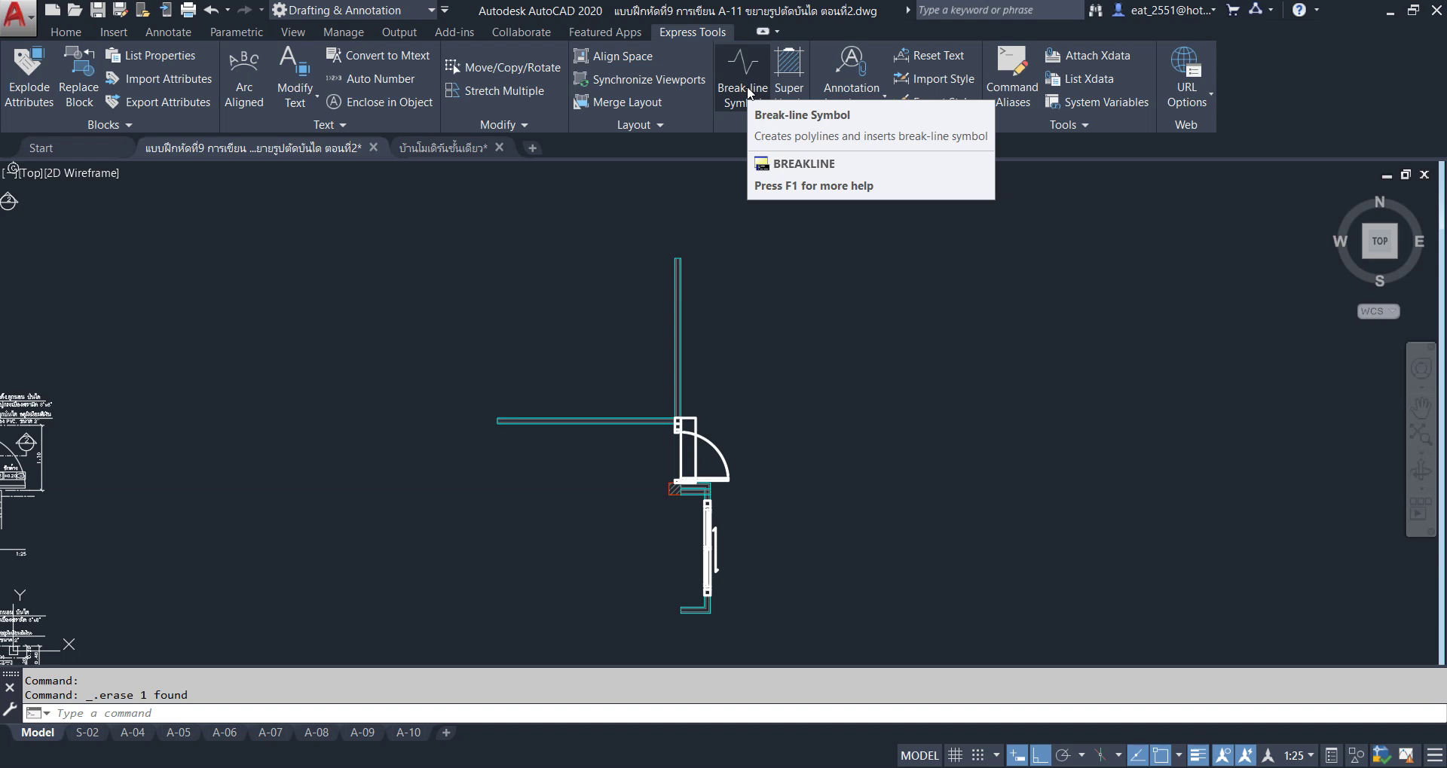
pyautogui.click(748, 92)
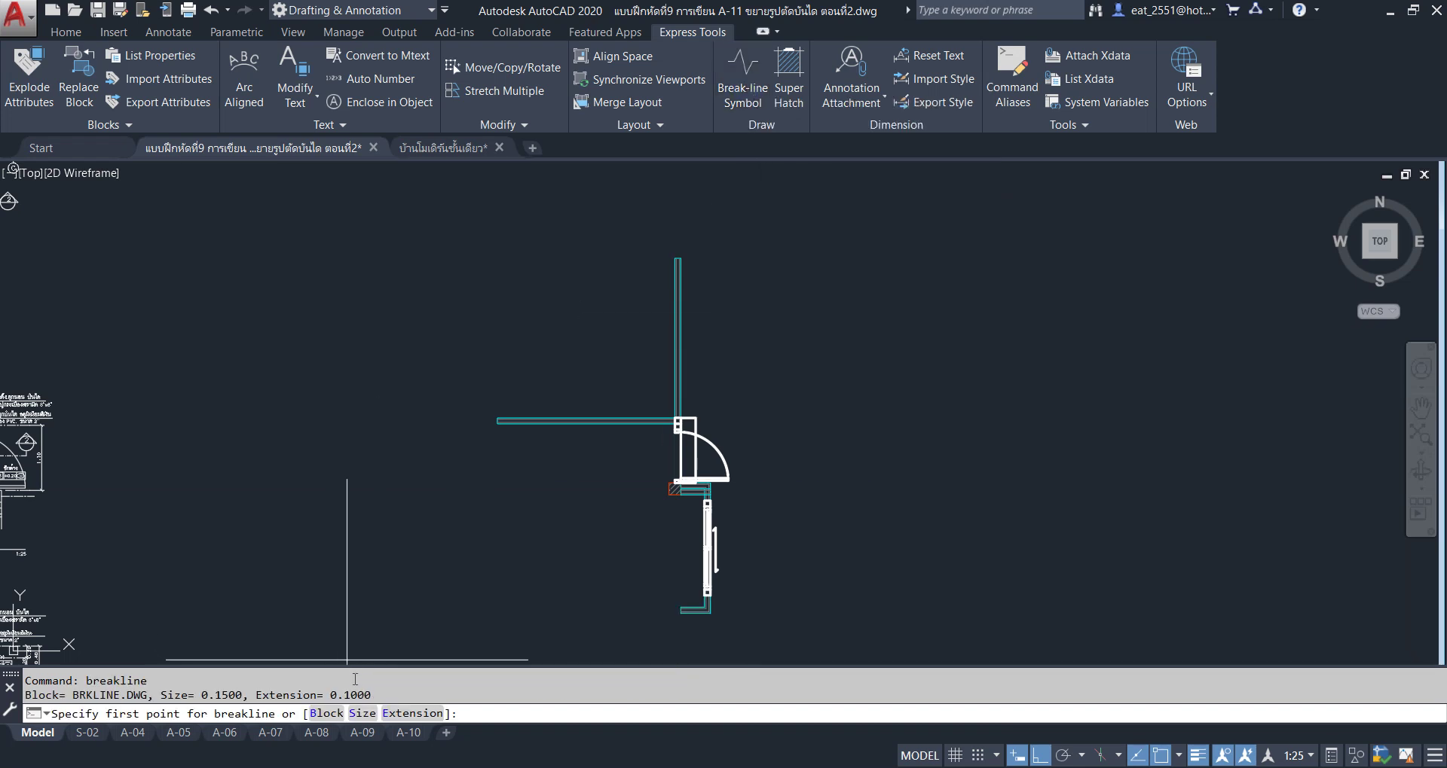
pyautogui.click(360, 714)
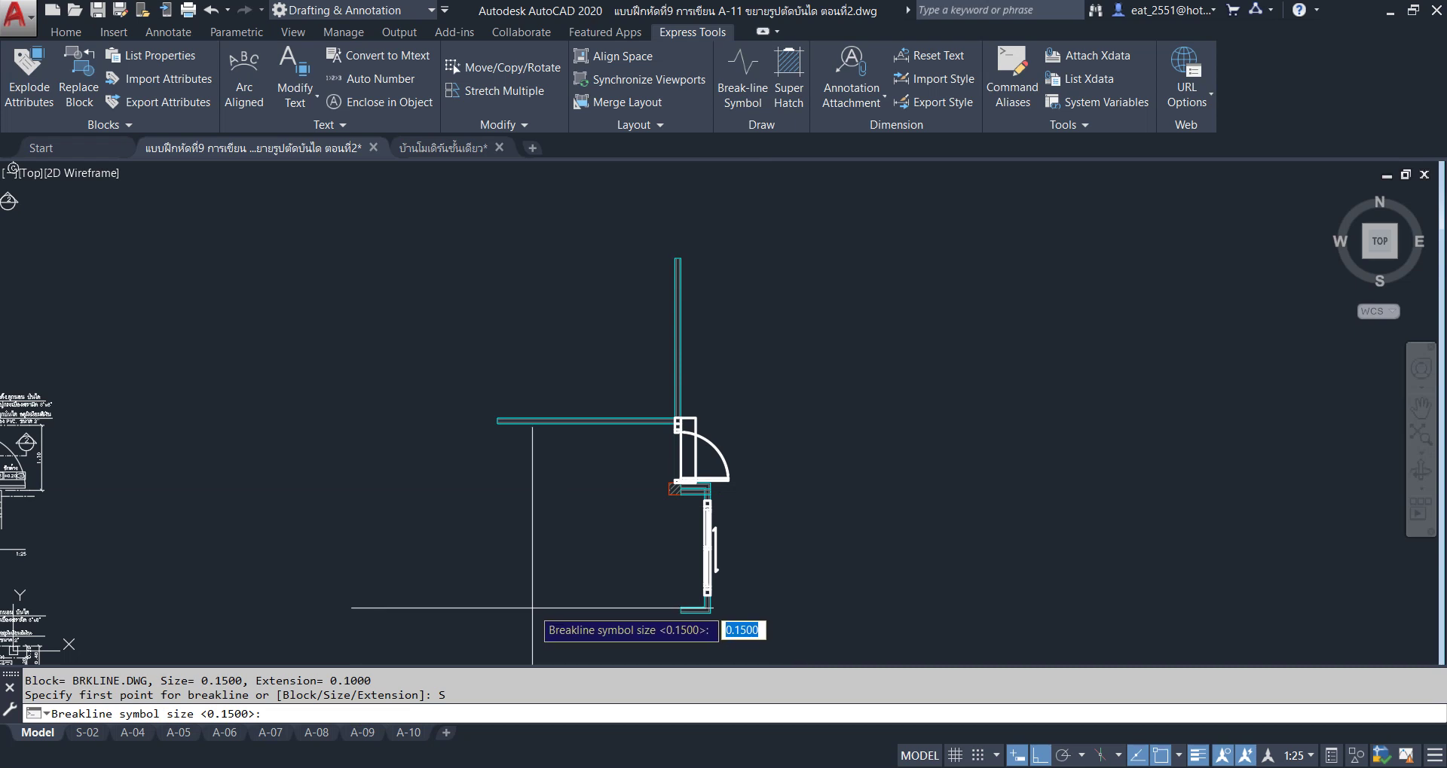
pyautogui.press('Return')
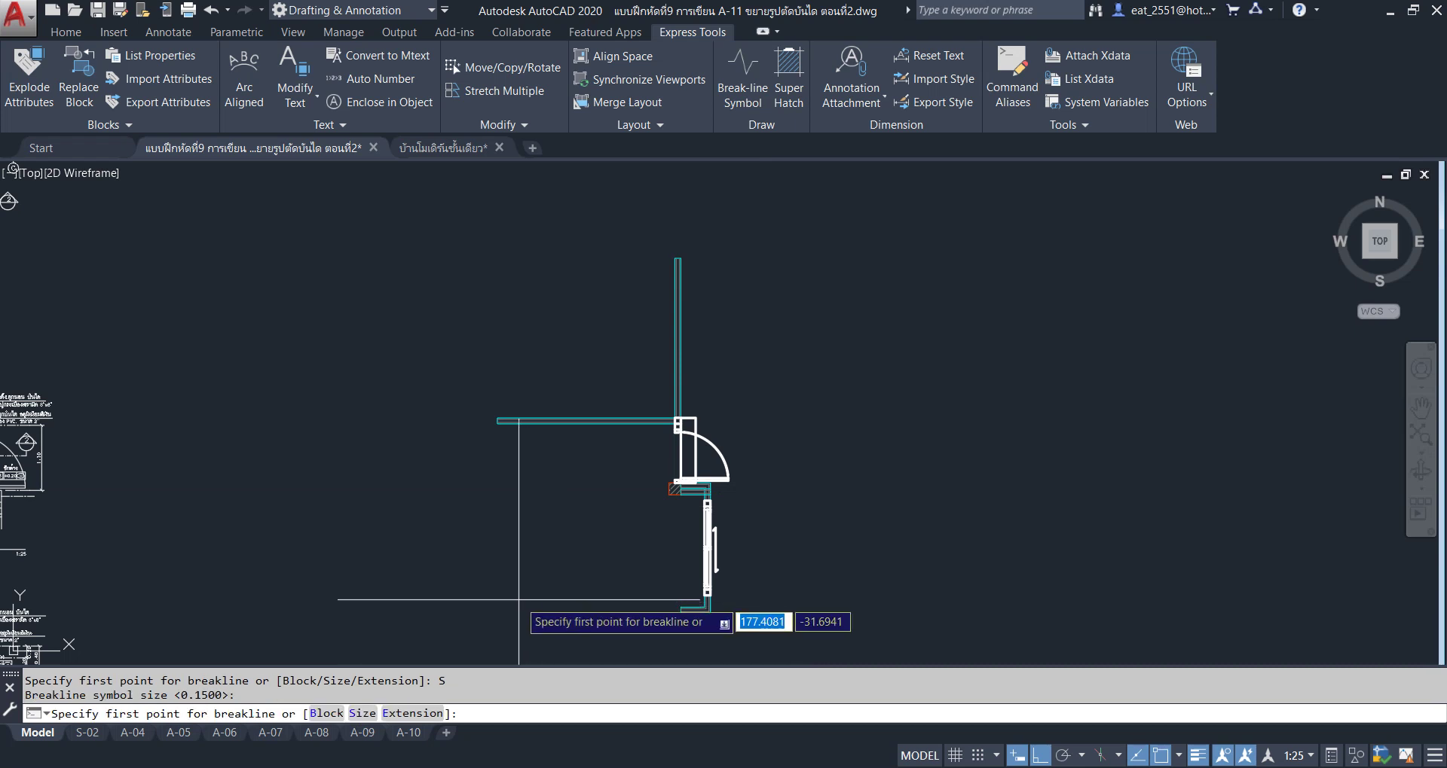
pyautogui.click(412, 714)
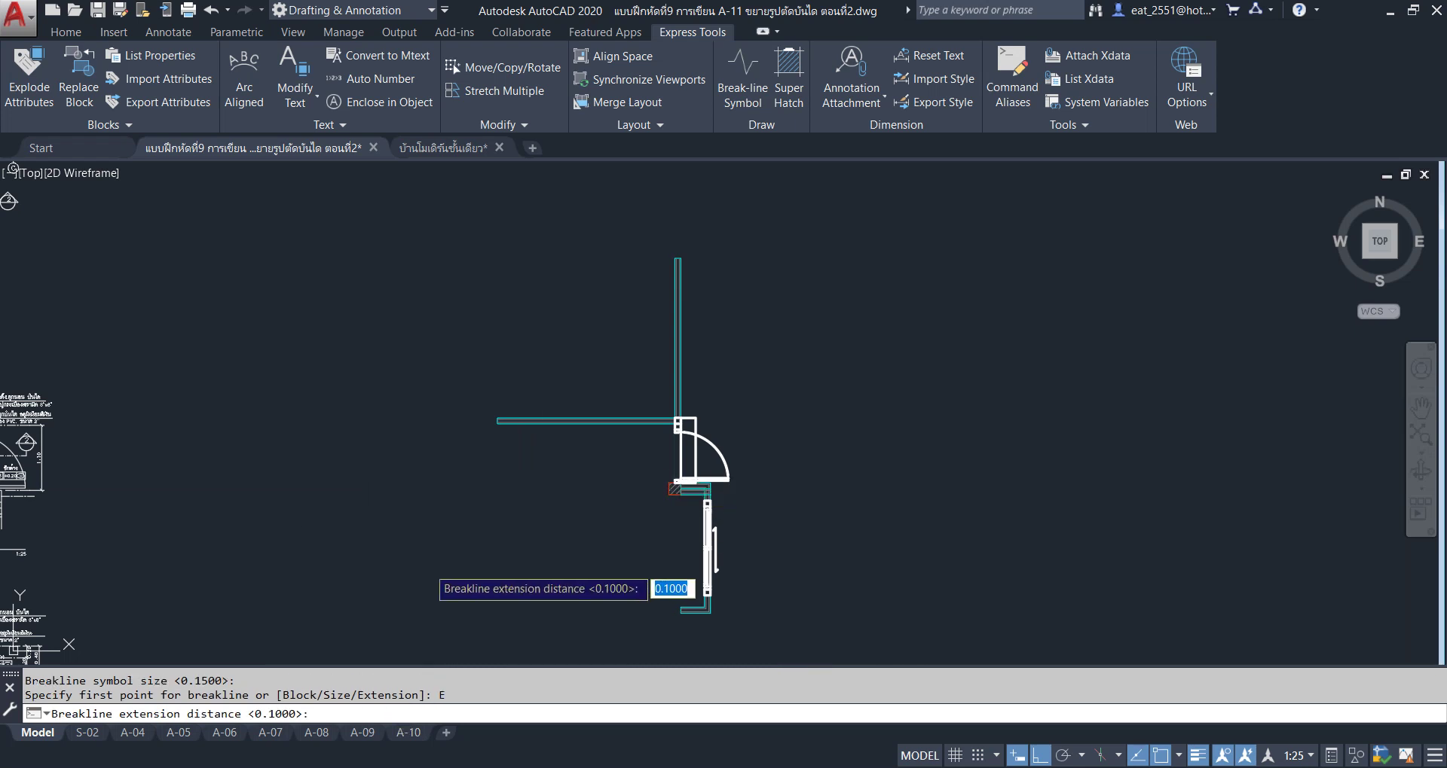
pyautogui.press('Return')
pyautogui.scroll(5, 588, 414)
pyautogui.scroll(4, 590, 536)
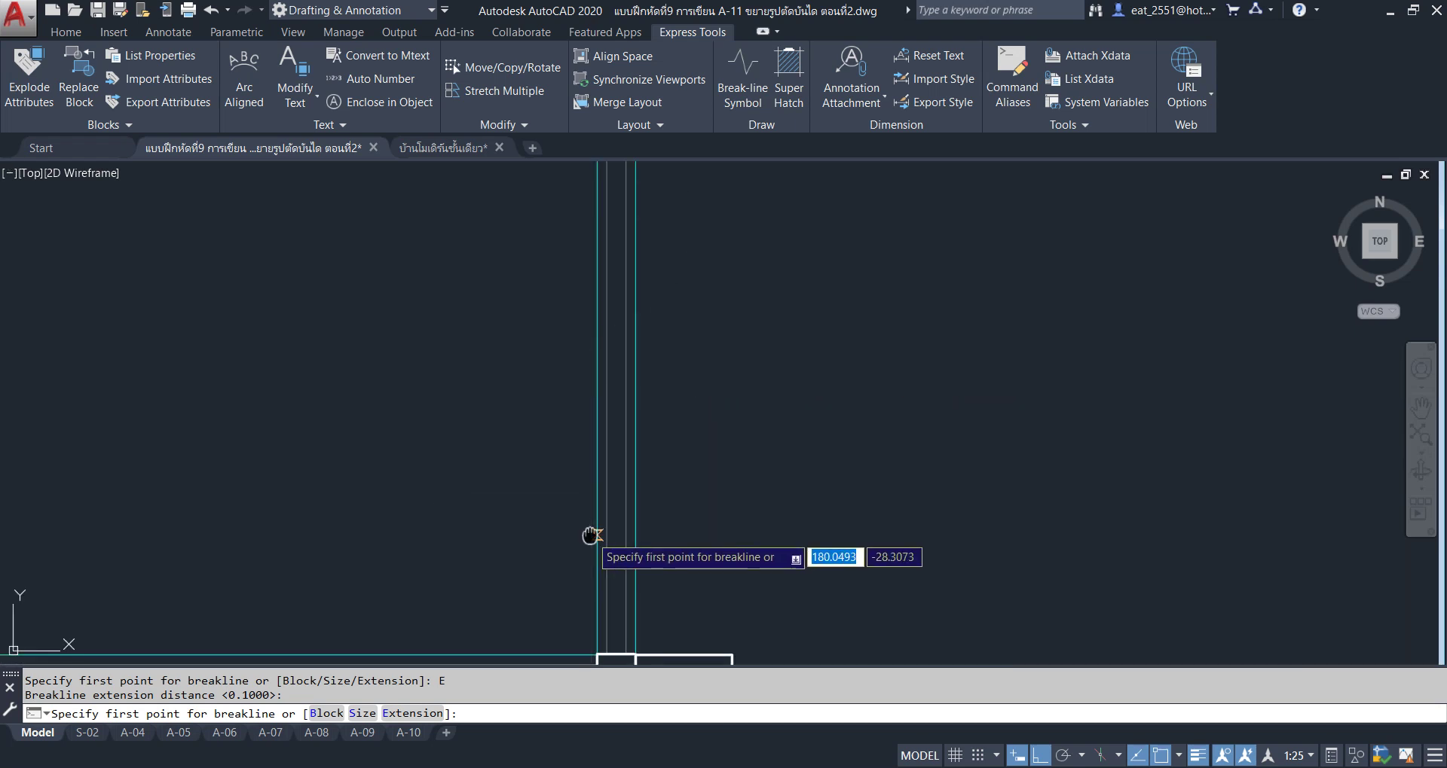
pyautogui.moveTo(590, 536); pyautogui.dragTo(656, 442, button='middle')
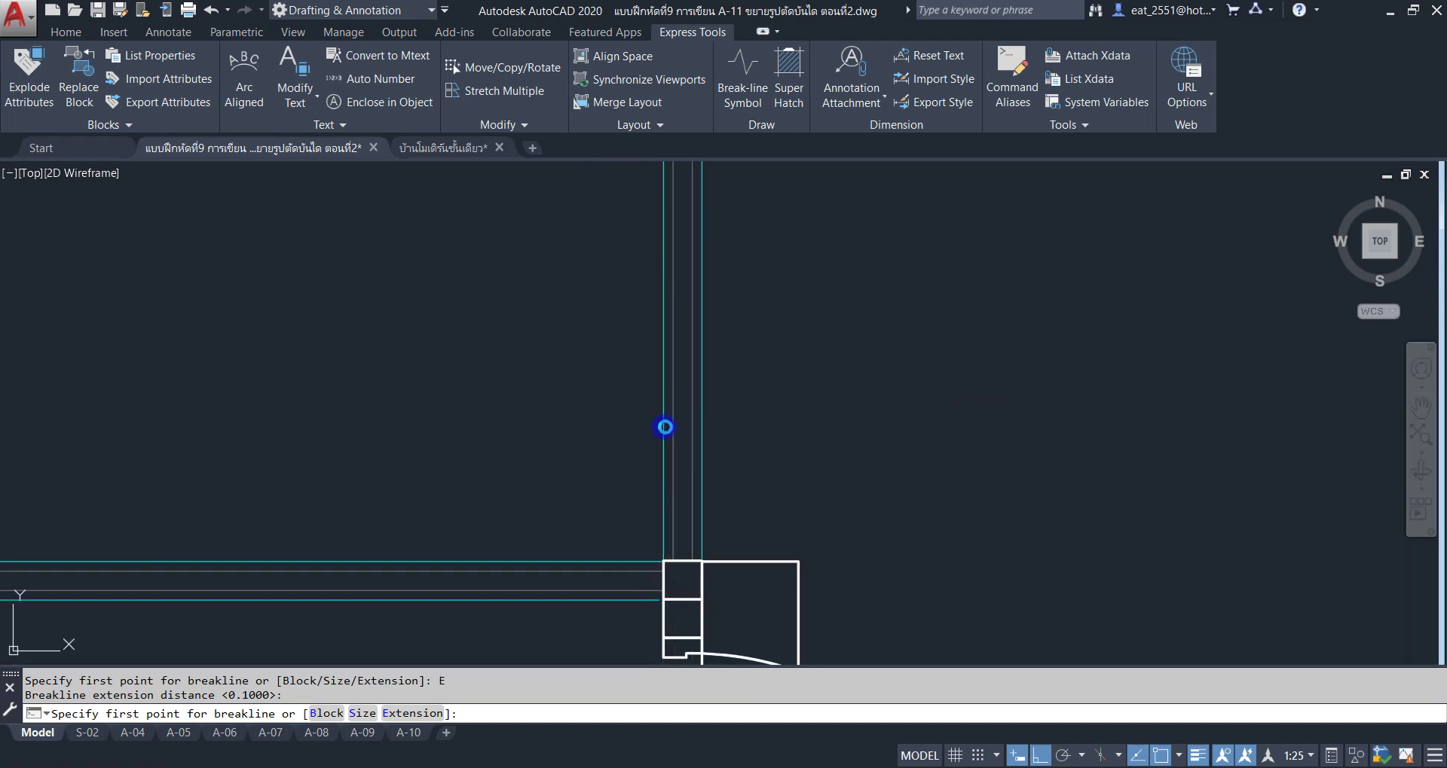
pyautogui.click(664, 427)
pyautogui.click(702, 427)
pyautogui.press('Return')
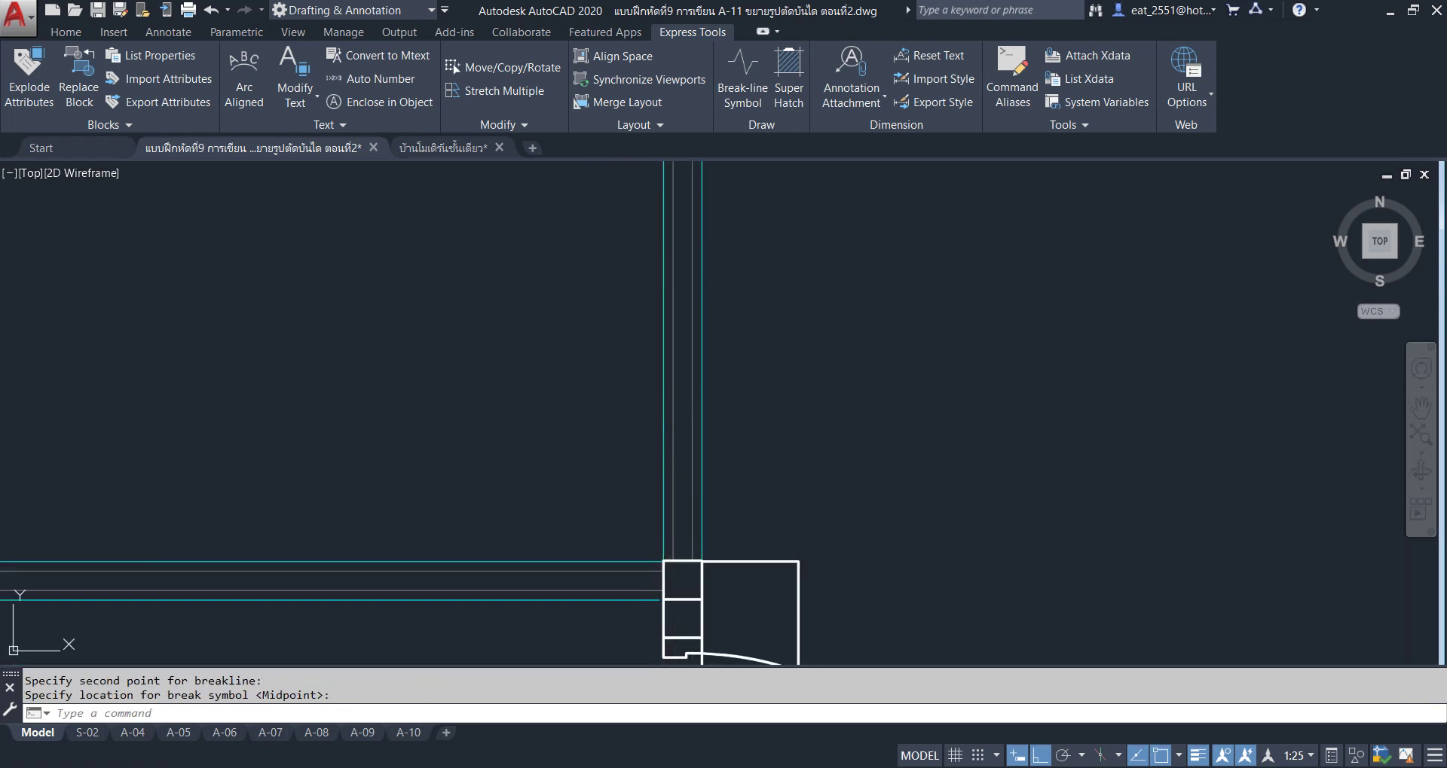
# Trim the vertical wall lines beyond the break-line symbol.
pyautogui.scroll(4, 681, 436)
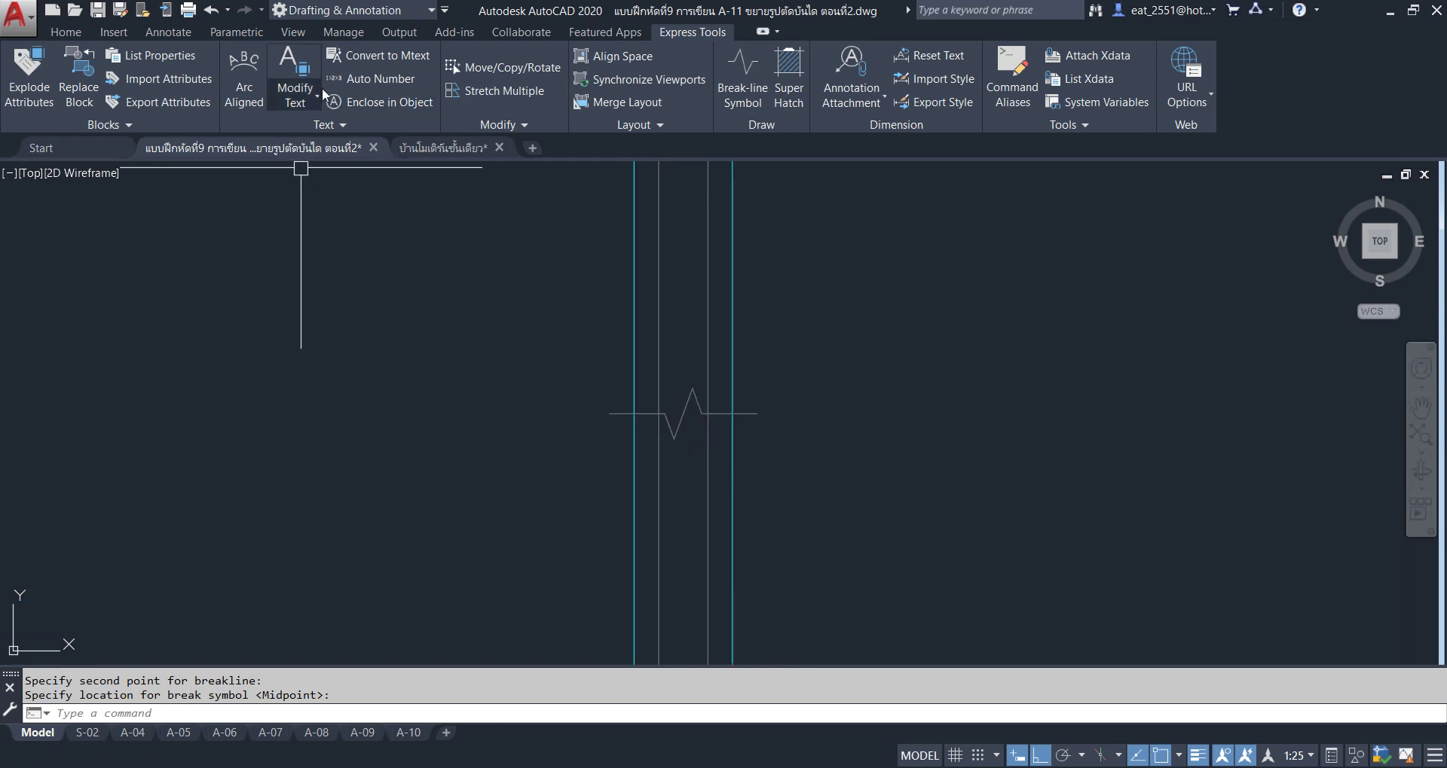
pyautogui.click(57, 33)
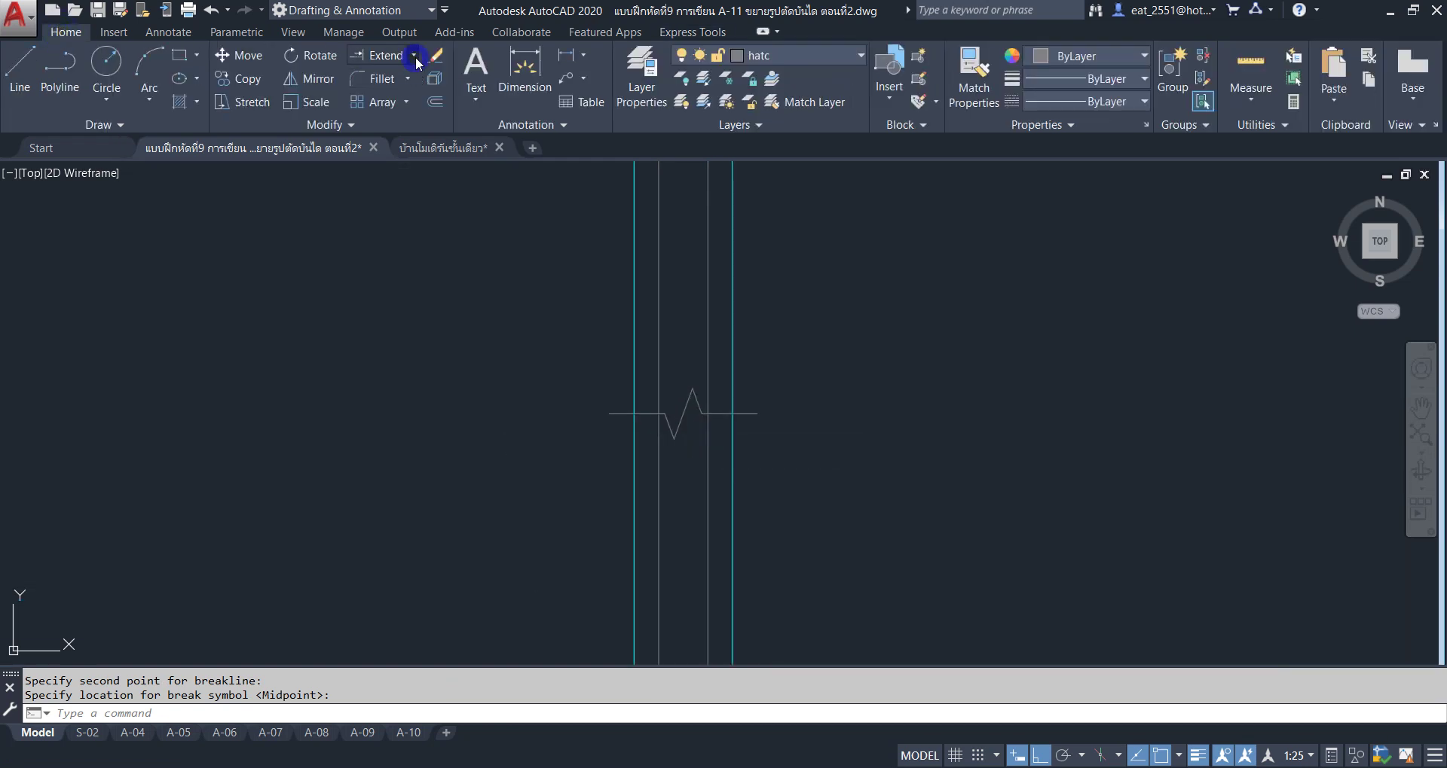
pyautogui.click(413, 56)
pyautogui.click(409, 74)
pyautogui.press('Return')
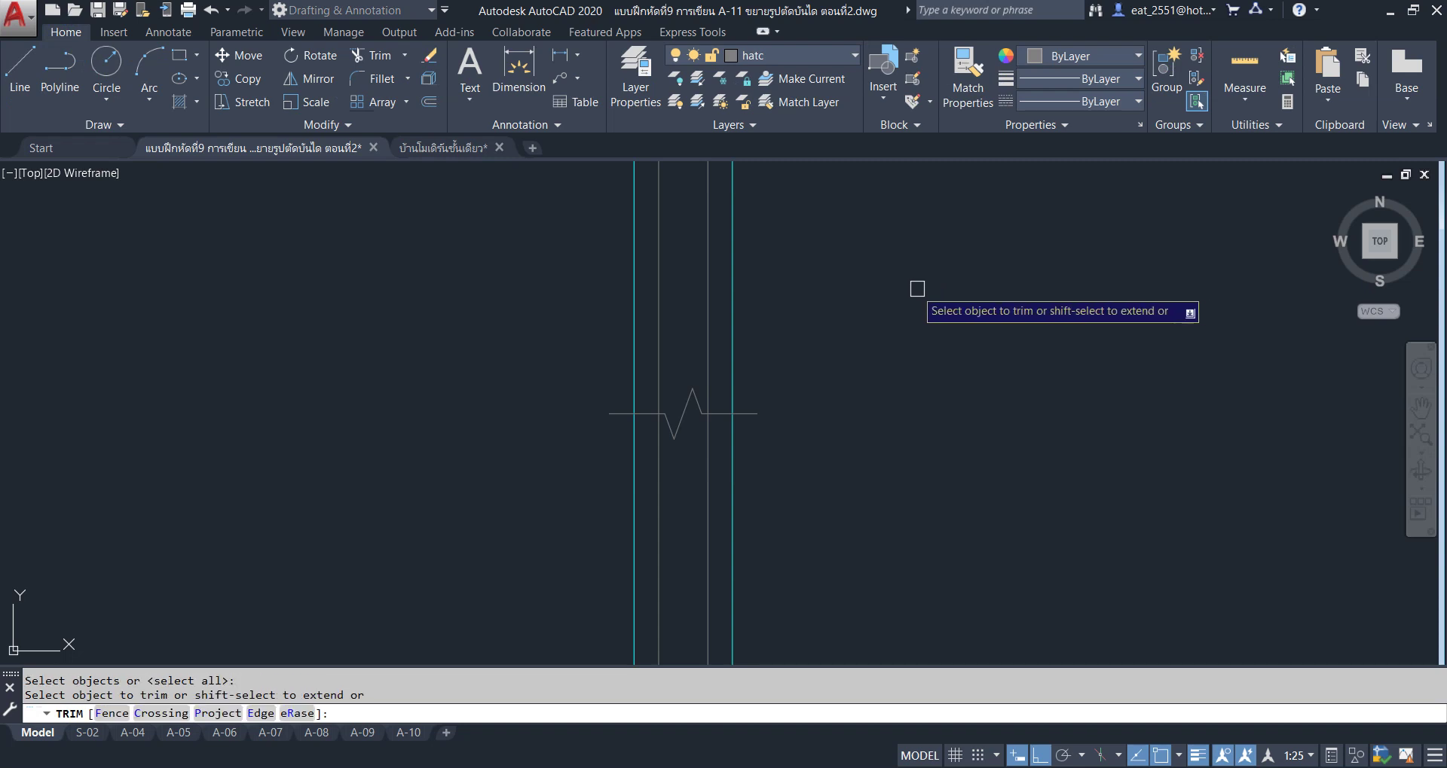
pyautogui.click(824, 260)
pyautogui.click(542, 281)
pyautogui.rightClick(612, 289)
pyautogui.click(632, 305)
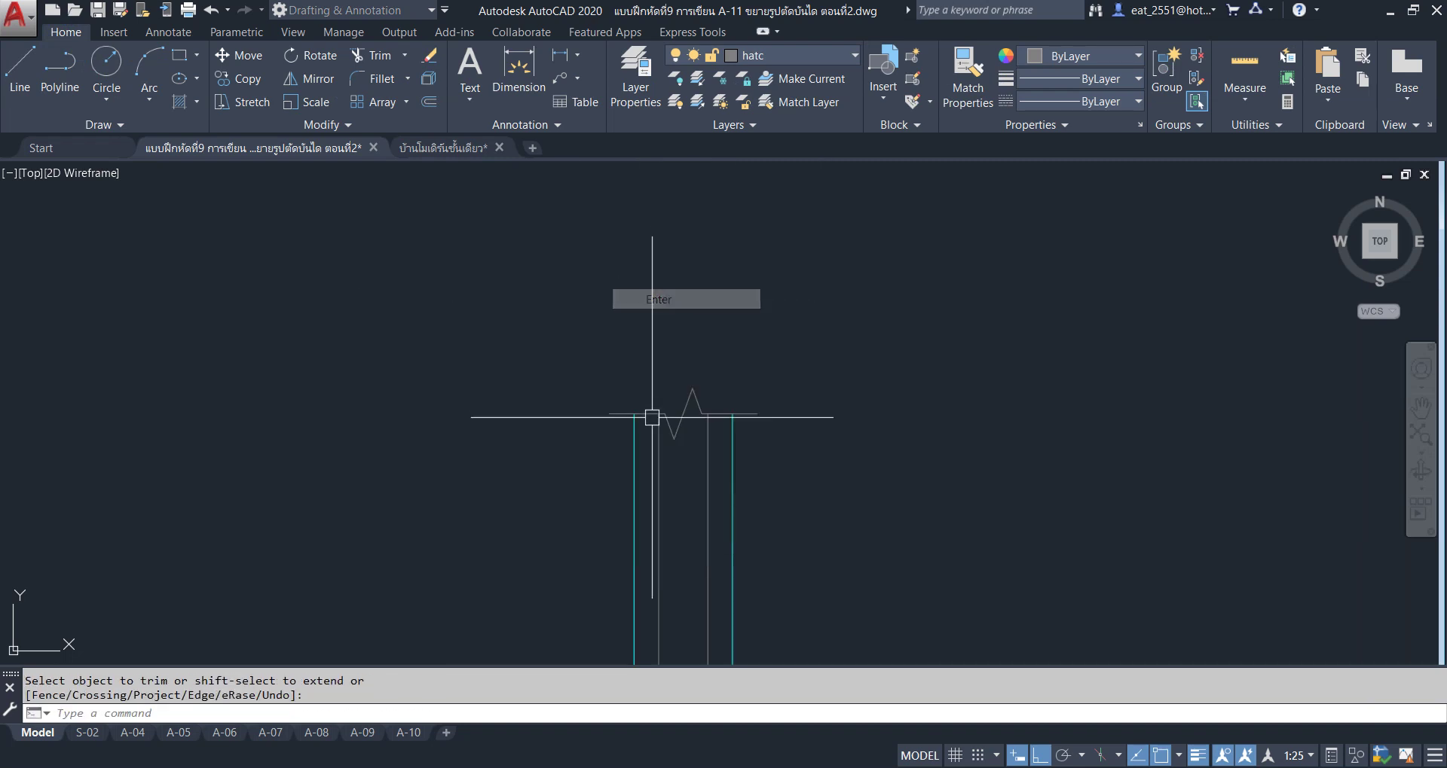
pyautogui.scroll(-2, 668, 313)
pyautogui.scroll(-2, 678, 331)
pyautogui.click(682, 317)
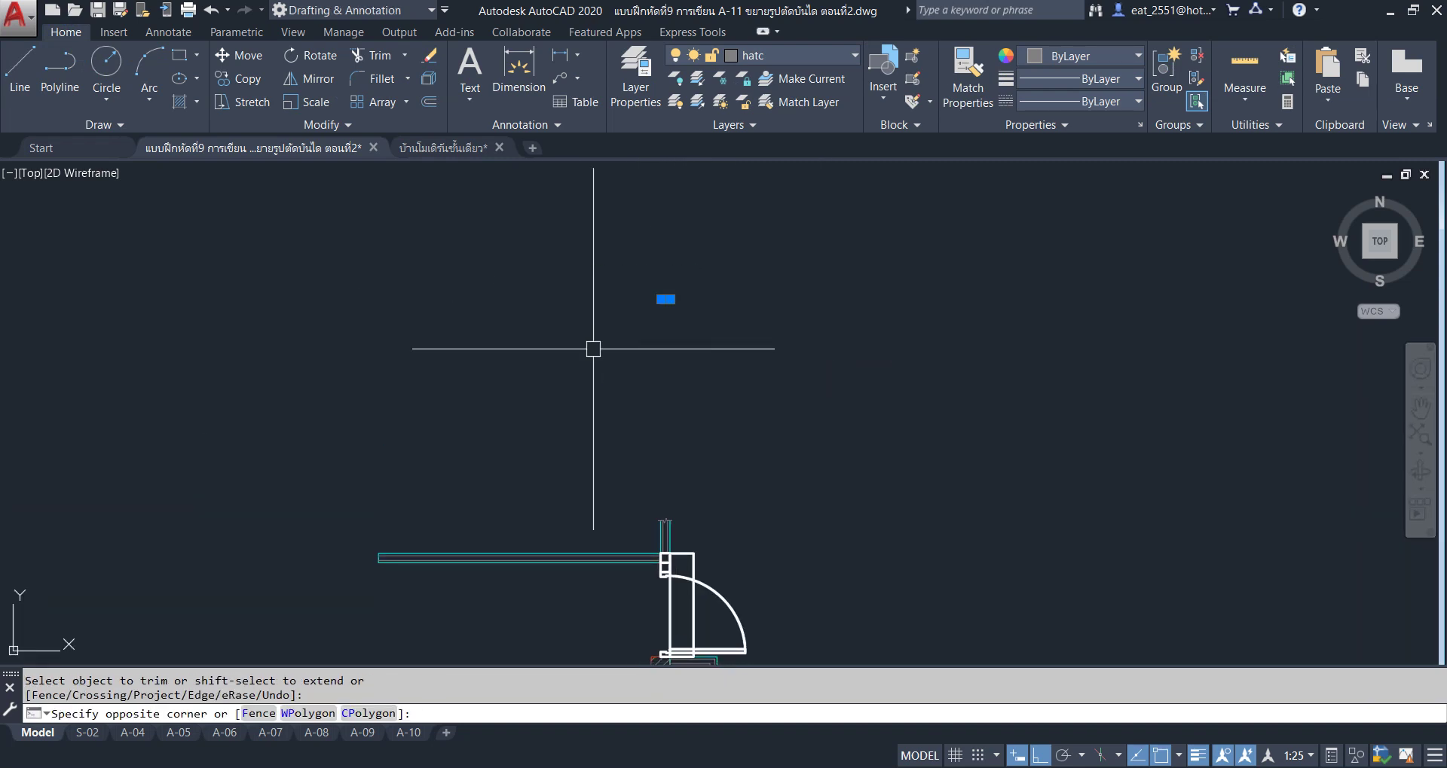
pyautogui.moveTo(605, 349); pyautogui.dragTo(657, 346, button='middle')
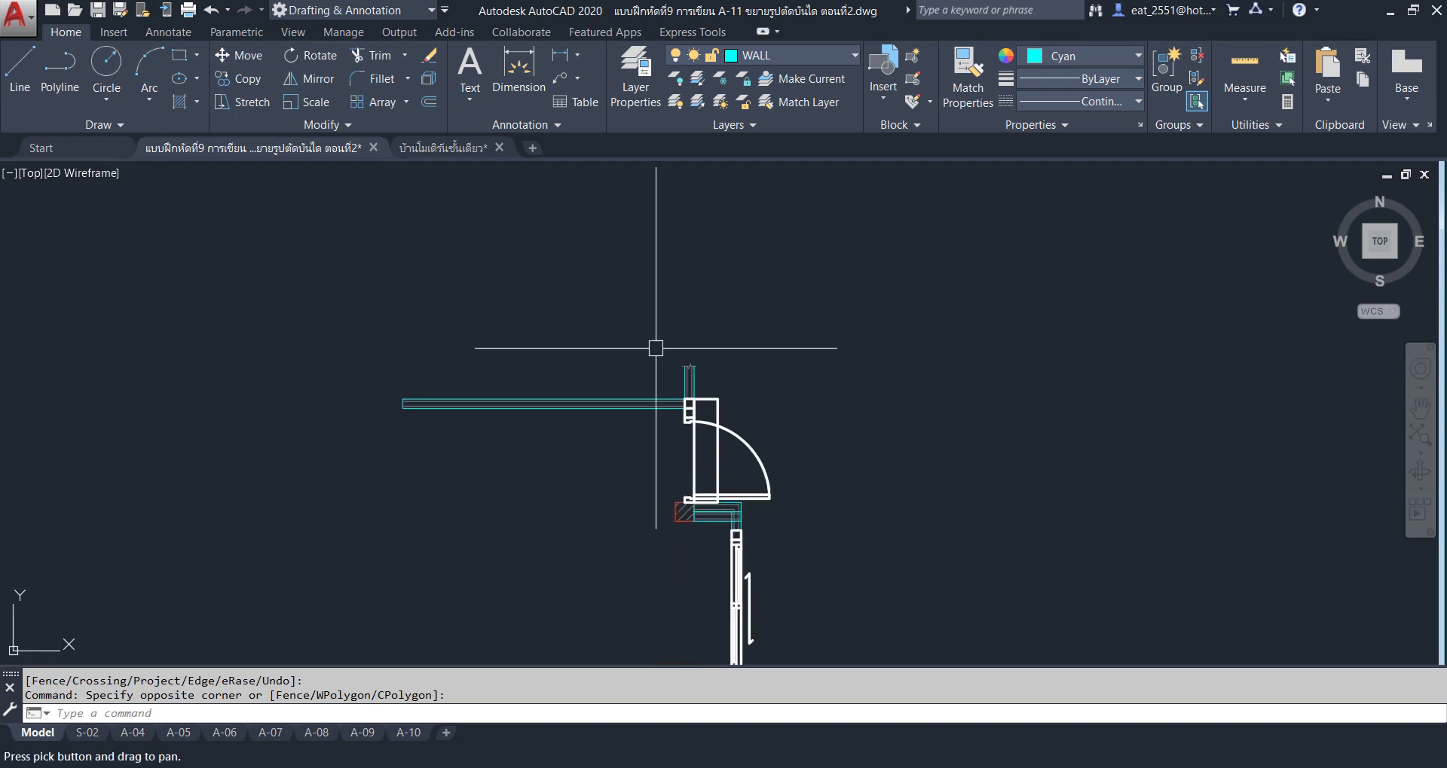
pyautogui.scroll(3, 615, 408)
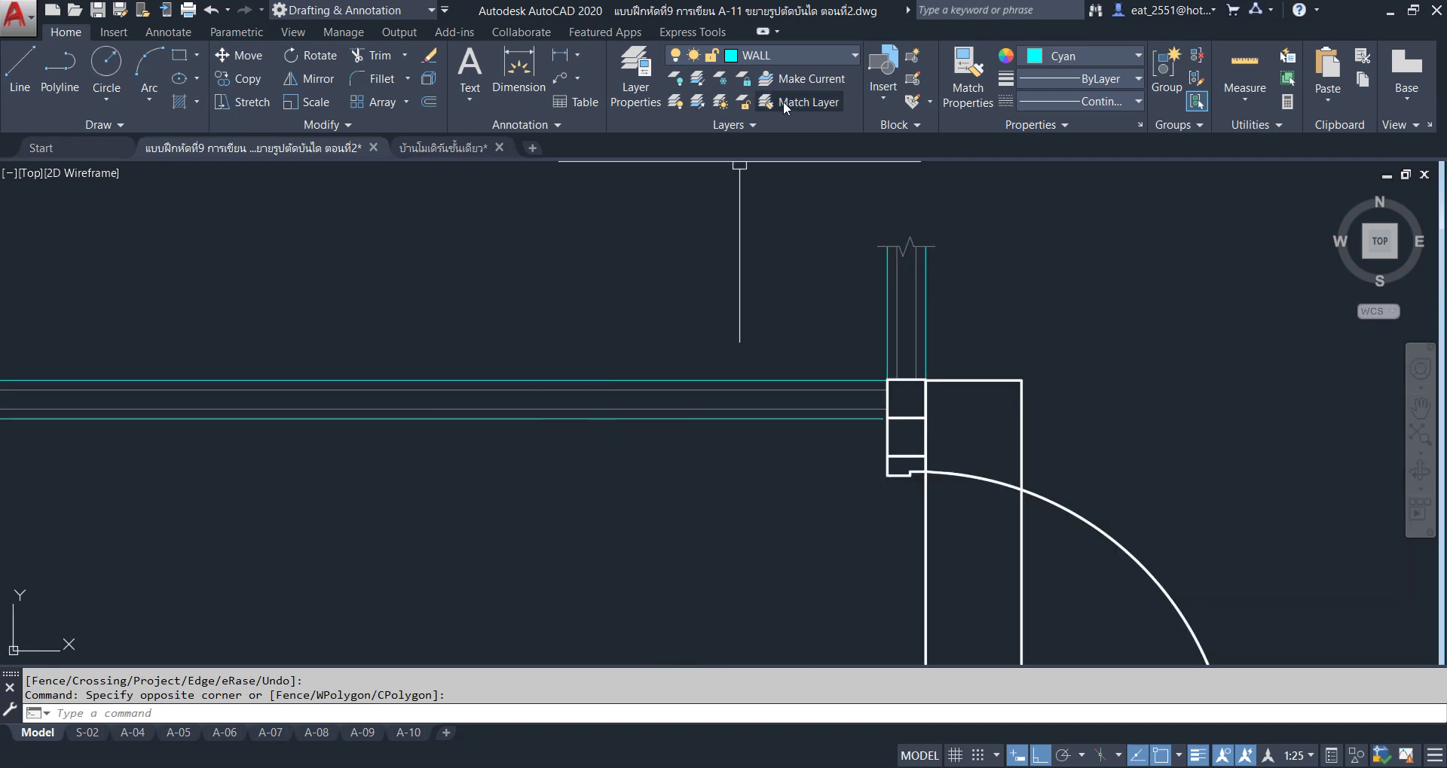
# Draw a break-line symbol across the horizontal wall left of the door.
pyautogui.click(688, 35)
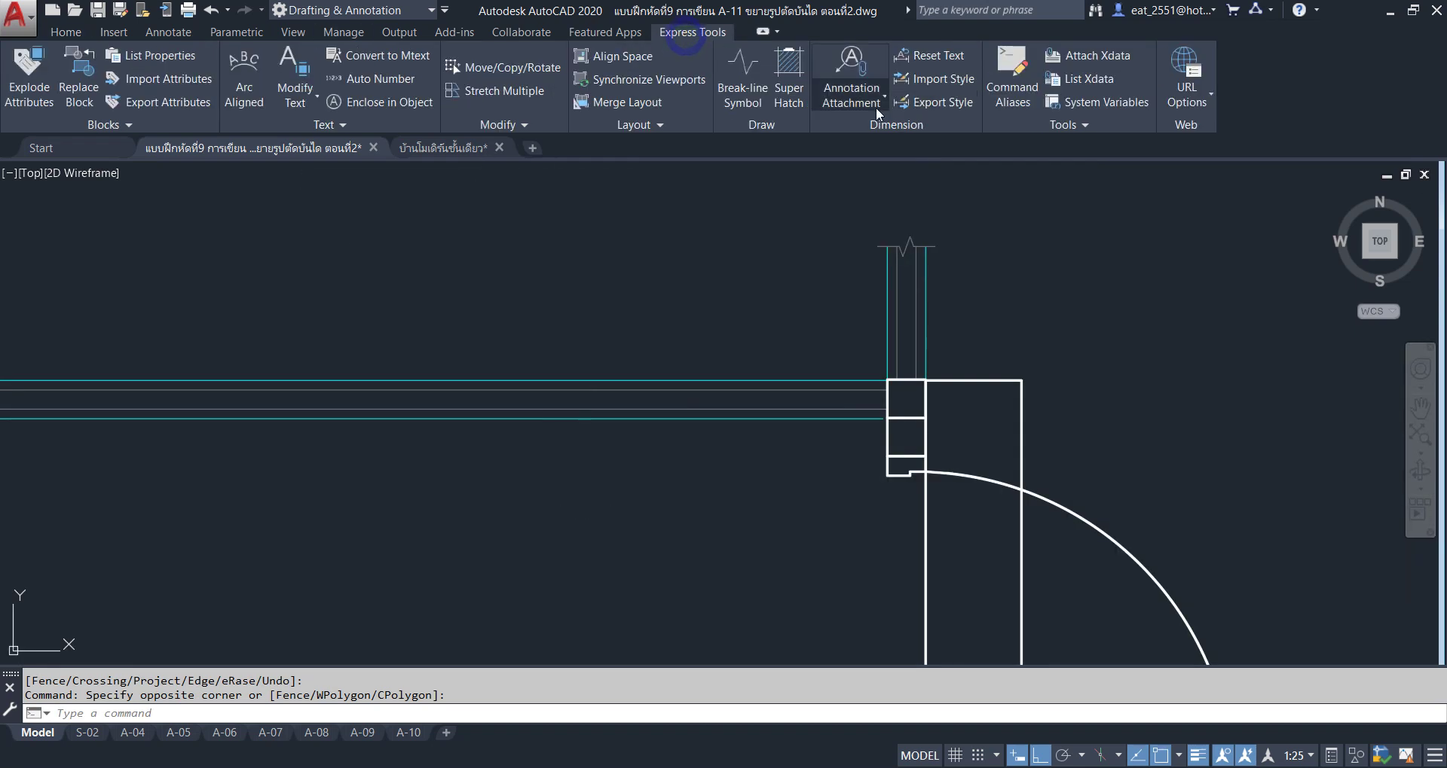
pyautogui.click(742, 75)
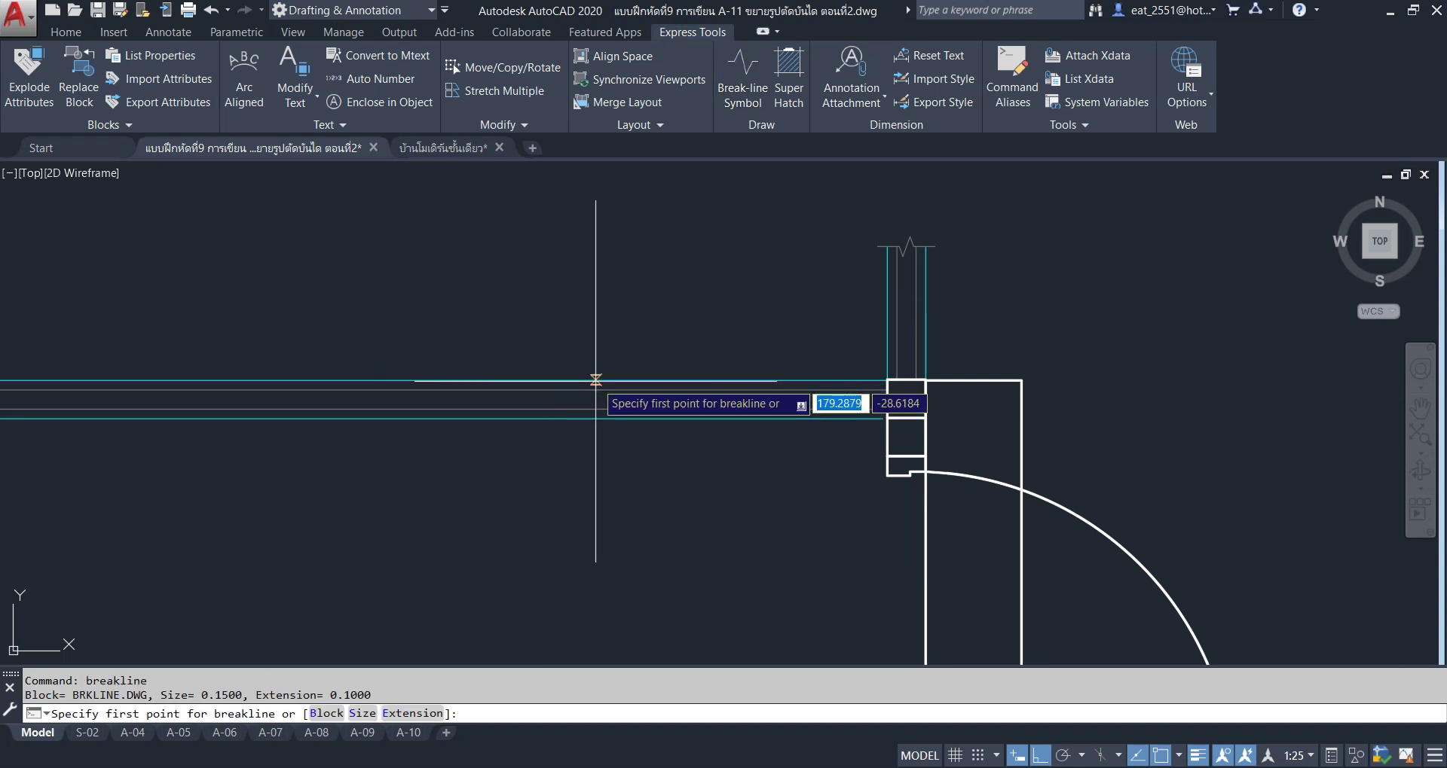
pyautogui.click(671, 380)
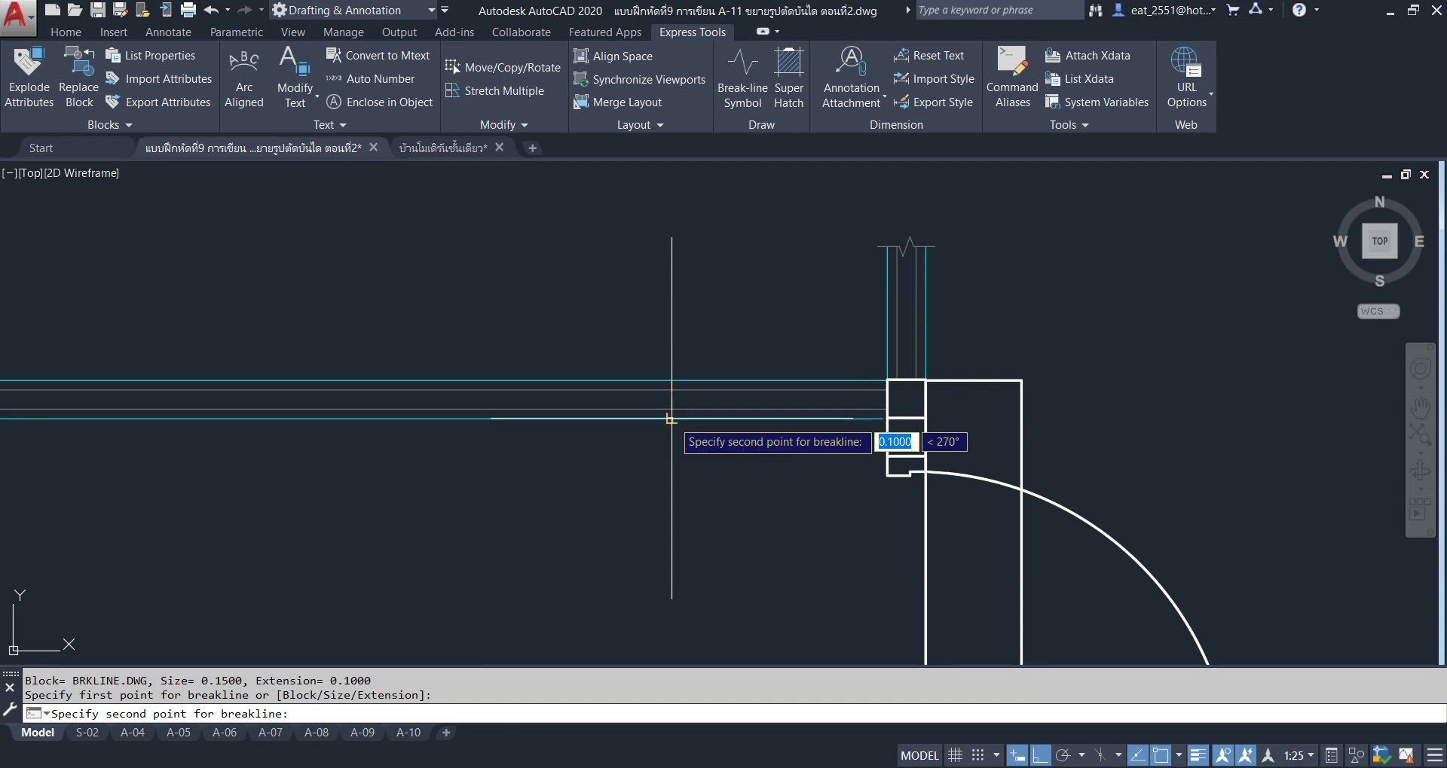
pyautogui.click(671, 419)
pyautogui.press('Return')
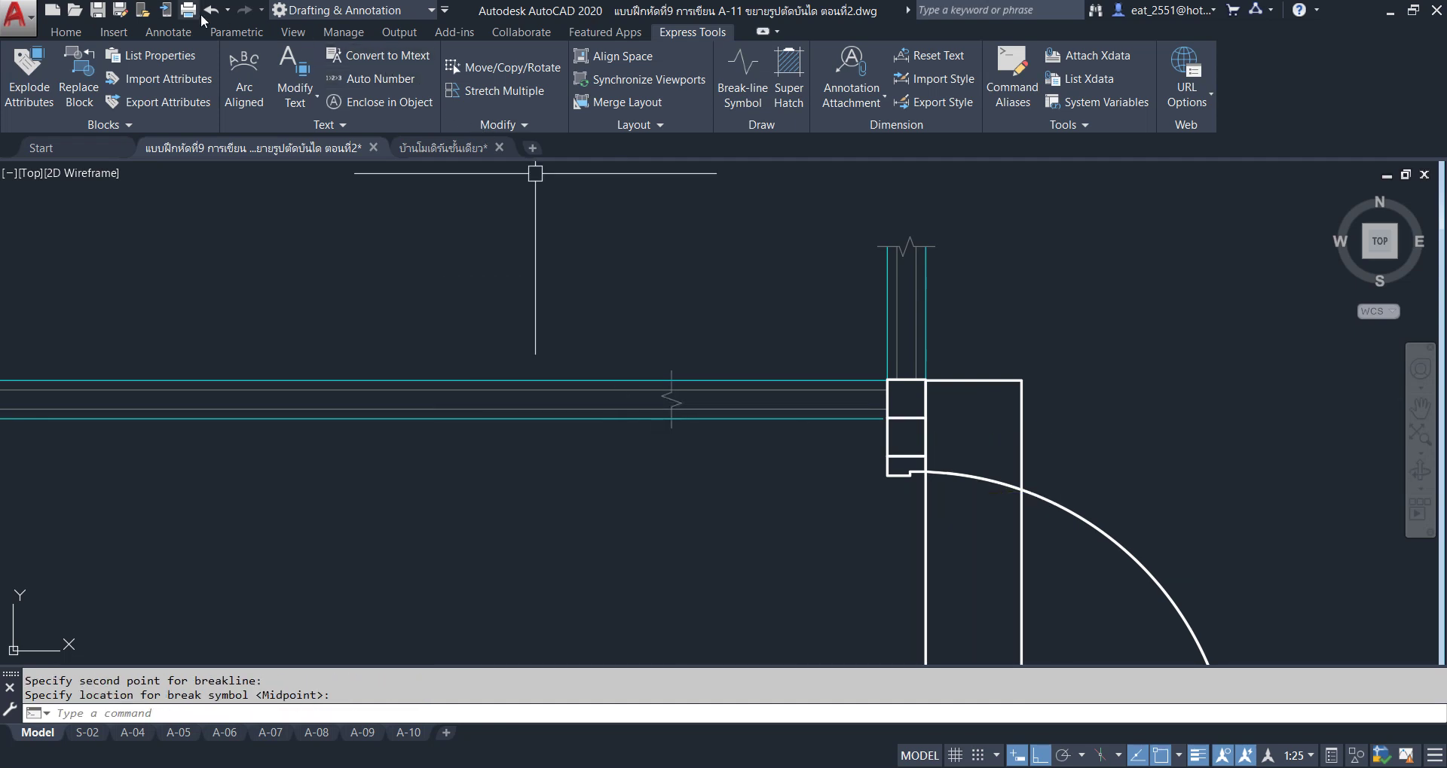
# Trim the horizontal wall lines left of the break symbol.
pyautogui.click(65, 32)
pyautogui.click(374, 55)
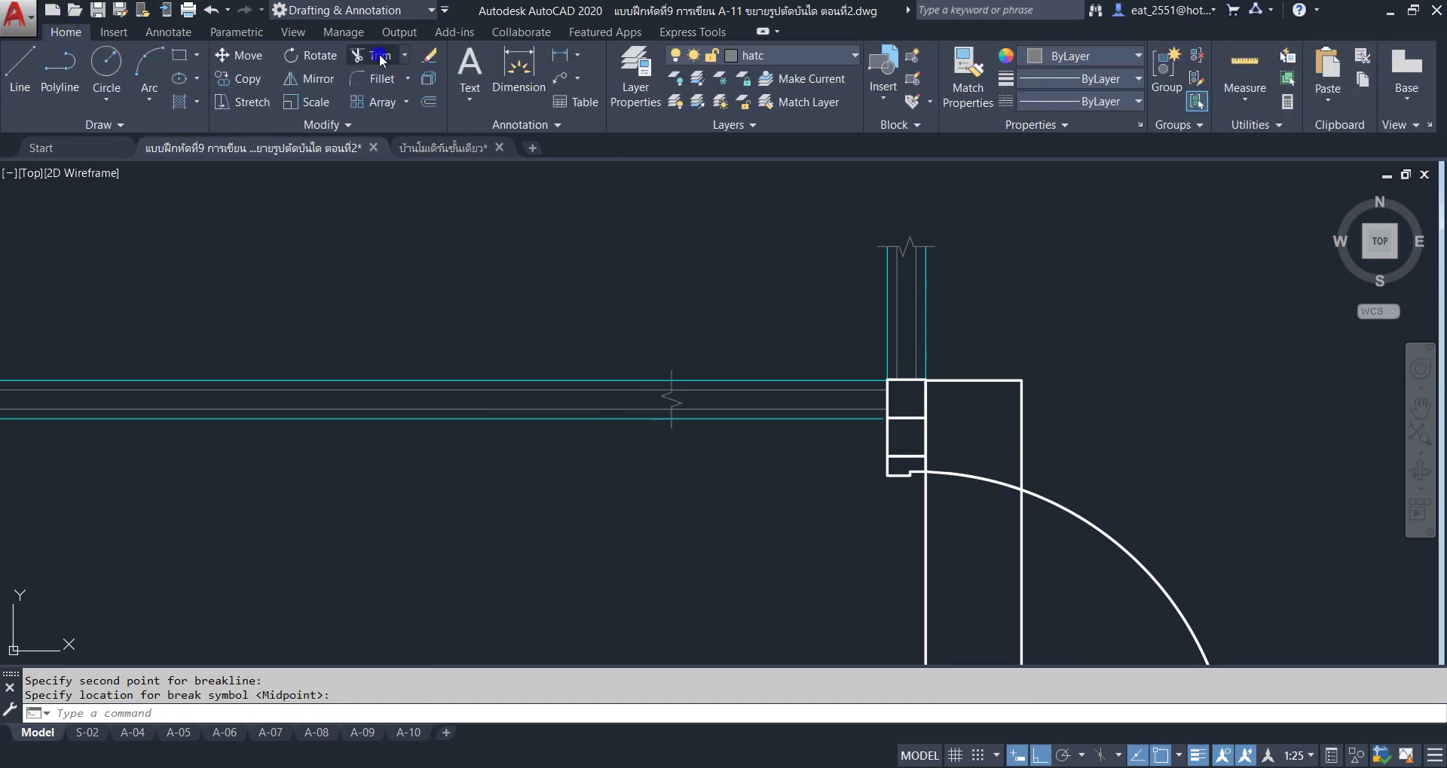
pyautogui.press('Return')
pyautogui.click(589, 316)
pyautogui.click(478, 434)
pyautogui.rightClick(481, 426)
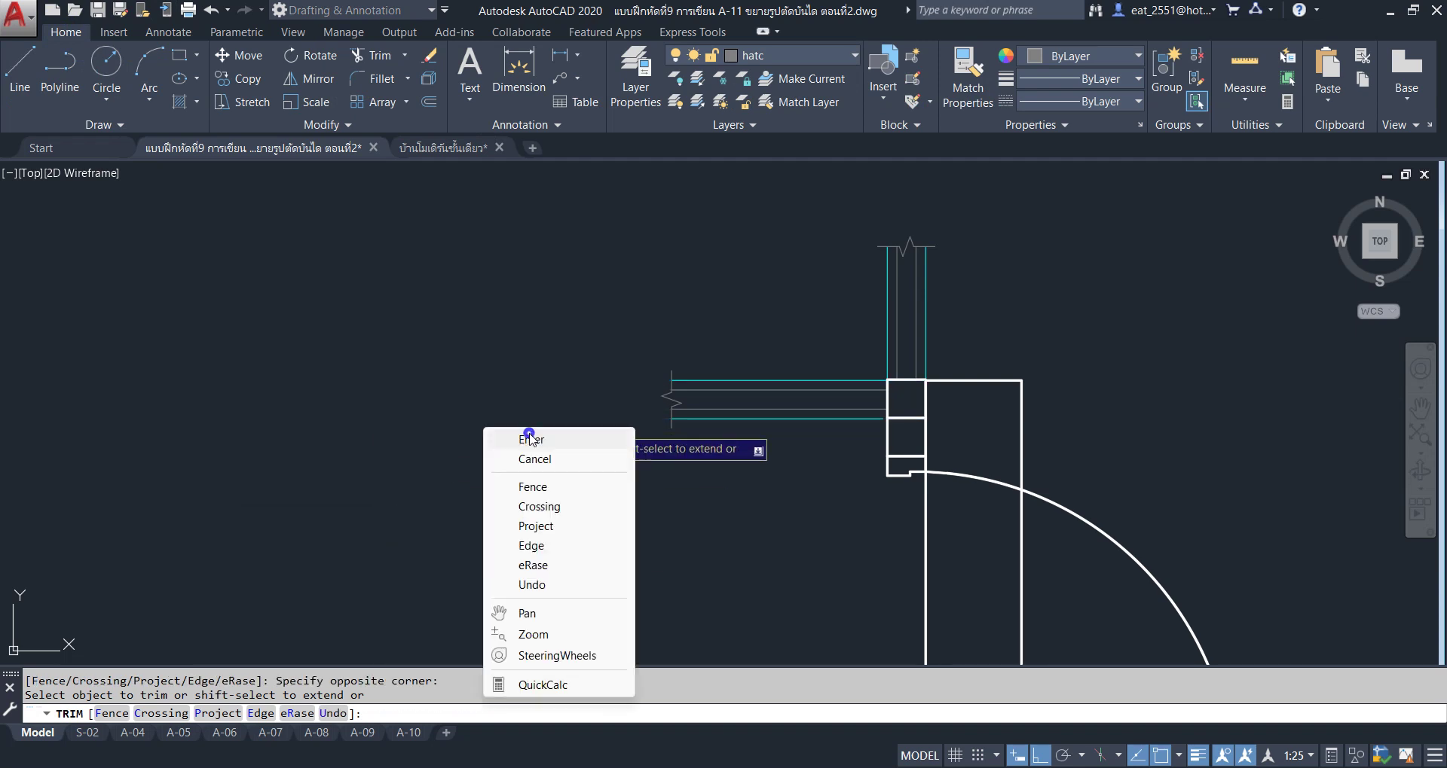
pyautogui.press('Escape')
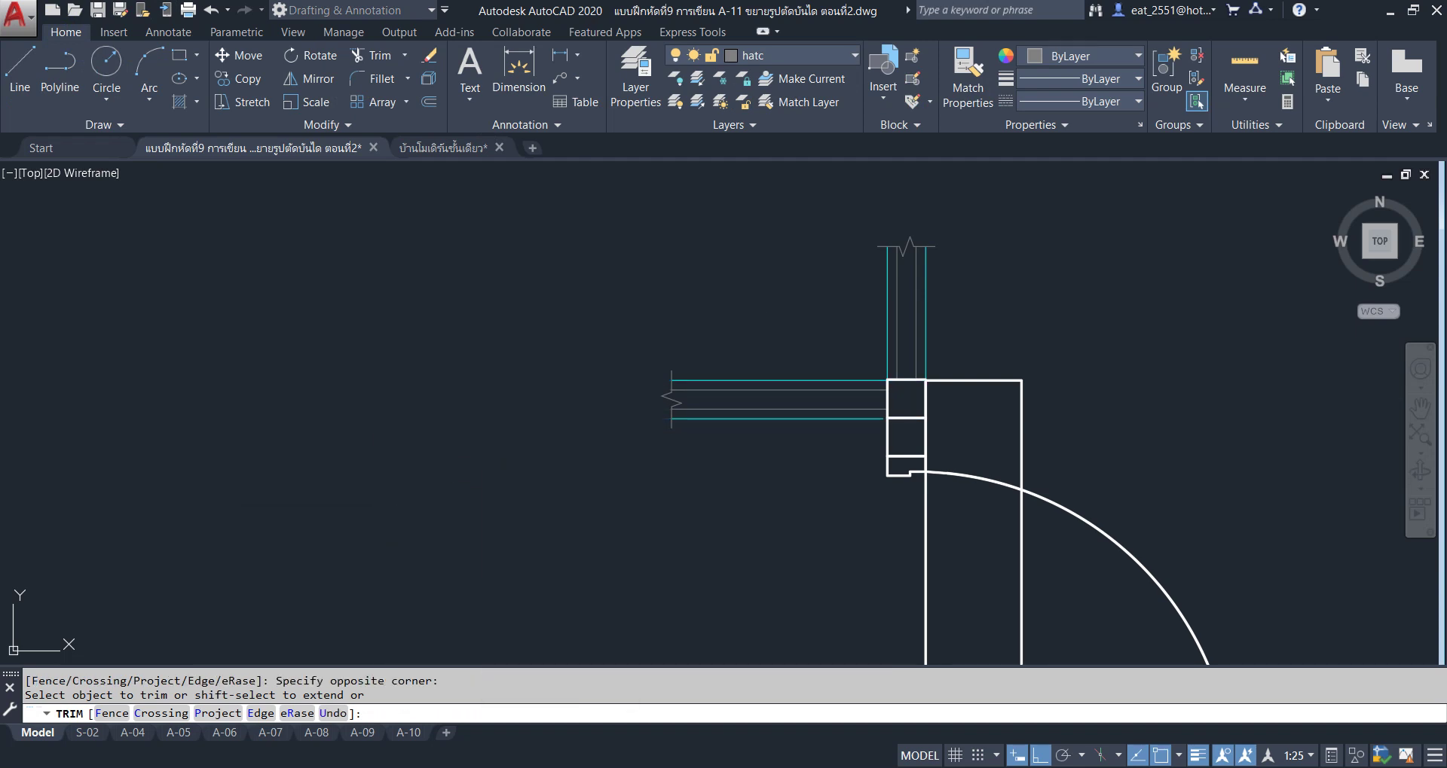
pyautogui.press('Escape')
# Delete the leftover wall fragment.
pyautogui.scroll(-3, 474, 376)
pyautogui.click(312, 411)
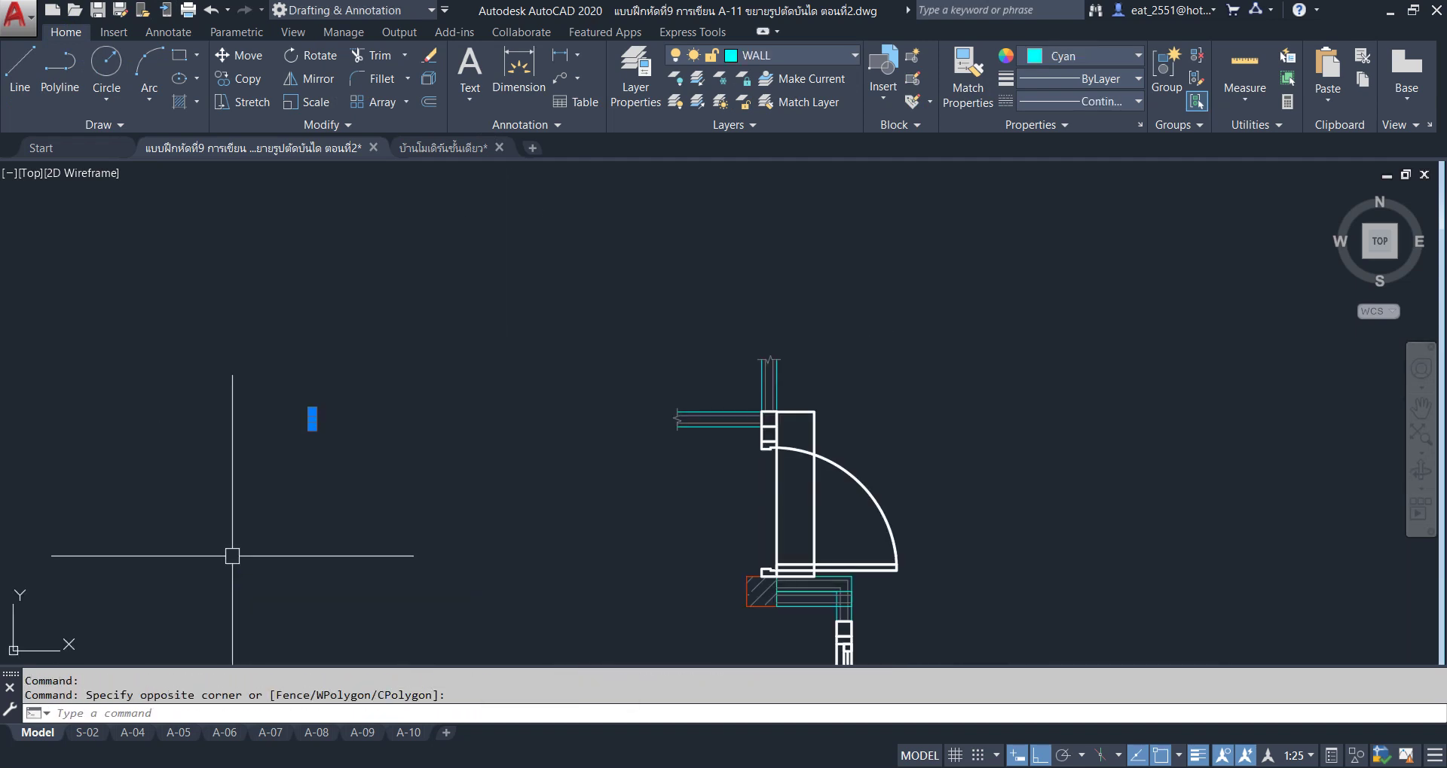
pyautogui.click(232, 556)
pyautogui.press('Delete')
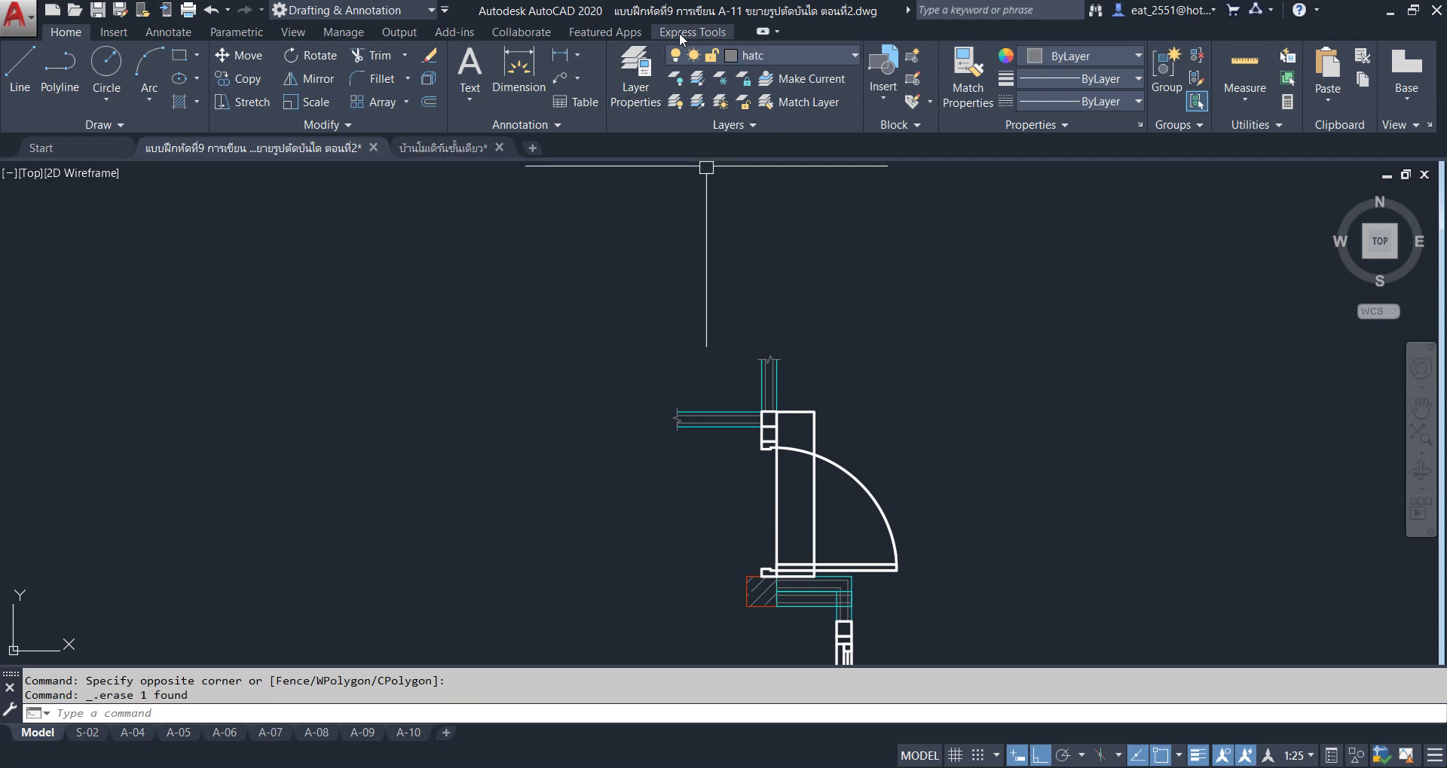
pyautogui.click(679, 33)
# Draw a break-line symbol across the long vertical wall below the door.
pyautogui.click(742, 76)
pyautogui.moveTo(870, 566); pyautogui.dragTo(825, 339, button='middle')
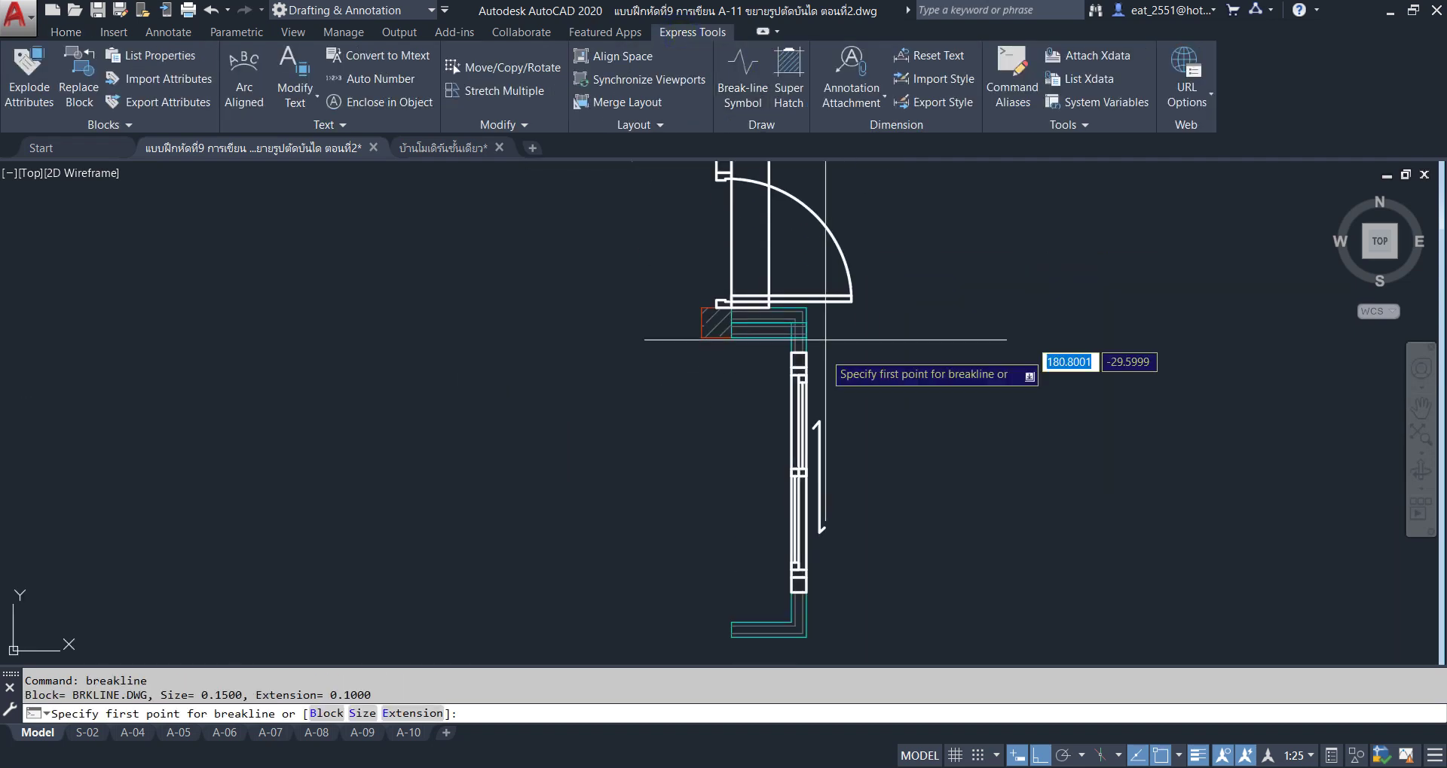
pyautogui.scroll(5, 801, 384)
pyautogui.click(692, 485)
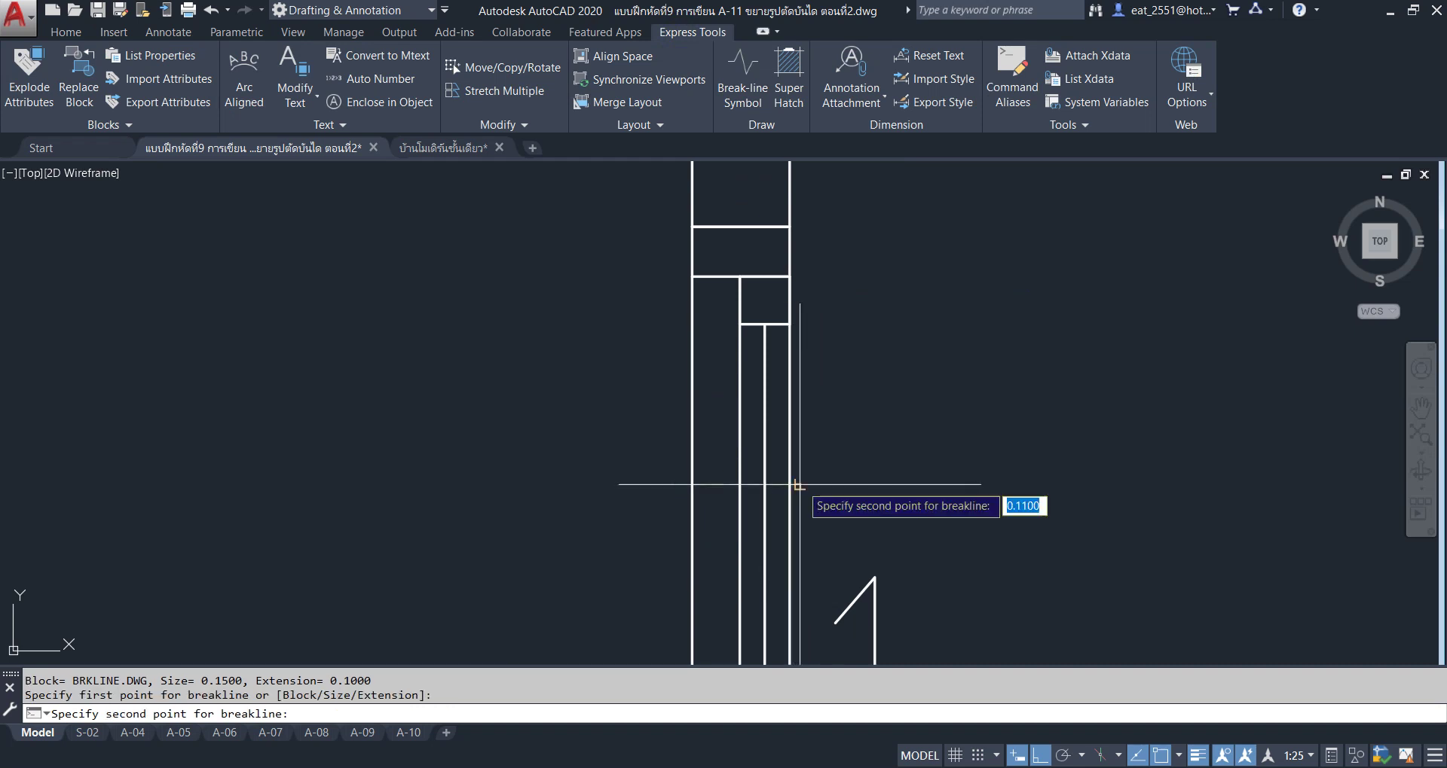
pyautogui.click(791, 485)
pyautogui.press('Return')
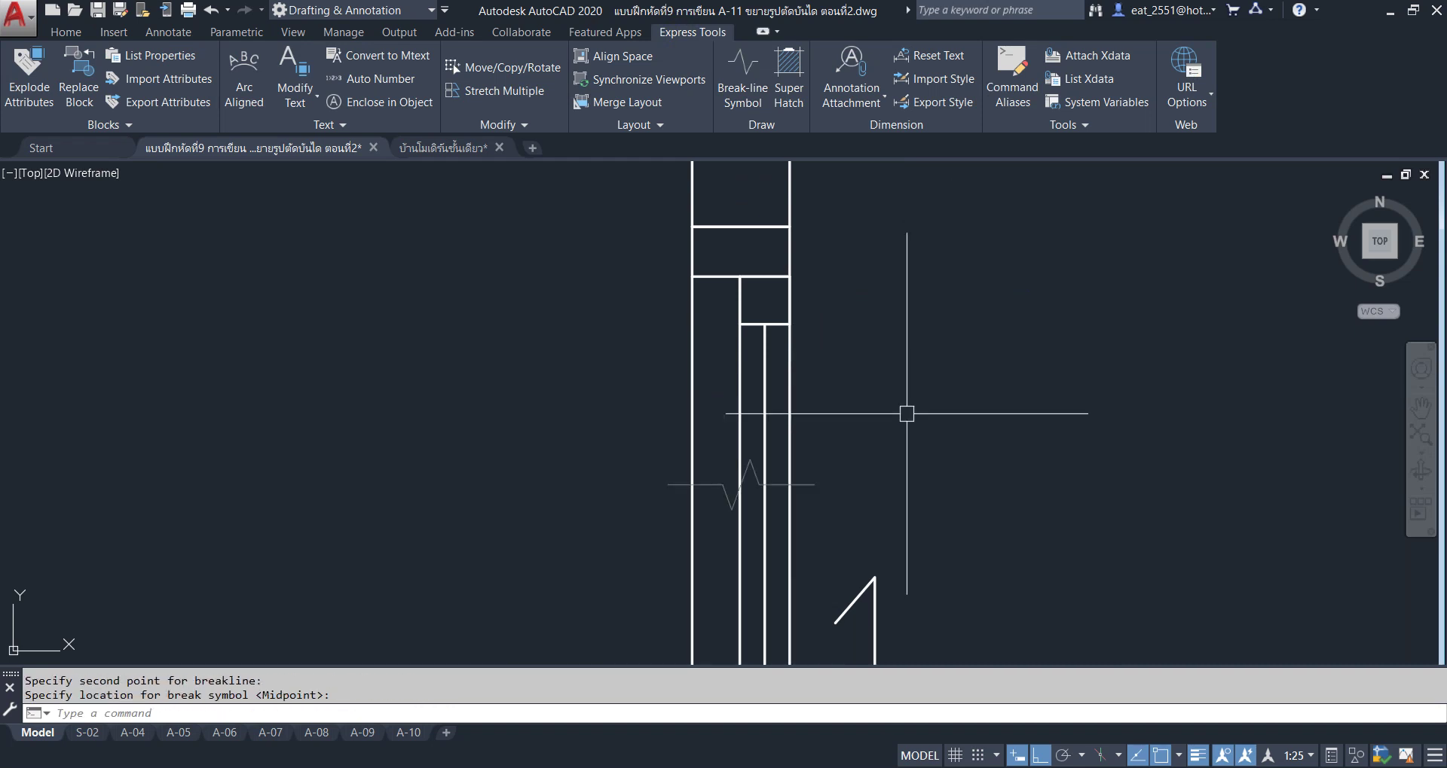
# Trim the lower wall lines below the break symbol.
pyautogui.click(74, 32)
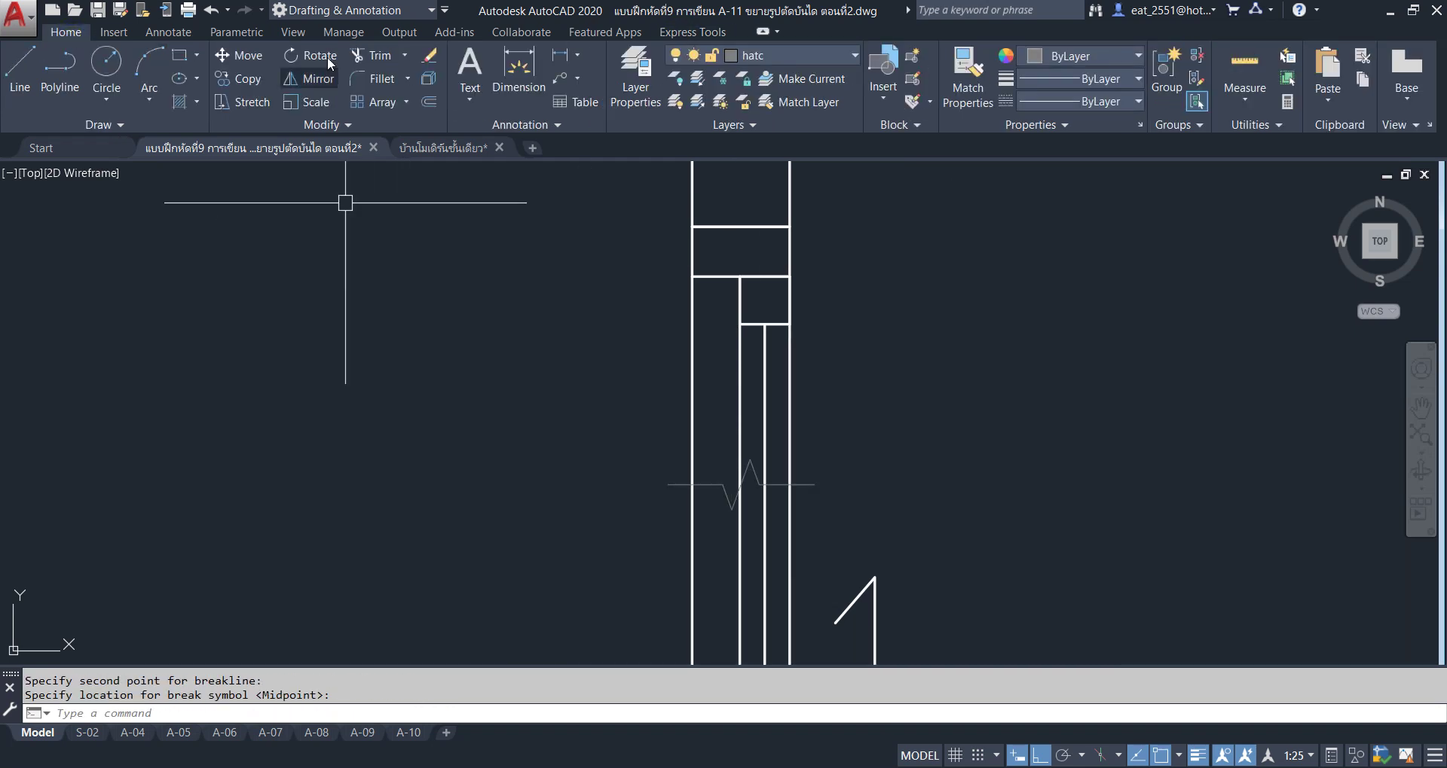
pyautogui.click(383, 56)
pyautogui.press('Return')
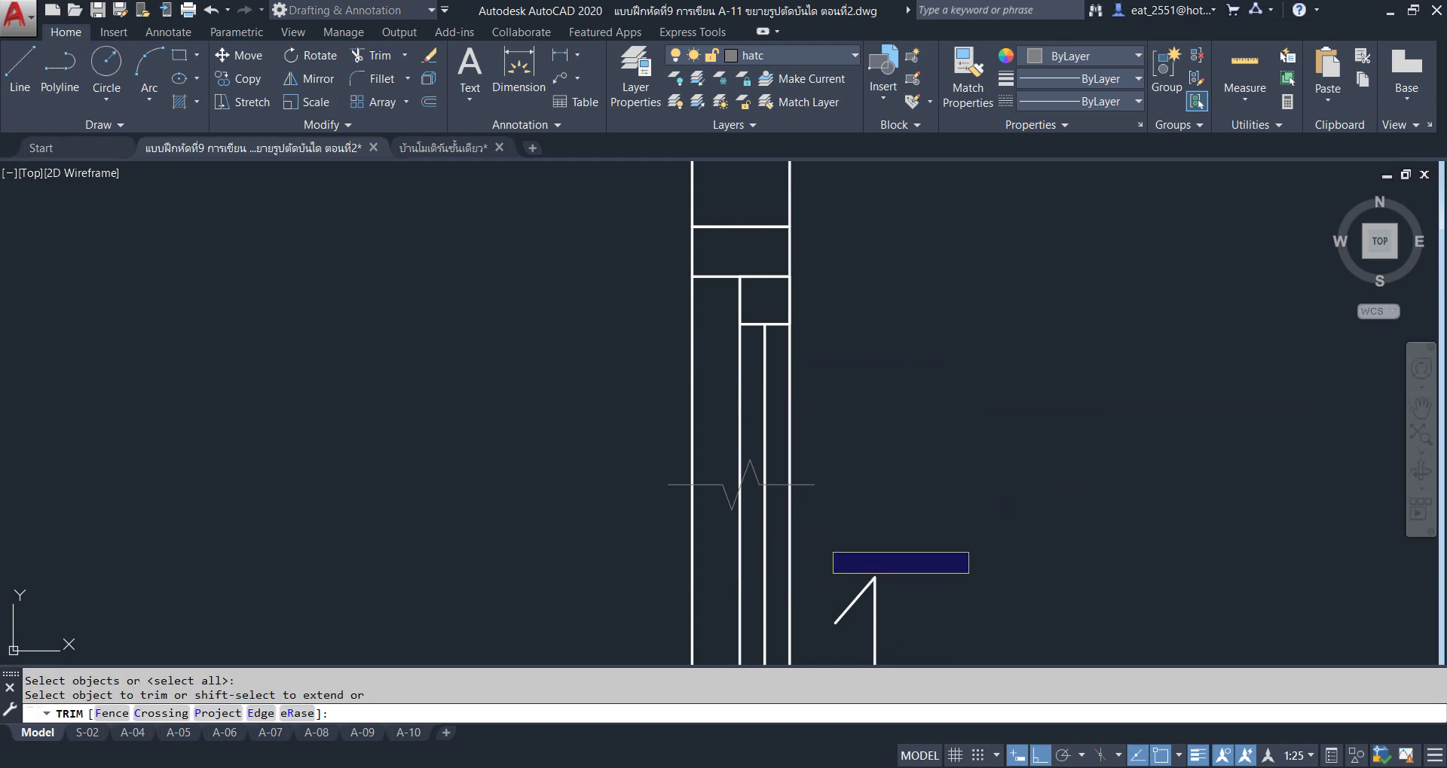
pyautogui.moveTo(821, 550); pyautogui.dragTo(561, 599)
pyautogui.click(561, 595)
pyautogui.rightClick(552, 495)
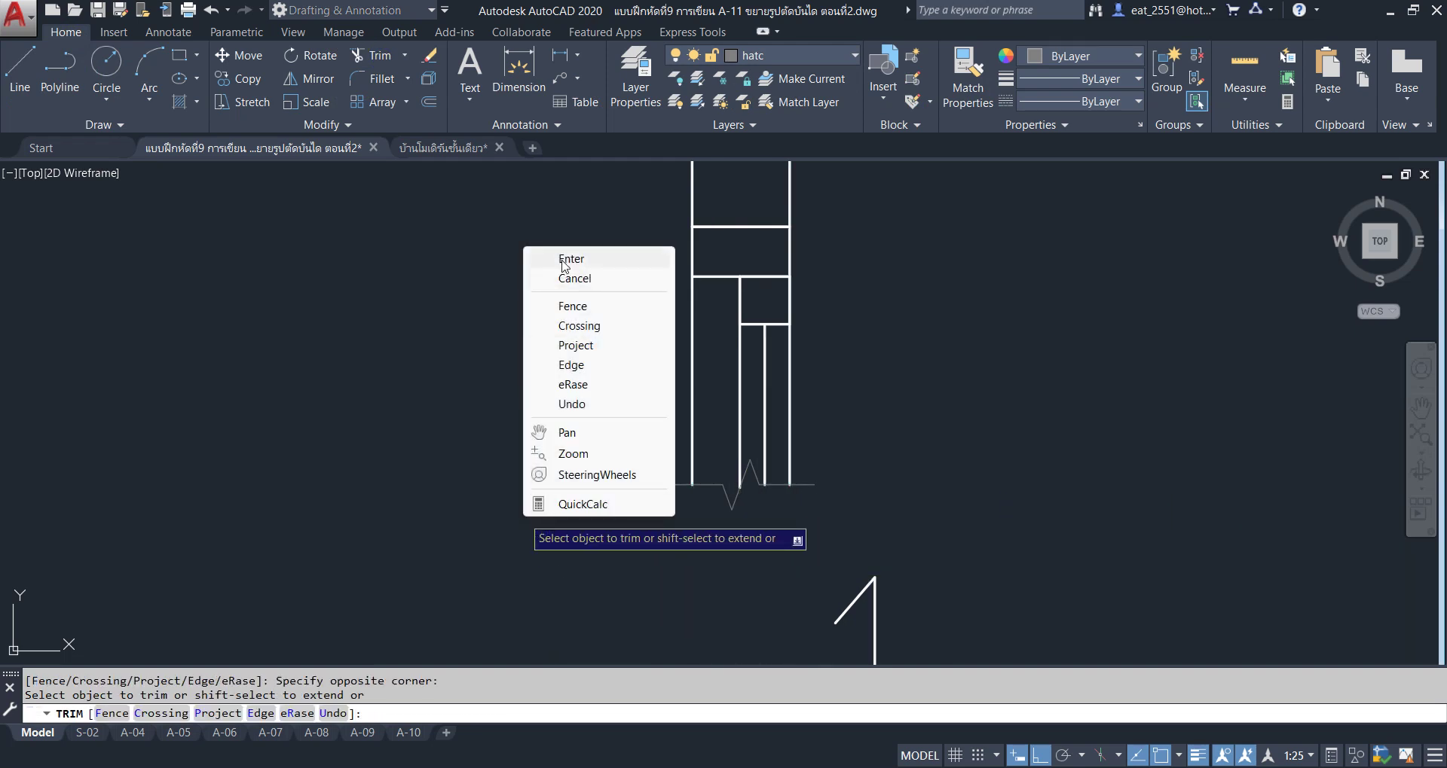
# Erase the 23 leftover objects and the small cyan mark.
pyautogui.scroll(3, 695, 581)
pyautogui.scroll(-3, 836, 392)
pyautogui.click(872, 351)
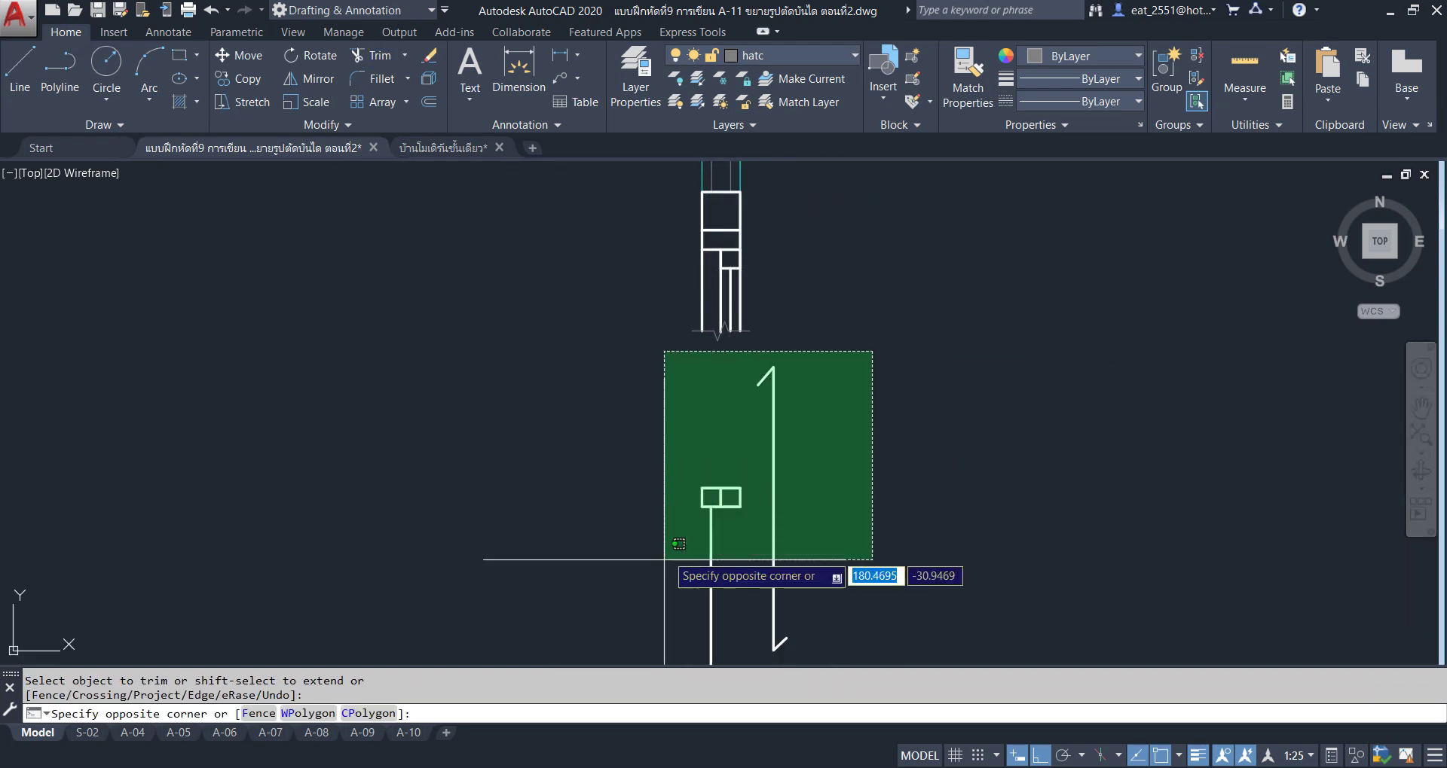
pyautogui.scroll(-5, 664, 560)
pyautogui.click(609, 613)
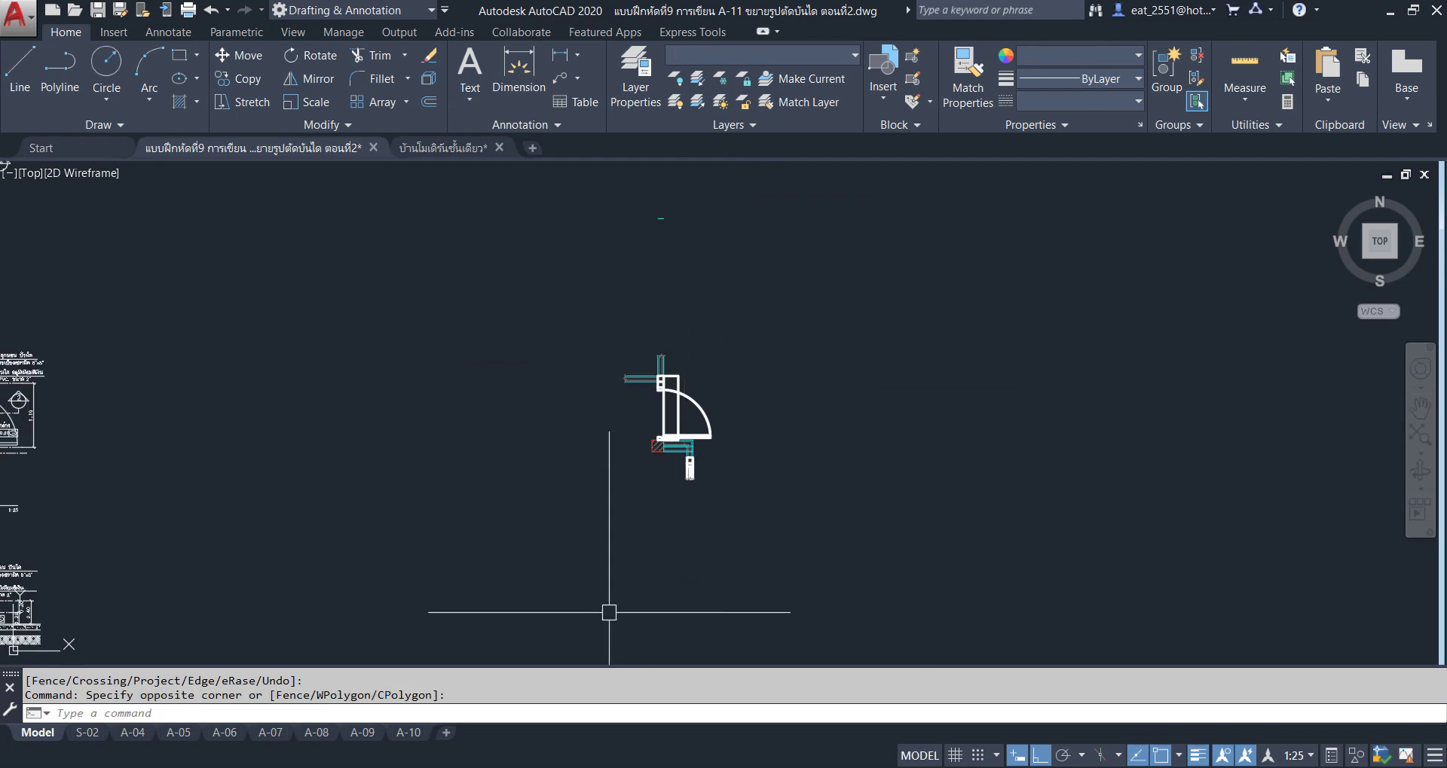
pyautogui.press('Delete')
pyautogui.click(724, 179)
pyautogui.click(536, 274)
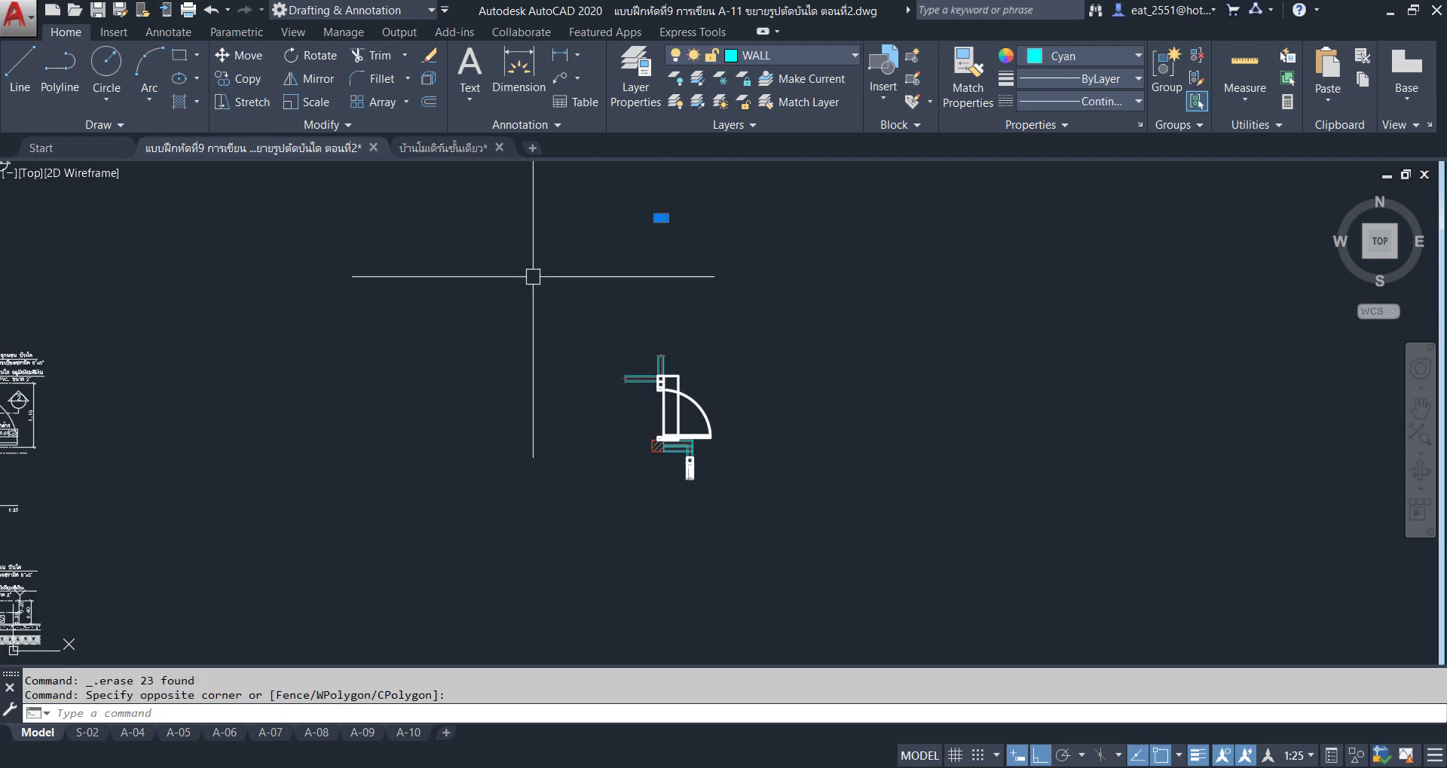
pyautogui.press('Delete')
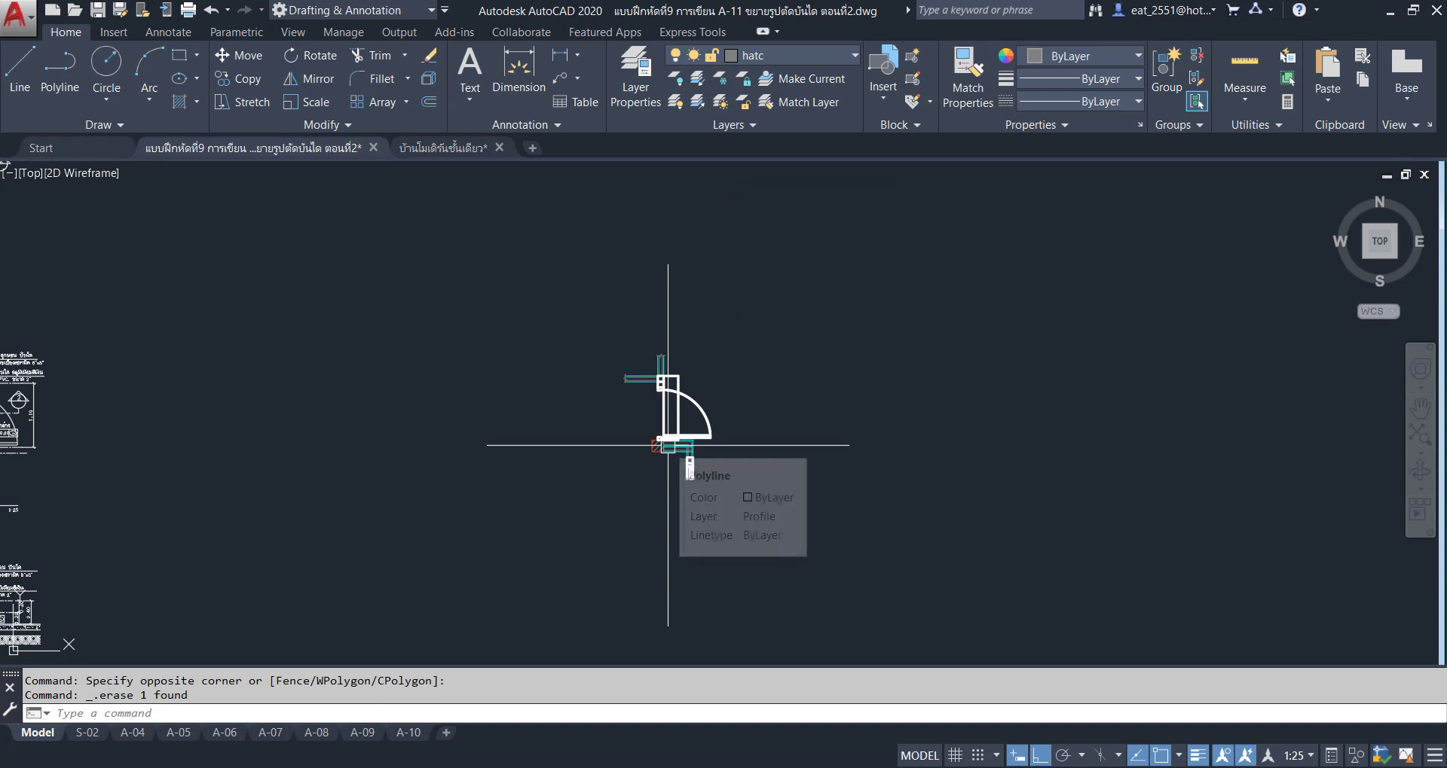
pyautogui.moveTo(667, 445); pyautogui.dragTo(809, 449, button='middle')
# Move the trimmed stair copy to the right of the ST.2 stair plan.
pyautogui.click(925, 282)
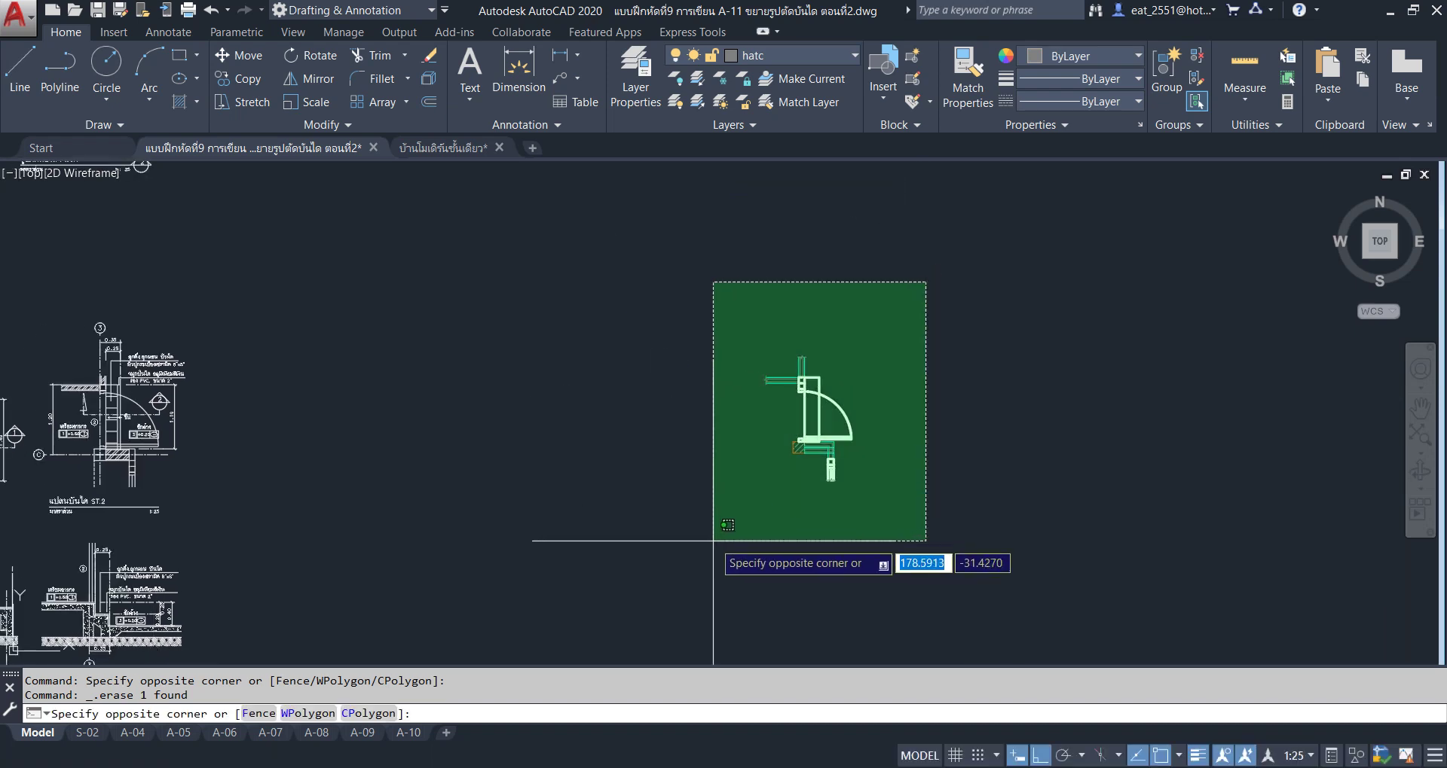
pyautogui.click(712, 539)
pyautogui.click(247, 58)
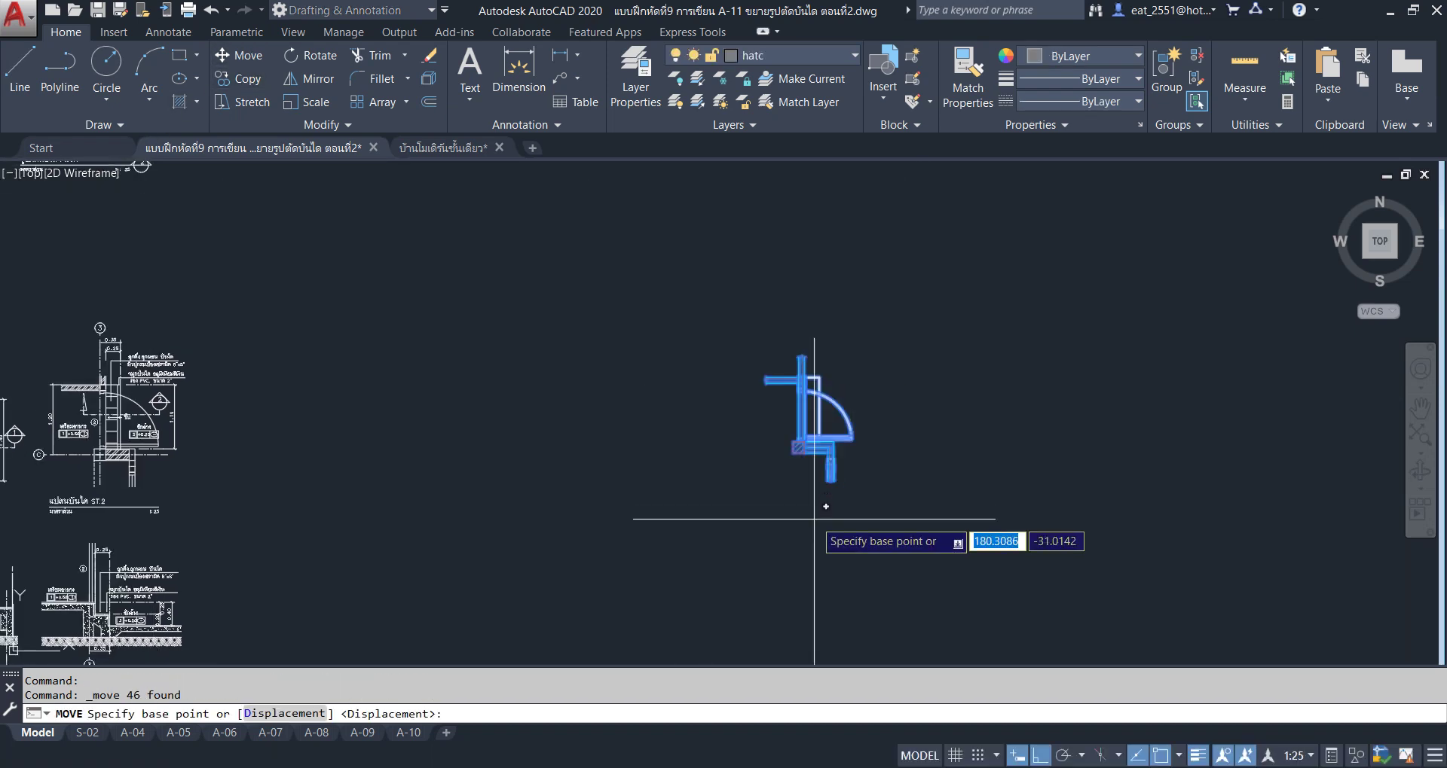
pyautogui.click(829, 509)
pyautogui.moveTo(286, 538); pyautogui.dragTo(783, 473, button='middle')
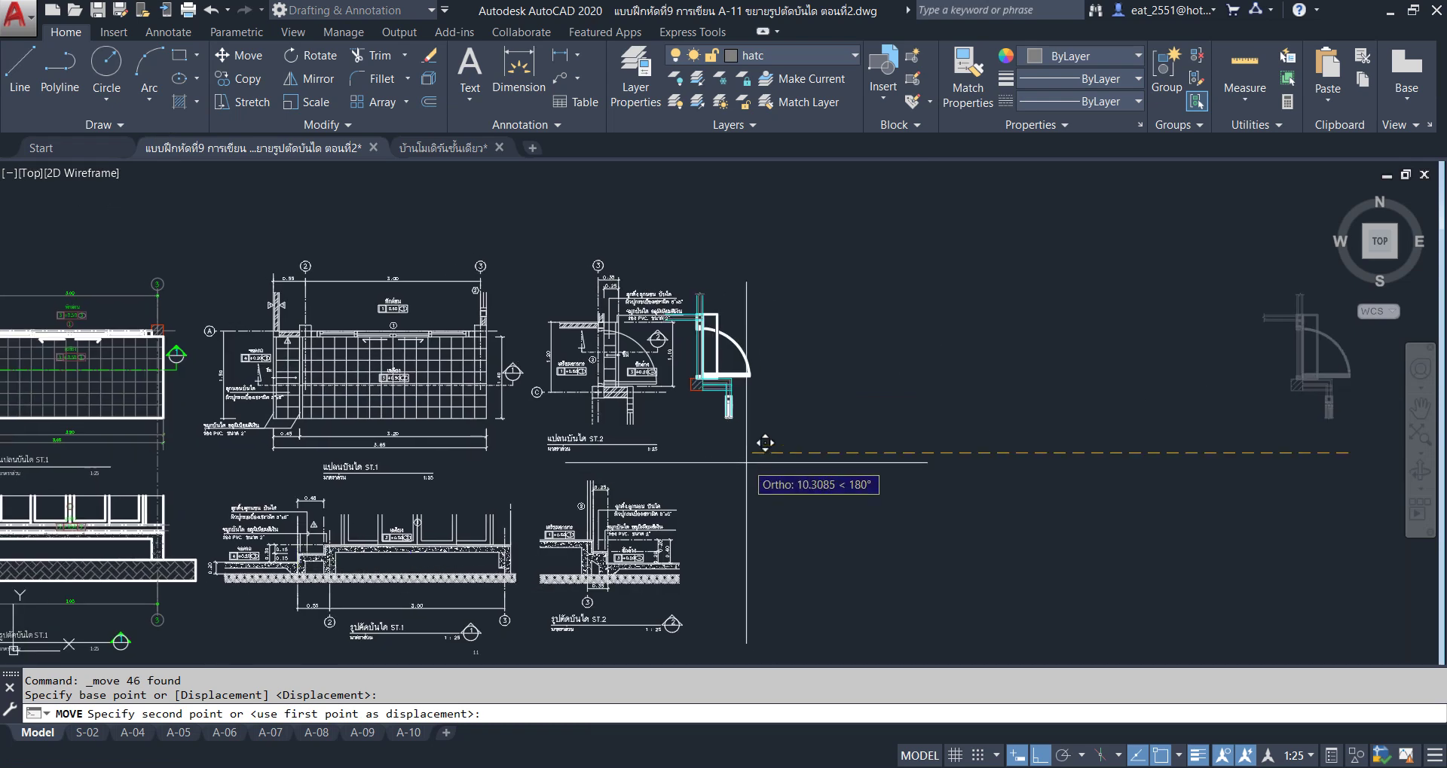
pyautogui.scroll(2, 746, 482)
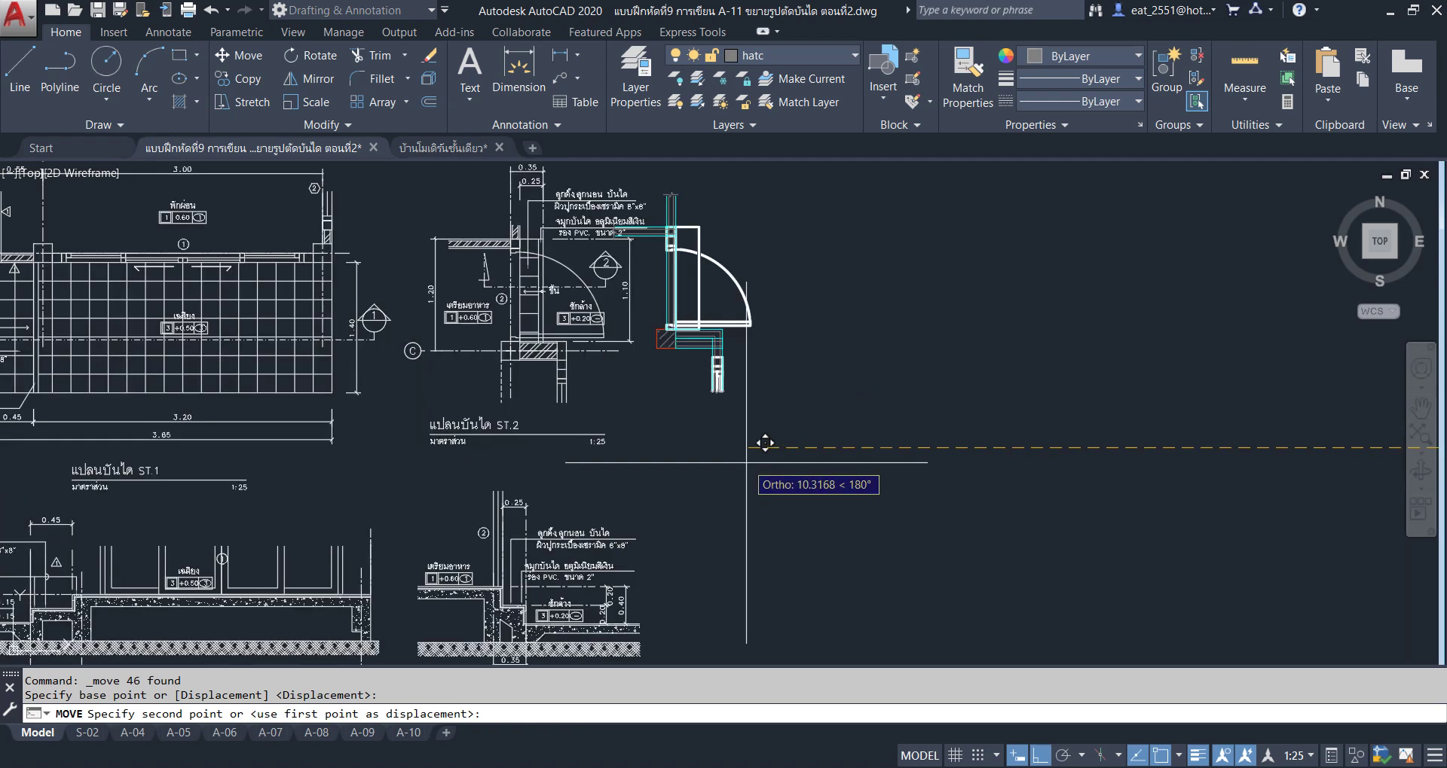
pyautogui.click(861, 456)
pyautogui.moveTo(849, 346); pyautogui.dragTo(872, 460, button='middle')
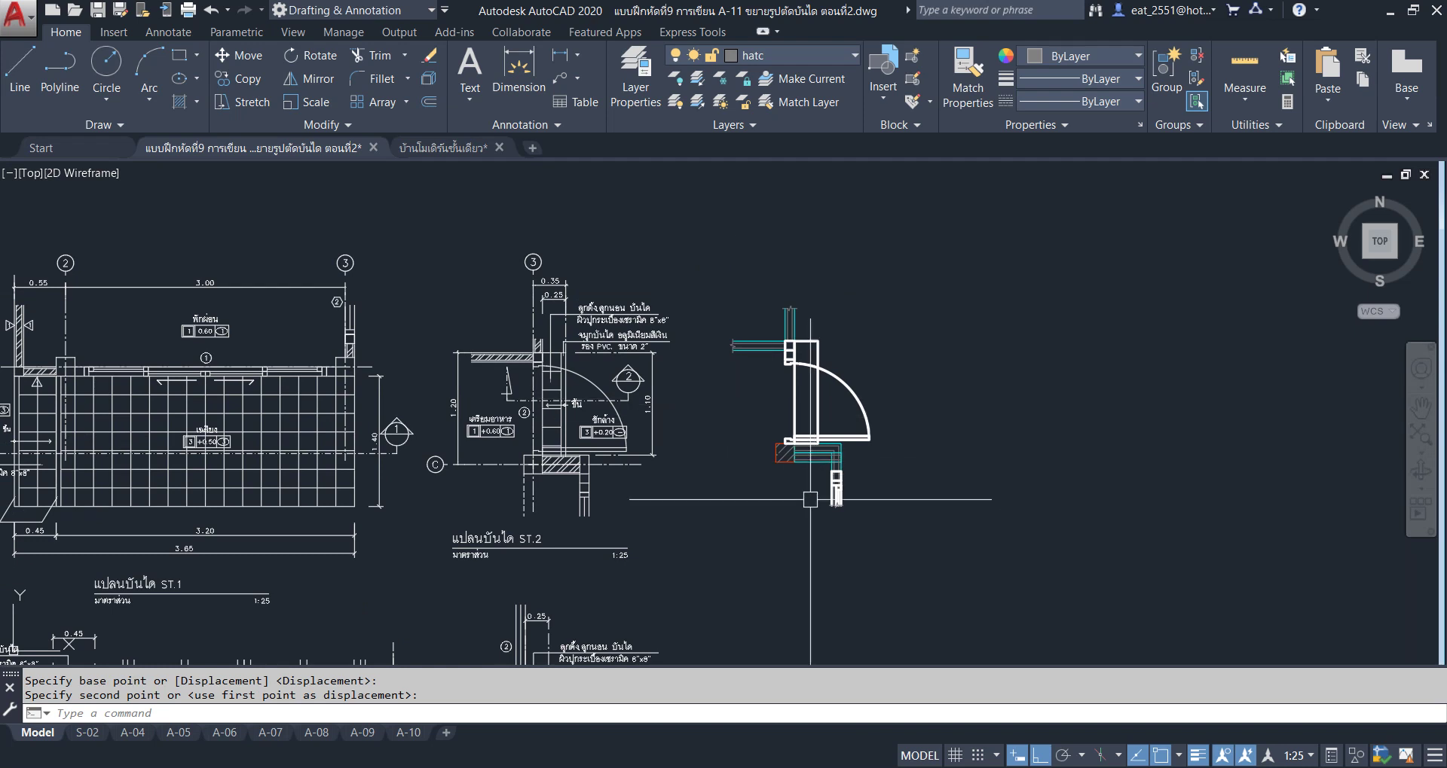
# Reselect the stair copy and nudge it slightly further from the ST.2 plan.
pyautogui.click(1063, 260)
pyautogui.click(737, 515)
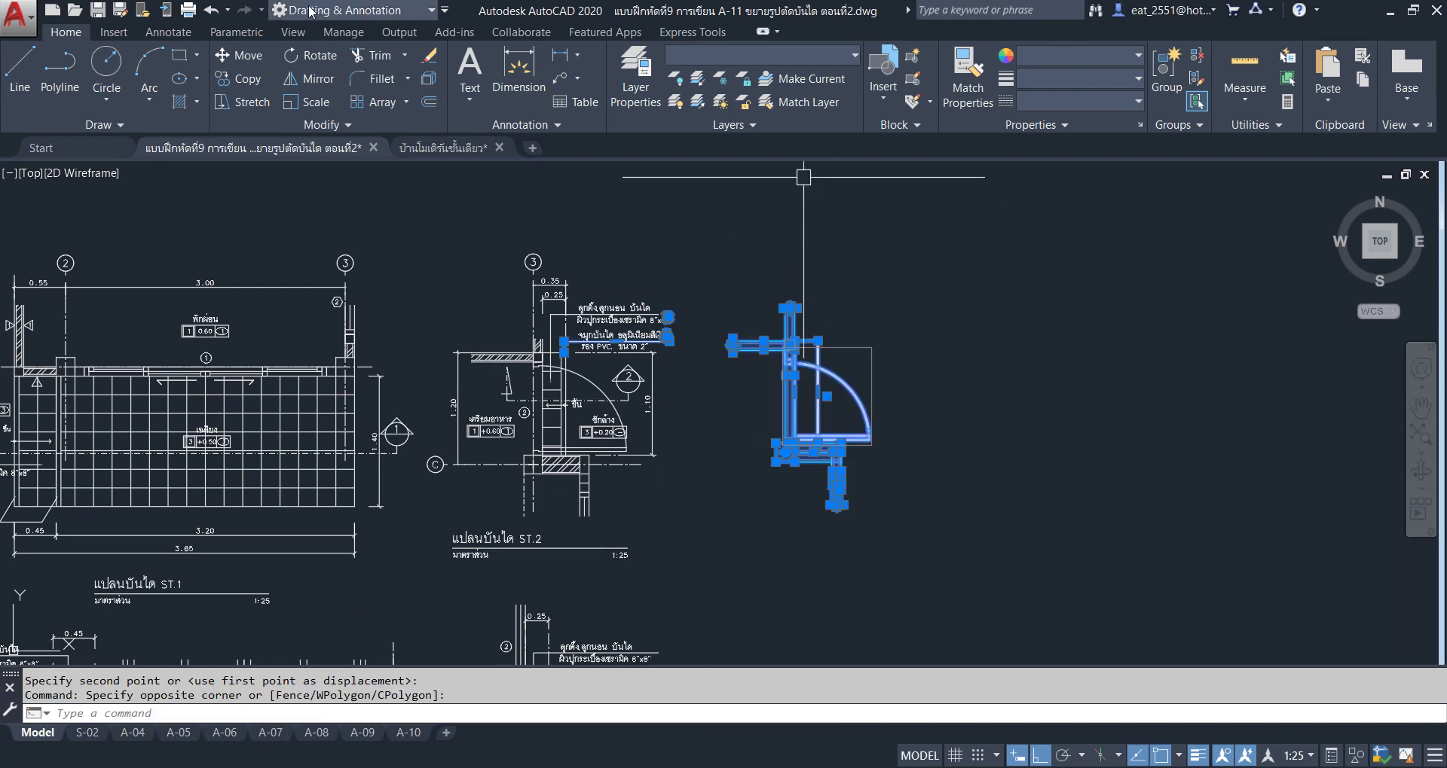
pyautogui.click(242, 59)
pyautogui.click(932, 359)
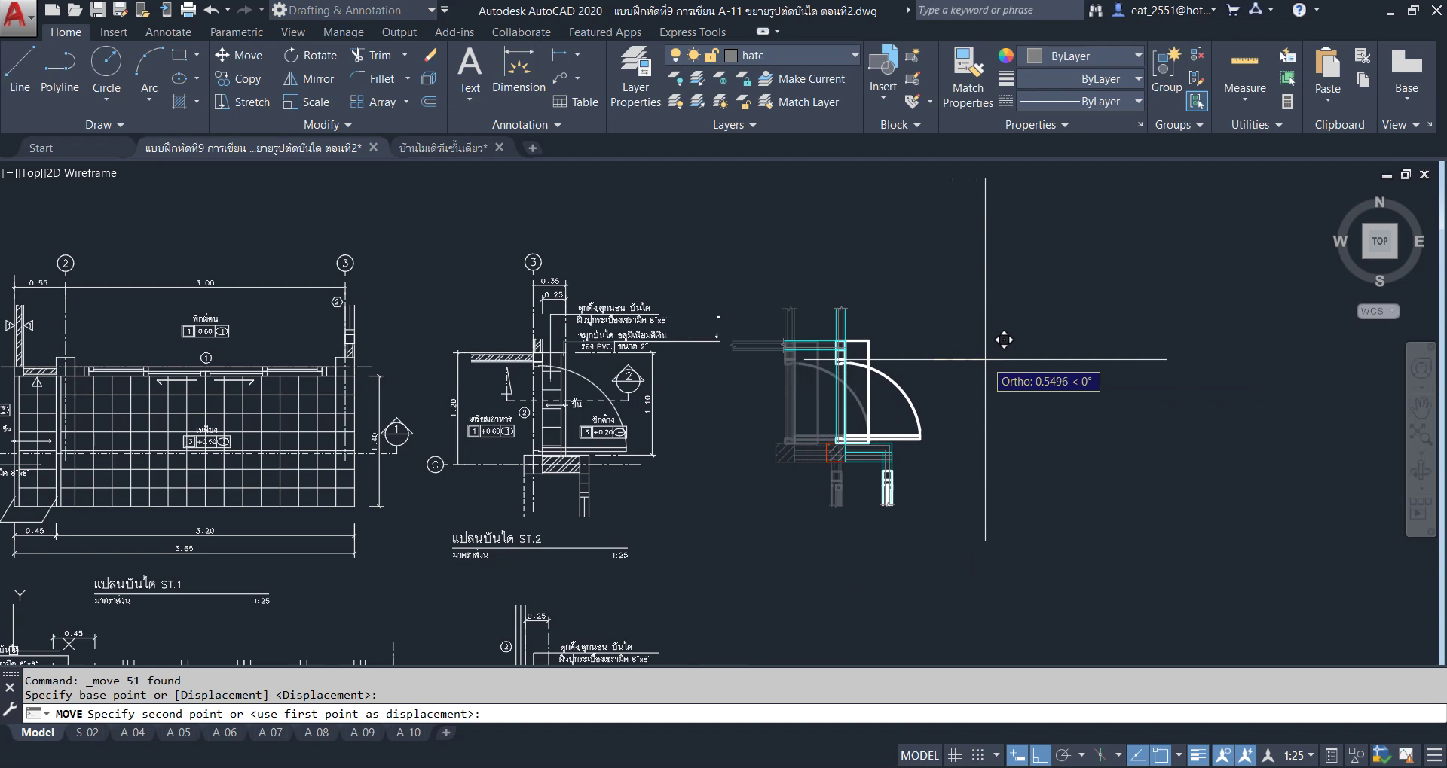
pyautogui.press('Escape')
pyautogui.click(955, 285)
pyautogui.click(740, 517)
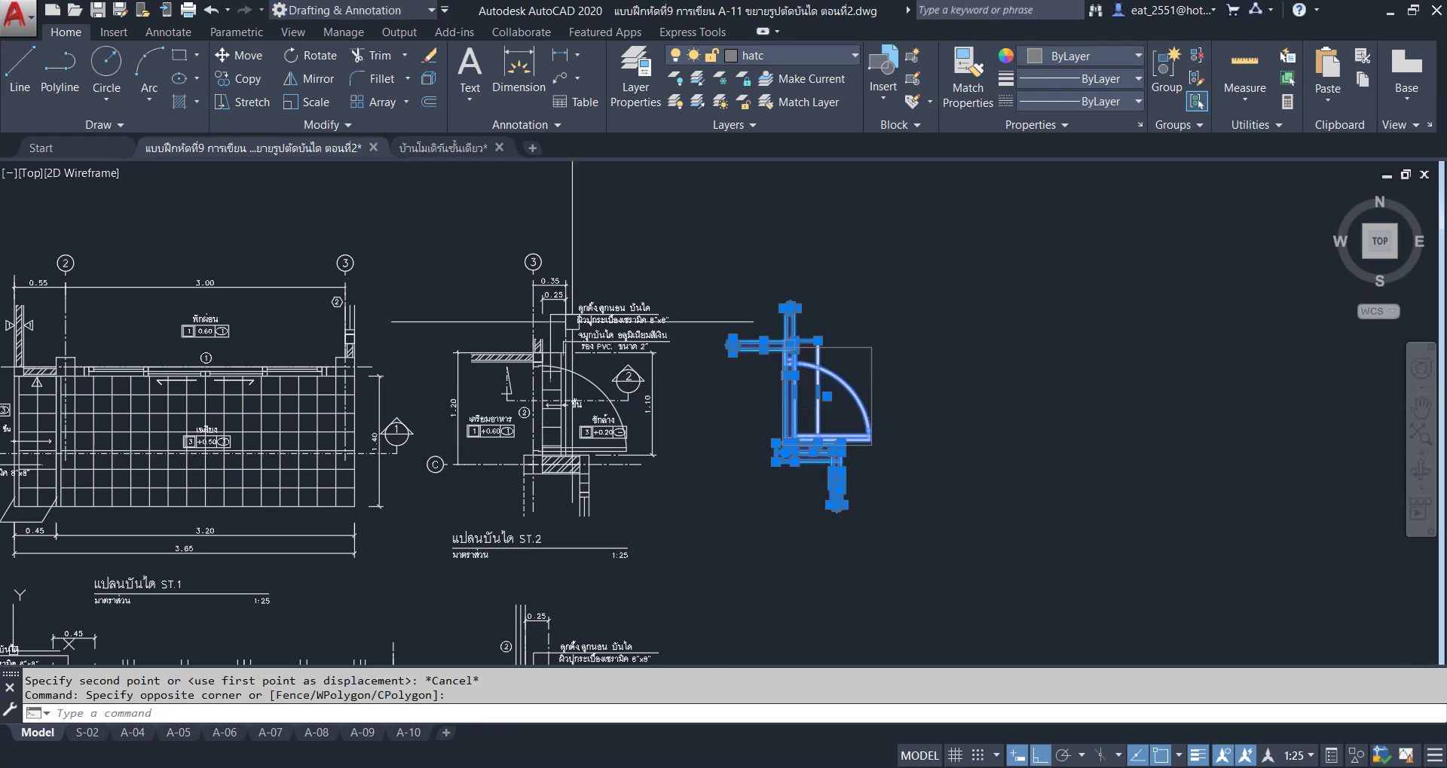
pyautogui.click(242, 55)
pyautogui.click(790, 440)
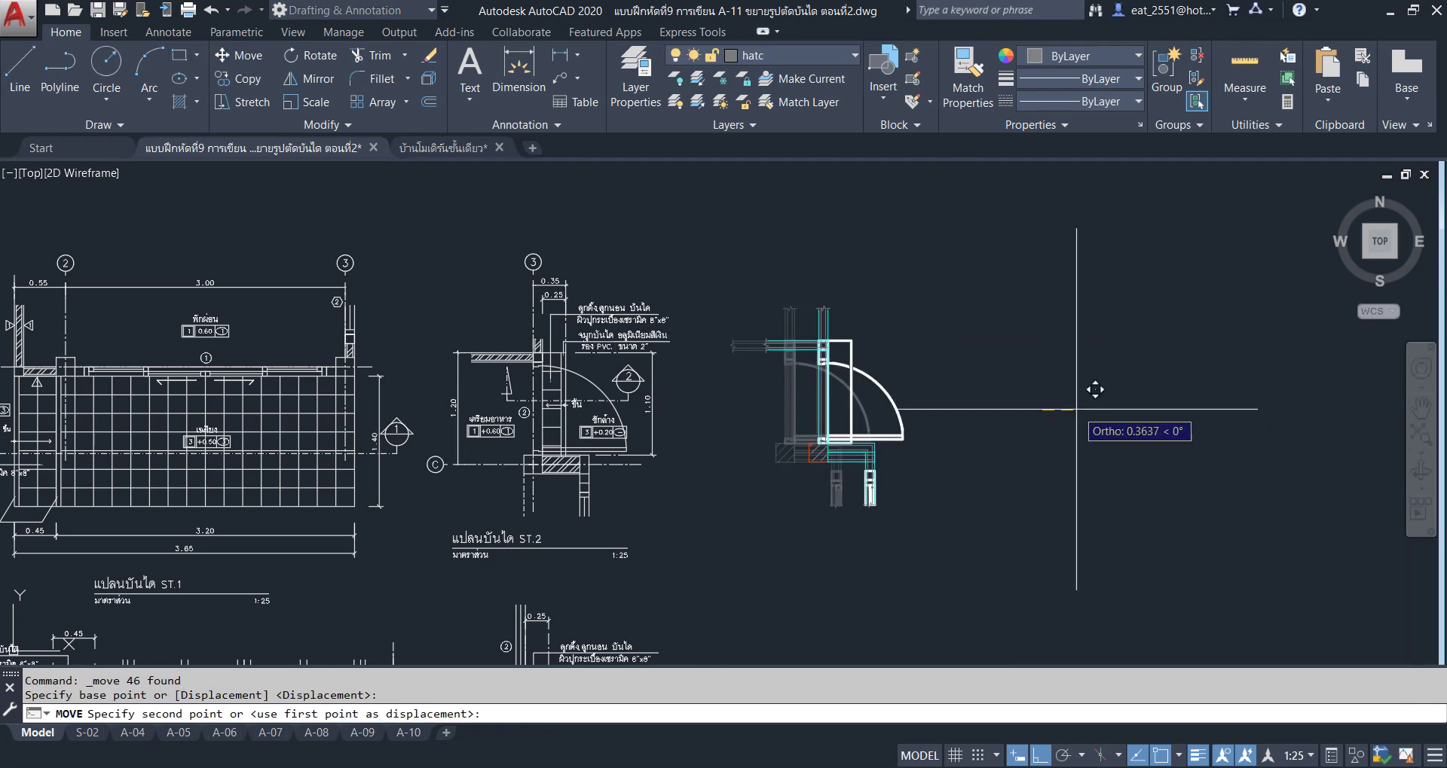
pyautogui.click(827, 447)
pyautogui.moveTo(829, 377); pyautogui.dragTo(1228, 310, button='middle')
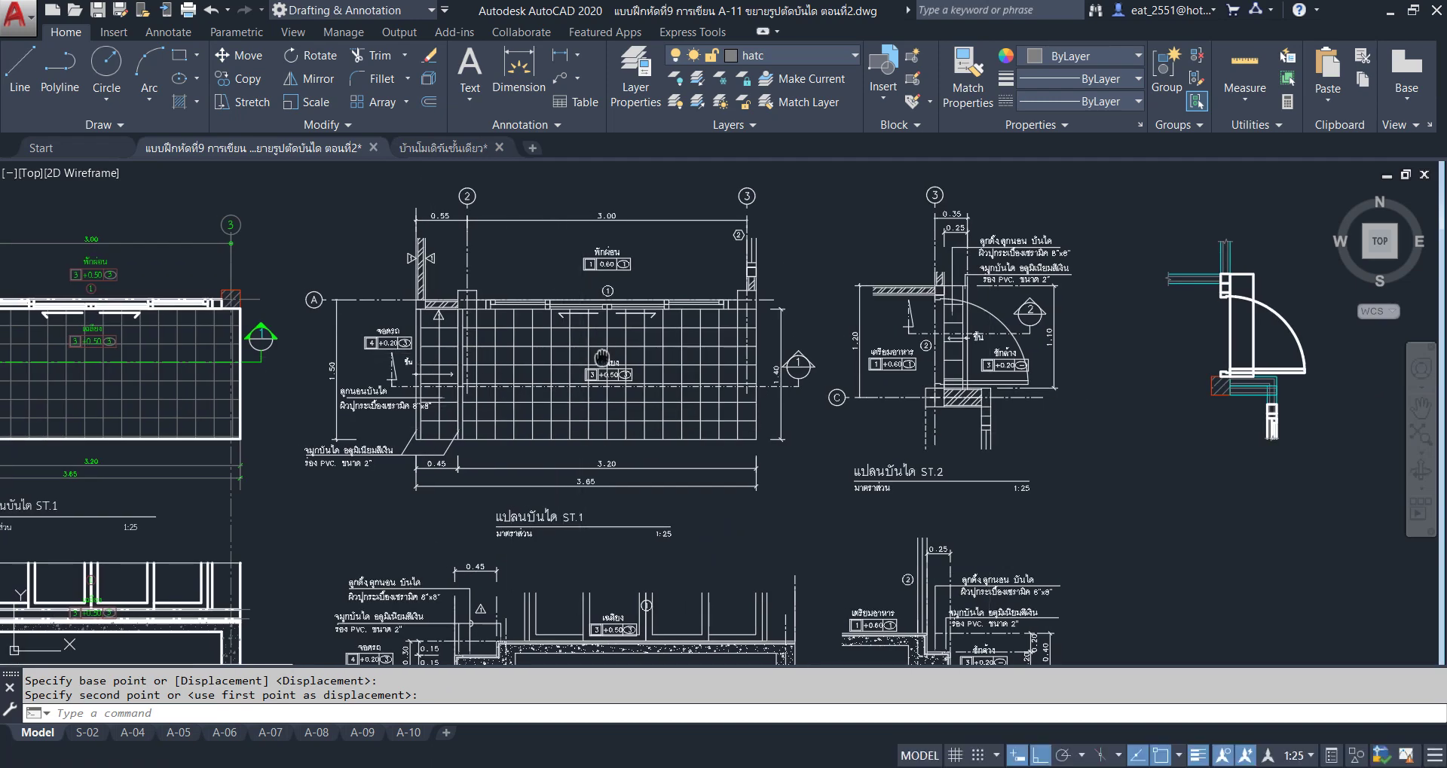
pyautogui.moveTo(424, 357); pyautogui.dragTo(997, 362, button='middle')
# Select grid axis A, the axis 3 bubble and the vertical axis line on the ST.1 plan.
pyautogui.scroll(4, 362, 304)
pyautogui.click(362, 304)
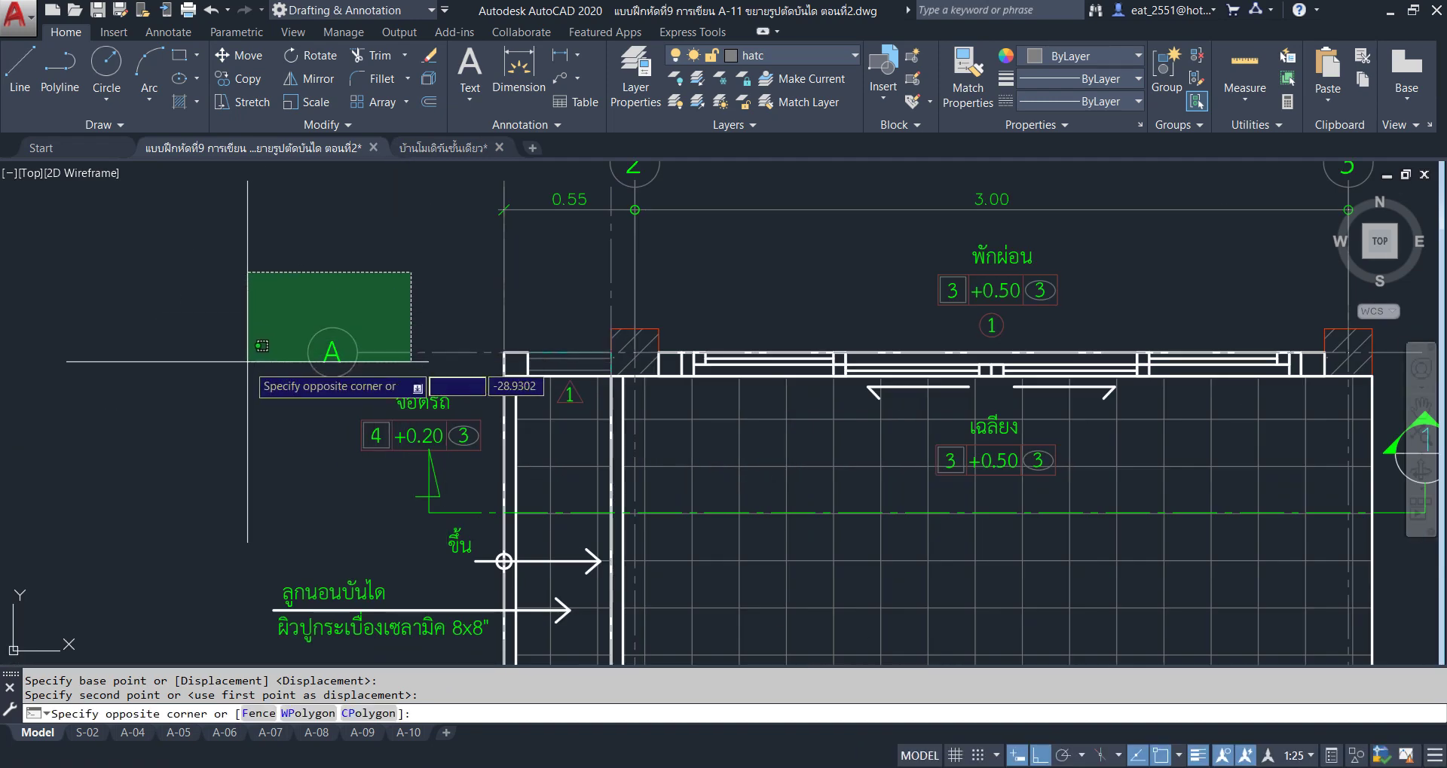
pyautogui.click(248, 356)
pyautogui.scroll(-3, 262, 337)
pyautogui.scroll(6, 674, 257)
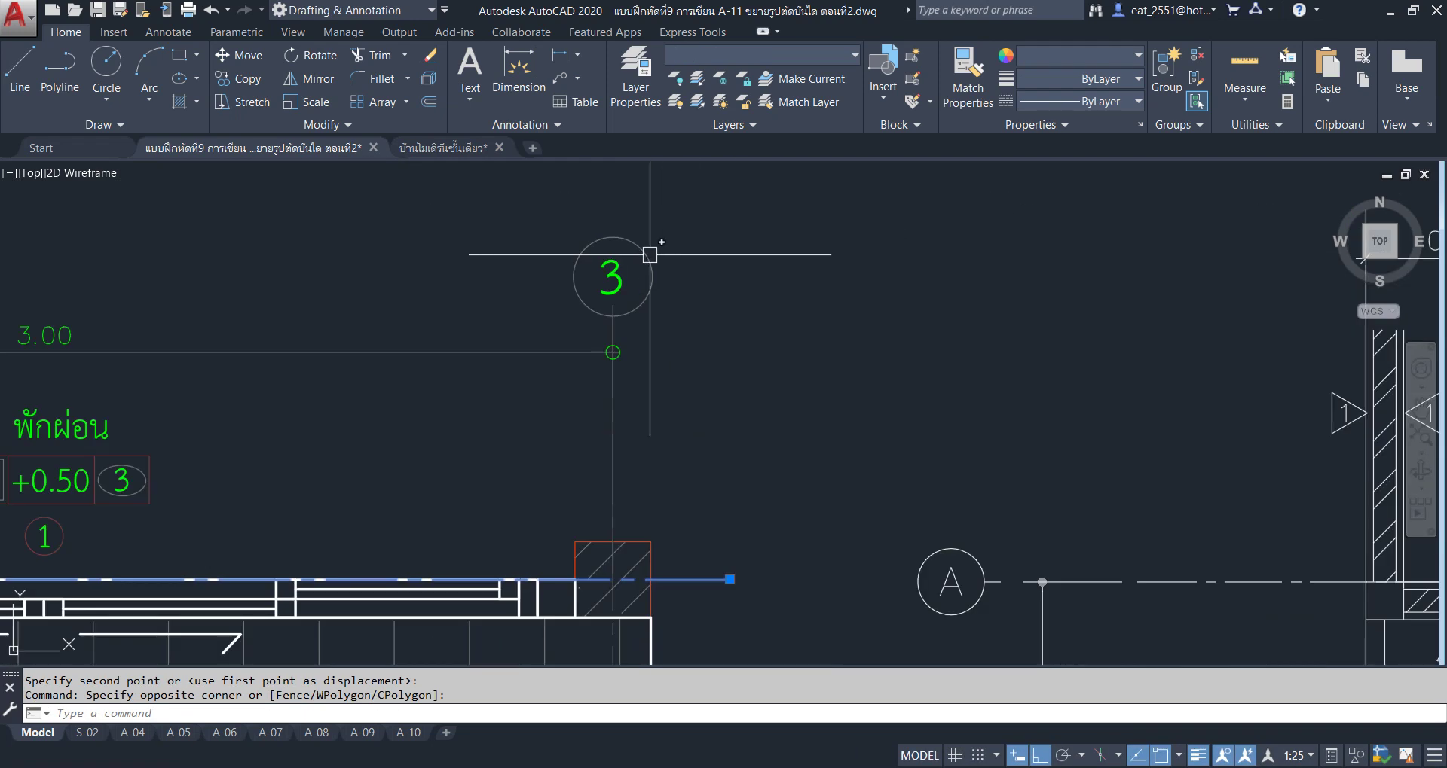
pyautogui.click(647, 248)
pyautogui.scroll(-3, 753, 422)
pyautogui.scroll(5, 648, 474)
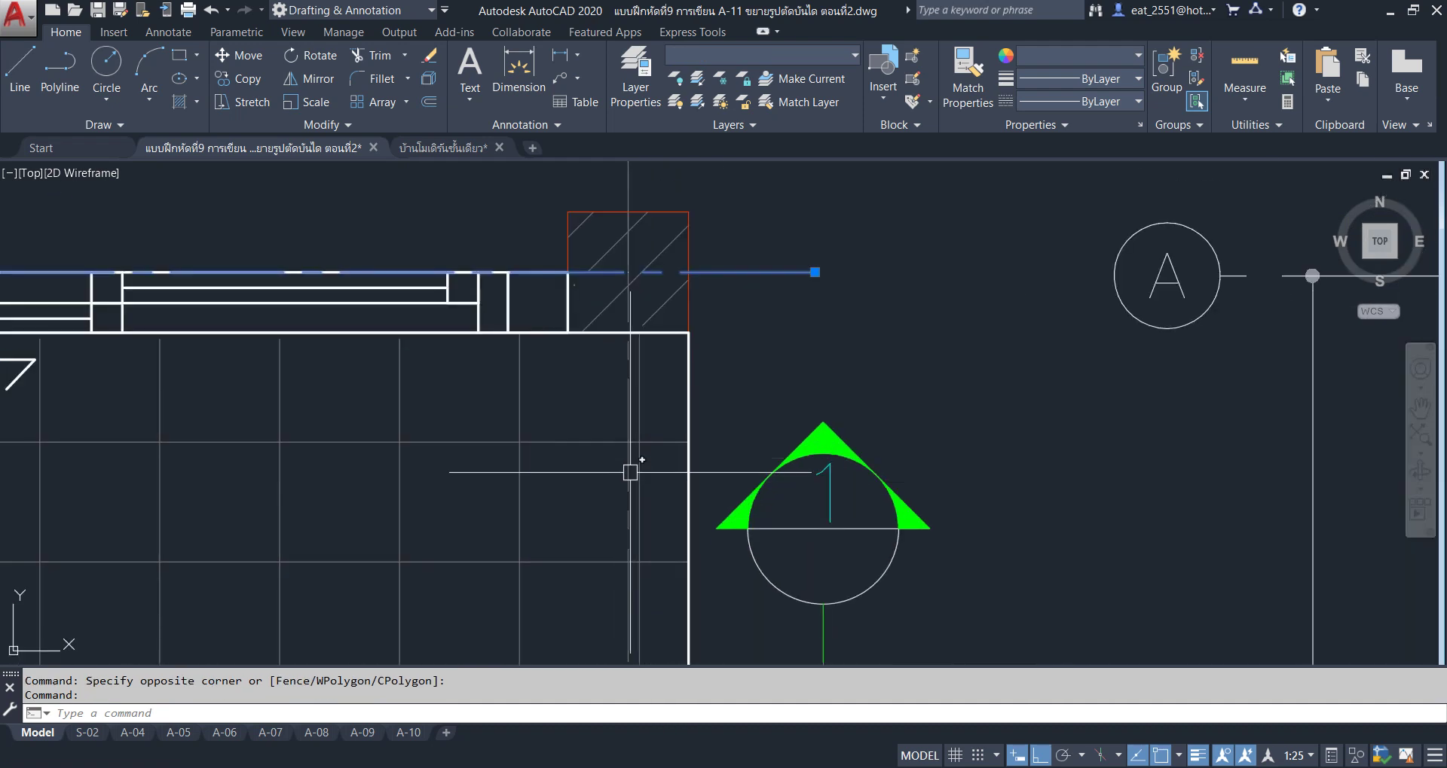
pyautogui.click(627, 472)
pyautogui.scroll(-4, 790, 357)
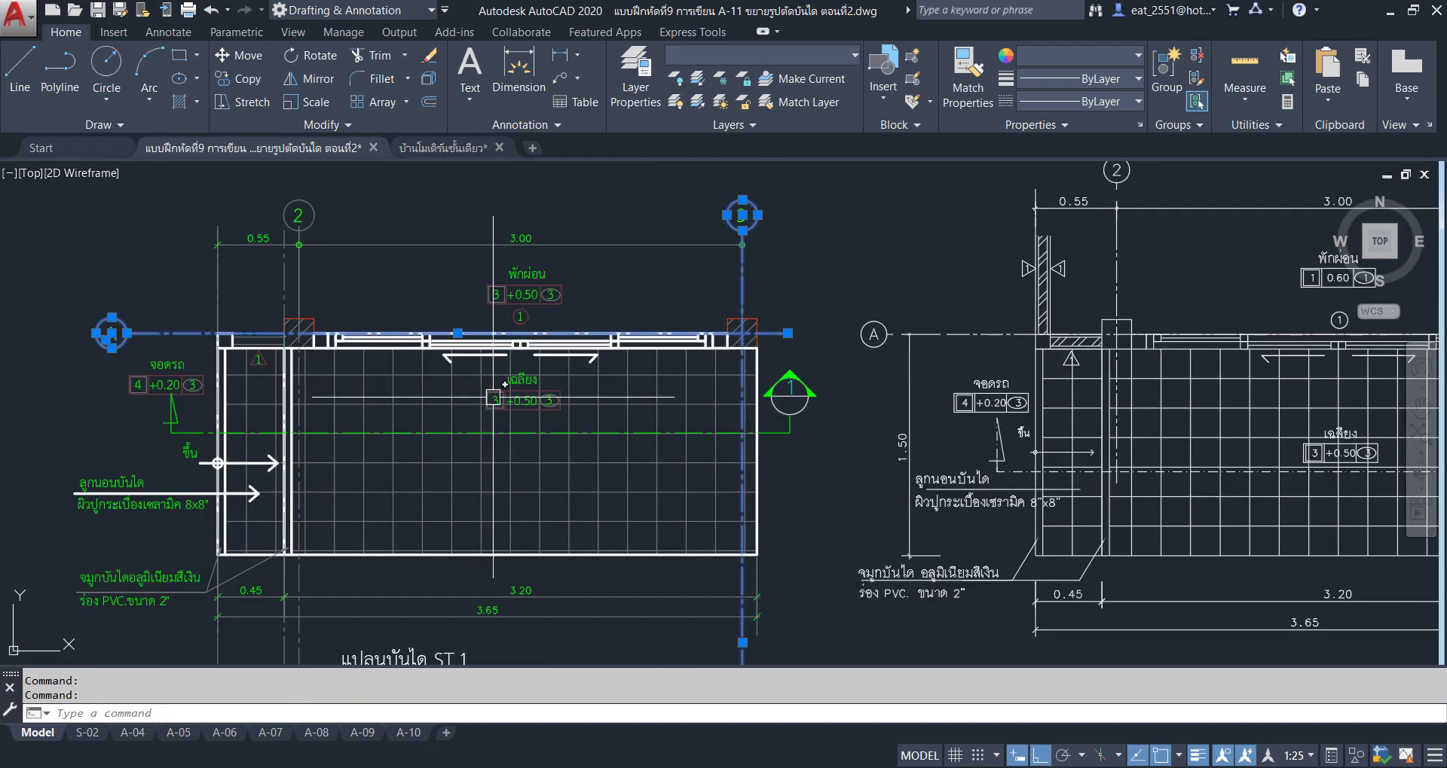
# Copy the selected grid axes and bubbles beside the stair copy.
pyautogui.click(226, 80)
pyautogui.click(236, 340)
pyautogui.scroll(-5, 452, 297)
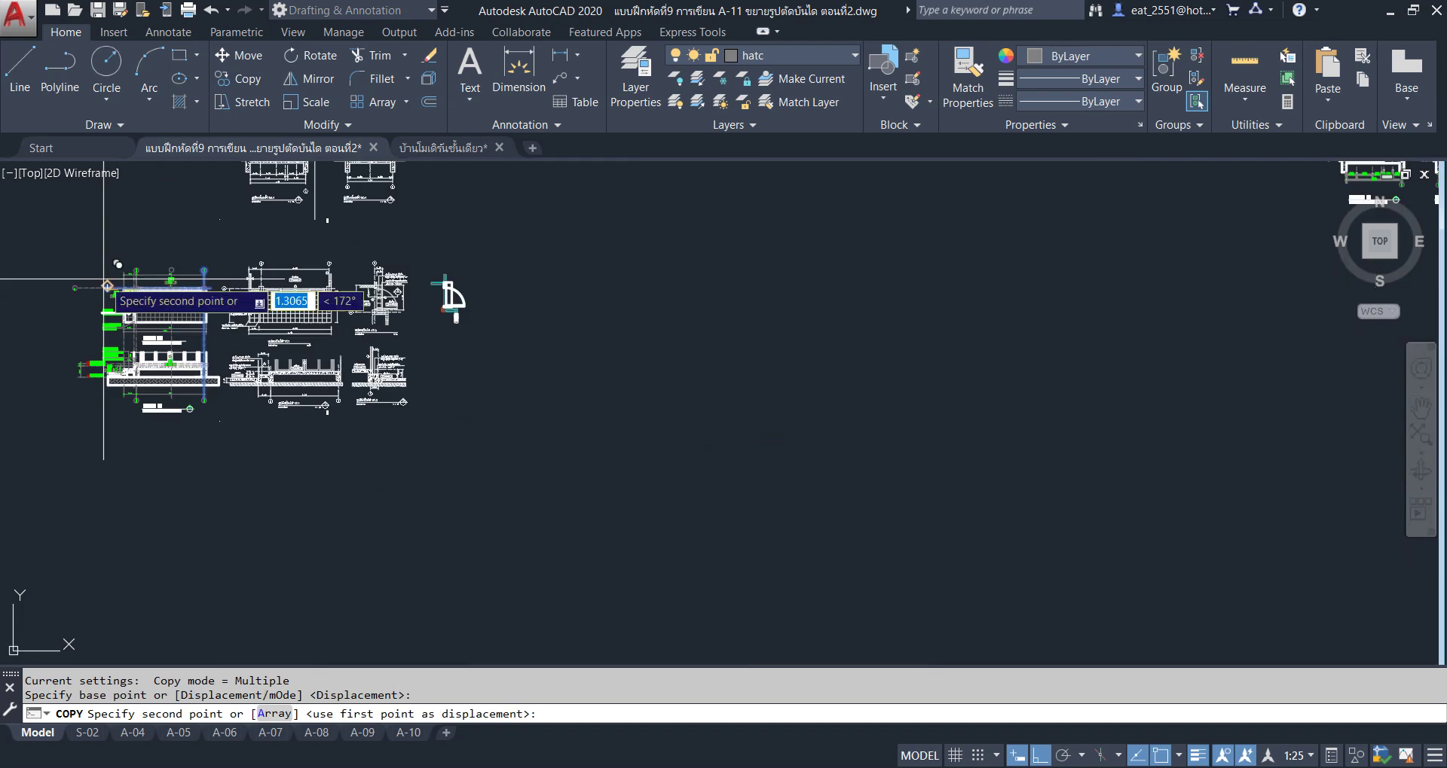
pyautogui.scroll(5, 528, 290)
pyautogui.click(572, 248)
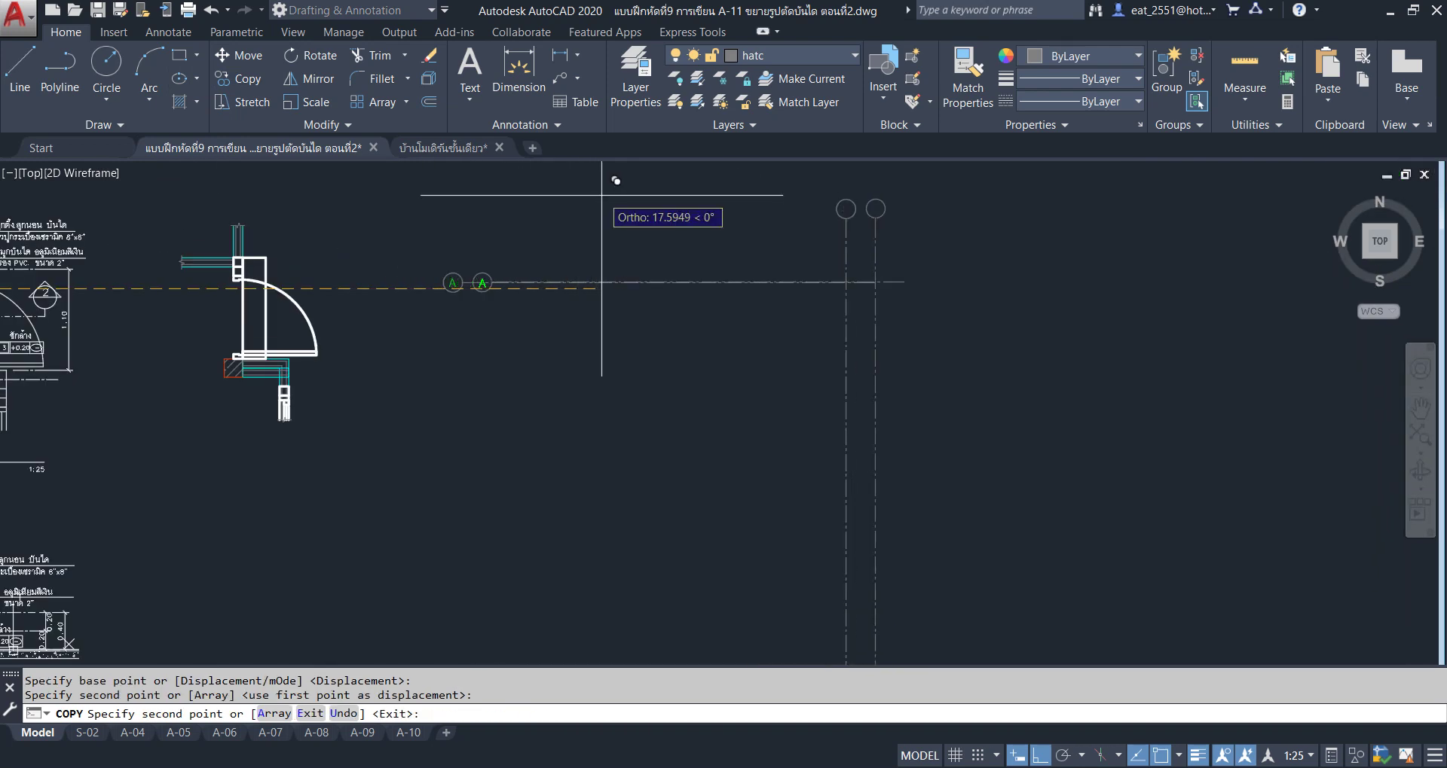
pyautogui.press('Return')
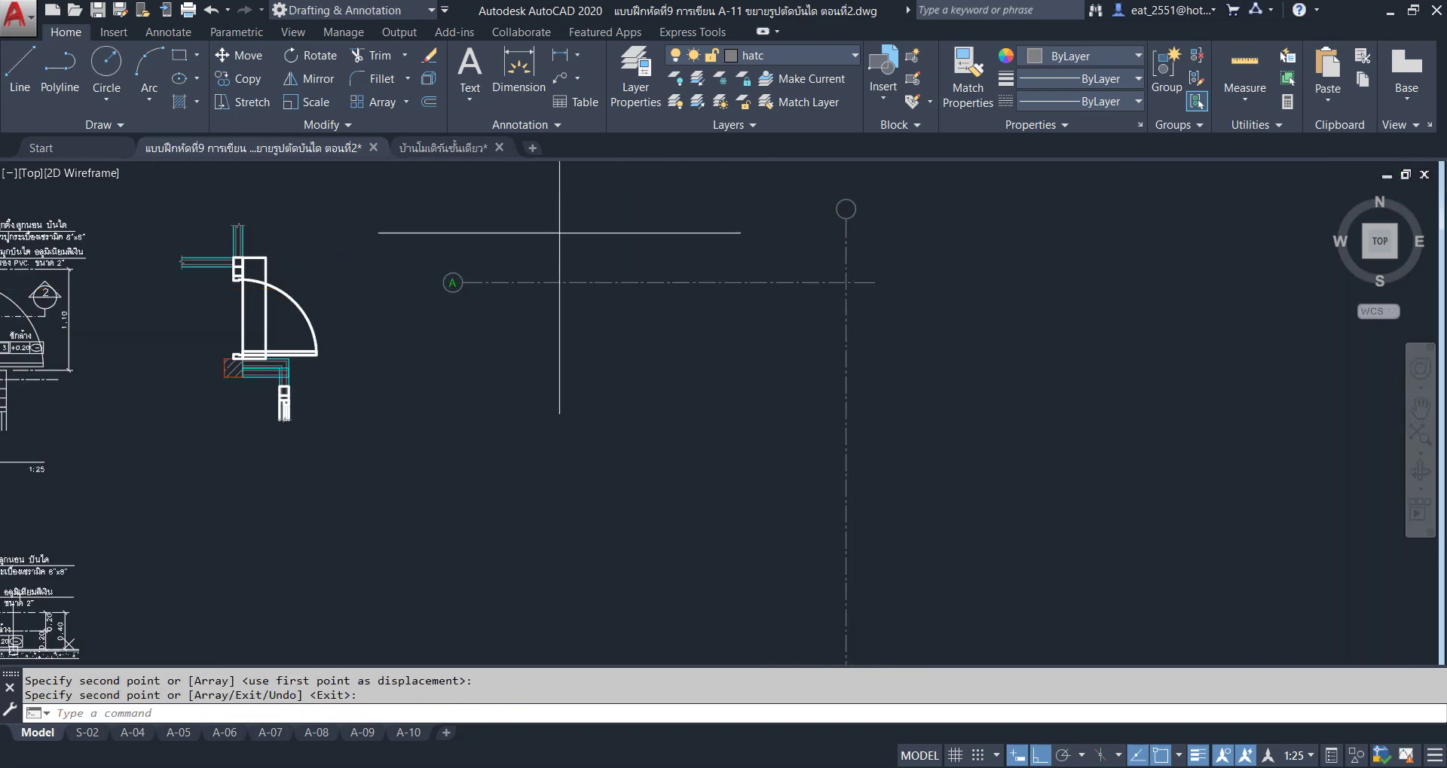
# Move copied axis A and its bubble onto the stair's hatch corner.
pyautogui.click(484, 233)
pyautogui.click(371, 373)
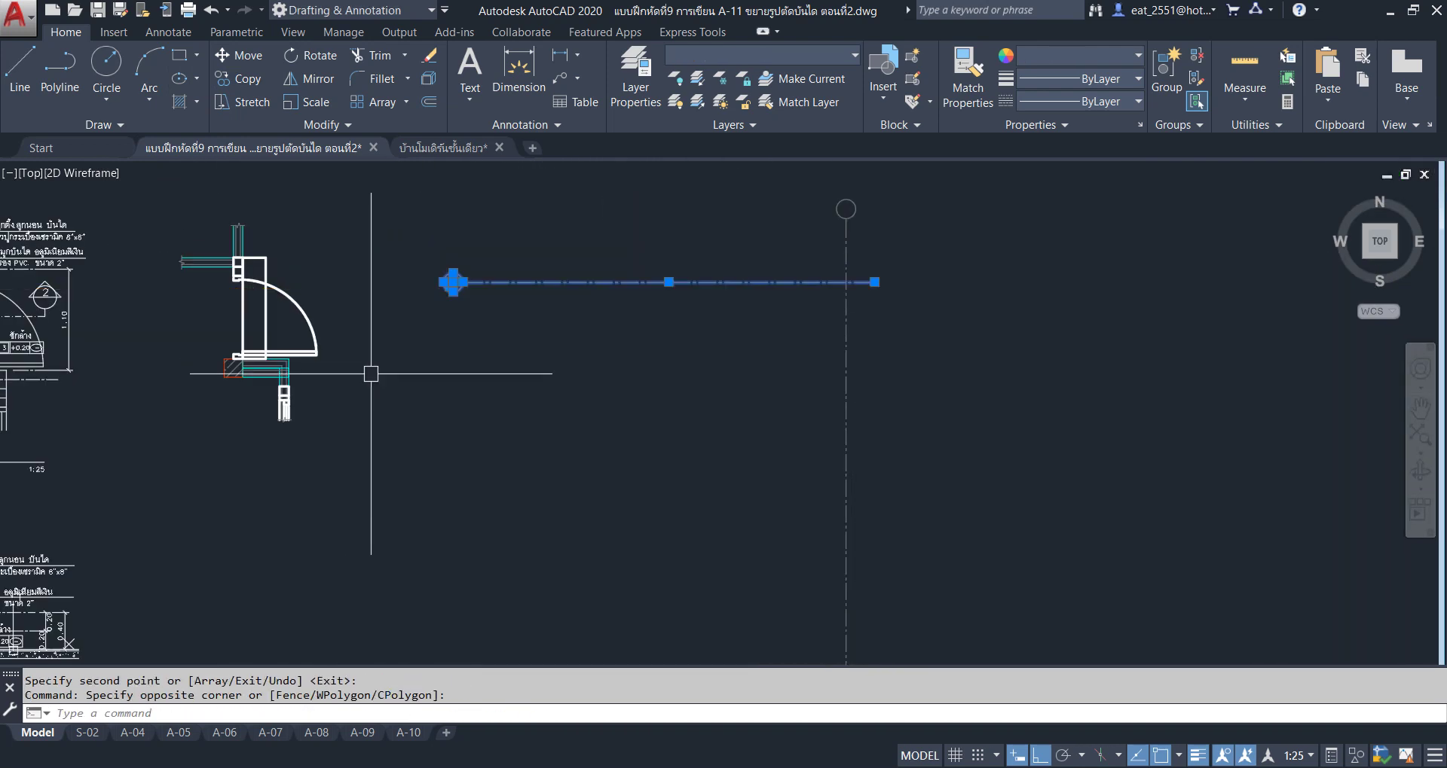
pyautogui.click(235, 57)
pyautogui.click(550, 282)
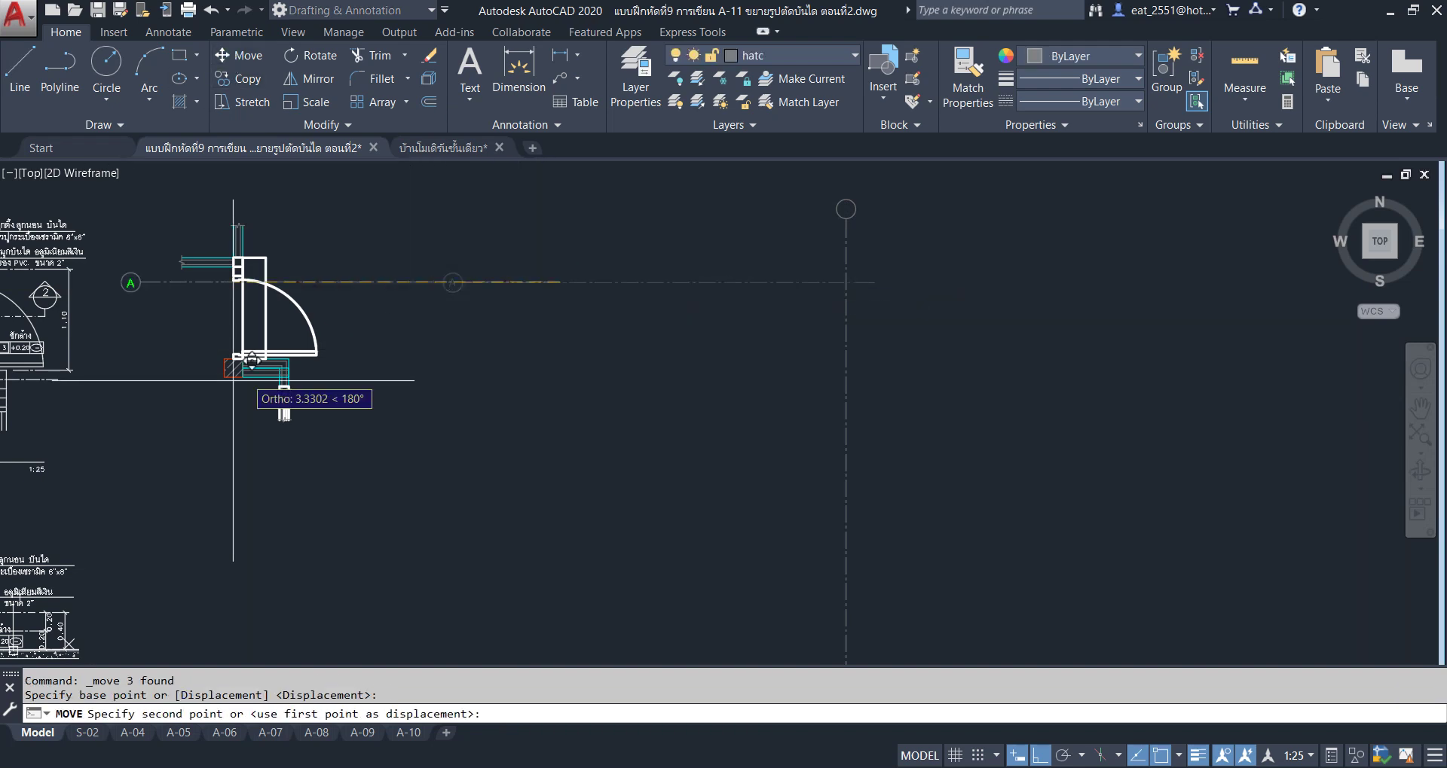
pyautogui.scroll(2, 220, 302)
pyautogui.click(227, 360)
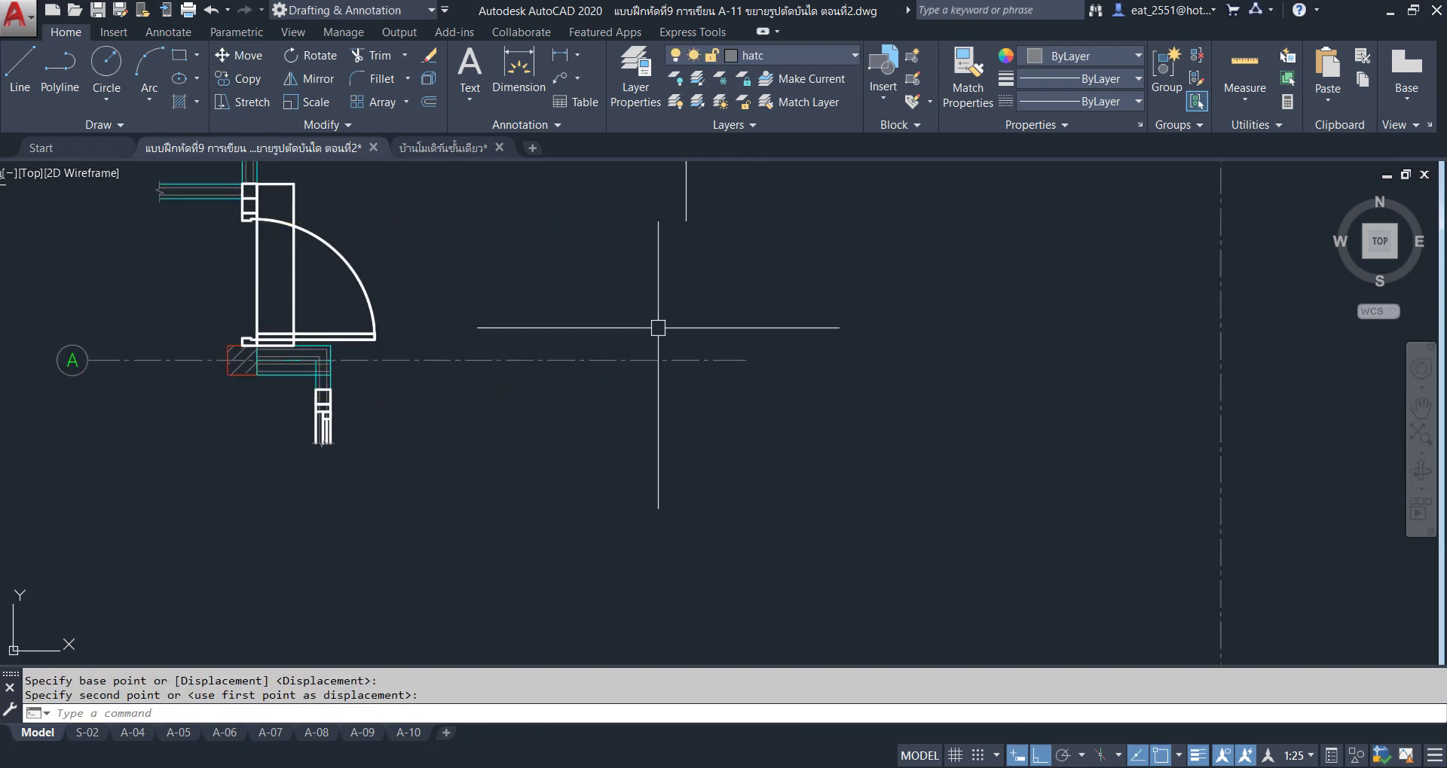
pyautogui.scroll(-3, 658, 328)
pyautogui.click(862, 234)
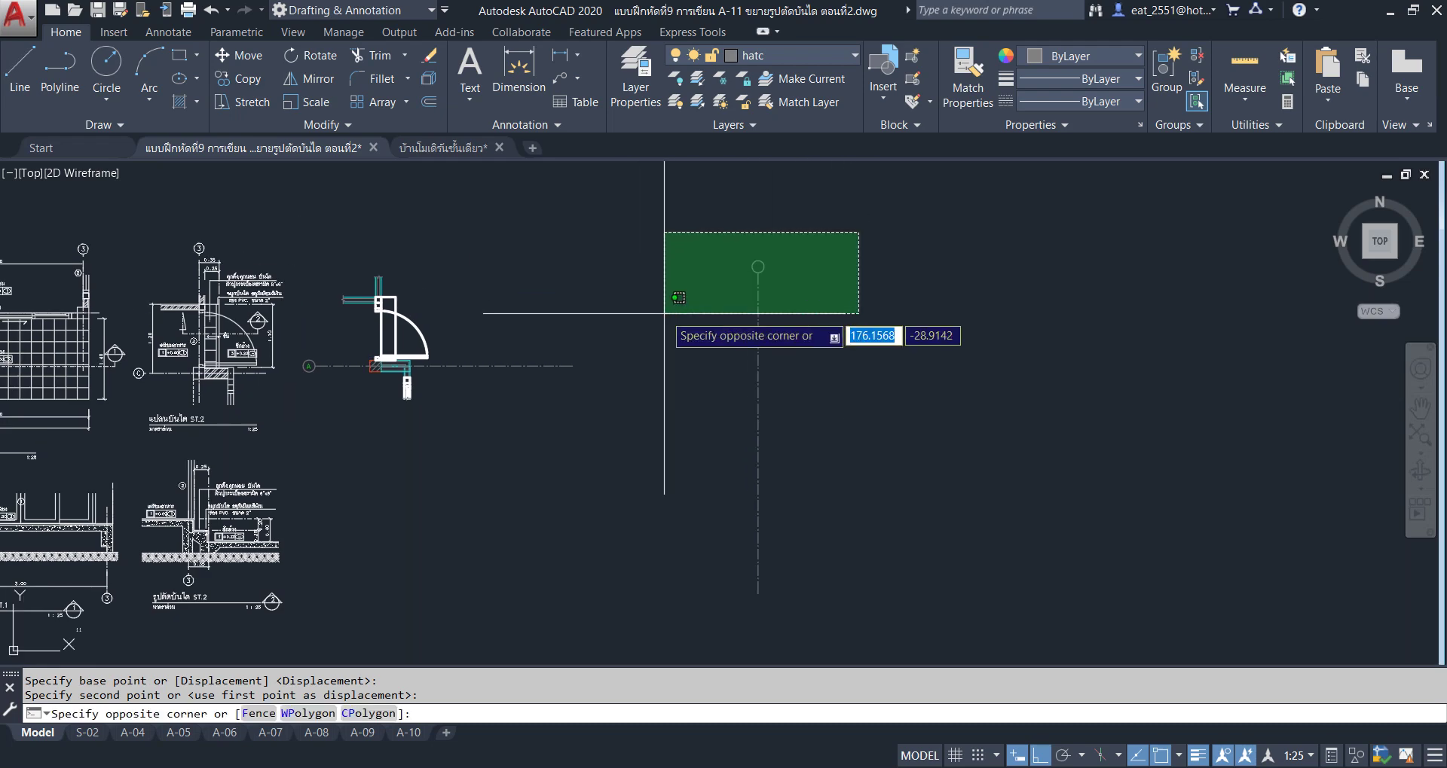
pyautogui.click(856, 251)
pyautogui.moveTo(495, 339); pyautogui.dragTo(817, 310, button='middle')
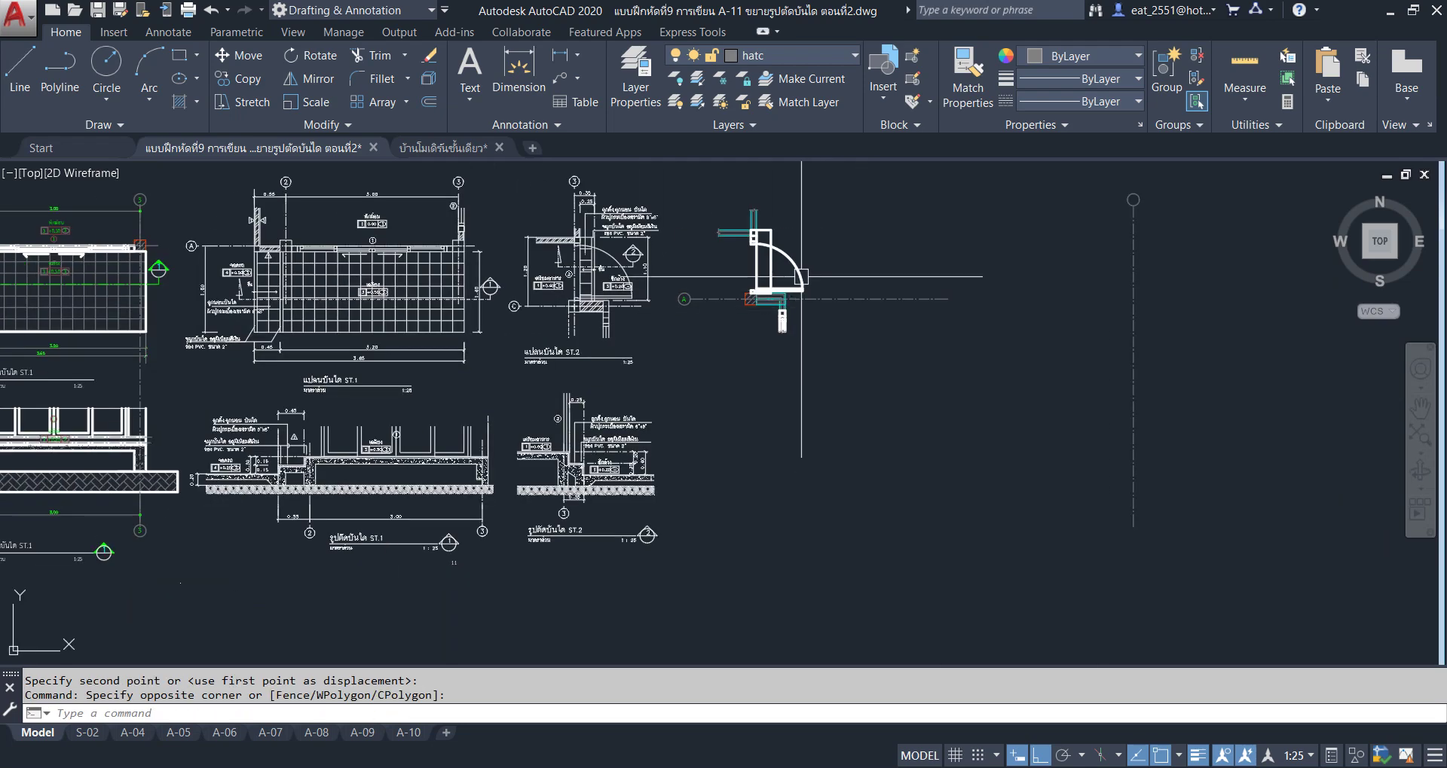
# Copy the number 3 from the grid bubble to a spot beside the original.
pyautogui.scroll(5, 147, 198)
pyautogui.scroll(3, 147, 197)
pyautogui.click(100, 223)
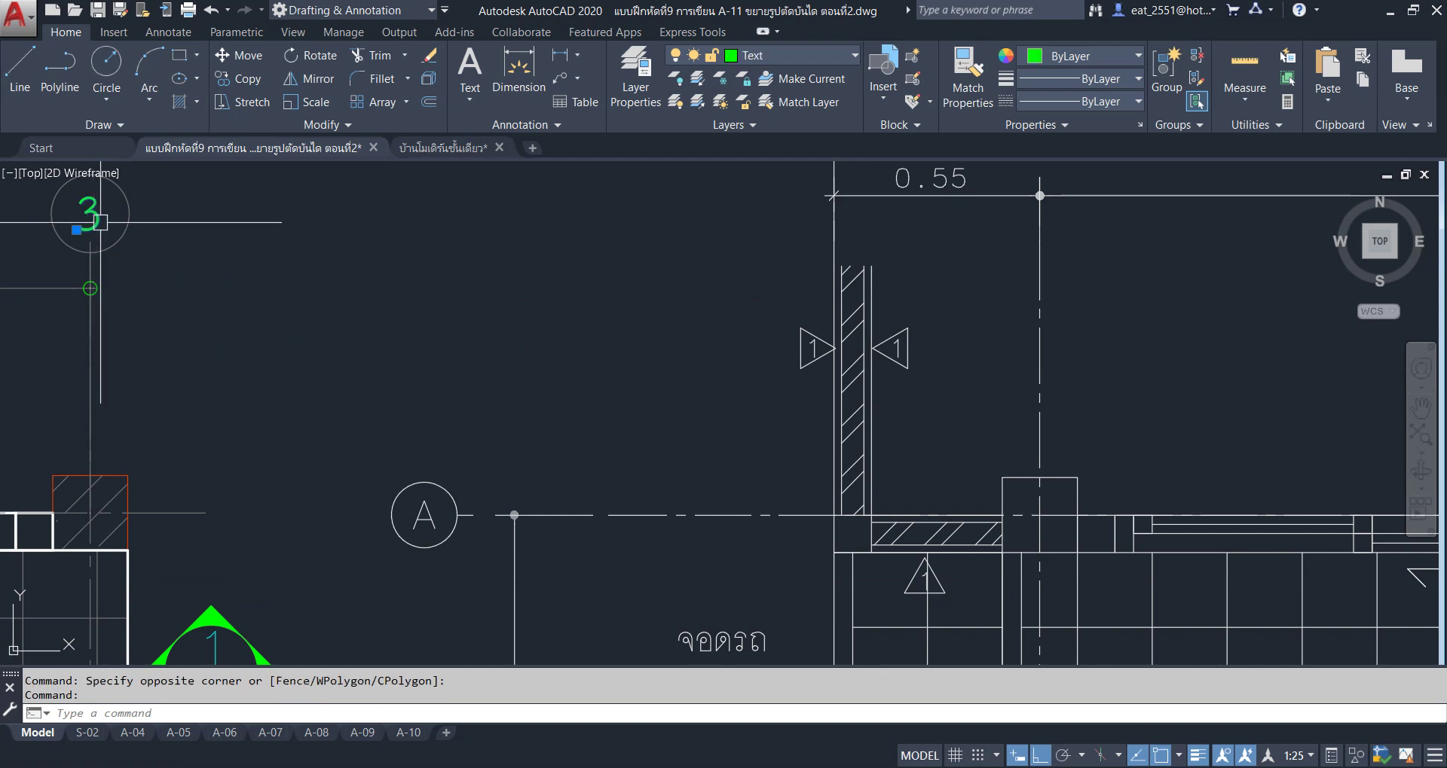
pyautogui.click(222, 85)
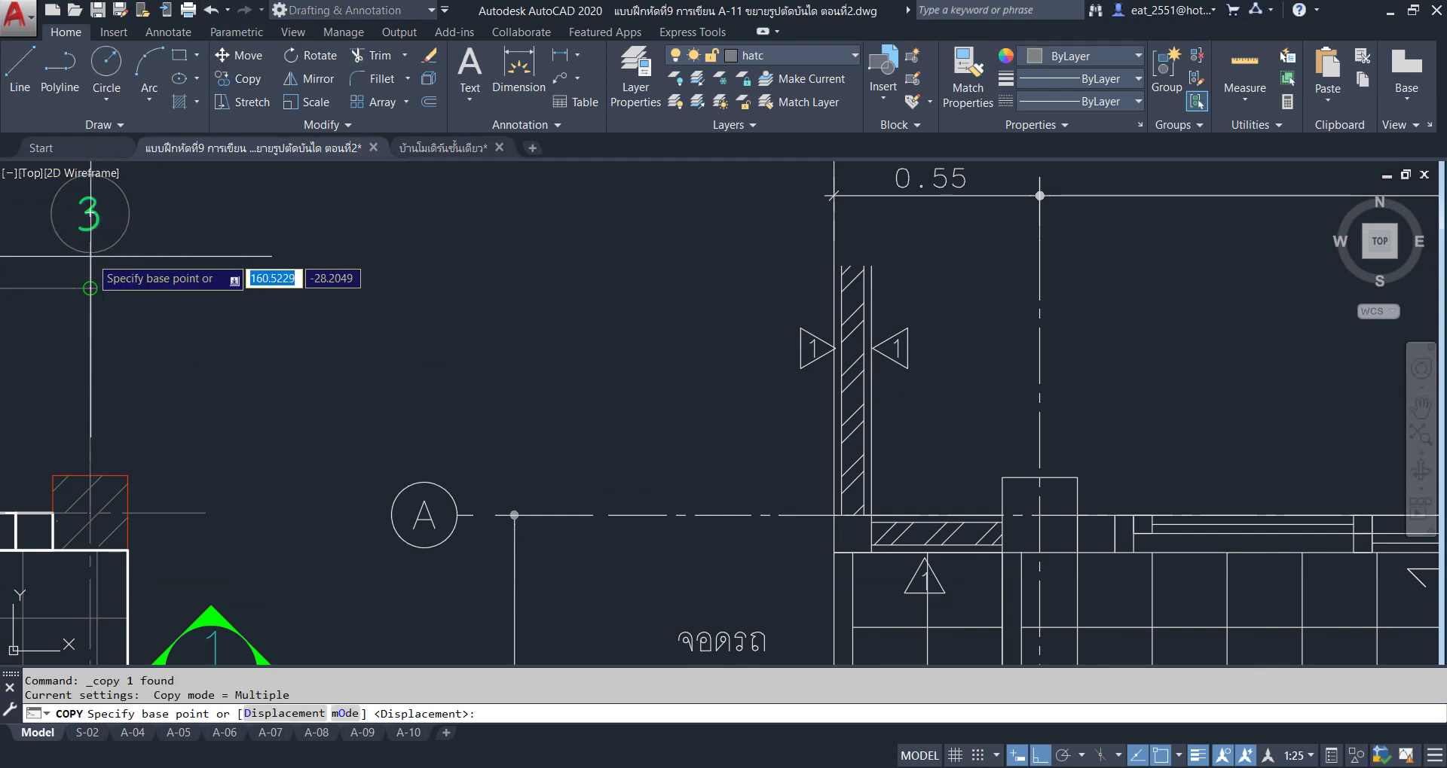
pyautogui.click(89, 289)
pyautogui.scroll(-5, 610, 275)
pyautogui.scroll(5, 736, 266)
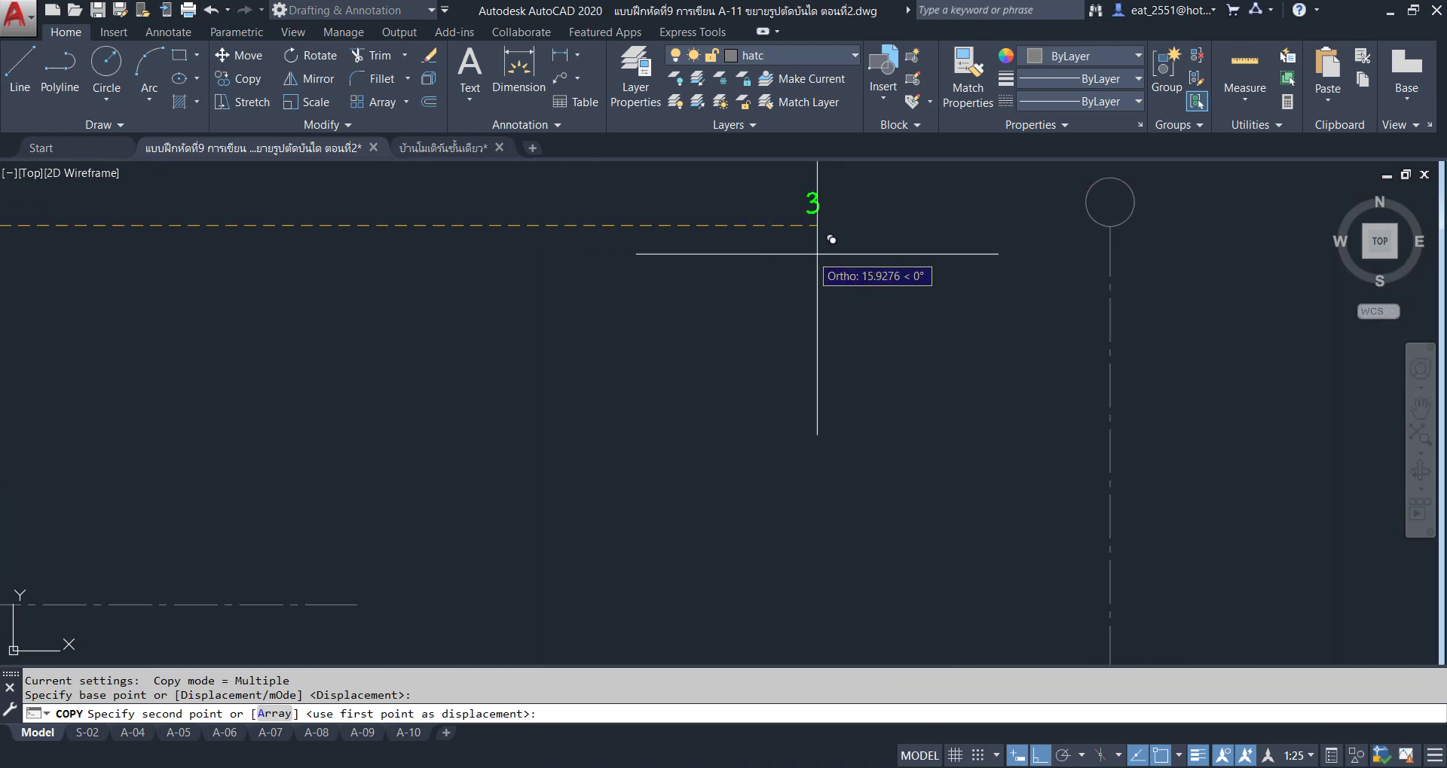
pyautogui.click(1096, 226)
pyautogui.press('Escape')
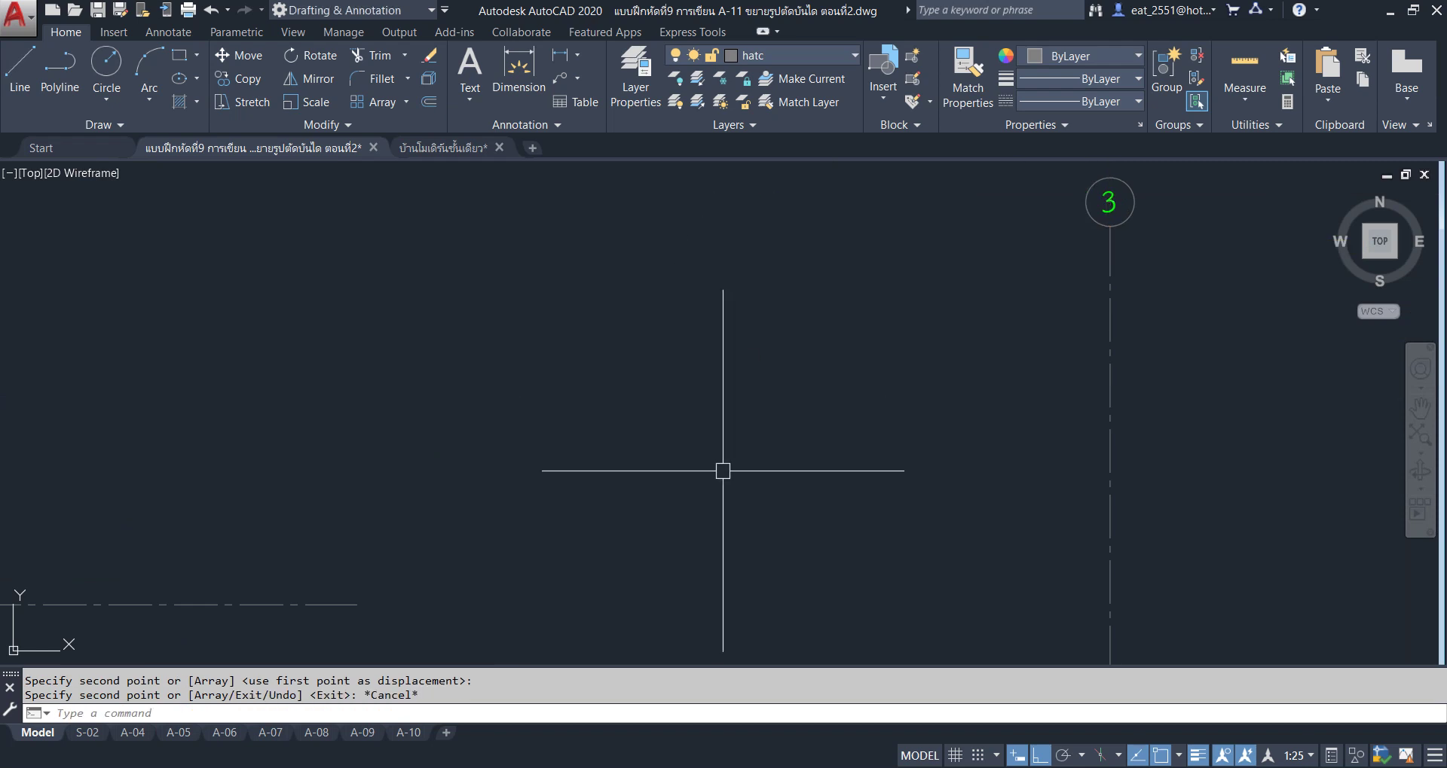
# Copy grid axis 3 with its bubble (CO) onto the detail's wall edge.
pyautogui.scroll(-4, 717, 443)
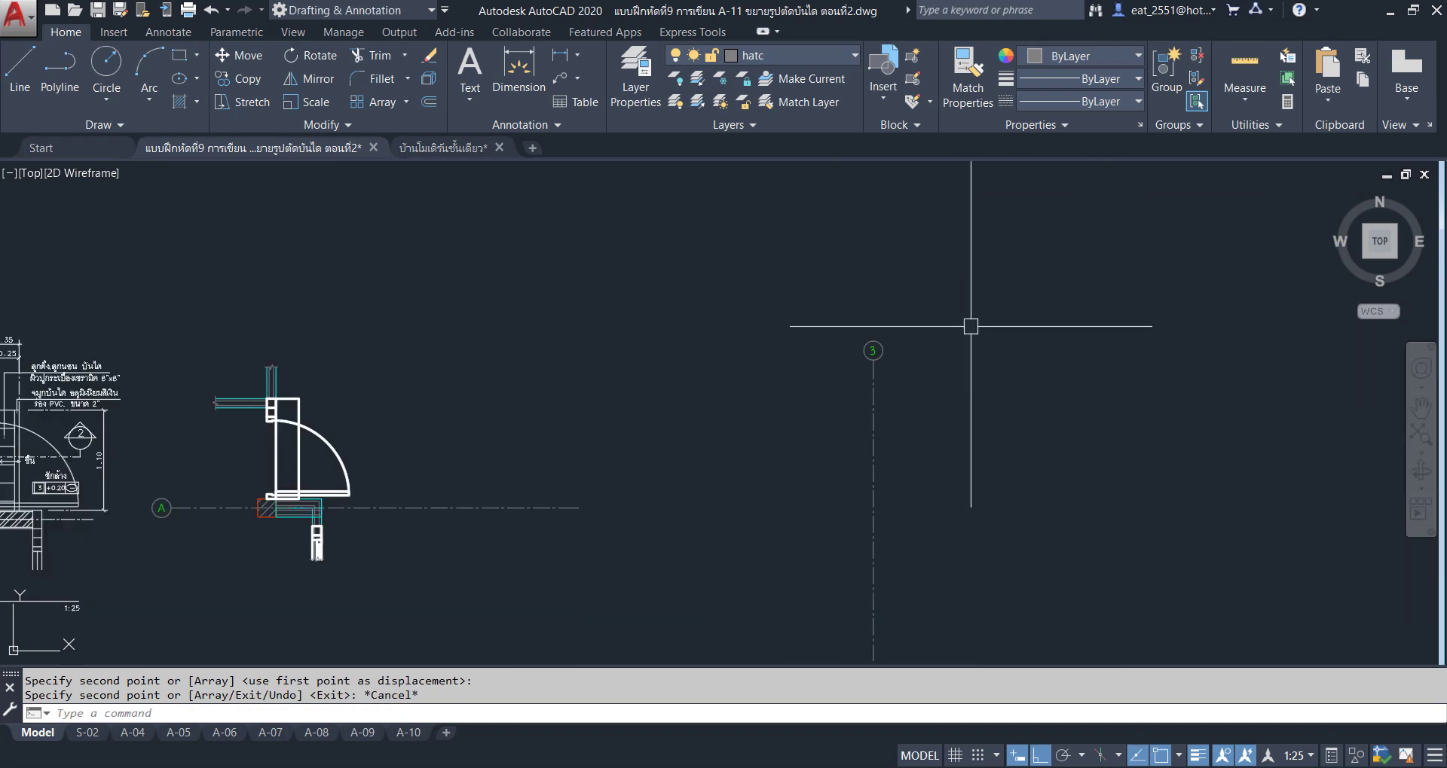
pyautogui.click(1051, 310)
pyautogui.click(803, 423)
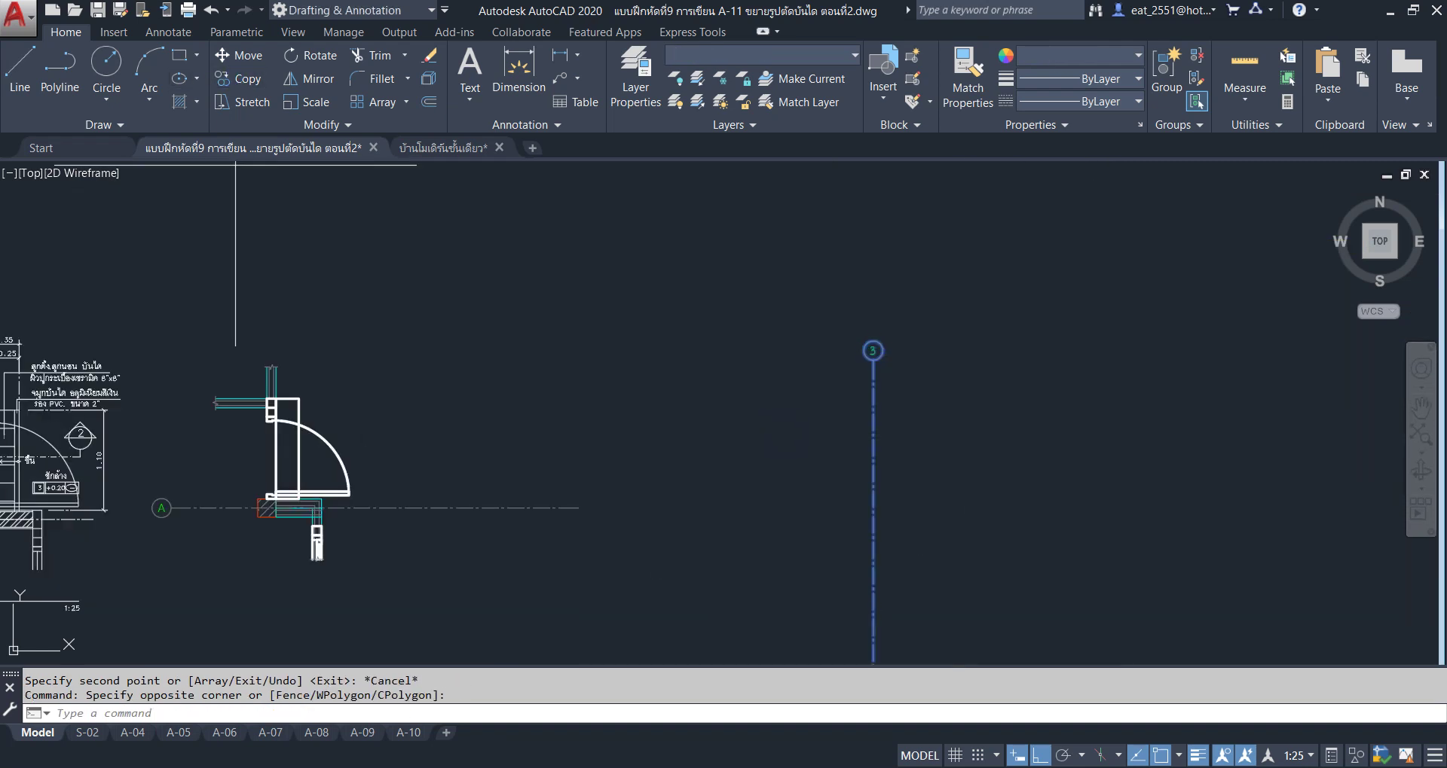
pyautogui.write('co')
pyautogui.press('Return')
pyautogui.click(872, 402)
pyautogui.scroll(-2, 881, 418)
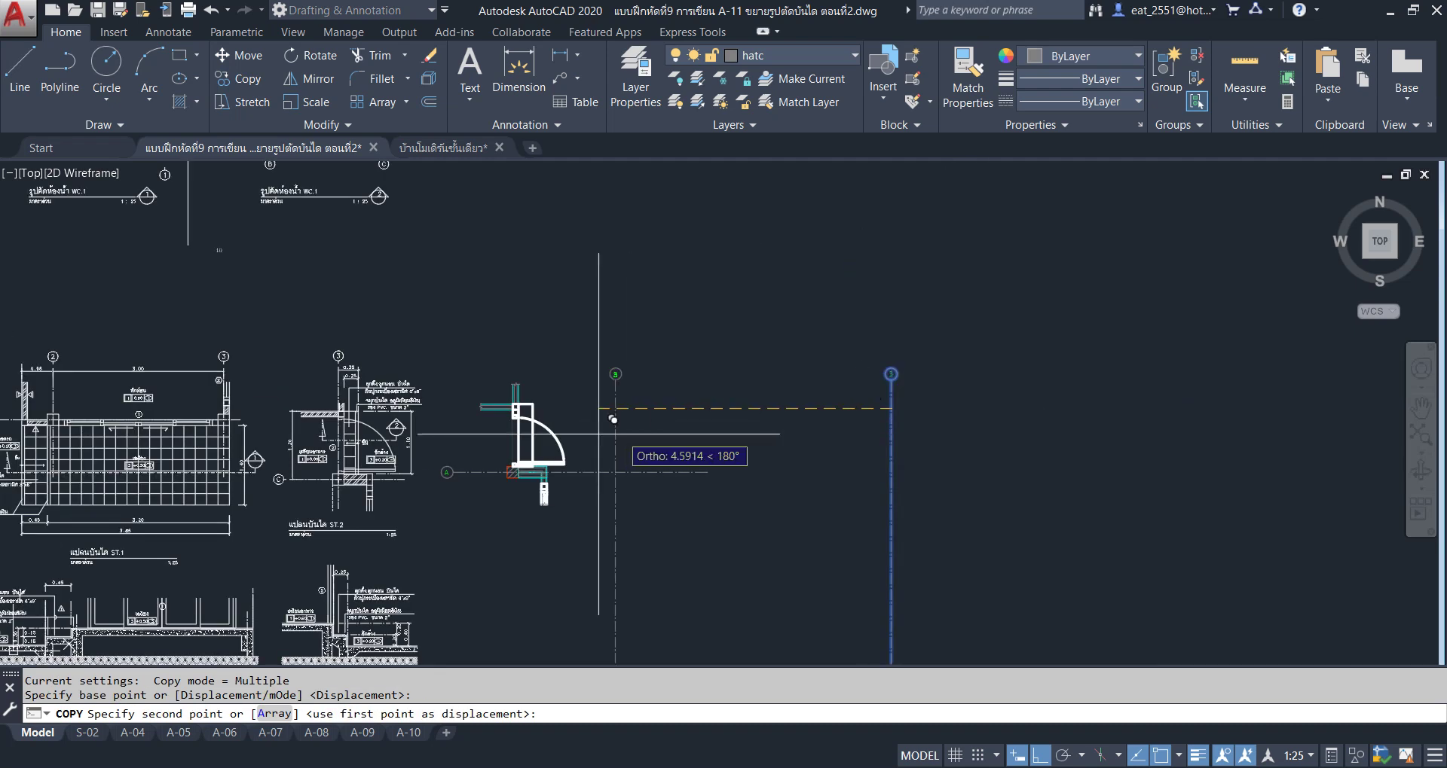
pyautogui.scroll(3, 547, 374)
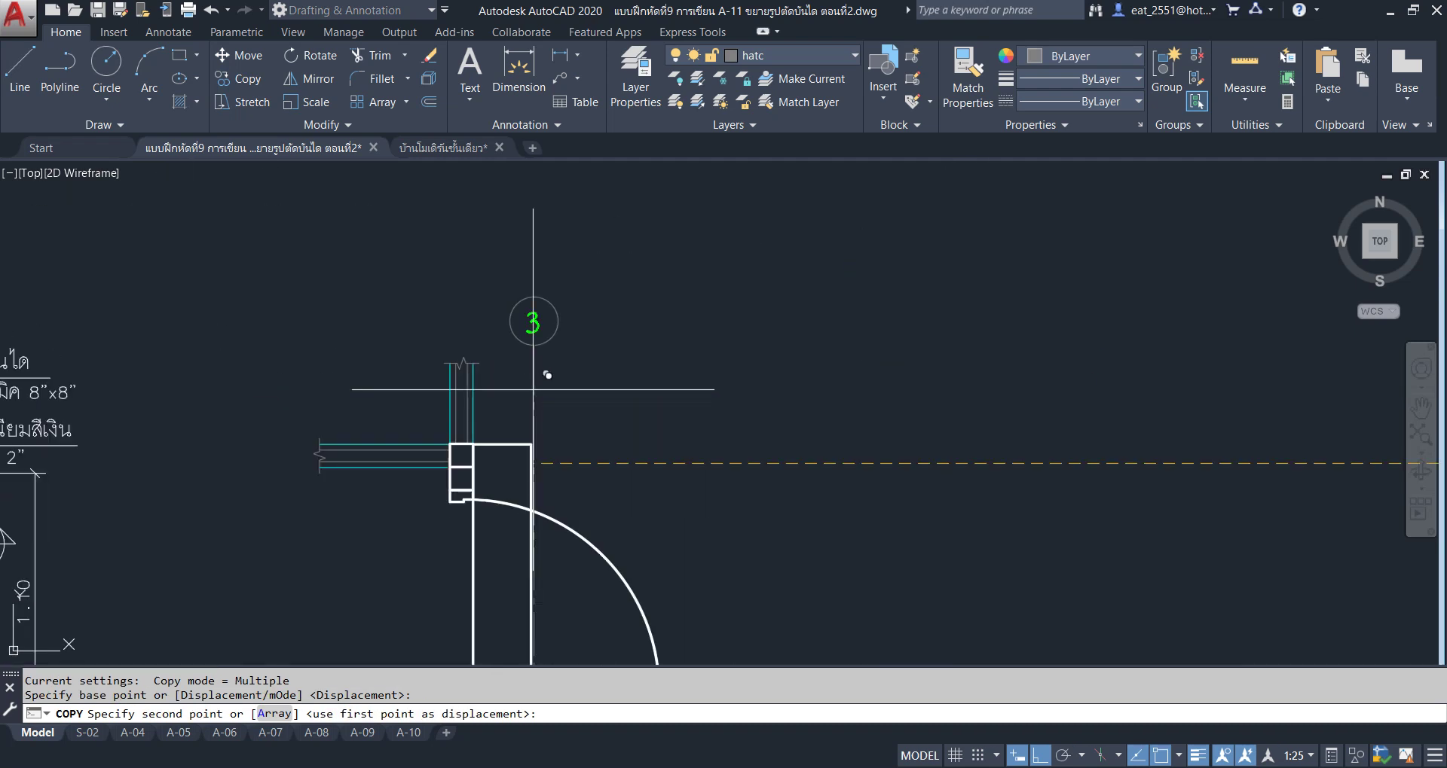
pyautogui.scroll(2, 547, 374)
pyautogui.click(415, 331)
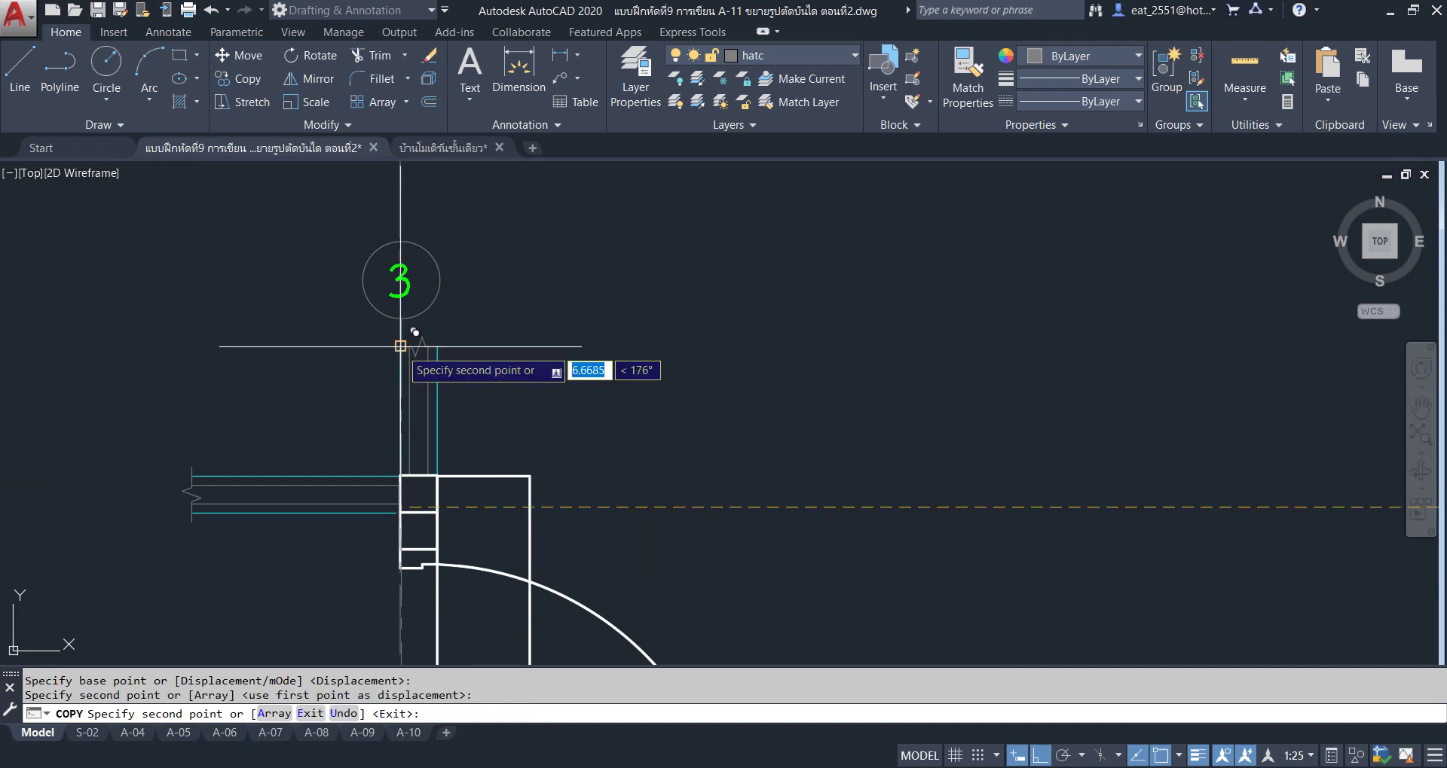
pyautogui.press('Escape')
pyautogui.scroll(-3, 614, 313)
pyautogui.scroll(2, 618, 434)
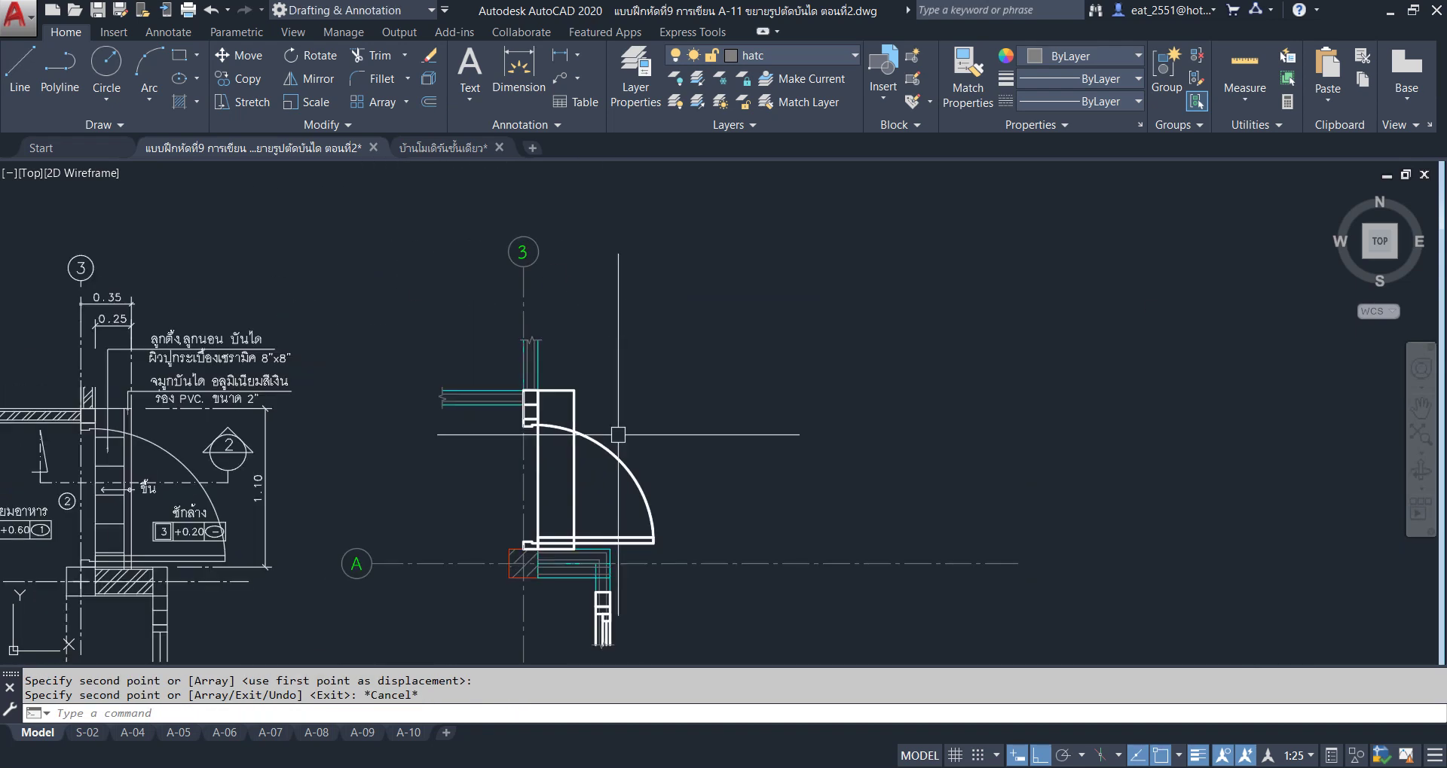
pyautogui.moveTo(618, 435); pyautogui.dragTo(600, 292, button='middle')
# Stretch axis A's right end back toward the stair-door detail.
pyautogui.click(265, 104)
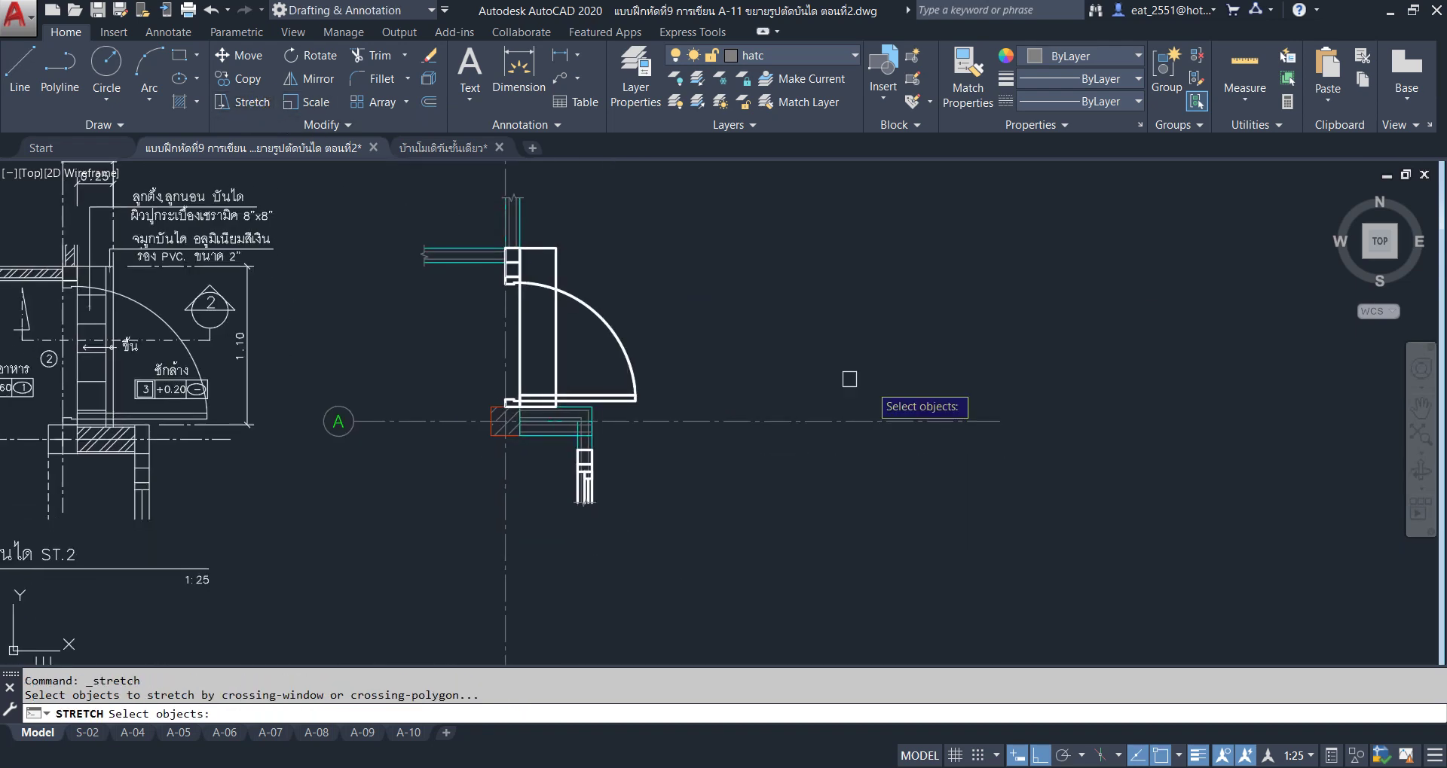
pyautogui.click(1123, 308)
pyautogui.click(753, 516)
pyautogui.press('Return')
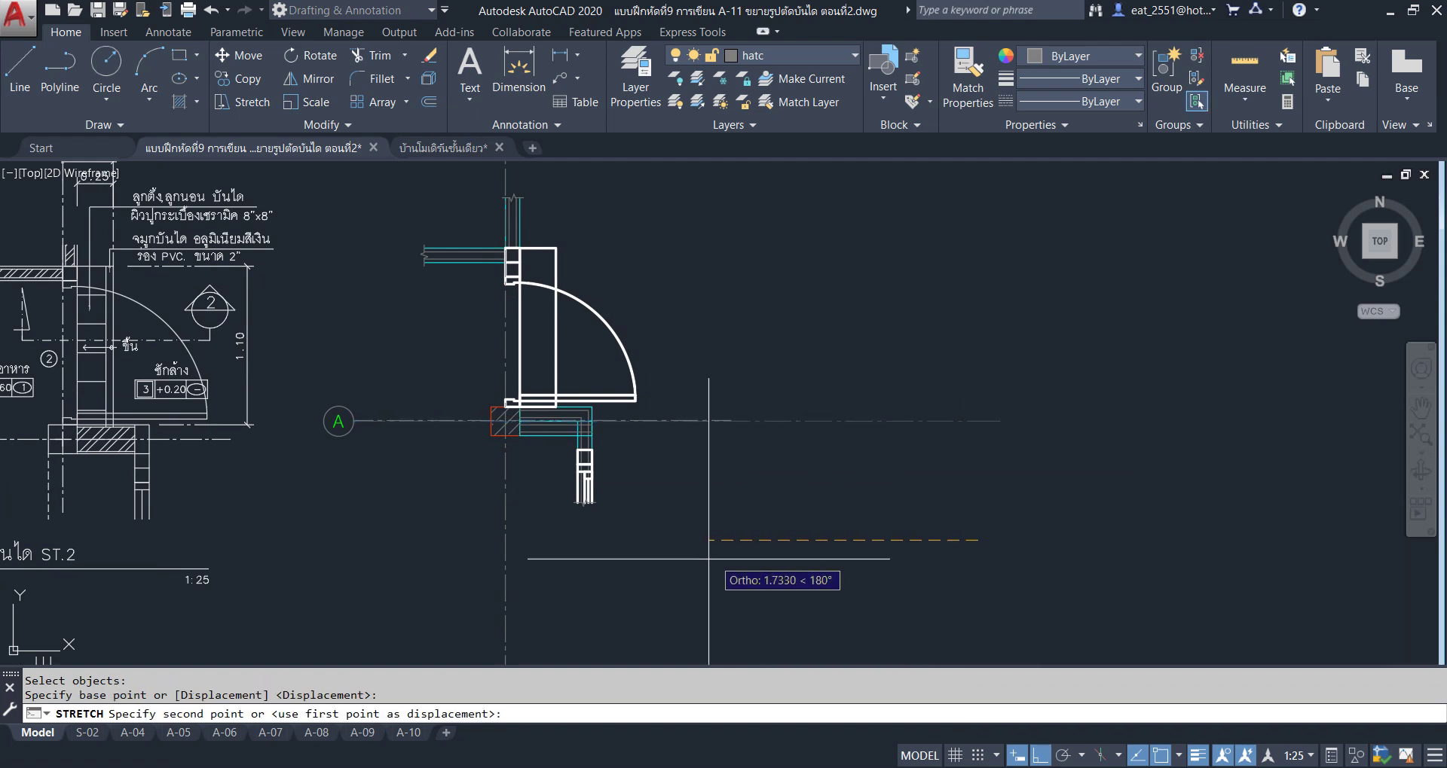
pyautogui.click(611, 565)
pyautogui.moveTo(761, 533); pyautogui.dragTo(762, 468, button='middle')
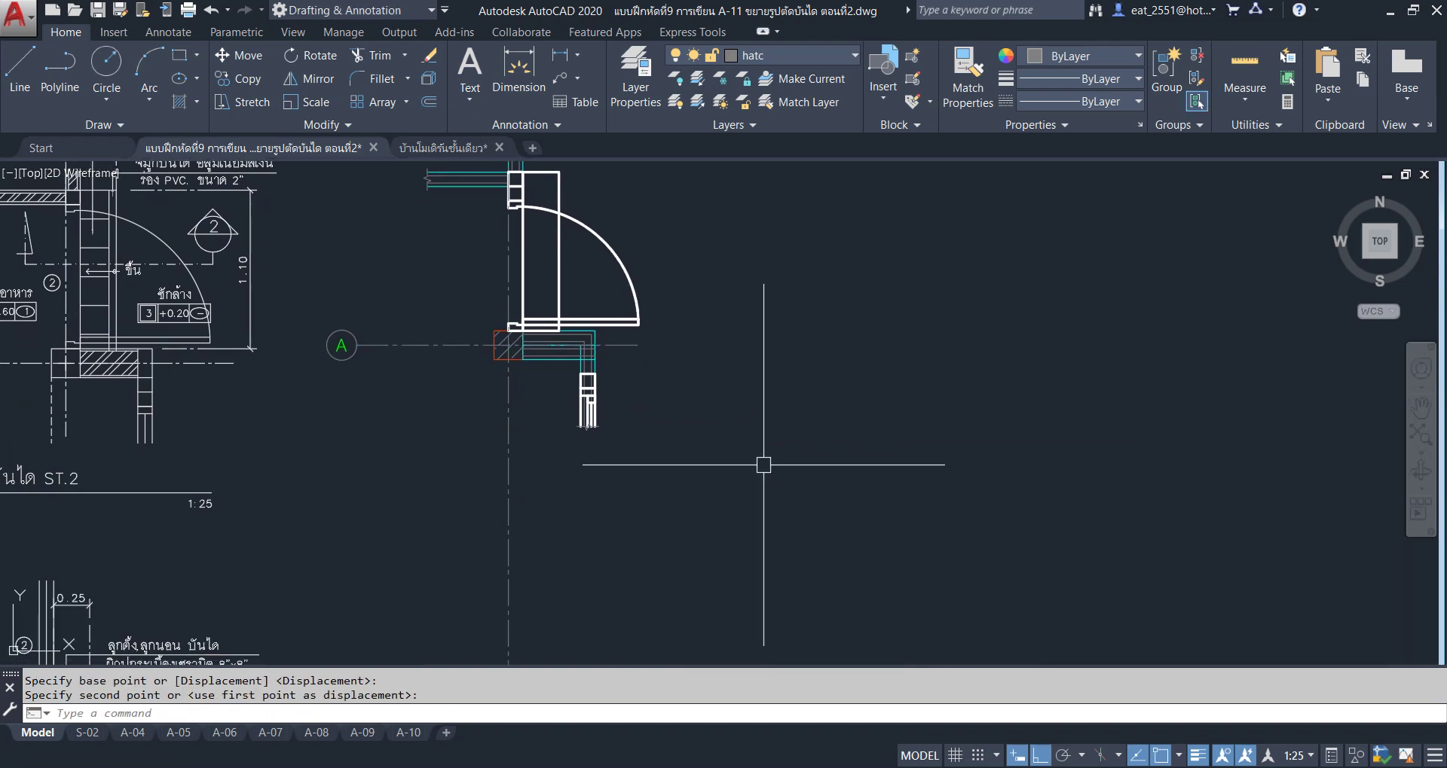
pyautogui.scroll(-3, 739, 442)
# Stretch axis 3's lower end up to just below the detail.
pyautogui.press('Return')
pyautogui.scroll(-3, 729, 384)
pyautogui.click(730, 467)
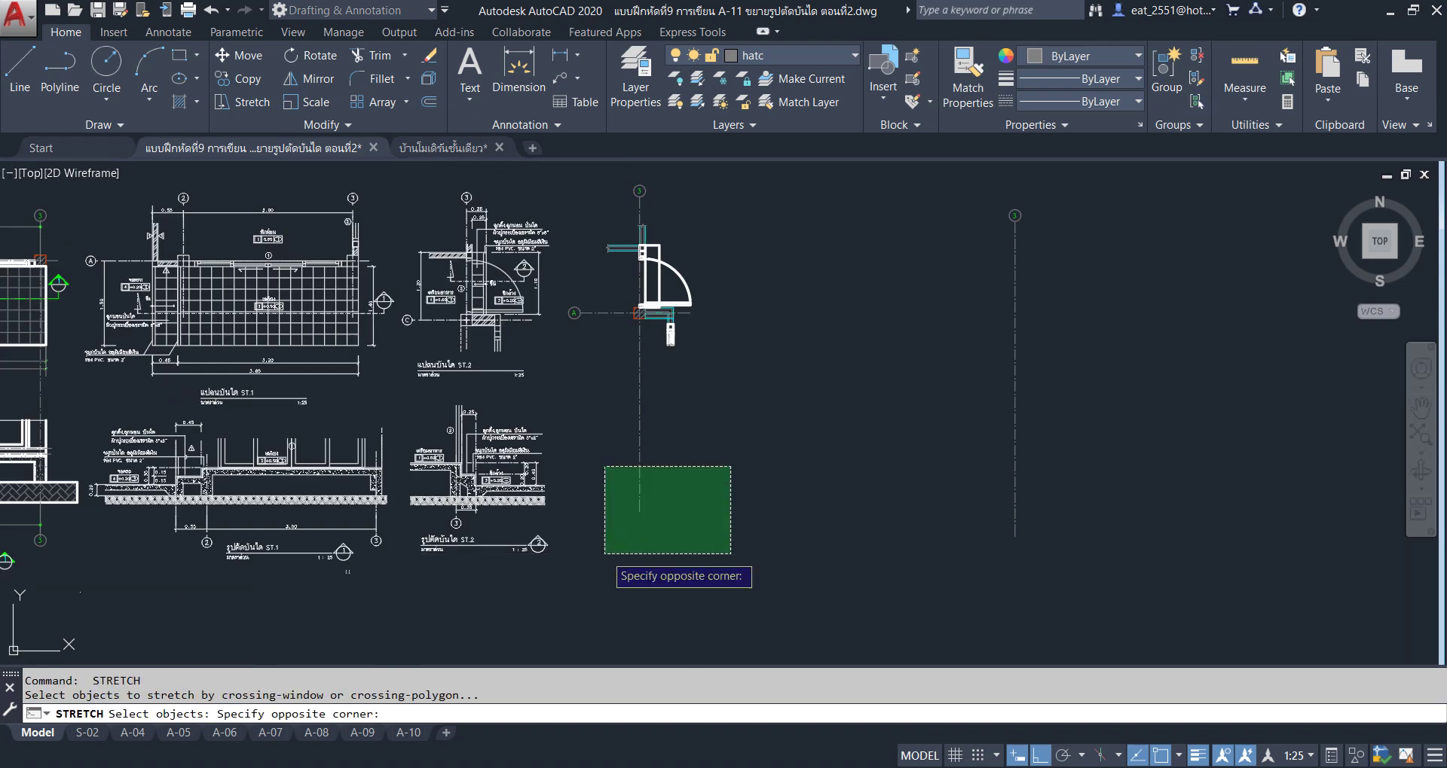
pyautogui.click(603, 552)
pyautogui.press('Return')
pyautogui.click(782, 516)
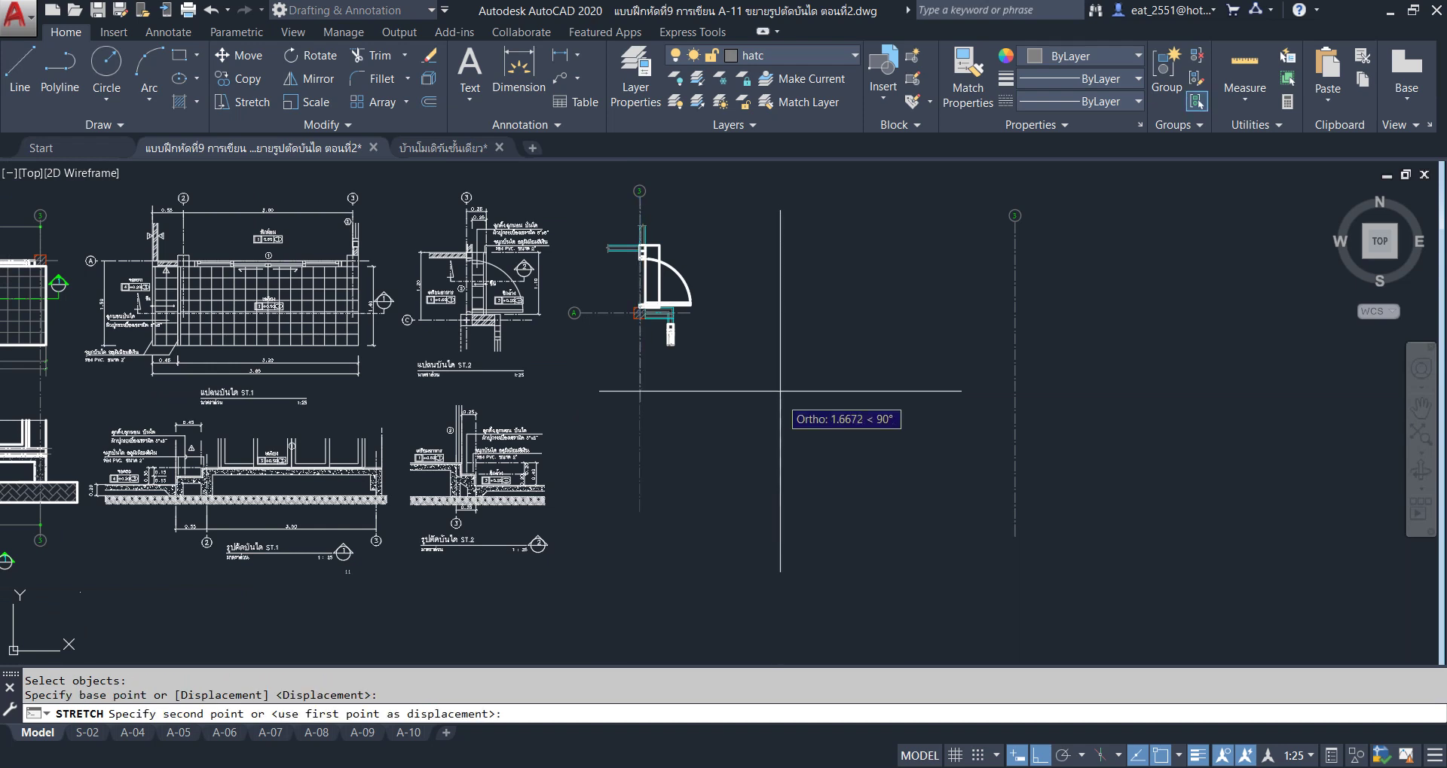
pyautogui.click(780, 347)
# Delete the stray grid axis and bubble on the right.
pyautogui.click(1050, 215)
pyautogui.click(869, 553)
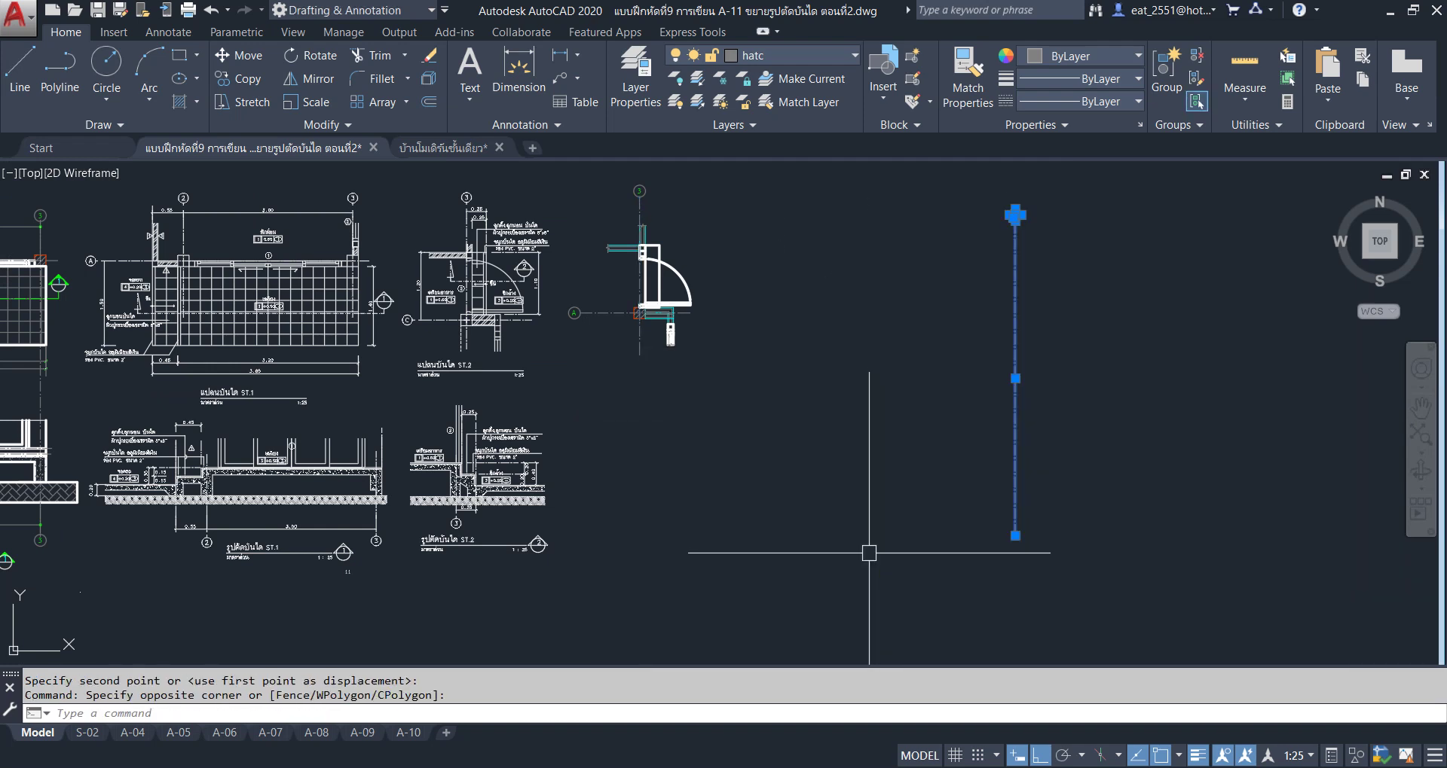
pyautogui.press('Delete')
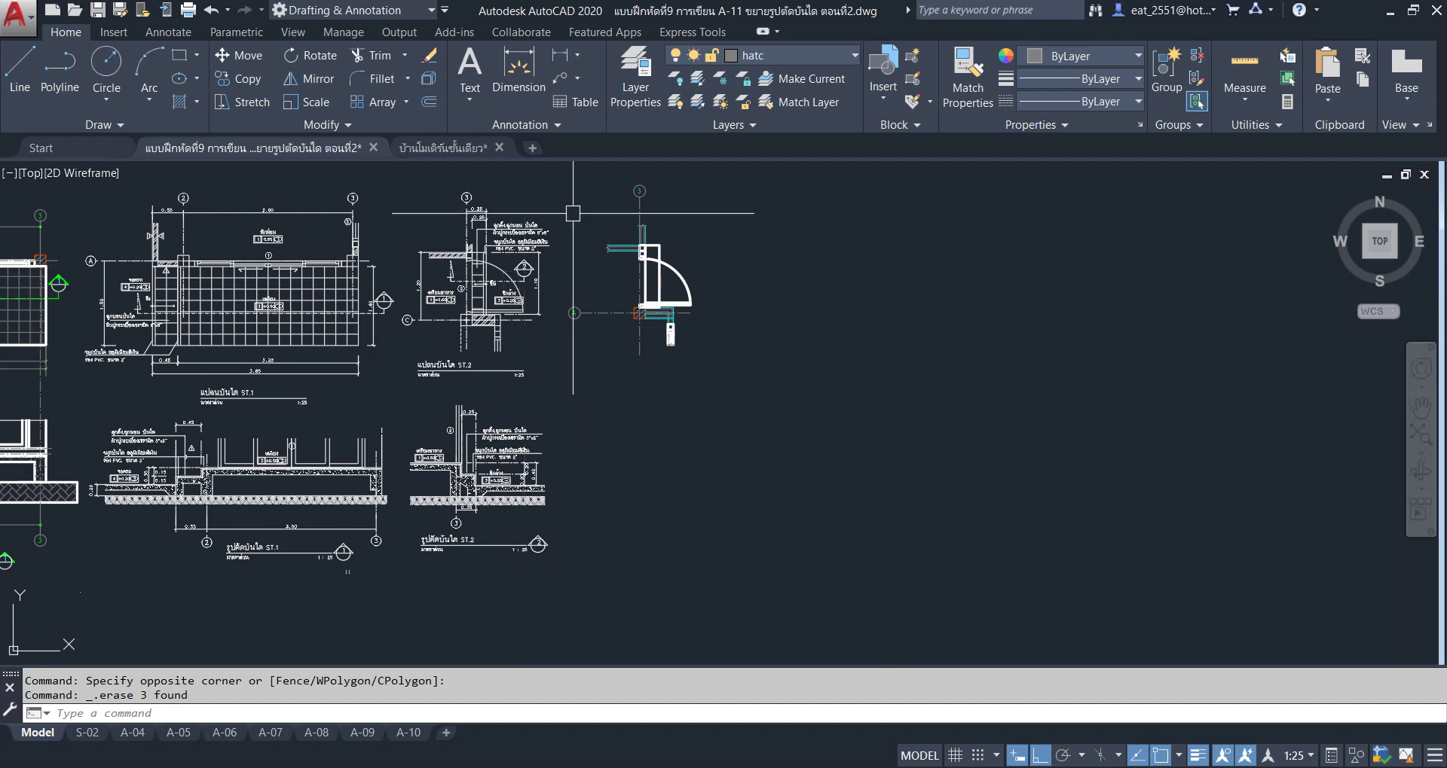
# Change the copied detail's grid bubble letter from A to C.
pyautogui.scroll(1, 572, 213)
pyautogui.scroll(1, 633, 405)
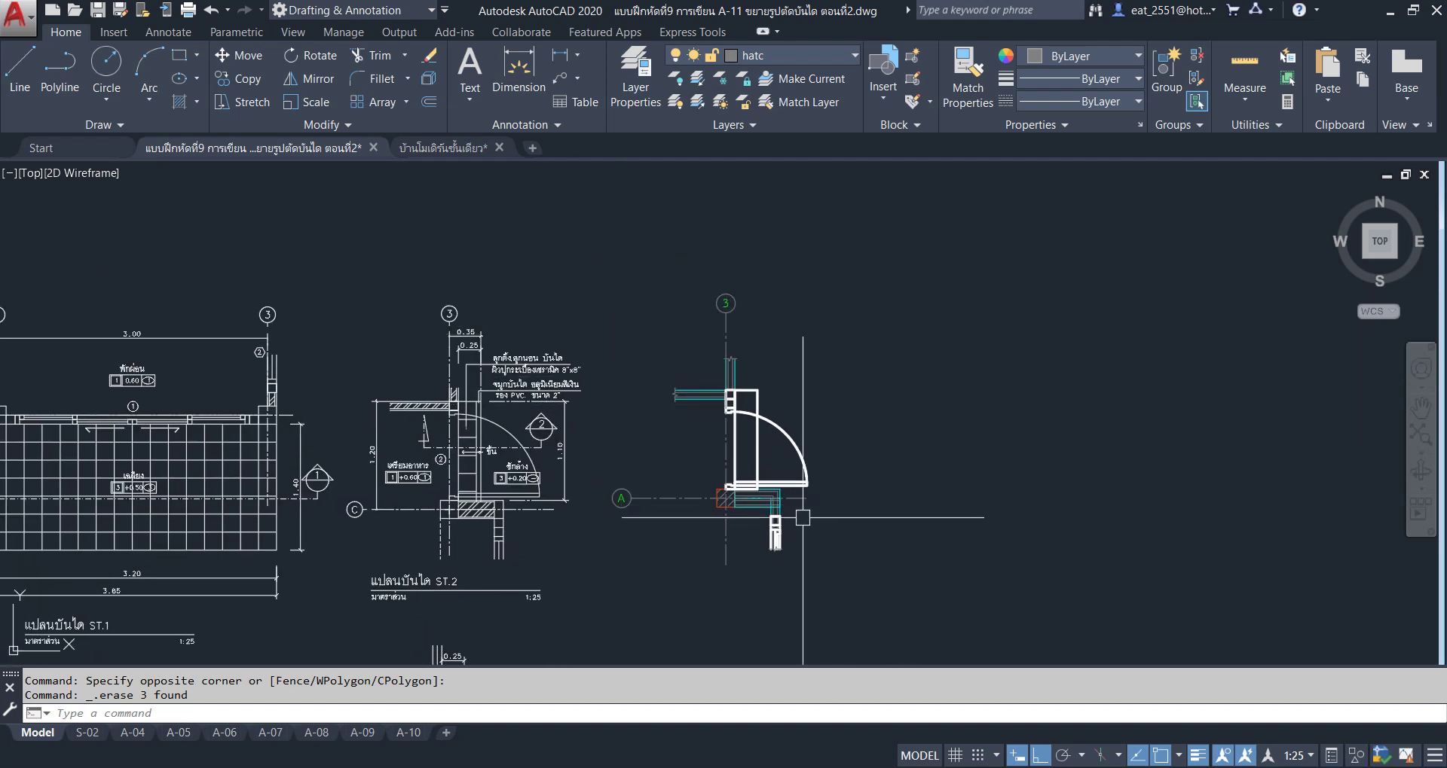
pyautogui.scroll(2, 618, 504)
pyautogui.scroll(2, 682, 415)
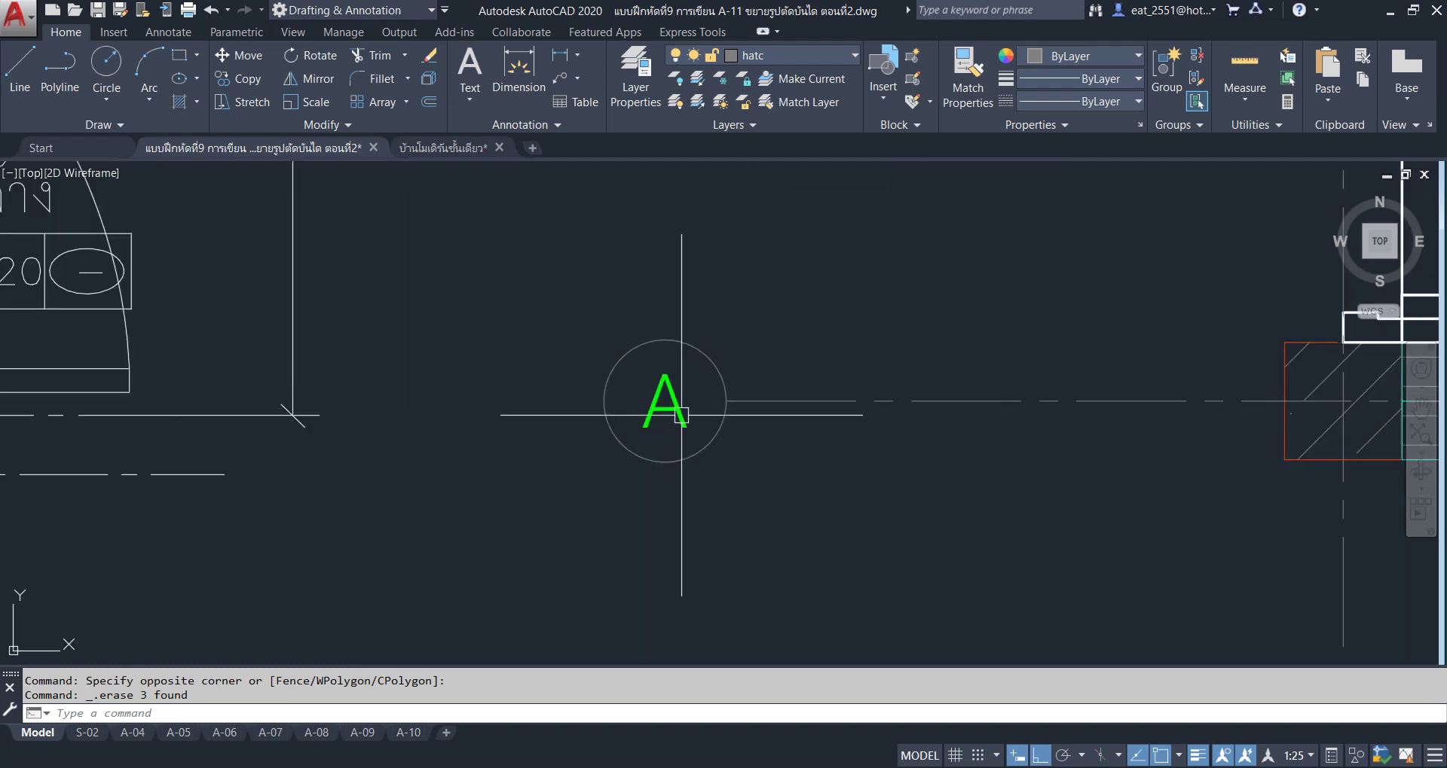
pyautogui.doubleClick(663, 403)
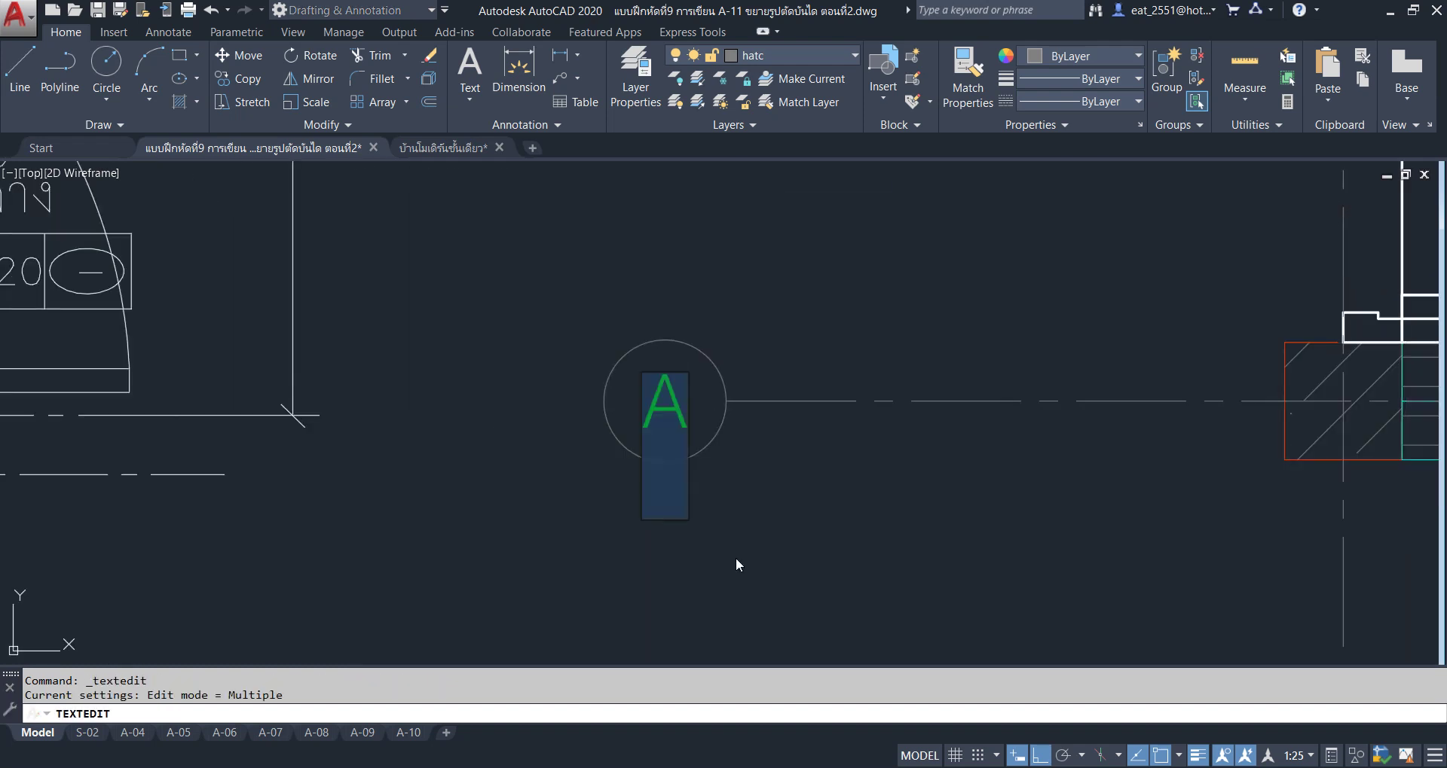
pyautogui.write('C')
pyautogui.click(587, 313)
pyautogui.press('Escape')
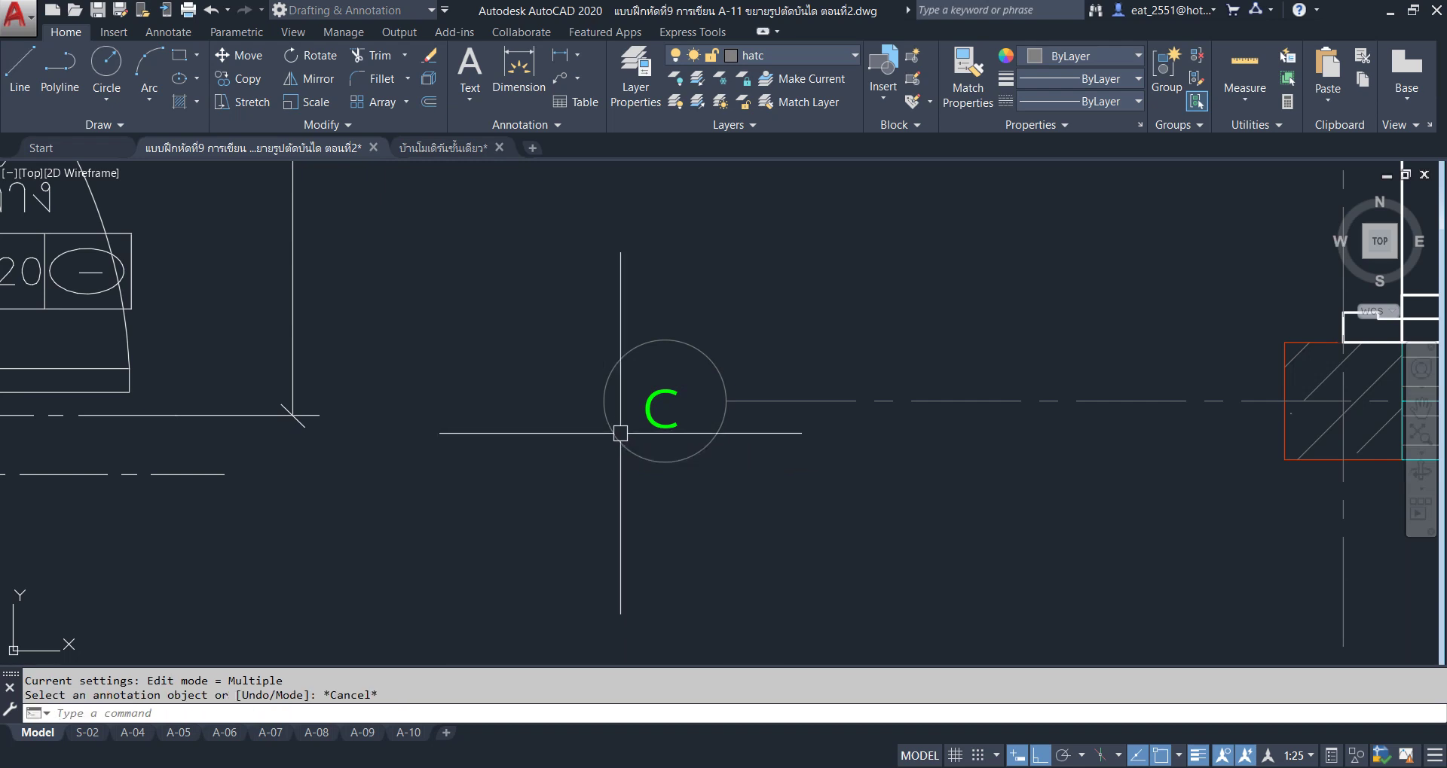
# Recheck the bubble C text and end the text-editing command.
pyautogui.doubleClick(660, 403)
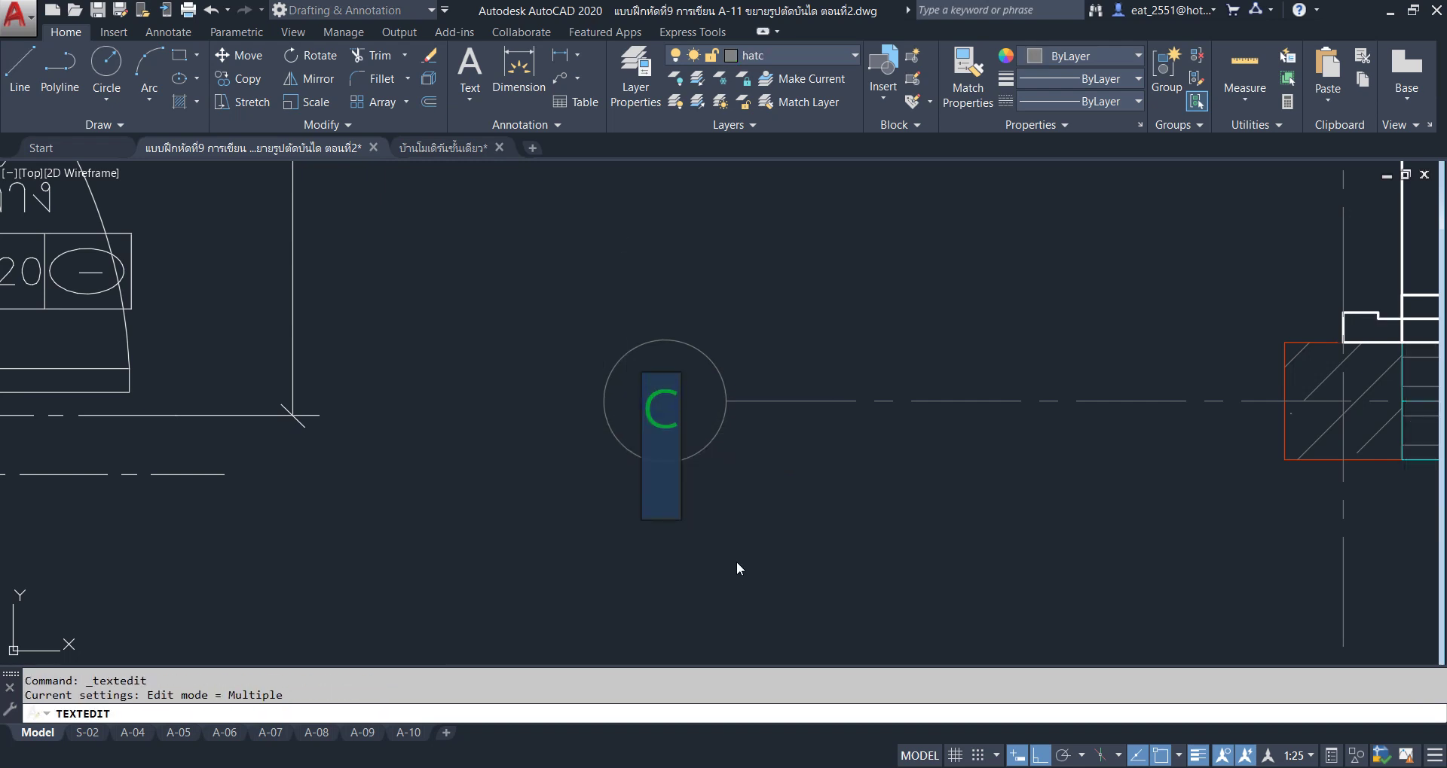
pyautogui.click(758, 565)
pyautogui.scroll(-4, 490, 324)
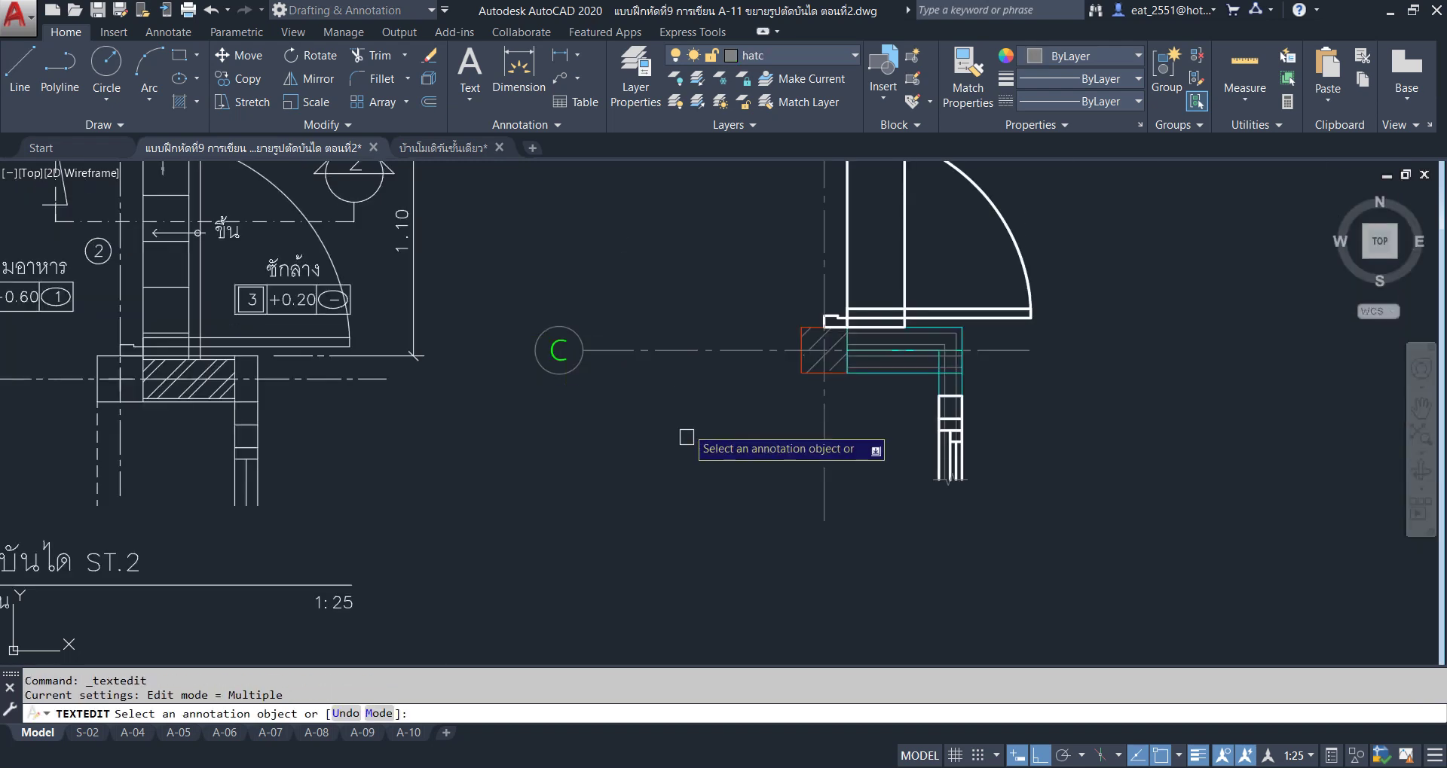
pyautogui.rightClick(686, 437)
pyautogui.click(694, 491)
pyautogui.scroll(-4, 453, 414)
pyautogui.scroll(2, 231, 432)
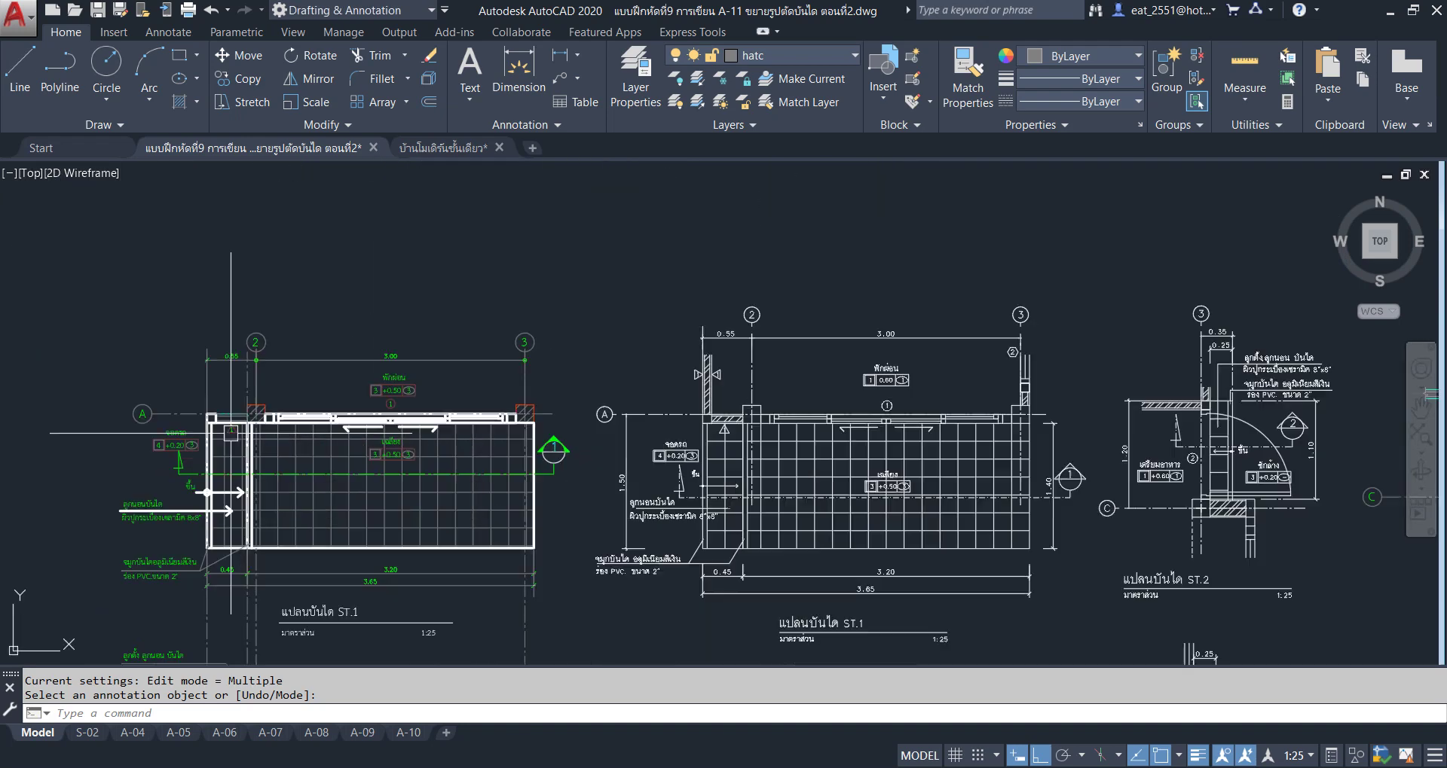
# Inspect the 3.00 dimension on plan ST.1 and bring up the annotation tools.
pyautogui.moveTo(230, 432); pyautogui.dragTo(370, 327, button='middle')
pyautogui.scroll(6, 560, 239)
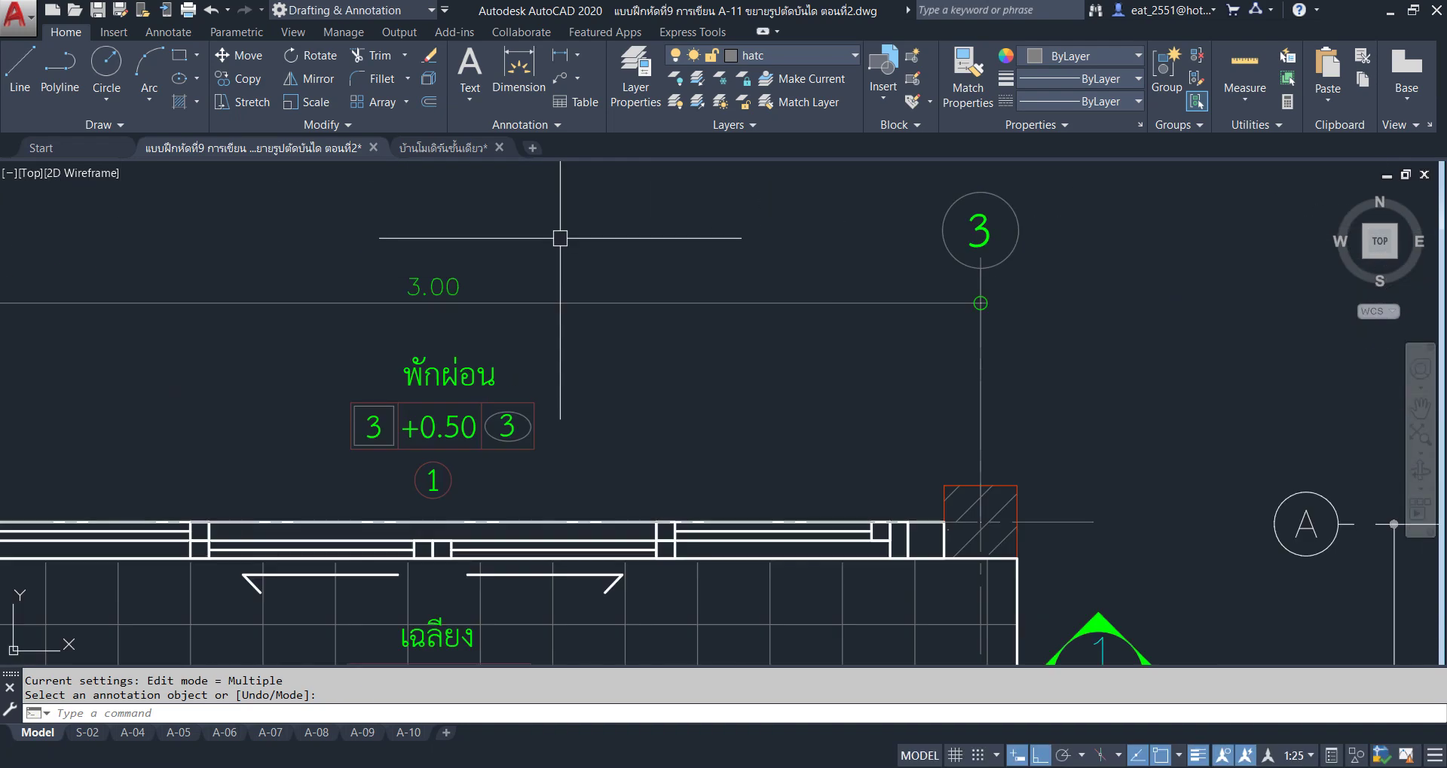
pyautogui.press('Escape')
pyautogui.click(557, 304)
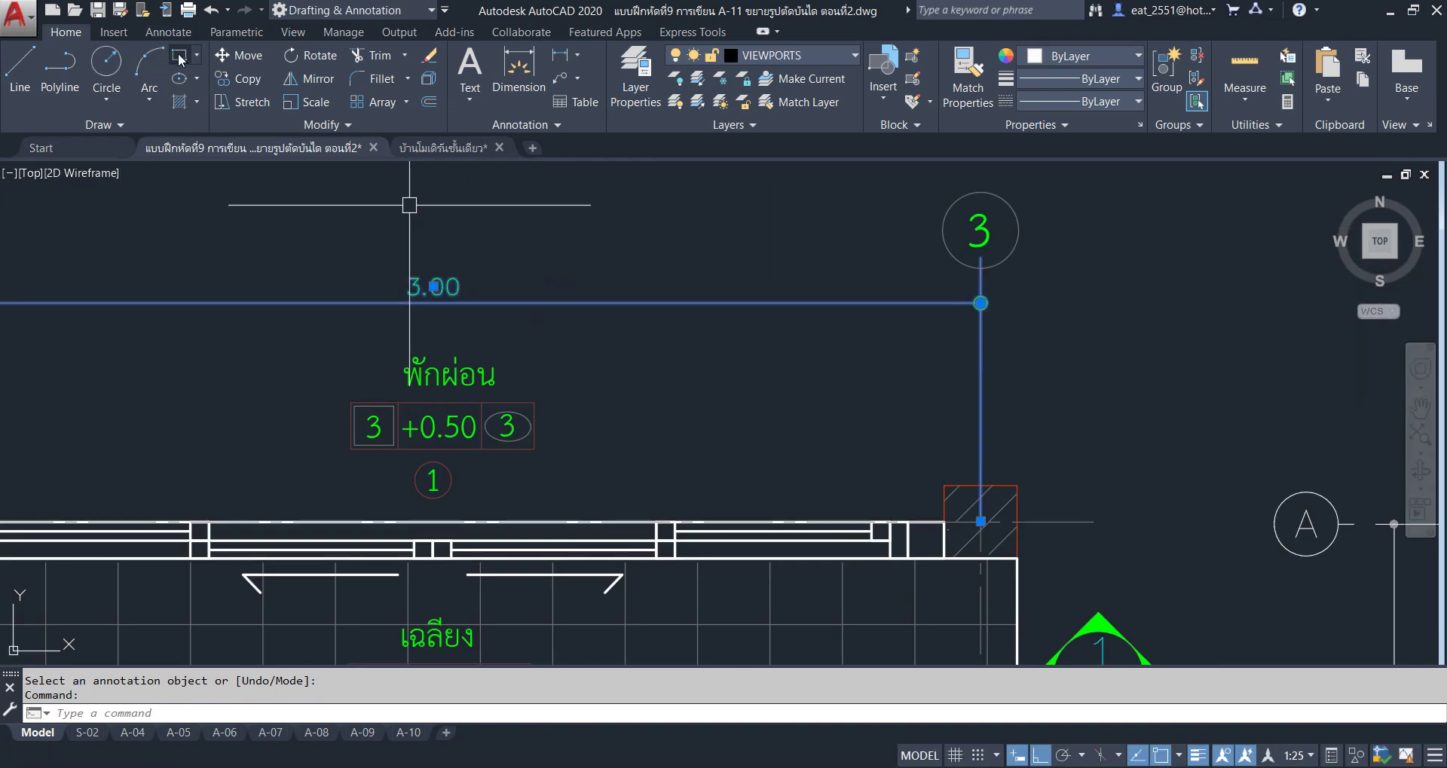
pyautogui.click(168, 32)
pyautogui.press('Escape')
pyautogui.scroll(-6, 598, 267)
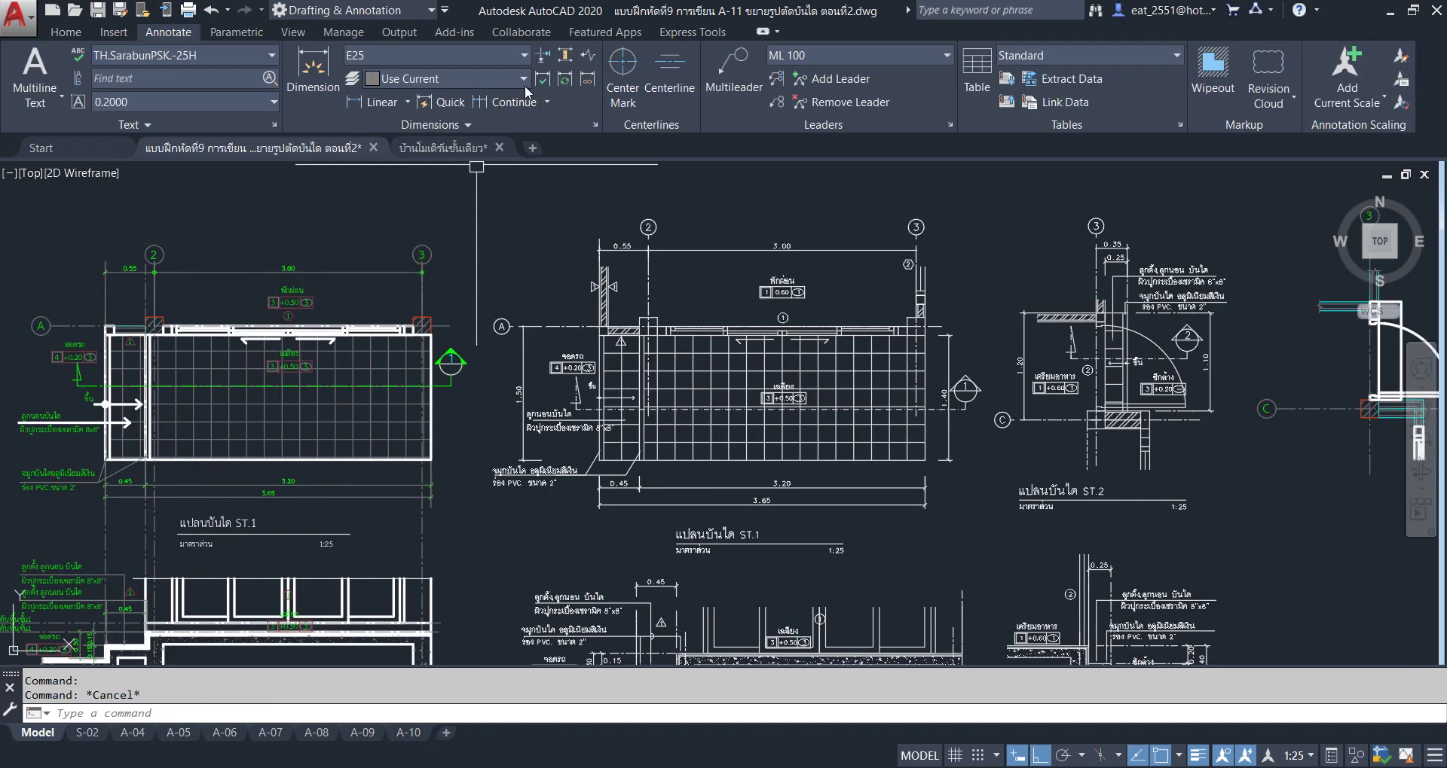
pyautogui.click(519, 57)
pyautogui.click(518, 56)
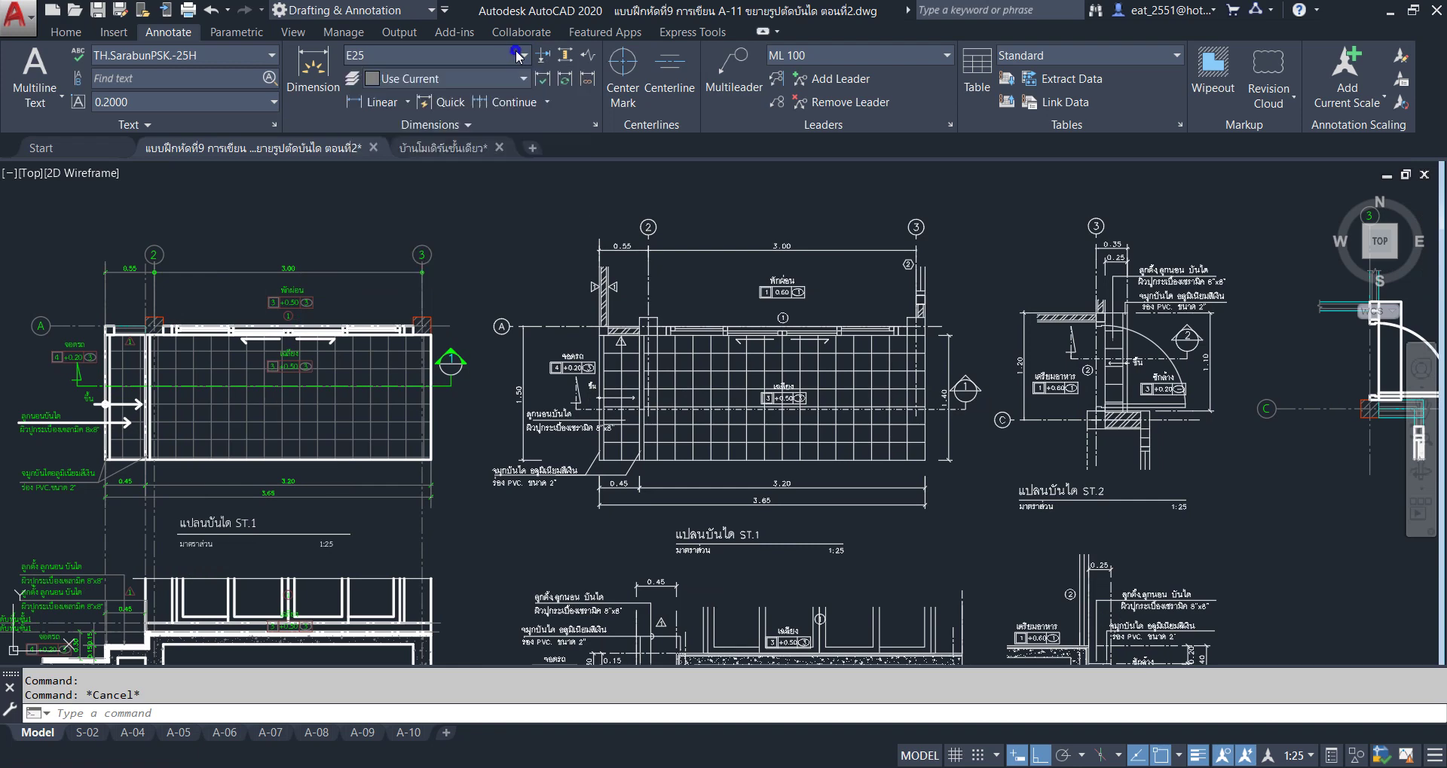
pyautogui.moveTo(701, 169); pyautogui.dragTo(206, 187, button='middle')
pyautogui.scroll(2, 927, 301)
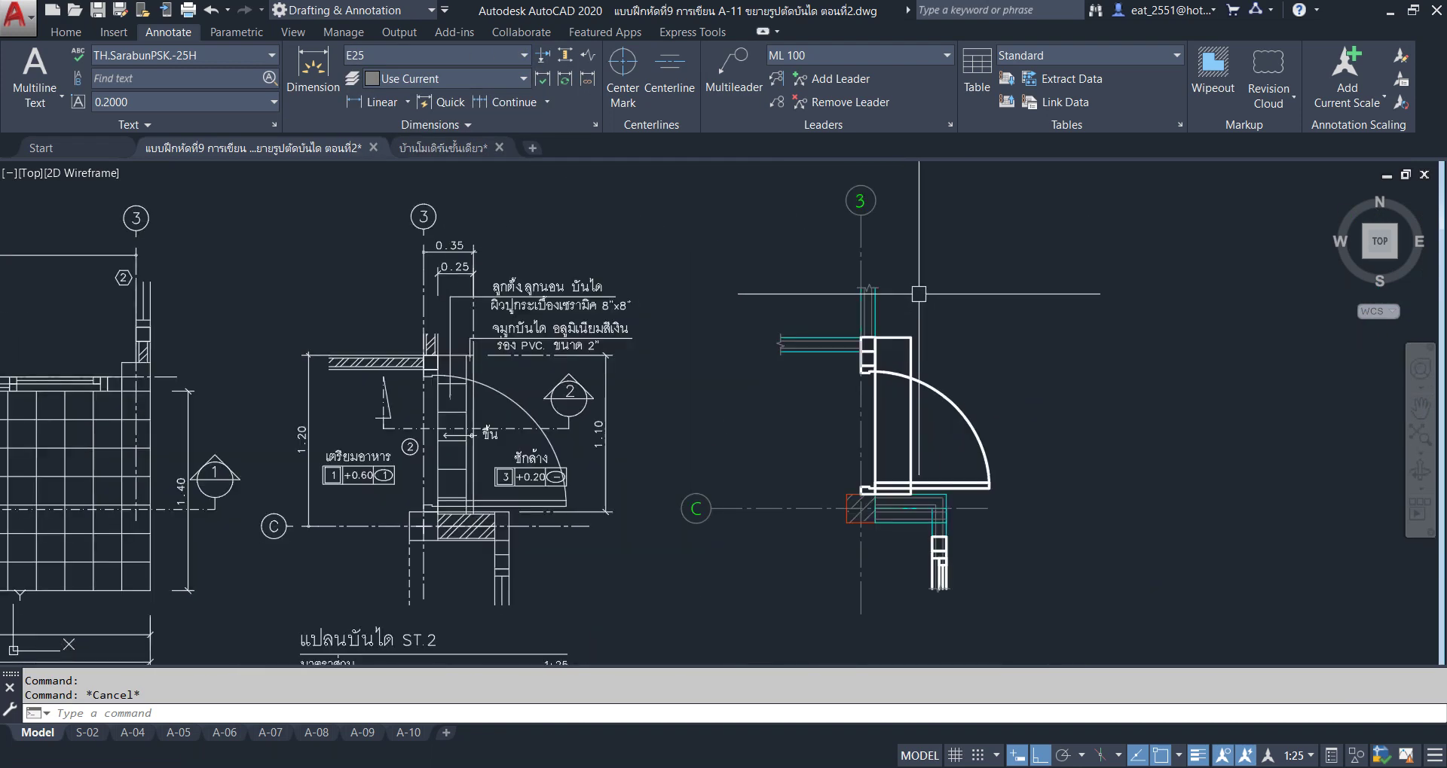
pyautogui.moveTo(912, 295); pyautogui.dragTo(862, 295, button='middle')
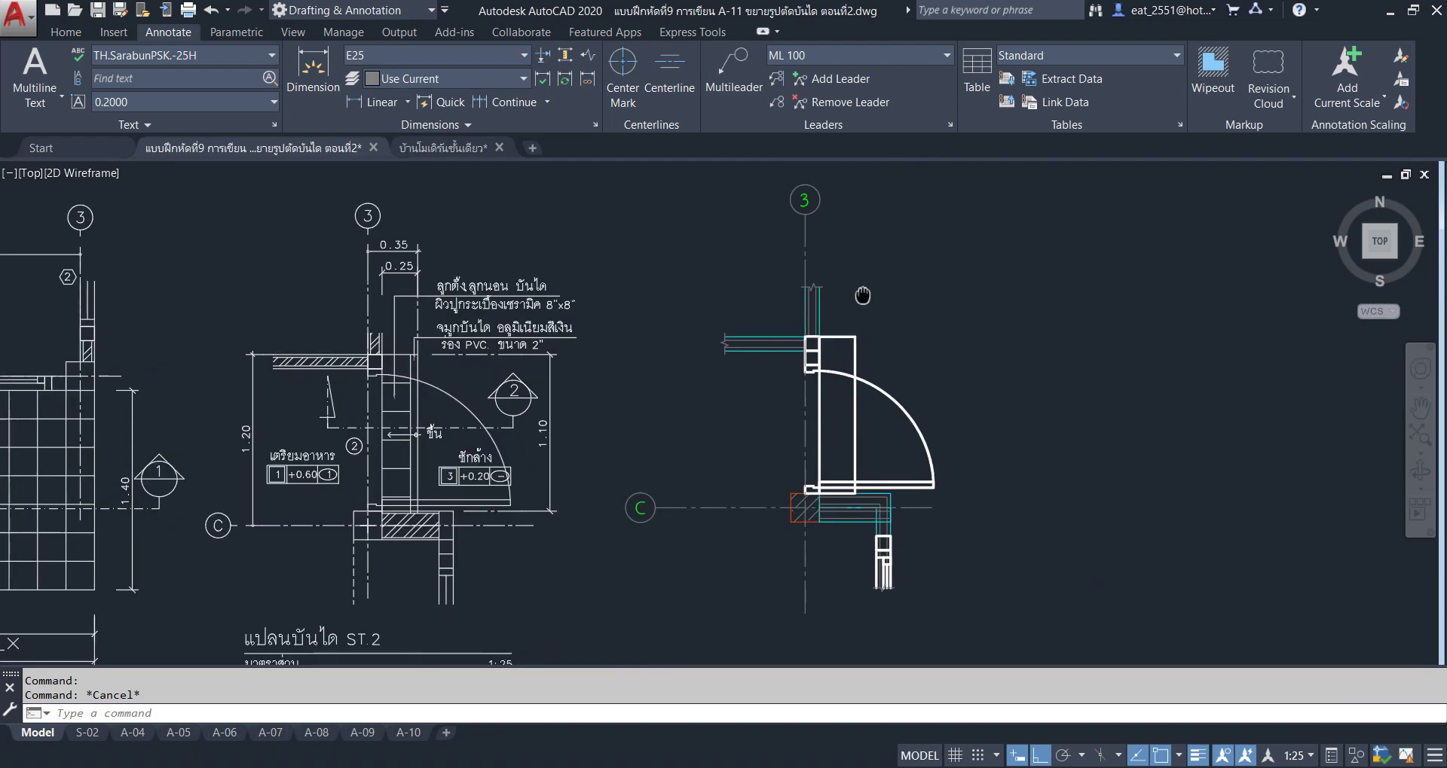
pyautogui.click(374, 103)
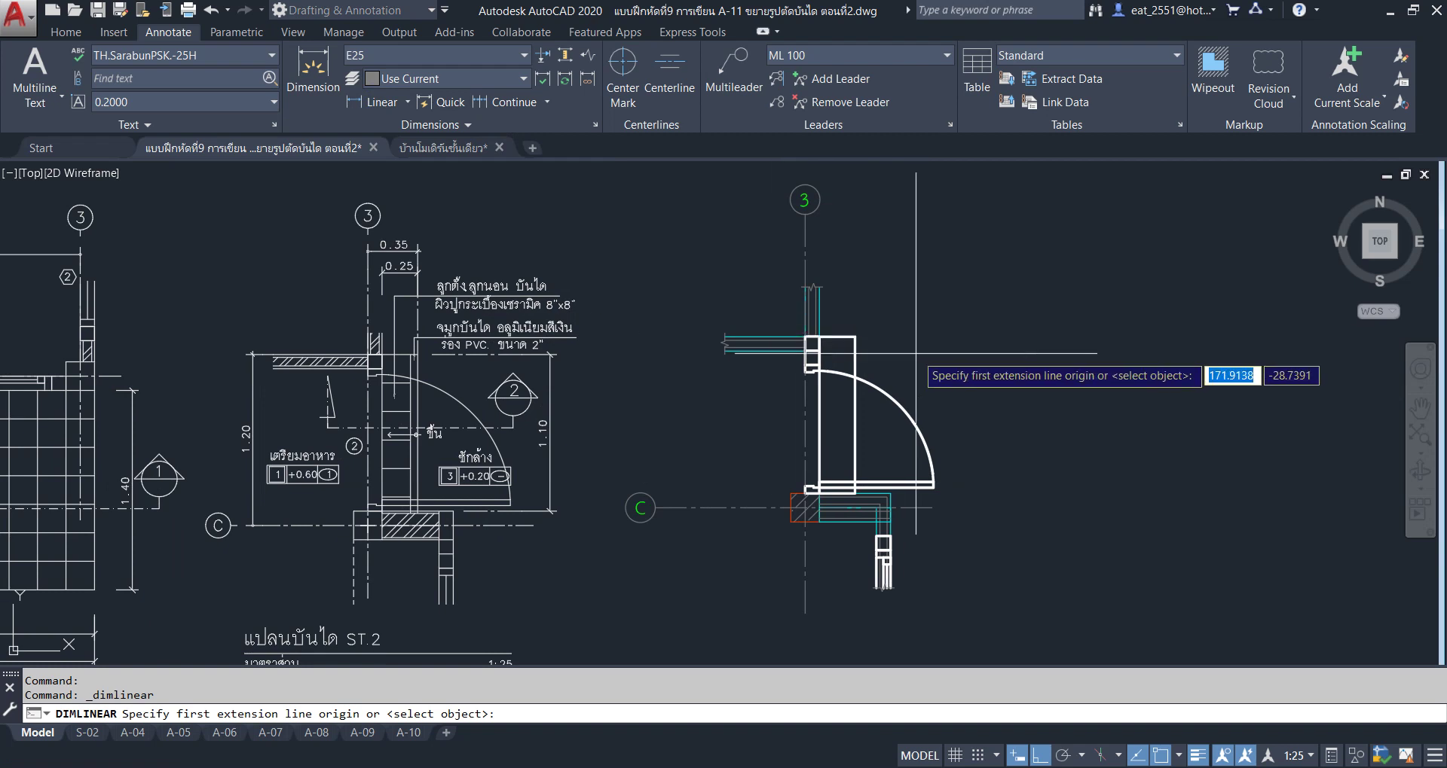
pyautogui.click(855, 336)
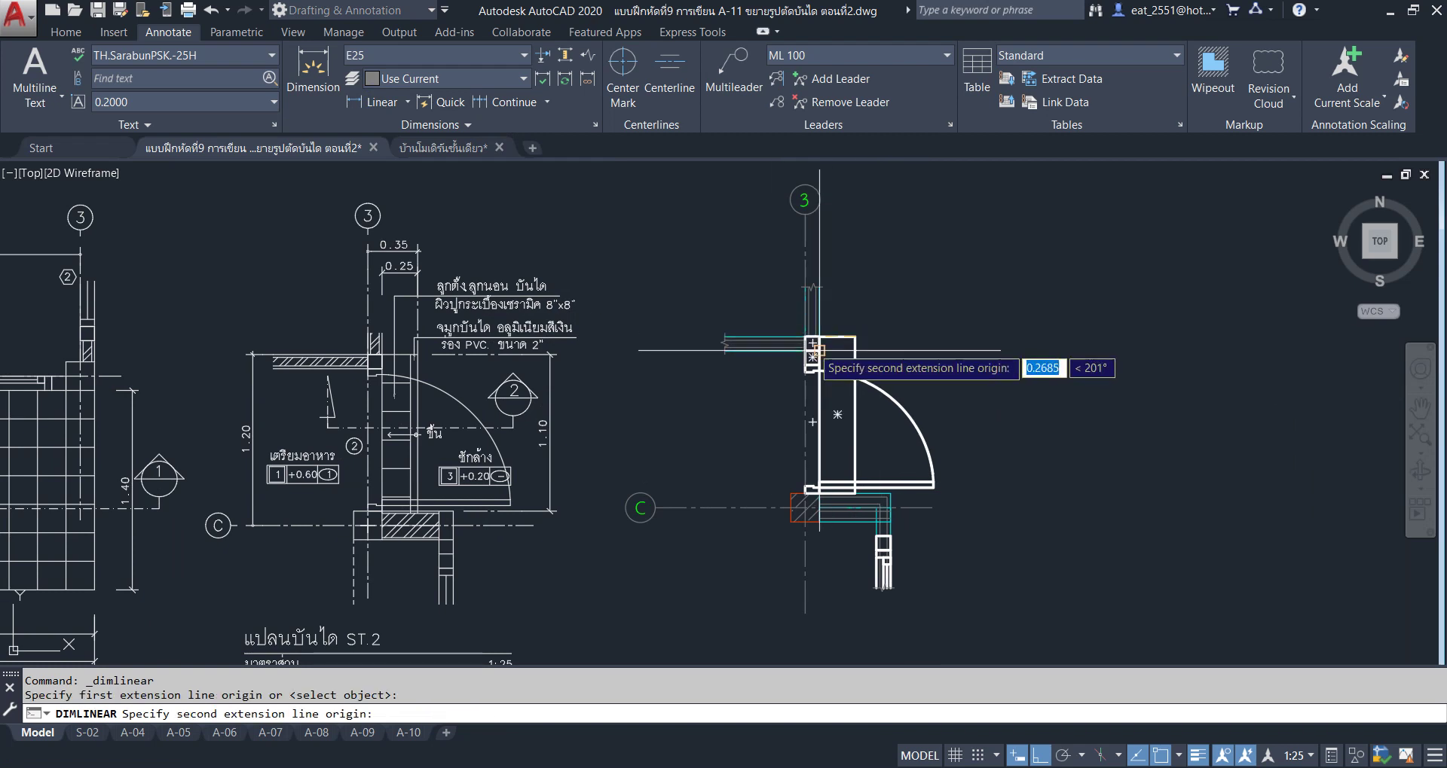
pyautogui.click(806, 337)
pyautogui.scroll(3, 842, 275)
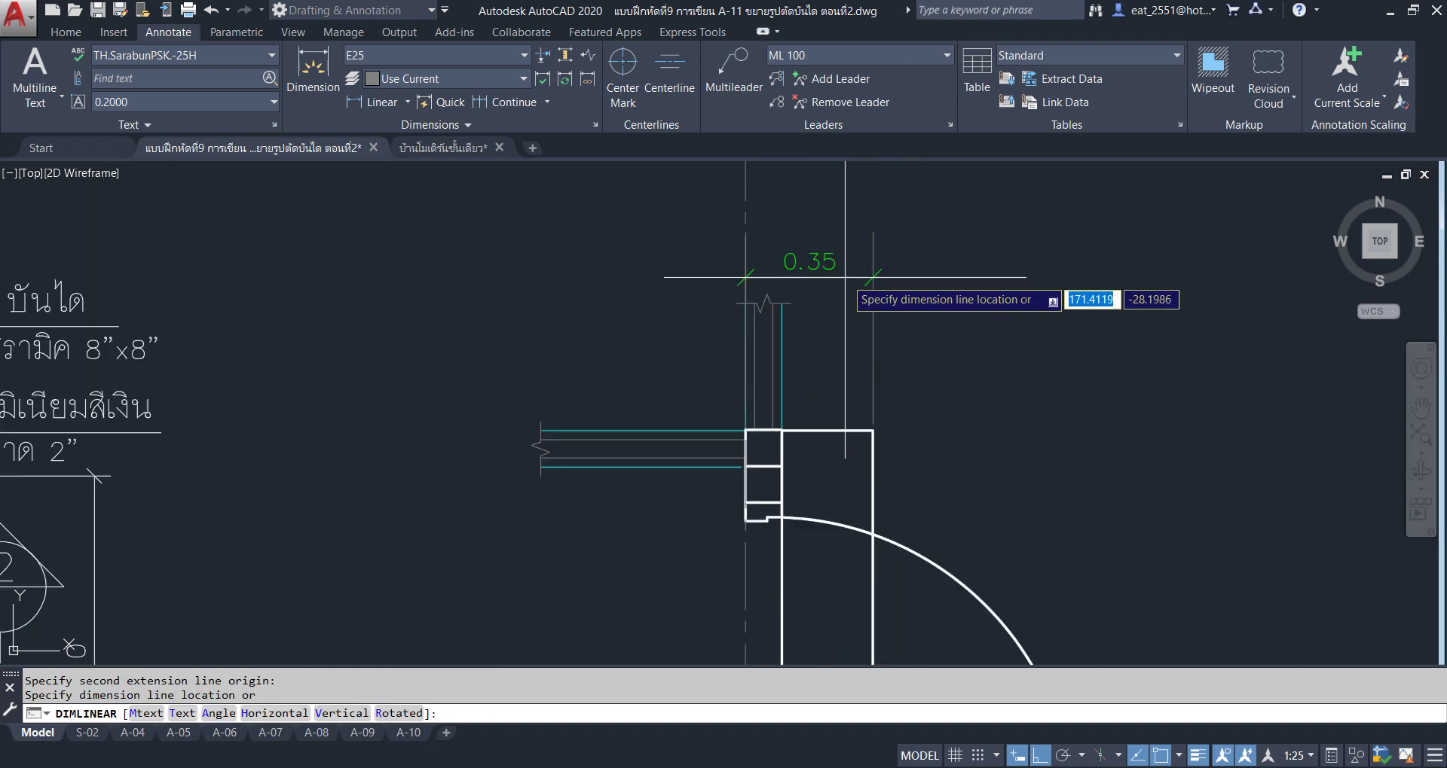
pyautogui.scroll(-3, 848, 292)
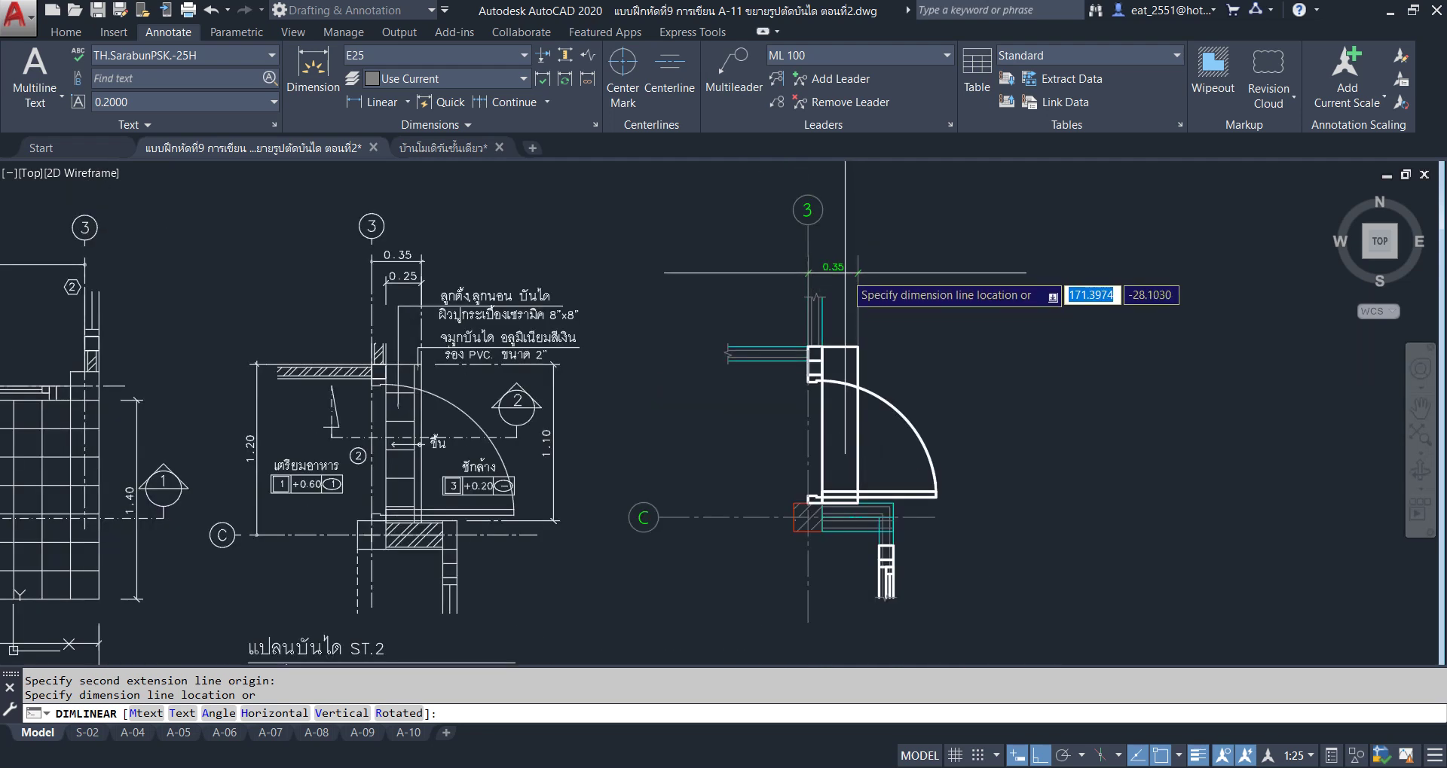
pyautogui.click(845, 272)
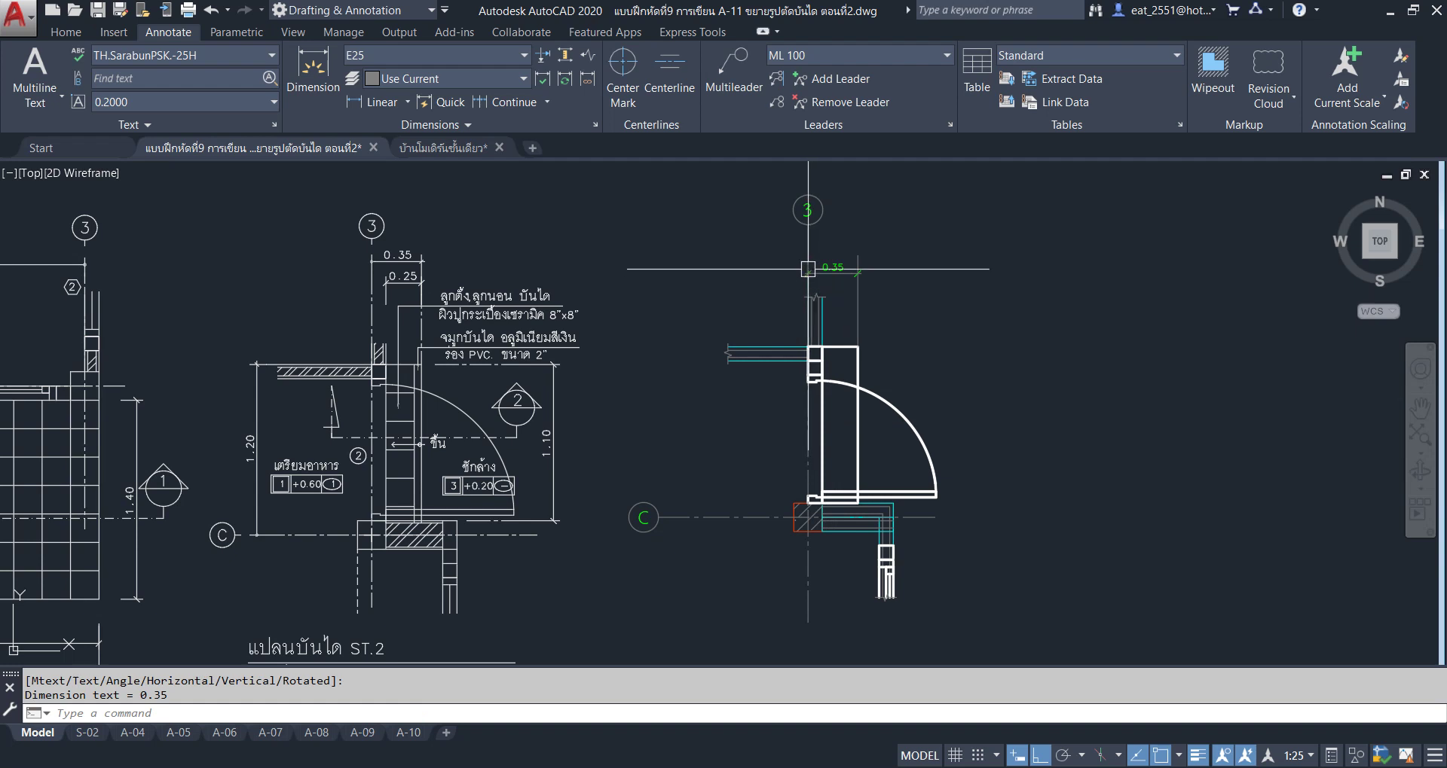
pyautogui.click(840, 268)
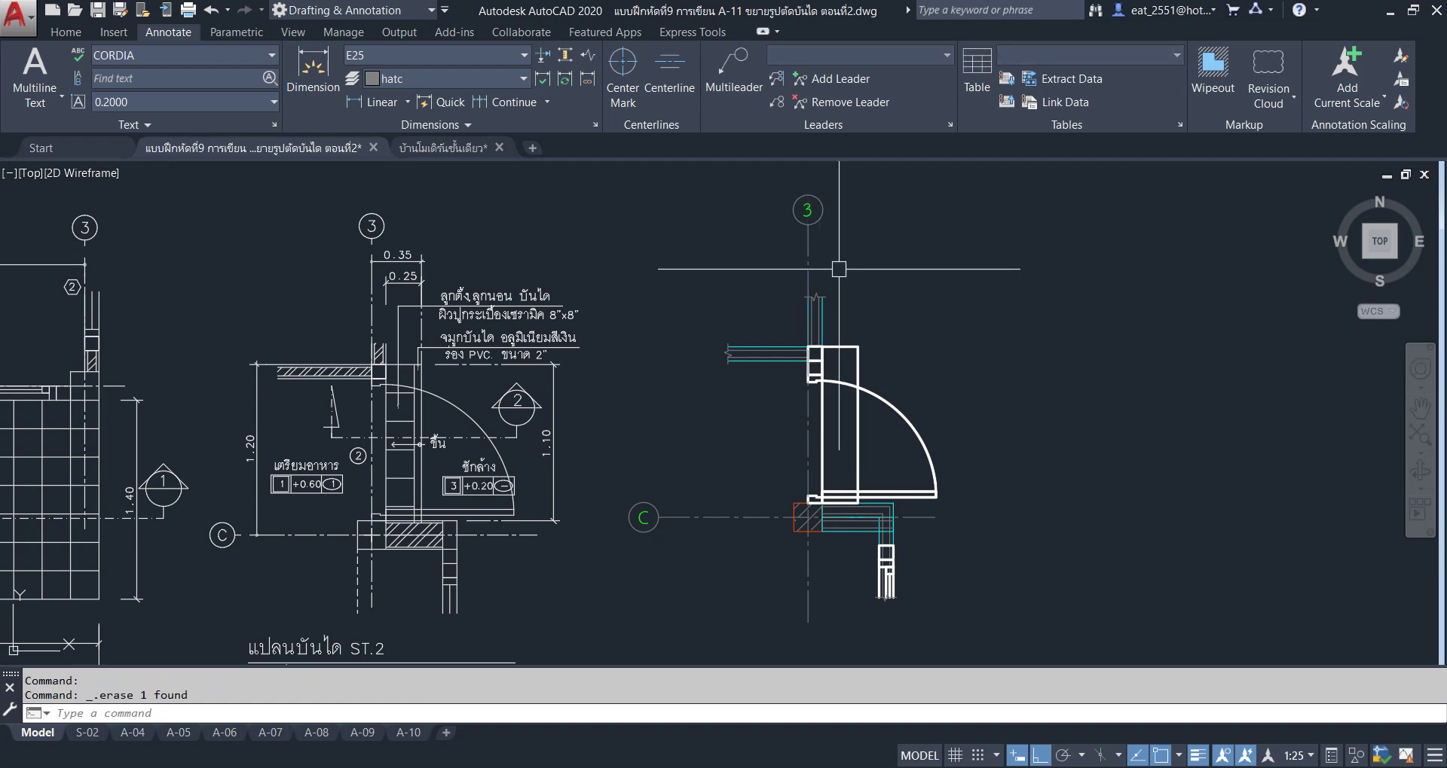
# Scroll through the dimension style gallery to locate the CE25 style.
pyautogui.click(465, 48)
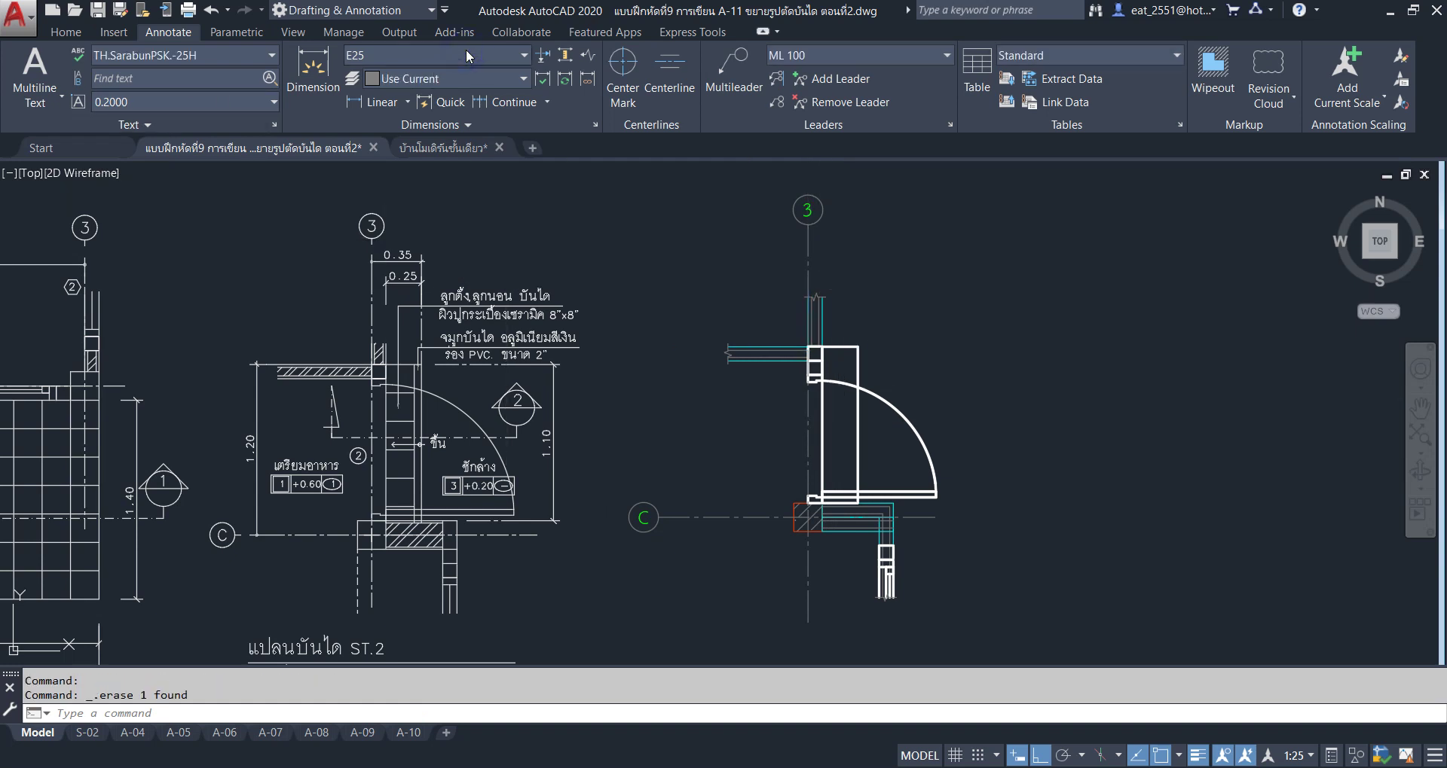
pyautogui.scroll(1, 527, 198)
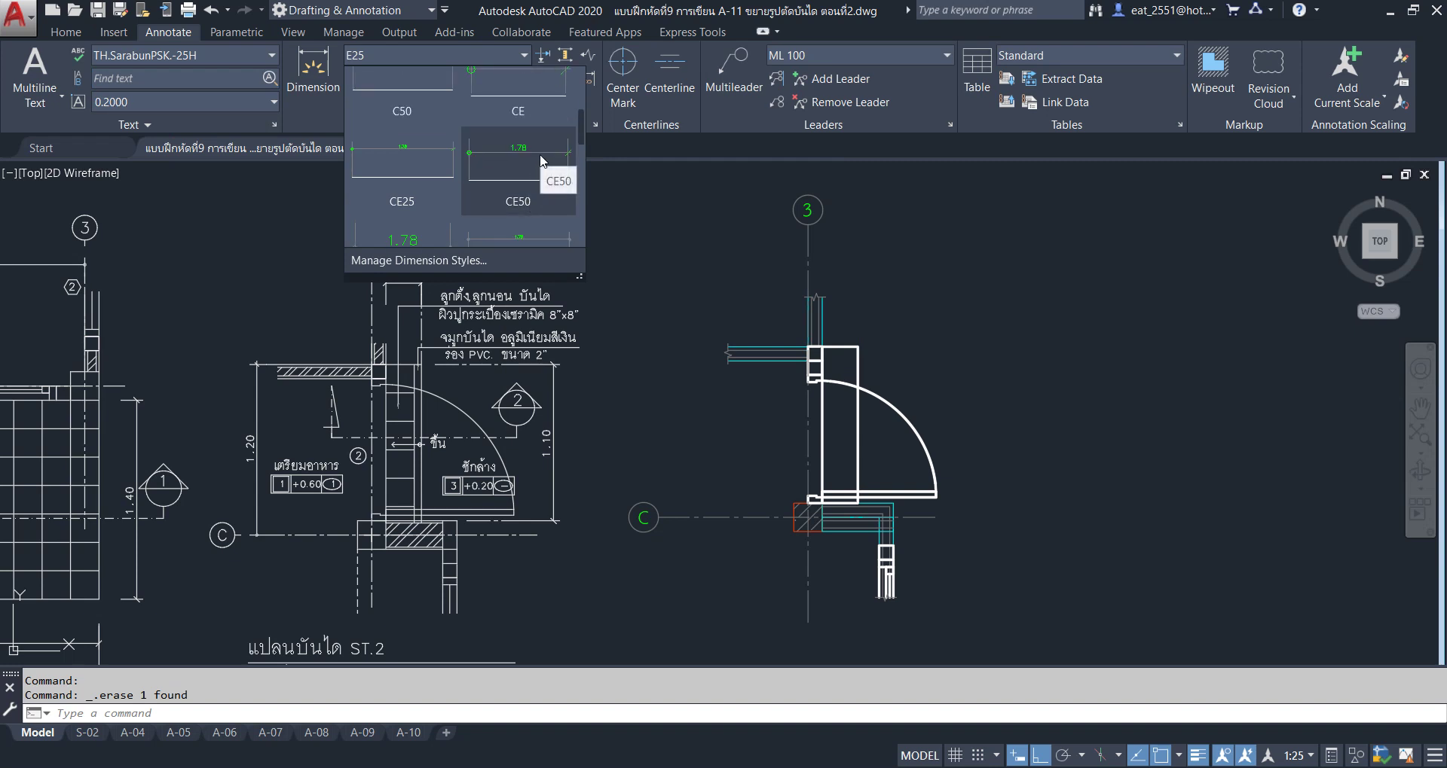
pyautogui.scroll(1, 516, 180)
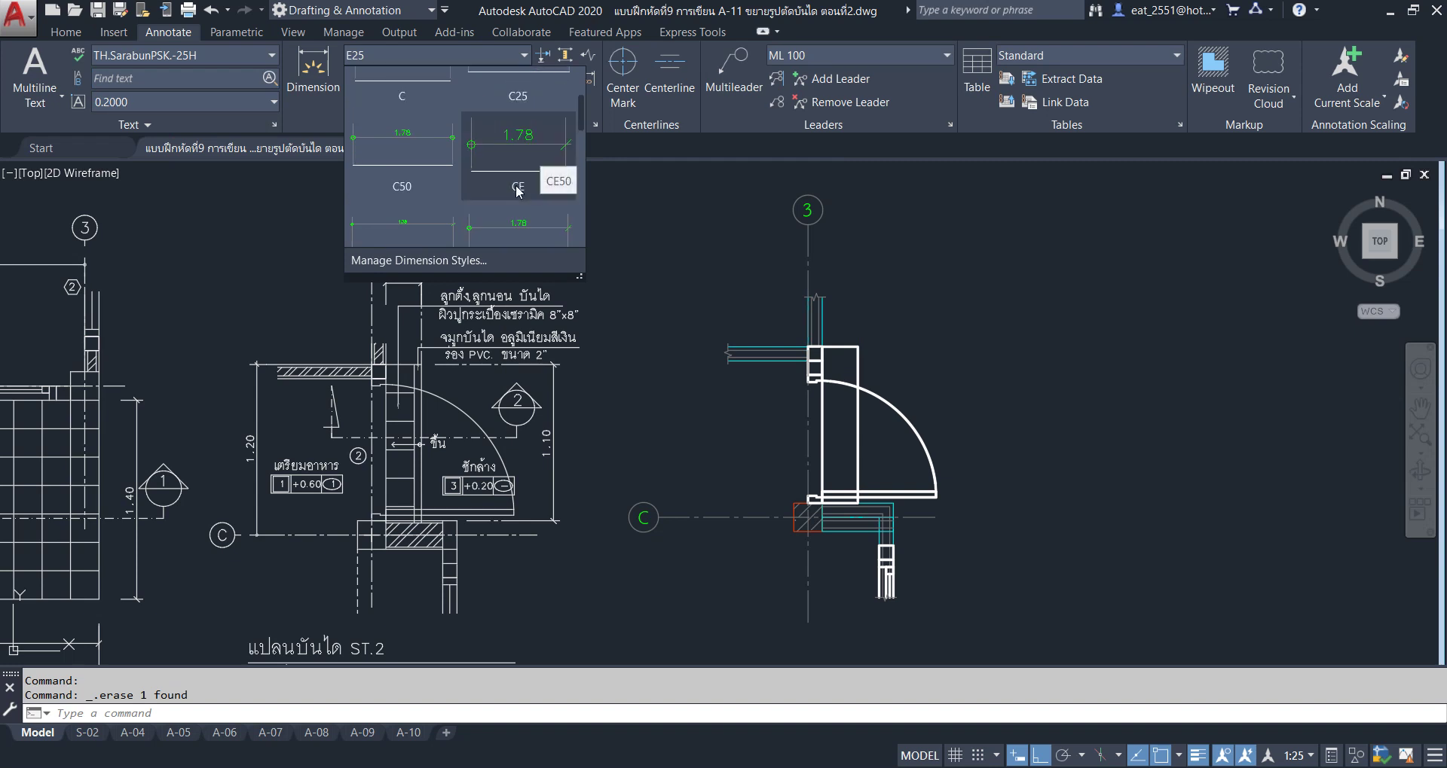
pyautogui.scroll(1, 524, 189)
pyautogui.scroll(-1, 525, 190)
pyautogui.scroll(-1, 524, 185)
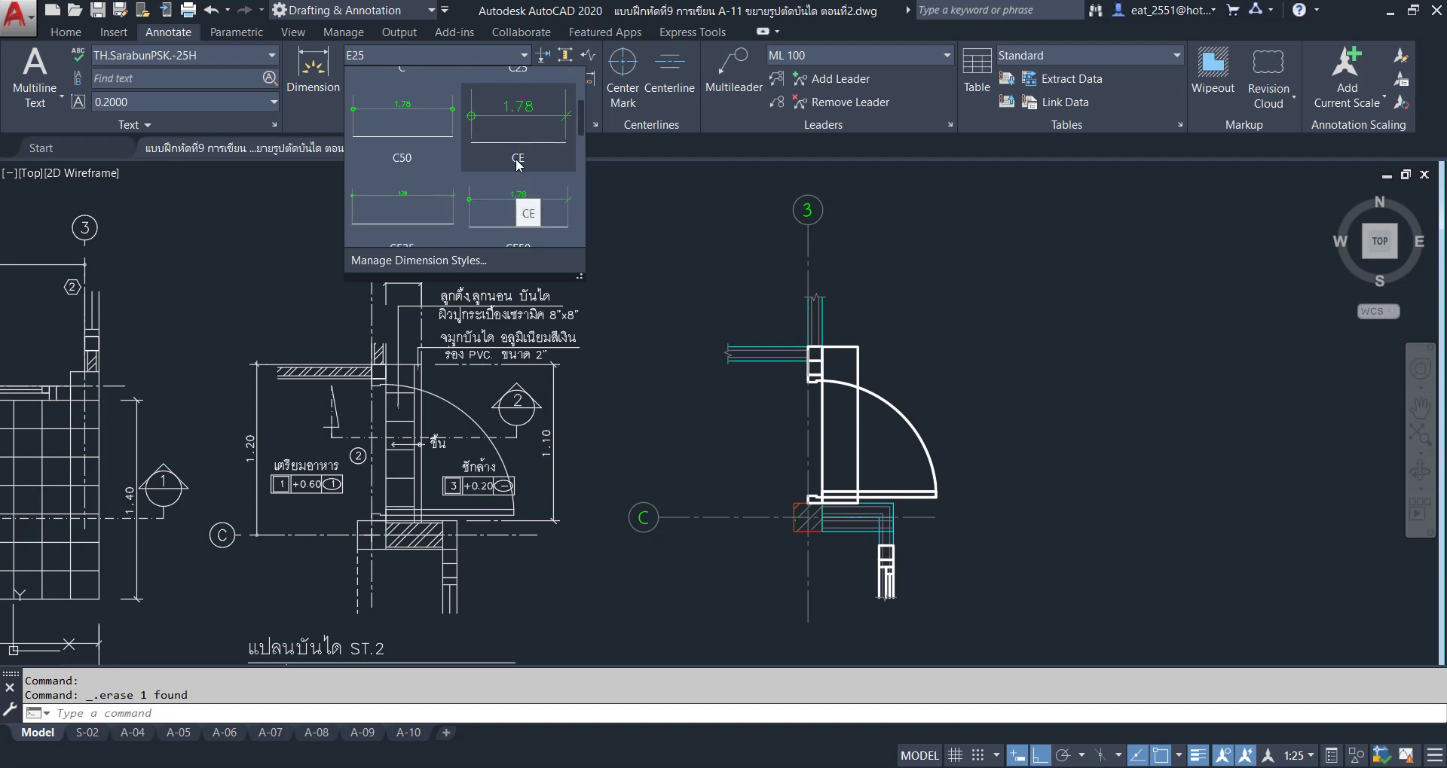
pyautogui.scroll(-1, 521, 177)
pyautogui.scroll(-1, 518, 166)
pyautogui.scroll(-1, 518, 170)
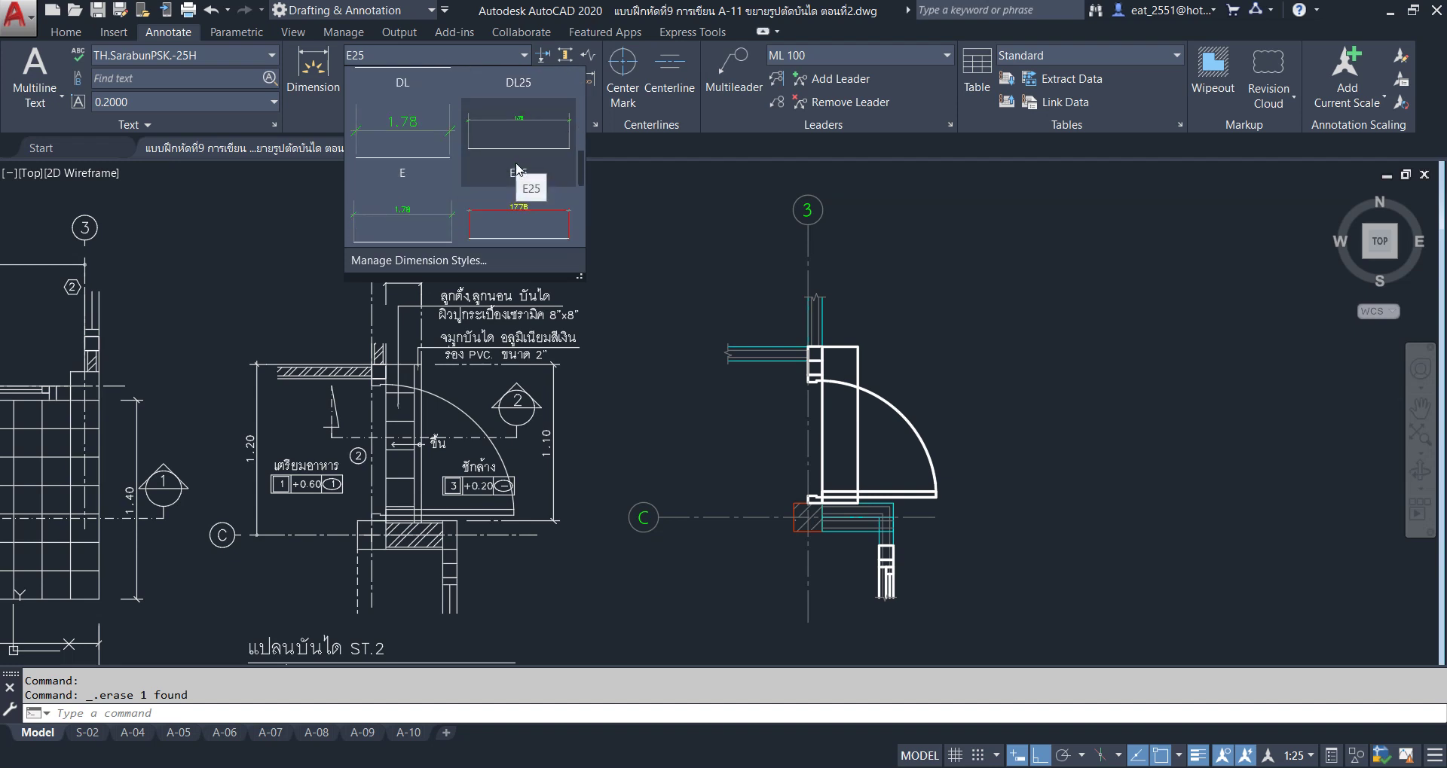
pyautogui.scroll(-1, 517, 188)
pyautogui.scroll(-1, 415, 204)
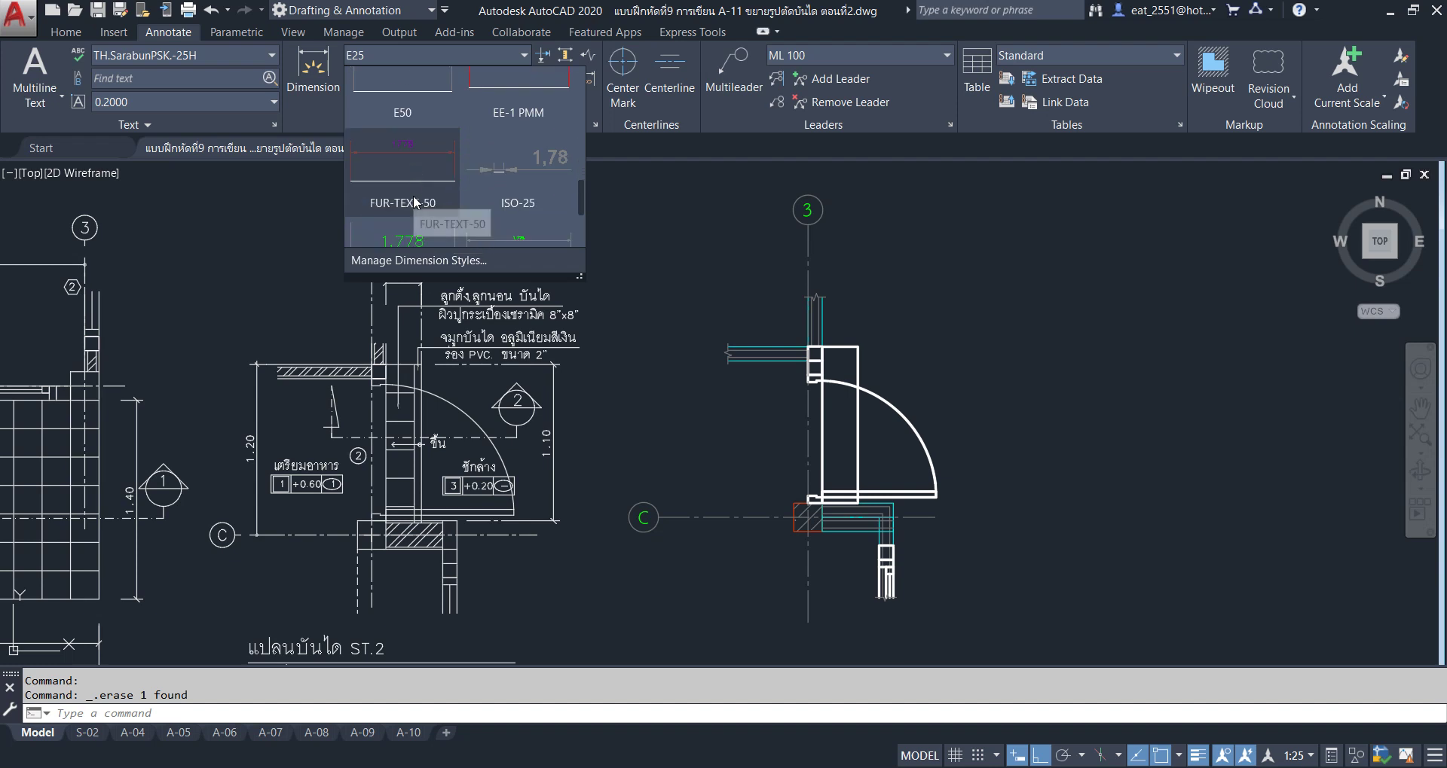
pyautogui.scroll(-1, 415, 203)
pyautogui.scroll(1, 538, 188)
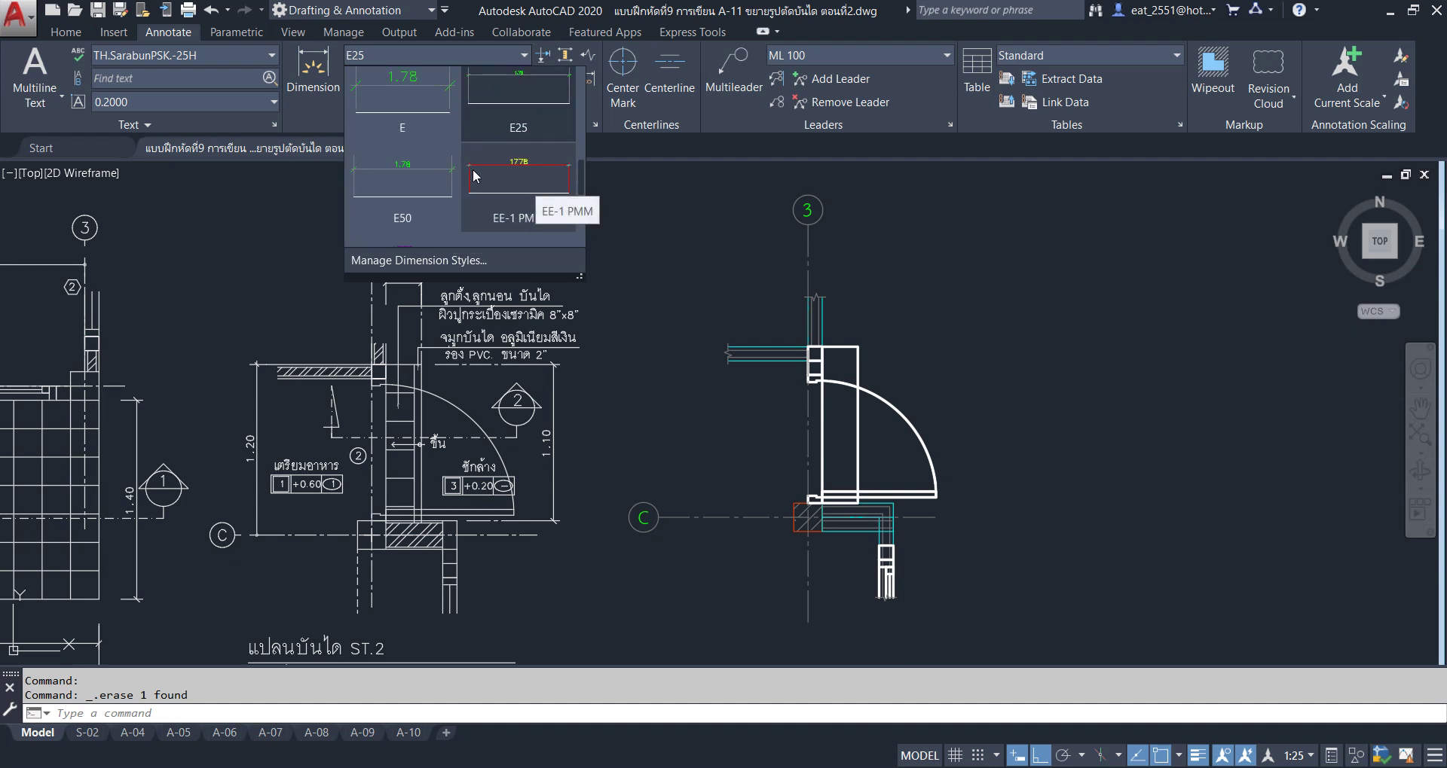
pyautogui.scroll(1, 493, 156)
pyautogui.scroll(1, 493, 156)
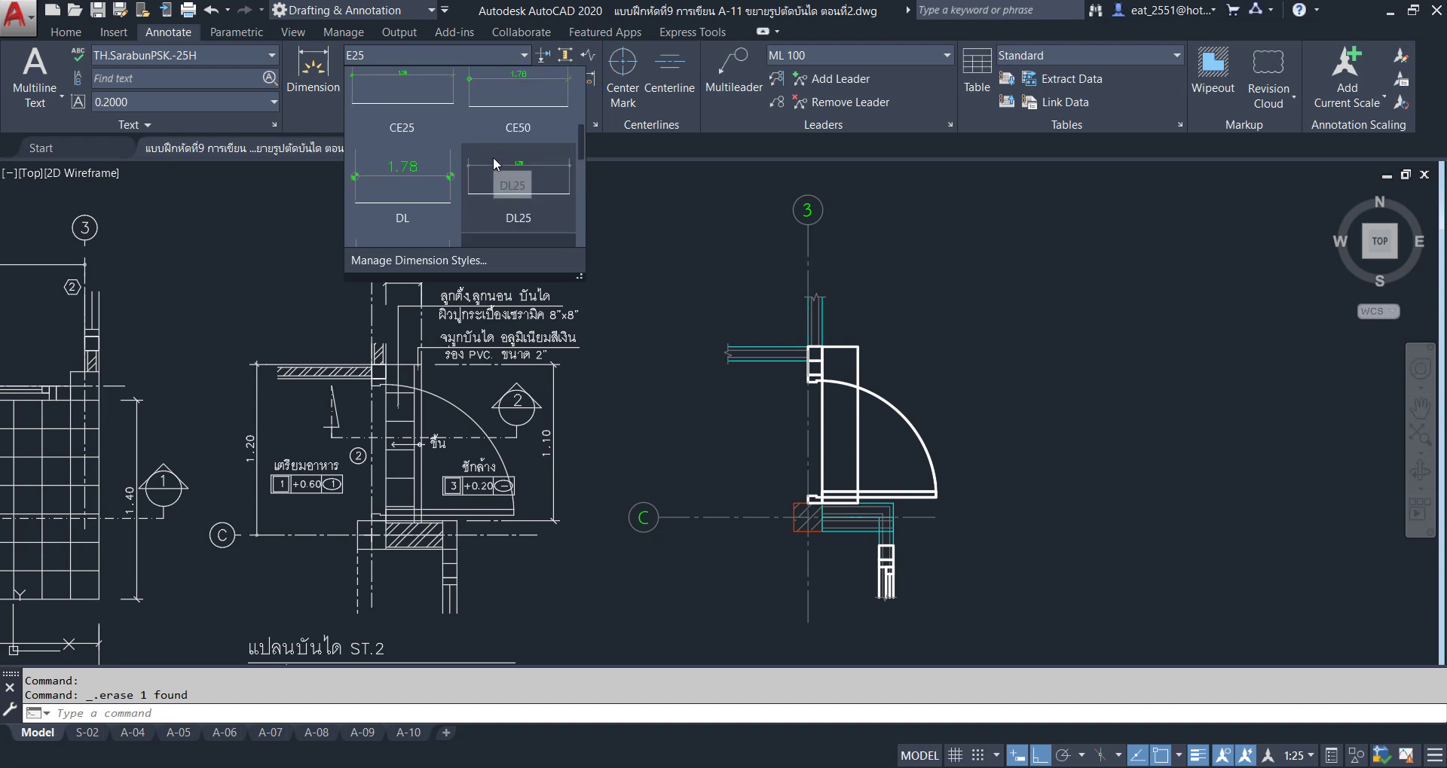
# Make CE25 current and begin a linear dimension, cancelling the mis-picked points.
pyautogui.click(400, 104)
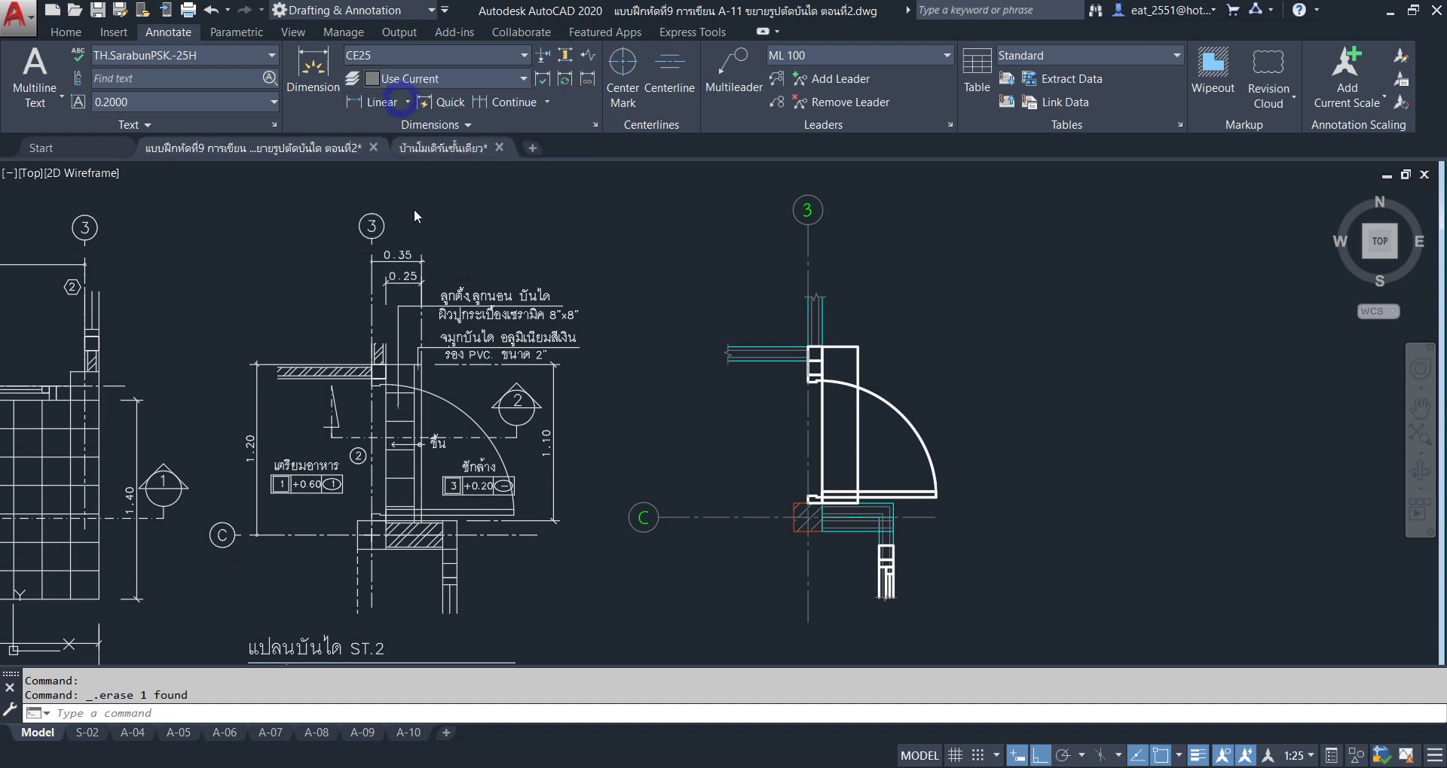
pyautogui.scroll(7, 855, 335)
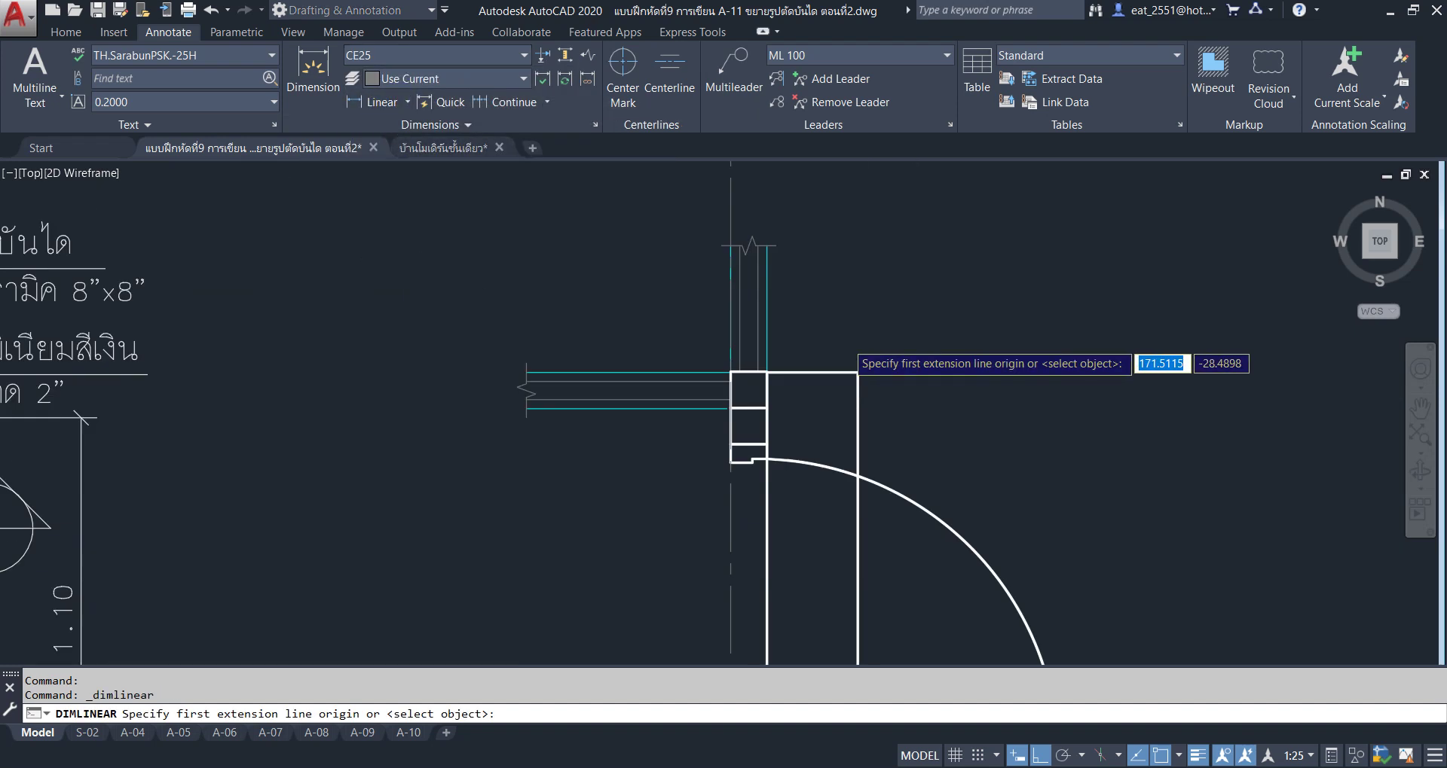
pyautogui.scroll(-2, 867, 388)
pyautogui.click(867, 388)
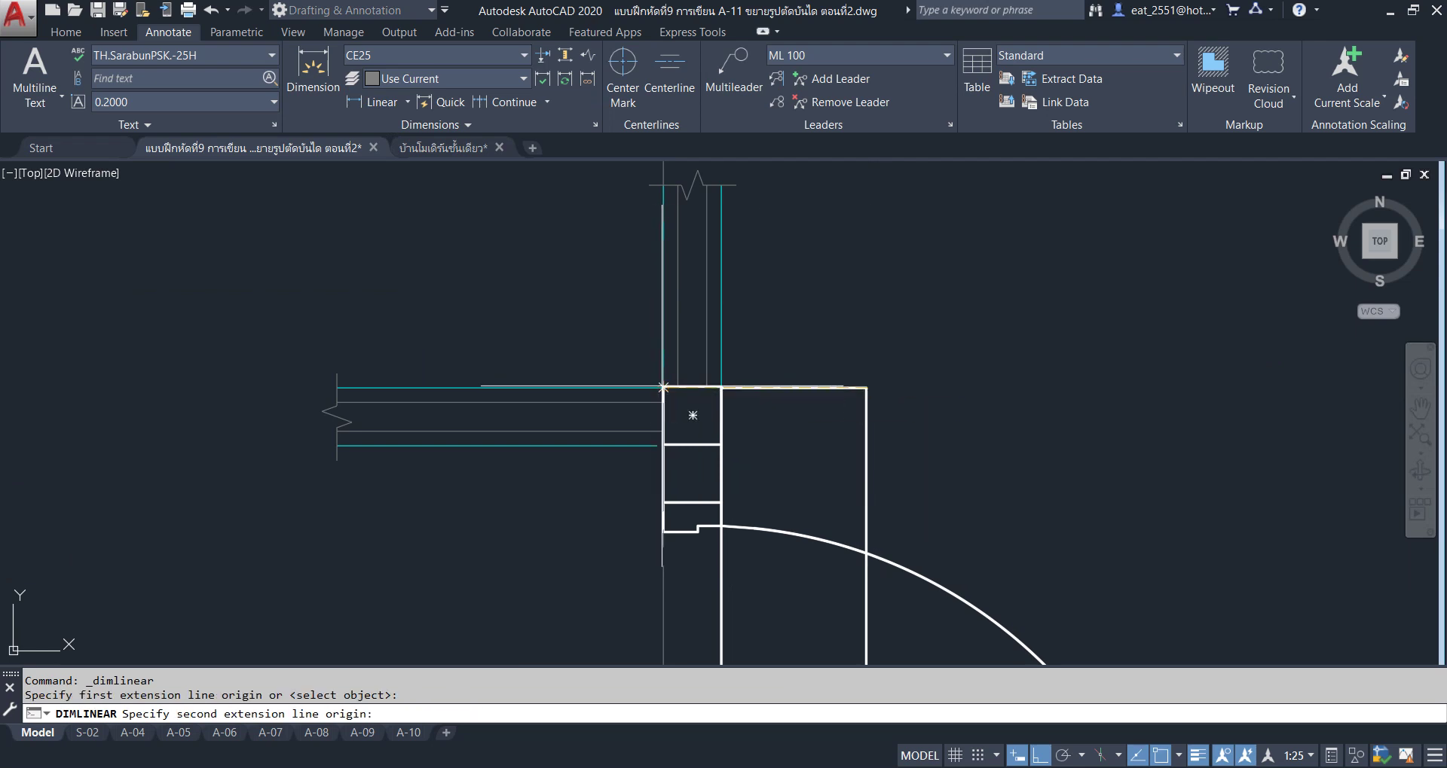
pyautogui.click(692, 416)
pyautogui.moveTo(721, 256); pyautogui.dragTo(702, 469, button='middle')
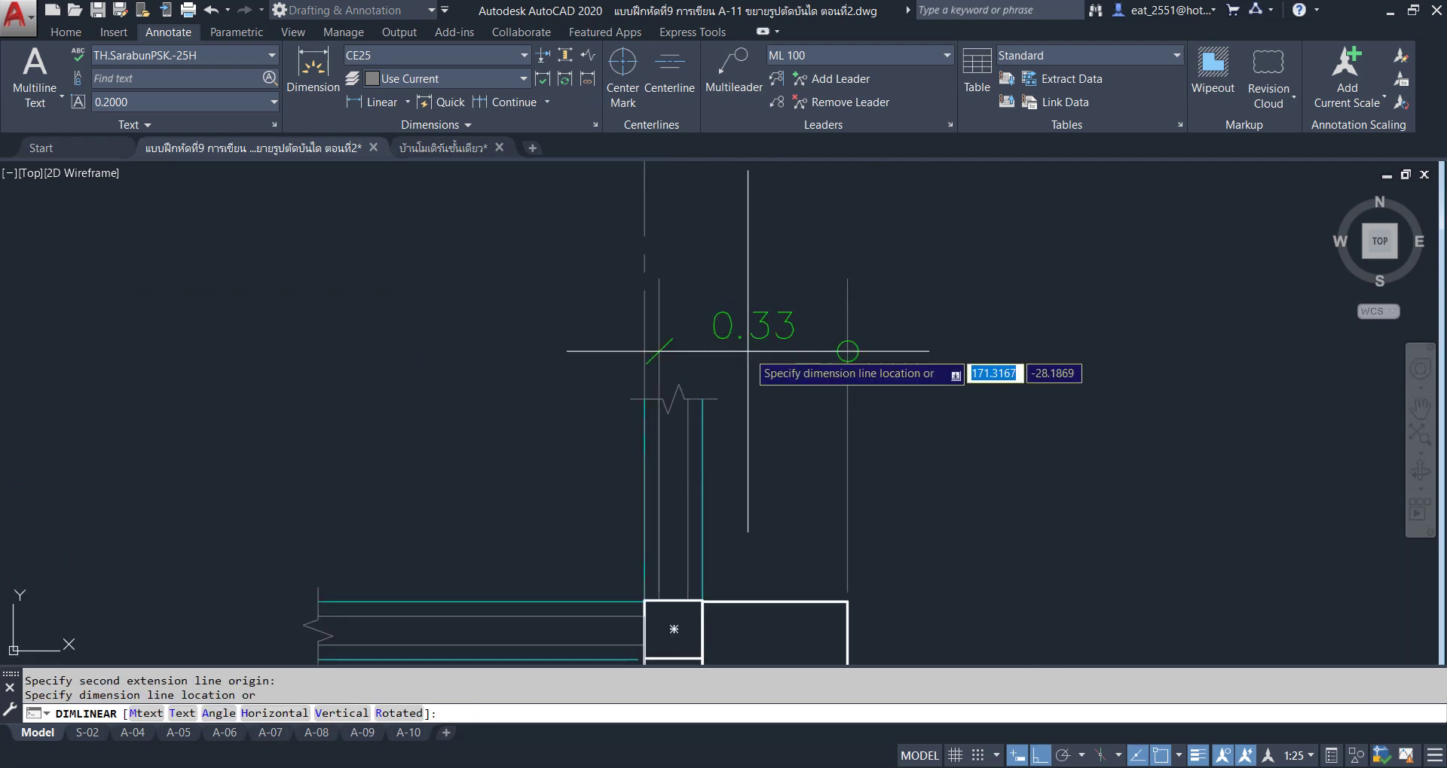
pyautogui.press('Escape')
# Dimension the 0.35 frame width between its top corners, placed above the door.
pyautogui.press('Return')
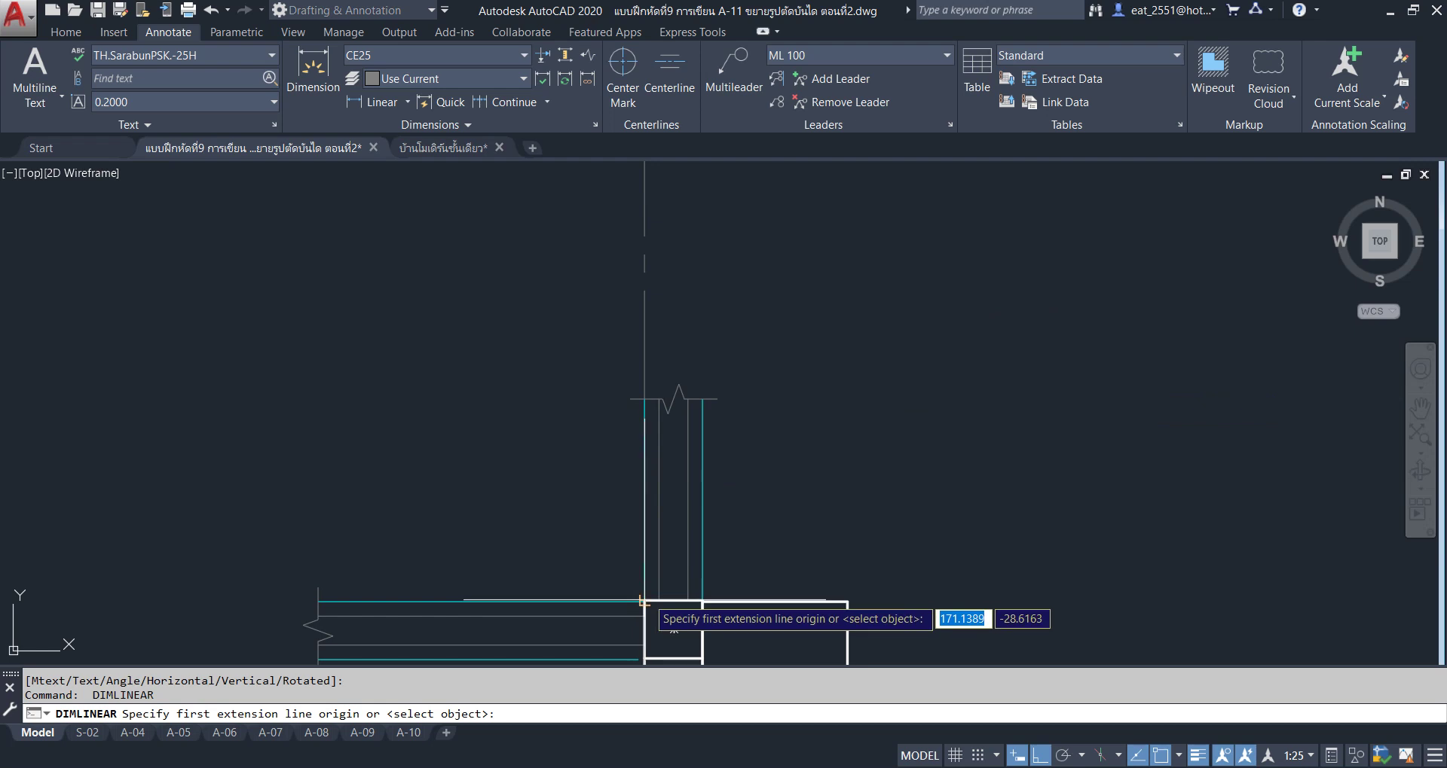
pyautogui.click(644, 601)
pyautogui.click(846, 601)
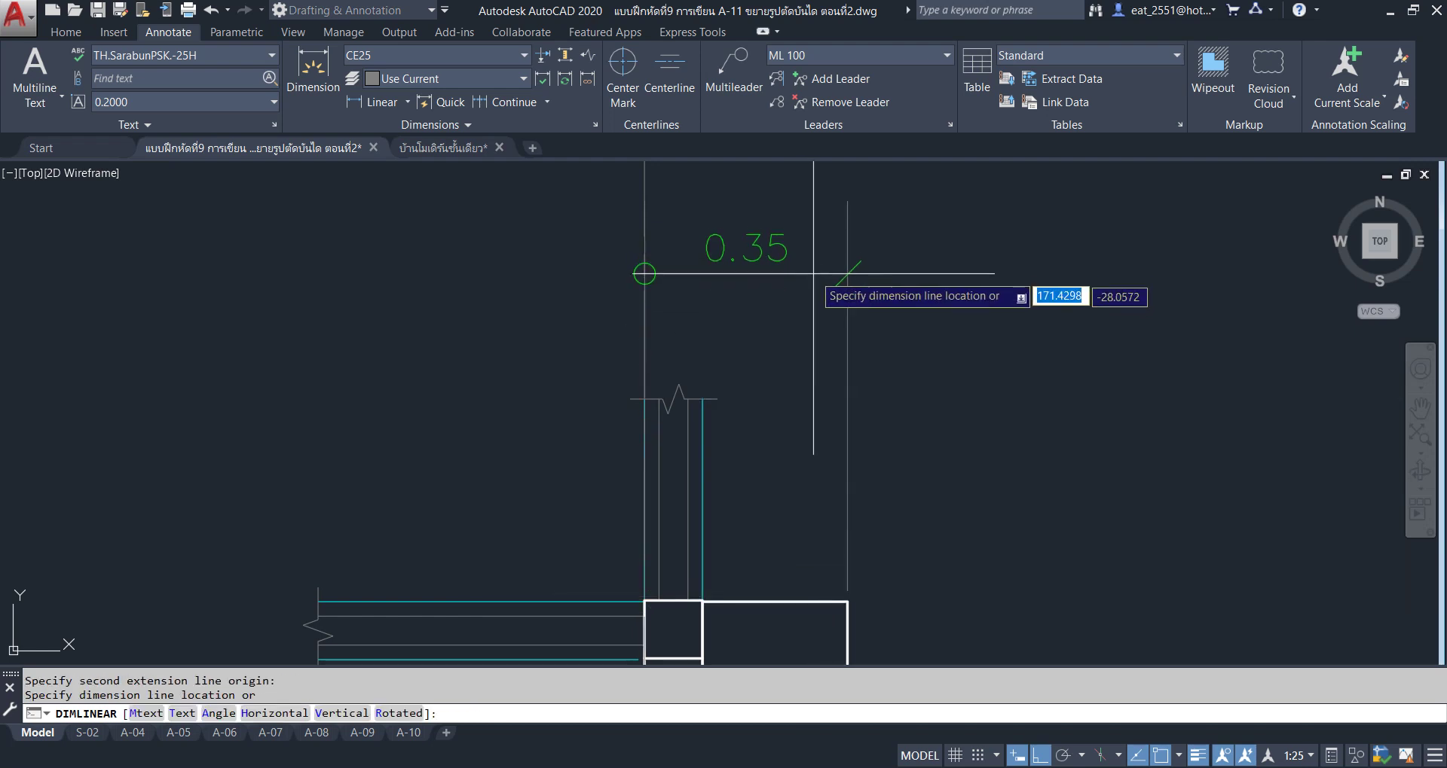
pyautogui.click(678, 309)
pyautogui.scroll(-5, 676, 318)
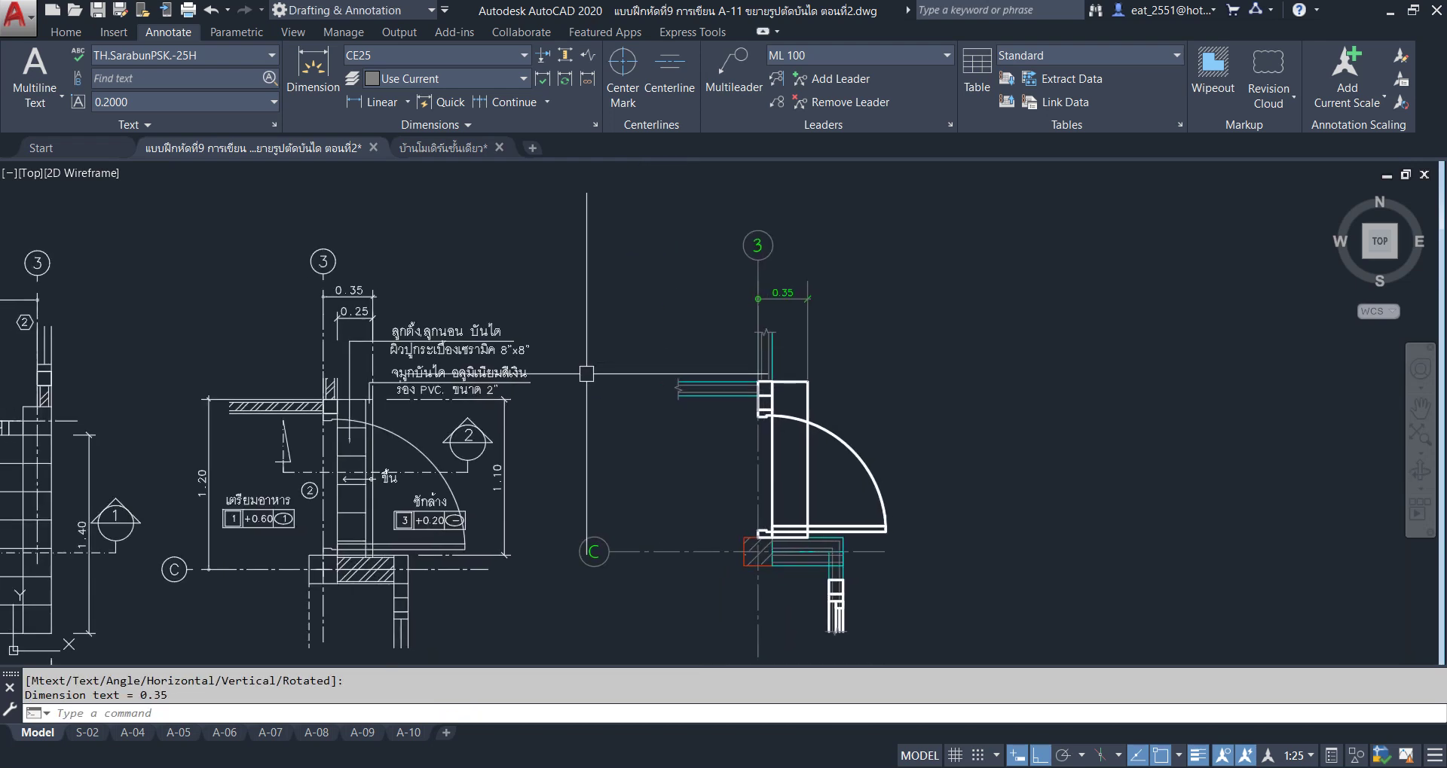
pyautogui.scroll(2, 580, 376)
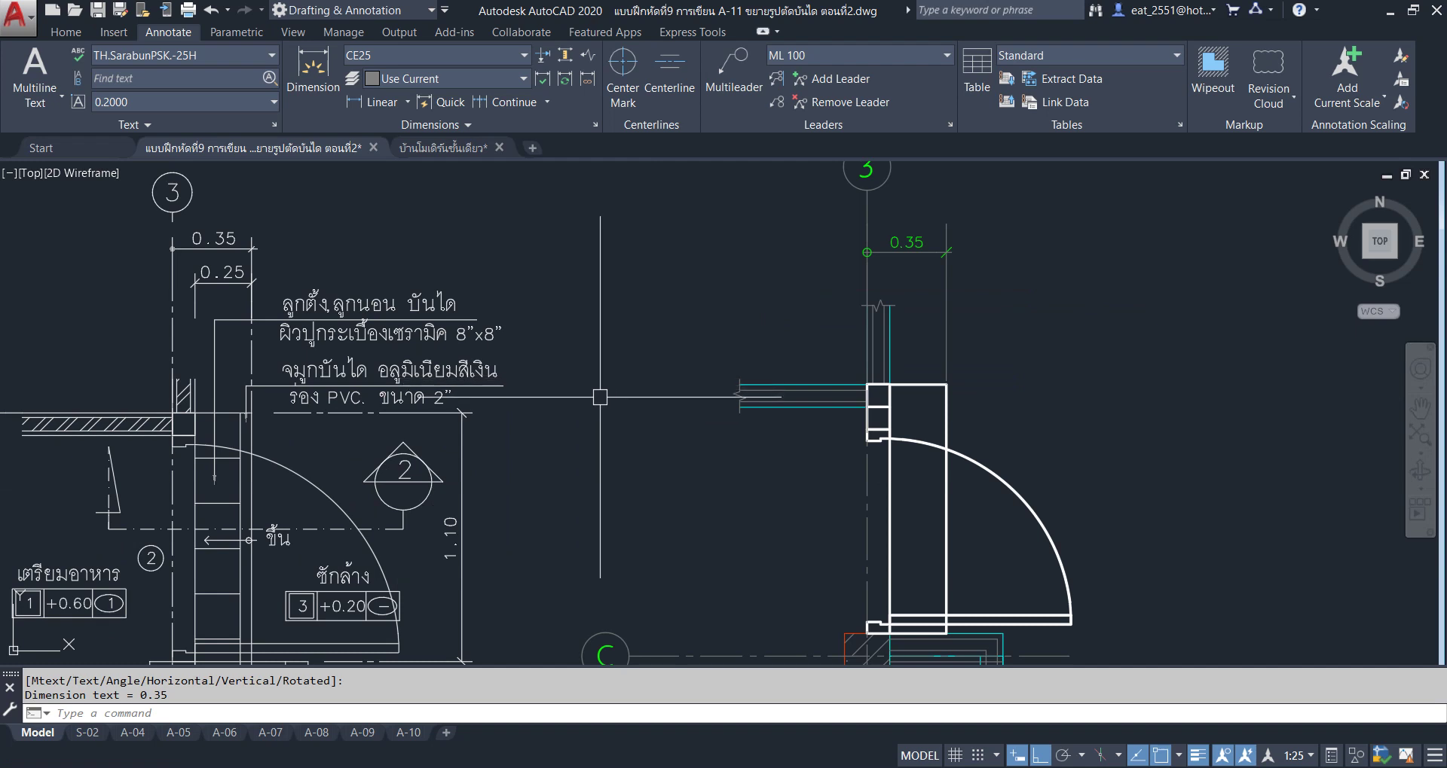
# Make E25 the current dimension style.
pyautogui.click(454, 51)
pyautogui.scroll(3, 490, 188)
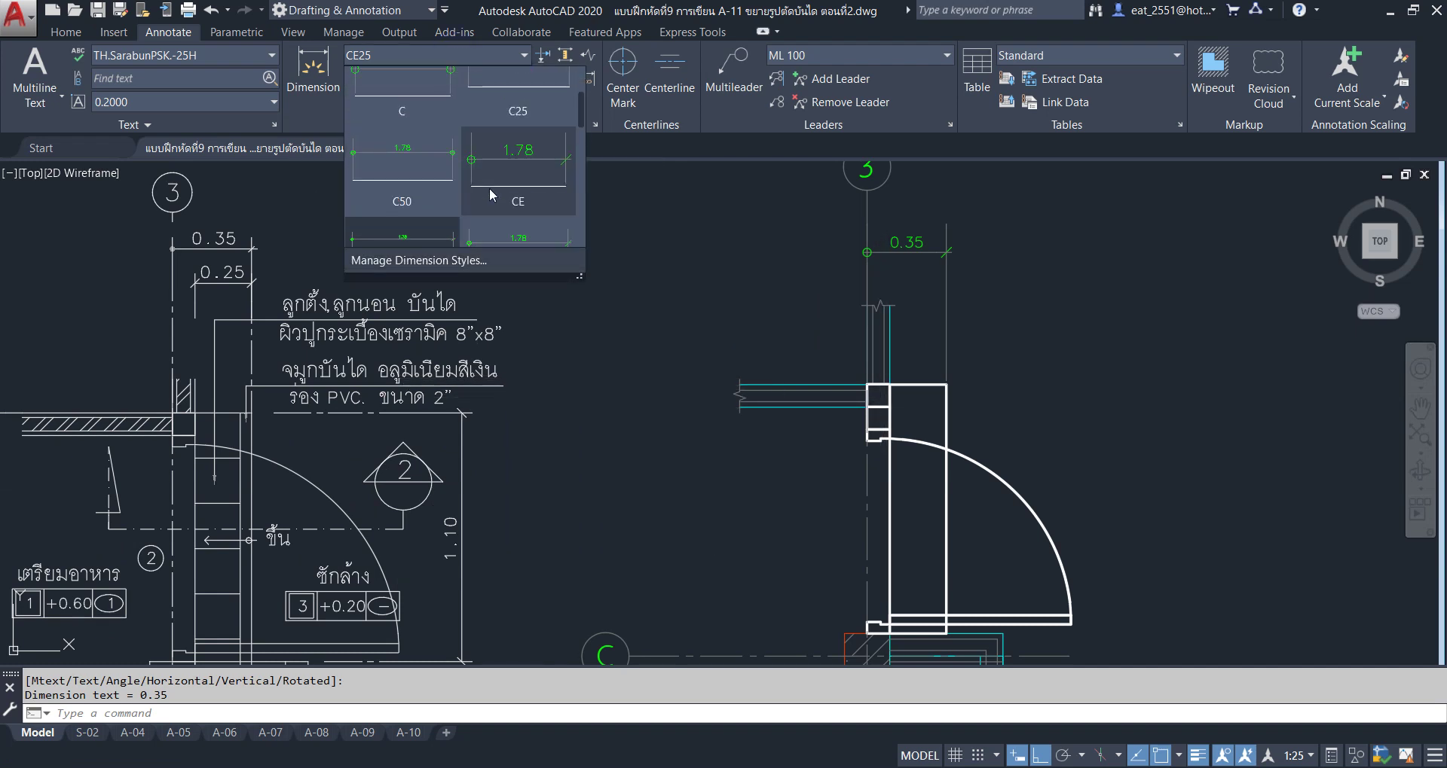
pyautogui.scroll(-1, 490, 187)
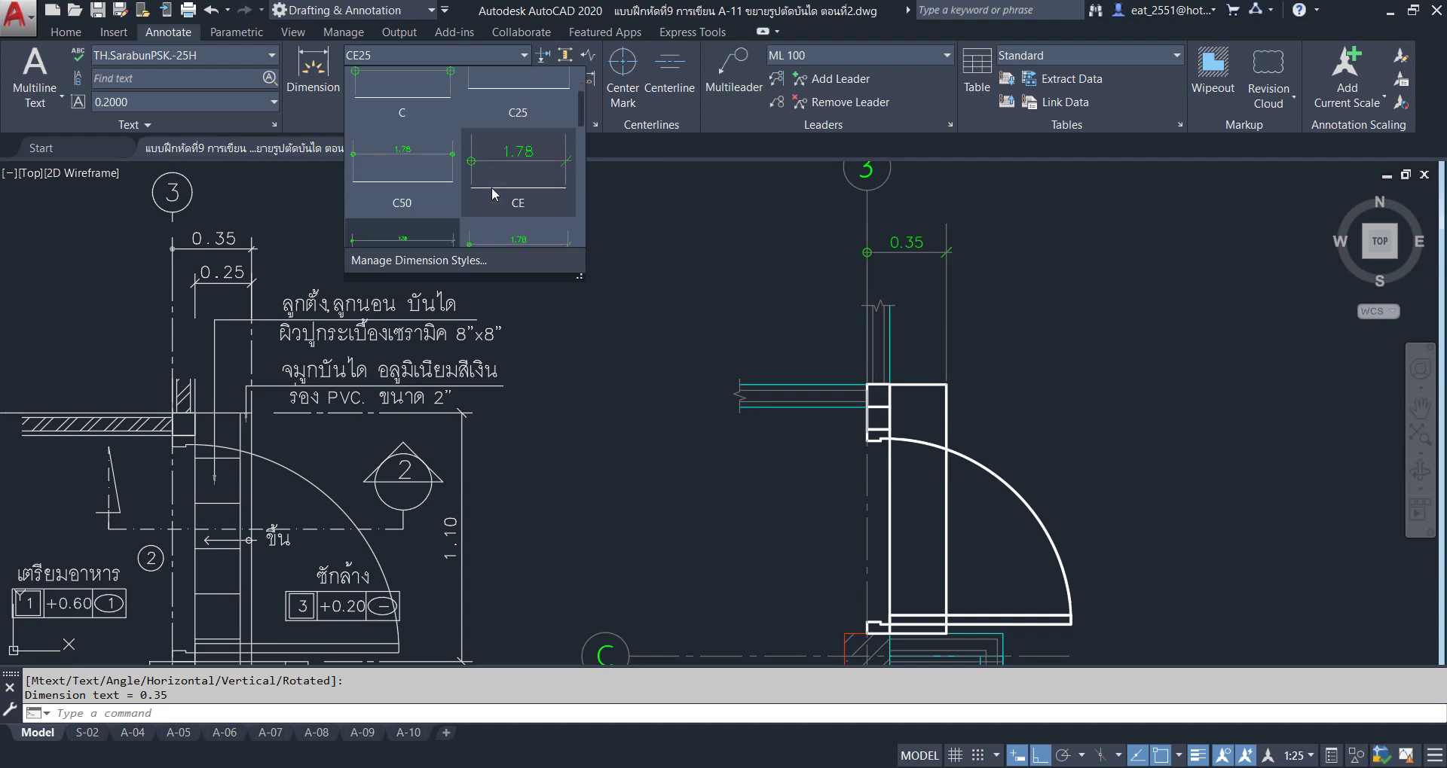
pyautogui.scroll(-1, 505, 186)
pyautogui.scroll(-1, 515, 187)
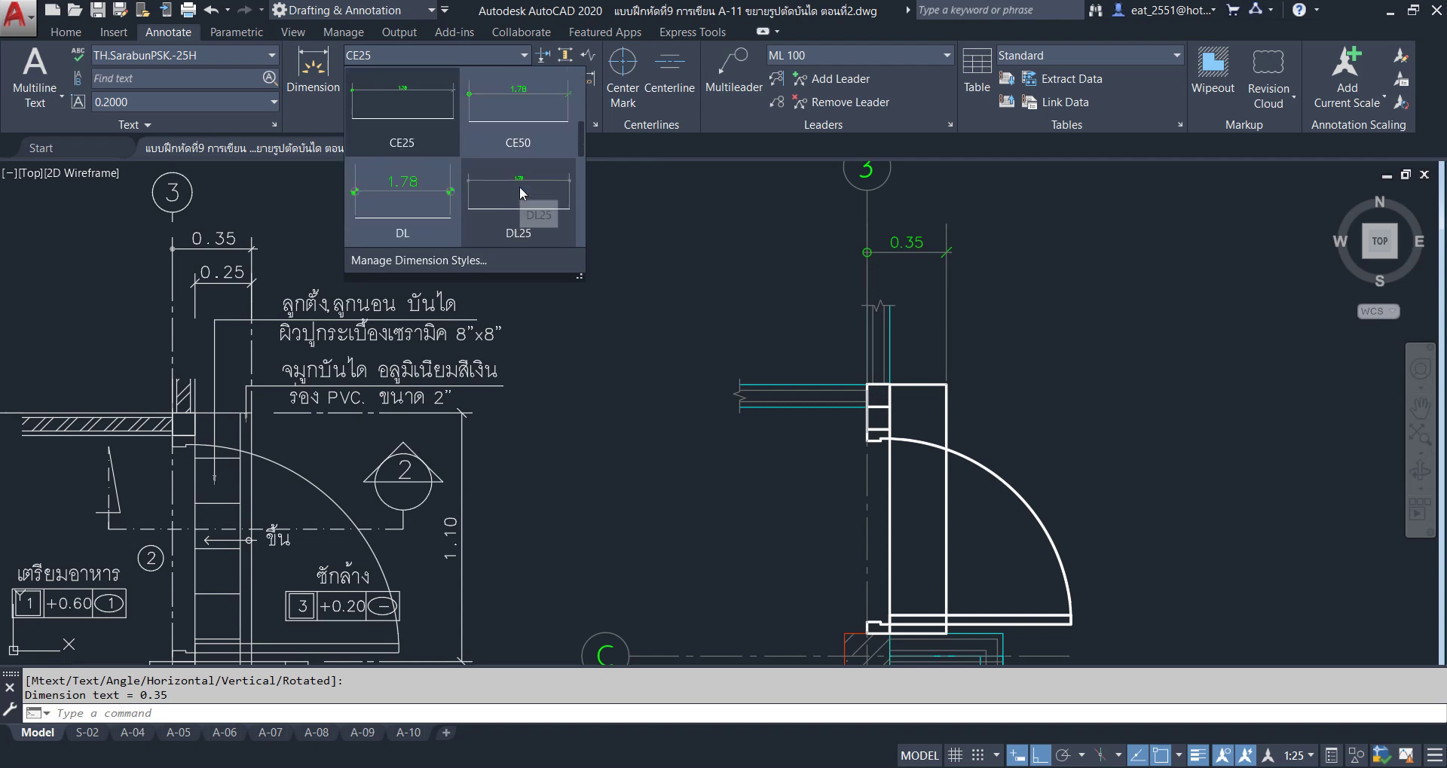
pyautogui.scroll(-1, 520, 188)
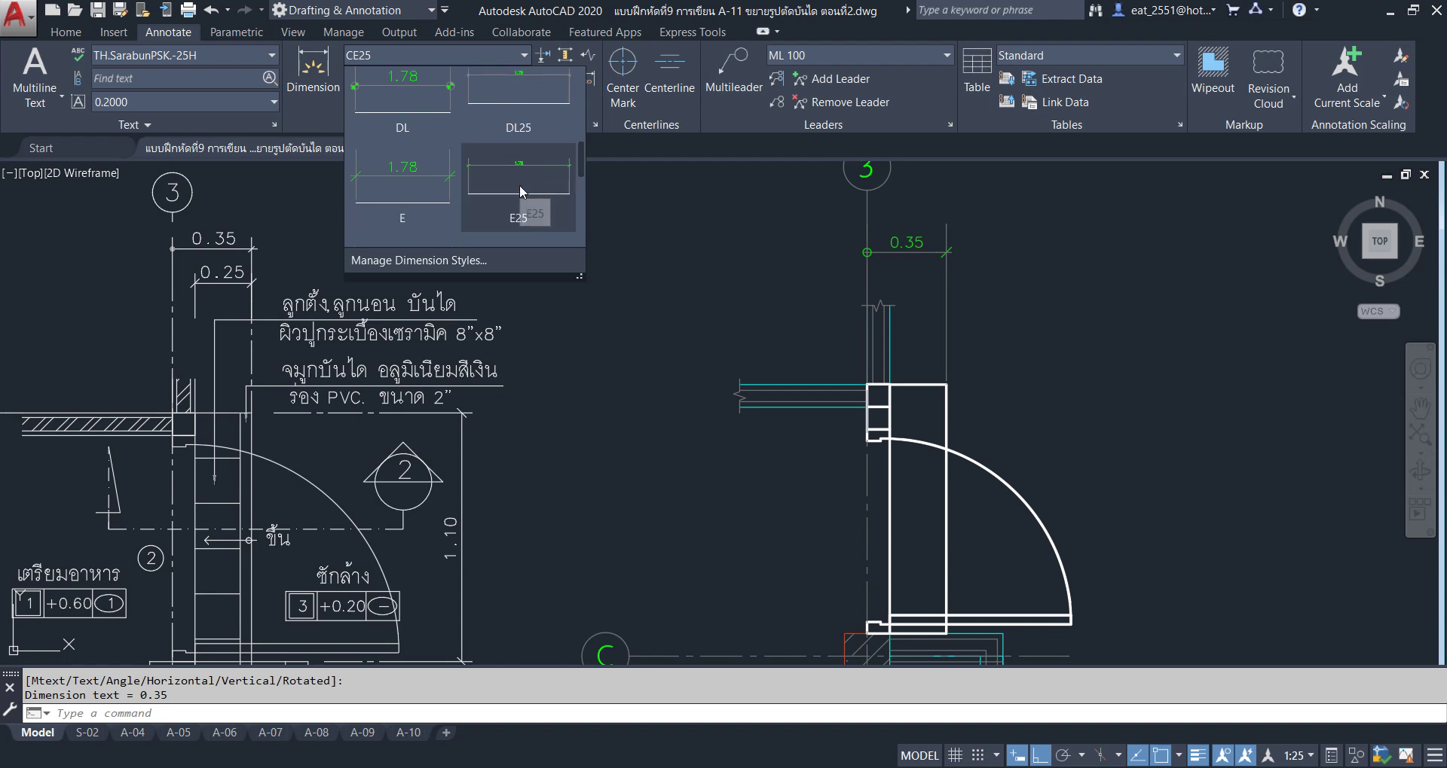
pyautogui.click(518, 151)
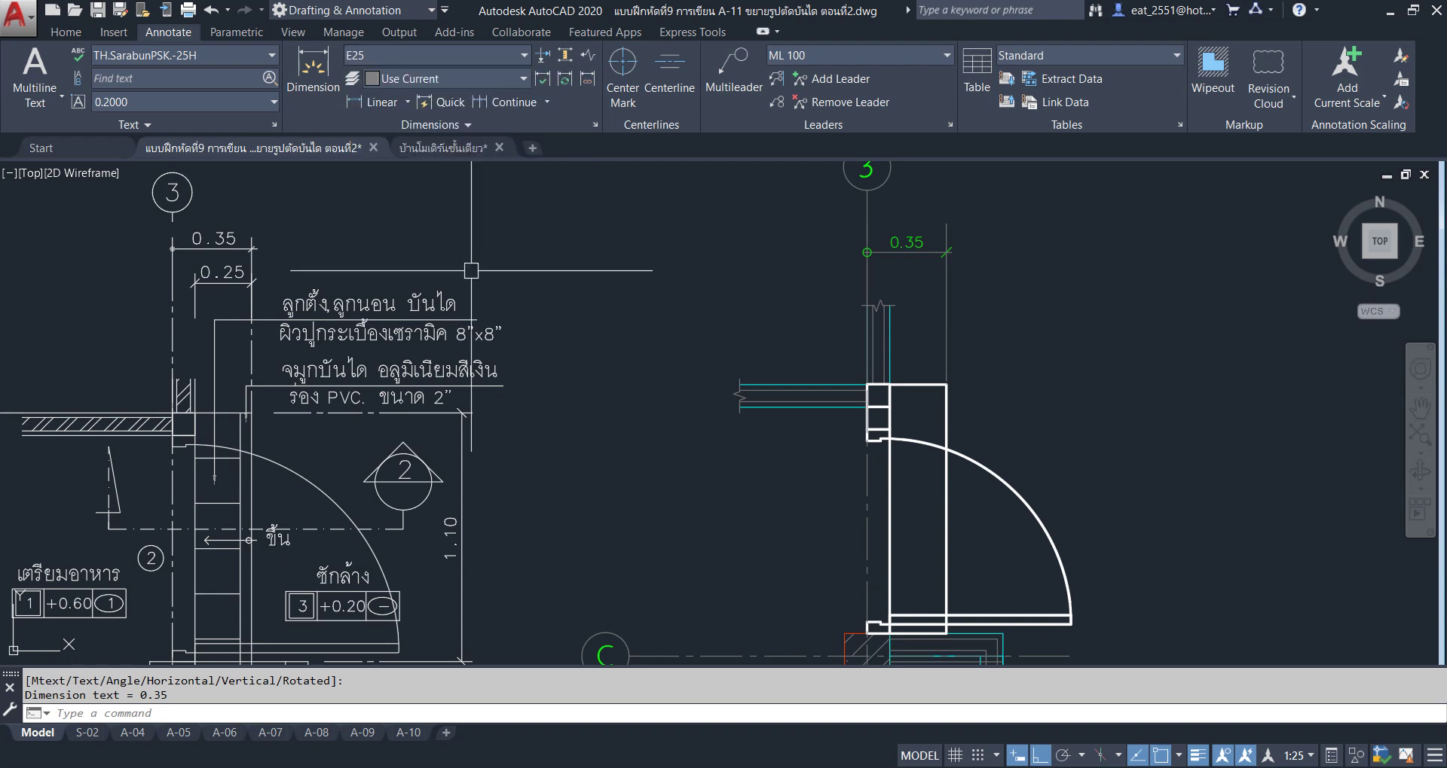
# Add a 0.25 linear dimension across the inner wall, placed just below the 0.35 one.
pyautogui.click(380, 103)
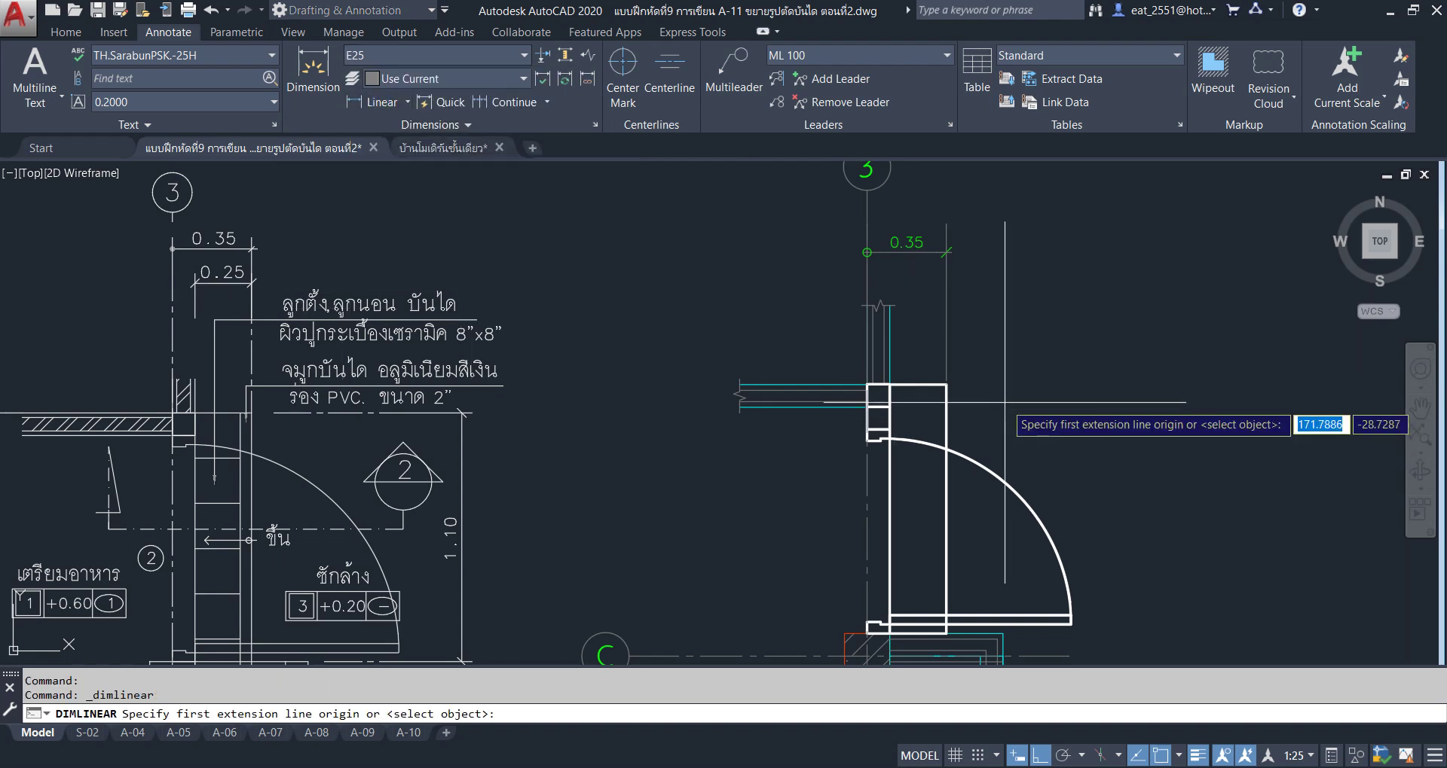
pyautogui.scroll(5, 950, 376)
pyautogui.click(1014, 473)
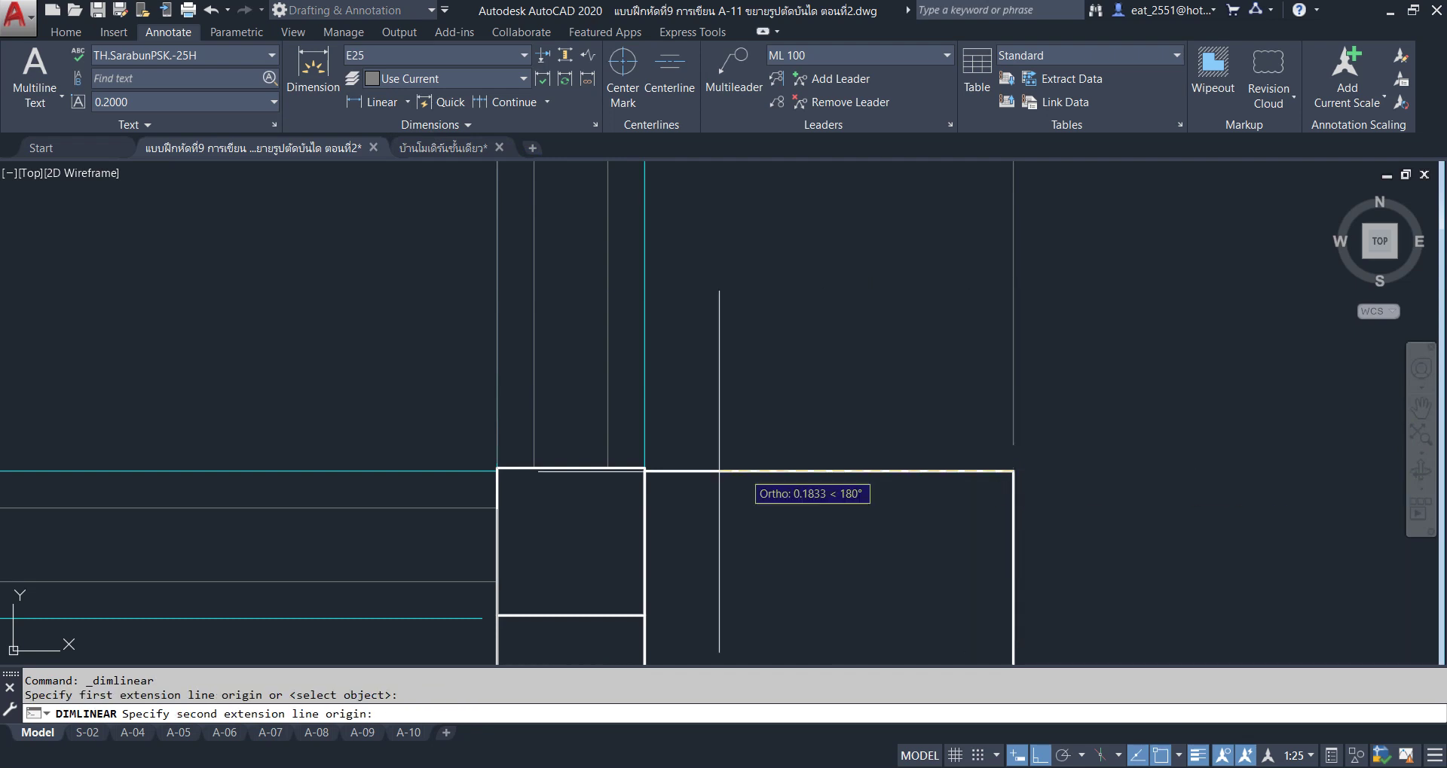
pyautogui.click(645, 472)
pyautogui.scroll(-4, 658, 449)
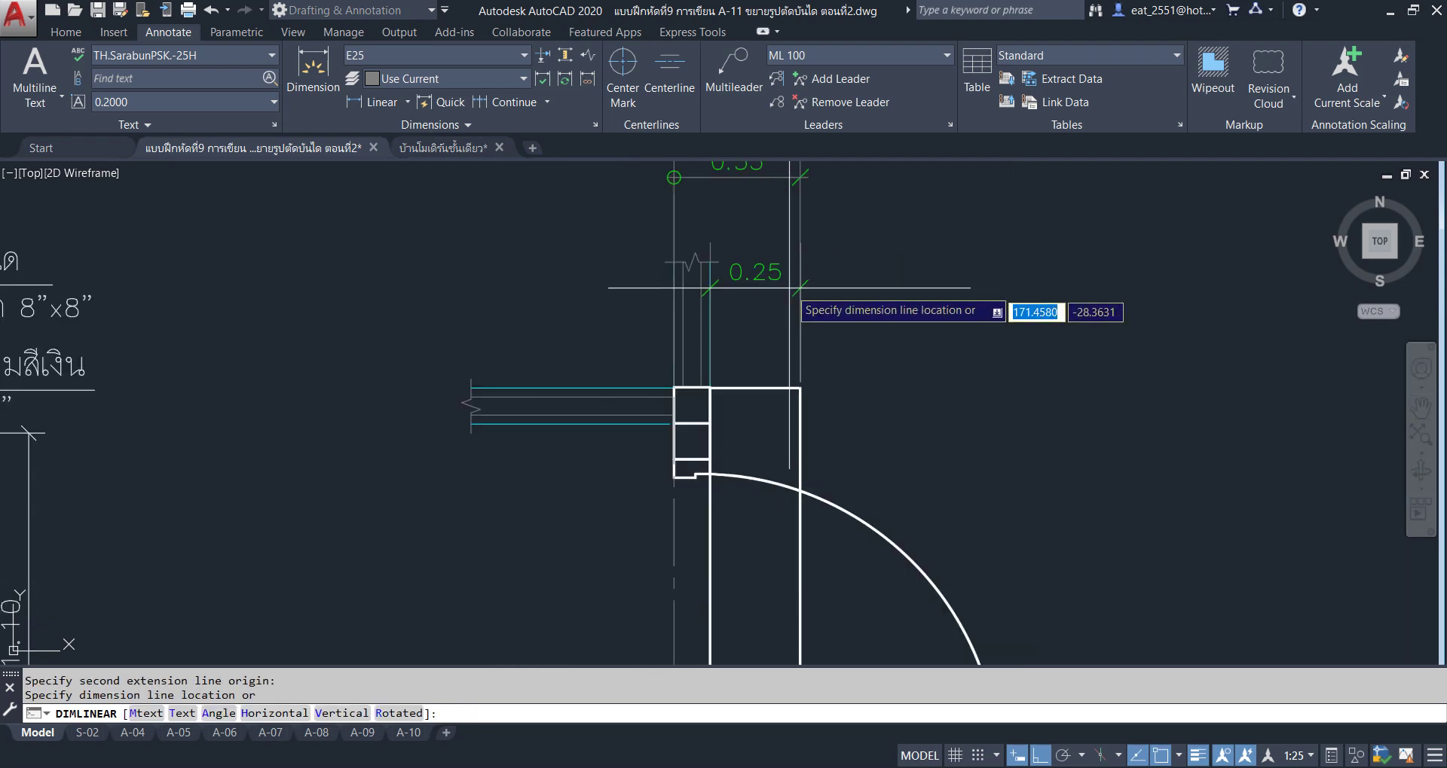
pyautogui.scroll(-2, 829, 301)
pyautogui.scroll(4, 901, 356)
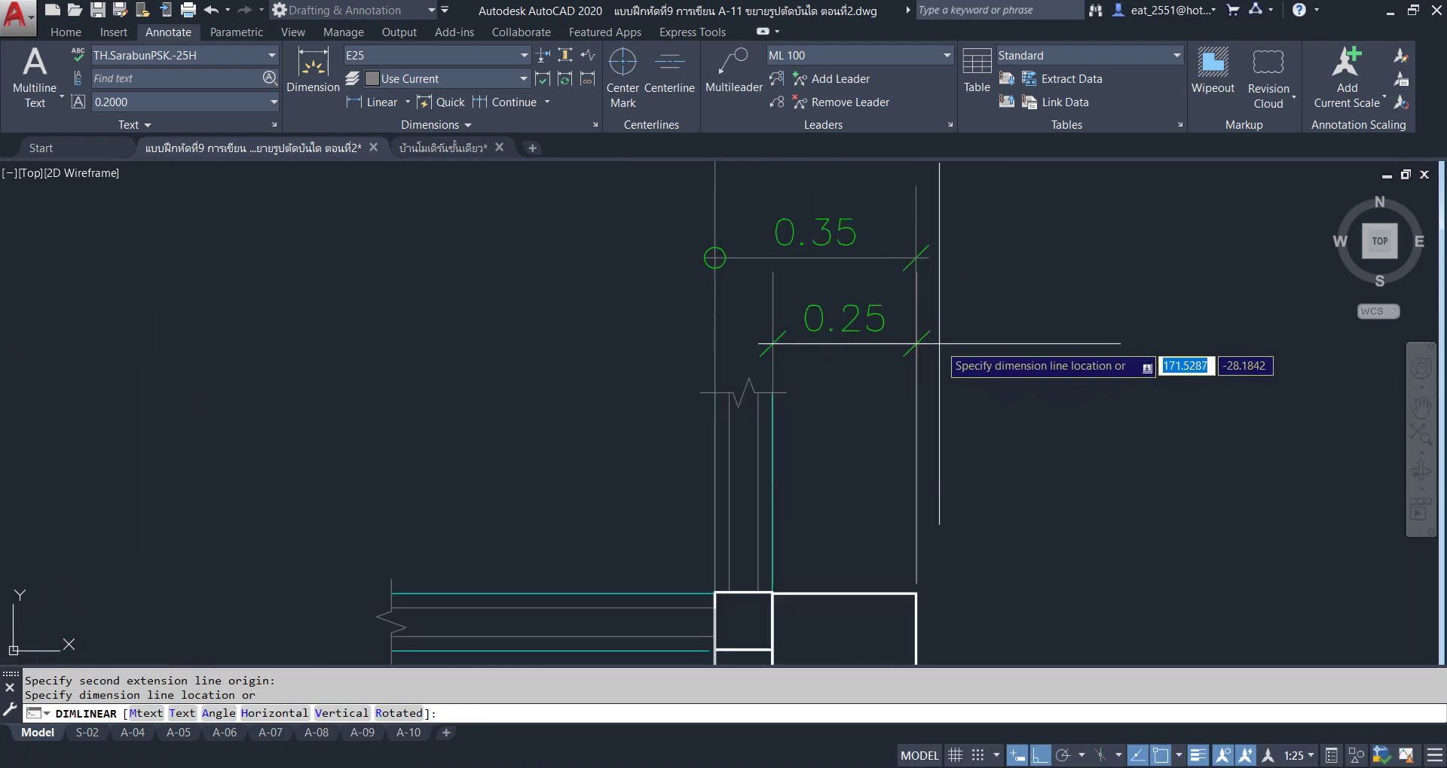
pyautogui.click(901, 345)
pyautogui.scroll(-5, 807, 360)
pyautogui.scroll(-1, 807, 359)
pyautogui.scroll(2, 807, 360)
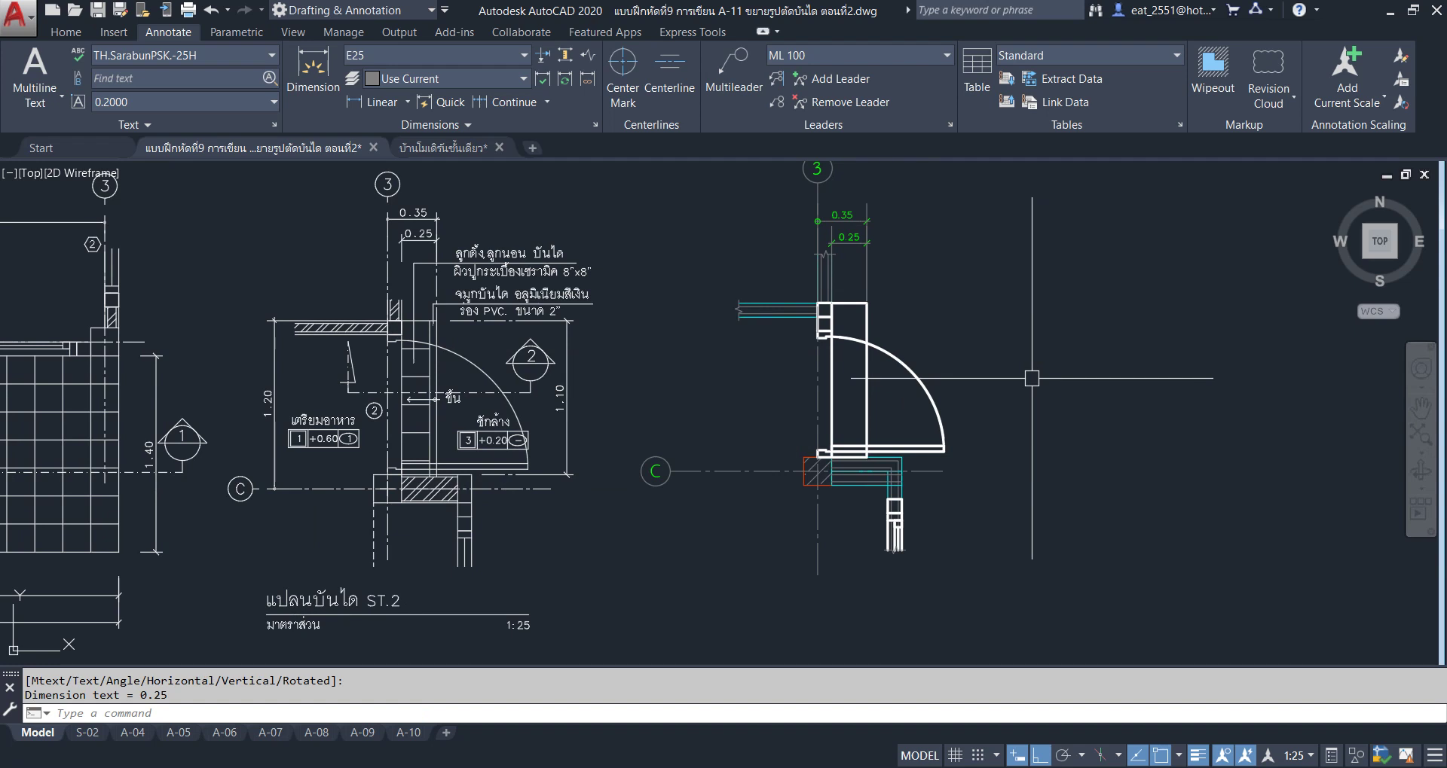
# Dimension the detail's right side vertically at 1.10, from the lower corner to the top frame corner.
pyautogui.press('Return')
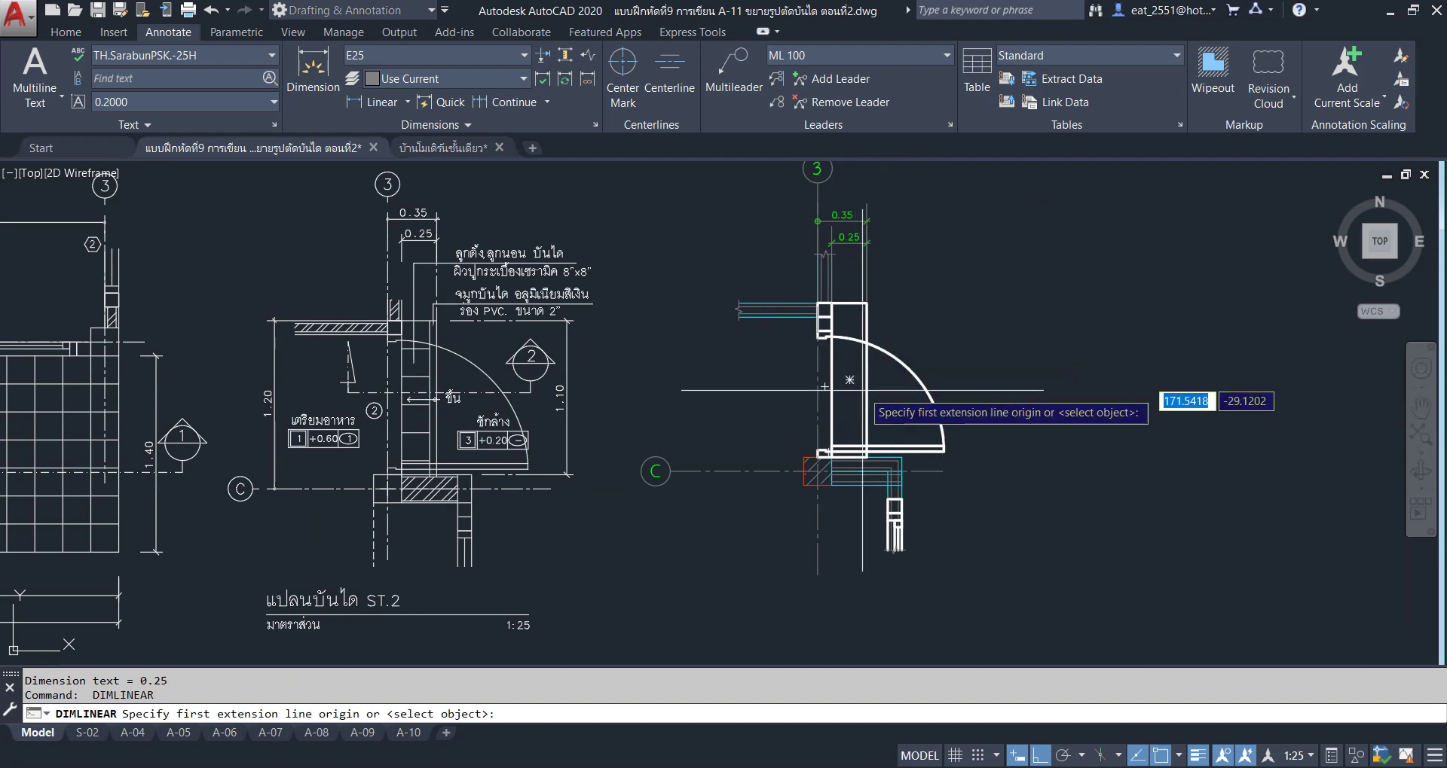
pyautogui.scroll(2, 896, 452)
pyautogui.scroll(1, 963, 532)
pyautogui.click(963, 532)
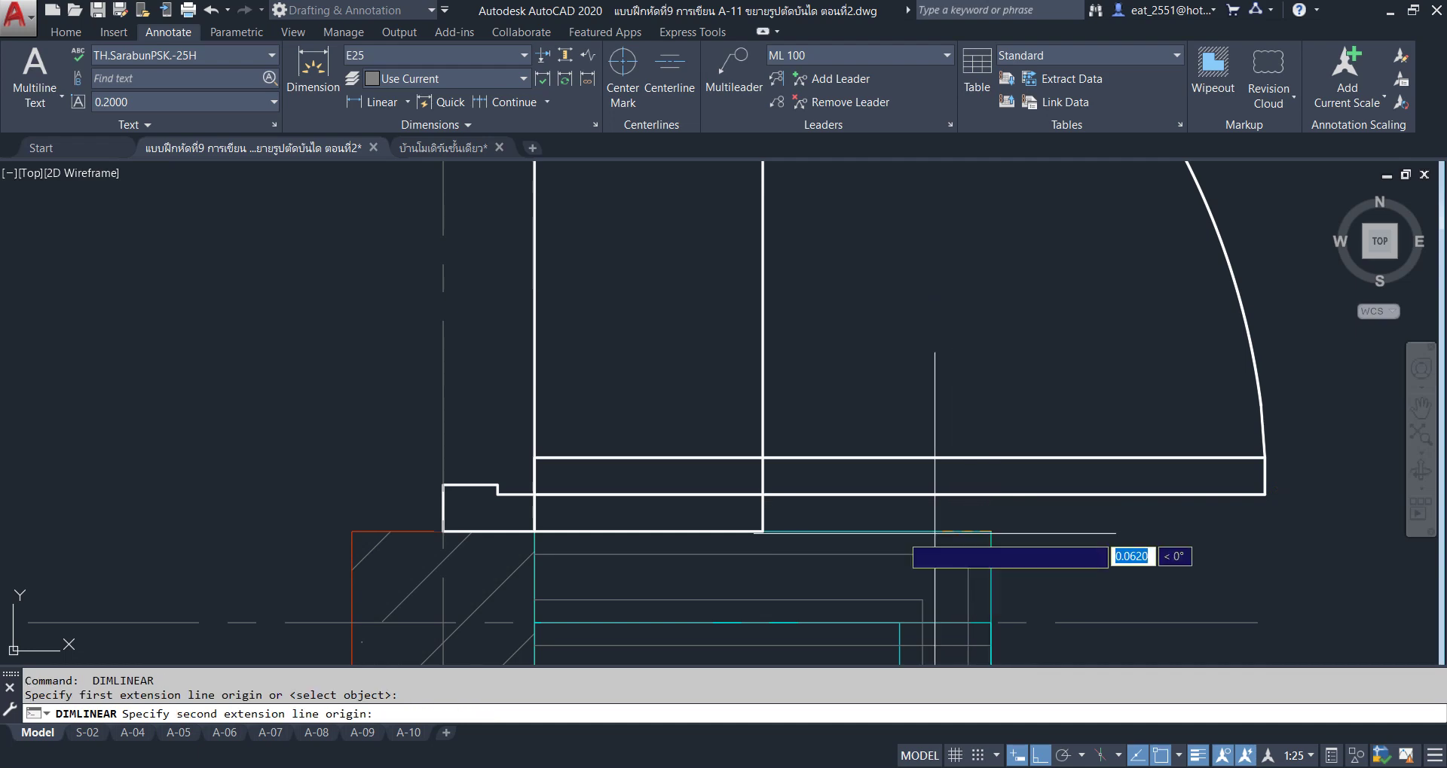
pyautogui.scroll(-3, 963, 532)
pyautogui.scroll(1, 859, 282)
pyautogui.click(798, 322)
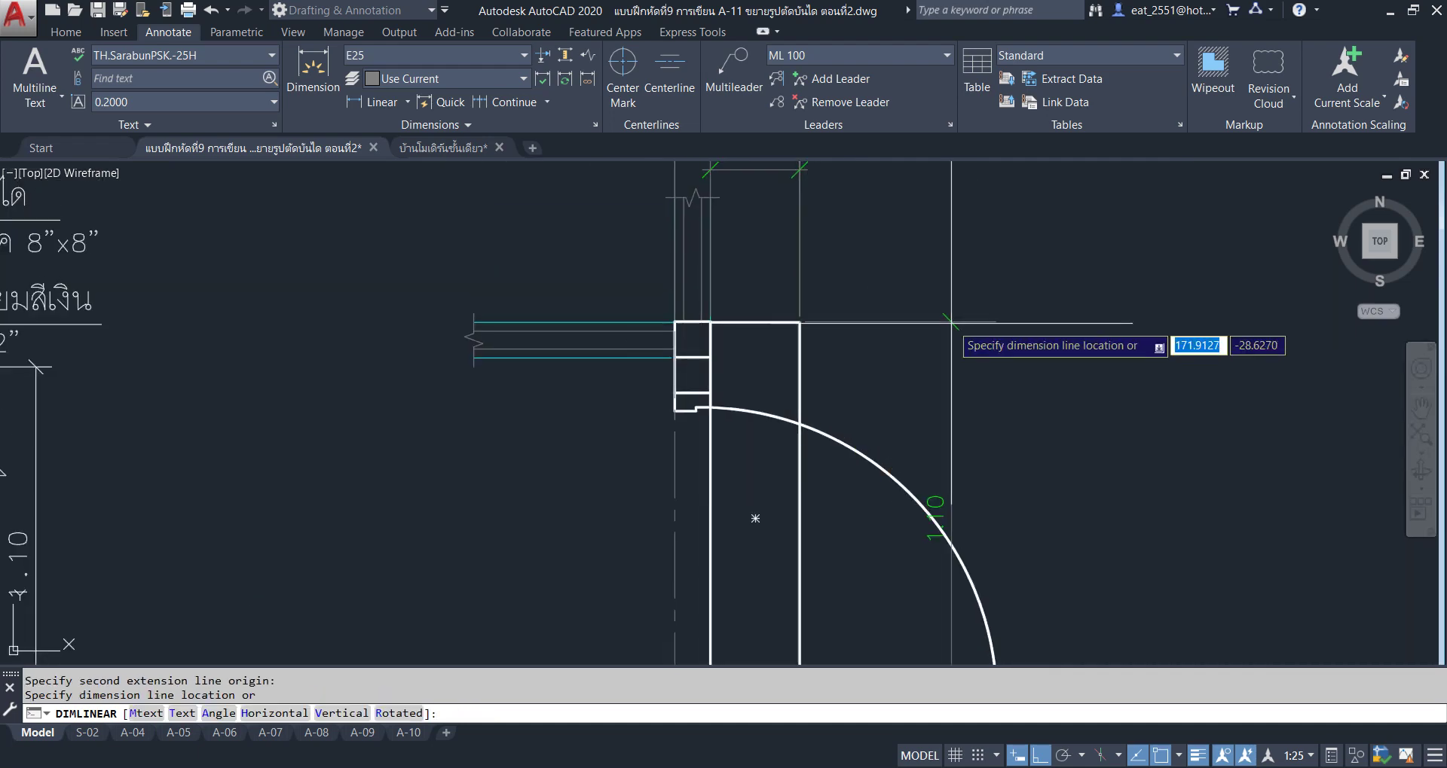
pyautogui.scroll(-3, 934, 354)
pyautogui.scroll(2, 932, 330)
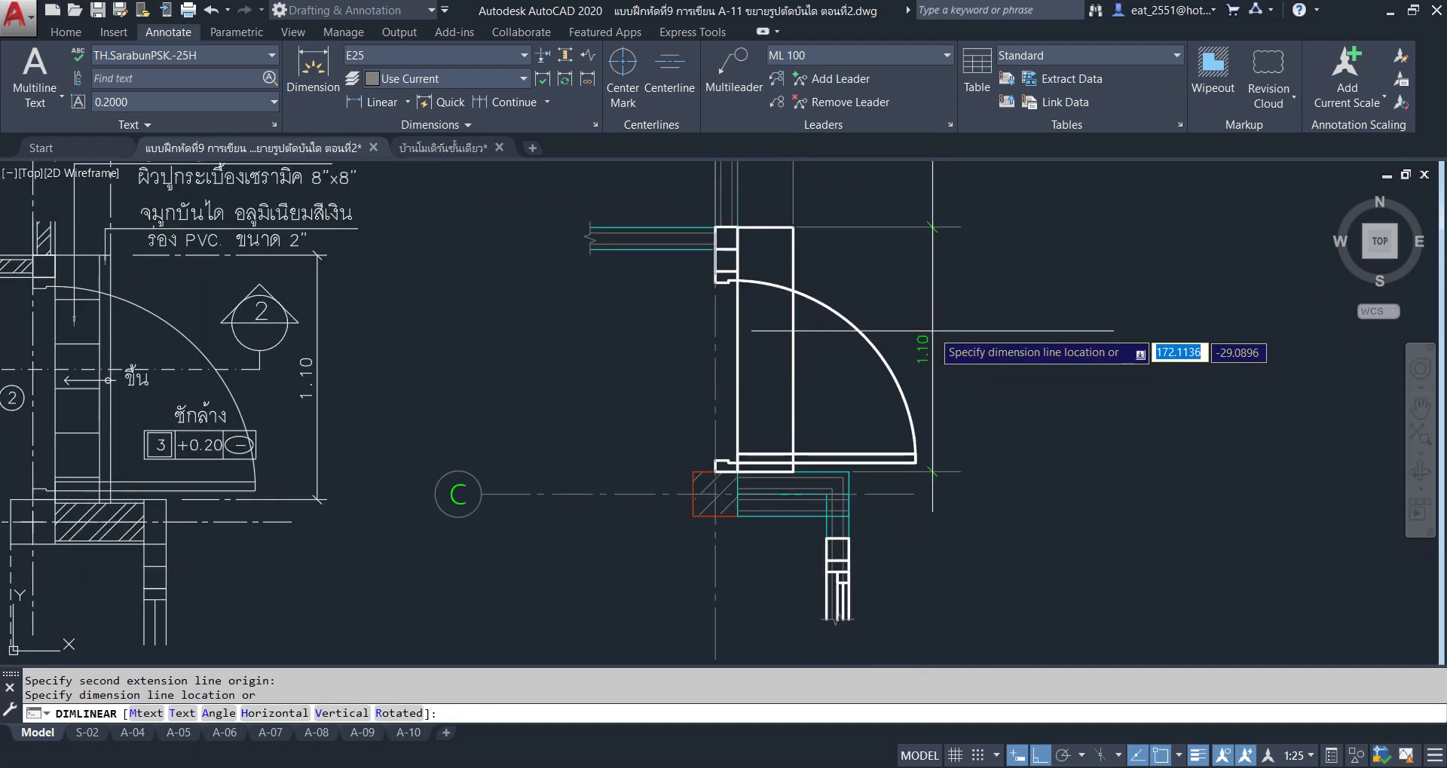
pyautogui.click(961, 282)
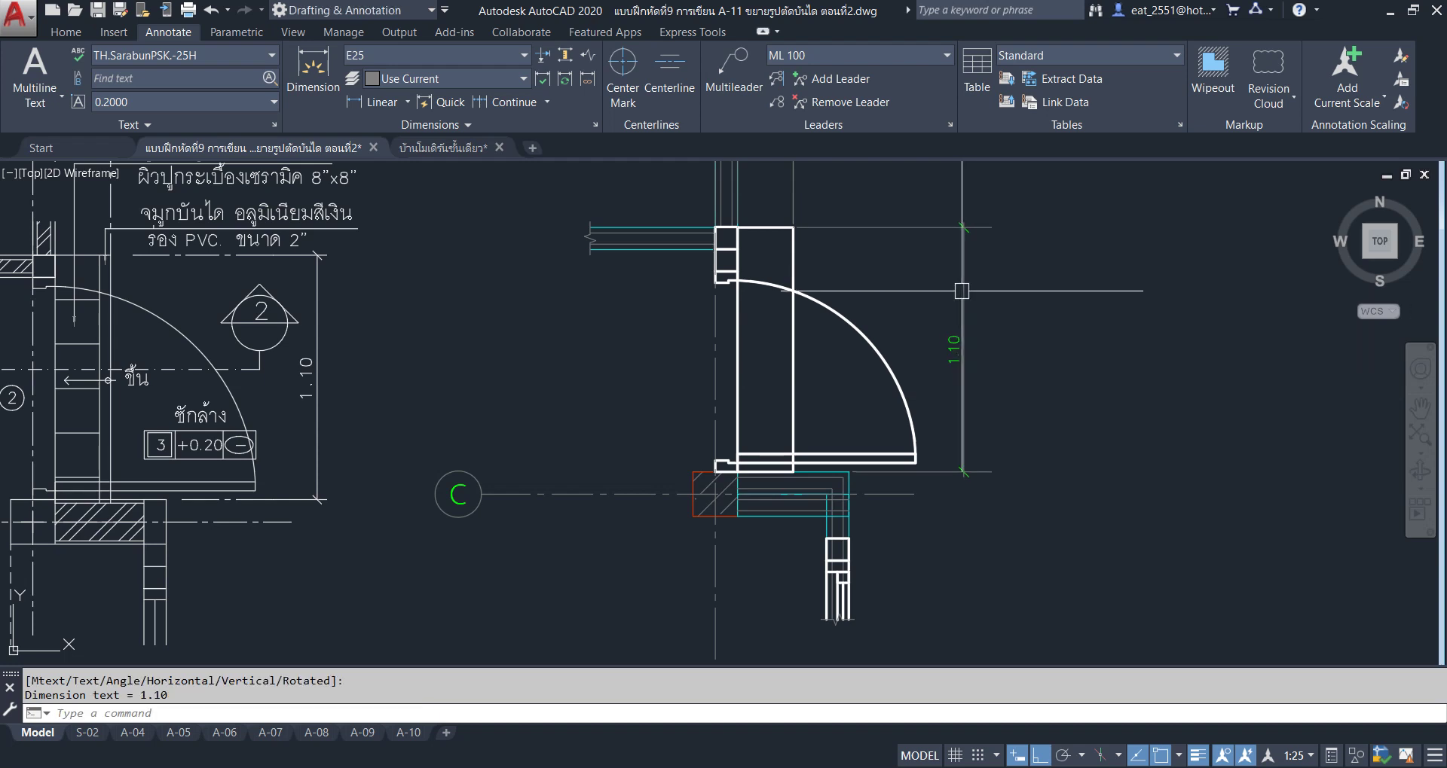
pyautogui.scroll(-2, 951, 330)
pyautogui.moveTo(882, 372); pyautogui.dragTo(920, 372, button='middle')
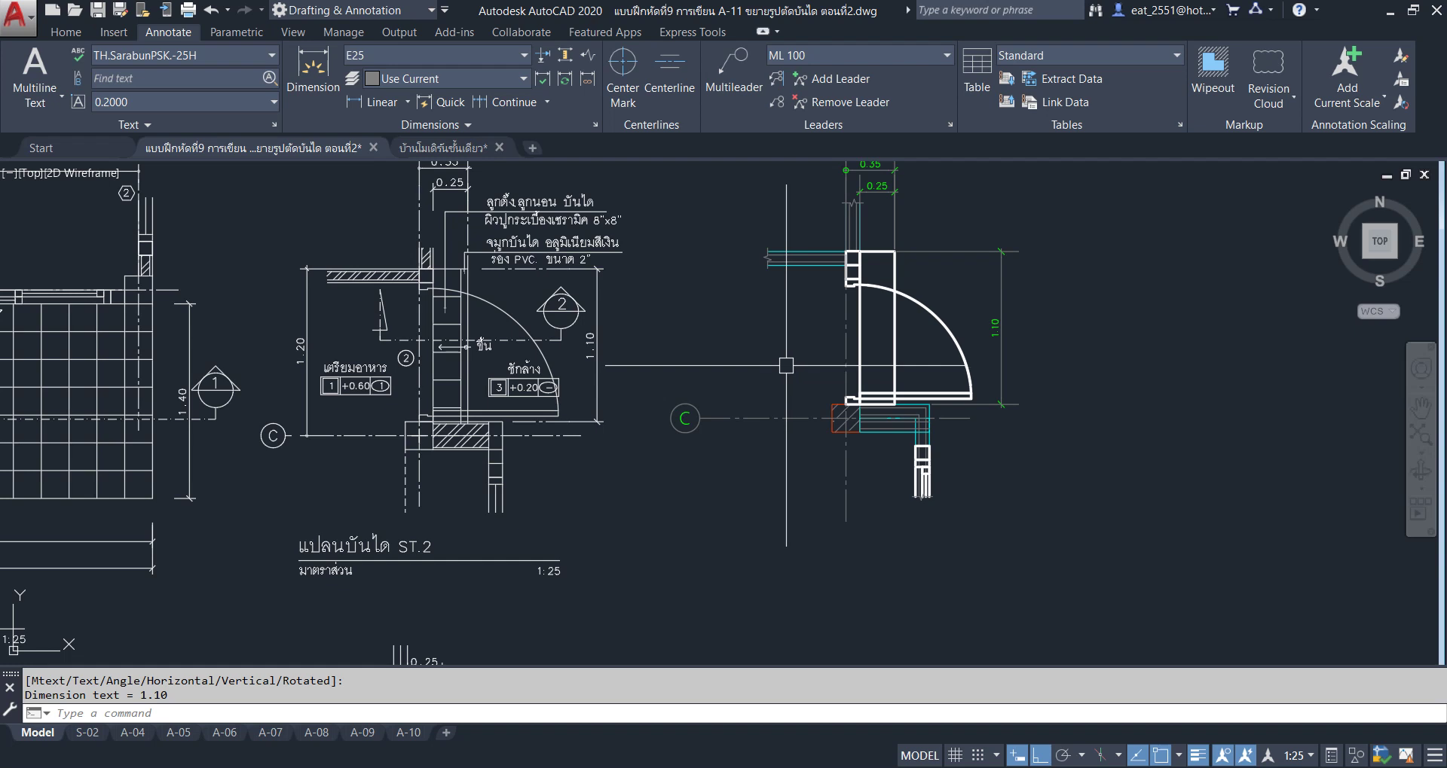
# Start another linear dimension and make CE25 the current dimension style.
pyautogui.press('Return')
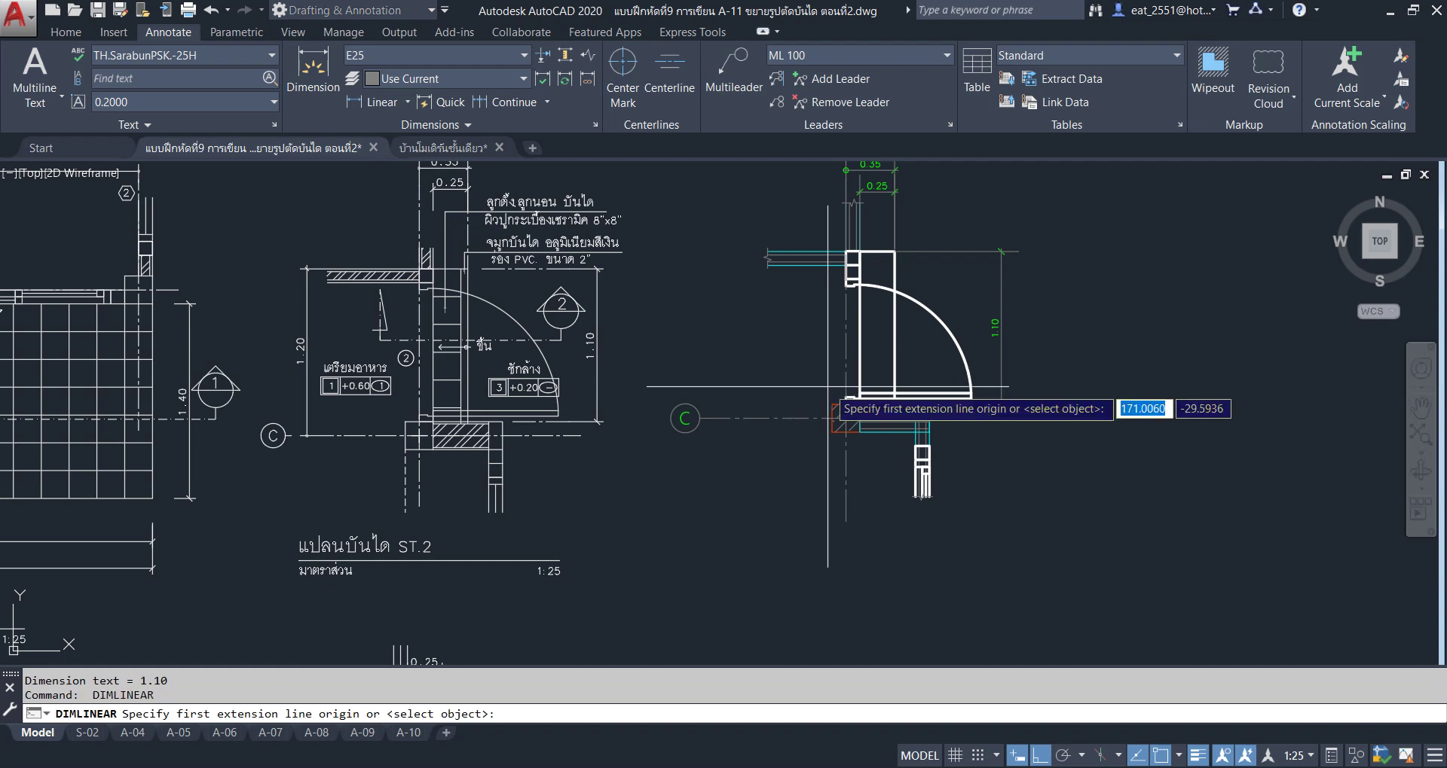
pyautogui.scroll(6, 333, 436)
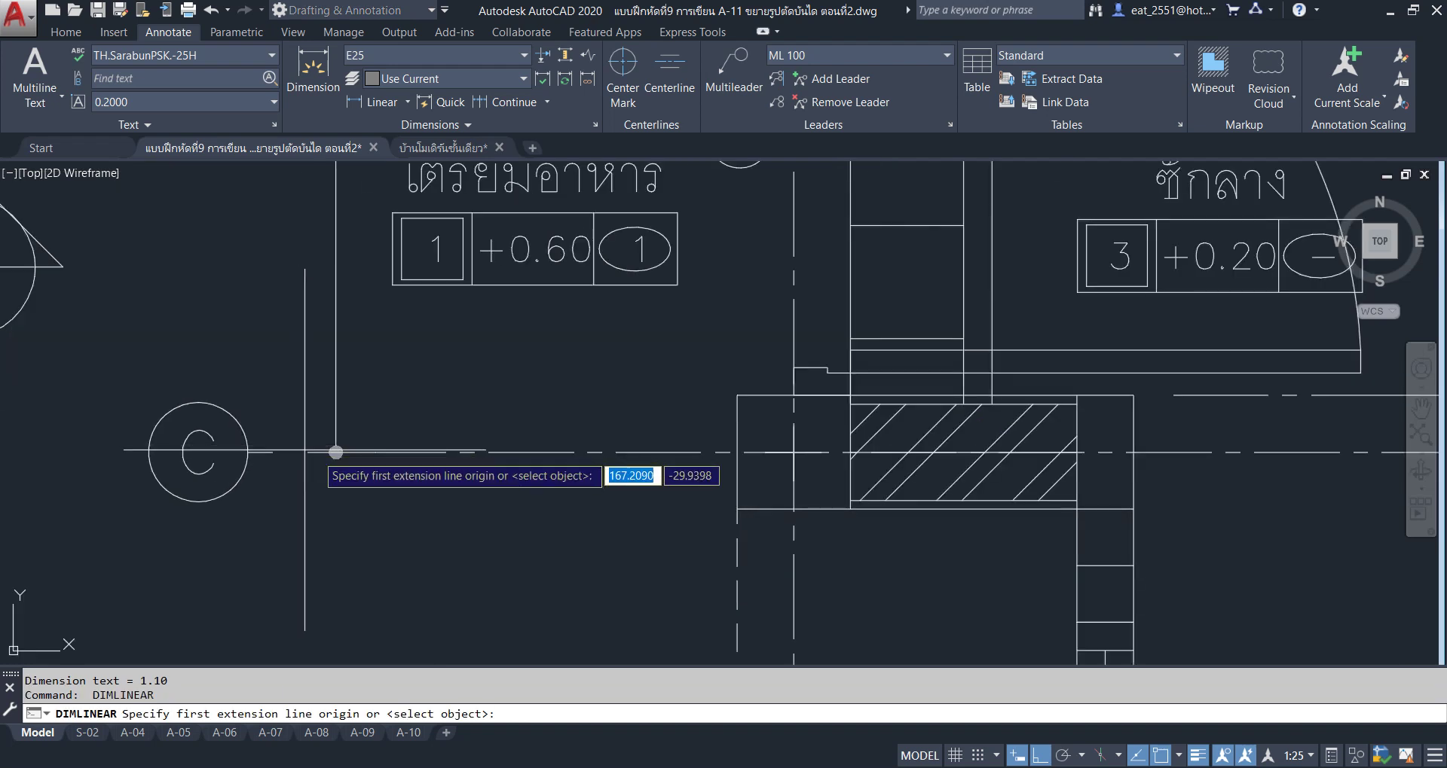
pyautogui.click(476, 59)
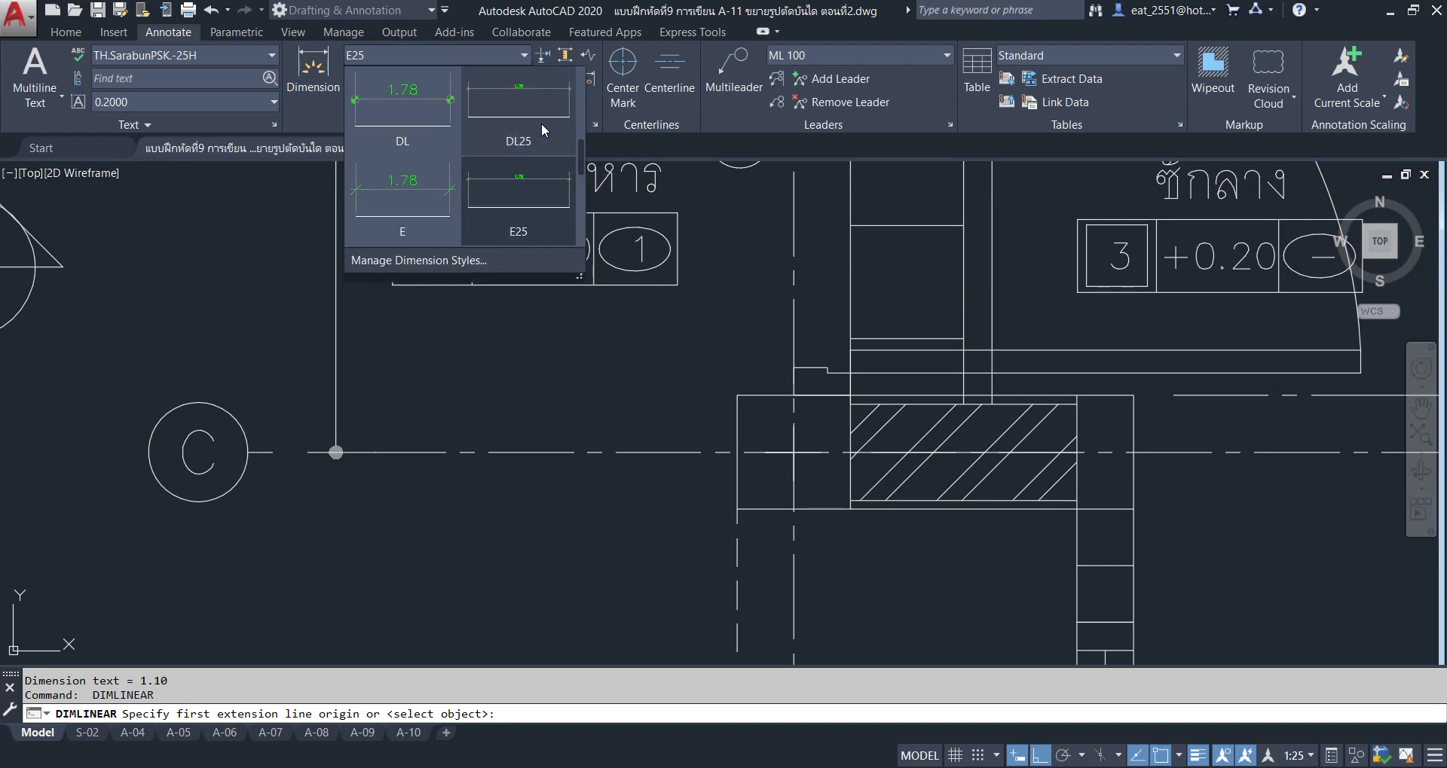
pyautogui.scroll(-1, 532, 196)
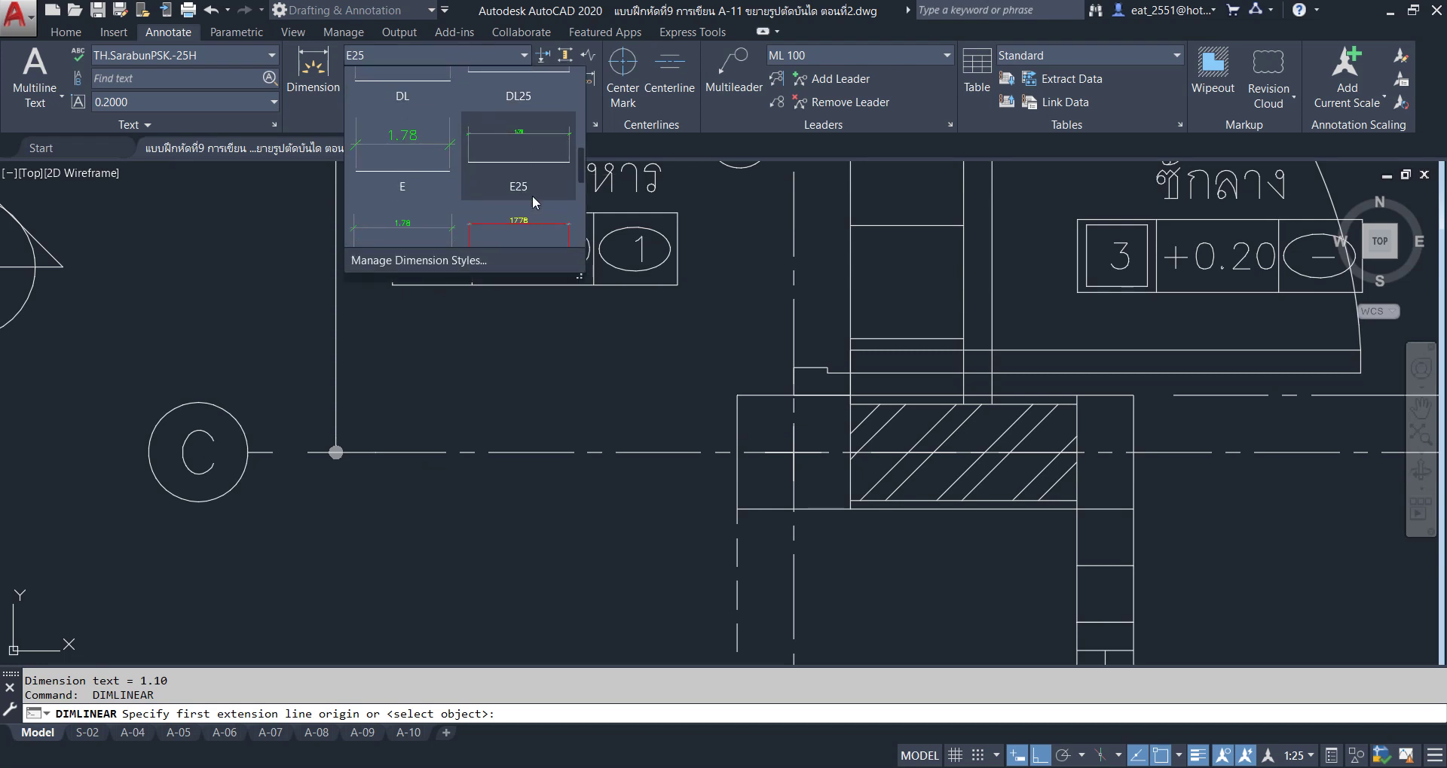
pyautogui.scroll(3, 532, 196)
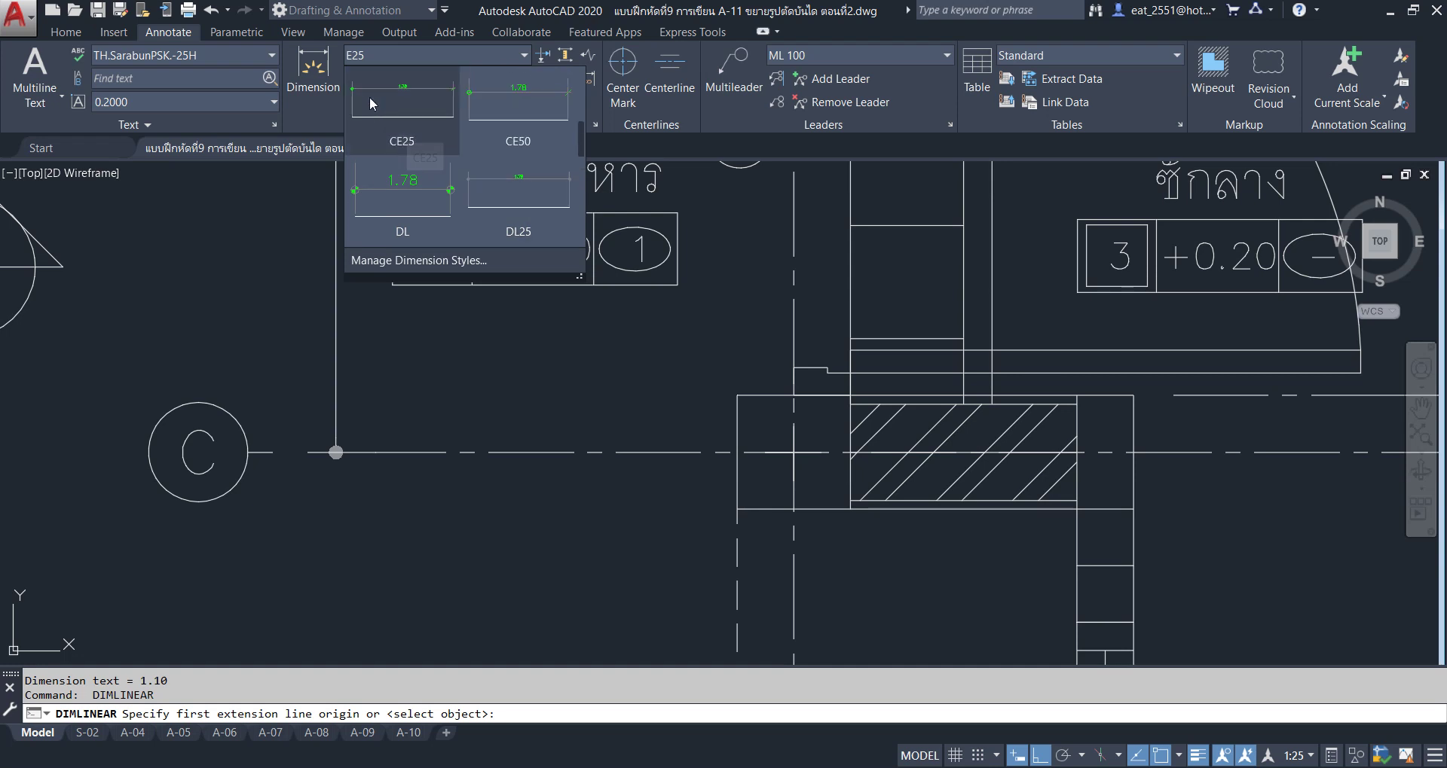
pyautogui.click(401, 106)
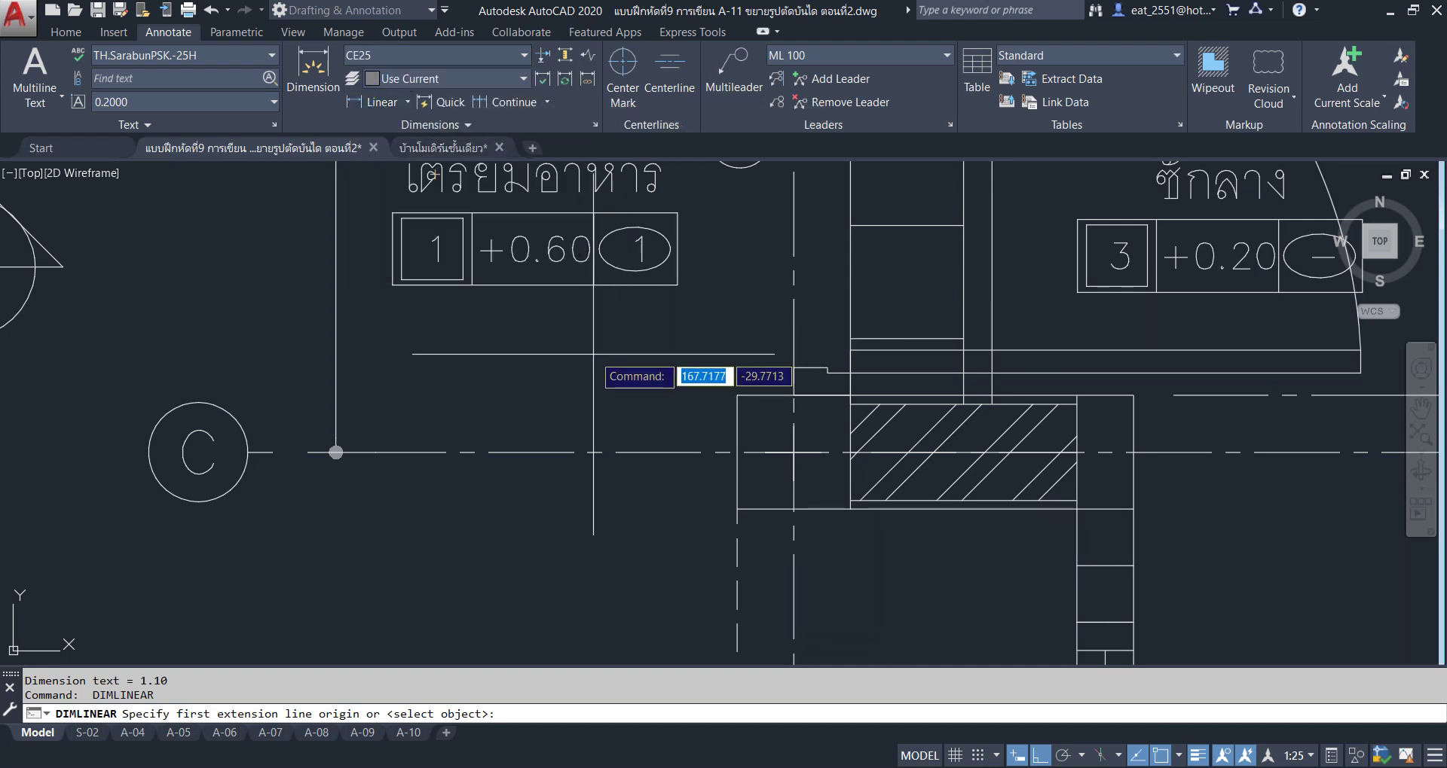
pyautogui.scroll(-5, 594, 354)
pyautogui.scroll(5, 957, 343)
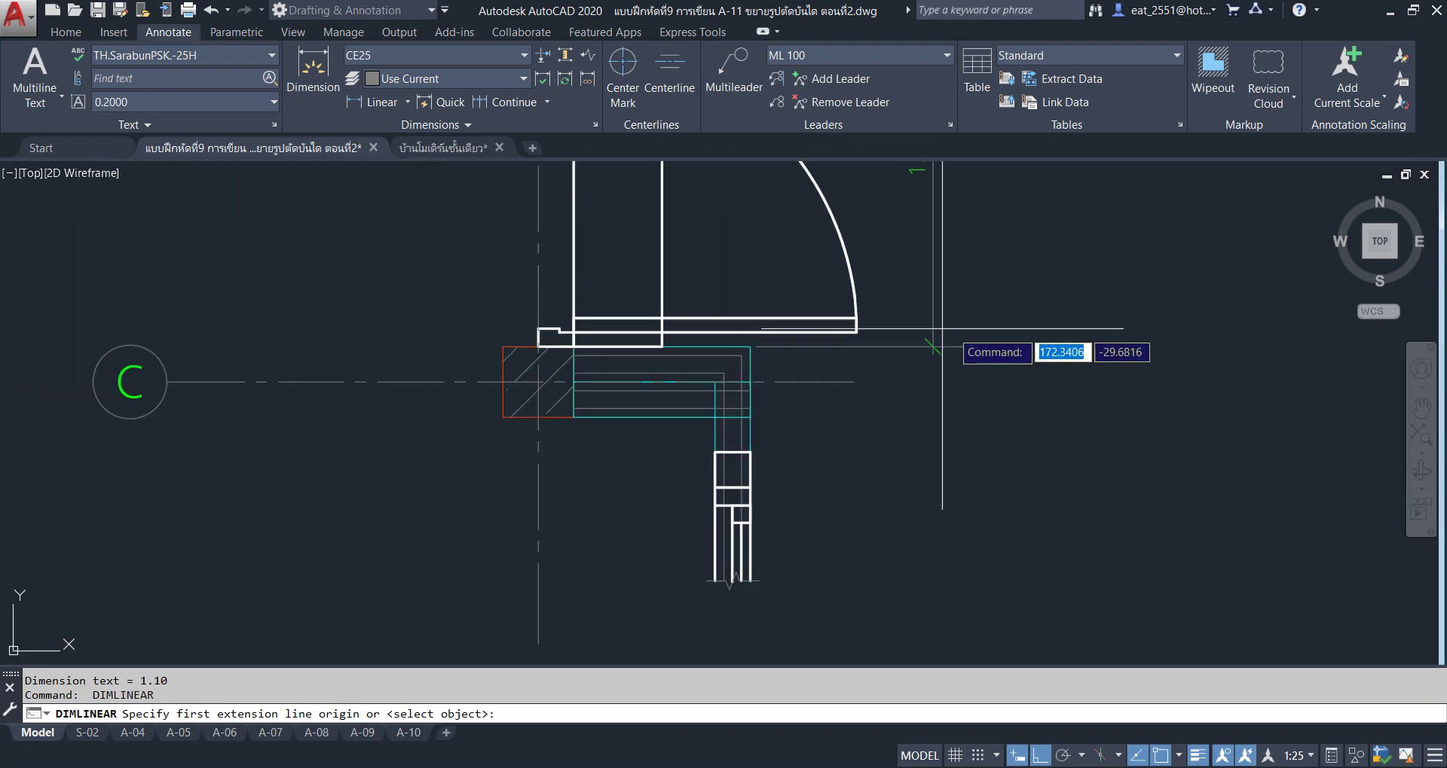
# Place a vertical 1.20 dimension on the left, from grid line C to the top wall edge.
pyautogui.click(537, 381)
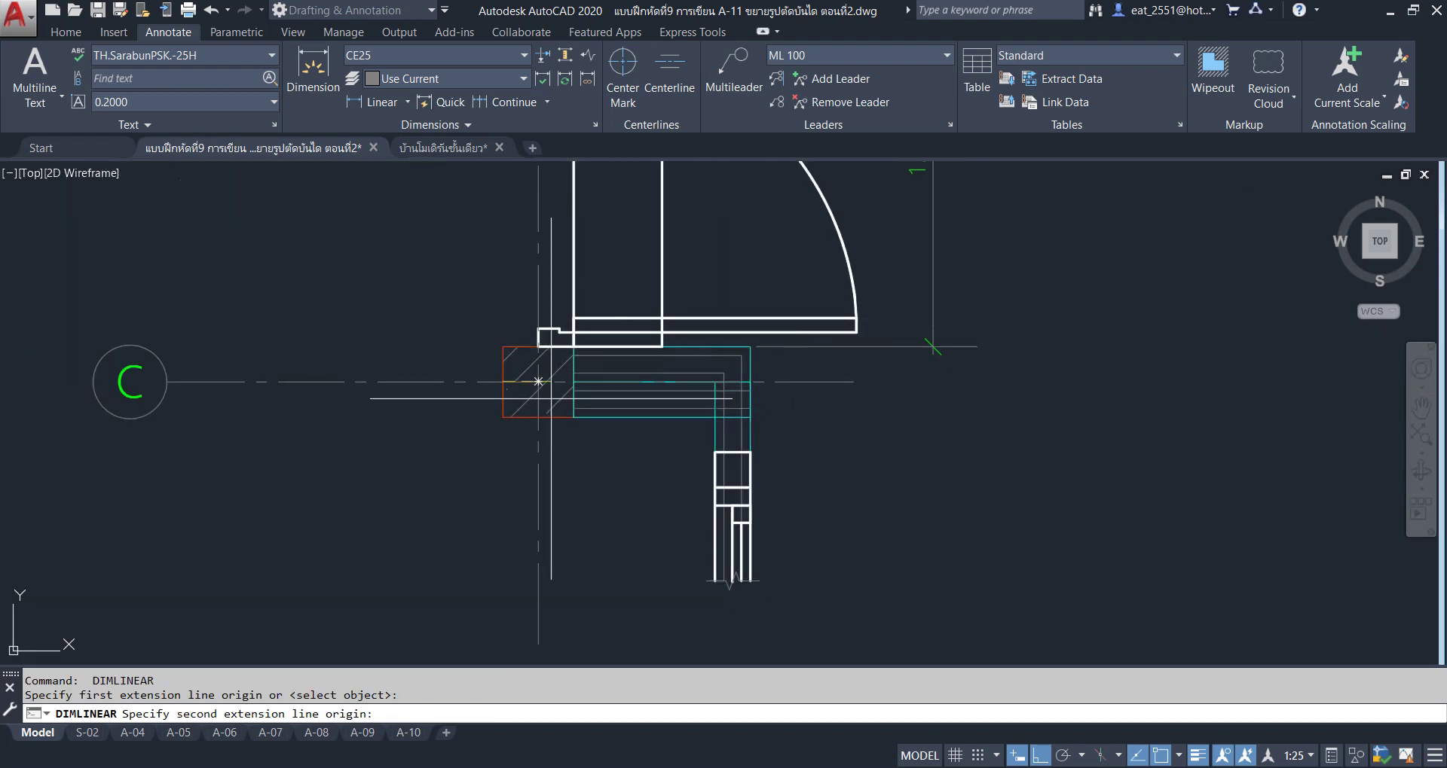
pyautogui.scroll(-4, 532, 380)
pyautogui.scroll(4, 654, 369)
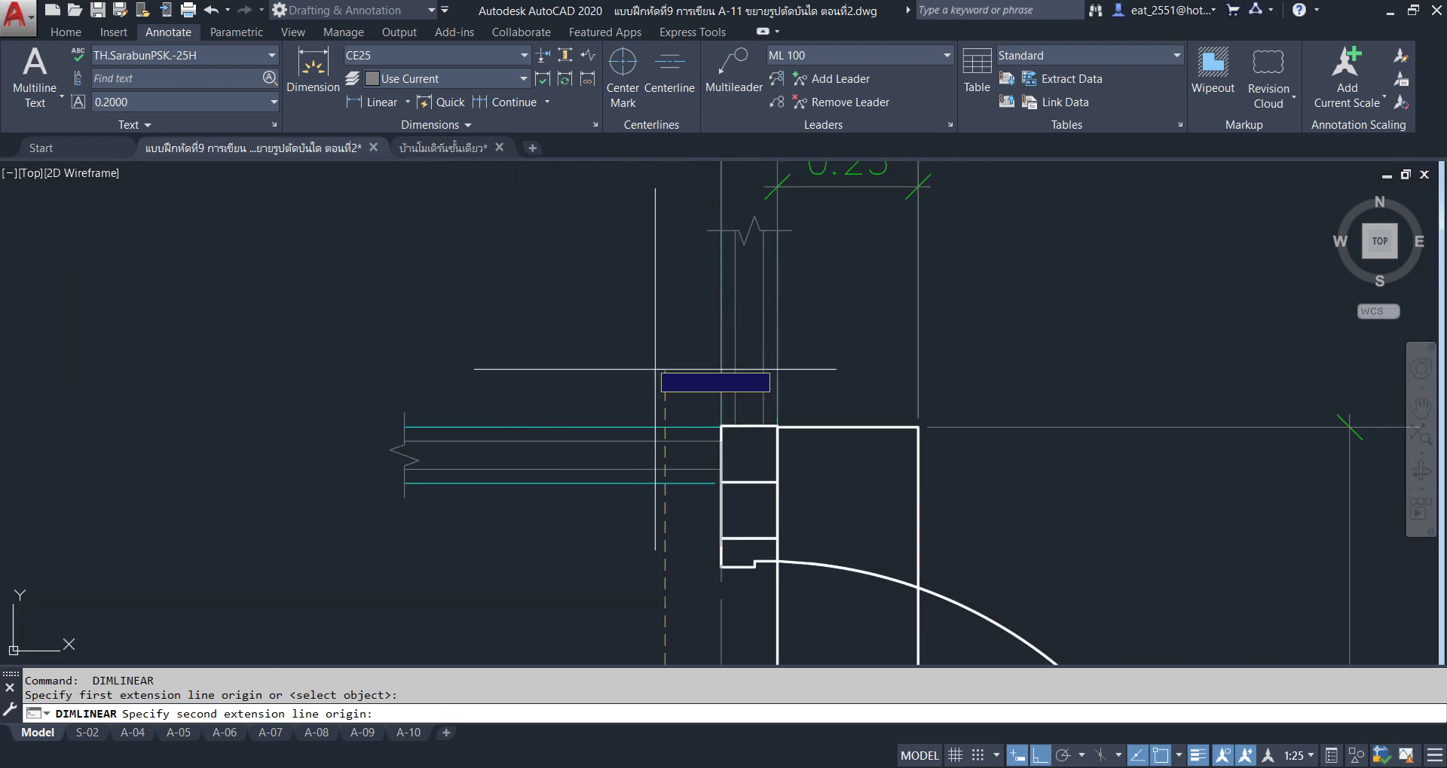
pyautogui.click(664, 427)
pyautogui.scroll(-4, 527, 388)
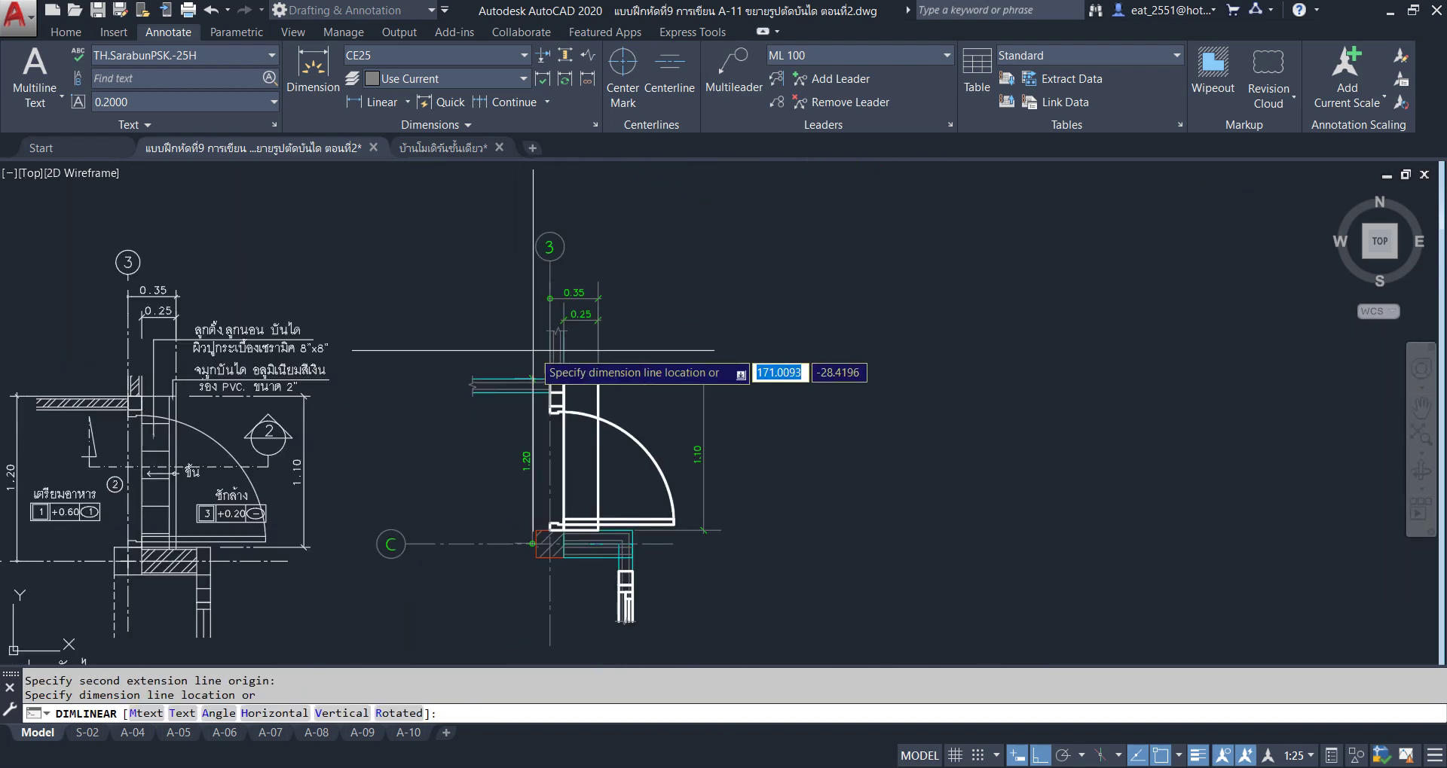
pyautogui.click(450, 397)
pyautogui.scroll(-3, 783, 389)
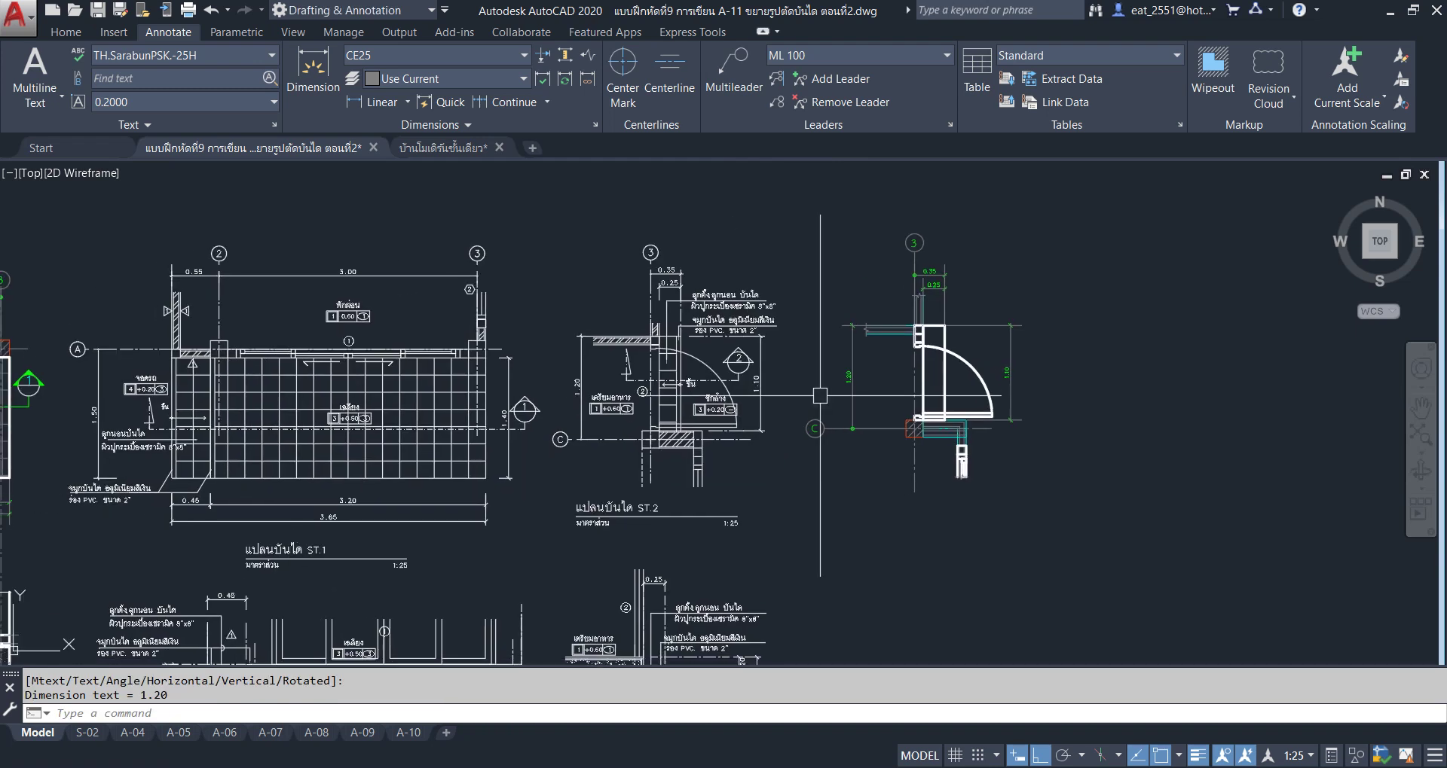
pyautogui.scroll(1, 826, 397)
pyautogui.scroll(1, 1071, 374)
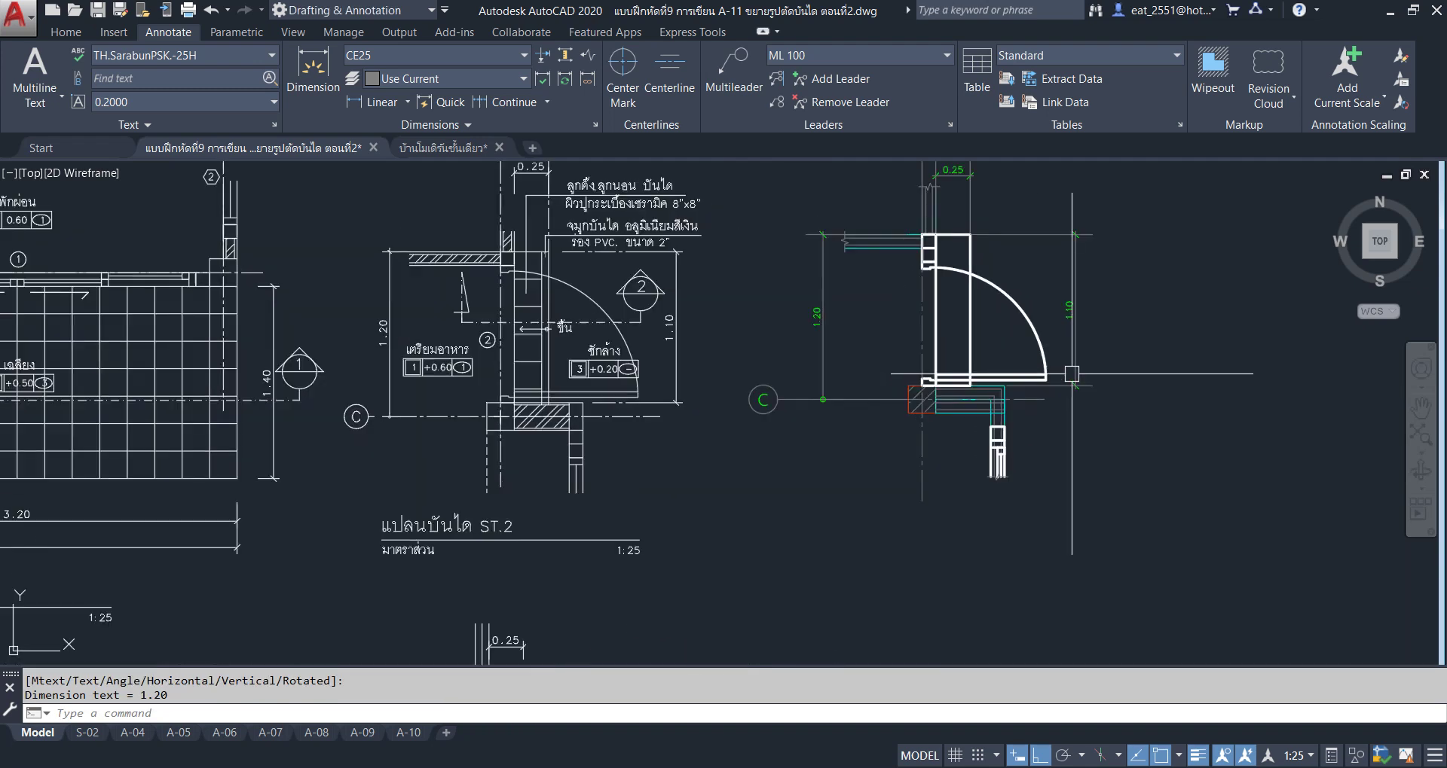
pyautogui.moveTo(1071, 374); pyautogui.dragTo(930, 398, button='middle')
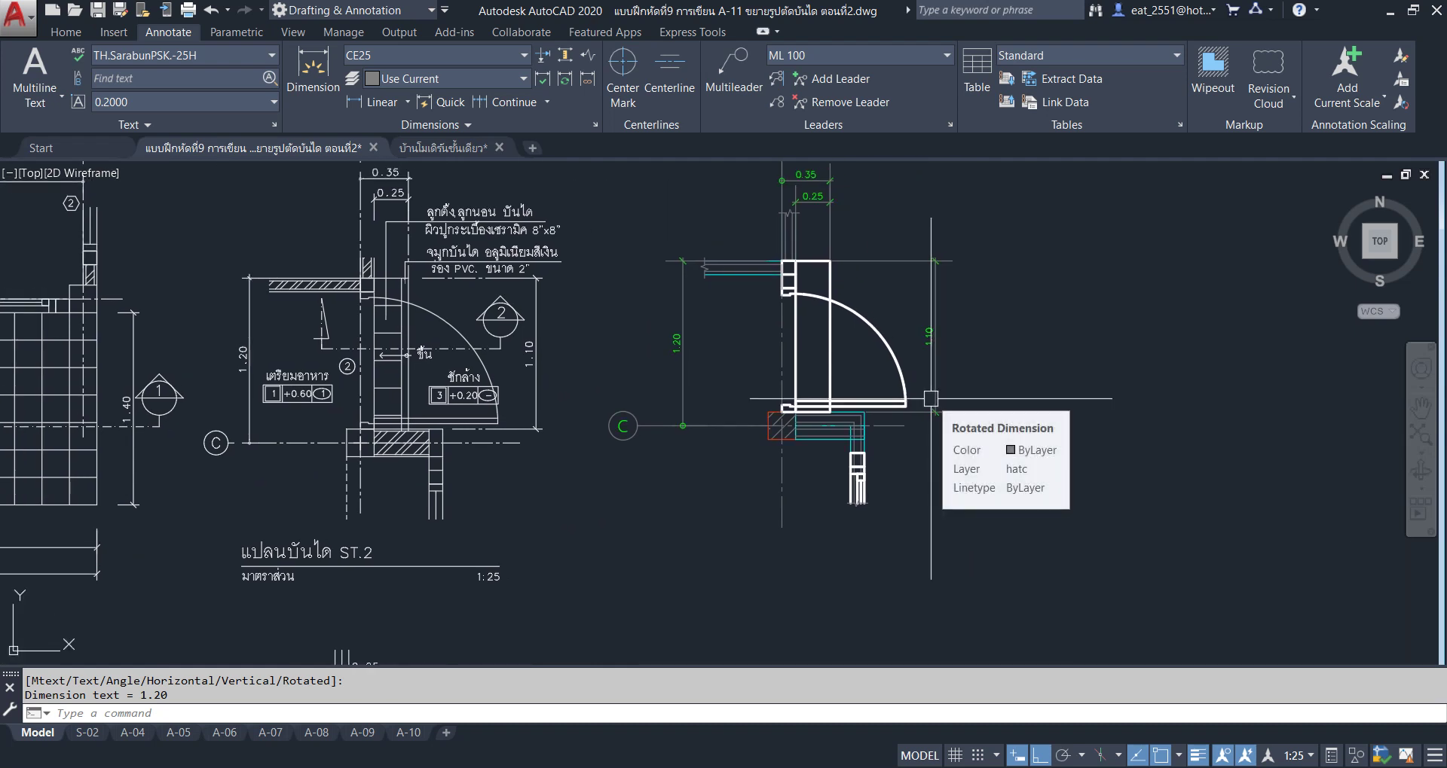
pyautogui.scroll(4, 290, 364)
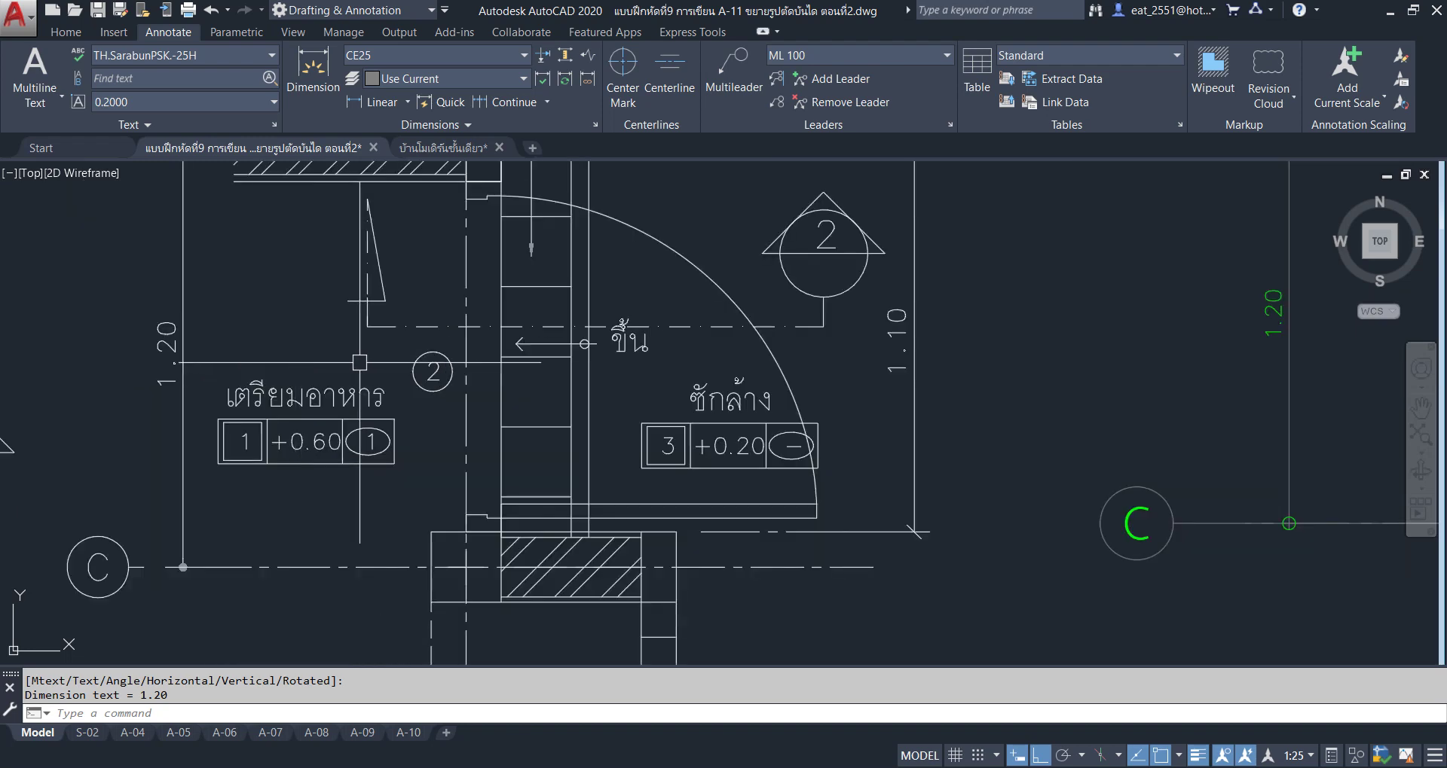
pyautogui.scroll(-8, 520, 301)
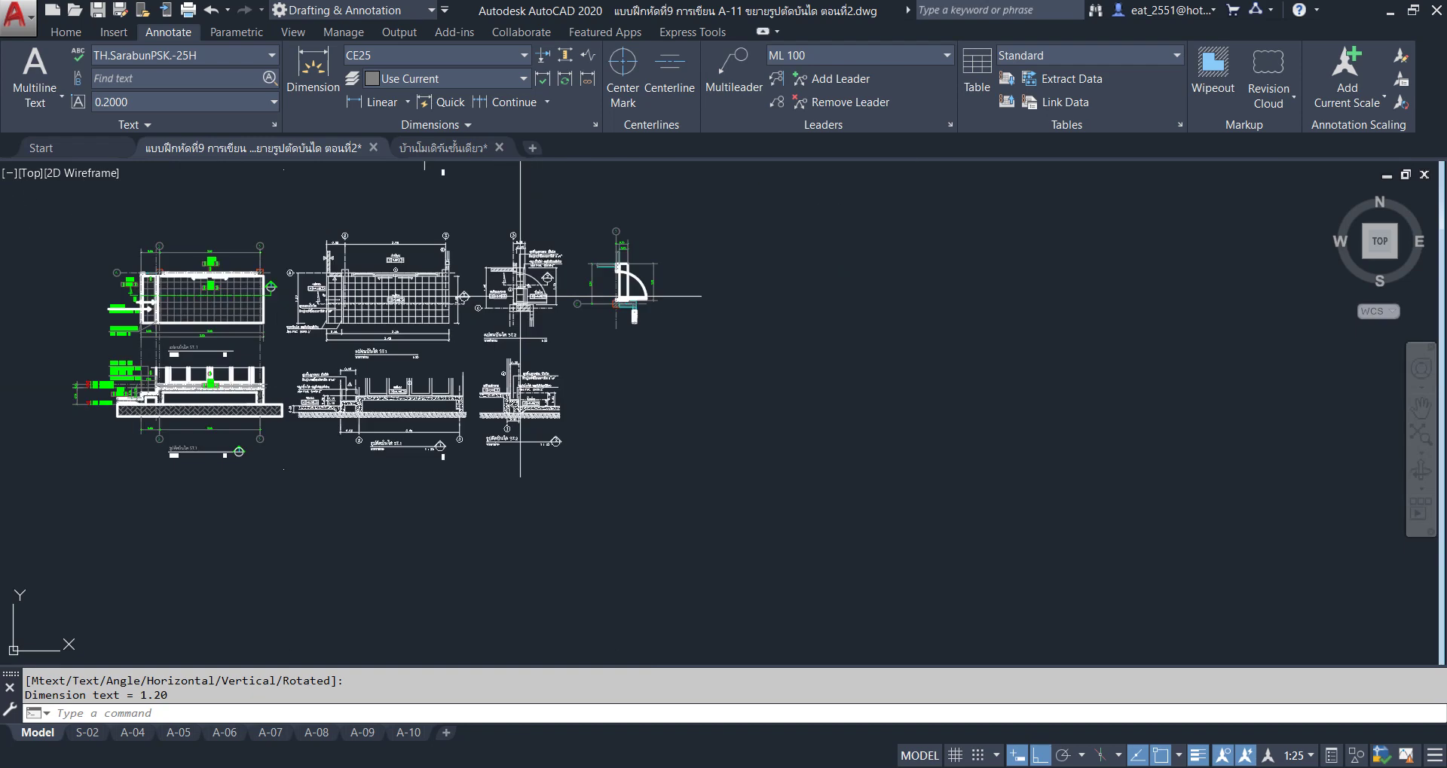
pyautogui.scroll(5, 160, 313)
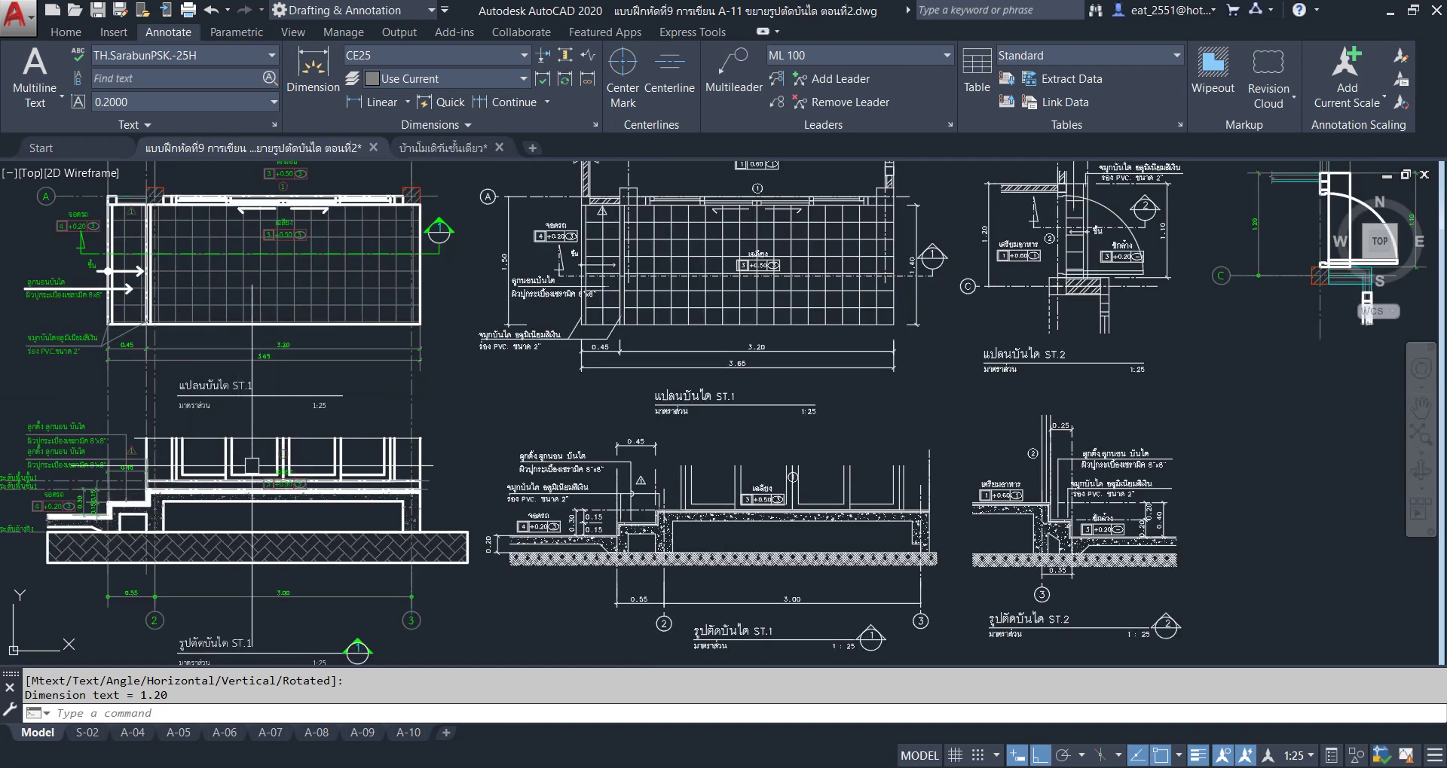
pyautogui.scroll(3, 458, 406)
pyautogui.scroll(4, 457, 406)
# Copy the '1' grid bubble with its number into the ST.2 stair plan copy.
pyautogui.click(443, 328)
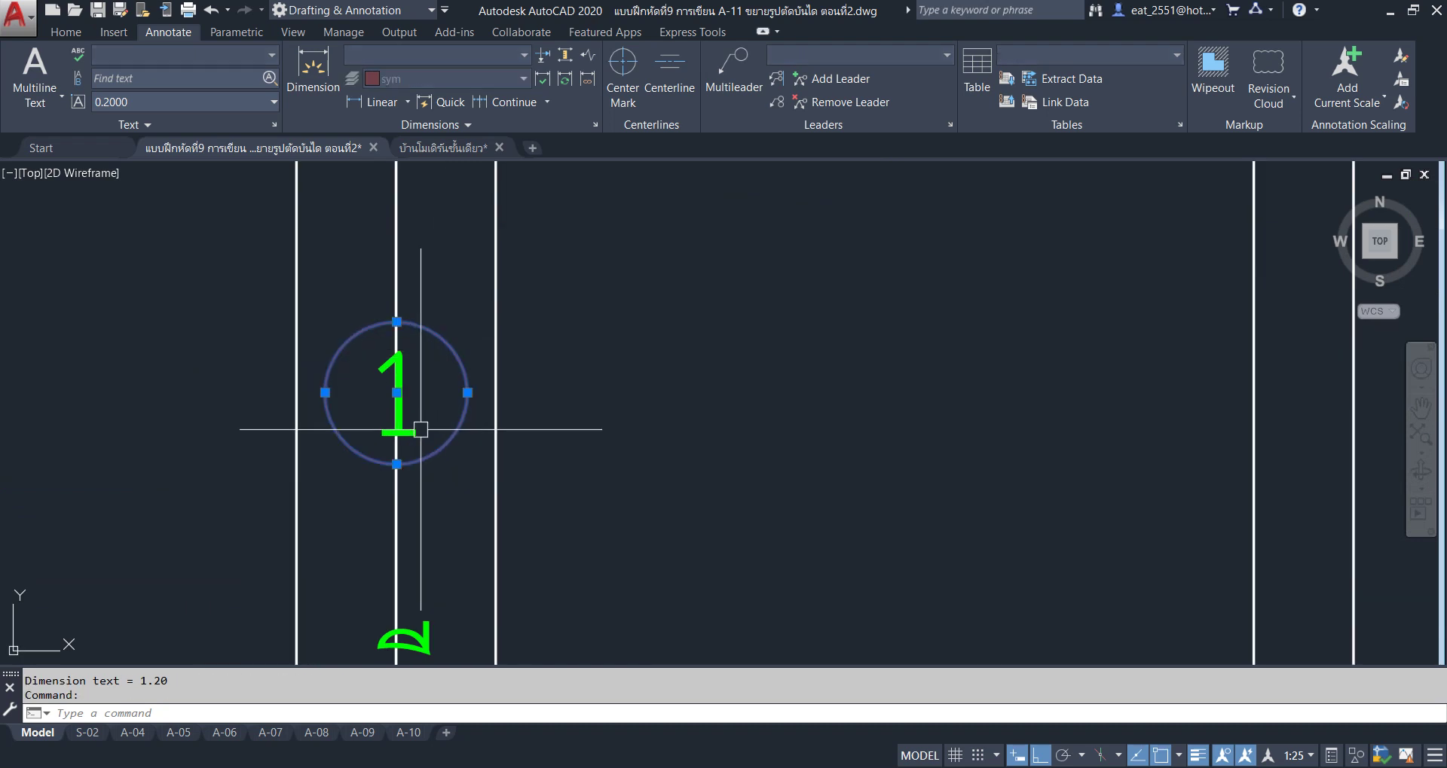
pyautogui.click(186, 250)
pyautogui.click(573, 483)
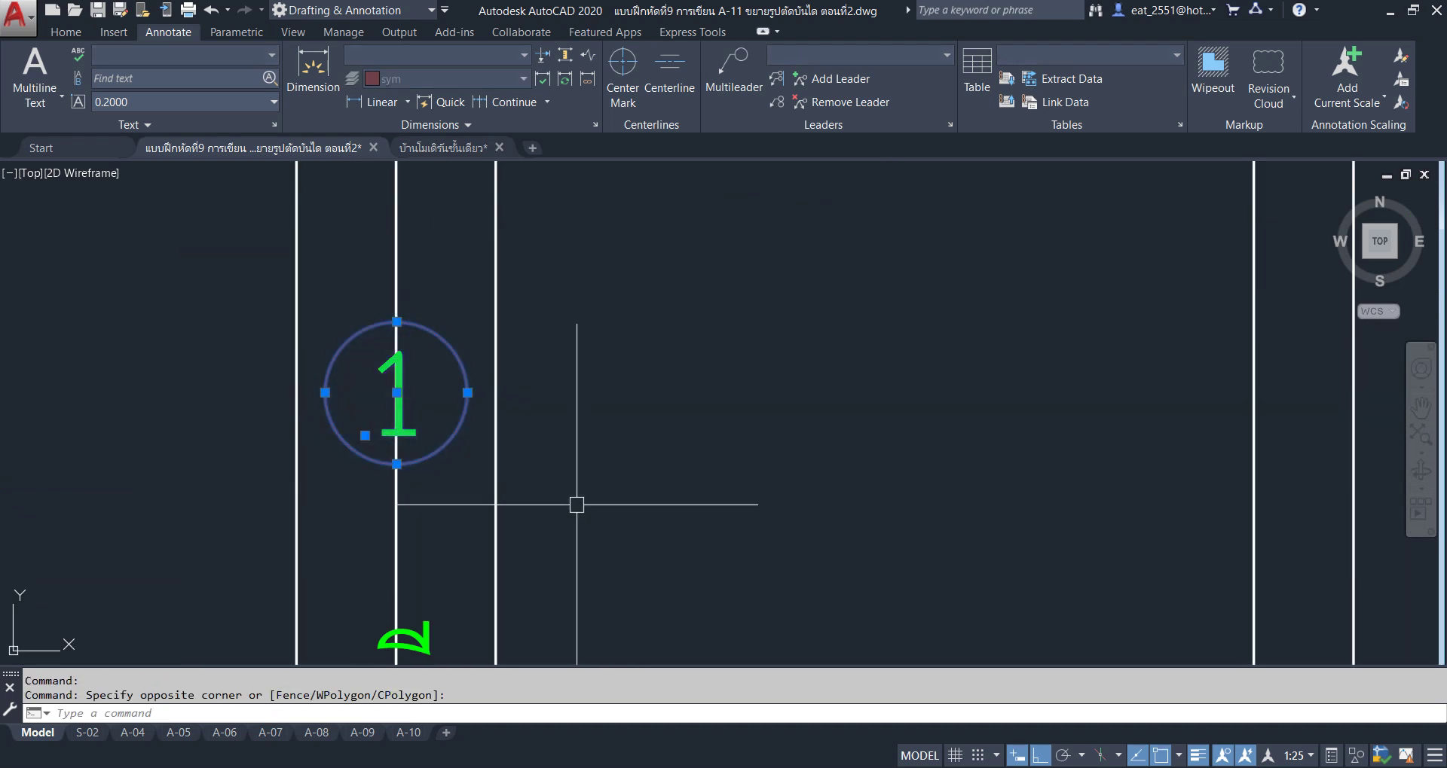
pyautogui.click(64, 33)
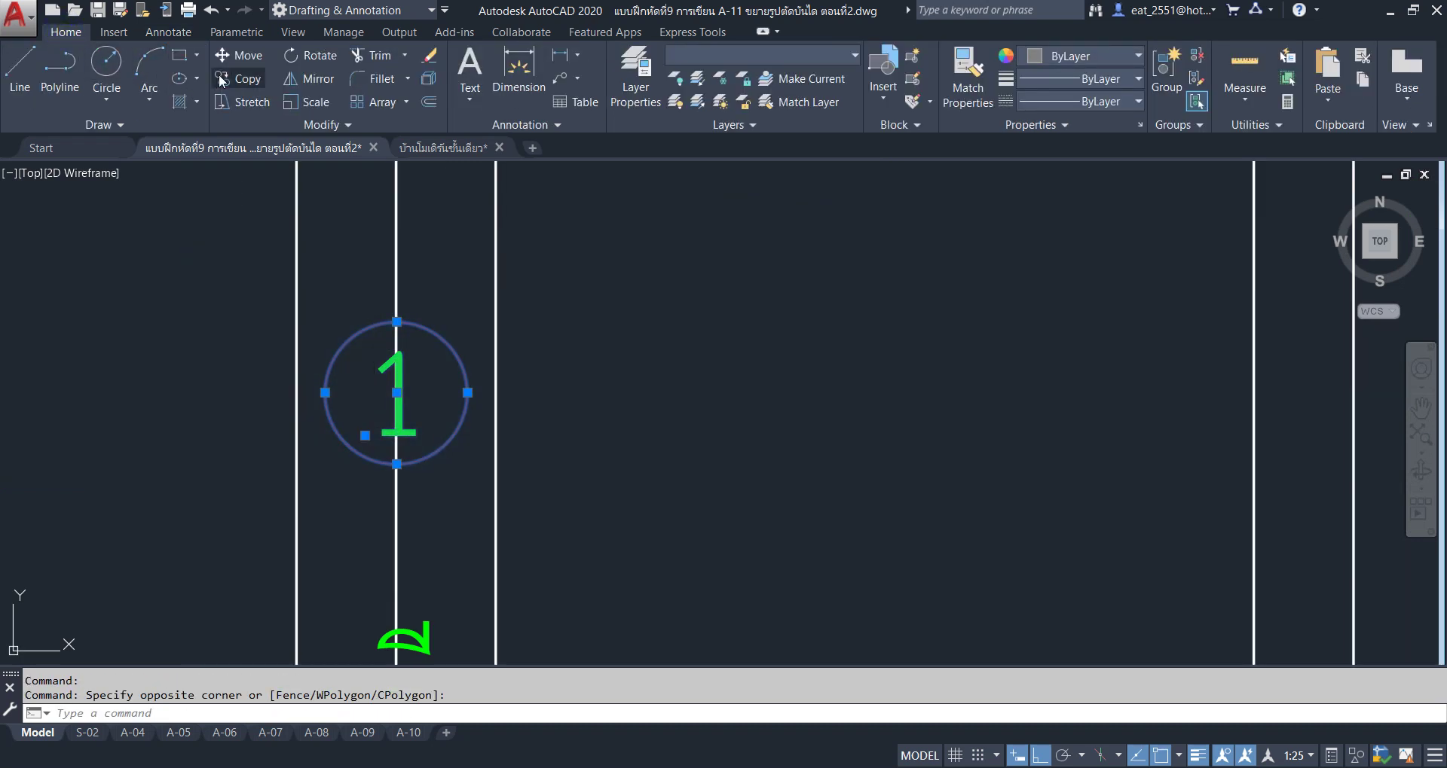
pyautogui.click(221, 81)
pyautogui.click(398, 393)
pyautogui.scroll(-5, 787, 627)
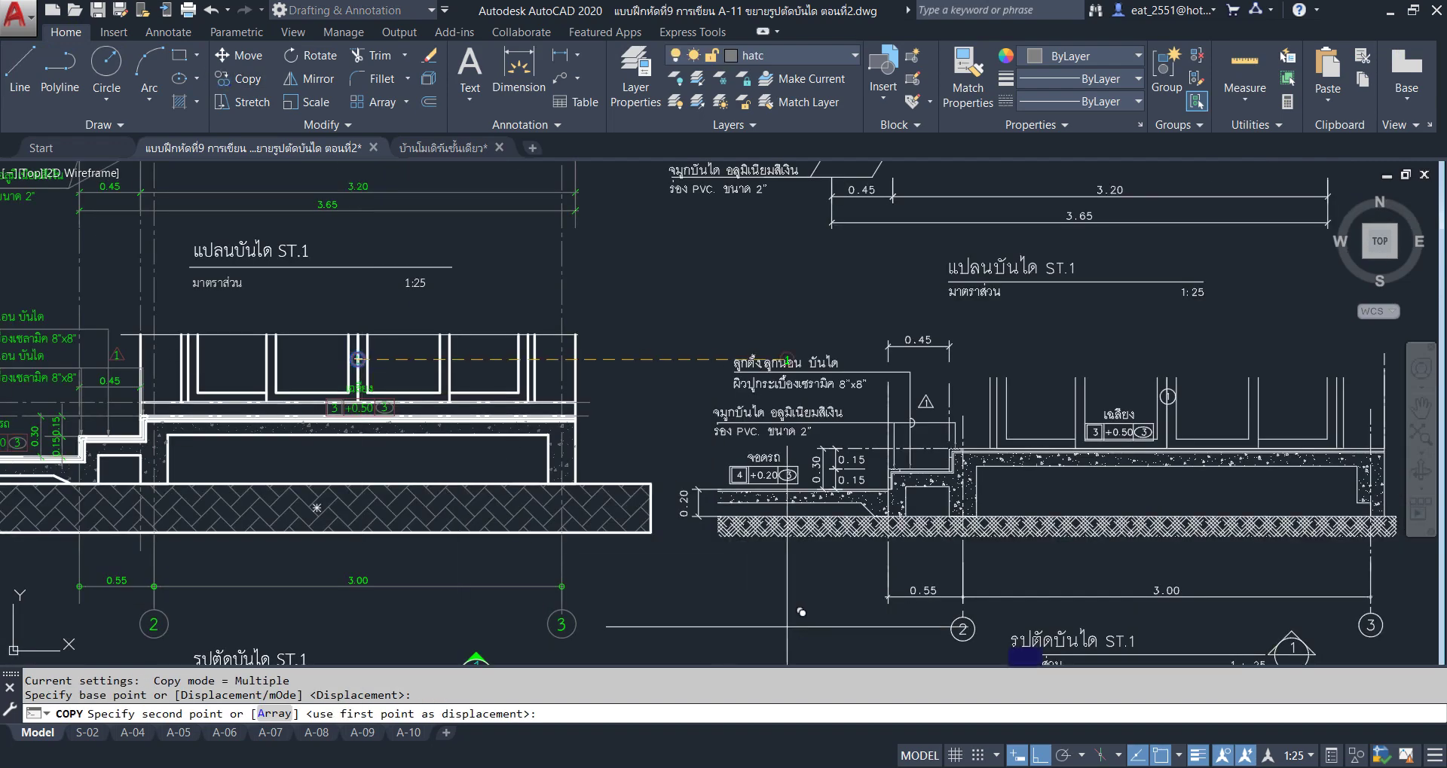
pyautogui.scroll(-5, 753, 339)
pyautogui.scroll(2, 807, 284)
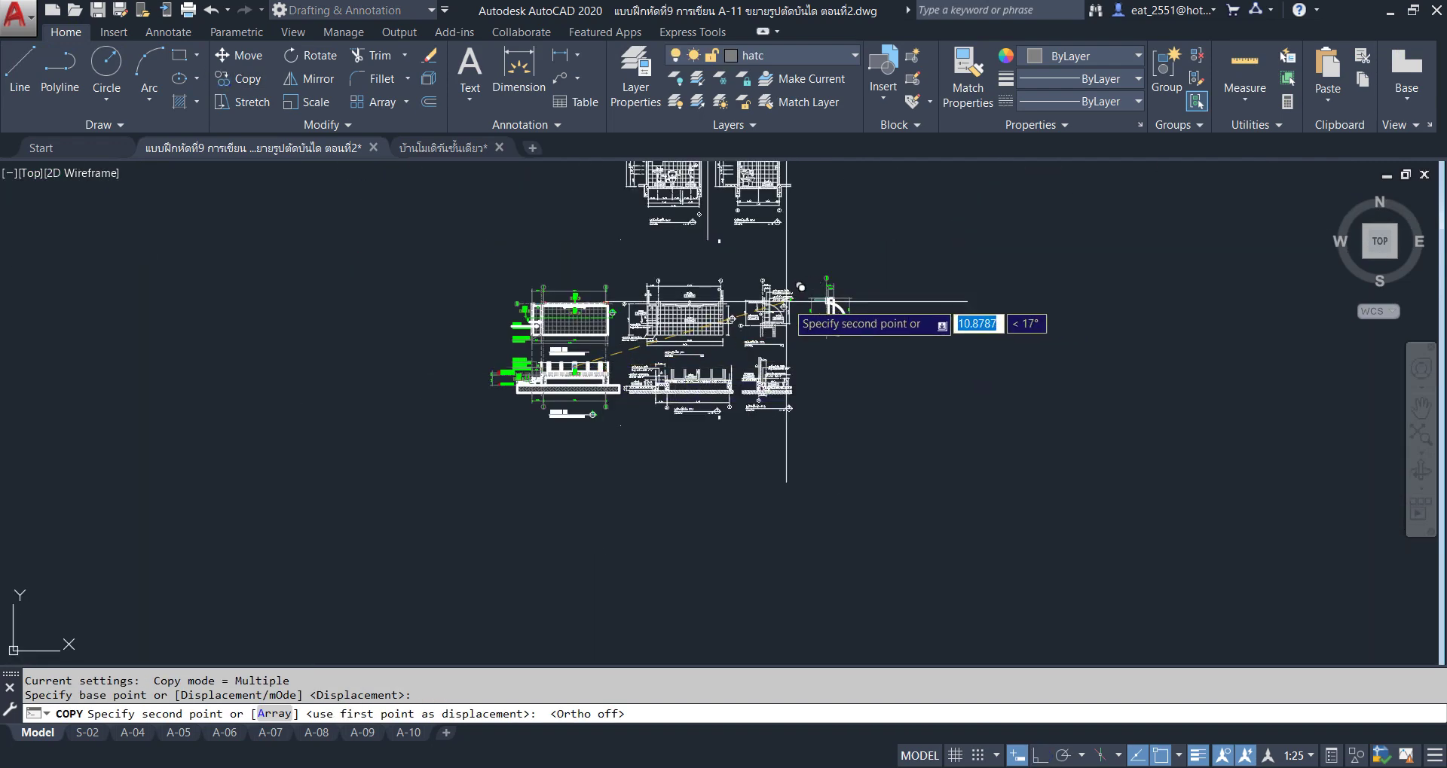
pyautogui.scroll(3, 1050, 413)
pyautogui.scroll(2, 698, 373)
pyautogui.scroll(3, 915, 418)
pyautogui.scroll(2, 678, 382)
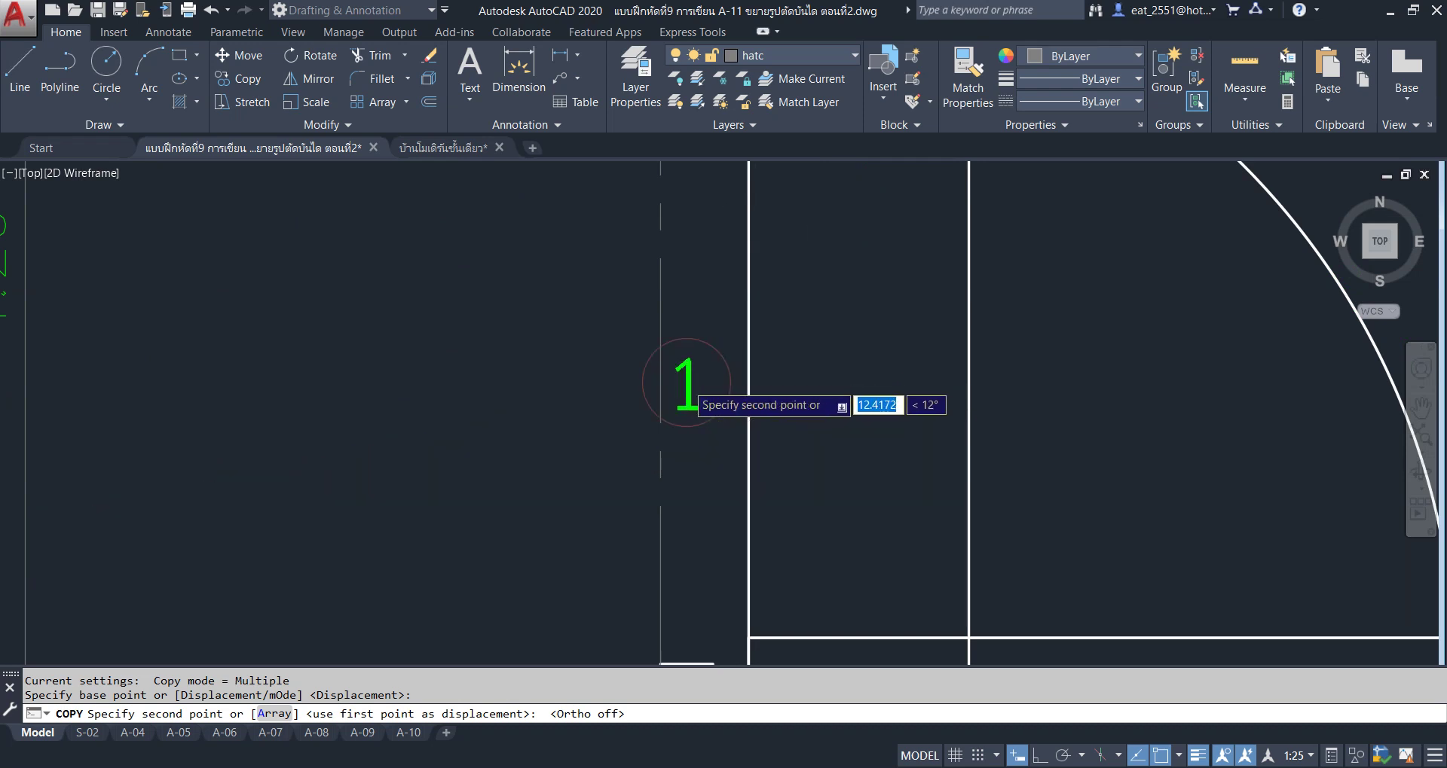
pyautogui.scroll(-5, 670, 377)
pyautogui.scroll(4, 660, 370)
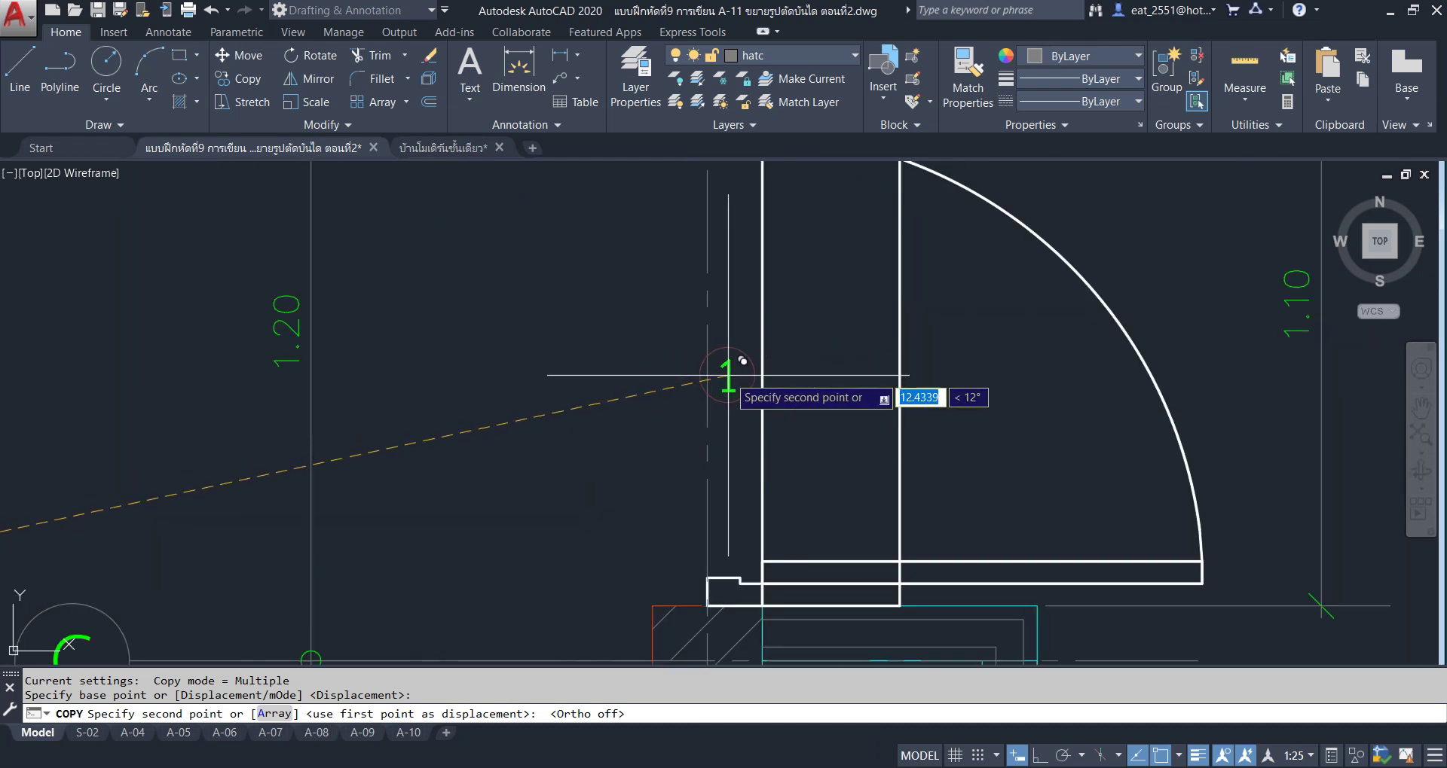
pyautogui.moveTo(723, 364); pyautogui.dragTo(663, 531, button='middle')
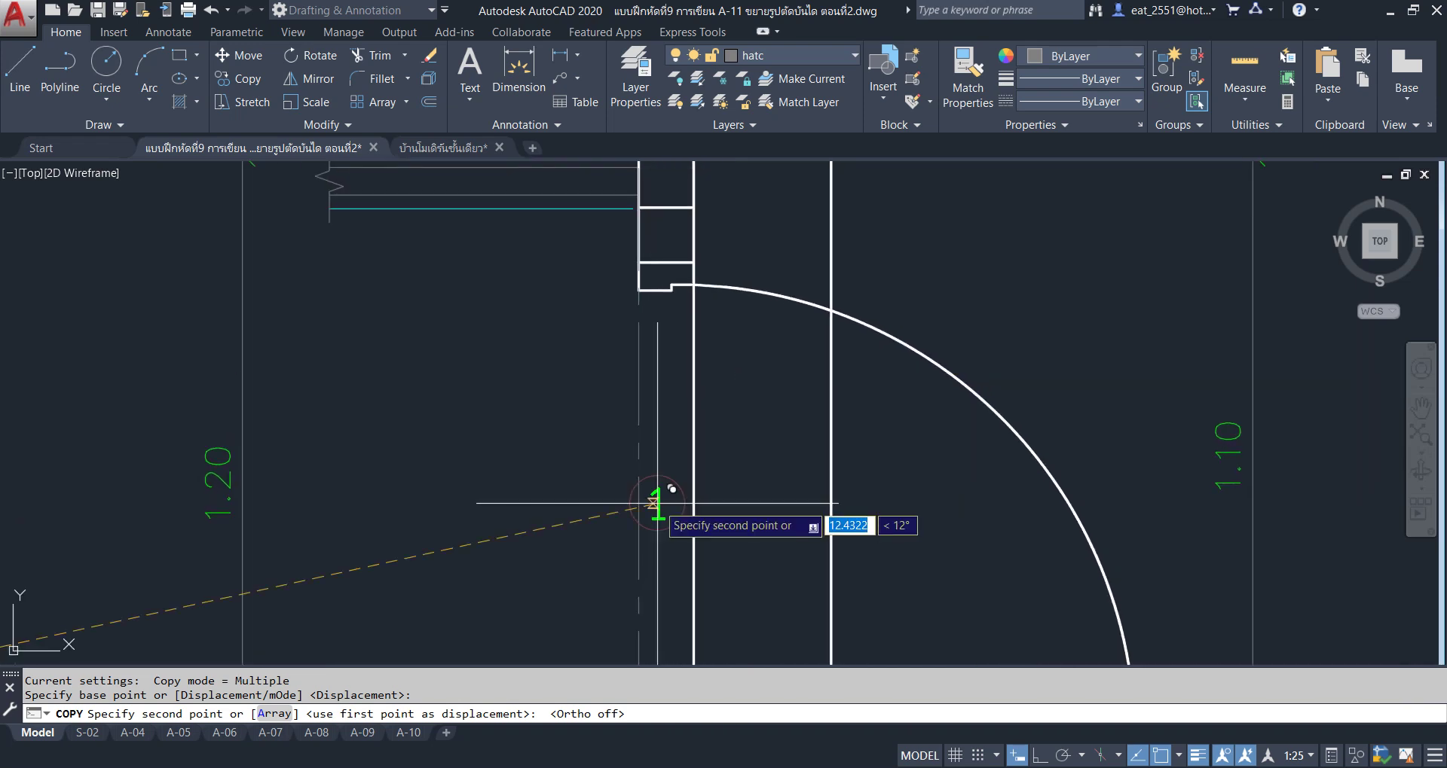
pyautogui.click(666, 546)
pyautogui.rightClick(555, 435)
pyautogui.click(595, 438)
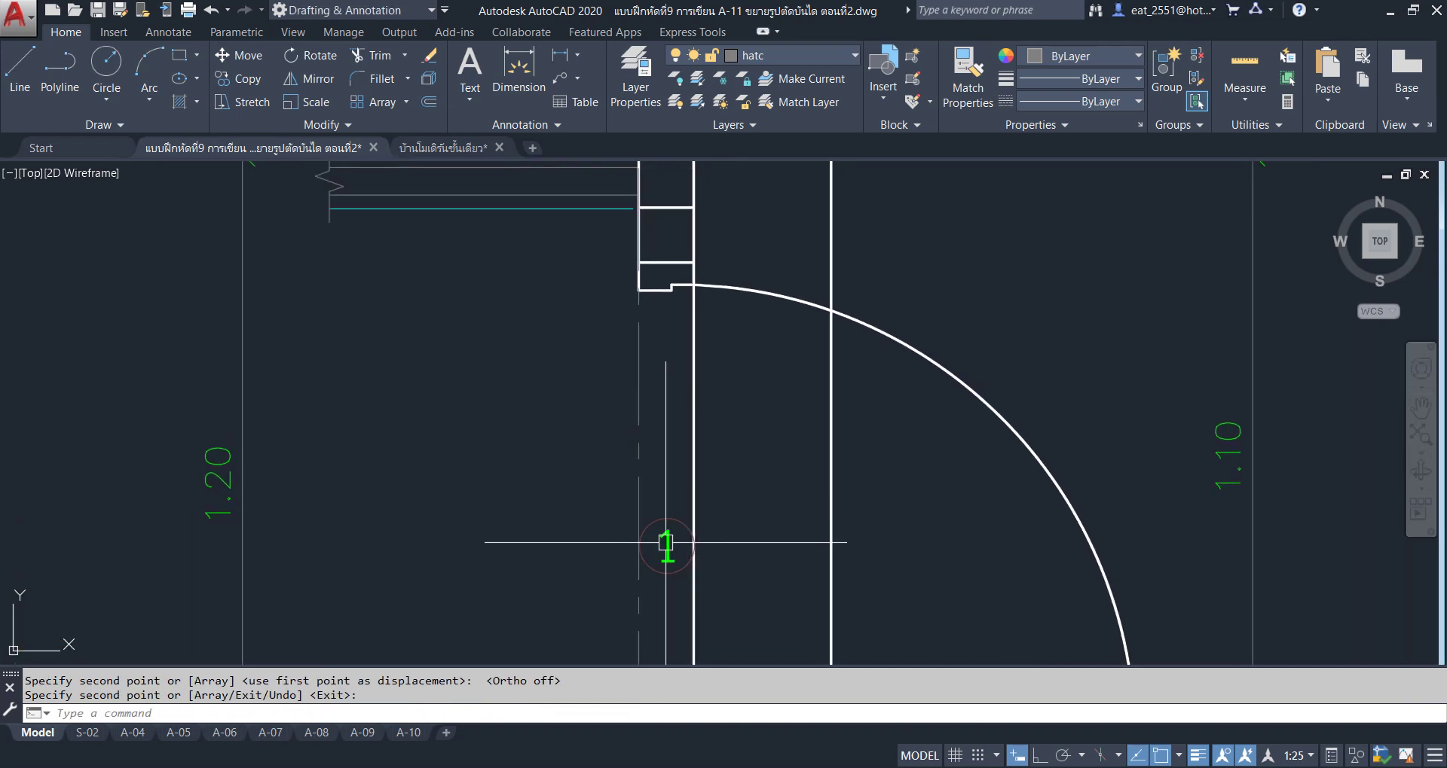
# Change the copied label's number to 2.
pyautogui.doubleClick(667, 552)
pyautogui.write('2')
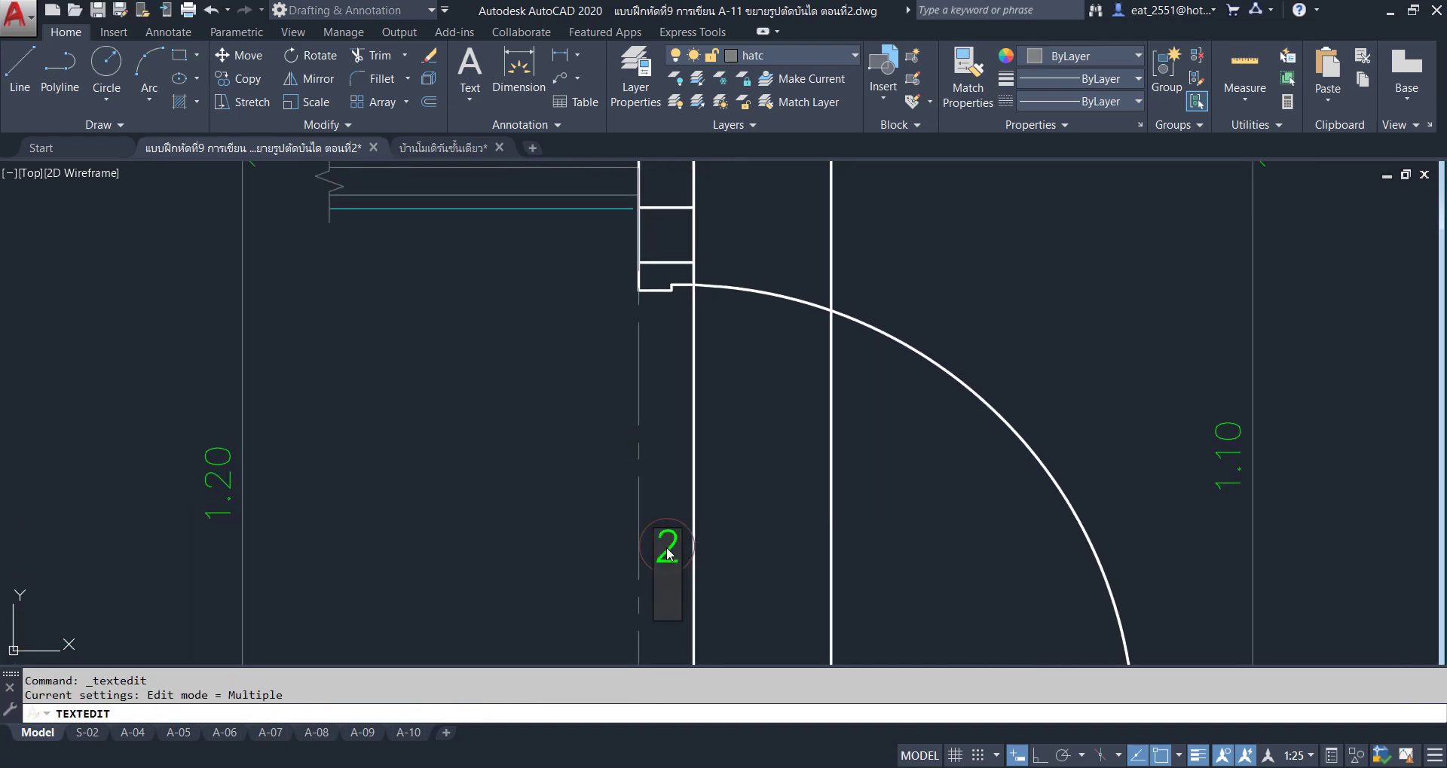
pyautogui.click(475, 468)
pyautogui.scroll(-5, 556, 422)
pyautogui.rightClick(544, 395)
pyautogui.click(566, 419)
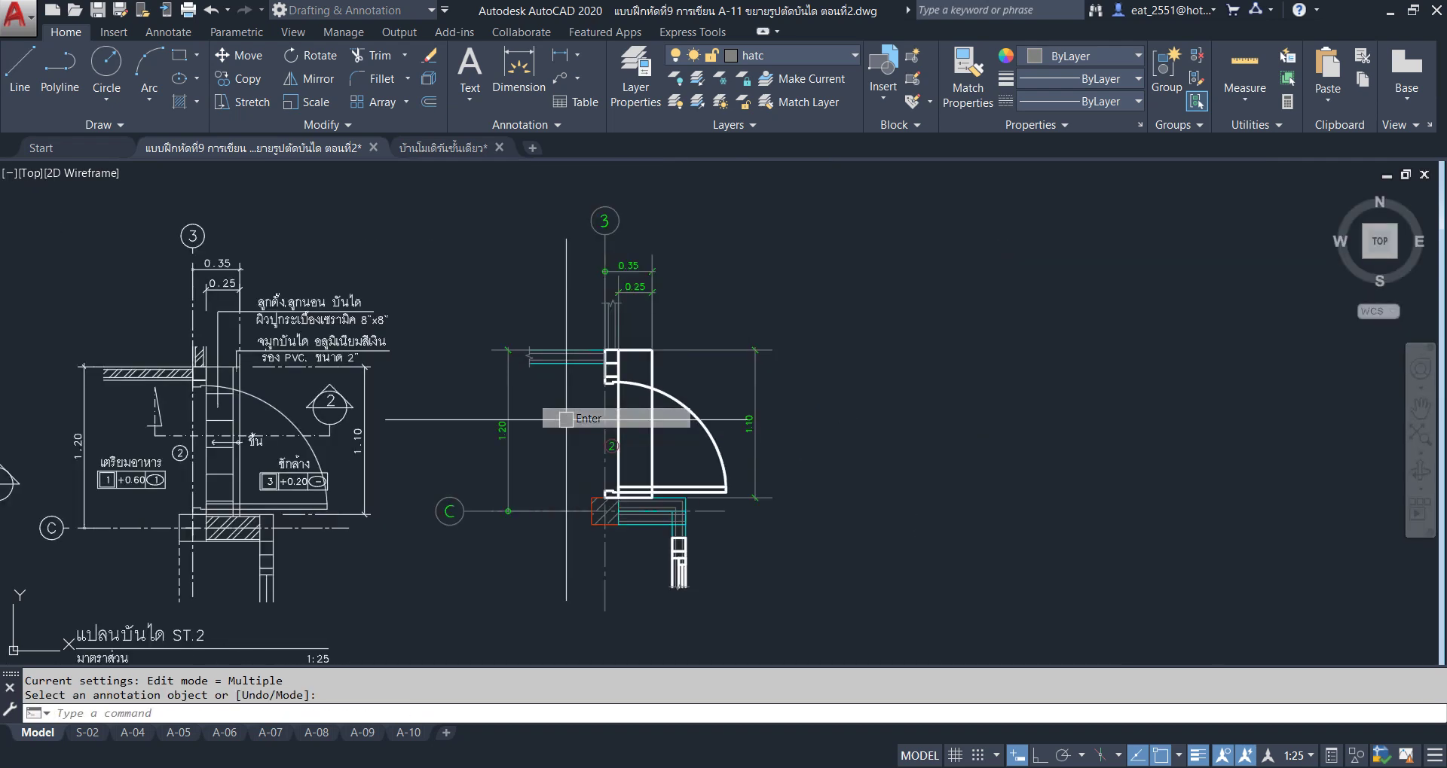
pyautogui.moveTo(593, 413); pyautogui.dragTo(723, 406, button='middle')
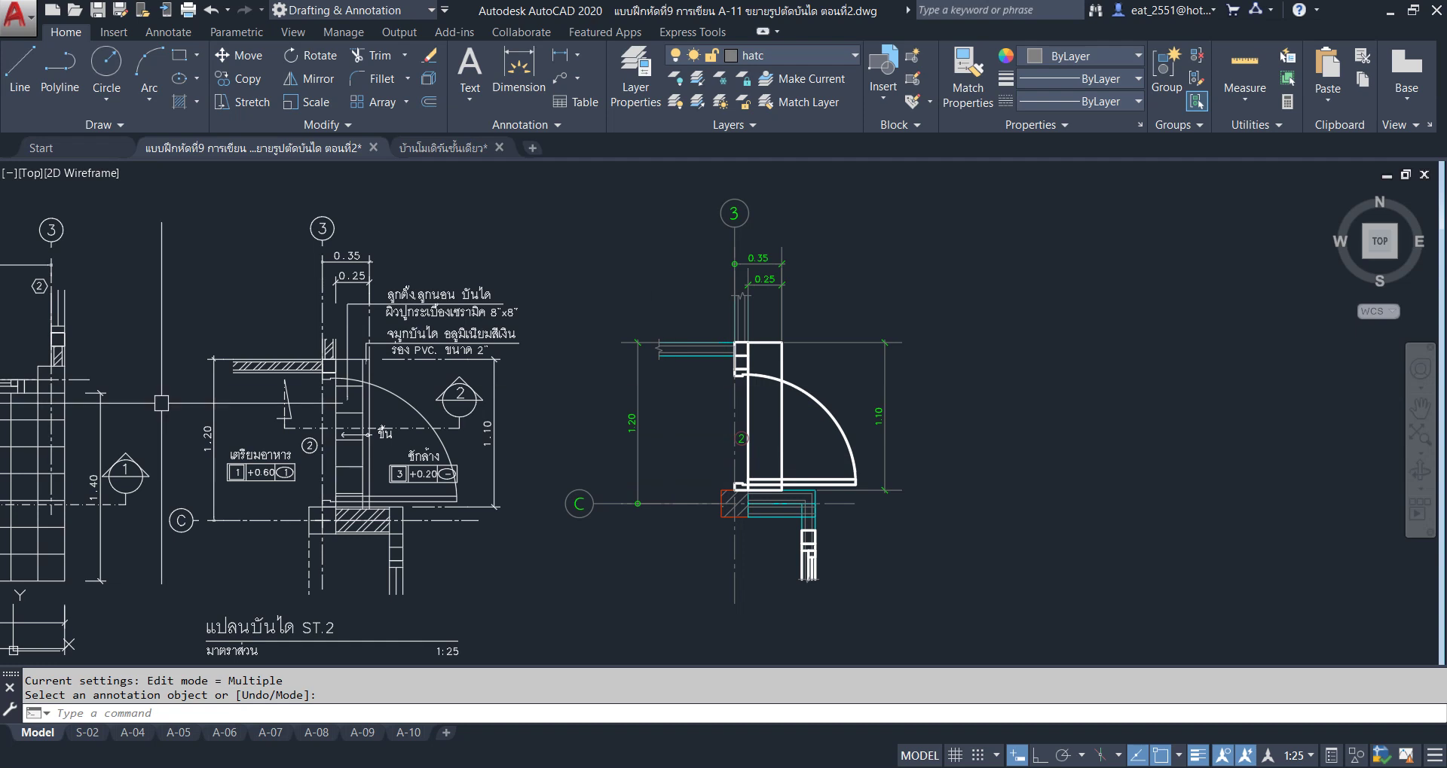
pyautogui.scroll(4, 333, 423)
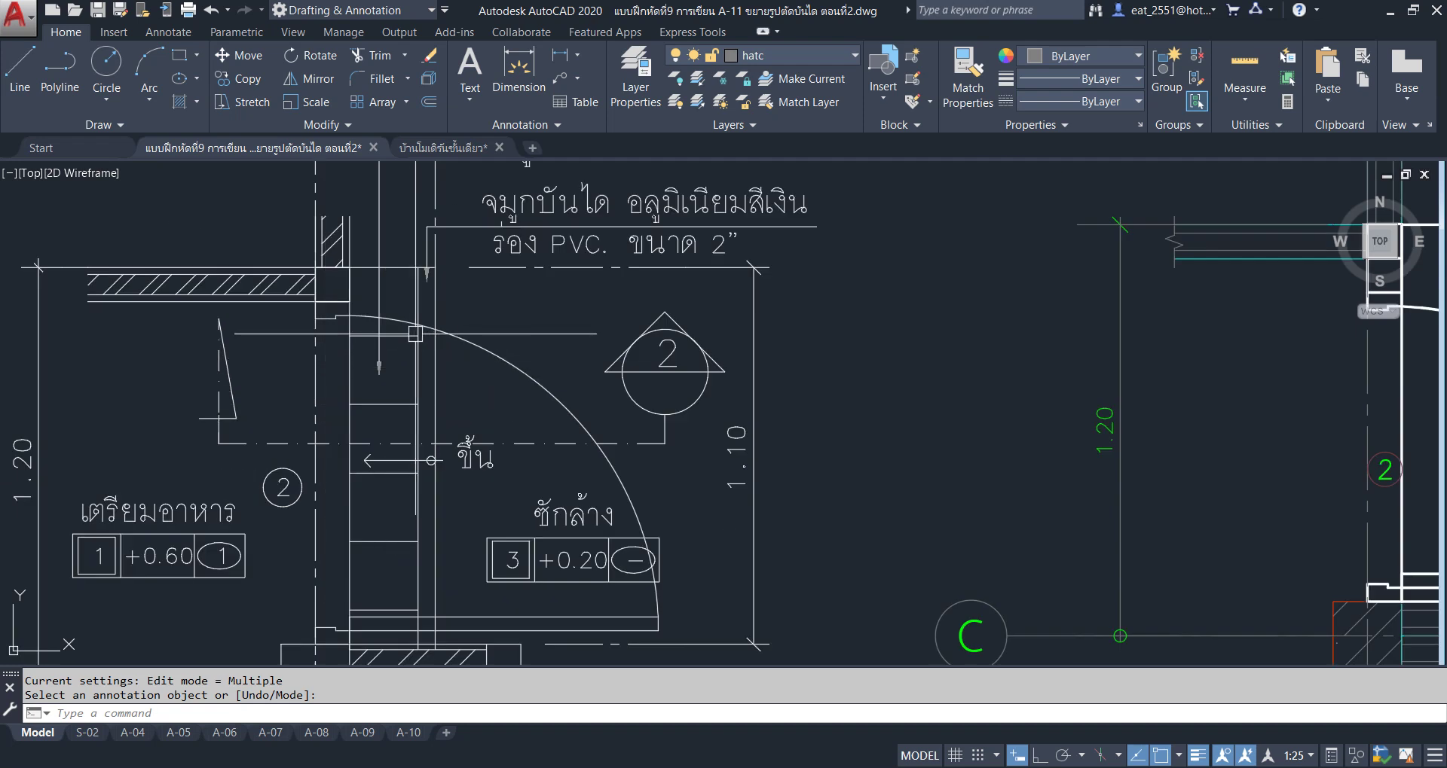
pyautogui.moveTo(426, 397)
pyautogui.mouseDown(button='middle')
pyautogui.moveTo(435, 378)
pyautogui.moveTo(506, 448)
pyautogui.mouseUp(button='middle')
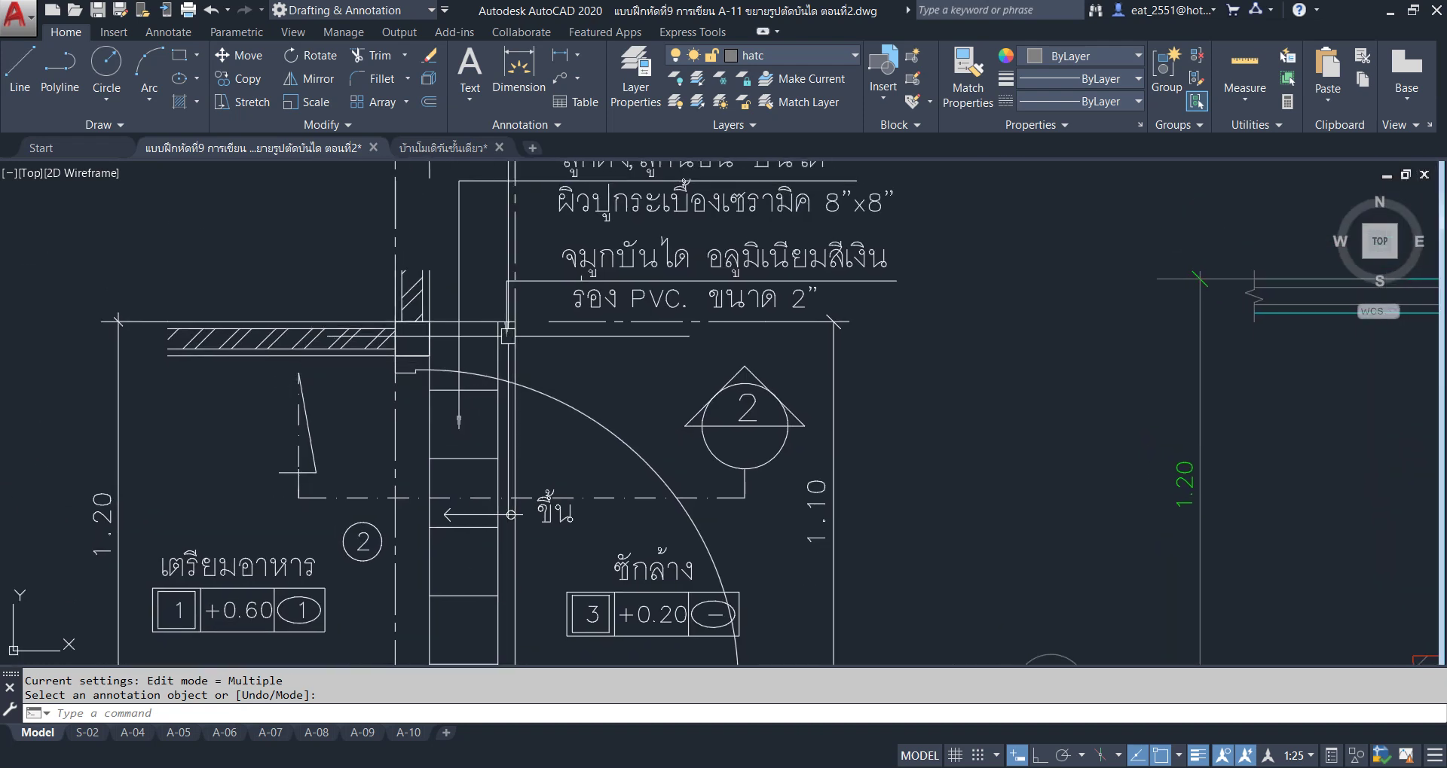
pyautogui.scroll(6, 498, 334)
pyautogui.scroll(-3, 498, 334)
pyautogui.scroll(-3, 824, 321)
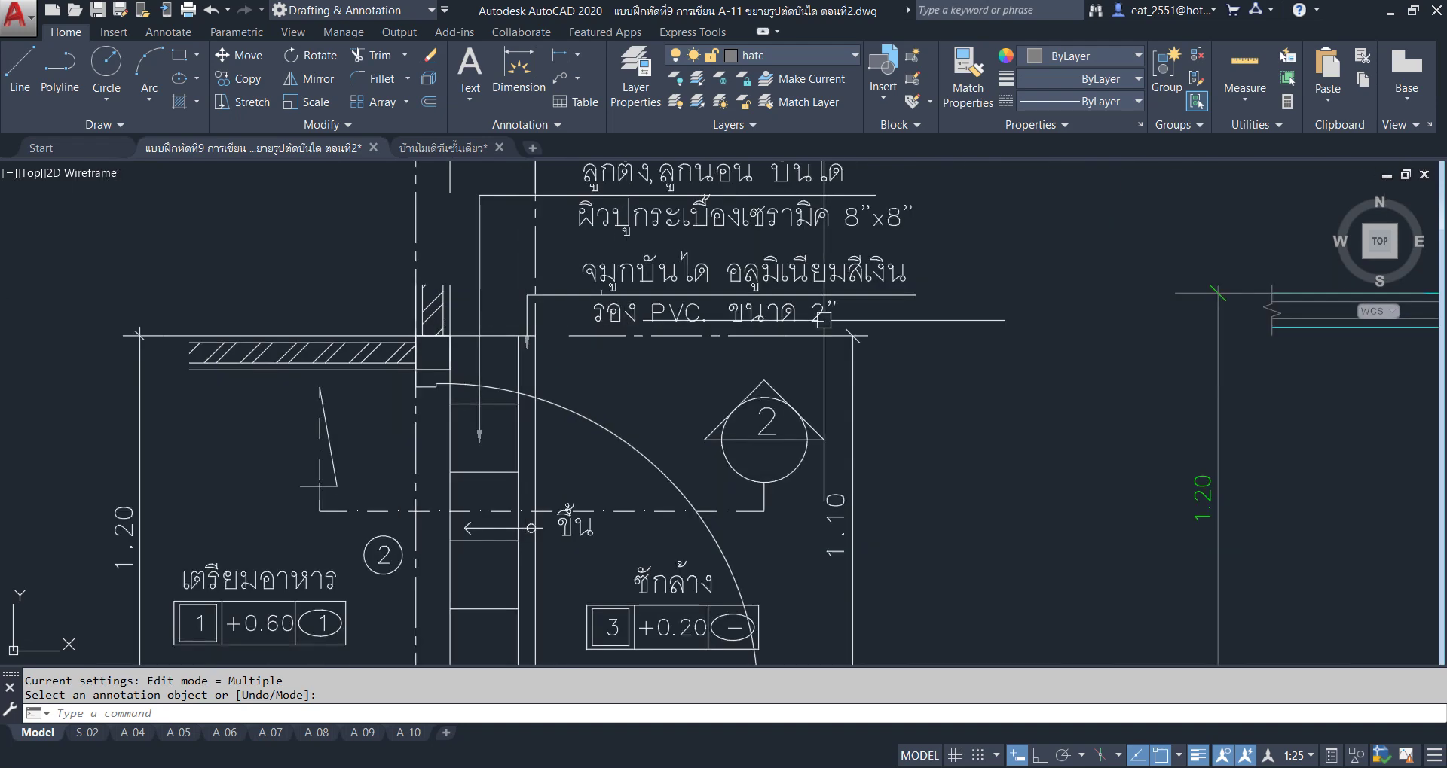
pyautogui.scroll(-10, 603, 346)
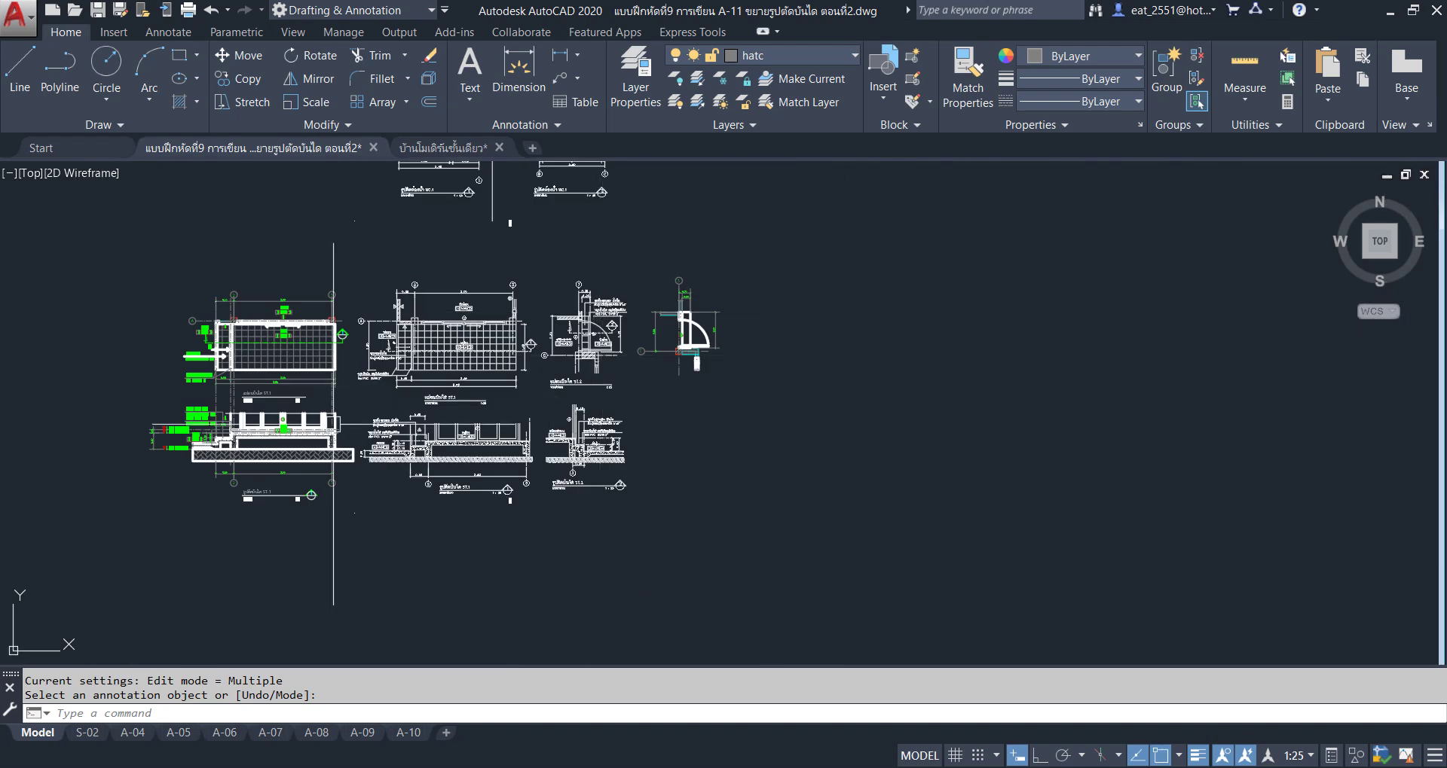
pyautogui.scroll(4, 490, 342)
pyautogui.scroll(3, 475, 341)
pyautogui.scroll(2, 458, 340)
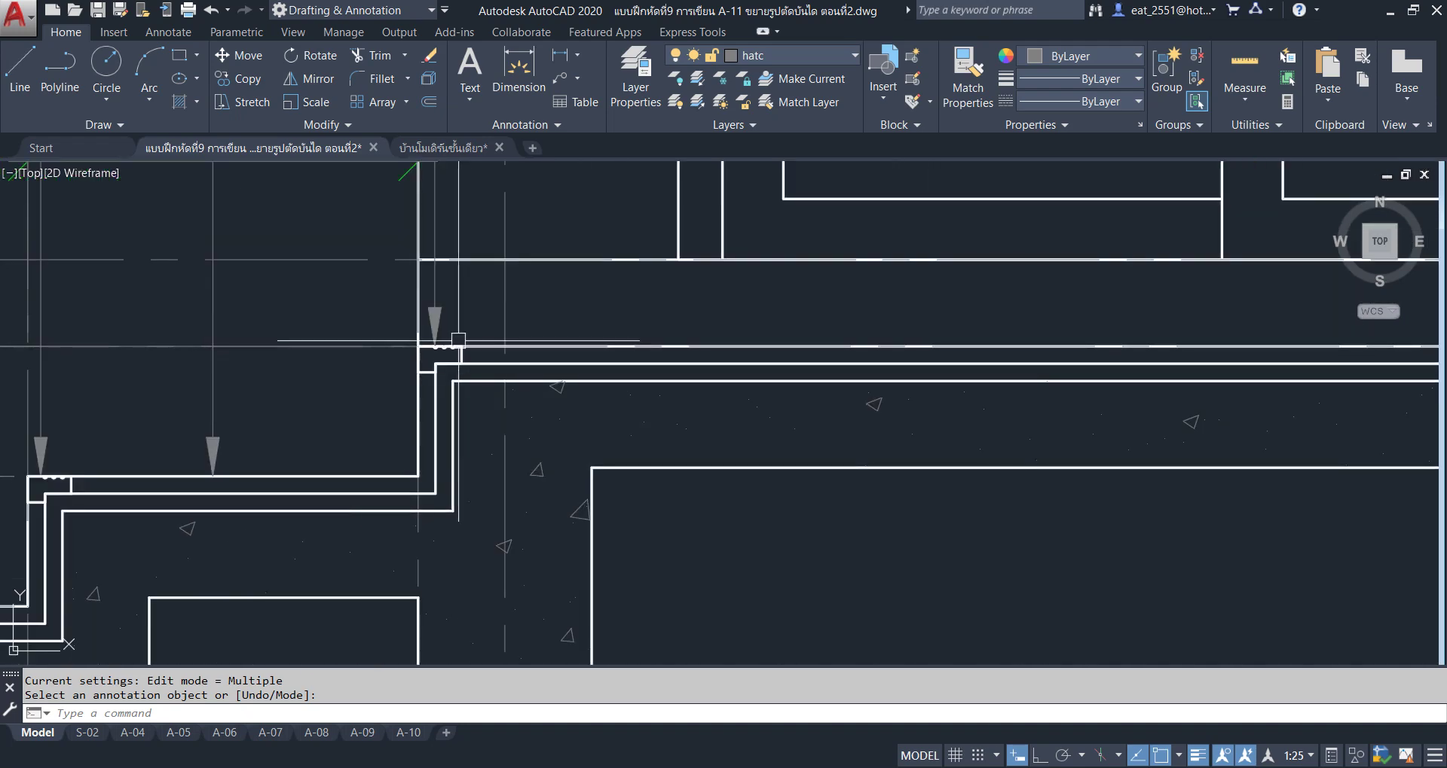
pyautogui.scroll(-5, 449, 375)
pyautogui.scroll(3, 512, 384)
pyautogui.scroll(3, 527, 392)
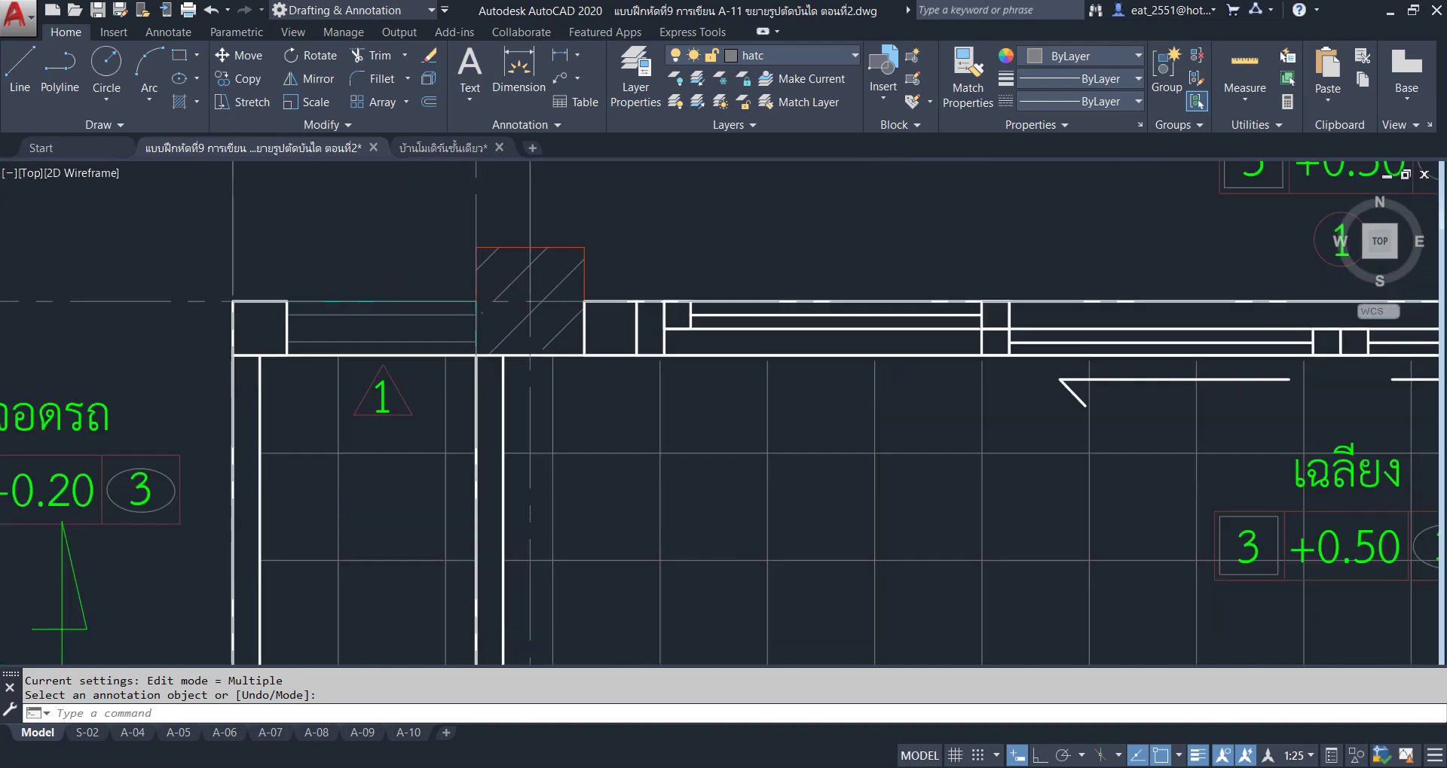
pyautogui.moveTo(520, 377); pyautogui.dragTo(532, 397, button='middle')
pyautogui.scroll(-2, 527, 388)
pyautogui.scroll(-2, 513, 361)
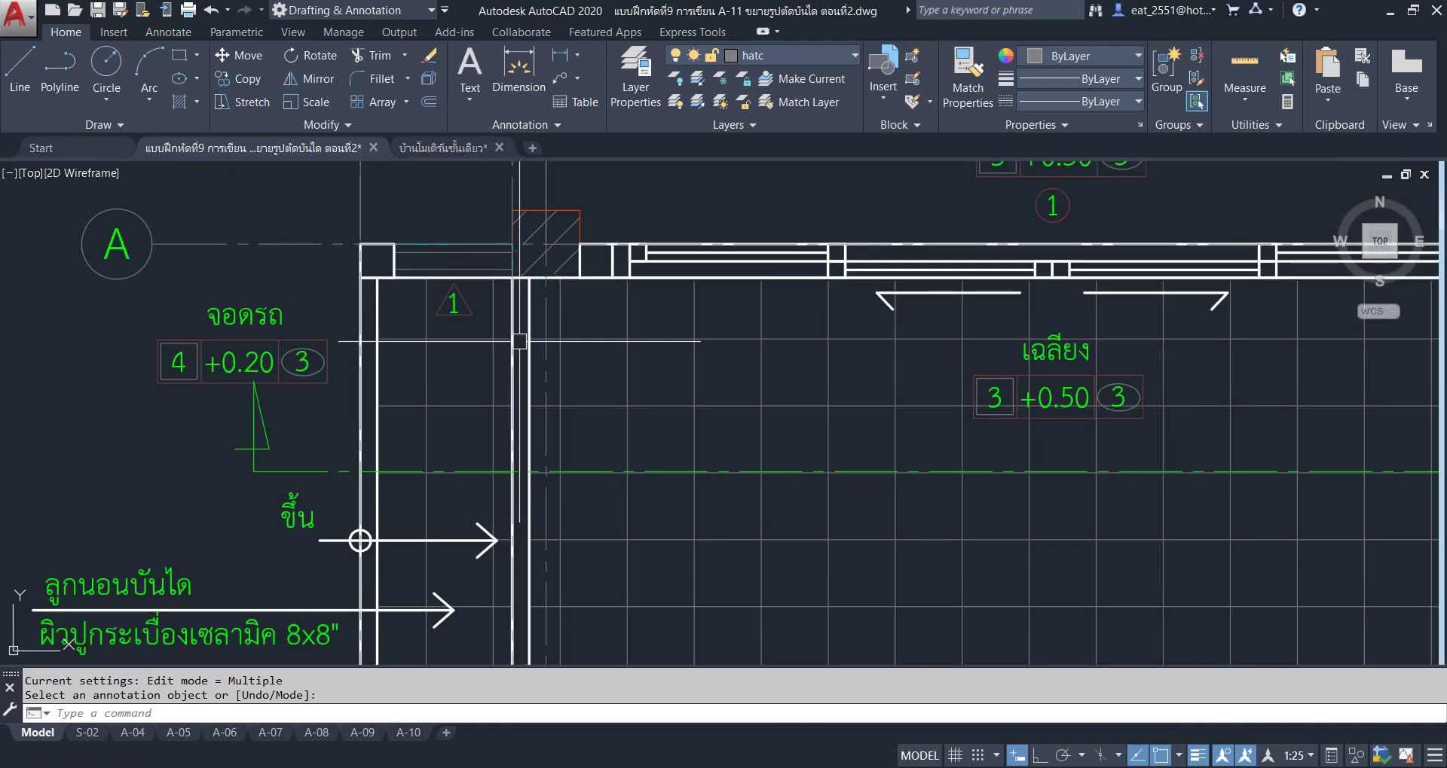
pyautogui.scroll(3, 520, 341)
pyautogui.scroll(-6, 339, 397)
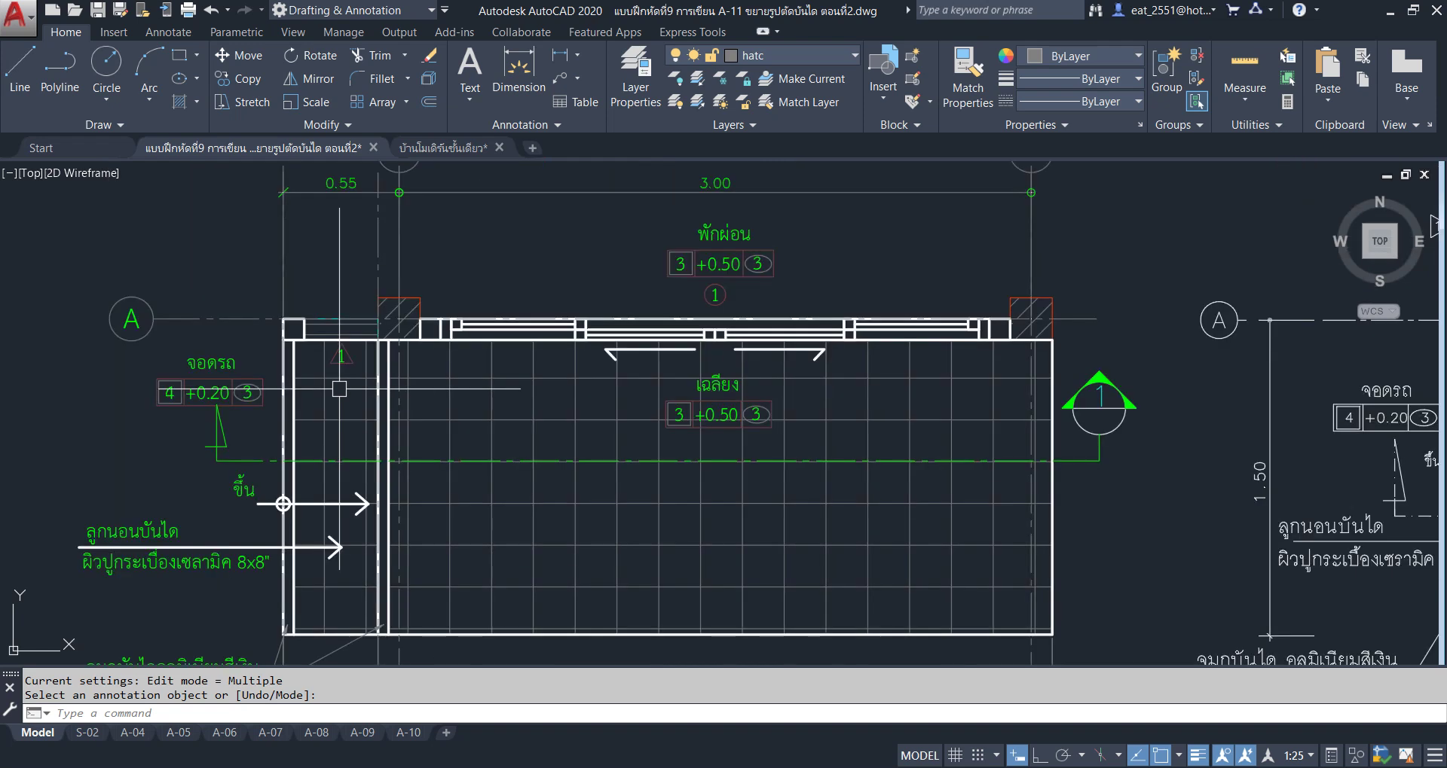
pyautogui.scroll(-1, 527, 373)
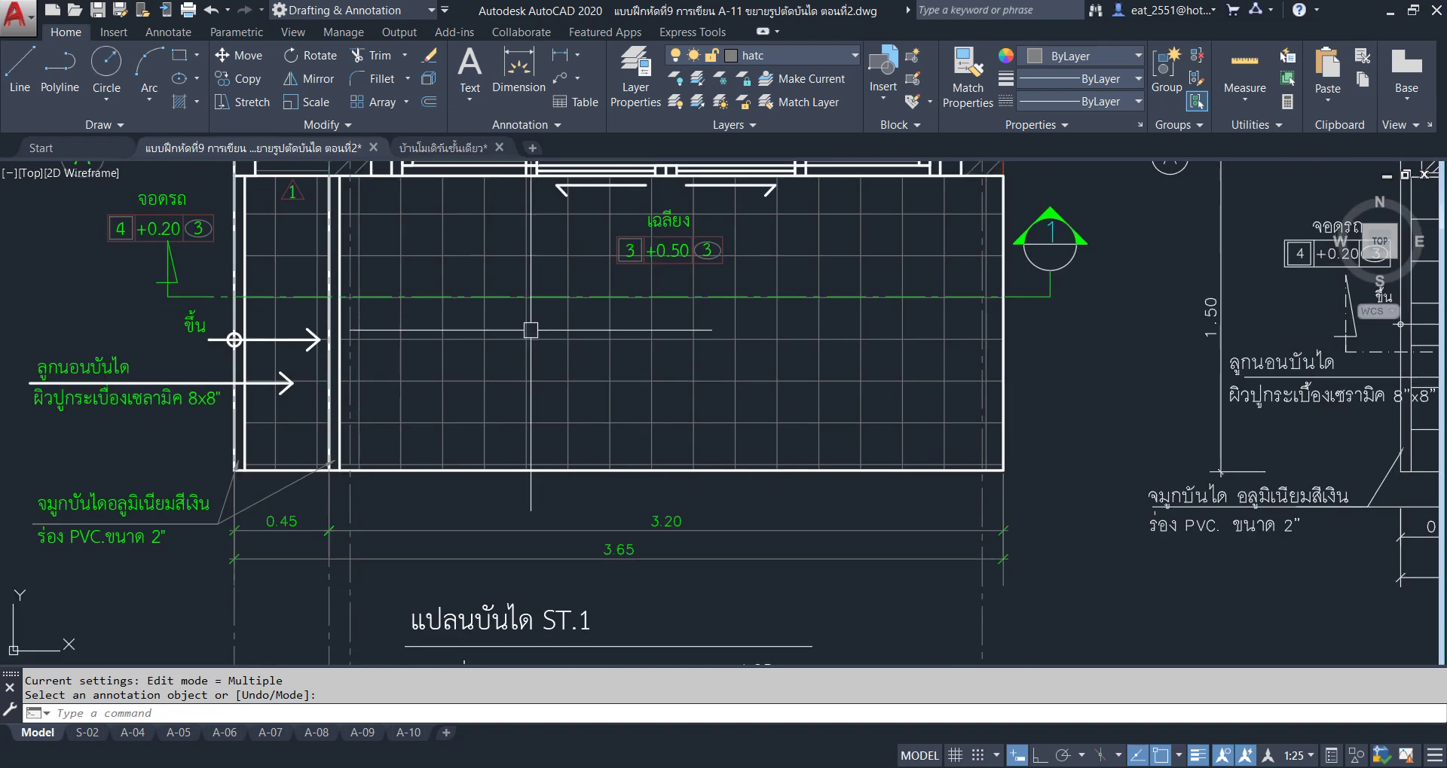
pyautogui.scroll(-3, 538, 442)
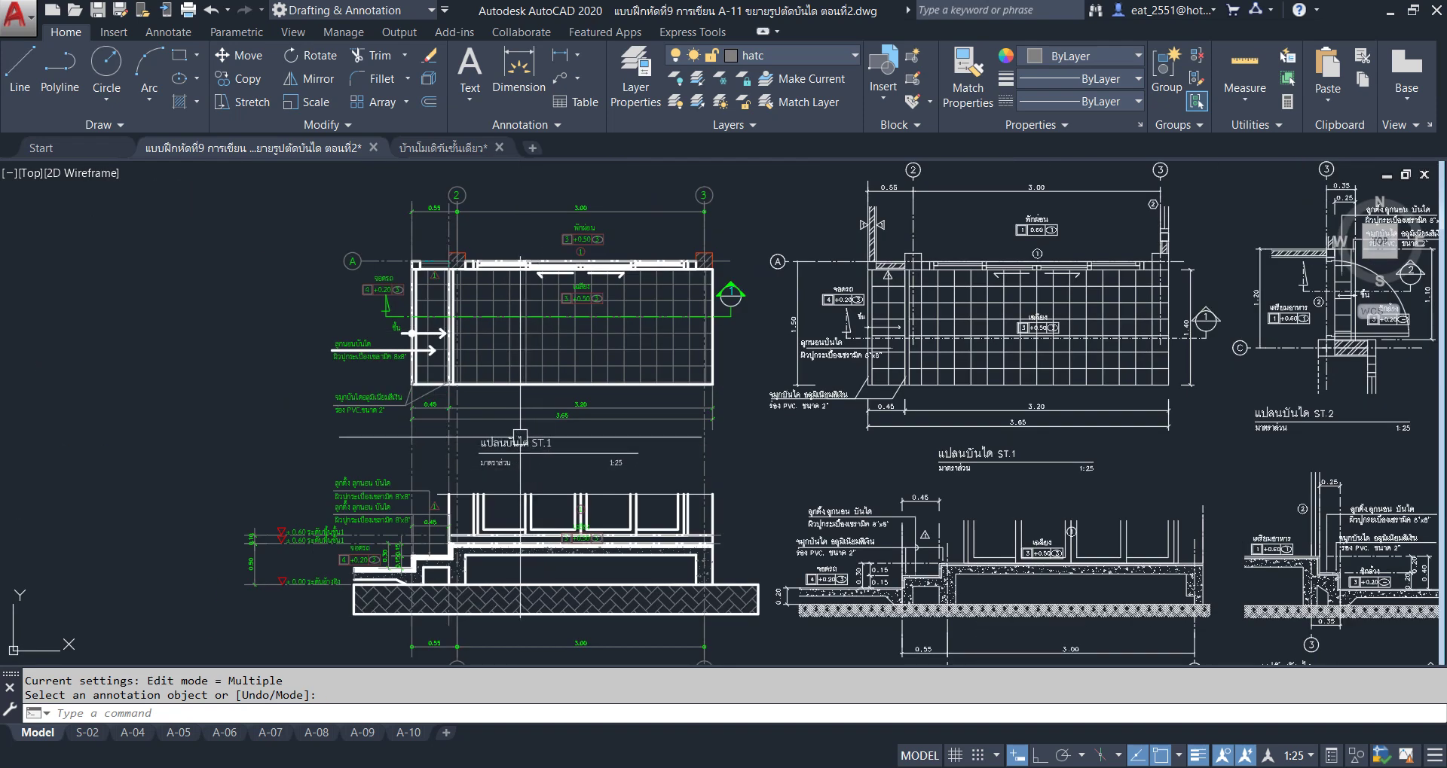
pyautogui.moveTo(679, 383); pyautogui.dragTo(400, 383, button='middle')
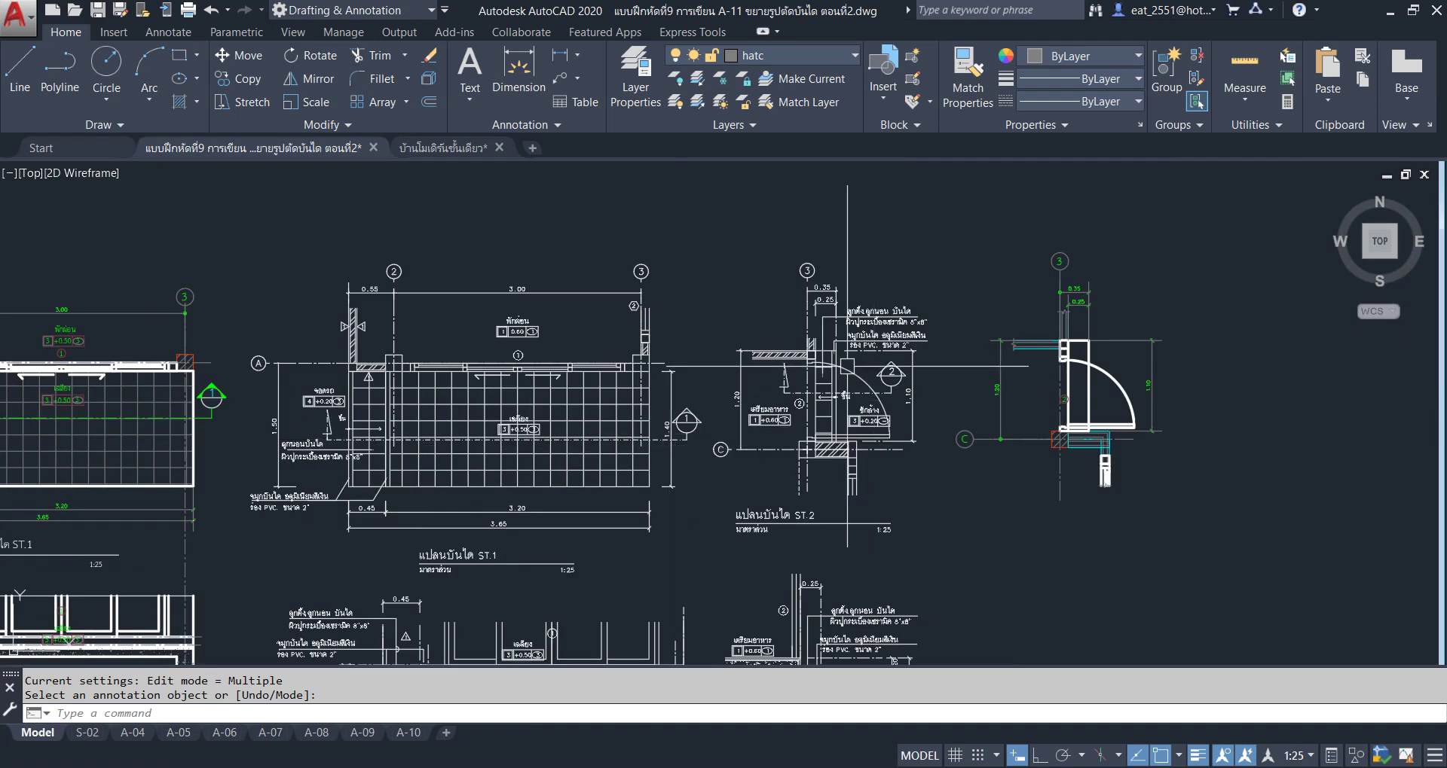
pyautogui.scroll(5, 1168, 226)
pyautogui.scroll(-4, 846, 357)
pyautogui.scroll(3, 846, 345)
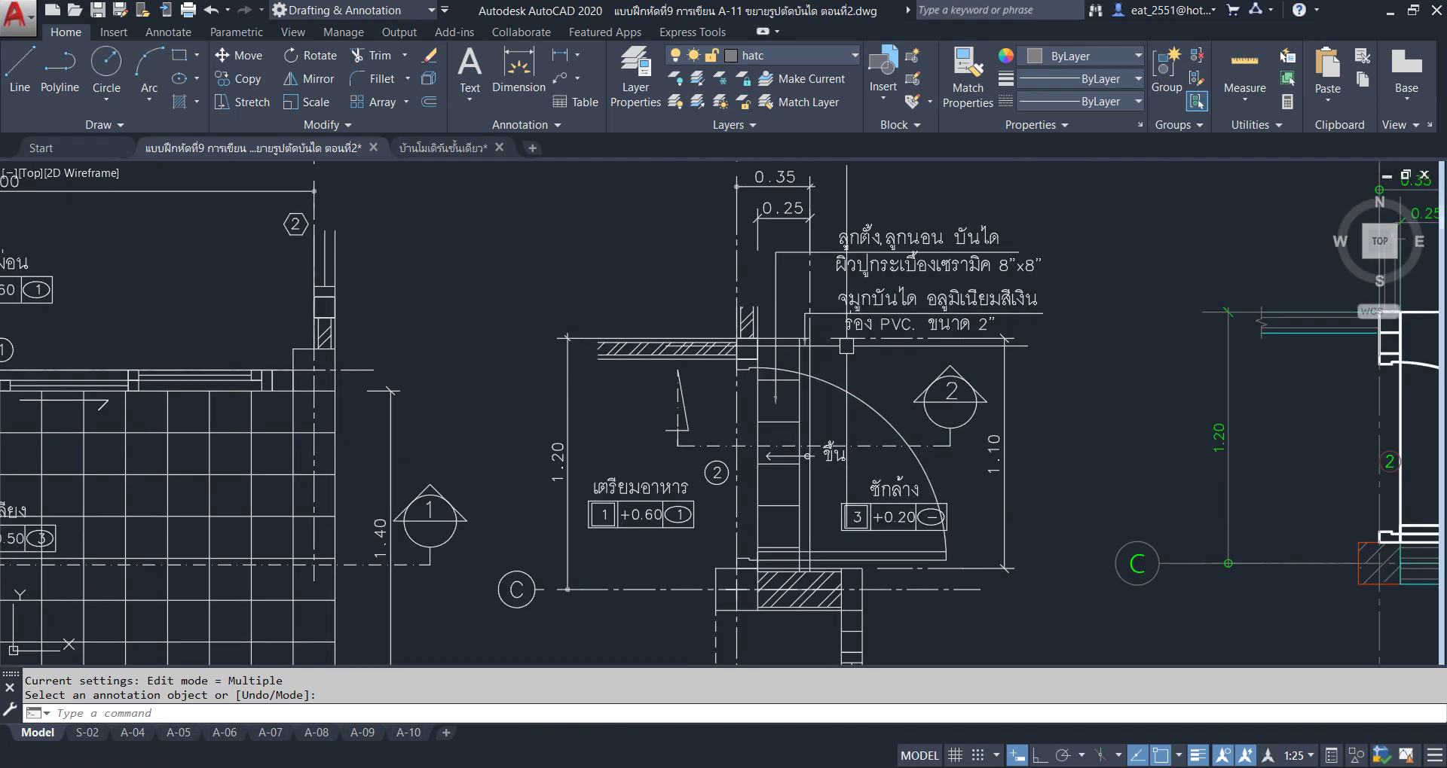
pyautogui.moveTo(859, 346); pyautogui.dragTo(763, 352, button='middle')
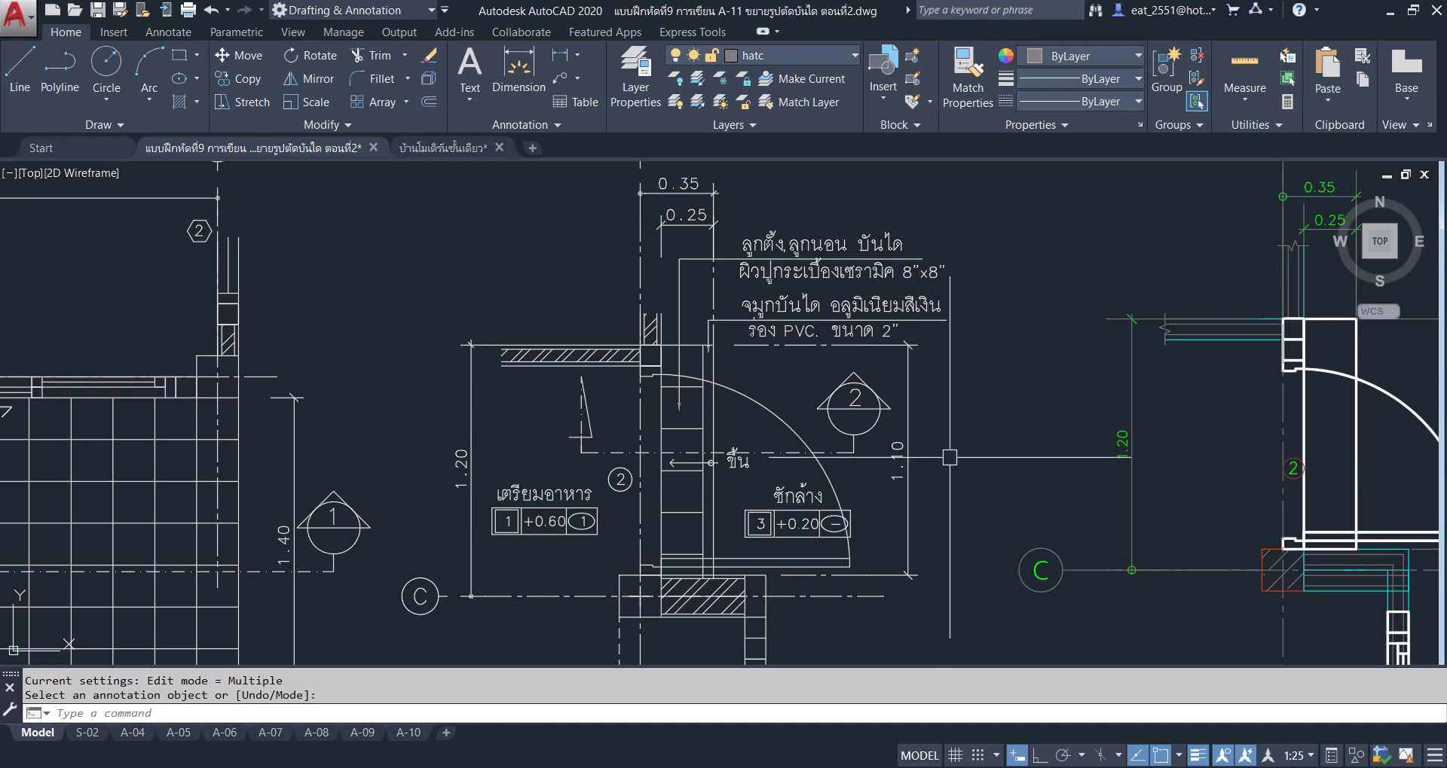
pyautogui.scroll(-5, 991, 478)
pyautogui.moveTo(233, 482); pyautogui.dragTo(365, 301, button='middle')
pyautogui.scroll(5, 482, 455)
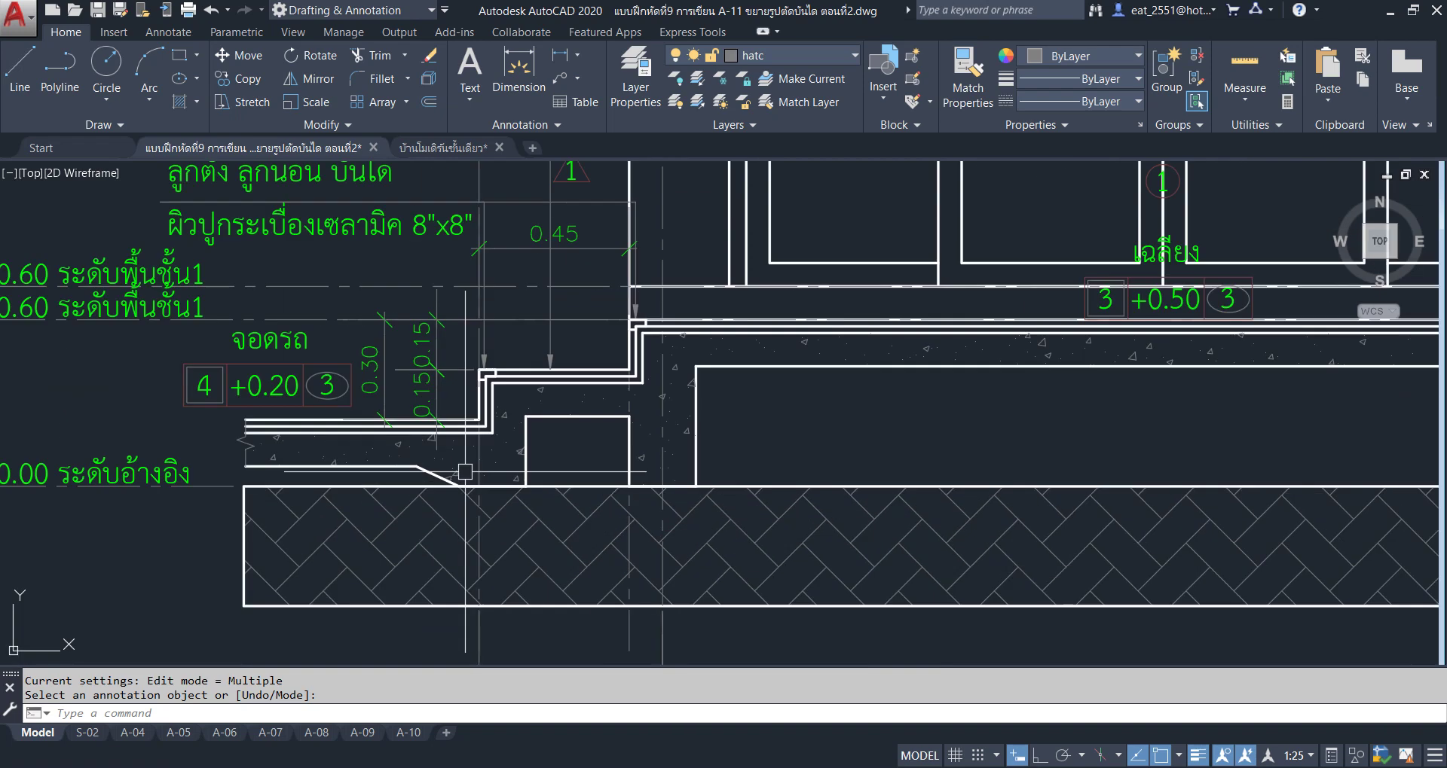
pyautogui.moveTo(482, 455)
pyautogui.mouseDown(button='middle')
pyautogui.moveTo(490, 603)
pyautogui.moveTo(502, 350)
pyautogui.mouseUp(button='middle')
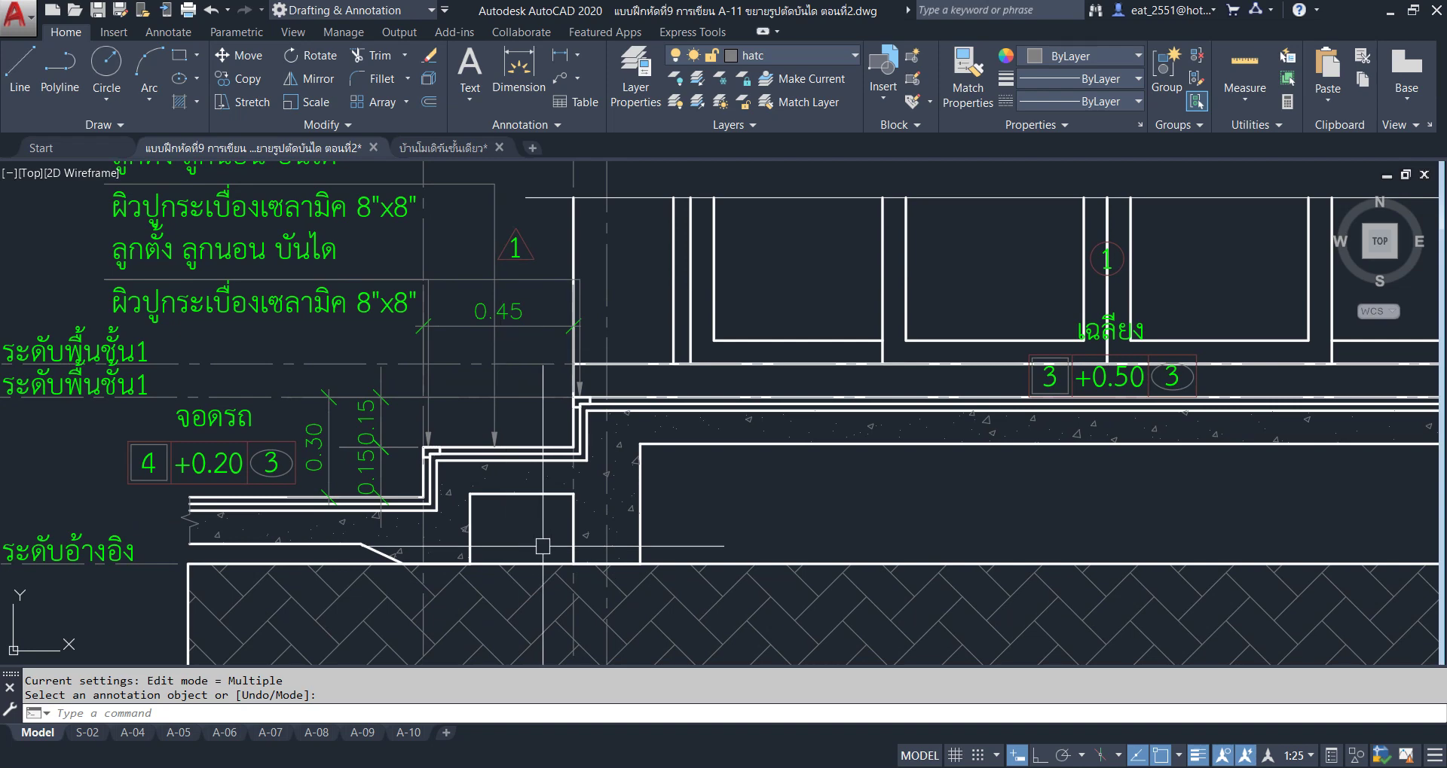
pyautogui.moveTo(543, 546)
pyautogui.mouseDown(button='middle')
pyautogui.moveTo(532, 420)
pyautogui.moveTo(501, 617)
pyautogui.mouseUp(button='middle')
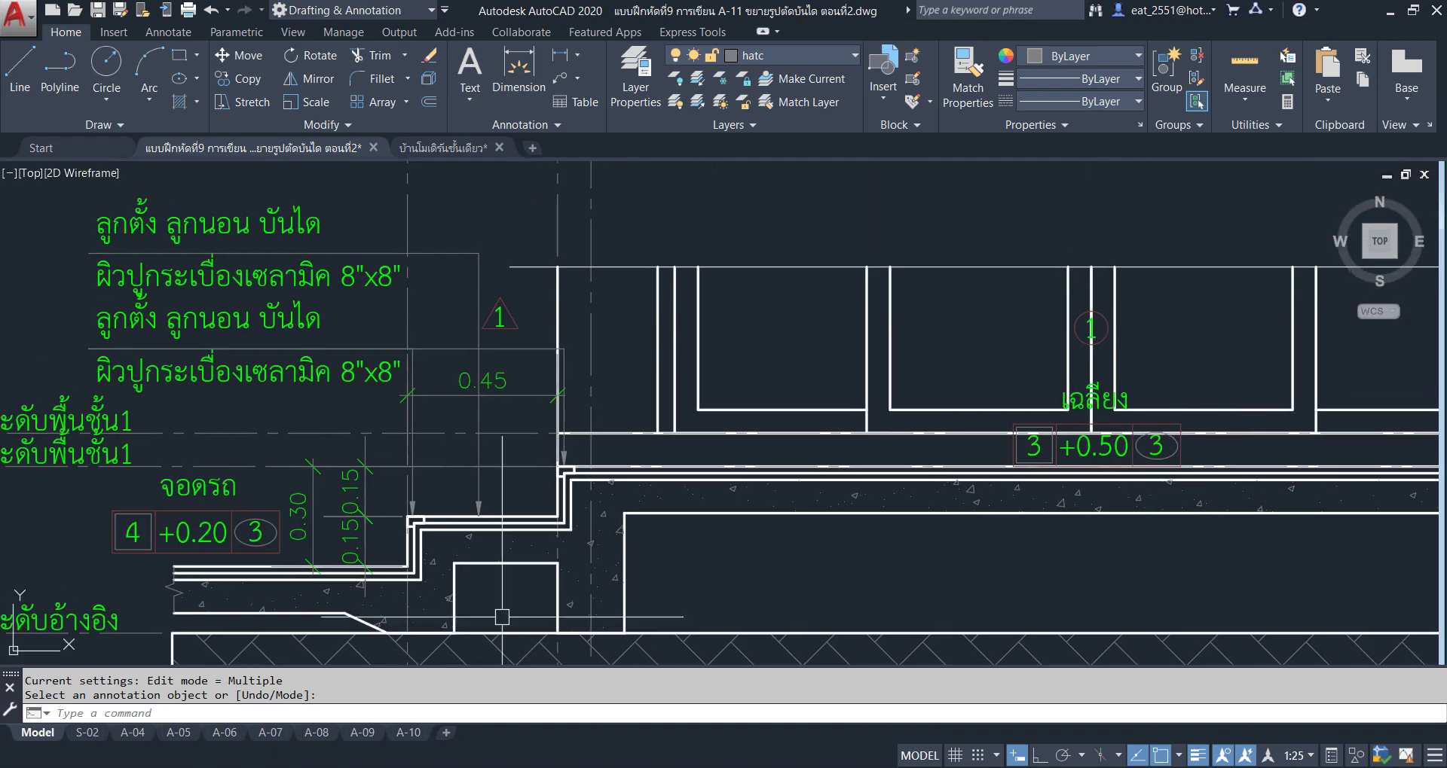
pyautogui.scroll(-5, 502, 618)
pyautogui.scroll(2, 492, 293)
pyautogui.scroll(2, 492, 293)
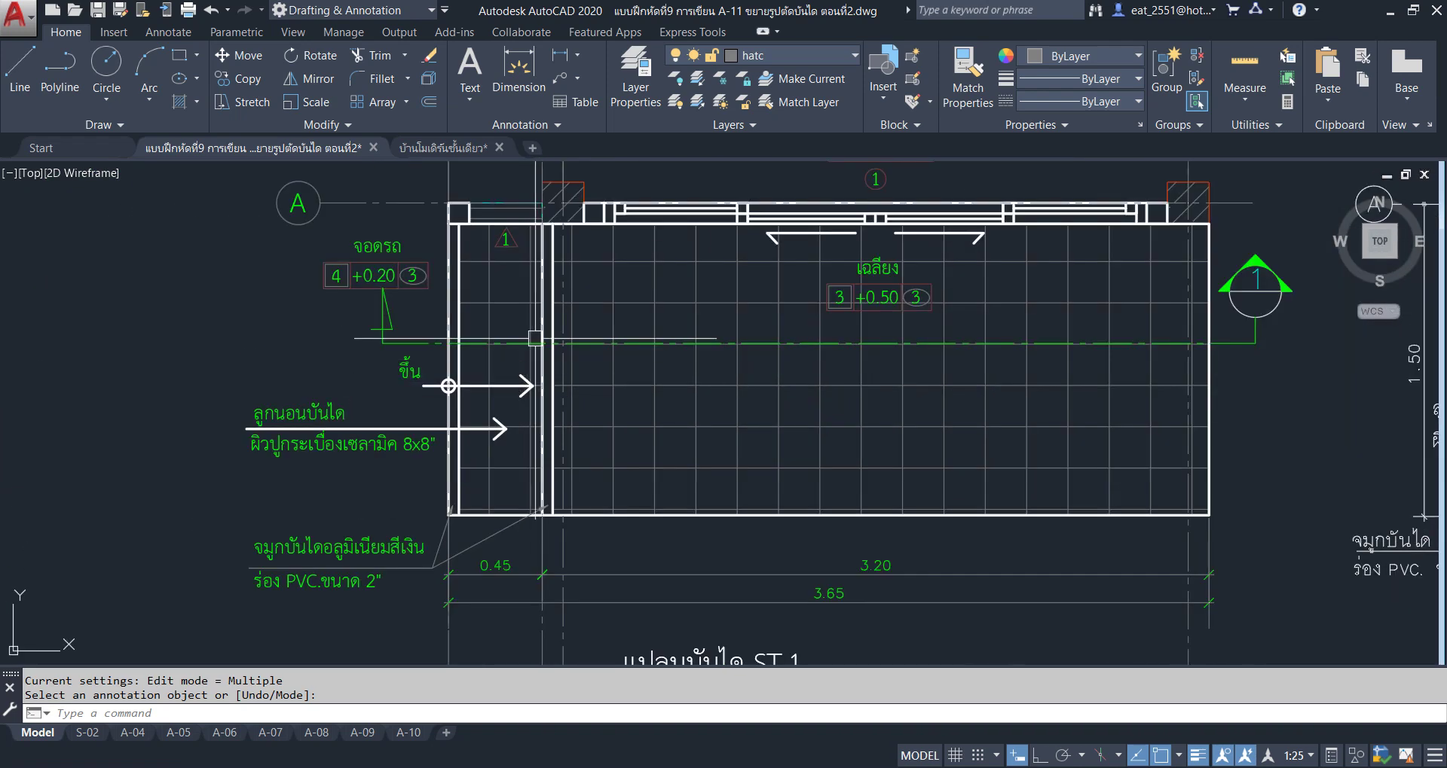
pyautogui.press('Return')
pyautogui.click(492, 293)
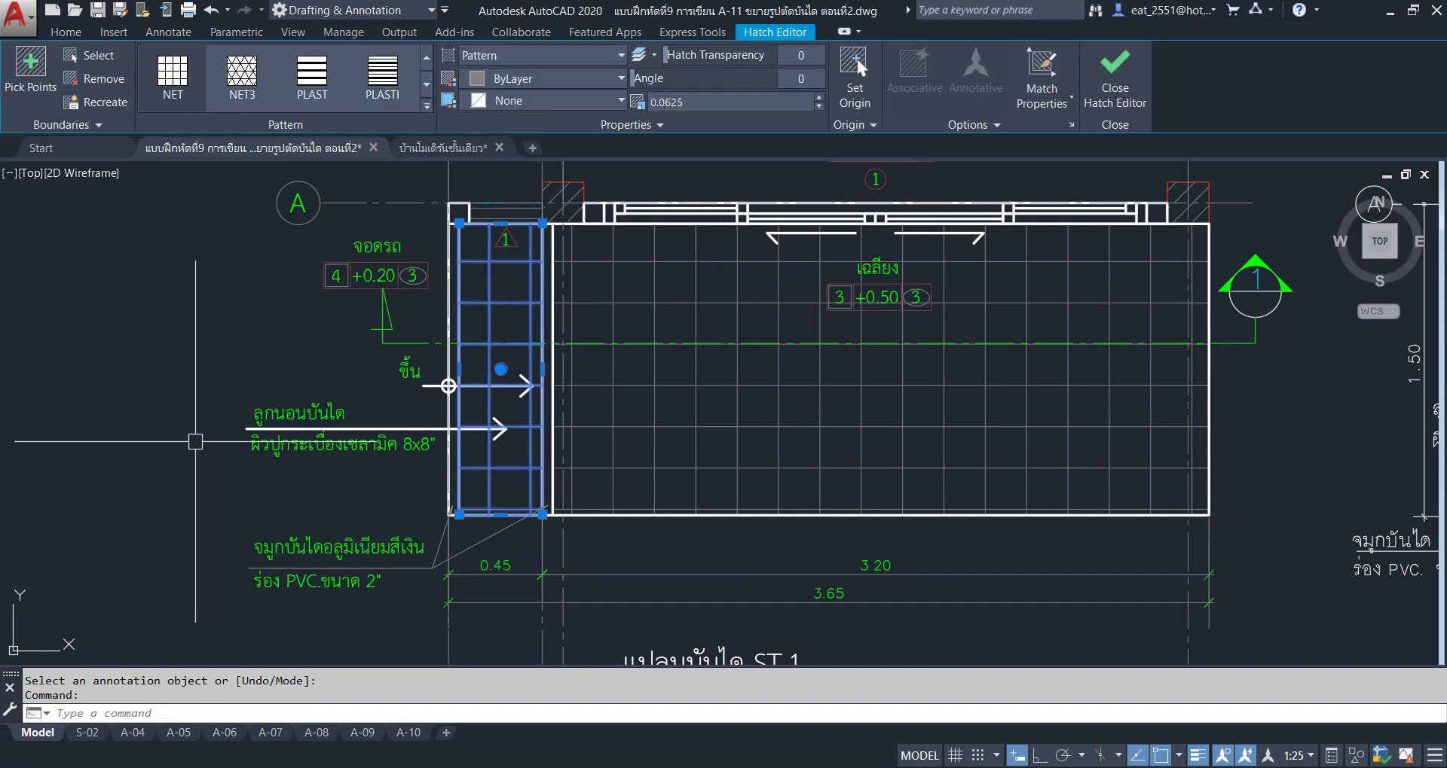
pyautogui.press('Escape')
pyautogui.scroll(-5, 698, 443)
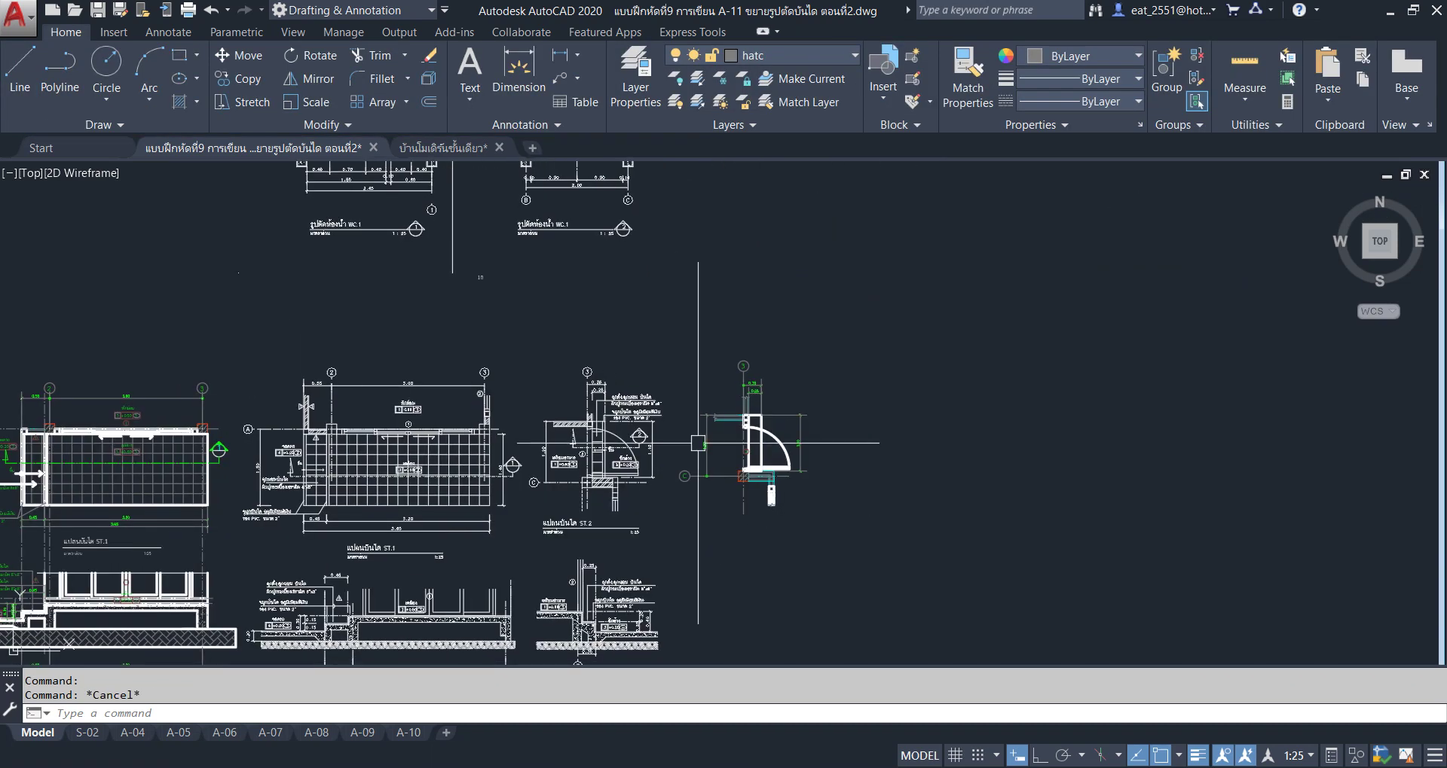
pyautogui.scroll(2, 698, 443)
pyautogui.scroll(2, 736, 482)
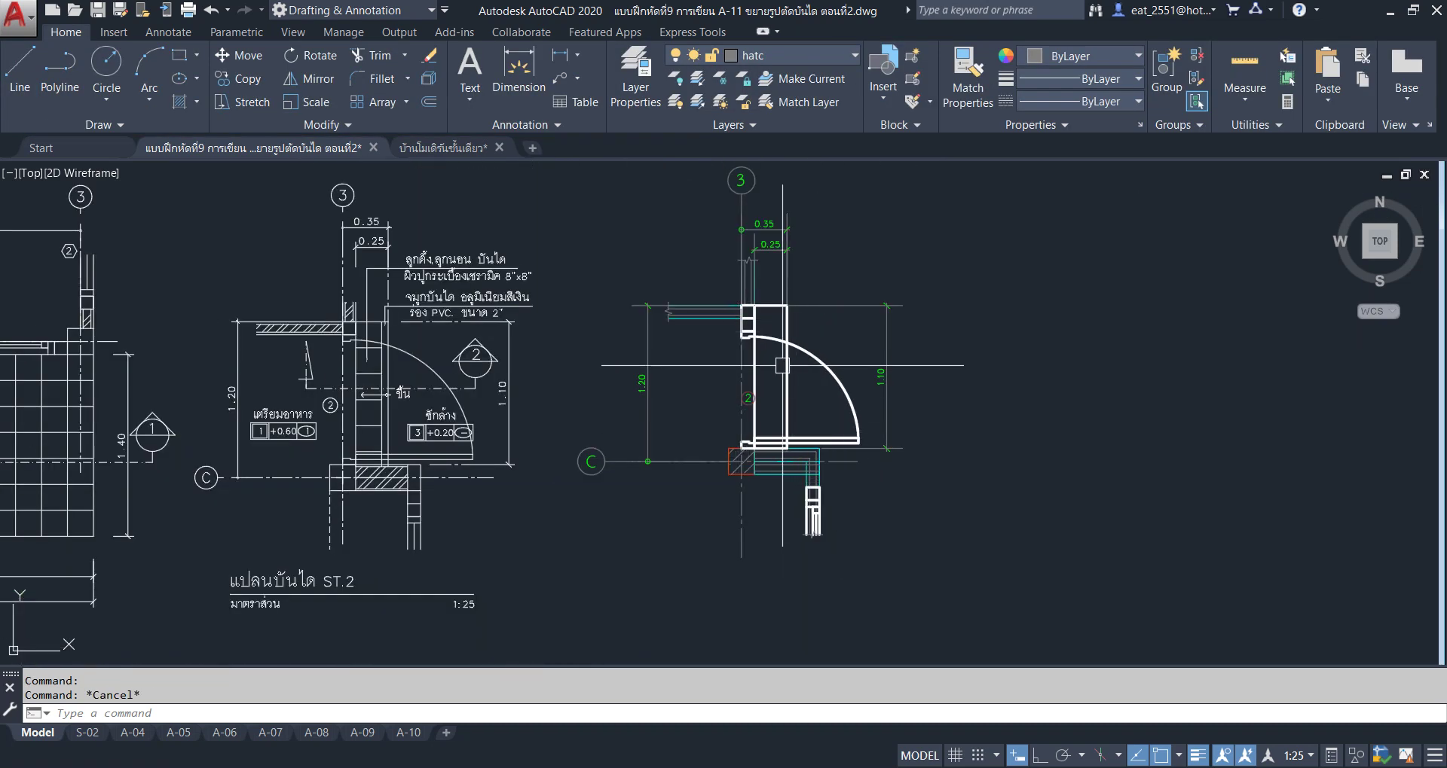
pyautogui.scroll(2, 361, 403)
pyautogui.moveTo(377, 367); pyautogui.dragTo(423, 346, button='middle')
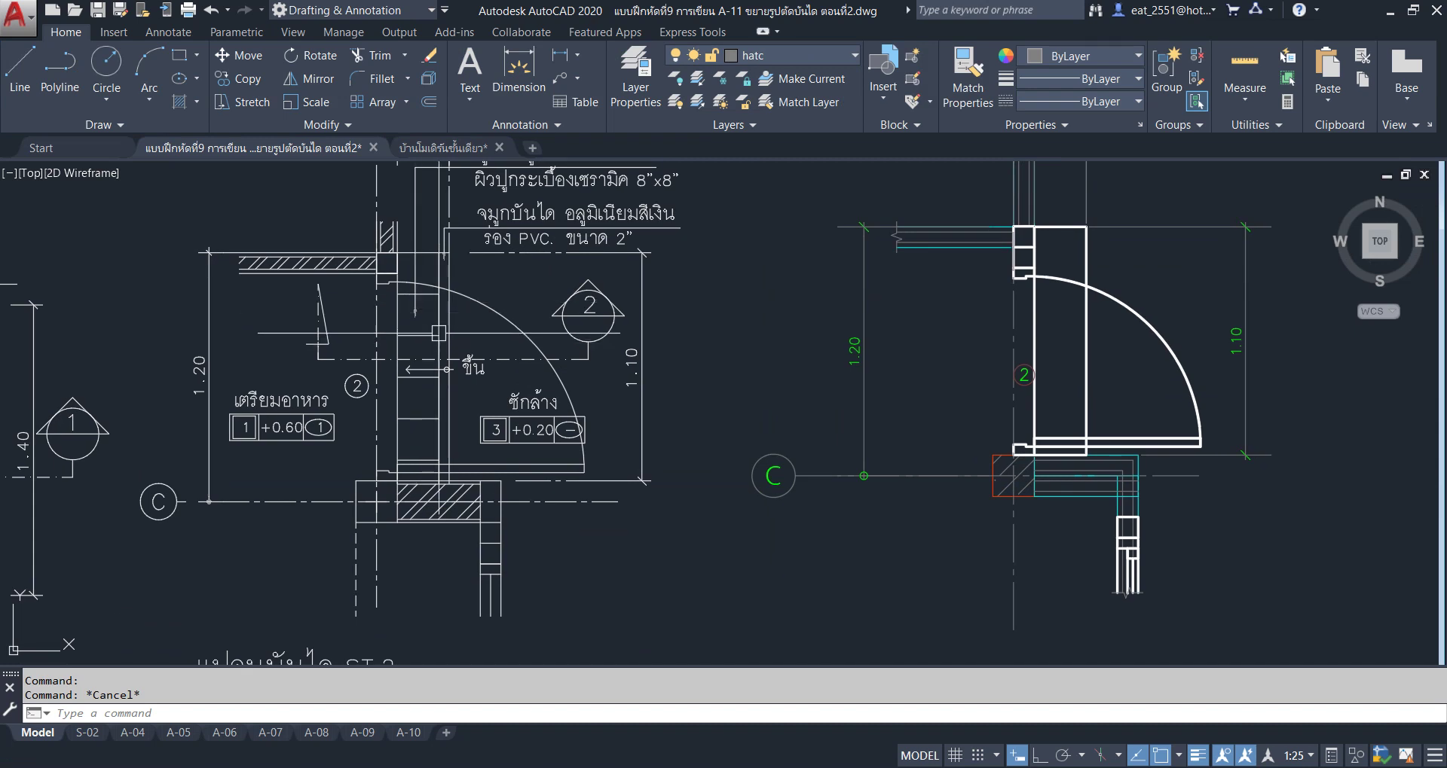
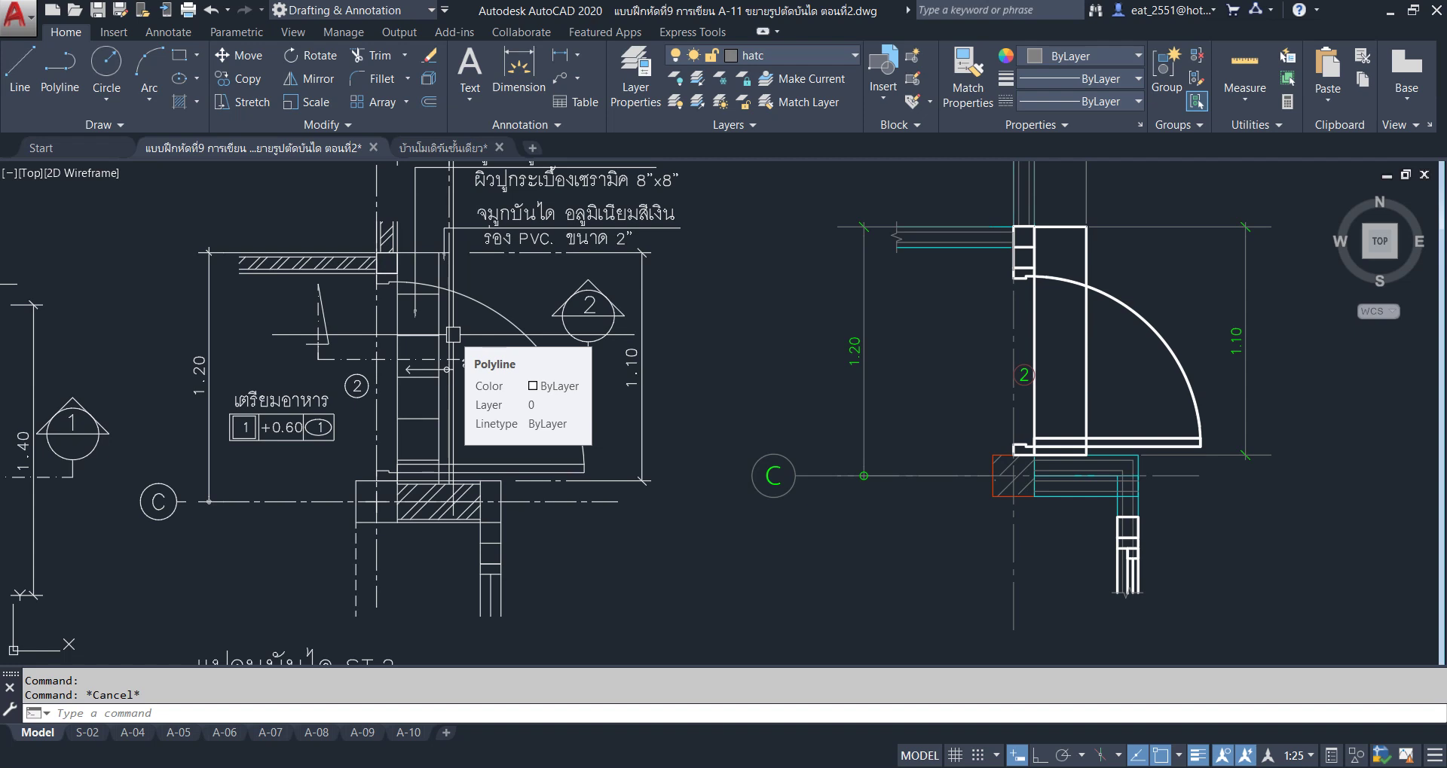
# Copy the เฉลียง 3 +0.50 3 level tag from plan ST.1 into the ST.2 detail.
pyautogui.moveTo(453, 334)
pyautogui.mouseDown(button='middle')
pyautogui.moveTo(359, 316)
pyautogui.moveTo(386, 356)
pyautogui.mouseUp(button='middle')
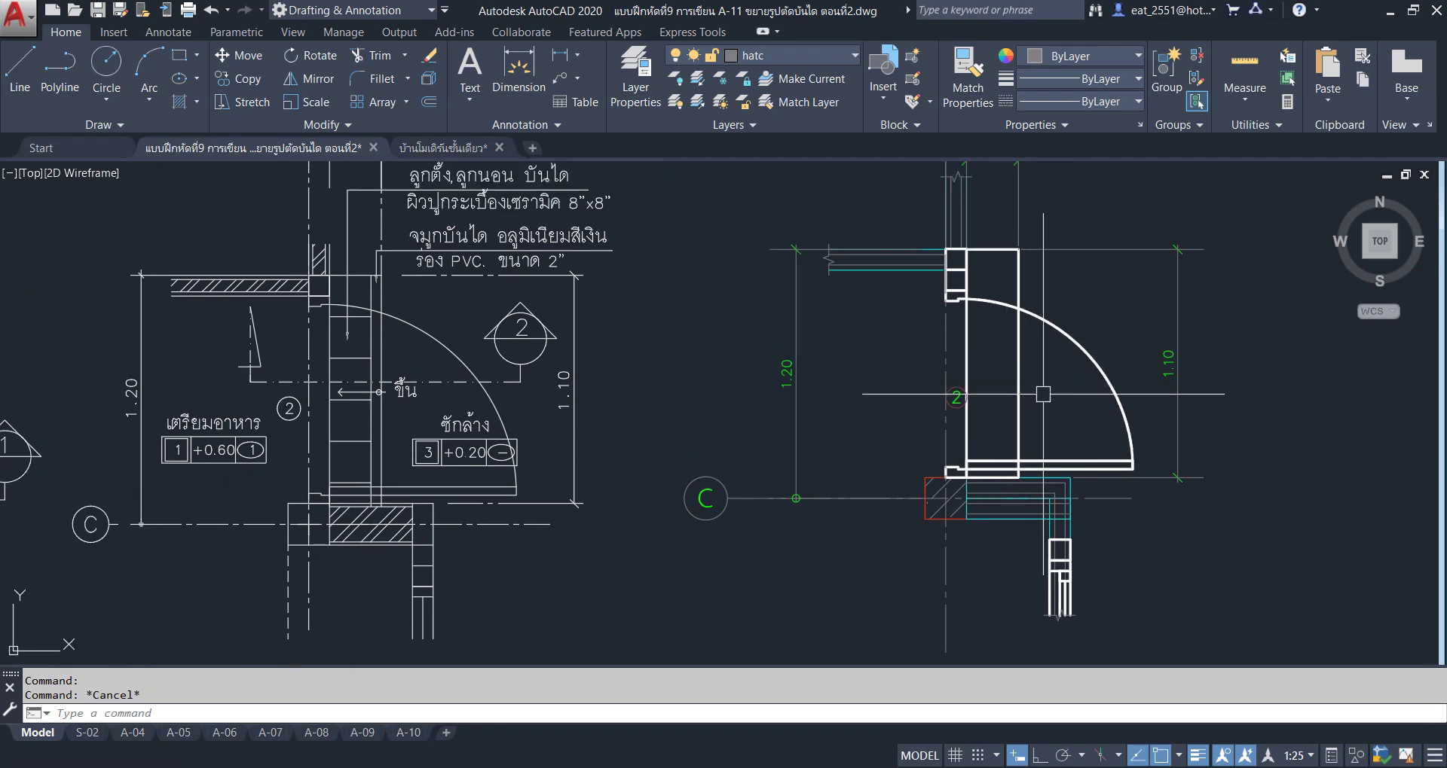
pyautogui.scroll(-5, 413, 330)
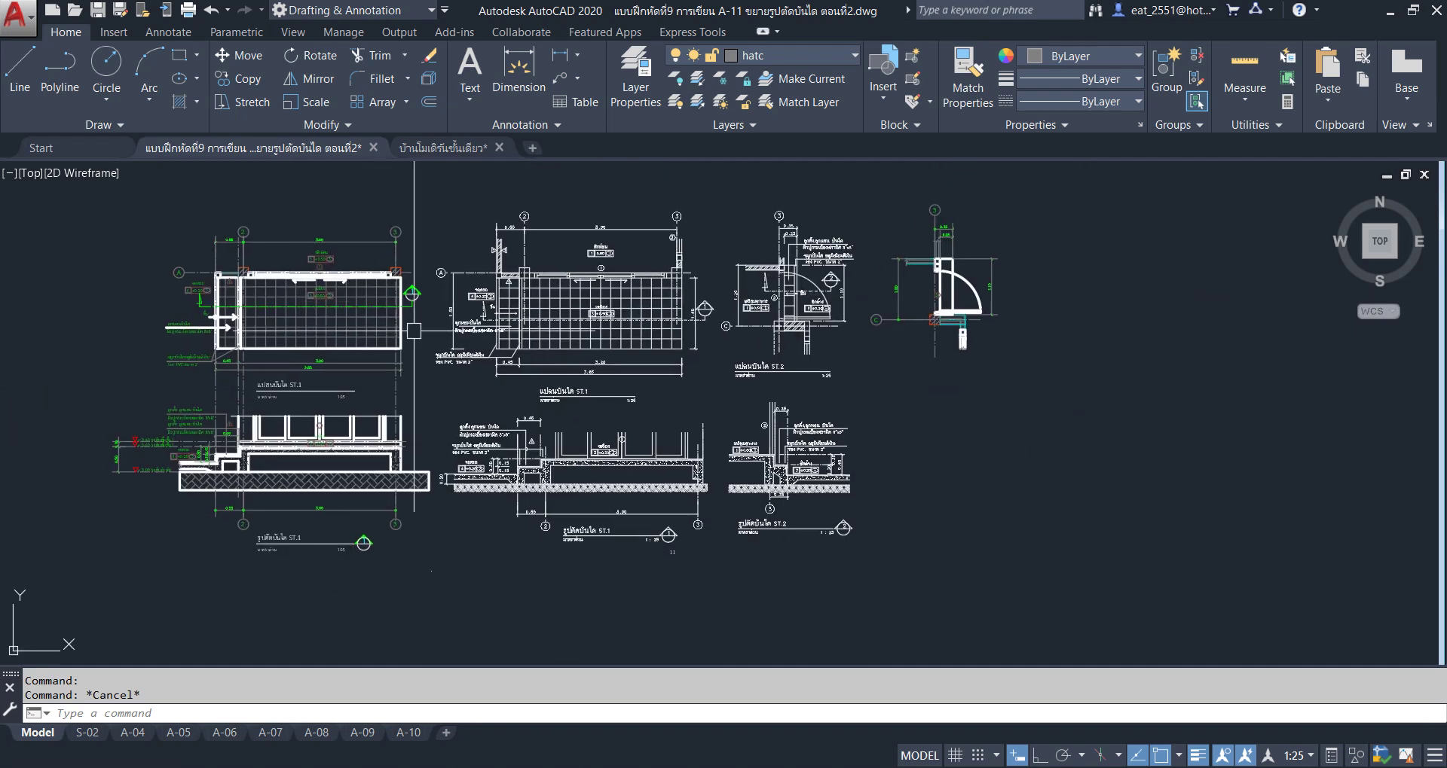
pyautogui.scroll(4, 414, 330)
pyautogui.scroll(3, 414, 330)
pyautogui.scroll(-4, 556, 370)
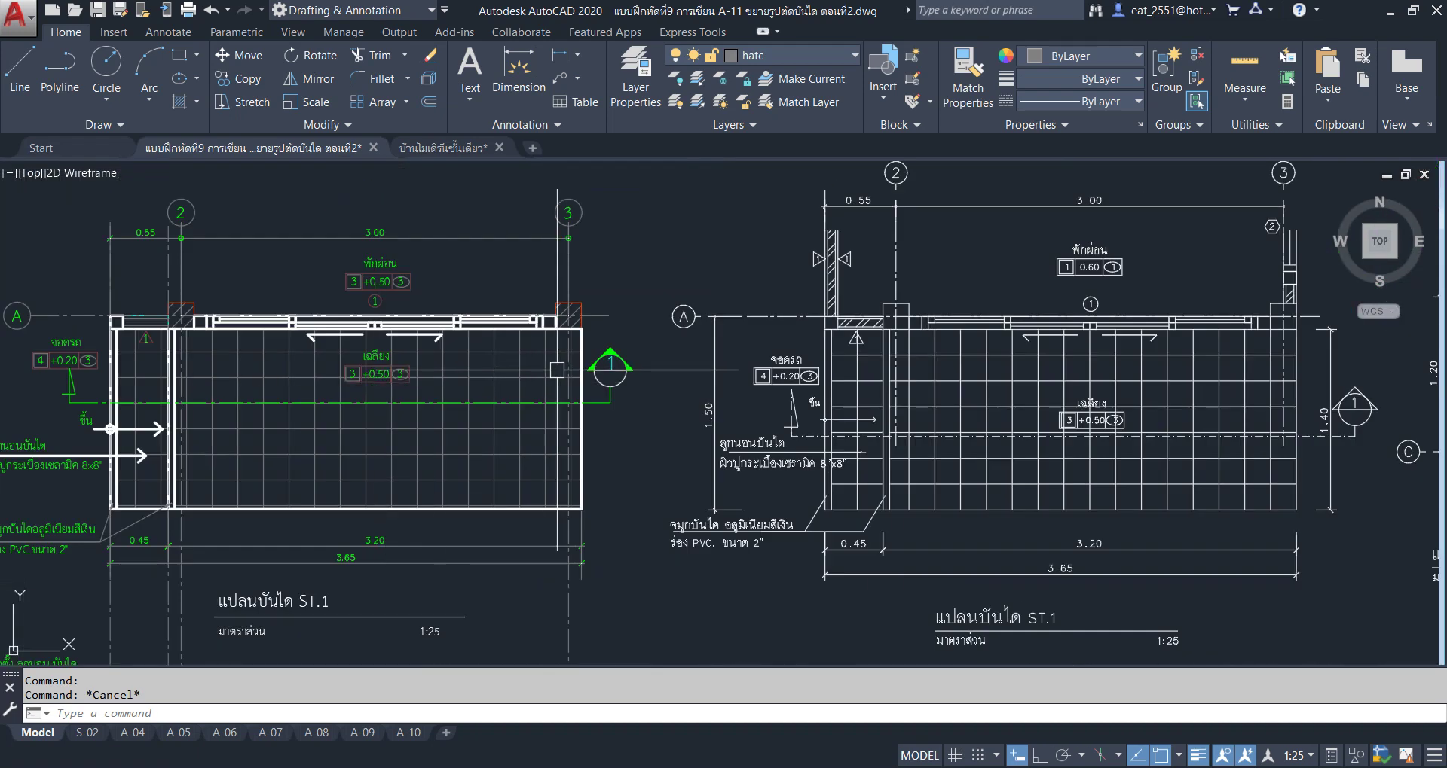
pyautogui.scroll(-5, 354, 377)
pyautogui.scroll(6, 383, 378)
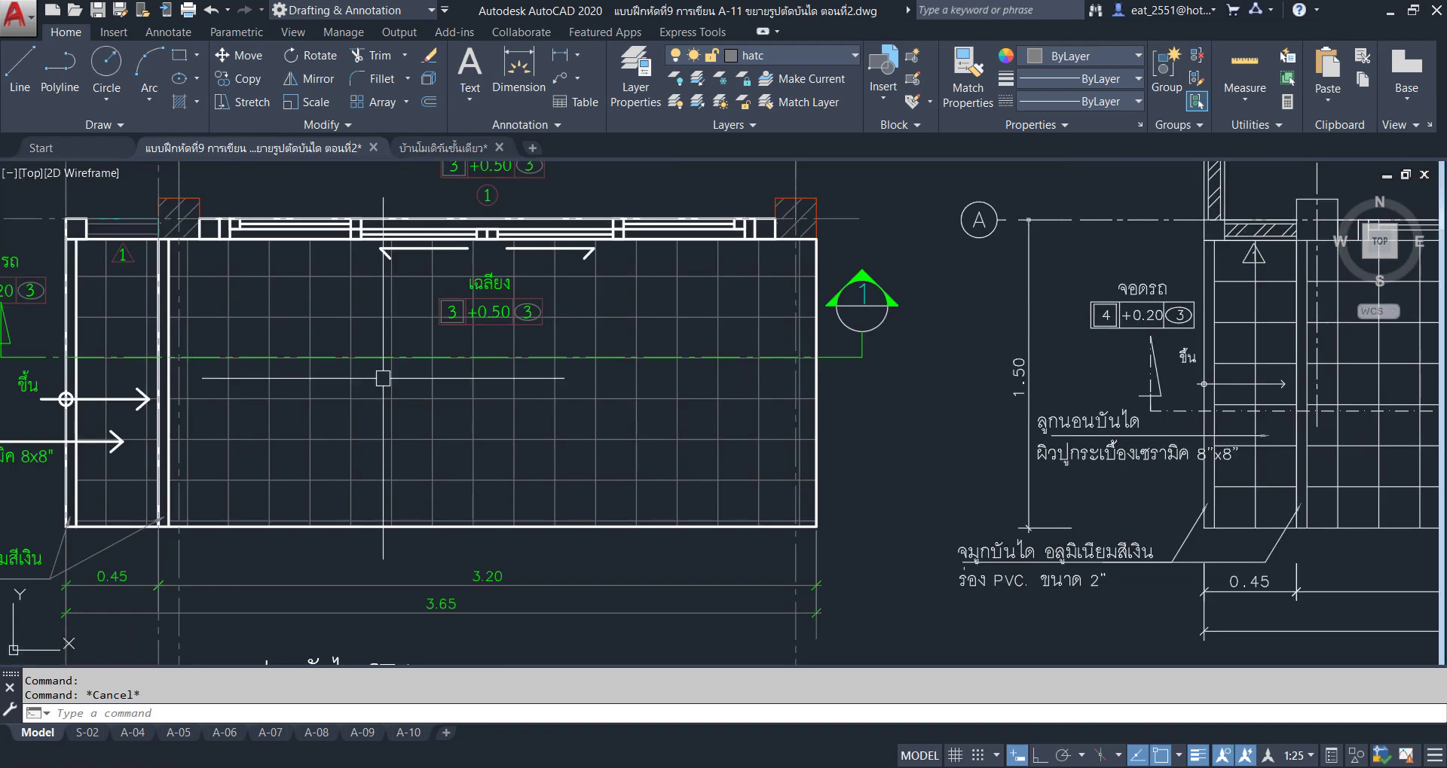
pyautogui.scroll(3, 491, 308)
pyautogui.scroll(3, 493, 310)
pyautogui.click(502, 267)
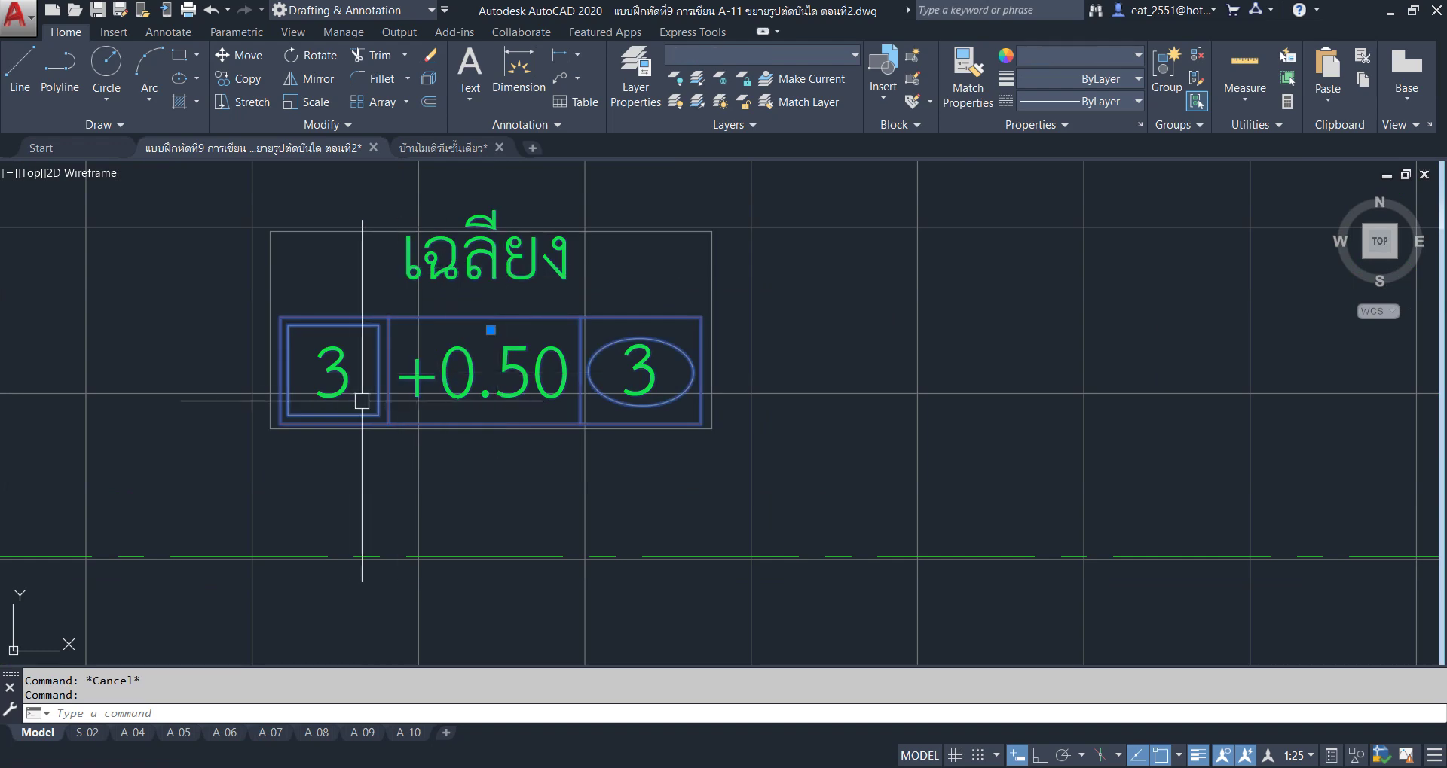
pyautogui.click(228, 81)
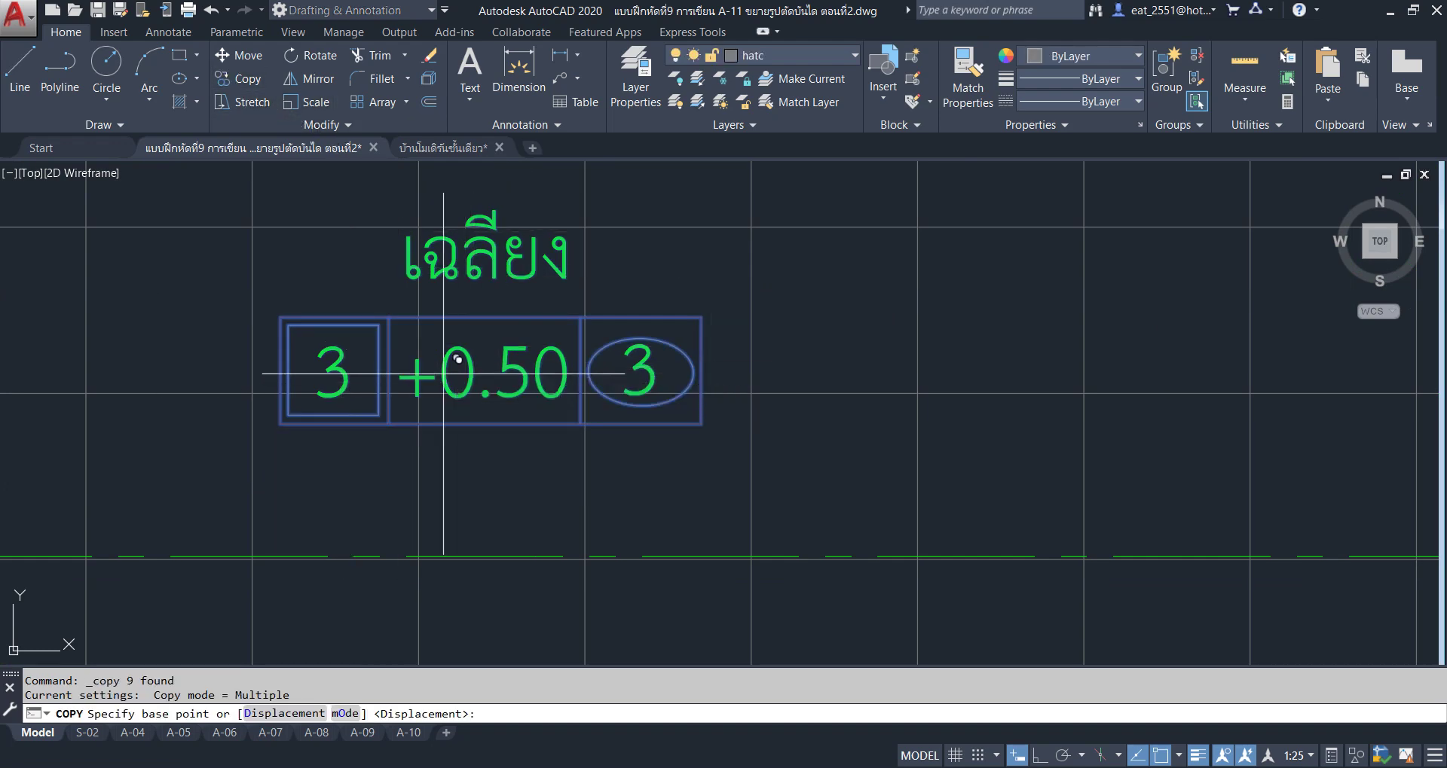
pyautogui.click(603, 324)
pyautogui.scroll(-5, 753, 324)
pyautogui.scroll(-3, 362, 388)
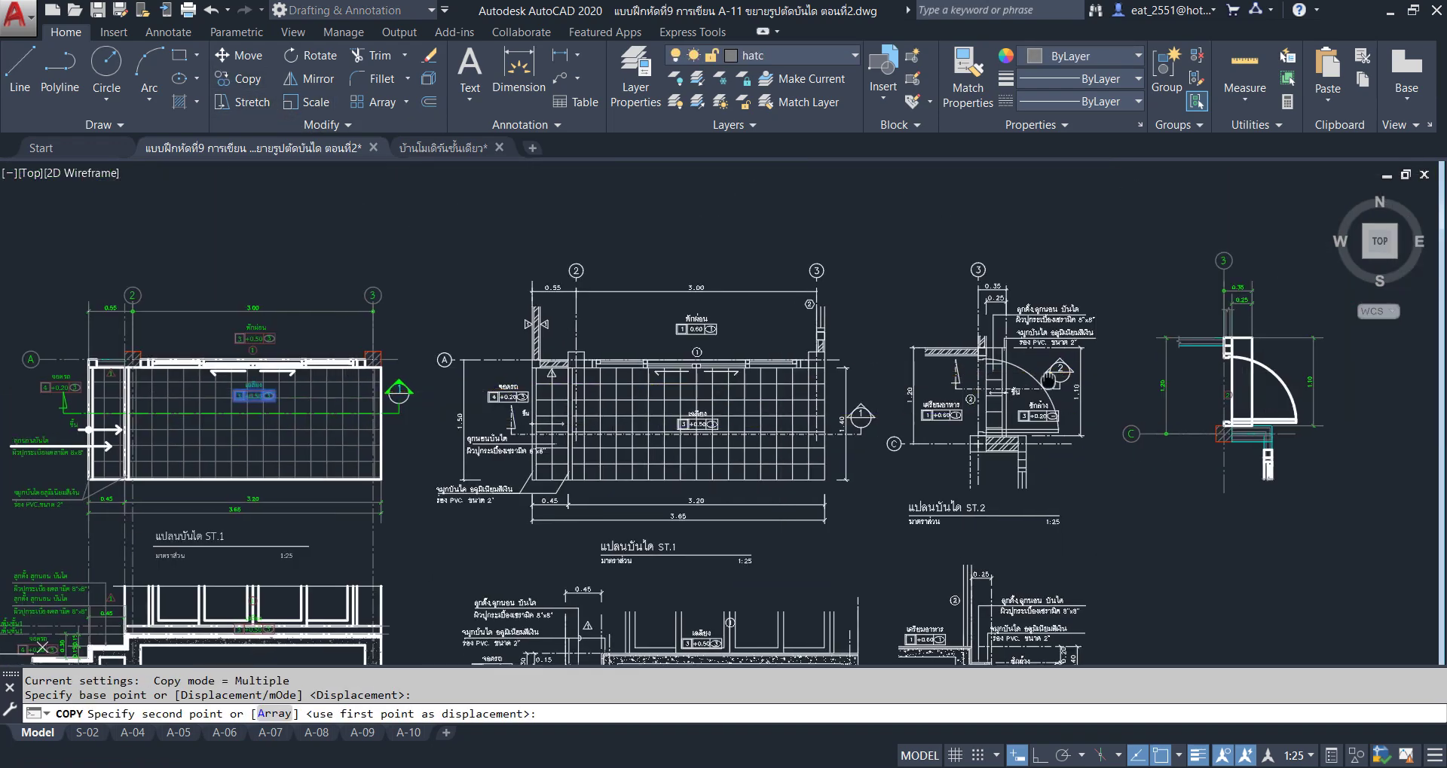
pyautogui.scroll(3, 1206, 422)
pyautogui.scroll(3, 700, 456)
pyautogui.scroll(2, 602, 346)
pyautogui.click(571, 327)
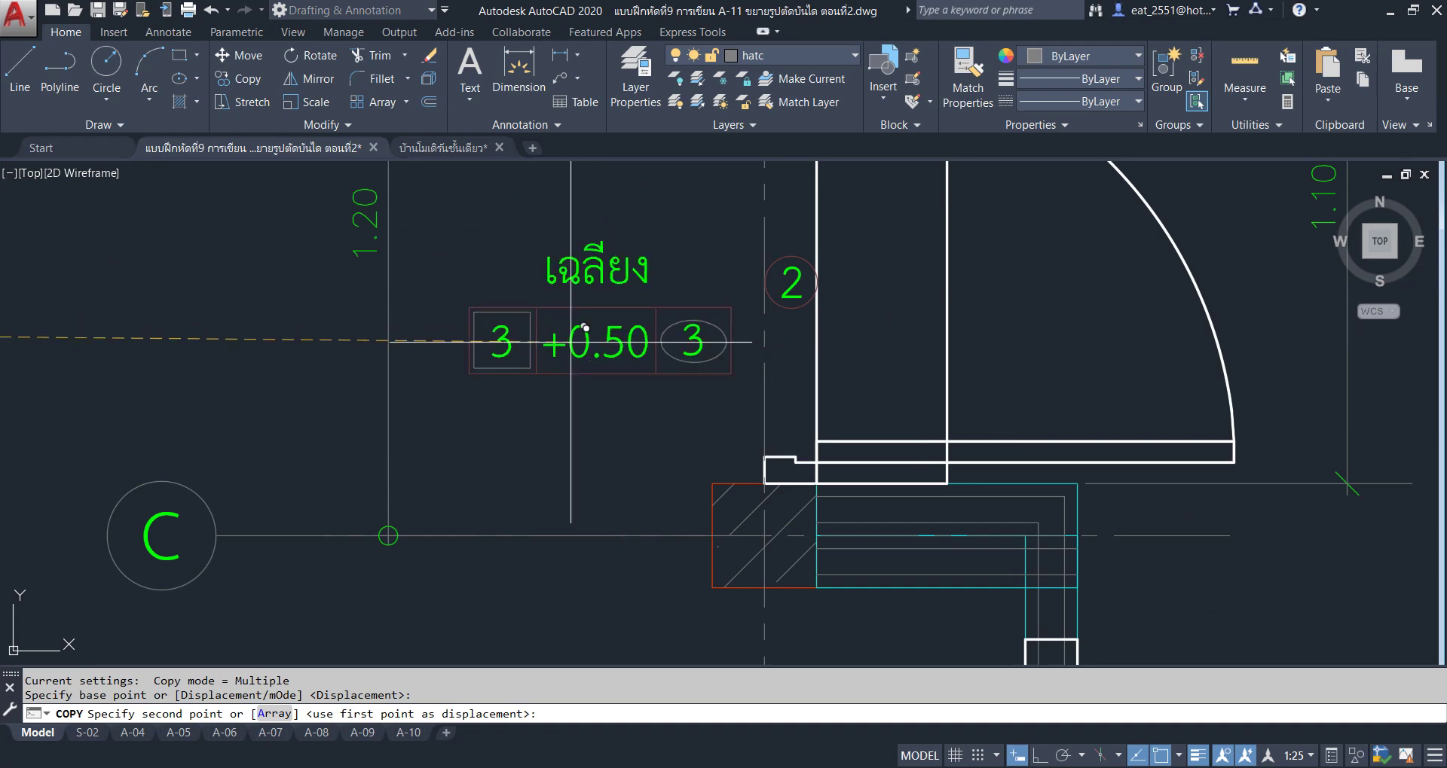
pyautogui.rightClick(571, 241)
pyautogui.click(610, 251)
# Copy that tag again to place a second เฉลียง tag right of the stair.
pyautogui.scroll(-6, 620, 344)
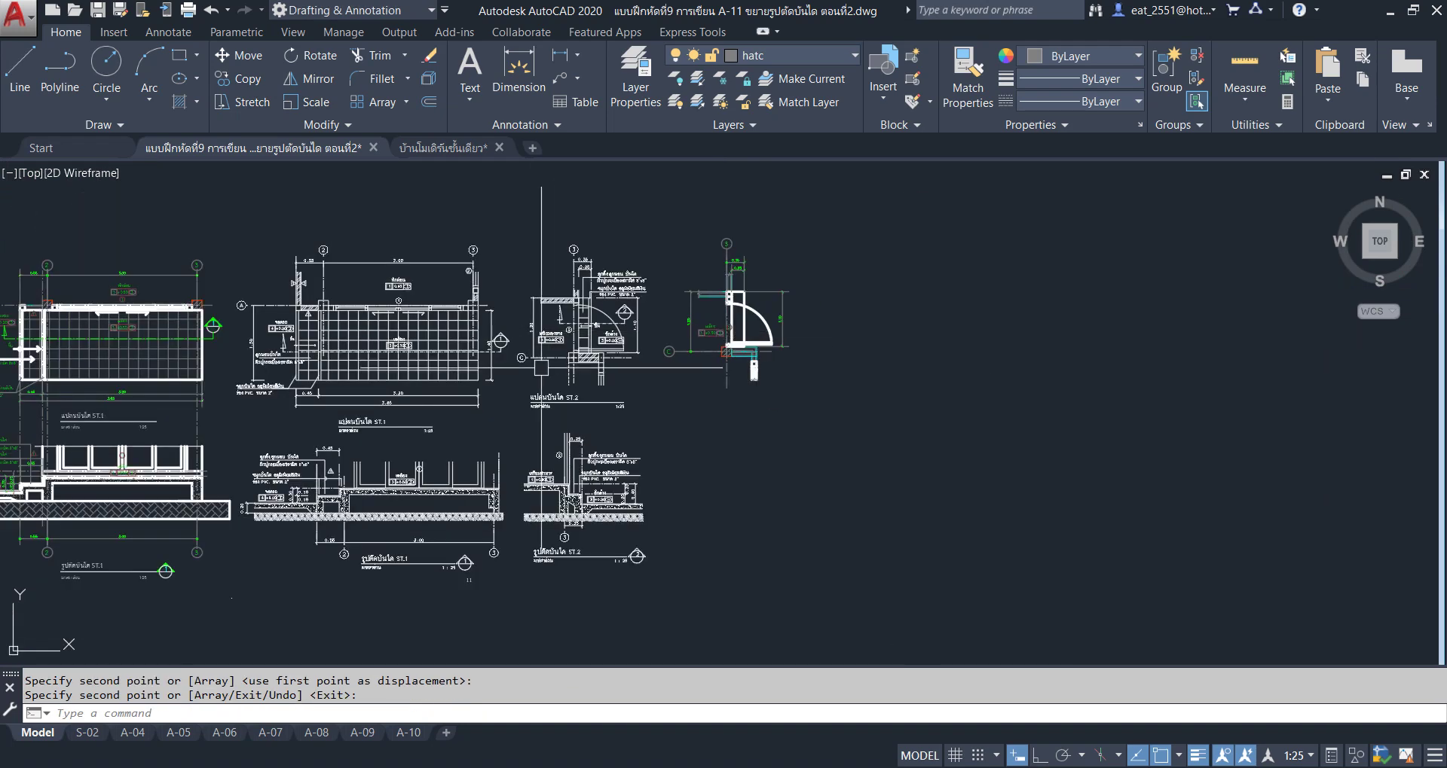
pyautogui.scroll(3, 641, 384)
pyautogui.scroll(2, 644, 391)
pyautogui.scroll(1, 644, 391)
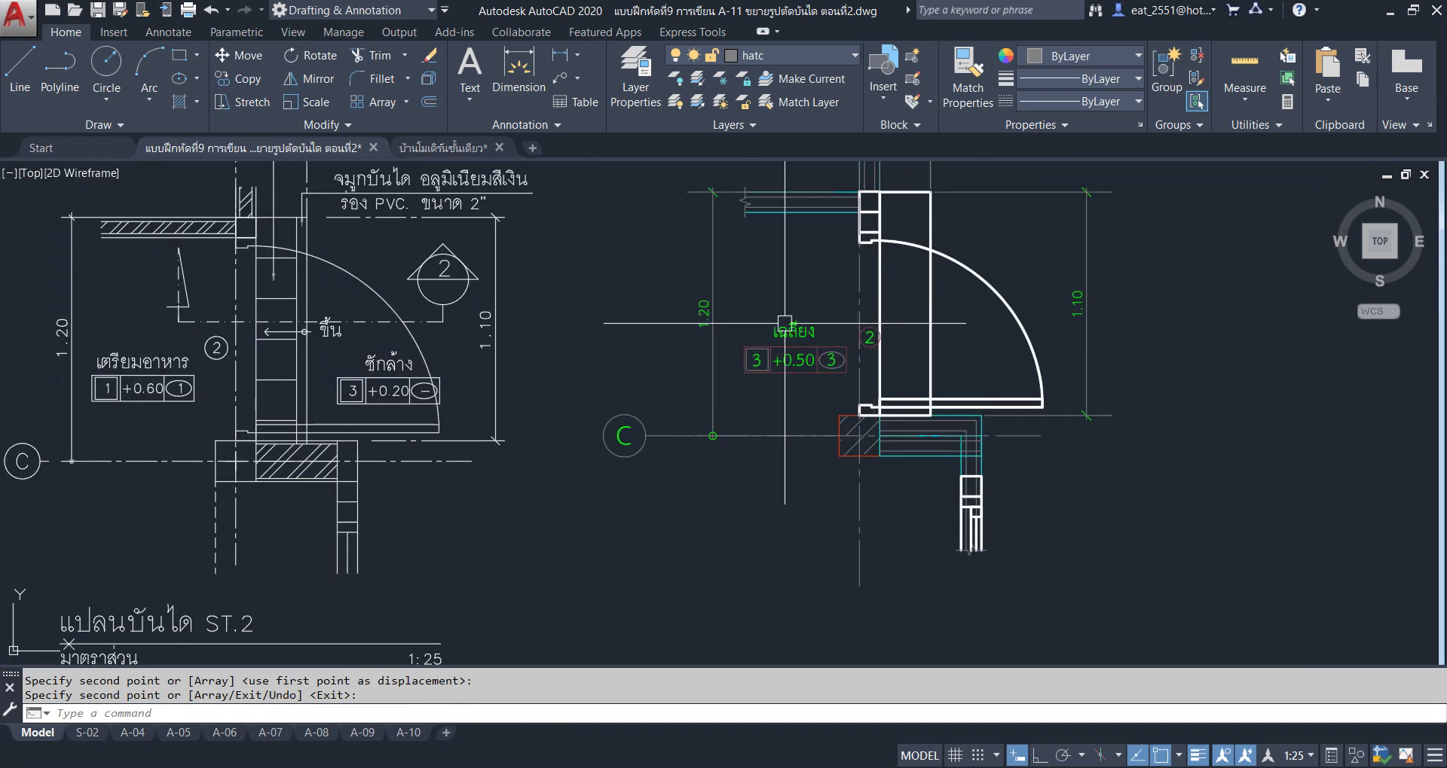
pyautogui.click(810, 305)
pyautogui.click(742, 399)
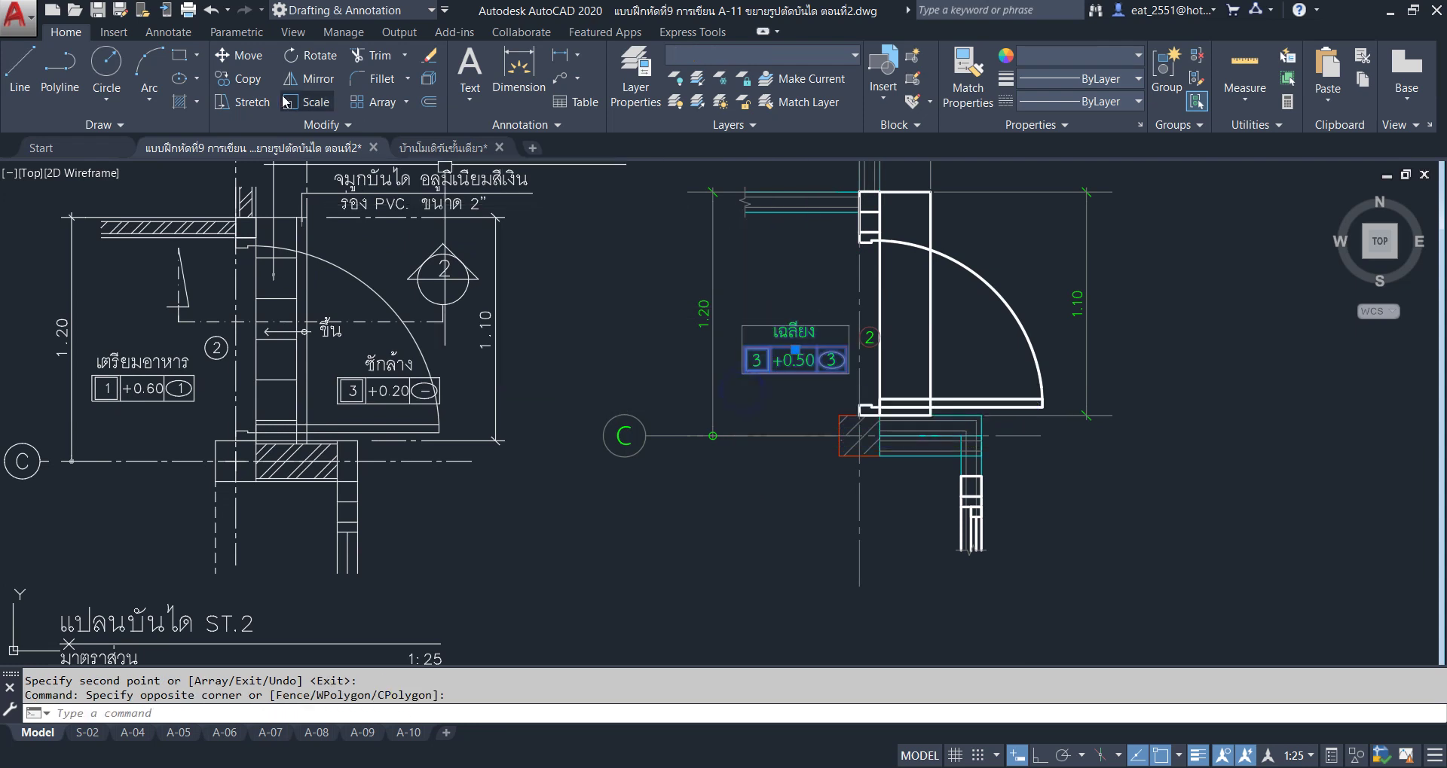
pyautogui.click(235, 79)
pyautogui.click(795, 351)
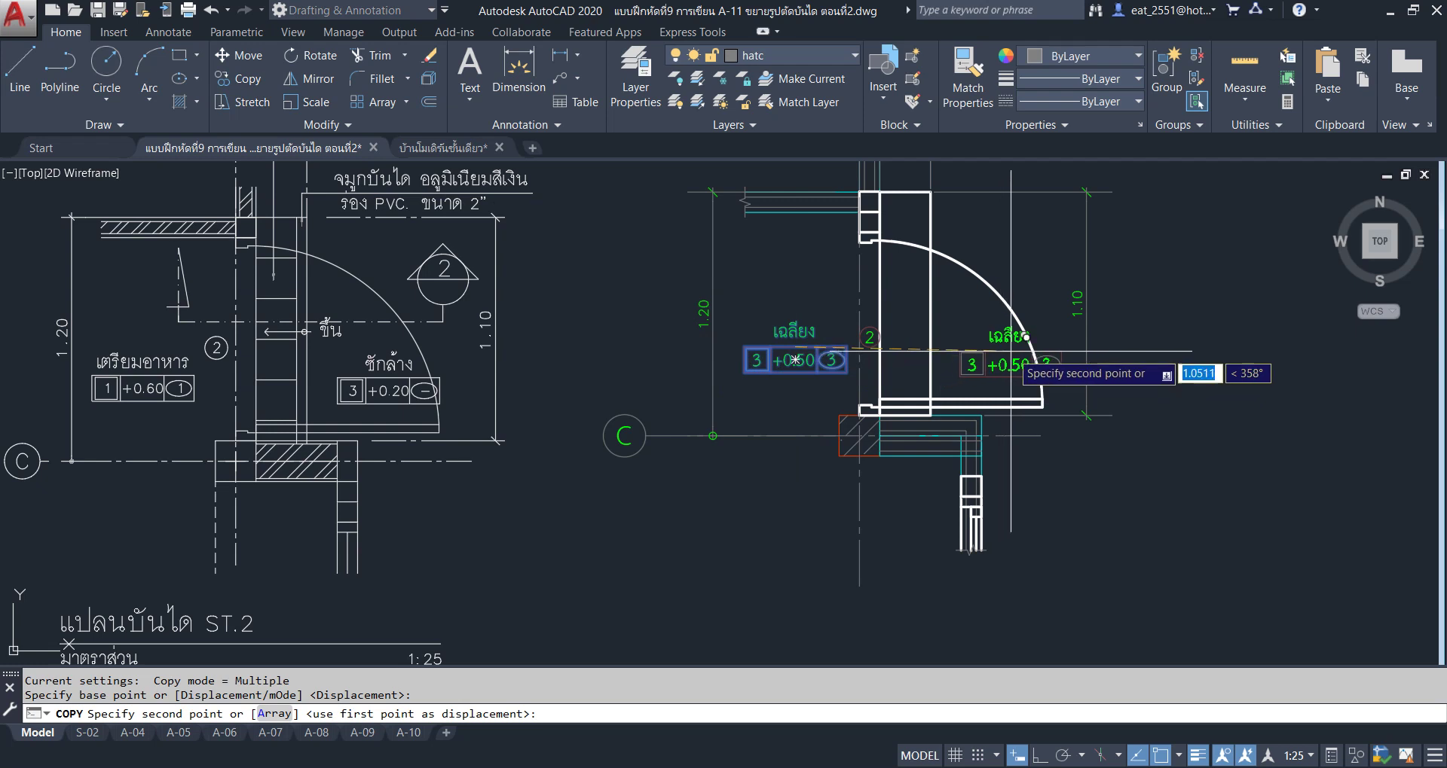
pyautogui.click(1000, 363)
pyautogui.press('Escape')
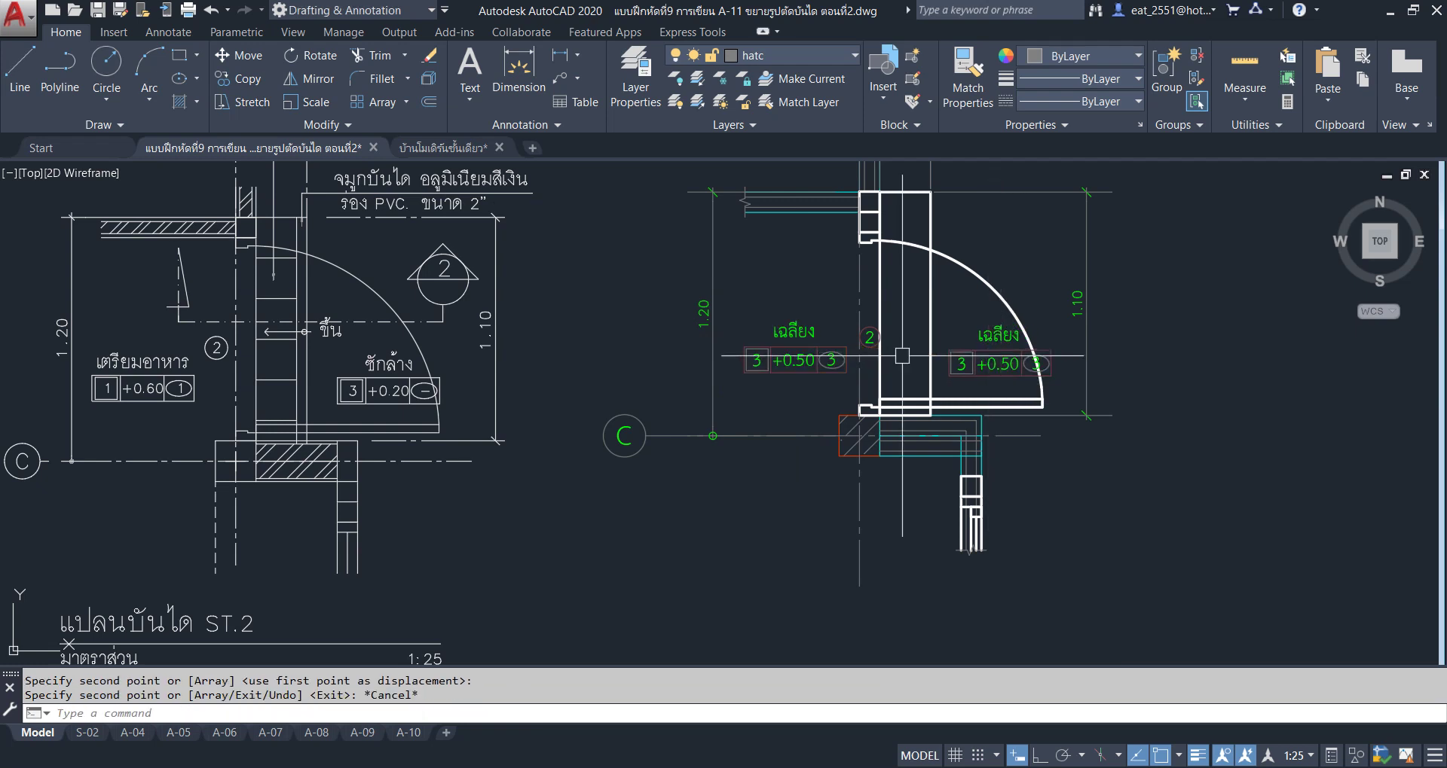
pyautogui.click(797, 364)
pyautogui.press('Escape')
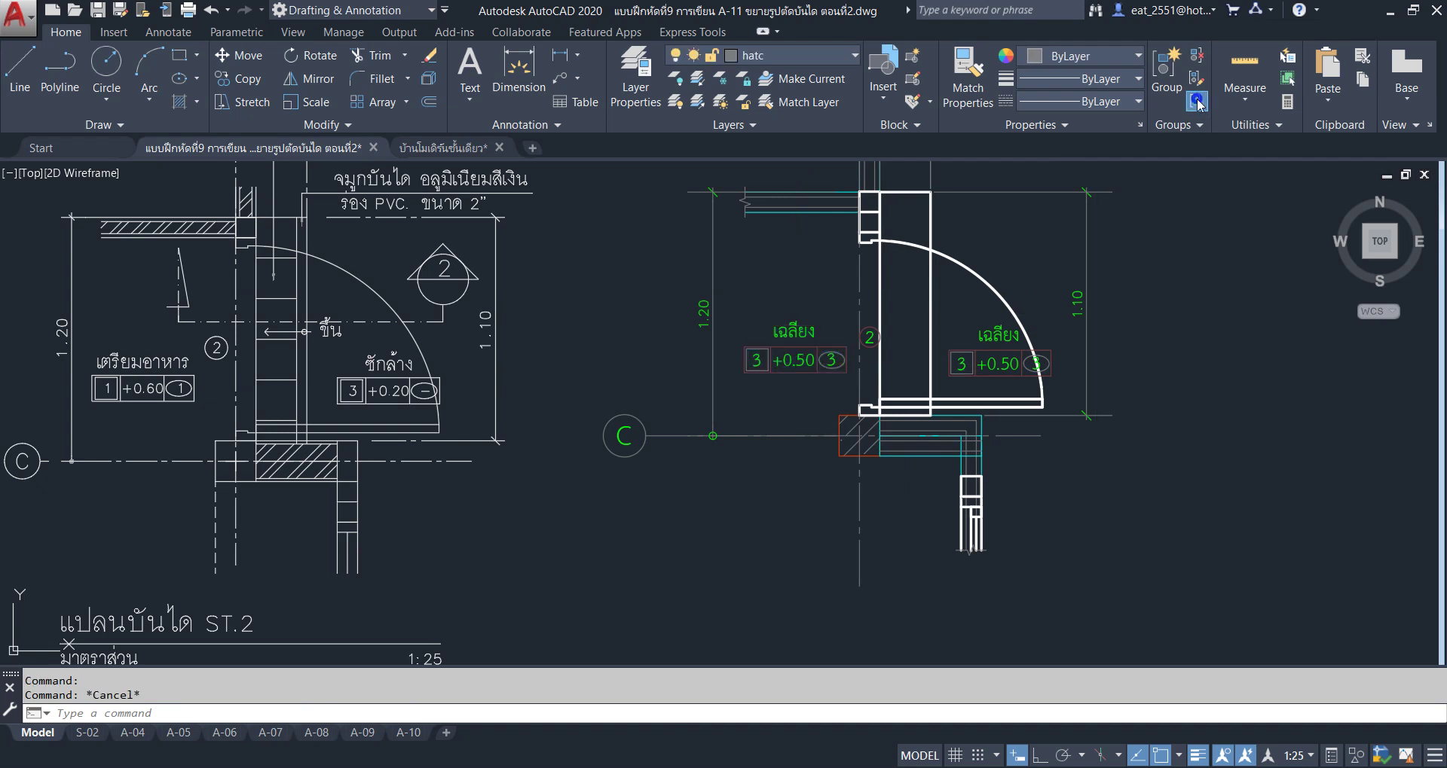
# Rename the left tag's room to เตรียมอาหาร and shift the name slightly left.
pyautogui.doubleClick(793, 328)
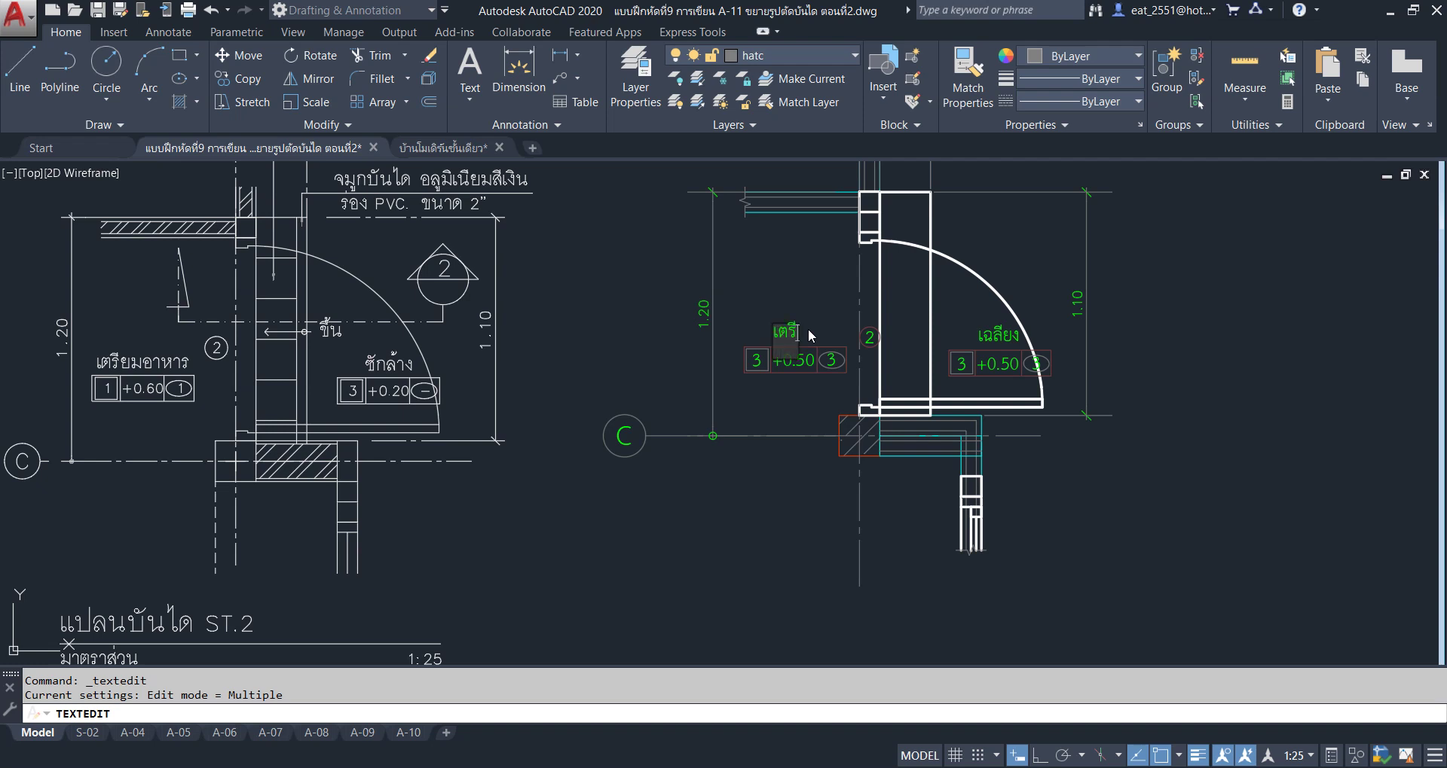
pyautogui.write('มอ')
pyautogui.write('าหาร')
pyautogui.click(779, 301)
pyautogui.press('Escape')
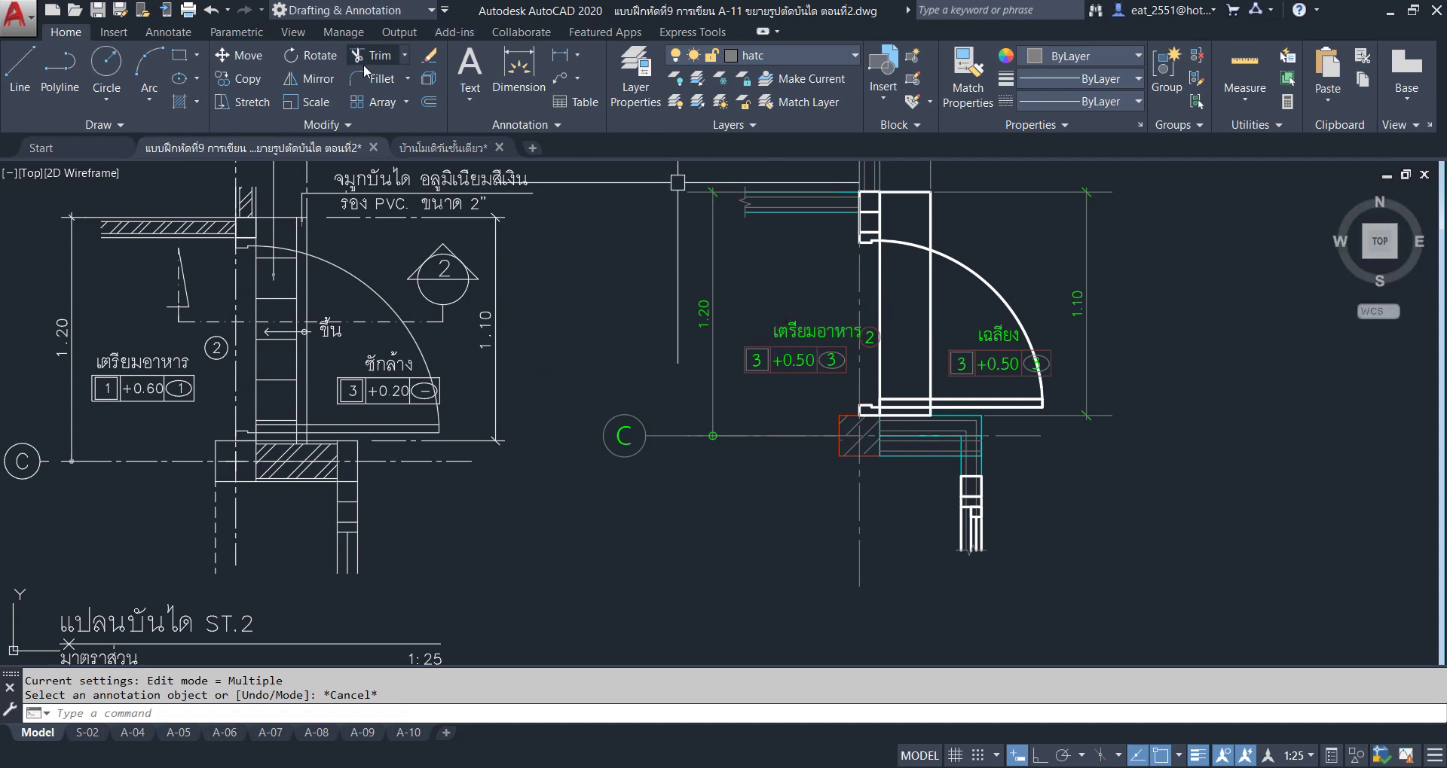
pyautogui.click(247, 62)
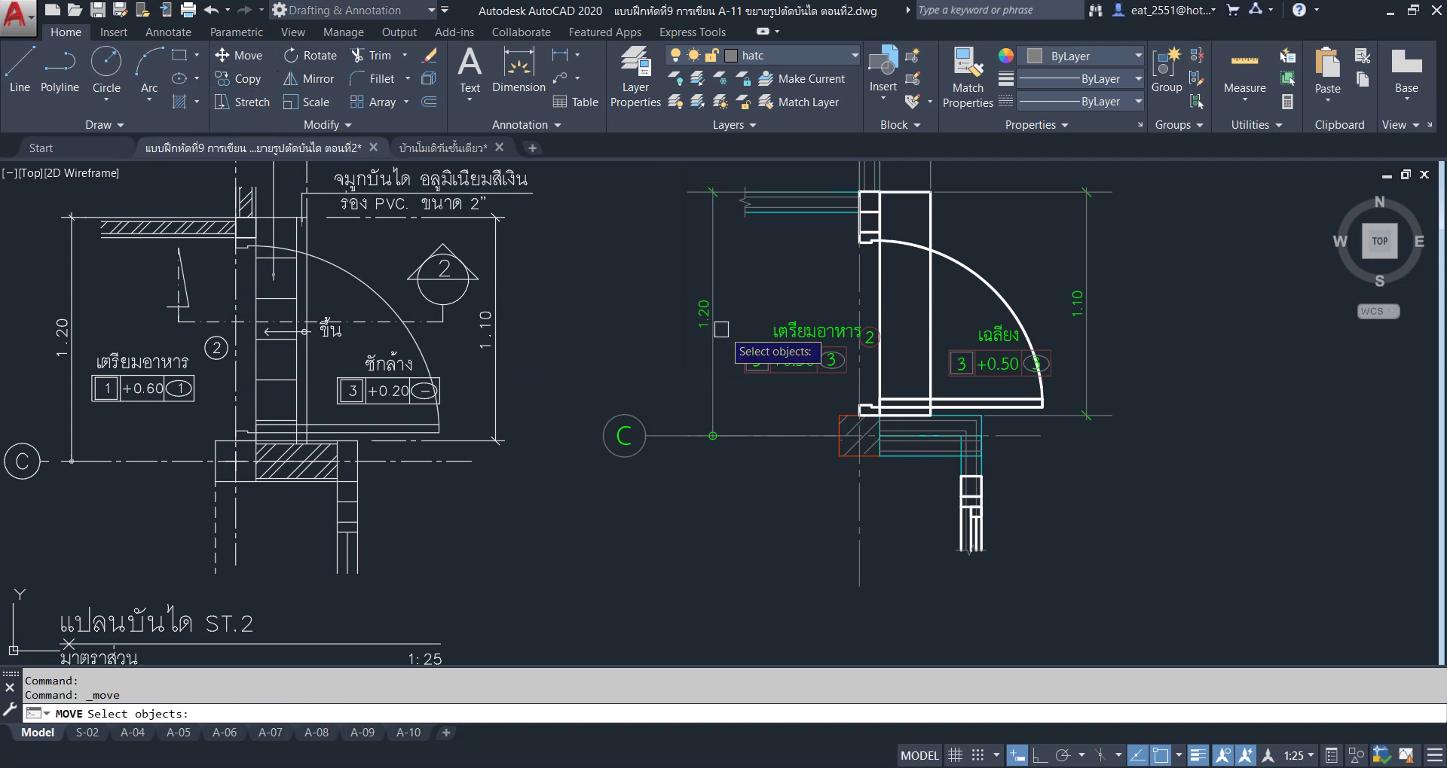
pyautogui.click(810, 330)
pyautogui.press('Return')
pyautogui.click(794, 260)
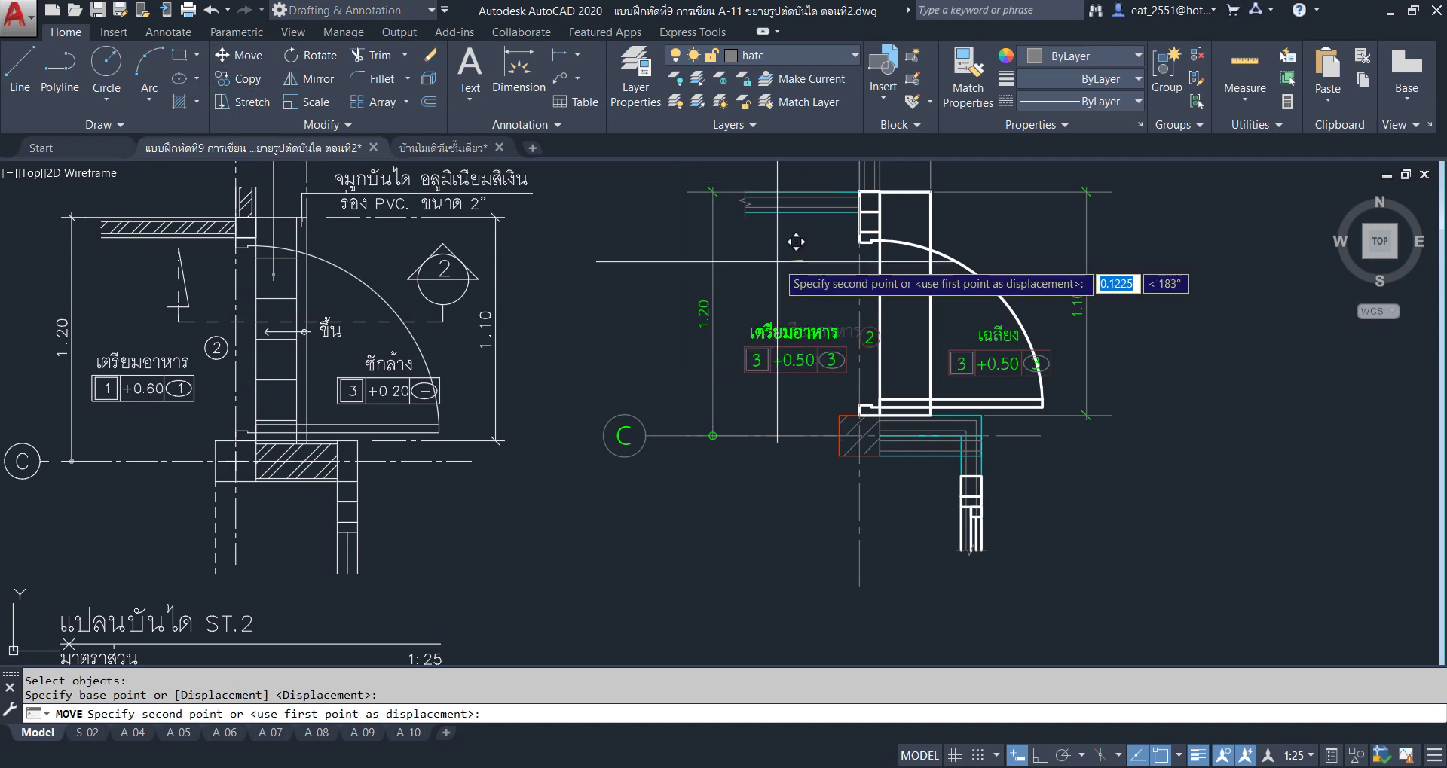
pyautogui.click(780, 261)
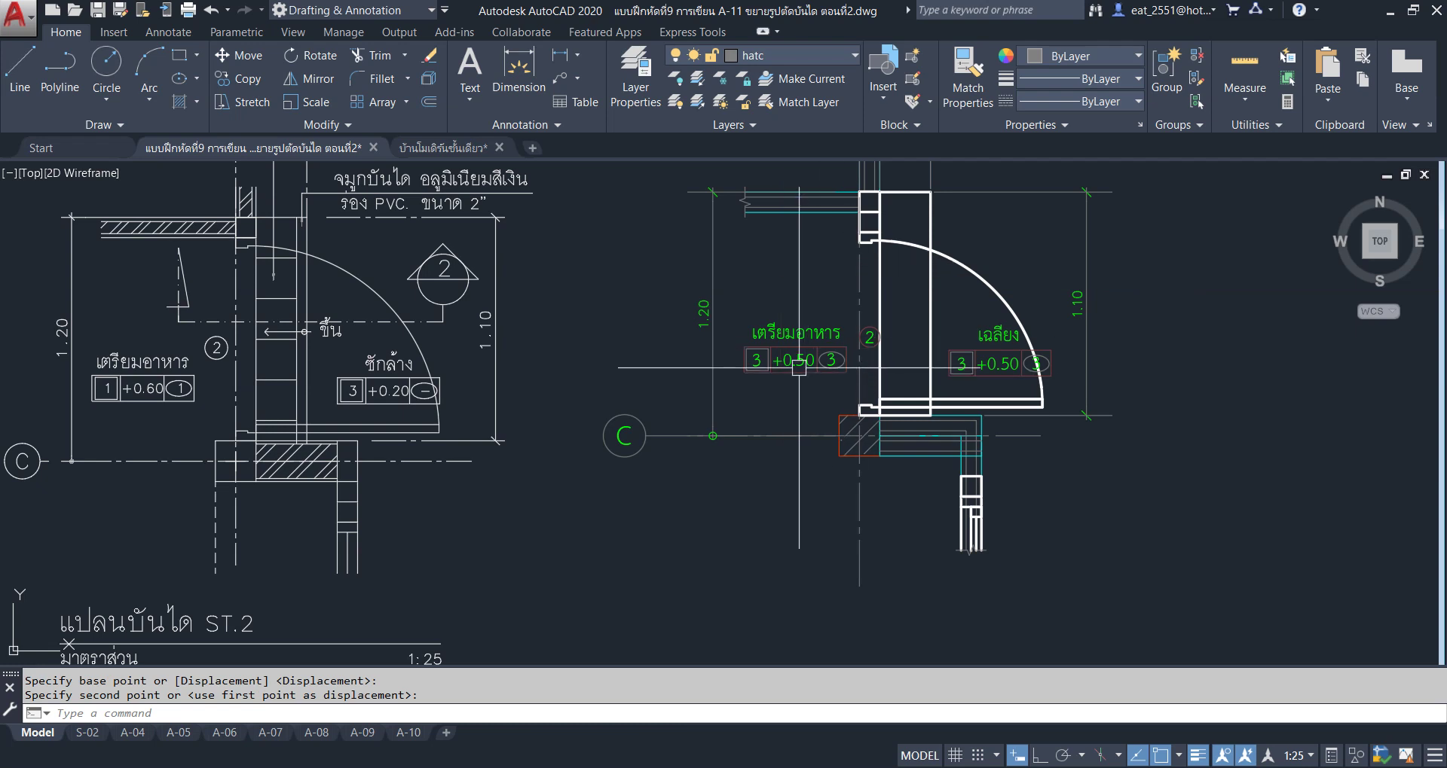
# Change both 3s in the level tag to 1, making it 1 +0.50 1.
pyautogui.scroll(6, 840, 359)
pyautogui.doubleClick(807, 378)
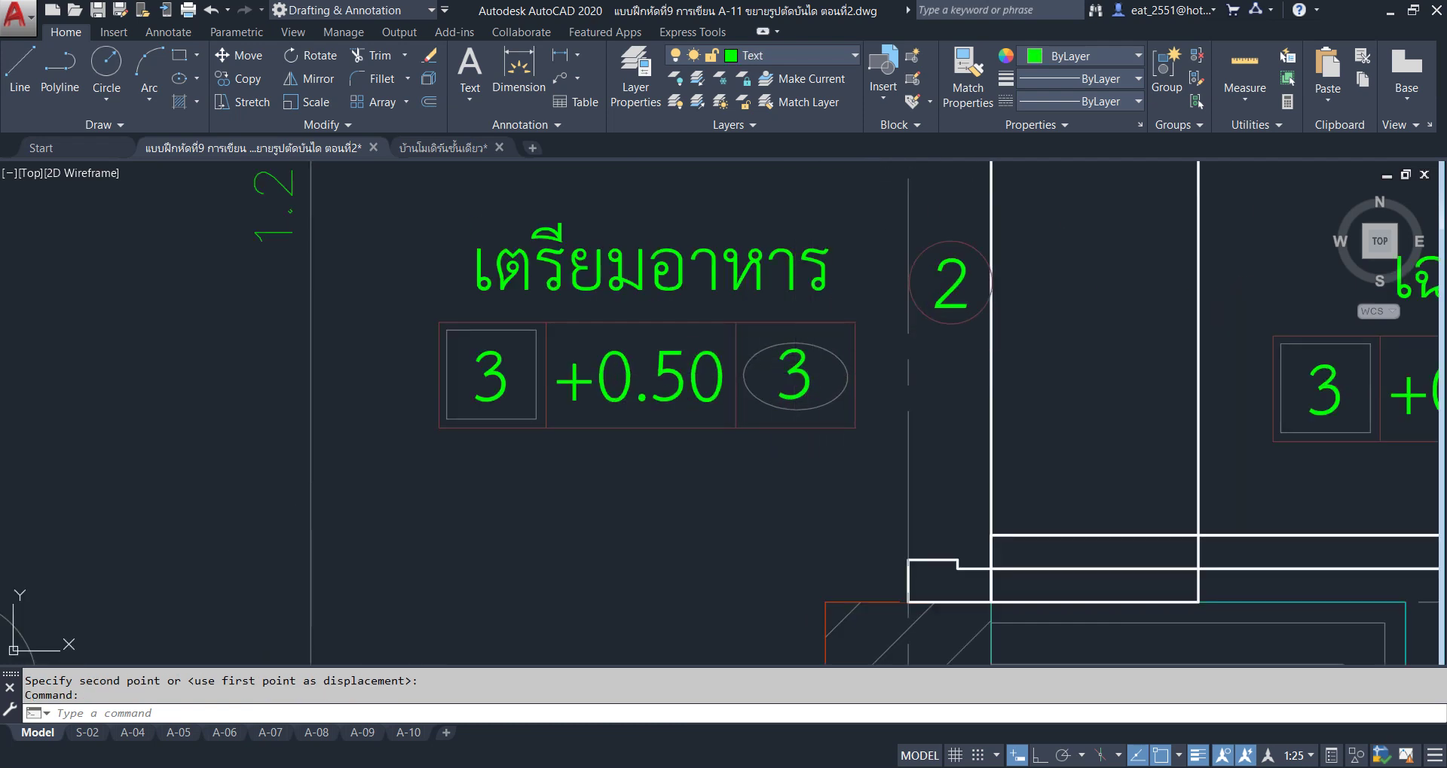
pyautogui.write('1')
pyautogui.click(729, 491)
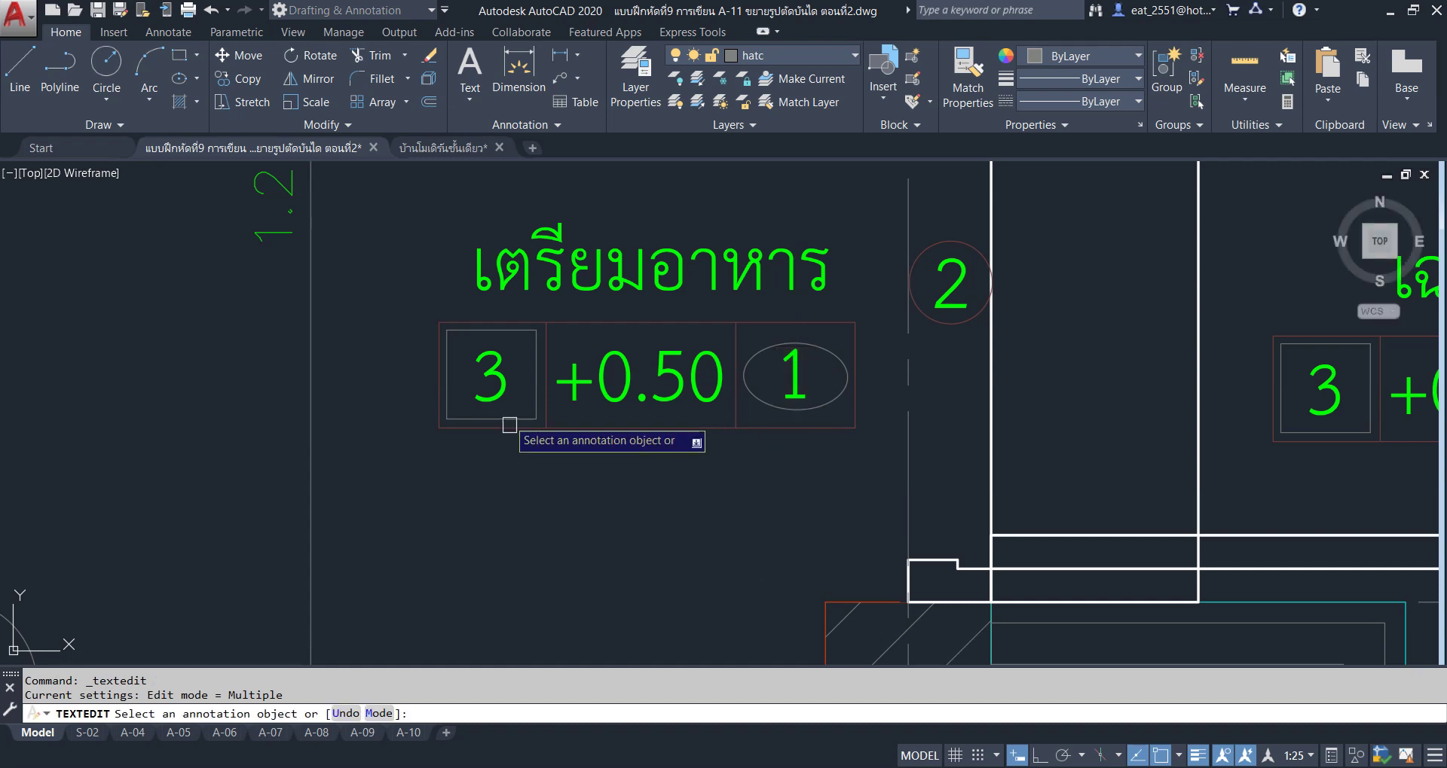
pyautogui.click(495, 357)
pyautogui.write('1')
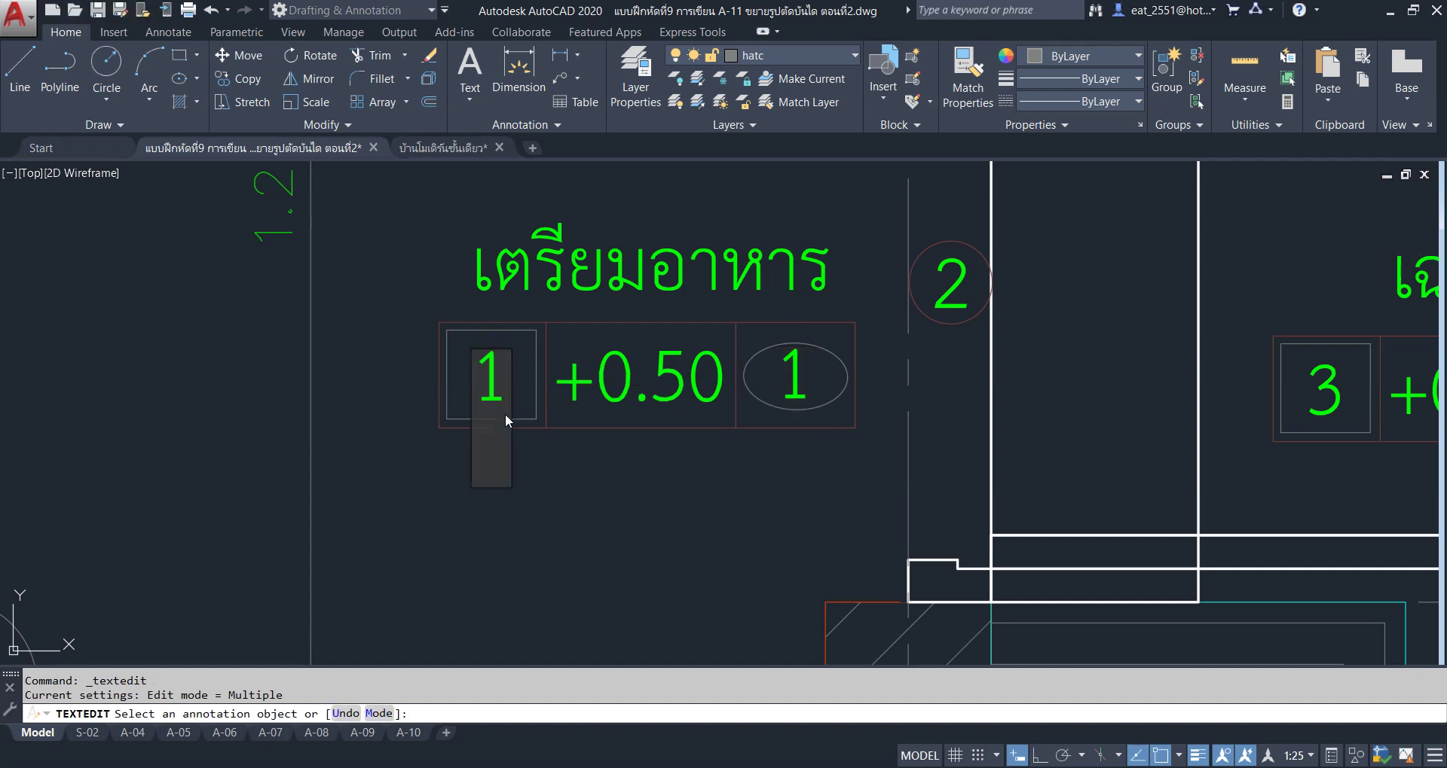
pyautogui.click(569, 546)
pyautogui.press('Escape')
pyautogui.scroll(-8, 672, 430)
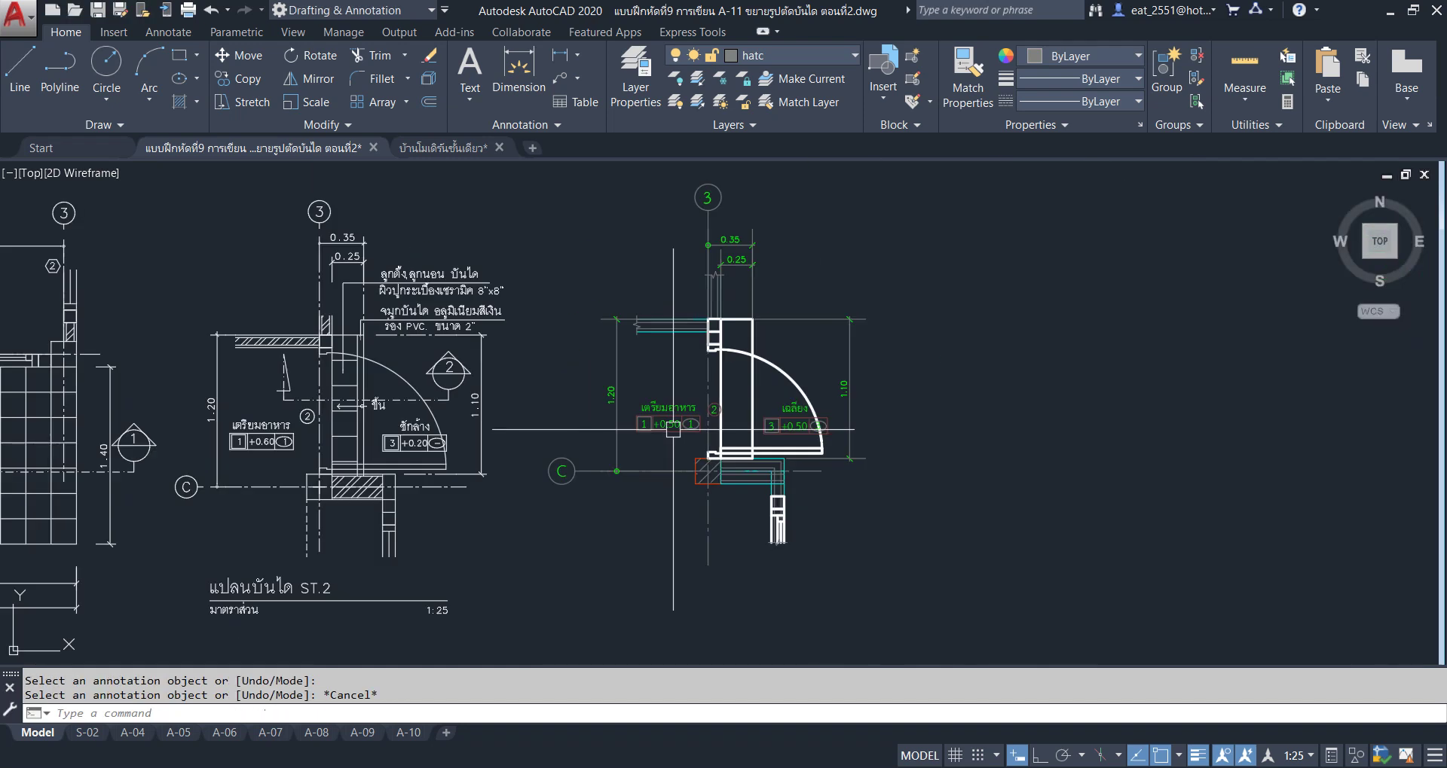
# Pan across the floor plan to check ห้องนอน1 and ห้องนอน2, then return to the stair detail.
pyautogui.scroll(2, 673, 430)
pyautogui.scroll(-2, 673, 430)
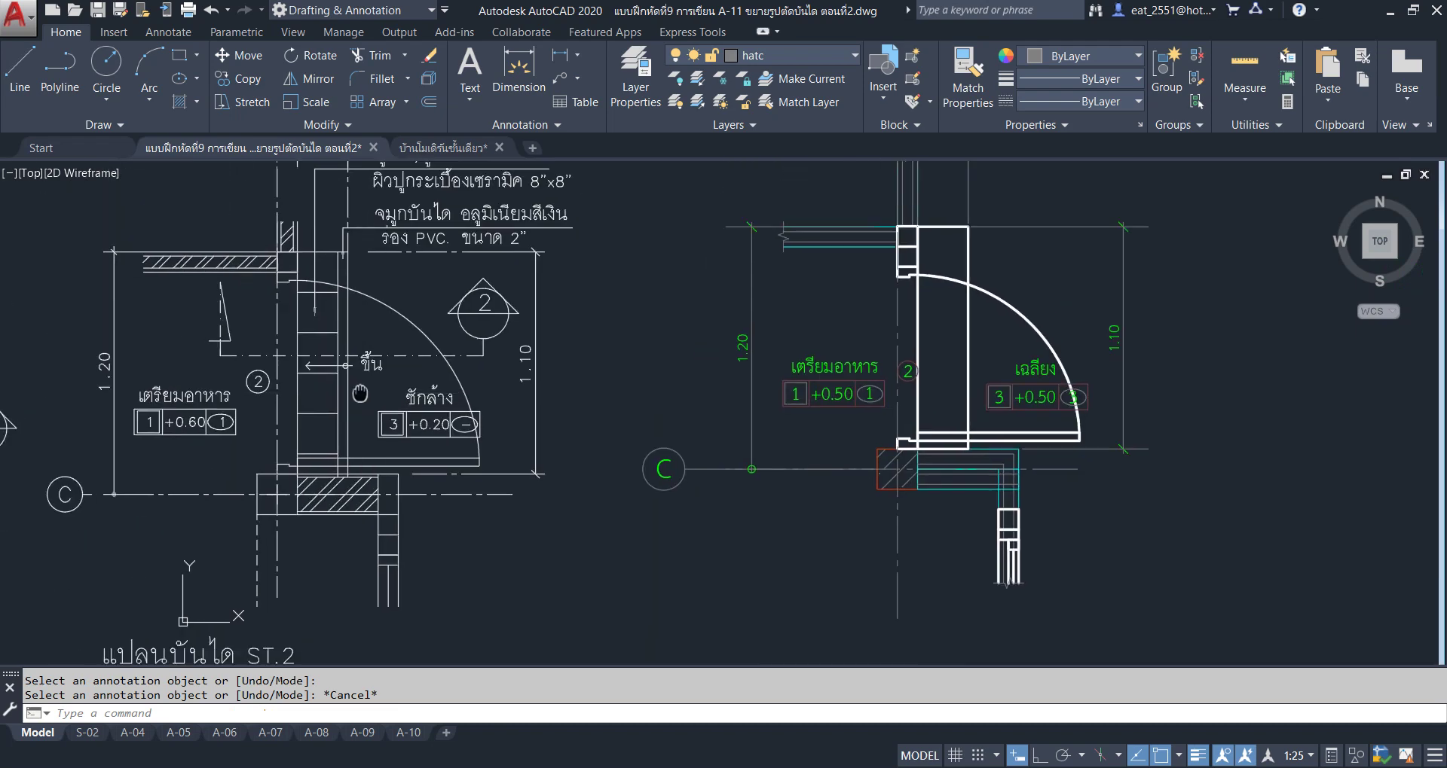
pyautogui.scroll(2, 240, 440)
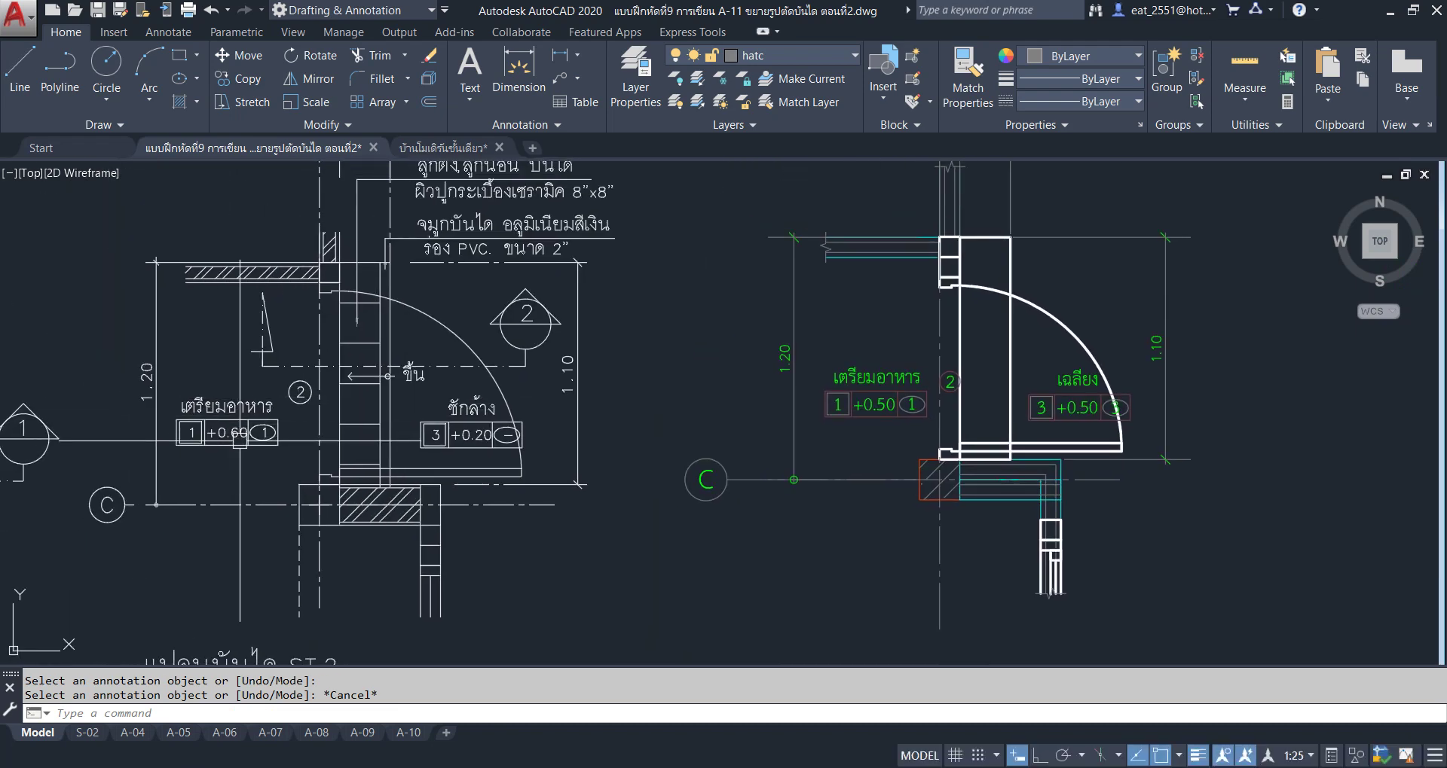
pyautogui.scroll(-6, 354, 497)
pyautogui.moveTo(365, 499); pyautogui.dragTo(580, 404, button='middle')
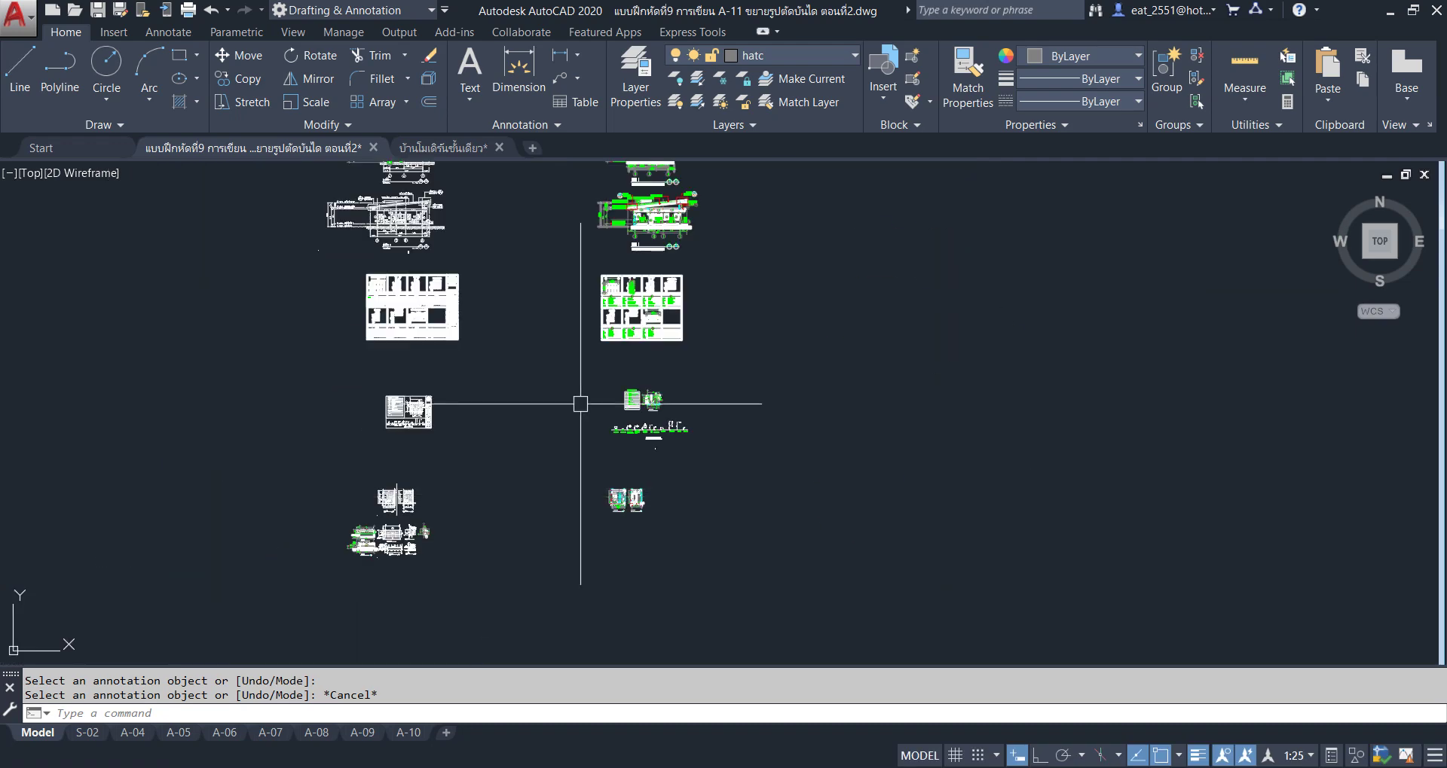
pyautogui.scroll(2, 468, 420)
pyautogui.scroll(2, 452, 452)
pyautogui.scroll(2, 437, 490)
pyautogui.scroll(-1, 430, 498)
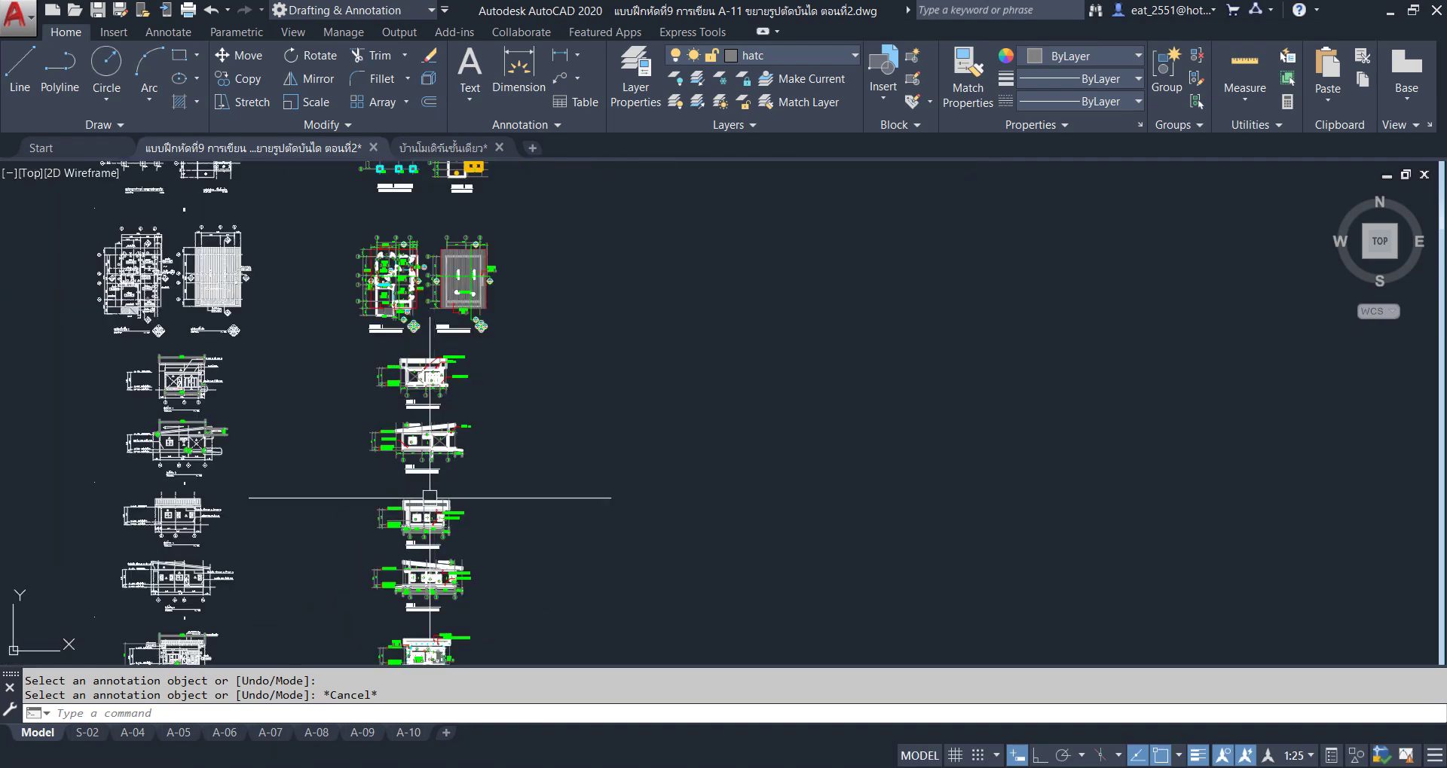
pyautogui.scroll(4, 414, 269)
pyautogui.scroll(3, 391, 339)
pyautogui.scroll(2, 364, 399)
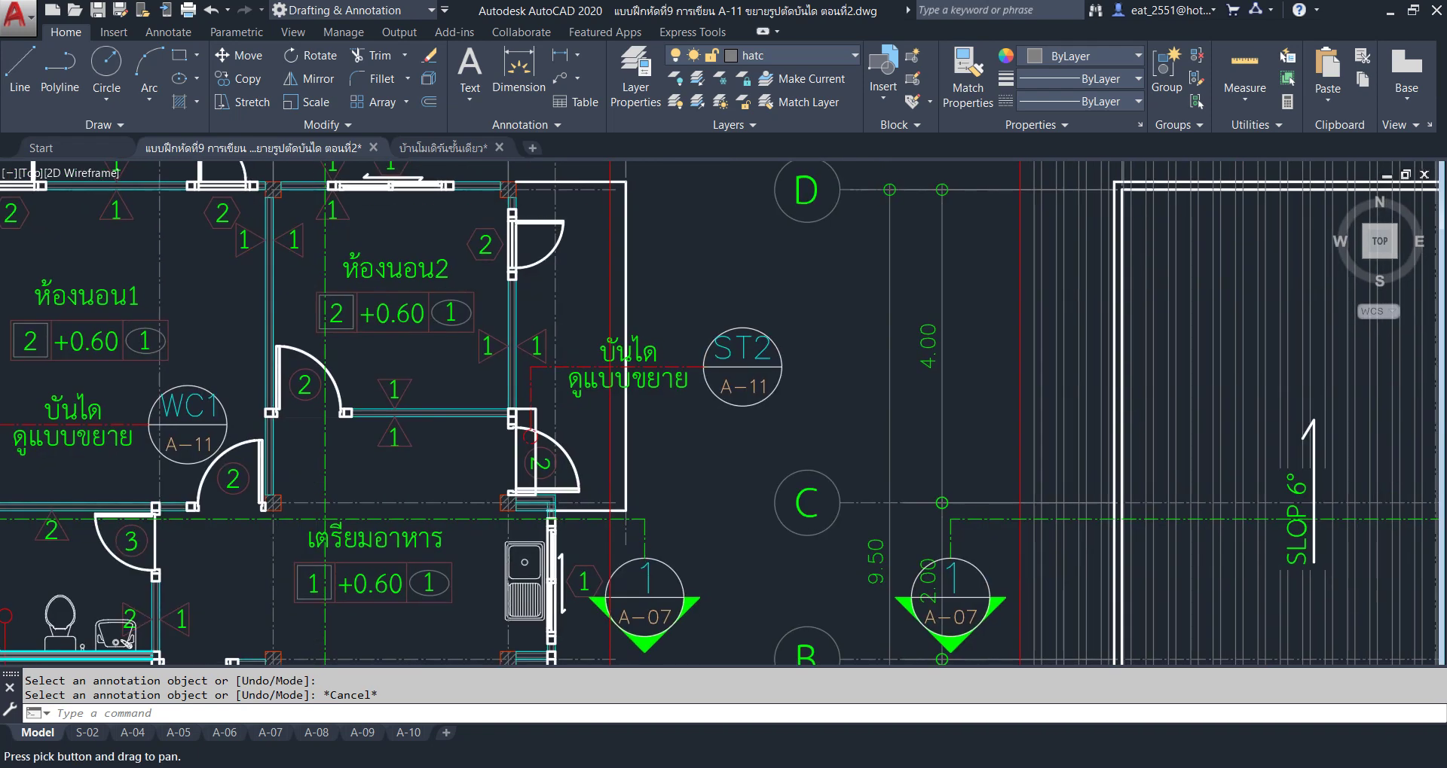
pyautogui.moveTo(357, 379); pyautogui.dragTo(399, 548, button='middle')
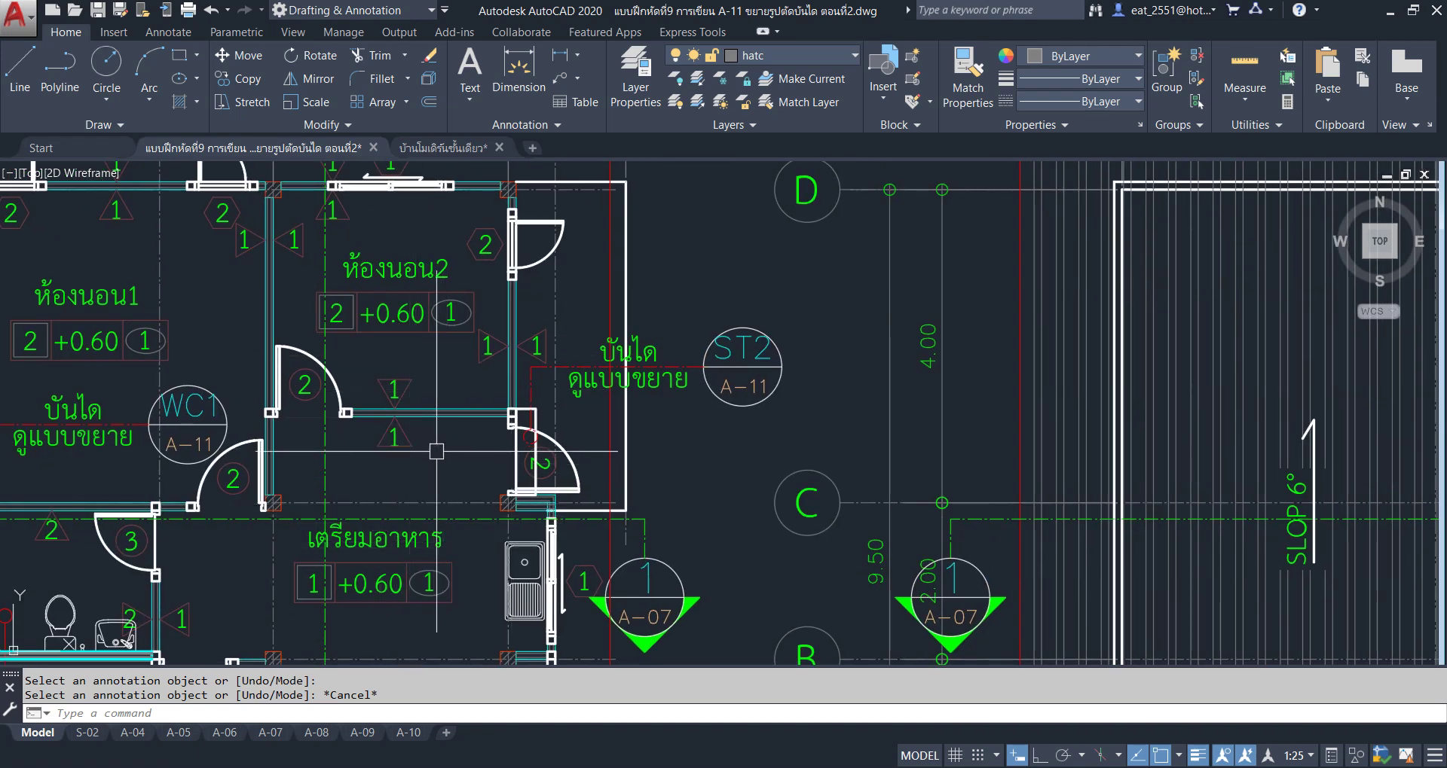
pyautogui.scroll(-5, 418, 413)
pyautogui.scroll(-3, 507, 245)
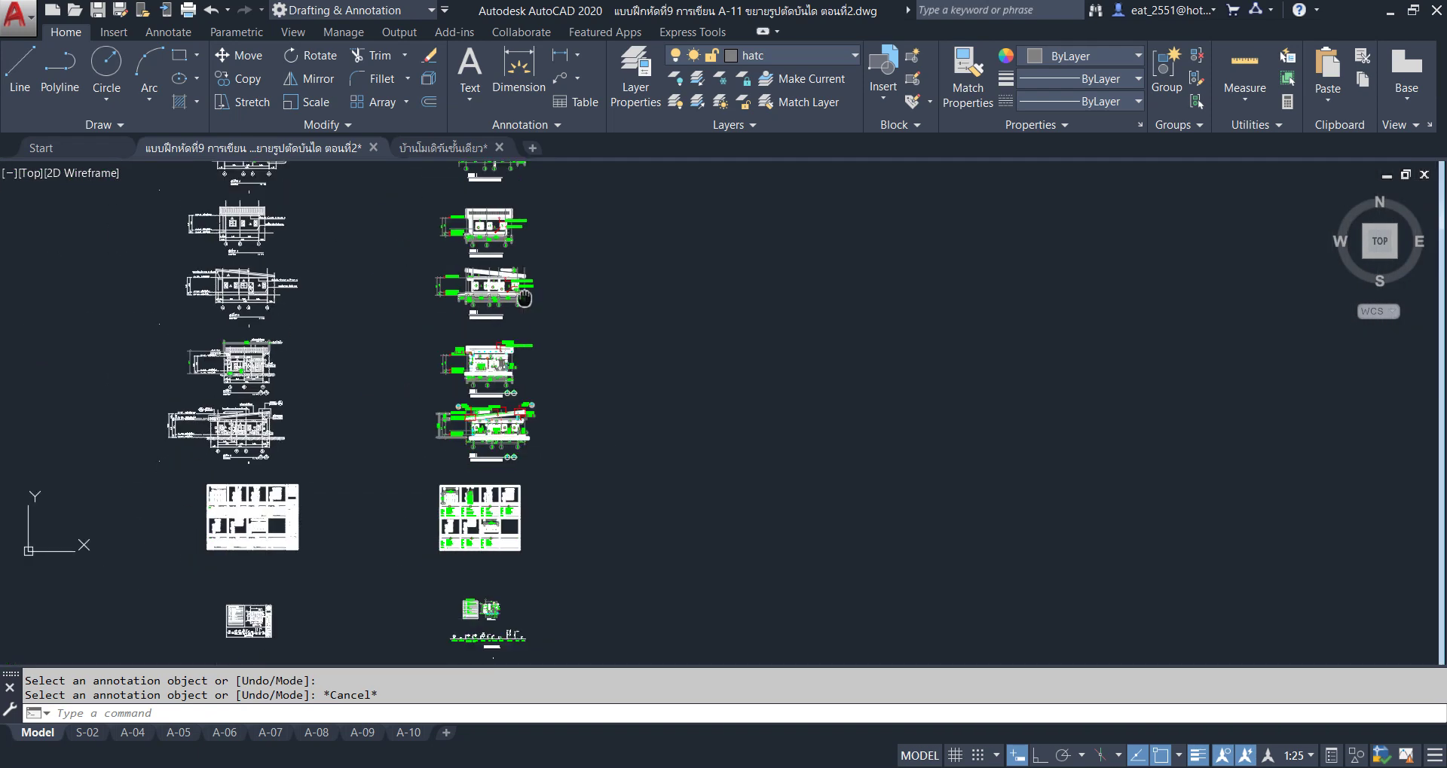
pyautogui.moveTo(476, 603); pyautogui.dragTo(489, 330, button='middle')
pyautogui.scroll(3, 339, 392)
pyautogui.scroll(3, 339, 388)
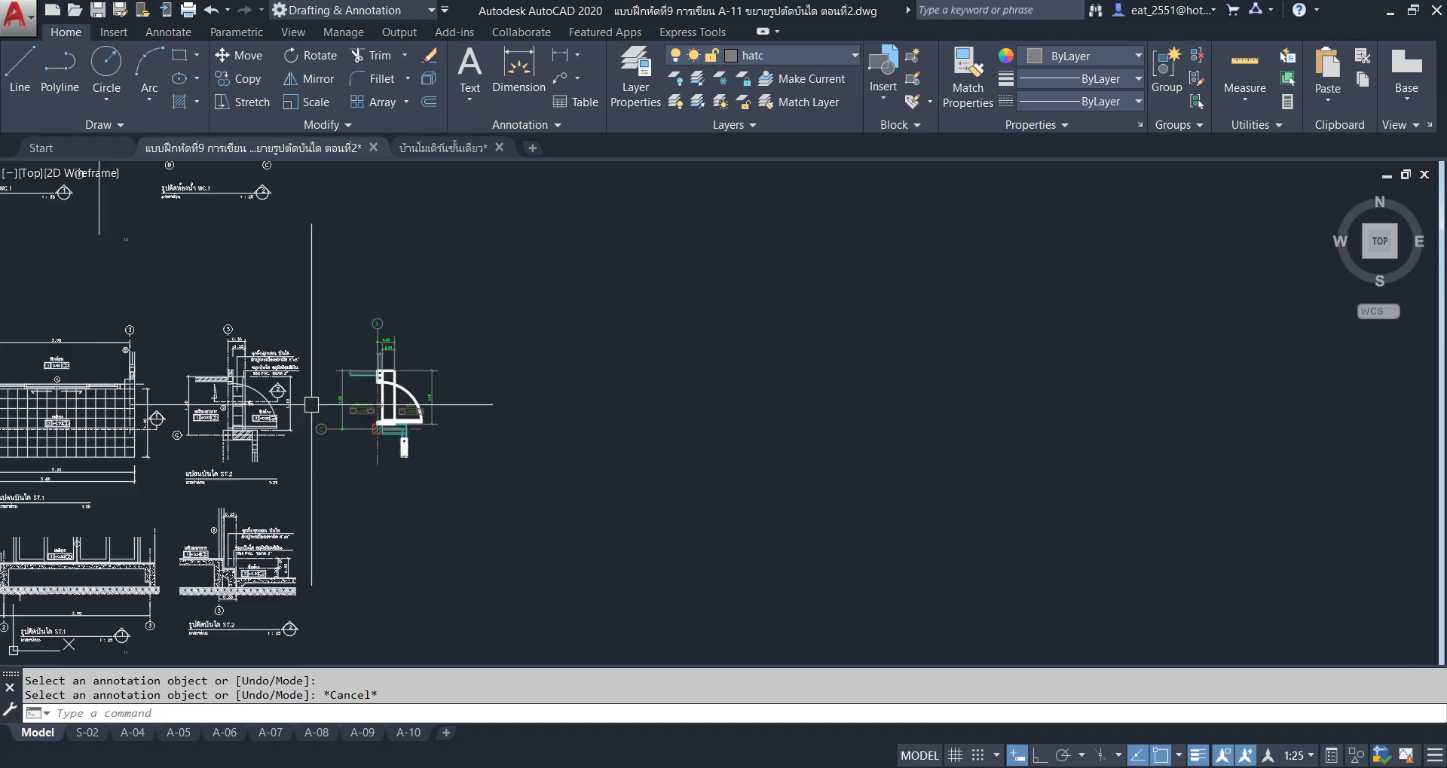
pyautogui.scroll(3, 387, 404)
pyautogui.scroll(6, 554, 441)
pyautogui.scroll(2, 494, 410)
pyautogui.scroll(-5, 489, 411)
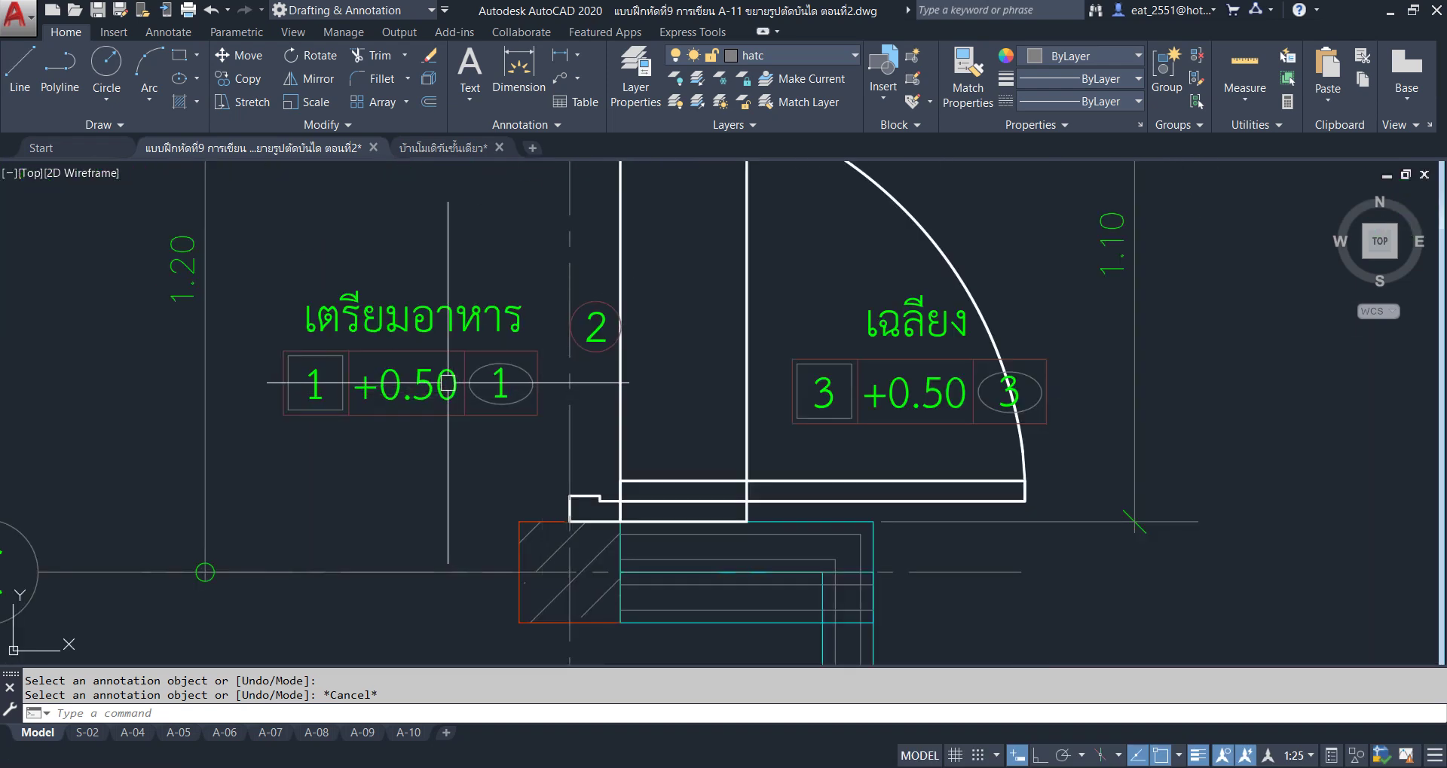
pyautogui.scroll(4, 393, 380)
# Edit the เตรียมอาหาร level text from +0.50 to +0.60.
pyautogui.doubleClick(410, 403)
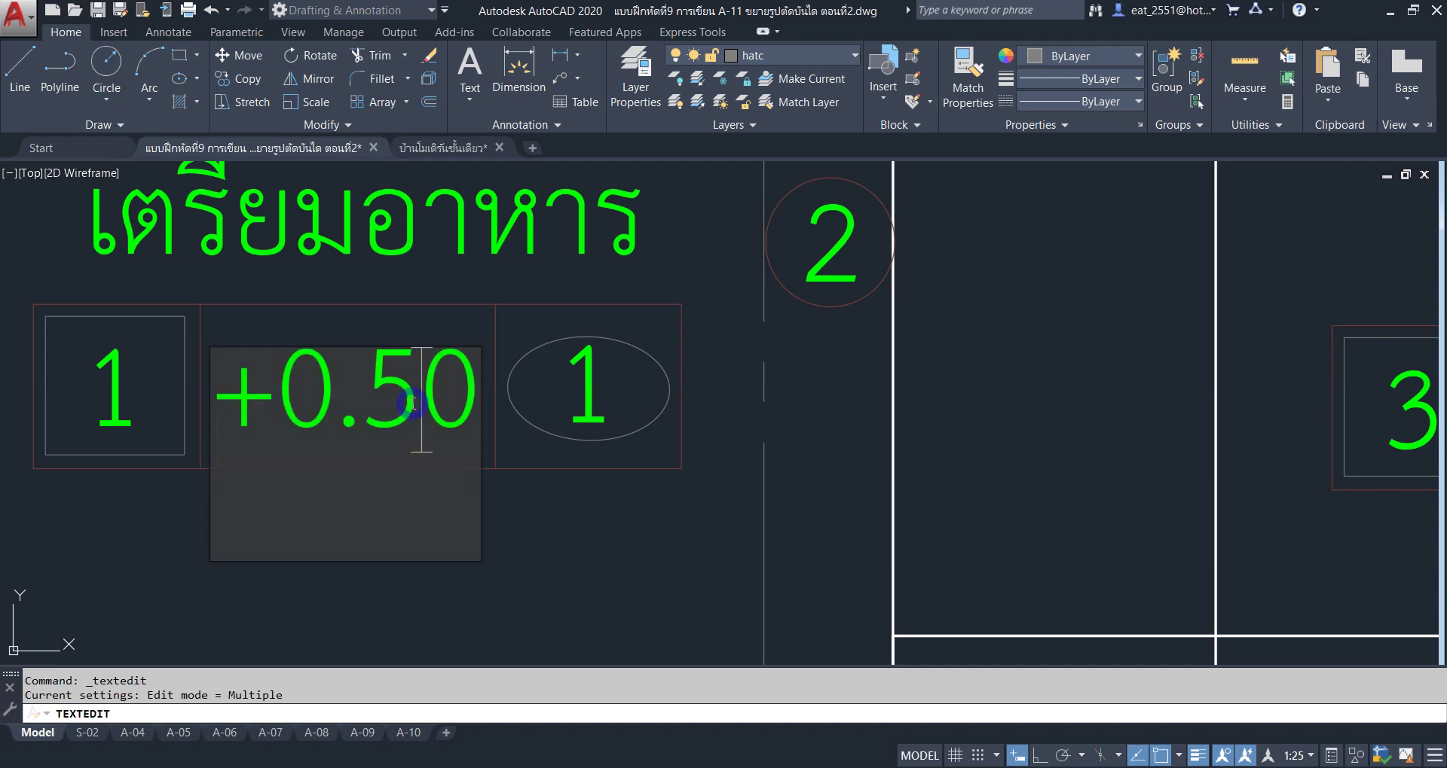
pyautogui.press('BackSpace')
pyautogui.write('6')
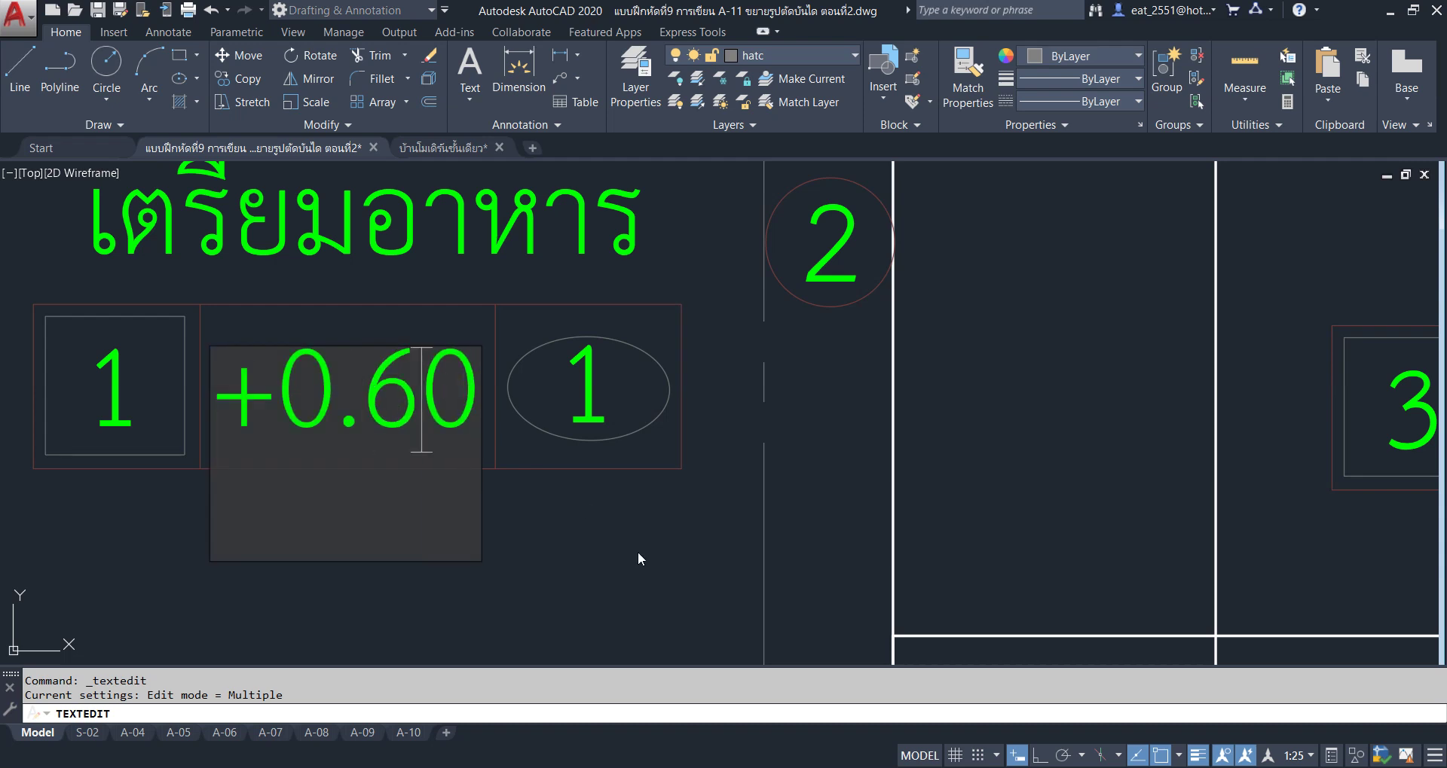
pyautogui.click(639, 558)
pyautogui.press('Escape')
pyautogui.scroll(-6, 507, 504)
pyautogui.moveTo(761, 448); pyautogui.dragTo(1003, 388, button='middle')
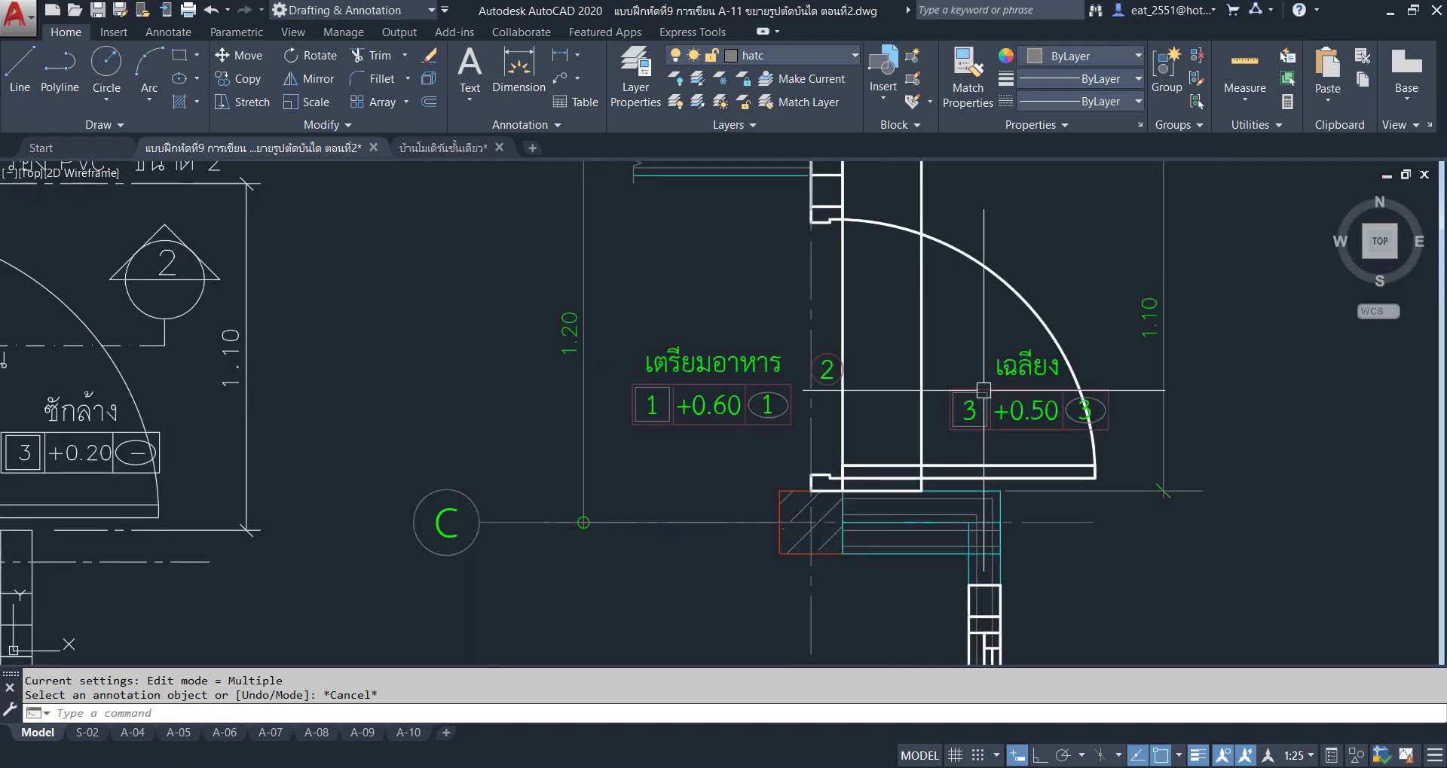
# Rename the right-hand room from เฉลียง to ซักล้าง.
pyautogui.doubleClick(1027, 367)
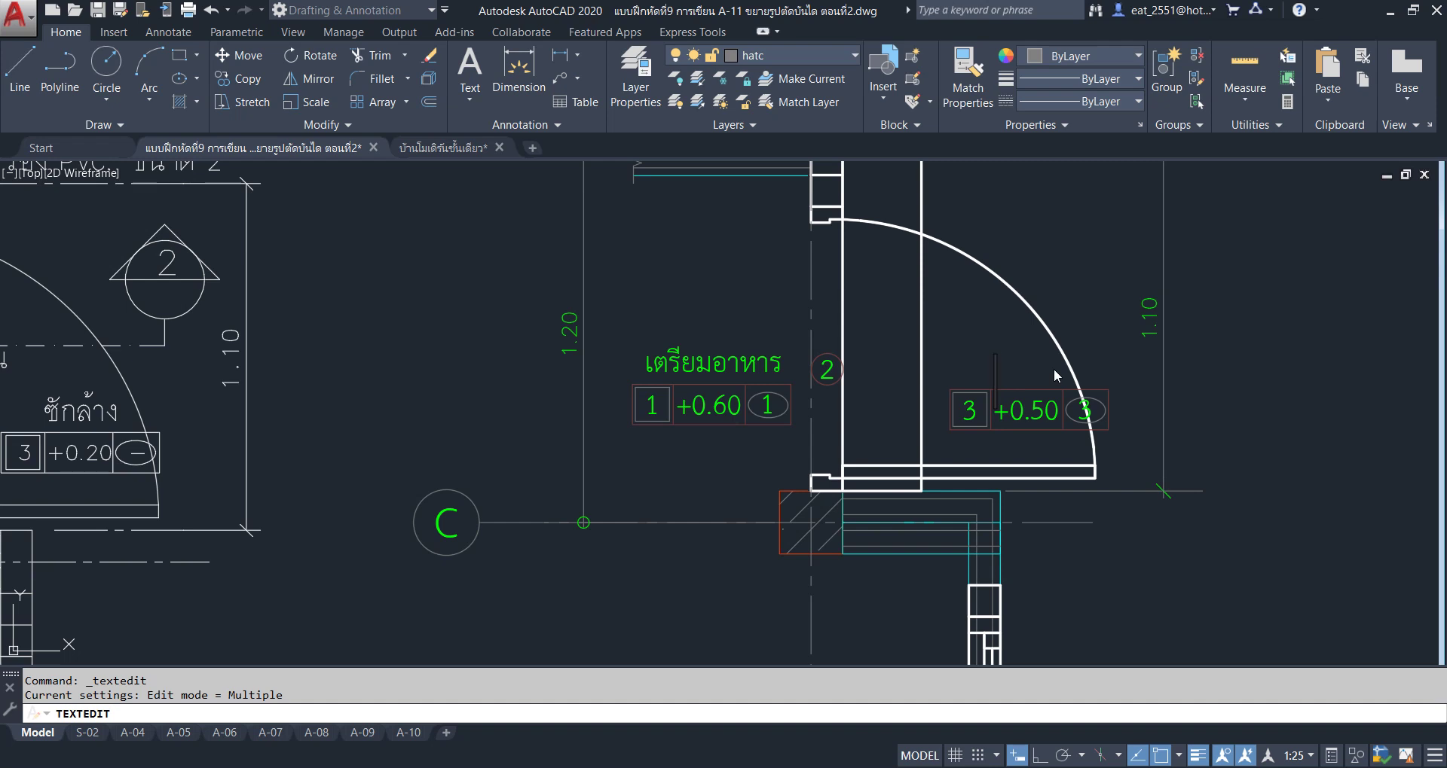
pyautogui.write('+')
pyautogui.press('BackSpace')
pyautogui.write('ซักล')
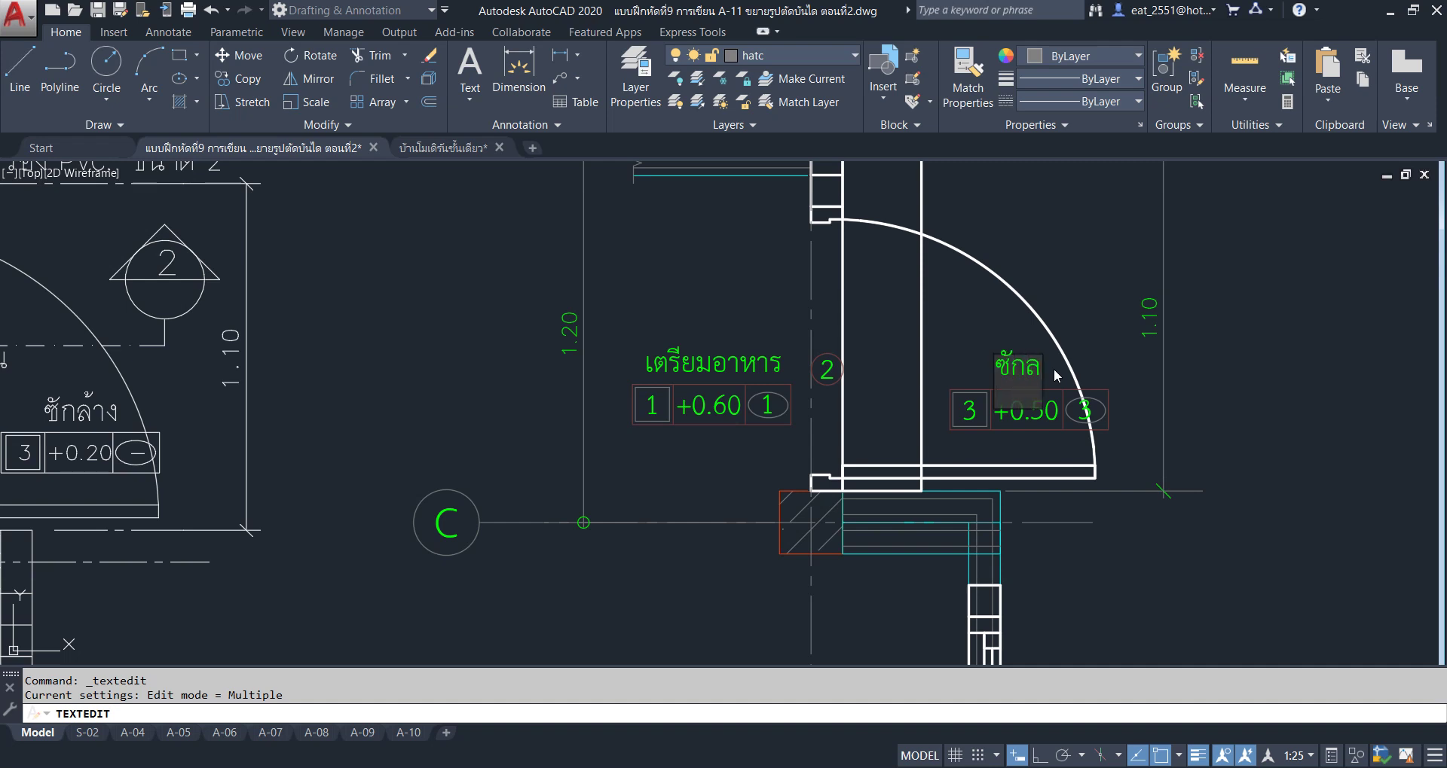
pyautogui.write('้าง')
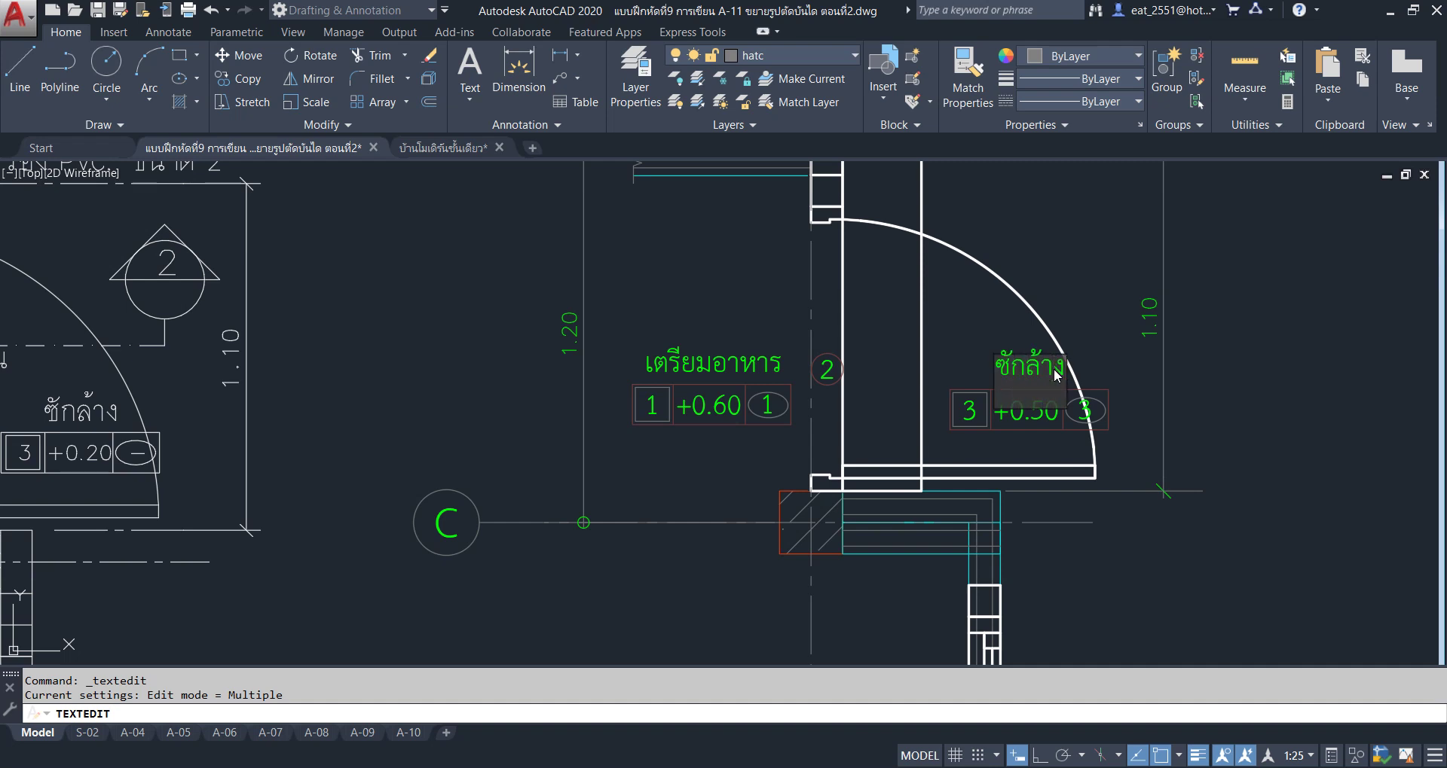
pyautogui.click(1060, 282)
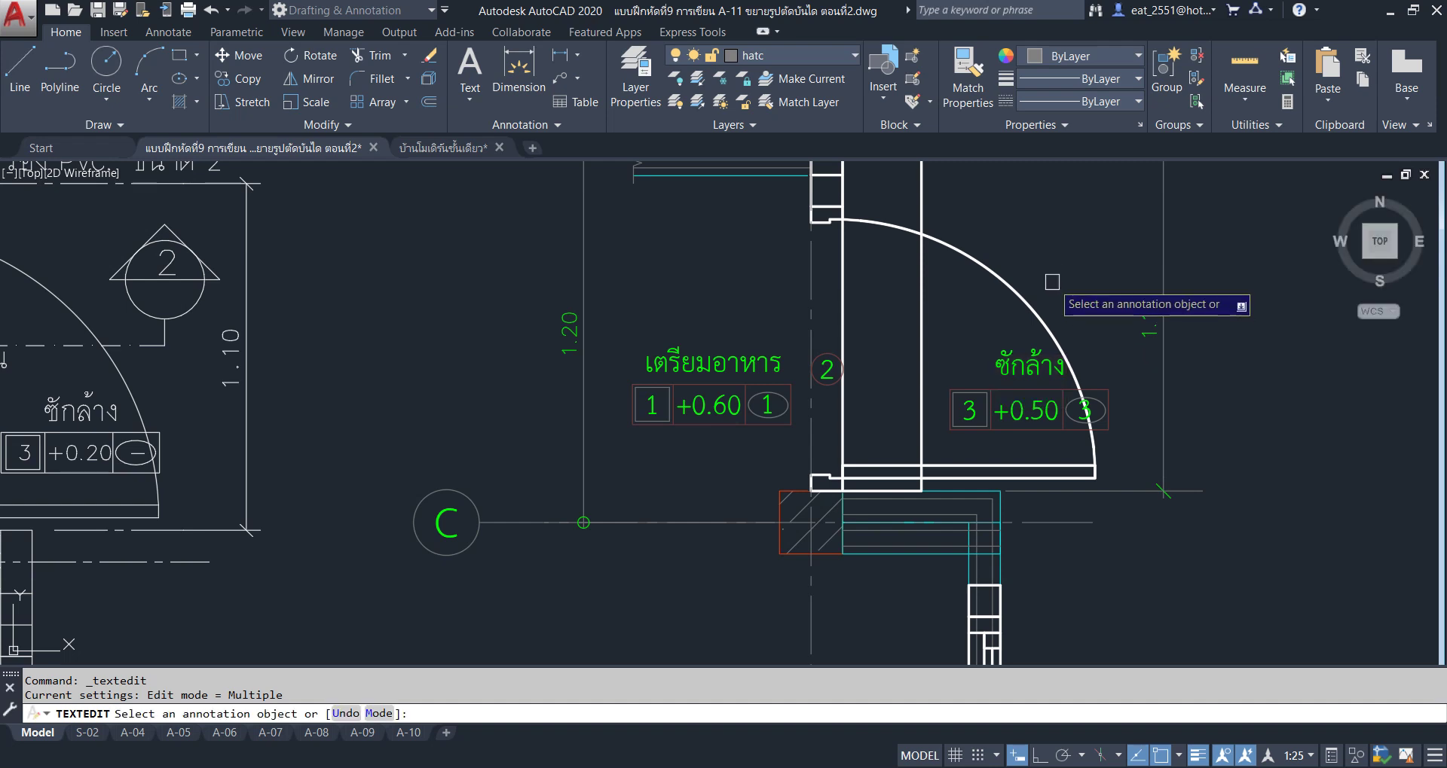
pyautogui.press('Escape')
# Erase the 3 from the ซักล้าง ellipse and change its level to +0.20.
pyautogui.scroll(4, 1083, 408)
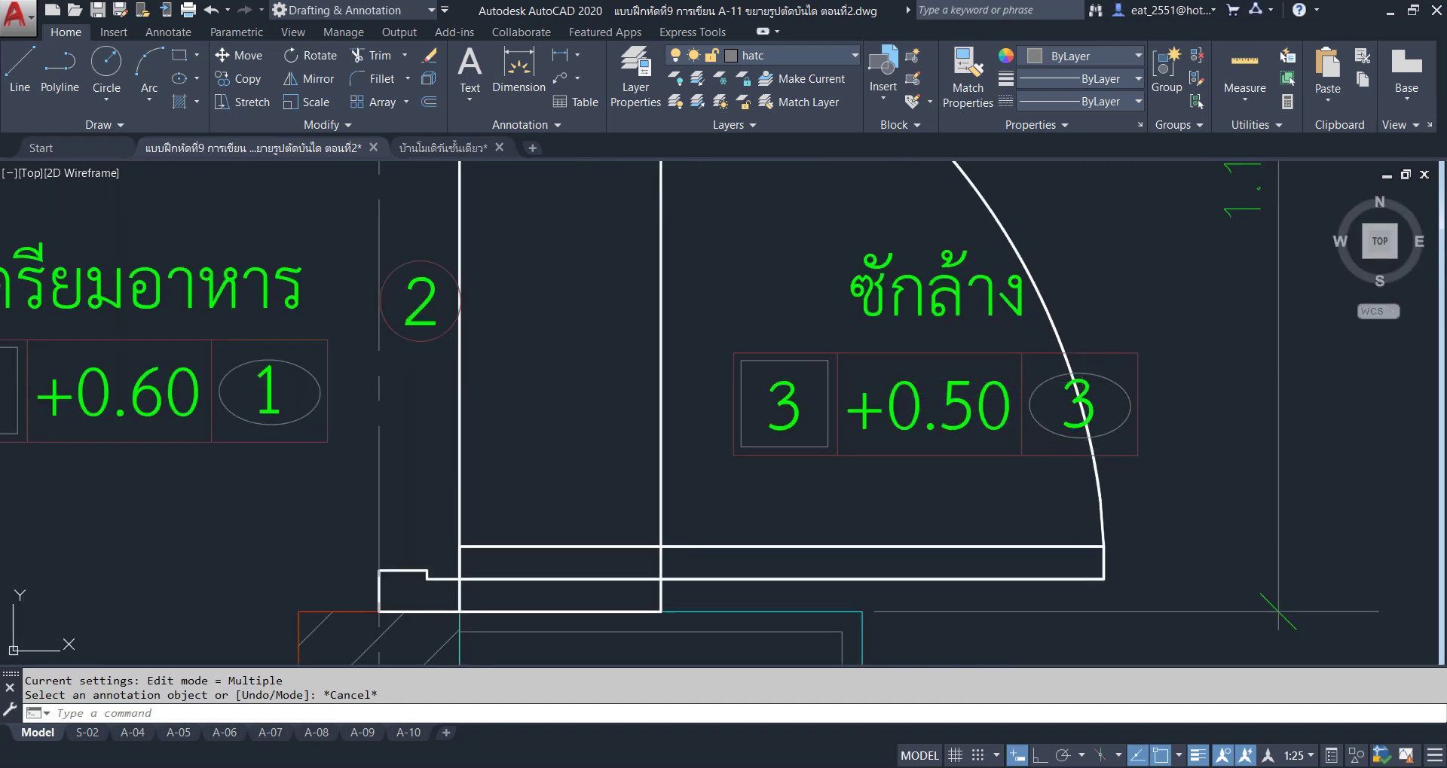
pyautogui.click(1090, 384)
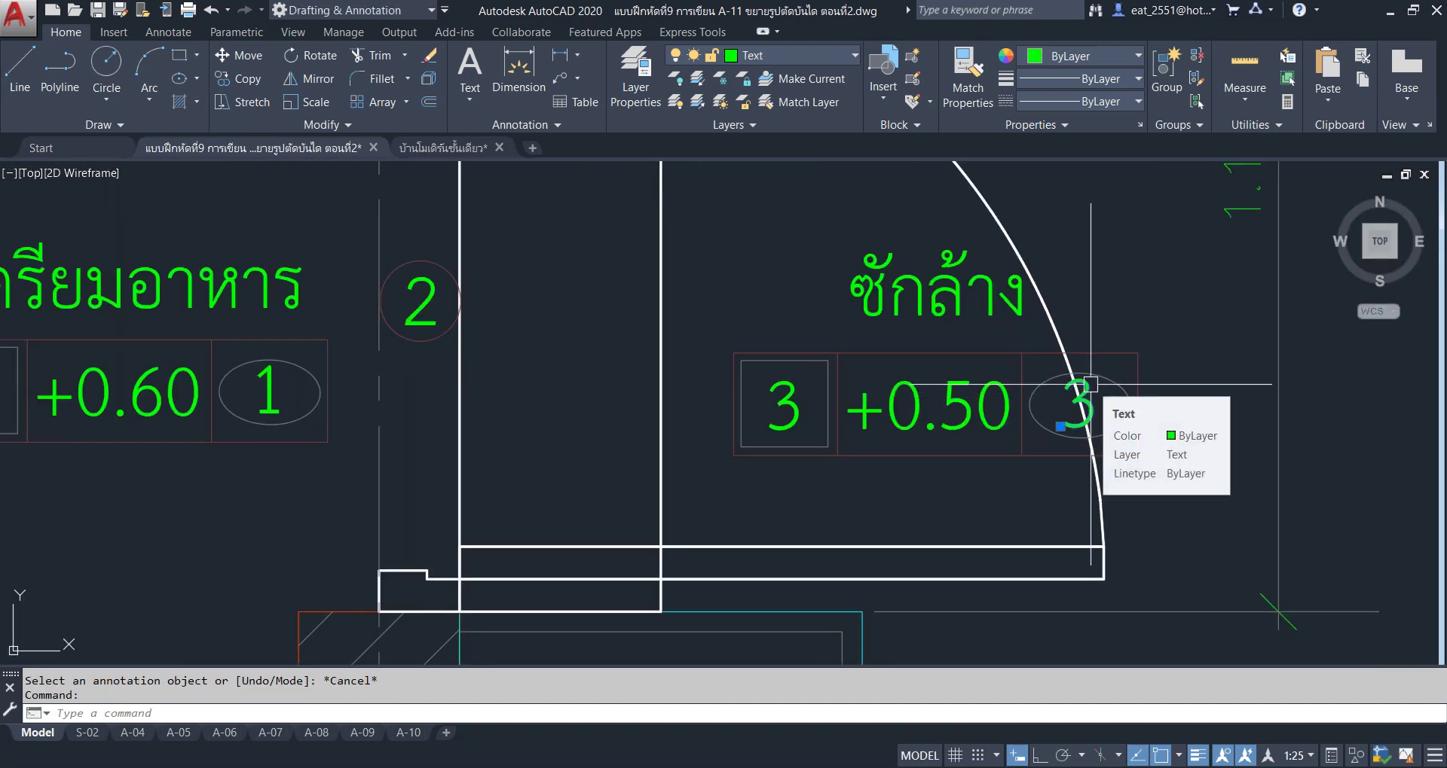
pyautogui.press('Delete')
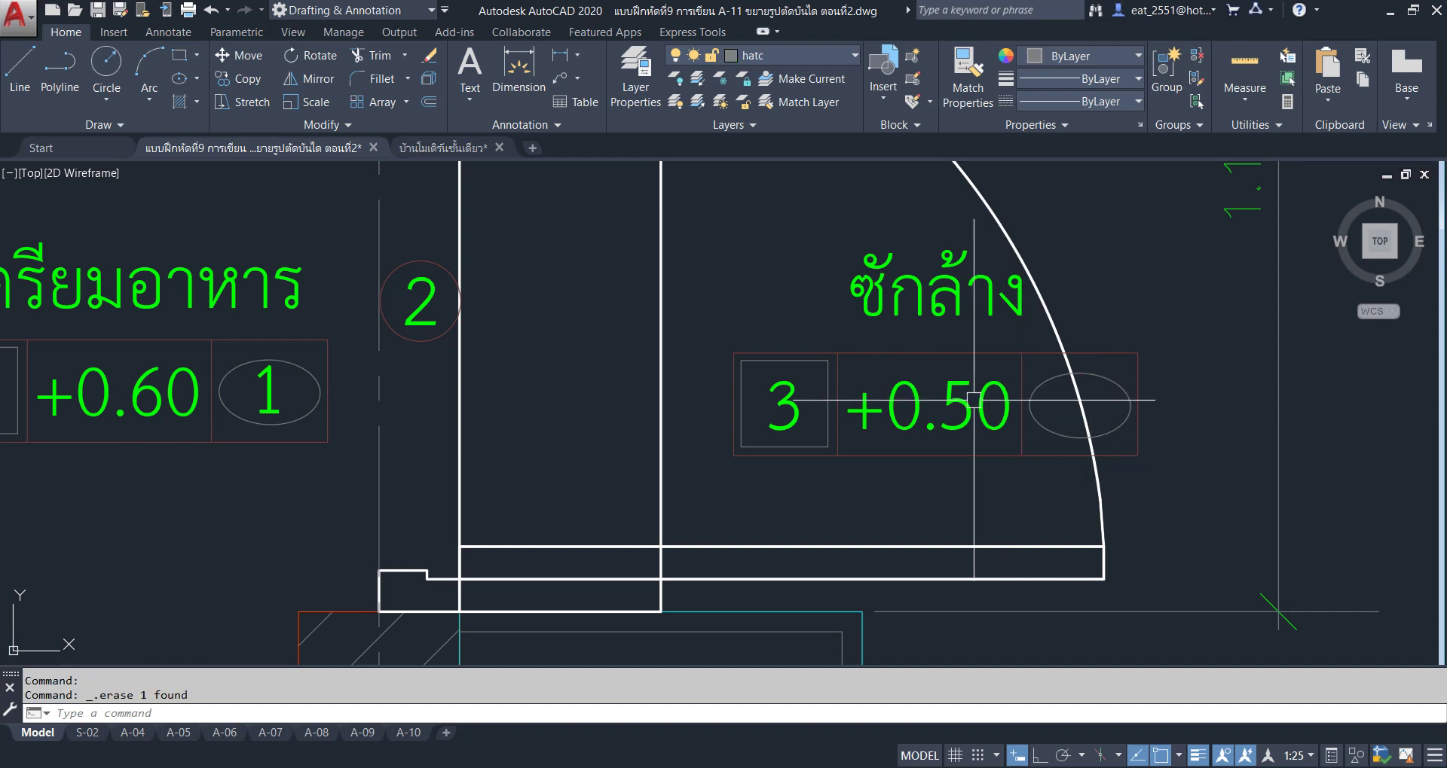
pyautogui.scroll(-2, 1090, 384)
pyautogui.scroll(-1, 1195, 470)
pyautogui.scroll(-2, 1195, 470)
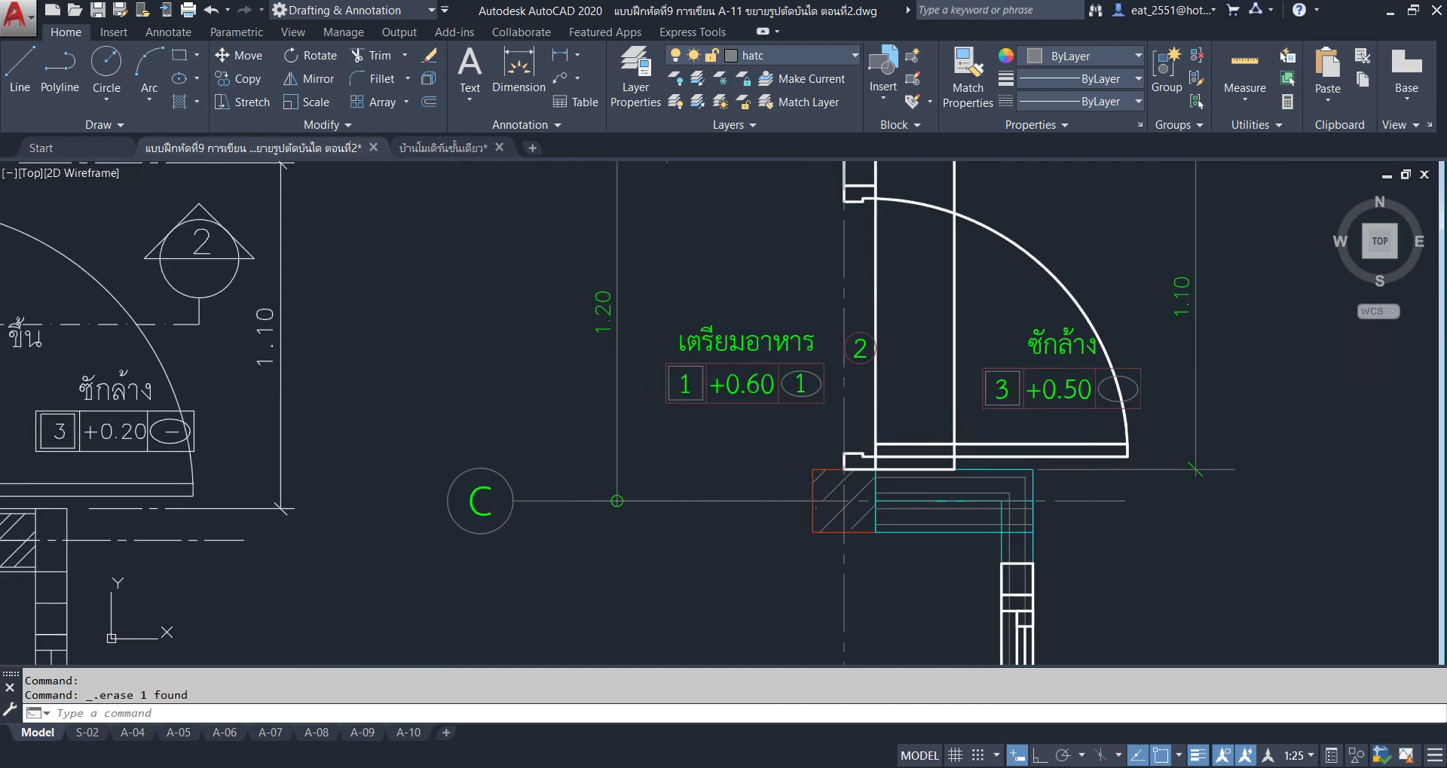
pyautogui.scroll(2, 1076, 389)
pyautogui.doubleClick(1066, 391)
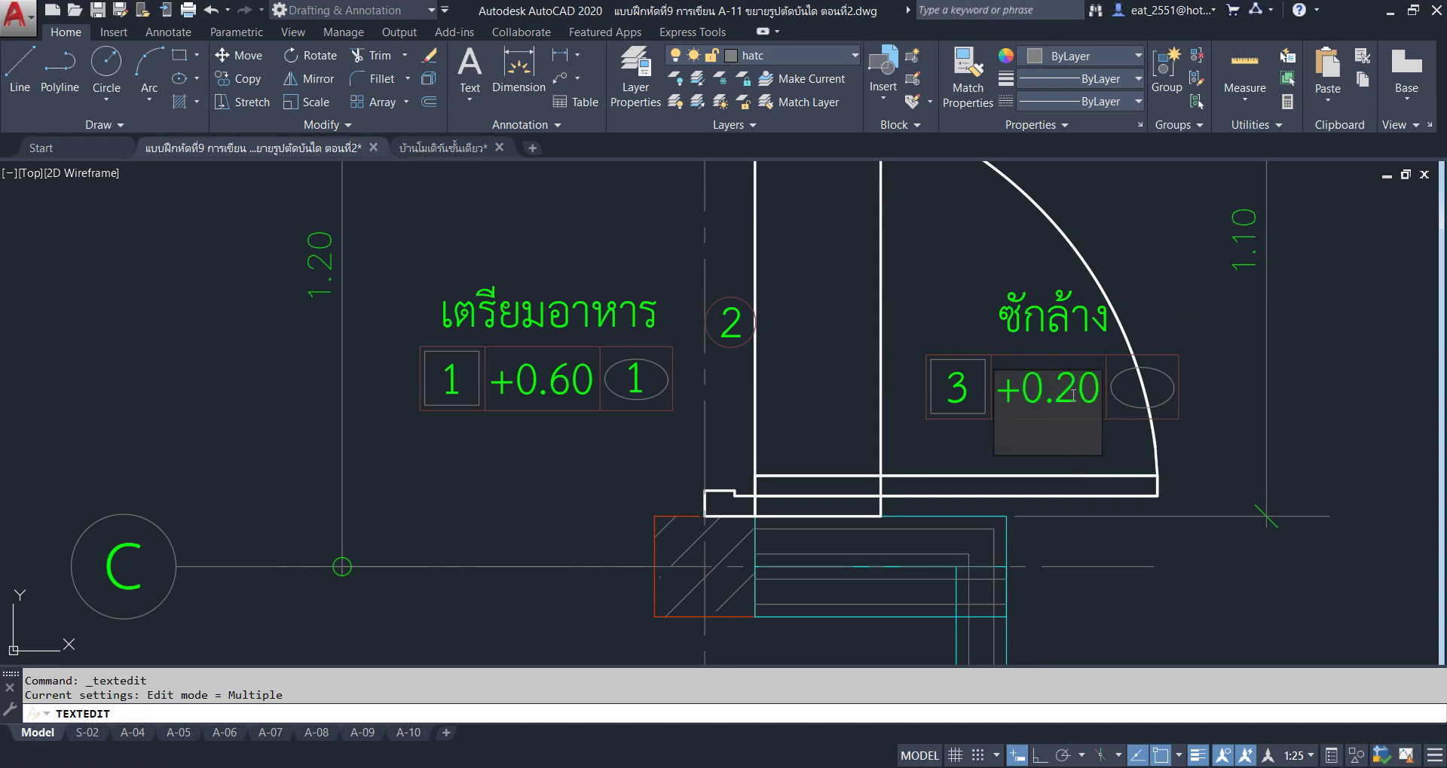
pyautogui.click(1309, 448)
pyautogui.press('Escape')
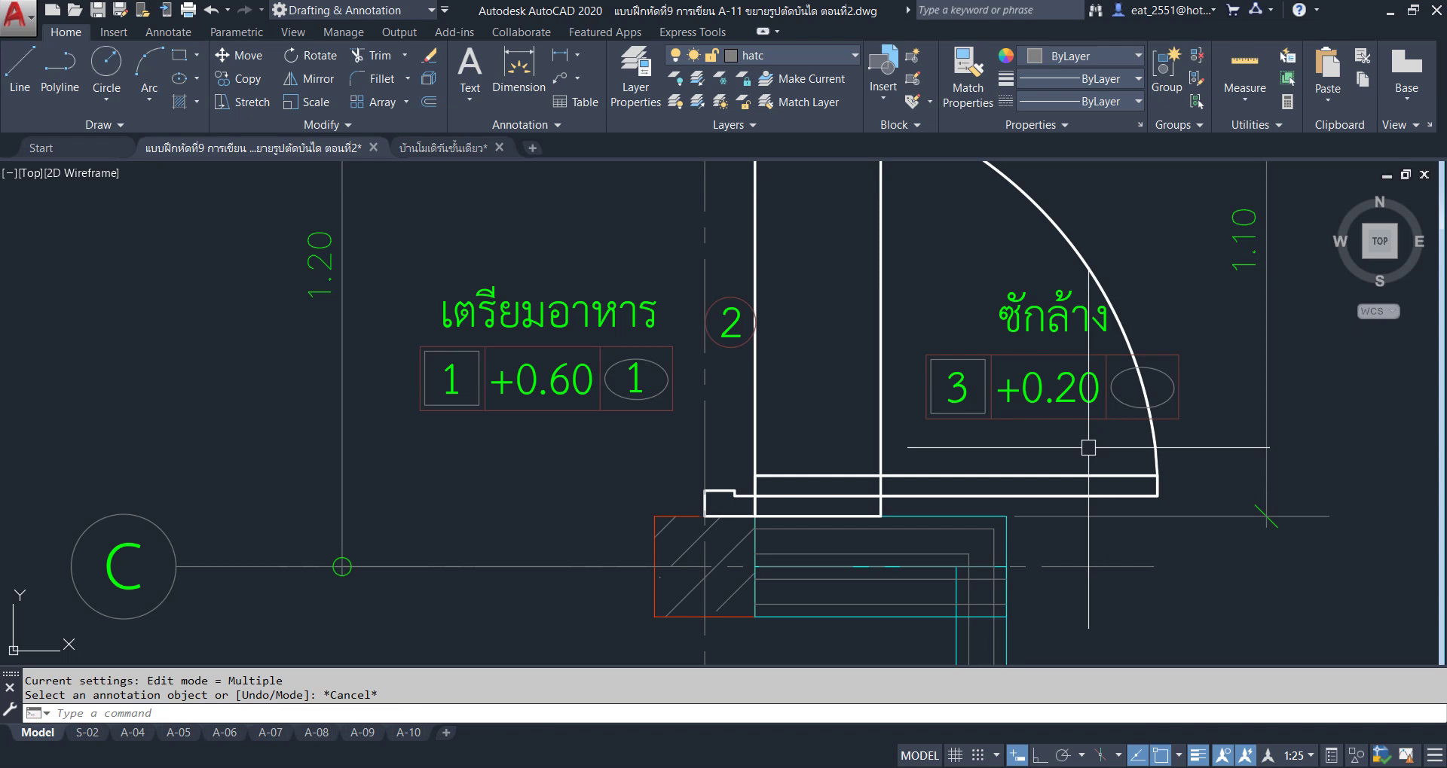
# Zoom out over the ST.2 stair plan, then pan across to the ST.1 stair plan.
pyautogui.scroll(-5, 1088, 448)
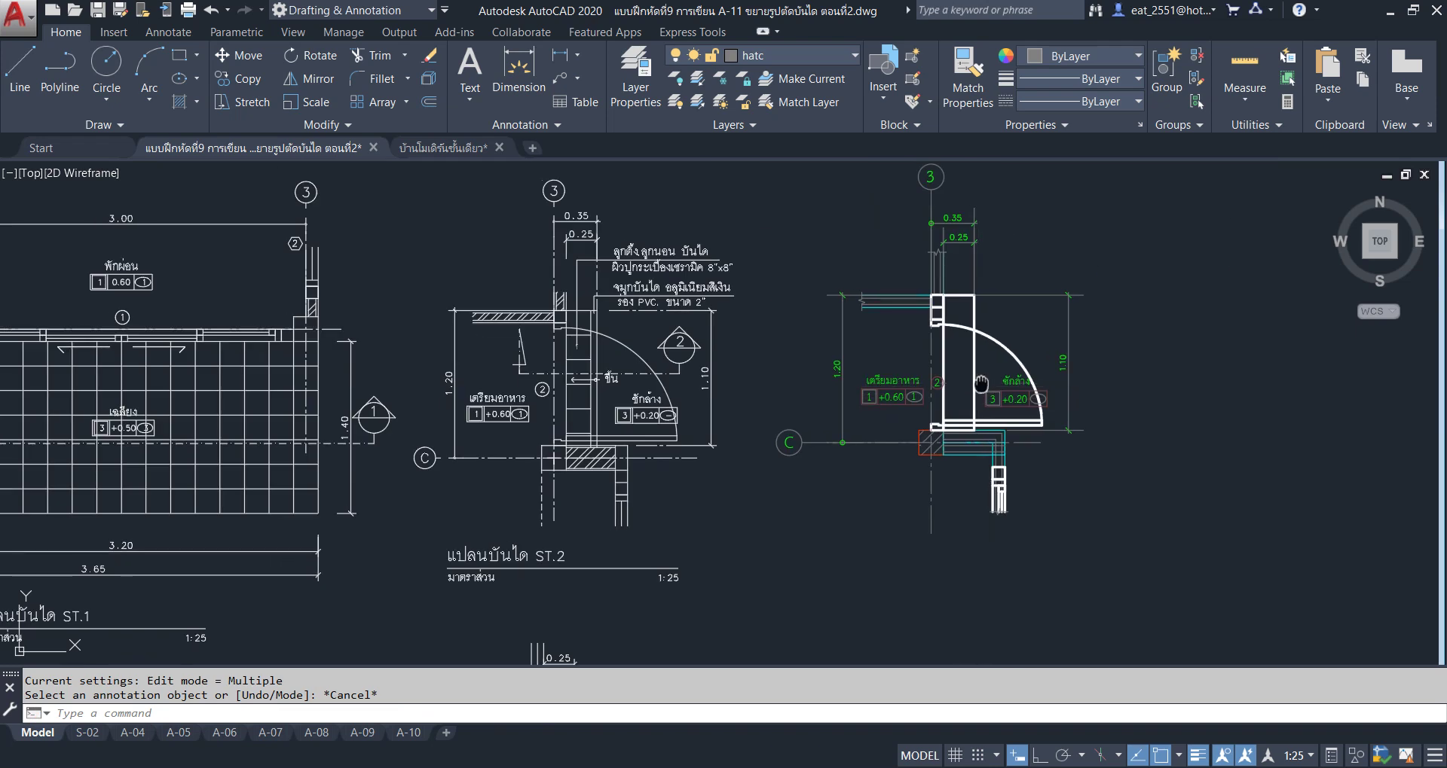
pyautogui.moveTo(927, 391)
pyautogui.mouseDown(button='middle')
pyautogui.moveTo(882, 386)
pyautogui.moveTo(902, 394)
pyautogui.mouseUp(button='middle')
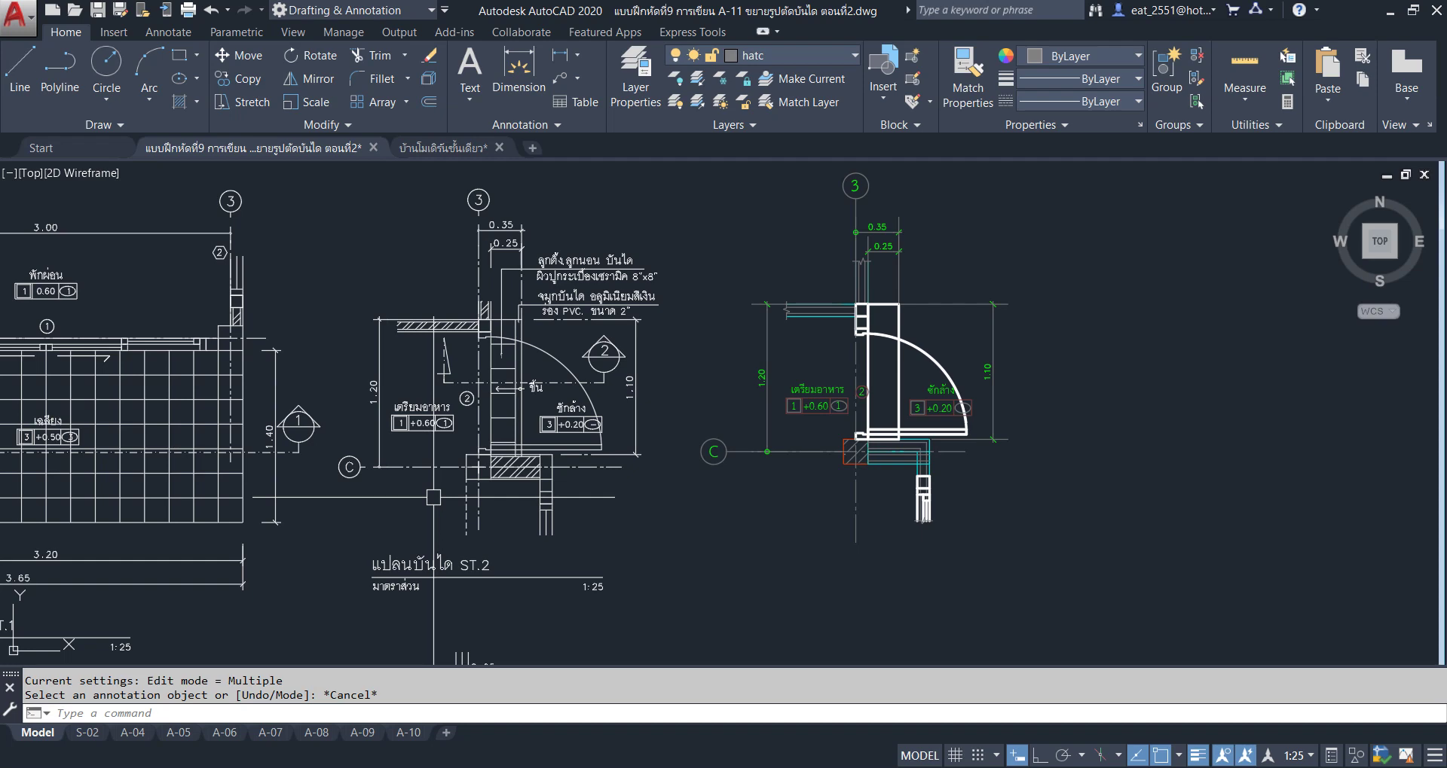
pyautogui.moveTo(433, 497); pyautogui.dragTo(753, 475, button='middle')
pyautogui.moveTo(226, 421); pyautogui.dragTo(588, 398, button='middle')
pyautogui.scroll(2, 588, 398)
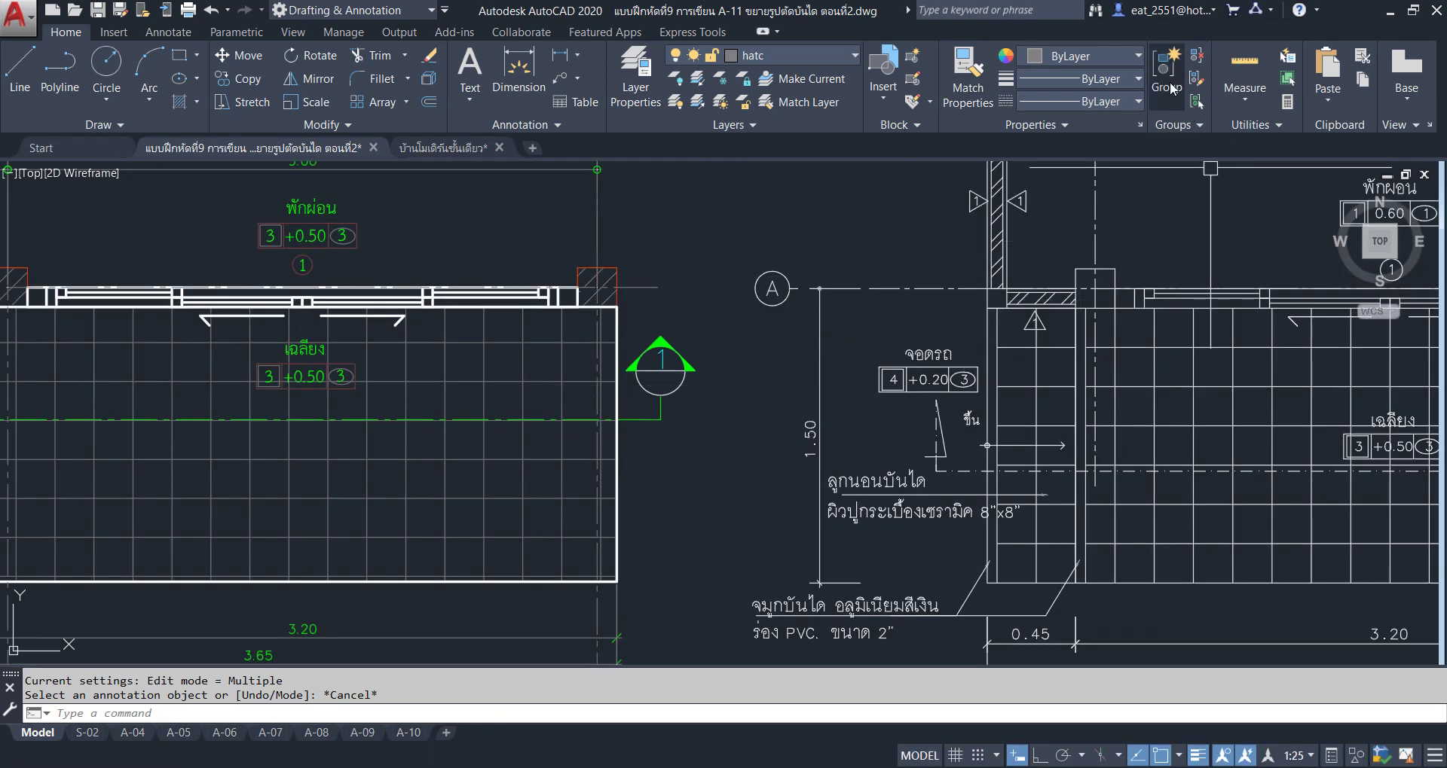
# Copy the section marker, its cut line and the level arrow to the right of ST.2.
pyautogui.click(663, 360)
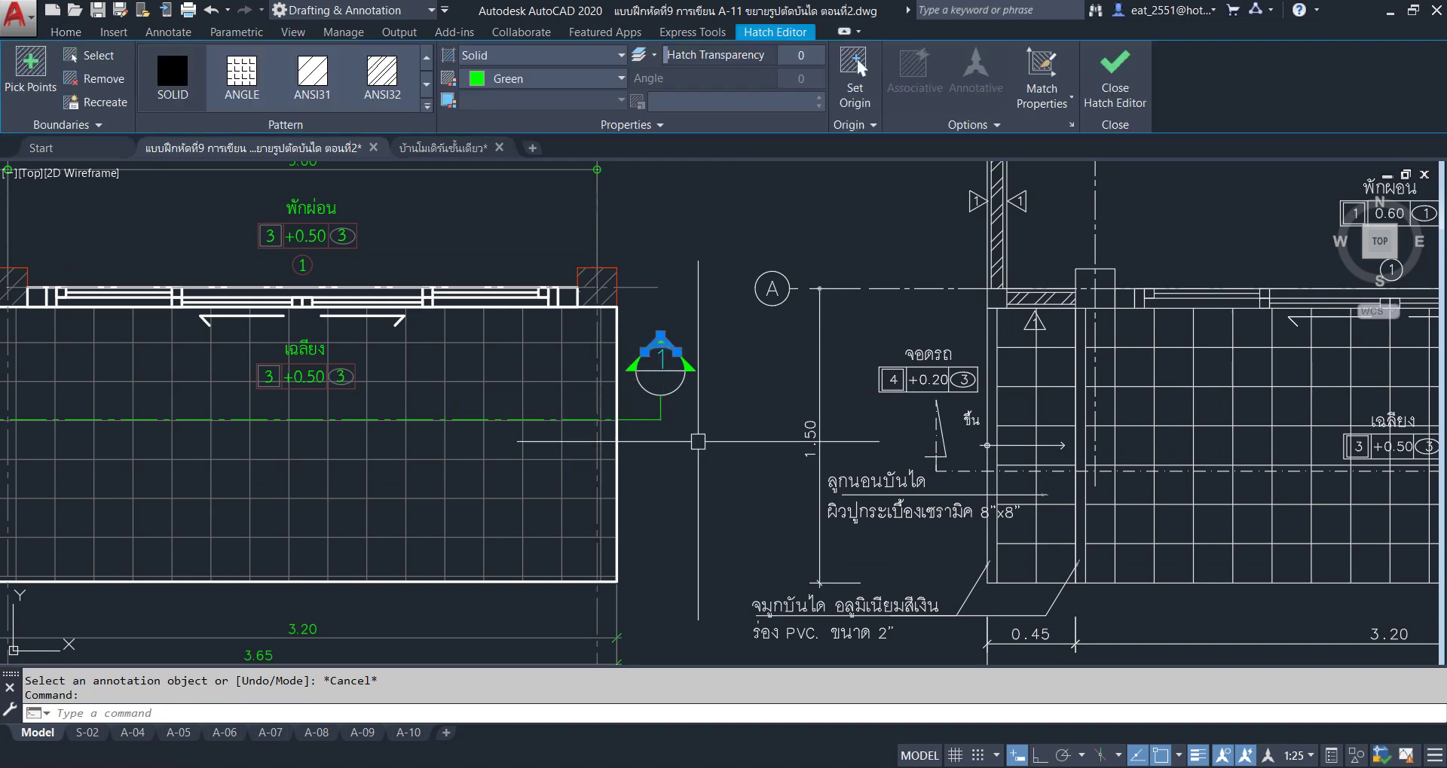
pyautogui.press('Escape')
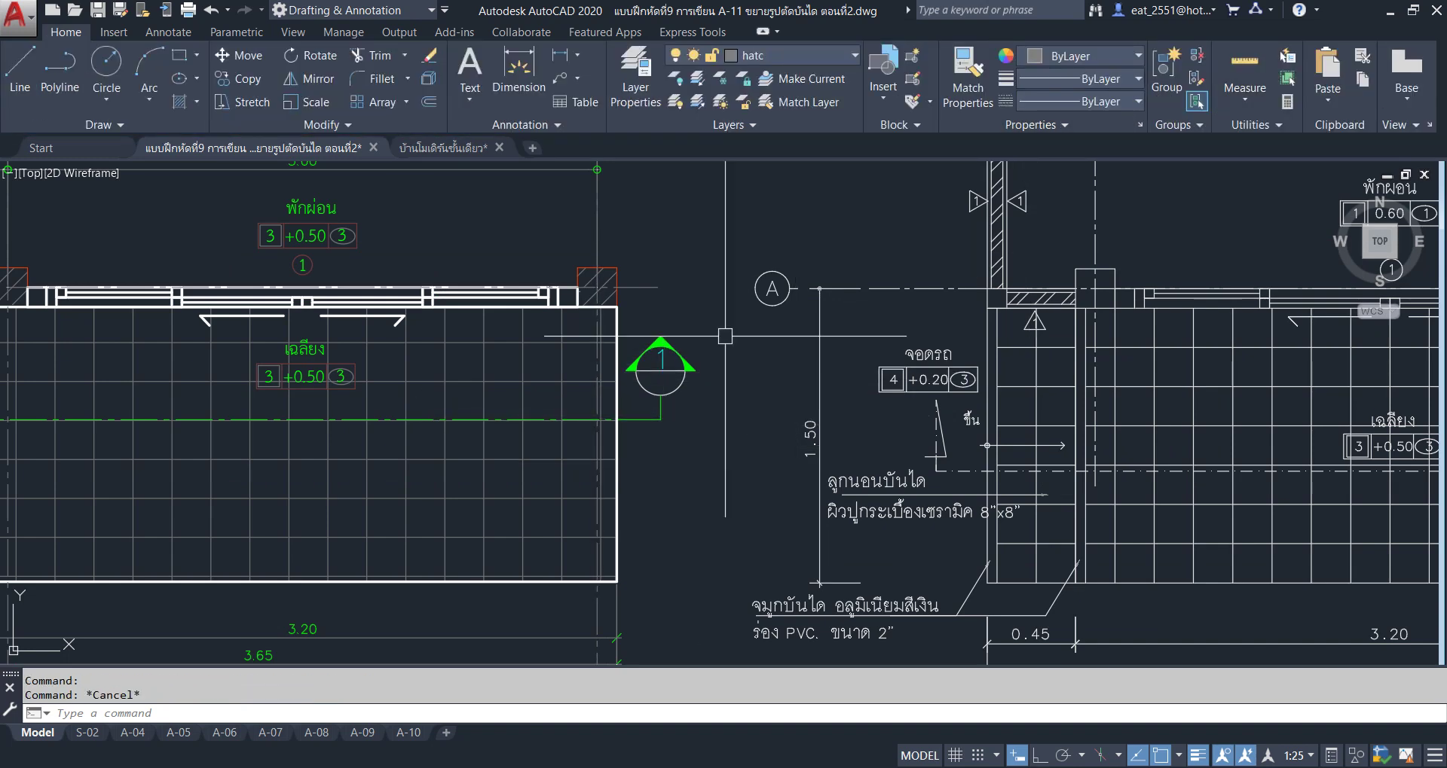
pyautogui.click(655, 420)
pyautogui.press('Escape')
pyautogui.moveTo(648, 422); pyautogui.dragTo(747, 404, button='middle')
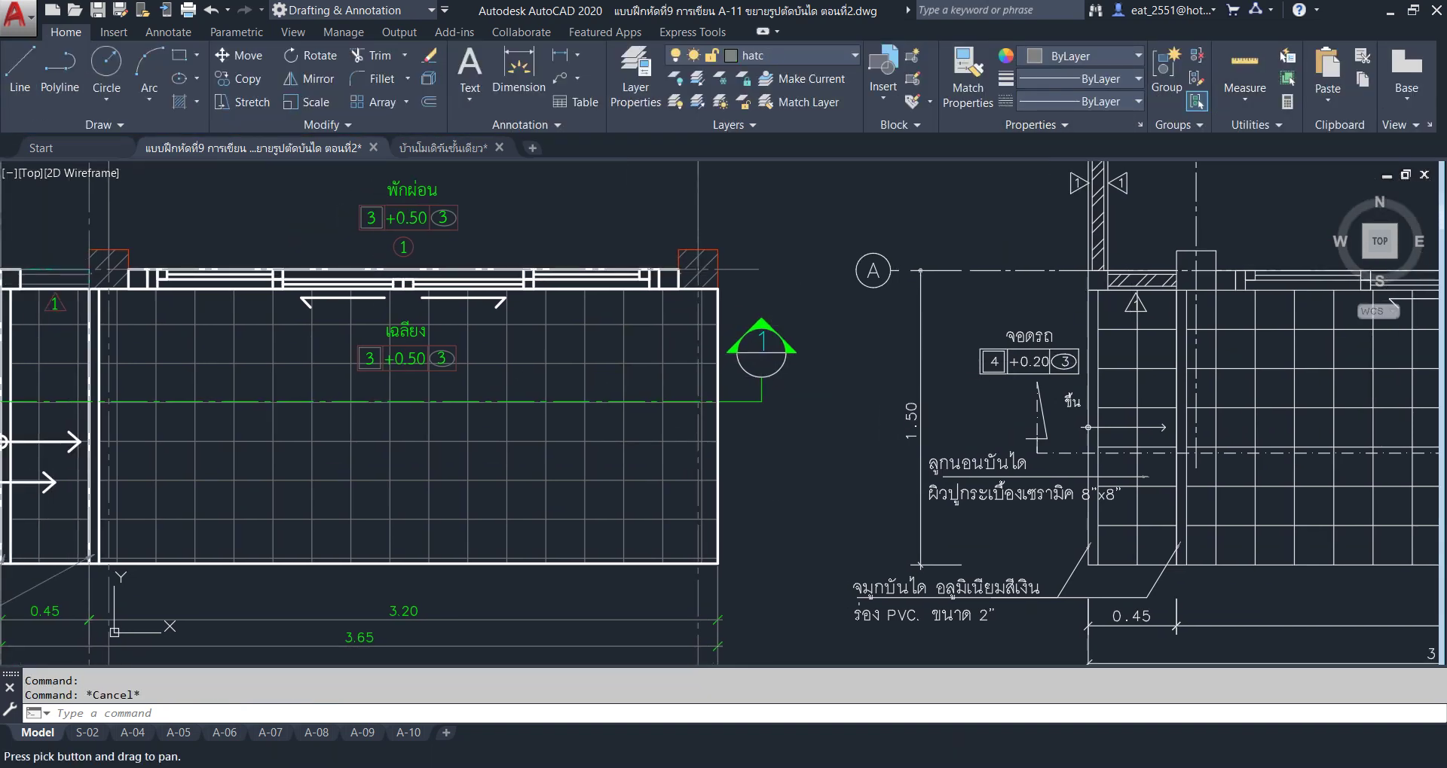
pyautogui.click(822, 284)
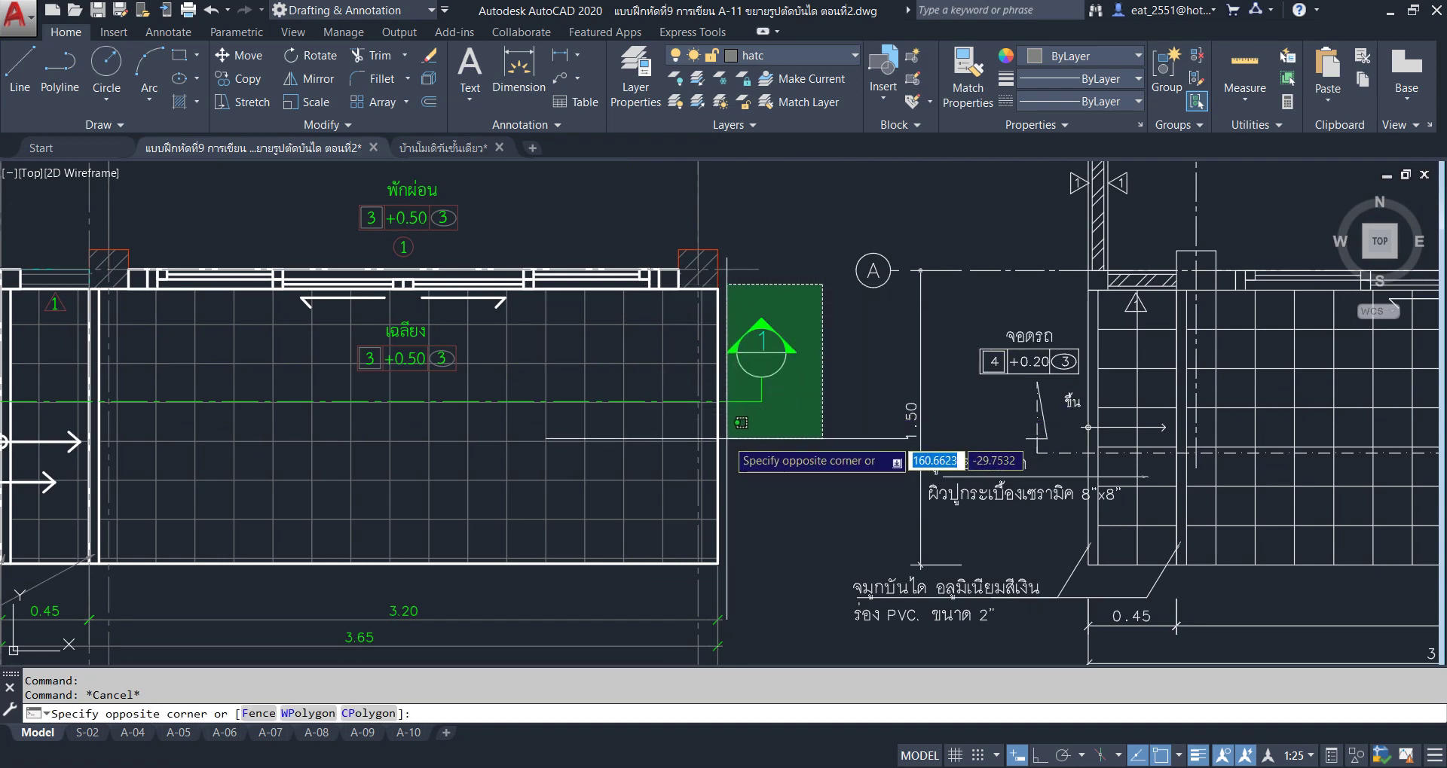
pyautogui.click(749, 420)
pyautogui.moveTo(327, 414); pyautogui.dragTo(775, 429, button='middle')
pyautogui.scroll(4, 416, 397)
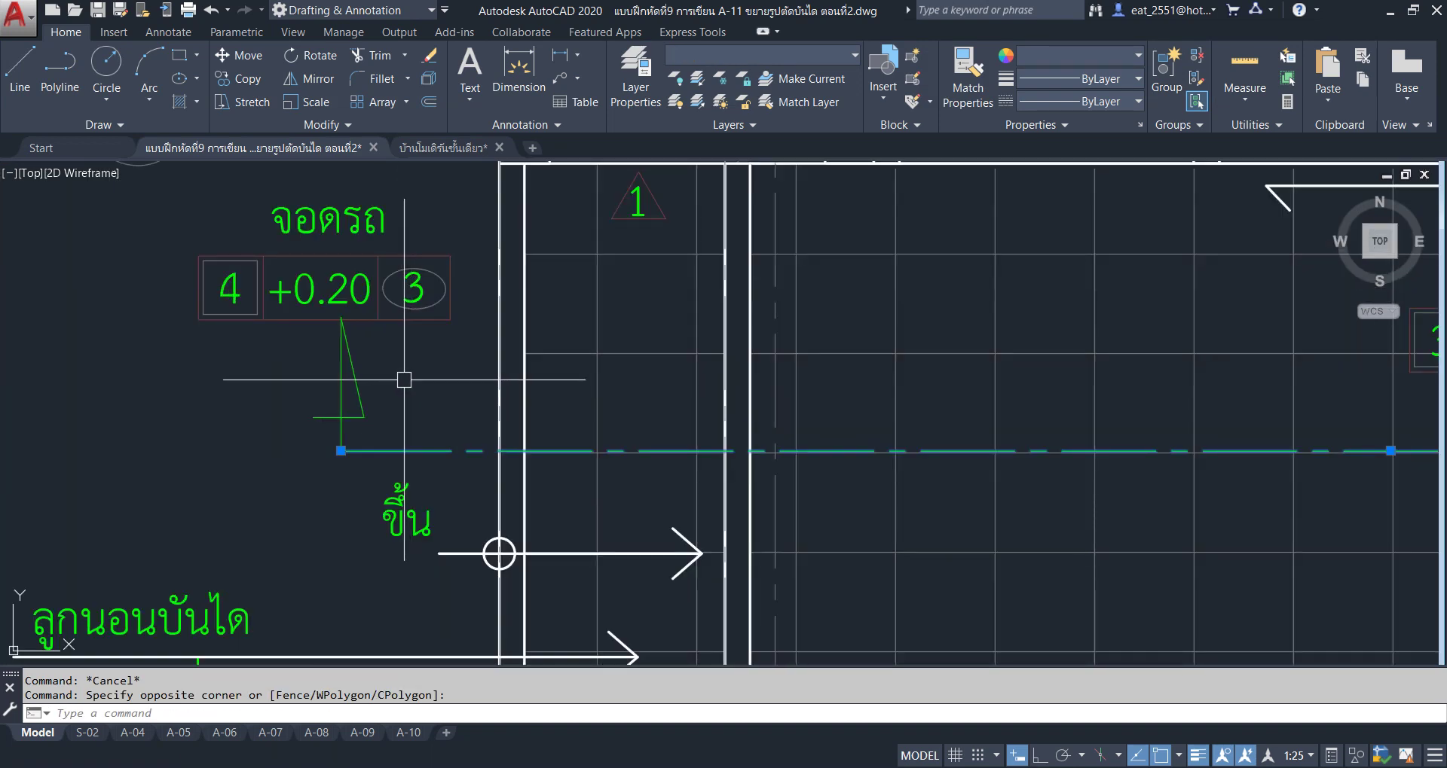
pyautogui.click(452, 387)
pyautogui.click(282, 455)
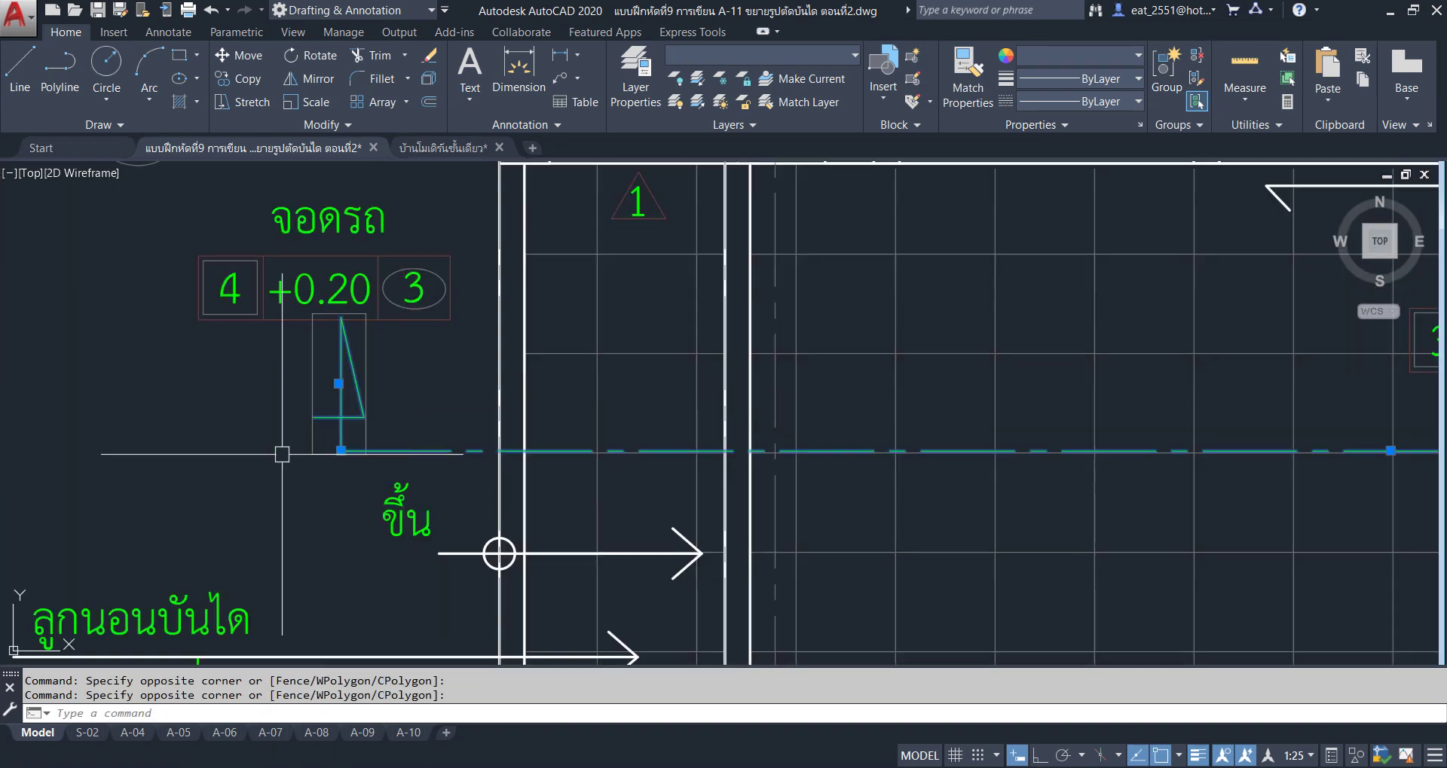
pyautogui.click(235, 80)
pyautogui.click(340, 450)
pyautogui.scroll(-5, 528, 406)
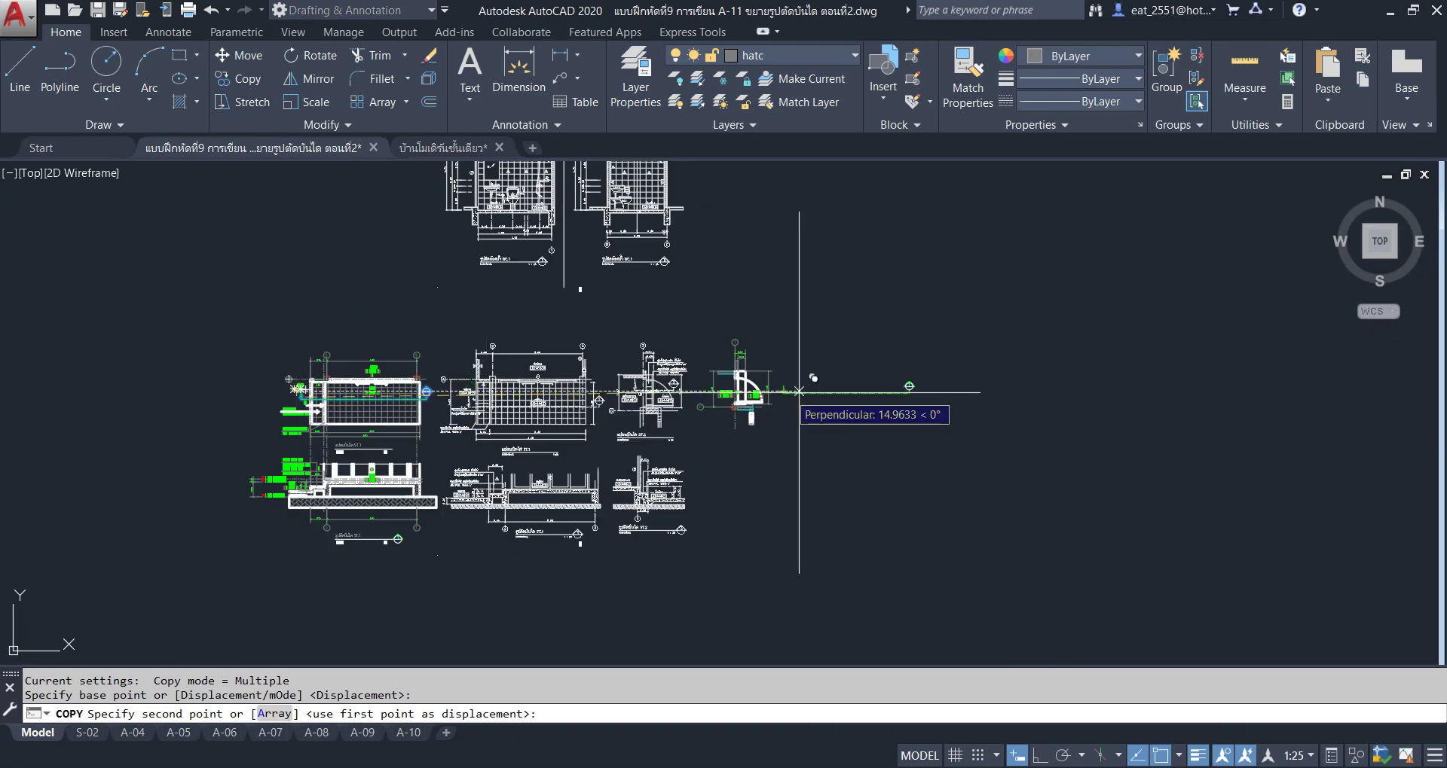
pyautogui.click(834, 391)
pyautogui.press('Escape')
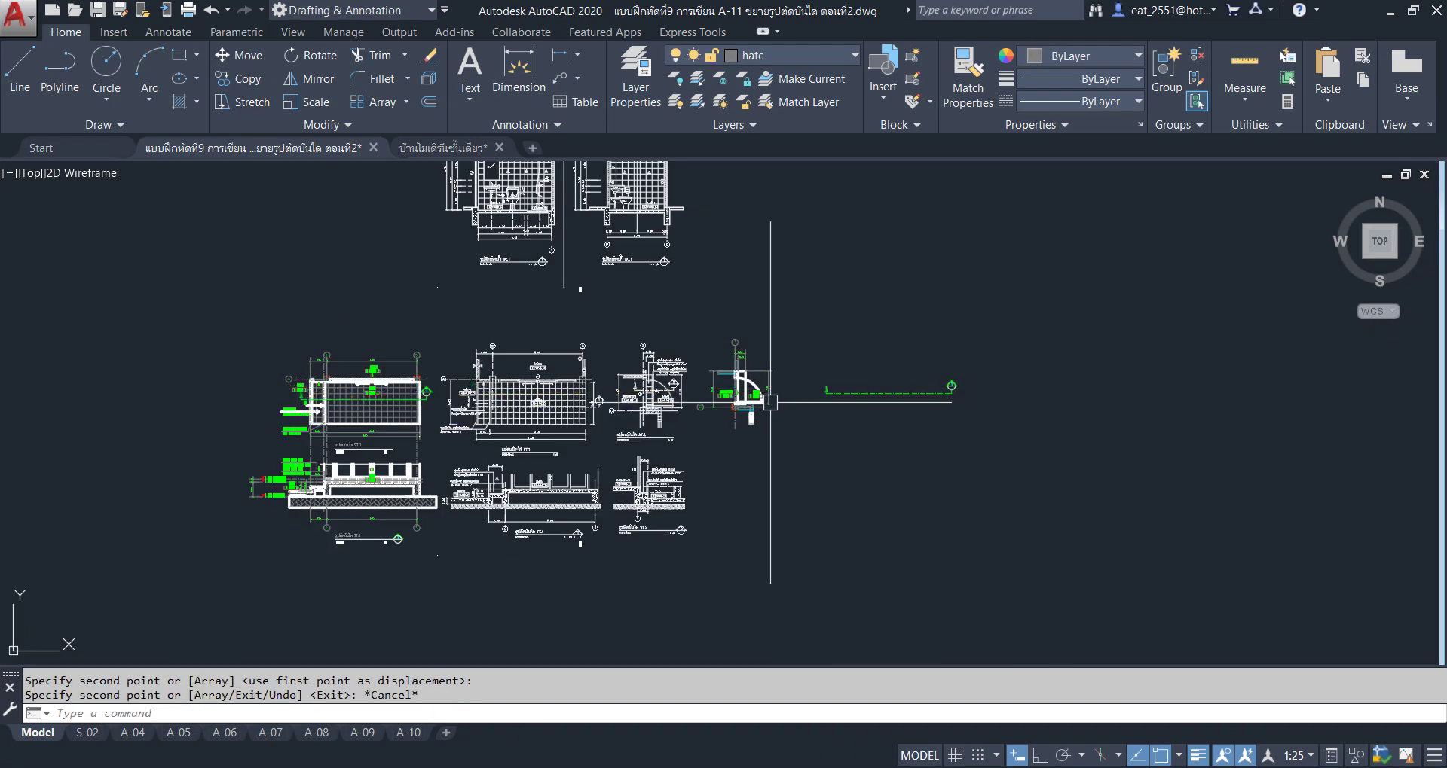
# Change the copied section marker's number to 2.
pyautogui.scroll(3, 770, 401)
pyautogui.scroll(2, 770, 401)
pyautogui.scroll(2, 904, 376)
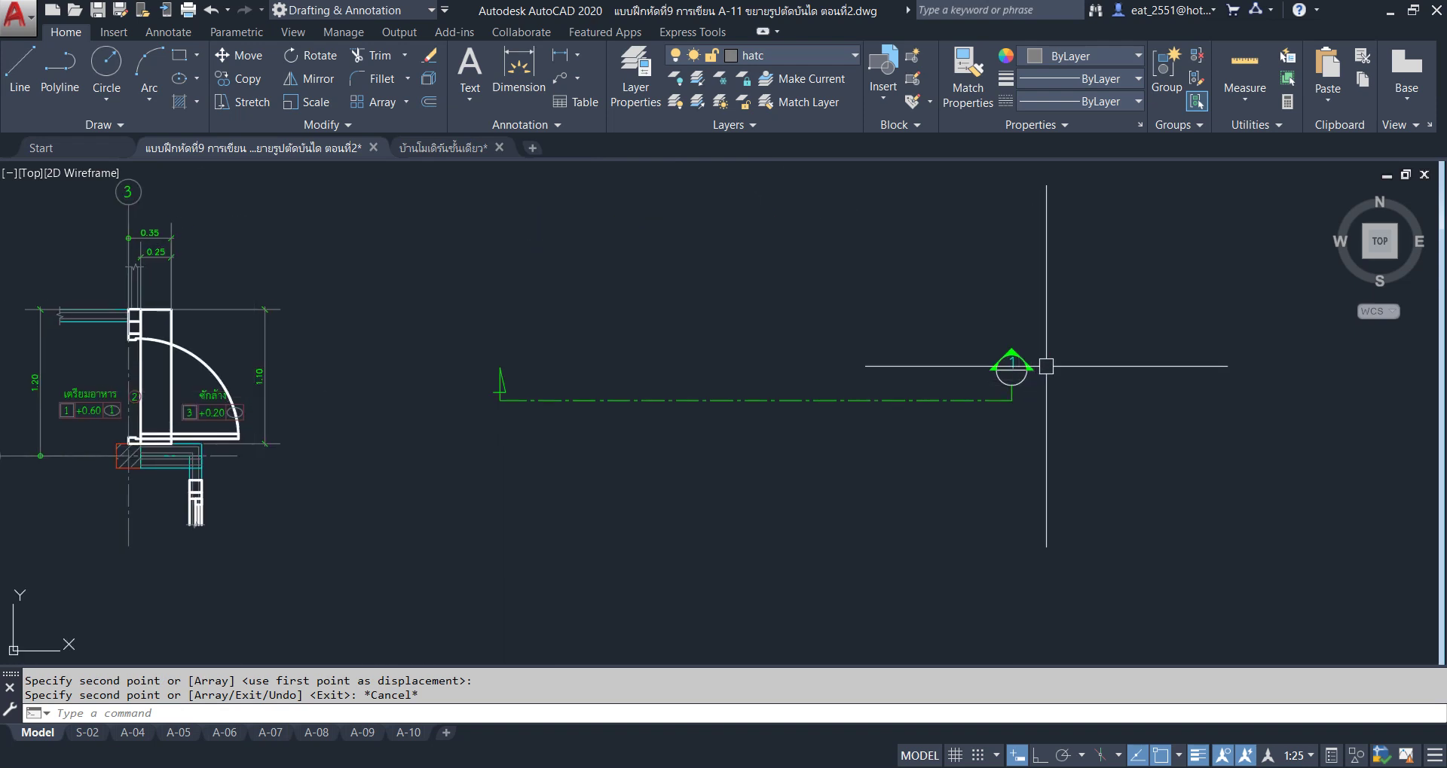
pyautogui.scroll(3, 1046, 367)
pyautogui.doubleClick(904, 365)
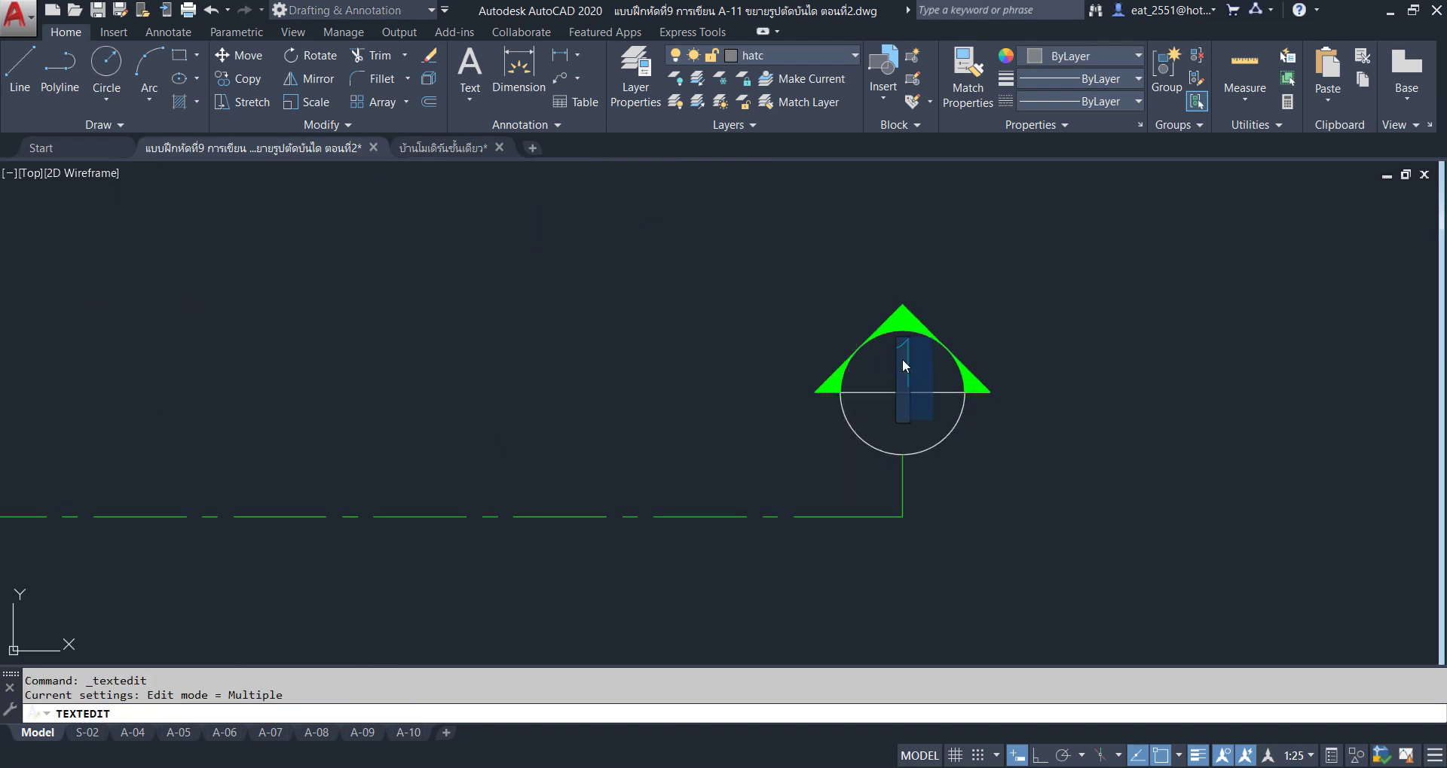
pyautogui.write('2')
pyautogui.press('Return')
pyautogui.press('Escape')
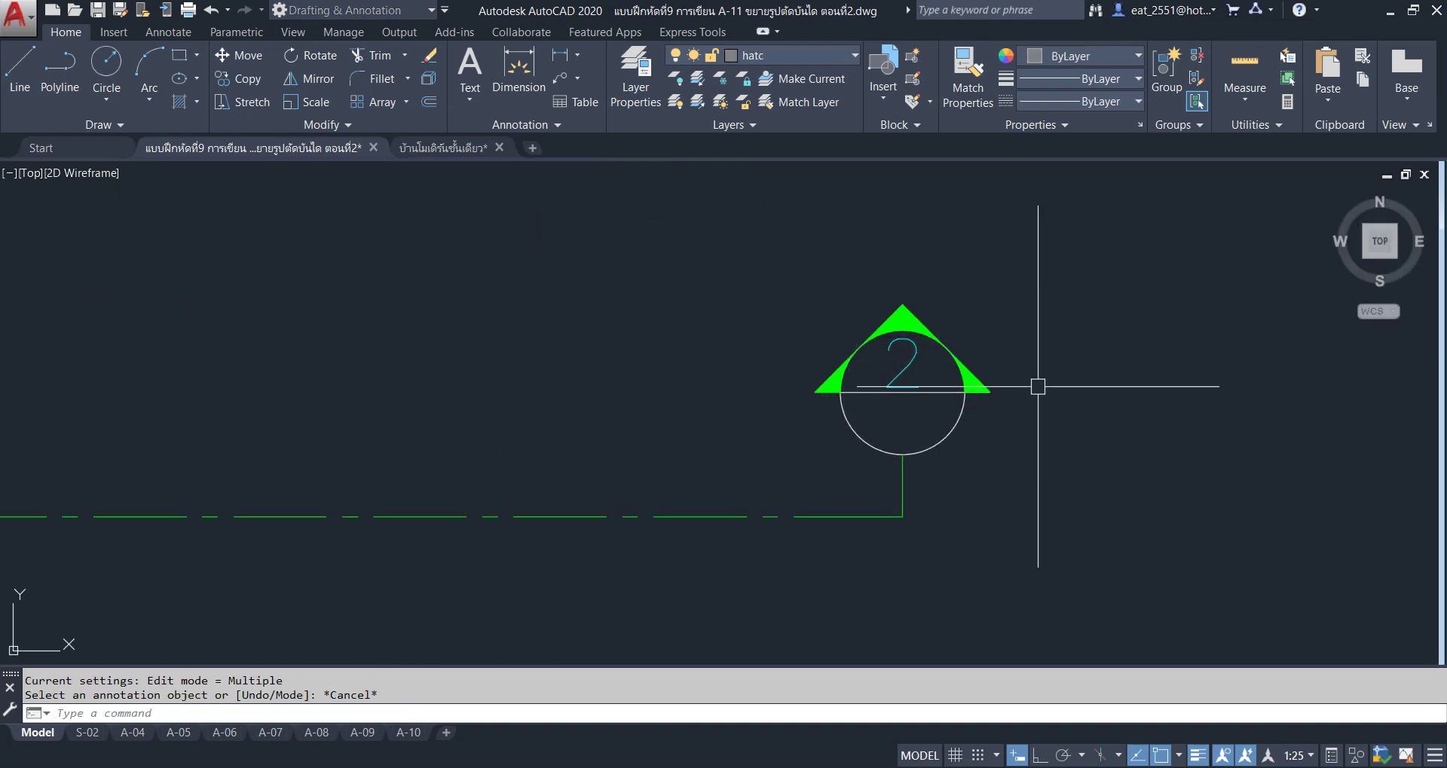
pyautogui.scroll(-5, 1037, 387)
pyautogui.scroll(2, 1231, 379)
pyautogui.scroll(2, 1231, 378)
# Stretch the left end of the copied section cut line to its new position.
pyautogui.scroll(1, 1231, 379)
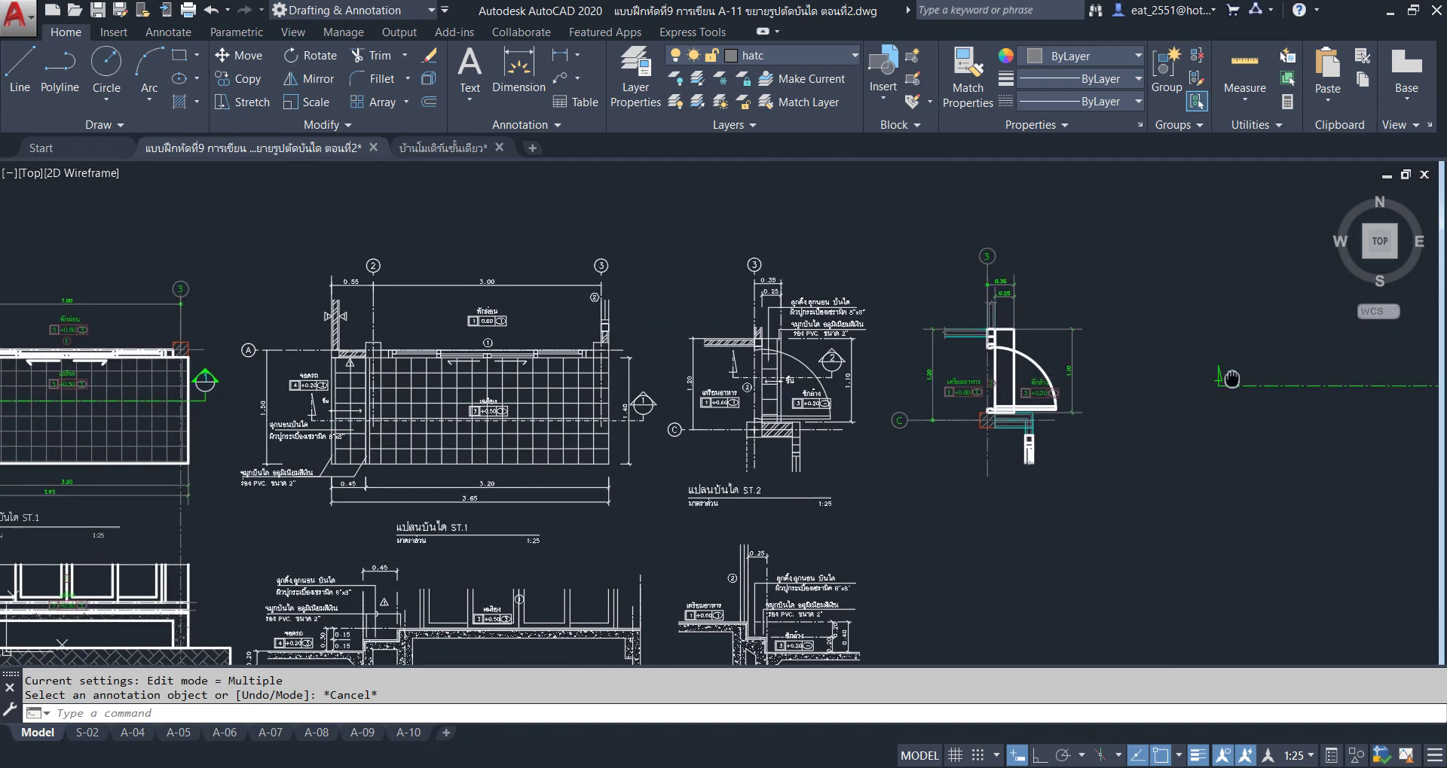
pyautogui.moveTo(1231, 379); pyautogui.dragTo(683, 380, button='middle')
pyautogui.click(241, 102)
pyautogui.click(822, 340)
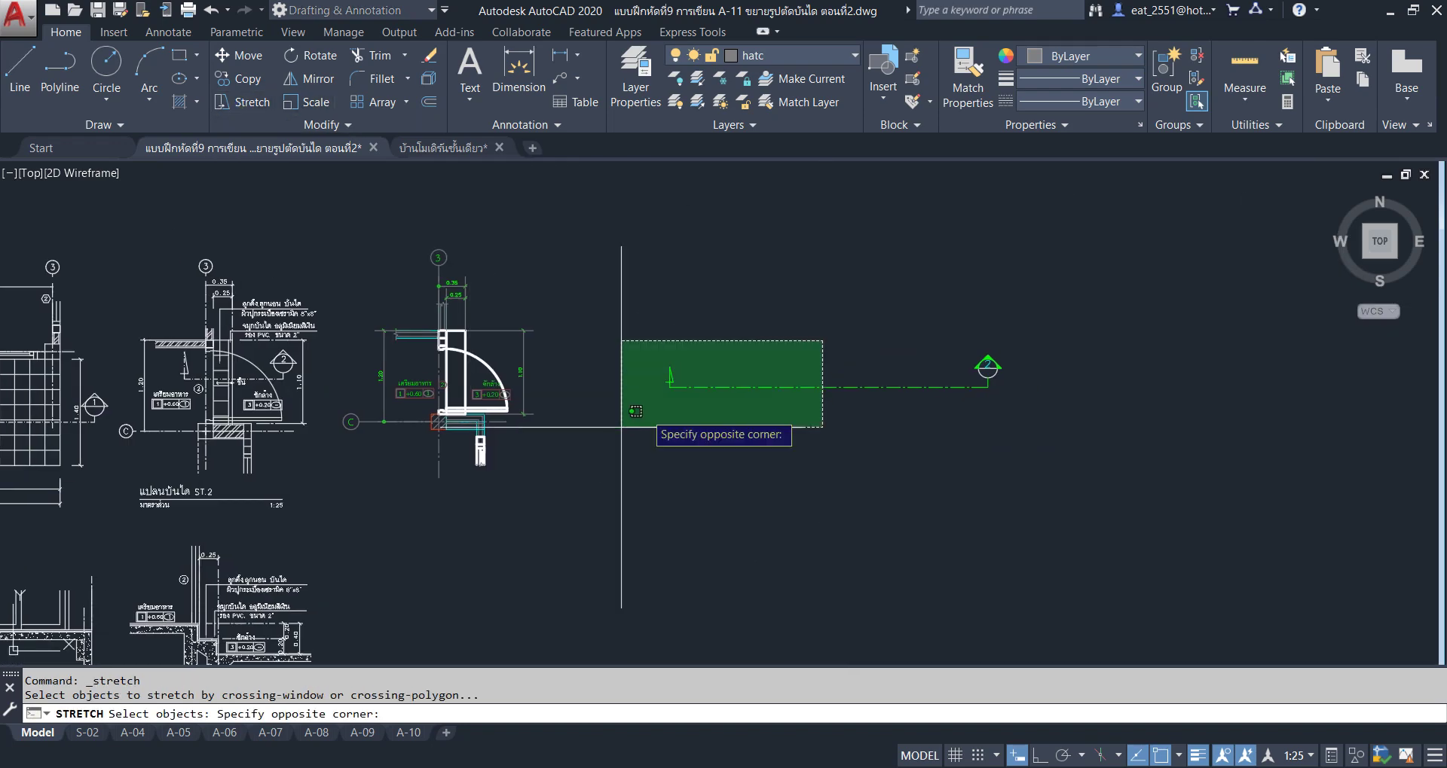
pyautogui.click(621, 427)
pyautogui.press('Return')
pyautogui.click(662, 509)
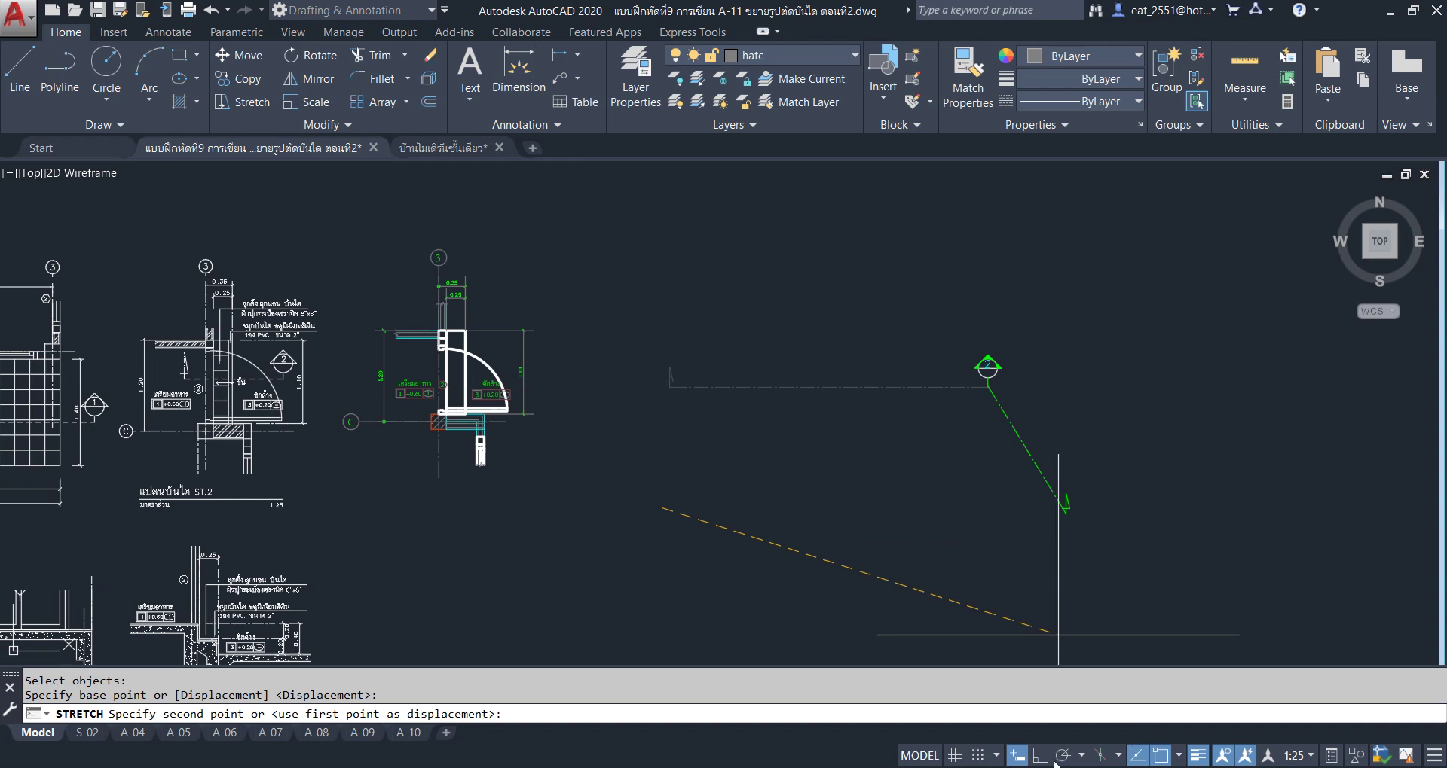
pyautogui.click(902, 446)
# Move section marker 2 and its cut line over the arc in ST.2, Ortho off.
pyautogui.click(1082, 313)
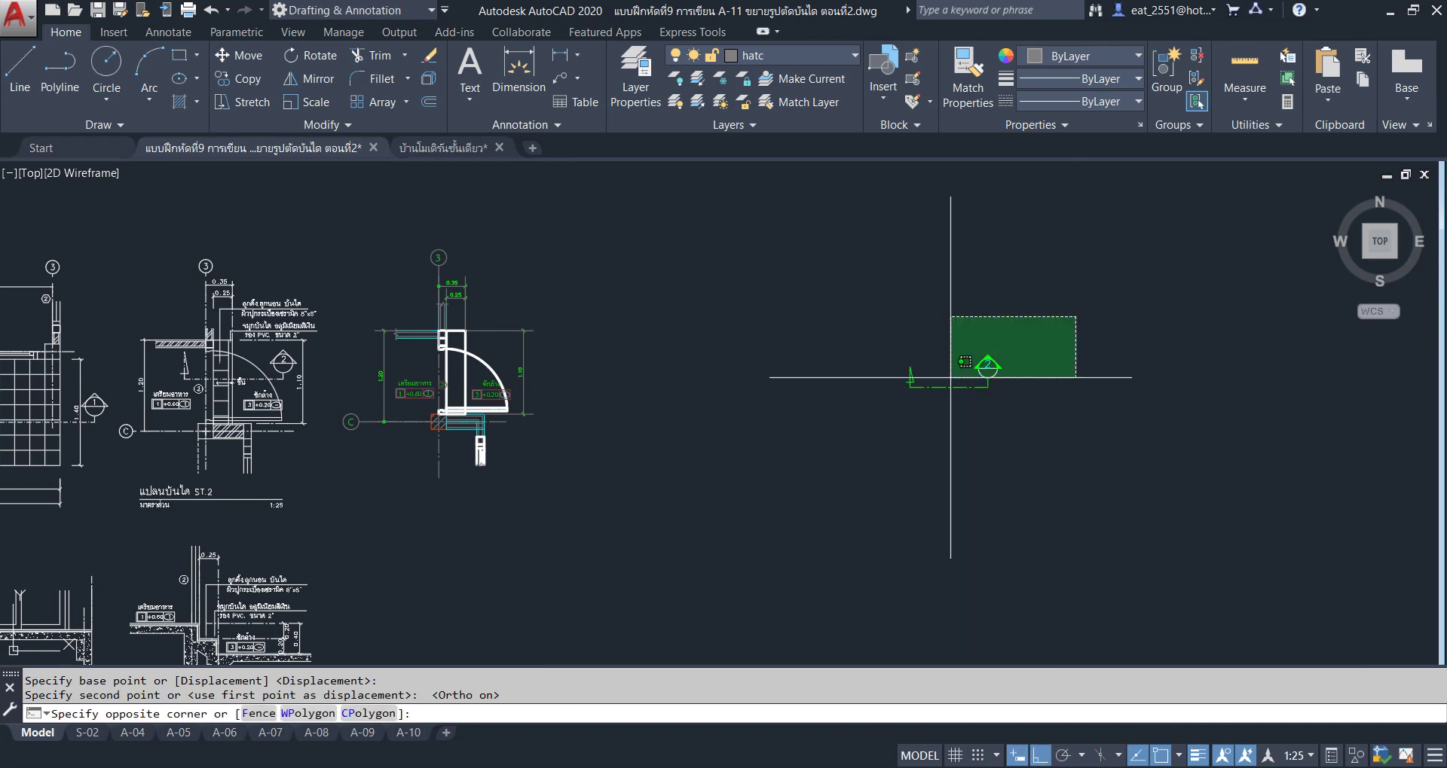
pyautogui.click(951, 407)
pyautogui.click(251, 66)
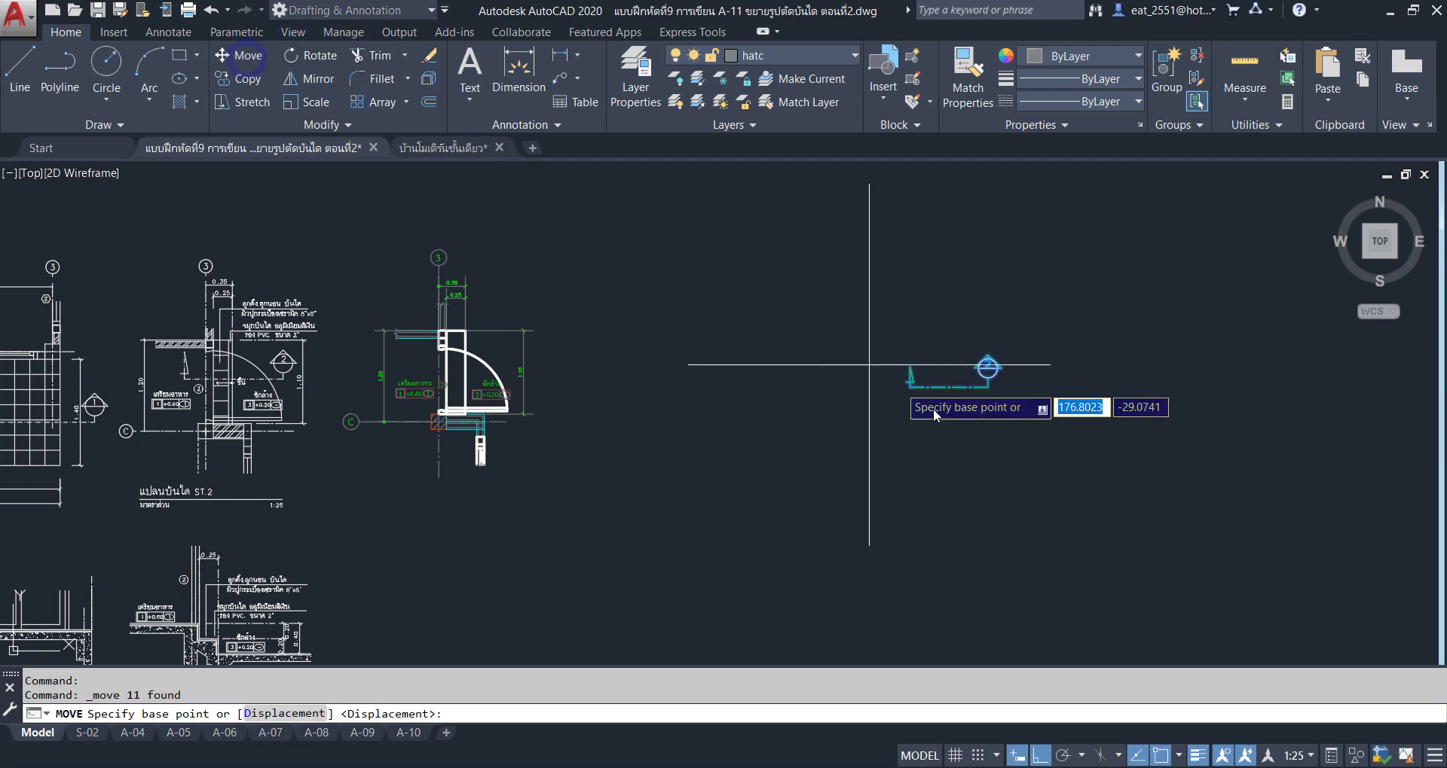
pyautogui.click(986, 387)
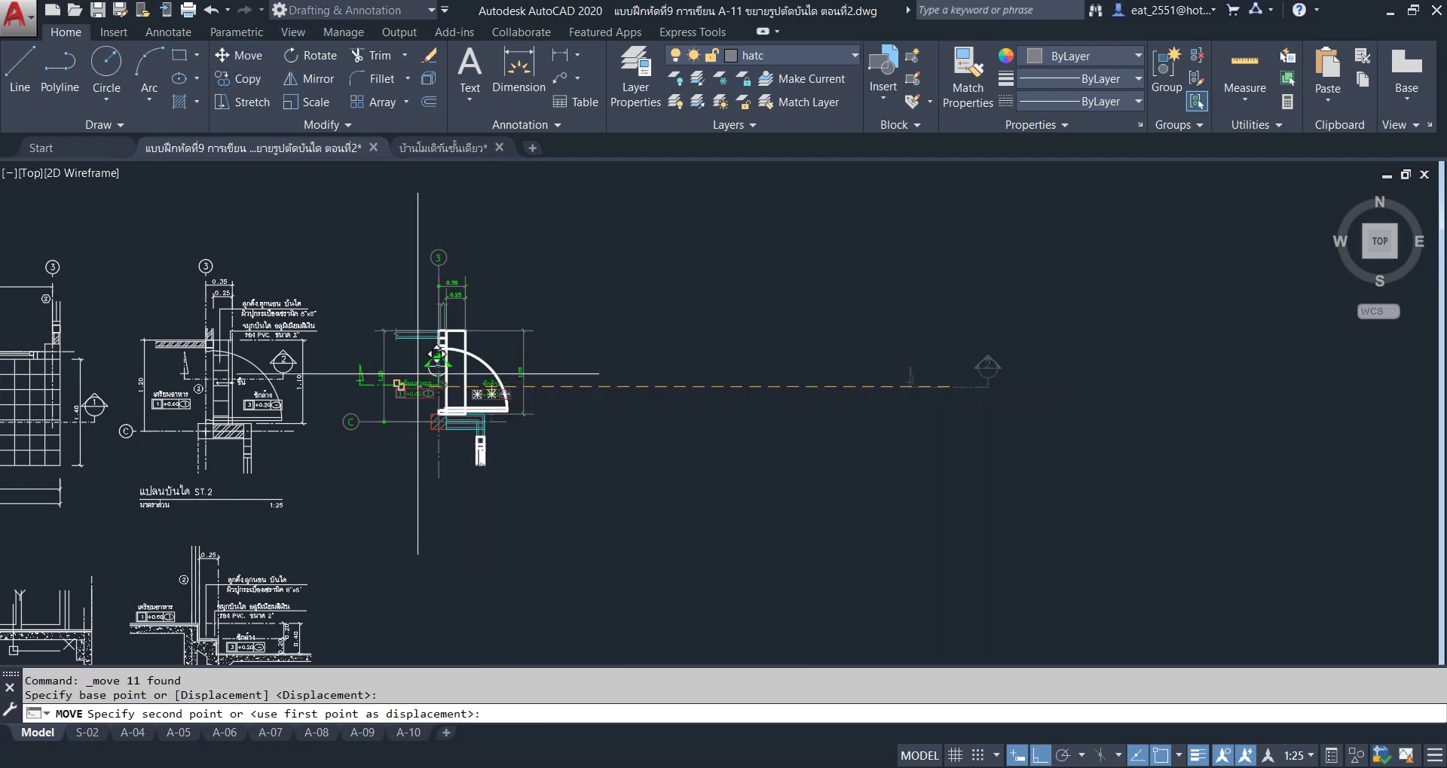
pyautogui.scroll(6, 444, 373)
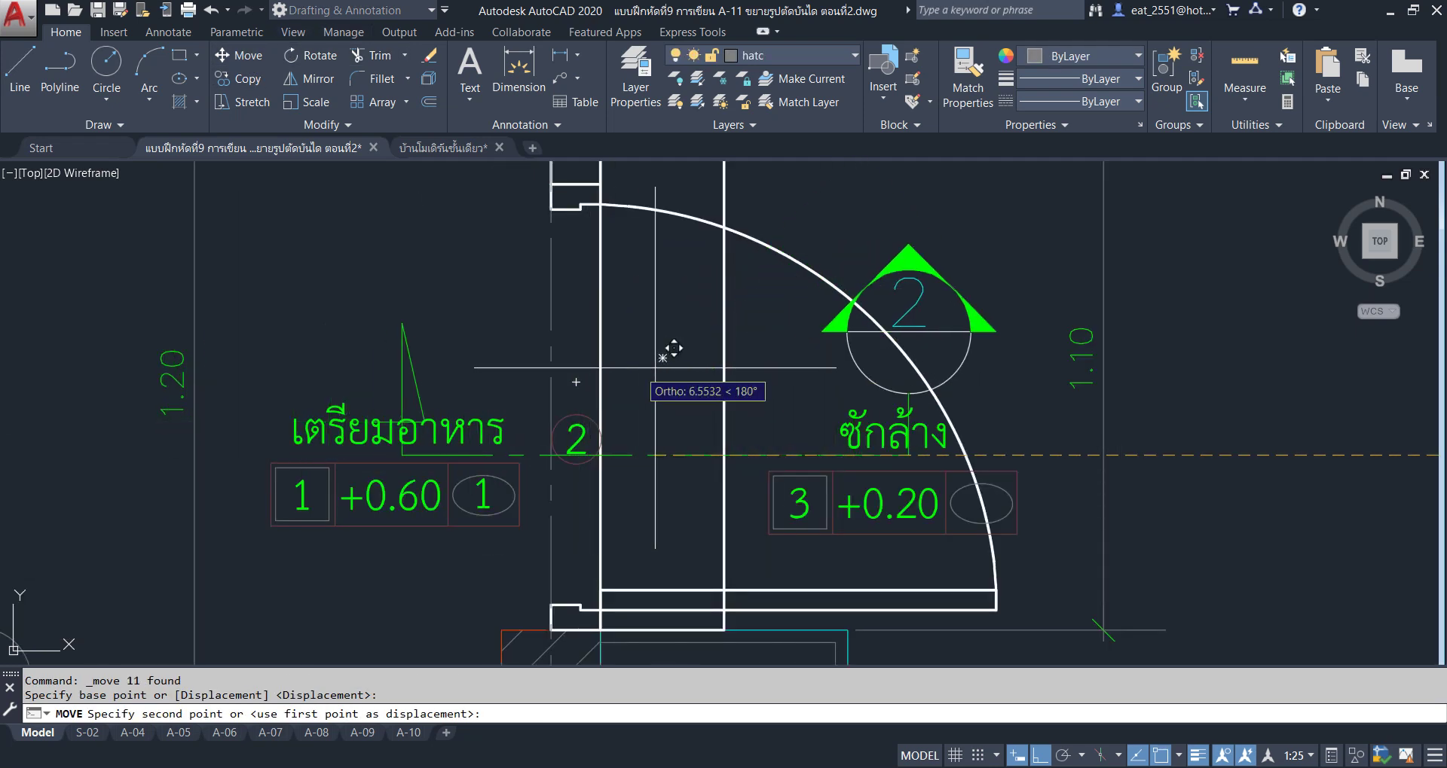
pyautogui.click(1039, 756)
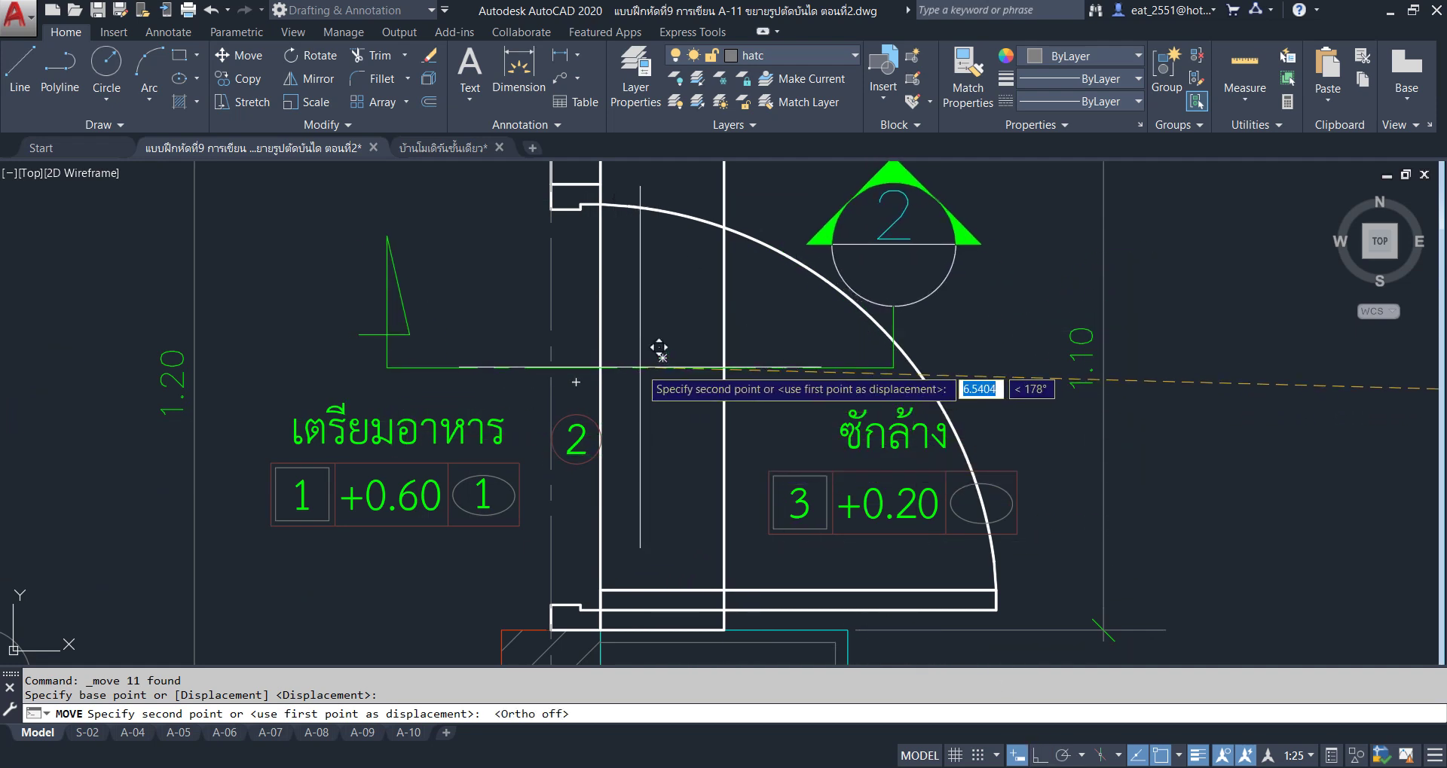
pyautogui.click(661, 348)
pyautogui.scroll(-5, 661, 349)
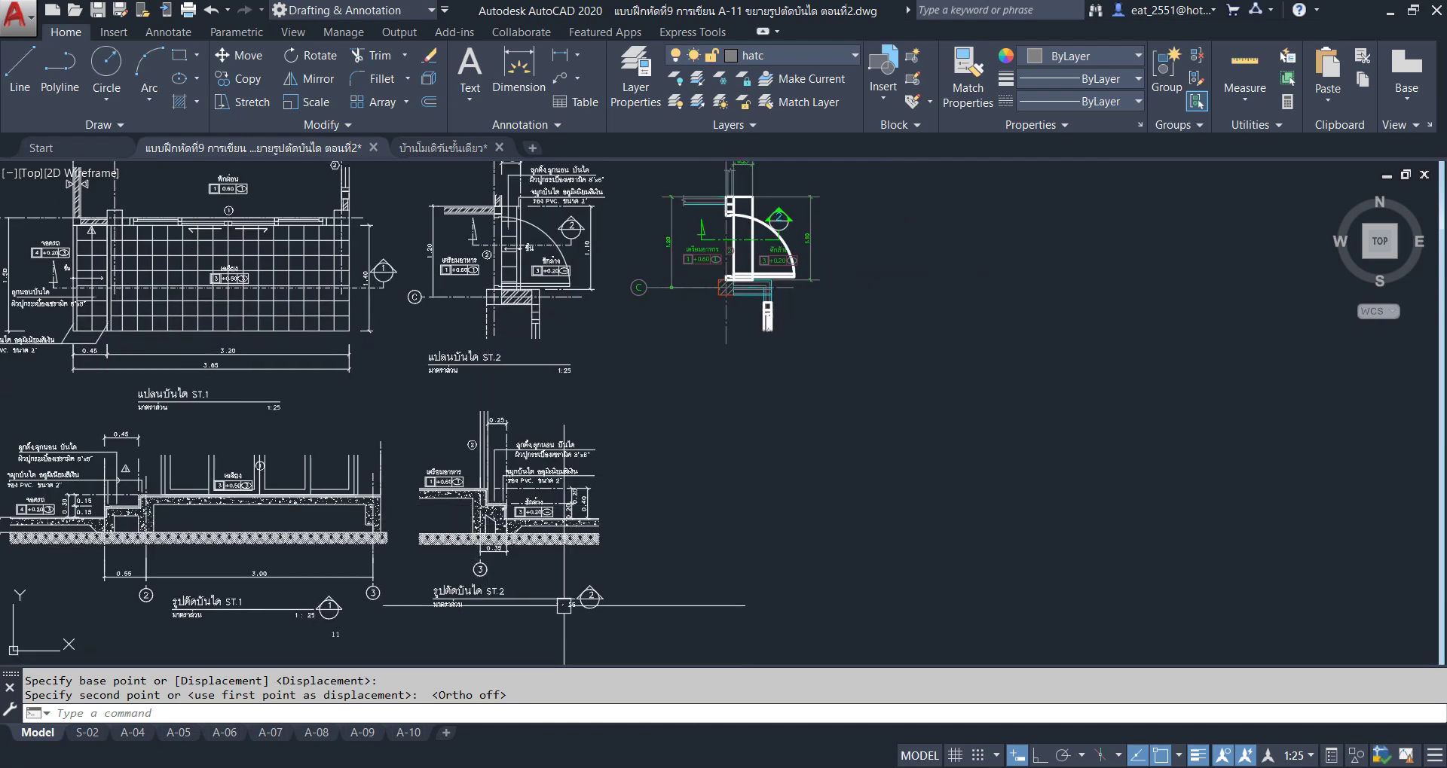
pyautogui.moveTo(701, 361); pyautogui.dragTo(705, 486, button='middle')
pyautogui.scroll(3, 539, 406)
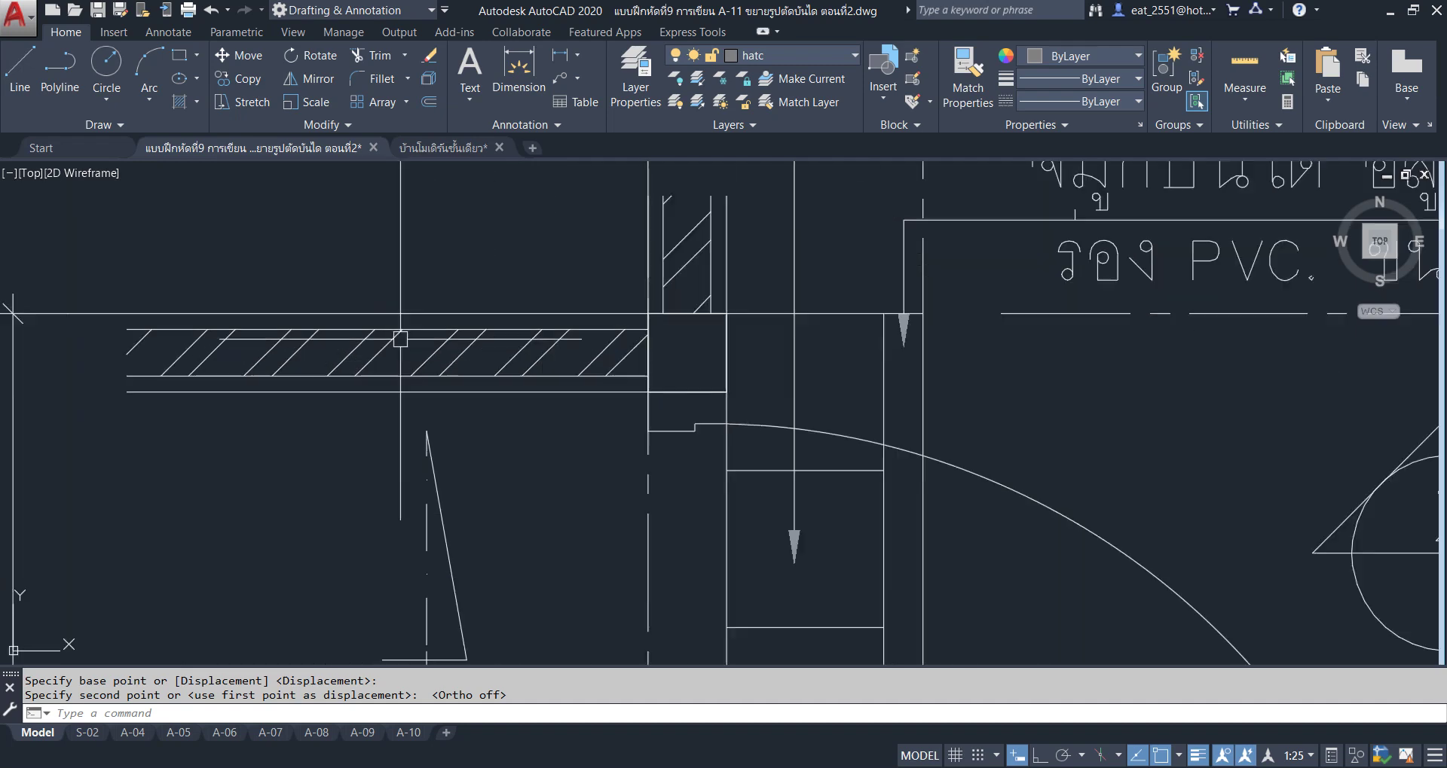
pyautogui.scroll(6, 388, 318)
pyautogui.scroll(-6, 399, 365)
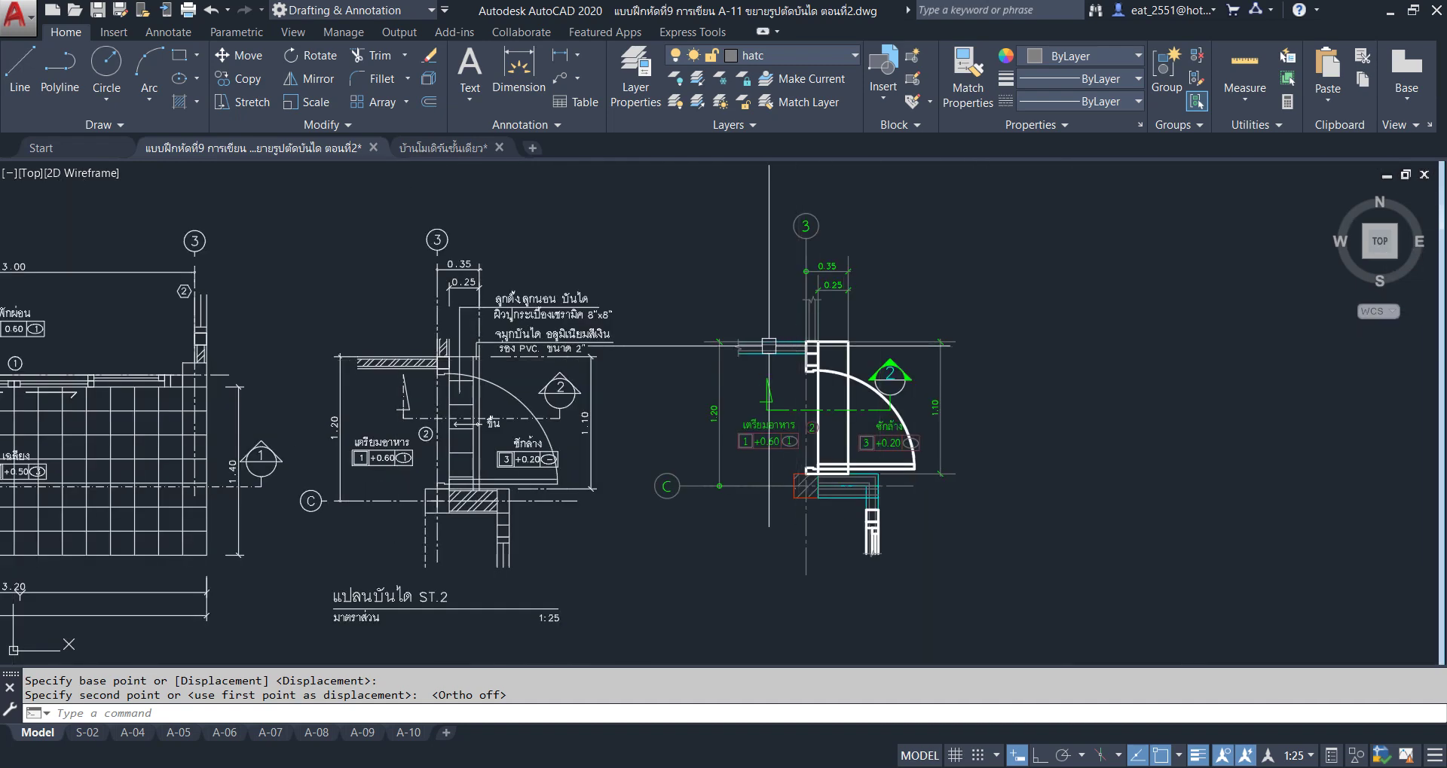
pyautogui.moveTo(677, 418)
pyautogui.mouseDown(button='middle')
pyautogui.moveTo(713, 324)
pyautogui.moveTo(753, 403)
pyautogui.mouseUp(button='middle')
pyautogui.scroll(6, 724, 433)
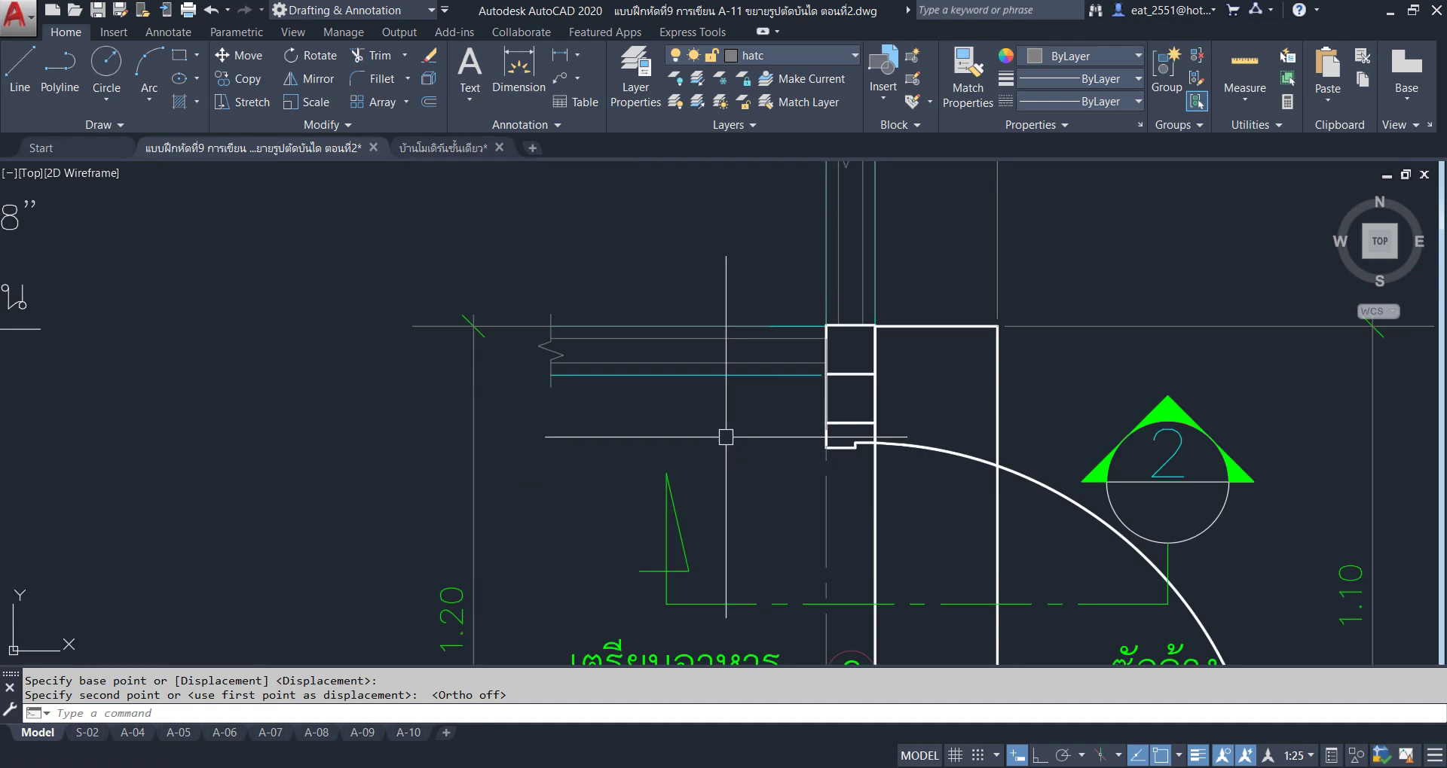
pyautogui.scroll(-4, 762, 362)
pyautogui.scroll(5, 581, 533)
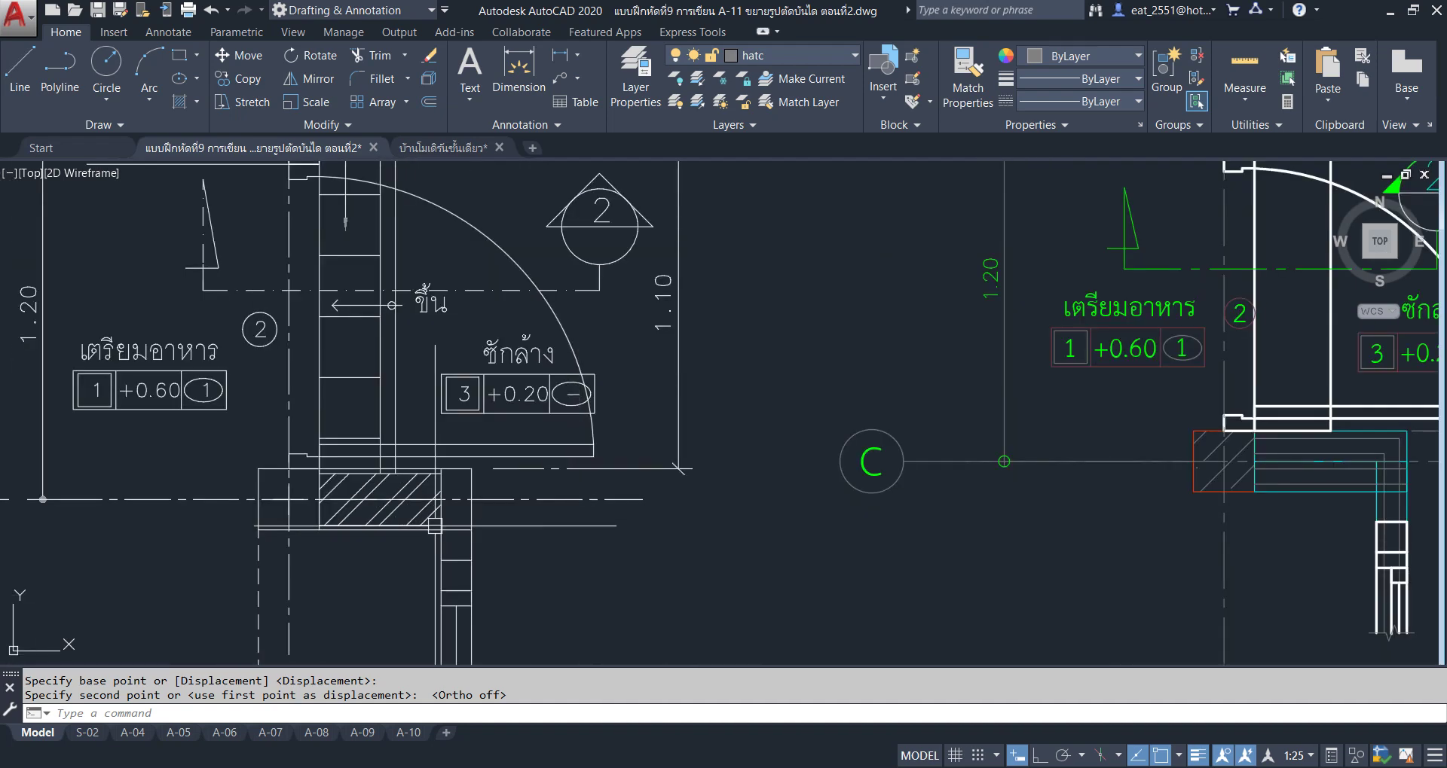
pyautogui.scroll(-2, 394, 500)
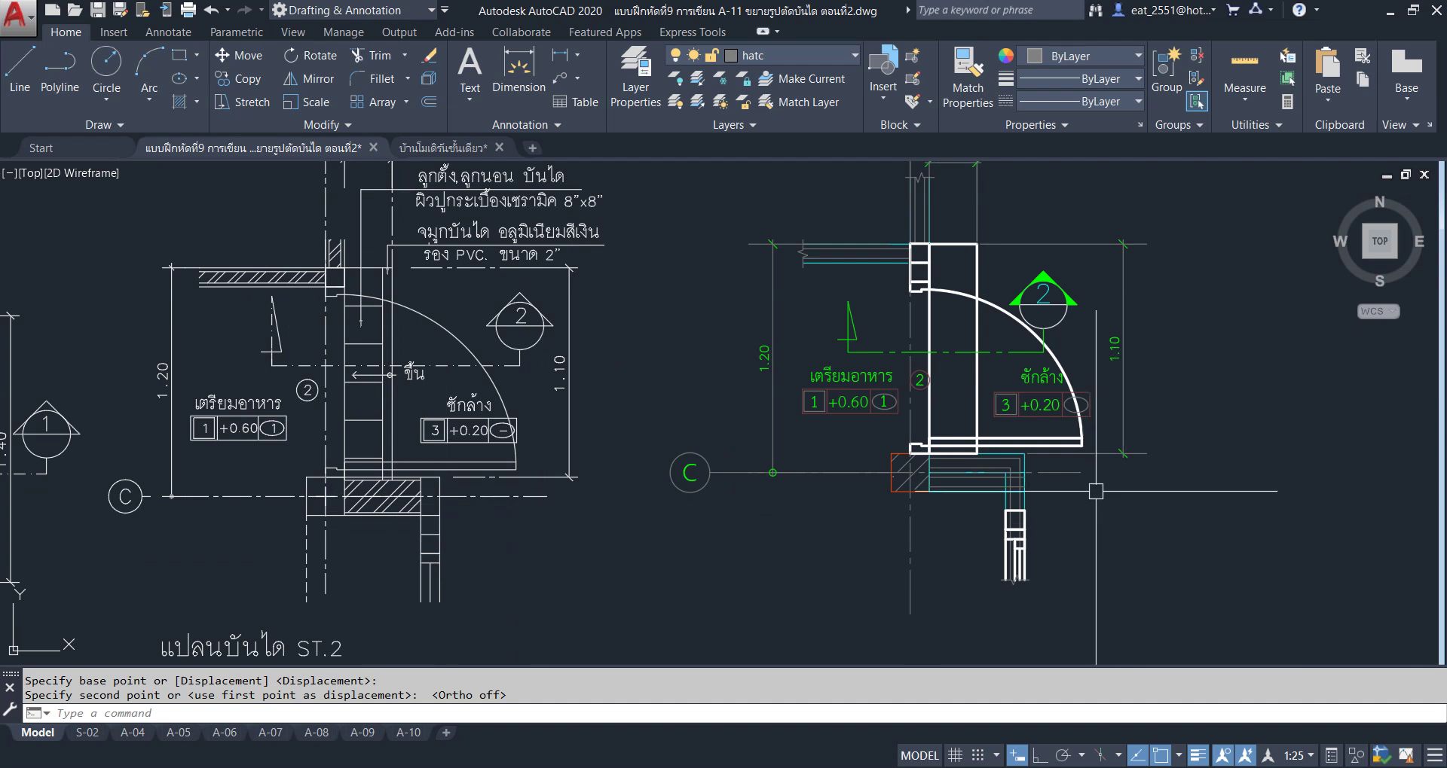
pyautogui.scroll(4, 948, 302)
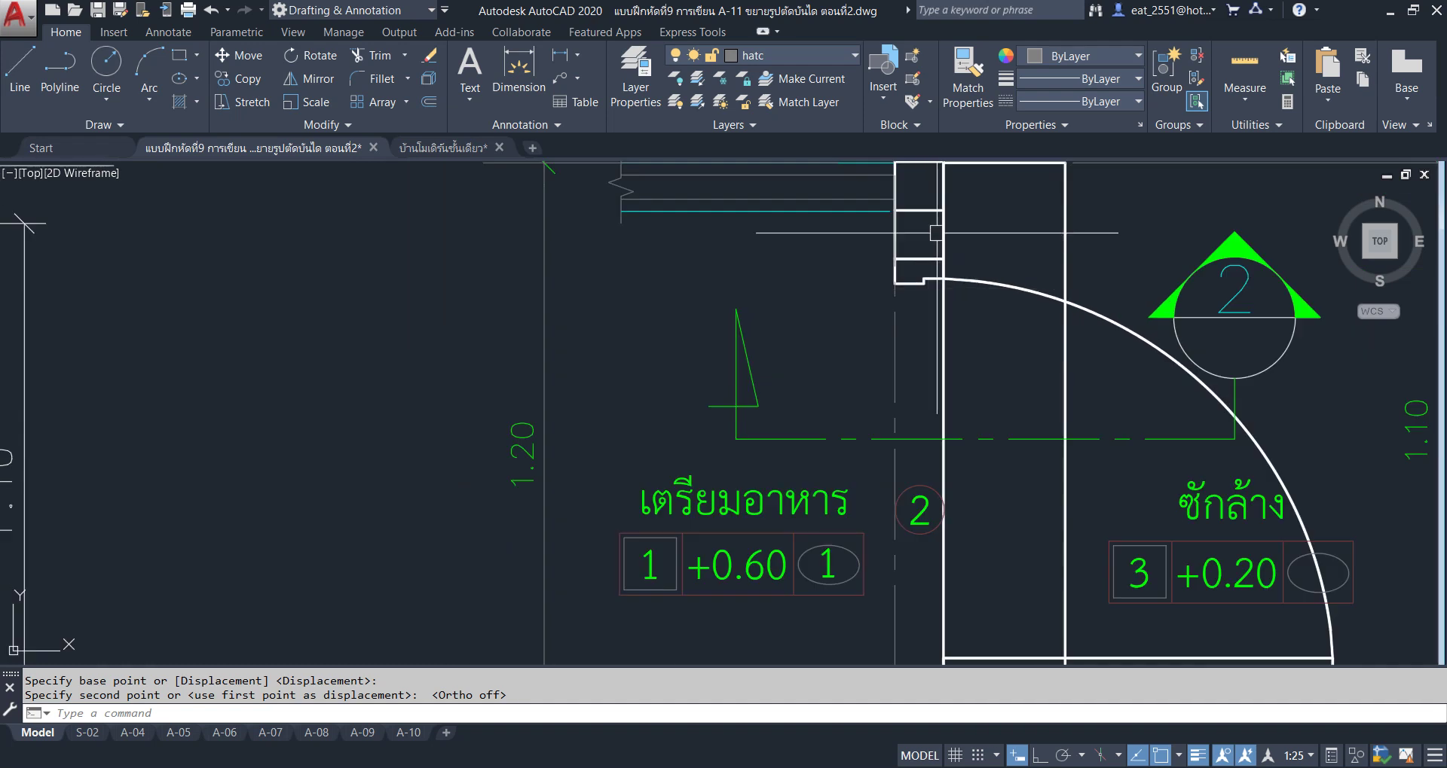
pyautogui.moveTo(866, 226); pyautogui.dragTo(829, 425, button='middle')
# Copy the small square post from its corner to two stacked positions below the landing.
pyautogui.click(834, 334)
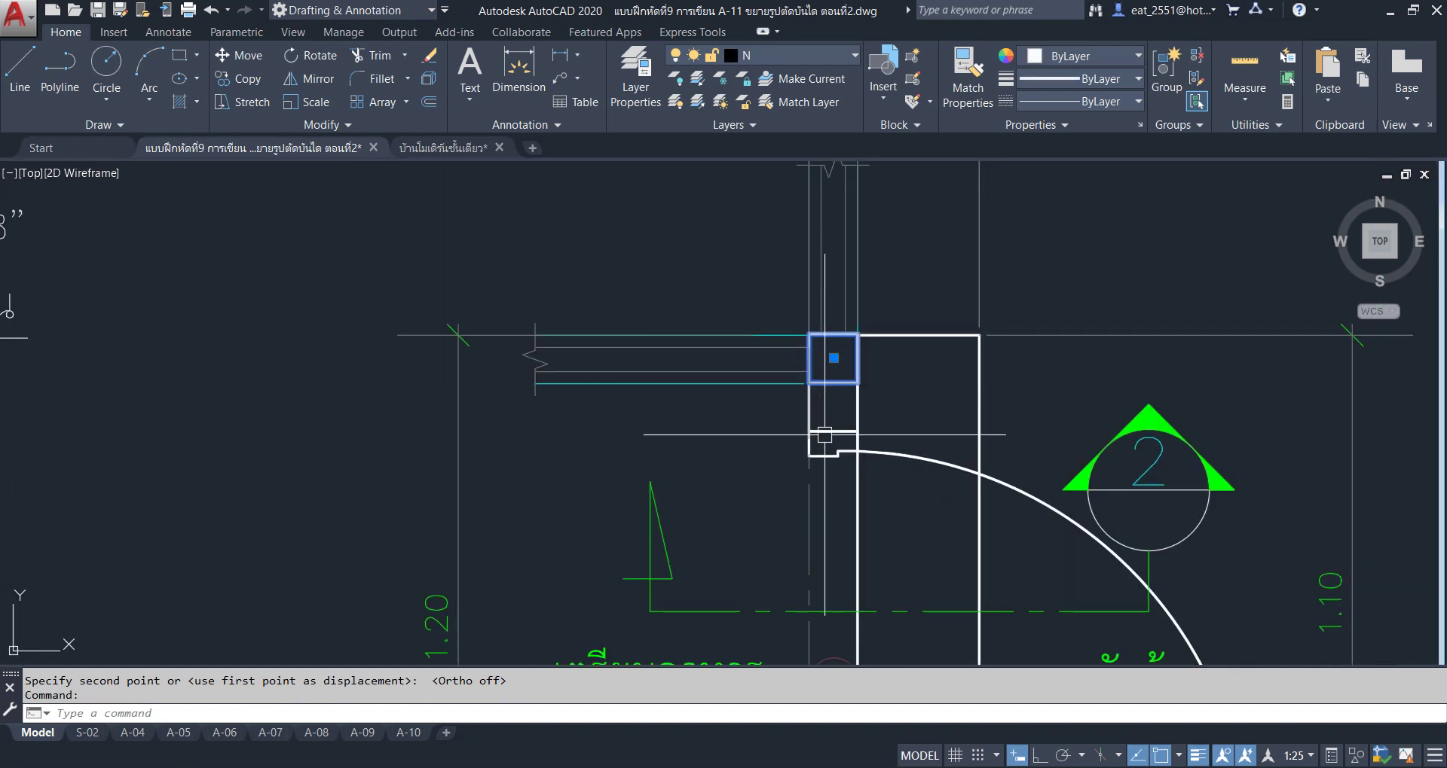
pyautogui.click(833, 382)
pyautogui.press('Escape')
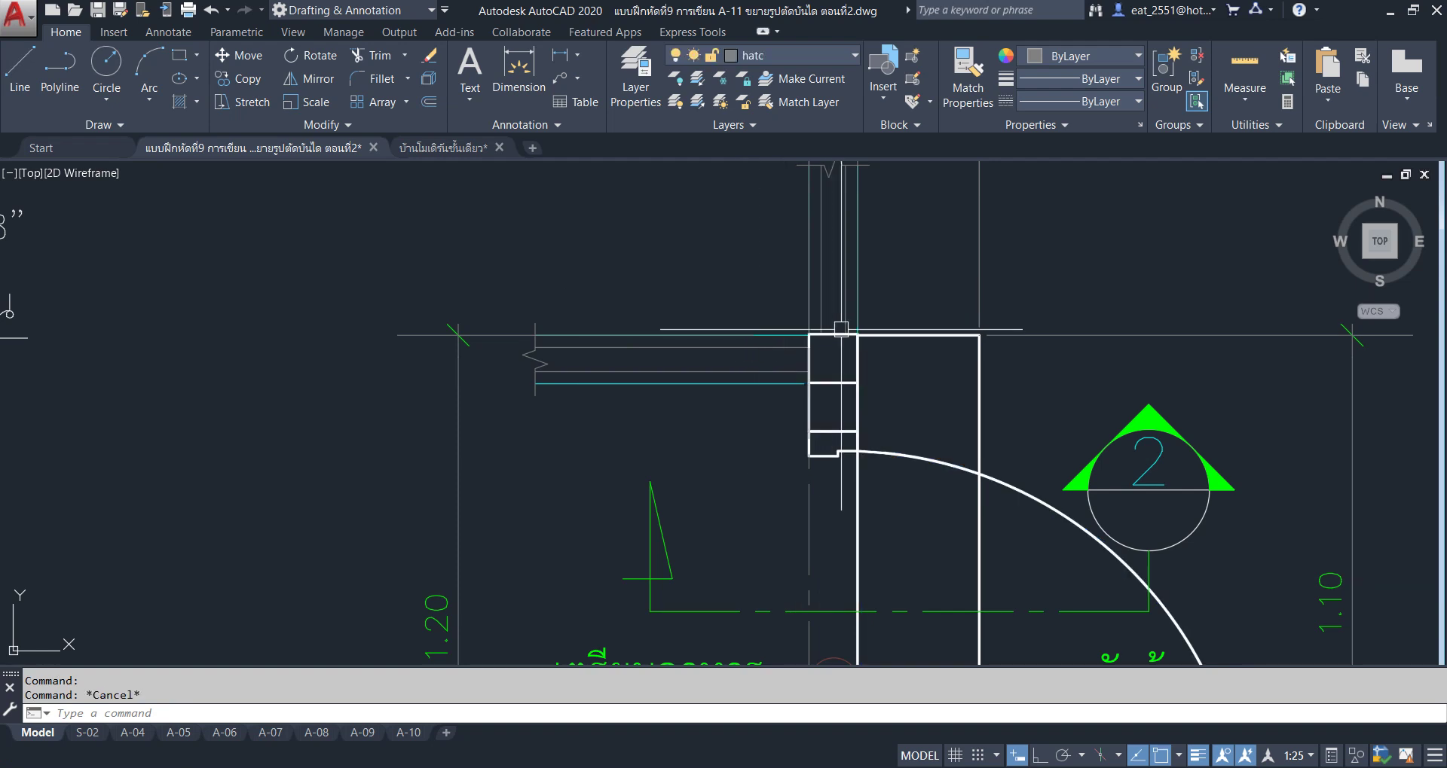
pyautogui.click(240, 78)
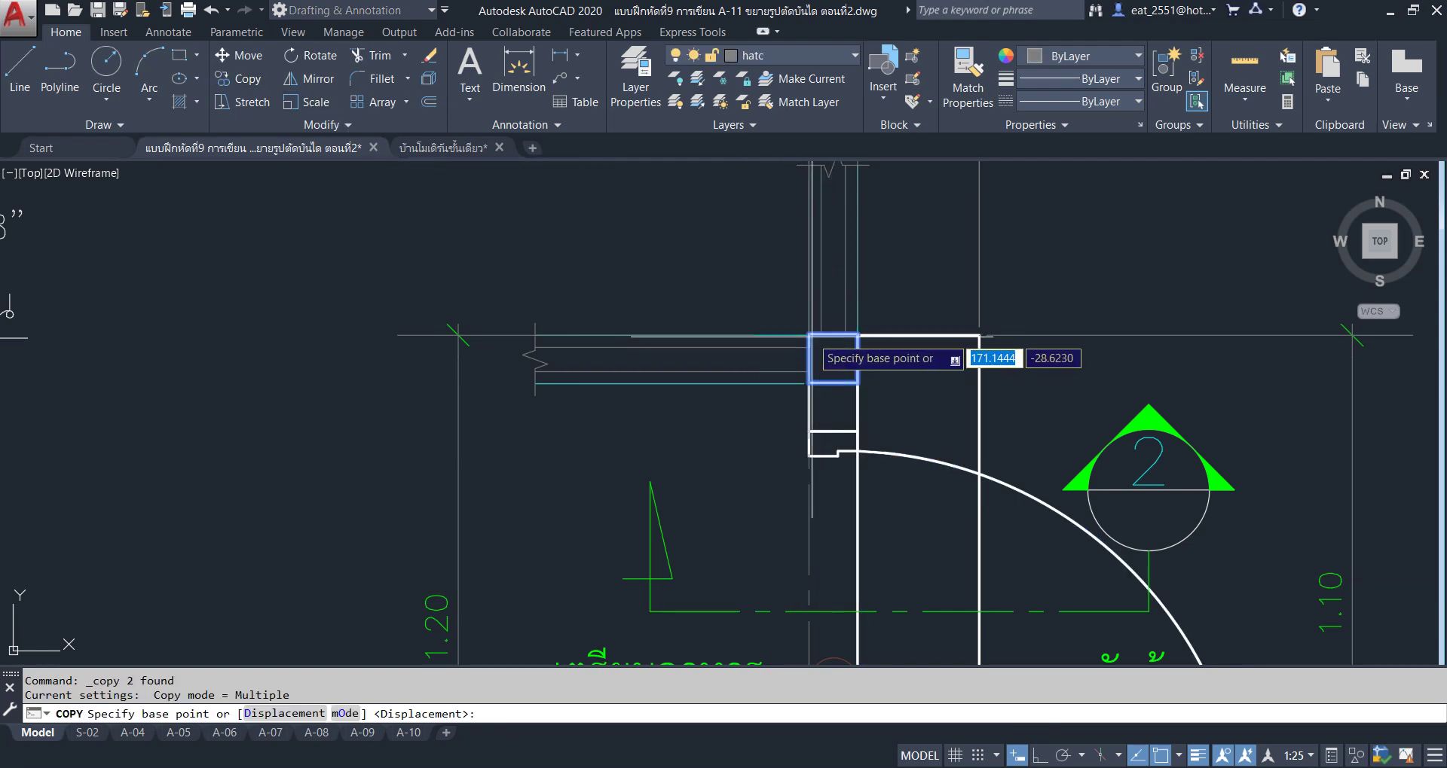
pyautogui.click(808, 333)
pyautogui.scroll(-5, 889, 362)
pyautogui.scroll(6, 1022, 458)
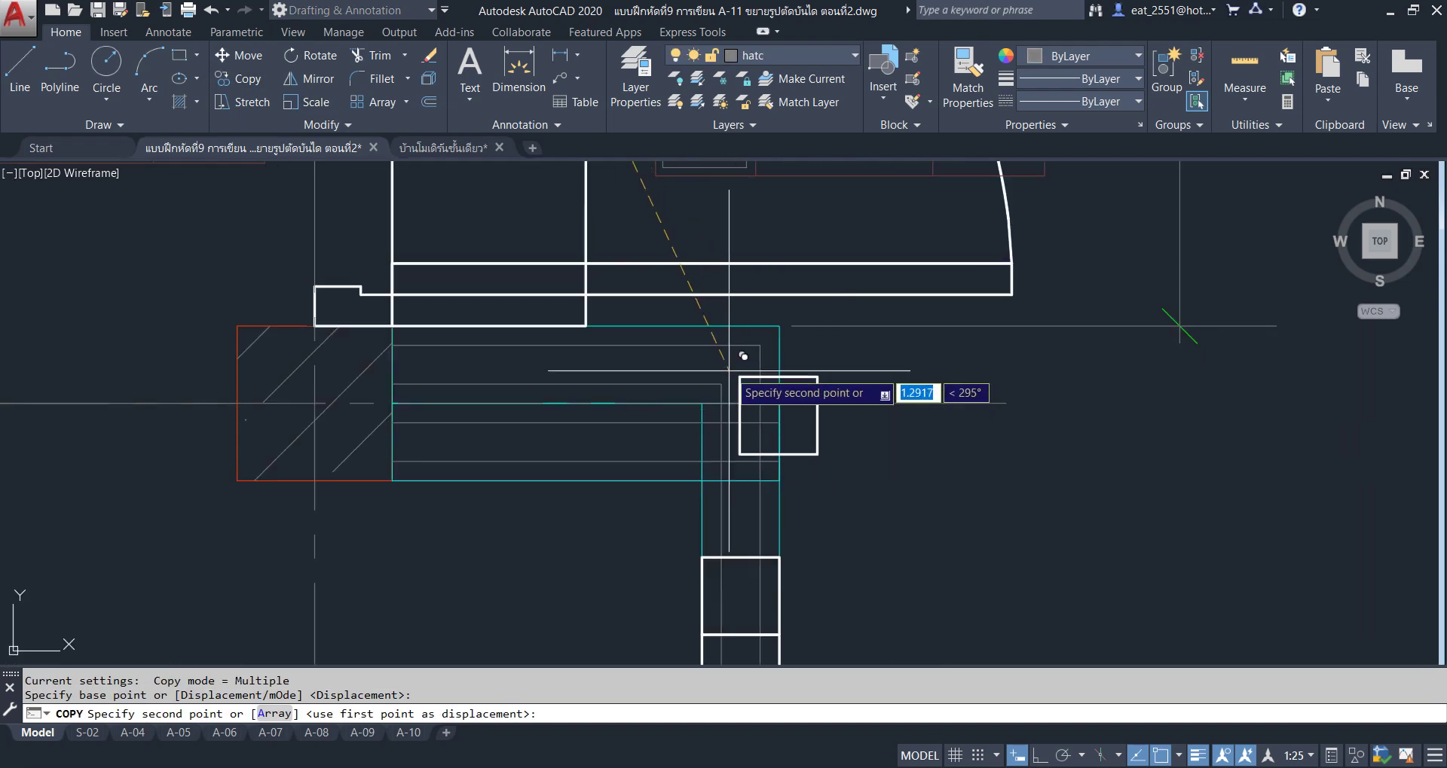
pyautogui.click(717, 313)
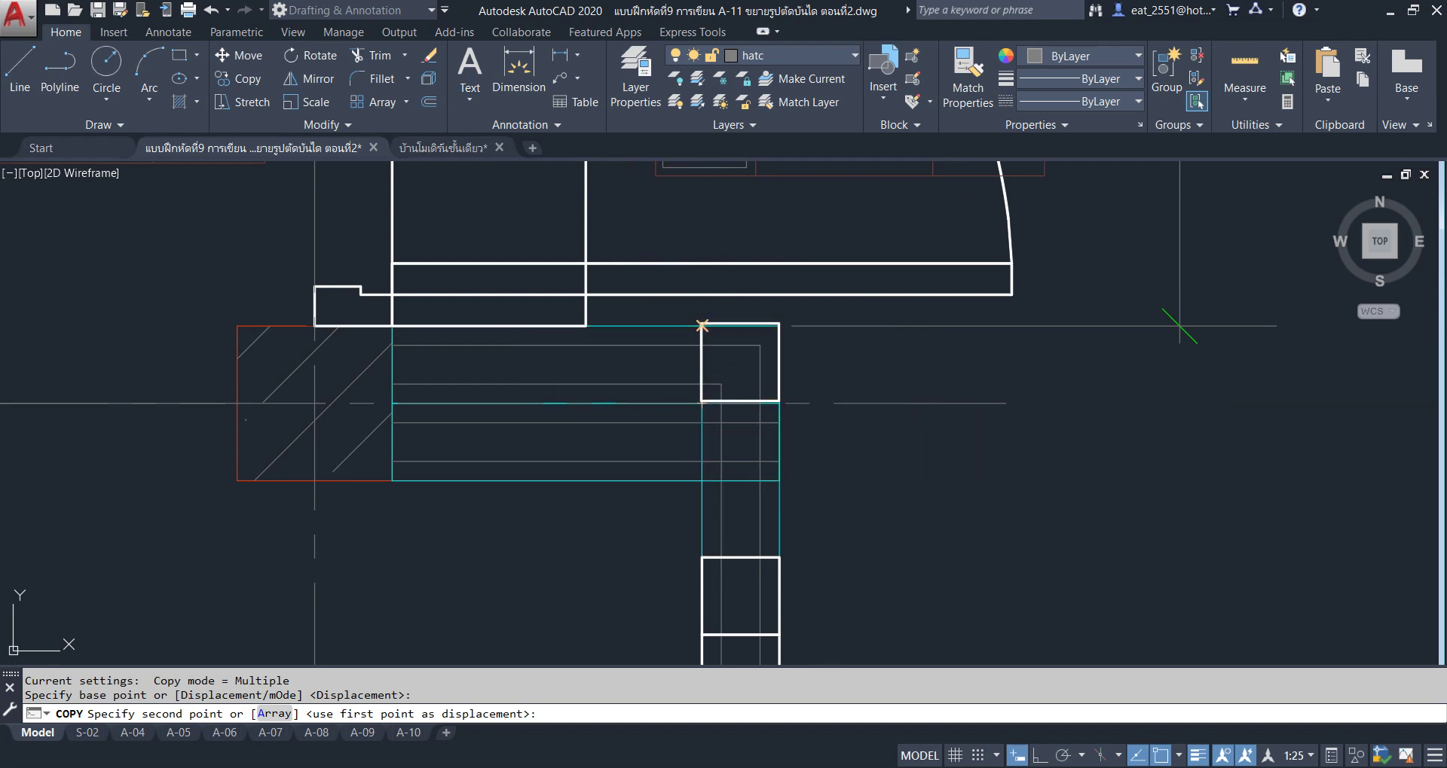
pyautogui.click(702, 402)
pyautogui.press('Escape')
pyautogui.scroll(-6, 904, 588)
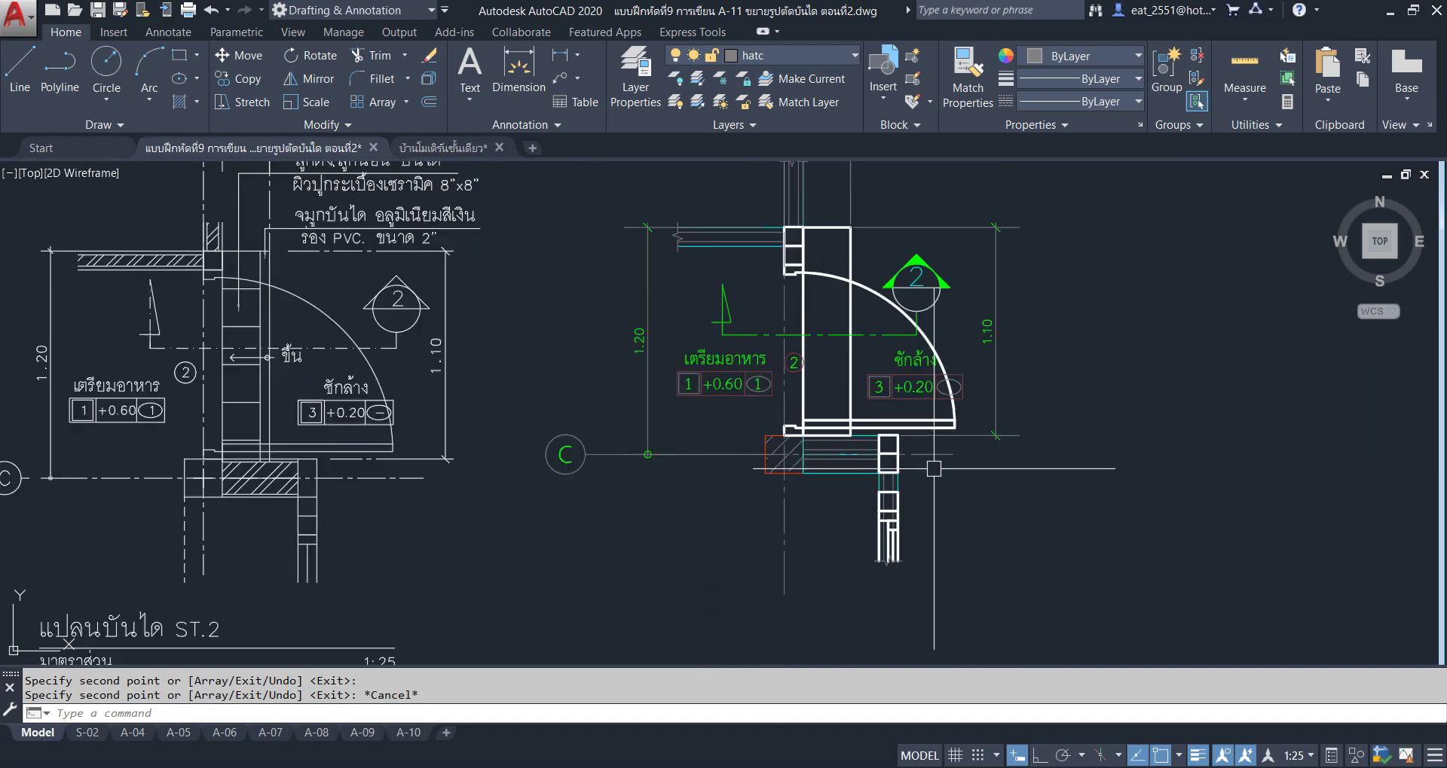
# Zoom and pan around the sheets to inspect the building elevation and sheet overview.
pyautogui.scroll(1, 784, 449)
pyautogui.scroll(-4, 783, 449)
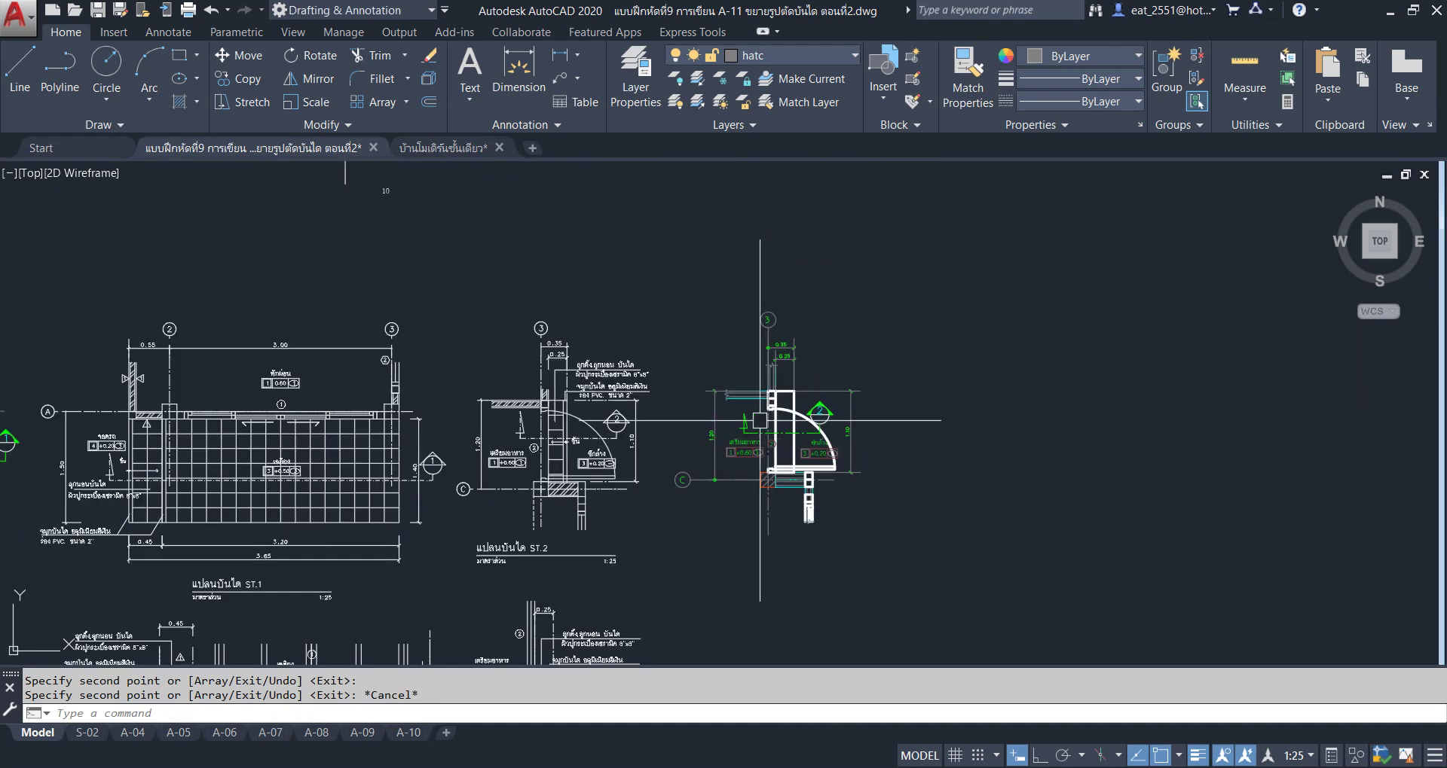
pyautogui.scroll(-3, 735, 414)
pyautogui.scroll(-3, 742, 387)
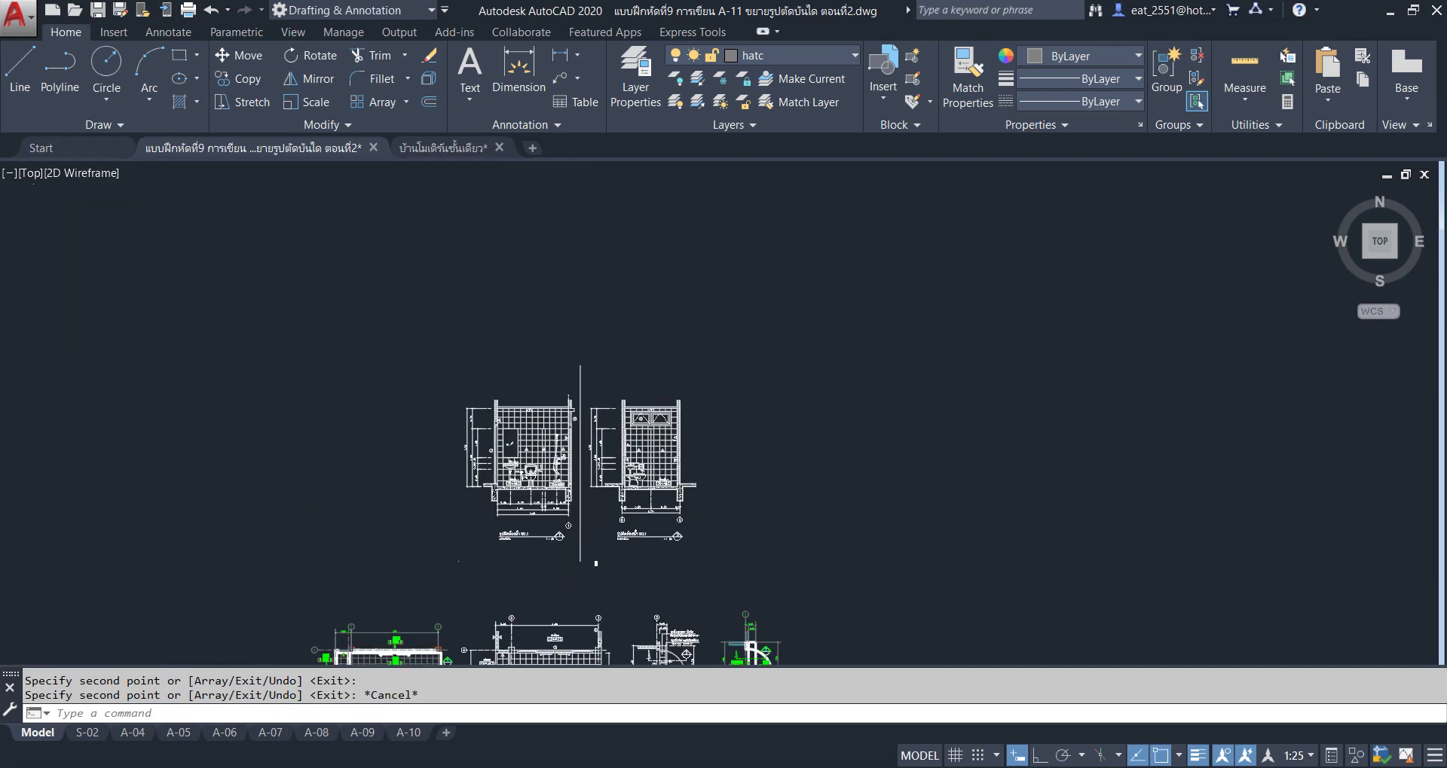
pyautogui.scroll(-3, 746, 364)
pyautogui.scroll(3, 833, 413)
pyautogui.scroll(3, 857, 423)
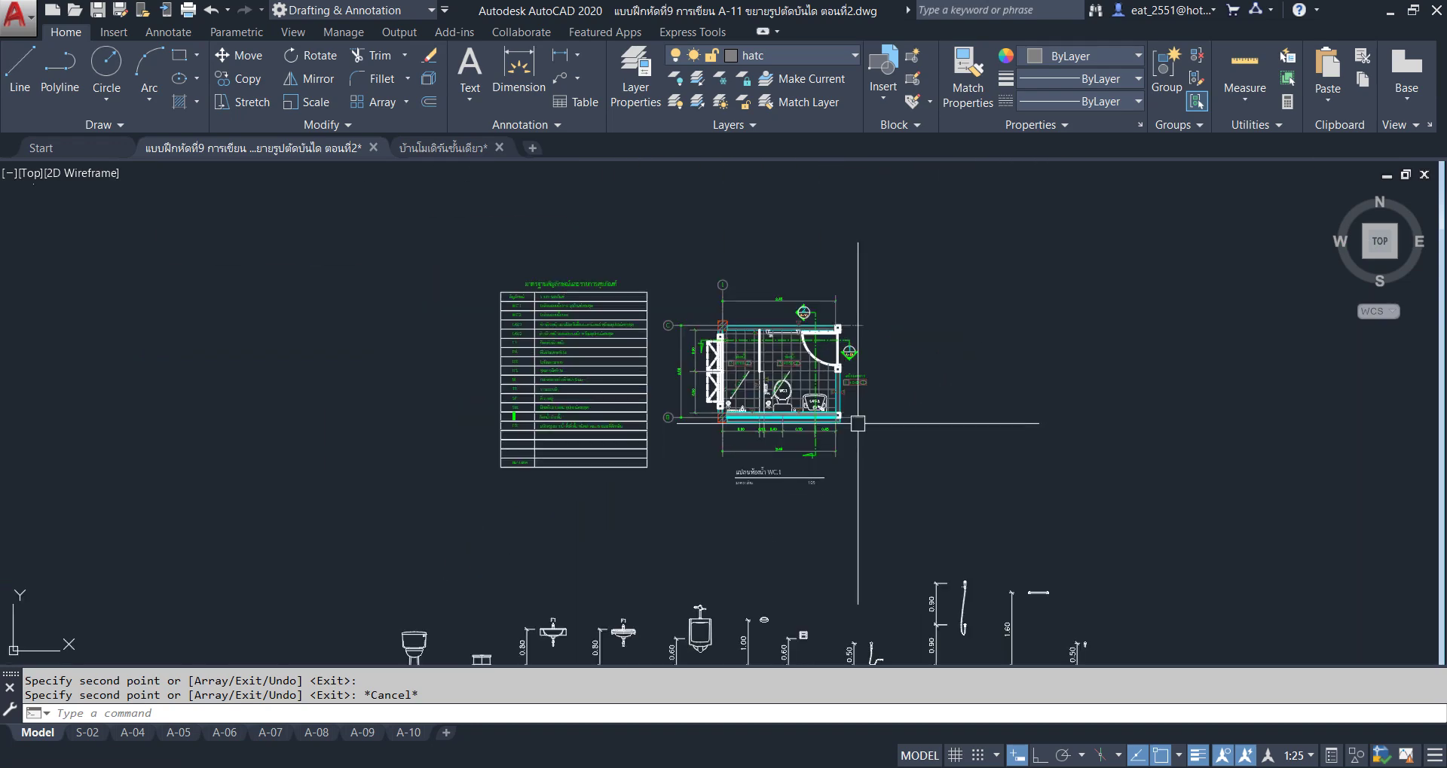
pyautogui.scroll(3, 816, 373)
pyautogui.scroll(-3, 816, 373)
pyautogui.scroll(-3, 797, 349)
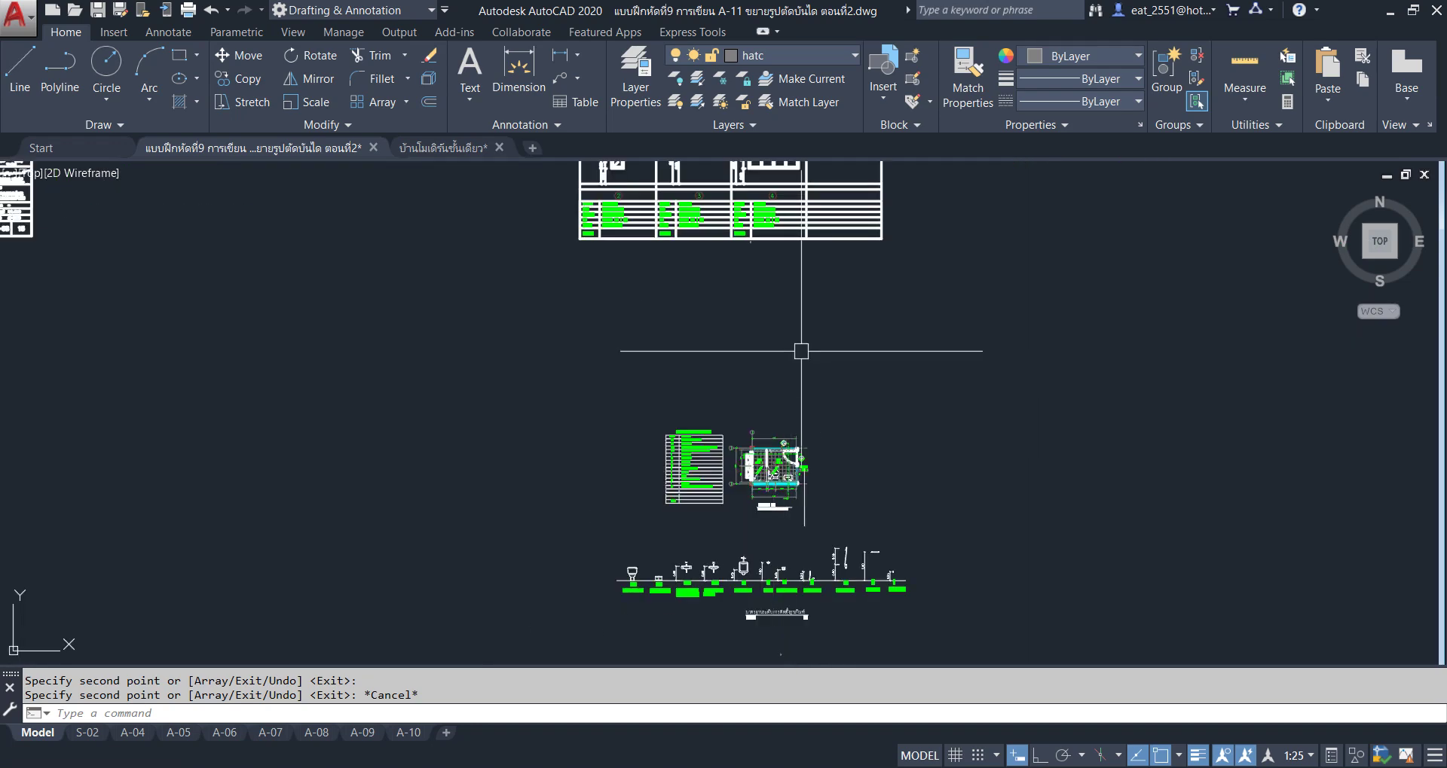
pyautogui.scroll(4, 735, 459)
pyautogui.moveTo(733, 460); pyautogui.dragTo(735, 648, button='middle')
pyautogui.scroll(2, 719, 378)
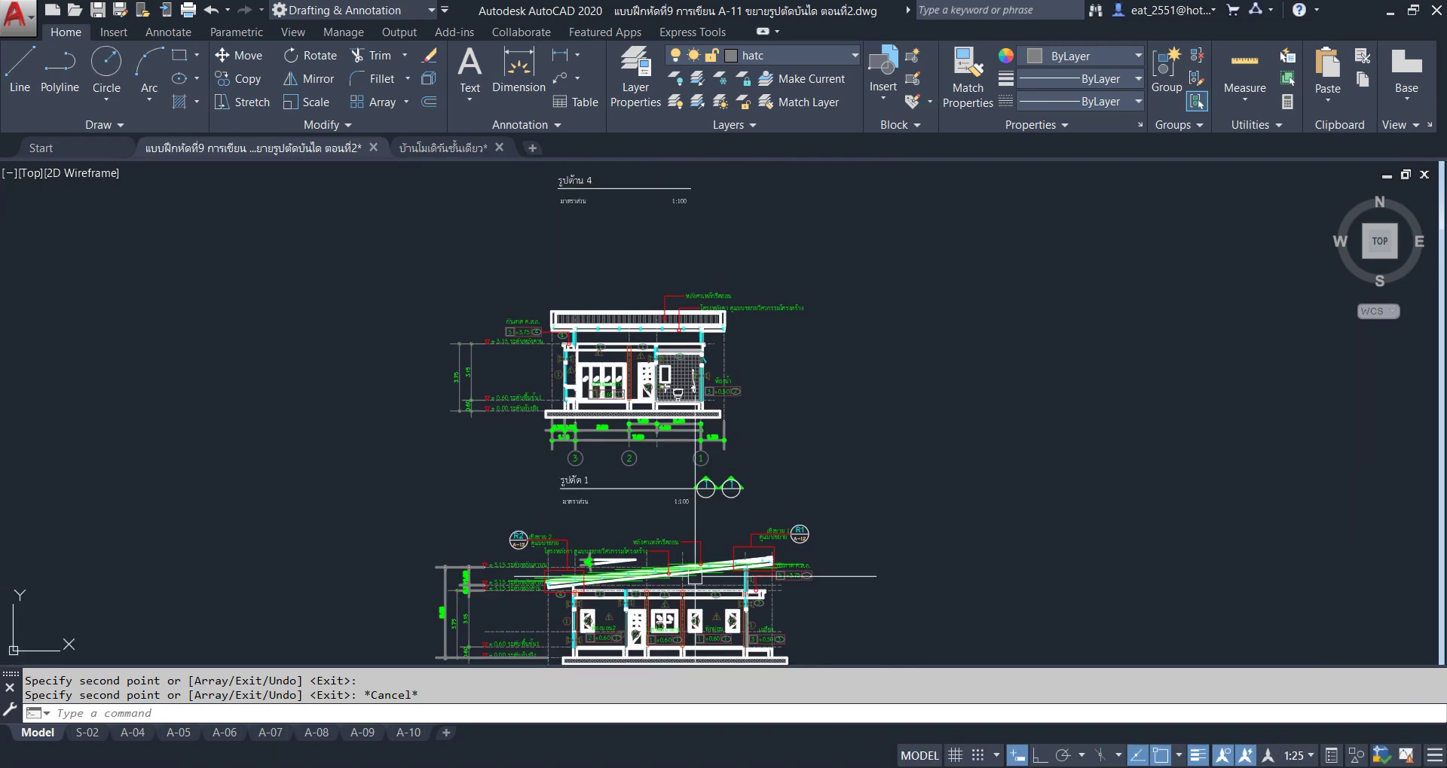
pyautogui.scroll(4, 719, 378)
pyautogui.scroll(1, 719, 379)
pyautogui.scroll(2, 575, 394)
pyautogui.scroll(-4, 575, 394)
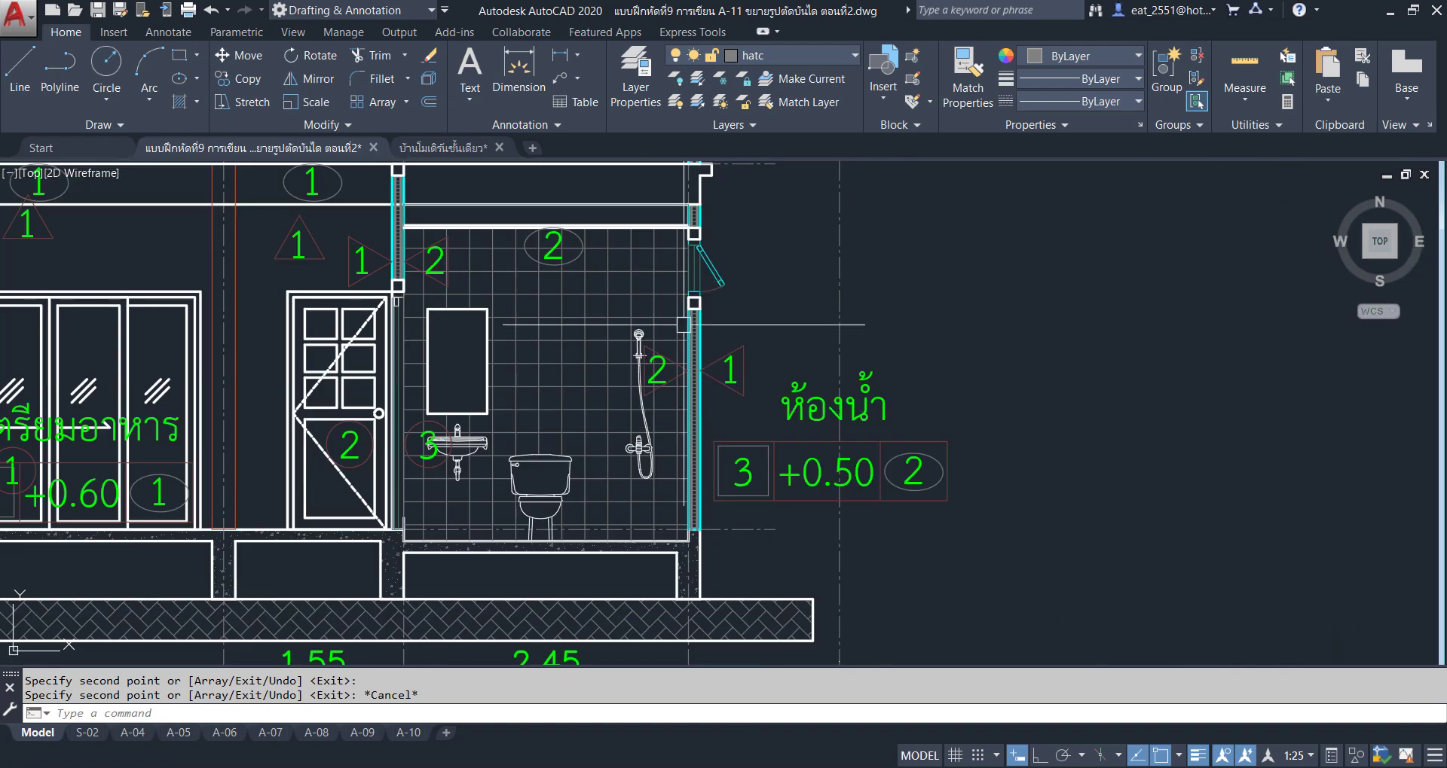
pyautogui.scroll(-2, 588, 280)
pyautogui.scroll(-3, 589, 280)
pyautogui.scroll(-3, 588, 279)
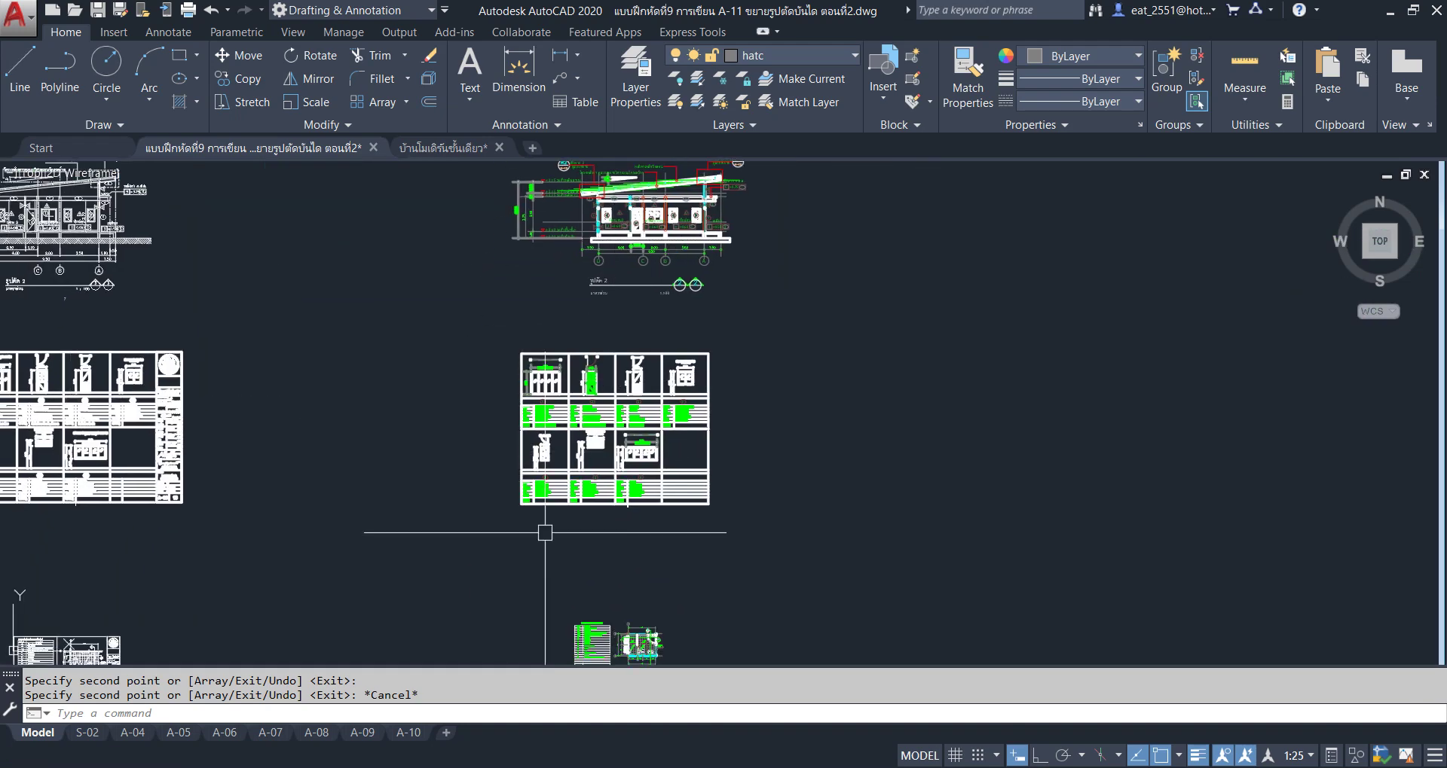
pyautogui.moveTo(543, 526); pyautogui.dragTo(722, 481, button='middle')
pyautogui.scroll(5, 633, 622)
pyautogui.scroll(4, 742, 538)
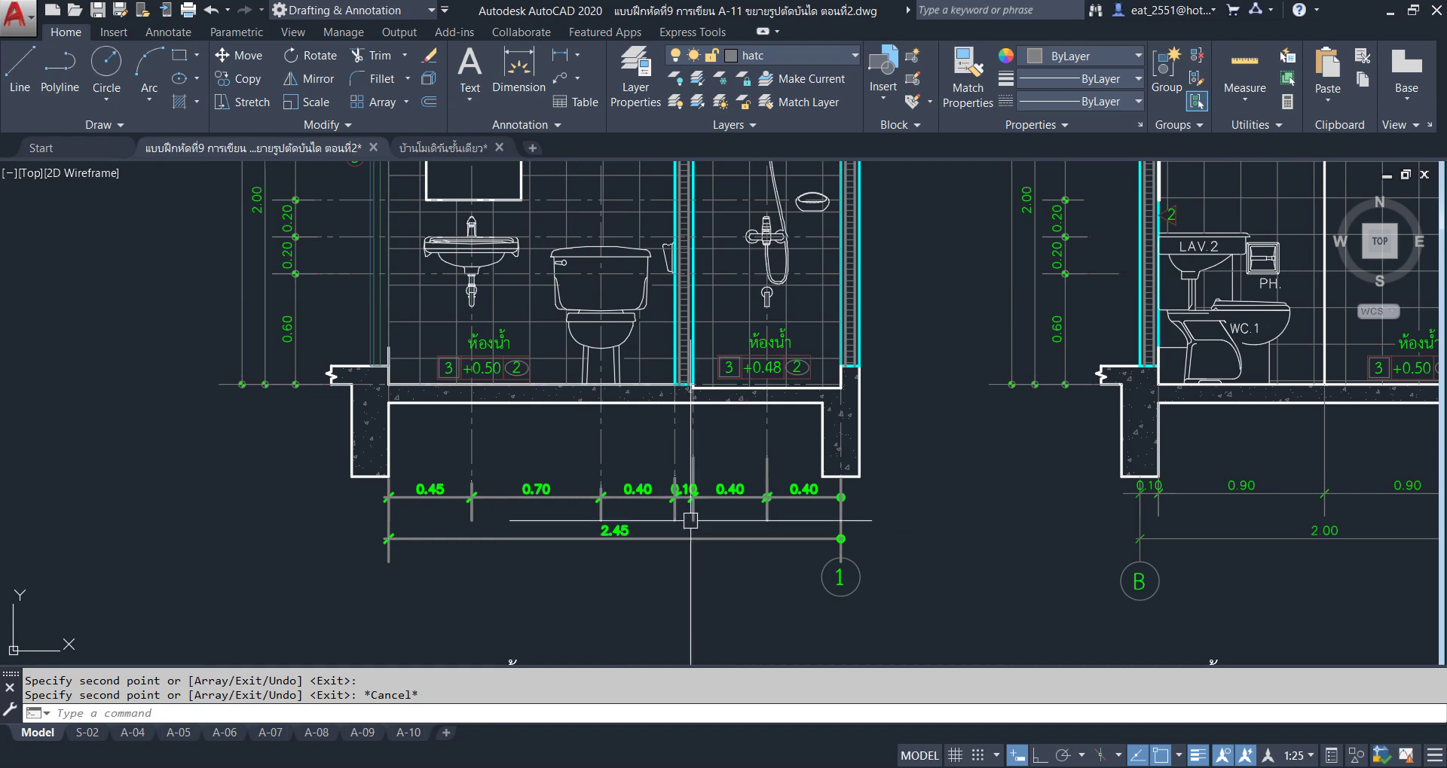
pyautogui.scroll(-5, 690, 520)
pyautogui.scroll(-3, 675, 464)
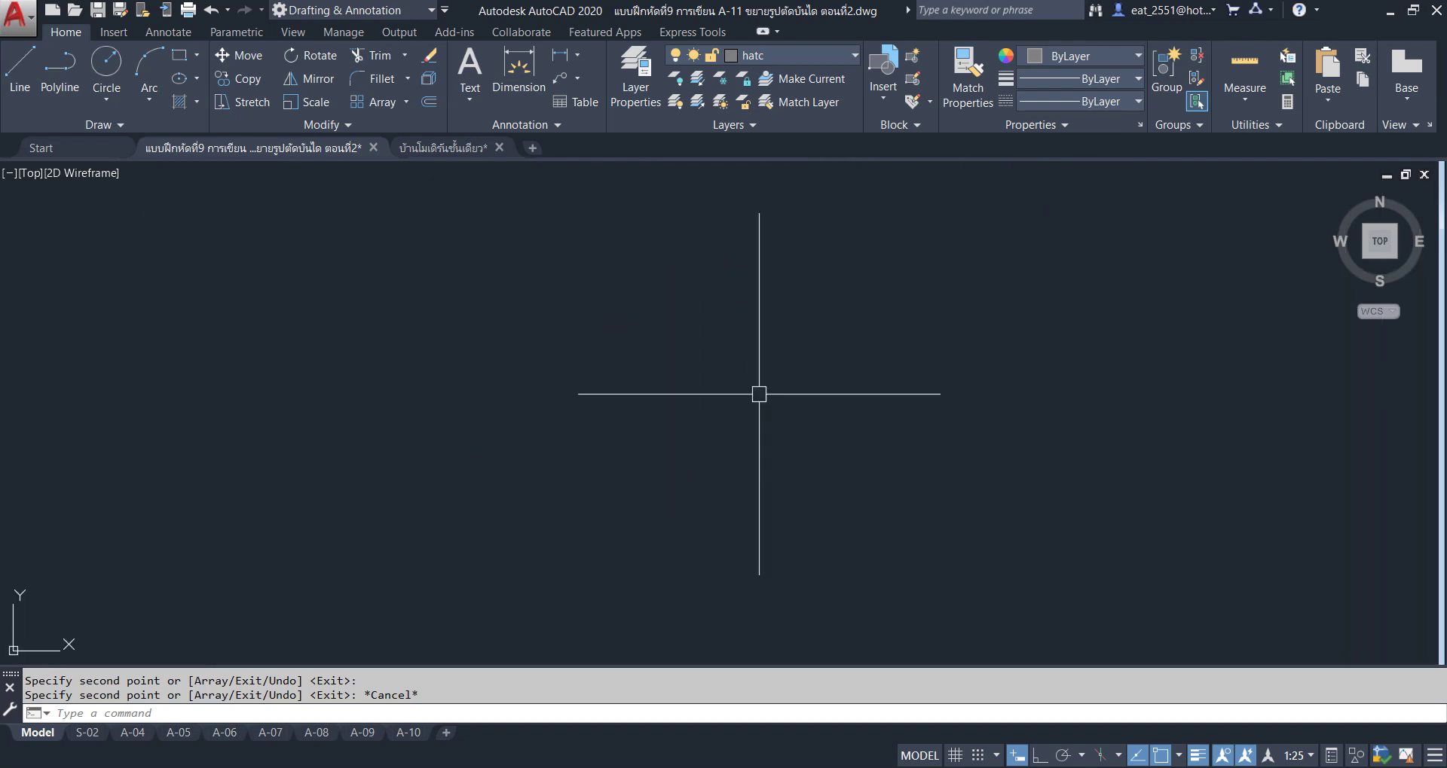
pyautogui.scroll(3, 710, 397)
pyautogui.scroll(3, 681, 373)
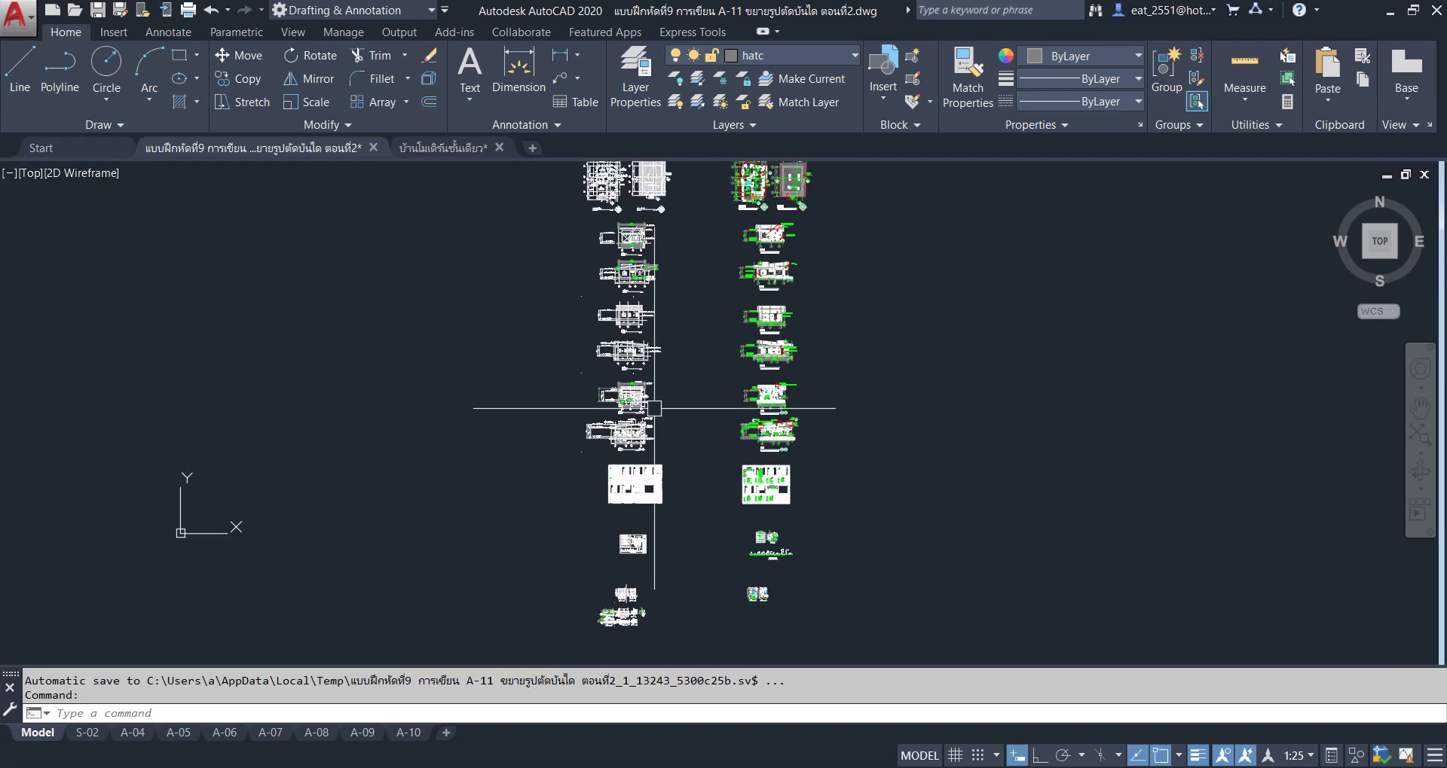
pyautogui.scroll(2, 682, 372)
pyautogui.scroll(2, 681, 373)
pyautogui.scroll(2, 681, 372)
pyautogui.scroll(-3, 894, 430)
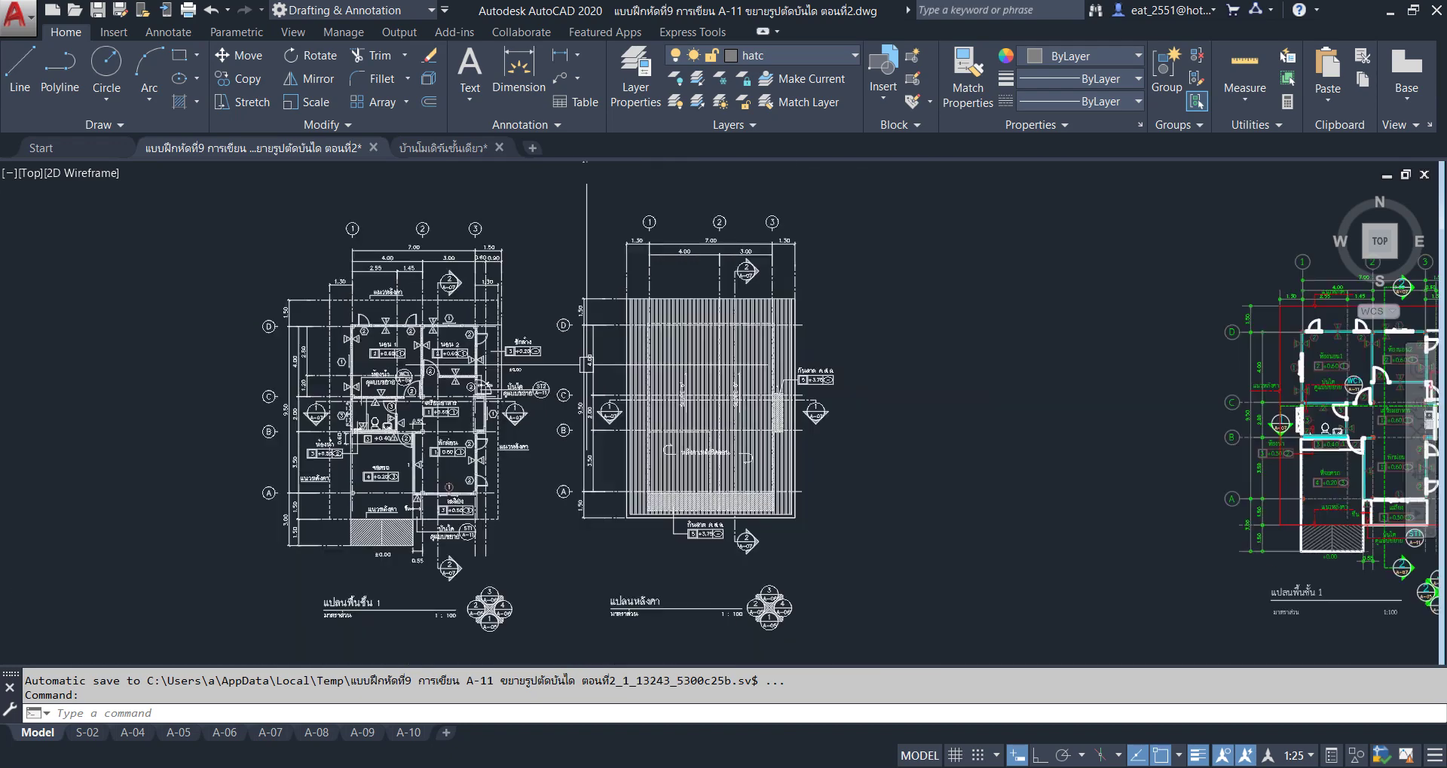
pyautogui.scroll(-3, 894, 429)
pyautogui.scroll(5, 813, 242)
pyautogui.scroll(-4, 813, 241)
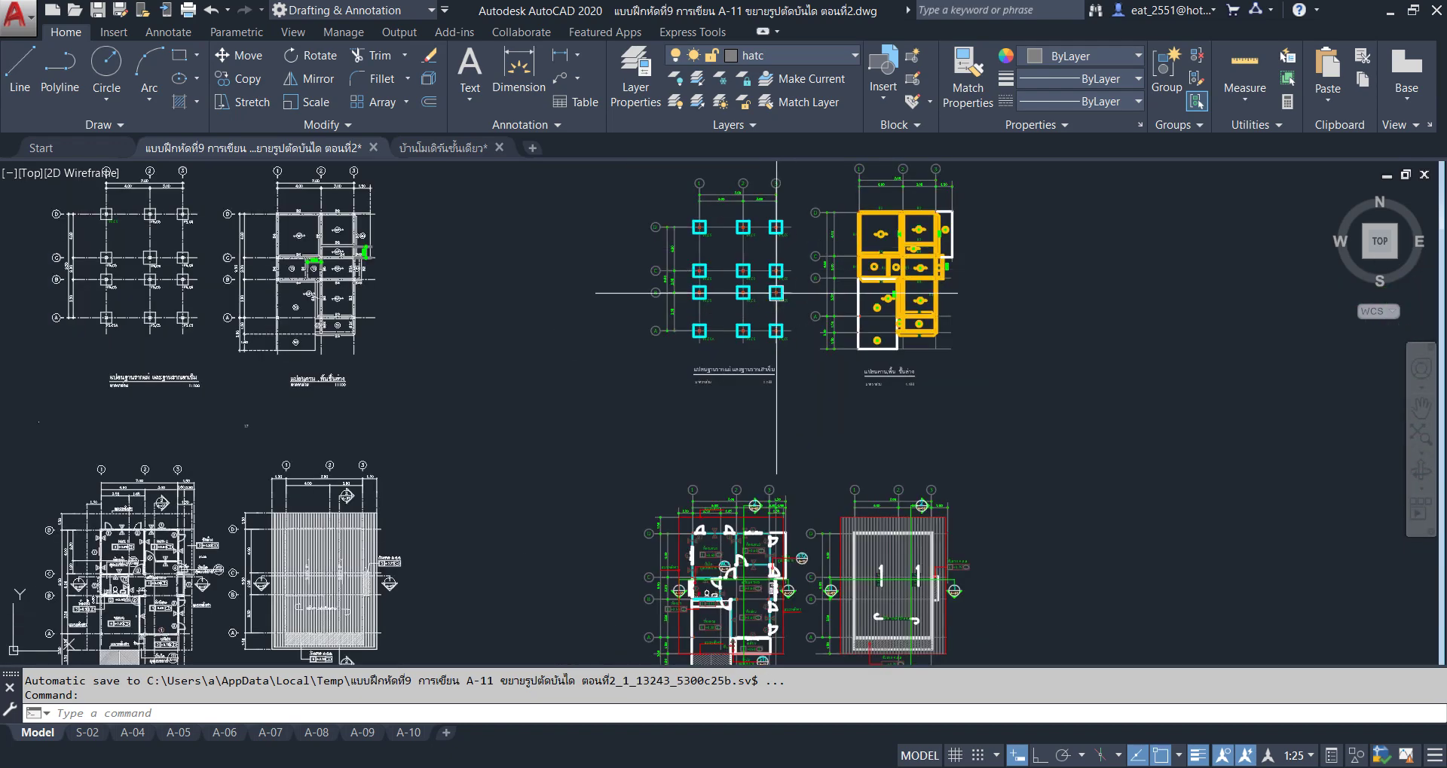
# Bring up the บ้านโมเดิร์นชั้นเดียว drawing and zoom around its detail sheets and material legend.
pyautogui.click(445, 148)
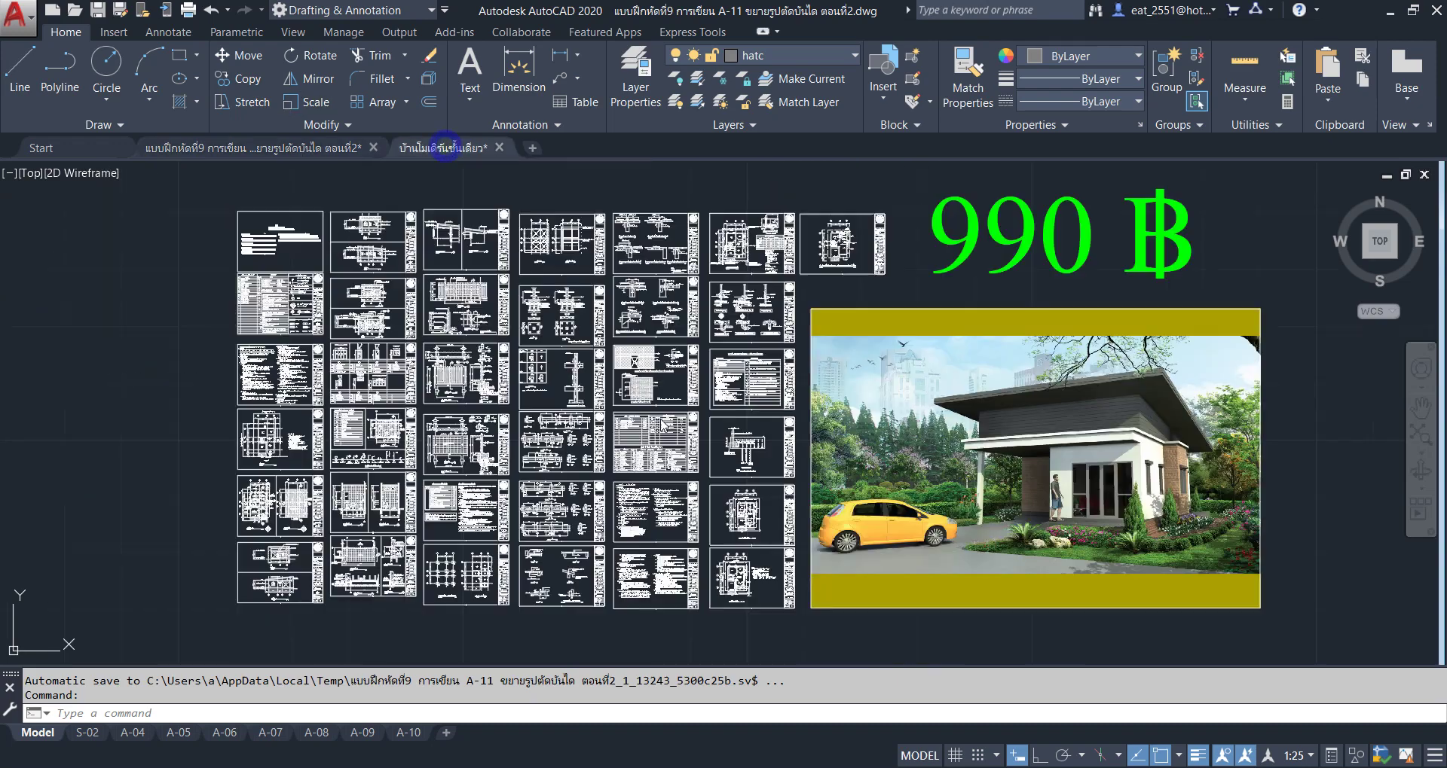
pyautogui.scroll(5, 279, 323)
pyautogui.scroll(5, 332, 309)
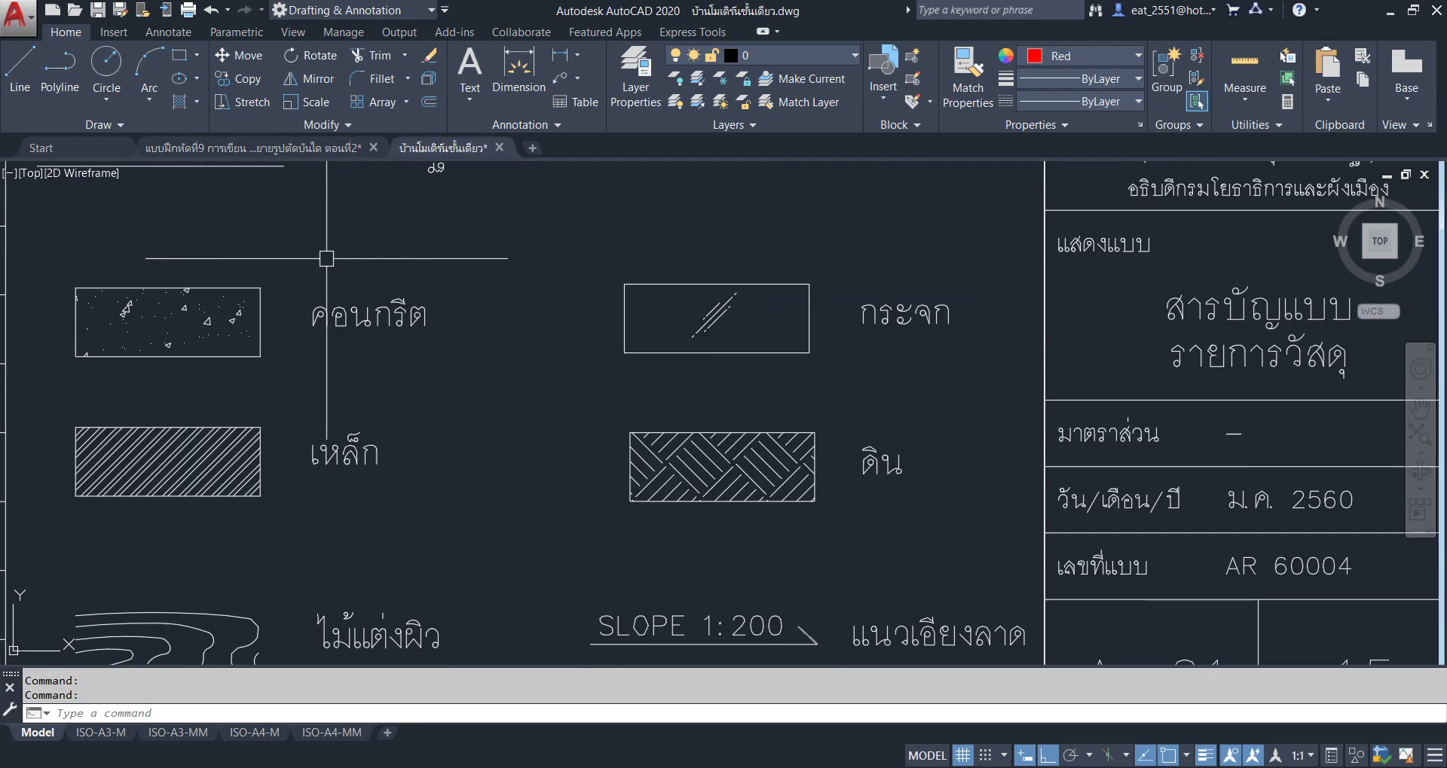
pyautogui.scroll(-2, 335, 305)
pyautogui.scroll(1, 301, 362)
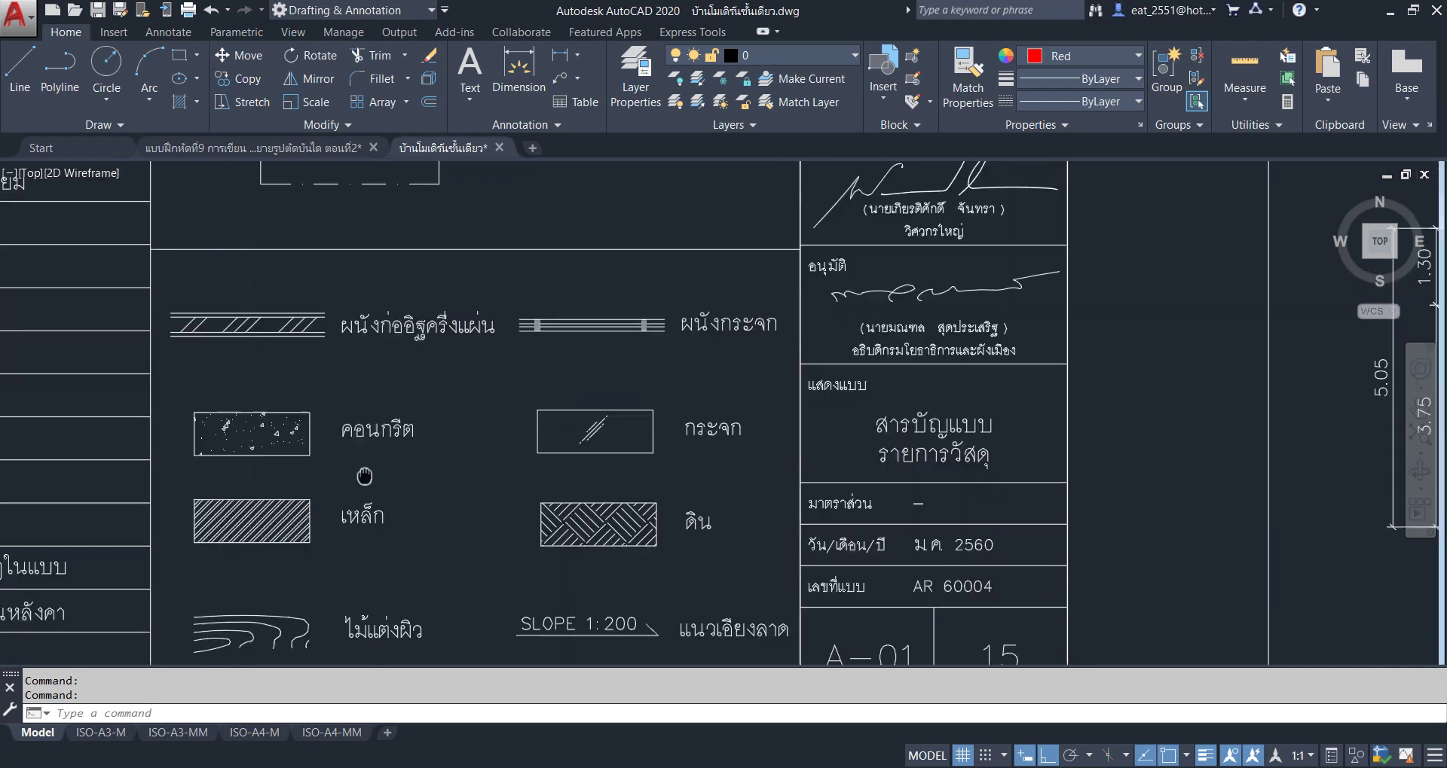
pyautogui.scroll(2, 293, 385)
pyautogui.scroll(3, 288, 404)
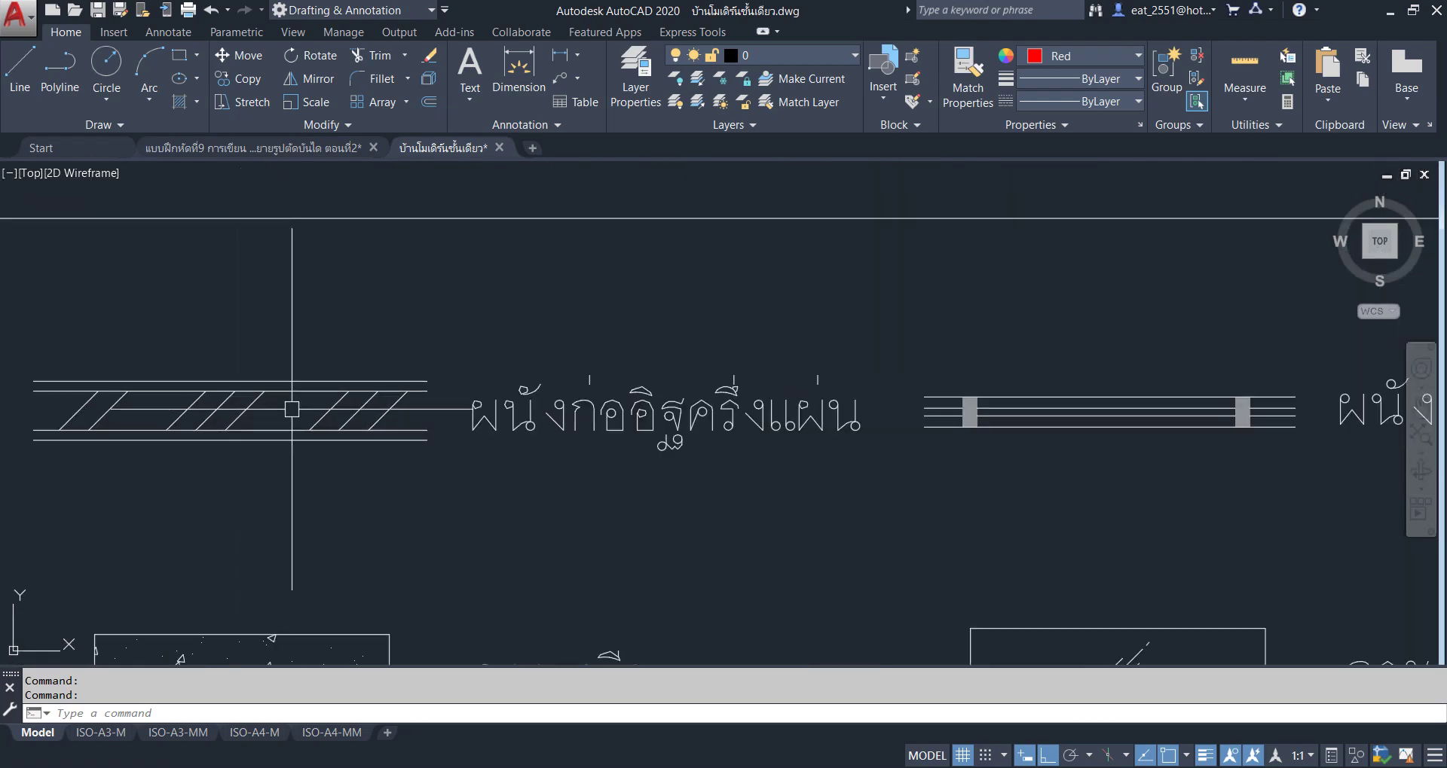
pyautogui.scroll(-5, 291, 409)
pyautogui.scroll(-5, 452, 452)
pyautogui.scroll(2, 722, 415)
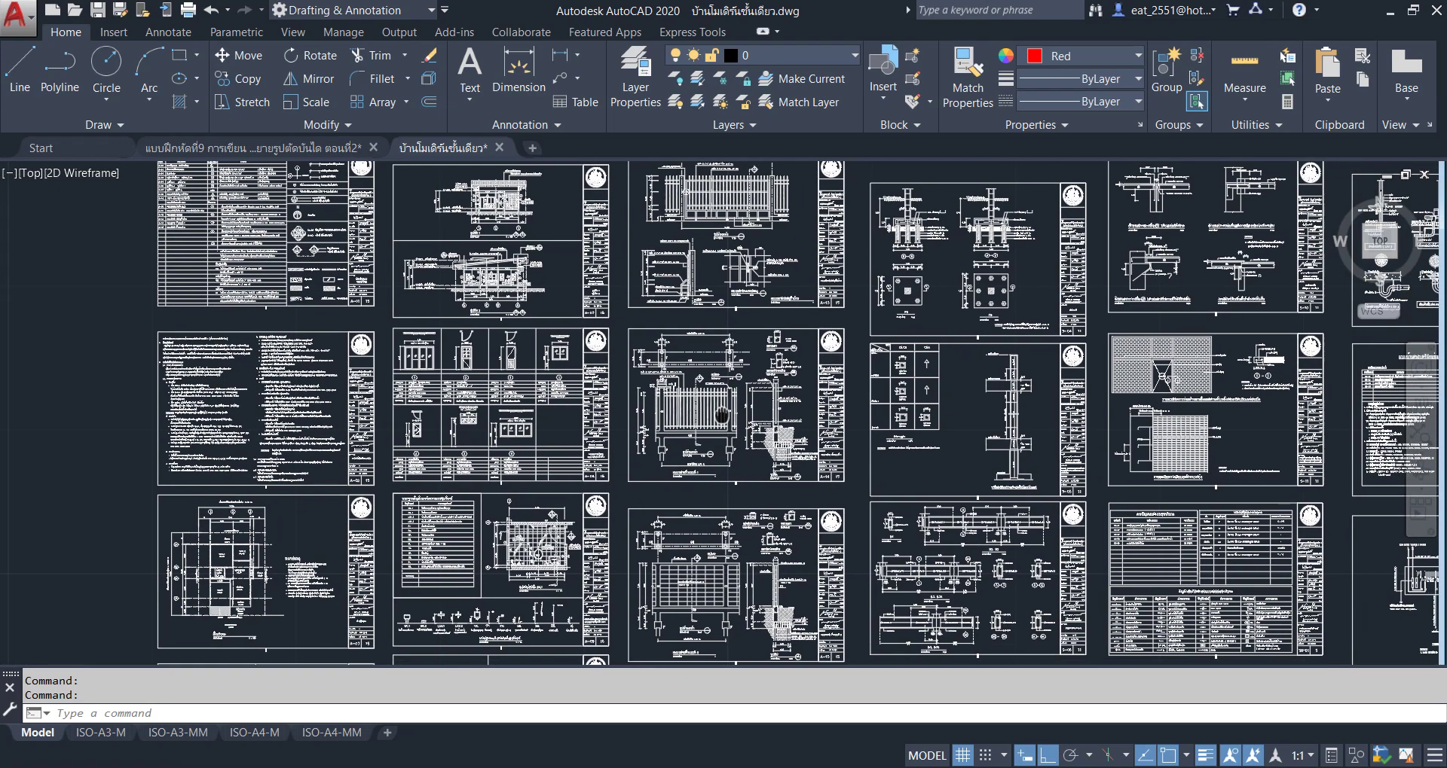
# Return to the exercise 9 drawing and zoom in on the +0.40 bathroom of the floor plan.
pyautogui.click(283, 147)
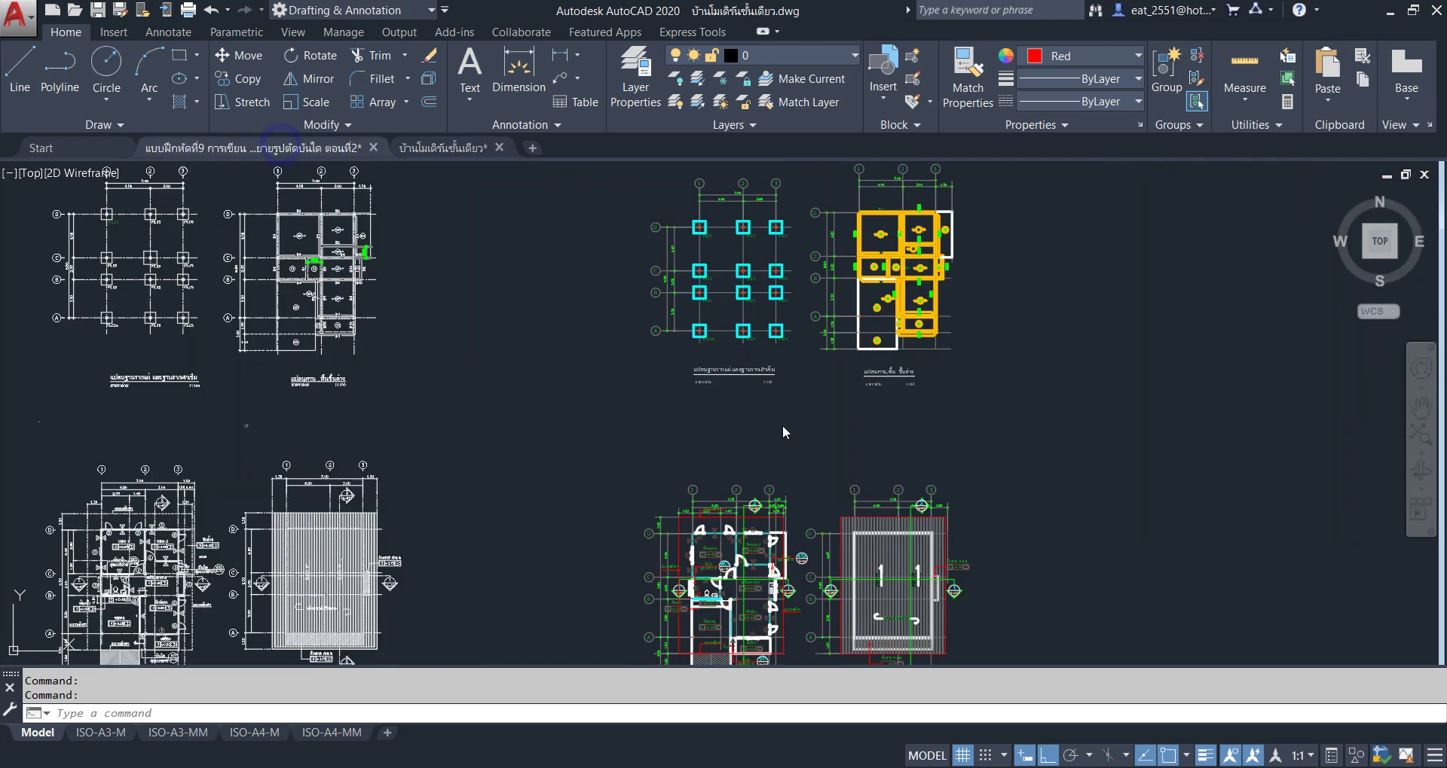
pyautogui.moveTo(783, 313); pyautogui.dragTo(717, 272, button='middle')
pyautogui.scroll(-2, 716, 273)
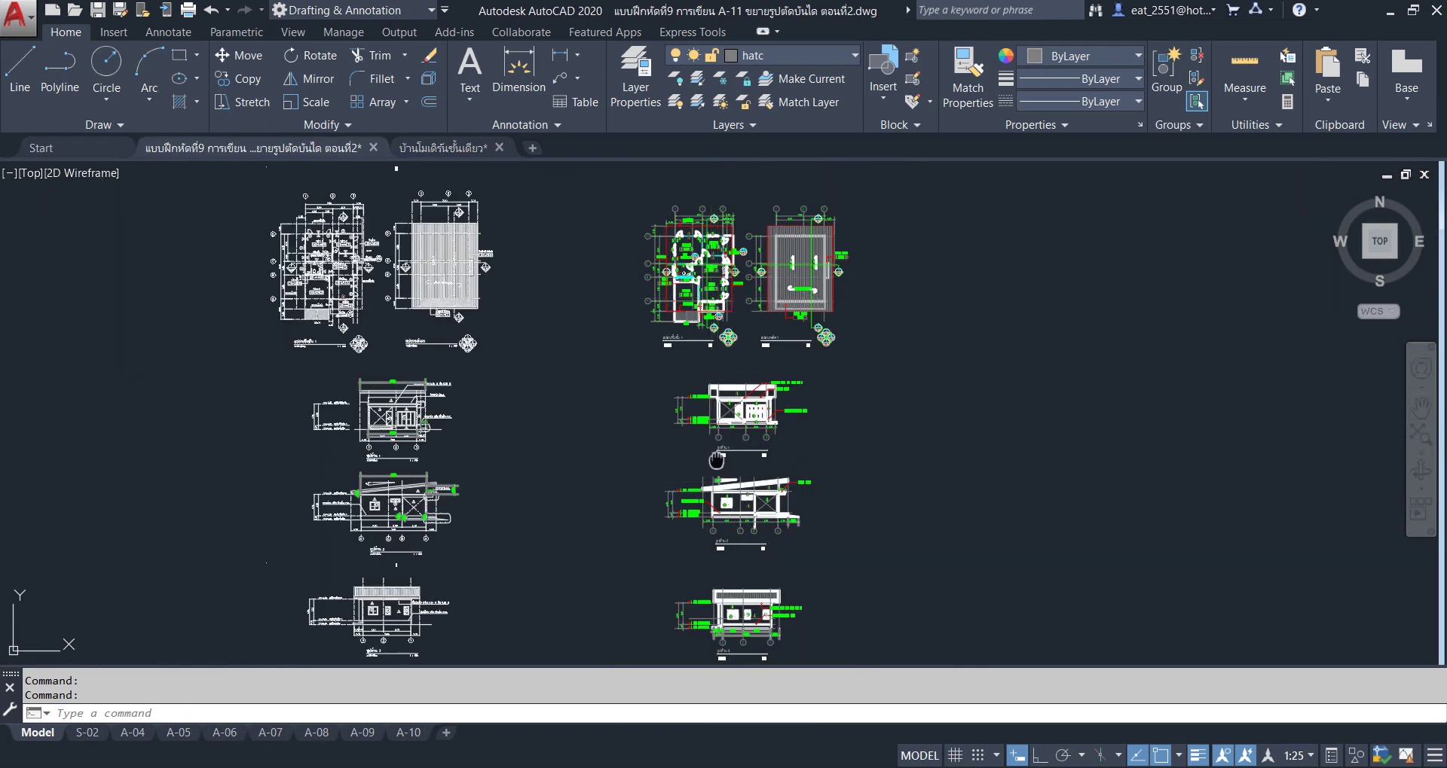
pyautogui.moveTo(716, 459); pyautogui.dragTo(737, 333, button='middle')
pyautogui.scroll(5, 737, 334)
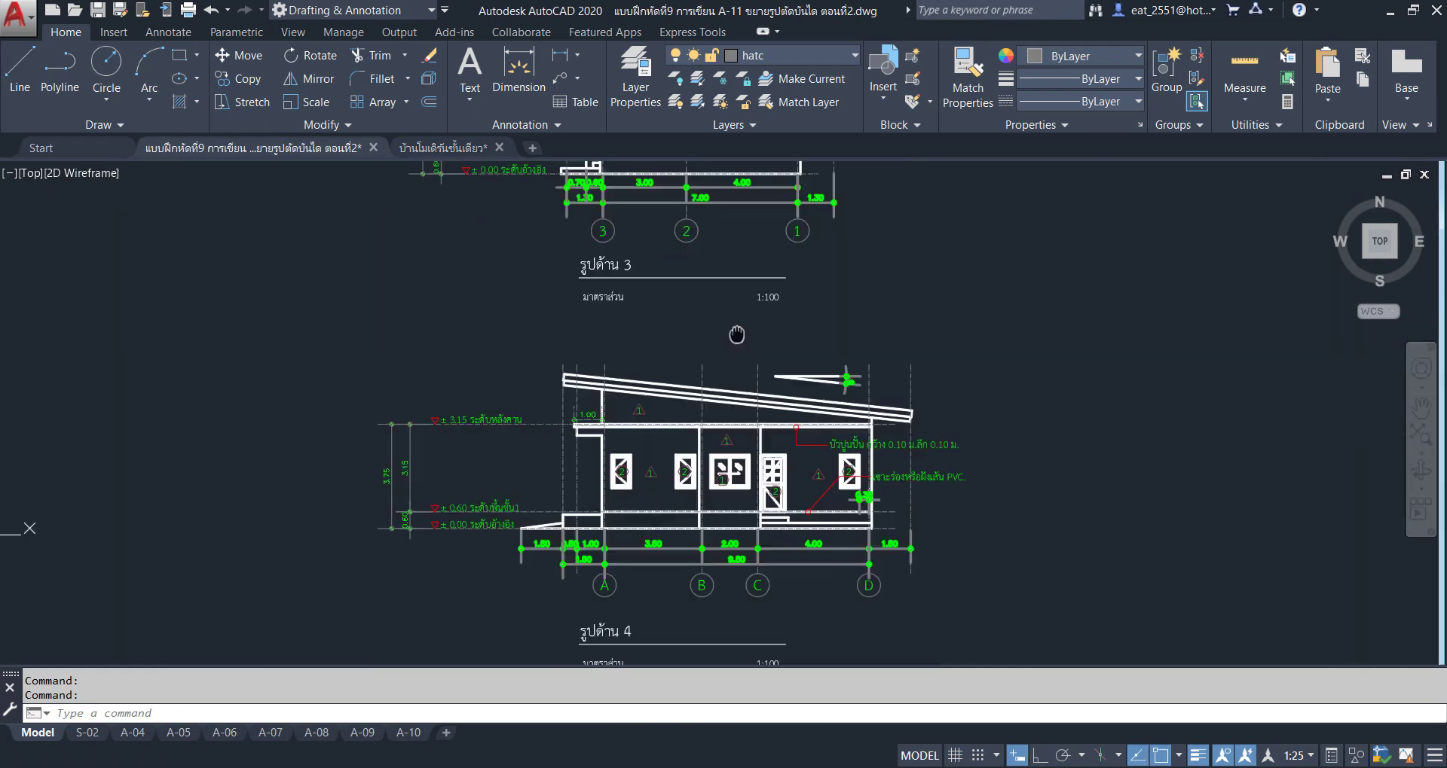
pyautogui.scroll(-3, 737, 334)
pyautogui.scroll(-2, 581, 452)
pyautogui.moveTo(581, 603); pyautogui.dragTo(581, 452, button='middle')
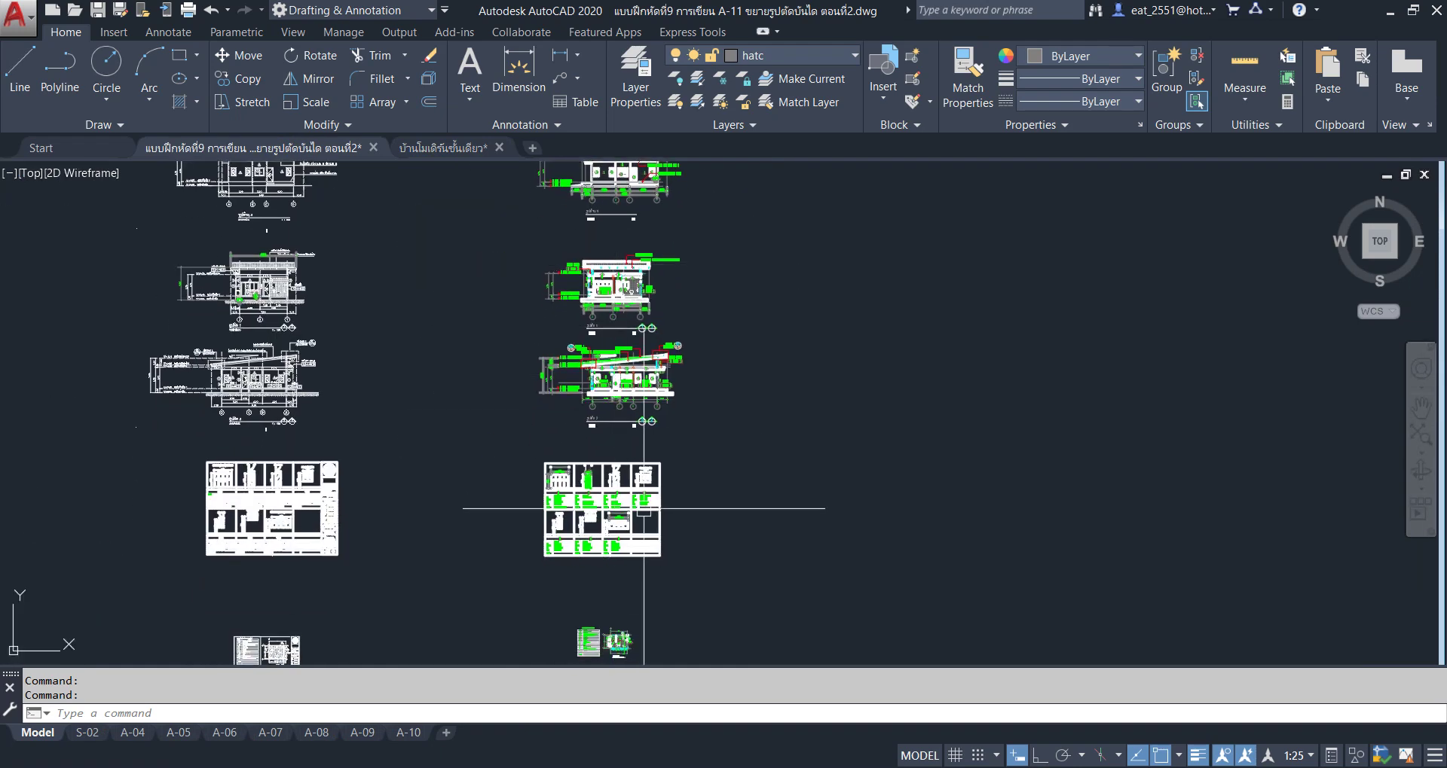
pyautogui.moveTo(643, 509)
pyautogui.mouseDown(button='middle')
pyautogui.moveTo(646, 278)
pyautogui.moveTo(527, 663)
pyautogui.mouseUp(button='middle')
pyautogui.scroll(-3, 532, 284)
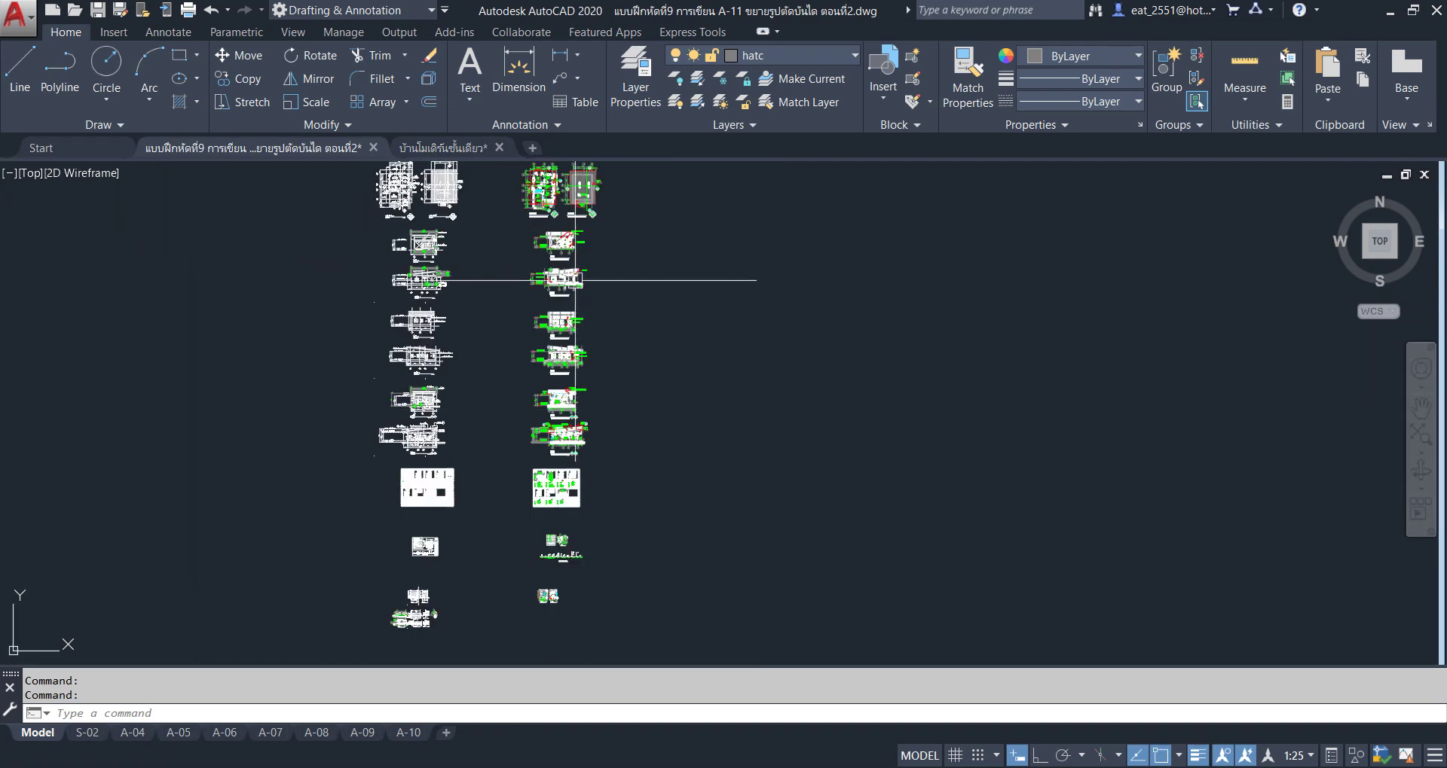
pyautogui.scroll(3, 568, 404)
pyautogui.scroll(2, 560, 510)
pyautogui.scroll(3, 560, 510)
pyautogui.scroll(3, 528, 482)
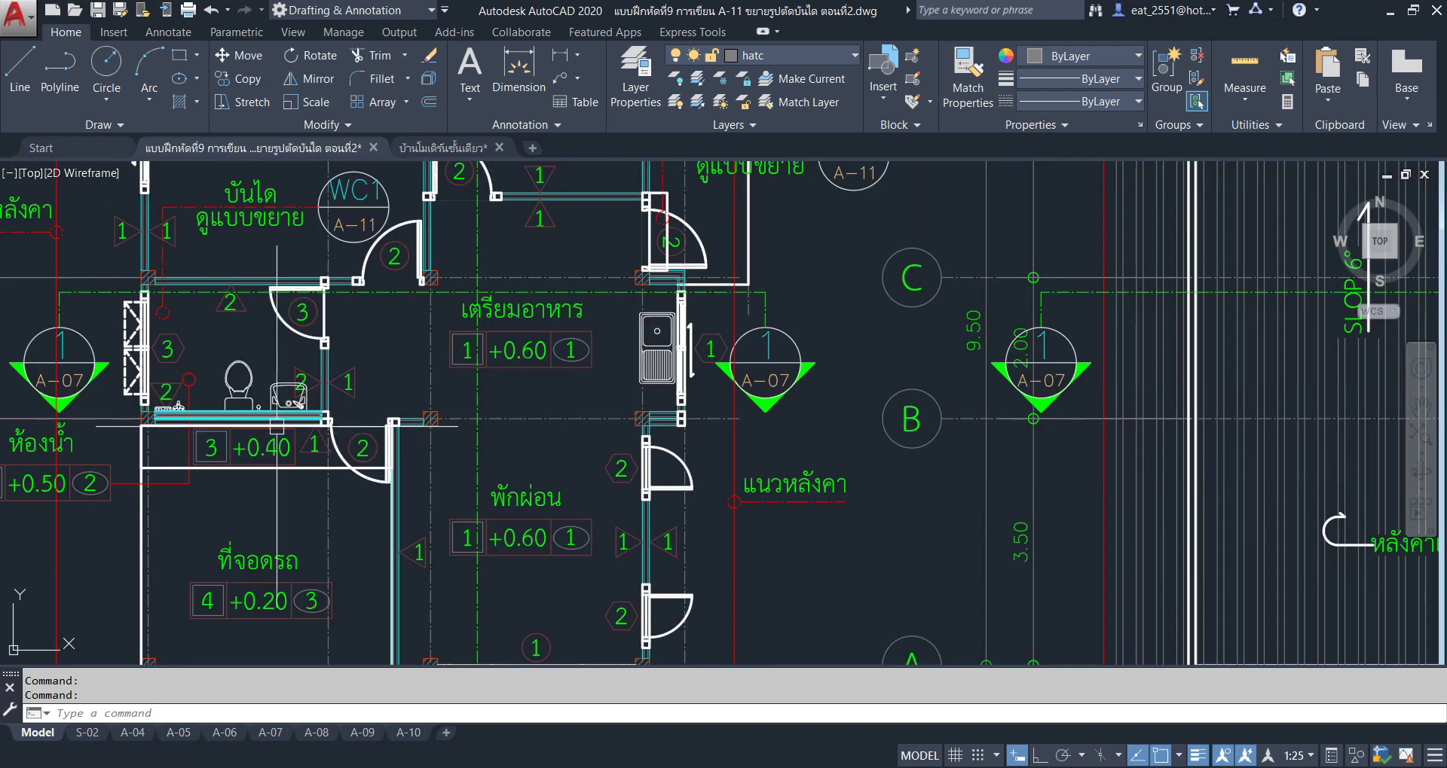
pyautogui.scroll(3, 380, 409)
pyautogui.scroll(-3, 379, 409)
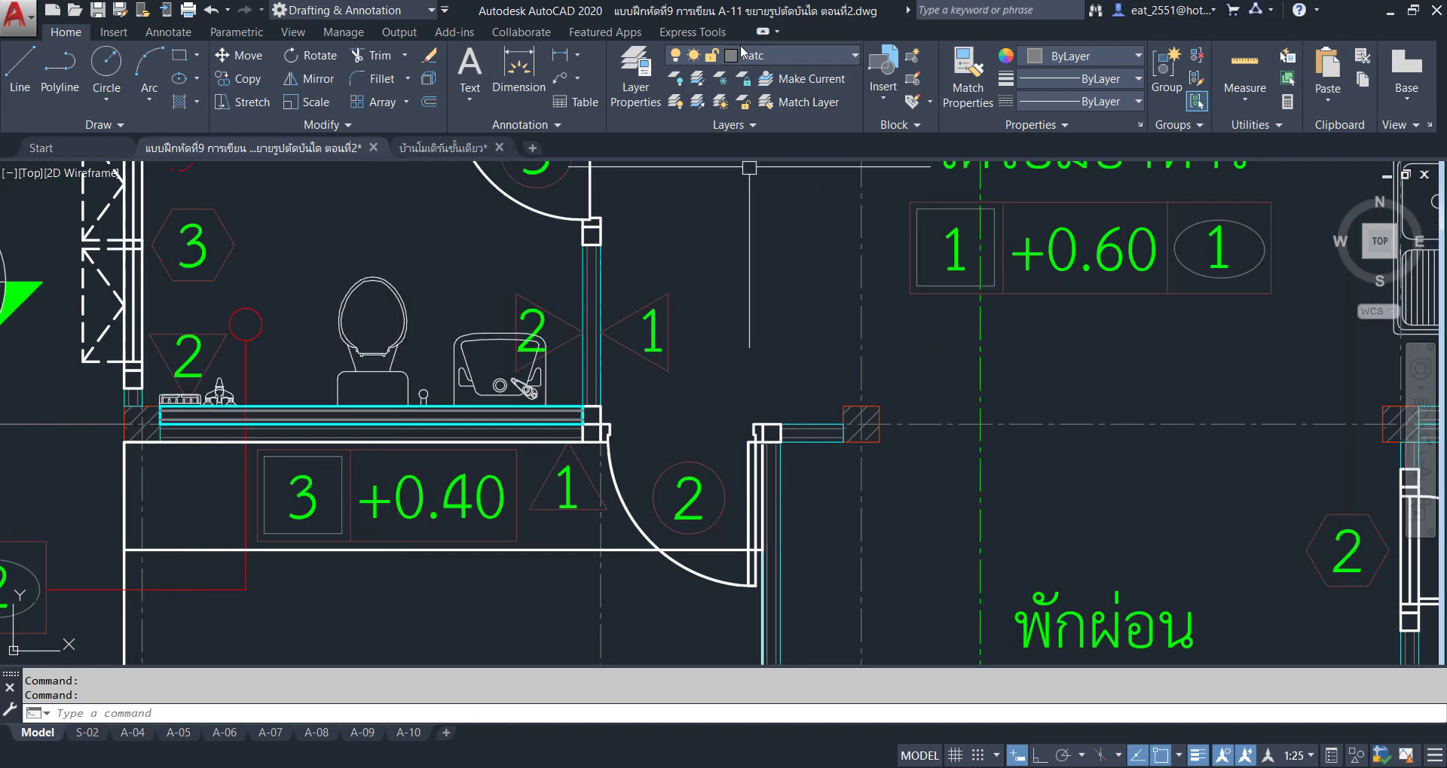
# Thaw the DEFPOINTS layer while keeping hatc as the current layer.
pyautogui.click(779, 56)
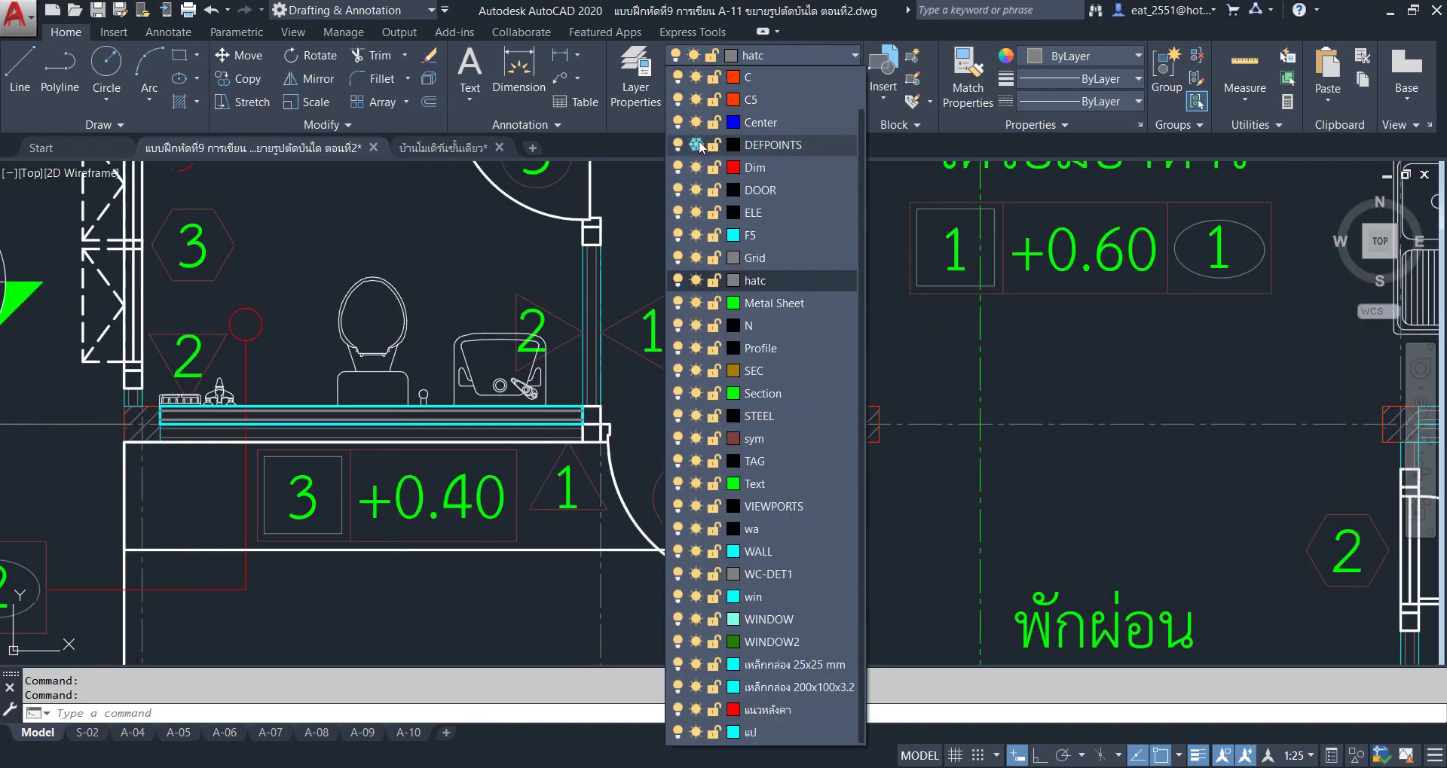
pyautogui.click(696, 145)
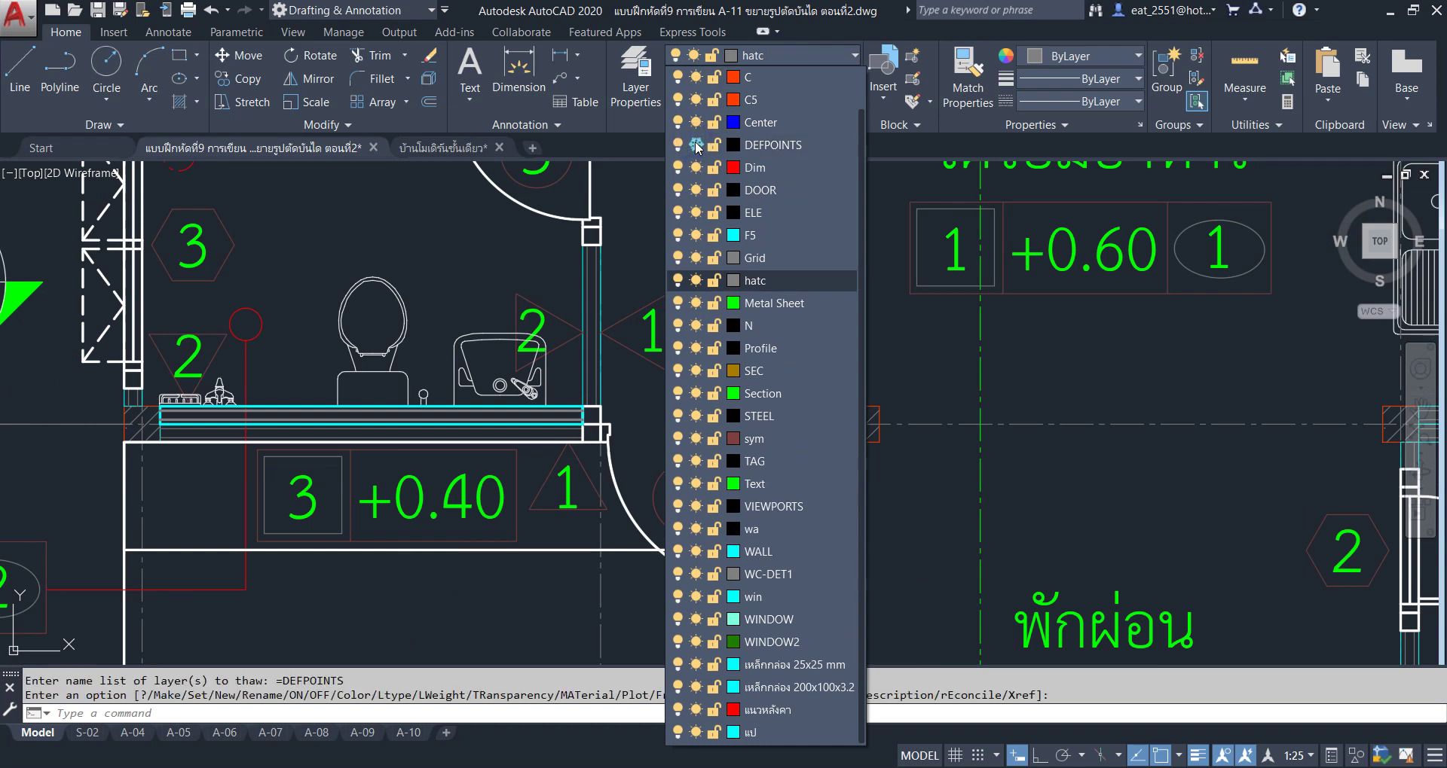
pyautogui.scroll(1, 704, 307)
pyautogui.scroll(-1, 705, 315)
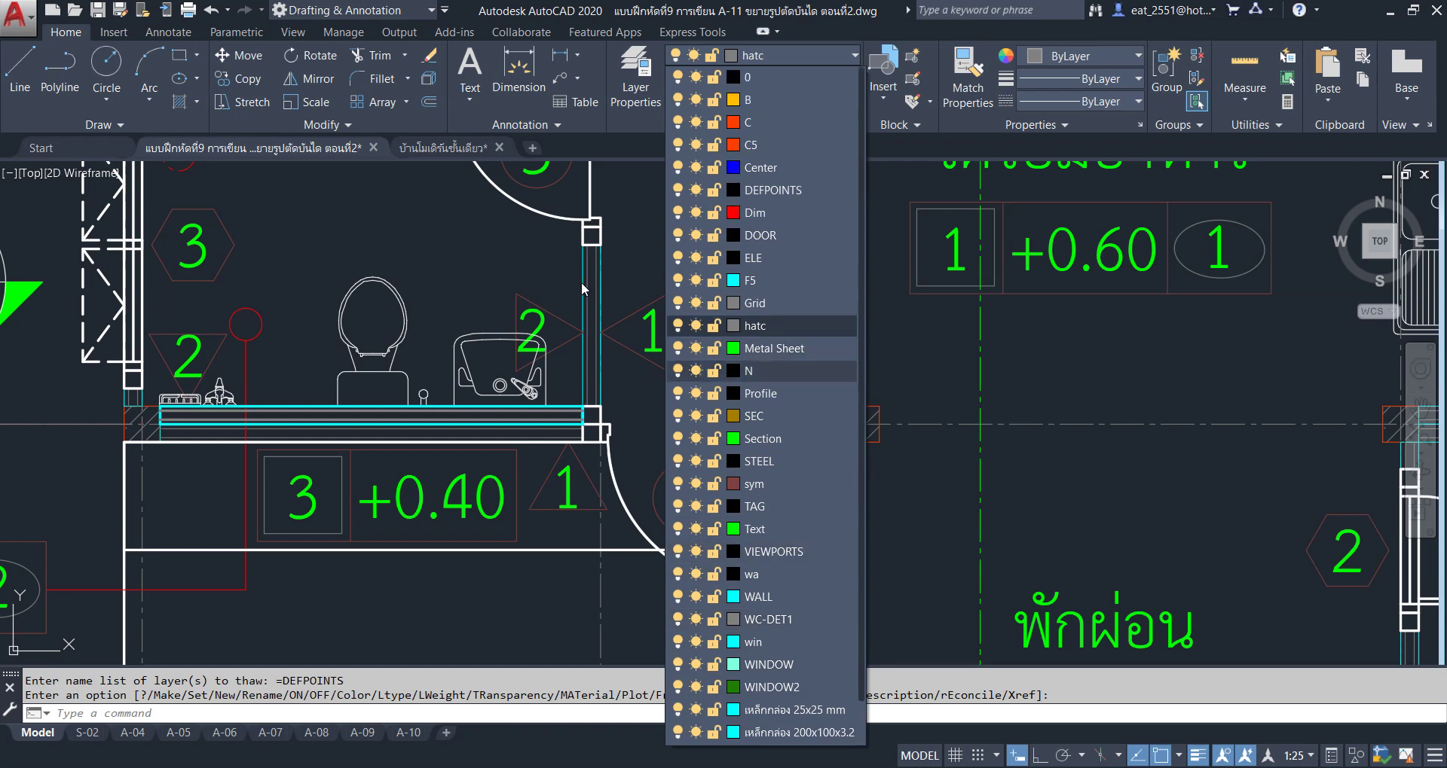
pyautogui.click(499, 322)
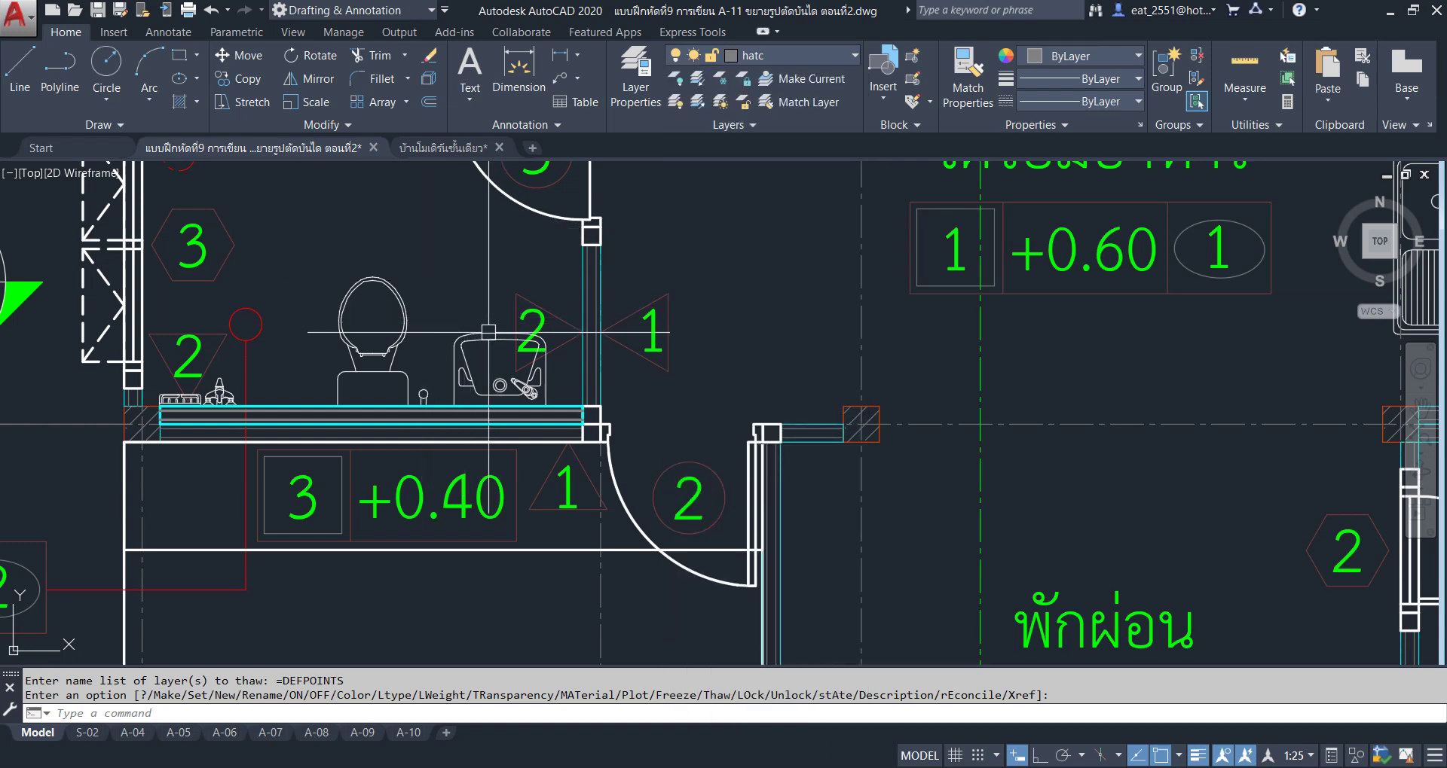
# Pan and zoom to the upper-left wall corner of bedroom 1 (ห้องนอน1).
pyautogui.scroll(-4, 488, 332)
pyautogui.scroll(8, 487, 343)
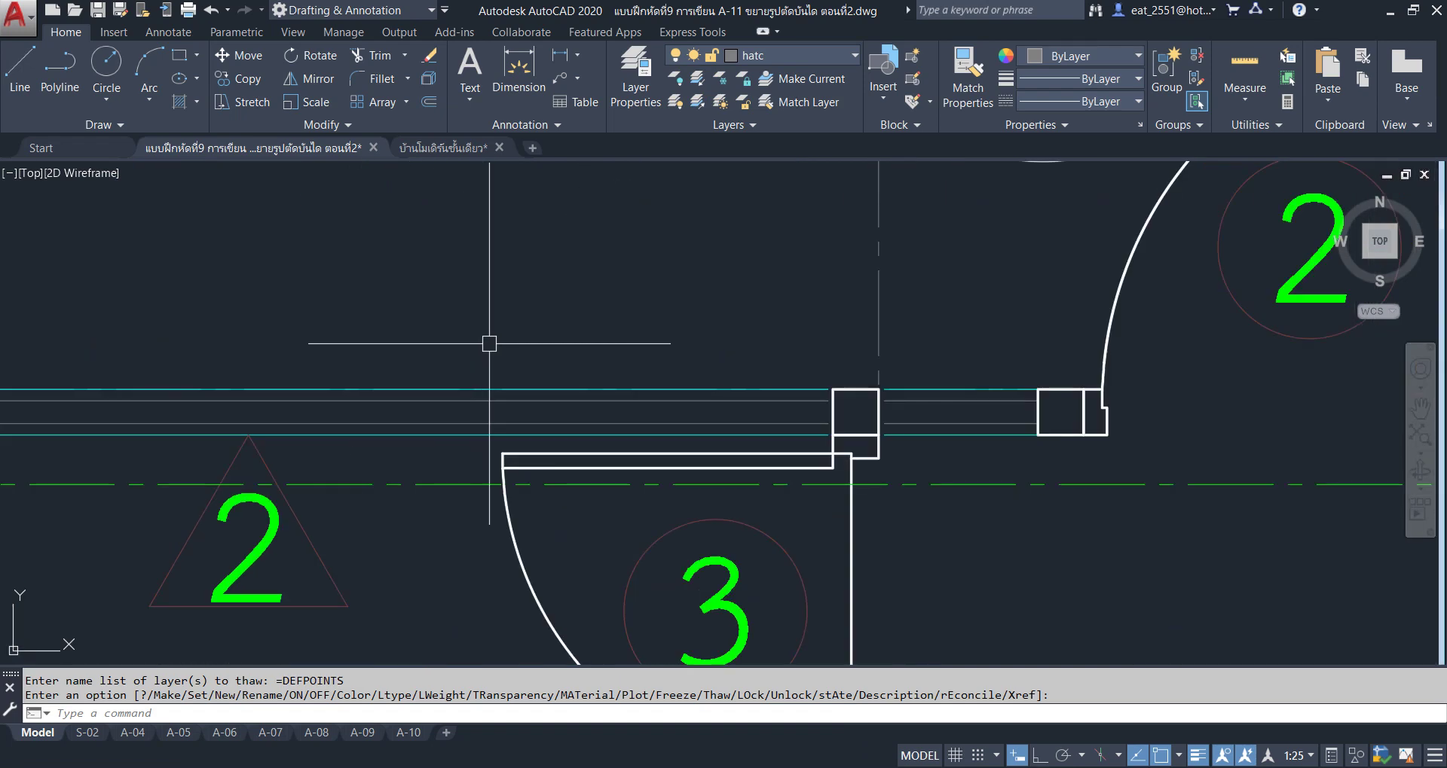
pyautogui.scroll(-5, 534, 369)
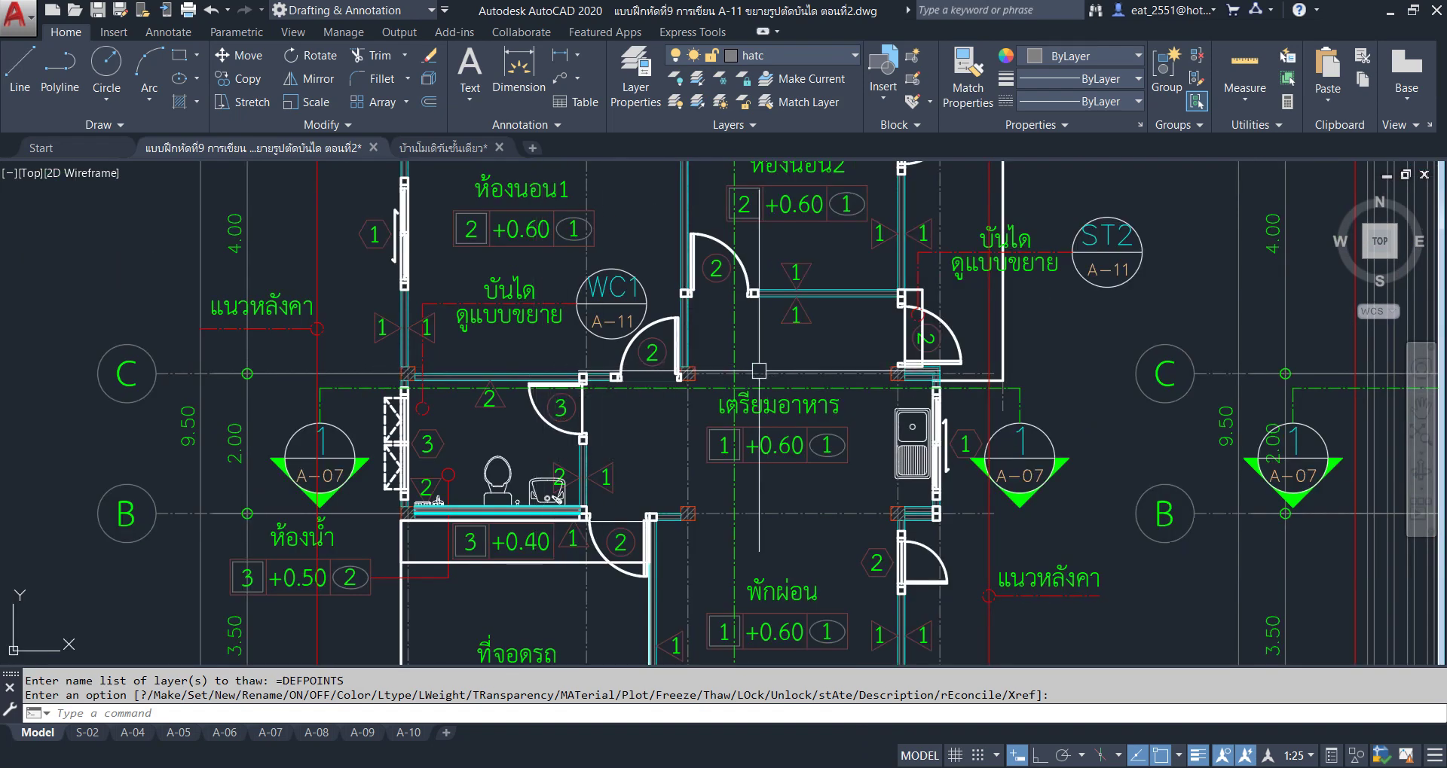
pyautogui.scroll(-2, 543, 346)
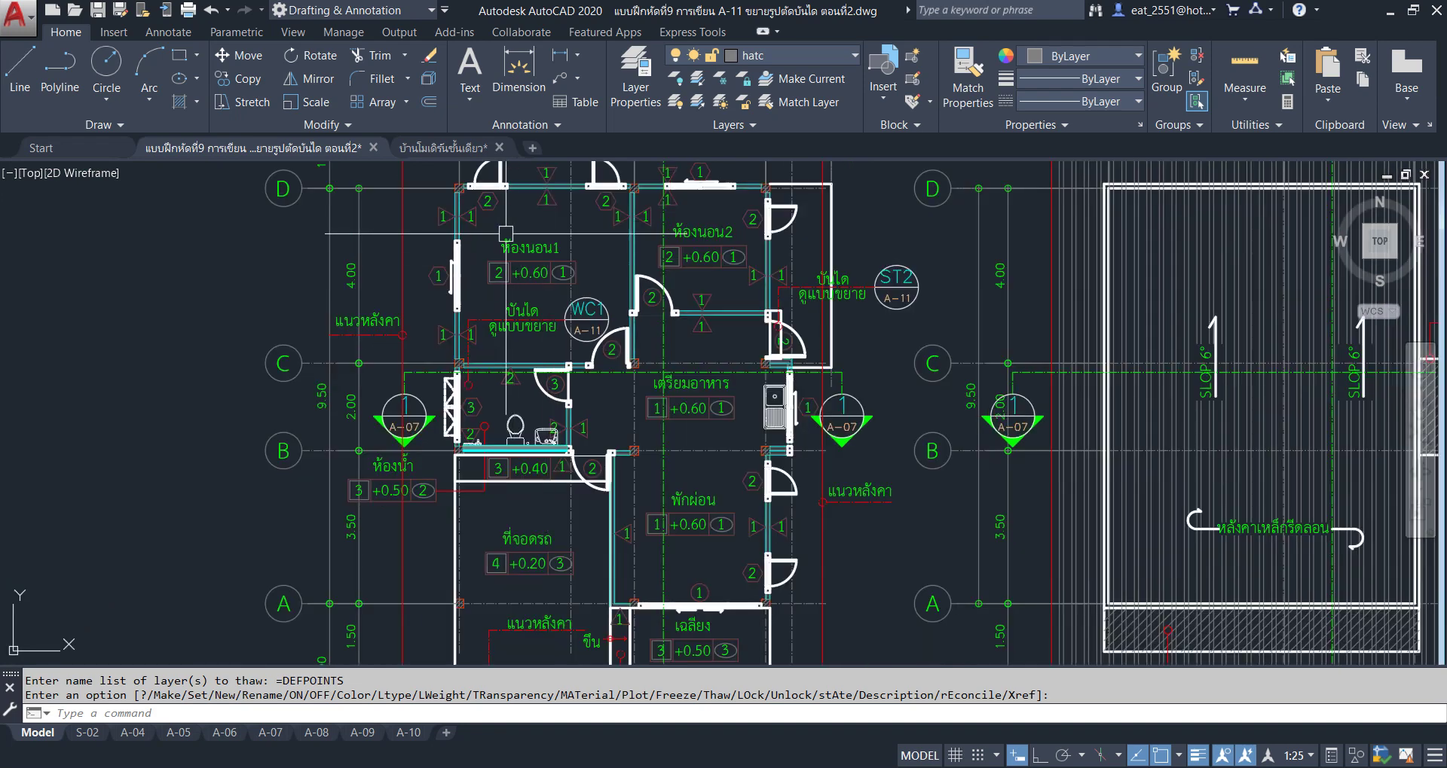
pyautogui.moveTo(506, 234); pyautogui.dragTo(526, 306, button='middle')
pyautogui.scroll(8, 498, 264)
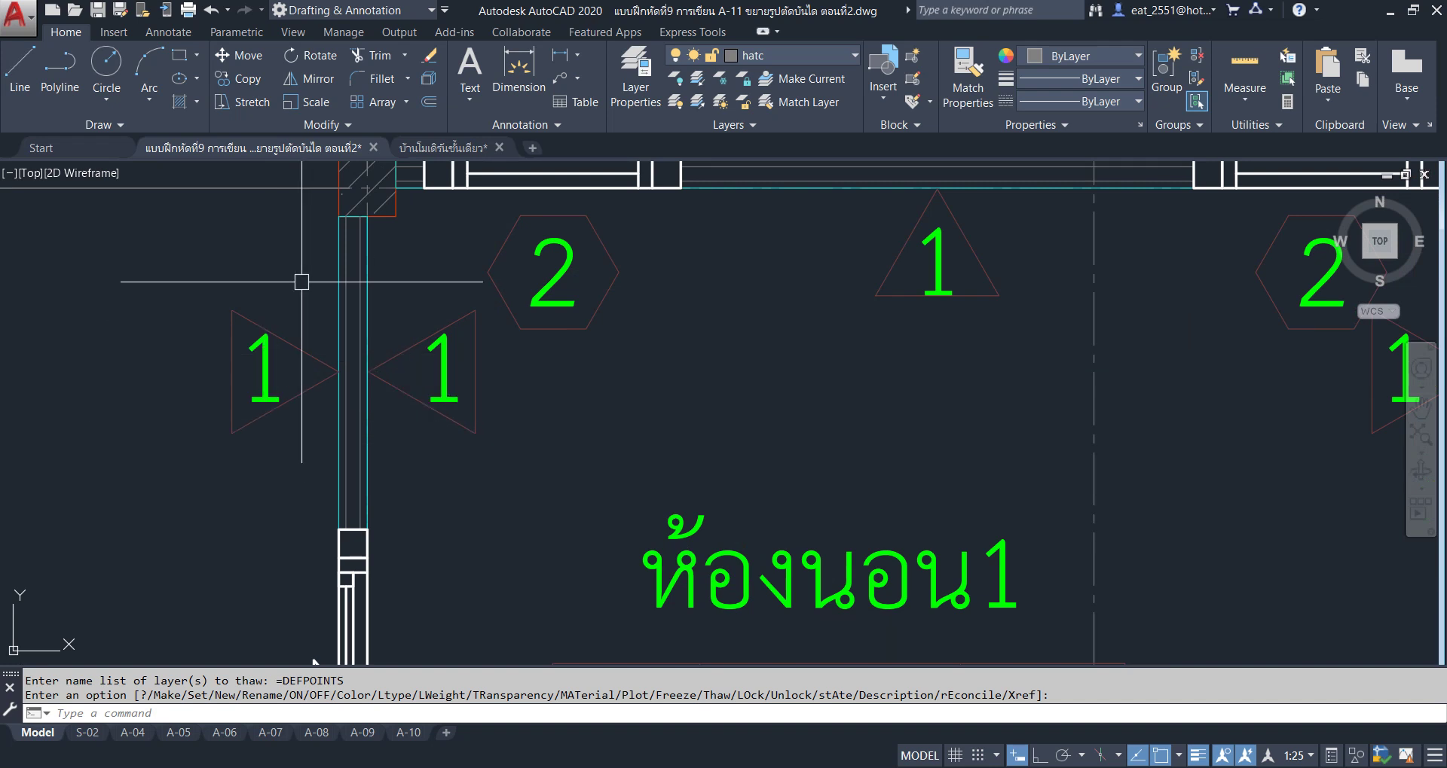
pyautogui.moveTo(511, 308)
pyautogui.mouseDown(button='middle')
pyautogui.moveTo(613, 355)
pyautogui.moveTo(524, 458)
pyautogui.moveTo(595, 426)
pyautogui.mouseUp(button='middle')
pyautogui.scroll(-4, 607, 366)
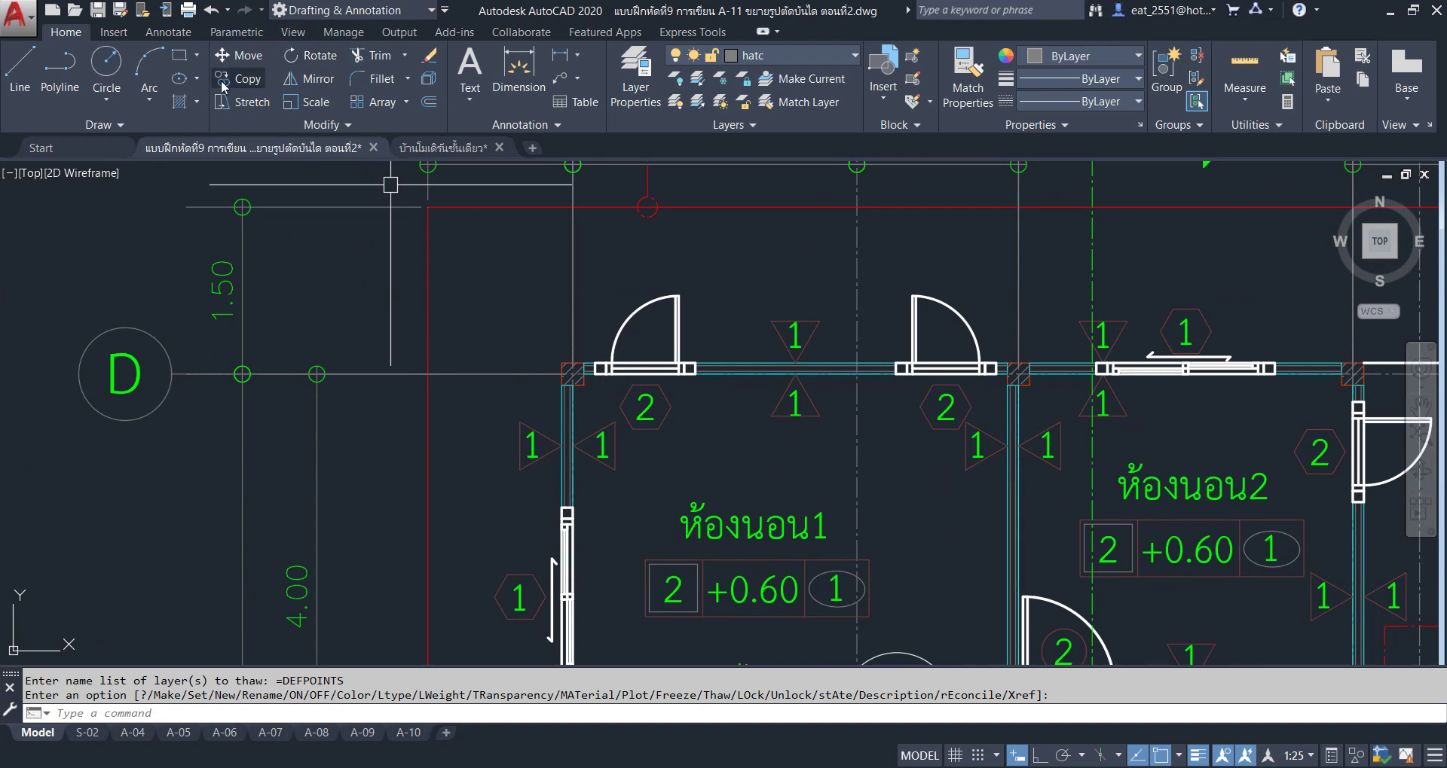
# Hatch the wall strip beside bedroom 1 with ANSI32 at scale 0.0100.
pyautogui.click(183, 102)
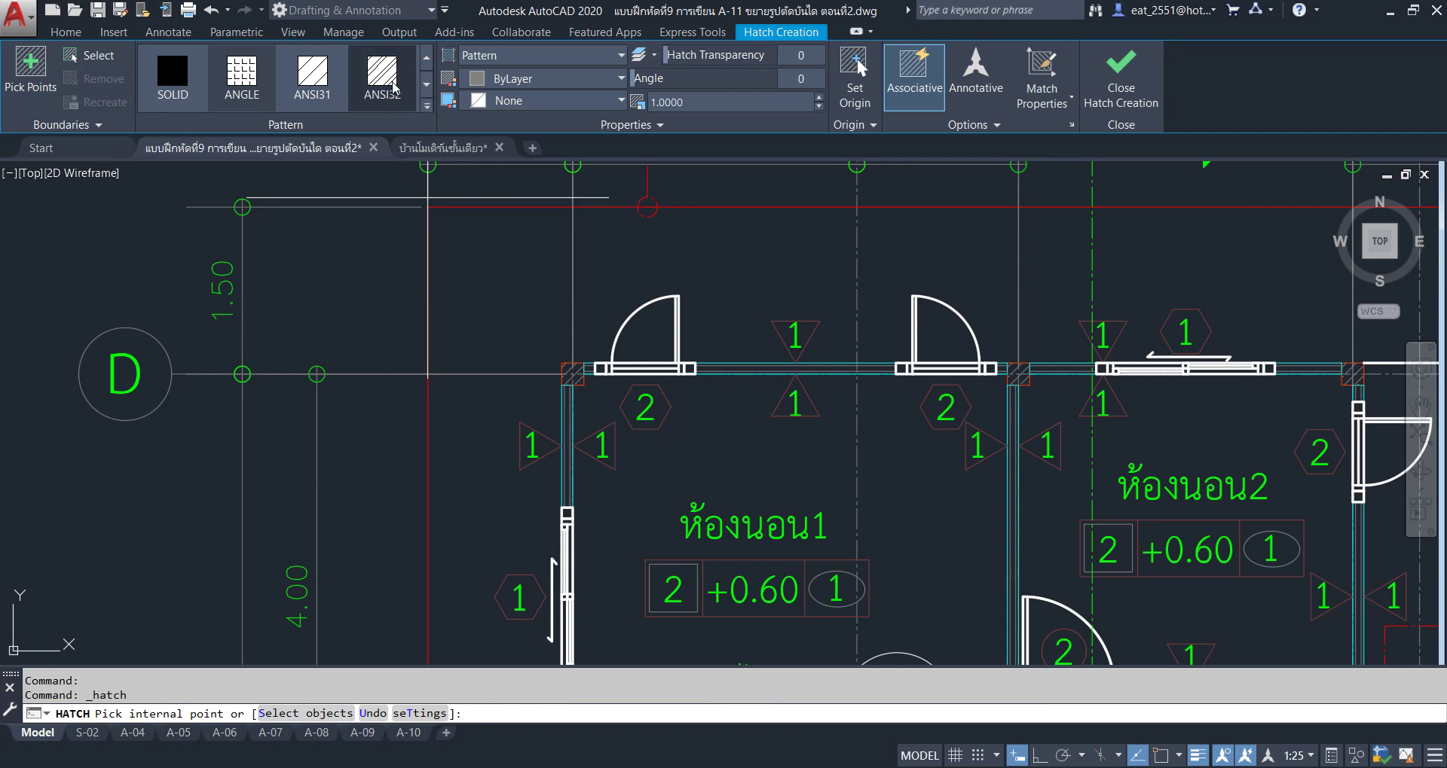
pyautogui.click(388, 85)
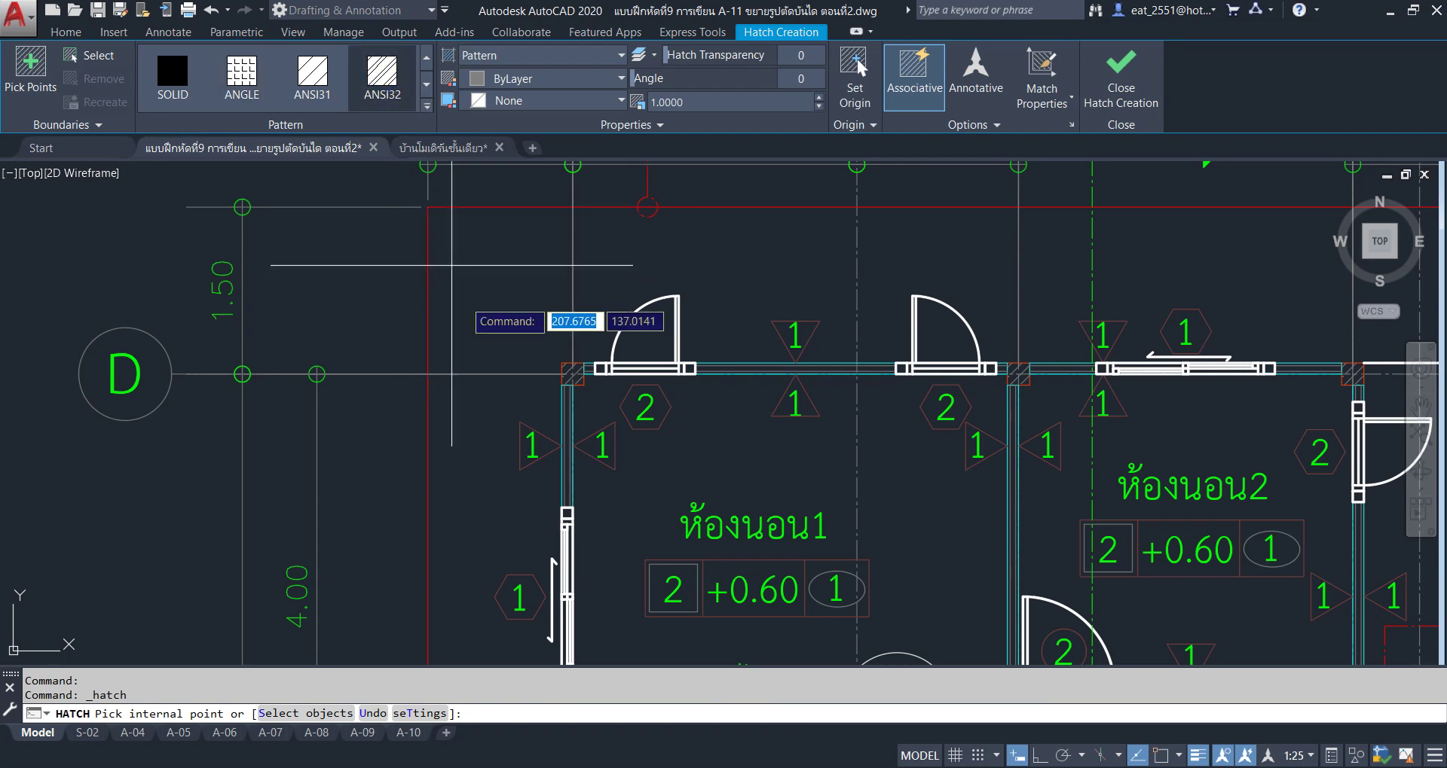
pyautogui.click(693, 101)
pyautogui.write('0.0100')
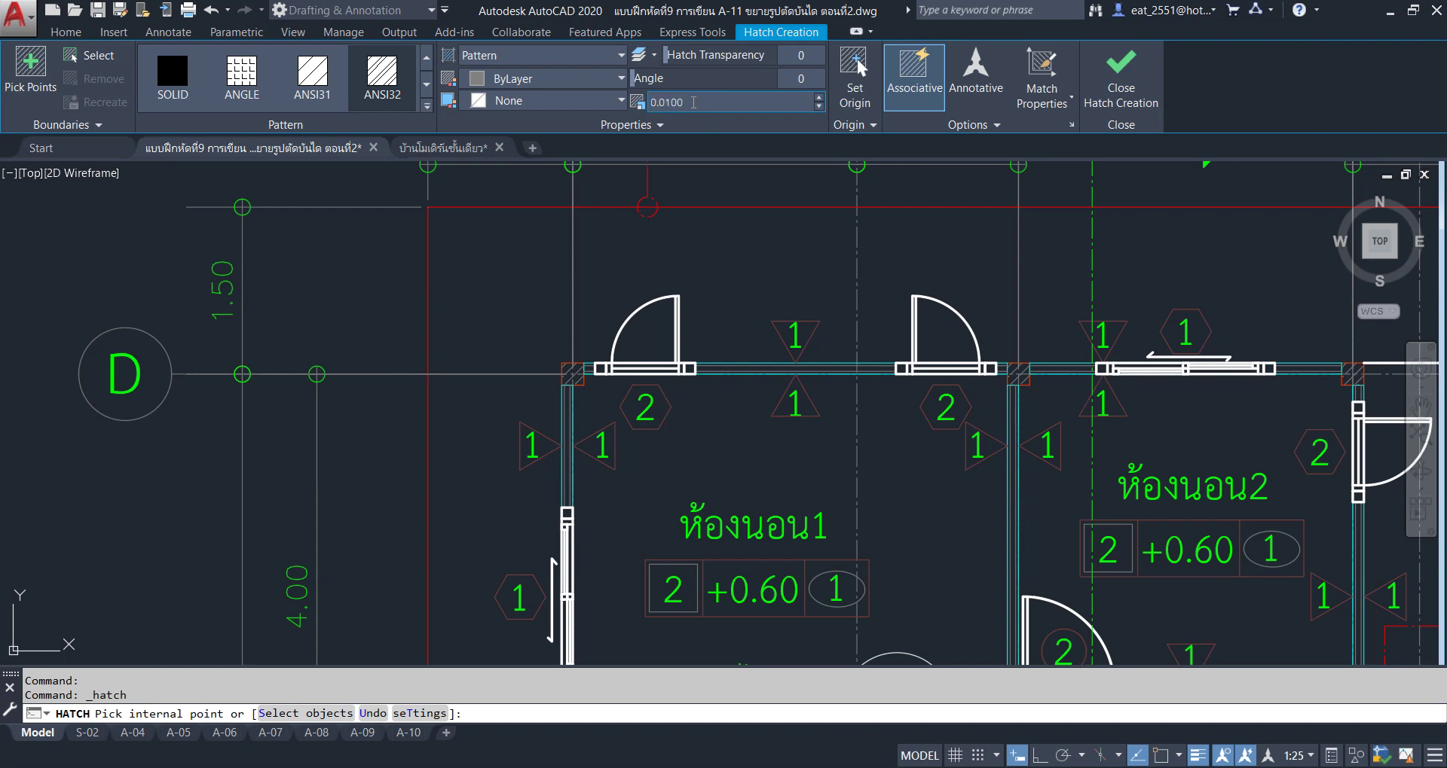
pyautogui.scroll(6, 543, 486)
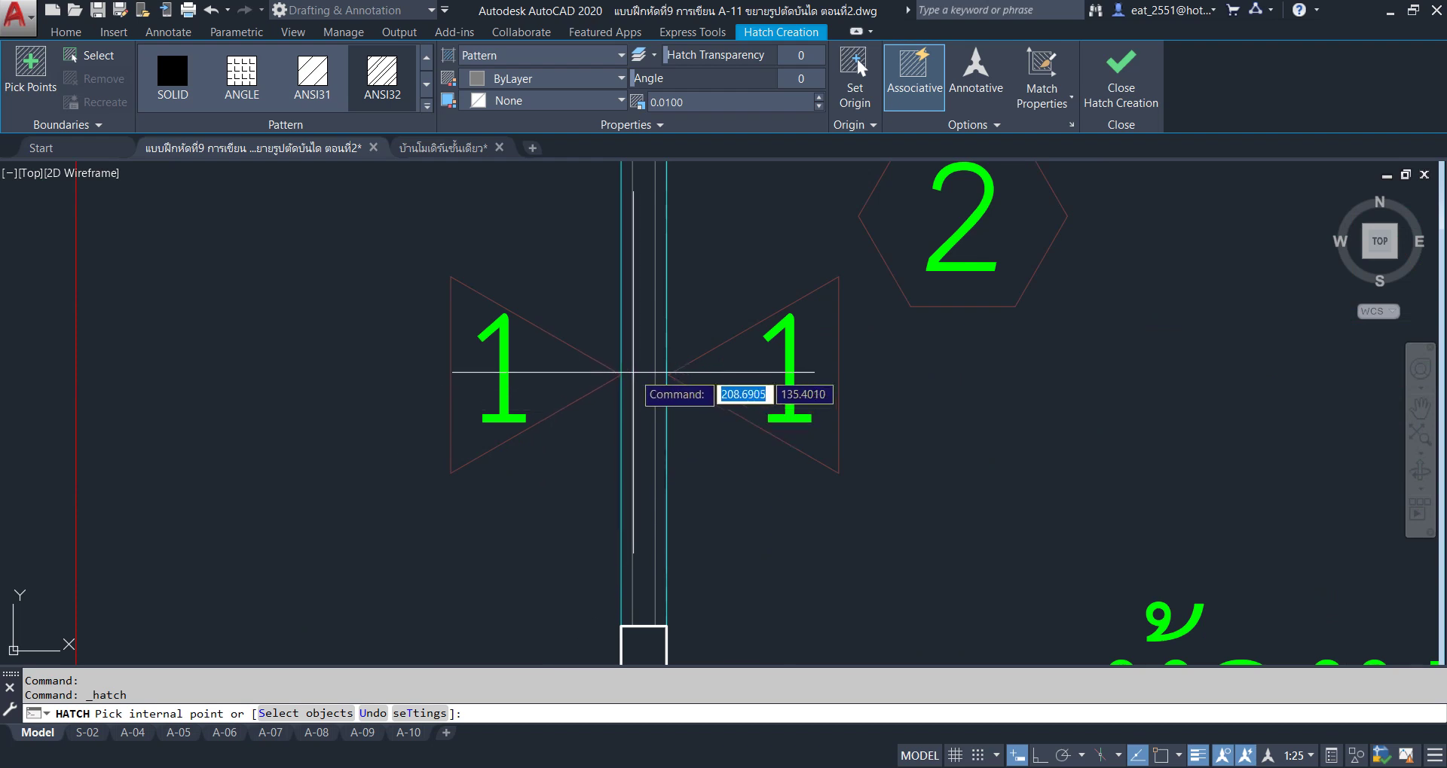
pyautogui.click(644, 370)
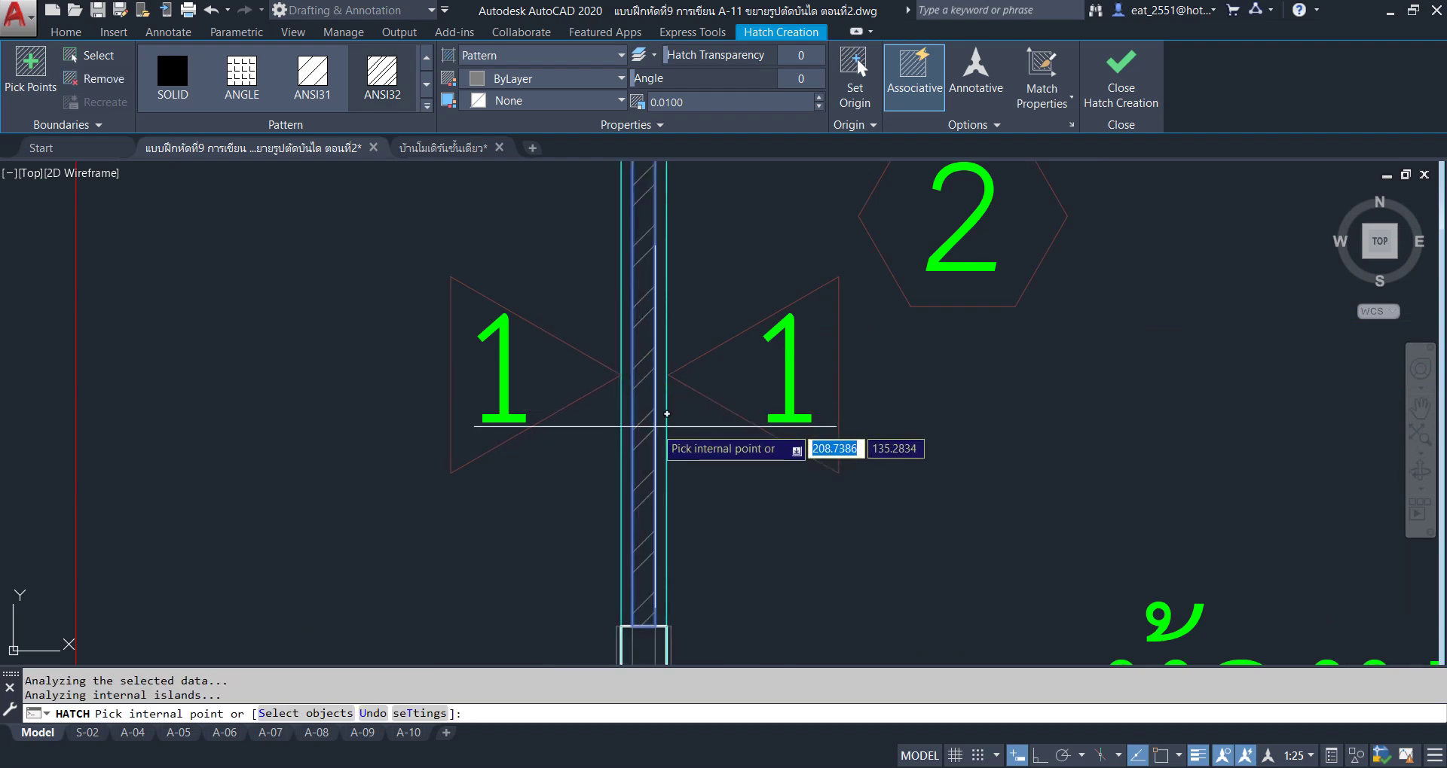
pyautogui.press('Return')
# Zoom in and select the new wall hatch to verify it, then deselect.
pyautogui.scroll(-6, 644, 370)
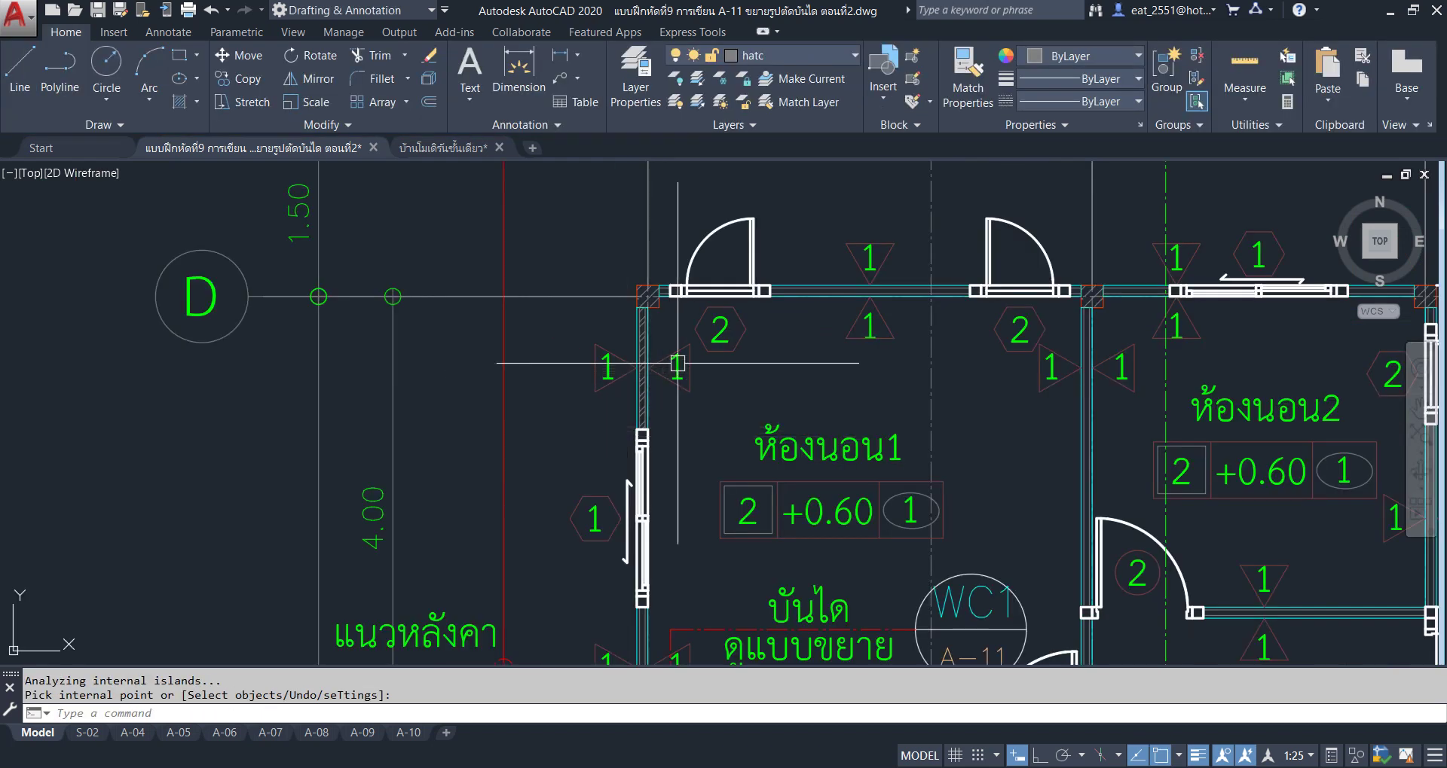
pyautogui.scroll(-5, 822, 372)
pyautogui.scroll(3, 866, 367)
pyautogui.scroll(3, 866, 368)
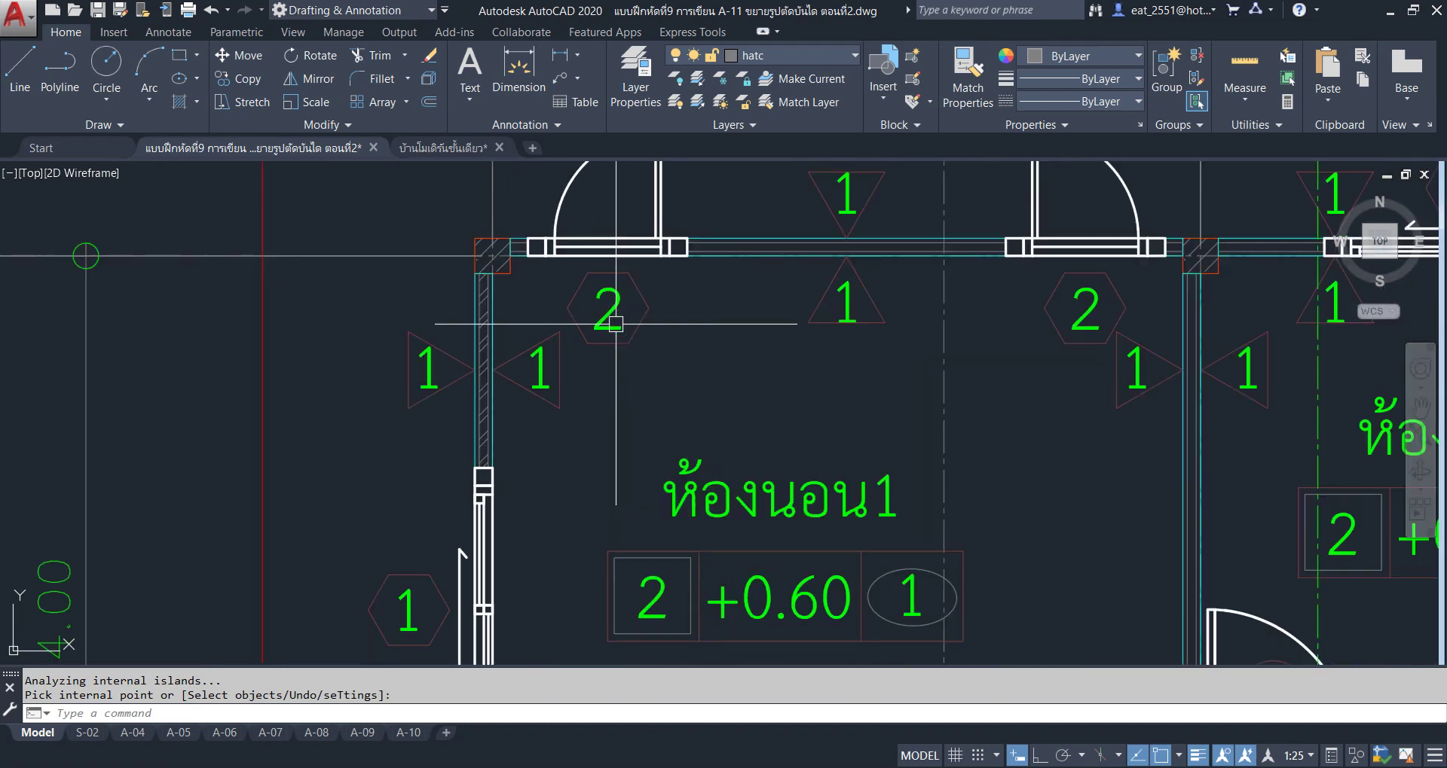
pyautogui.scroll(4, 470, 319)
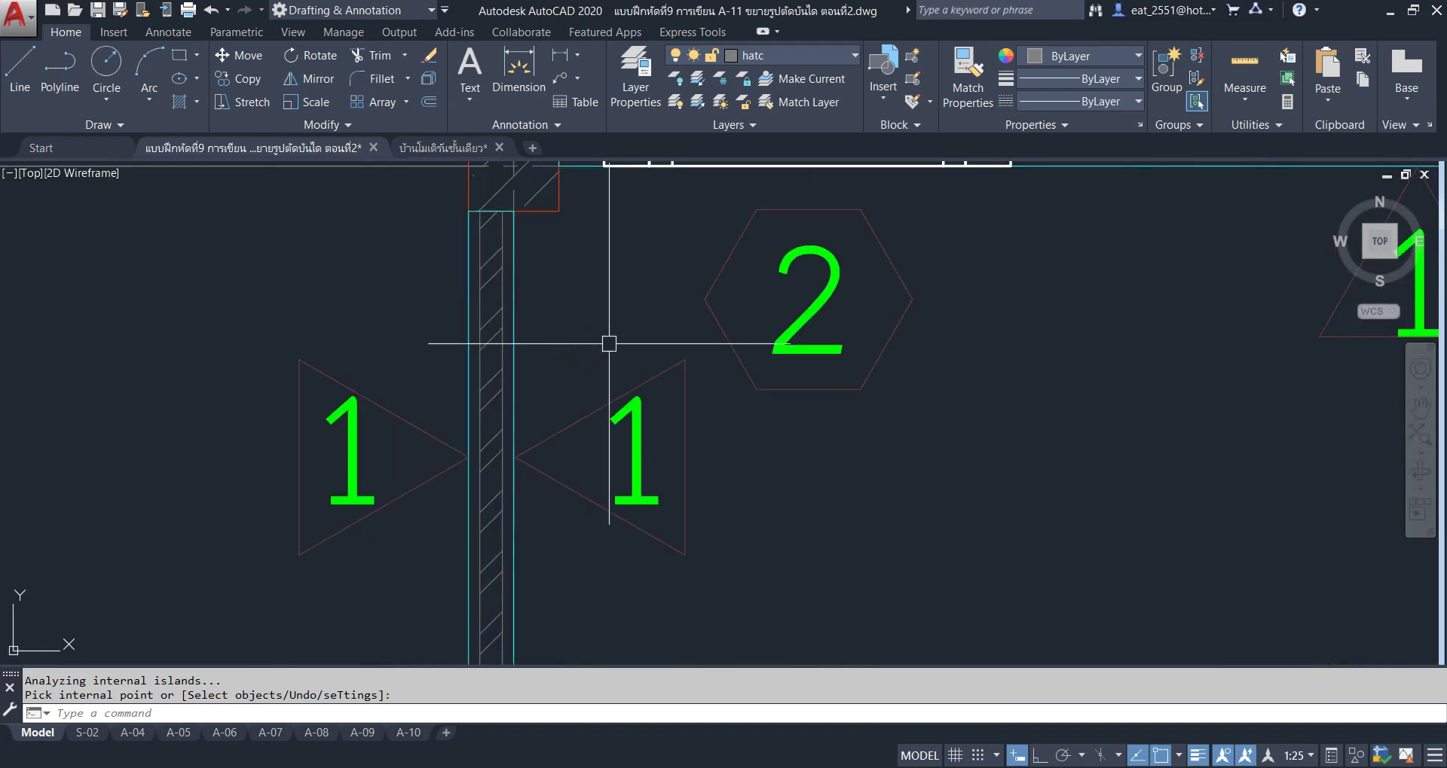
pyautogui.click(493, 290)
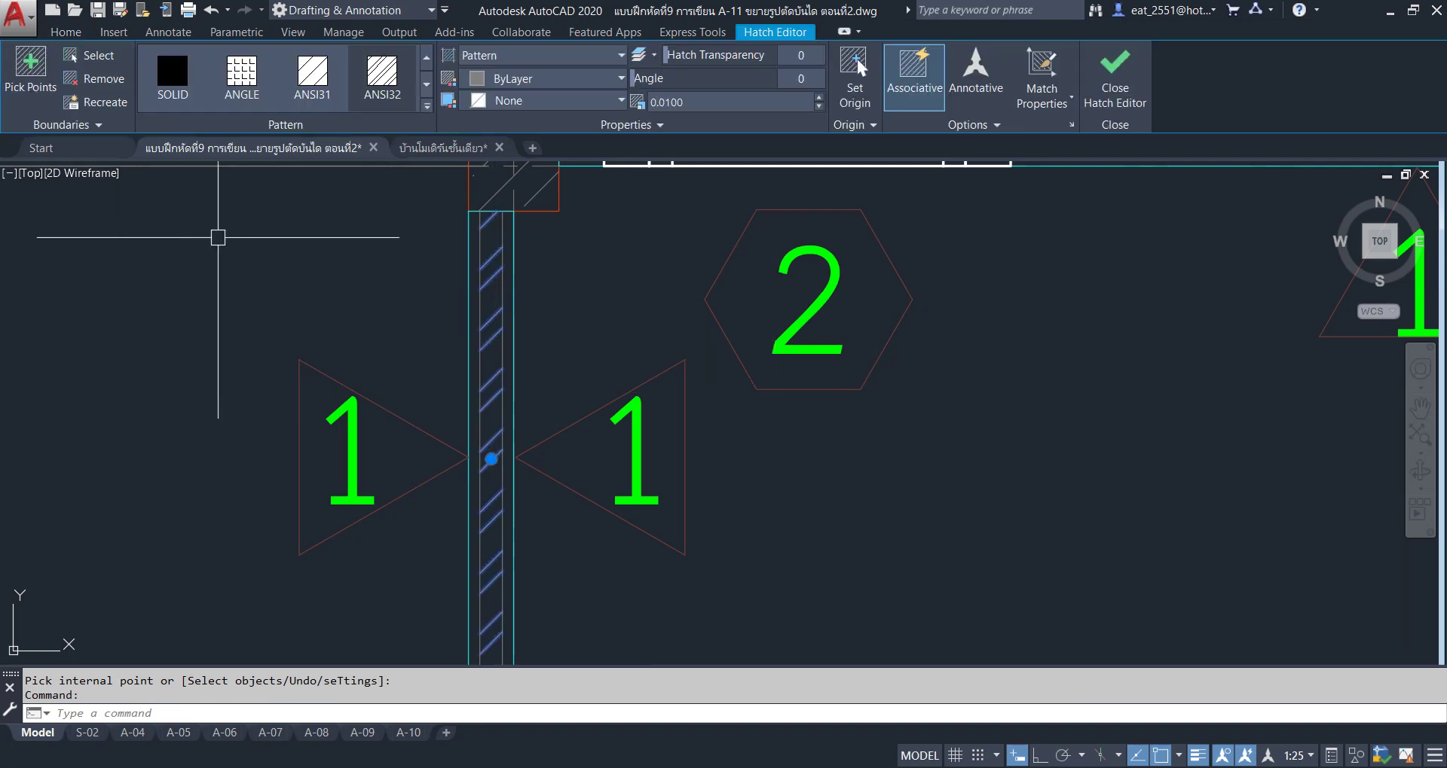
pyautogui.press('Escape')
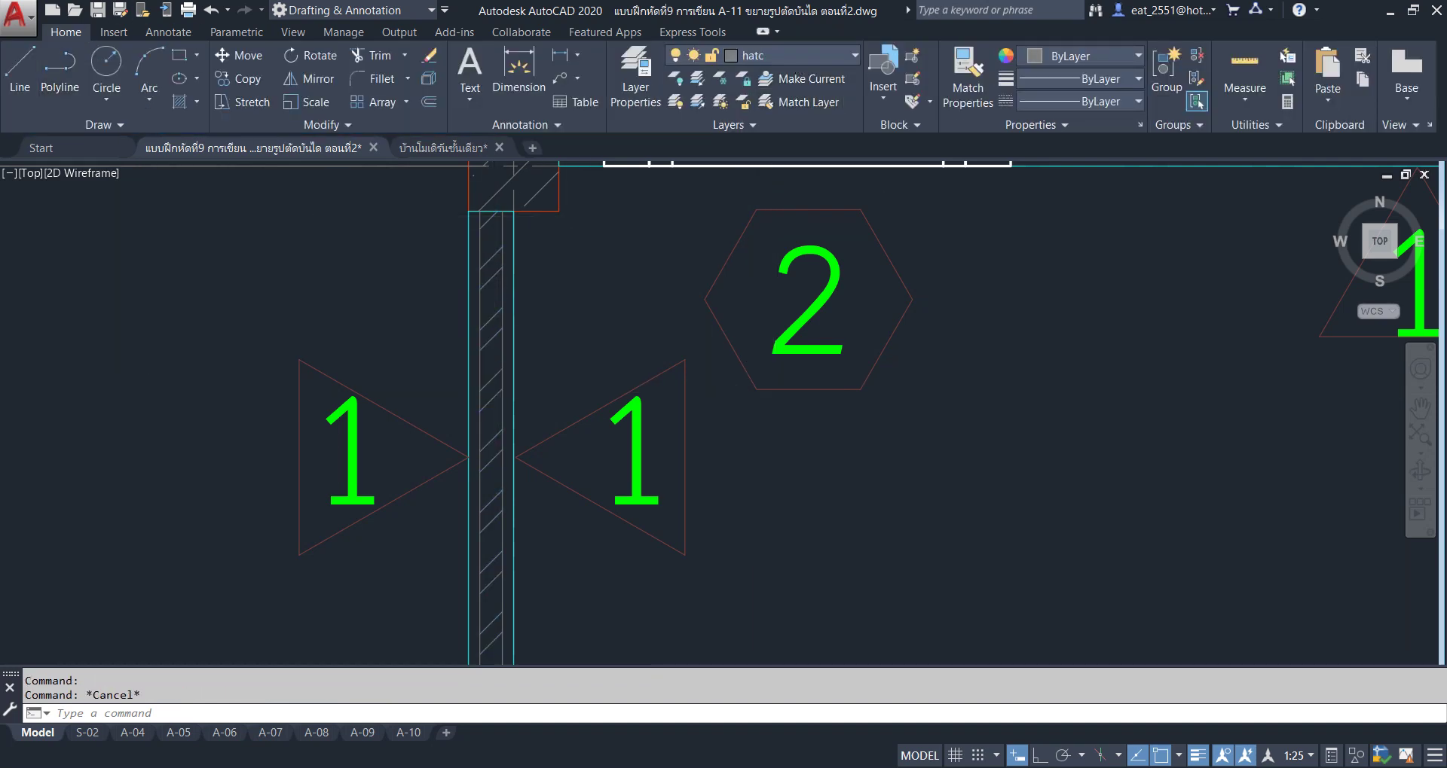
# Pan and zoom across the sheets back to the A-11 sheet with the ST.2 stair plans.
pyautogui.scroll(-5, 723, 414)
pyautogui.moveTo(585, 422); pyautogui.dragTo(584, 205, button='middle')
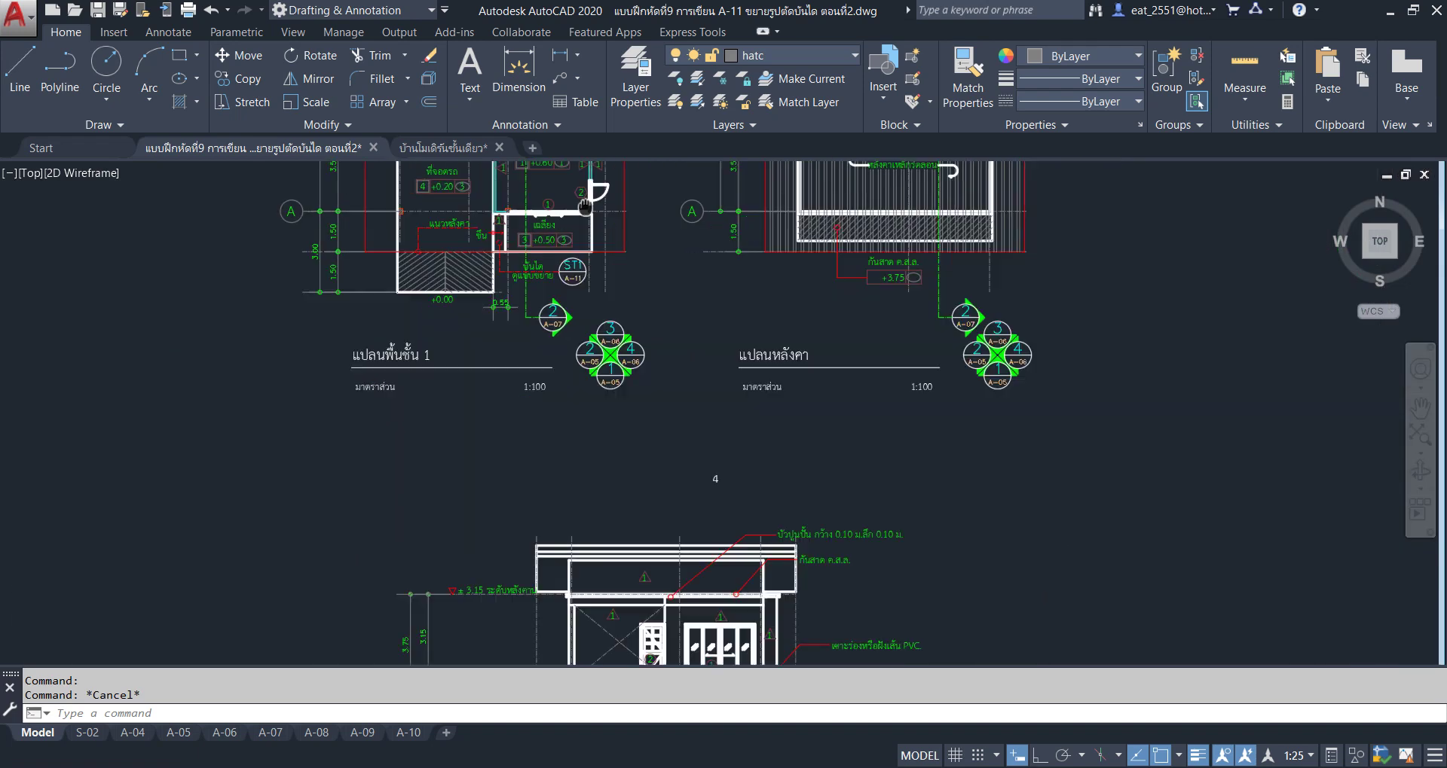
pyautogui.moveTo(663, 543); pyautogui.dragTo(663, 324, button='middle')
pyautogui.scroll(-5, 724, 251)
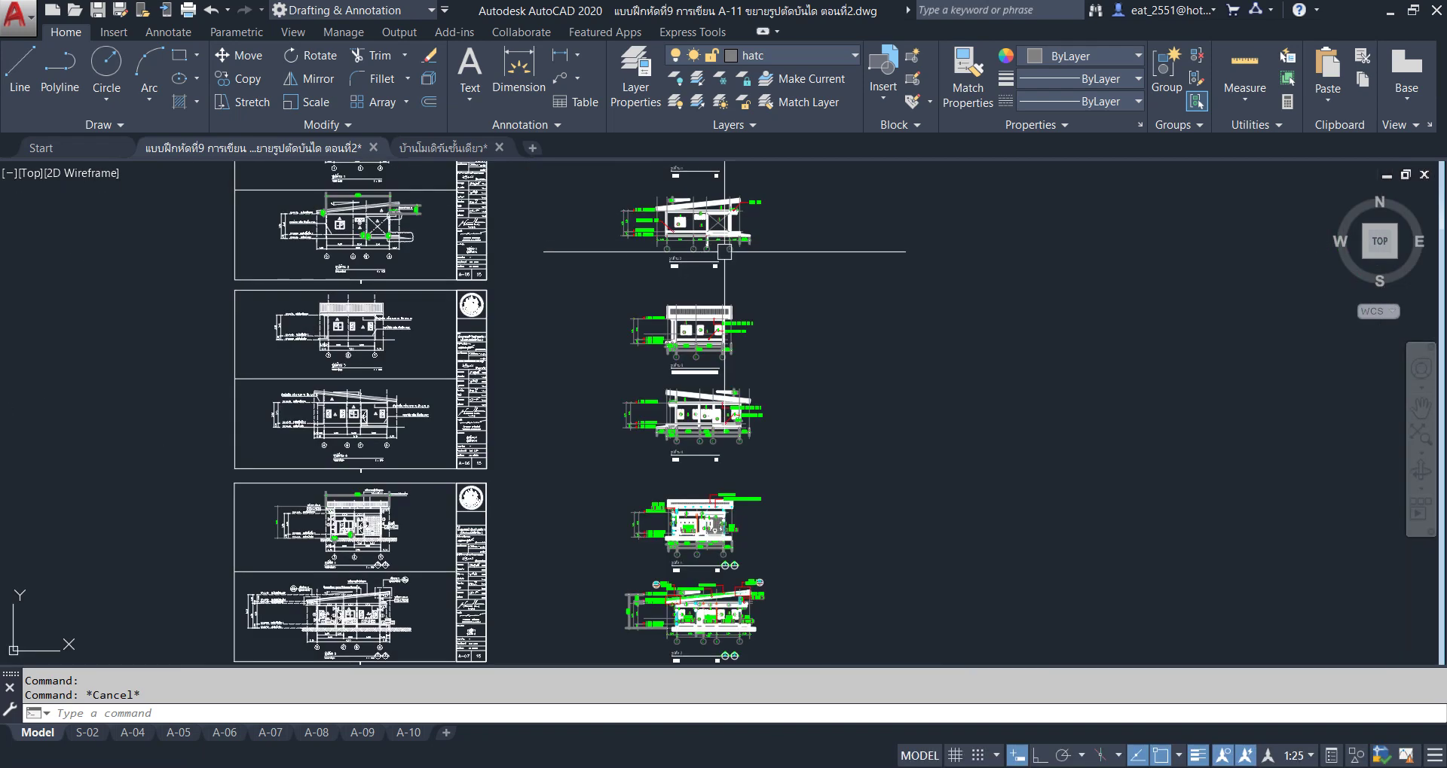
pyautogui.moveTo(724, 251); pyautogui.dragTo(695, 588, button='middle')
pyautogui.scroll(-3, 695, 491)
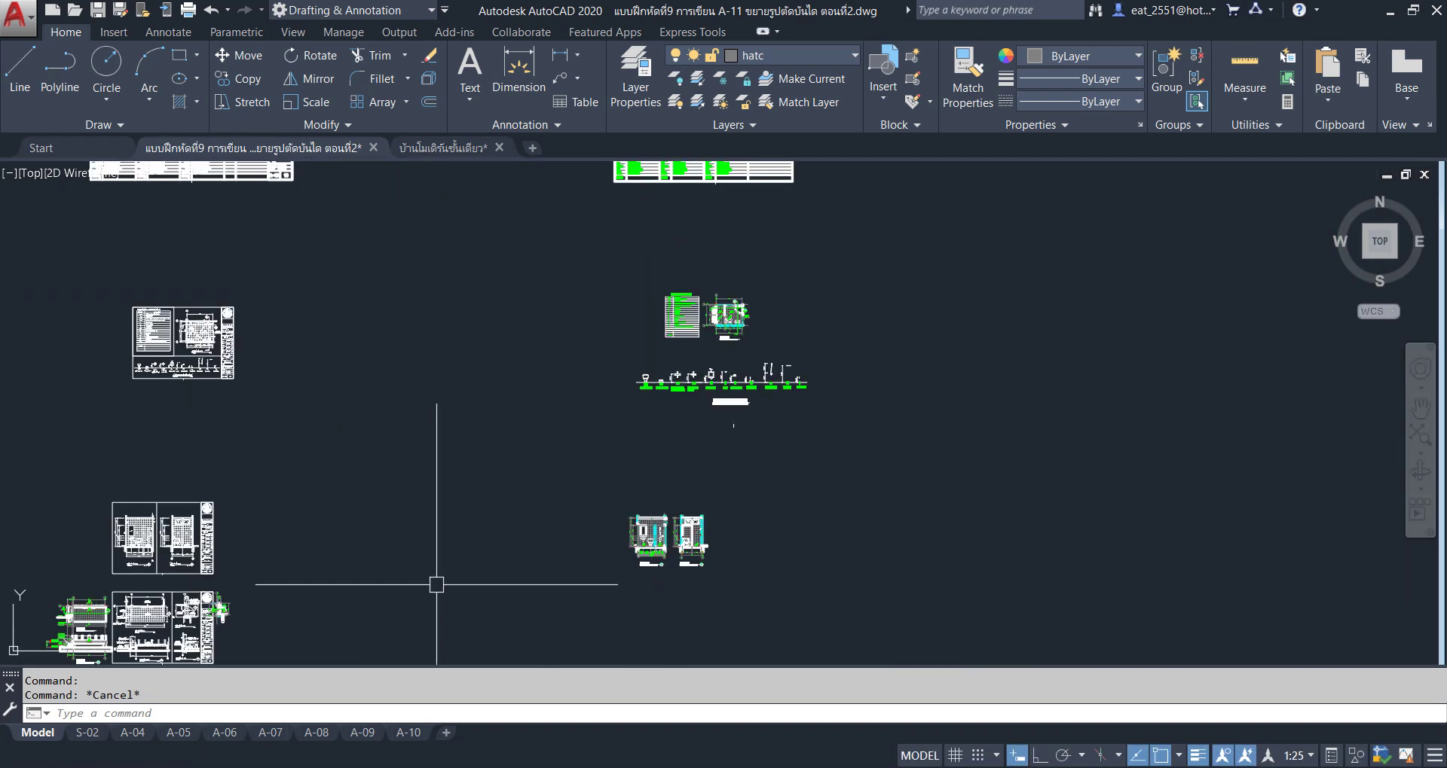
pyautogui.moveTo(436, 585); pyautogui.dragTo(585, 394, button='middle')
pyautogui.scroll(3, 584, 394)
pyautogui.scroll(3, 478, 355)
pyautogui.scroll(-3, 620, 311)
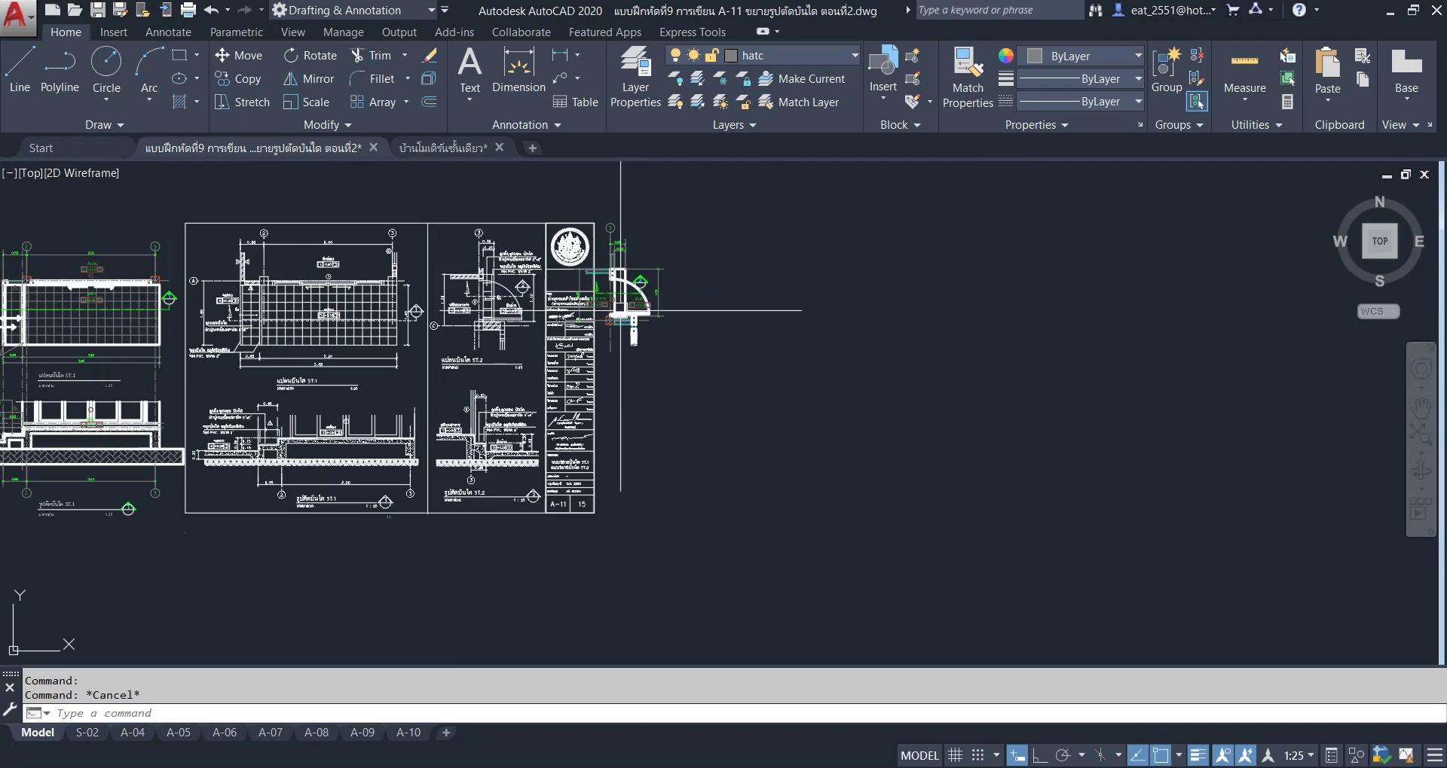
pyautogui.scroll(-2, 620, 310)
# Freeze the DEFPOINTS layer from the Layer list.
pyautogui.click(844, 53)
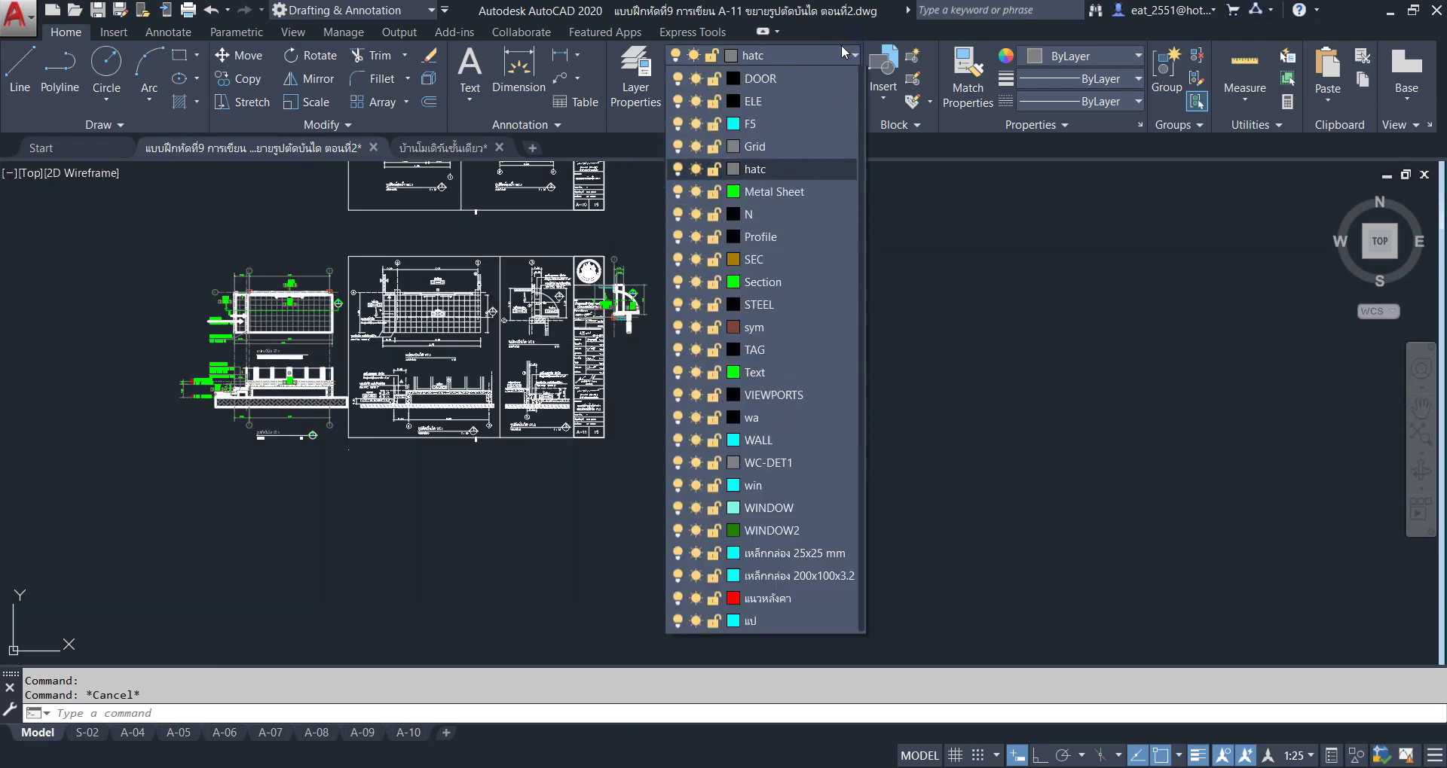
pyautogui.scroll(5, 711, 271)
pyautogui.scroll(2, 764, 295)
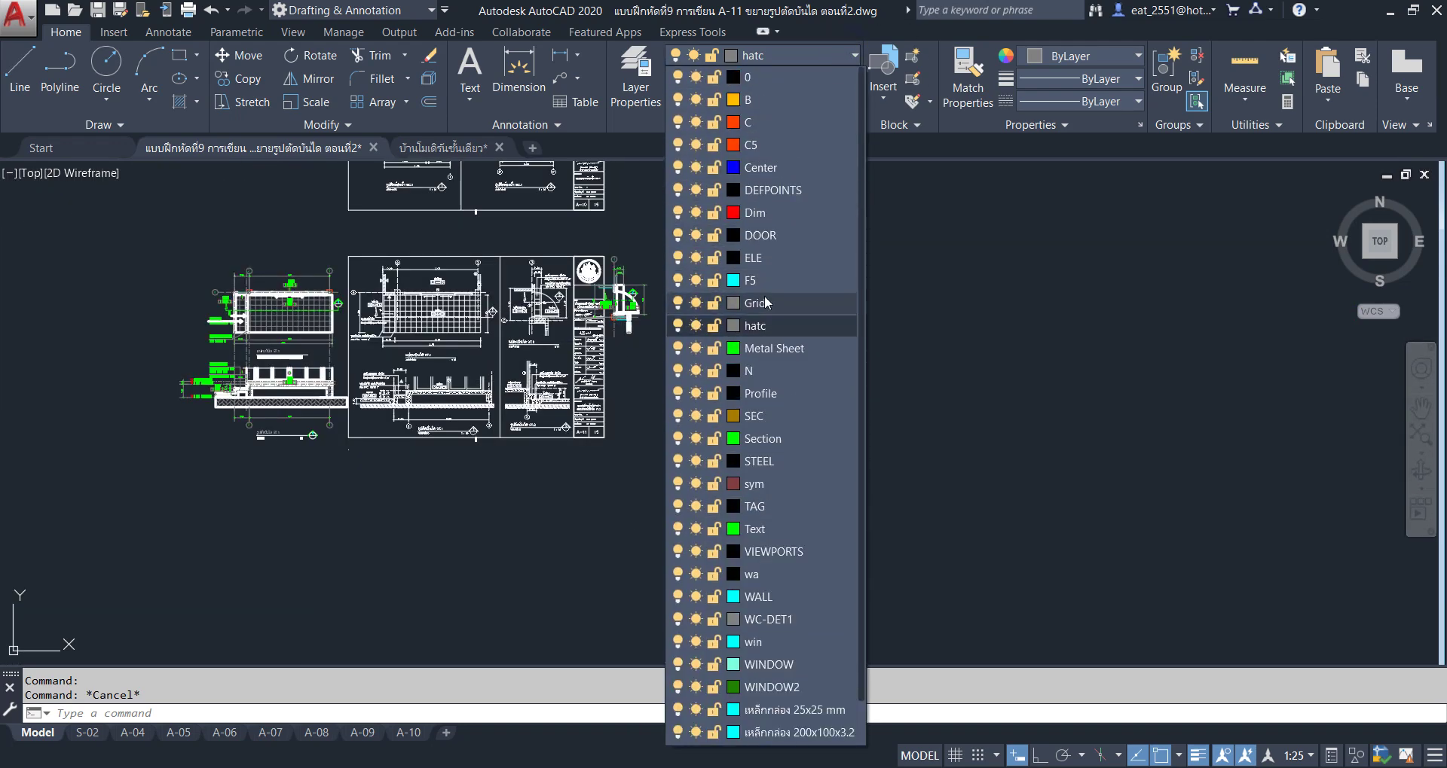
pyautogui.click(695, 191)
pyautogui.click(1028, 315)
# Fill the top-left wall band beside the stair detail with ANSI31 diagonal hatching.
pyautogui.scroll(6, 591, 302)
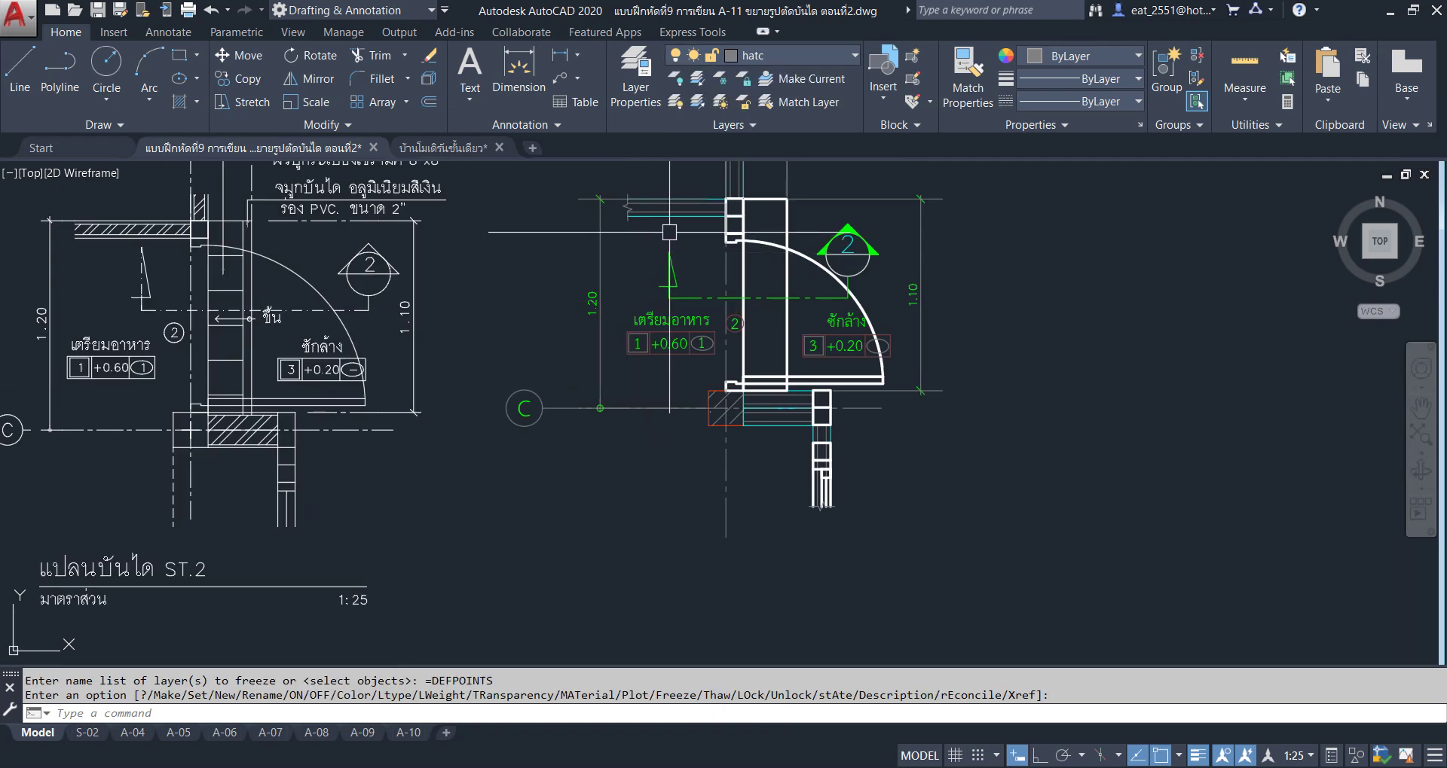
pyautogui.moveTo(669, 232); pyautogui.dragTo(592, 276, button='middle')
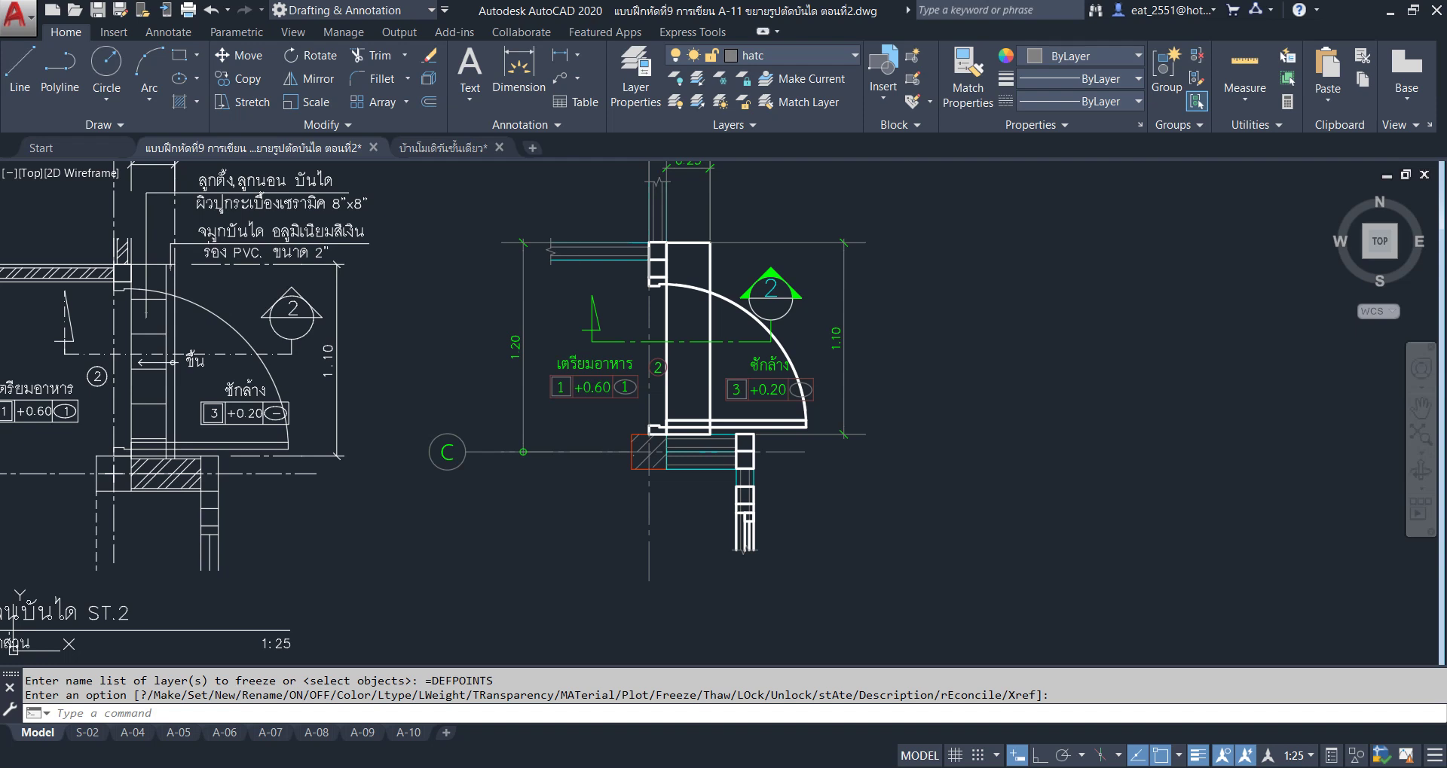
pyautogui.click(179, 102)
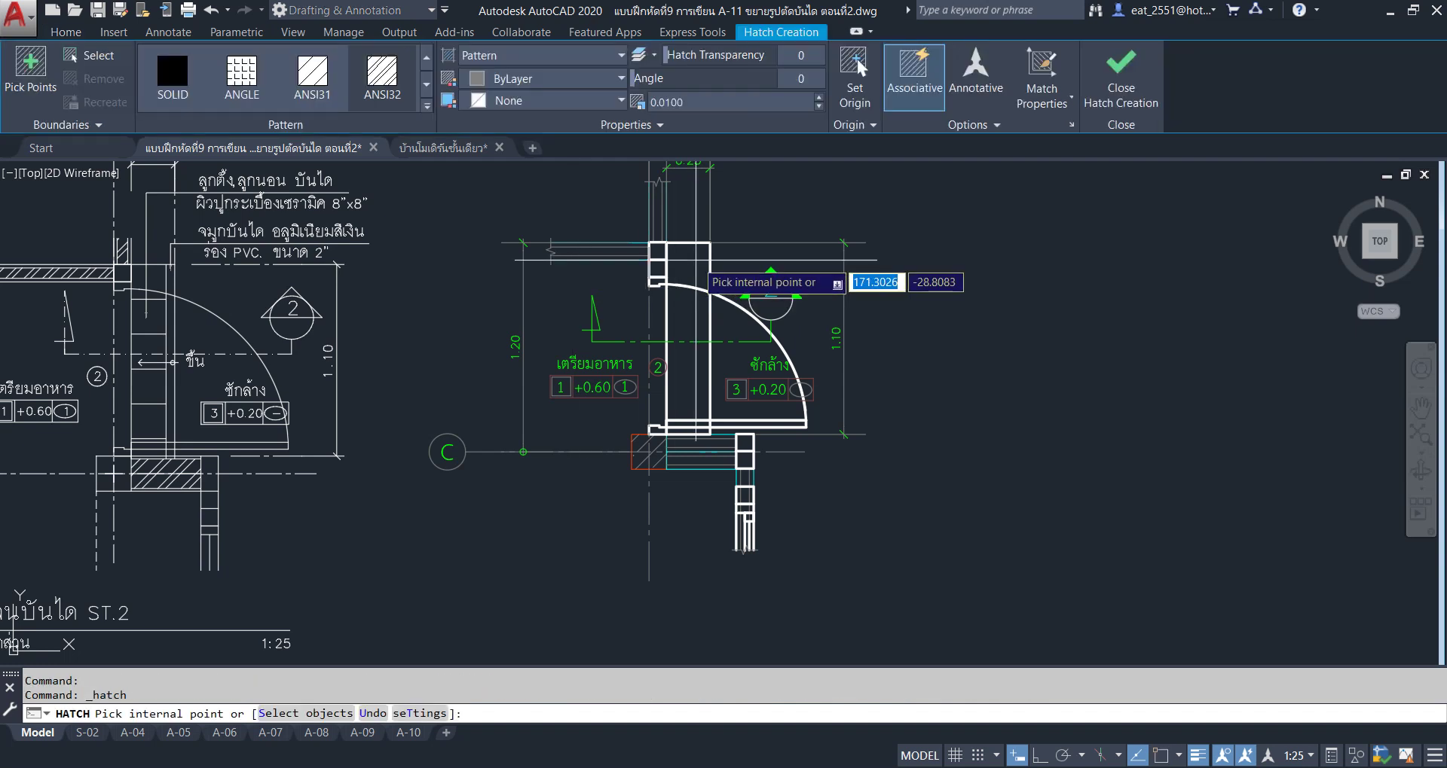
pyautogui.scroll(4, 693, 260)
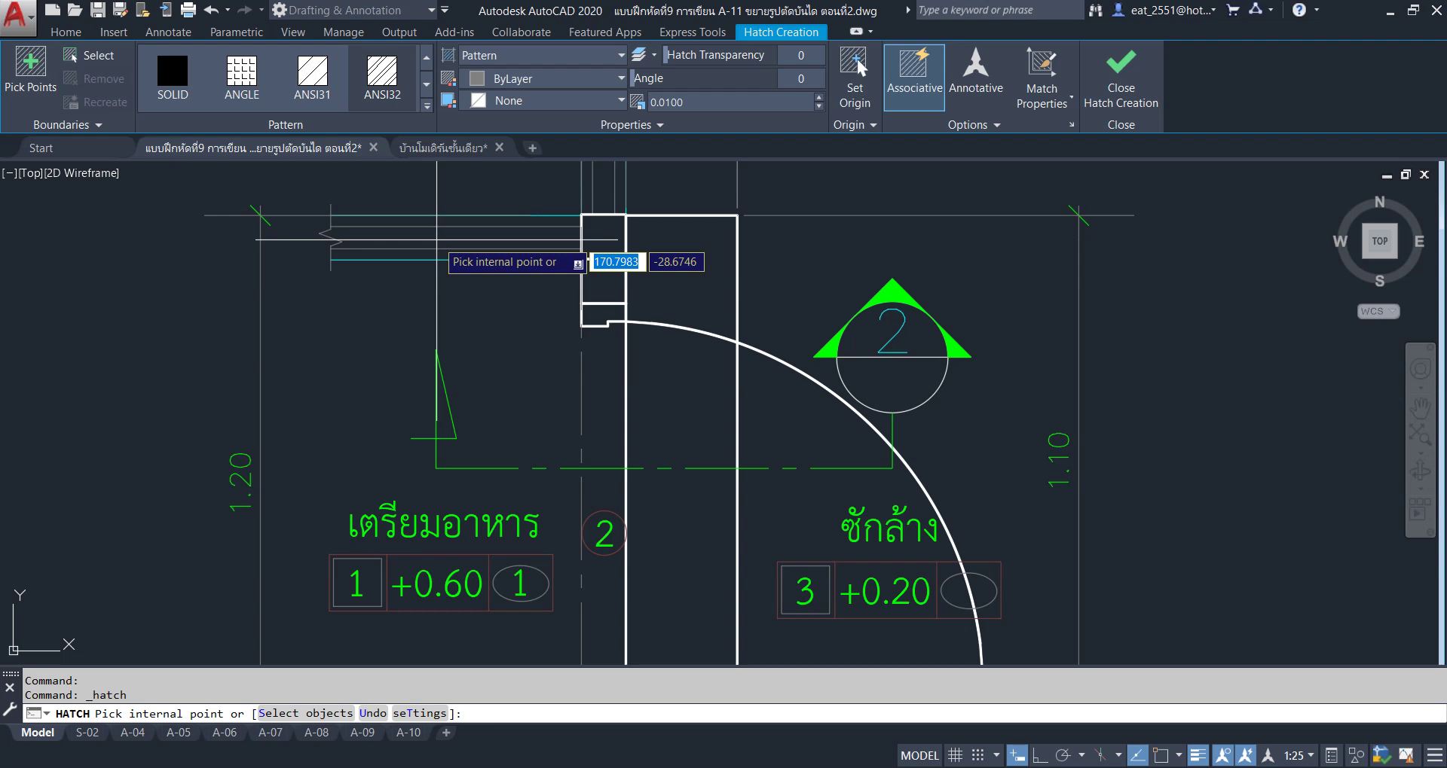
pyautogui.click(437, 240)
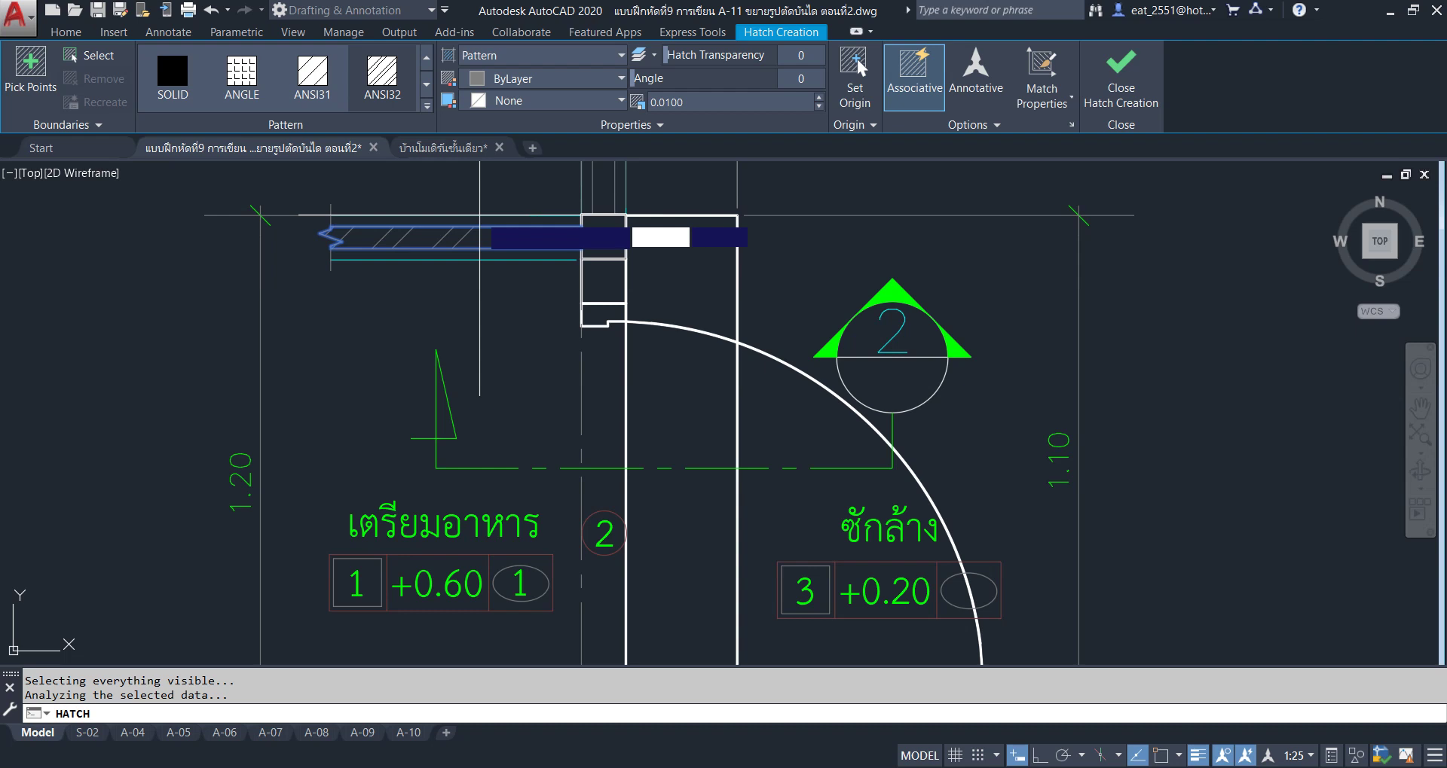
pyautogui.press('Return')
# Hatch the upper wall strip left of the column and the lower wall strip, then check the result.
pyautogui.scroll(-4, 587, 391)
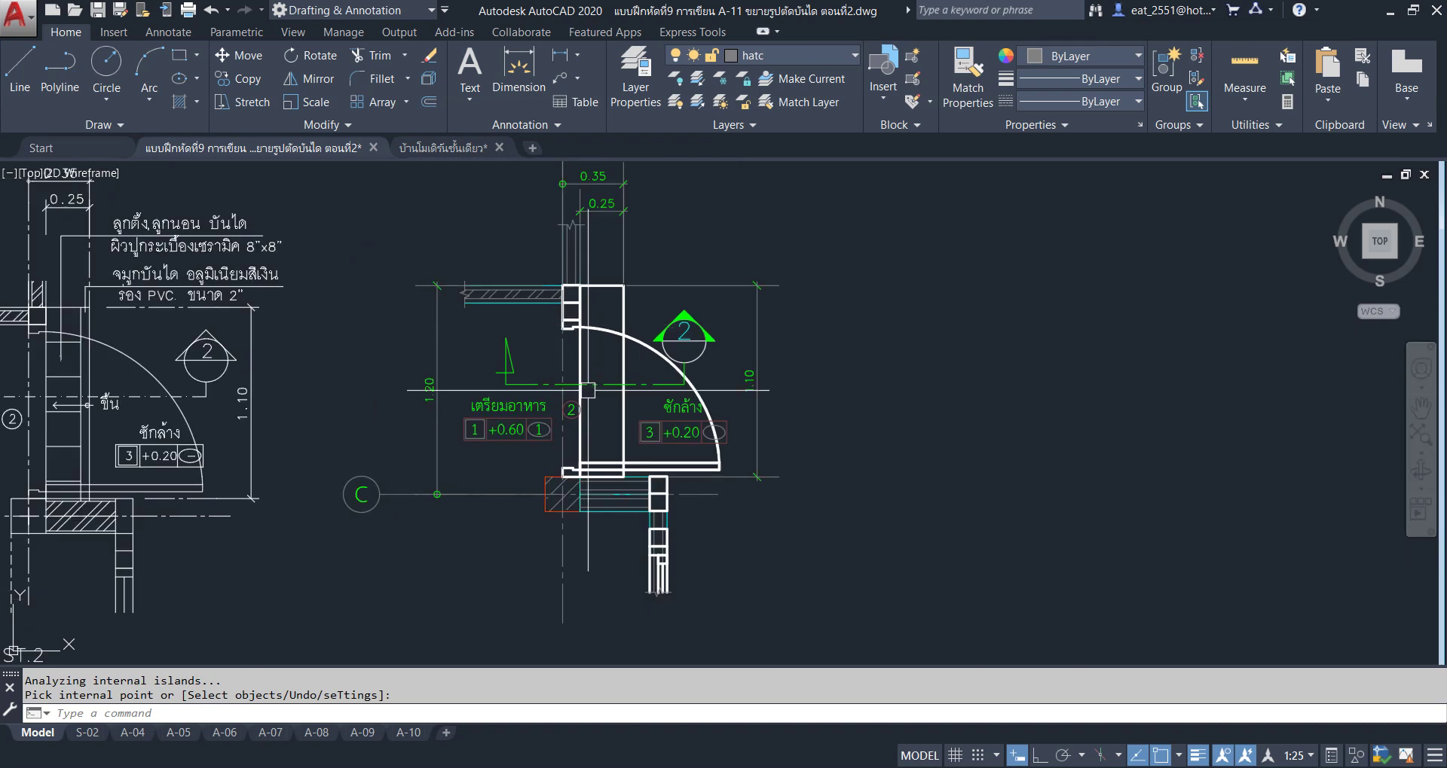
pyautogui.scroll(3, 595, 452)
pyautogui.scroll(3, 614, 491)
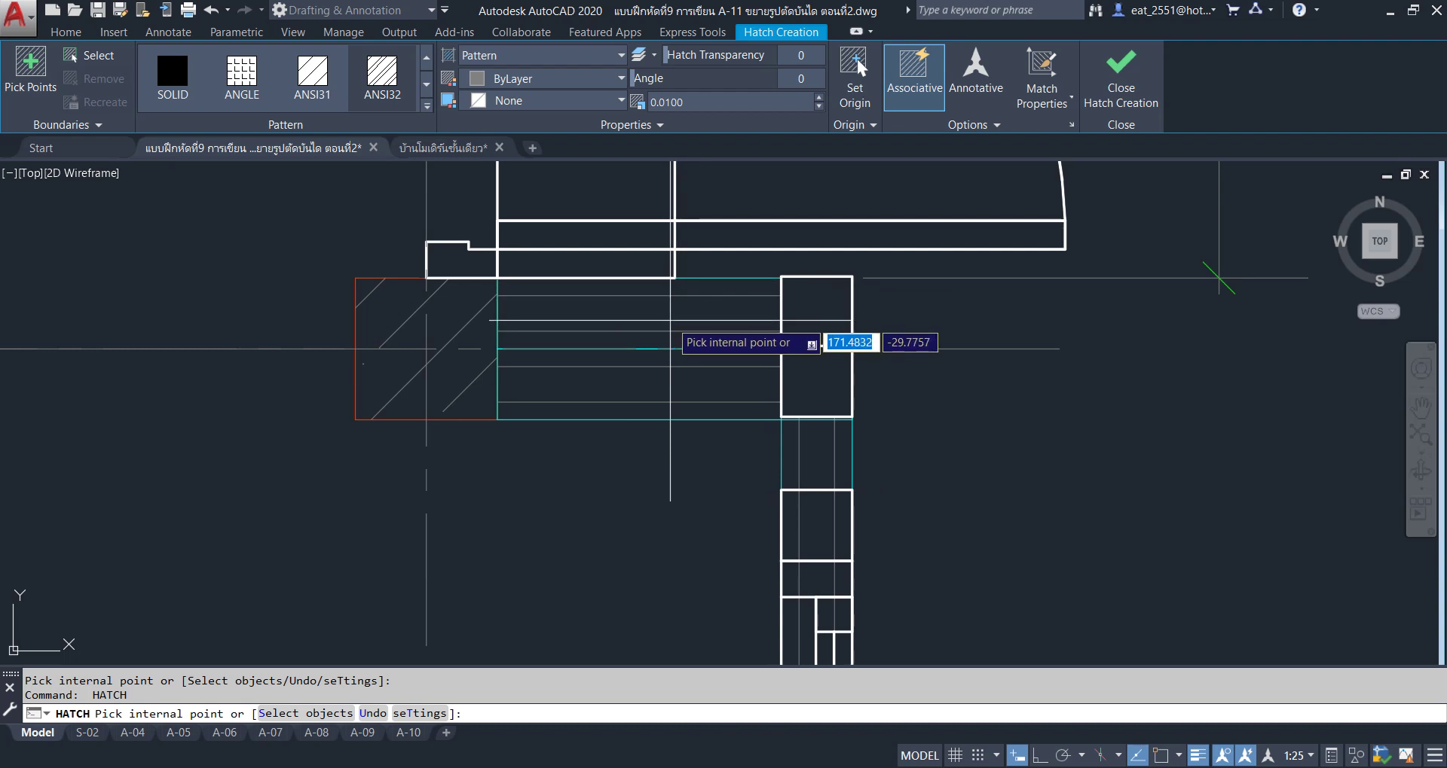
pyautogui.click(669, 316)
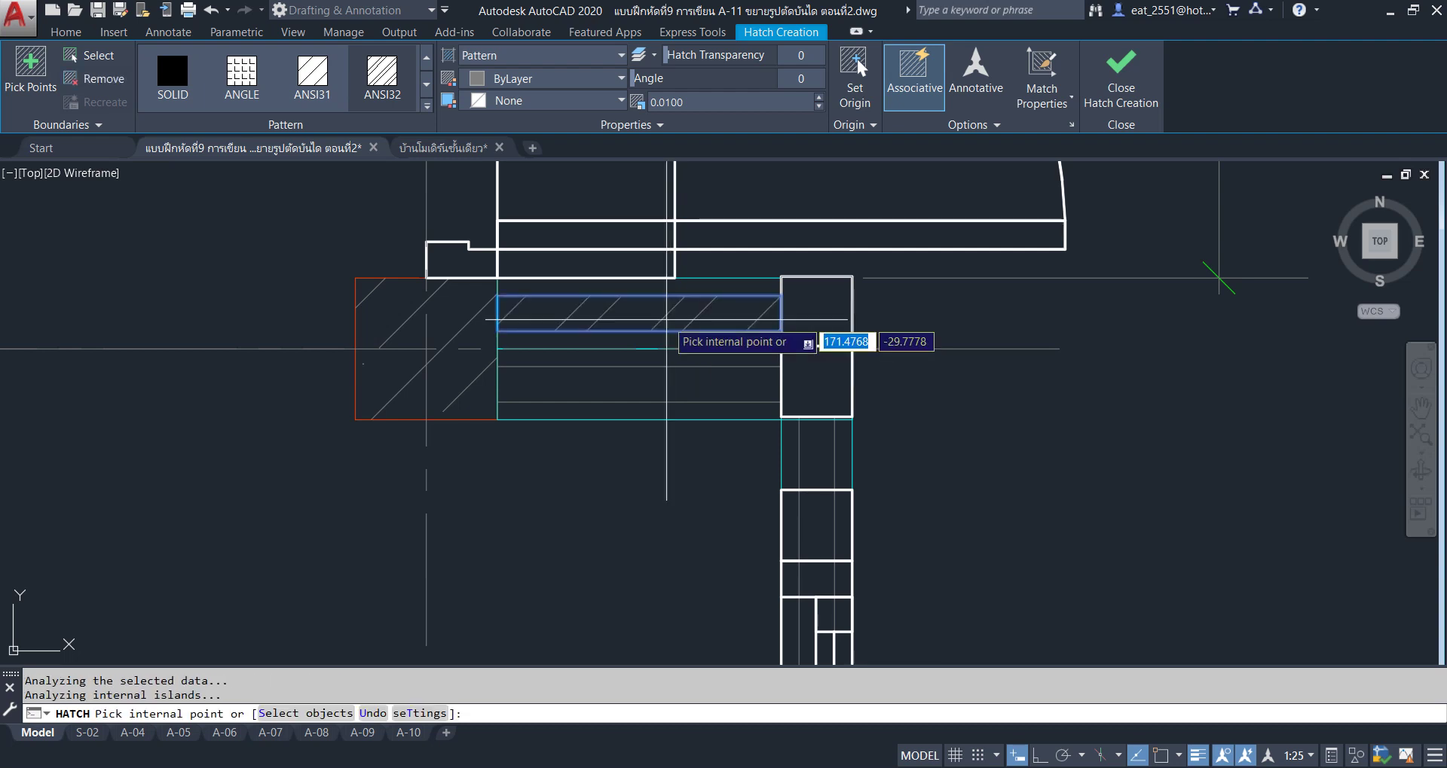
pyautogui.press('Return')
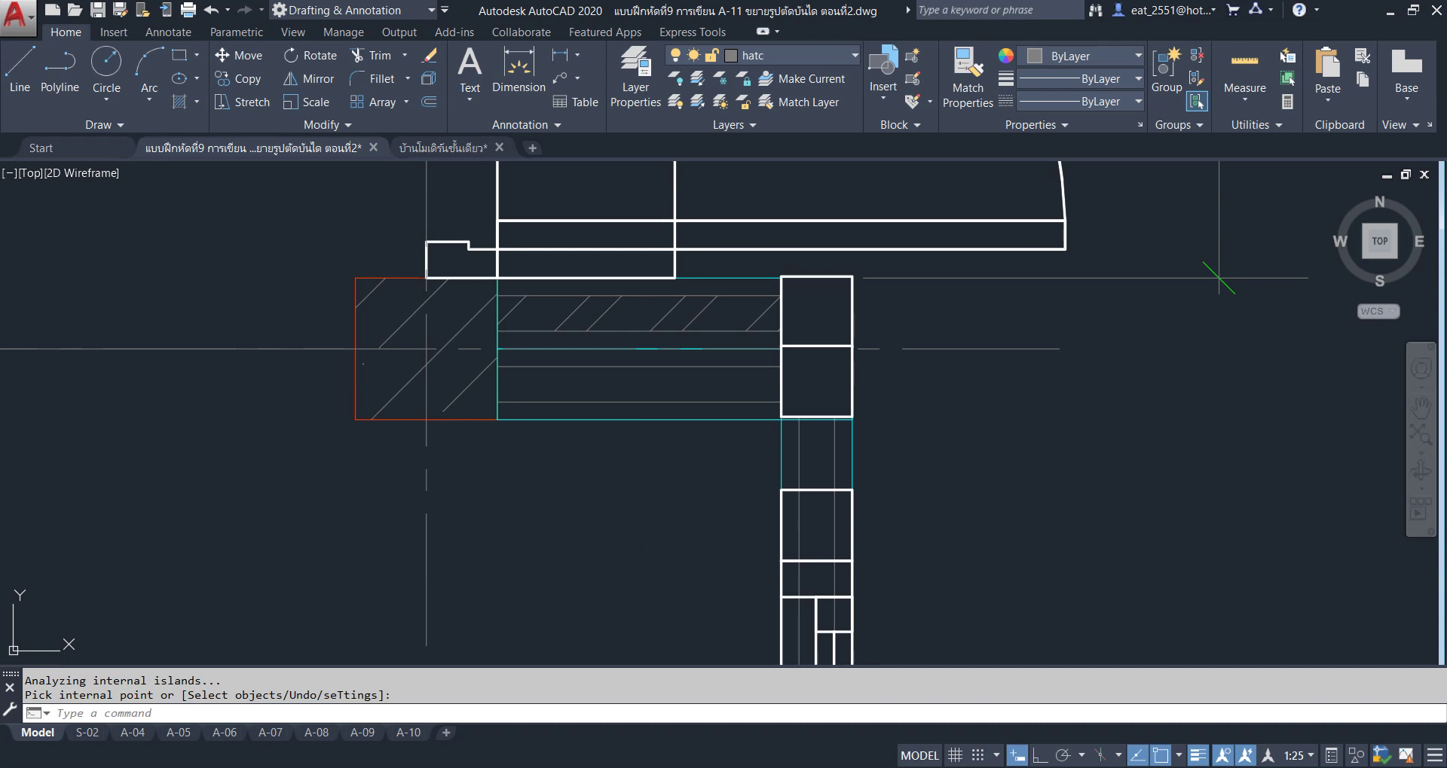
pyautogui.press('Return')
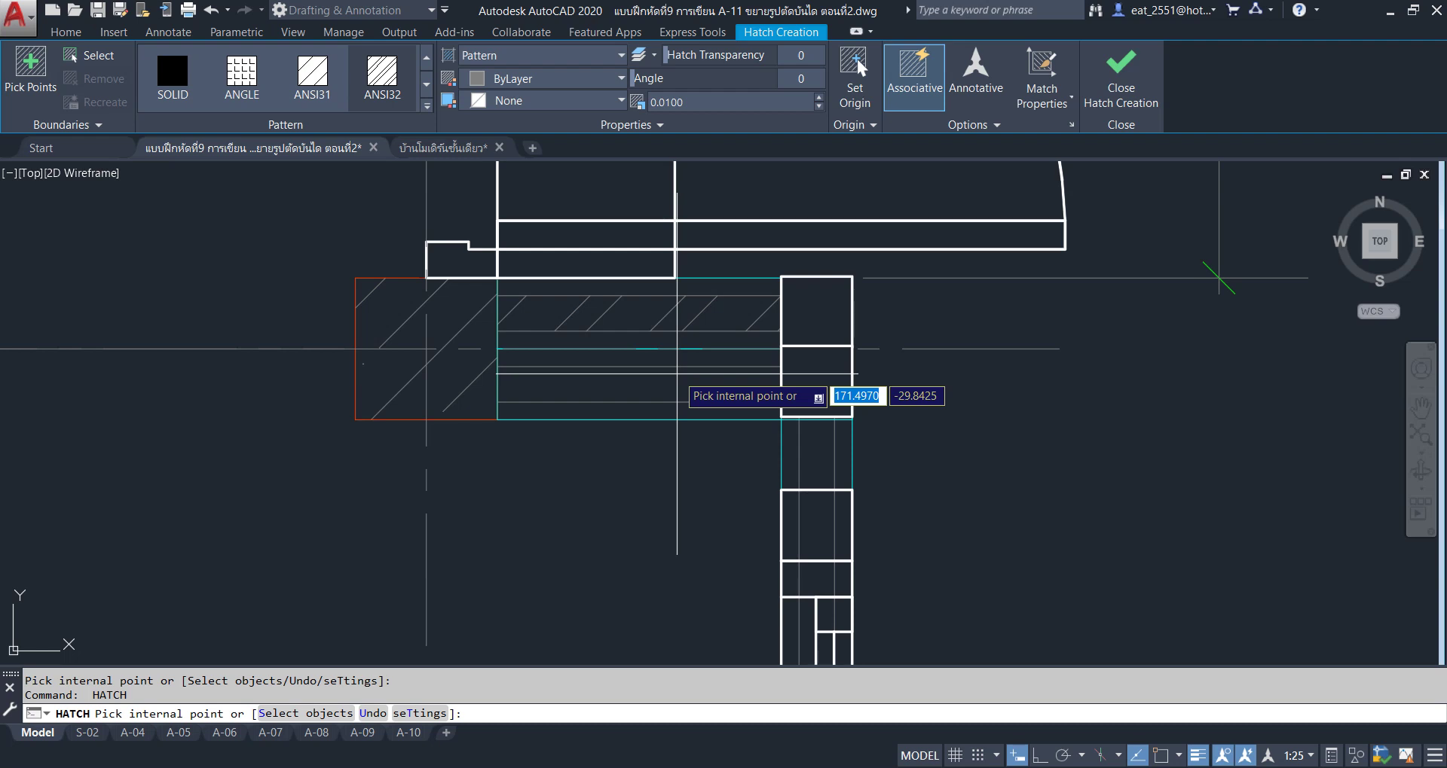
pyautogui.click(676, 381)
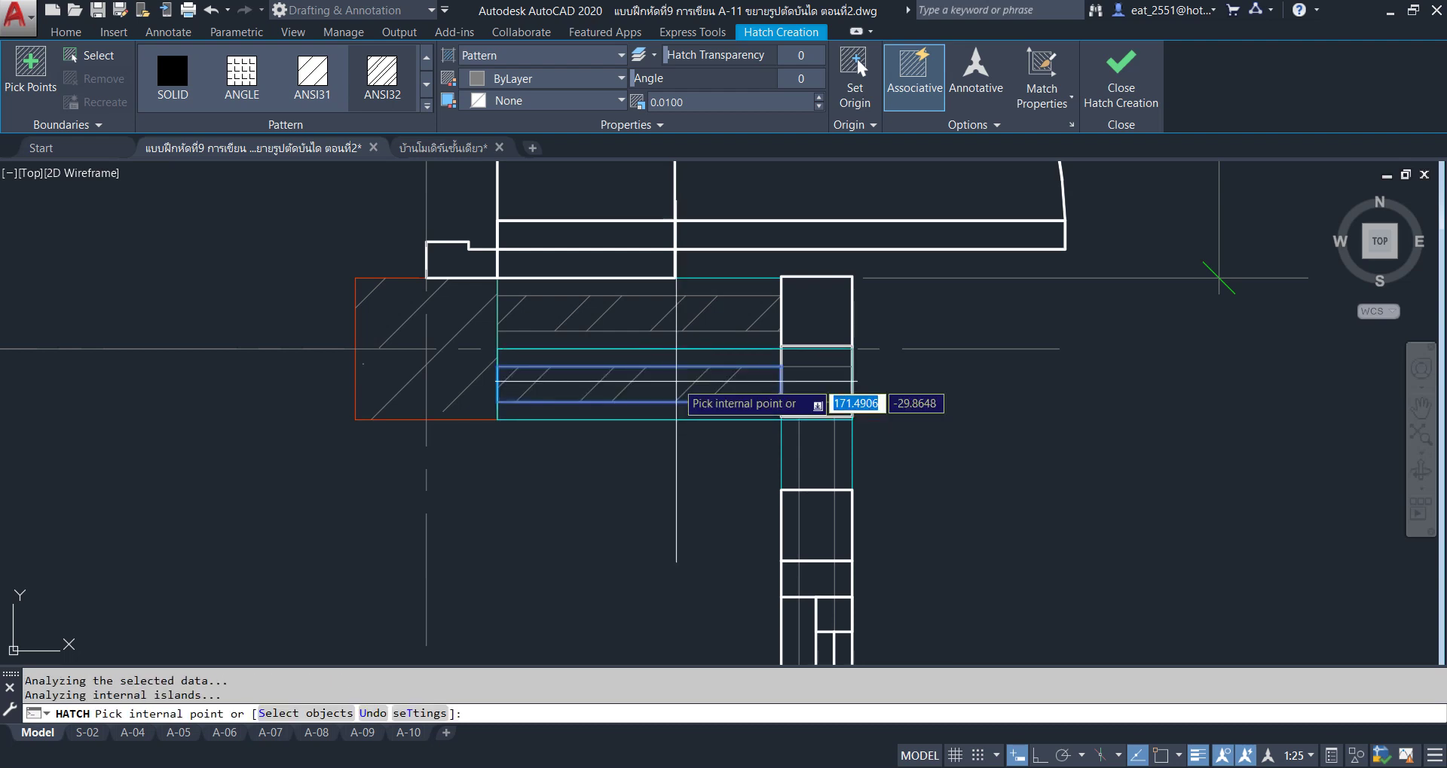
pyautogui.press('Return')
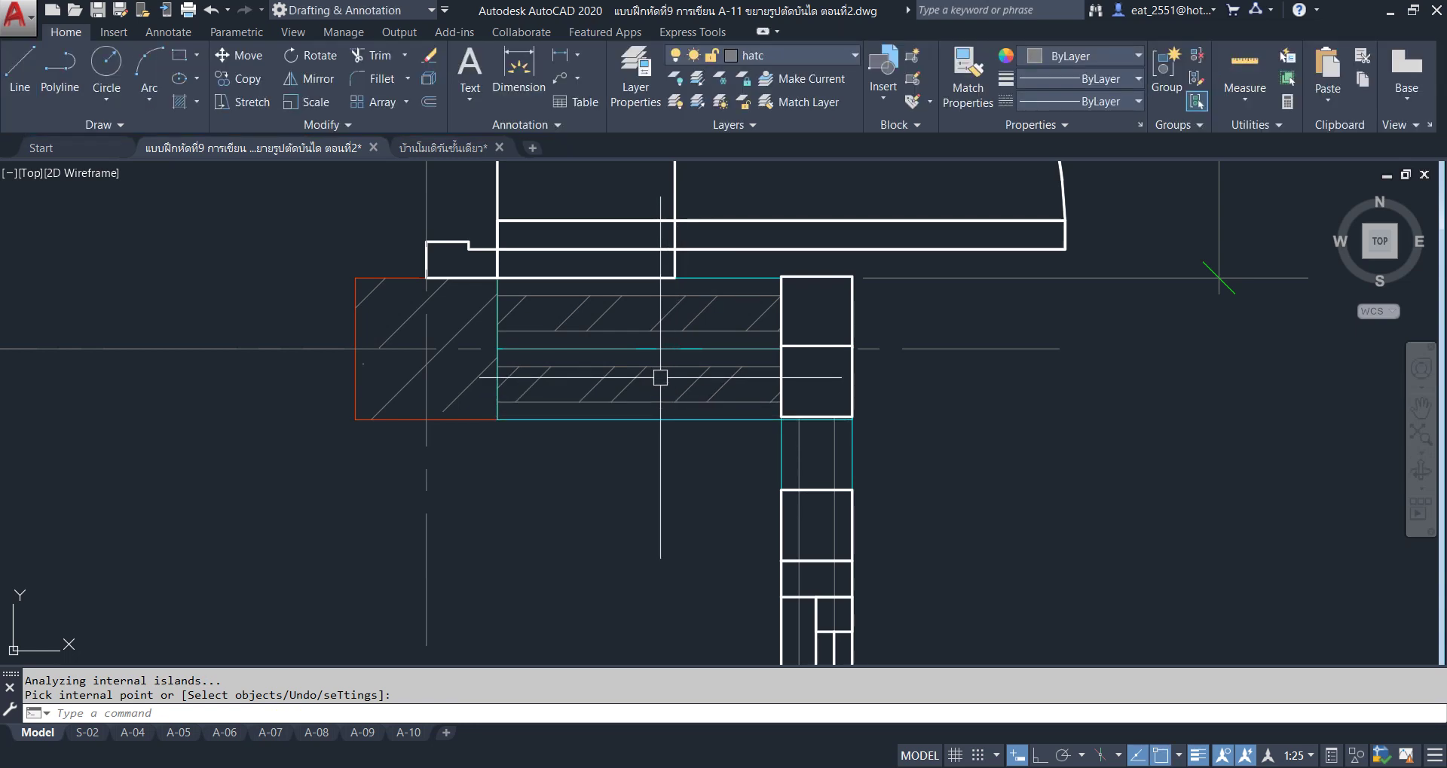
pyautogui.click(626, 378)
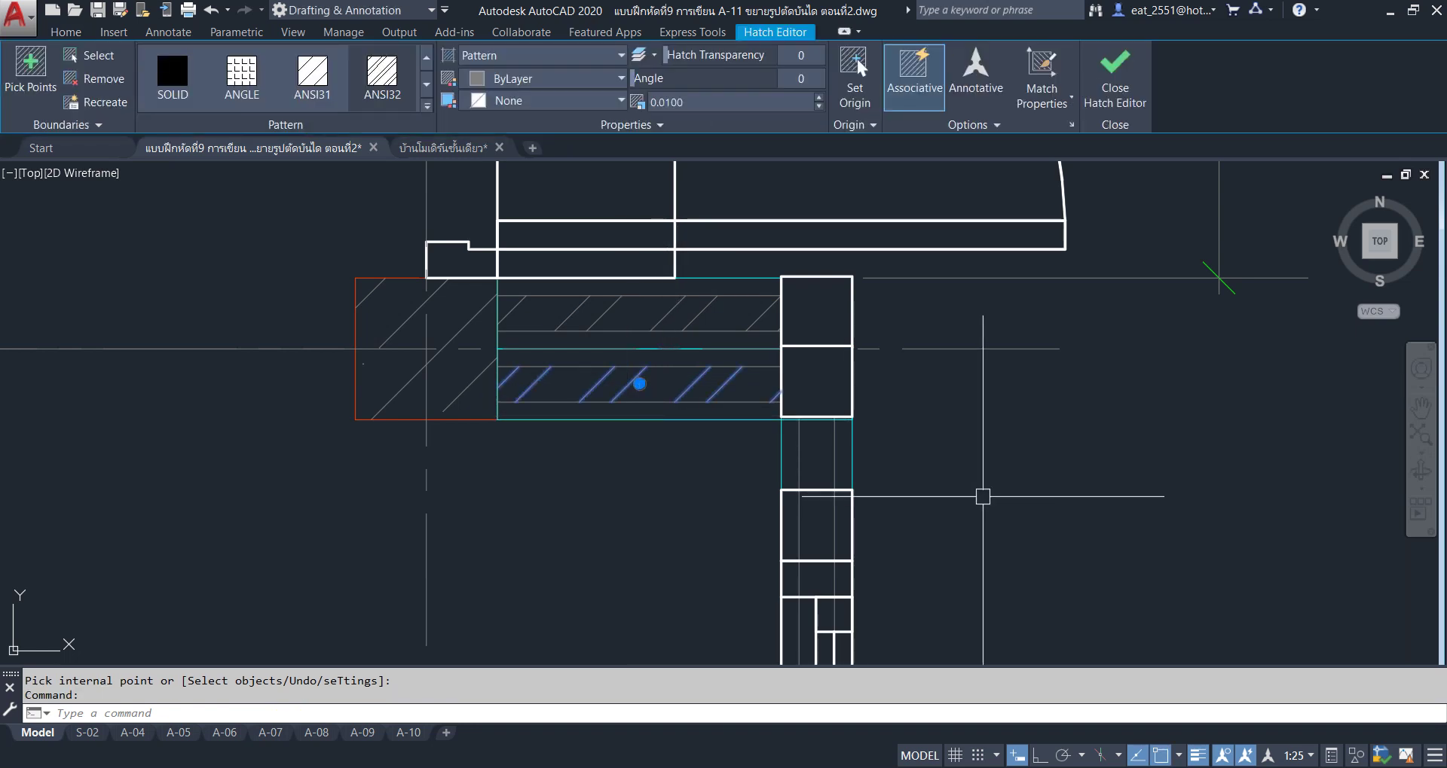
pyautogui.press('Escape')
# Hatch the narrow vertical wall above the door jamb and review the whole stair detail.
pyautogui.scroll(-4, 752, 424)
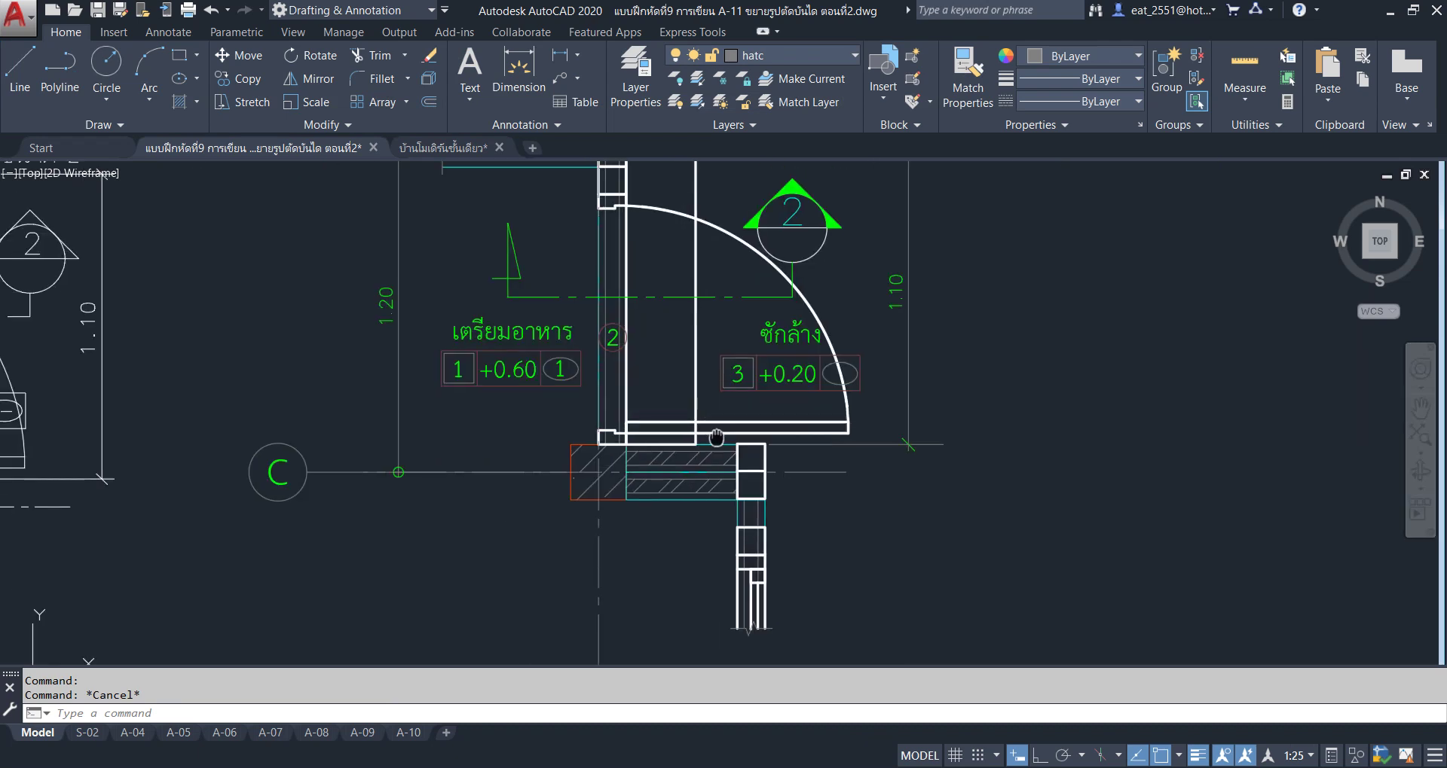
pyautogui.scroll(4, 646, 306)
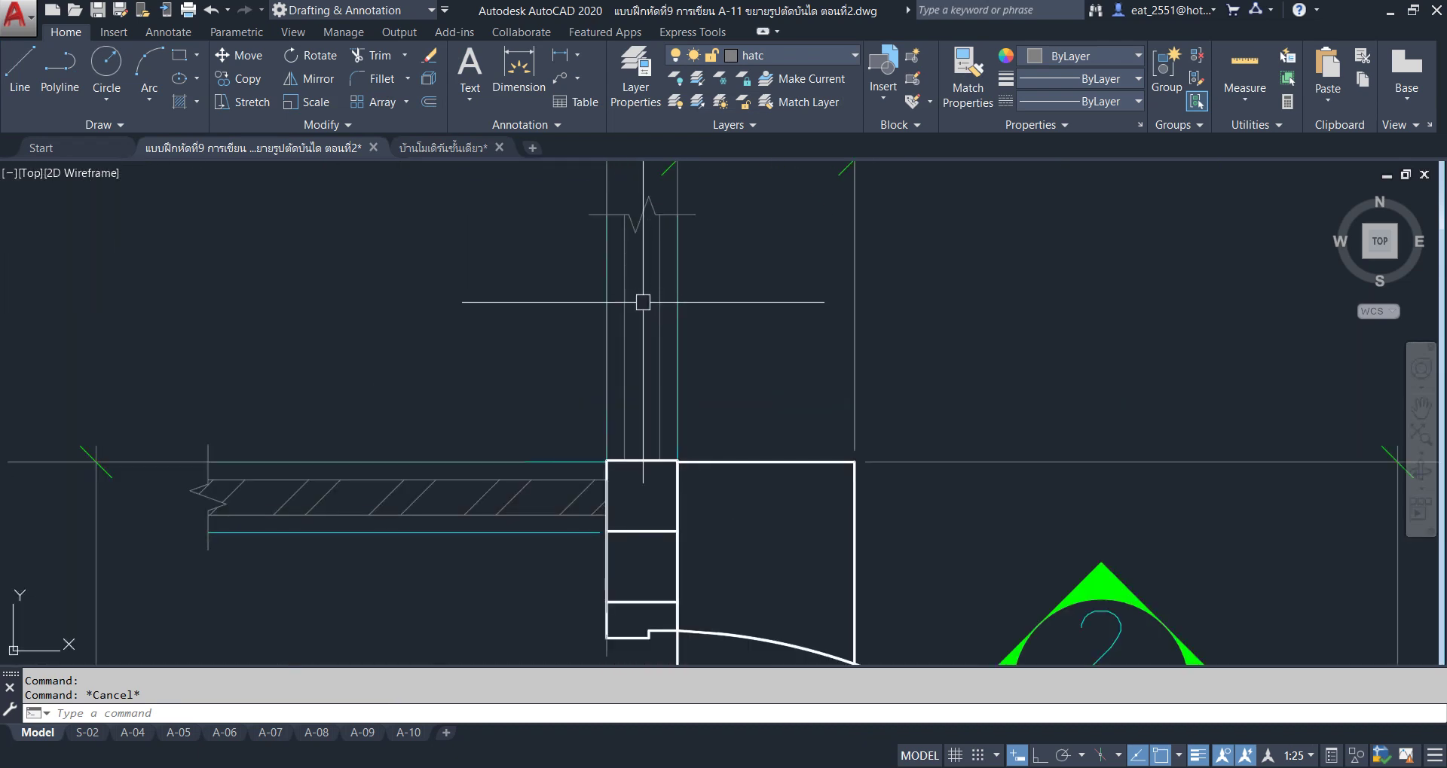
pyautogui.press('Return')
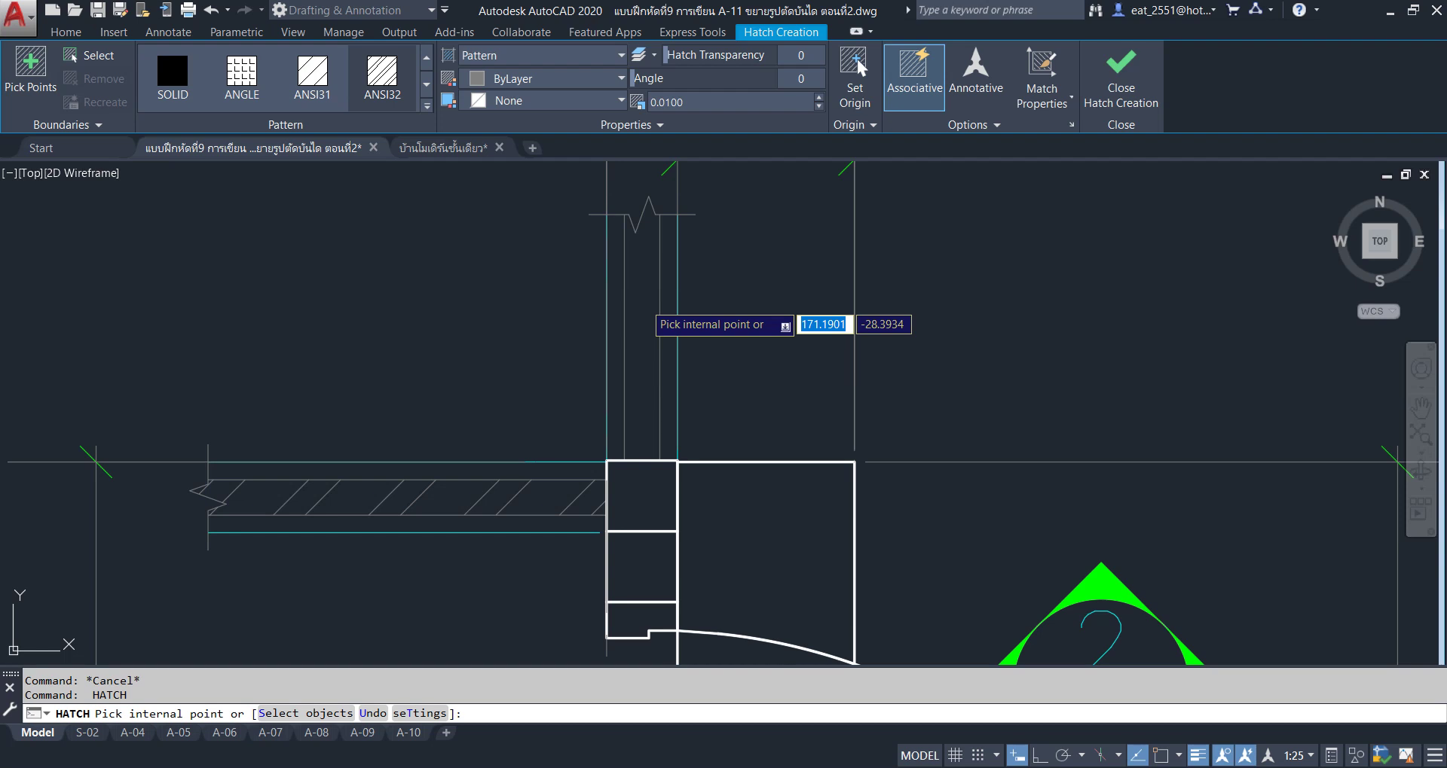
pyautogui.click(644, 302)
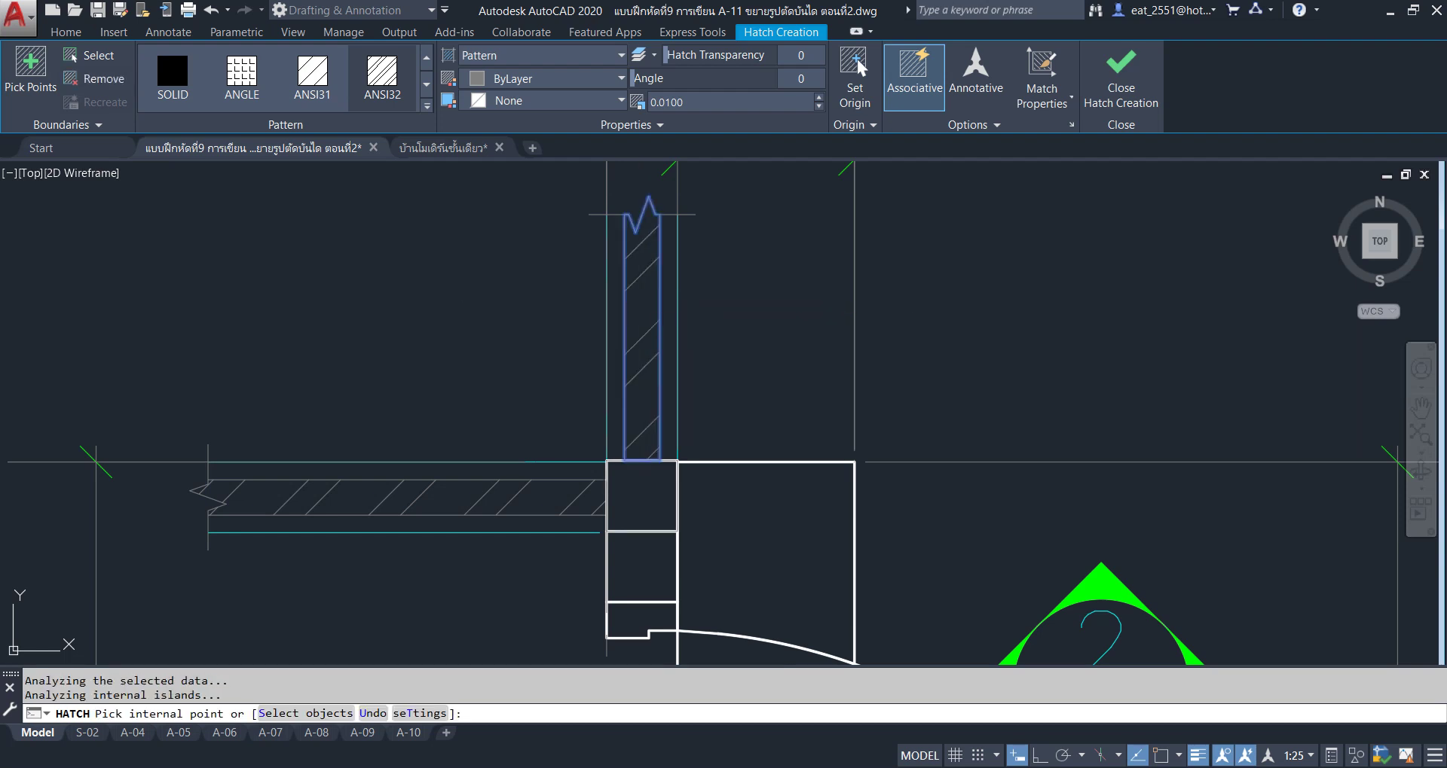
pyautogui.press('Return')
pyautogui.scroll(-5, 644, 302)
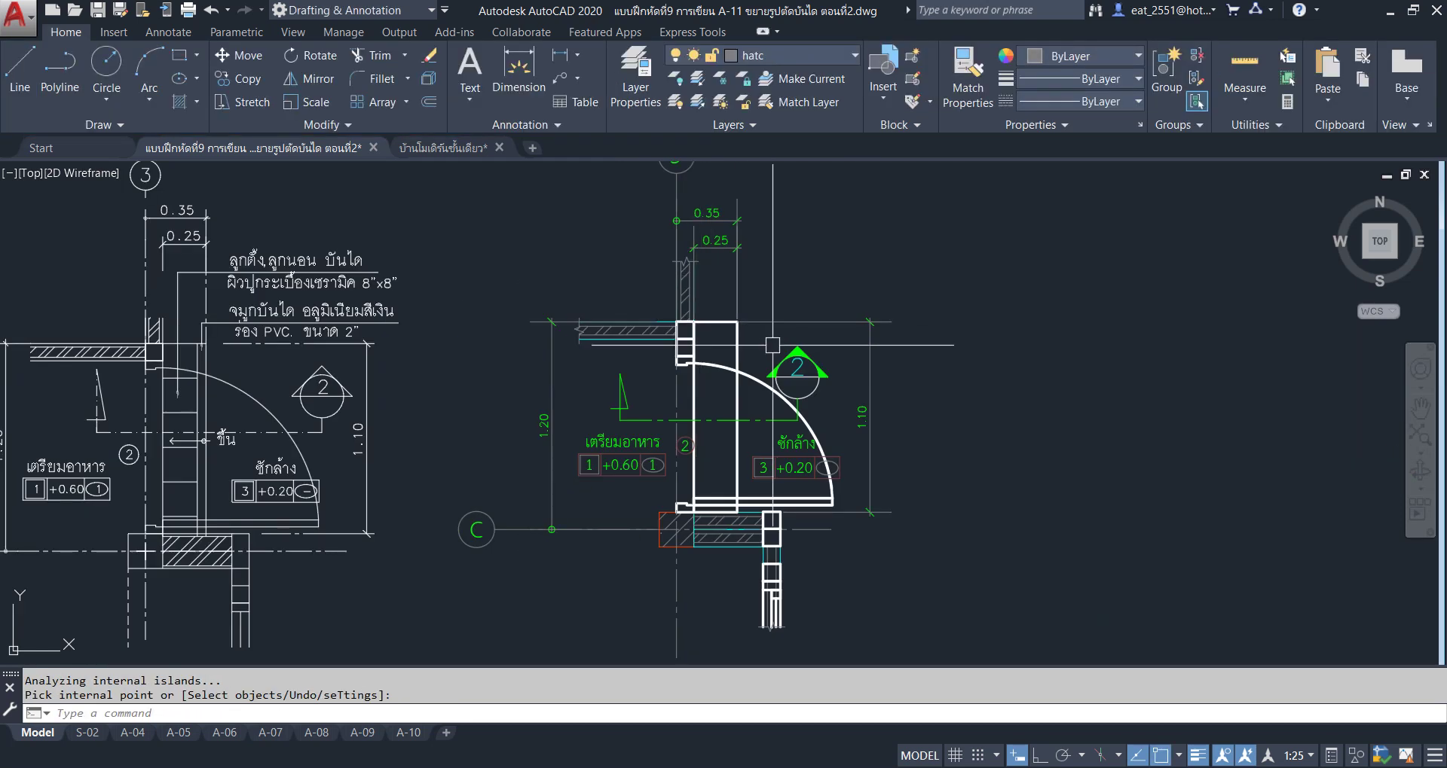
pyautogui.moveTo(659, 469)
pyautogui.mouseDown(button='middle')
pyautogui.moveTo(790, 457)
pyautogui.moveTo(754, 461)
pyautogui.mouseUp(button='middle')
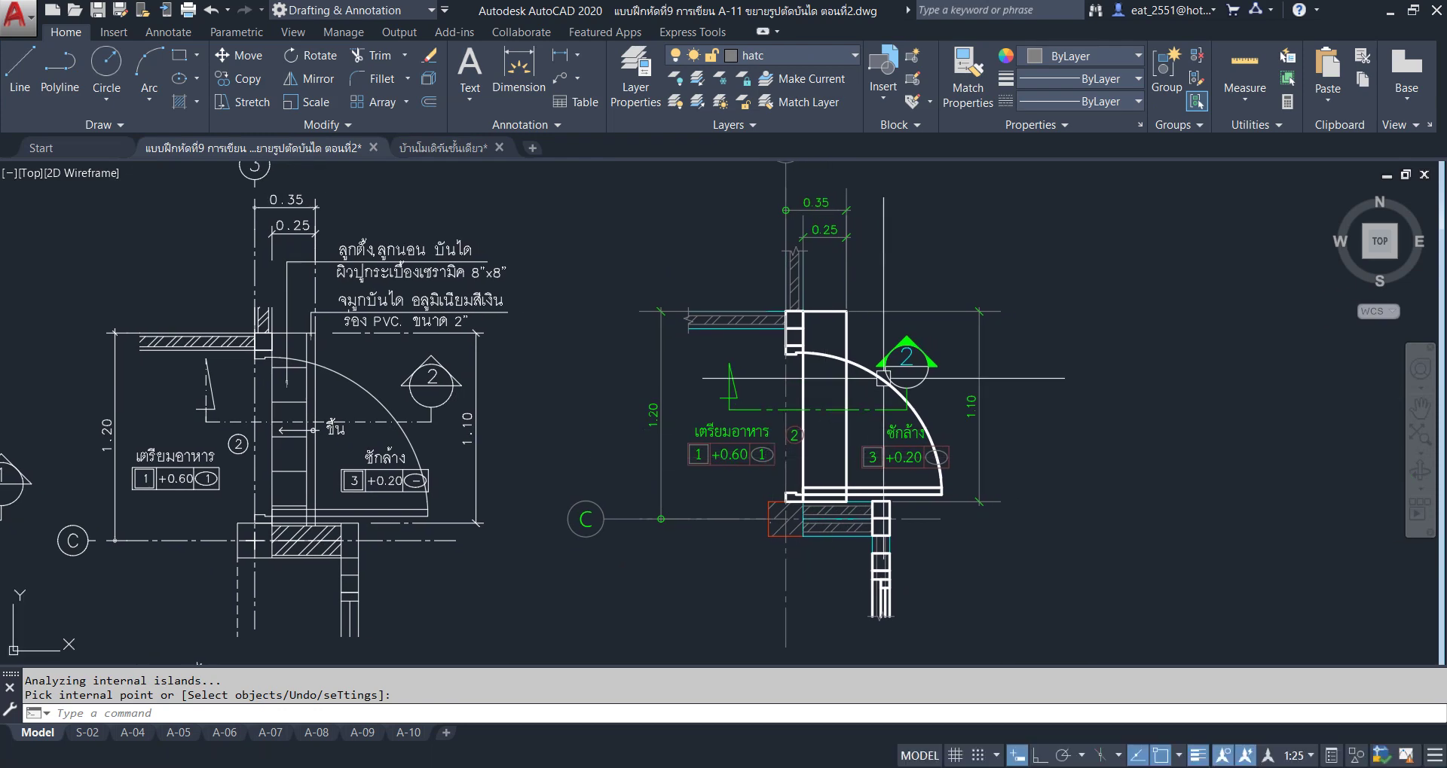
pyautogui.scroll(4, 850, 336)
pyautogui.moveTo(849, 336); pyautogui.dragTo(713, 270, button='middle')
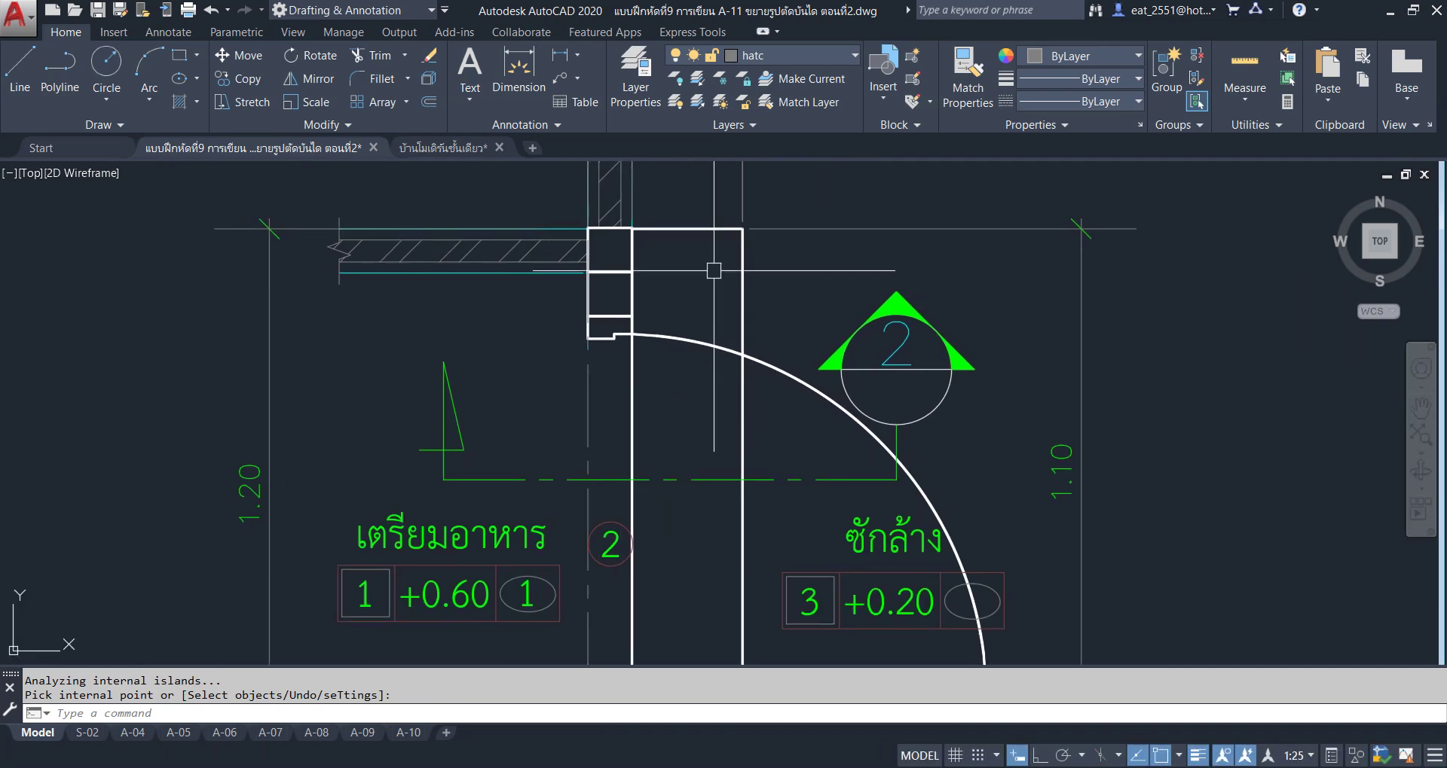
pyautogui.scroll(-3, 714, 270)
pyautogui.scroll(-2, 701, 273)
pyautogui.scroll(5, 688, 275)
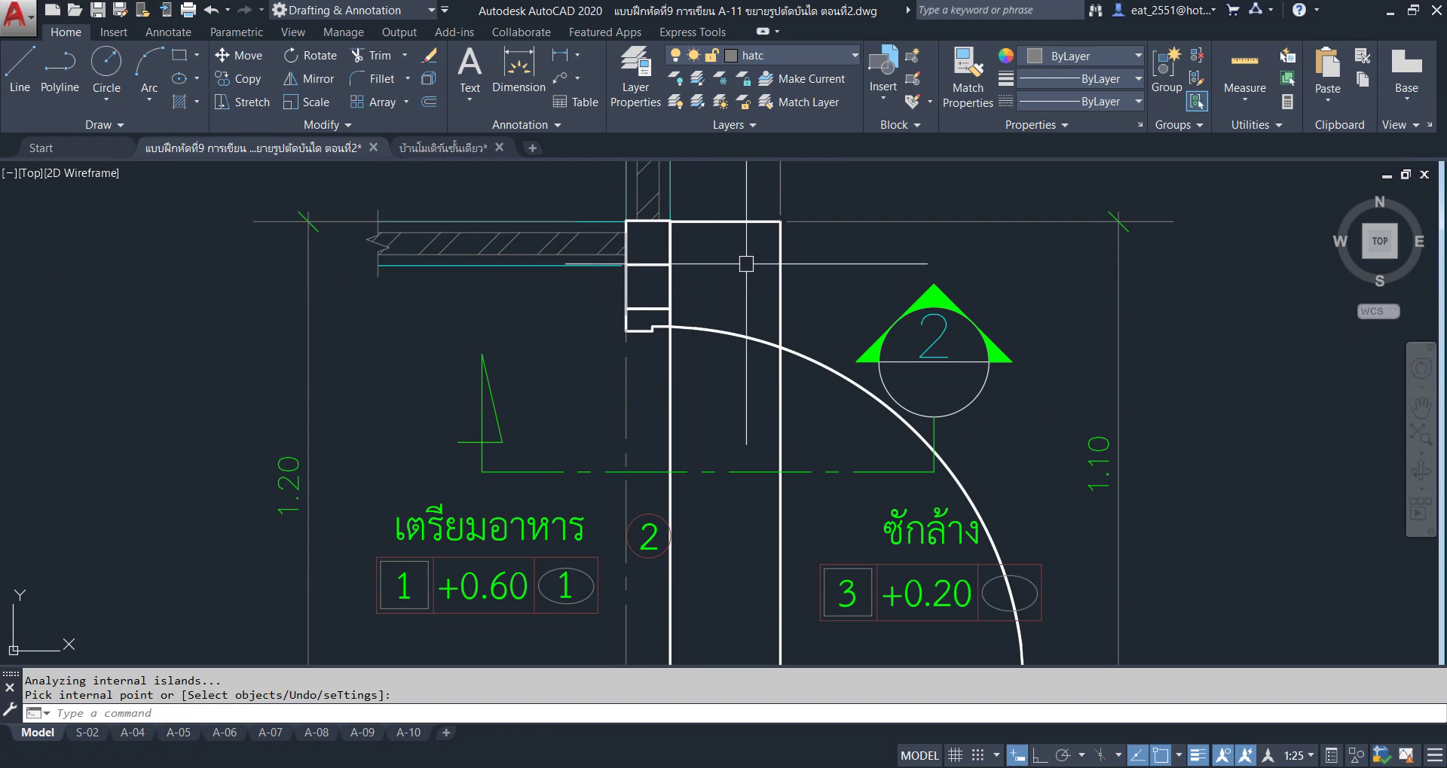
# Explode the door jamb outline polyline into separate lines with X.
pyautogui.press('Escape')
pyautogui.click(776, 337)
pyautogui.moveTo(769, 342)
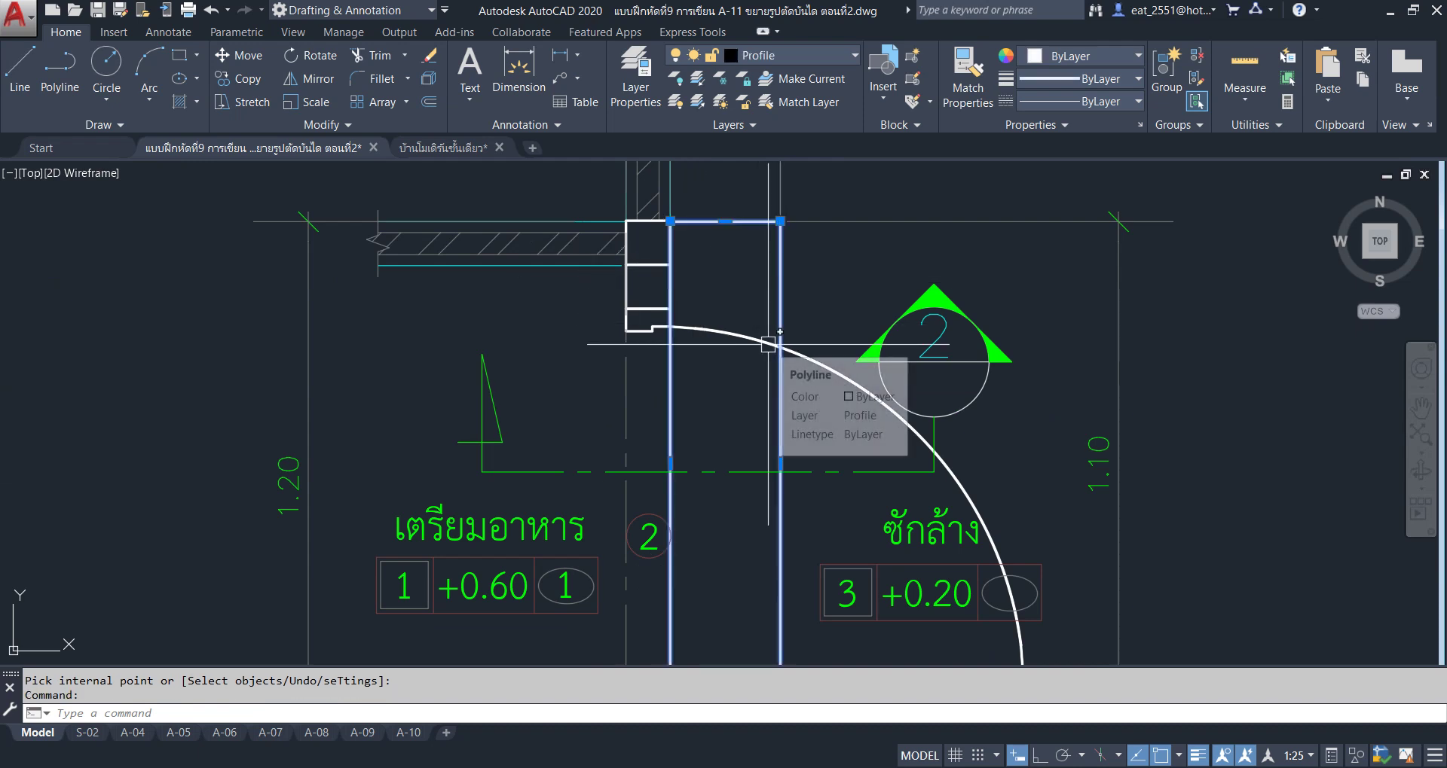
pyautogui.write('X')
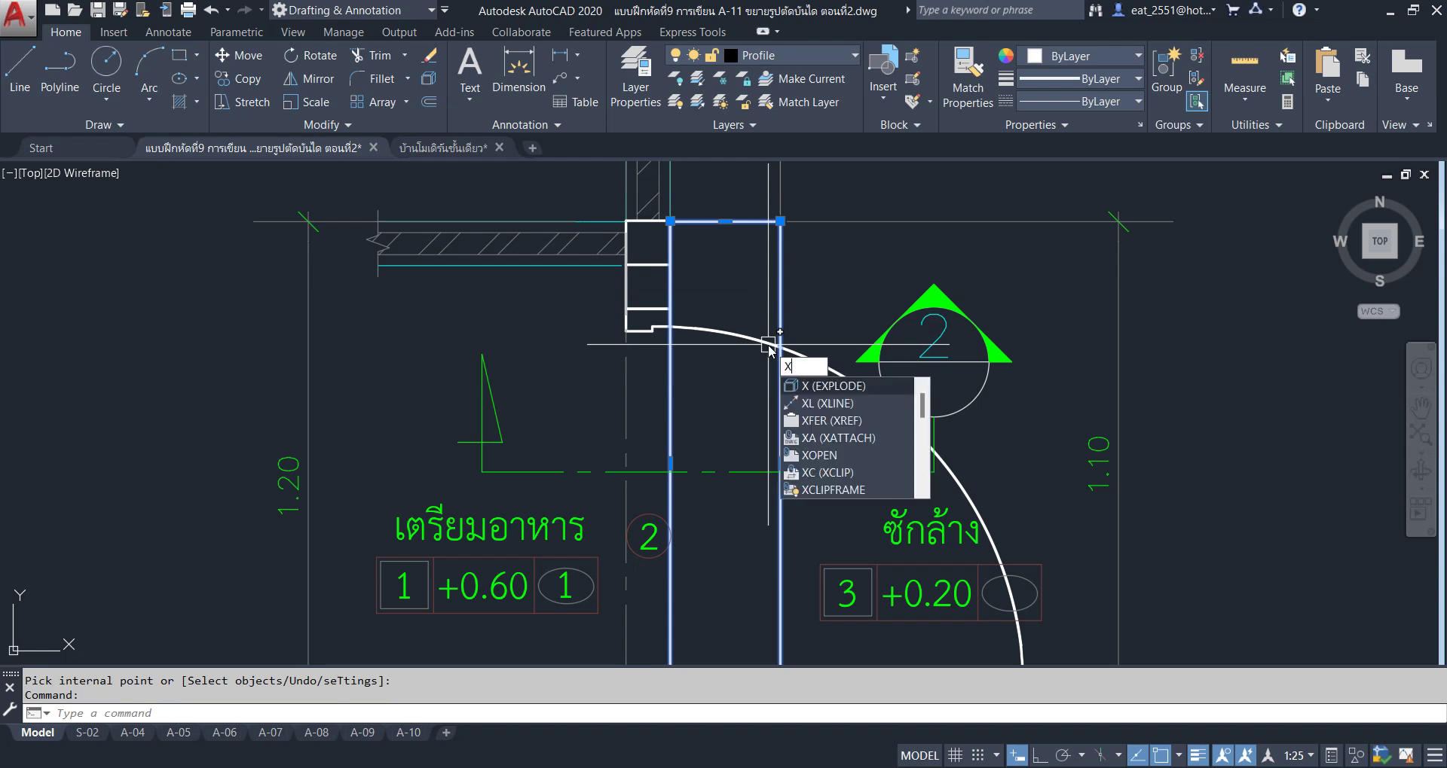
pyautogui.press('Return')
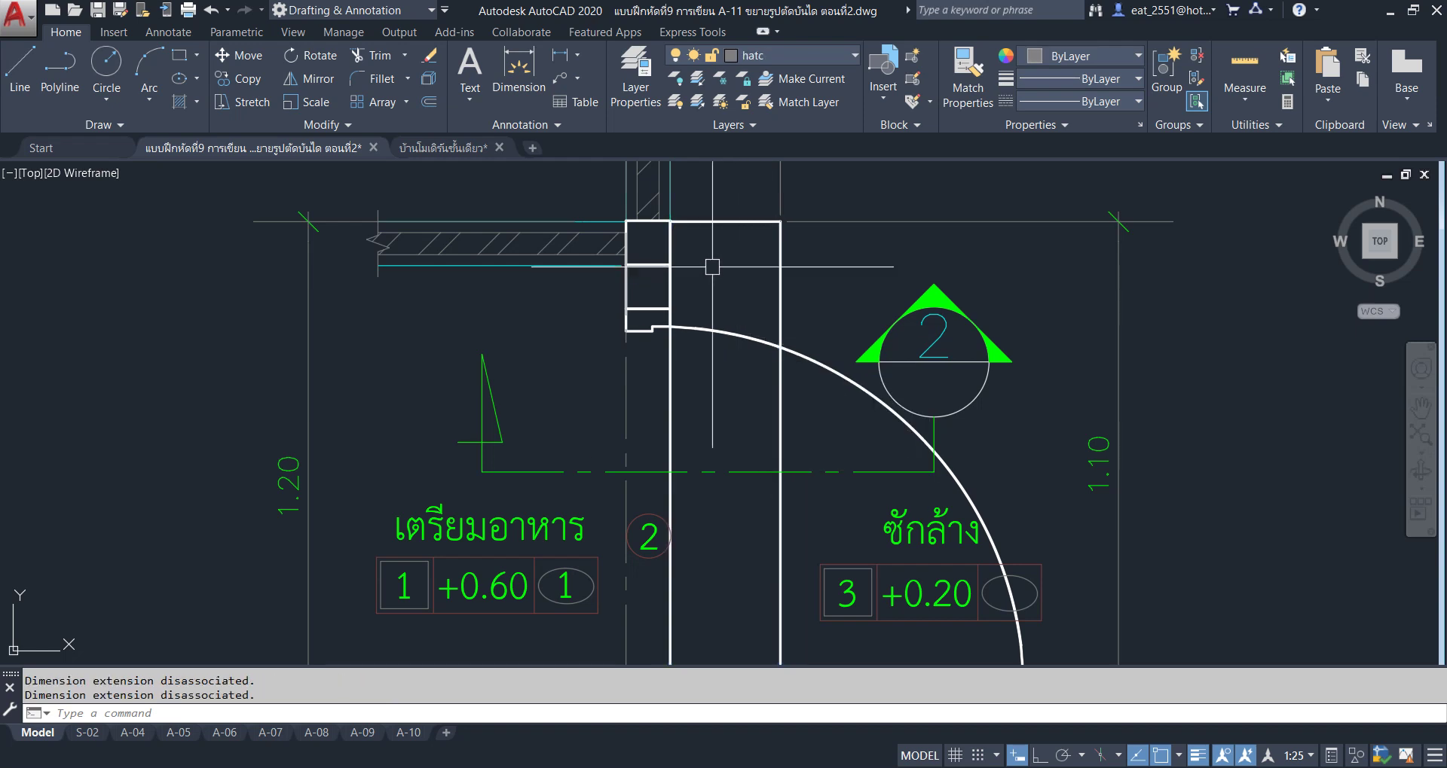
# Copy the lower wall line 0.2 straight upward.
pyautogui.click(225, 80)
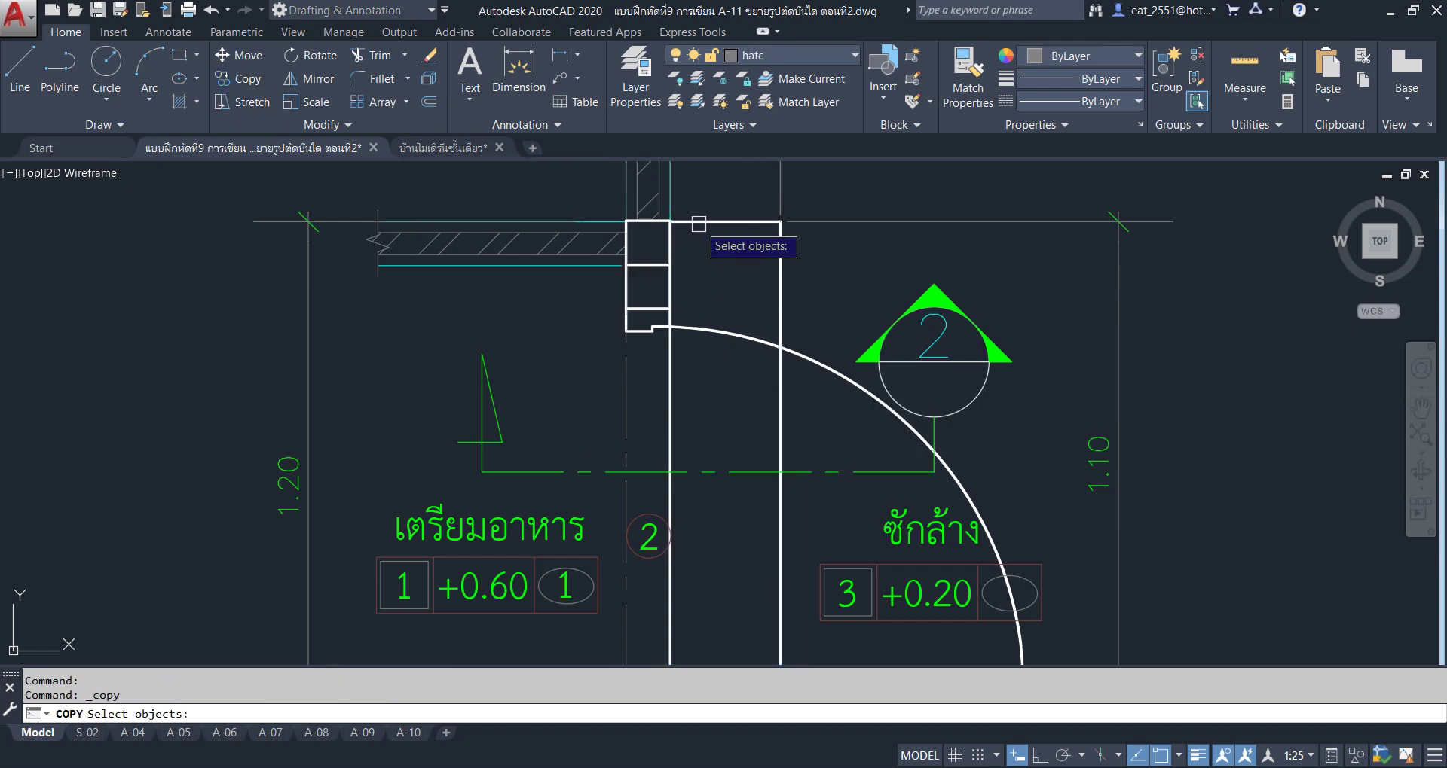
pyautogui.moveTo(728, 284); pyautogui.dragTo(728, 233, button='middle')
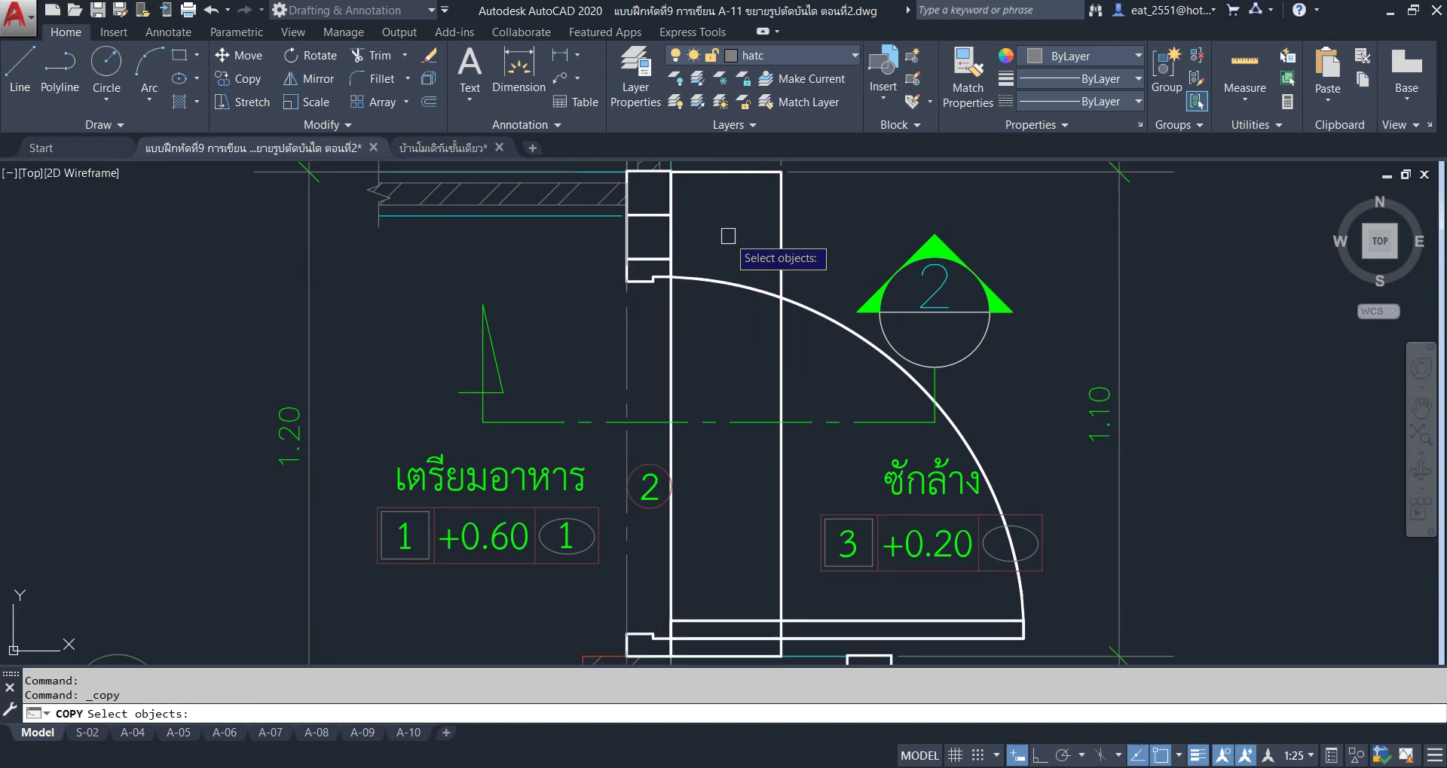
pyautogui.moveTo(729, 298); pyautogui.dragTo(676, 206, button='middle')
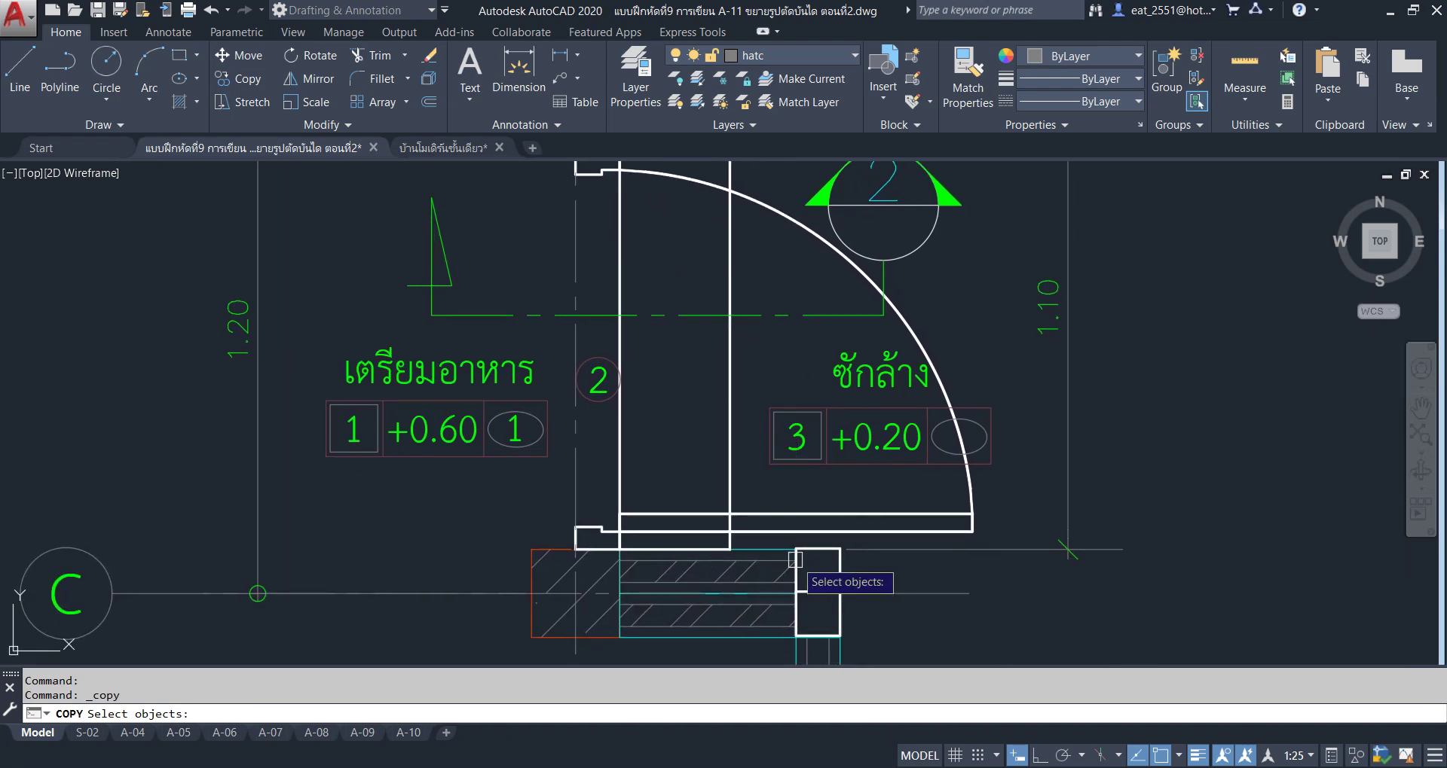
pyautogui.scroll(3, 712, 544)
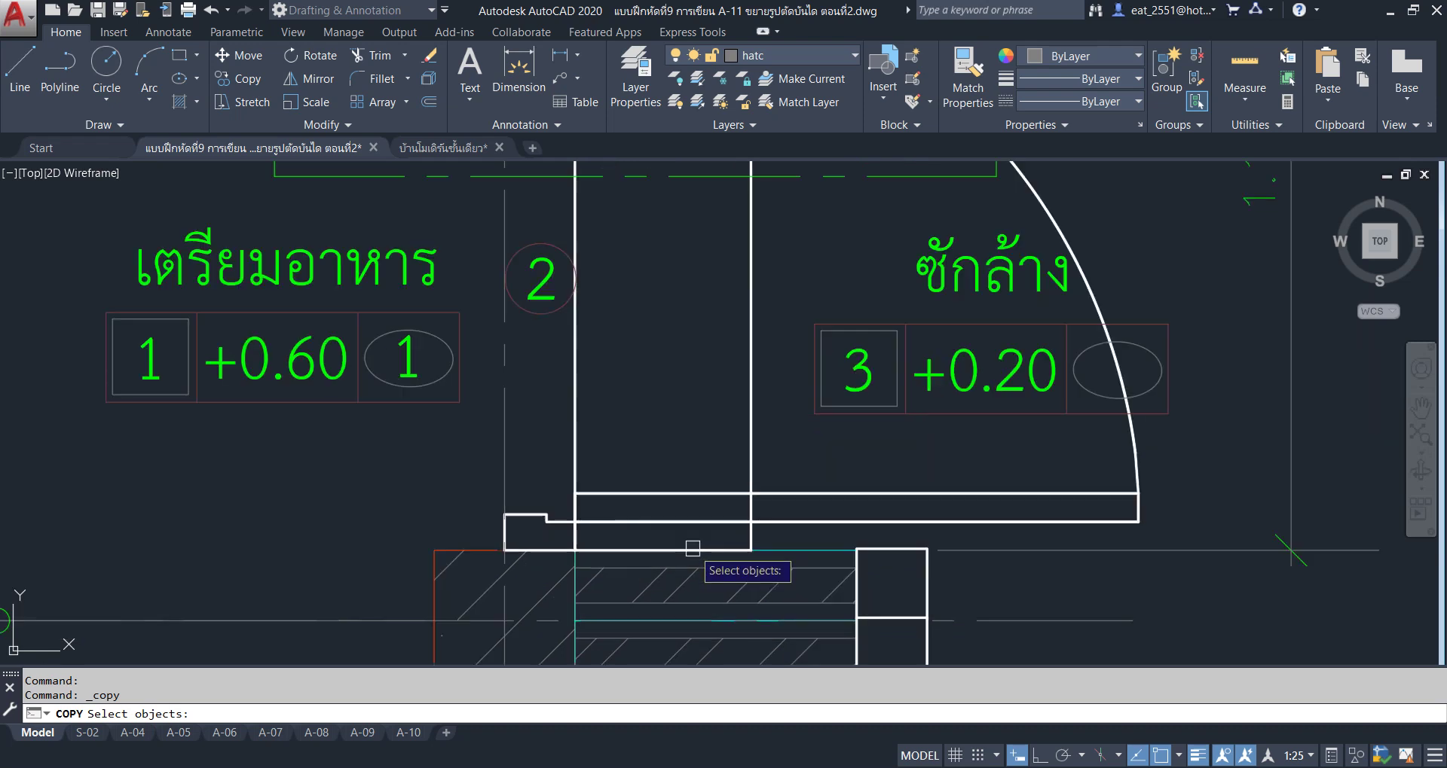
pyautogui.scroll(1, 701, 548)
pyautogui.click(692, 551)
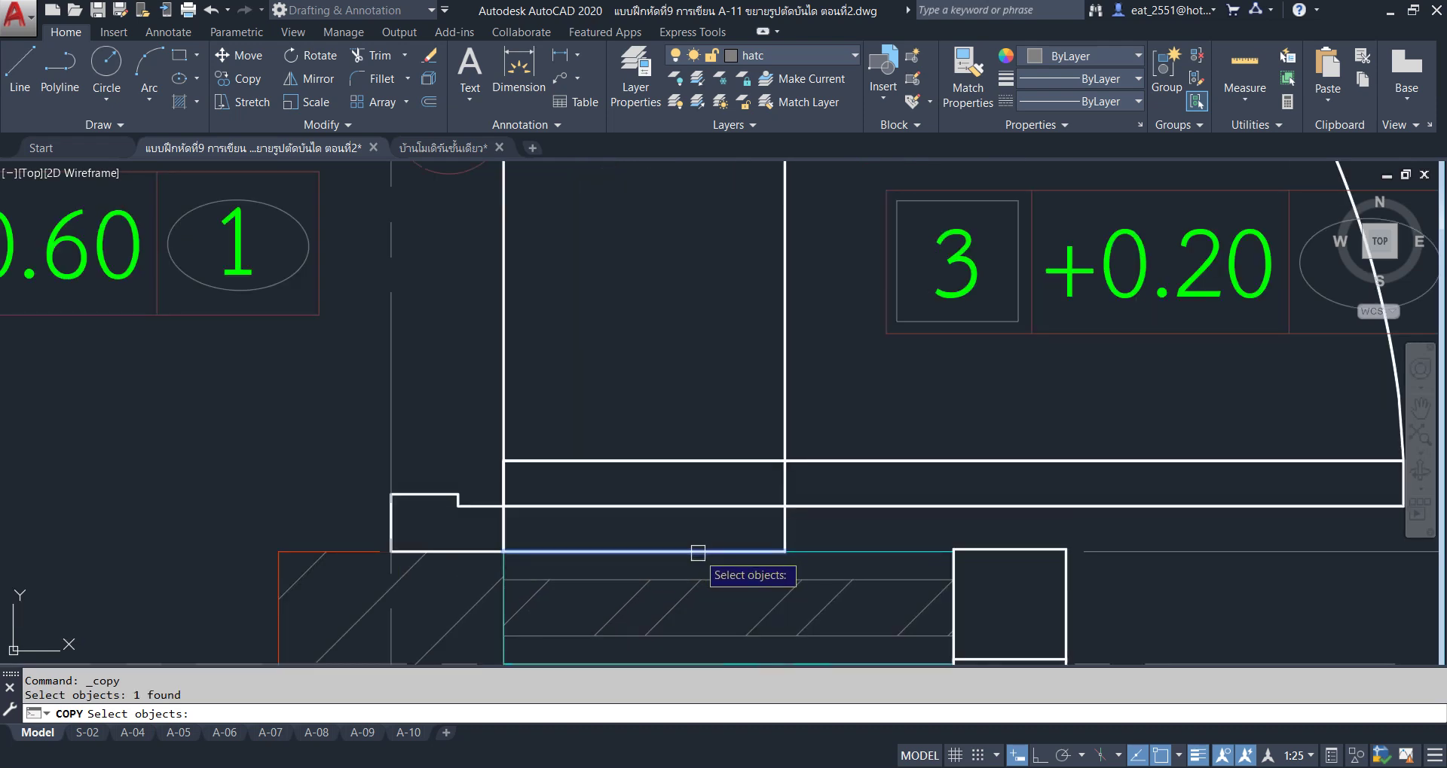
pyautogui.press('Return')
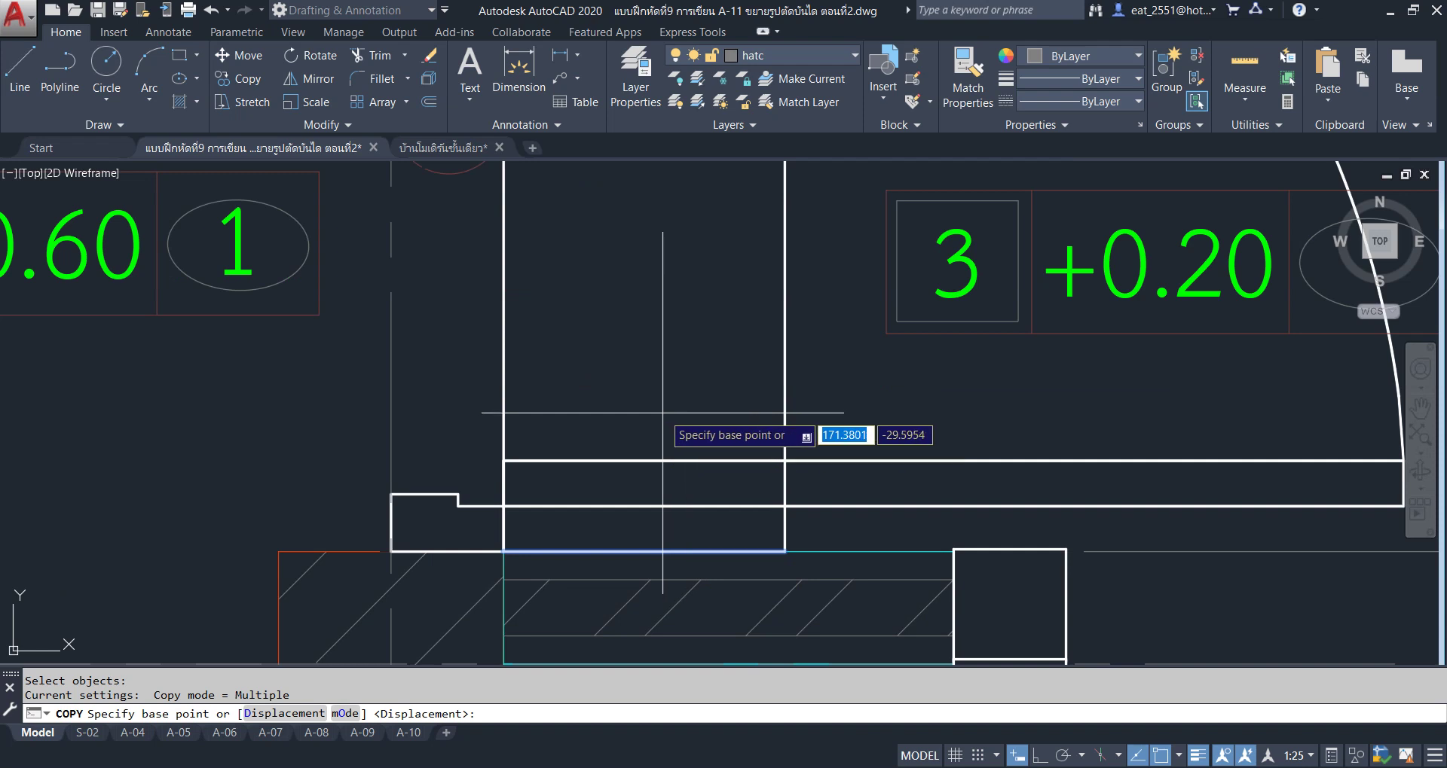
pyautogui.click(663, 401)
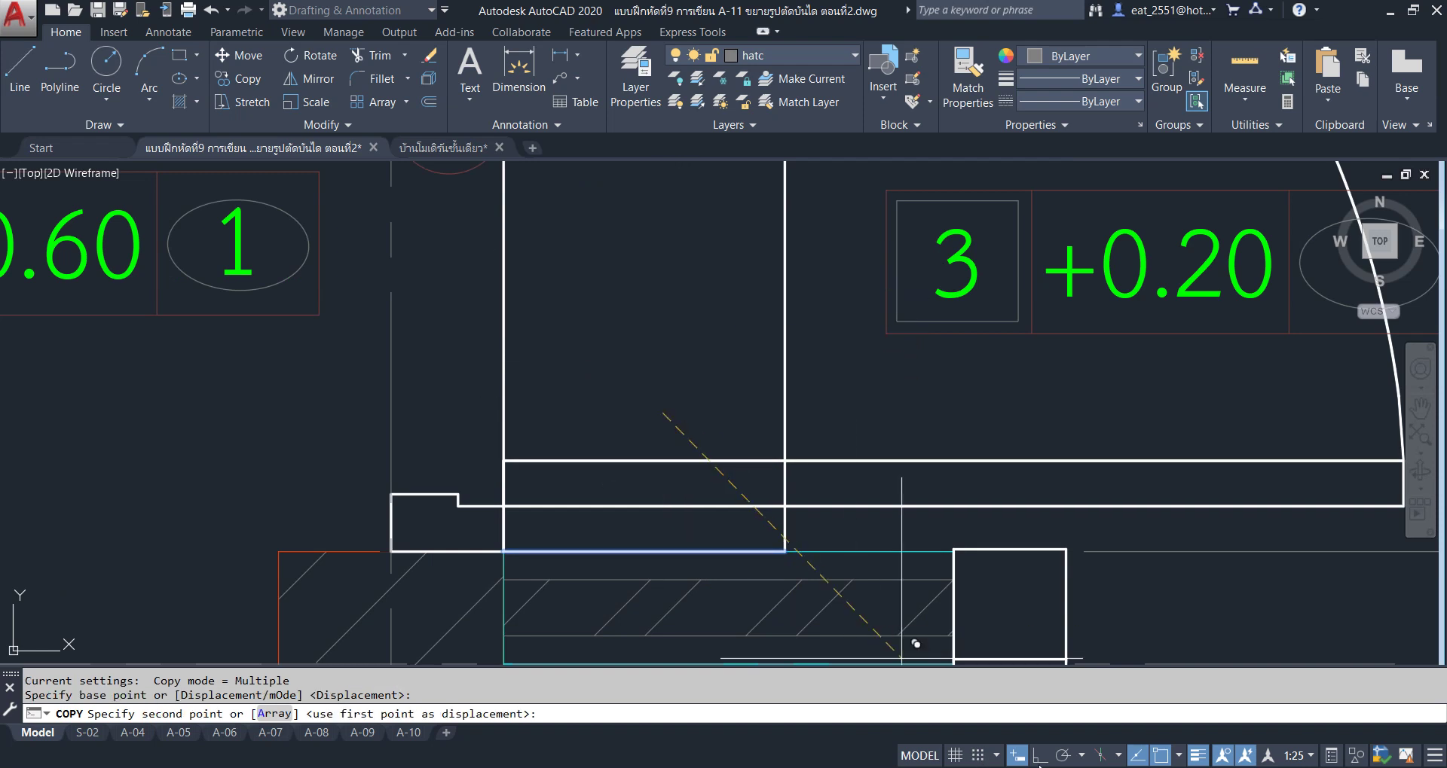
pyautogui.scroll(-2, 630, 384)
pyautogui.scroll(-1, 646, 365)
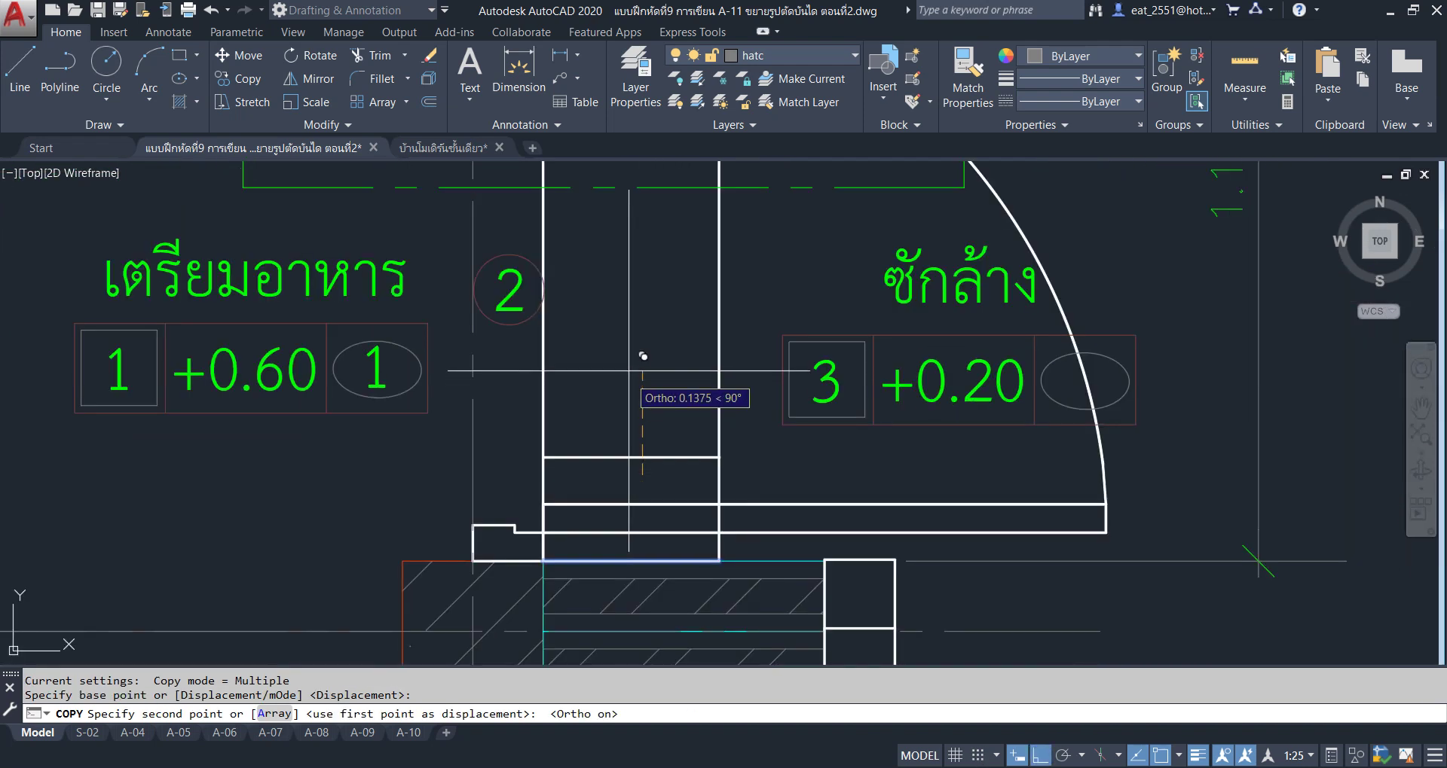
pyautogui.scroll(-1, 645, 365)
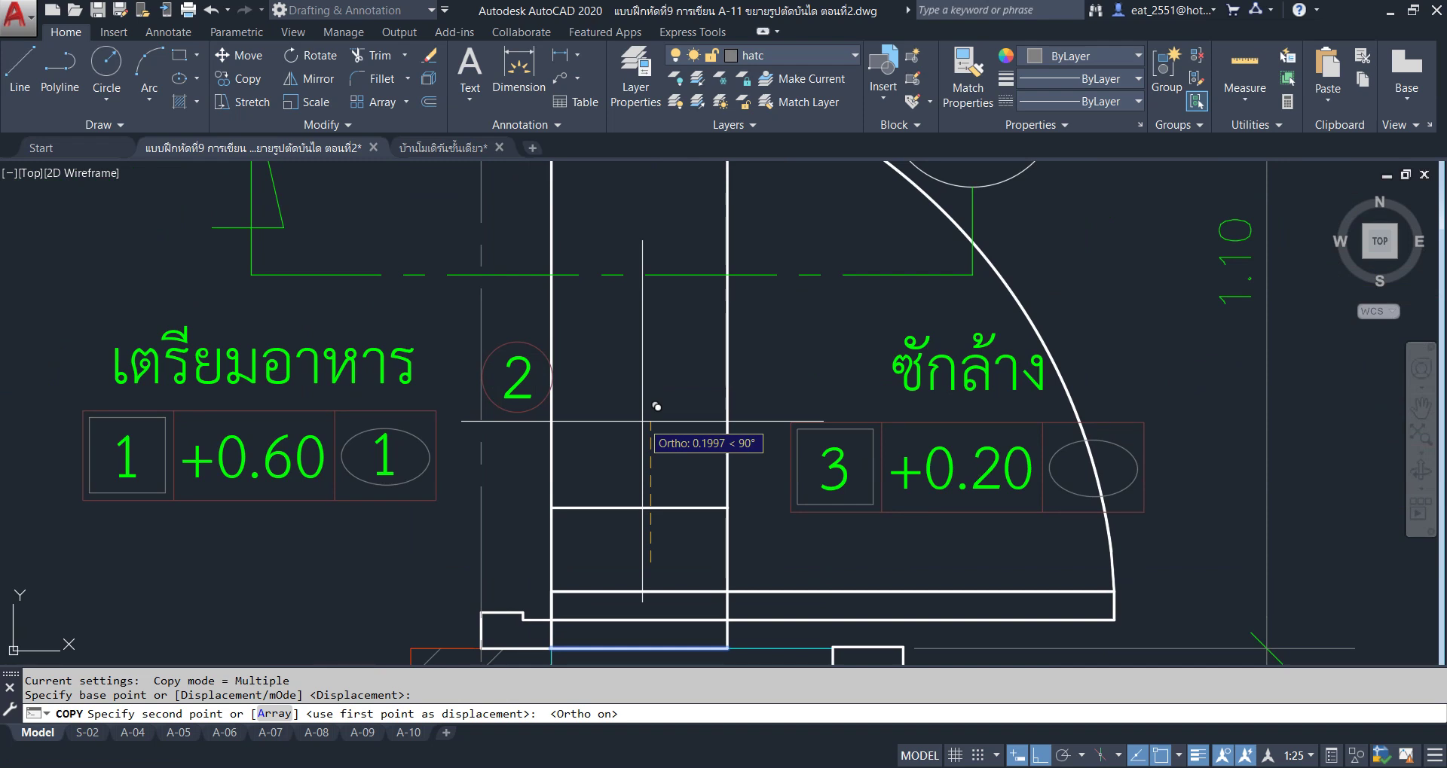
pyautogui.write('.2')
pyautogui.press('Return')
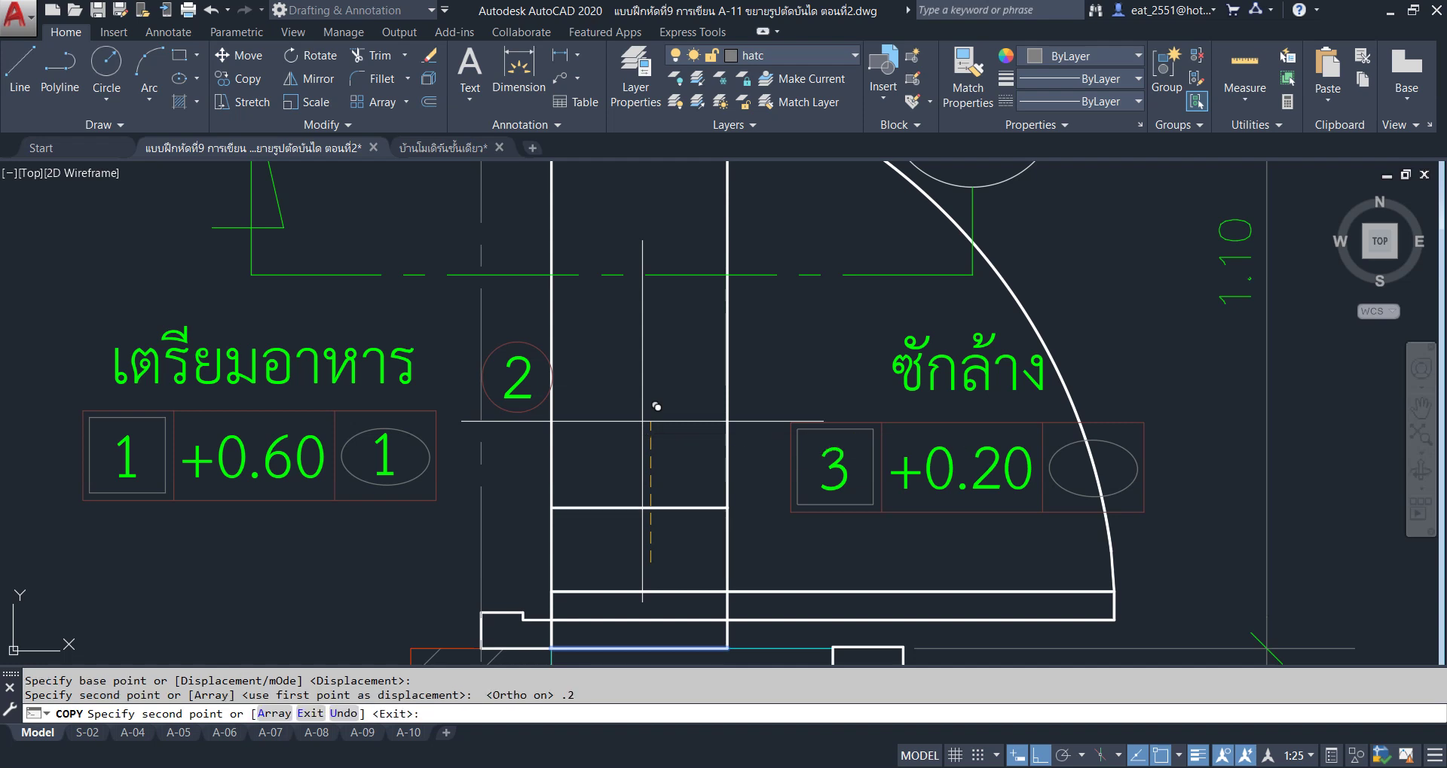
pyautogui.press('Return')
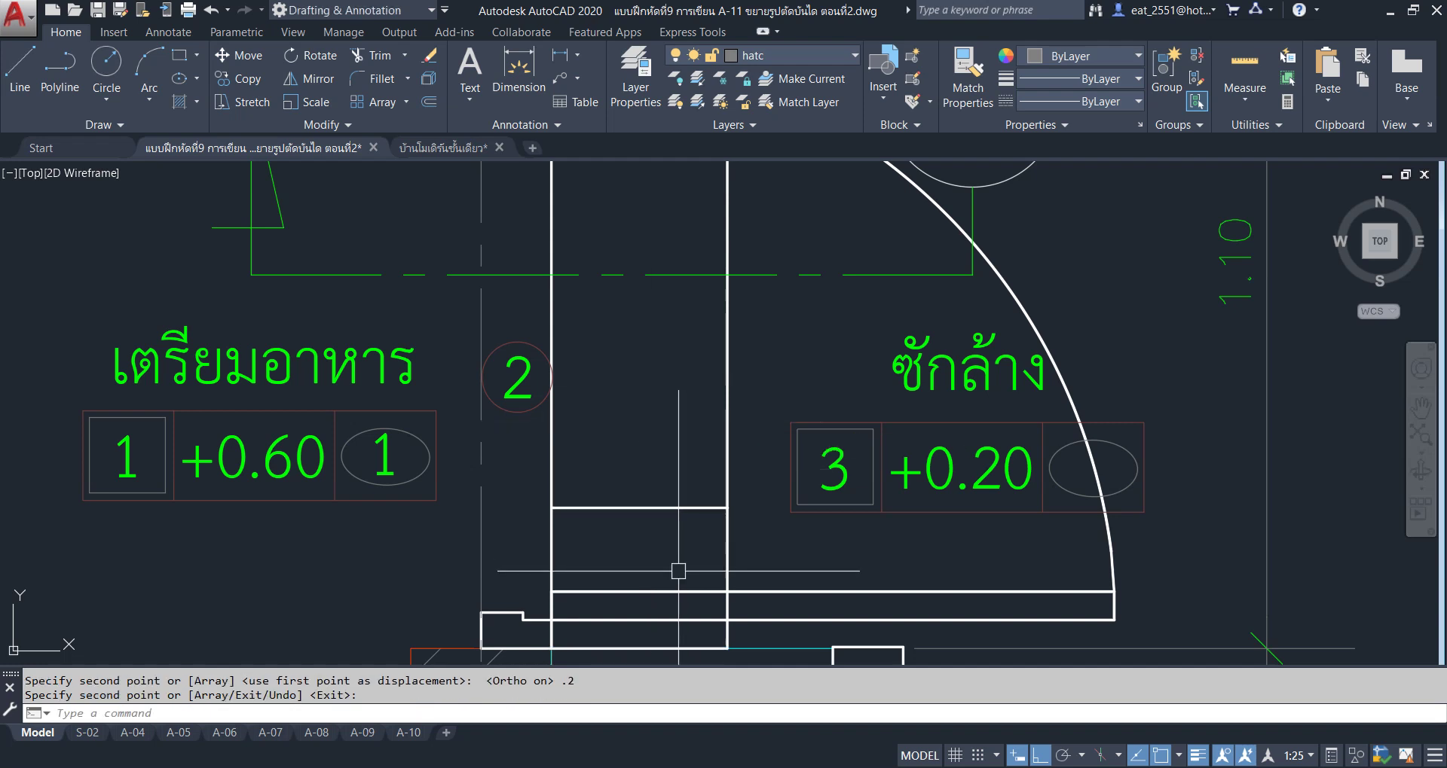
pyautogui.moveTo(662, 517); pyautogui.dragTo(649, 421, button='middle')
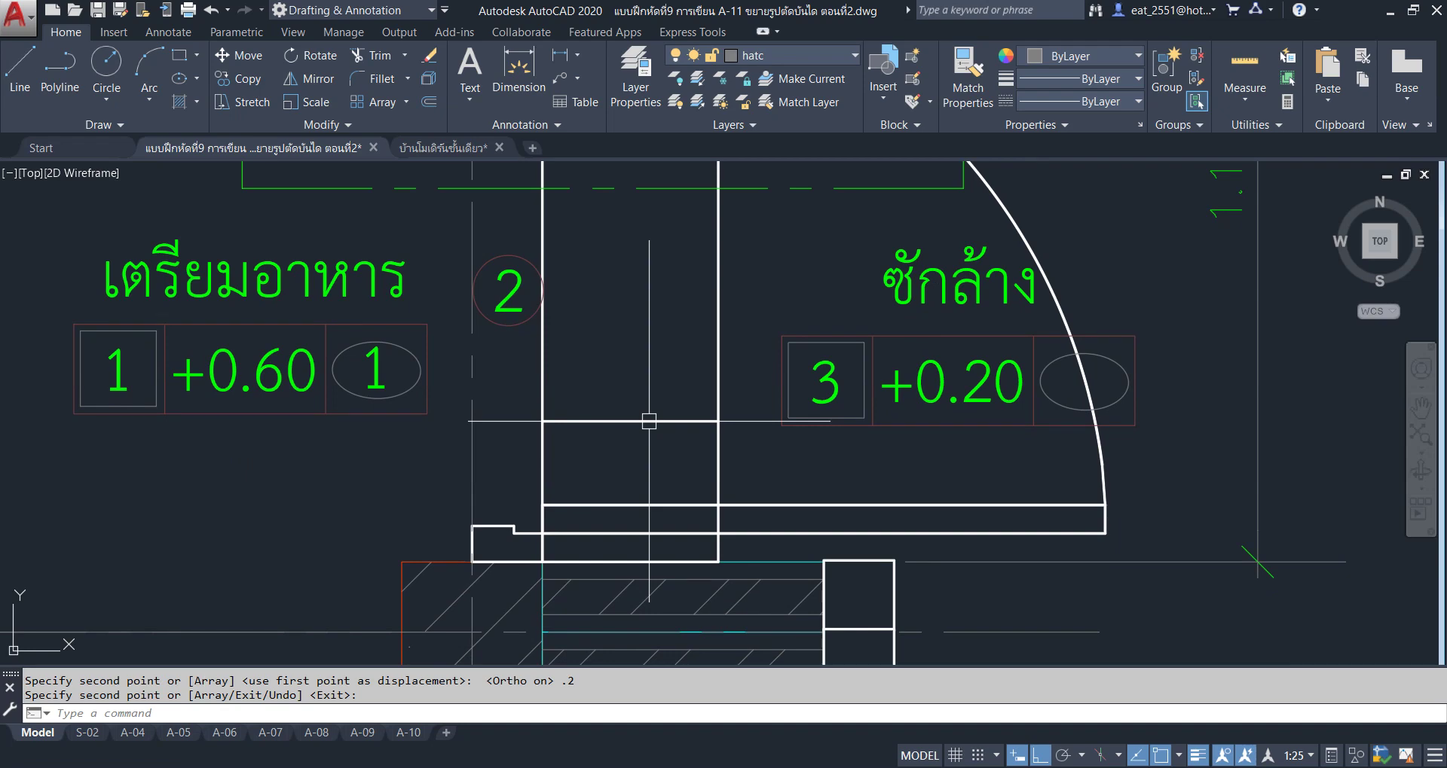
pyautogui.scroll(-7, 649, 421)
pyautogui.scroll(1, 649, 421)
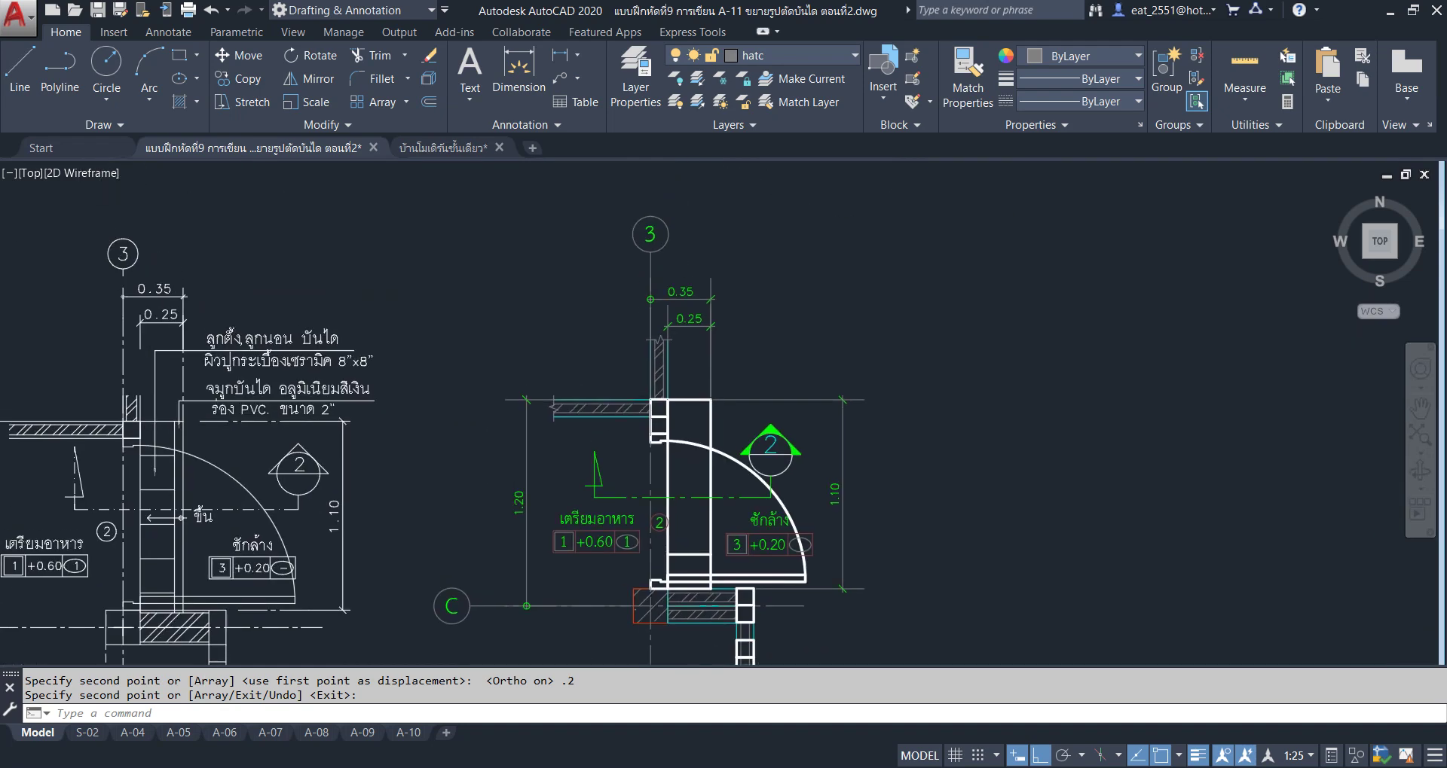
pyautogui.scroll(4, 282, 352)
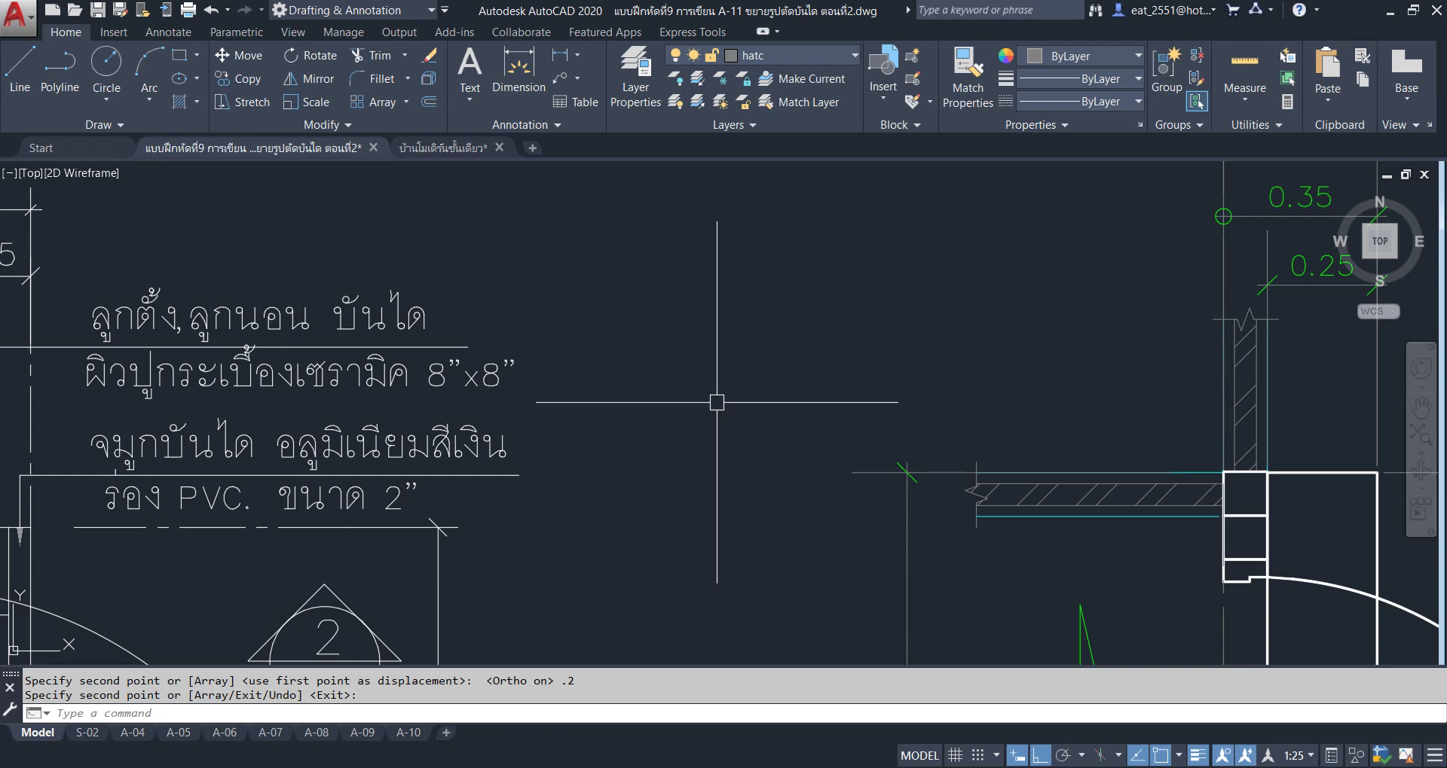
pyautogui.scroll(-5, 743, 323)
pyautogui.scroll(2, 396, 397)
pyautogui.scroll(2, 396, 397)
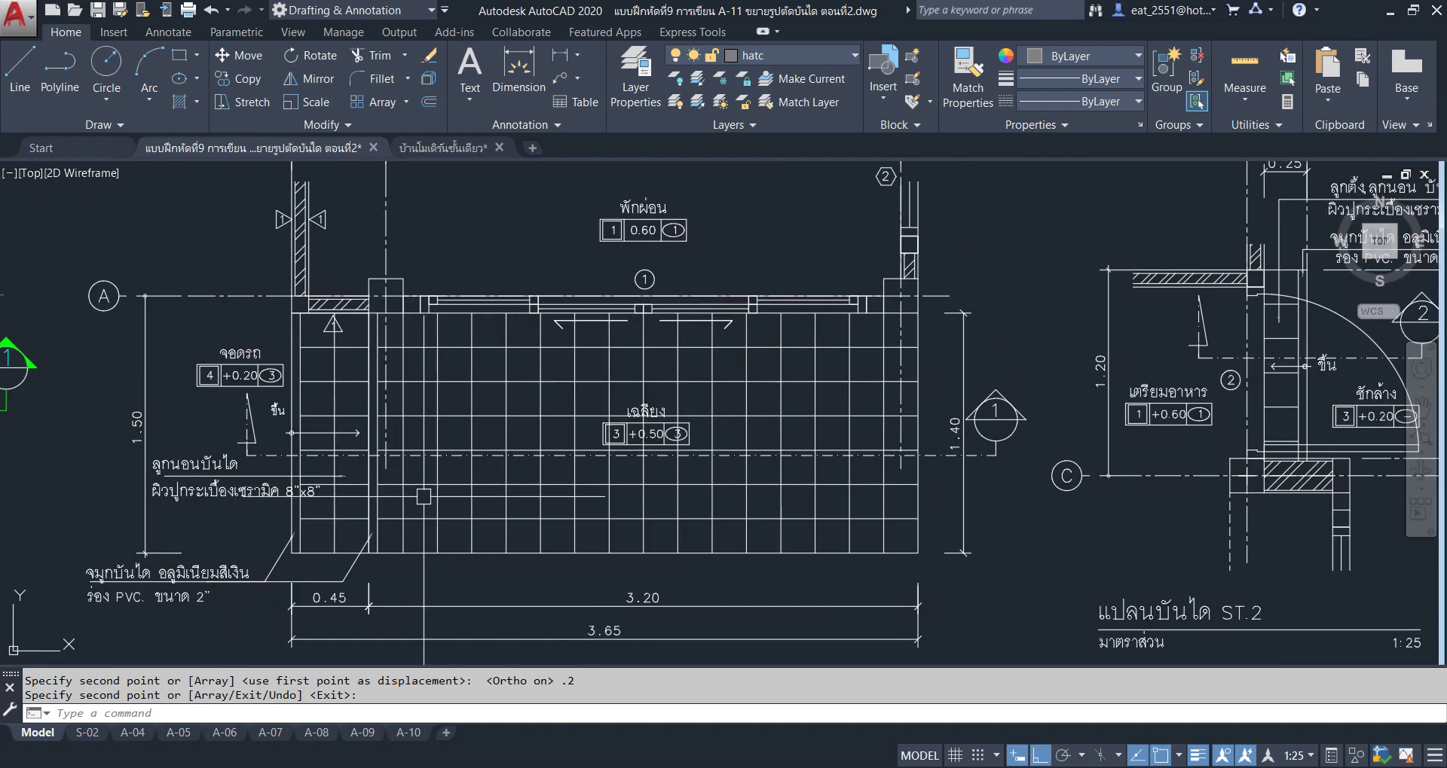
pyautogui.scroll(3, 413, 422)
pyautogui.click(566, 52)
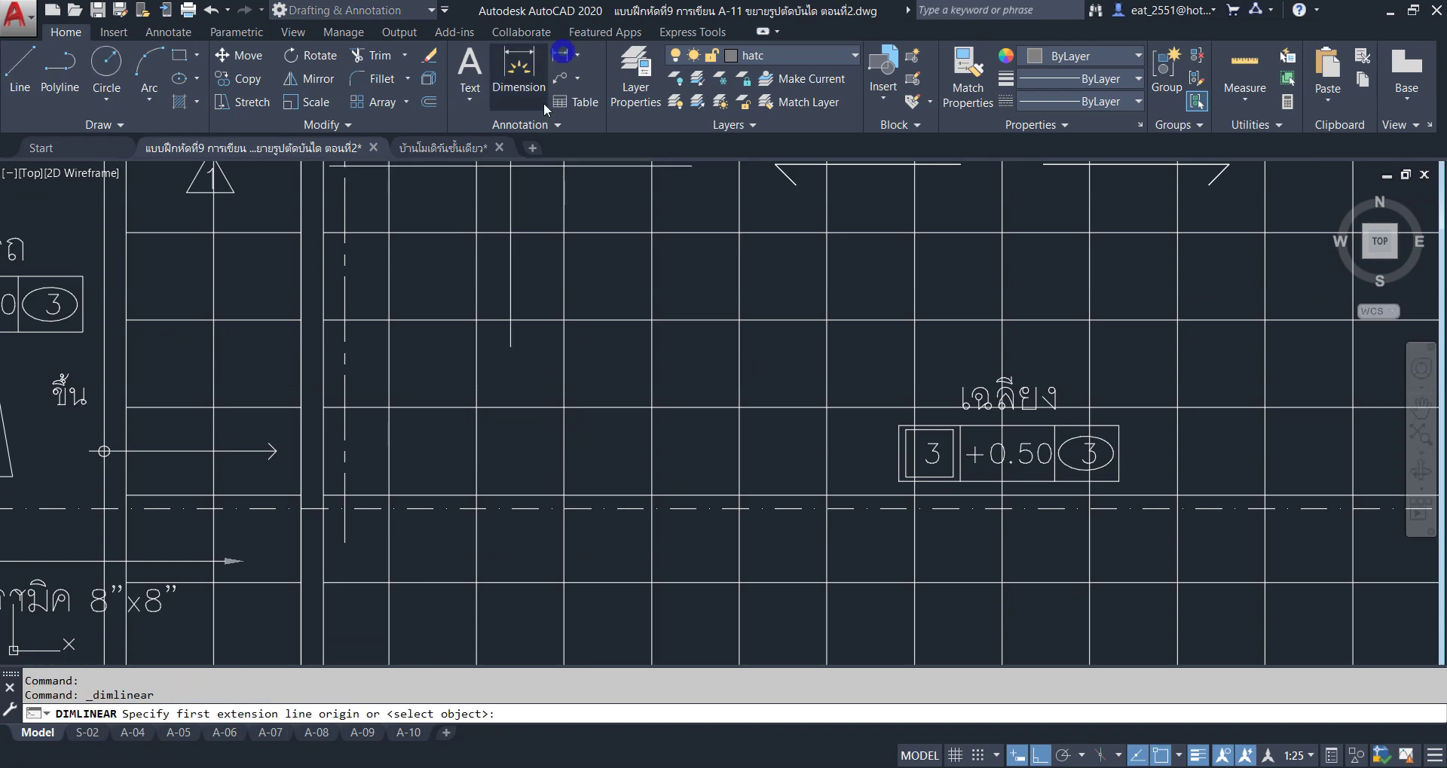
pyautogui.scroll(-4, 942, 422)
pyautogui.scroll(4, 297, 416)
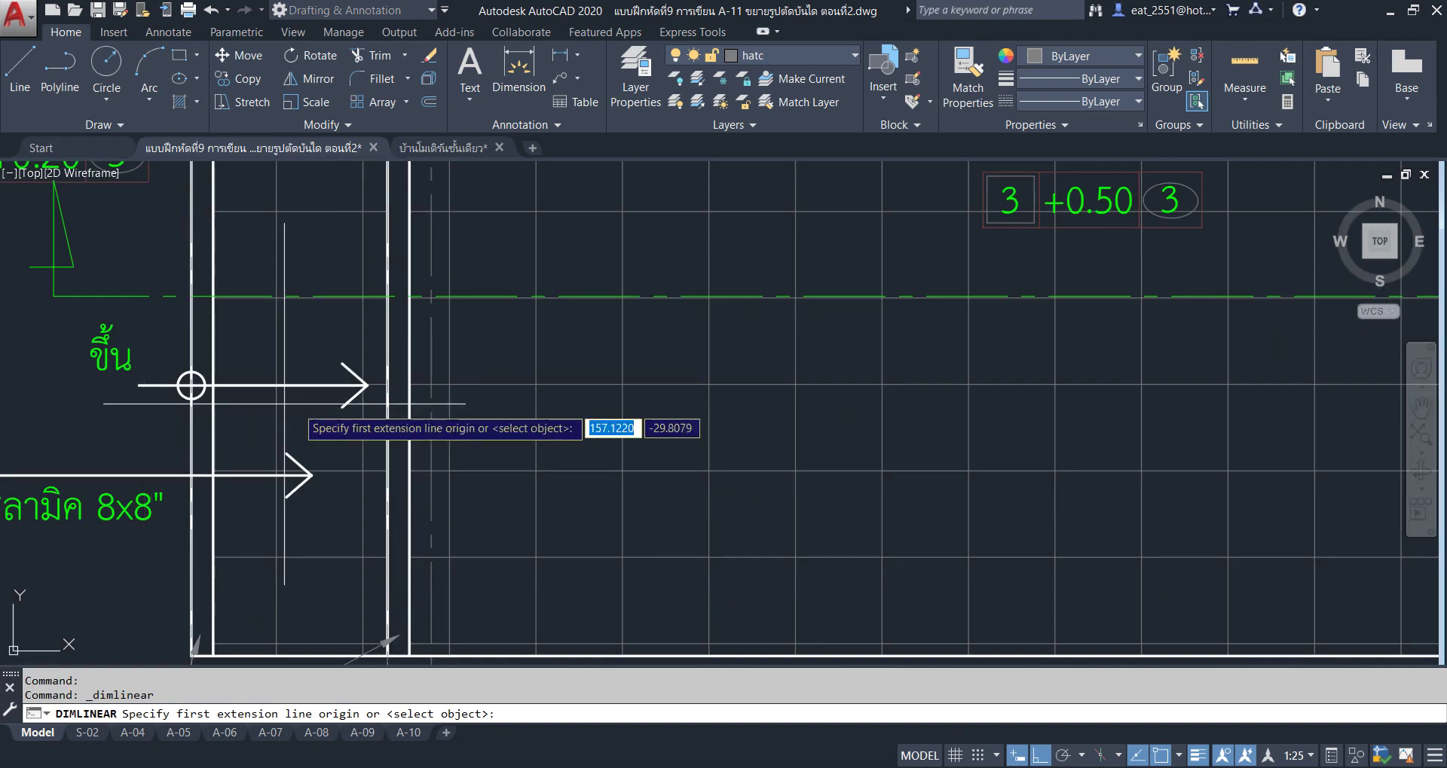
pyautogui.click(535, 383)
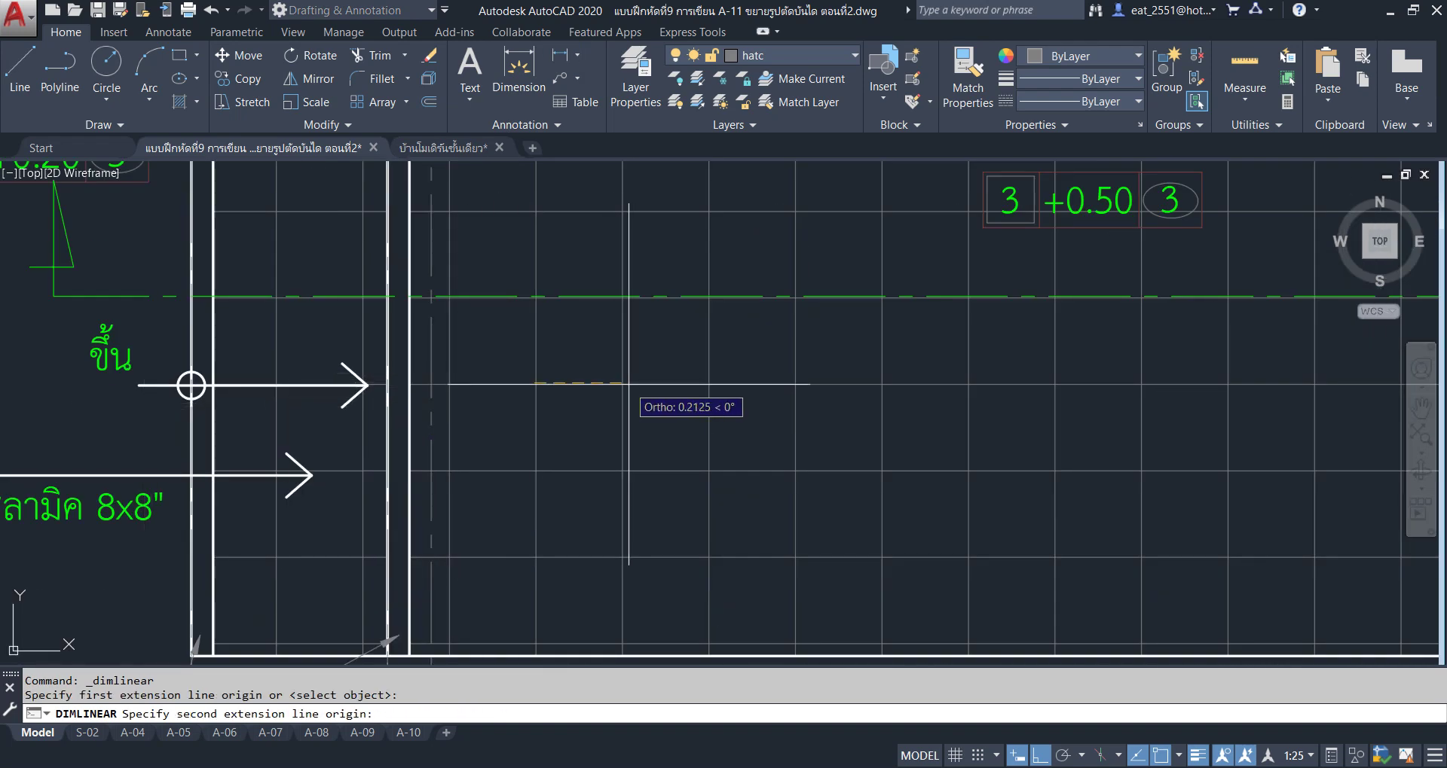
pyautogui.click(622, 295)
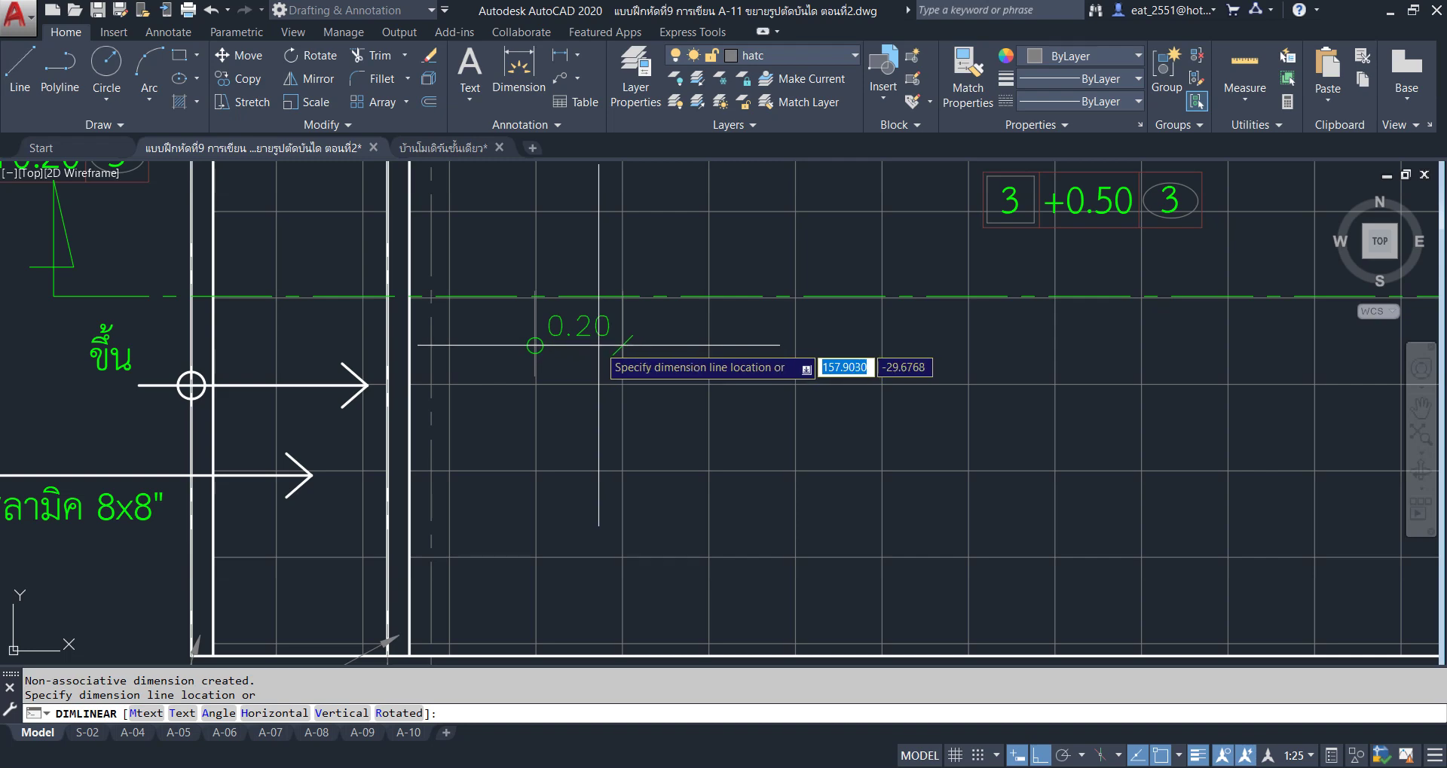
pyautogui.press('Escape')
pyautogui.scroll(-5, 373, 452)
pyautogui.scroll(8, 1008, 287)
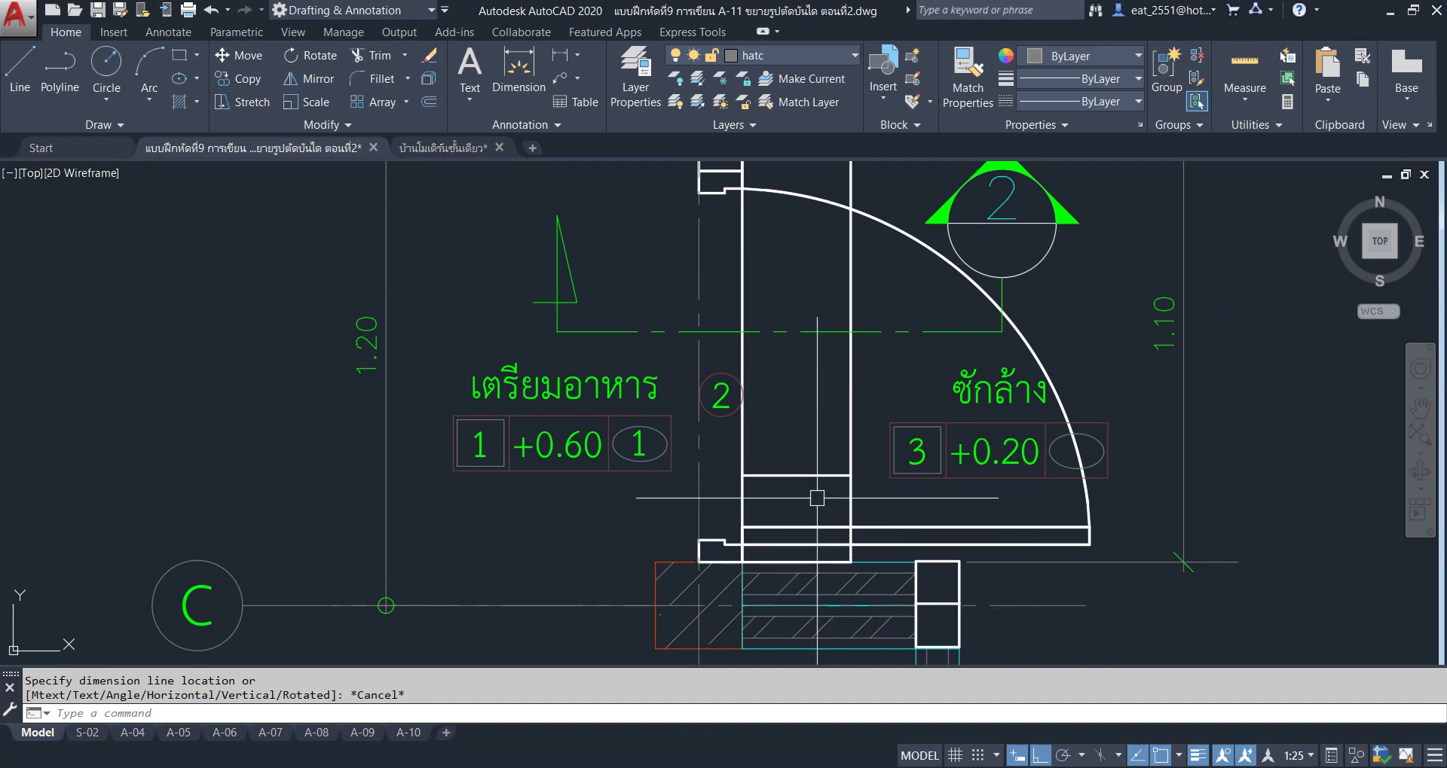
# Delete the short line between the two room tags.
pyautogui.click(805, 476)
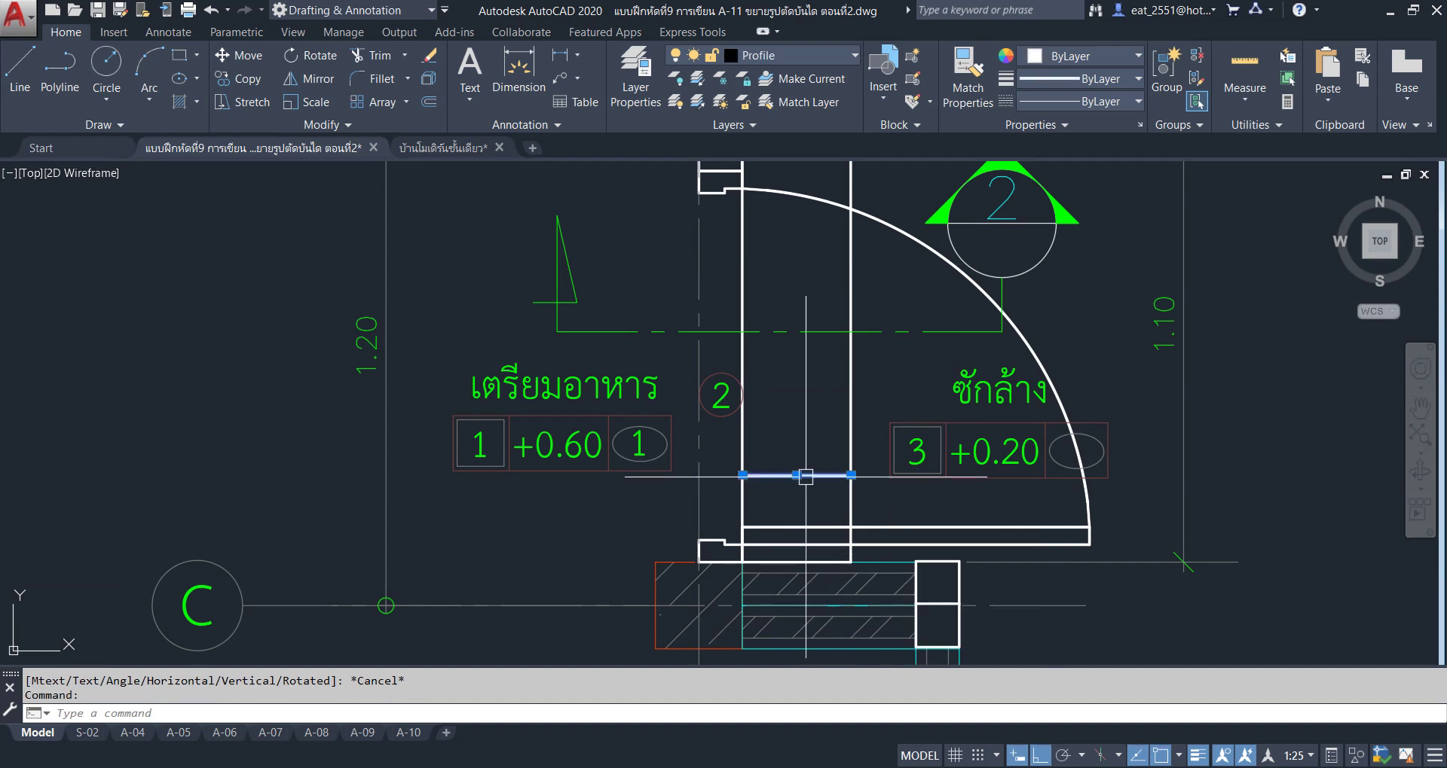
pyautogui.press('Delete')
pyautogui.click(893, 217)
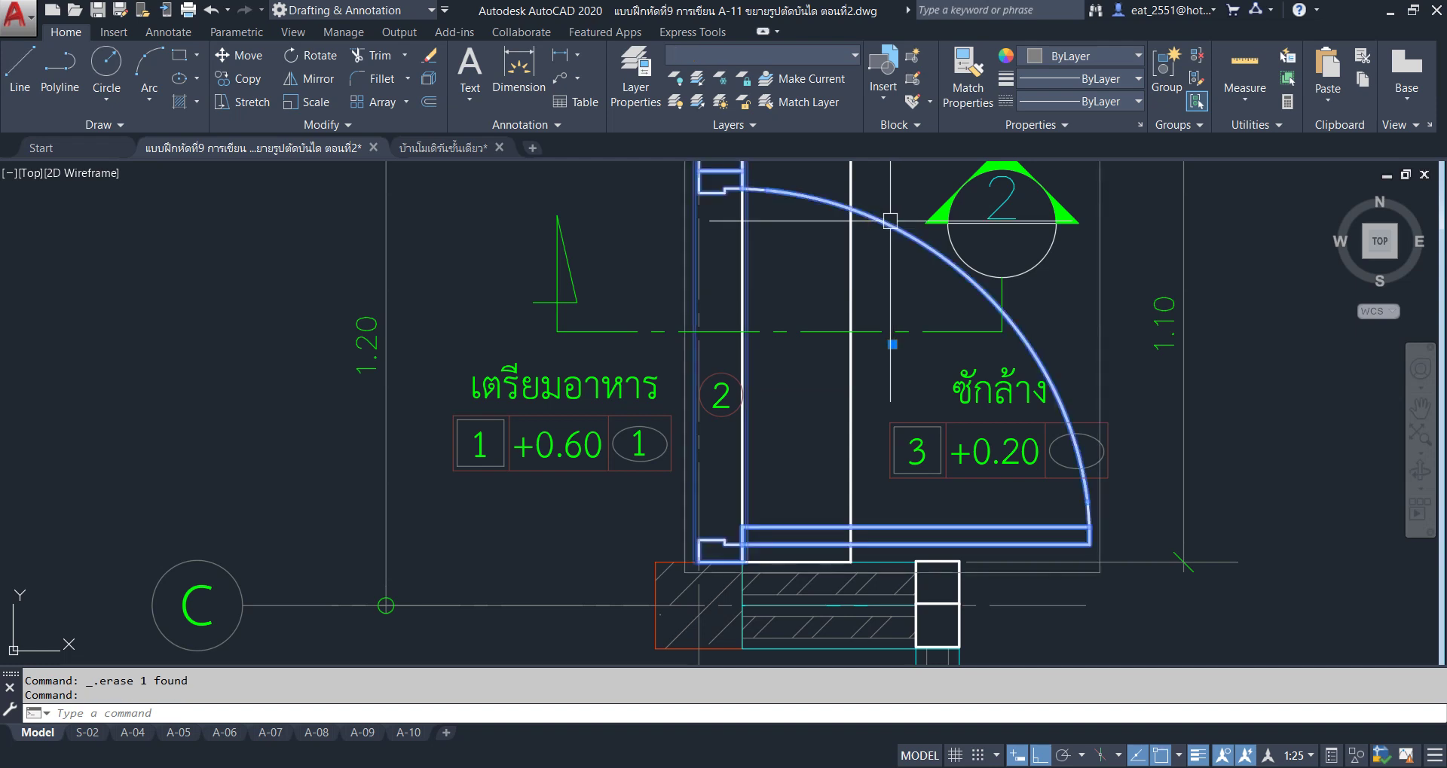
pyautogui.press('Escape')
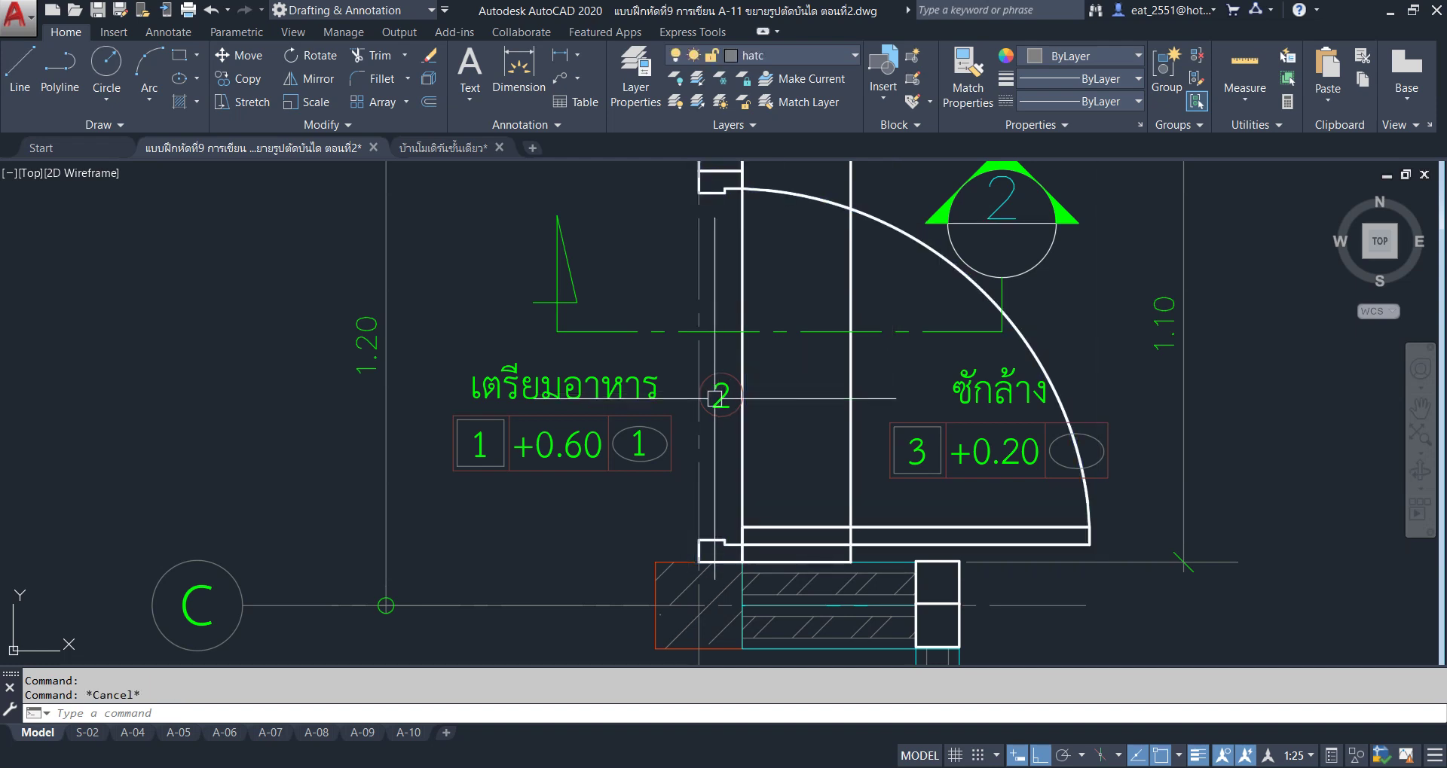
pyautogui.moveTo(720, 393); pyautogui.dragTo(721, 501, button='middle')
# Hide the curved stair and wall block with Hide Objects, then select the section cutting line.
pyautogui.click(802, 305)
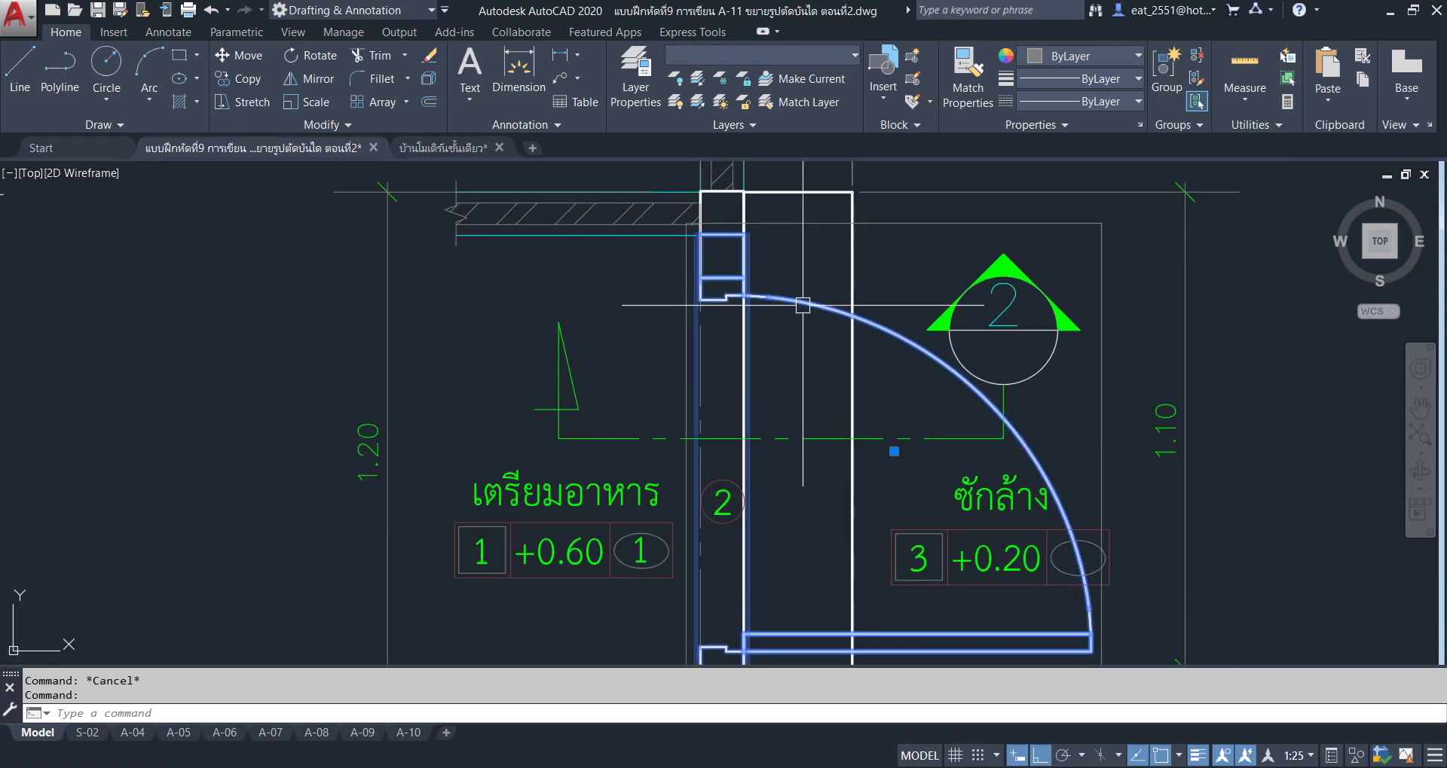
pyautogui.click(1352, 758)
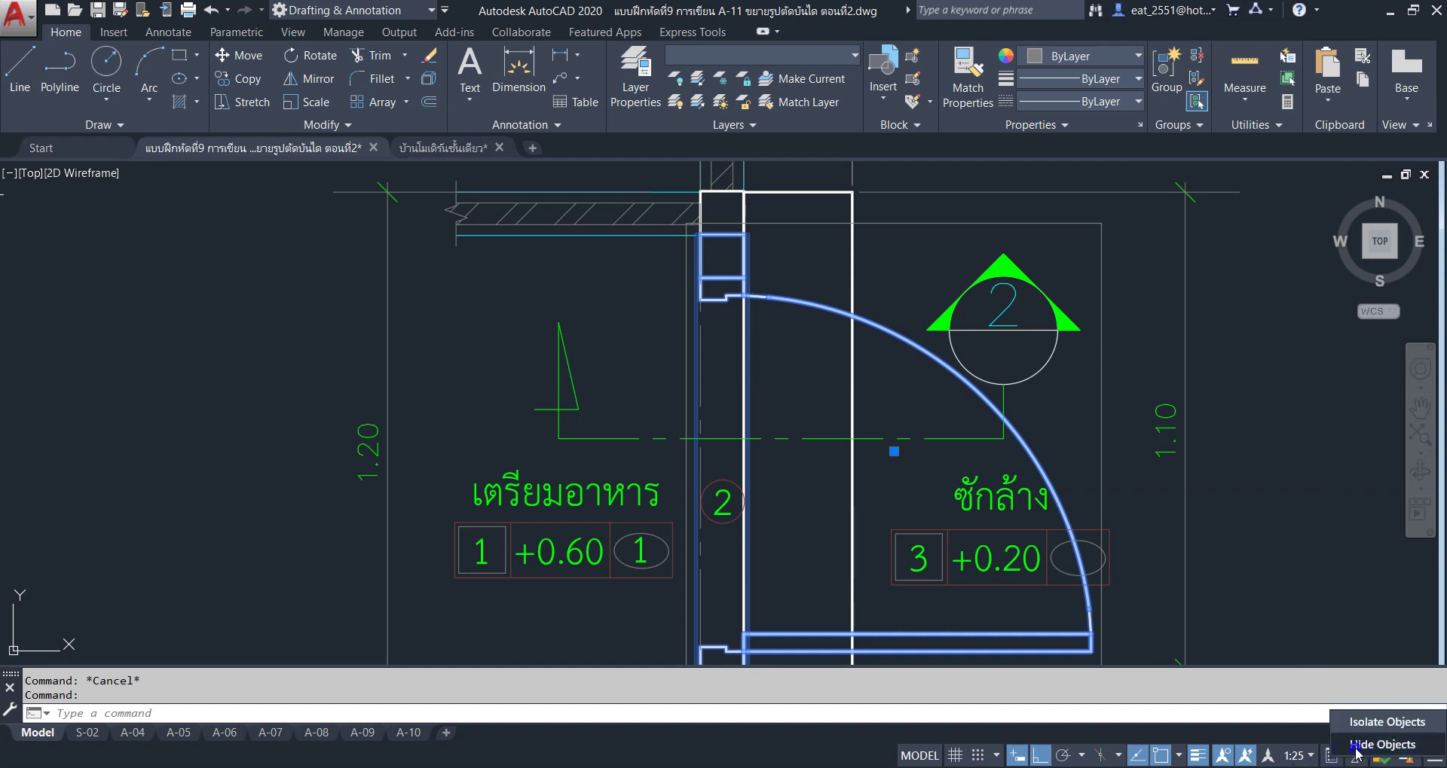
pyautogui.click(1354, 746)
pyautogui.click(802, 439)
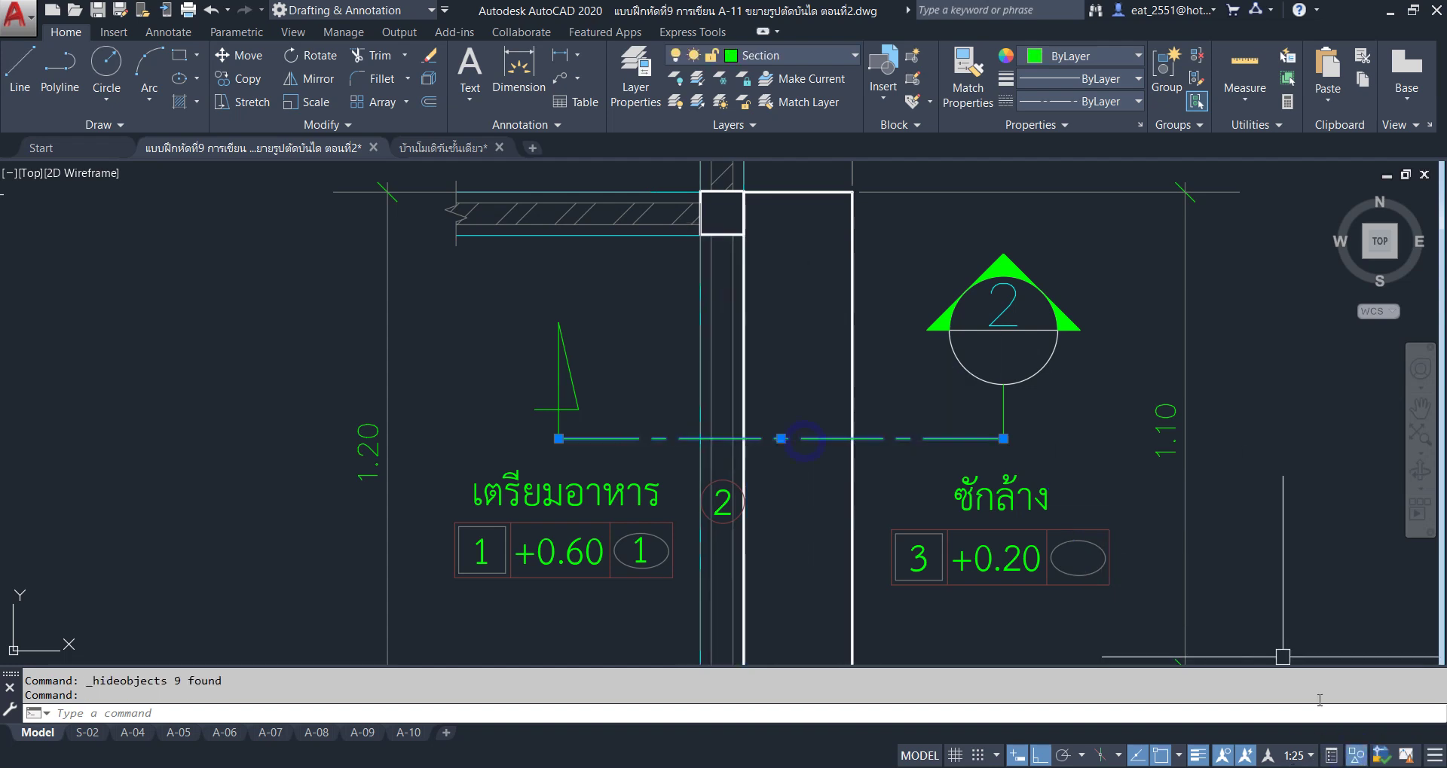
pyautogui.click(1352, 760)
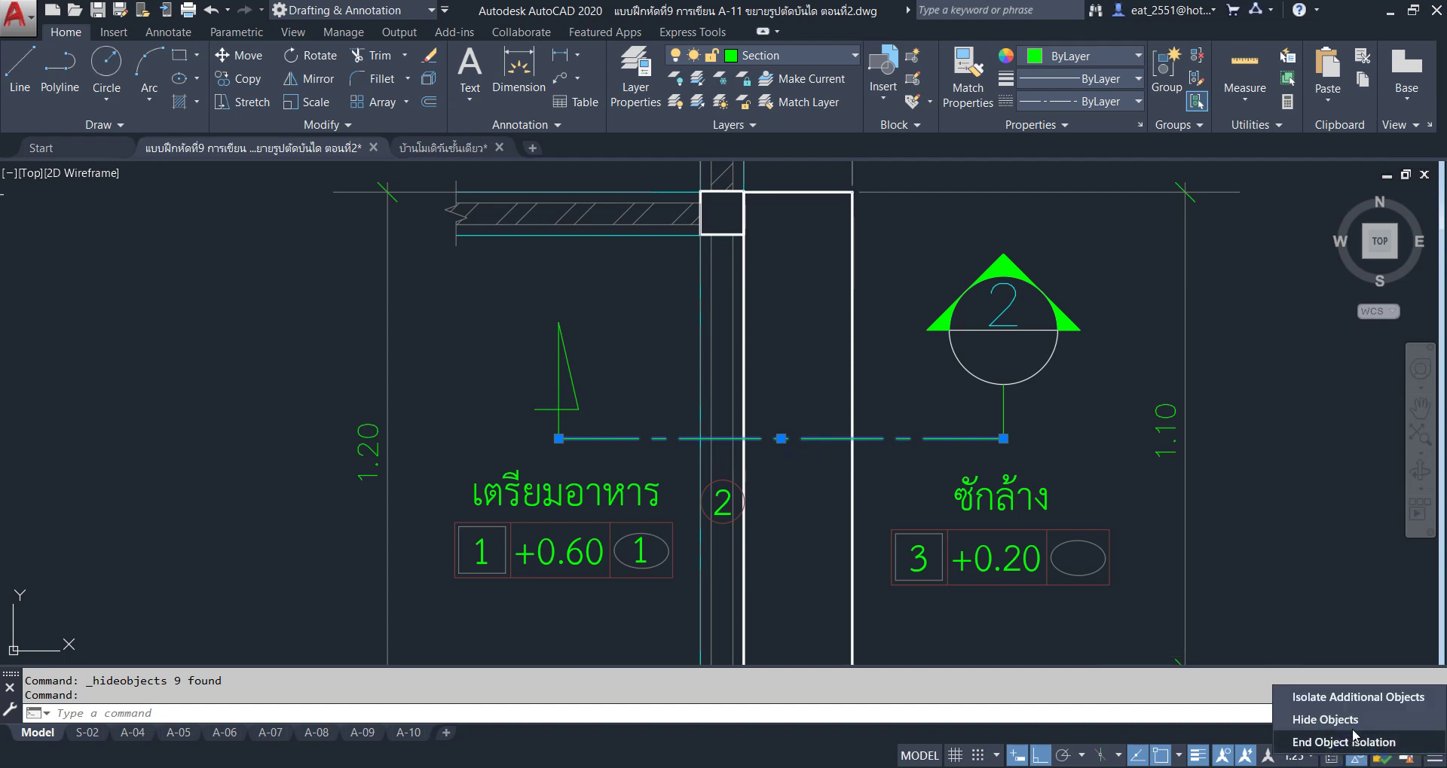
# Group section marker 2's circle, triangles and small left triangle, then hide that group.
pyautogui.click(1245, 472)
pyautogui.press('Escape')
pyautogui.click(1098, 242)
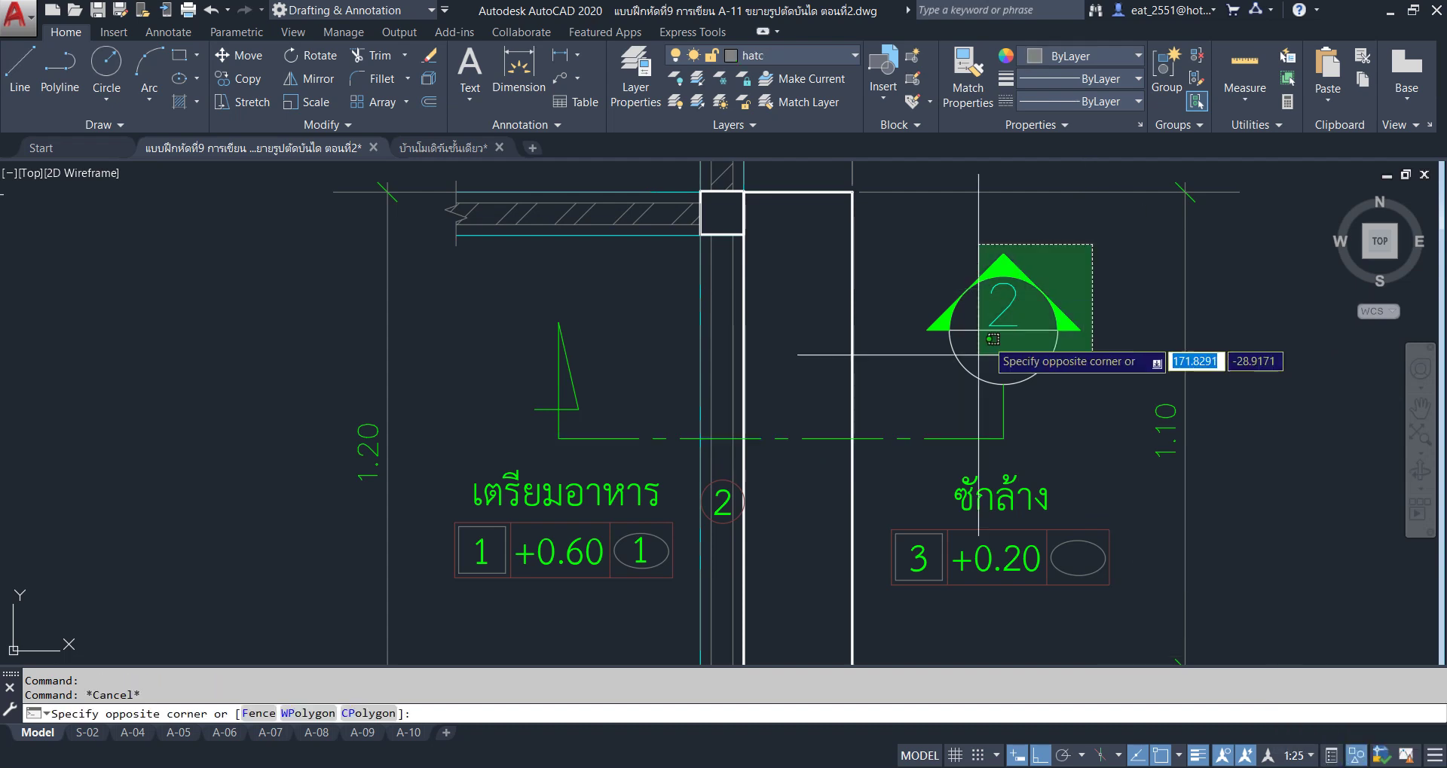
pyautogui.click(895, 635)
pyautogui.click(623, 319)
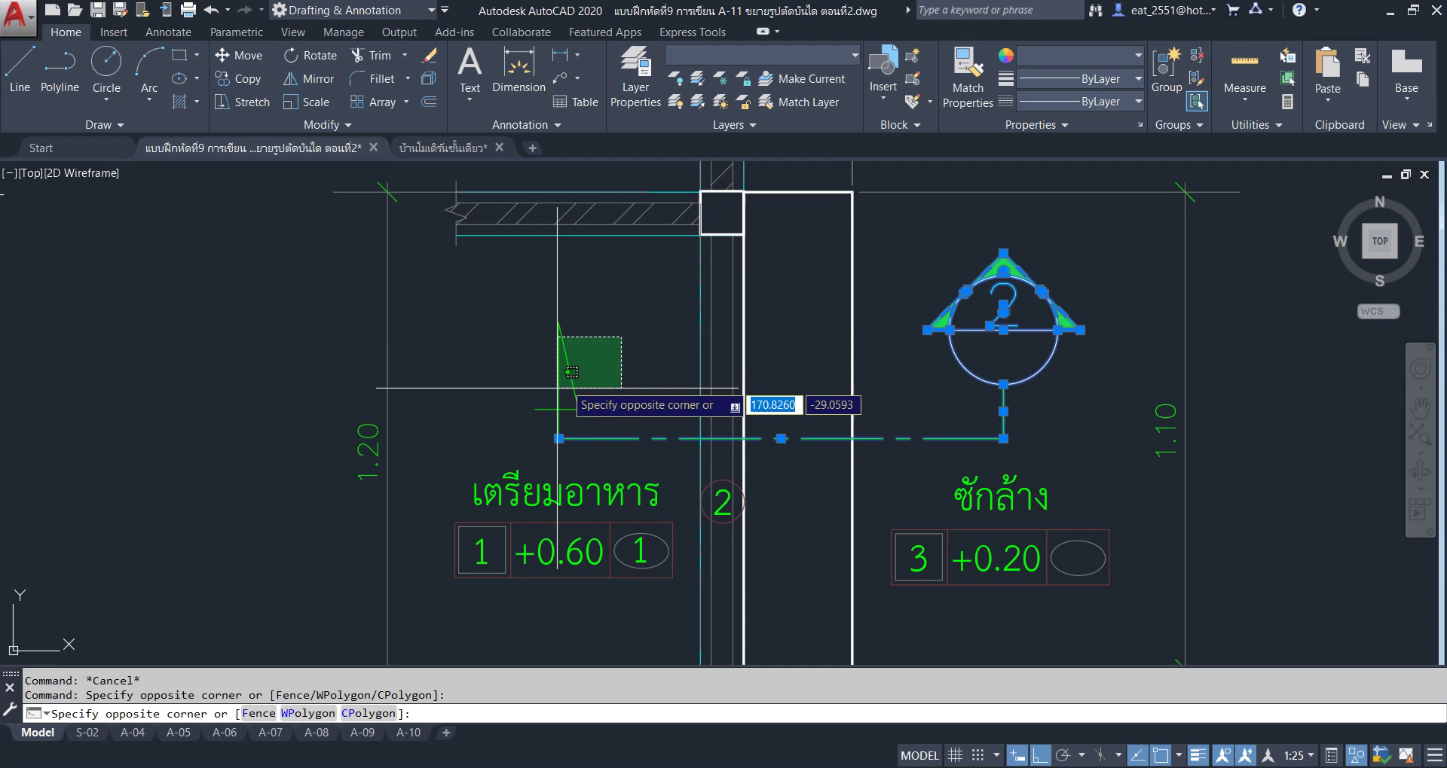
pyautogui.click(484, 456)
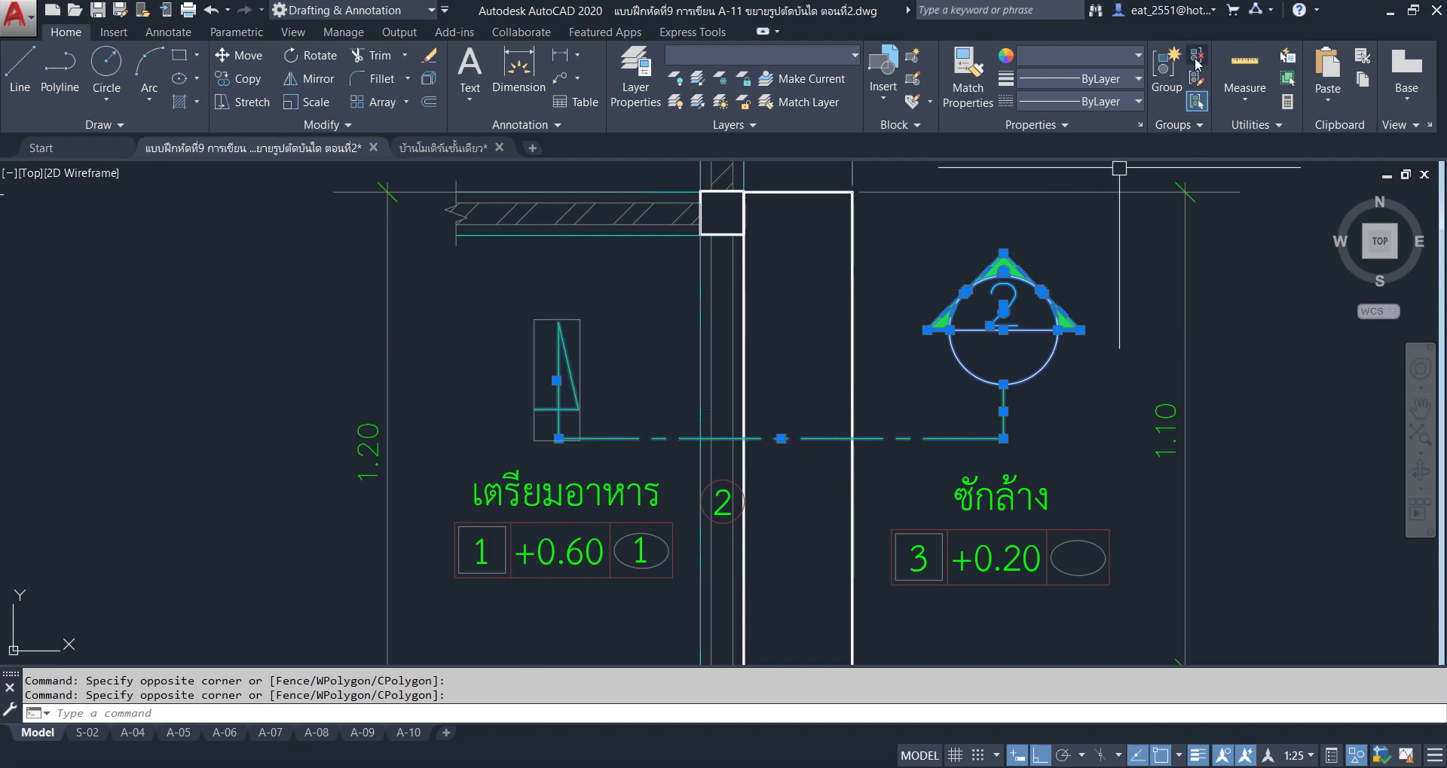
pyautogui.click(1197, 64)
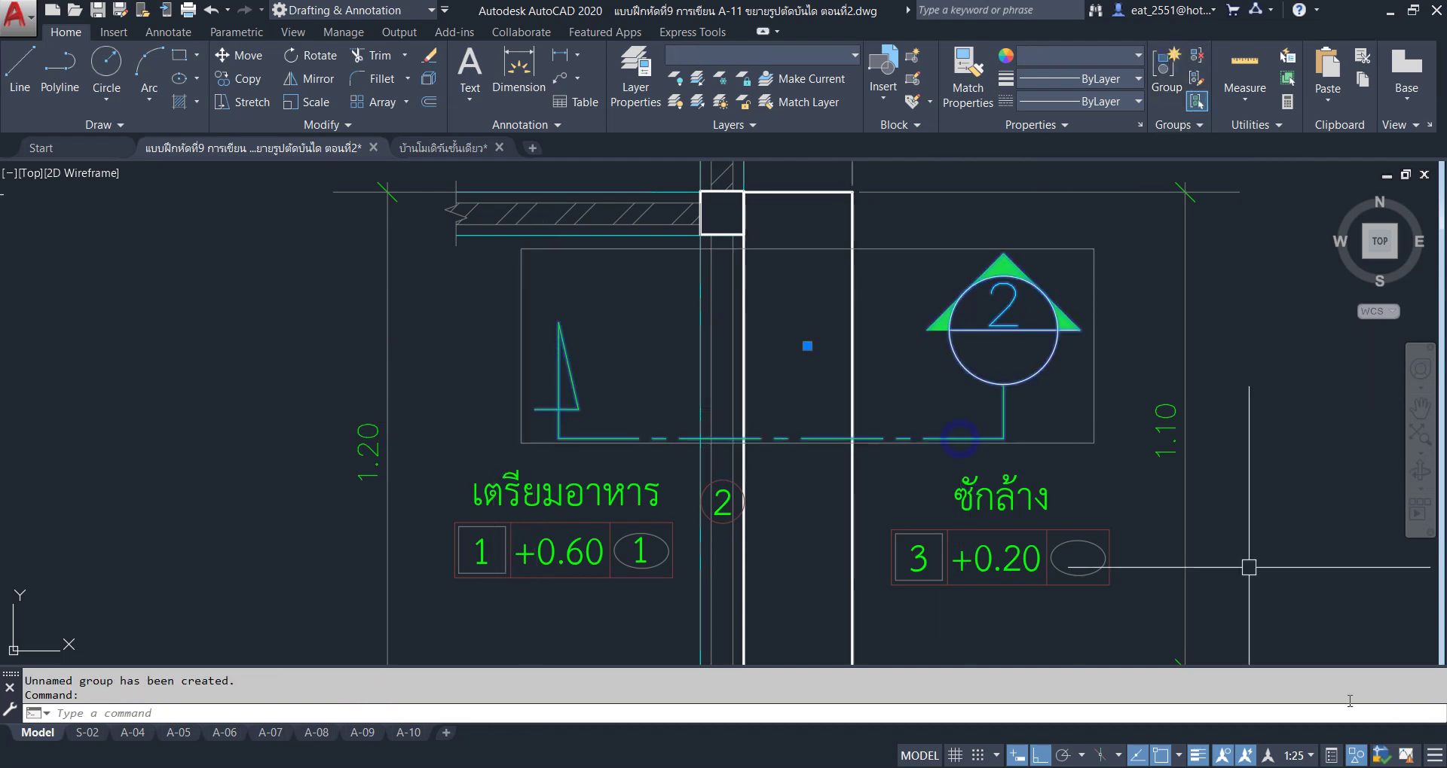
pyautogui.click(1344, 756)
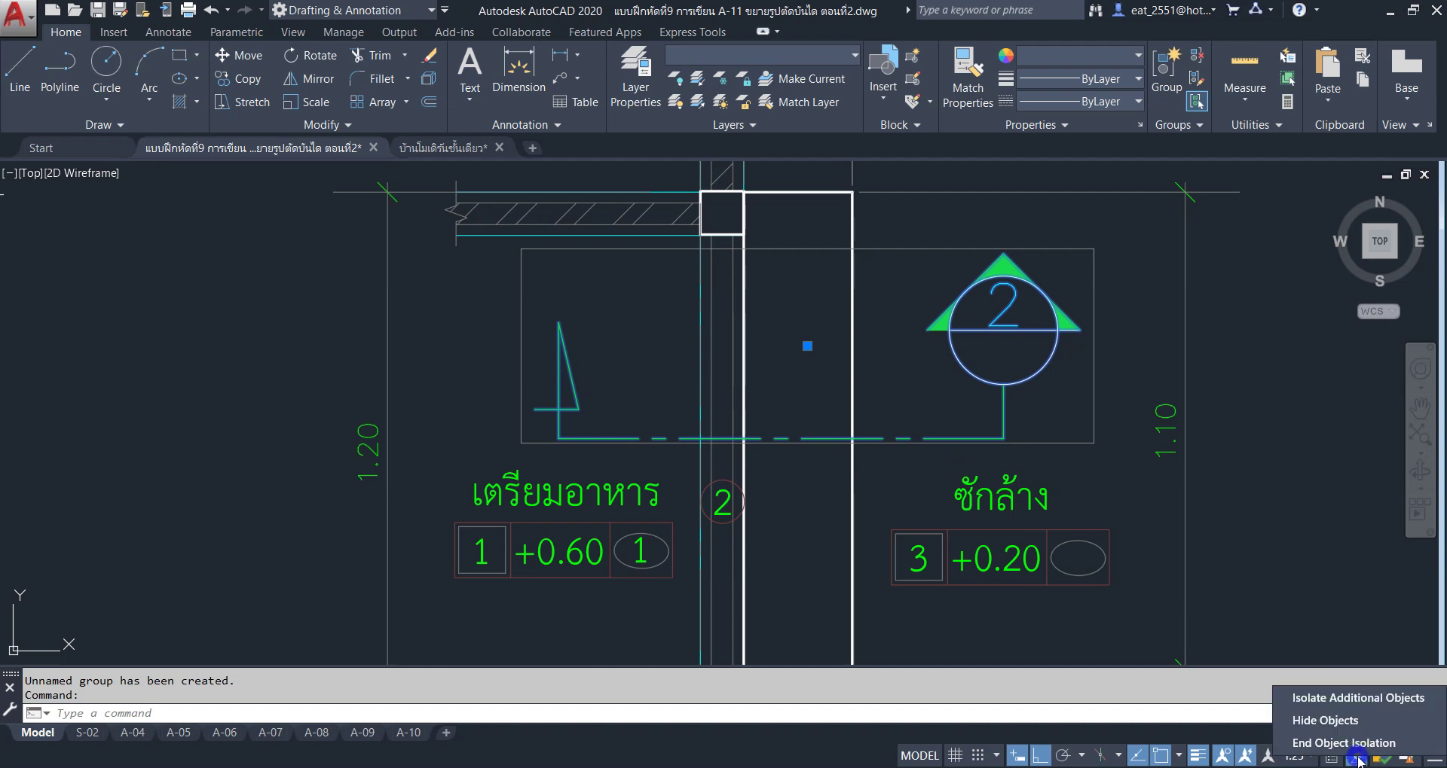
pyautogui.click(1344, 721)
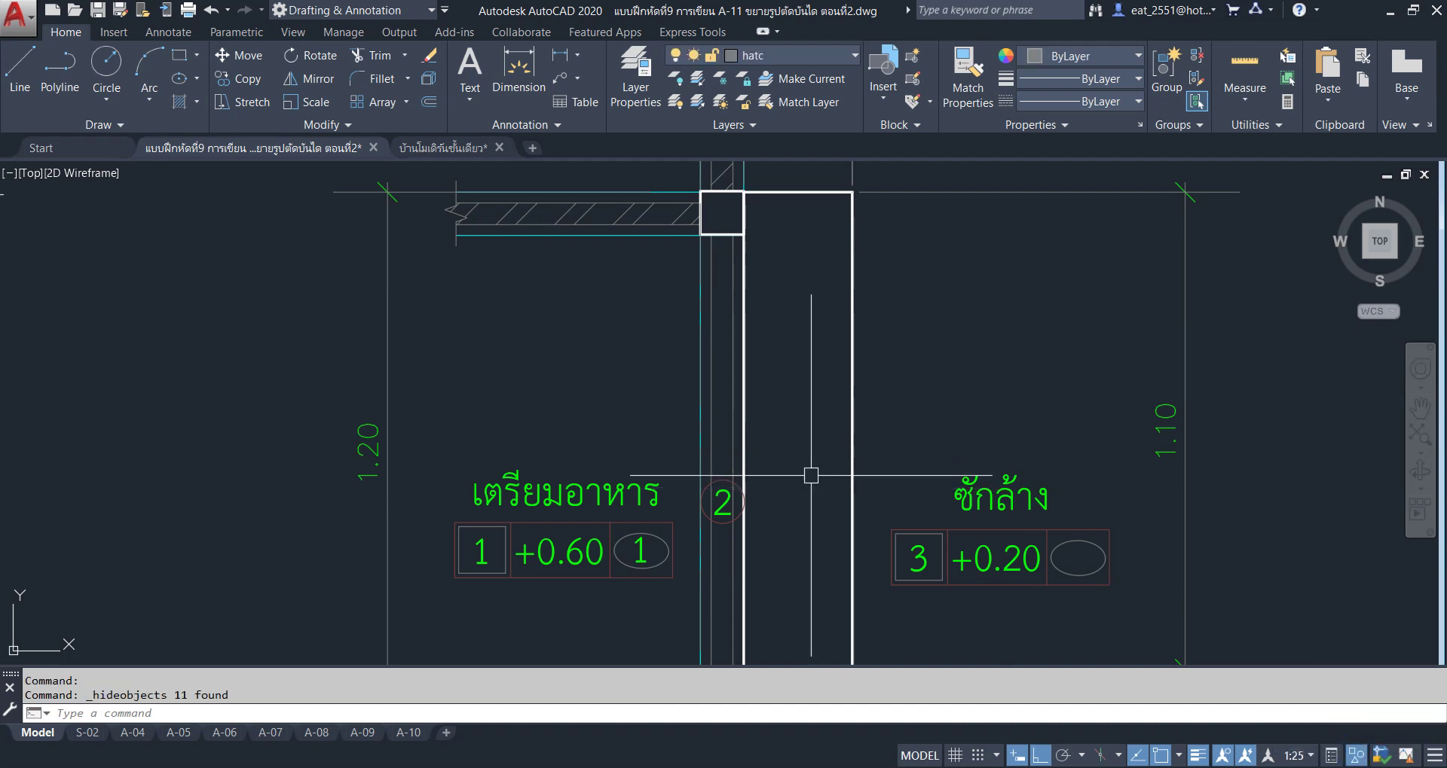
# Cancel a started hatch and pan over to the ST.1 stair plans beside ST.2.
pyautogui.scroll(-2, 808, 482)
pyautogui.scroll(-2, 811, 493)
pyautogui.scroll(2, 789, 445)
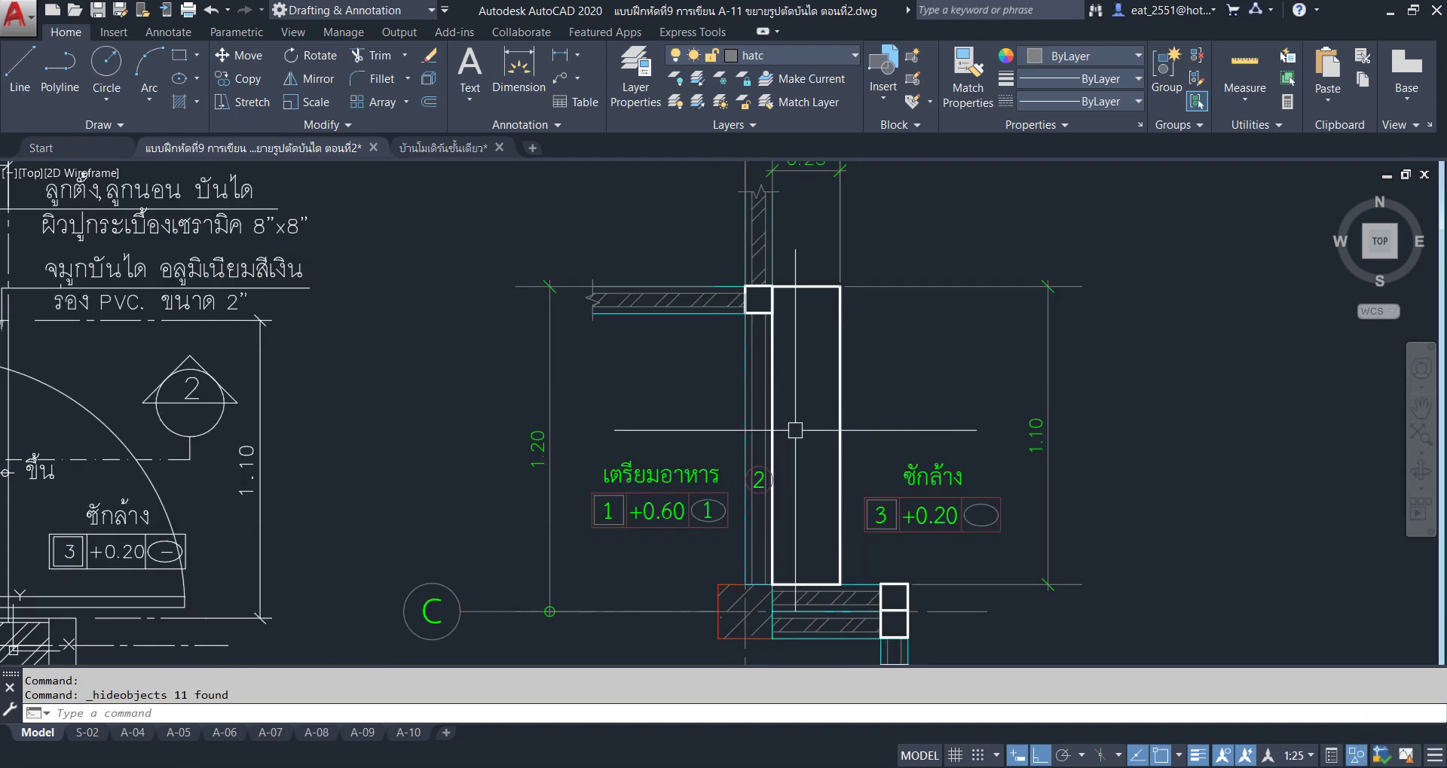
pyautogui.click(179, 102)
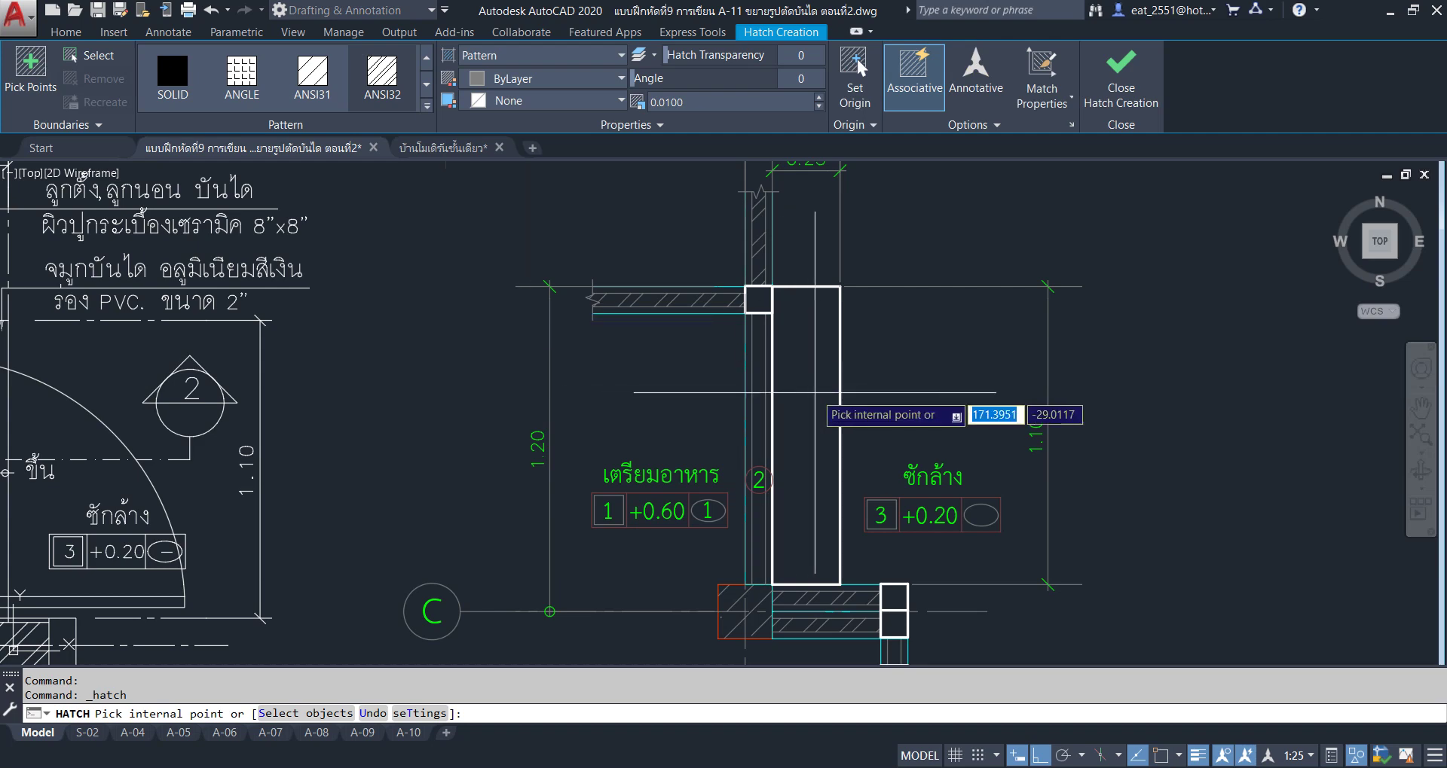
pyautogui.press('Escape')
pyautogui.scroll(-3, 719, 346)
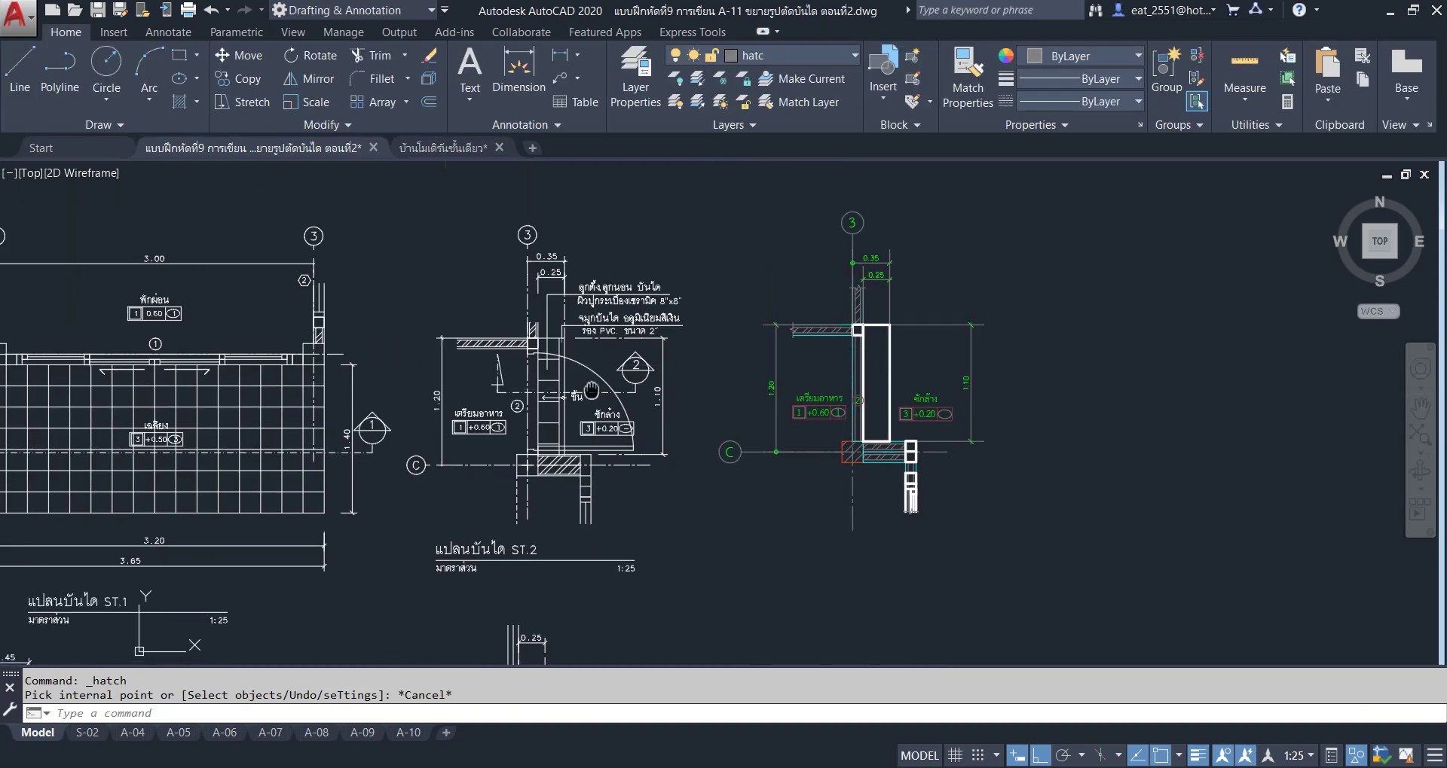
pyautogui.moveTo(580, 364); pyautogui.dragTo(941, 324, button='middle')
pyautogui.moveTo(226, 422); pyautogui.dragTo(580, 377, button='middle')
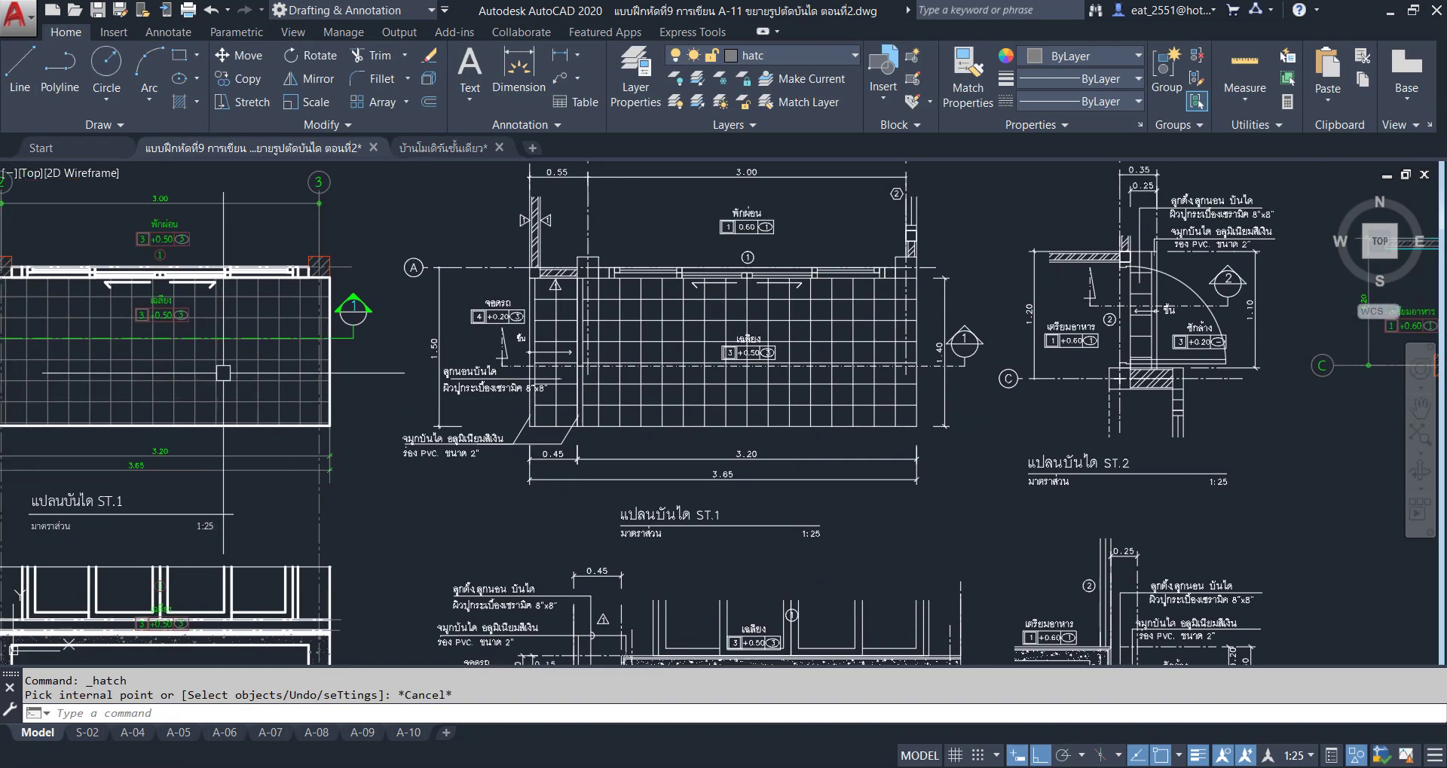
pyautogui.moveTo(223, 388); pyautogui.dragTo(525, 389, button='middle')
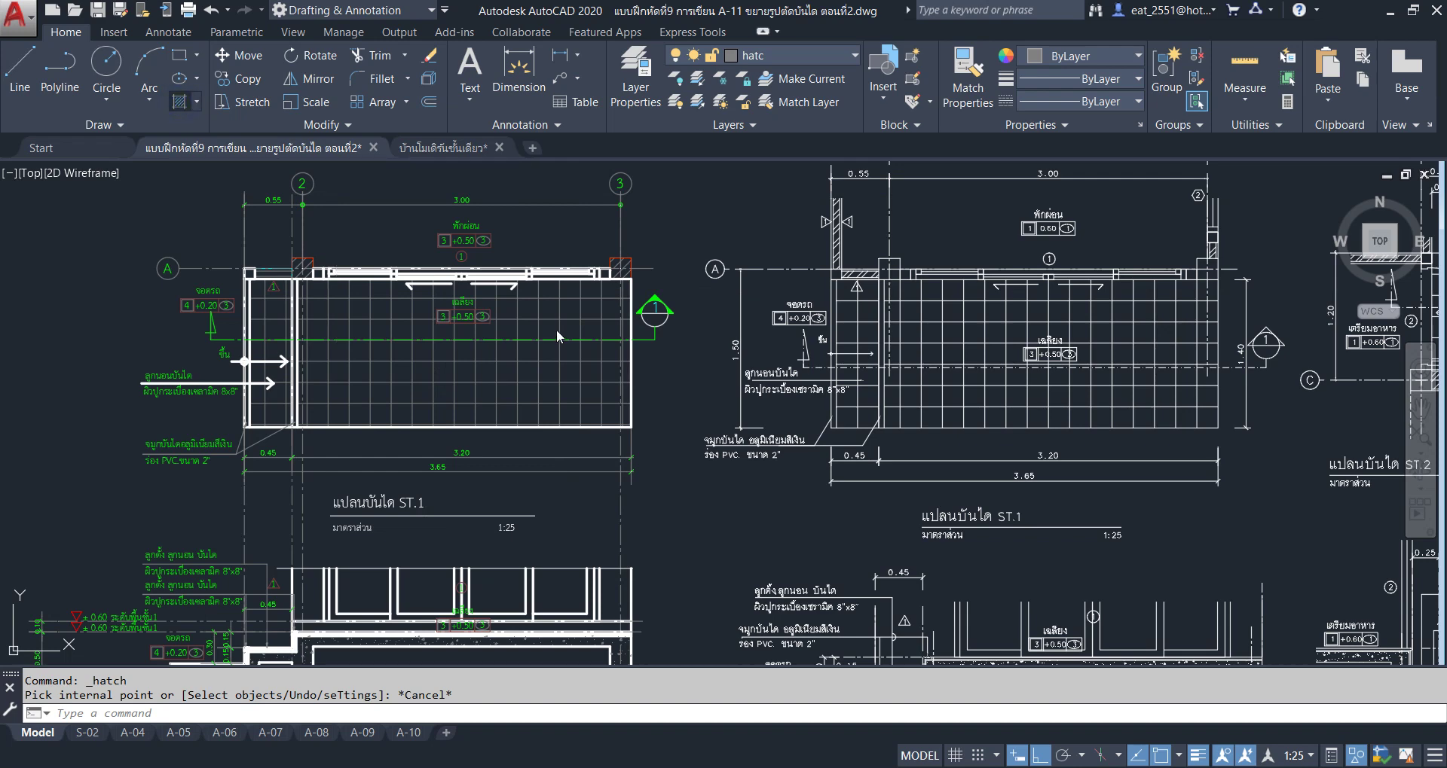
pyautogui.press('Return')
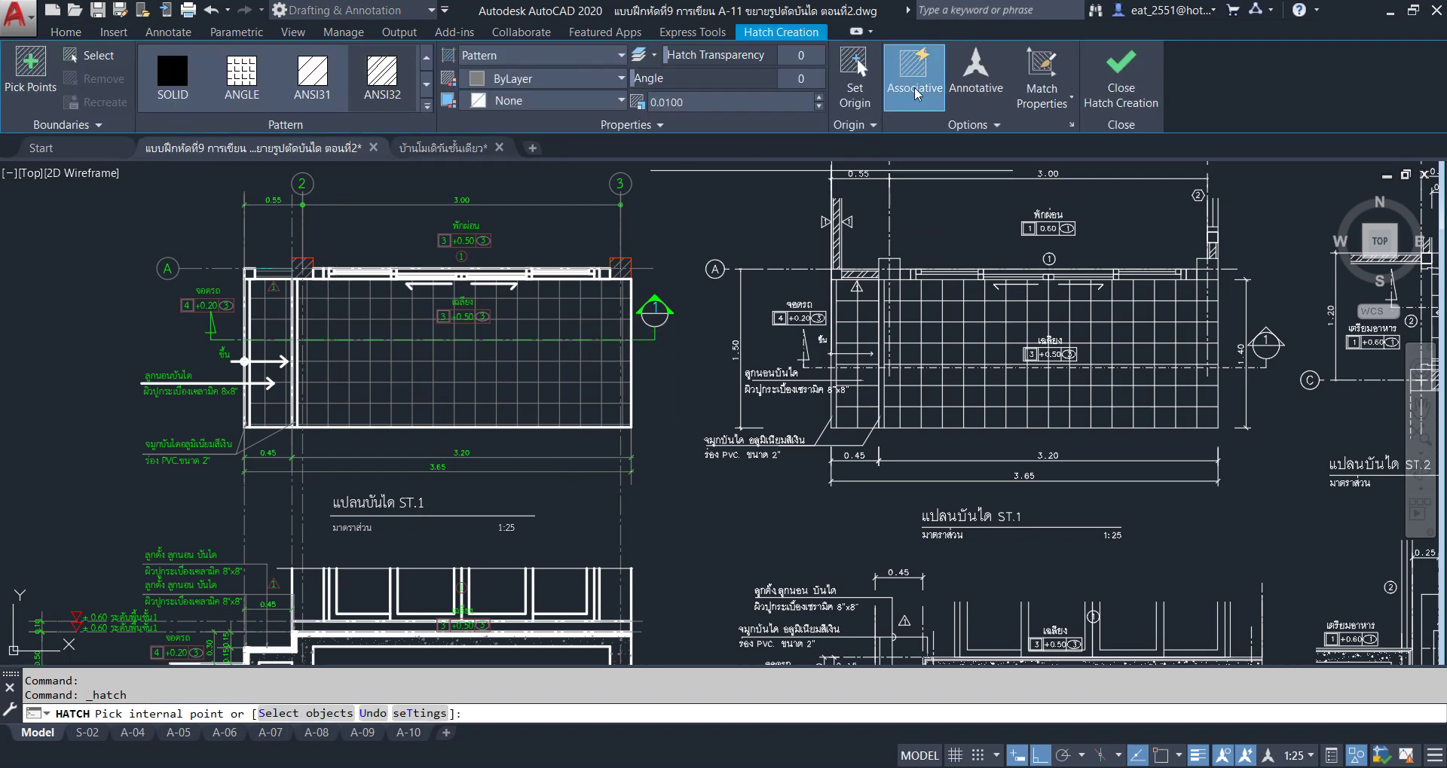
# Fill the strip between เตรียมอาหาร and ซักล้าง with the floor tile hatch via Match Properties.
pyautogui.click(1045, 86)
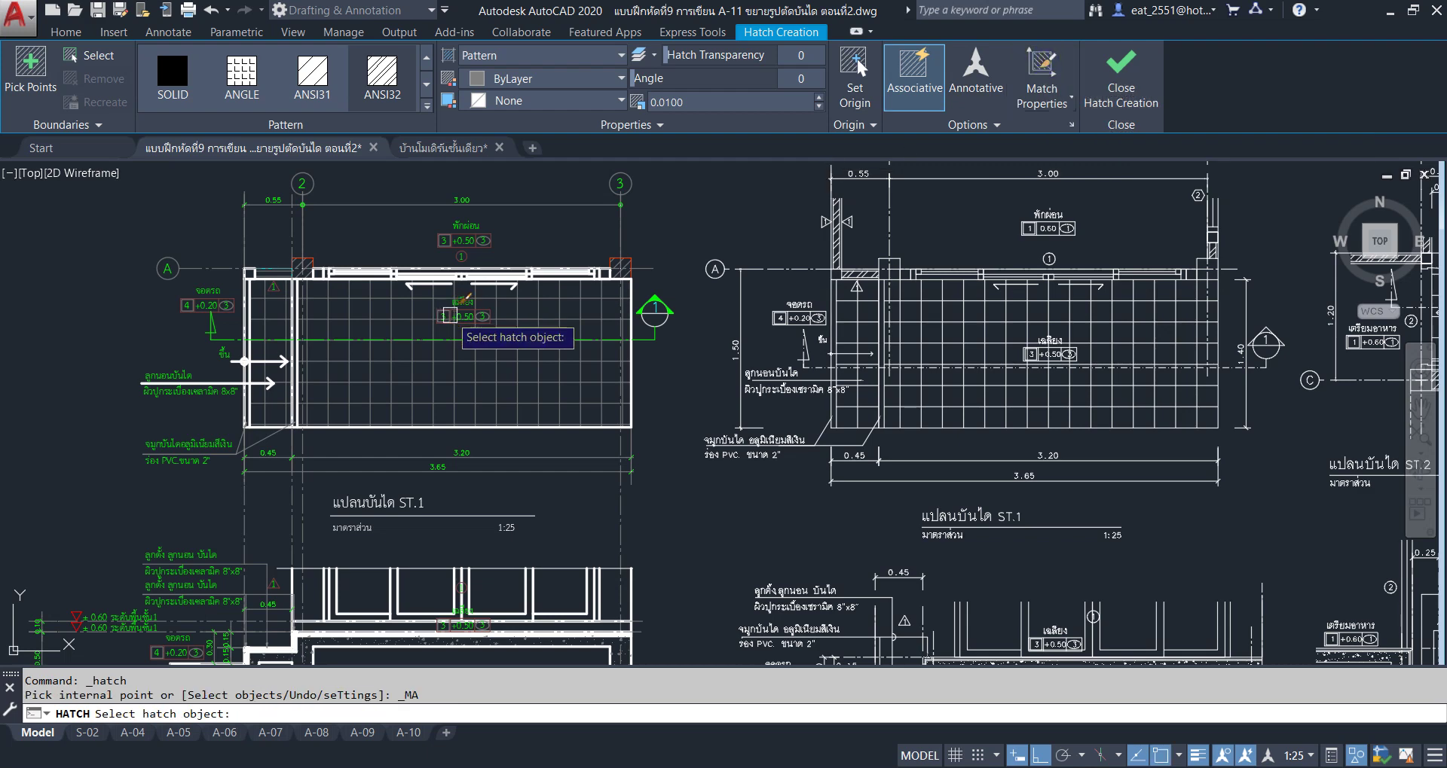
pyautogui.click(479, 384)
pyautogui.scroll(-5, 452, 392)
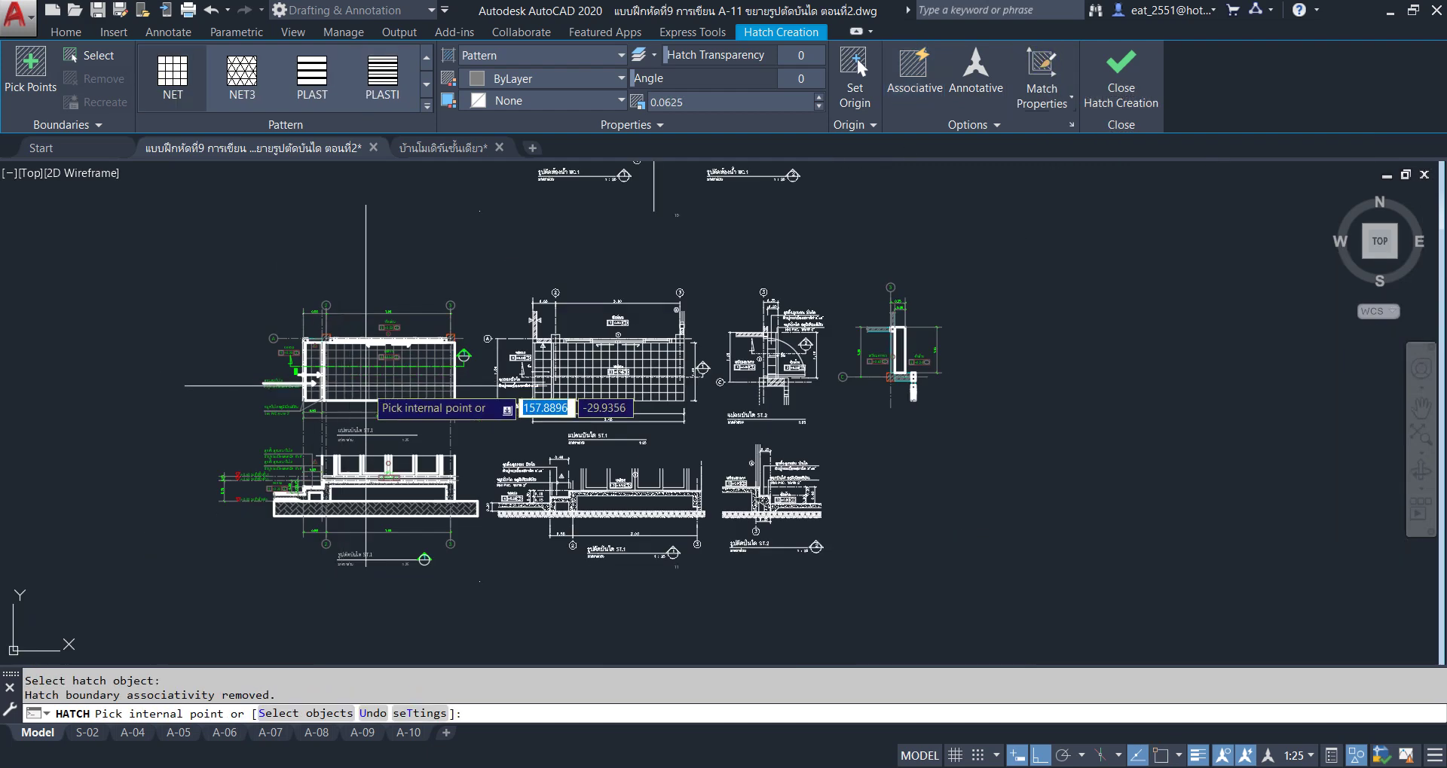
pyautogui.scroll(3, 918, 403)
pyautogui.scroll(2, 917, 403)
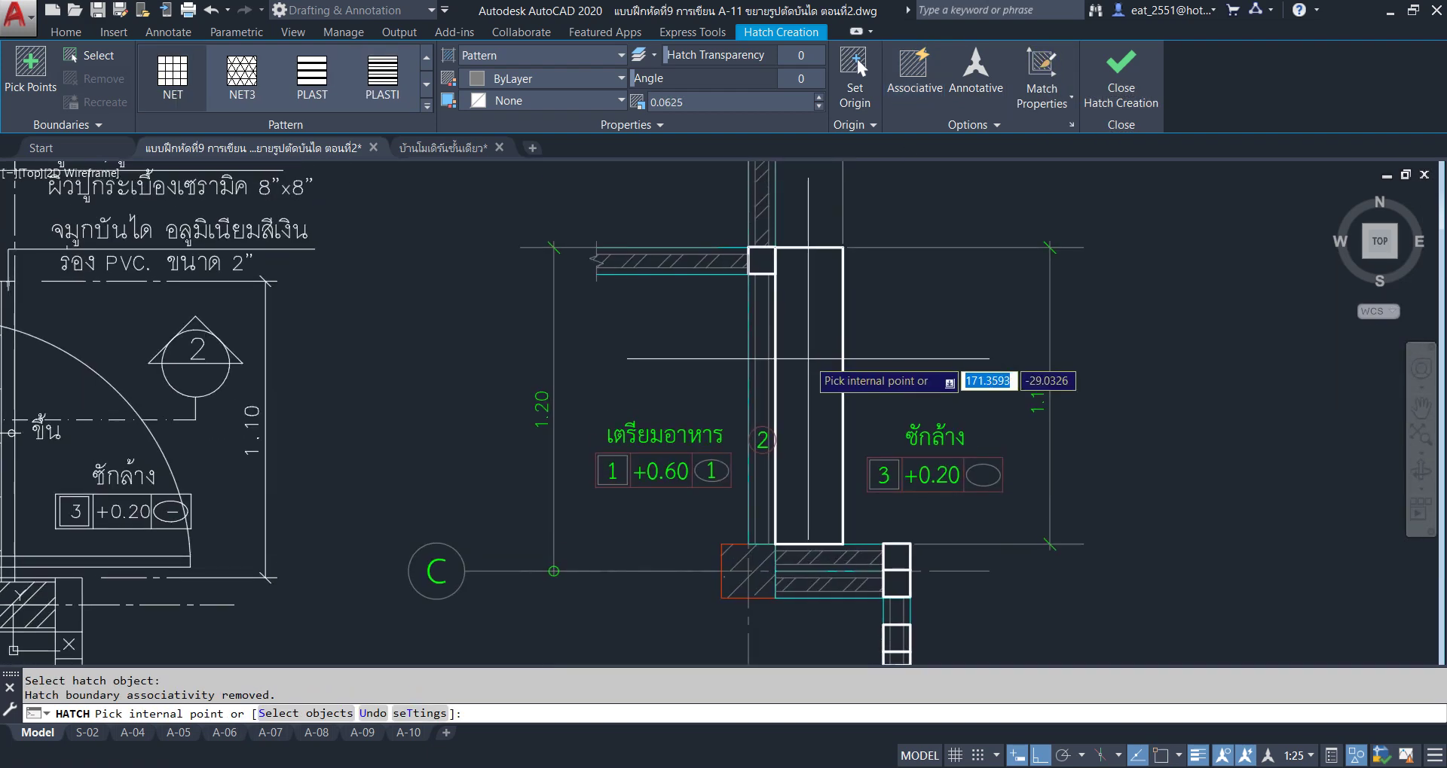
pyautogui.click(807, 360)
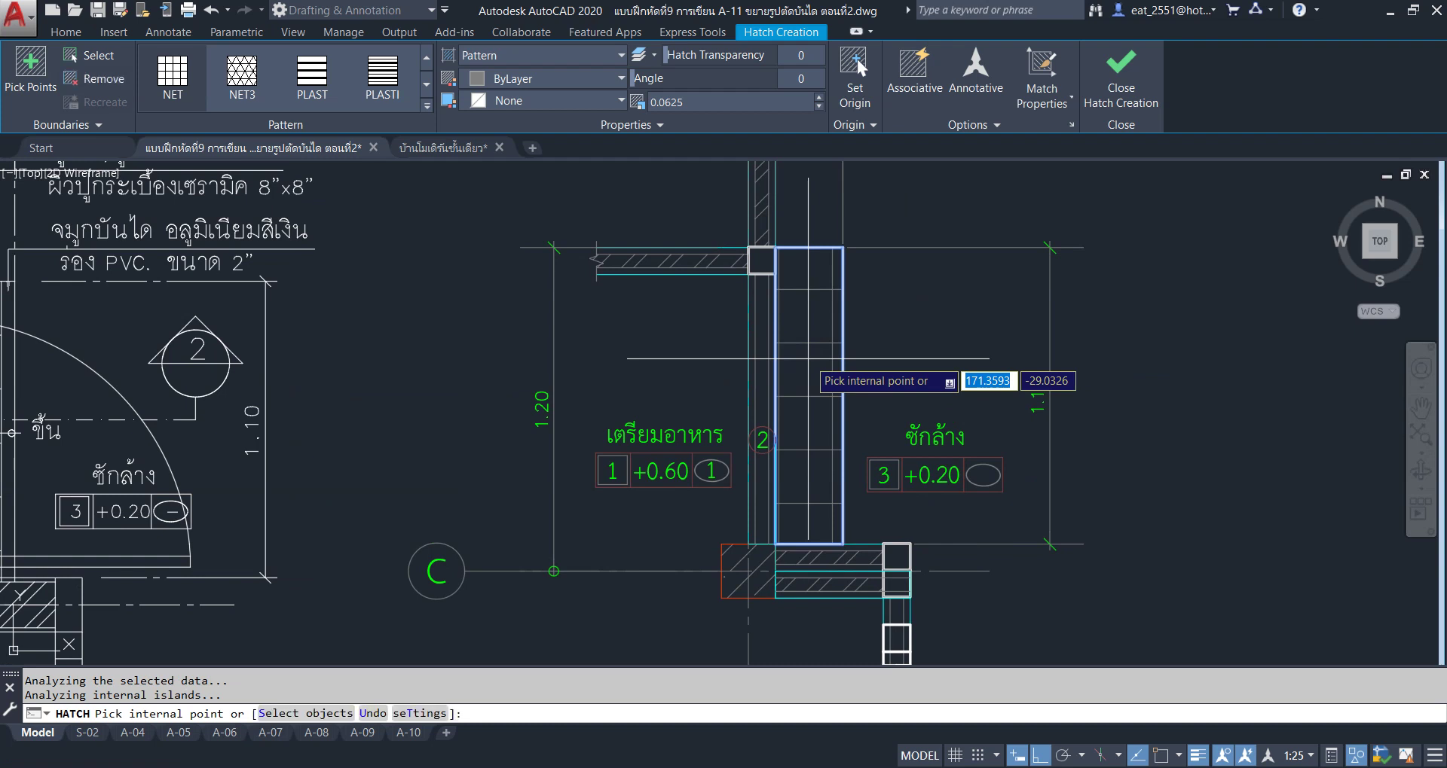
pyautogui.press('Return')
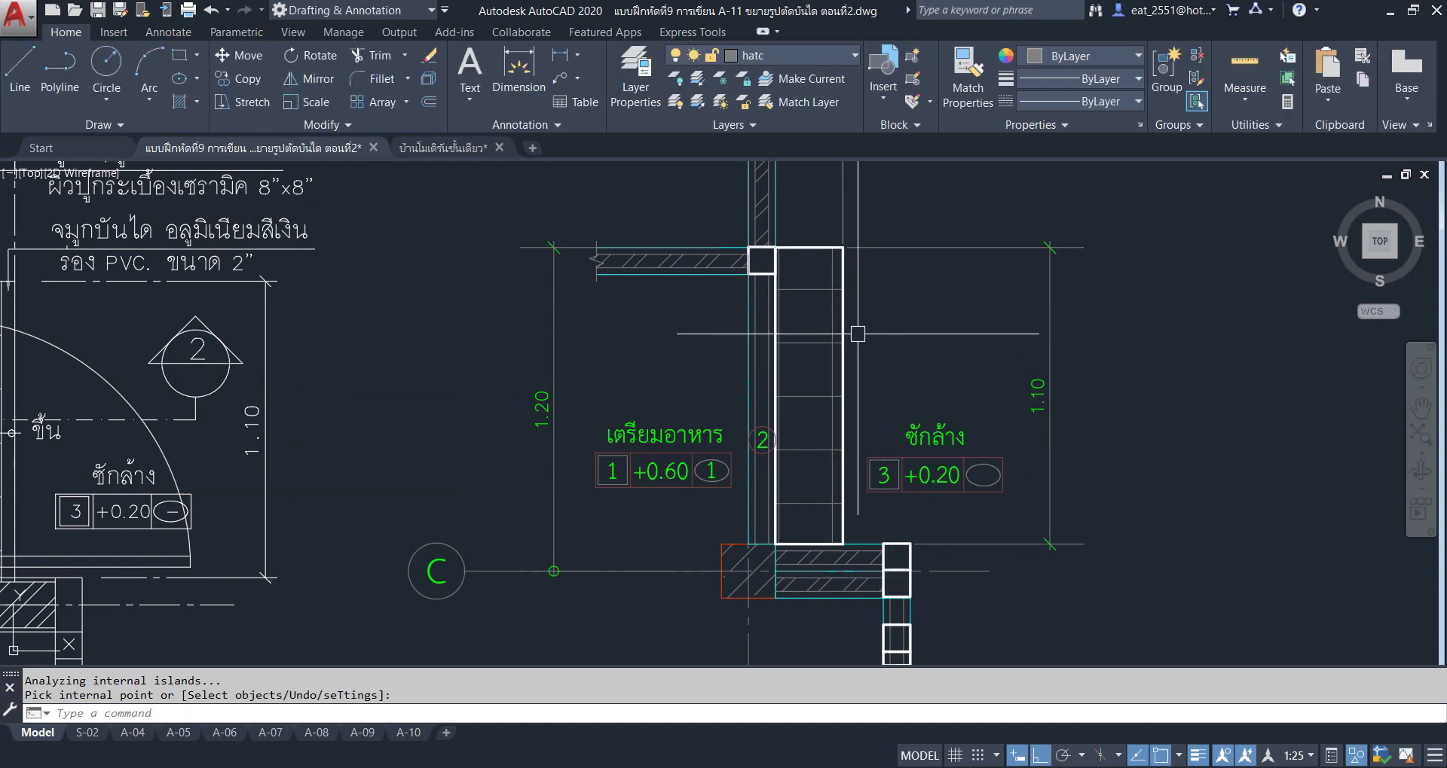
# Delete the new tile hatch, leaving the strip unhatched.
pyautogui.scroll(2, 857, 334)
pyautogui.scroll(2, 808, 235)
pyautogui.moveTo(808, 291); pyautogui.dragTo(825, 356, button='middle')
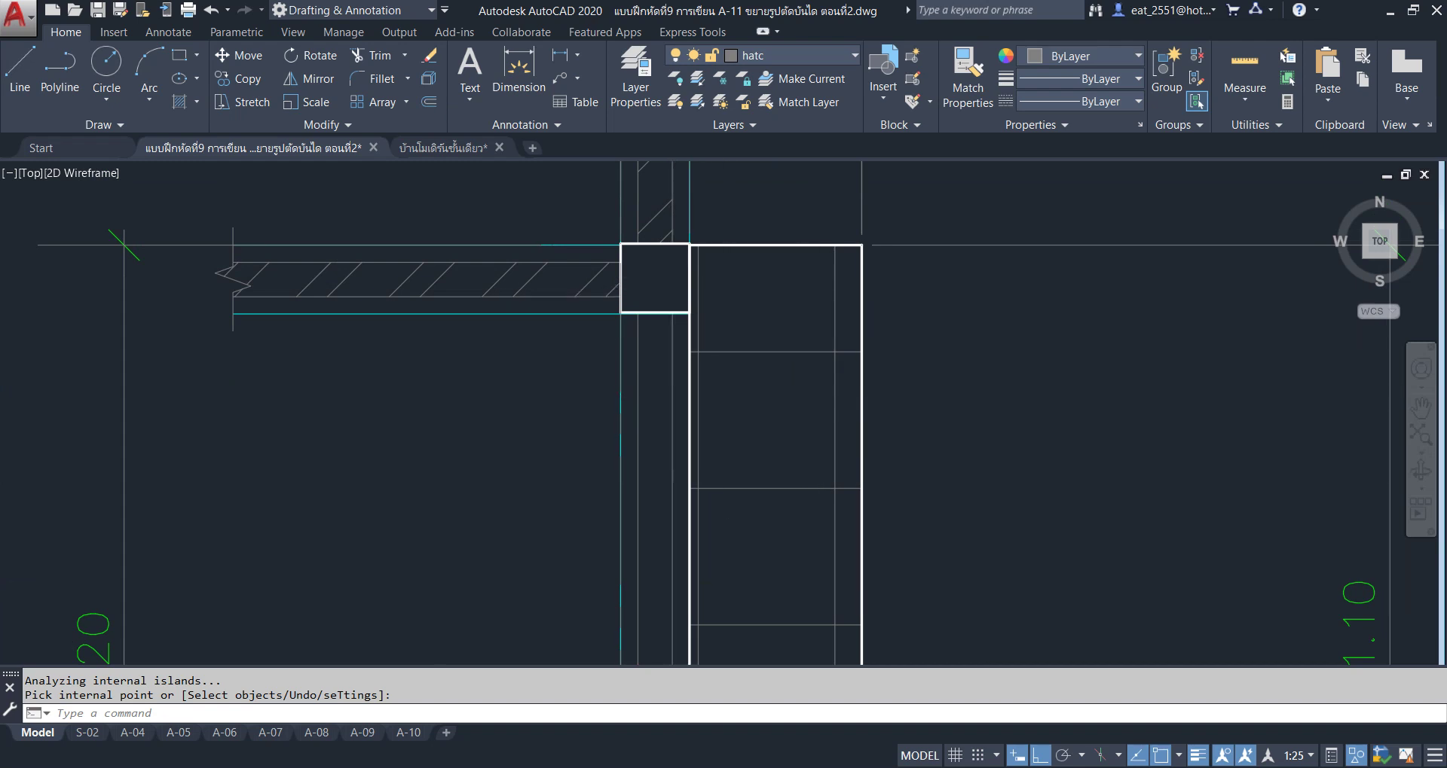
pyautogui.scroll(3, 668, 309)
pyautogui.scroll(-2, 659, 308)
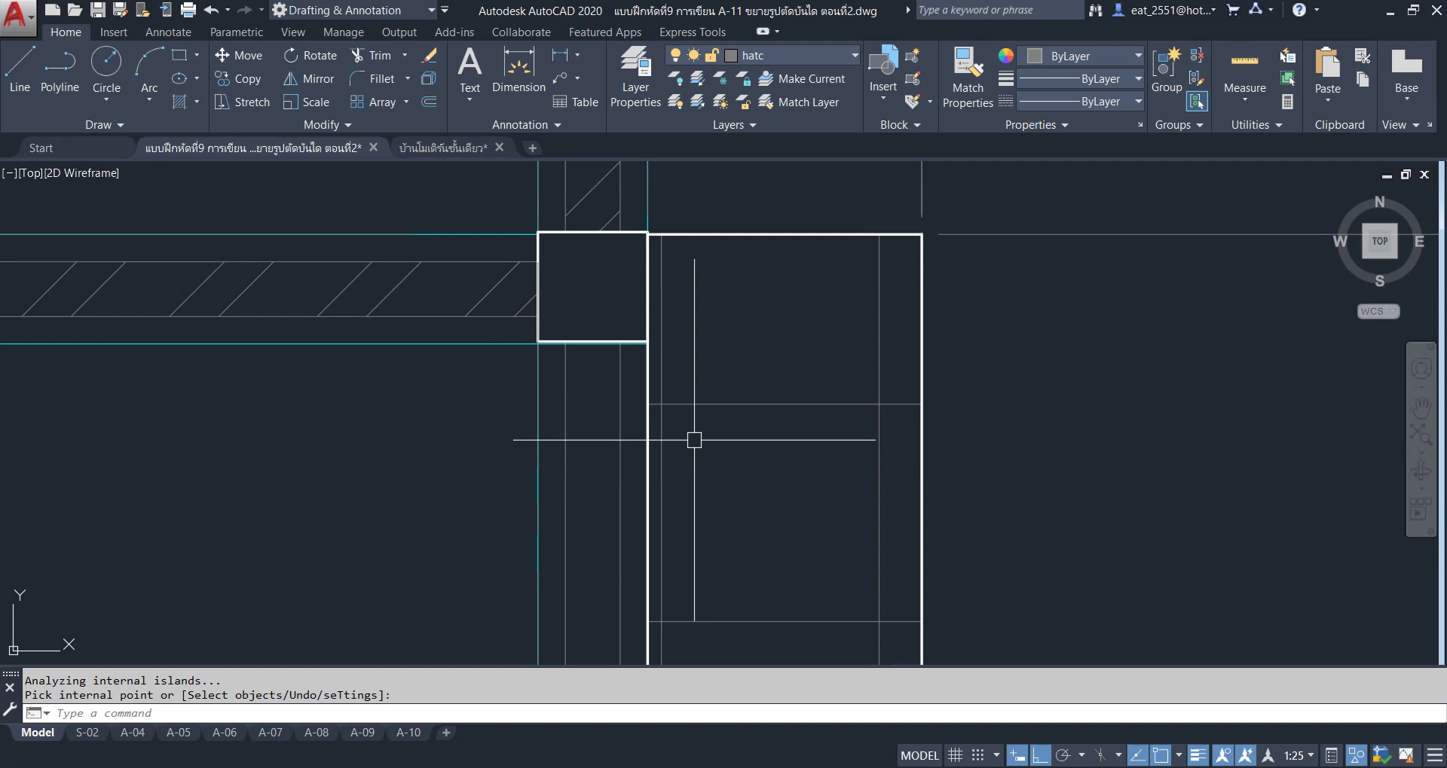
pyautogui.press('Return')
pyautogui.click(712, 407)
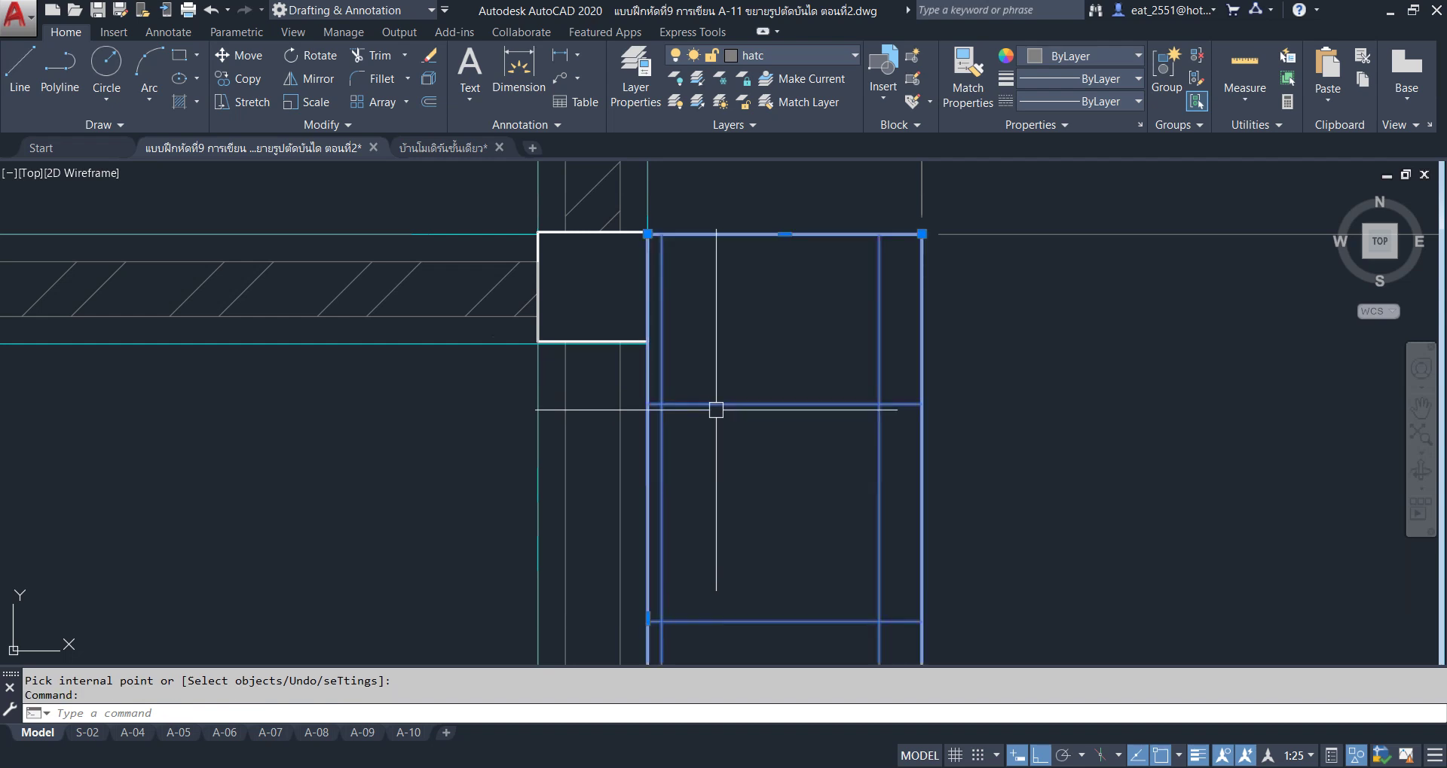
pyautogui.press('Delete')
# Copy the strip's right-hand edge line 0.2 to the right.
pyautogui.scroll(-2, 707, 415)
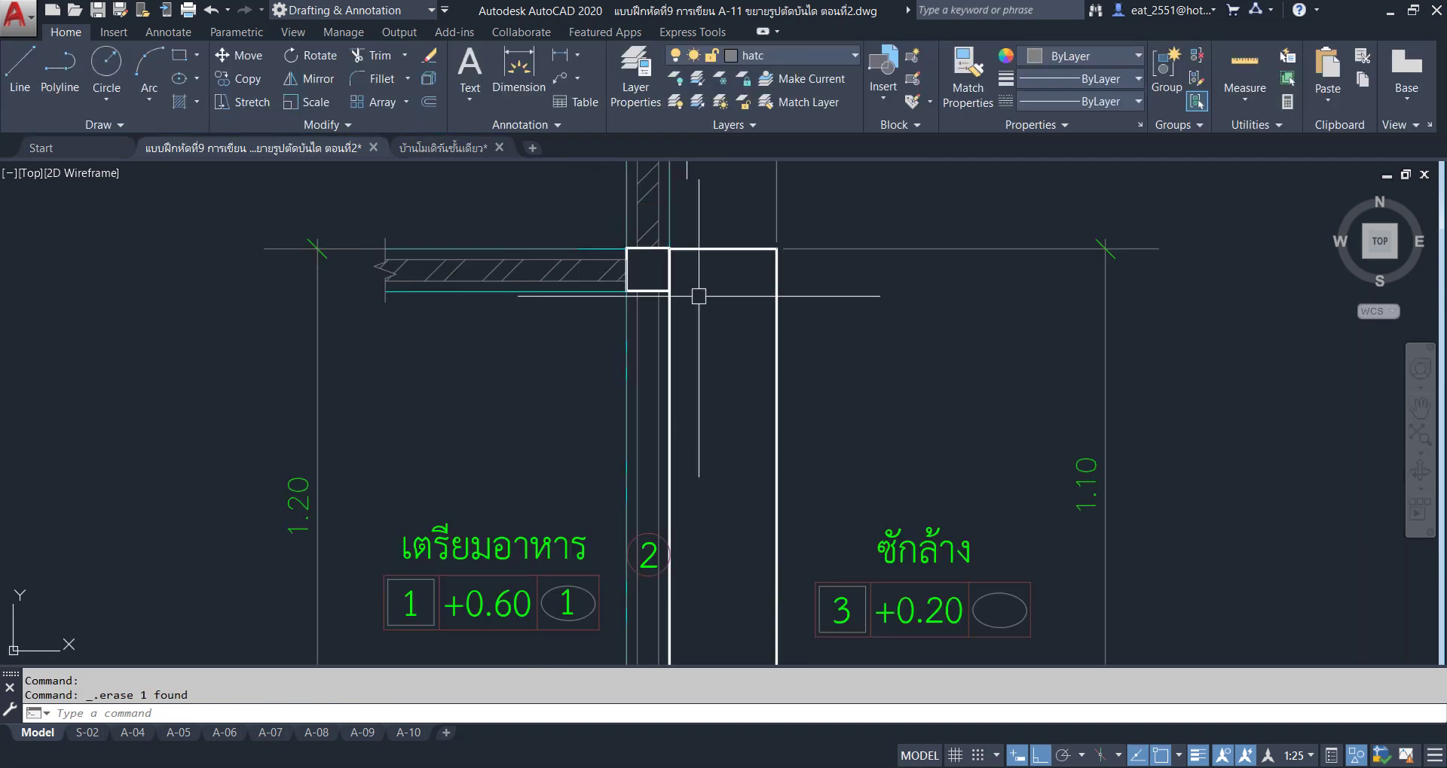
pyautogui.scroll(-1, 694, 290)
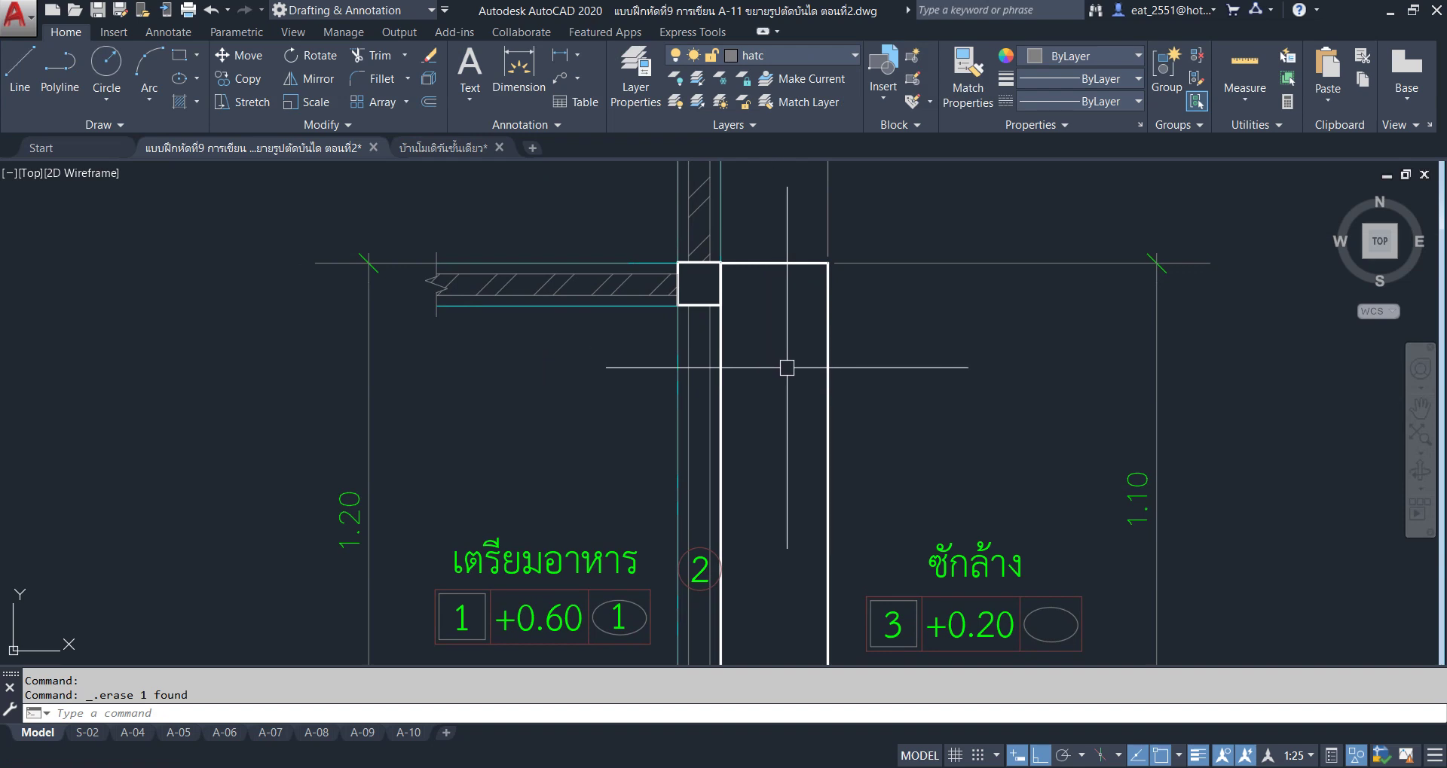
pyautogui.click(242, 83)
pyautogui.click(720, 405)
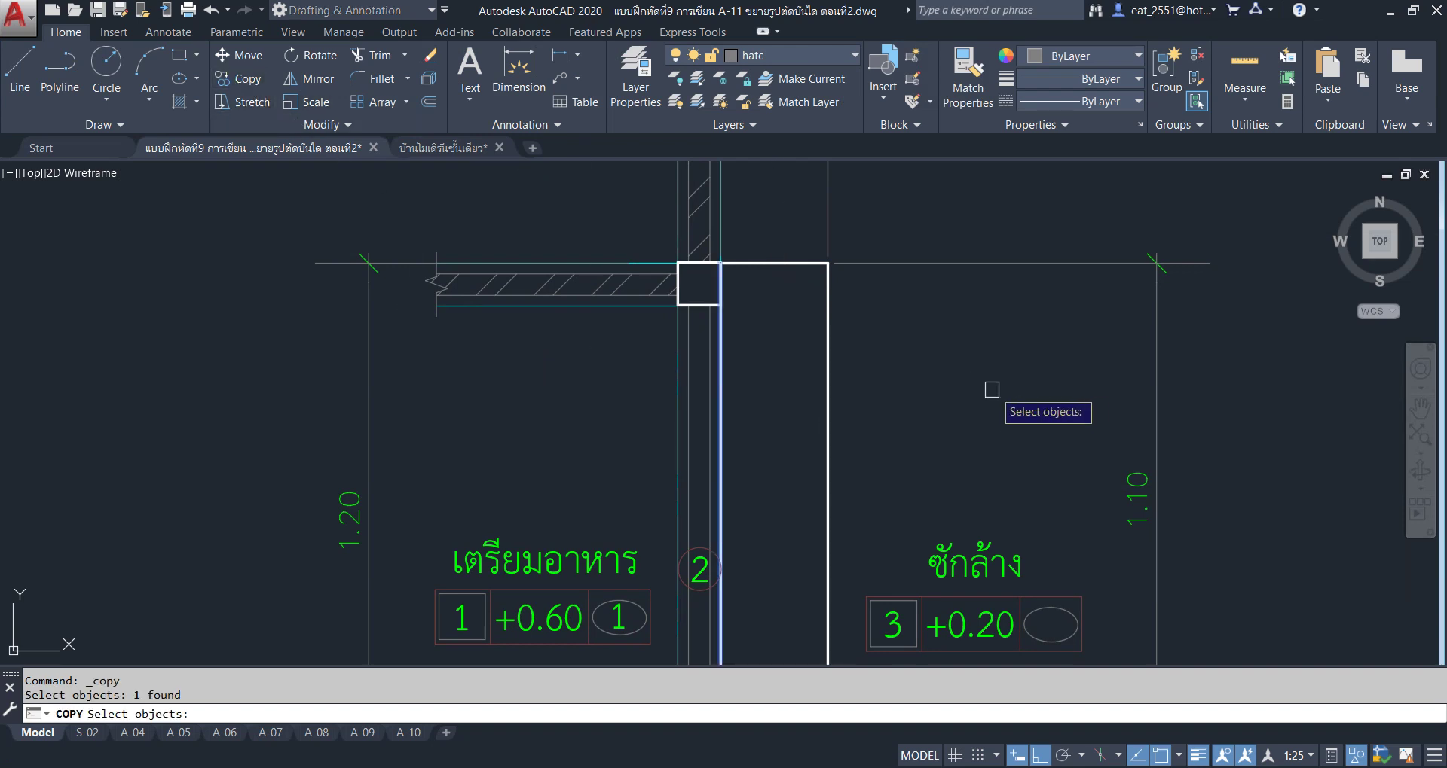
pyautogui.press('Return')
pyautogui.click(913, 383)
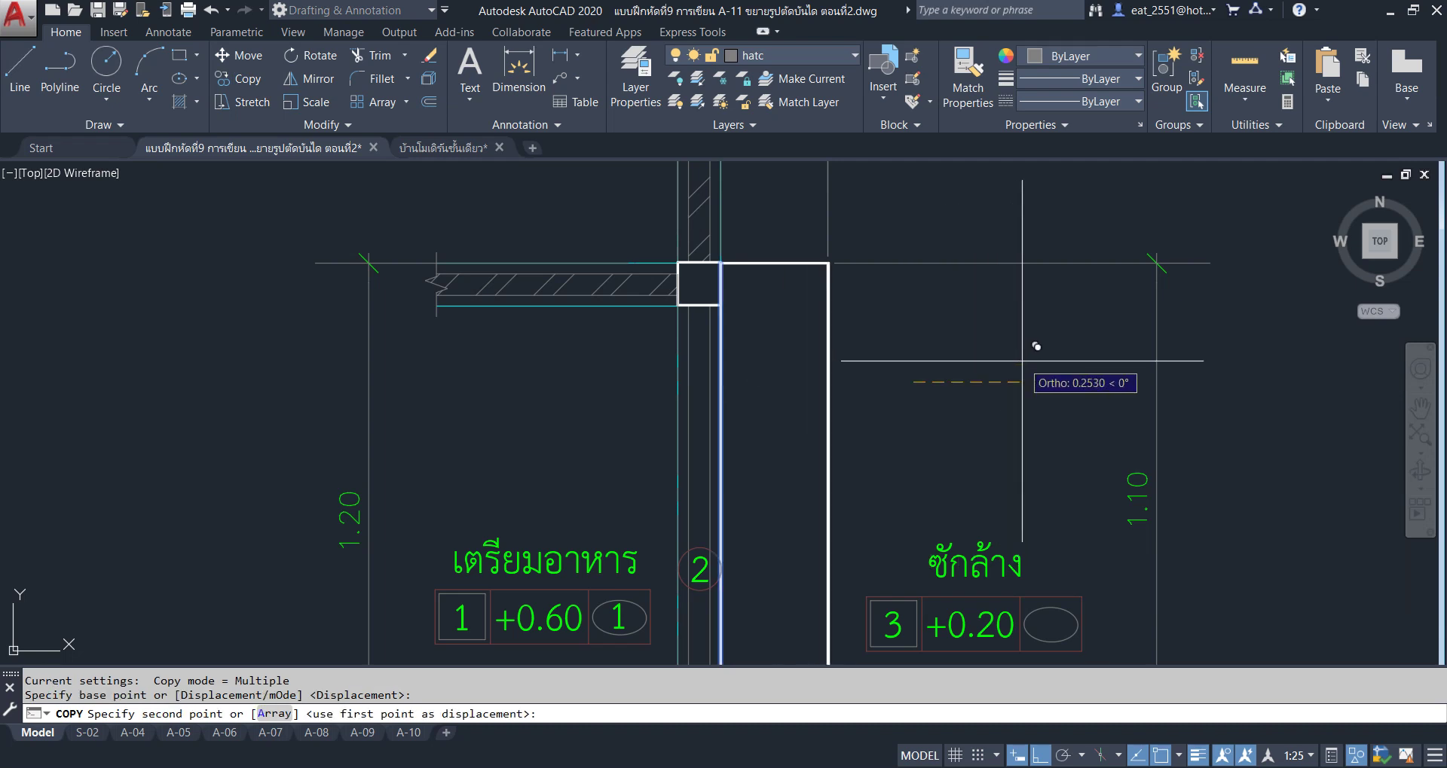
pyautogui.write('.2')
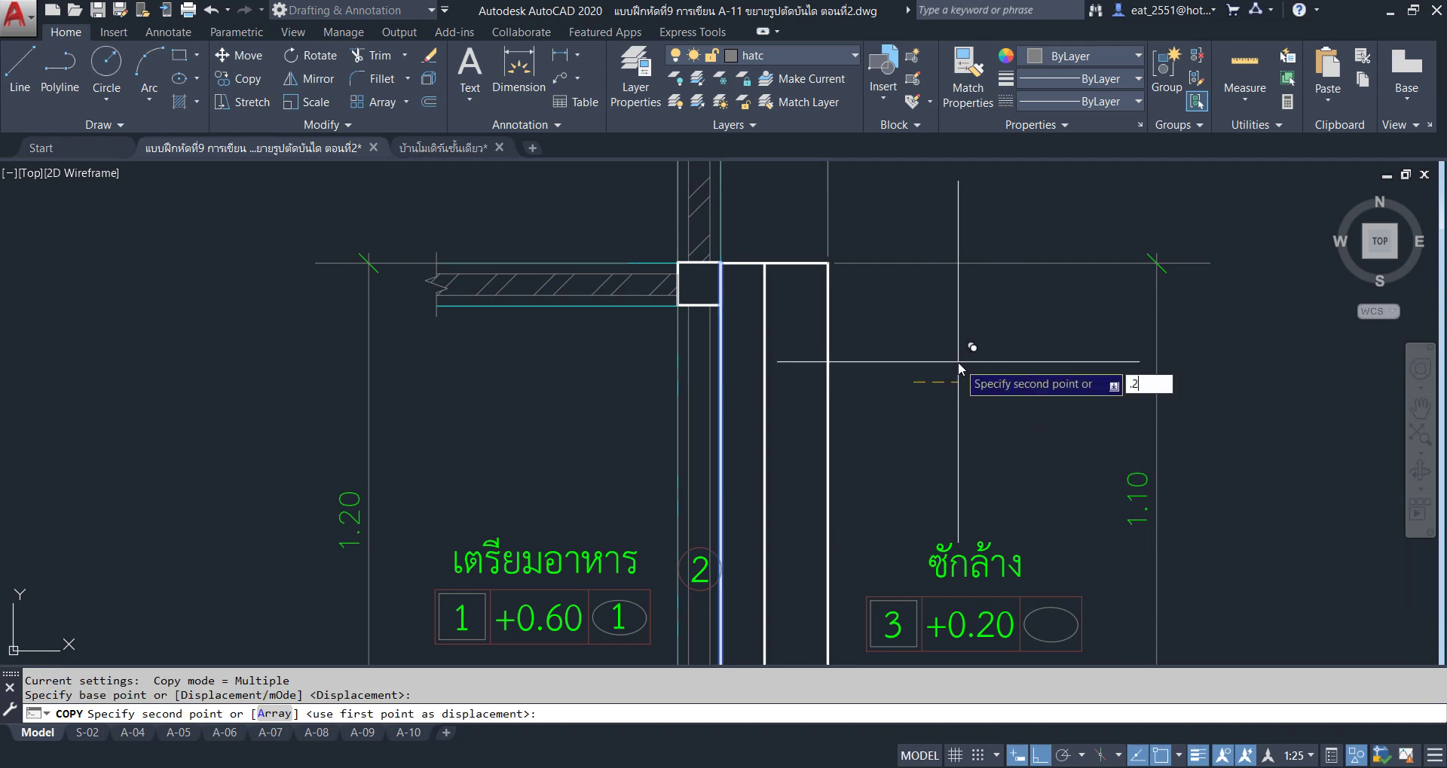
pyautogui.write('5')
pyautogui.press('Return')
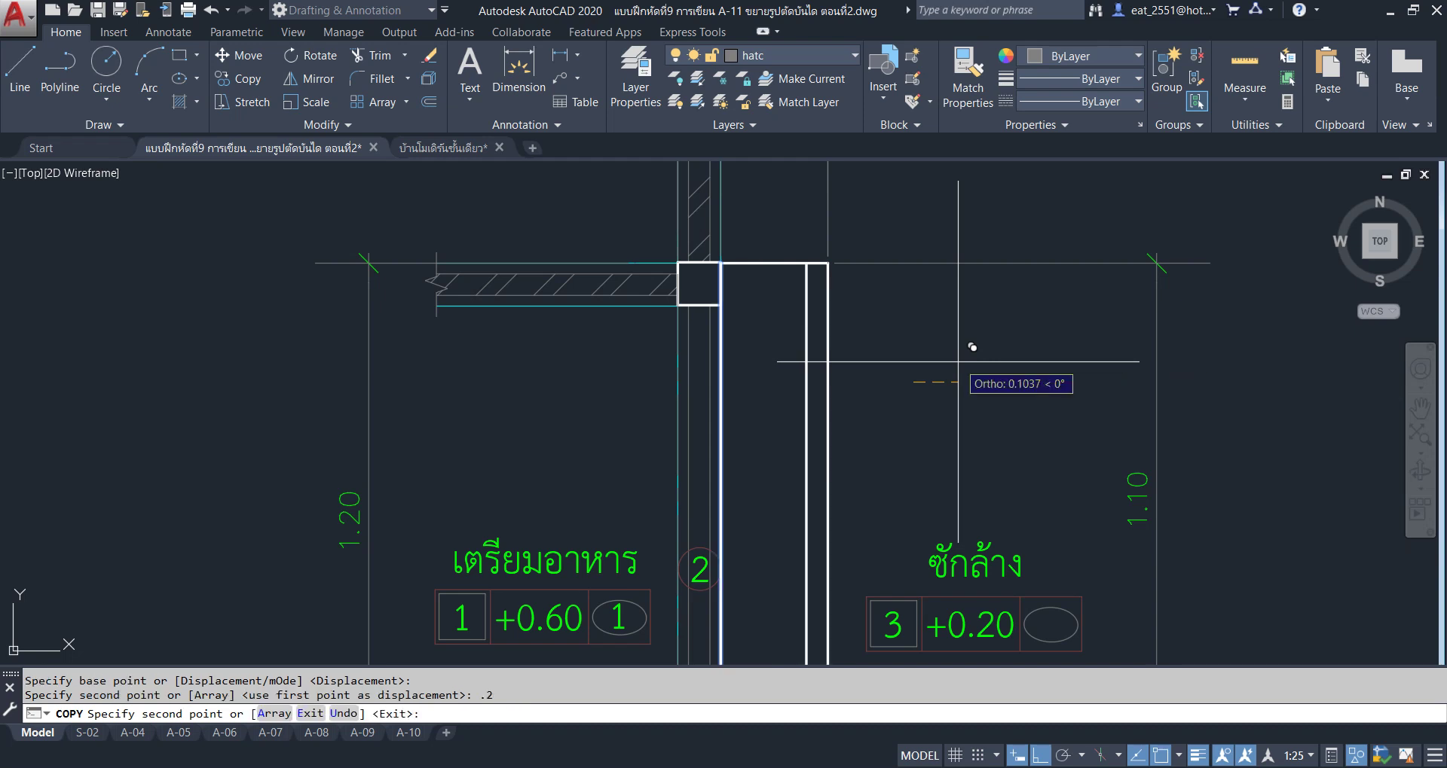
pyautogui.press('Return')
# Copy the strip's bottom edge line 0.2 upward as a cross line.
pyautogui.moveTo(762, 293); pyautogui.dragTo(755, 232, button='middle')
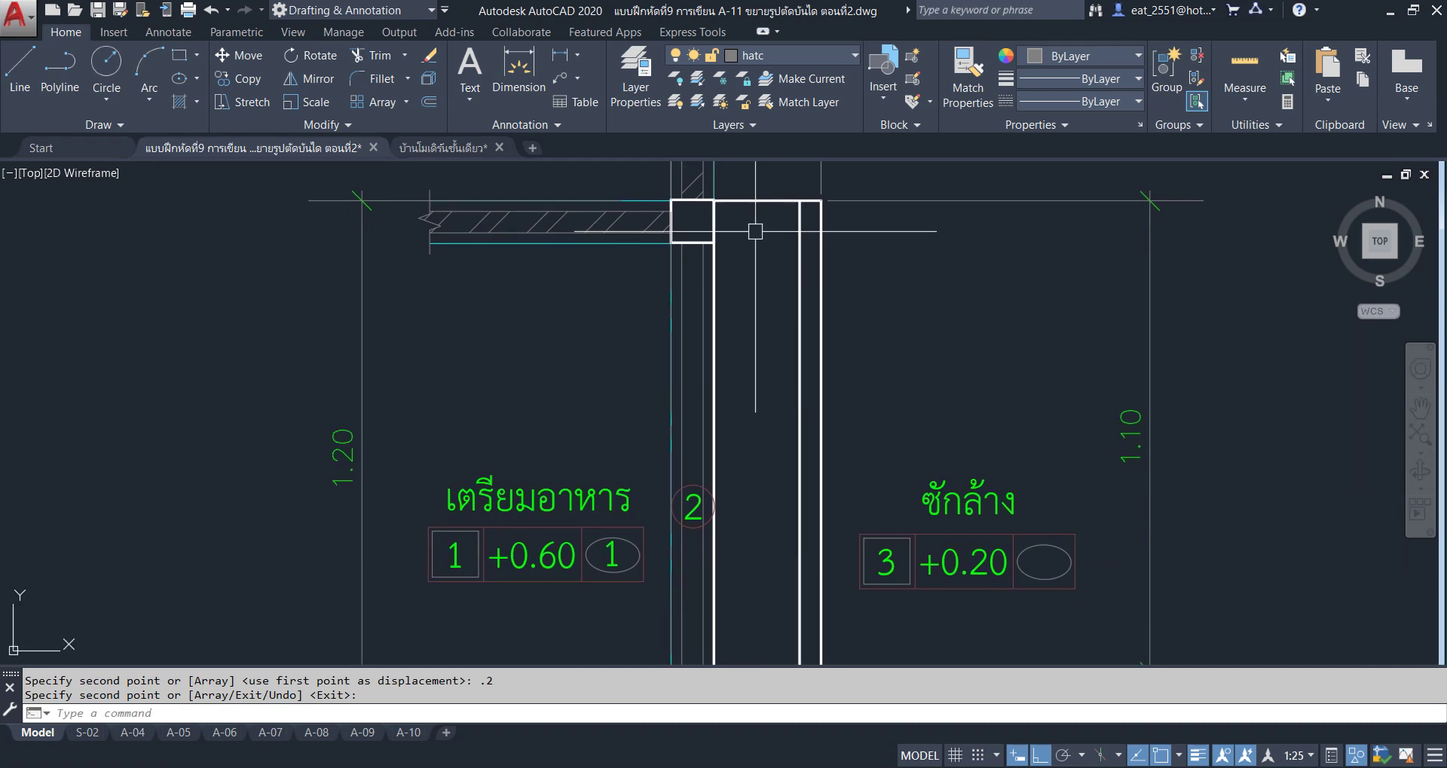
pyautogui.scroll(4, 766, 323)
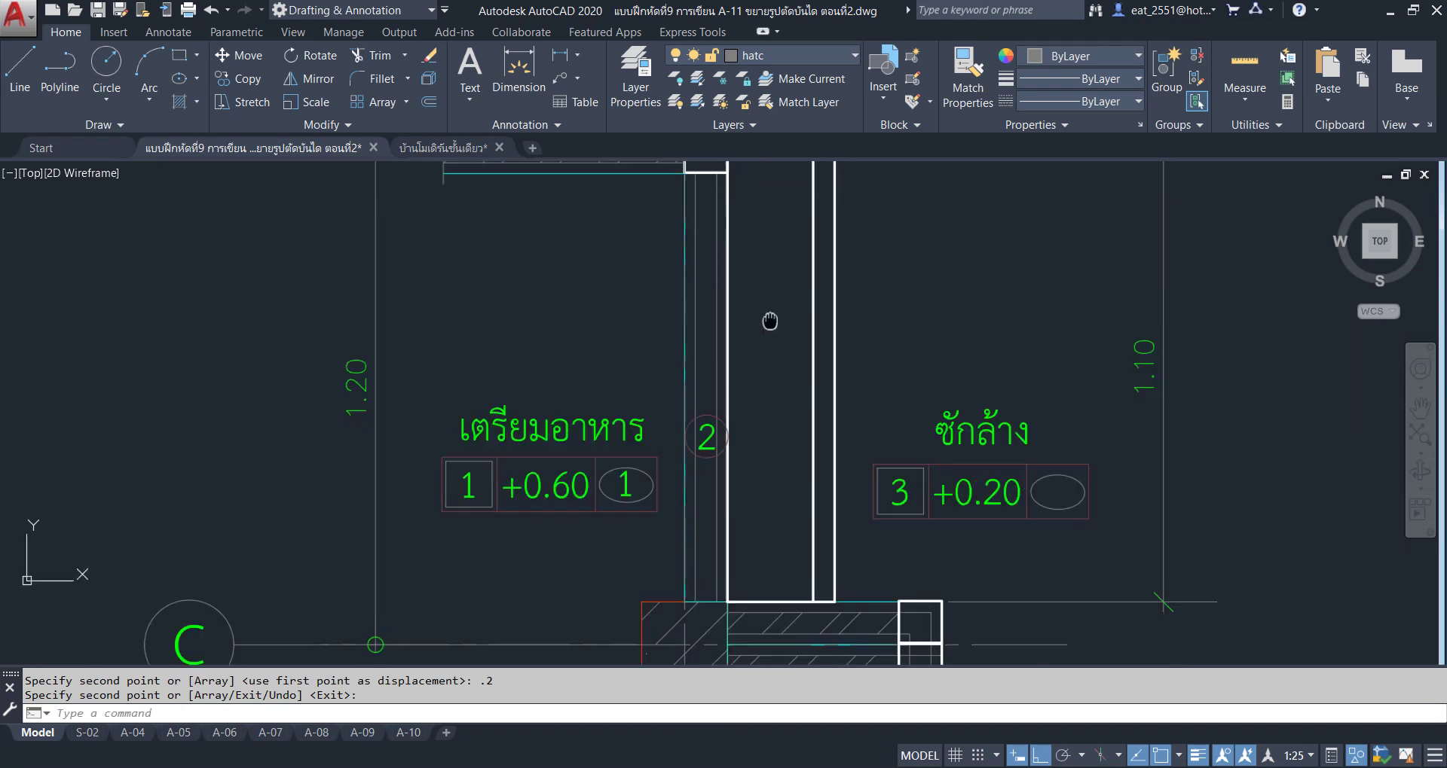
pyautogui.click(789, 515)
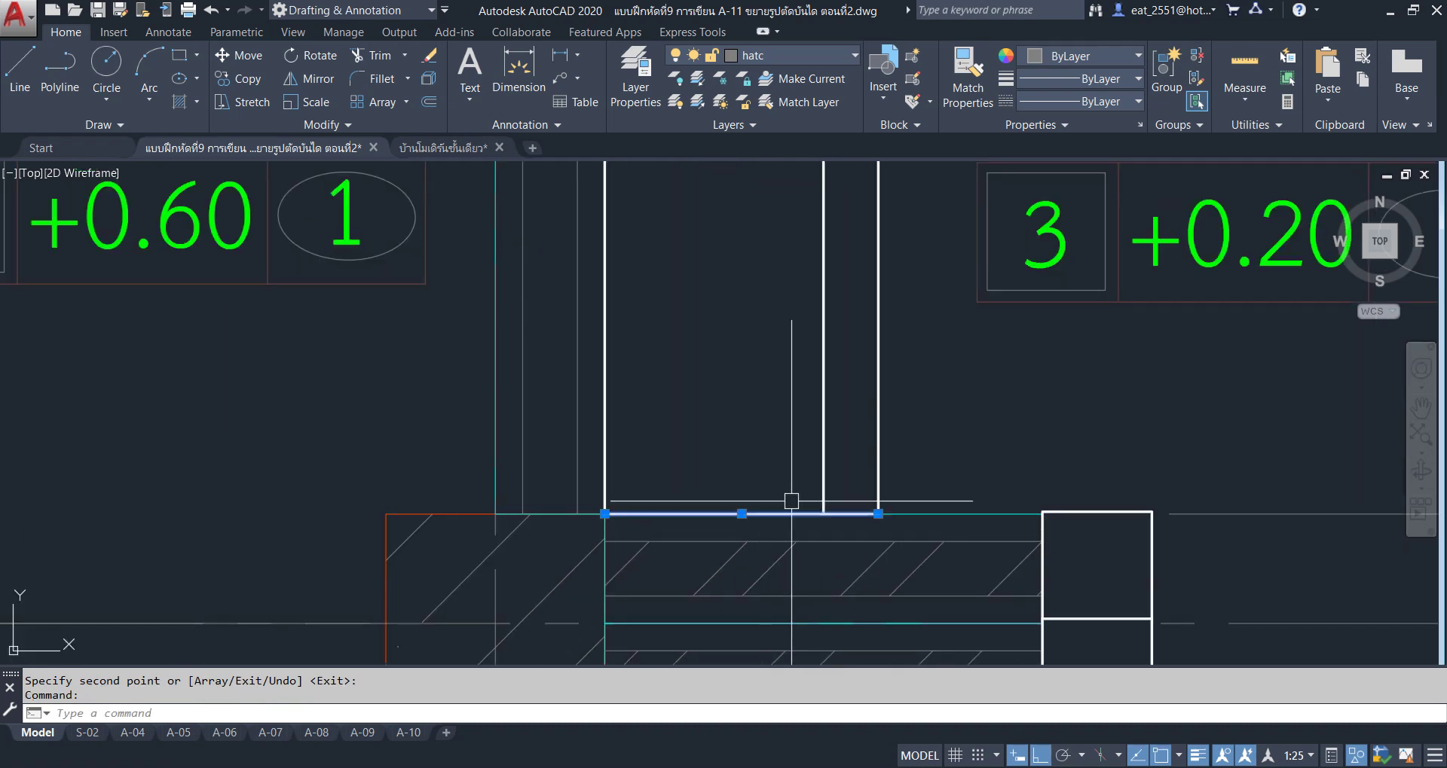
pyautogui.scroll(4, 806, 507)
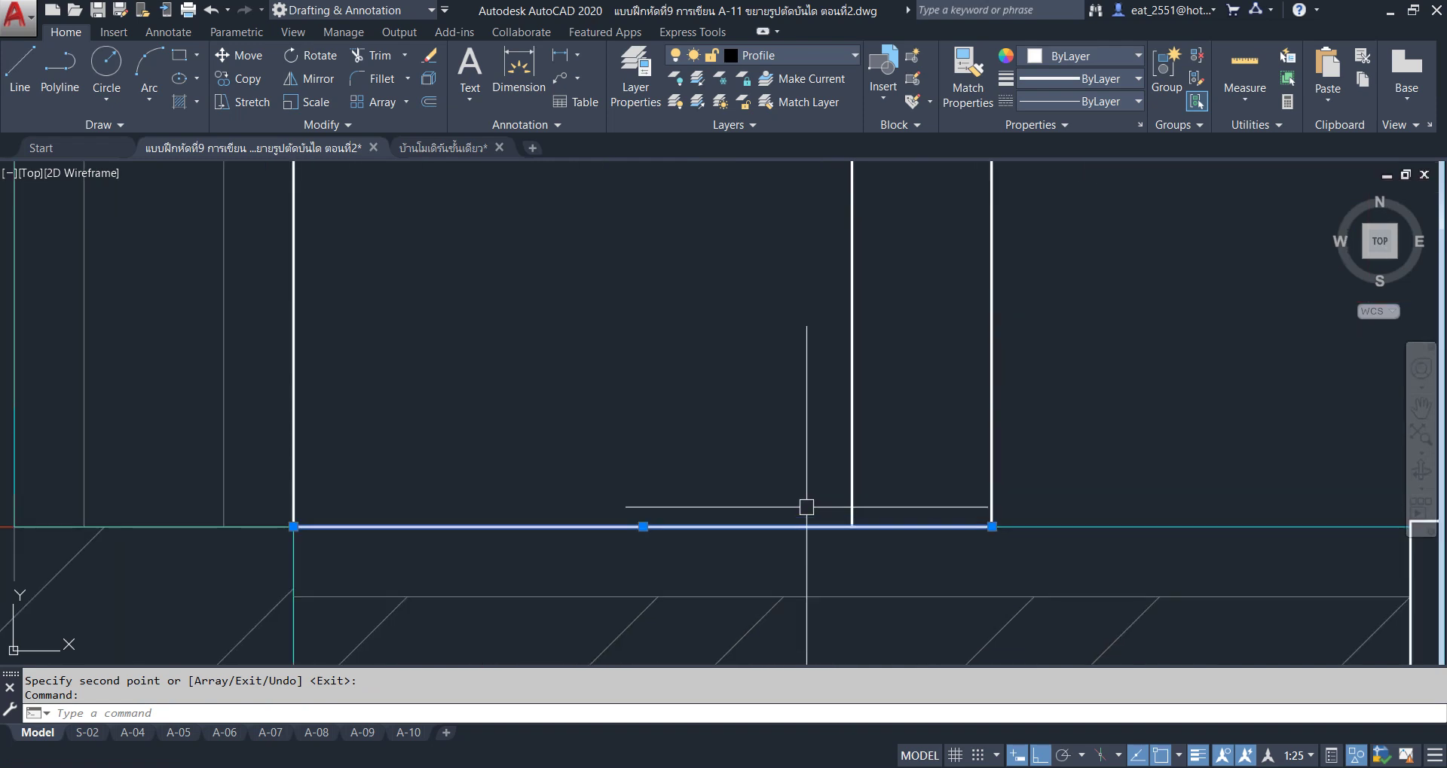
pyautogui.click(248, 80)
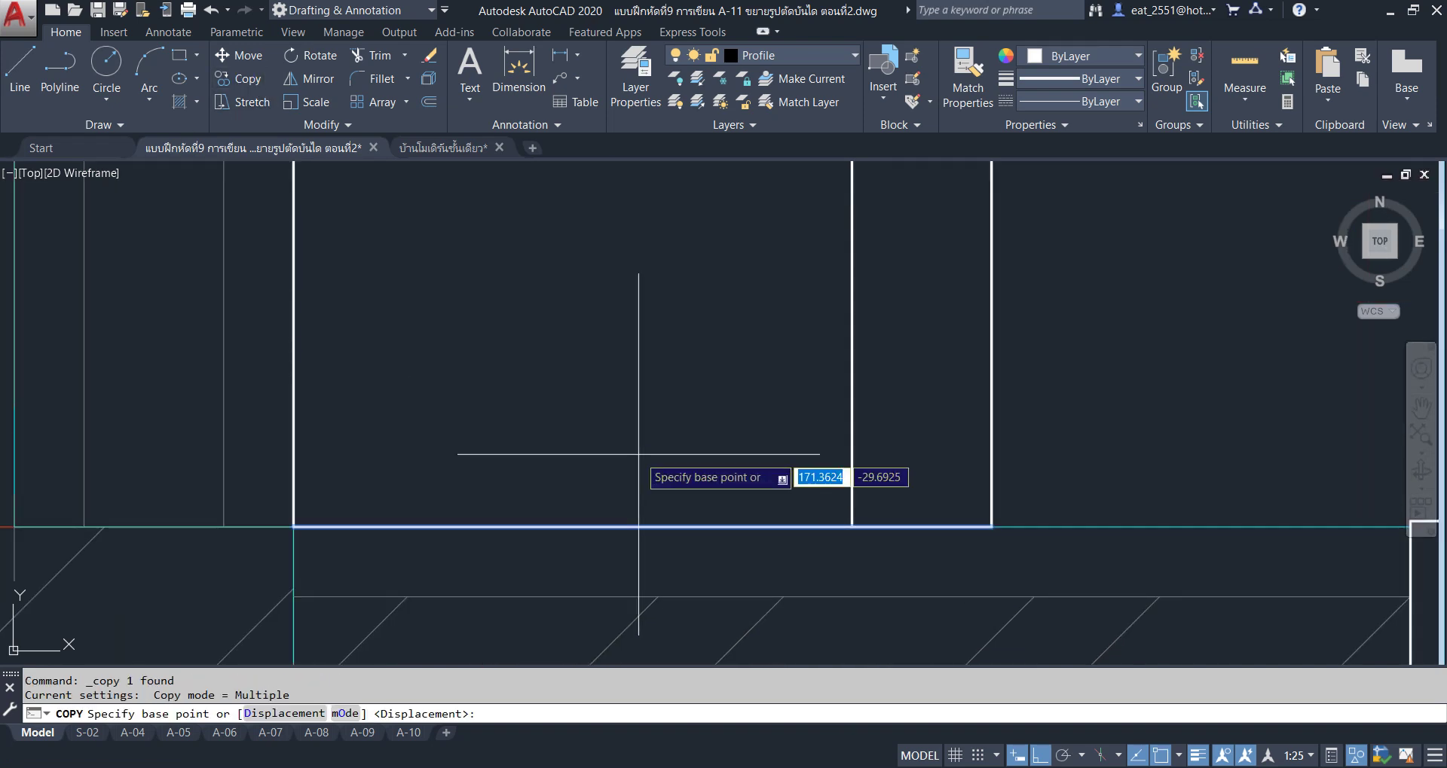
pyautogui.click(644, 476)
pyautogui.write('.2')
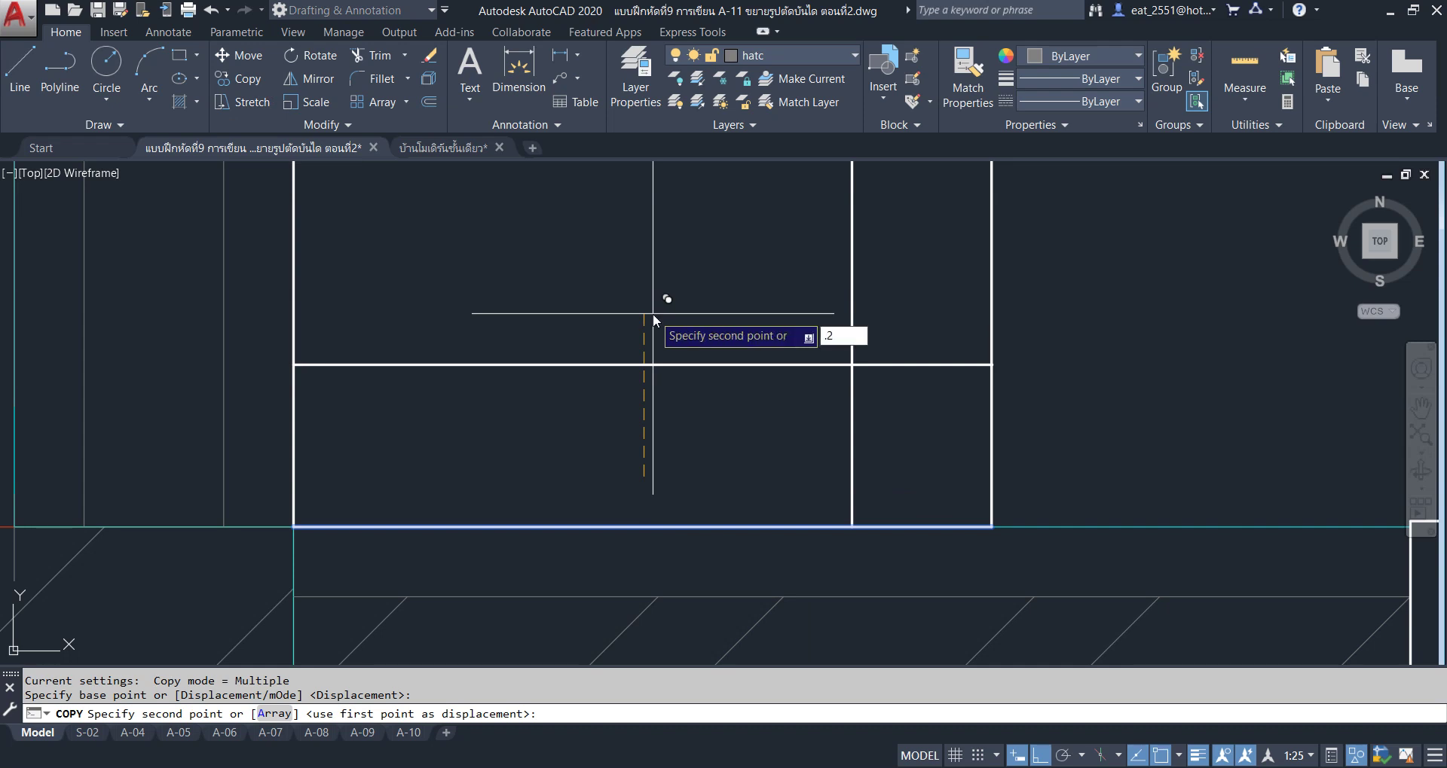
pyautogui.press('Return')
pyautogui.press('Return')
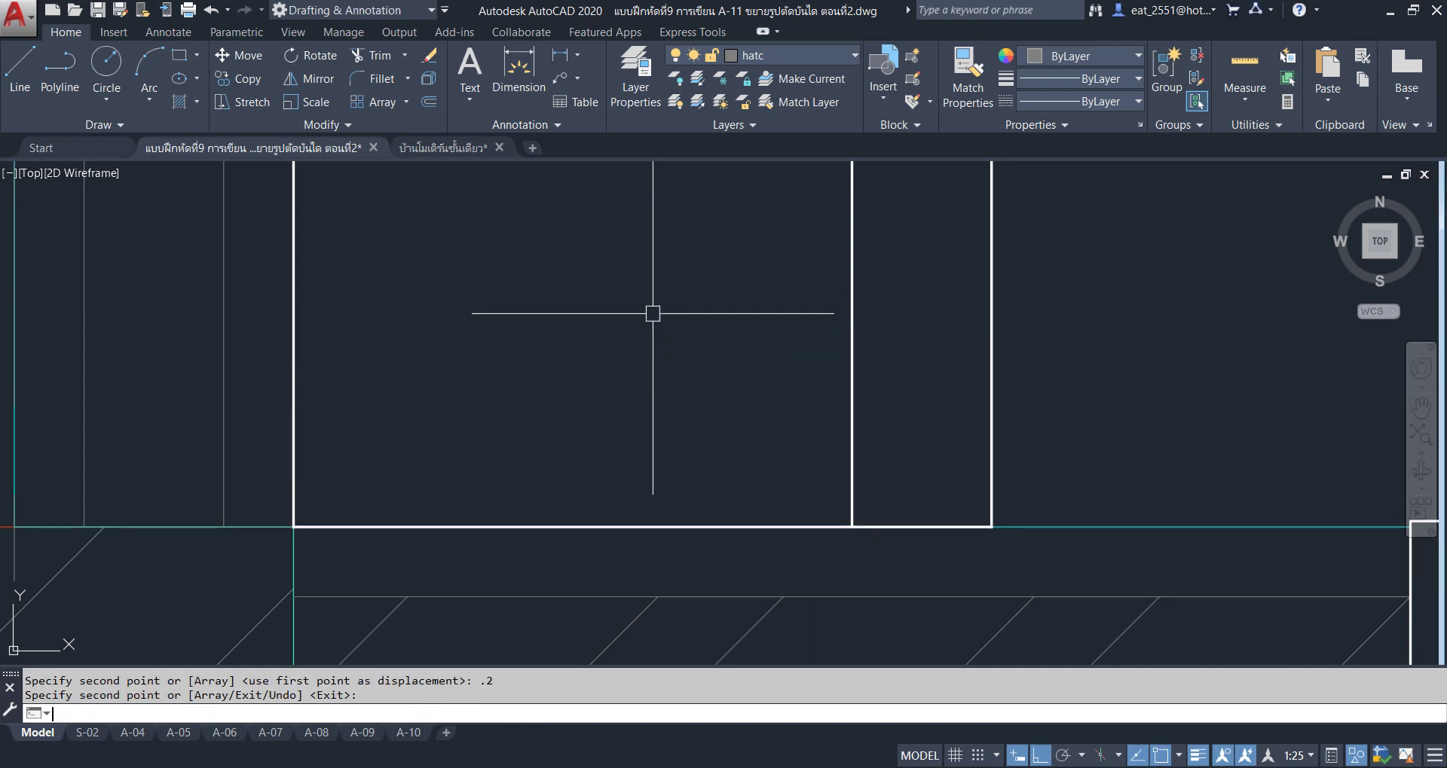
# Try shortening the new cross line's right end, then cancel the change.
pyautogui.scroll(-5, 658, 430)
pyautogui.scroll(-1, 658, 430)
pyautogui.scroll(5, 698, 474)
pyautogui.click(866, 402)
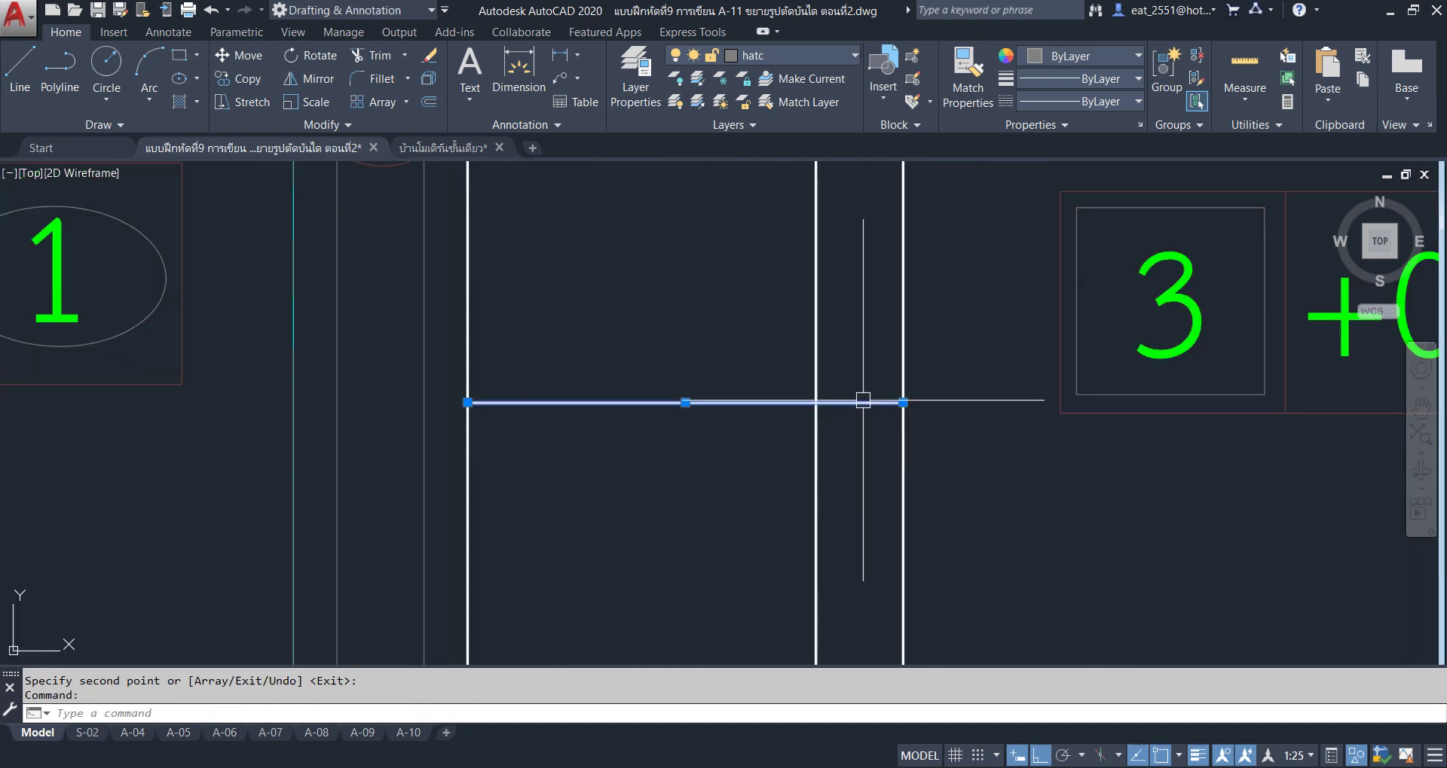
pyautogui.scroll(4, 897, 407)
pyautogui.click(913, 390)
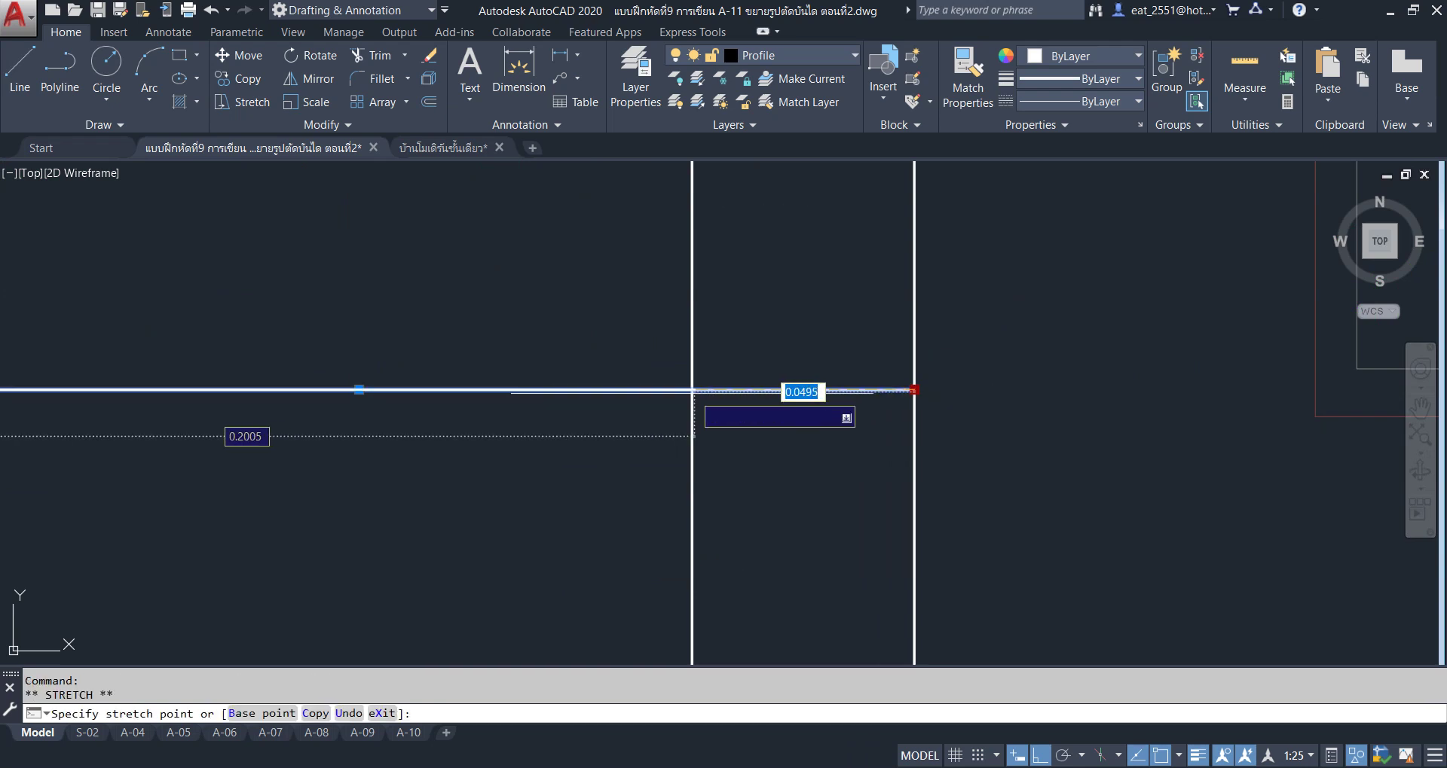
pyautogui.click(692, 390)
pyautogui.press('Escape')
pyautogui.scroll(-3, 773, 527)
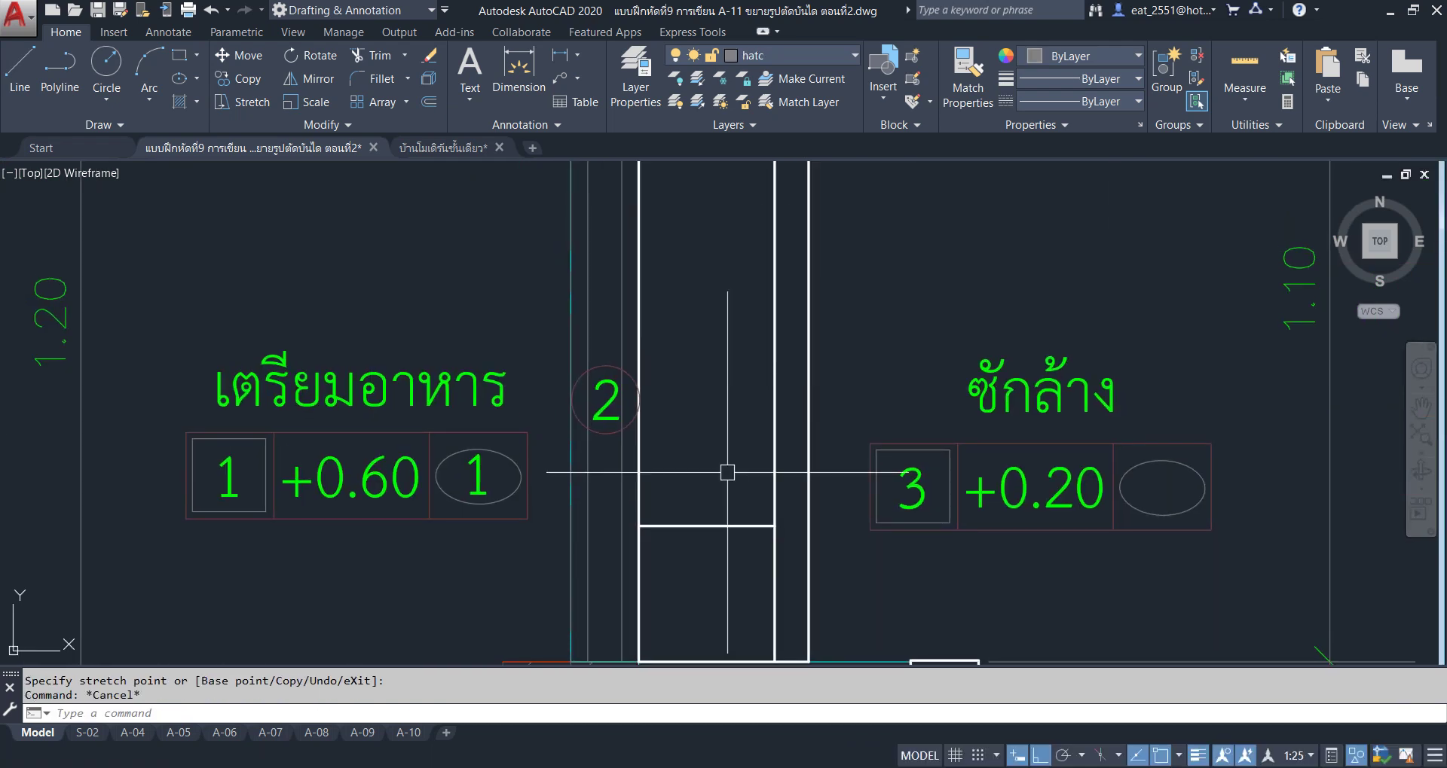
pyautogui.scroll(-3, 720, 585)
pyautogui.scroll(1, 705, 570)
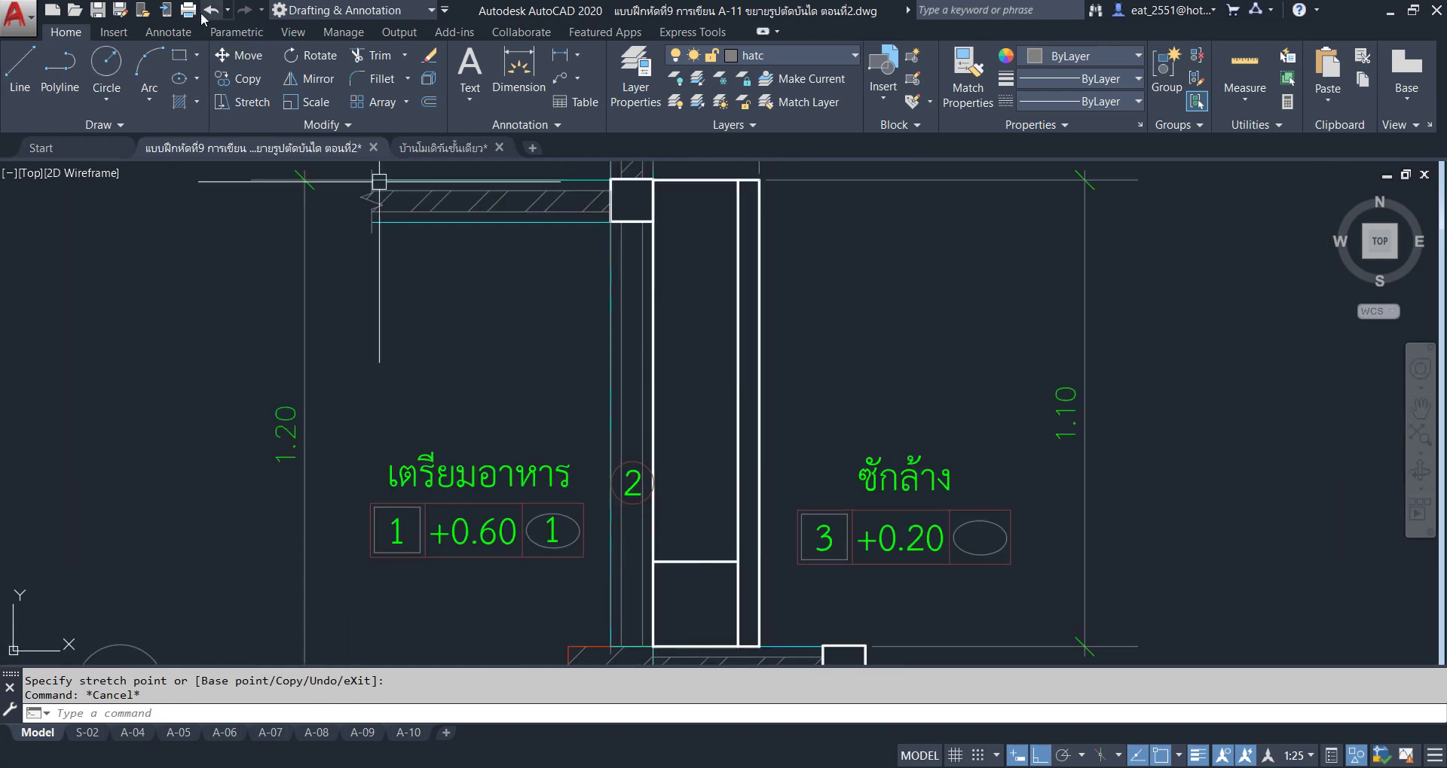
# Copy the horizontal cross line 8 units straight up.
pyautogui.click(227, 79)
pyautogui.click(667, 561)
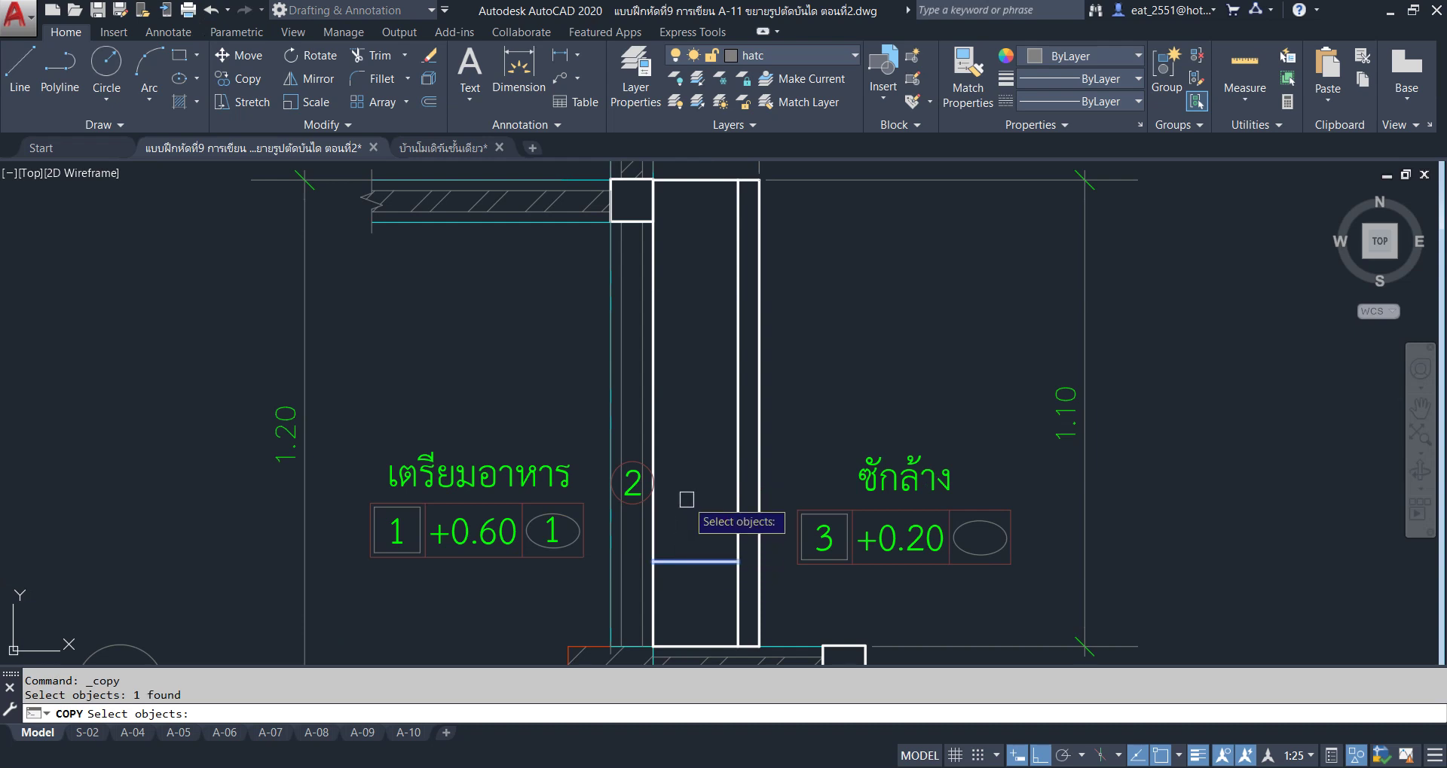
pyautogui.press('Return')
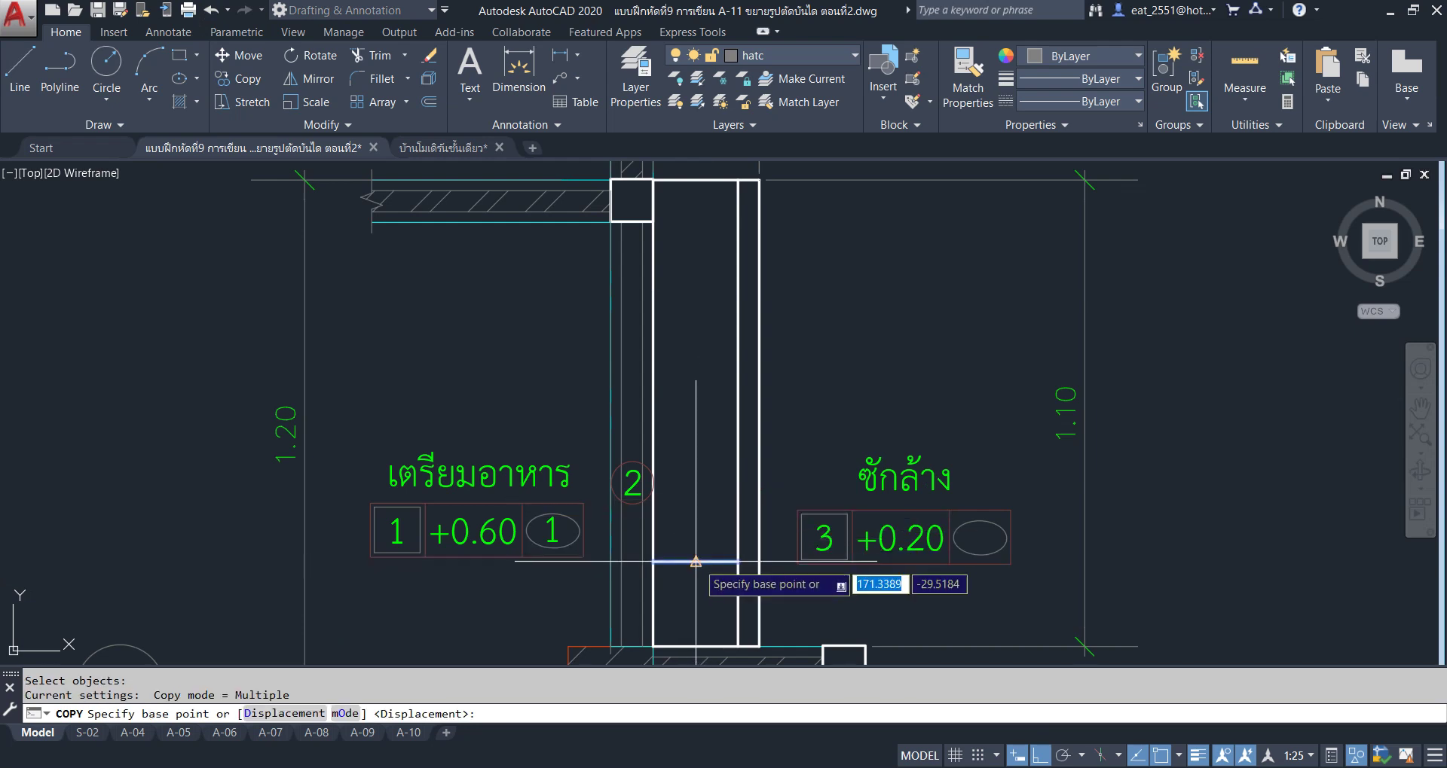
pyautogui.click(696, 530)
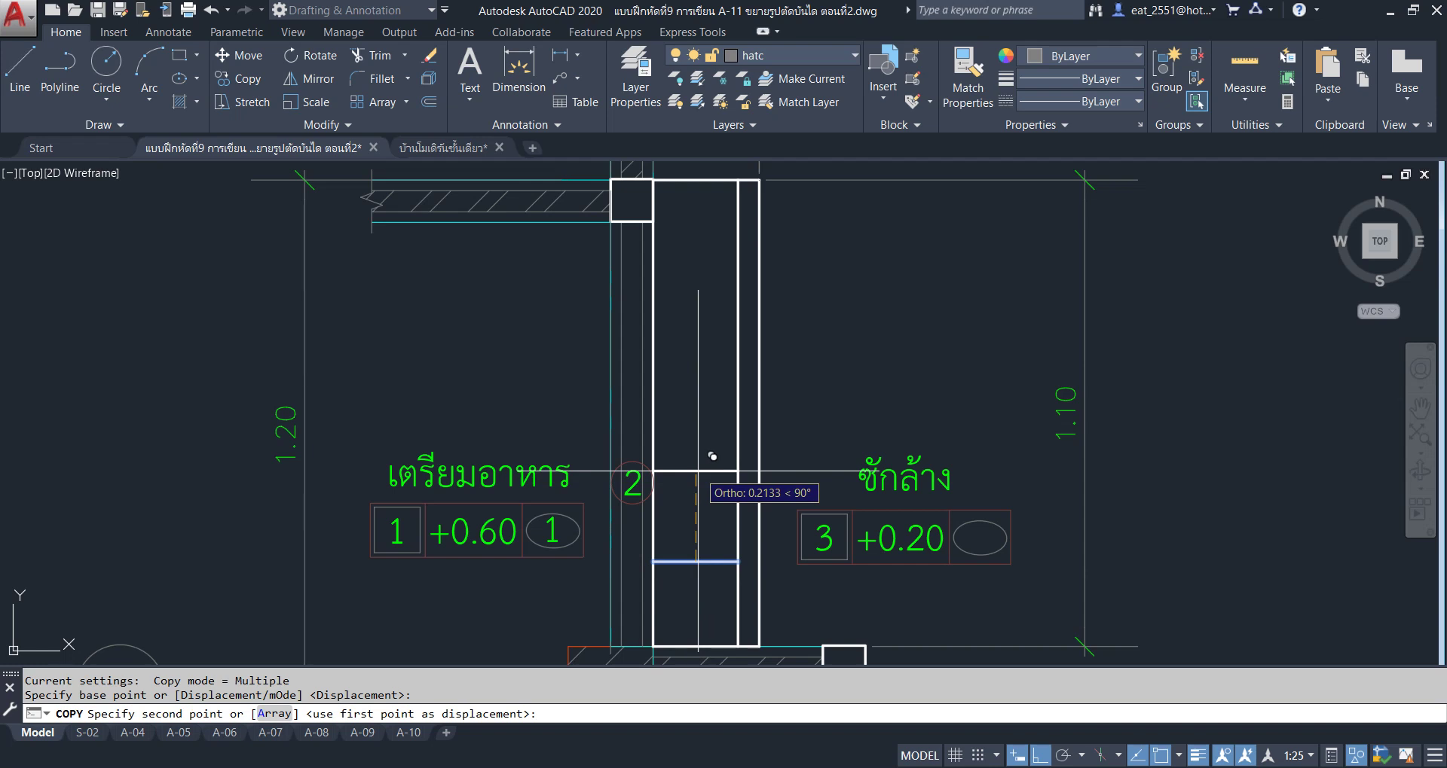
pyautogui.write('8')
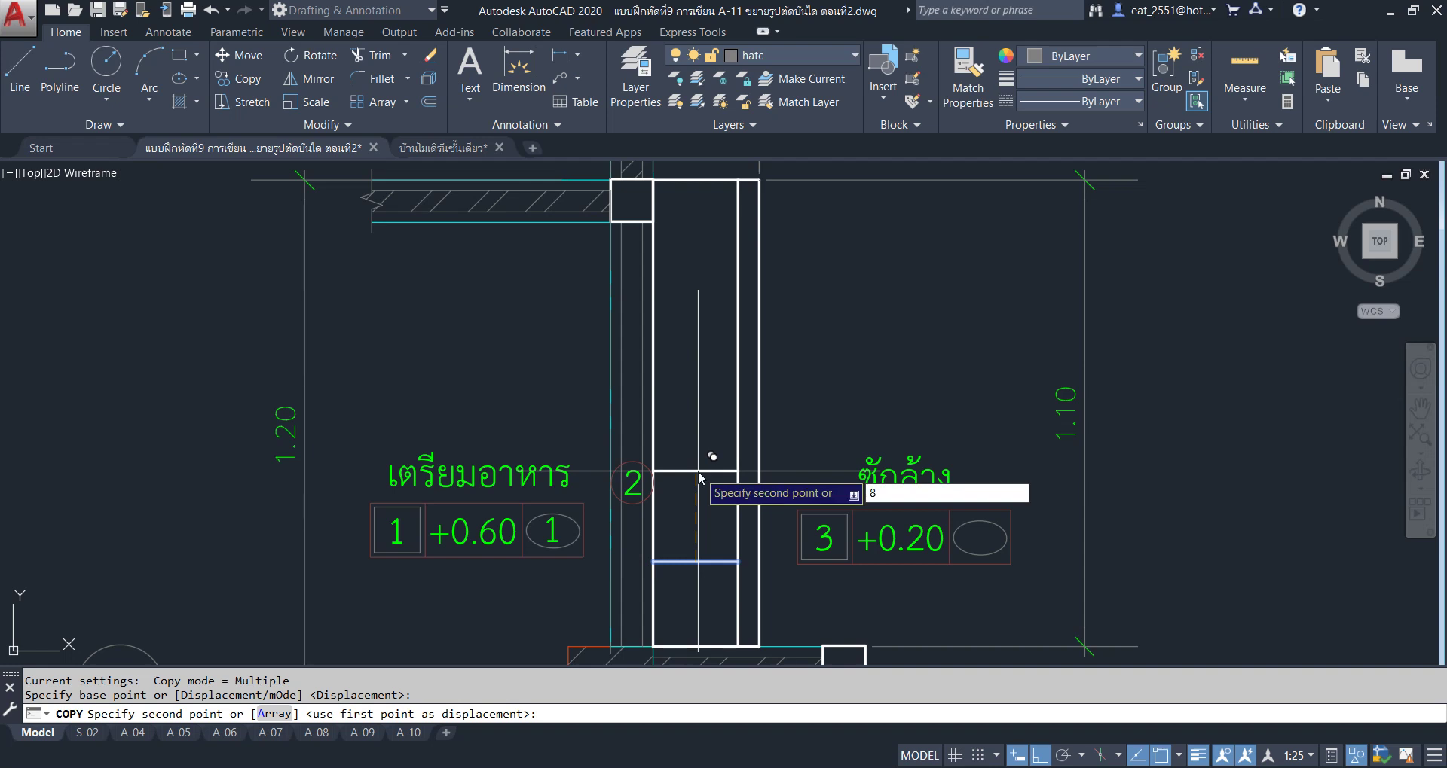
pyautogui.press('Return')
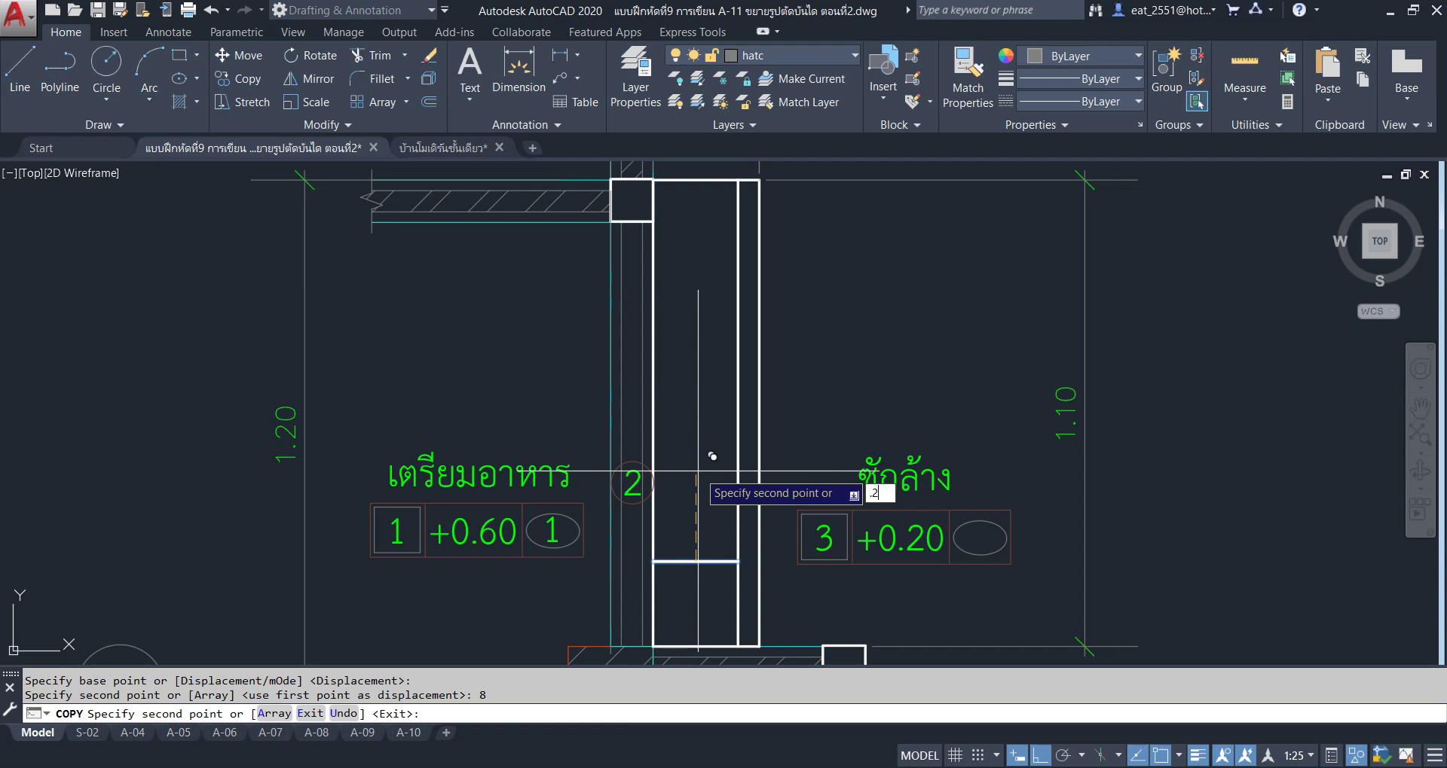
# Copy the column's horizontal line as an array of 8 items spaced 0.2 apart.
pyautogui.press('Escape')
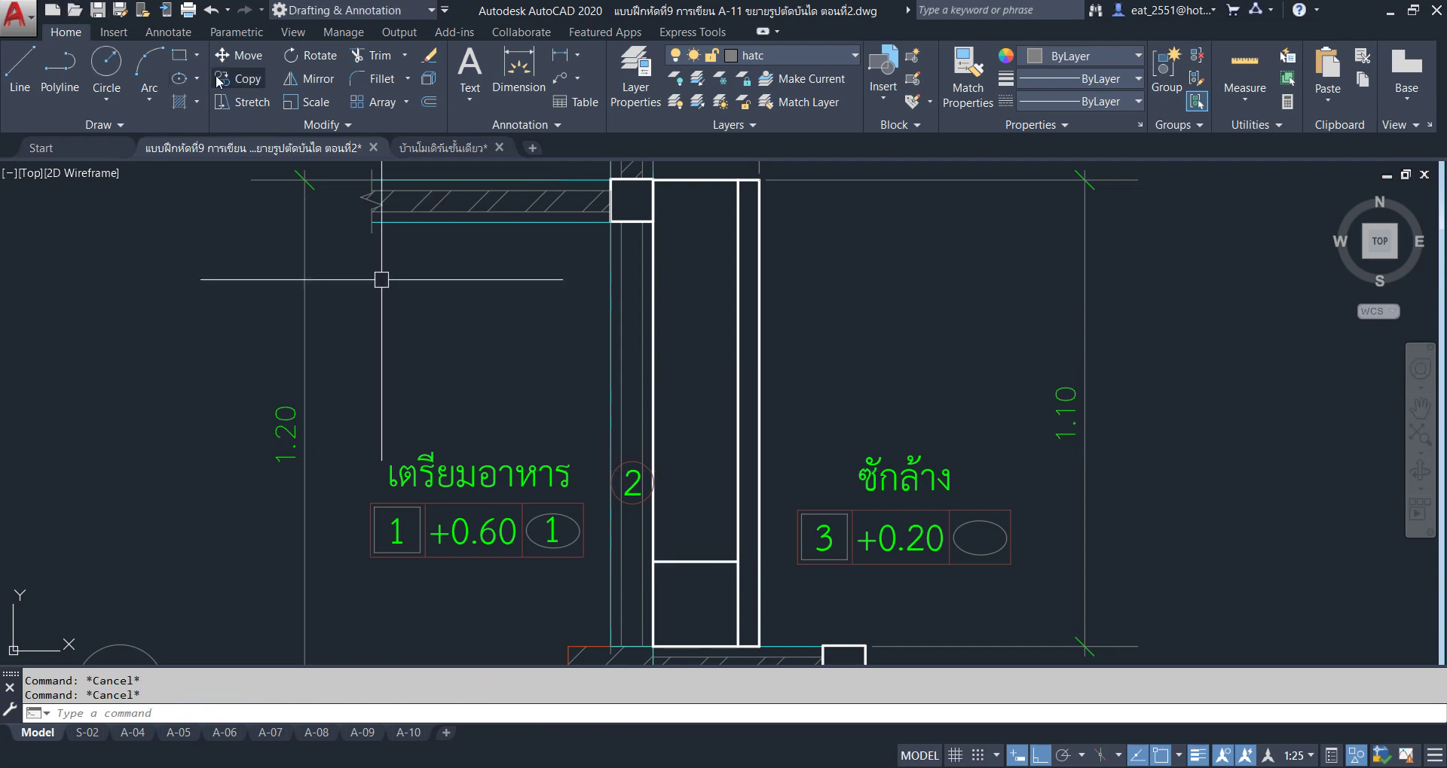
pyautogui.click(218, 79)
pyautogui.click(694, 562)
pyautogui.press('Return')
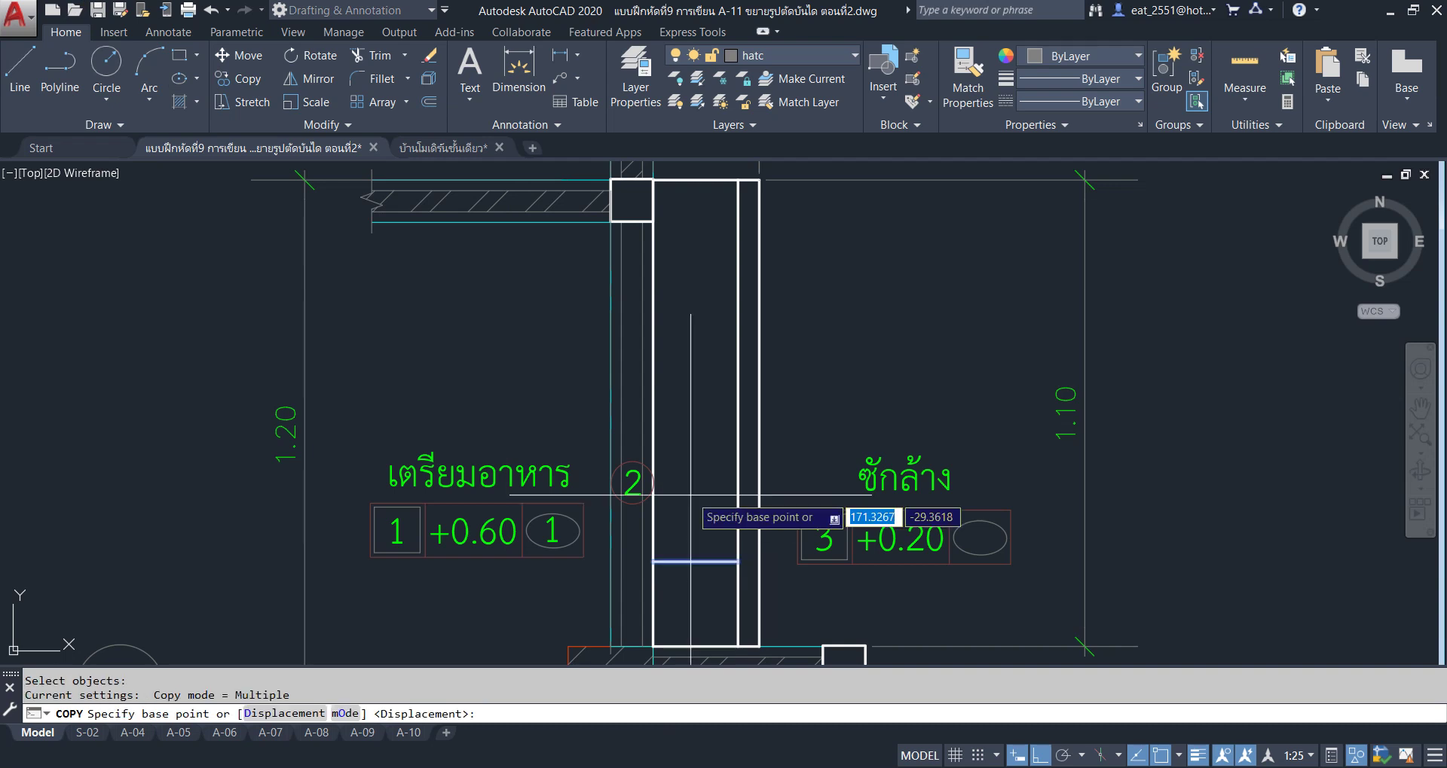
pyautogui.click(697, 527)
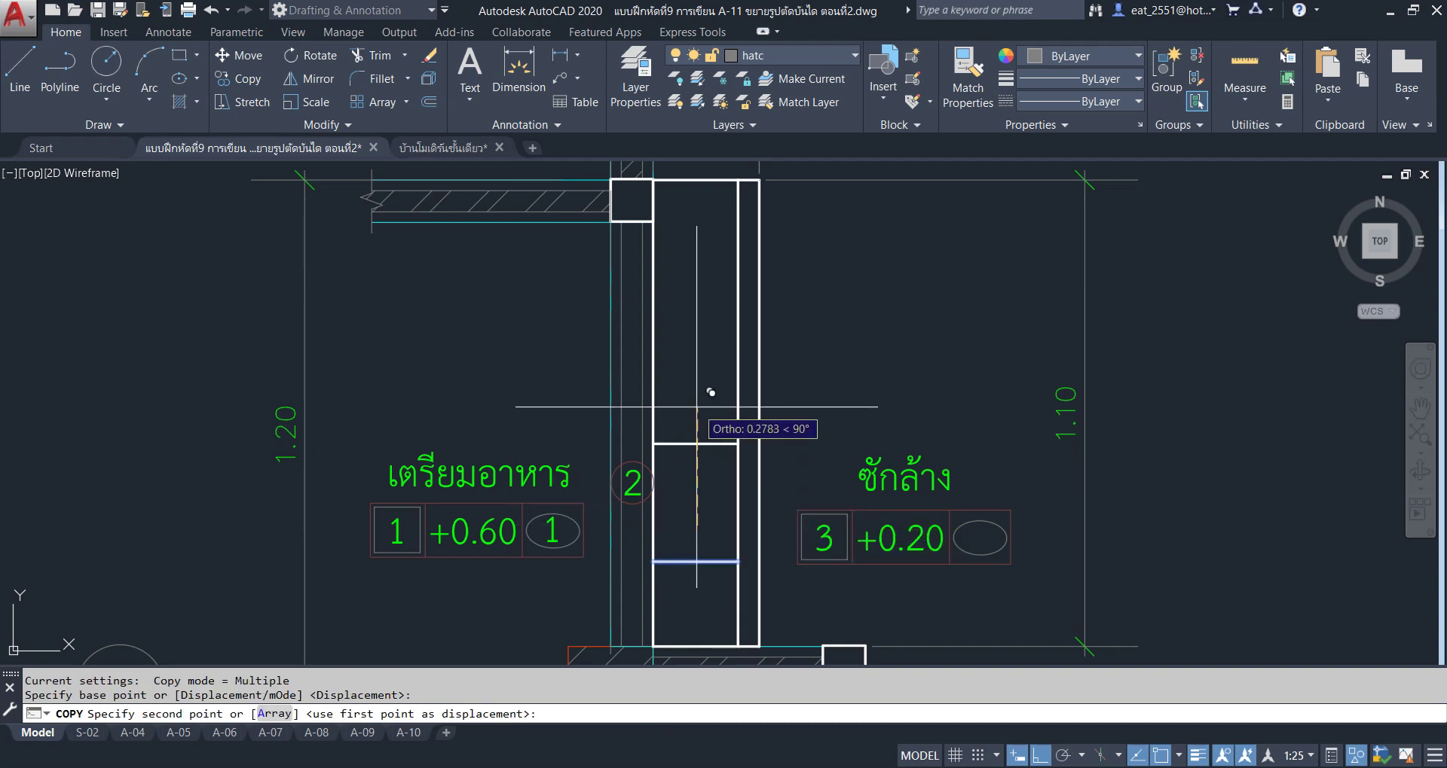
pyautogui.write('a')
pyautogui.press('Return')
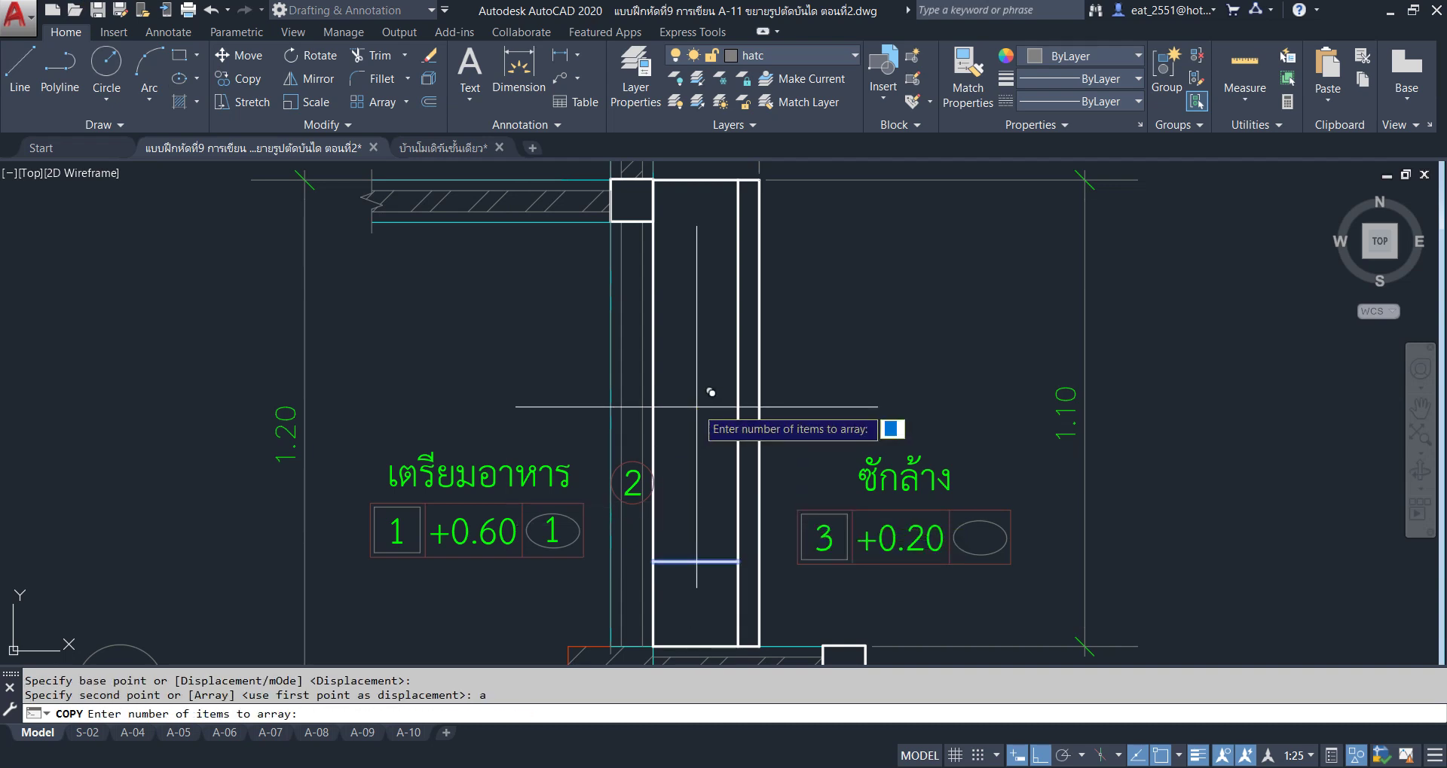
pyautogui.write('8')
pyautogui.press('Return')
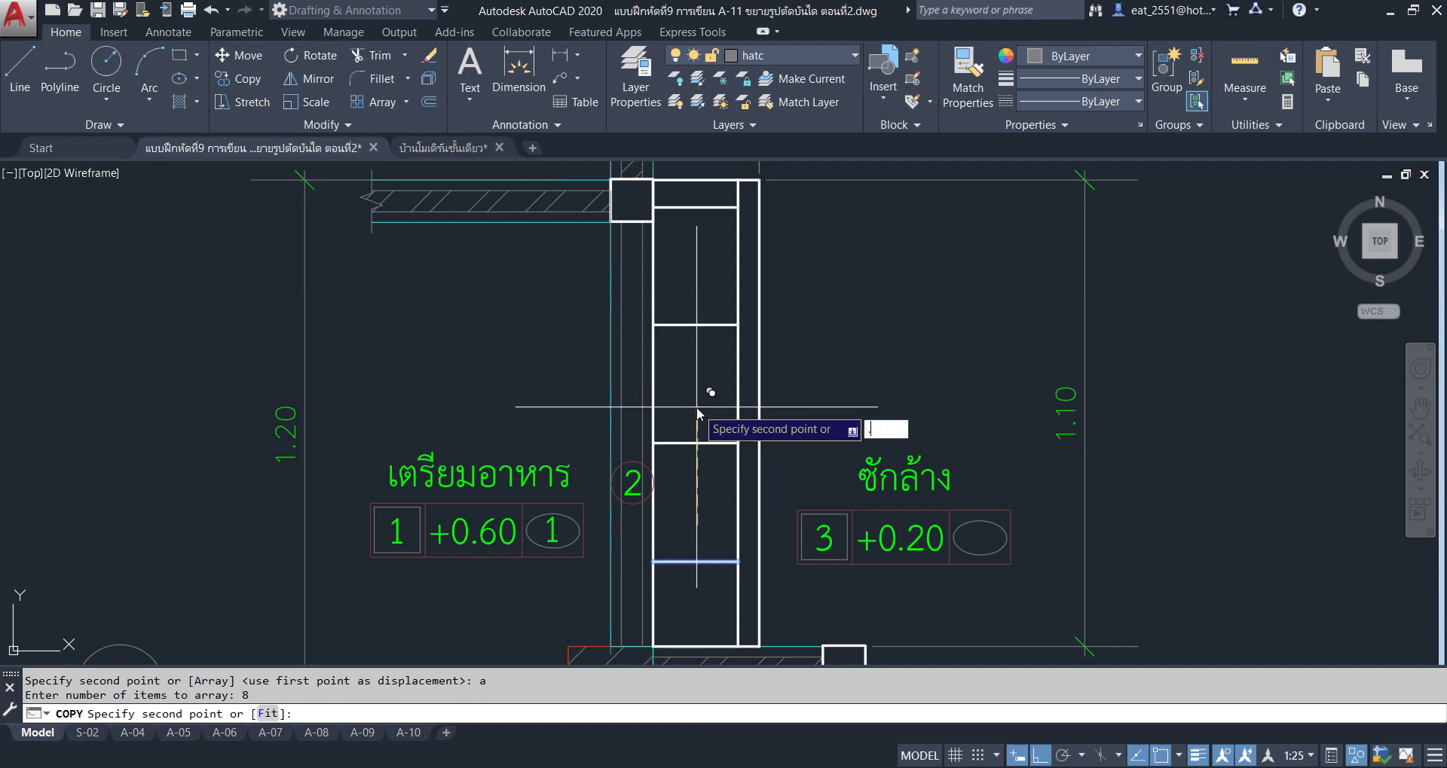
pyautogui.write('.2')
pyautogui.press('Return')
pyautogui.press('Return')
pyautogui.moveTo(696, 407); pyautogui.dragTo(678, 527, button='middle')
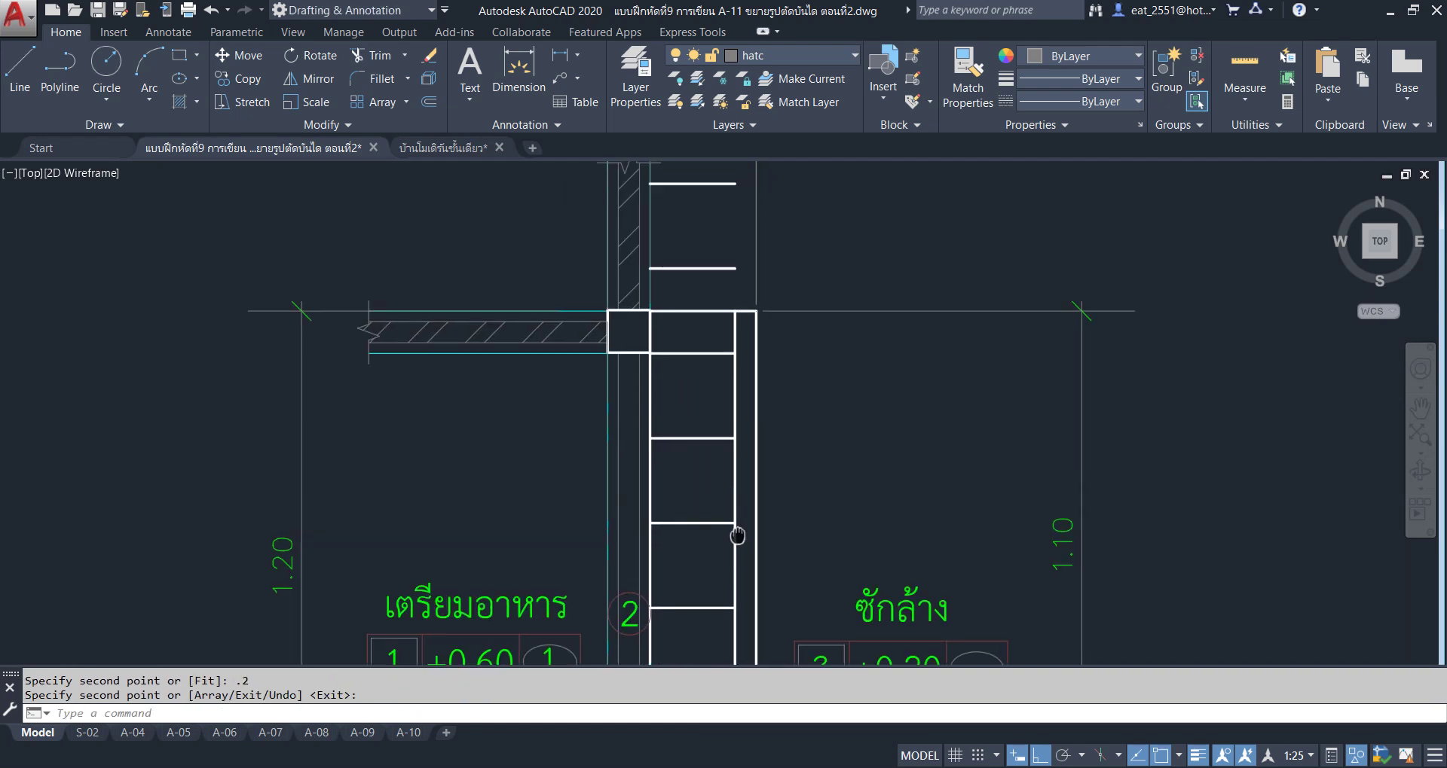
pyautogui.moveTo(673, 166); pyautogui.dragTo(673, 287, button='middle')
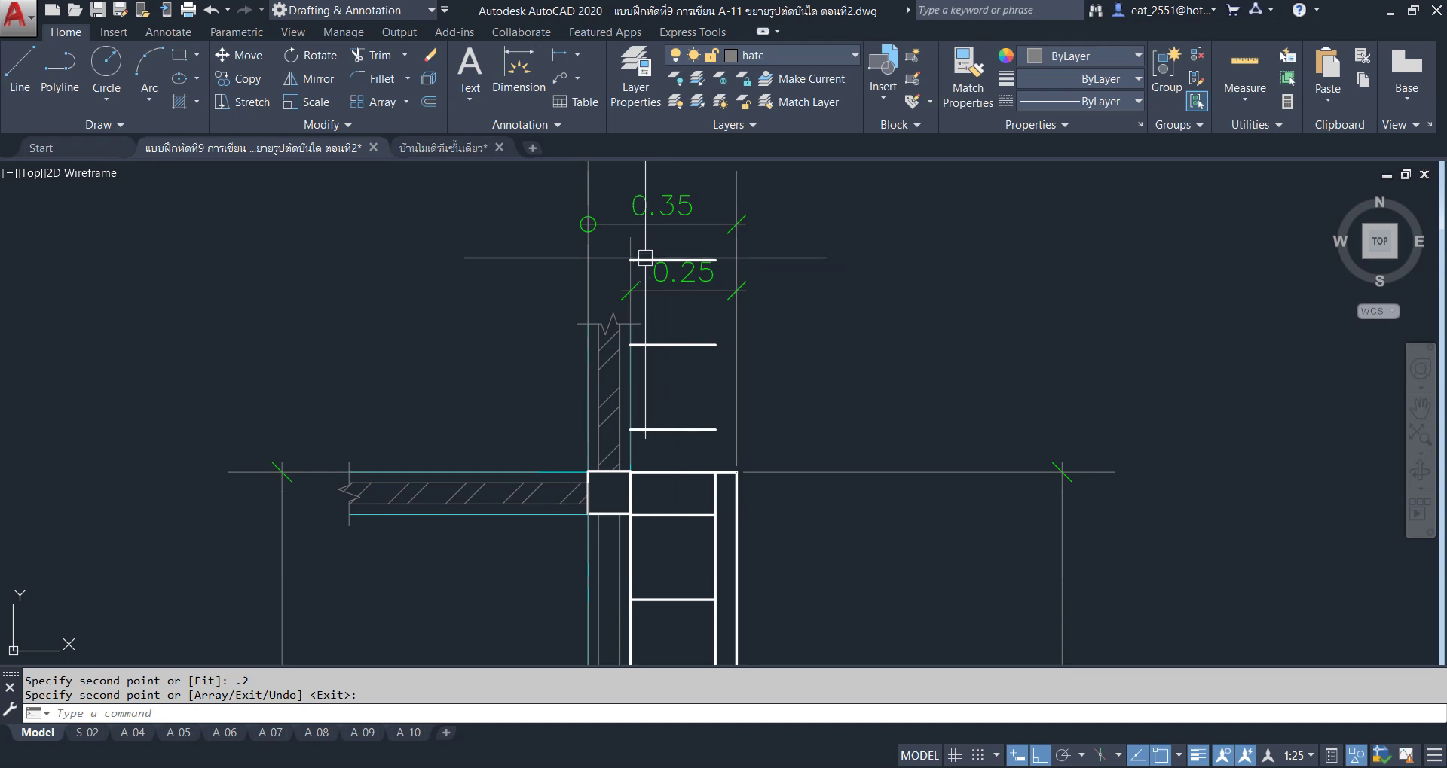
pyautogui.press('Return')
# Delete the three copied lines that overshoot the column top.
pyautogui.click(670, 259)
pyautogui.click(679, 345)
pyautogui.click(678, 429)
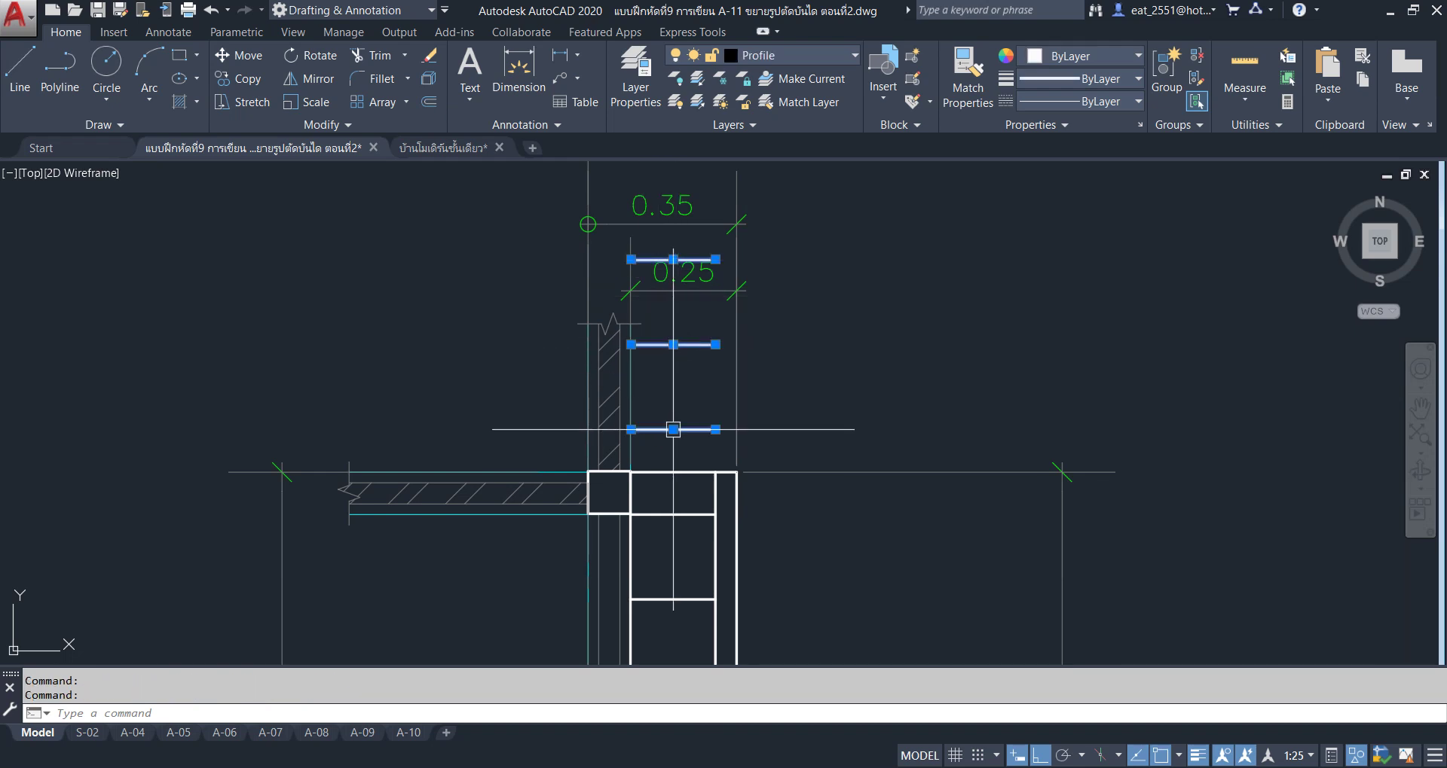
pyautogui.press('Delete')
# Move all the horizontal step lines in the column section onto the hatc layer.
pyautogui.moveTo(994, 403); pyautogui.dragTo(926, 403, button='middle')
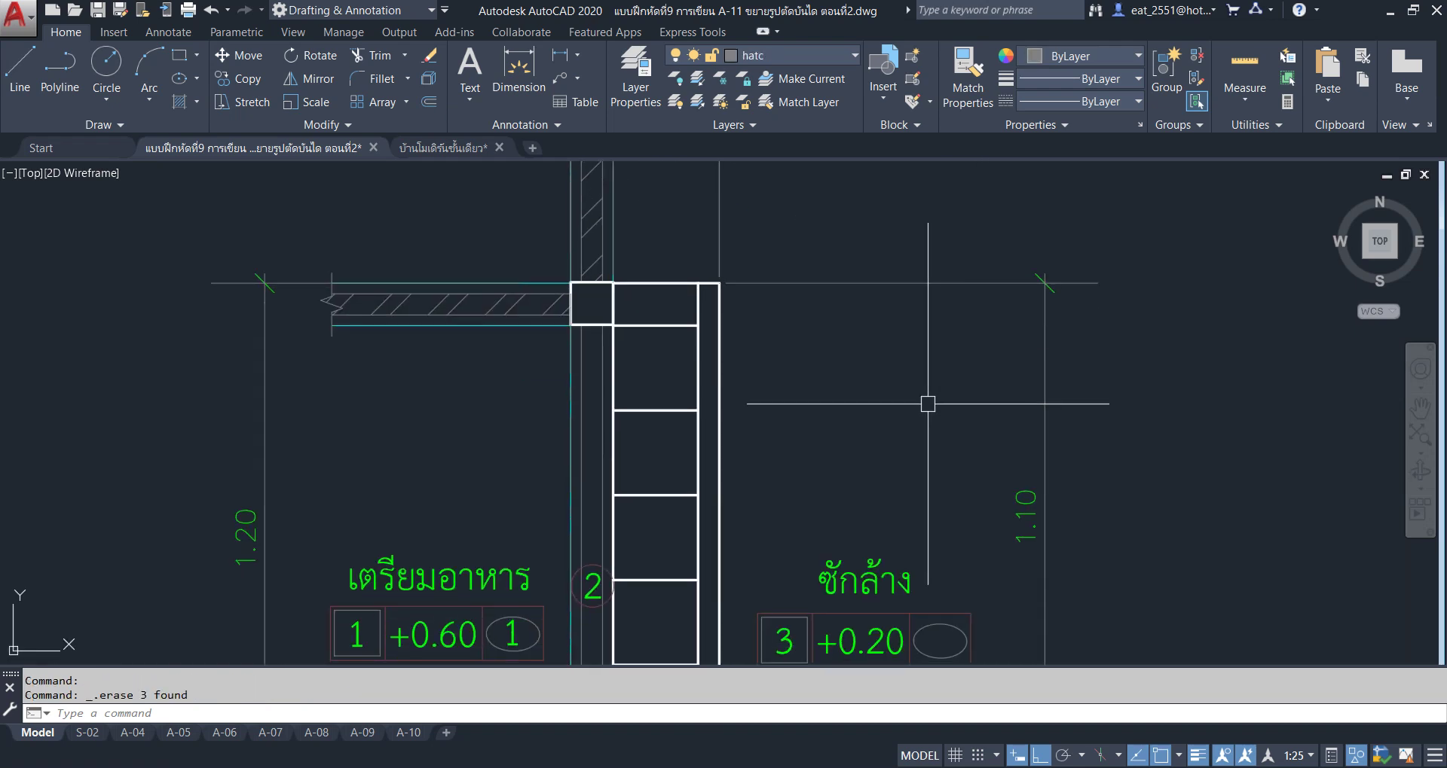
pyautogui.scroll(2, 637, 565)
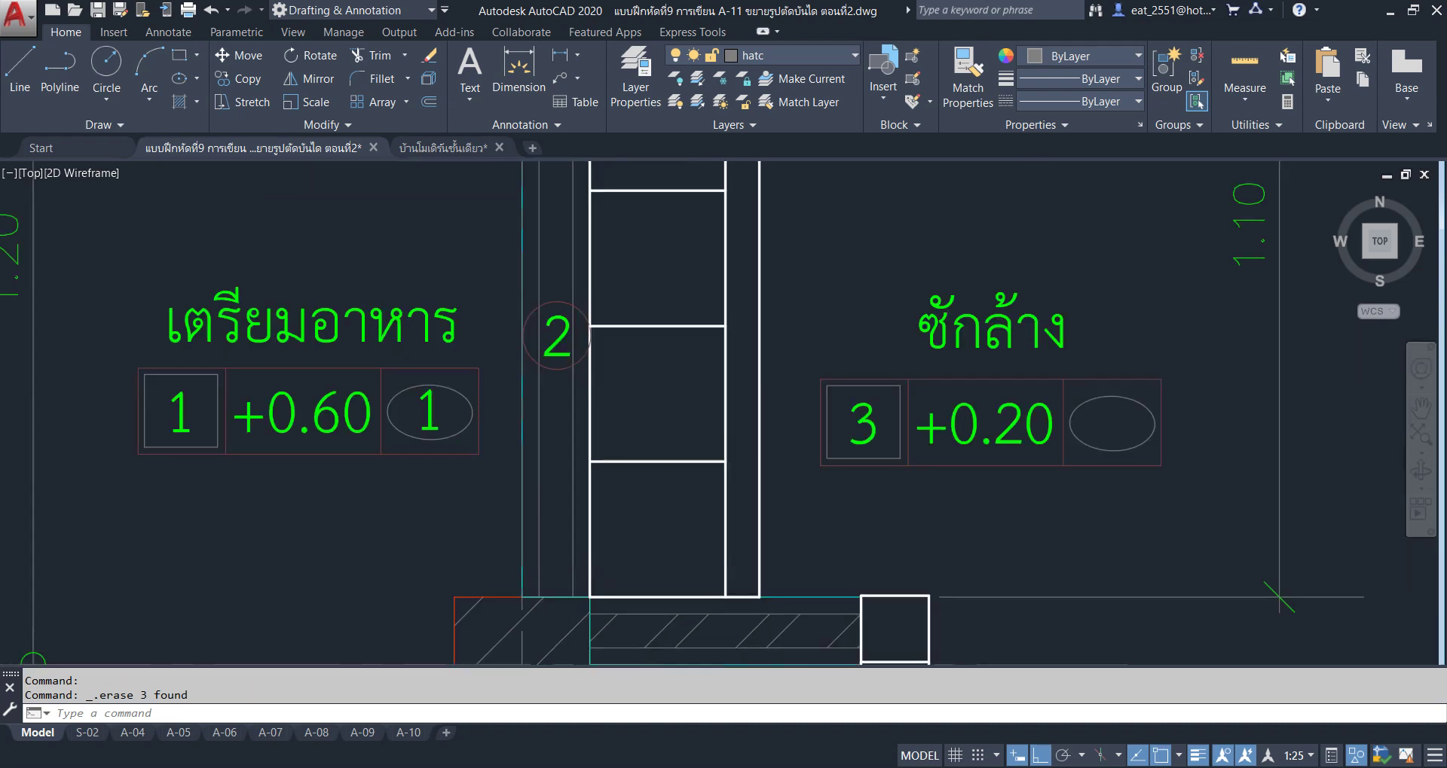
pyautogui.scroll(2, 618, 595)
pyautogui.scroll(-3, 749, 631)
pyautogui.moveTo(703, 420)
pyautogui.mouseDown(button='middle')
pyautogui.moveTo(697, 485)
pyautogui.moveTo(670, 344)
pyautogui.mouseUp(button='middle')
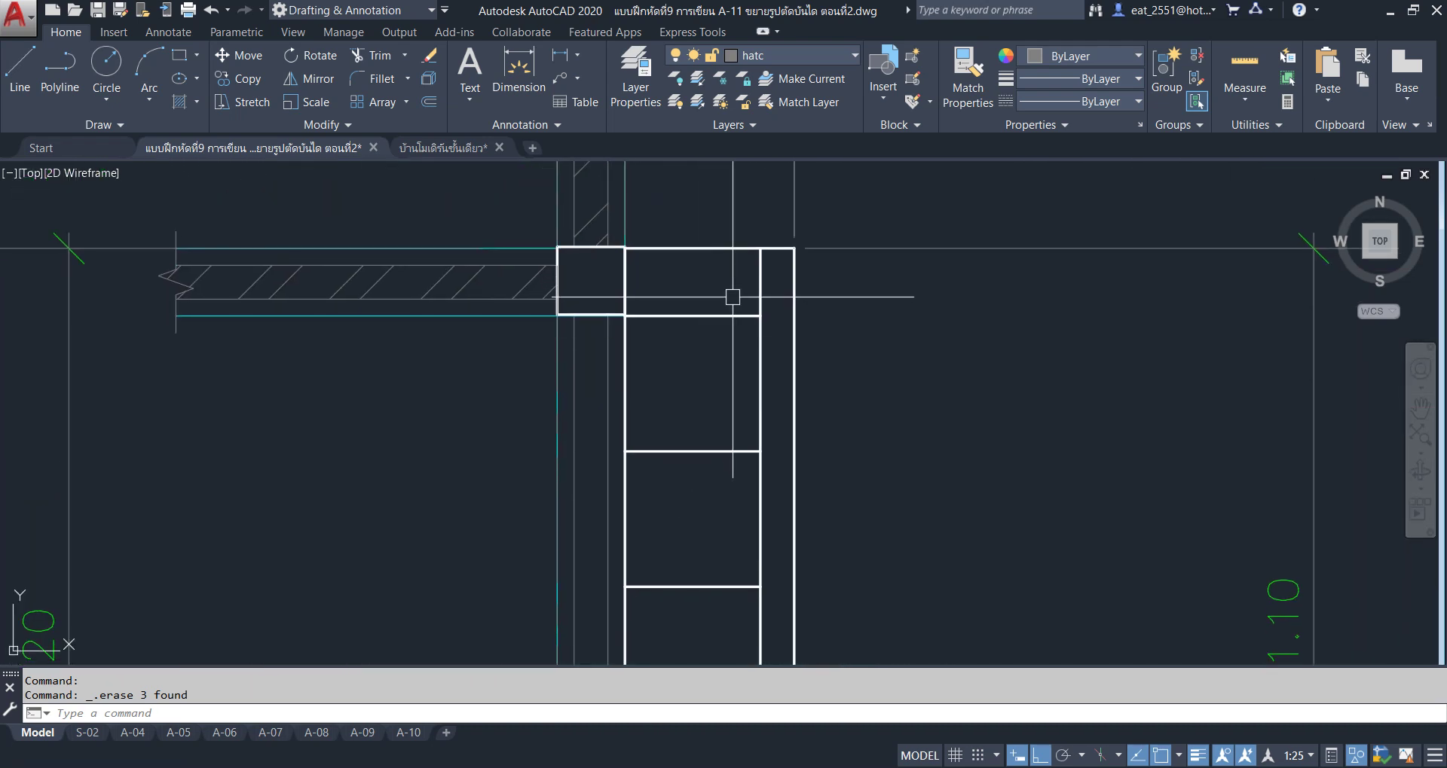
pyautogui.moveTo(836, 400); pyautogui.dragTo(791, 342, button='middle')
pyautogui.scroll(-3, 792, 342)
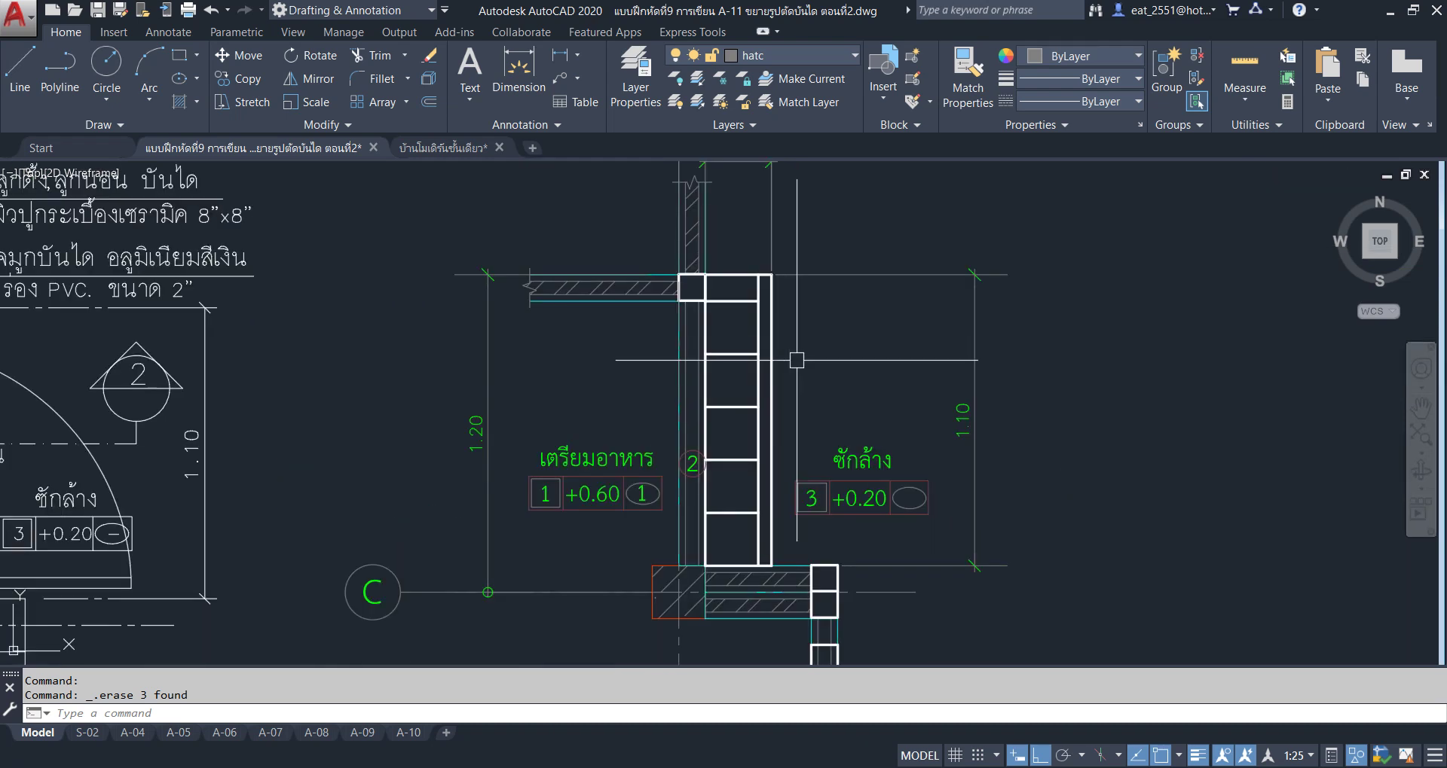
pyautogui.scroll(-4, 797, 399)
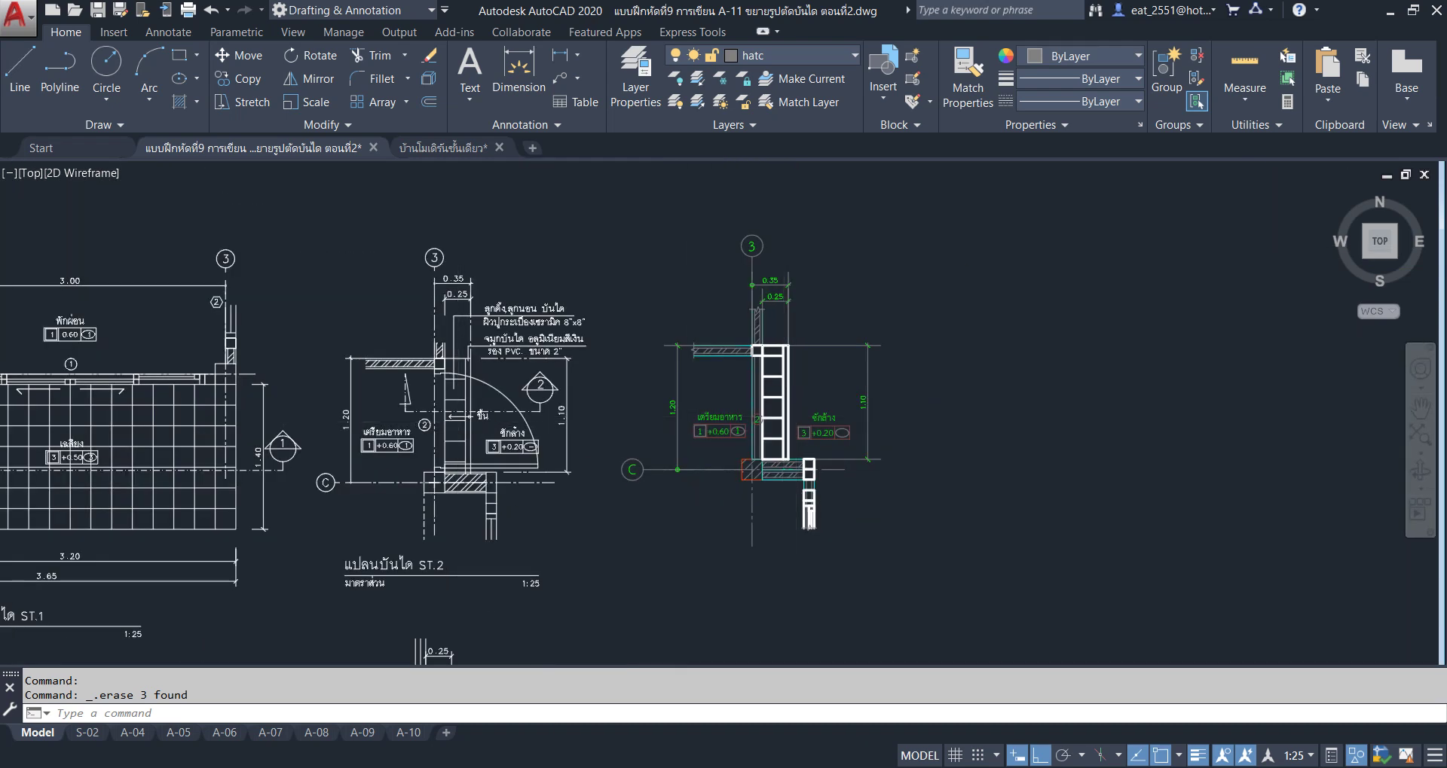
pyautogui.scroll(3, 461, 422)
pyautogui.scroll(2, 1021, 521)
pyautogui.scroll(4, 935, 507)
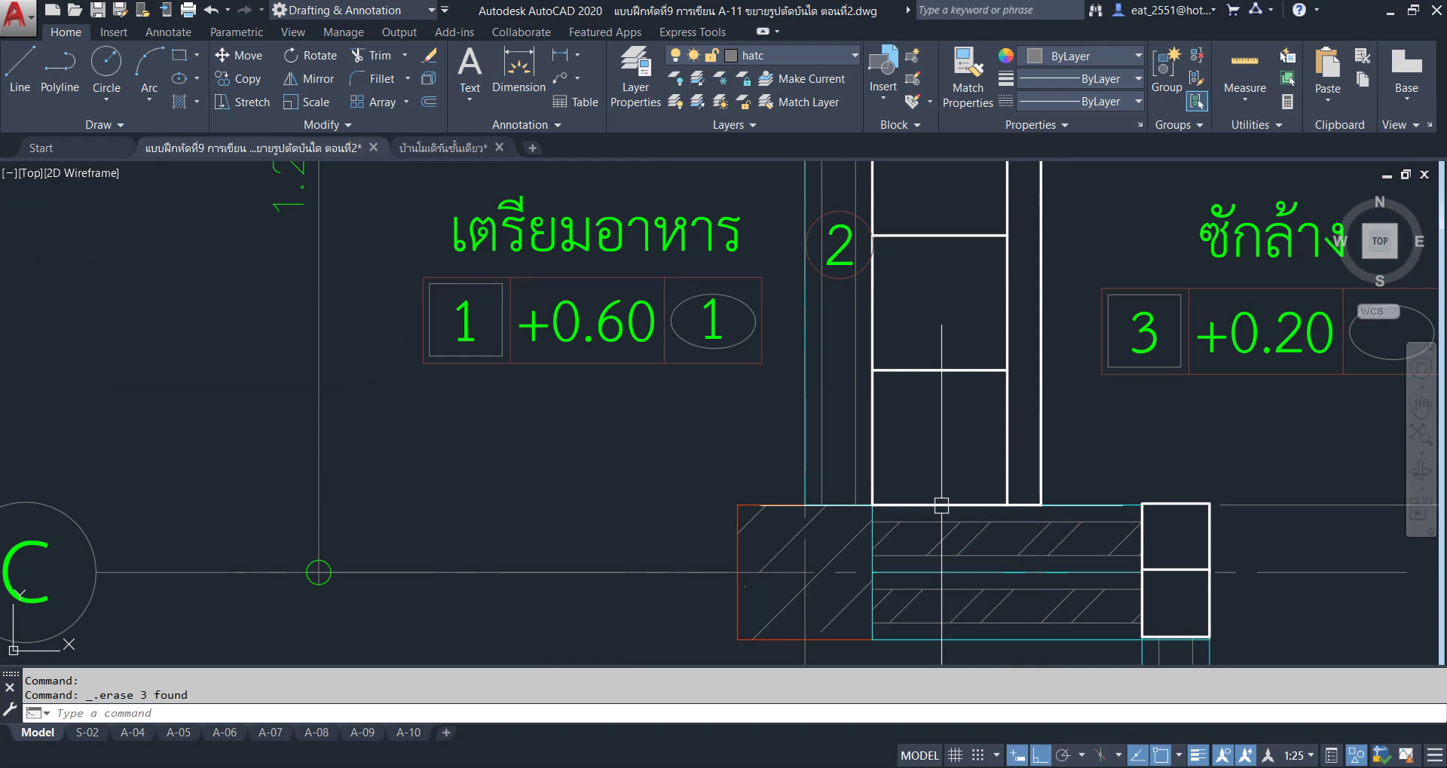
pyautogui.moveTo(969, 300); pyautogui.dragTo(936, 416)
pyautogui.scroll(-1, 937, 417)
pyautogui.moveTo(937, 417); pyautogui.dragTo(838, 658, button='middle')
pyautogui.scroll(-1, 782, 400)
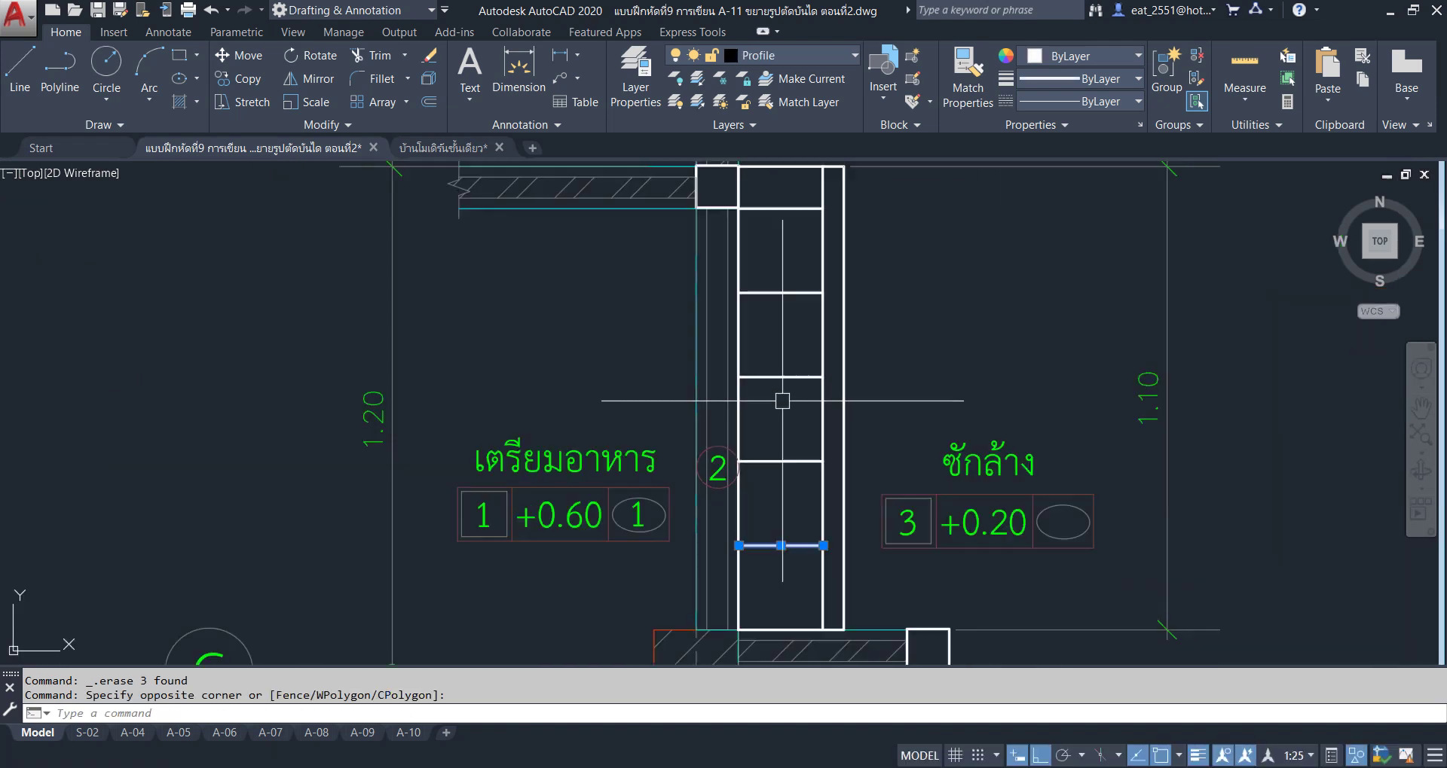
pyautogui.click(766, 572)
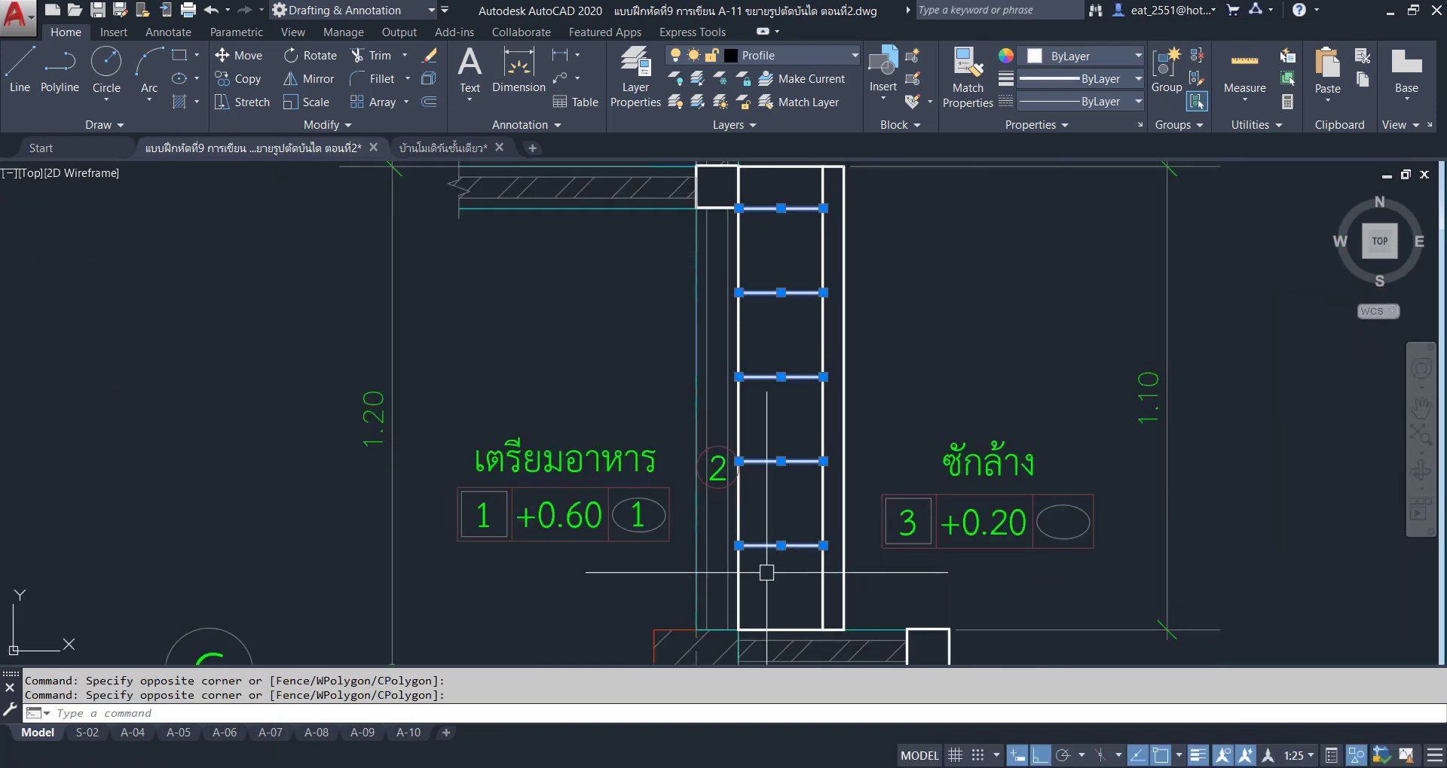
pyautogui.click(816, 58)
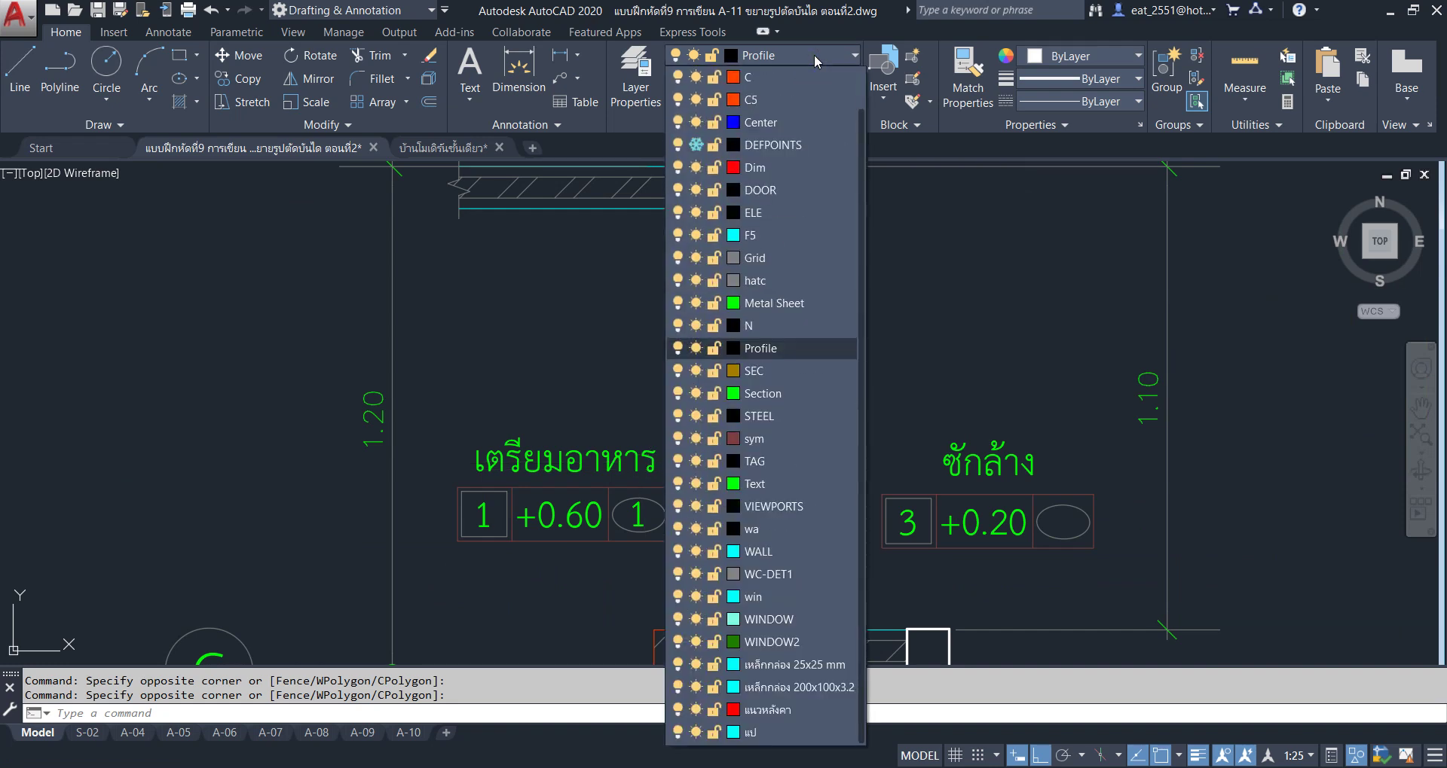
pyautogui.click(778, 282)
pyautogui.press('Escape')
# Pan the view to show the ST.2 plan alongside the section.
pyautogui.scroll(-3, 855, 306)
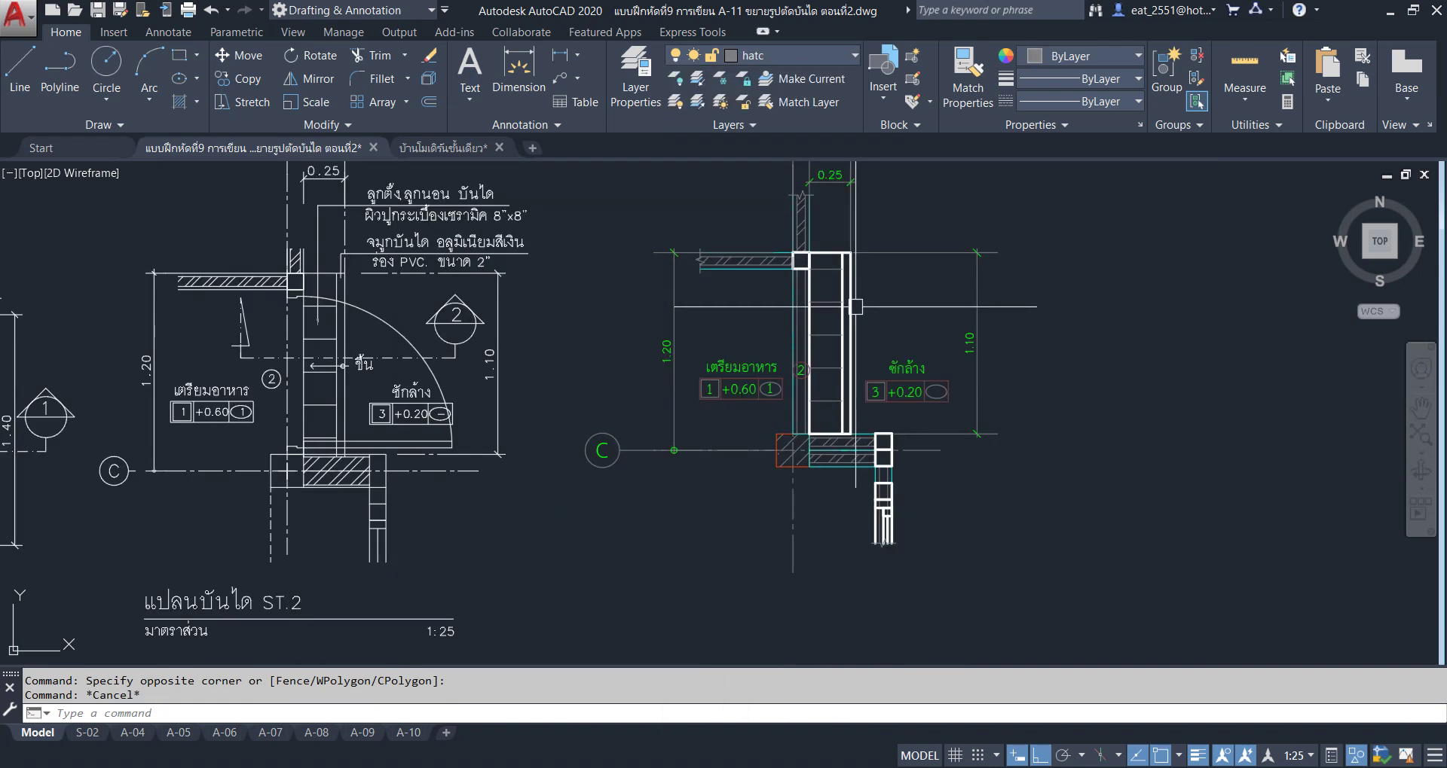
pyautogui.moveTo(855, 307); pyautogui.dragTo(821, 386, button='middle')
pyautogui.moveTo(287, 325); pyautogui.dragTo(385, 325, button='middle')
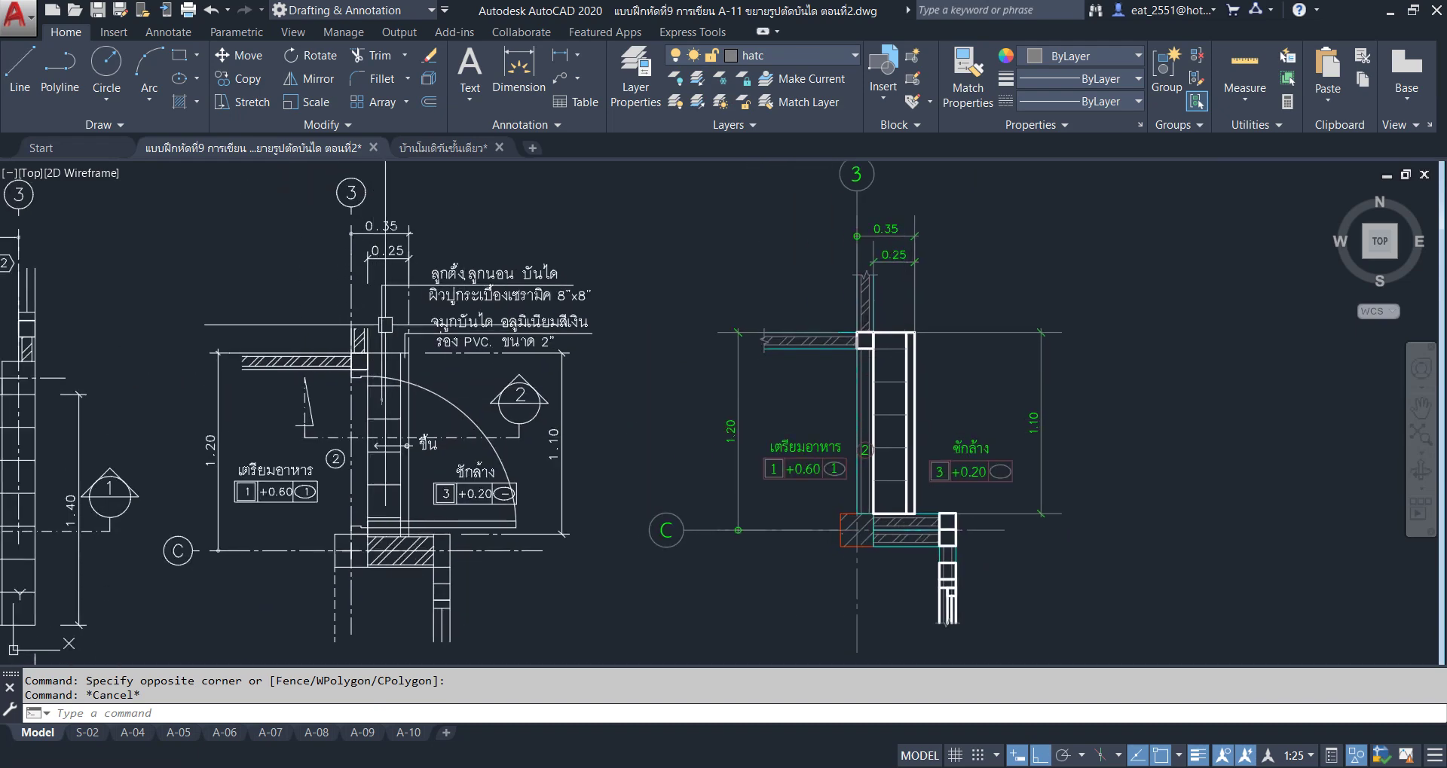
pyautogui.scroll(-3, 753, 376)
# Zoom and pan to bring the ST.1 stair section and its notes to the centre.
pyautogui.scroll(-3, 764, 399)
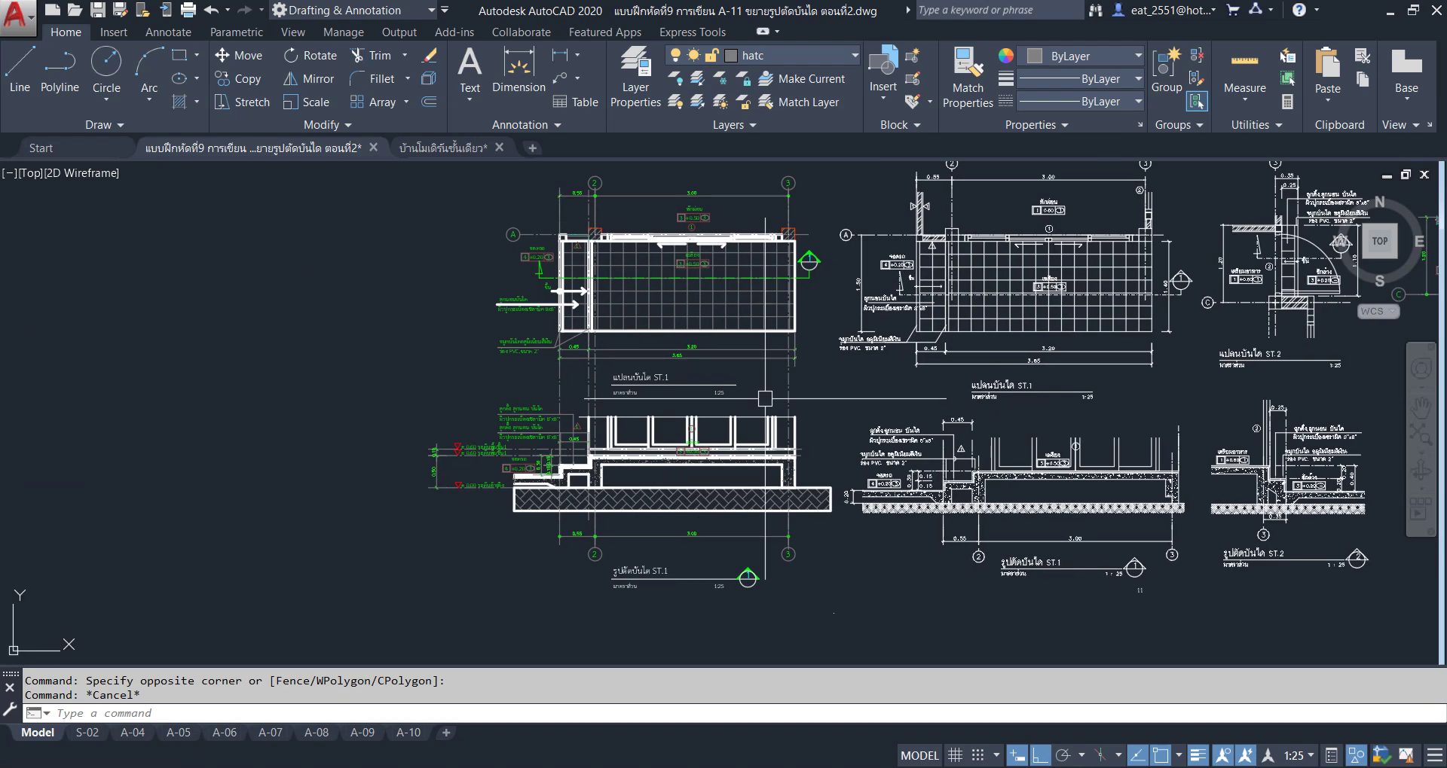
pyautogui.scroll(3, 490, 467)
pyautogui.scroll(2, 490, 467)
pyautogui.scroll(-5, 490, 467)
pyautogui.scroll(2, 489, 452)
pyautogui.moveTo(422, 392)
pyautogui.mouseDown(button='middle')
pyautogui.moveTo(508, 436)
pyautogui.moveTo(226, 422)
pyautogui.mouseUp(button='middle')
pyautogui.scroll(-2, 942, 446)
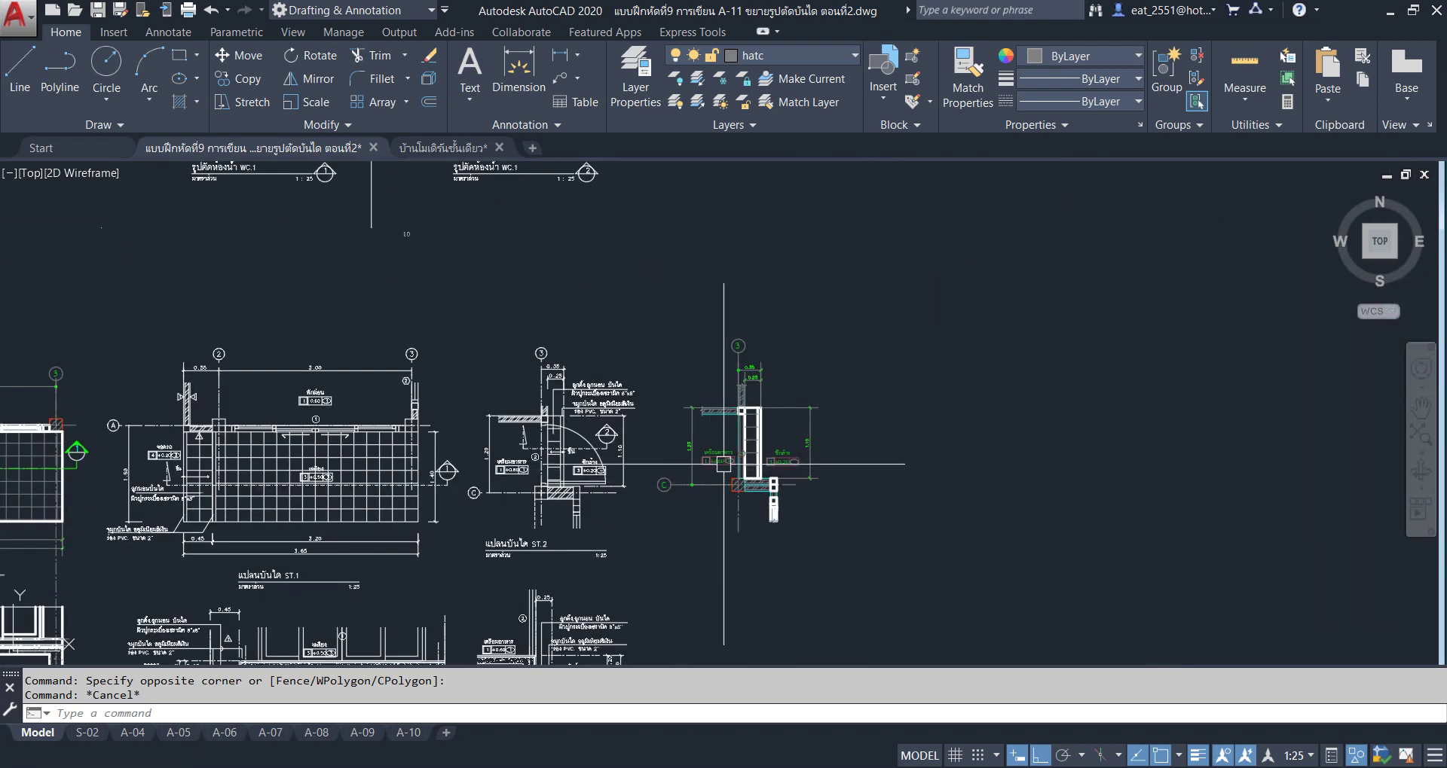
pyautogui.moveTo(724, 465); pyautogui.dragTo(1025, 223, button='middle')
pyautogui.scroll(3, 511, 448)
pyautogui.scroll(3, 512, 448)
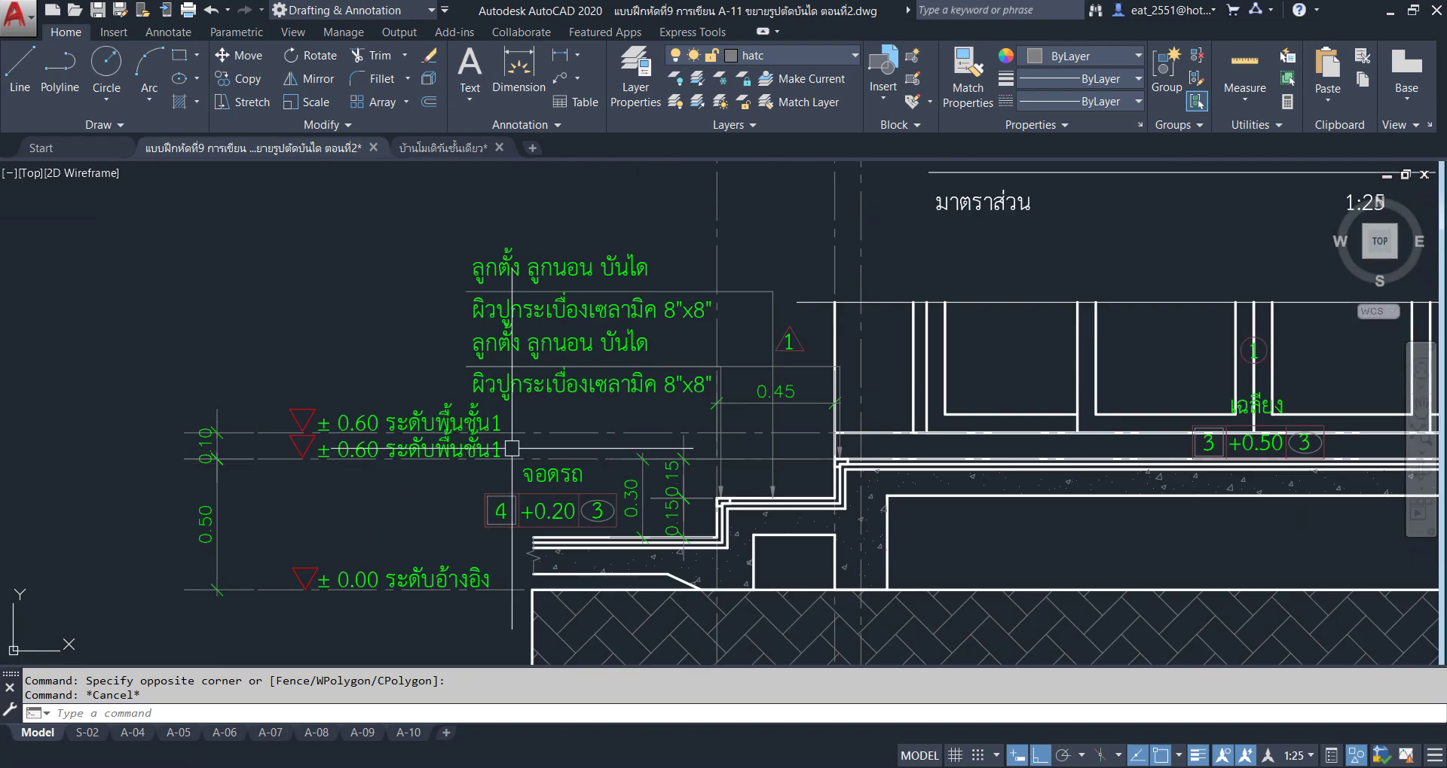
pyautogui.scroll(2, 656, 328)
pyautogui.moveTo(656, 328); pyautogui.dragTo(484, 332, button='middle')
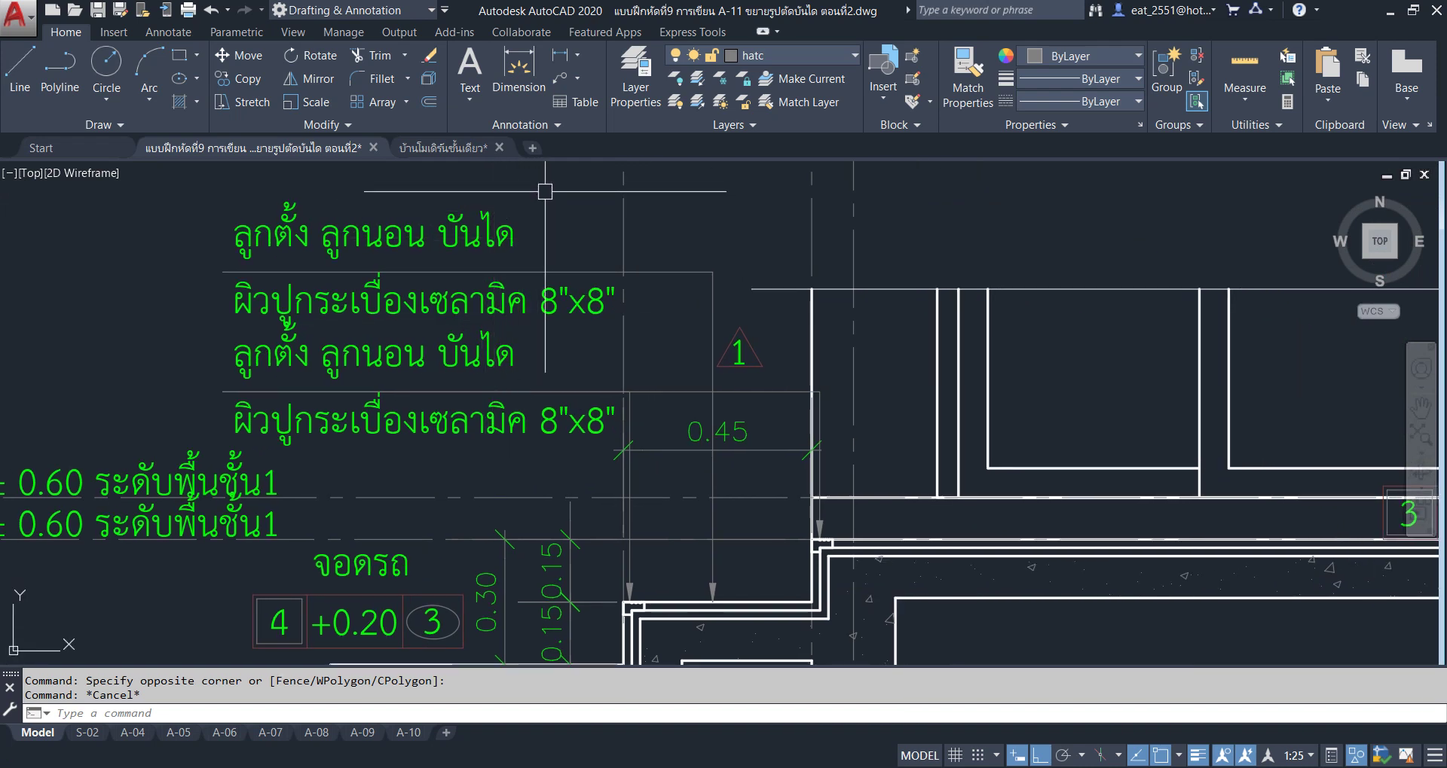
# Copy the stair note texts and leaders over near the new section detail.
pyautogui.click(545, 188)
pyautogui.click(482, 456)
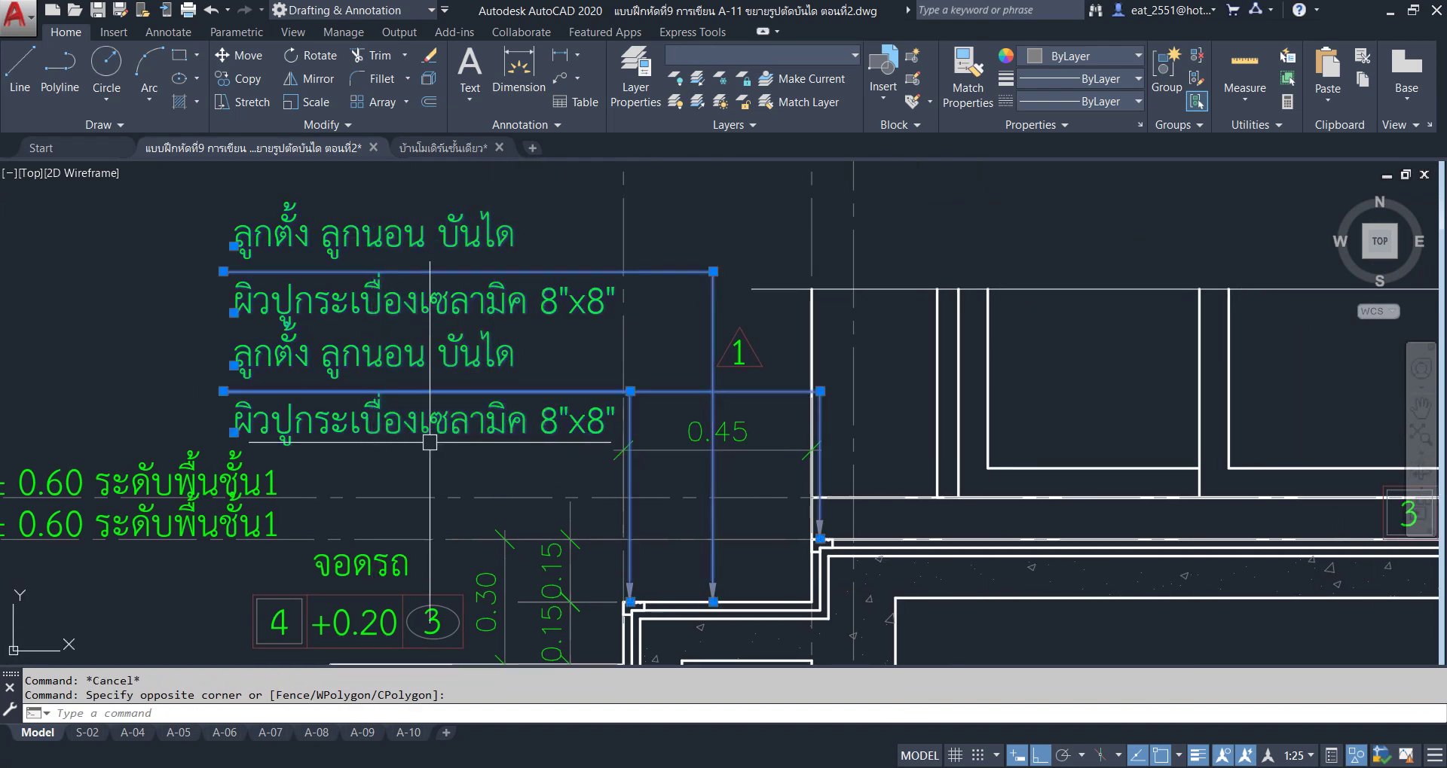
pyautogui.moveTo(607, 465); pyautogui.dragTo(583, 337, button='middle')
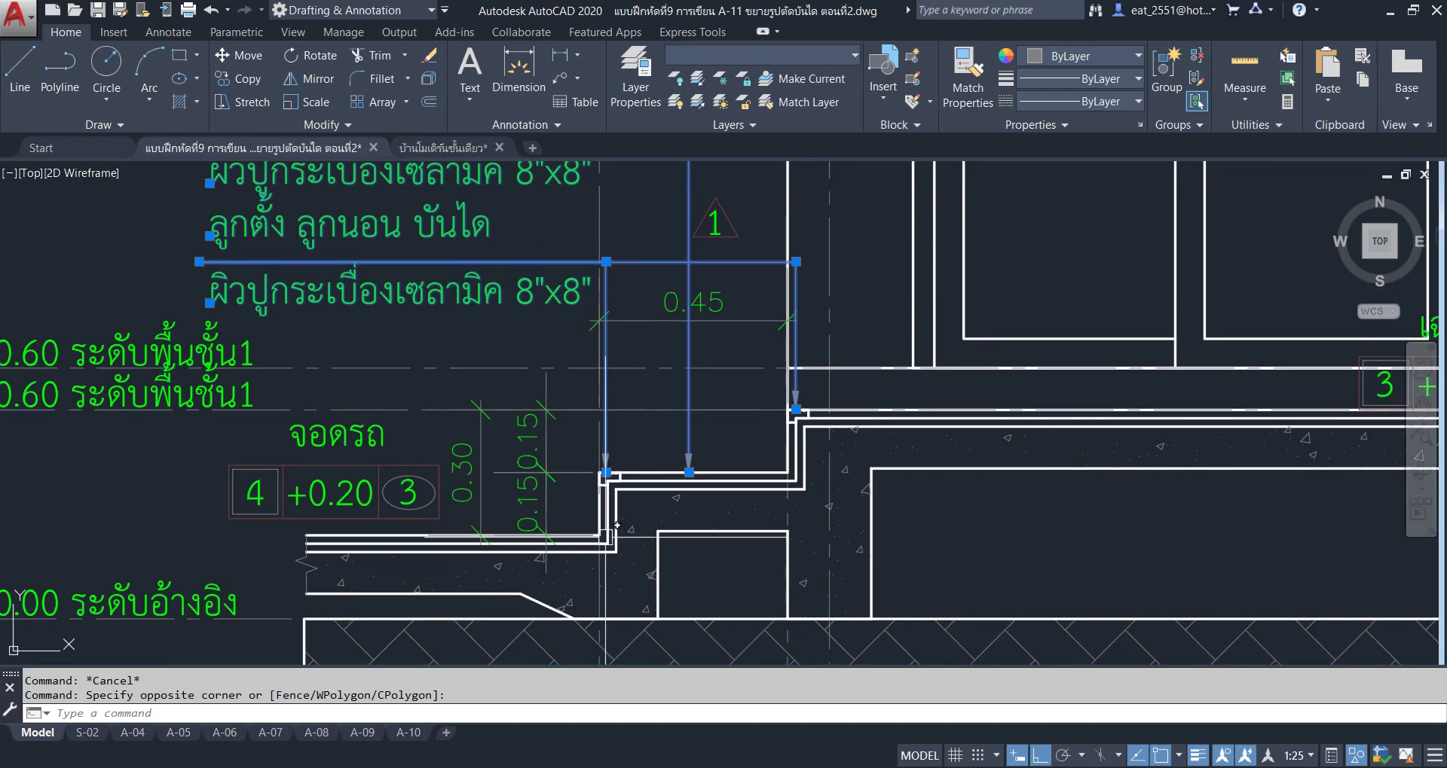
pyautogui.scroll(-2, 616, 525)
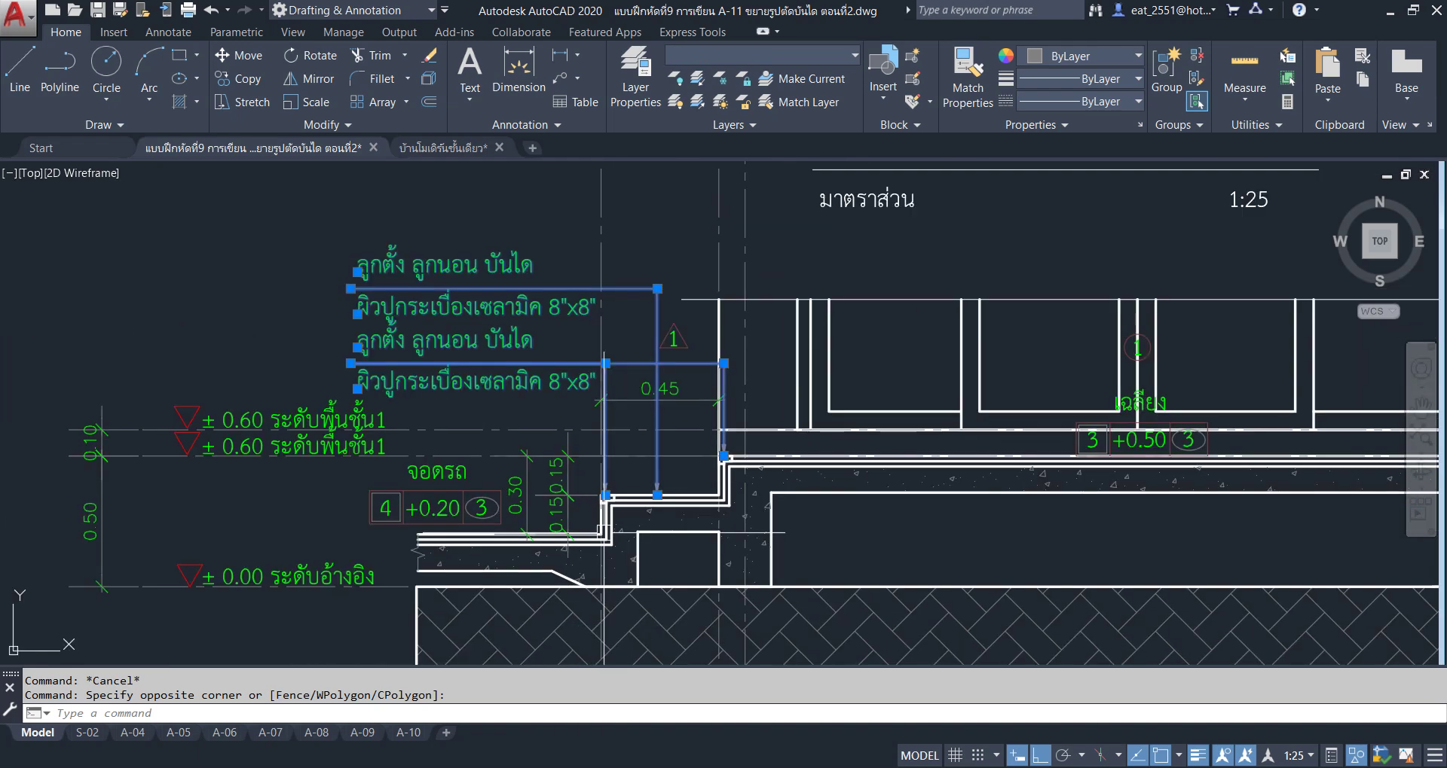
pyautogui.click(247, 80)
pyautogui.click(605, 375)
pyautogui.scroll(-3, 873, 351)
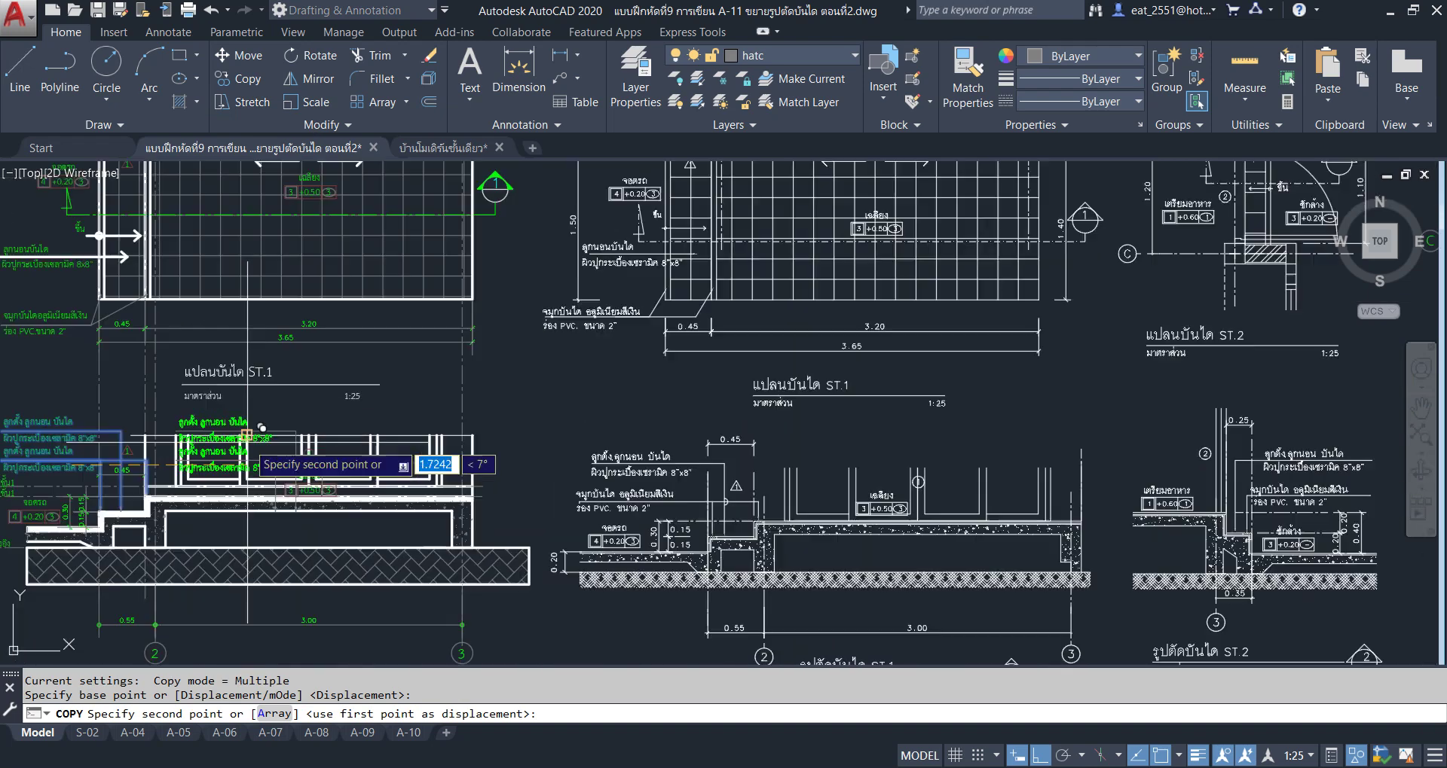
pyautogui.scroll(-2, 1018, 453)
pyautogui.click(1145, 437)
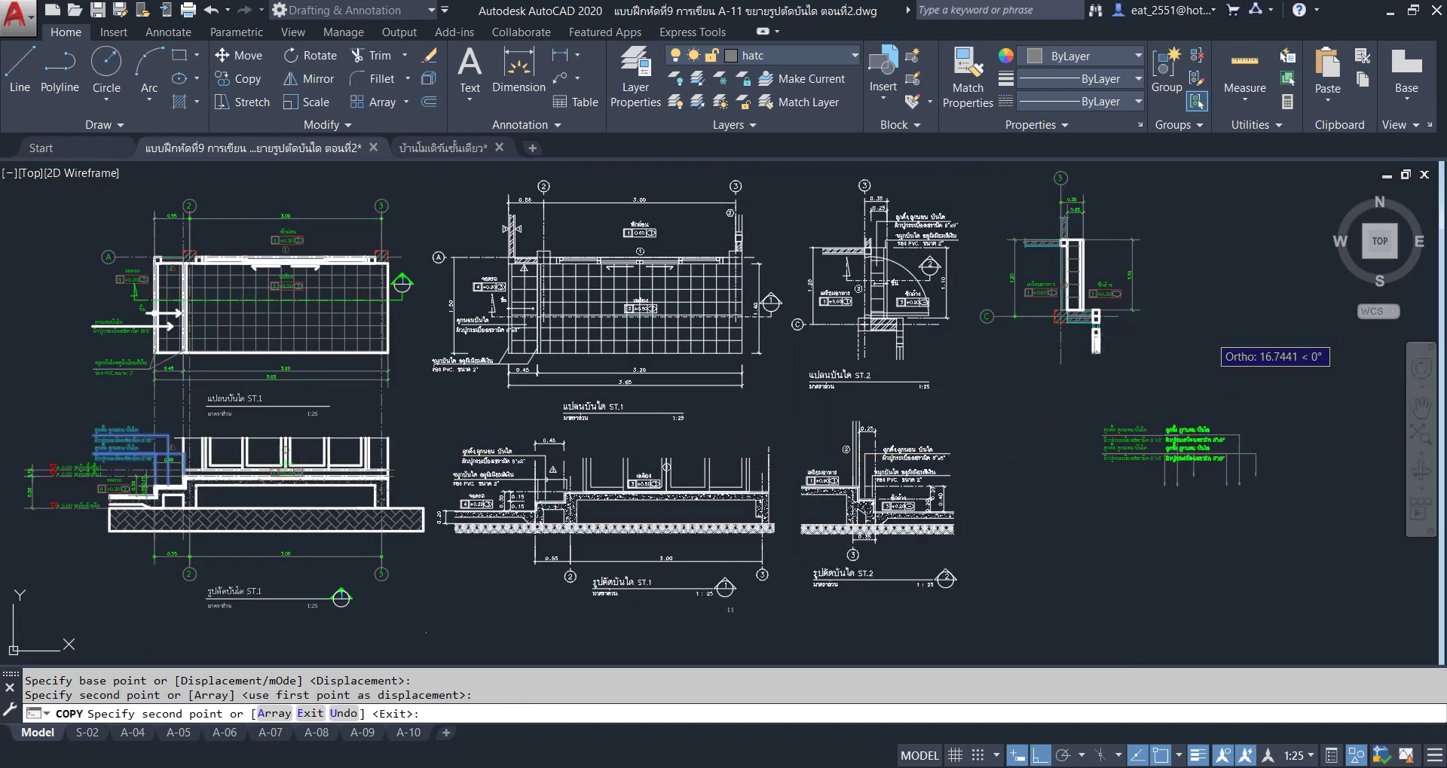
pyautogui.rightClick(1204, 428)
pyautogui.click(1225, 437)
pyautogui.moveTo(1225, 437); pyautogui.dragTo(939, 512, button='middle')
# Move the ceramic tile finish note and leader above the enlarged stair section near gridline 3.
pyautogui.scroll(2, 887, 469)
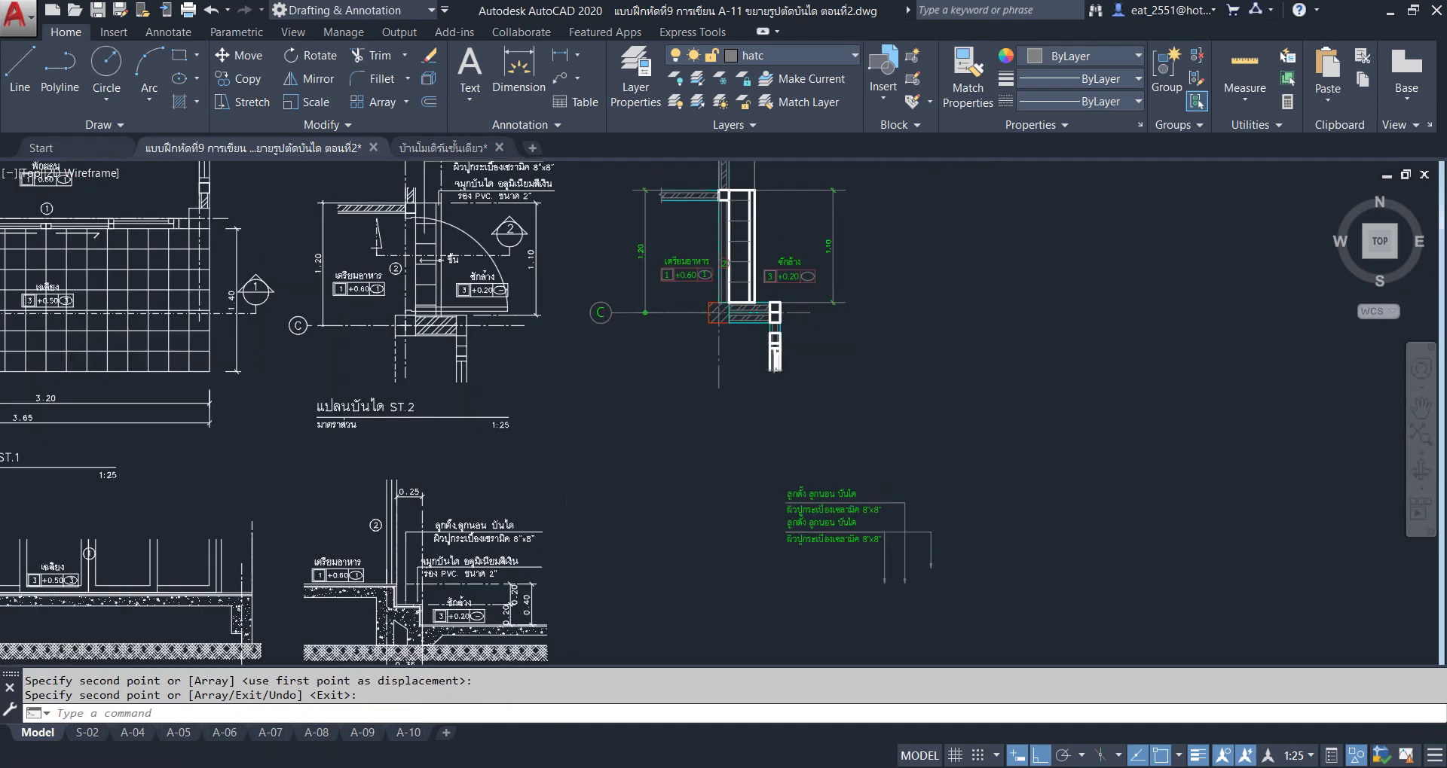
pyautogui.scroll(5, 942, 489)
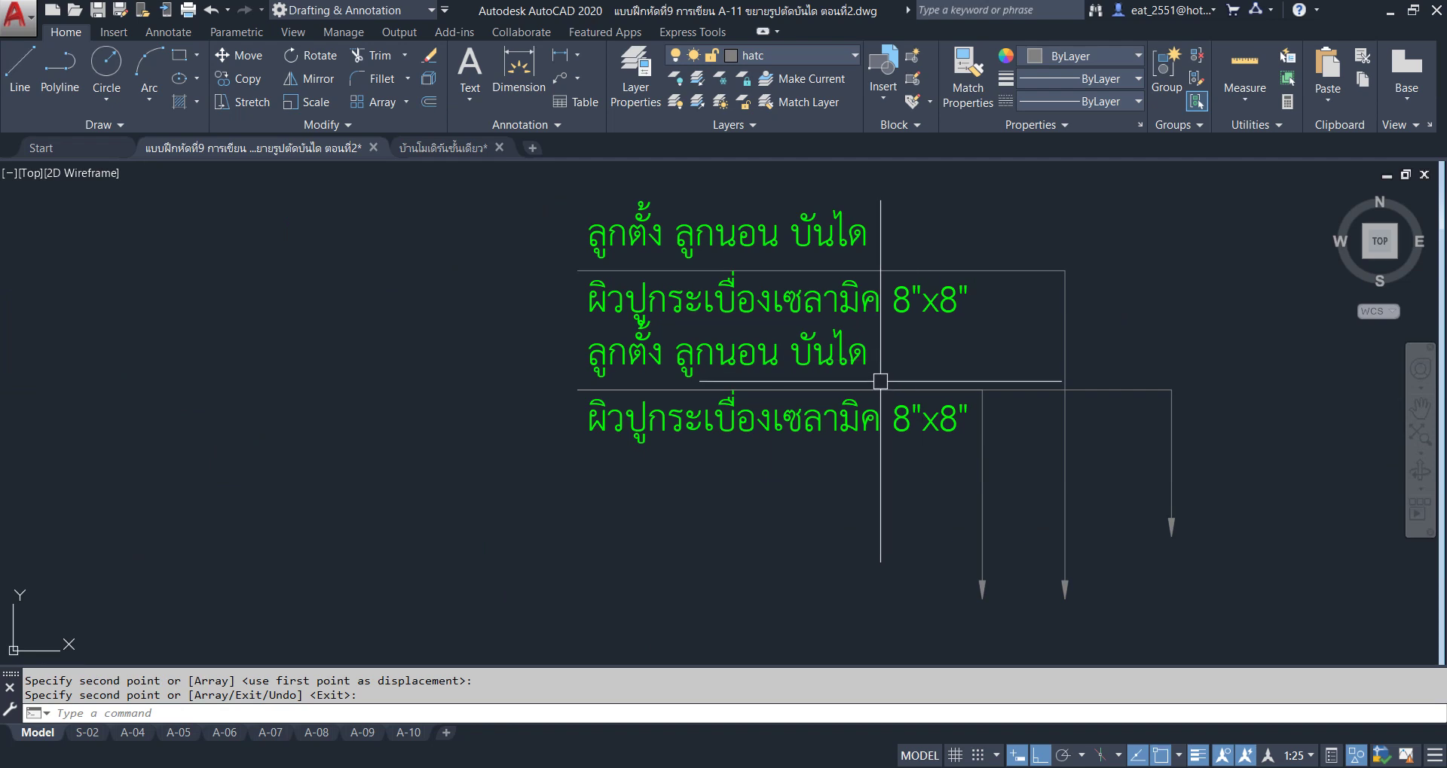
pyautogui.moveTo(969, 259); pyautogui.dragTo(909, 319, button='middle')
pyautogui.click(1091, 221)
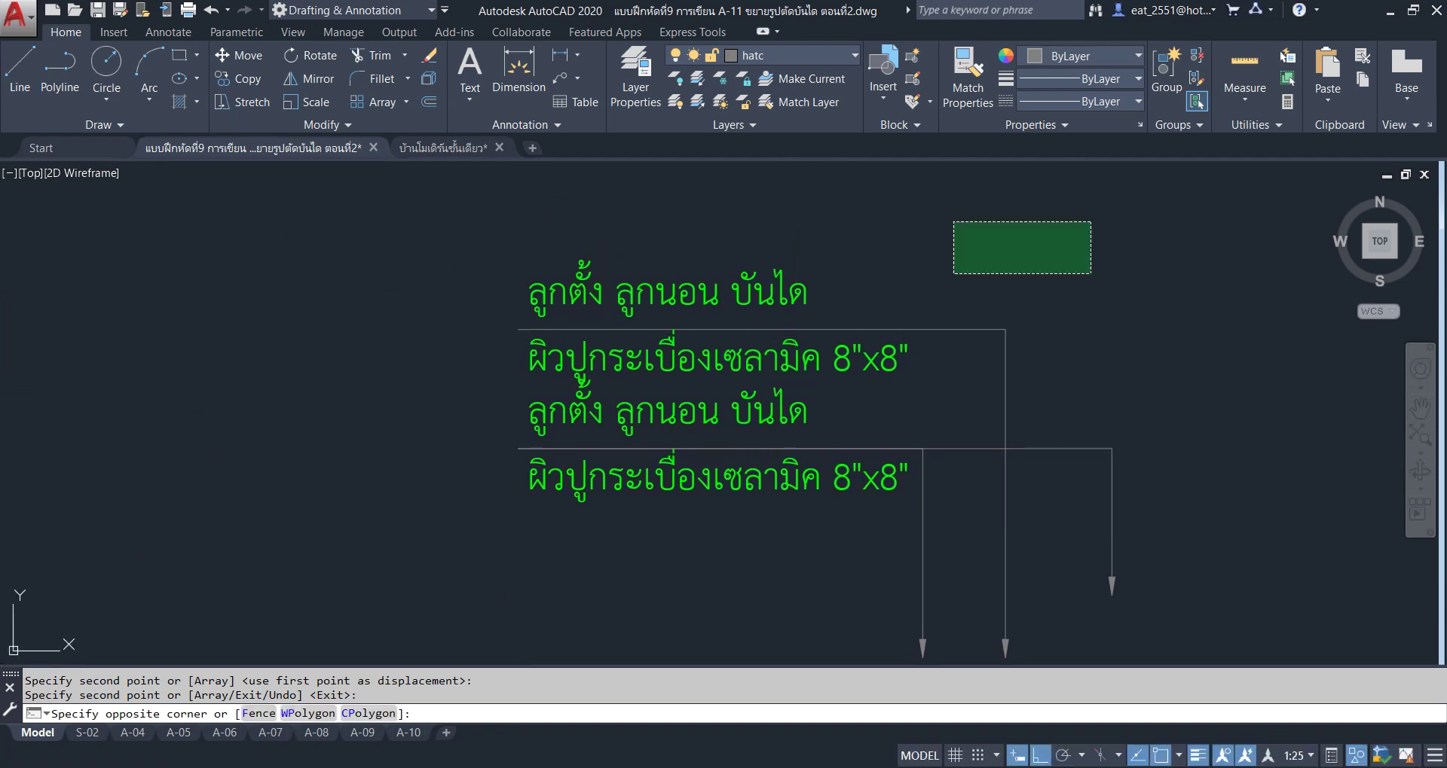
pyautogui.click(674, 352)
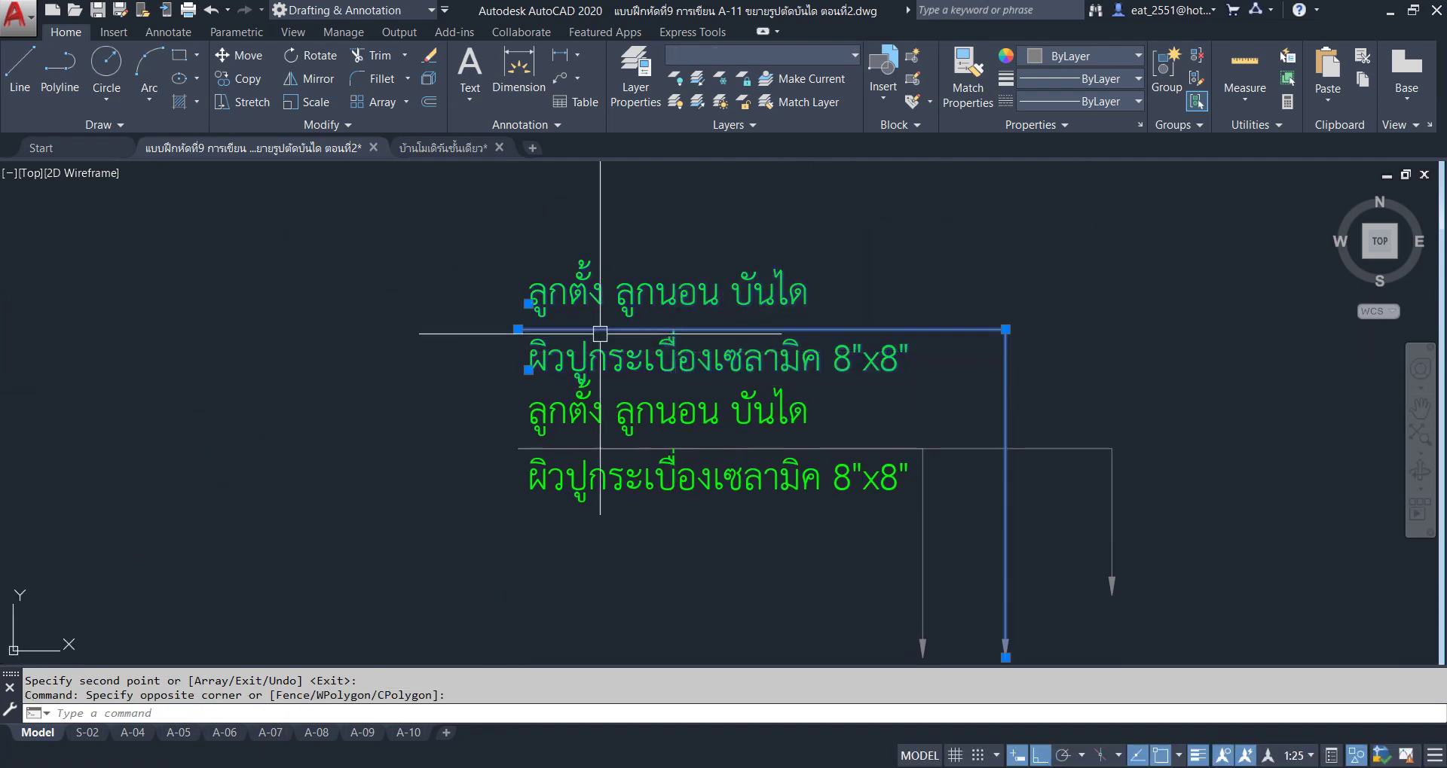
pyautogui.click(234, 55)
pyautogui.click(817, 482)
pyautogui.scroll(-8, 860, 393)
pyautogui.moveTo(860, 393); pyautogui.dragTo(856, 362, button='middle')
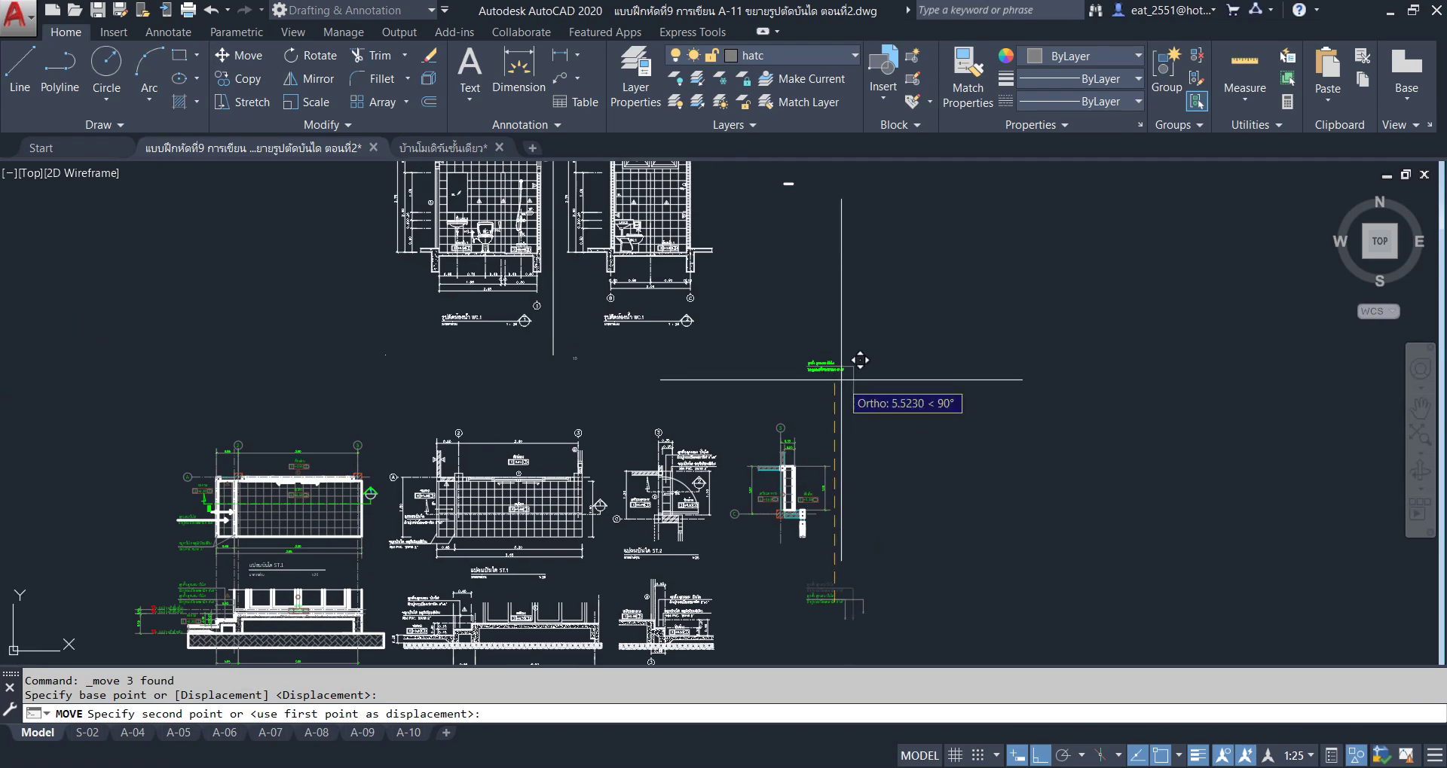
pyautogui.click(858, 391)
pyautogui.rightClick(860, 392)
pyautogui.click(859, 384)
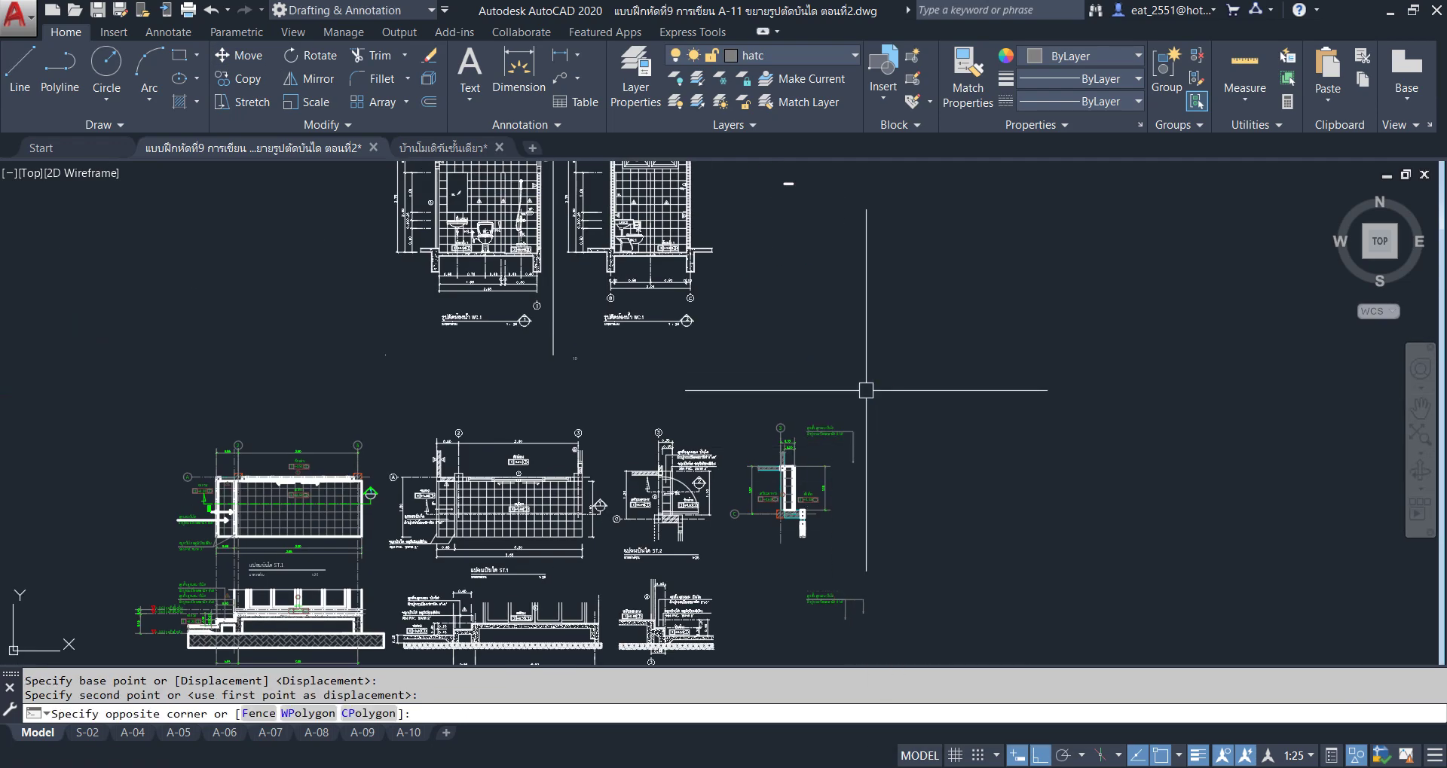
pyautogui.scroll(6, 841, 466)
# Mirror the finish note and leader to the other side, deleting the original.
pyautogui.click(746, 348)
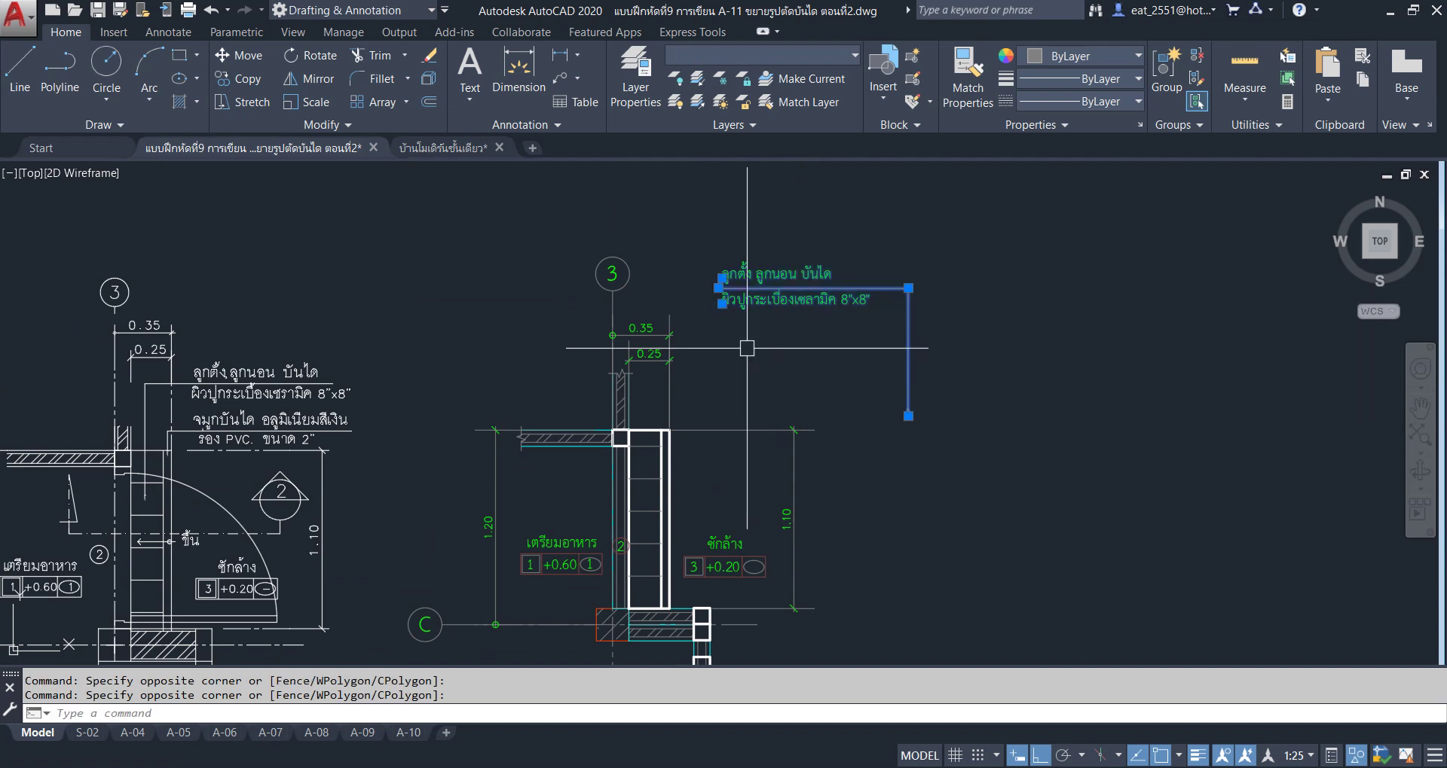
pyautogui.click(291, 78)
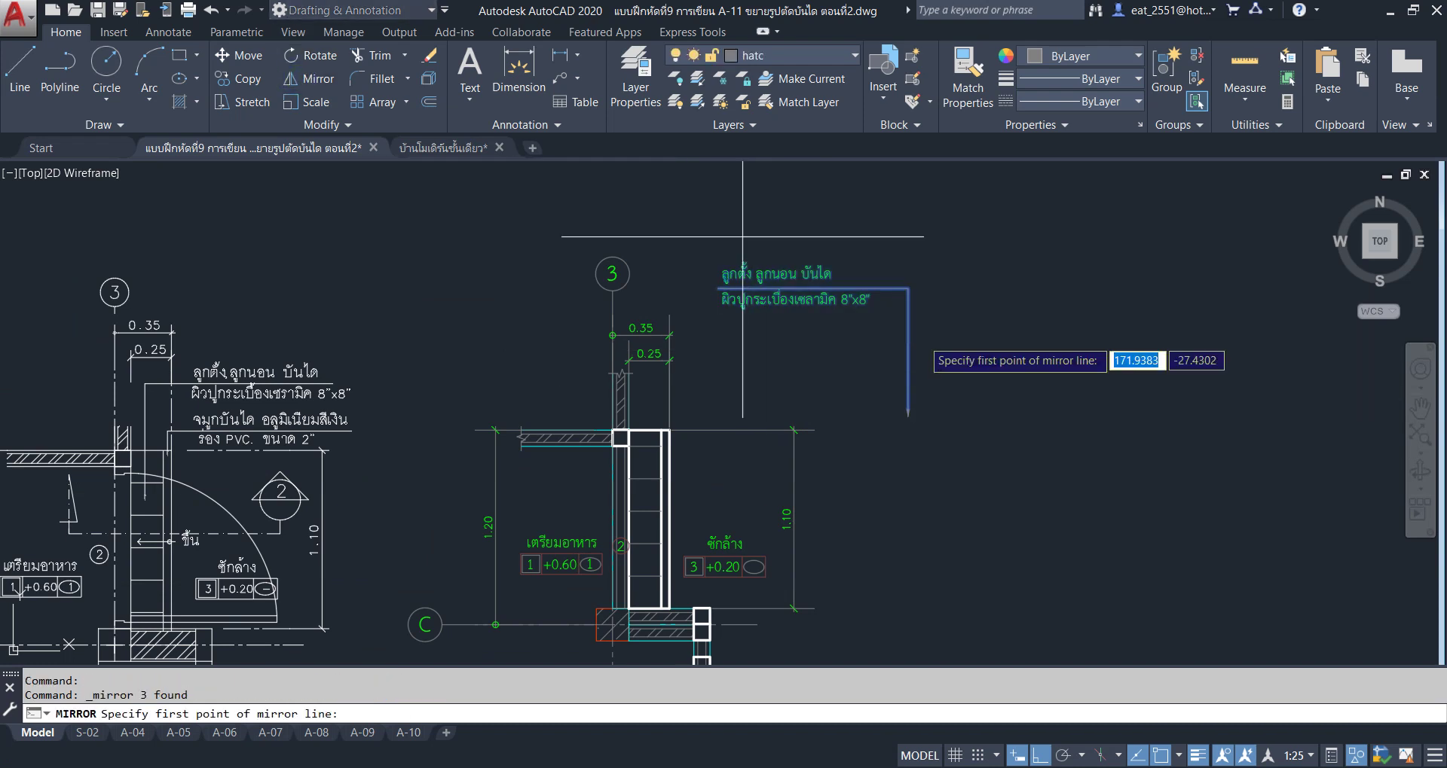
pyautogui.click(908, 416)
pyautogui.click(910, 544)
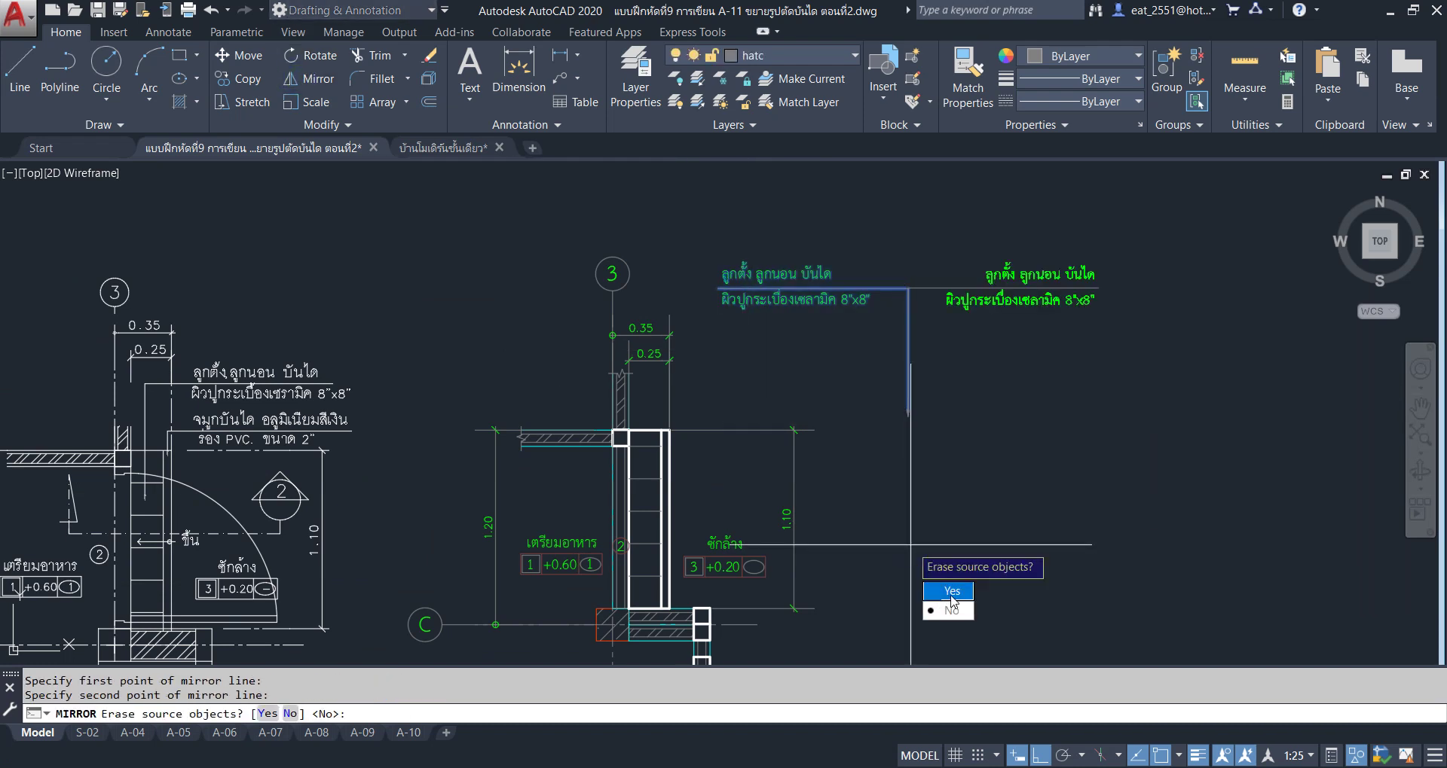
pyautogui.click(952, 600)
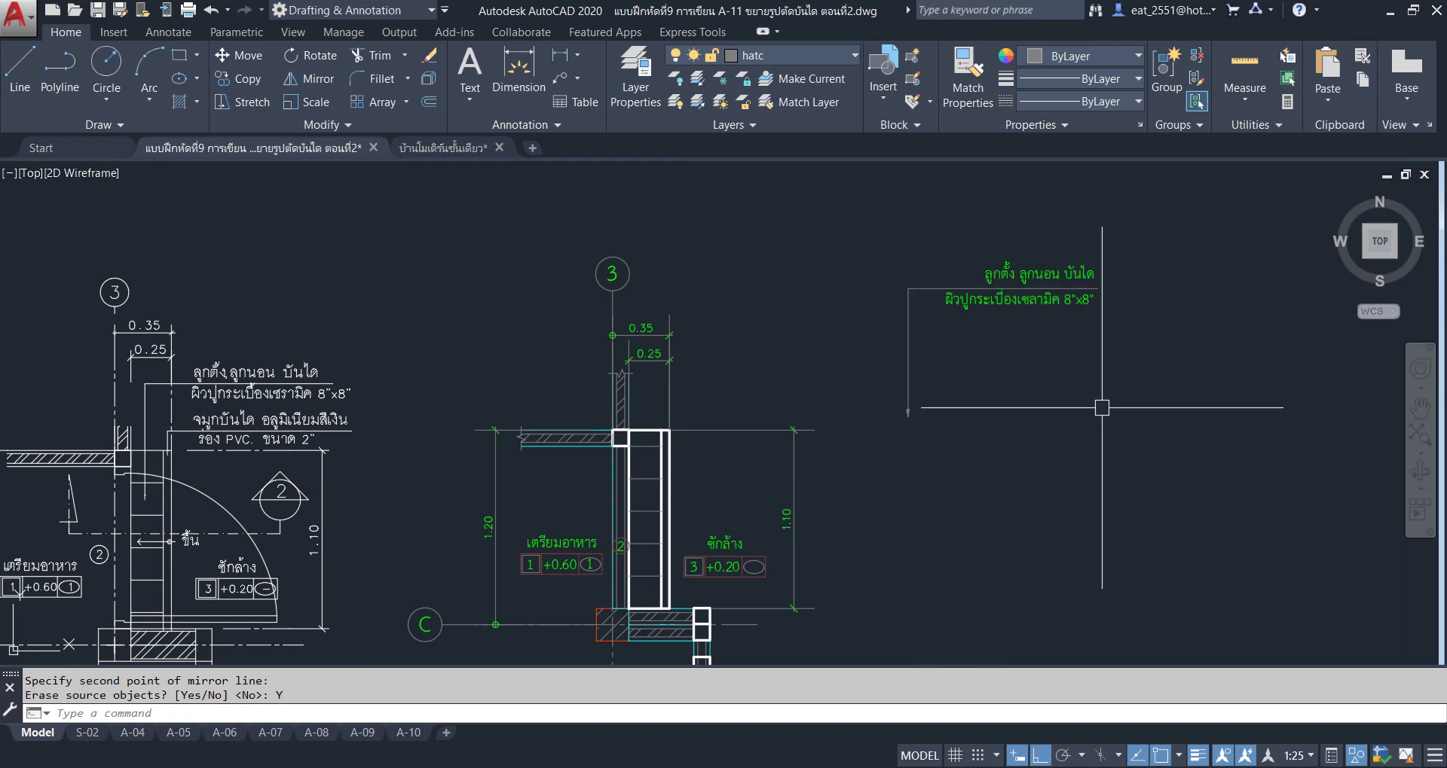
# Move the flipped finish note so it sits beside the stair wall.
pyautogui.click(1356, 249)
pyautogui.click(834, 612)
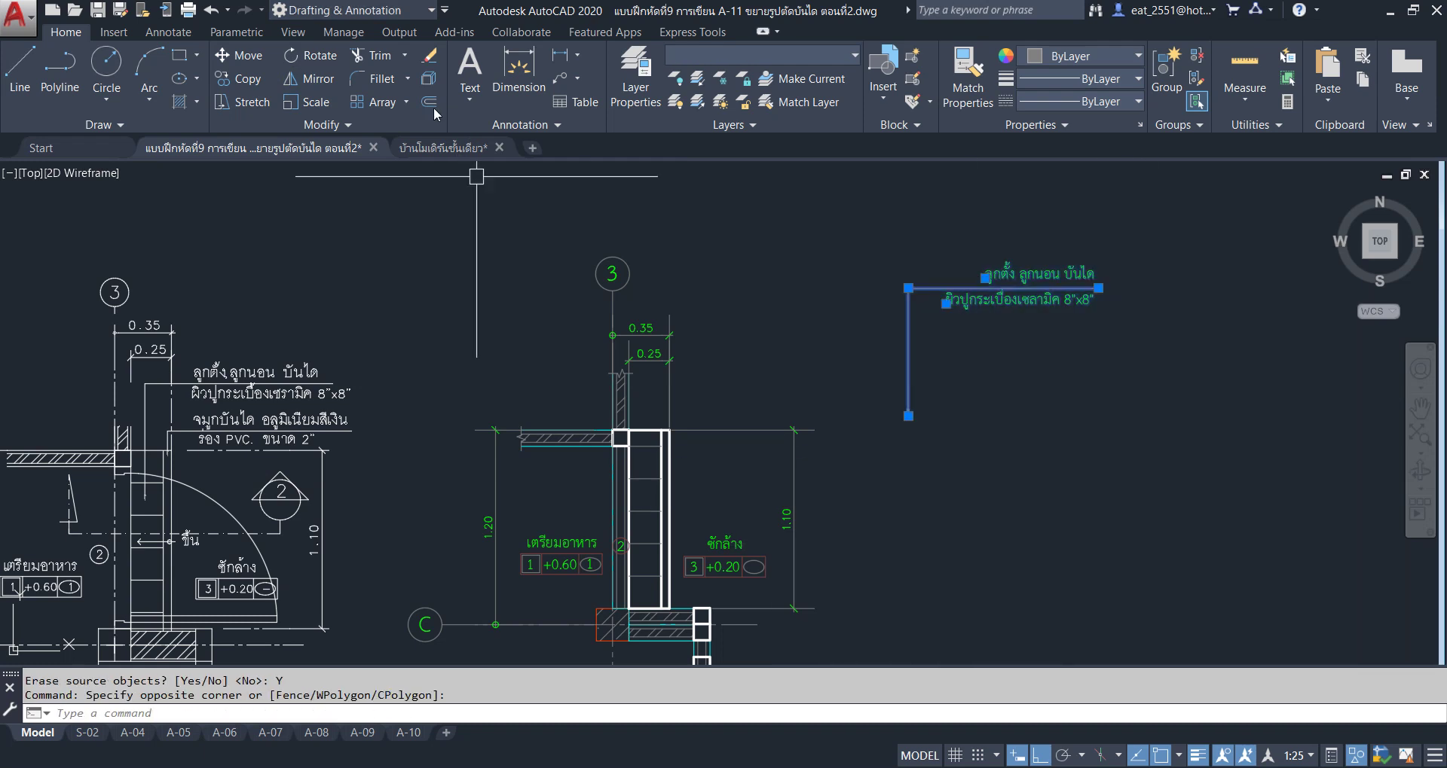
pyautogui.click(234, 55)
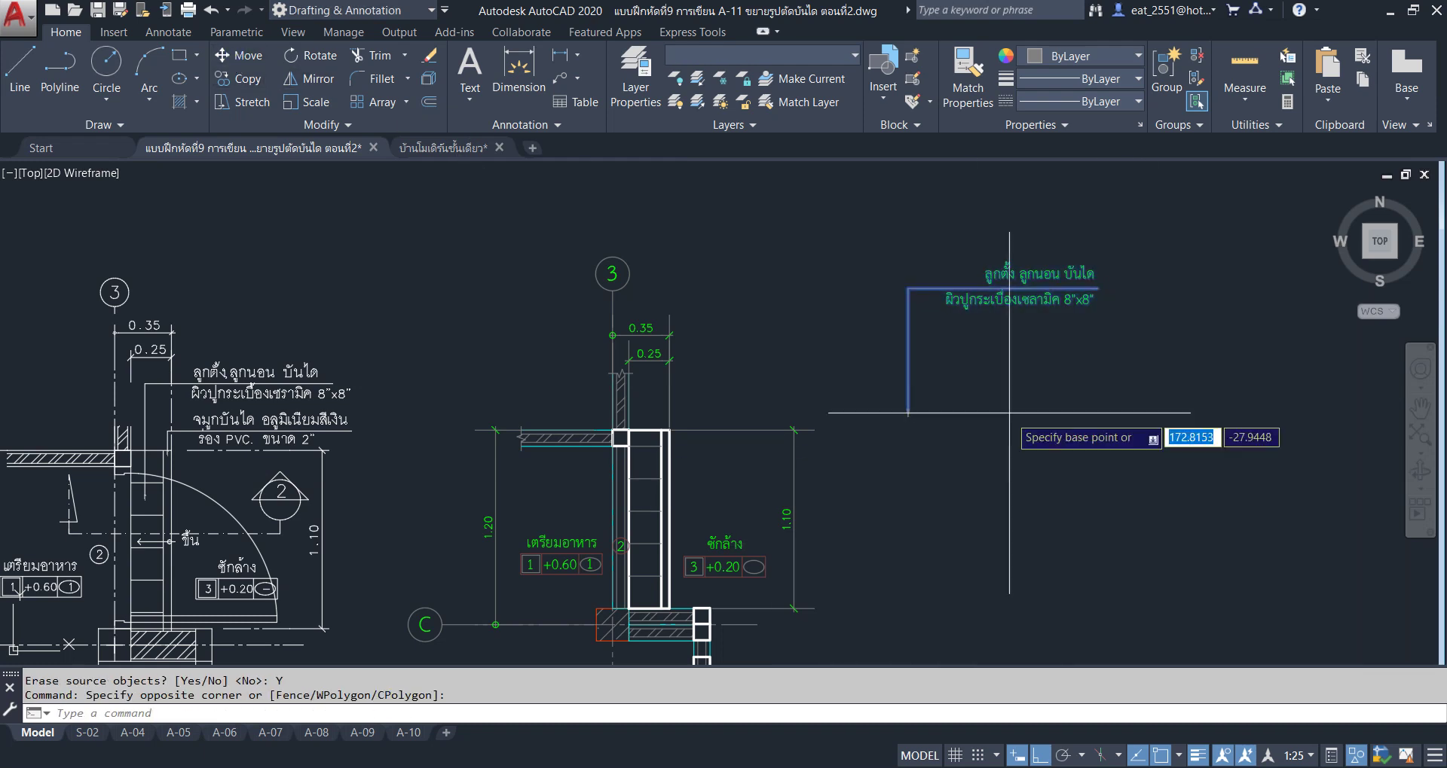
pyautogui.click(908, 416)
pyautogui.click(644, 510)
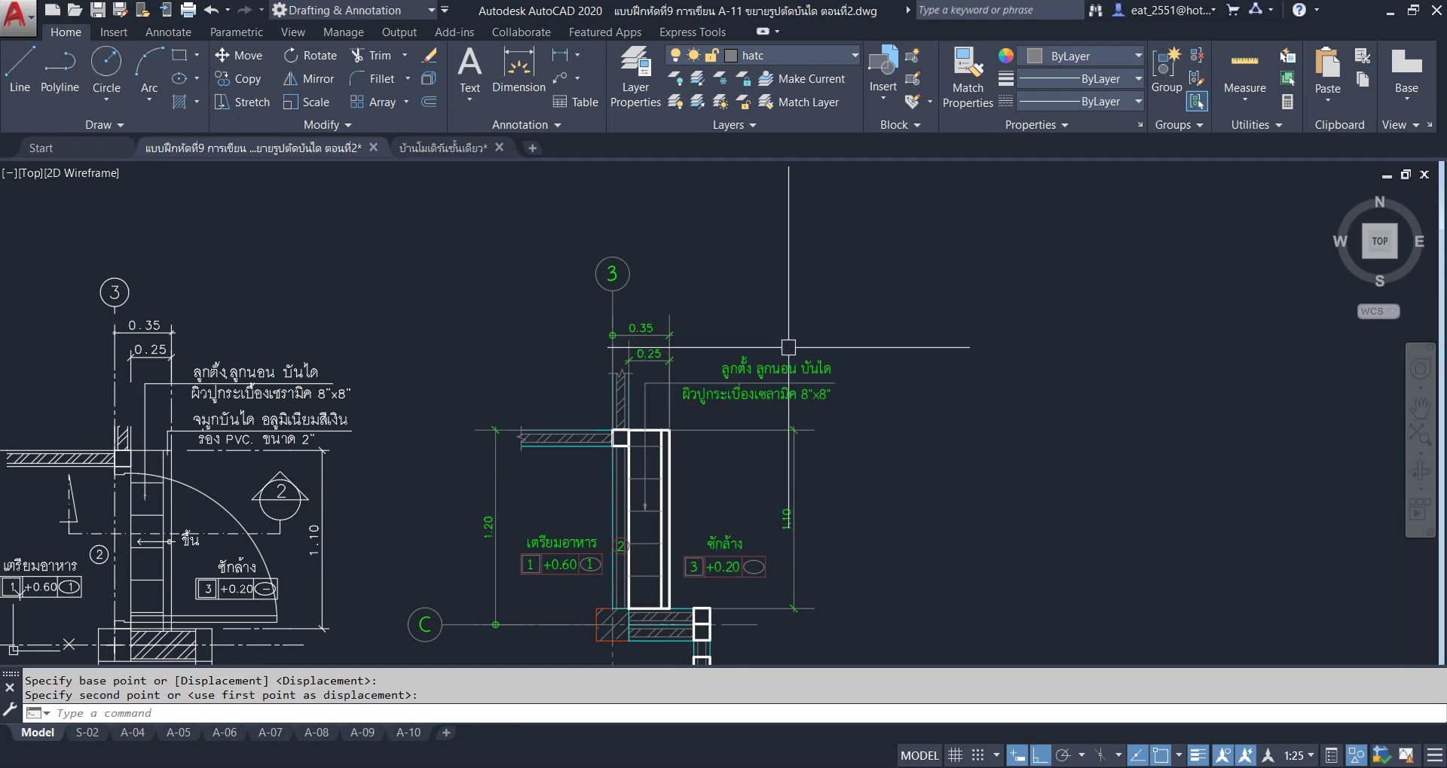
# Raise the finish note and leader above the dimensions.
pyautogui.moveTo(866, 400); pyautogui.dragTo(1180, 304, button='middle')
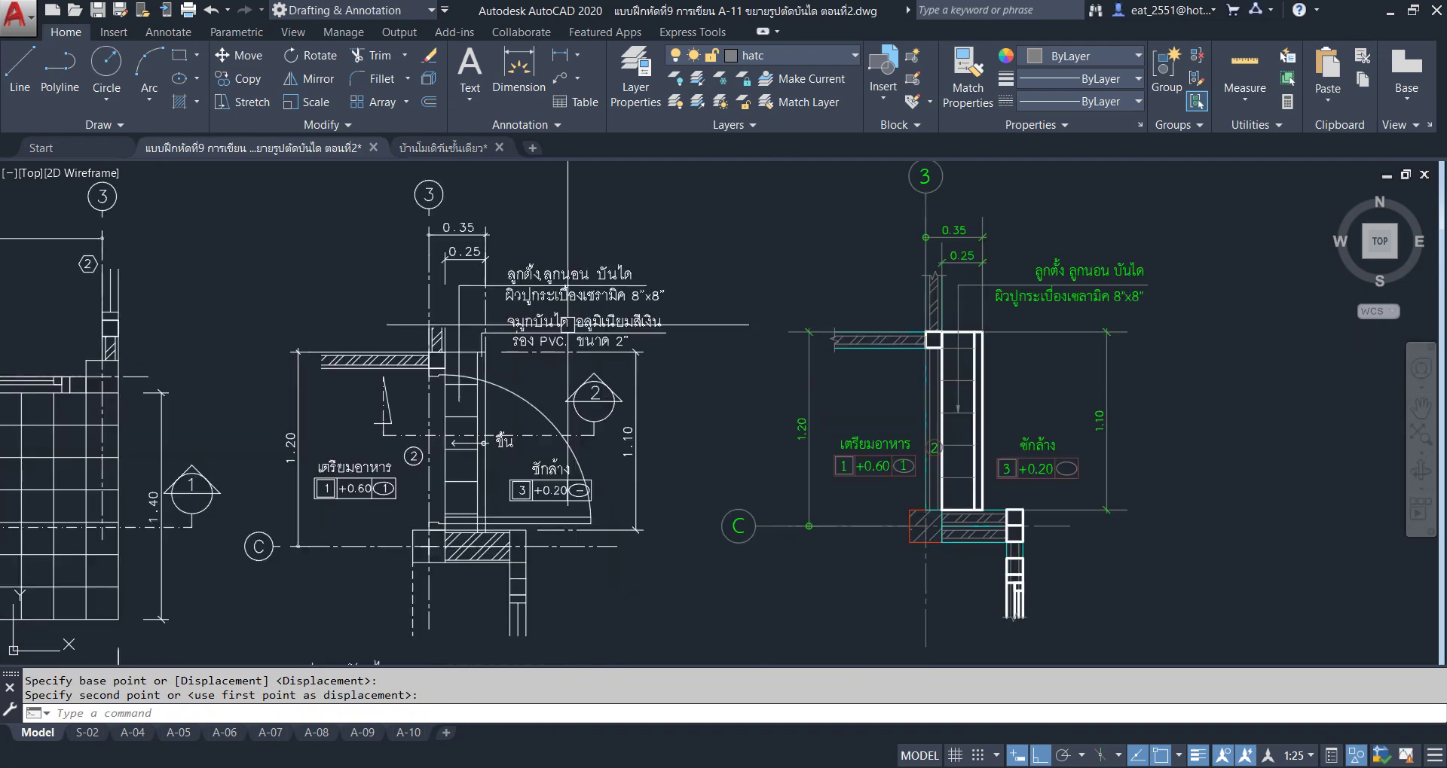
pyautogui.scroll(-5, 658, 430)
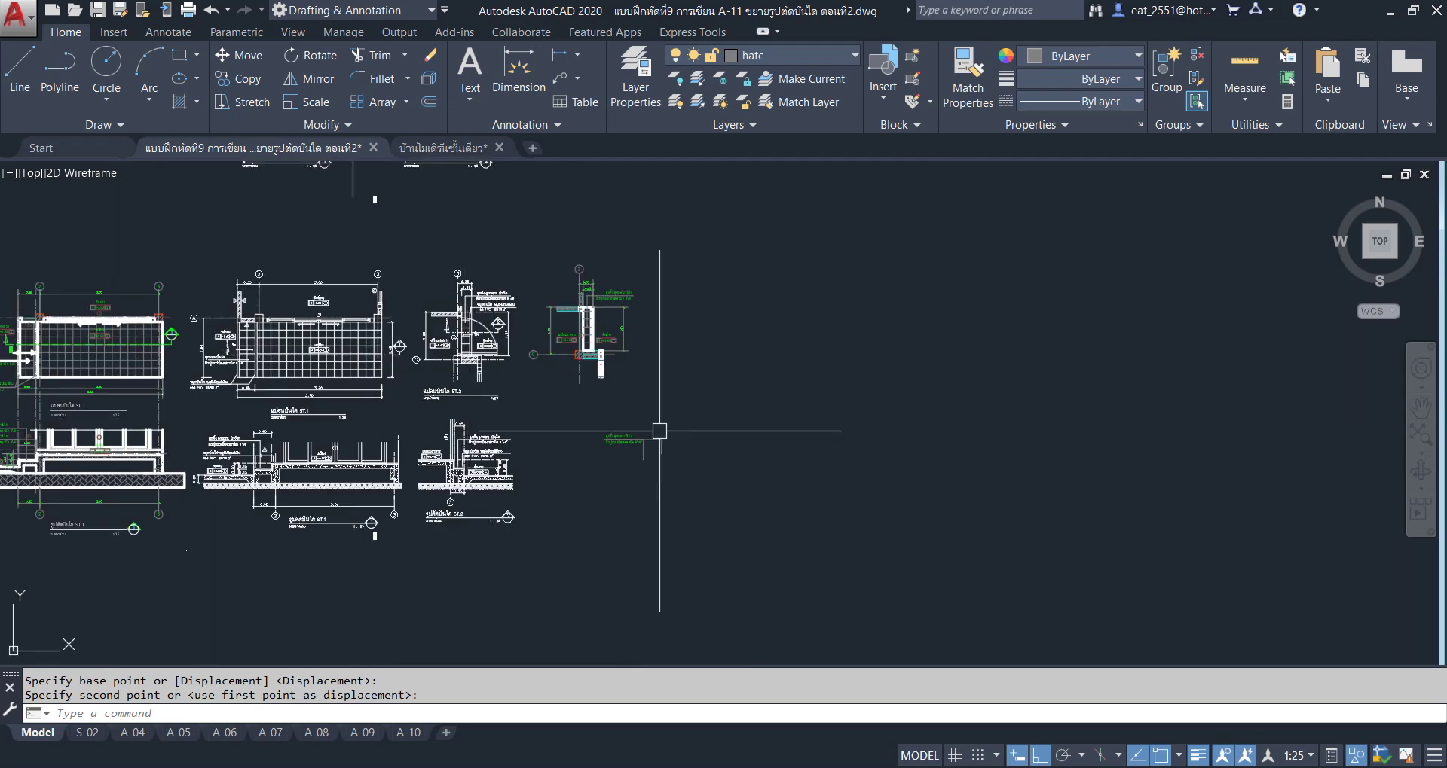
pyautogui.scroll(5, 659, 430)
pyautogui.scroll(2, 695, 369)
pyautogui.moveTo(694, 369); pyautogui.dragTo(699, 398, button='middle')
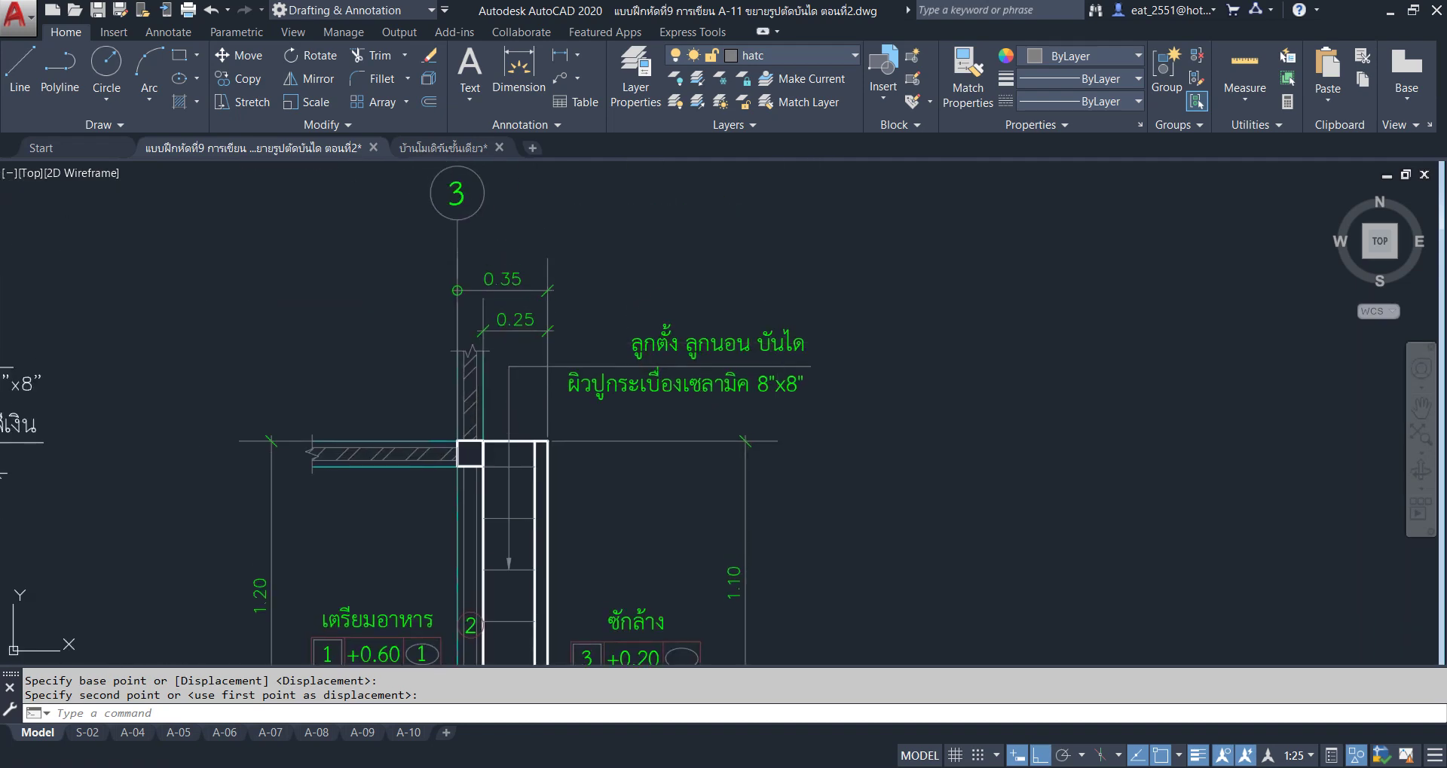
pyautogui.click(829, 301)
pyautogui.click(528, 391)
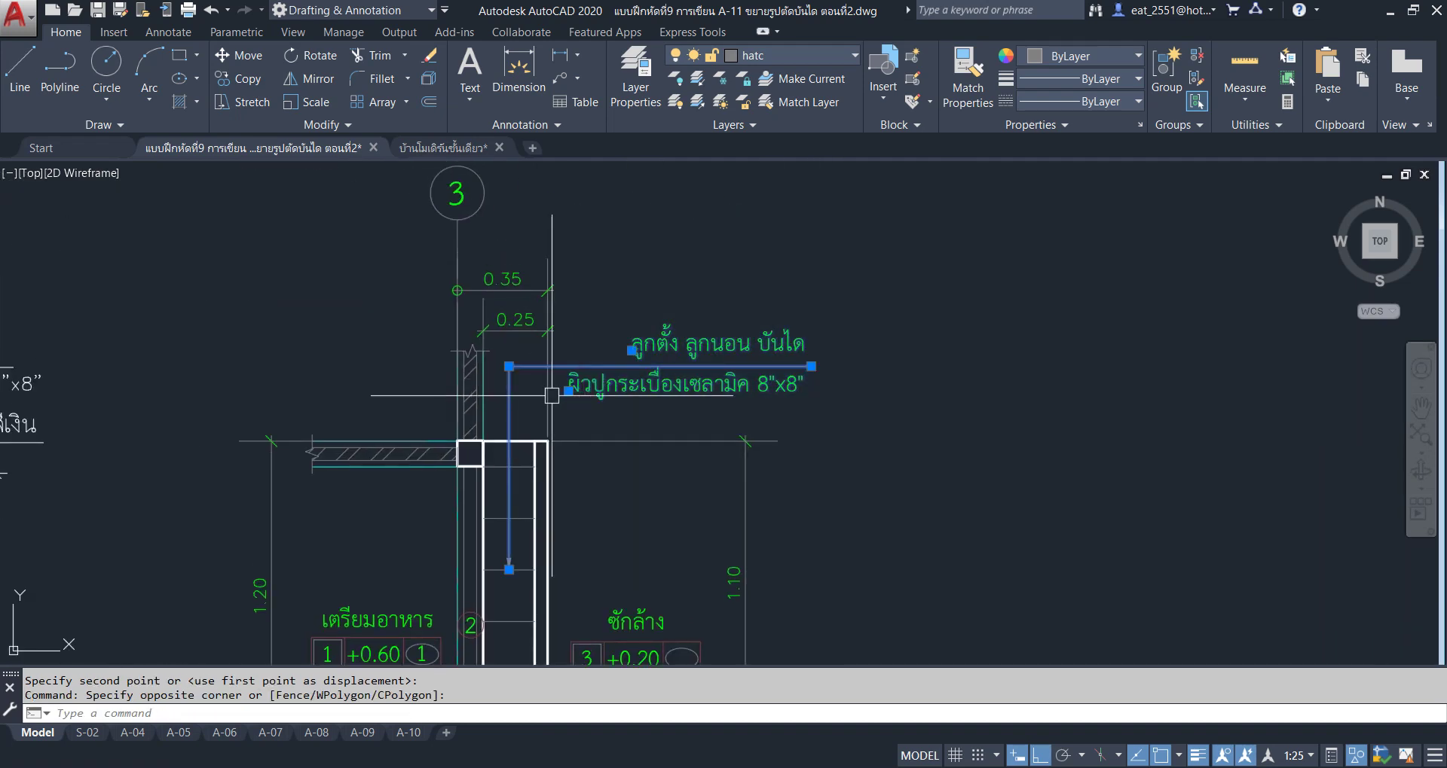
pyautogui.click(235, 55)
pyautogui.click(941, 406)
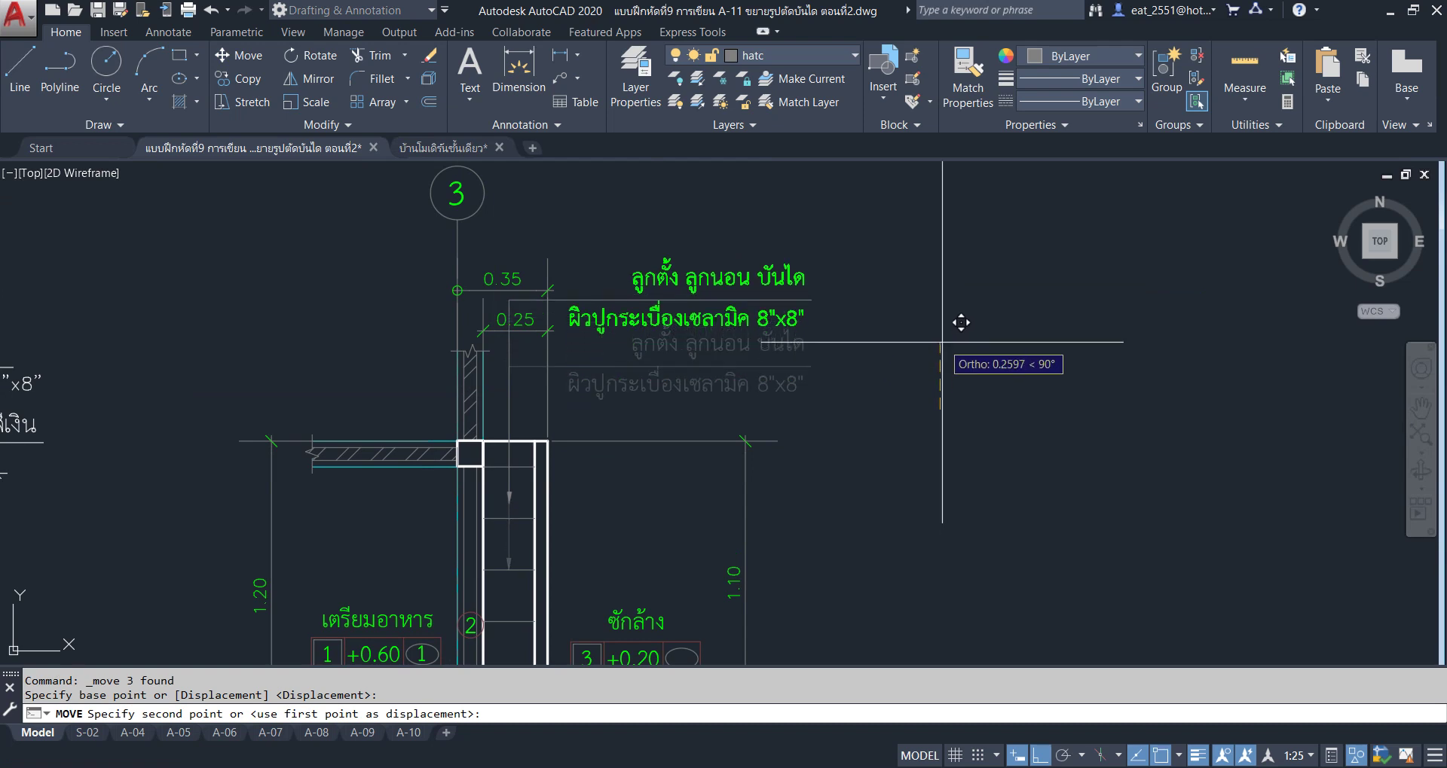
pyautogui.click(941, 341)
# Drop the copied note near the ST.2 stair plan and delete the stray leader line.
pyautogui.scroll(-3, 934, 354)
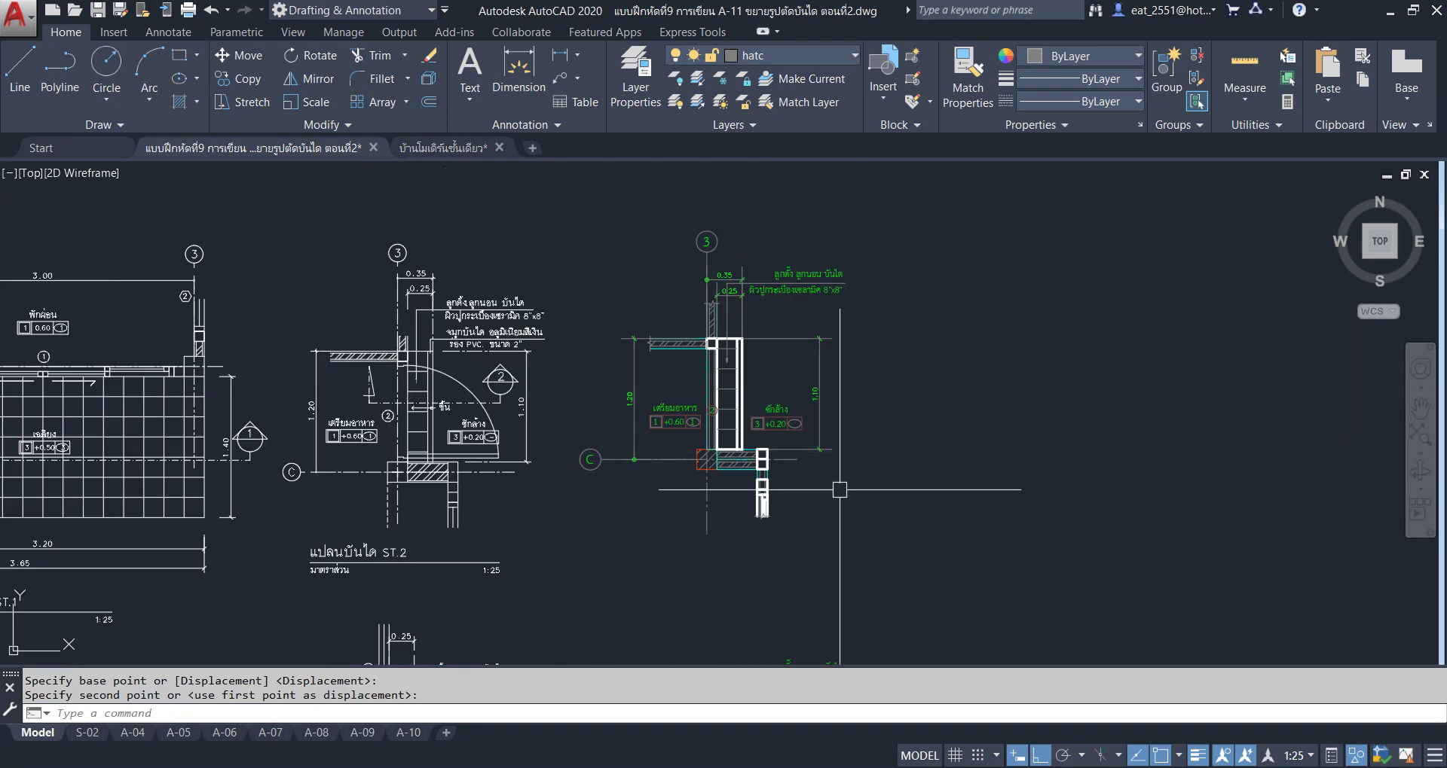
pyautogui.moveTo(934, 354); pyautogui.dragTo(890, 493, button='middle')
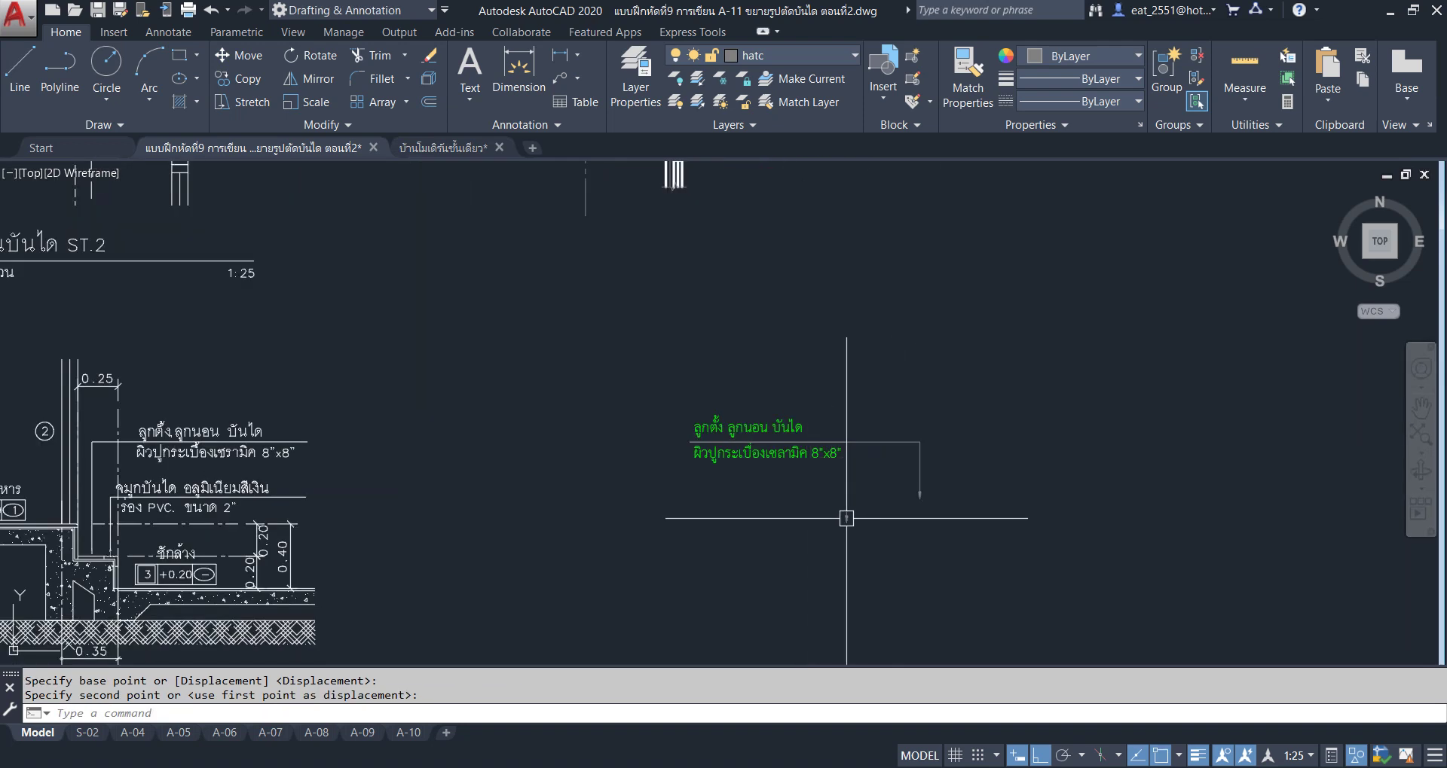
pyautogui.moveTo(846, 422)
pyautogui.mouseDown(button='middle')
pyautogui.moveTo(828, 516)
pyautogui.moveTo(829, 486)
pyautogui.mouseUp(button='middle')
pyautogui.moveTo(821, 361); pyautogui.dragTo(825, 475, button='middle')
pyautogui.moveTo(817, 404)
pyautogui.mouseDown(button='middle')
pyautogui.moveTo(824, 447)
pyautogui.moveTo(873, 429)
pyautogui.mouseUp(button='middle')
pyautogui.click(876, 453)
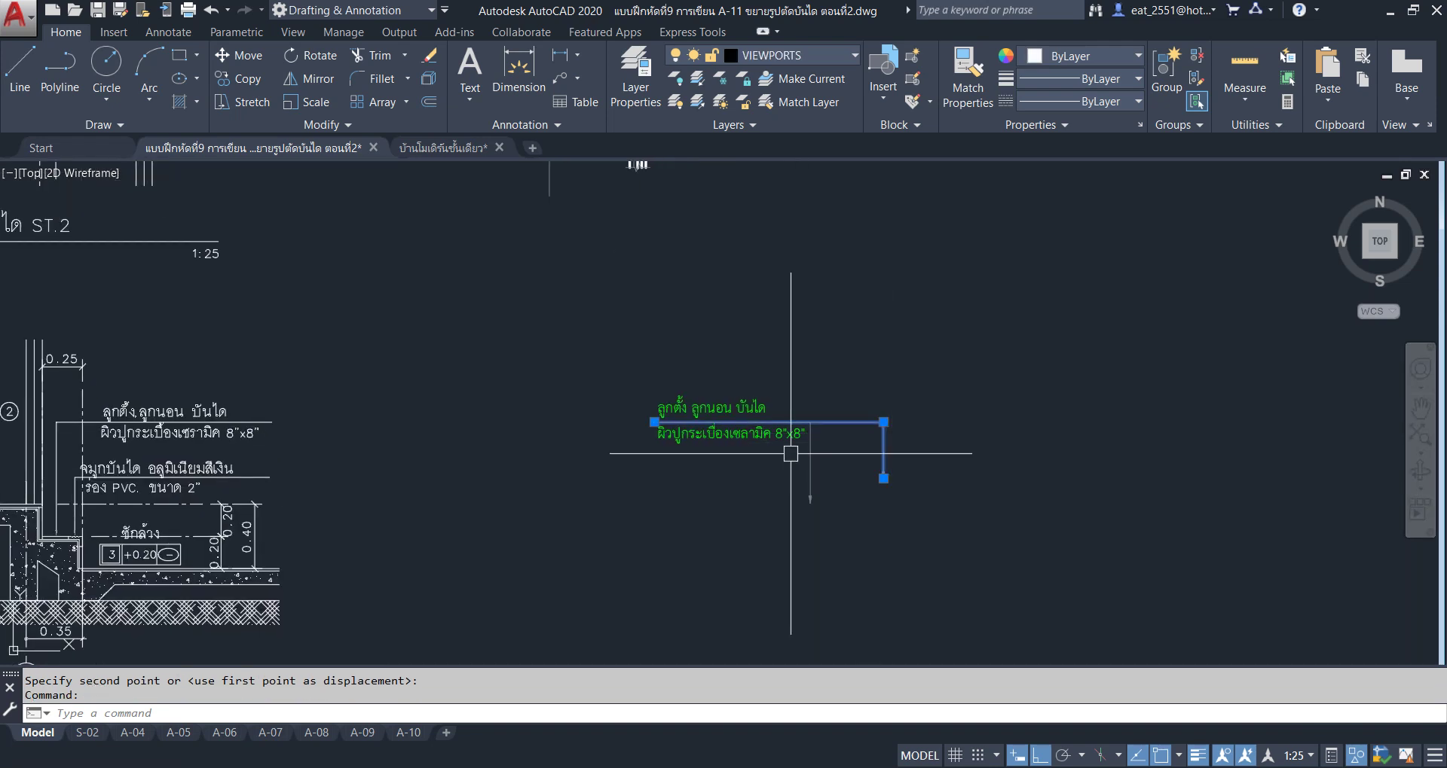
pyautogui.press('Delete')
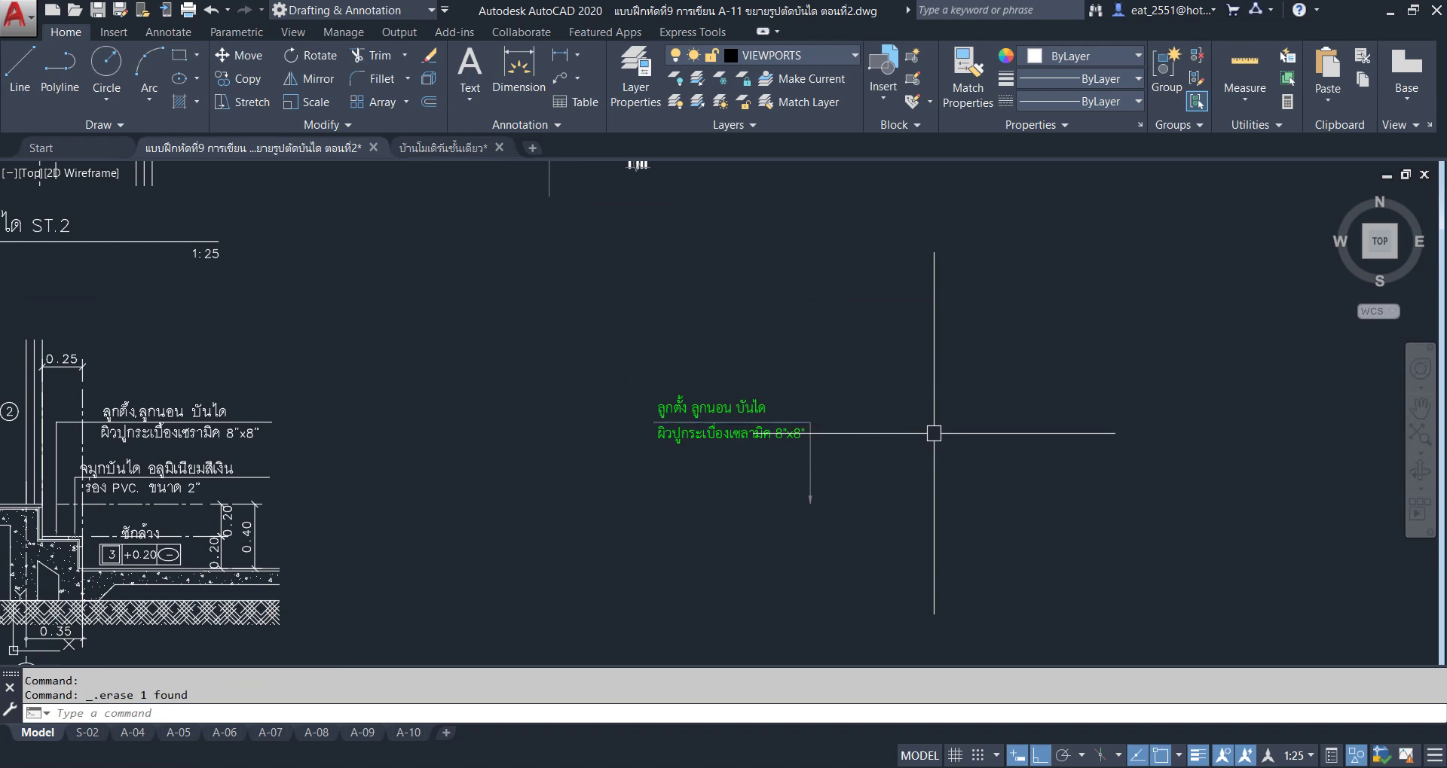
# Mirror the remaining note and leader horizontally, keeping only the flipped copy.
pyautogui.click(901, 307)
pyautogui.click(528, 584)
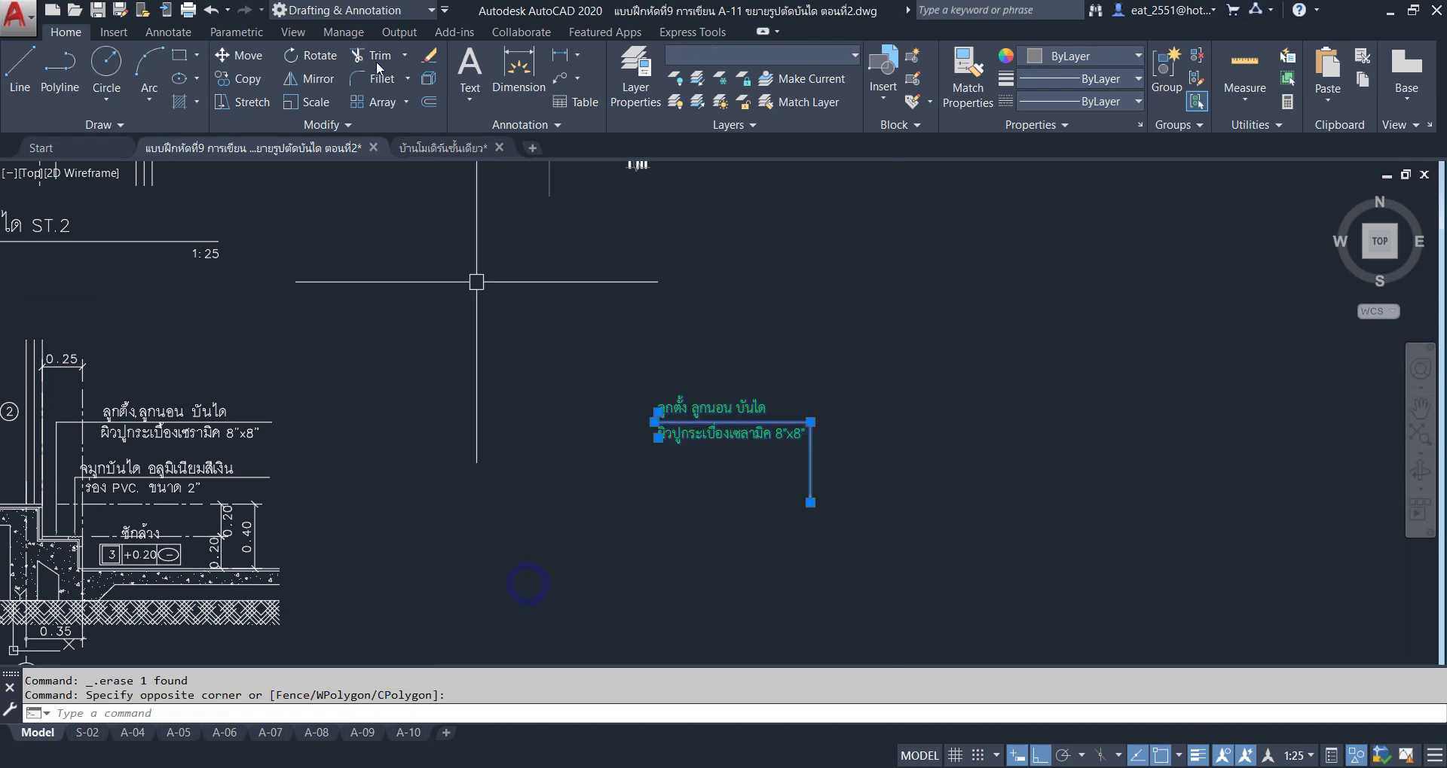
pyautogui.click(308, 78)
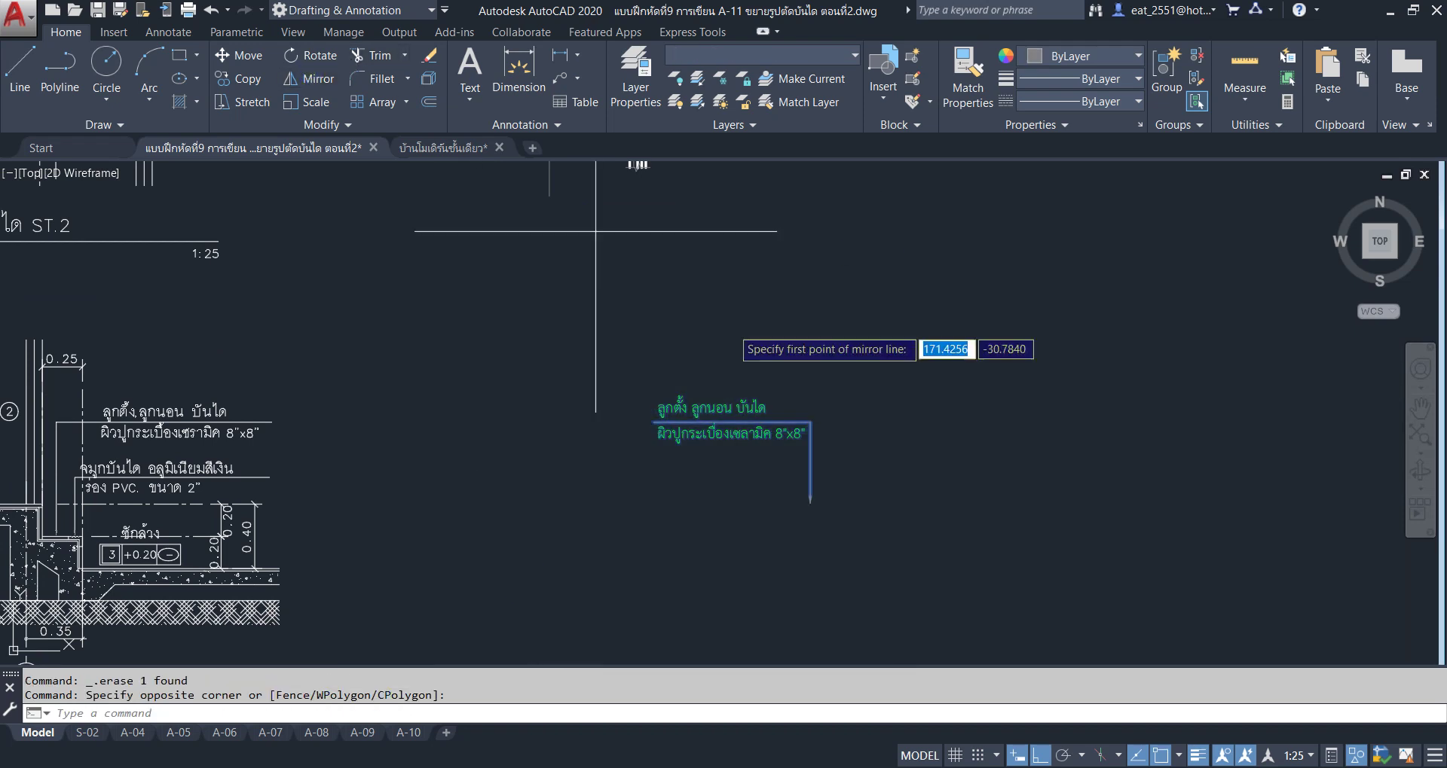
pyautogui.click(812, 508)
pyautogui.click(811, 581)
pyautogui.click(853, 628)
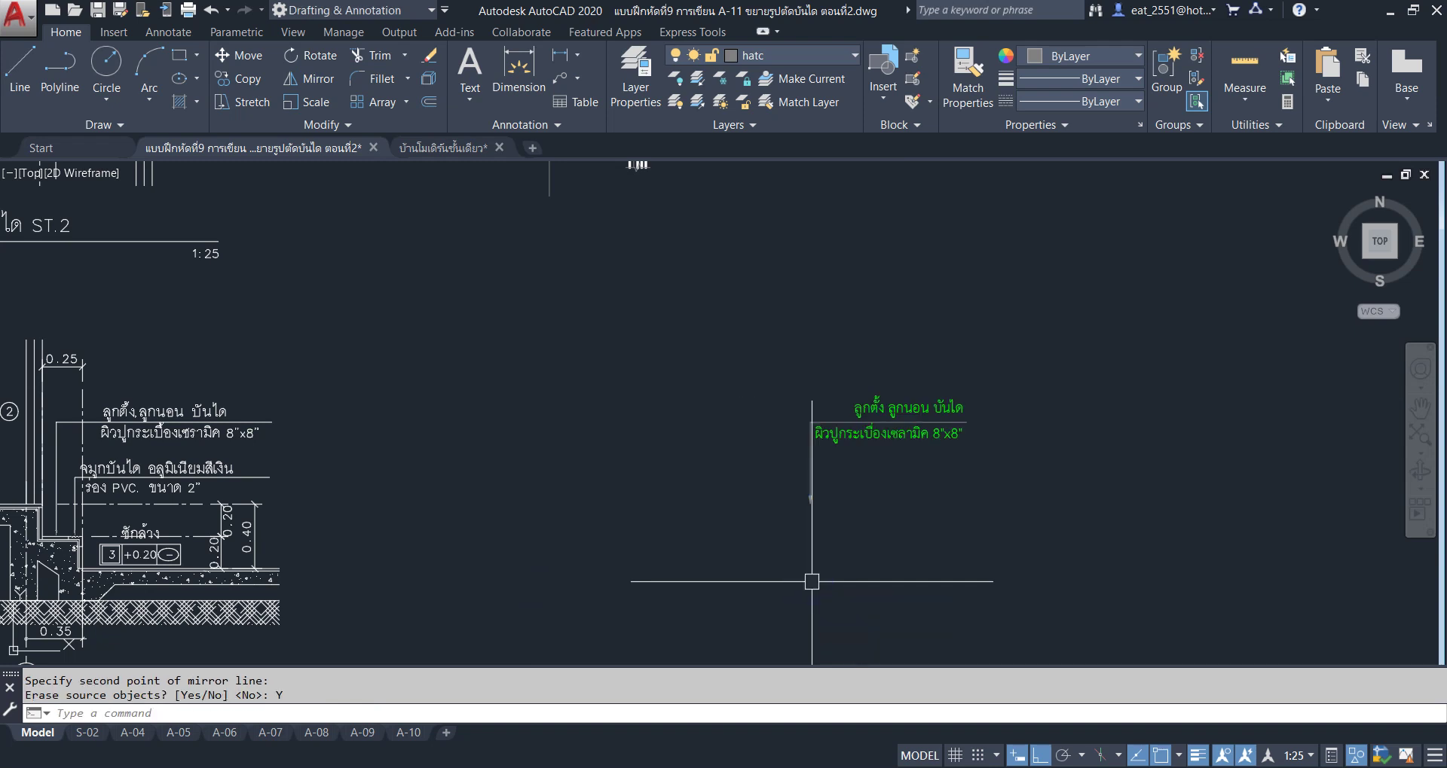
# With ortho off, move the flipped tile-finish label to its place beside the stair.
pyautogui.click(1063, 314)
pyautogui.click(721, 568)
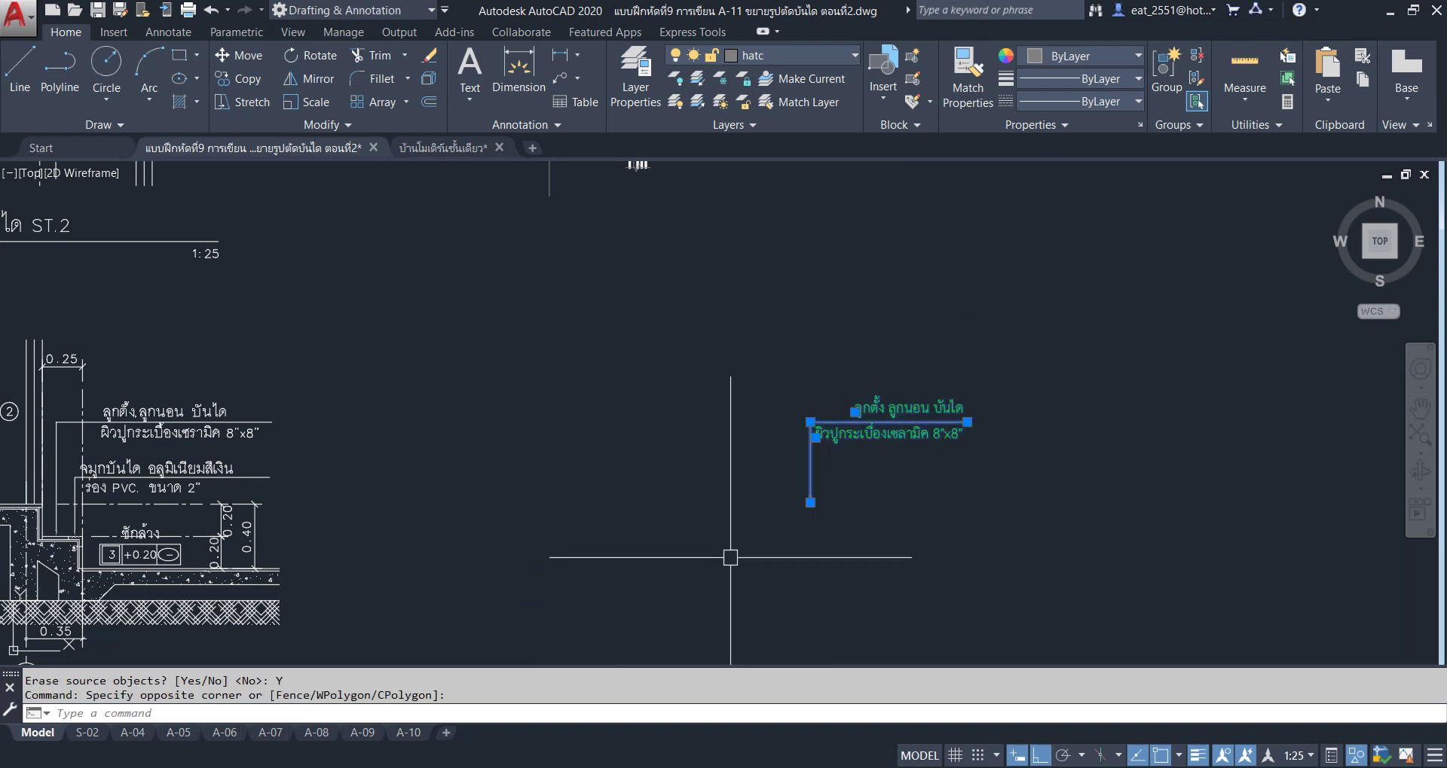
pyautogui.click(259, 61)
pyautogui.click(810, 503)
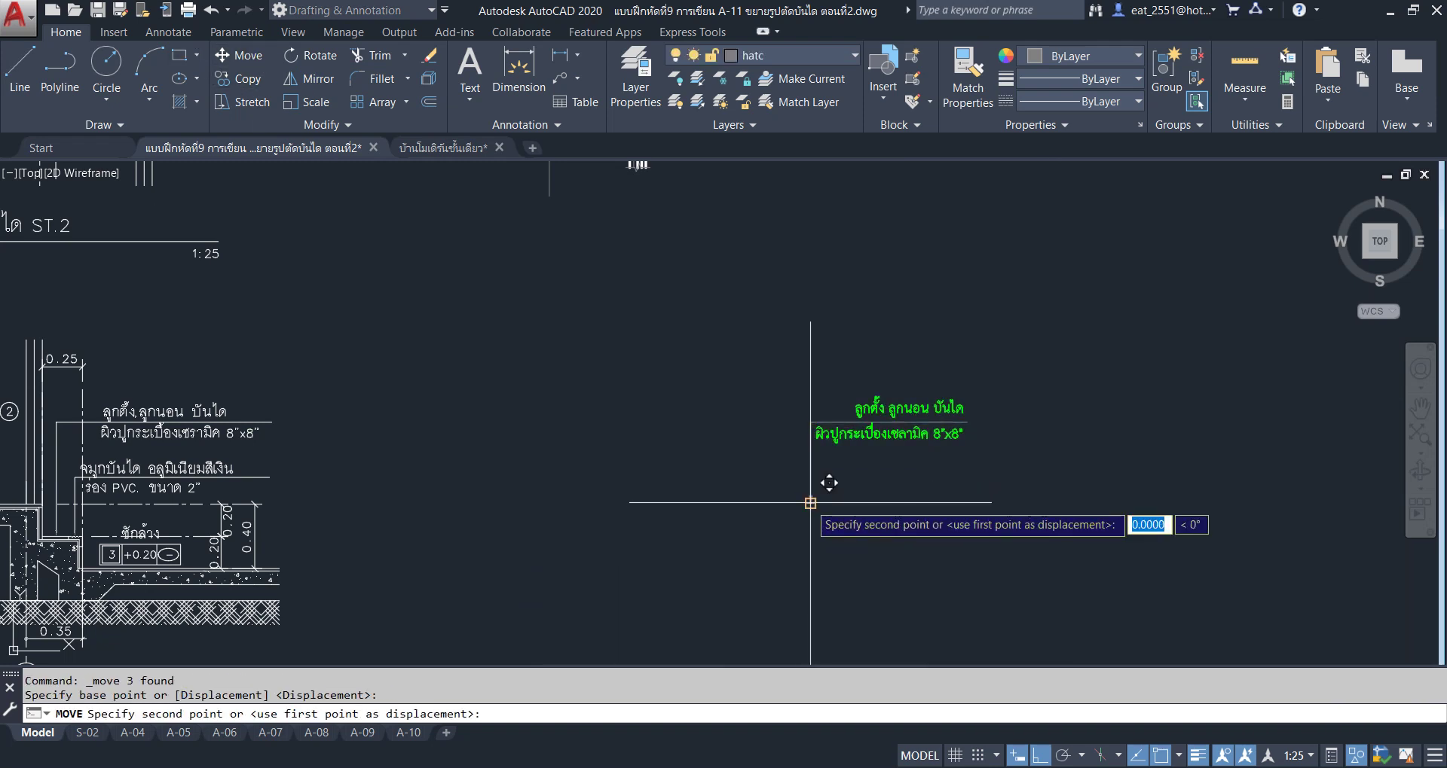
pyautogui.scroll(-5, 829, 483)
pyautogui.scroll(4, 756, 368)
pyautogui.scroll(3, 806, 361)
pyautogui.scroll(-3, 807, 219)
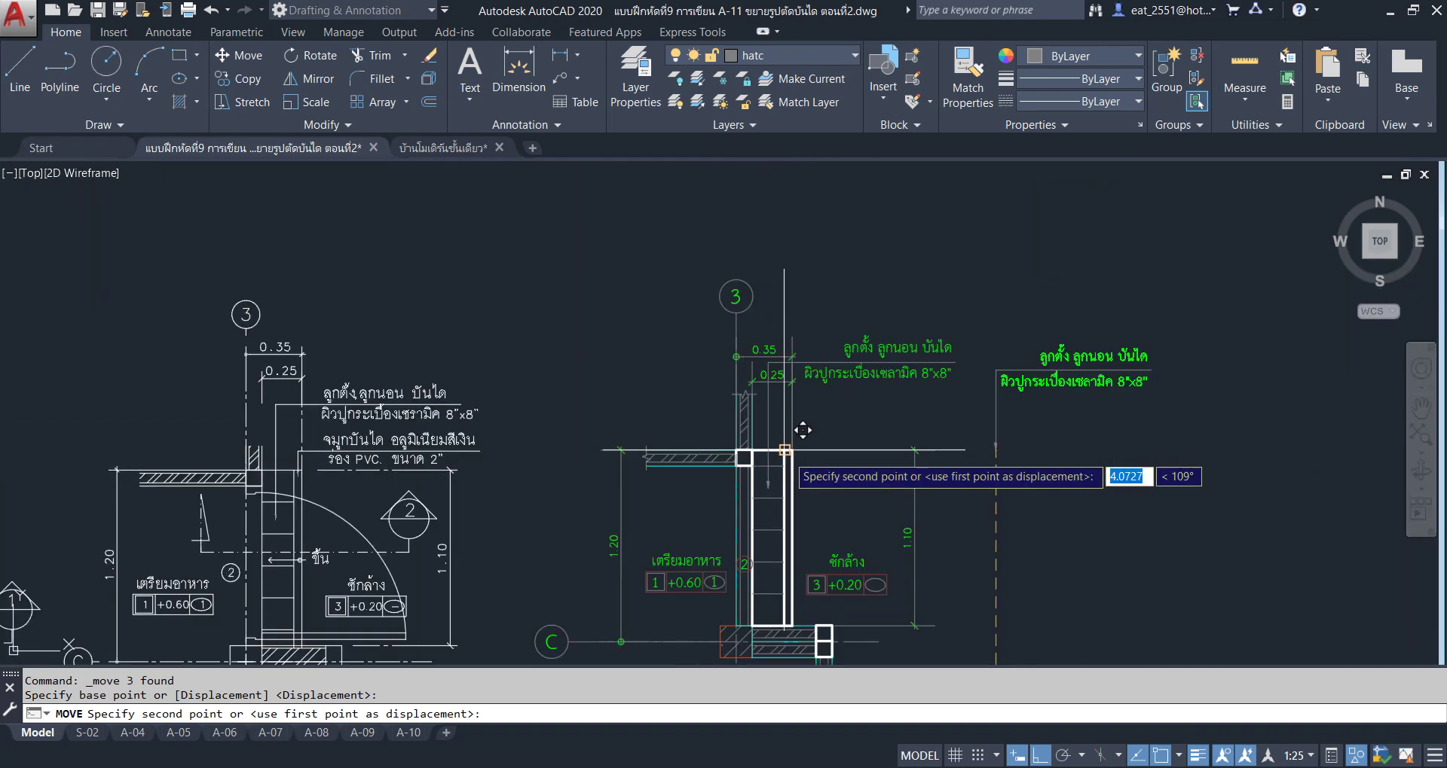
pyautogui.click(1038, 755)
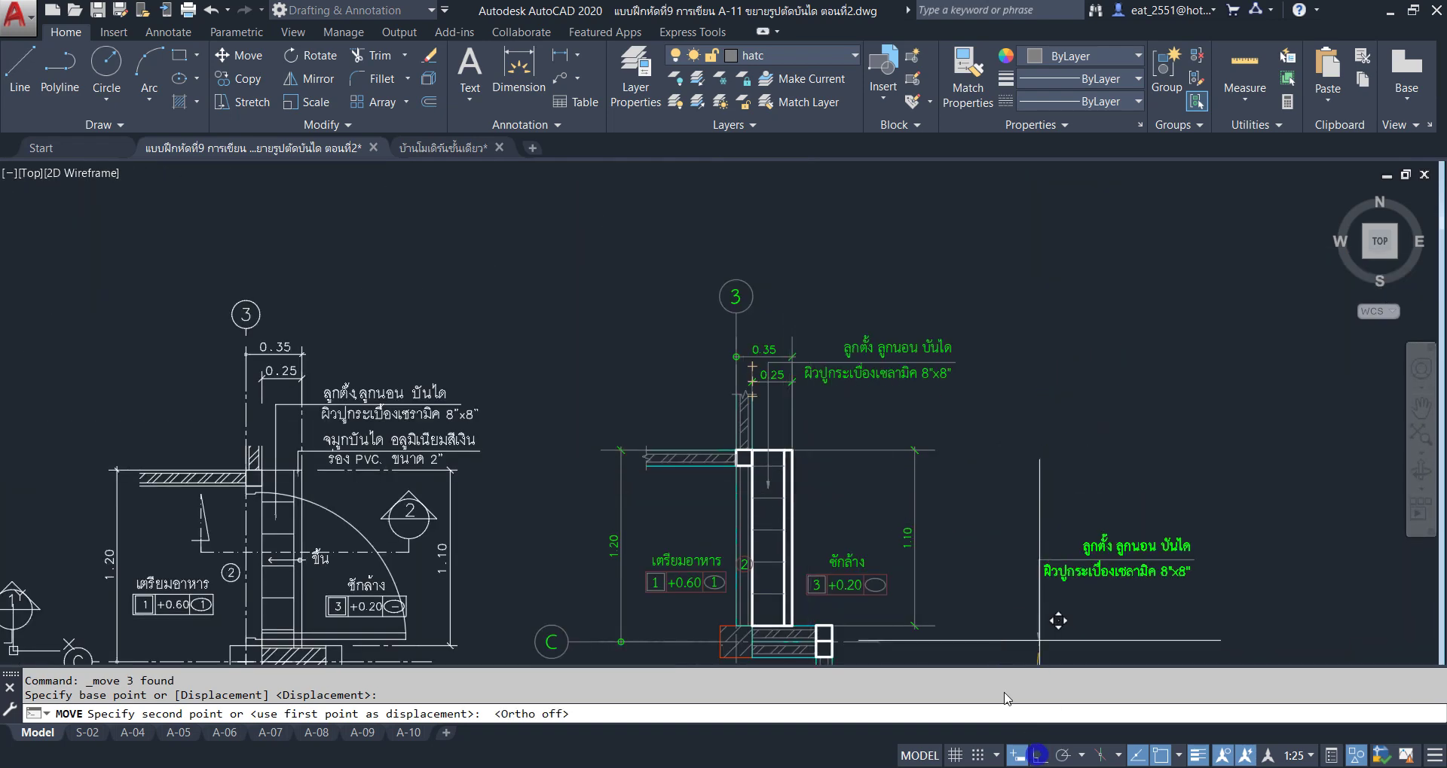
pyautogui.scroll(3, 820, 452)
pyautogui.scroll(3, 791, 526)
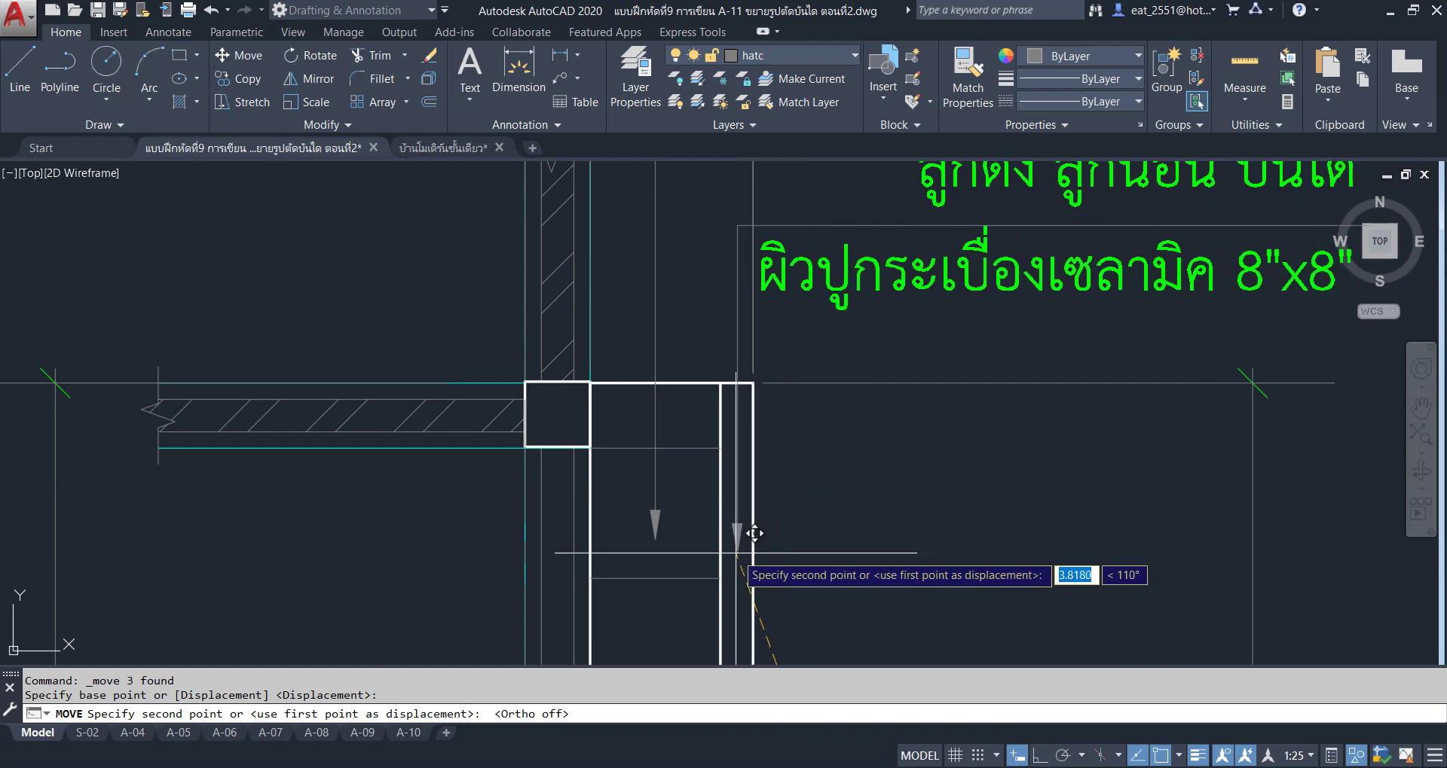
pyautogui.scroll(-2, 754, 533)
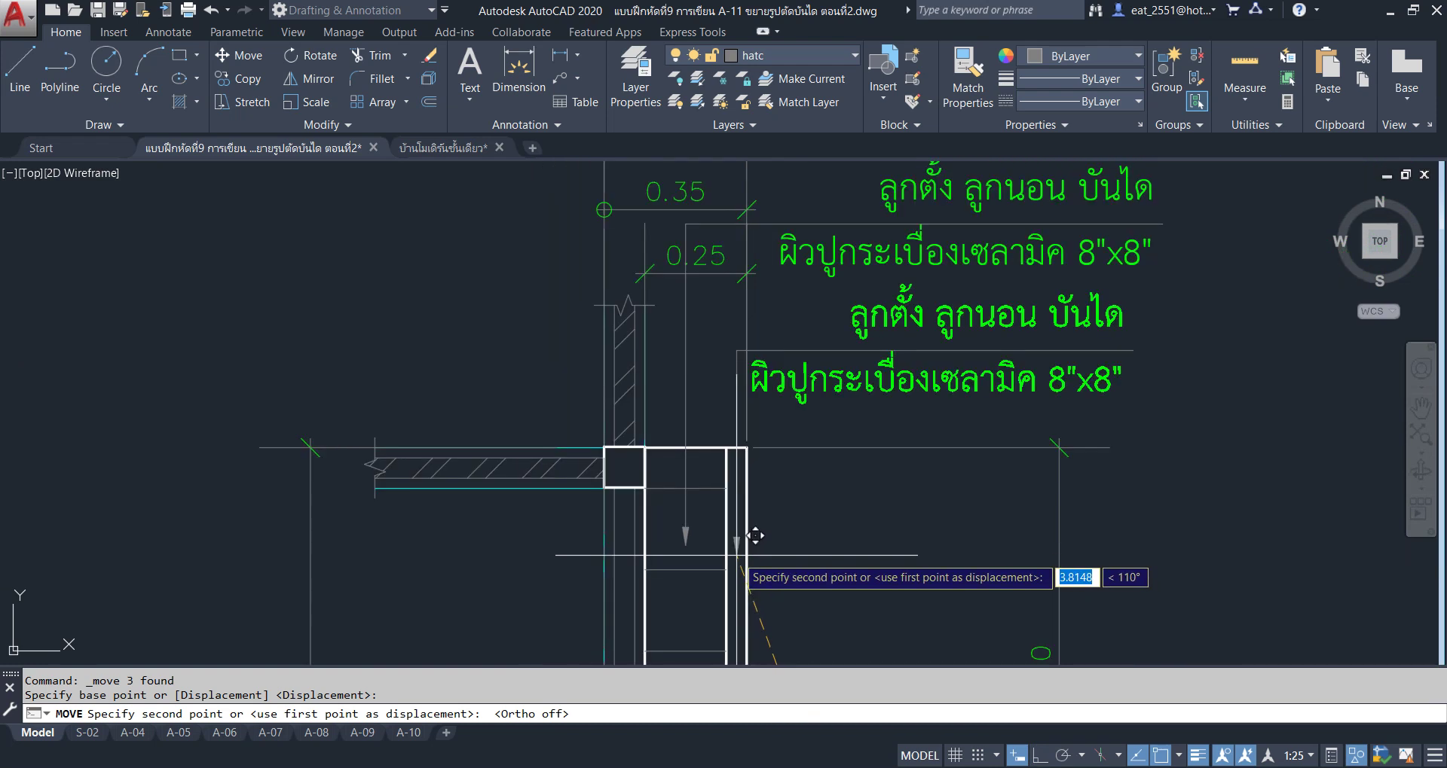
pyautogui.scroll(4, 754, 556)
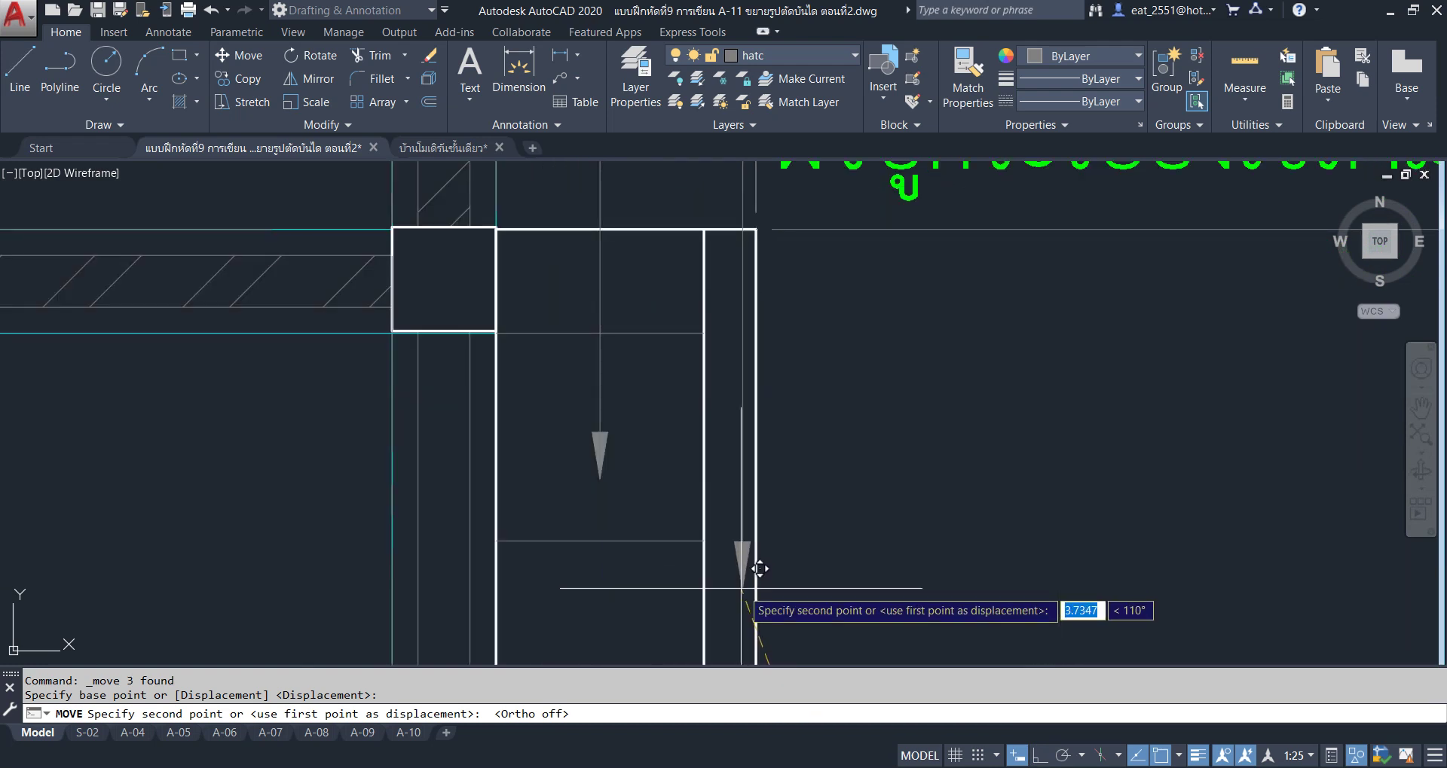
pyautogui.click(739, 572)
# Pan to view the whole plan detail and redisplay the hidden objects.
pyautogui.scroll(-3, 838, 367)
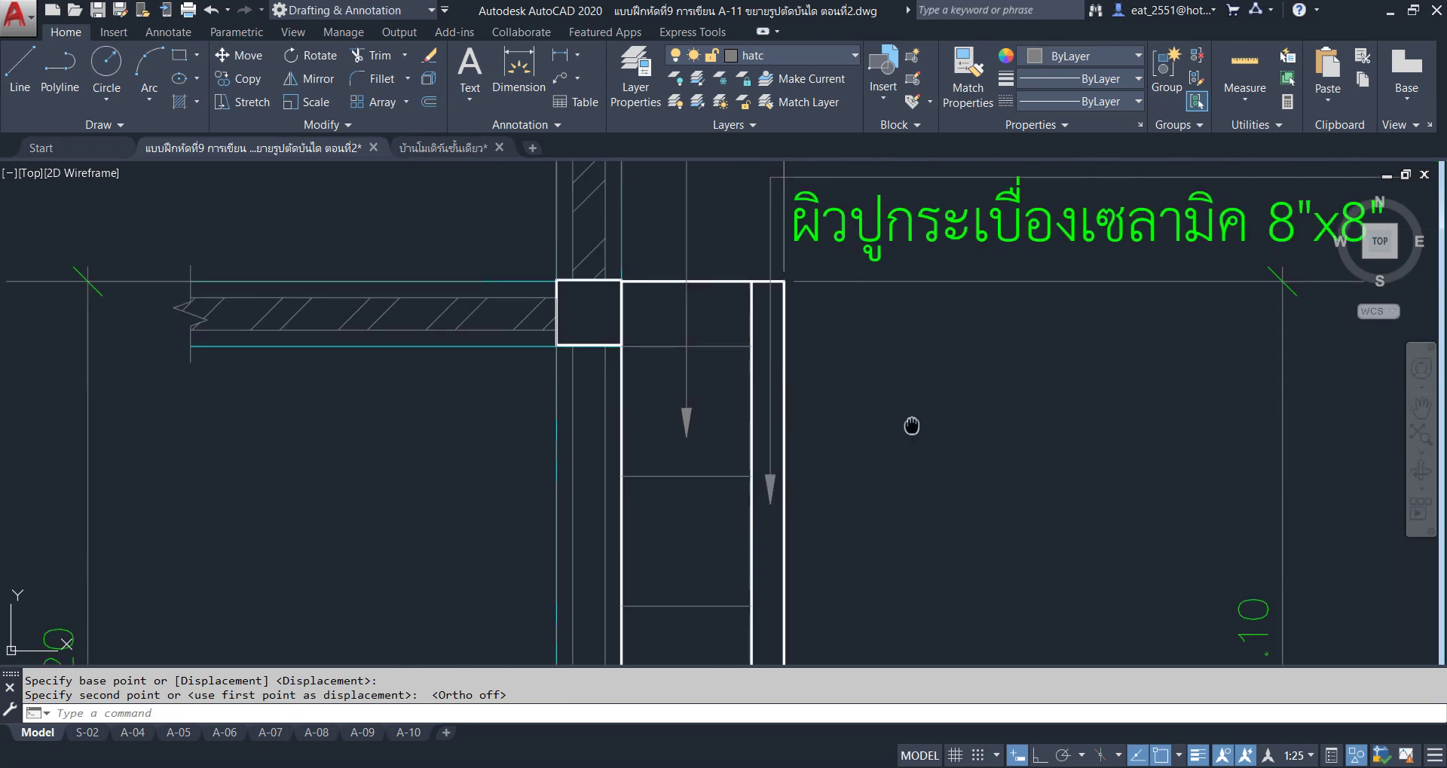
pyautogui.scroll(-2, 818, 368)
pyautogui.moveTo(992, 380); pyautogui.dragTo(1053, 371, button='middle')
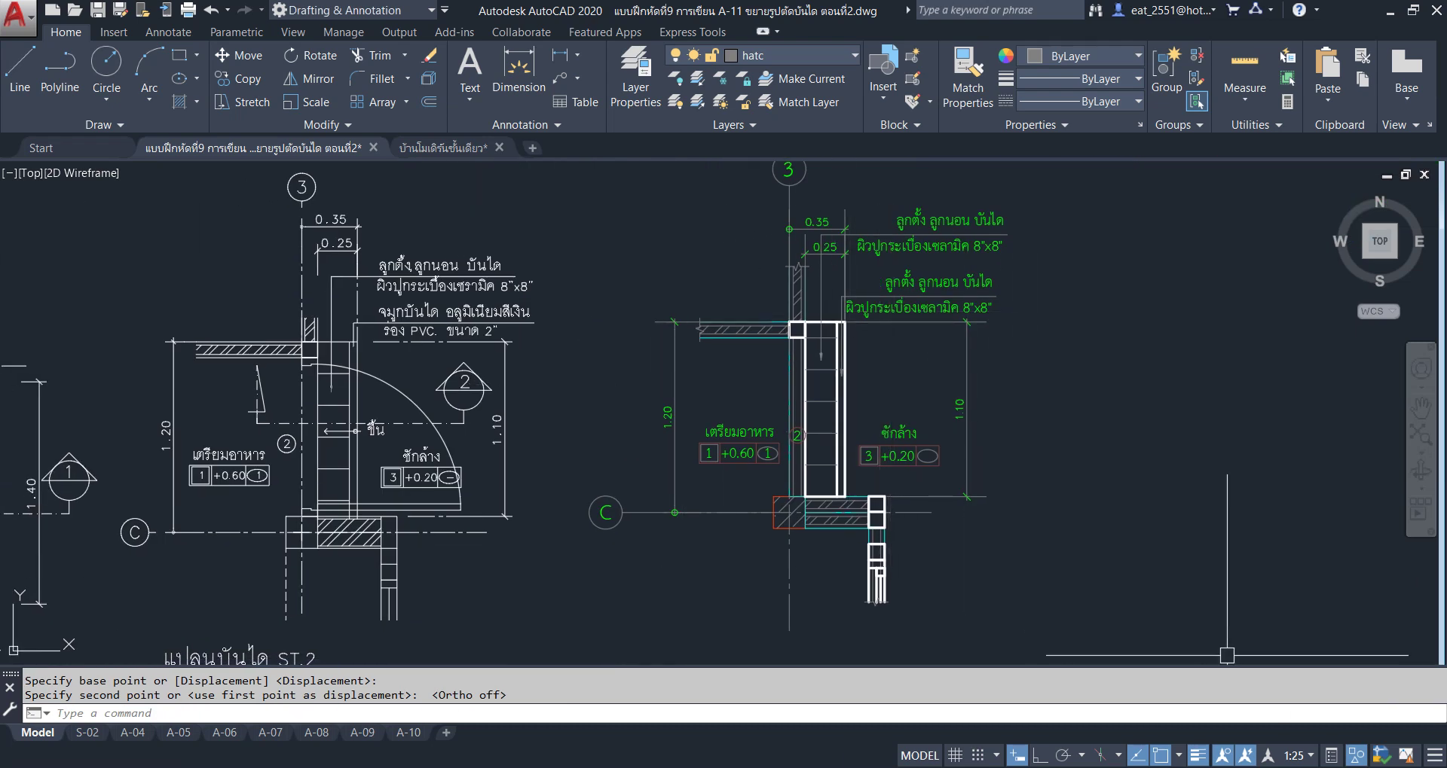
pyautogui.click(1352, 760)
# End object isolation to show all hidden objects, then zoom to the ST.1/ST.2 sections.
pyautogui.click(1335, 742)
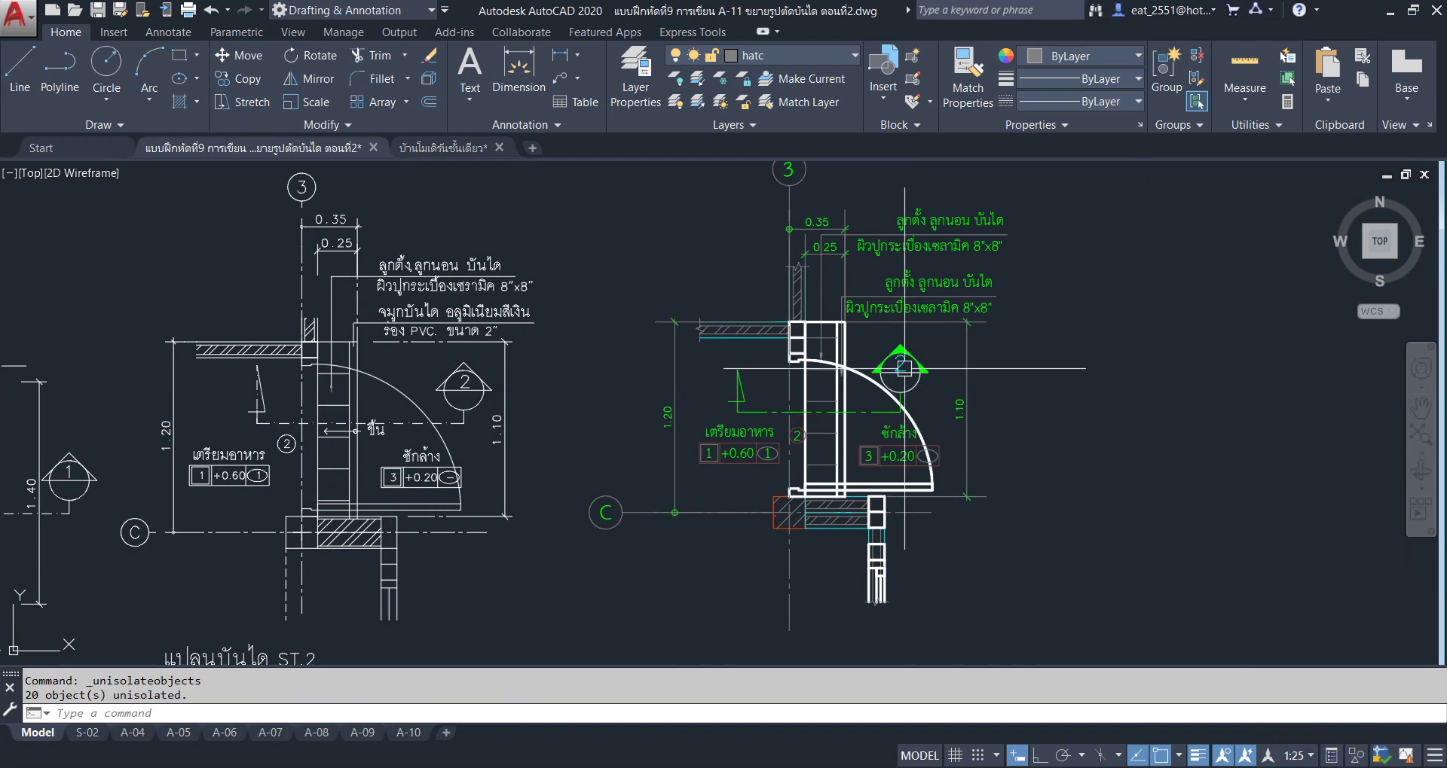
pyautogui.moveTo(1021, 454); pyautogui.dragTo(1027, 441, button='middle')
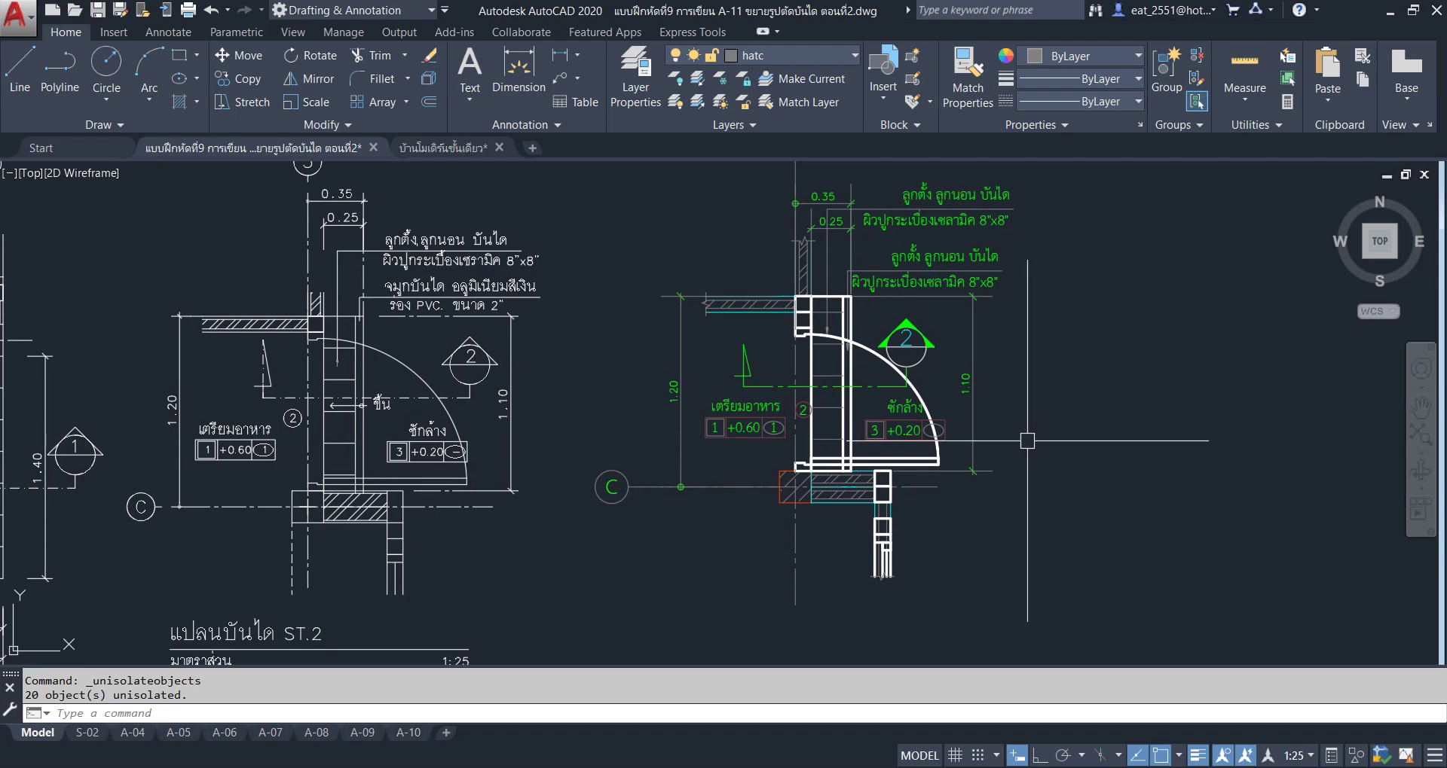
pyautogui.scroll(-1, 1027, 445)
pyautogui.scroll(-1, 1009, 422)
pyautogui.scroll(-1, 949, 347)
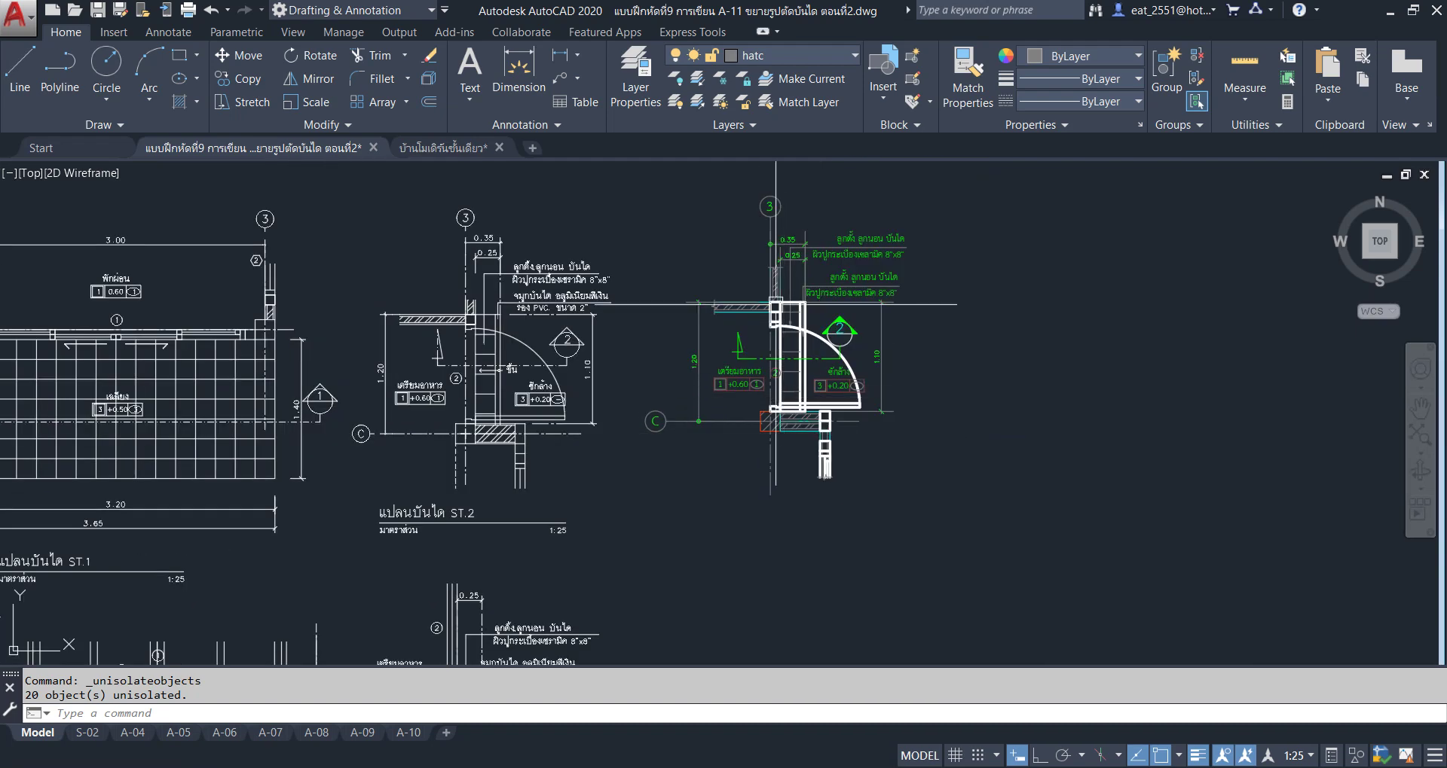
pyautogui.scroll(-1, 891, 274)
pyautogui.scroll(-2, 808, 265)
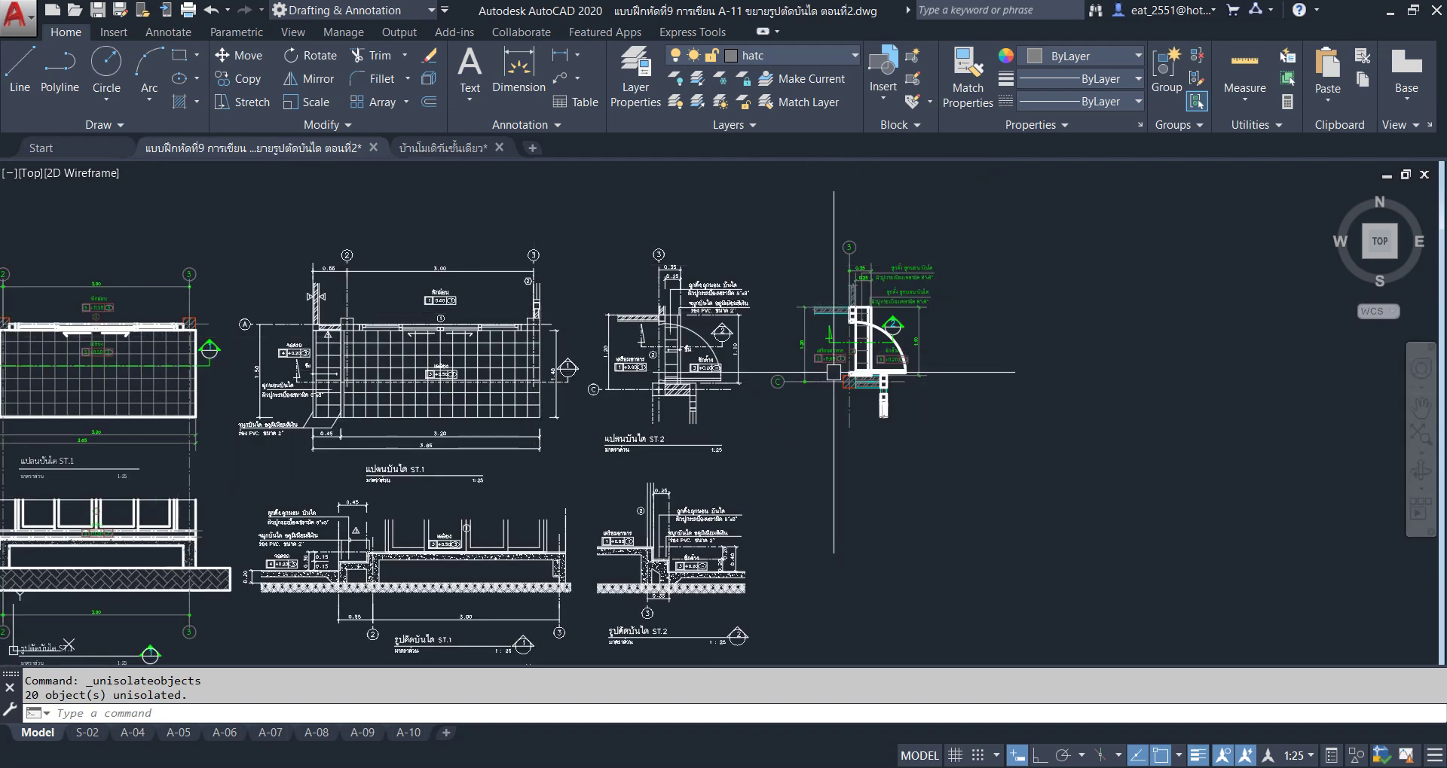
pyautogui.scroll(-1, 833, 373)
pyautogui.scroll(-1, 768, 377)
pyautogui.scroll(2, 705, 375)
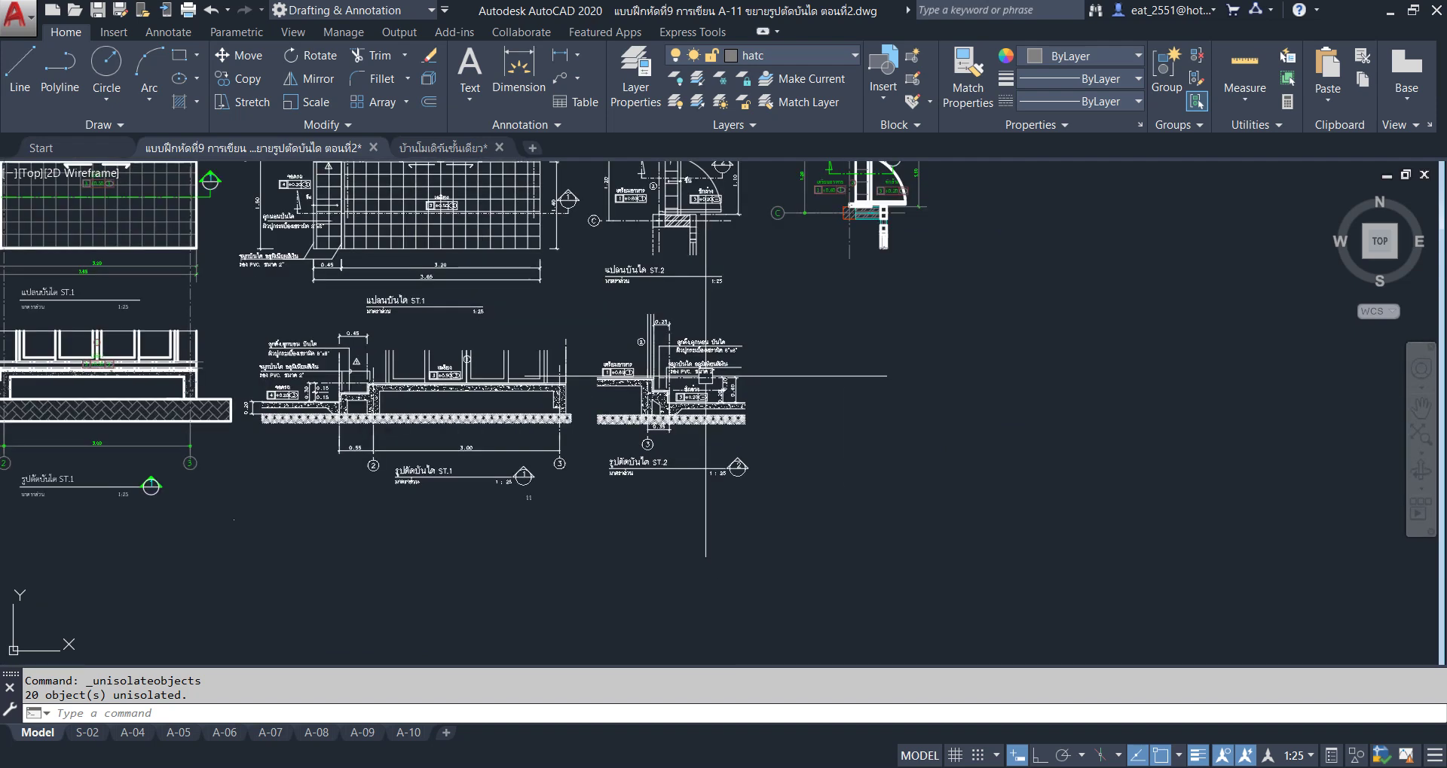
pyautogui.moveTo(705, 377)
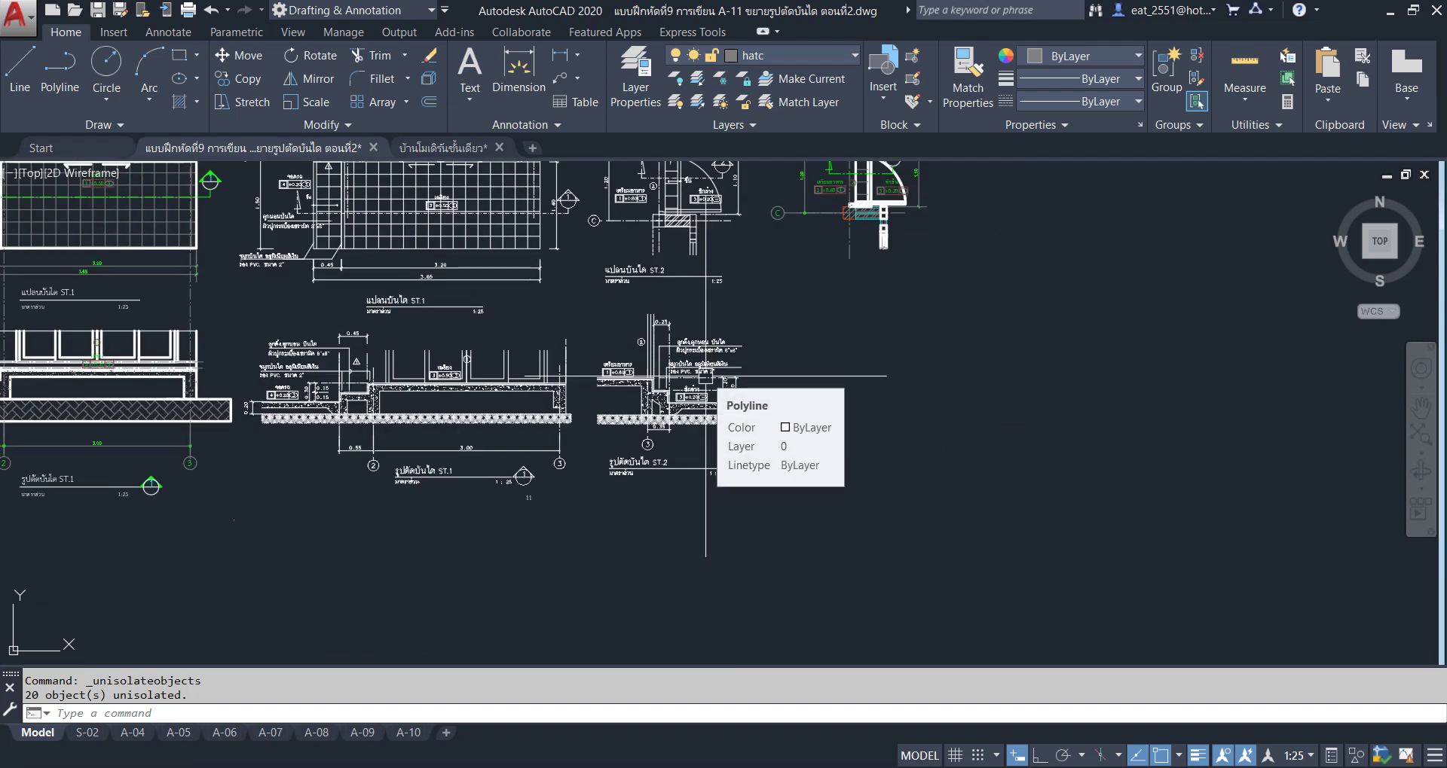
pyautogui.scroll(-1, 678, 407)
pyautogui.scroll(-1, 372, 435)
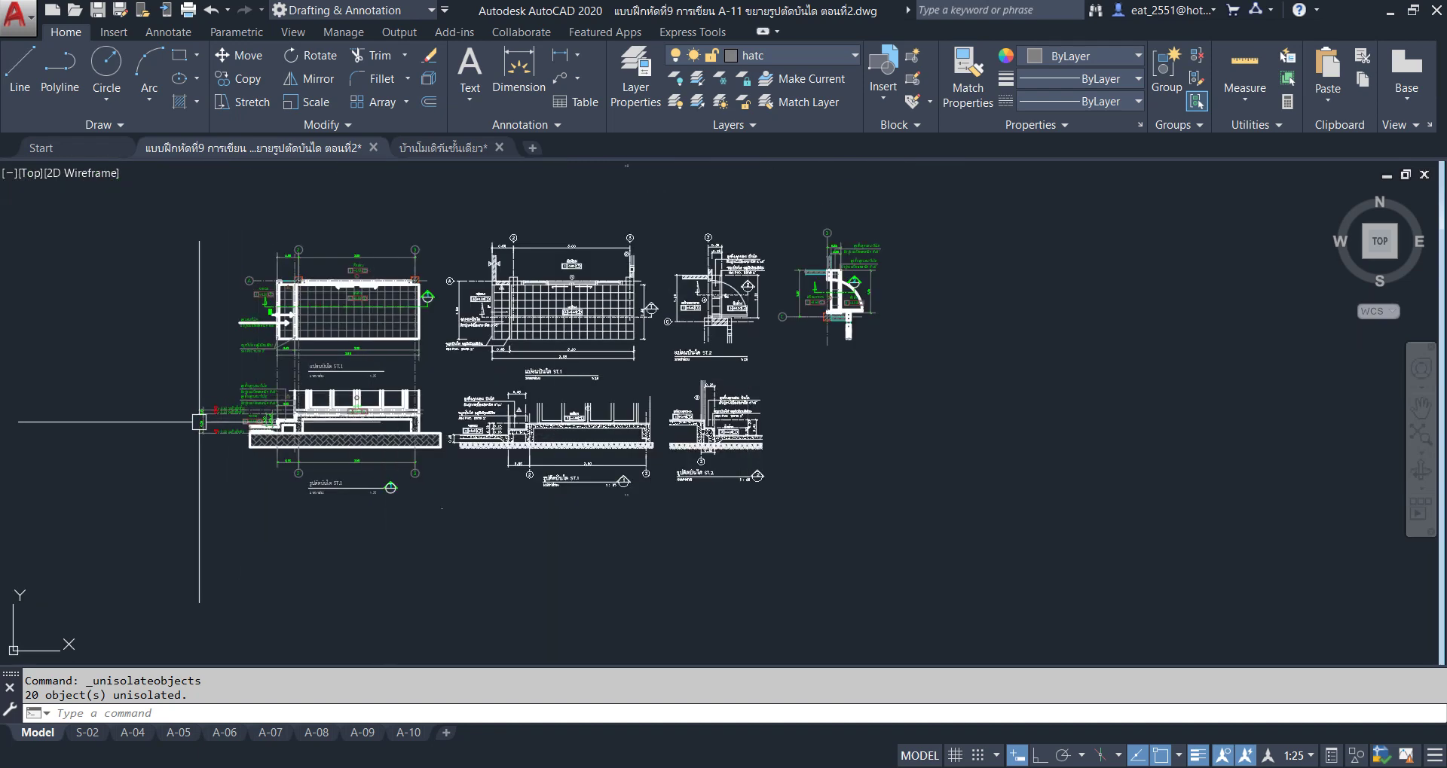
pyautogui.scroll(2, 199, 422)
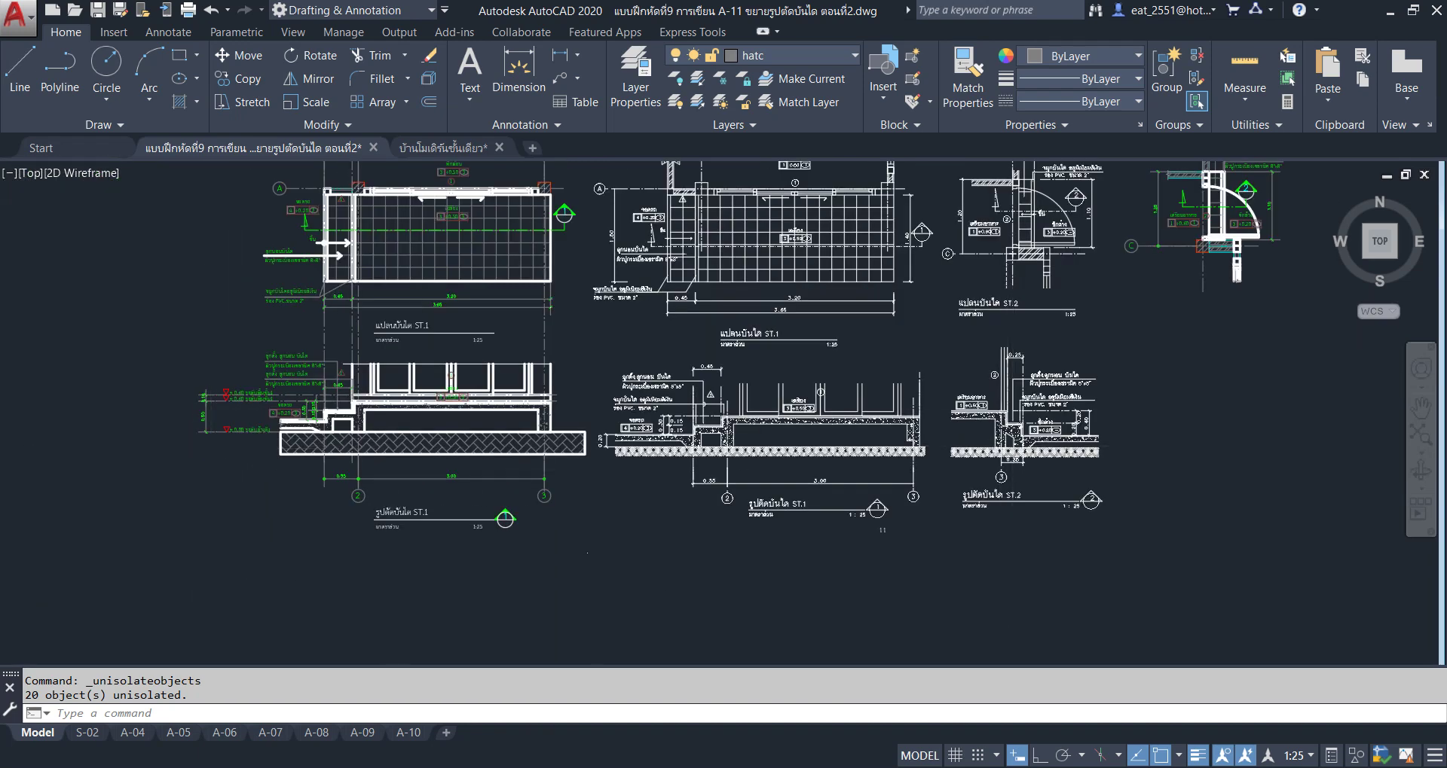
pyautogui.scroll(6, 782, 407)
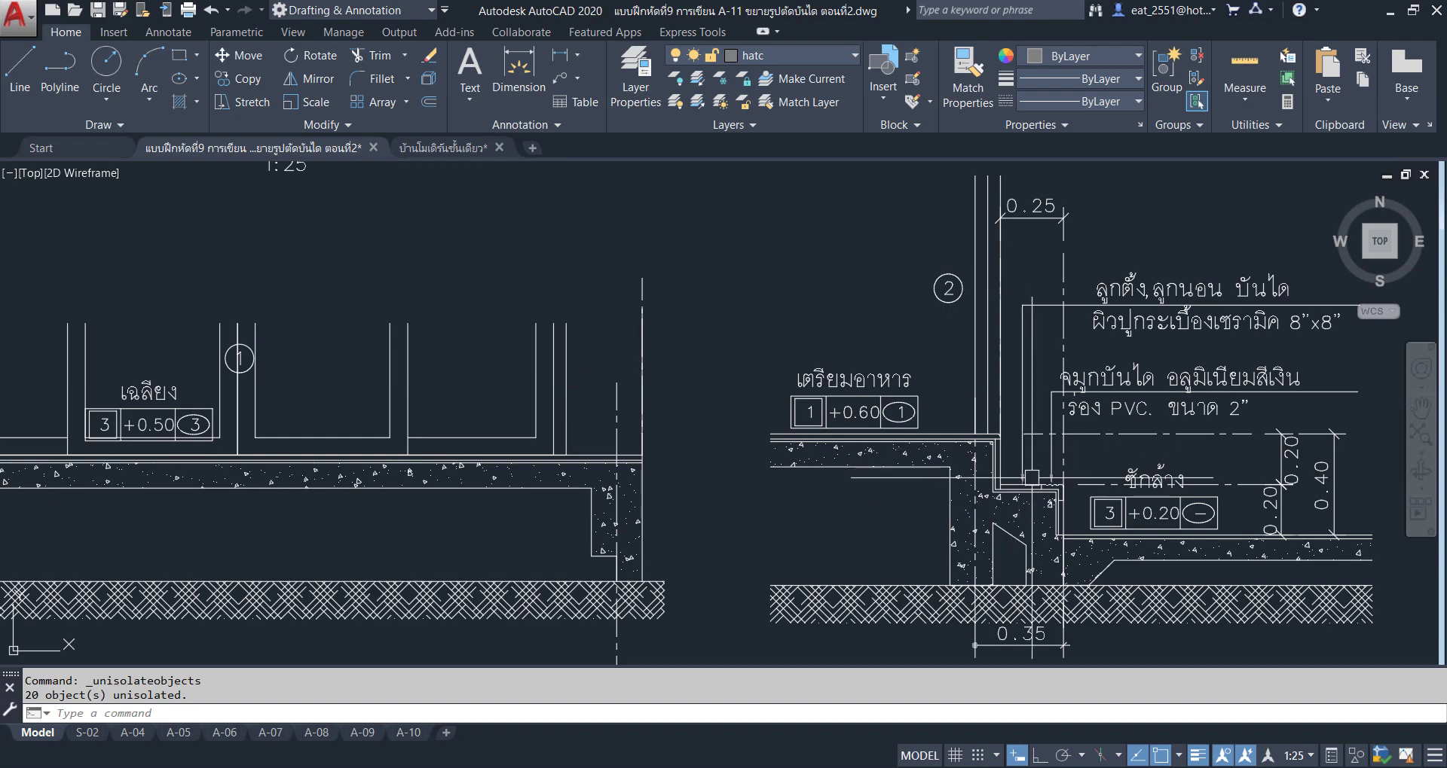
pyautogui.scroll(-4, 1031, 478)
# Window-select the step profile in the ST.1 section.
pyautogui.moveTo(1043, 392); pyautogui.dragTo(997, 389, button='middle')
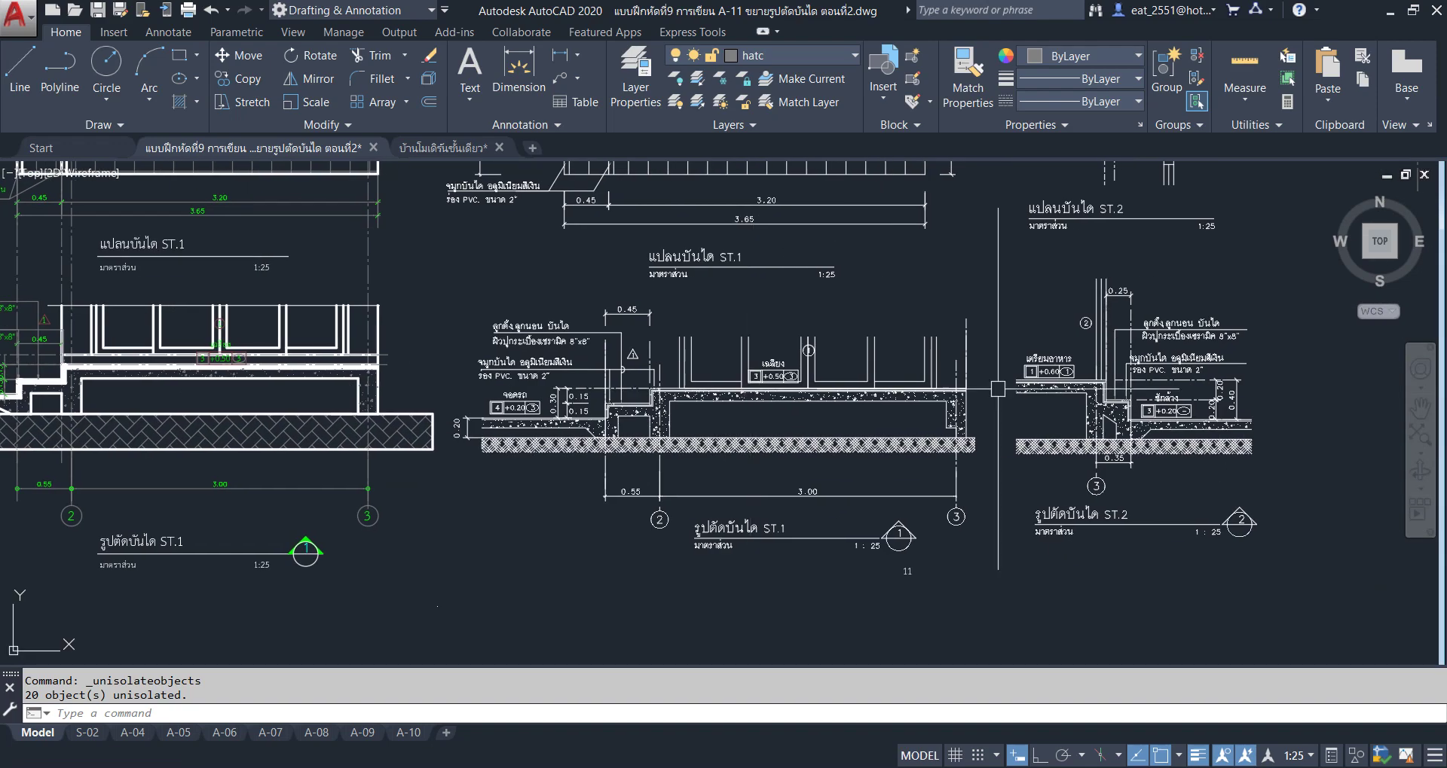
pyautogui.scroll(6, 1231, 393)
pyautogui.moveTo(532, 369); pyautogui.dragTo(855, 384, button='middle')
pyautogui.scroll(2, 663, 329)
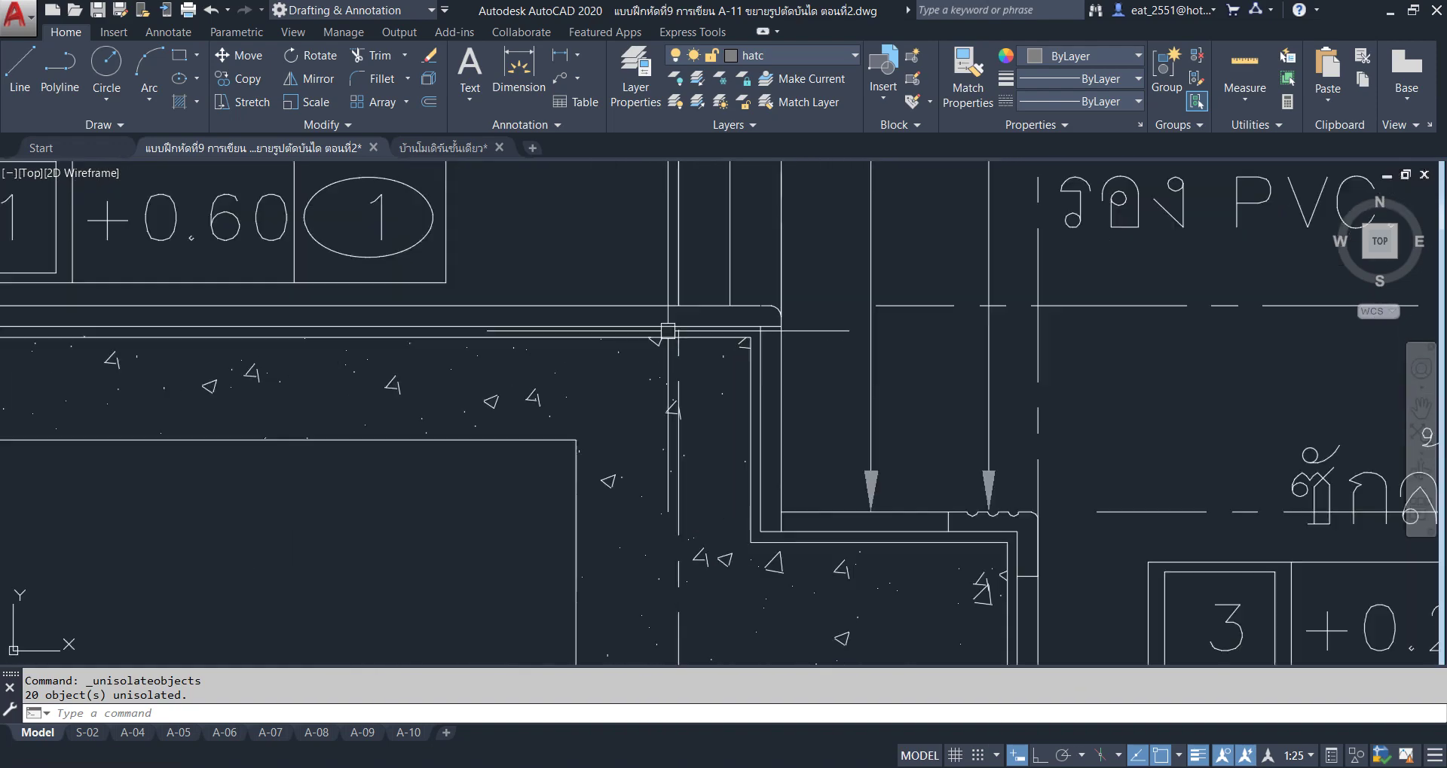
pyautogui.scroll(2, 824, 310)
pyautogui.scroll(-4, 1055, 325)
pyautogui.scroll(-6, 1056, 326)
pyautogui.scroll(2, 1005, 509)
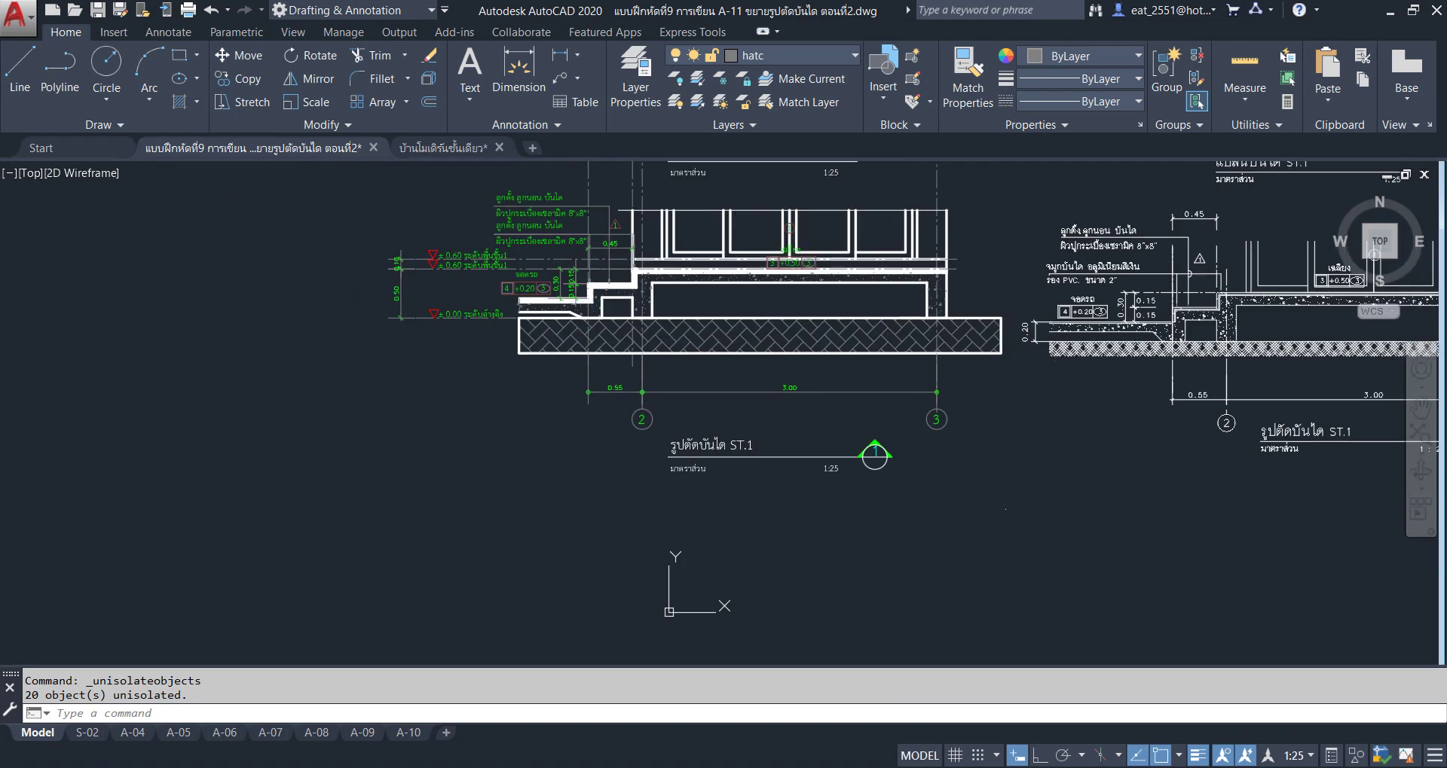
pyautogui.scroll(2, 1005, 509)
pyautogui.scroll(2, 652, 434)
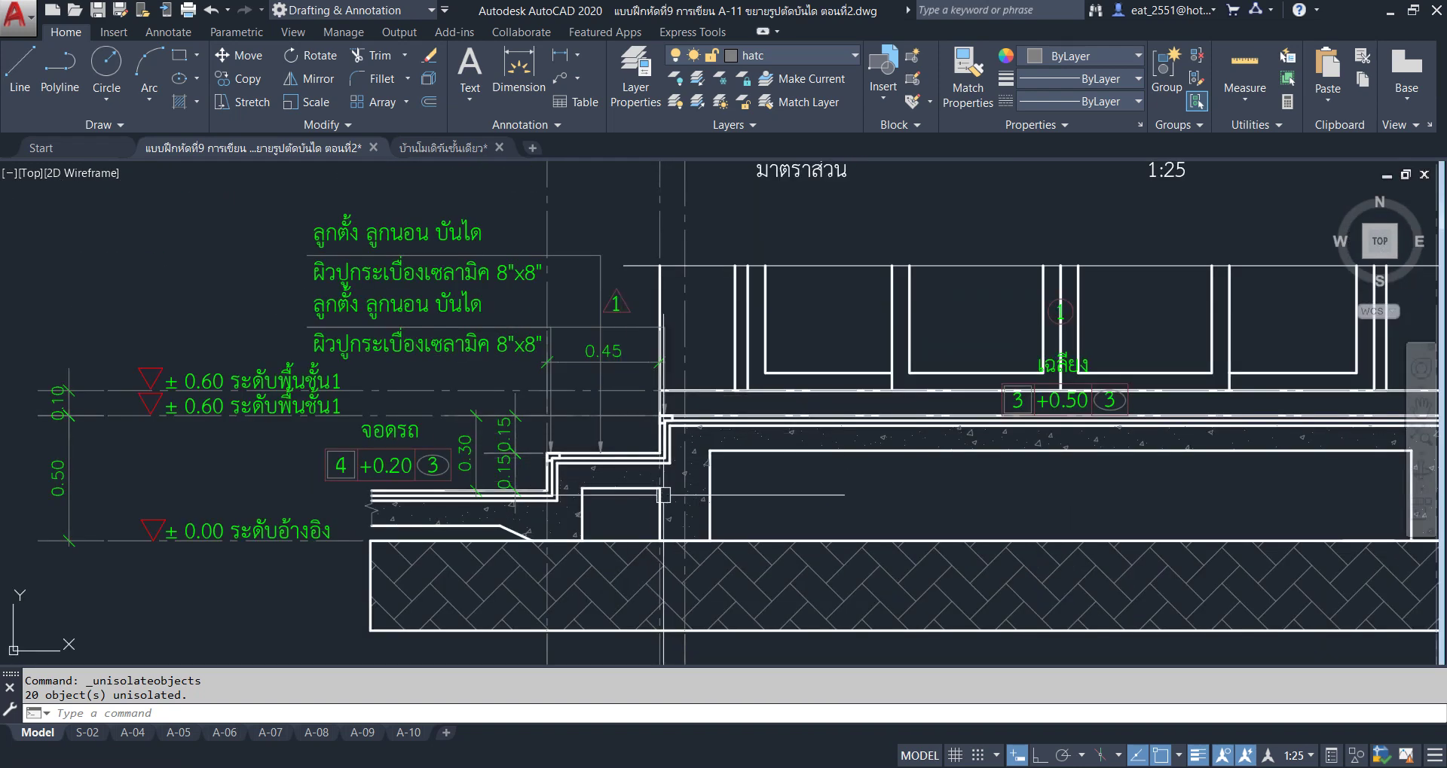
pyautogui.moveTo(663, 495); pyautogui.dragTo(675, 382, button='middle')
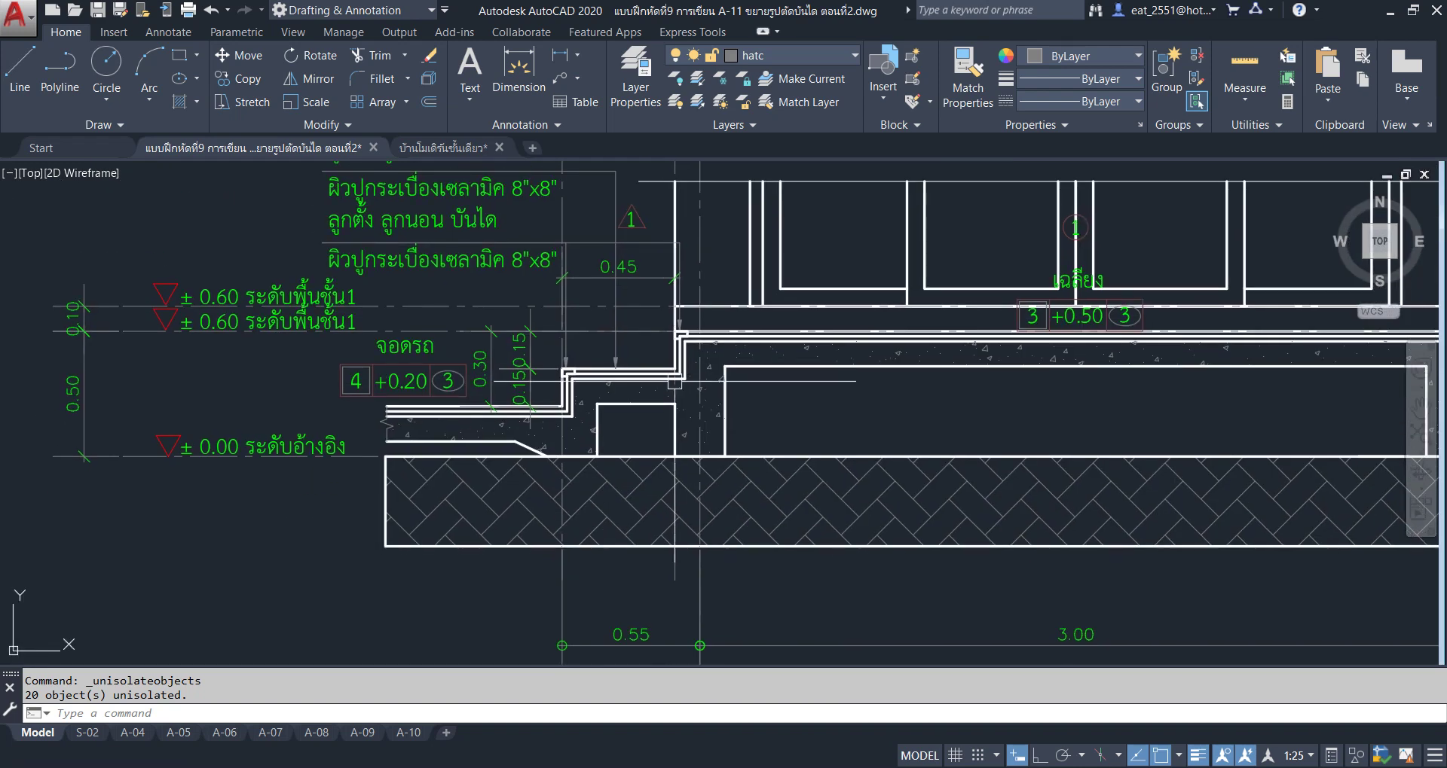
pyautogui.click(373, 283)
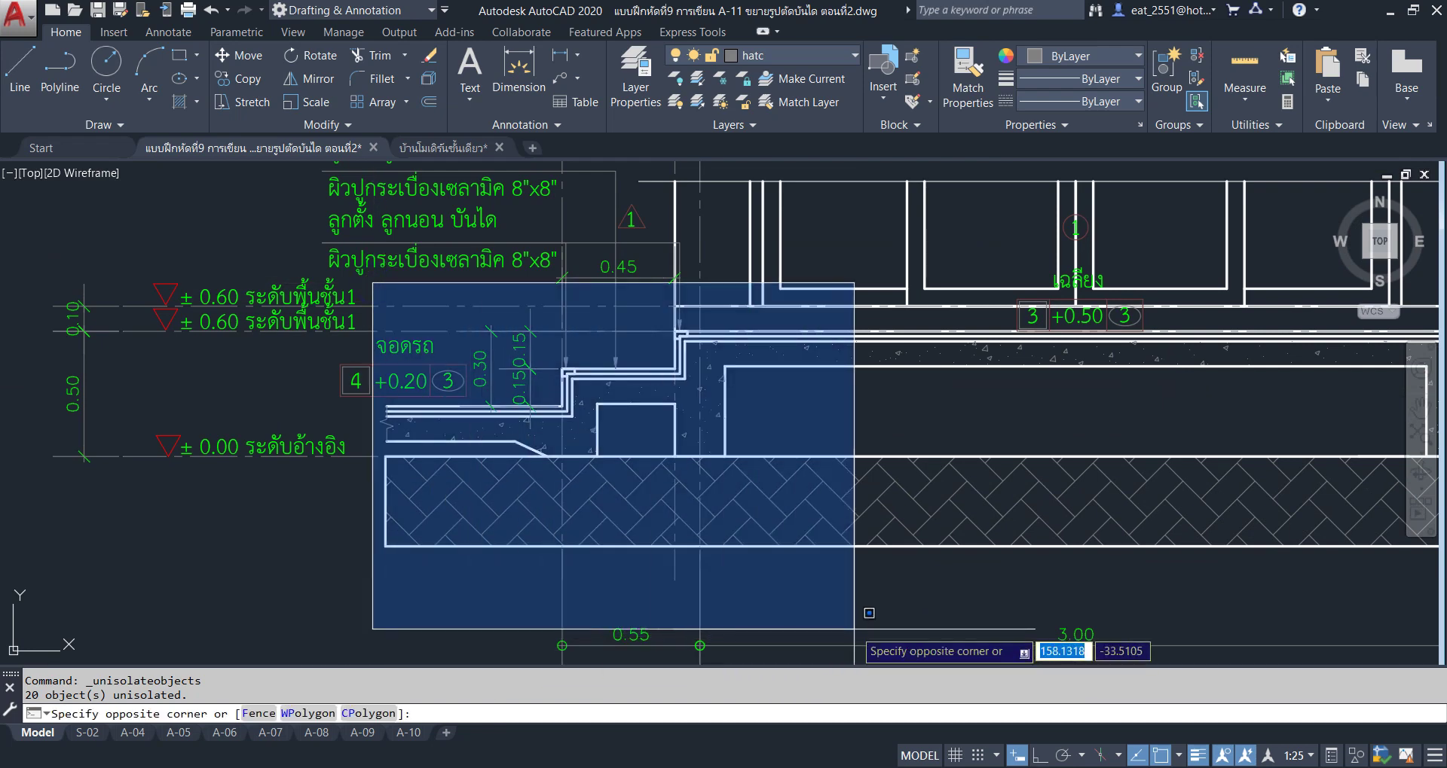
pyautogui.click(853, 629)
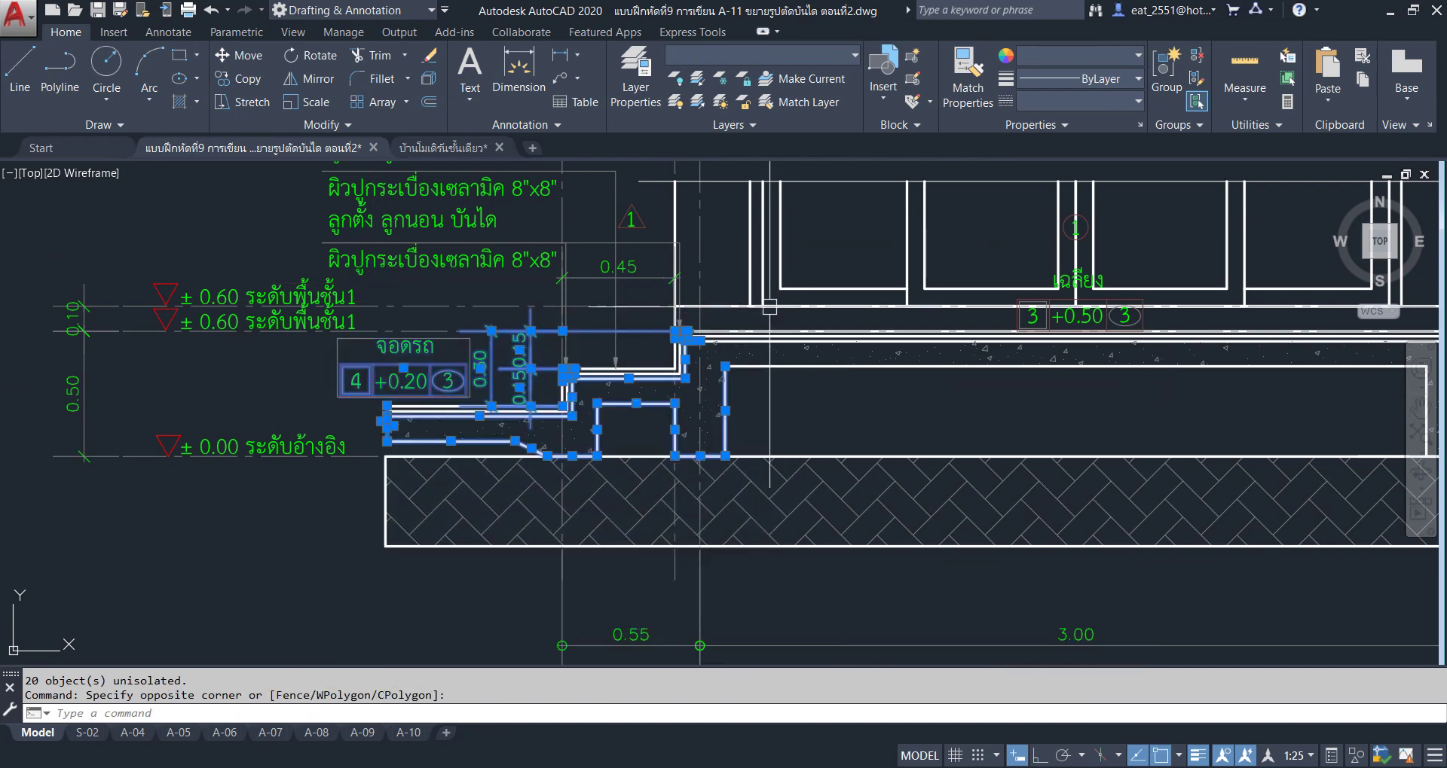
# Add the long, parallel and lower floor lines, then start COPY from a base point.
pyautogui.scroll(3, 770, 307)
pyautogui.scroll(2, 577, 324)
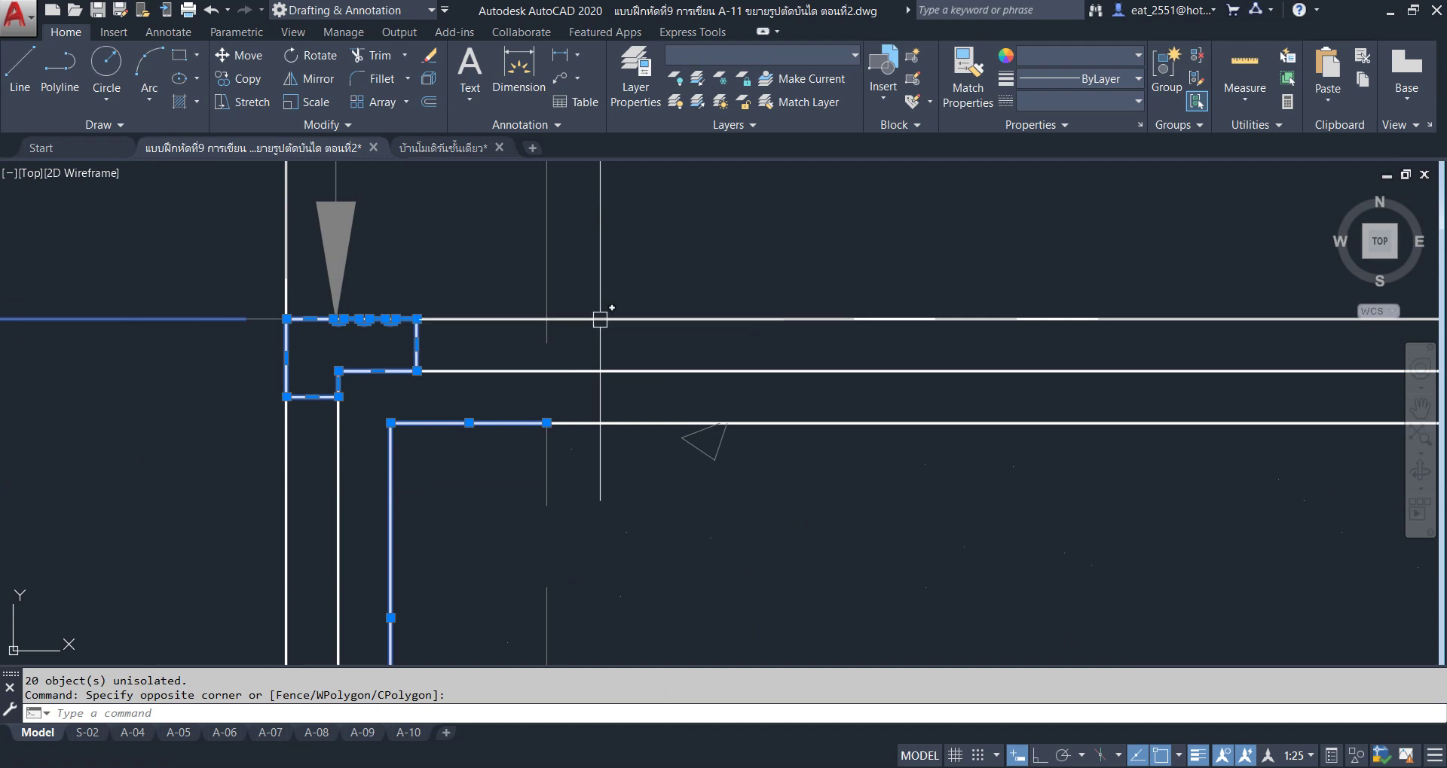
pyautogui.click(600, 320)
pyautogui.click(603, 372)
pyautogui.click(604, 423)
pyautogui.scroll(-4, 698, 259)
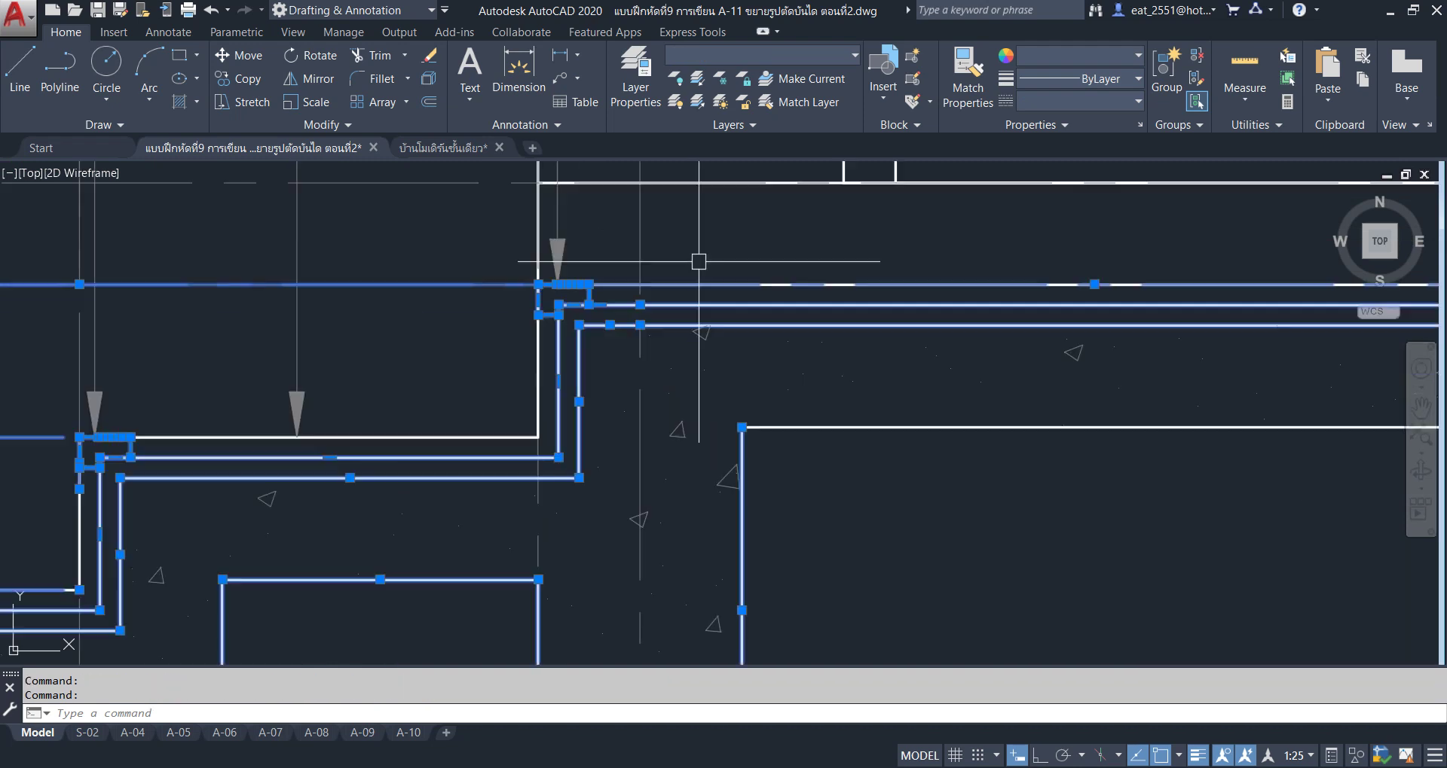
pyautogui.click(820, 427)
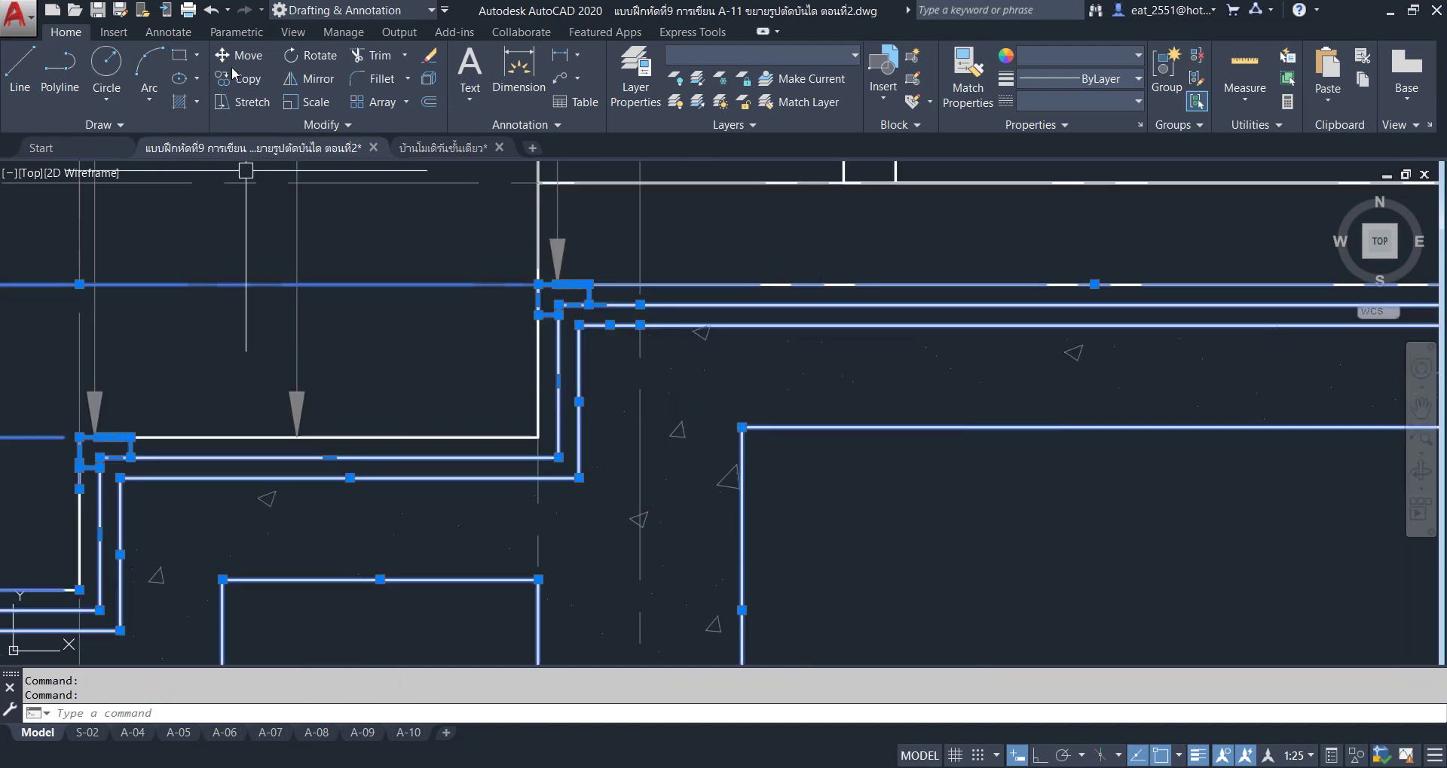
pyautogui.click(241, 79)
pyautogui.click(349, 477)
pyautogui.scroll(-4, 452, 478)
pyautogui.scroll(-3, 471, 397)
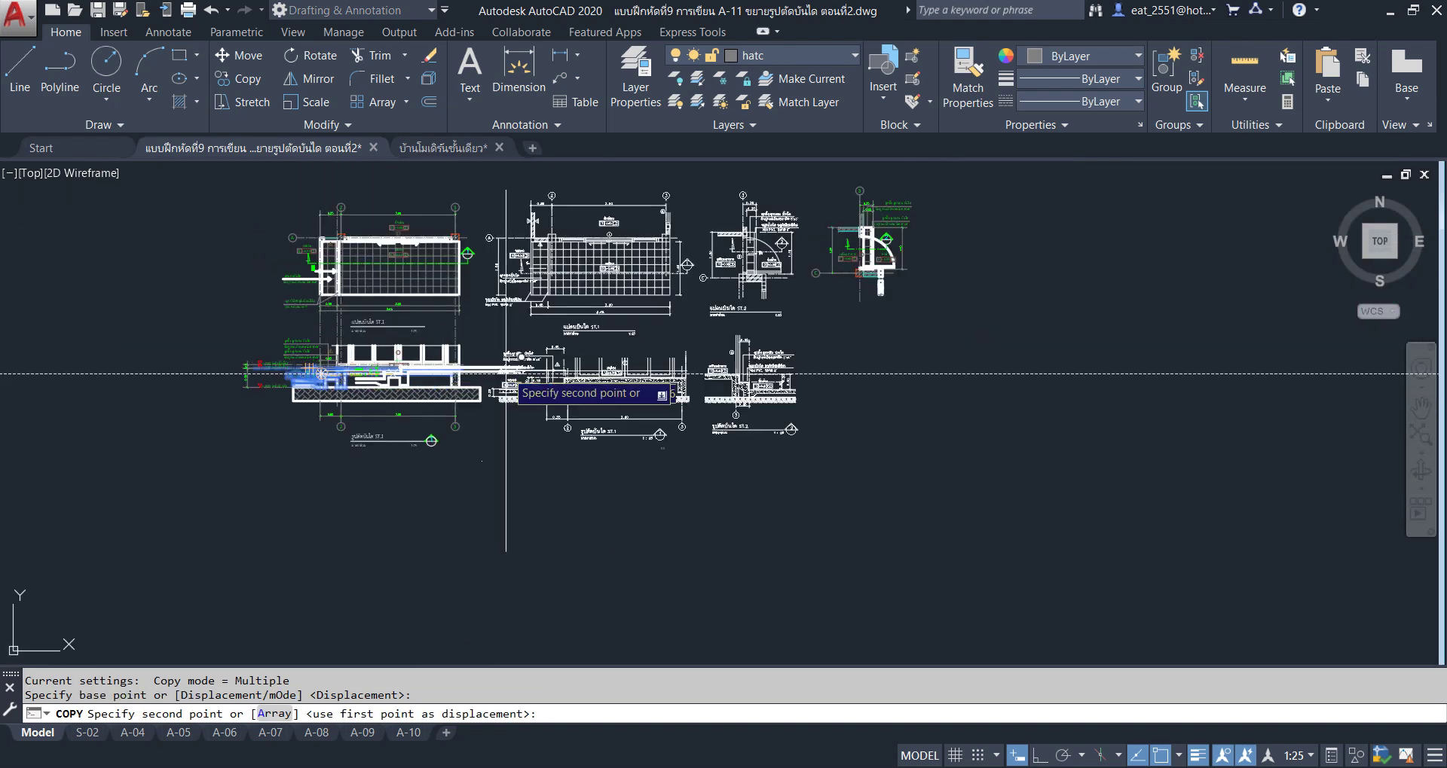
pyautogui.scroll(5, 930, 353)
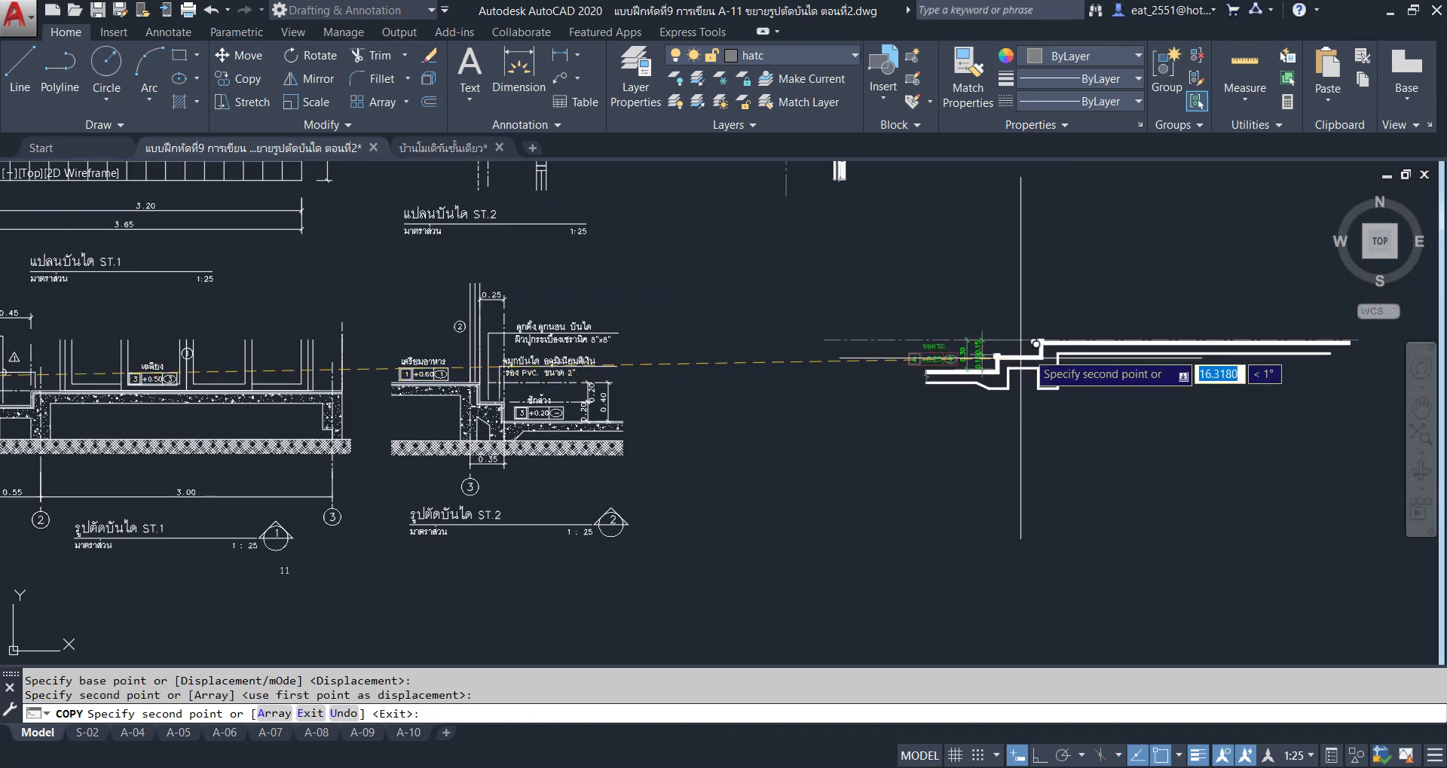
pyautogui.rightClick(1068, 260)
pyautogui.click(1110, 266)
pyautogui.scroll(5, 972, 353)
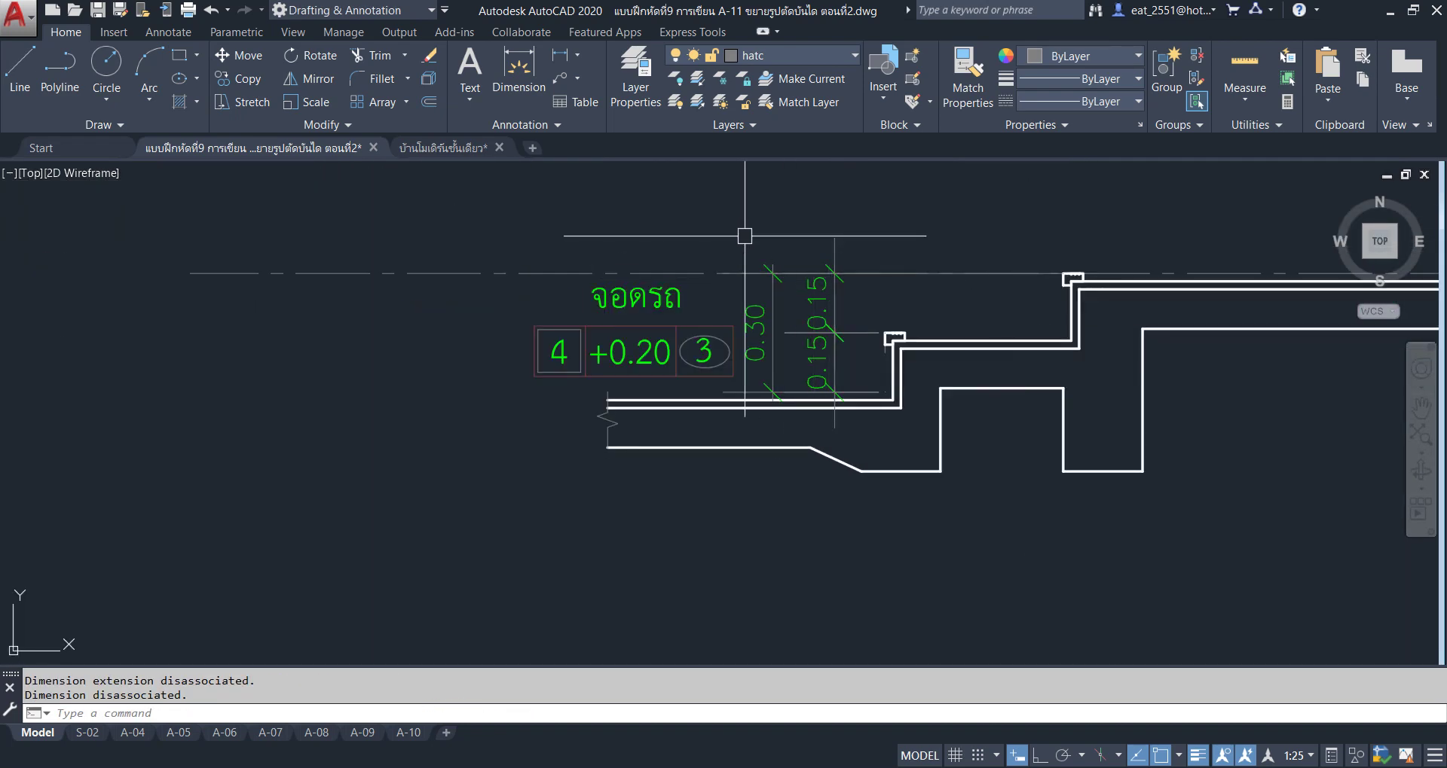
pyautogui.scroll(-6, 572, 329)
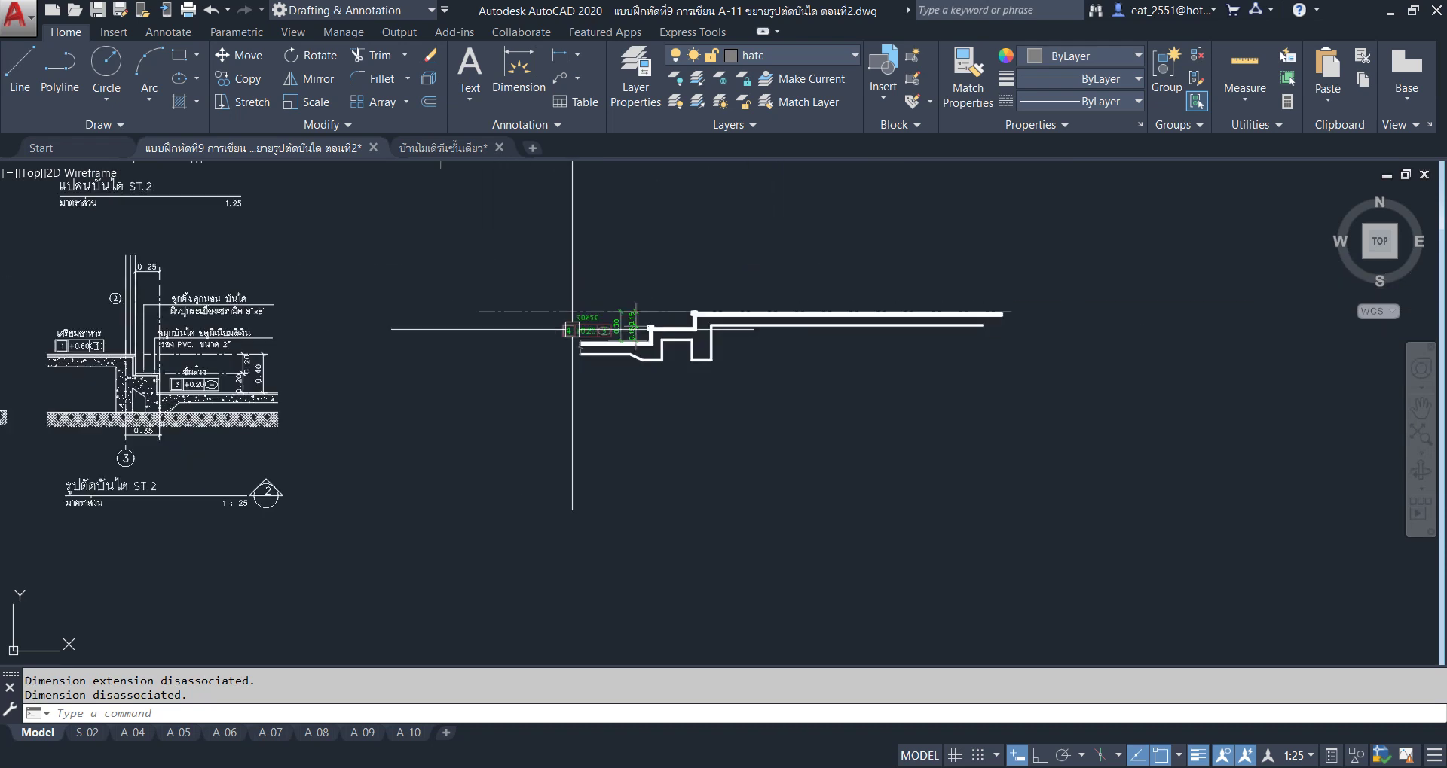
pyautogui.scroll(5, 829, 298)
pyautogui.moveTo(426, 361); pyautogui.dragTo(691, 252, button='middle')
pyautogui.scroll(2, 745, 201)
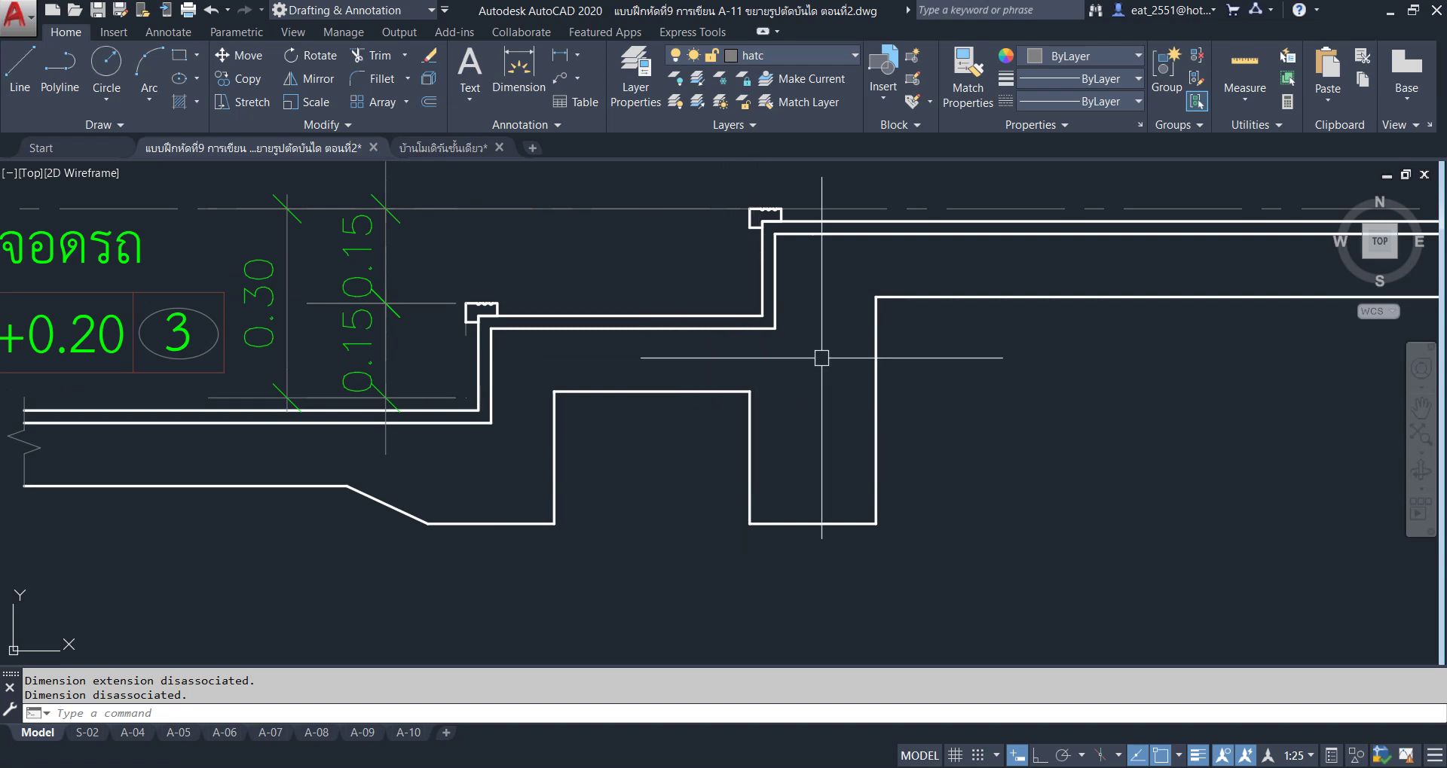
pyautogui.scroll(-3, 1201, 355)
pyautogui.scroll(-3, 1098, 322)
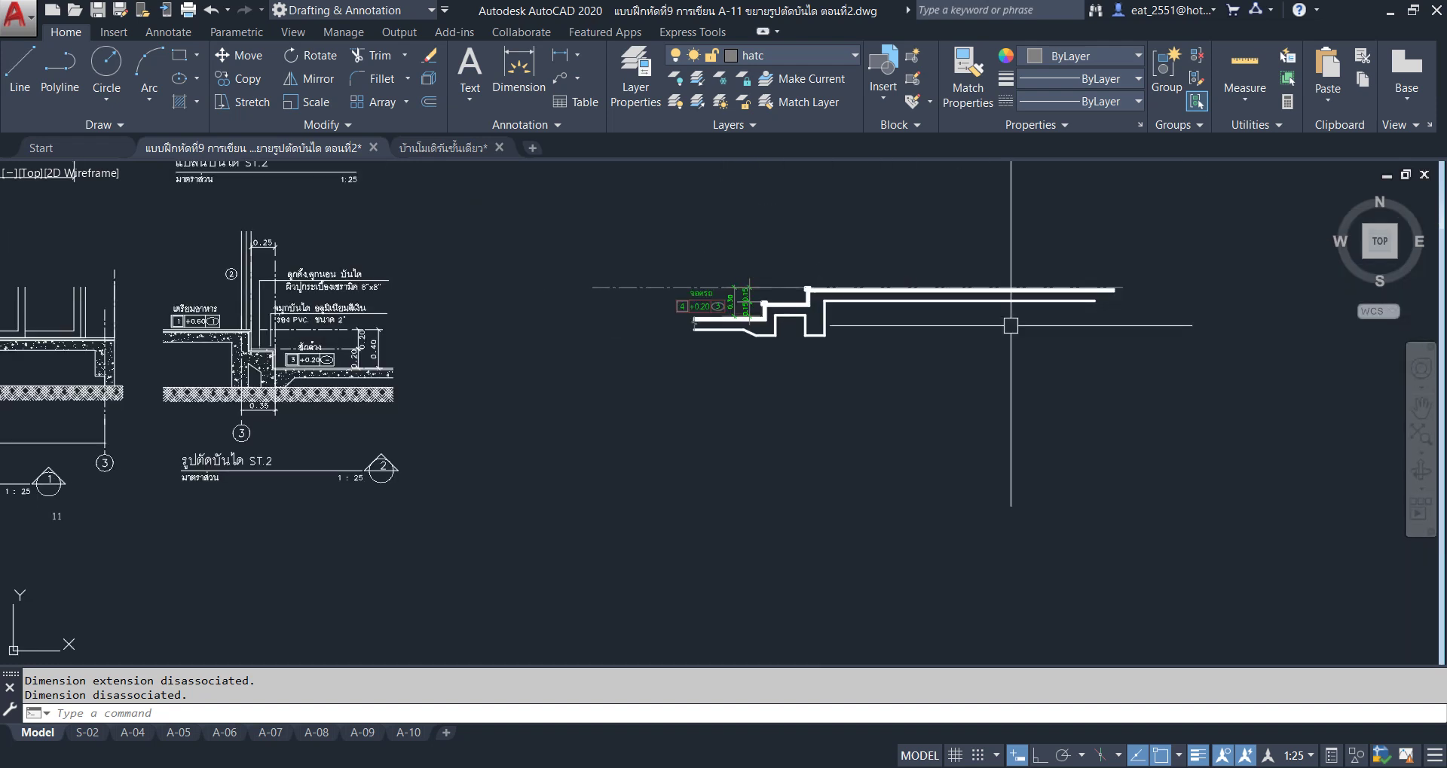
pyautogui.click(1172, 265)
pyautogui.click(566, 410)
# Delete the 33 previously copied objects and clear the selection.
pyautogui.press('Delete')
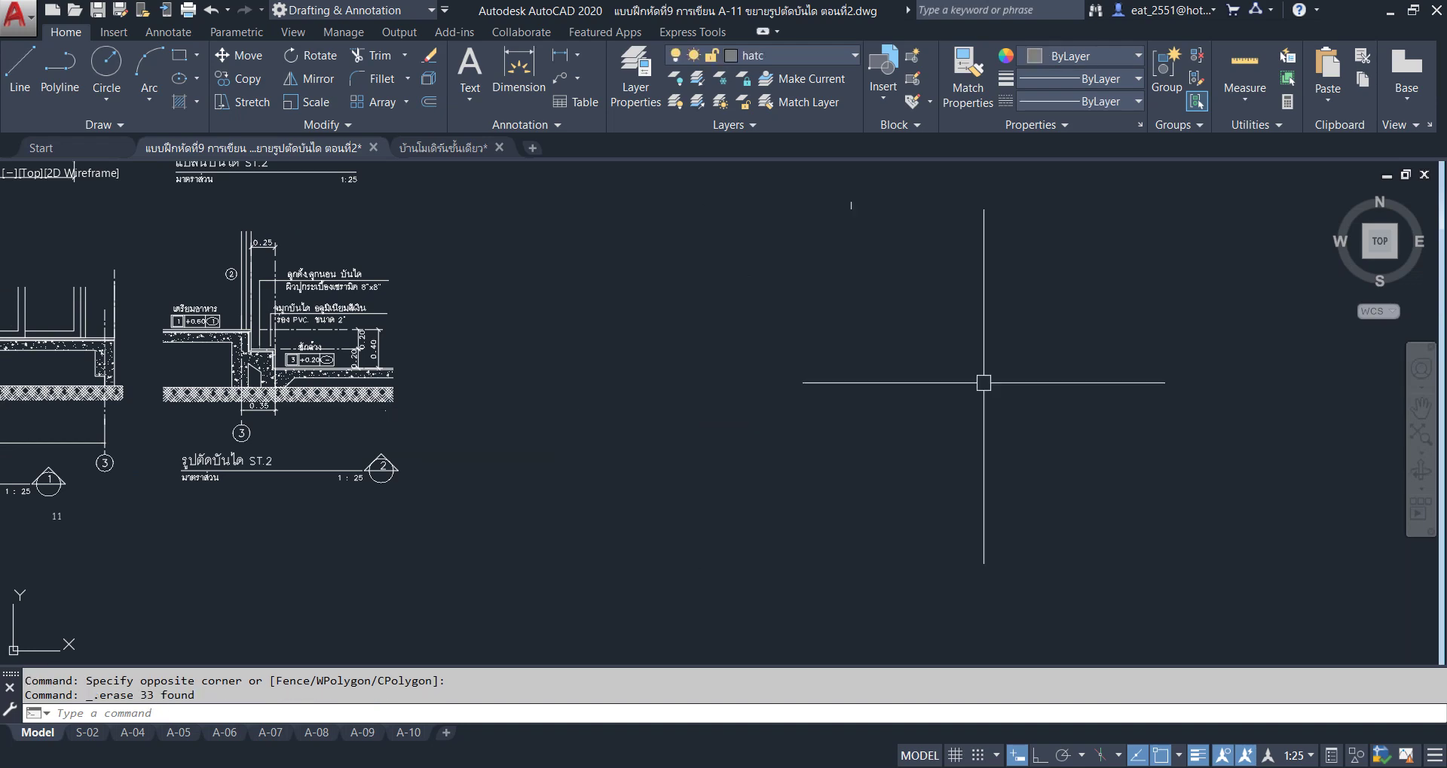
pyautogui.scroll(-3, 439, 387)
pyautogui.scroll(2, 440, 387)
pyautogui.scroll(3, 321, 252)
pyautogui.moveTo(322, 252); pyautogui.dragTo(354, 340, button='middle')
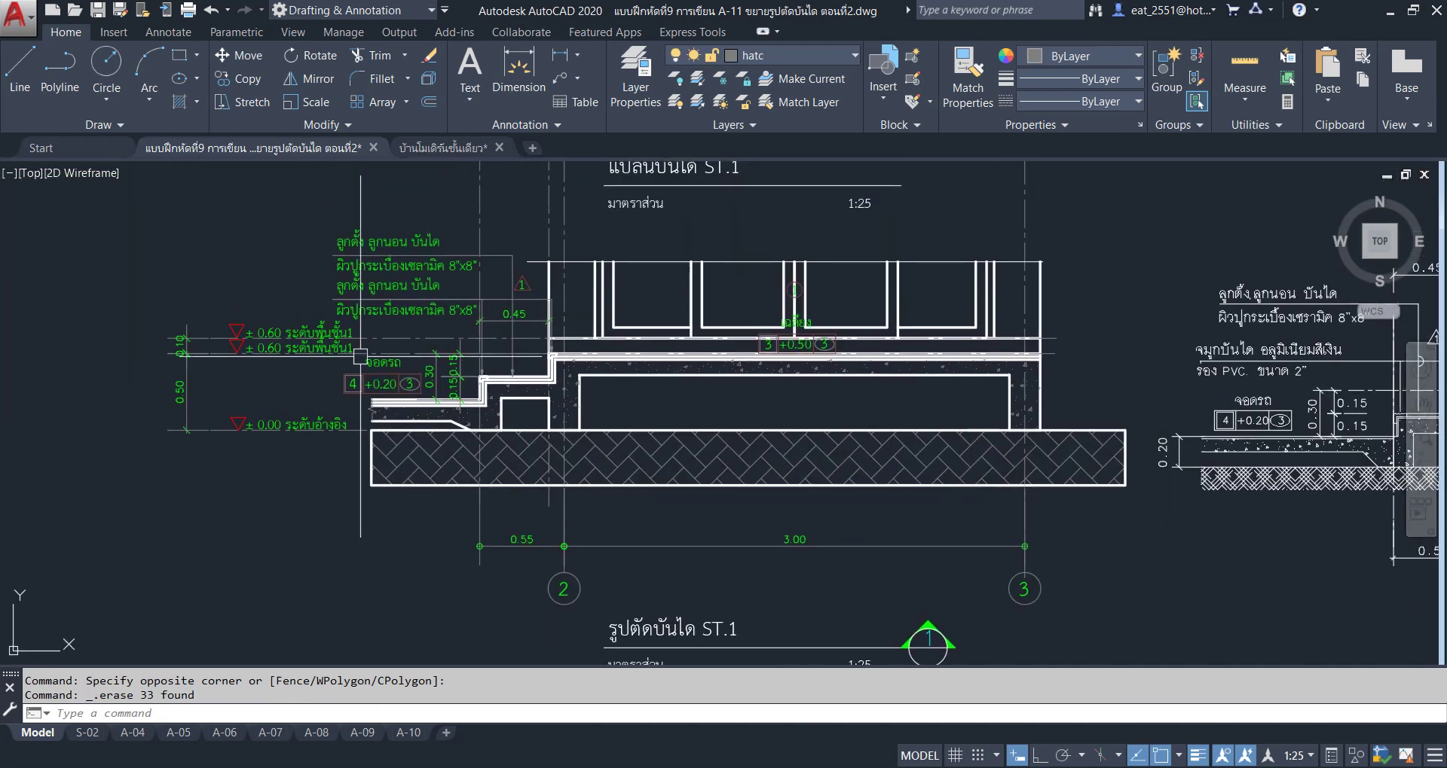
pyautogui.scroll(4, 663, 379)
pyautogui.scroll(3, 663, 379)
pyautogui.click(590, 404)
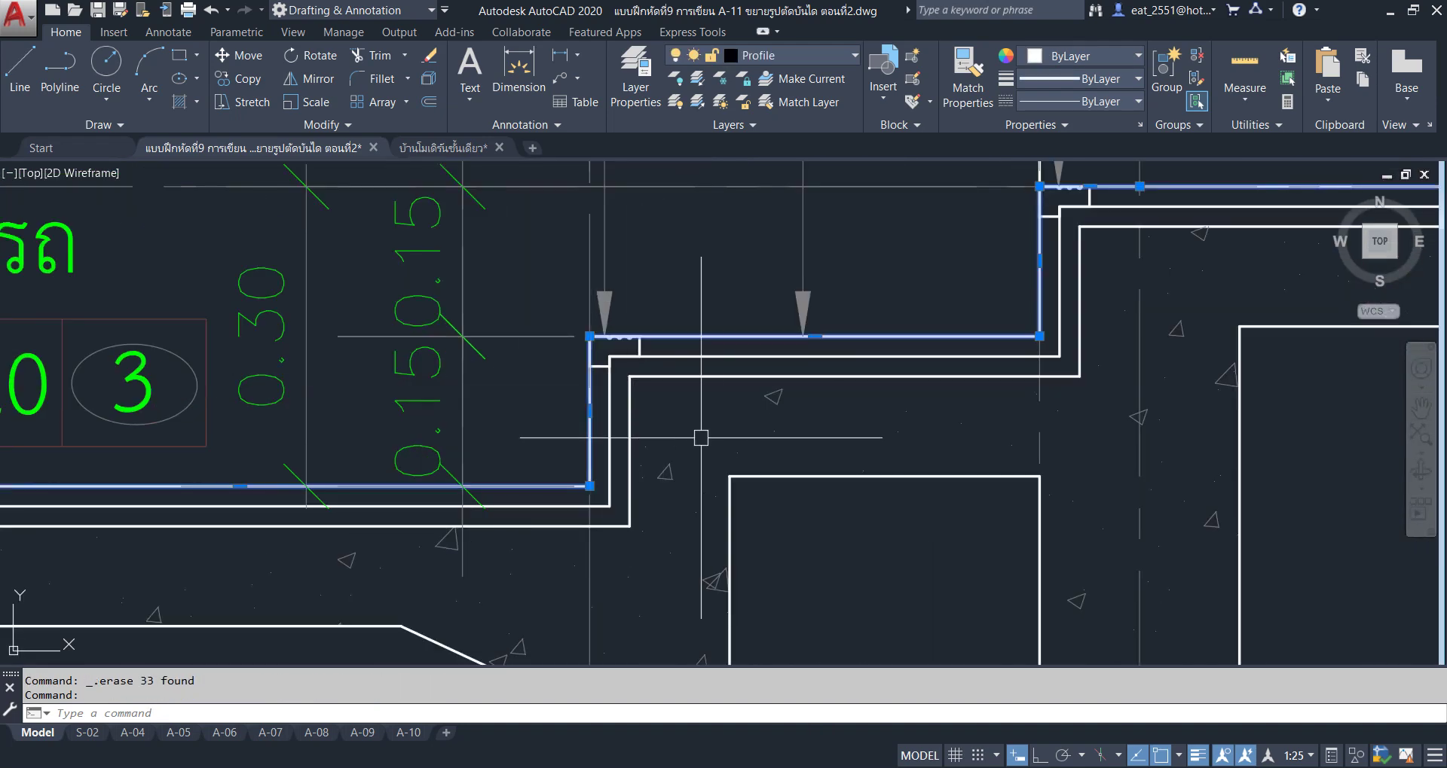
pyautogui.scroll(-2, 690, 438)
pyautogui.press('Escape')
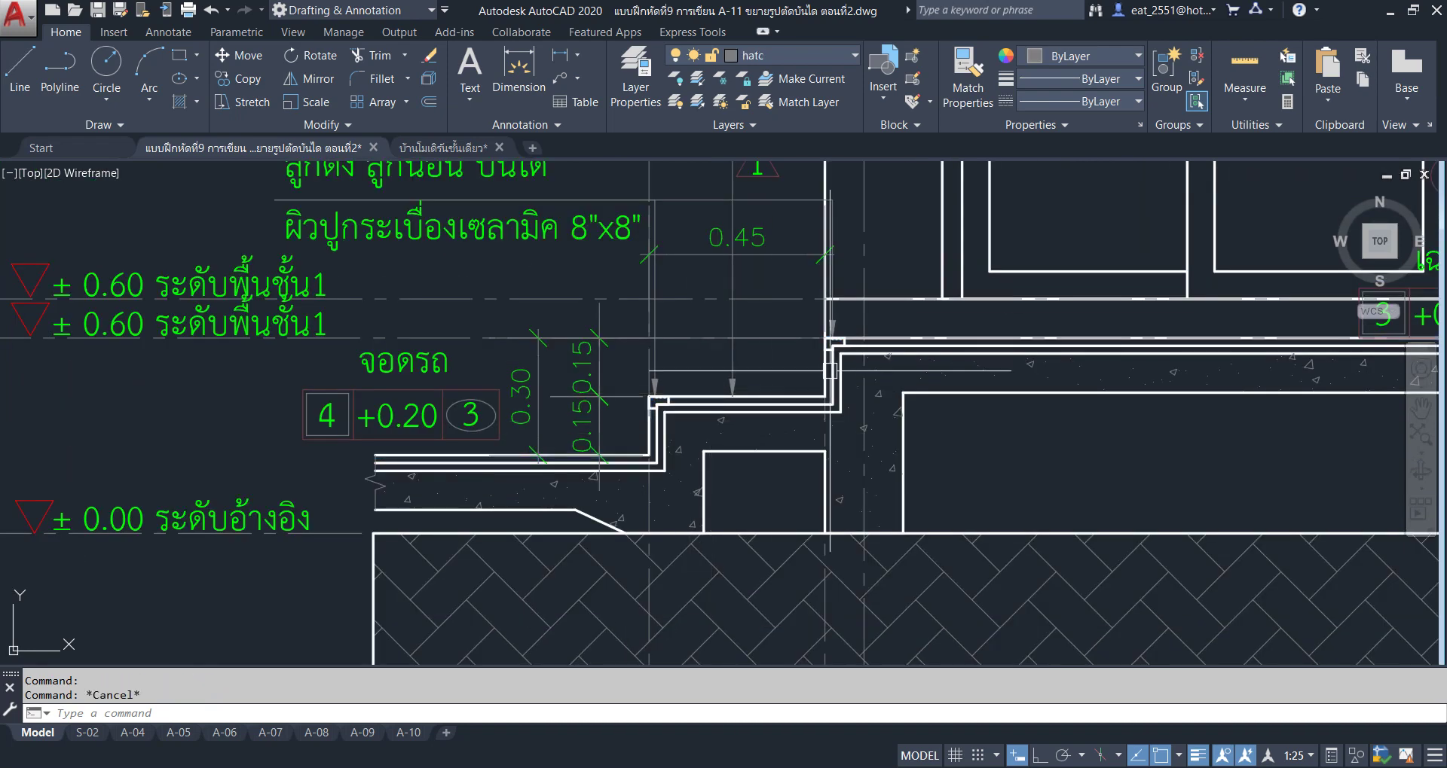
pyautogui.scroll(-2, 310, 374)
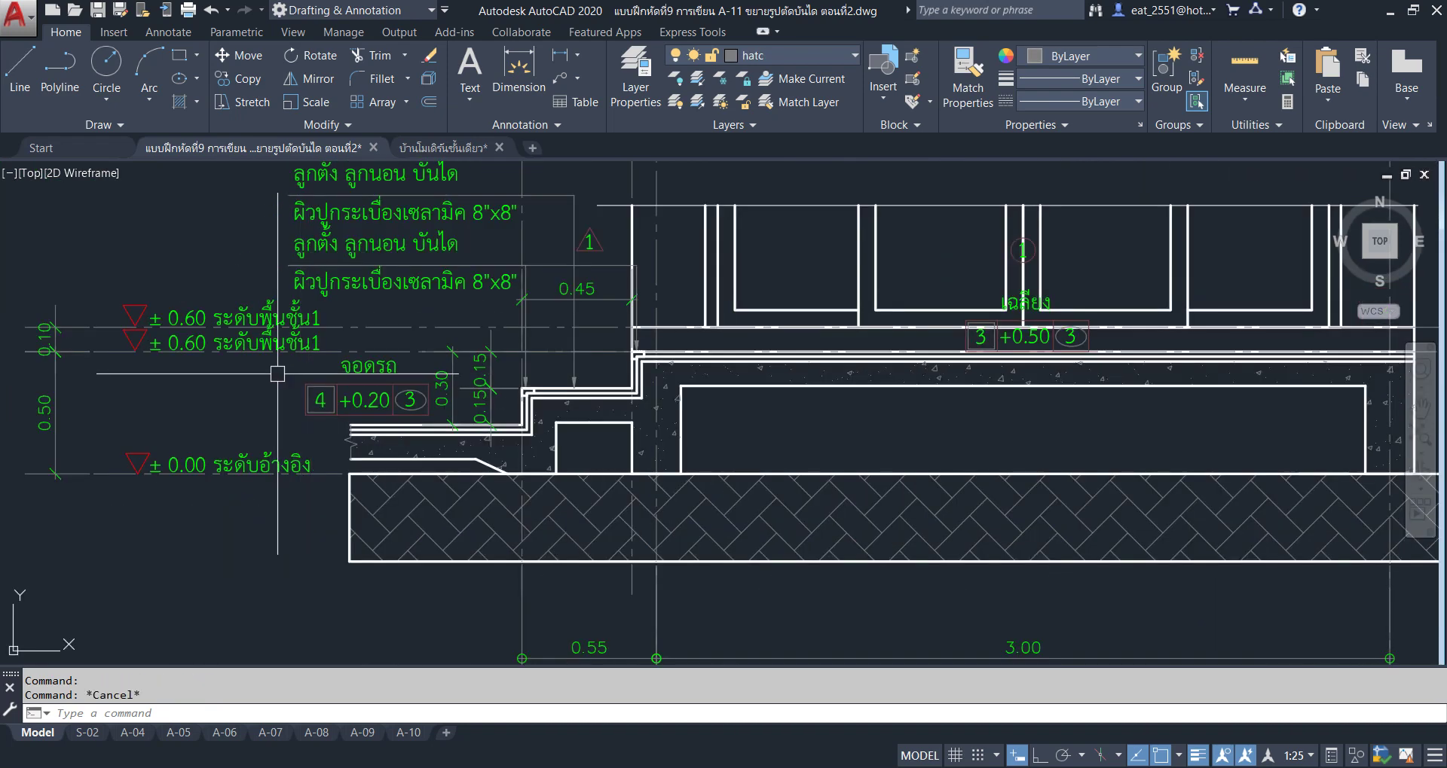
# Window-select the stair profile, its dimensions, level tag and the lower floor line.
pyautogui.click(235, 291)
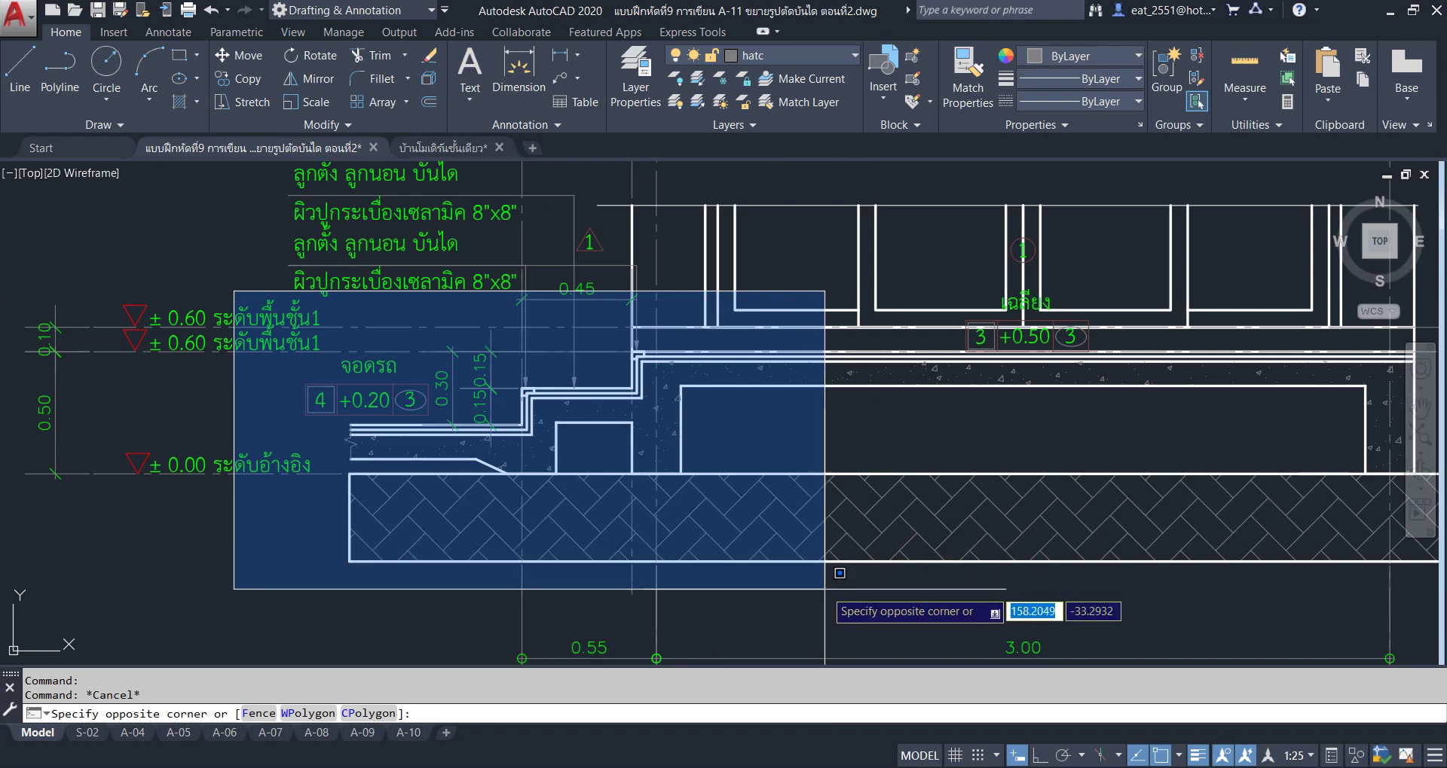
pyautogui.click(842, 599)
pyautogui.scroll(6, 410, 425)
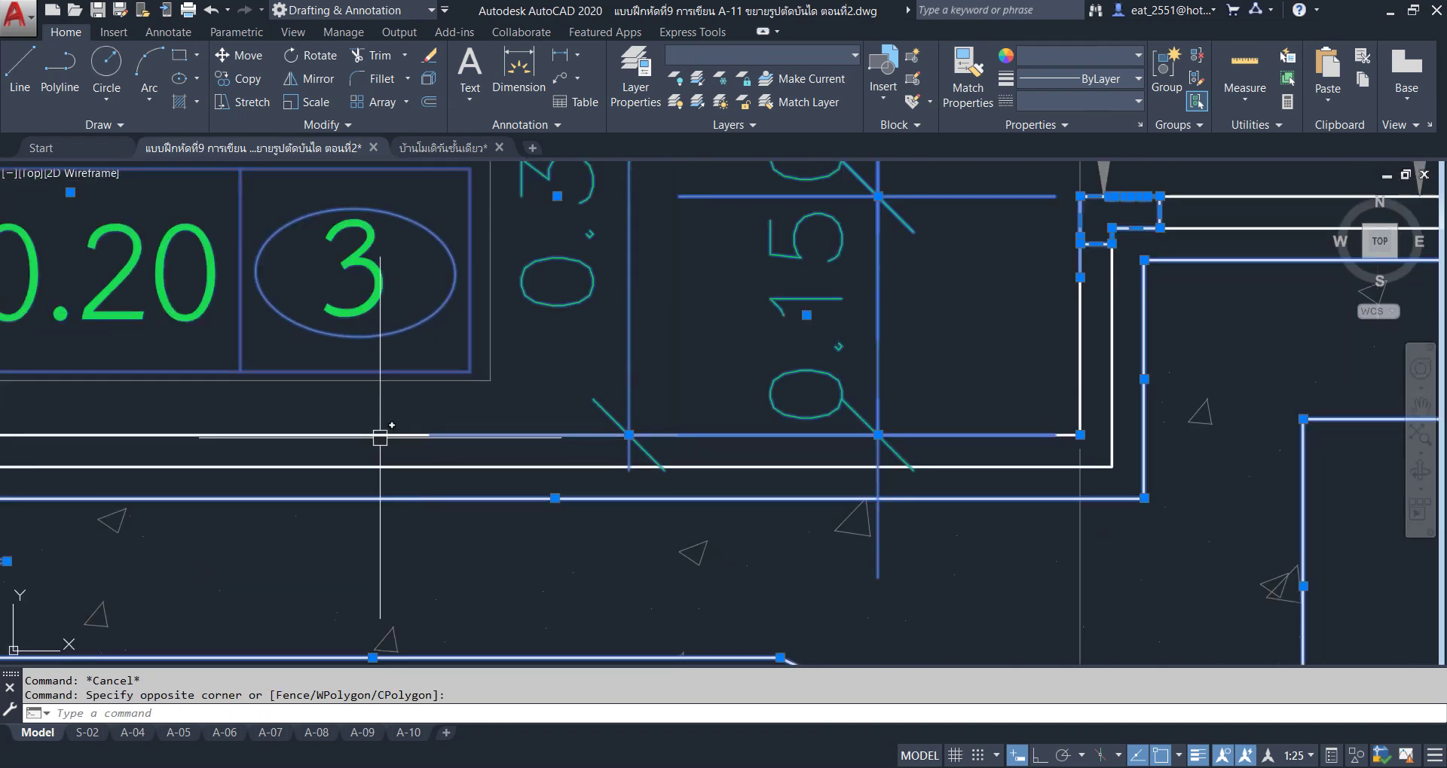
pyautogui.click(379, 435)
pyautogui.scroll(-4, 934, 535)
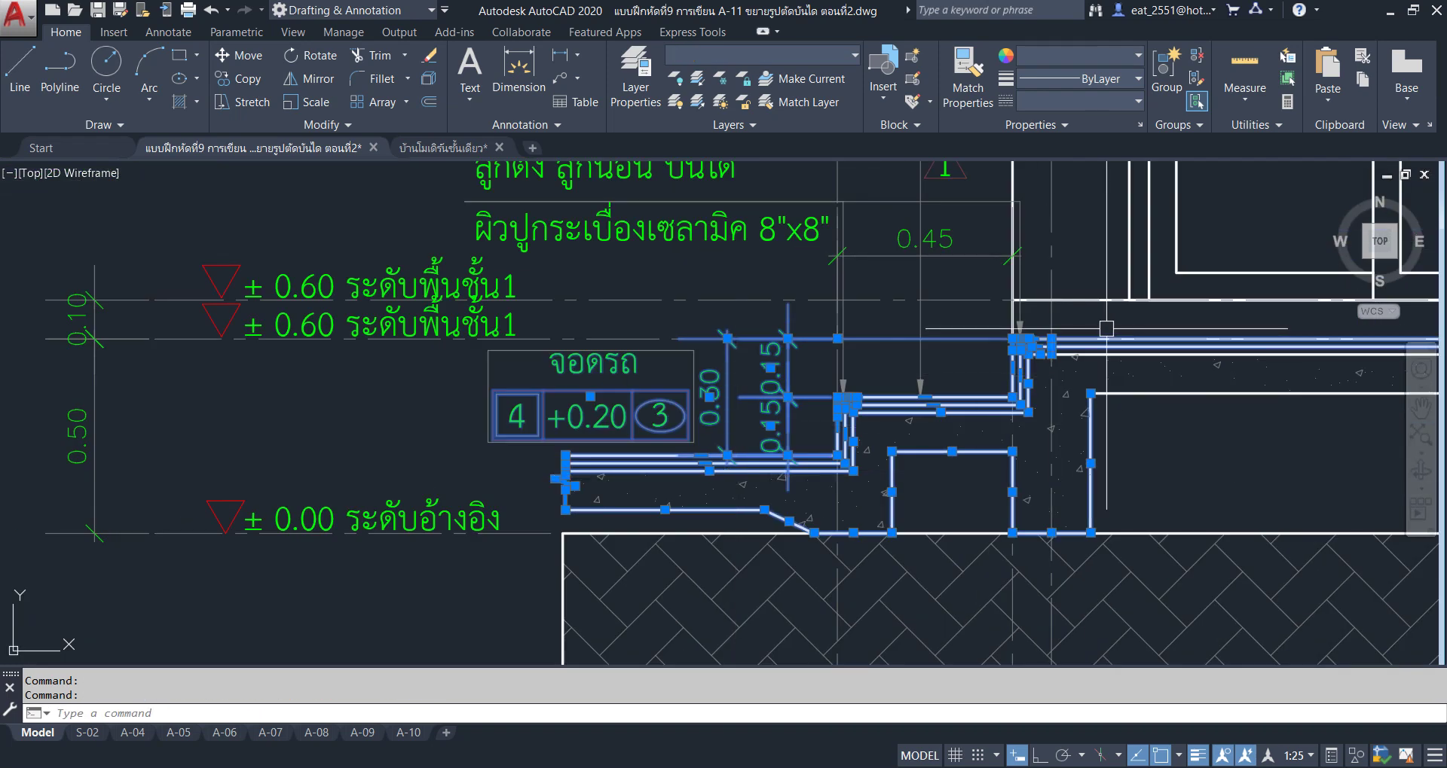
pyautogui.scroll(4, 1035, 491)
pyautogui.scroll(-4, 969, 517)
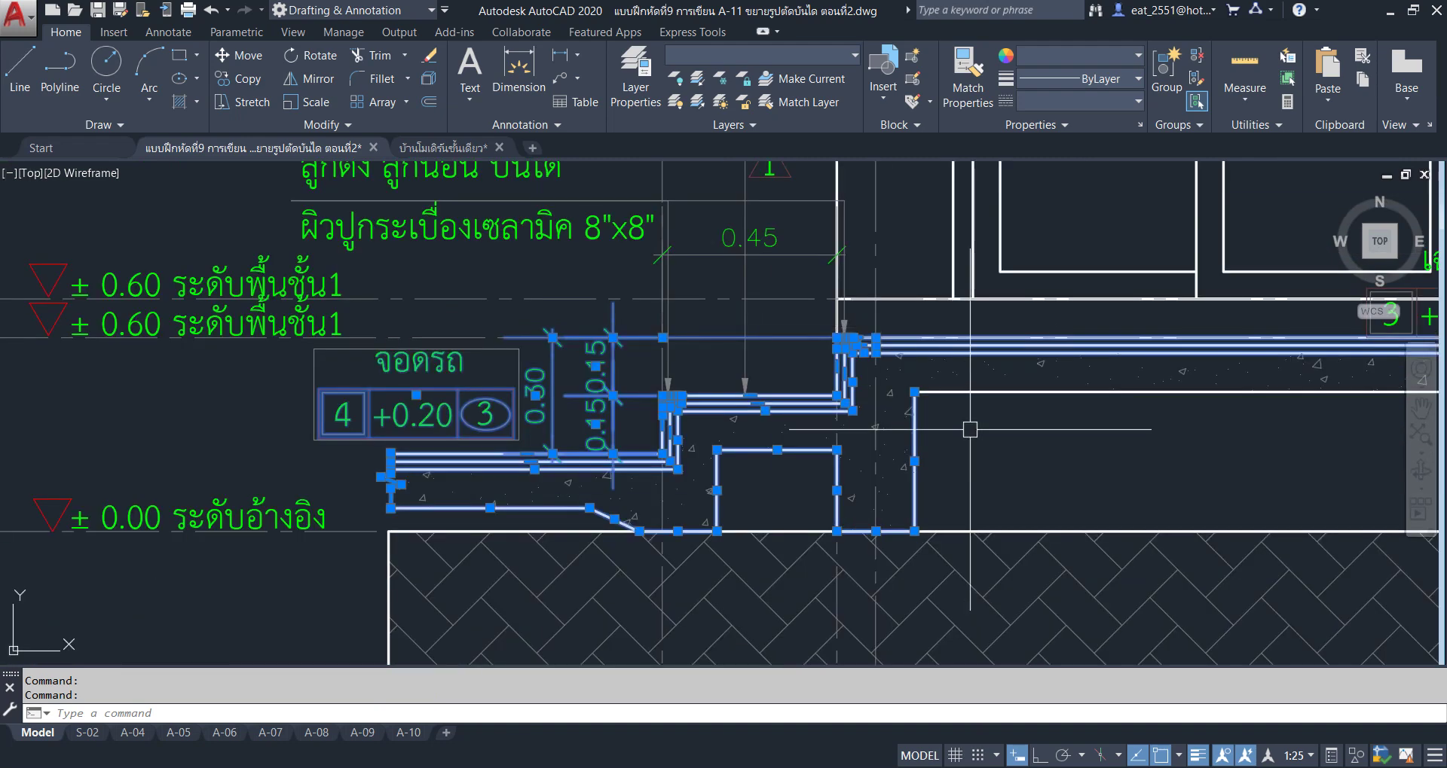
pyautogui.scroll(2, 968, 401)
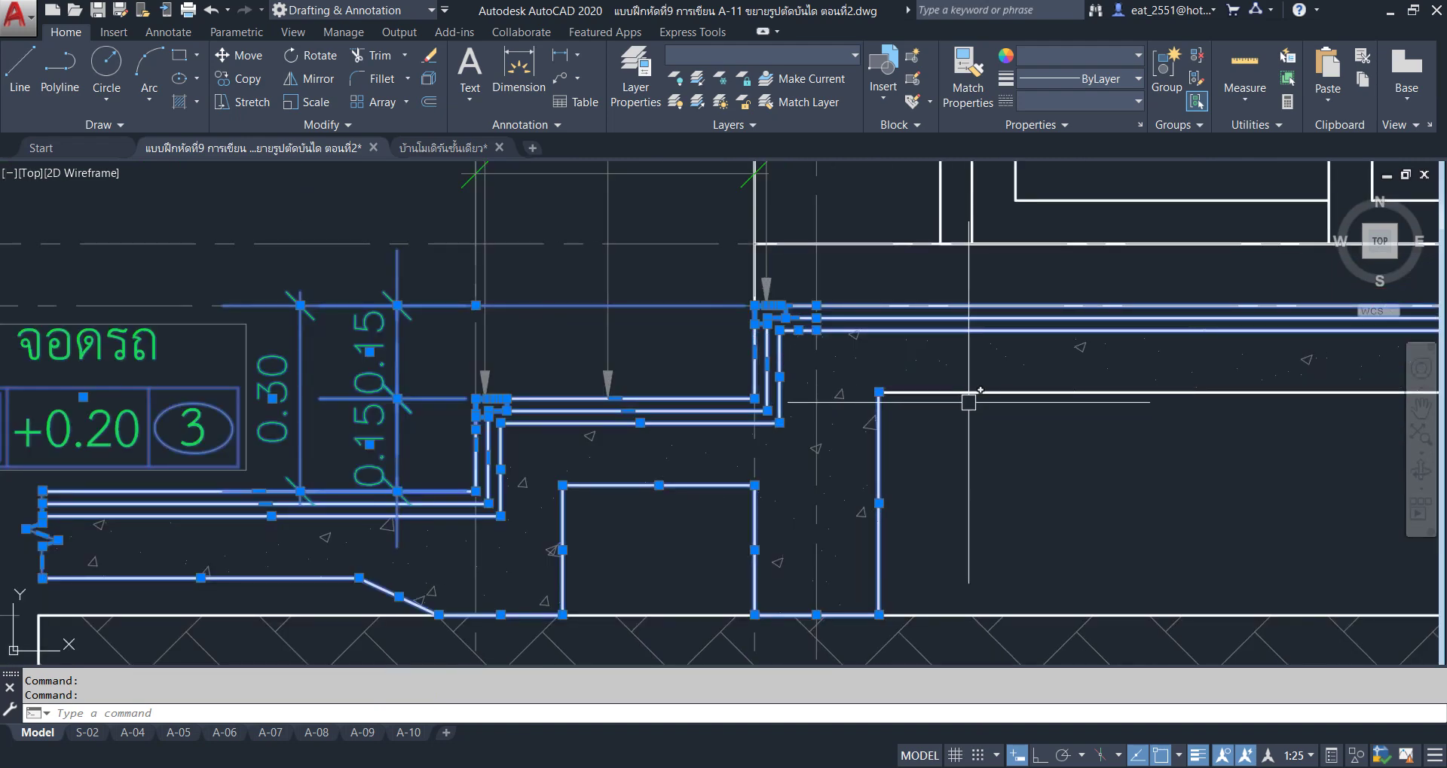
# Copy the selection into an empty area to the right of the original.
pyautogui.click(227, 78)
pyautogui.click(397, 399)
pyautogui.scroll(-2, 452, 388)
pyautogui.scroll(-3, 581, 381)
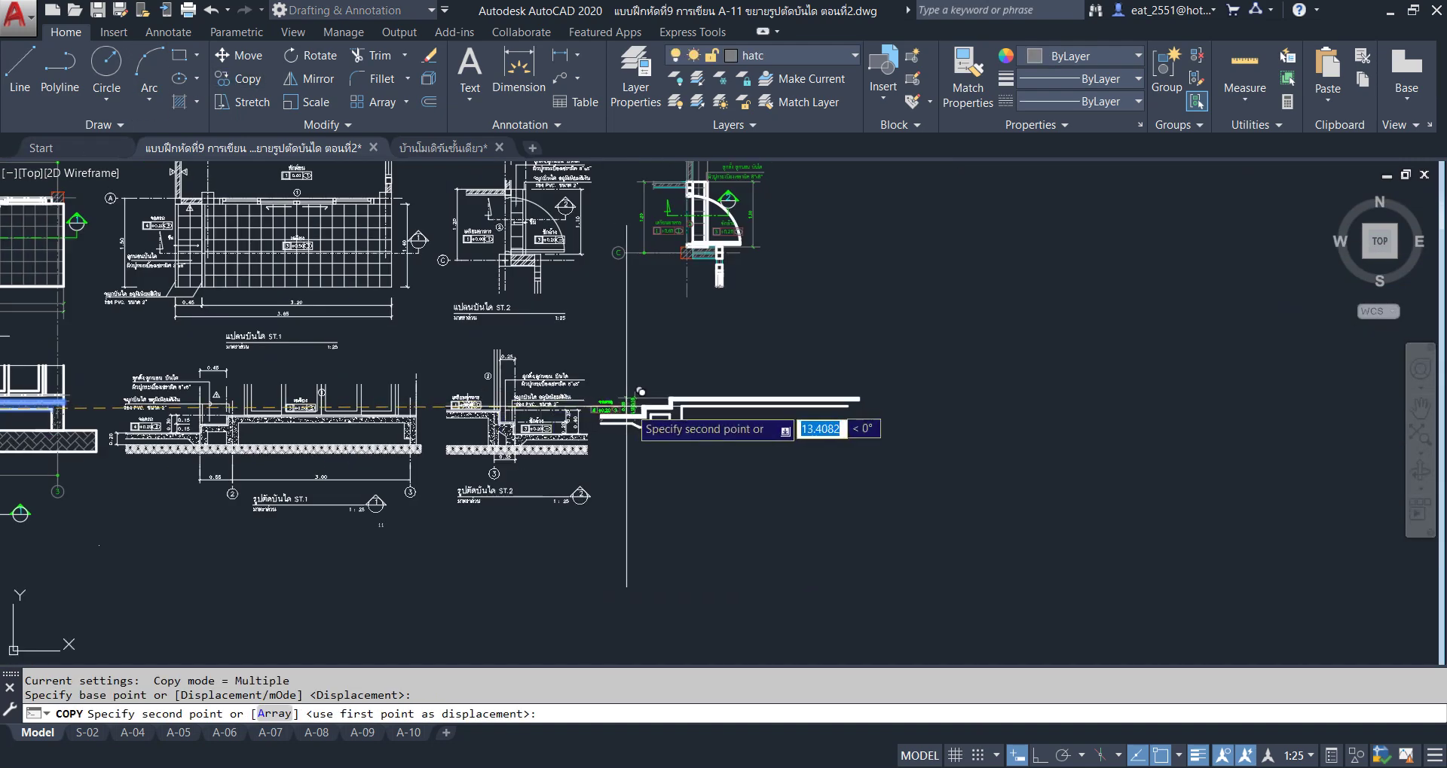
pyautogui.scroll(3, 641, 392)
pyautogui.scroll(-3, 757, 407)
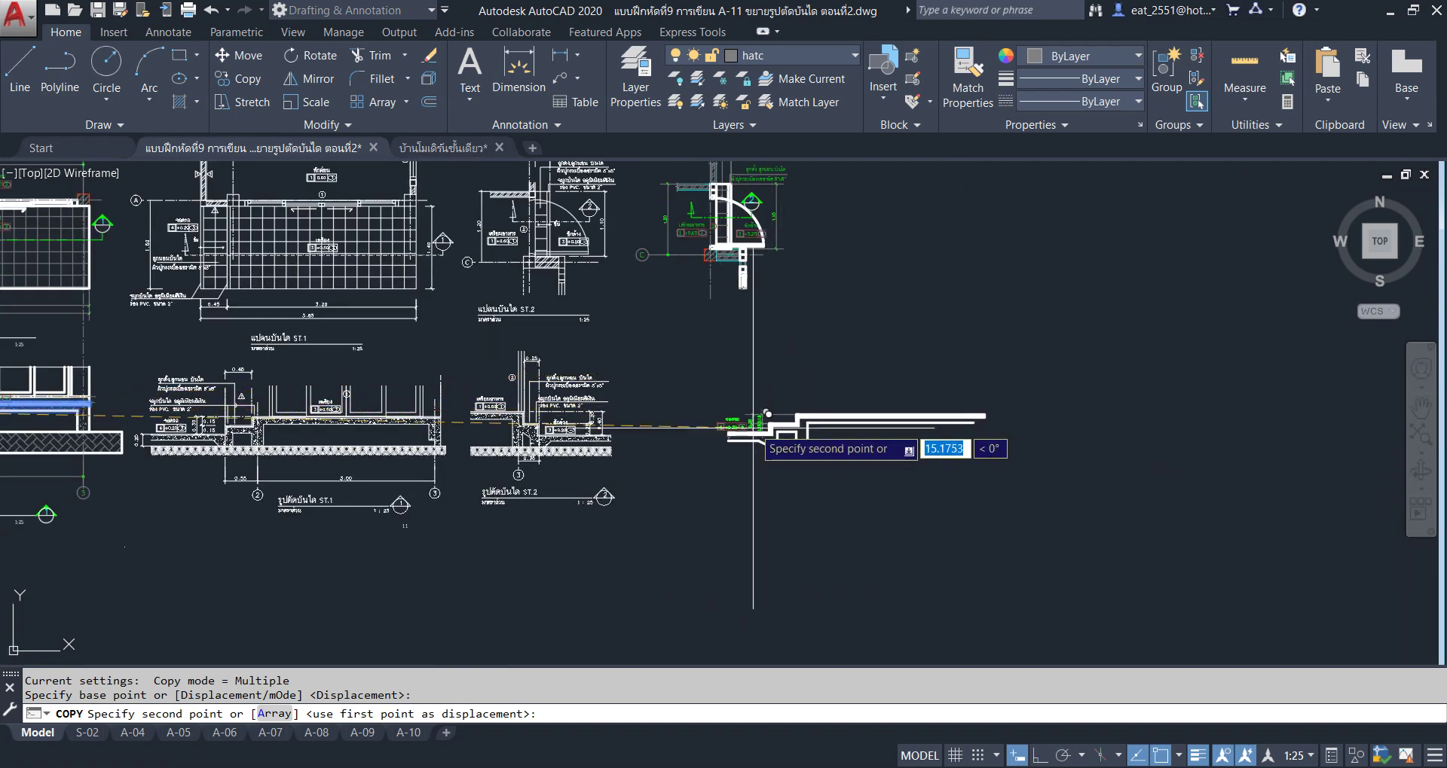
pyautogui.click(765, 417)
pyautogui.rightClick(844, 355)
pyautogui.click(865, 365)
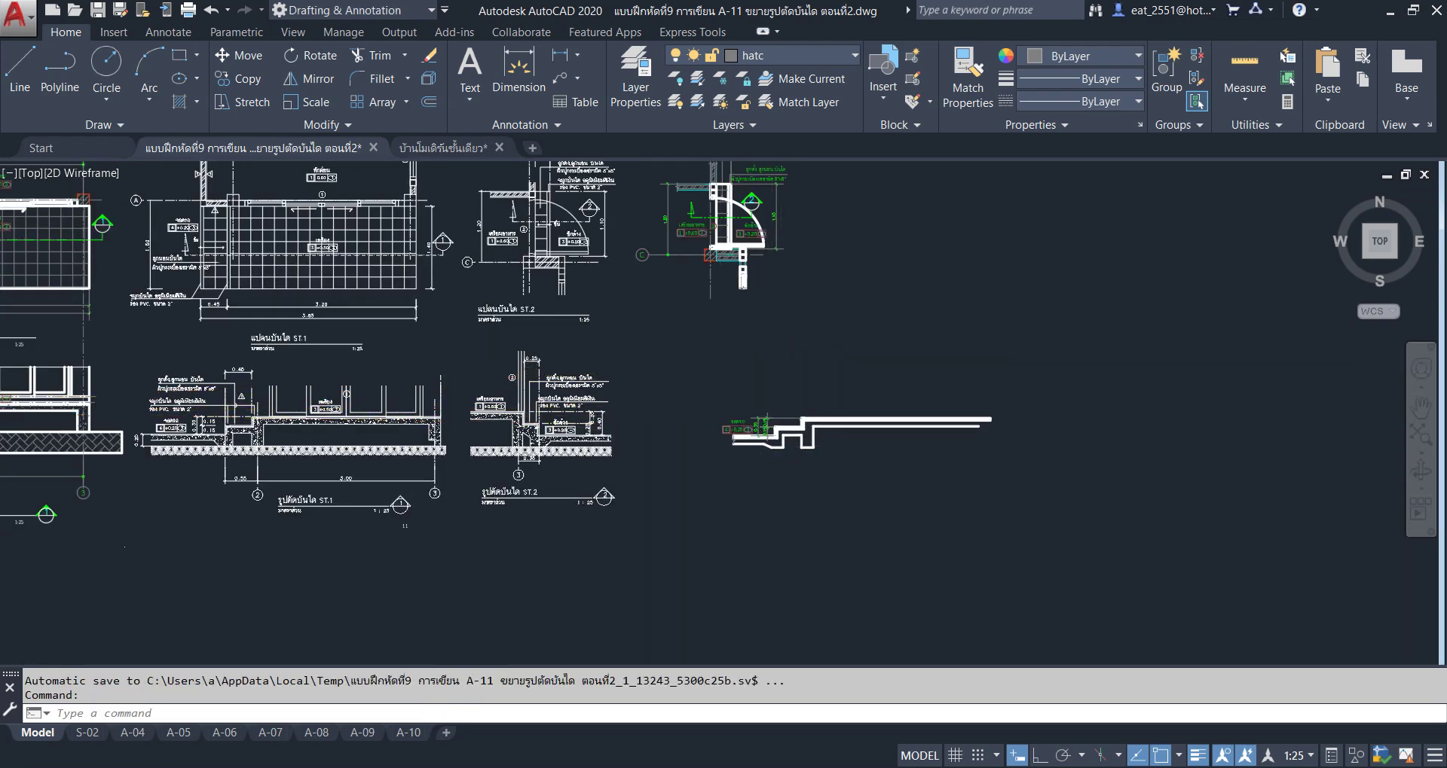
pyautogui.scroll(5, 754, 347)
# Select the old break mark and draw a break-line symbol across the profile's left end.
pyautogui.moveTo(638, 345); pyautogui.dragTo(839, 420, button='middle')
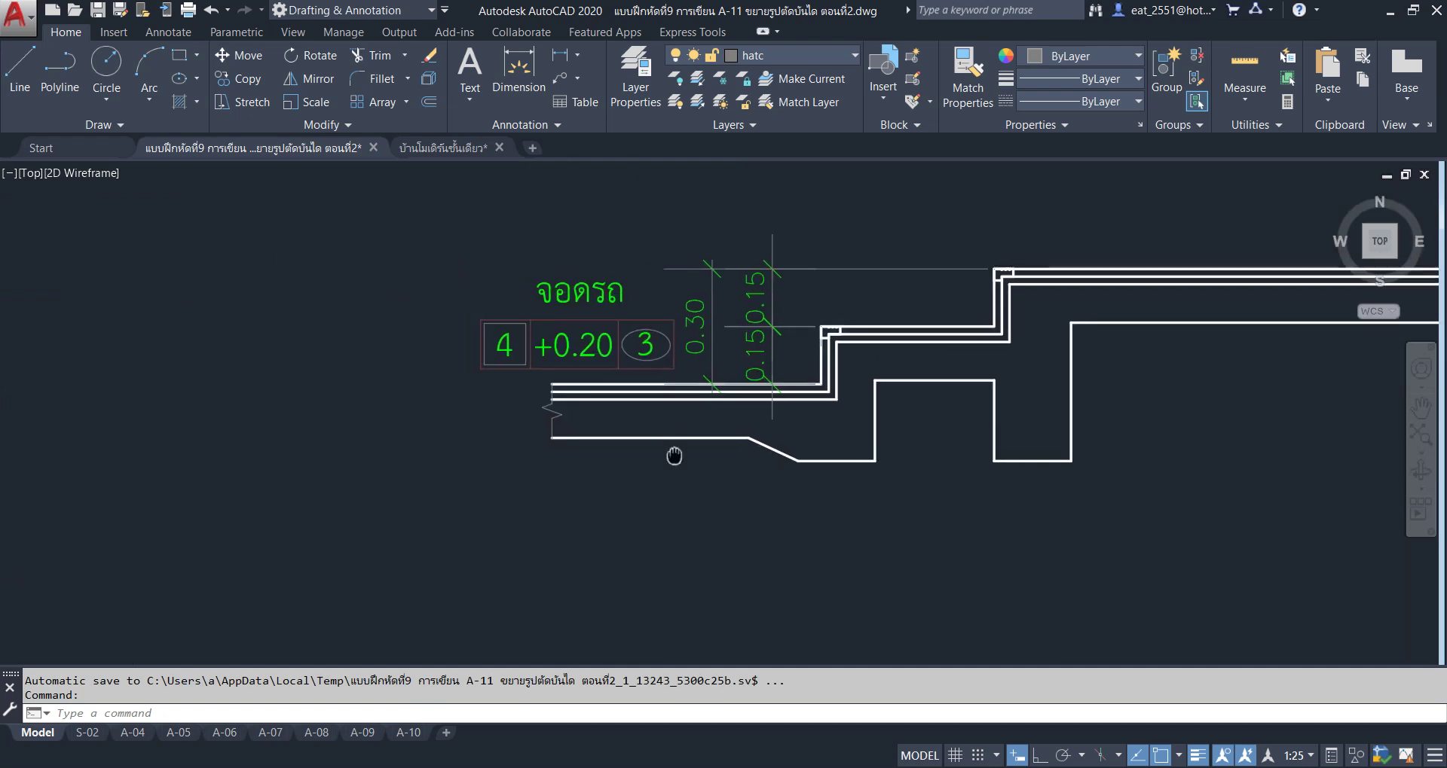
pyautogui.click(554, 411)
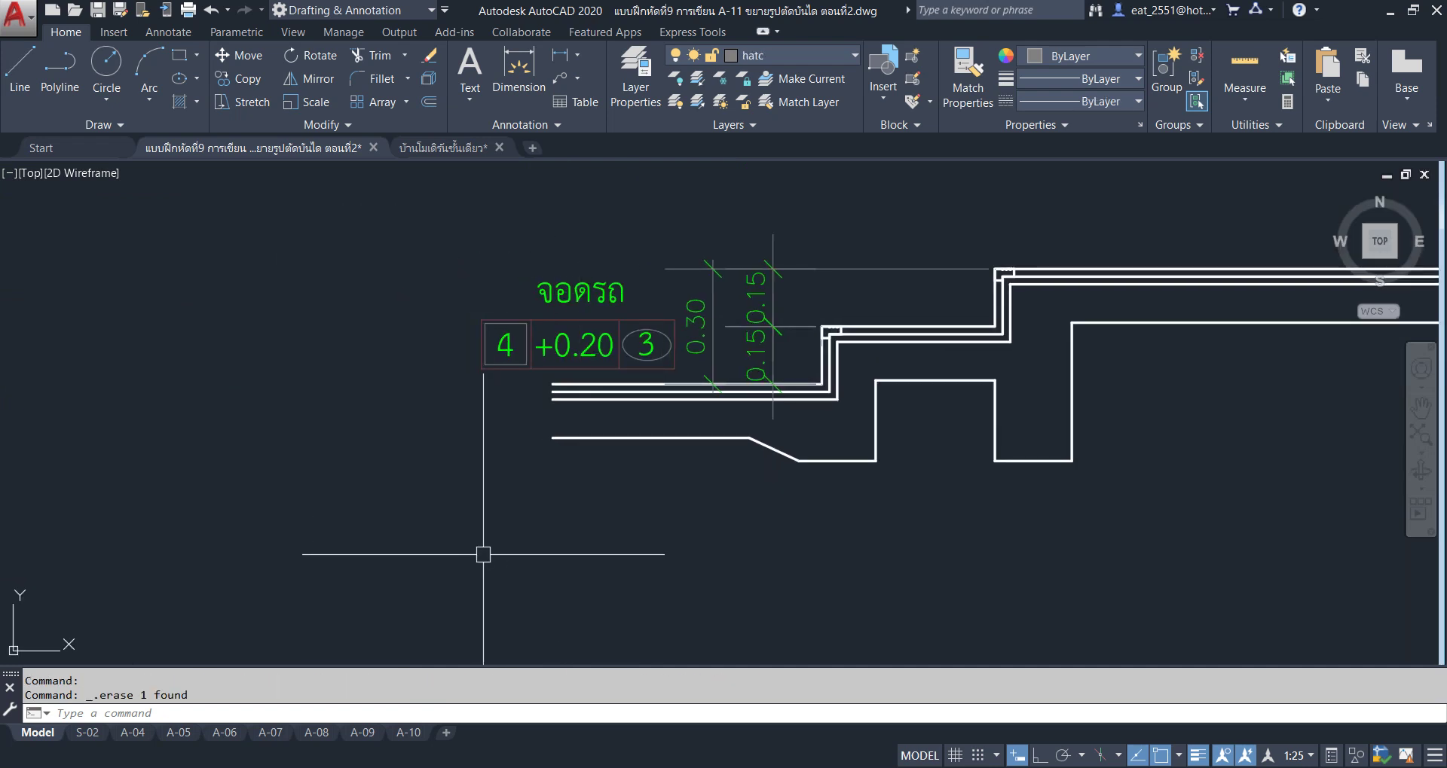
pyautogui.click(692, 31)
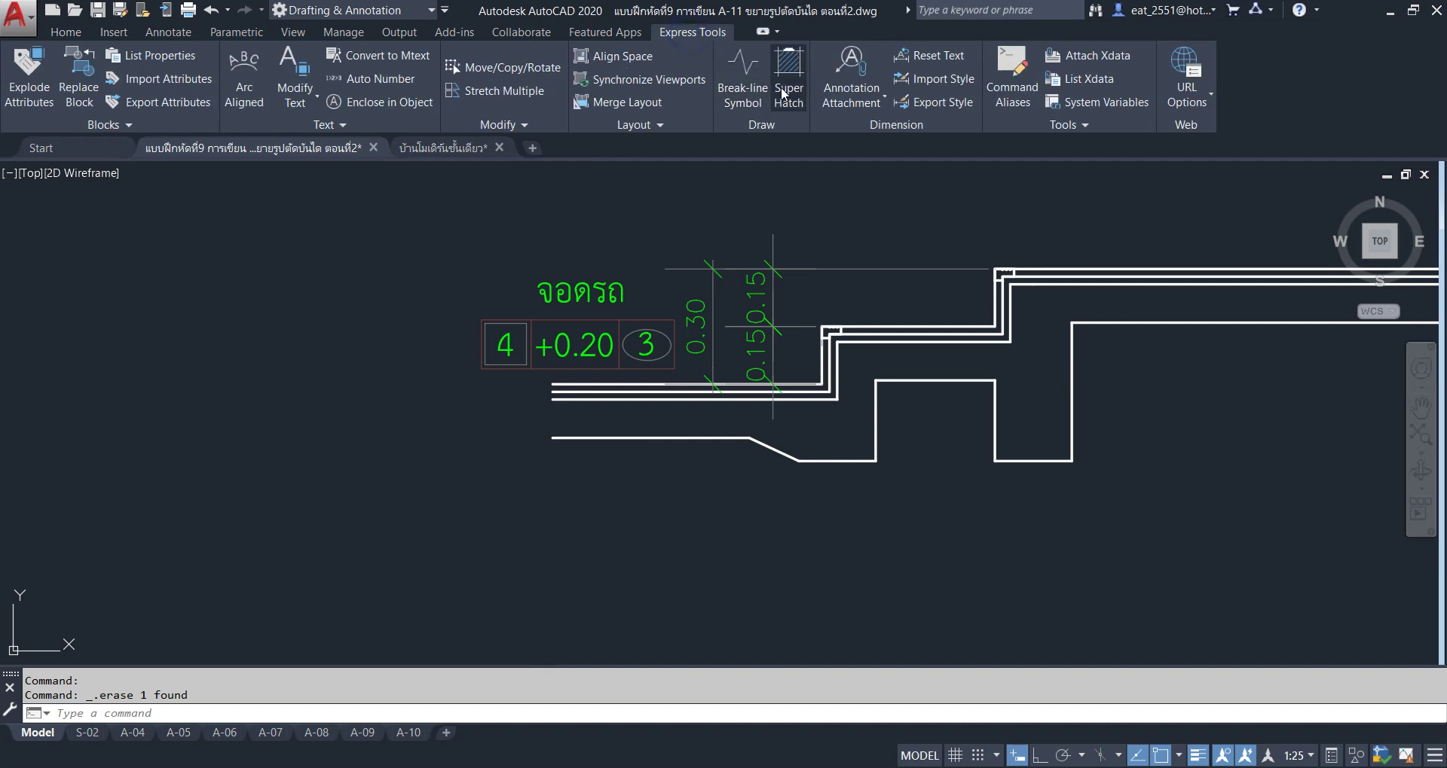
pyautogui.click(725, 98)
pyautogui.scroll(5, 554, 390)
pyautogui.click(547, 375)
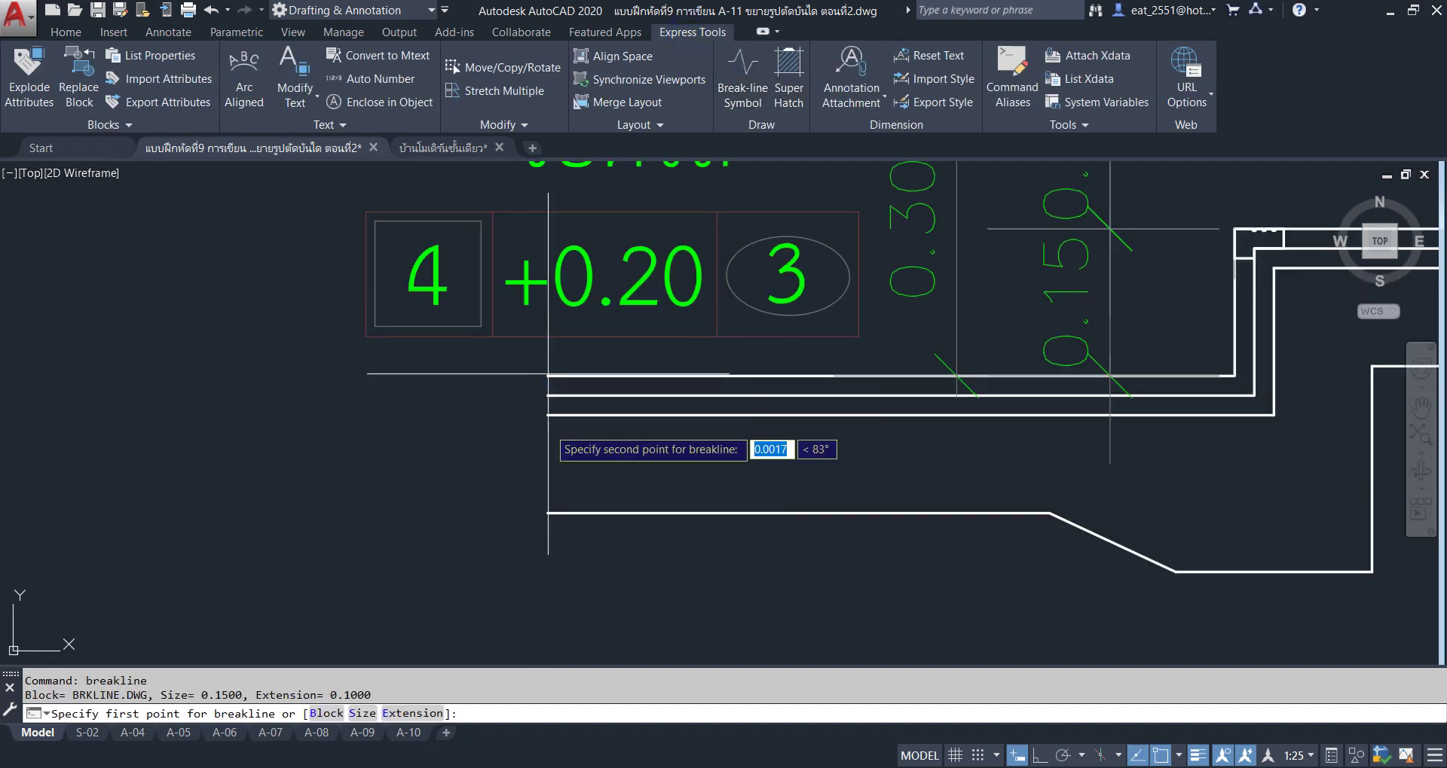
pyautogui.click(548, 513)
pyautogui.press('Return')
pyautogui.scroll(-5, 394, 427)
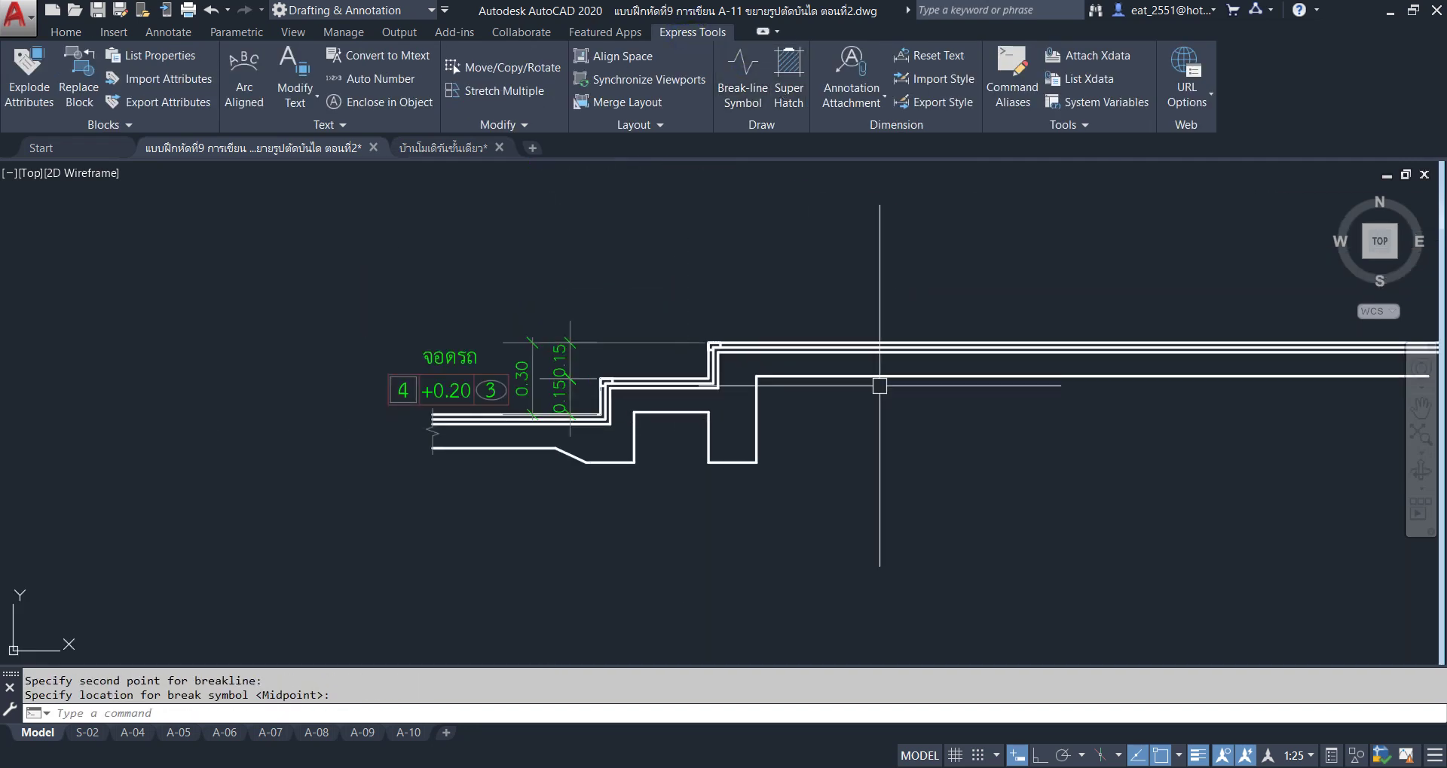
# Draw a second break-line symbol across the top slab lines.
pyautogui.rightClick(880, 385)
pyautogui.click(920, 233)
pyautogui.scroll(5, 801, 373)
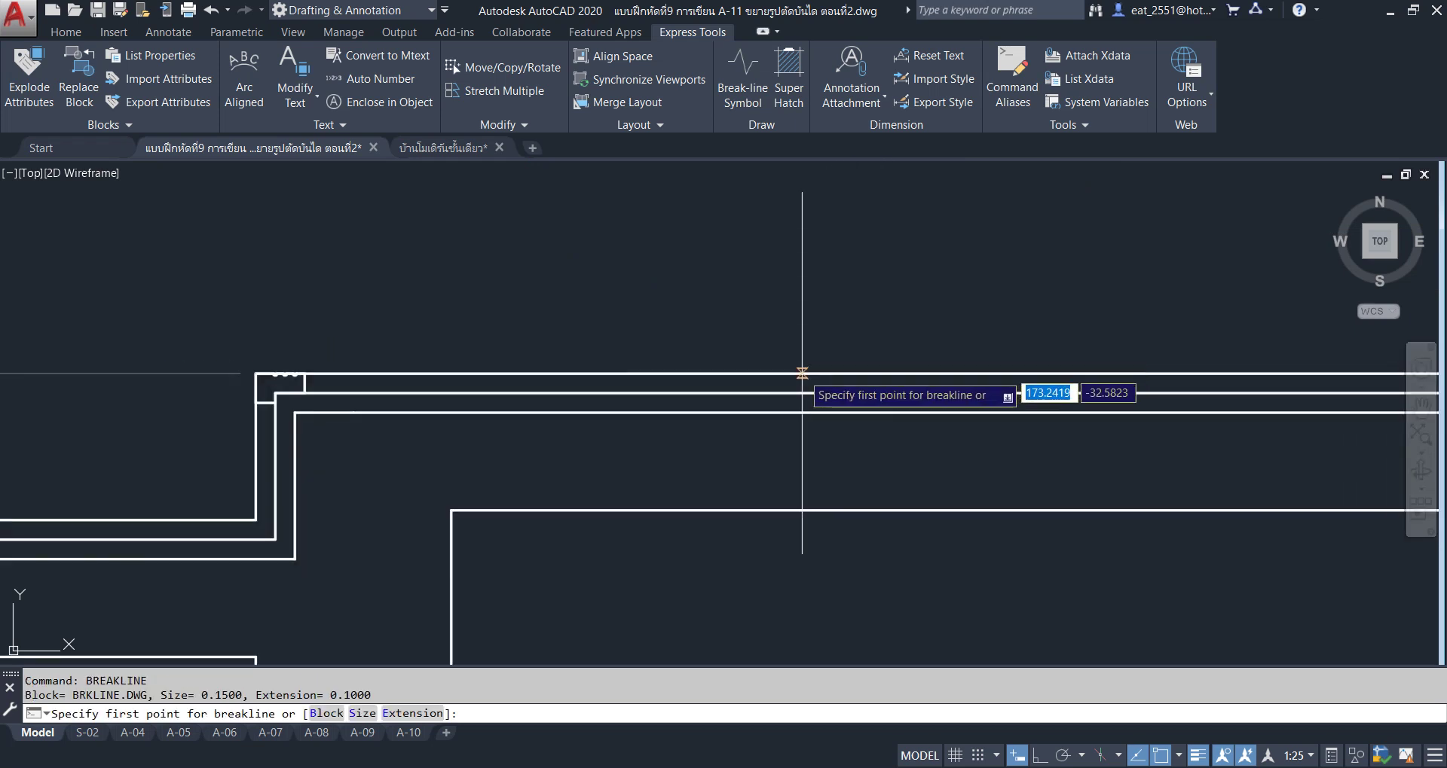
pyautogui.click(902, 375)
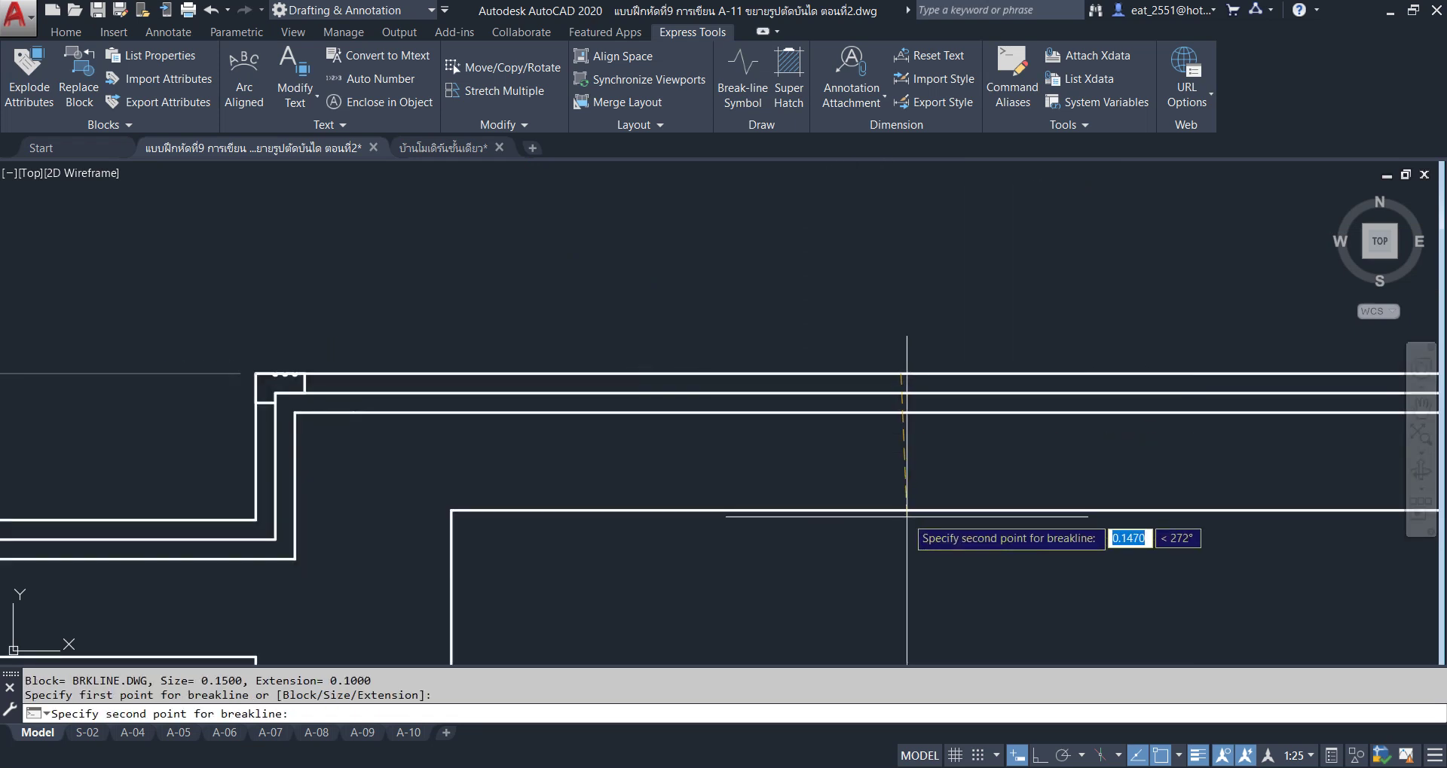
pyautogui.click(899, 504)
pyautogui.press('Return')
pyautogui.scroll(-5, 834, 276)
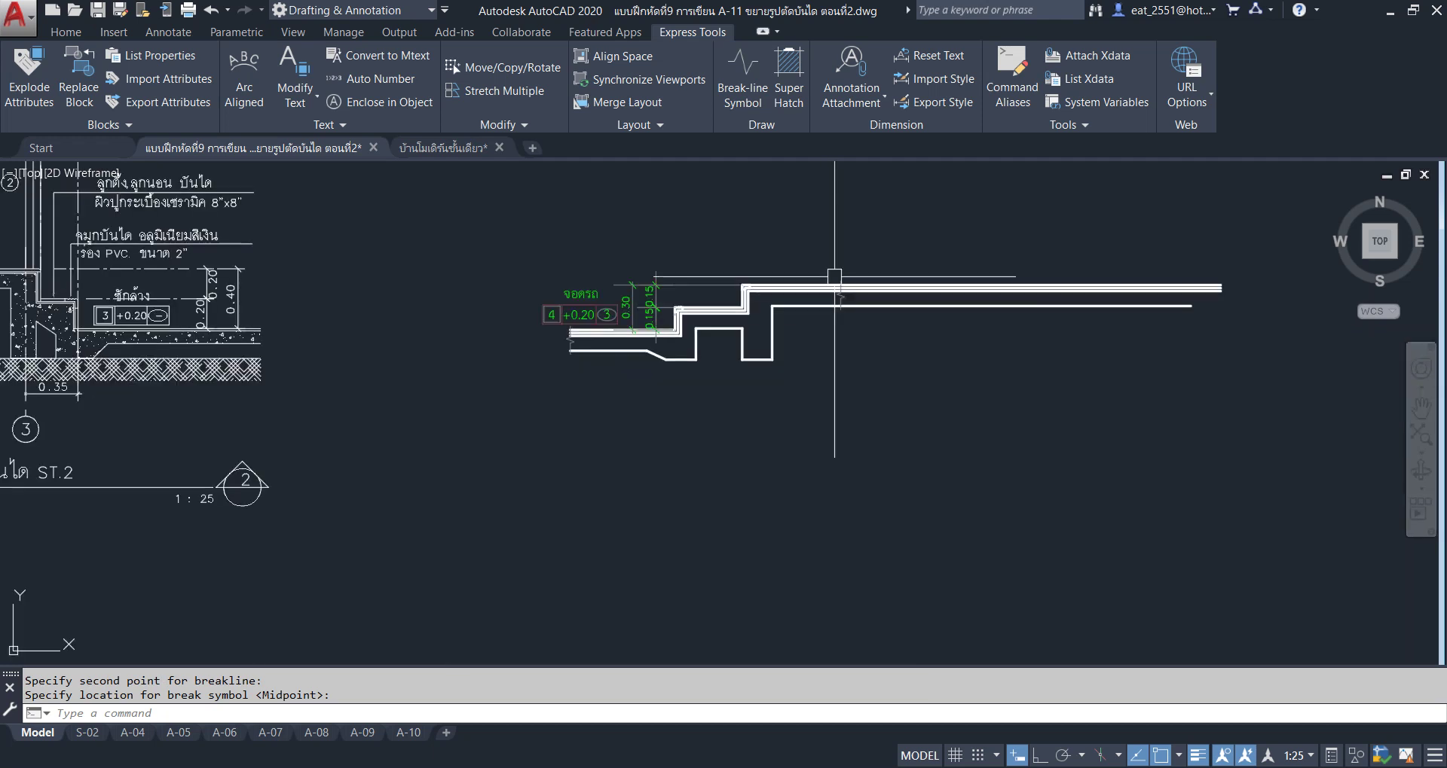
pyautogui.moveTo(834, 276); pyautogui.dragTo(810, 358, button='middle')
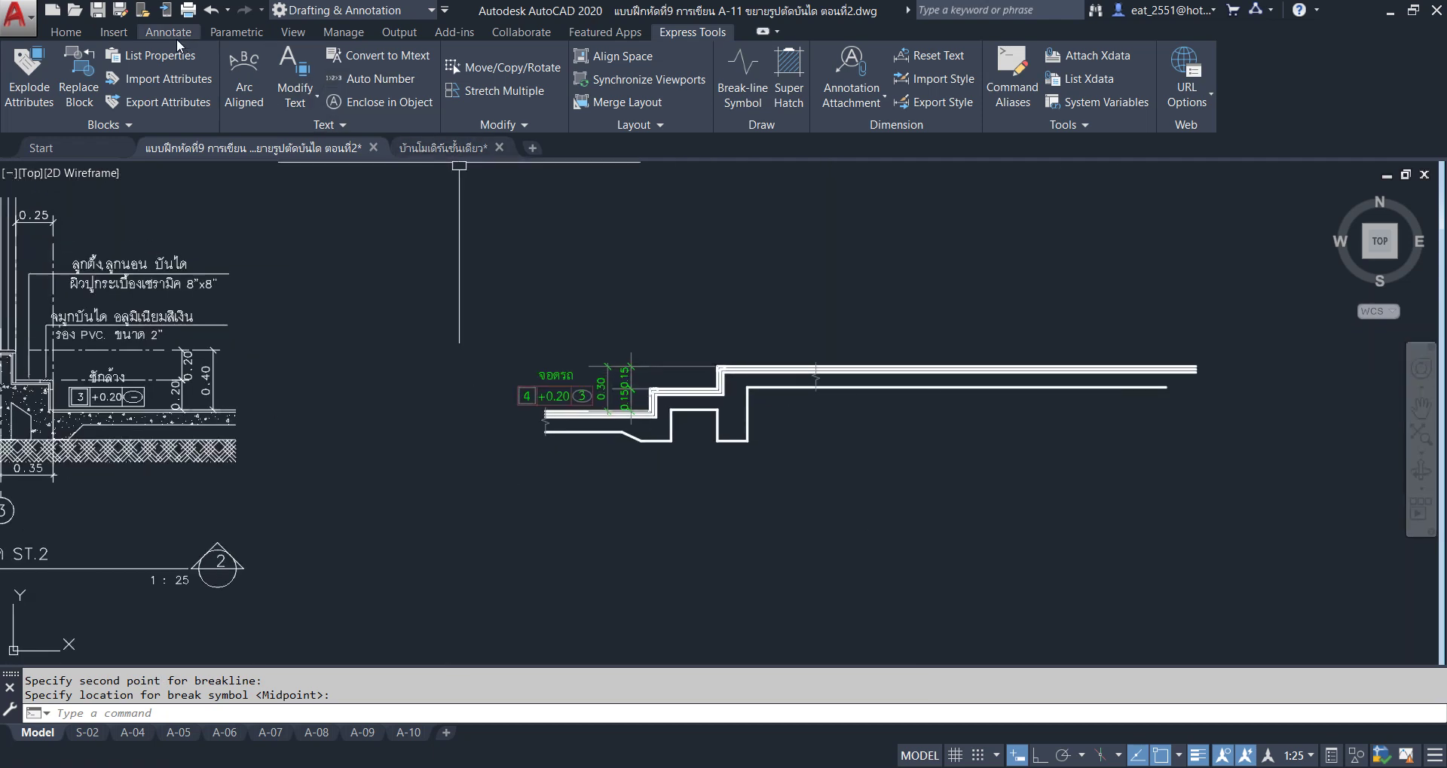
pyautogui.click(85, 35)
# Trim the line ends beyond the upper break-line.
pyautogui.click(379, 58)
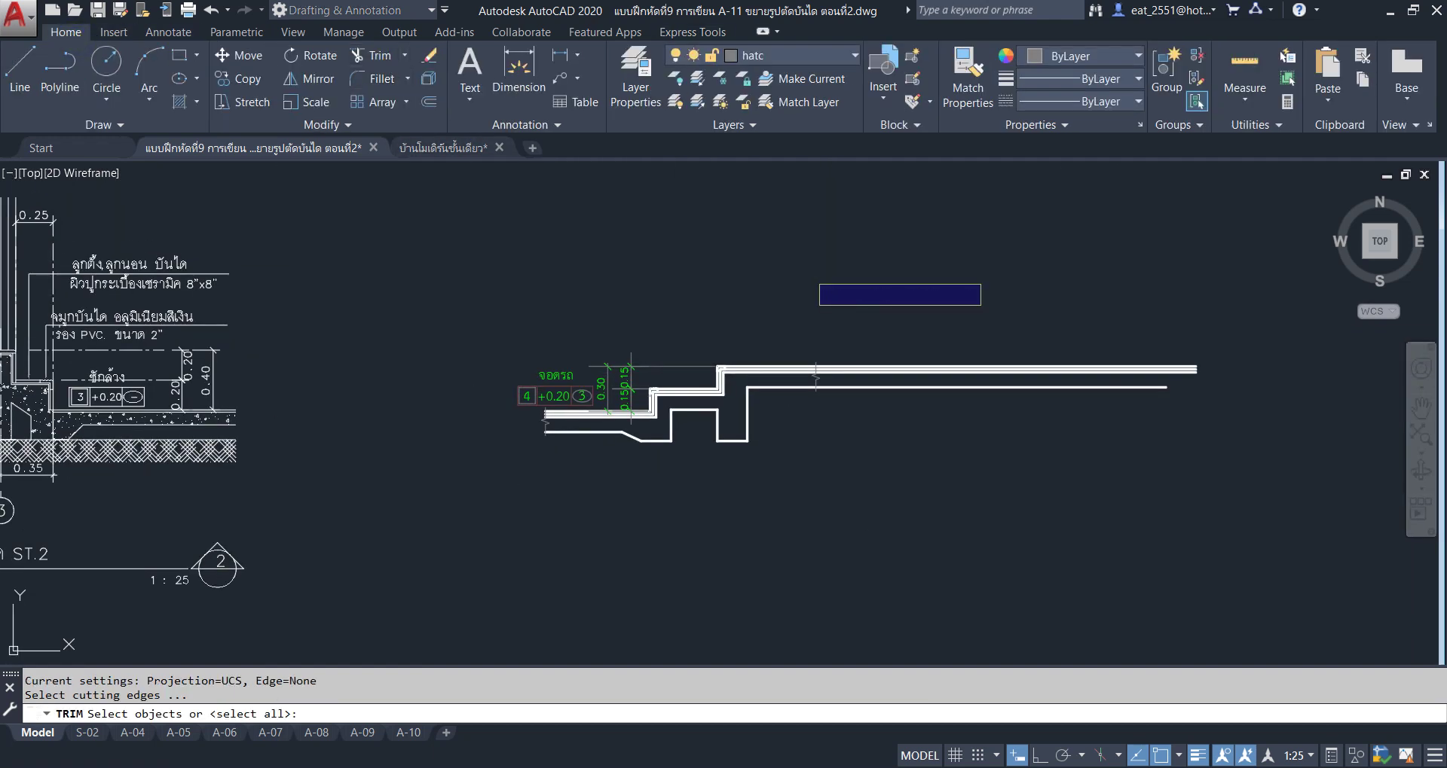
pyautogui.click(1113, 271)
pyautogui.click(927, 595)
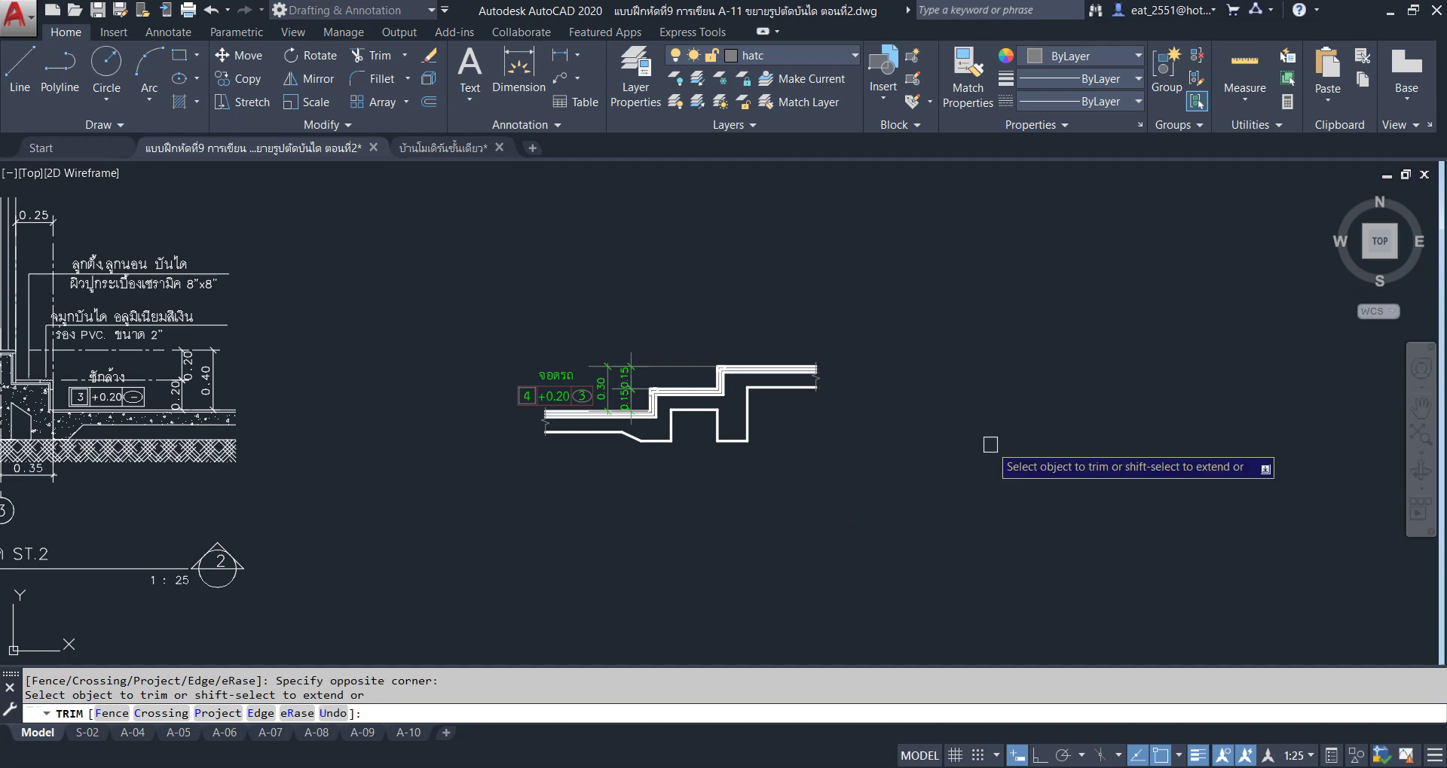
pyautogui.rightClick(972, 385)
pyautogui.click(1007, 397)
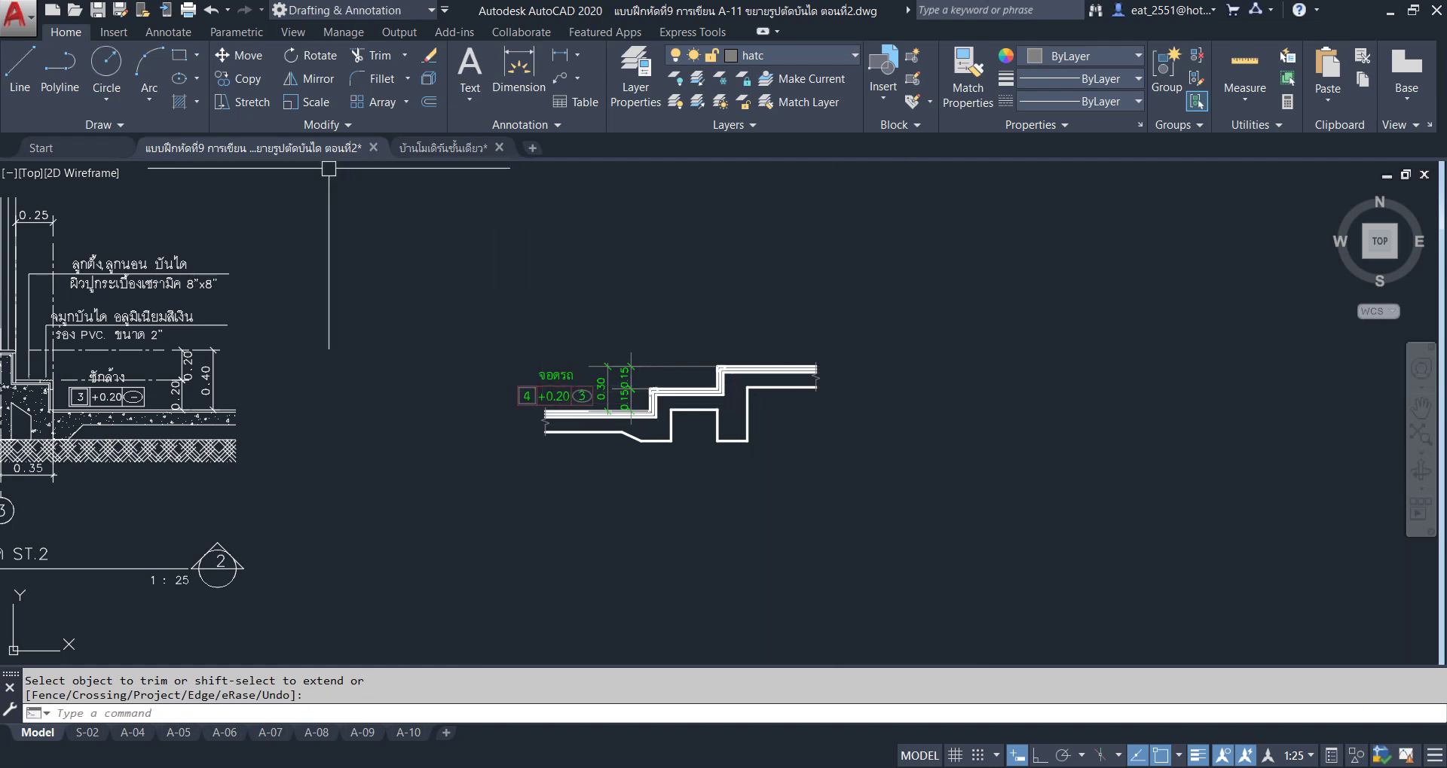
# Mirror the stair profile about a vertical axis, erasing the original.
pyautogui.click(336, 78)
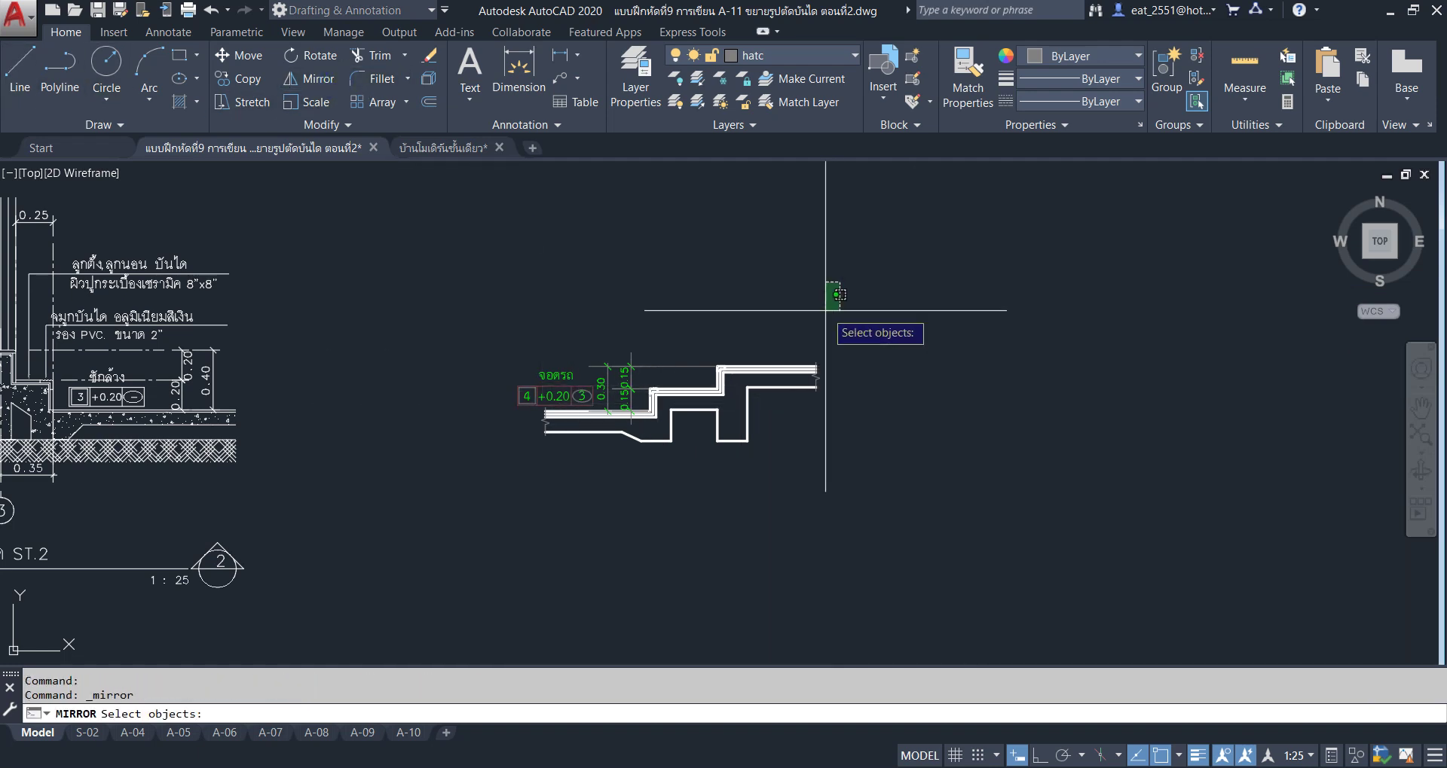
pyautogui.click(843, 278)
pyautogui.click(410, 604)
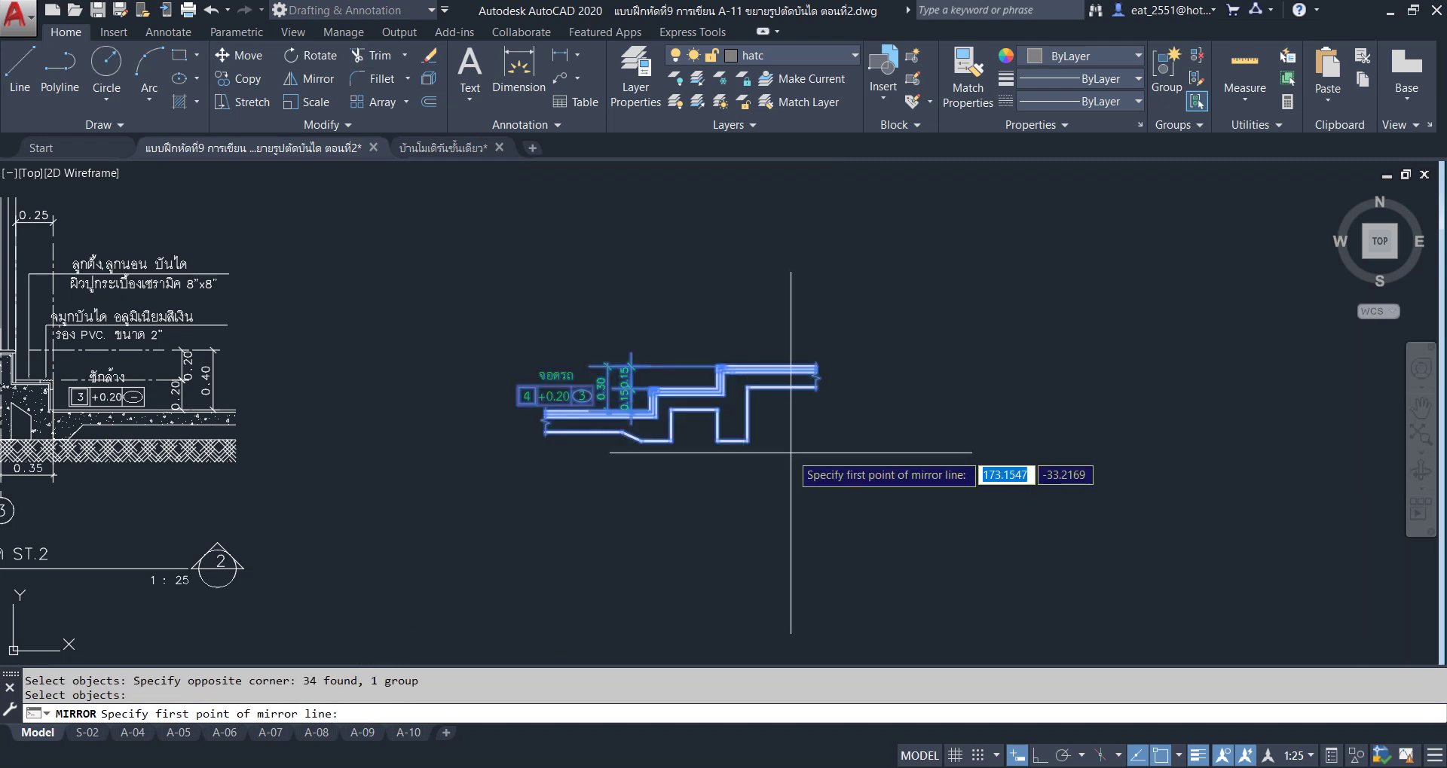
pyautogui.click(748, 440)
pyautogui.click(748, 588)
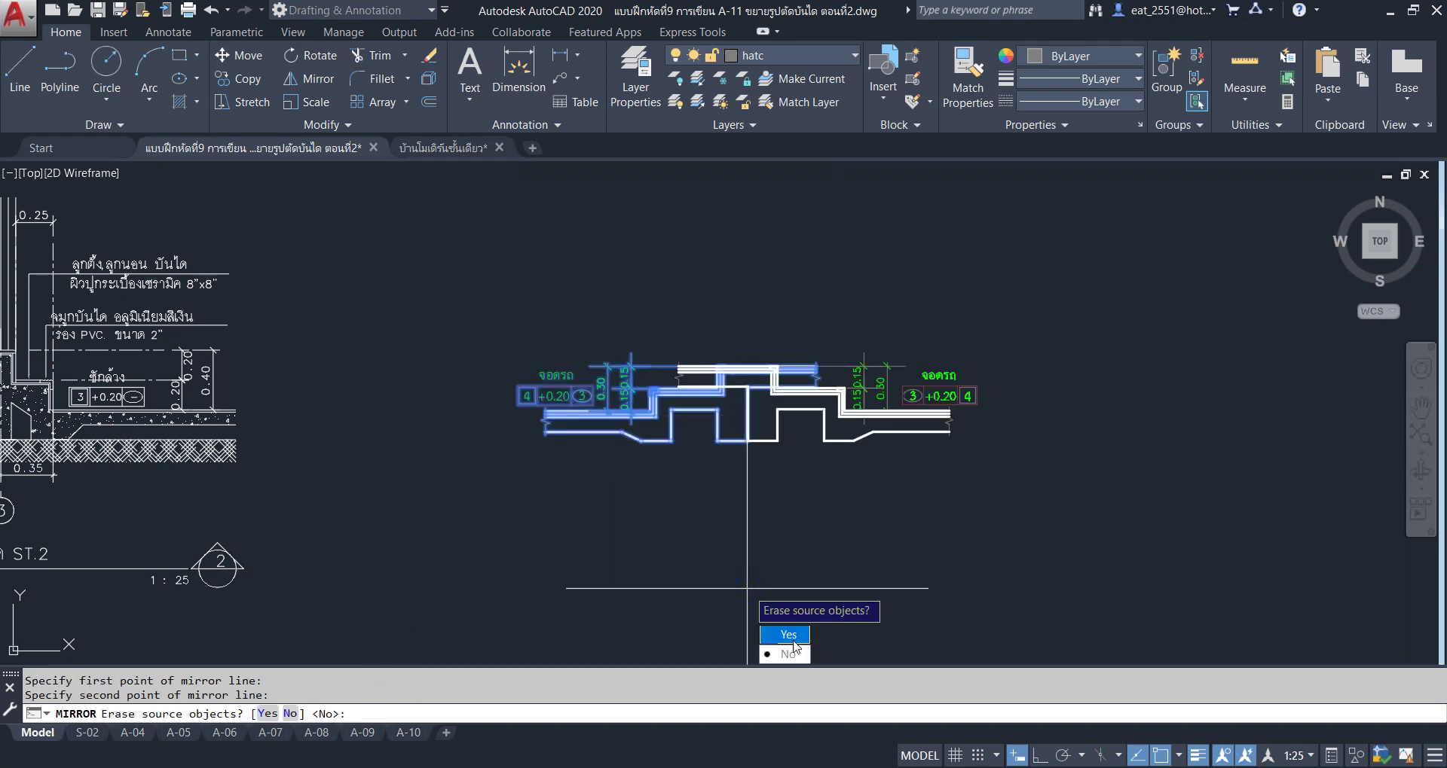
pyautogui.click(791, 641)
# Move the flipped profile beside the ST.2 section.
pyautogui.click(1016, 309)
pyautogui.click(491, 523)
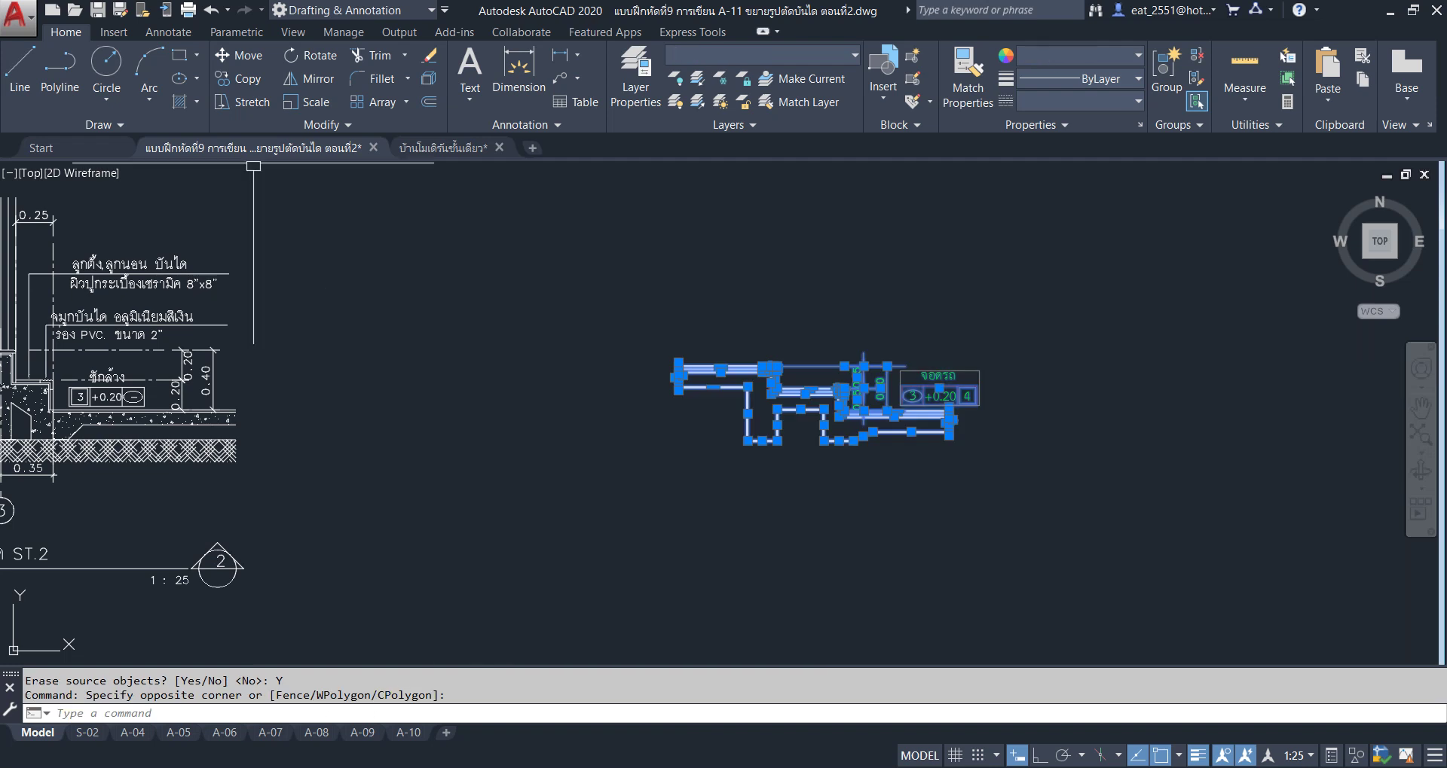
pyautogui.click(255, 56)
pyautogui.scroll(-2, 829, 384)
pyautogui.click(827, 541)
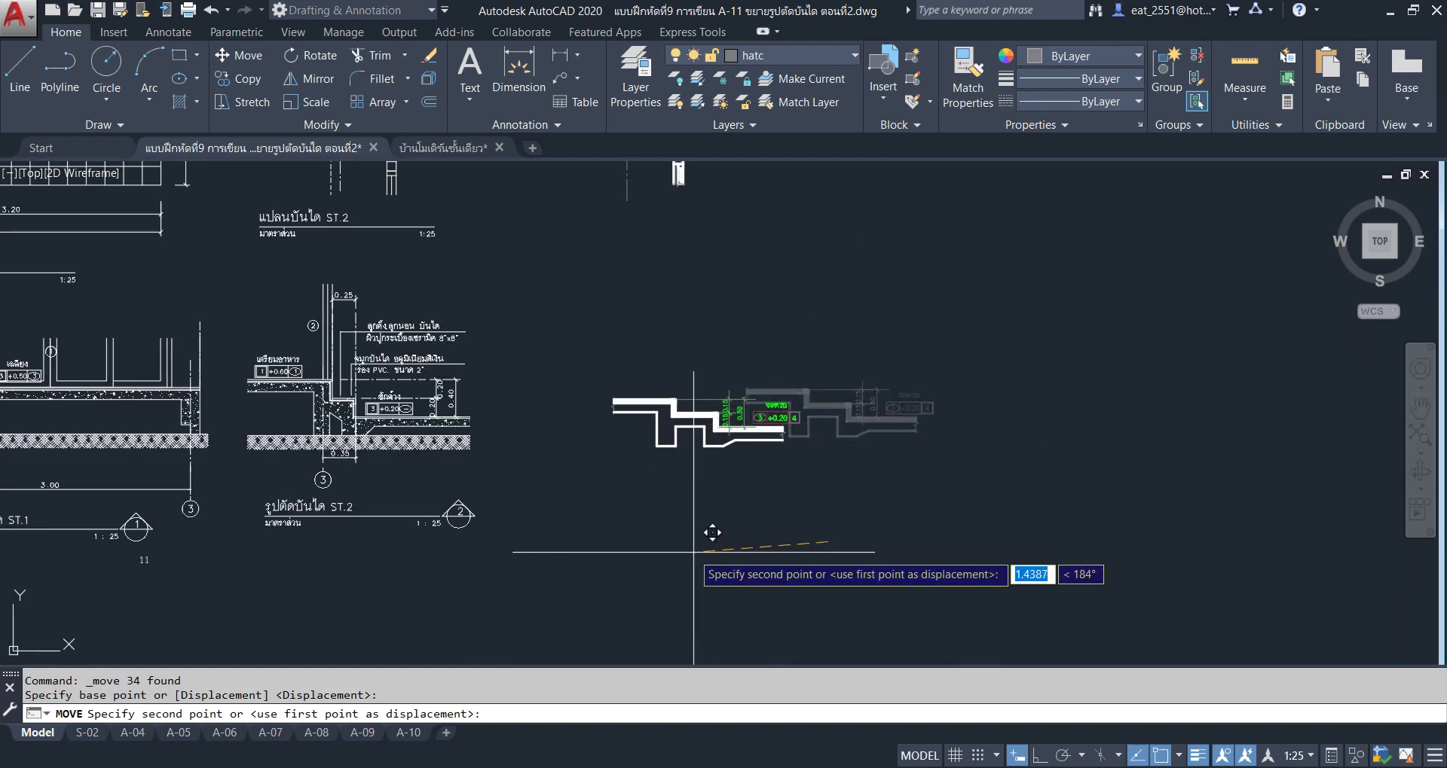
pyautogui.click(663, 530)
pyautogui.scroll(3, 681, 437)
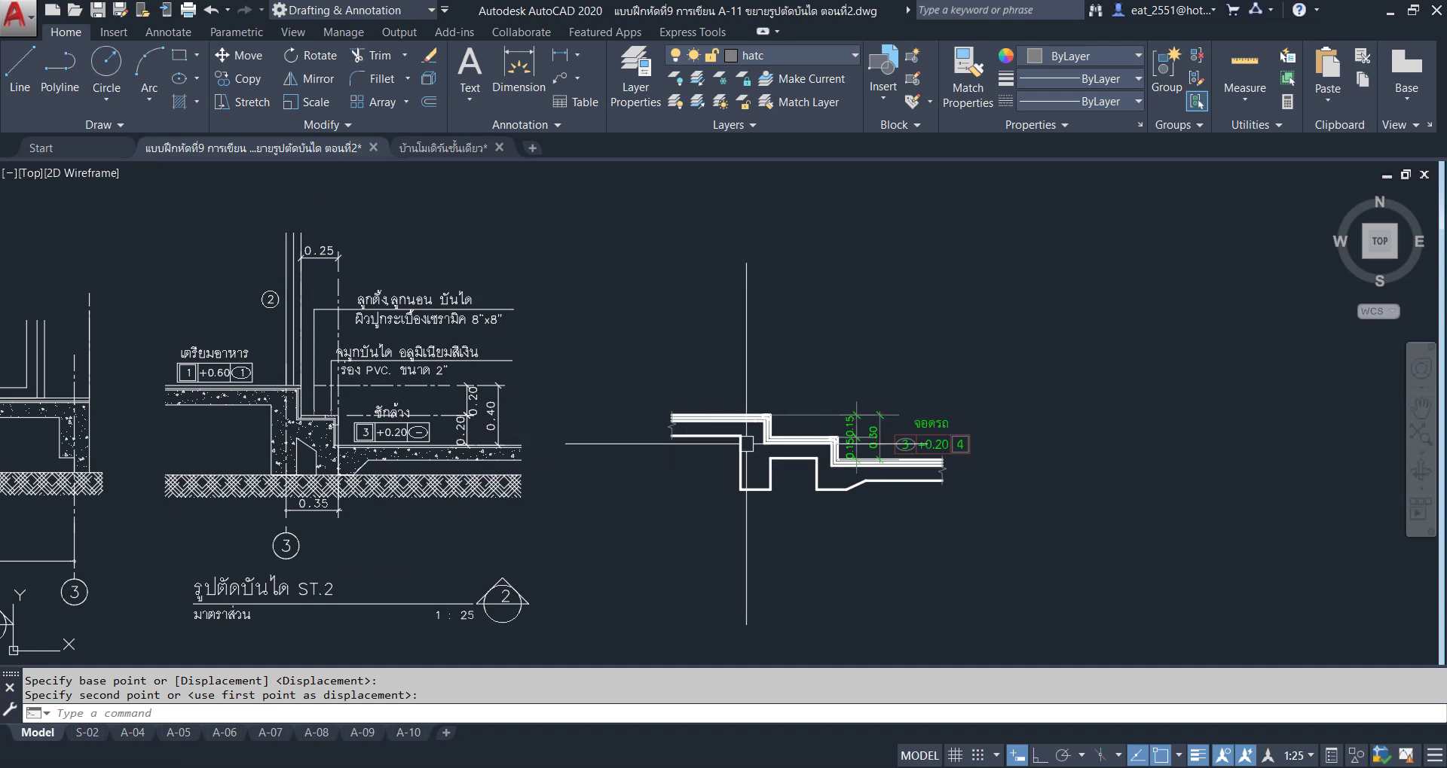
pyautogui.scroll(2, 746, 444)
pyautogui.scroll(3, 749, 450)
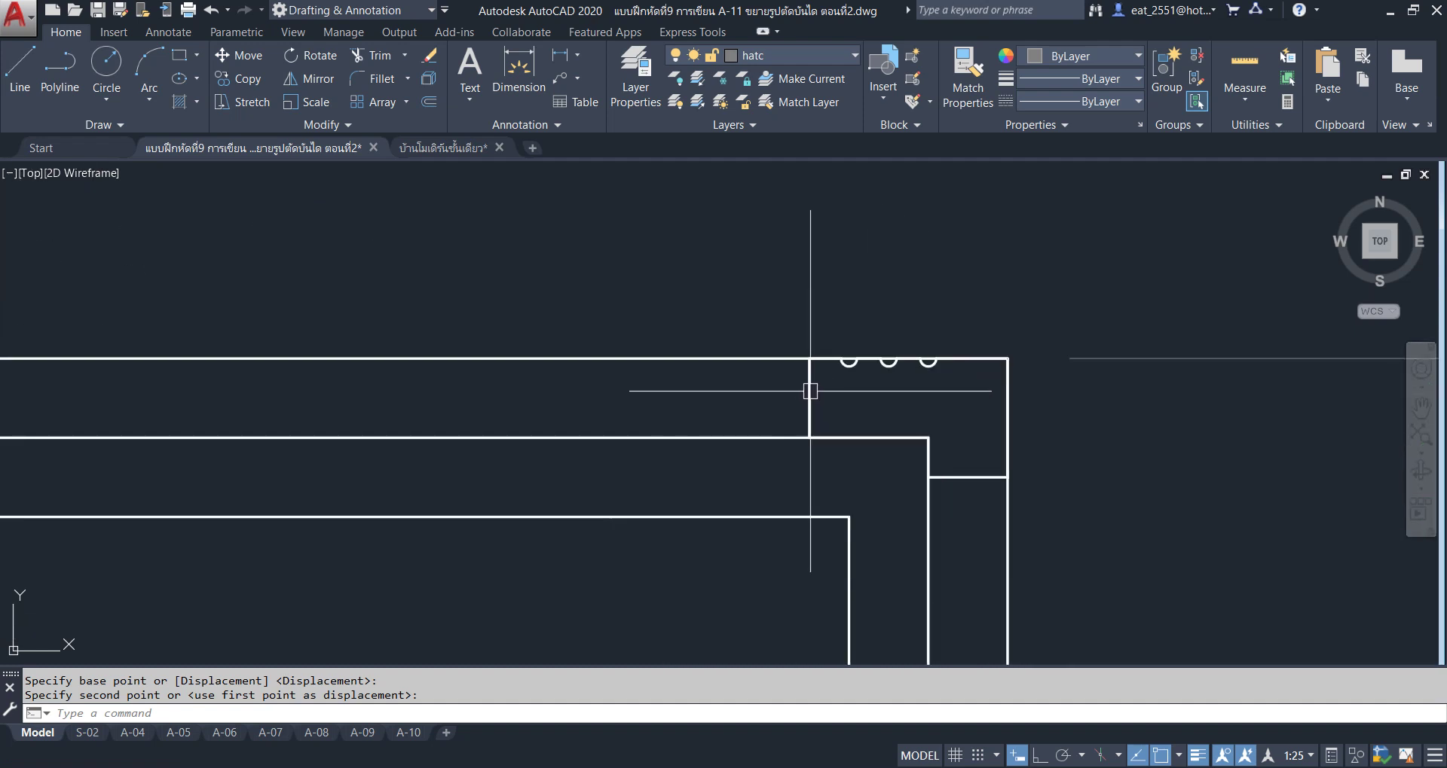
# Delete the stray break-line outline at the corner.
pyautogui.click(808, 392)
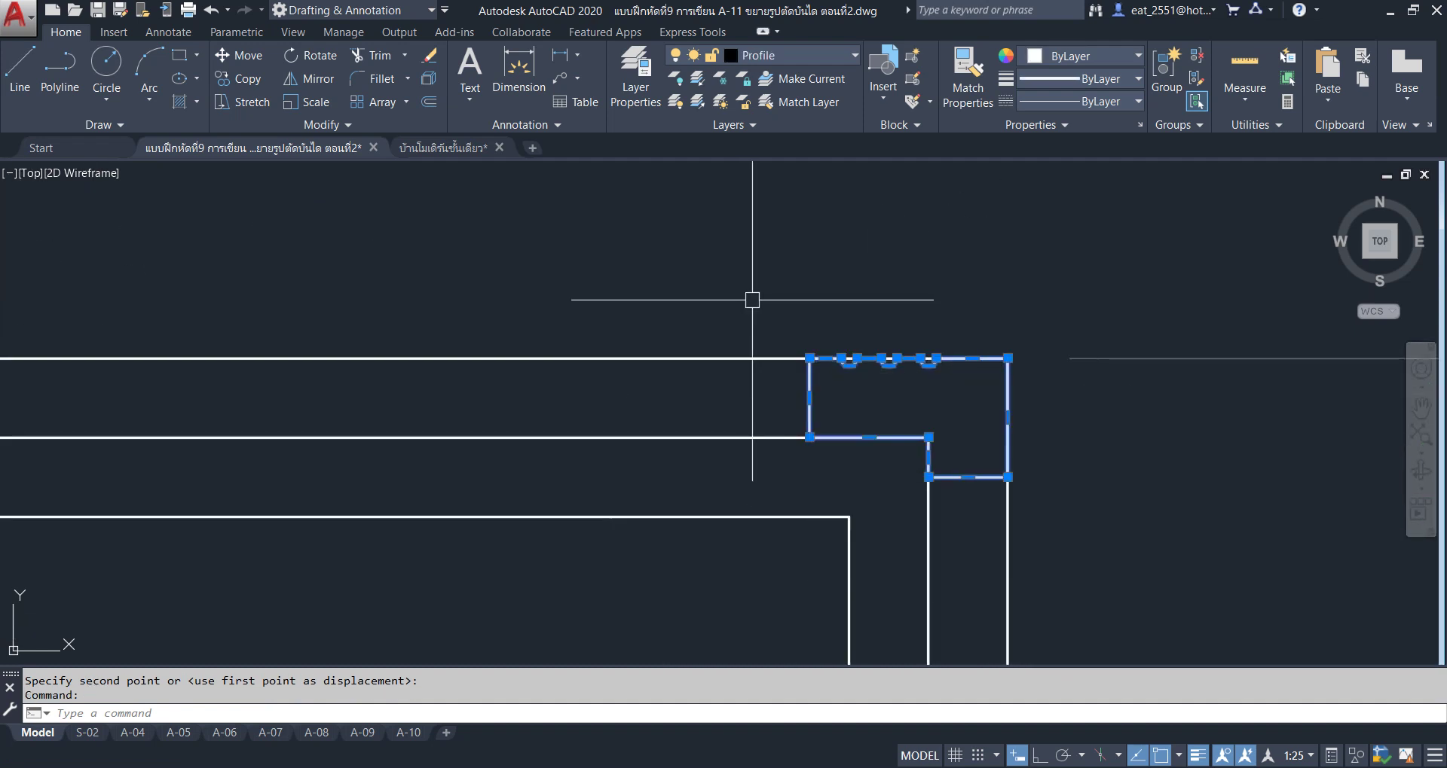
pyautogui.press('Delete')
pyautogui.scroll(-2, 752, 299)
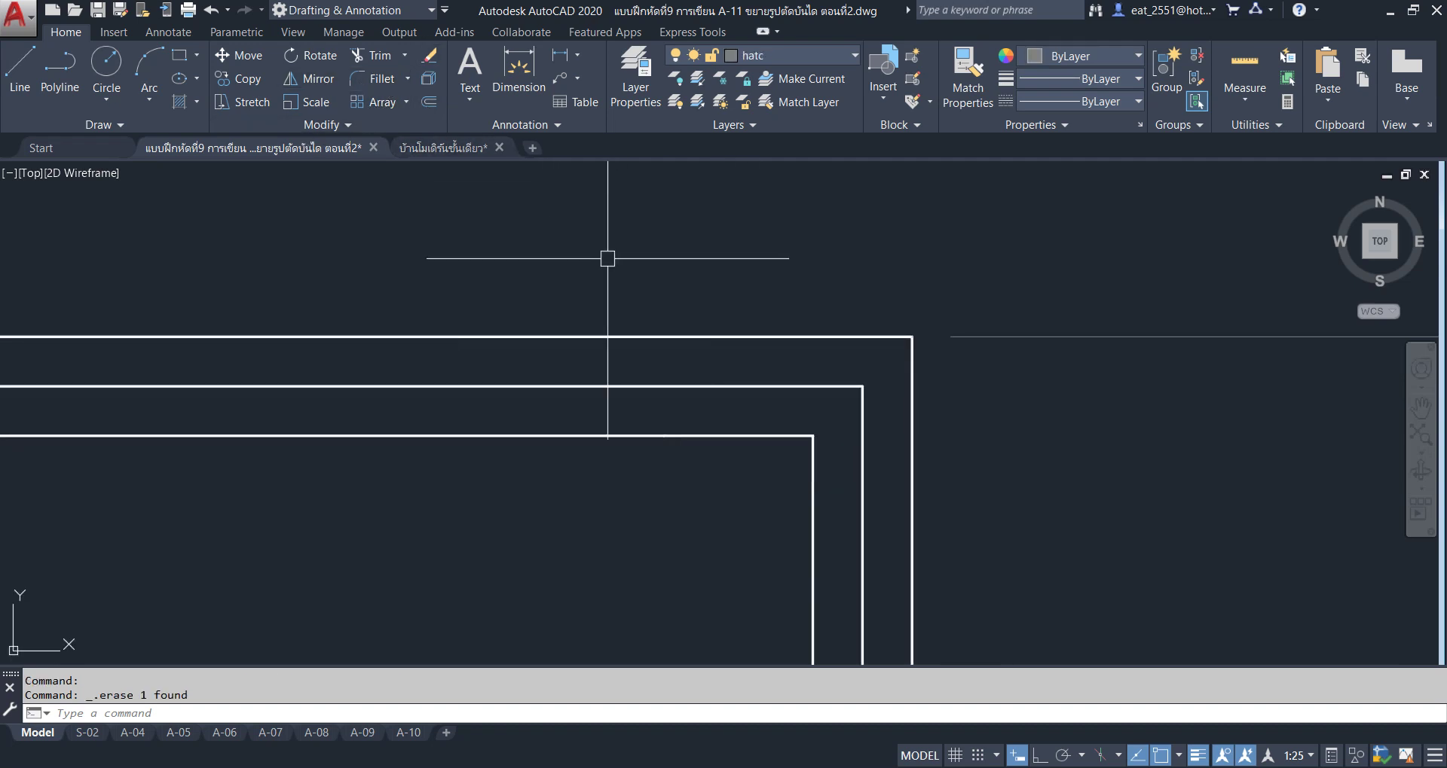
# Explode the four step-profile objects into individual lines.
pyautogui.click(432, 81)
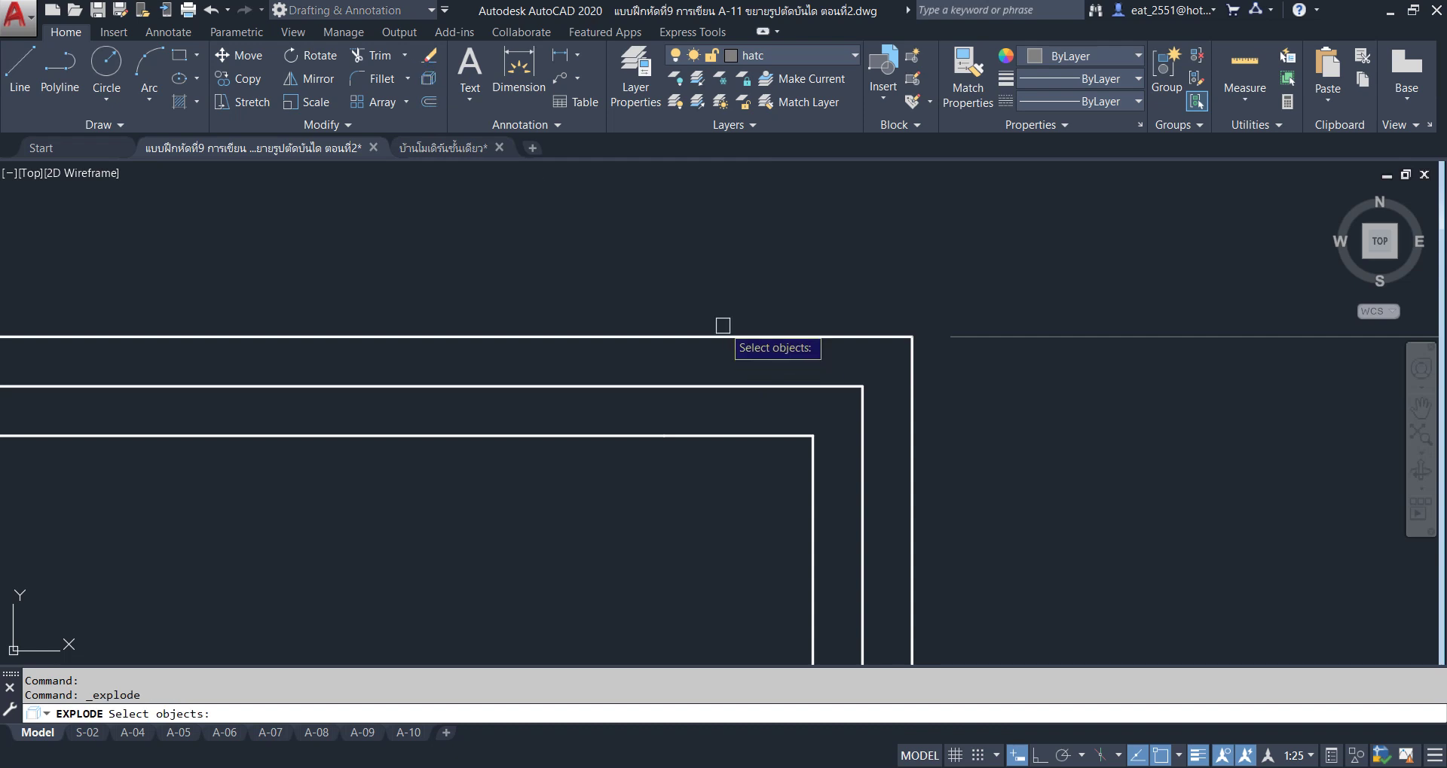
pyautogui.click(717, 273)
pyautogui.click(561, 520)
pyautogui.press('Return')
pyautogui.scroll(2, 864, 455)
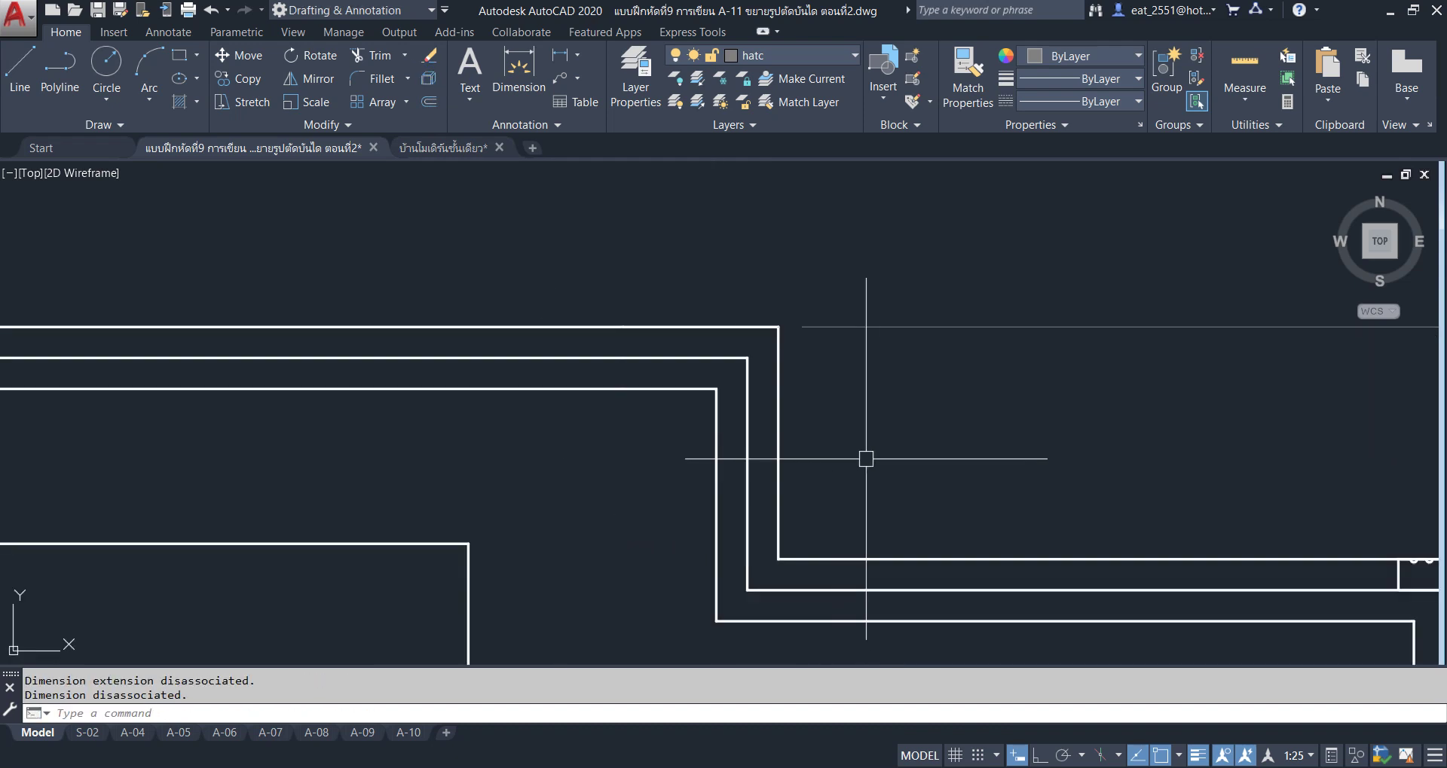
pyautogui.scroll(-3, 749, 339)
pyautogui.scroll(3, 762, 362)
pyautogui.scroll(1, 779, 399)
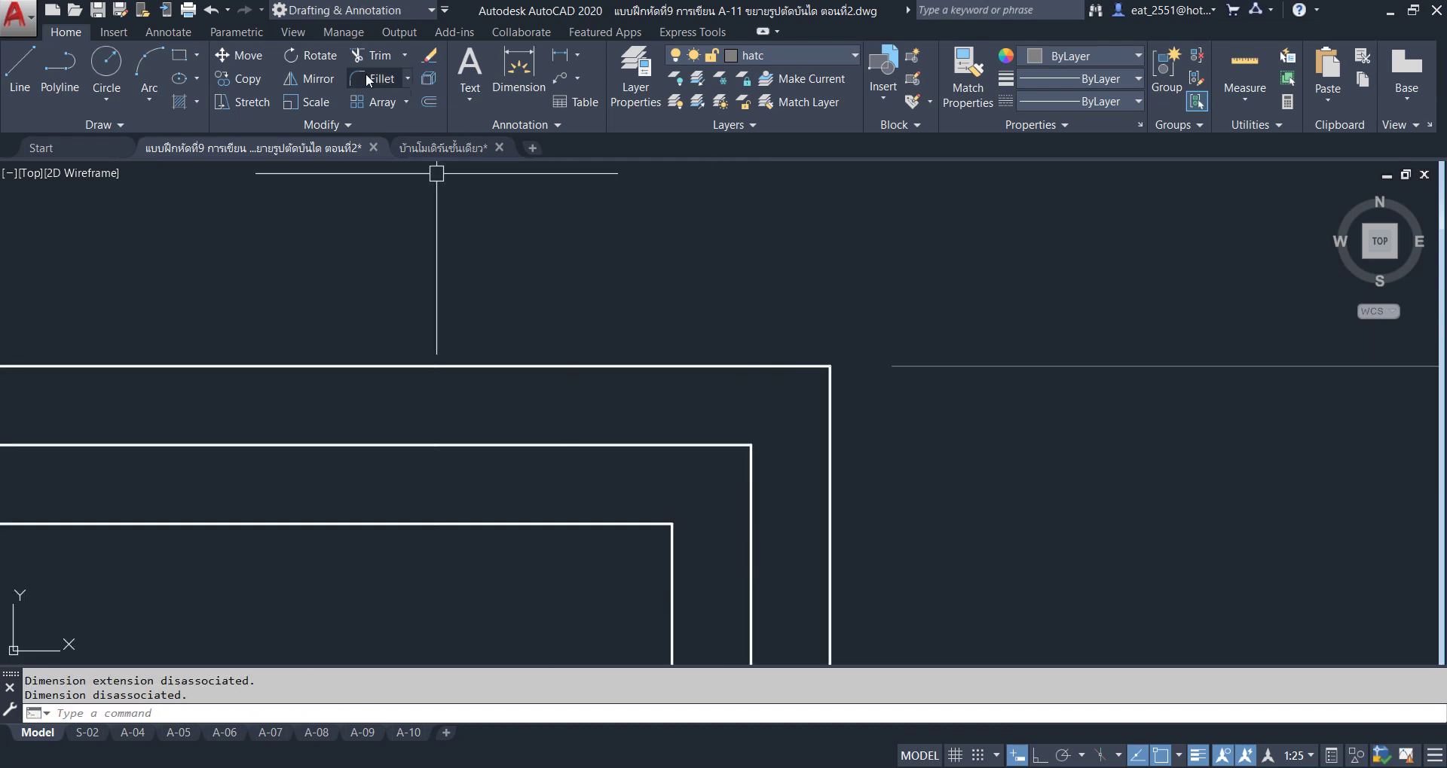
# Start Extend and cancel it, then centre the view on the mirrored step detail.
pyautogui.click(407, 59)
pyautogui.click(397, 124)
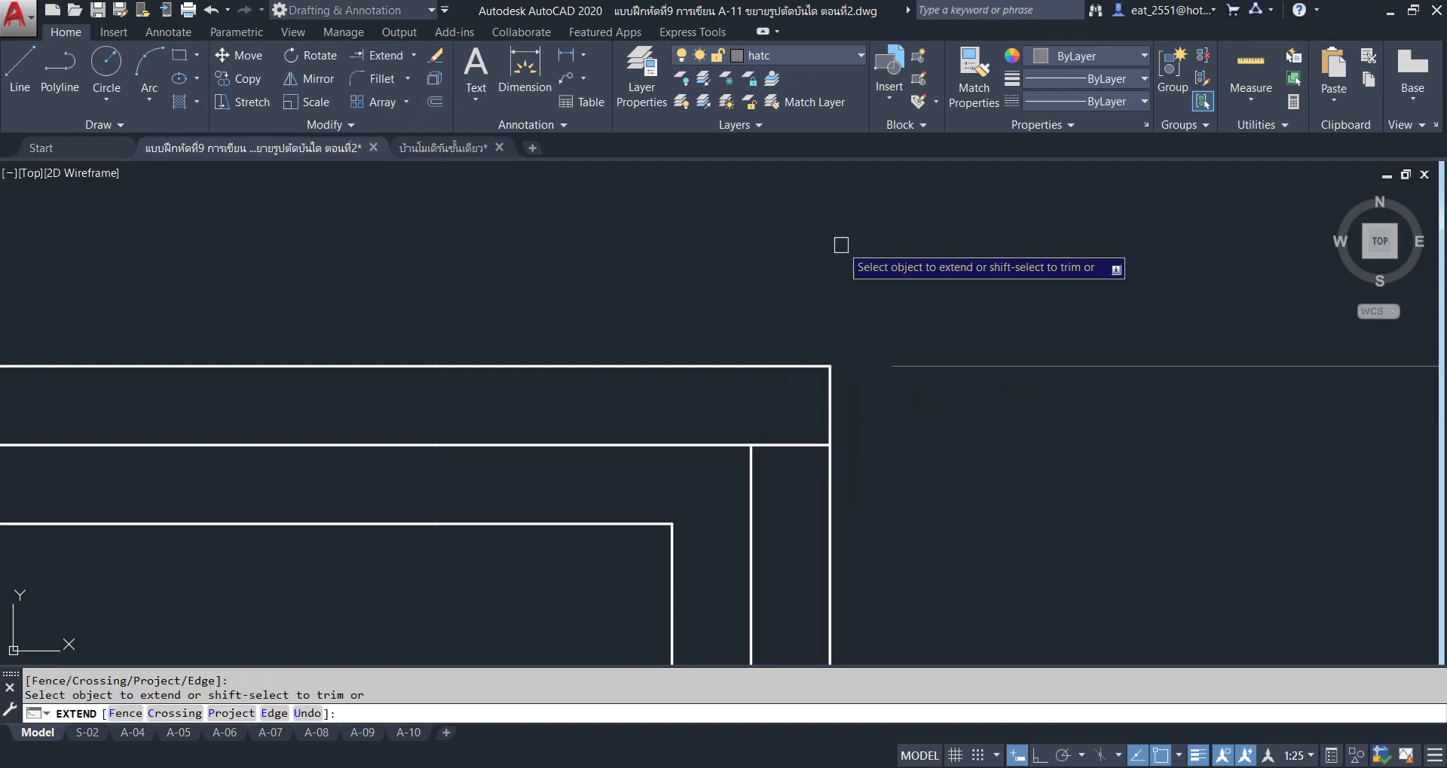
pyautogui.press('Return')
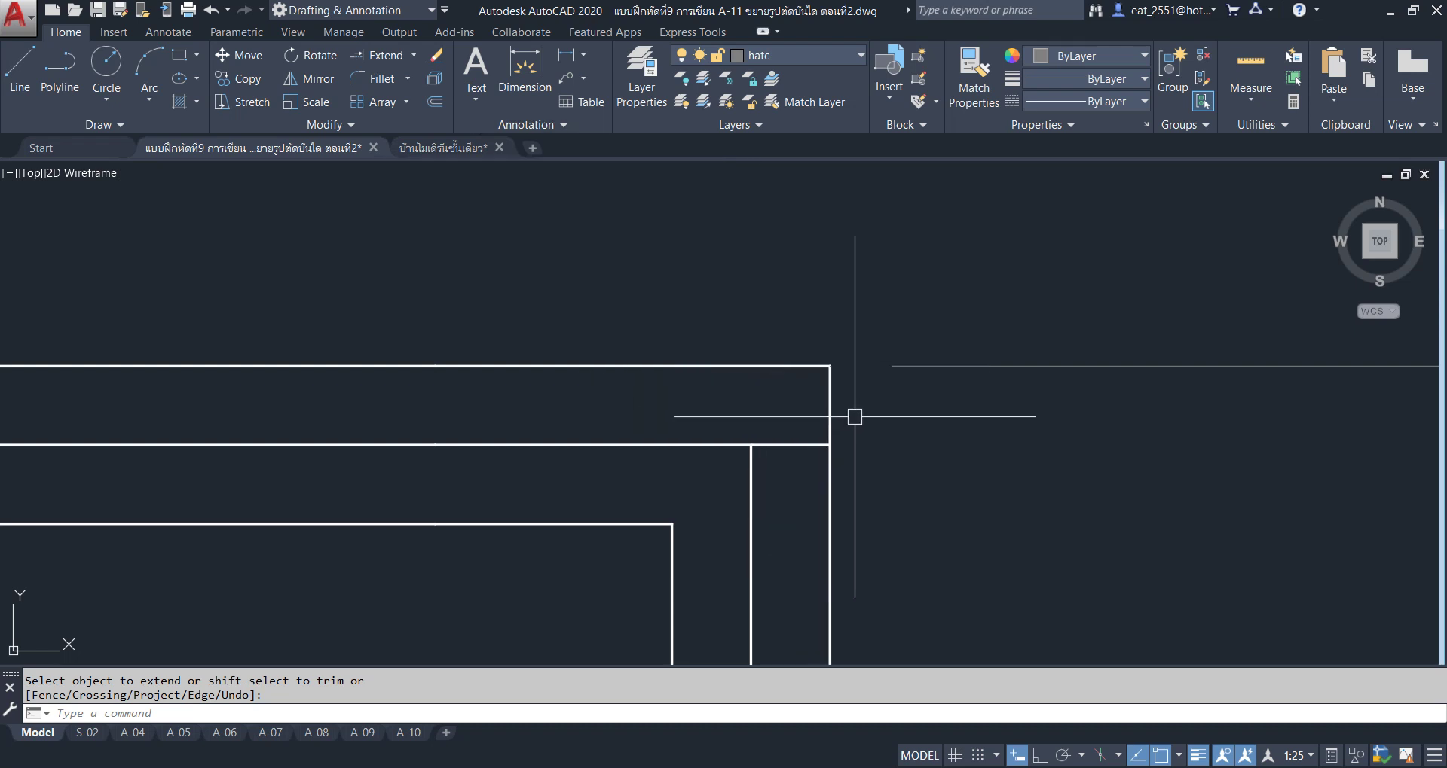
pyautogui.scroll(-3, 784, 407)
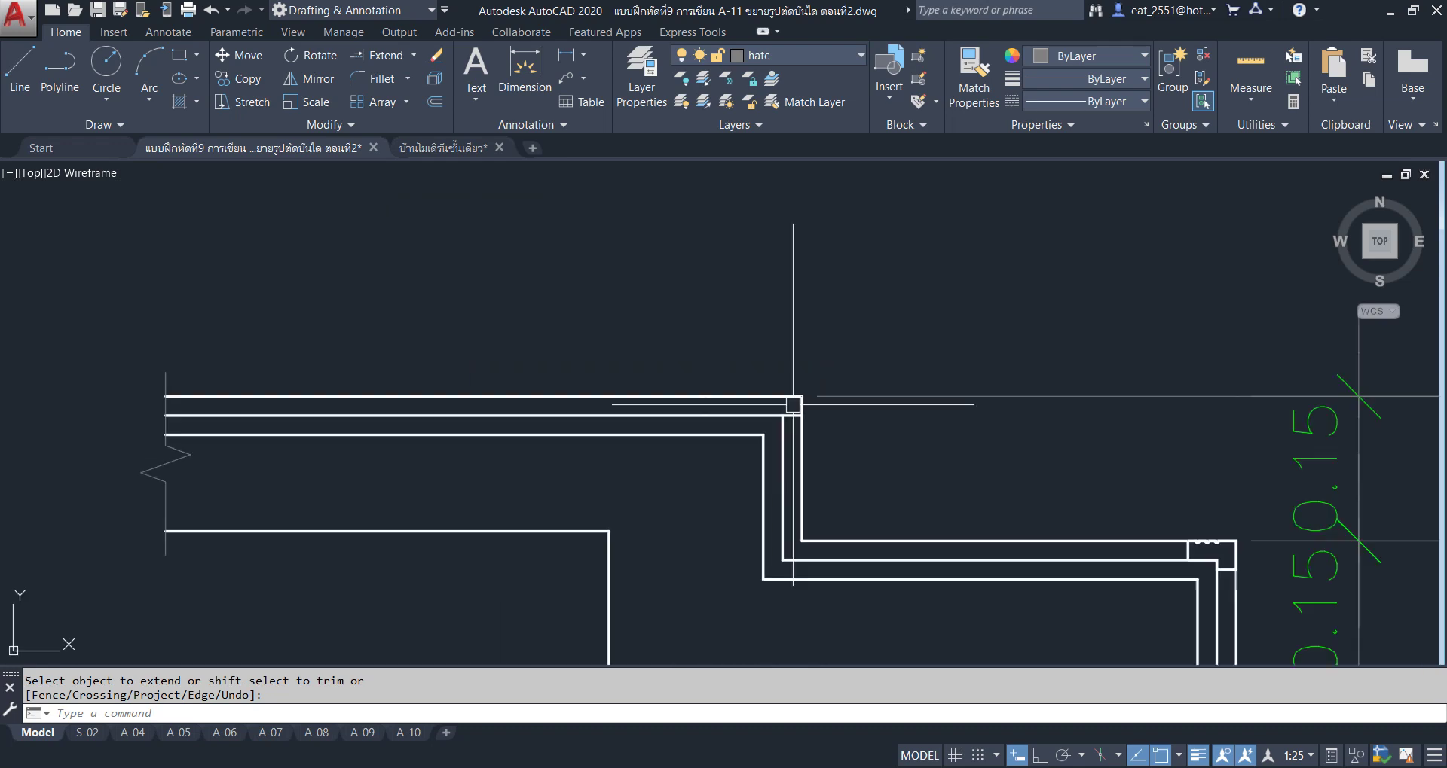
pyautogui.scroll(-3, 779, 413)
pyautogui.moveTo(218, 470); pyautogui.dragTo(648, 449, button='middle')
pyautogui.scroll(3, 466, 406)
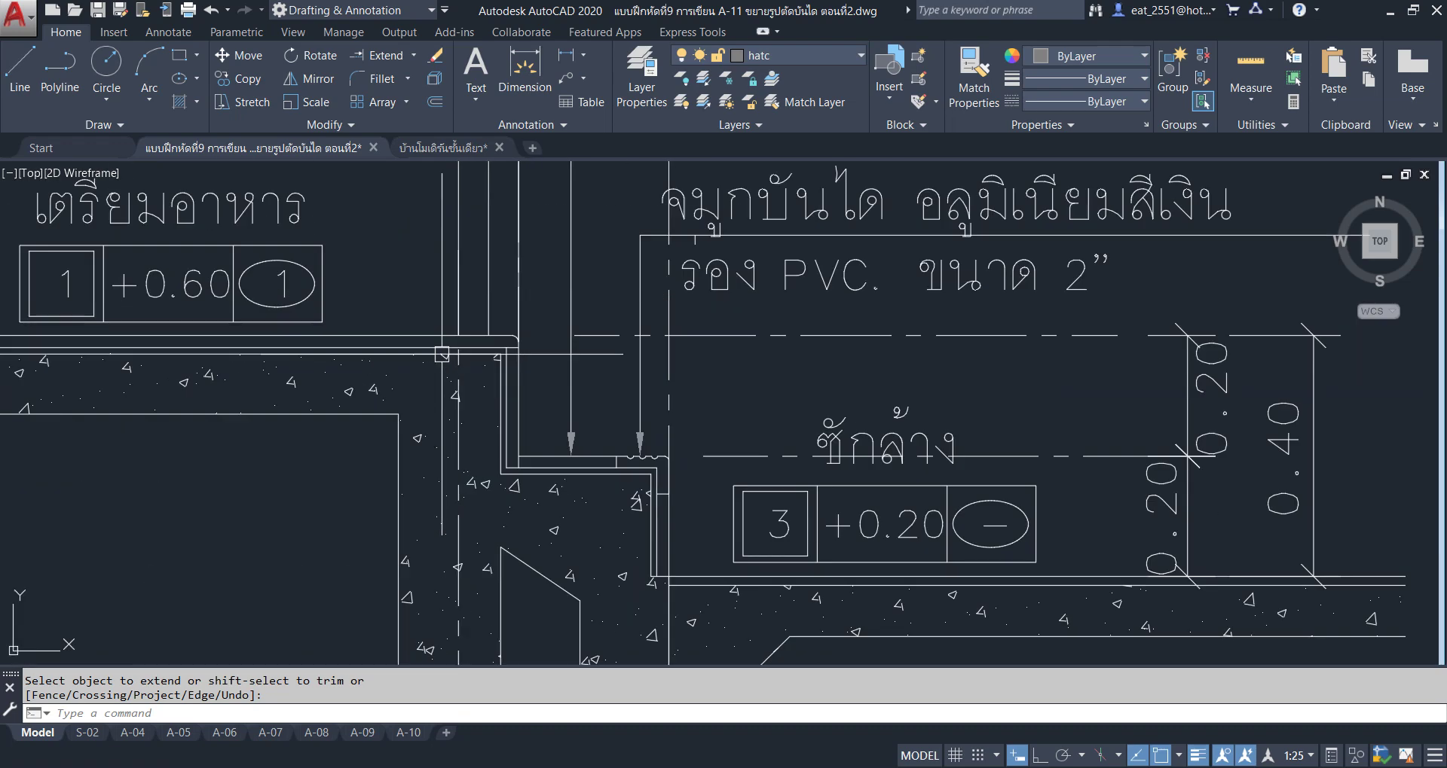
pyautogui.scroll(2, 466, 406)
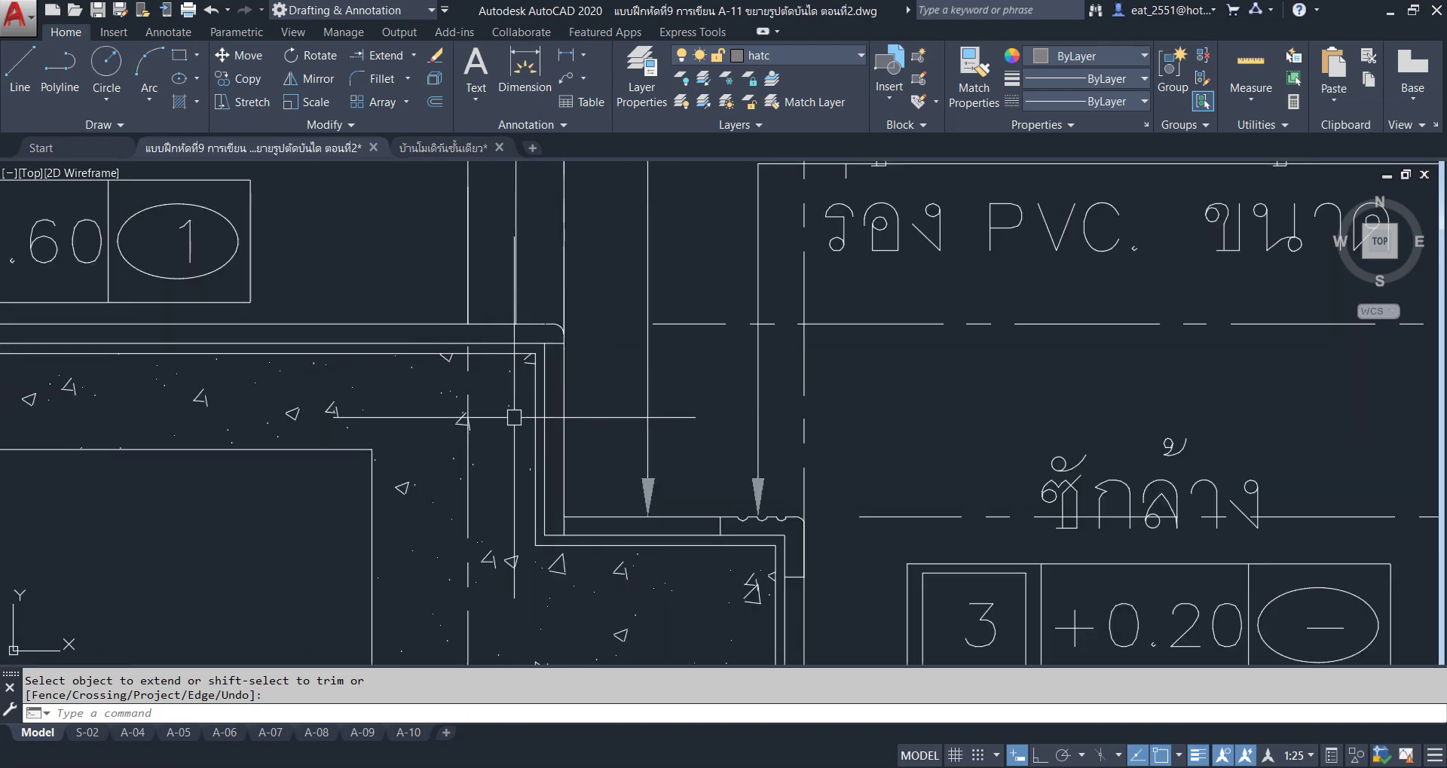
pyautogui.scroll(-3, 514, 417)
pyautogui.scroll(3, 528, 437)
pyautogui.scroll(-2, 573, 475)
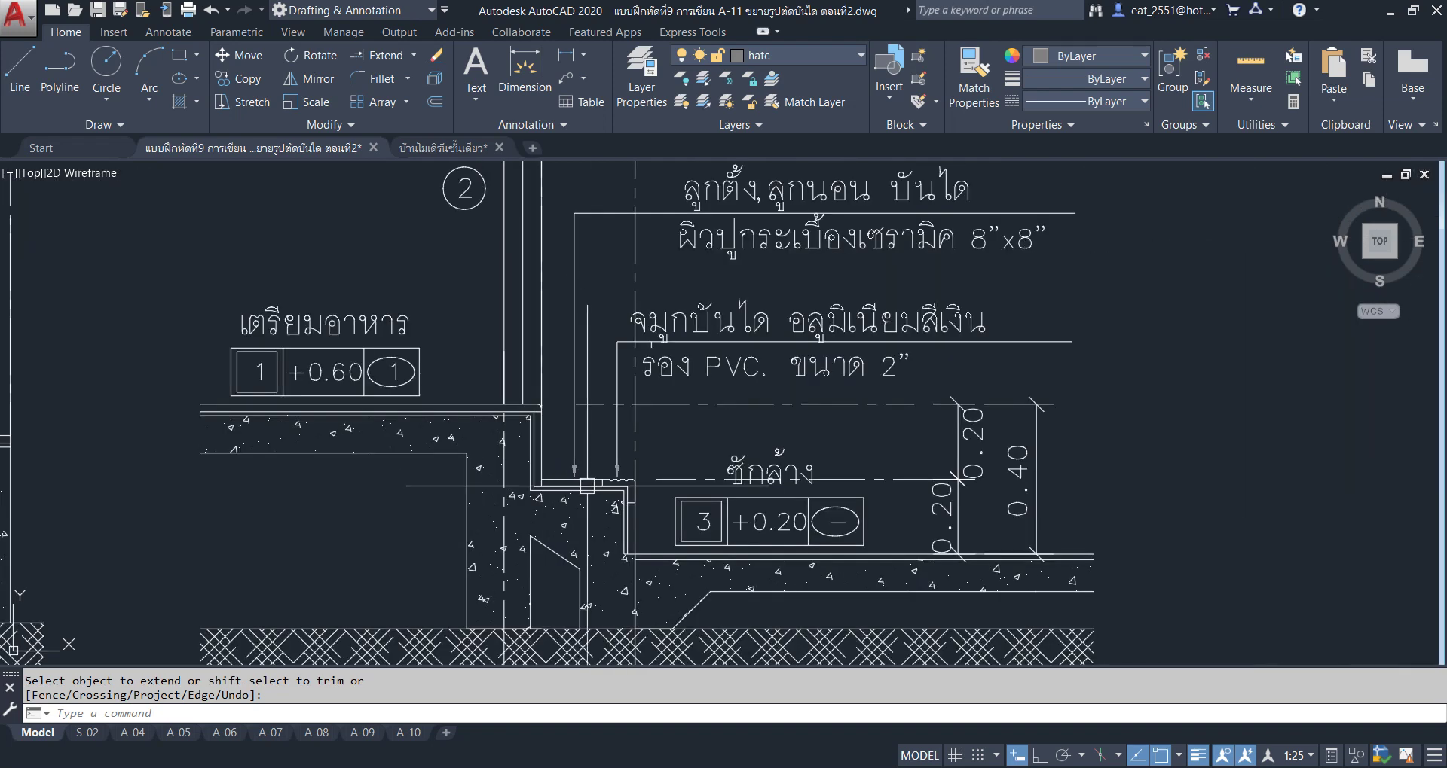
pyautogui.moveTo(642, 517); pyautogui.dragTo(549, 470, button='middle')
pyautogui.scroll(2, 549, 470)
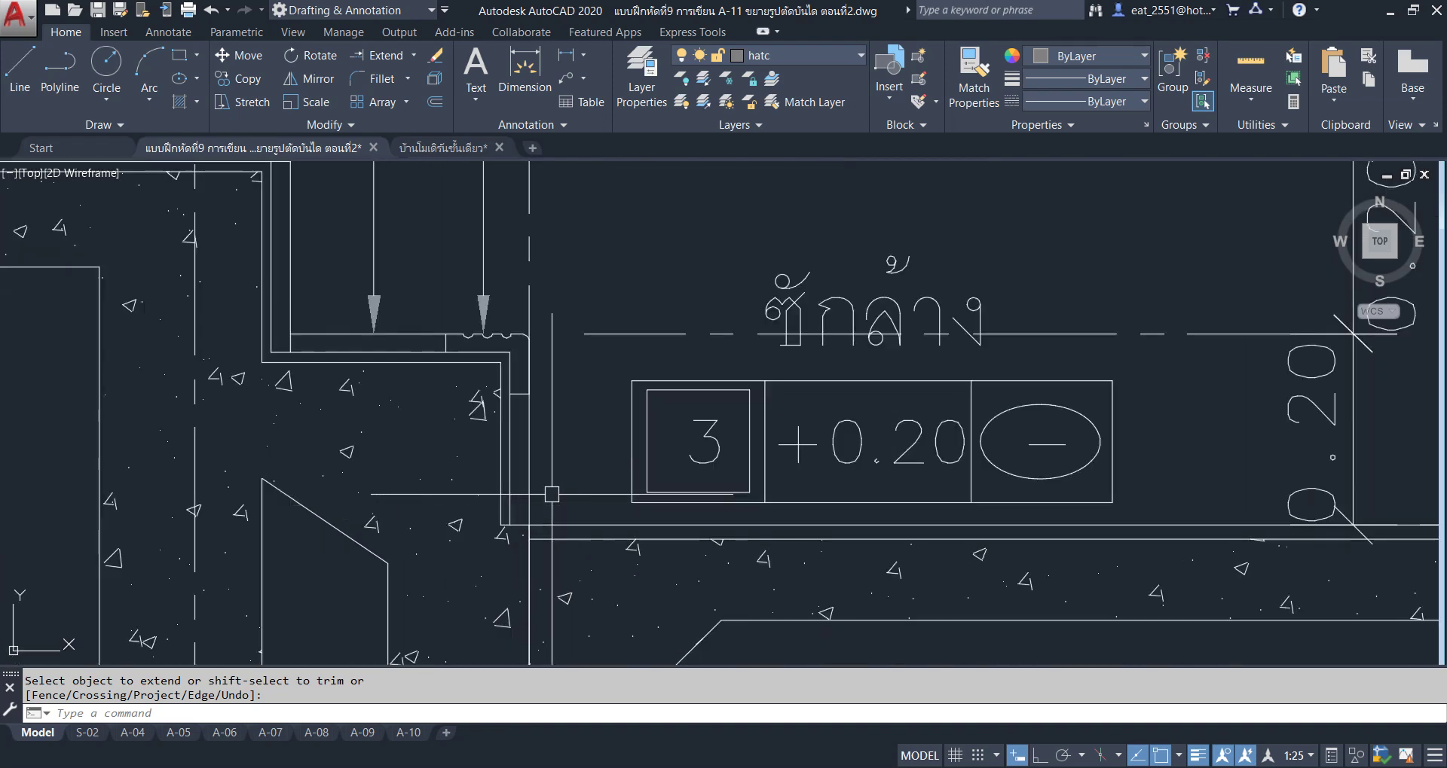
pyautogui.scroll(-1, 549, 469)
pyautogui.scroll(-1, 550, 469)
pyautogui.scroll(6, 428, 362)
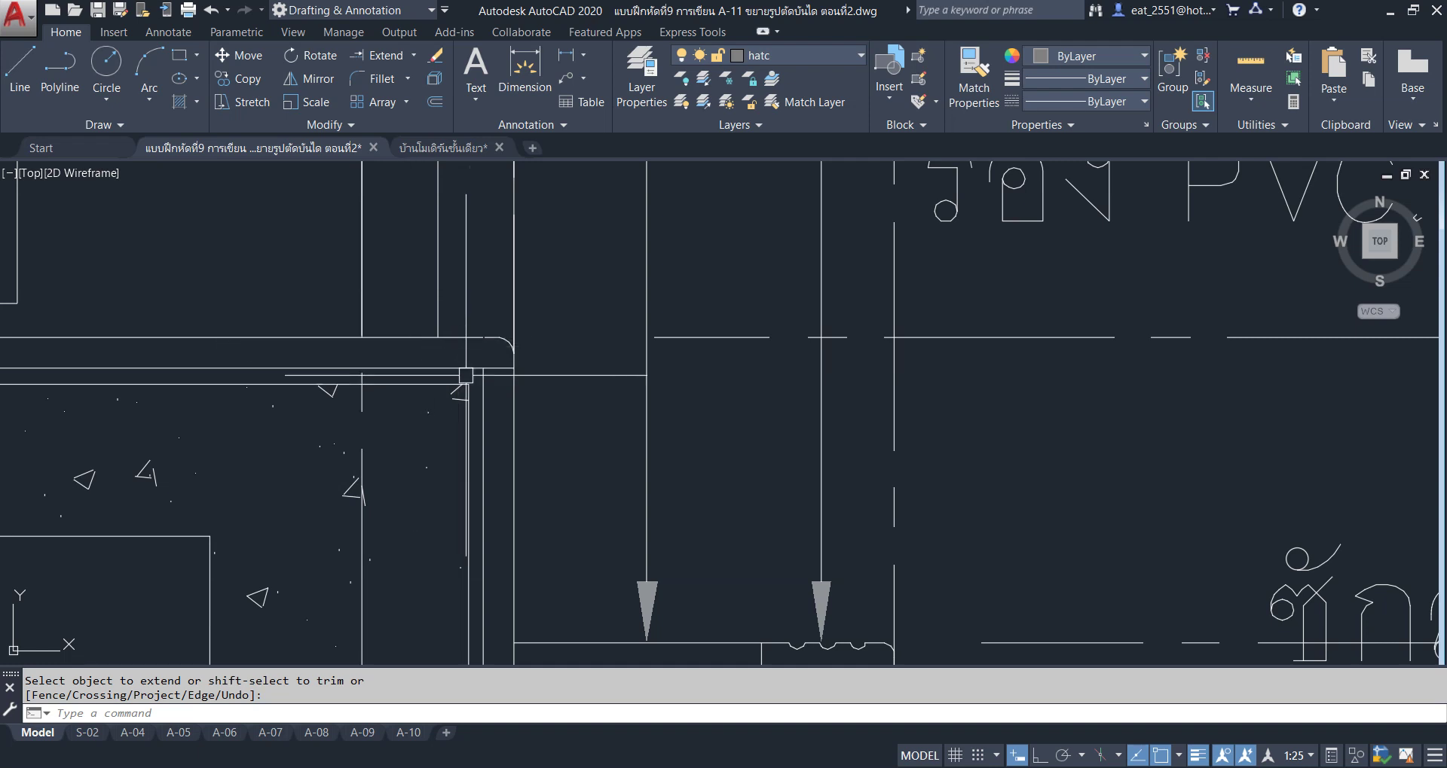
pyautogui.scroll(-3, 429, 346)
pyautogui.scroll(-3, 474, 359)
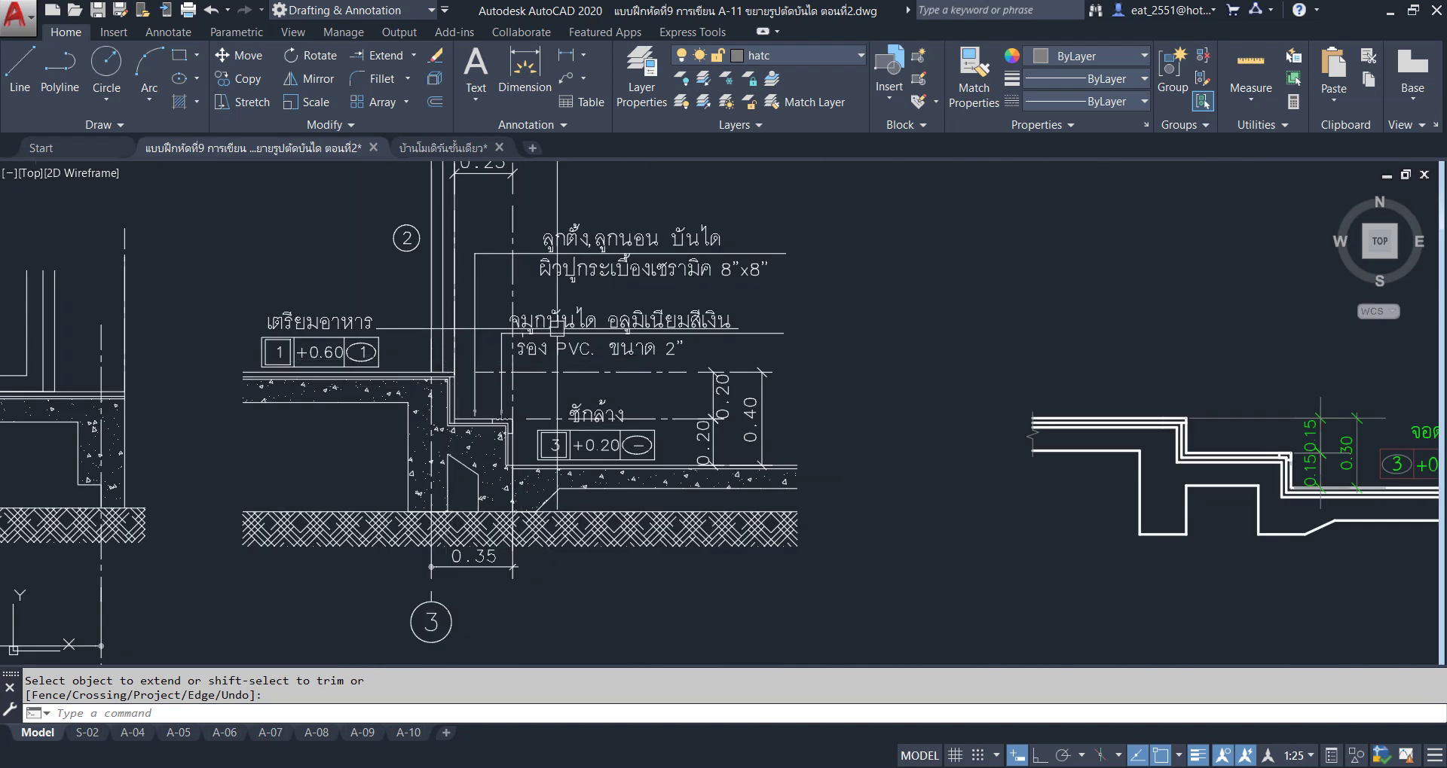
pyautogui.moveTo(1055, 421); pyautogui.dragTo(524, 399, button='middle')
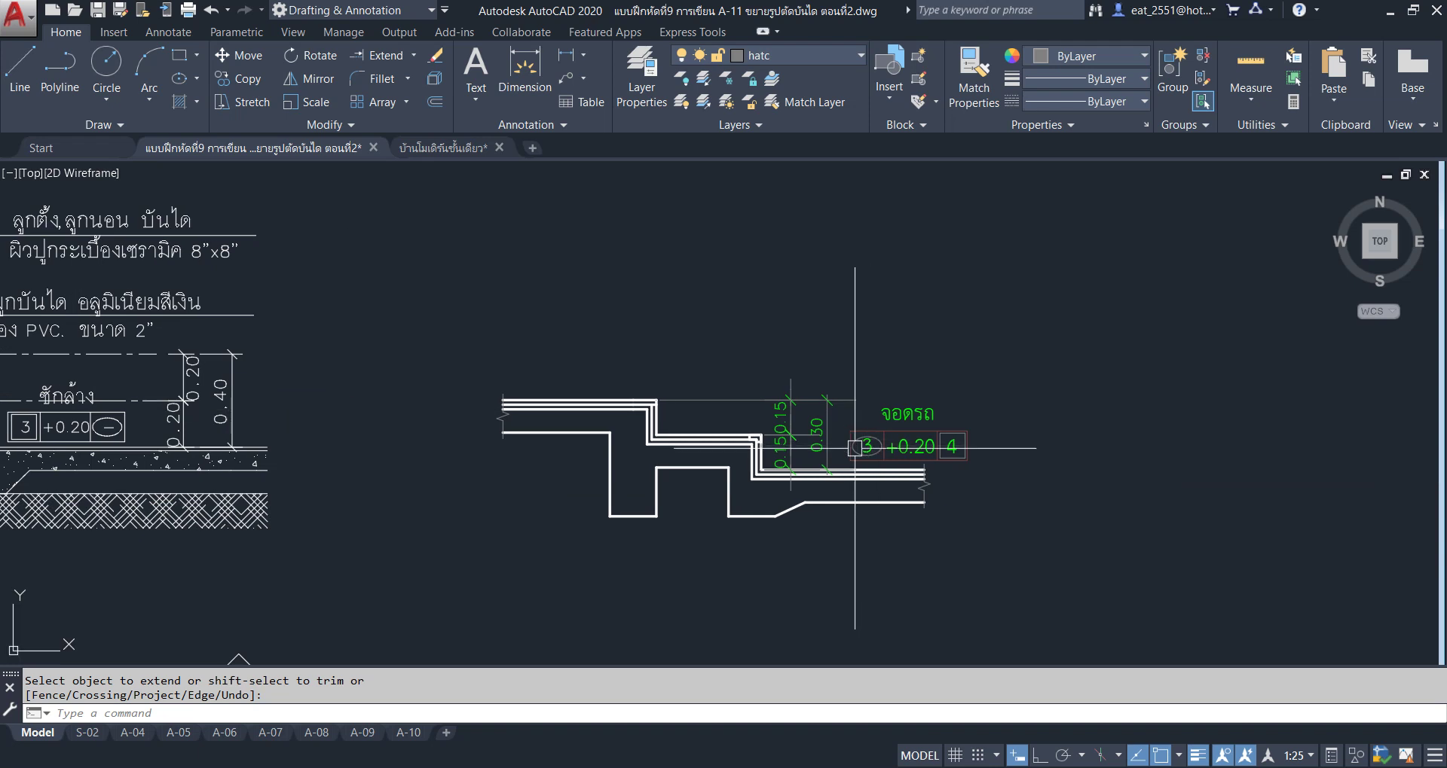
pyautogui.scroll(2, 754, 392)
pyautogui.scroll(2, 753, 392)
pyautogui.scroll(4, 470, 334)
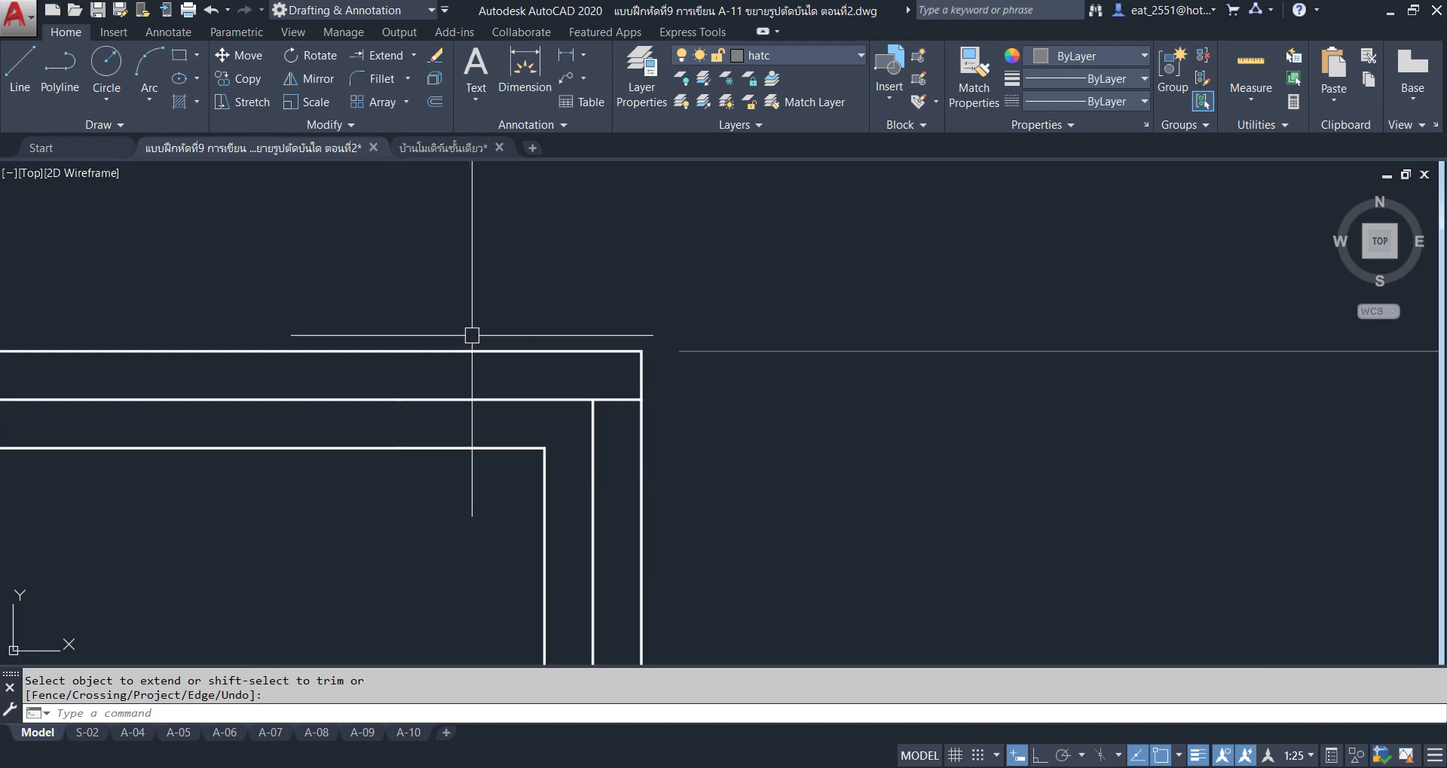
pyautogui.scroll(3, 608, 343)
# Fillet the top tread line and outer vertical line of the enlarged step with a 0.01 radius.
pyautogui.click(374, 79)
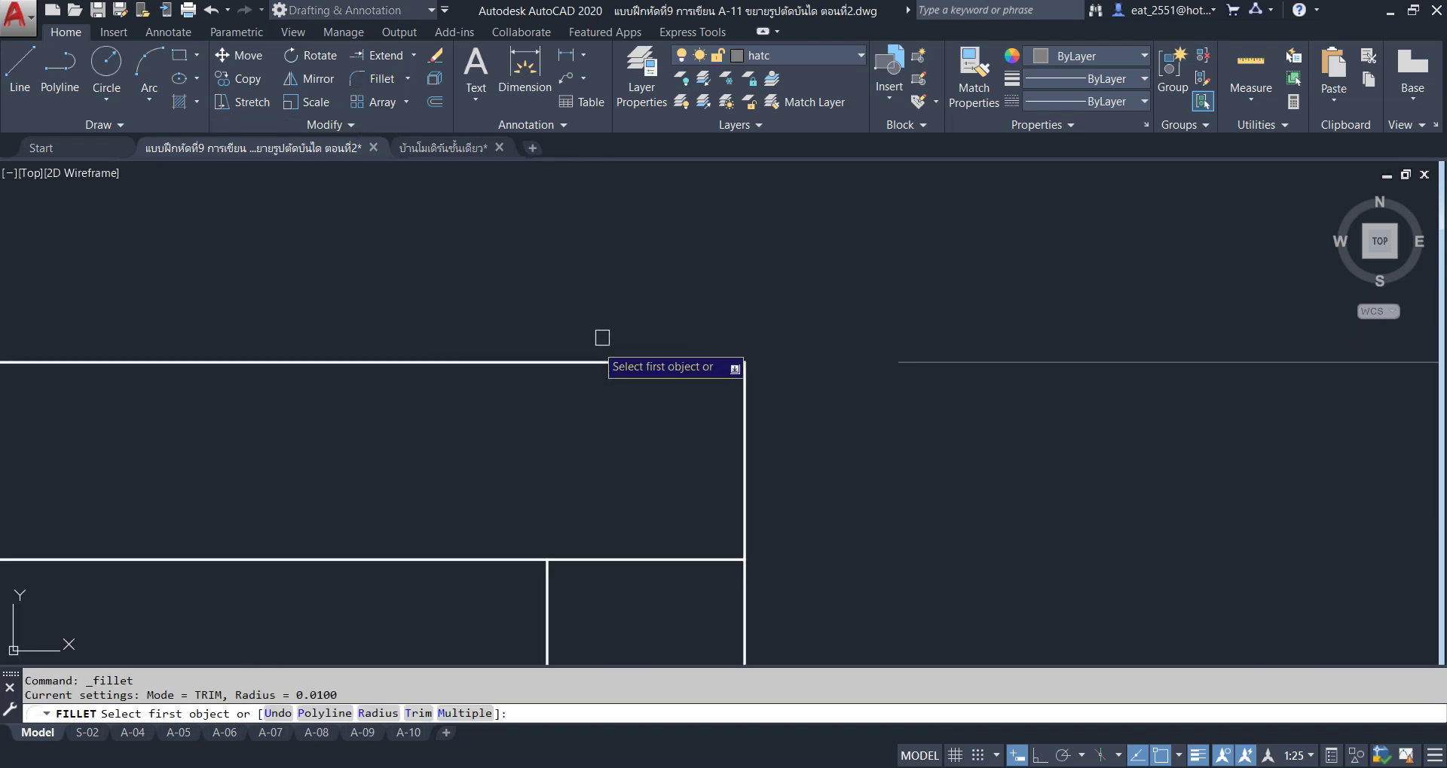
pyautogui.click(378, 714)
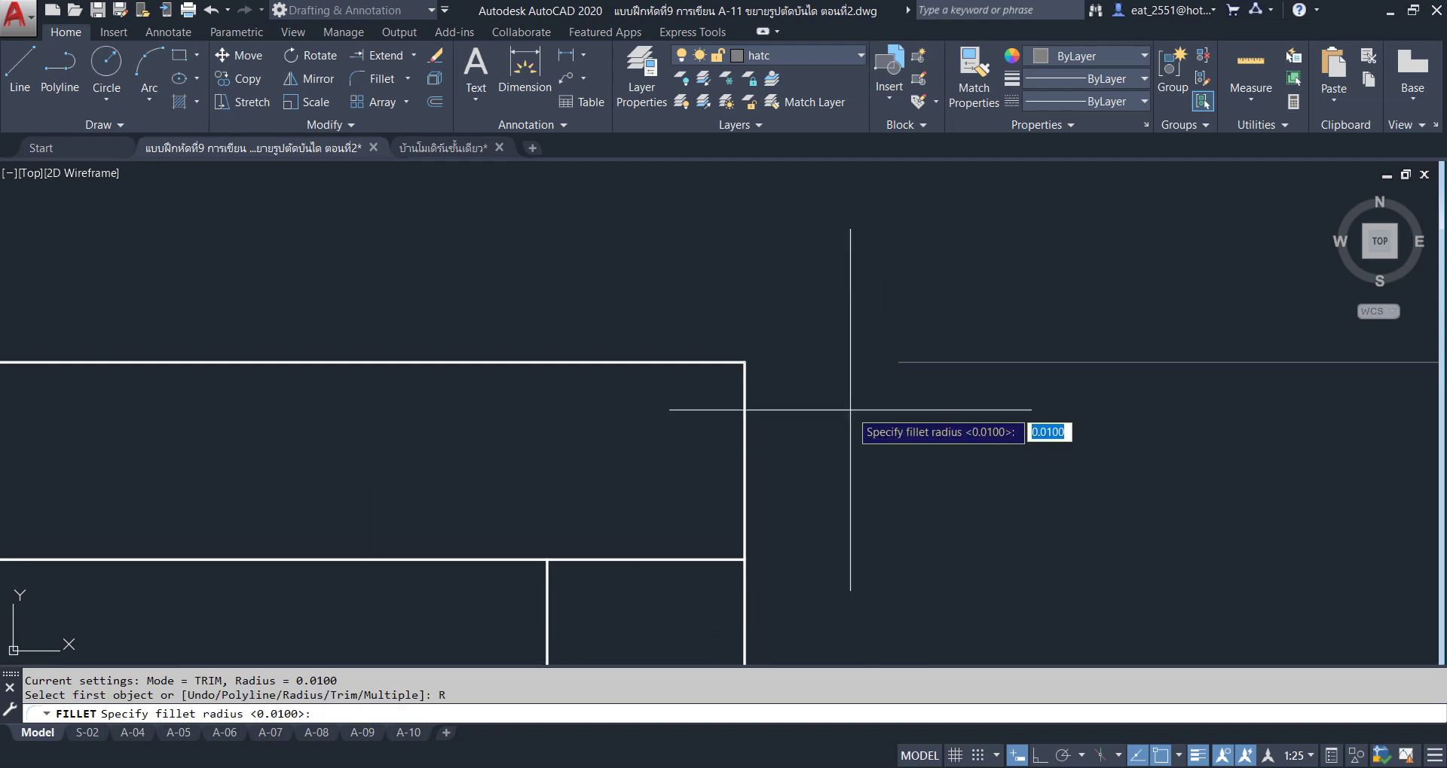
pyautogui.write('.01')
pyautogui.press('Return')
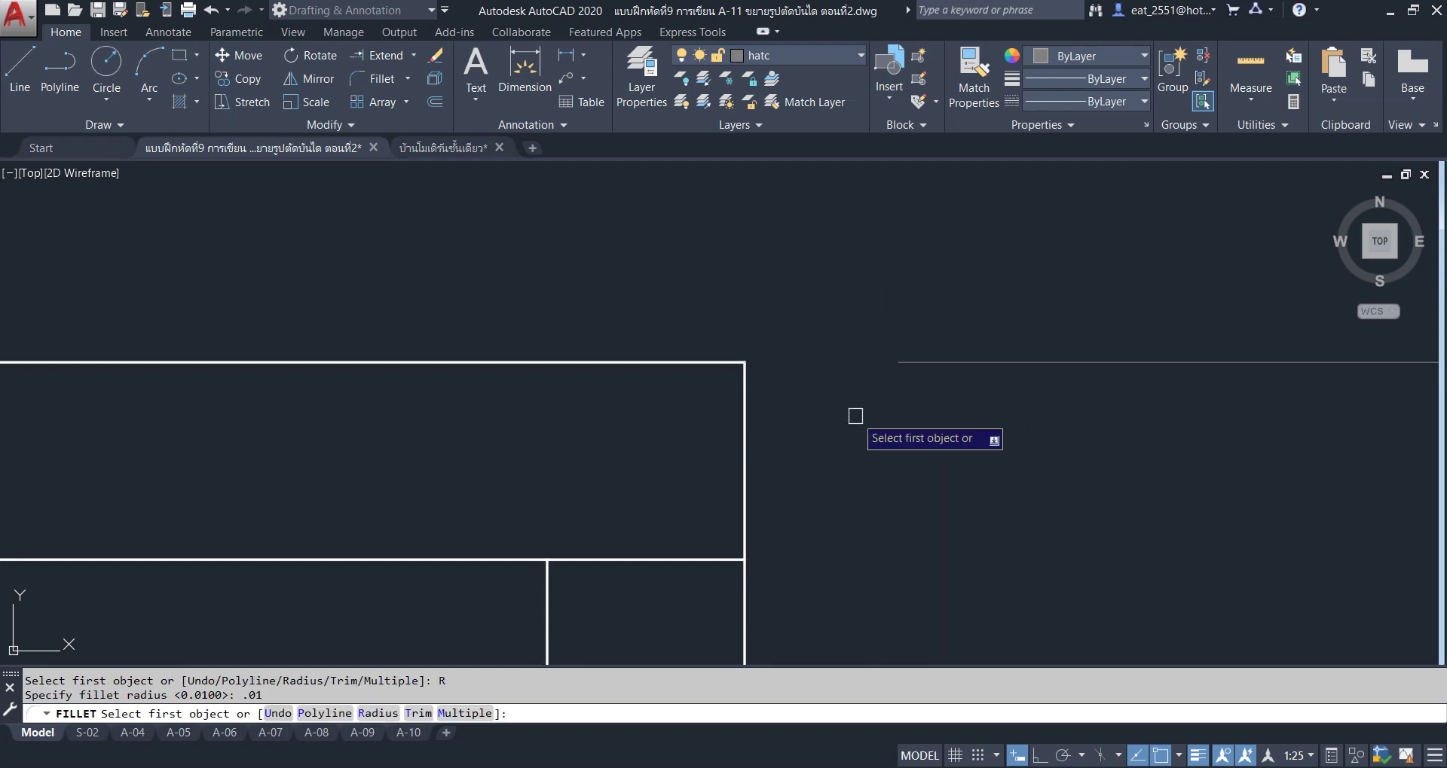
pyautogui.click(708, 362)
pyautogui.click(750, 407)
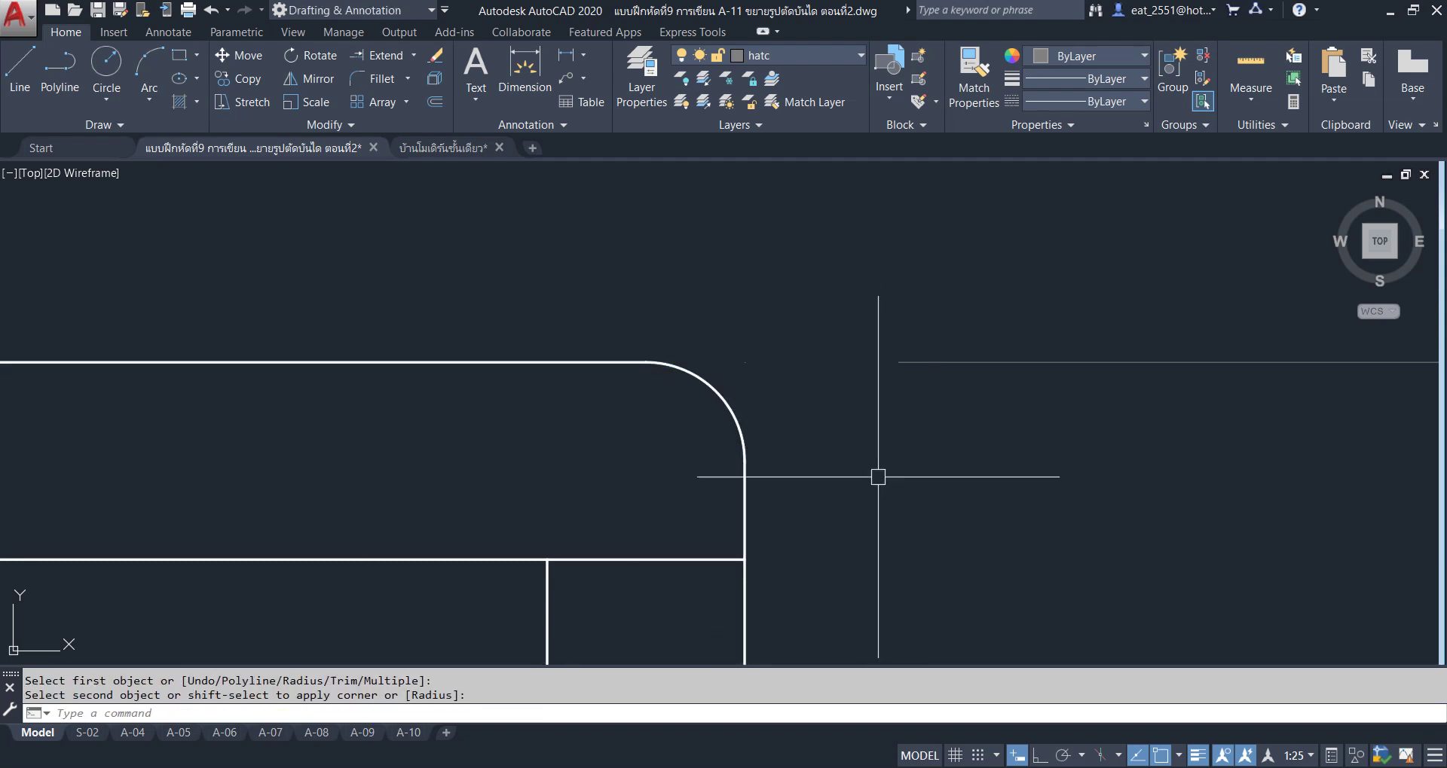
pyautogui.scroll(-2, 878, 478)
pyautogui.scroll(-2, 829, 452)
pyautogui.scroll(-3, 712, 340)
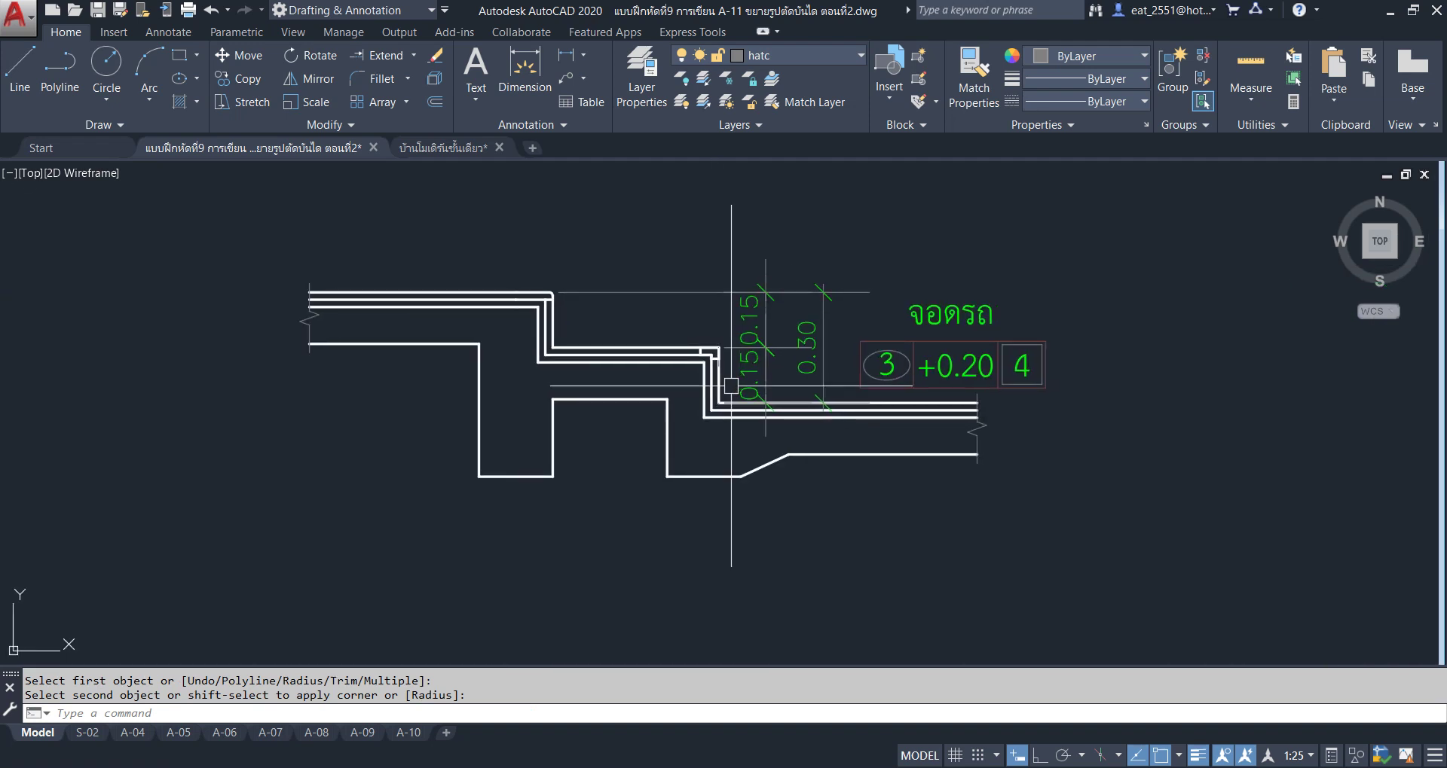
pyautogui.scroll(-3, 914, 424)
pyautogui.scroll(2, 914, 424)
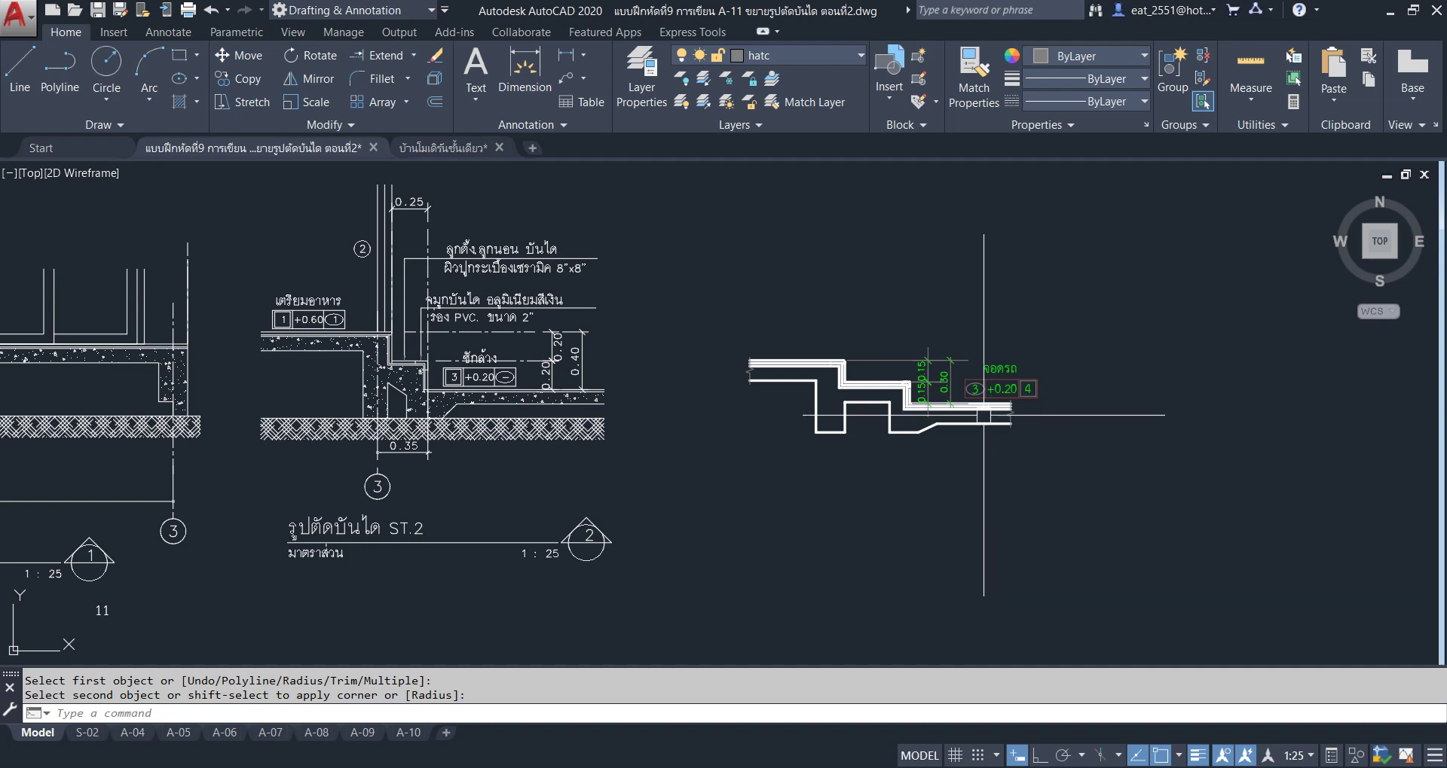
pyautogui.moveTo(983, 416); pyautogui.dragTo(929, 425, button='middle')
# Select the existing 0.45 tread dimension and start copying it from its base point.
pyautogui.scroll(-3, 787, 381)
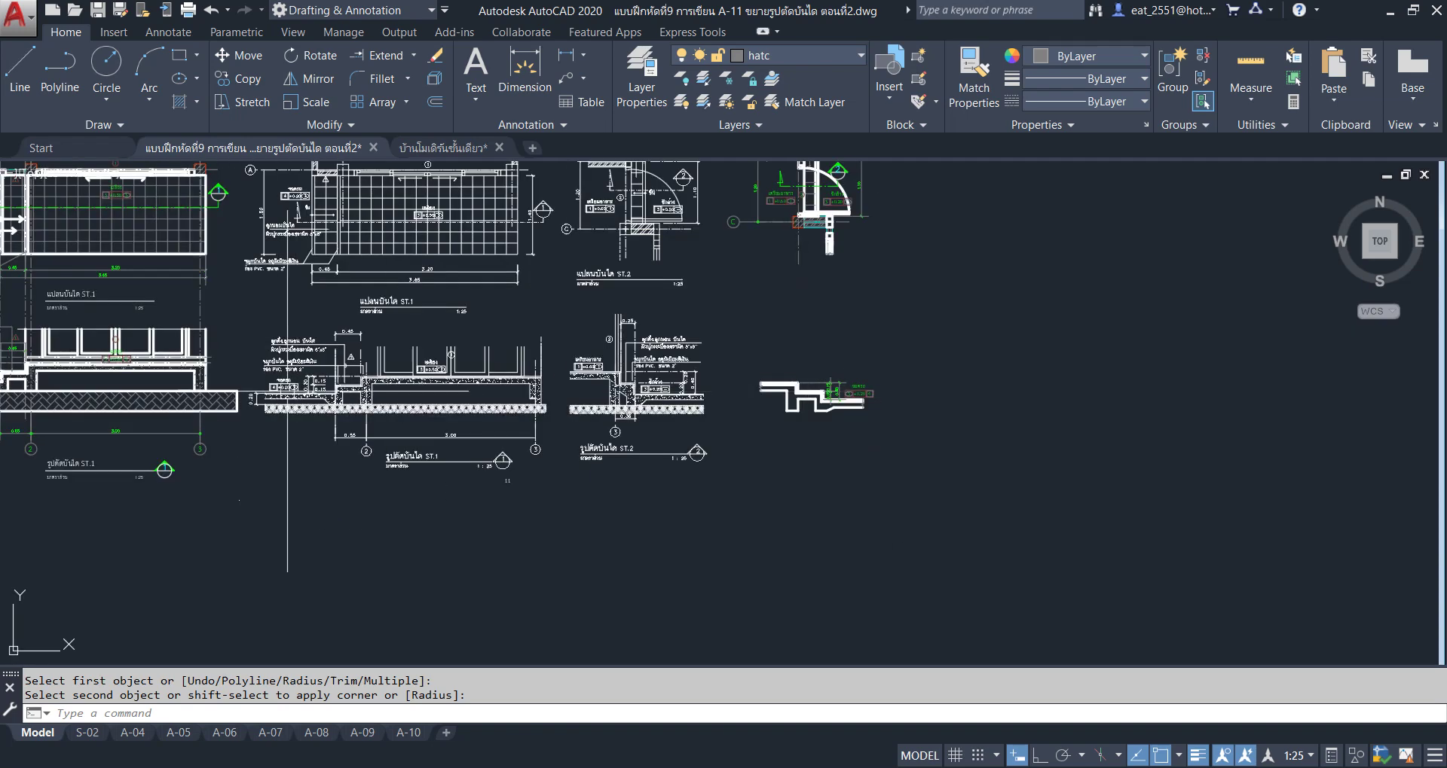
pyautogui.scroll(4, 573, 421)
pyautogui.scroll(2, 573, 420)
pyautogui.scroll(4, 572, 421)
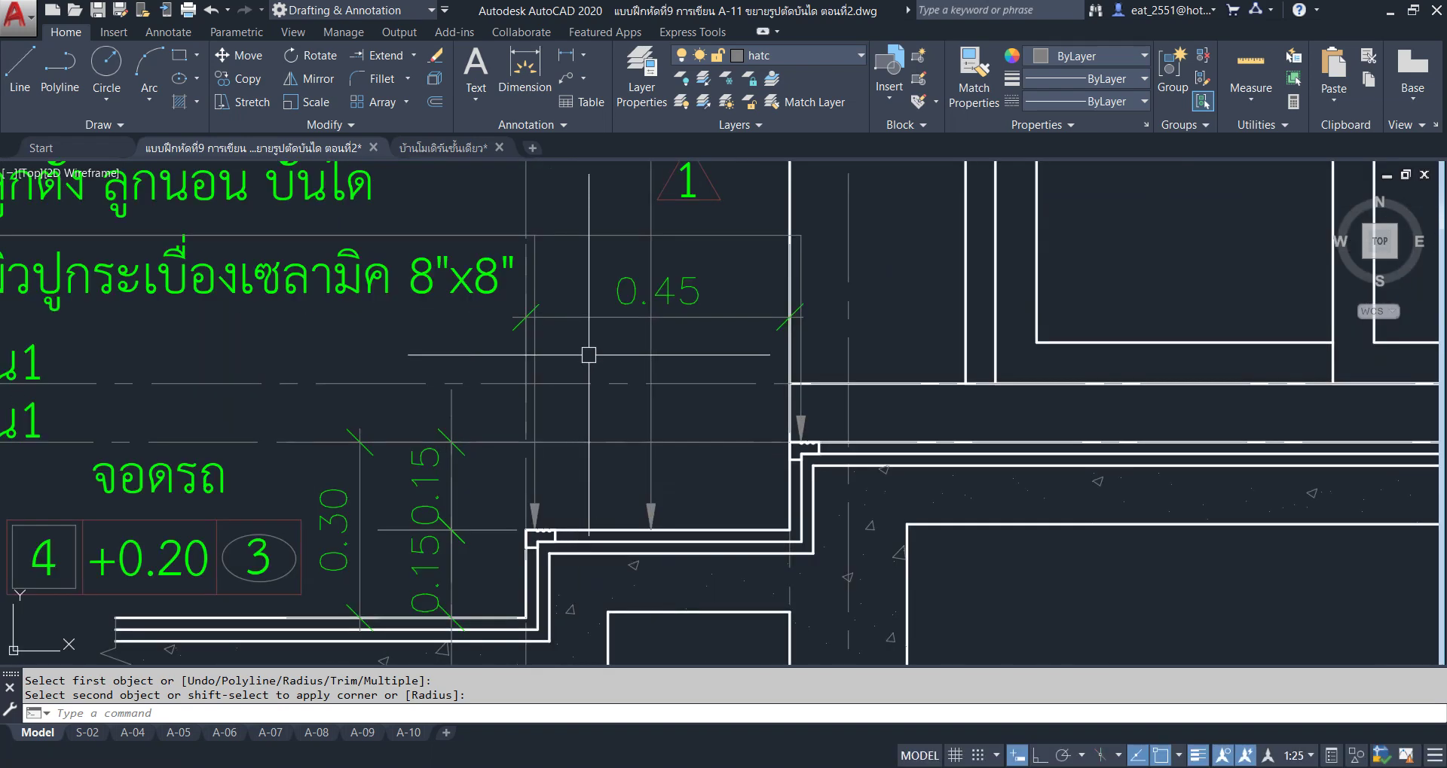
pyautogui.click(591, 316)
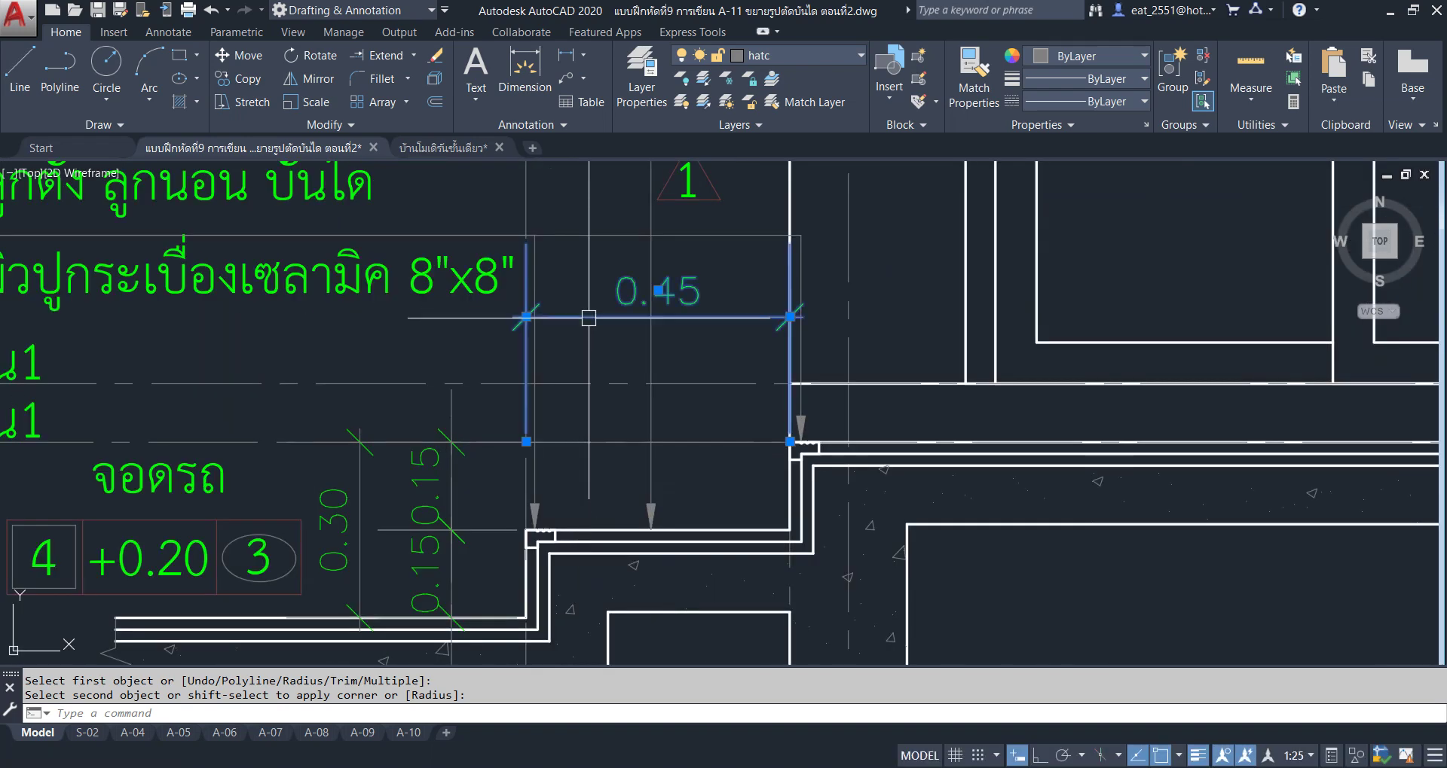
pyautogui.click(224, 83)
pyautogui.click(526, 442)
# Place the 0.45 dimension copy at the rounded corner of the new step detail.
pyautogui.scroll(-6, 471, 348)
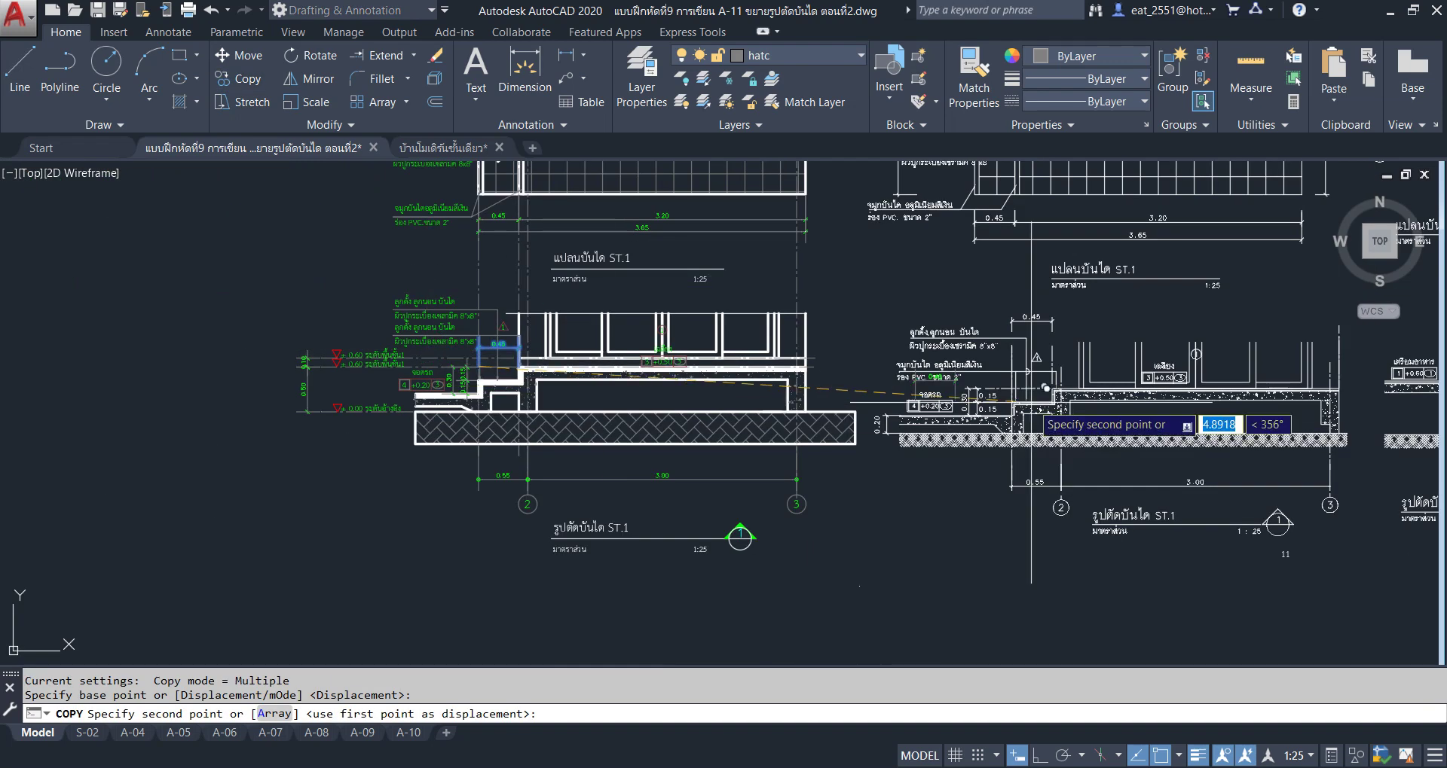
pyautogui.scroll(3, 1111, 410)
pyautogui.scroll(3, 1126, 445)
pyautogui.scroll(2, 906, 455)
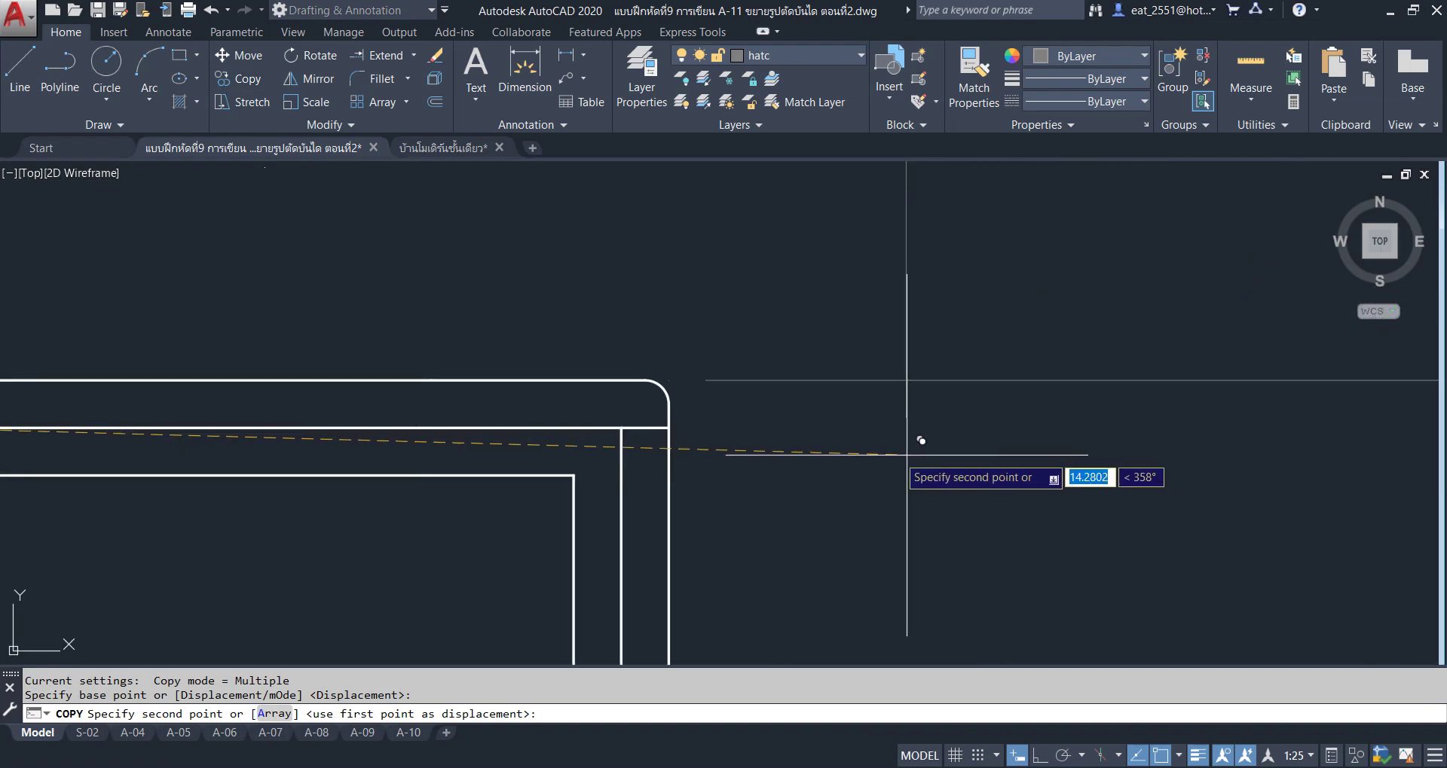
pyautogui.click(668, 391)
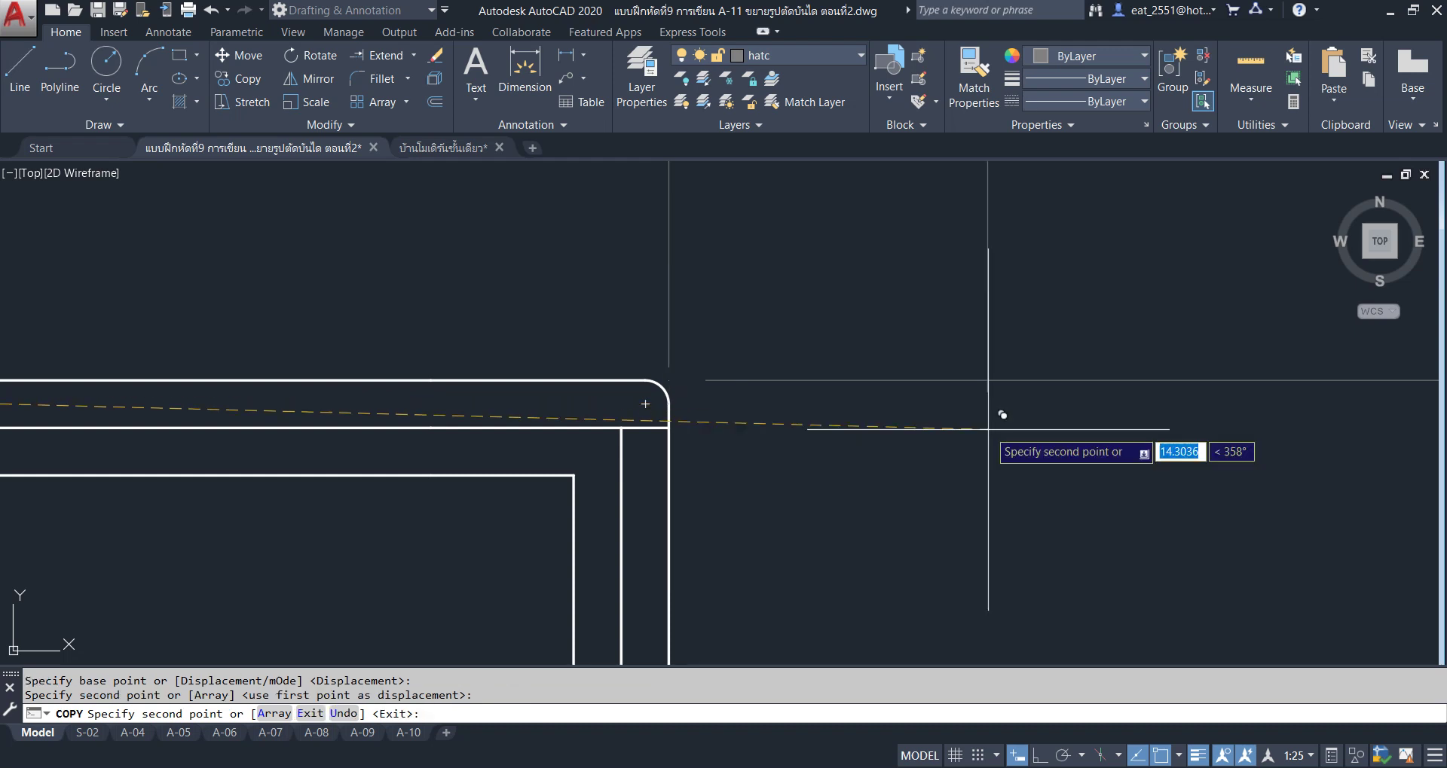
pyautogui.scroll(-3, 987, 381)
pyautogui.rightClick(921, 297)
pyautogui.click(950, 307)
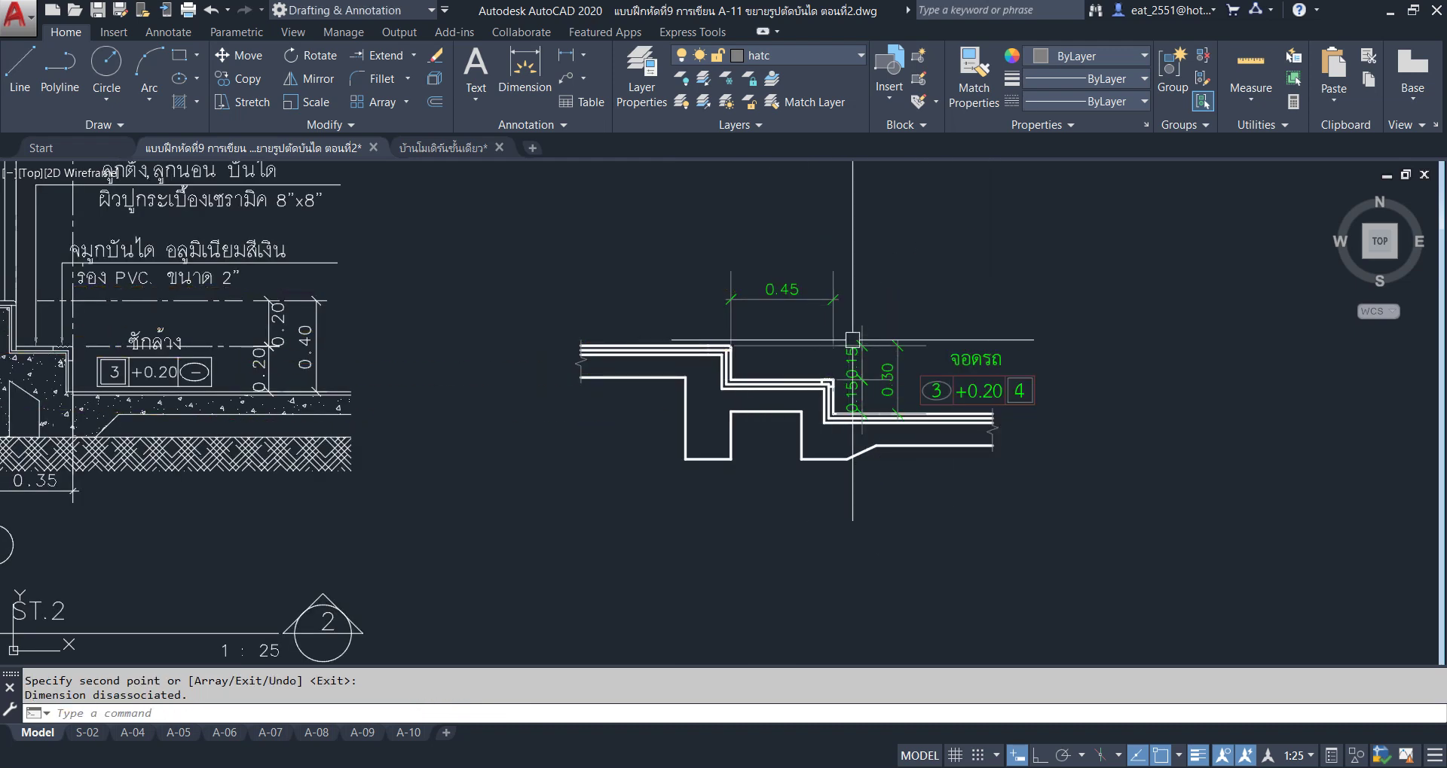
pyautogui.scroll(5, 853, 340)
pyautogui.click(776, 314)
# Erase the zigzag break line from the copied step profile.
pyautogui.click(777, 374)
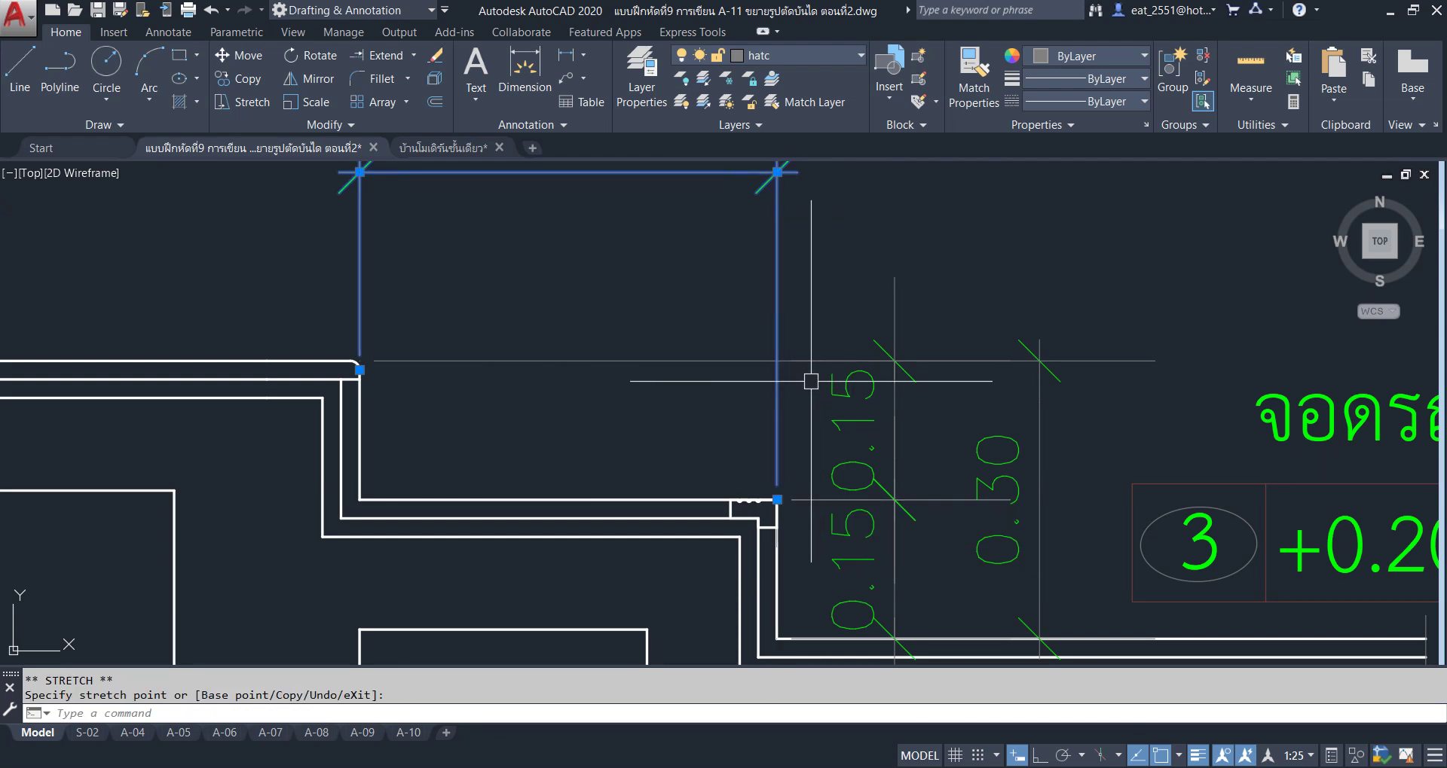
pyautogui.press('Escape')
pyautogui.scroll(-3, 811, 381)
pyautogui.scroll(-3, 814, 362)
pyautogui.scroll(1, 817, 349)
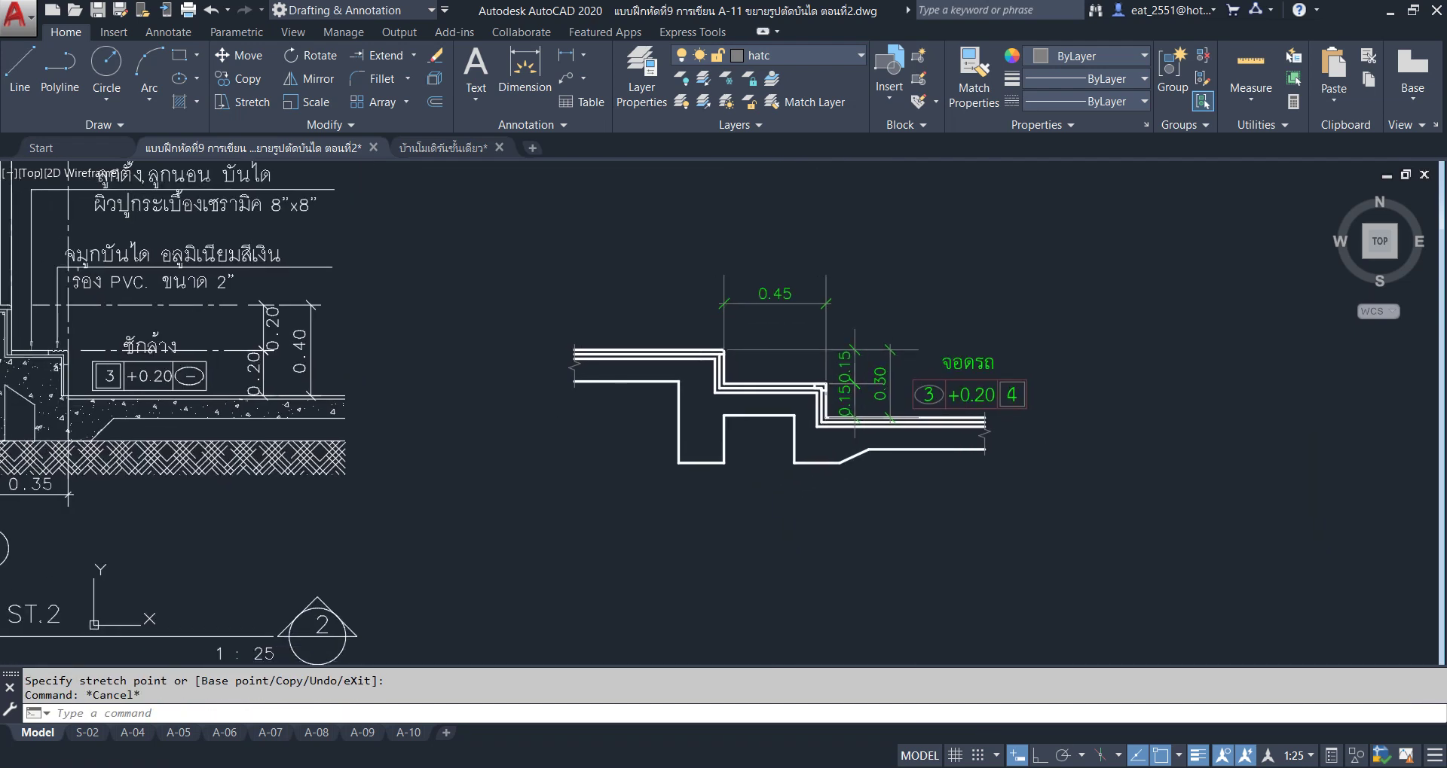
pyautogui.scroll(6, 586, 362)
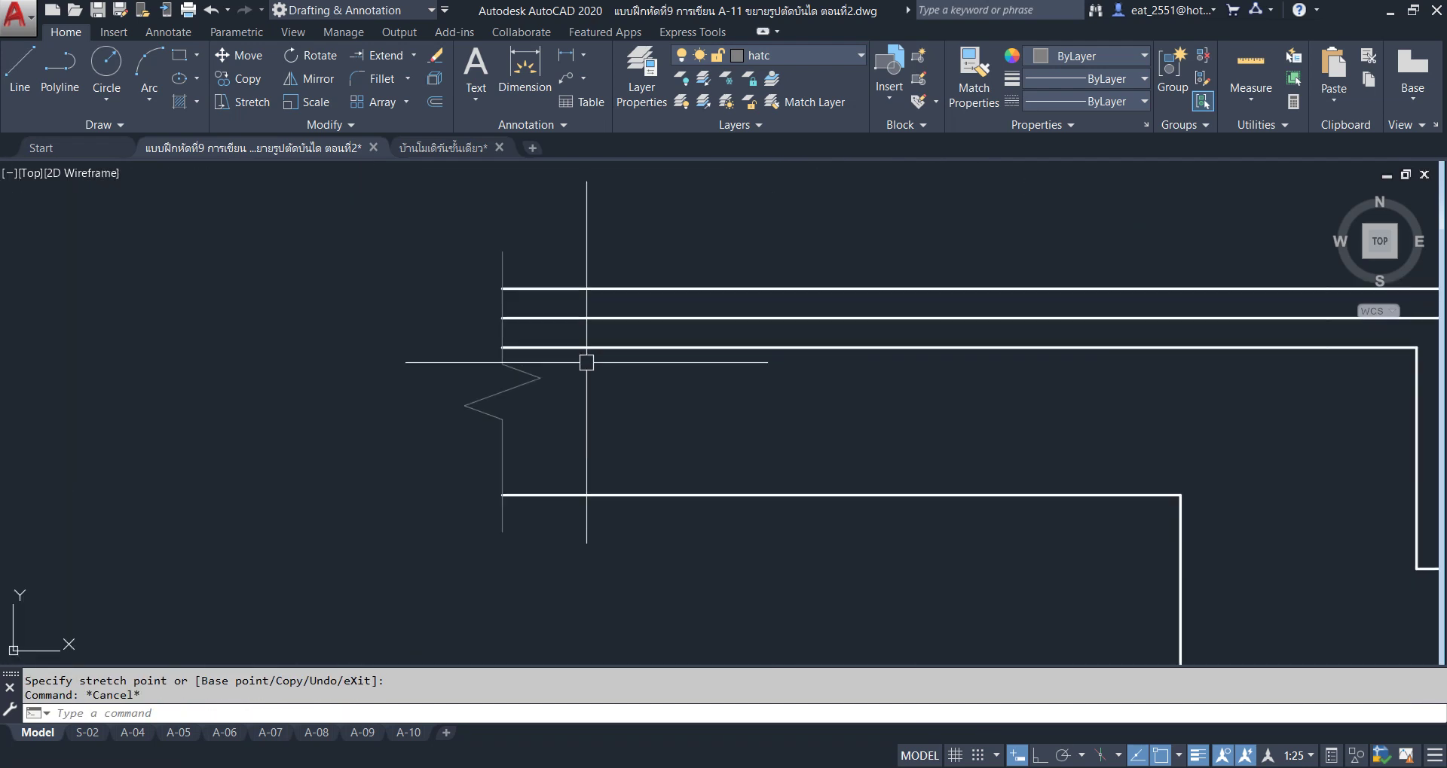
pyautogui.click(490, 427)
pyautogui.click(464, 405)
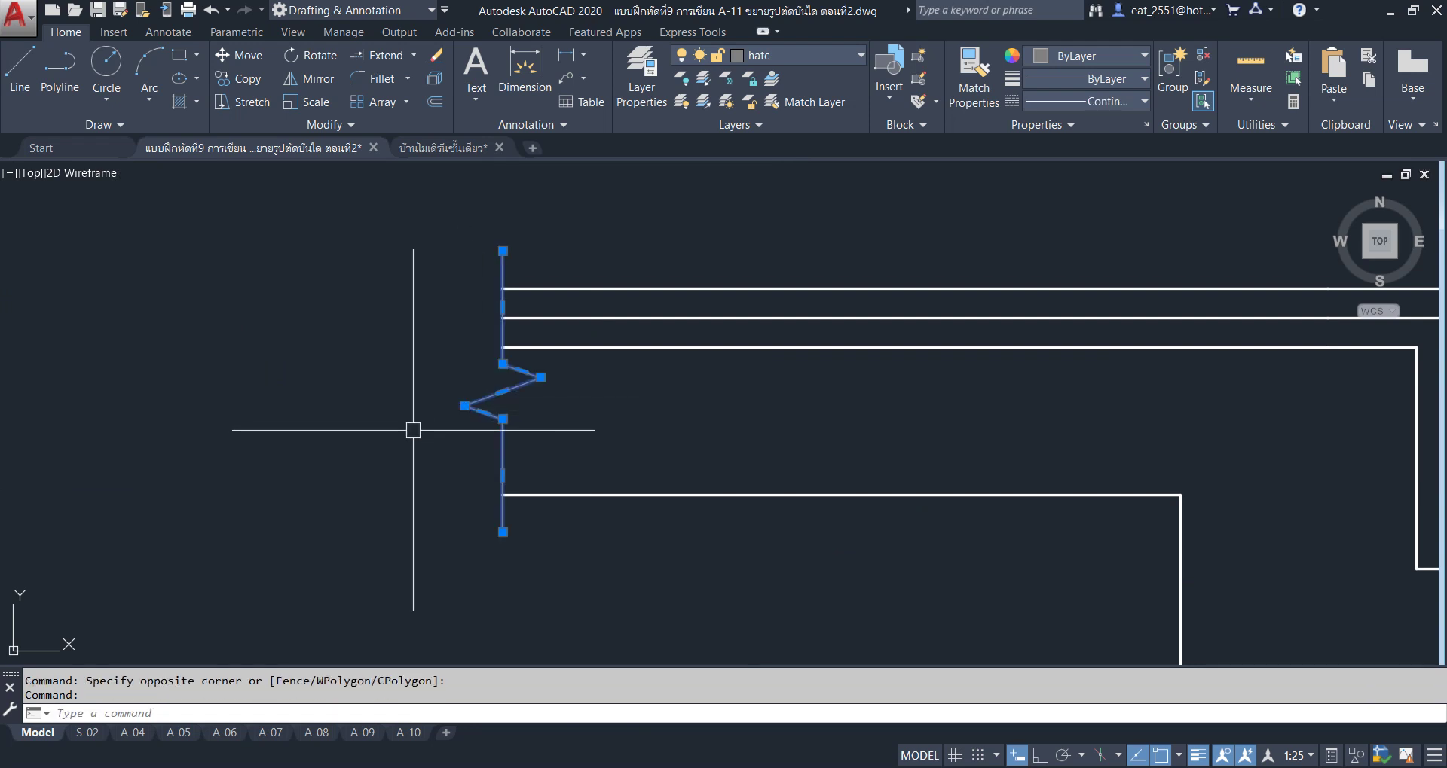
pyautogui.press('Delete')
# Erase the จอดรถ +0.20 level tag from the copied step detail.
pyautogui.scroll(-5, 571, 432)
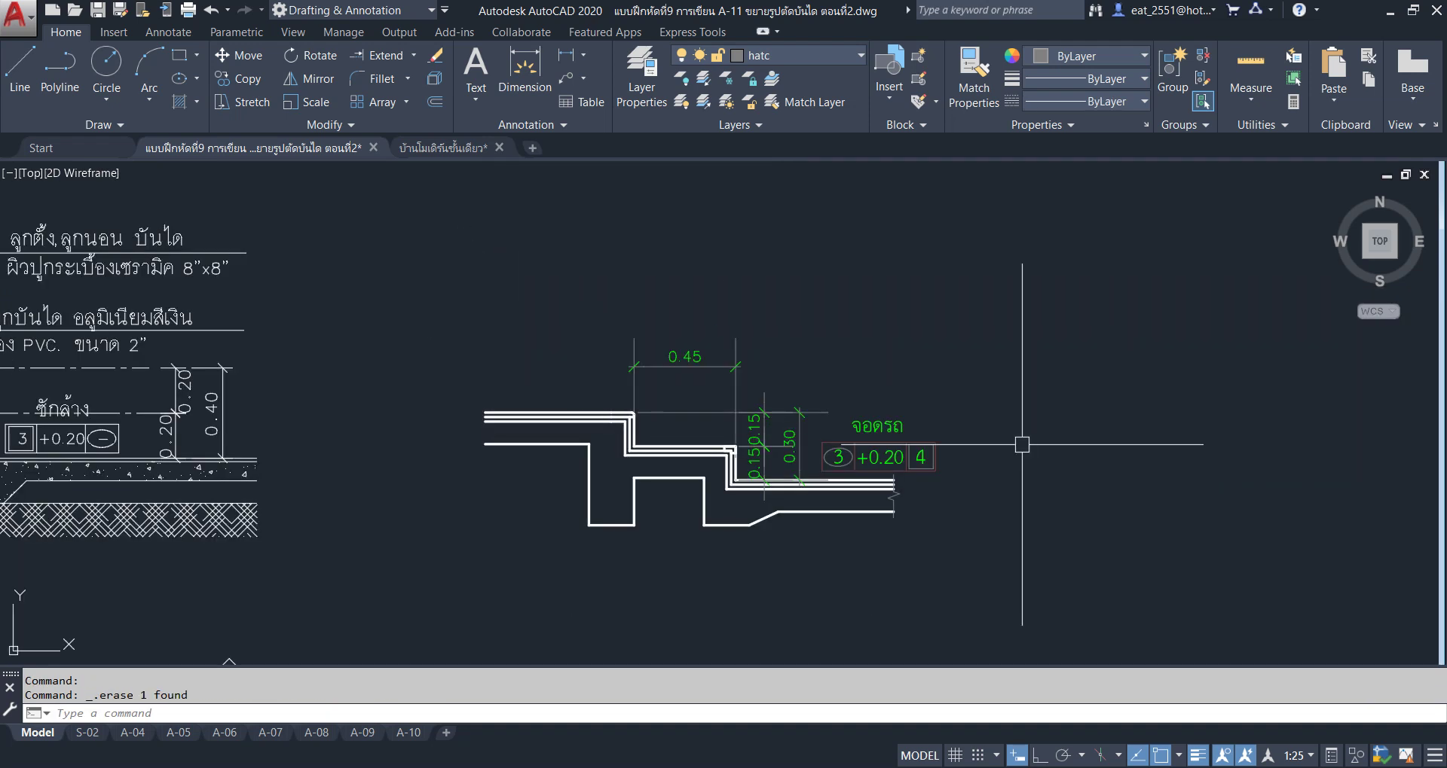
pyautogui.moveTo(1022, 445); pyautogui.dragTo(1208, 430, button='middle')
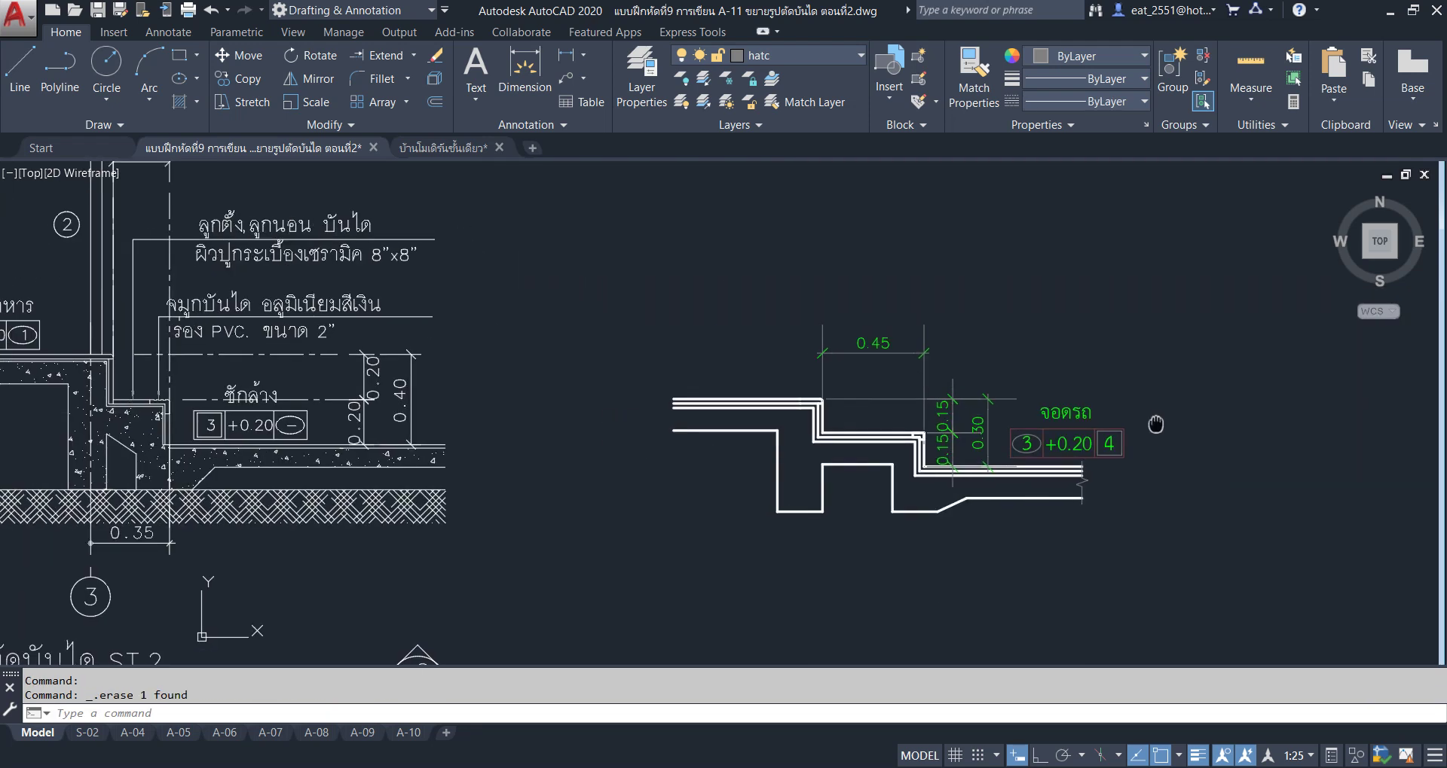
pyautogui.click(1086, 429)
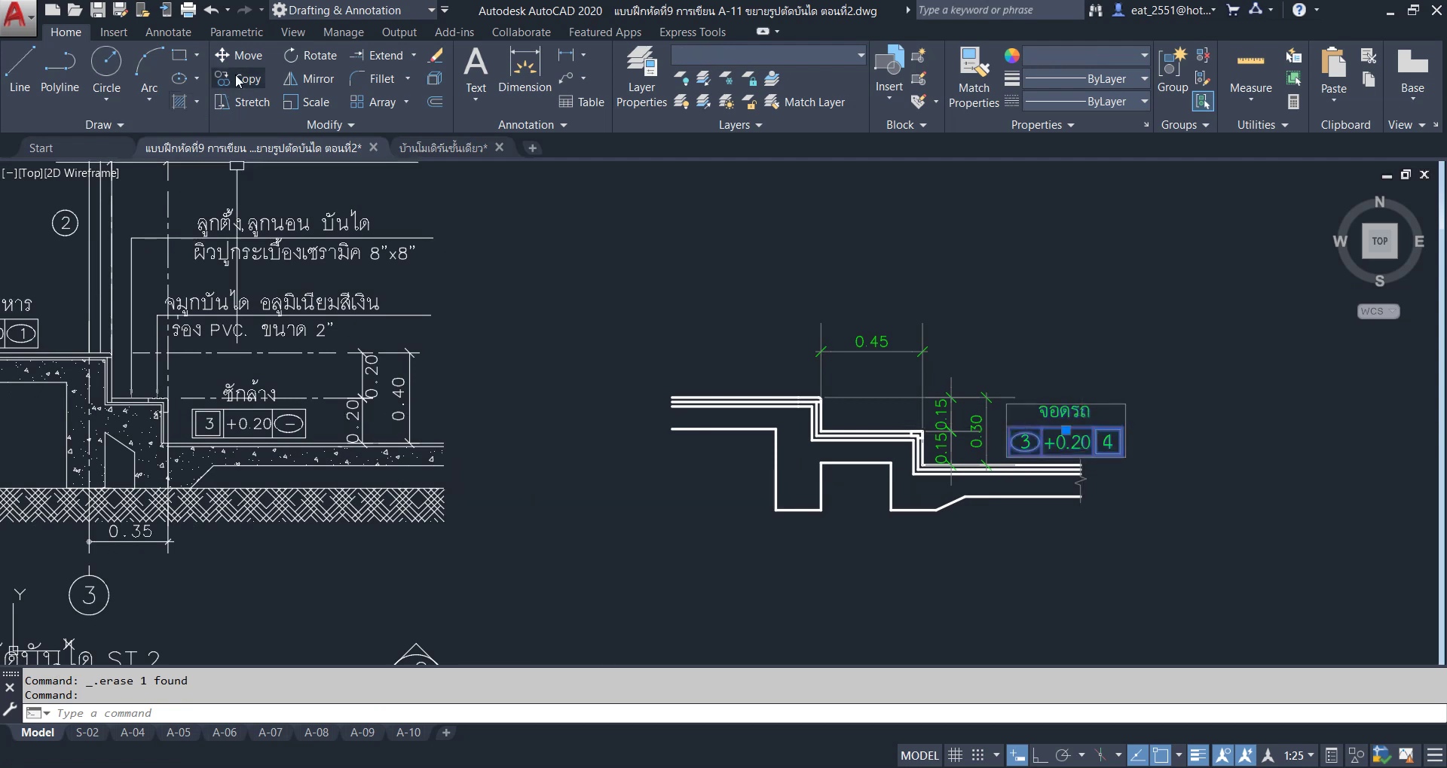
pyautogui.press('Delete')
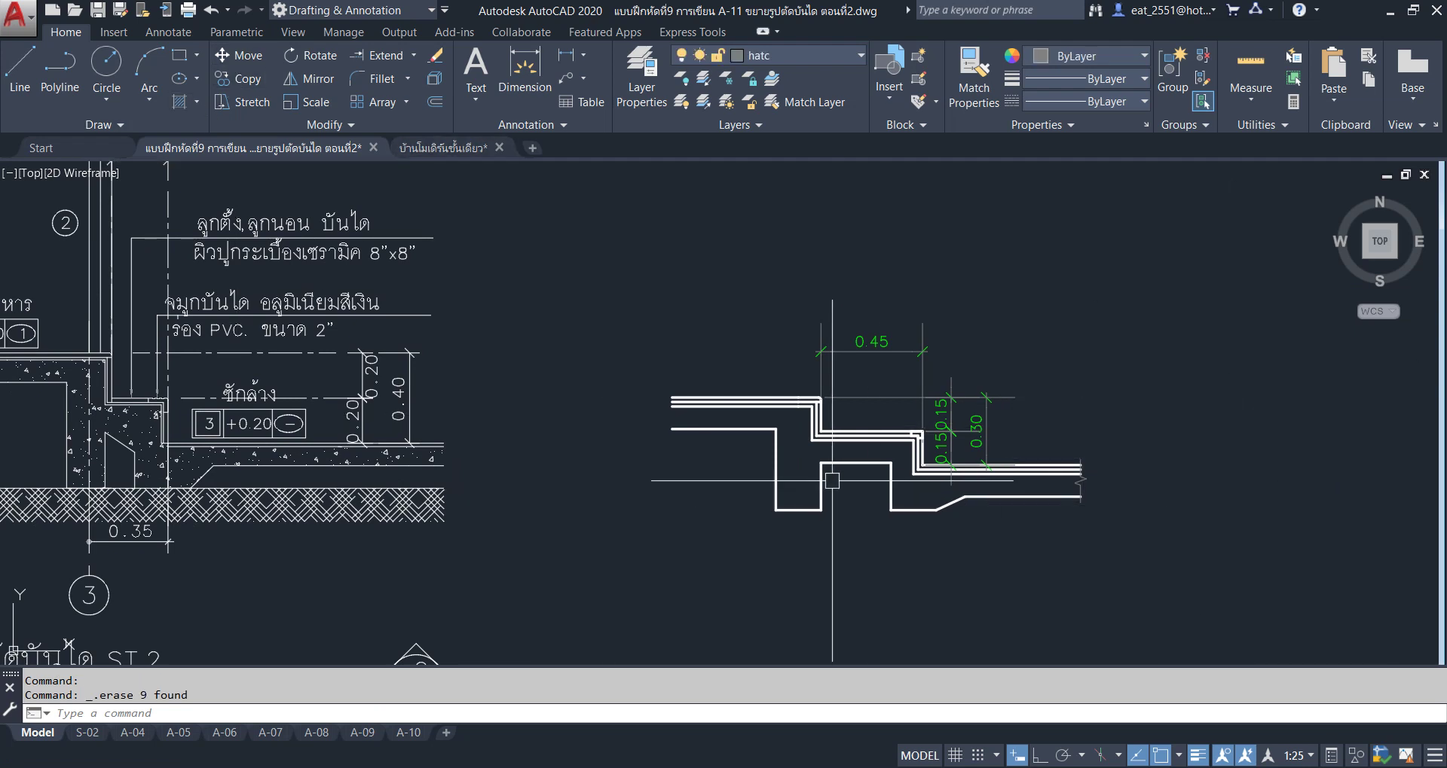
pyautogui.moveTo(828, 455); pyautogui.dragTo(1025, 451, button='middle')
pyautogui.moveTo(1287, 432); pyautogui.dragTo(1201, 449, button='middle')
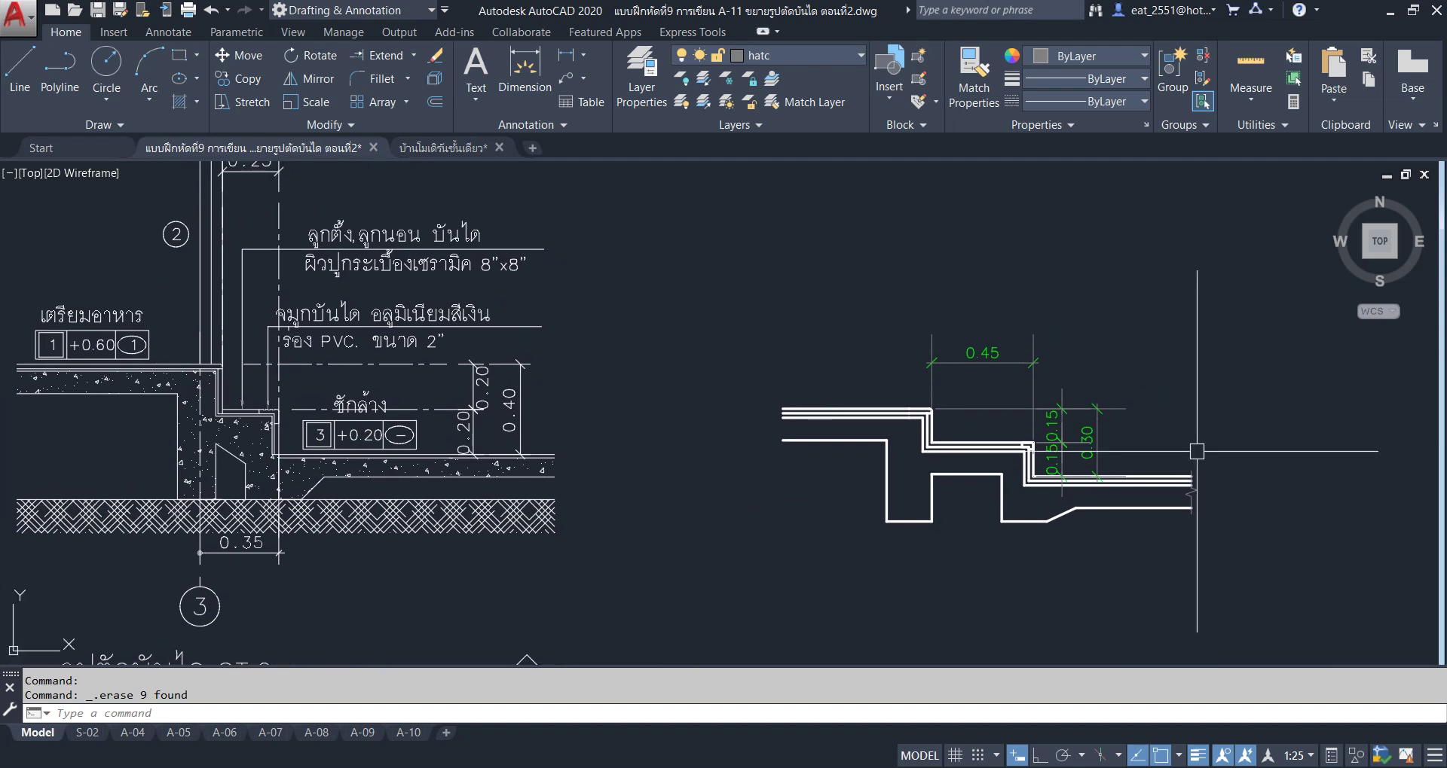
# Stretch the upper step geometry vertically up by 0.05 with Ortho on.
pyautogui.click(233, 105)
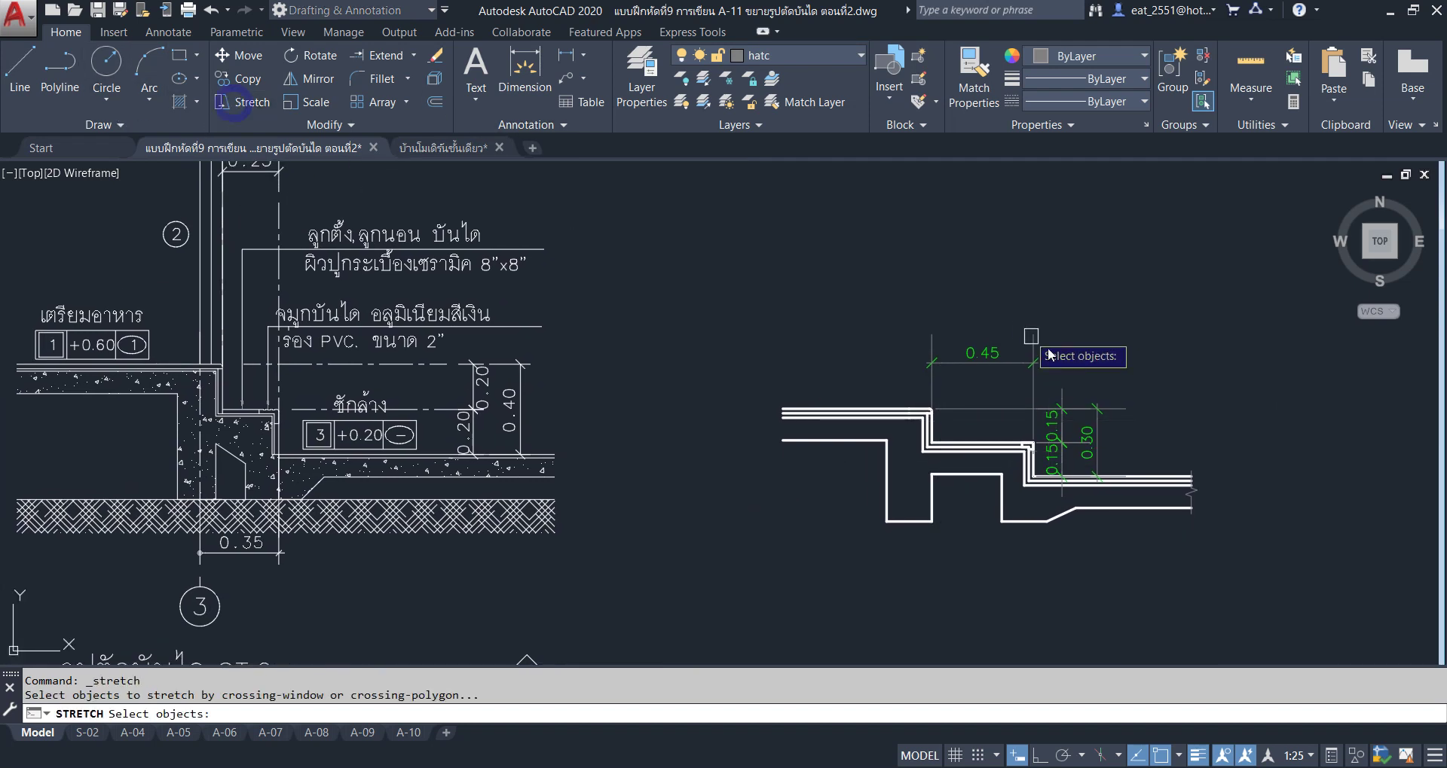
pyautogui.click(1212, 260)
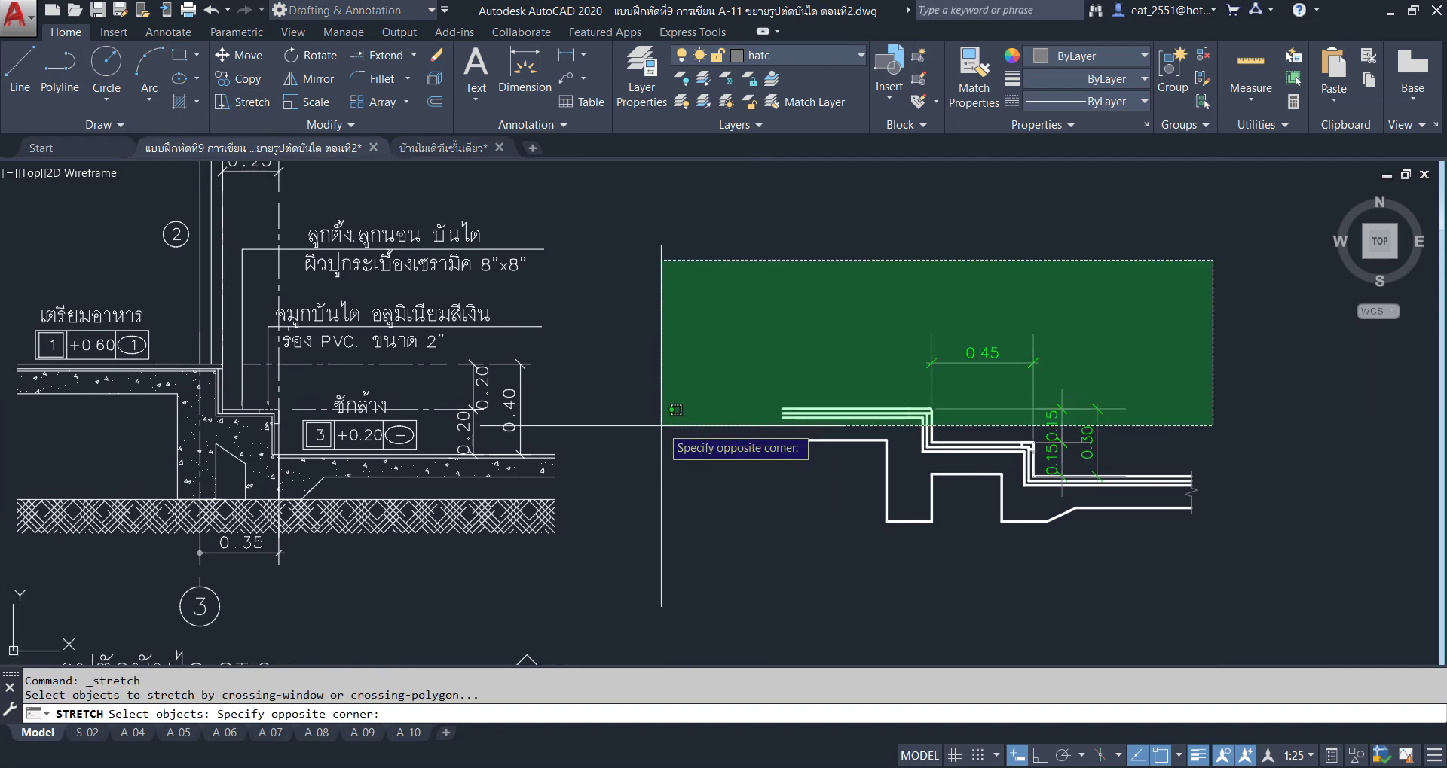
pyautogui.click(692, 403)
pyautogui.press('Return')
pyautogui.click(709, 324)
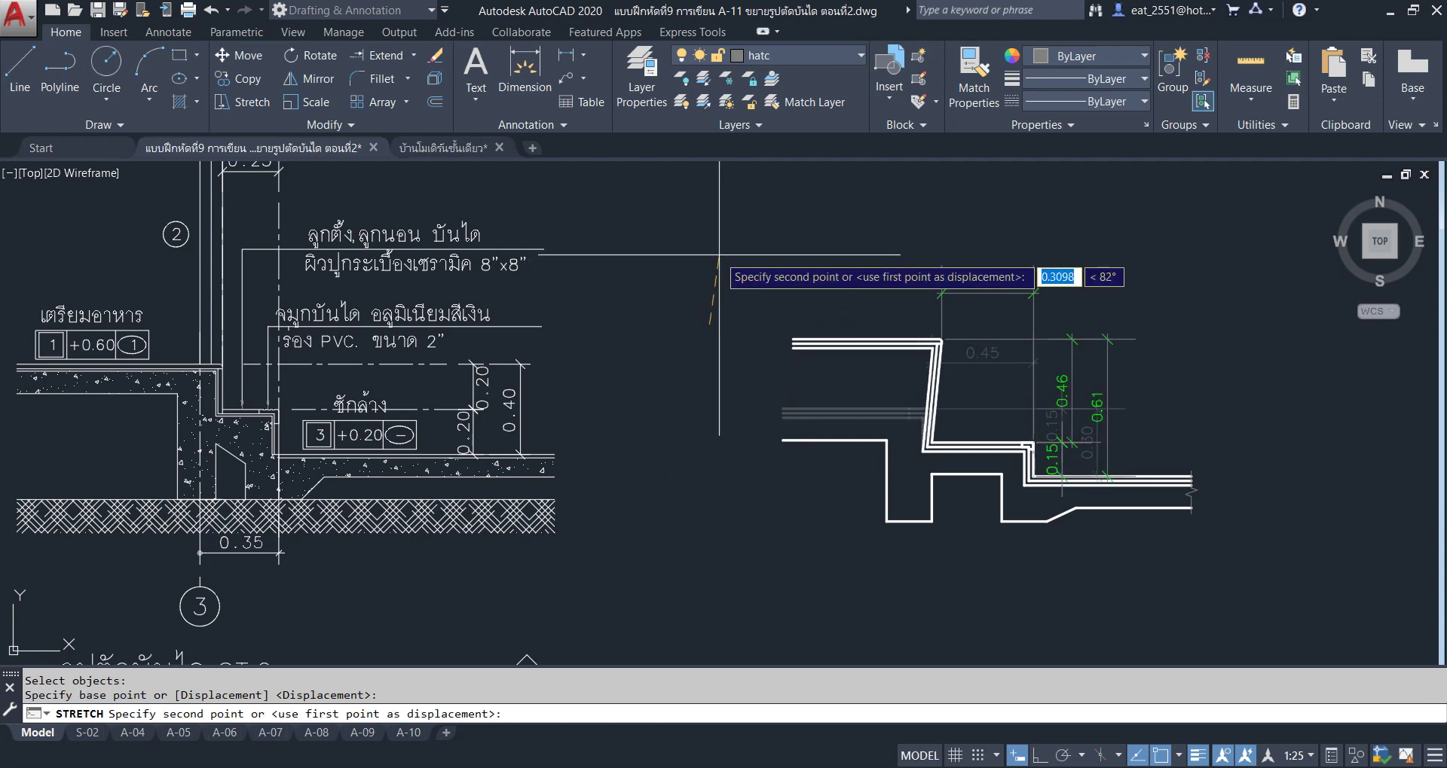
pyautogui.click(1037, 756)
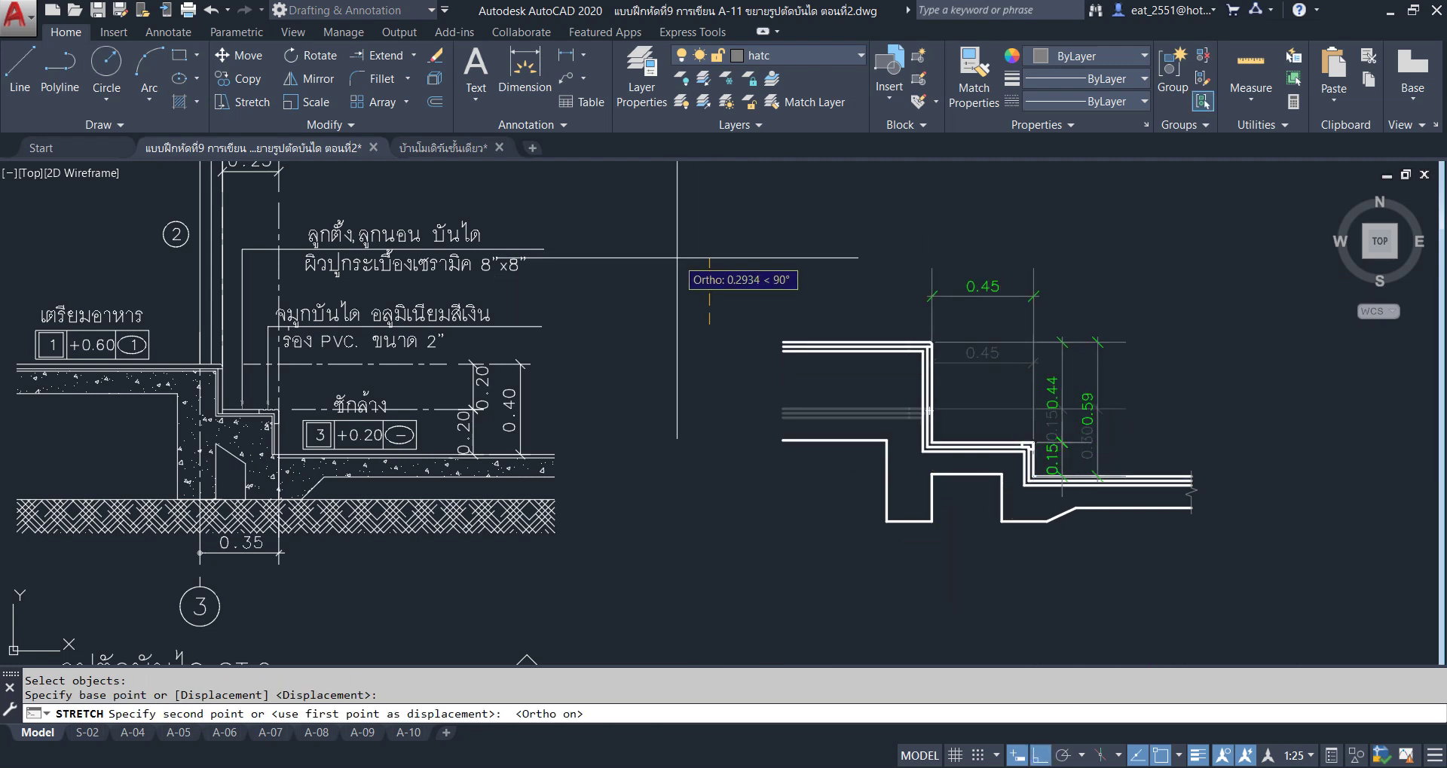
pyautogui.write('.05')
pyautogui.press('Return')
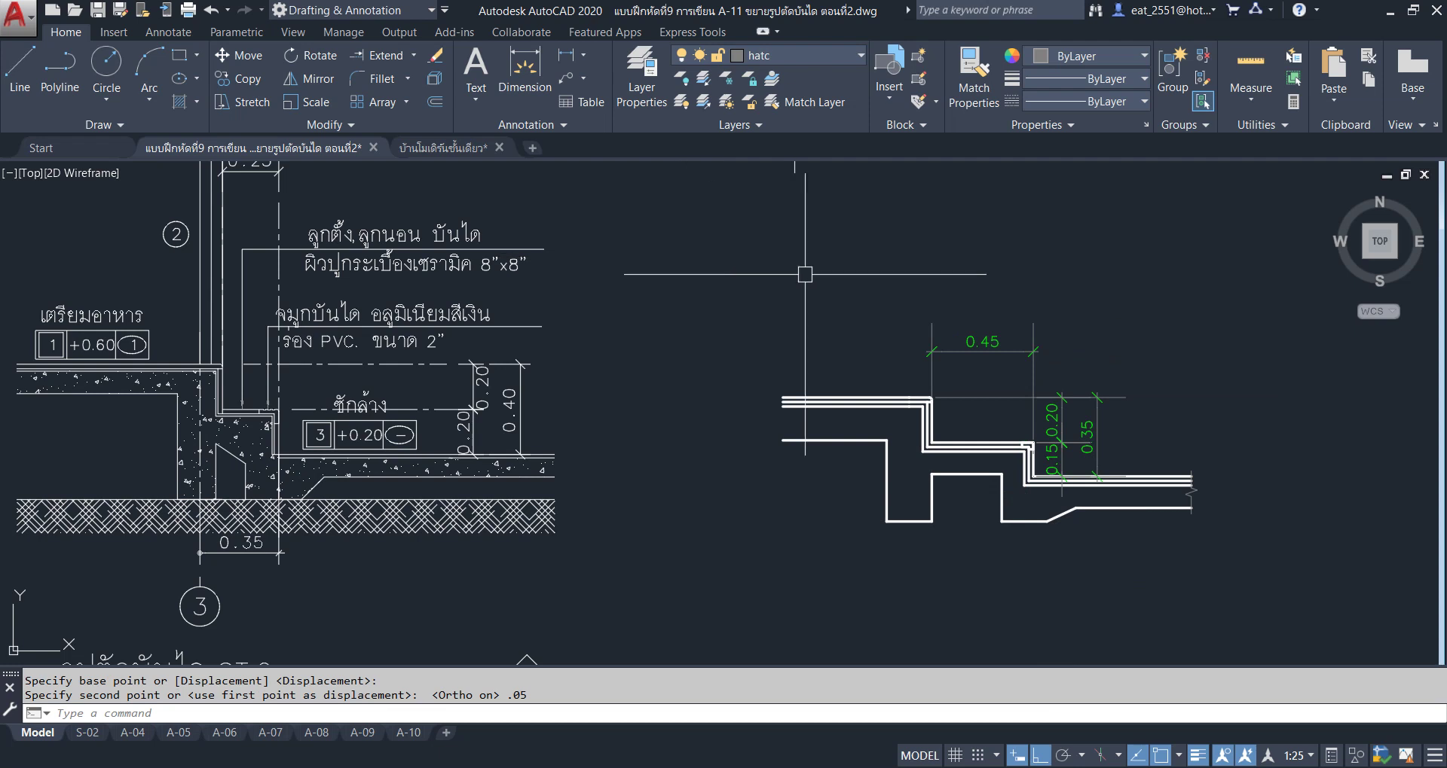
# Stretch the upper step up another 0.05 so the risers measure 0.20.
pyautogui.rightClick(788, 245)
pyautogui.click(814, 256)
pyautogui.click(1208, 315)
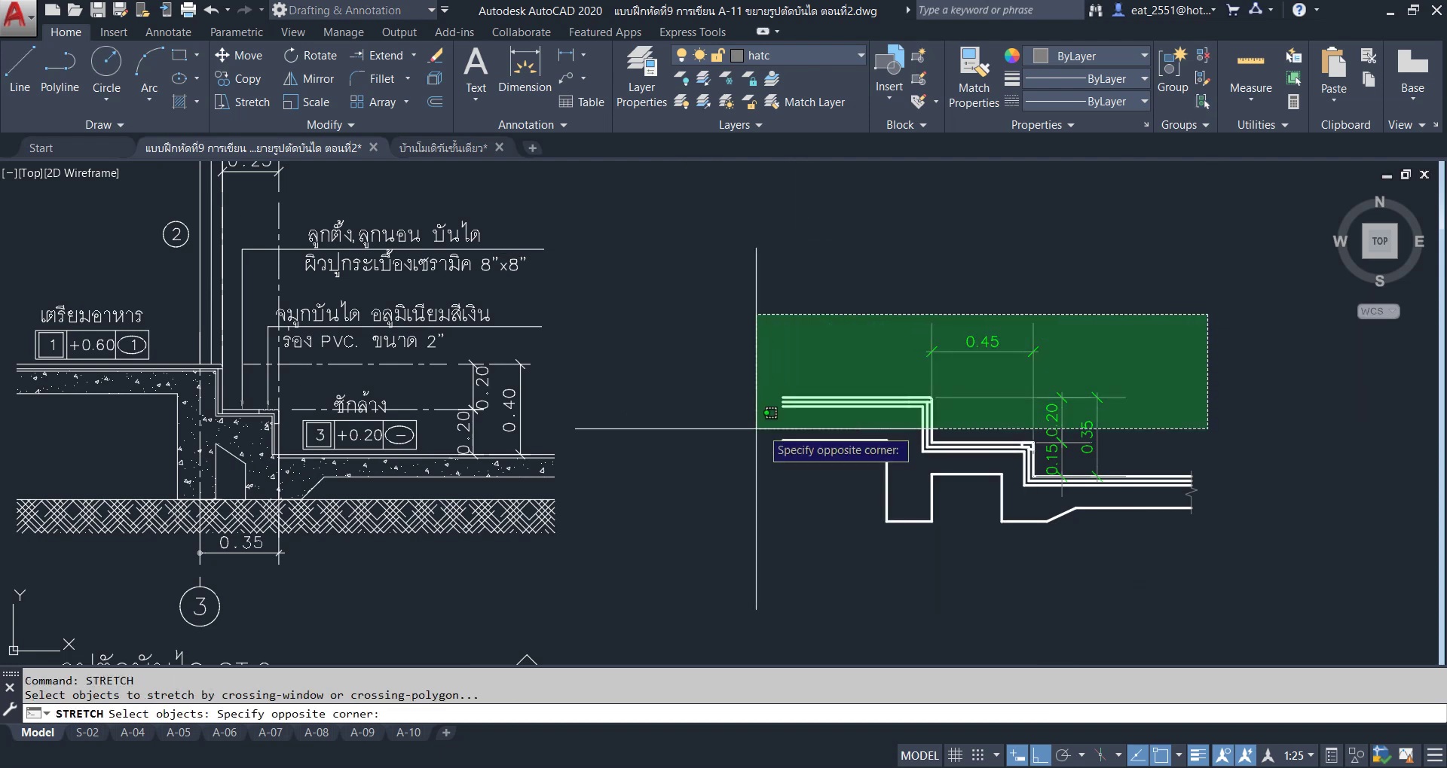
pyautogui.click(680, 449)
pyautogui.press('Return')
pyautogui.click(673, 423)
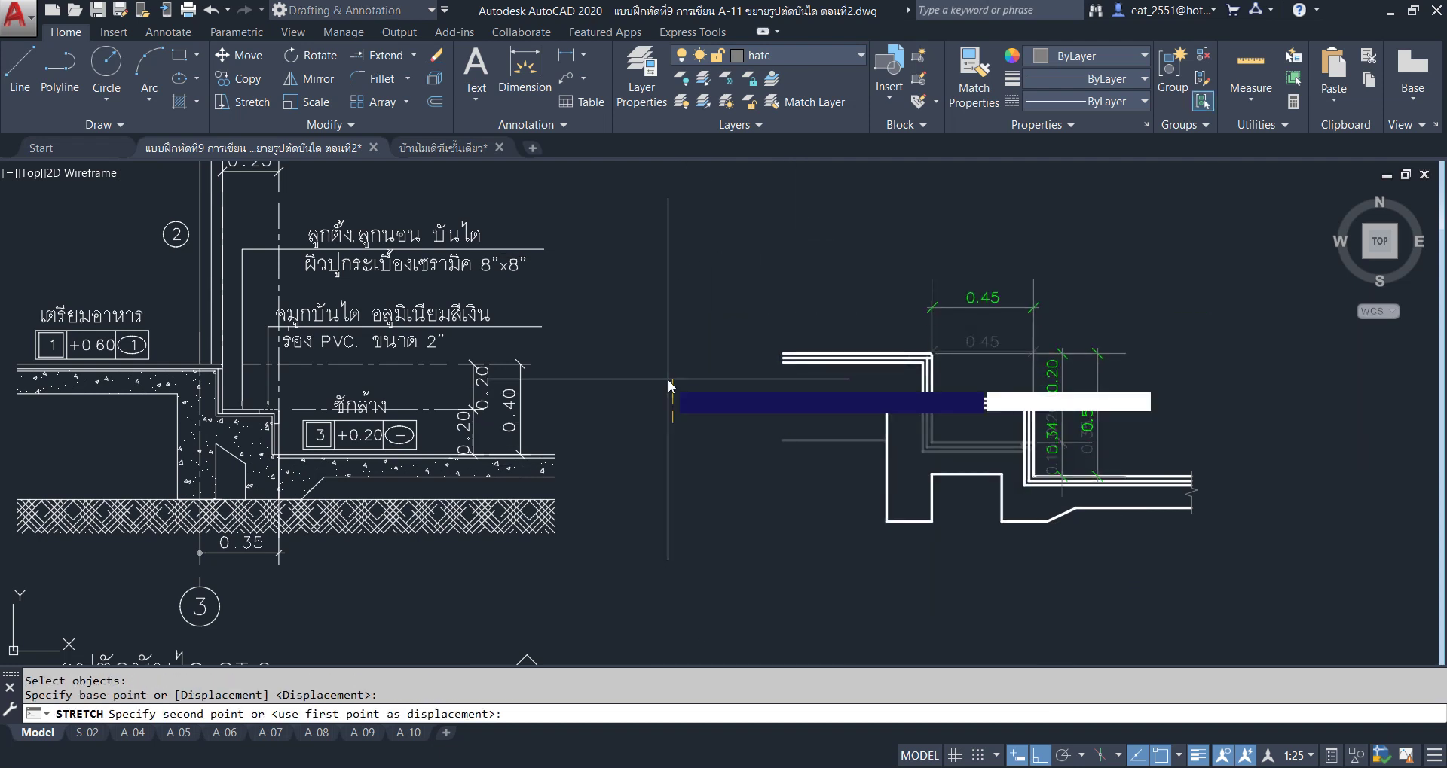
pyautogui.write('.05')
pyautogui.press('Return')
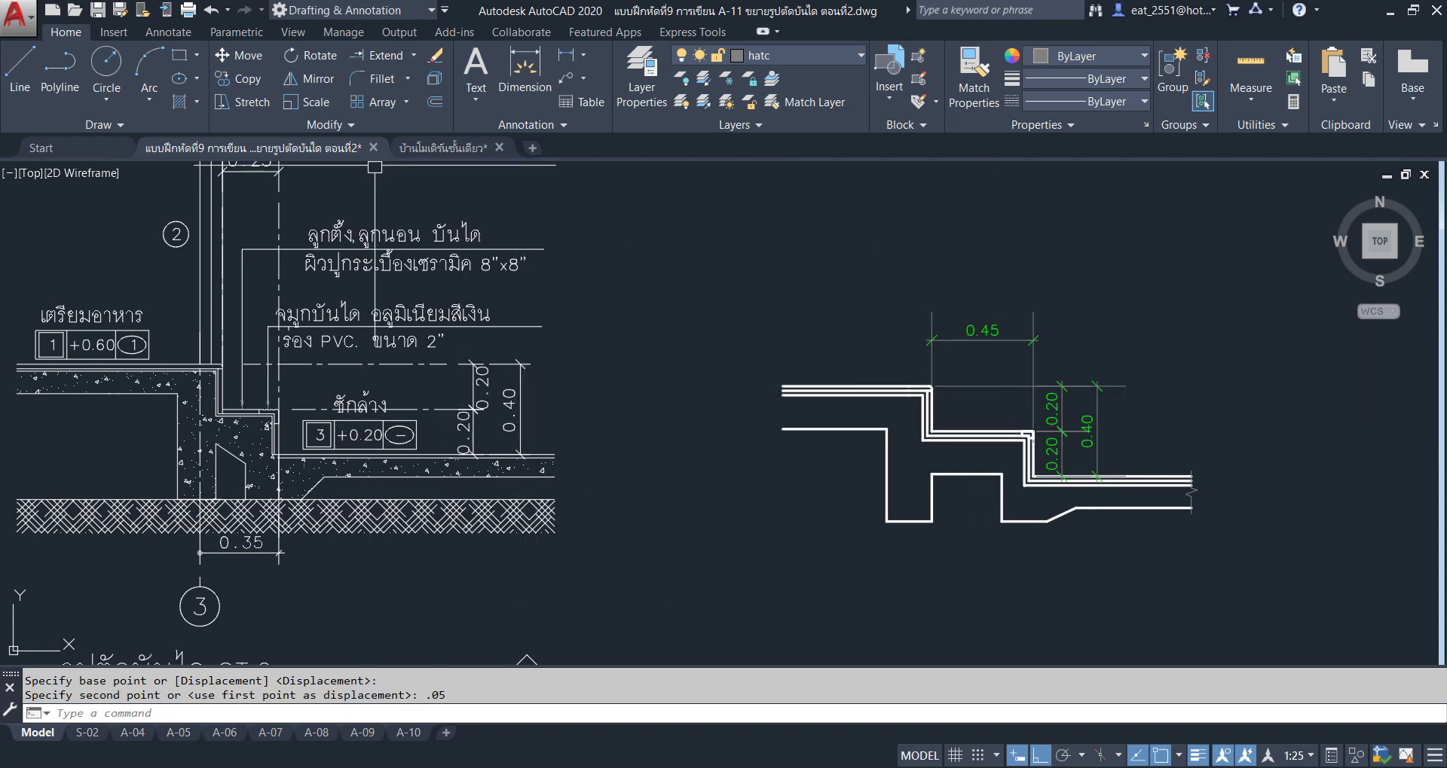
# Stretch the top tread horizontally by 0.2 so it measures 0.25.
pyautogui.click(241, 102)
pyautogui.click(958, 277)
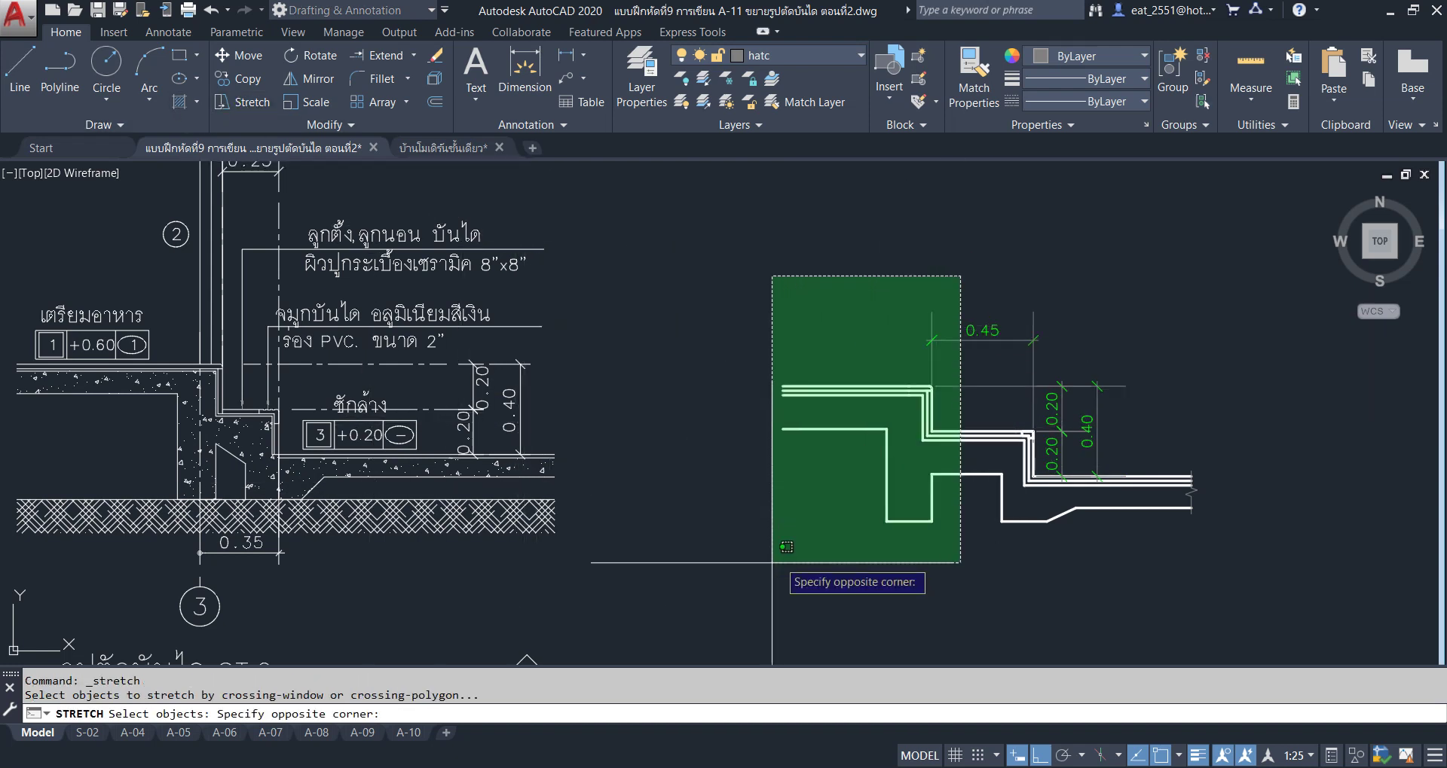
pyautogui.click(776, 553)
pyautogui.click(724, 265)
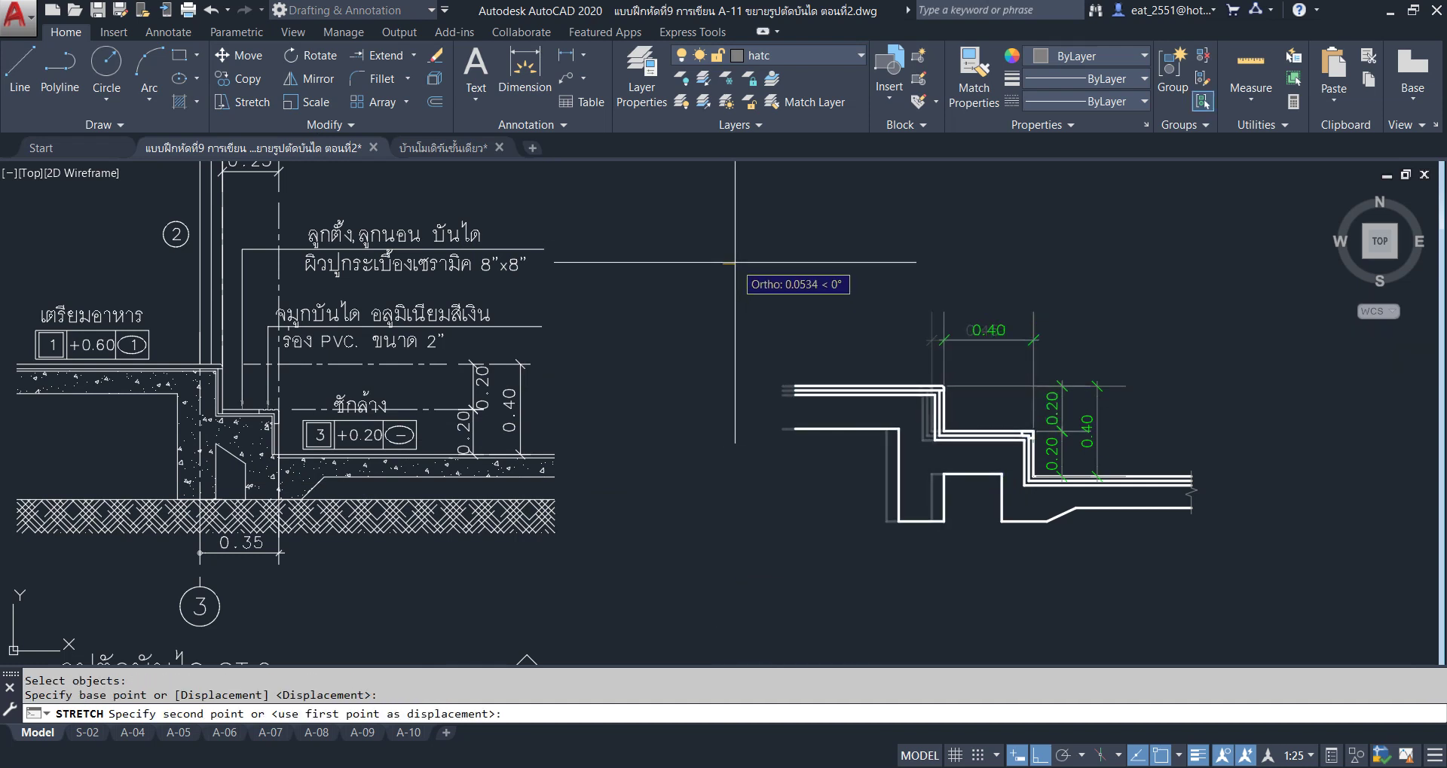
pyautogui.write('.2')
pyautogui.press('Return')
pyautogui.write('3')
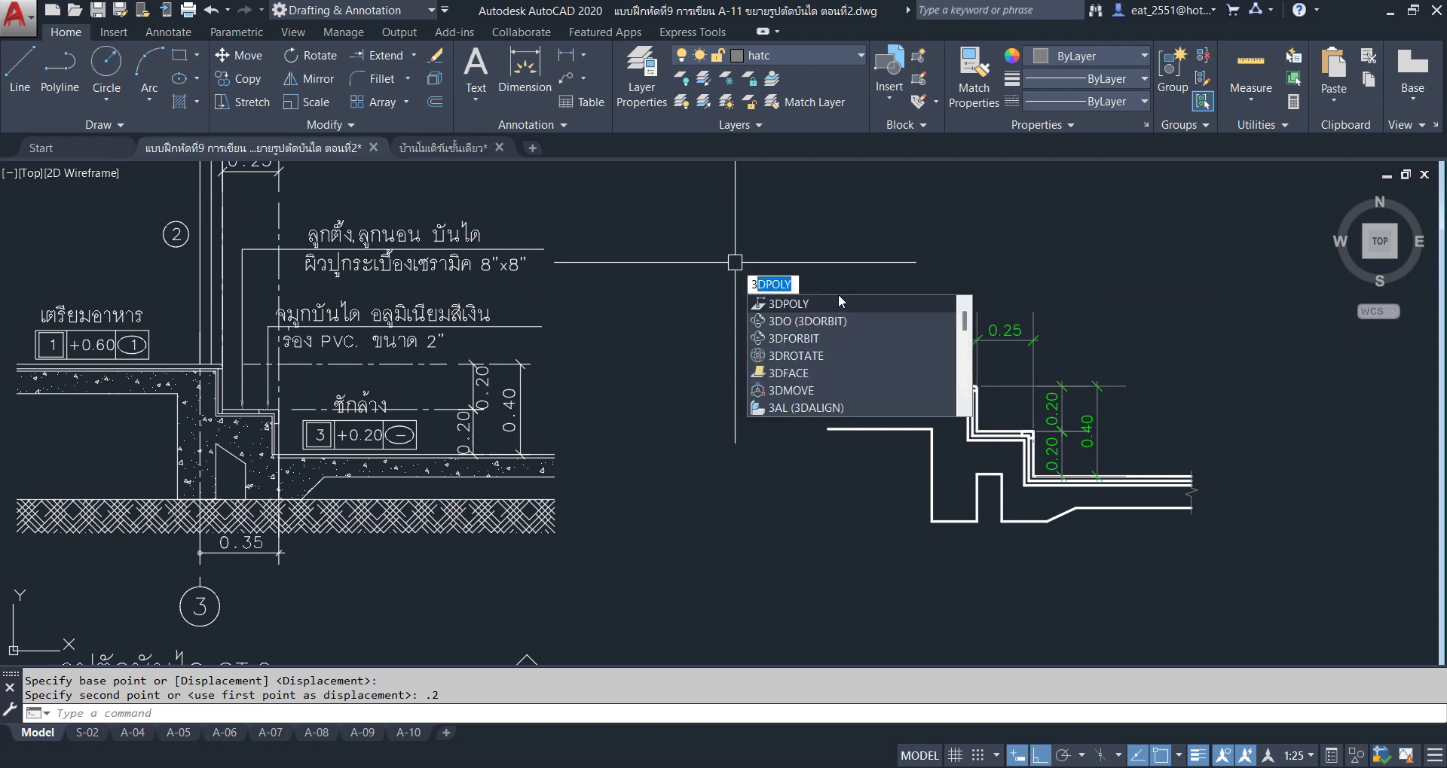
pyautogui.press('Escape')
pyautogui.press('Escape')
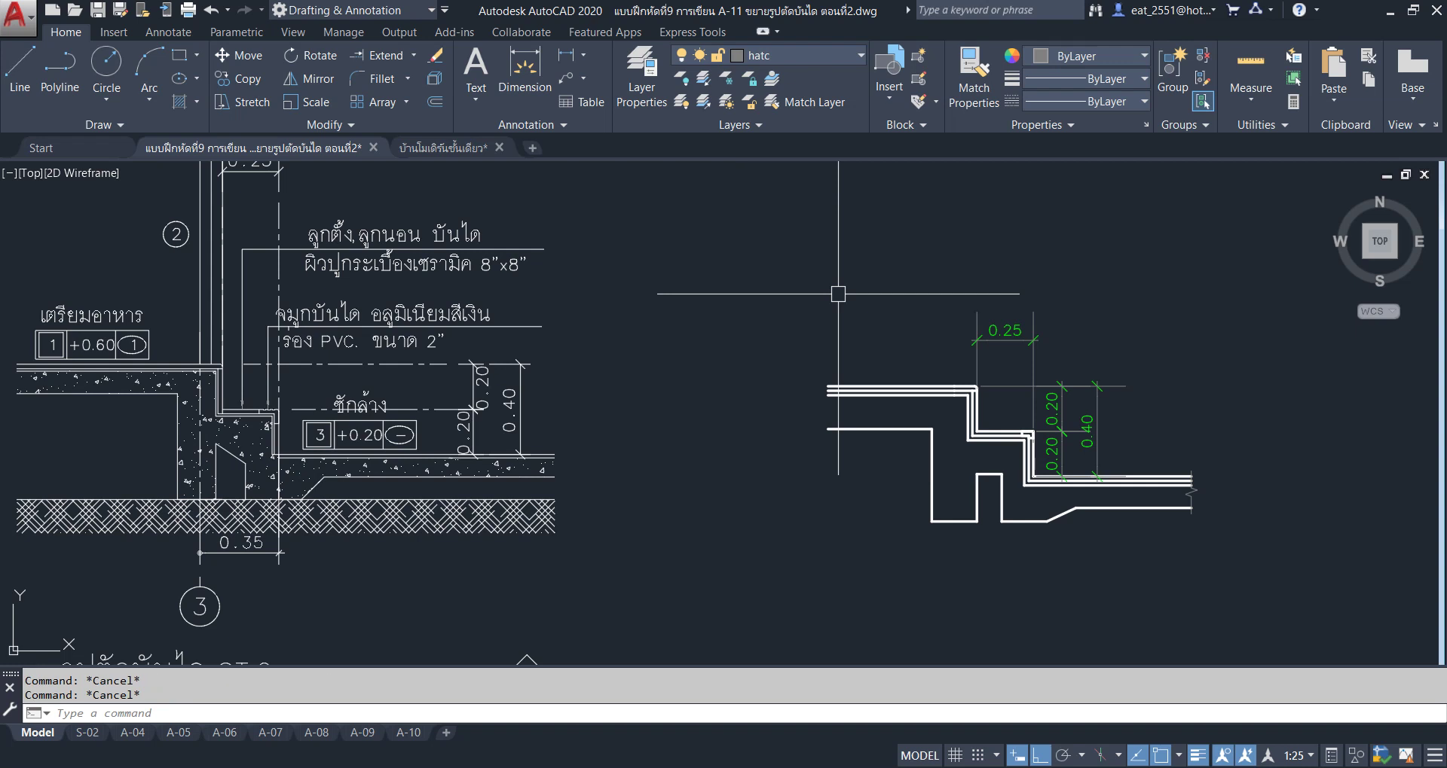
pyautogui.scroll(-1, 638, 310)
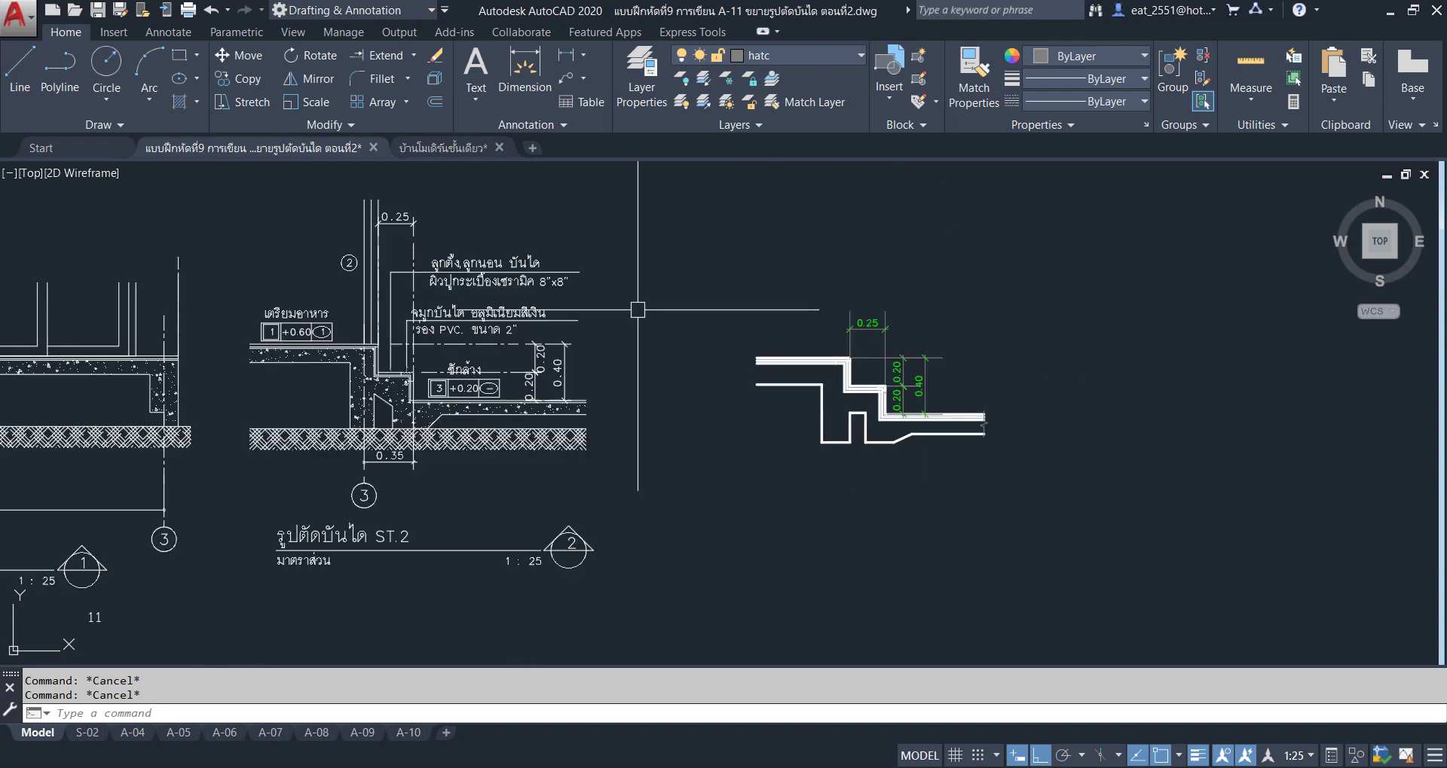
pyautogui.moveTo(695, 316); pyautogui.dragTo(850, 241, button='middle')
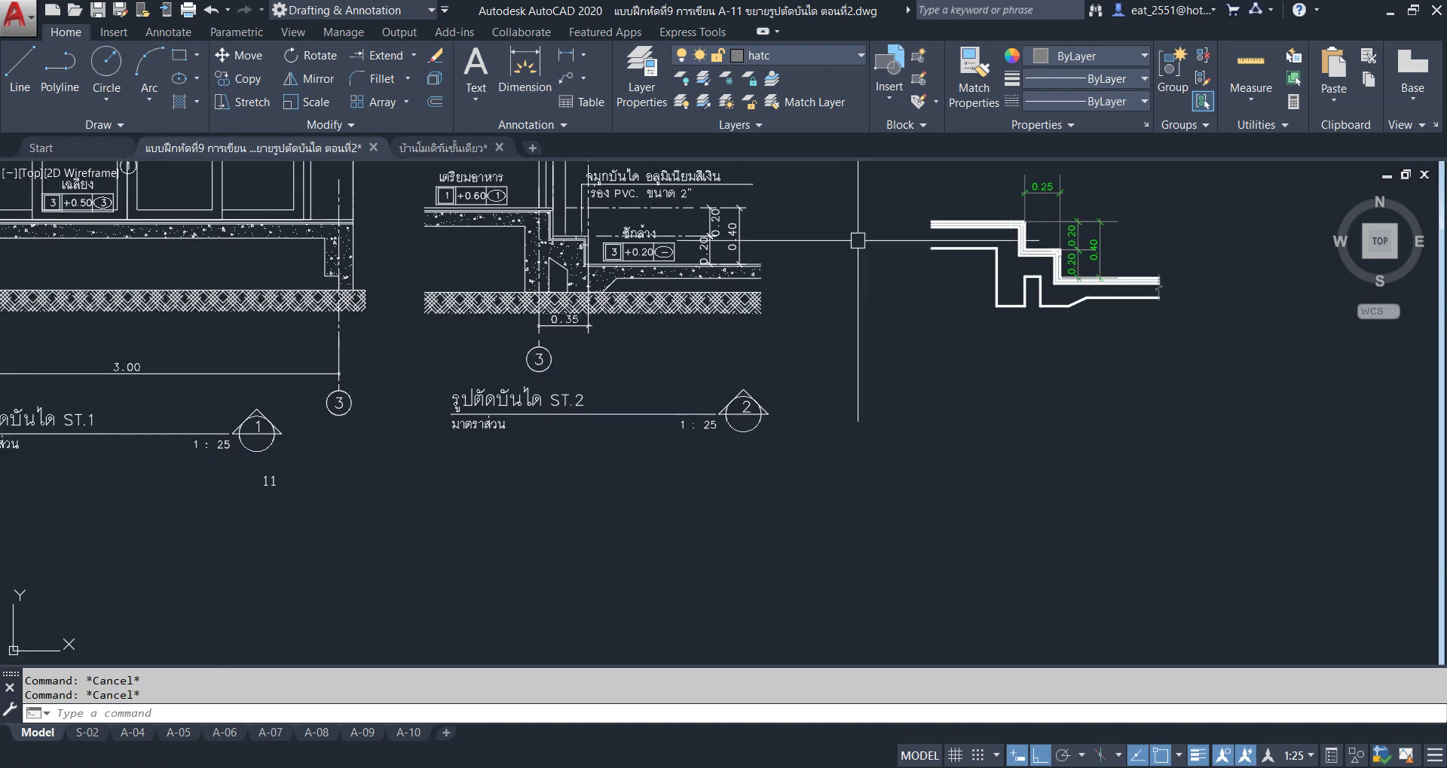
pyautogui.moveTo(211, 421)
pyautogui.mouseDown(button='middle')
pyautogui.moveTo(447, 346)
pyautogui.moveTo(1102, 380)
pyautogui.mouseUp(button='middle')
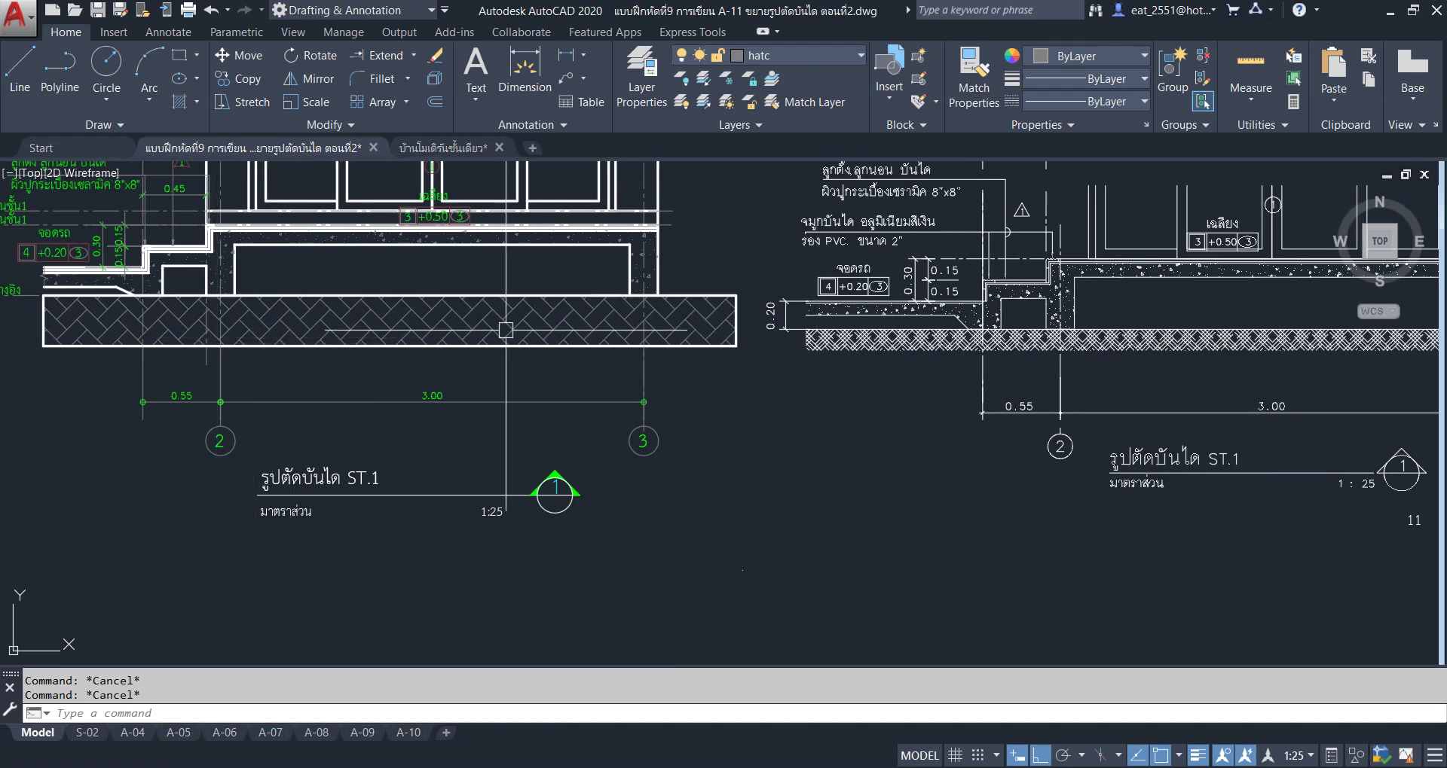
pyautogui.scroll(-5, 514, 307)
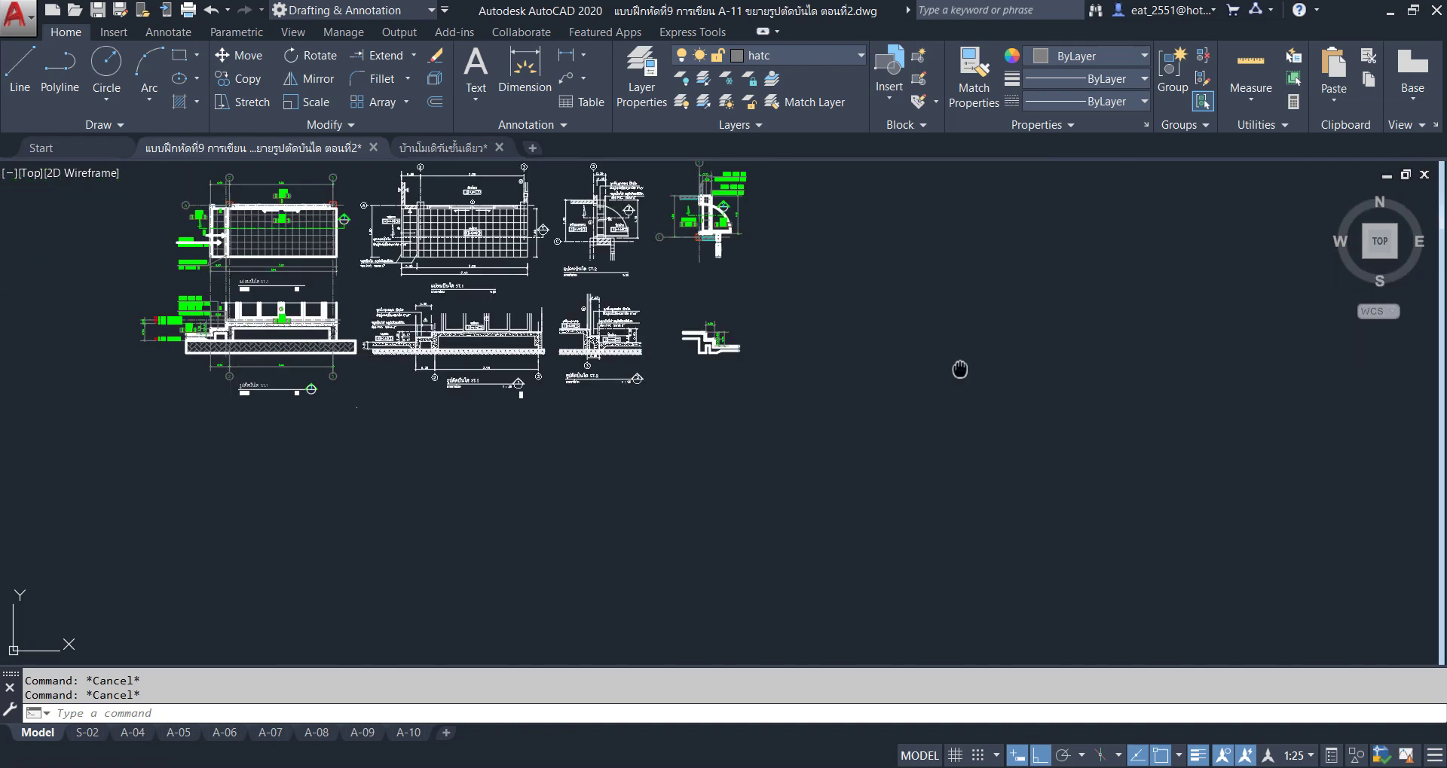
pyautogui.moveTo(959, 368)
pyautogui.mouseDown(button='middle')
pyautogui.moveTo(539, 404)
pyautogui.moveTo(675, 394)
pyautogui.mouseUp(button='middle')
pyautogui.scroll(8, 585, 394)
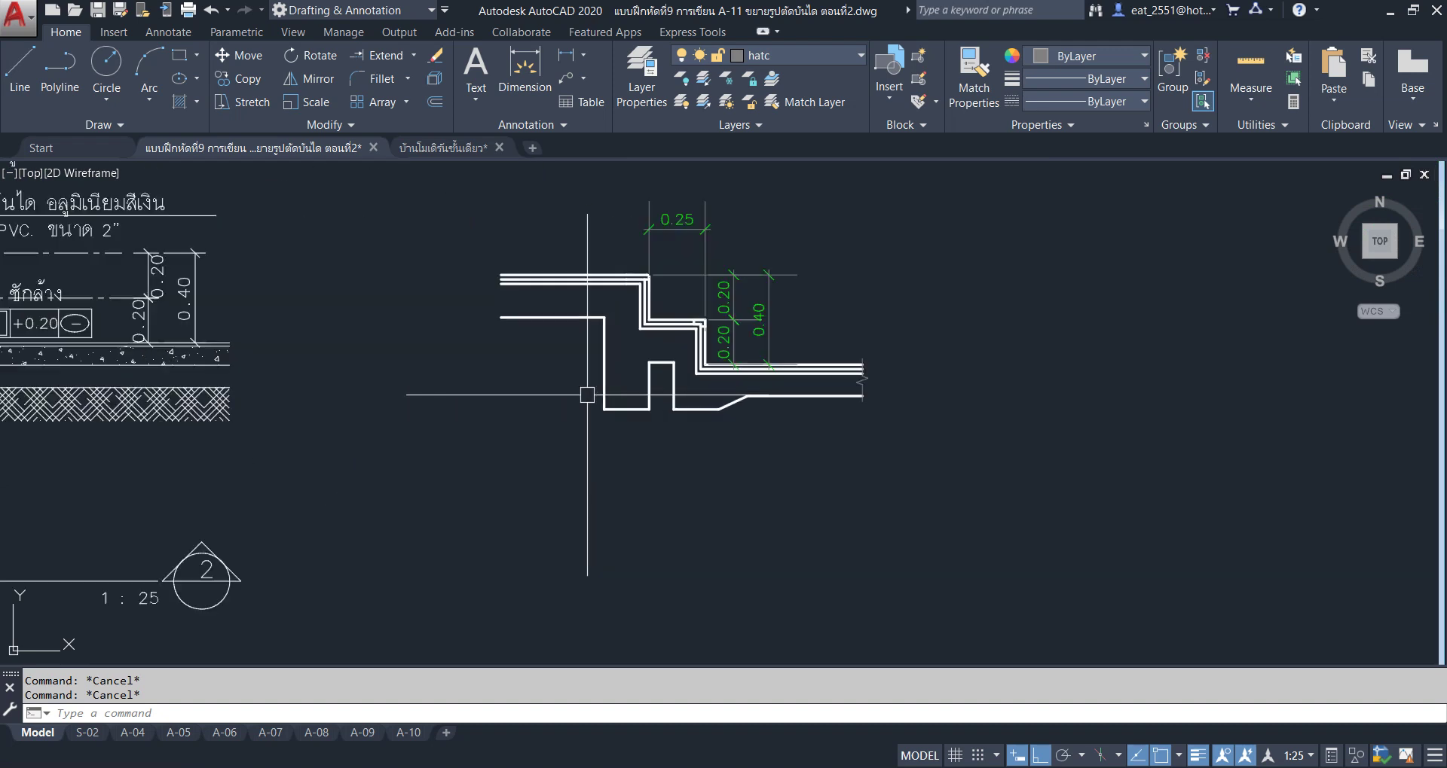
pyautogui.moveTo(510, 323); pyautogui.dragTo(688, 389, button='middle')
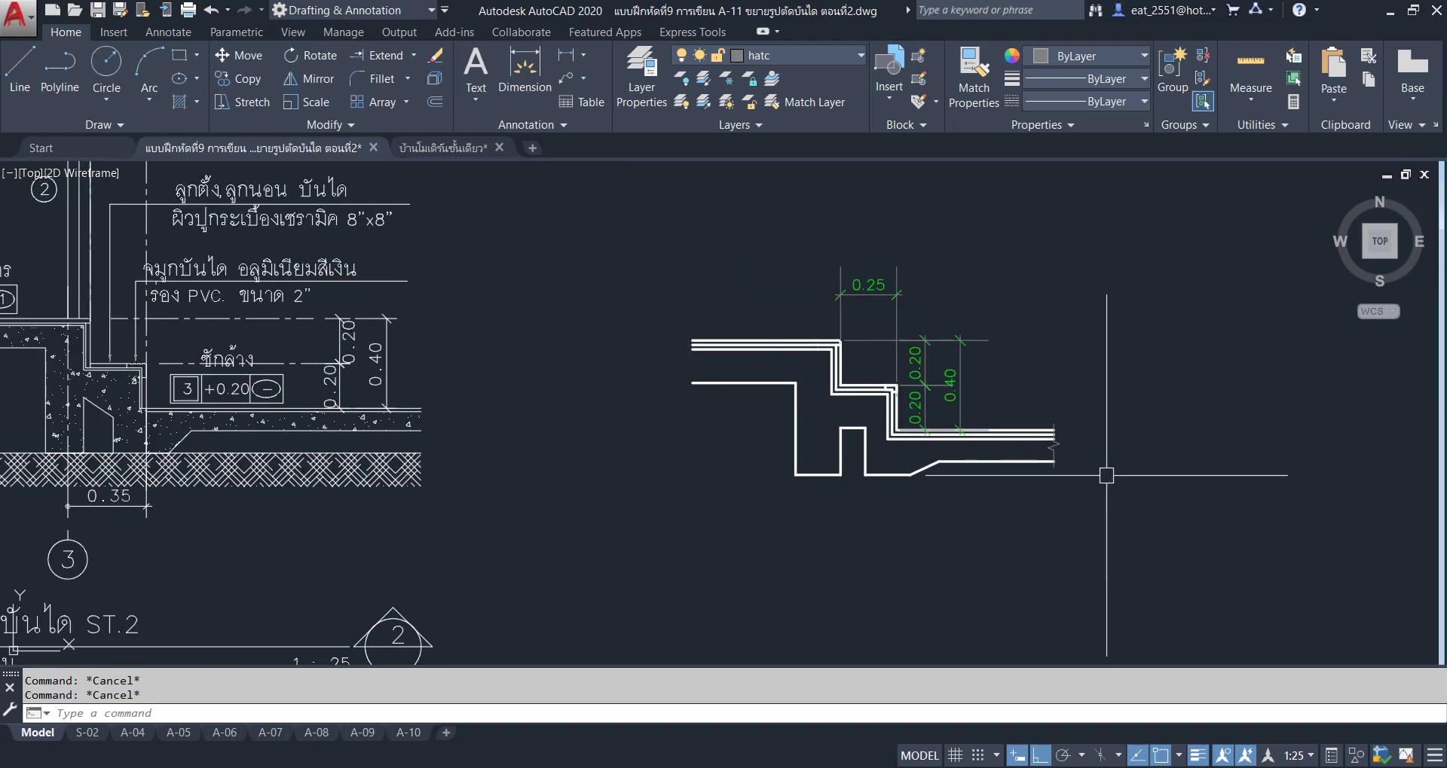
pyautogui.scroll(2, 1106, 476)
pyautogui.scroll(-2, 1101, 475)
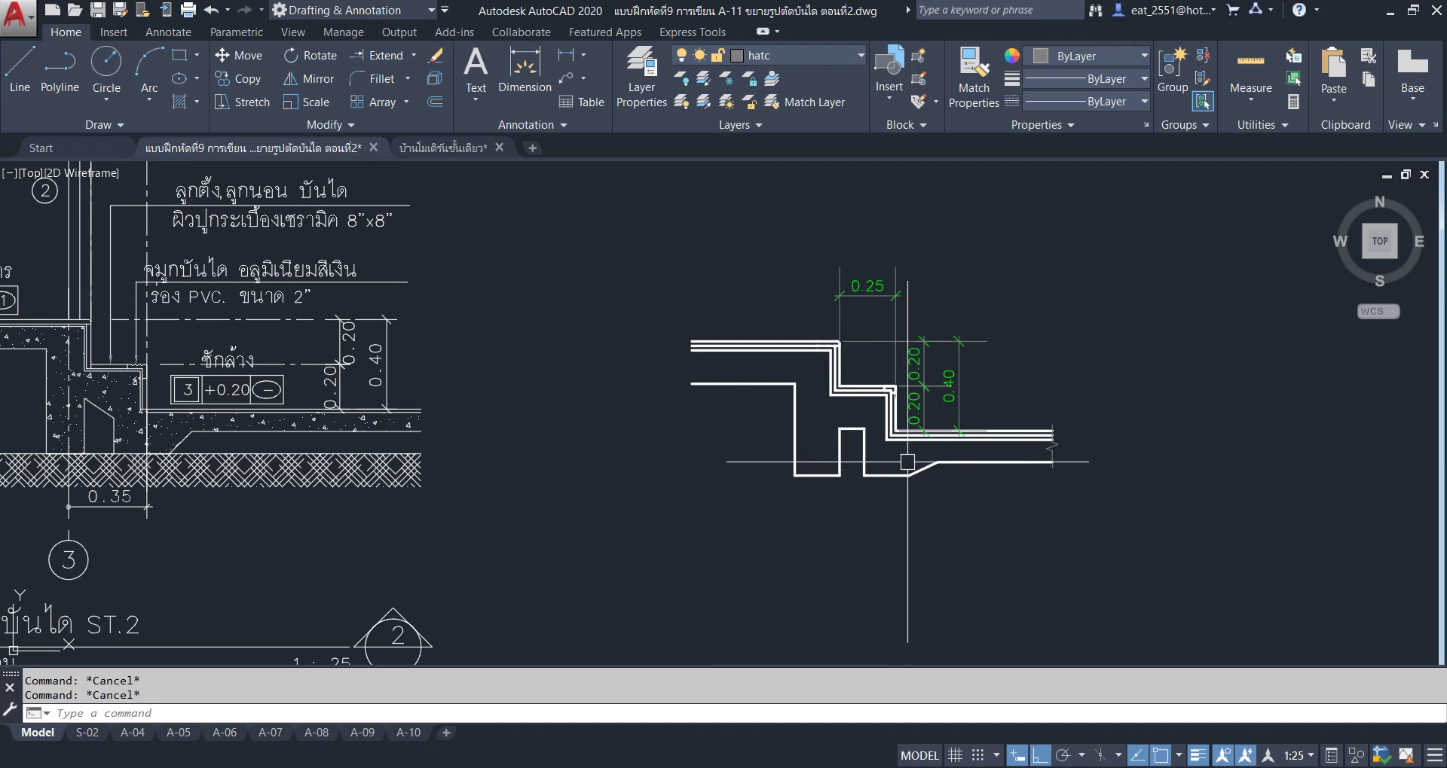
pyautogui.scroll(-4, 907, 462)
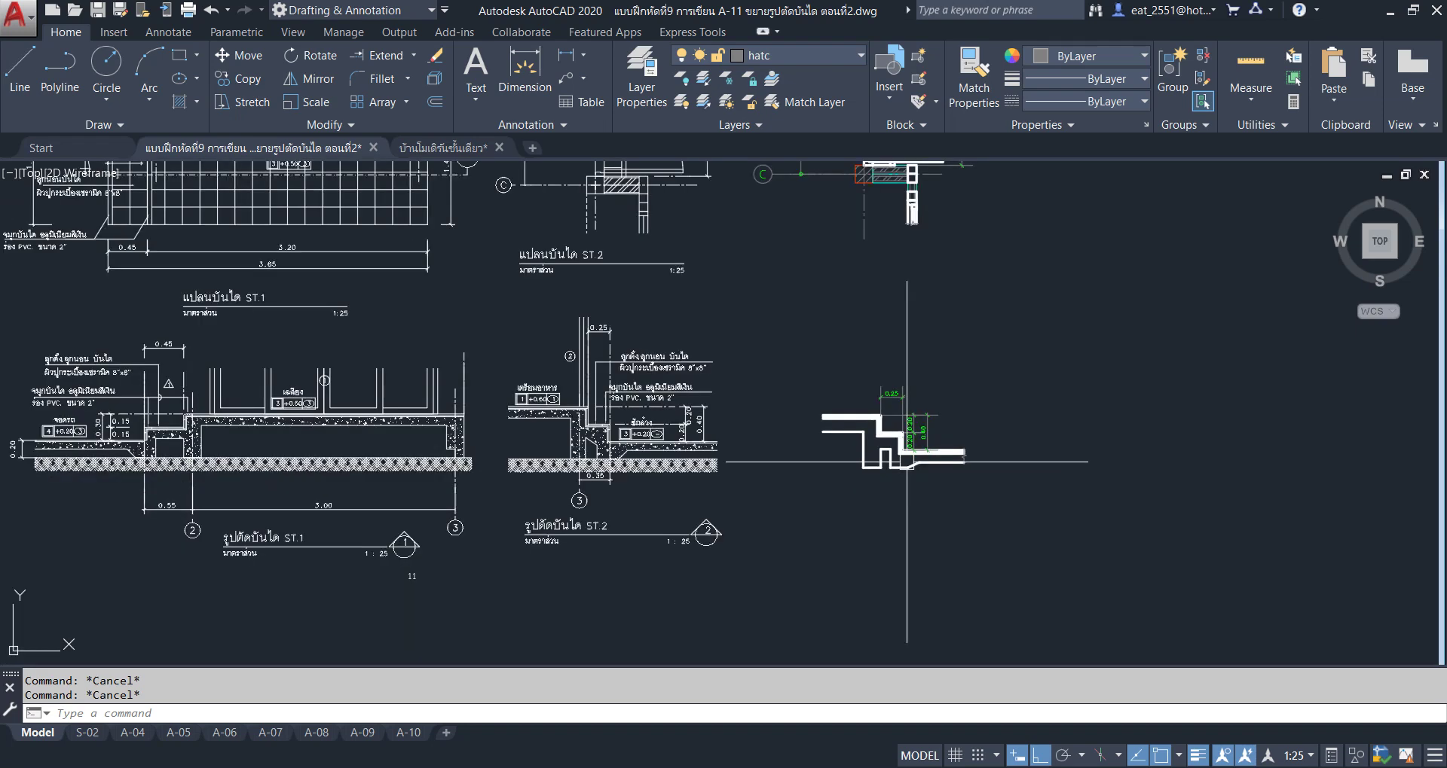
pyautogui.scroll(3, 910, 462)
pyautogui.scroll(-1, 913, 461)
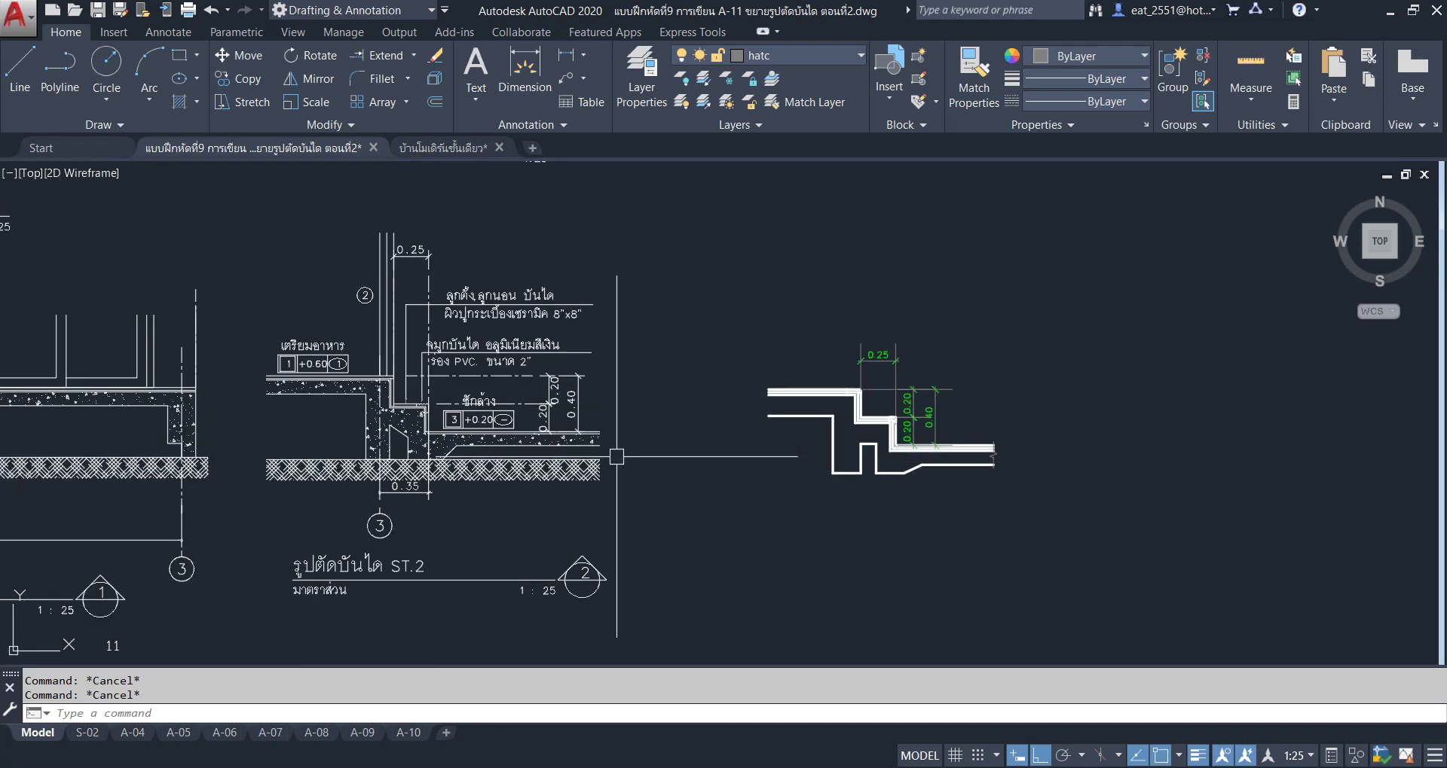
pyautogui.scroll(-1, 736, 407)
pyautogui.scroll(-1, 672, 429)
pyautogui.scroll(-2, 698, 281)
# Copy the ซักล้าง and เตรียมอาหาร level tags down beside the enlarged detail.
pyautogui.scroll(6, 693, 285)
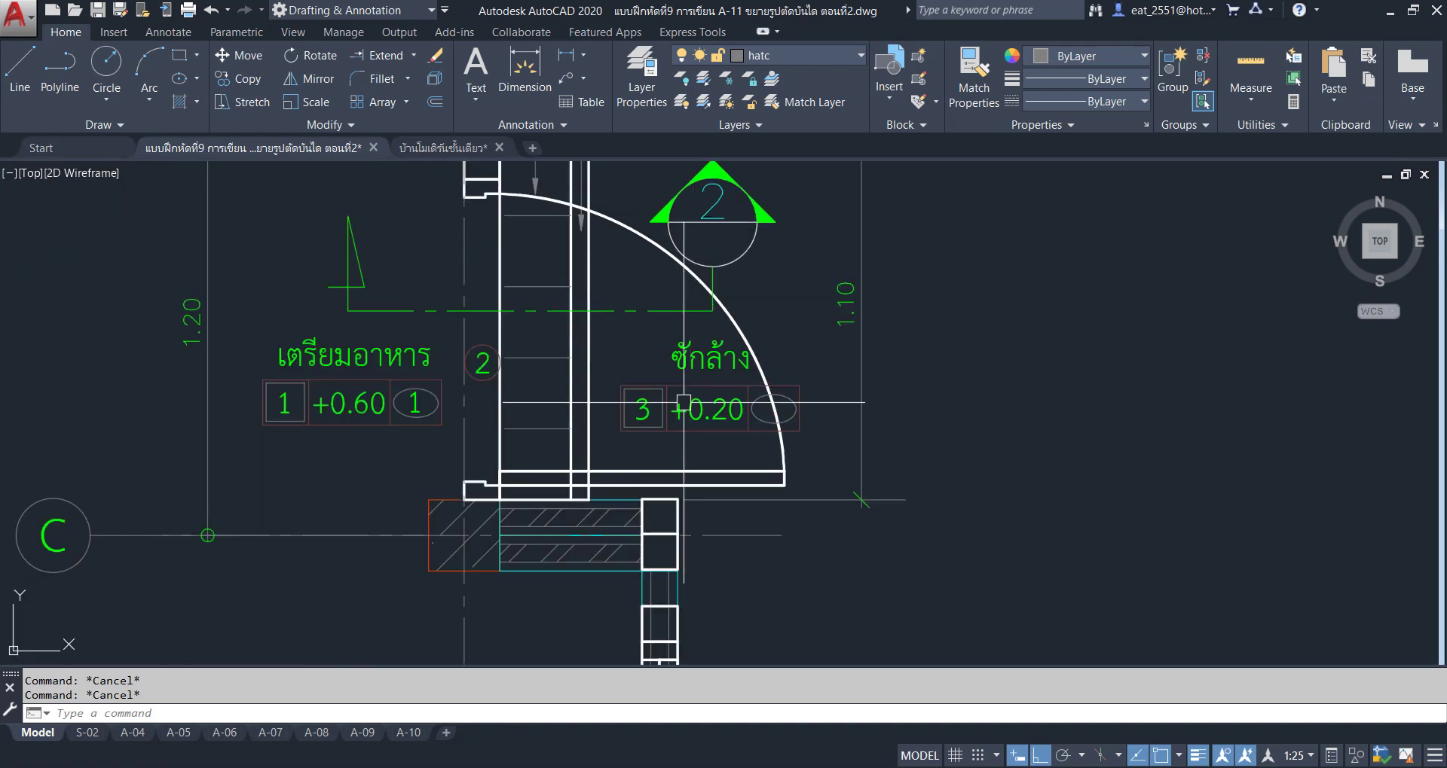
pyautogui.click(669, 378)
pyautogui.click(347, 369)
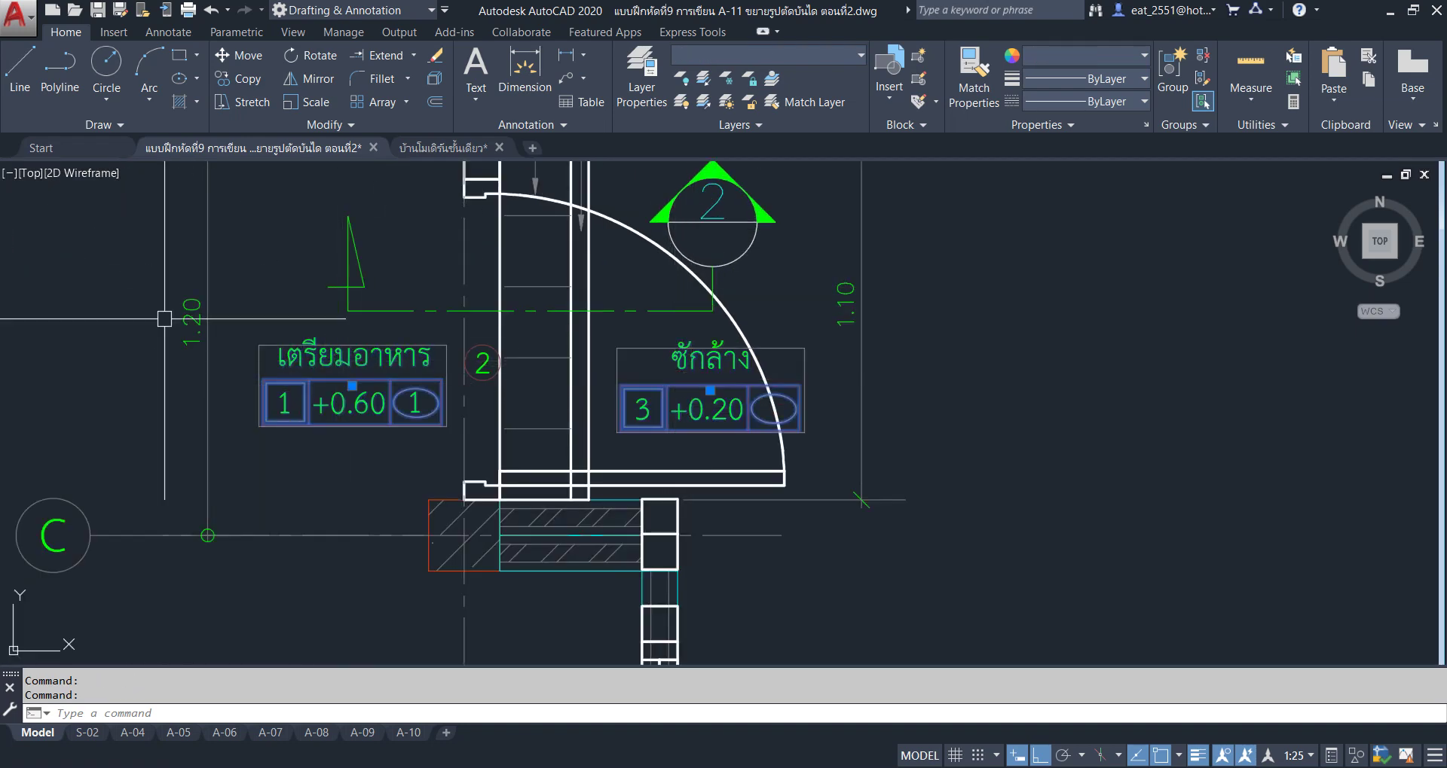
pyautogui.click(228, 79)
pyautogui.click(436, 307)
pyautogui.scroll(-5, 513, 510)
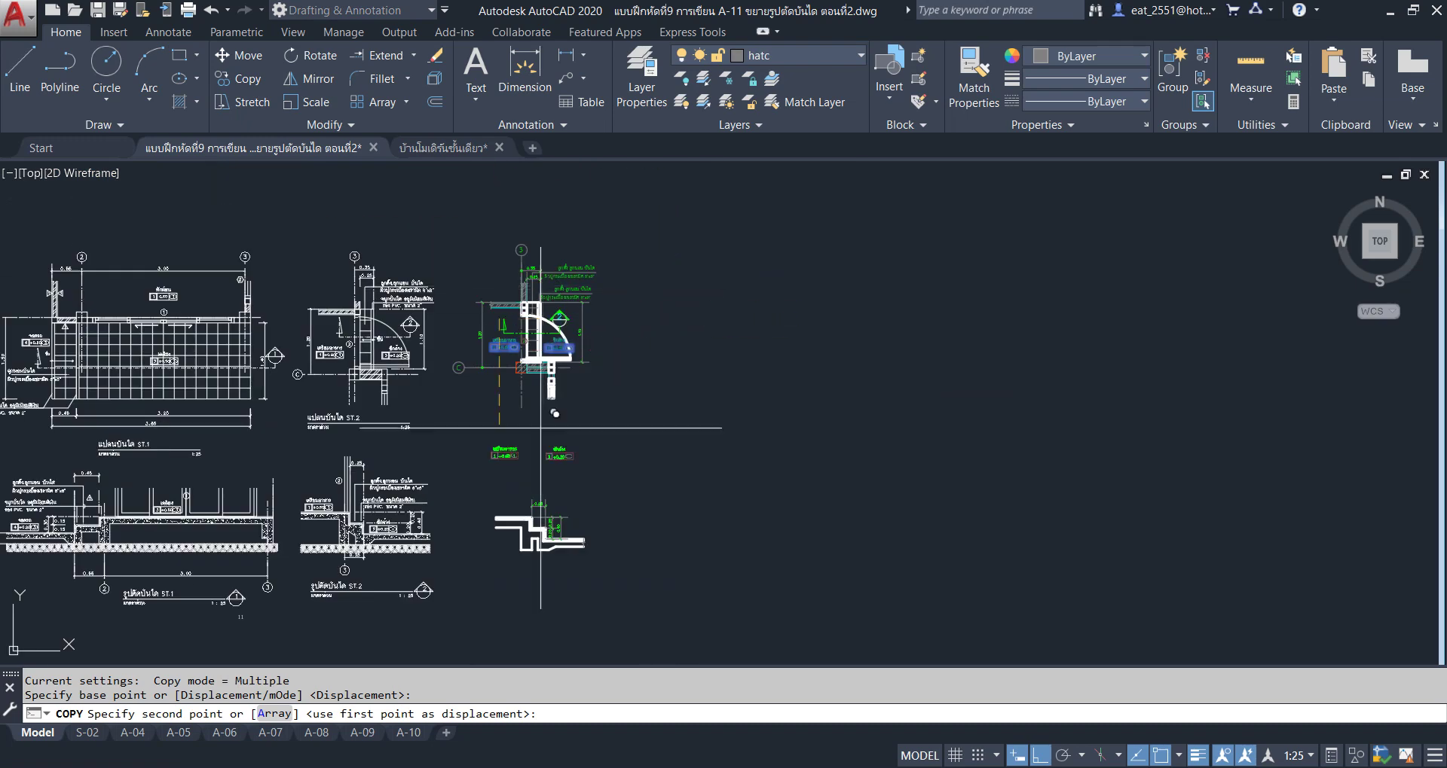
pyautogui.scroll(5, 513, 510)
pyautogui.click(518, 413)
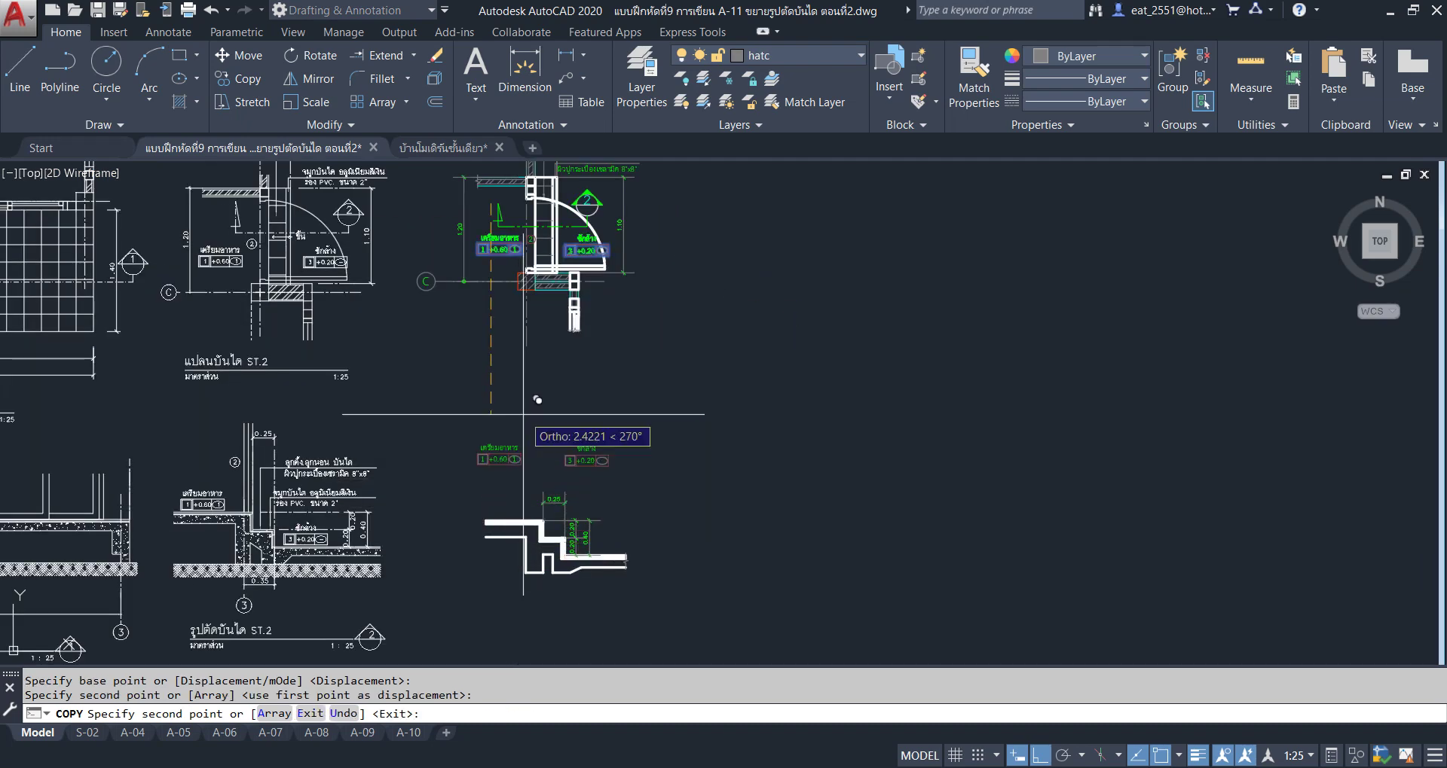
pyautogui.rightClick(664, 420)
pyautogui.click(701, 436)
# Move the ซักล้าง +0.20 tag onto the lower step with Ortho off.
pyautogui.scroll(3, 693, 412)
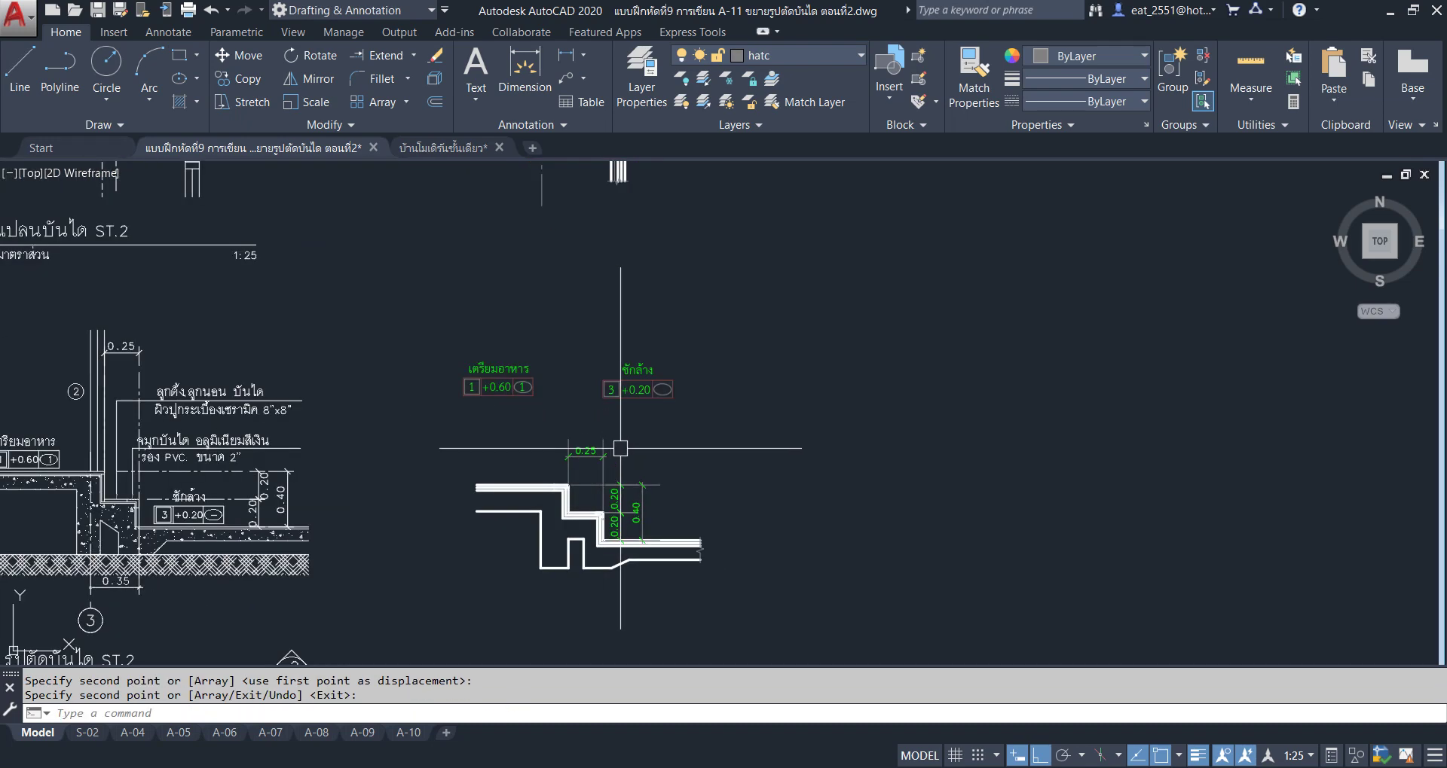
pyautogui.click(769, 313)
pyautogui.click(678, 362)
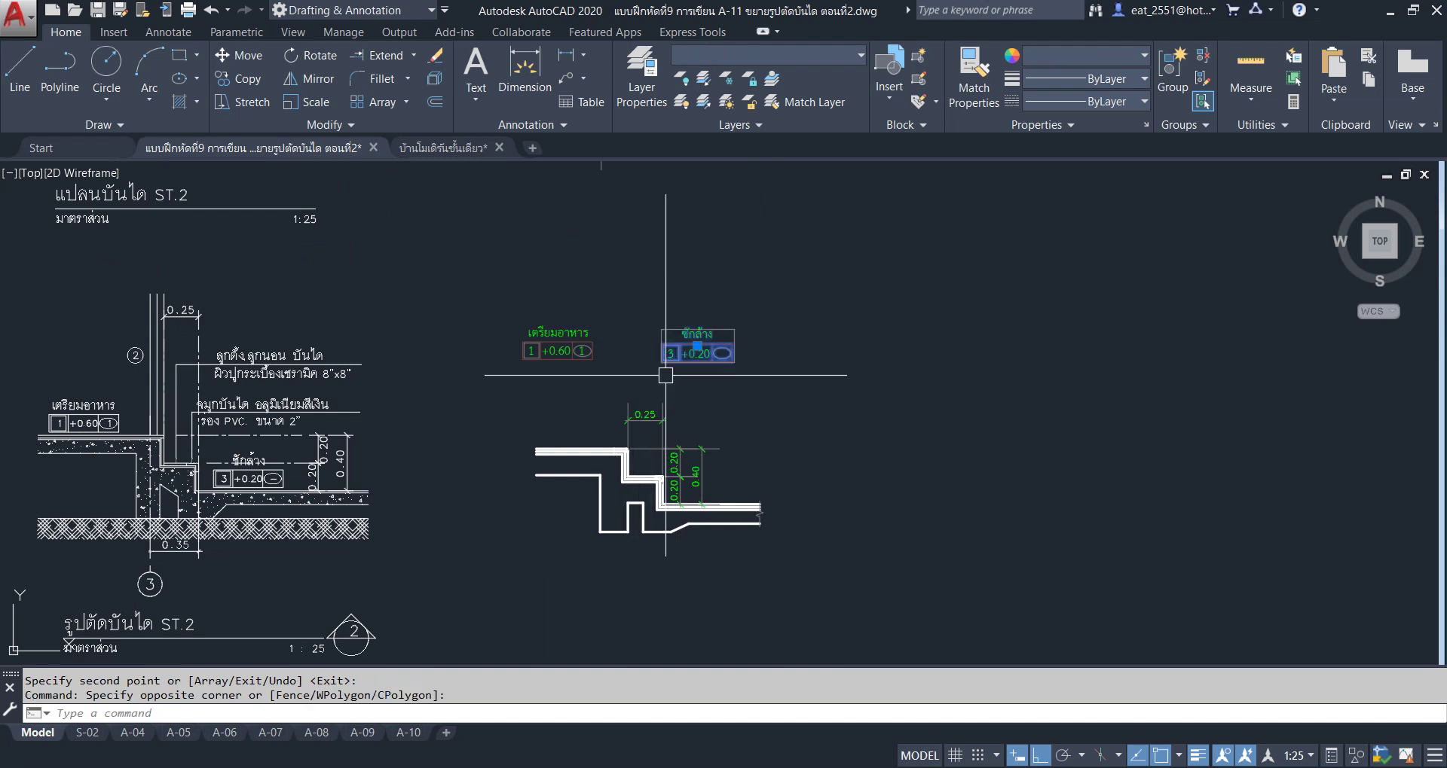
pyautogui.click(235, 56)
pyautogui.click(712, 353)
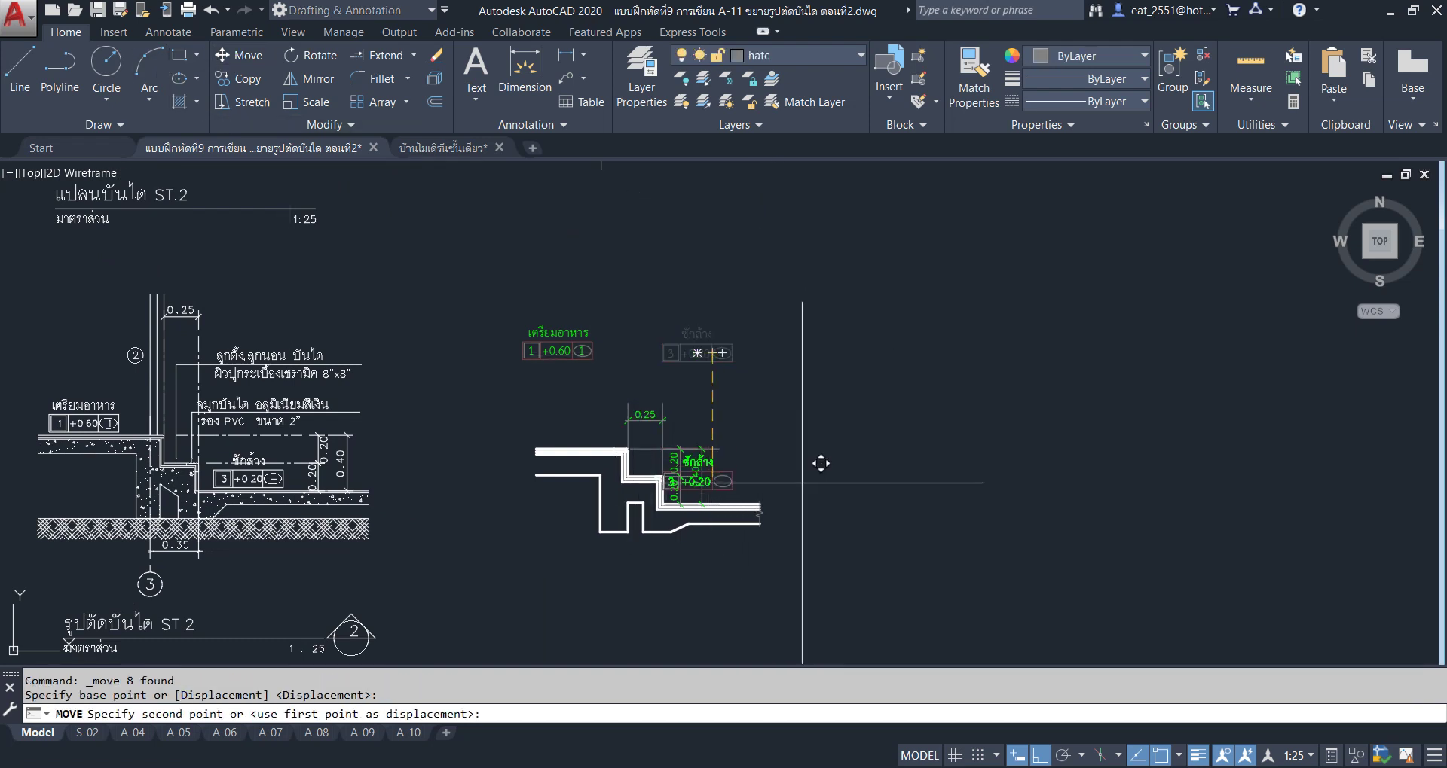
pyautogui.press('F8')
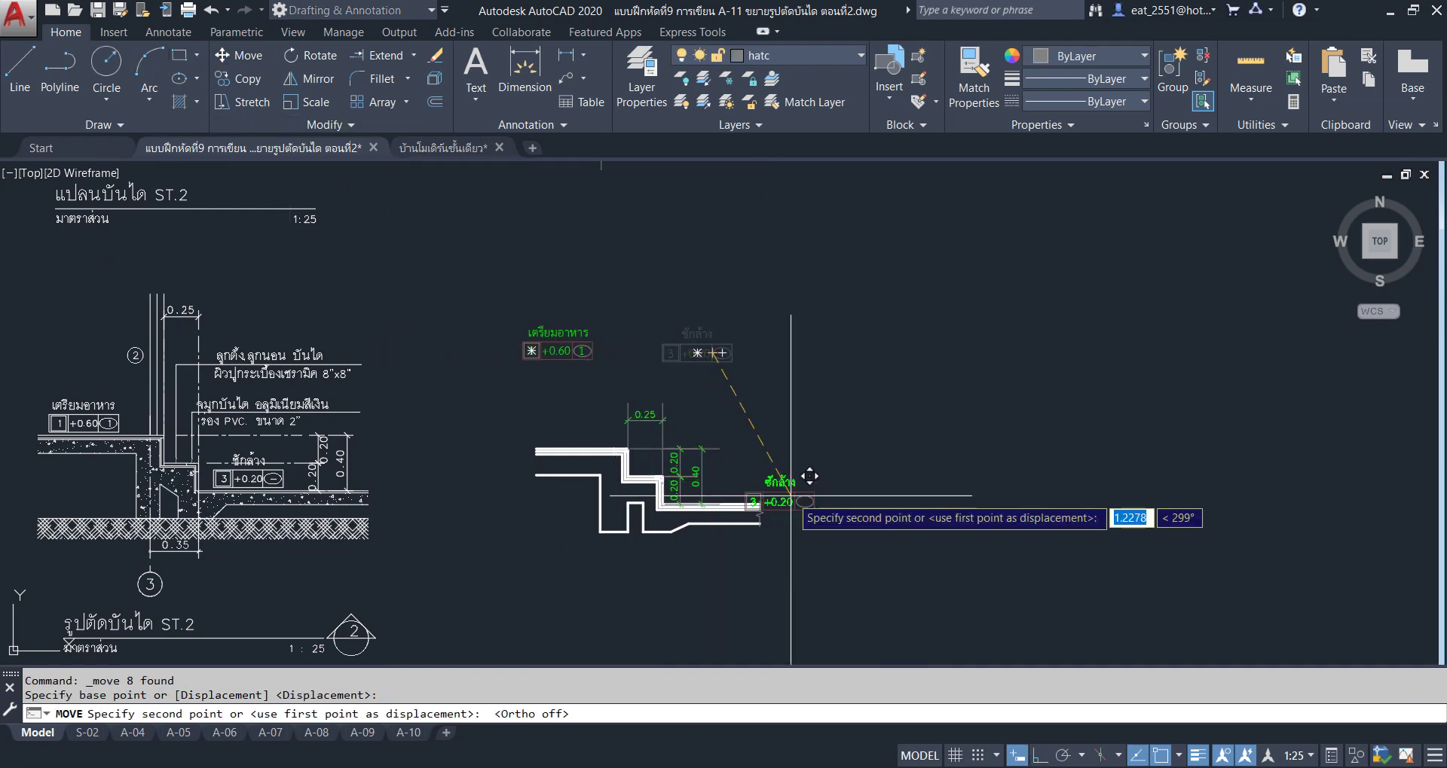
pyautogui.scroll(4, 769, 462)
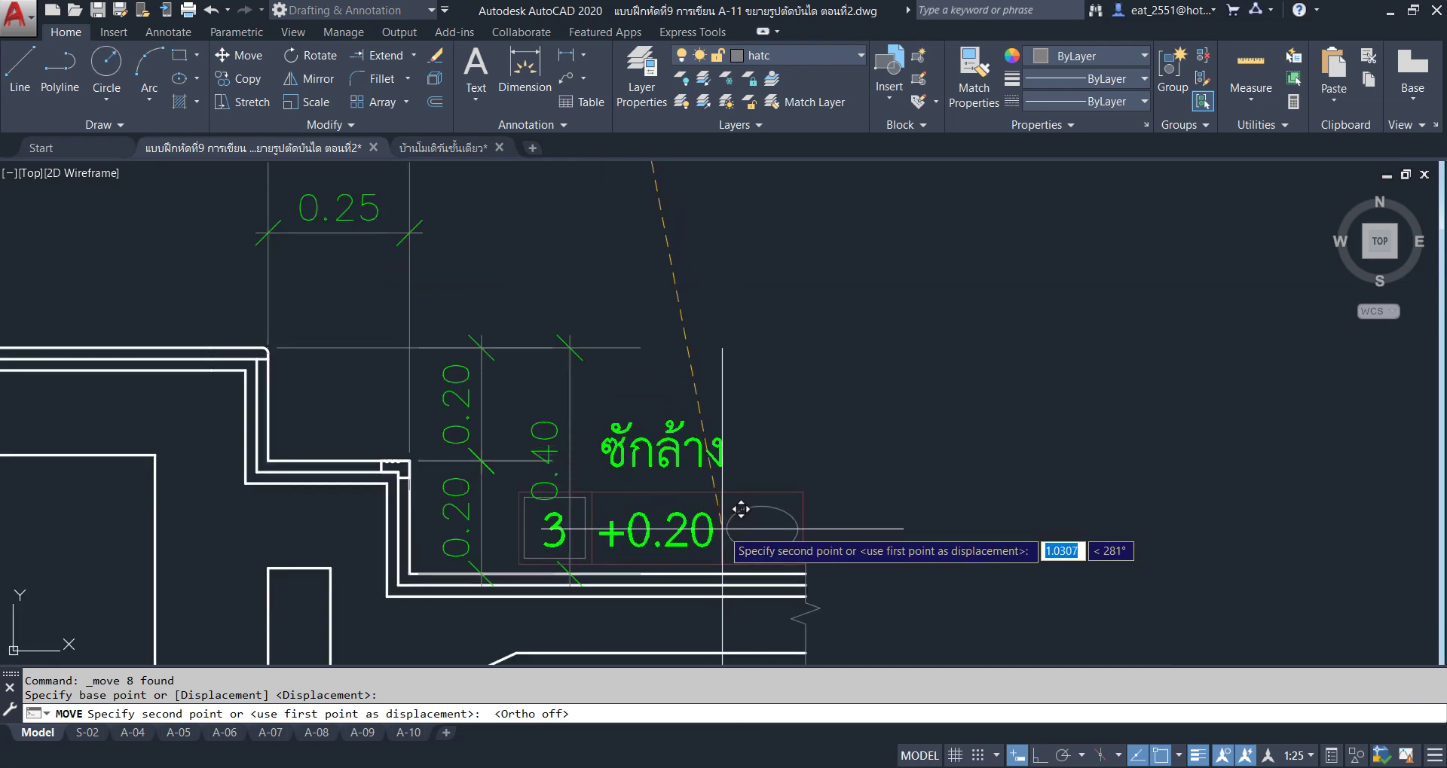
pyautogui.click(733, 506)
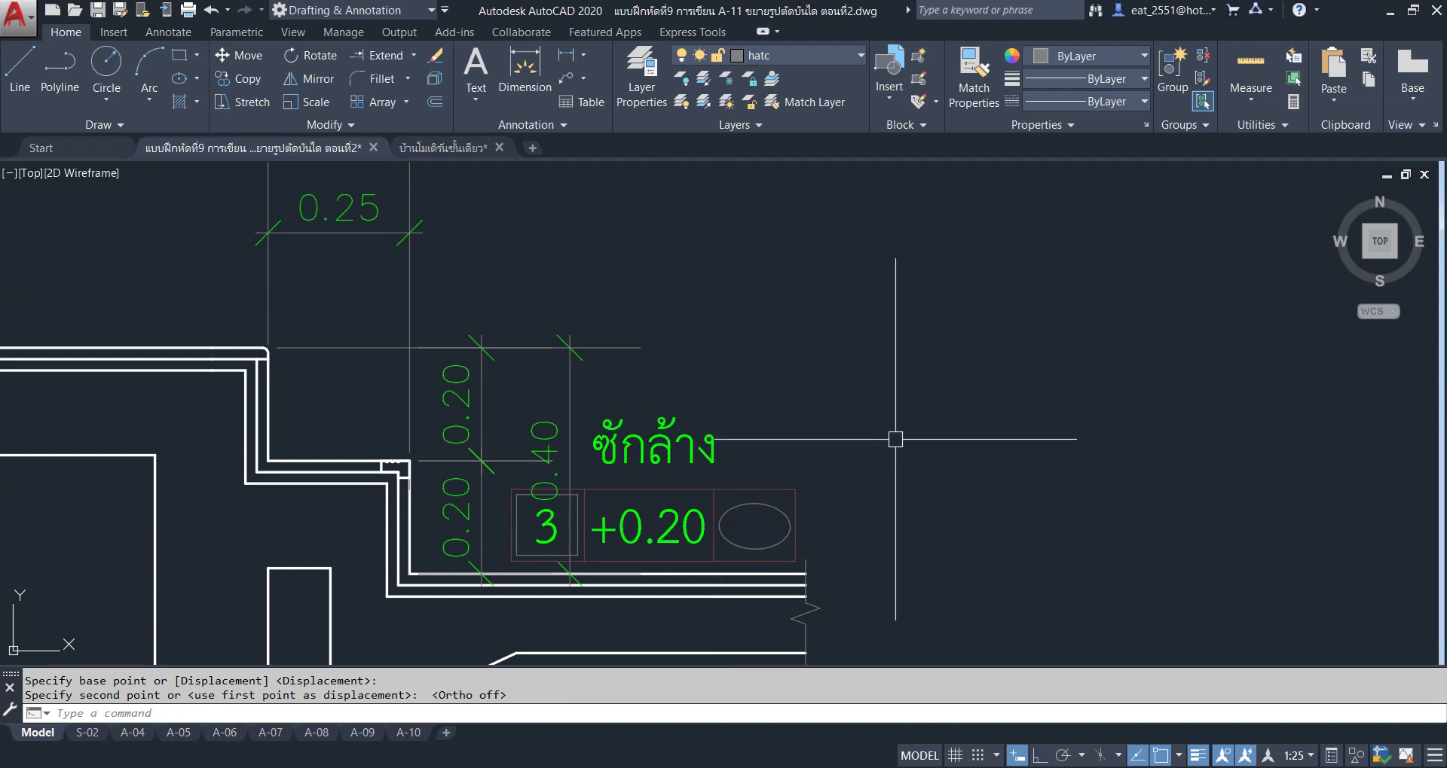
pyautogui.scroll(-3, 984, 443)
# Move the เตรียมอาหาร +0.60 tag onto the upper step.
pyautogui.click(601, 253)
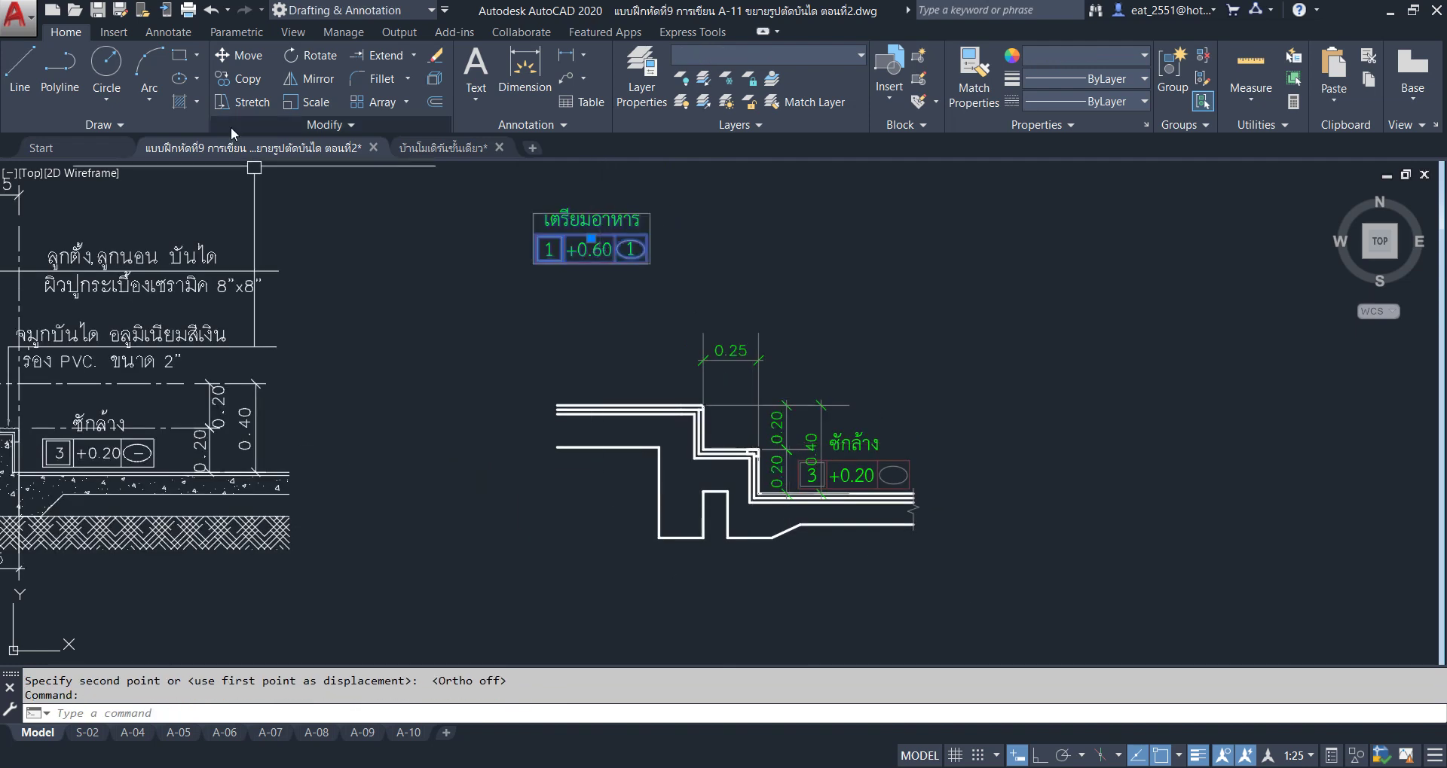
pyautogui.press('space')
pyautogui.click(389, 256)
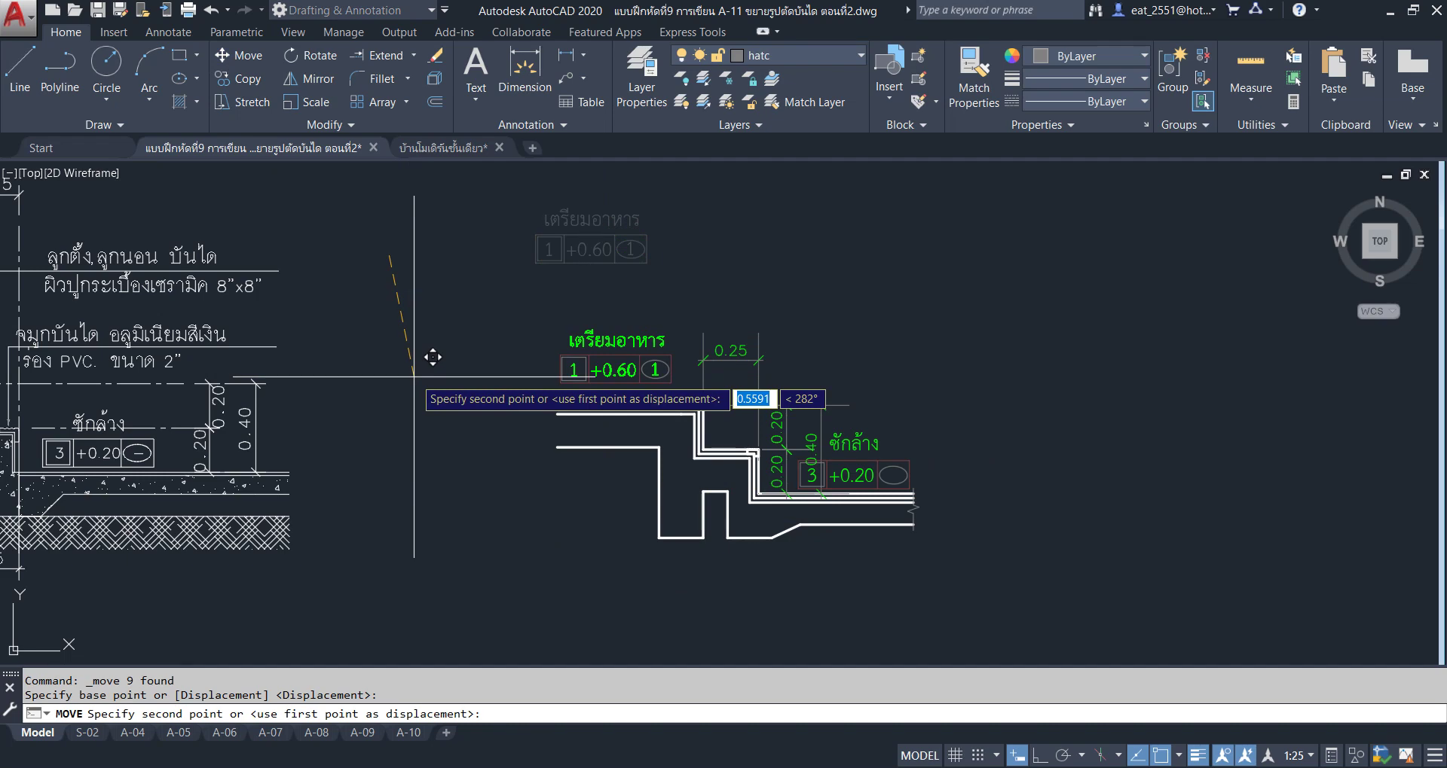
pyautogui.click(411, 376)
pyautogui.scroll(-3, 861, 373)
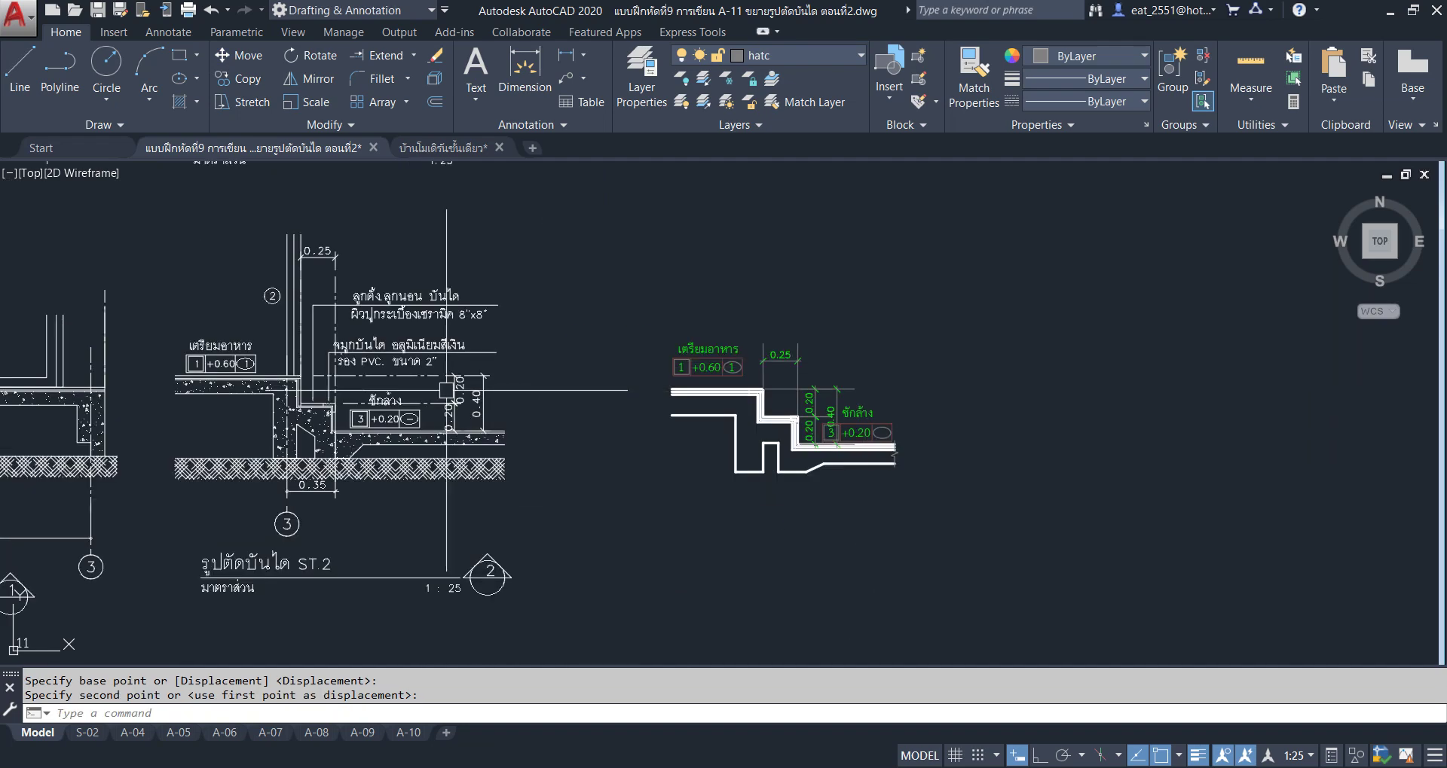
pyautogui.scroll(-2, 711, 236)
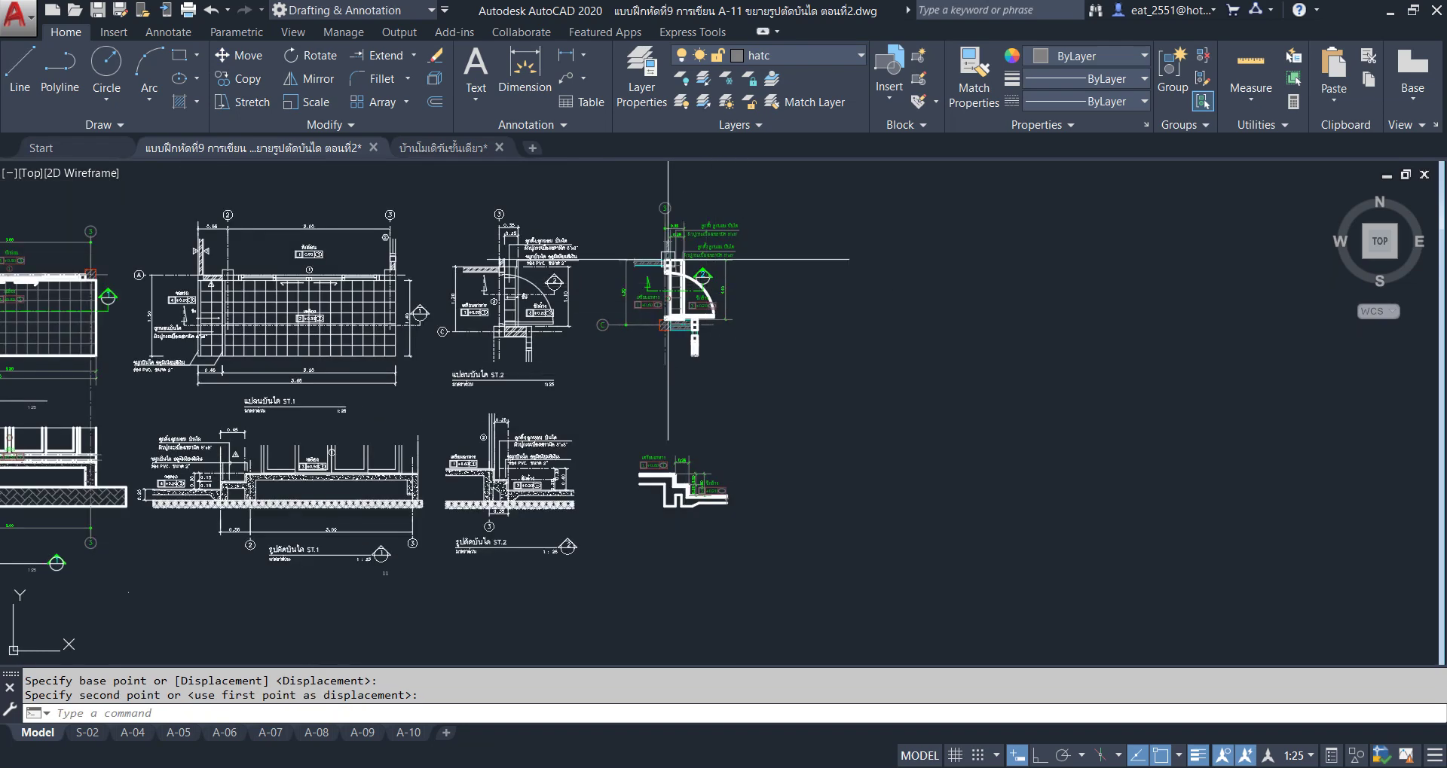
pyautogui.scroll(4, 711, 236)
pyautogui.scroll(3, 711, 235)
# Select the column lines beside the stair, discarding an earlier wall-and-hatch selection.
pyautogui.click(768, 292)
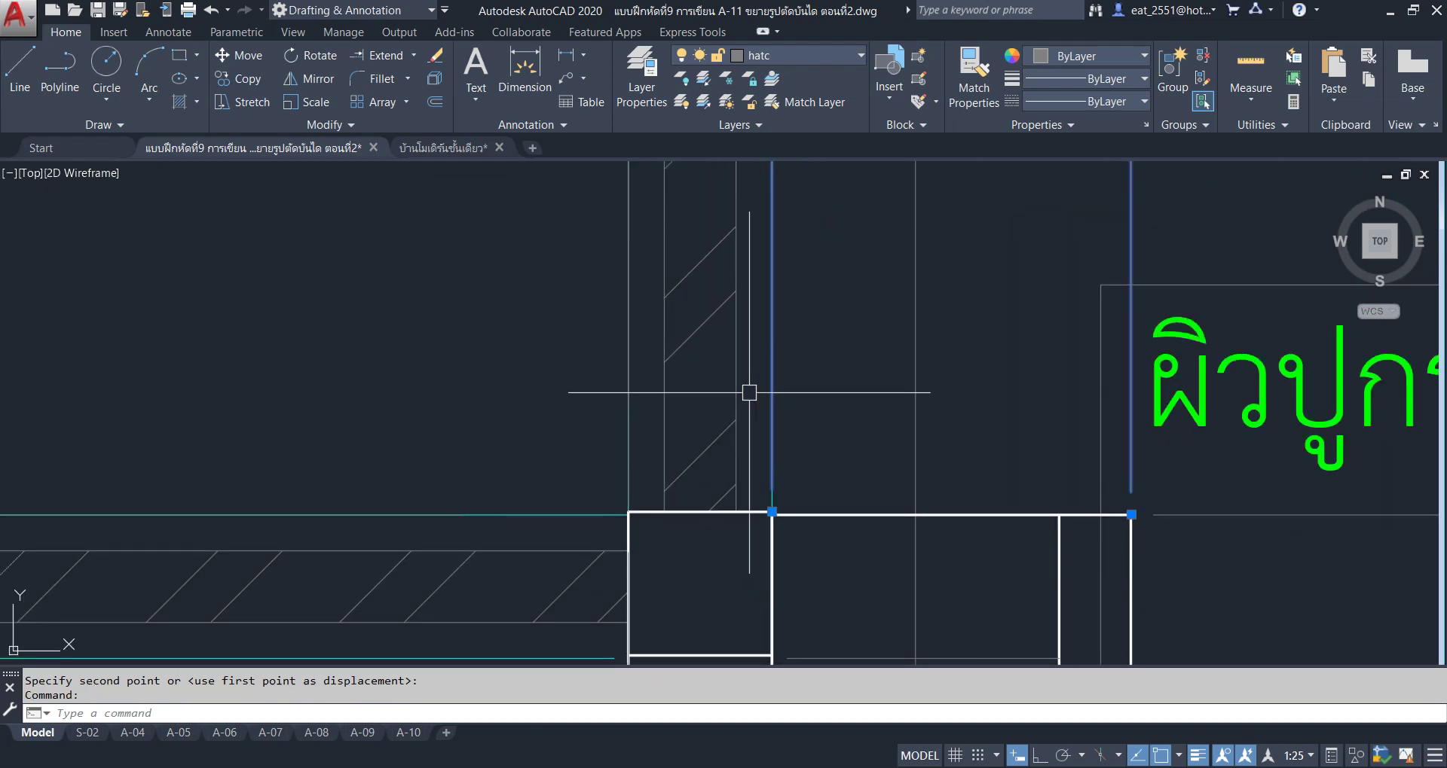
pyautogui.click(809, 269)
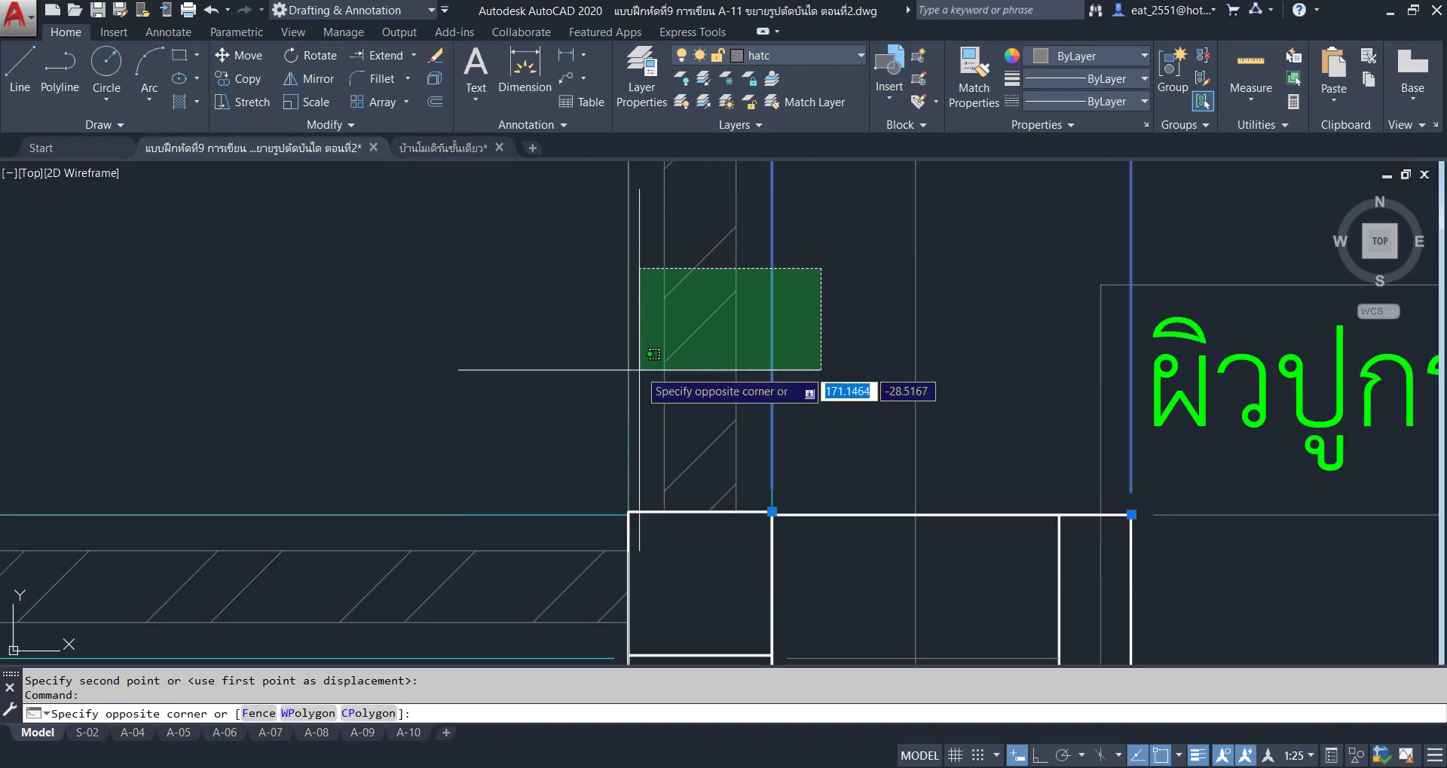
pyautogui.click(696, 424)
pyautogui.scroll(-3, 714, 326)
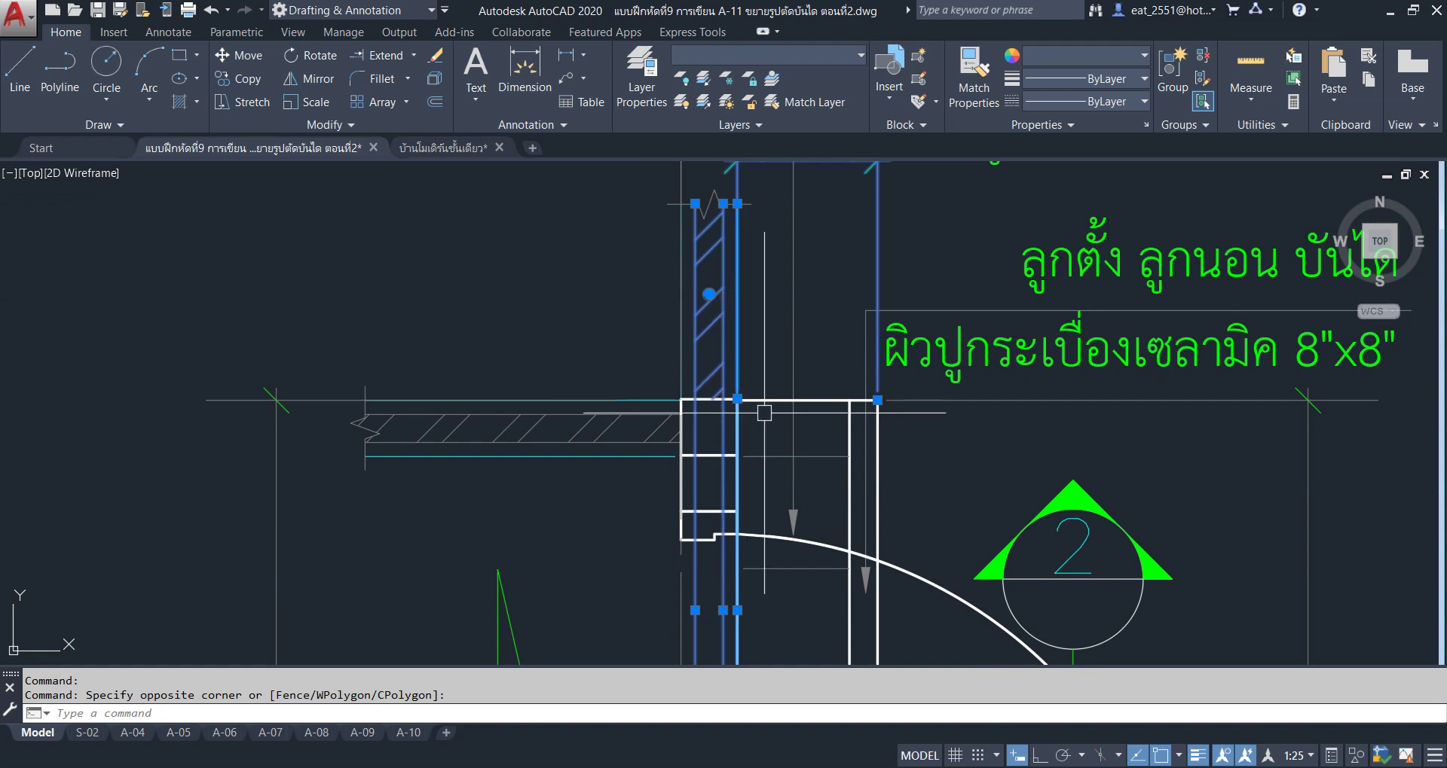
pyautogui.scroll(-4, 688, 308)
pyautogui.press('Escape')
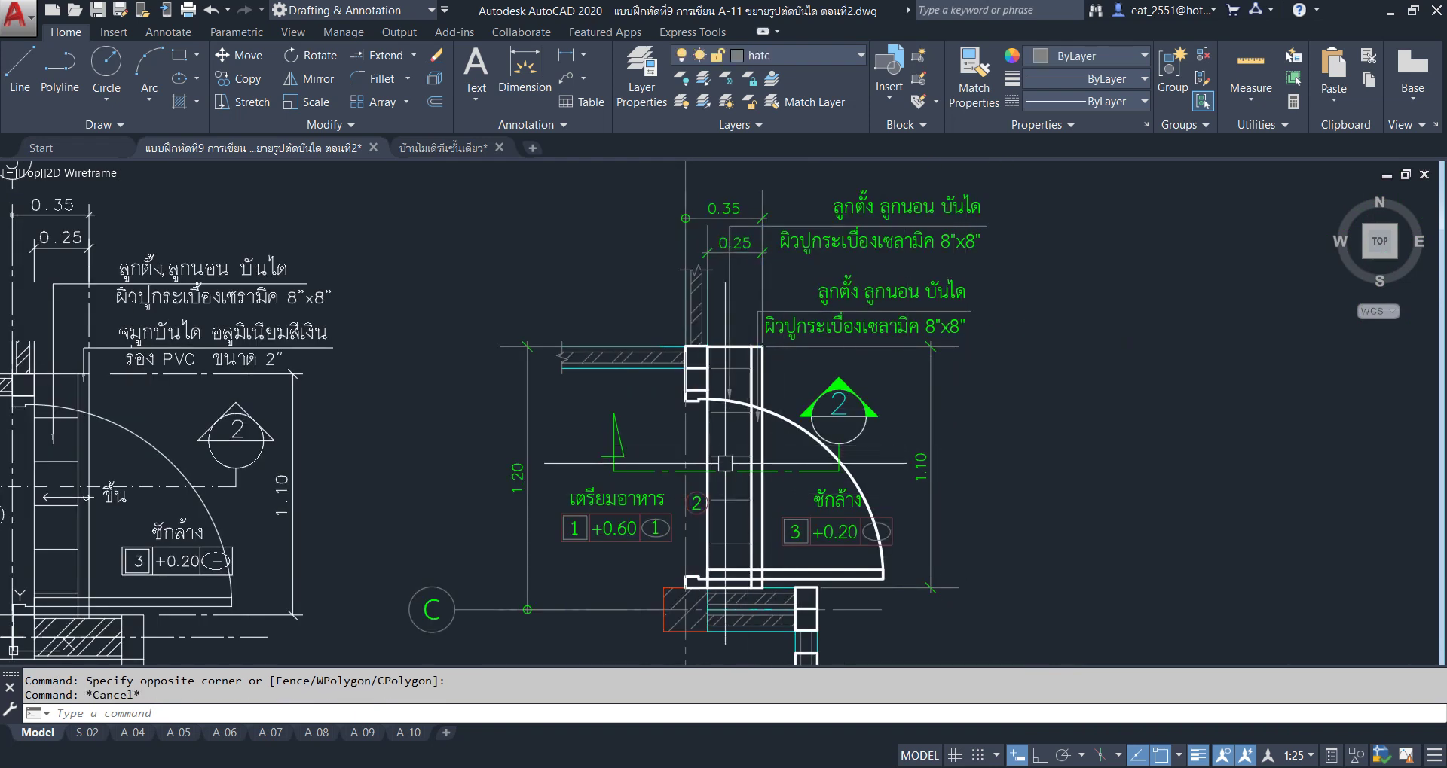
pyautogui.moveTo(853, 560); pyautogui.dragTo(849, 413, button='middle')
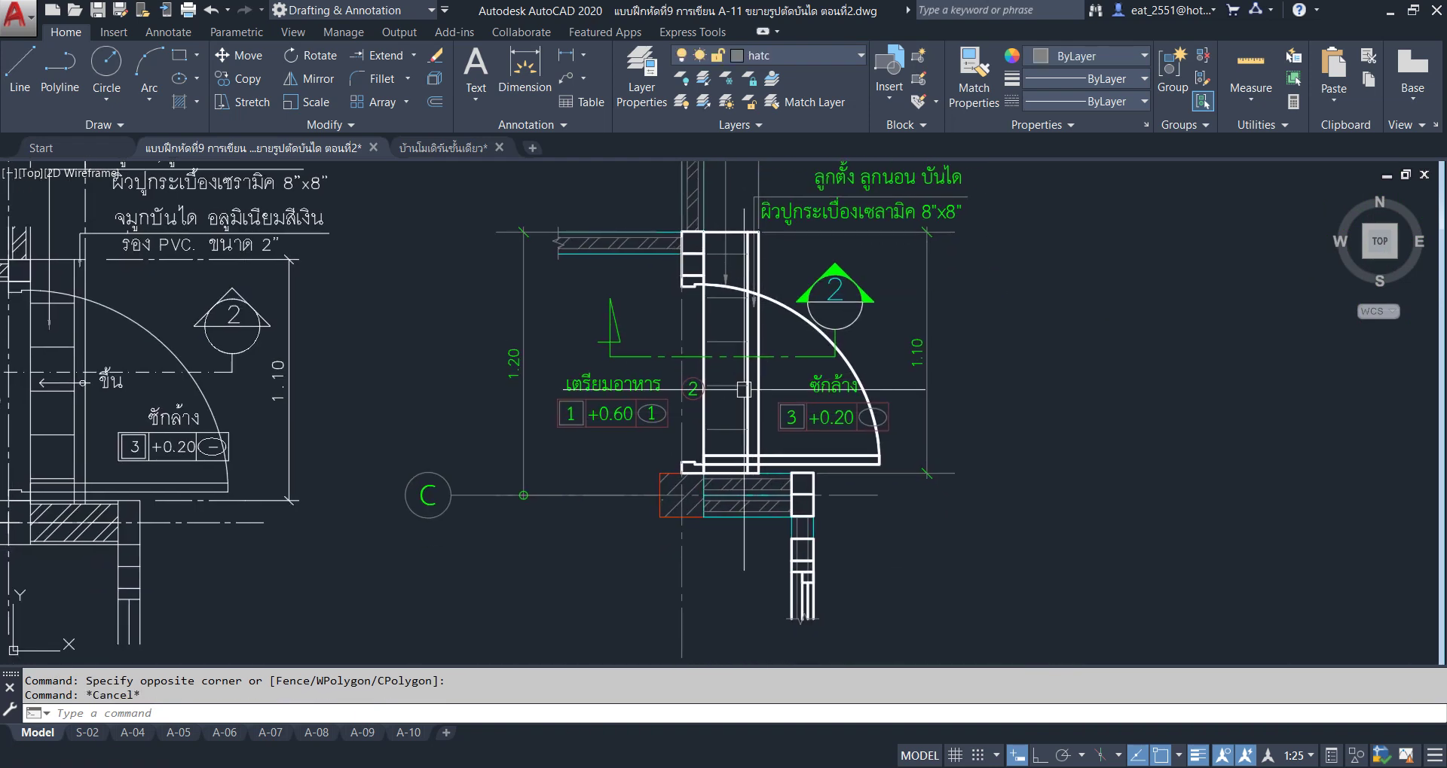
pyautogui.scroll(5, 849, 412)
pyautogui.click(885, 345)
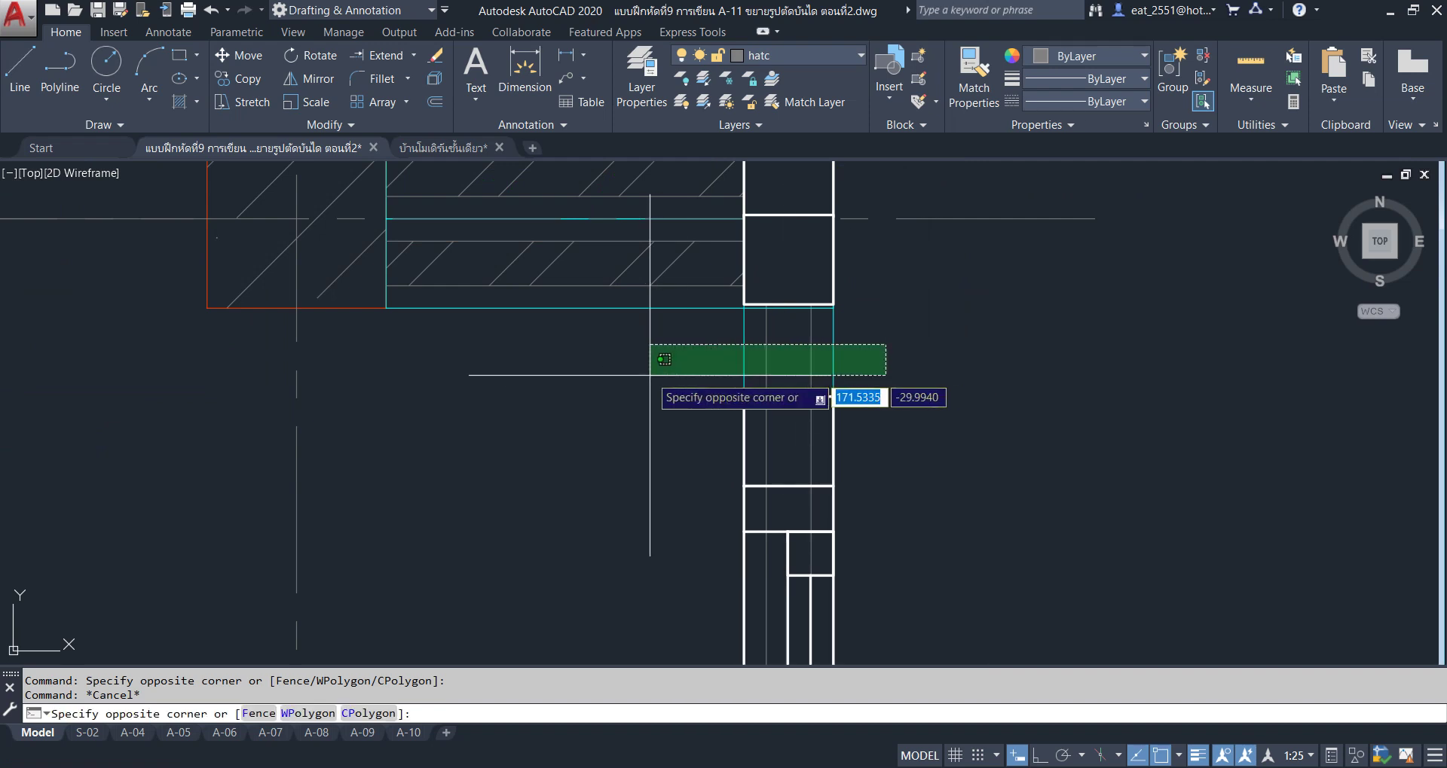
pyautogui.click(663, 358)
pyautogui.scroll(-4, 659, 335)
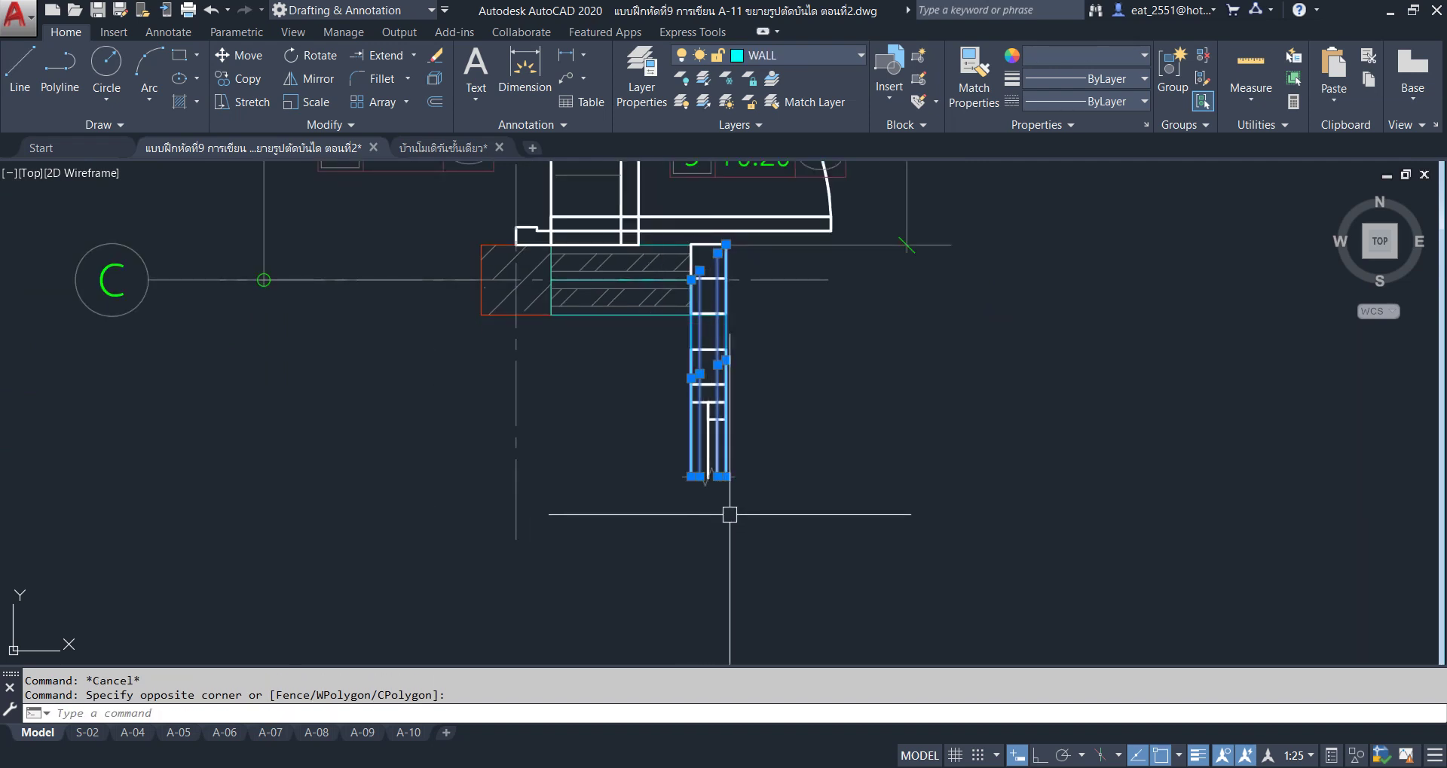
# Copy the column lines from the column bottom to the upper step corner of the detail.
pyautogui.click(238, 78)
pyautogui.scroll(6, 675, 534)
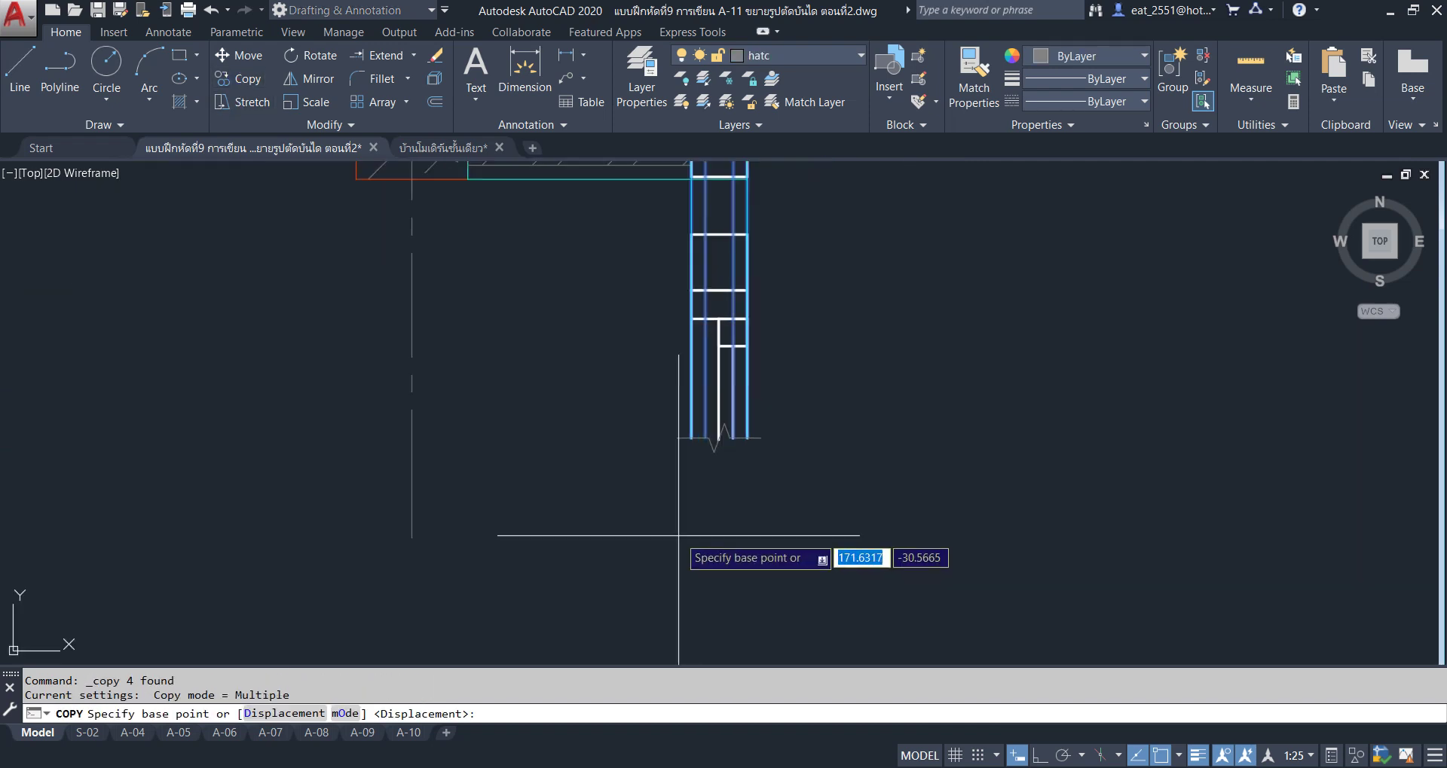
pyautogui.click(859, 298)
pyautogui.scroll(-4, 742, 363)
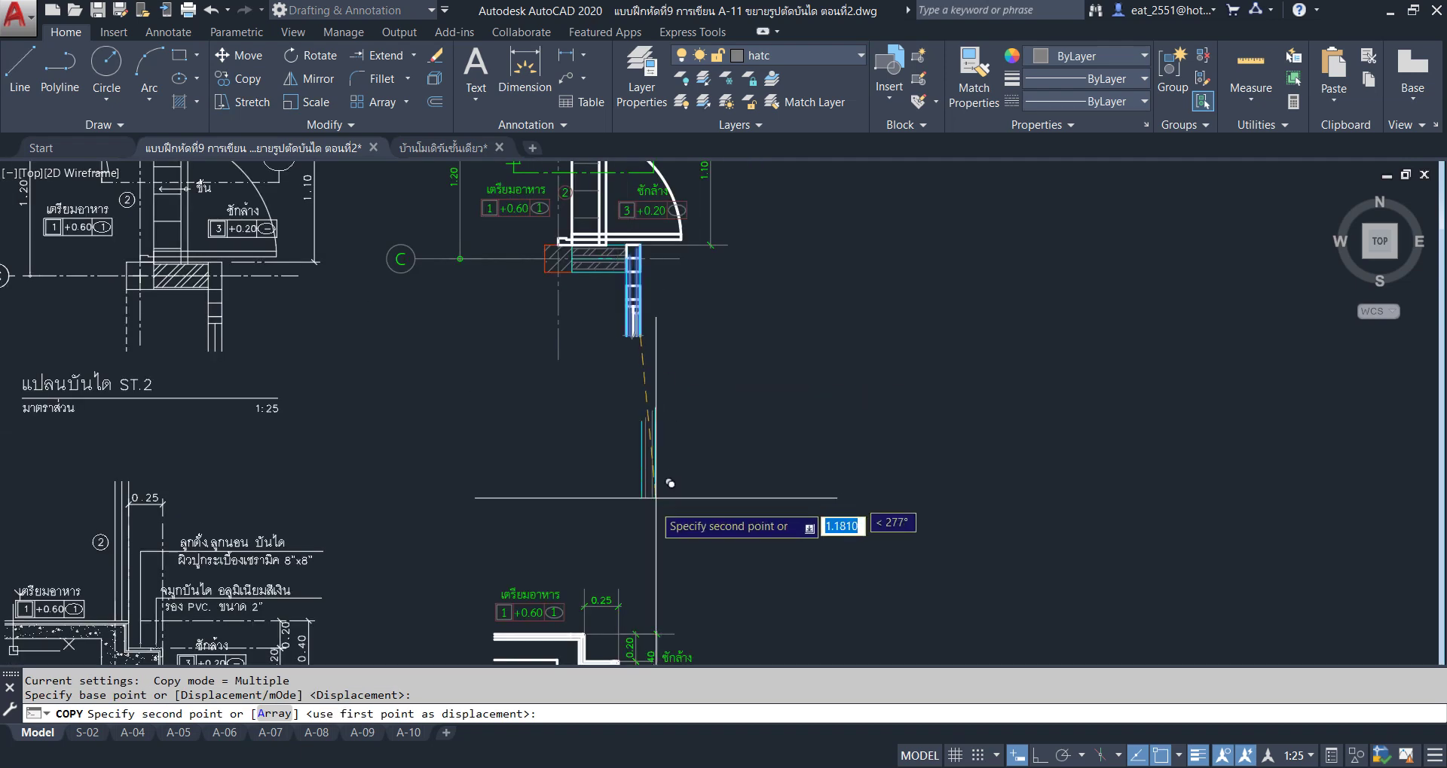
pyautogui.scroll(3, 687, 484)
pyautogui.scroll(-3, 737, 446)
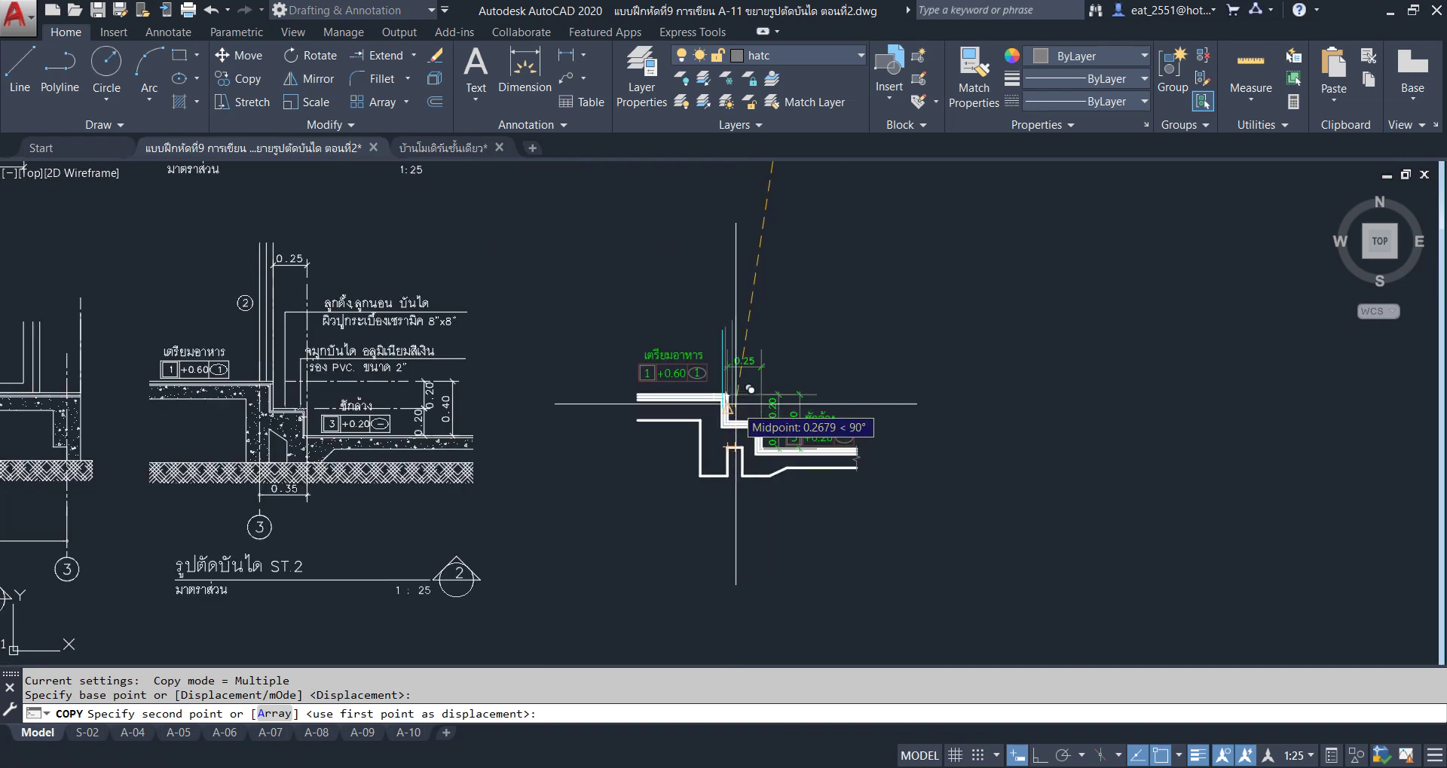
pyautogui.scroll(6, 725, 374)
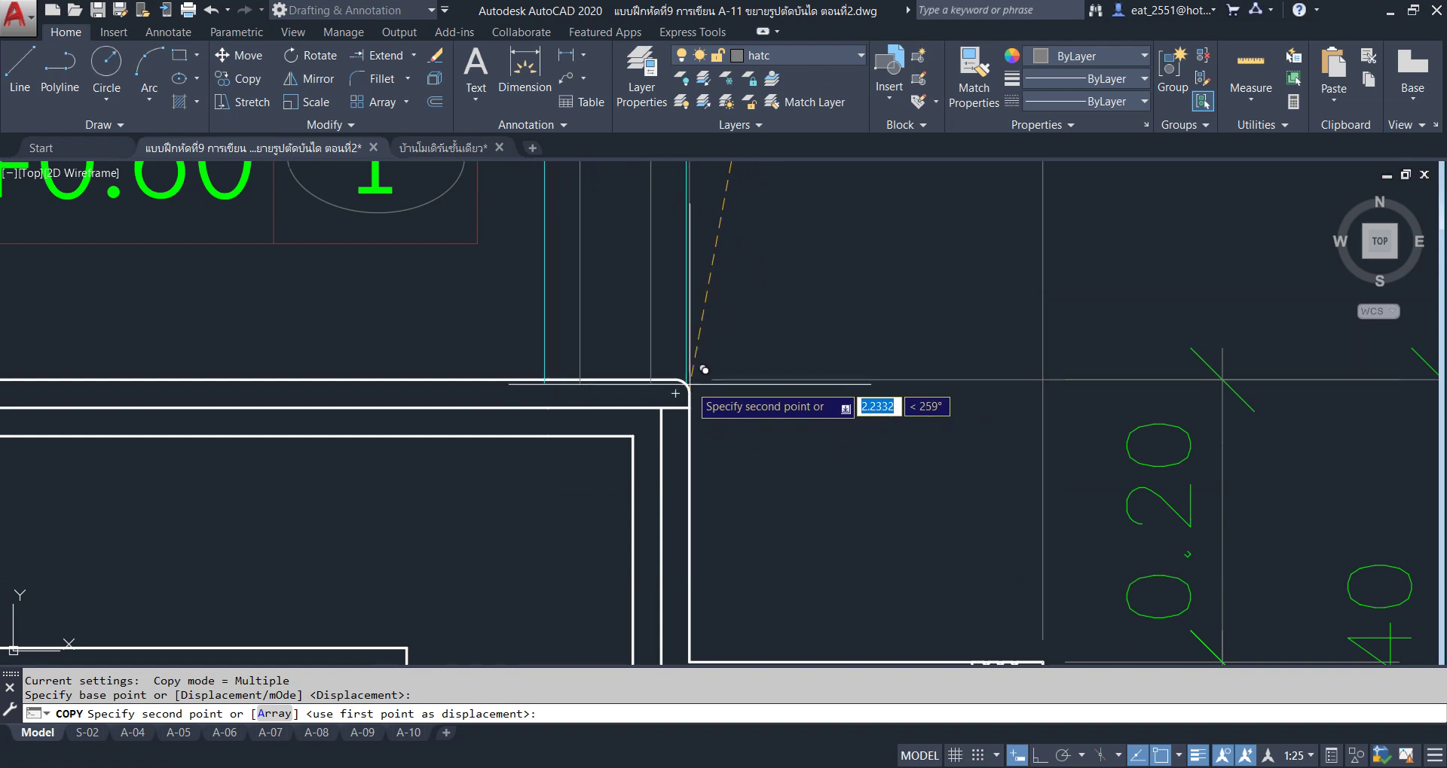
pyautogui.click(689, 408)
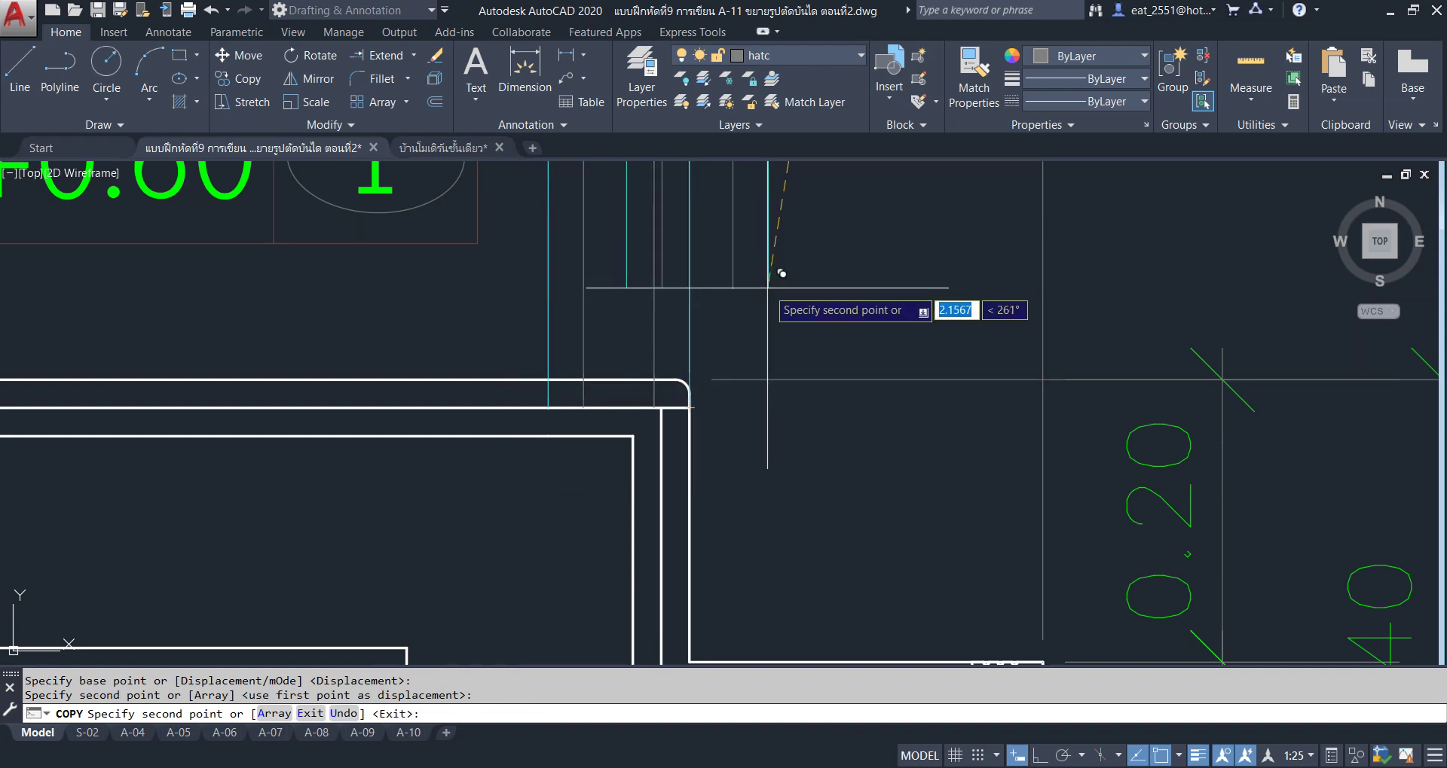
pyautogui.rightClick(772, 293)
pyautogui.click(787, 297)
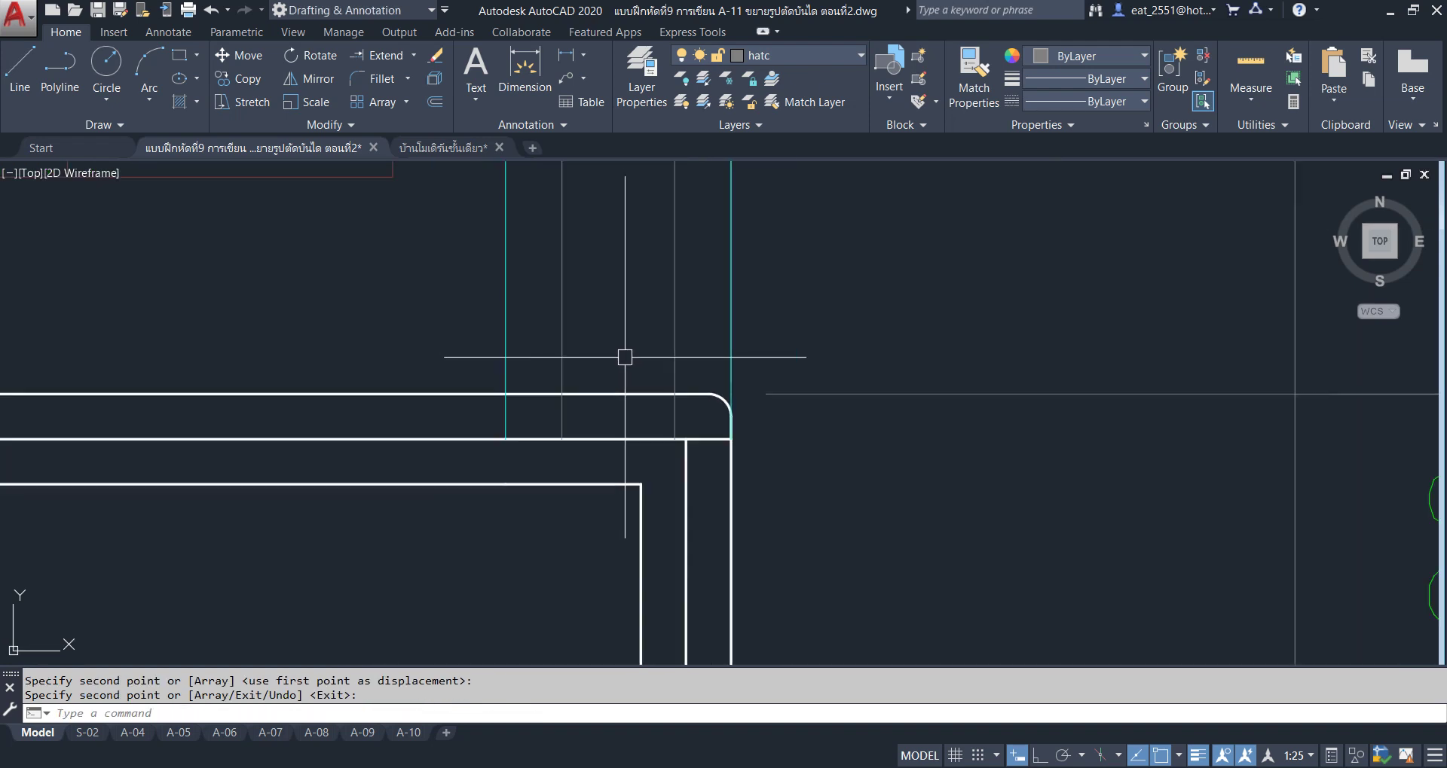
pyautogui.scroll(-8, 669, 376)
pyautogui.scroll(4, 677, 250)
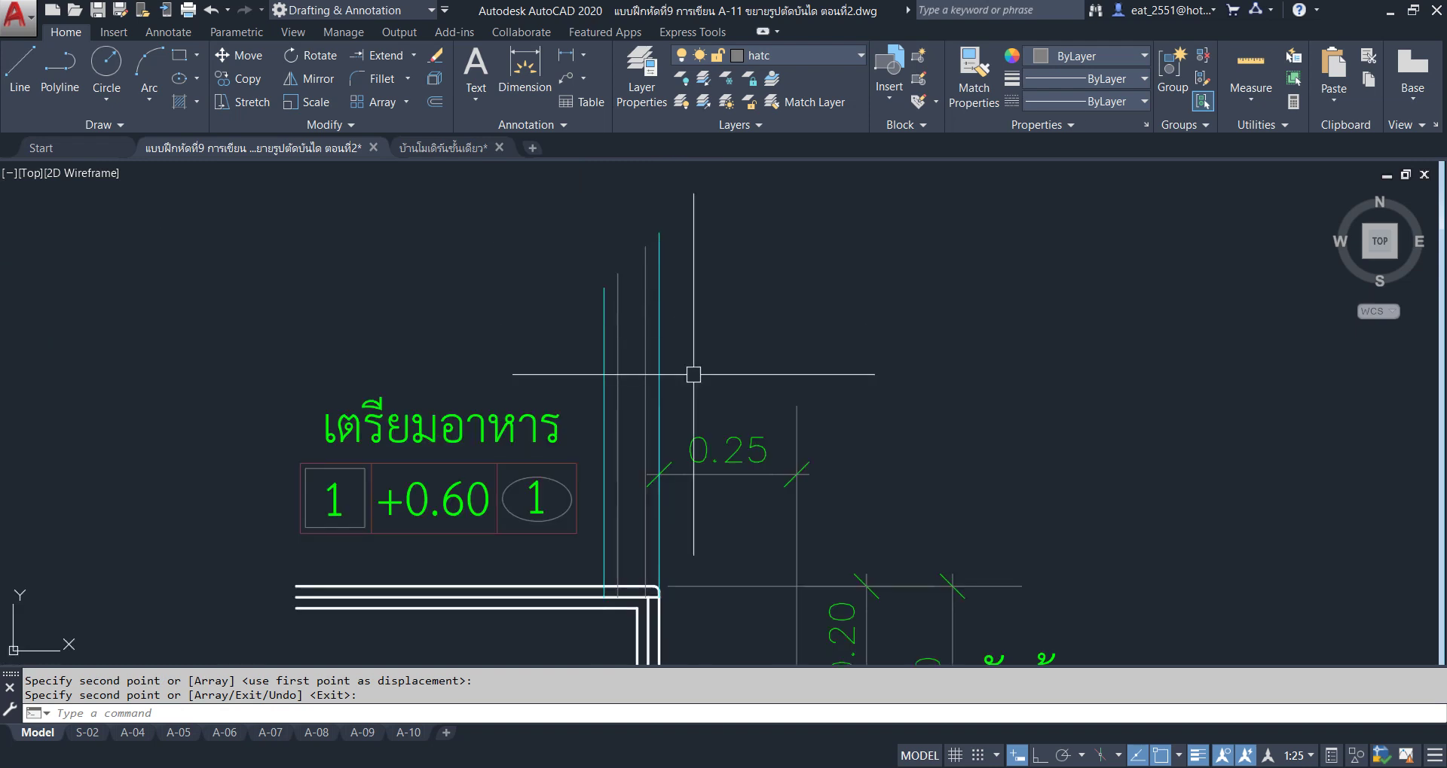
pyautogui.scroll(-1, 678, 309)
pyautogui.scroll(3, 597, 572)
pyautogui.scroll(5, 659, 599)
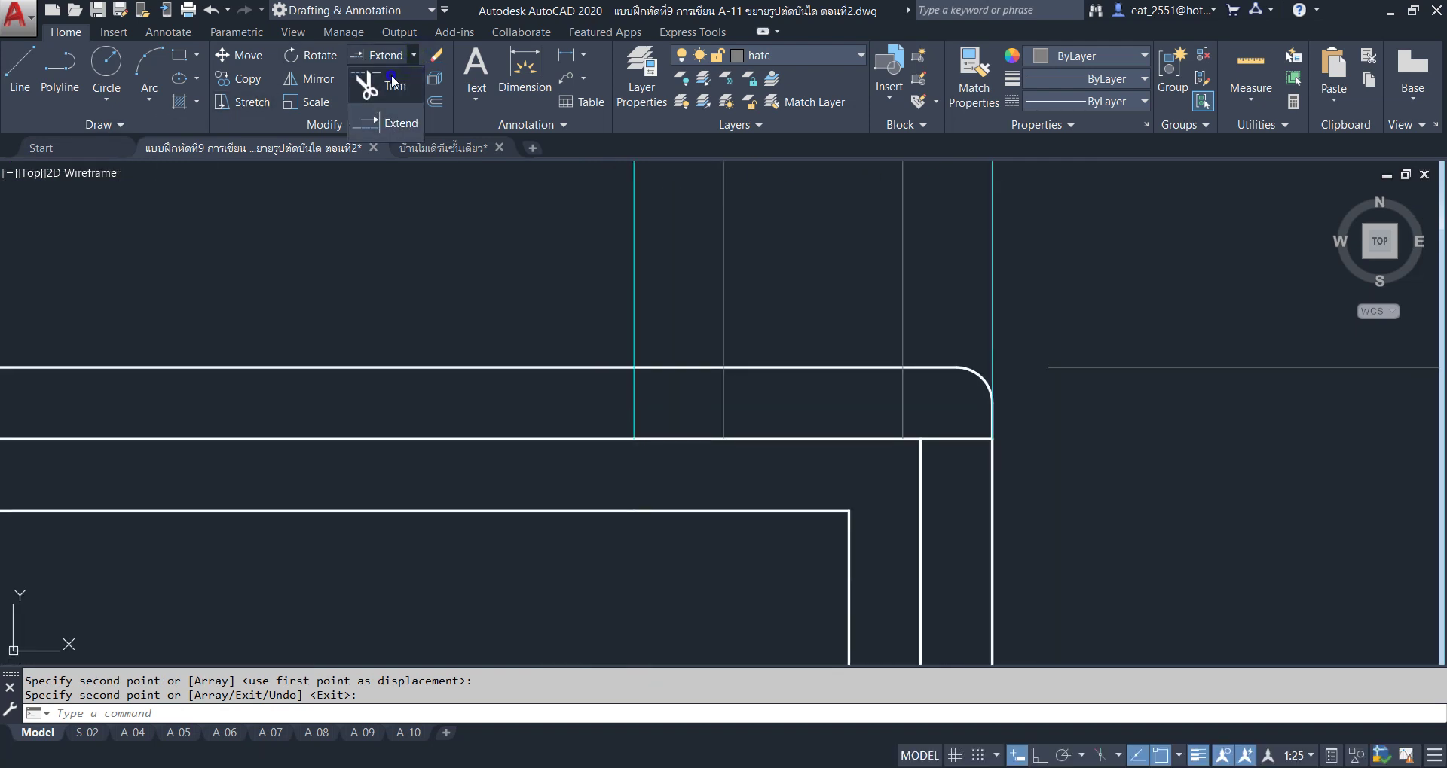
# Trim the excess wall lines below the step with a crossing window.
pyautogui.click(391, 75)
pyautogui.press('Return')
pyautogui.click(931, 400)
pyautogui.click(521, 414)
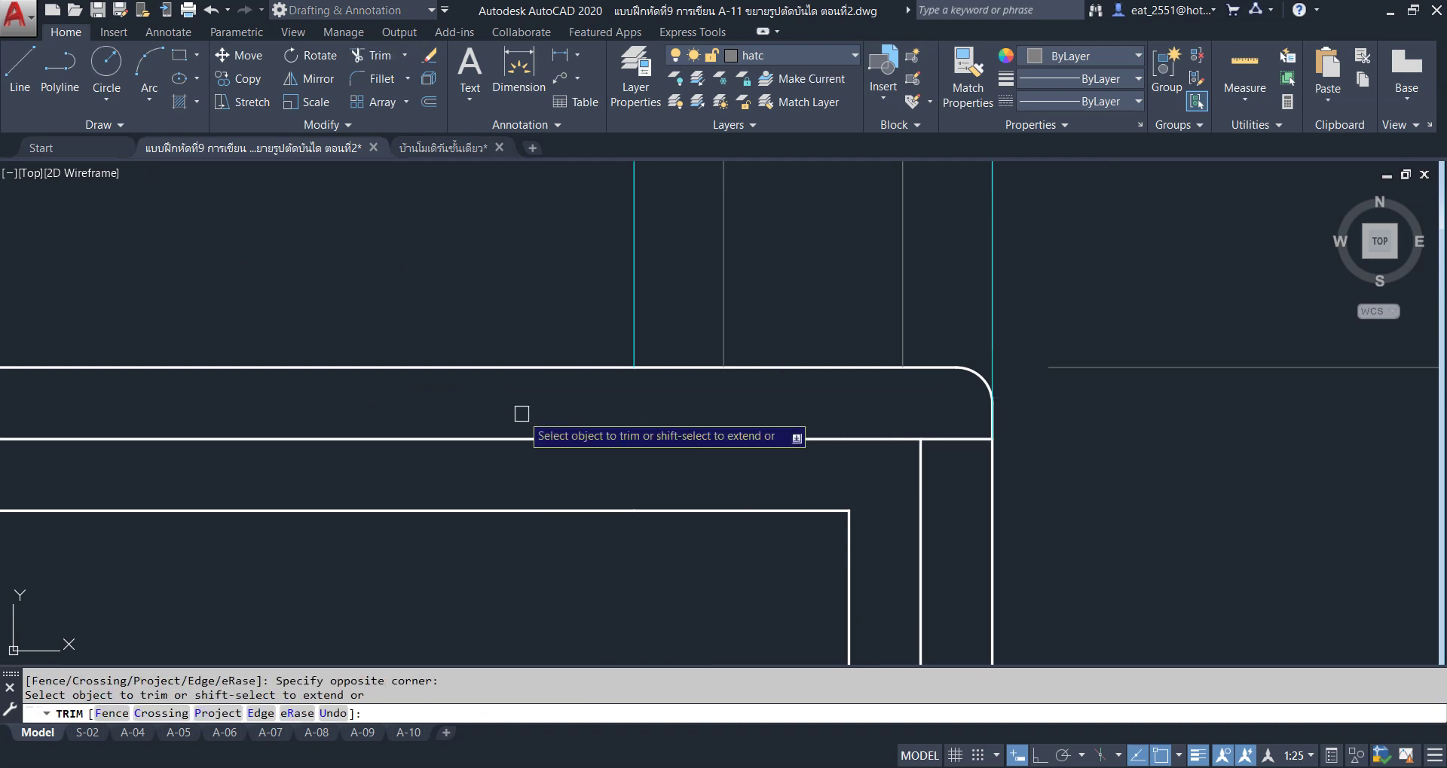
pyautogui.rightClick(558, 262)
pyautogui.click(595, 271)
pyautogui.scroll(-3, 675, 224)
pyautogui.moveTo(675, 223); pyautogui.dragTo(690, 456, button='middle')
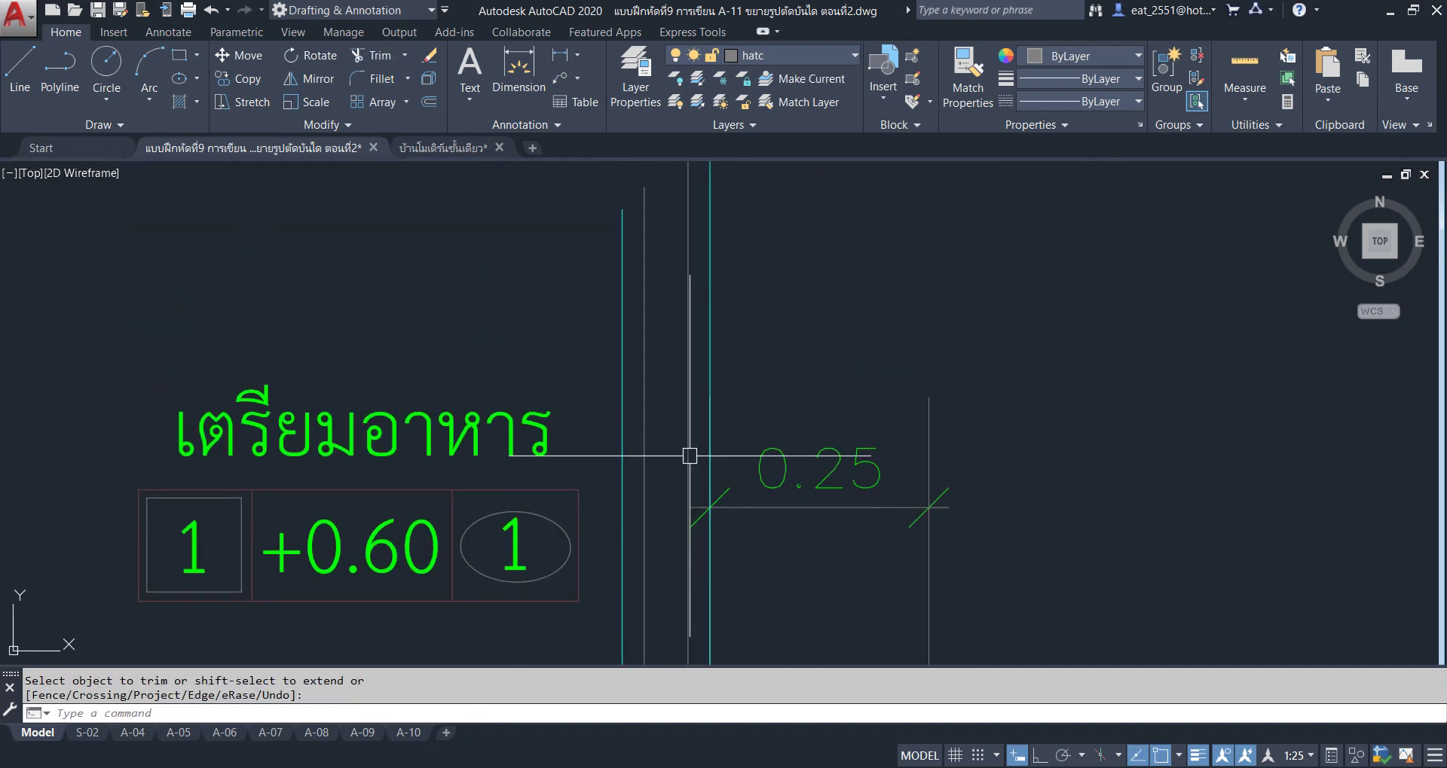
# Draw an Express Tools break-line symbol across the vertical wall lines above the step.
pyautogui.click(668, 32)
pyautogui.click(743, 72)
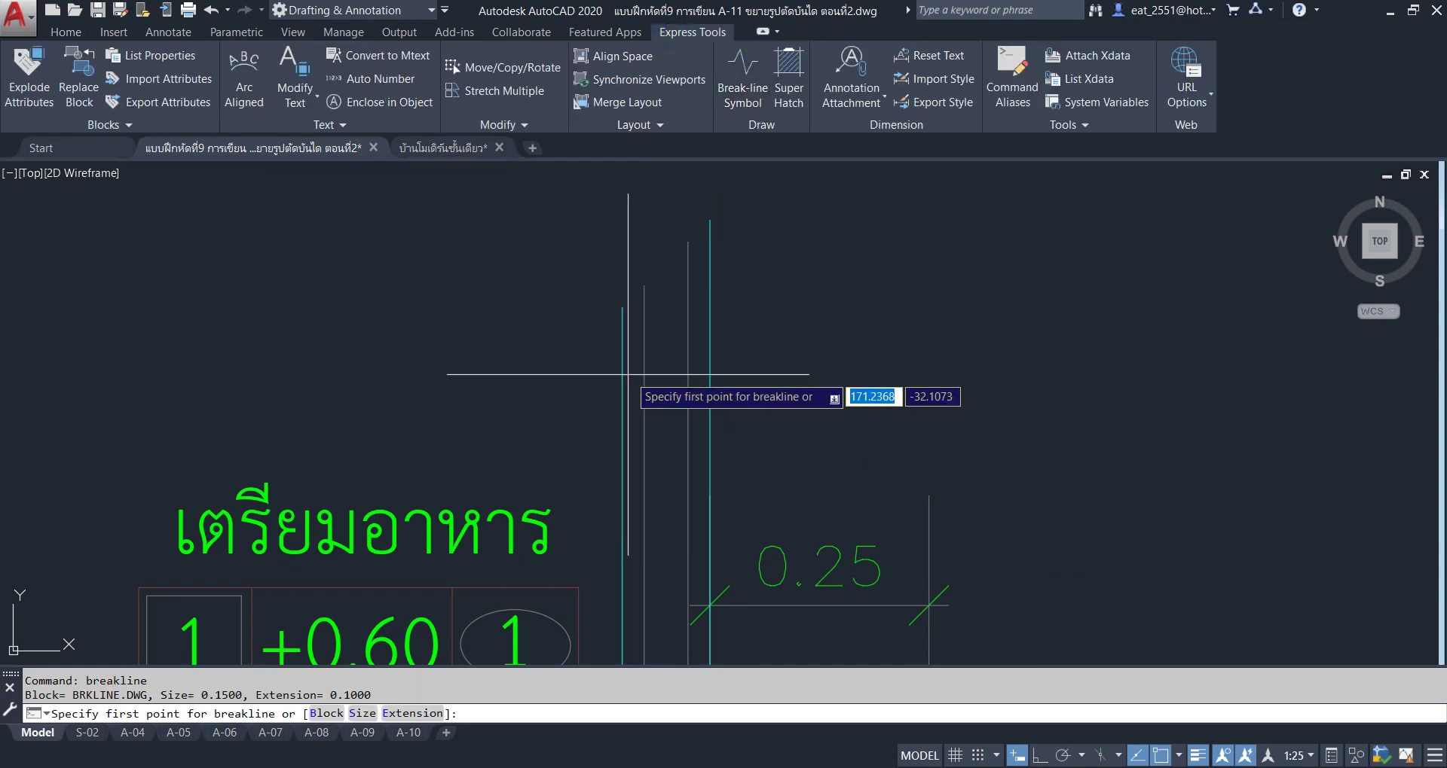
pyautogui.click(623, 370)
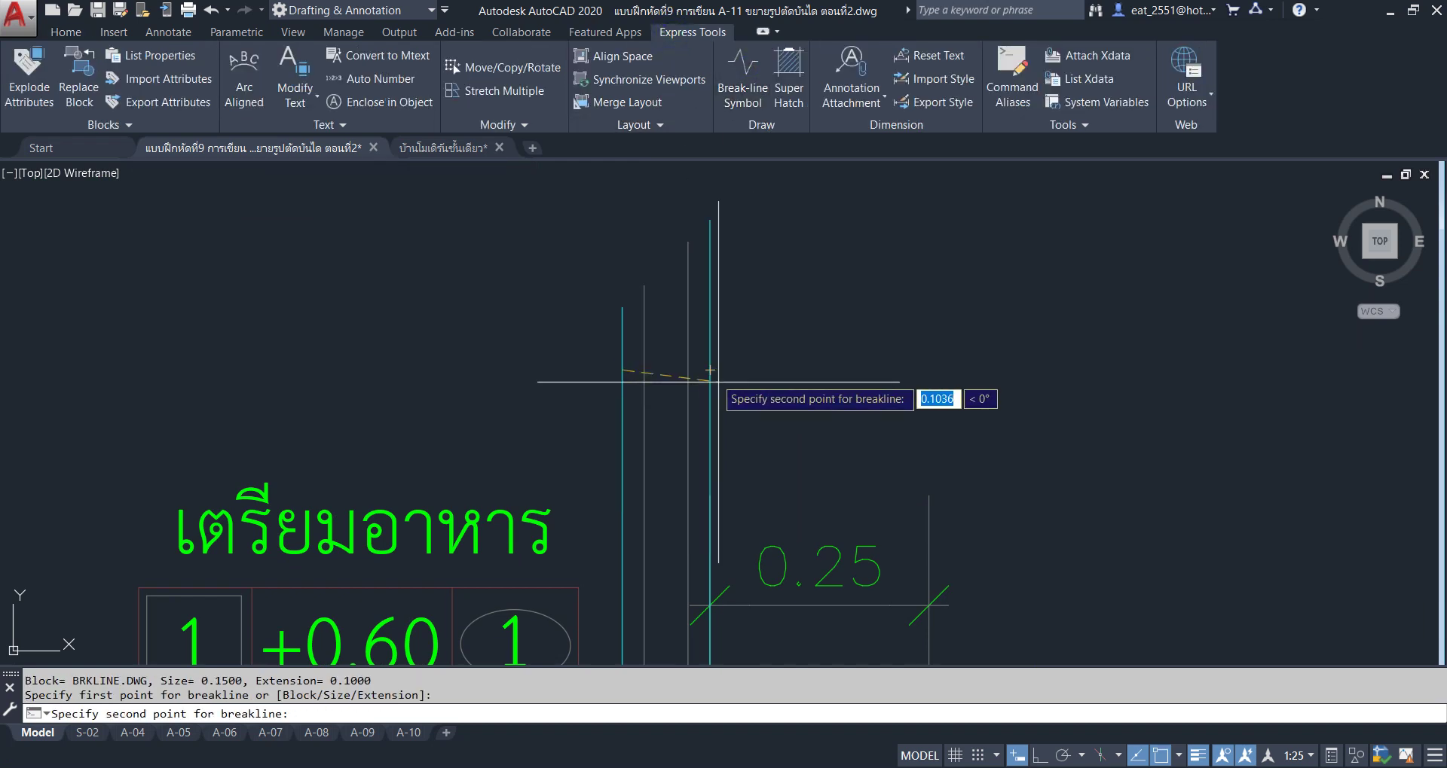
pyautogui.click(1038, 759)
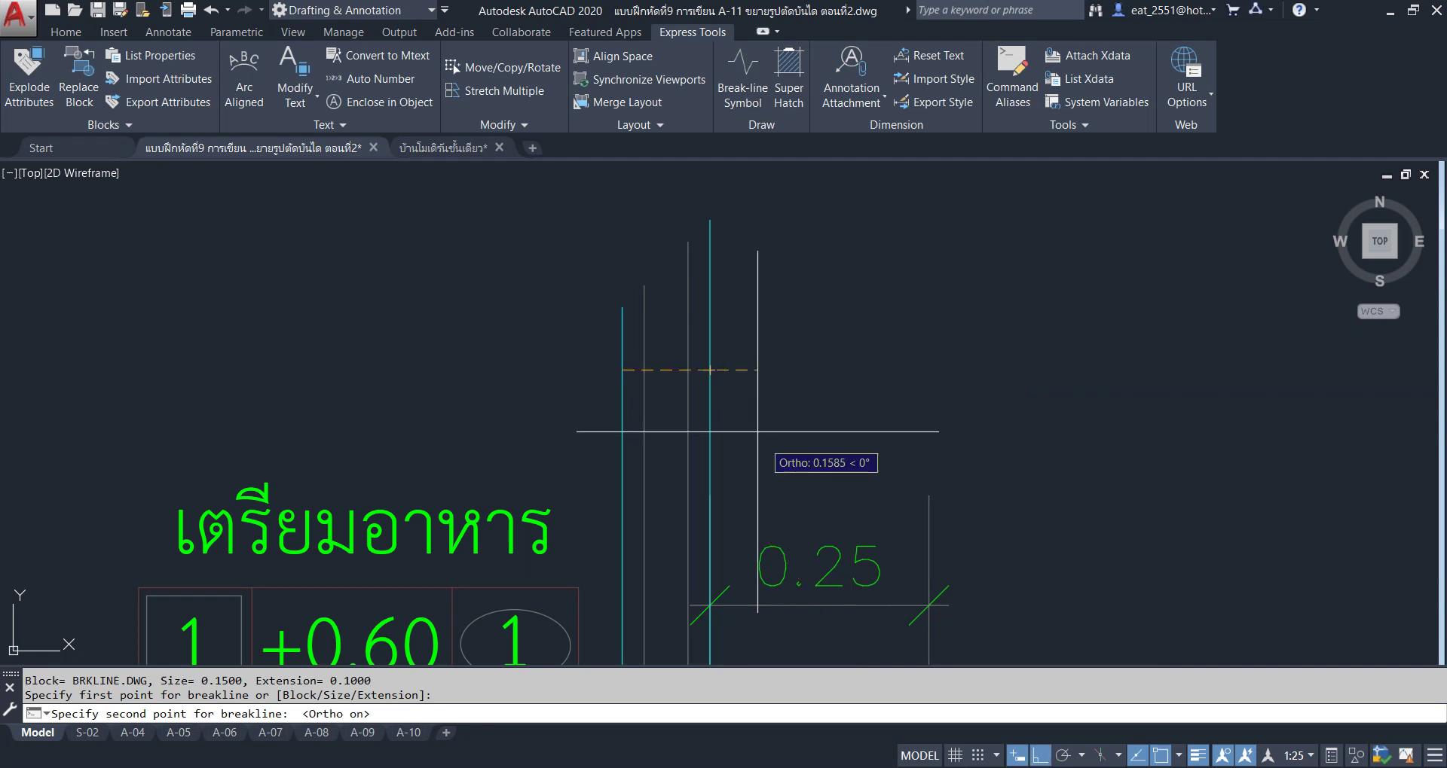
pyautogui.click(709, 370)
pyautogui.press('Return')
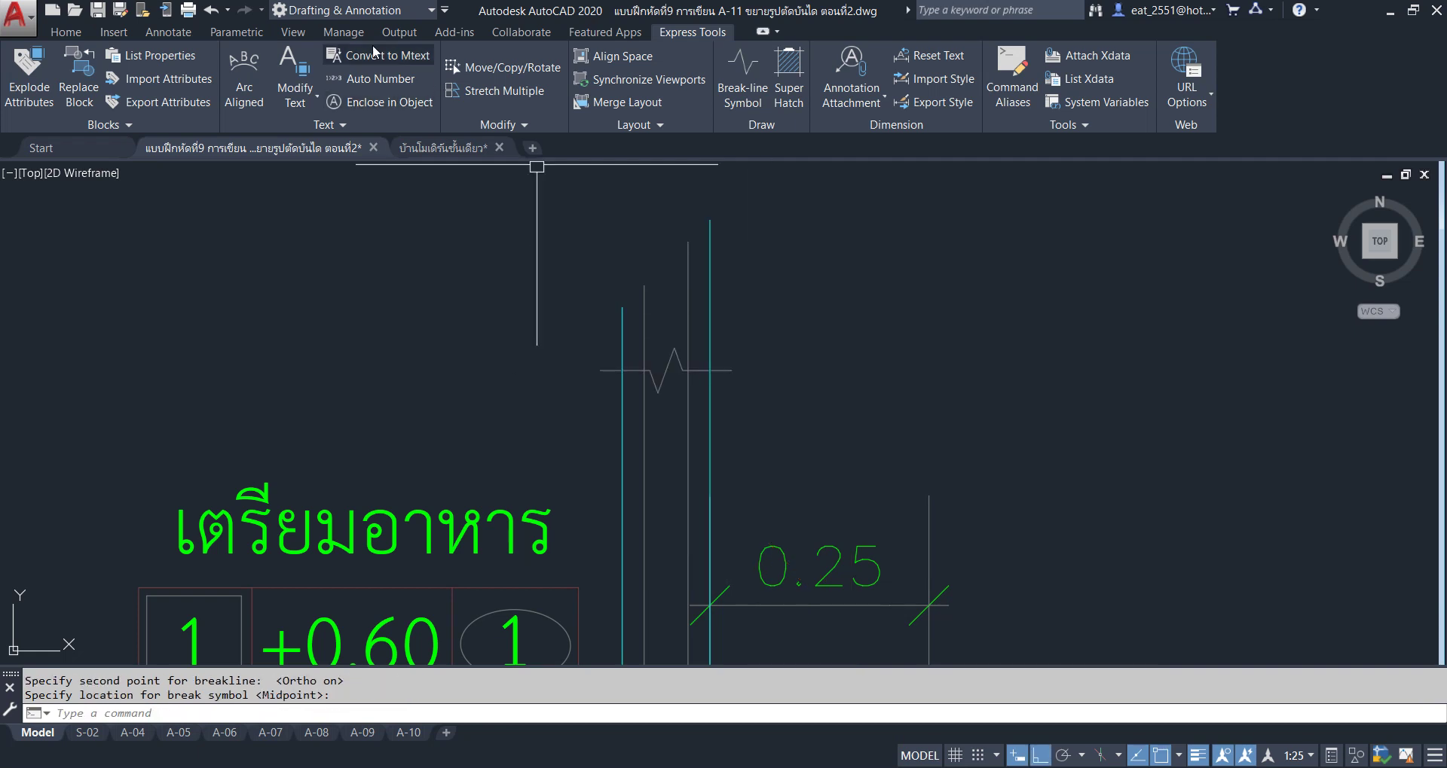
# Trim the vertical wall lines that extend above the break-line.
pyautogui.click(68, 33)
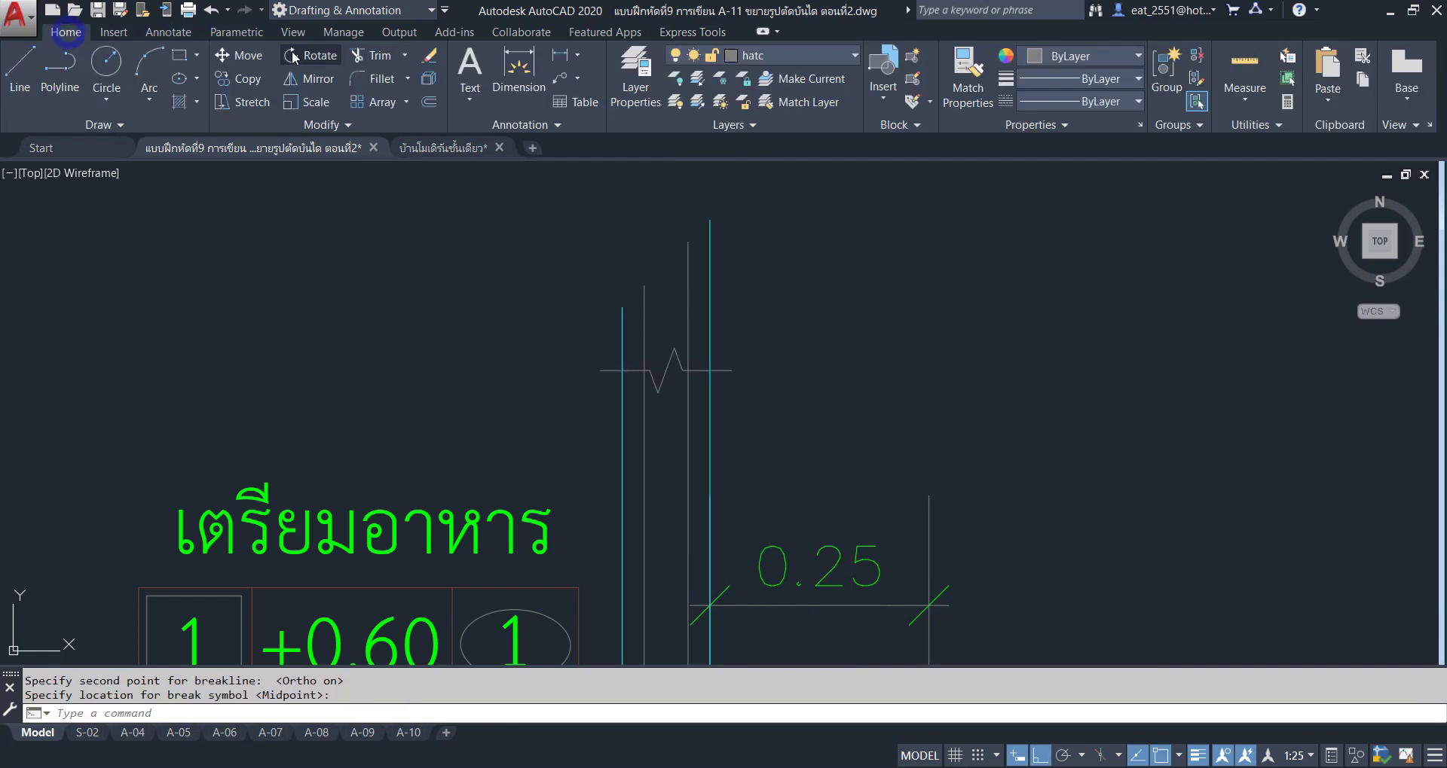
pyautogui.click(392, 63)
pyautogui.press('Return')
pyautogui.moveTo(727, 226); pyautogui.dragTo(463, 324)
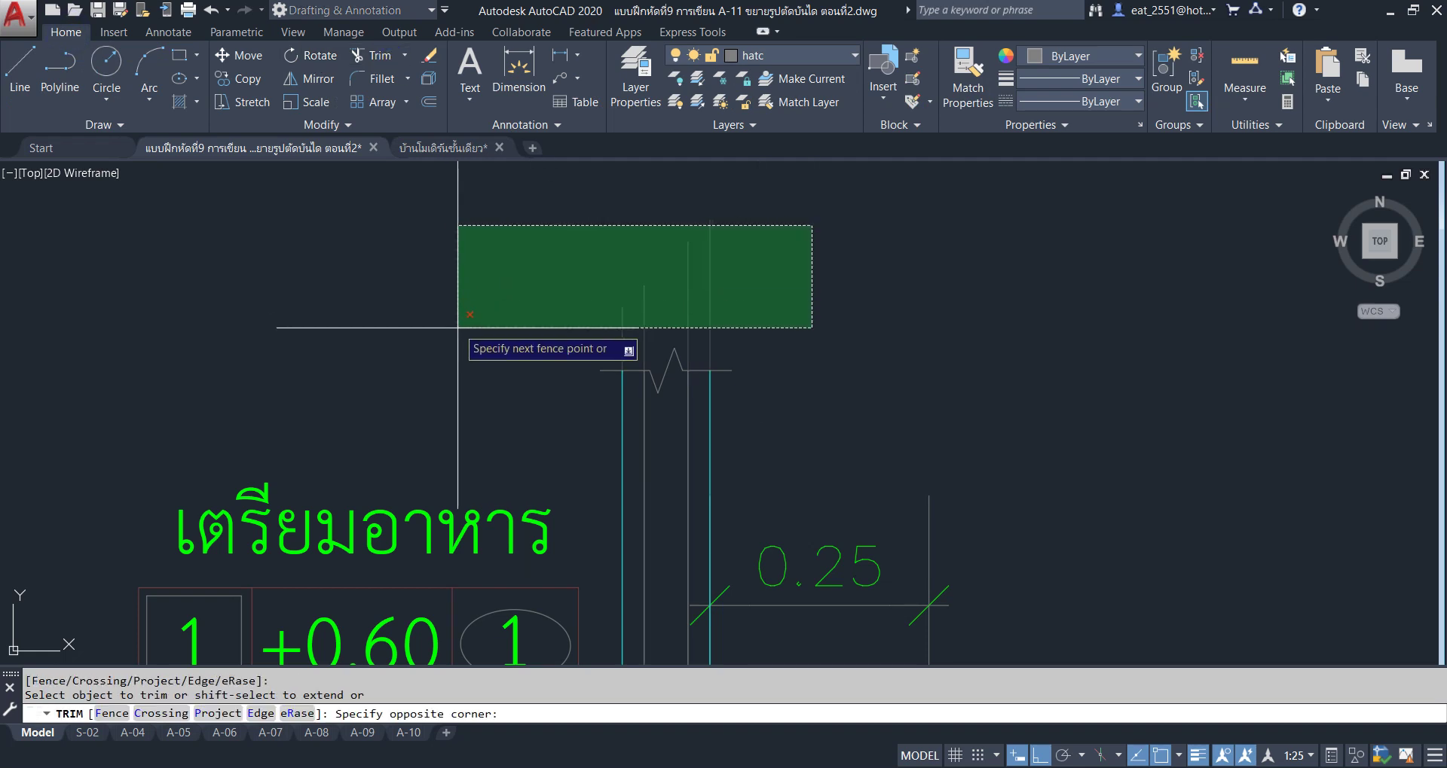
pyautogui.rightClick(480, 272)
pyautogui.click(500, 295)
pyautogui.scroll(-2, 506, 495)
pyautogui.scroll(-2, 867, 414)
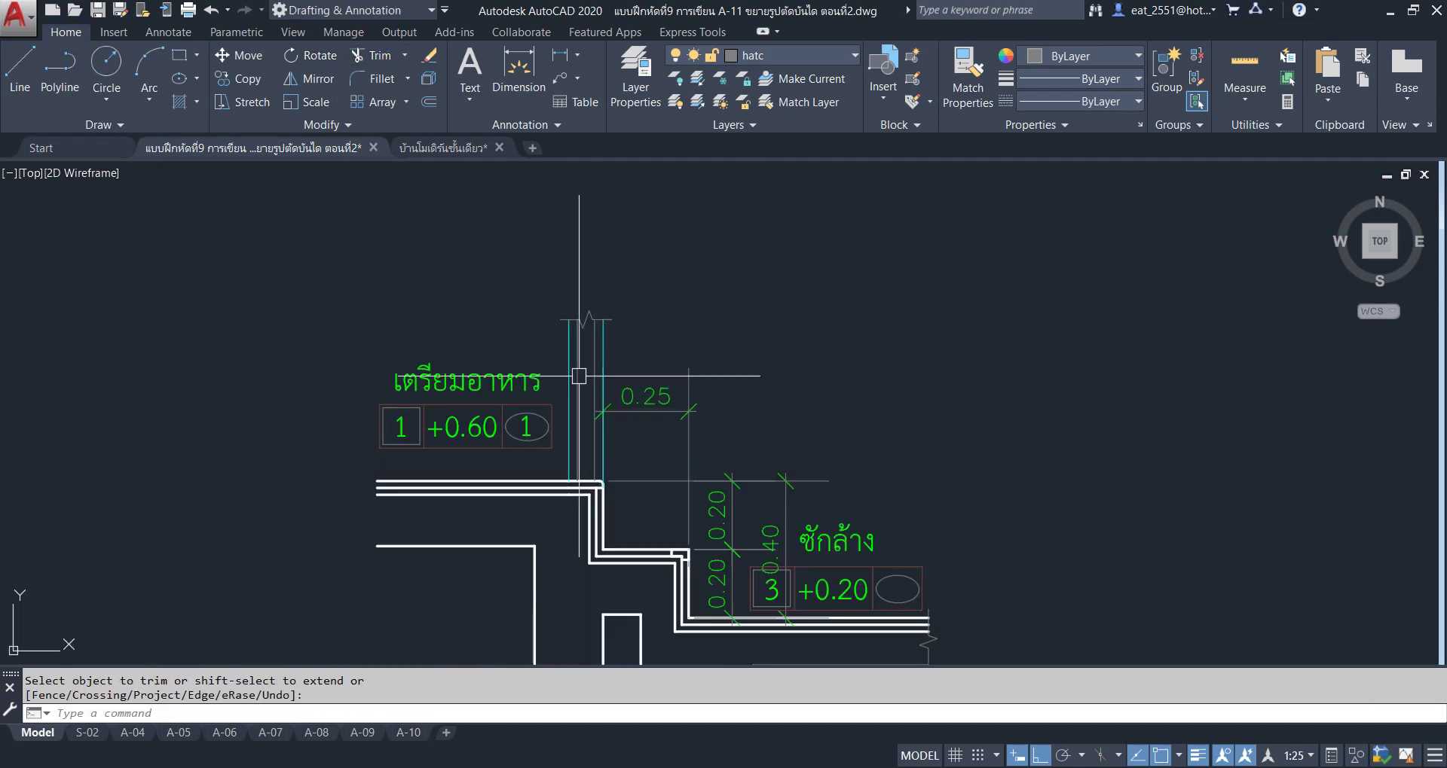
# Add a vertical break-line symbol across the left end of the floor lines.
pyautogui.moveTo(628, 480); pyautogui.dragTo(587, 370, button='middle')
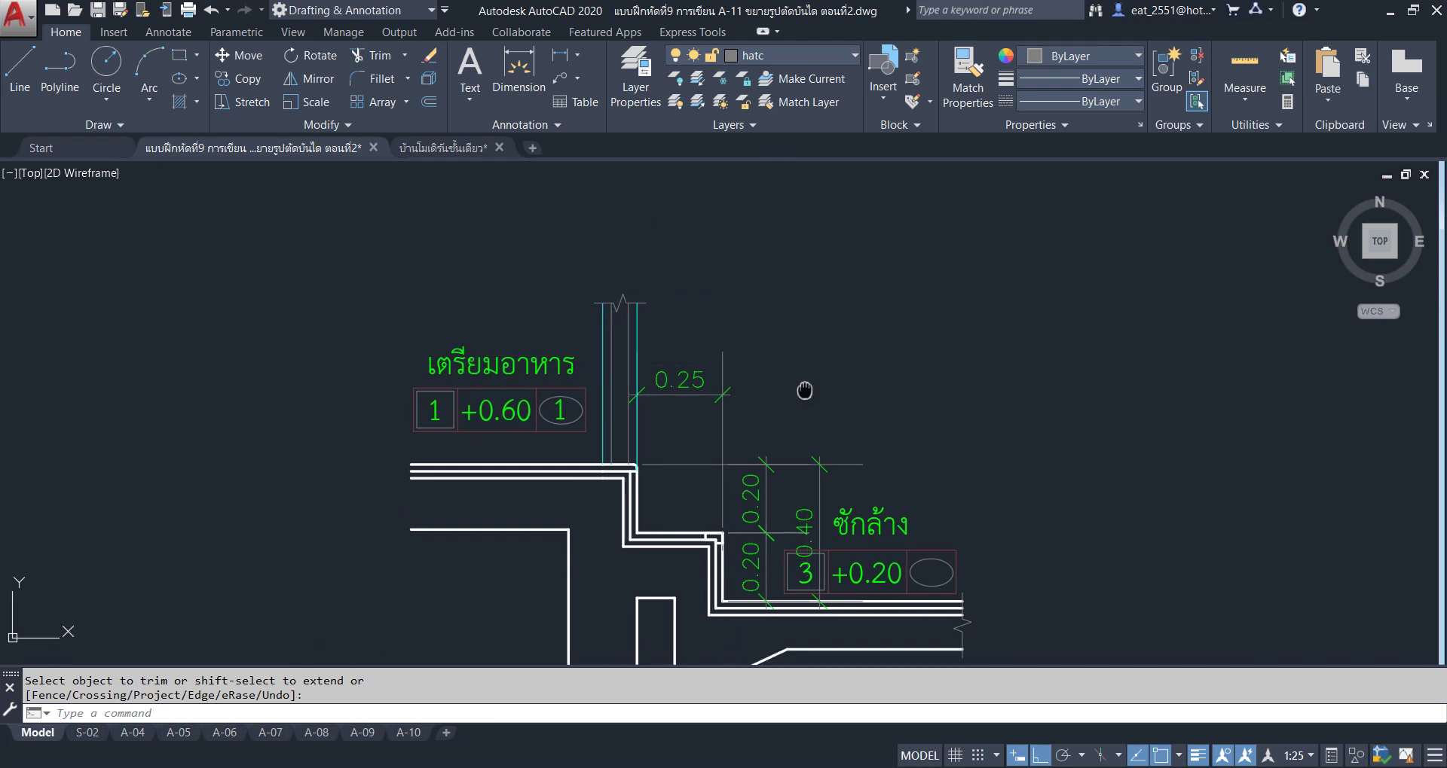
pyautogui.moveTo(798, 438); pyautogui.dragTo(806, 391, button='middle')
pyautogui.moveTo(715, 495); pyautogui.dragTo(930, 372, button='middle')
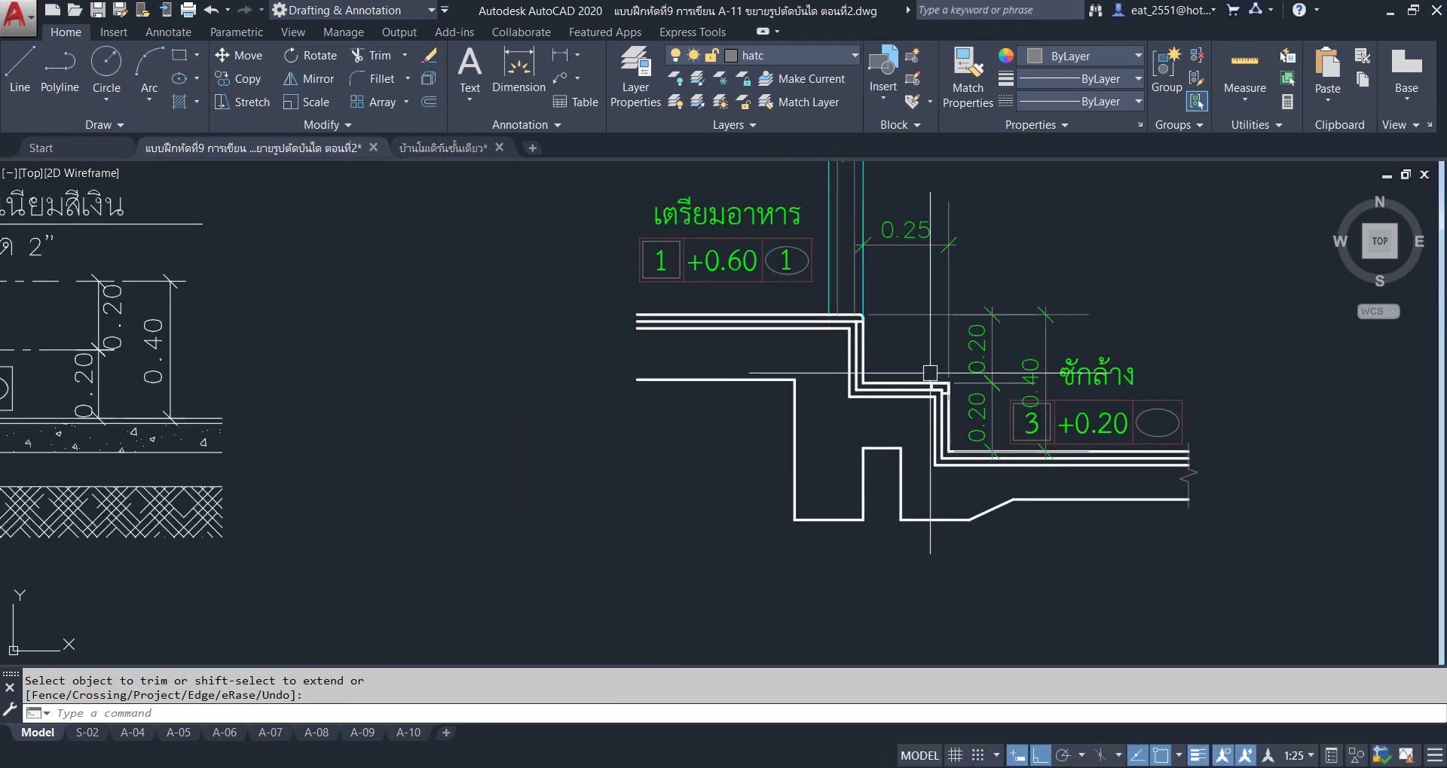
pyautogui.moveTo(939, 327); pyautogui.dragTo(784, 377, button='middle')
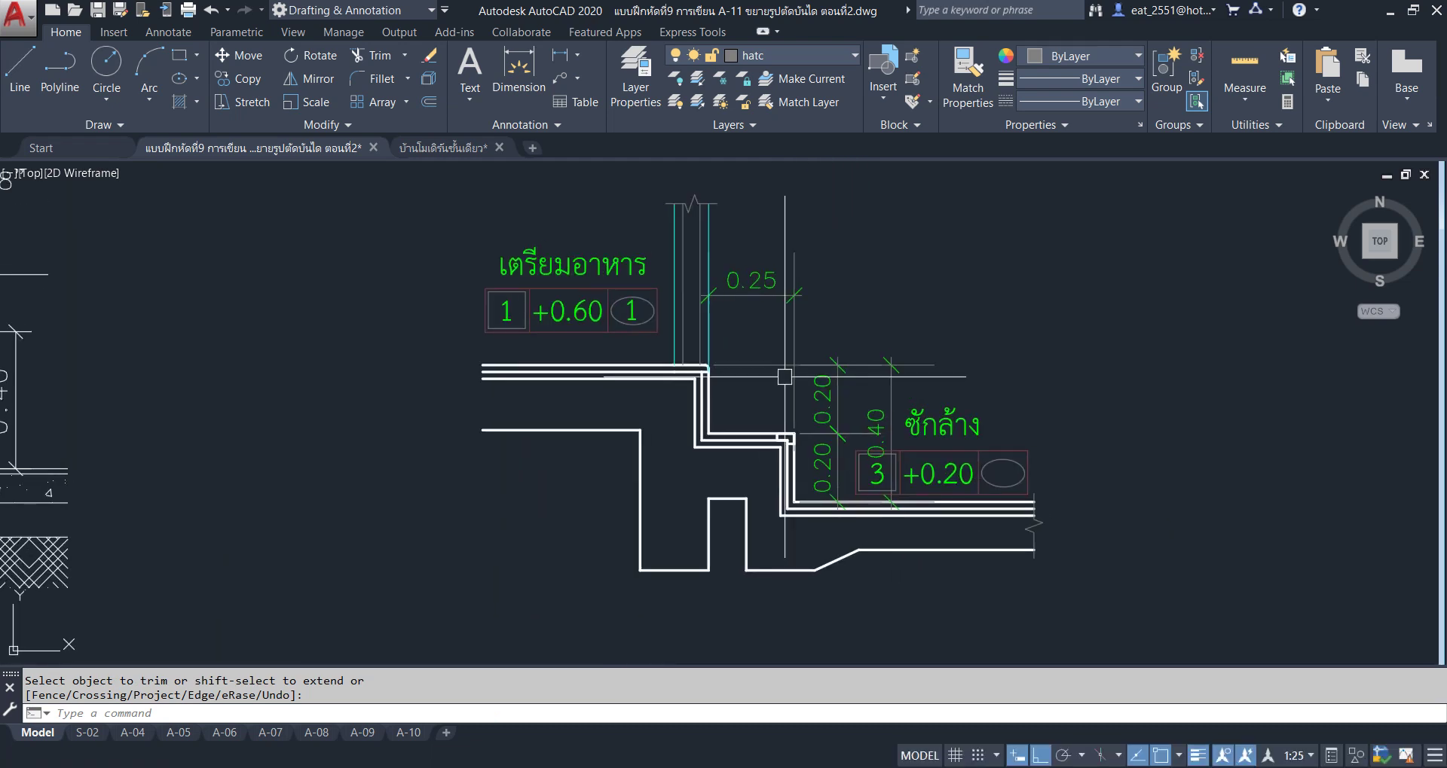
pyautogui.moveTo(769, 493); pyautogui.dragTo(930, 432, button='middle')
pyautogui.scroll(-4, 1017, 318)
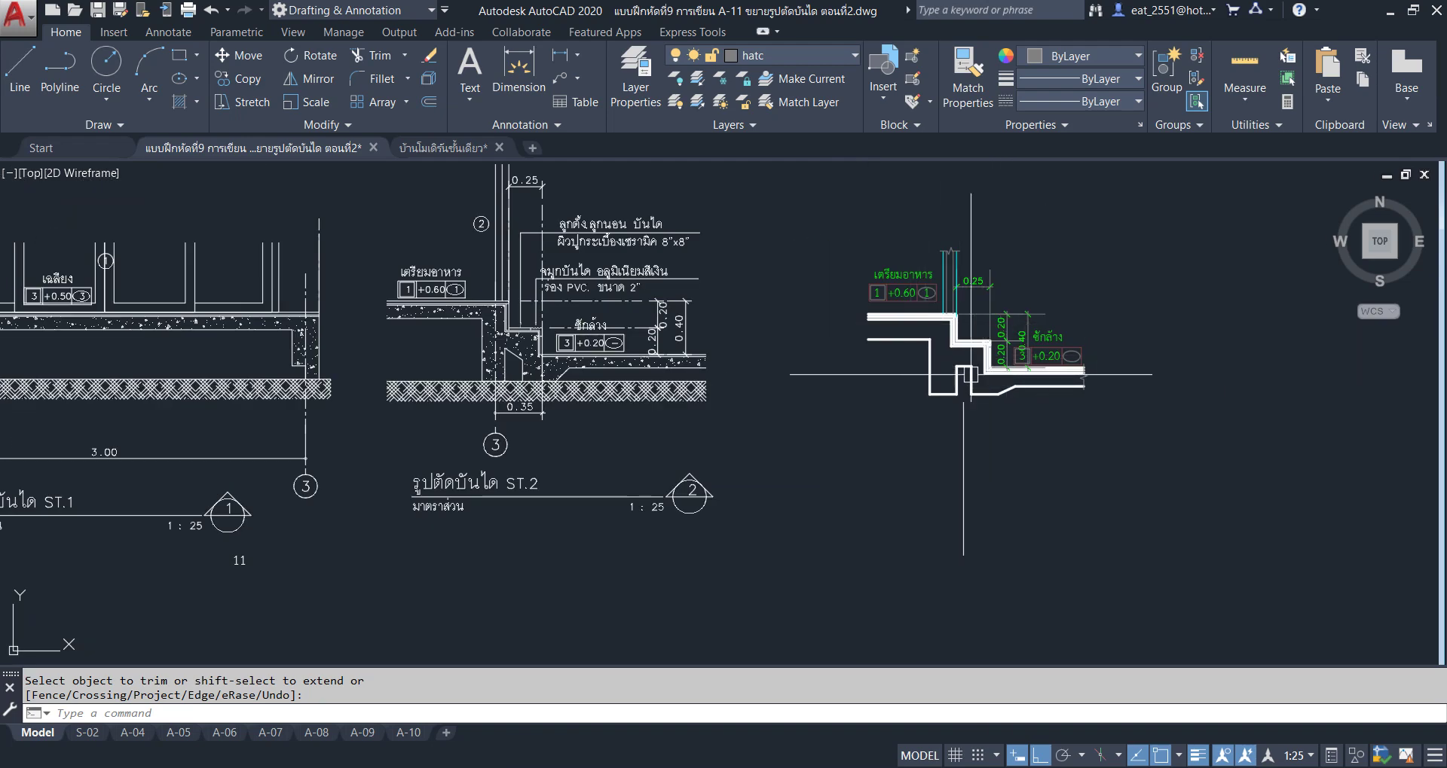
pyautogui.scroll(2, 1018, 378)
pyautogui.scroll(-2, 972, 382)
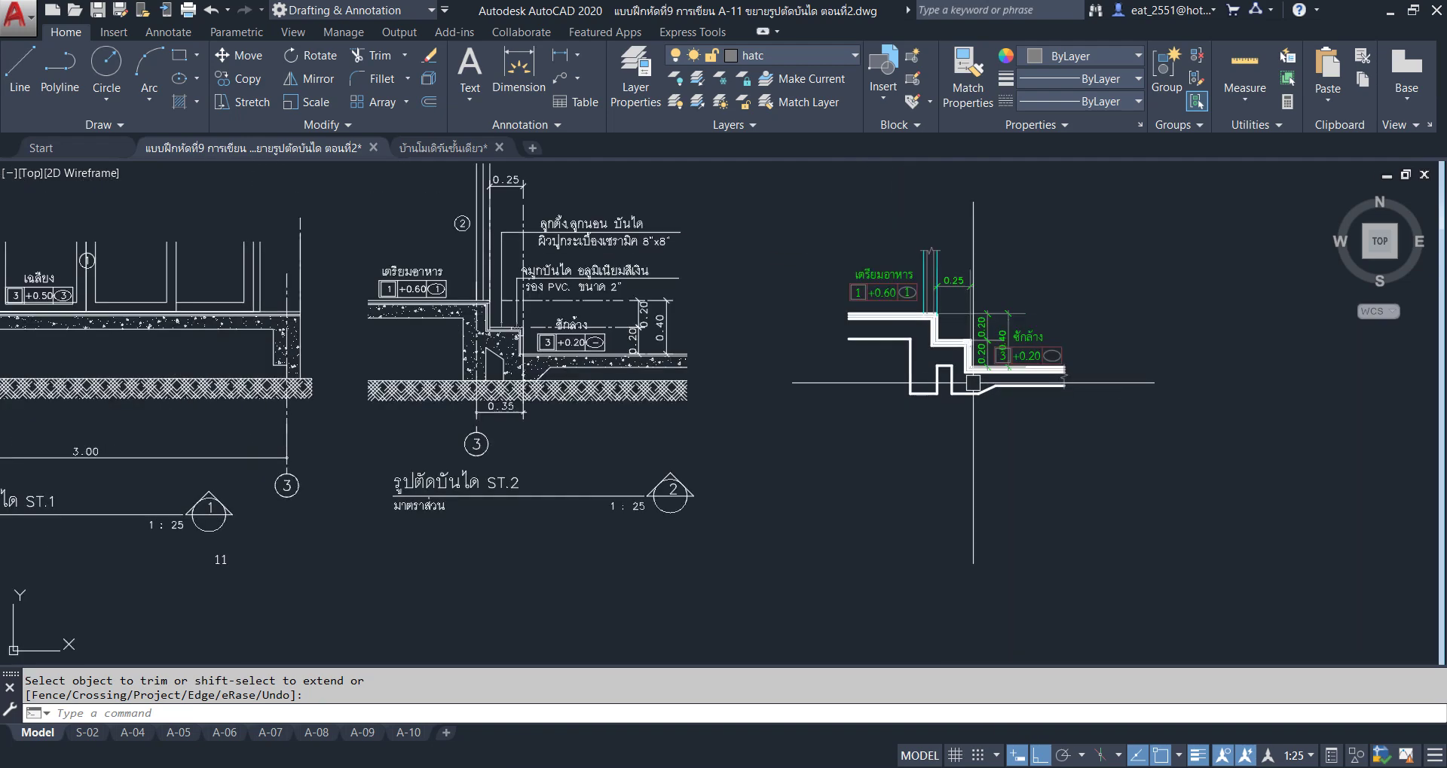
pyautogui.scroll(1, 904, 346)
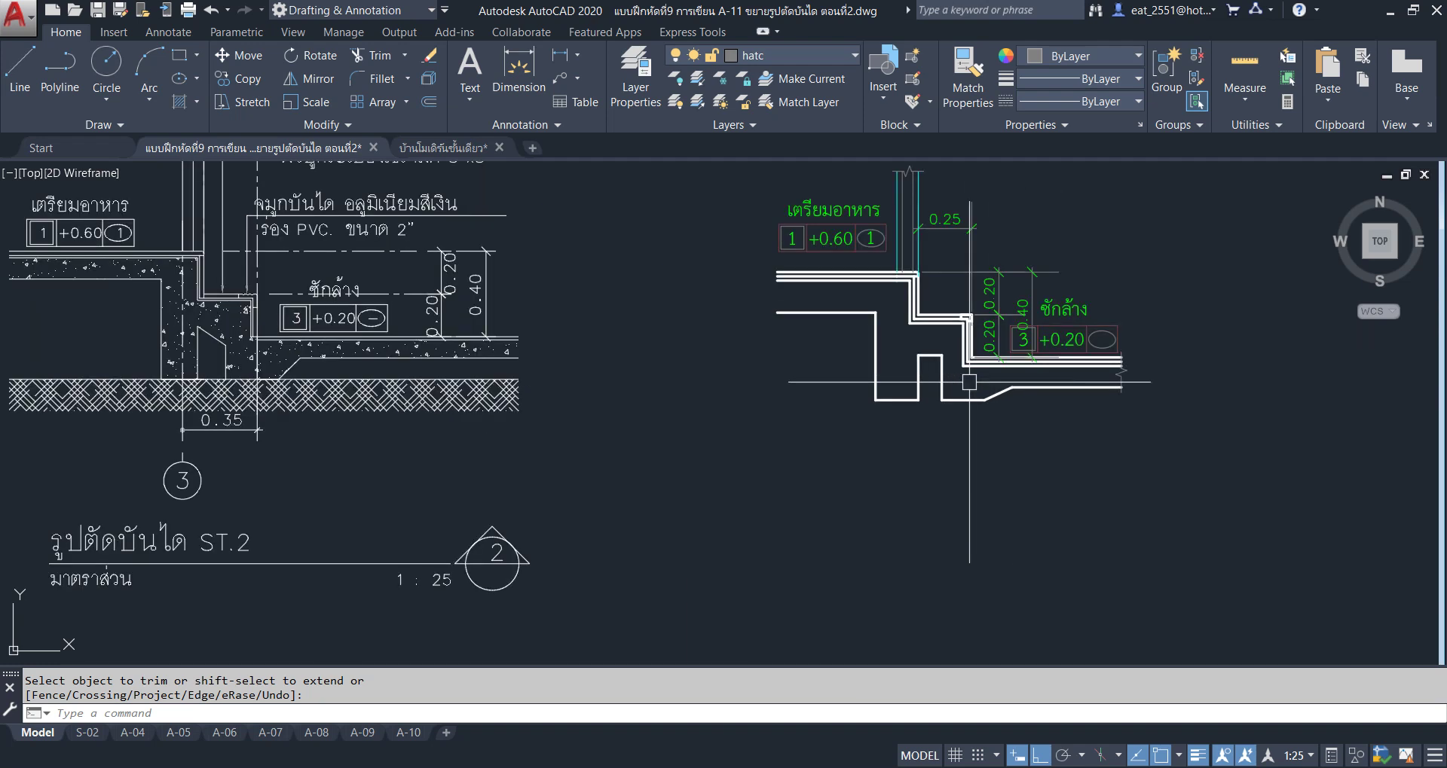
pyautogui.scroll(3, 904, 346)
pyautogui.click(692, 32)
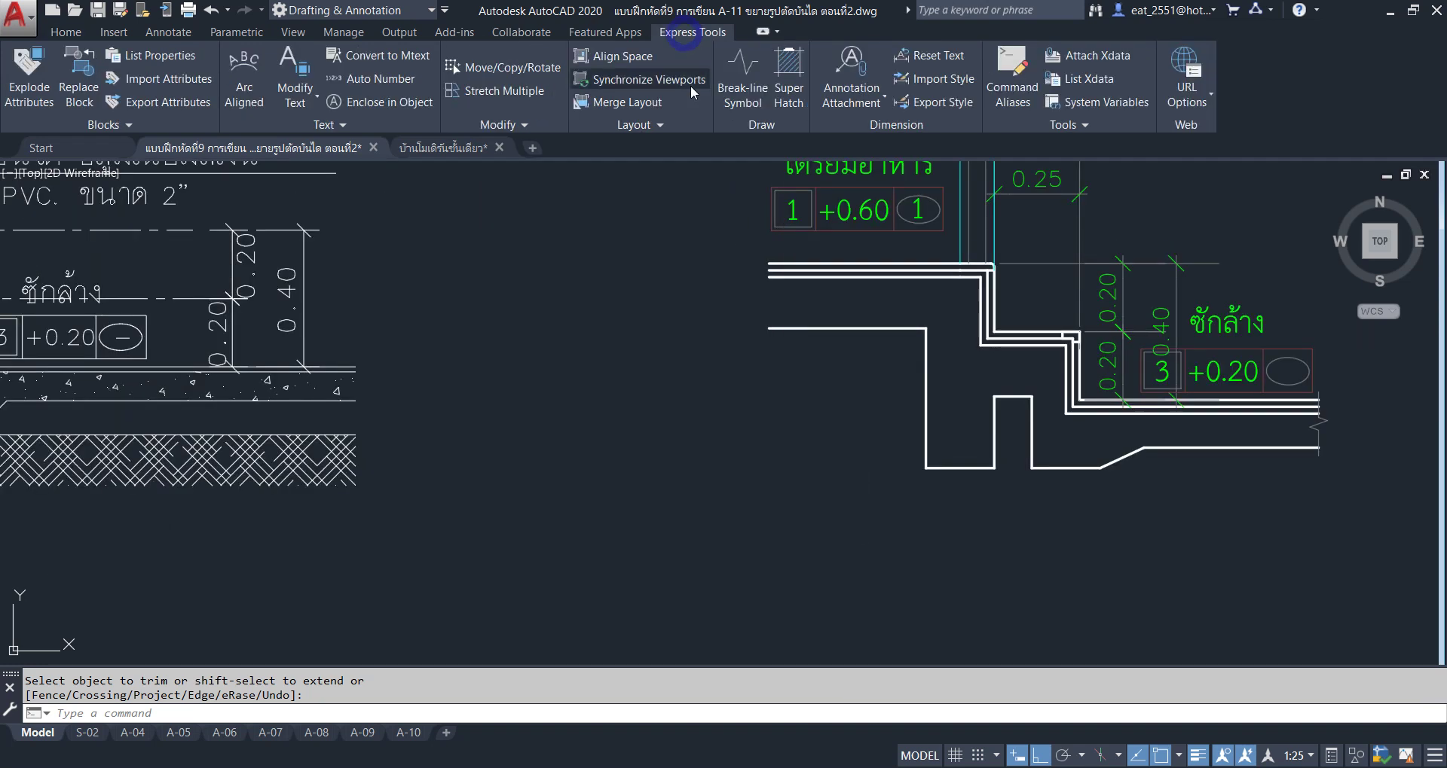
pyautogui.click(742, 75)
pyautogui.scroll(5, 807, 278)
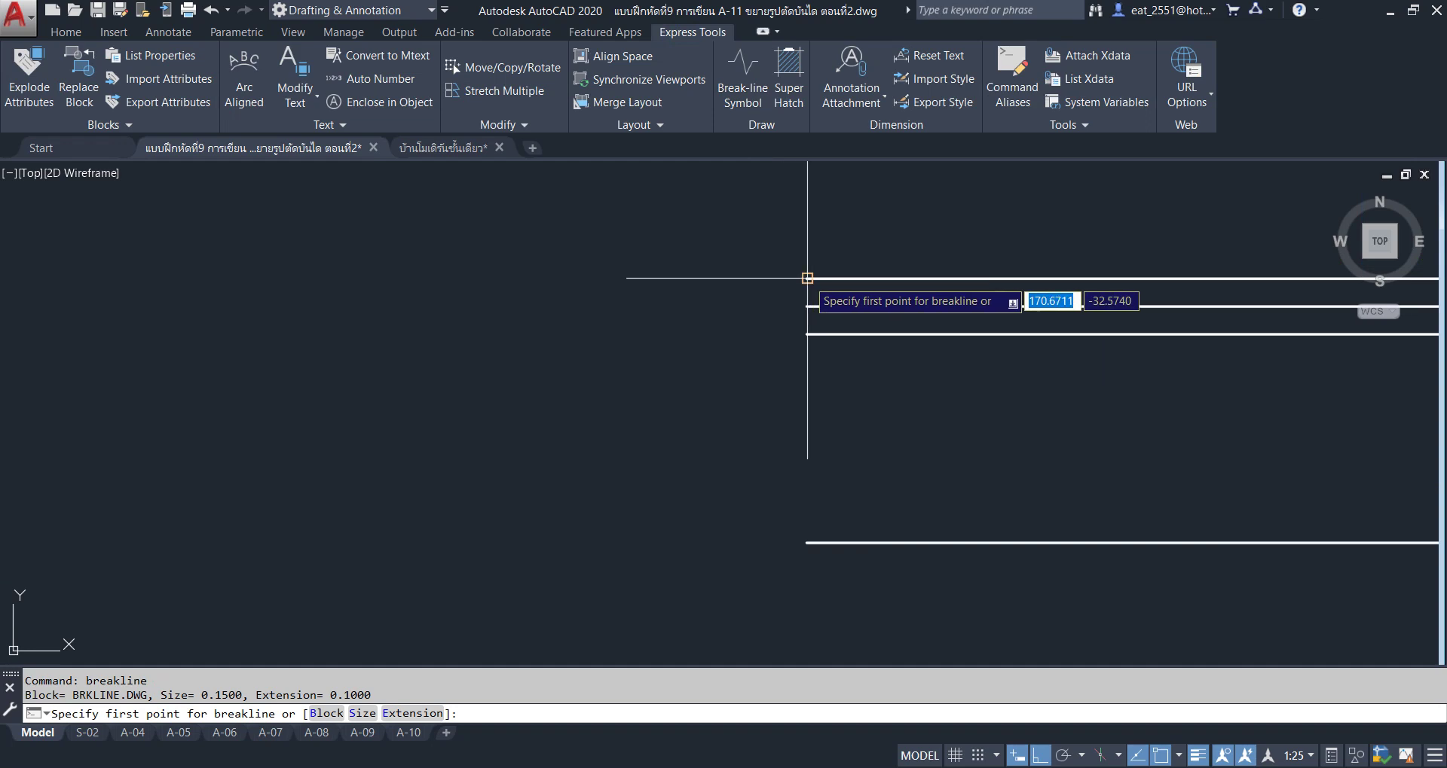
pyautogui.click(806, 278)
pyautogui.click(806, 543)
pyautogui.press('Return')
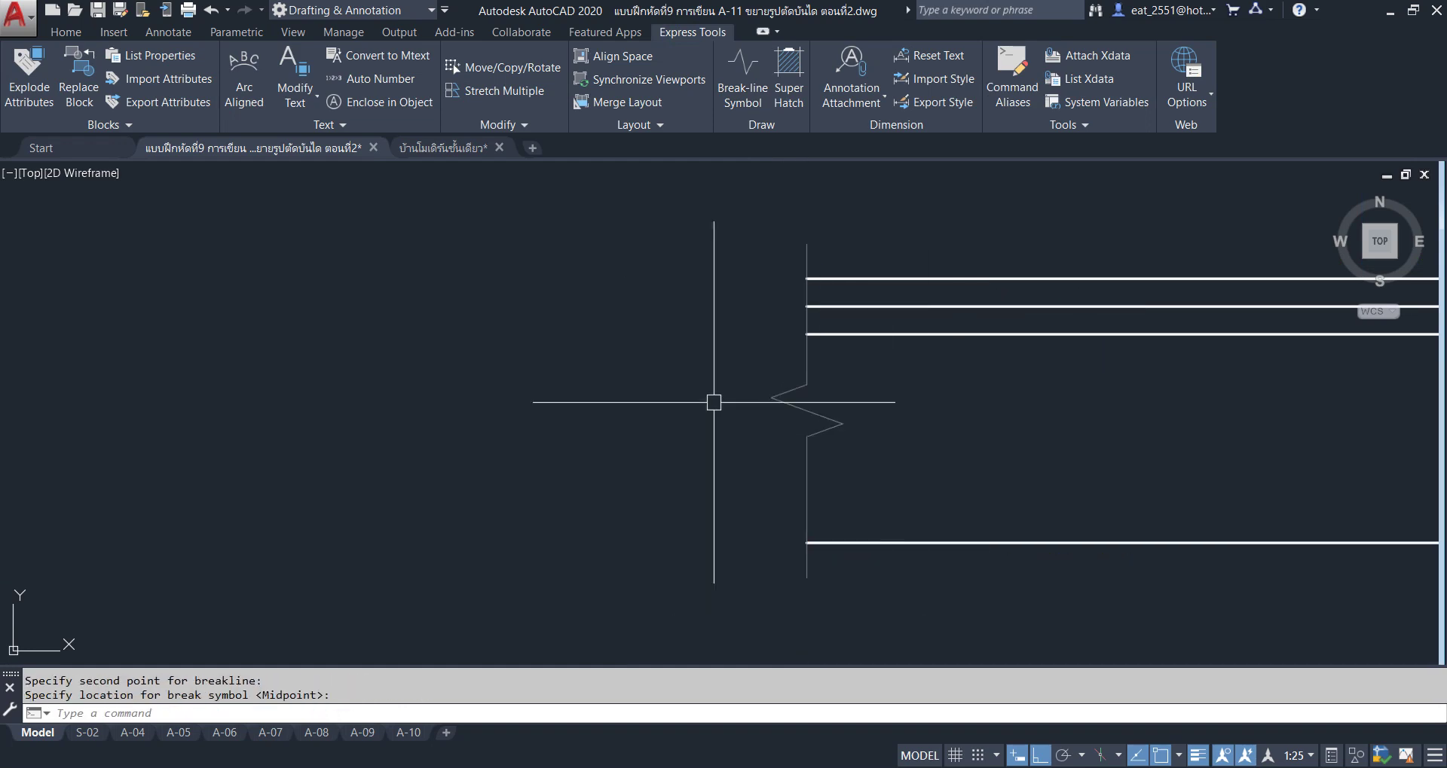
pyautogui.scroll(-3, 749, 332)
pyautogui.scroll(-3, 749, 346)
pyautogui.scroll(-2, 749, 363)
pyautogui.scroll(4, 551, 329)
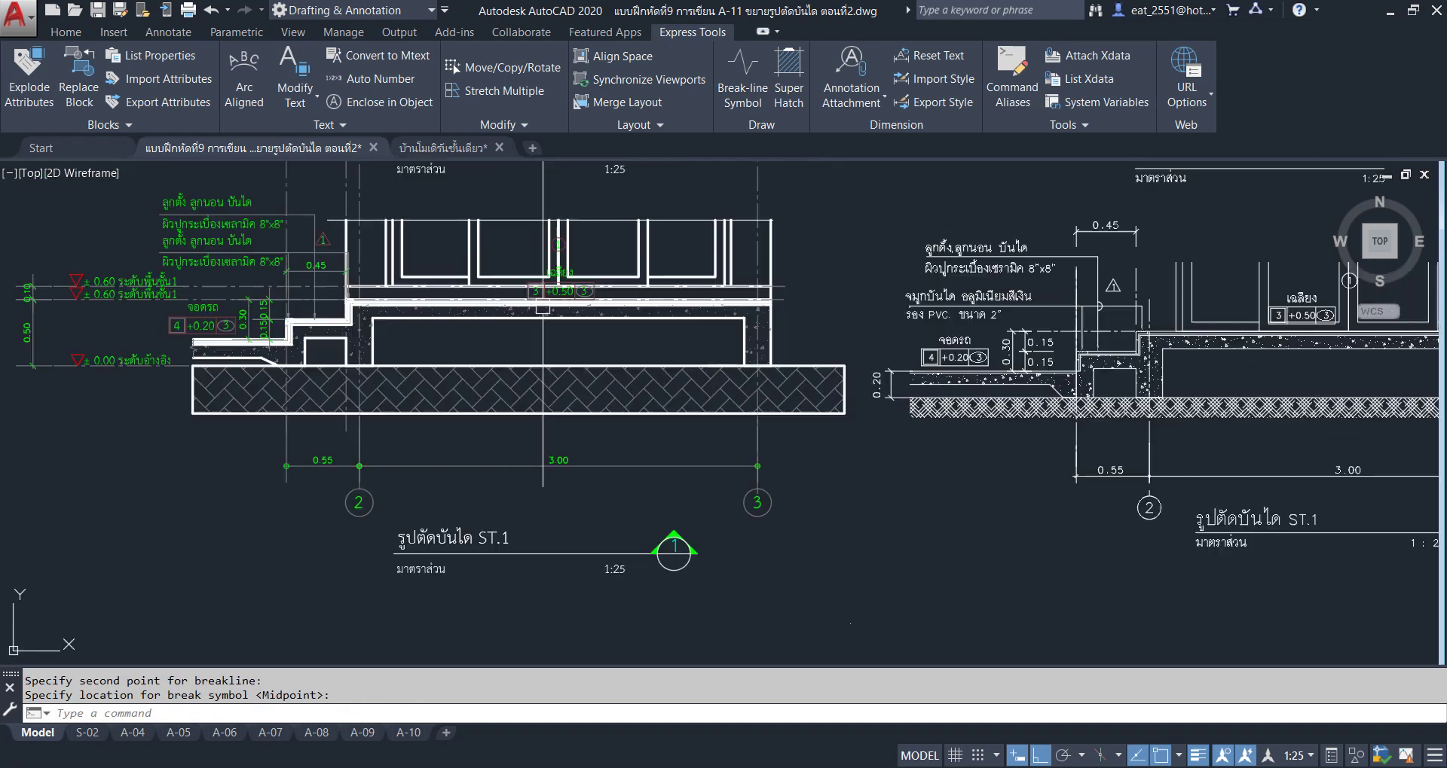
pyautogui.scroll(2, 678, 346)
# Start HATCH and match the existing AR-CONC concrete hatch in section ST.1.
pyautogui.moveTo(348, 343)
pyautogui.mouseDown(button='middle')
pyautogui.moveTo(736, 351)
pyautogui.moveTo(691, 397)
pyautogui.mouseUp(button='middle')
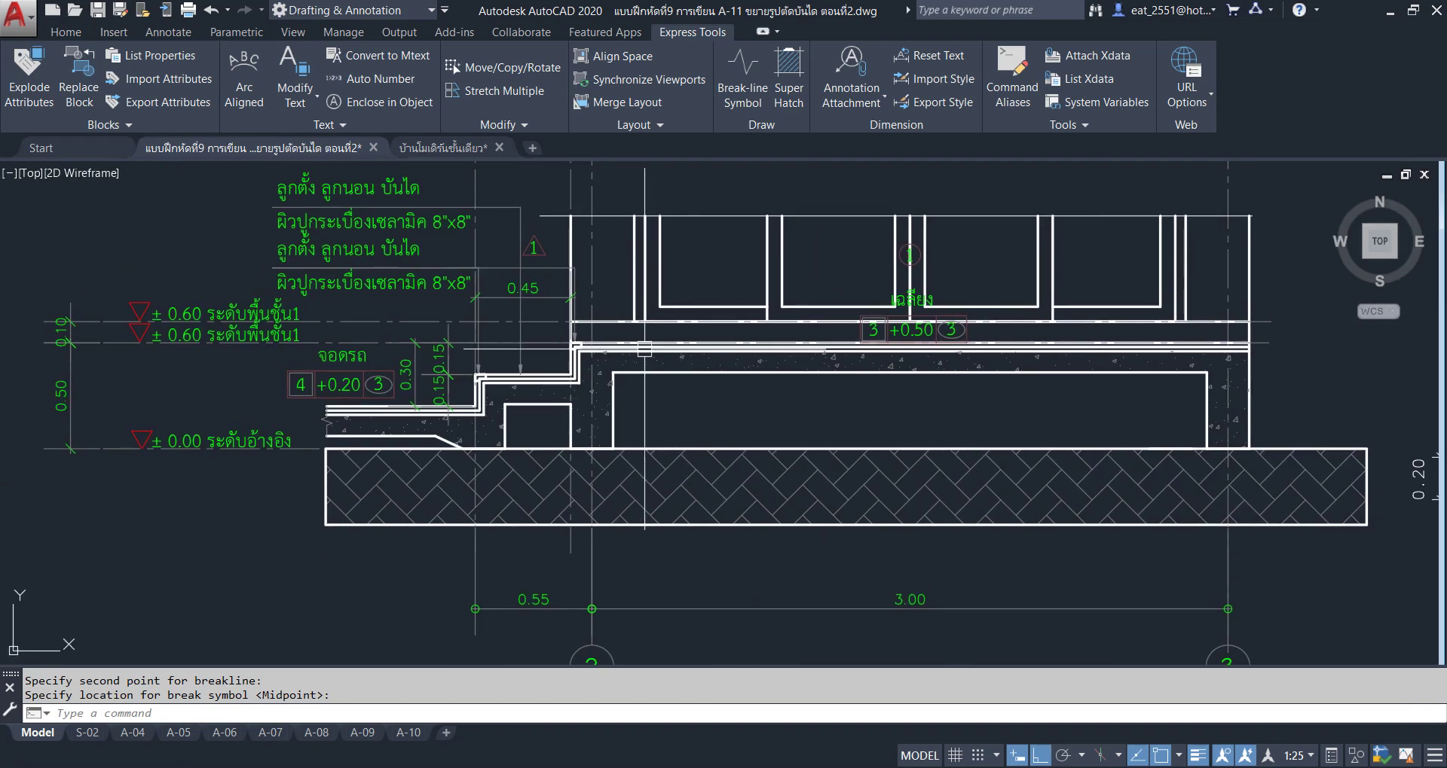
pyautogui.click(65, 32)
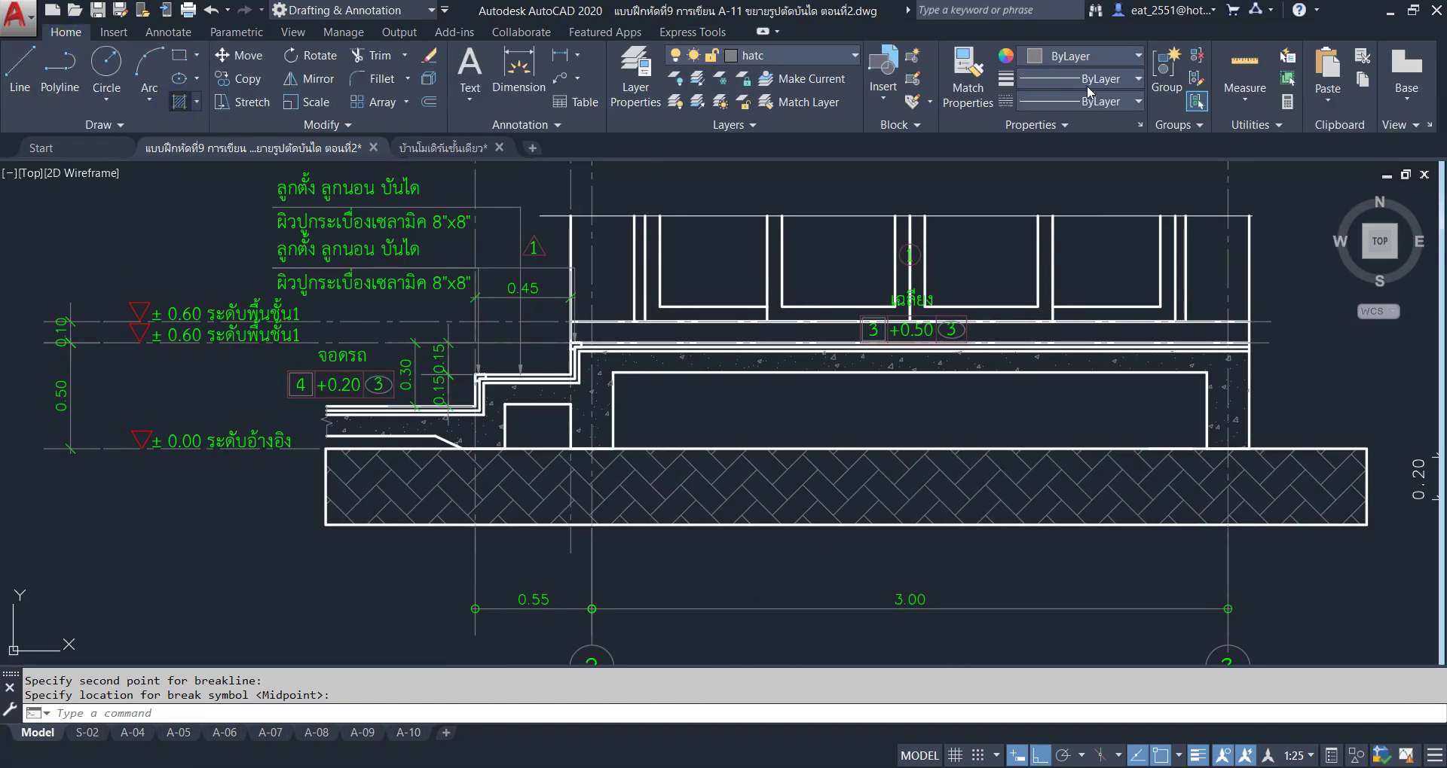
pyautogui.write('h')
pyautogui.press('Return')
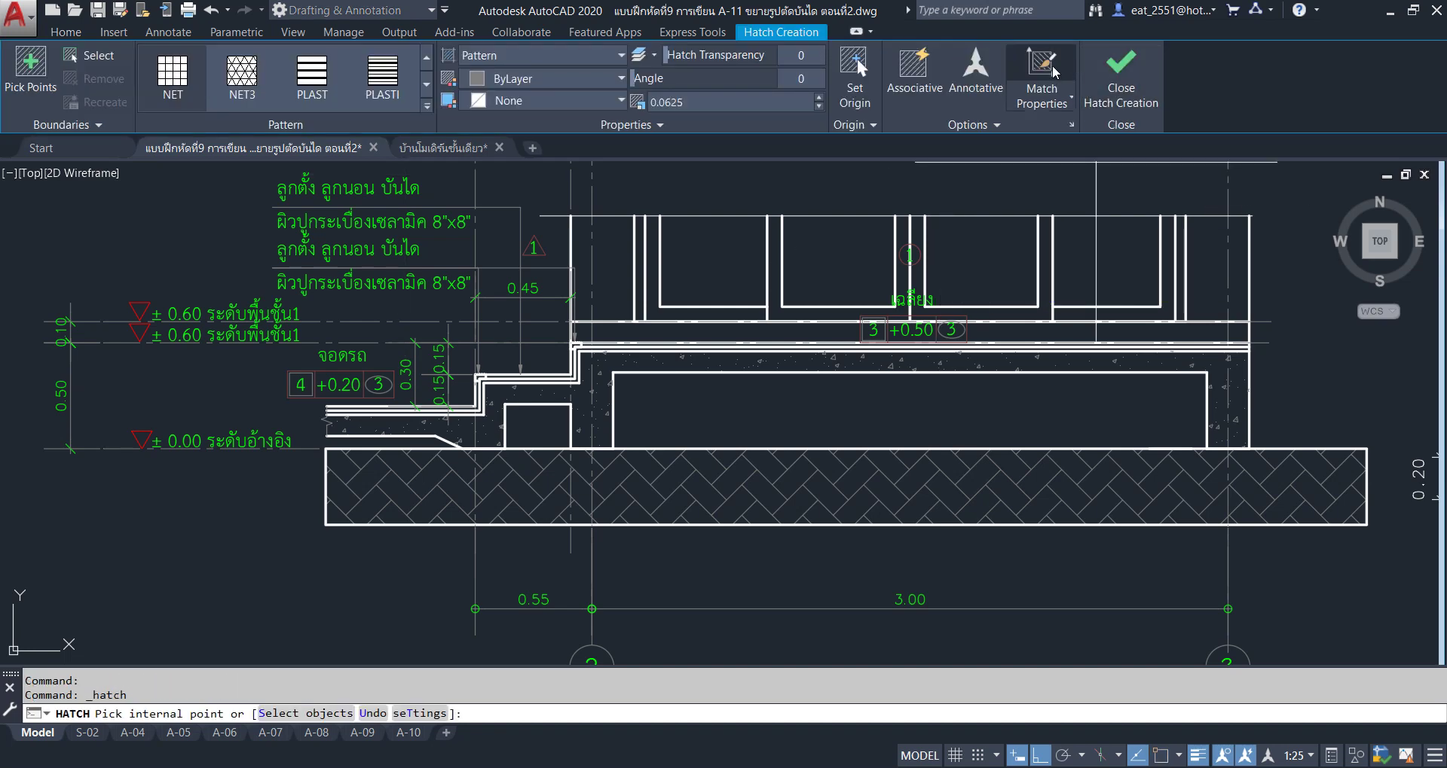
pyautogui.click(1043, 64)
pyautogui.scroll(4, 601, 367)
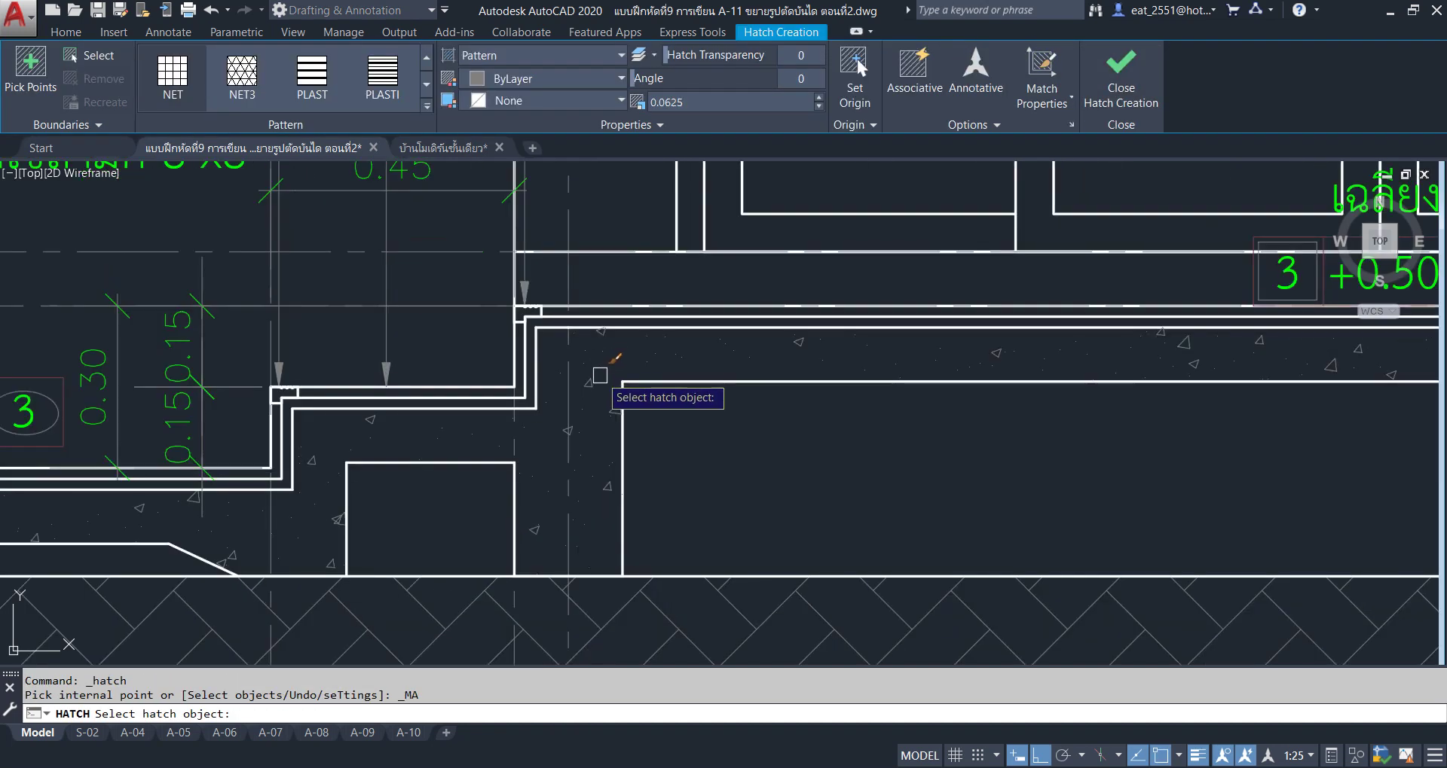
pyautogui.click(595, 386)
# Fill the enlarged step detail's concrete region with the matched hatch and compare it with ST.2.
pyautogui.scroll(-5, 512, 310)
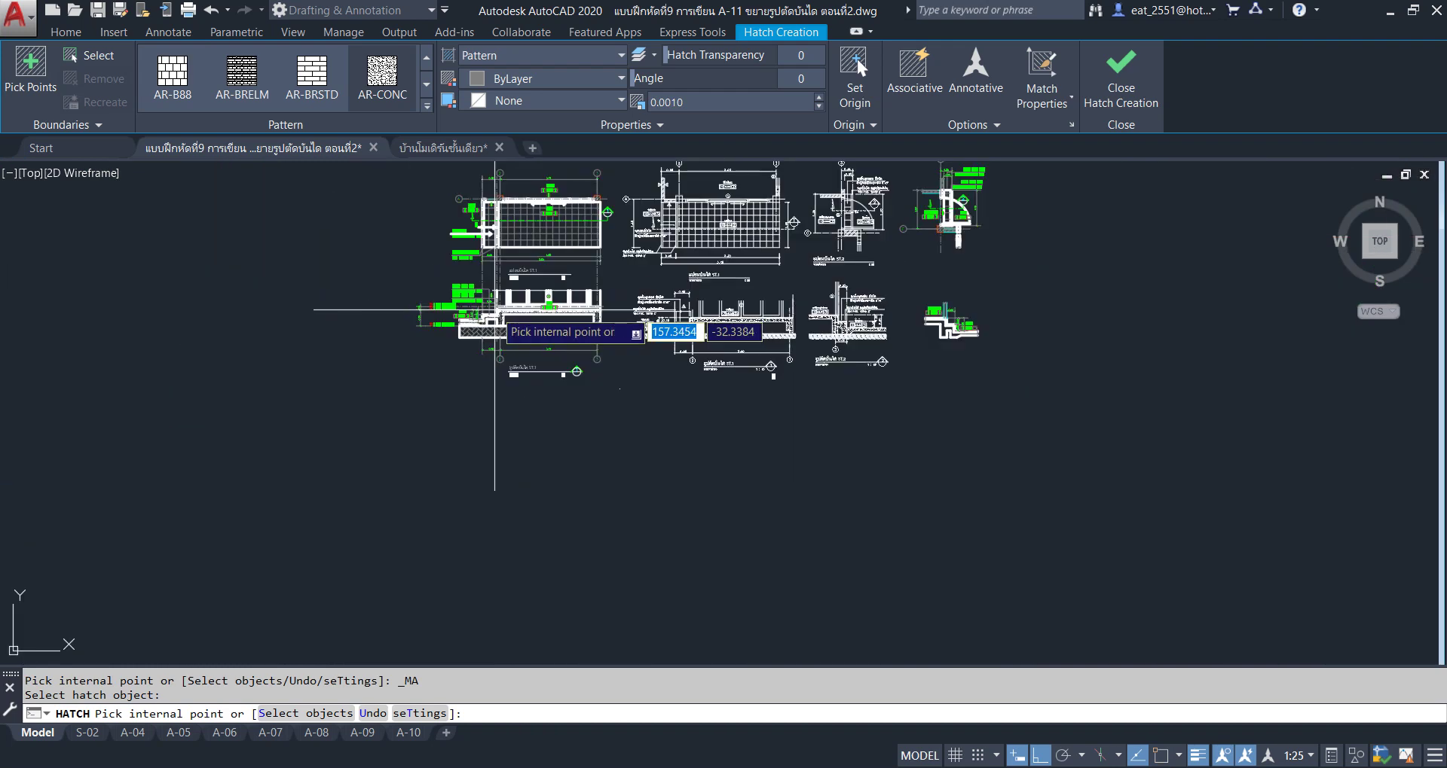
pyautogui.scroll(8, 897, 335)
pyautogui.scroll(2, 753, 320)
pyautogui.moveTo(588, 215); pyautogui.dragTo(663, 294, button='middle')
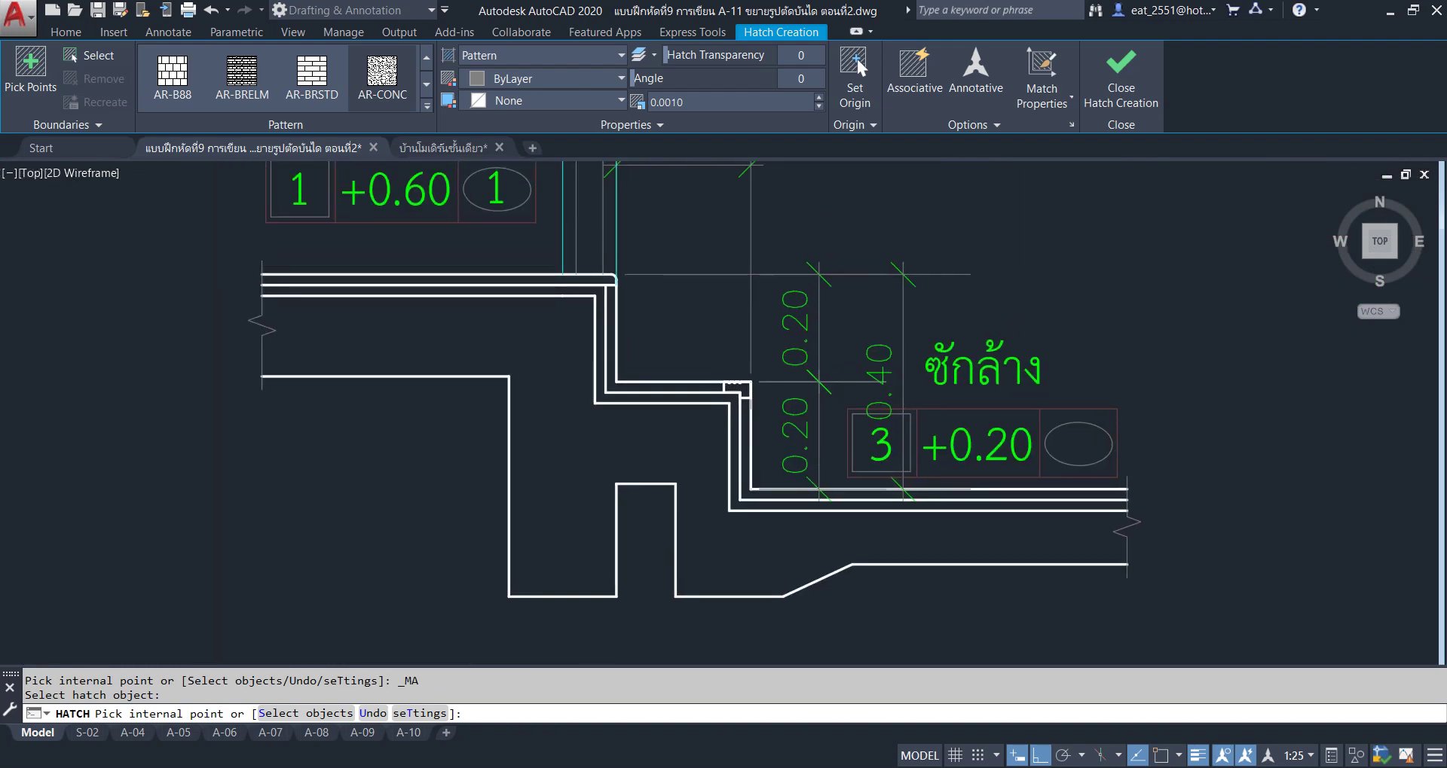
pyautogui.scroll(-1, 574, 463)
pyautogui.click(572, 462)
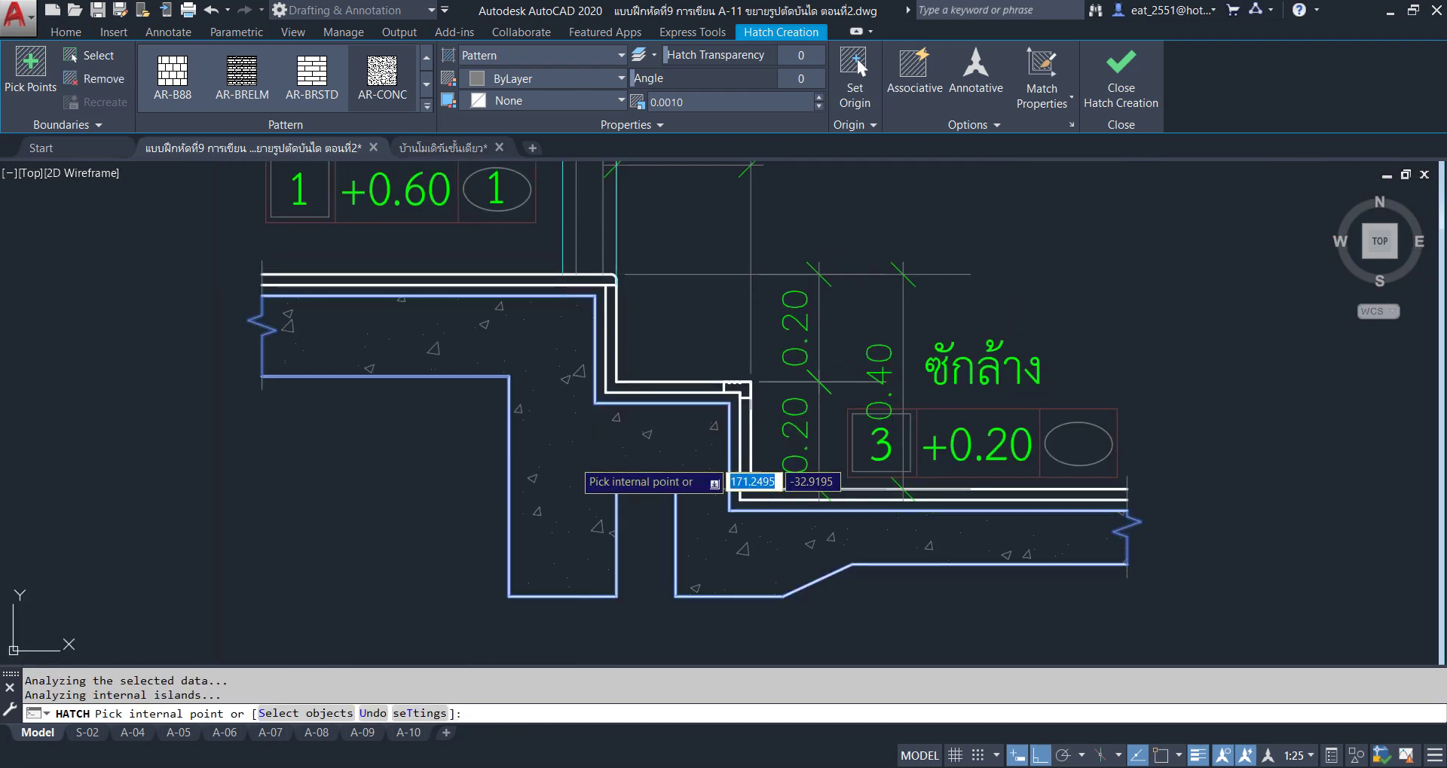
pyautogui.press('Return')
pyautogui.scroll(-5, 791, 467)
pyautogui.moveTo(791, 467); pyautogui.dragTo(1175, 422, button='middle')
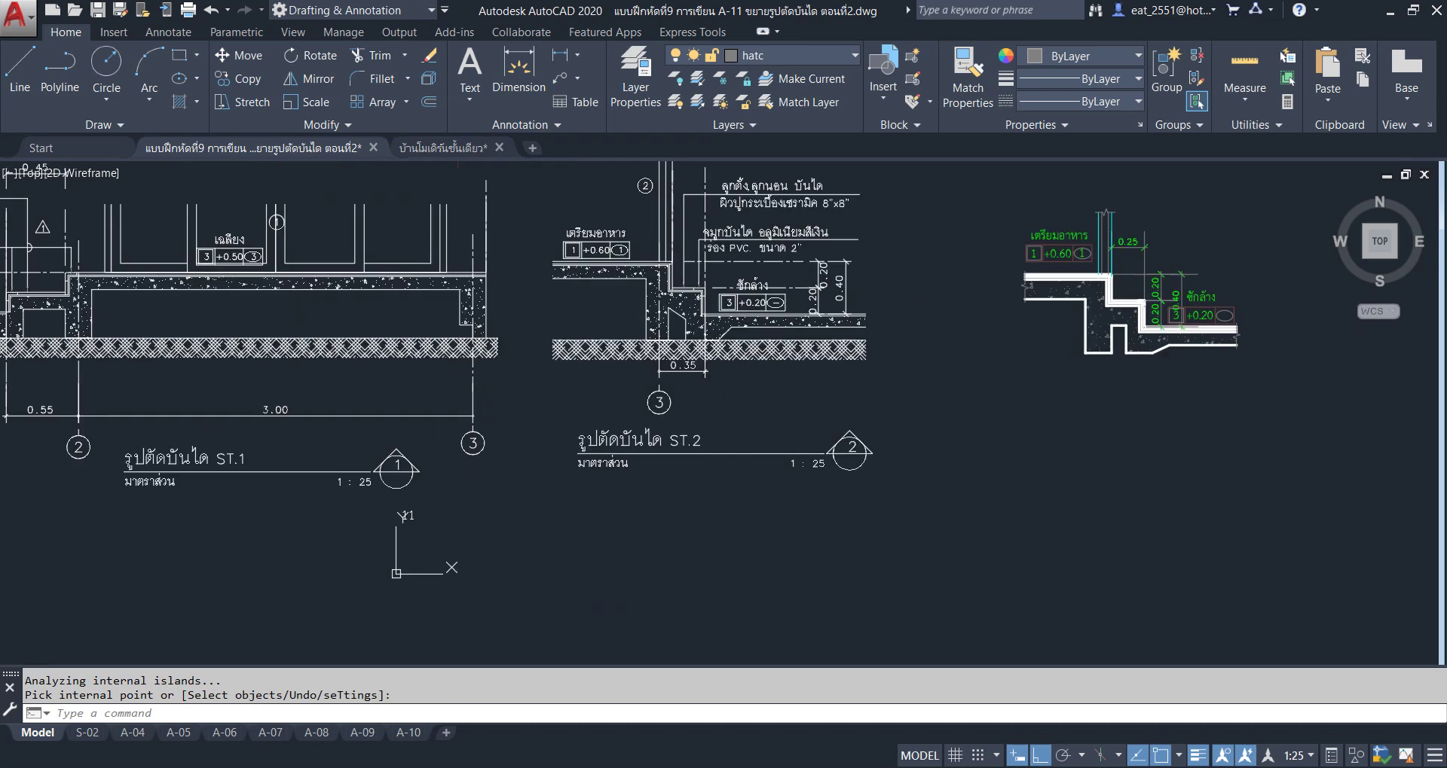
pyautogui.moveTo(446, 370); pyautogui.dragTo(602, 361, button='middle')
pyautogui.scroll(-2, 386, 354)
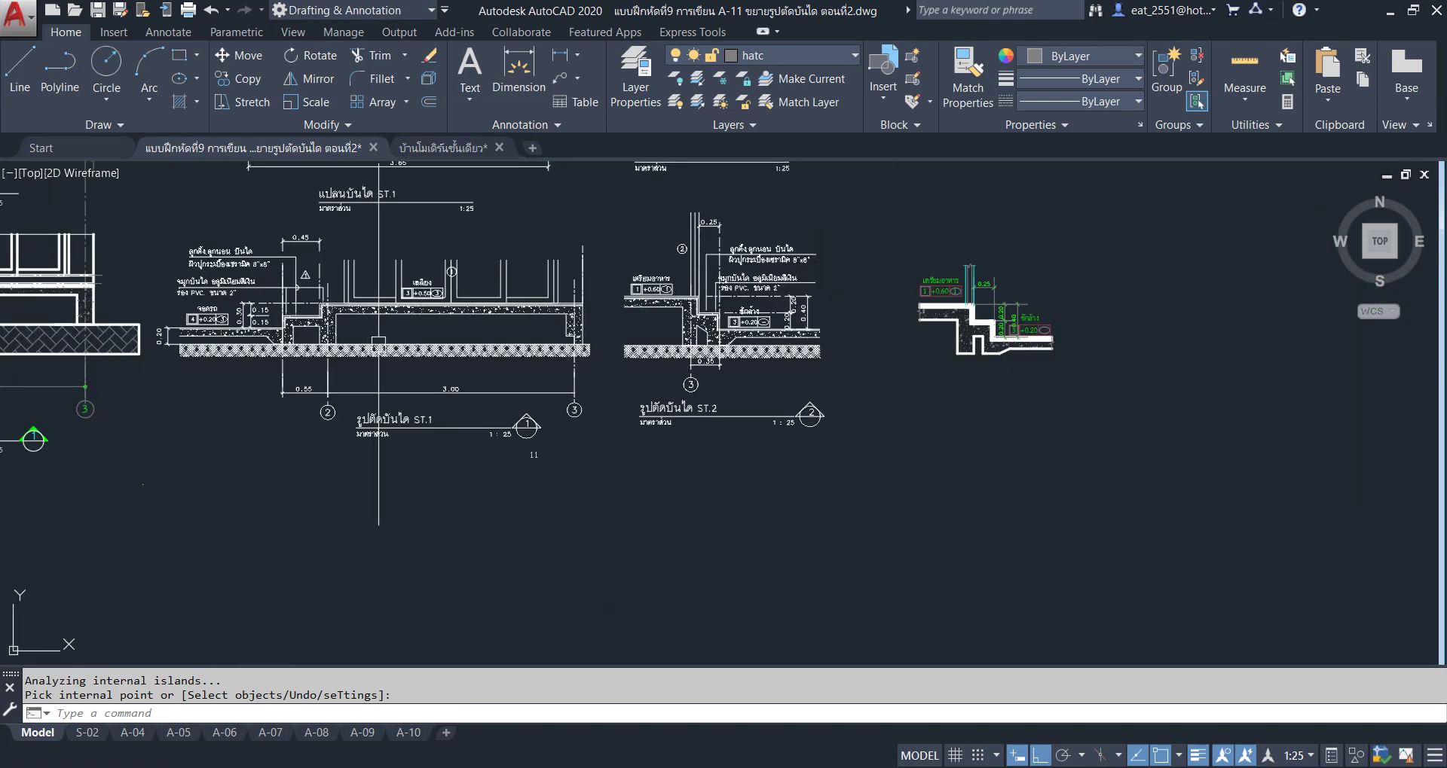
pyautogui.moveTo(940, 263); pyautogui.dragTo(870, 270, button='middle')
pyautogui.scroll(2, 870, 270)
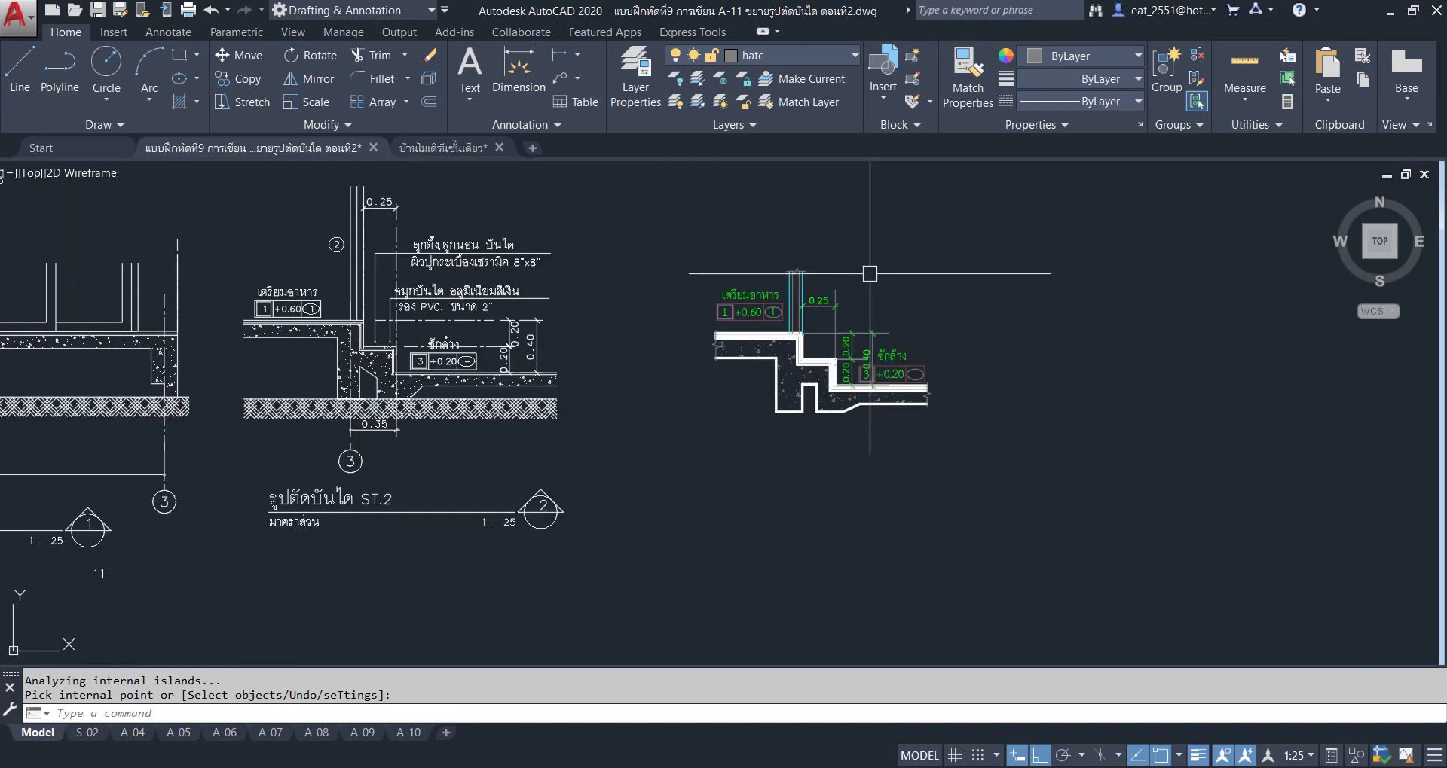
pyautogui.moveTo(3, 177); pyautogui.dragTo(129, 167, button='middle')
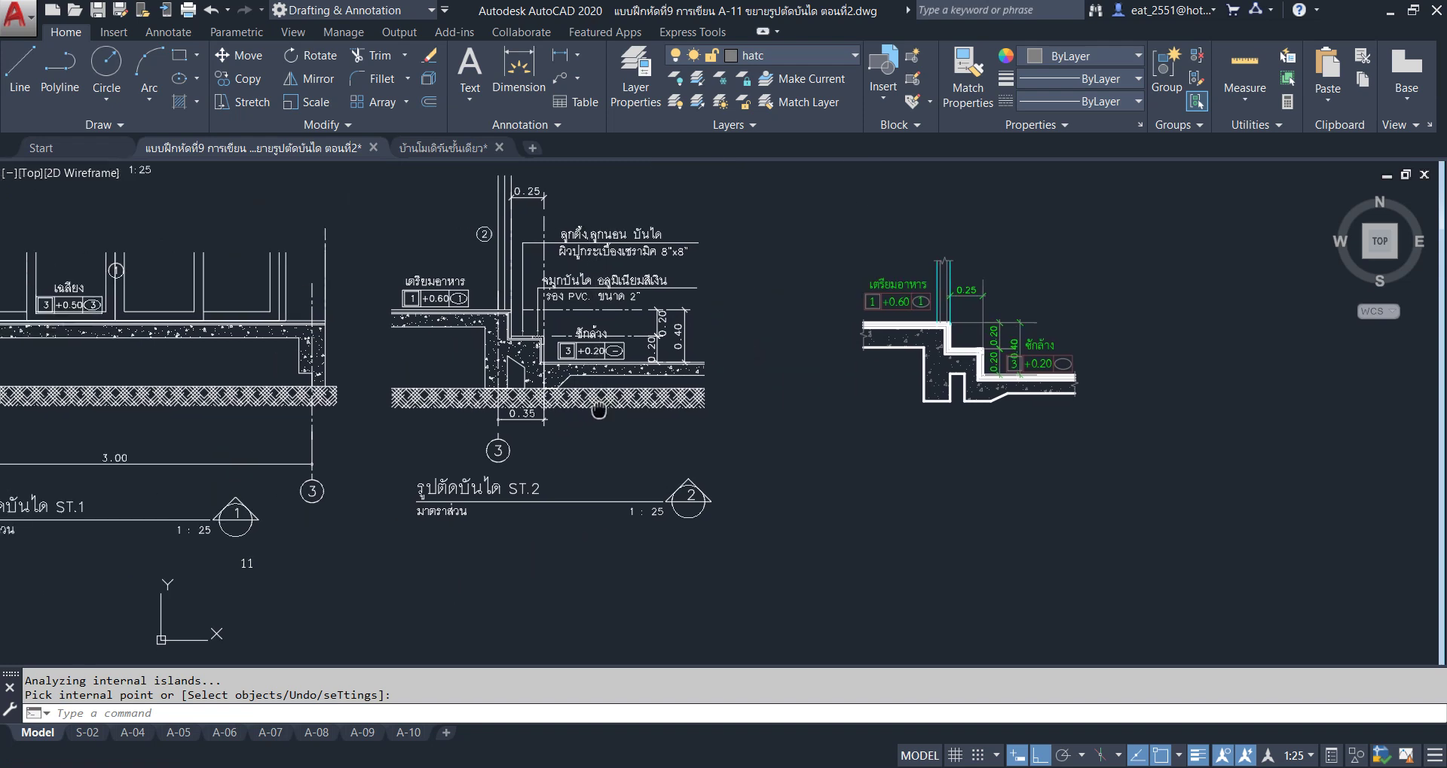
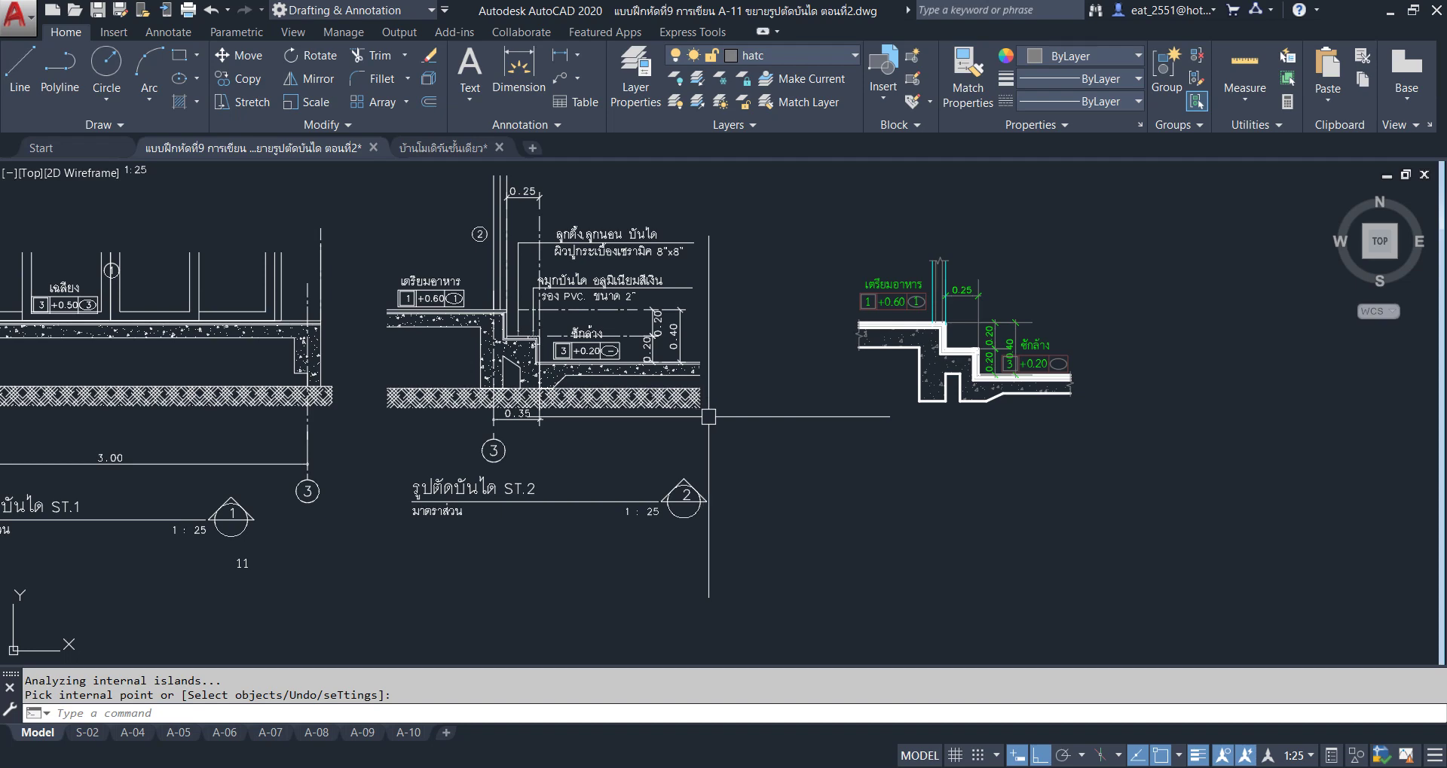
# Select grid bubble 3 and its axis line on the ST.2 stair plan.
pyautogui.moveTo(1040, 421); pyautogui.dragTo(980, 437, button='middle')
pyautogui.scroll(3, 851, 458)
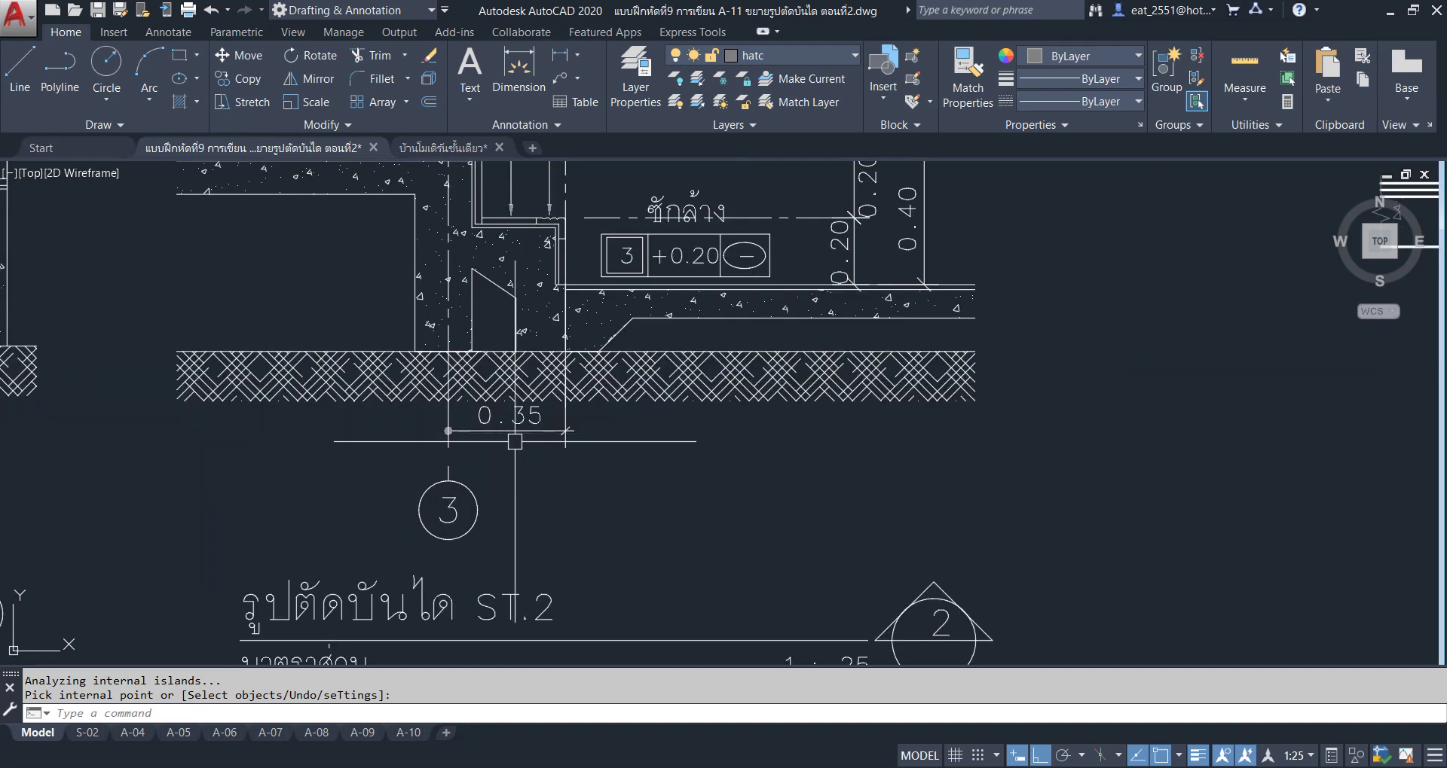
pyautogui.scroll(-5, 851, 457)
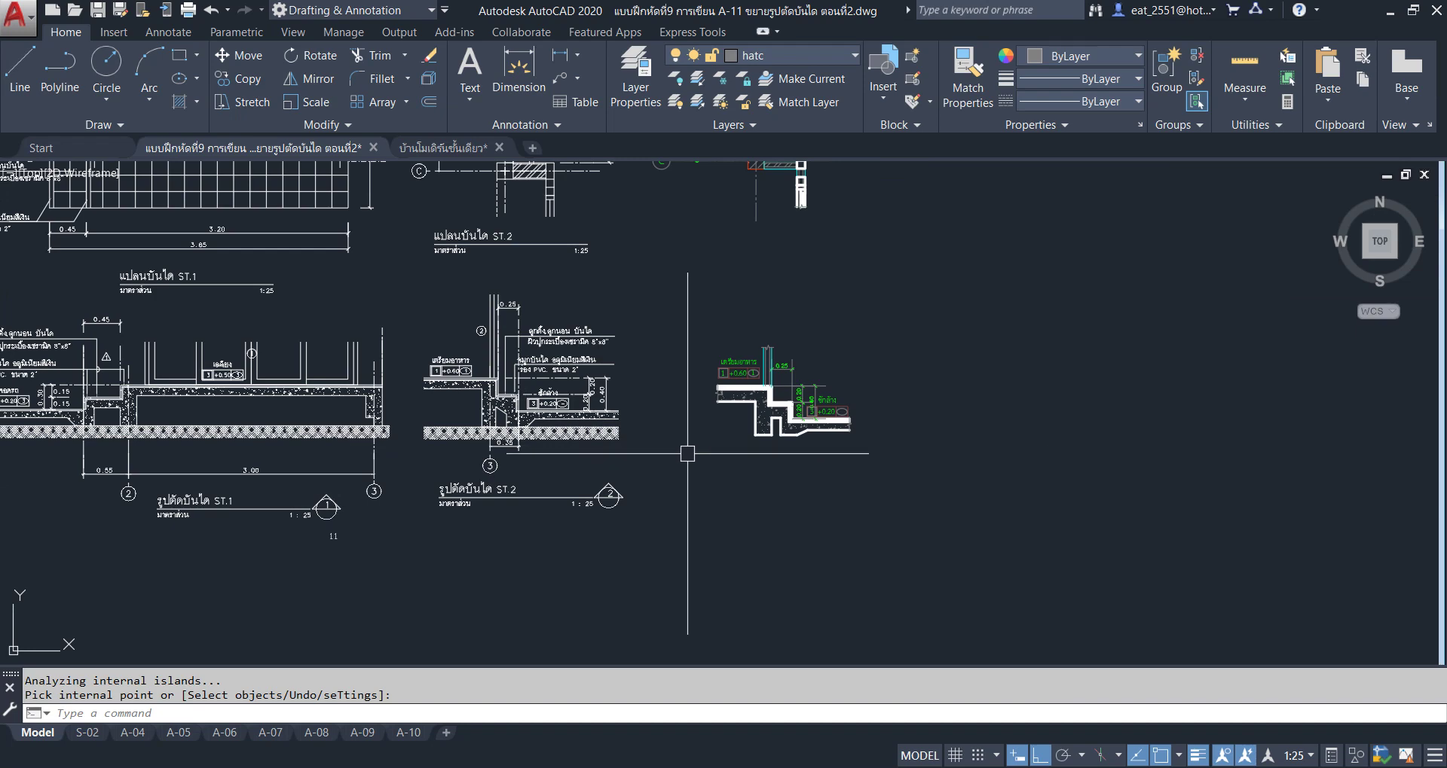
pyautogui.moveTo(687, 453); pyautogui.dragTo(634, 765, button='middle')
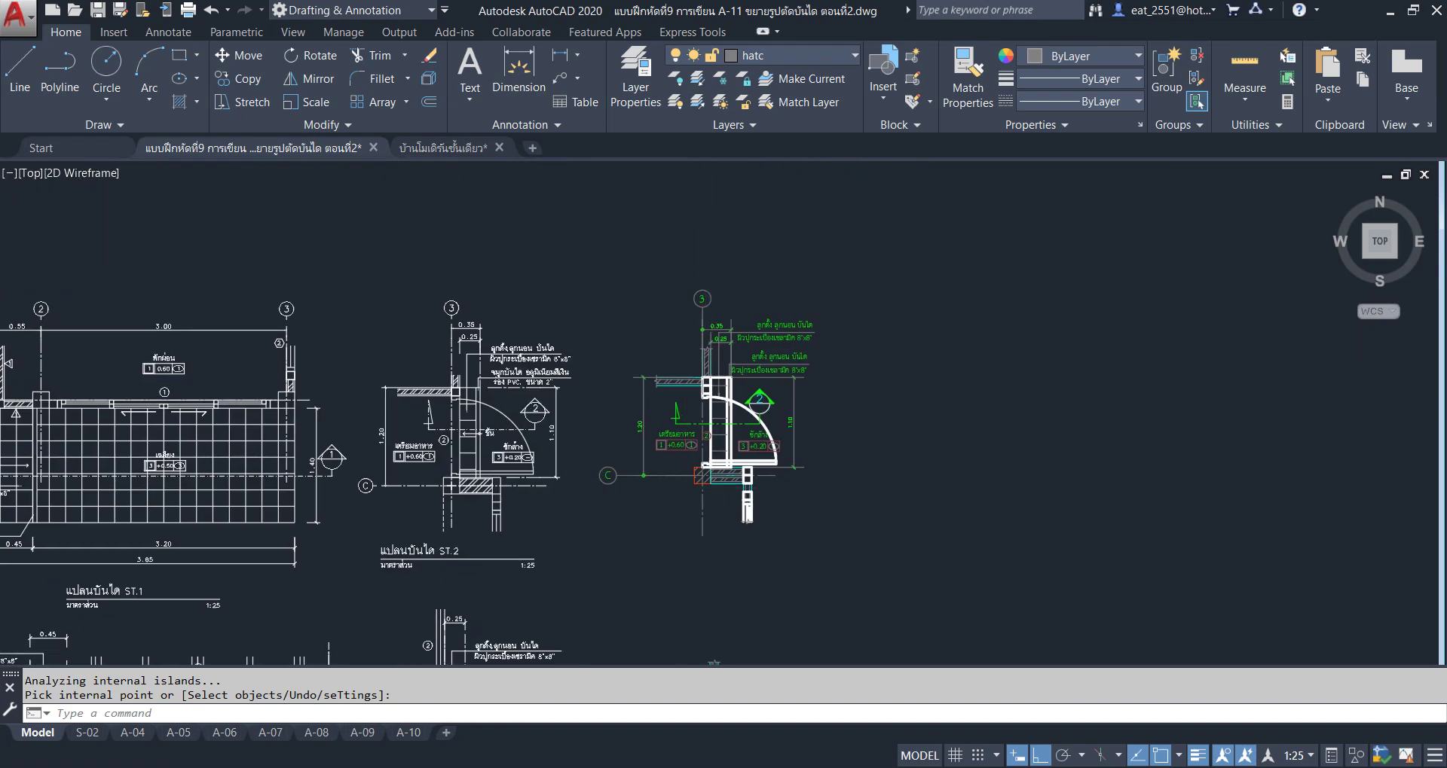
pyautogui.scroll(6, 701, 294)
pyautogui.click(773, 260)
pyautogui.click(510, 371)
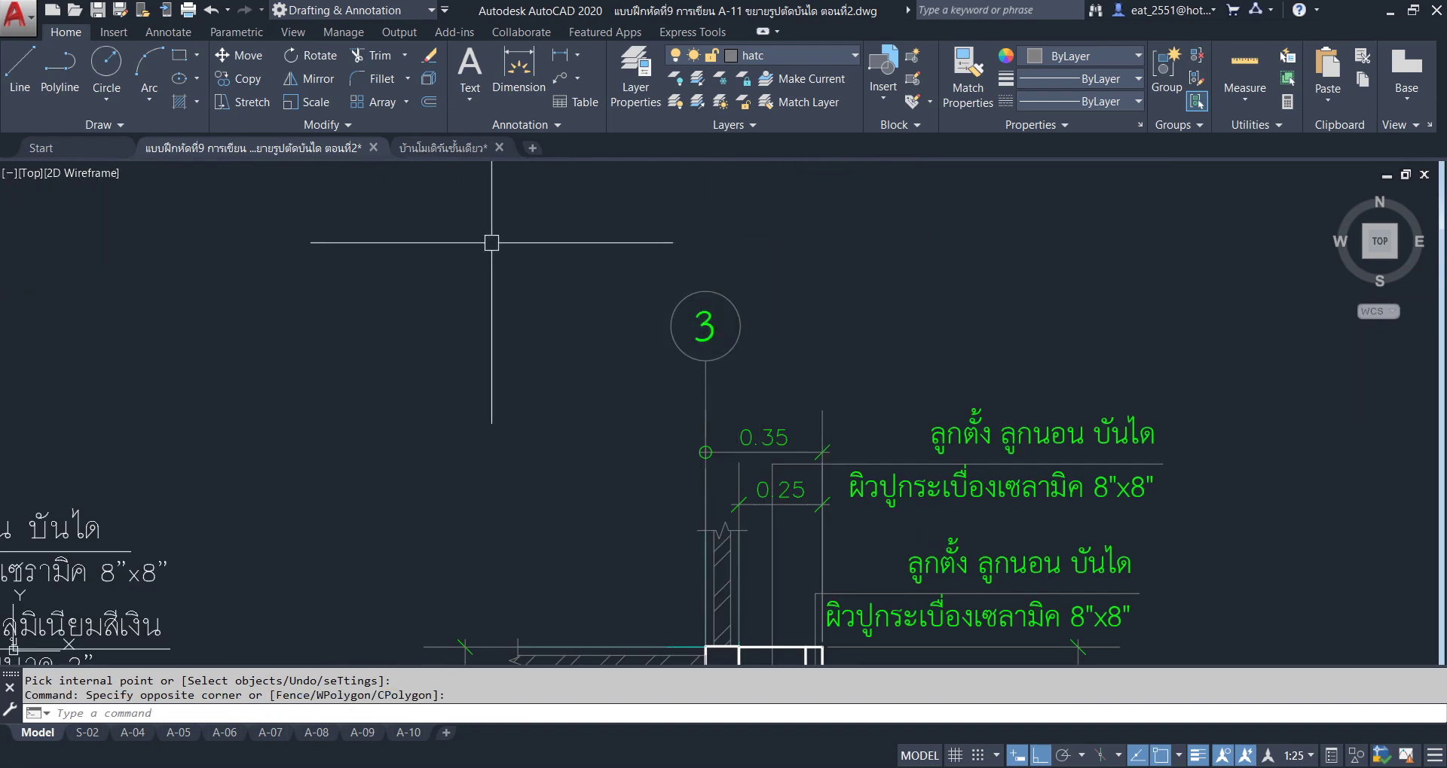
pyautogui.click(486, 242)
pyautogui.click(861, 219)
pyautogui.click(914, 217)
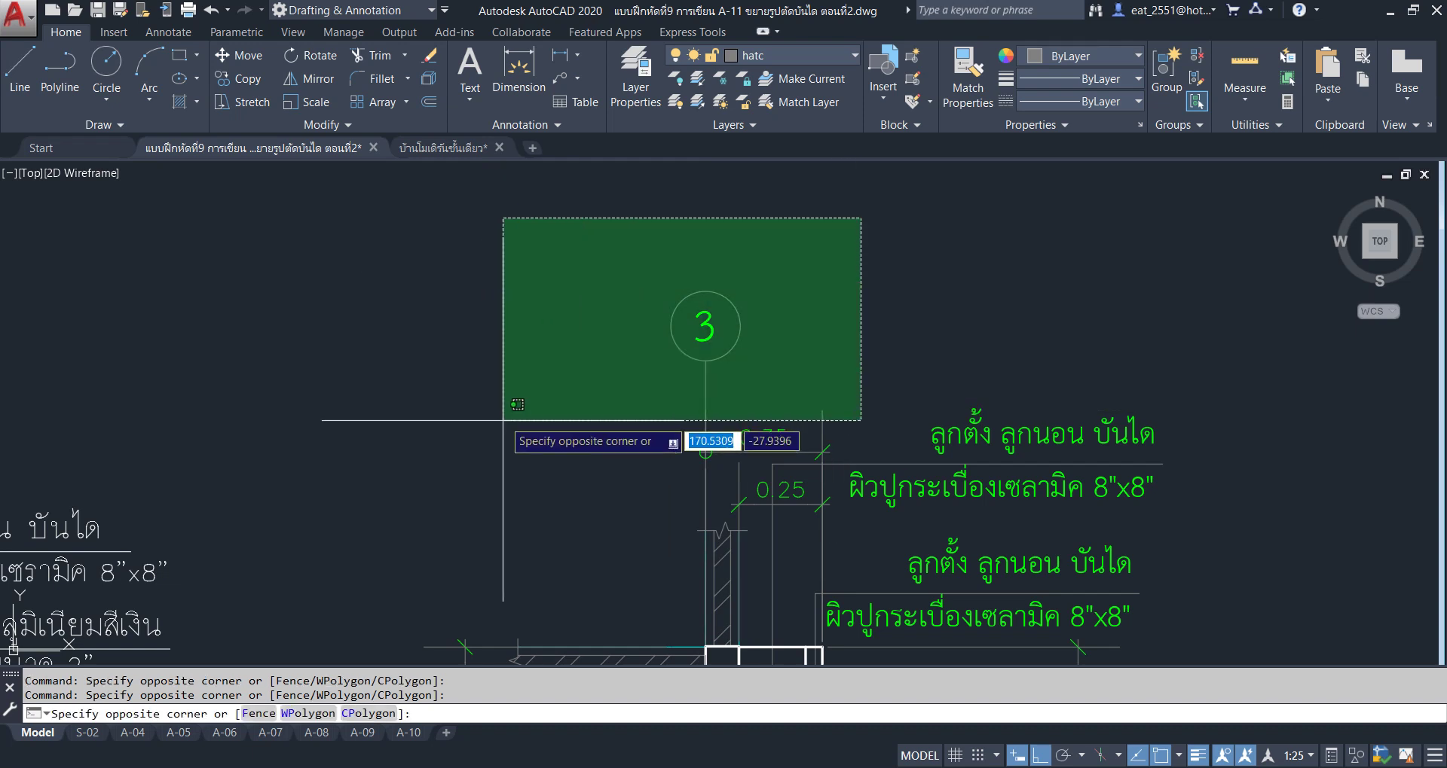
pyautogui.click(507, 493)
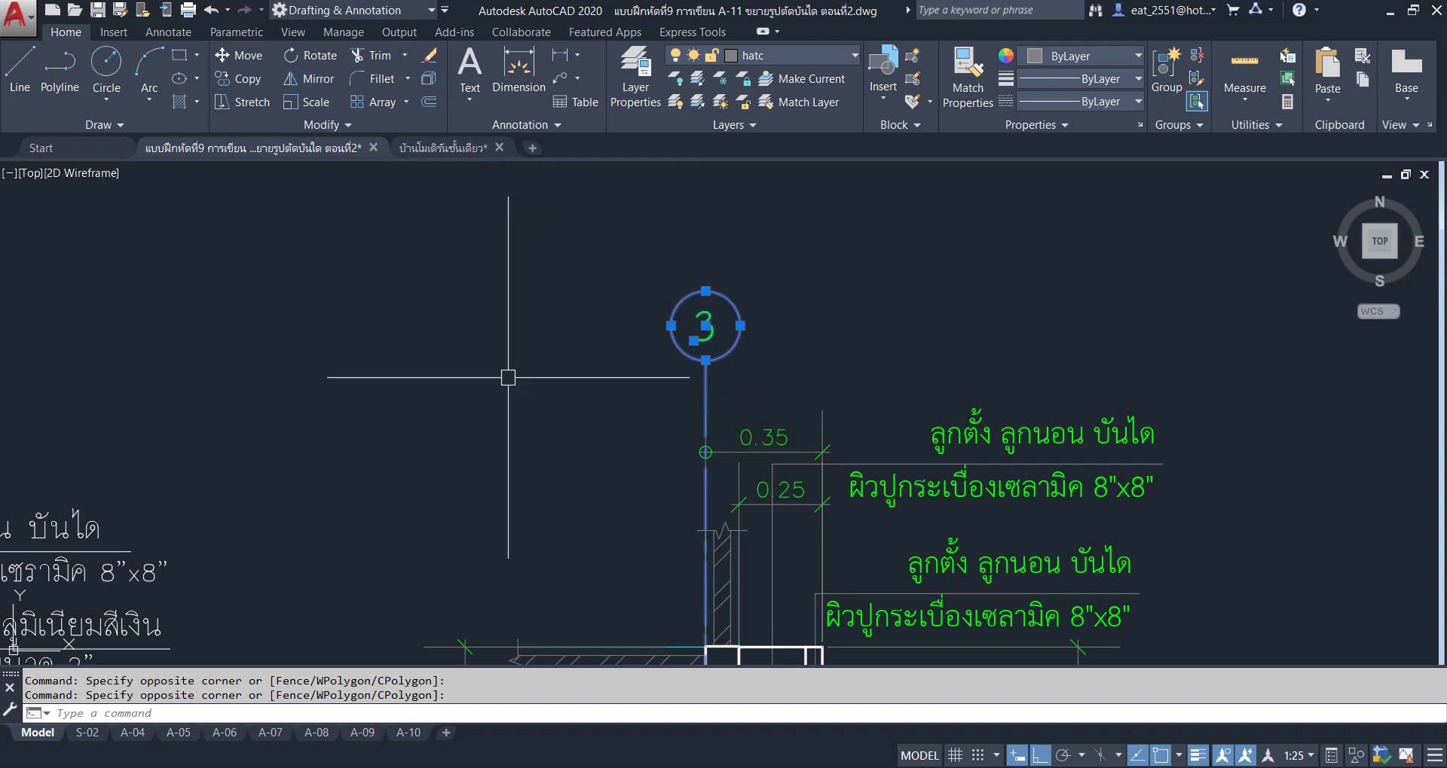
# Copy bubble 3 and its line down, snapping onto the stair section corner.
pyautogui.click(225, 83)
pyautogui.scroll(-4, 675, 241)
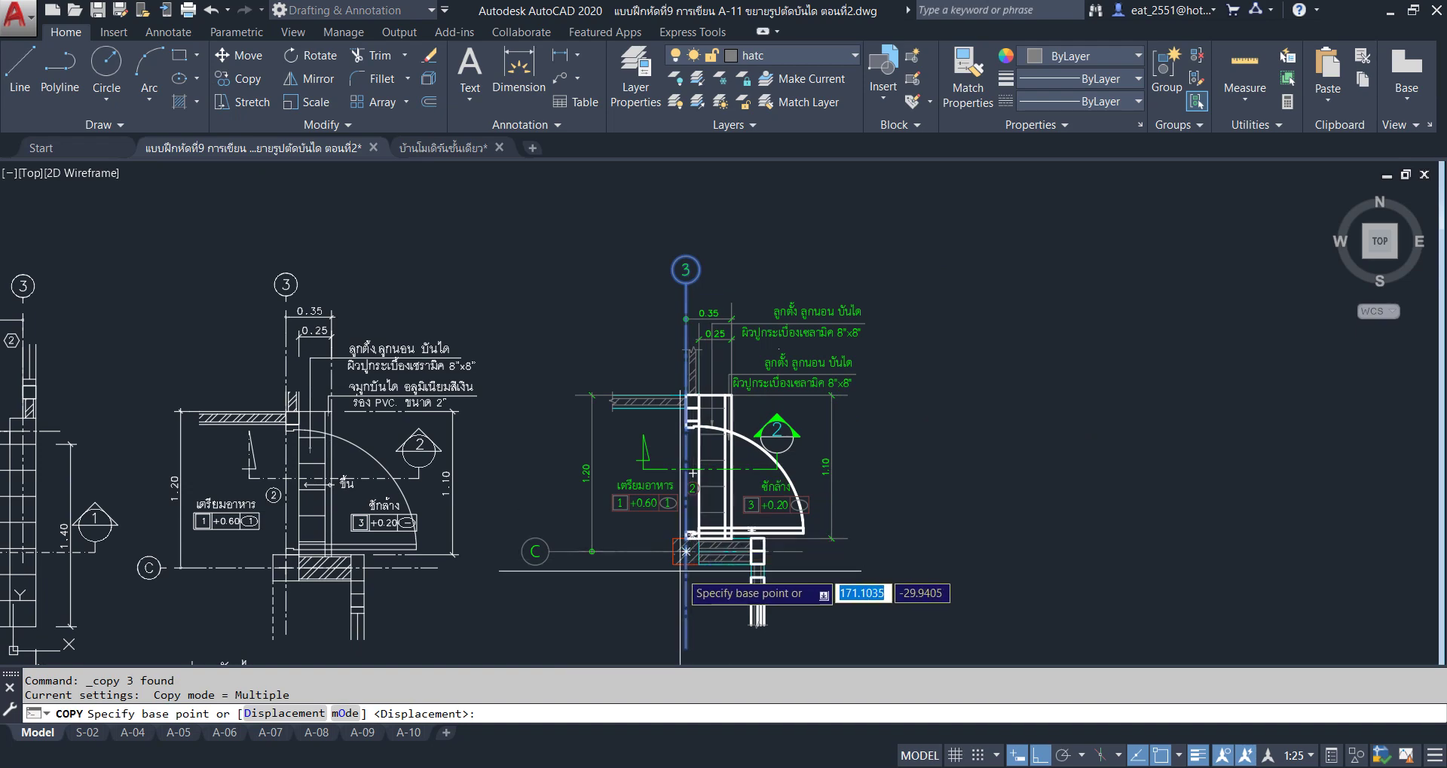
pyautogui.scroll(4, 686, 552)
pyautogui.click(694, 490)
pyautogui.scroll(-6, 727, 218)
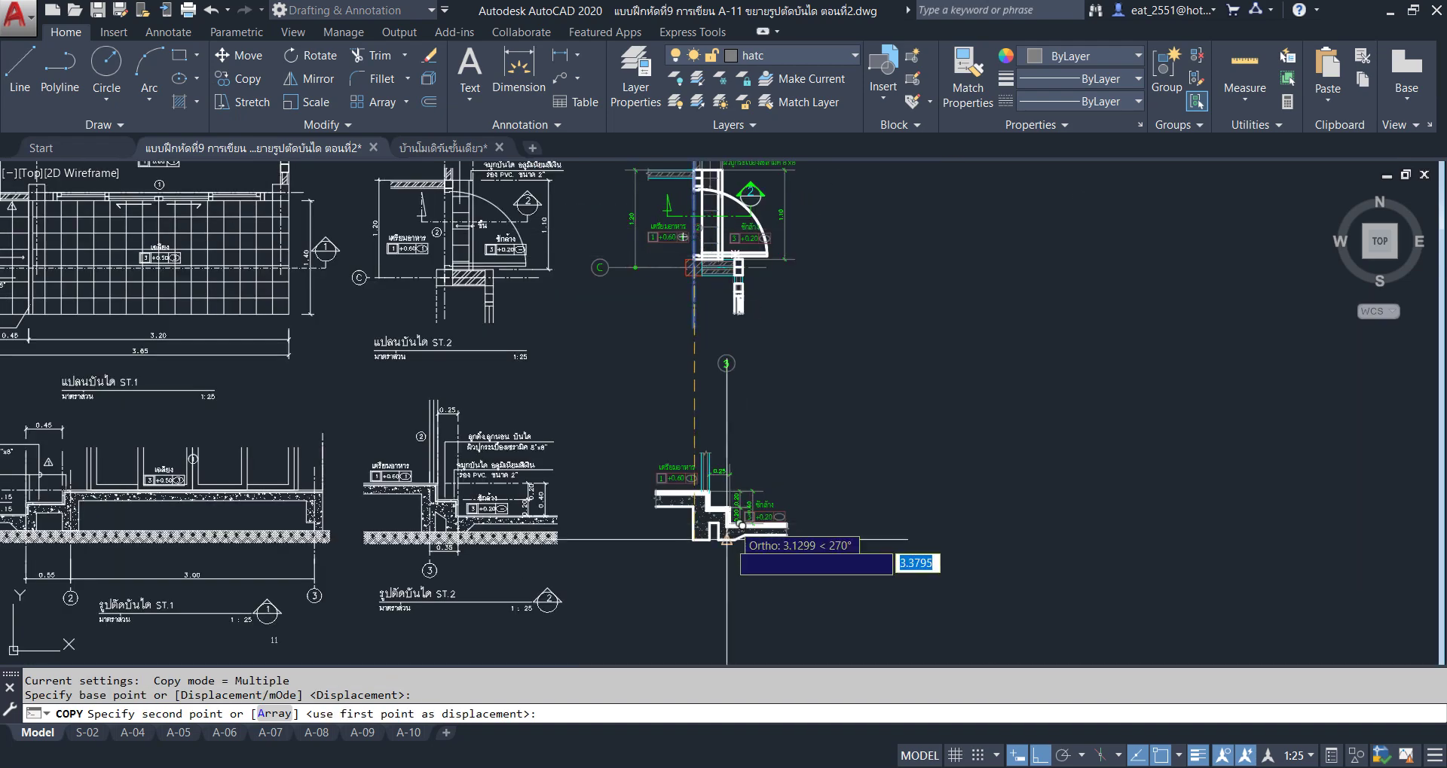
pyautogui.scroll(6, 726, 540)
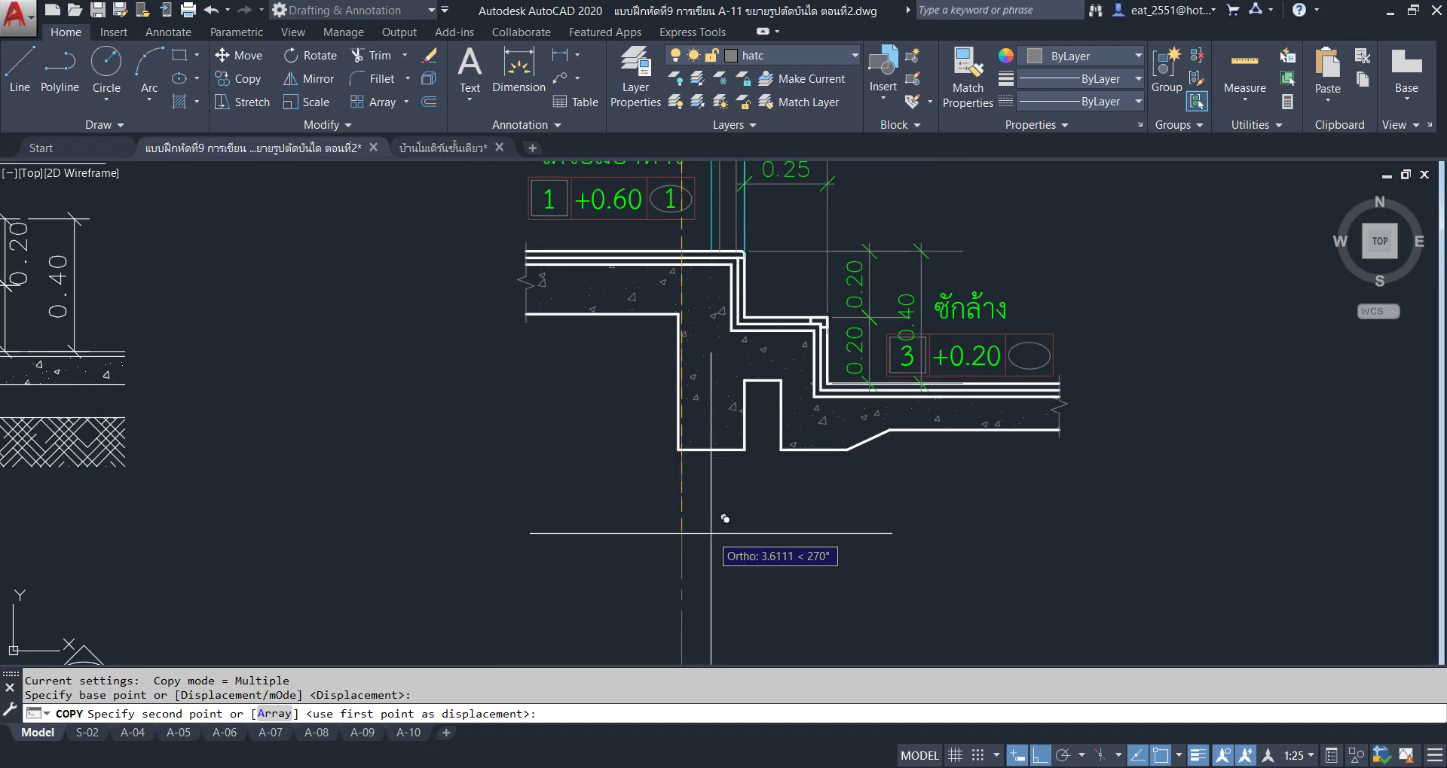
pyautogui.scroll(2, 725, 519)
pyautogui.scroll(-3, 688, 452)
pyautogui.scroll(-2, 682, 572)
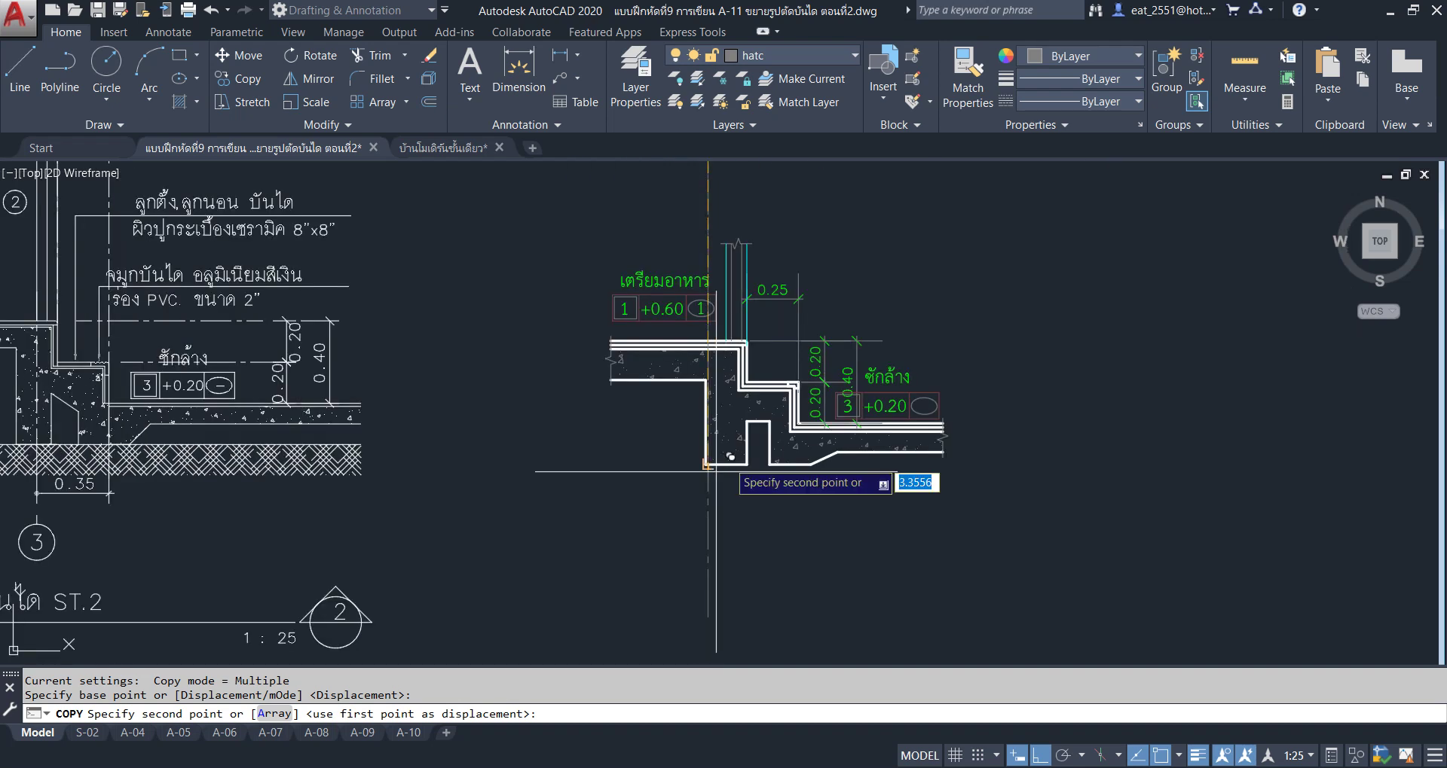
pyautogui.scroll(6, 735, 324)
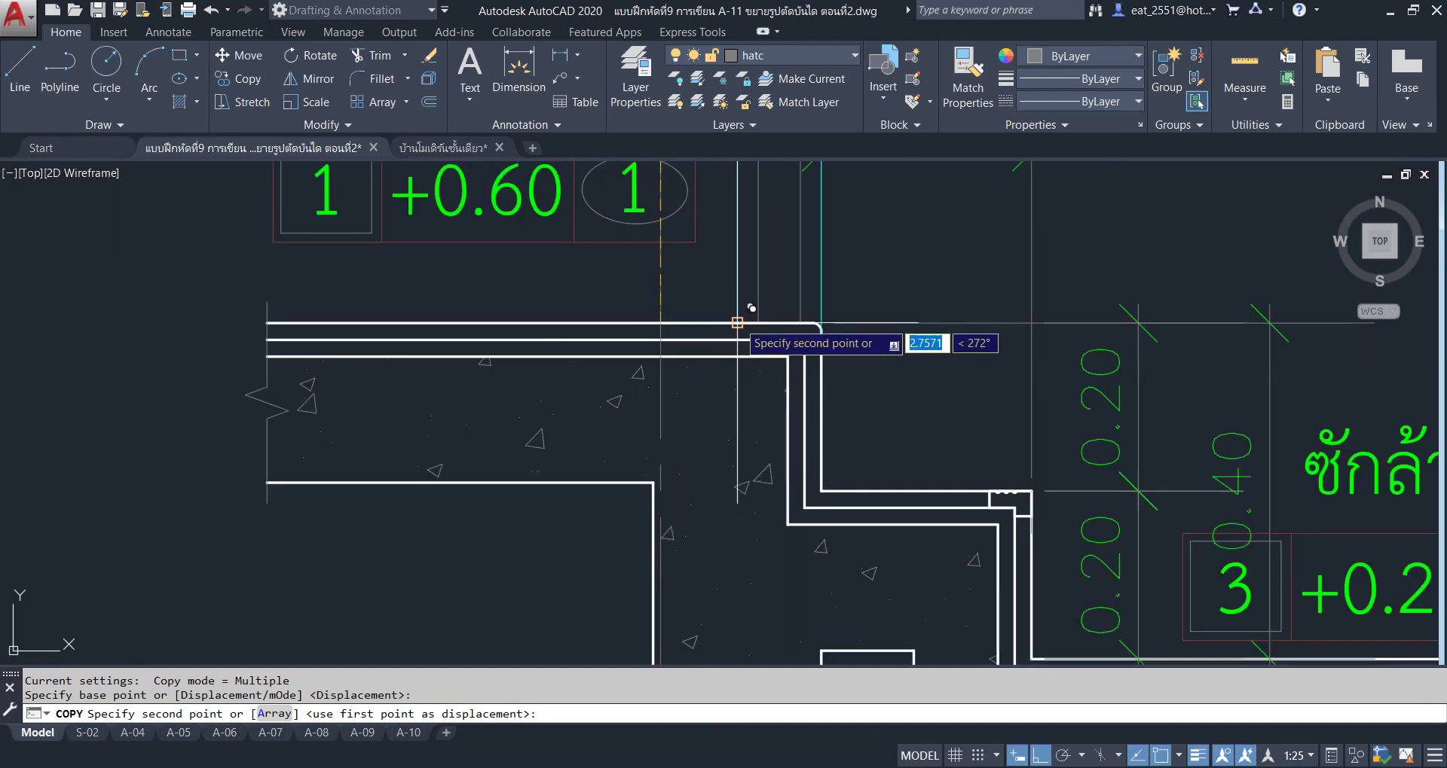
pyautogui.click(737, 323)
pyautogui.rightClick(683, 281)
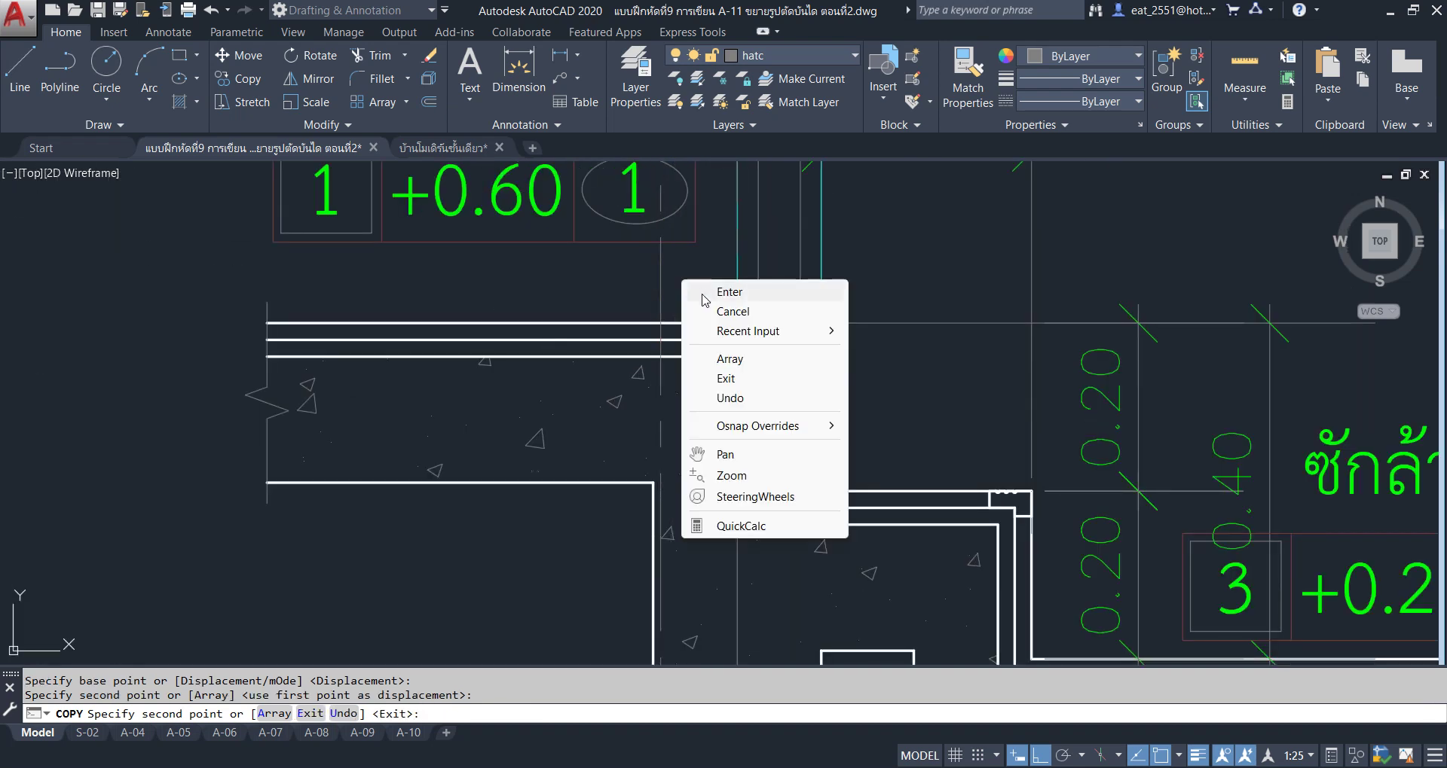
pyautogui.click(702, 300)
pyautogui.scroll(-3, 701, 256)
pyautogui.scroll(3, 750, 410)
pyautogui.scroll(3, 716, 435)
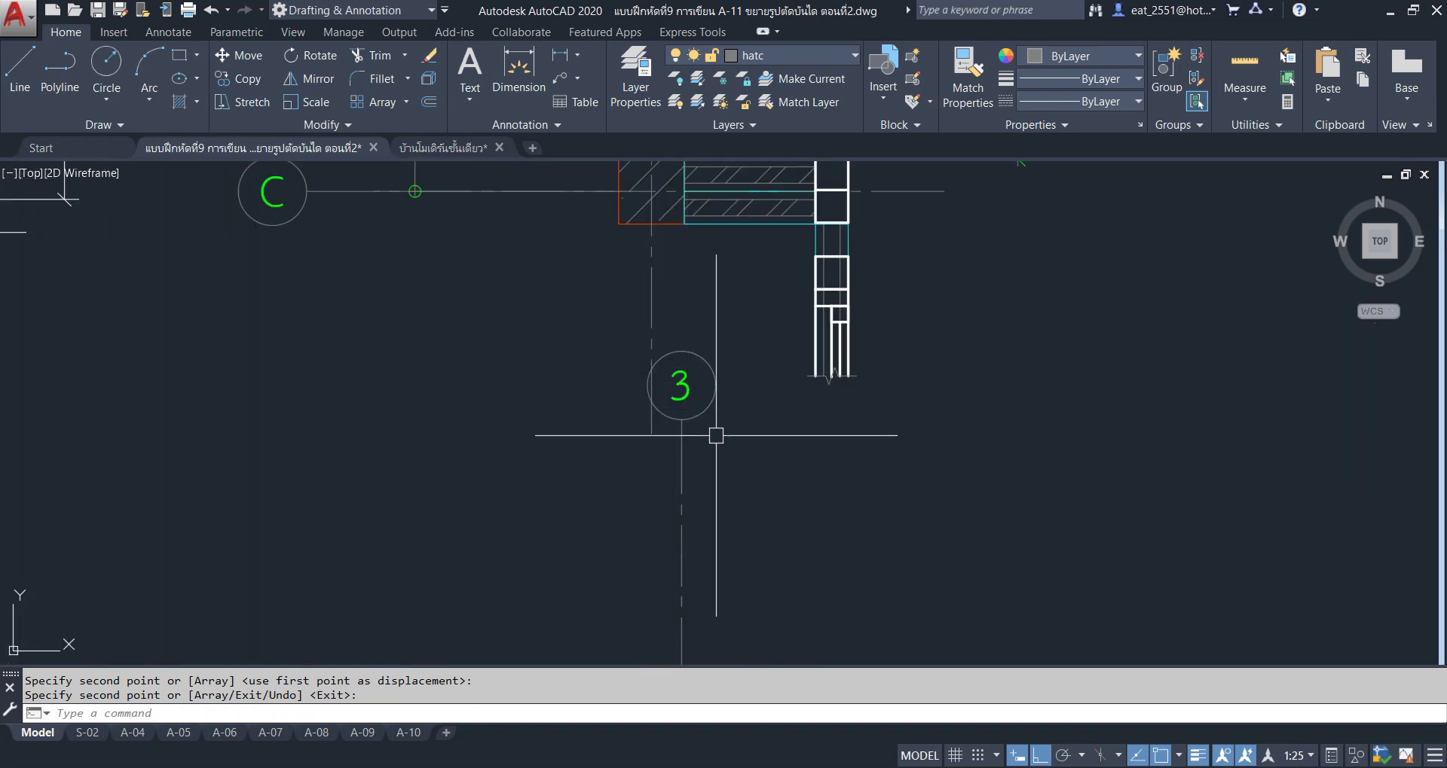
pyautogui.moveTo(716, 435); pyautogui.dragTo(740, 274, button='middle')
# Move the copied bubble 3 to just below the stair section.
pyautogui.click(620, 194)
pyautogui.click(784, 364)
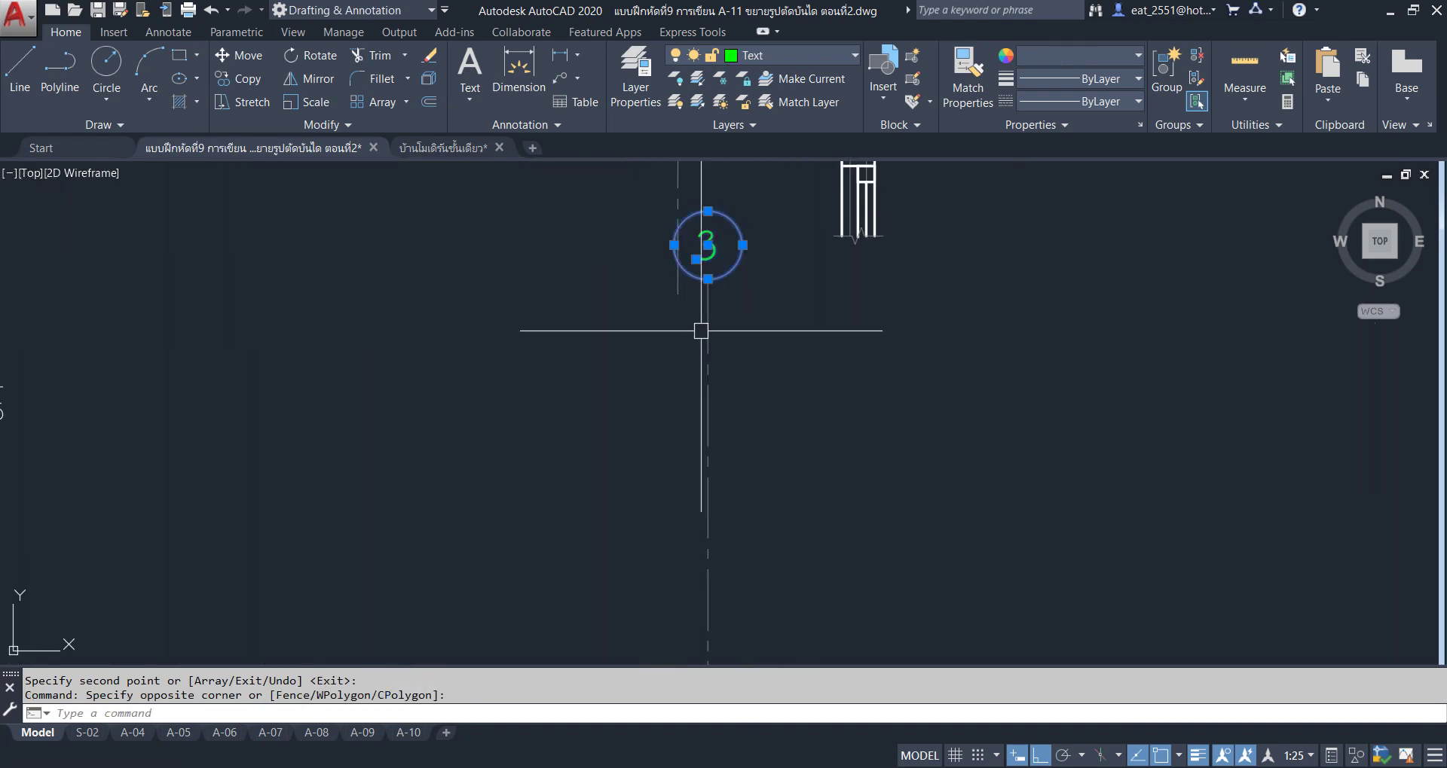
pyautogui.click(241, 56)
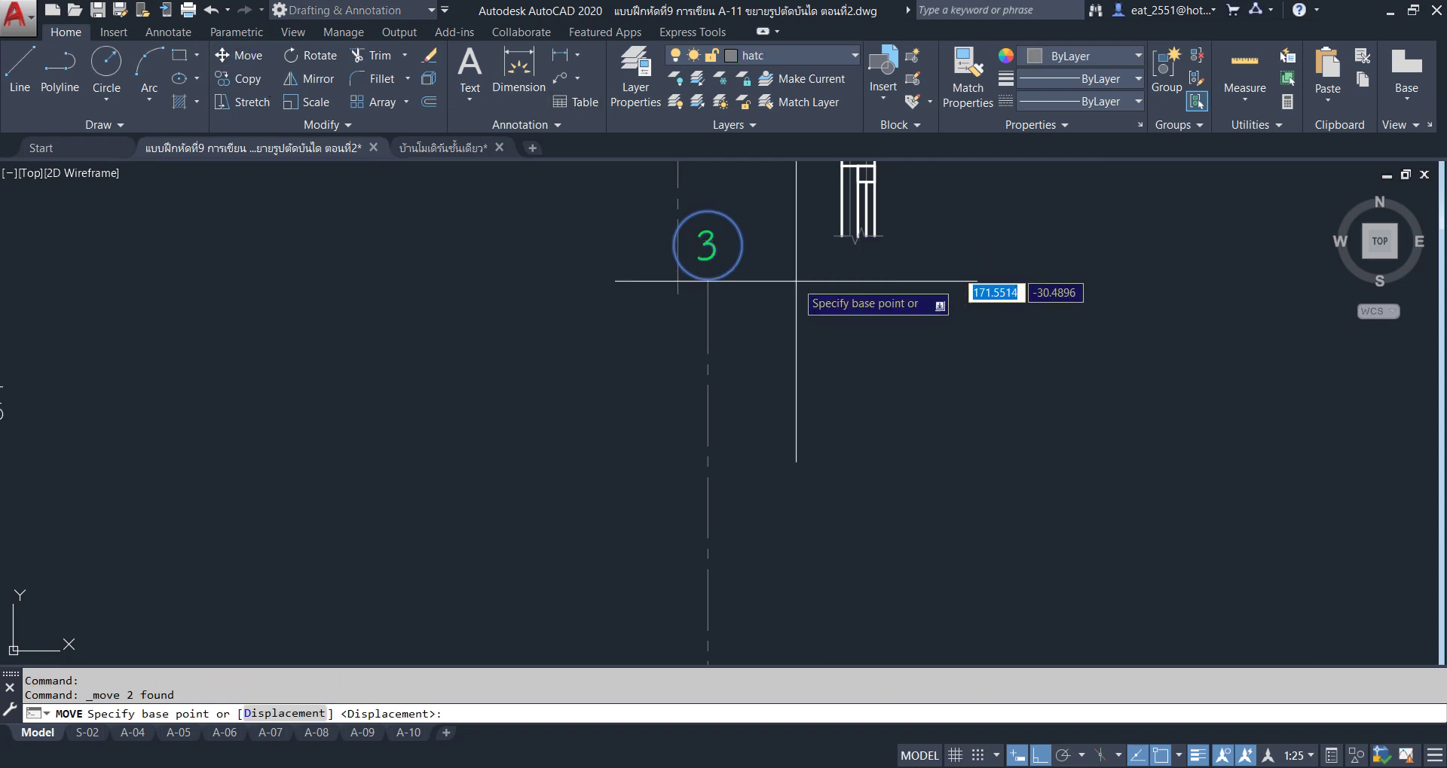
pyautogui.click(707, 245)
pyautogui.scroll(-2, 706, 326)
pyautogui.scroll(-3, 707, 325)
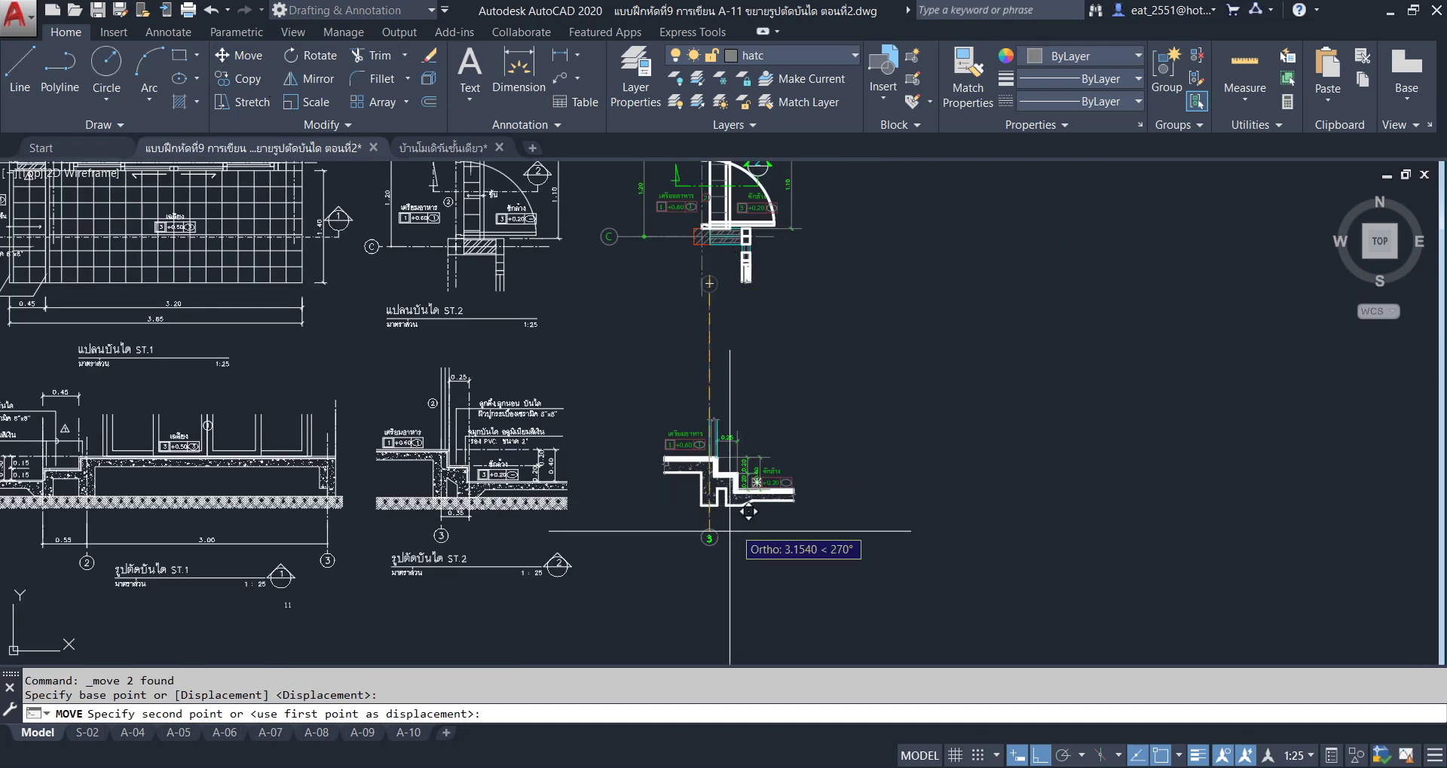
pyautogui.scroll(5, 720, 531)
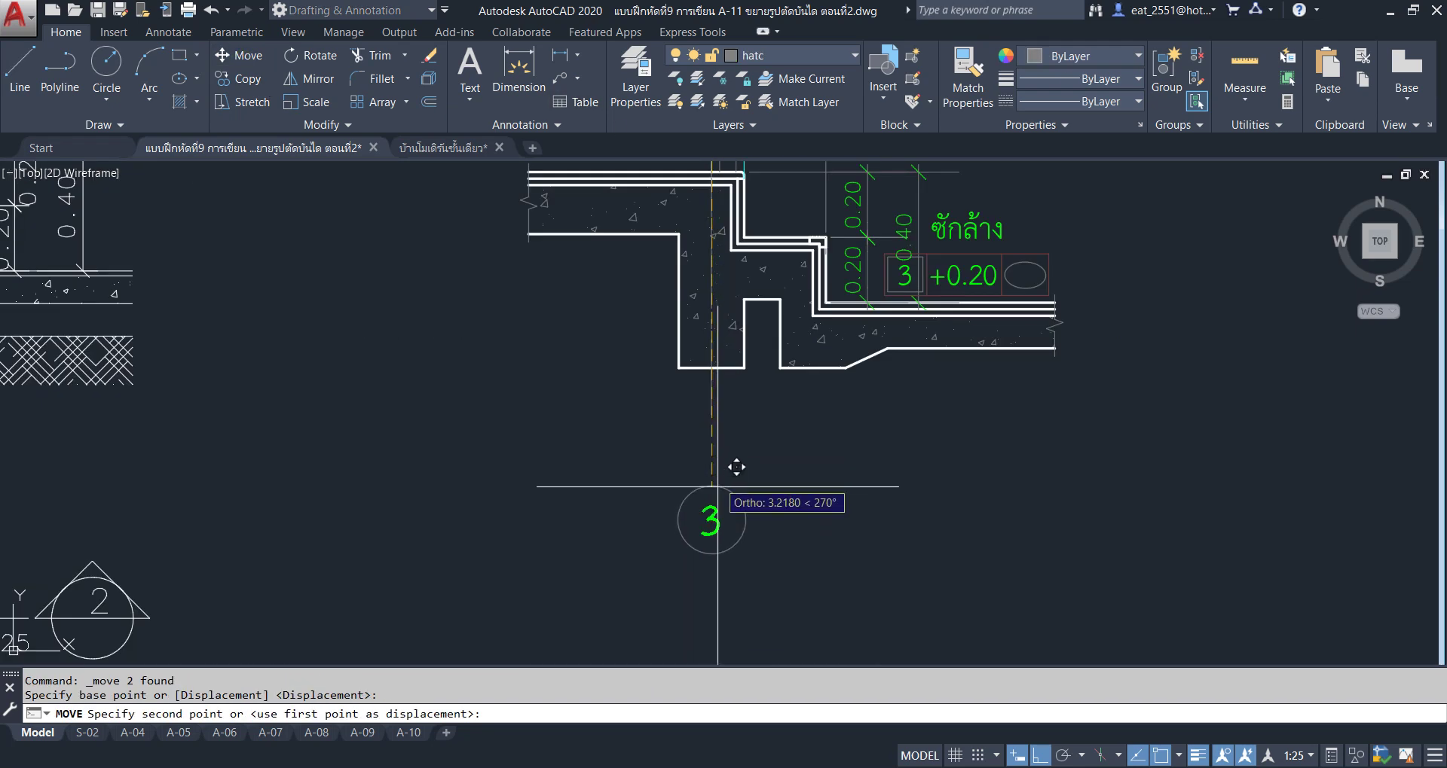
pyautogui.click(710, 501)
pyautogui.rightClick(822, 468)
# Move the vertical grid 3 axis line down toward the bubble.
pyautogui.click(790, 489)
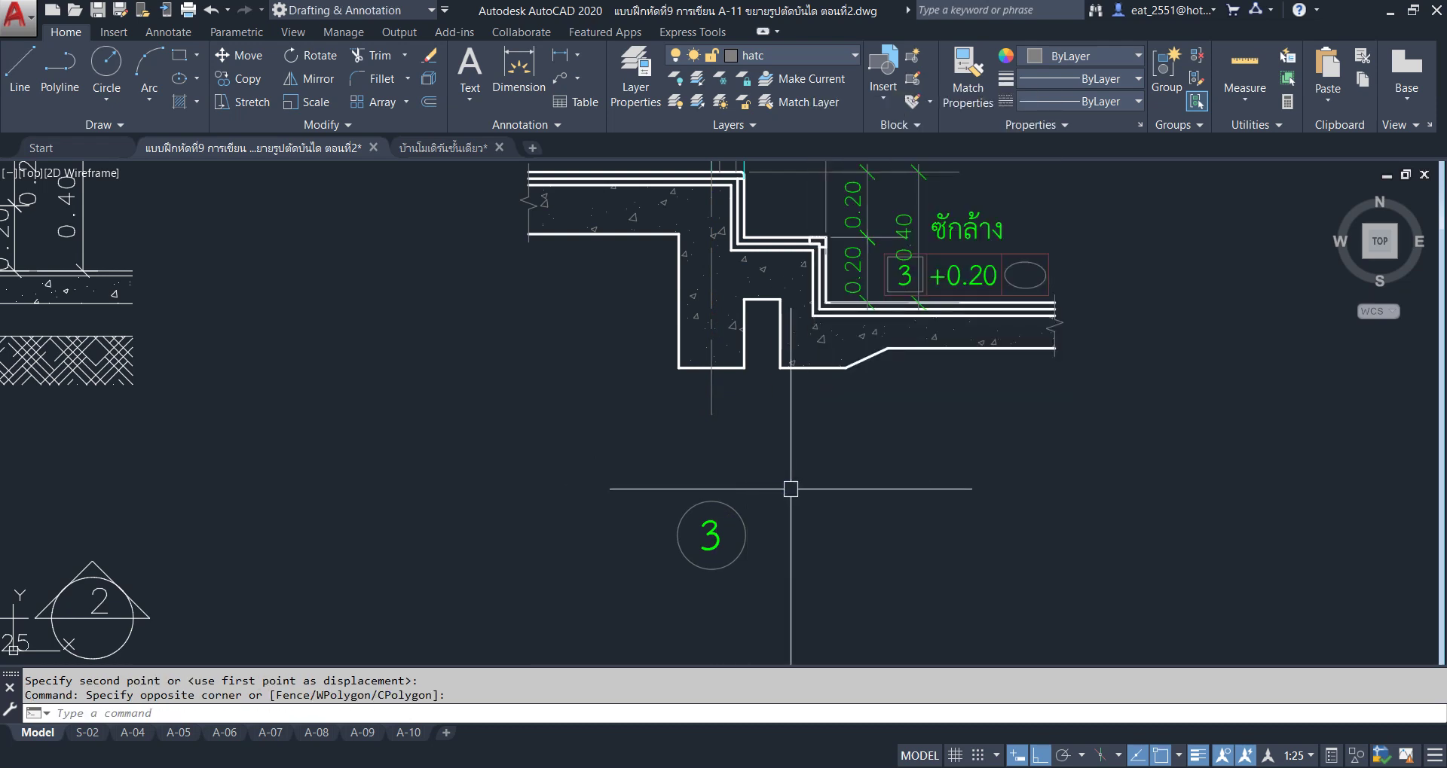
pyautogui.click(714, 406)
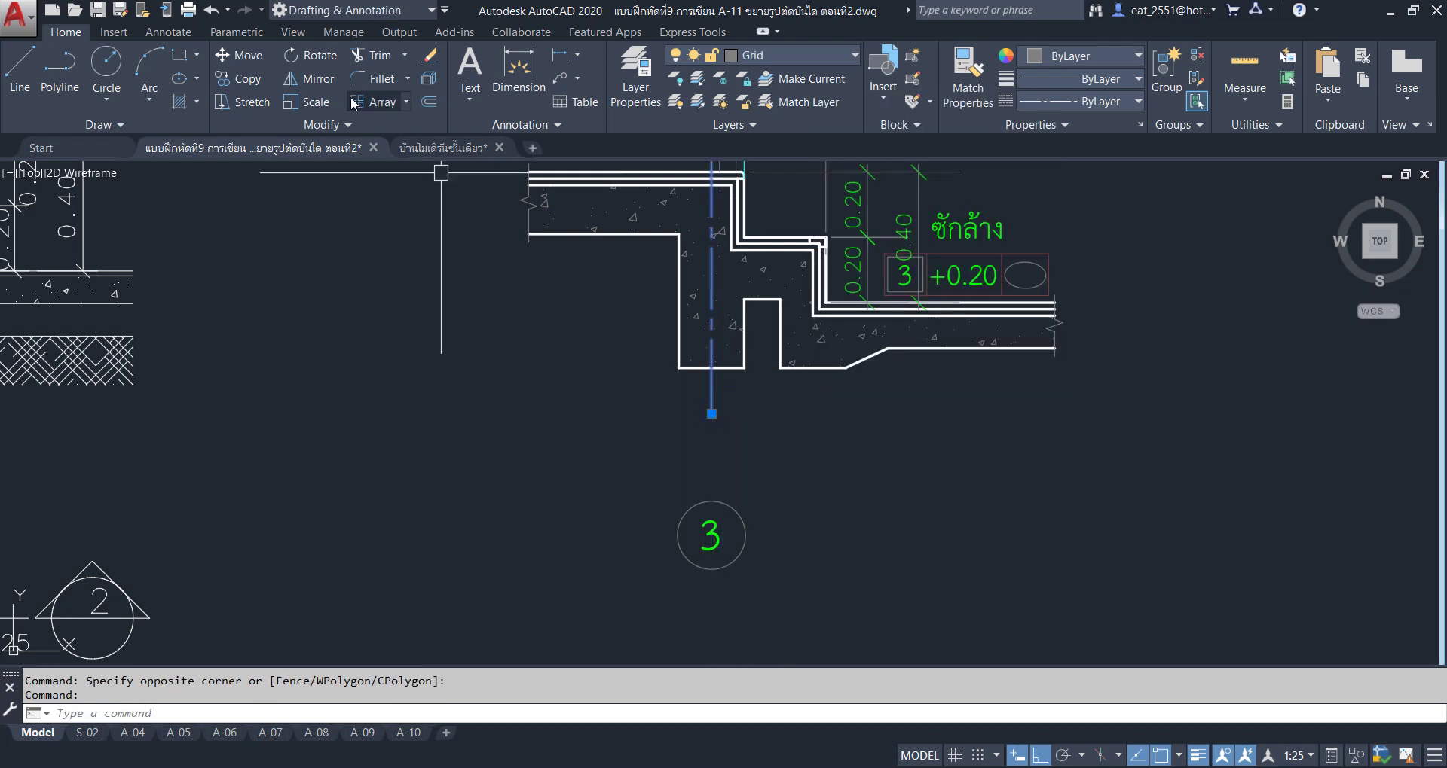
pyautogui.click(235, 60)
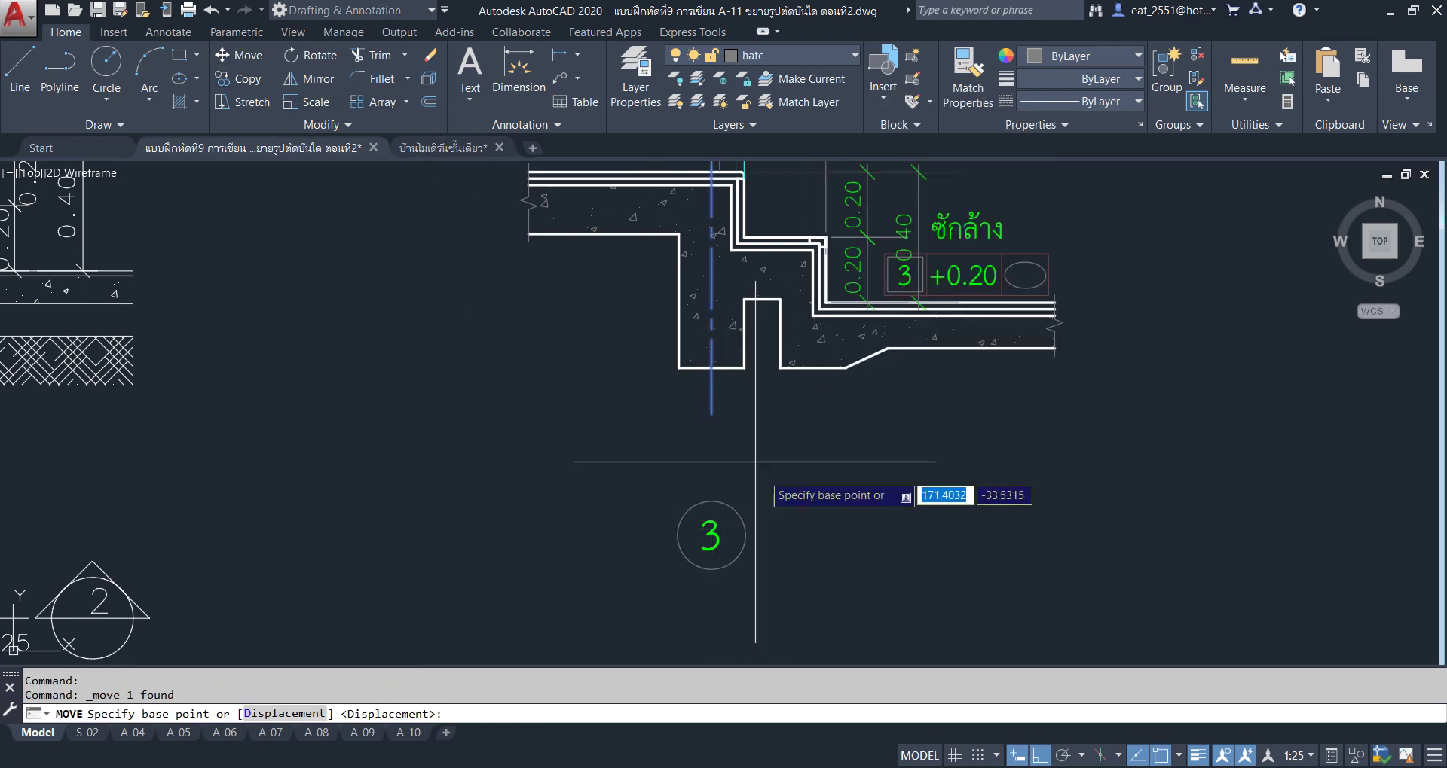
pyautogui.click(711, 414)
pyautogui.click(784, 590)
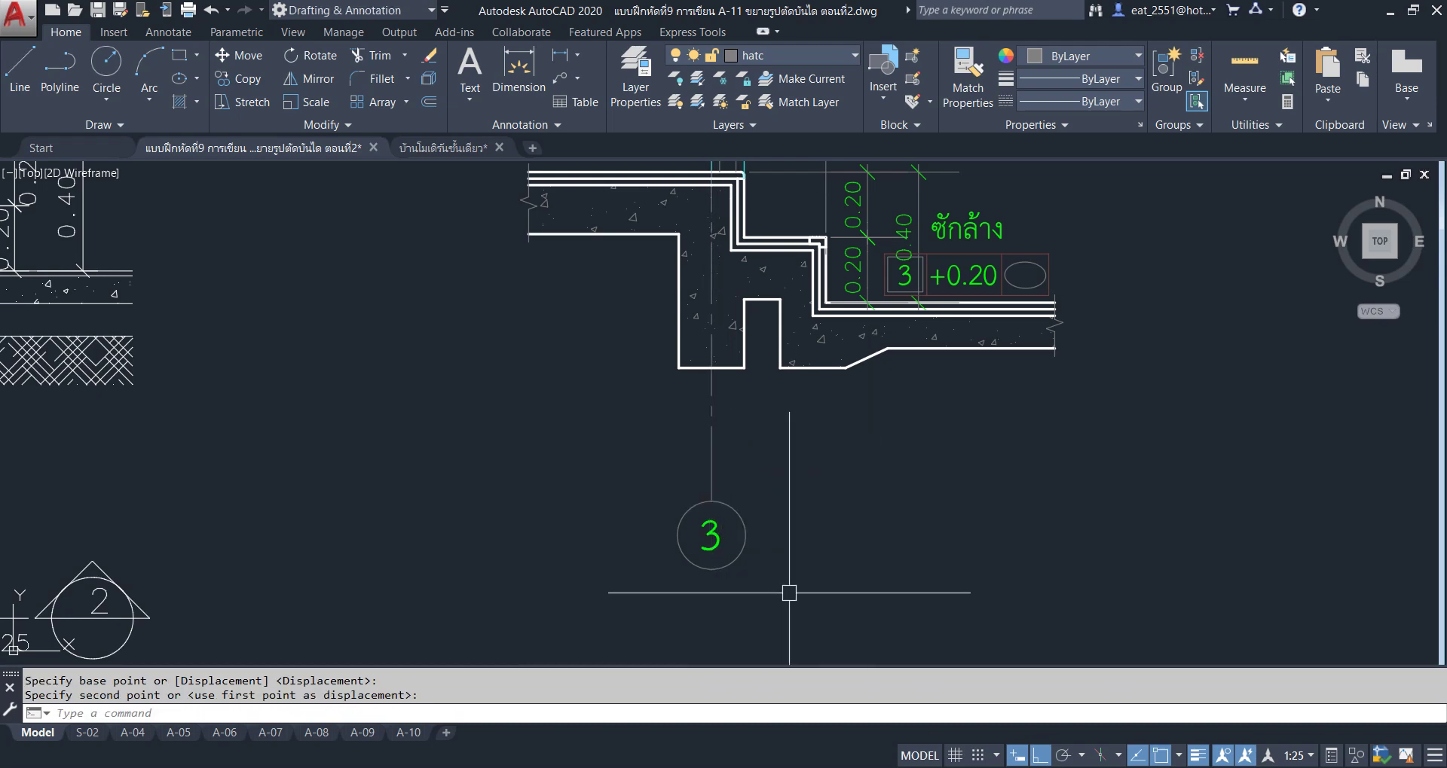
pyautogui.scroll(-6, 787, 584)
# Start stretching the axis line's top end, then cancel the stretch.
pyautogui.click(773, 391)
pyautogui.scroll(5, 762, 306)
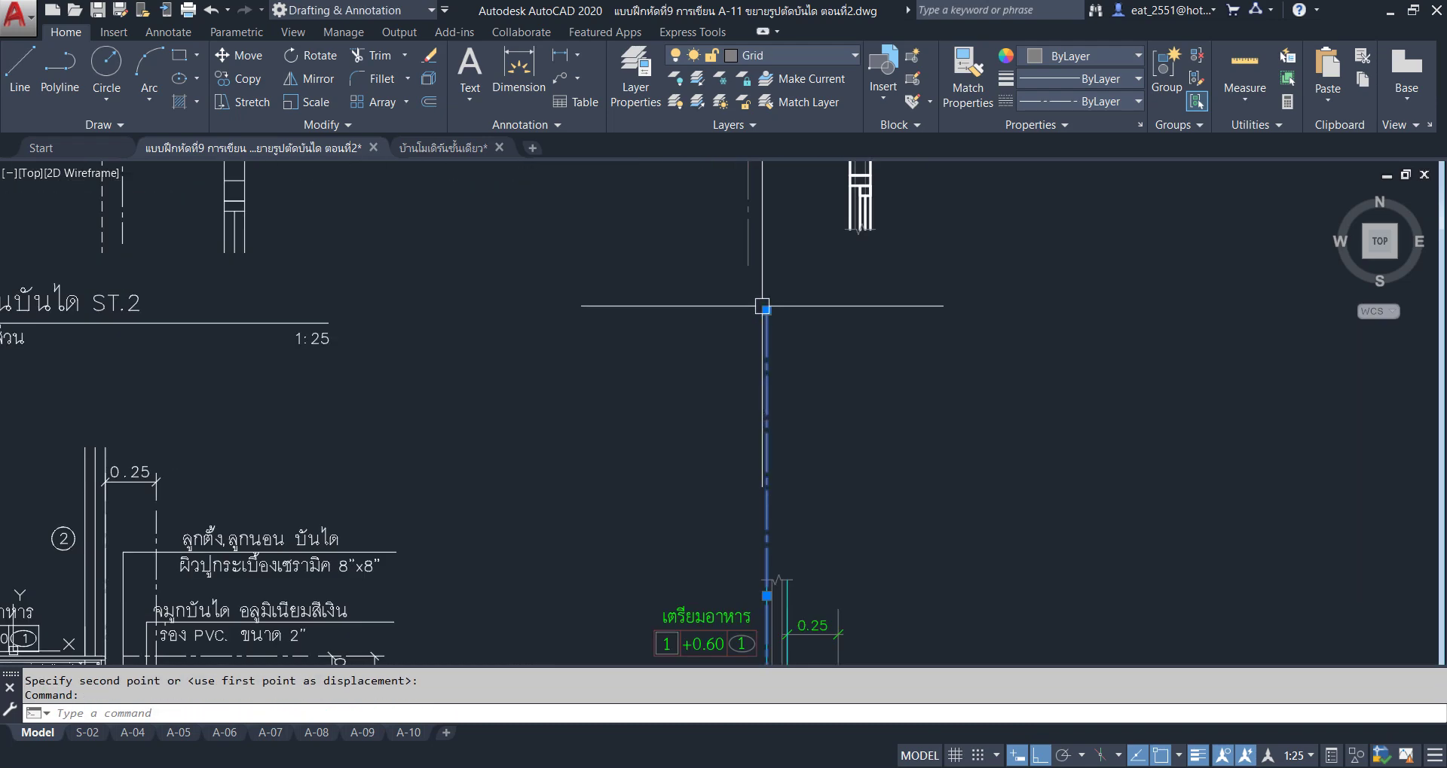
pyautogui.click(767, 310)
pyautogui.scroll(3, 766, 595)
pyautogui.scroll(2, 743, 512)
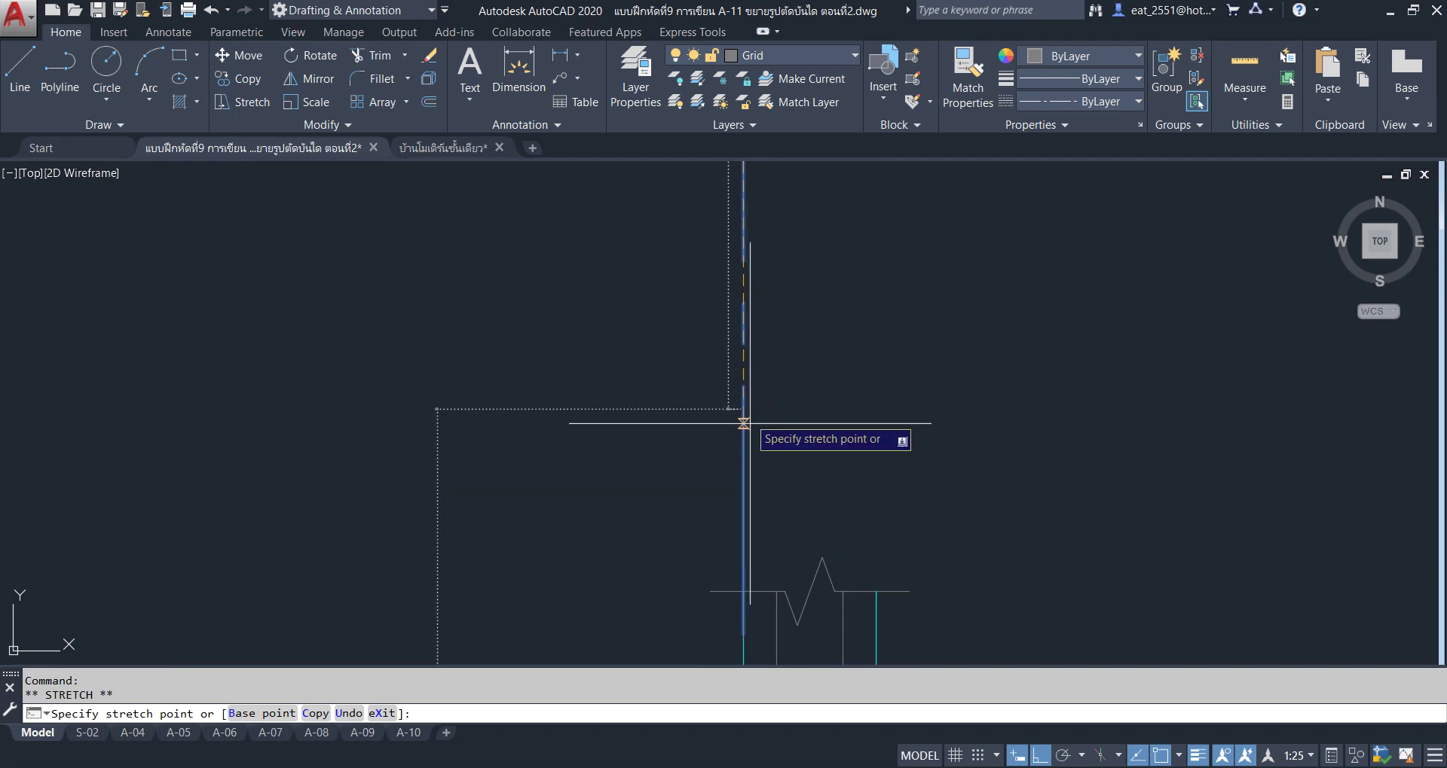
pyautogui.press('Escape')
pyautogui.scroll(-3, 749, 336)
pyautogui.scroll(-2, 784, 423)
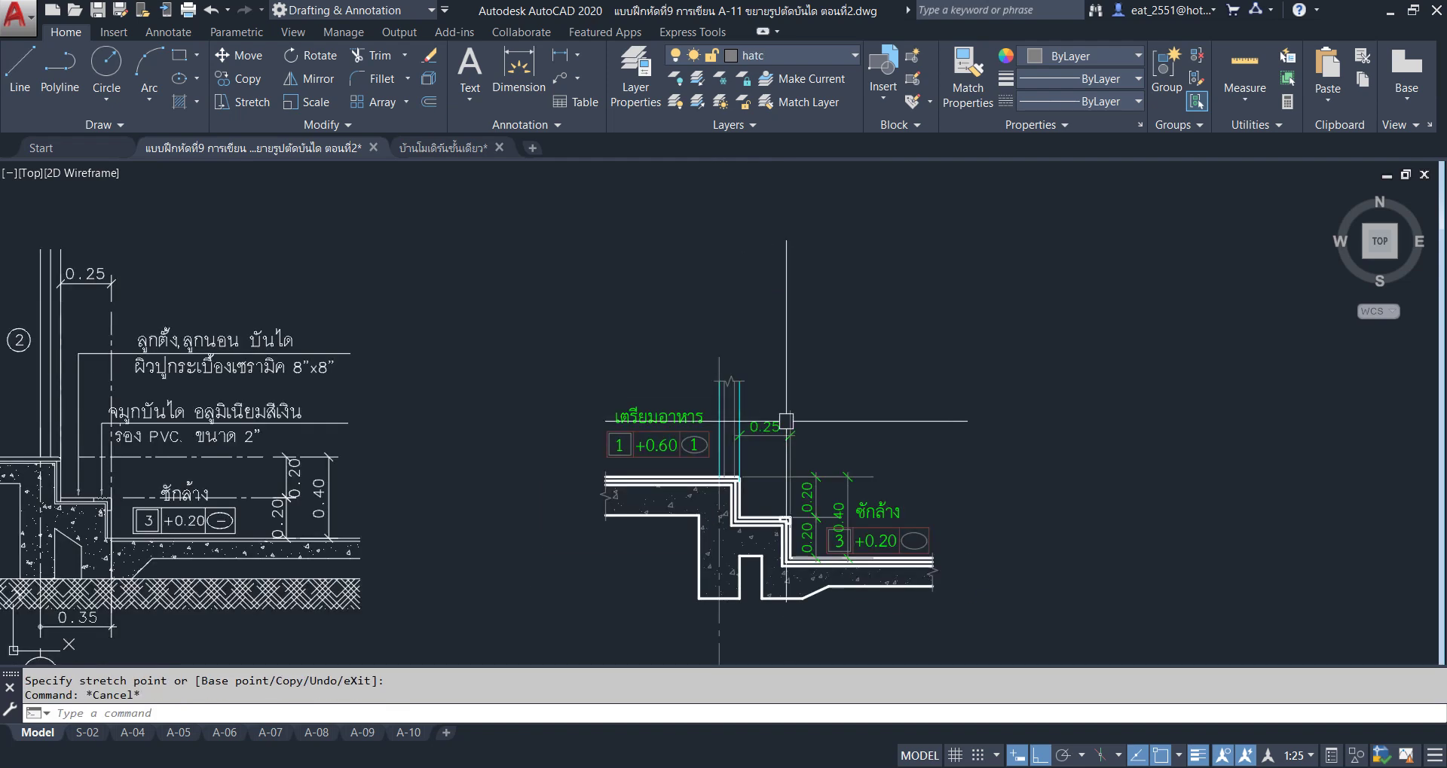
pyautogui.scroll(-2, 786, 417)
pyautogui.scroll(6, 595, 463)
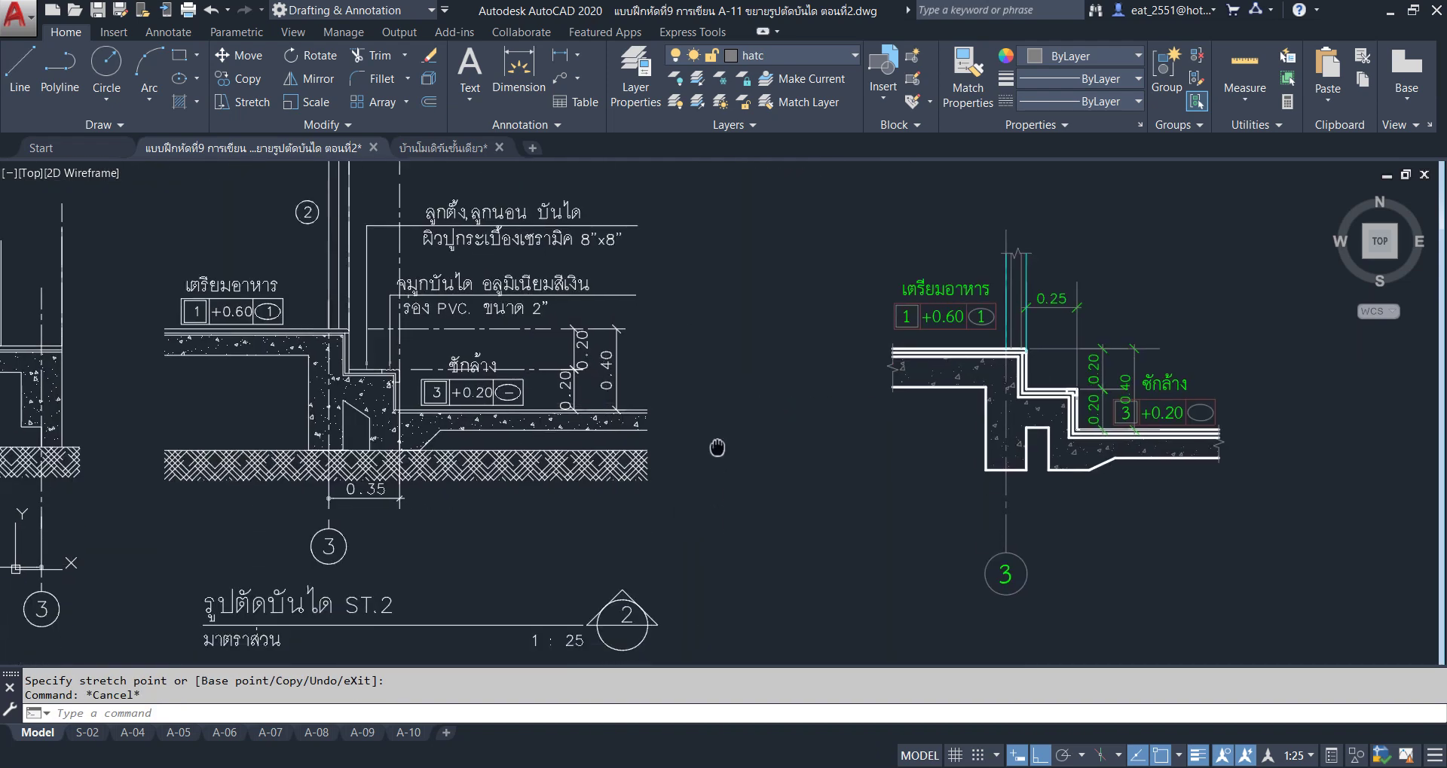
pyautogui.scroll(-4, 608, 468)
pyautogui.scroll(2, 936, 487)
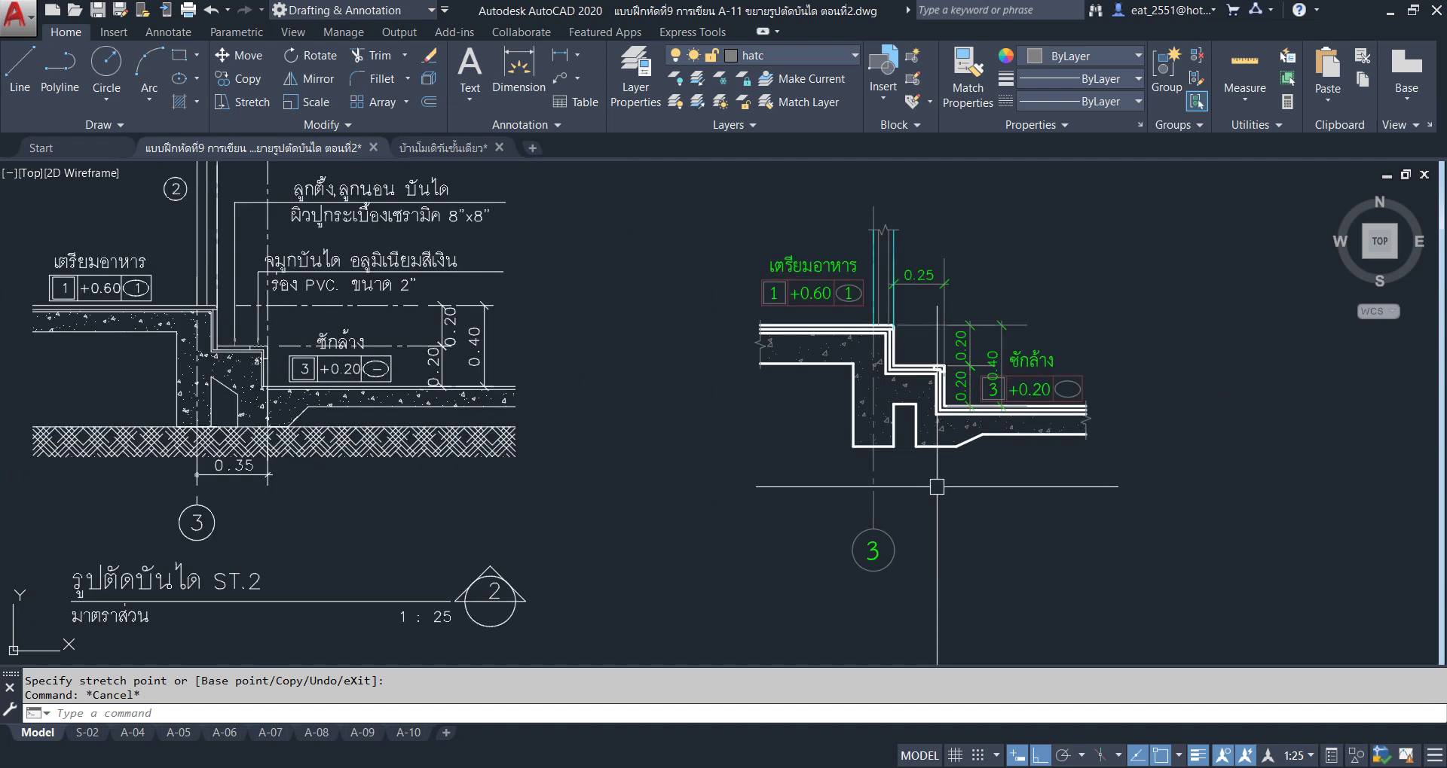
pyautogui.moveTo(936, 540); pyautogui.dragTo(954, 556, button='middle')
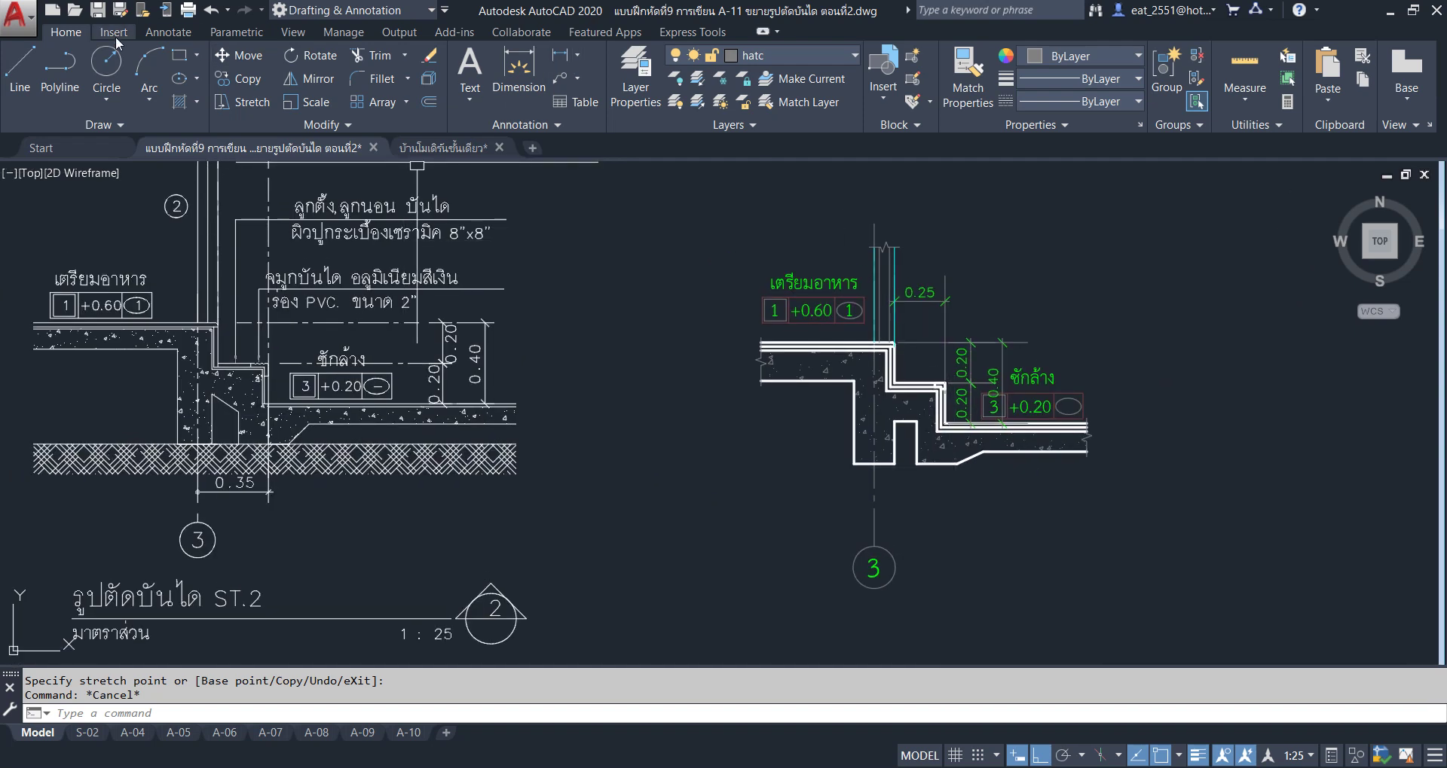
# Add a 0.35 linear dimension from the wall line to the step edge below the detail.
pyautogui.click(183, 33)
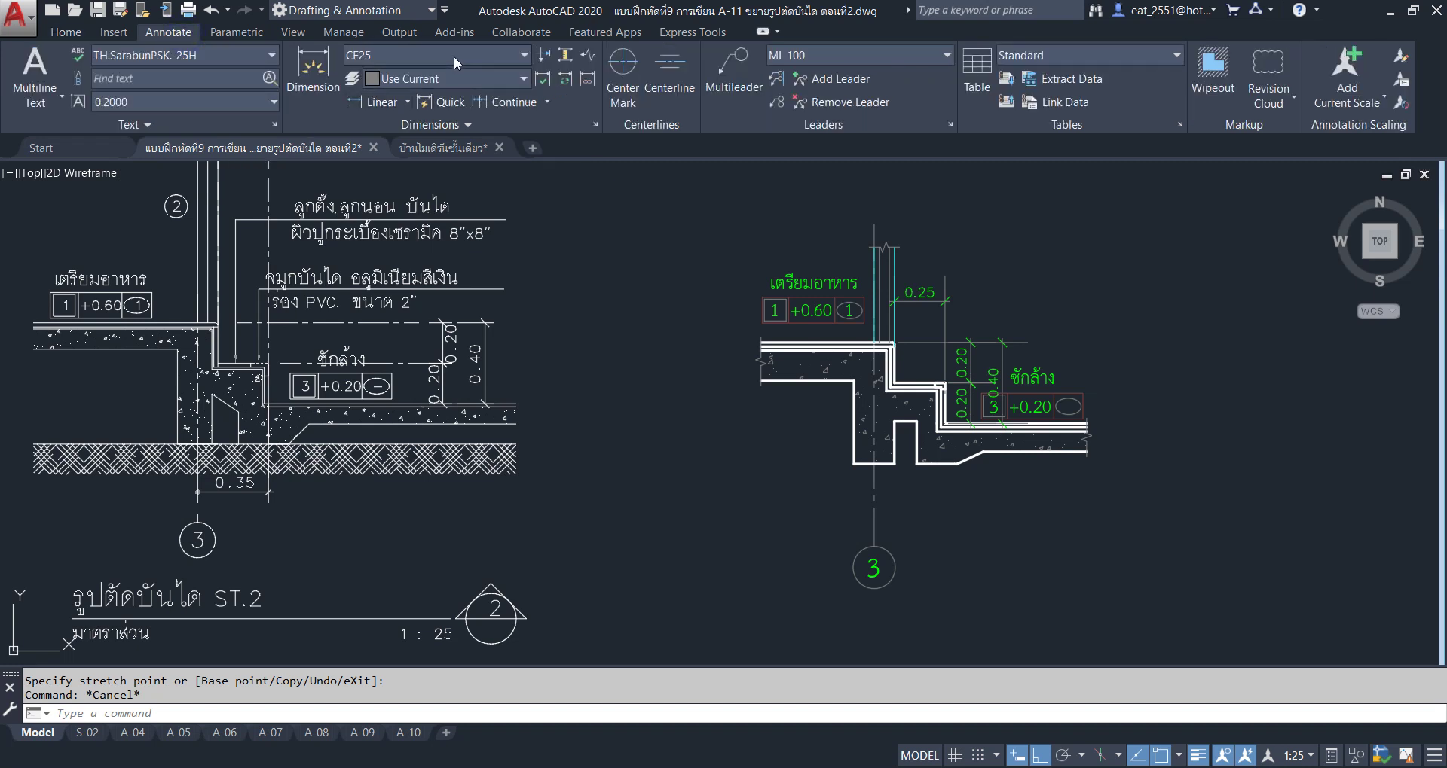
pyautogui.click(373, 101)
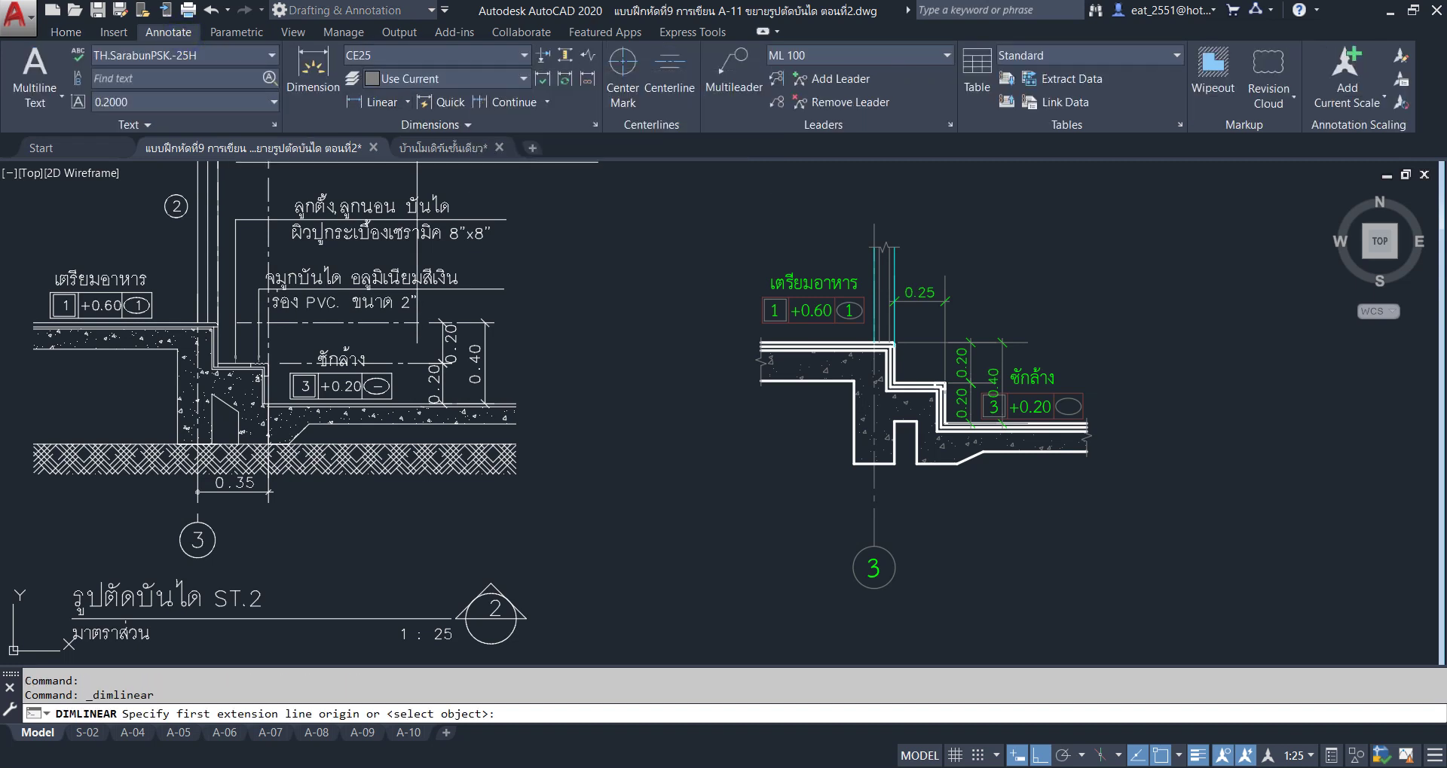
pyautogui.scroll(4, 932, 510)
pyautogui.click(754, 357)
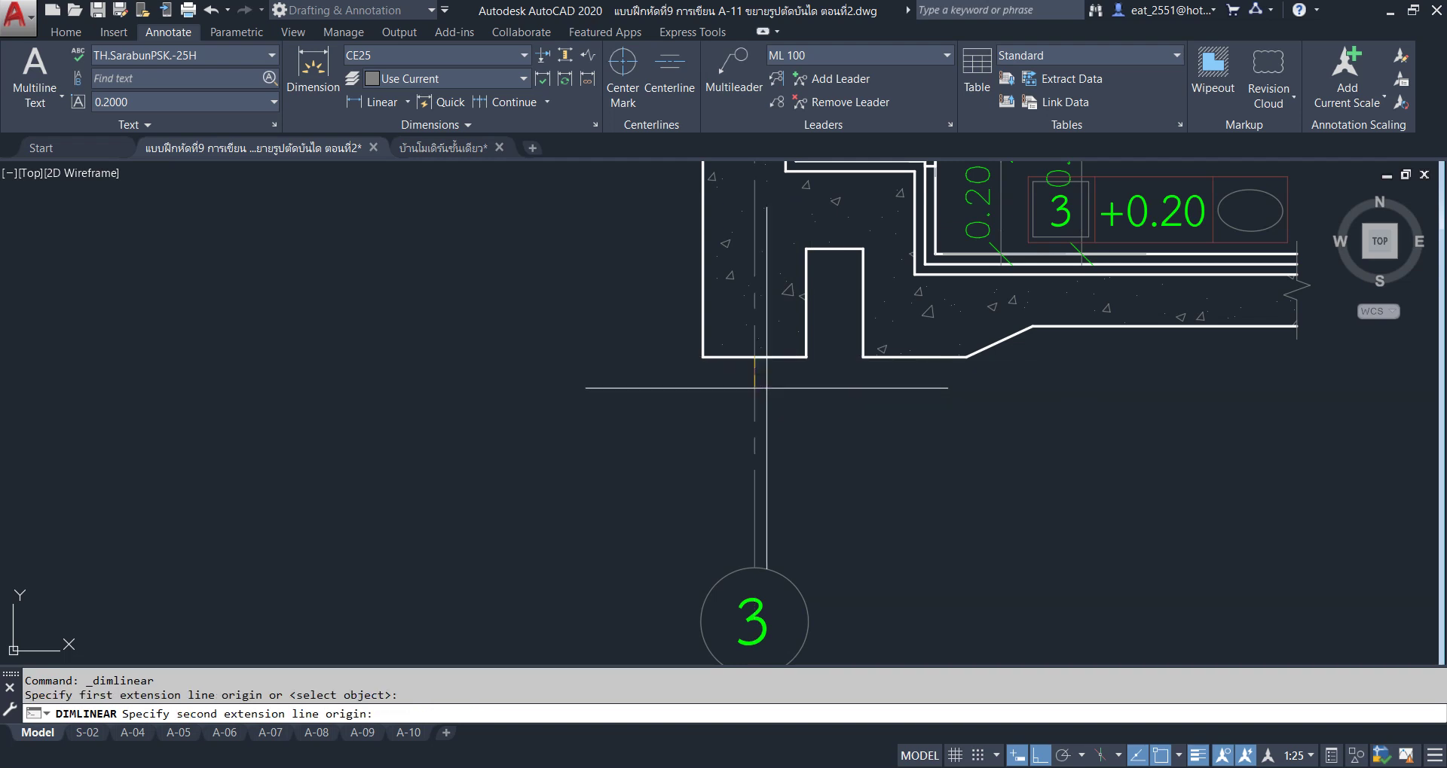
pyautogui.click(935, 273)
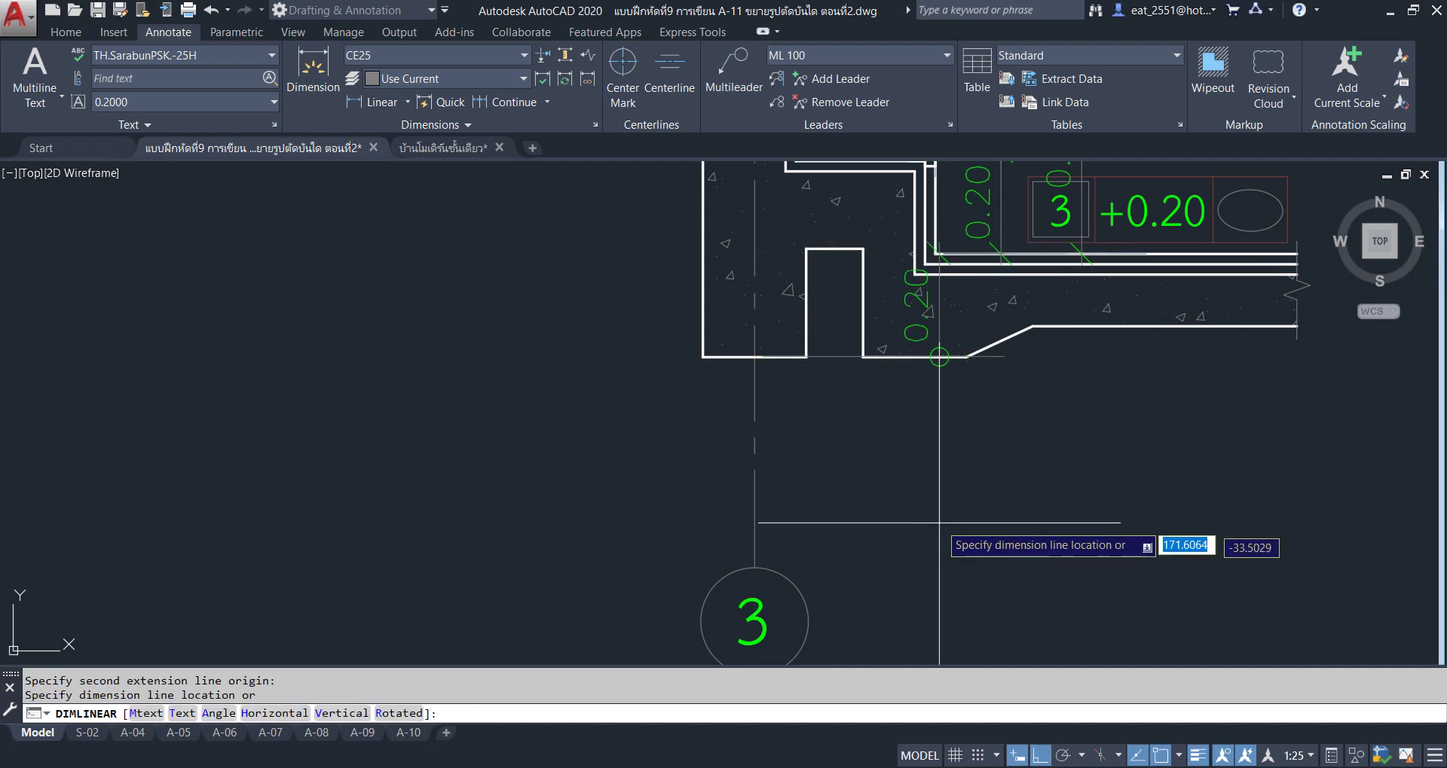
pyautogui.click(874, 490)
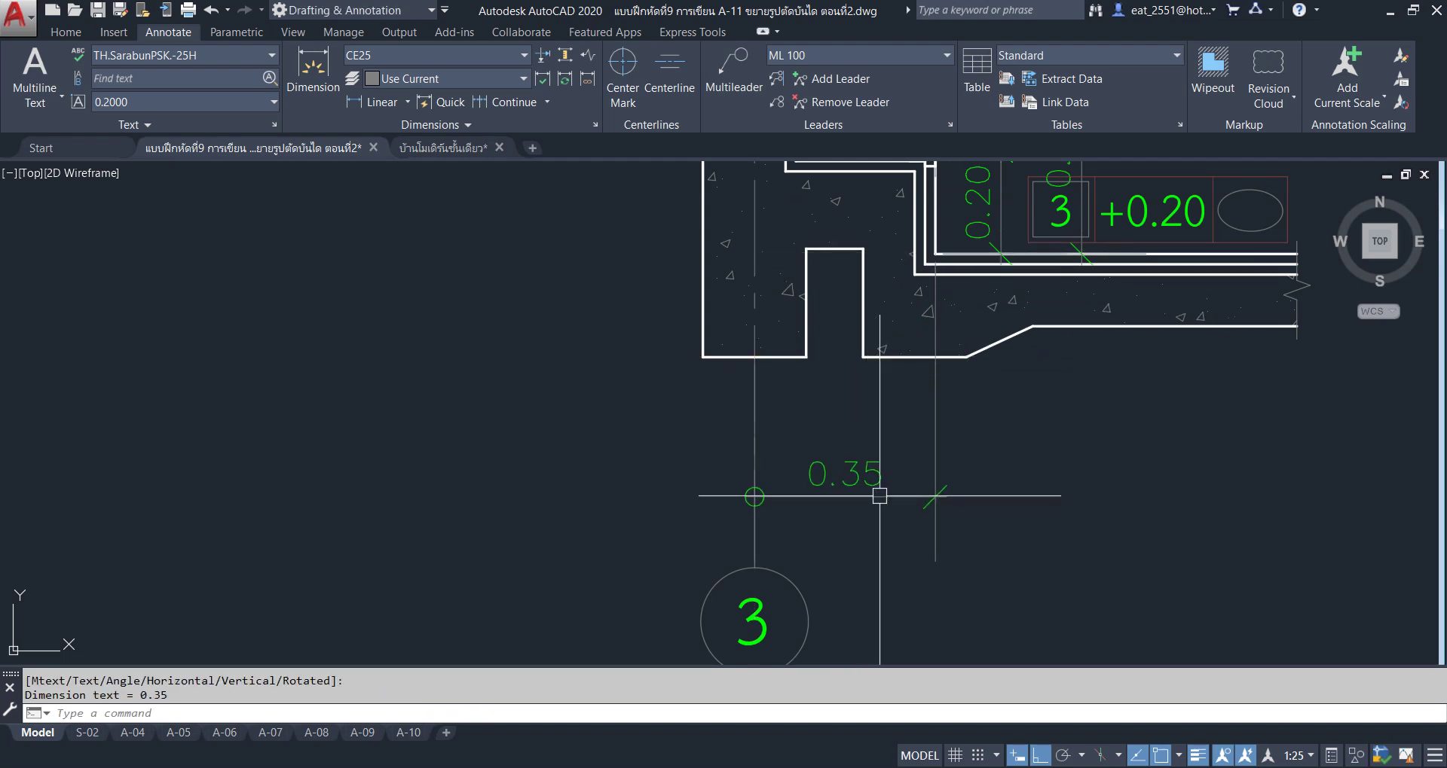
pyautogui.scroll(-5, 727, 524)
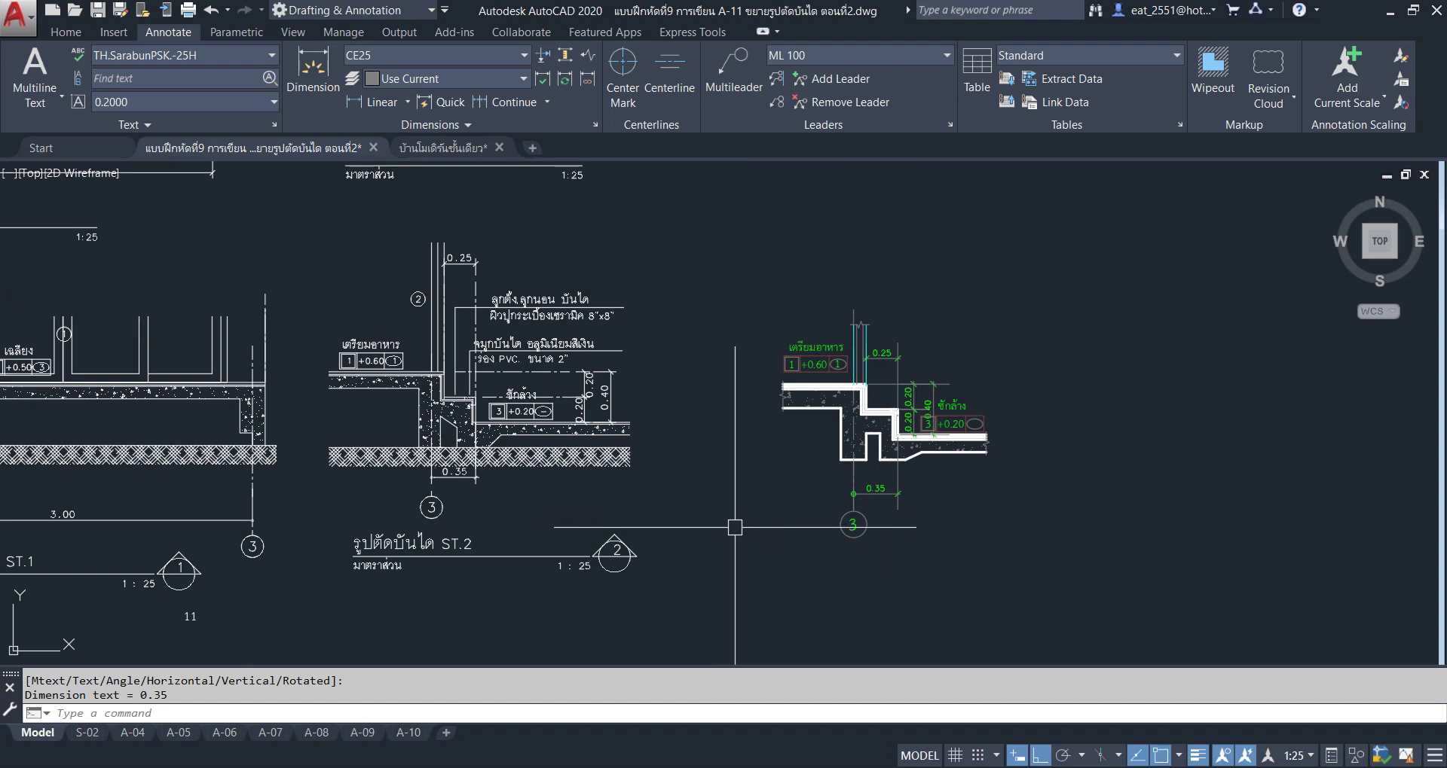
pyautogui.scroll(-2, 979, 534)
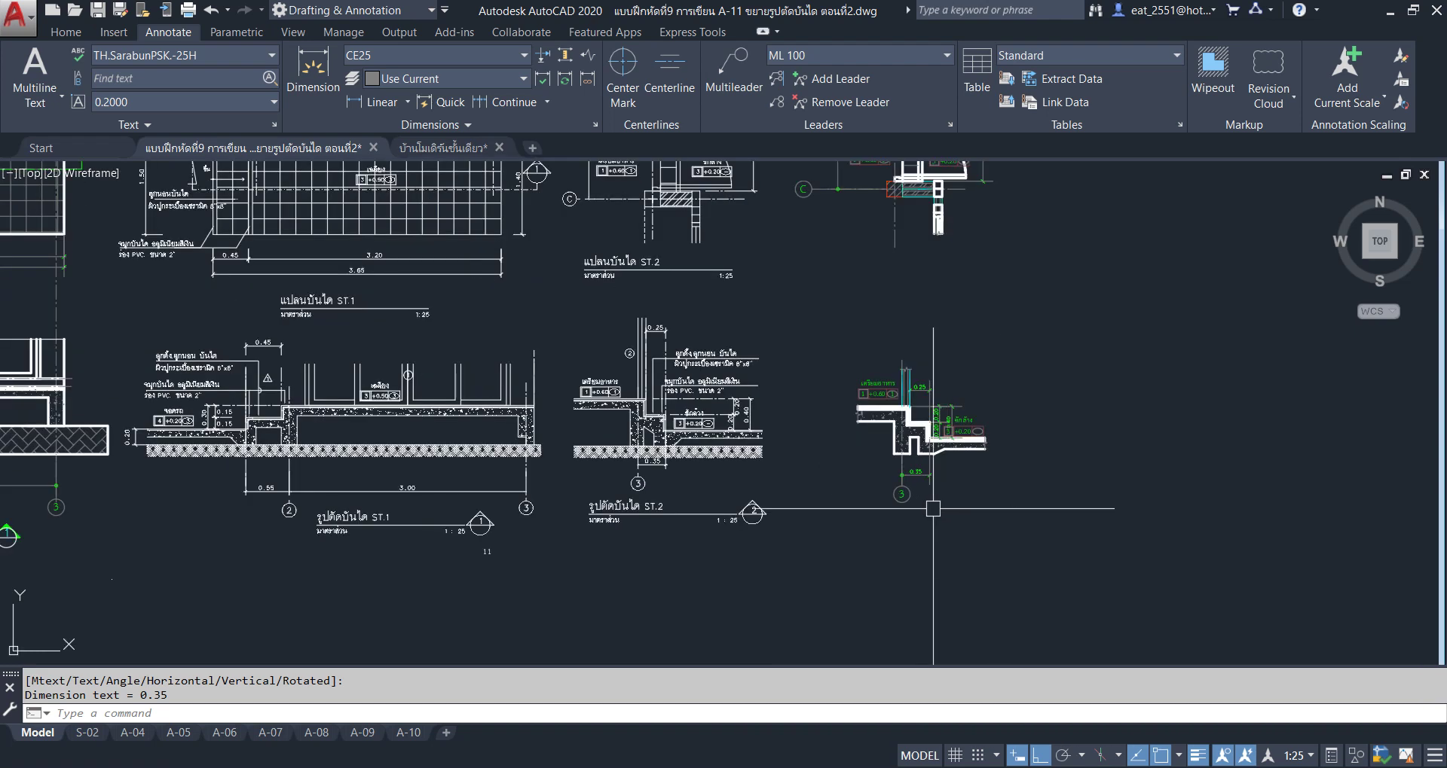
pyautogui.scroll(4, 926, 505)
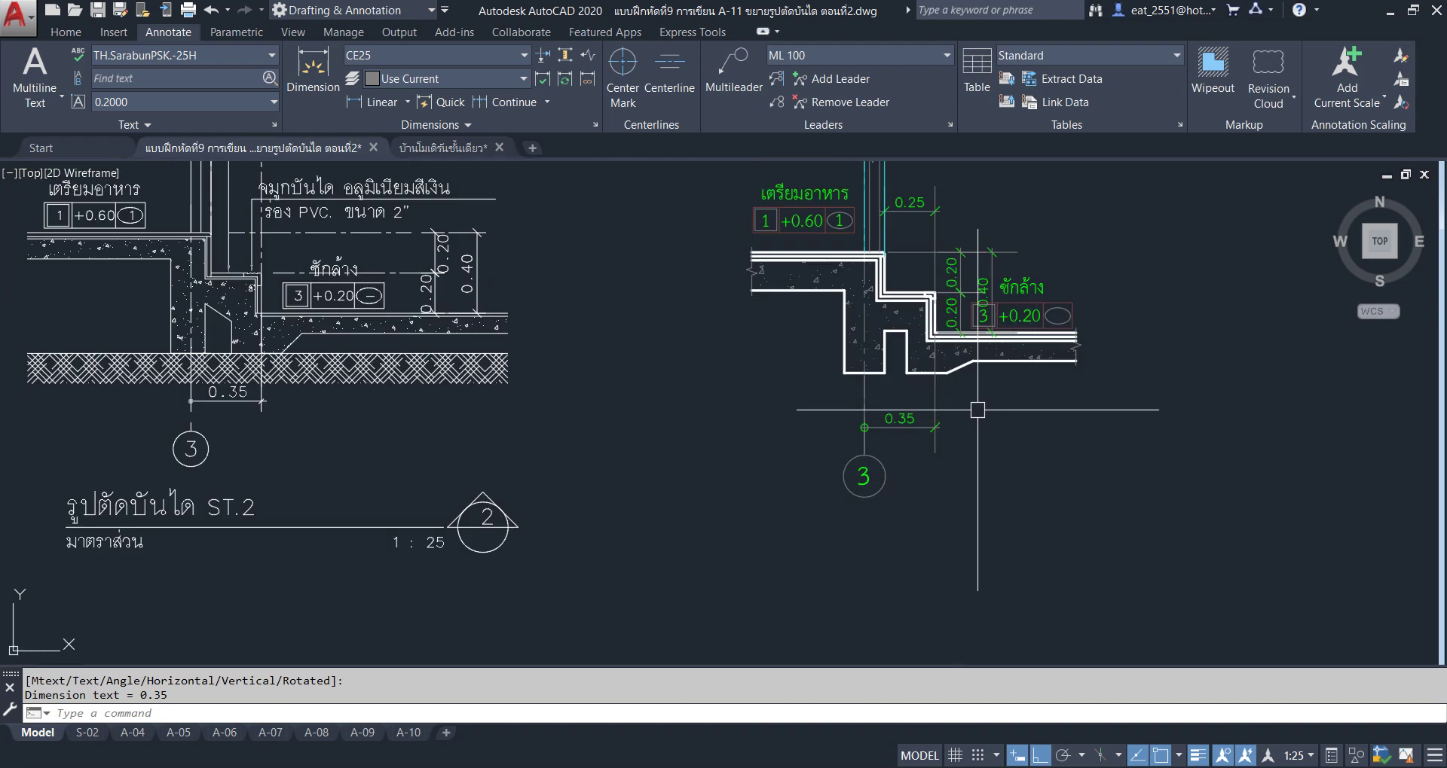
# Move the 0.35 dimension and grid bubble 3 lower together.
pyautogui.click(1026, 402)
pyautogui.click(654, 455)
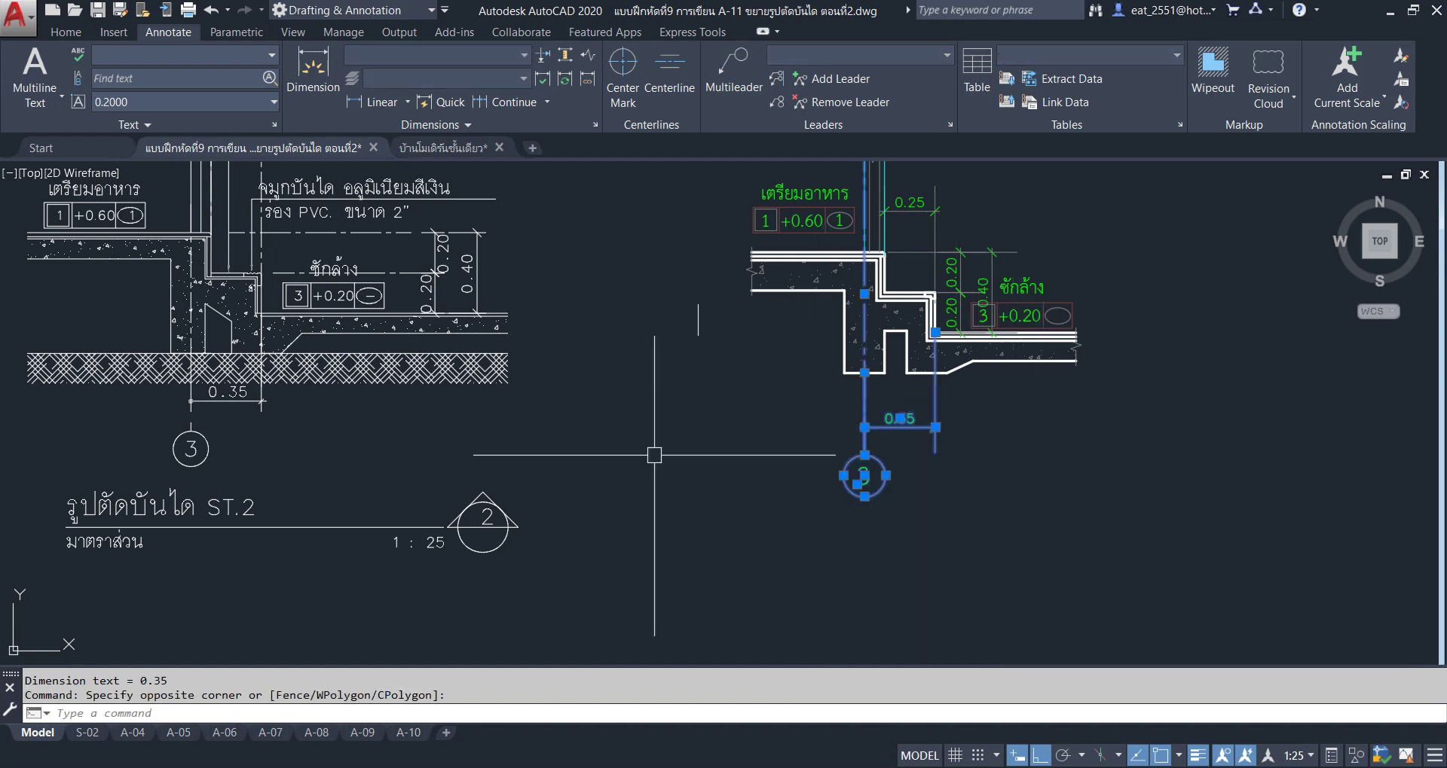
pyautogui.click(48, 36)
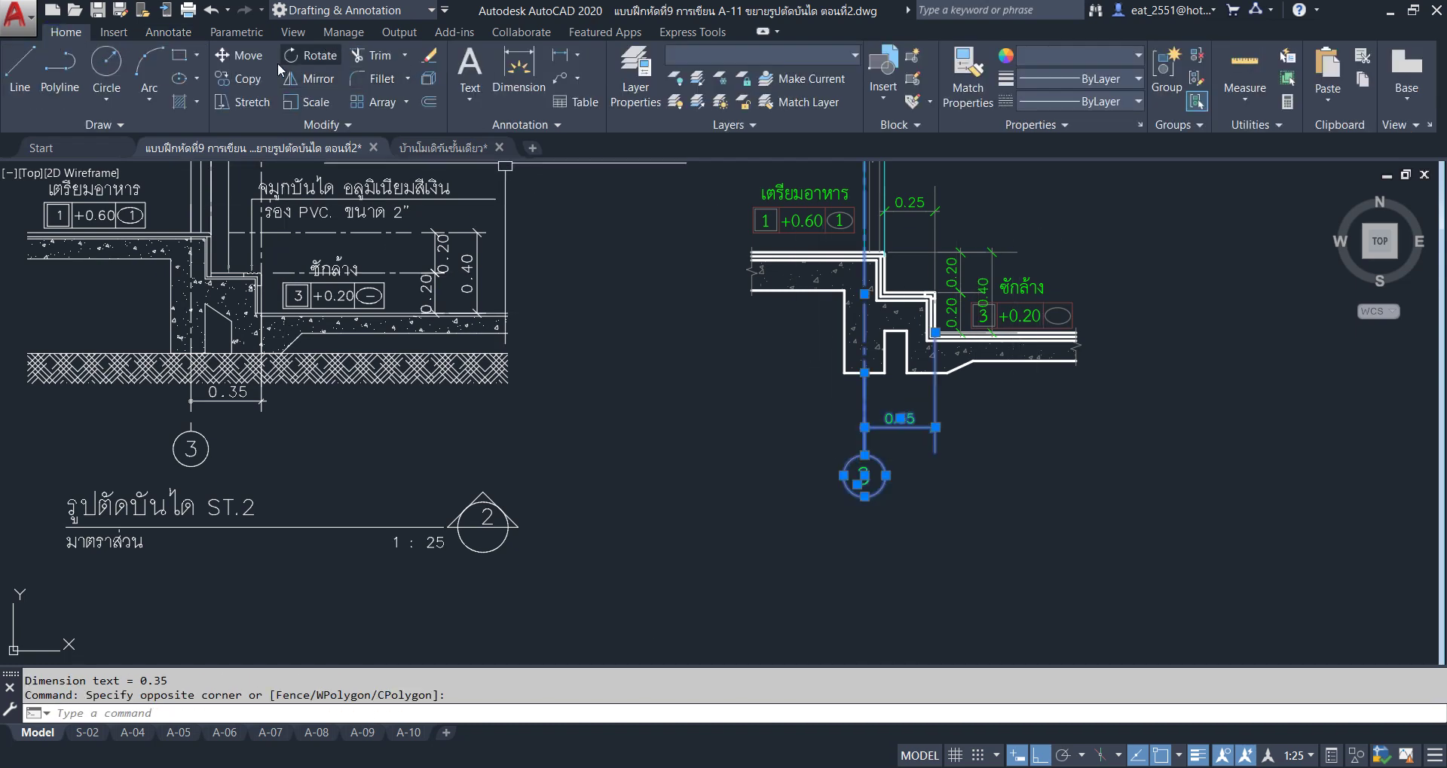
pyautogui.click(233, 55)
pyautogui.click(864, 427)
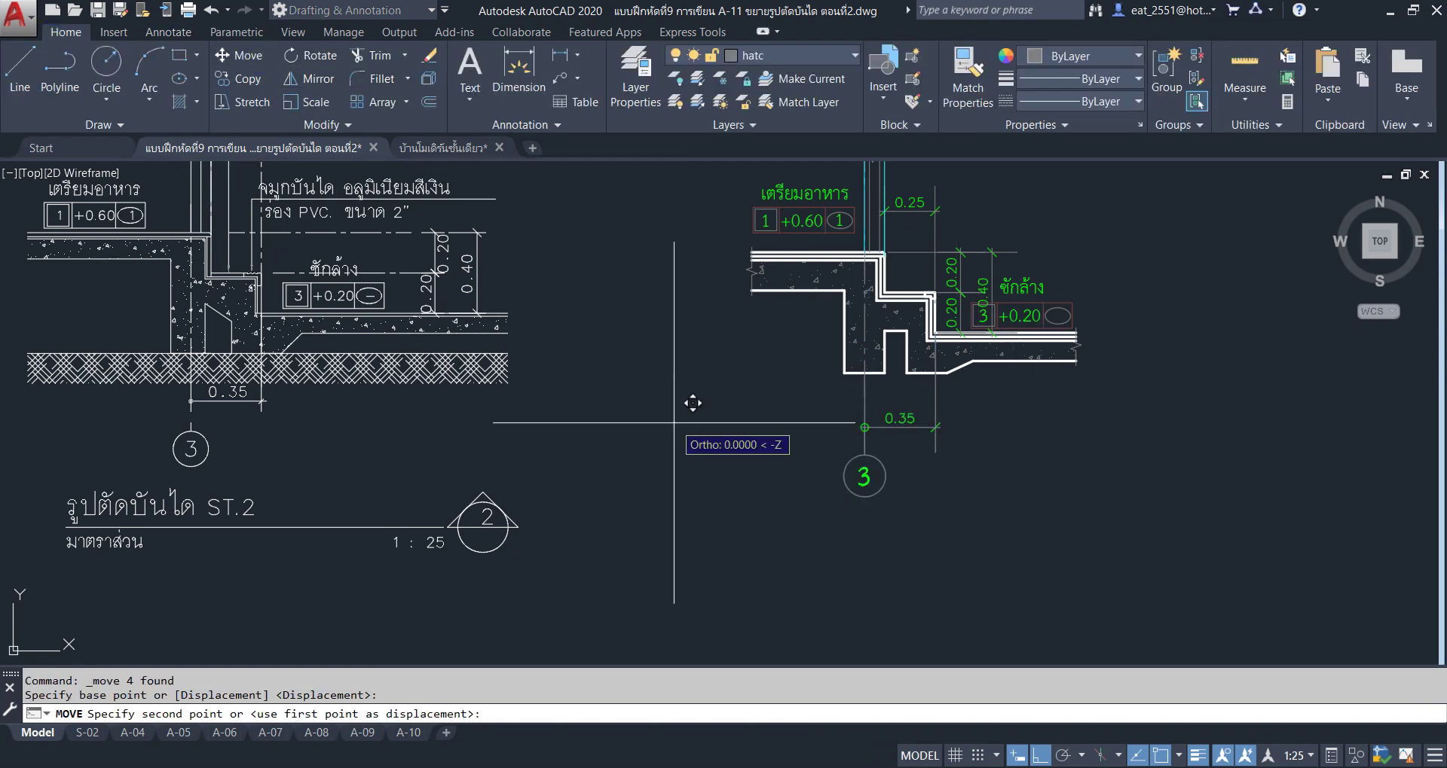
pyautogui.click(681, 466)
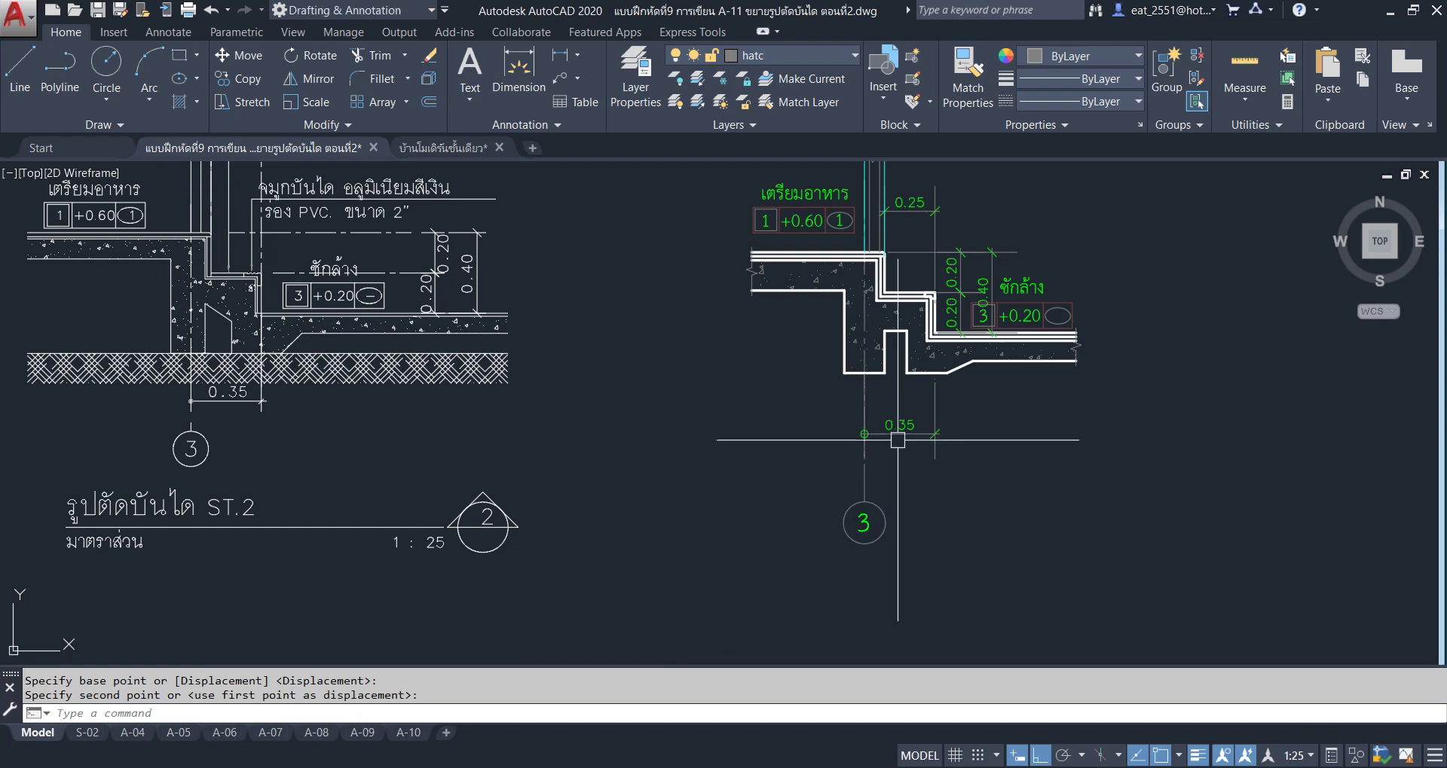
# Start pulling the 0.35 dimension's end point downward, then cancel.
pyautogui.click(911, 435)
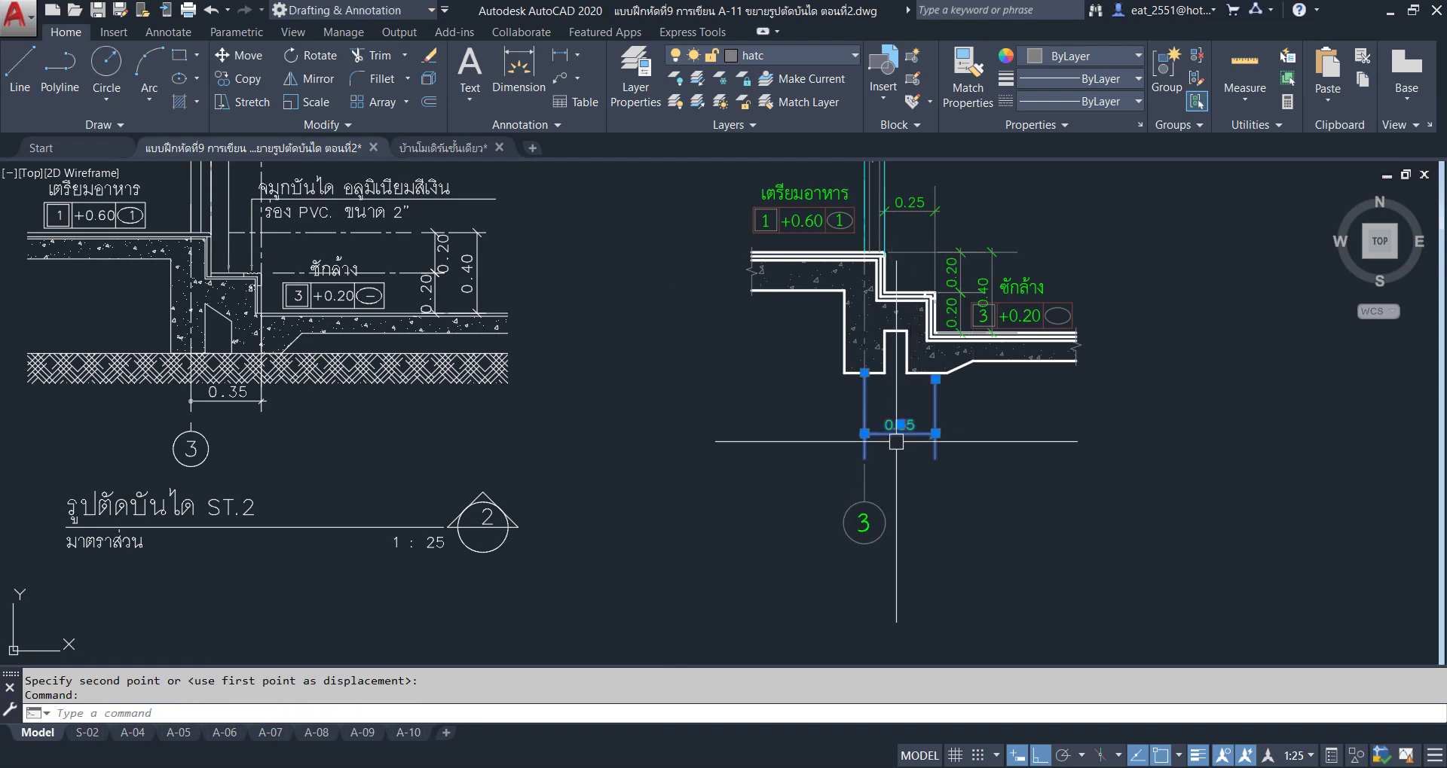
pyautogui.scroll(5, 870, 445)
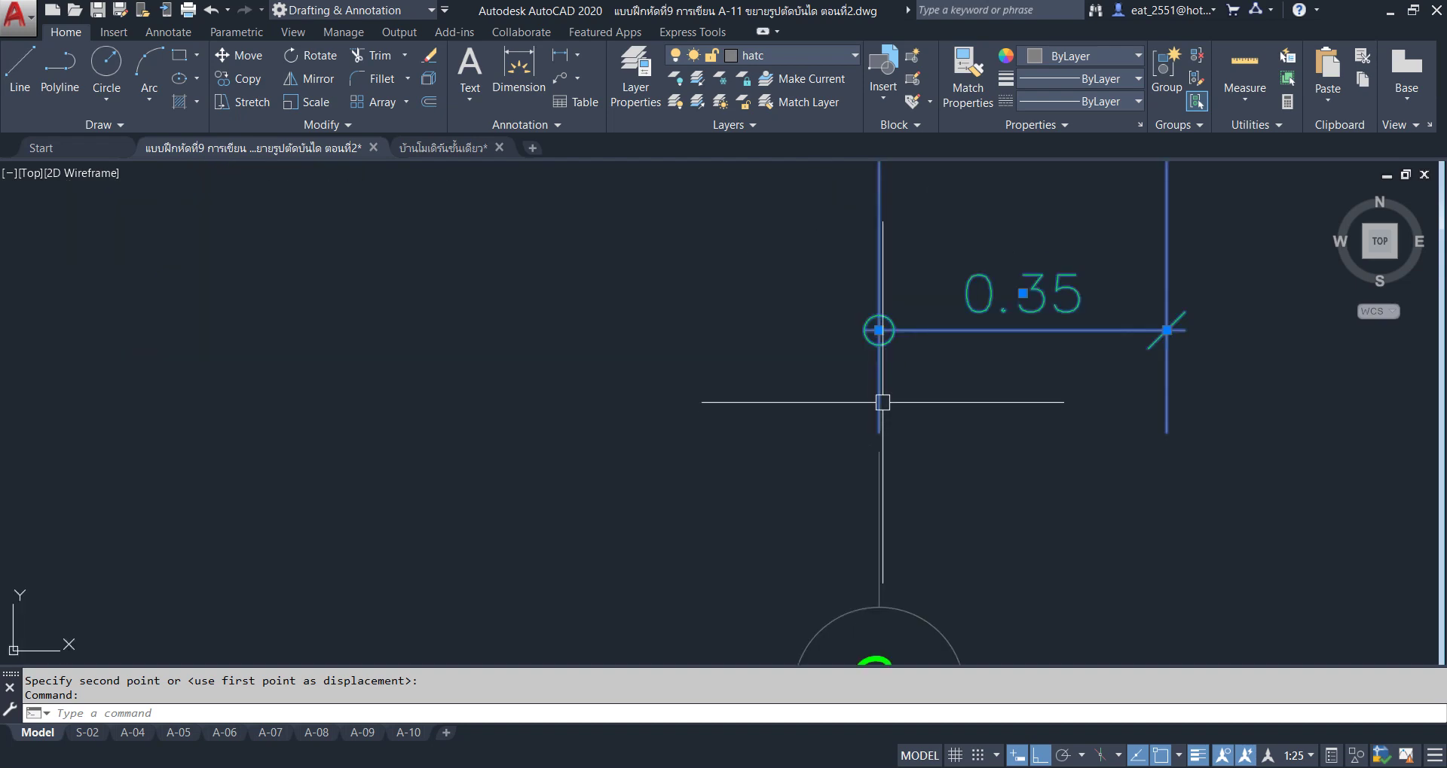
pyautogui.click(879, 330)
pyautogui.click(878, 458)
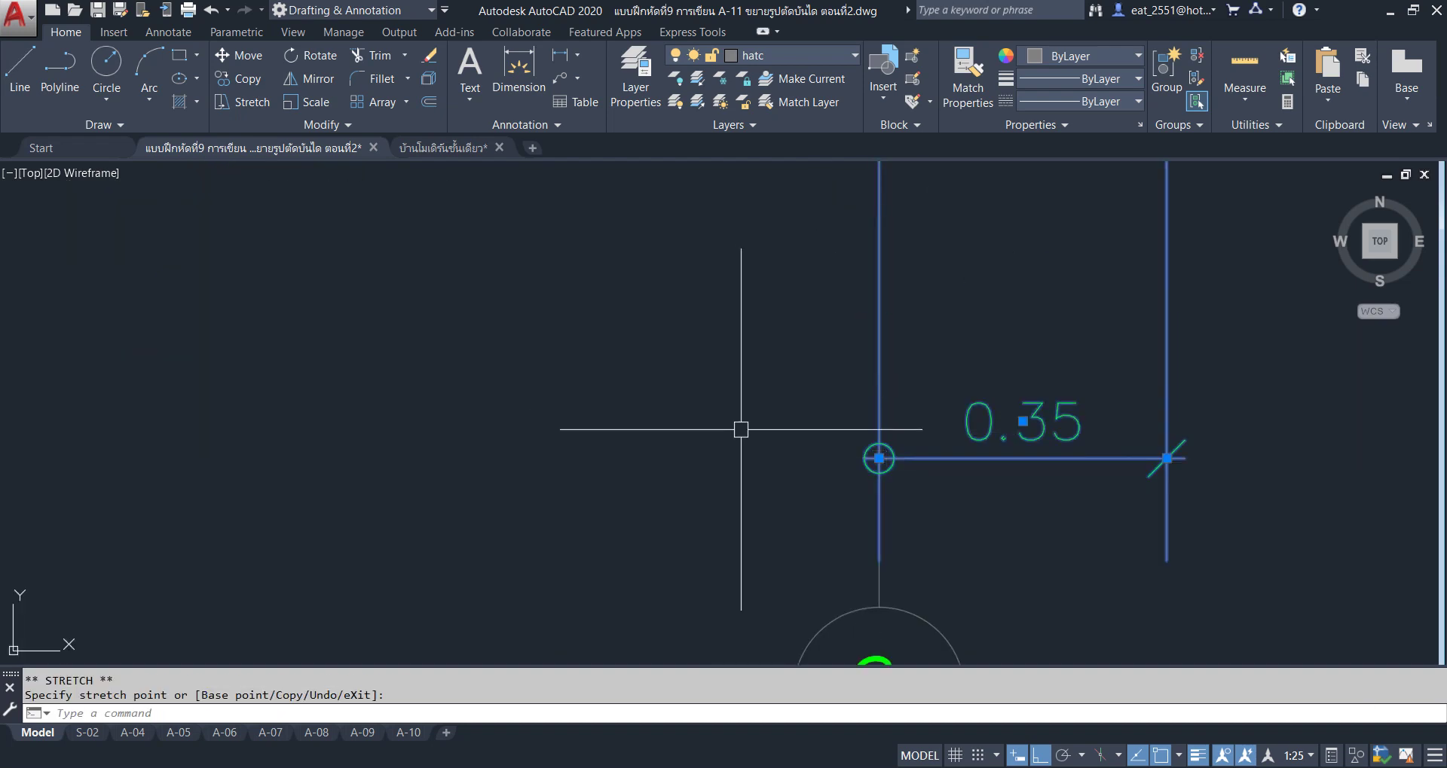
pyautogui.scroll(-5, 741, 429)
pyautogui.press('Escape')
pyautogui.scroll(2, 743, 372)
# Select the hatched ground slab in the ST.1 stair section.
pyautogui.moveTo(1066, 380); pyautogui.dragTo(840, 384, button='middle')
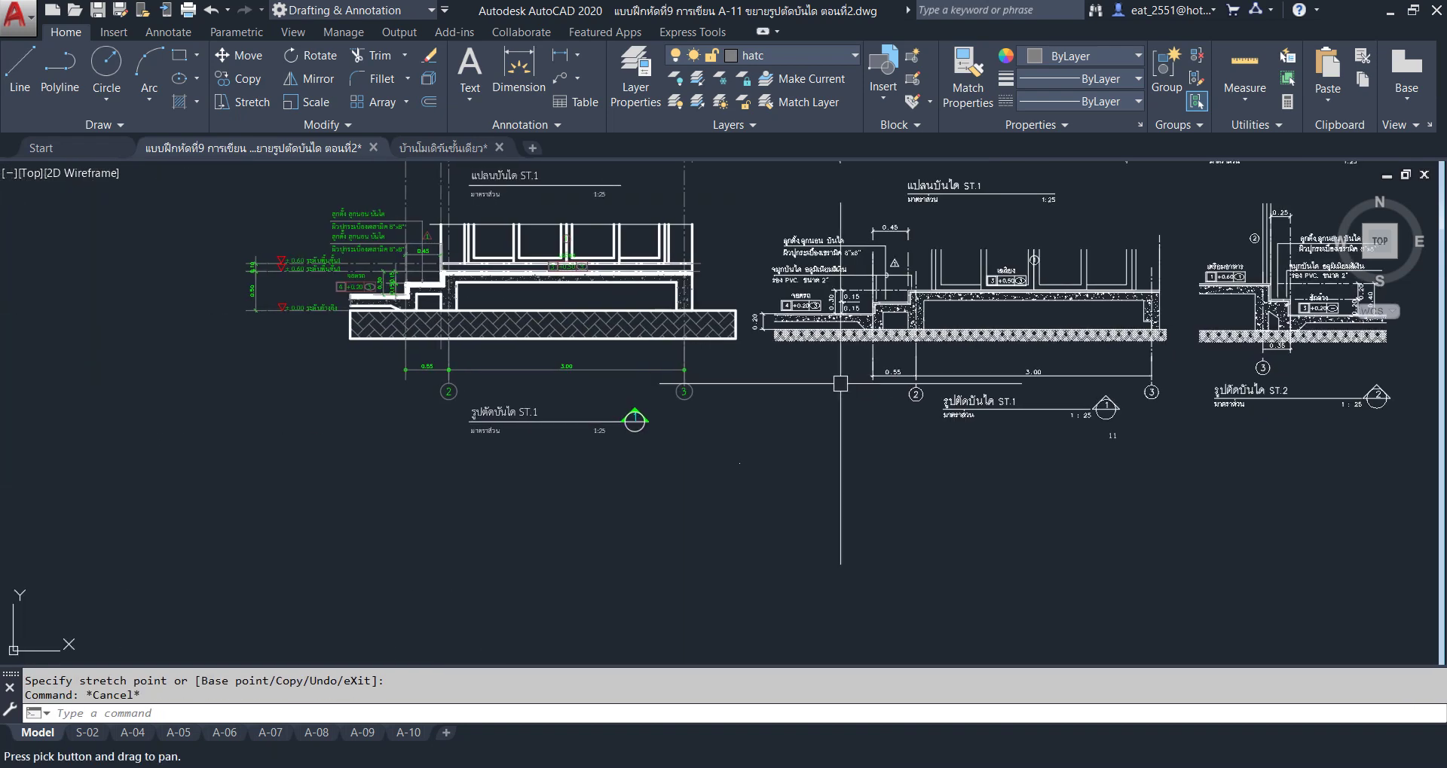
pyautogui.scroll(5, 448, 307)
pyautogui.click(845, 297)
pyautogui.click(646, 464)
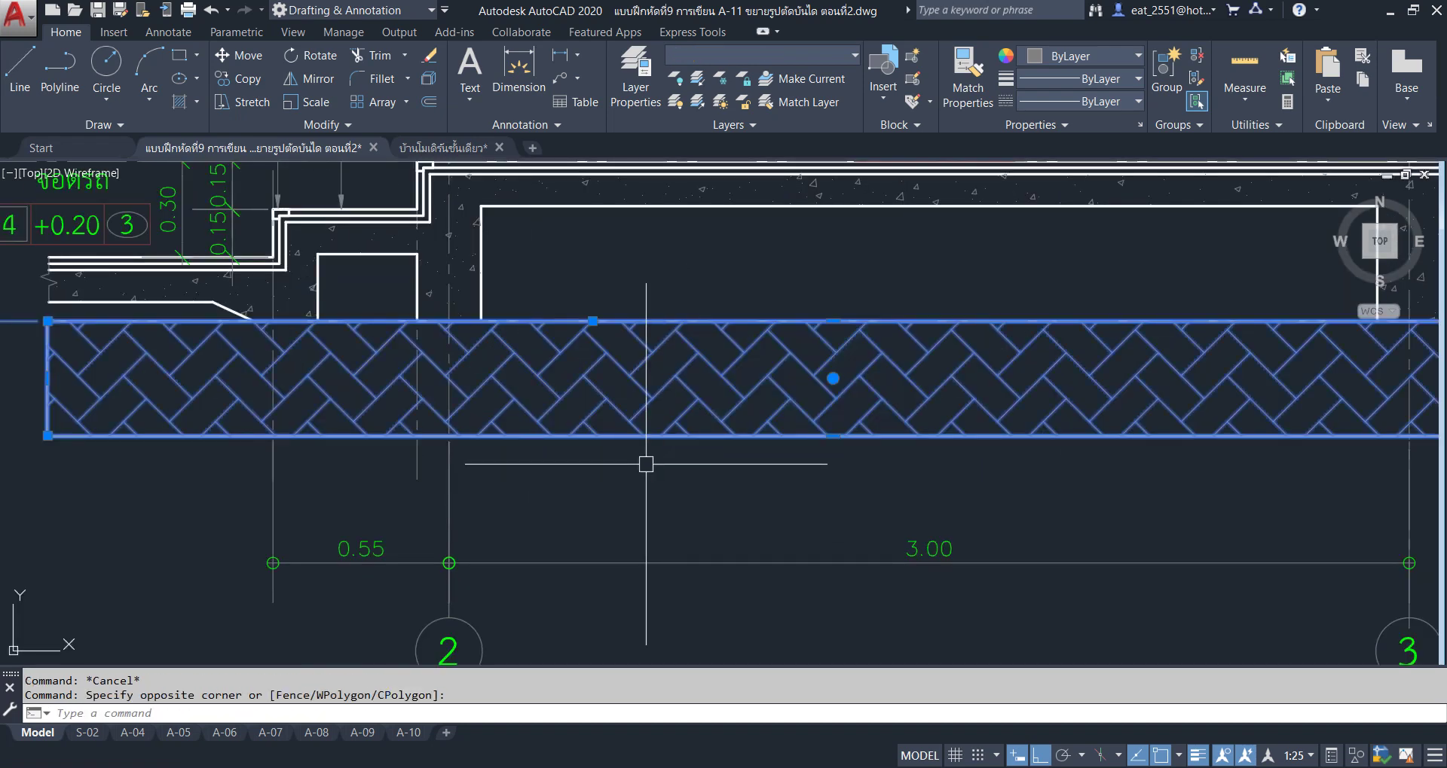
pyautogui.press('Escape')
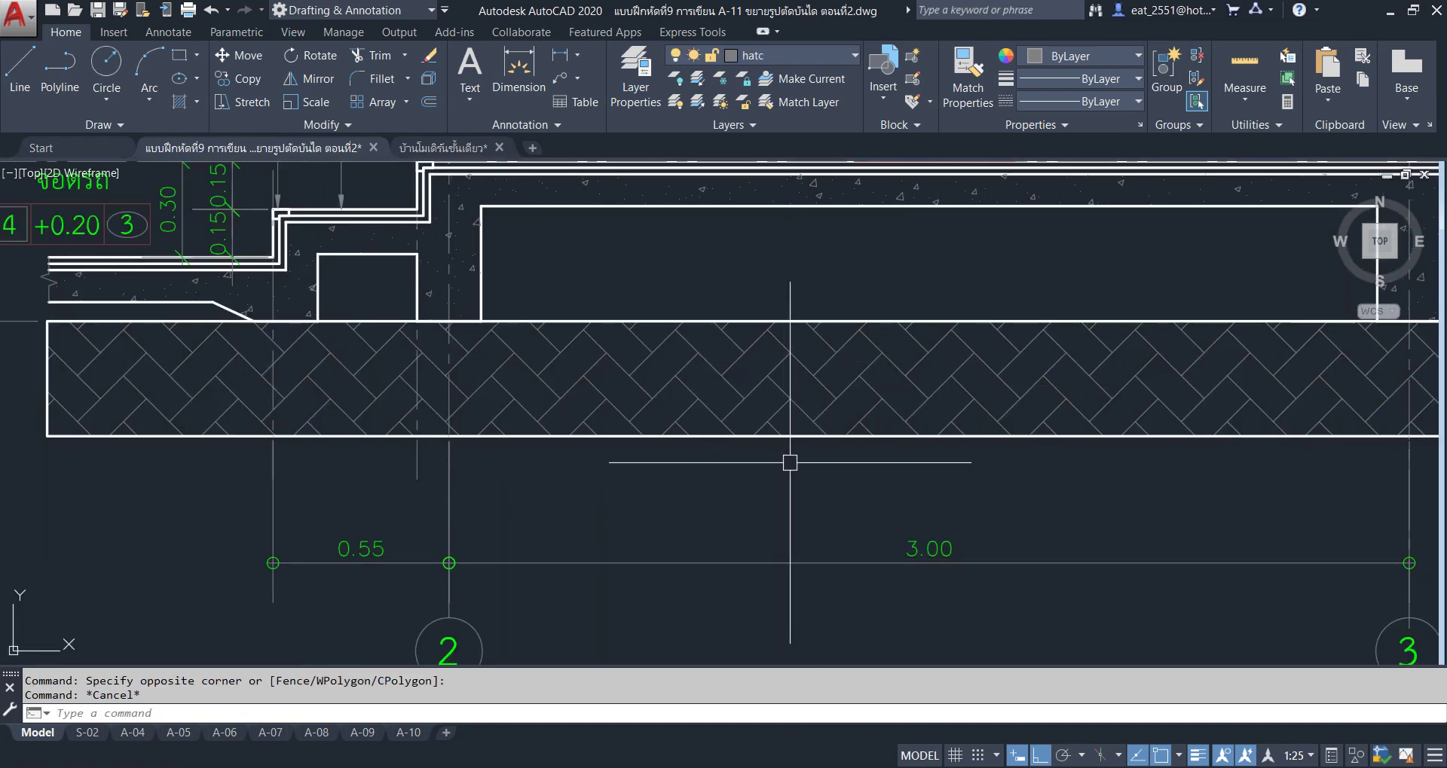
pyautogui.click(733, 395)
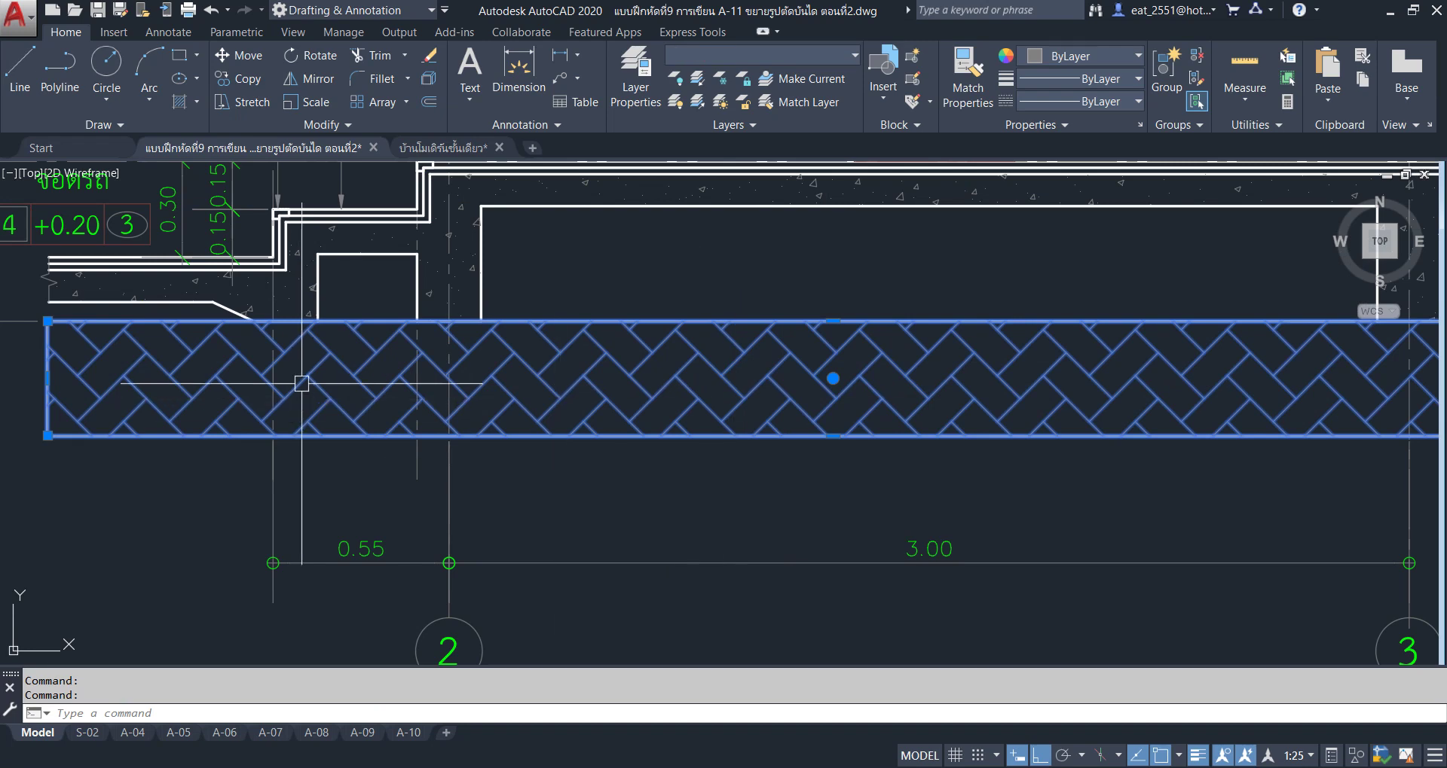
# Copy the hatched slab to the right of the stair step detail.
pyautogui.click(229, 78)
pyautogui.click(414, 397)
pyautogui.scroll(-5, 413, 397)
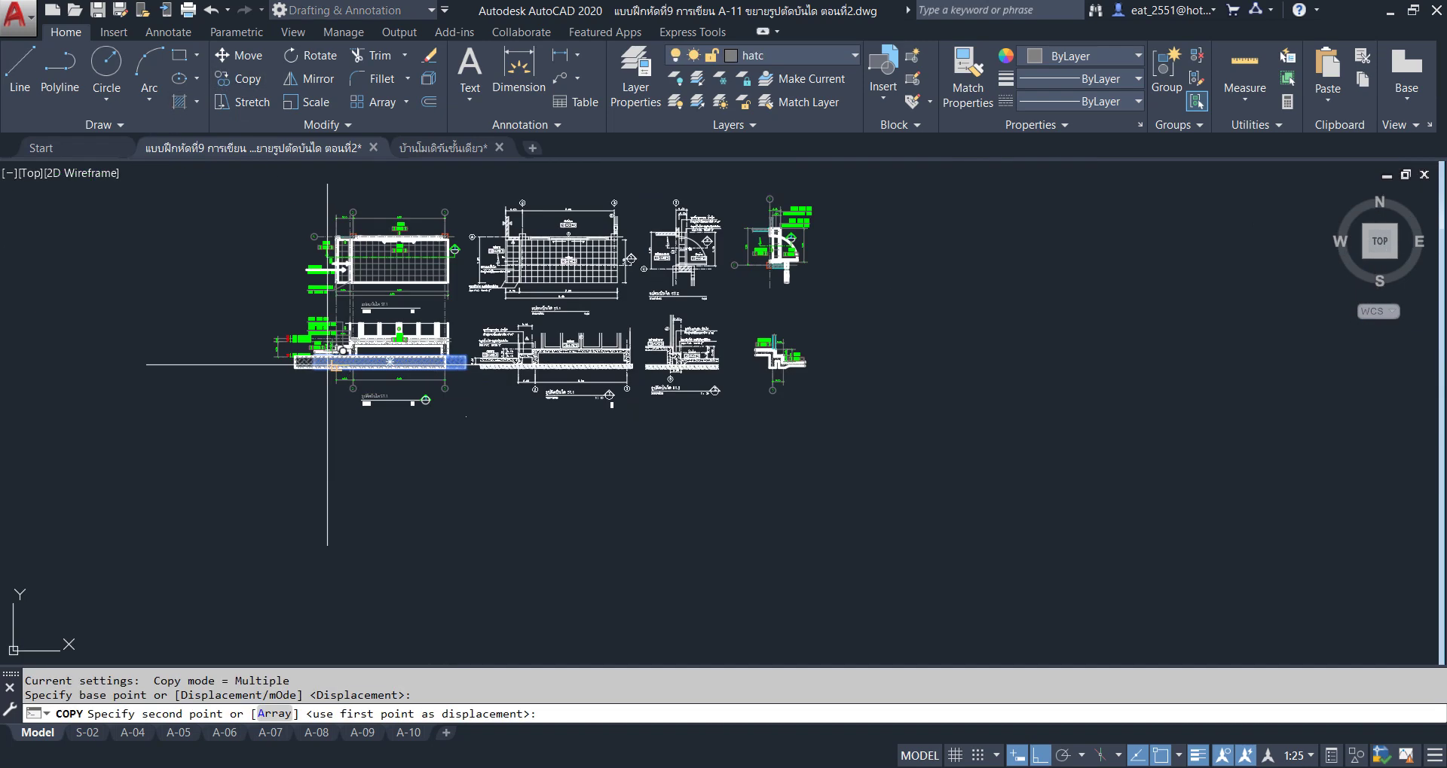
pyautogui.click(928, 394)
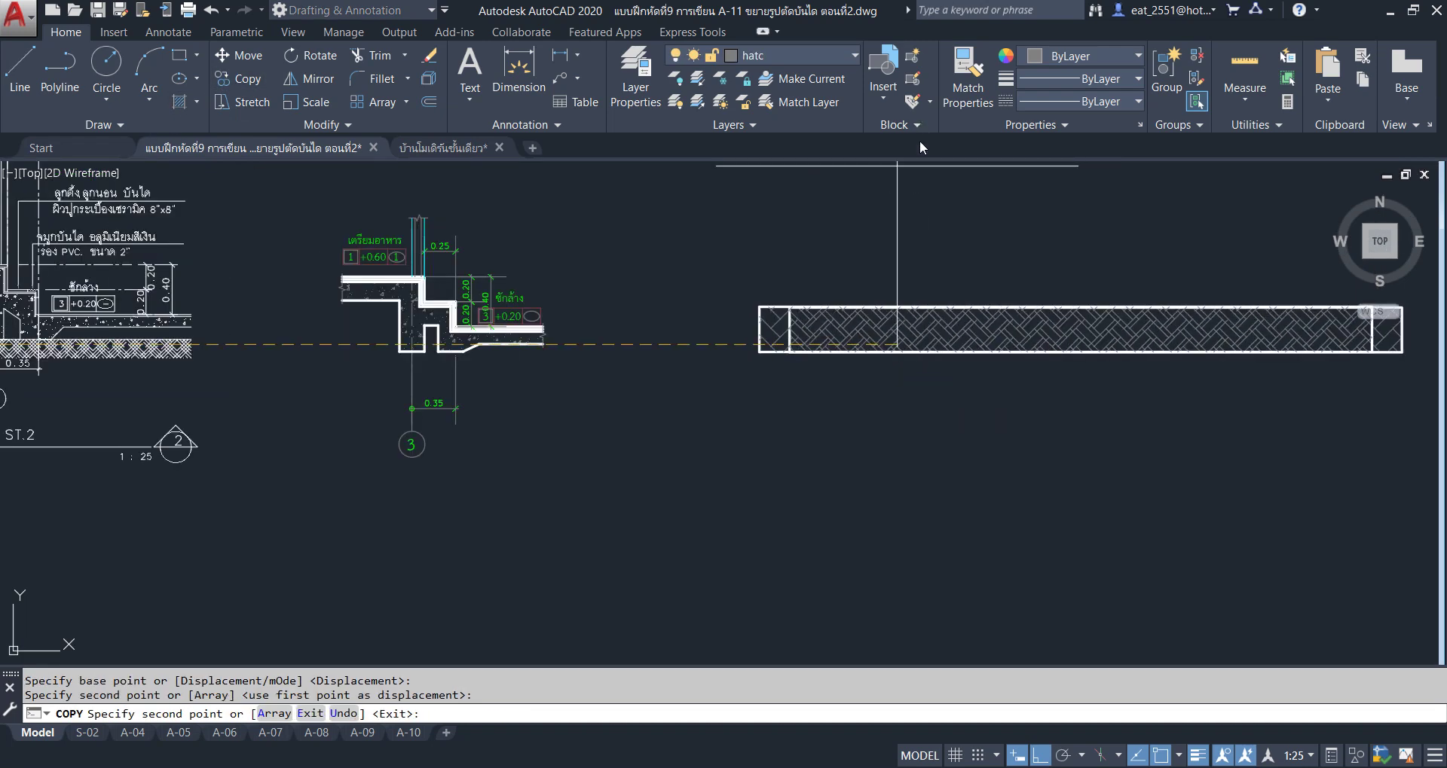
pyautogui.rightClick(934, 202)
pyautogui.click(972, 214)
# Shorten the copied slab outline by moving its right end leftward.
pyautogui.moveTo(1208, 332); pyautogui.dragTo(1082, 430, button='middle')
pyautogui.scroll(5, 1009, 369)
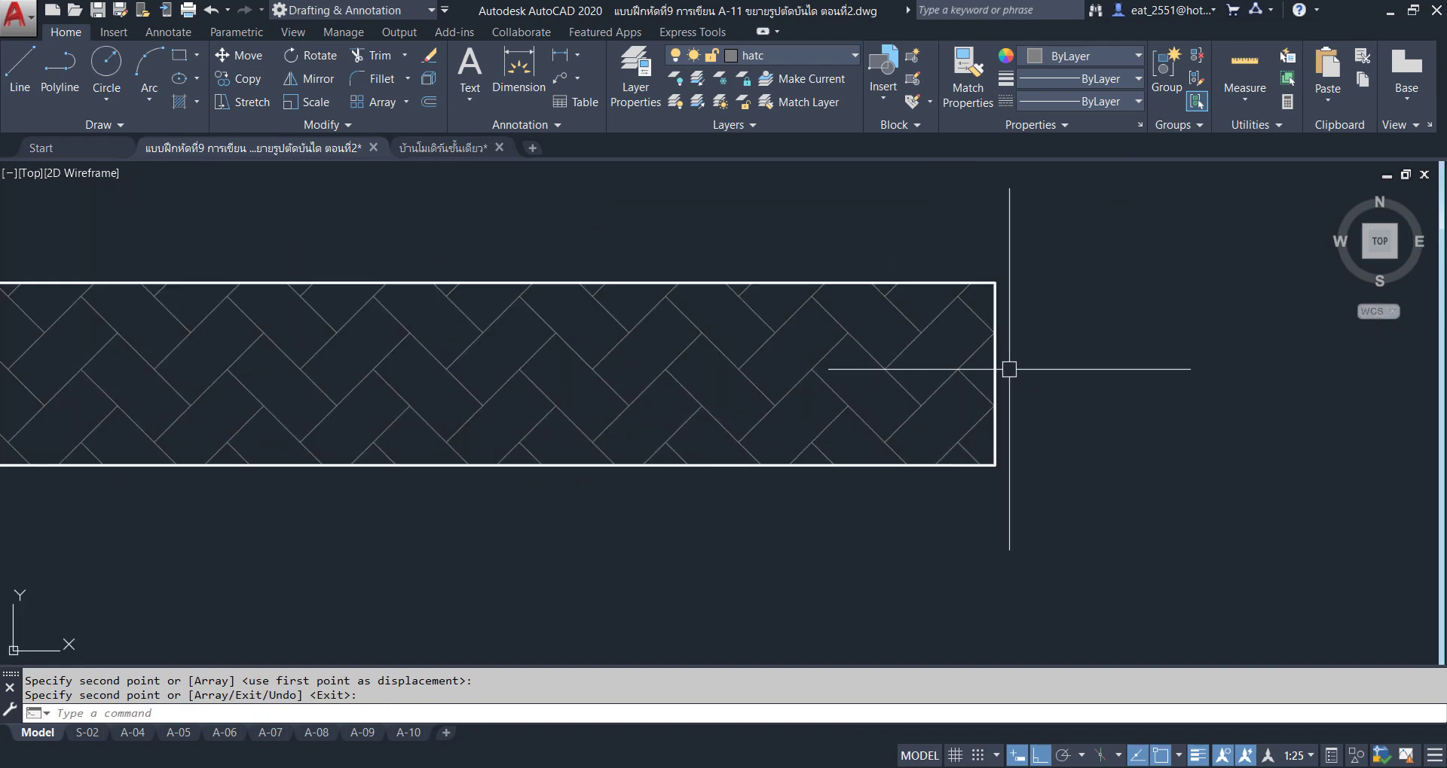
pyautogui.click(996, 364)
pyautogui.click(995, 369)
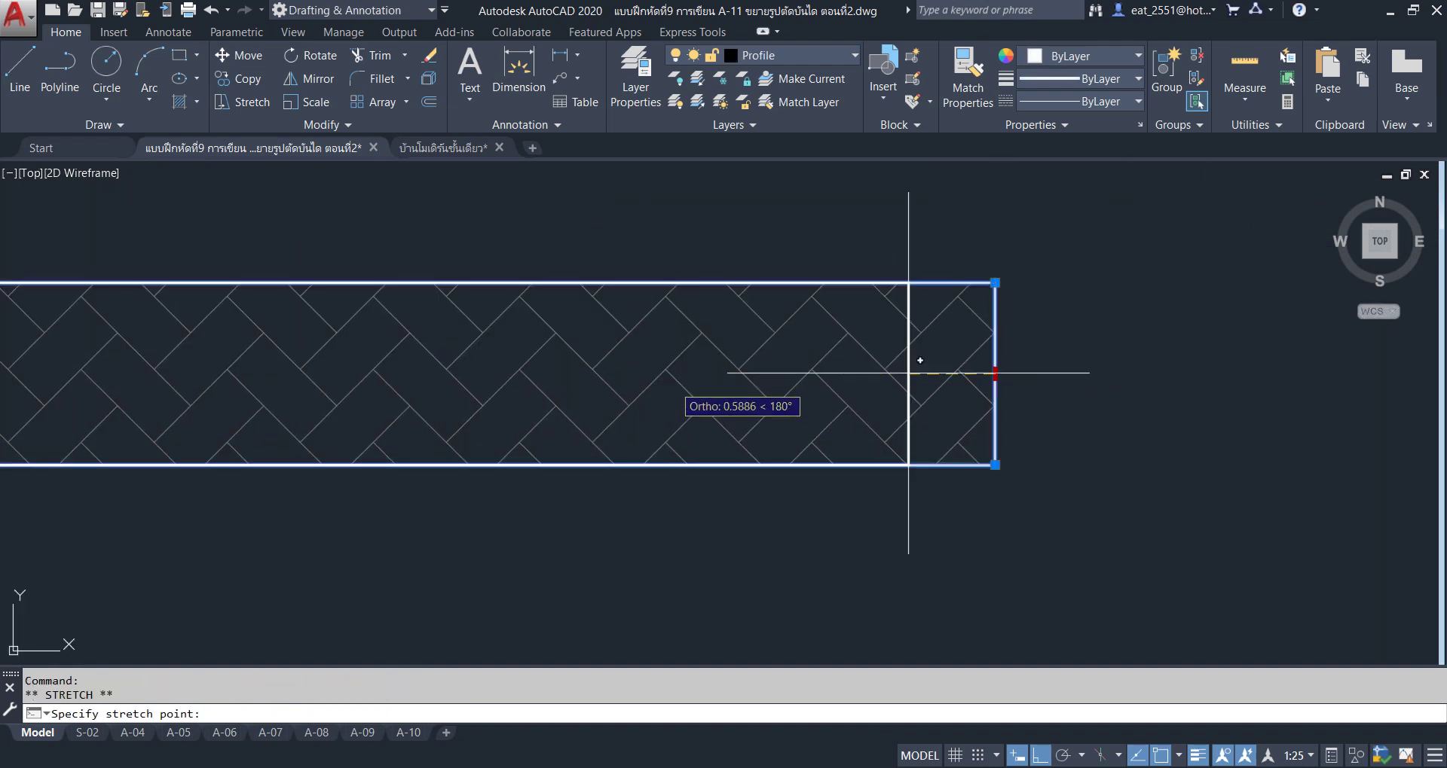
pyautogui.scroll(-8, 917, 362)
pyautogui.scroll(8, 979, 369)
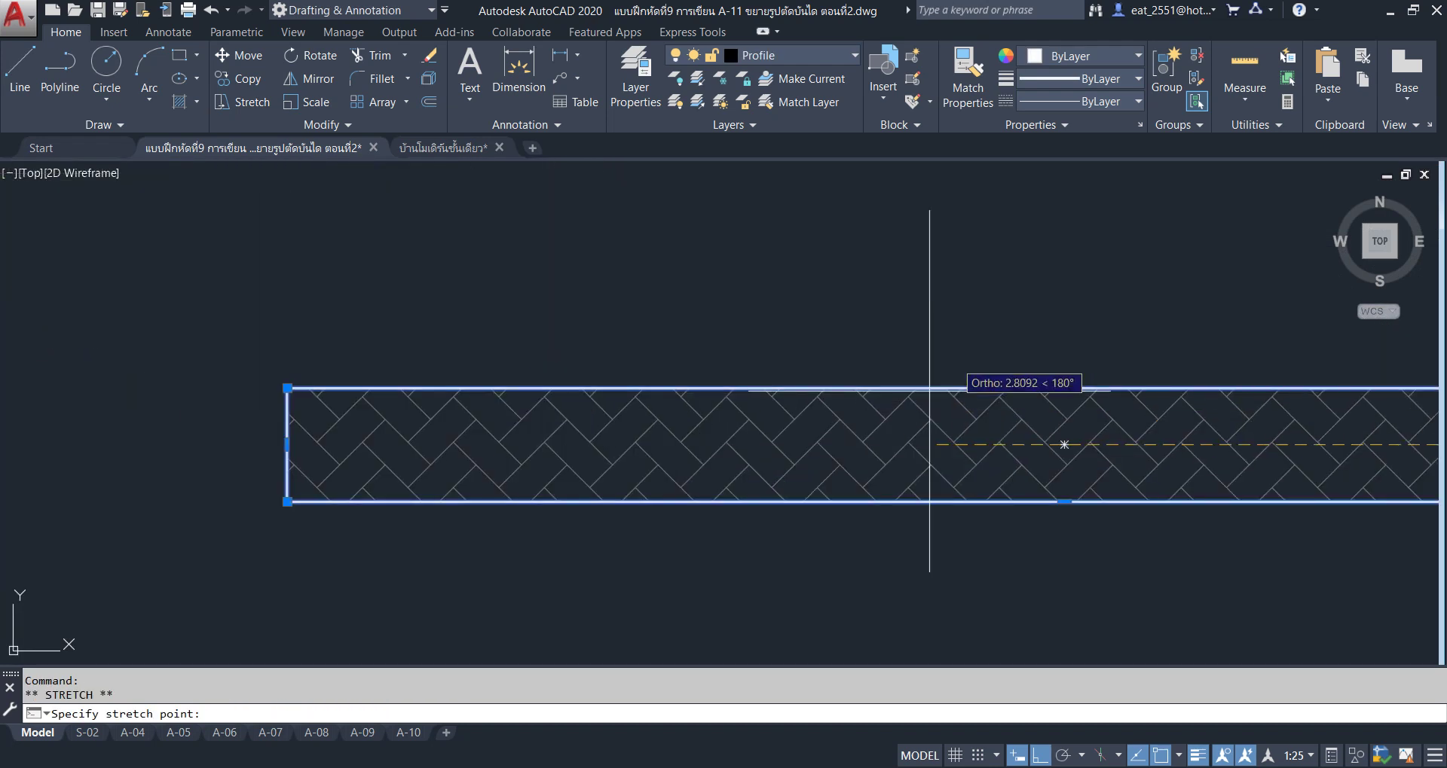
pyautogui.click(819, 444)
pyautogui.press('Escape')
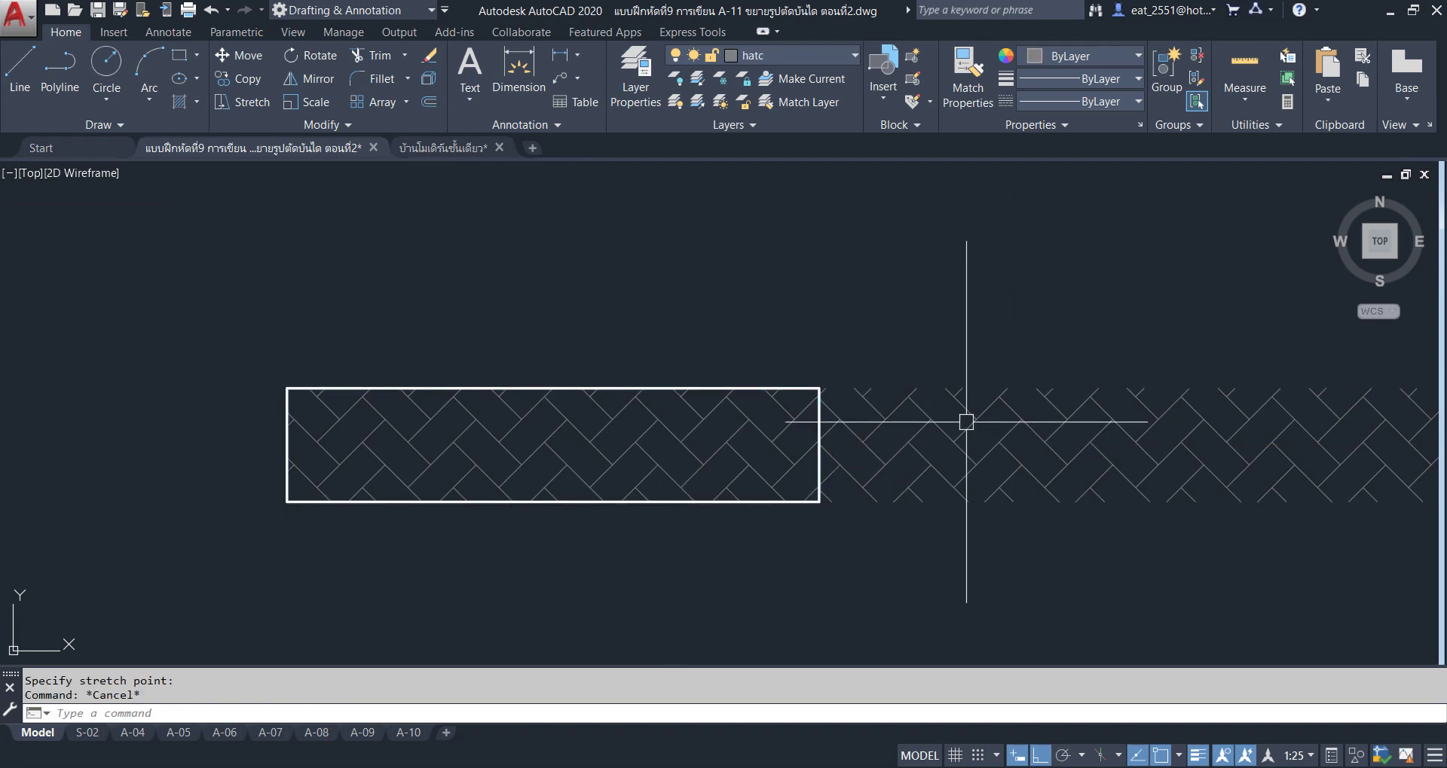
# Shorten the herringbone hatch to match the new slab outline.
pyautogui.click(685, 416)
pyautogui.scroll(-3, 685, 415)
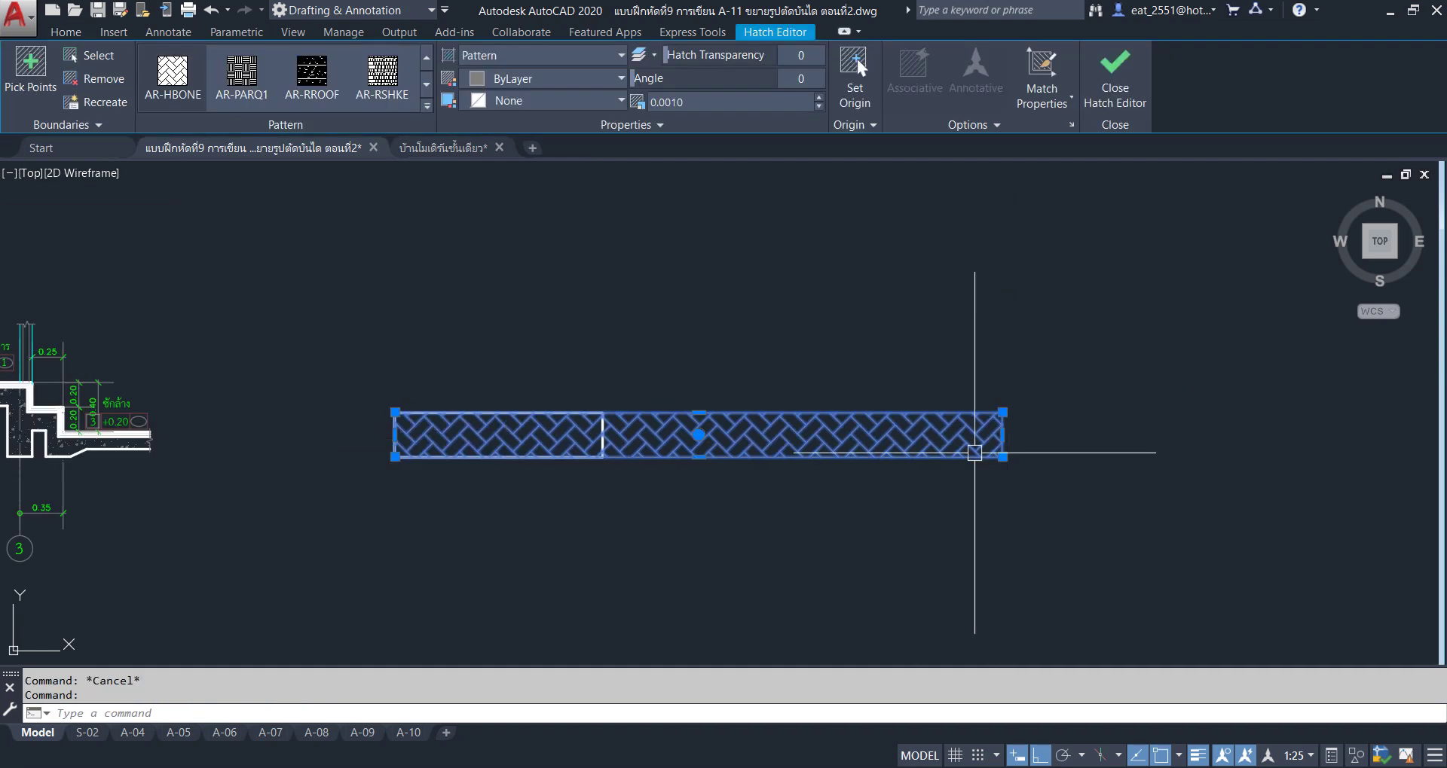
pyautogui.scroll(3, 1017, 436)
pyautogui.click(1021, 425)
pyautogui.moveTo(6, 425); pyautogui.dragTo(663, 447, button='middle')
pyautogui.click(664, 446)
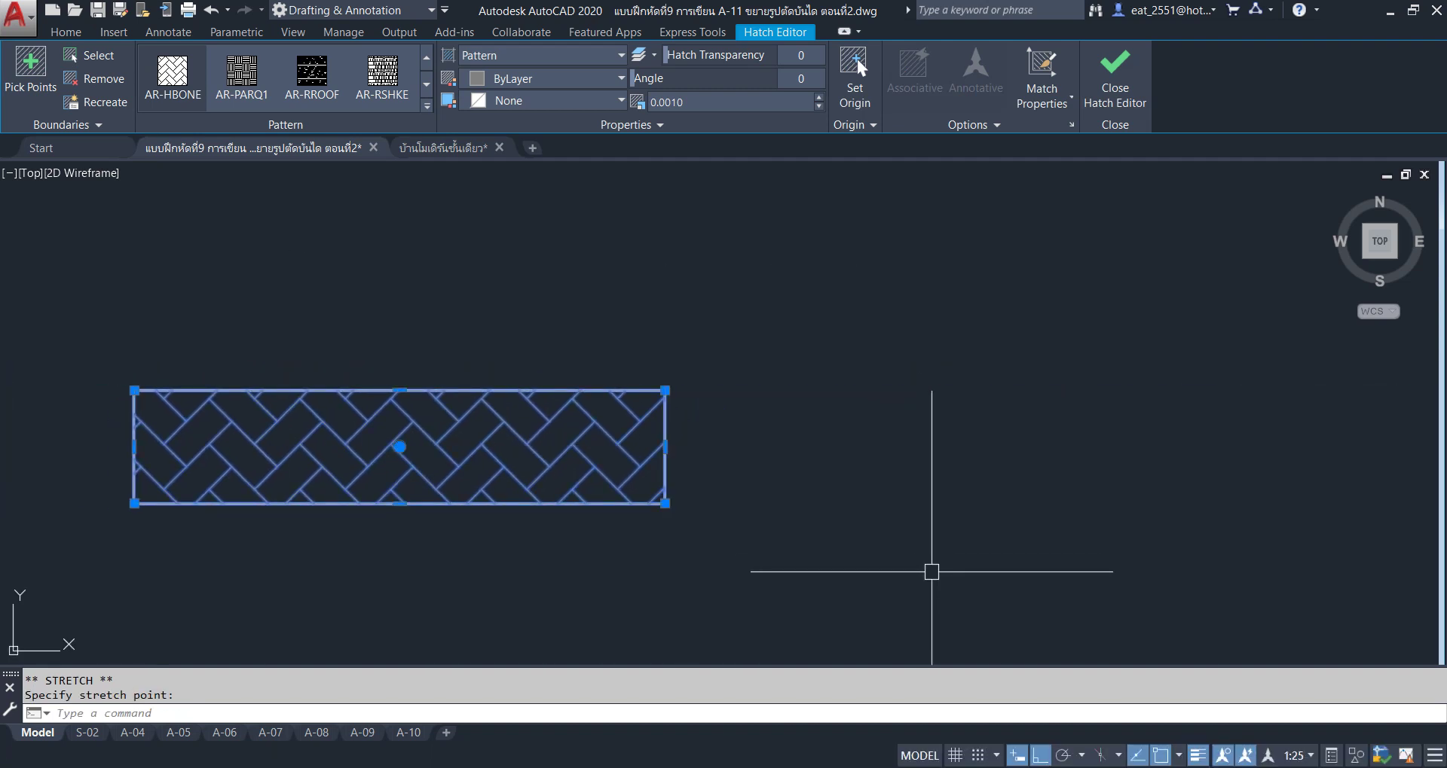
pyautogui.press('Escape')
pyautogui.scroll(-1, 892, 404)
pyautogui.scroll(-4, 892, 403)
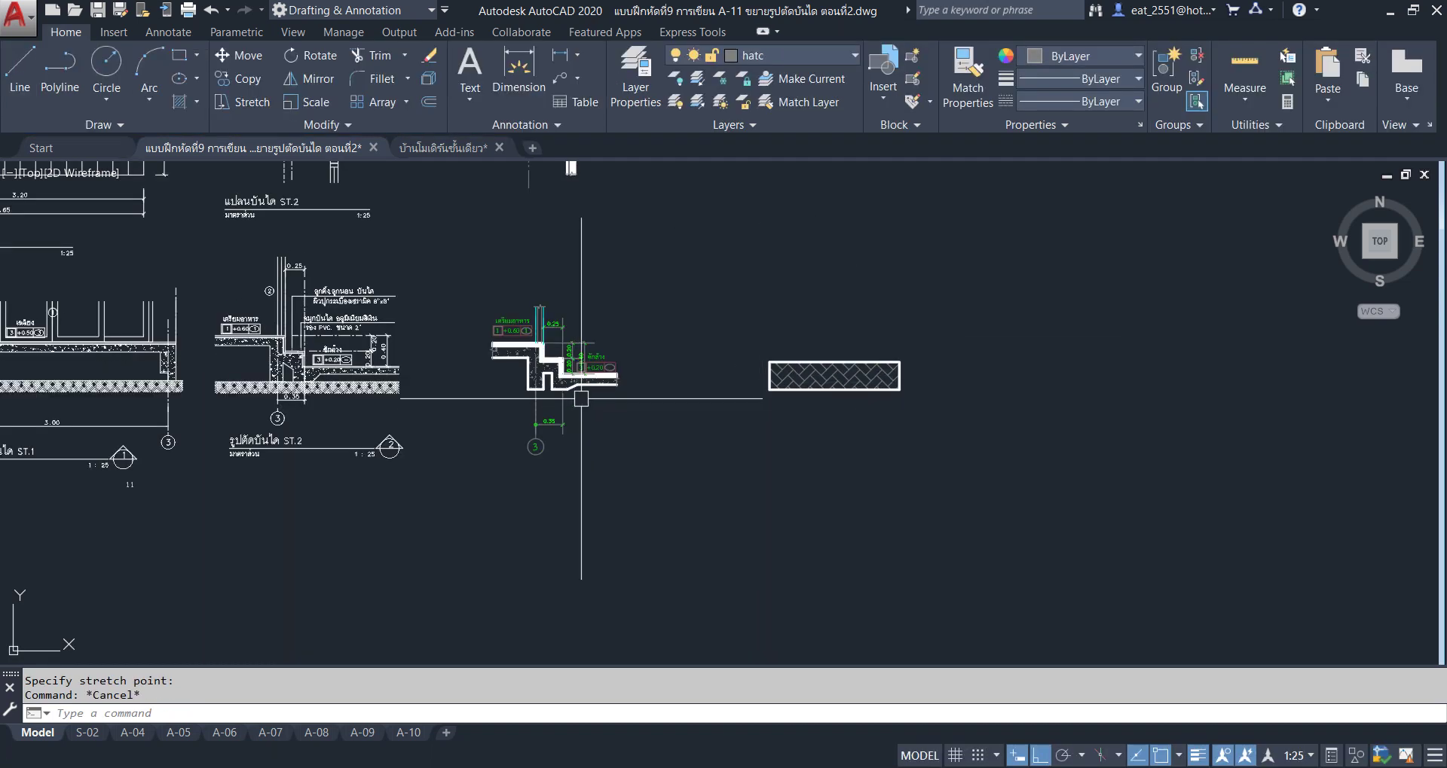
pyautogui.scroll(3, 742, 452)
pyautogui.scroll(1, 742, 452)
pyautogui.click(635, 312)
# Move the shortened hatched slab beneath the copied ST.2 section detail.
pyautogui.click(1153, 494)
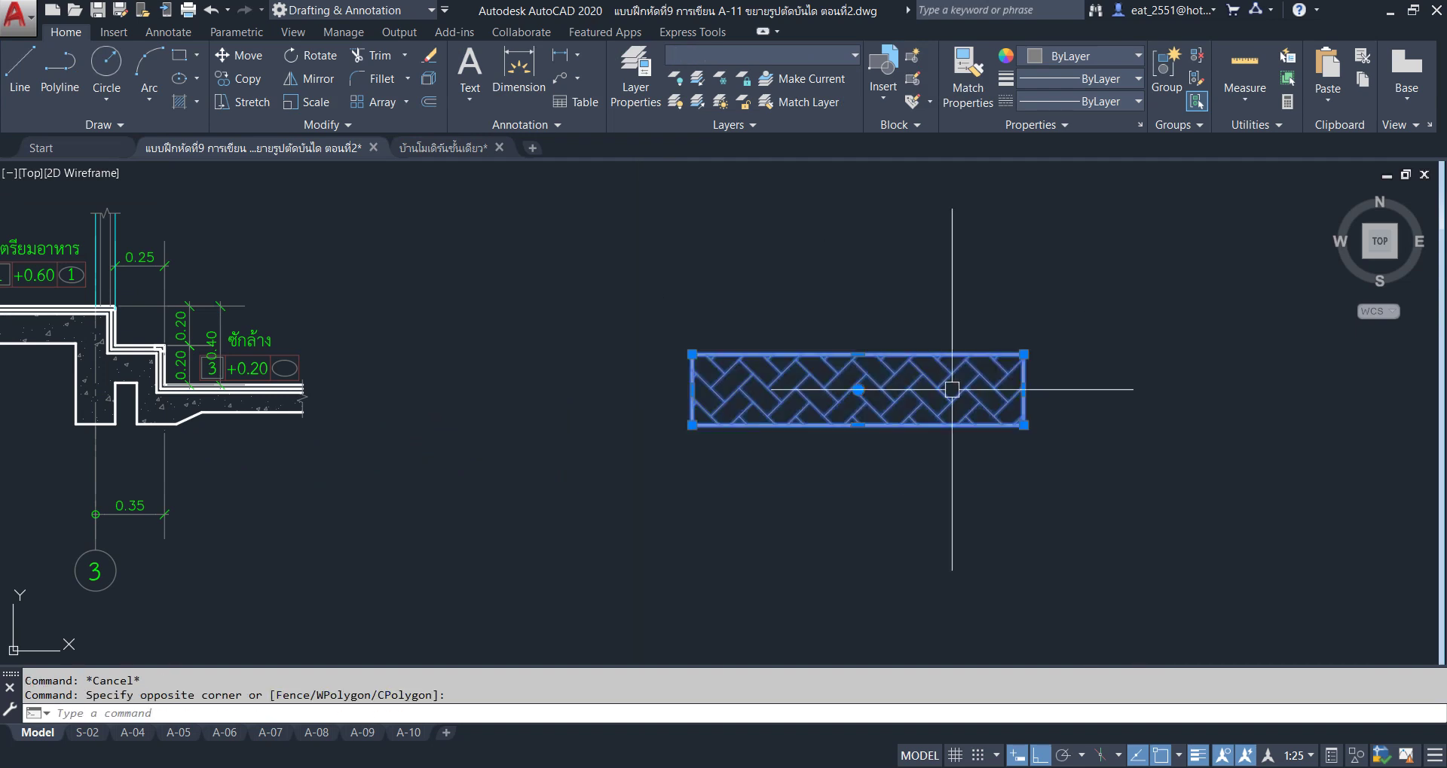
pyautogui.scroll(-4, 951, 390)
pyautogui.scroll(2, 848, 346)
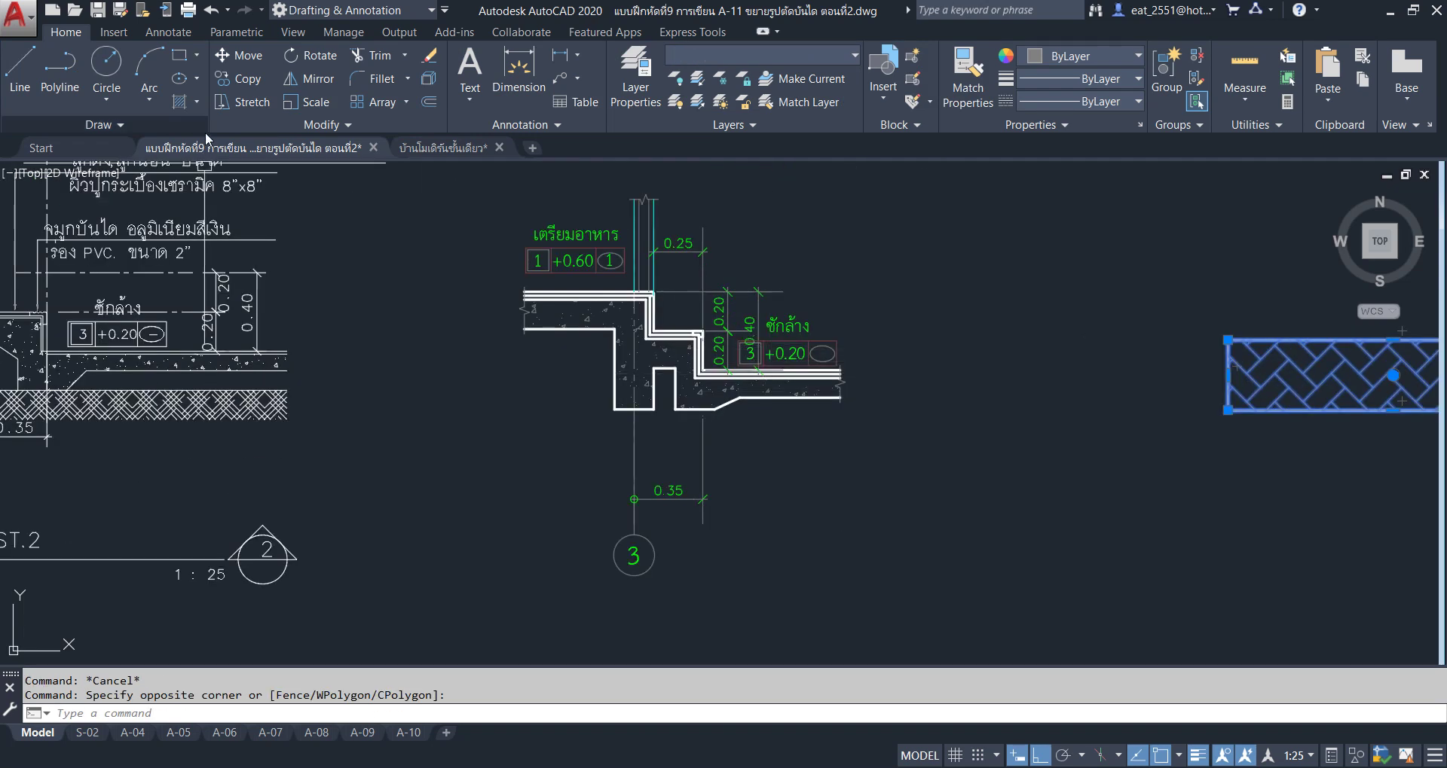
pyautogui.click(229, 55)
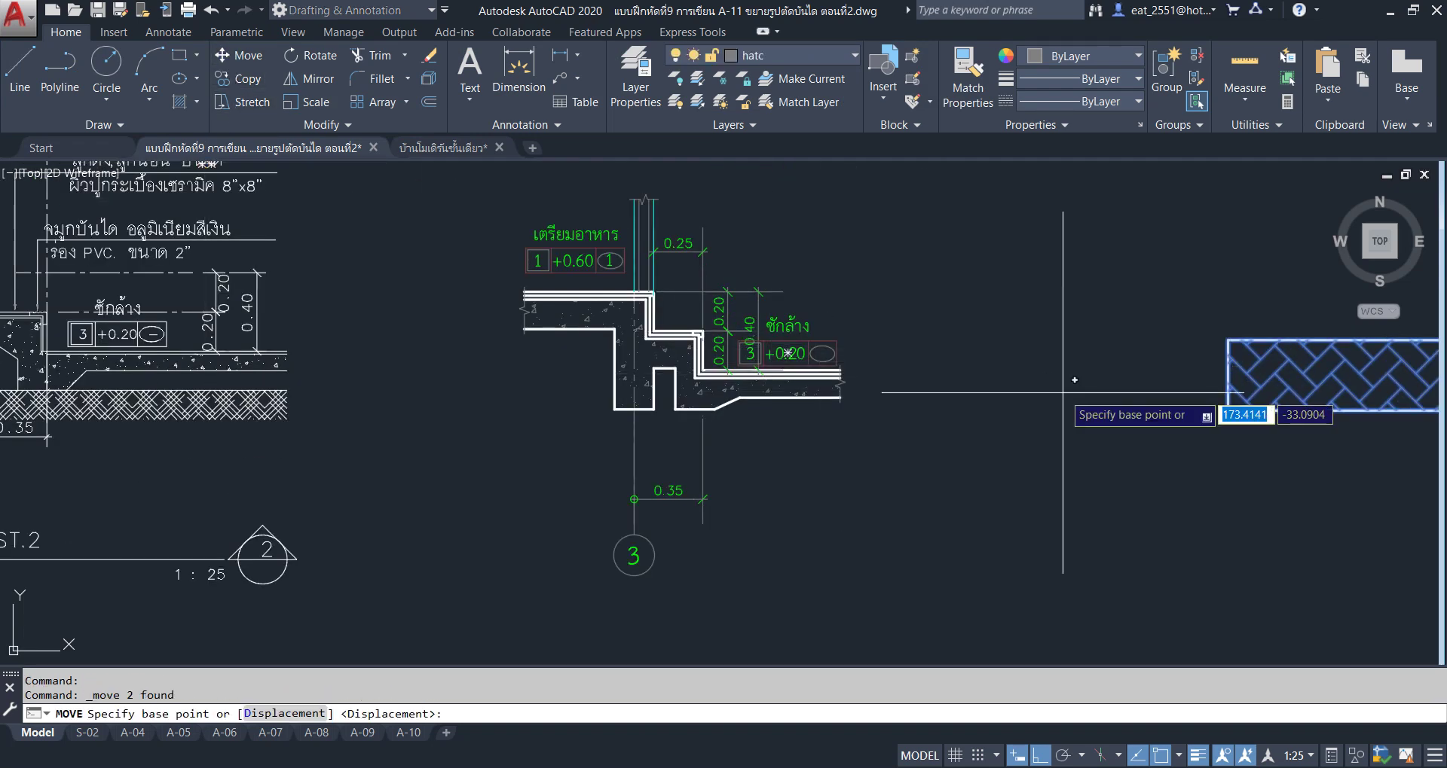
pyautogui.scroll(-1, 1009, 393)
pyautogui.scroll(-1, 1009, 394)
pyautogui.scroll(2, 1009, 393)
pyautogui.scroll(1, 1010, 393)
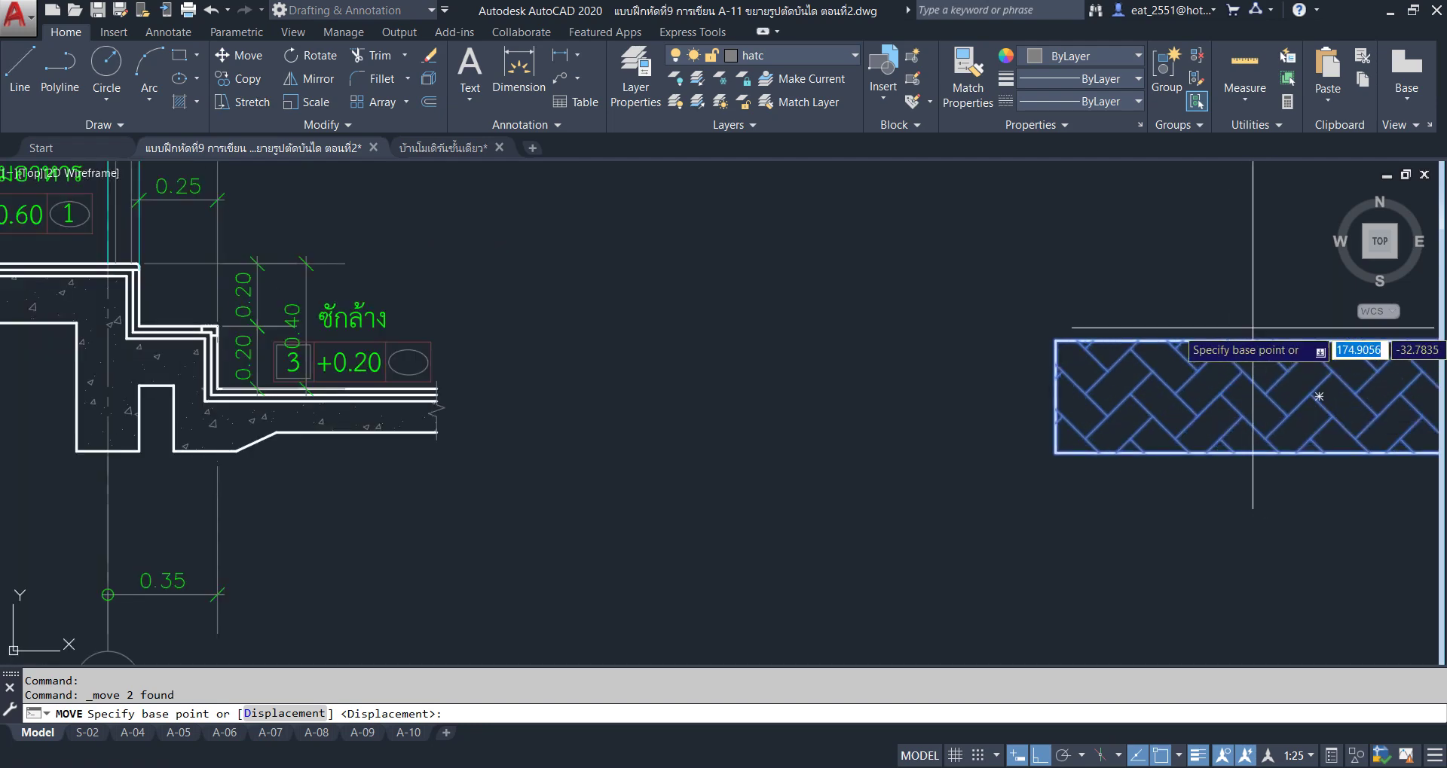
pyautogui.click(1028, 349)
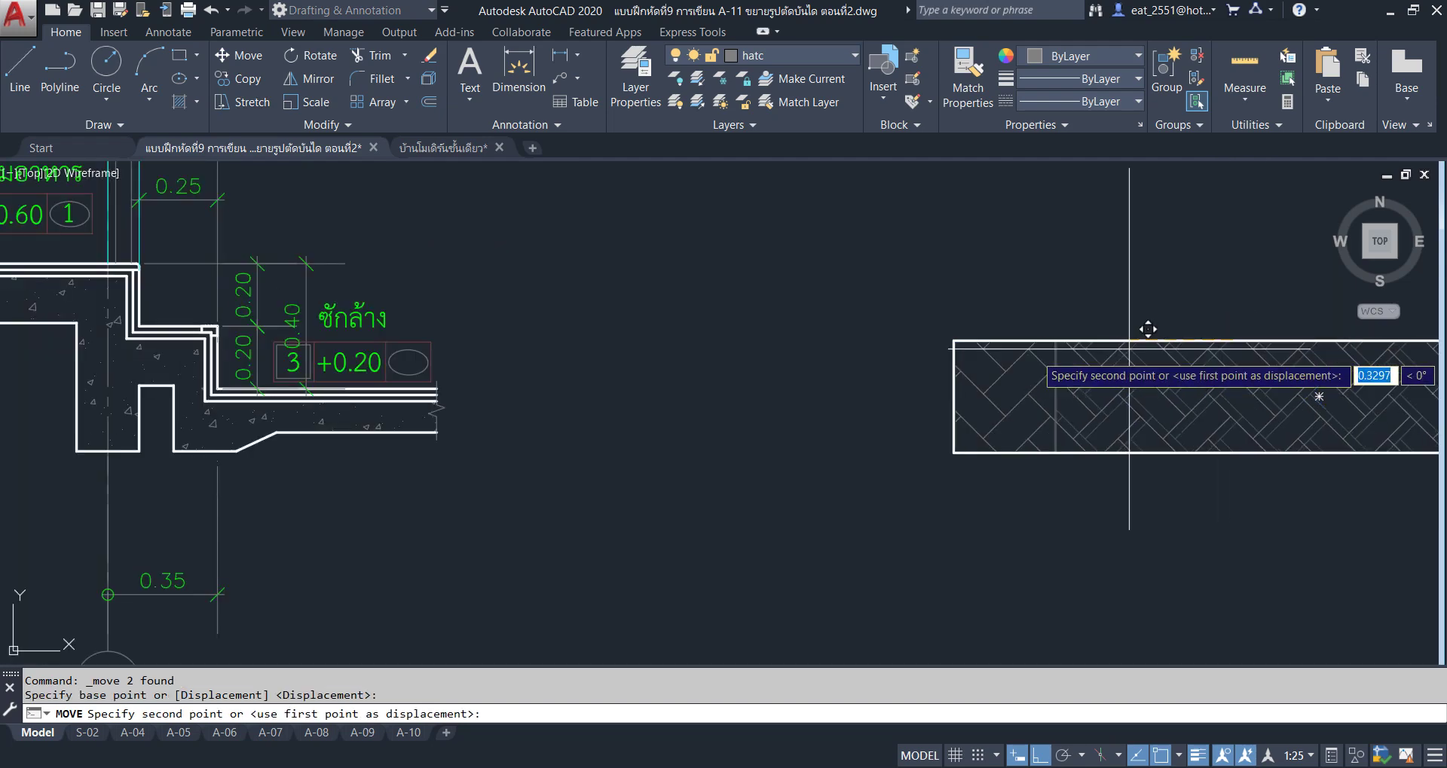
pyautogui.click(78, 444)
pyautogui.scroll(-3, 699, 474)
pyautogui.moveTo(597, 494)
pyautogui.mouseDown(button='middle')
pyautogui.moveTo(753, 484)
pyautogui.moveTo(779, 457)
pyautogui.mouseUp(button='middle')
# Stretch the slab outline's right edge 0.13 further to the right.
pyautogui.scroll(2, 751, 463)
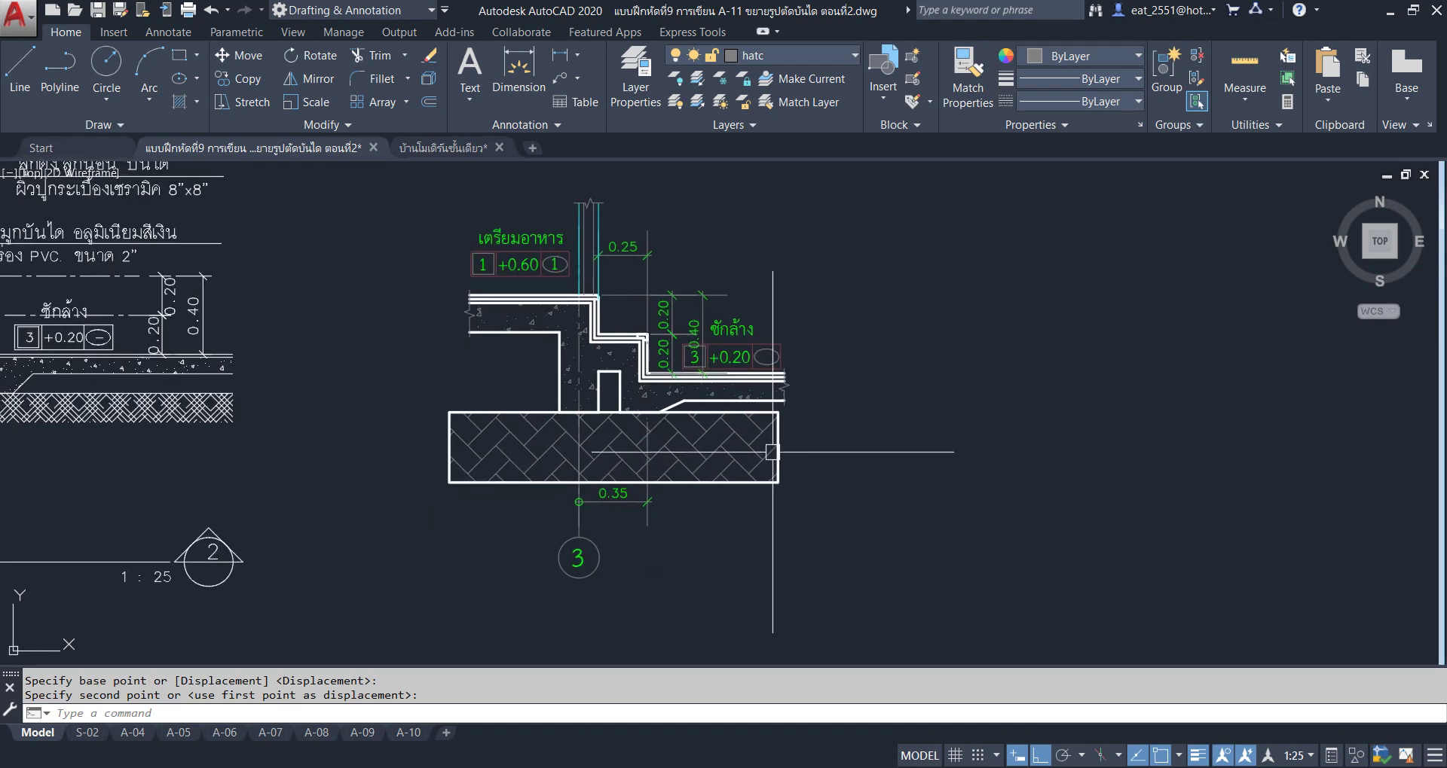
pyautogui.scroll(2, 772, 452)
pyautogui.scroll(-3, 889, 441)
pyautogui.moveTo(347, 452); pyautogui.dragTo(607, 452, button='middle')
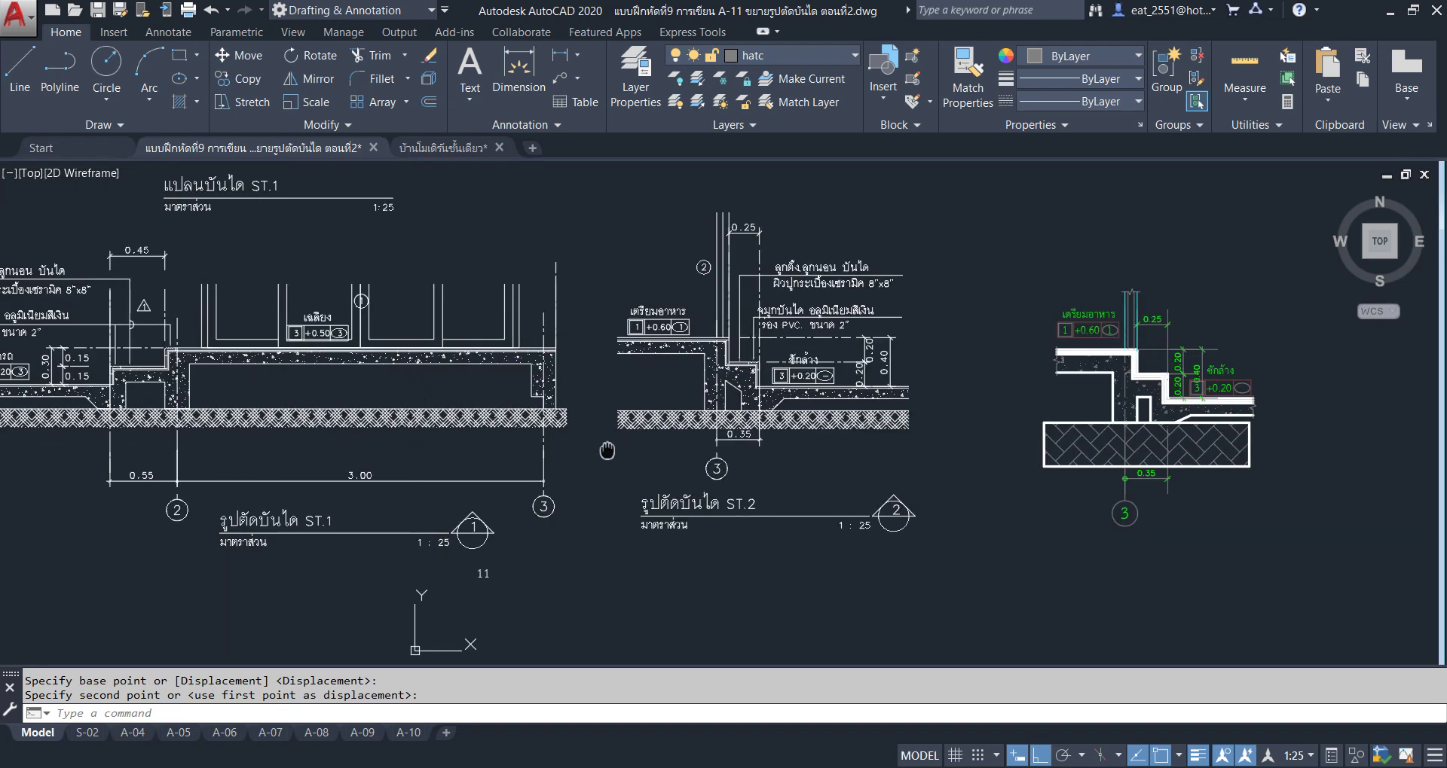
pyautogui.moveTo(327, 413); pyautogui.dragTo(629, 413, button='middle')
pyautogui.moveTo(1416, 429); pyautogui.dragTo(715, 427, button='middle')
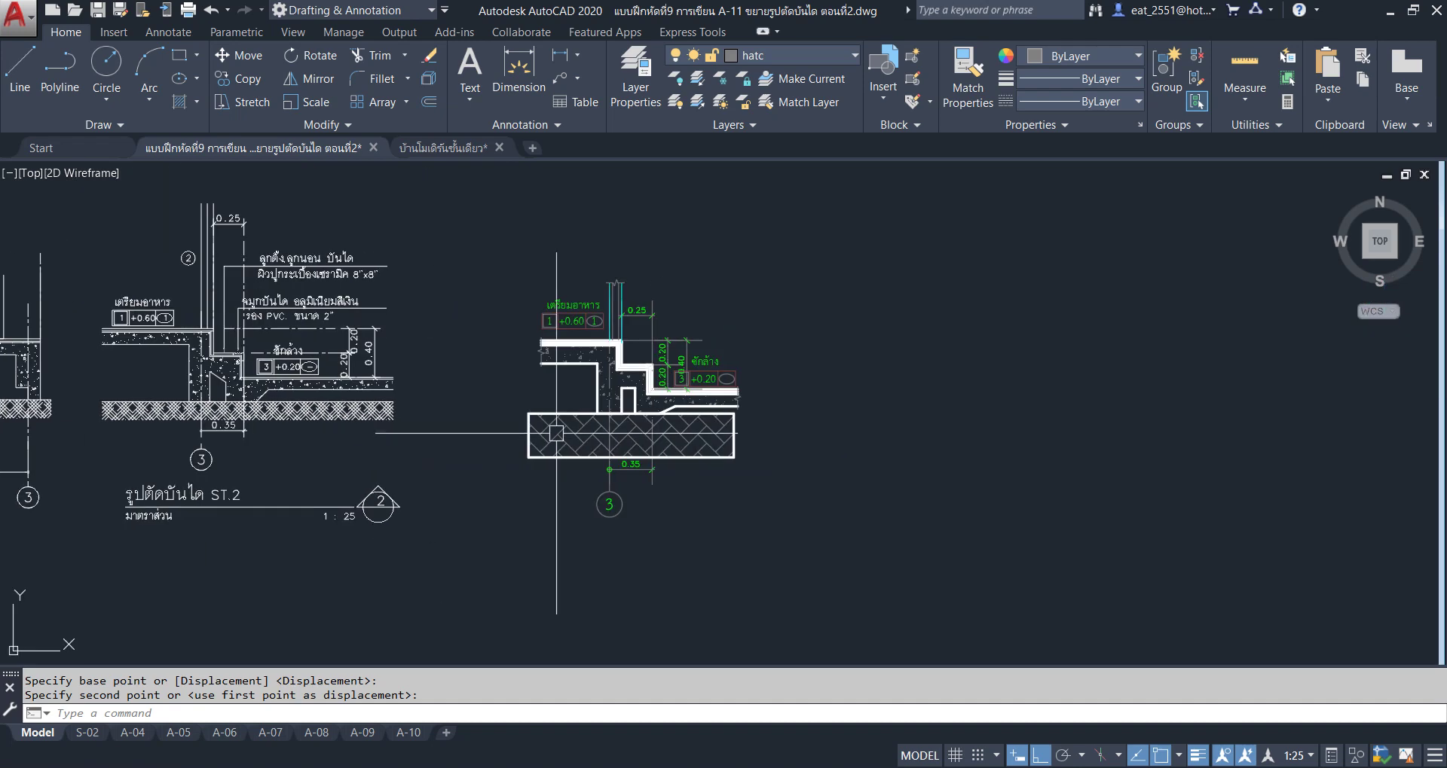
pyautogui.scroll(5, 715, 428)
pyautogui.click(795, 422)
pyautogui.click(795, 421)
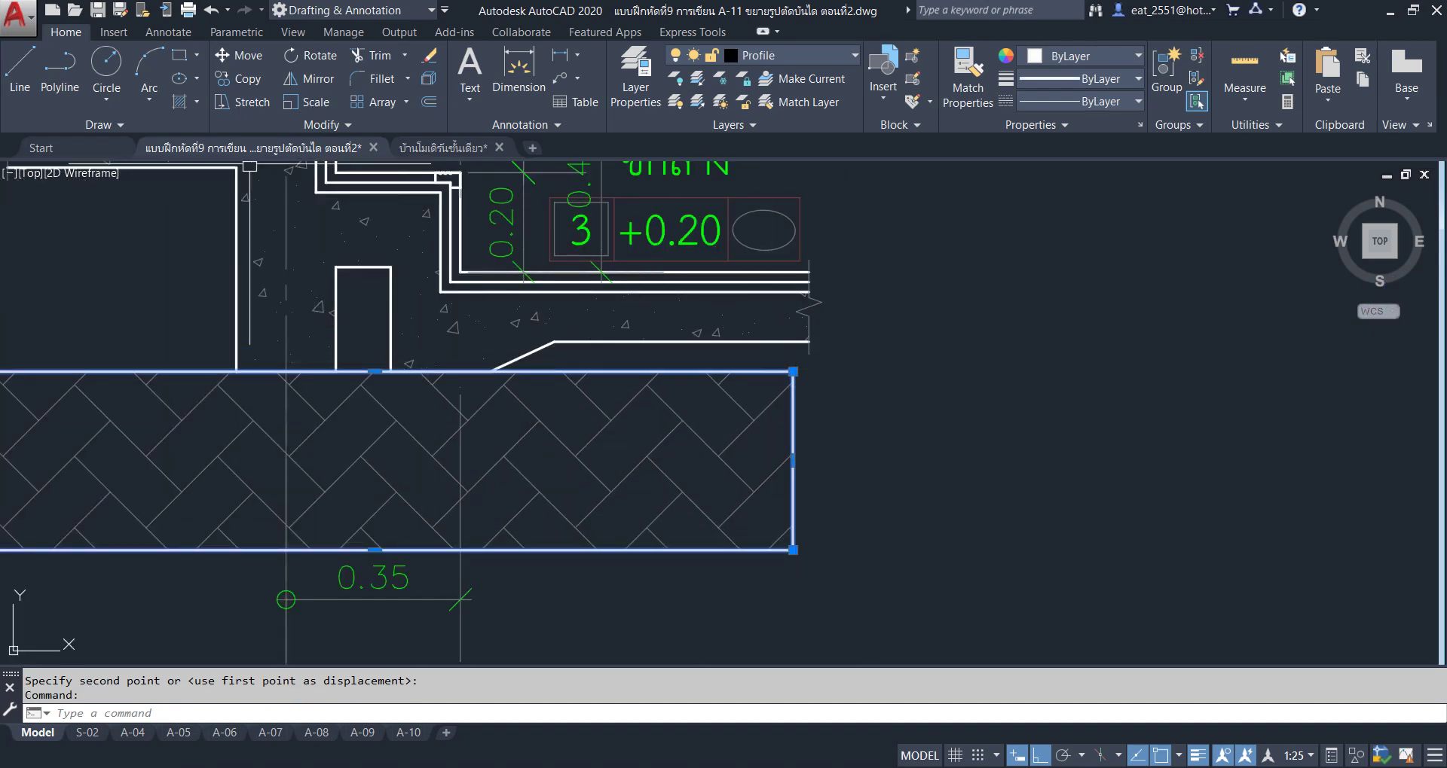
pyautogui.click(793, 461)
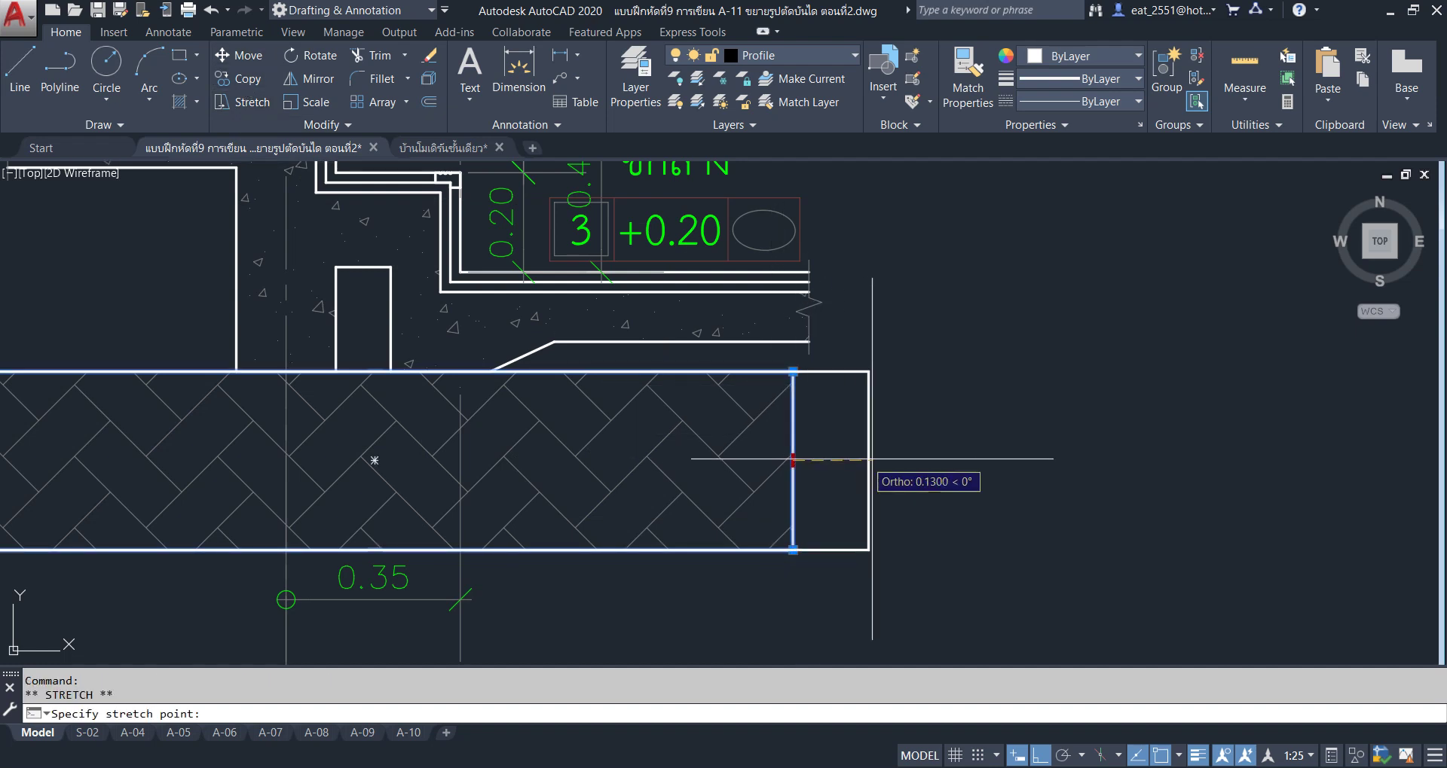
pyautogui.click(840, 460)
pyautogui.click(779, 460)
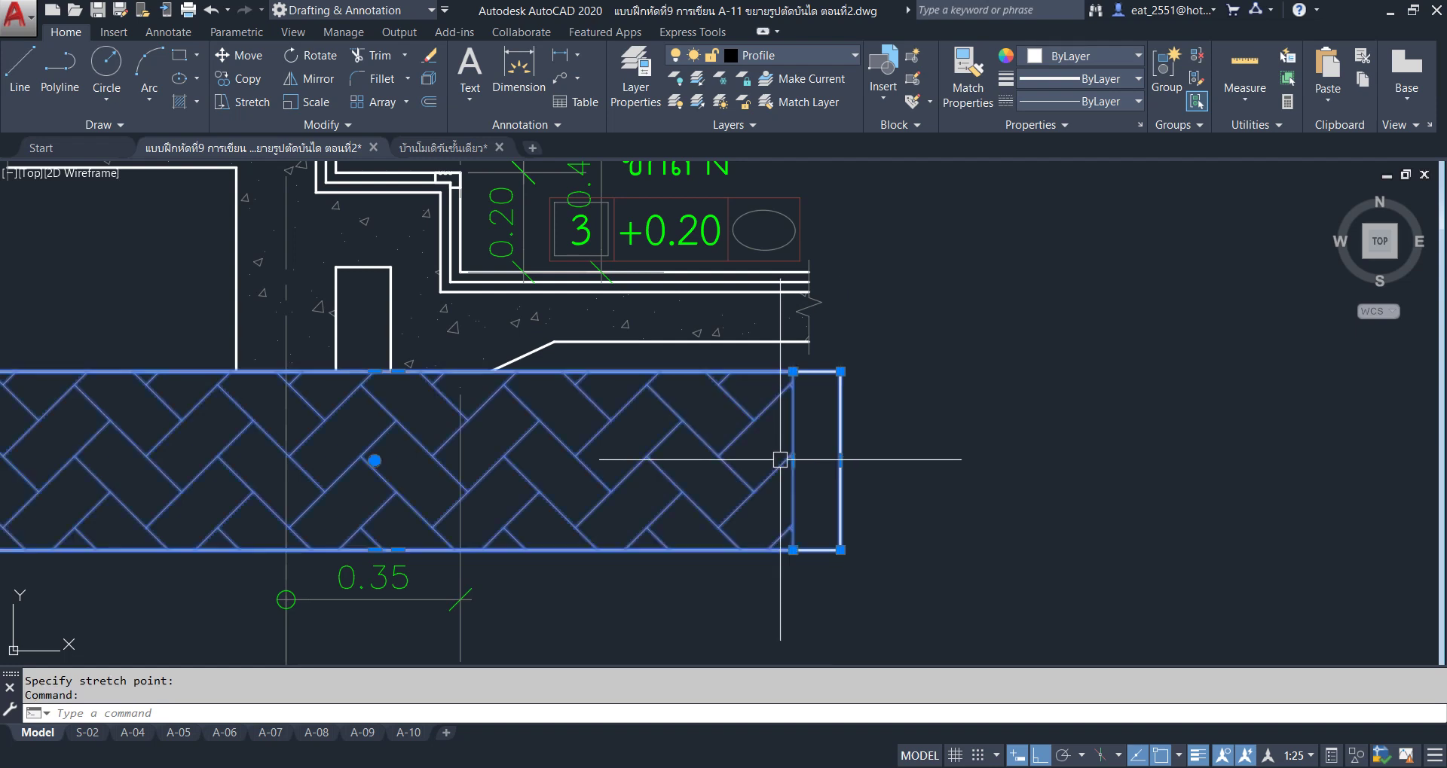
pyautogui.click(793, 461)
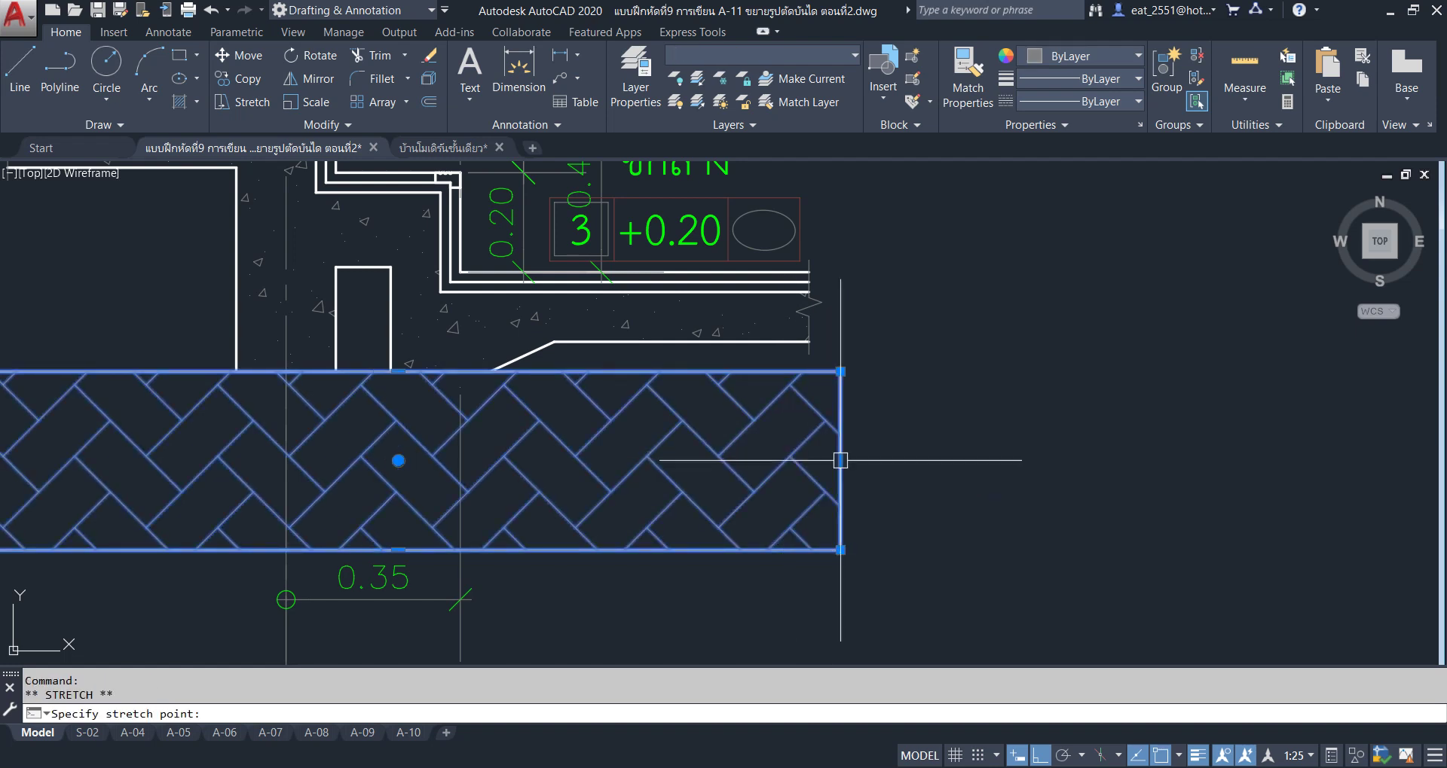
pyautogui.press('Escape')
pyautogui.press('Escape')
pyautogui.scroll(-6, 933, 445)
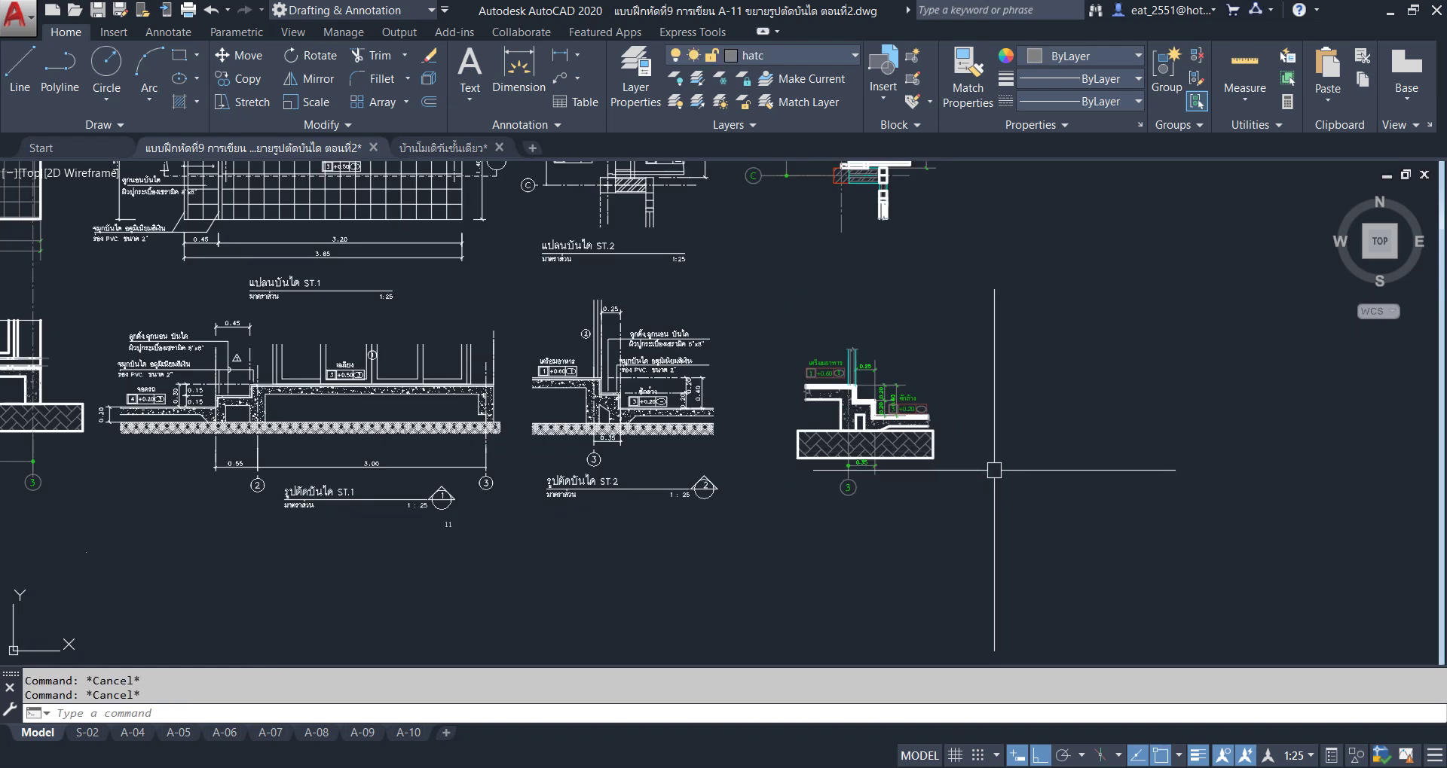
# Bring the copied ST.2 section into view and window-select its upper portion.
pyautogui.scroll(1, 994, 470)
pyautogui.scroll(-1, 953, 456)
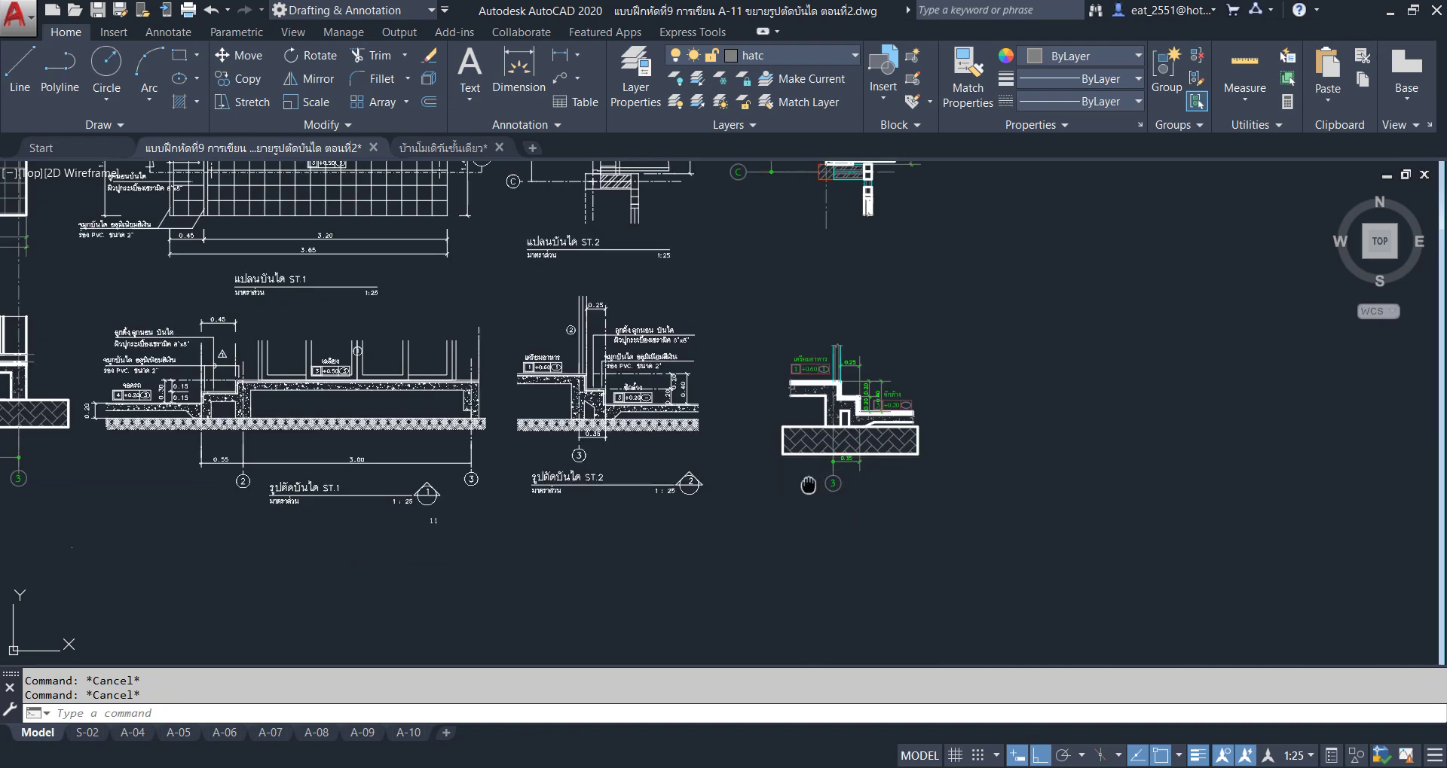
pyautogui.moveTo(808, 485); pyautogui.dragTo(829, 497, button='middle')
pyautogui.scroll(-3, 836, 505)
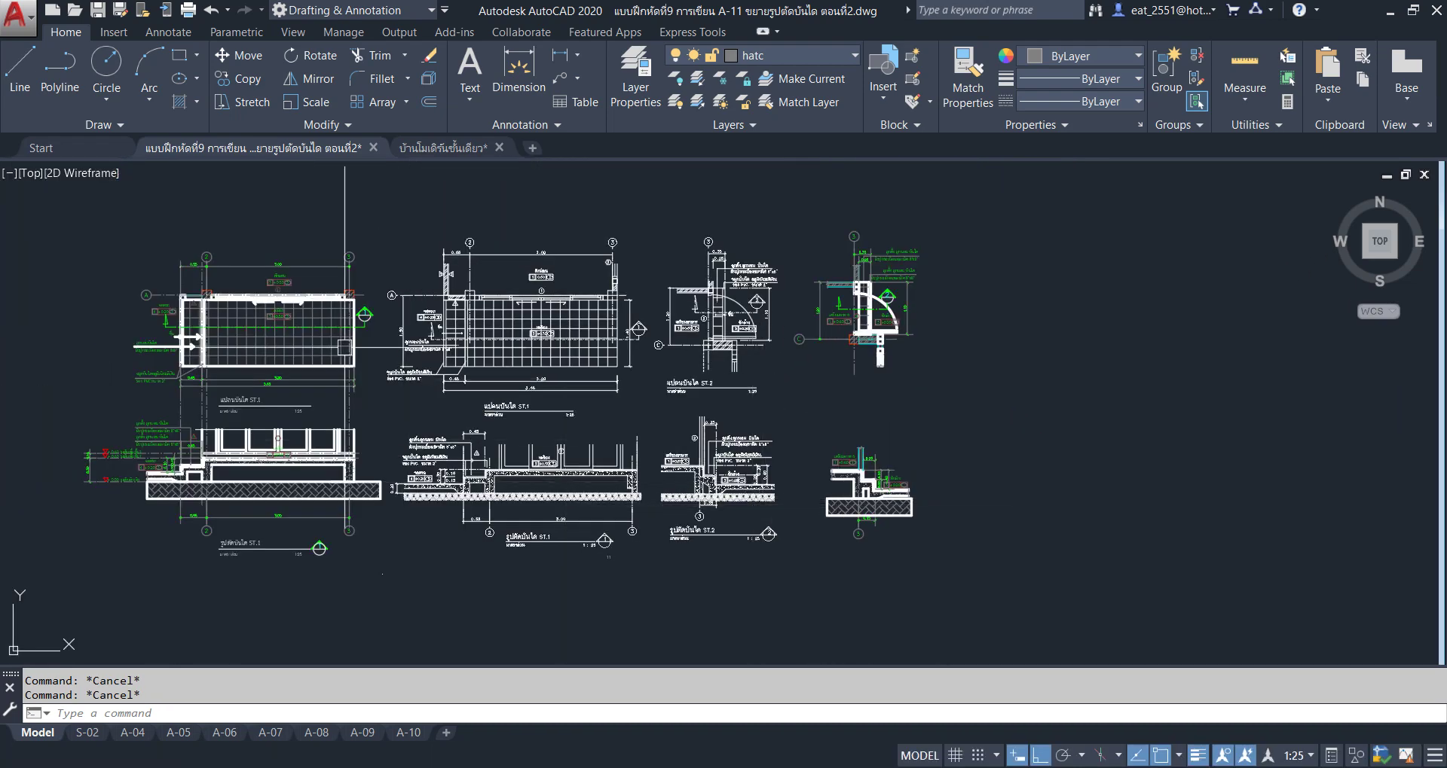
pyautogui.moveTo(279, 376); pyautogui.dragTo(340, 381, button='middle')
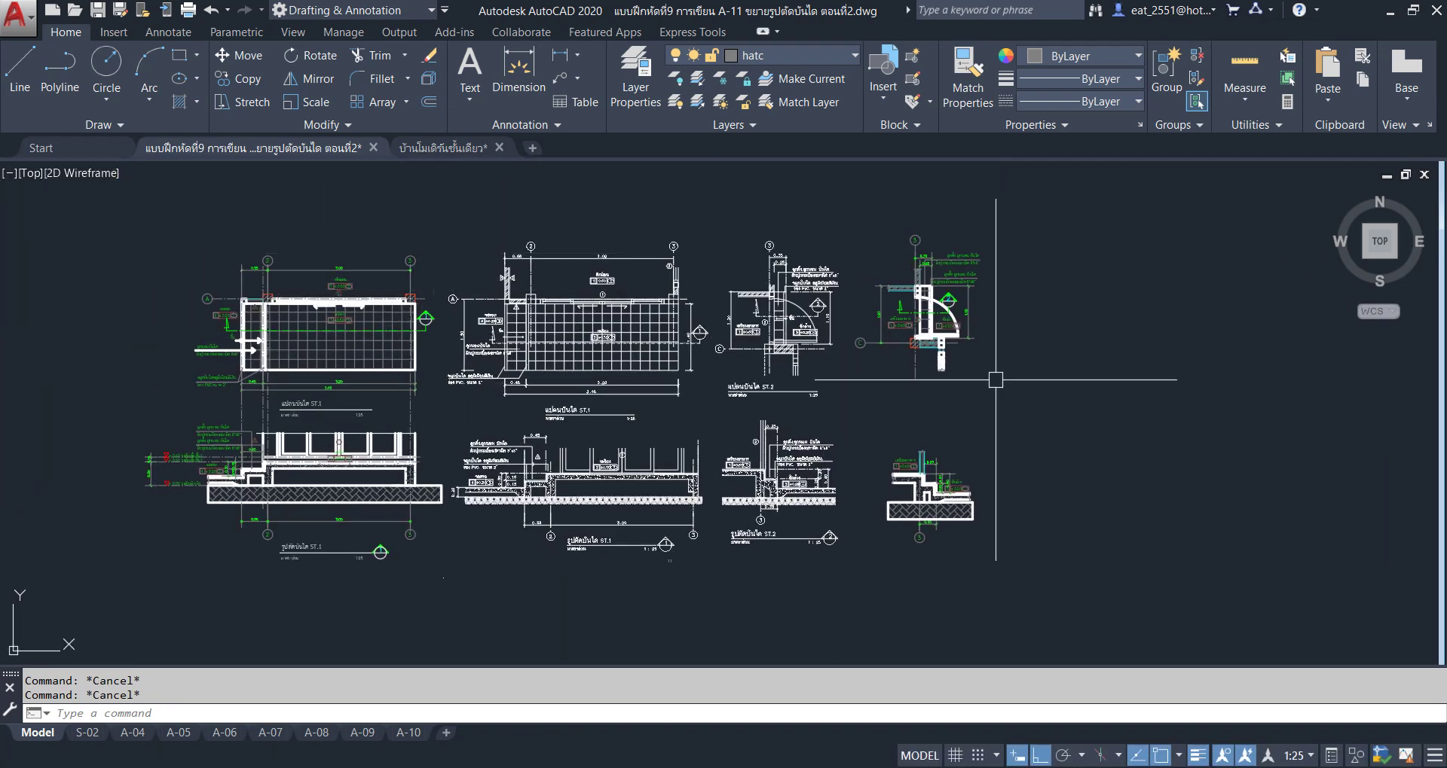
pyautogui.moveTo(996, 379); pyautogui.dragTo(869, 380, button='middle')
pyautogui.click(928, 215)
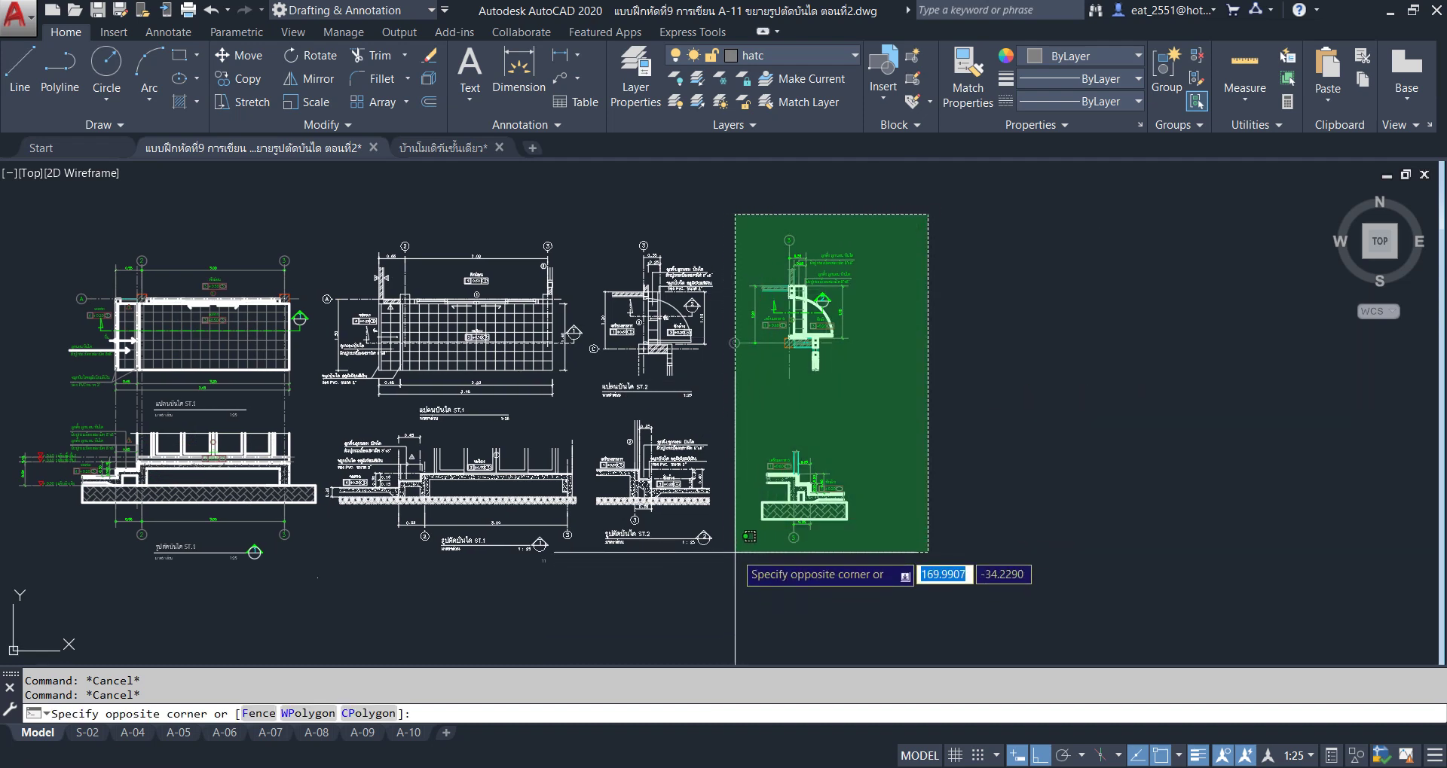
pyautogui.click(889, 469)
pyautogui.scroll(5, 784, 466)
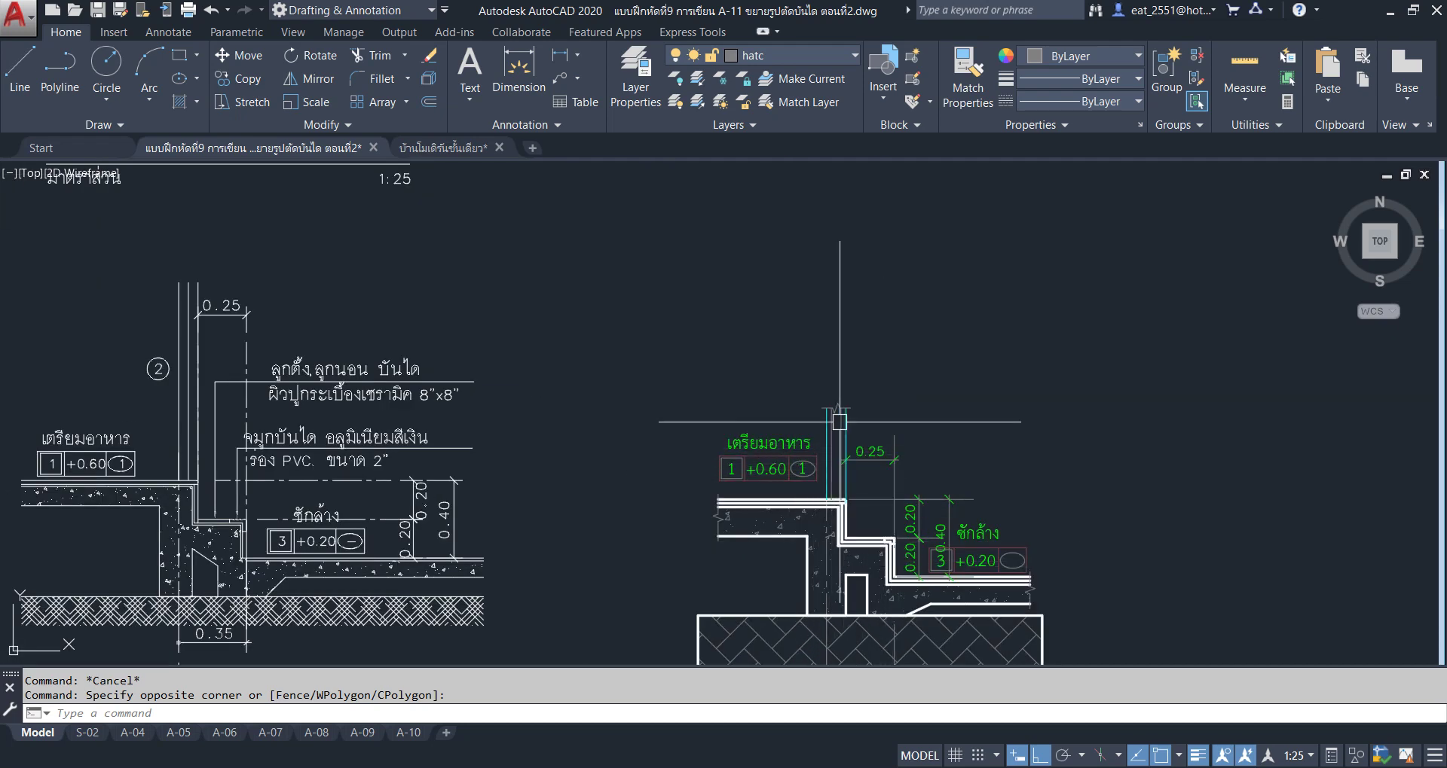
pyautogui.scroll(4, 839, 422)
pyautogui.scroll(-4, 931, 400)
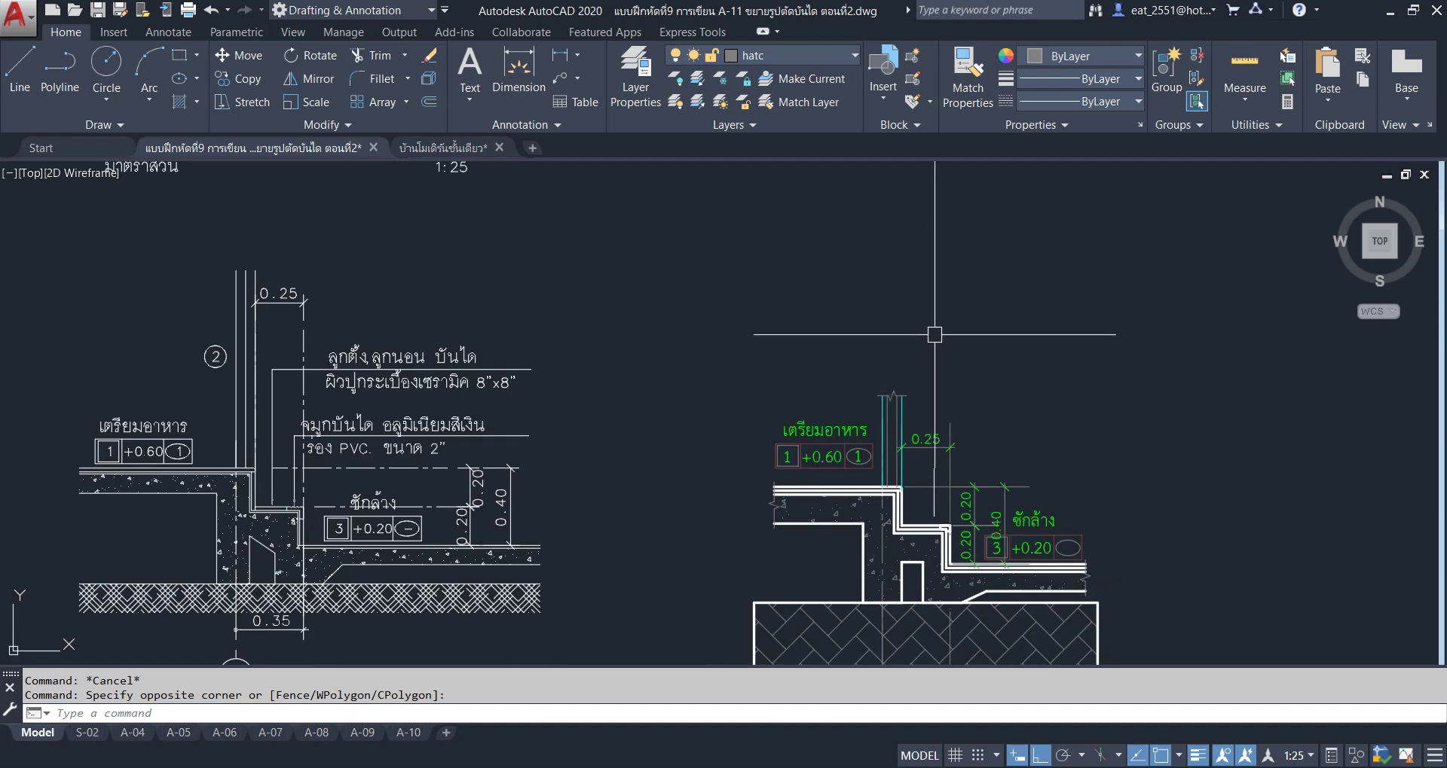
# Stretch the crossing-selected wall tops straight up to the new height.
pyautogui.click(256, 104)
pyautogui.click(949, 334)
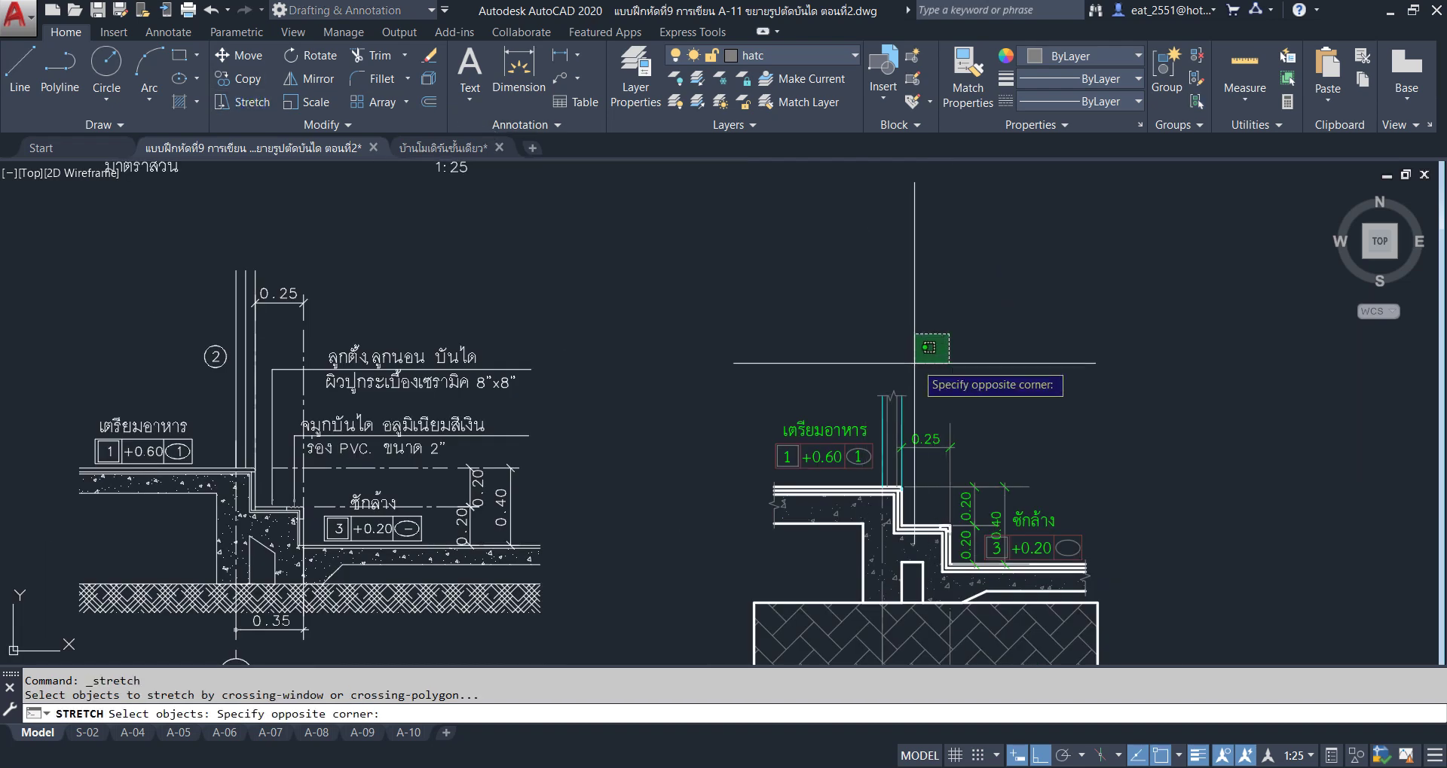
pyautogui.click(881, 396)
pyautogui.press('Return')
pyautogui.click(1012, 353)
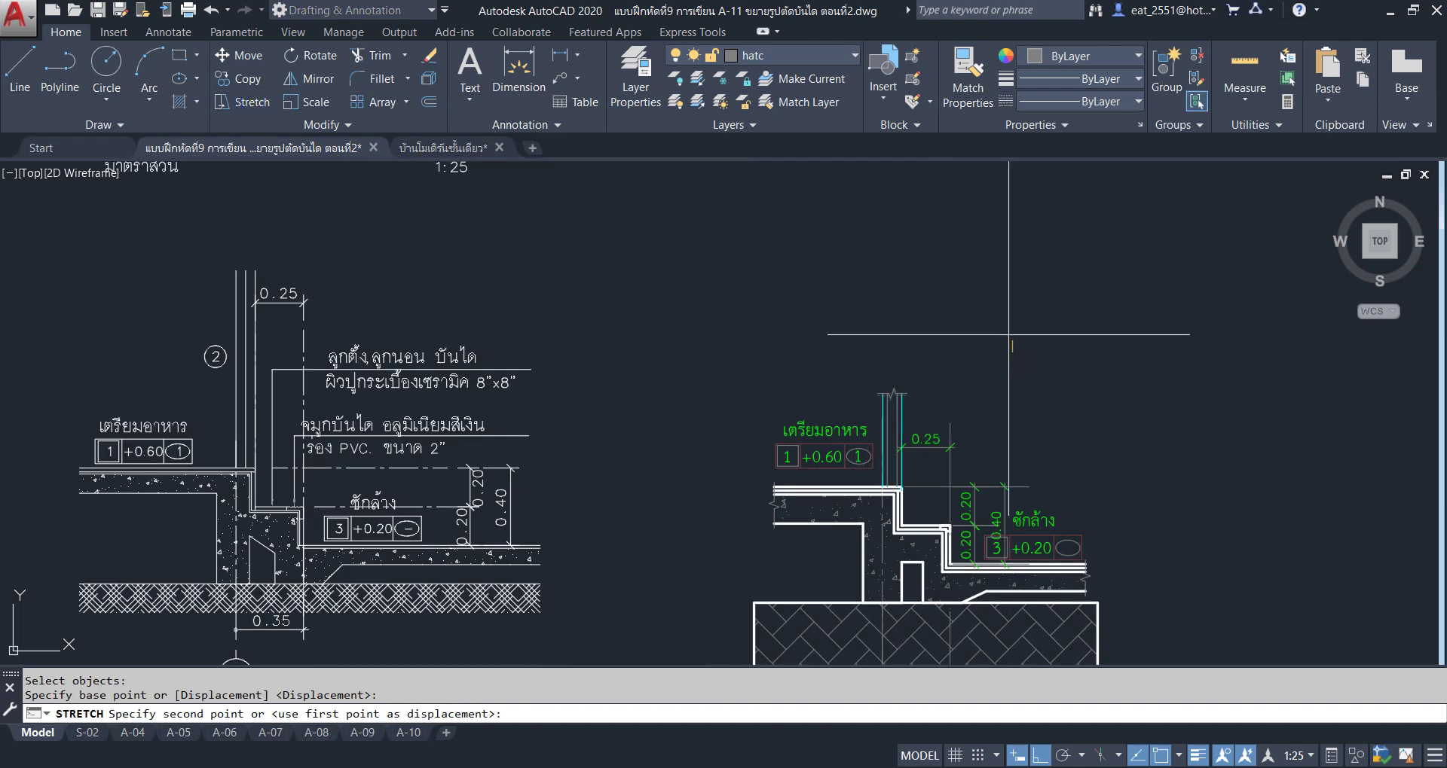
pyautogui.click(1013, 278)
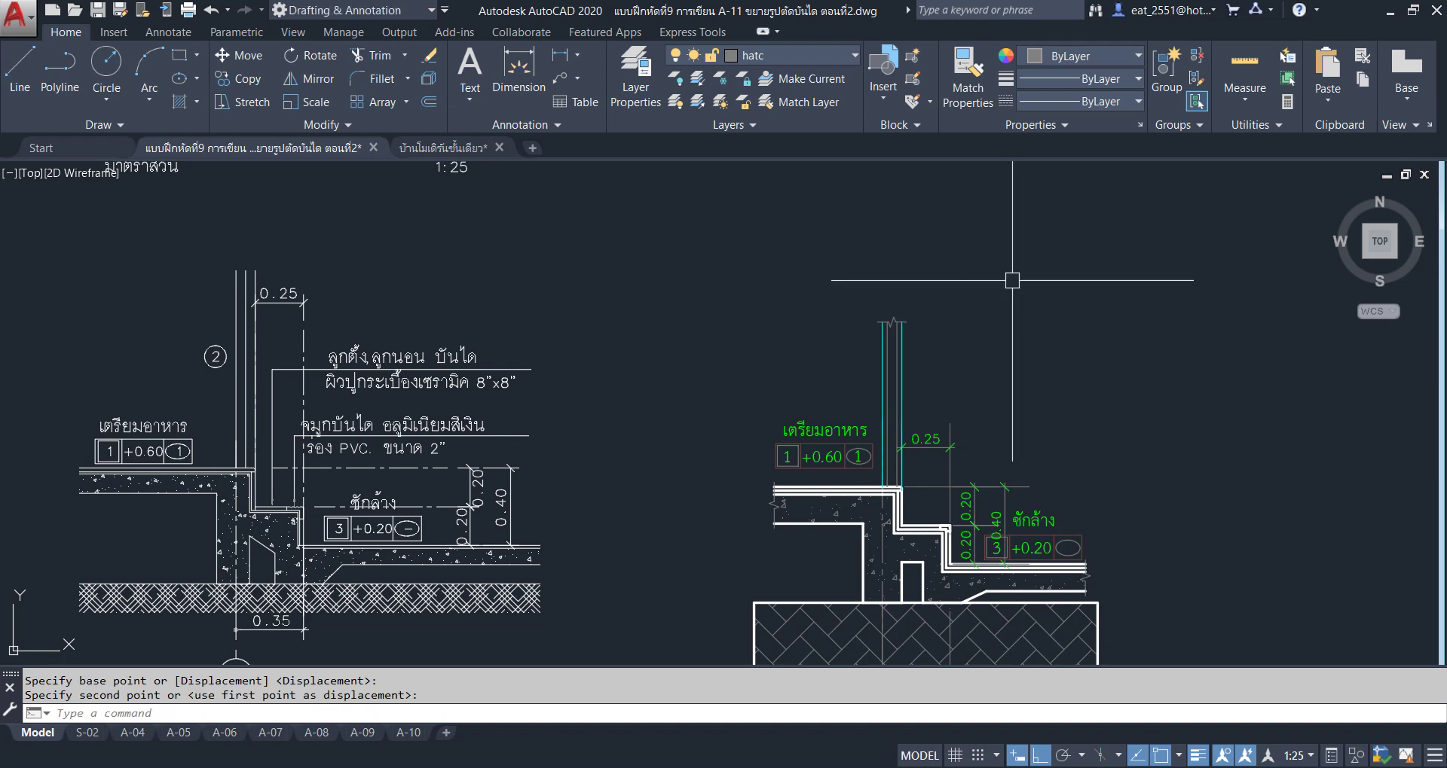
# Grab the 0.25 dimension's grip, then cancel the grip edit.
pyautogui.click(930, 447)
pyautogui.click(902, 447)
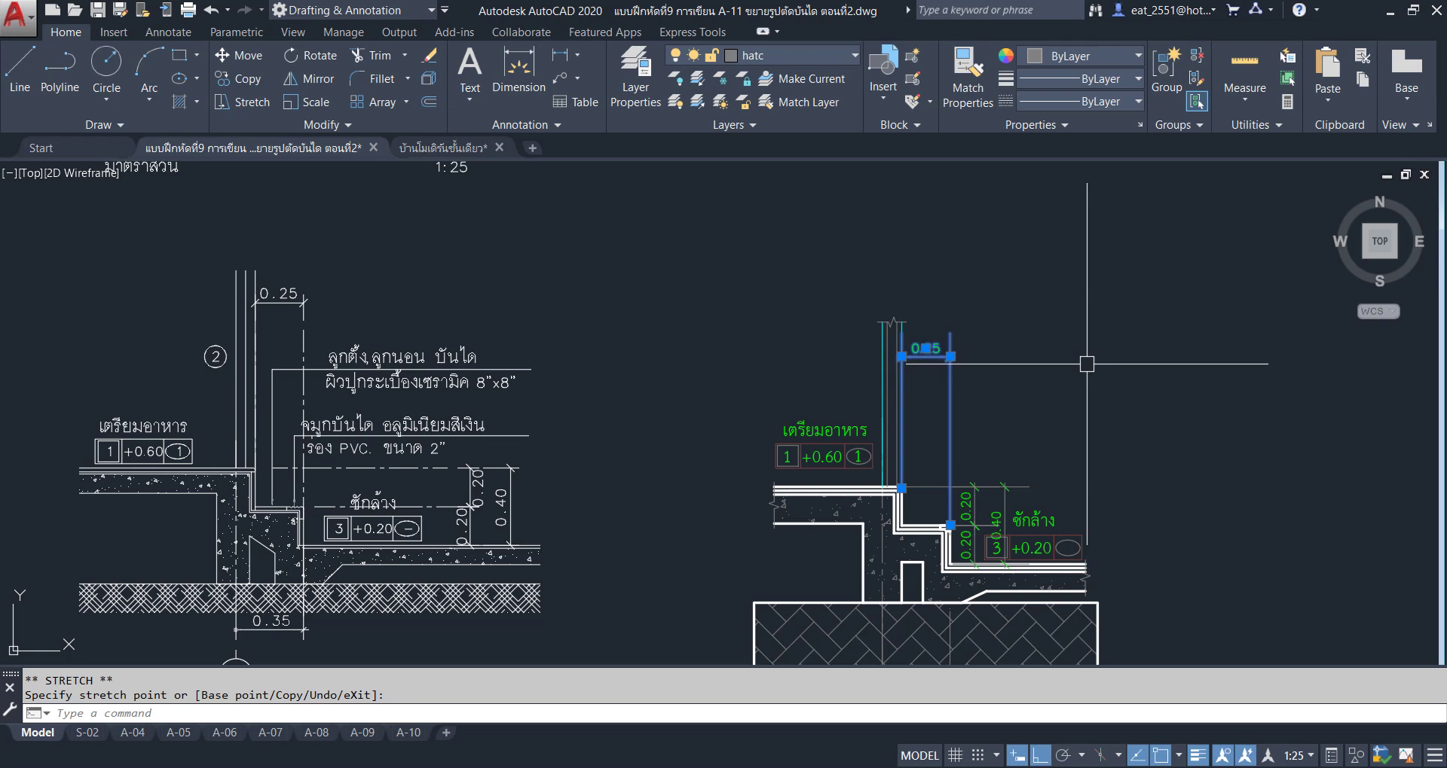
pyautogui.press('Escape')
pyautogui.moveTo(1086, 363); pyautogui.dragTo(930, 365, button='middle')
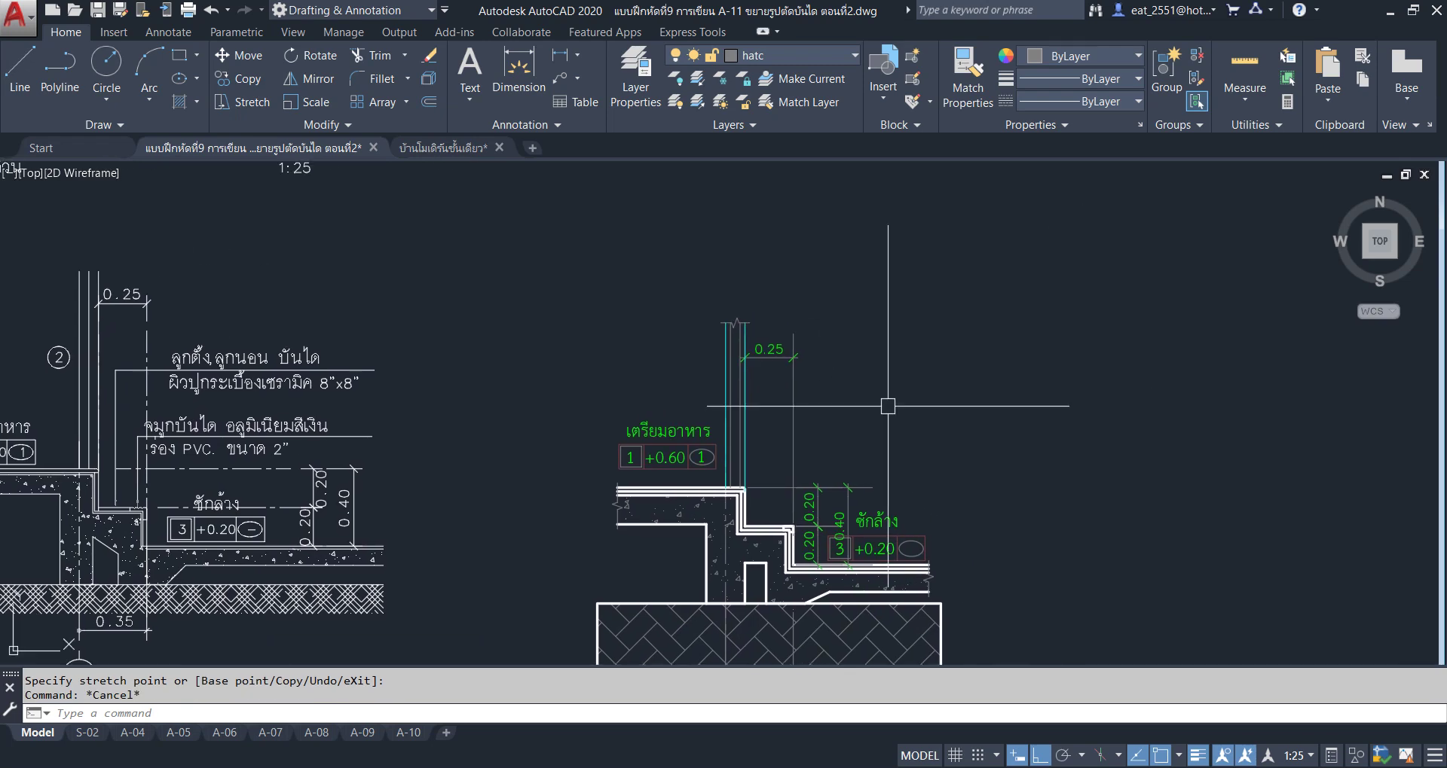
pyautogui.scroll(-3, 907, 416)
# Window-select the two tile-finish labels with leaders and start copying them from a base point.
pyautogui.moveTo(872, 420); pyautogui.dragTo(775, 437, button='middle')
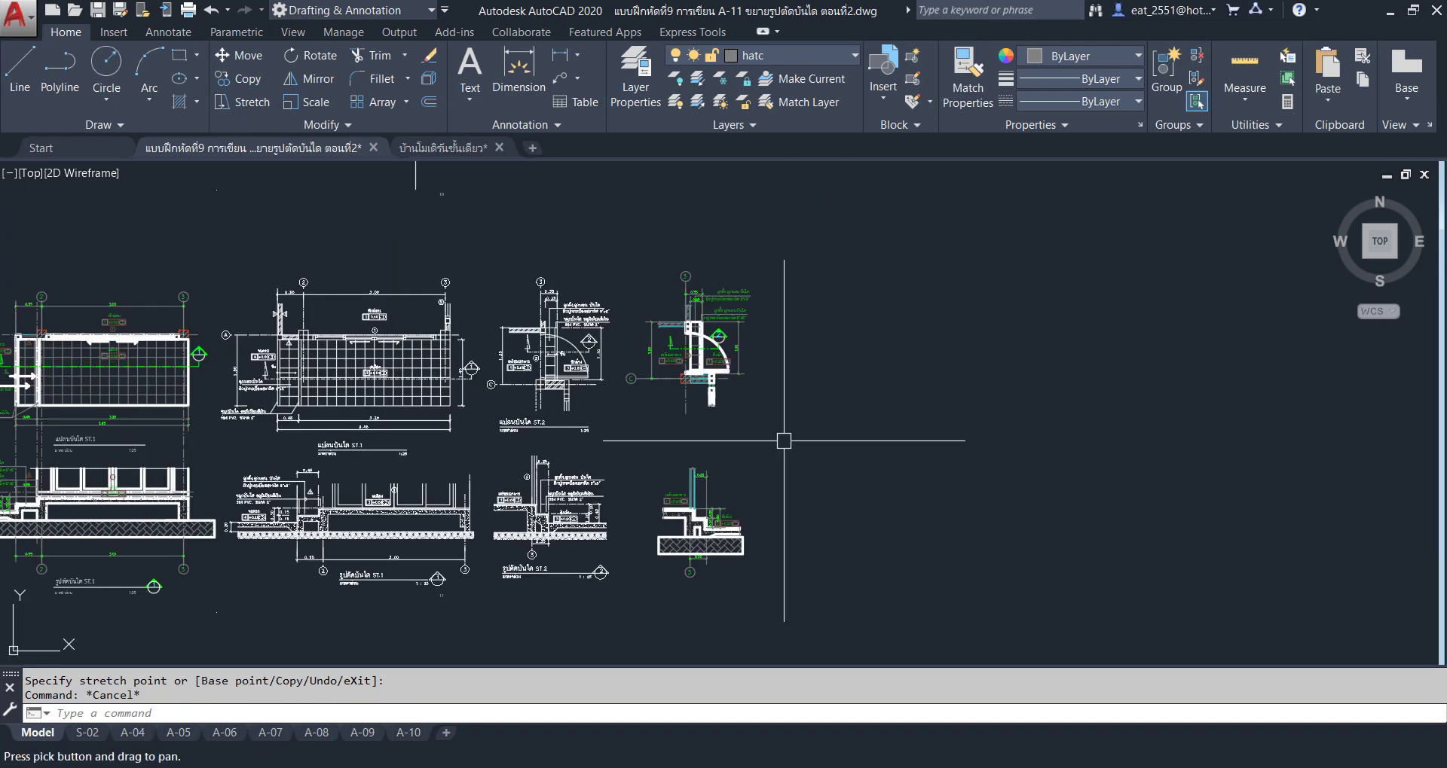
pyautogui.scroll(3, 878, 281)
pyautogui.click(942, 265)
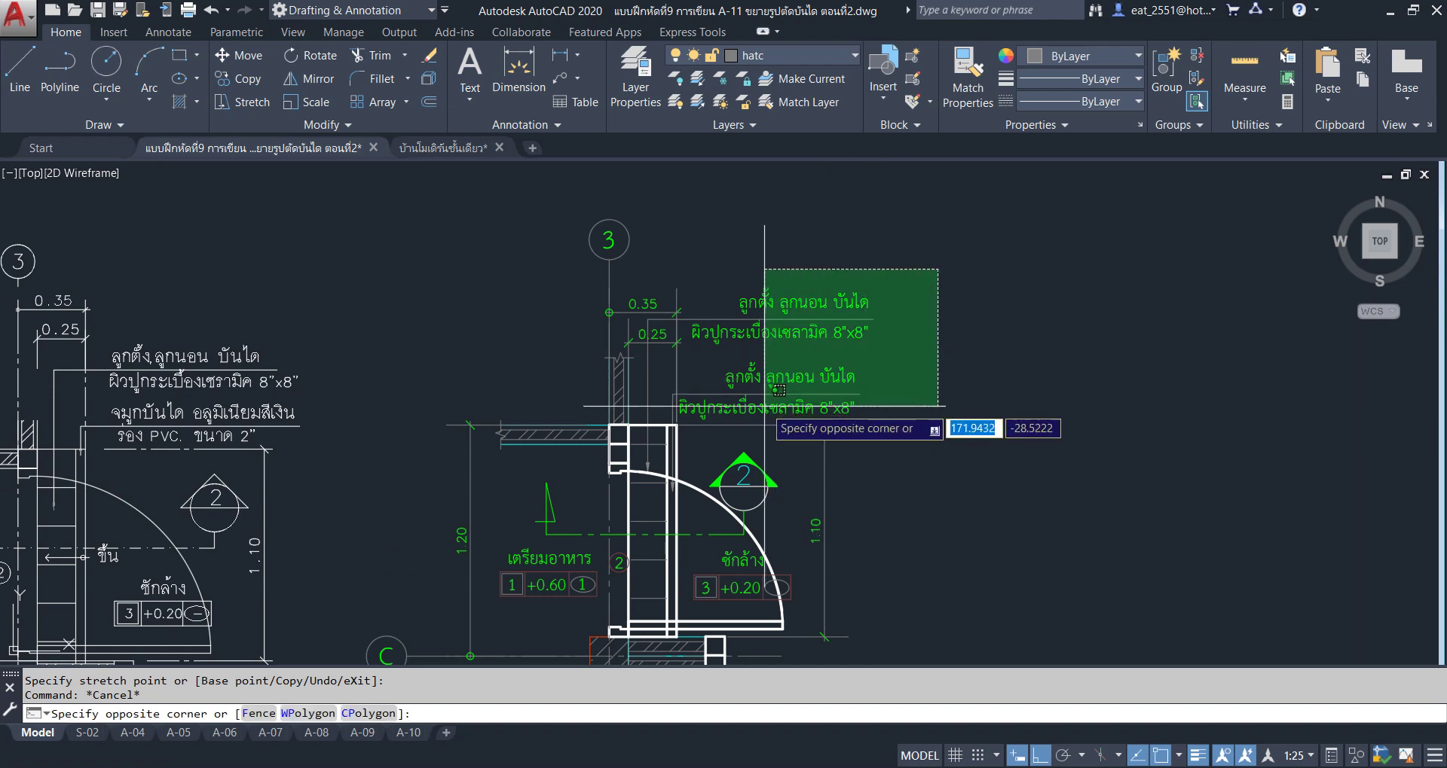
pyautogui.click(754, 418)
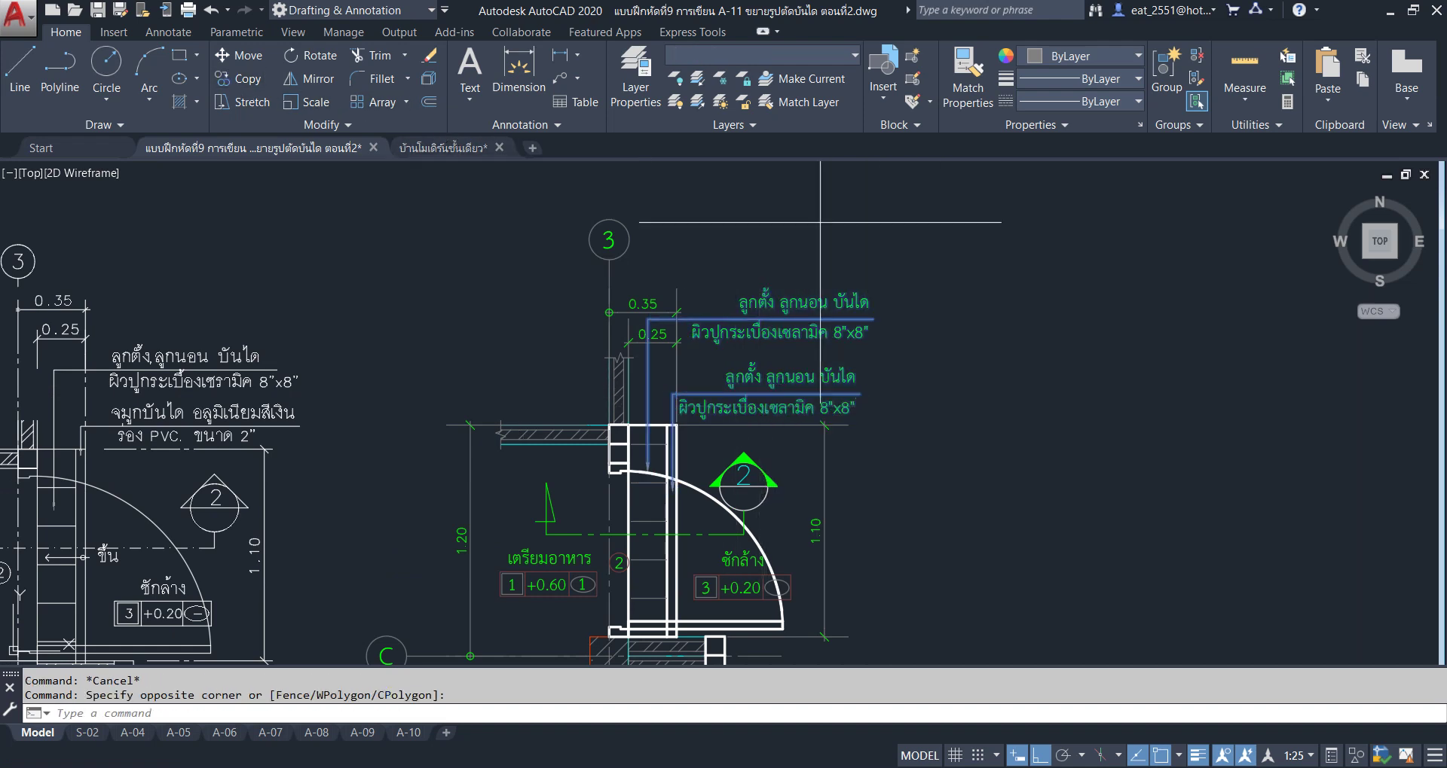
pyautogui.click(240, 79)
pyautogui.click(898, 294)
# With Ortho off, finish copying the finish note onto the lower step, then pick a vertical line's grip.
pyautogui.scroll(-3, 900, 320)
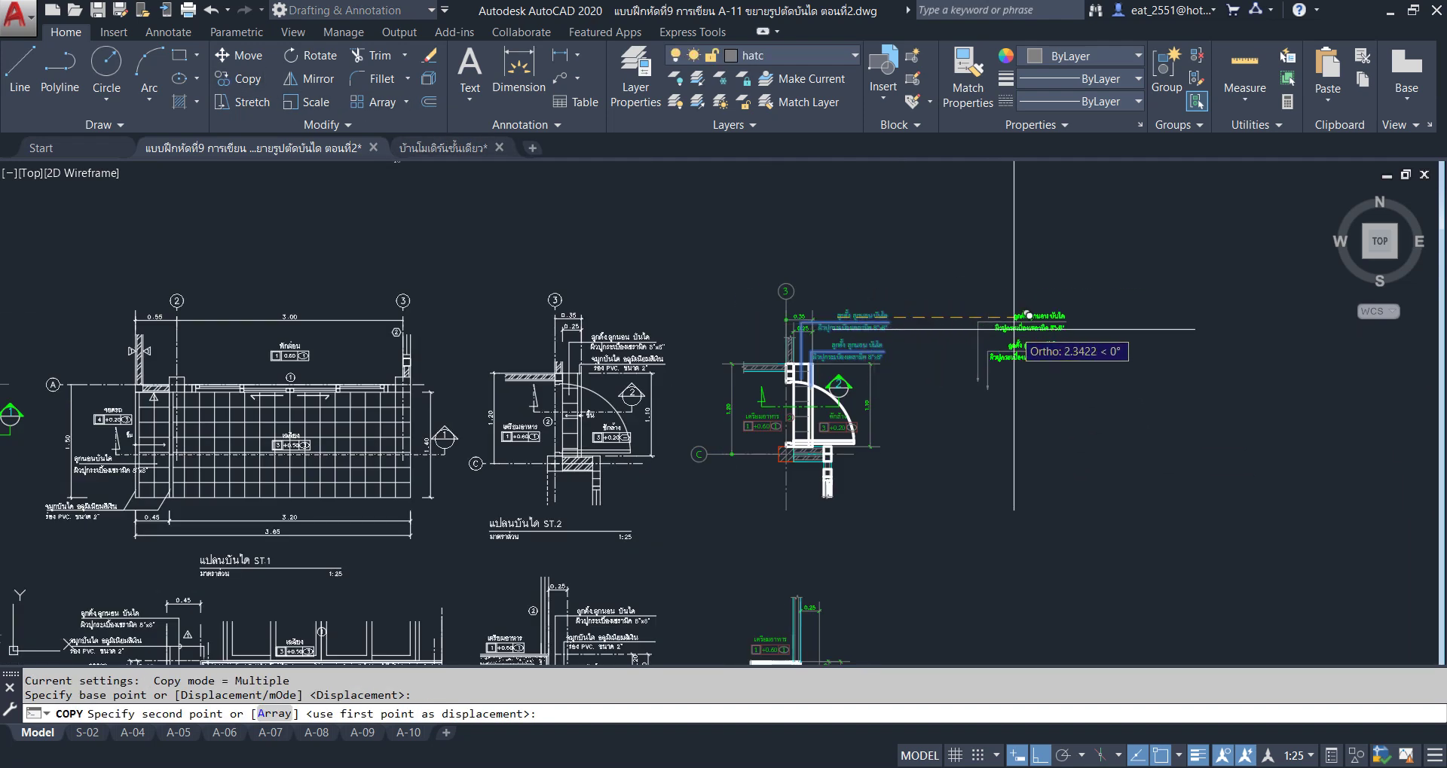
pyautogui.click(1040, 755)
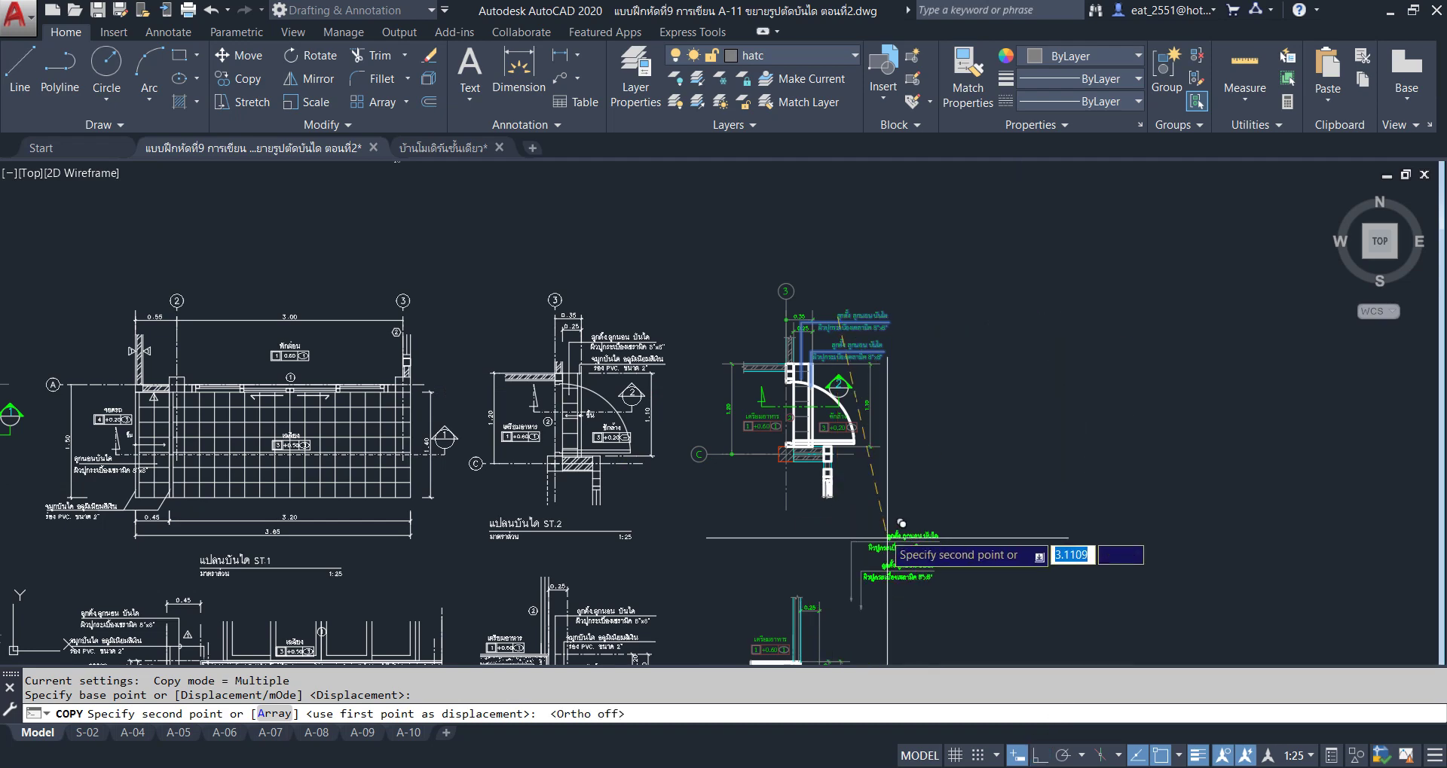
pyautogui.scroll(2, 871, 527)
pyautogui.scroll(5, 867, 282)
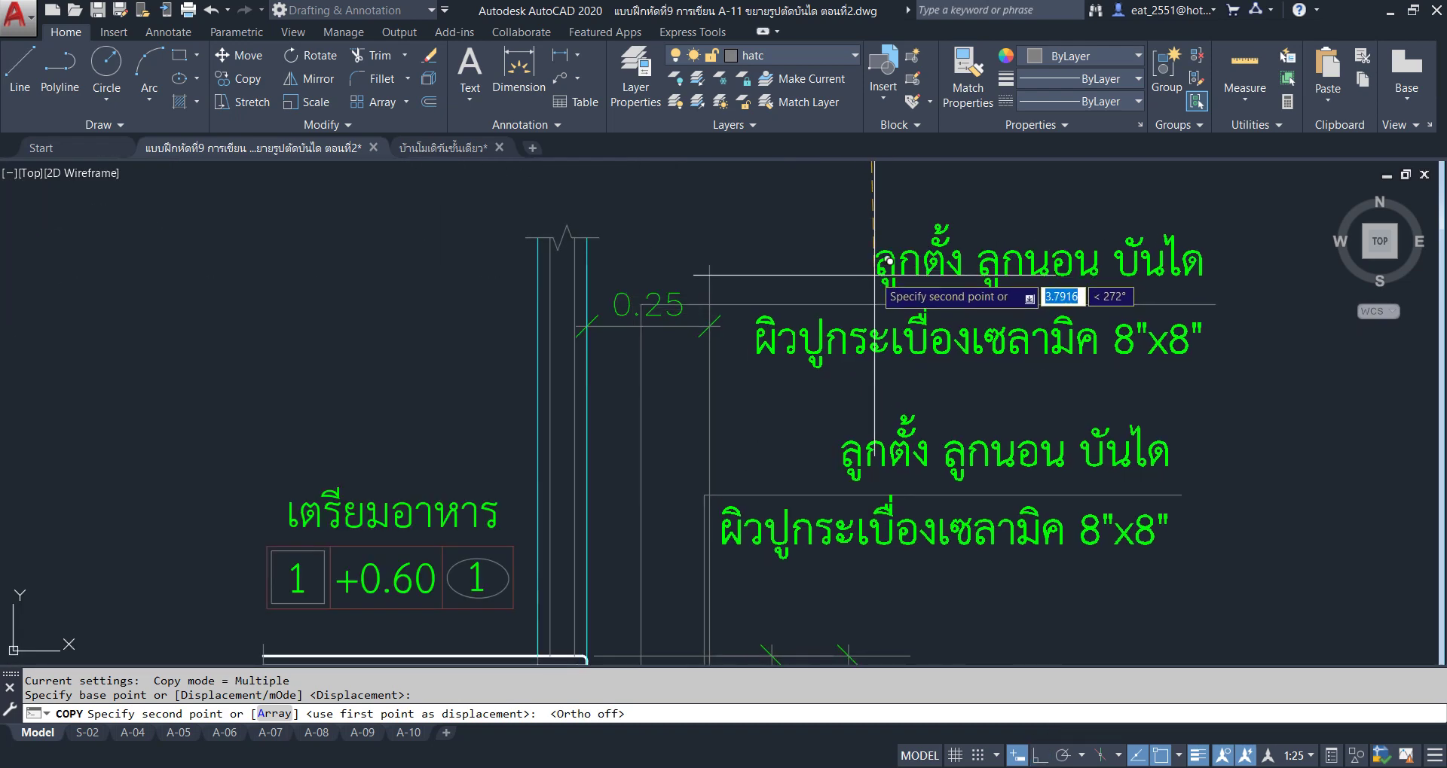
pyautogui.moveTo(883, 391); pyautogui.dragTo(932, 174, button='middle')
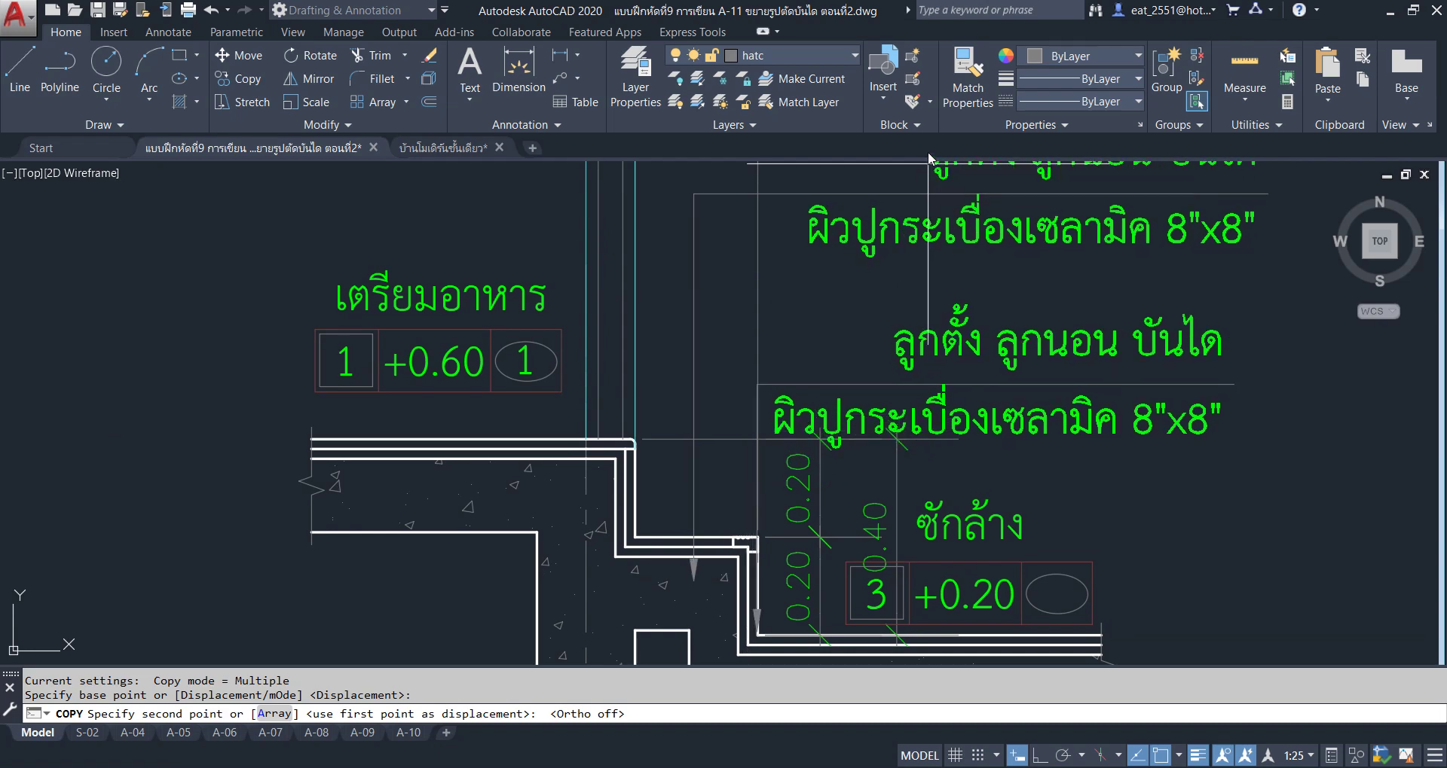
pyautogui.moveTo(926, 169); pyautogui.dragTo(874, 250, button='middle')
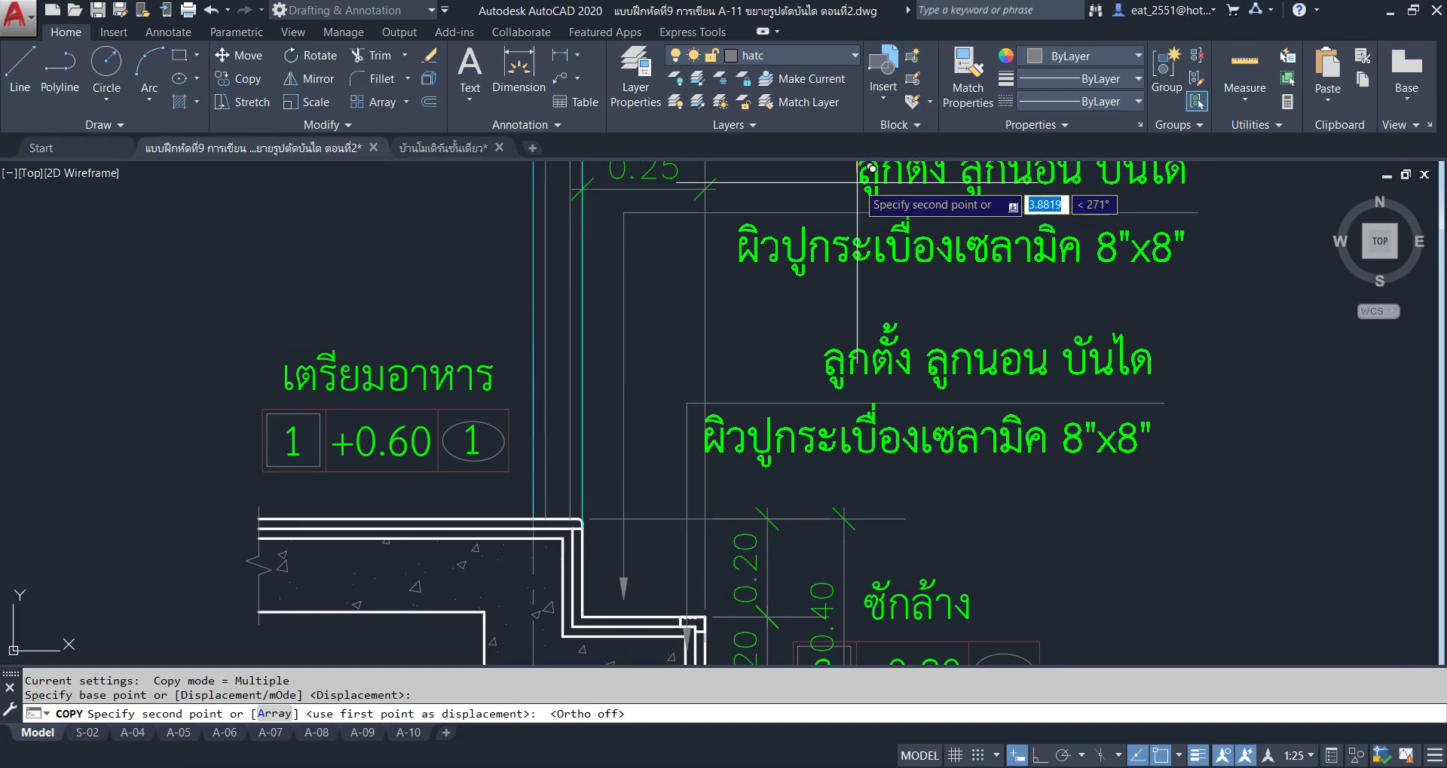
pyautogui.moveTo(870, 162)
pyautogui.mouseDown(button='middle')
pyautogui.moveTo(867, 211)
pyautogui.moveTo(845, 155)
pyautogui.mouseUp(button='middle')
pyautogui.scroll(-4, 836, 226)
pyautogui.scroll(4, 836, 220)
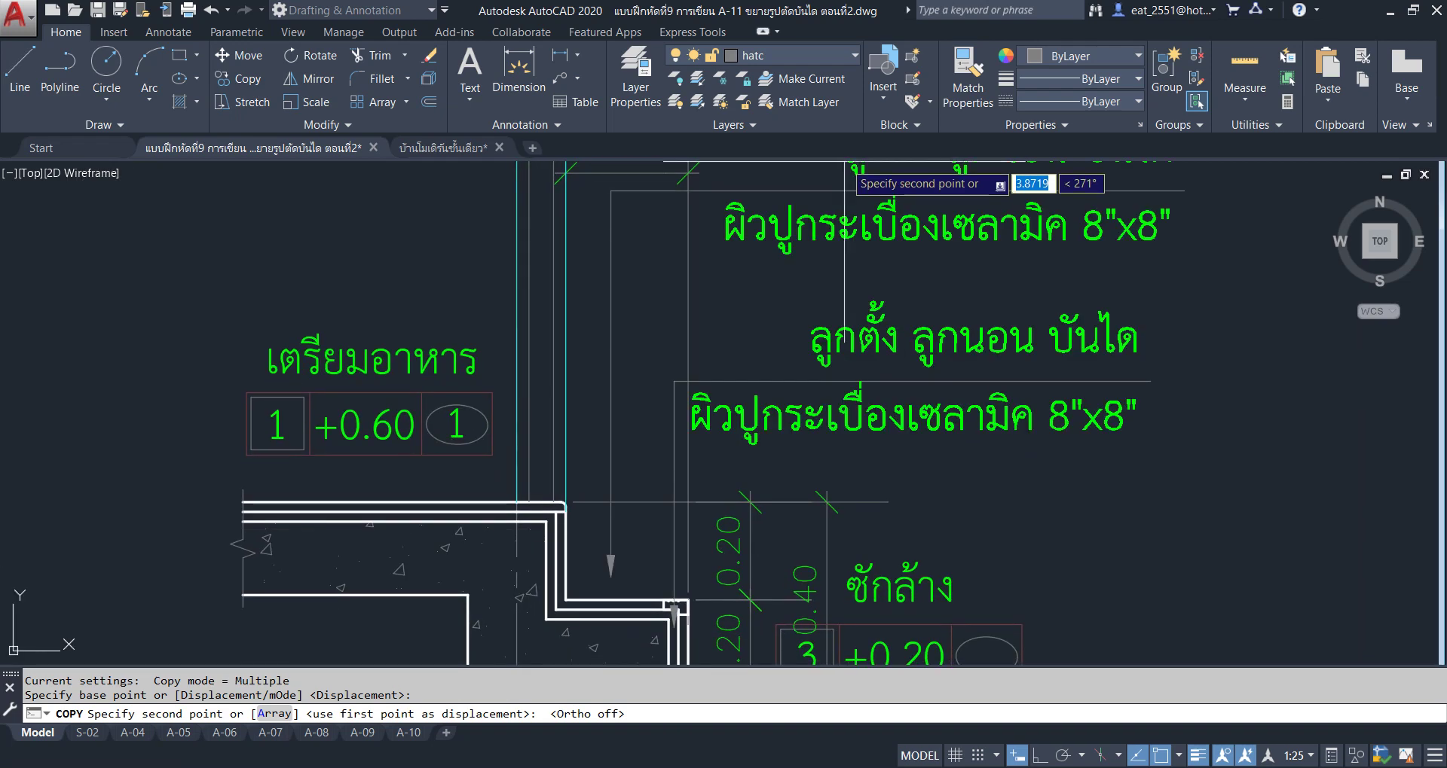
pyautogui.scroll(-2, 844, 248)
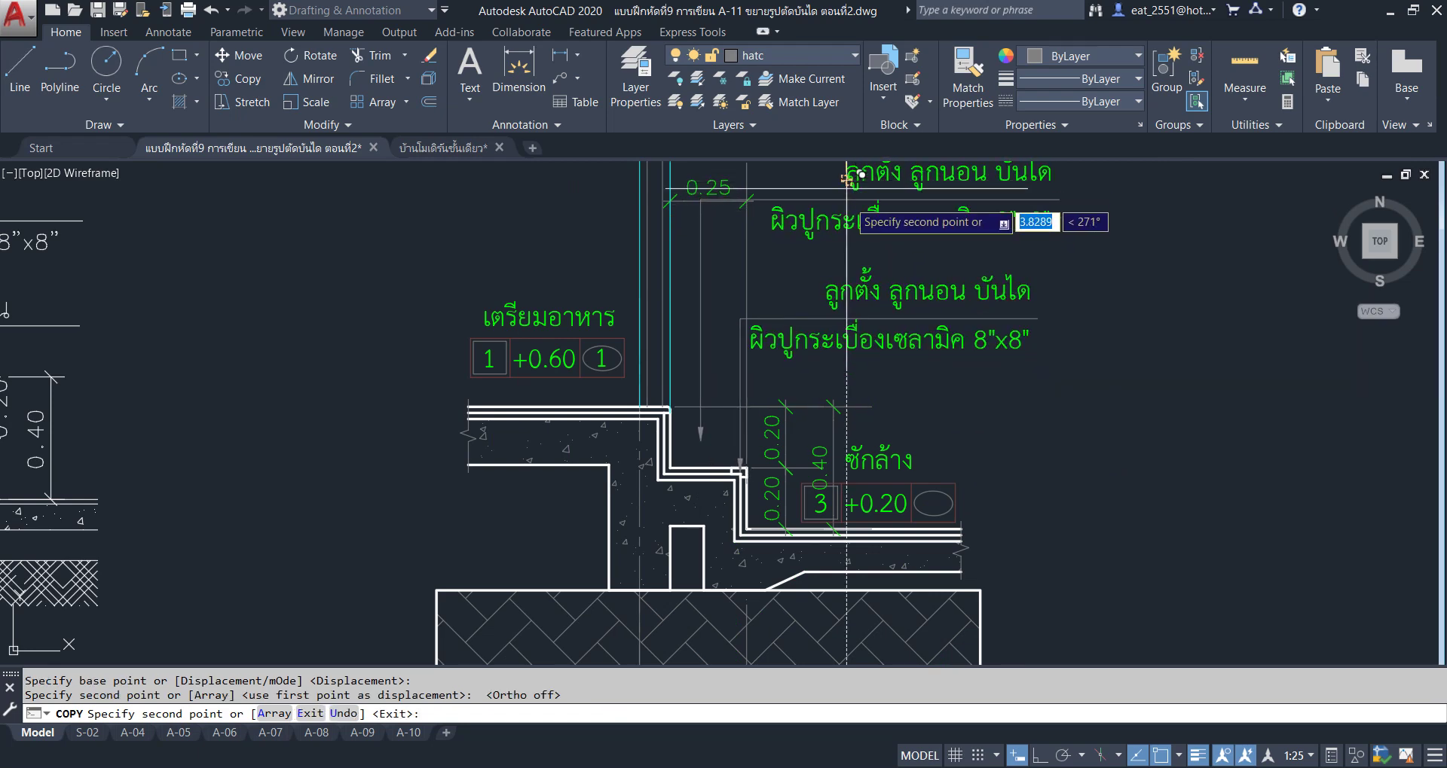
pyautogui.rightClick(1130, 273)
pyautogui.click(1149, 279)
pyautogui.scroll(4, 700, 388)
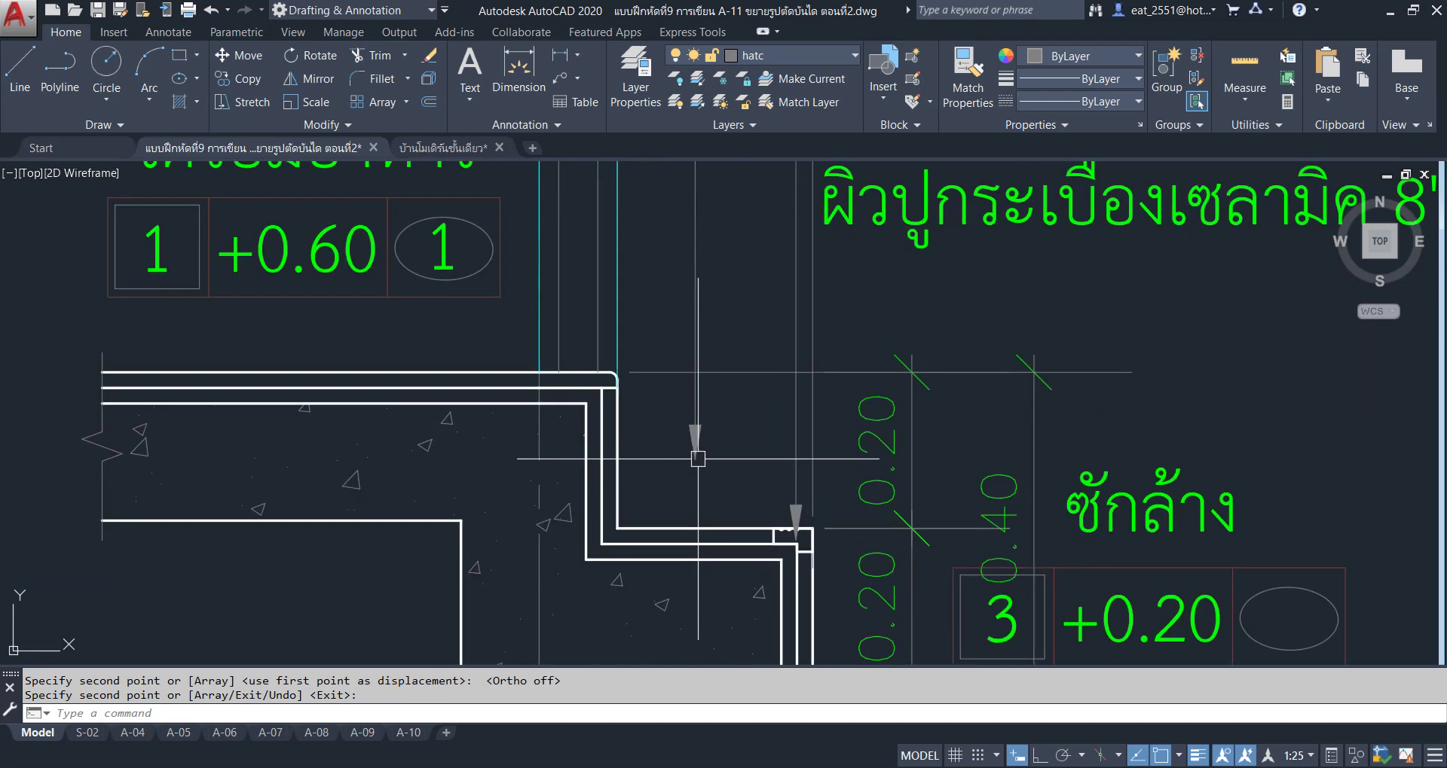
pyautogui.click(695, 459)
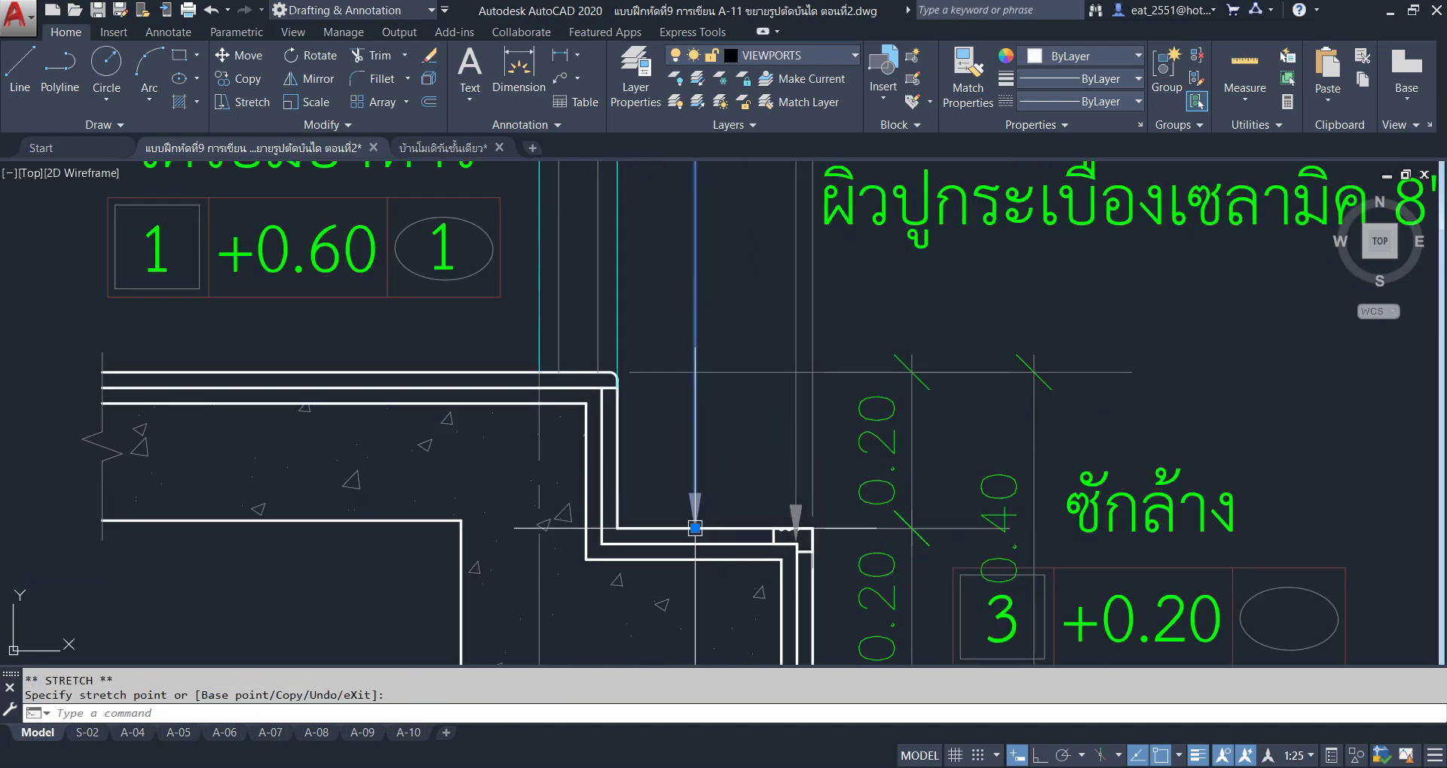
pyautogui.scroll(-4, 749, 451)
# Cancel the line stretch and pan over to grid bubble 2 near the door-swing plan.
pyautogui.press('Escape')
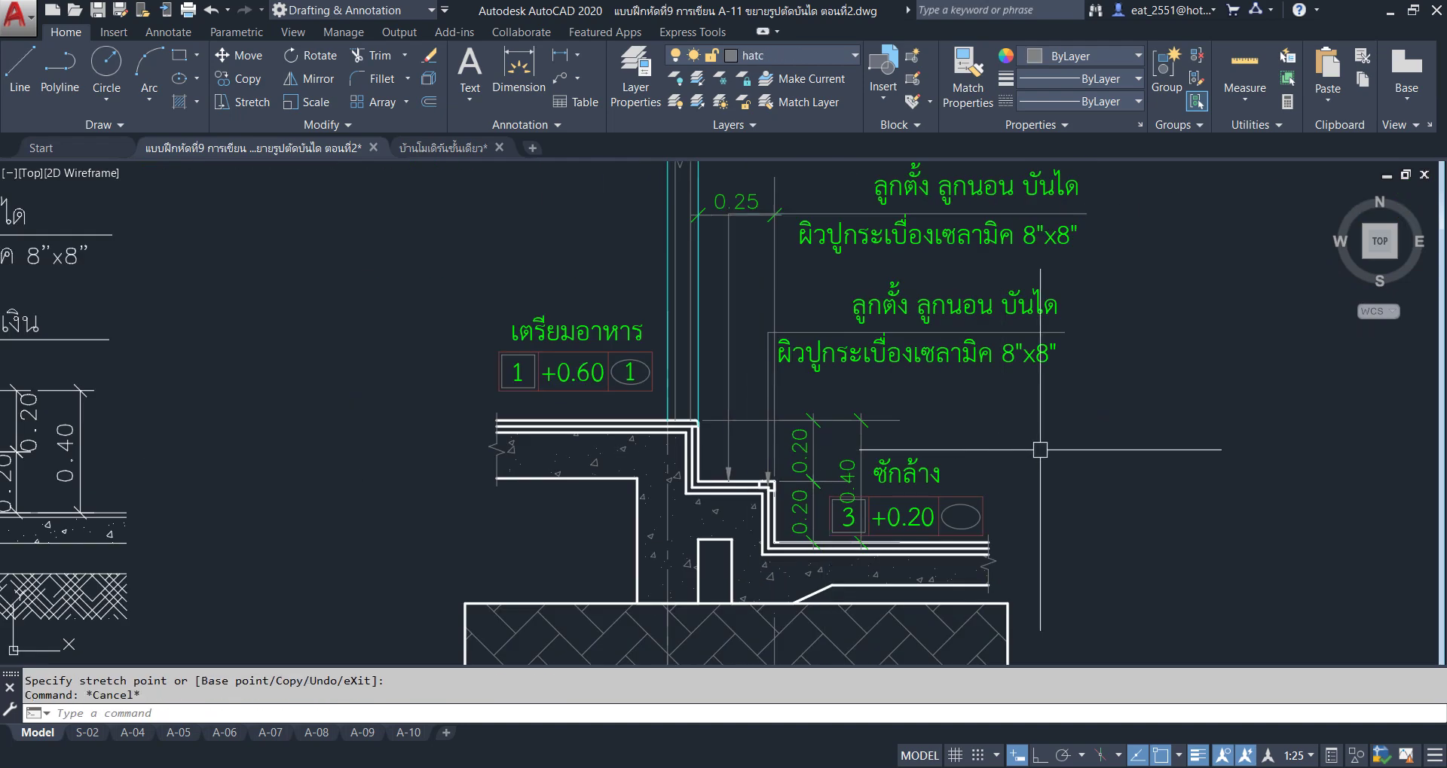
pyautogui.scroll(-4, 1019, 447)
pyautogui.scroll(4, 1009, 435)
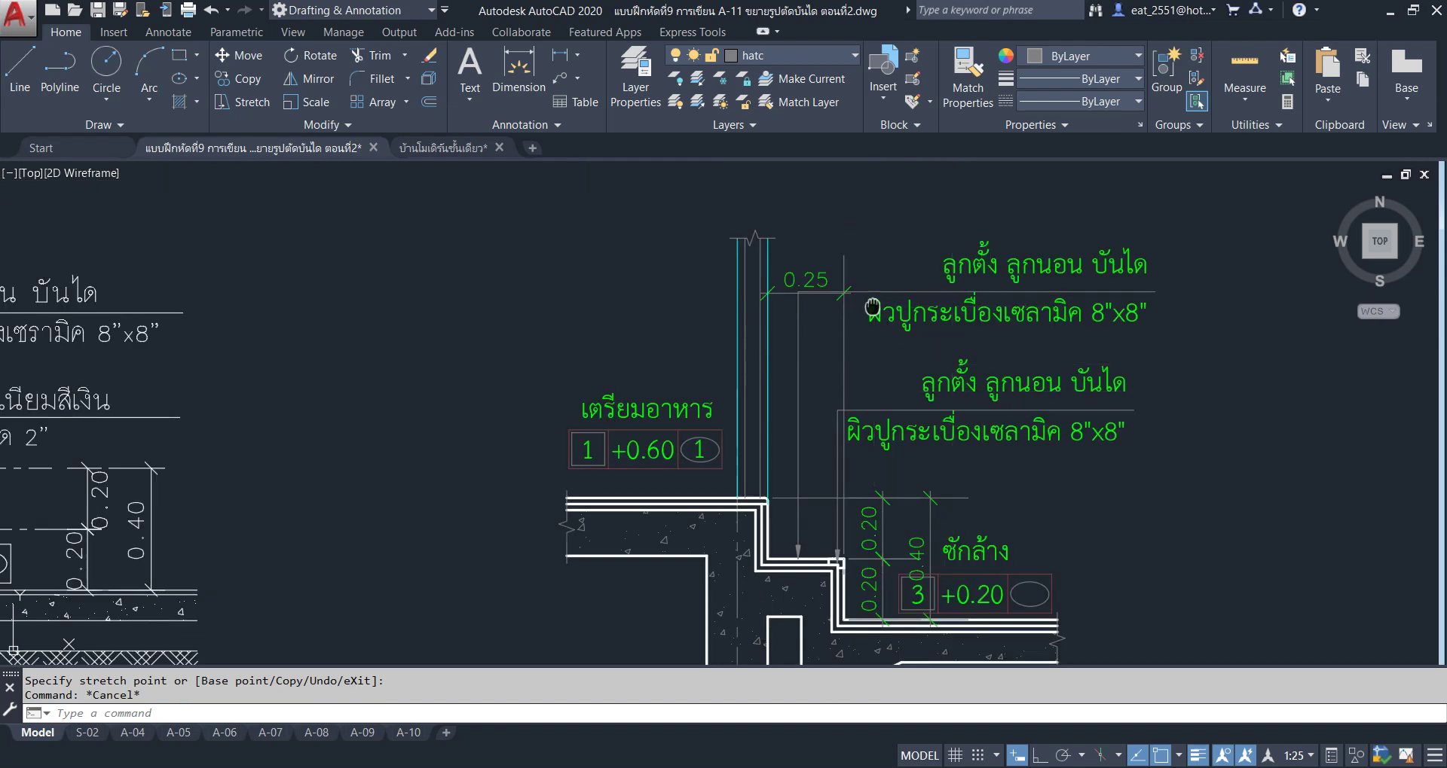
pyautogui.moveTo(871, 307); pyautogui.dragTo(936, 341, button='middle')
pyautogui.scroll(-4, 937, 342)
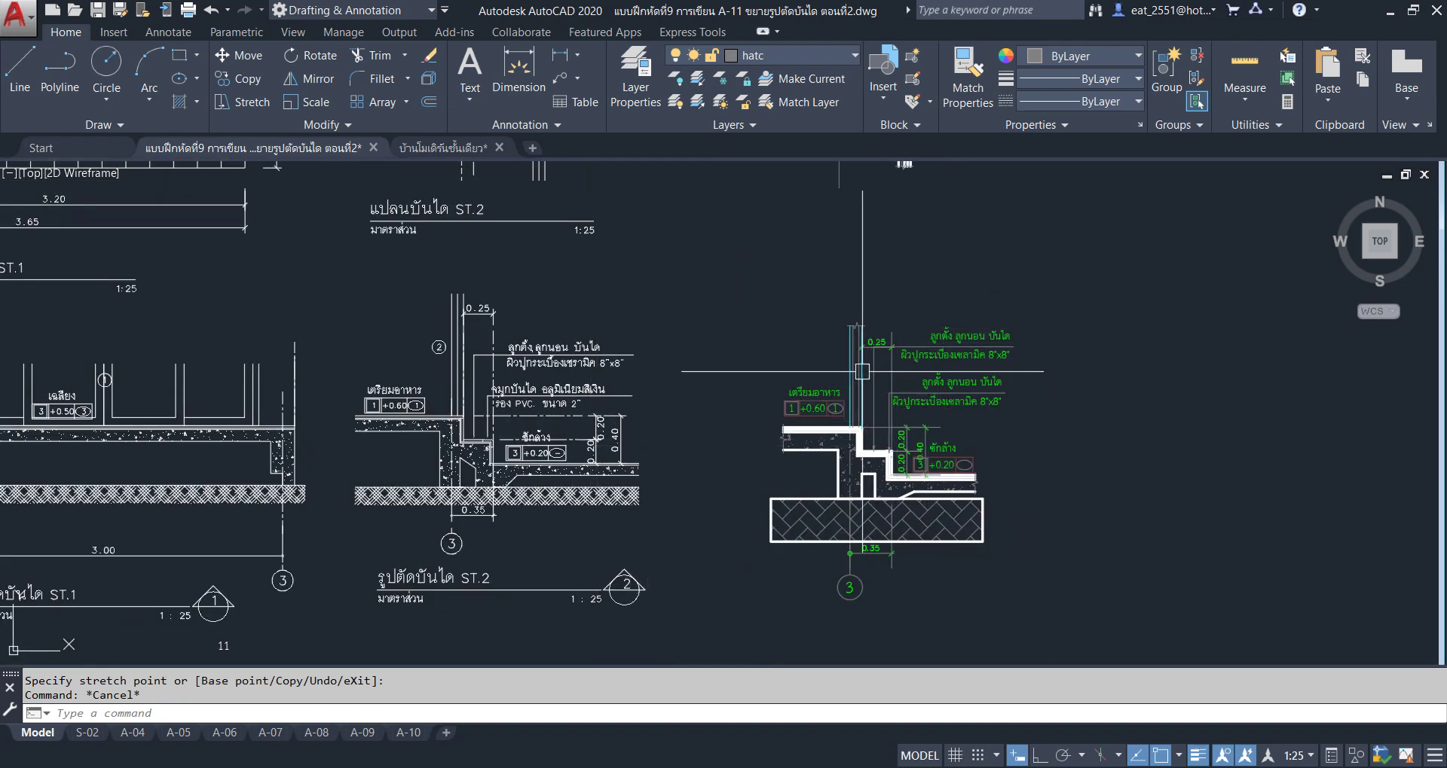
pyautogui.moveTo(425, 367); pyautogui.dragTo(659, 405, button='middle')
pyautogui.scroll(2, 659, 405)
pyautogui.scroll(2, 659, 405)
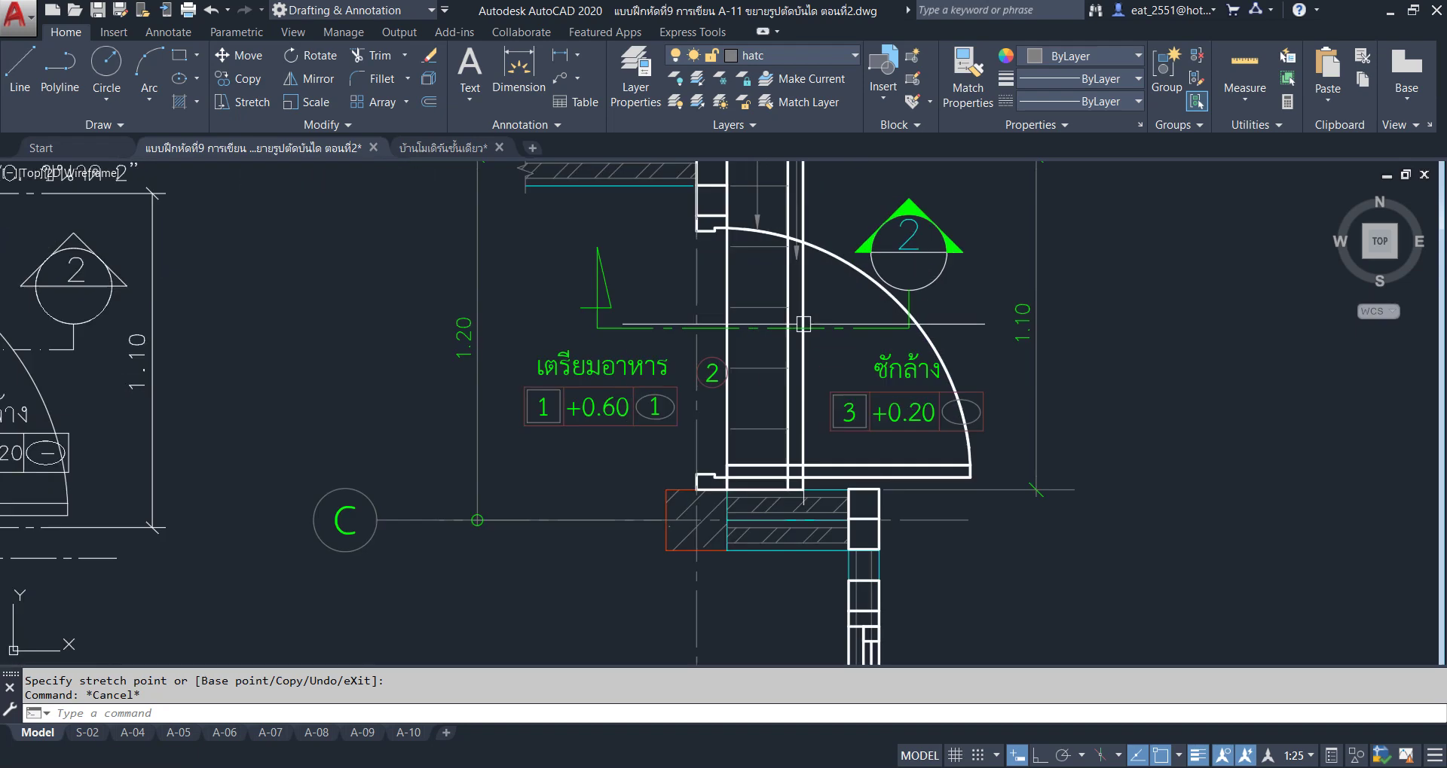
pyautogui.scroll(2, 660, 404)
pyautogui.scroll(2, 659, 405)
# Copy grid bubble 2 and its axis line with CO onto the stair section above the +0.60 marker.
pyautogui.click(668, 325)
pyautogui.click(636, 501)
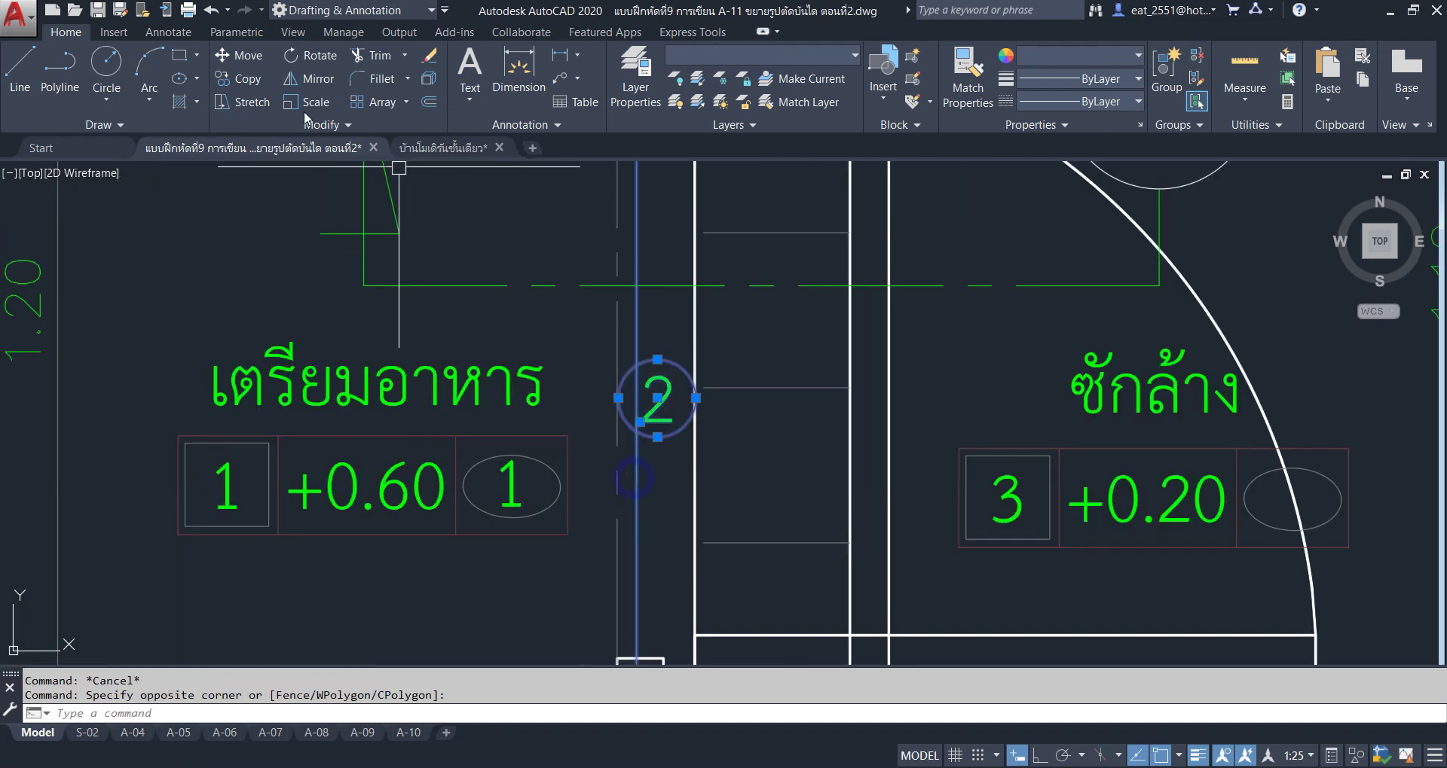
pyautogui.write('co')
pyautogui.press('Return')
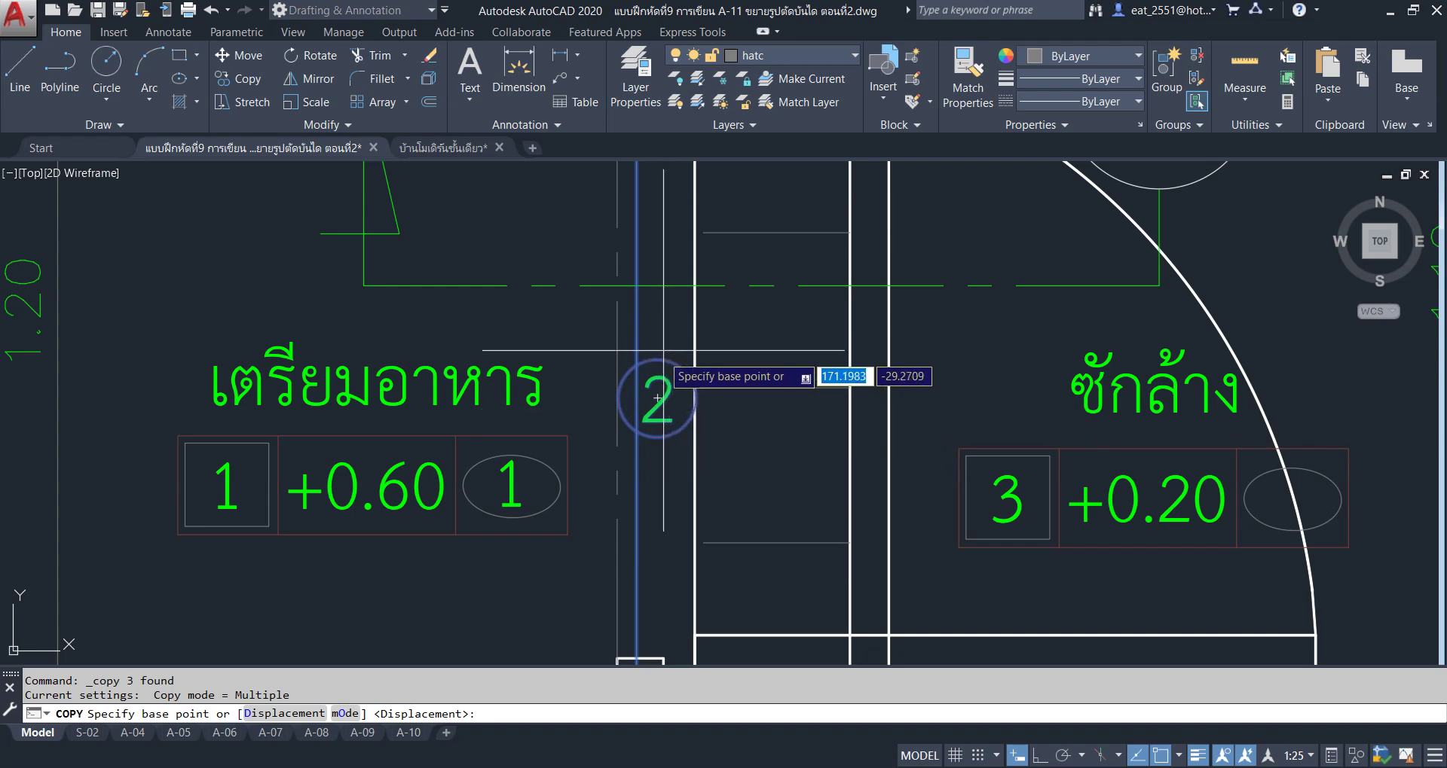
pyautogui.click(657, 398)
pyautogui.scroll(-8, 721, 315)
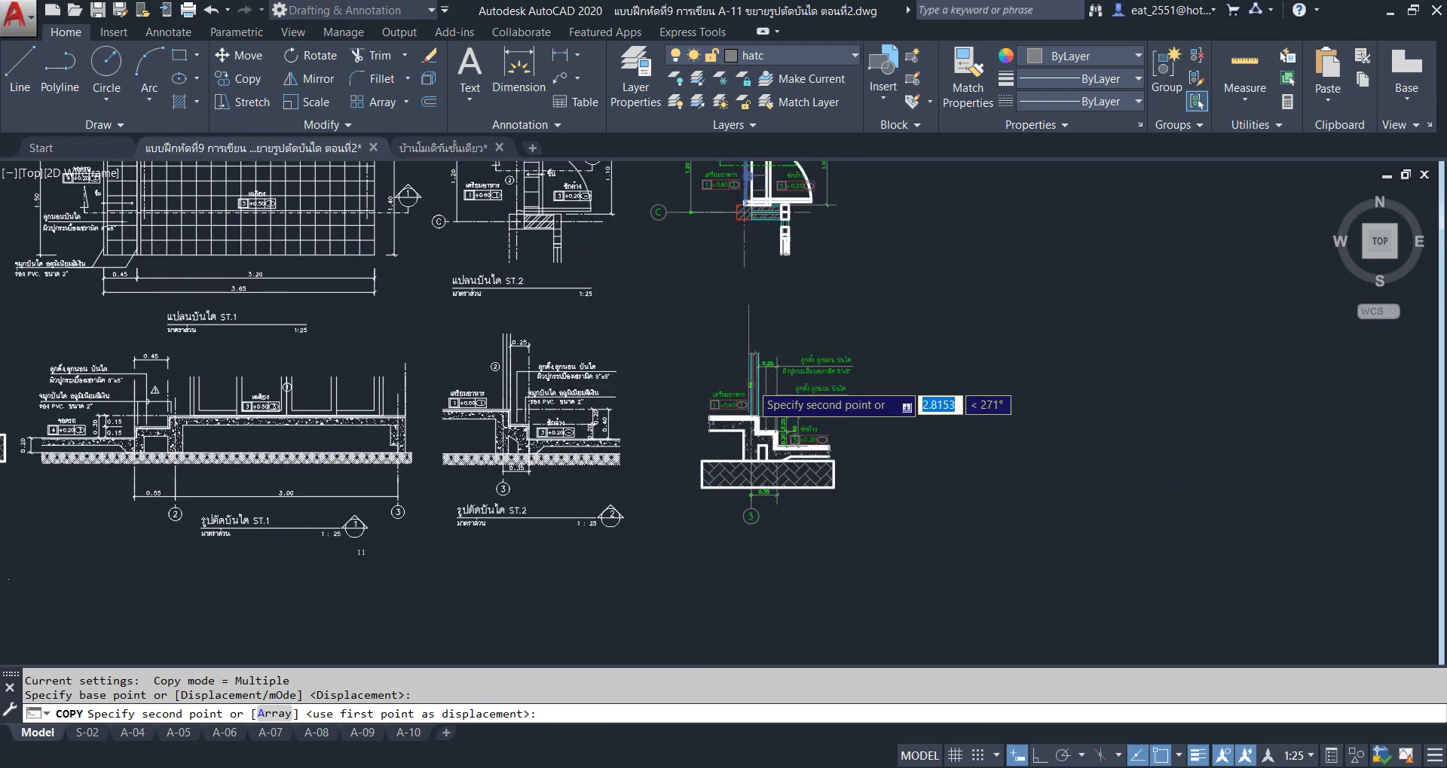
pyautogui.scroll(8, 703, 361)
pyautogui.click(716, 371)
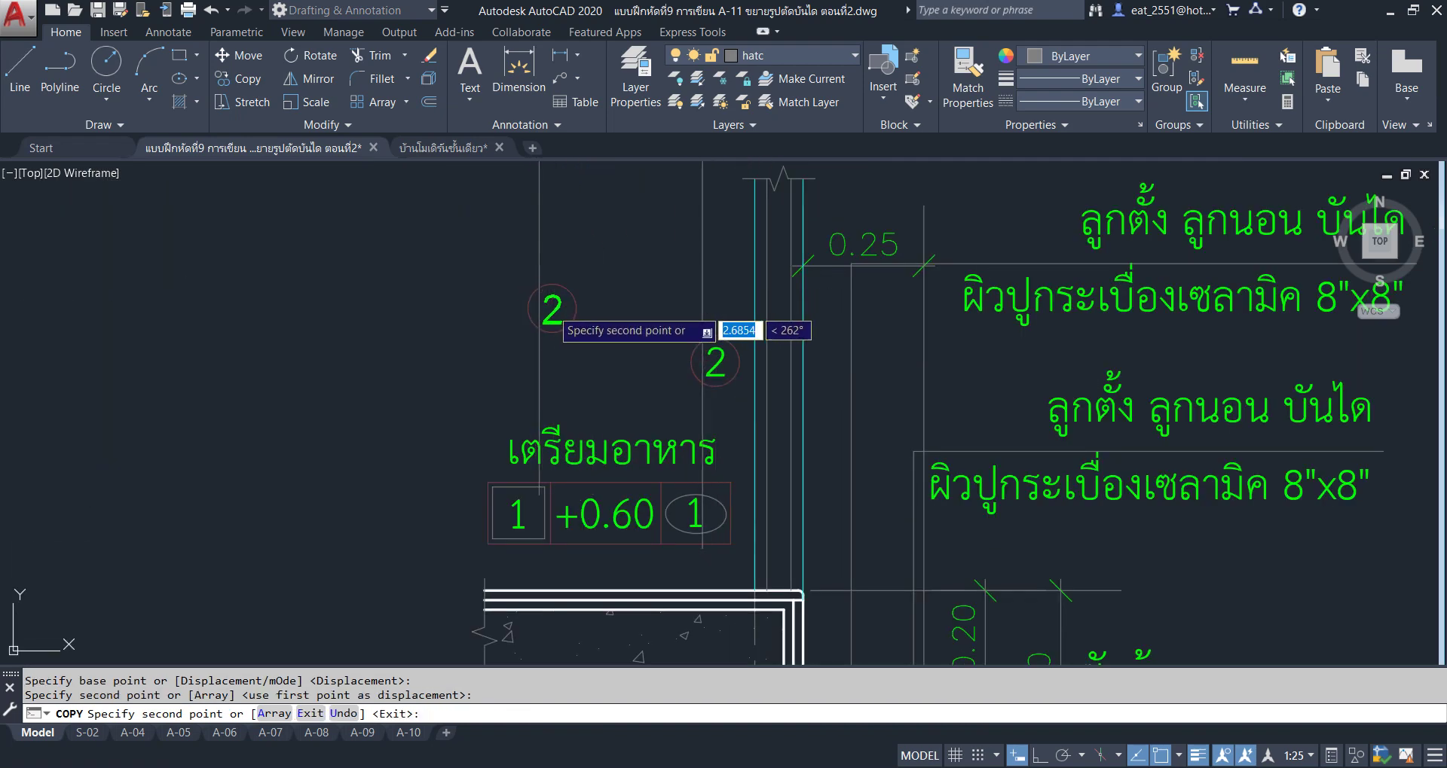
pyautogui.rightClick(549, 307)
pyautogui.click(573, 316)
# Pan to the new plan and section details and begin a selection window around them.
pyautogui.scroll(-5, 676, 352)
pyautogui.scroll(-2, 682, 381)
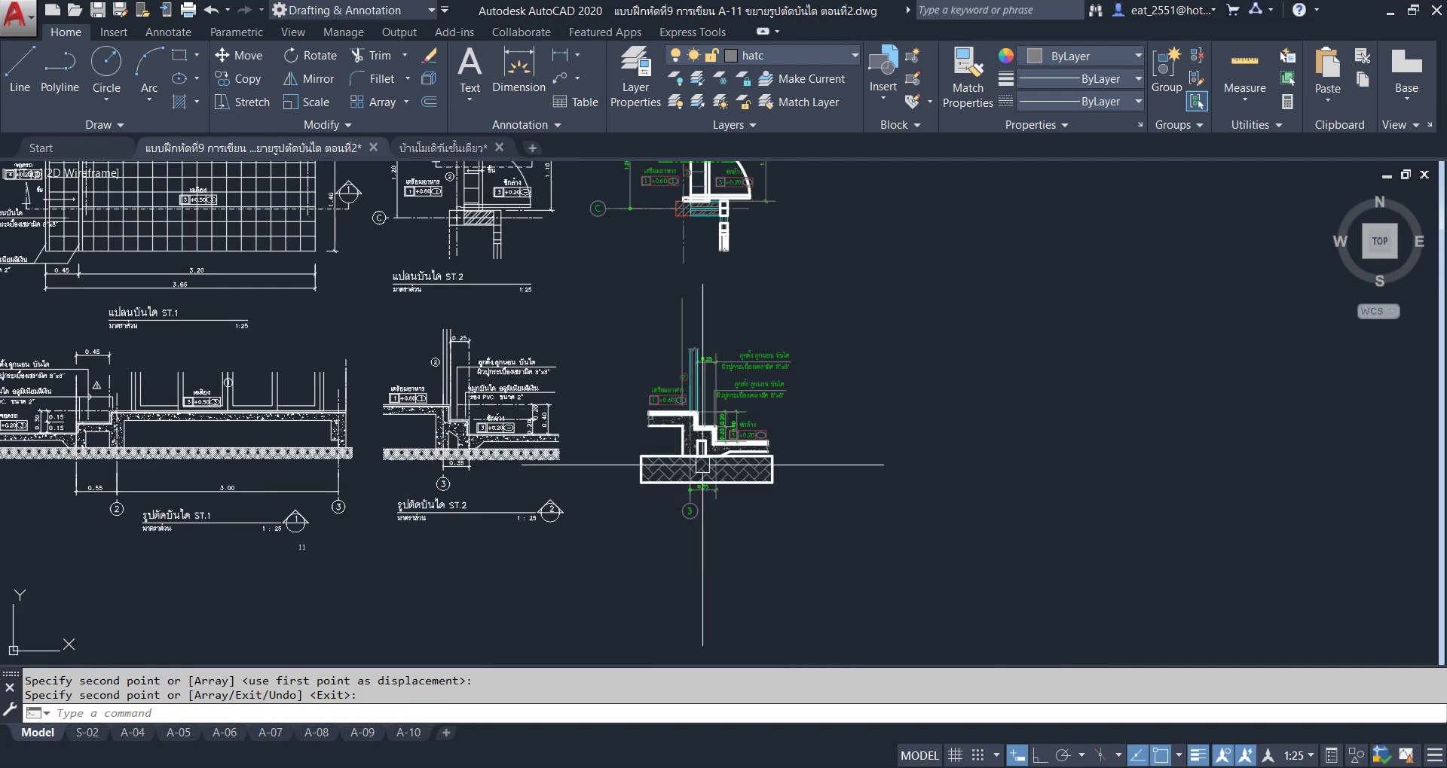
pyautogui.scroll(-3, 702, 465)
pyautogui.moveTo(794, 216); pyautogui.dragTo(766, 313, button='middle')
pyautogui.click(814, 224)
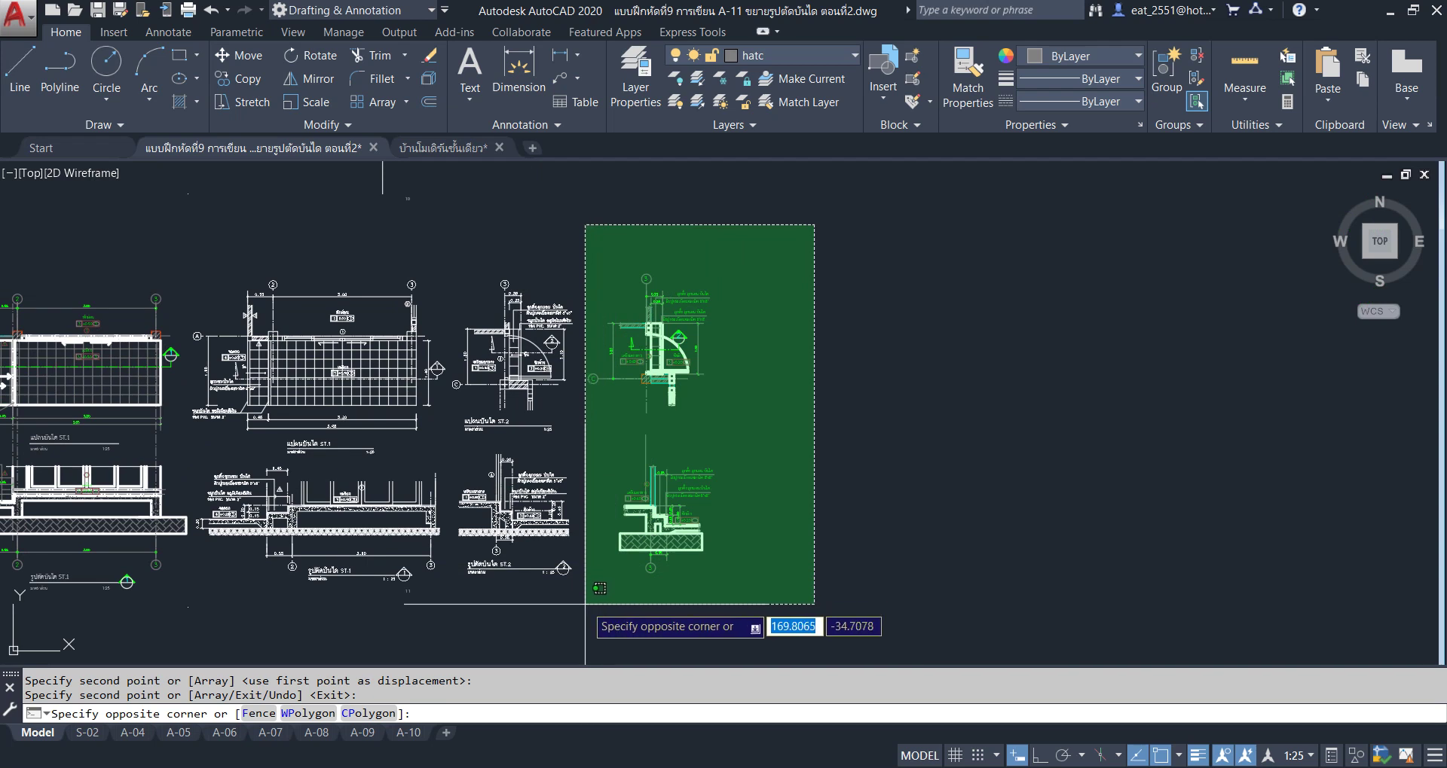
# Move the new plan and section details farther to the right.
pyautogui.click(600, 588)
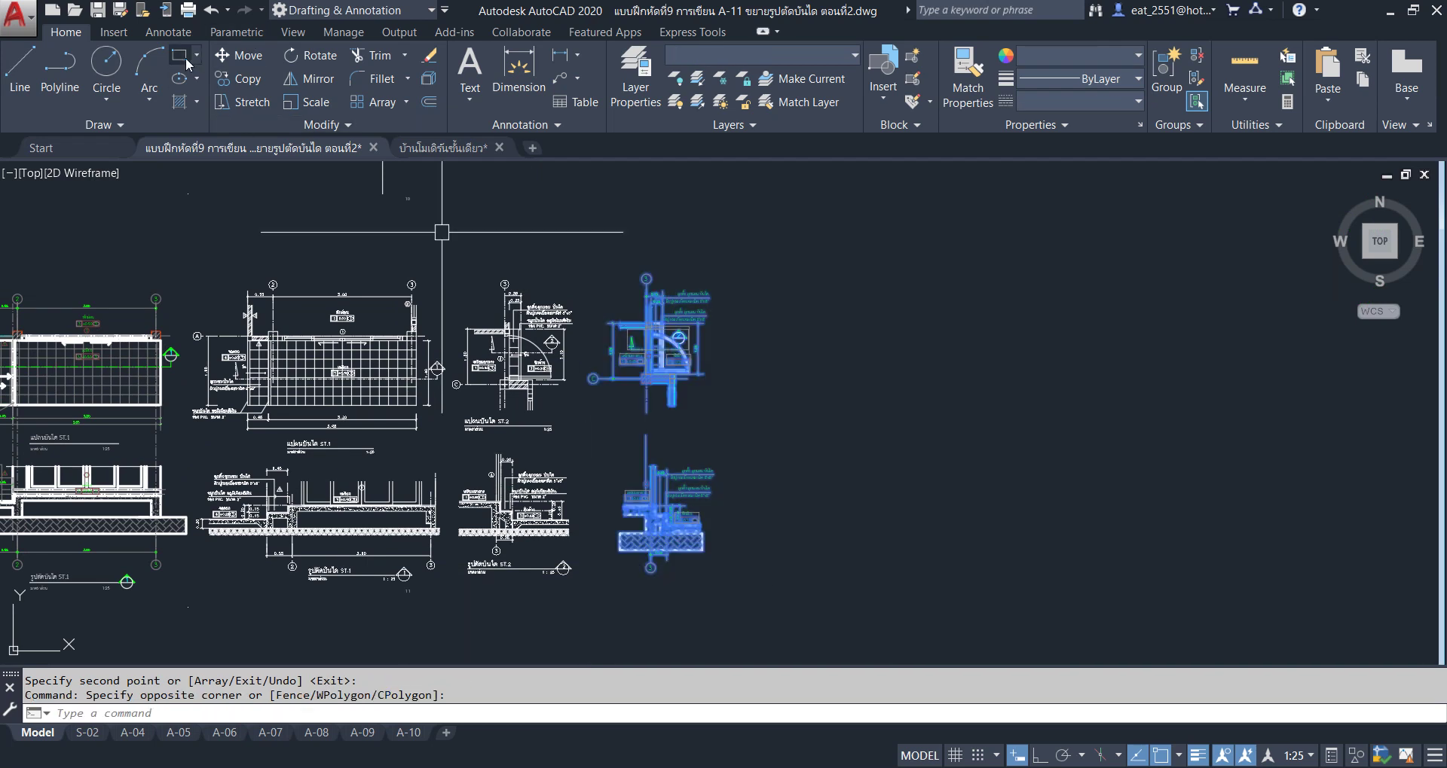
pyautogui.click(235, 59)
pyautogui.click(671, 392)
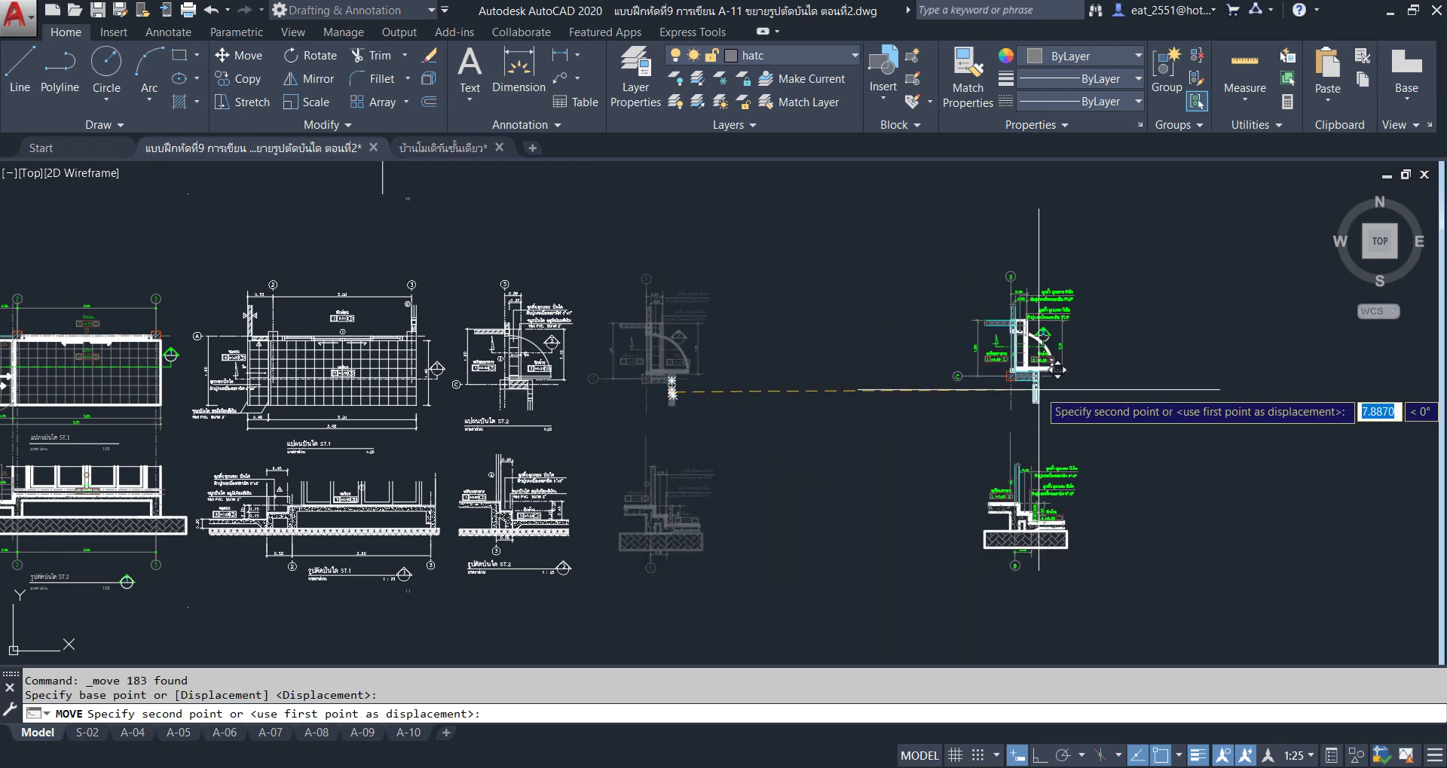
pyautogui.click(1162, 372)
# Select the ST.1 stair plan and section and copy them beside the new details.
pyautogui.scroll(2, 467, 220)
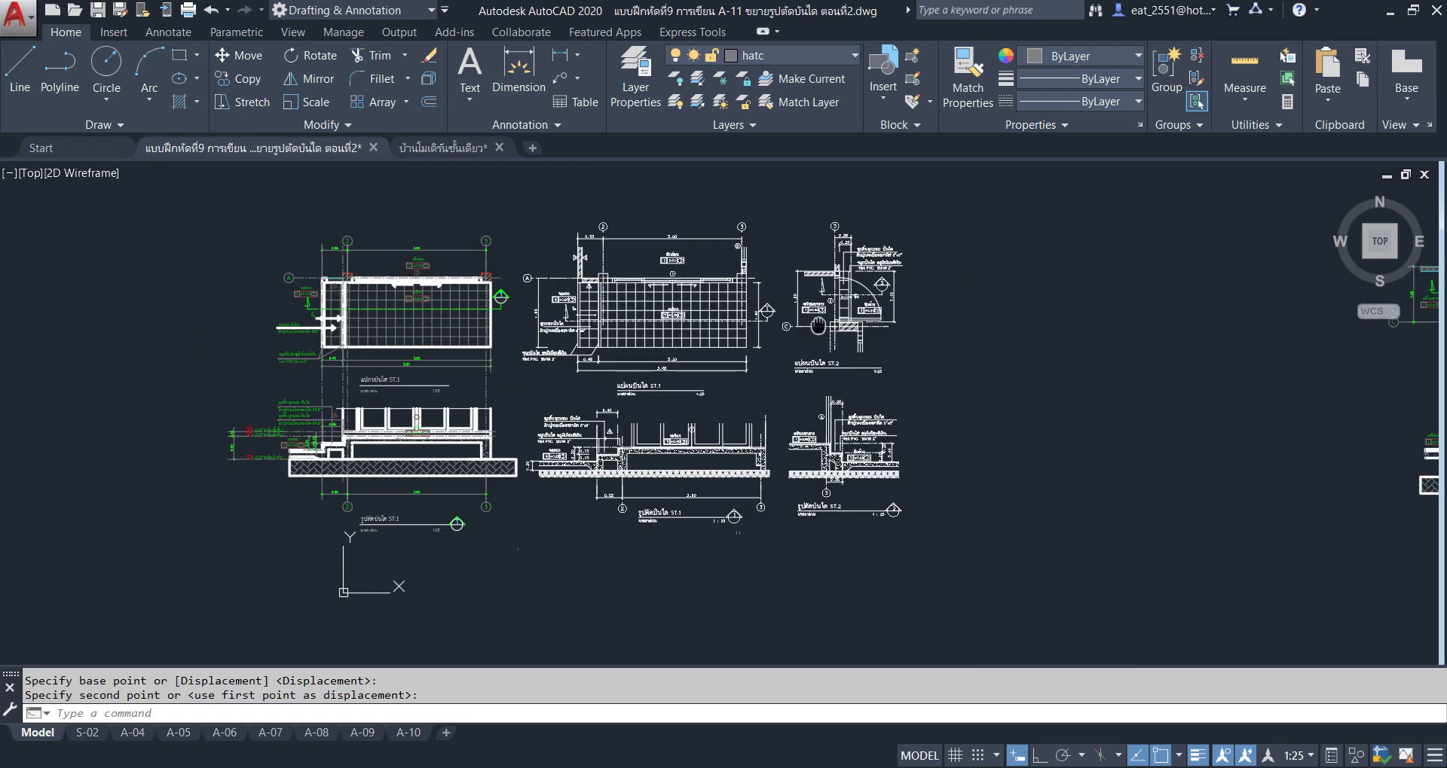
pyautogui.click(521, 215)
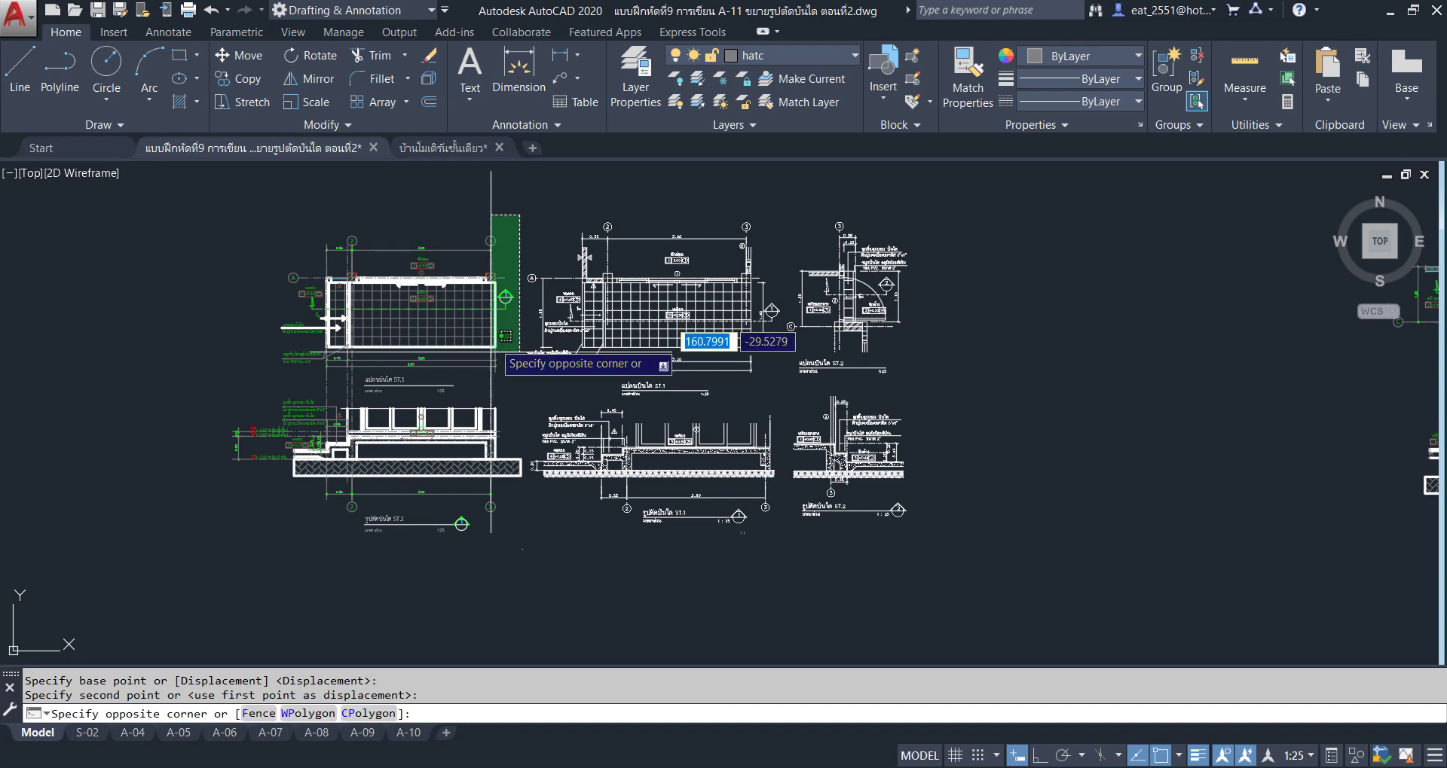
pyautogui.click(219, 586)
pyautogui.scroll(3, 575, 431)
pyautogui.click(614, 394)
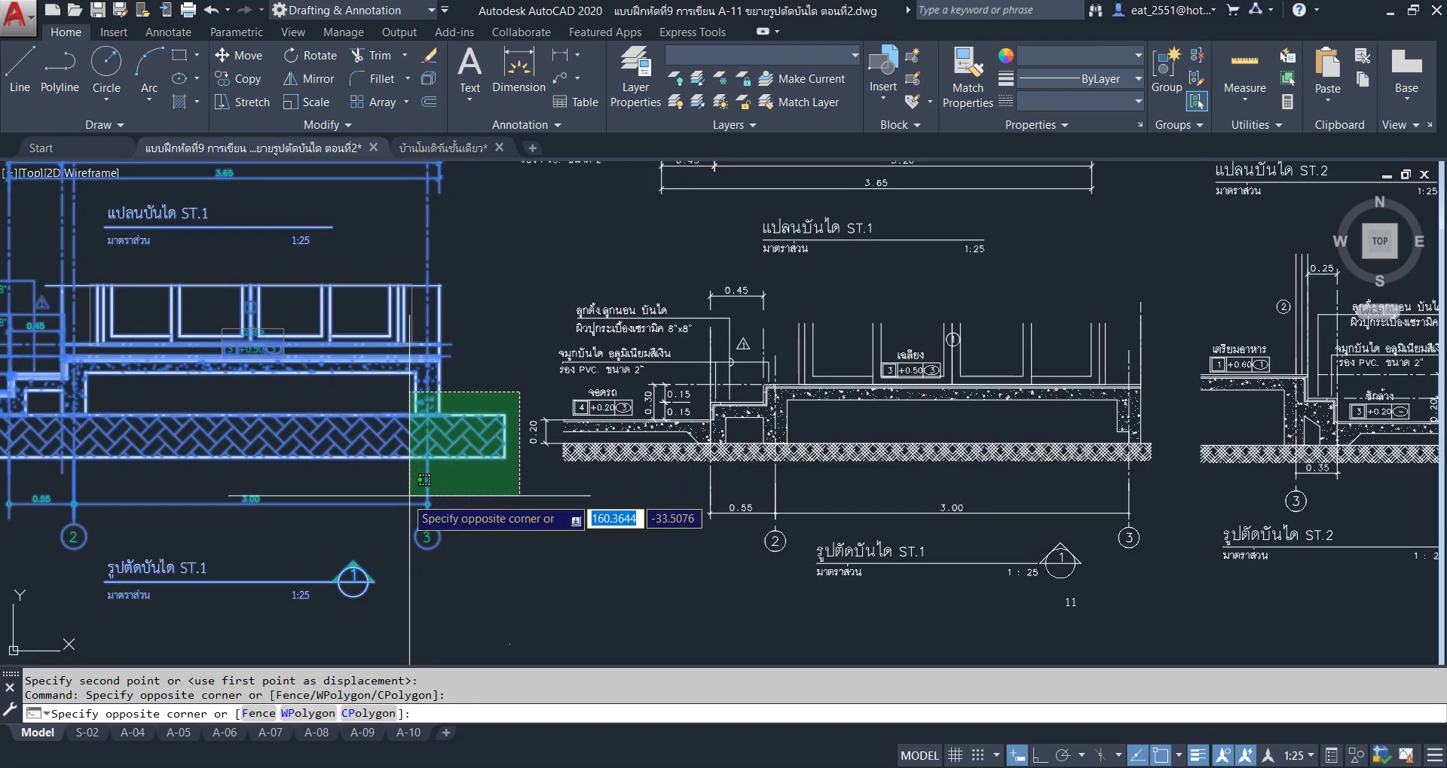
pyautogui.click(421, 501)
pyautogui.scroll(-3, 575, 465)
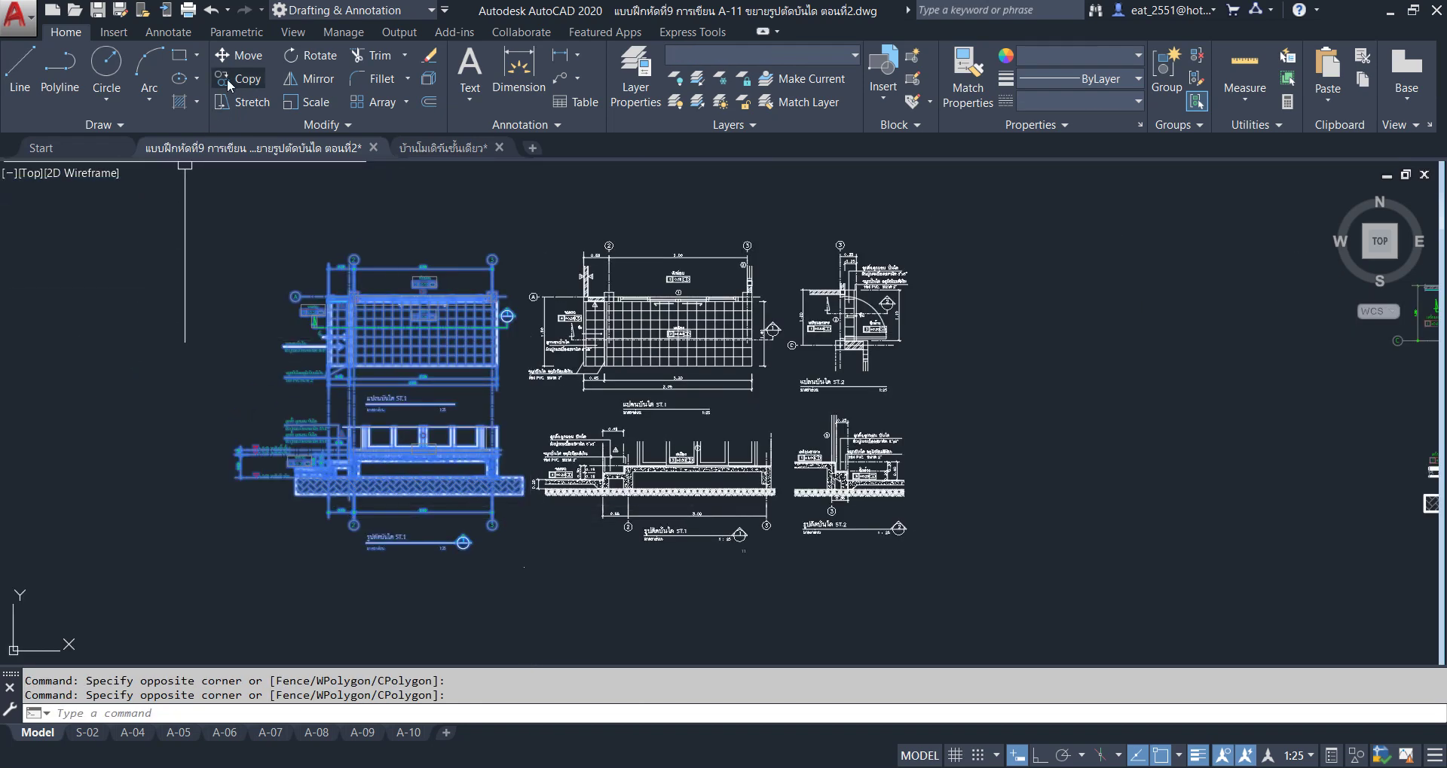
pyautogui.click(230, 85)
pyautogui.click(386, 408)
pyautogui.moveTo(819, 408); pyautogui.dragTo(196, 449, button='middle')
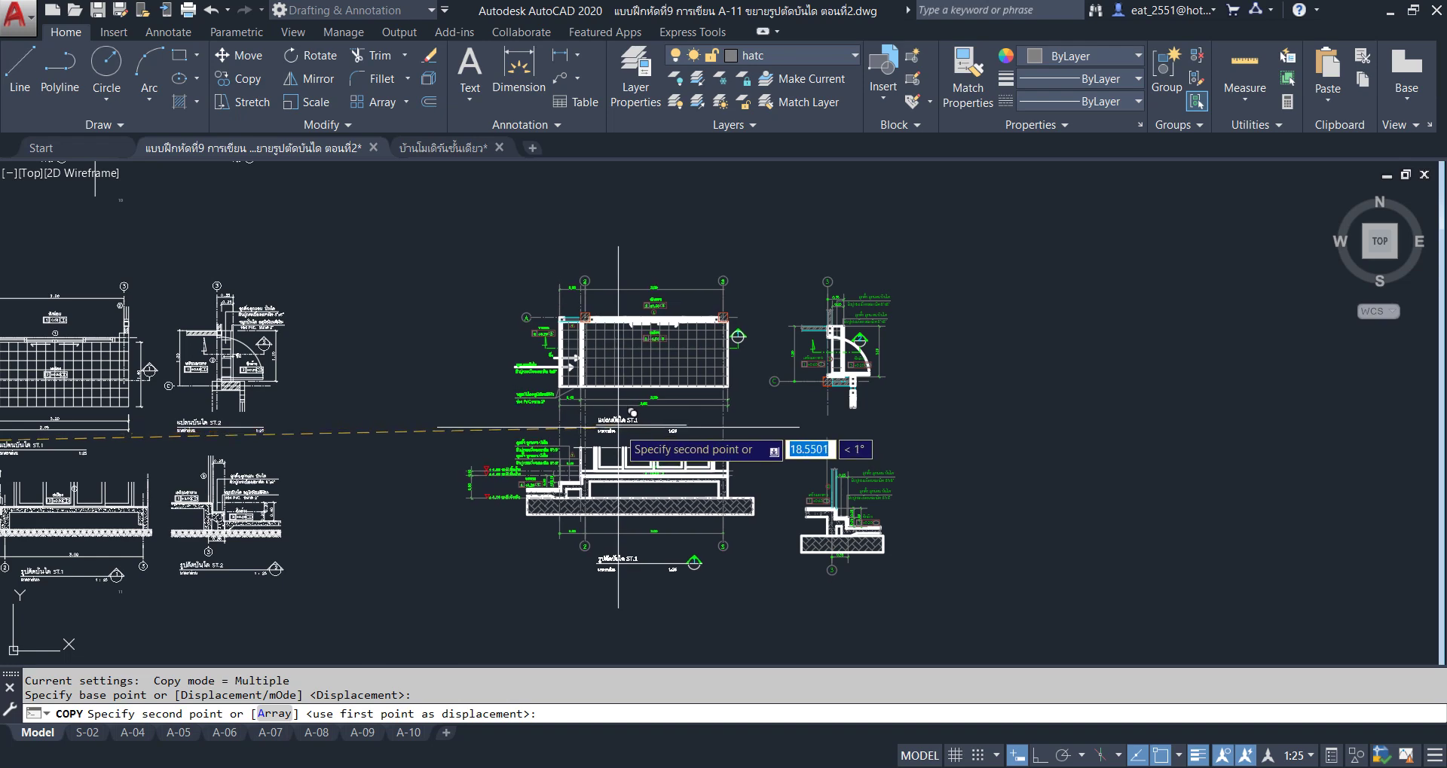
pyautogui.click(617, 426)
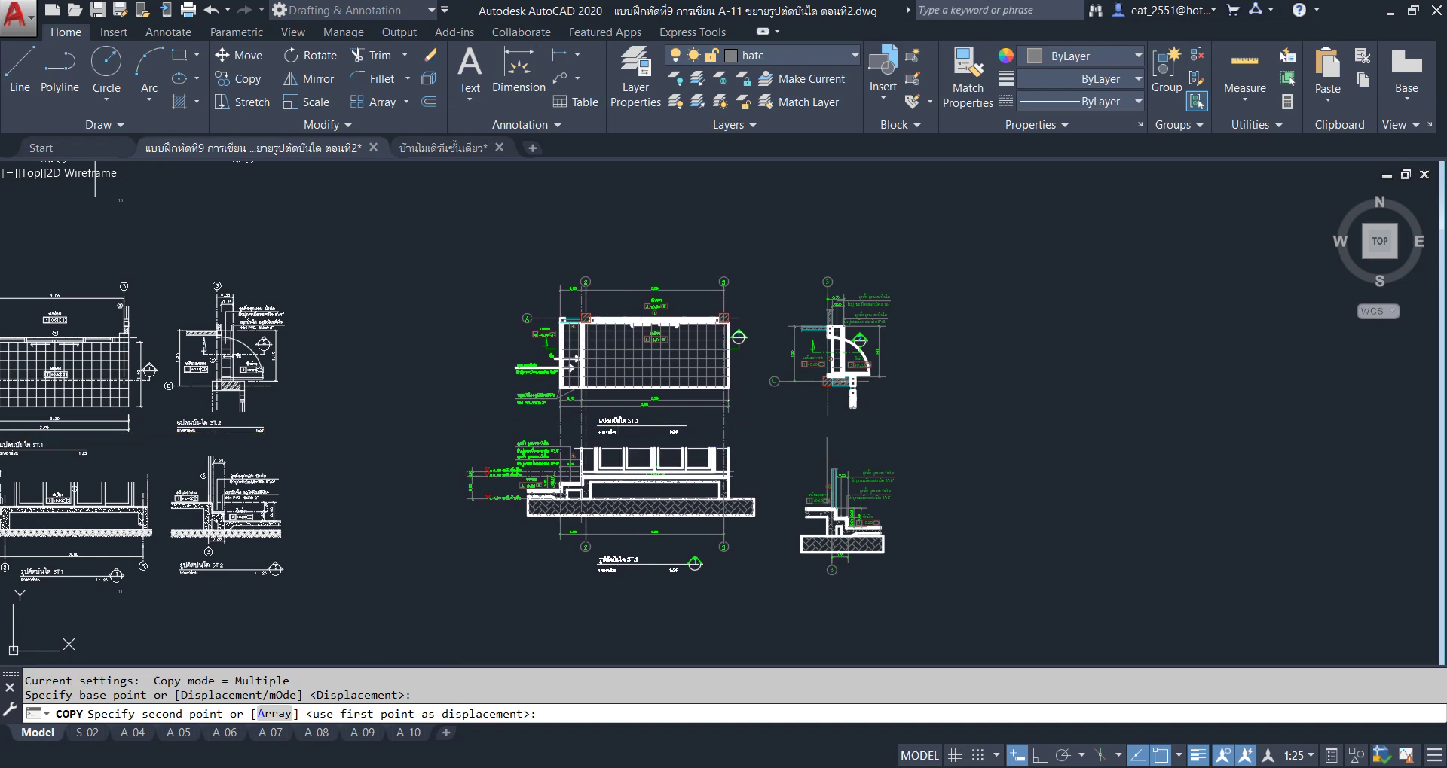
pyautogui.press('Return')
pyautogui.scroll(2, 831, 514)
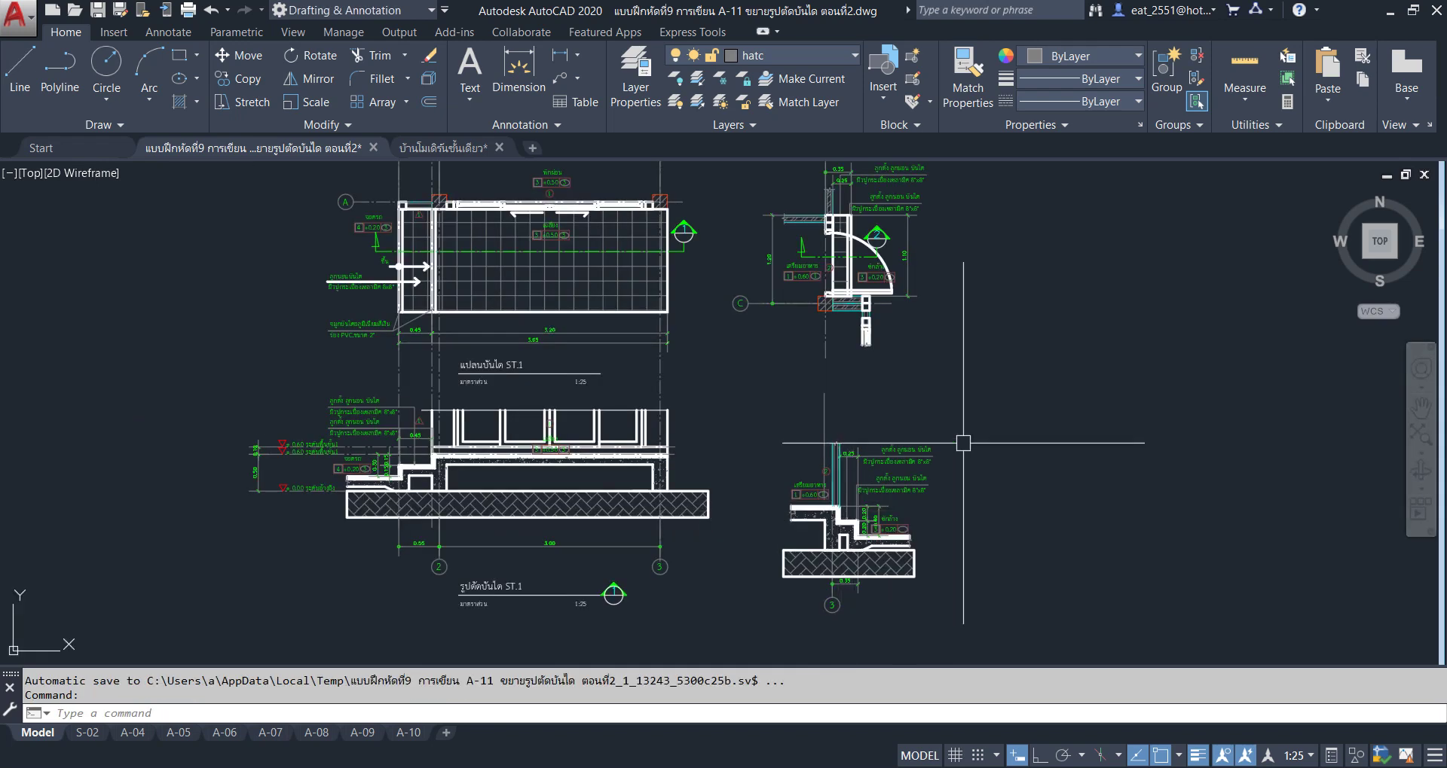
pyautogui.click(1115, 380)
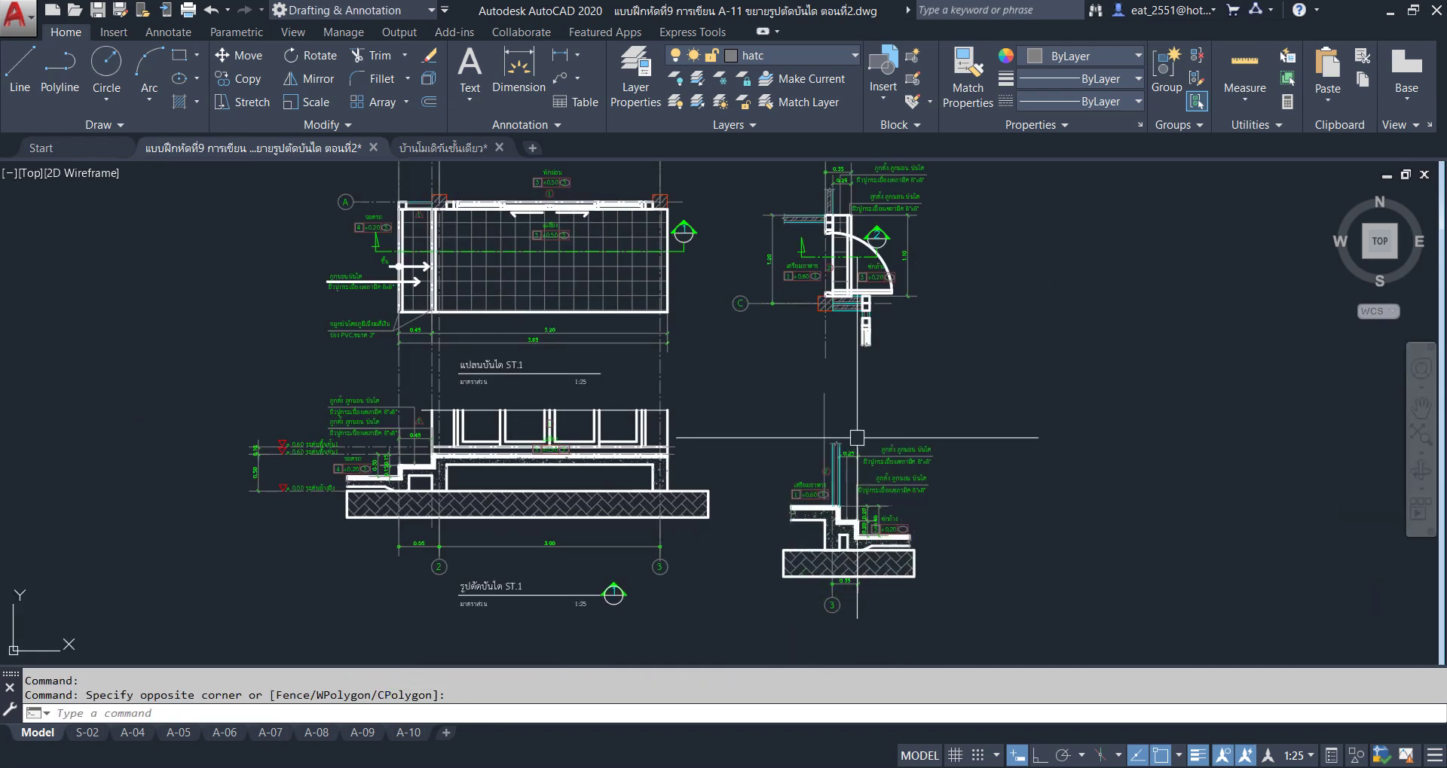
# Select the stray vertical line and move the lower-right section detail from its hatched base corner.
pyautogui.click(828, 413)
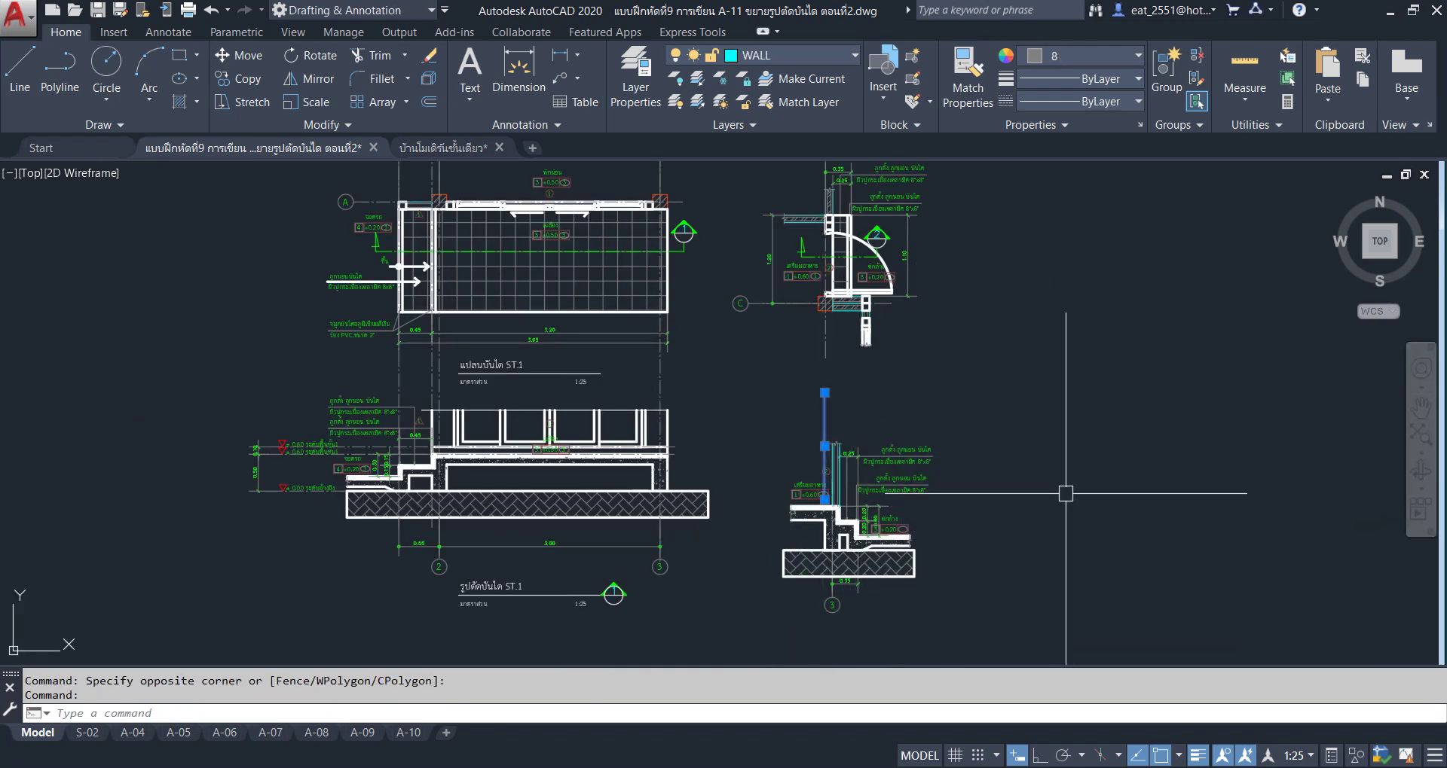
pyautogui.click(1013, 390)
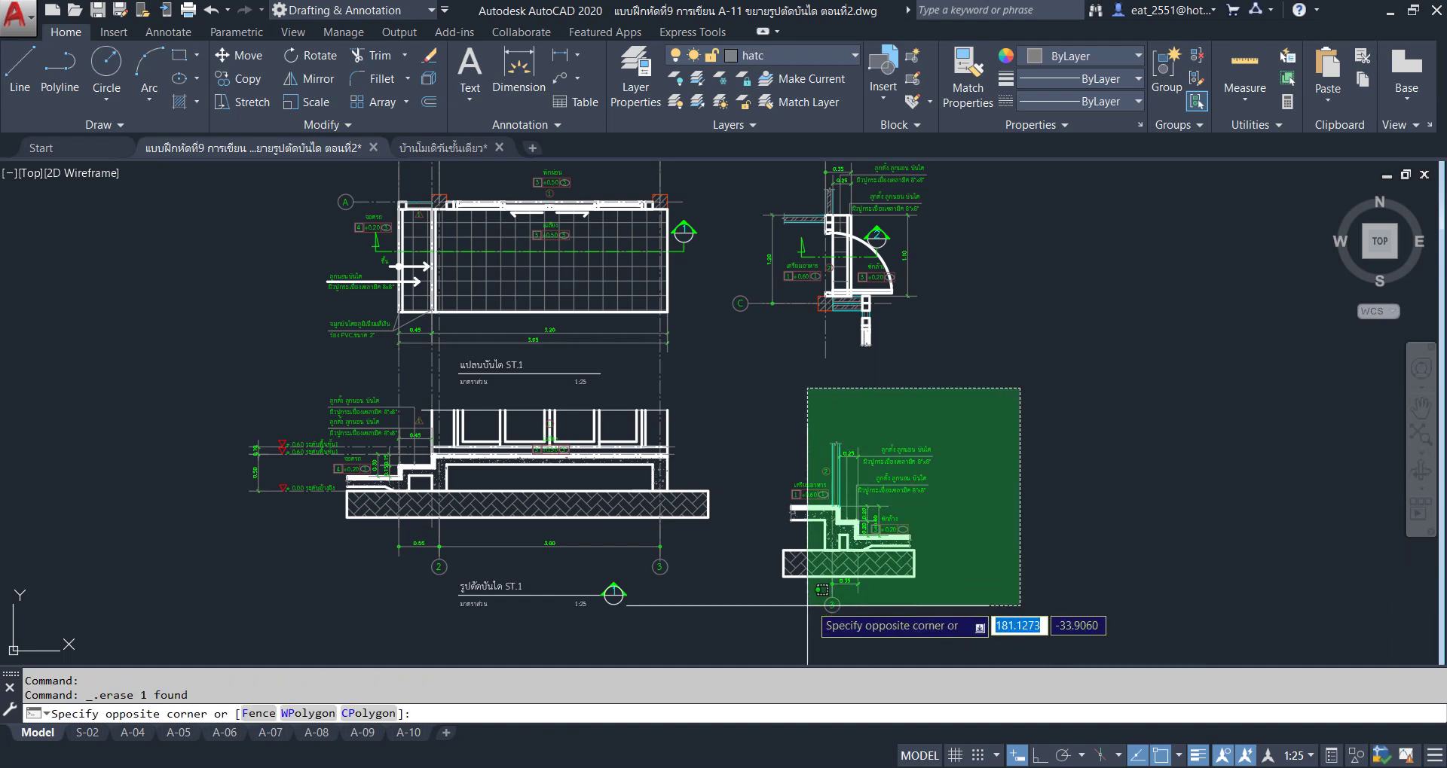
pyautogui.click(753, 648)
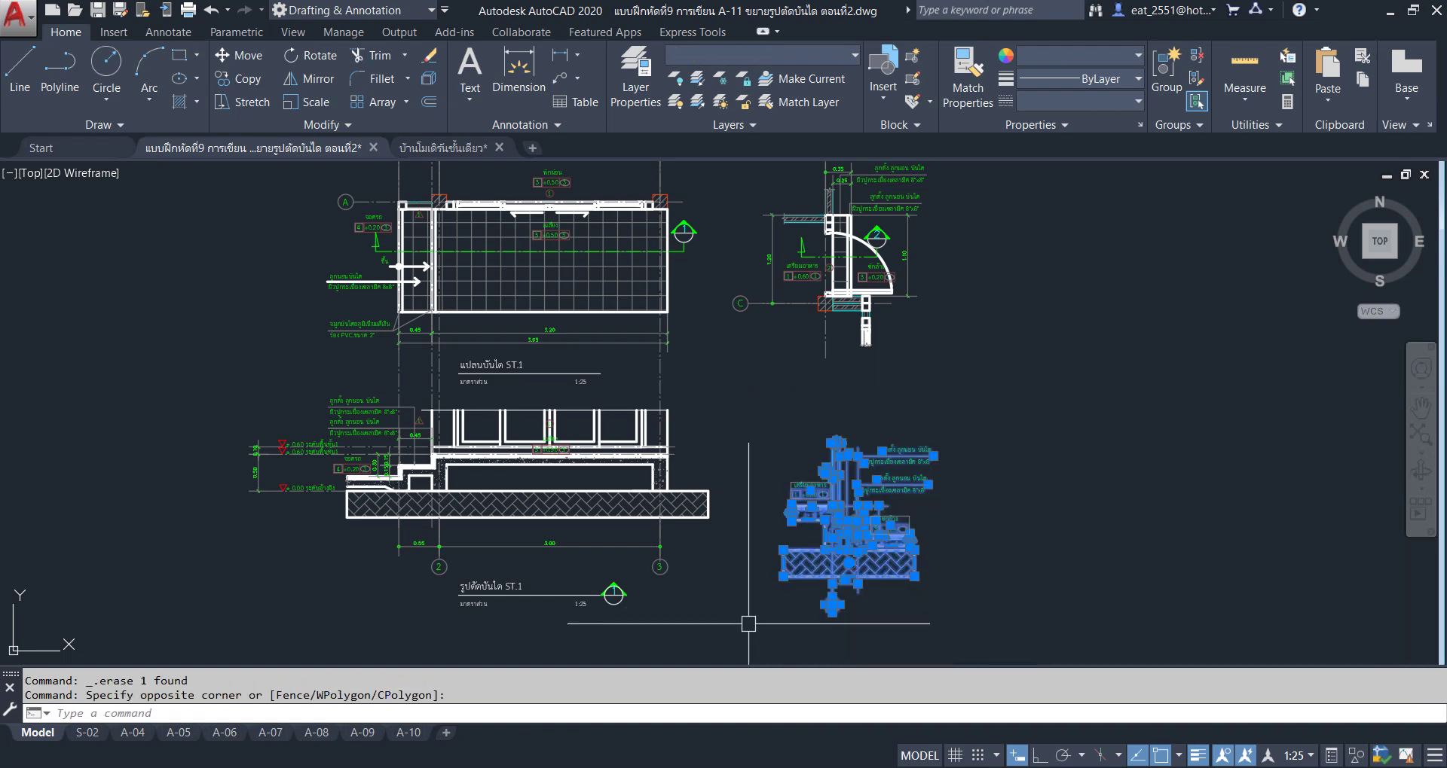
pyautogui.click(239, 55)
pyautogui.scroll(4, 943, 556)
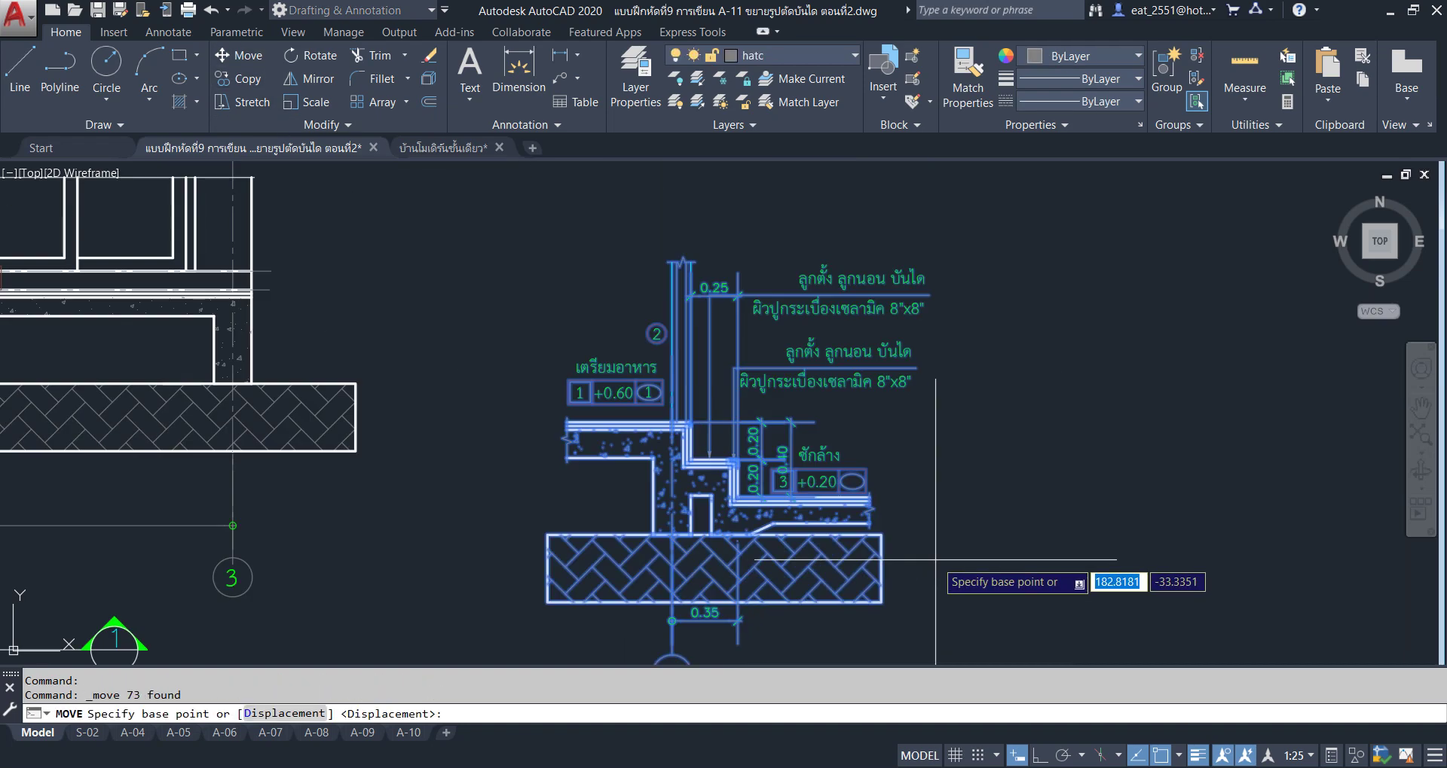
pyautogui.click(881, 603)
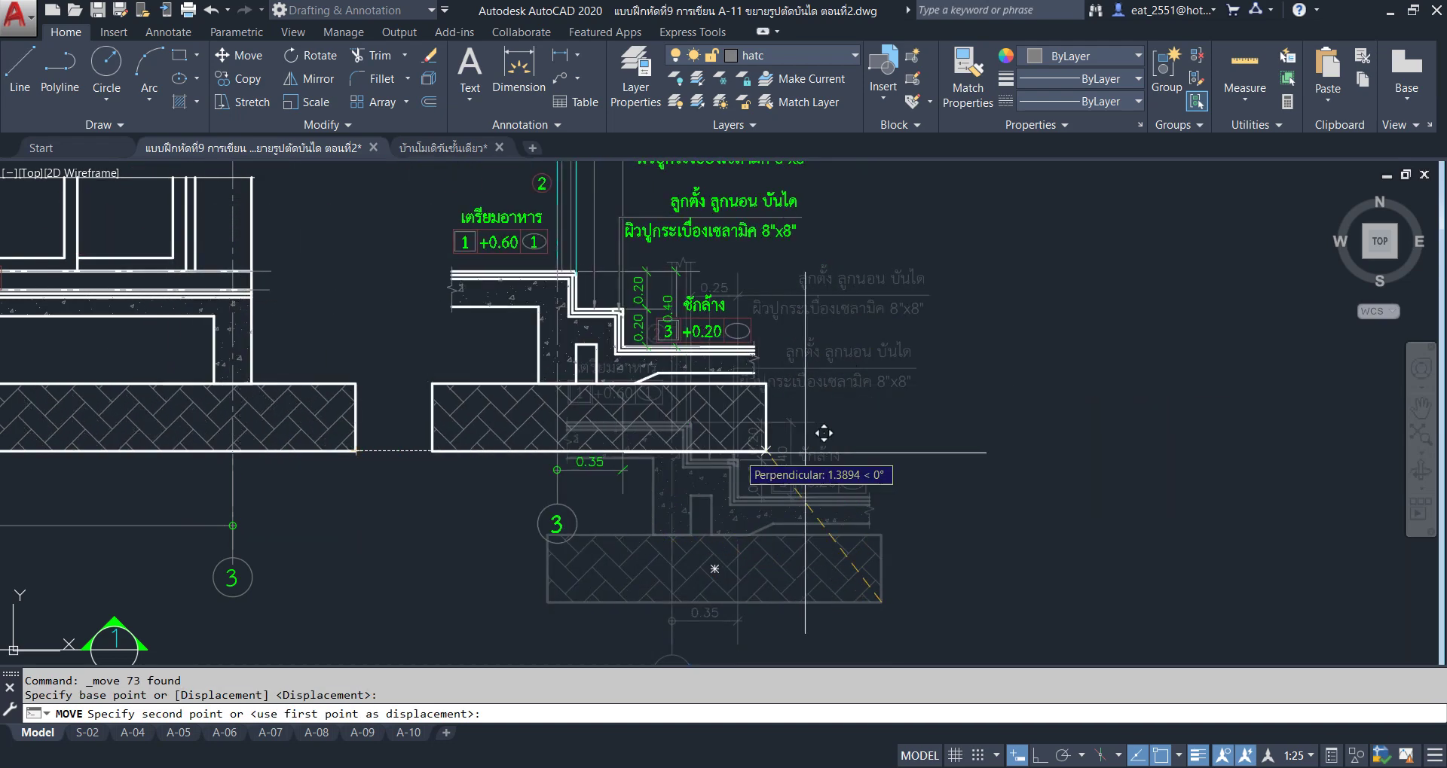
pyautogui.scroll(-2, 901, 452)
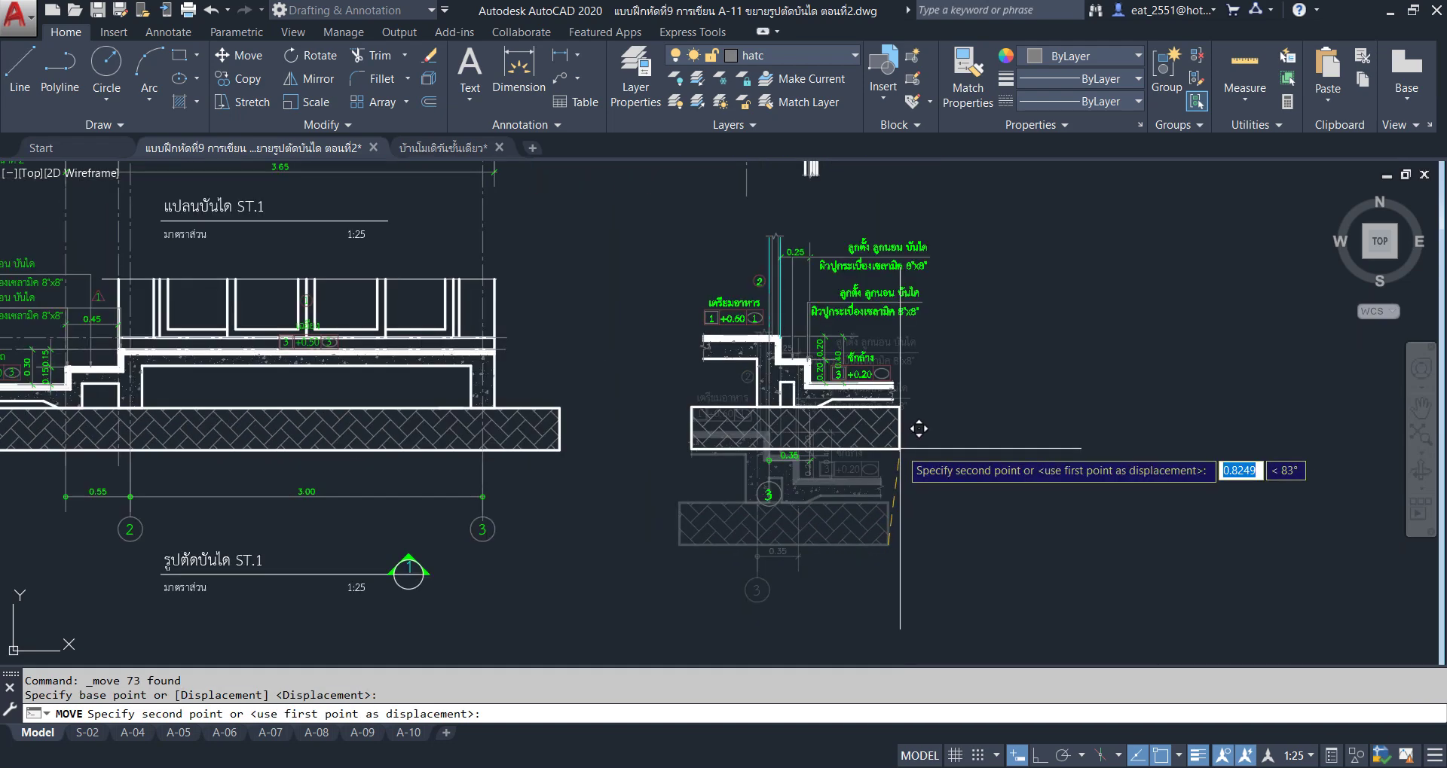
pyautogui.moveTo(916, 427); pyautogui.dragTo(861, 503, button='middle')
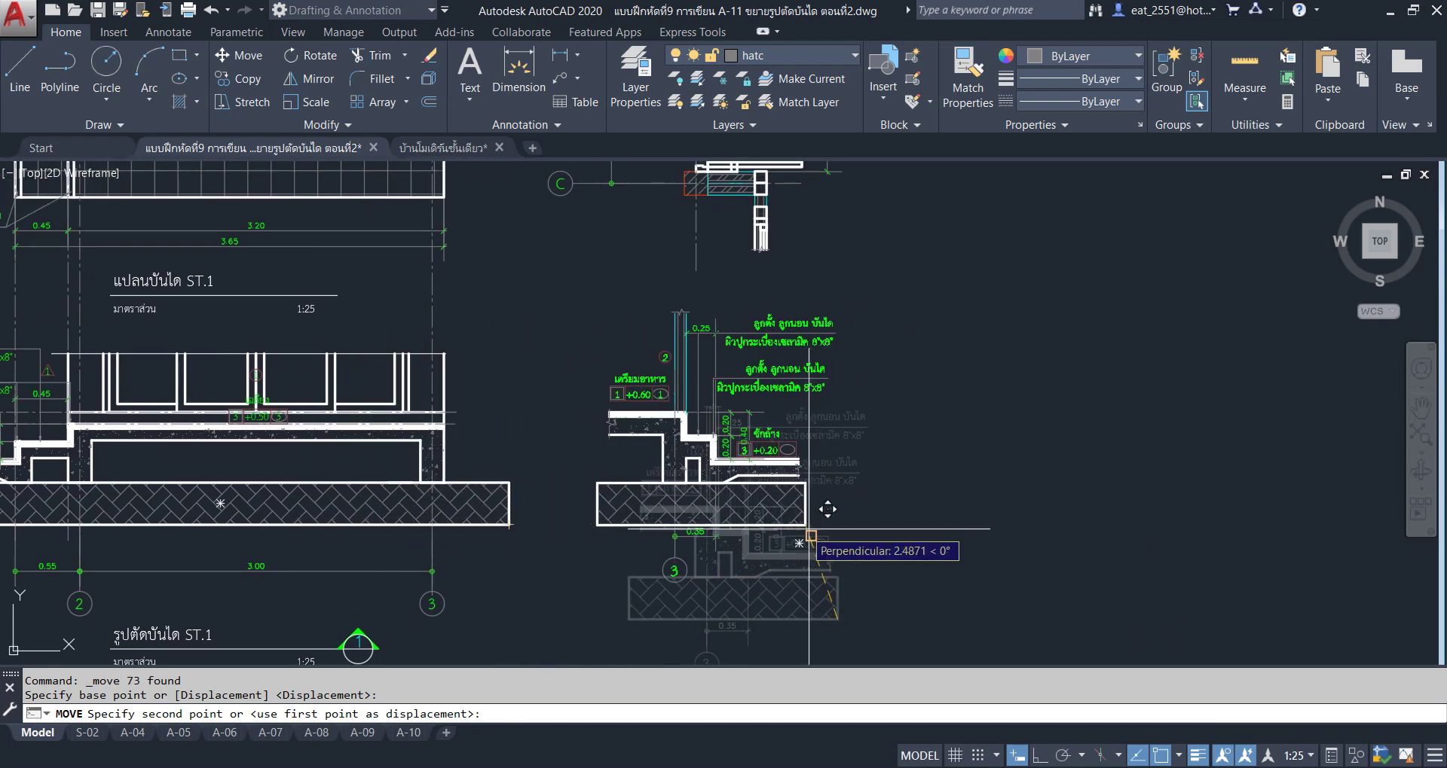
pyautogui.click(811, 523)
pyautogui.scroll(-2, 811, 524)
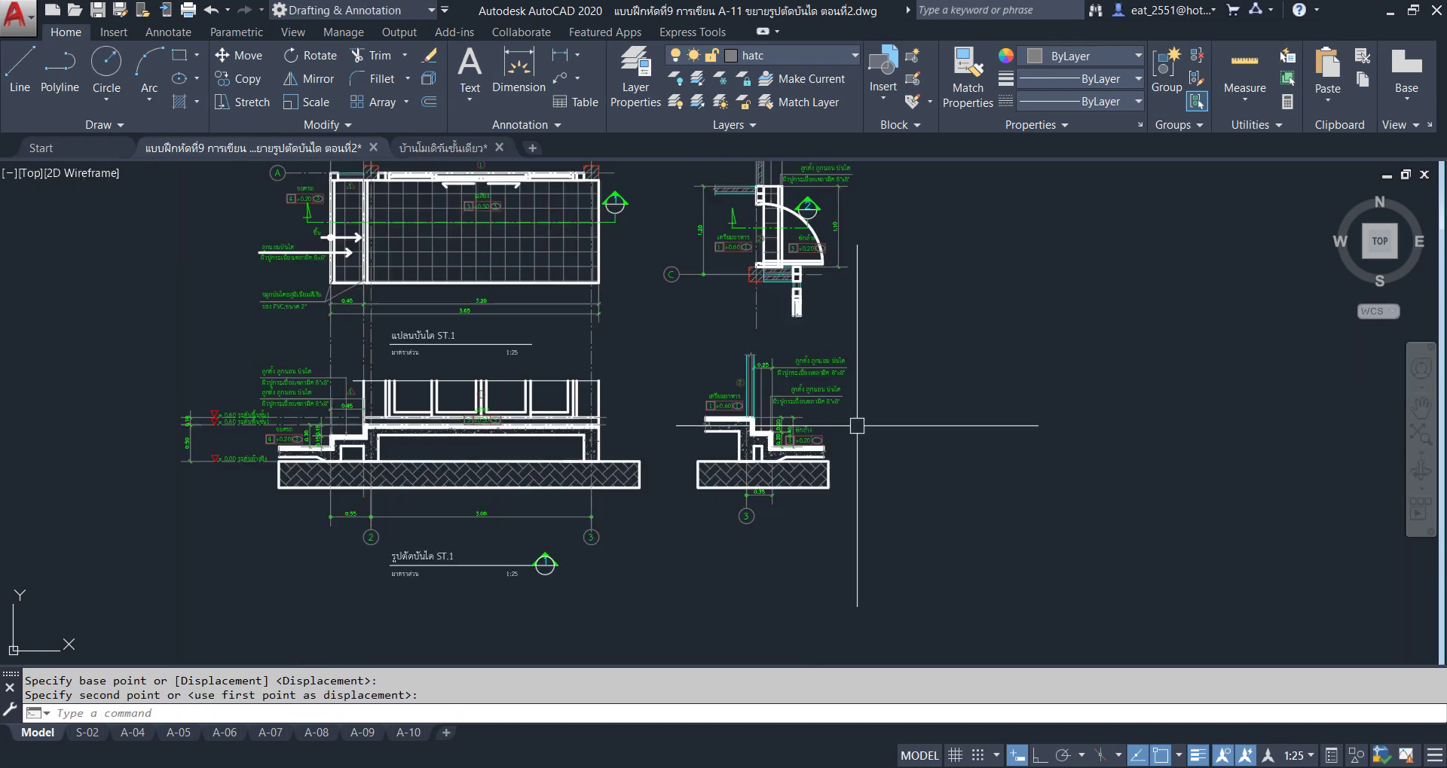
pyautogui.scroll(-1, 881, 469)
pyautogui.scroll(1, 940, 416)
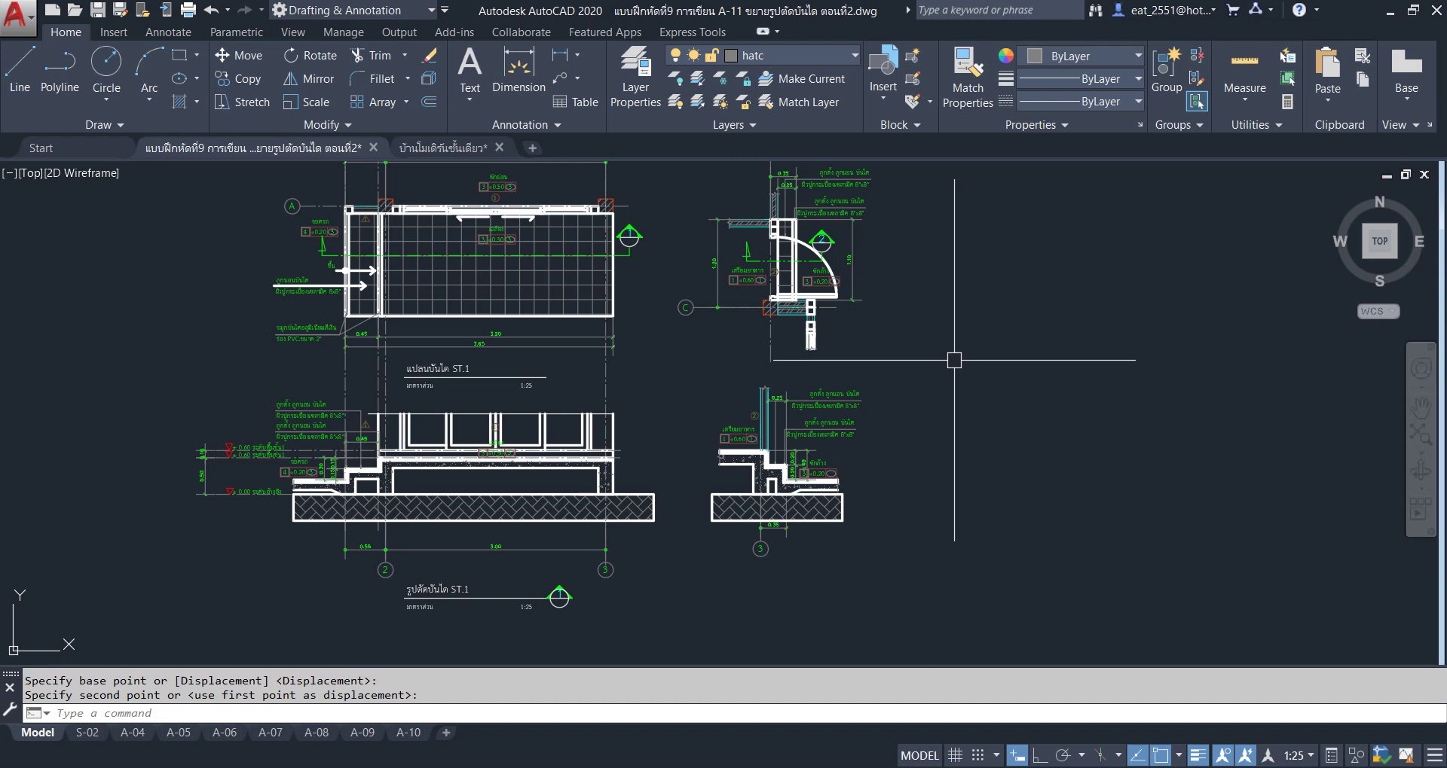
# Move the section detail again so it aligns beside the ST.1 section, then recentre on the ST.1 drawings.
pyautogui.click(958, 364)
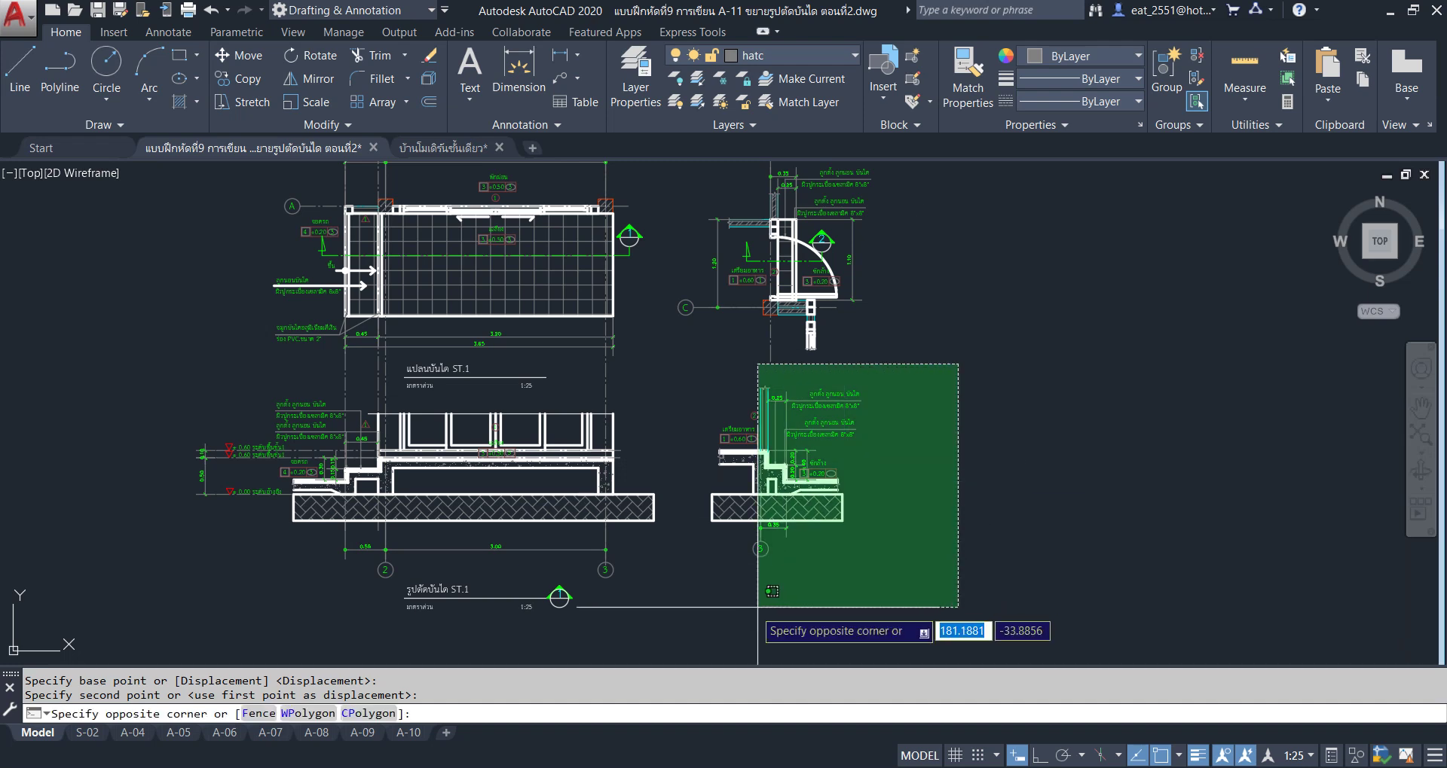
pyautogui.click(655, 633)
pyautogui.click(235, 60)
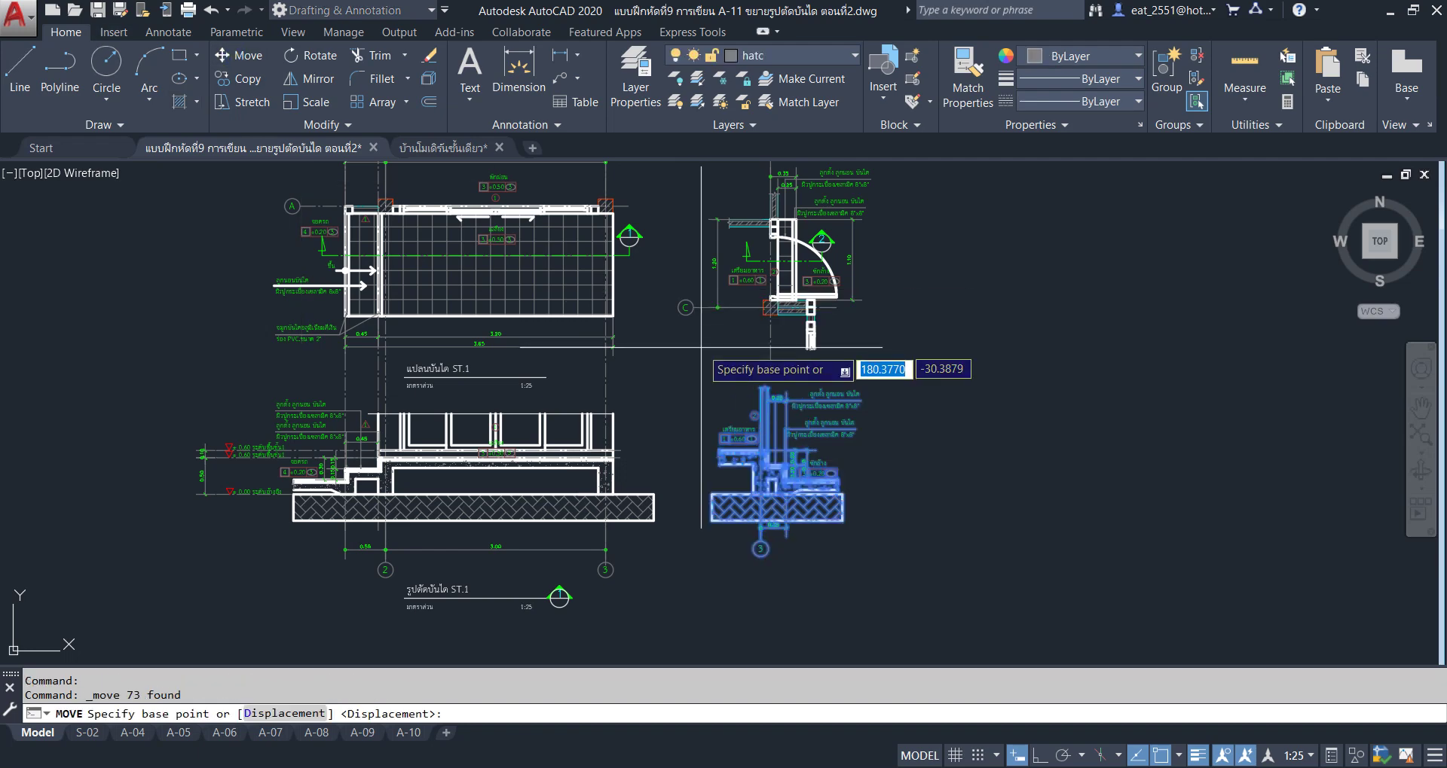
pyautogui.scroll(8, 783, 422)
pyautogui.click(779, 407)
pyautogui.scroll(-3, 799, 388)
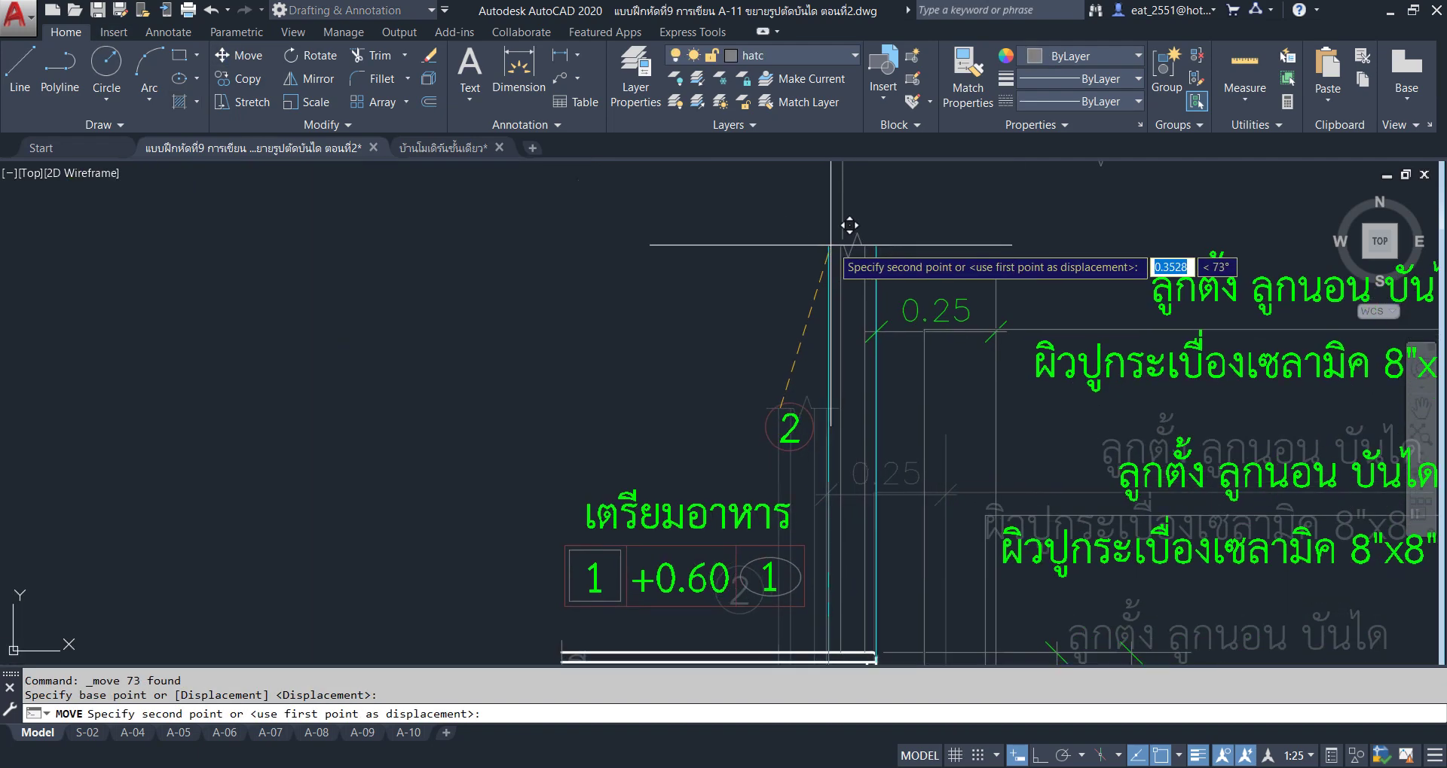
pyautogui.scroll(3, 846, 233)
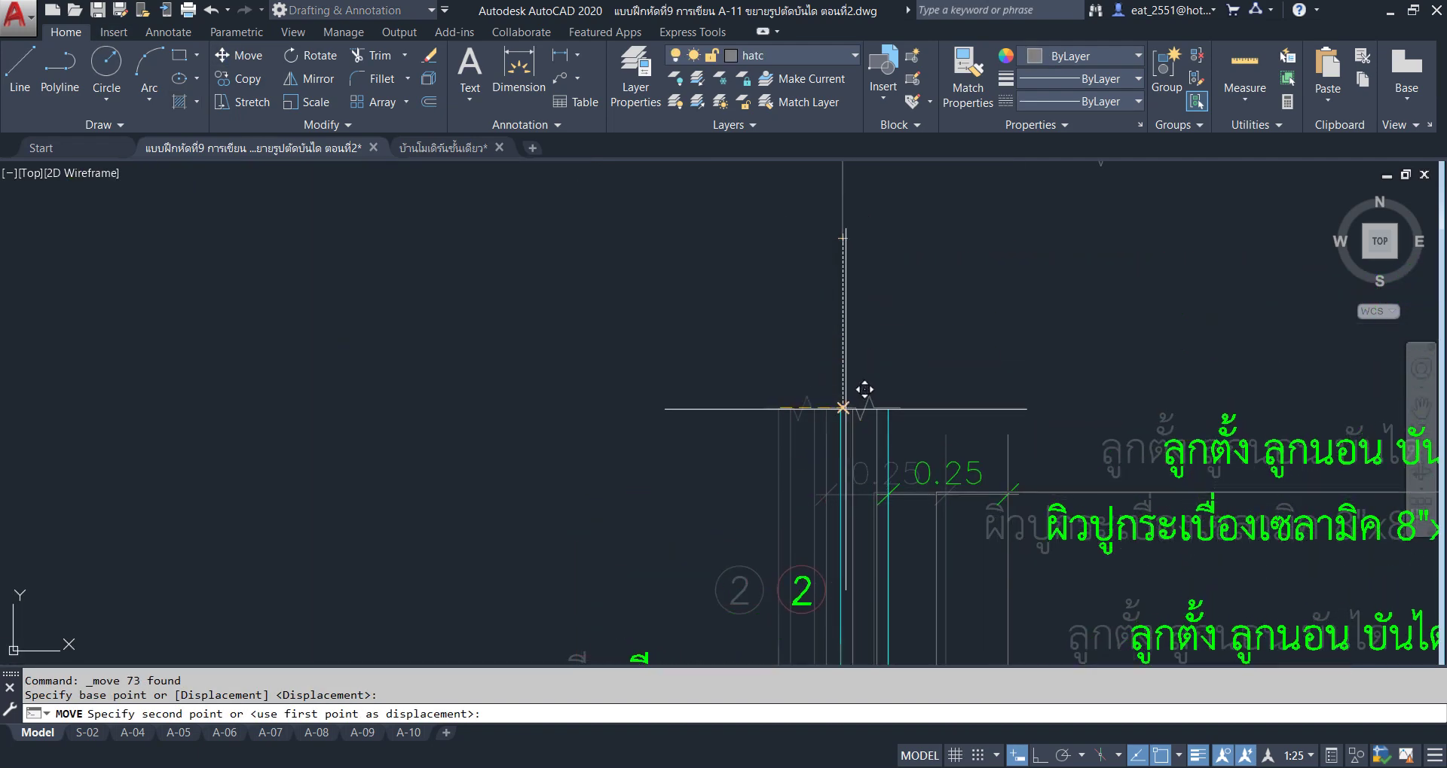
pyautogui.click(848, 405)
pyautogui.scroll(-8, 780, 427)
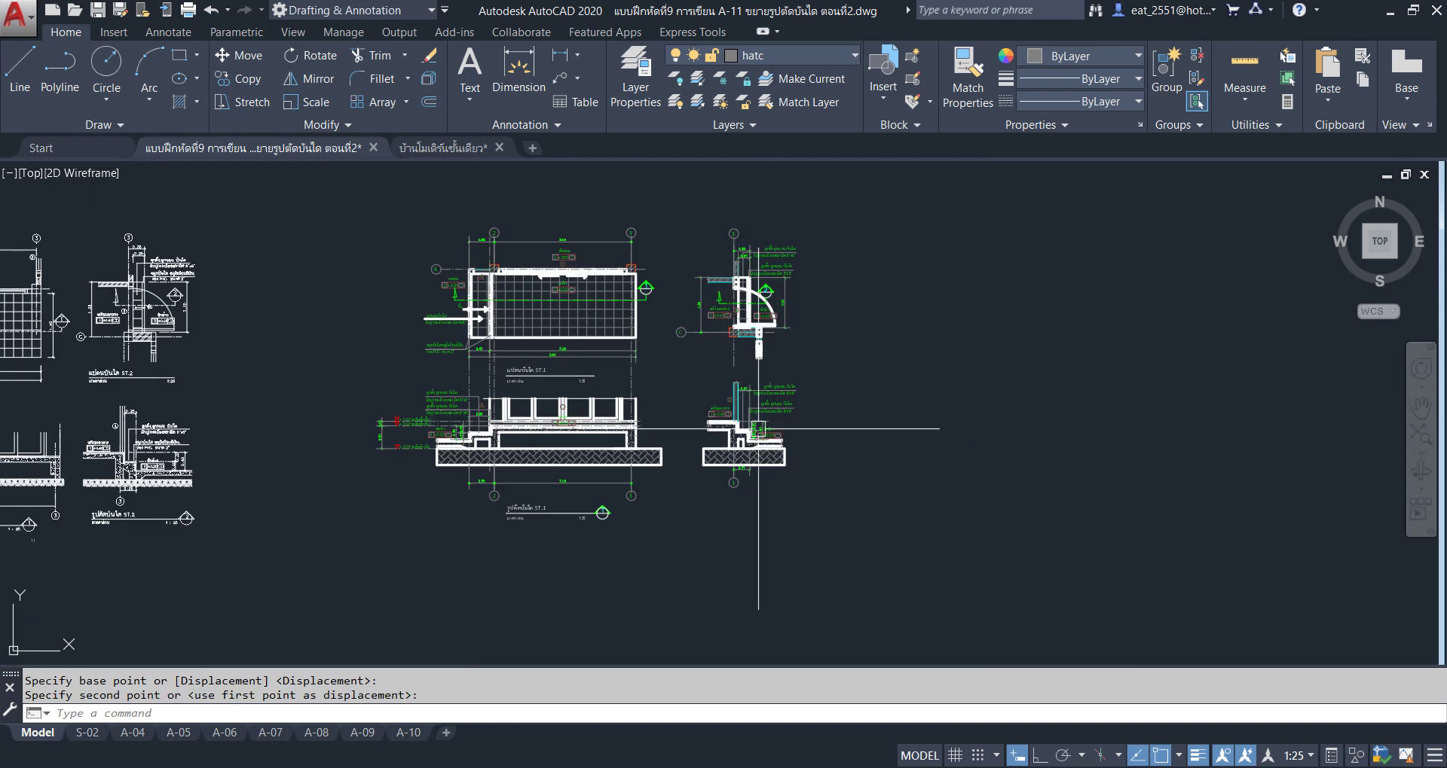
pyautogui.scroll(2, 758, 429)
pyautogui.moveTo(803, 428); pyautogui.dragTo(798, 484, button='middle')
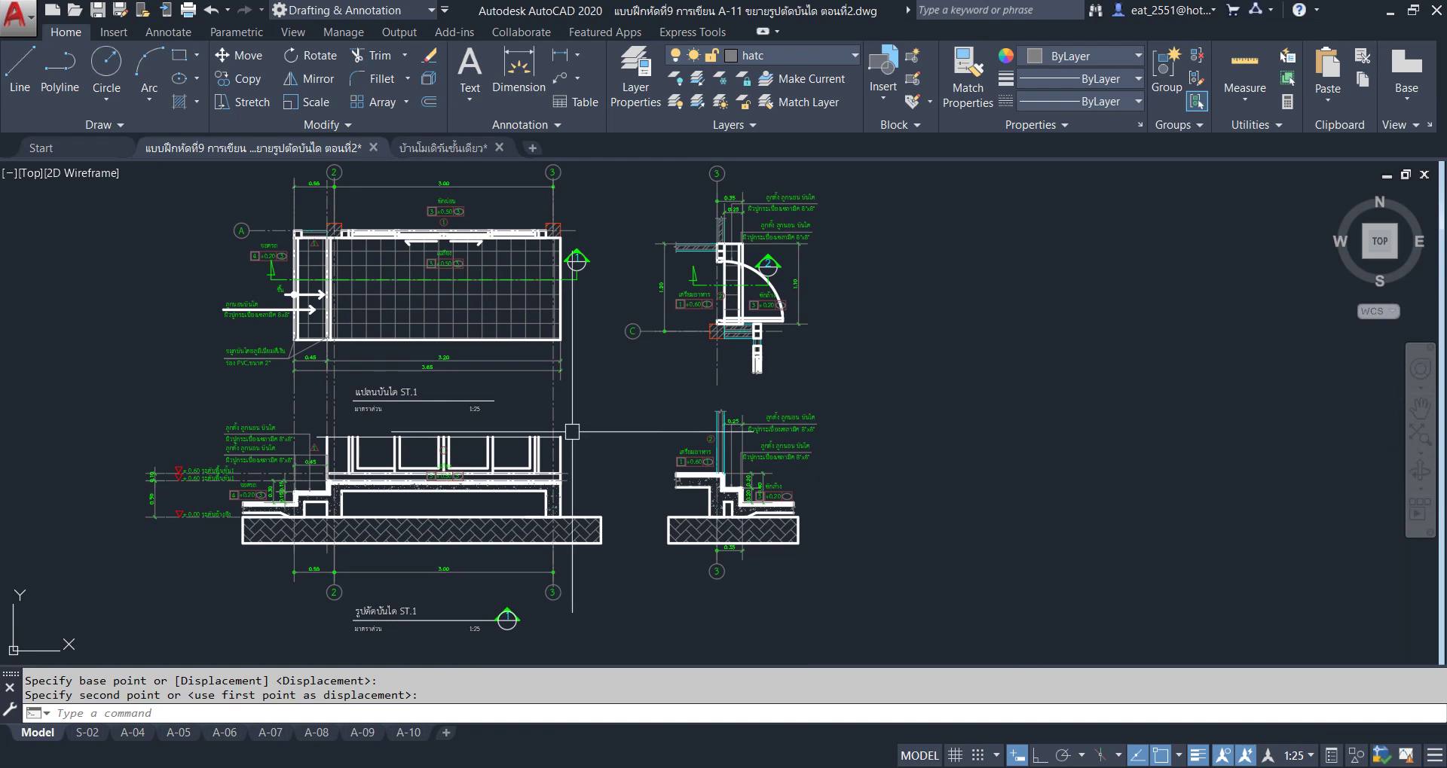
pyautogui.moveTo(572, 432); pyautogui.dragTo(677, 425, button='middle')
pyautogui.moveTo(830, 454); pyautogui.dragTo(897, 357, button='middle')
pyautogui.scroll(-2, 598, 424)
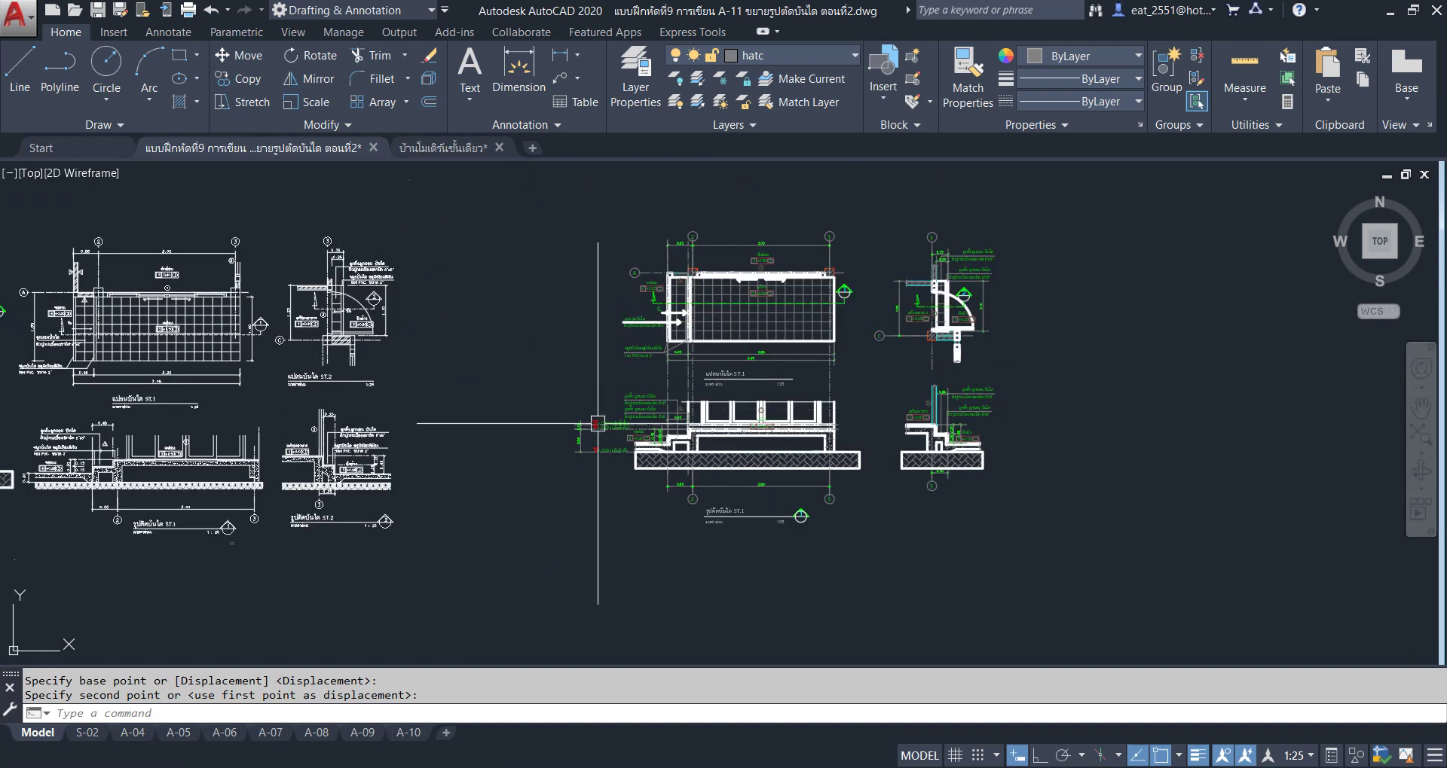
pyautogui.scroll(2, 928, 401)
pyautogui.moveTo(634, 379); pyautogui.dragTo(719, 405, button='middle')
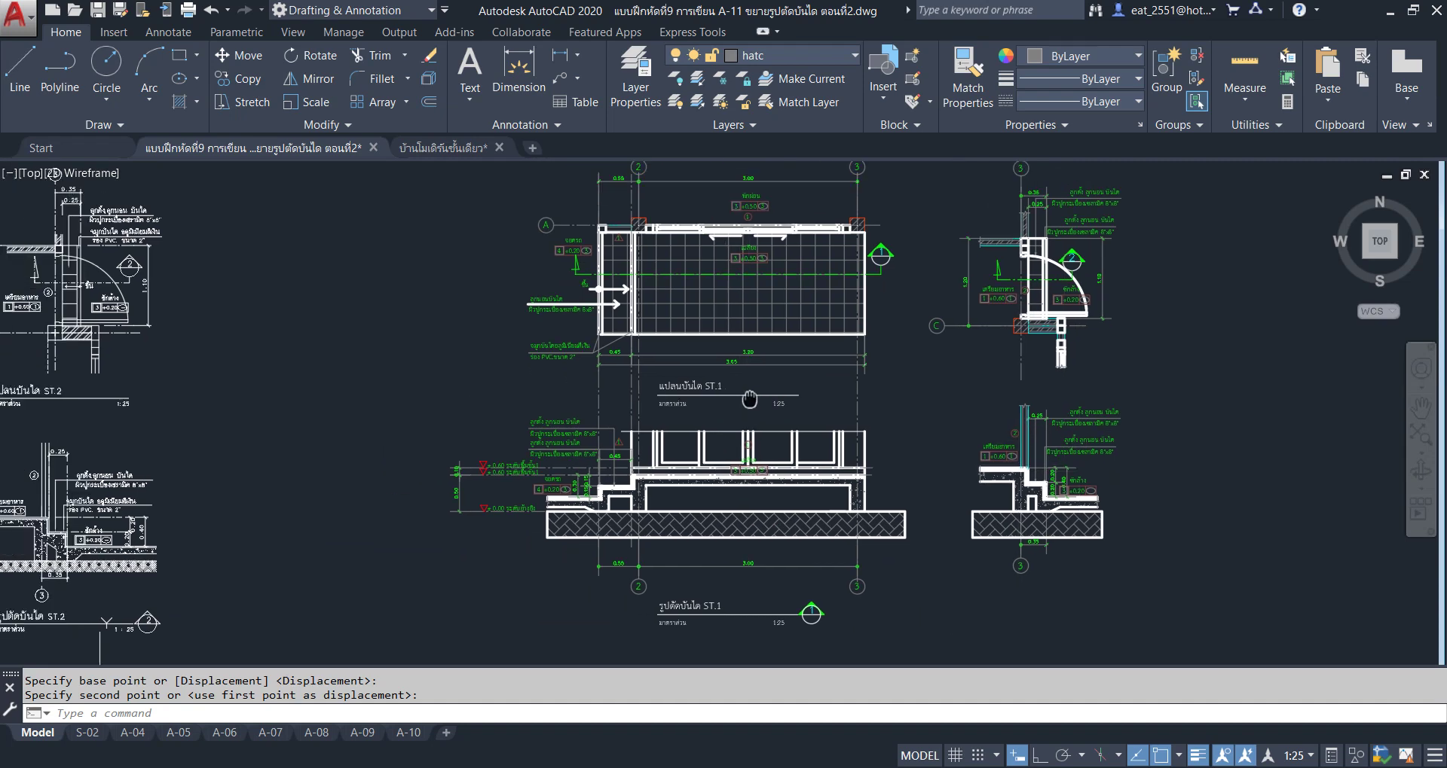
pyautogui.scroll(-2, 784, 394)
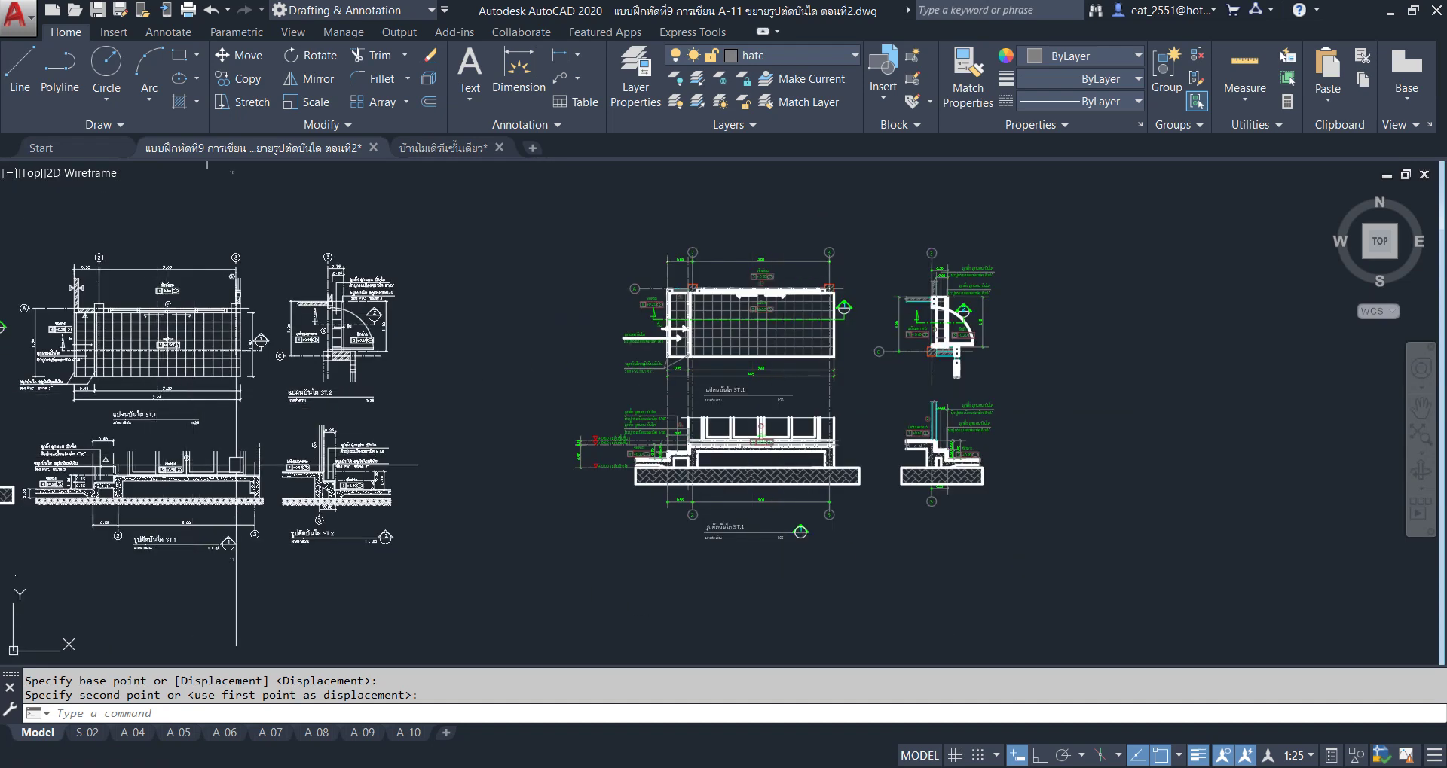
# Select the ST.1 plan title with its underline and 1:25 scale, plus the section title and symbol.
pyautogui.scroll(6, 749, 401)
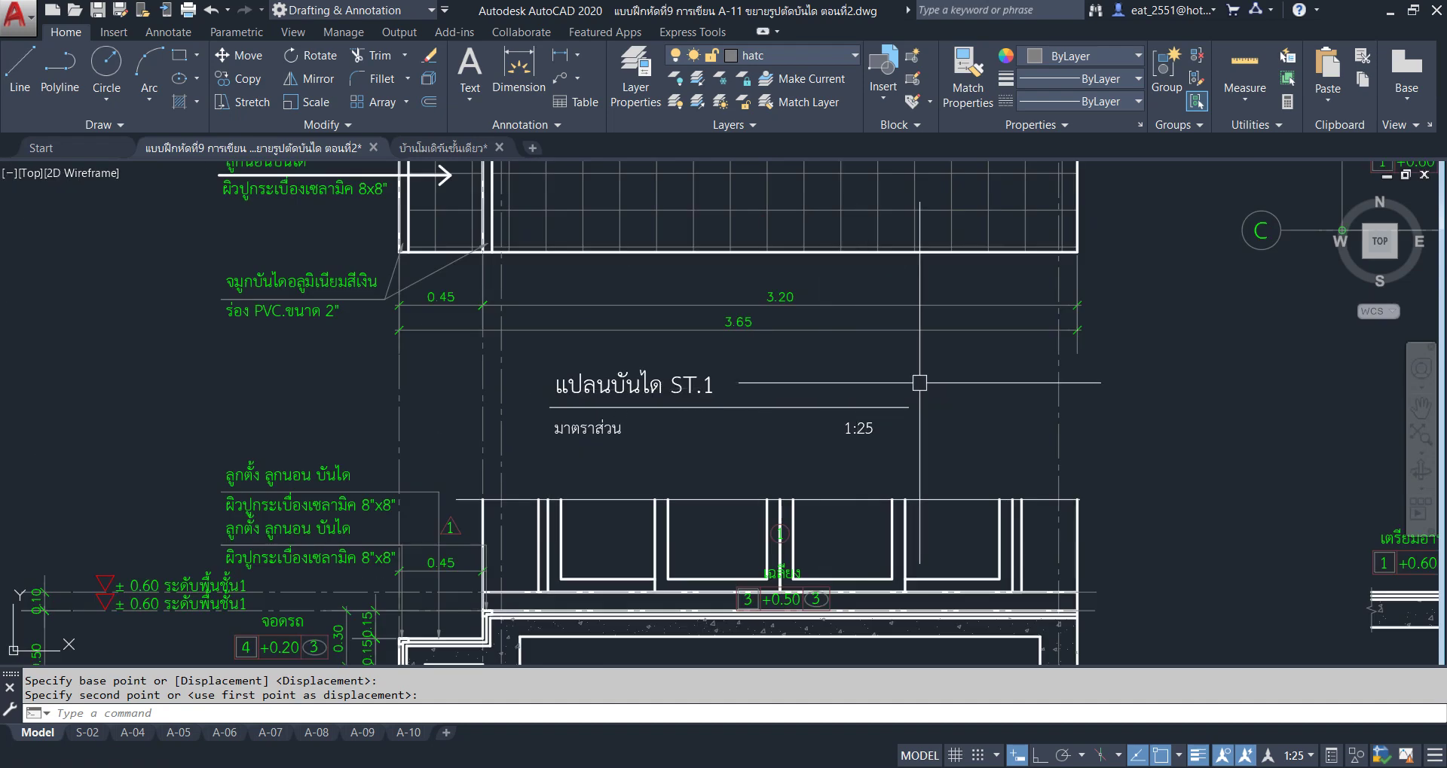
pyautogui.click(955, 356)
pyautogui.click(532, 486)
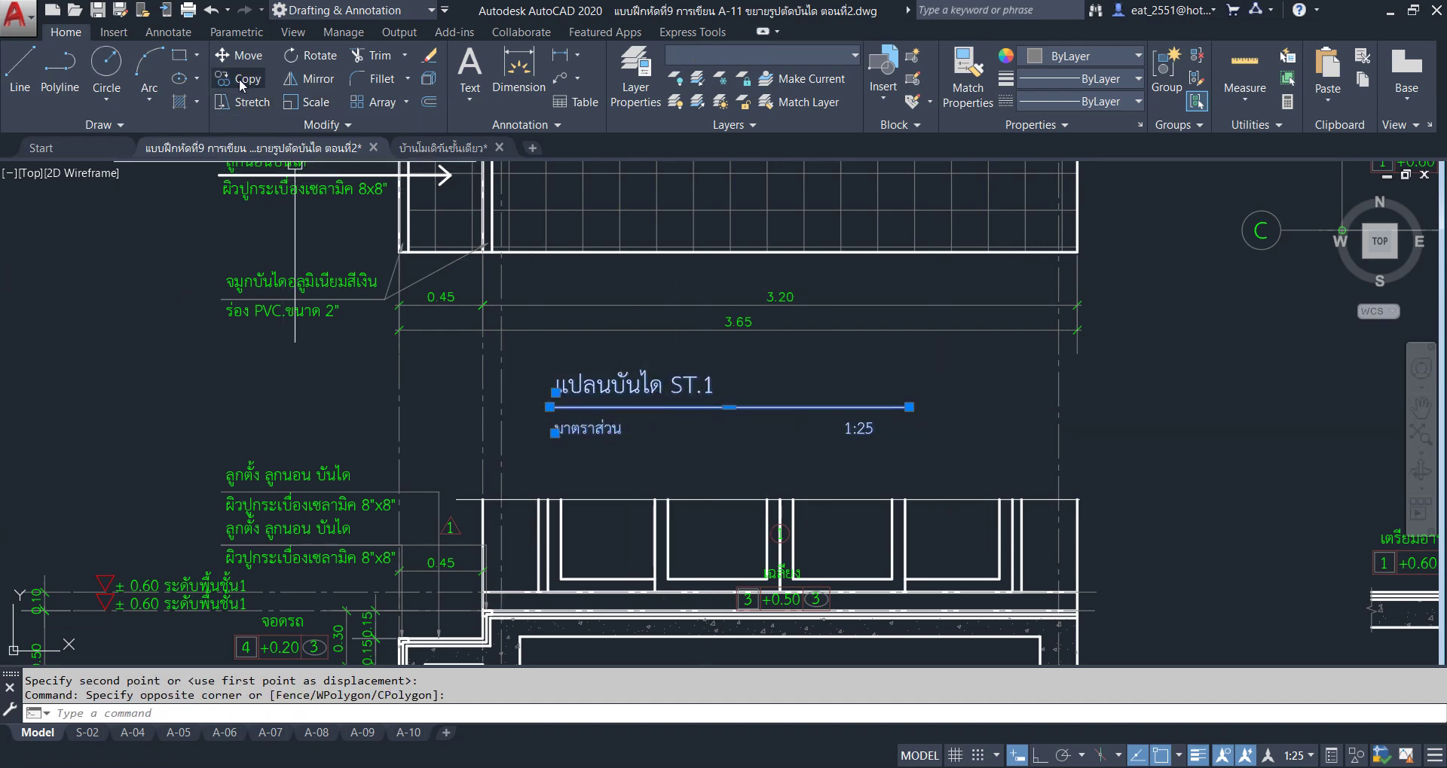
pyautogui.scroll(1, 837, 618)
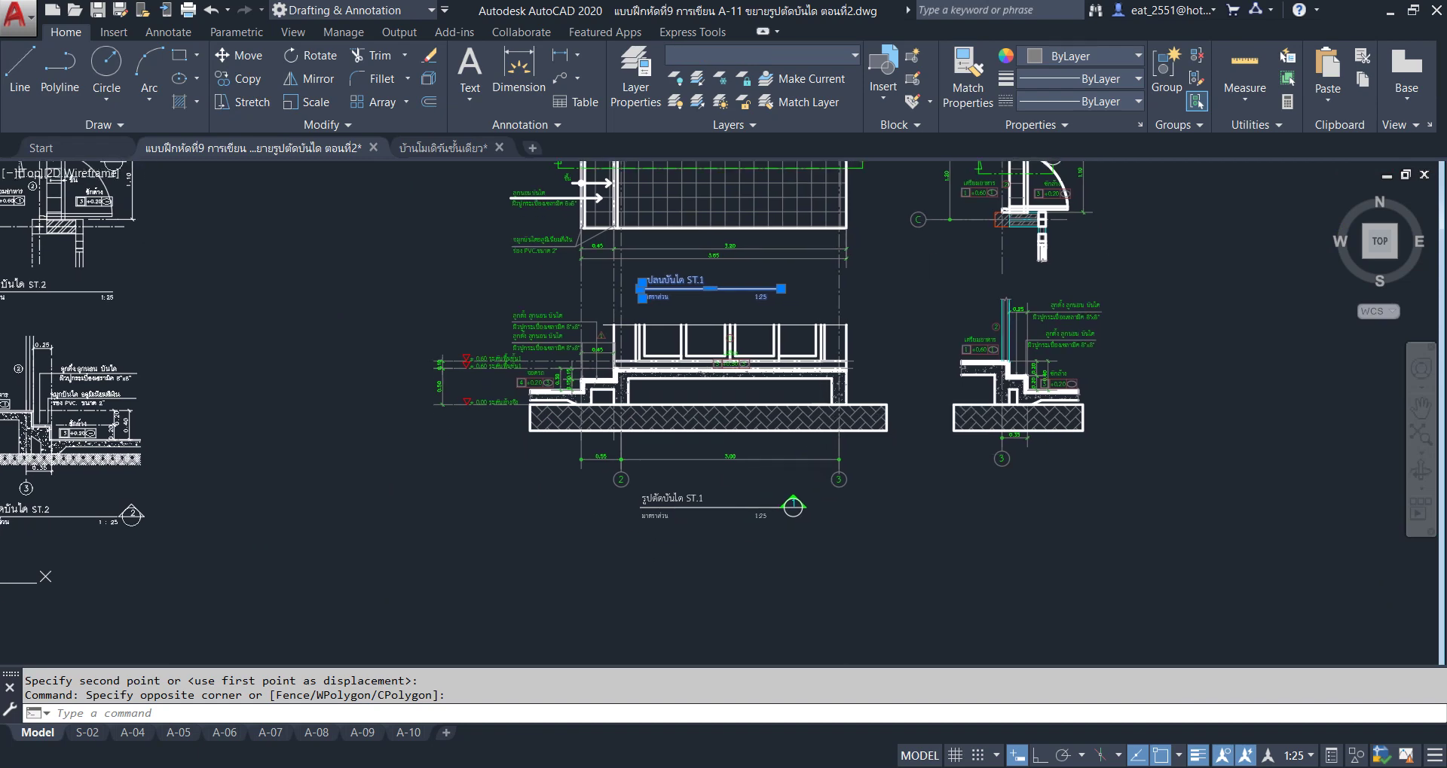
pyautogui.scroll(4, 836, 618)
pyautogui.click(825, 426)
pyautogui.click(375, 599)
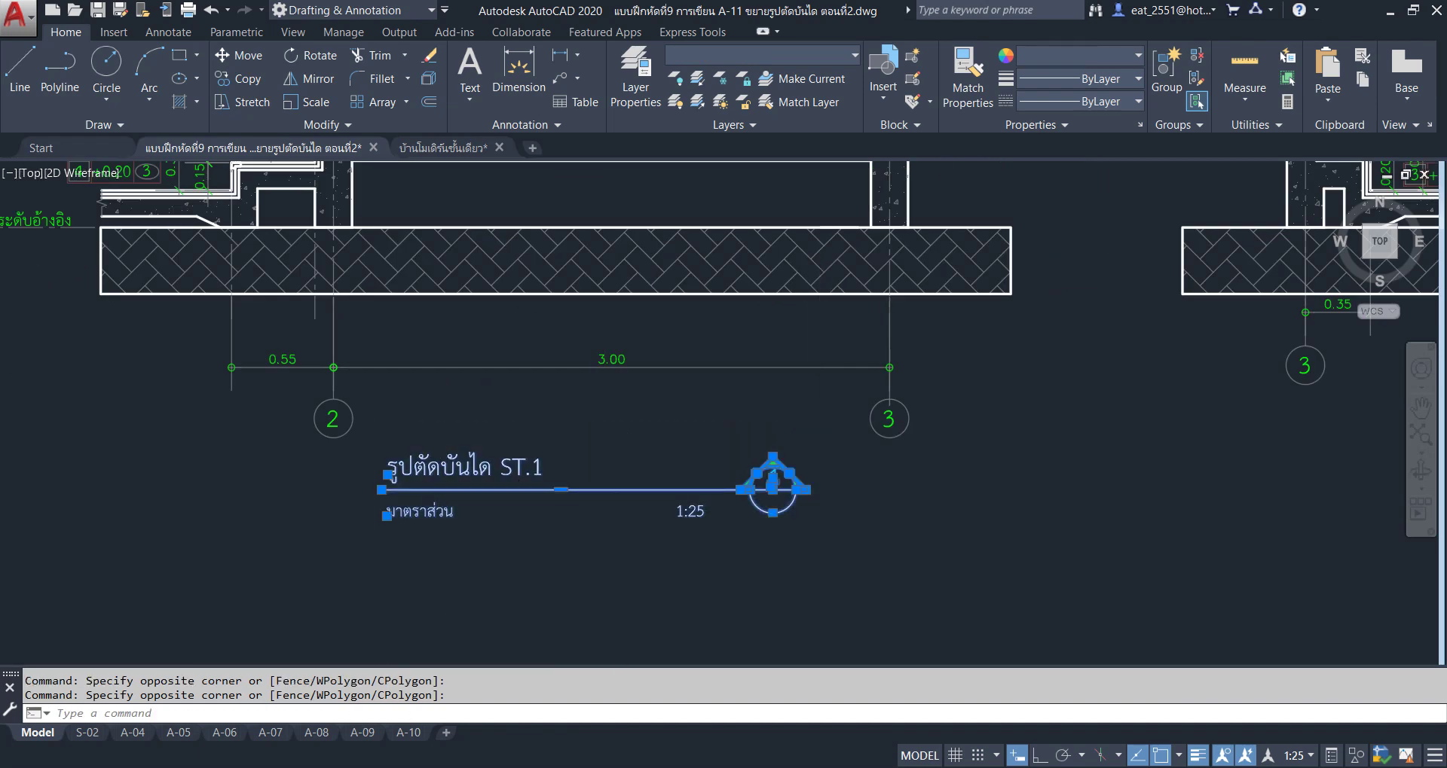
pyautogui.scroll(-4, 628, 614)
# Copy the titles straight across with Ortho on, placing them under the right-hand stair details.
pyautogui.click(253, 81)
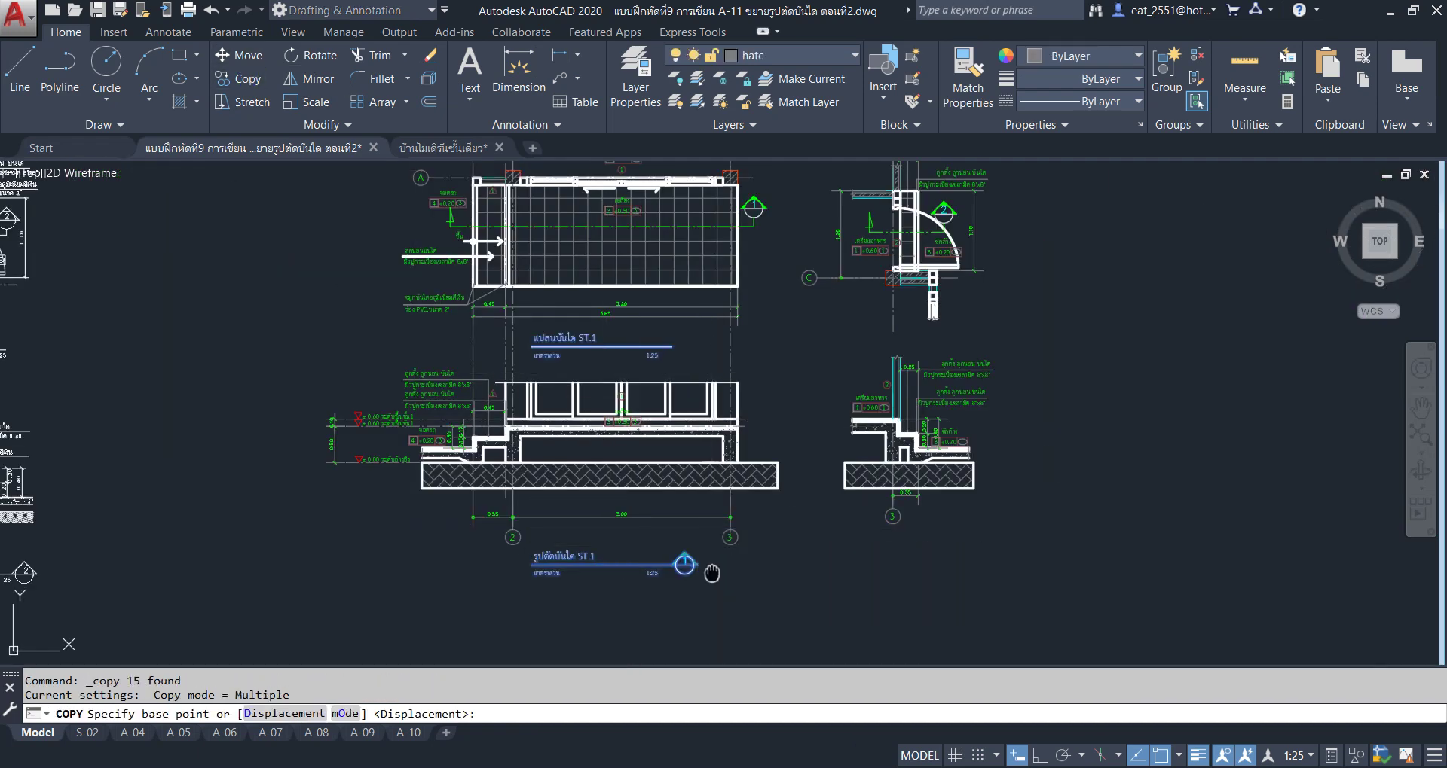
pyautogui.moveTo(646, 644); pyautogui.dragTo(573, 543, button='middle')
pyautogui.click(554, 547)
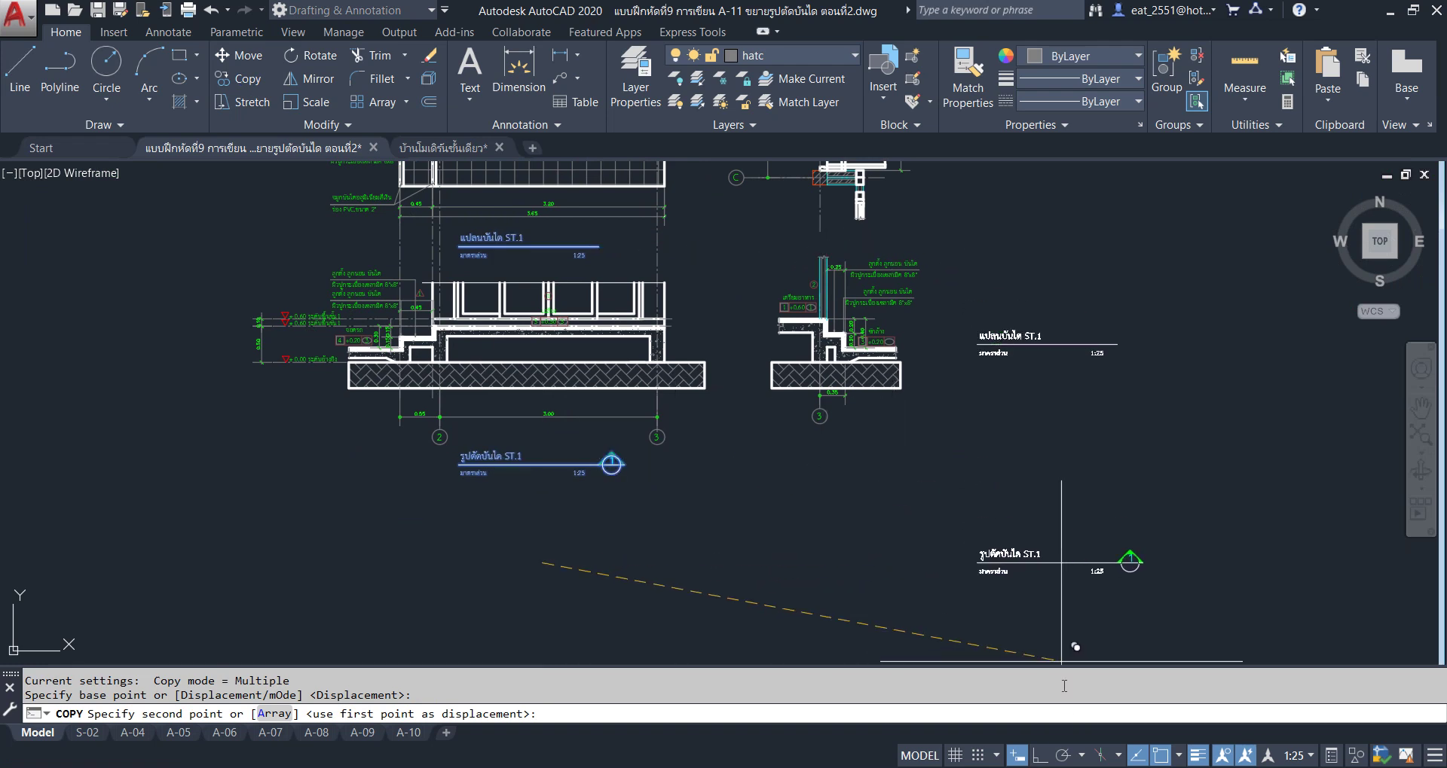
pyautogui.click(1042, 755)
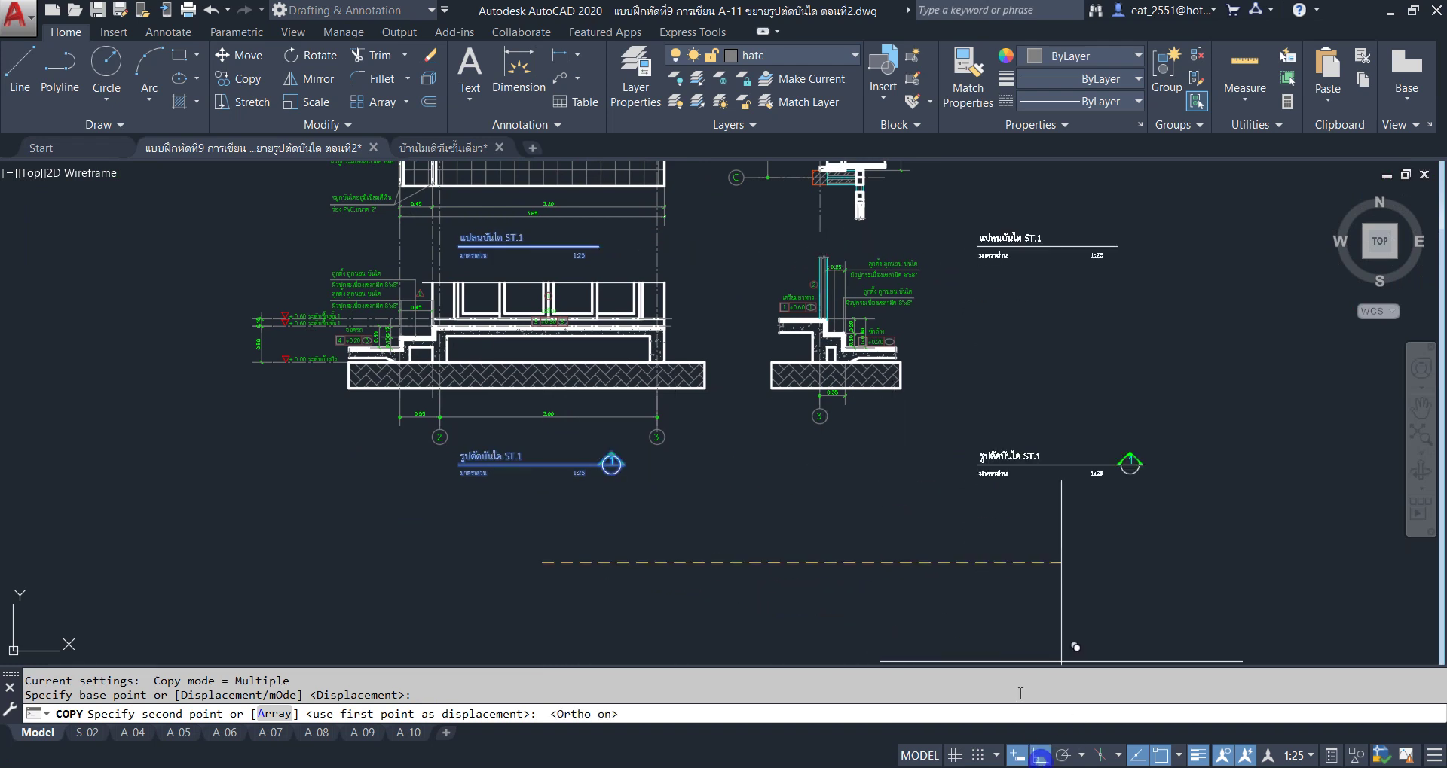
pyautogui.click(854, 598)
pyautogui.rightClick(956, 451)
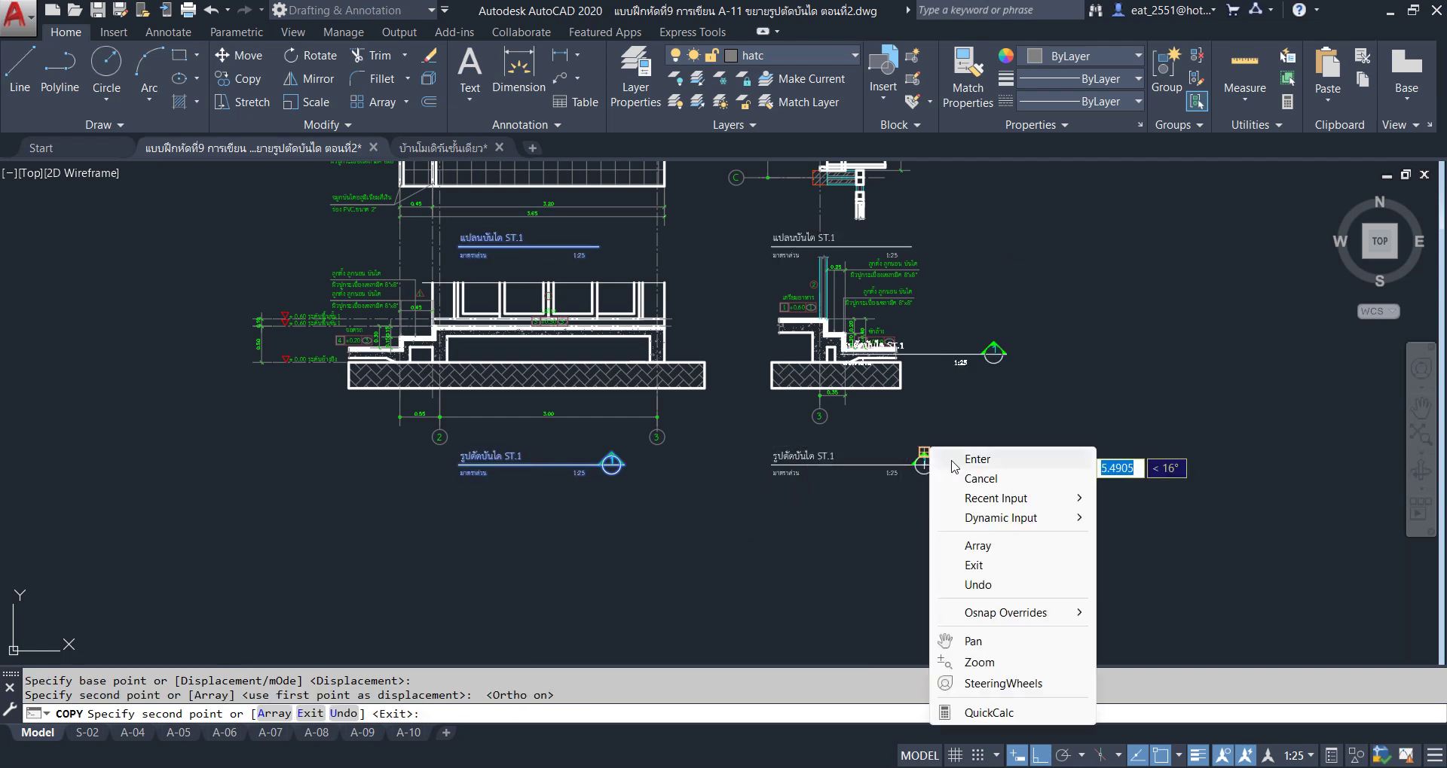
pyautogui.click(979, 457)
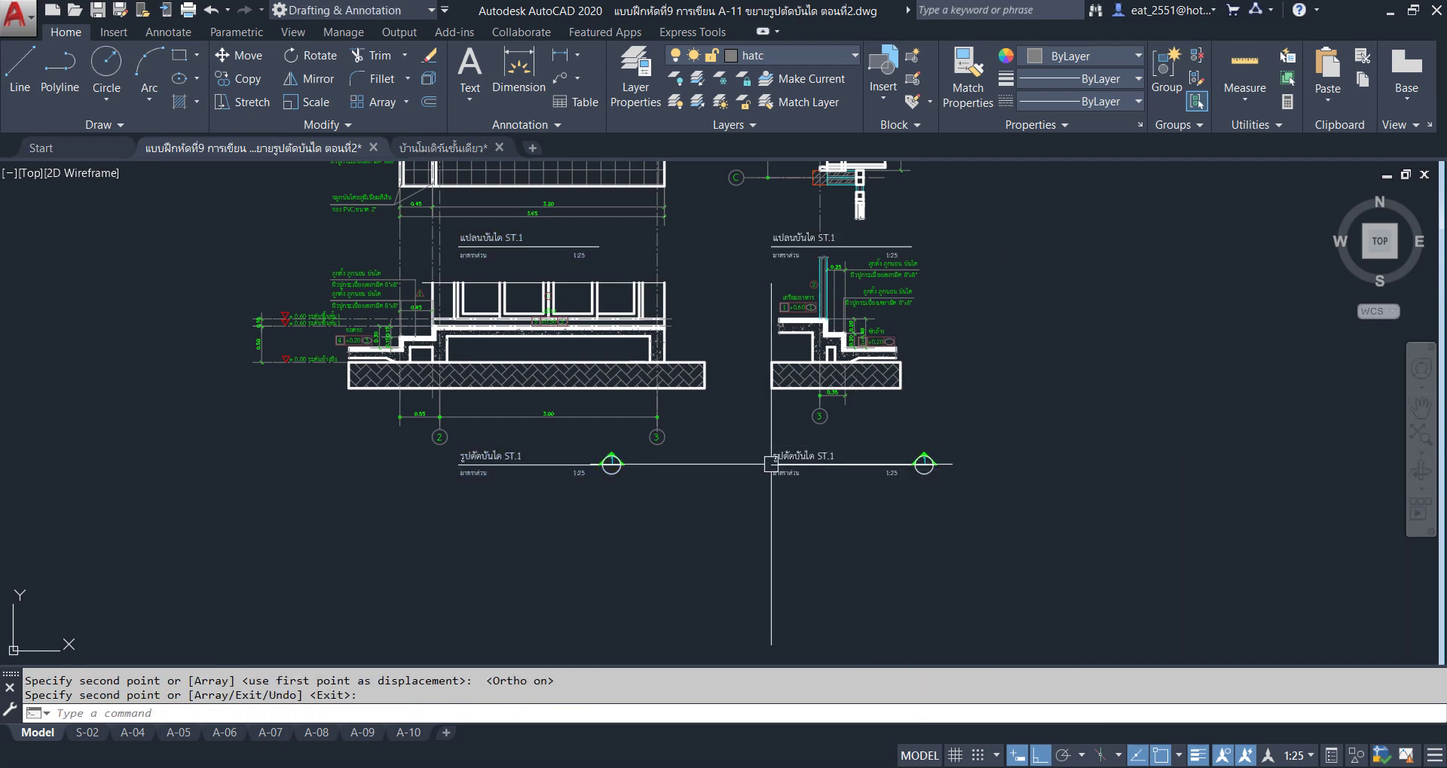
# Renumber the copied section symbol from 1 to 2.
pyautogui.scroll(3, 904, 468)
pyautogui.scroll(5, 950, 482)
pyautogui.scroll(-5, 1014, 418)
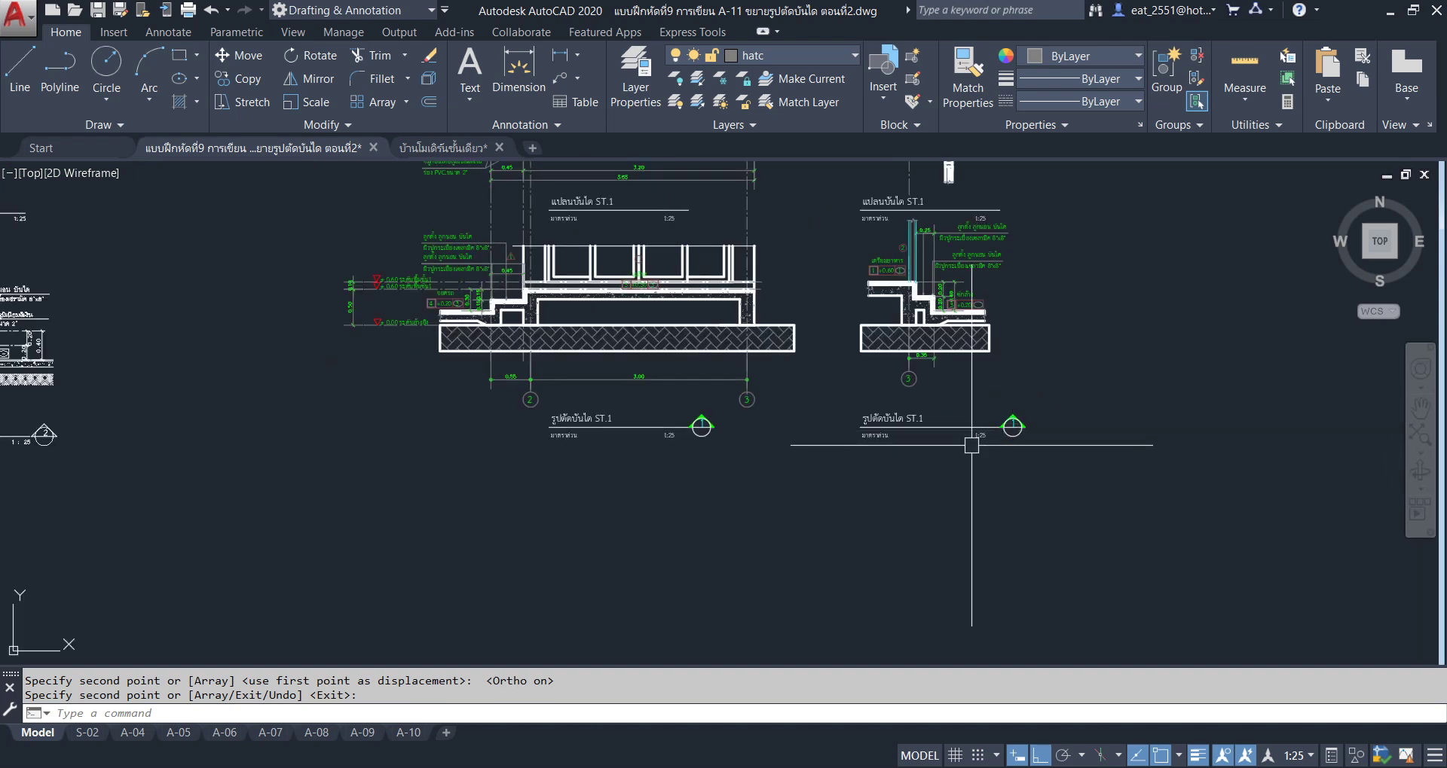
pyautogui.scroll(5, 1038, 423)
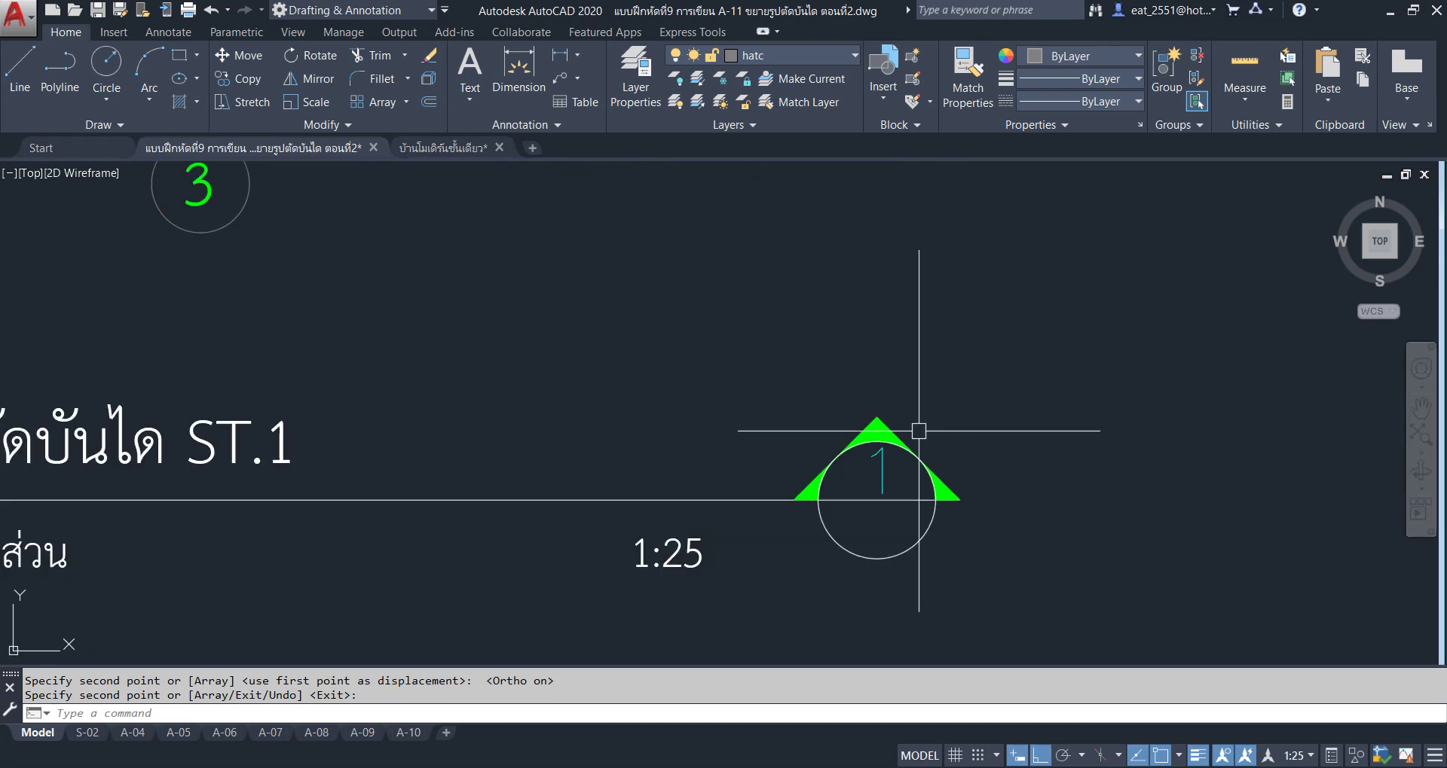
pyautogui.doubleClick(878, 475)
pyautogui.write('2')
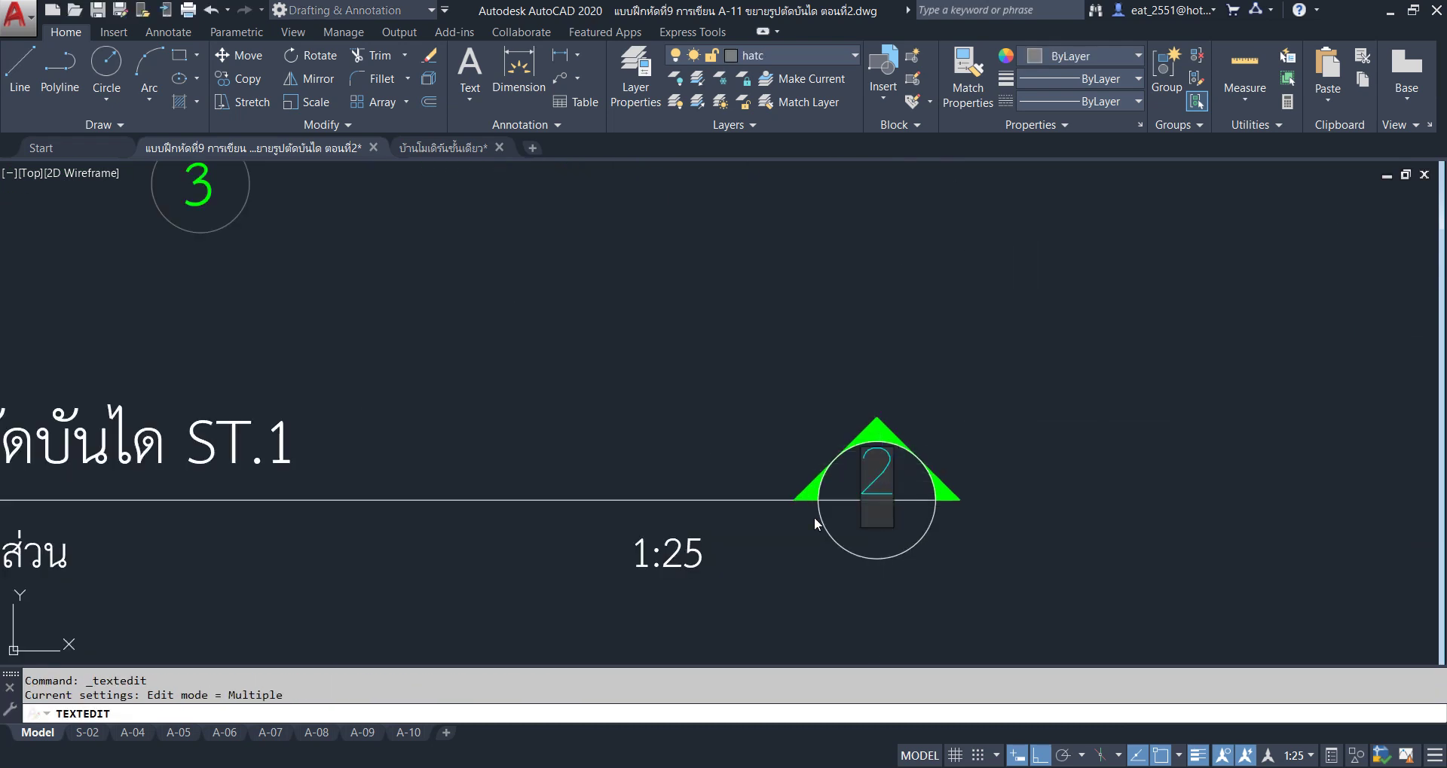
pyautogui.press('Return')
# Change the copied section title from ST.1 to ST.2.
pyautogui.click(290, 444)
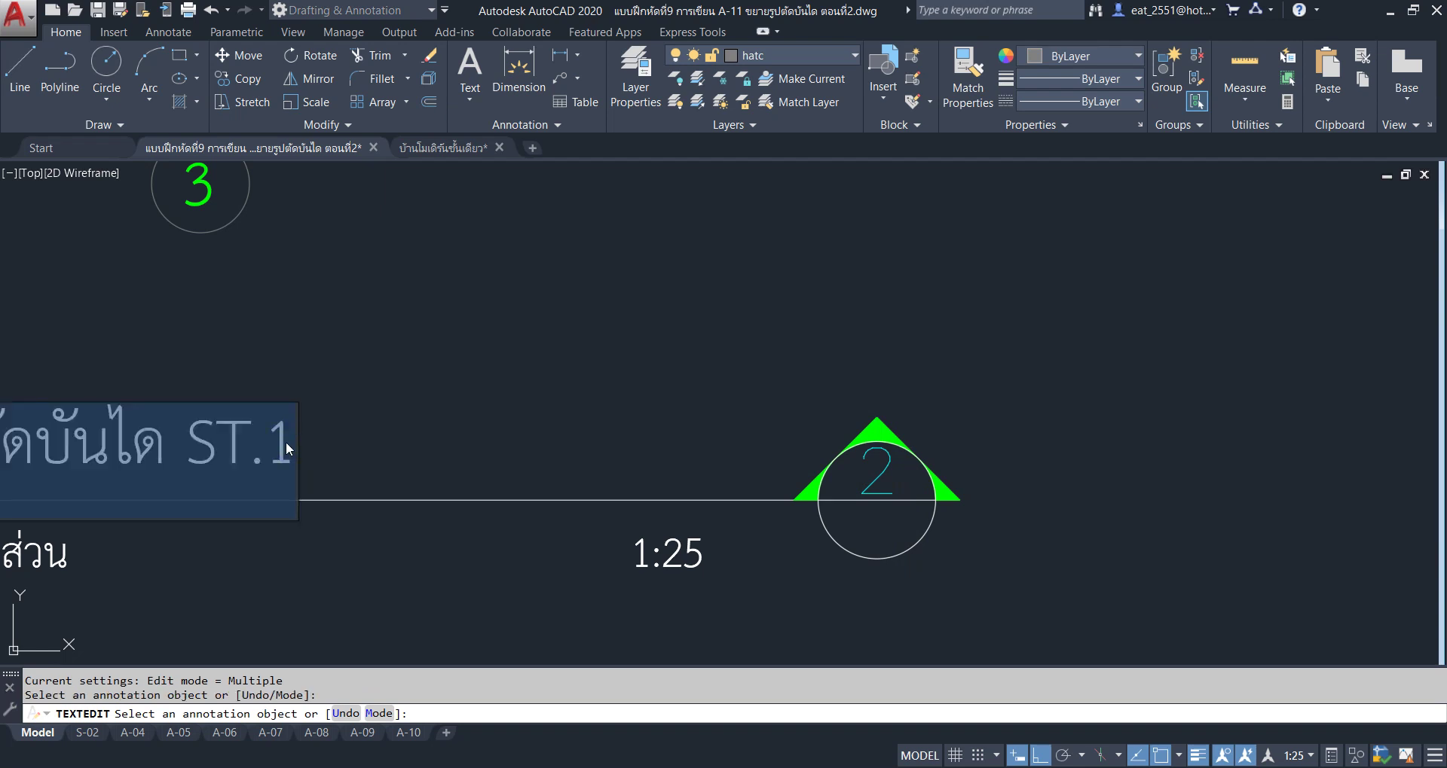
pyautogui.press('BackSpace')
pyautogui.write('2')
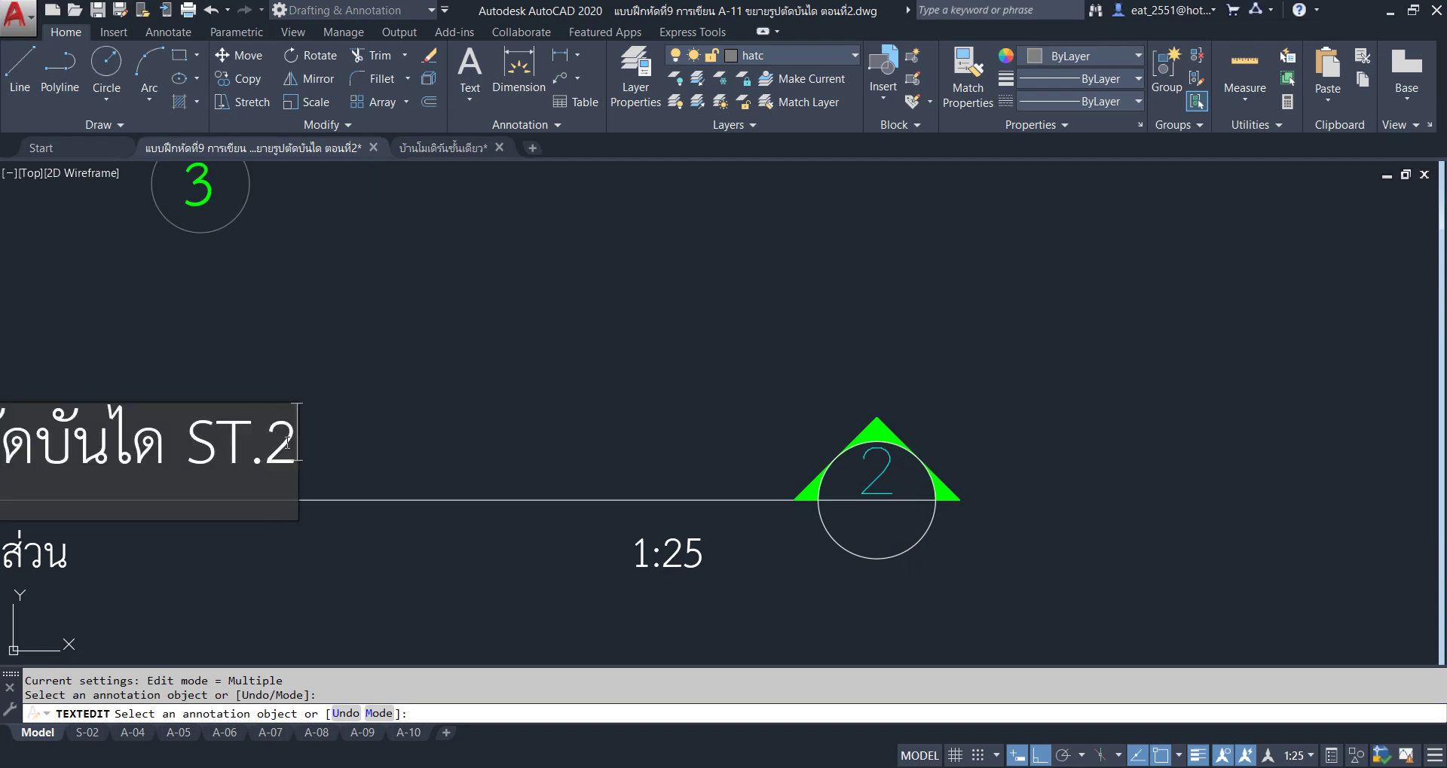
pyautogui.press('Return')
pyautogui.press('Escape')
# Change the copied plan title from ST.1 to ST.2.
pyautogui.scroll(-4, 656, 490)
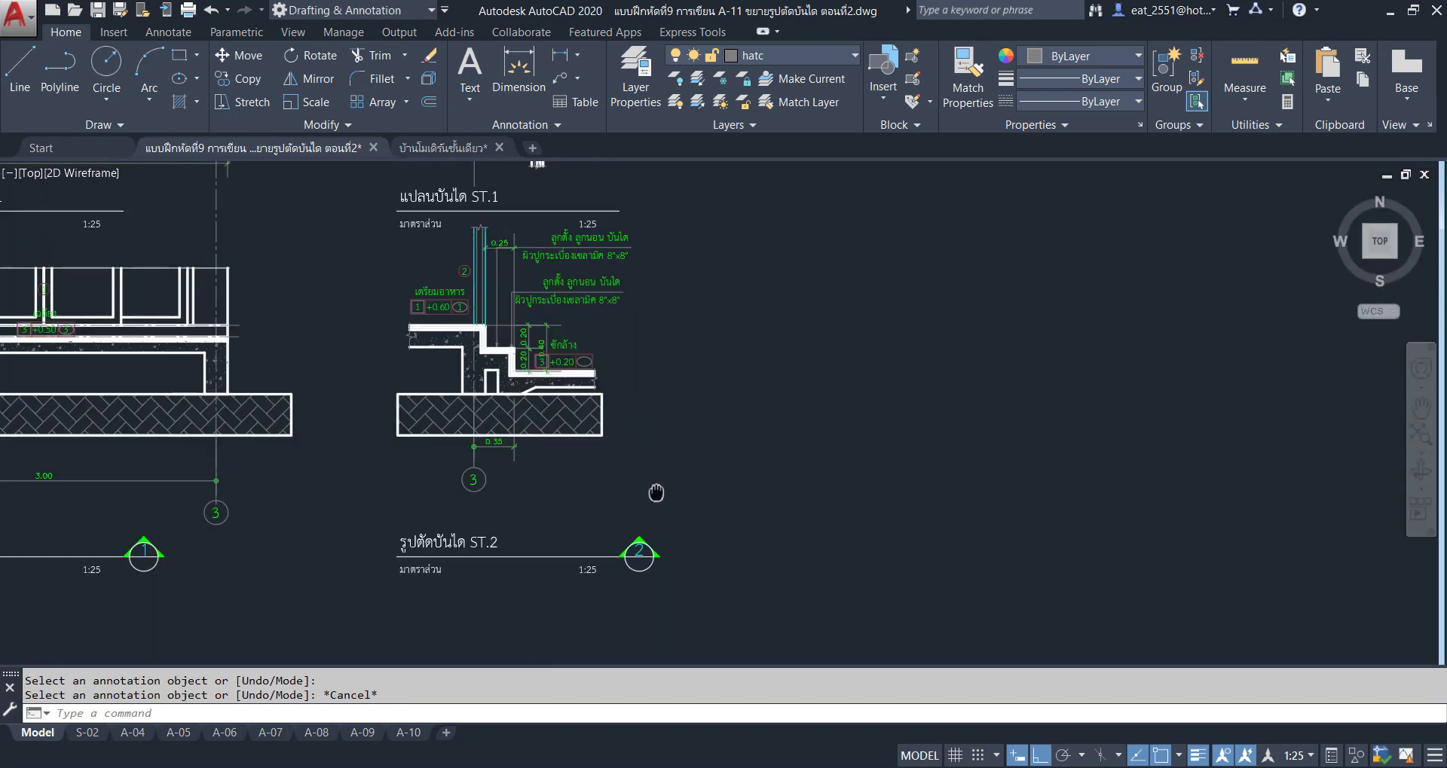
pyautogui.scroll(3, 482, 194)
pyautogui.scroll(3, 482, 194)
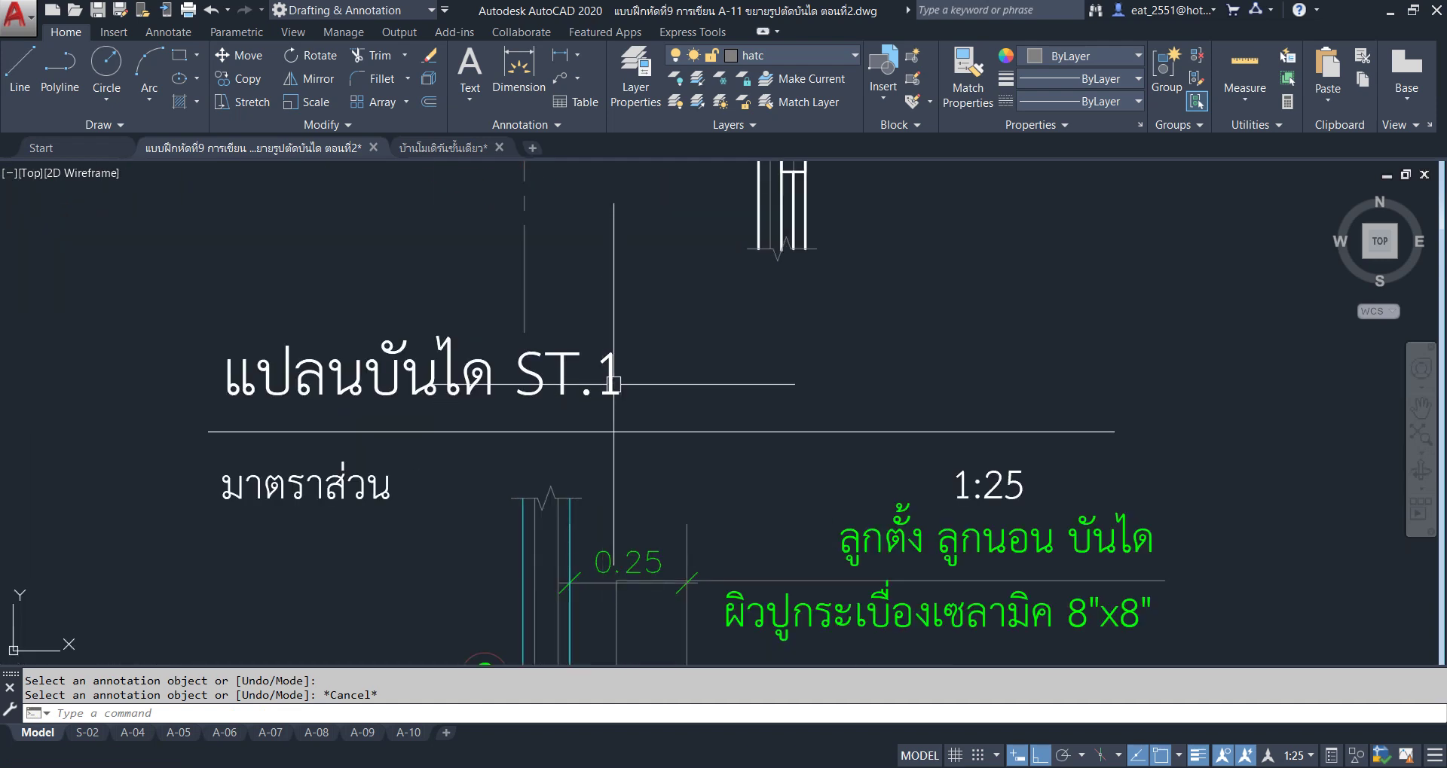
pyautogui.doubleClick(610, 388)
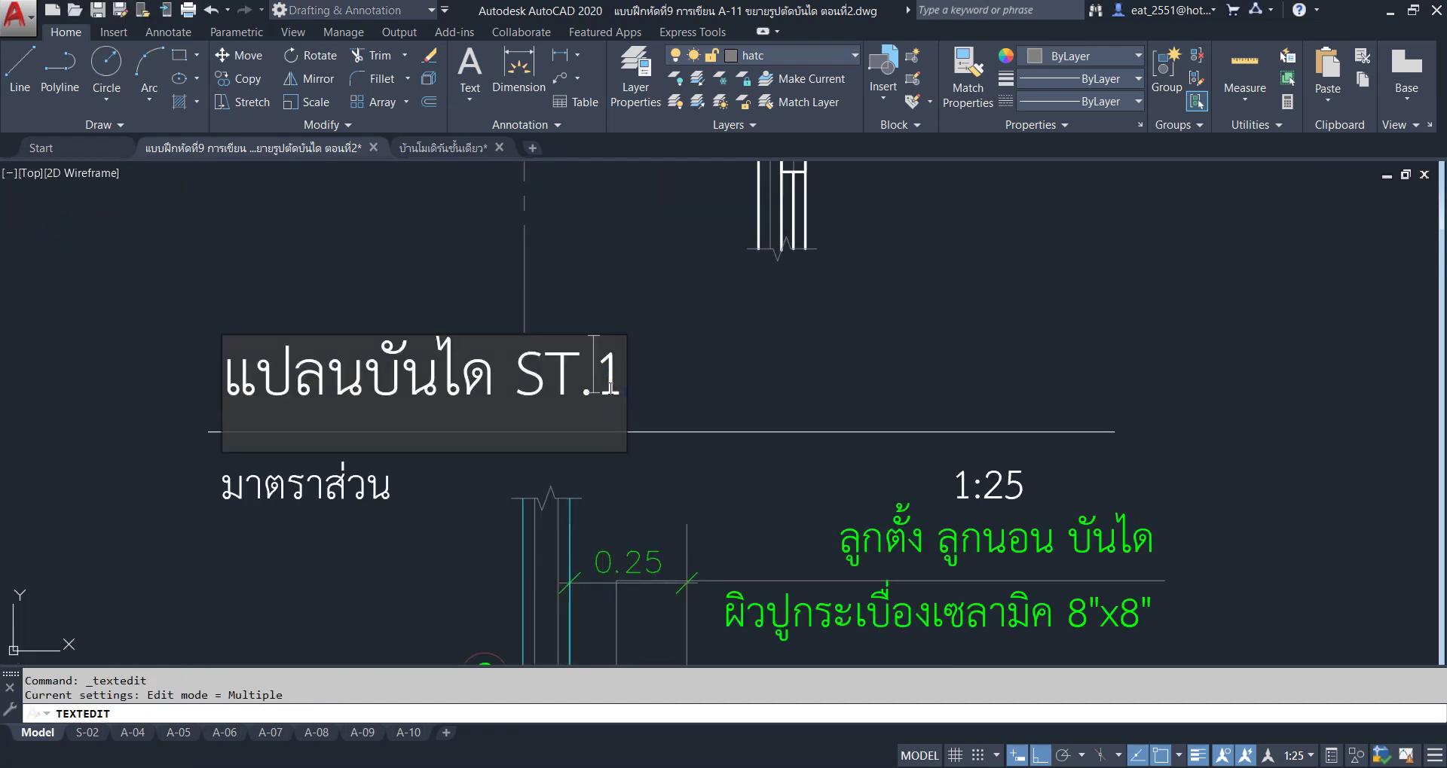
pyautogui.press('BackSpace')
pyautogui.write('2')
pyautogui.click(1088, 421)
pyautogui.press('Escape')
pyautogui.scroll(-5, 977, 347)
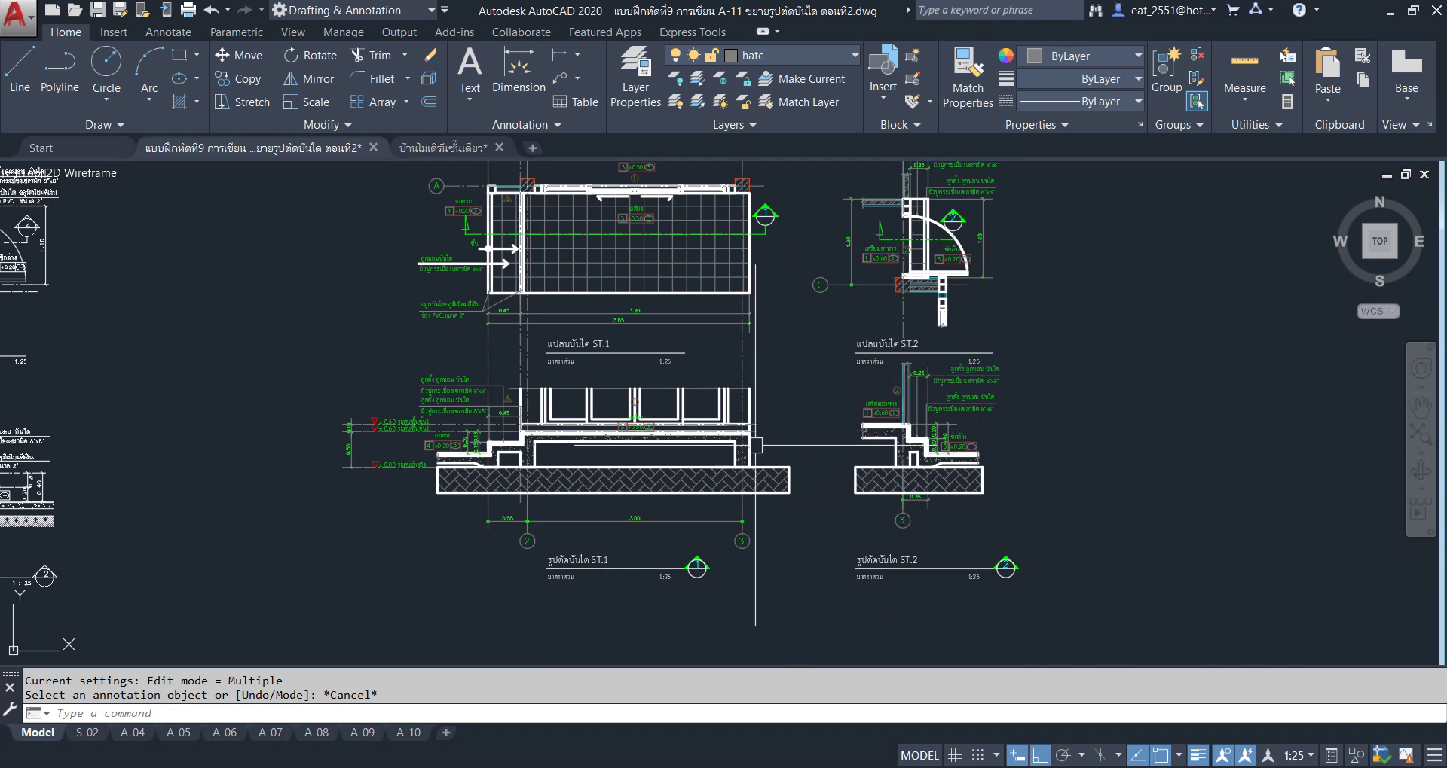
# Window-select the old stair detail on the left and delete it.
pyautogui.scroll(-2, 813, 450)
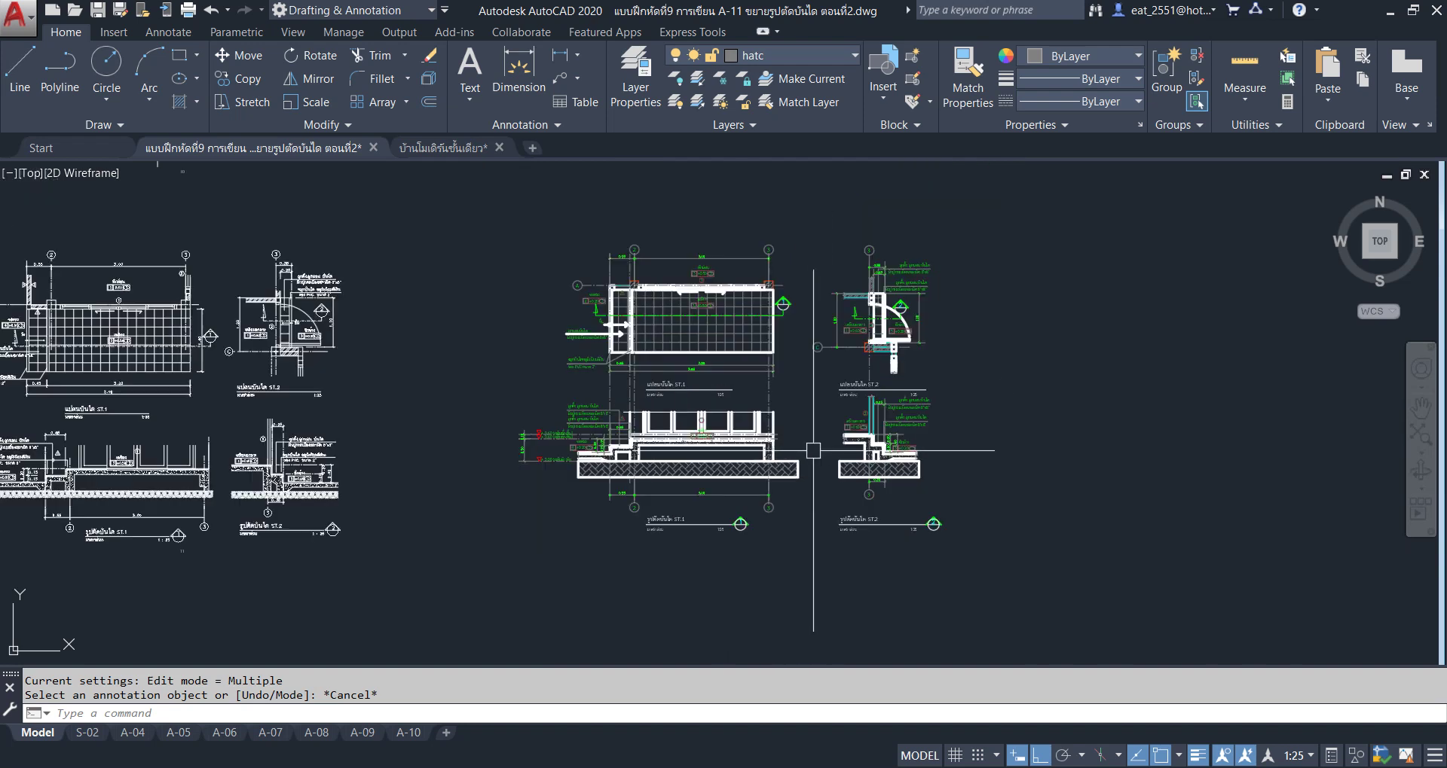
pyautogui.moveTo(816, 412); pyautogui.dragTo(852, 439, button='middle')
pyautogui.scroll(4, 723, 370)
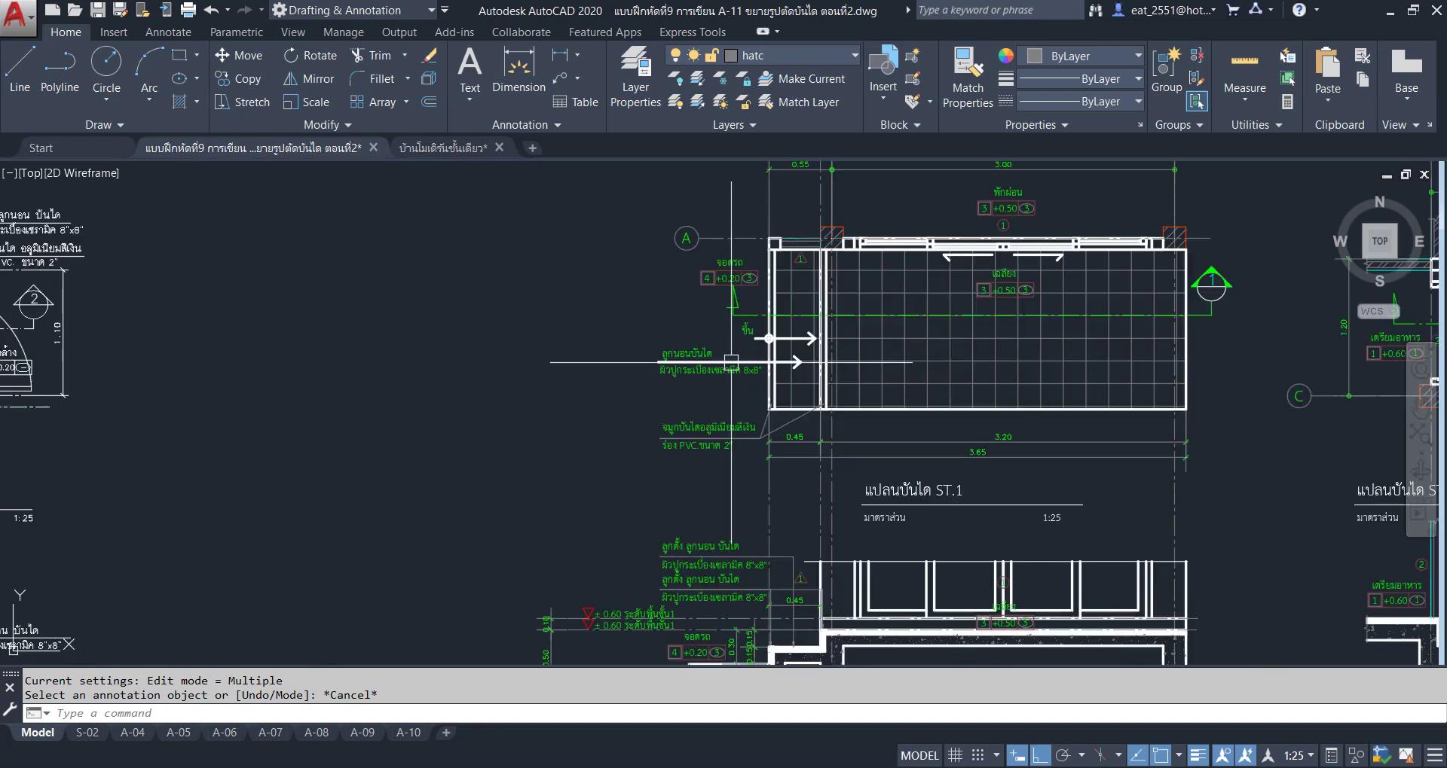
pyautogui.scroll(-2, 715, 354)
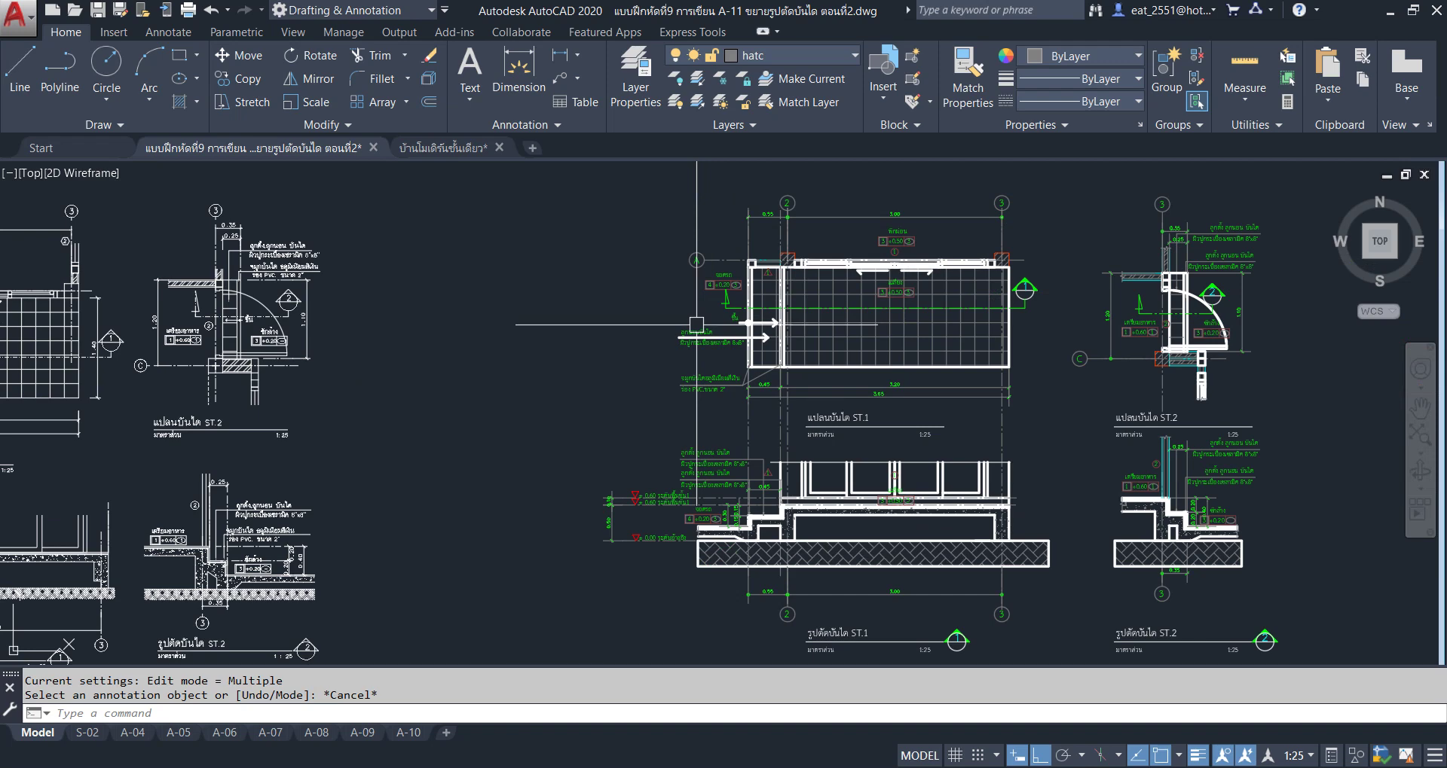
pyautogui.scroll(-3, 697, 325)
pyautogui.moveTo(285, 315); pyautogui.dragTo(321, 301, button='middle')
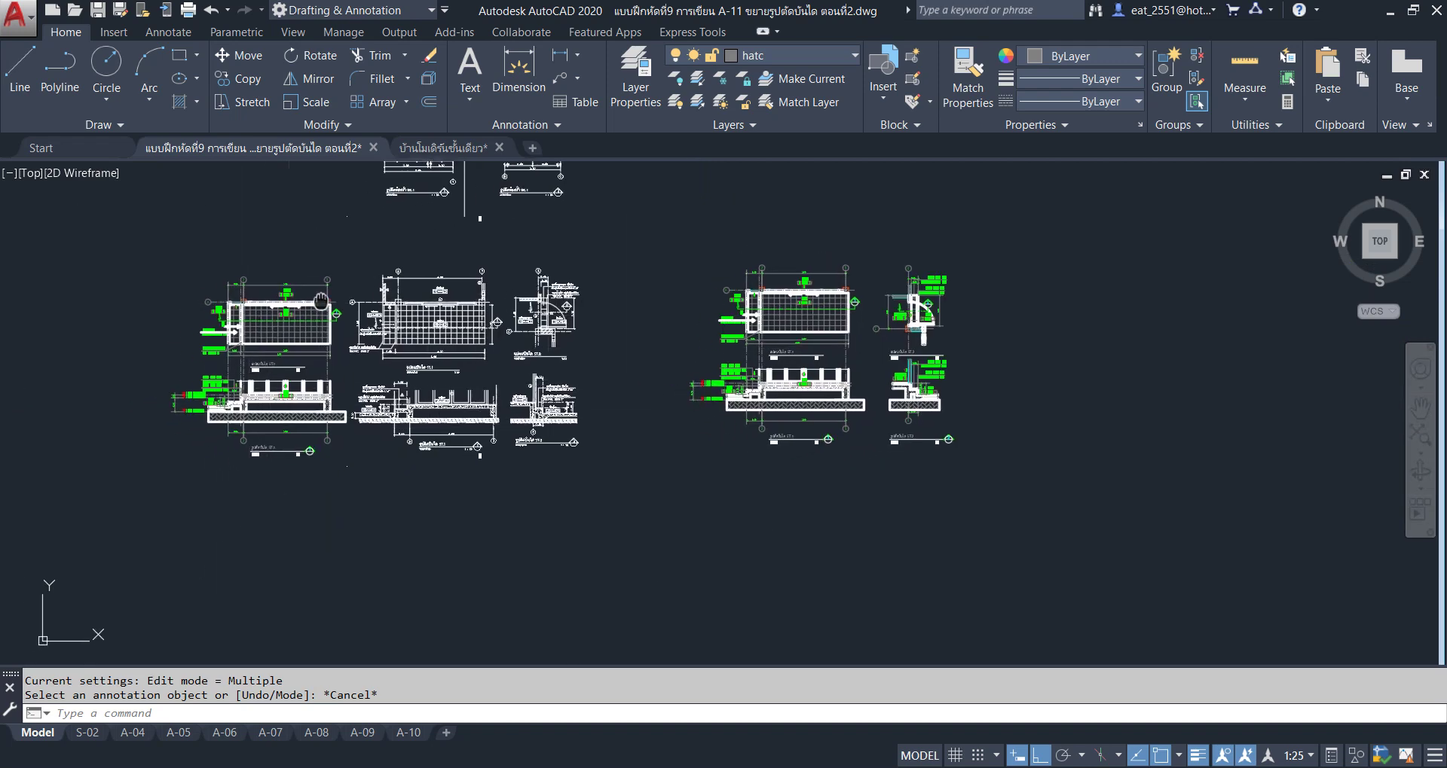
pyautogui.click(350, 263)
pyautogui.click(137, 455)
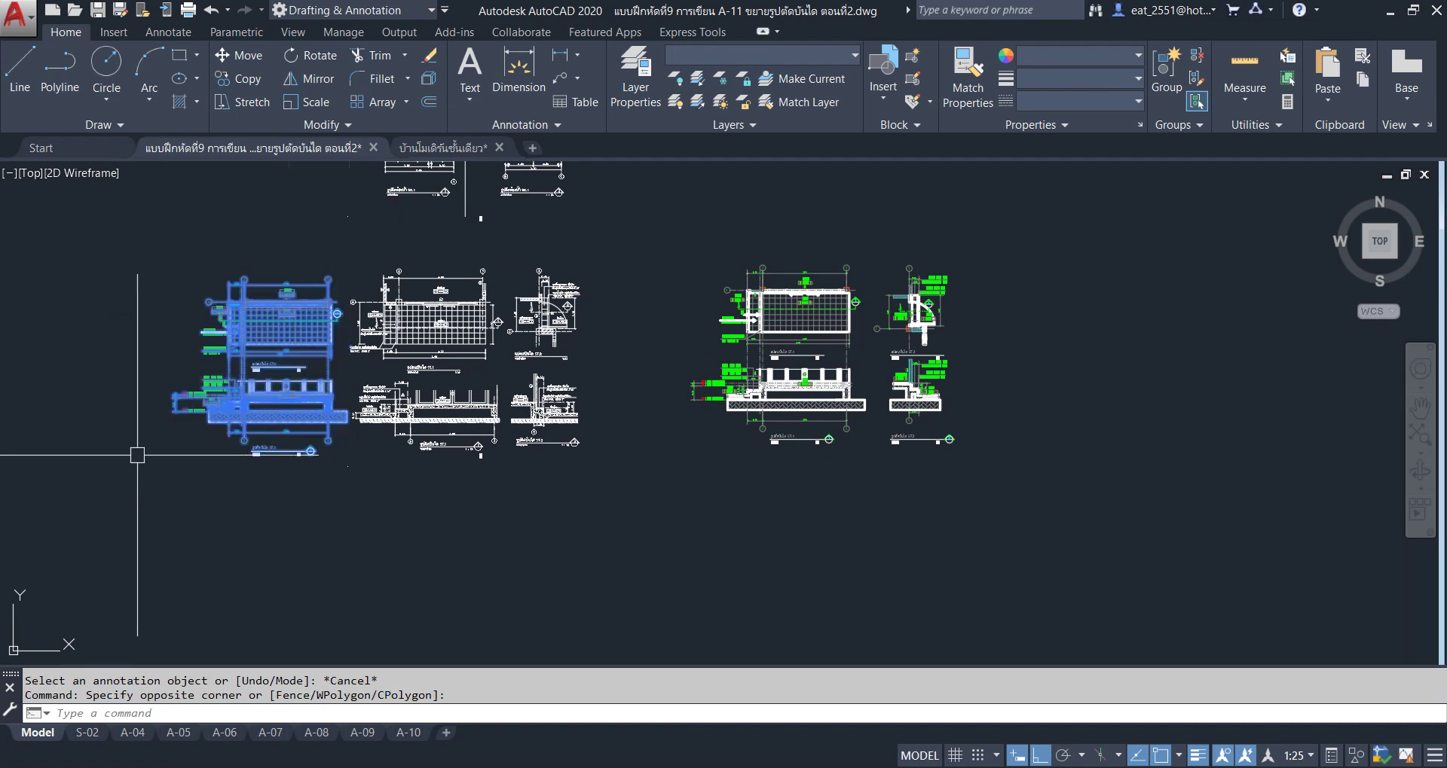
pyautogui.press('Delete')
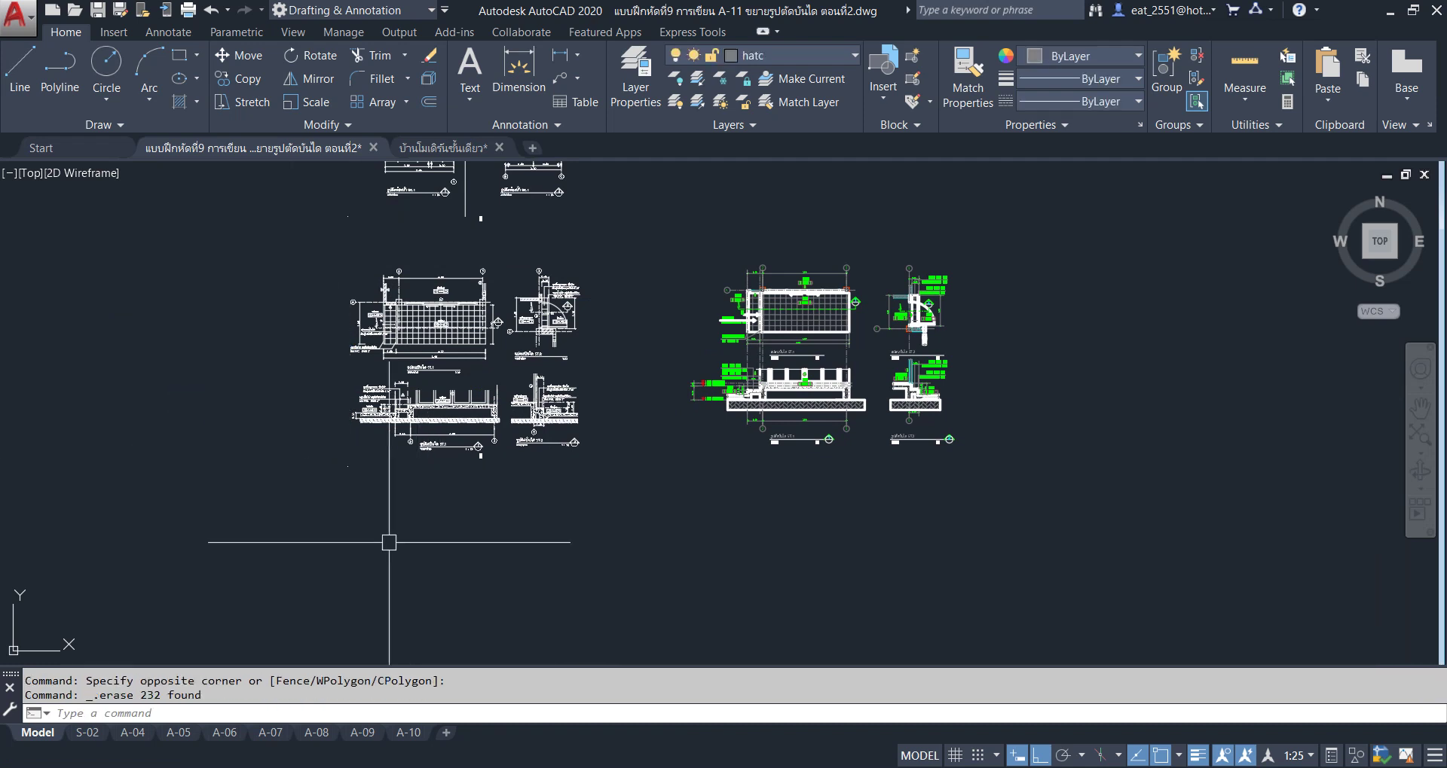
# Move the ST.1/ST.2 stair details right, beneath the bathroom details.
pyautogui.scroll(-3, 391, 528)
pyautogui.click(702, 355)
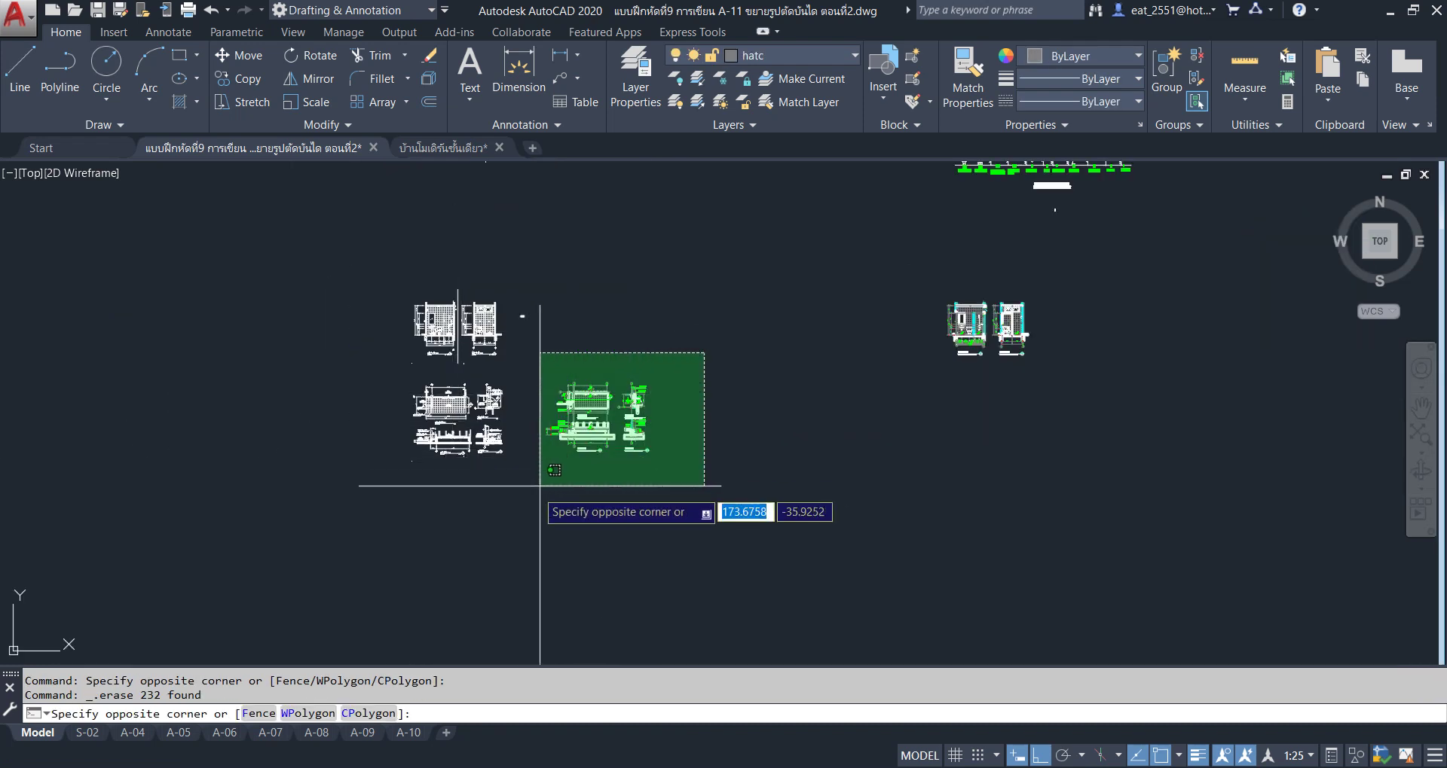
pyautogui.click(544, 488)
pyautogui.scroll(-3, 520, 378)
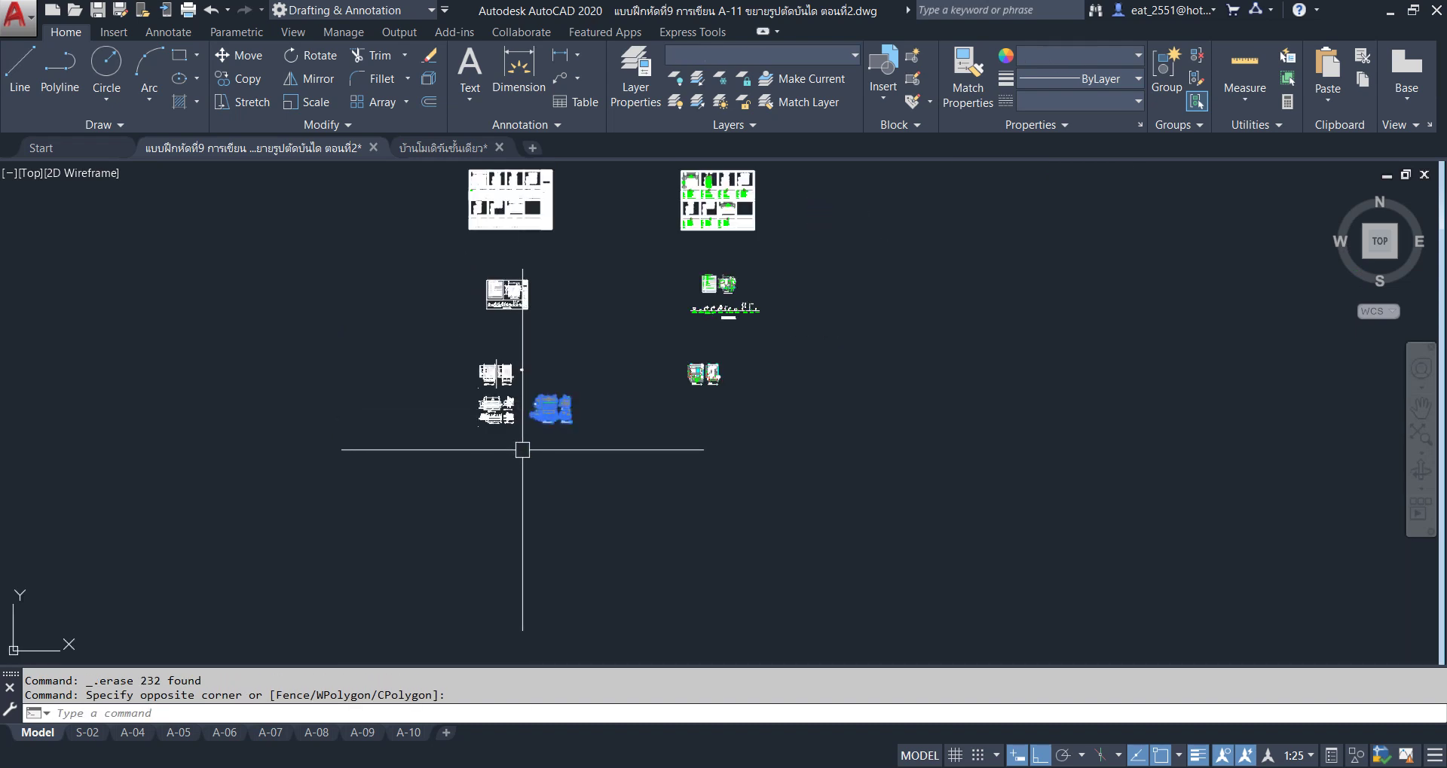
pyautogui.scroll(3, 523, 397)
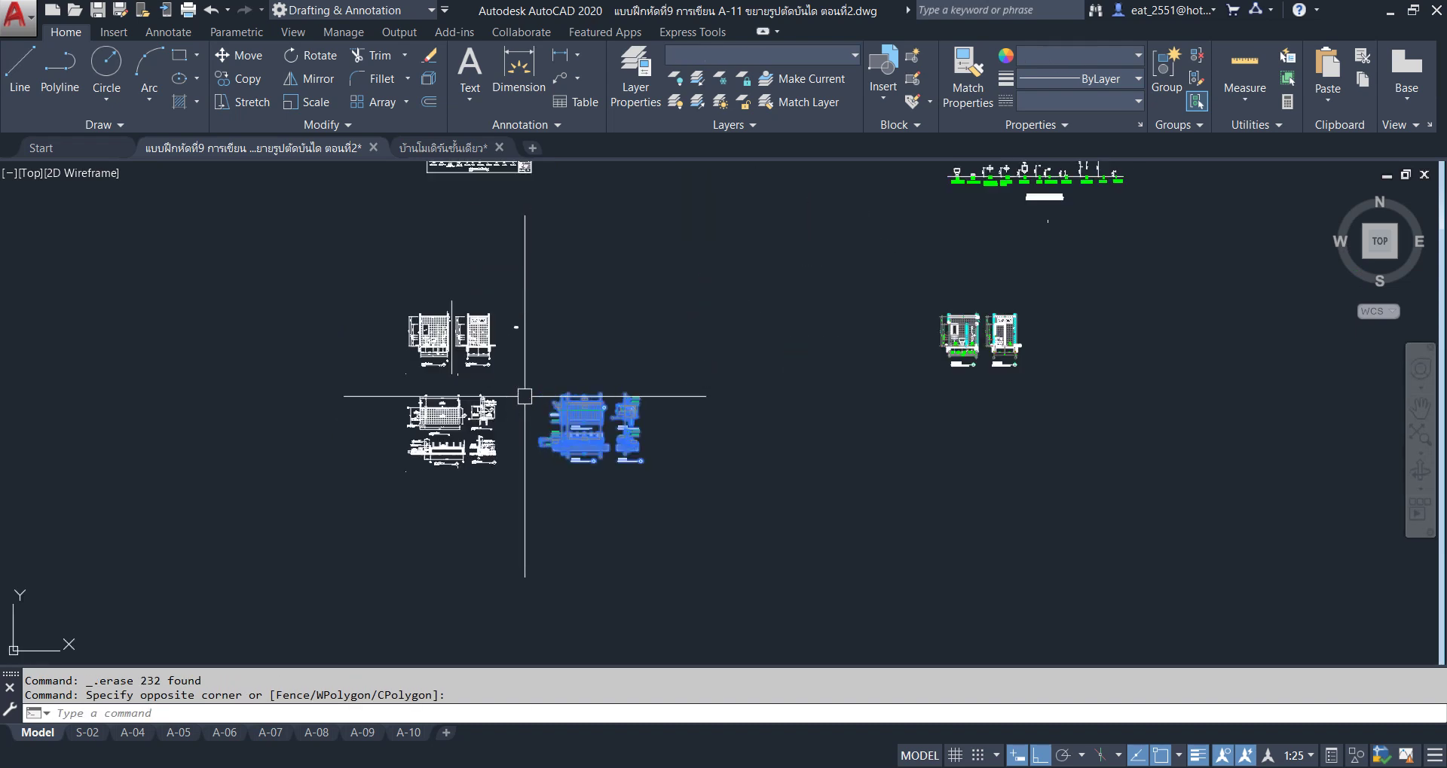
pyautogui.click(243, 60)
pyautogui.click(563, 554)
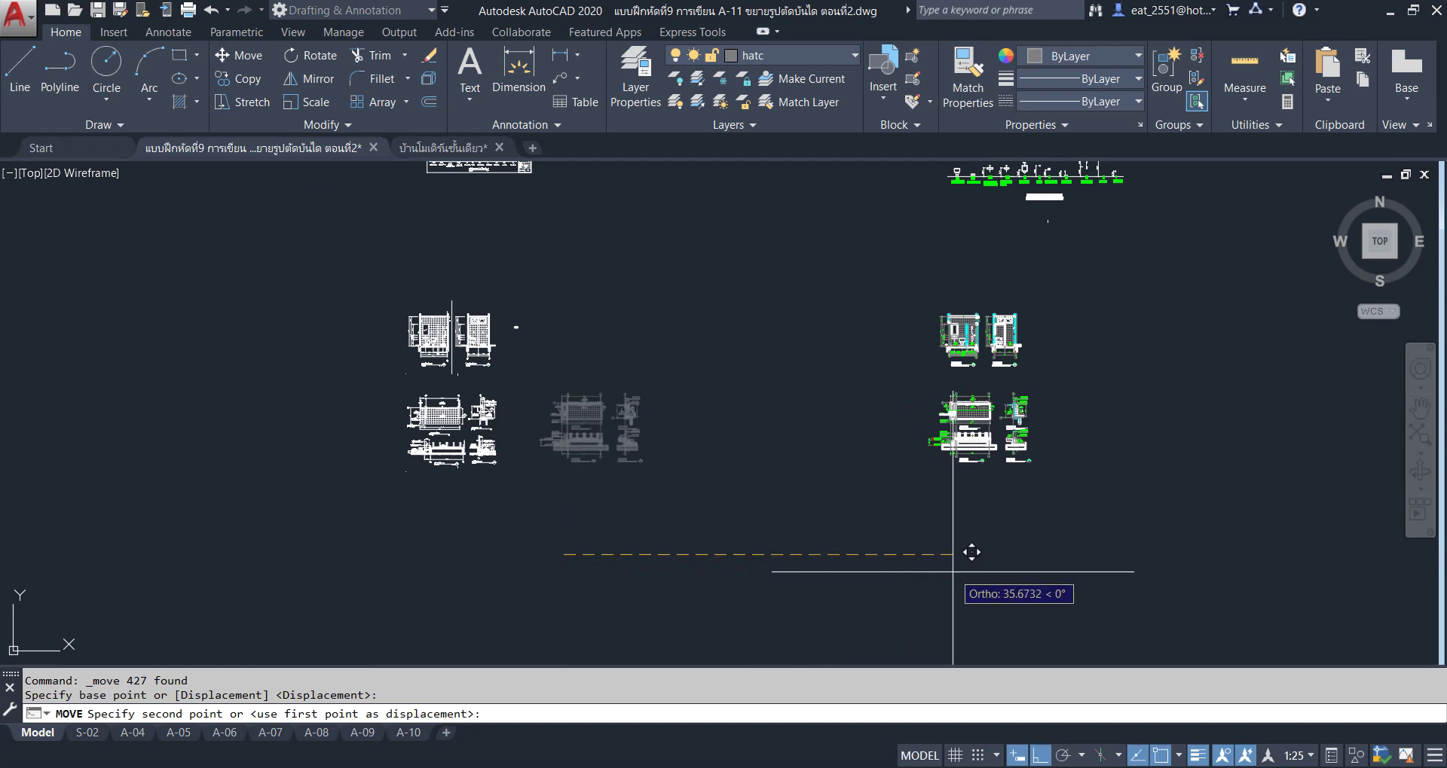
pyautogui.click(971, 553)
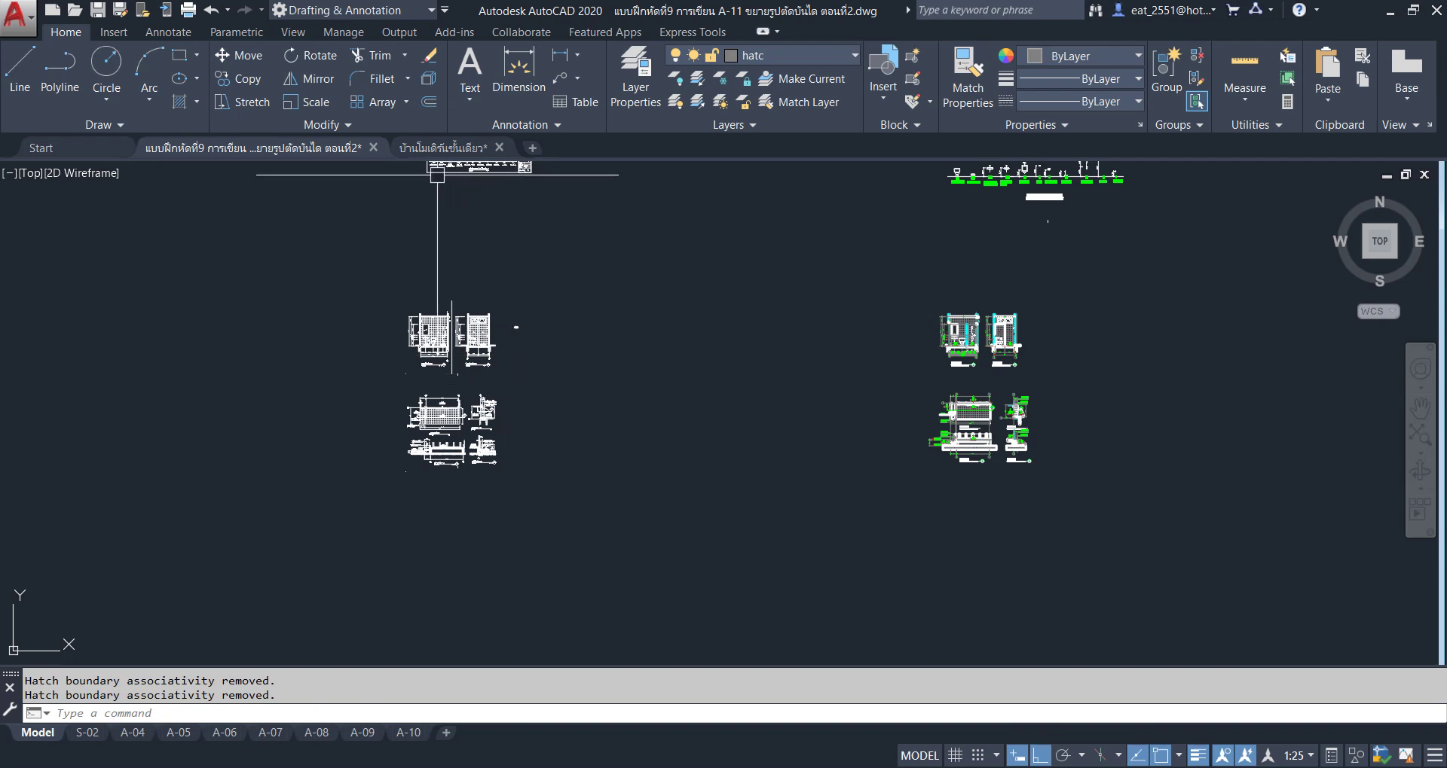
# Thaw the DEFPOINTS layer from the Layer dropdown to restore the sheet borders and title blocks.
pyautogui.click(817, 60)
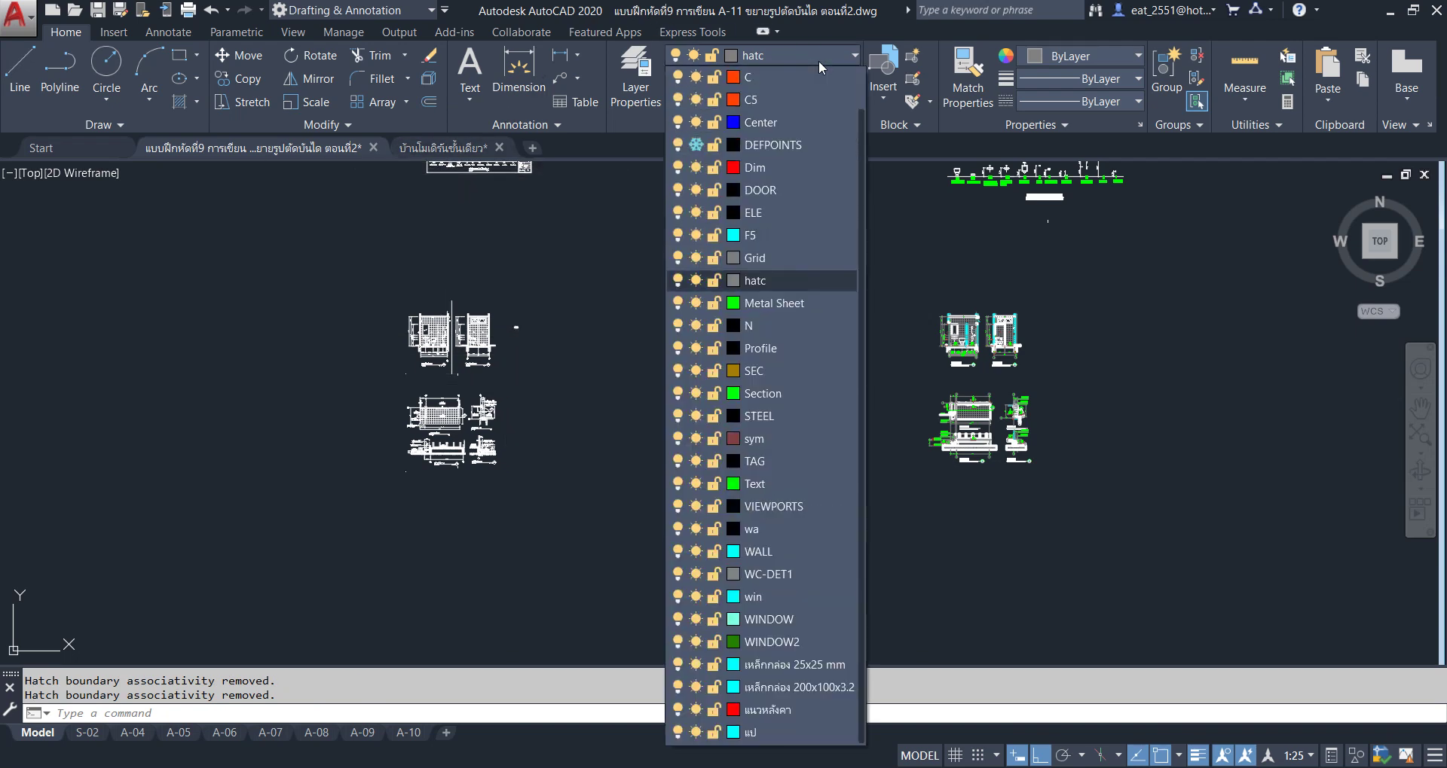
pyautogui.click(595, 402)
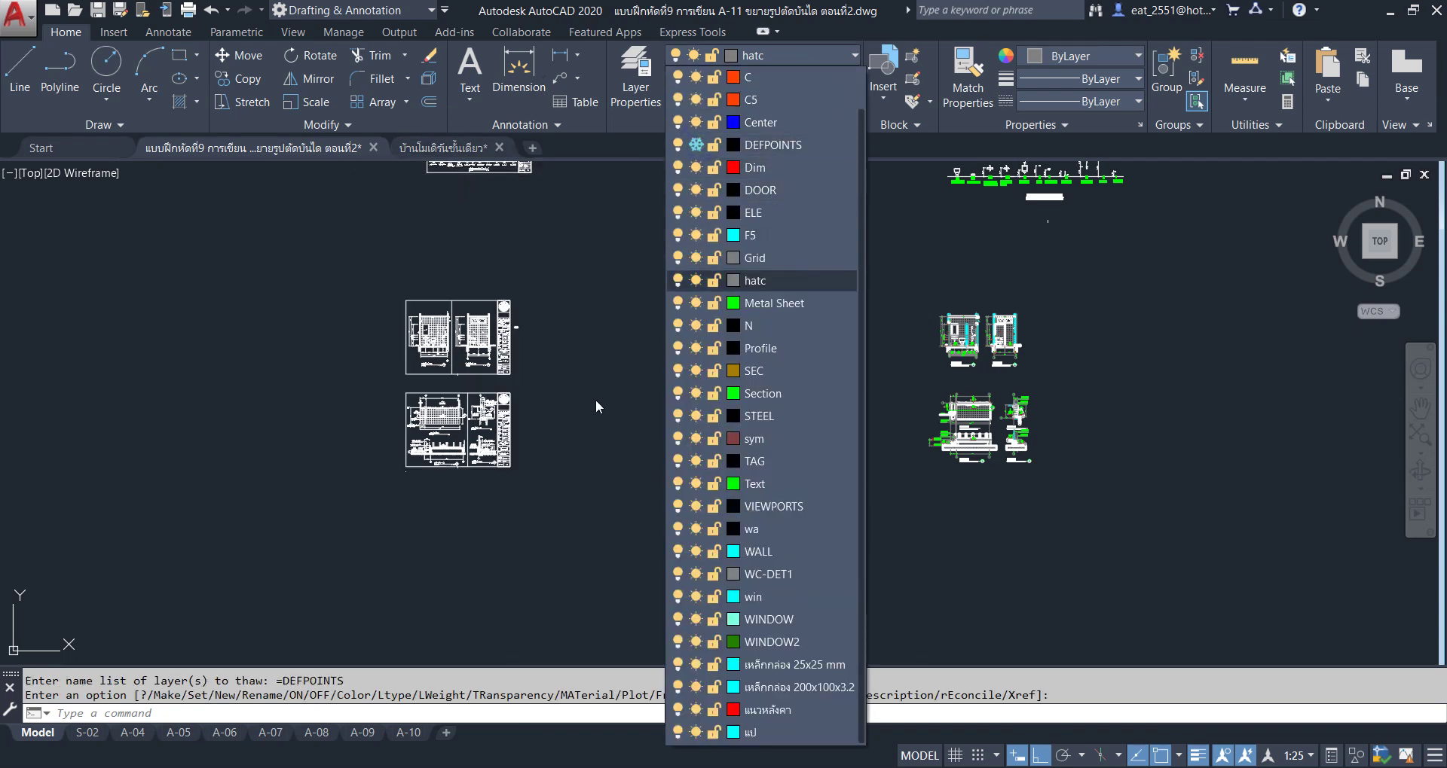
pyautogui.scroll(1, 449, 375)
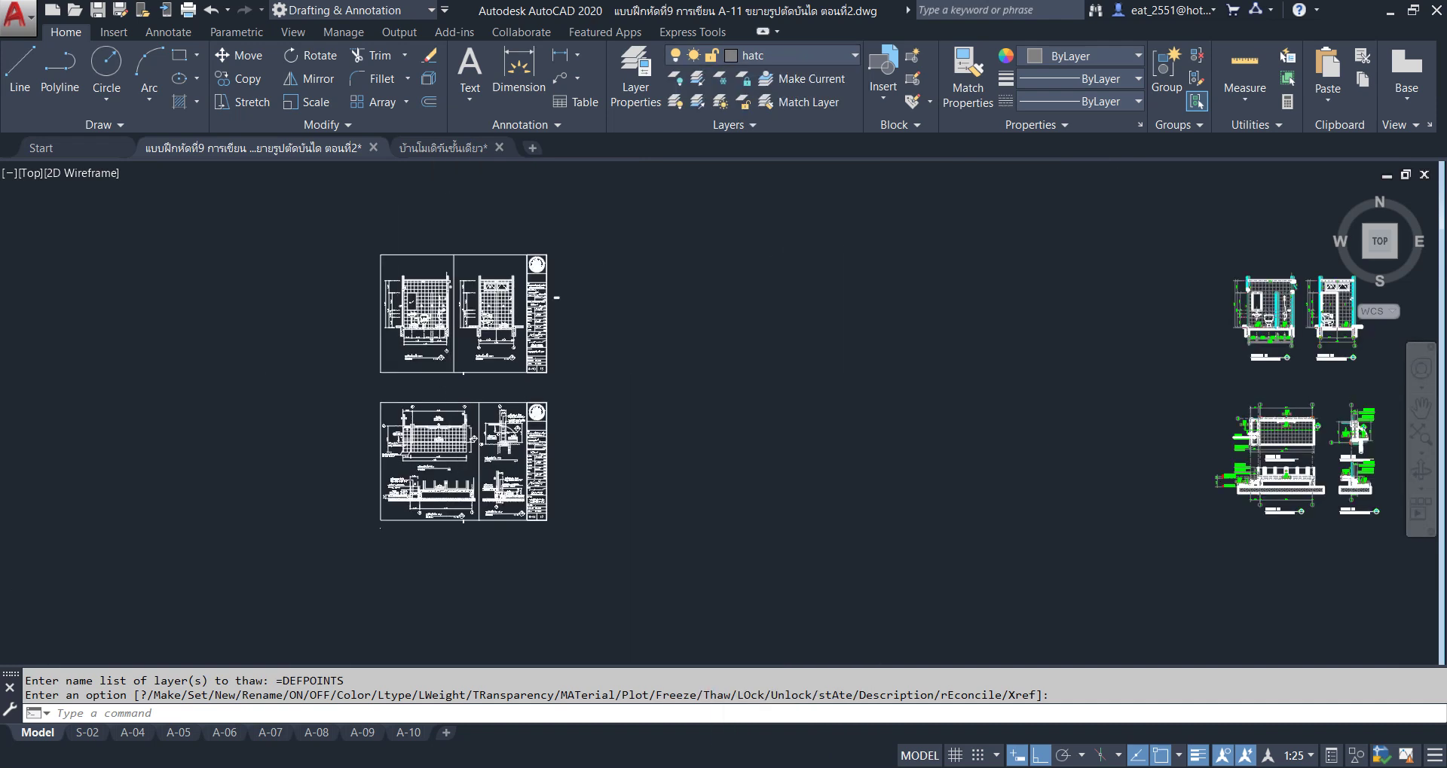
pyautogui.scroll(3, 448, 375)
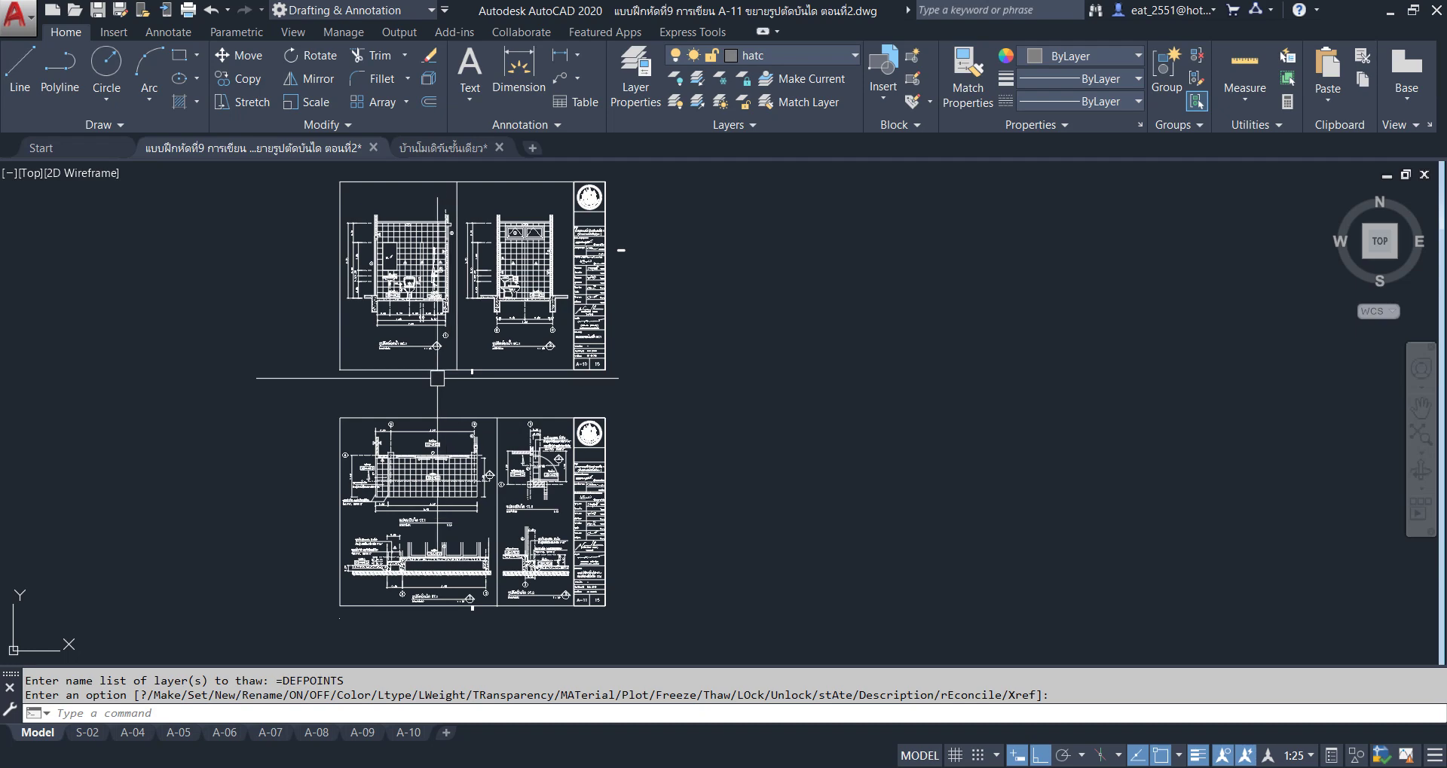
pyautogui.scroll(2, 662, 381)
pyautogui.scroll(1, 641, 452)
pyautogui.scroll(1, 458, 598)
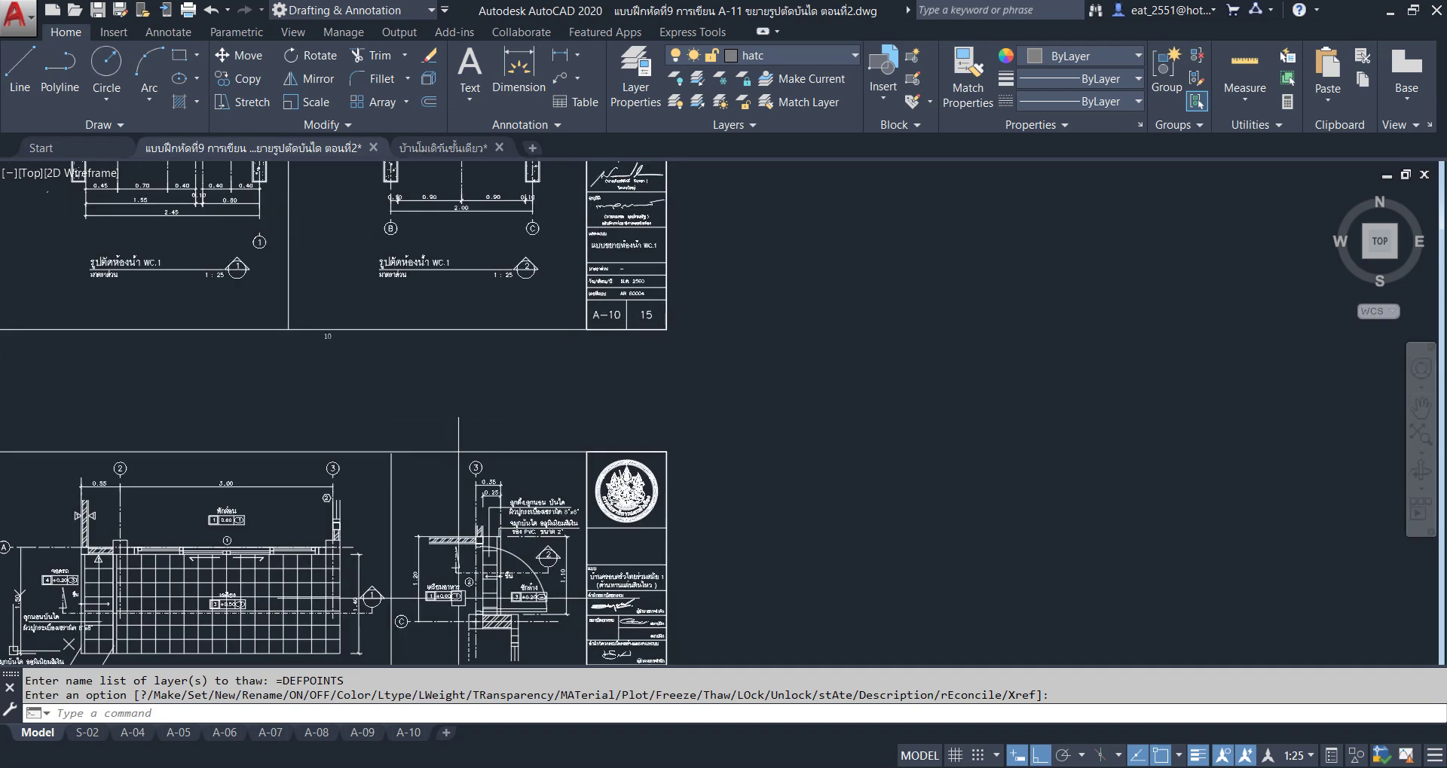
# Switch to the A-10 layout and fit the whole sheet in view.
pyautogui.click(410, 734)
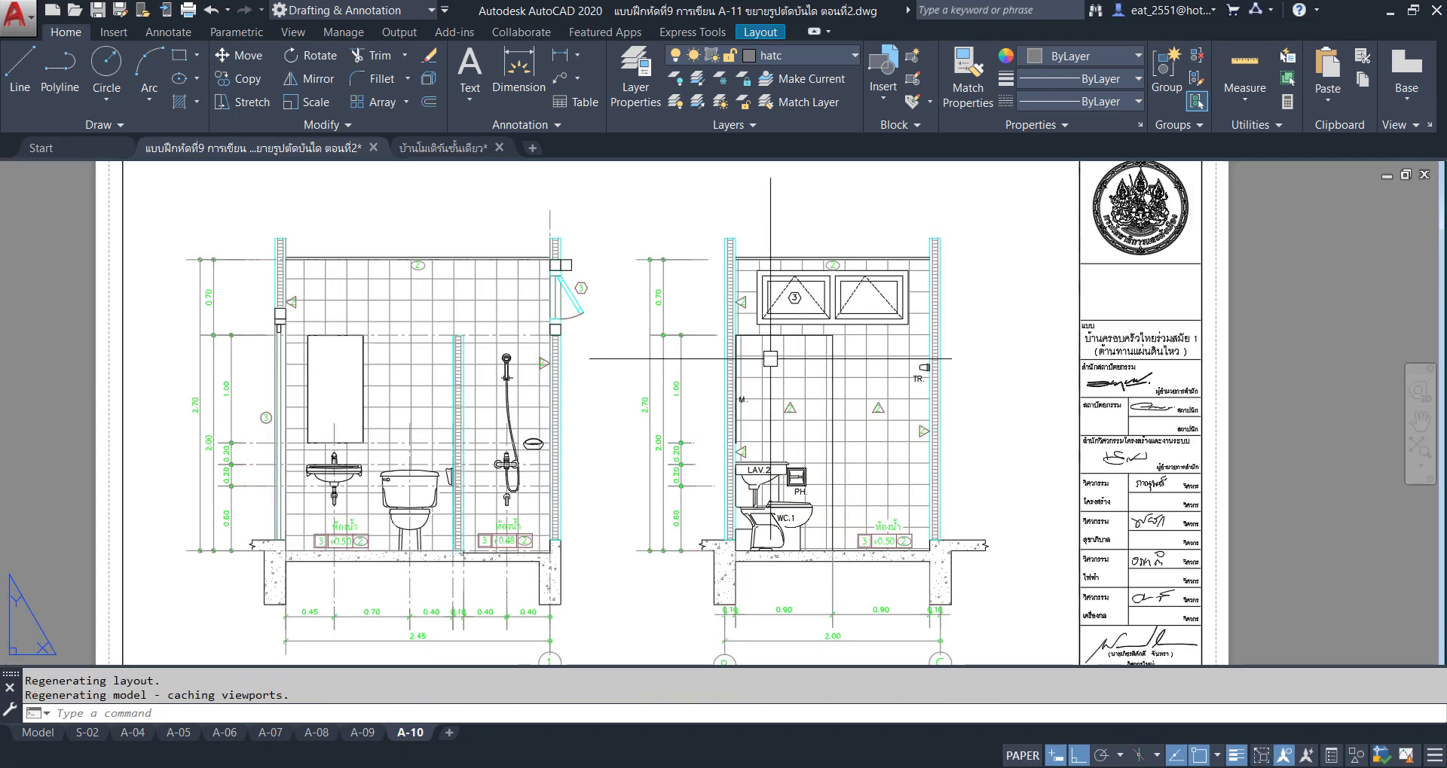
pyautogui.scroll(-4, 783, 420)
pyautogui.moveTo(784, 420); pyautogui.dragTo(759, 397, button='middle')
pyautogui.middleClick(760, 397)
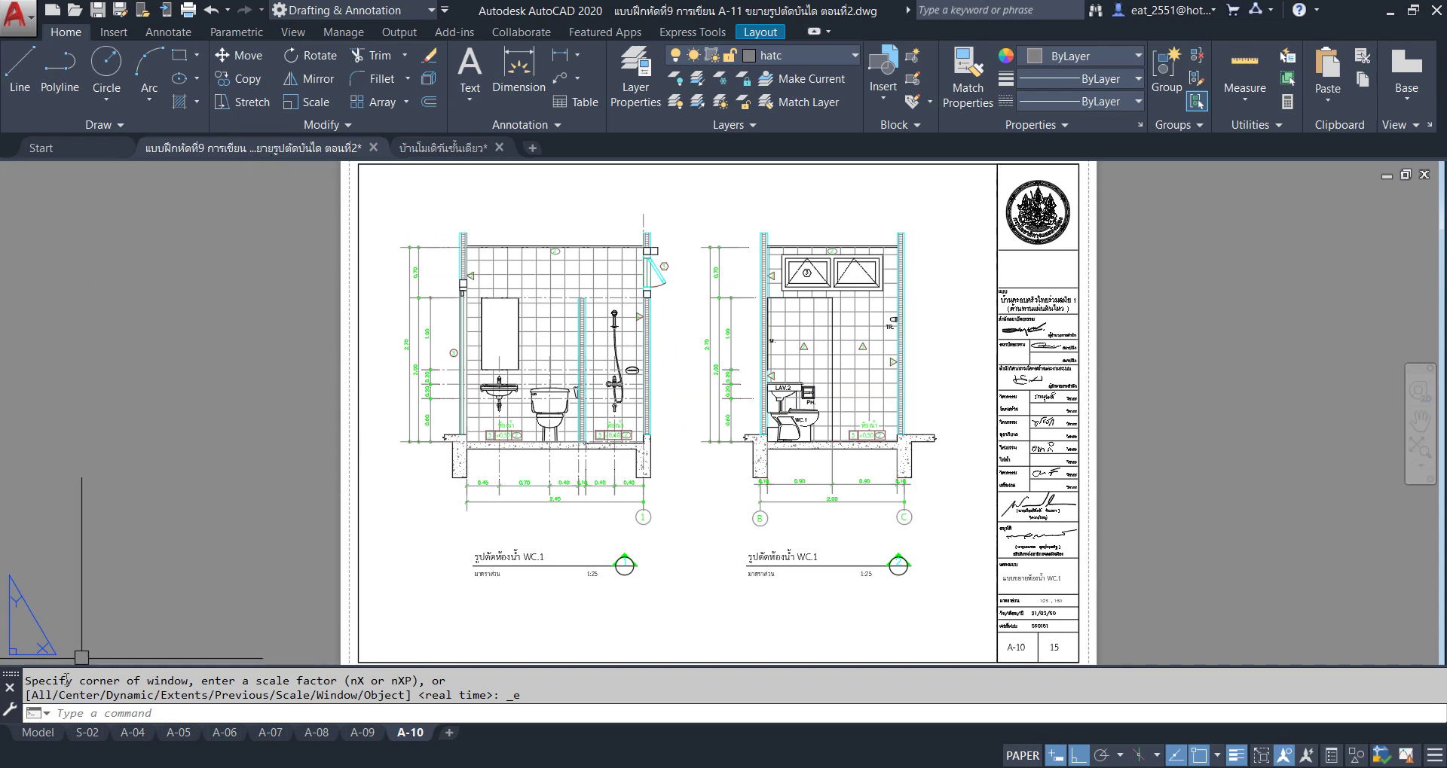
# Check the drawings in model space, then return to the A-10 layout.
pyautogui.click(37, 733)
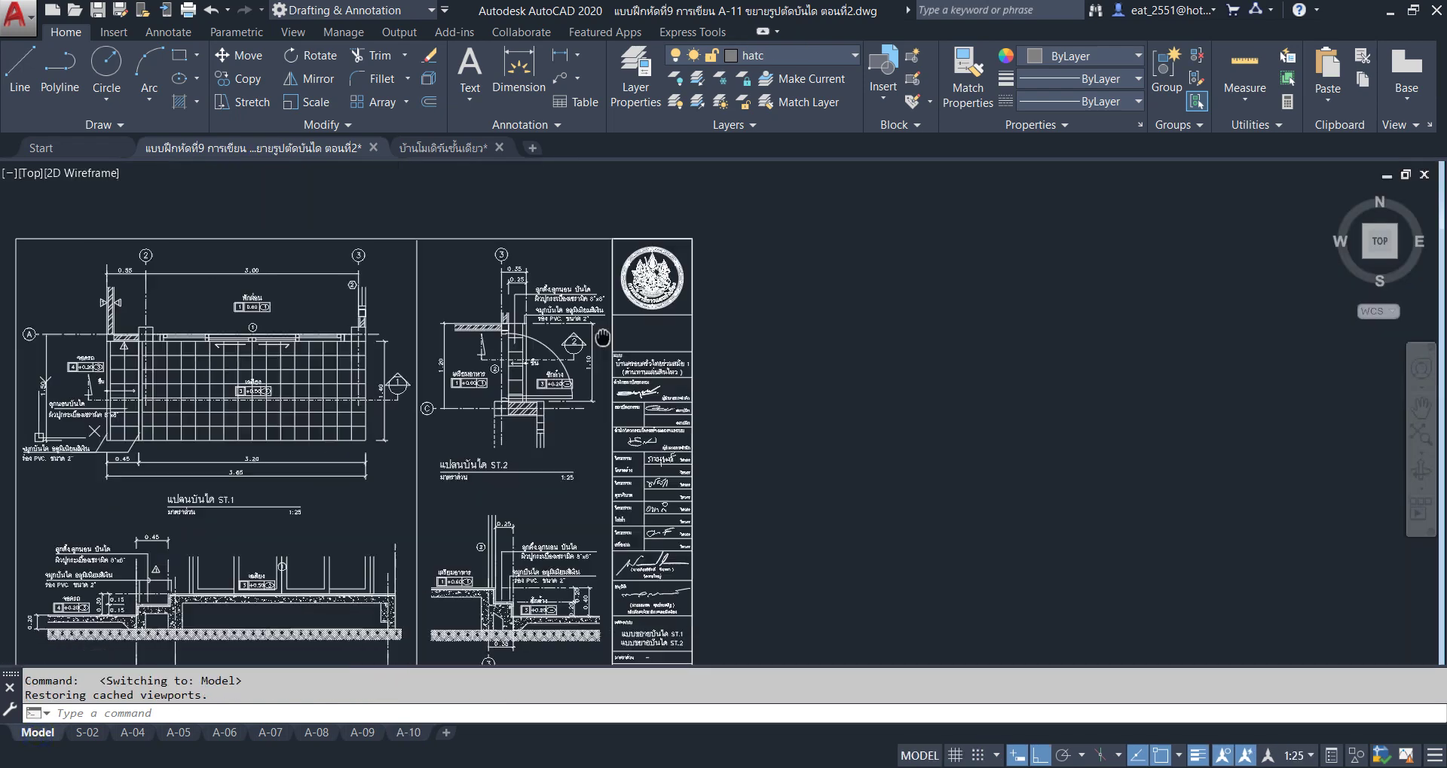
pyautogui.scroll(-3, 580, 377)
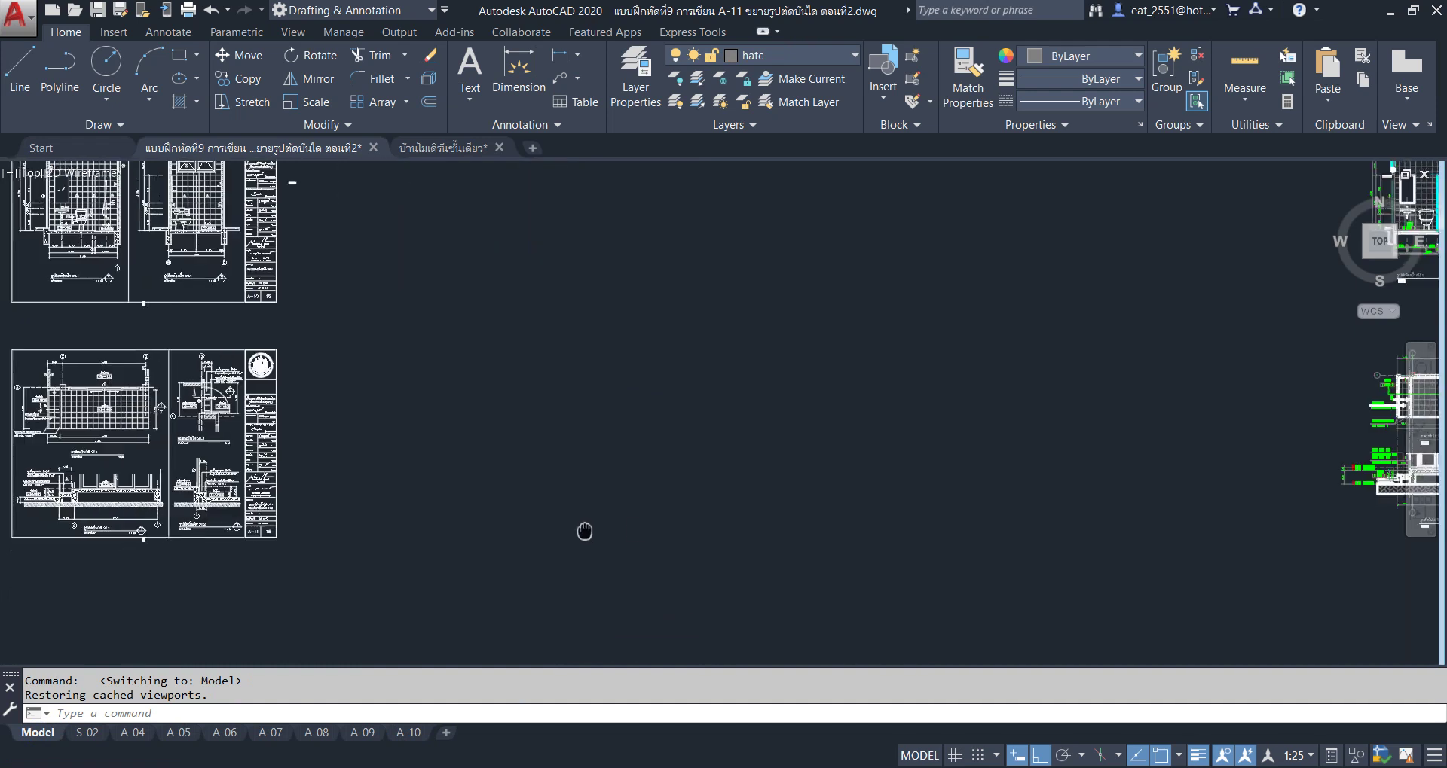
pyautogui.scroll(-2, 582, 531)
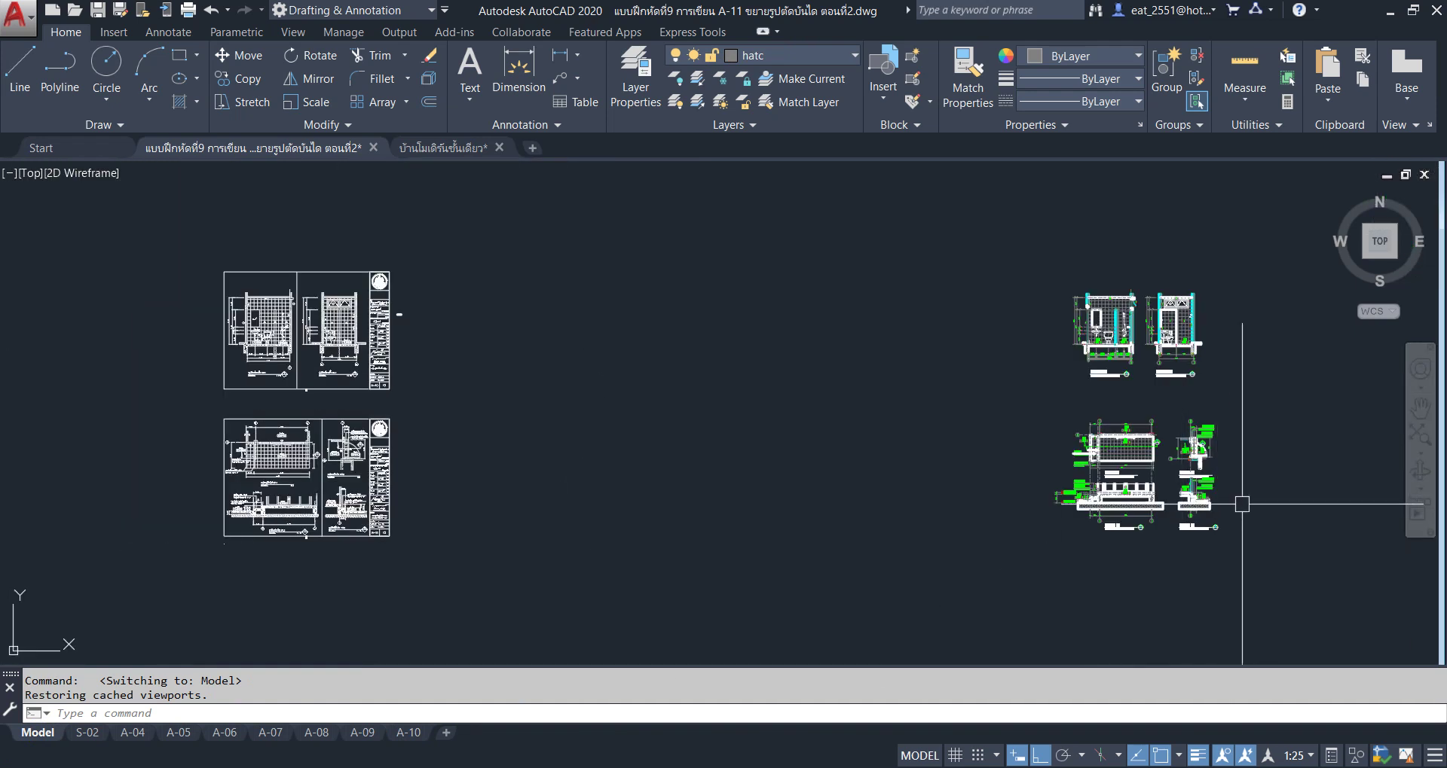
pyautogui.scroll(3, 1246, 499)
pyautogui.scroll(3, 1246, 500)
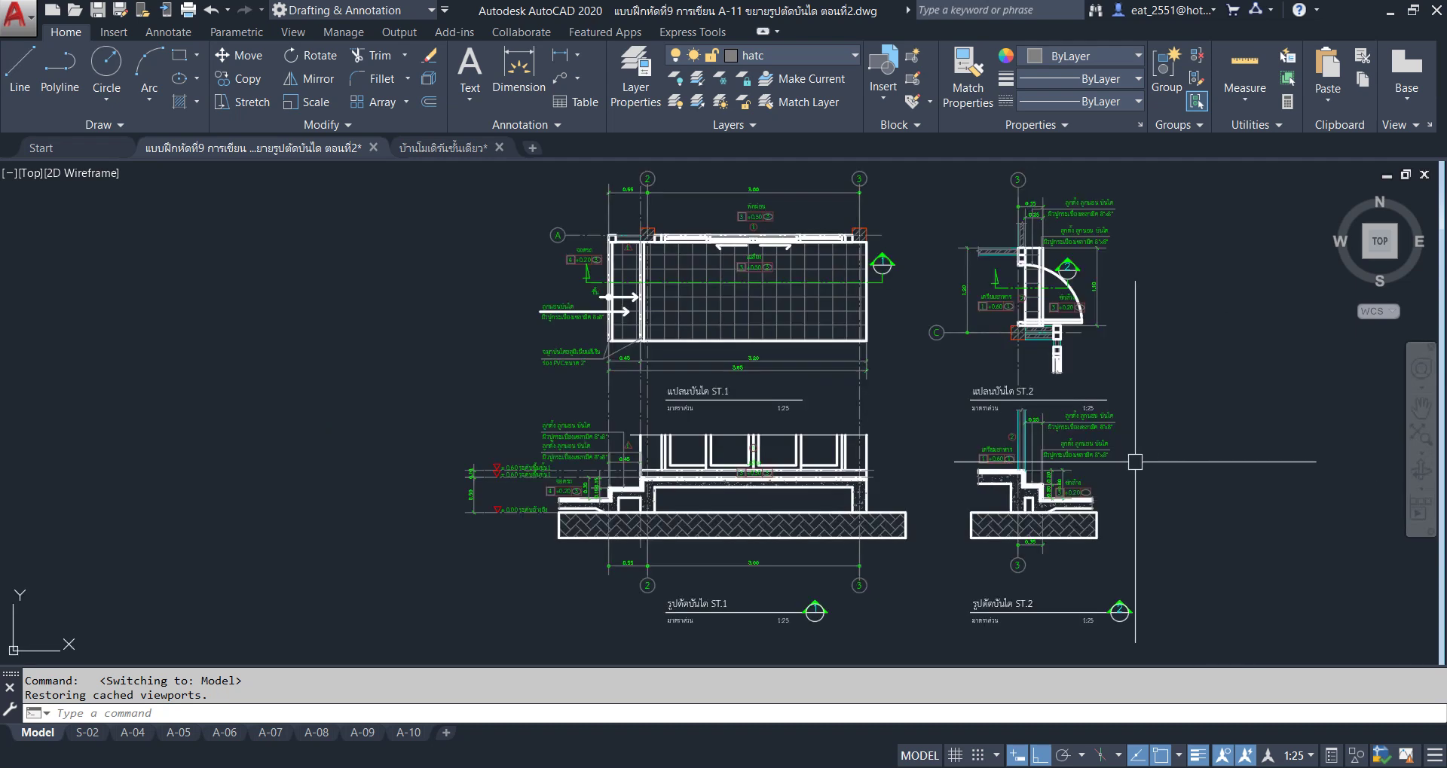
pyautogui.scroll(-2, 1130, 468)
pyautogui.scroll(-2, 1145, 486)
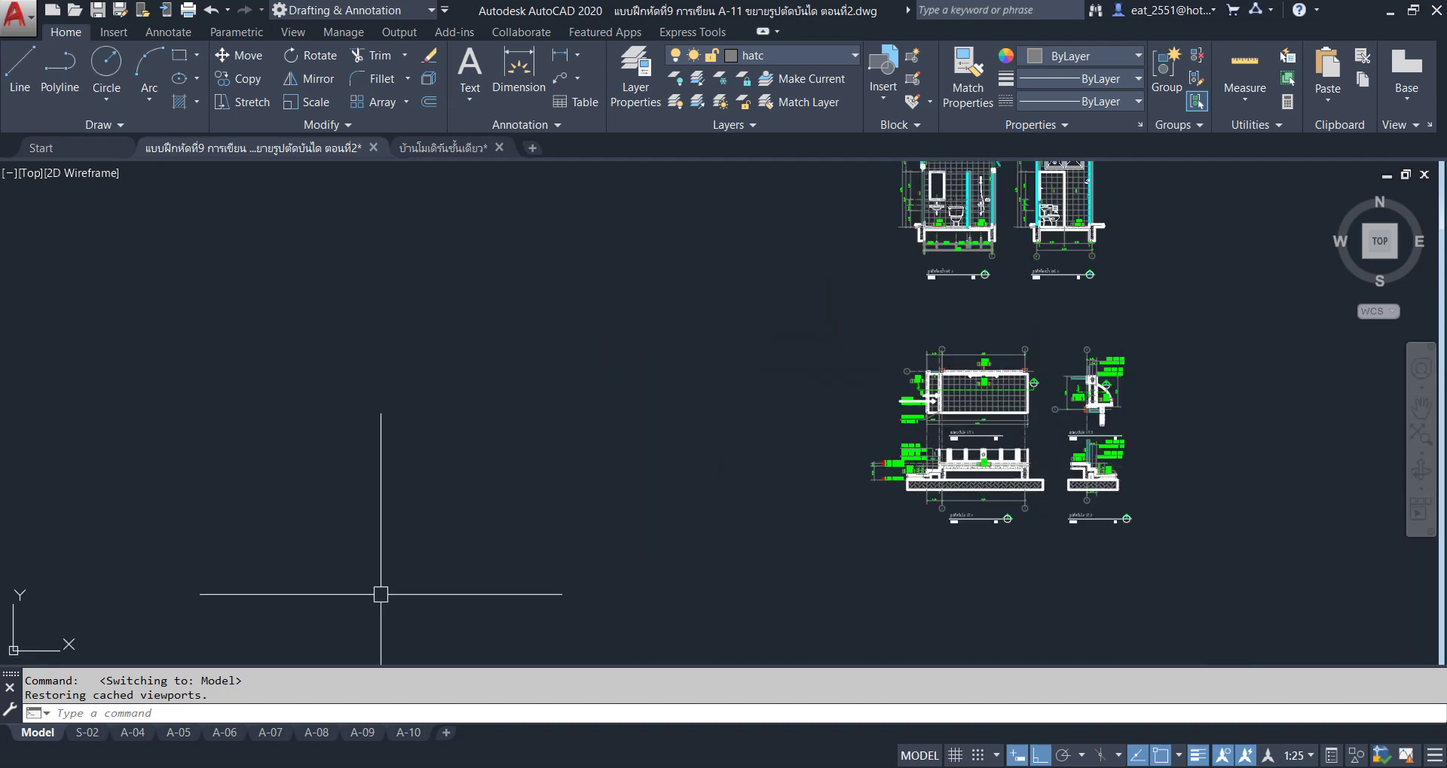
pyautogui.click(409, 732)
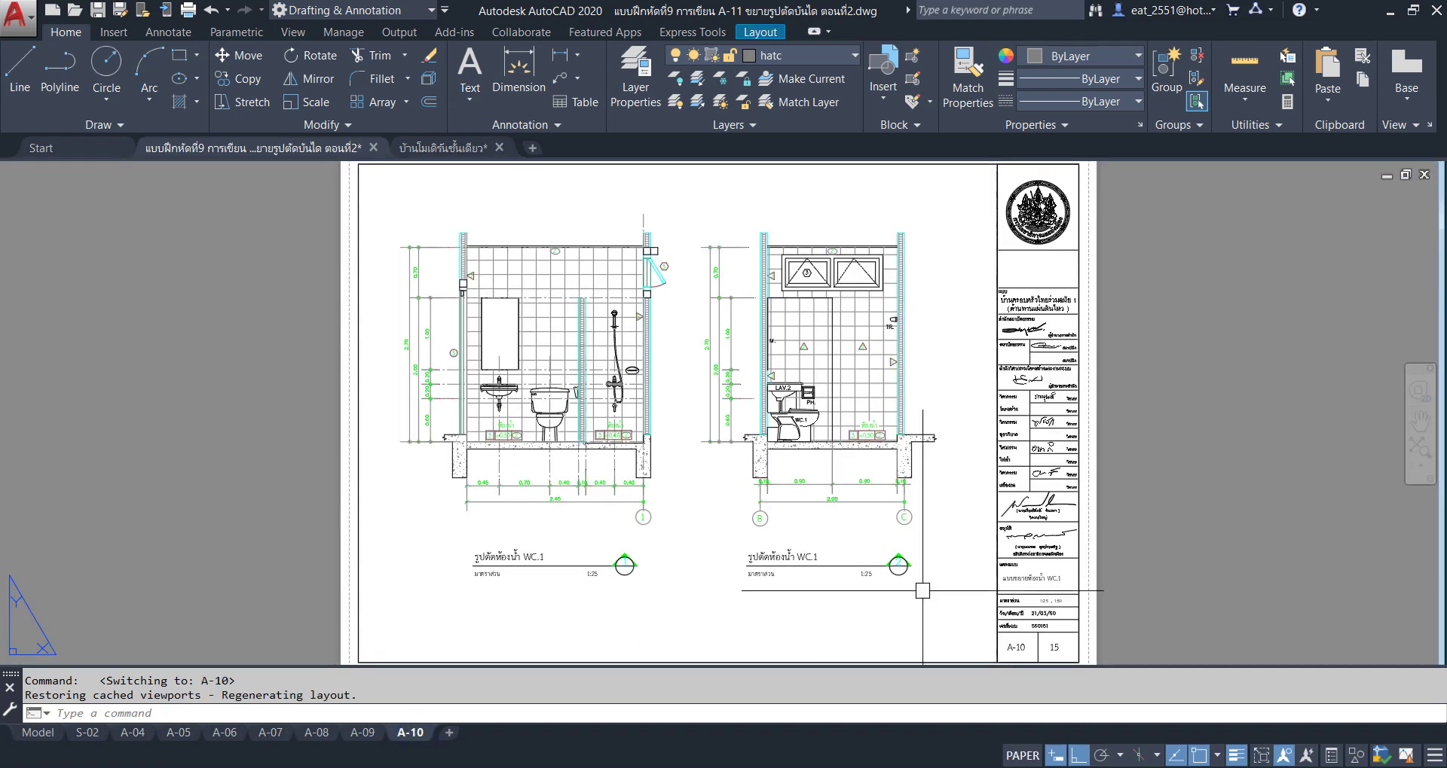
# Create a copy of the A-10 layout via Move or Copy.
pyautogui.rightClick(414, 737)
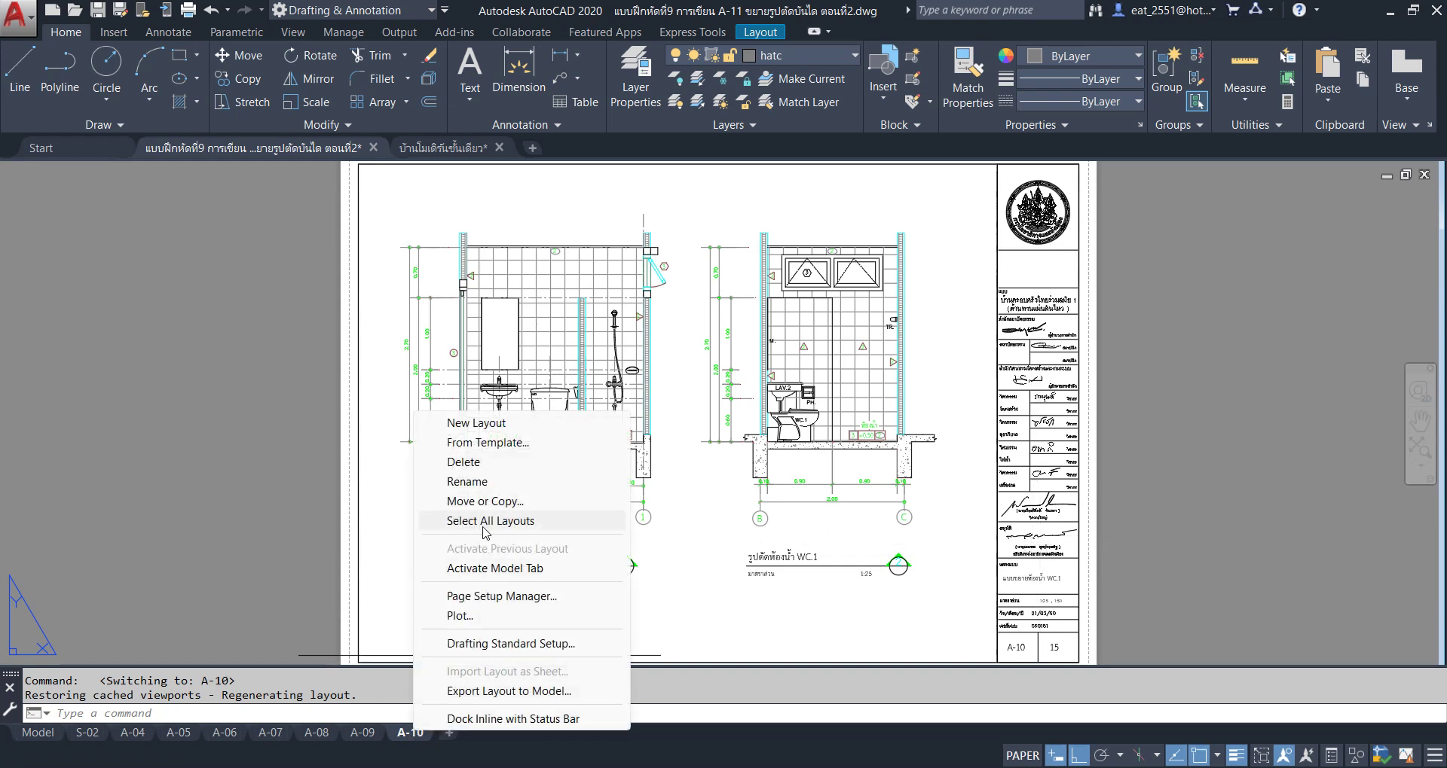
pyautogui.click(483, 503)
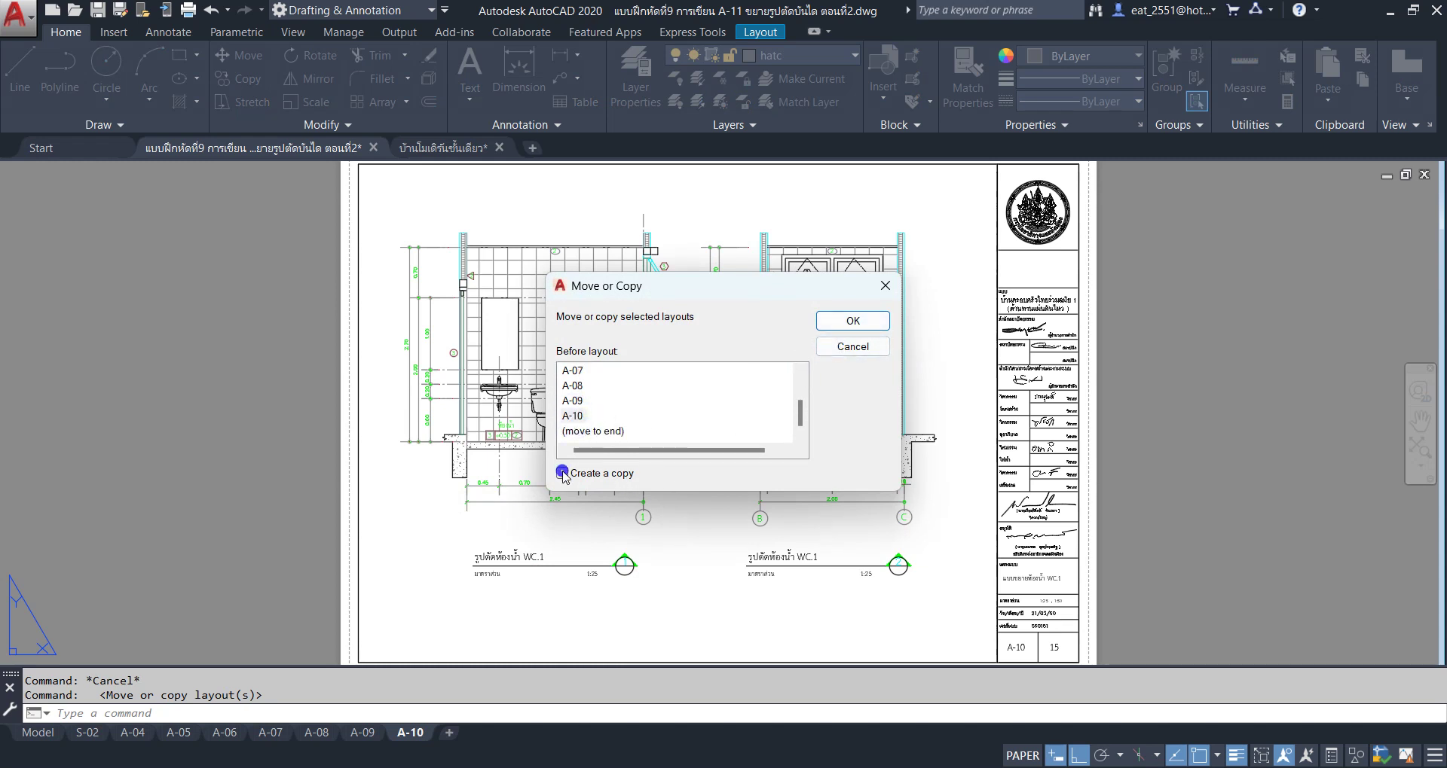
pyautogui.click(853, 321)
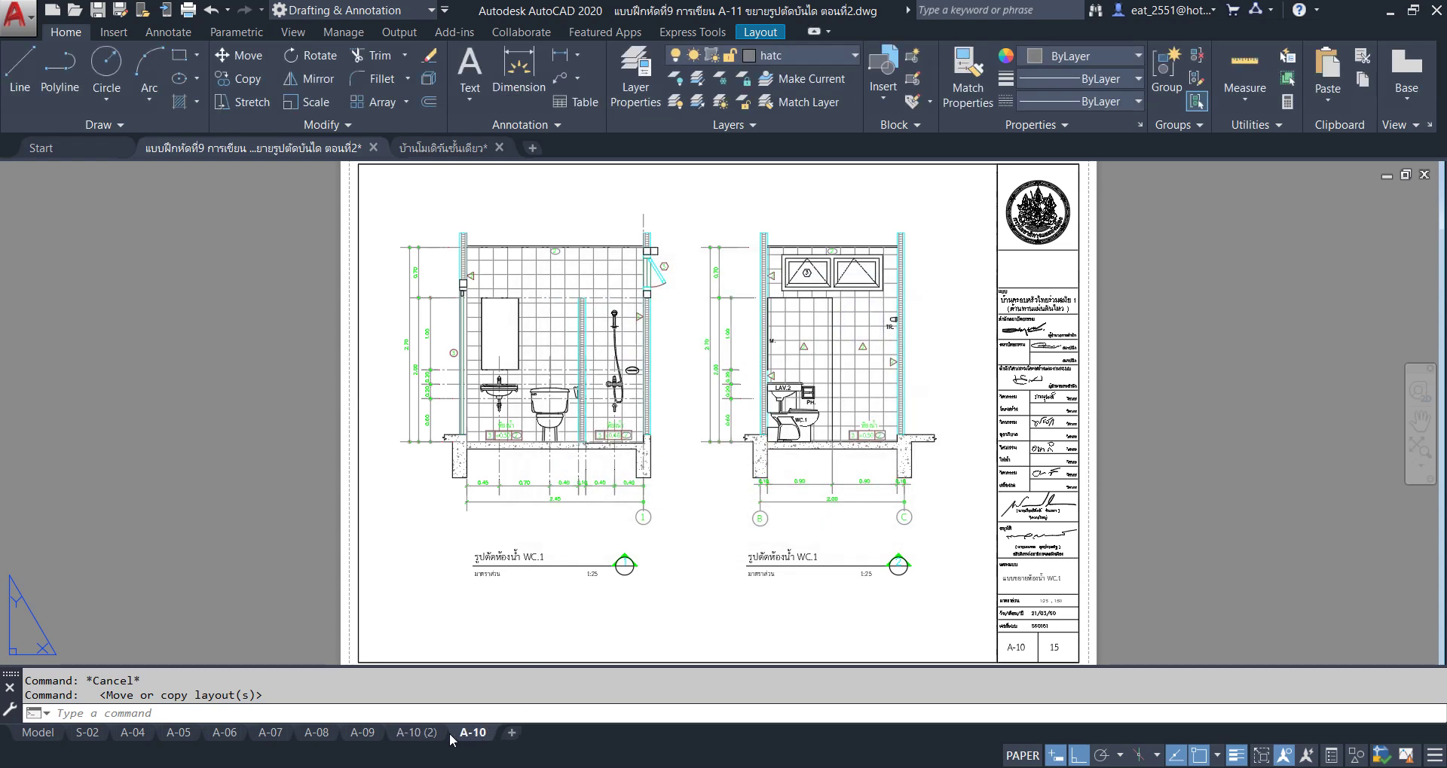
pyautogui.click(418, 732)
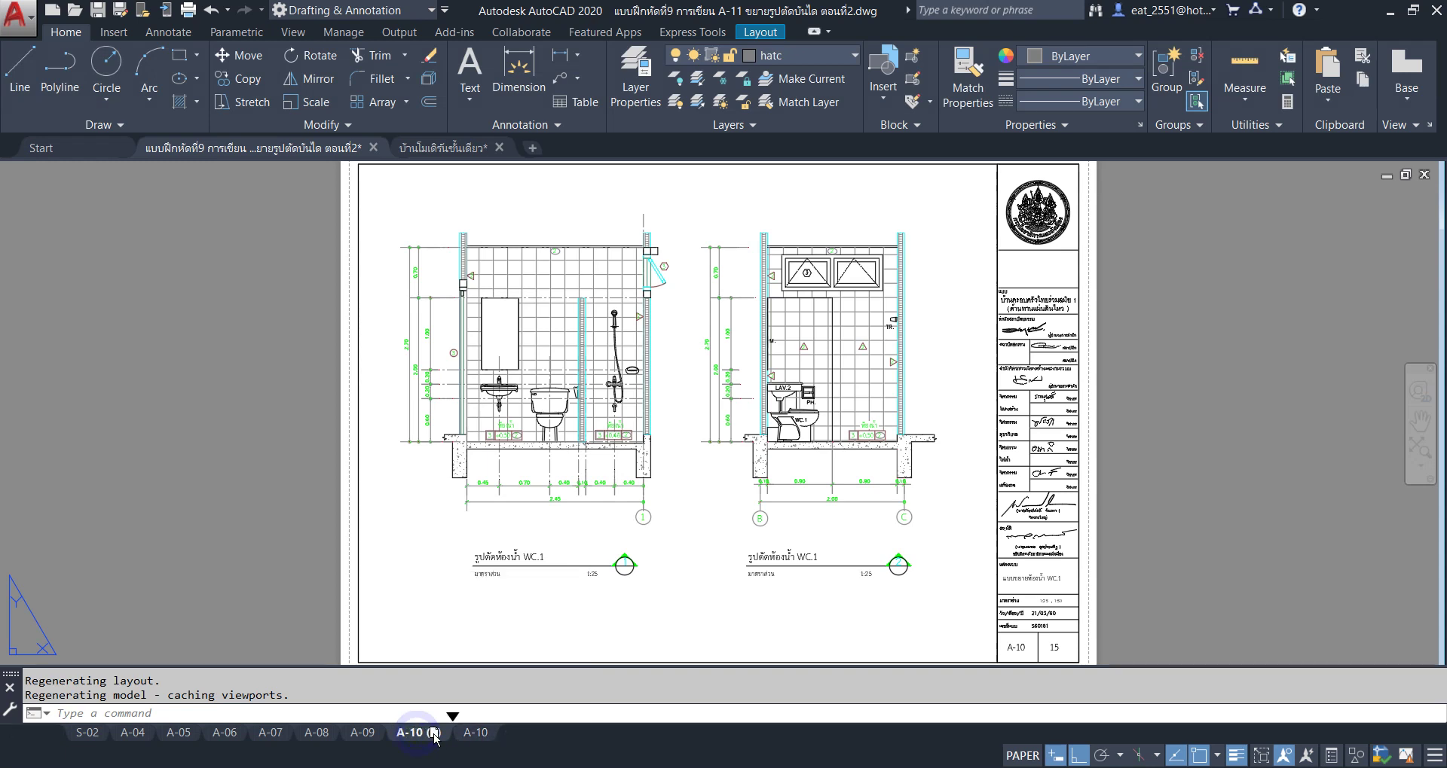
# Place the copied layout after A-10 and rename it A-11.
pyautogui.moveTo(490, 737); pyautogui.dragTo(490, 738)
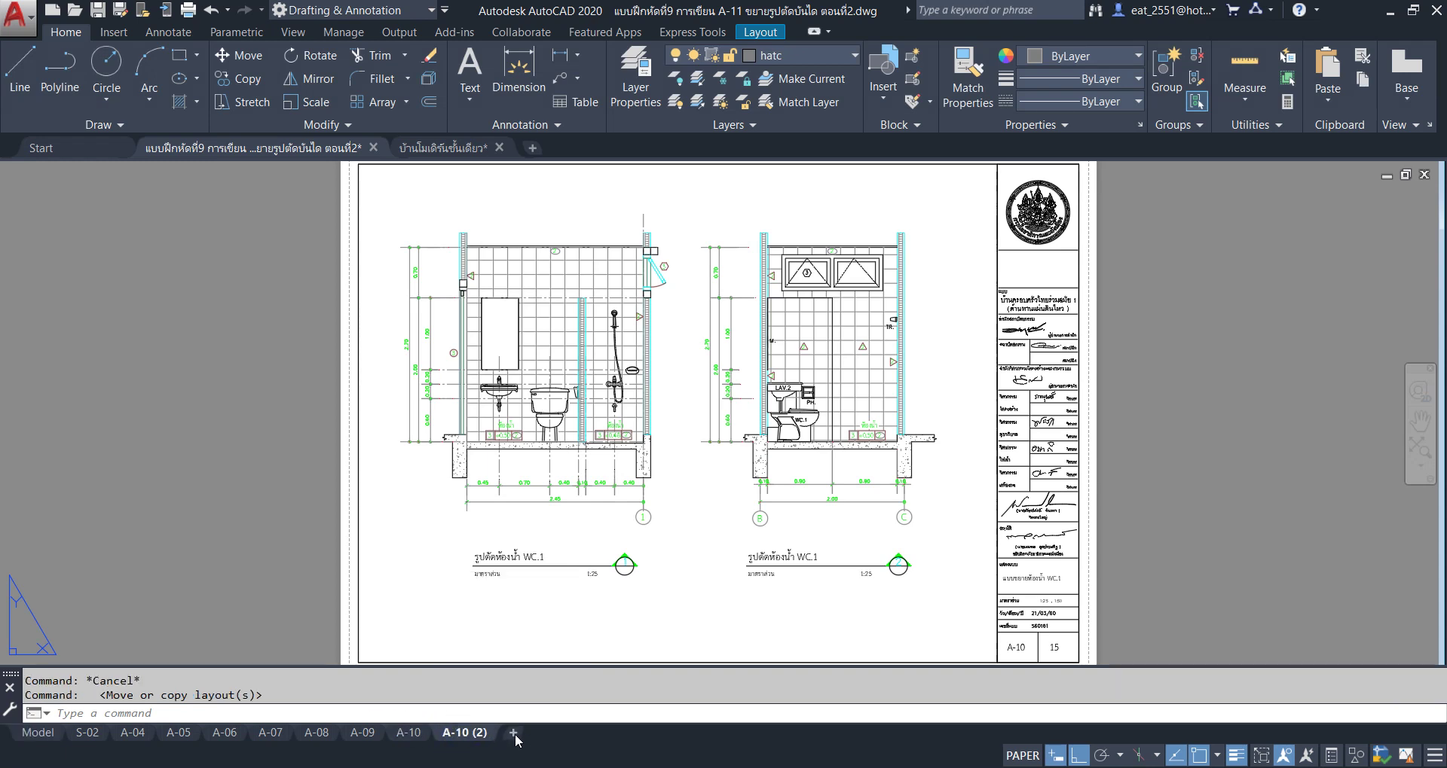
pyautogui.rightClick(466, 740)
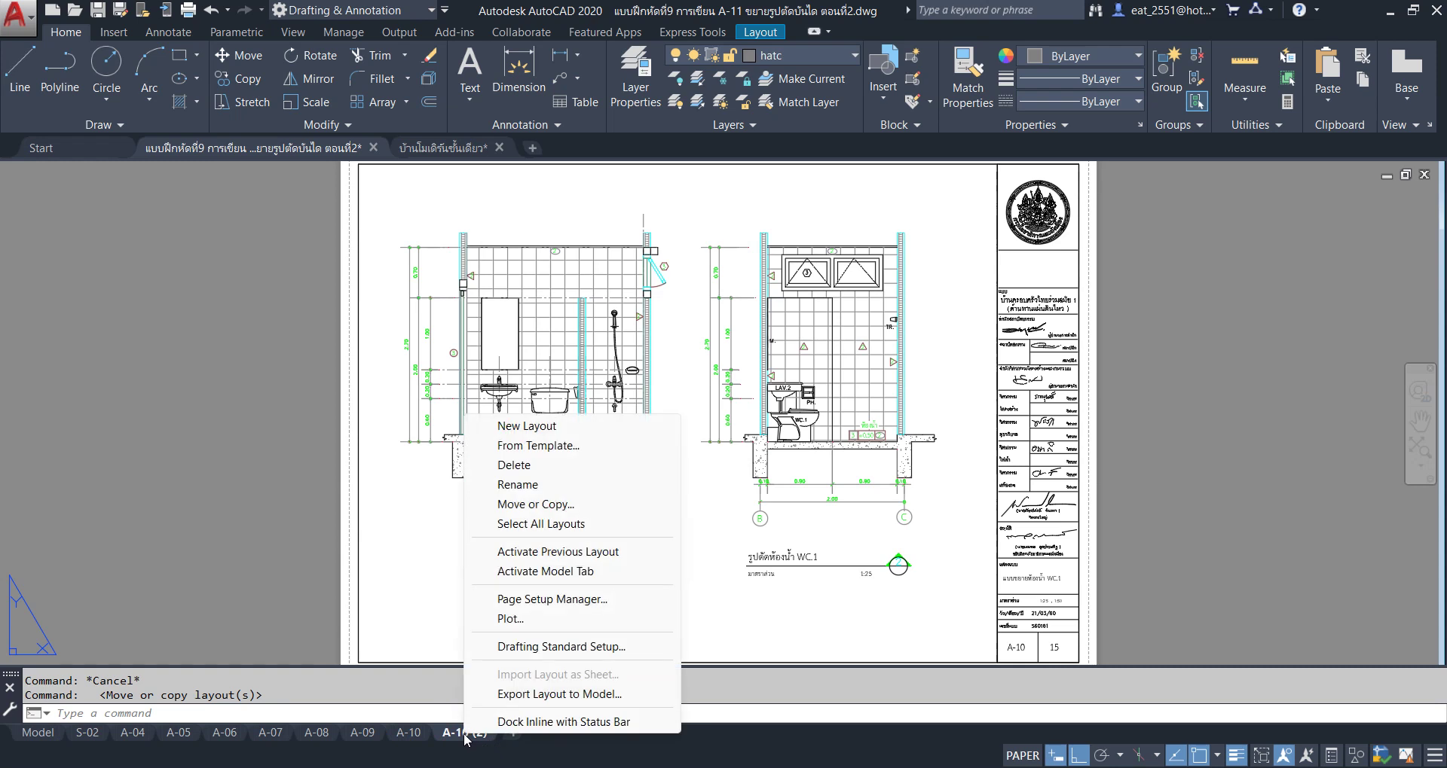
pyautogui.click(522, 490)
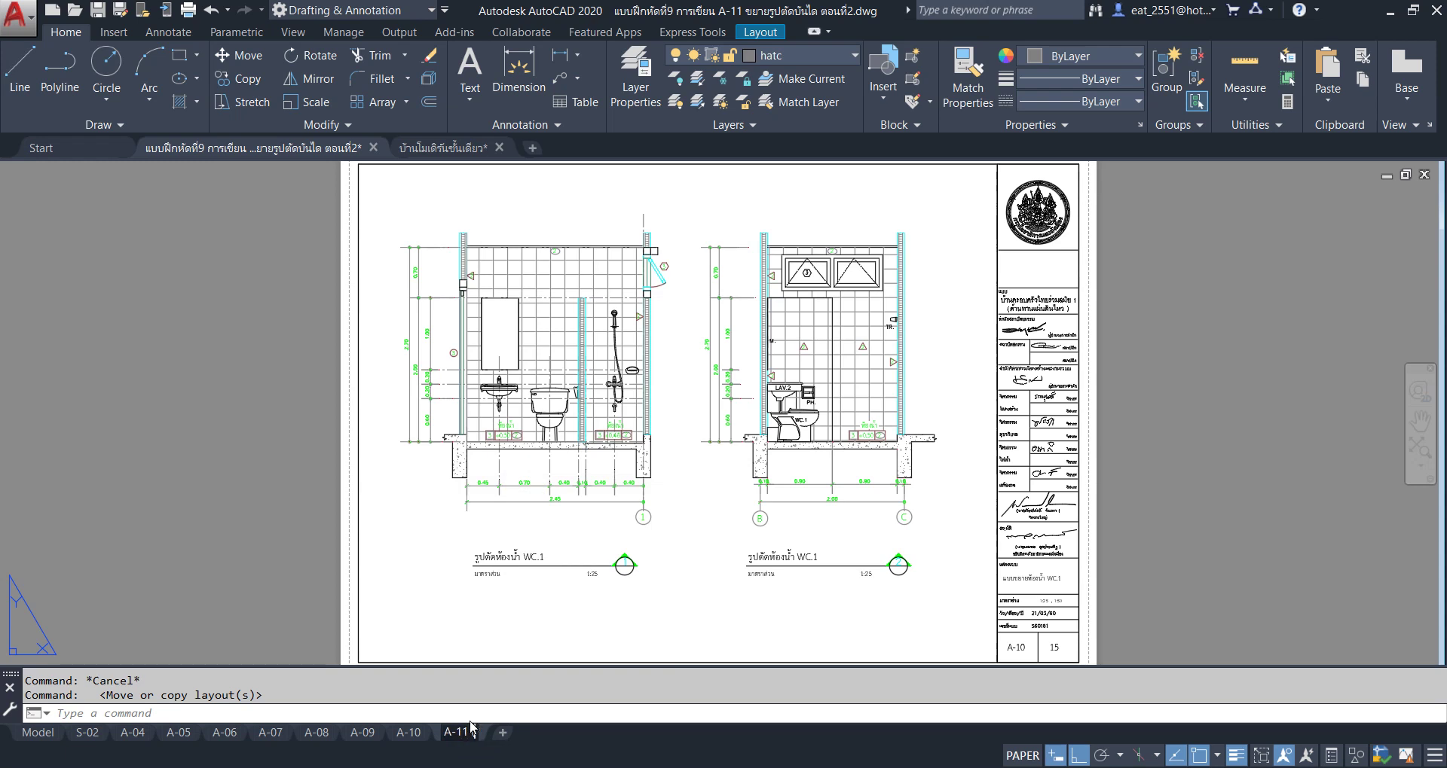
pyautogui.press('BackSpace')
pyautogui.press('BackSpace')
pyautogui.press('BackSpace')
# Activate the A-11 viewport, frame the ST.1/ST.2 stair drawings and set its scale to 1:25.
pyautogui.click(149, 493)
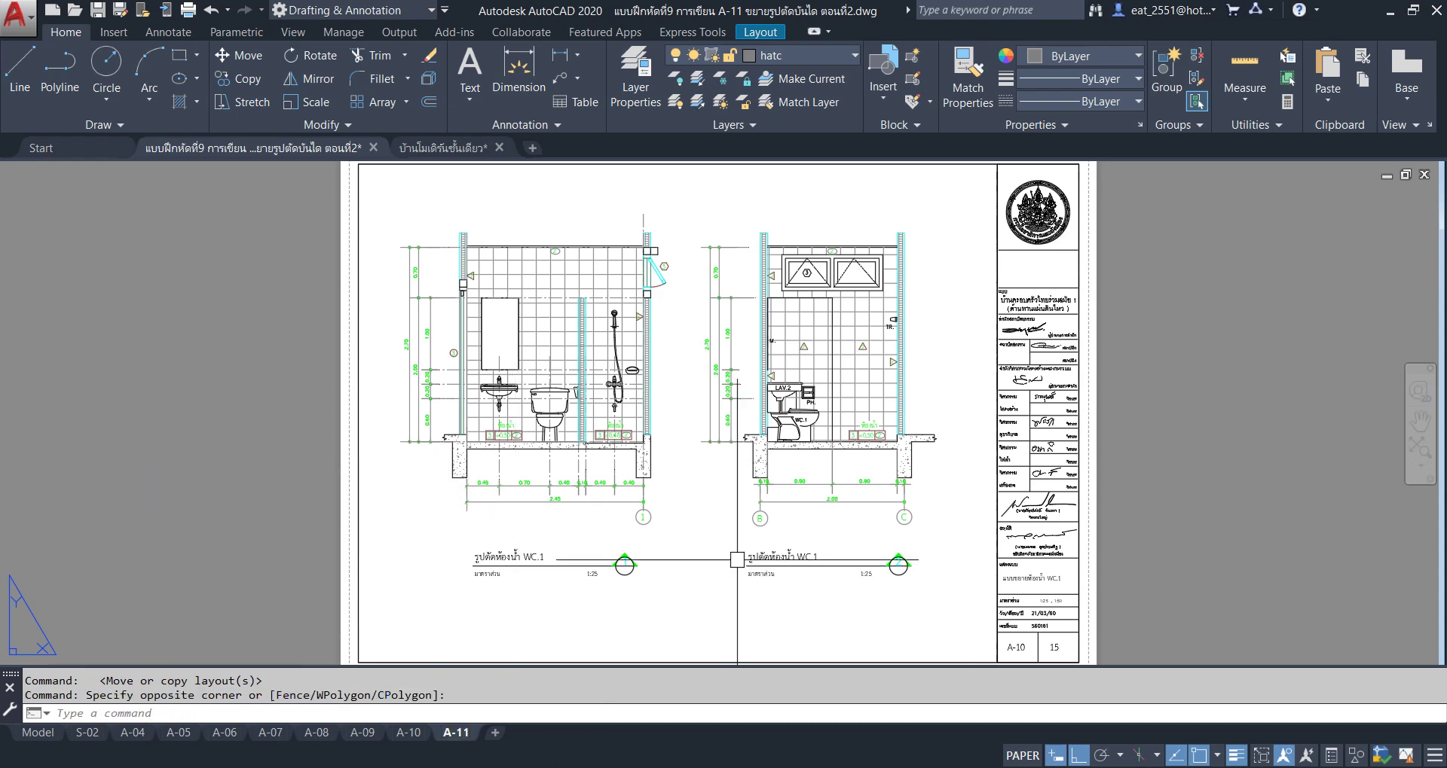
pyautogui.scroll(-2, 810, 520)
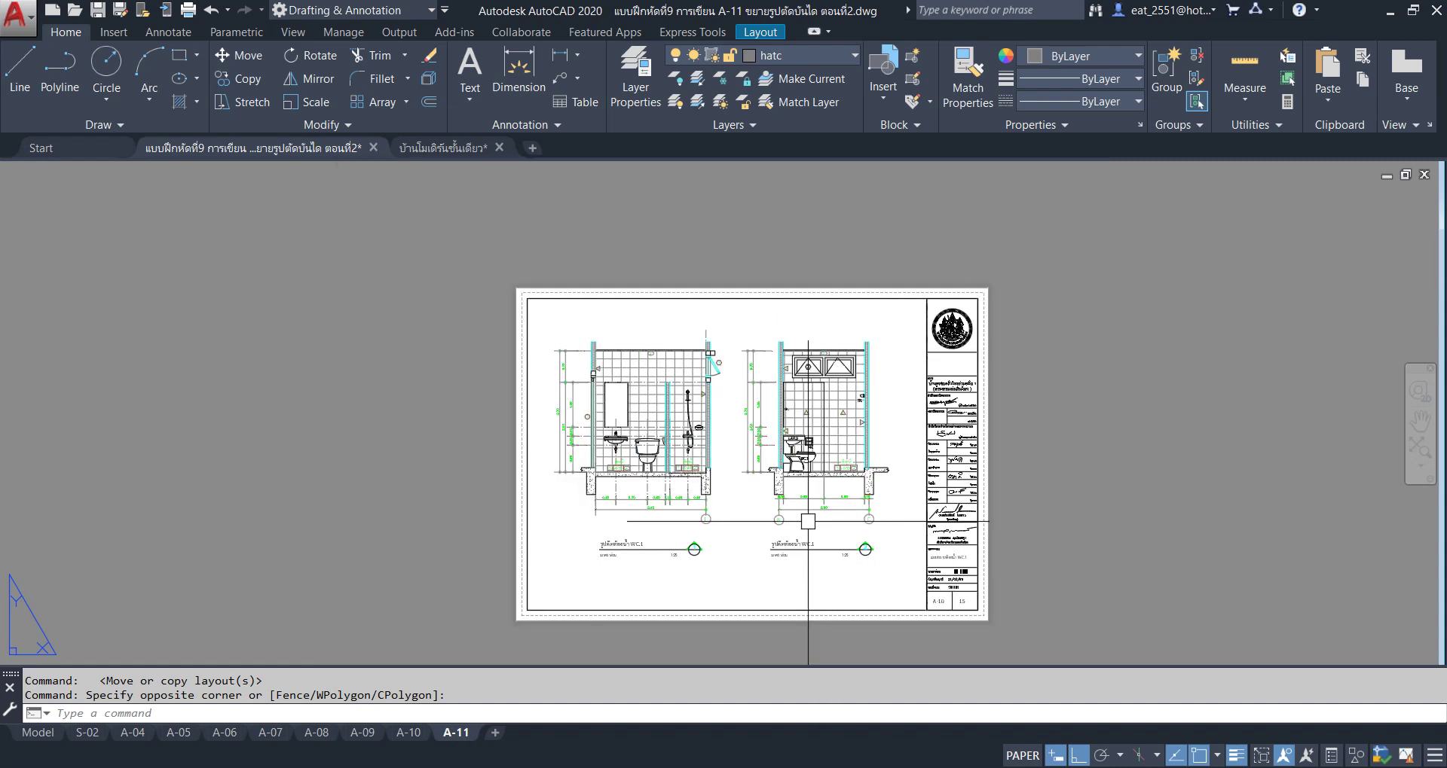
pyautogui.doubleClick(808, 534)
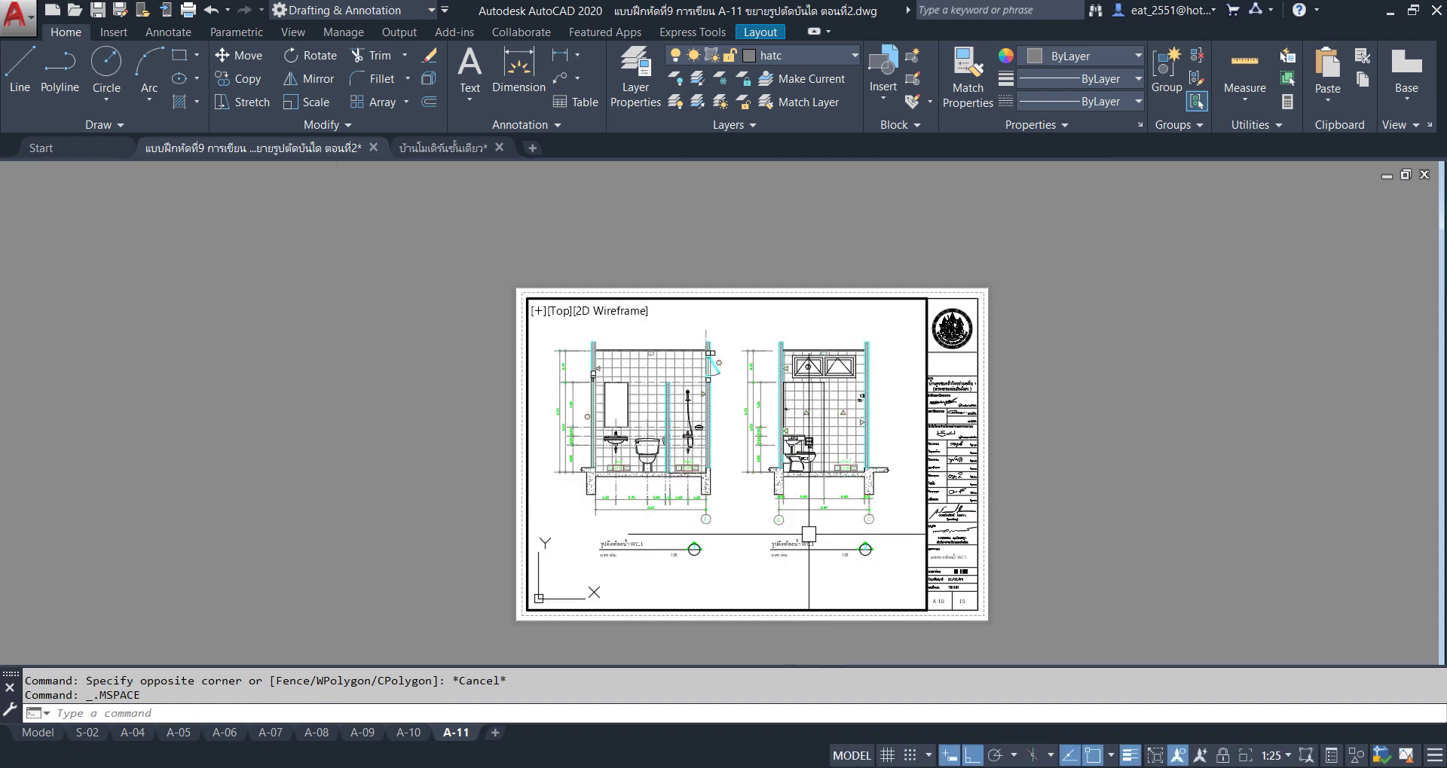
pyautogui.scroll(-5, 757, 505)
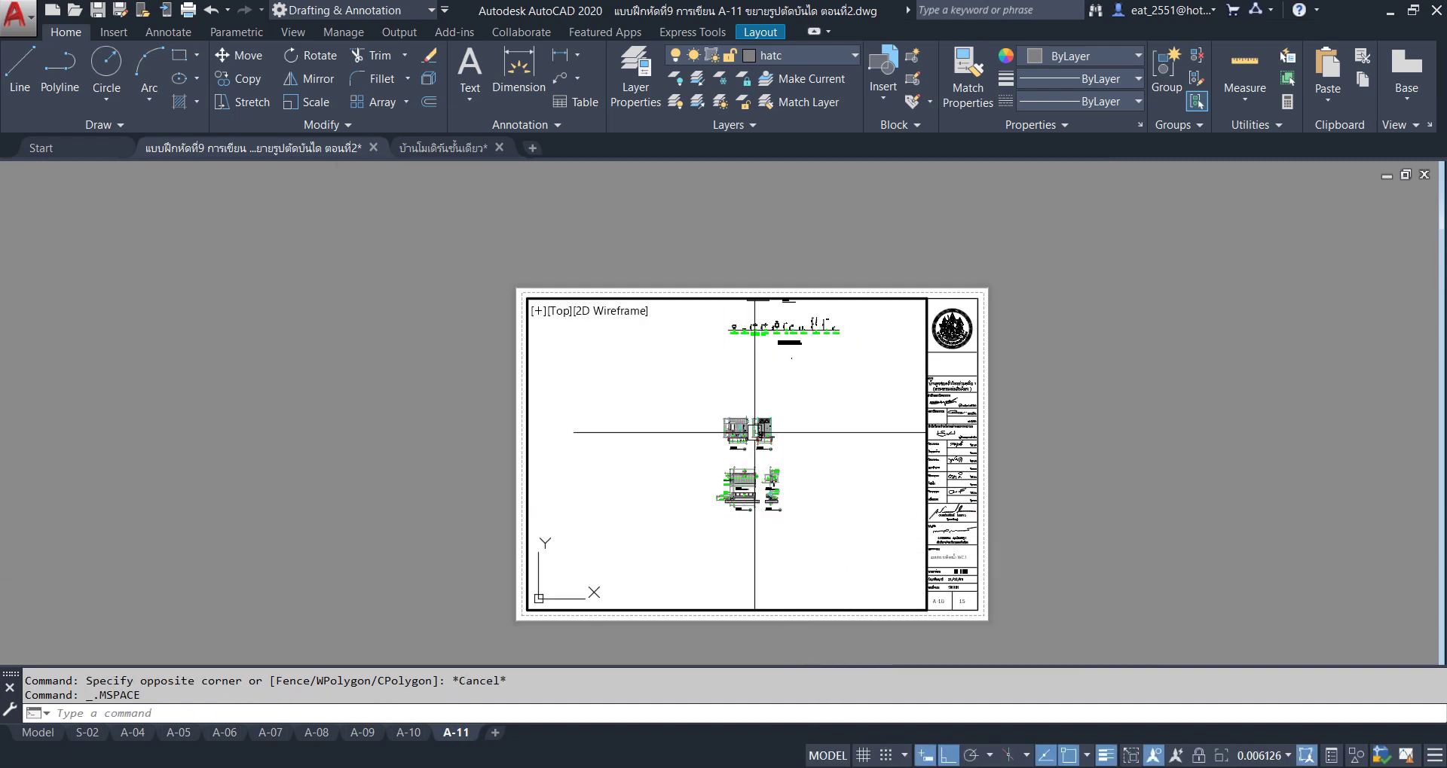
pyautogui.scroll(2, 749, 510)
pyautogui.scroll(2, 751, 486)
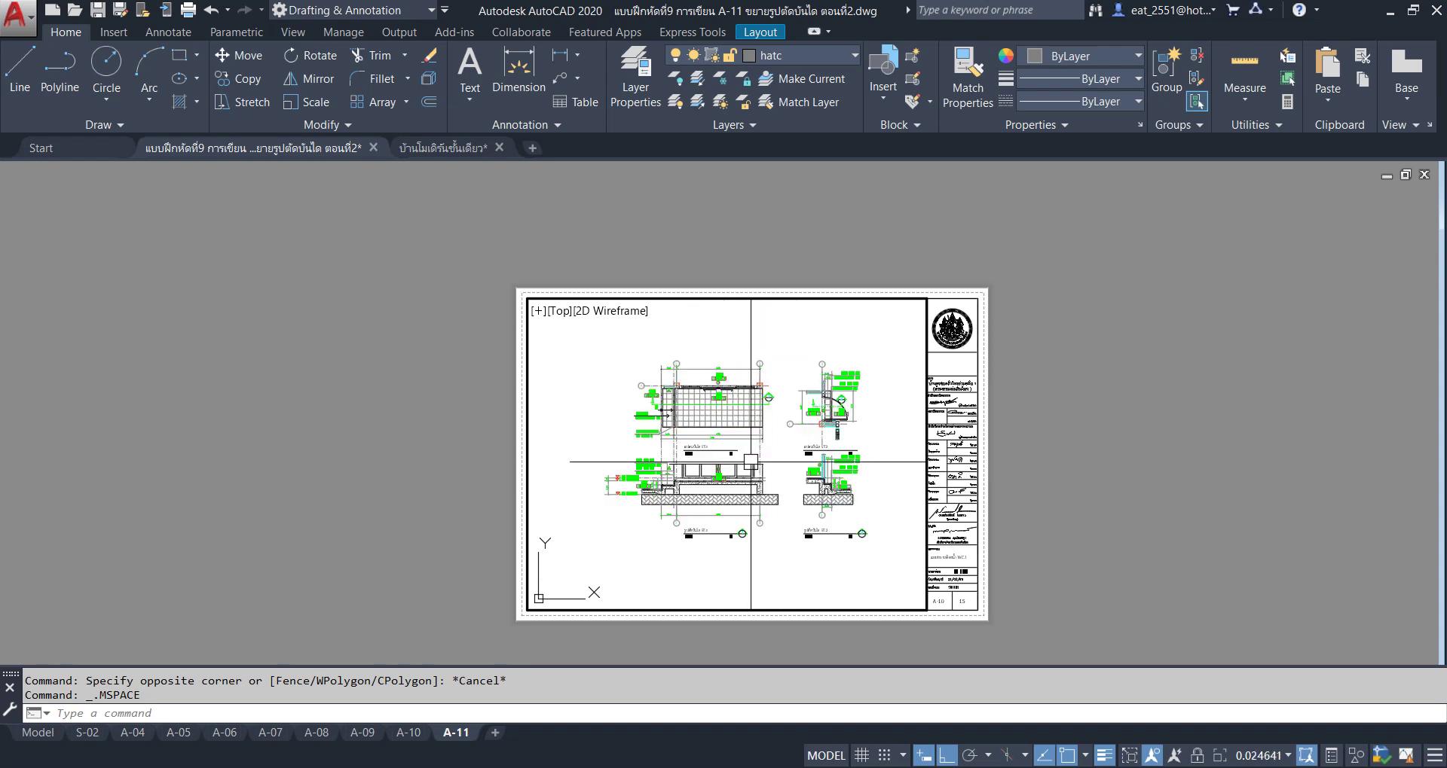
pyautogui.moveTo(776, 469); pyautogui.dragTo(782, 445, button='middle')
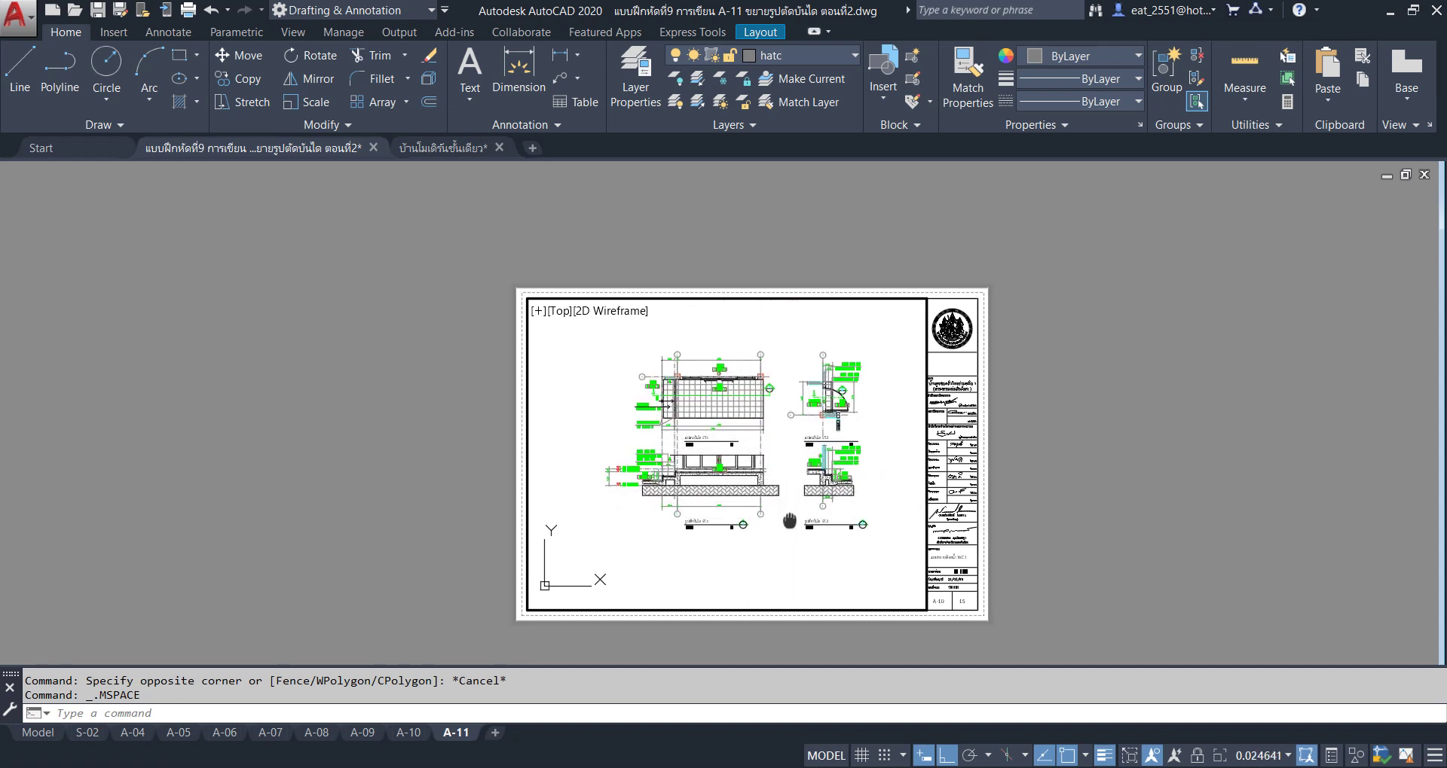
pyautogui.click(1288, 756)
pyautogui.click(1273, 454)
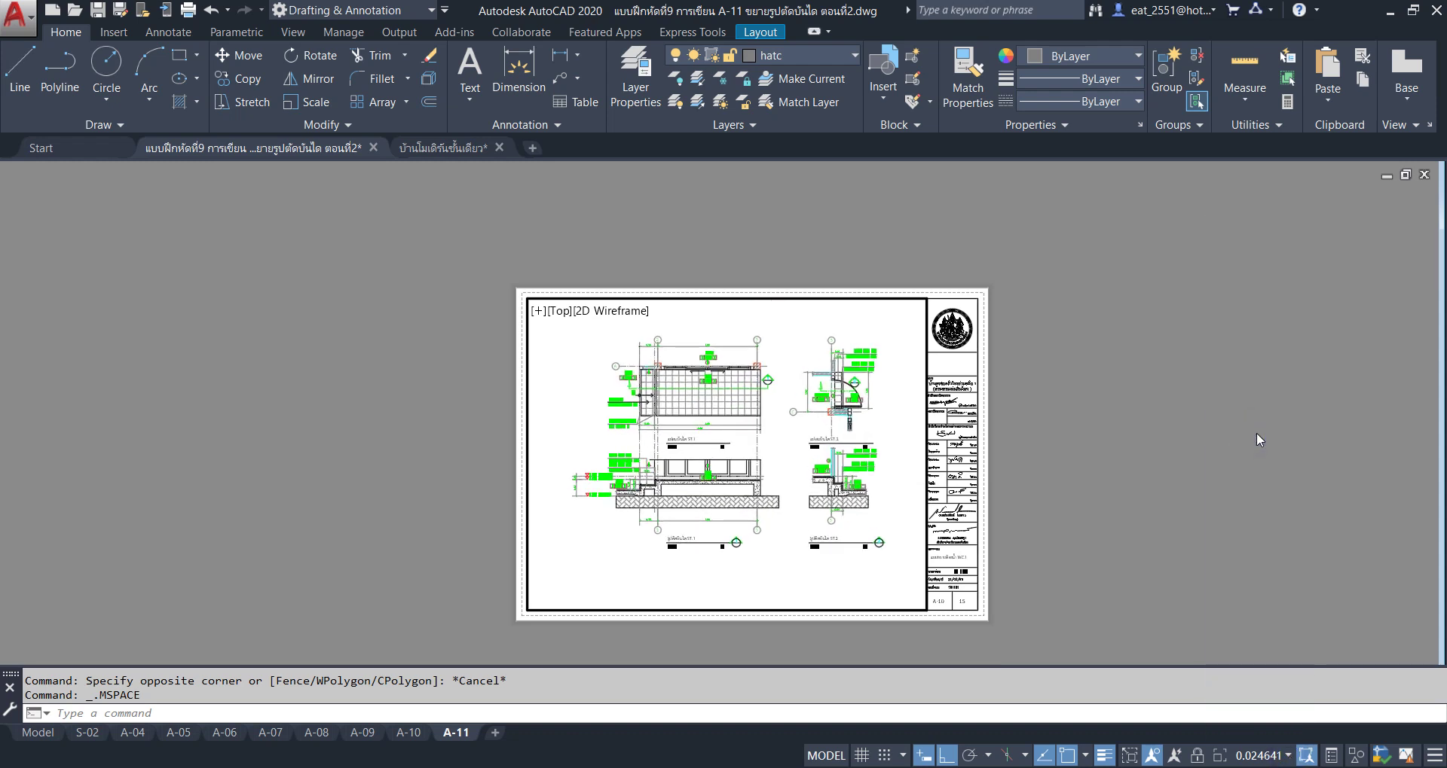
pyautogui.moveTo(757, 452); pyautogui.dragTo(740, 480, button='middle')
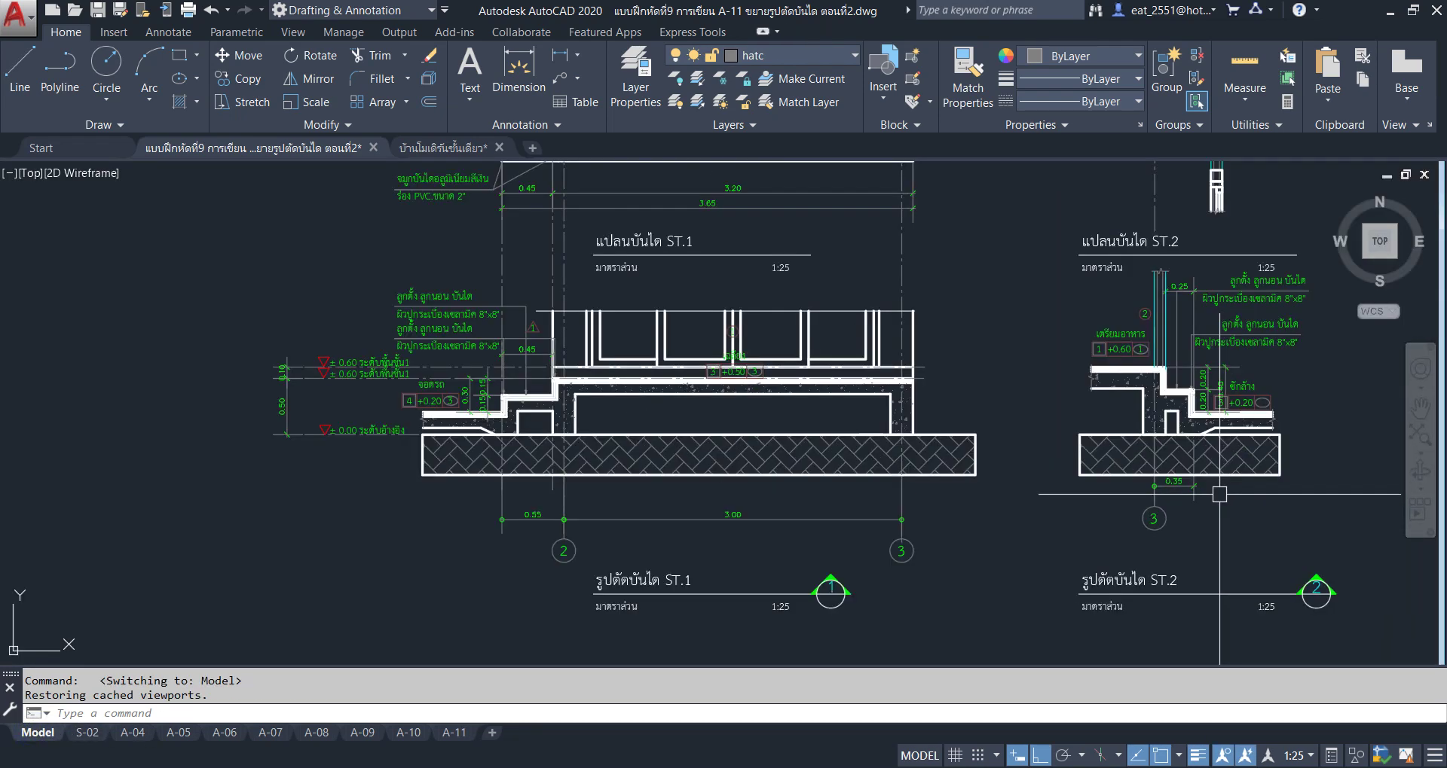
# Move the ST.2 plan and section leftward, closer to the ST.1 drawings.
pyautogui.scroll(-5, 964, 490)
pyautogui.moveTo(716, 487); pyautogui.dragTo(490, 467, button='middle')
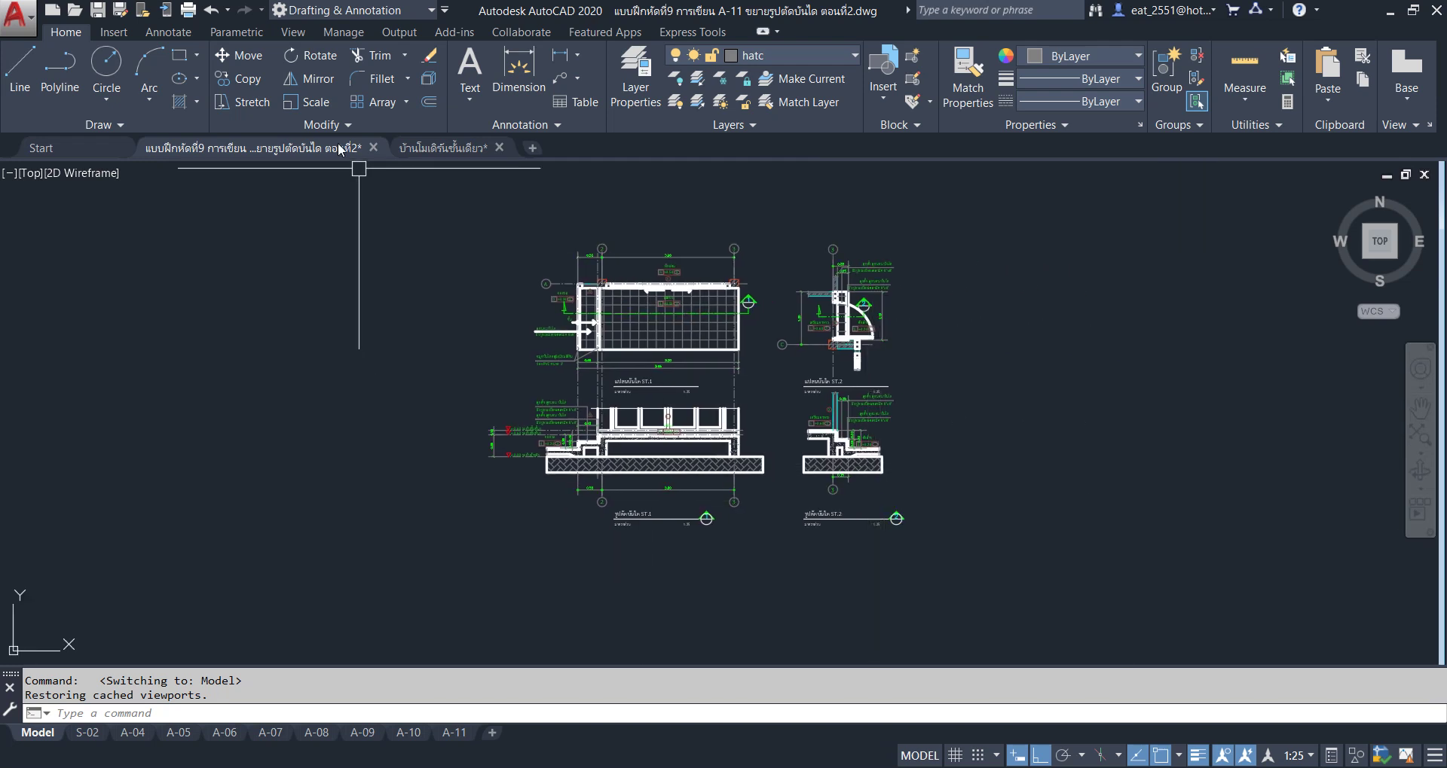
pyautogui.click(238, 55)
pyautogui.click(1038, 202)
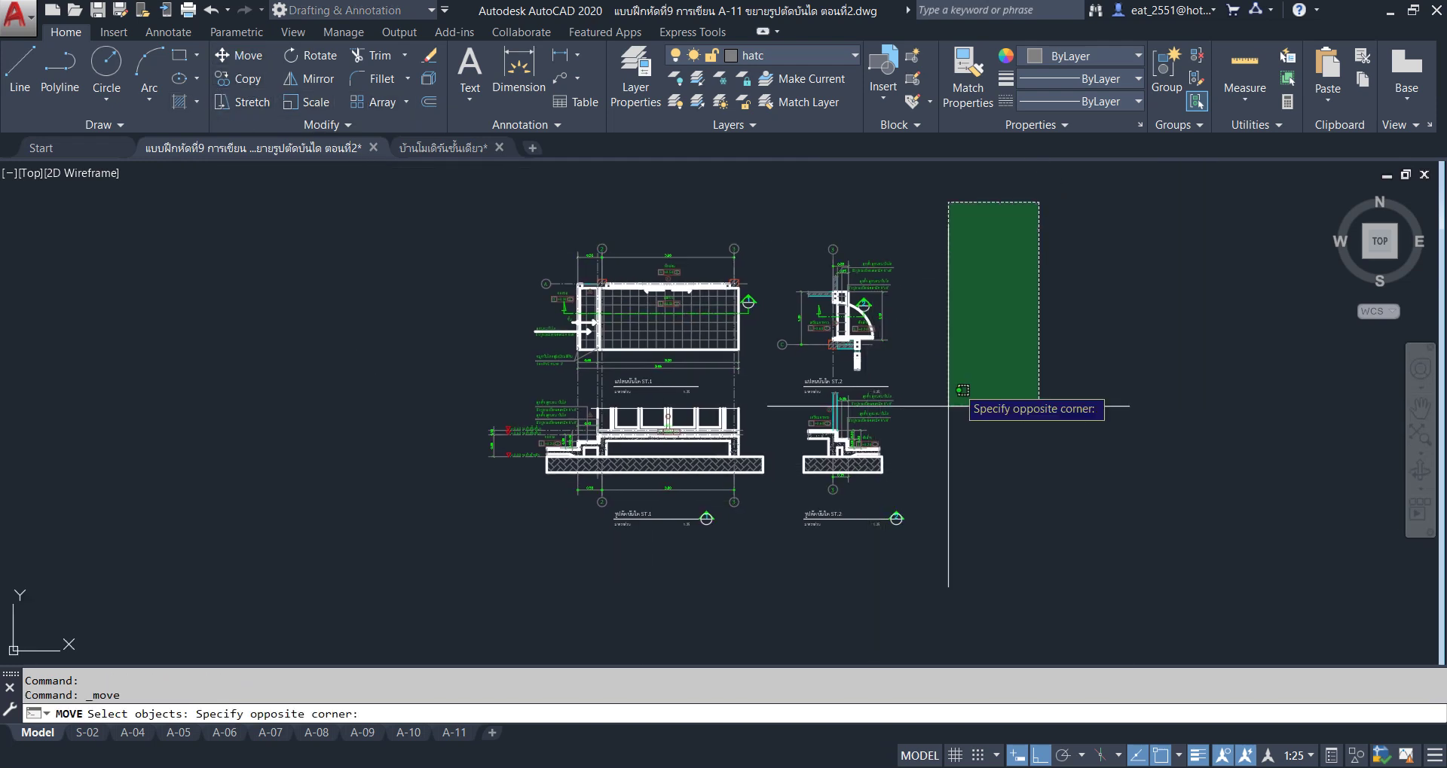
pyautogui.click(778, 580)
pyautogui.press('Return')
pyautogui.click(1101, 431)
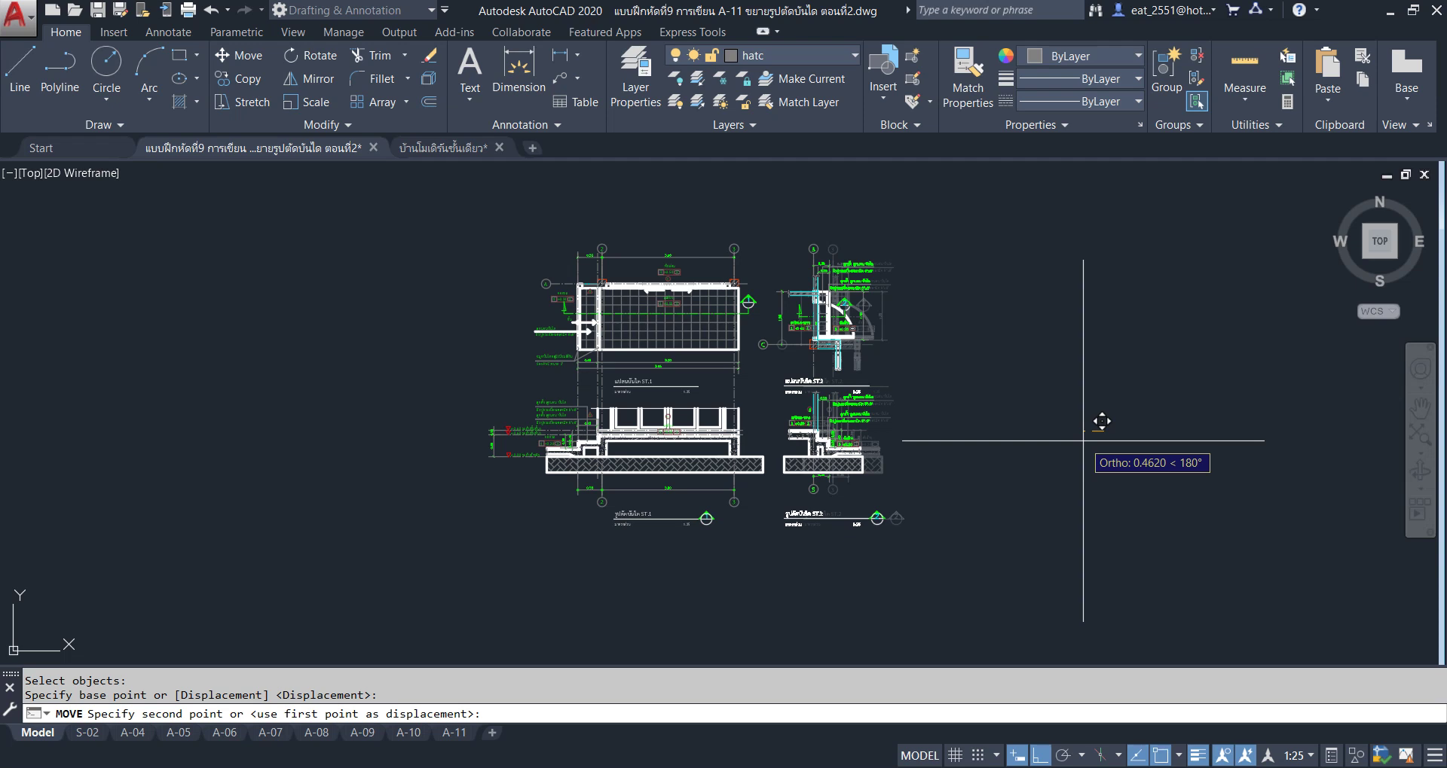
pyautogui.click(1082, 441)
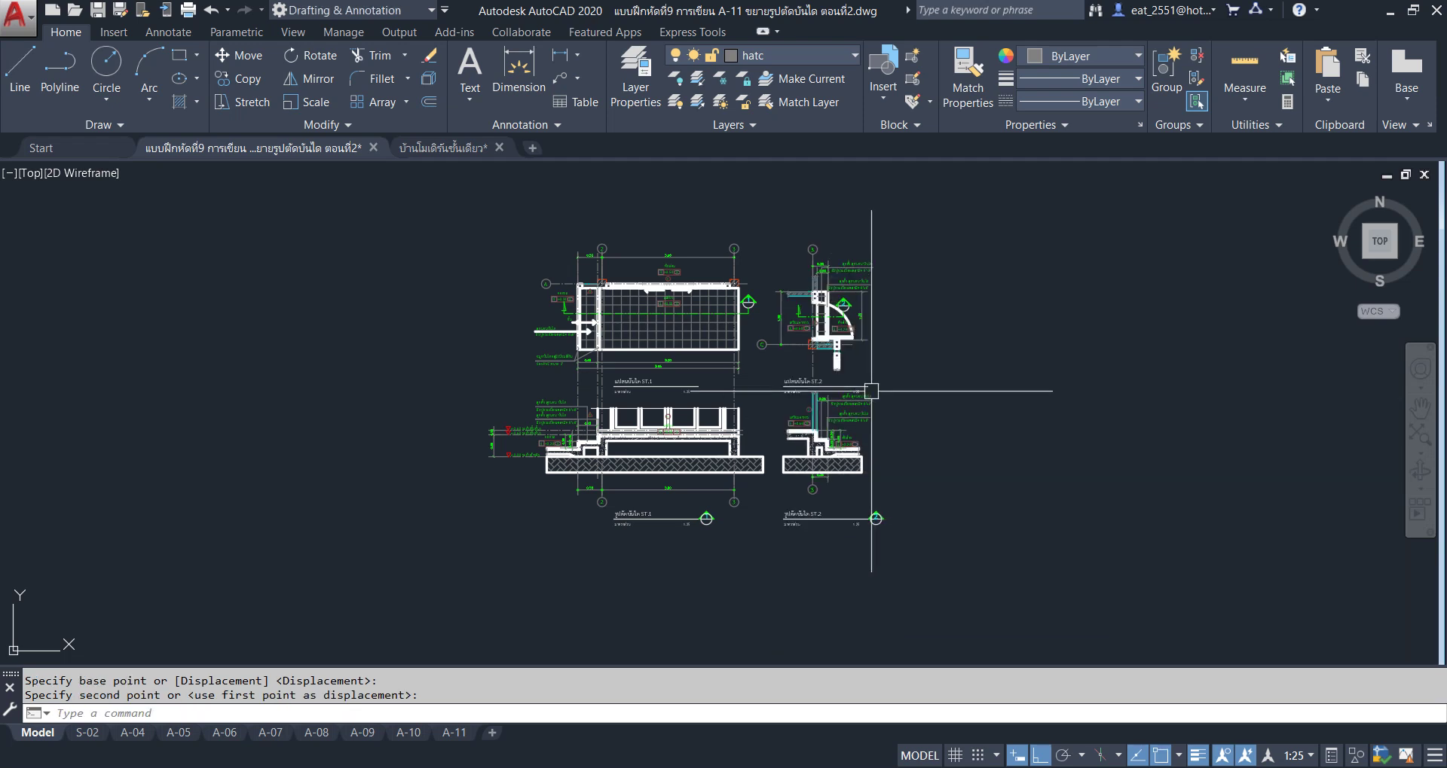
# Pan and zoom across model space to review the drawing groups and the A-10 and A-11 sheets.
pyautogui.scroll(-6, 866, 388)
pyautogui.scroll(6, 230, 377)
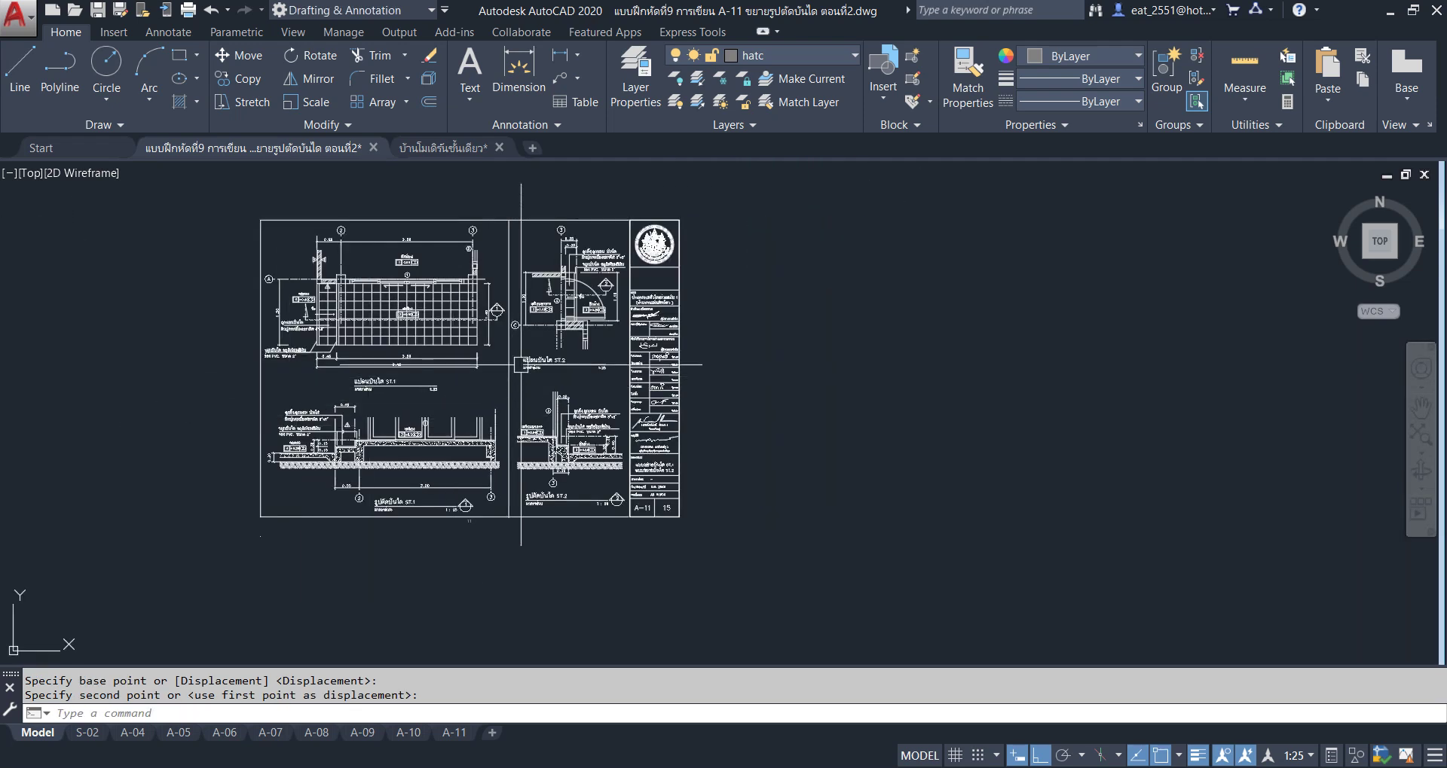
pyautogui.scroll(1, 262, 409)
pyautogui.scroll(-5, 262, 409)
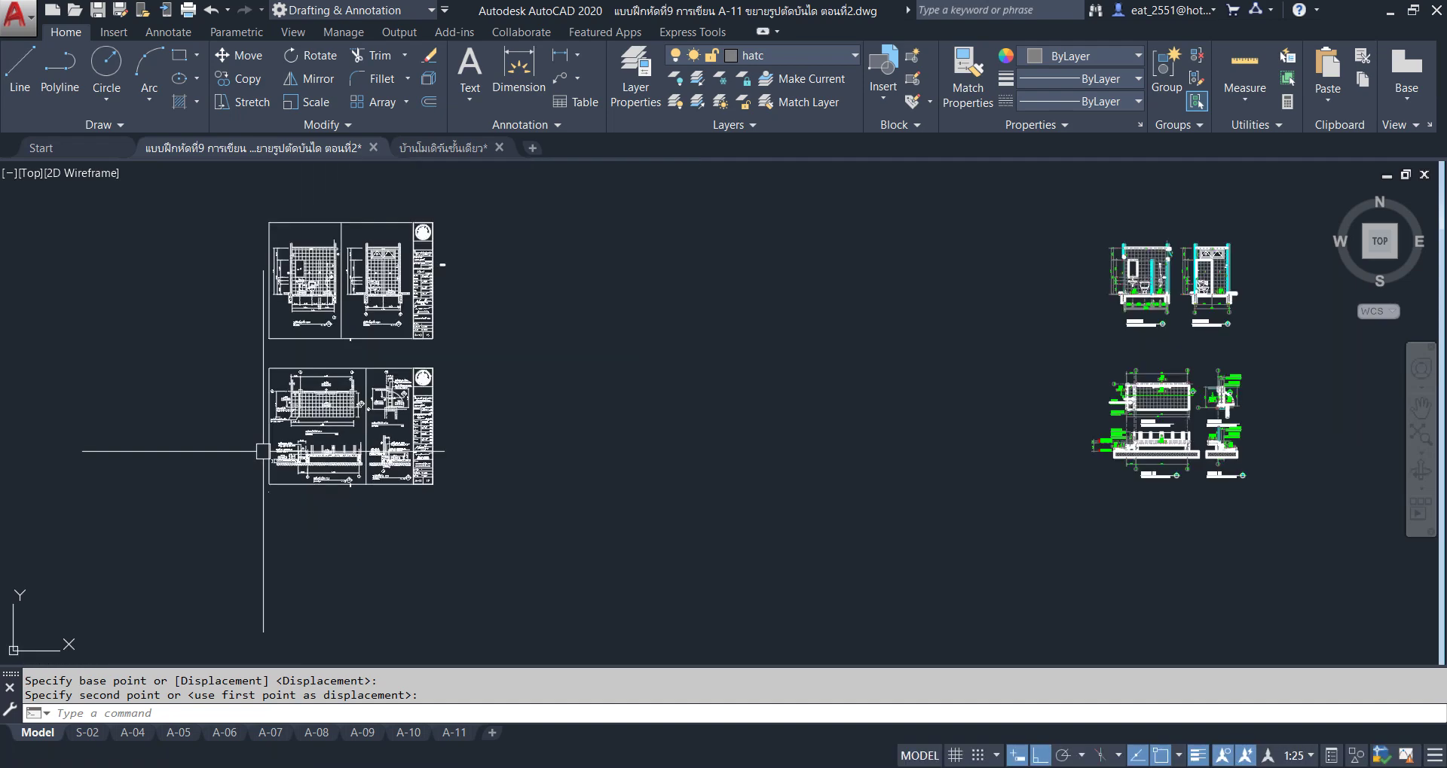
pyautogui.moveTo(1055, 437); pyautogui.dragTo(837, 422, button='middle')
pyautogui.scroll(7, 837, 422)
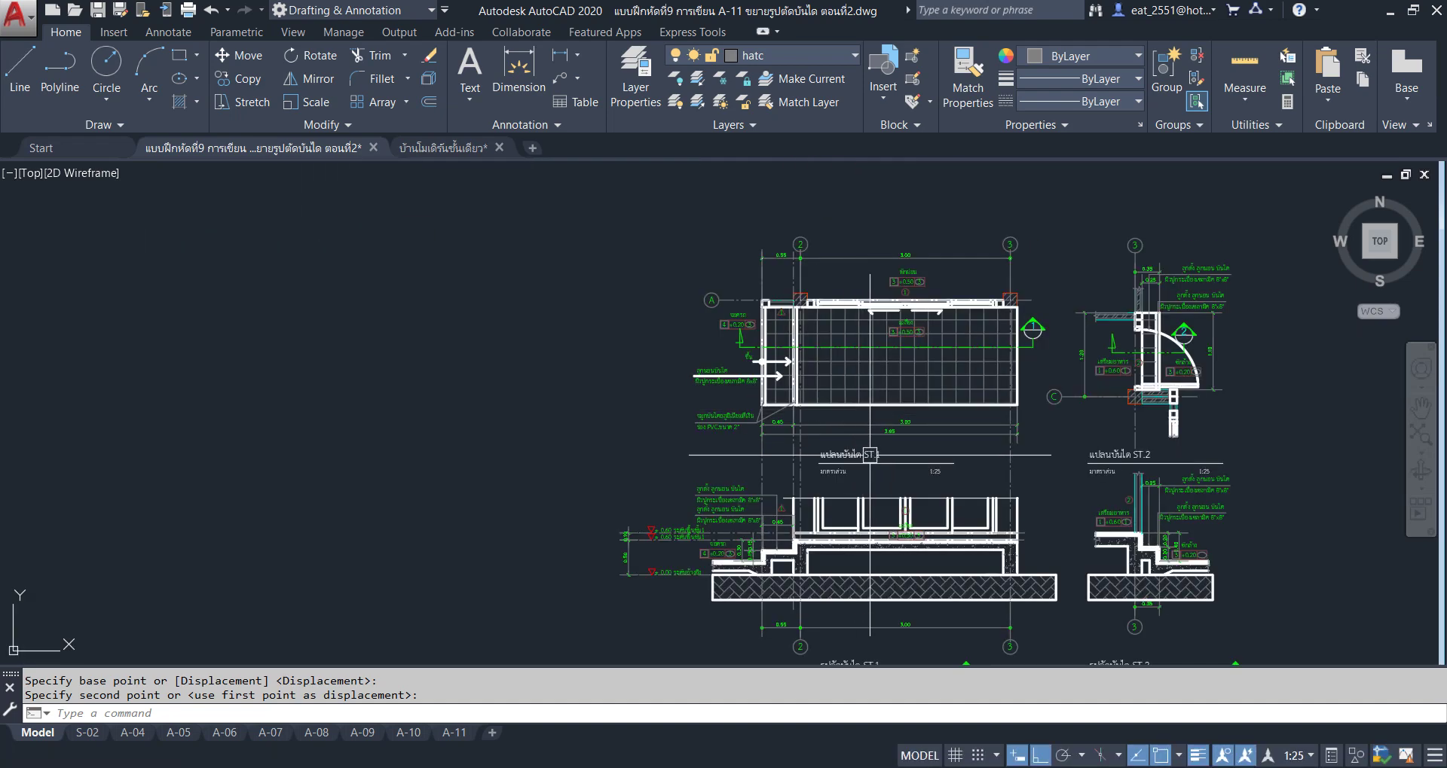
pyautogui.scroll(-4, 753, 482)
pyautogui.moveTo(452, 446)
pyautogui.mouseDown(button='middle')
pyautogui.moveTo(323, 452)
pyautogui.moveTo(837, 452)
pyautogui.mouseUp(button='middle')
pyautogui.scroll(4, 323, 452)
pyautogui.scroll(-2, 302, 444)
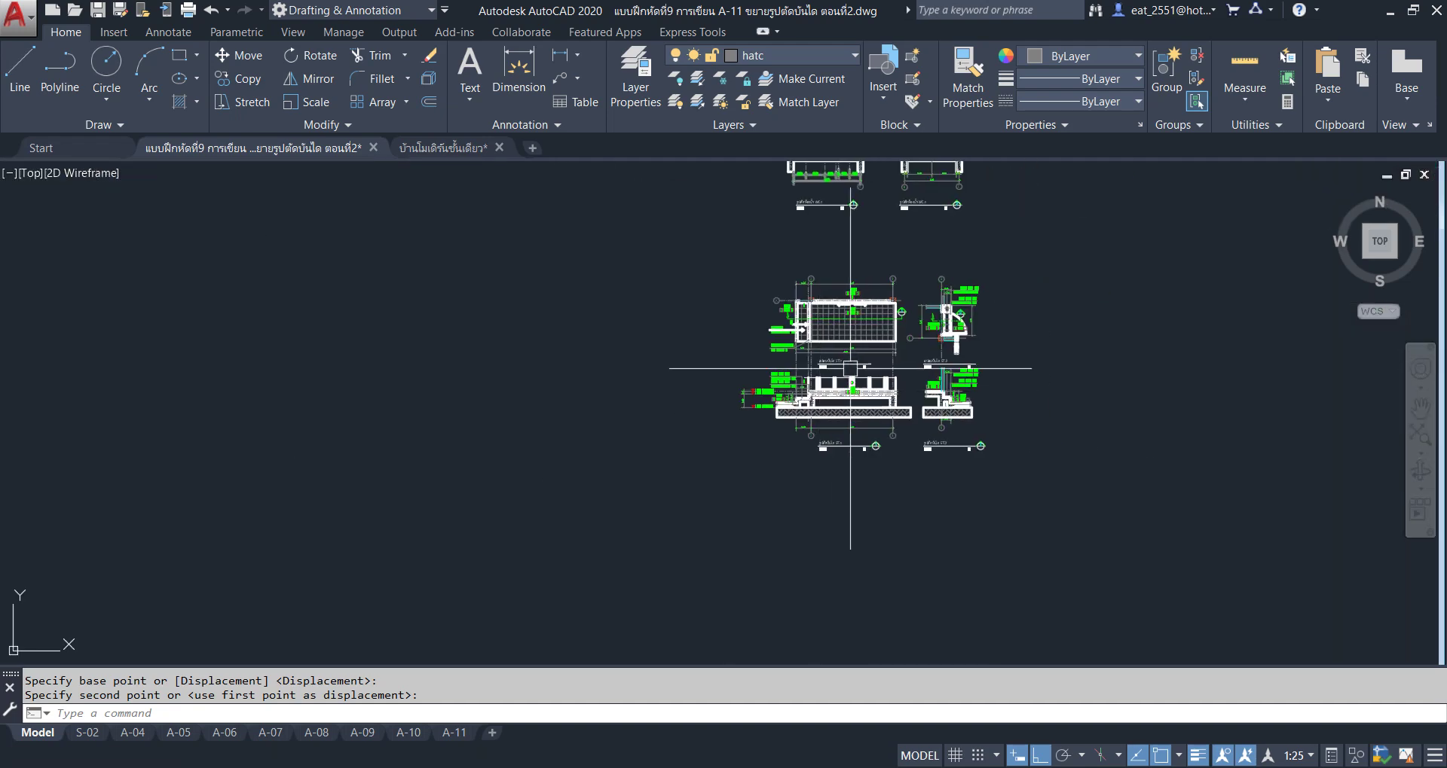
pyautogui.scroll(4, 837, 452)
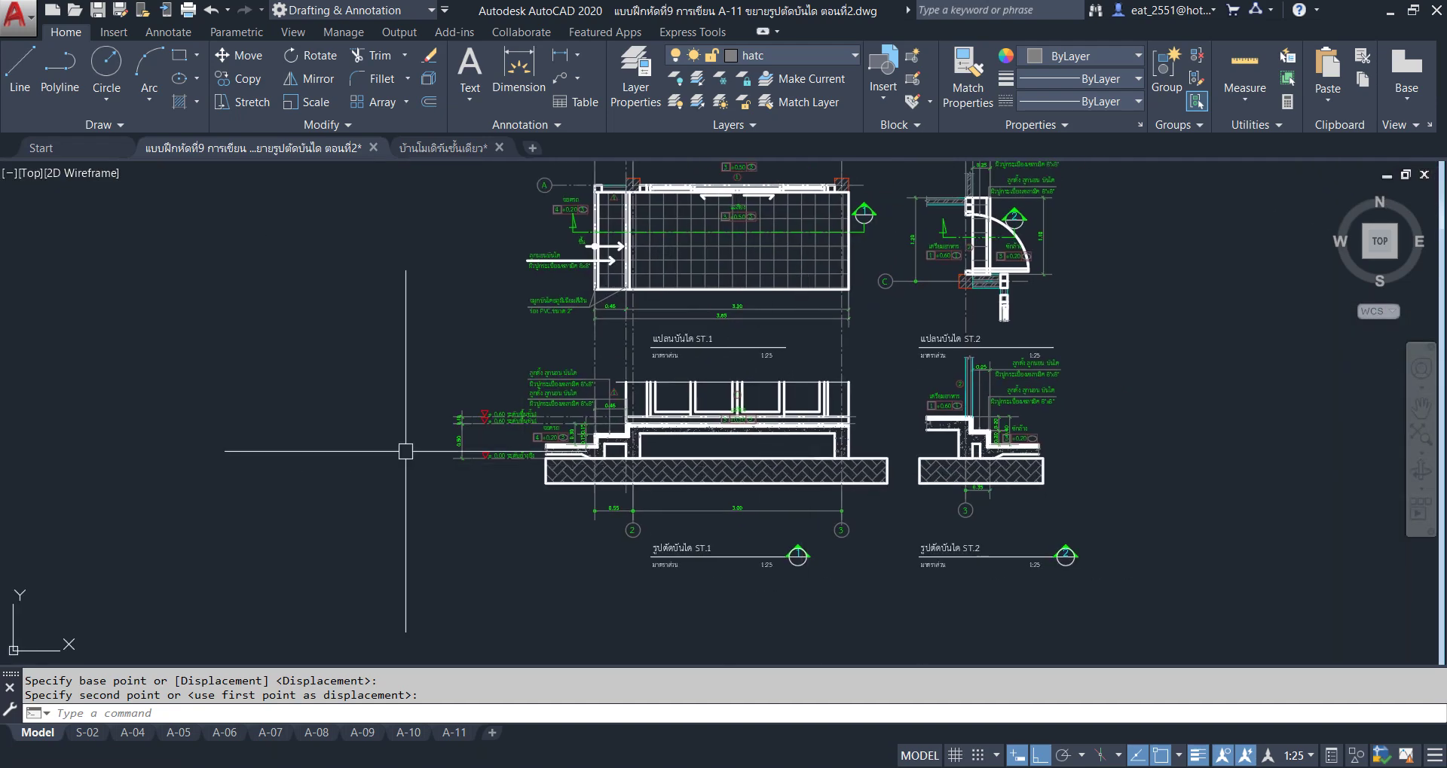
pyautogui.scroll(5, 477, 422)
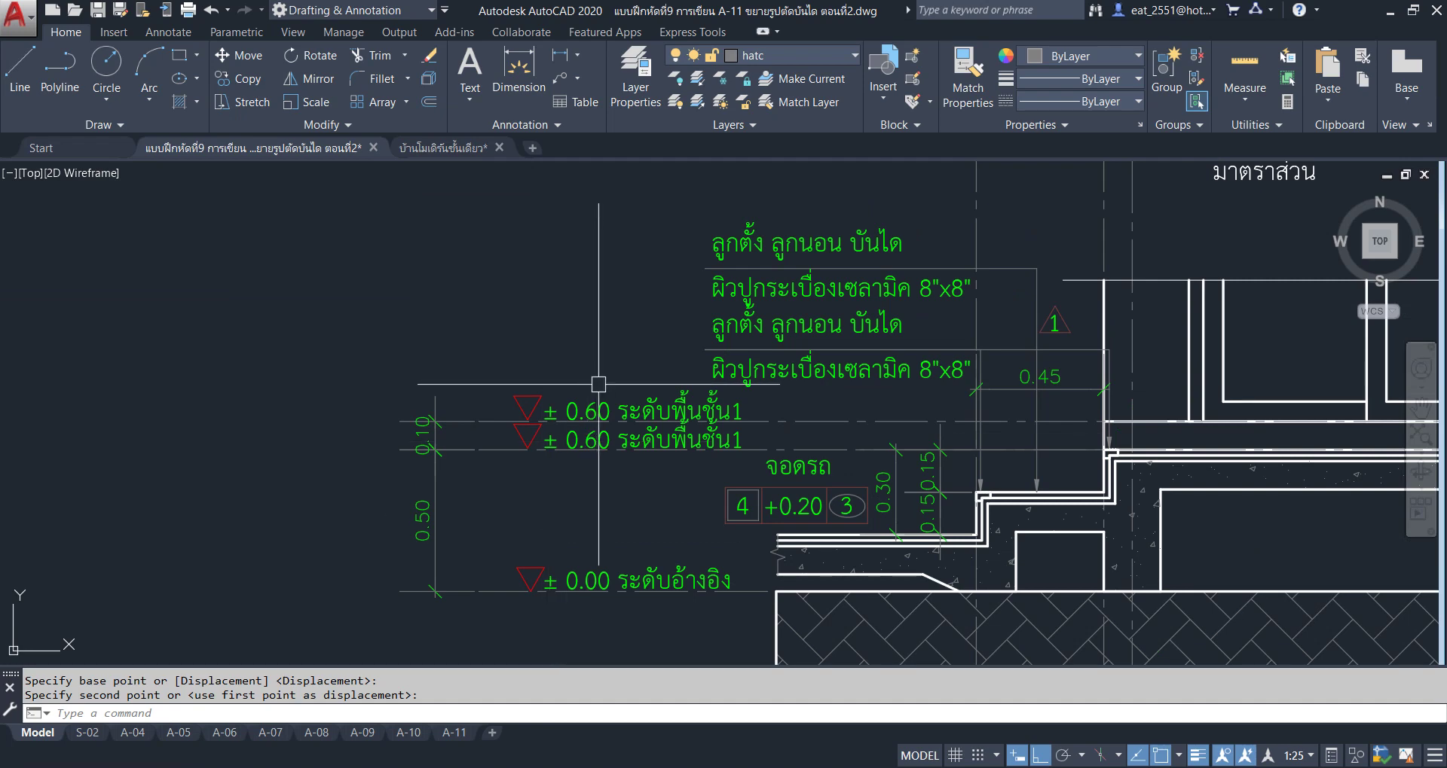
pyautogui.scroll(-5, 598, 384)
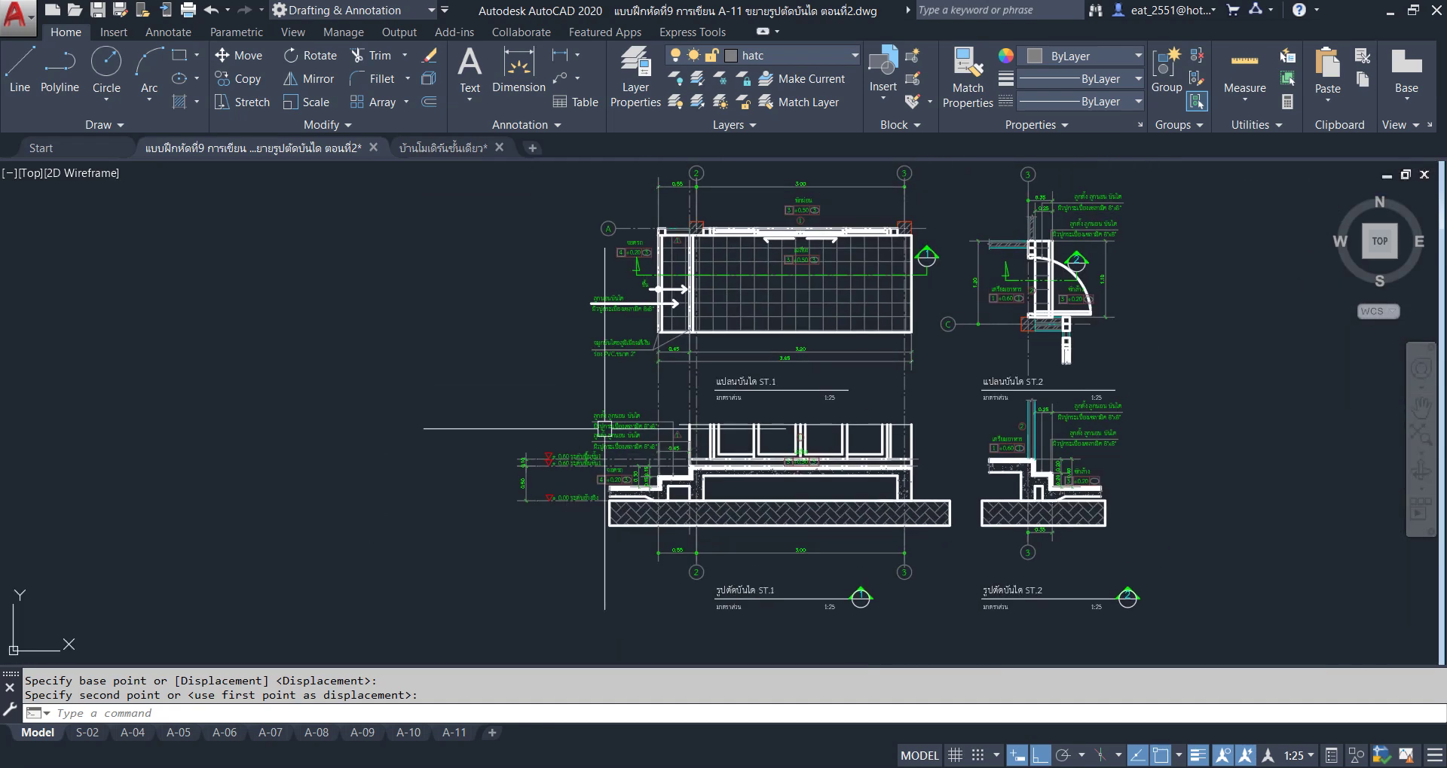
# Open the A-11 layout, adjust the stair drawings inside its viewport, and return to paper space.
pyautogui.click(470, 735)
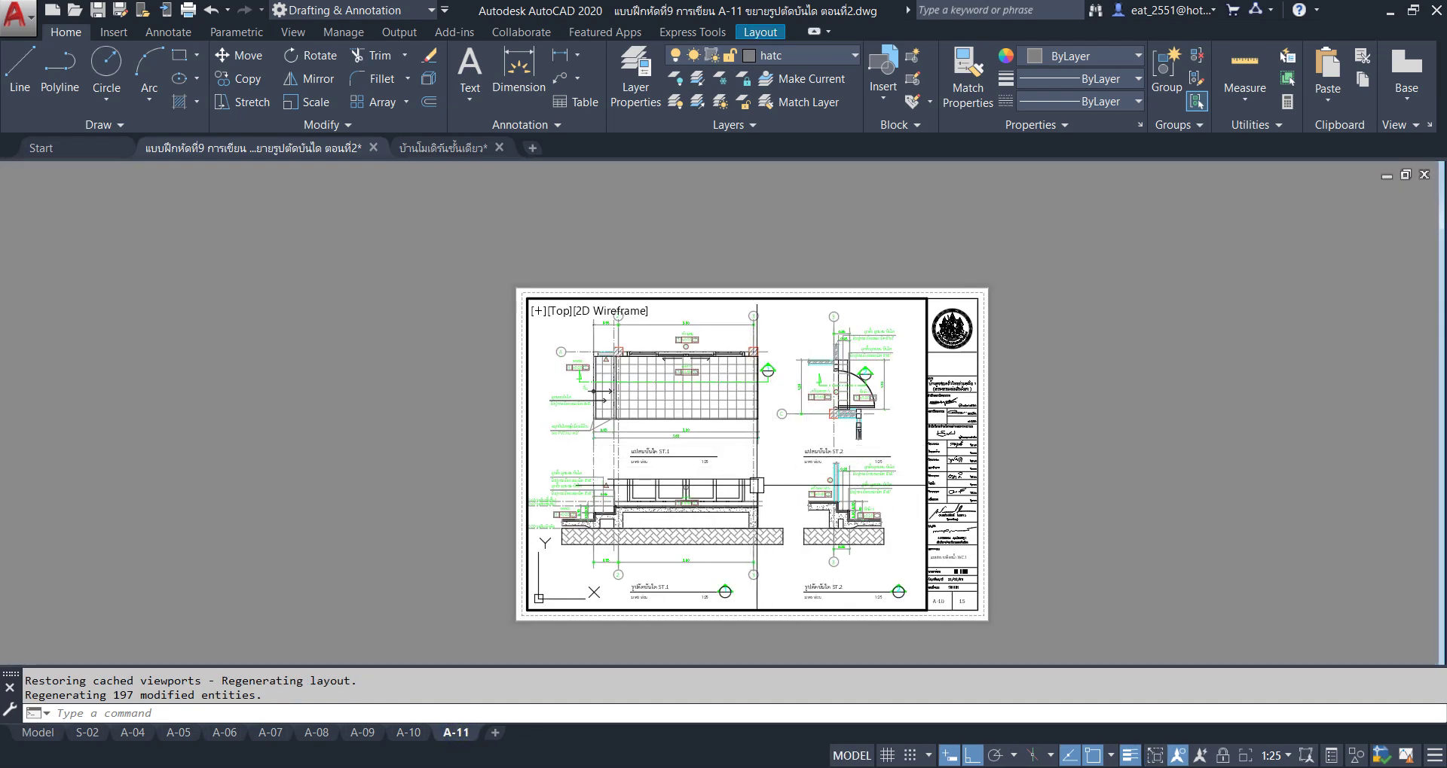
pyautogui.moveTo(756, 484); pyautogui.dragTo(761, 491, button='middle')
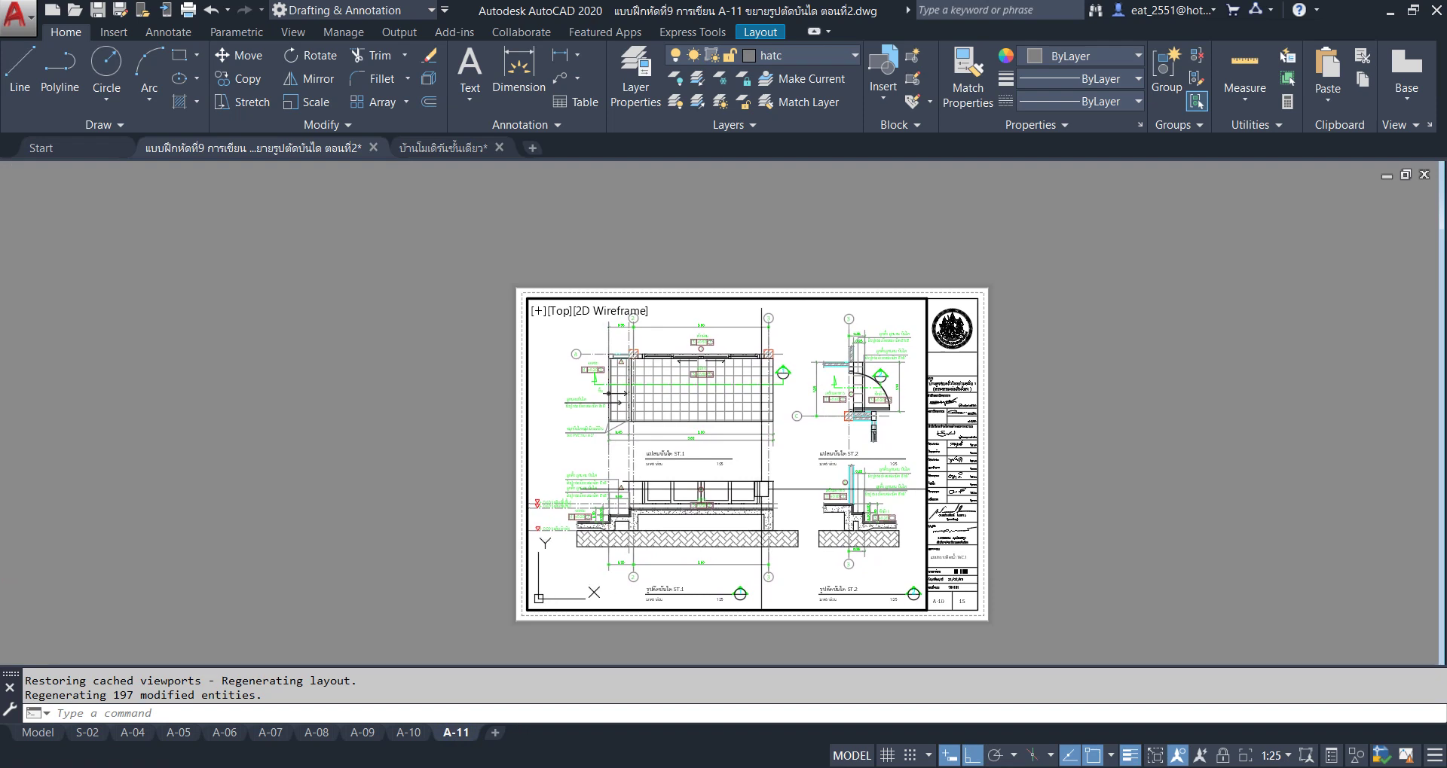
pyautogui.middleClick(1092, 517)
pyautogui.click(750, 458)
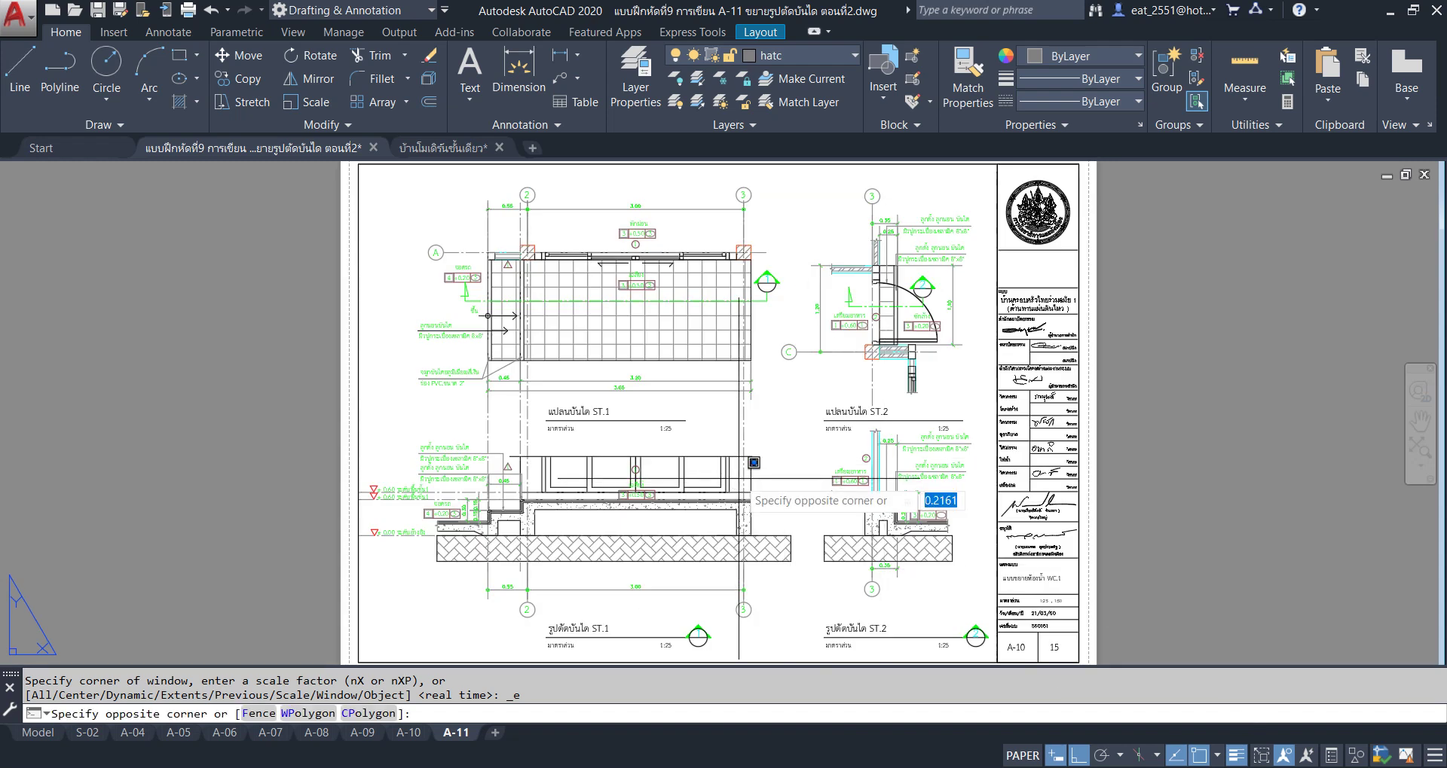
pyautogui.click(753, 462)
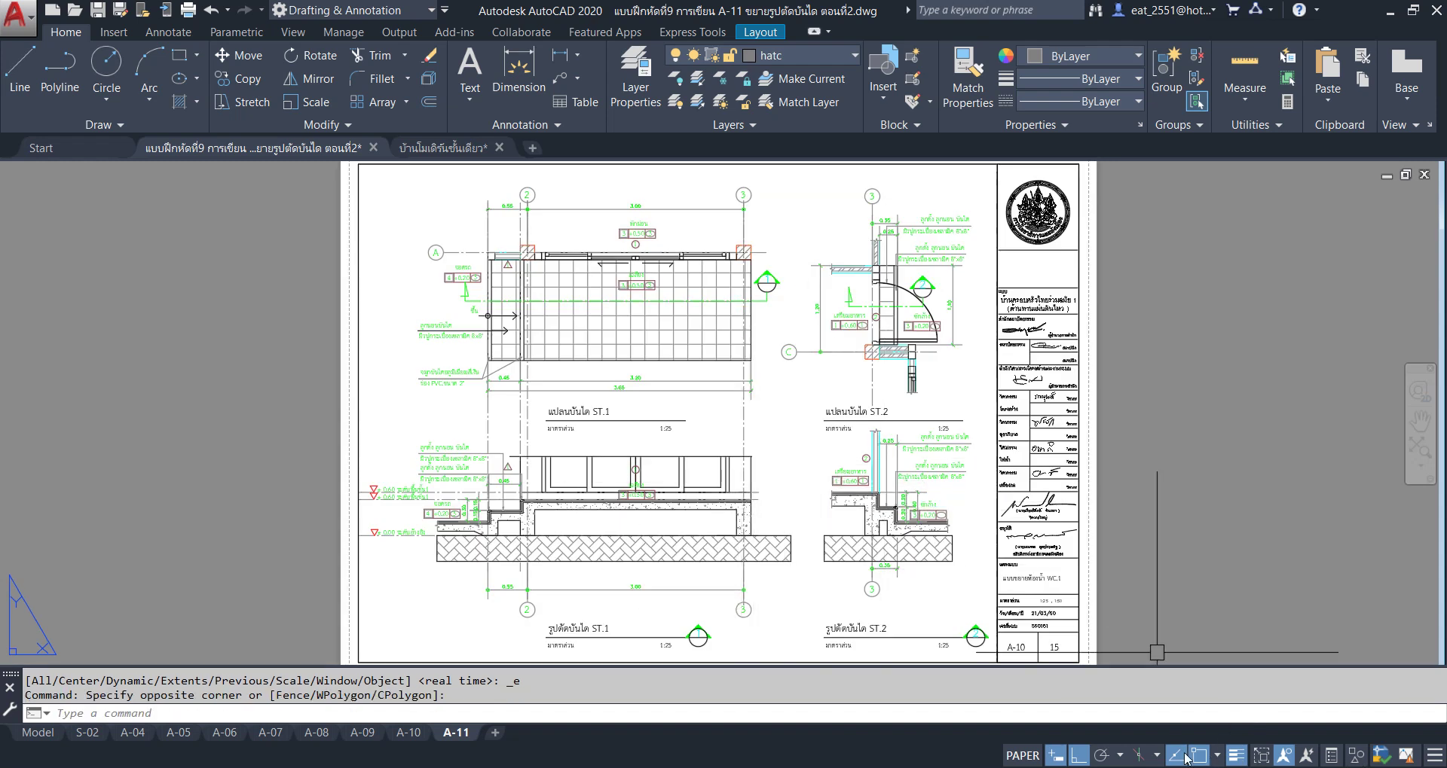
pyautogui.doubleClick(838, 494)
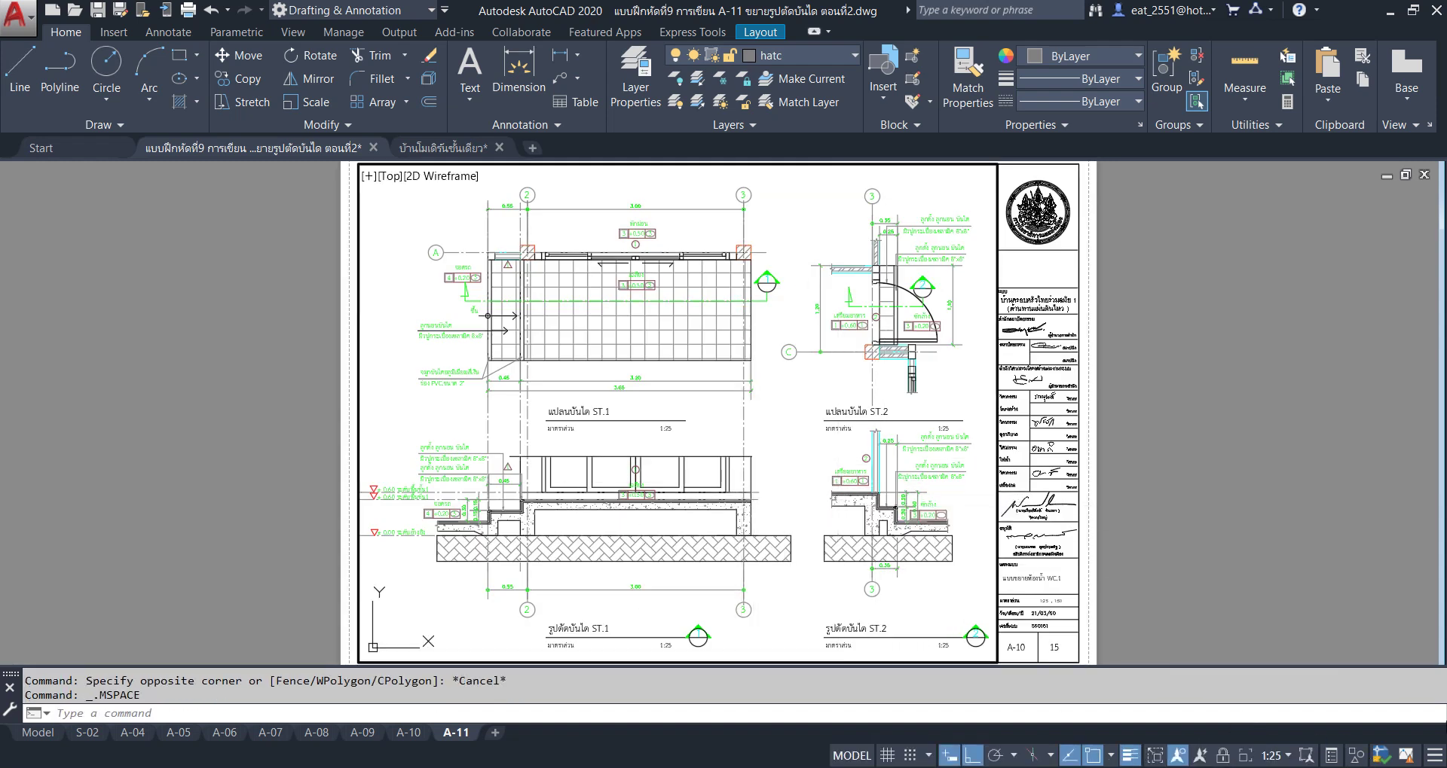
pyautogui.doubleClick(1203, 501)
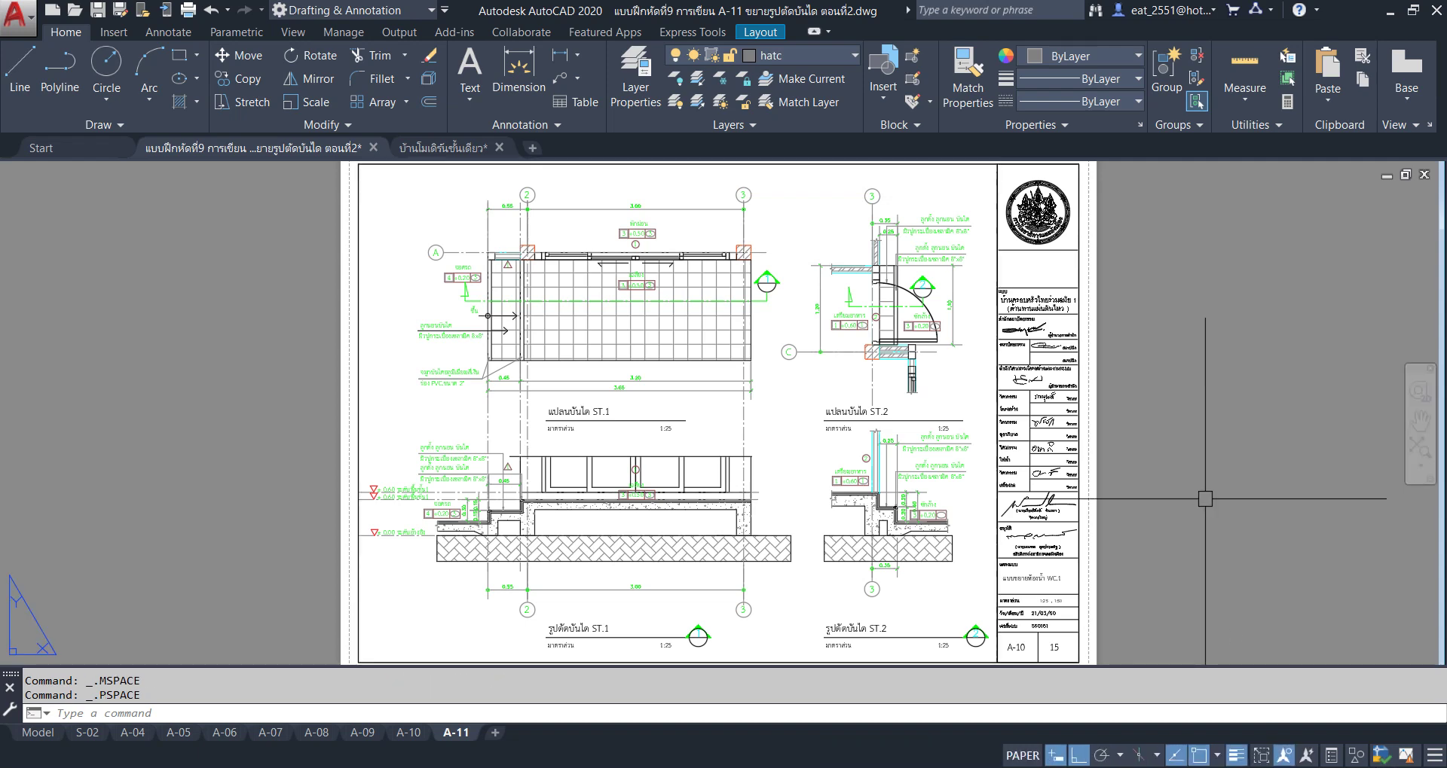
pyautogui.moveTo(422, 556); pyautogui.dragTo(522, 511, button='middle')
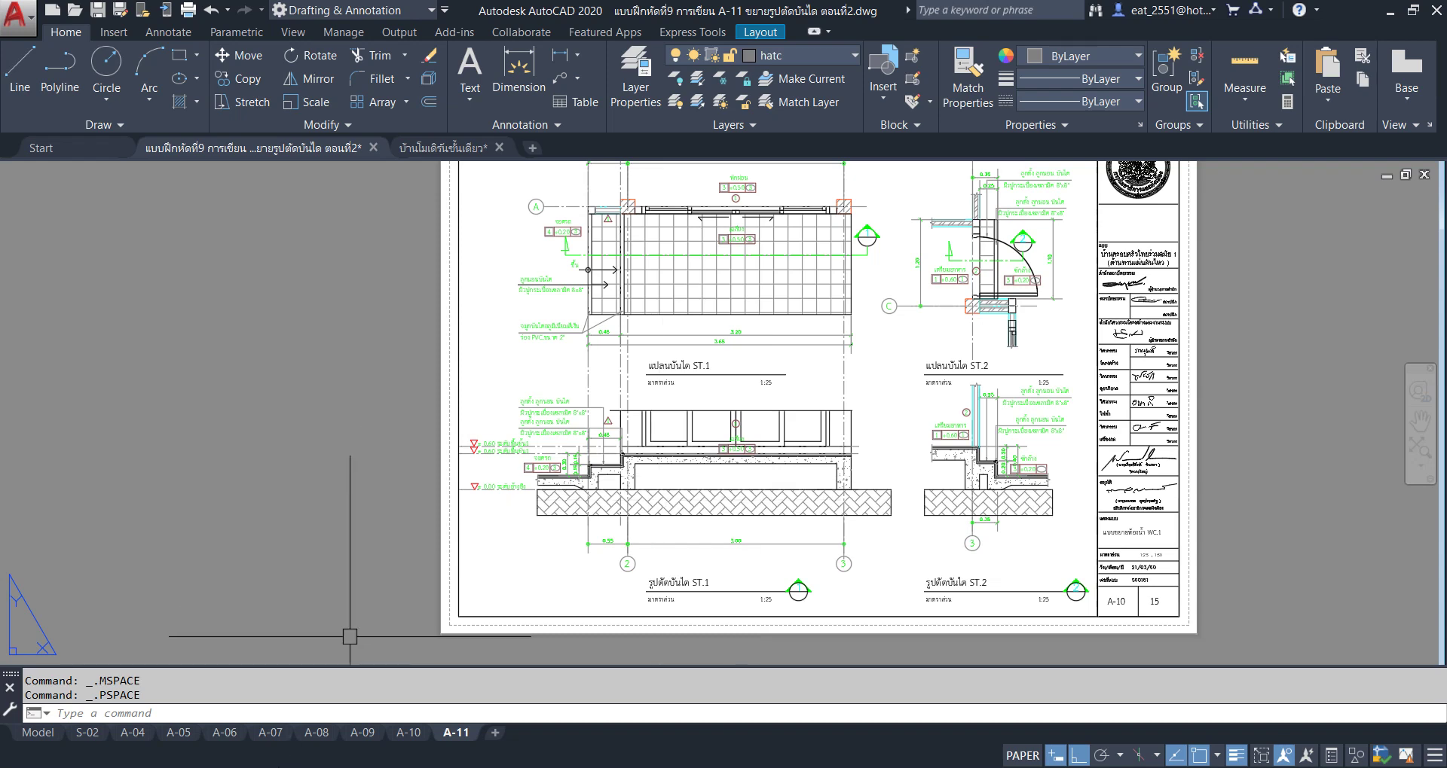
# In model space, zoom in on the ±0.60 and ±0.00 level markers beside the ST.1 section.
pyautogui.click(39, 733)
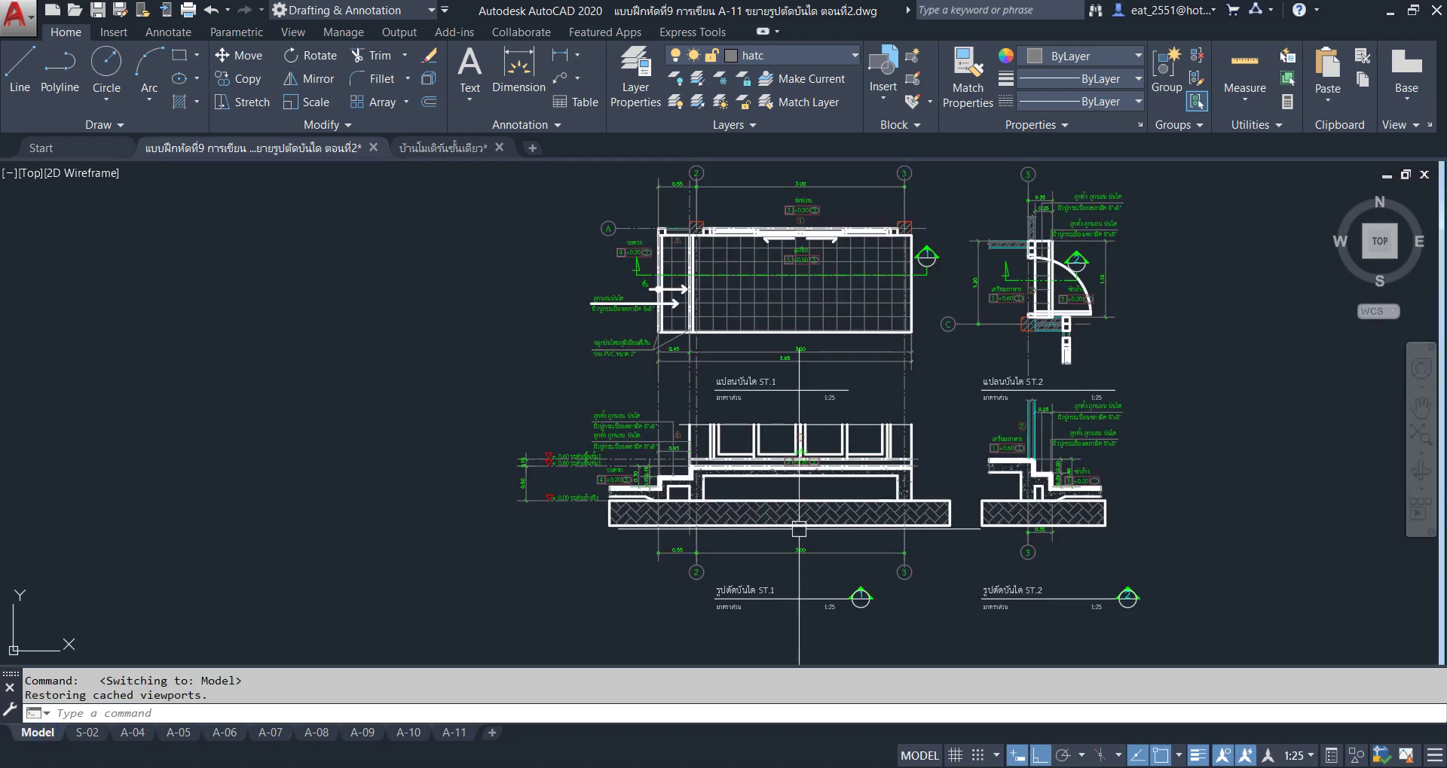
pyautogui.scroll(-5, 641, 473)
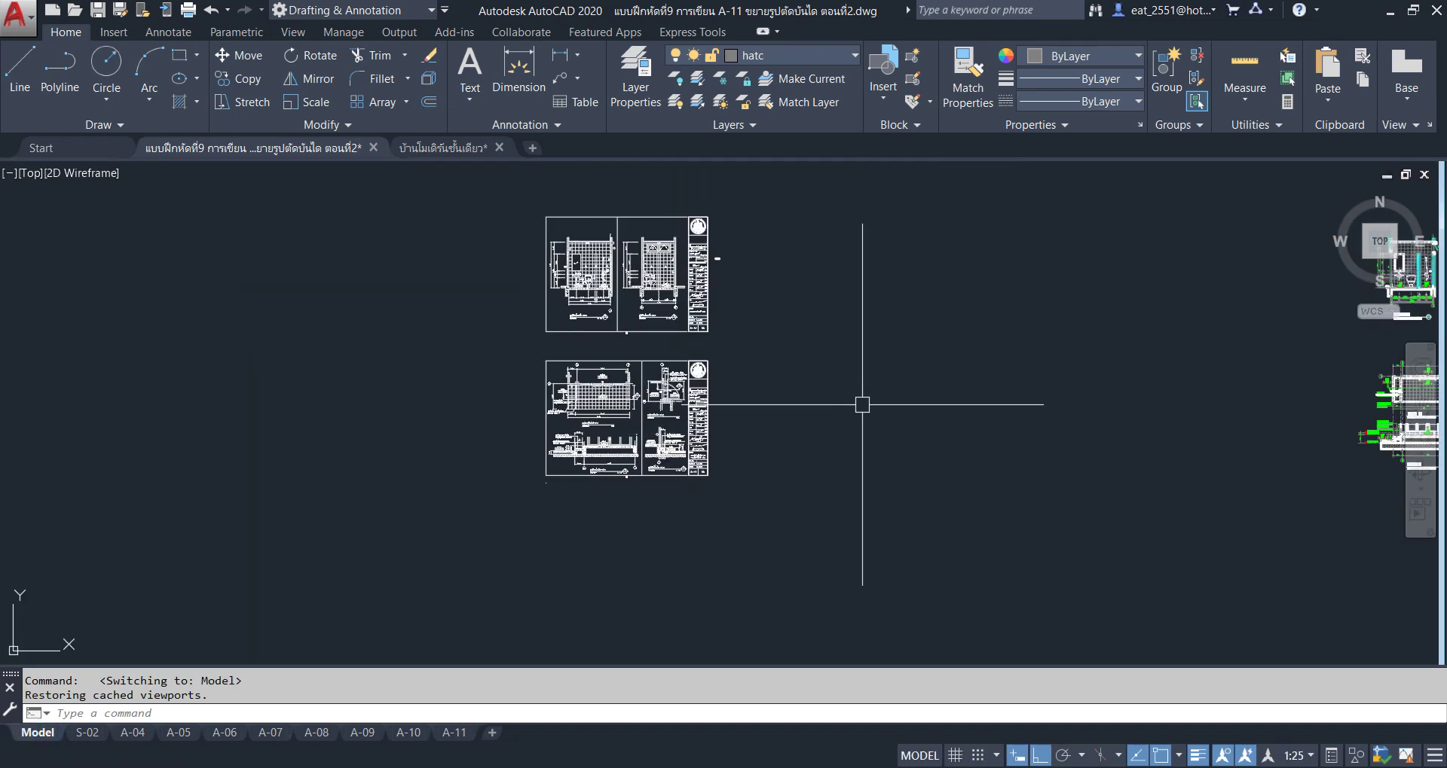
pyautogui.moveTo(861, 404); pyautogui.dragTo(603, 429, button='middle')
pyautogui.scroll(4, 31, 435)
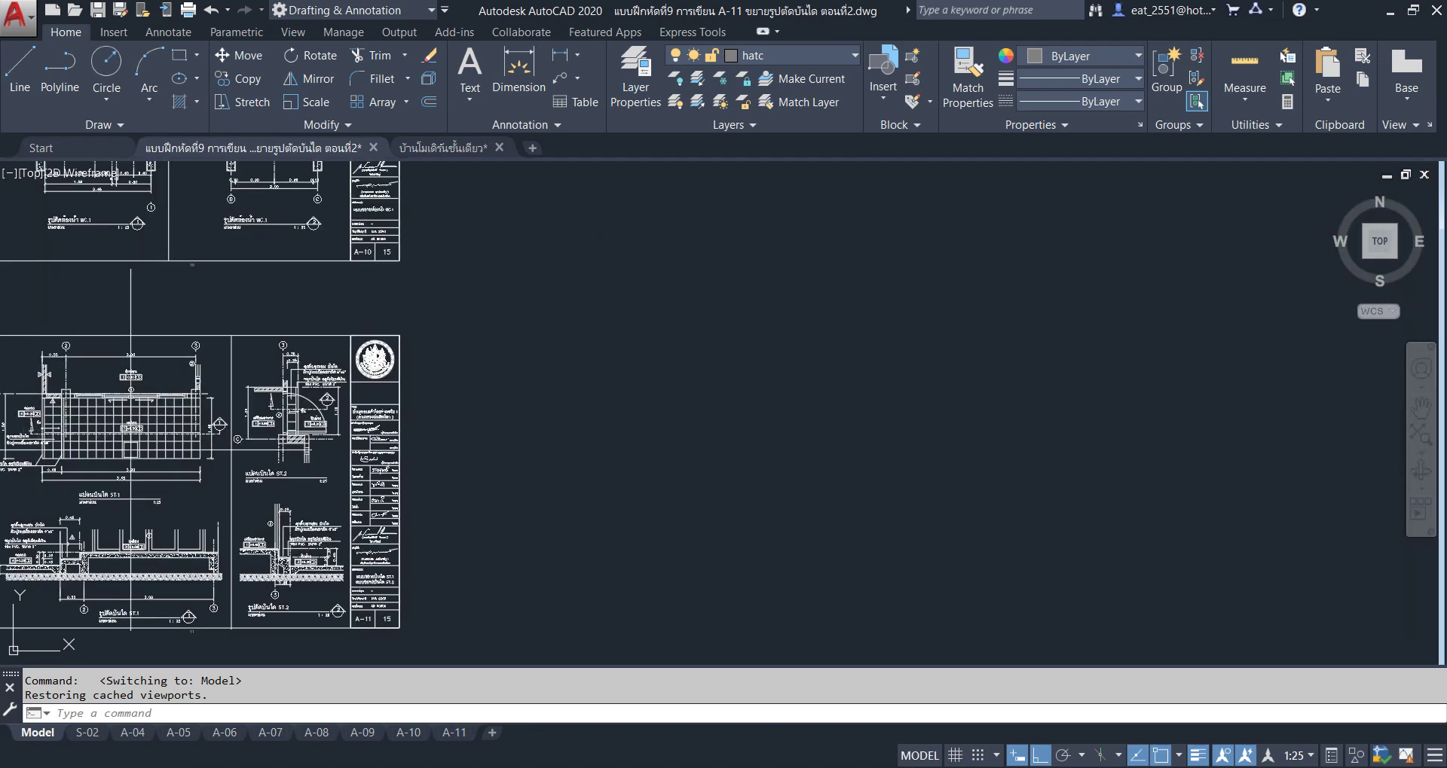
pyautogui.moveTo(1097, 448); pyautogui.dragTo(278, 455, button='middle')
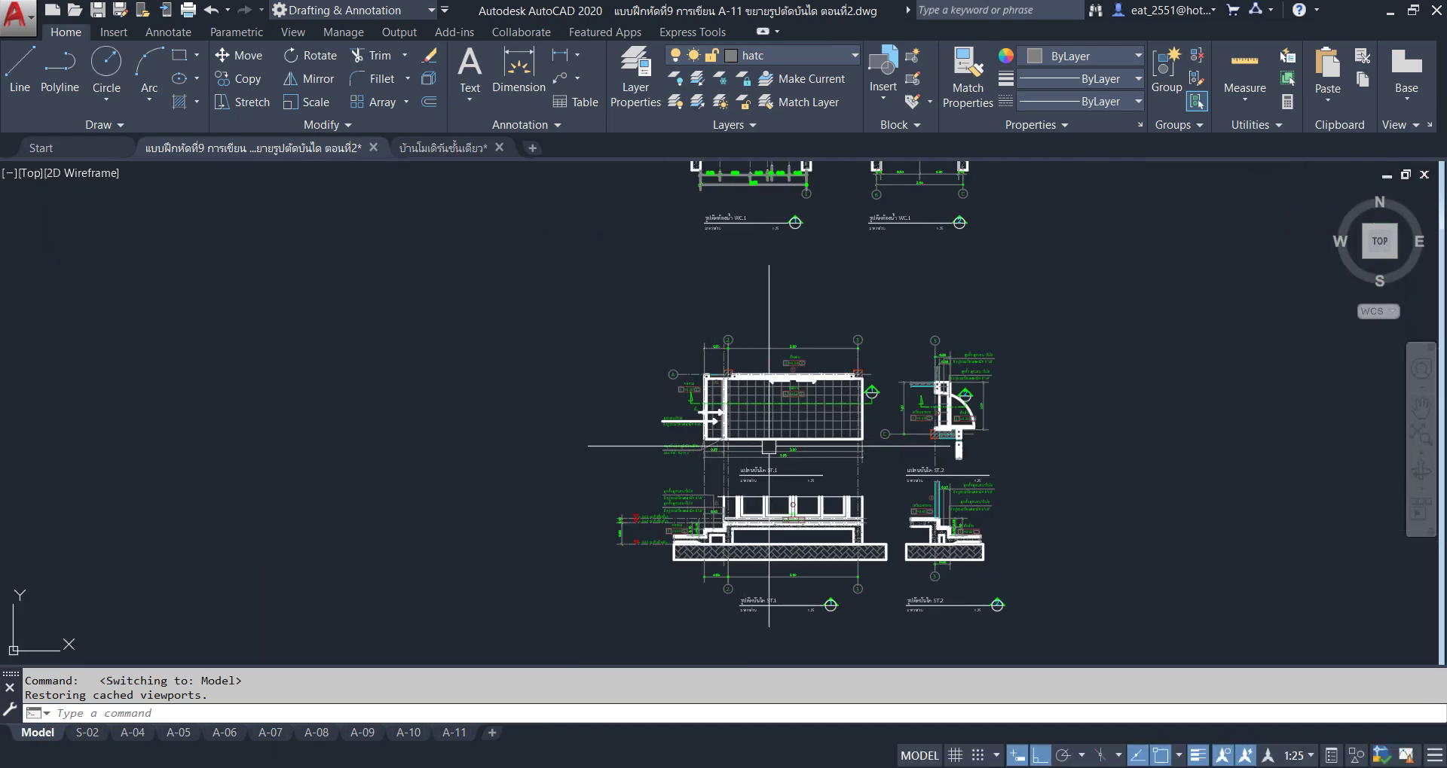
pyautogui.scroll(2, 827, 516)
pyautogui.moveTo(827, 515); pyautogui.dragTo(761, 479, button='middle')
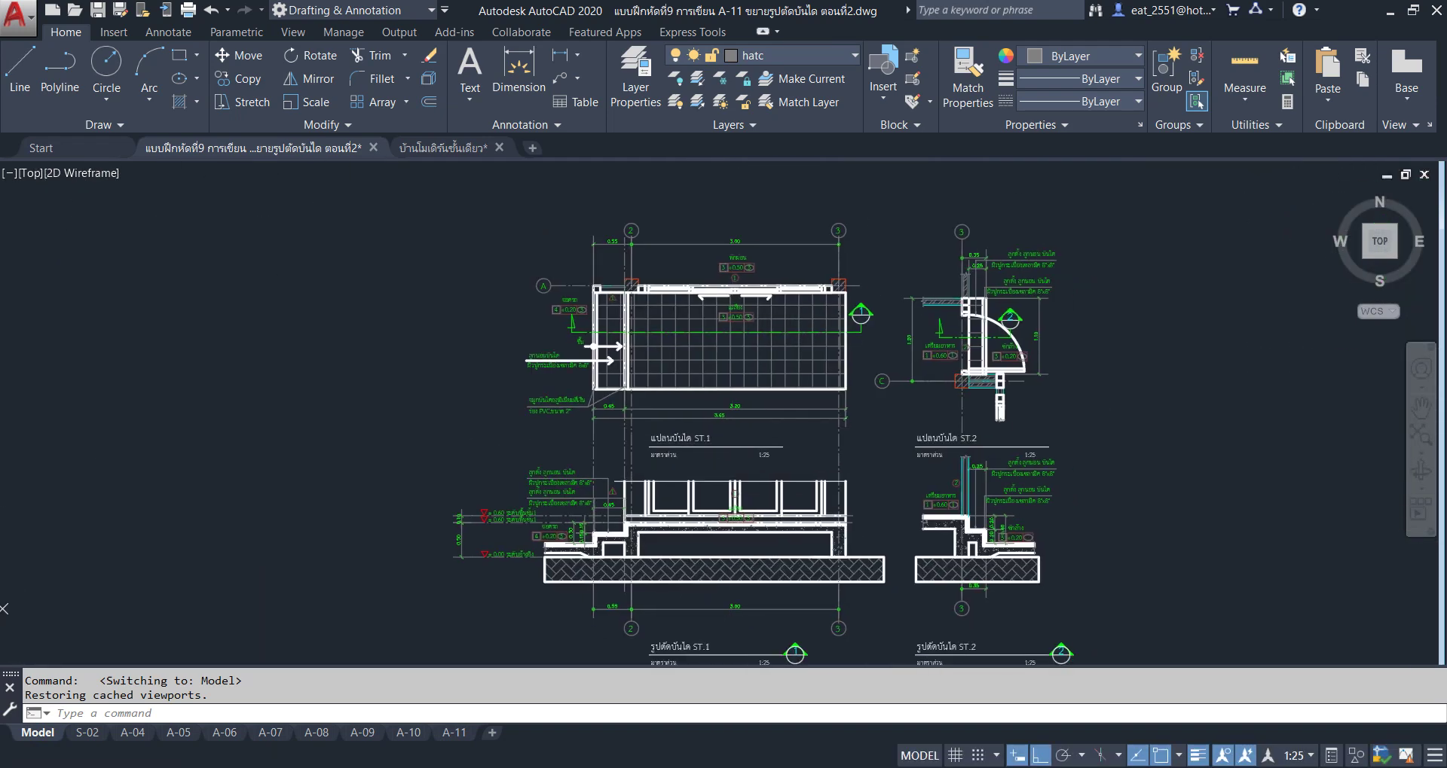
pyautogui.scroll(-2, 1235, 516)
pyautogui.scroll(-2, 565, 519)
pyautogui.moveTo(1237, 372); pyautogui.dragTo(784, 404, button='middle')
pyautogui.scroll(2, 348, 338)
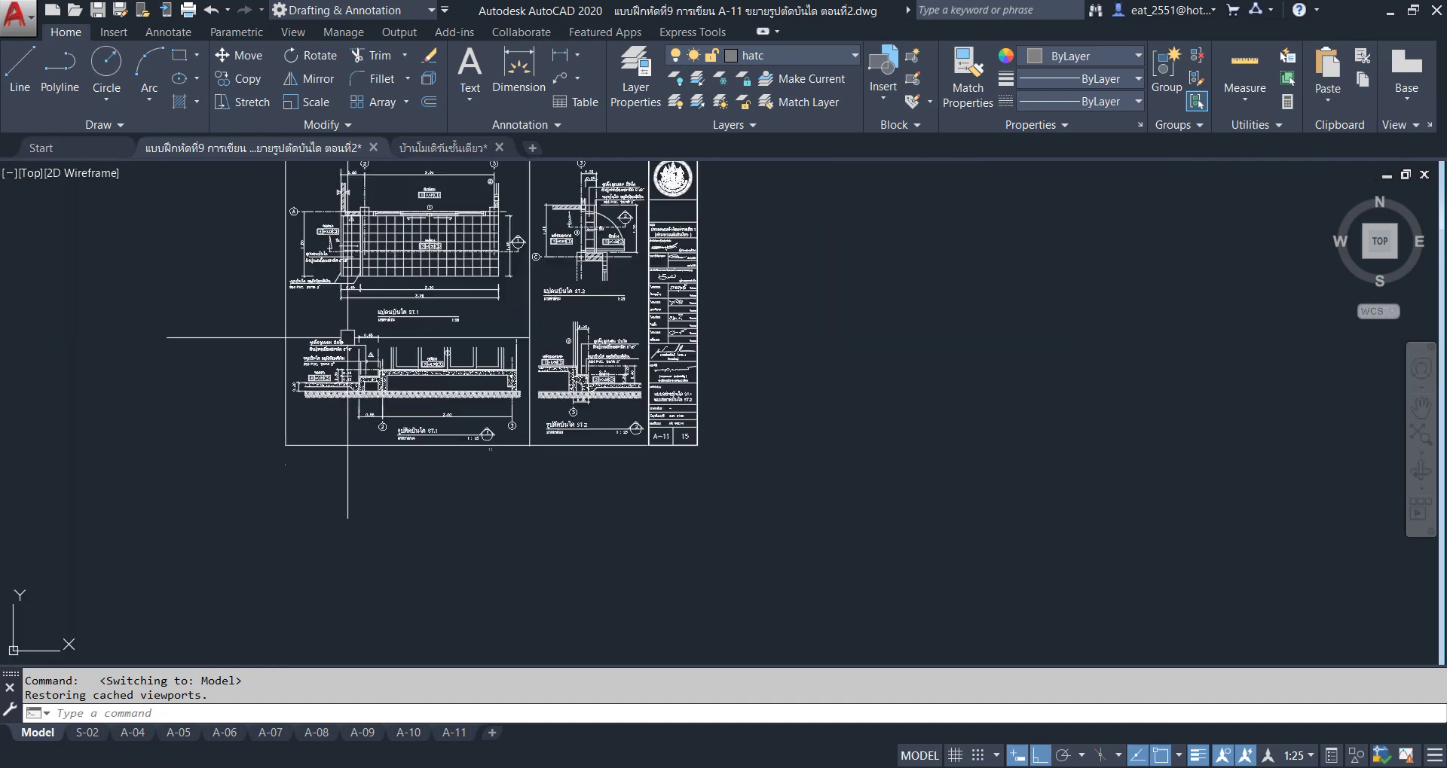
pyautogui.scroll(1, 347, 337)
pyautogui.scroll(1, 377, 414)
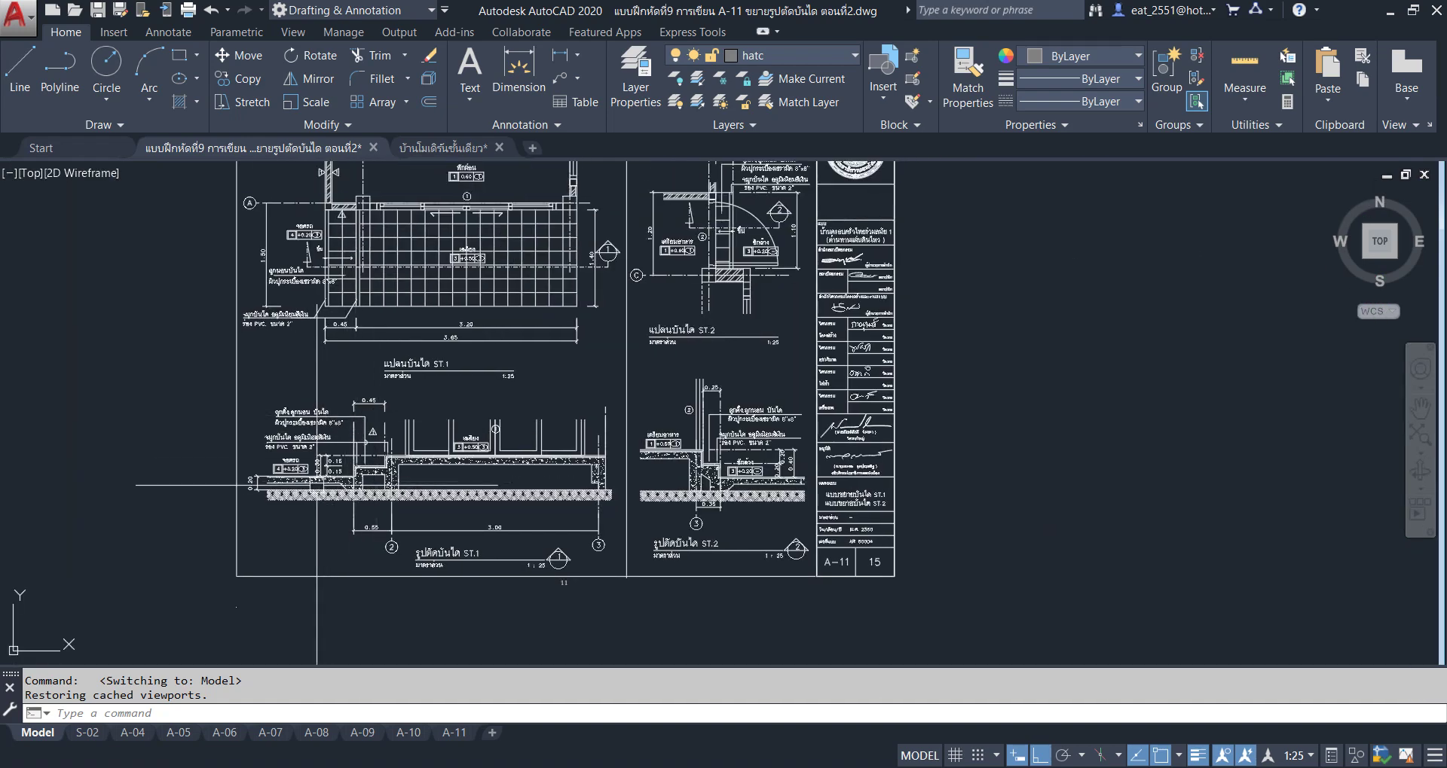
pyautogui.scroll(2, 316, 482)
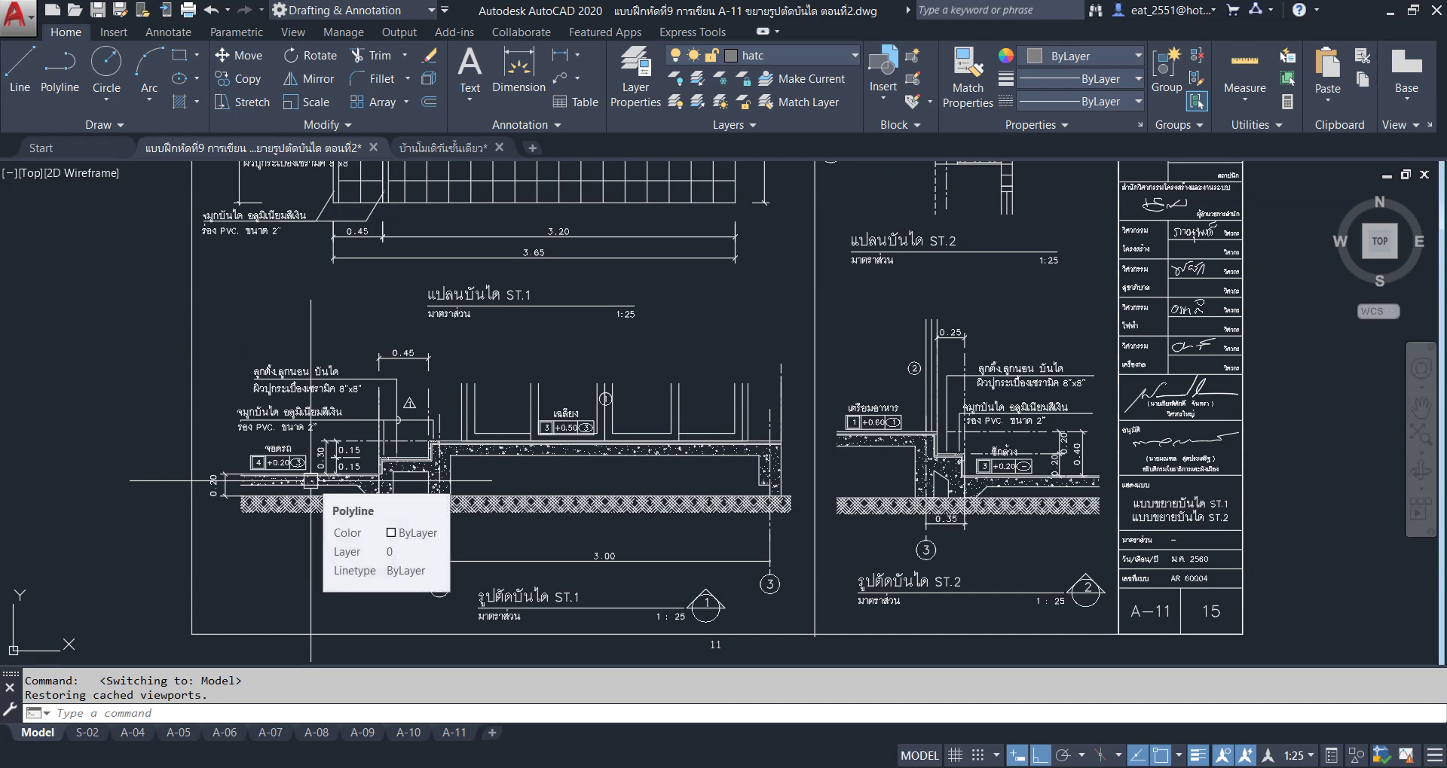
pyautogui.scroll(-4, 310, 480)
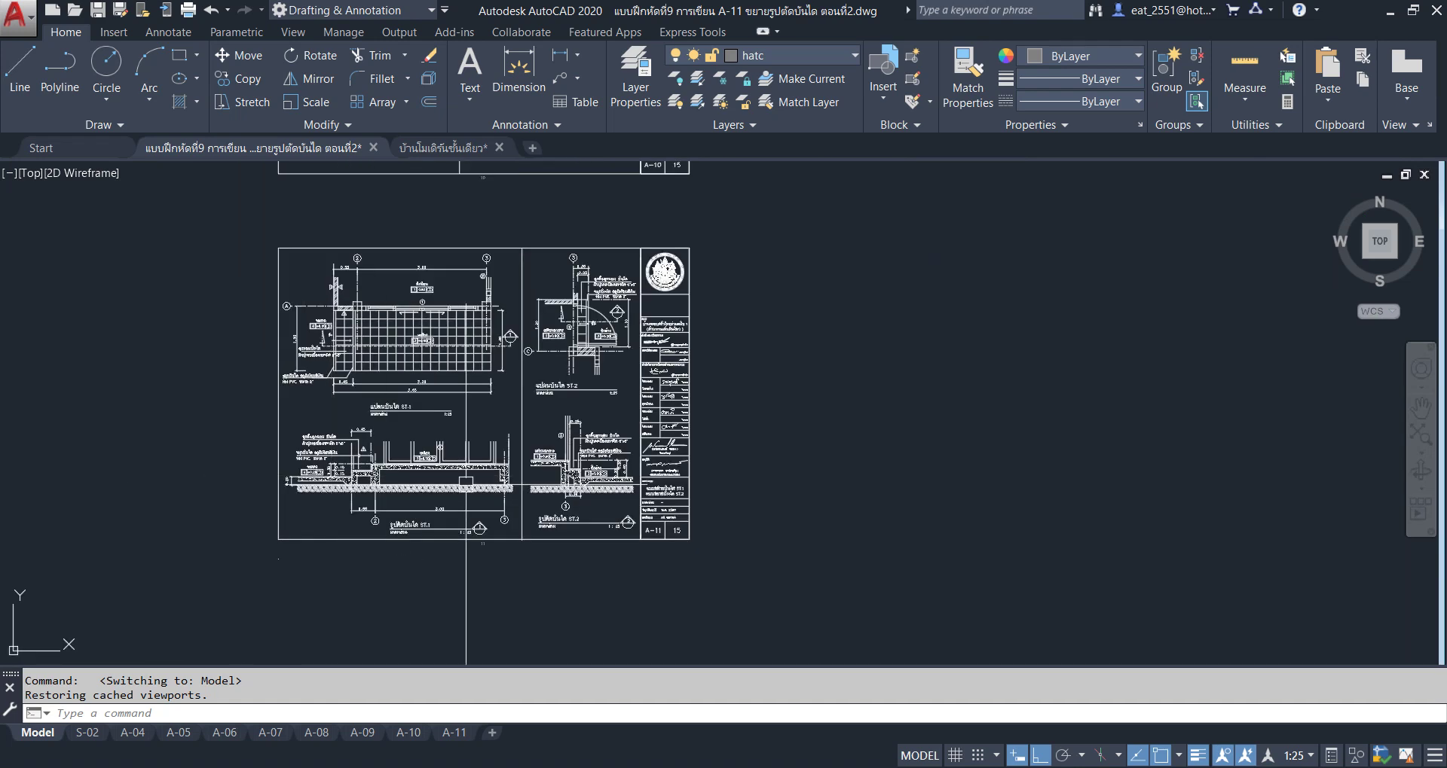
pyautogui.moveTo(310, 481)
pyautogui.mouseDown(button='middle')
pyautogui.moveTo(3, 431)
pyautogui.moveTo(991, 417)
pyautogui.mouseUp(button='middle')
pyautogui.scroll(3, 482, 384)
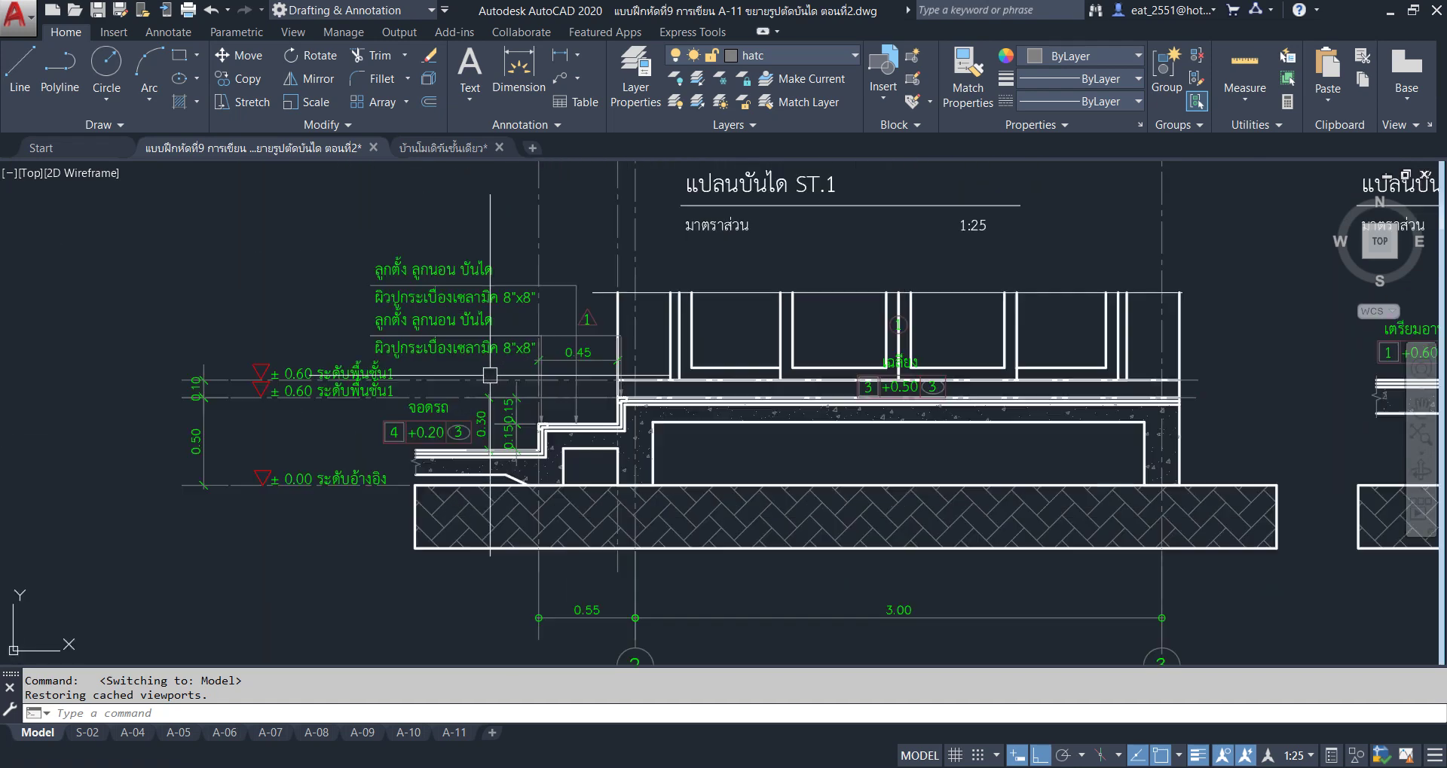
pyautogui.scroll(2, 263, 430)
# Select the ±0.60 label, level triangles, lines and dimensions, begin a move, then cancel it.
pyautogui.scroll(2, 421, 354)
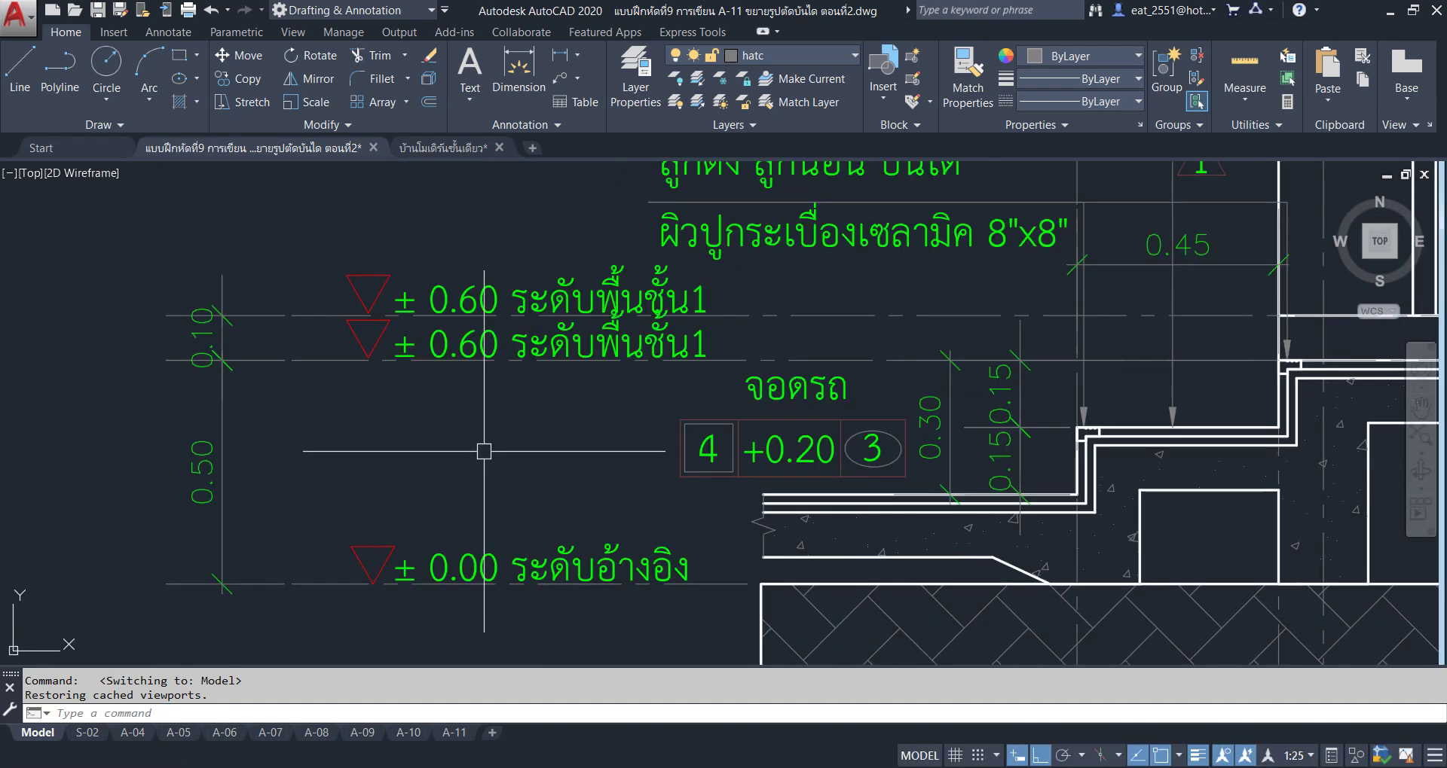
pyautogui.click(483, 309)
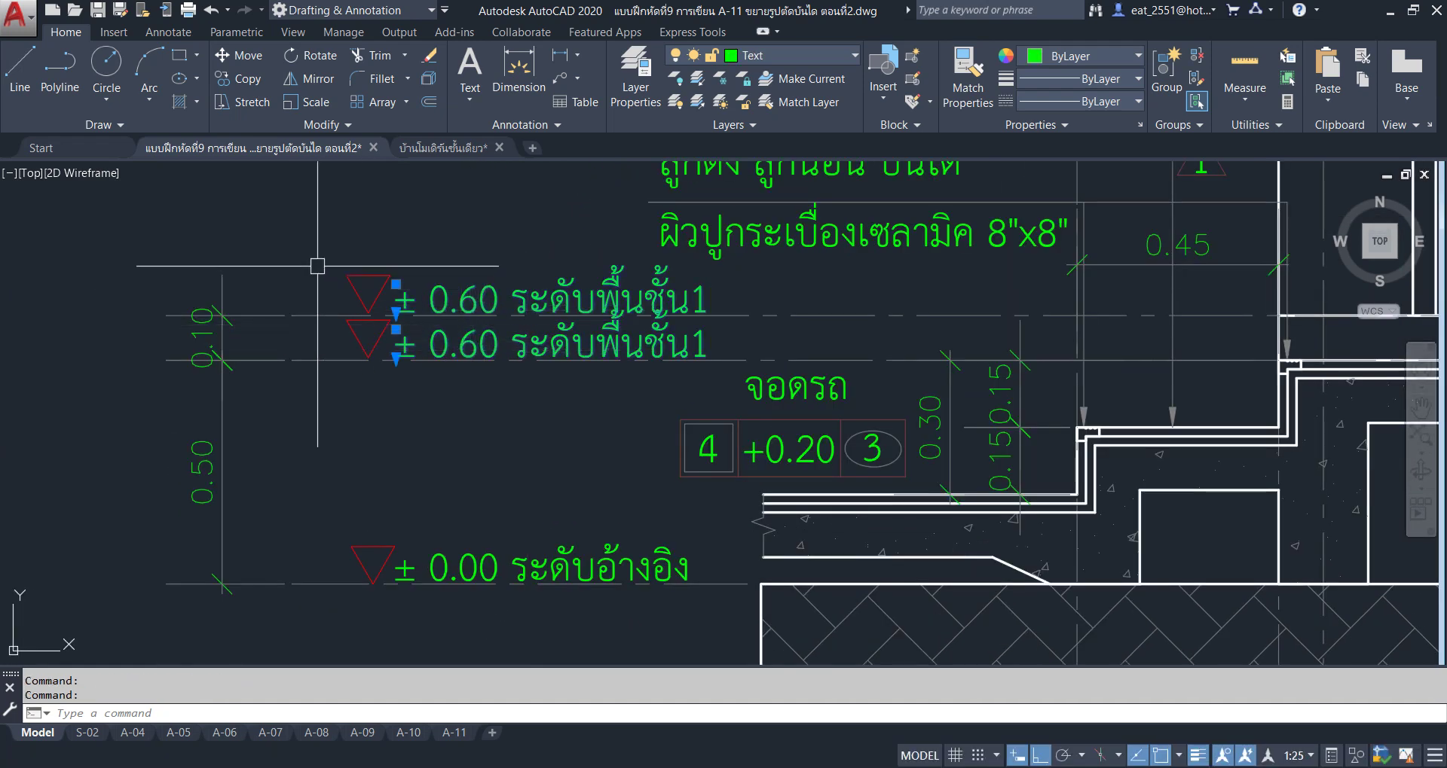
pyautogui.click(309, 232)
pyautogui.click(520, 635)
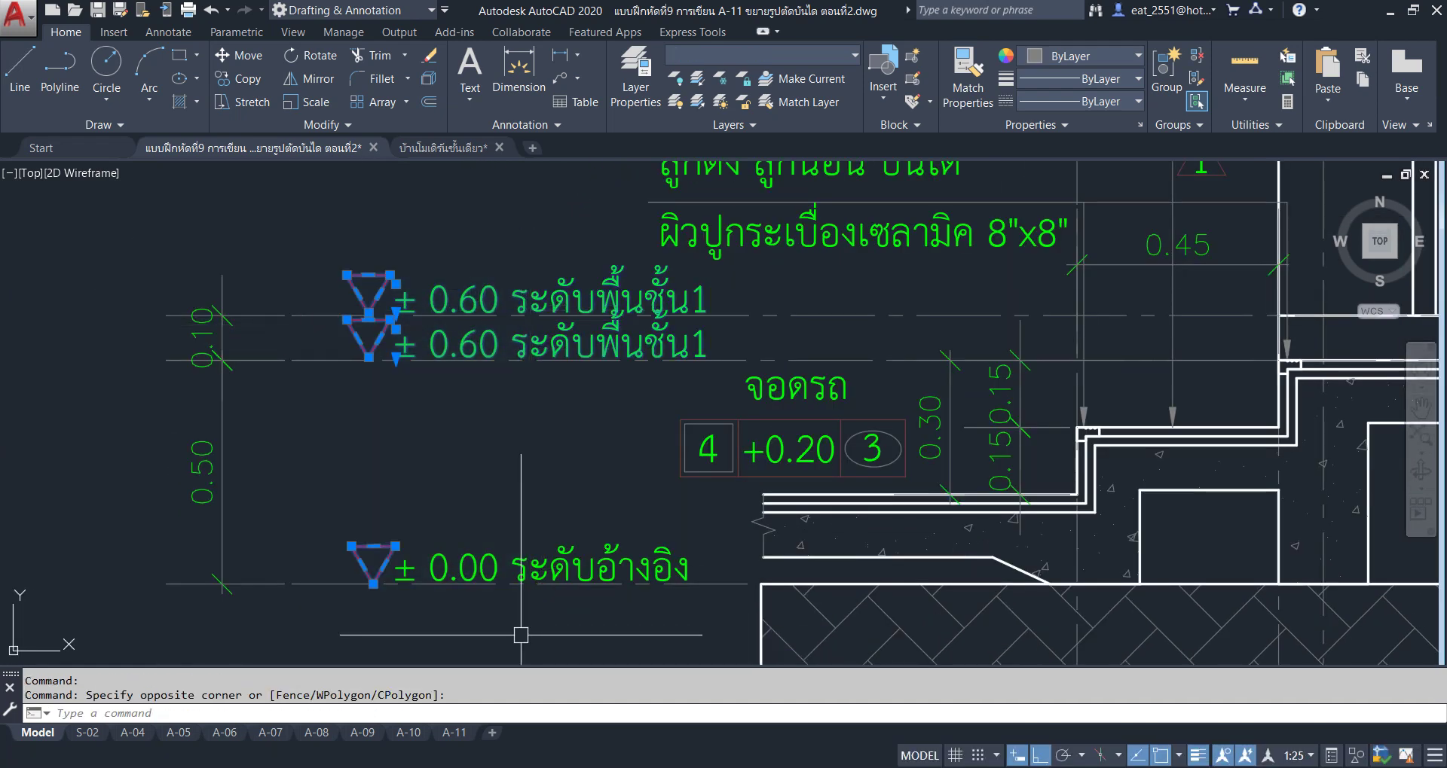
pyautogui.click(300, 245)
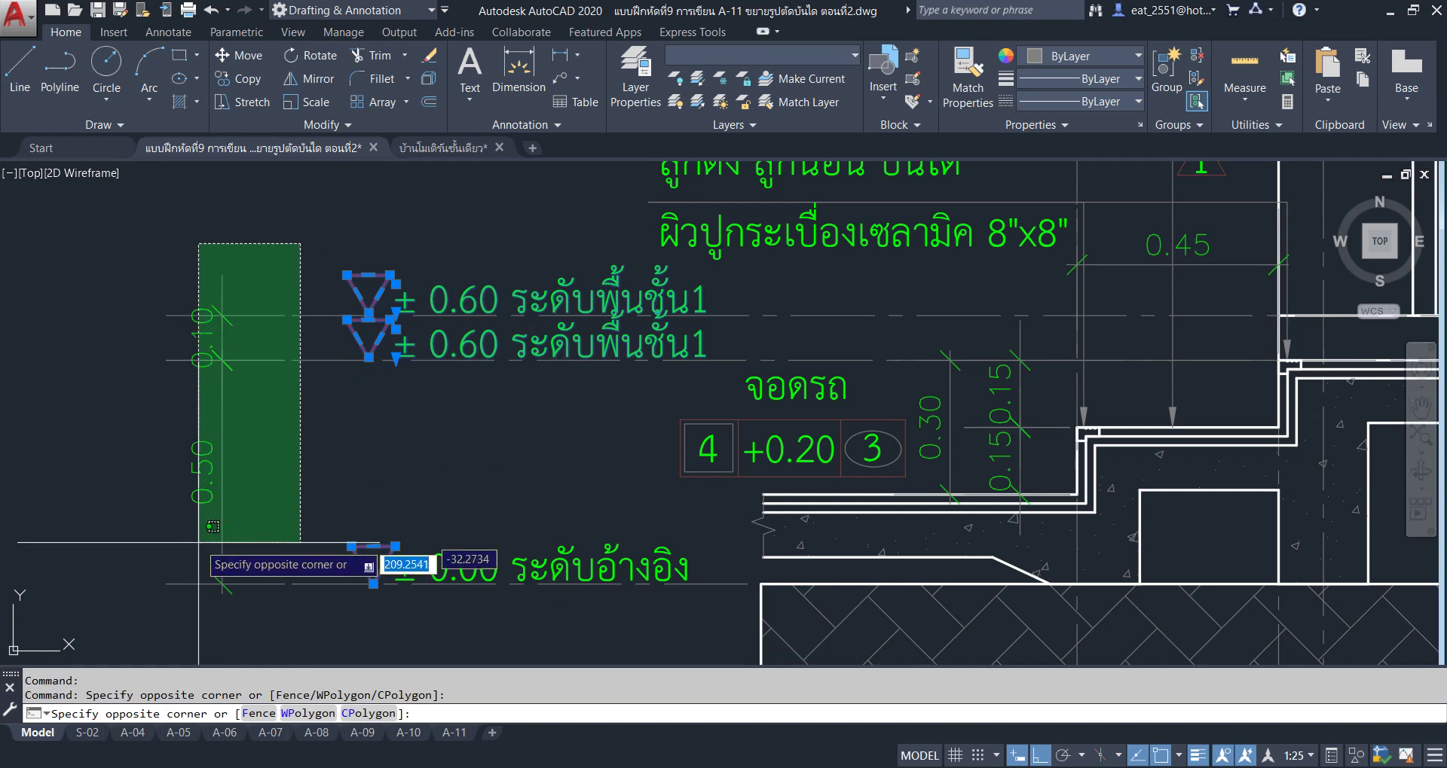
pyautogui.click(182, 615)
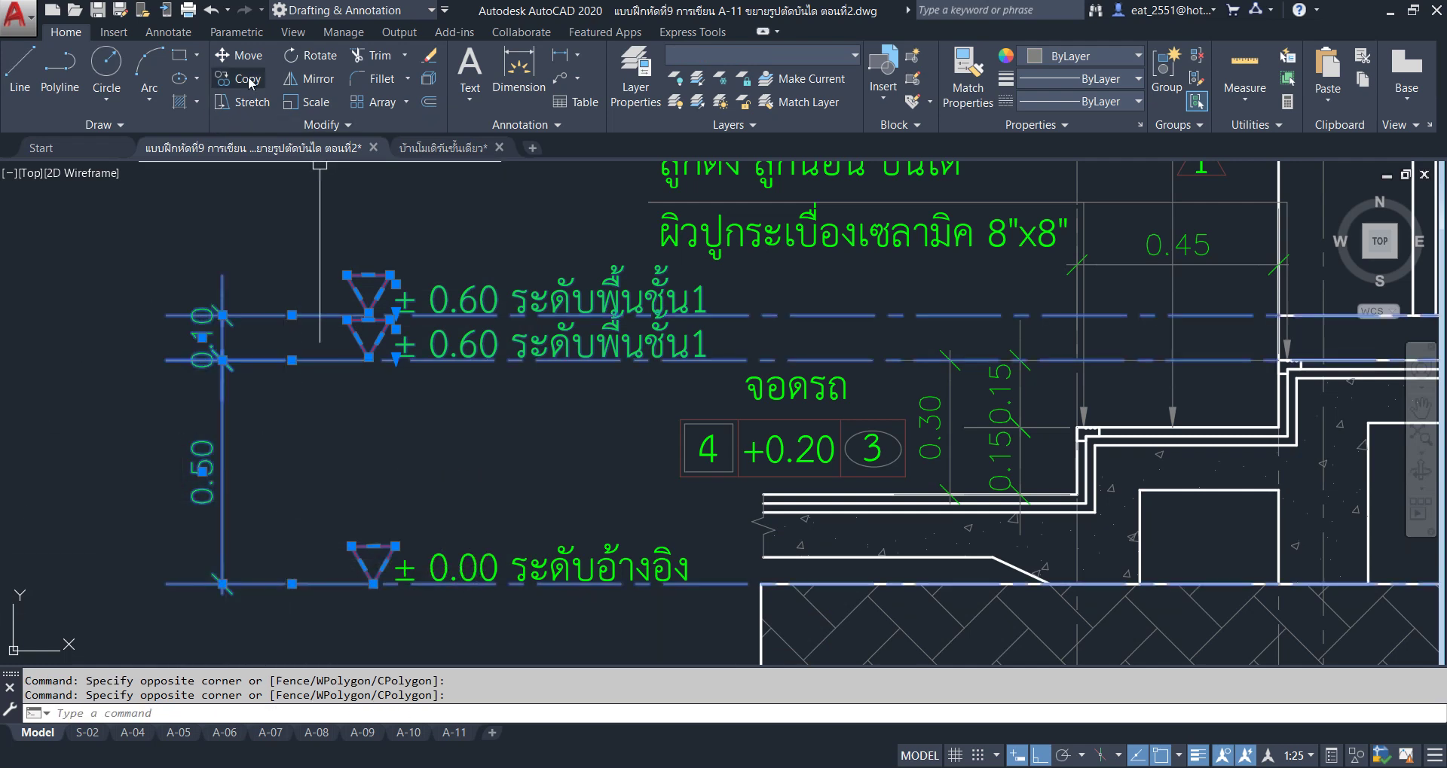
pyautogui.click(241, 56)
pyautogui.click(181, 187)
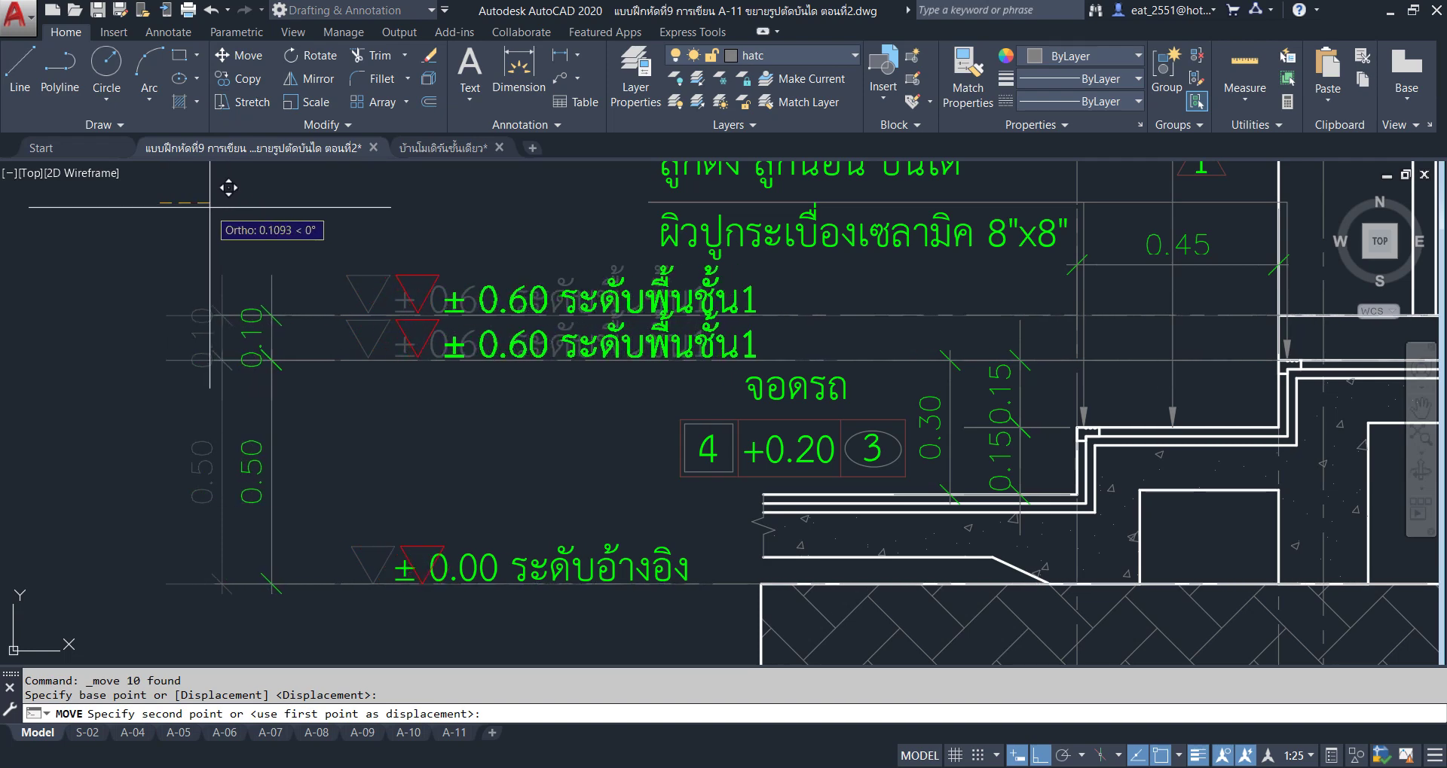
pyautogui.press('Escape')
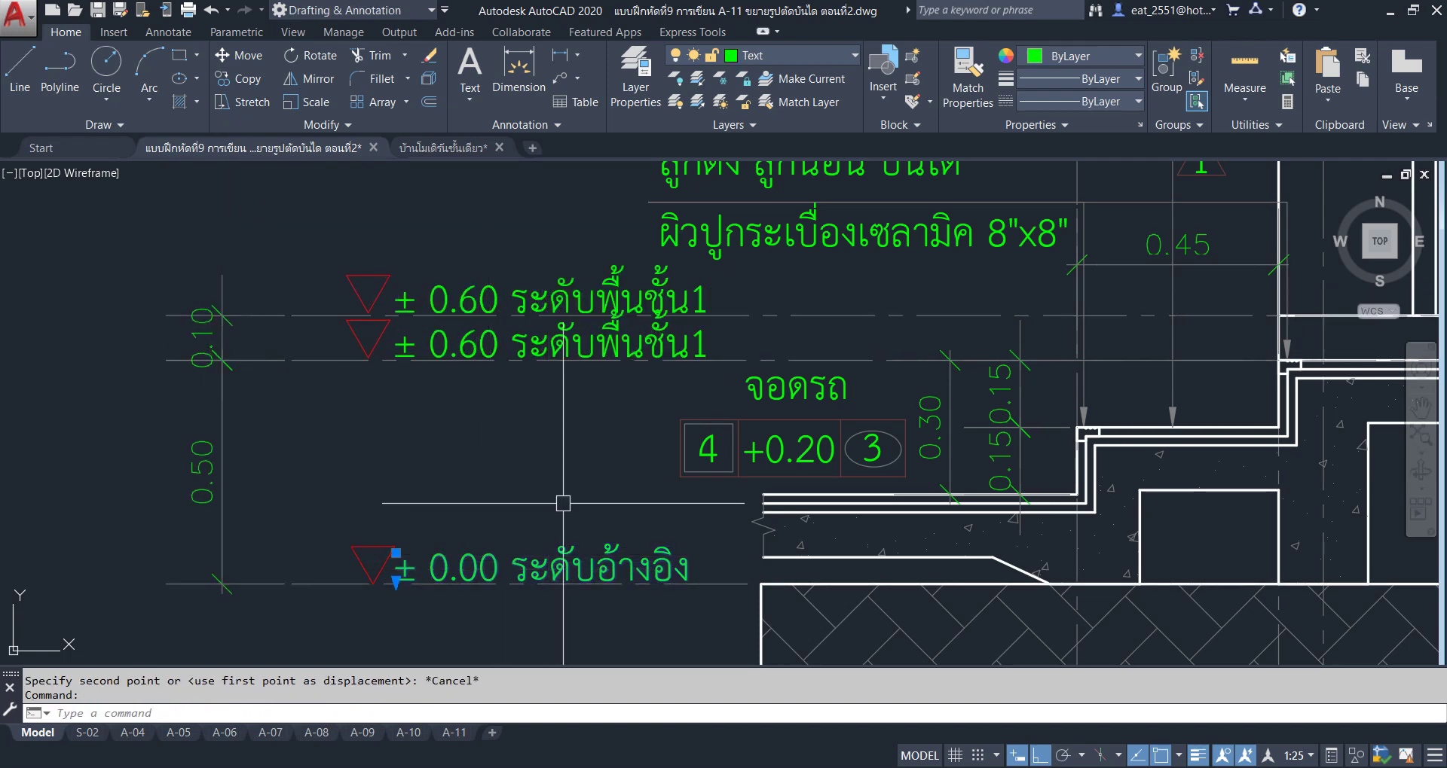
# Reselect the ±0.00 and both ±0.60 level marks, level lines, and 0.50 and 0.10 dimensions.
pyautogui.moveTo(486, 508); pyautogui.dragTo(344, 567)
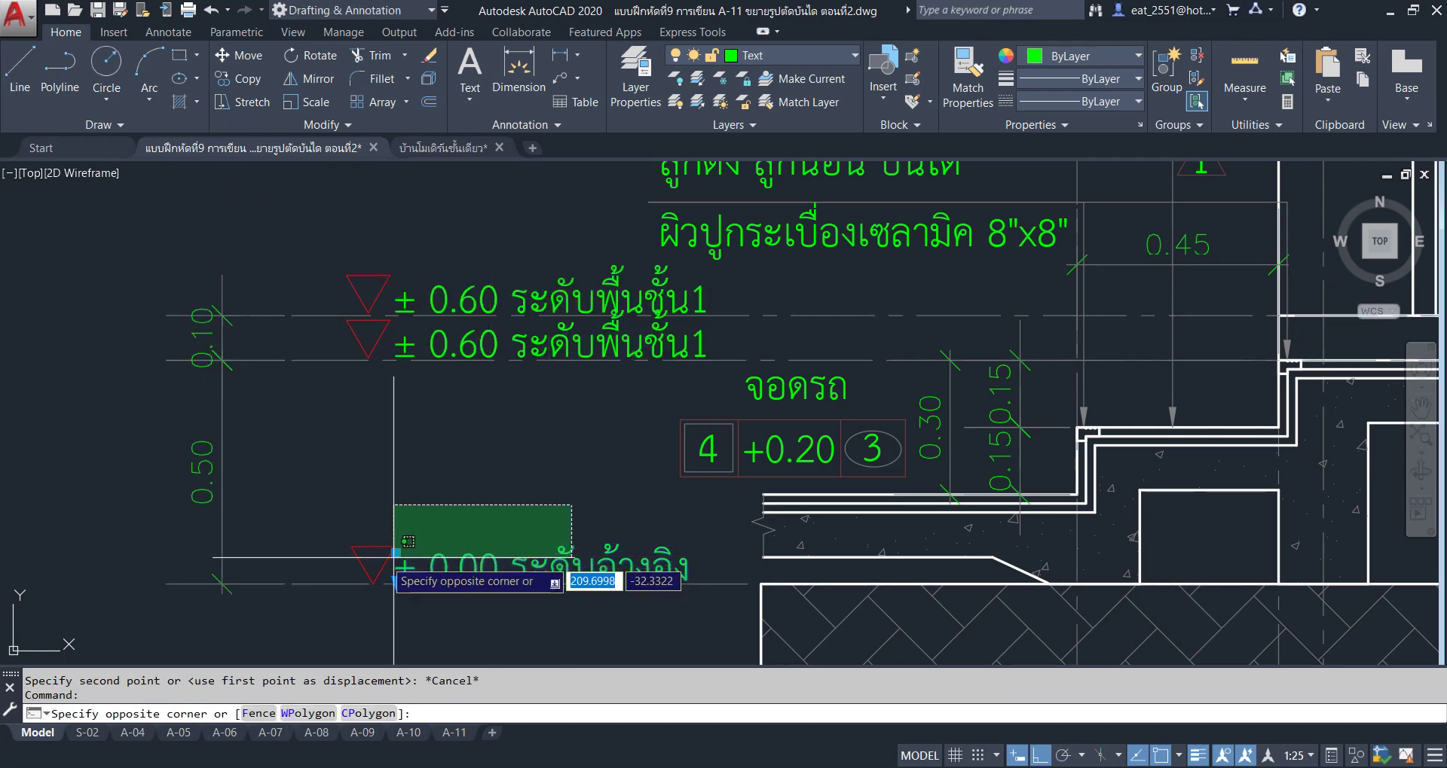
pyautogui.moveTo(485, 290); pyautogui.dragTo(314, 301)
pyautogui.click(486, 348)
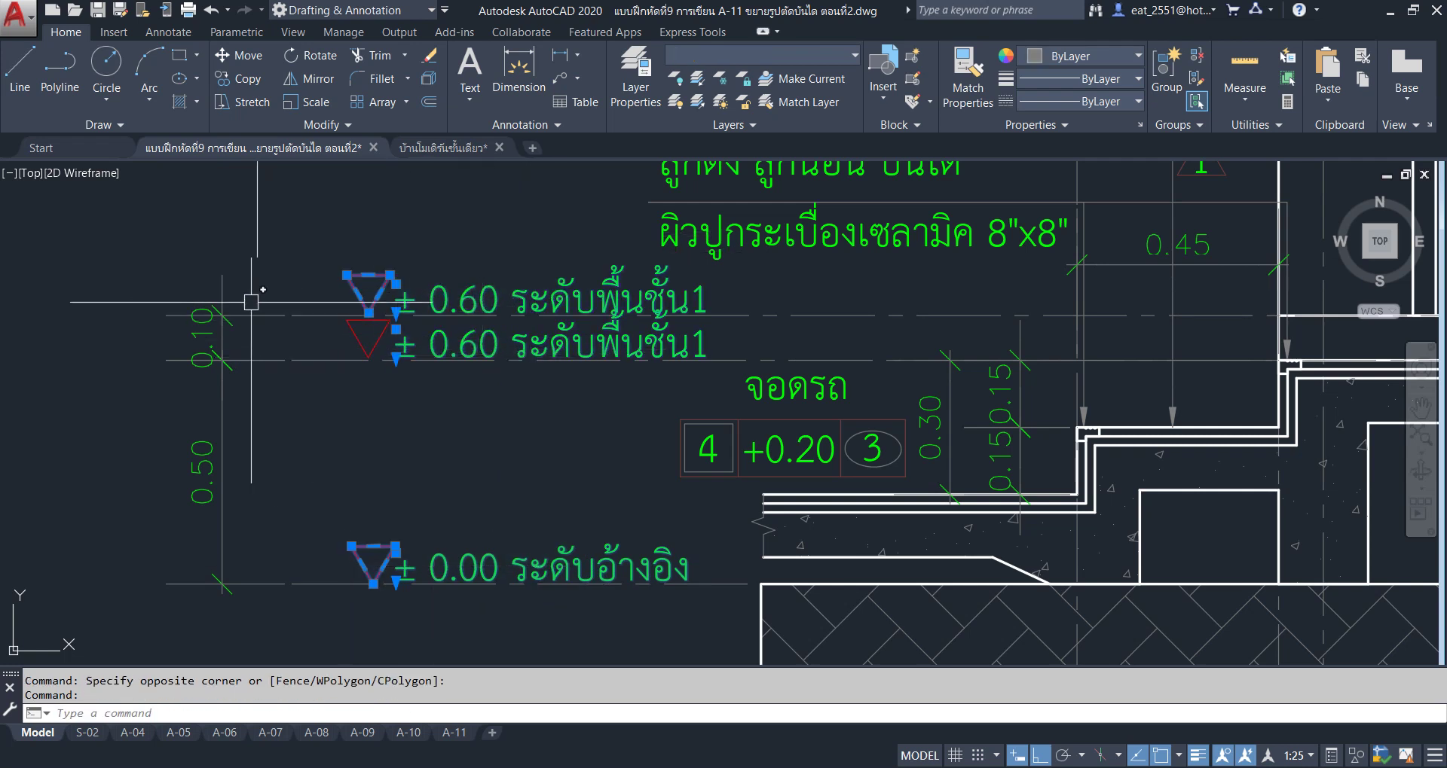
pyautogui.click(104, 251)
pyautogui.click(335, 525)
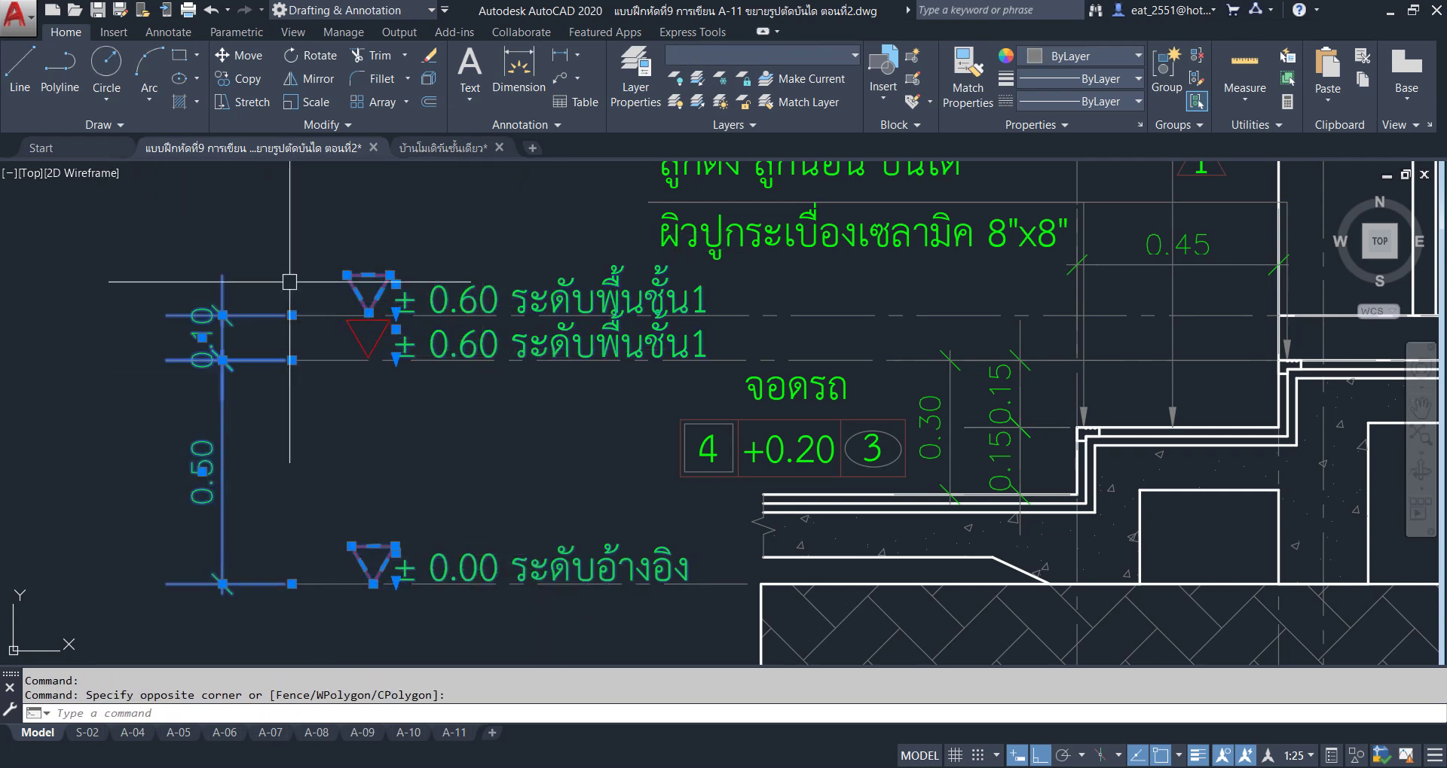
pyautogui.click(284, 213)
pyautogui.click(176, 575)
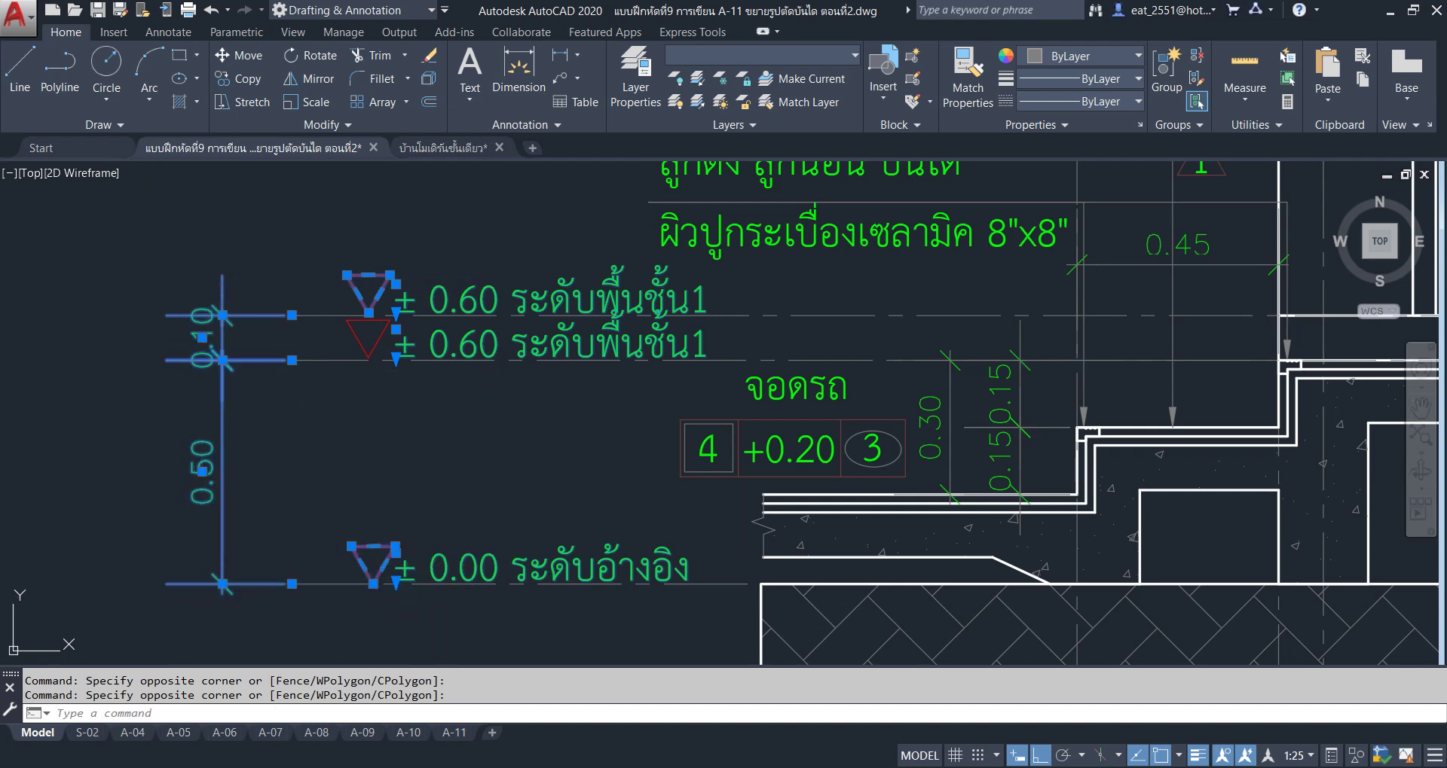
pyautogui.click(318, 272)
pyautogui.click(155, 600)
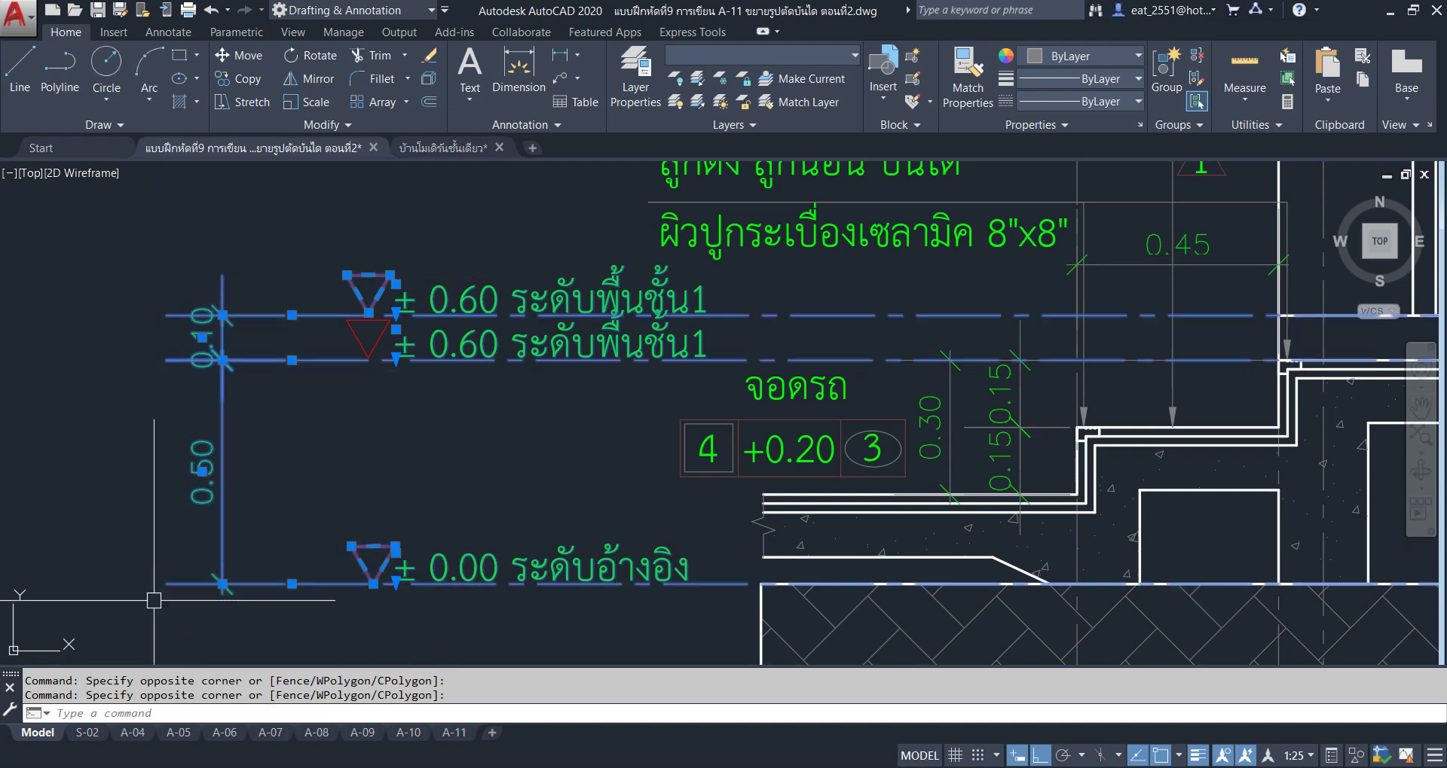
# Start moving the 10 selected level-marker objects and set the base point.
pyautogui.click(229, 57)
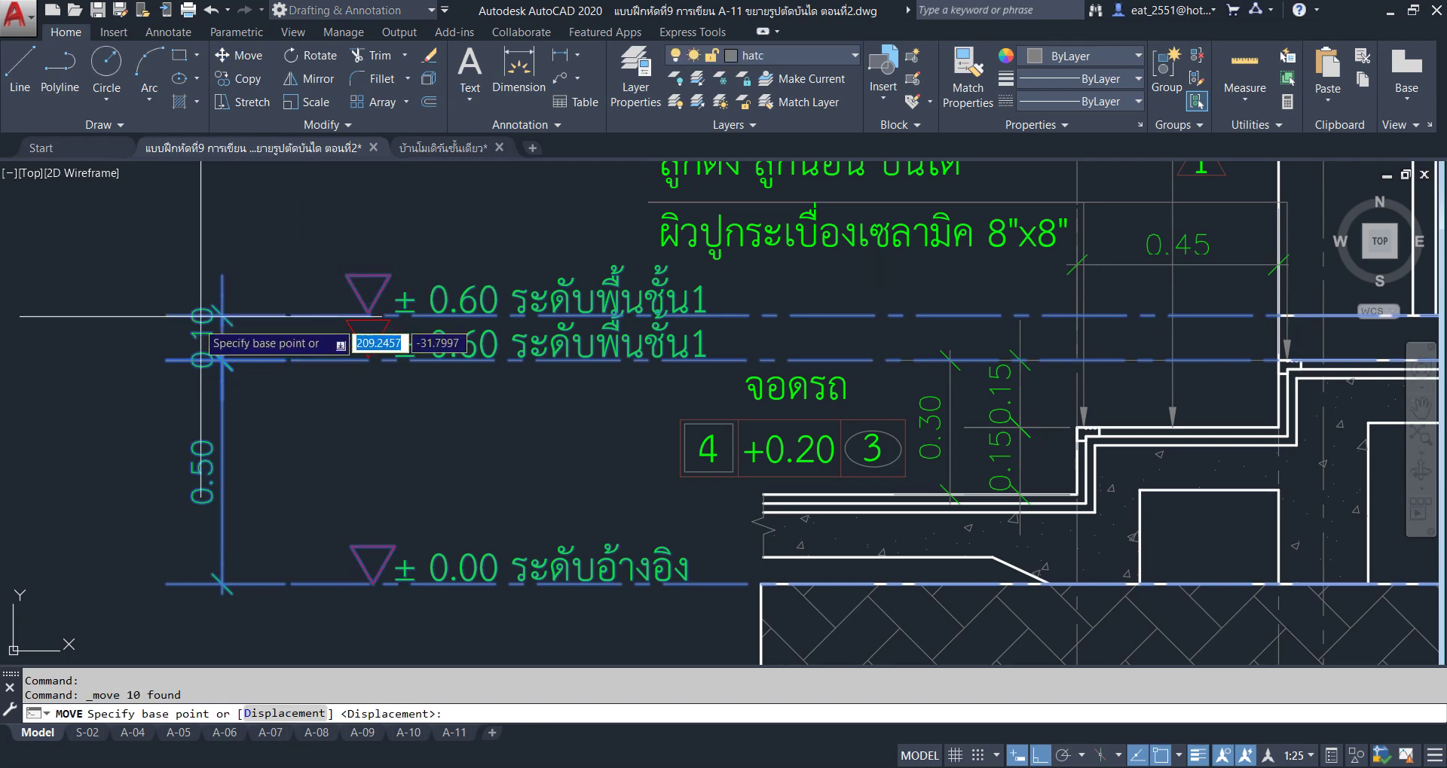
pyautogui.scroll(-3, 445, 410)
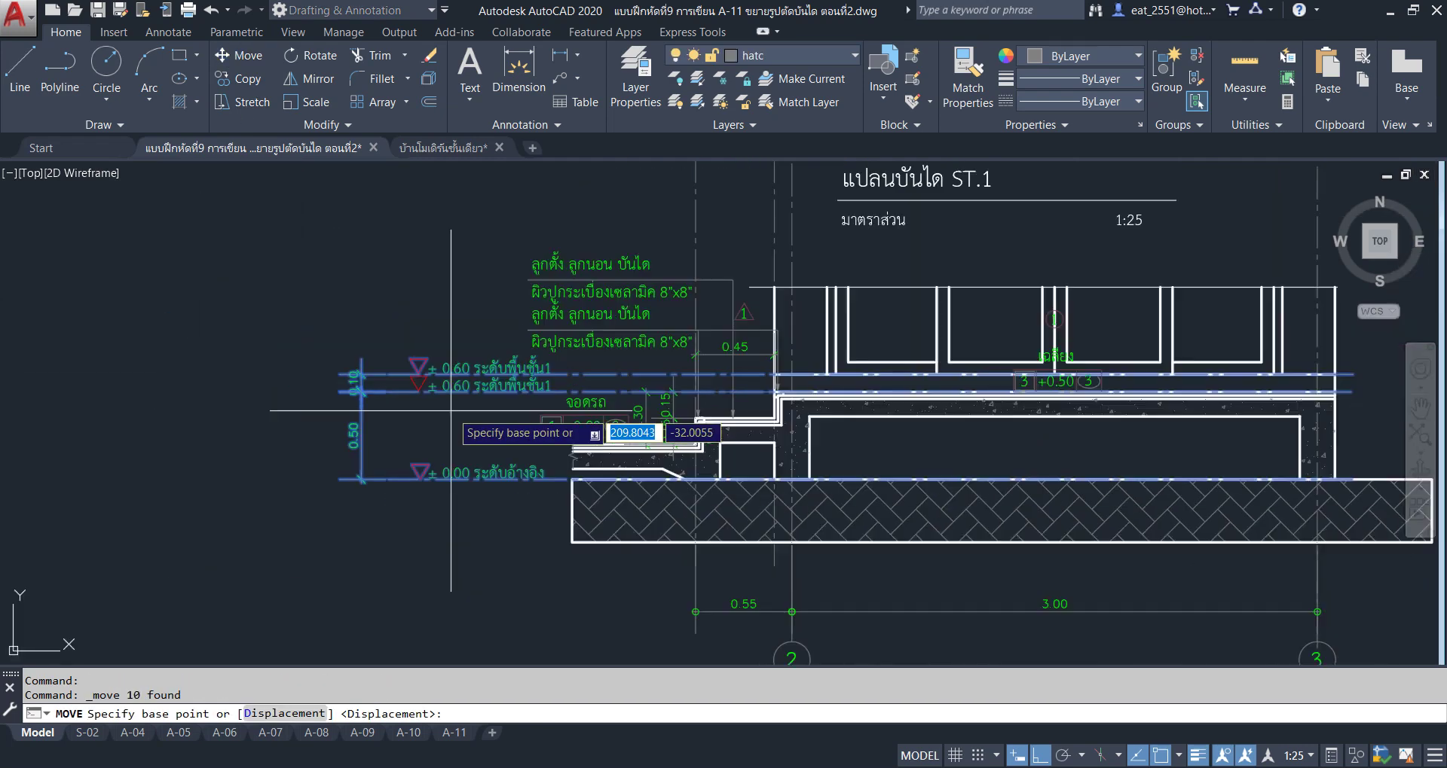
pyautogui.click(279, 307)
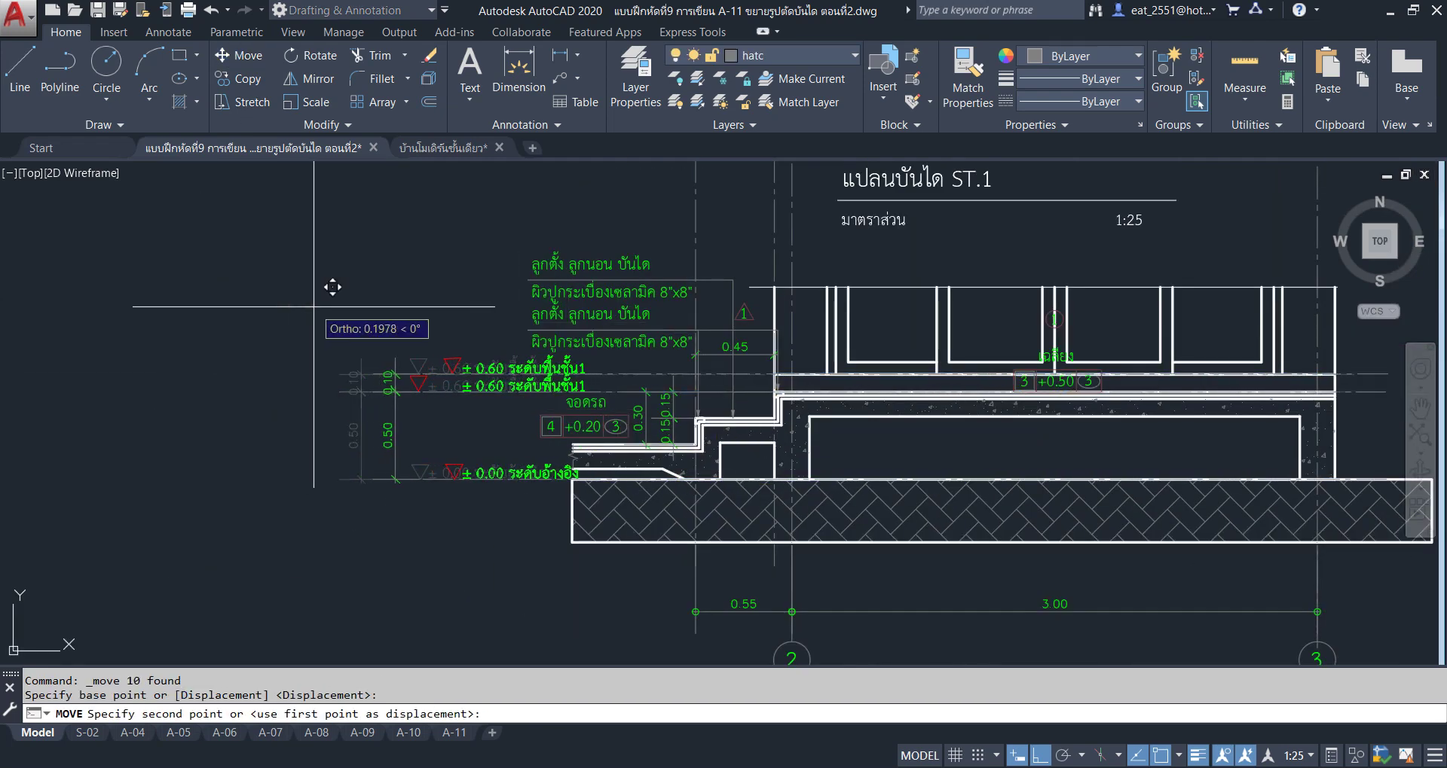
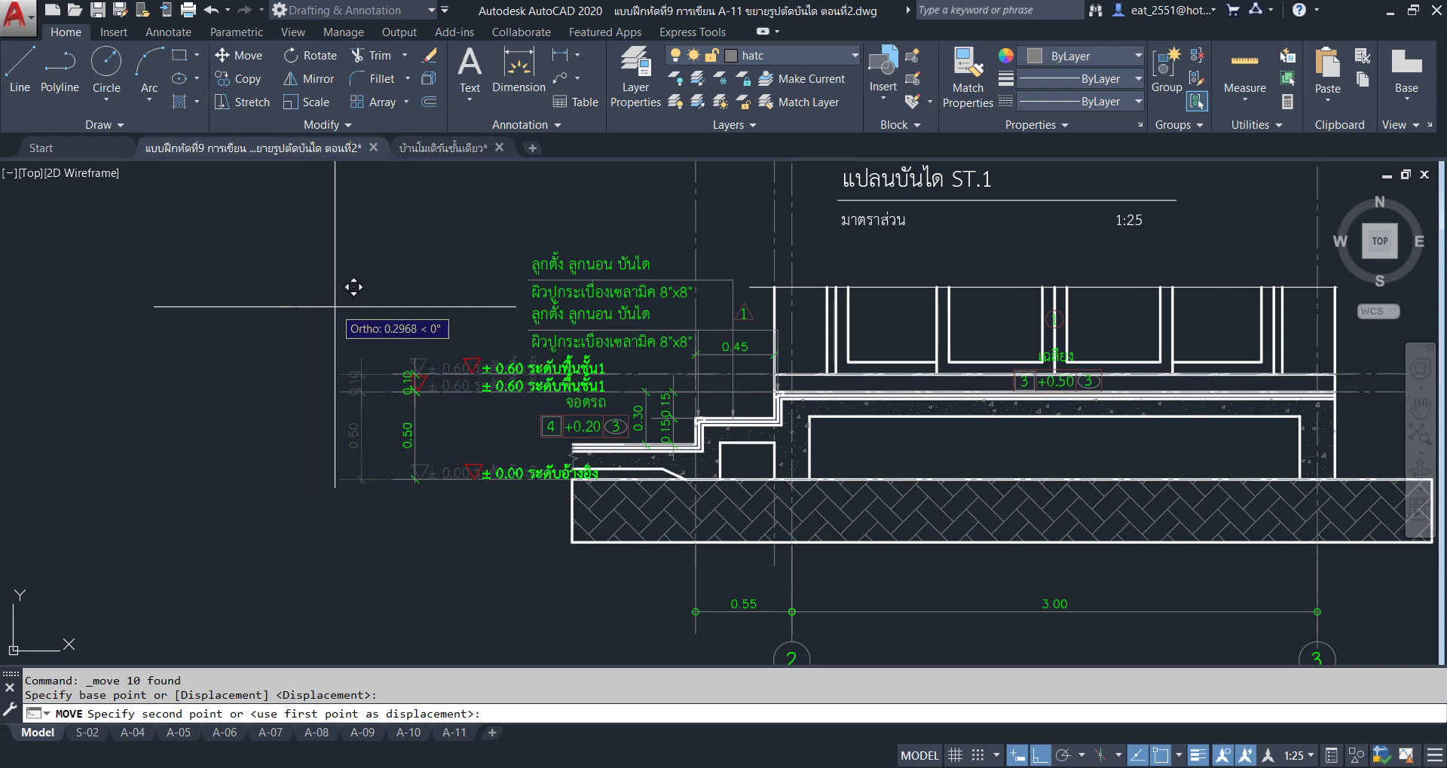
# Move the level labels and the red level triangle onto the ST.1 level line.
pyautogui.click(384, 306)
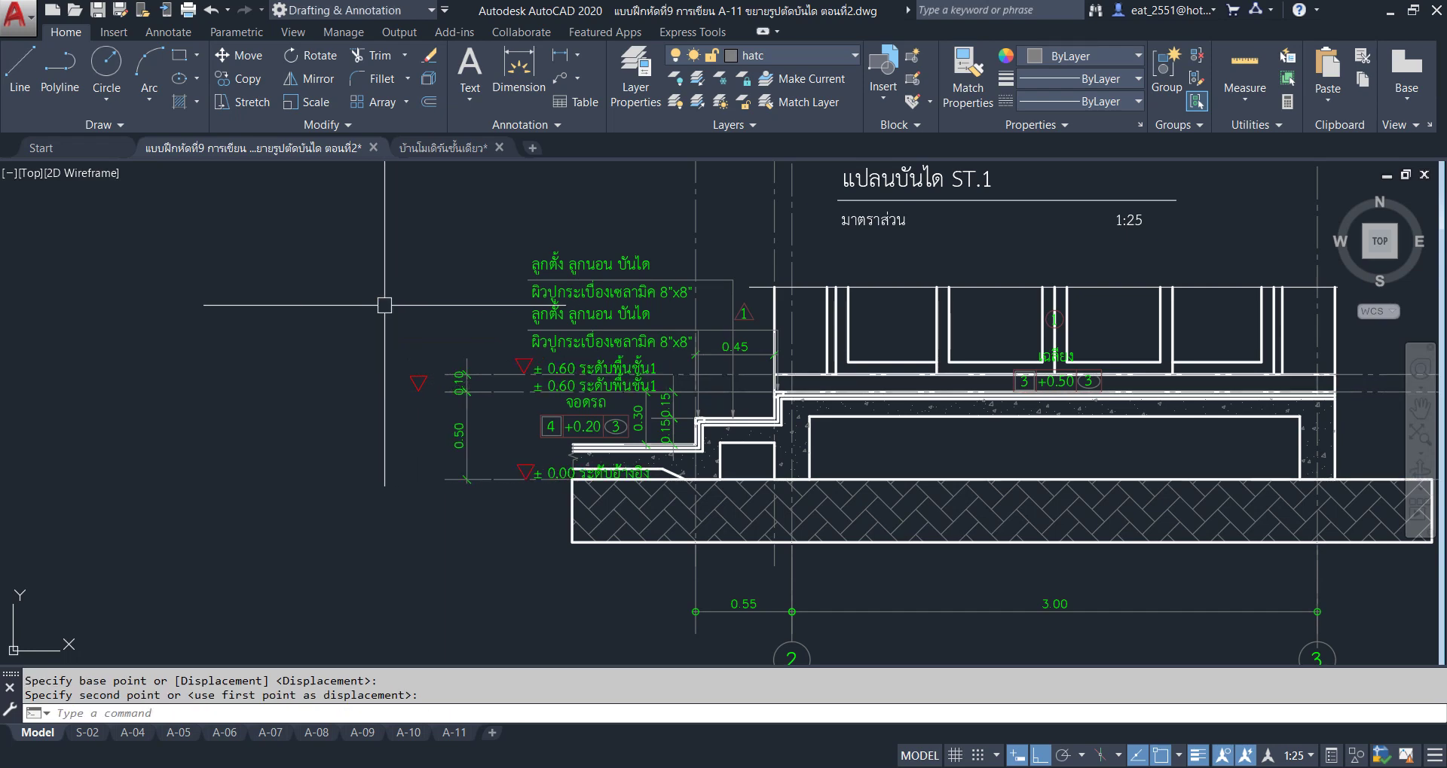
pyautogui.scroll(4, 449, 398)
pyautogui.moveTo(346, 345); pyautogui.dragTo(418, 407)
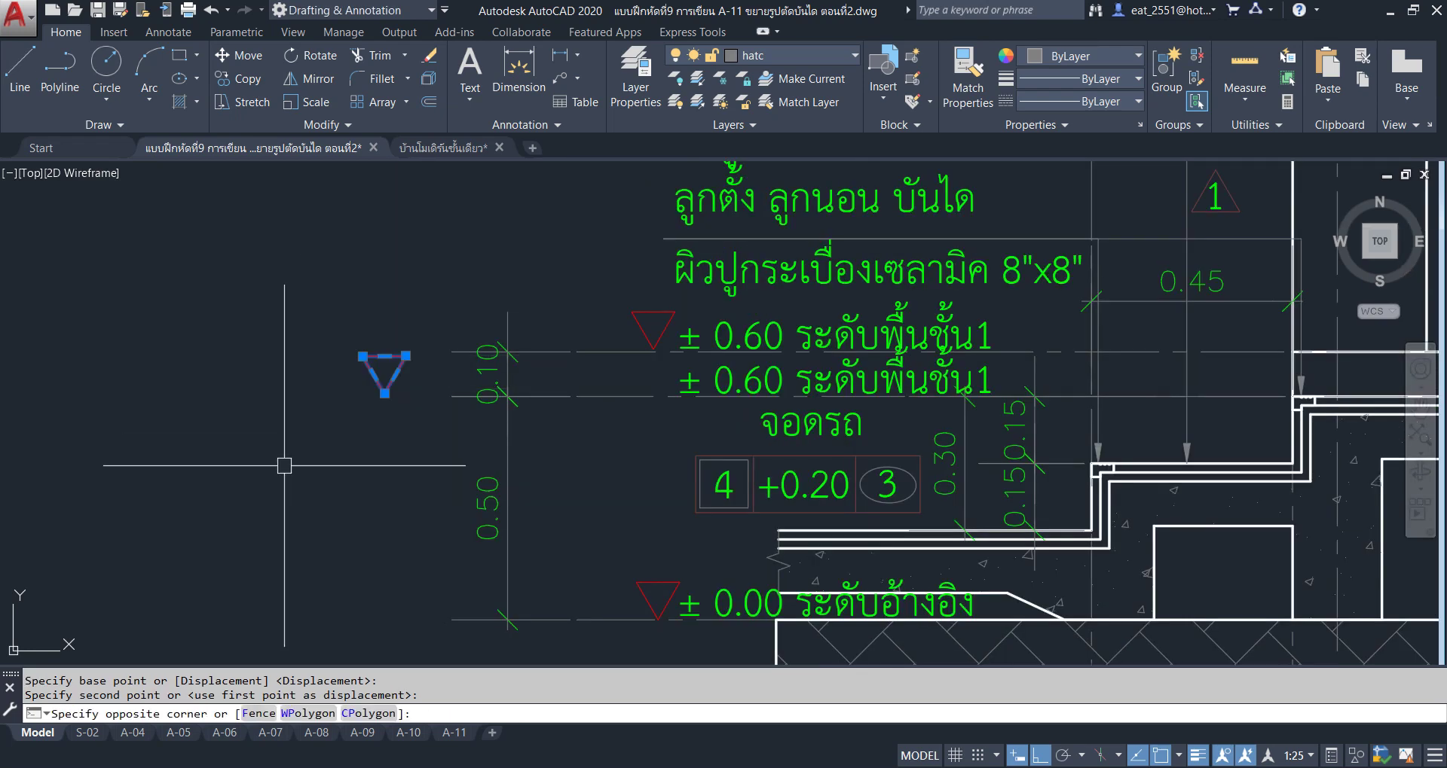
pyautogui.click(228, 64)
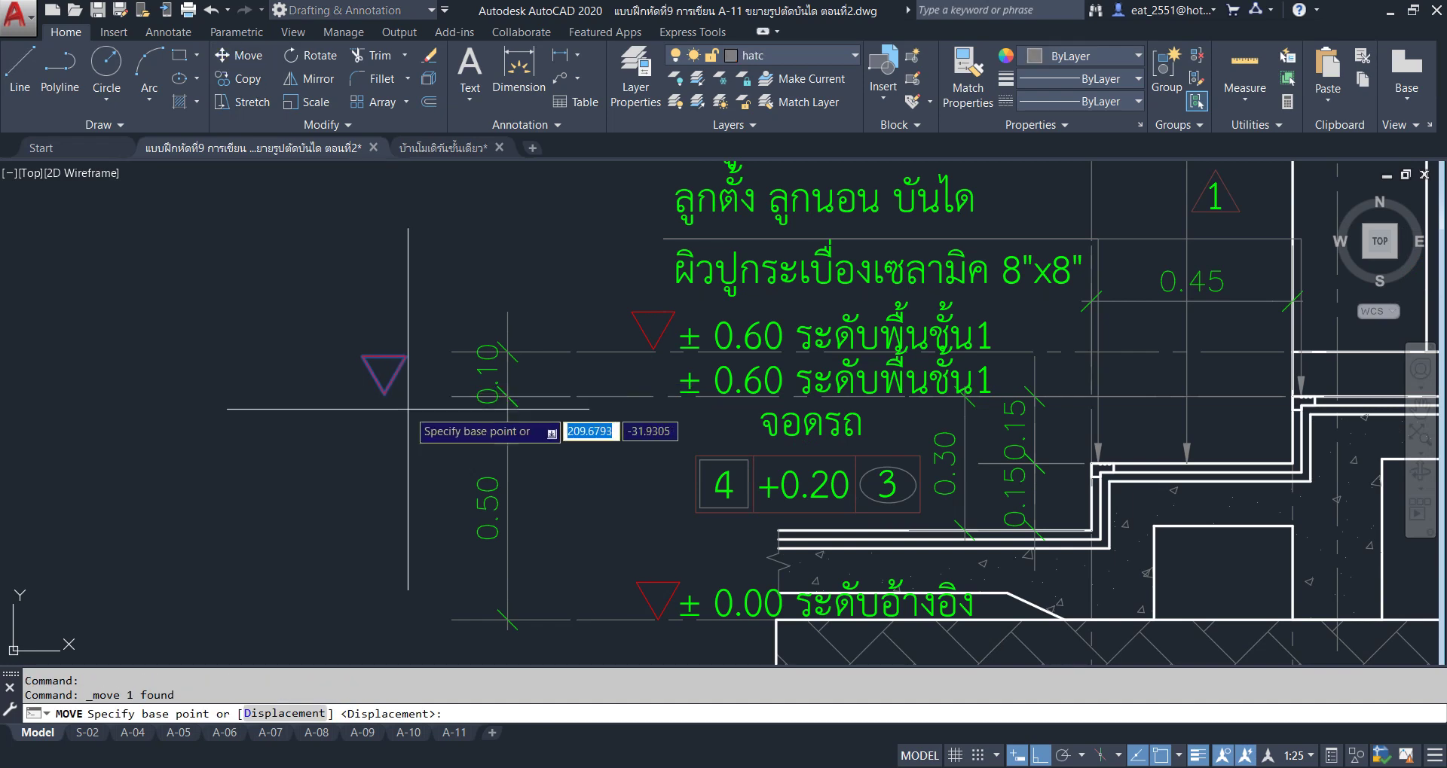
pyautogui.click(384, 393)
pyautogui.scroll(2, 613, 372)
pyautogui.scroll(2, 641, 396)
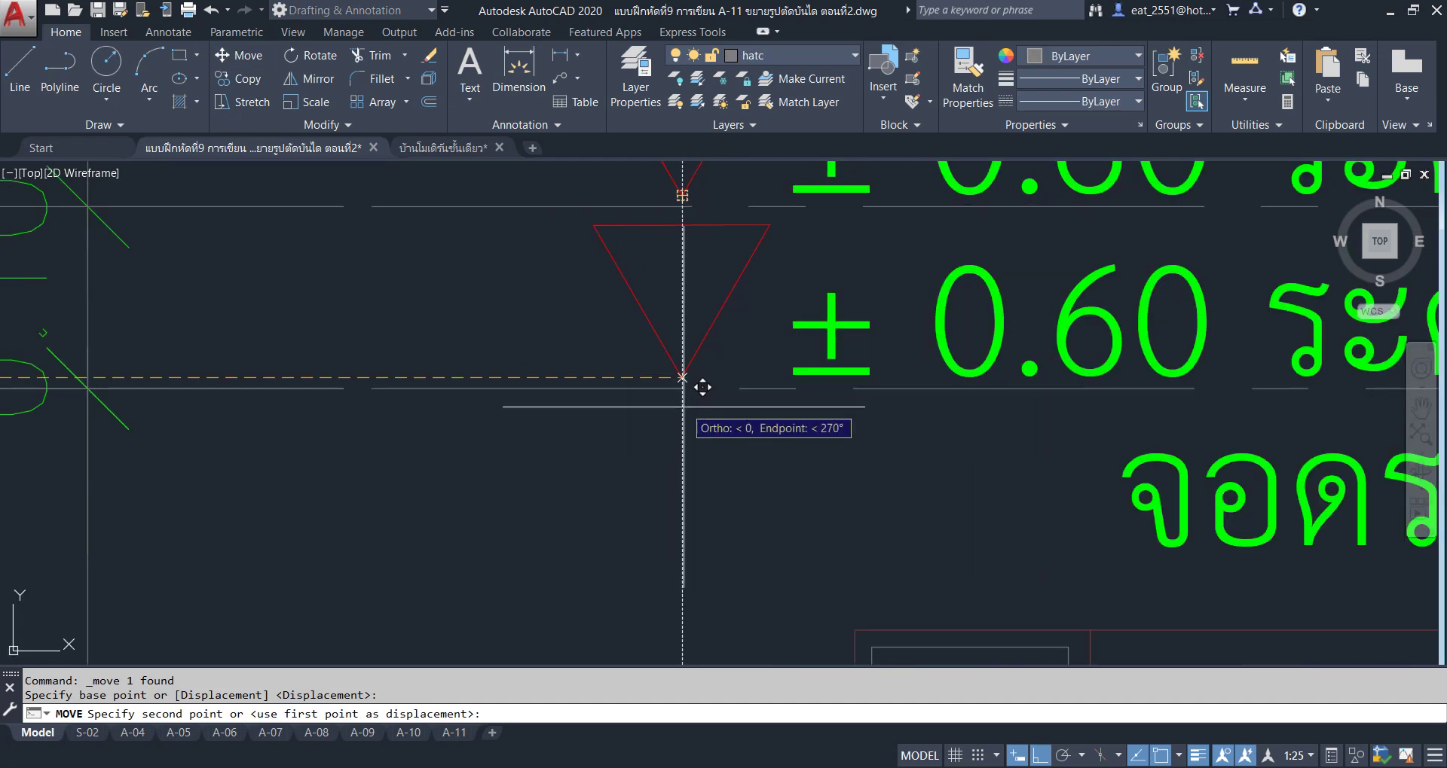
pyautogui.click(703, 352)
pyautogui.scroll(-3, 638, 483)
pyautogui.scroll(-5, 518, 435)
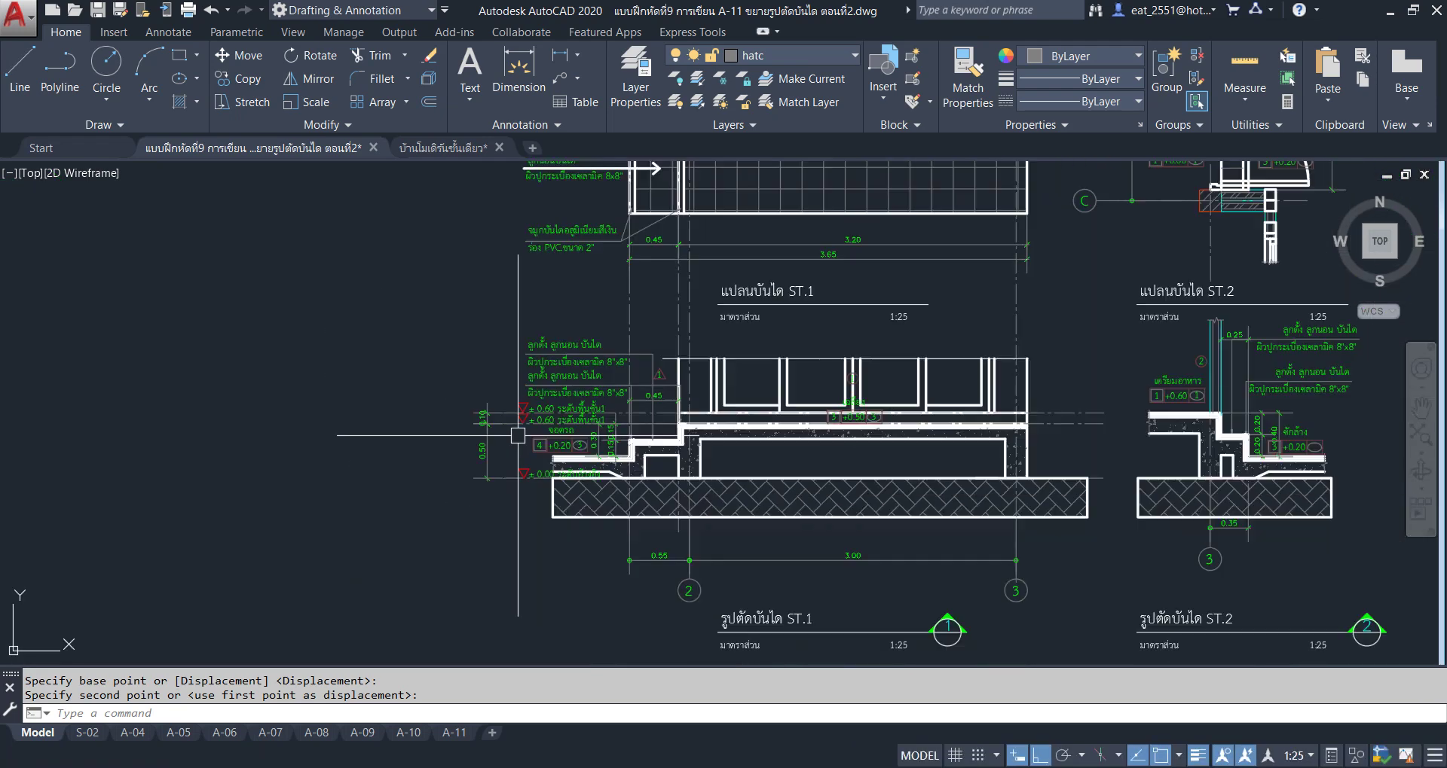
# Review the repositioned level markers on sheet A-11, then go back to Model space.
pyautogui.click(457, 735)
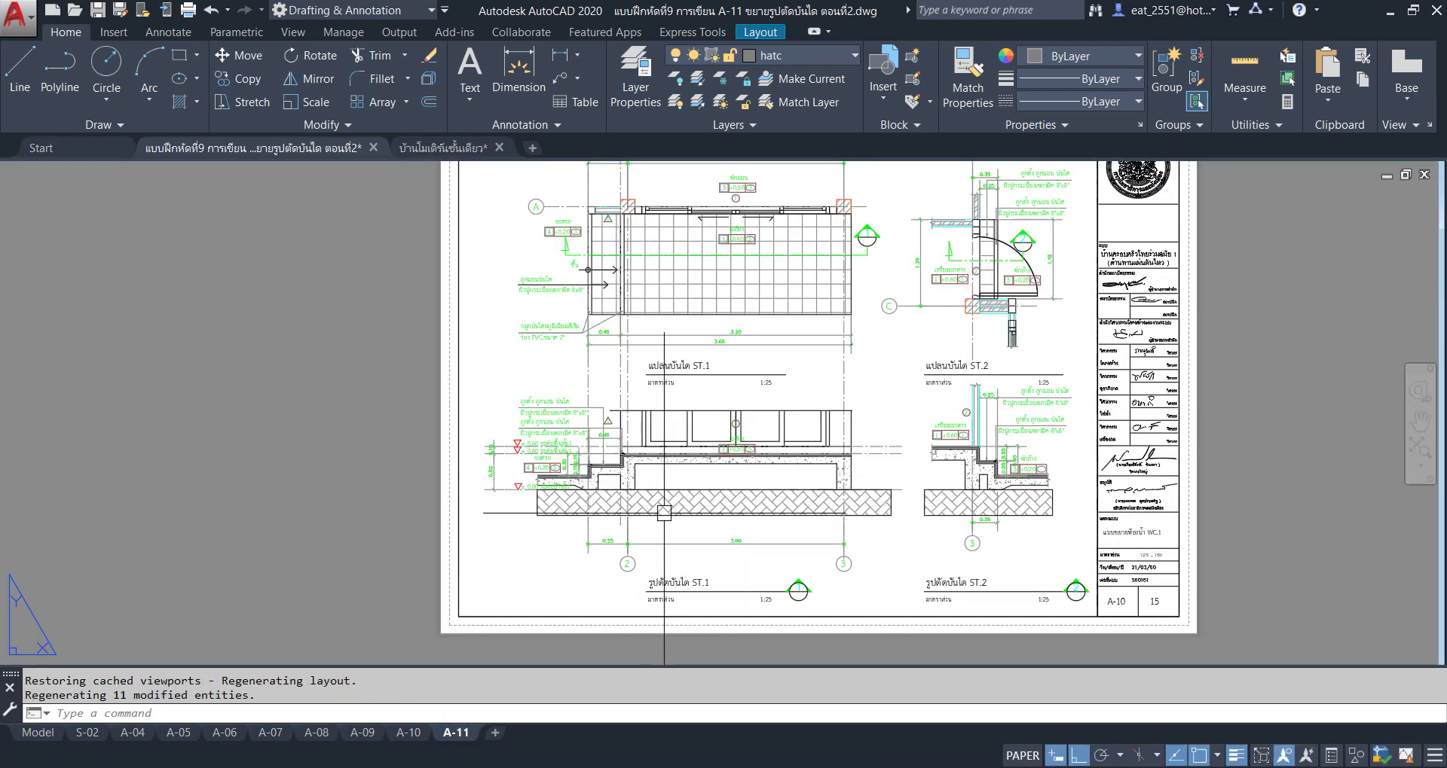
pyautogui.scroll(-2, 664, 513)
pyautogui.scroll(1, 791, 434)
pyautogui.scroll(2, 740, 422)
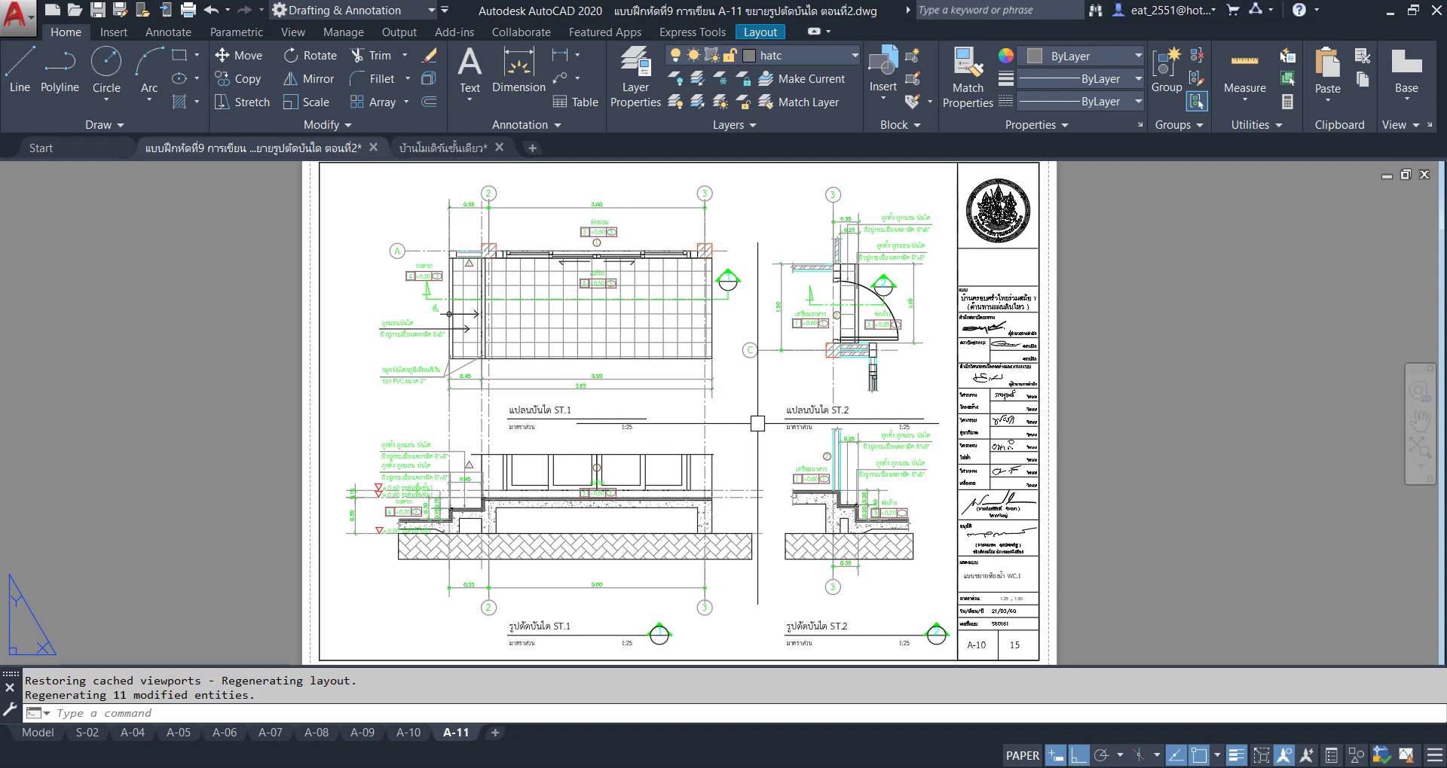
pyautogui.scroll(-2, 757, 424)
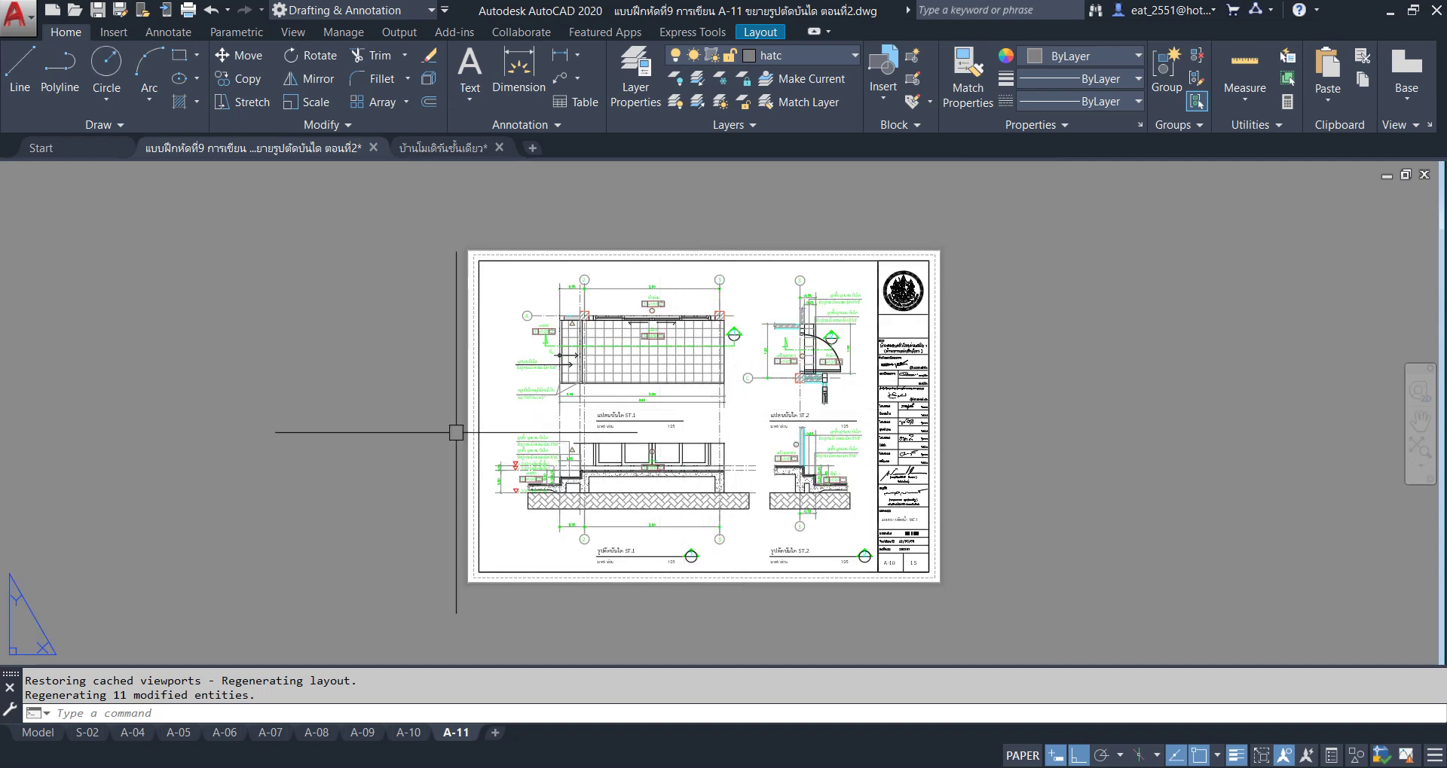
pyautogui.click(42, 735)
# Crossing-select the ST.2 plan and section and move them further right.
pyautogui.scroll(-3, 884, 362)
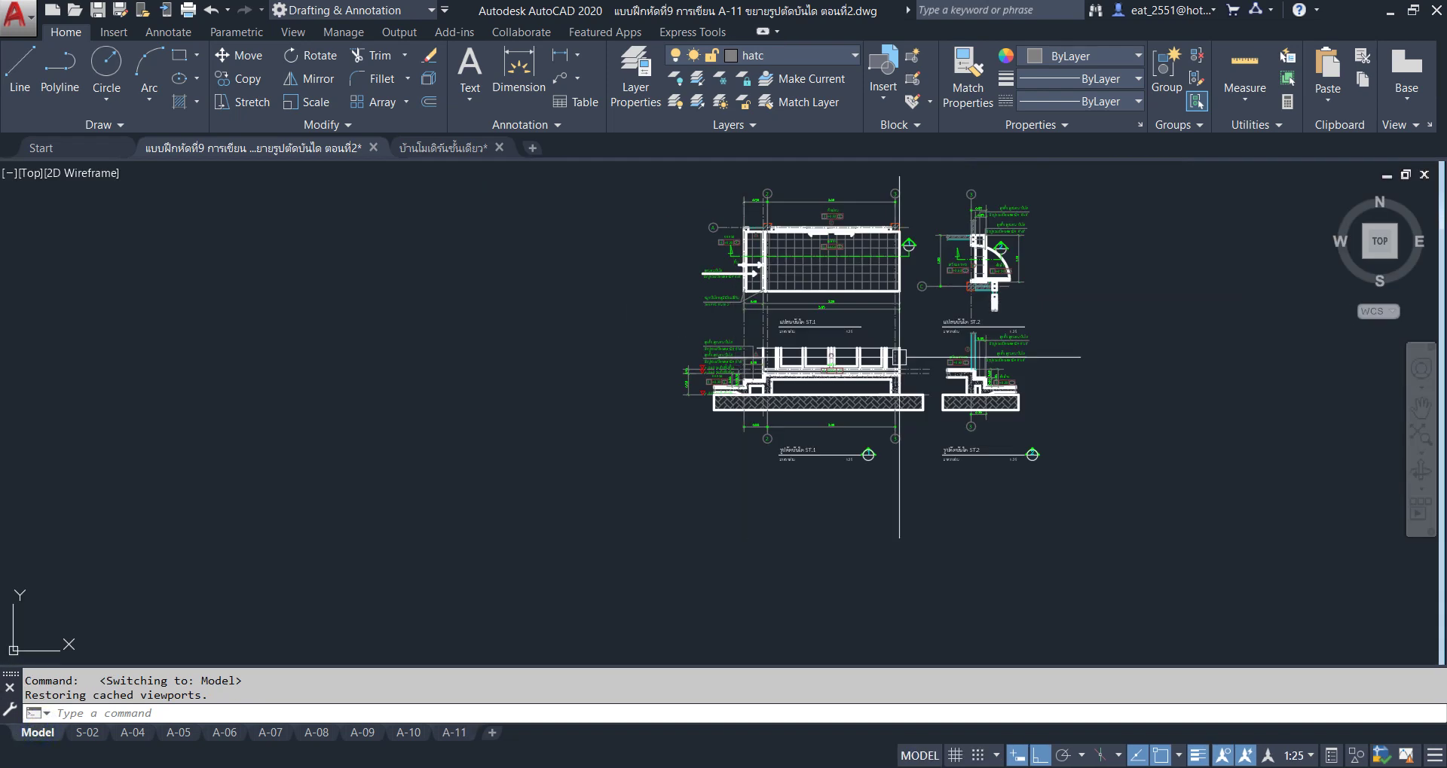
pyautogui.click(859, 209)
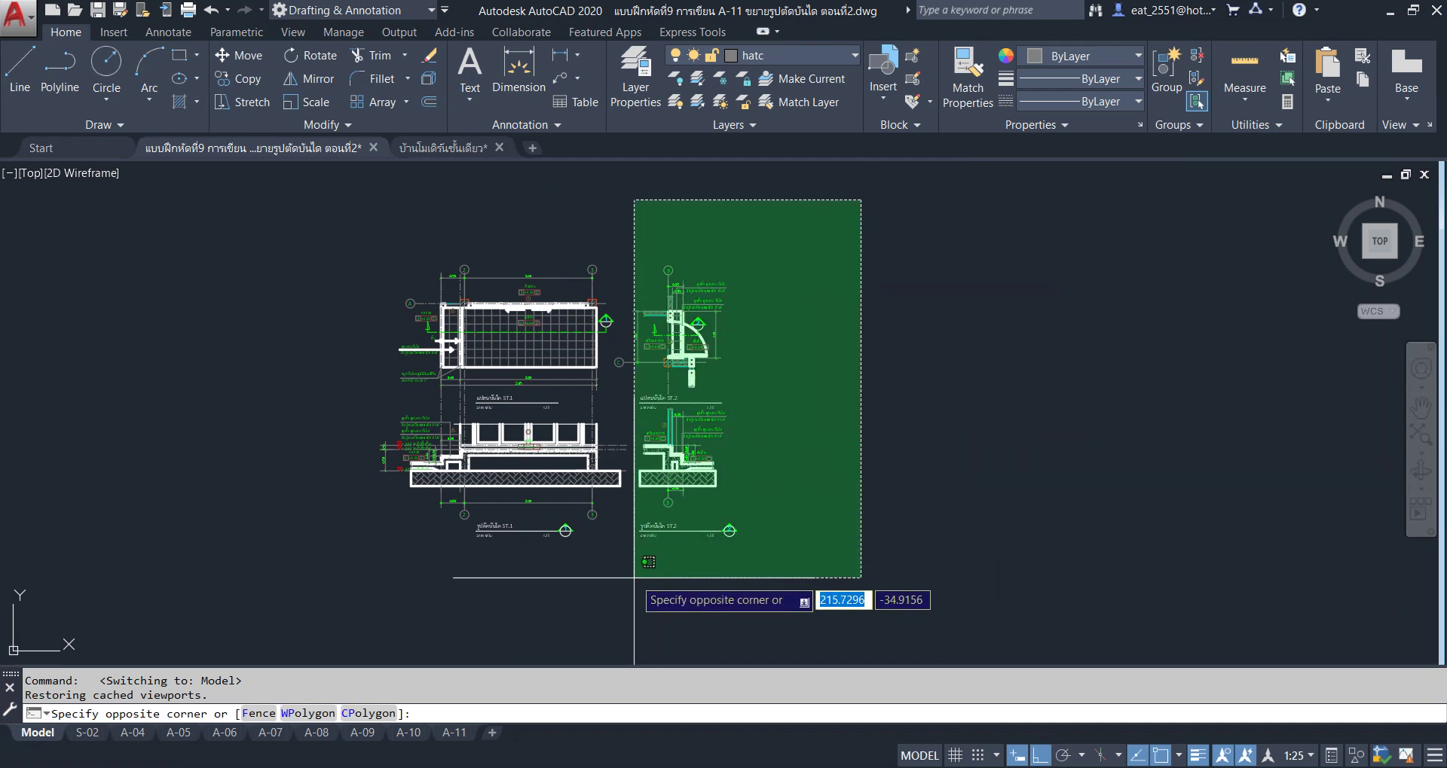
pyautogui.click(636, 603)
pyautogui.scroll(5, 634, 393)
pyautogui.click(637, 452)
pyautogui.click(546, 516)
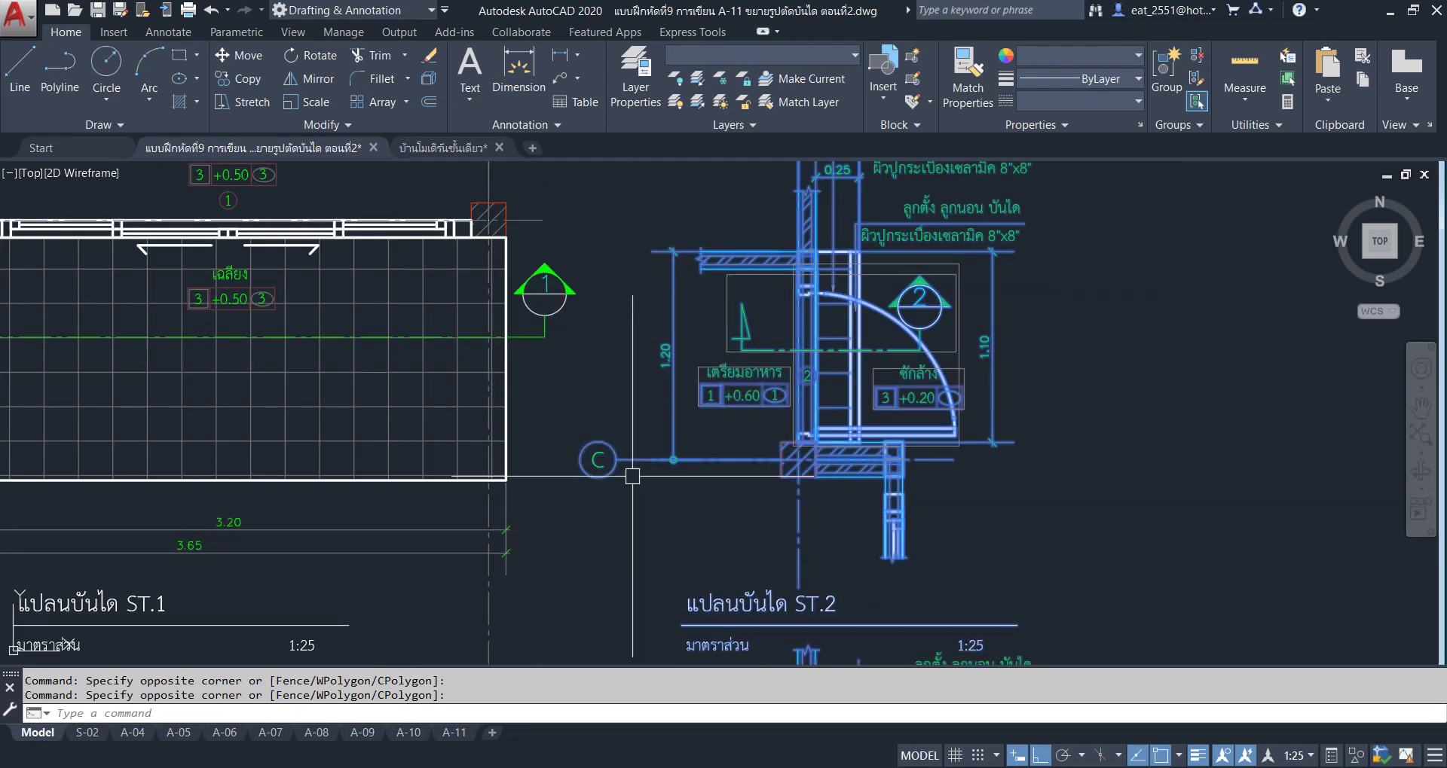
pyautogui.scroll(-4, 632, 476)
pyautogui.click(238, 62)
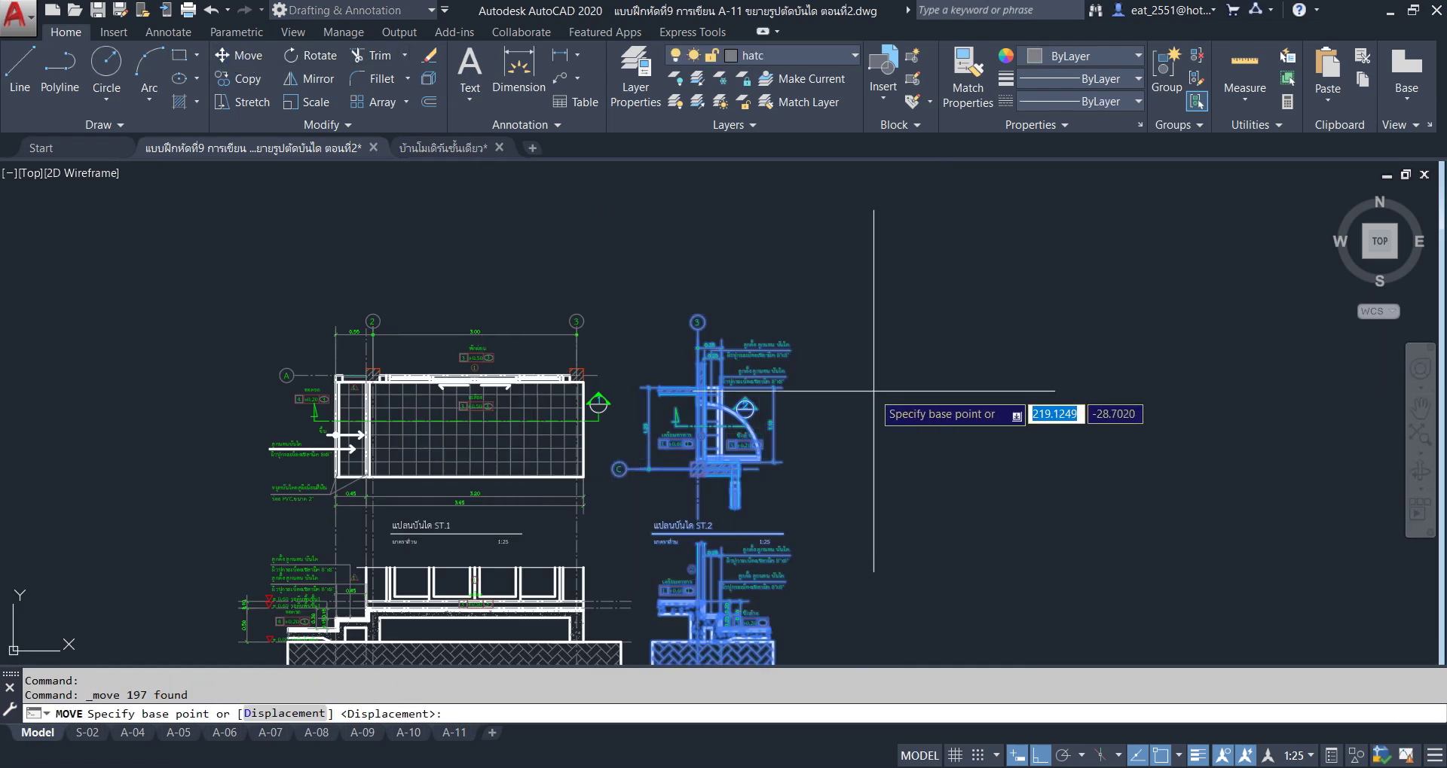
pyautogui.click(872, 411)
pyautogui.click(914, 411)
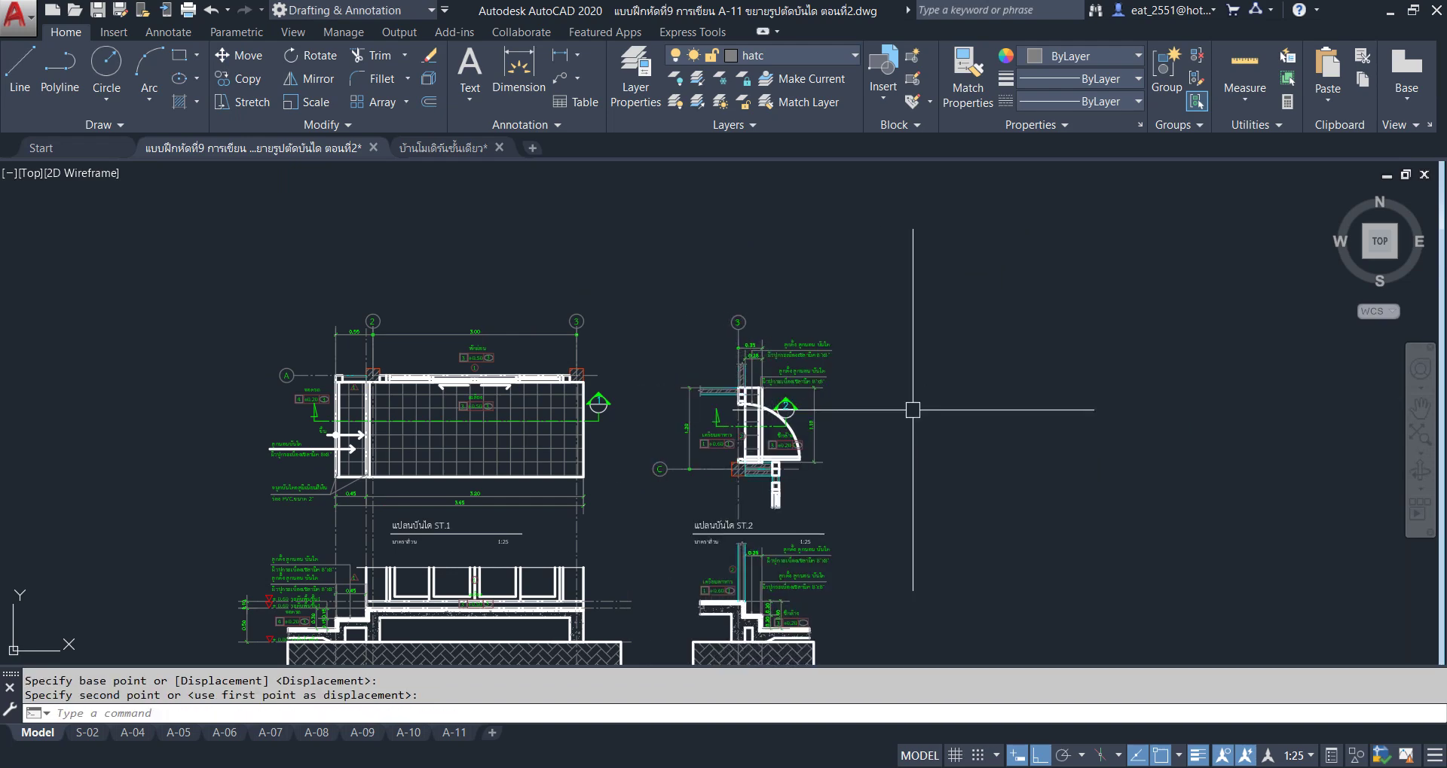
# On the Profile layer, draw a vertical divider line between ST.1 and ST.2.
pyautogui.scroll(-3, 838, 343)
pyautogui.click(795, 57)
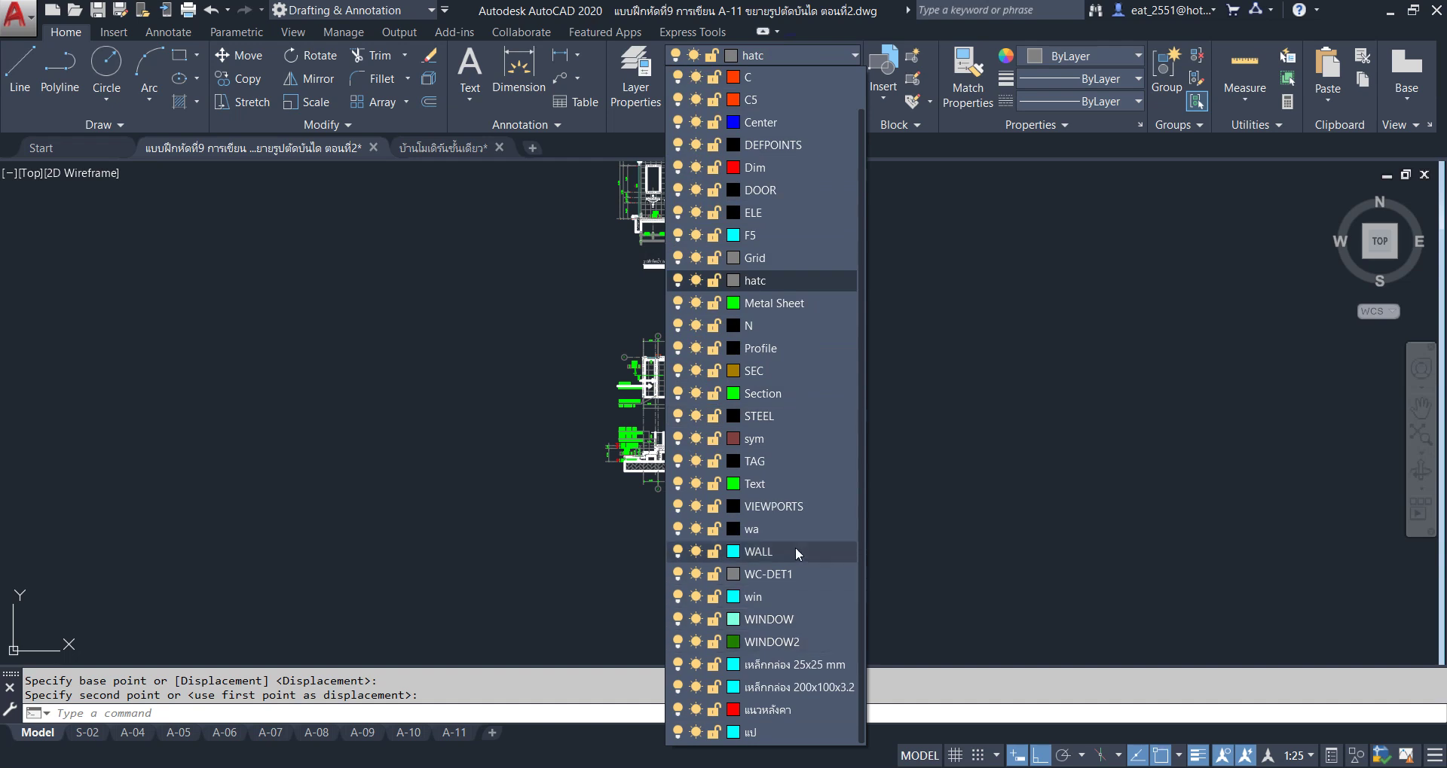
pyautogui.click(780, 348)
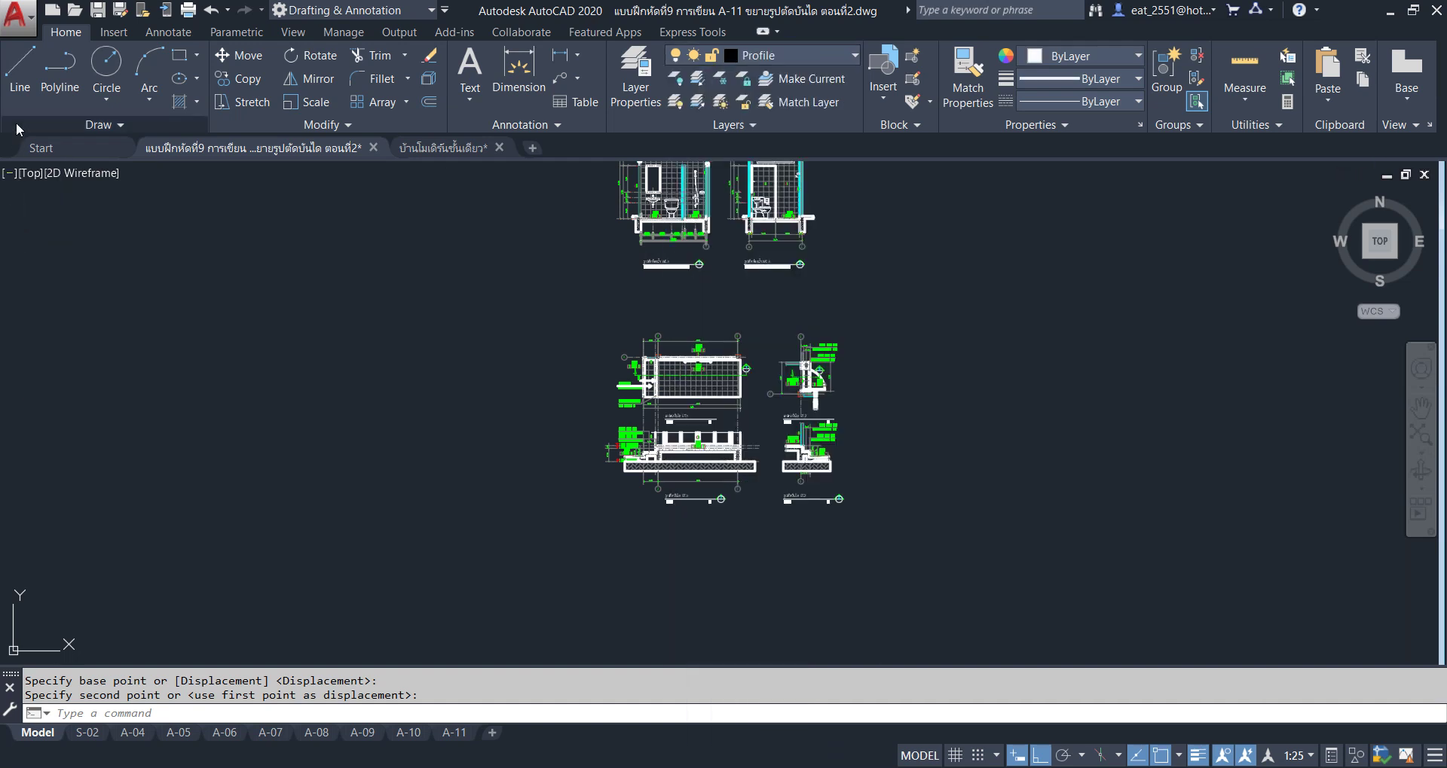
pyautogui.click(28, 61)
pyautogui.scroll(2, 829, 369)
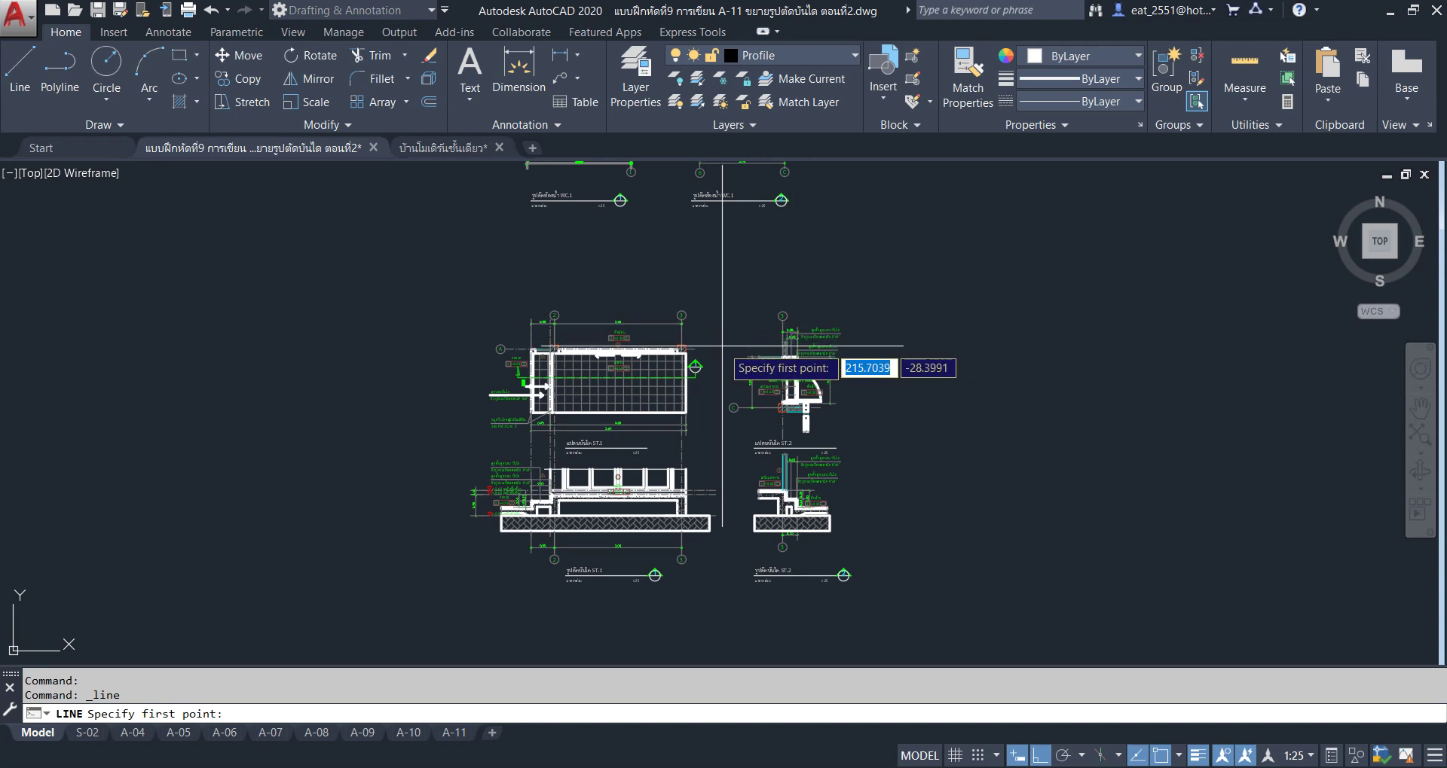
pyautogui.click(721, 347)
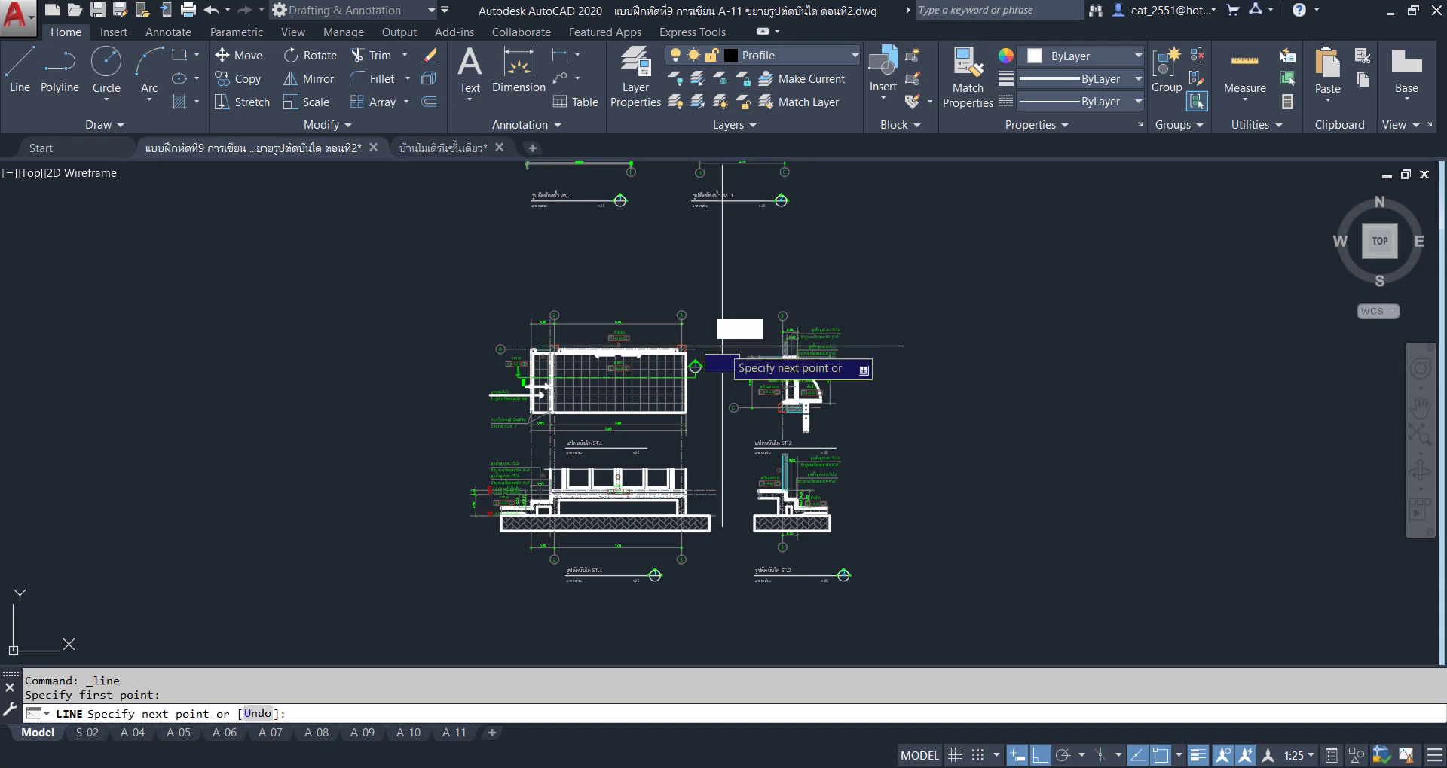
pyautogui.click(722, 582)
pyautogui.rightClick(937, 582)
pyautogui.click(961, 515)
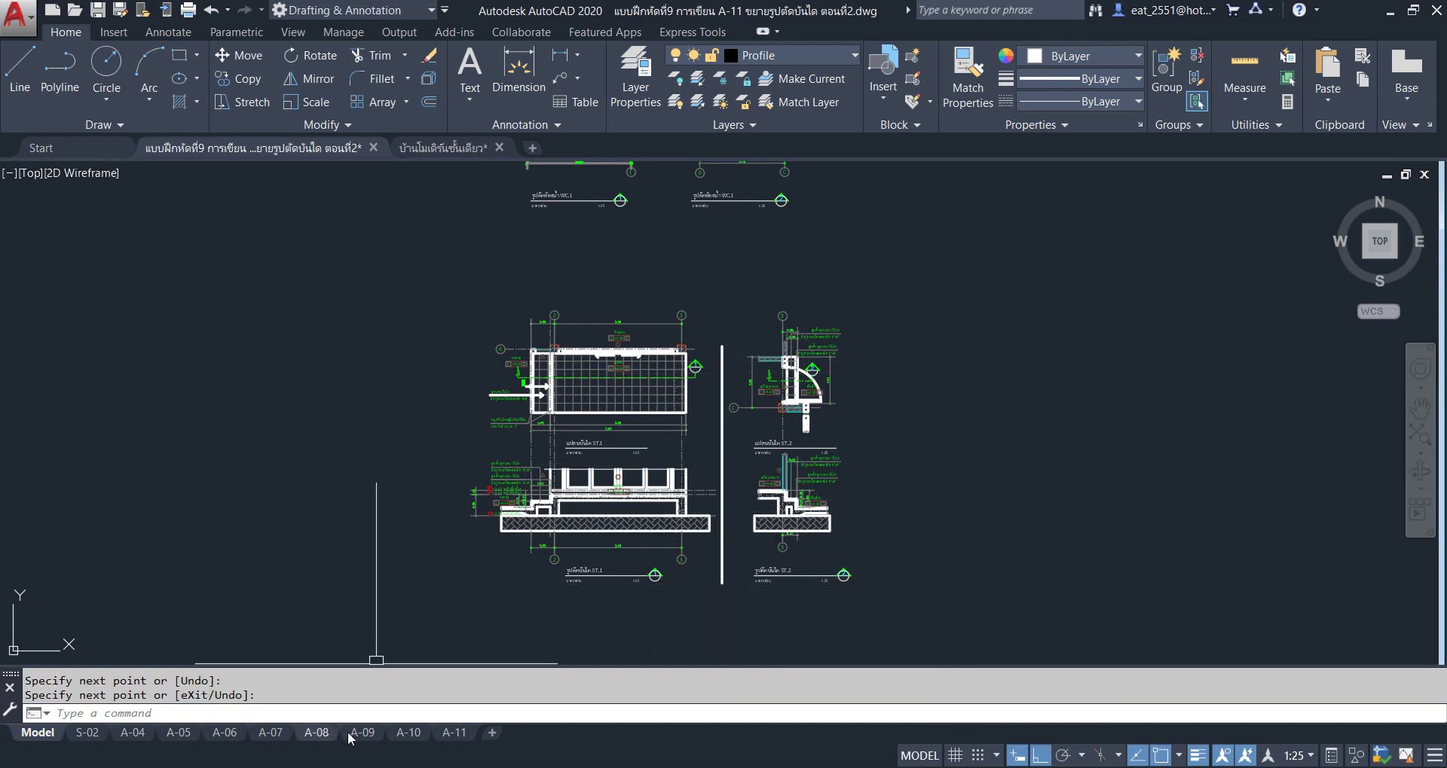
# On sheet A-11, pan the drawing slightly within the viewport.
pyautogui.click(452, 732)
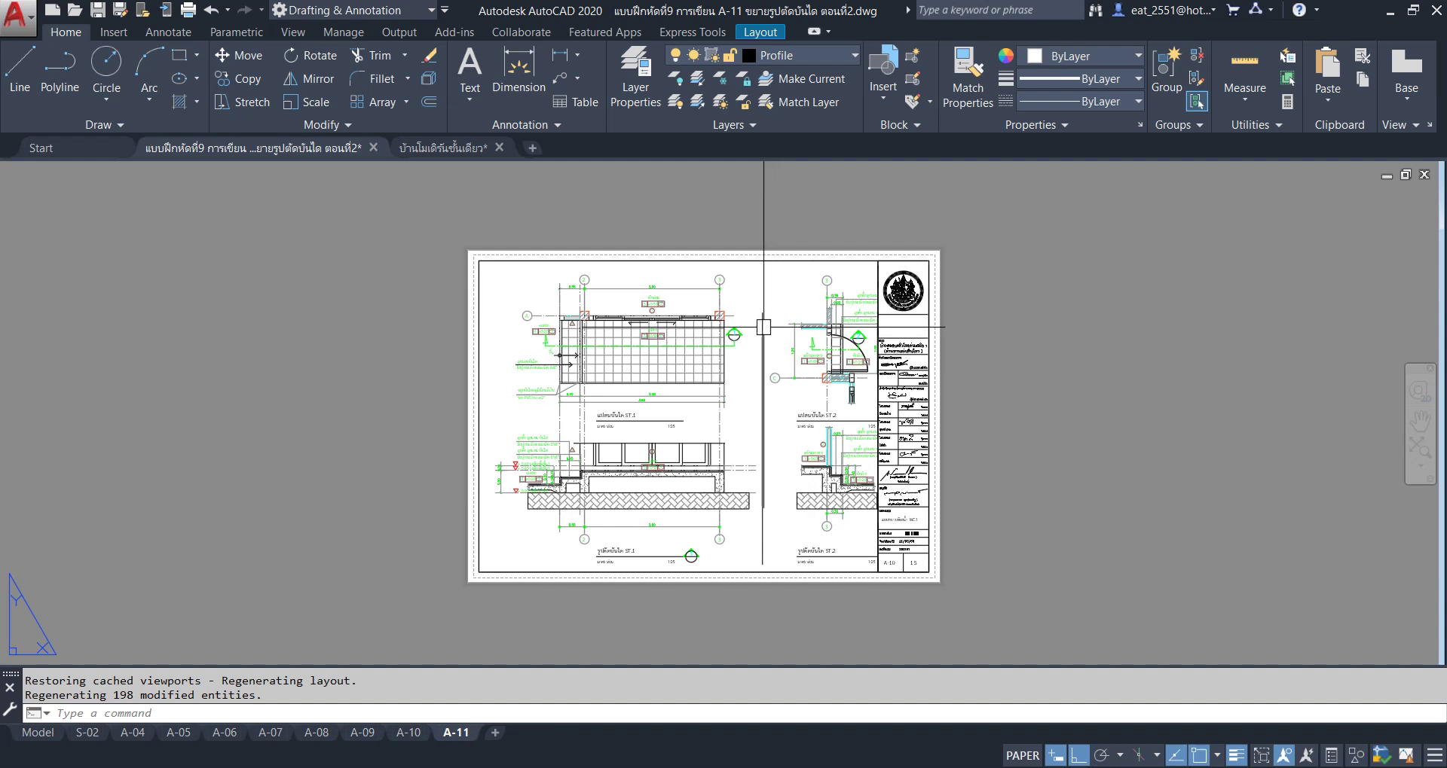
pyautogui.doubleClick(742, 414)
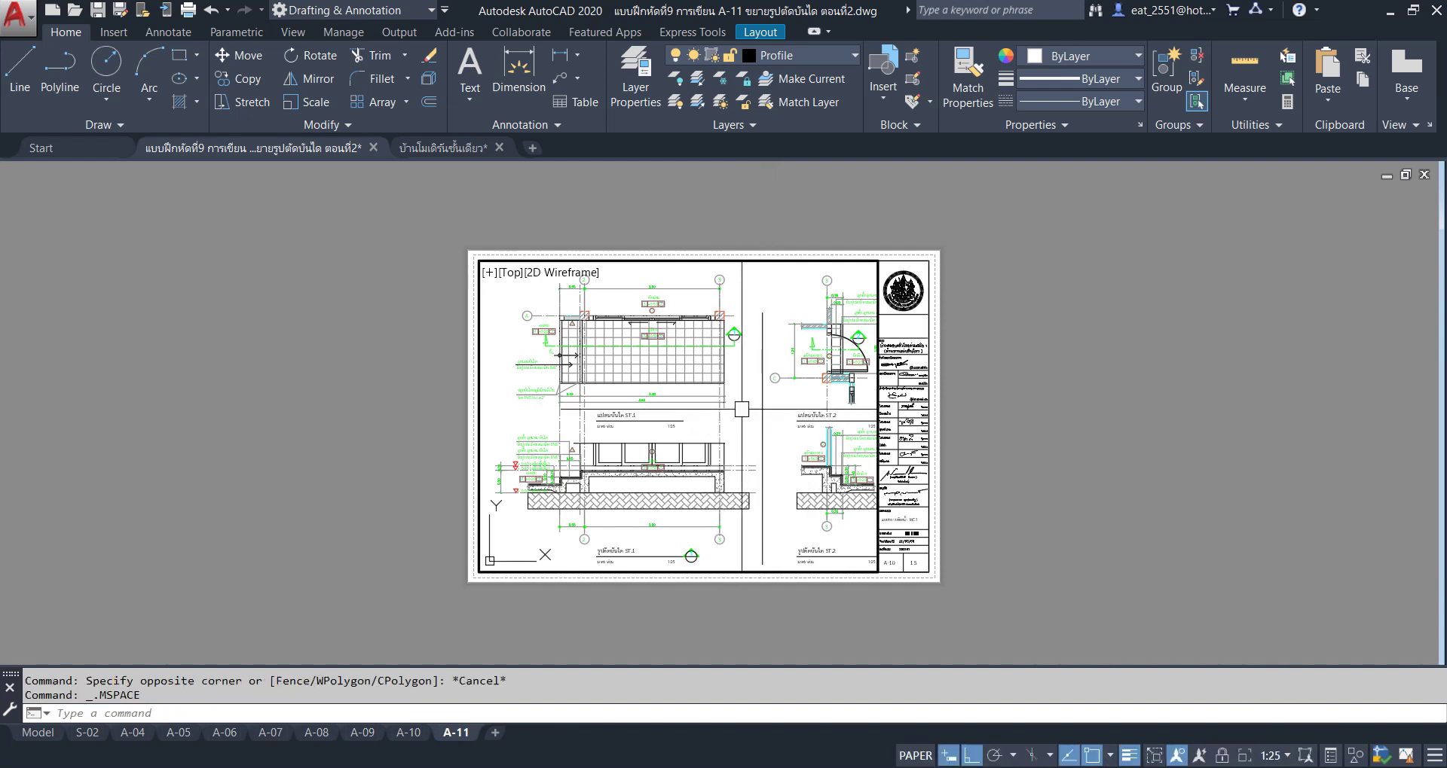
pyautogui.moveTo(742, 431); pyautogui.dragTo(727, 432, button='middle')
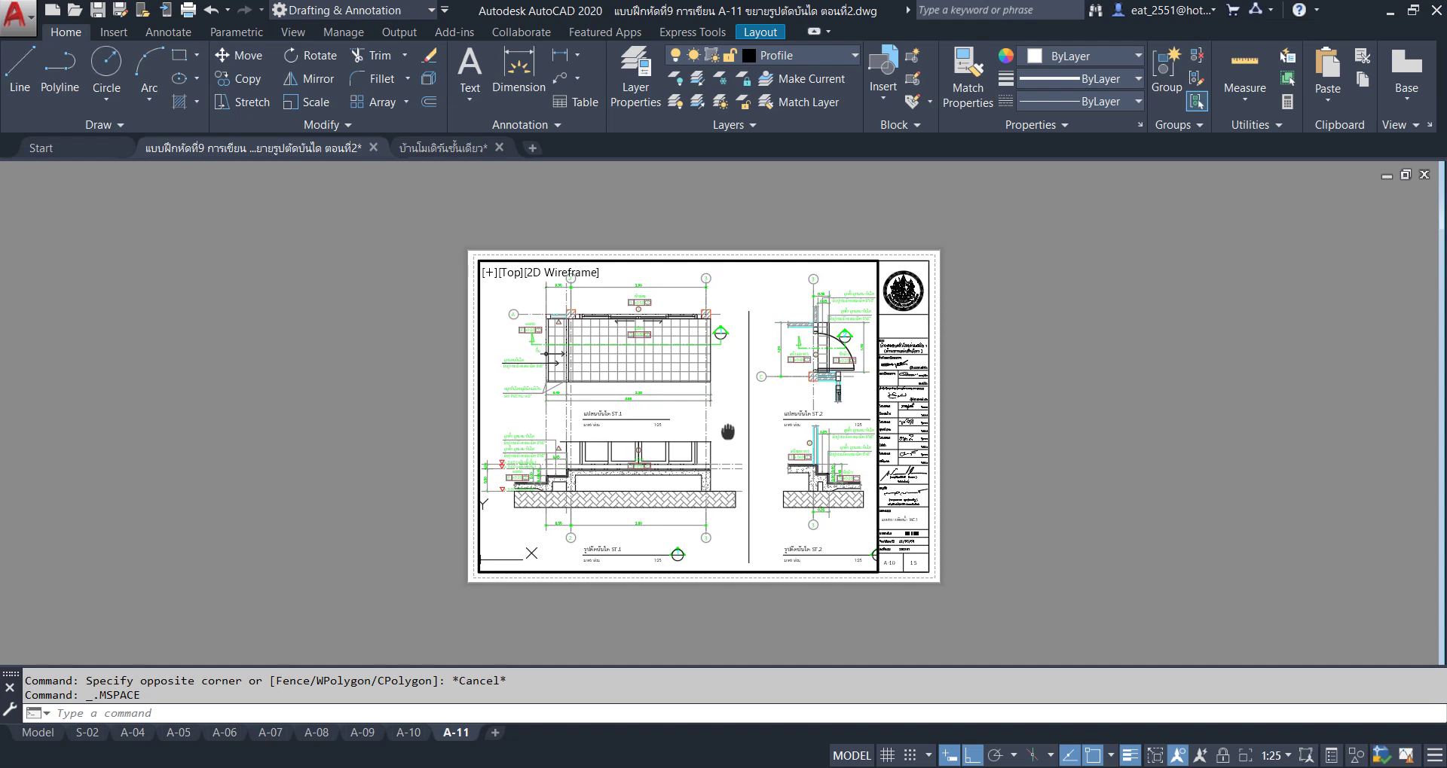
pyautogui.doubleClick(1098, 392)
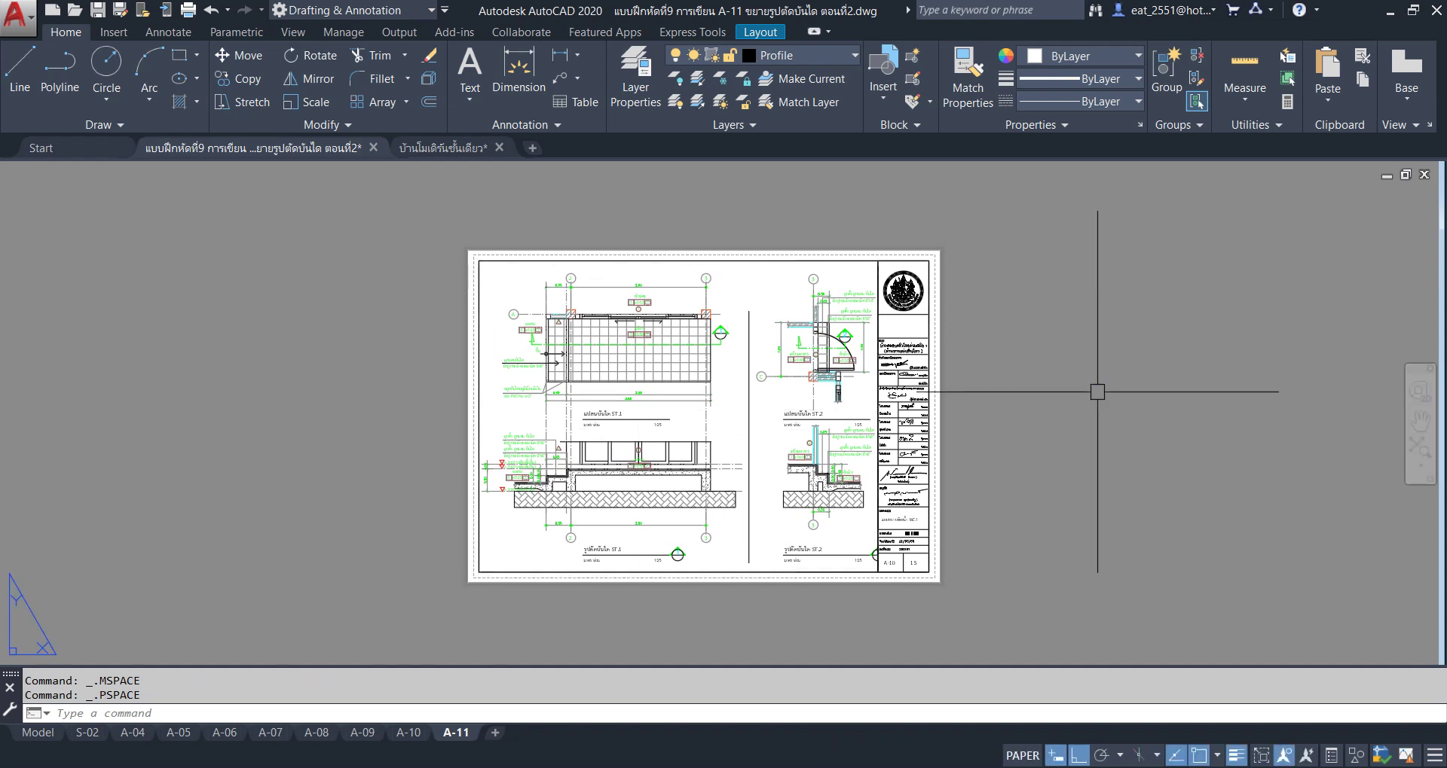
# In Model space, move the ST.2 stair drawings slightly left.
pyautogui.click(37, 732)
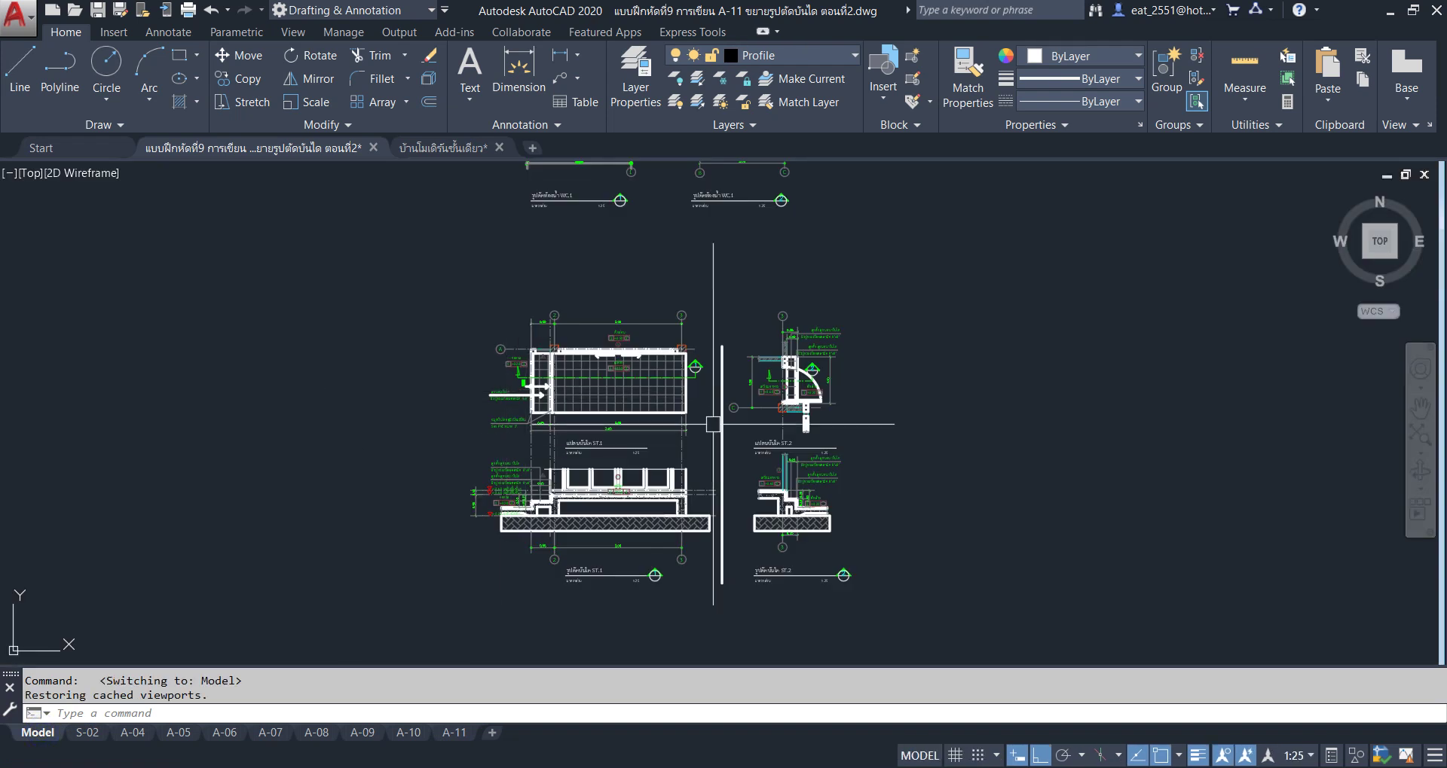
pyautogui.click(962, 289)
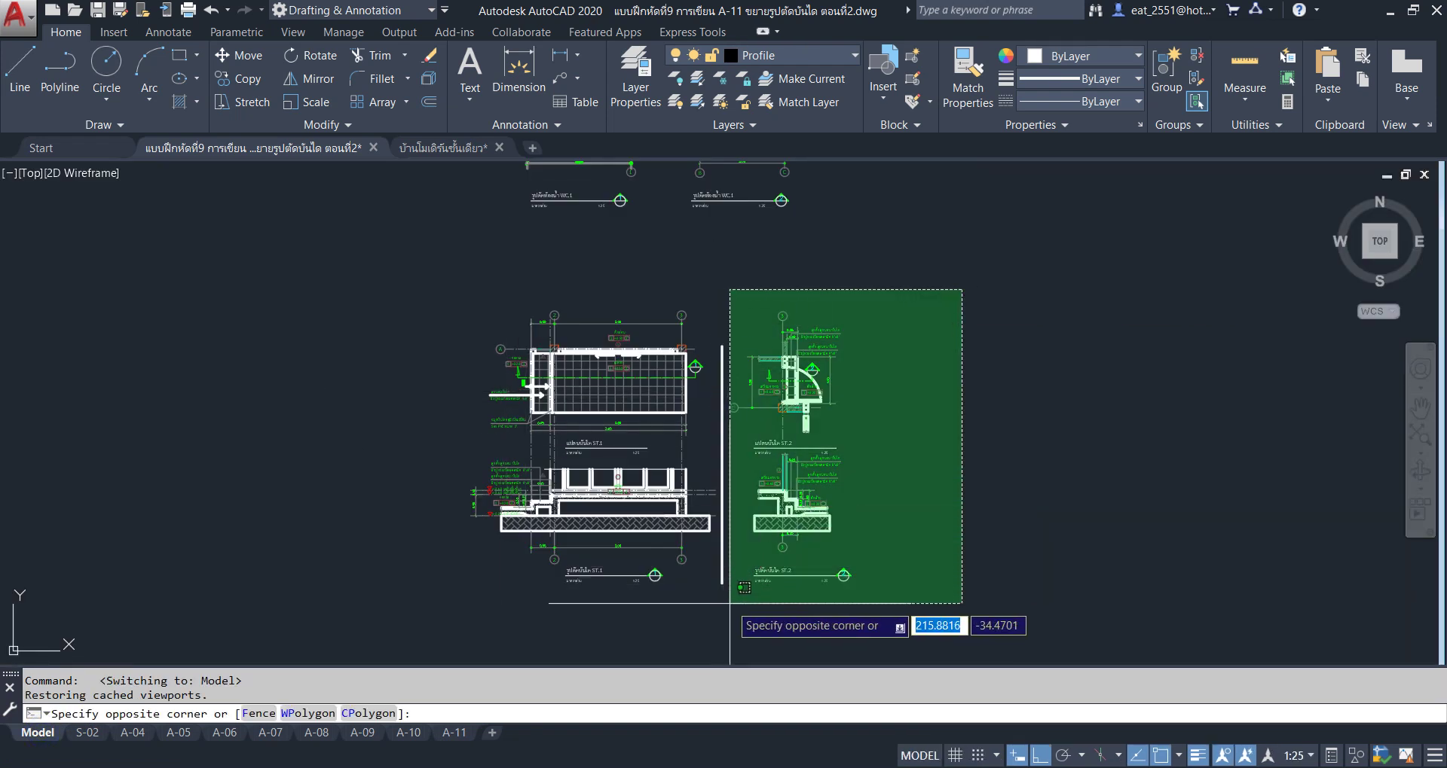
pyautogui.click(727, 603)
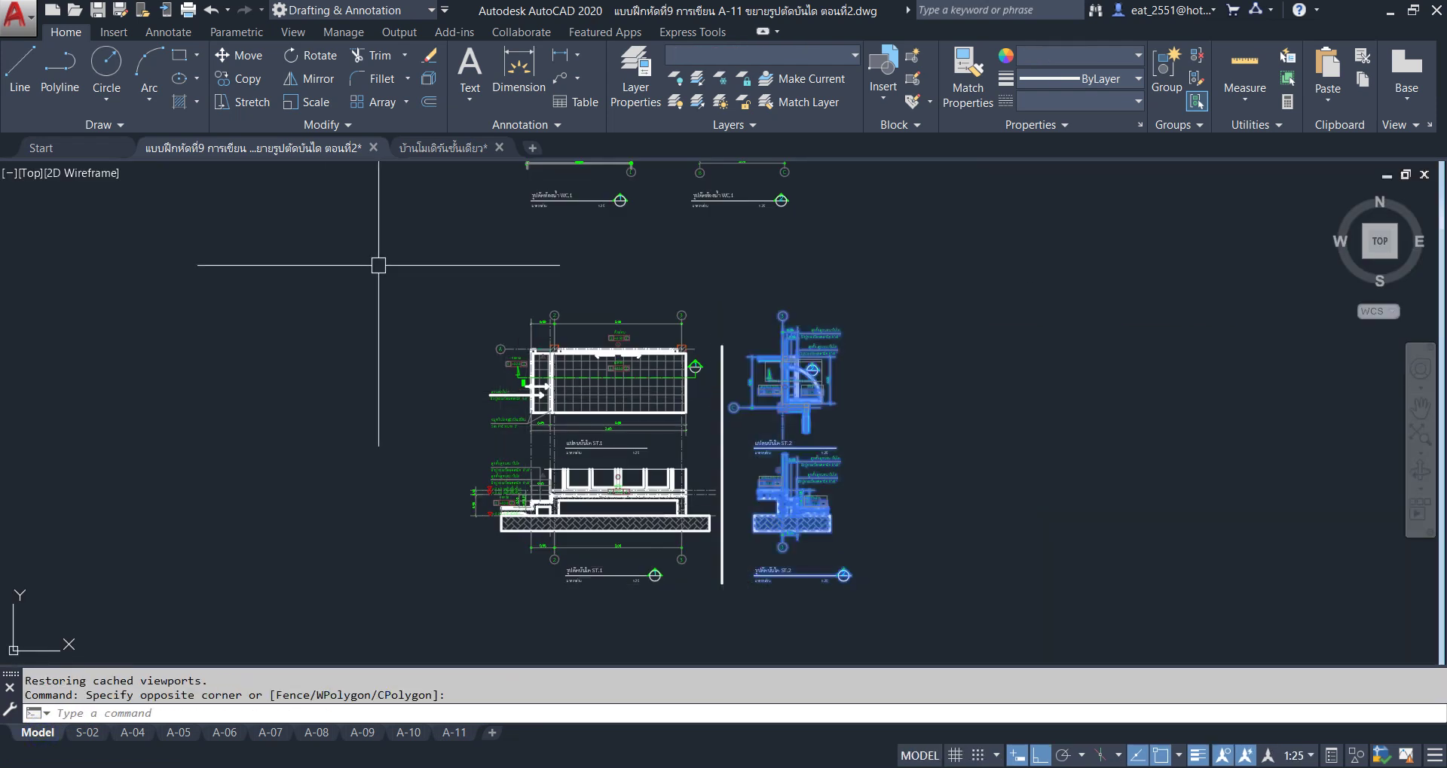
pyautogui.click(238, 55)
pyautogui.scroll(5, 892, 442)
pyautogui.click(908, 395)
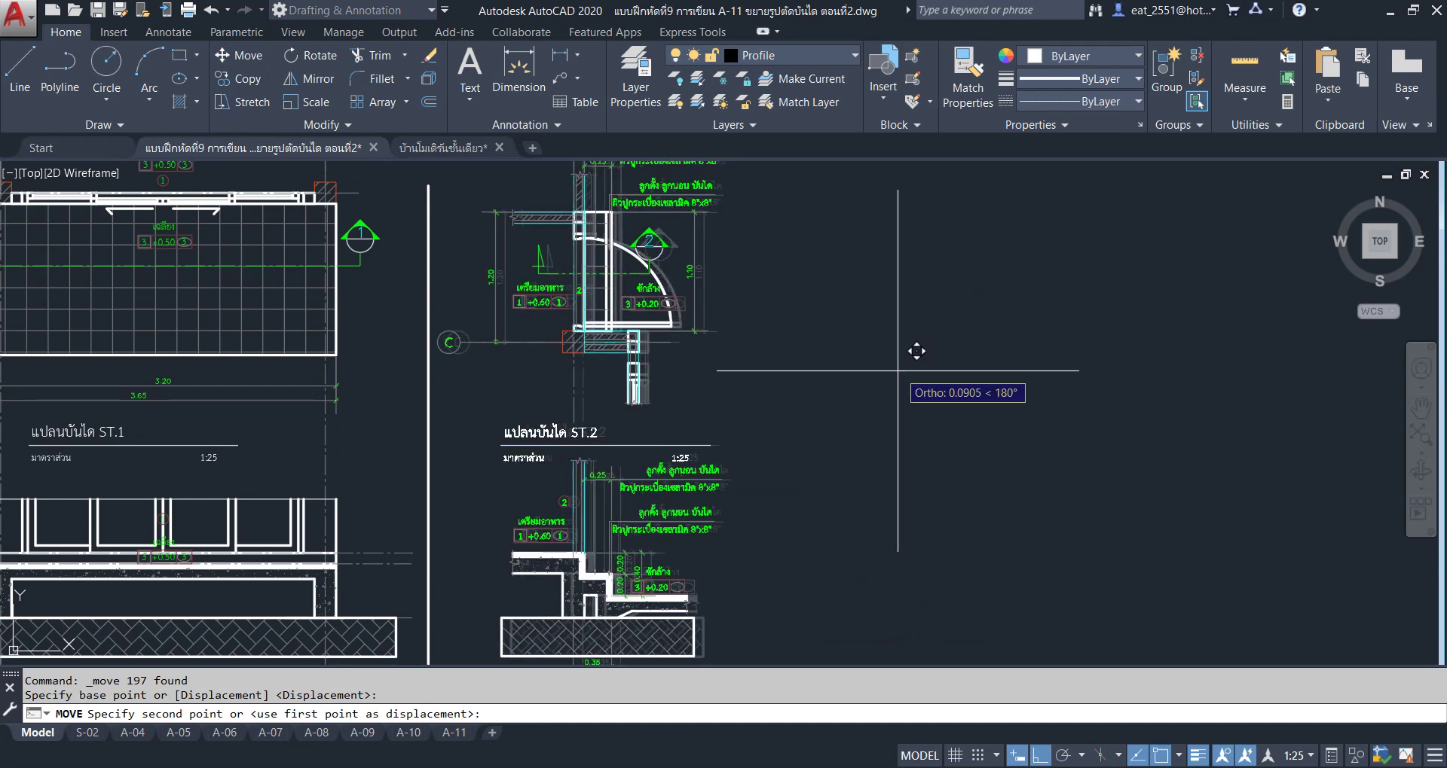
pyautogui.click(894, 371)
pyautogui.scroll(-2, 862, 342)
pyautogui.scroll(2, 892, 558)
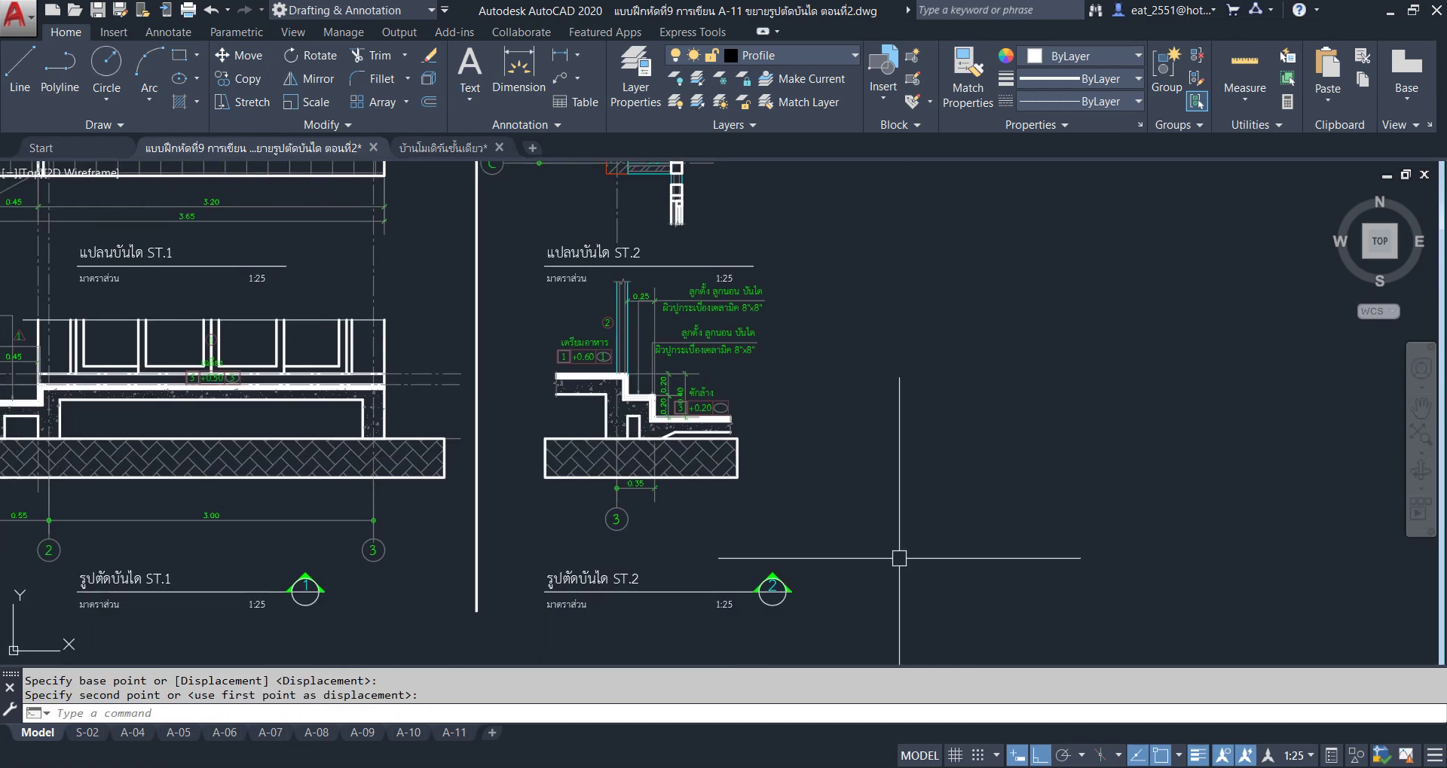
# Select the ST.2 section title and move it slightly left.
pyautogui.click(893, 525)
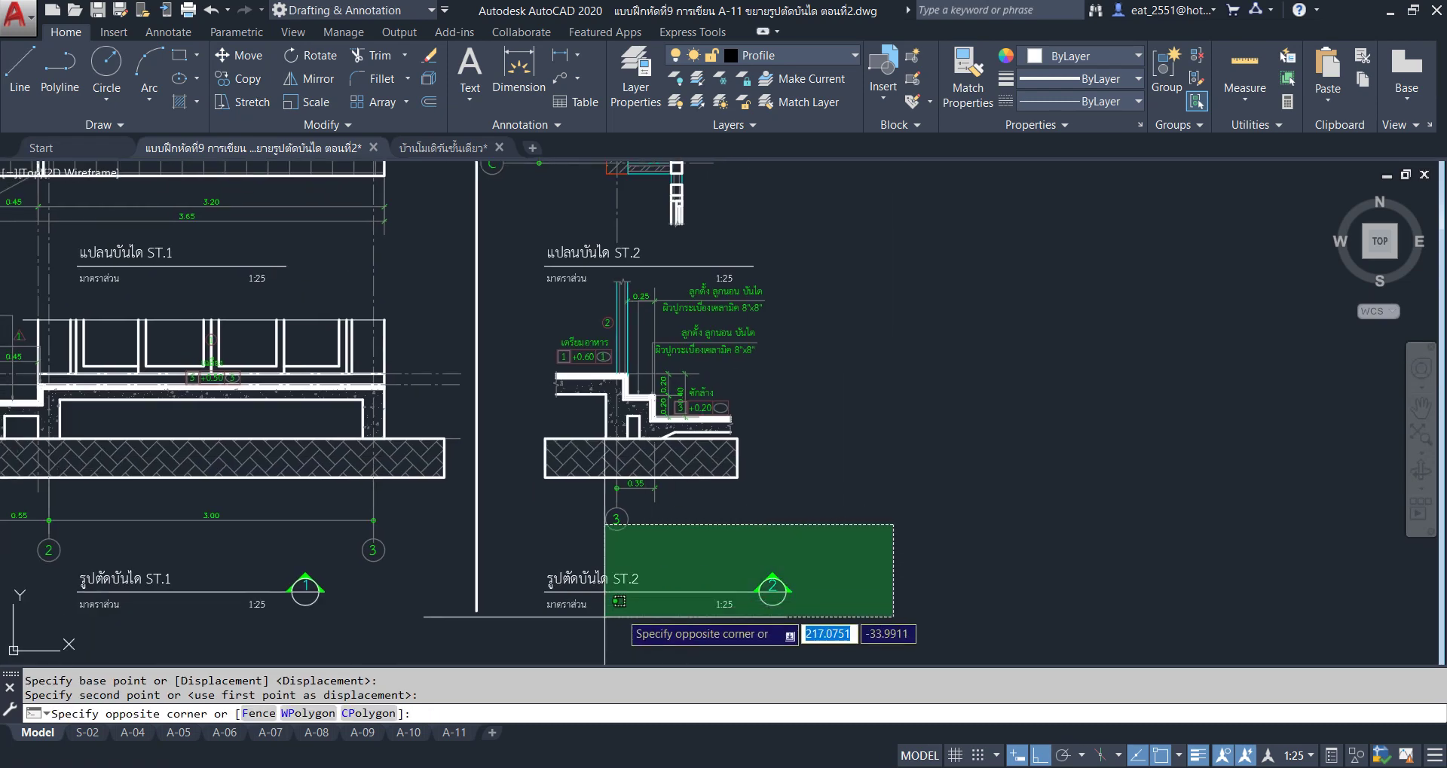
pyautogui.click(518, 629)
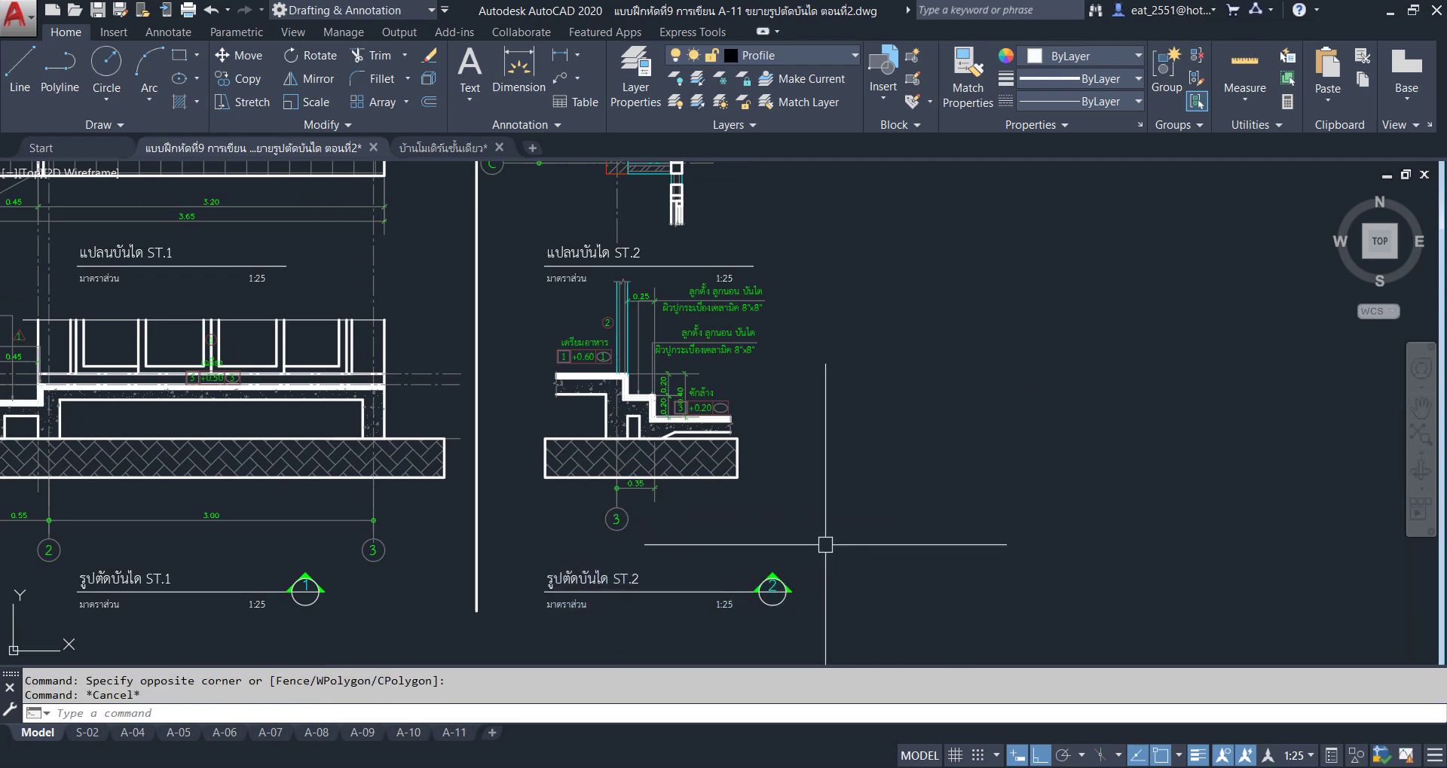
pyautogui.click(872, 526)
pyautogui.press('Escape')
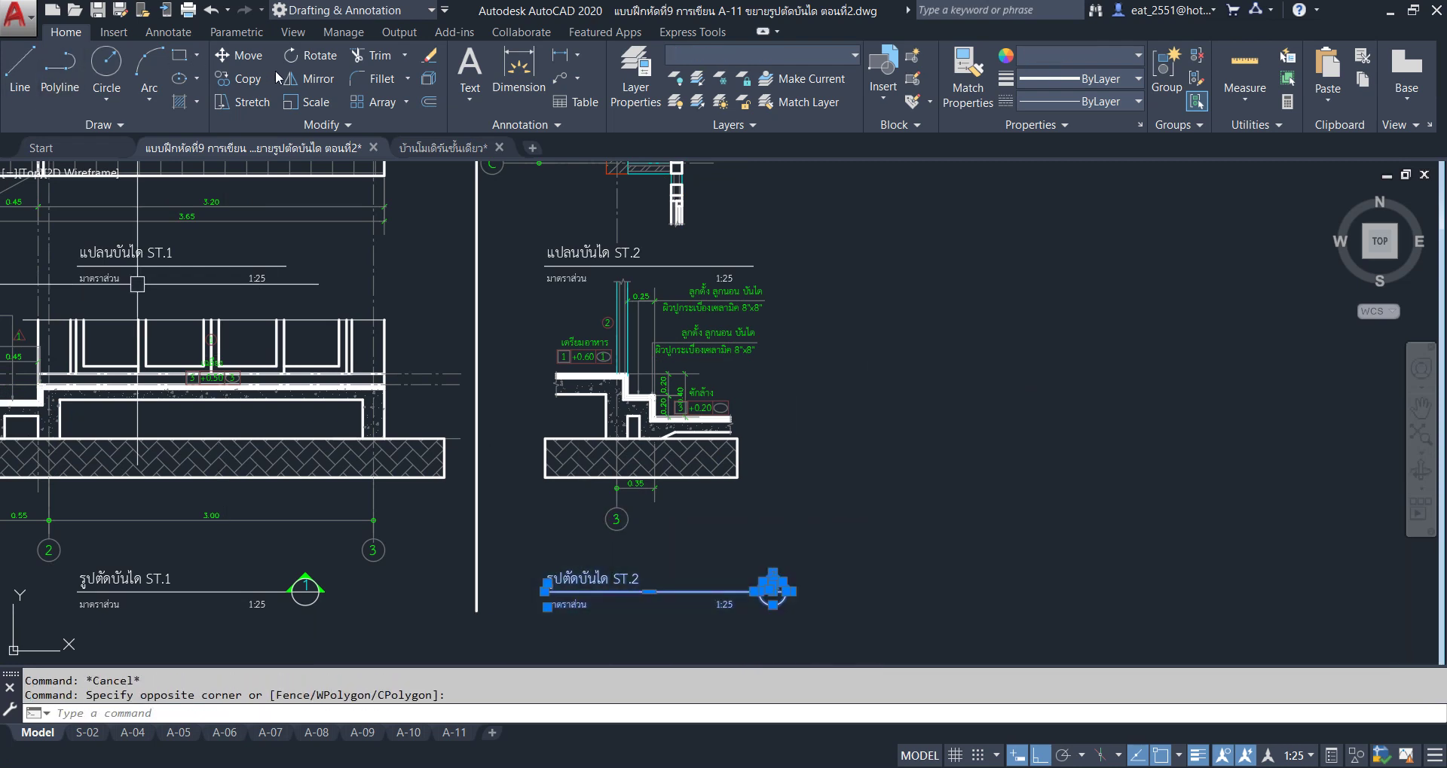
pyautogui.press('m')
pyautogui.press('space')
pyautogui.click(931, 557)
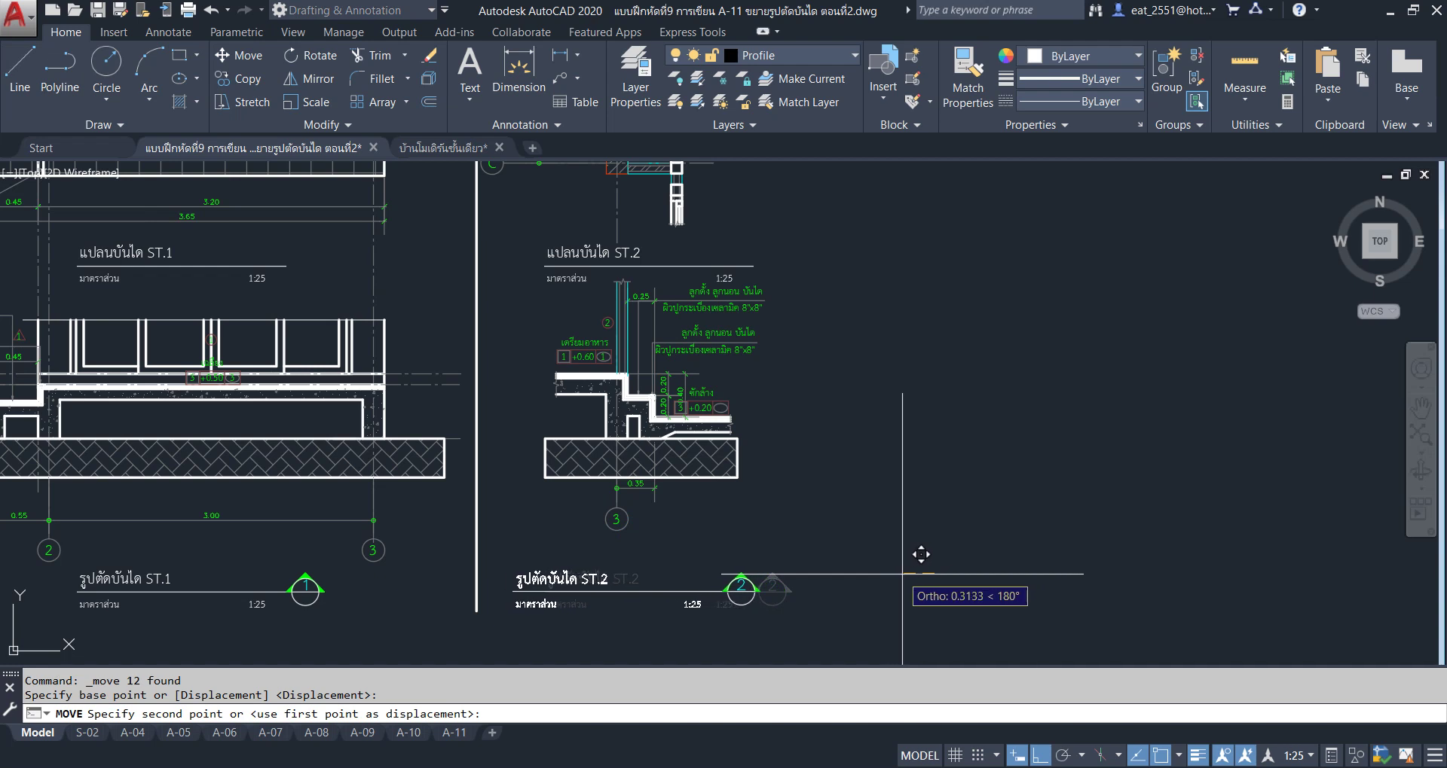
pyautogui.click(920, 555)
# Change the A-11 title-block sheet number from A-10 to A-11.
pyautogui.click(452, 732)
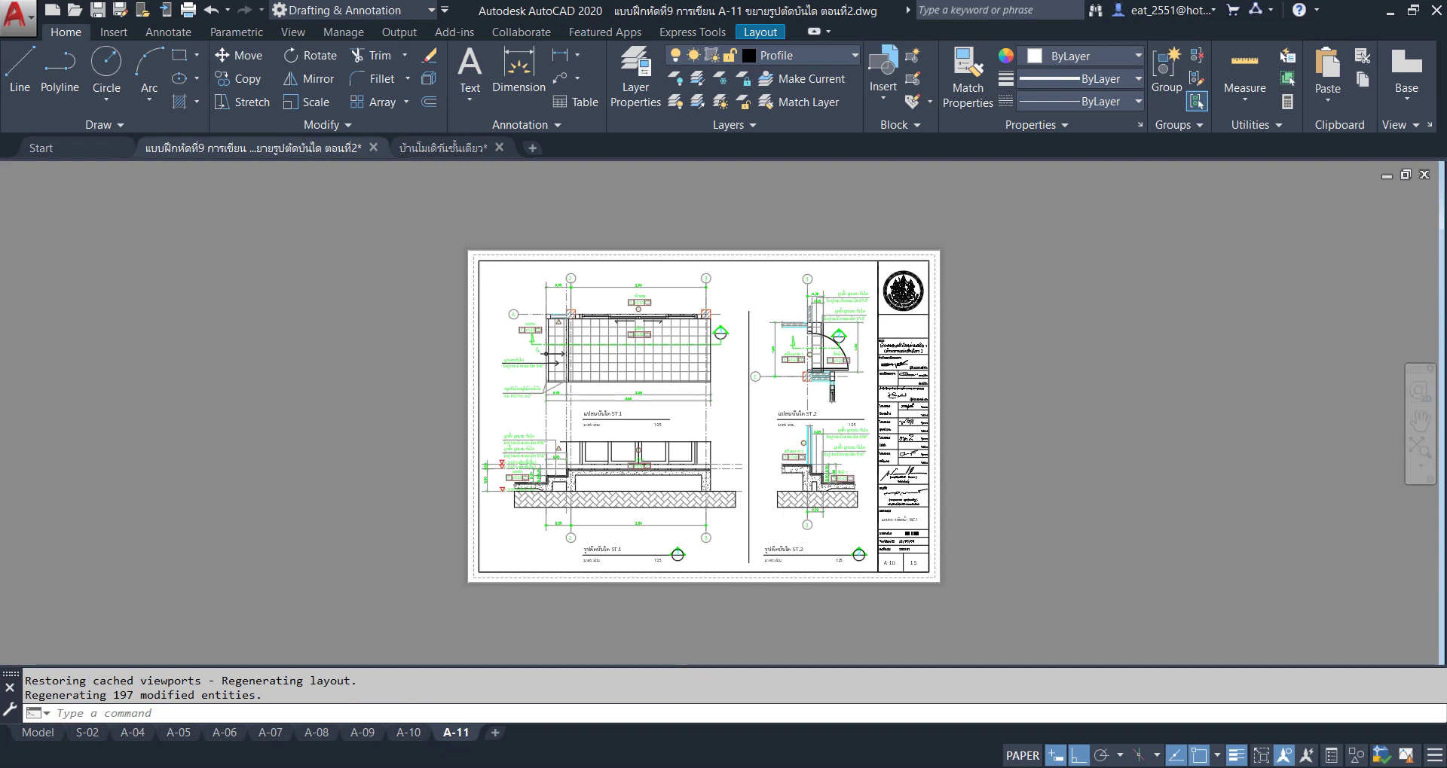
pyautogui.scroll(8, 884, 584)
pyautogui.doubleClick(939, 424)
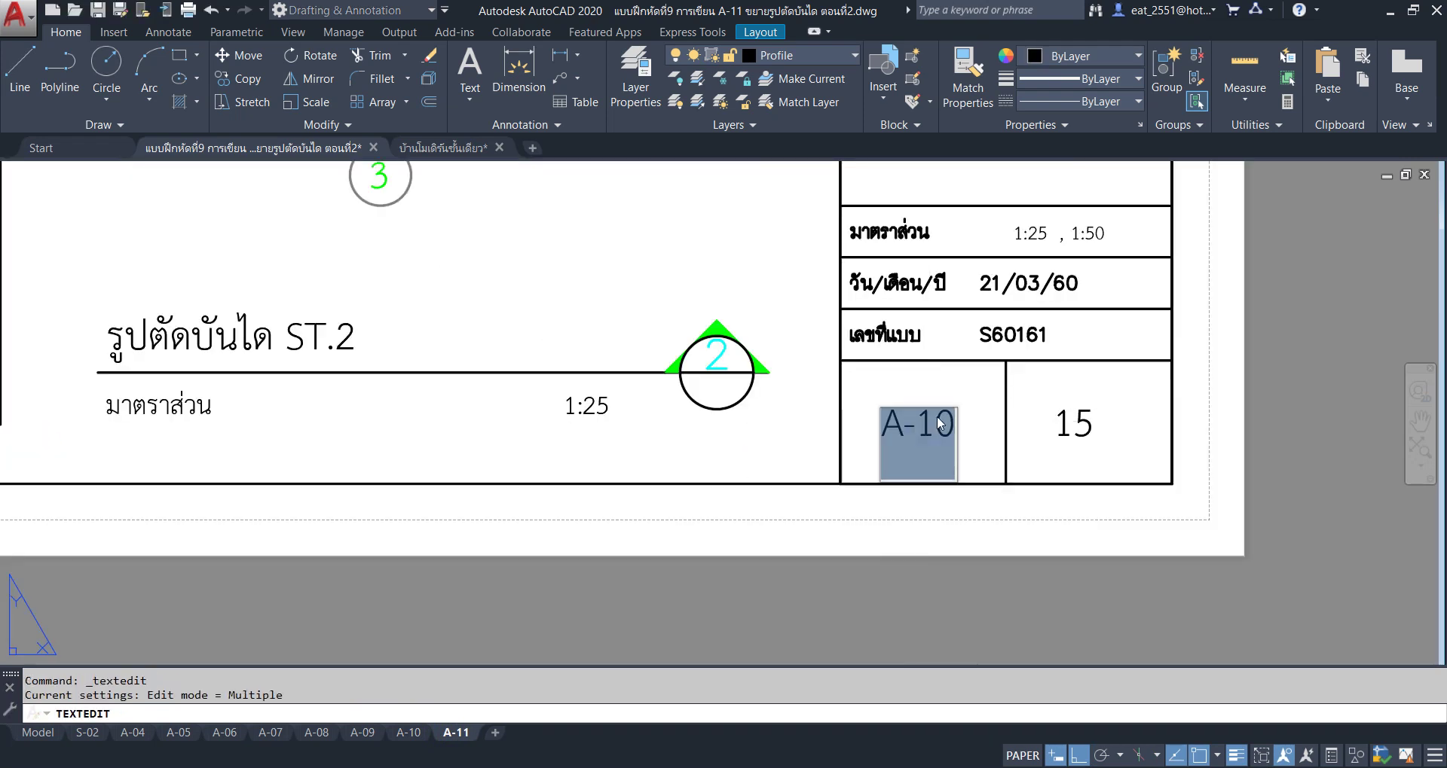
pyautogui.moveTo(940, 424); pyautogui.dragTo(955, 426)
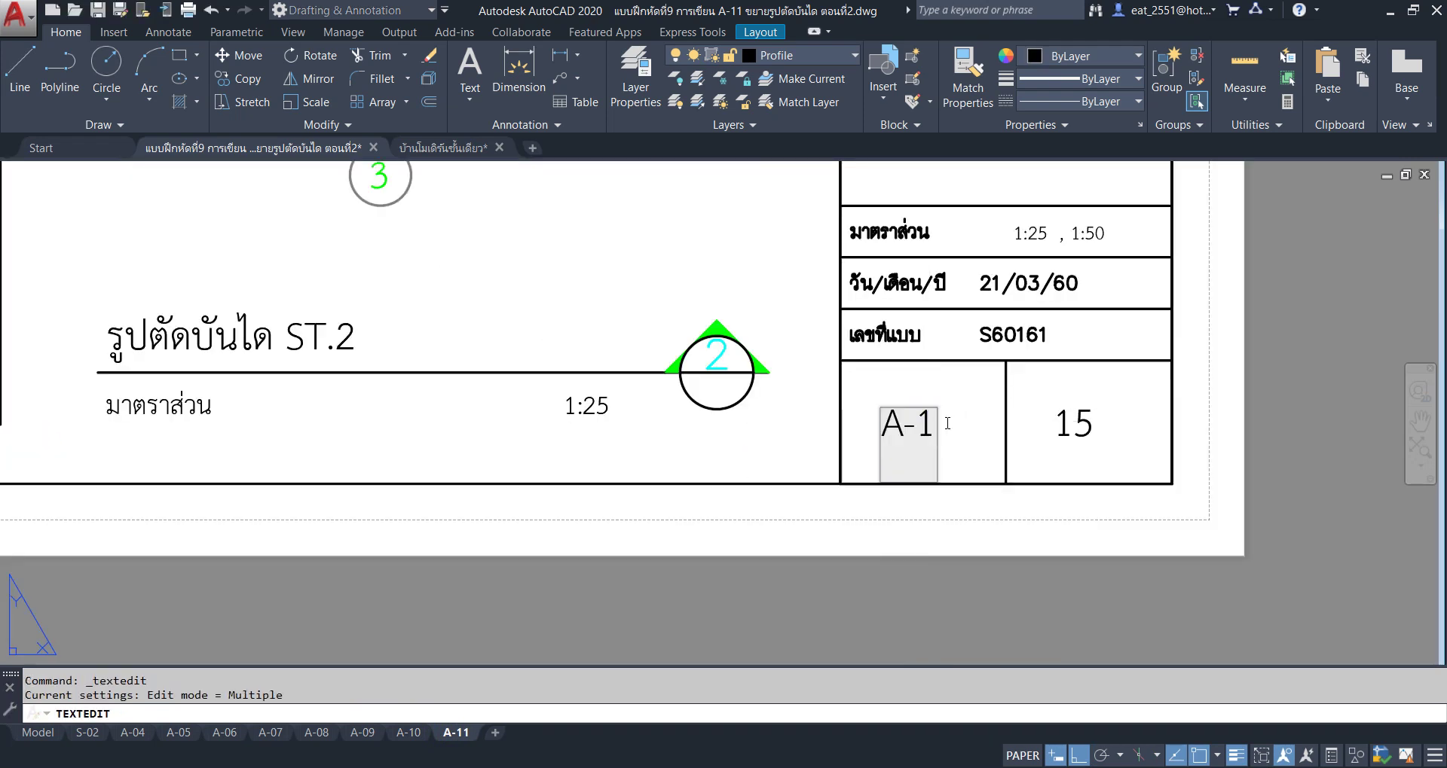
pyautogui.click(1114, 595)
pyautogui.scroll(-5, 1032, 580)
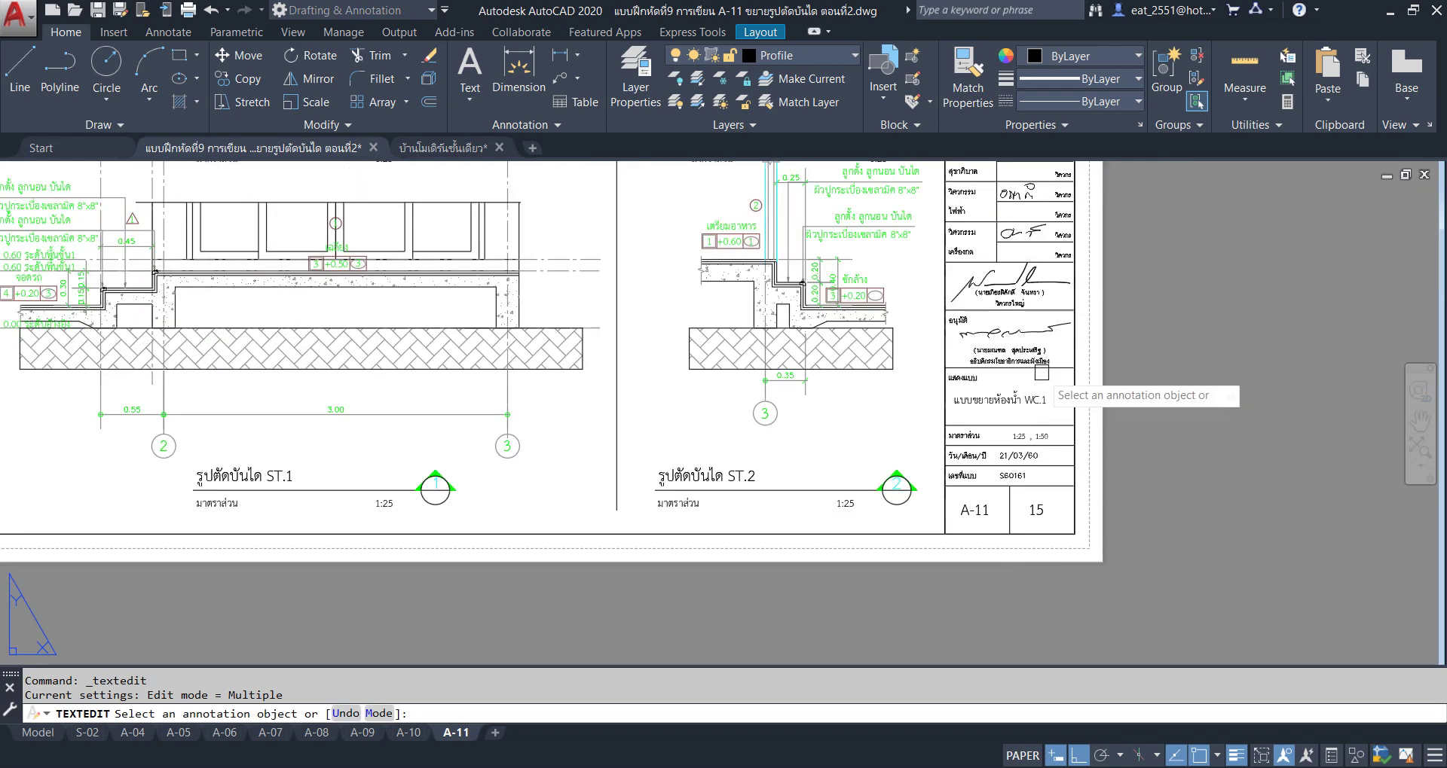
pyautogui.scroll(6, 1018, 394)
pyautogui.press('Escape')
pyautogui.scroll(-6, 853, 396)
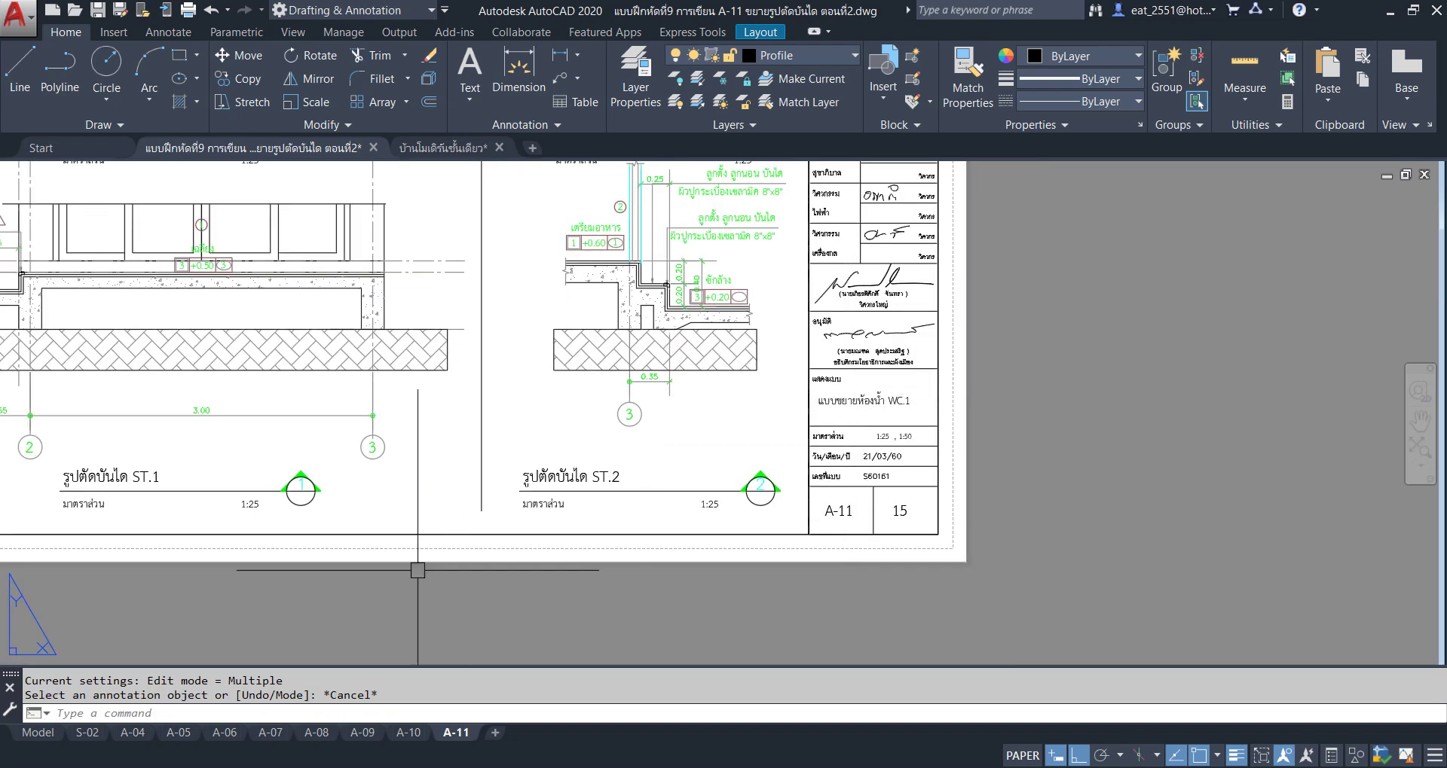
pyautogui.click(43, 737)
pyautogui.scroll(-3, 467, 497)
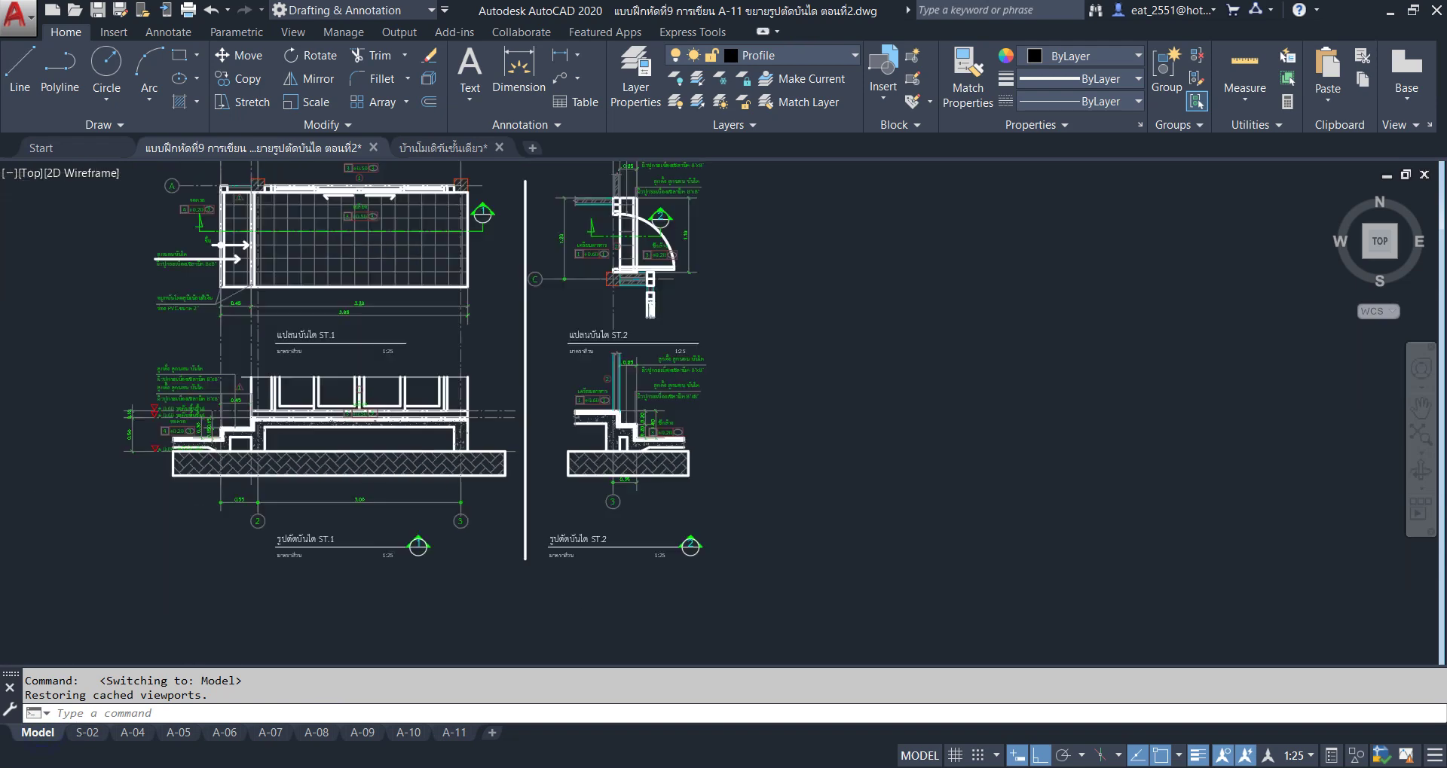
pyautogui.scroll(-3, 468, 497)
pyautogui.scroll(-2, 468, 497)
pyautogui.scroll(3, 467, 497)
pyautogui.scroll(5, 767, 453)
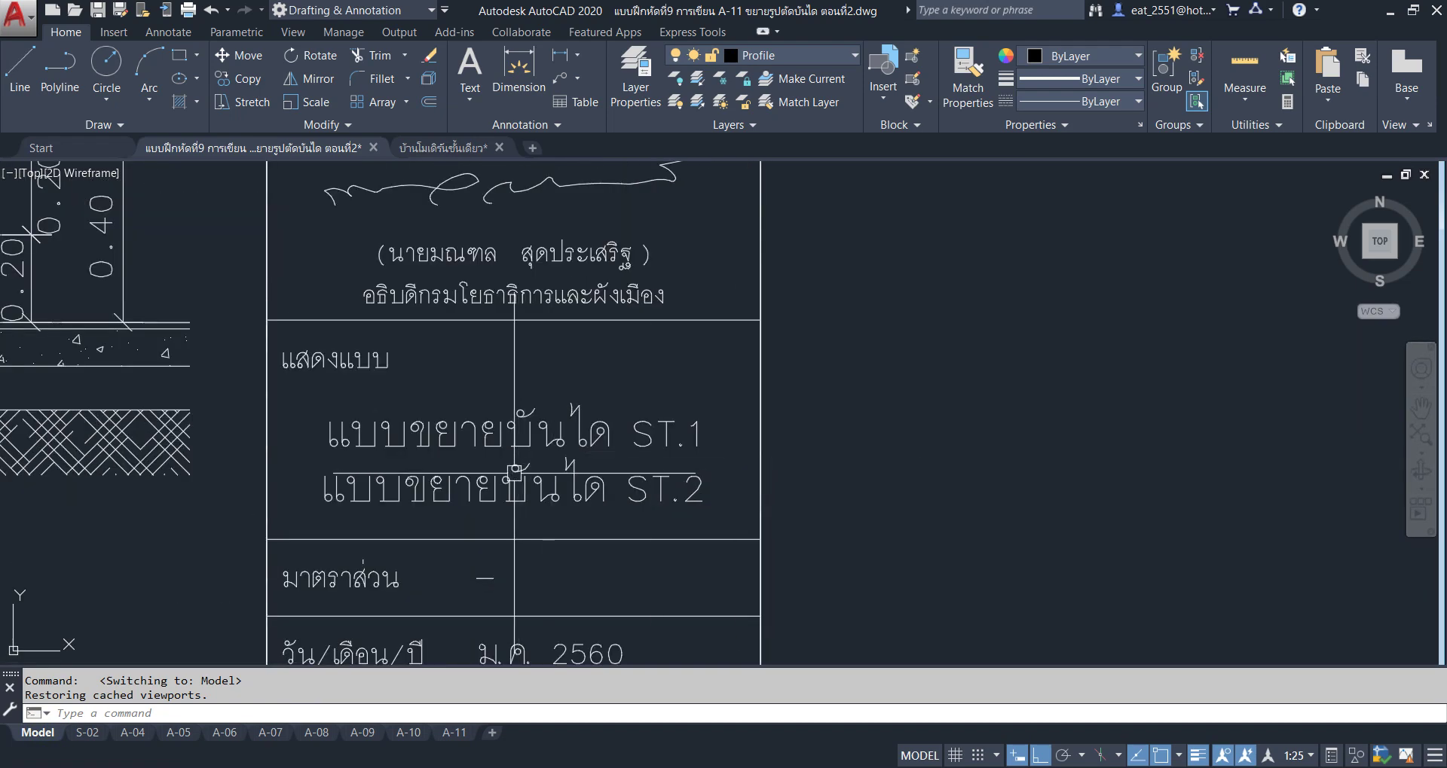
pyautogui.scroll(-5, 308, 466)
pyautogui.scroll(-5, 637, 454)
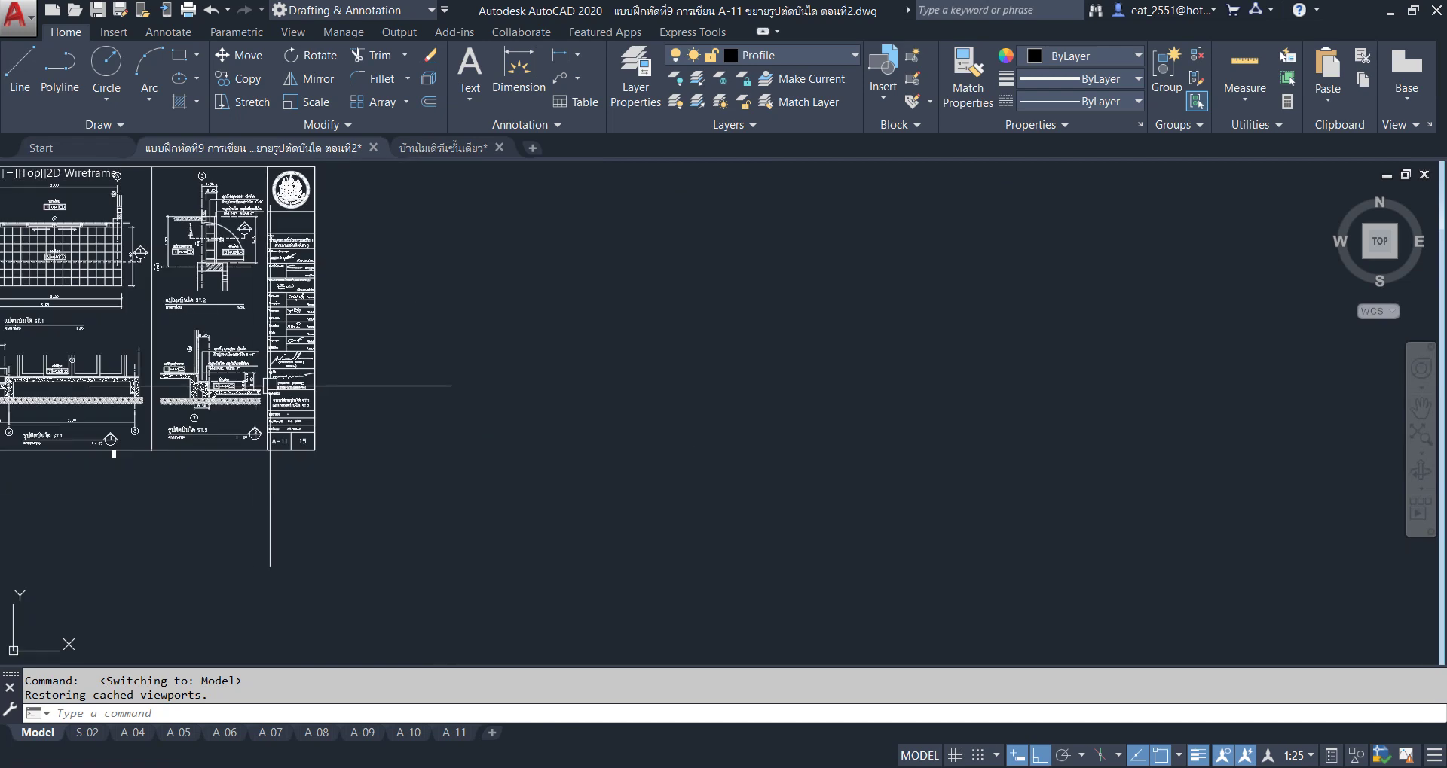
pyautogui.moveTo(349, 478); pyautogui.dragTo(702, 660, button='middle')
pyautogui.click(455, 733)
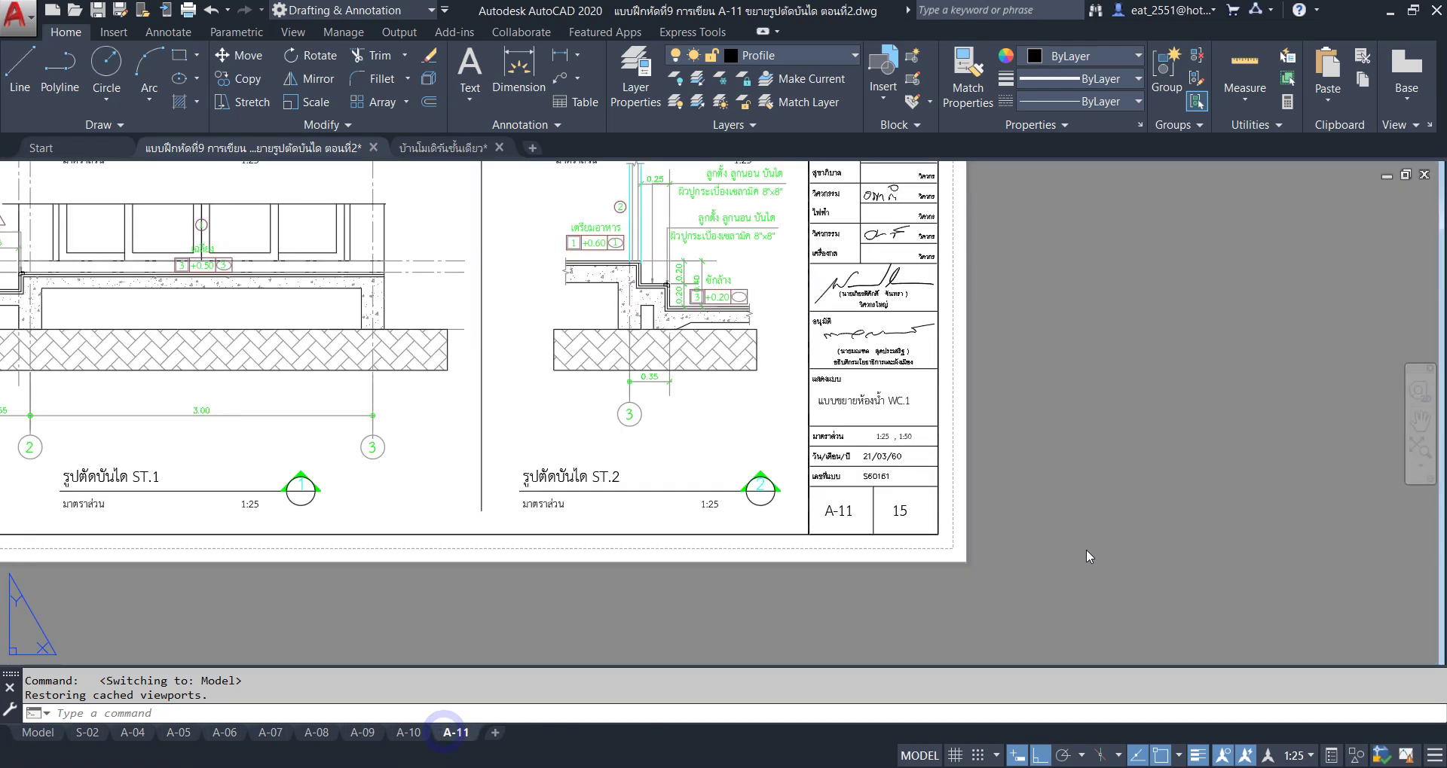
pyautogui.scroll(5, 923, 452)
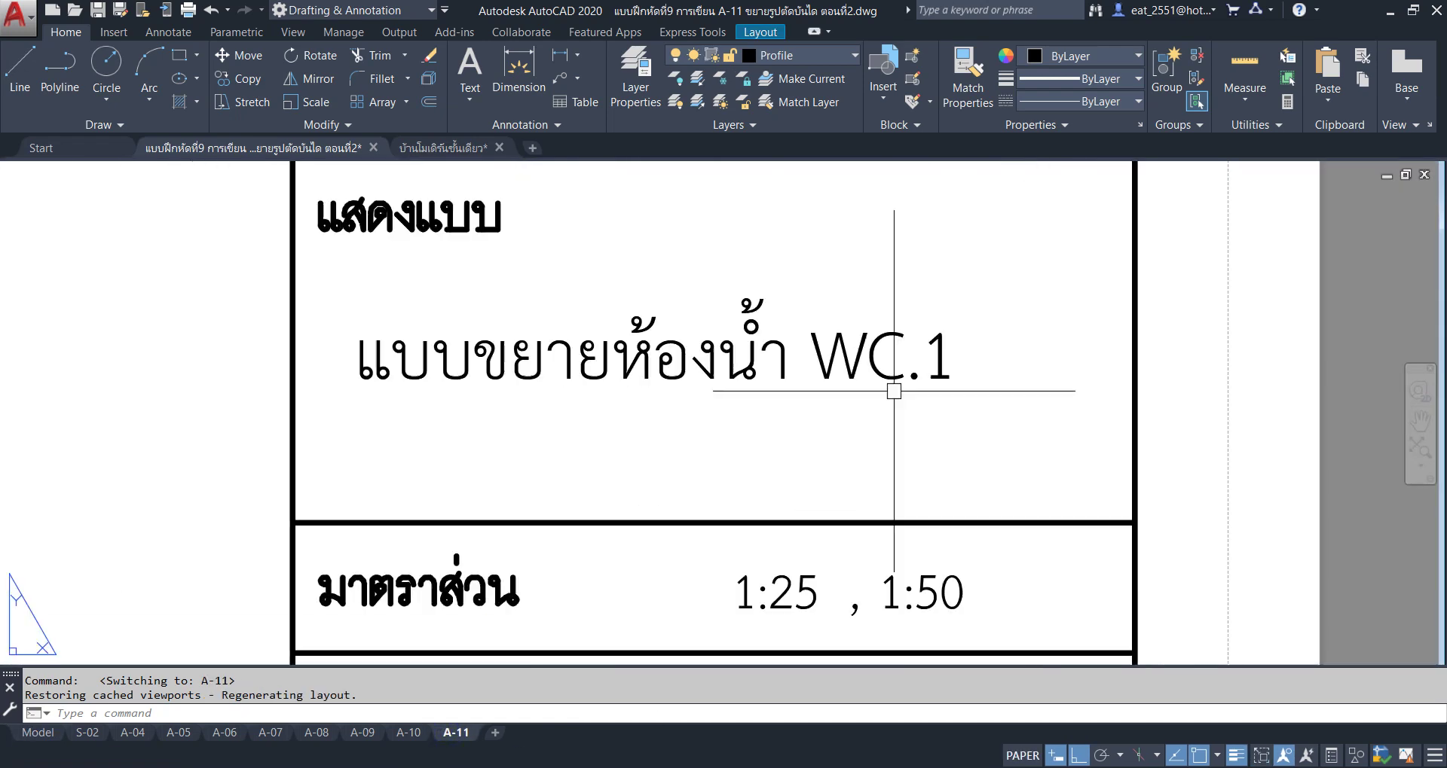
# Replace the WC.1 bathroom wording so the drawing title reads 'แบบขยายบันได ST.1'.
pyautogui.doubleClick(685, 350)
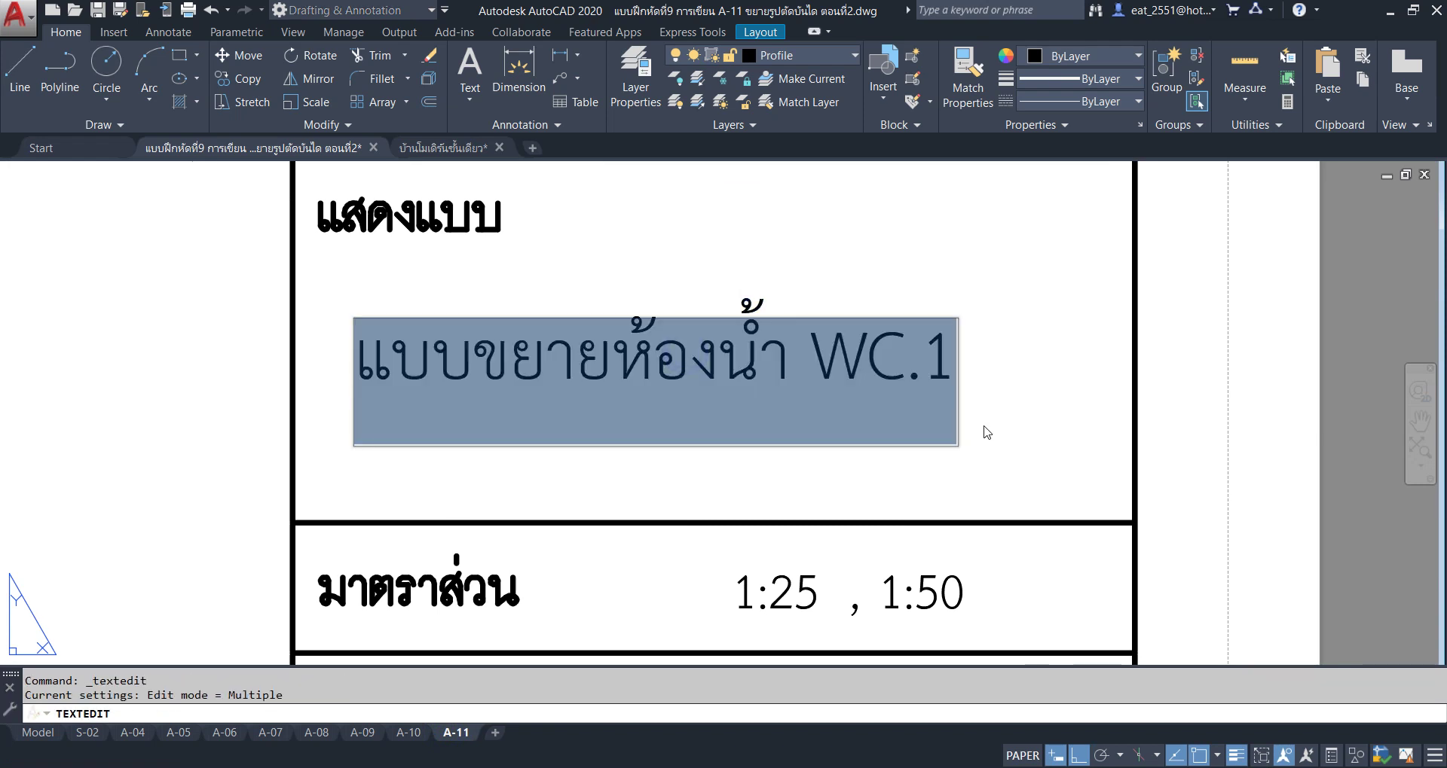
pyautogui.click(953, 377)
pyautogui.press('BackSpace')
pyautogui.press('BackSpace')
pyautogui.press('BackSpace')
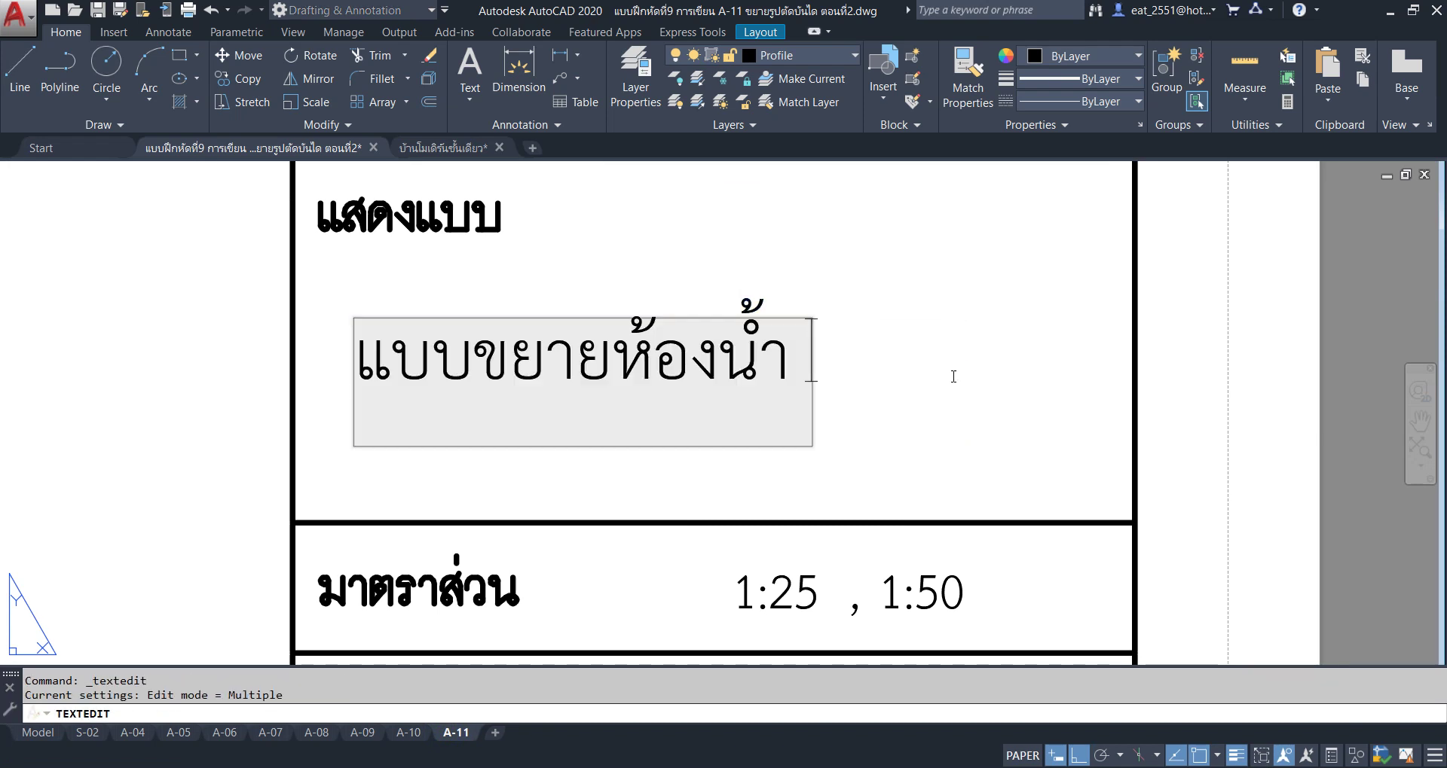
pyautogui.press('BackSpace')
pyautogui.press('BackSpace')
pyautogui.press('BackSpace')
pyautogui.press('BackSpace')
pyautogui.press('BackSpace')
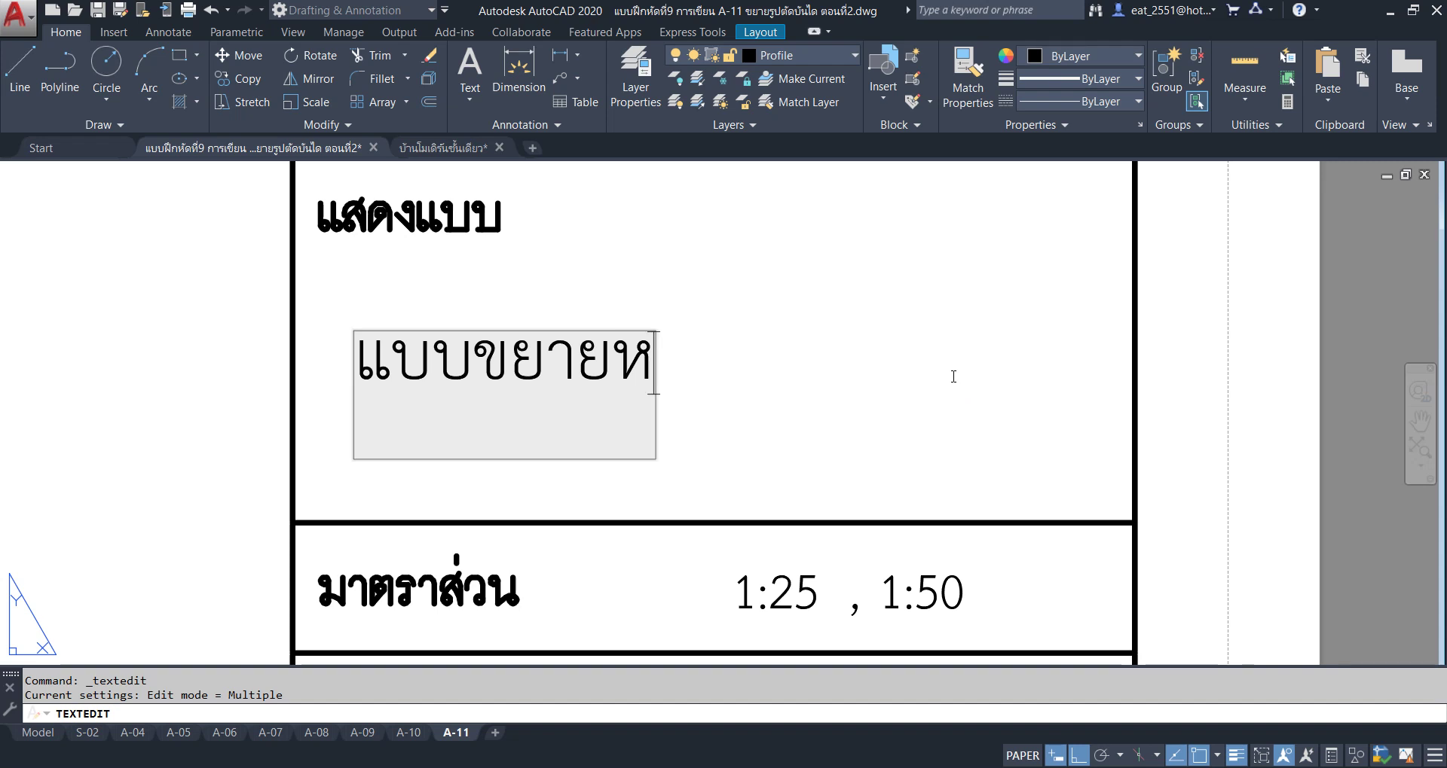
pyautogui.press('BackSpace')
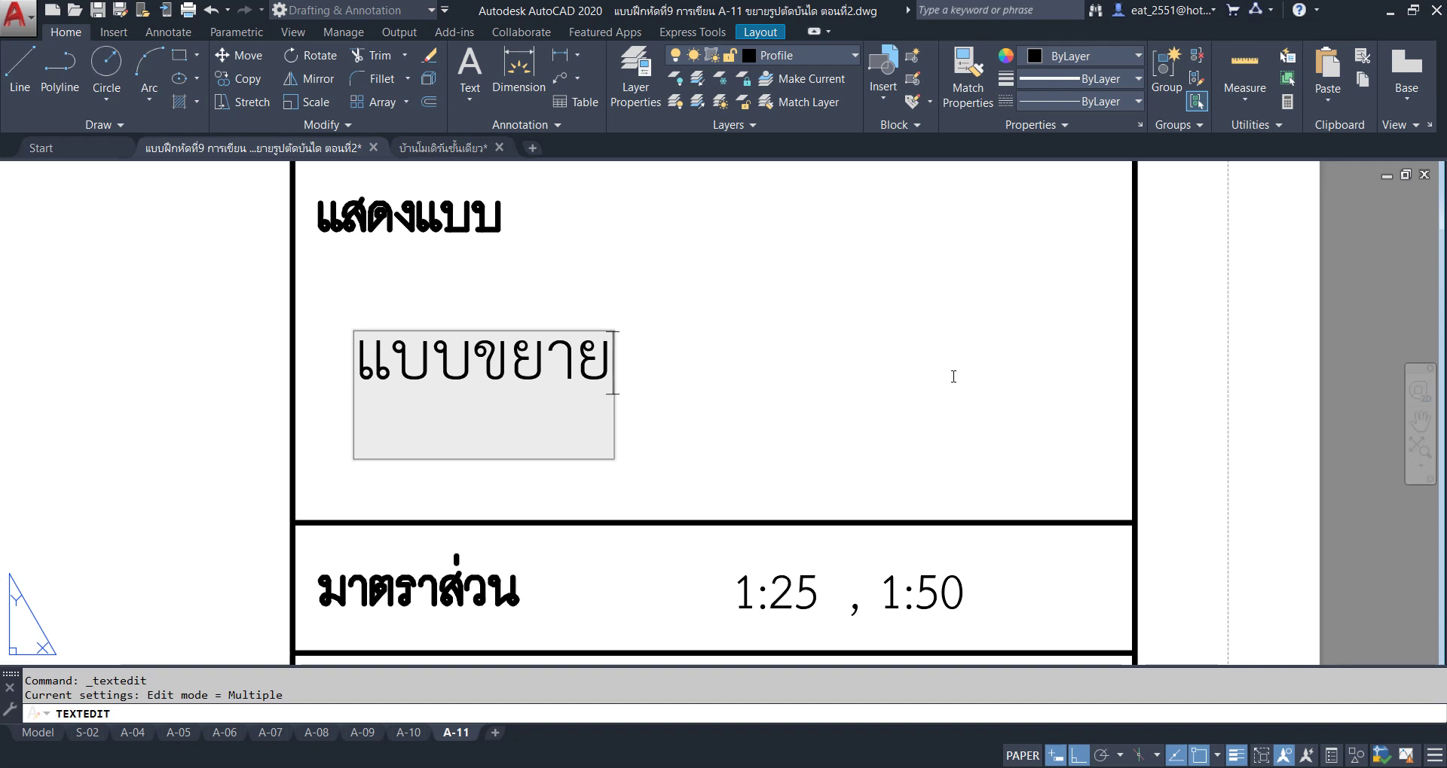
pyautogui.write('บันไ')
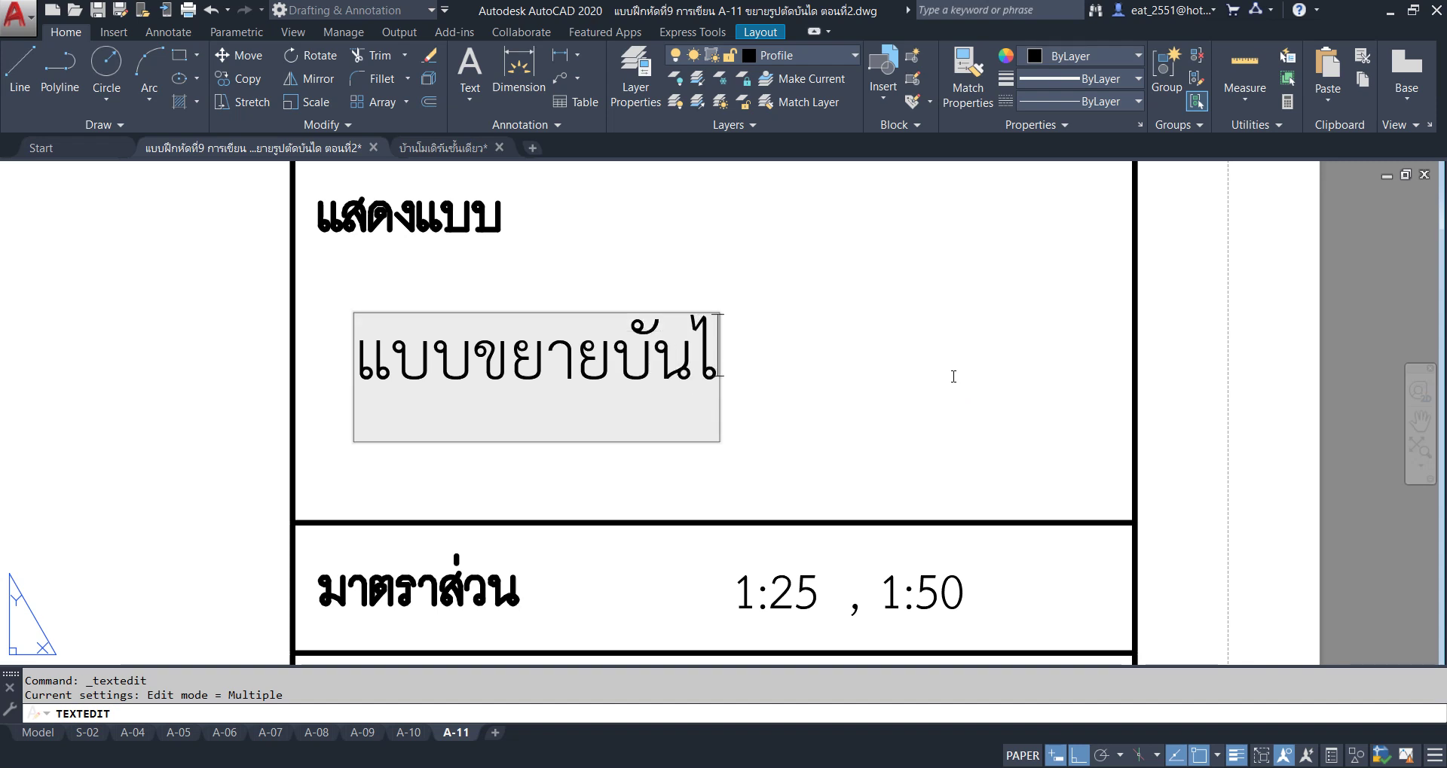
pyautogui.write('ด')
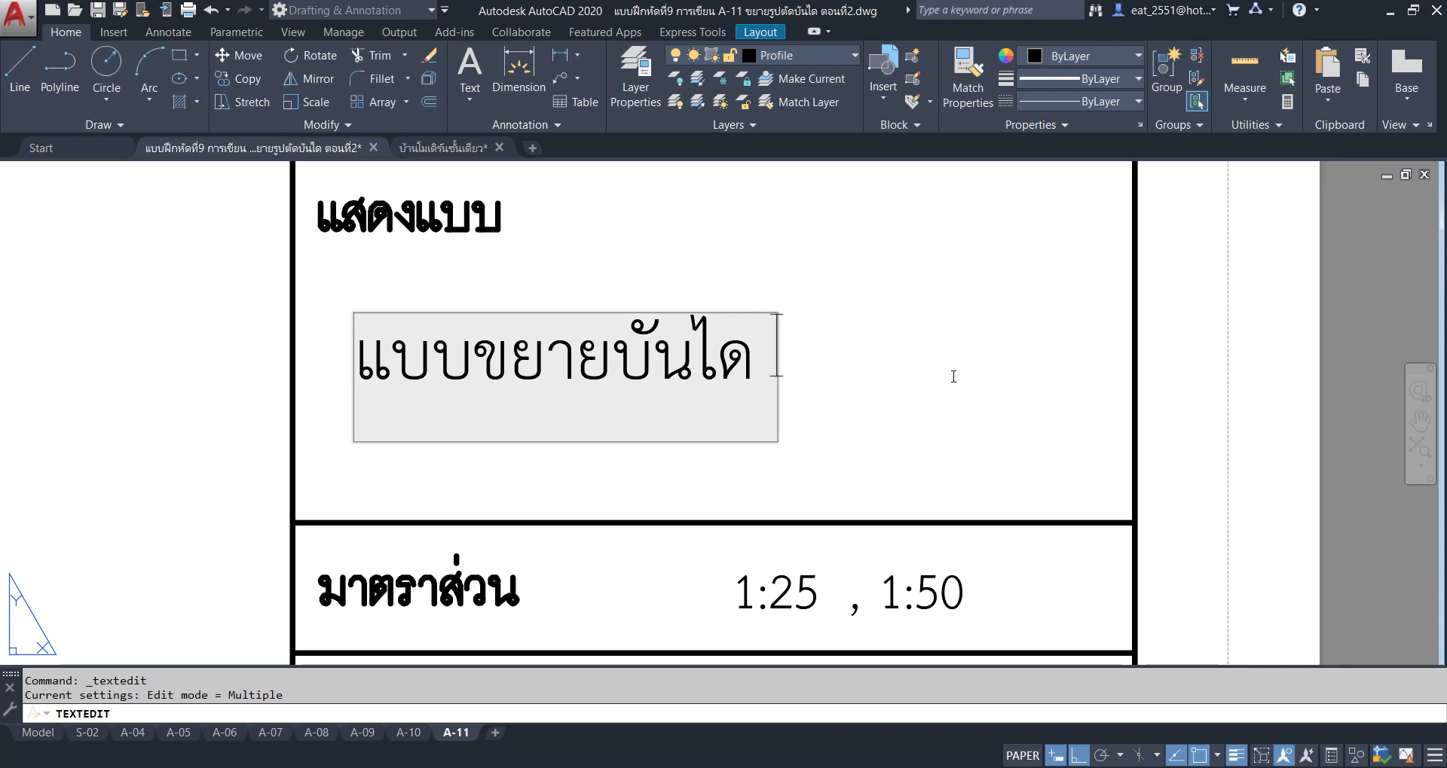
pyautogui.write(' S')
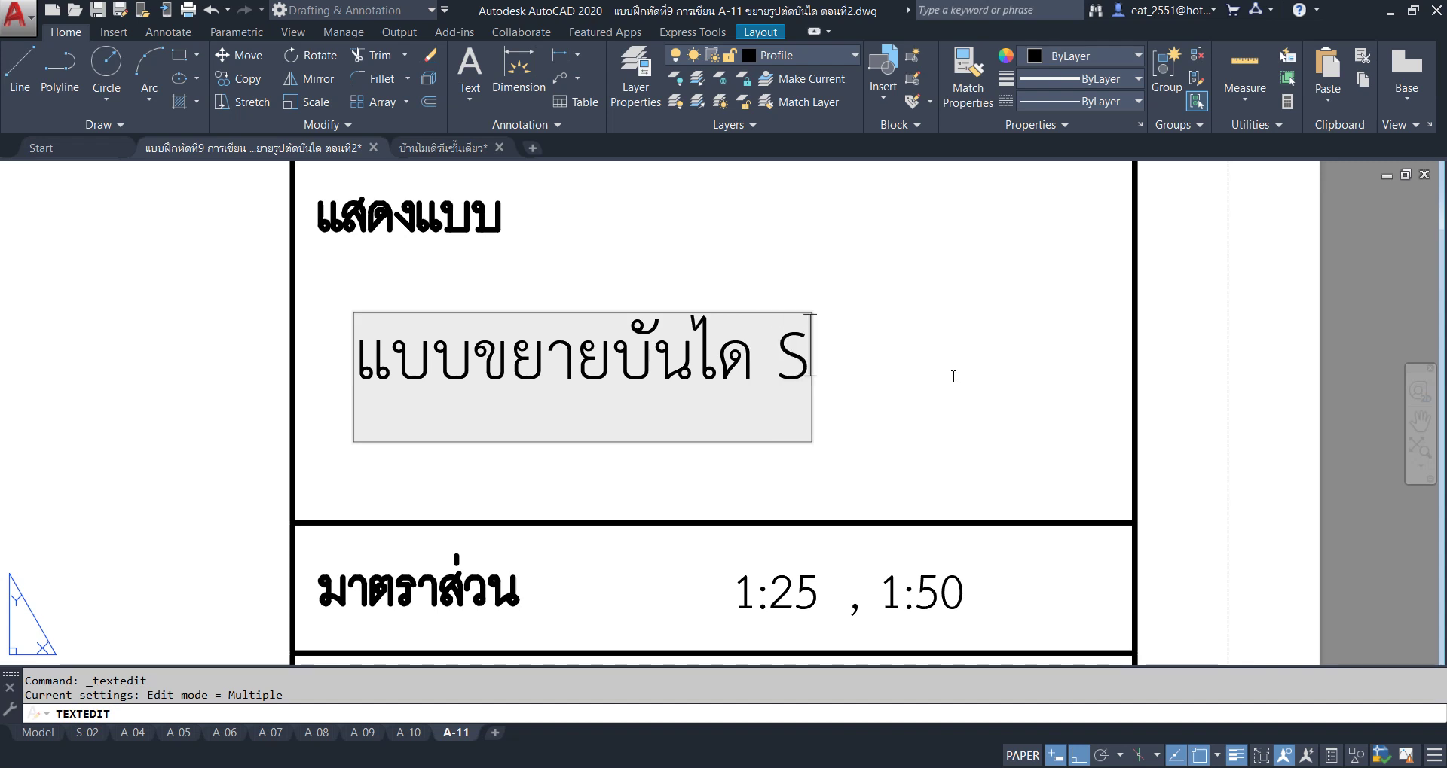
pyautogui.write('T')
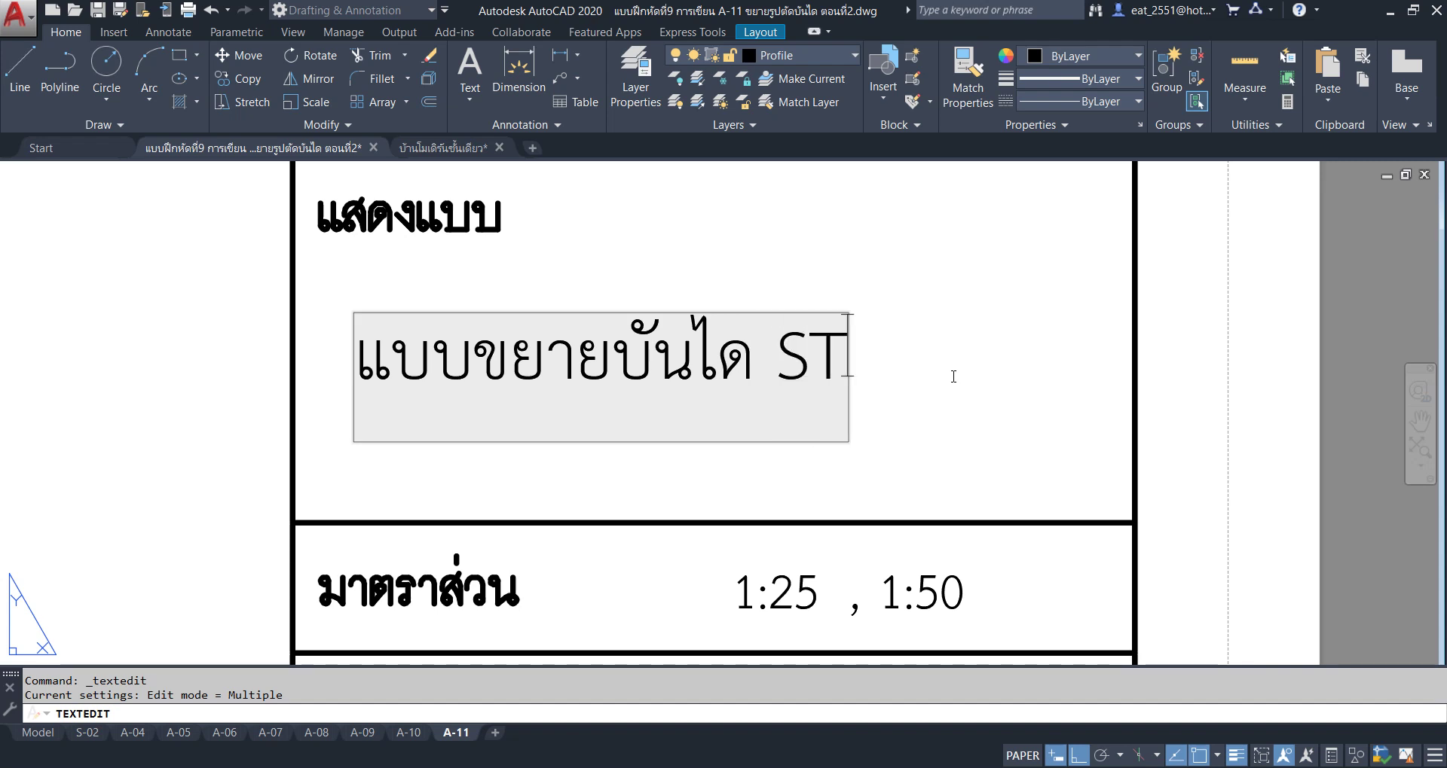
pyautogui.write('.1')
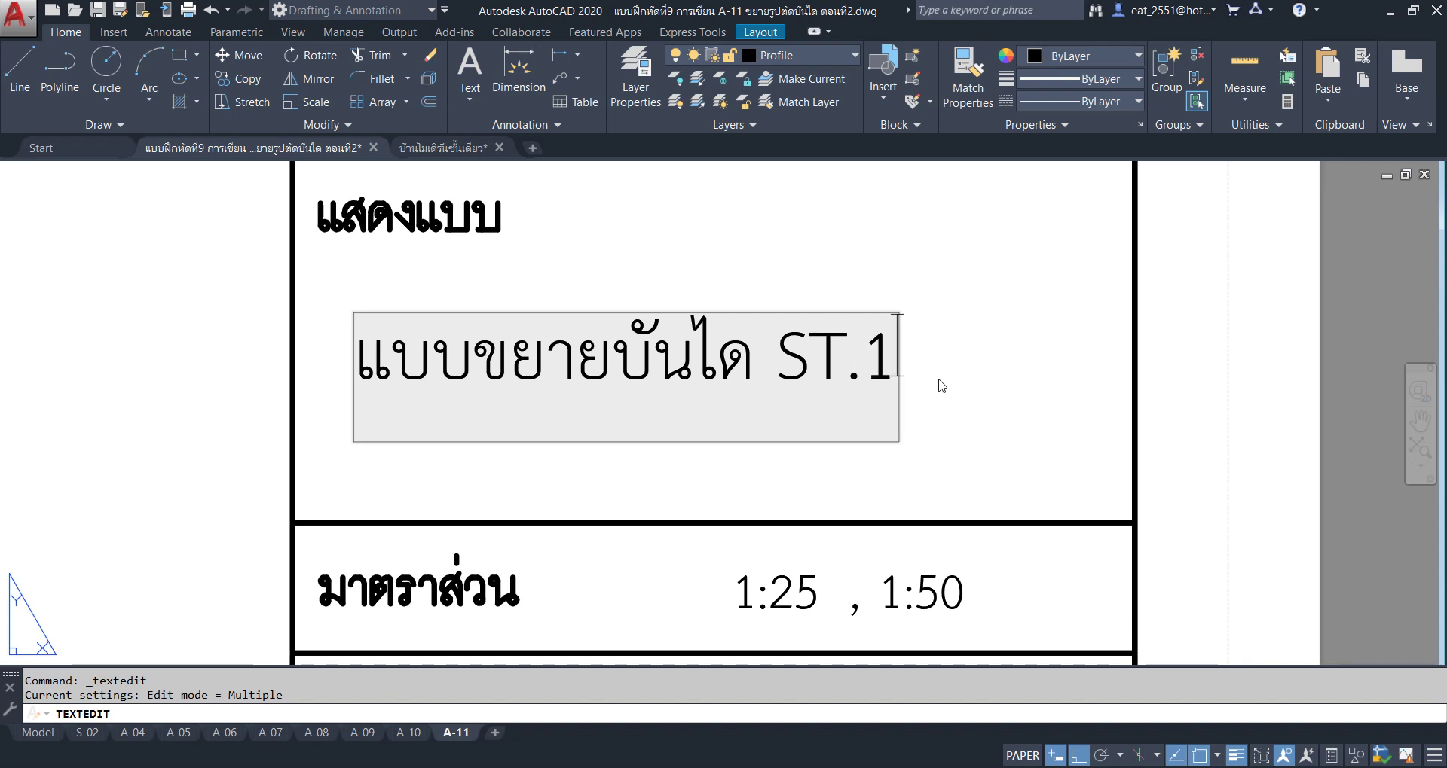
pyautogui.click(969, 384)
# Move the ST.1 stair title text slightly higher in the title block.
pyautogui.press('Escape')
pyautogui.click(975, 323)
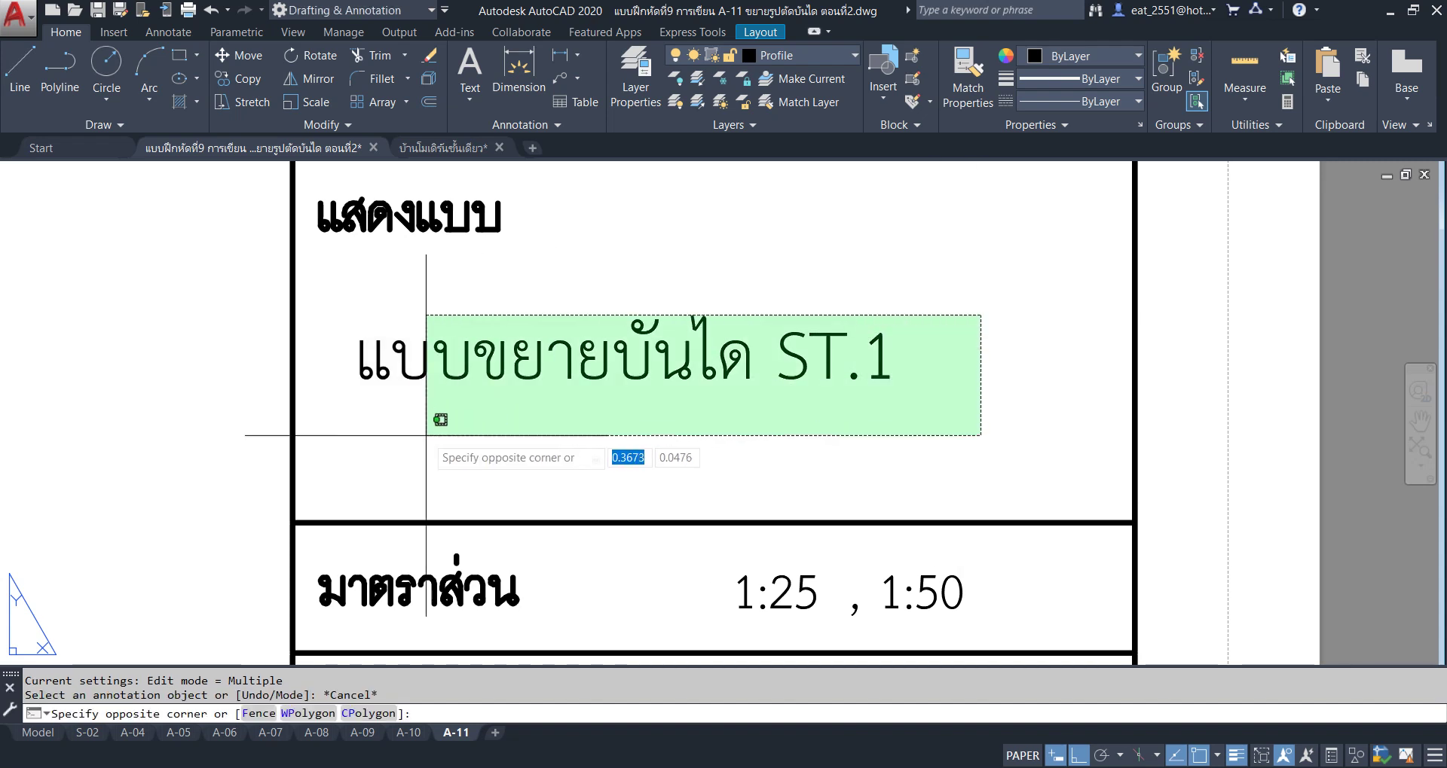
pyautogui.click(348, 420)
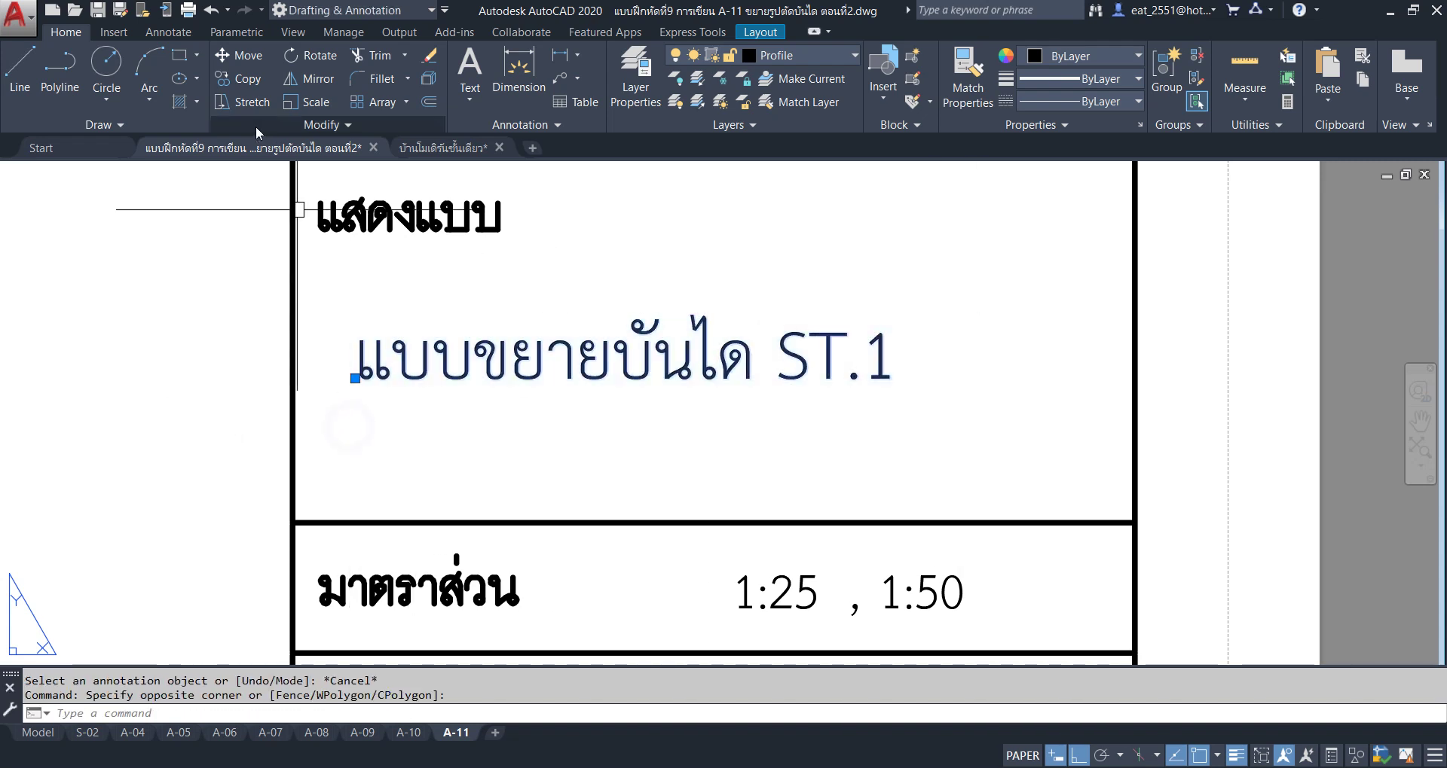
pyautogui.click(240, 56)
pyautogui.click(1010, 385)
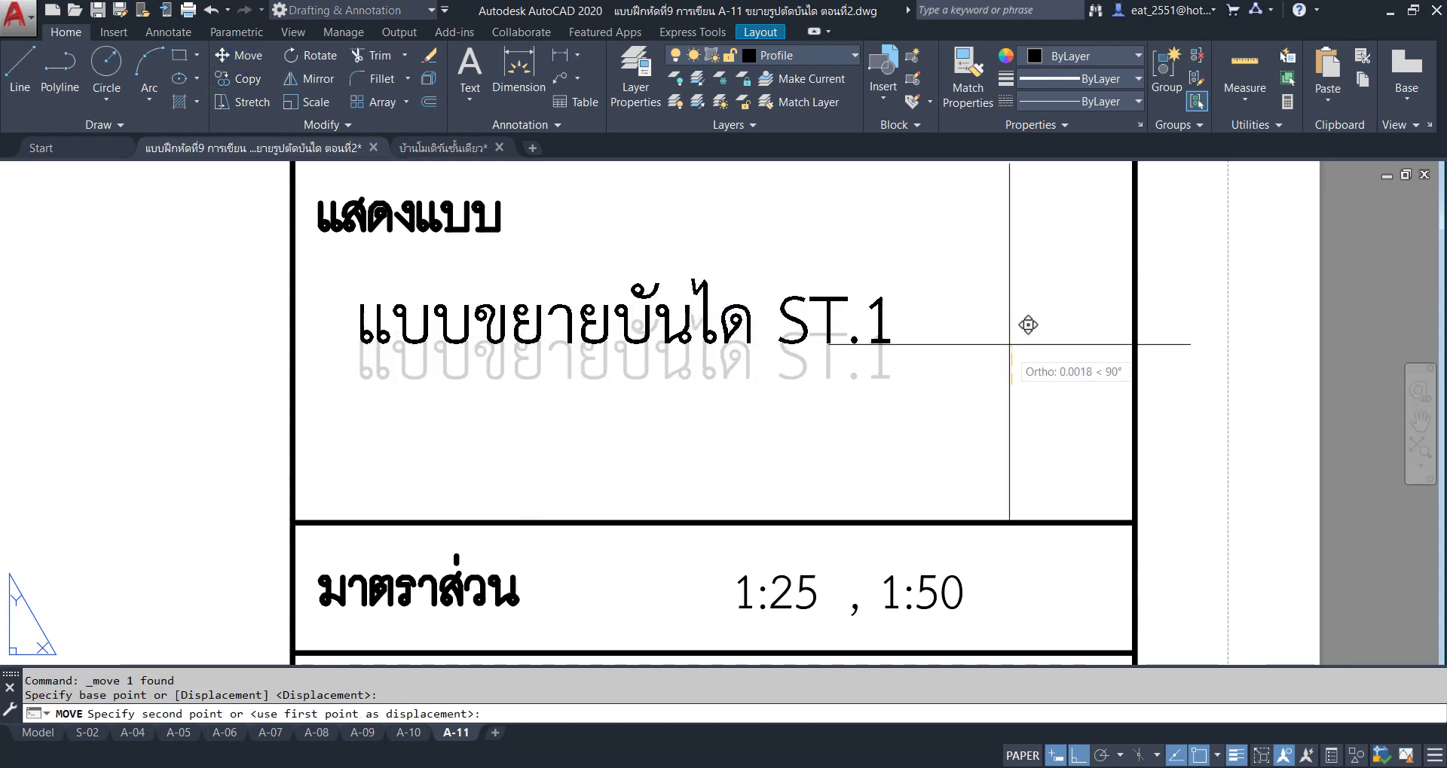
pyautogui.click(1008, 325)
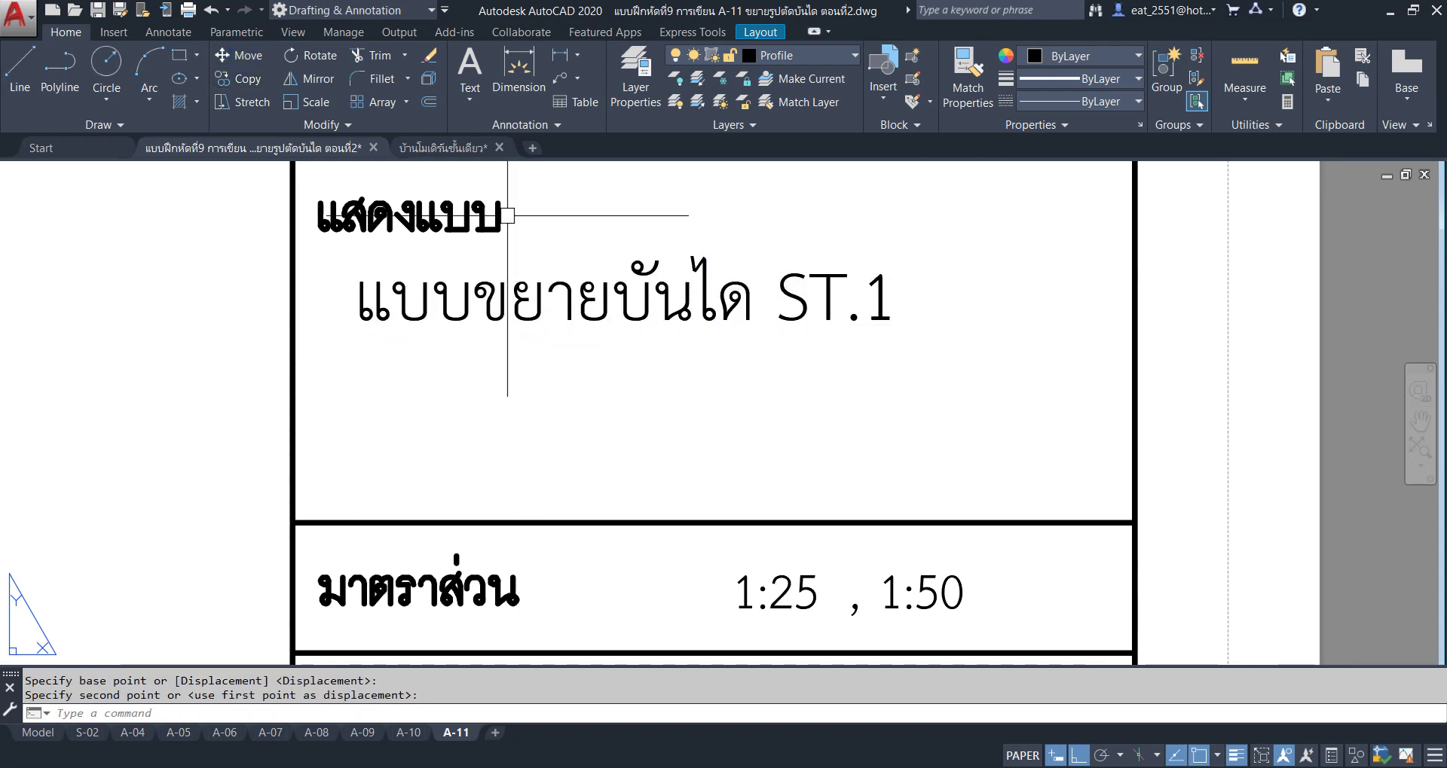
# Copy the ST.1 title text straight down directly beneath the original.
pyautogui.click(239, 78)
pyautogui.click(904, 245)
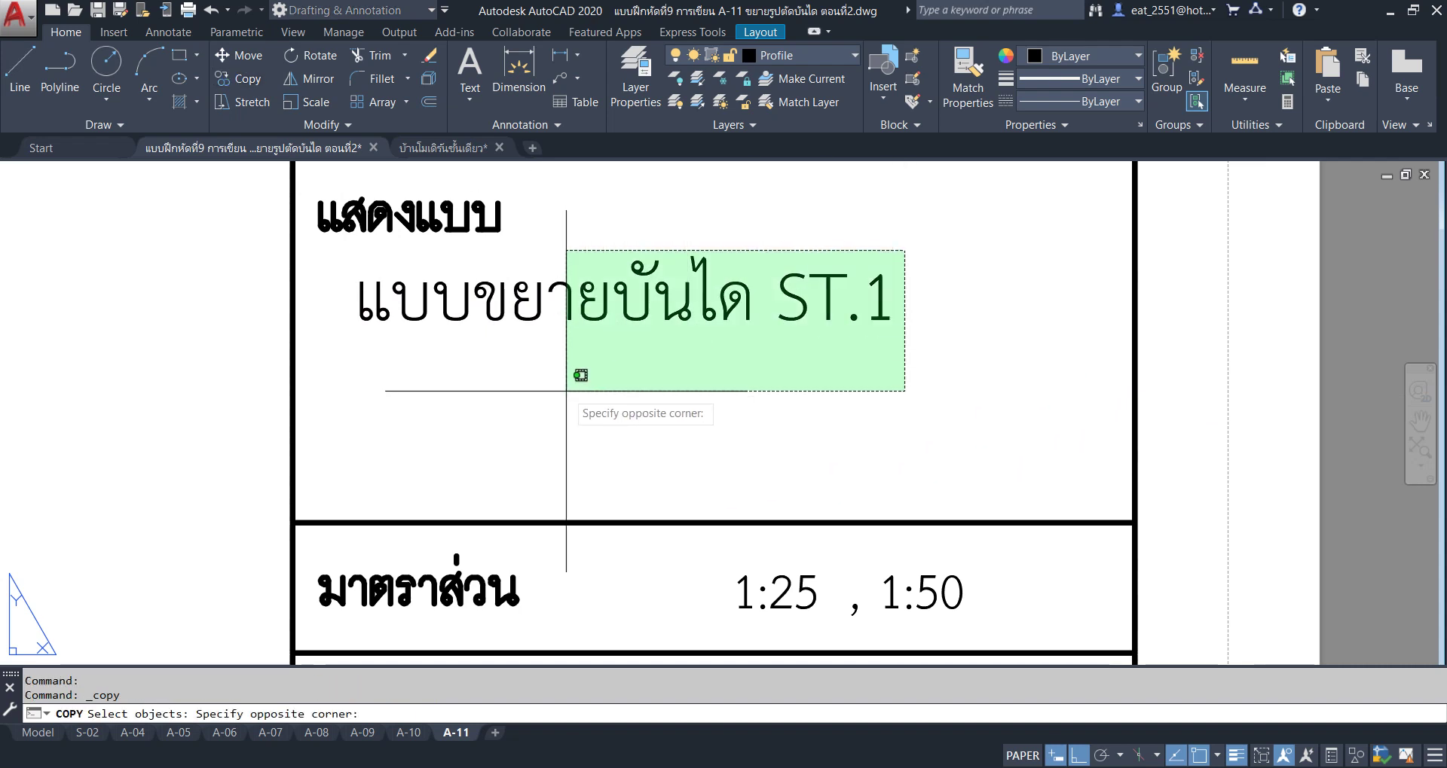
pyautogui.click(293, 426)
pyautogui.press('Return')
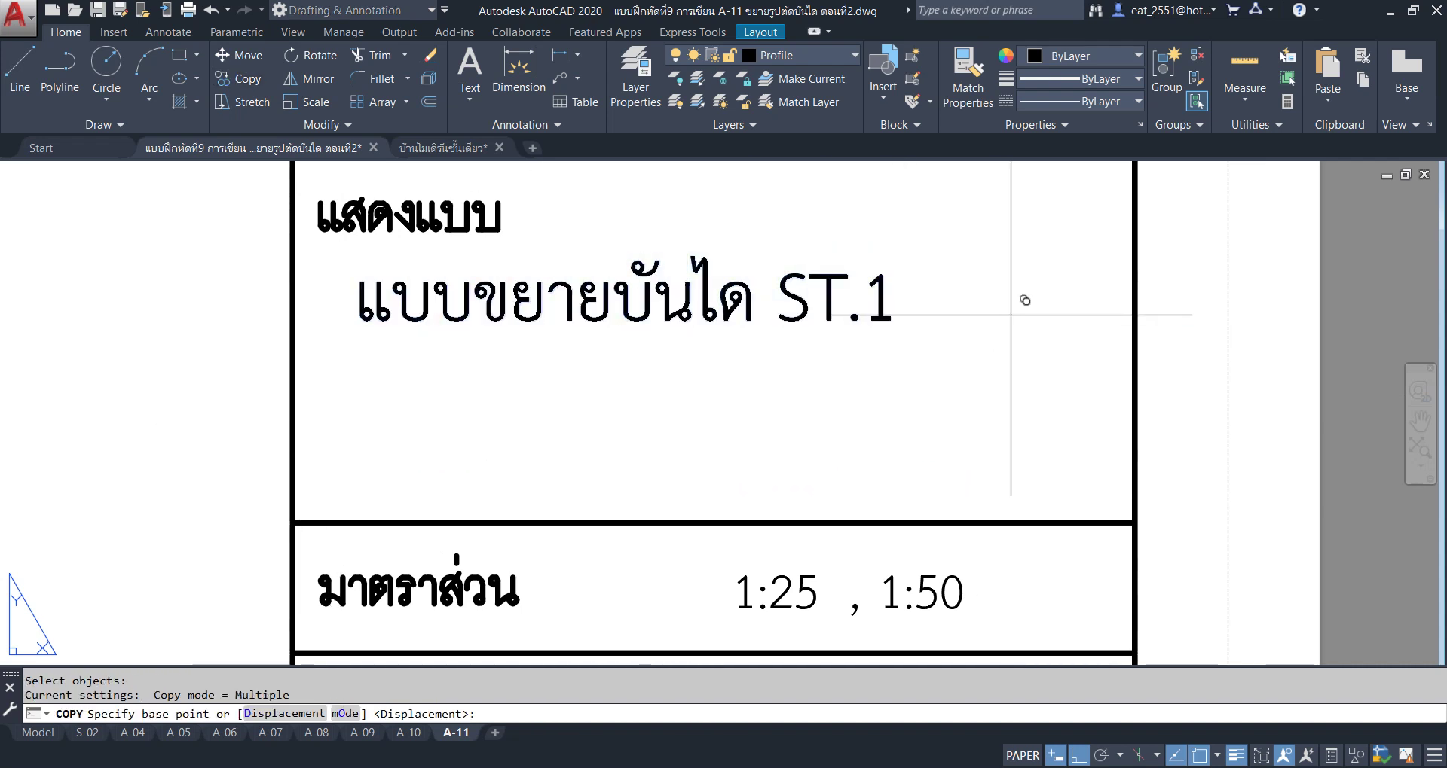
pyautogui.click(1011, 316)
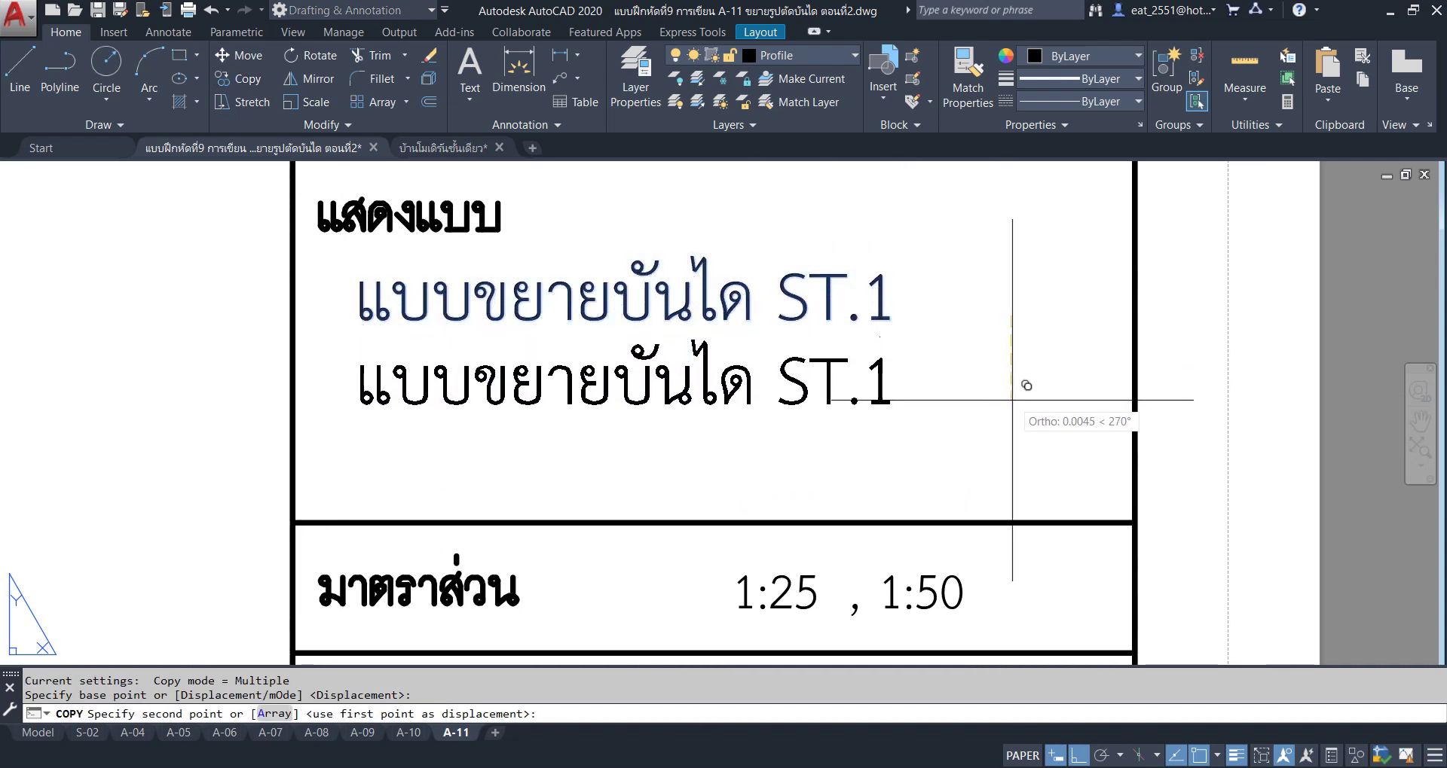
pyautogui.click(1011, 405)
pyautogui.press('Escape')
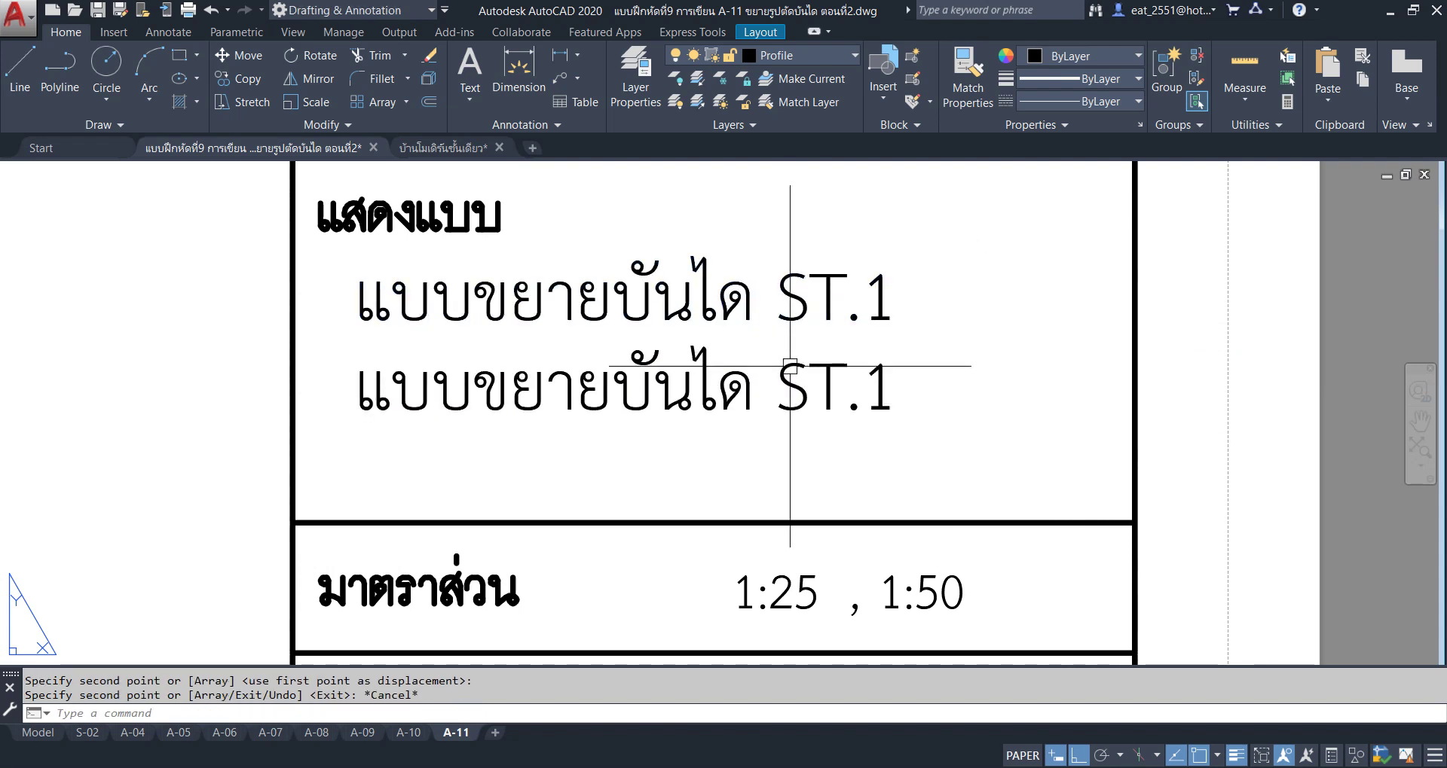
# Draw a horizontal line separating the two stacked 'แบบขยายบันได ST.1' titles.
pyautogui.click(21, 72)
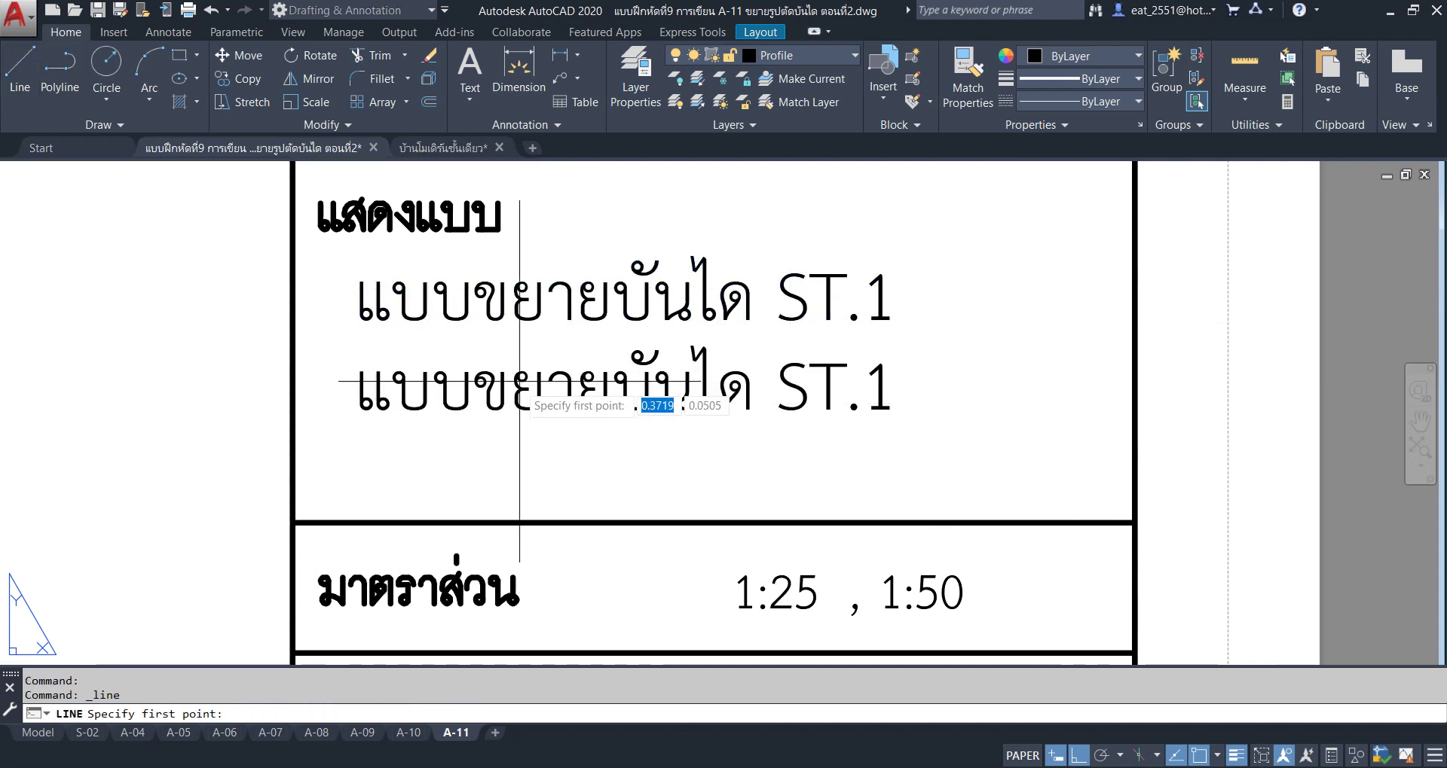
pyautogui.scroll(2, 358, 350)
pyautogui.scroll(2, 354, 369)
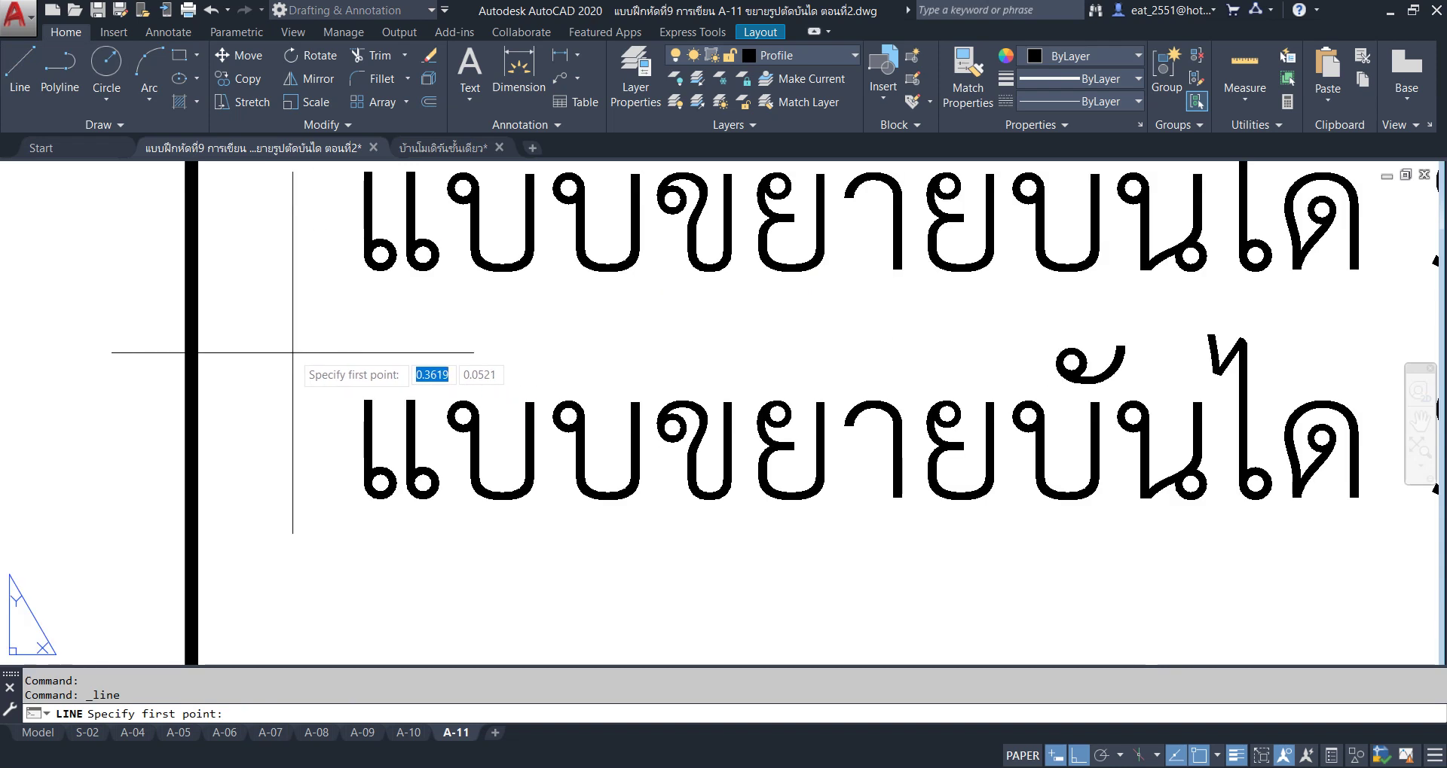
pyautogui.click(304, 329)
pyautogui.scroll(-2, 1179, 324)
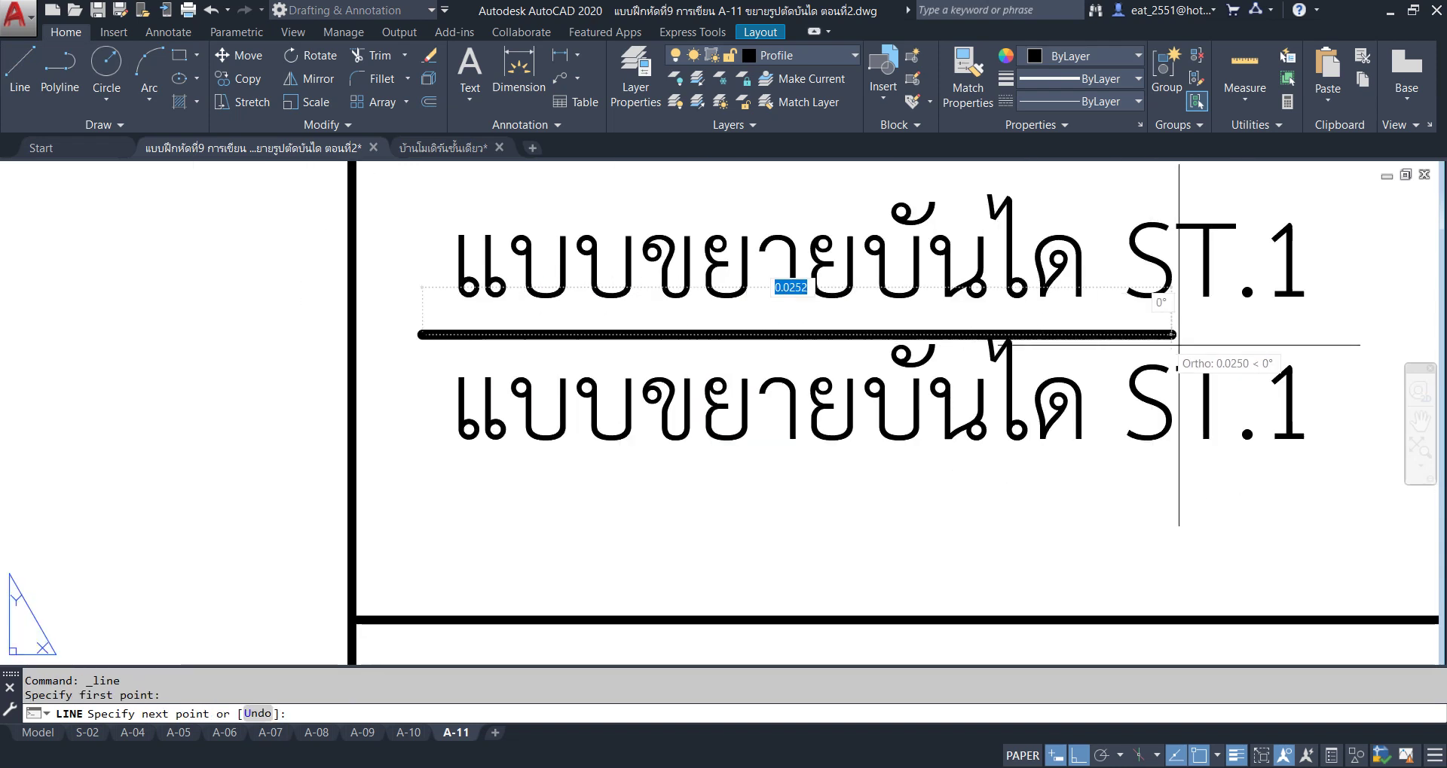
pyautogui.scroll(-1, 987, 369)
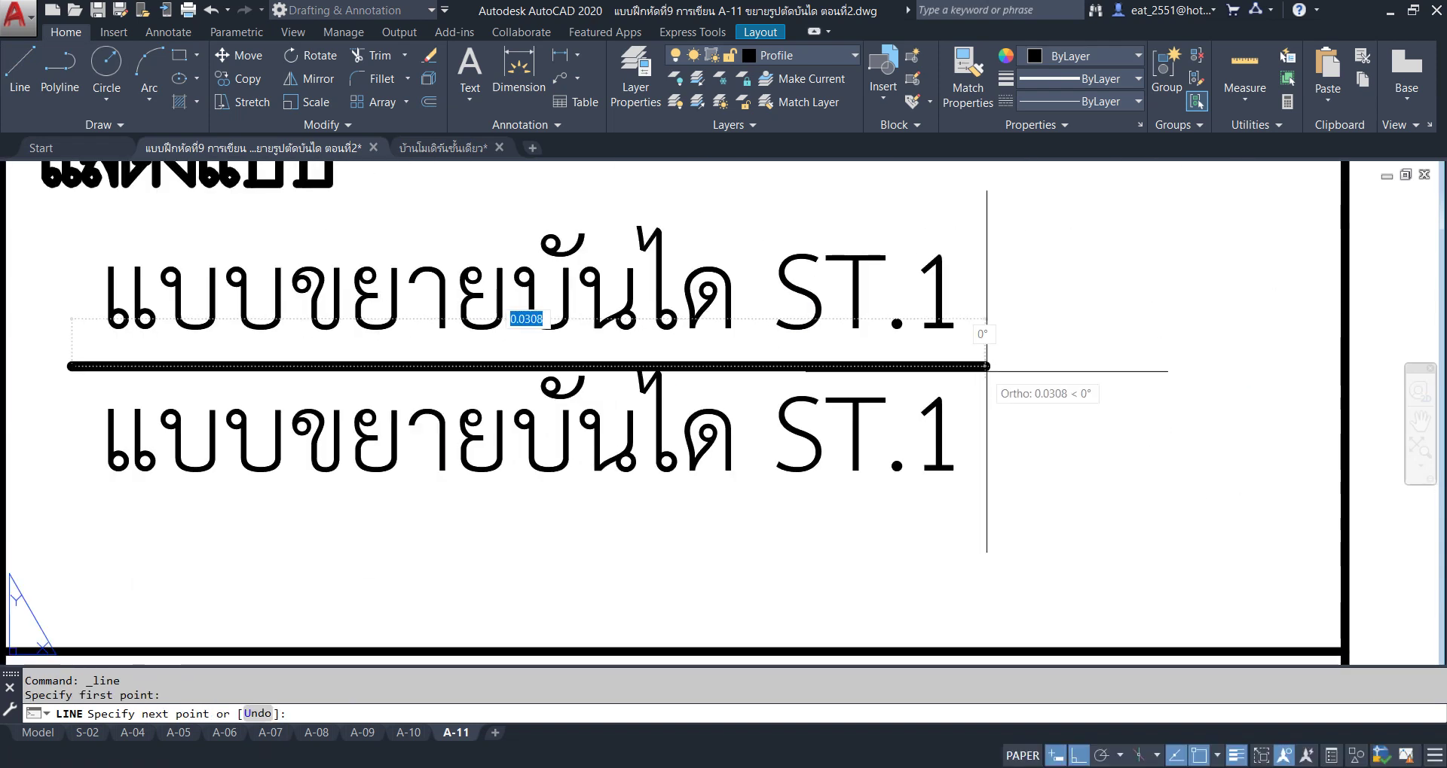
pyautogui.click(1023, 367)
pyautogui.rightClick(1119, 296)
pyautogui.click(1153, 313)
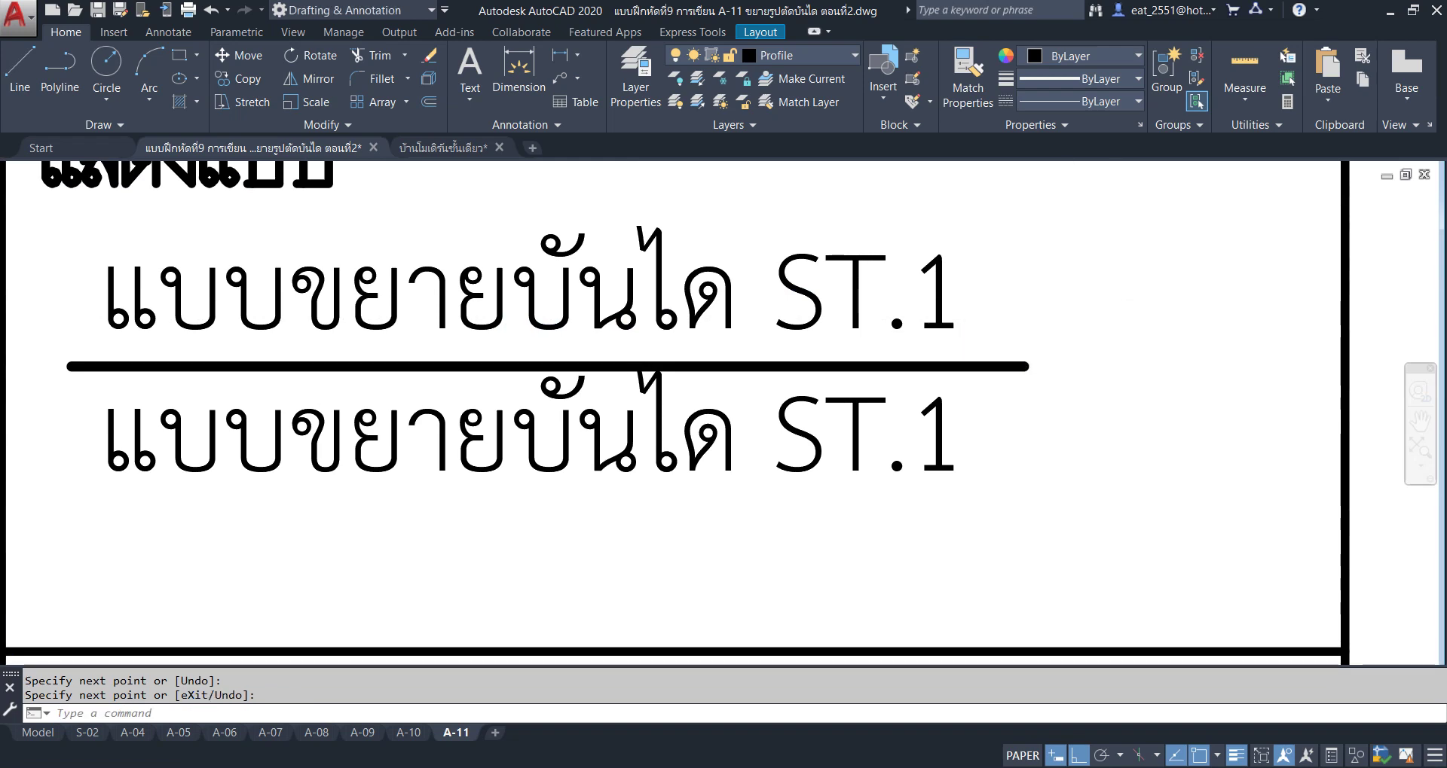
pyautogui.scroll(-3, 867, 445)
pyautogui.scroll(-1, 866, 445)
pyautogui.scroll(-2, 882, 482)
pyautogui.scroll(4, 882, 482)
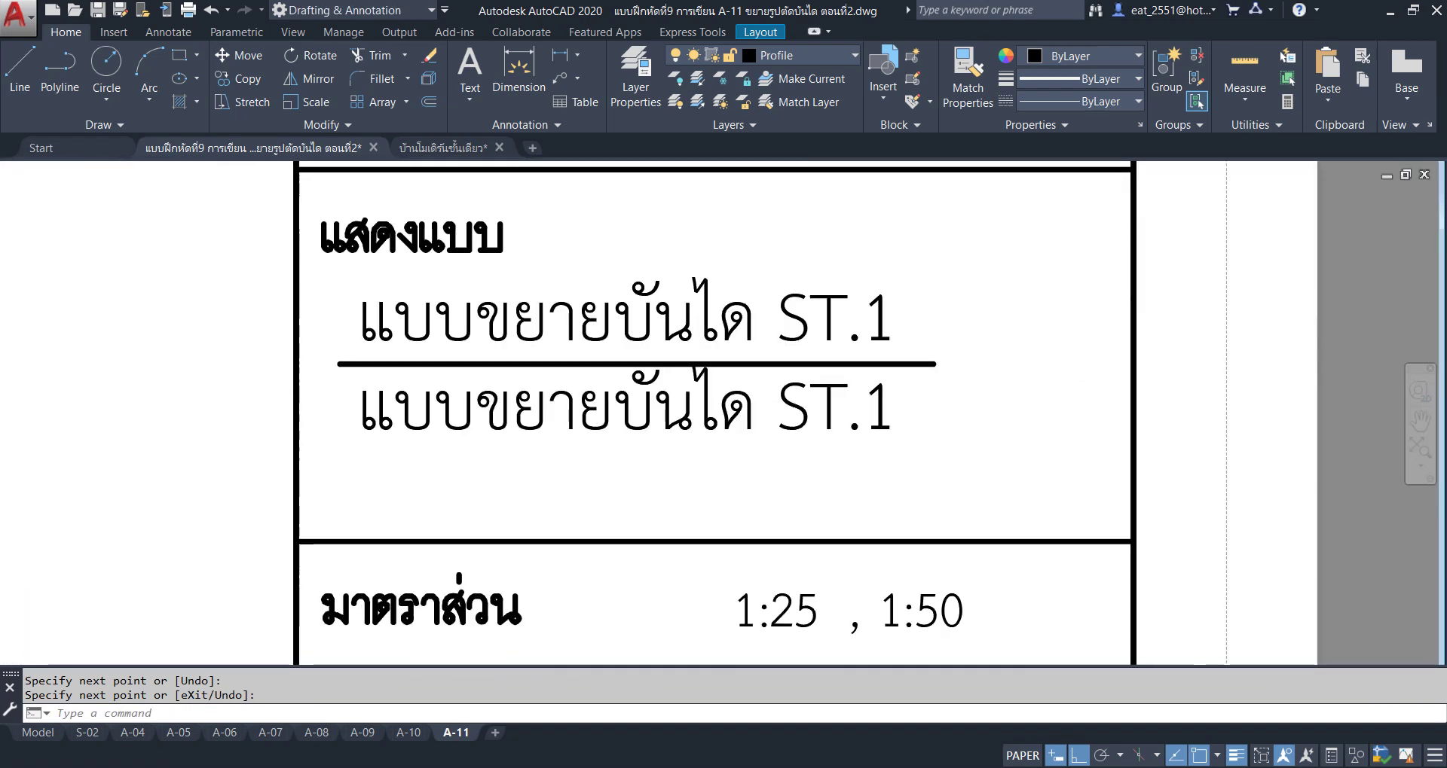
pyautogui.scroll(2, 878, 484)
# Edit the lower title so it reads 'แบบขยายบันได ST.2'.
pyautogui.doubleClick(895, 426)
pyautogui.click(895, 426)
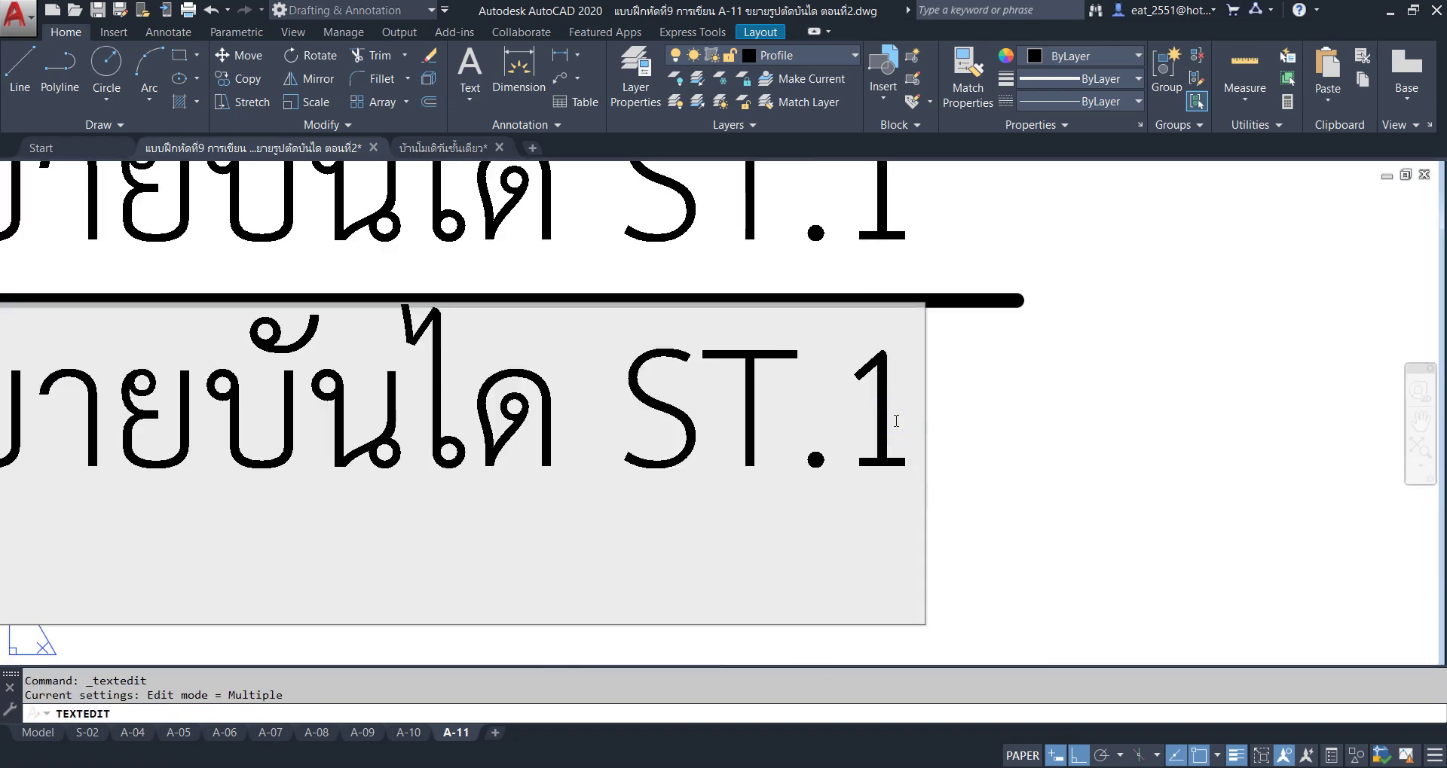
pyautogui.press('BackSpace')
pyautogui.write('2')
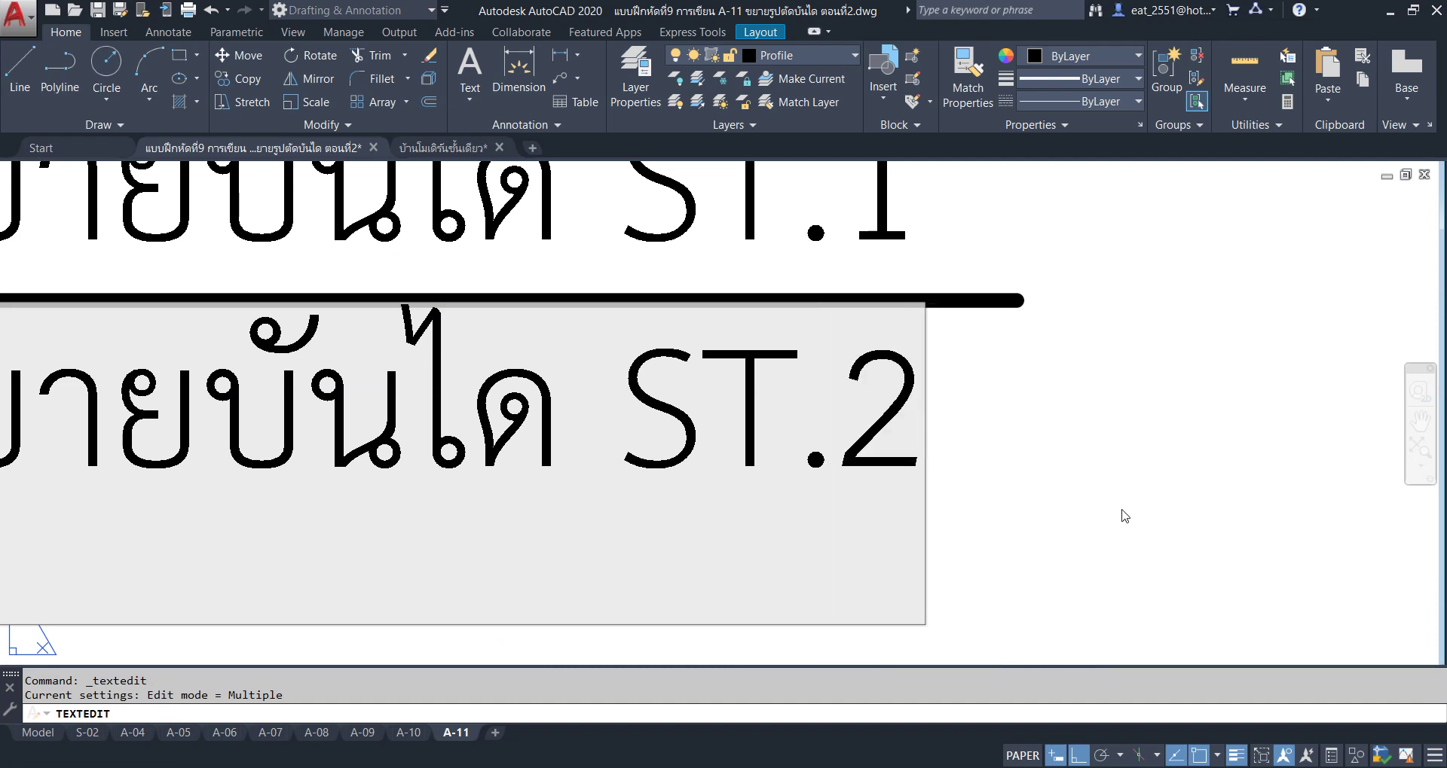
pyautogui.click(1120, 510)
pyautogui.press('Escape')
# Zoom out to the full sheet and grab the top grip of the vertical divider inside the viewport.
pyautogui.scroll(-5, 1121, 508)
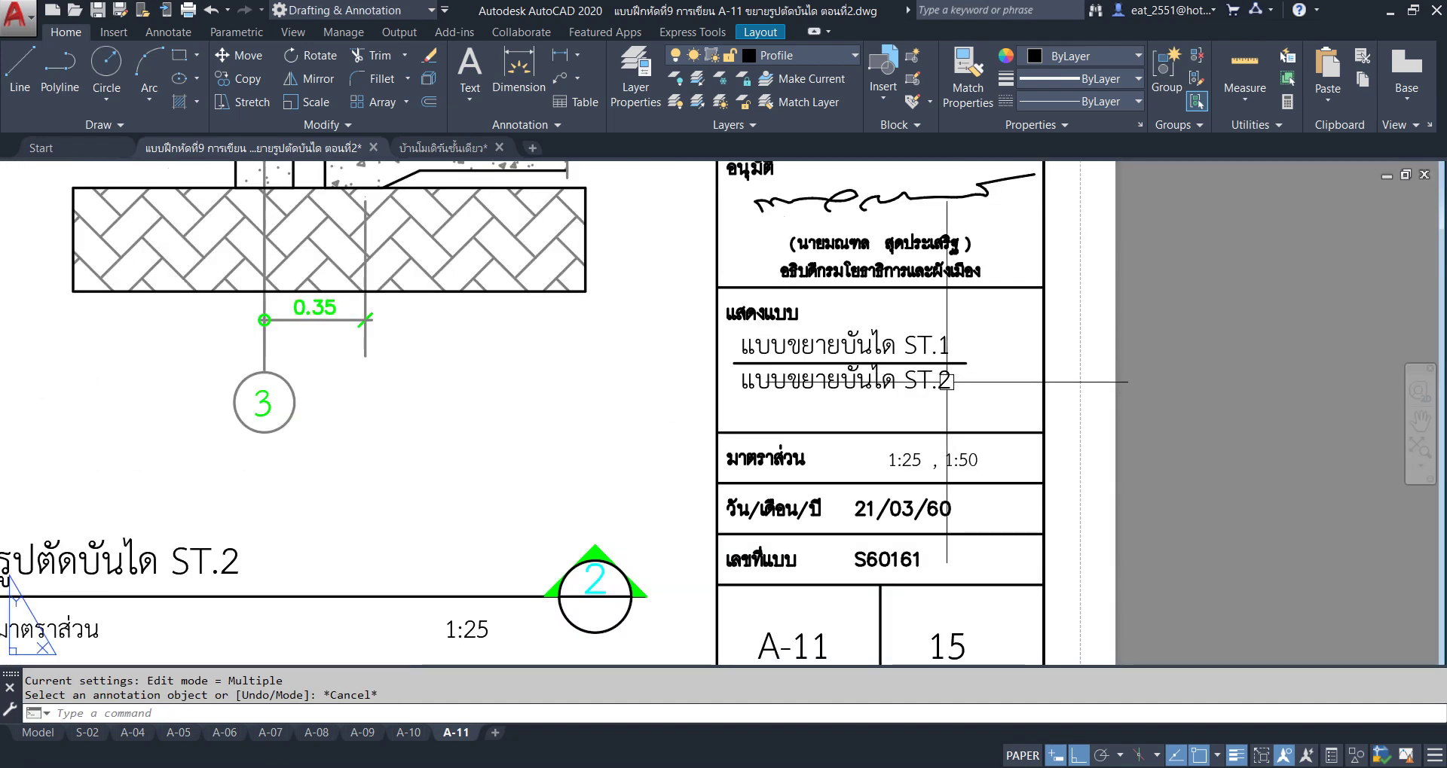
pyautogui.moveTo(1024, 483); pyautogui.dragTo(994, 463, button='middle')
pyautogui.middleClick(994, 462)
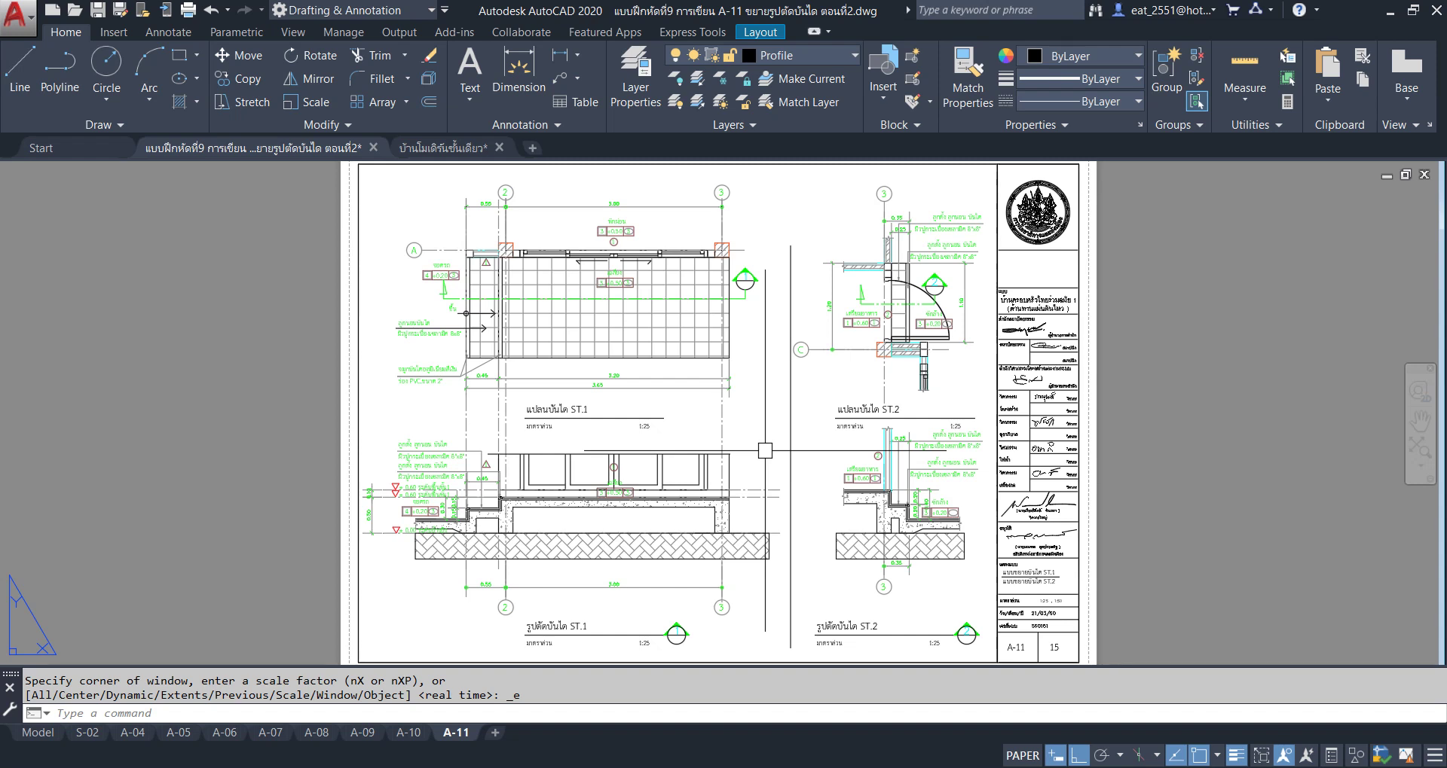
pyautogui.doubleClick(866, 407)
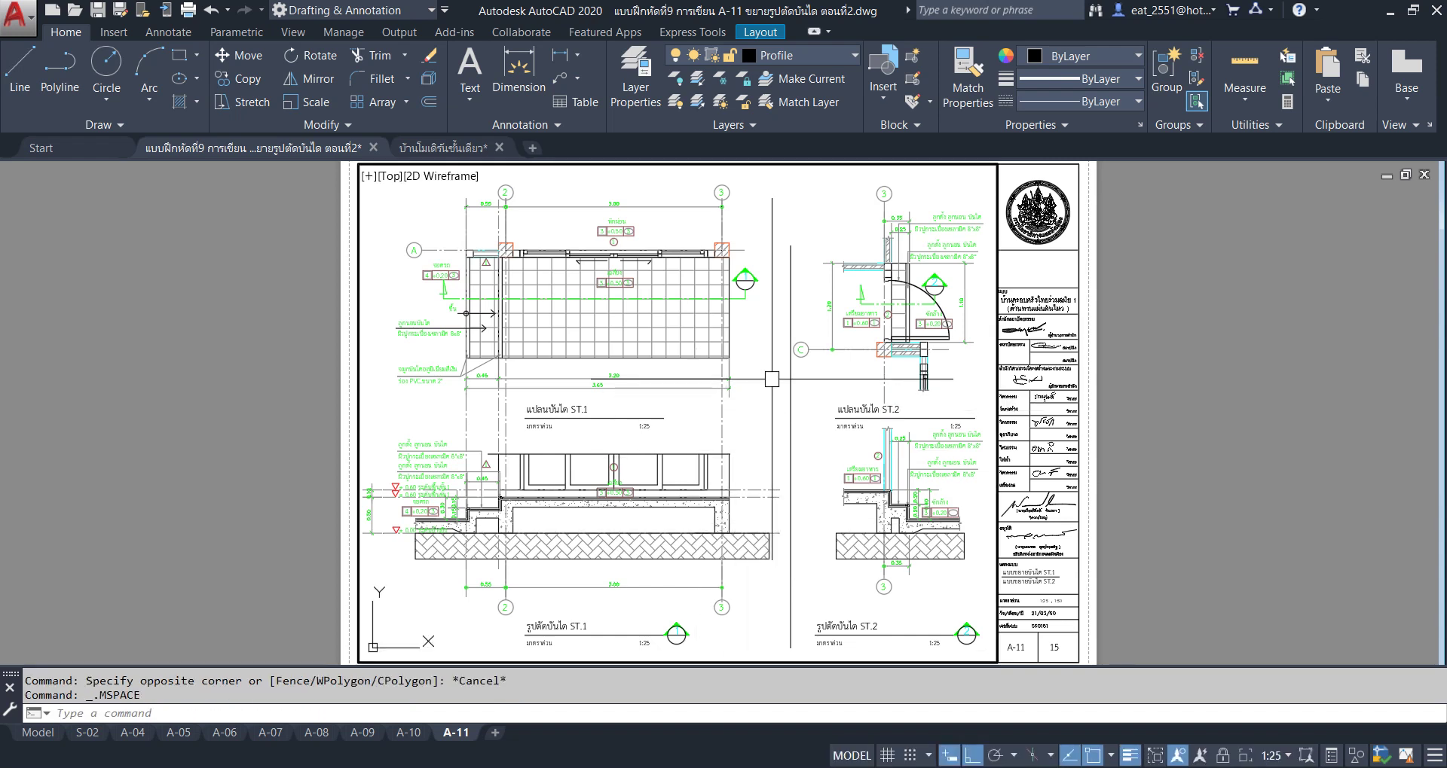
pyautogui.click(789, 279)
pyautogui.click(790, 245)
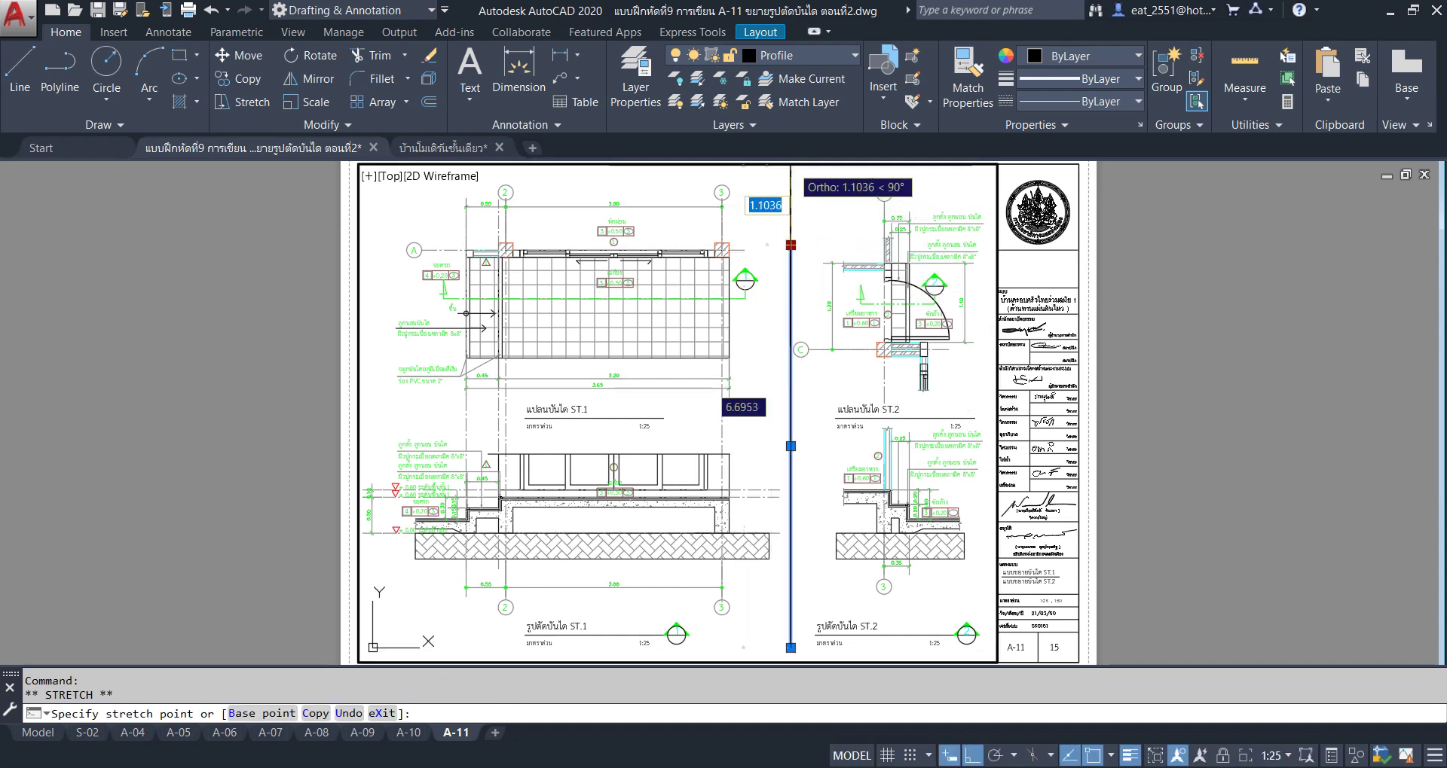
# Stretch the divider's top and bottom ends to the sheet frame, then zoom to the whole sheet.
pyautogui.click(790, 167)
pyautogui.click(791, 648)
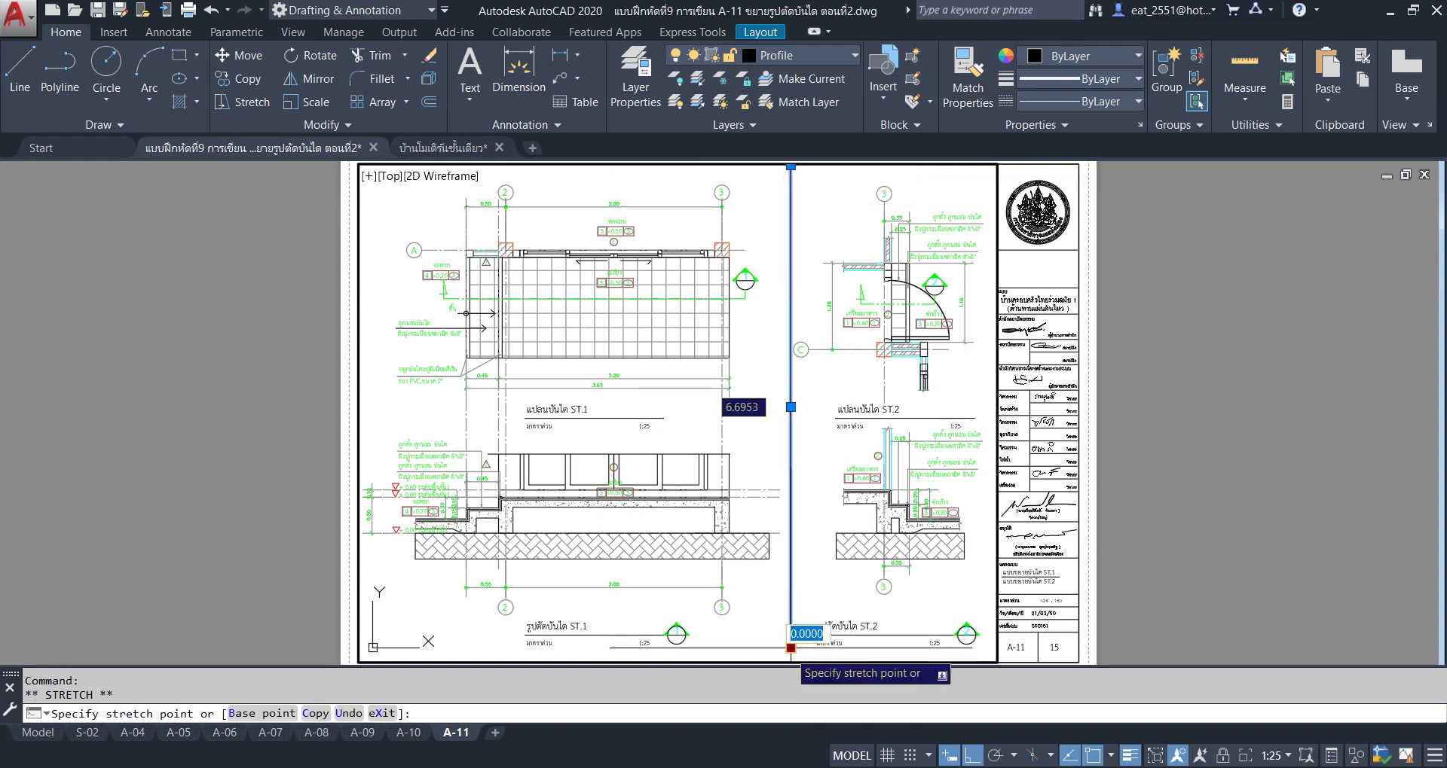
pyautogui.click(791, 660)
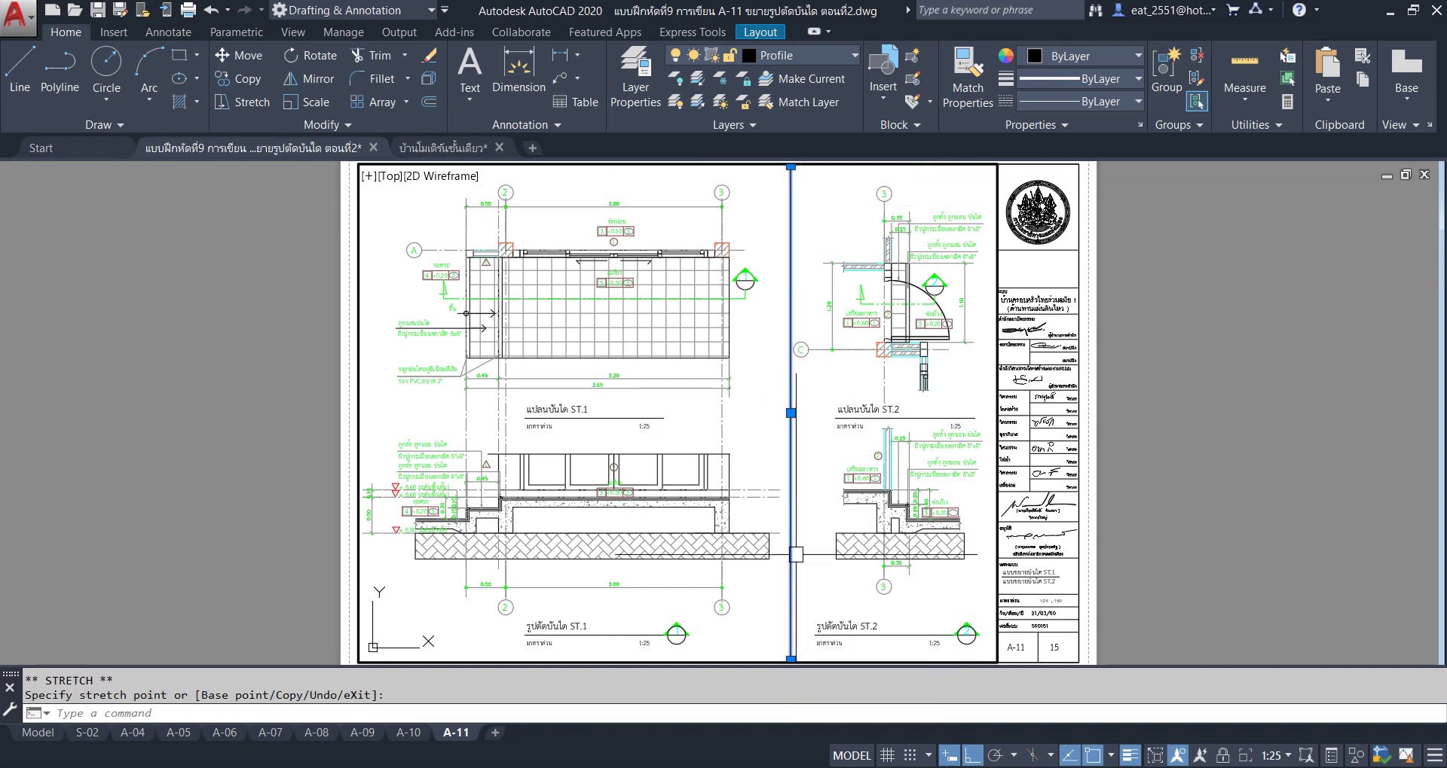
pyautogui.press('Escape')
pyautogui.doubleClick(1214, 426)
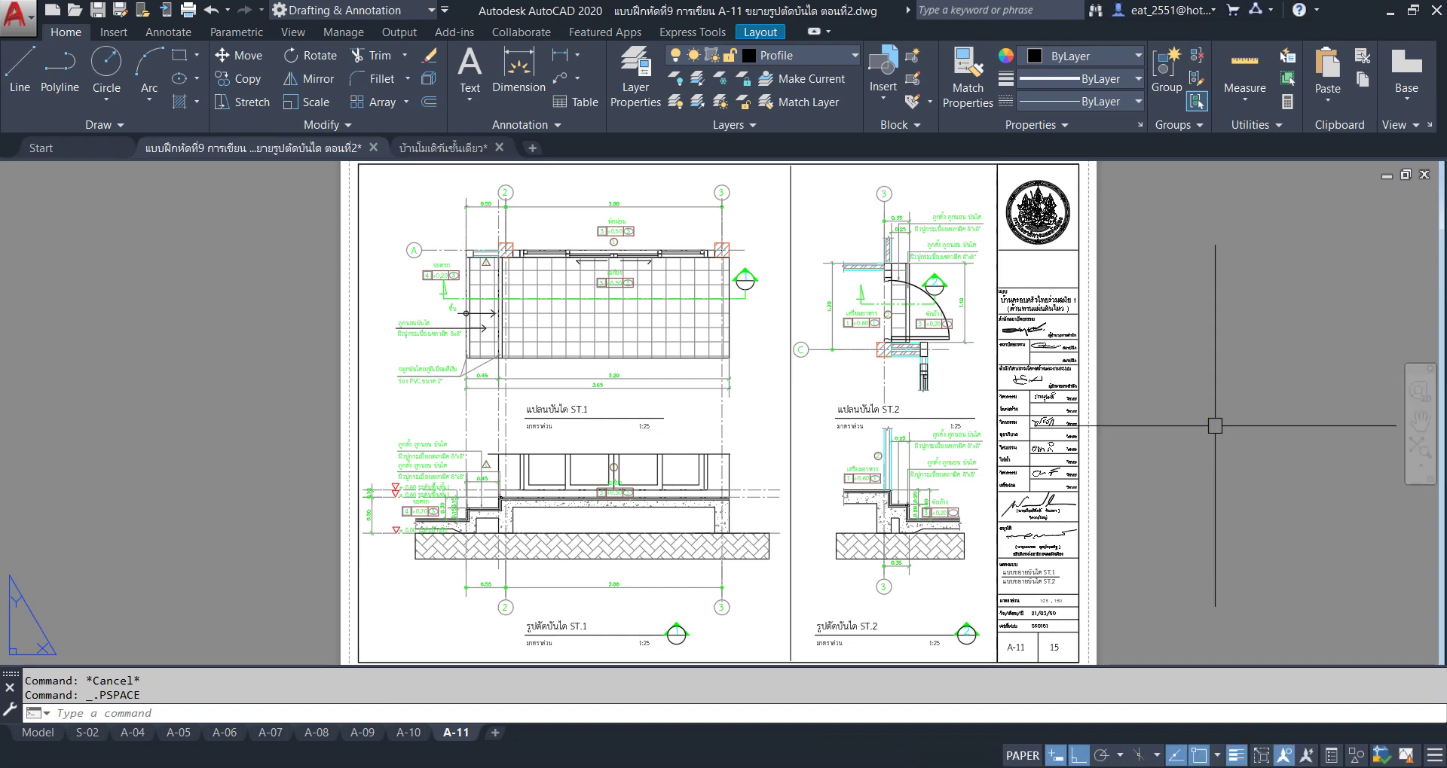
pyautogui.middleClick(1206, 420)
pyautogui.middleClick(1206, 421)
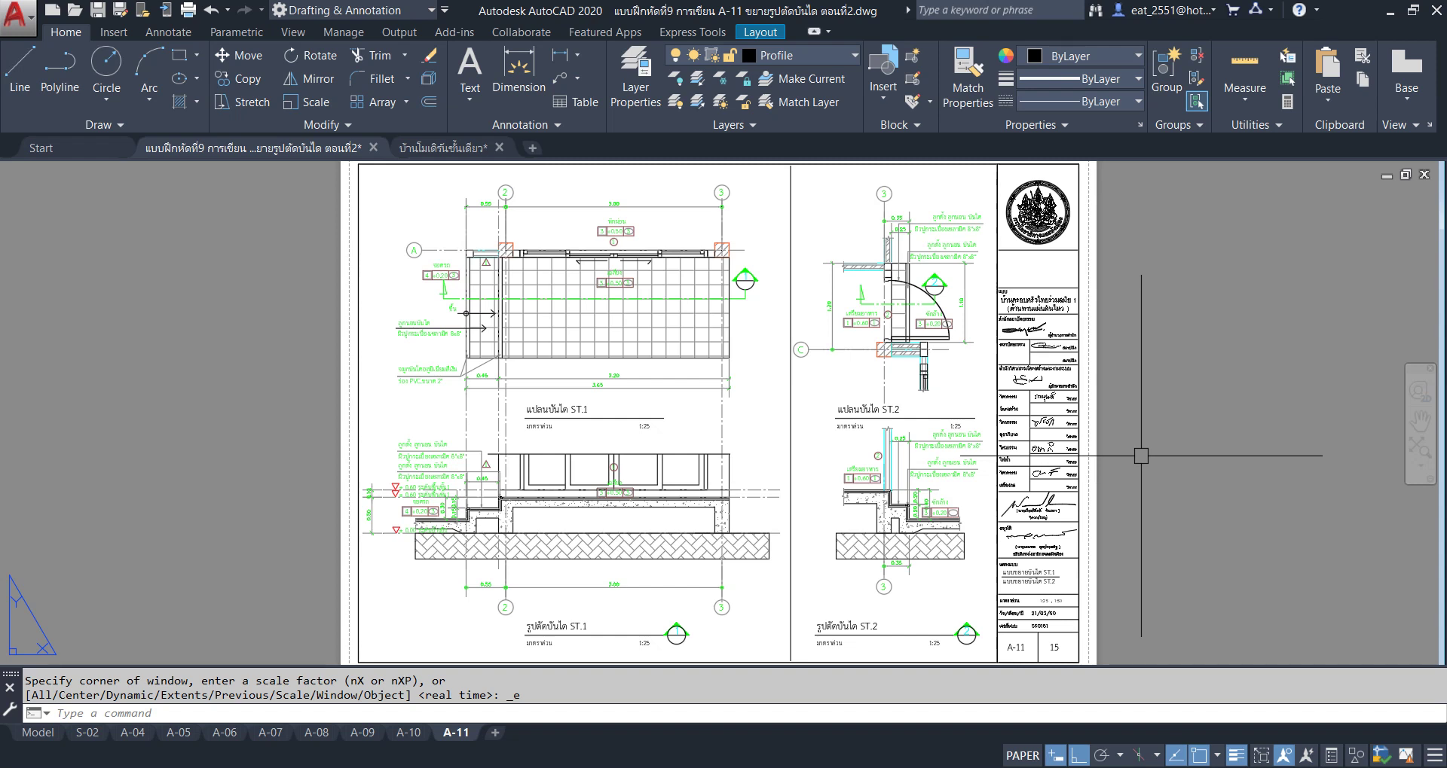
# In Model space, zoom extents and pan to view the entire two-column drawing set.
pyautogui.click(38, 732)
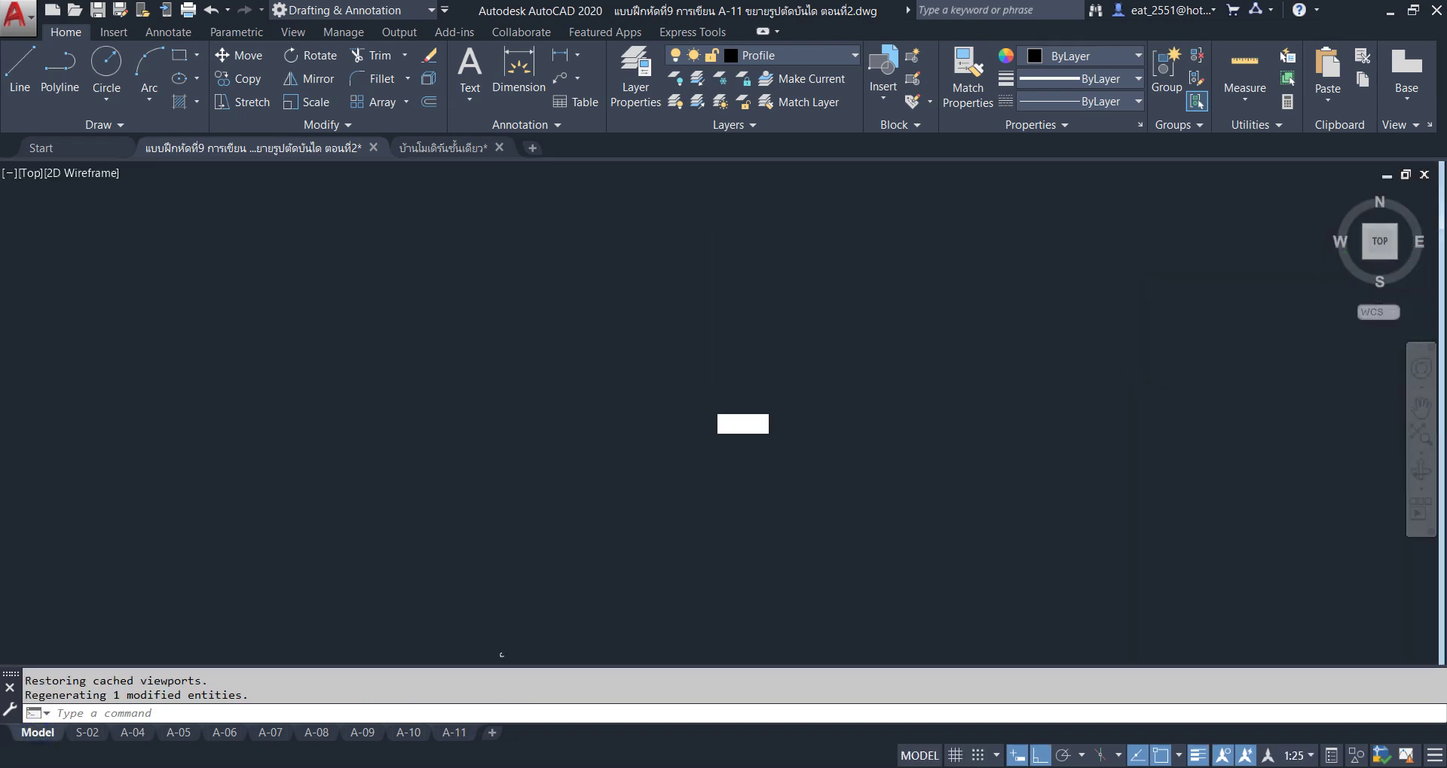
pyautogui.middleClick(881, 390)
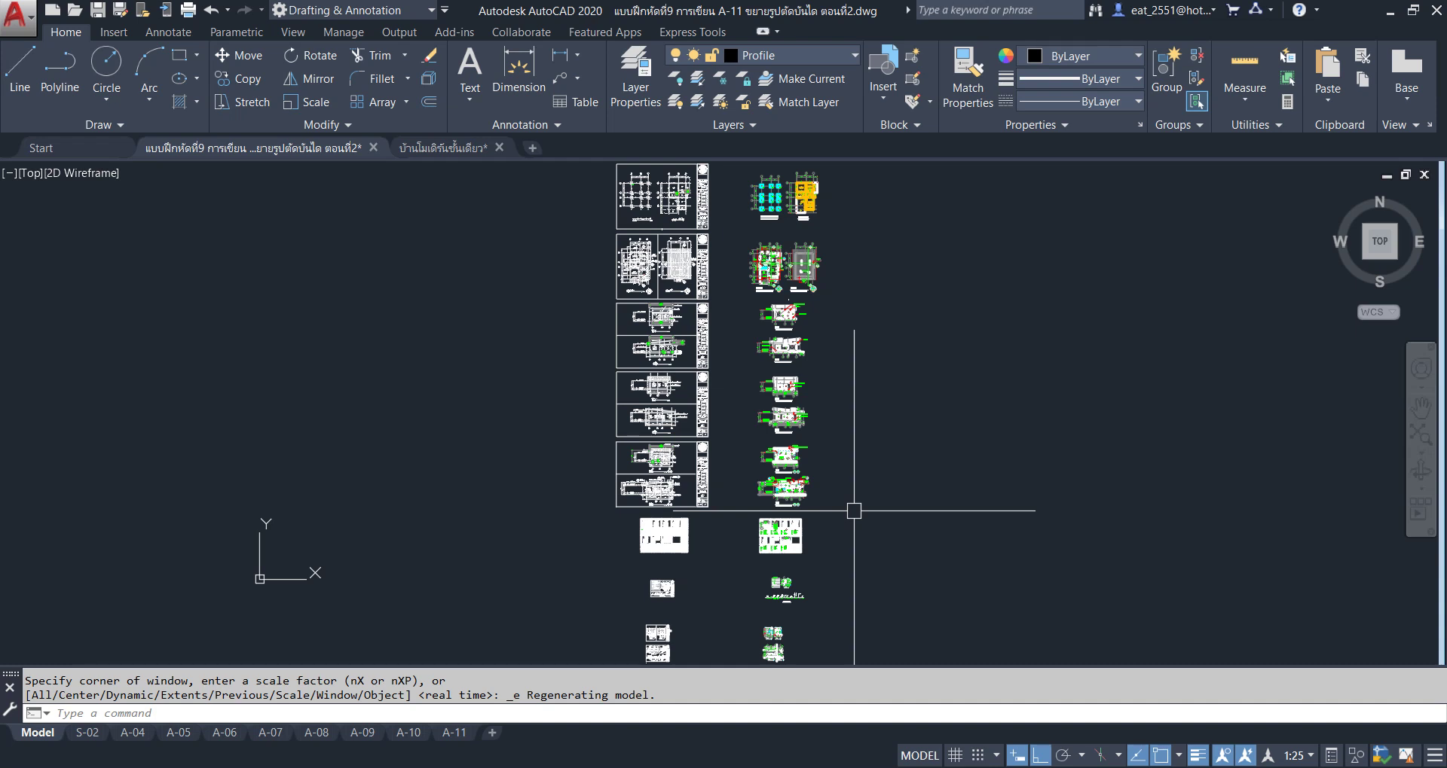
pyautogui.moveTo(820, 597)
pyautogui.mouseDown(button='middle')
pyautogui.moveTo(829, 491)
pyautogui.moveTo(810, 530)
pyautogui.mouseUp(button='middle')
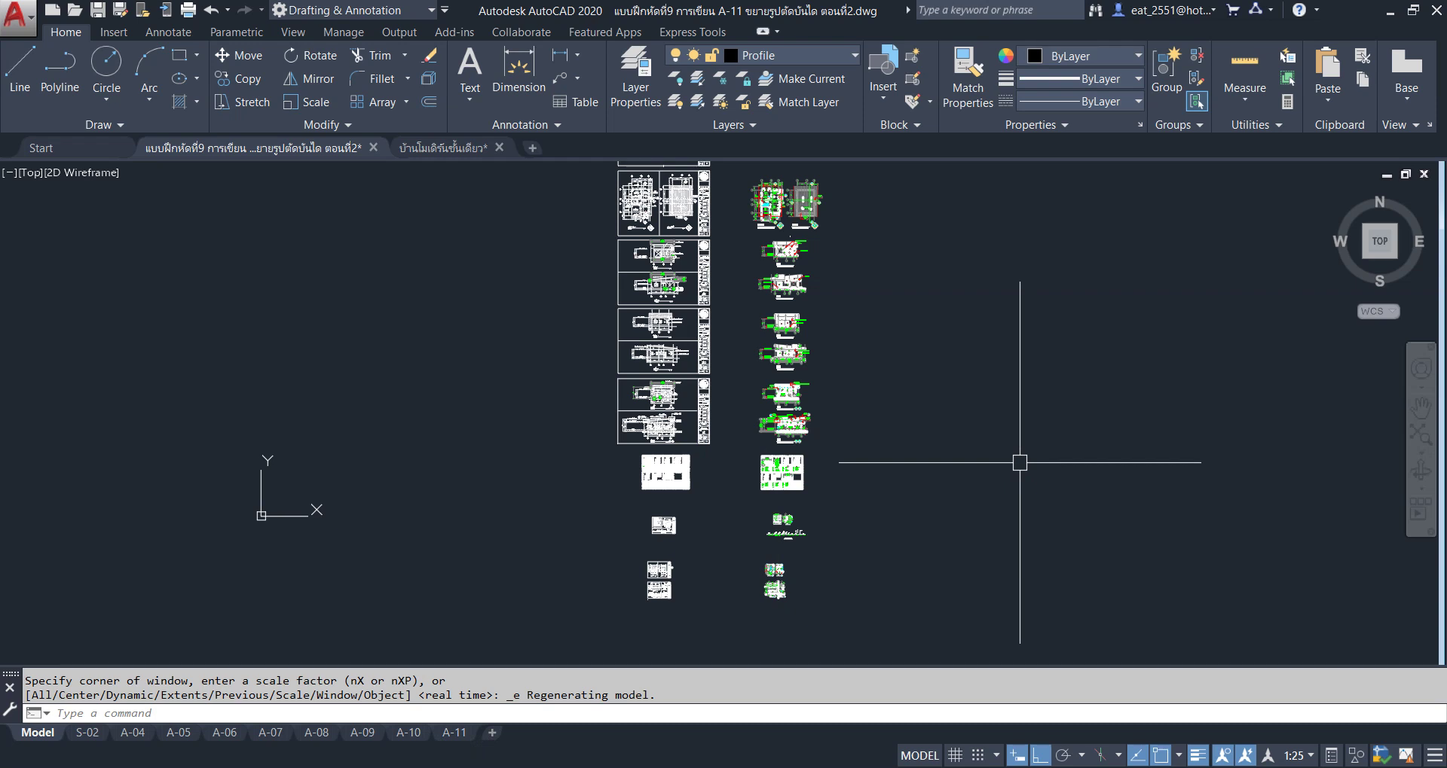
pyautogui.moveTo(917, 415); pyautogui.dragTo(907, 440, button='middle')
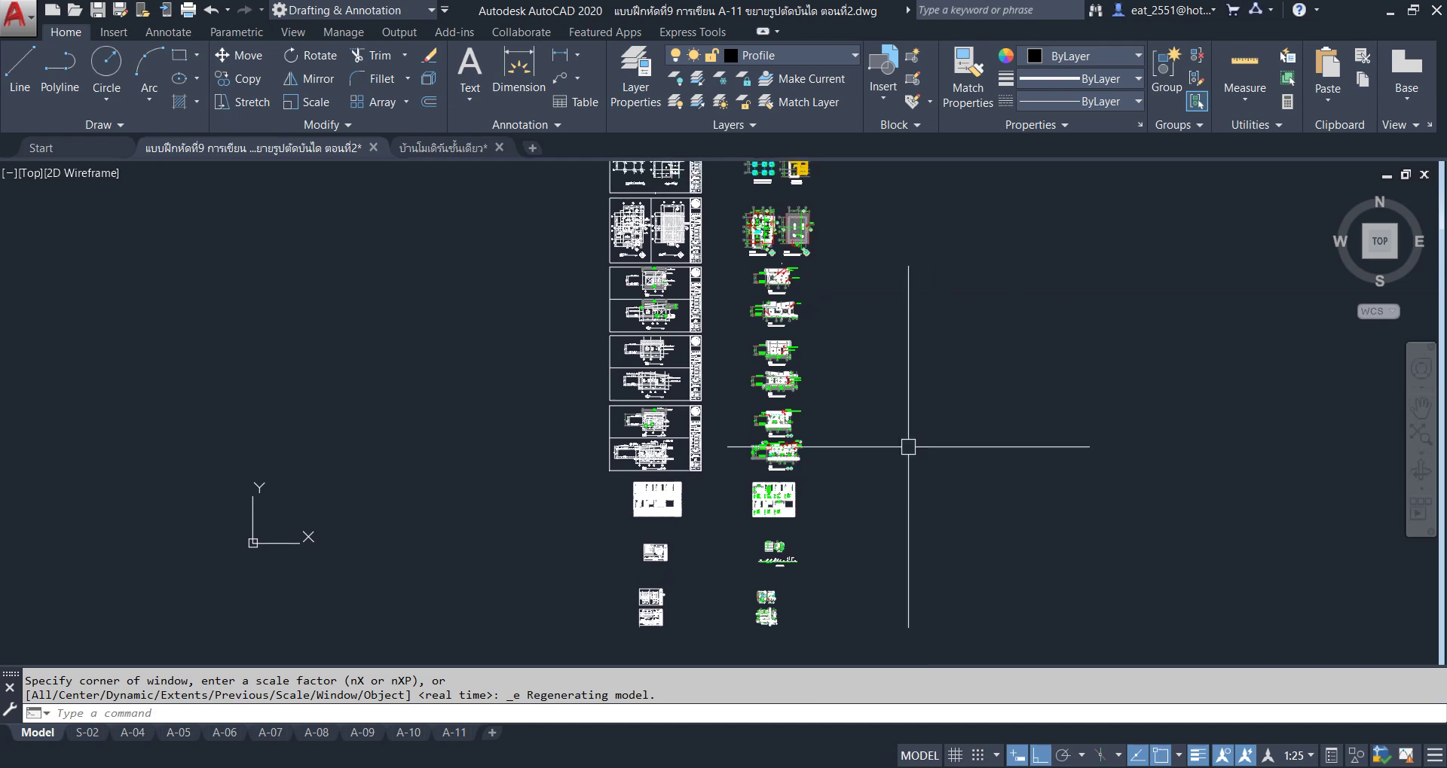
# In Save As, edit the file name to end with 'ขยายรูปตัดบันไดST.1และST.2'.
pyautogui.click(21, 21)
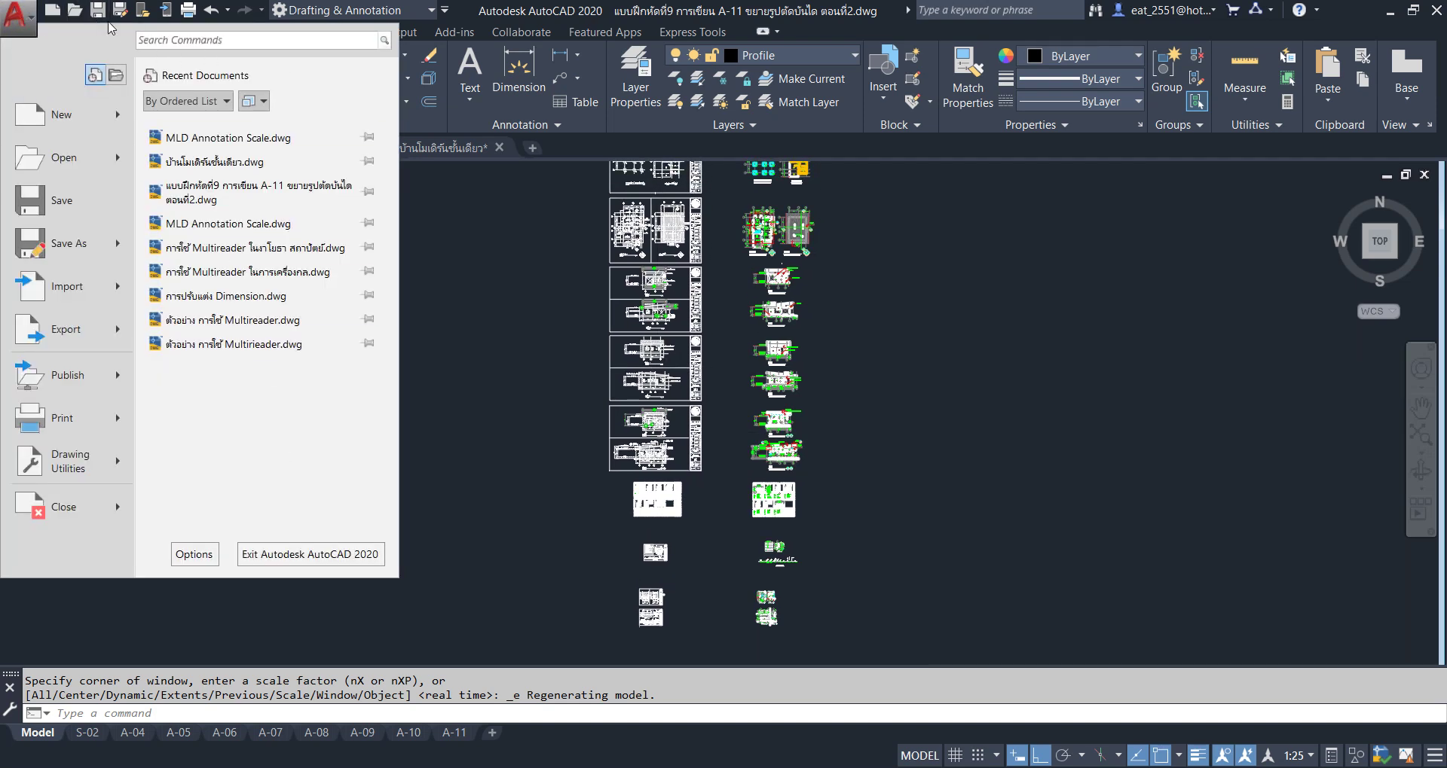
pyautogui.click(53, 243)
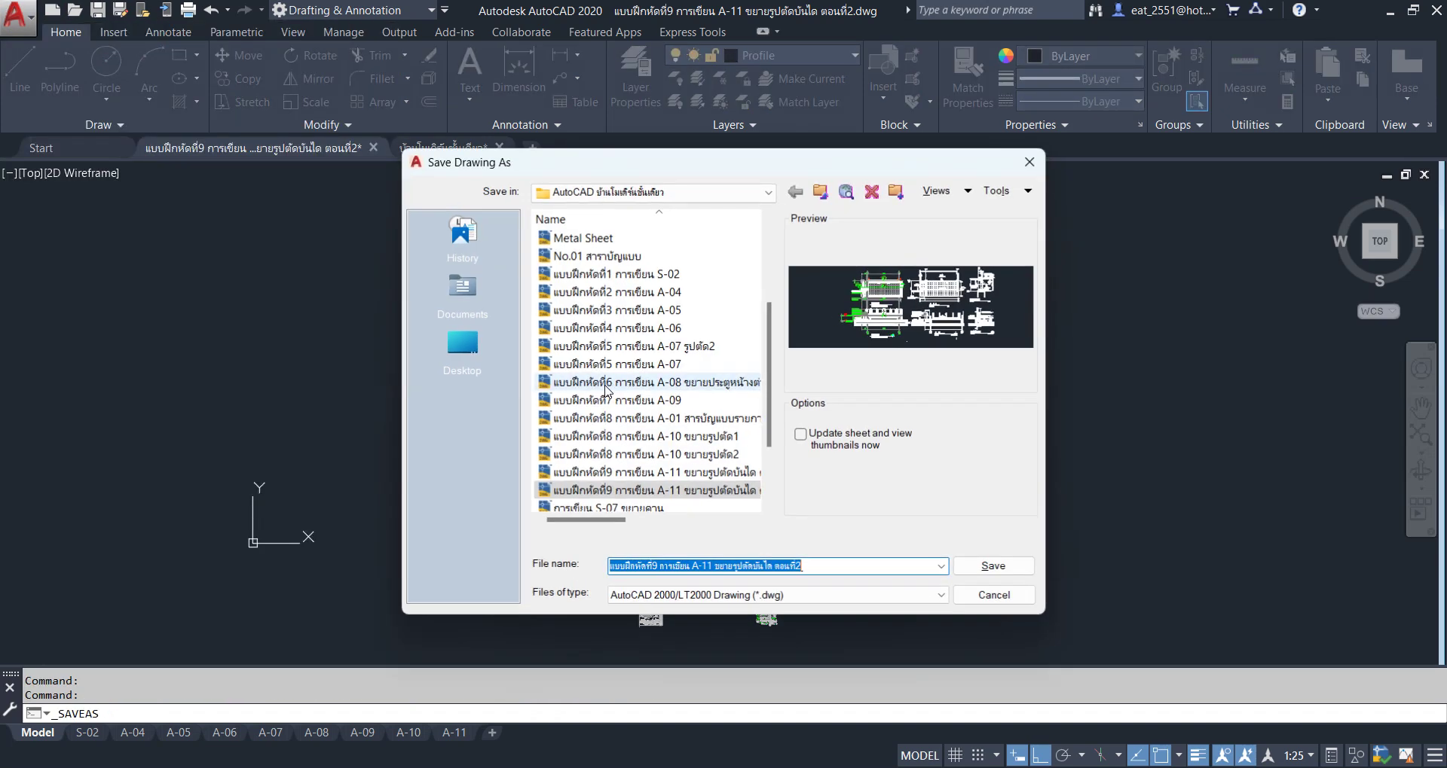
pyautogui.click(803, 567)
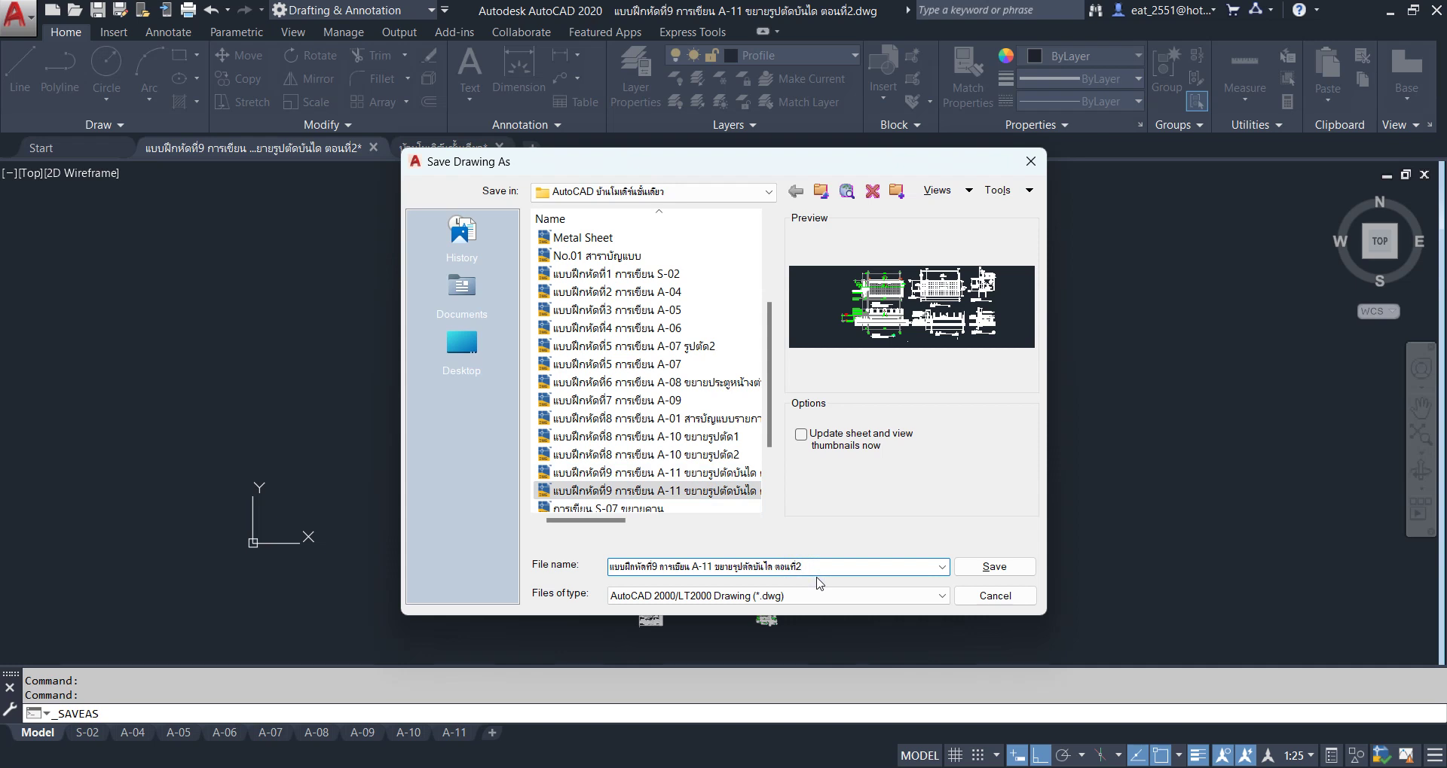
pyautogui.click(774, 567)
pyautogui.write('1')
pyautogui.press('BackSpace')
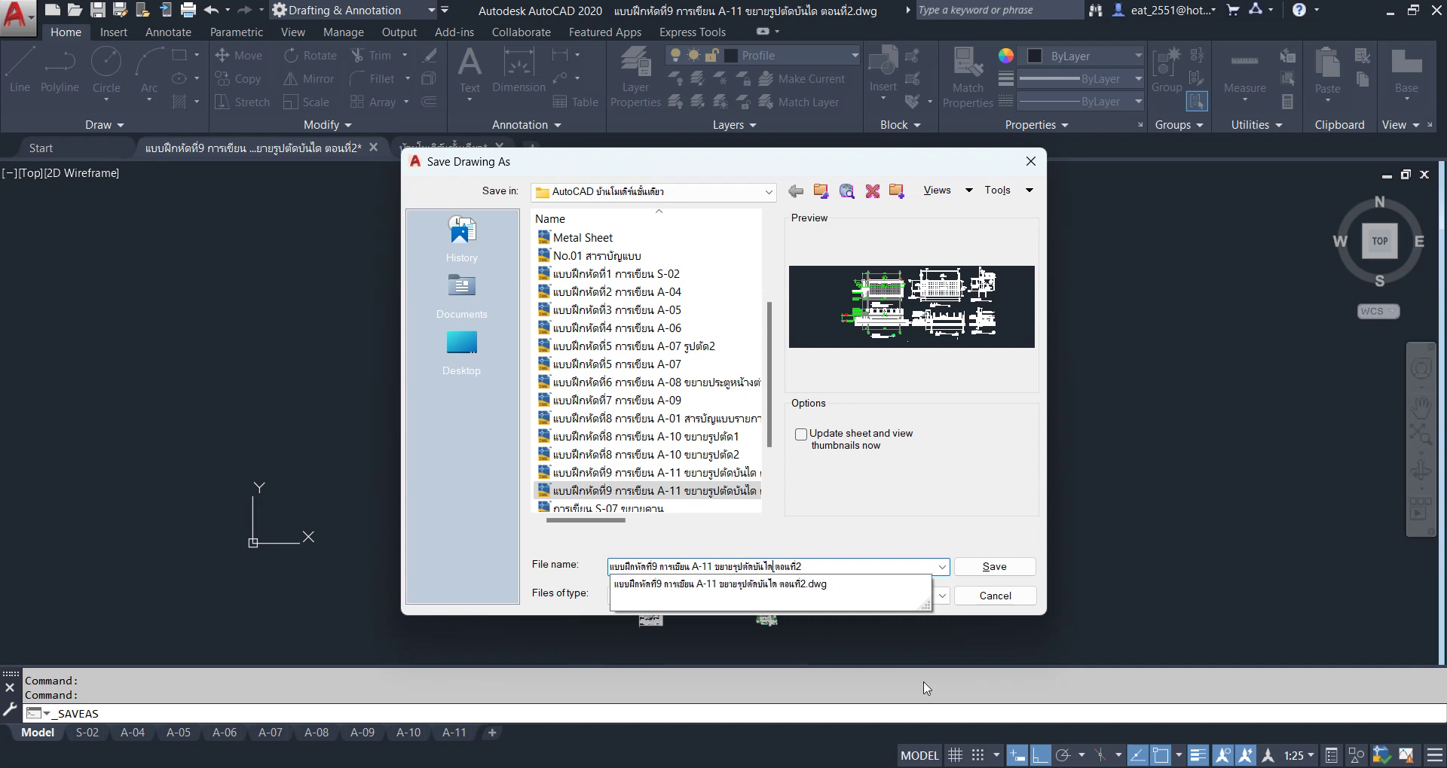
pyautogui.write('S')
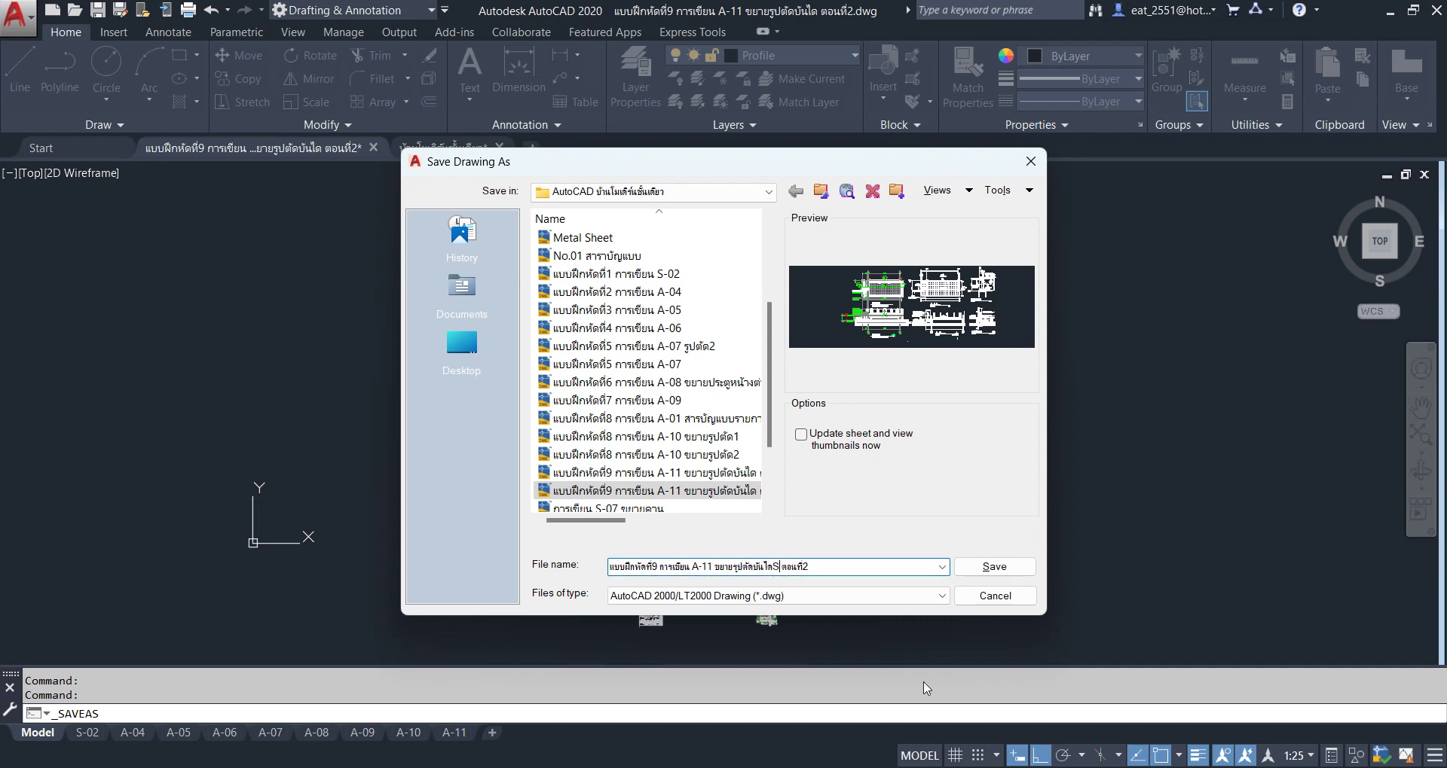
pyautogui.write('T.')
pyautogui.write('1')
pyautogui.write('C')
pyautogui.write(']')
pyautogui.write('T')
pyautogui.press('BackSpace')
pyautogui.press('BackSpace')
pyautogui.press('BackSpace')
pyautogui.write('และ')
pyautogui.write('S')
pyautogui.write('T')
pyautogui.write('.2')
pyautogui.press('BackSpace')
pyautogui.press('BackSpace')
pyautogui.press('BackSpace')
pyautogui.press('BackSpace')
pyautogui.press('BackSpace')
pyautogui.press('BackSpace')
pyautogui.press('BackSpace')
pyautogui.scroll(-2, 678, 449)
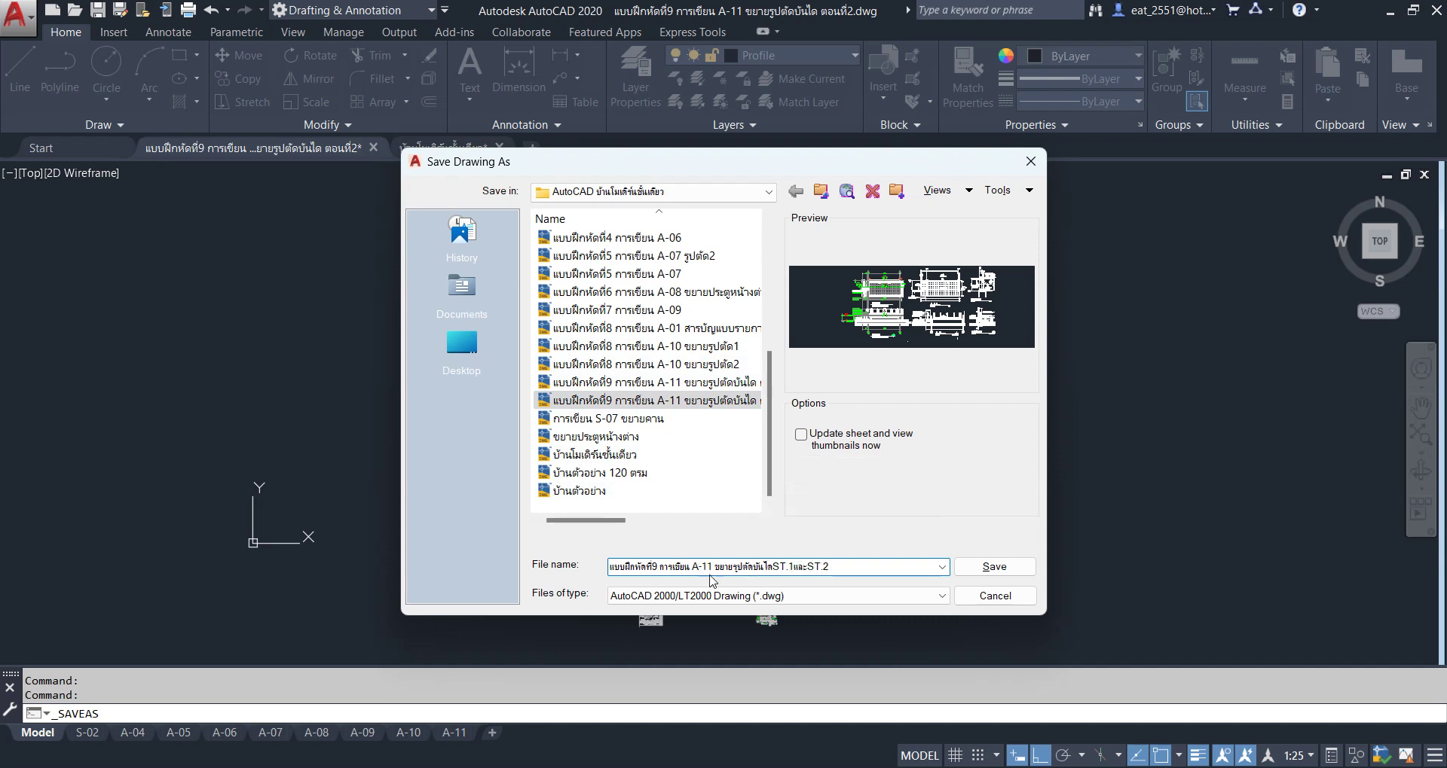
# Change the exercise number in the file name from 9 to 10 and save.
pyautogui.click(658, 566)
pyautogui.press('BackSpace')
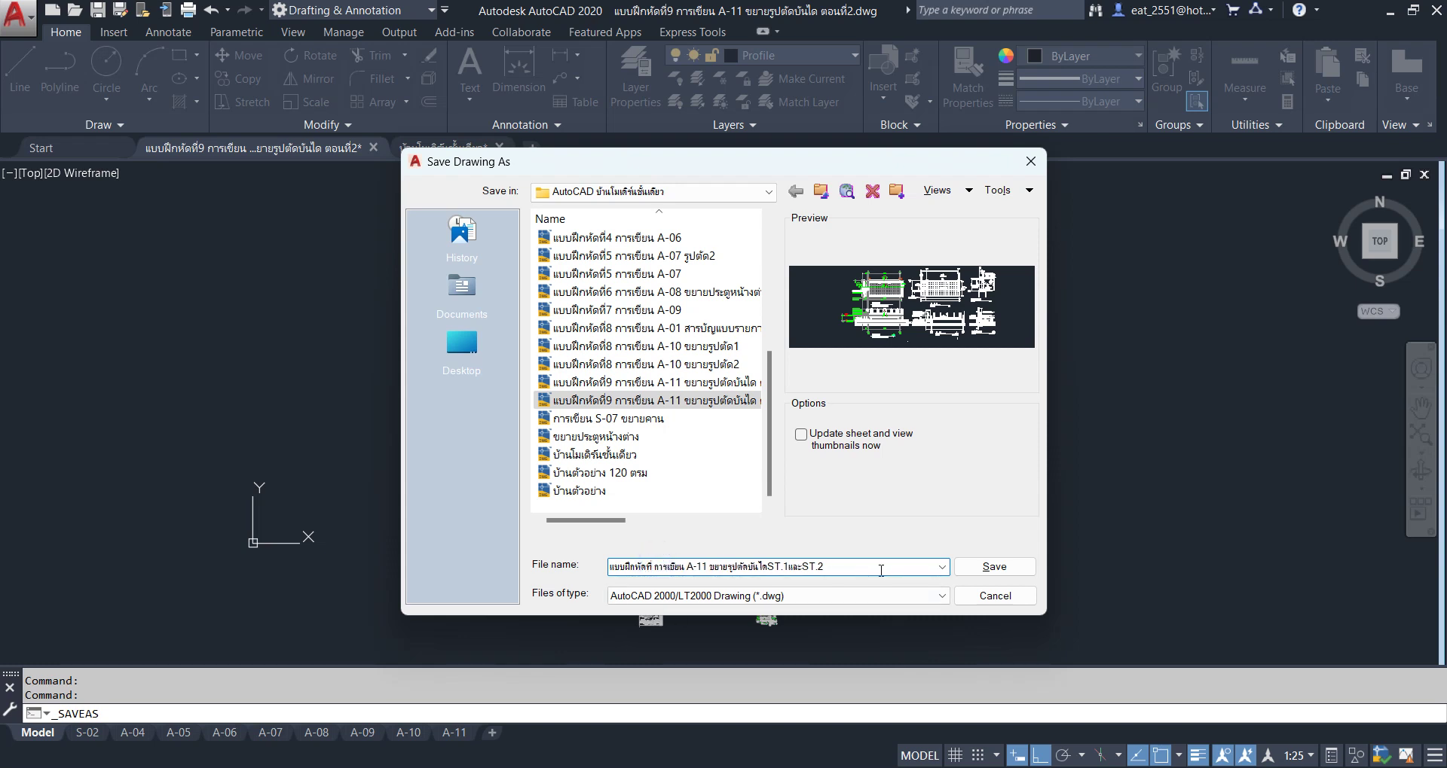
pyautogui.write('10')
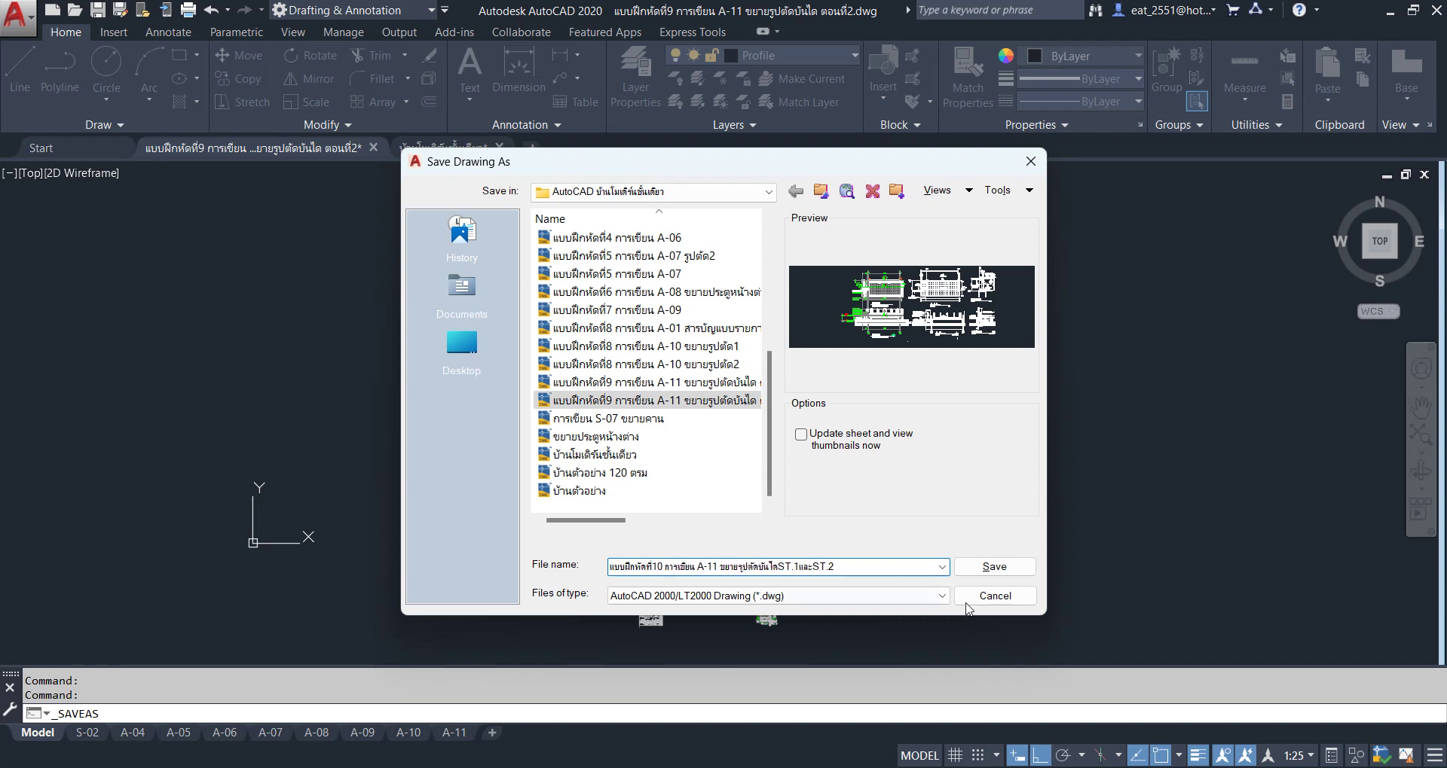
pyautogui.click(873, 572)
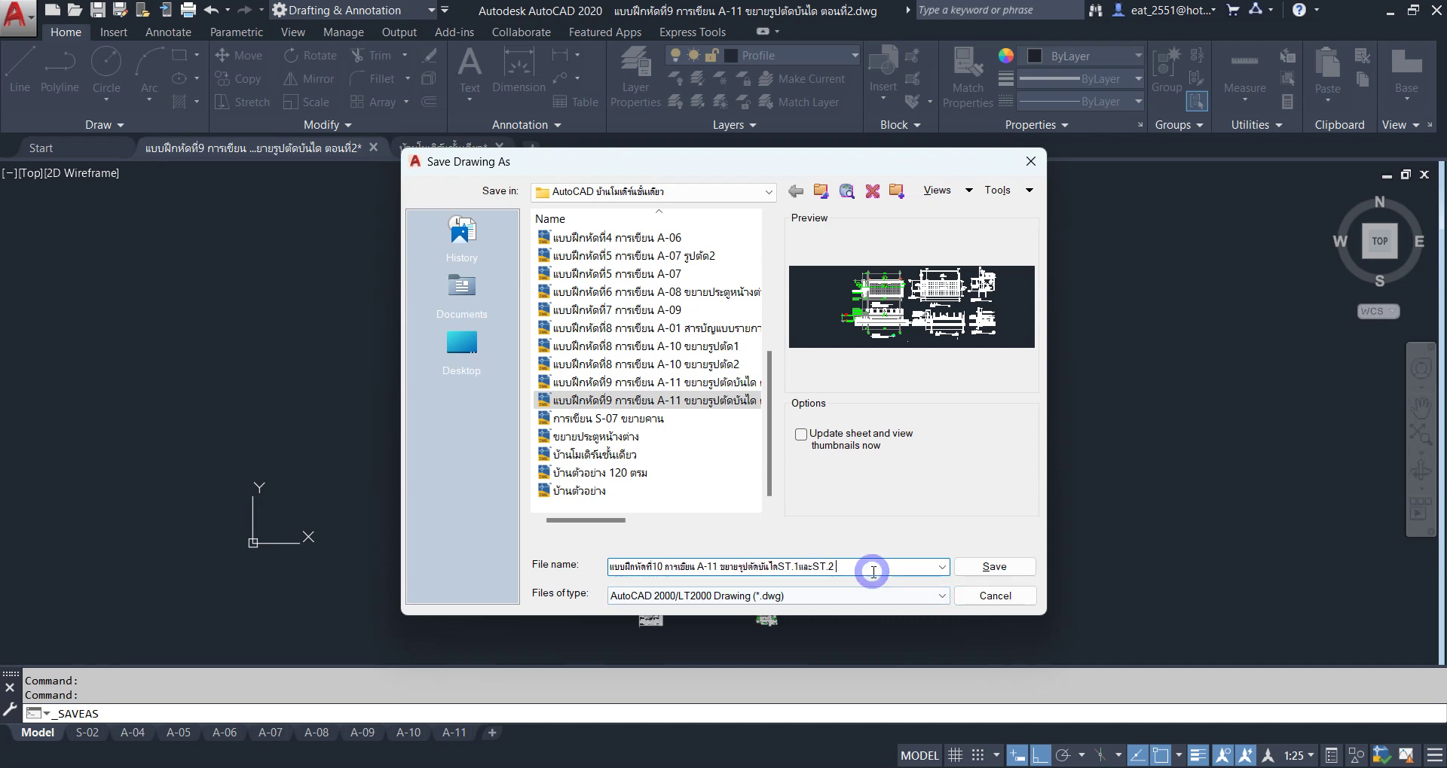
pyautogui.click(987, 571)
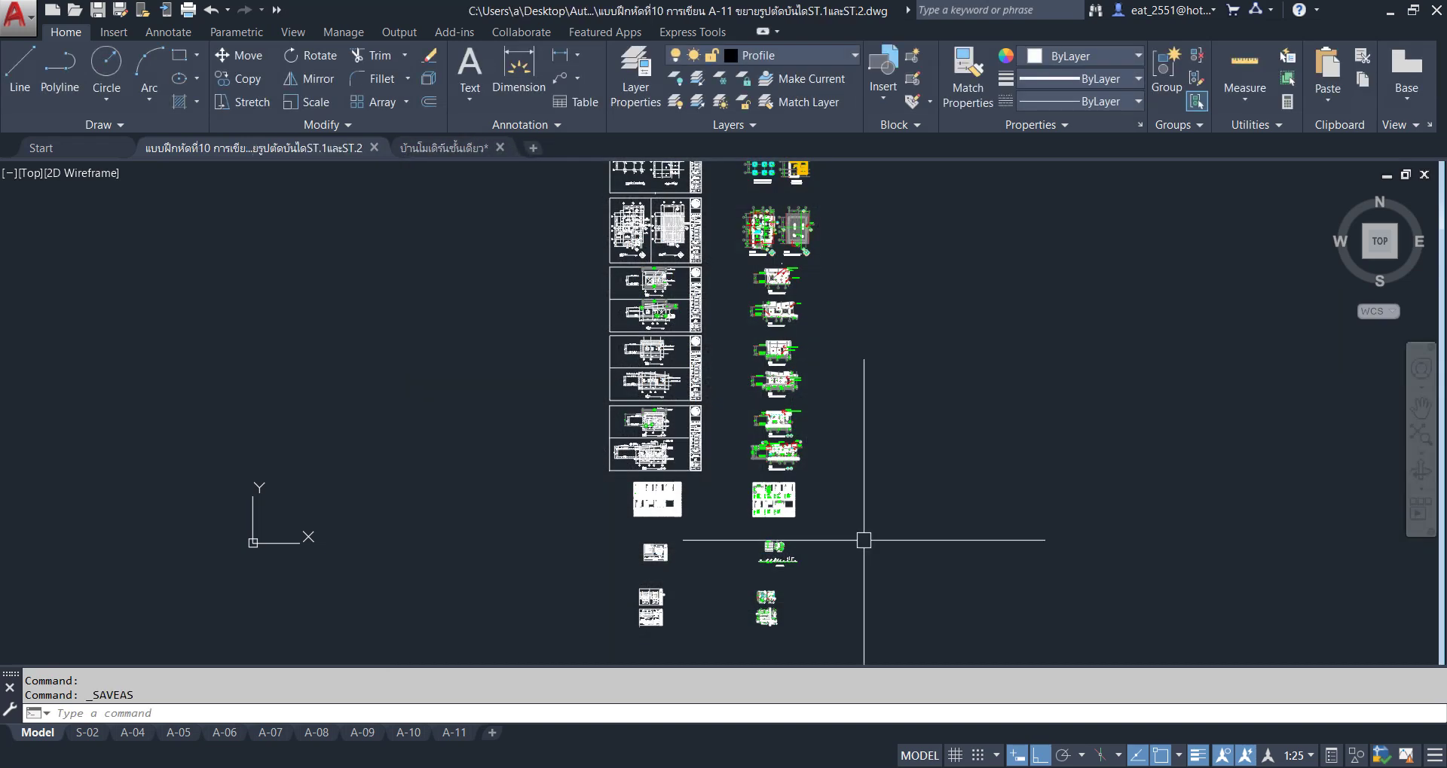
# Switch to the บ้านโมเดิร์นชั้นเดียว drawing and pan across its sheets.
pyautogui.moveTo(855, 417); pyautogui.dragTo(865, 446, button='middle')
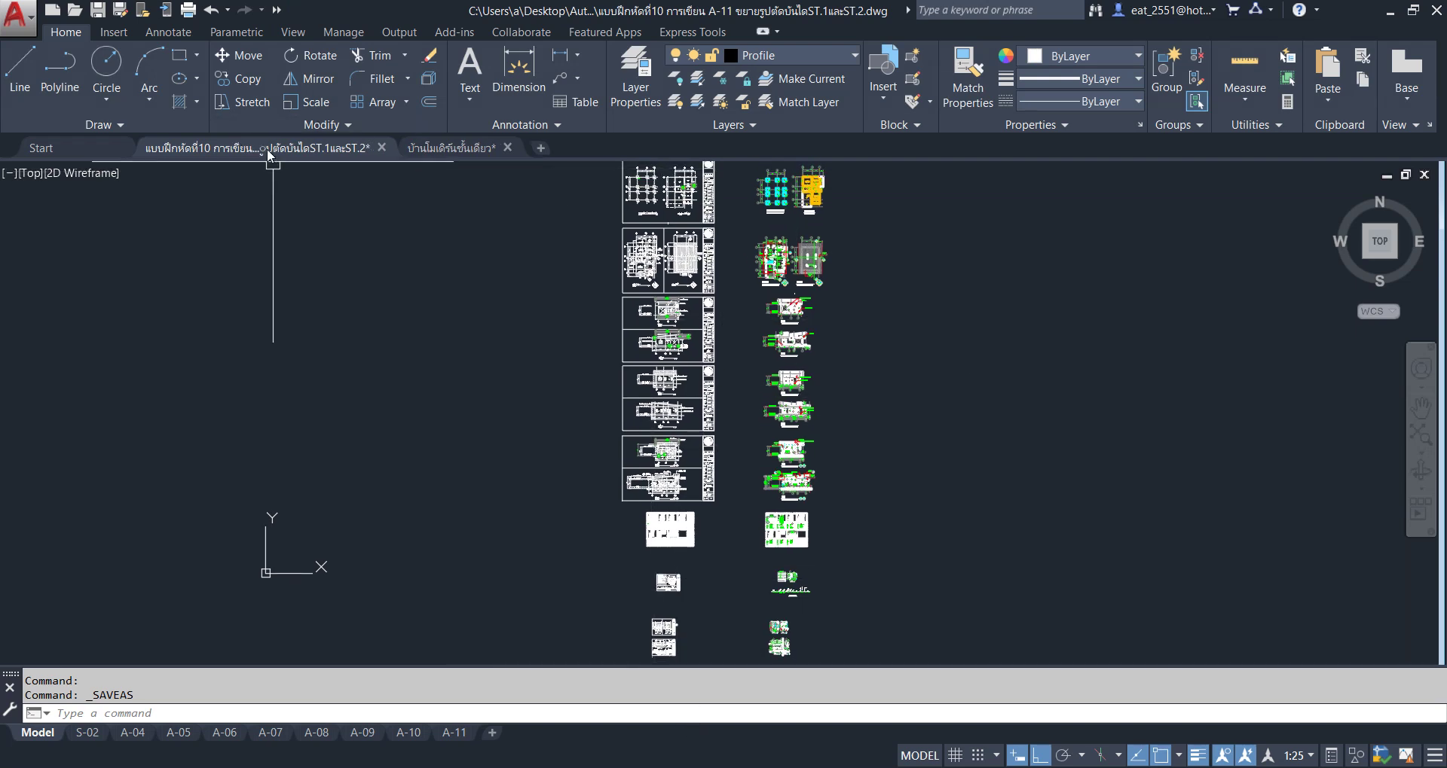
pyautogui.moveTo(254, 147)
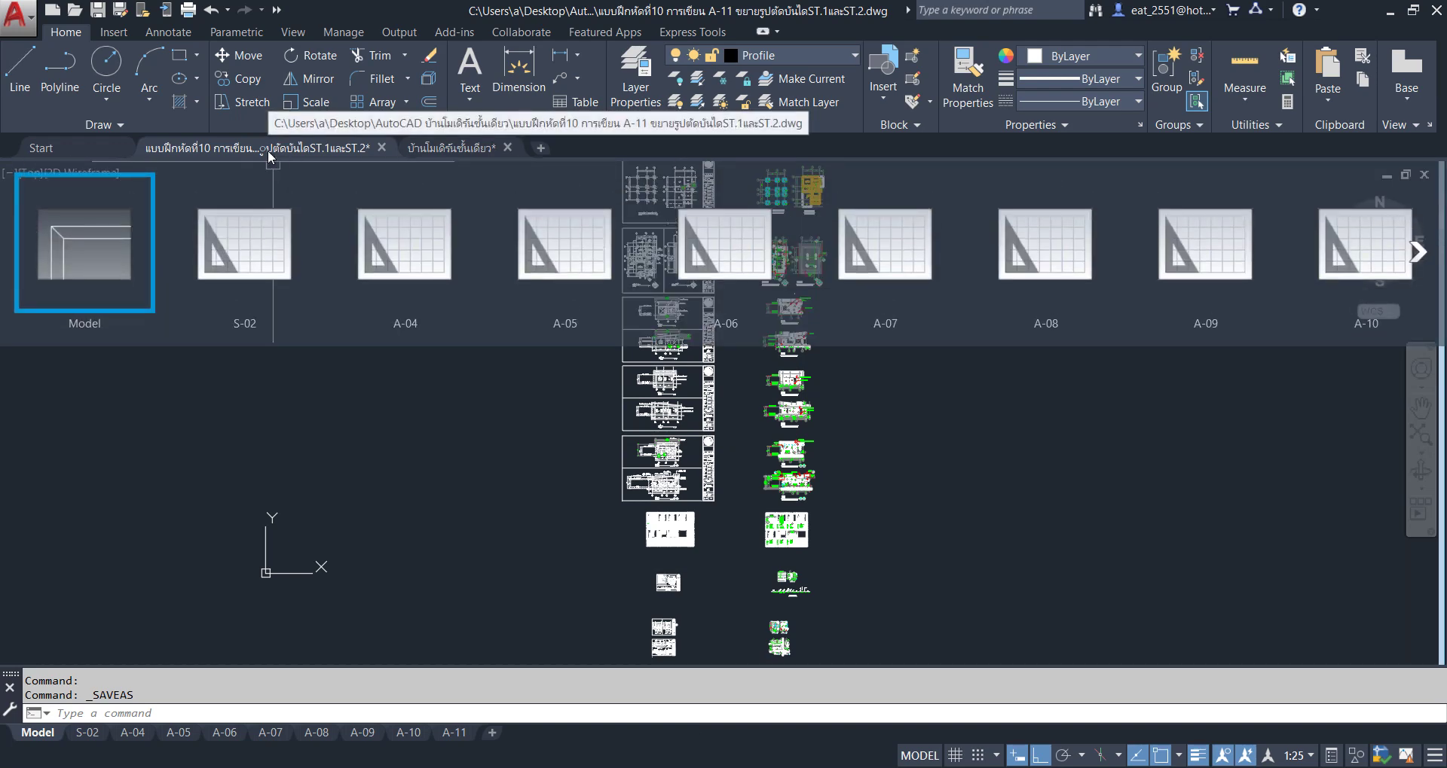
pyautogui.click(452, 148)
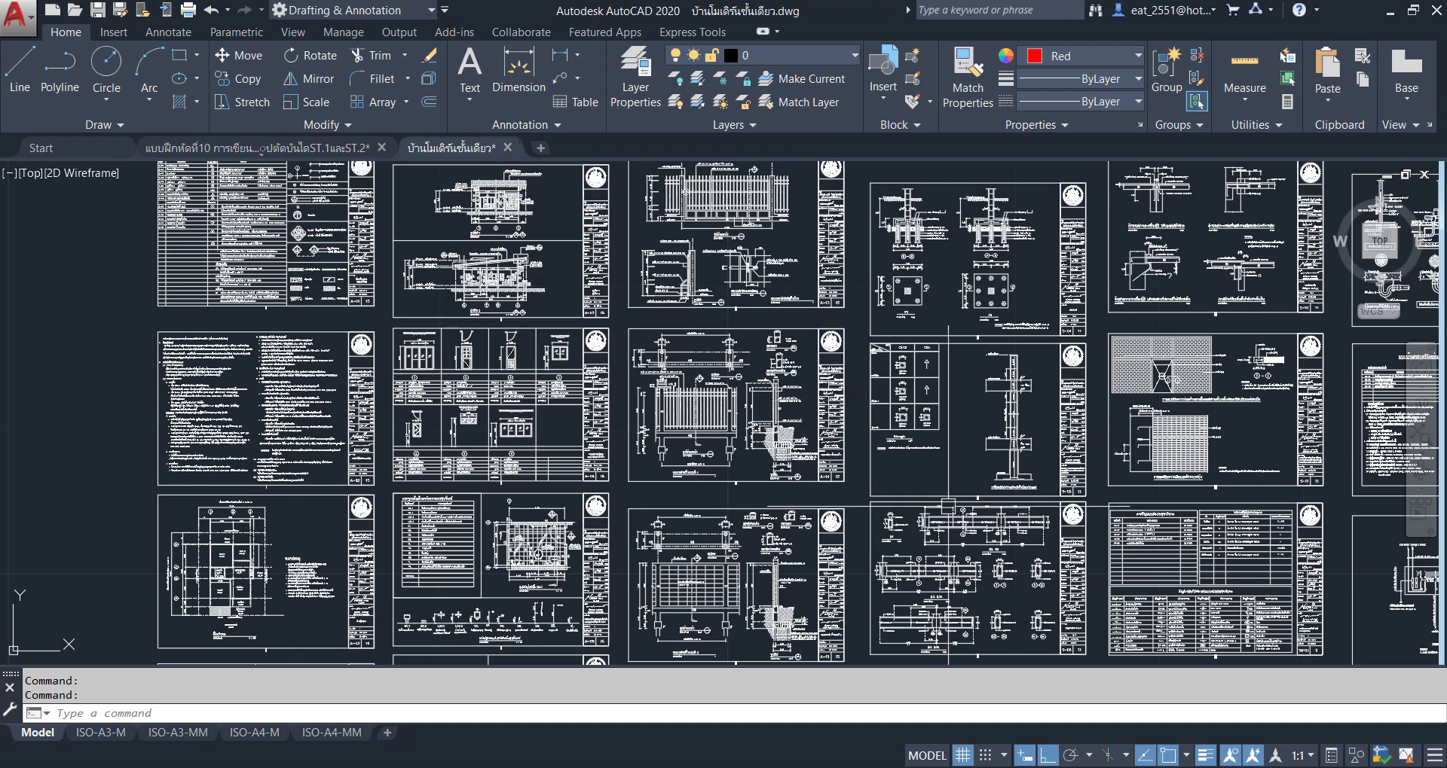
pyautogui.moveTo(975, 547); pyautogui.dragTo(761, 391, button='middle')
pyautogui.scroll(8, 859, 486)
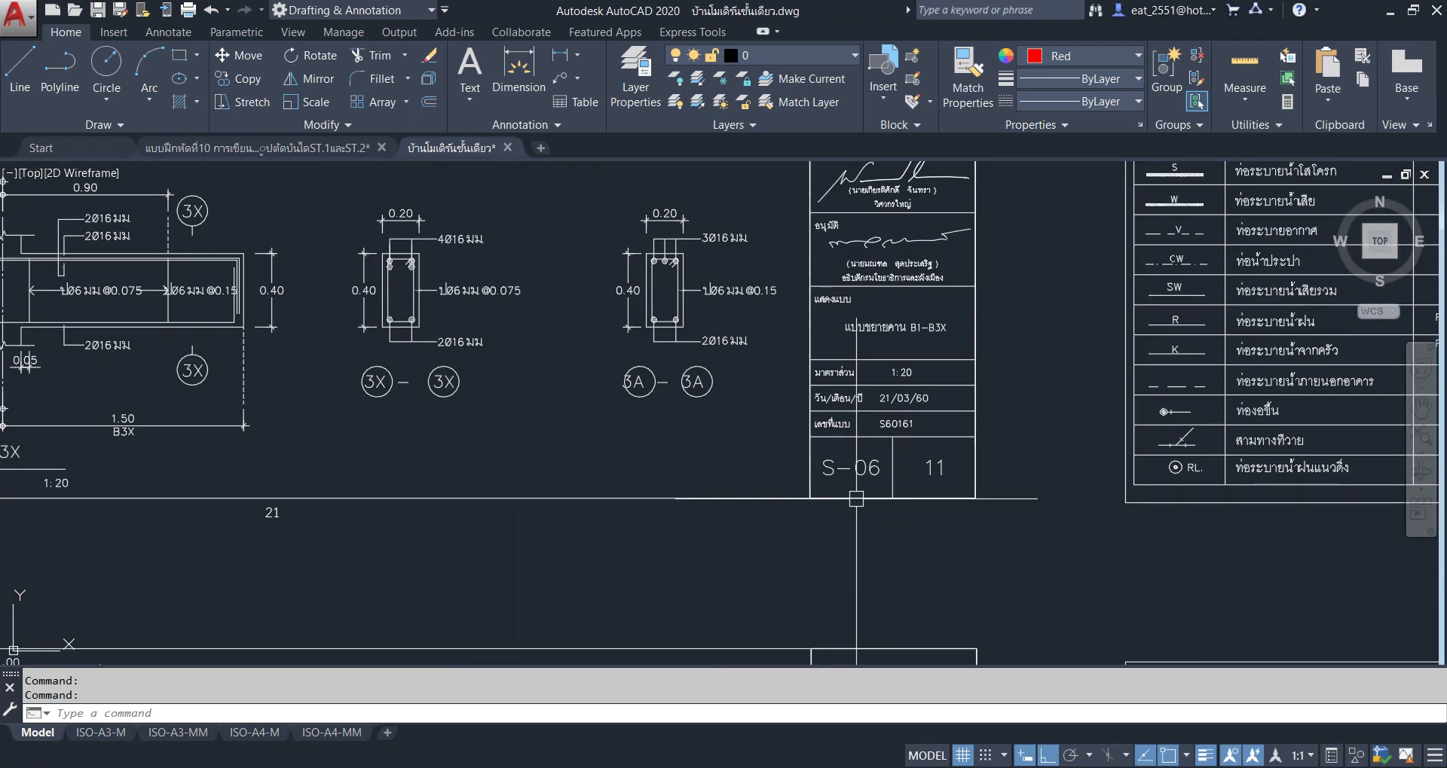
pyautogui.scroll(-5, 886, 469)
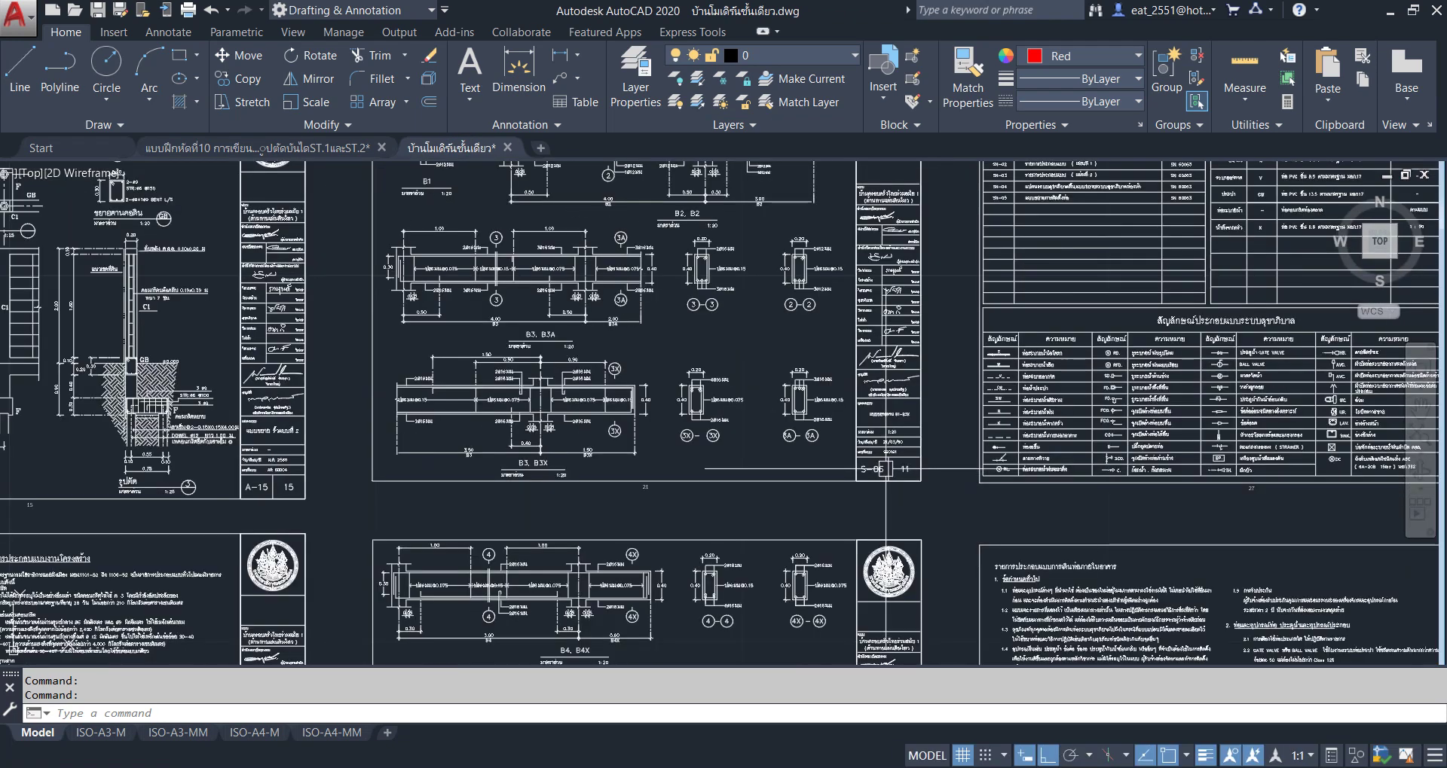
pyautogui.scroll(1, 891, 527)
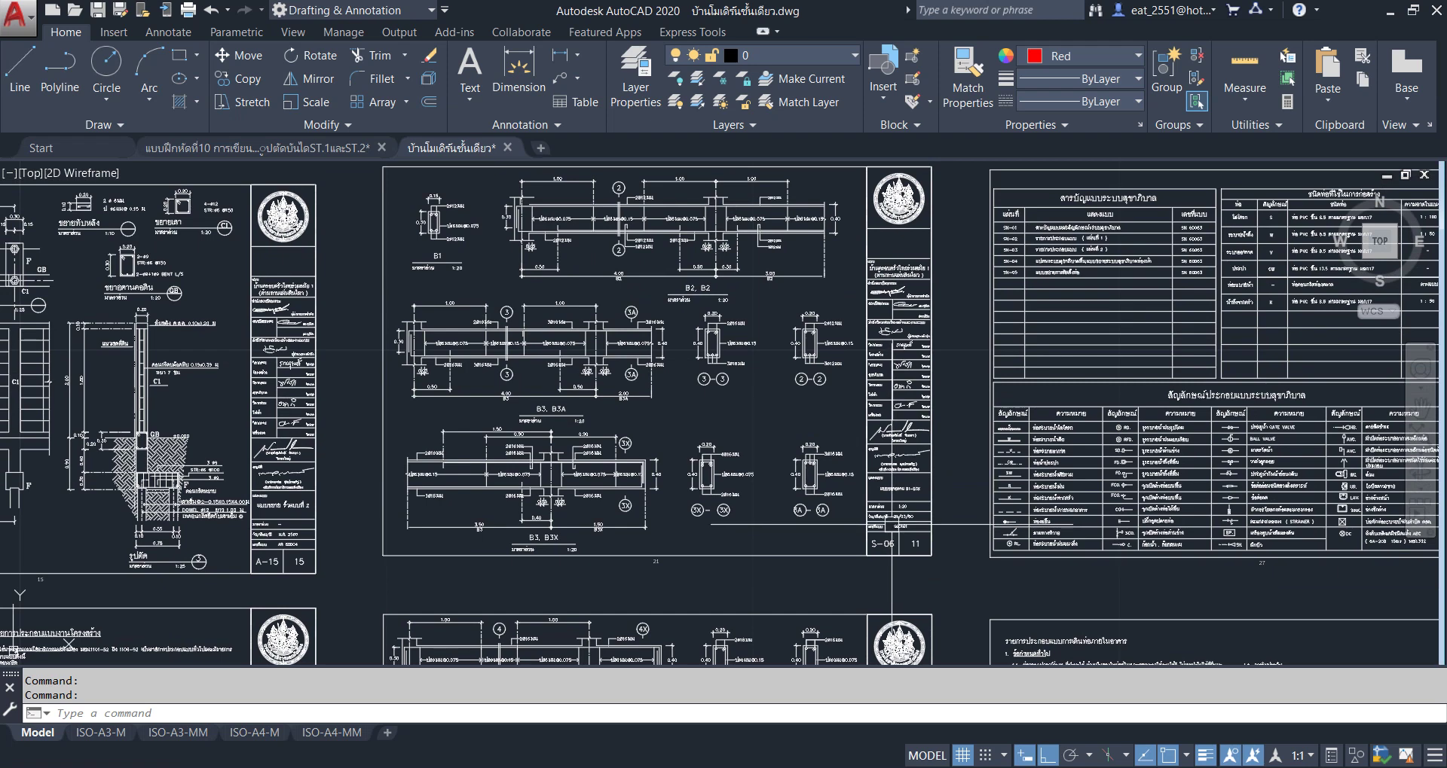
pyautogui.moveTo(887, 532)
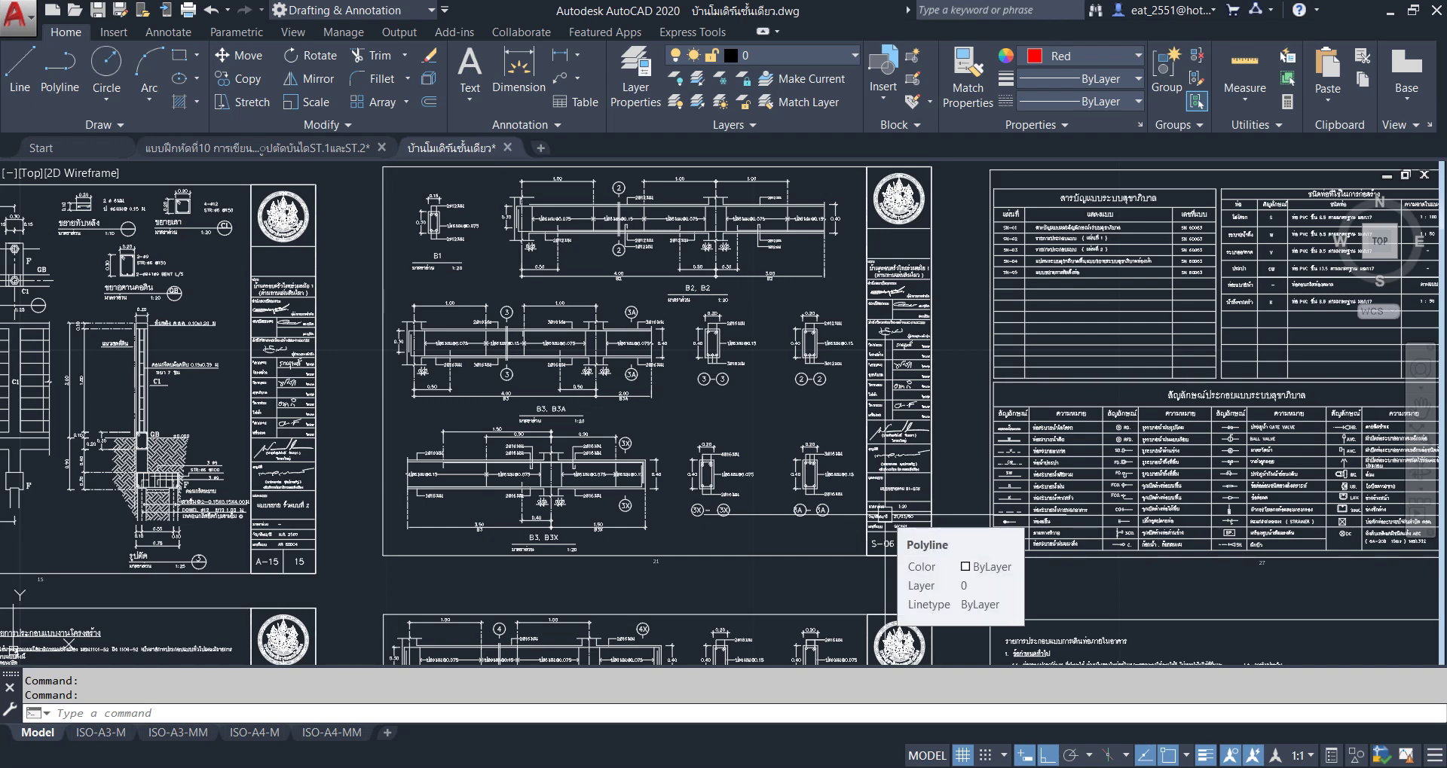
# Zoom out over the sheet set and bring up the Select File dialog.
pyautogui.scroll(-3, 889, 524)
pyautogui.scroll(-1, 897, 497)
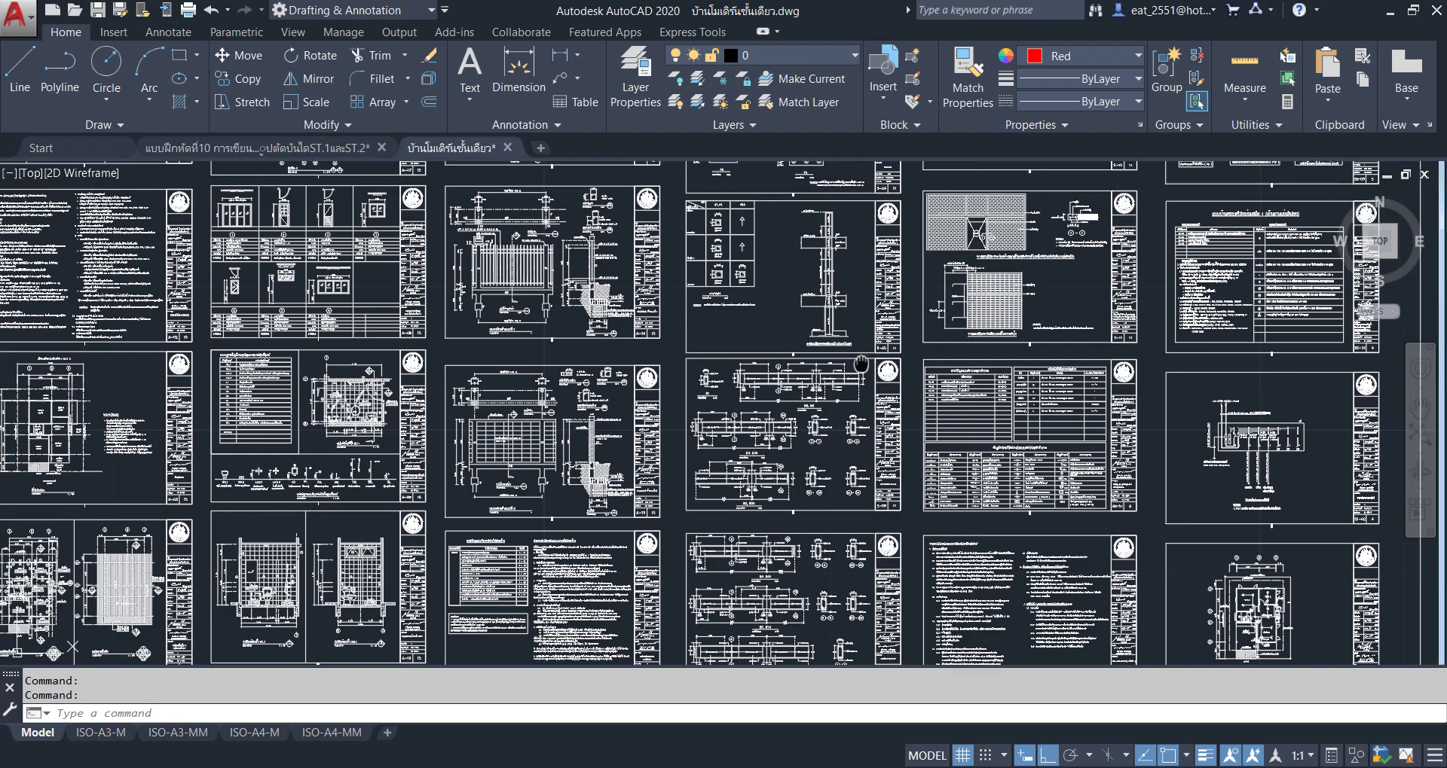
pyautogui.scroll(-2, 904, 467)
pyautogui.scroll(-2, 912, 441)
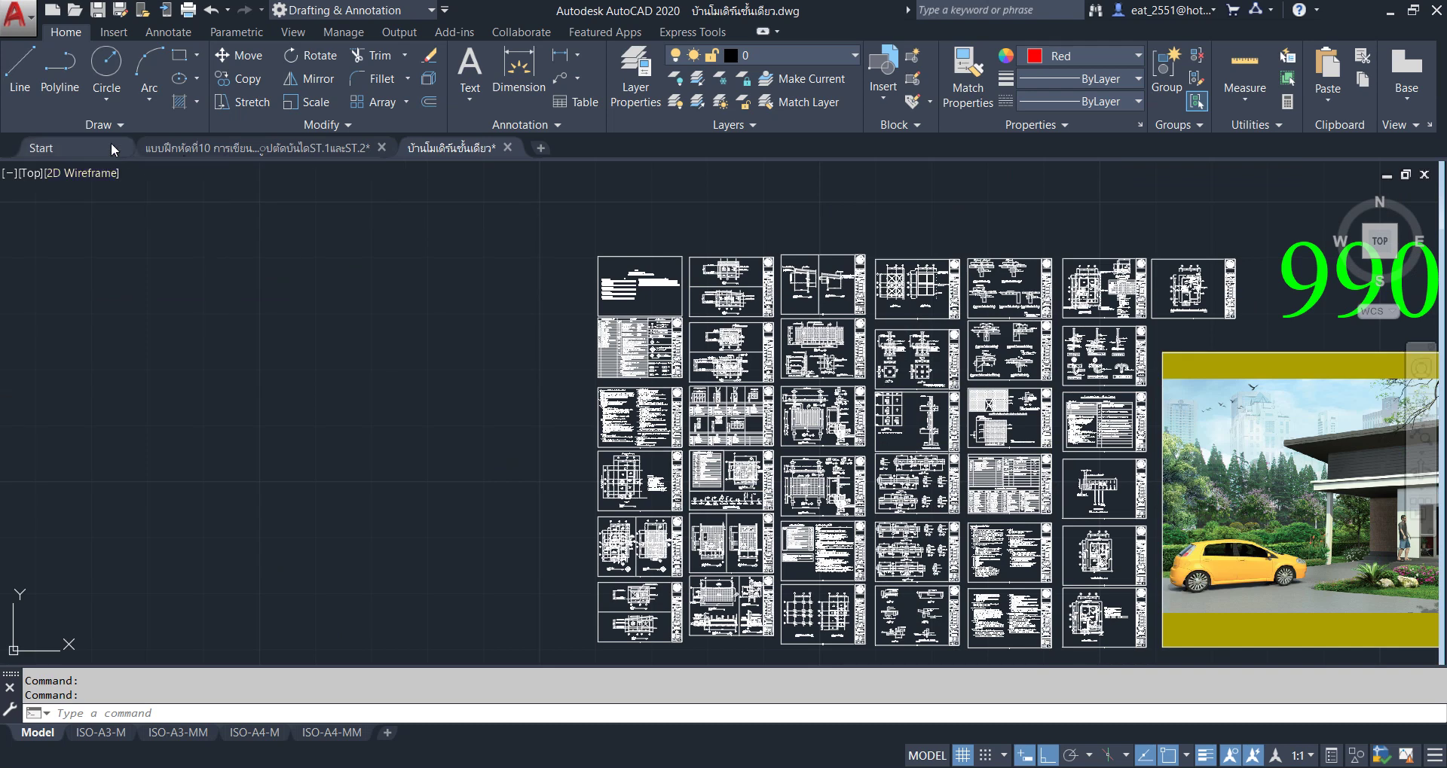
pyautogui.hotkey('ctrl', 'o')
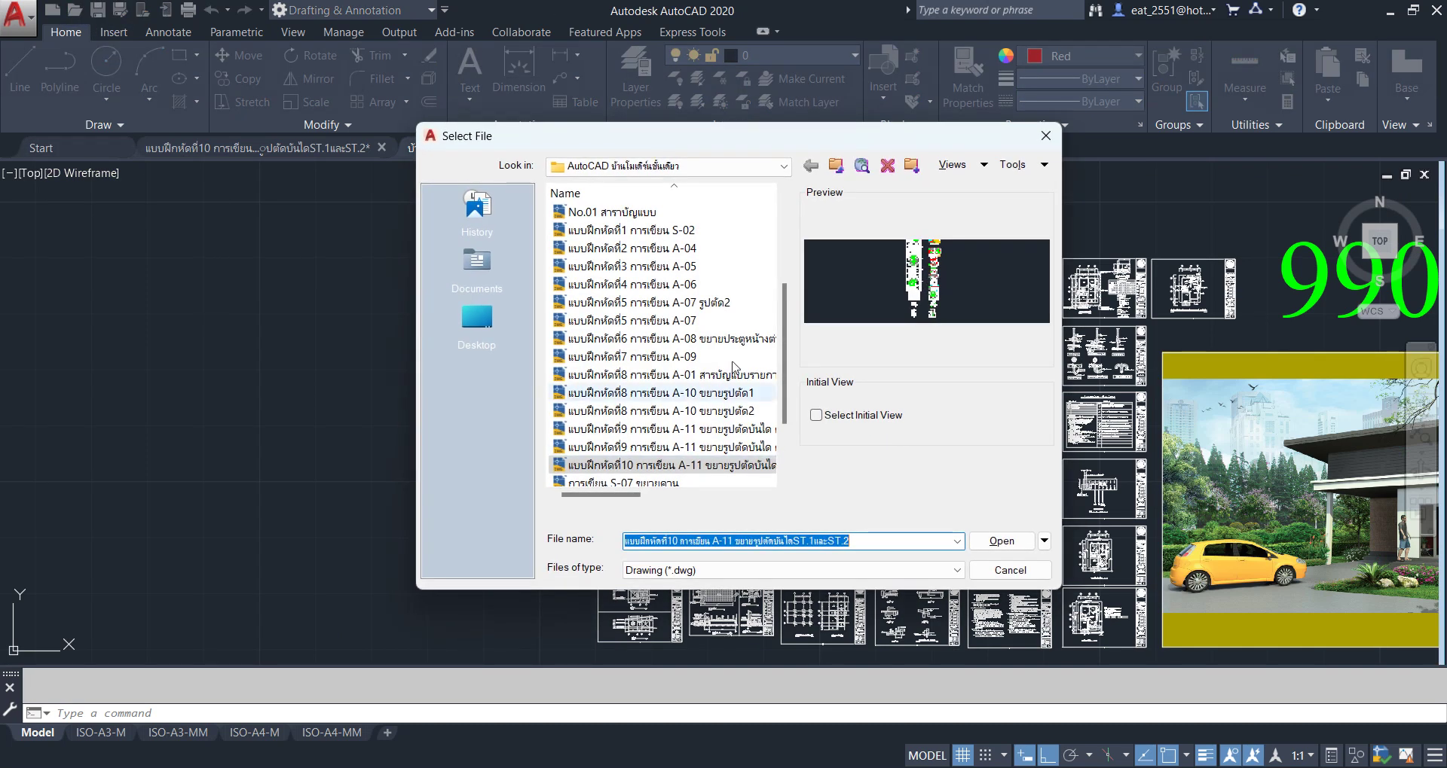
# Browse into the บล็อคงาน 5.0 folder, then cancel Select File without opening anything.
pyautogui.scroll(2, 724, 362)
pyautogui.scroll(1, 630, 272)
pyautogui.doubleClick(632, 321)
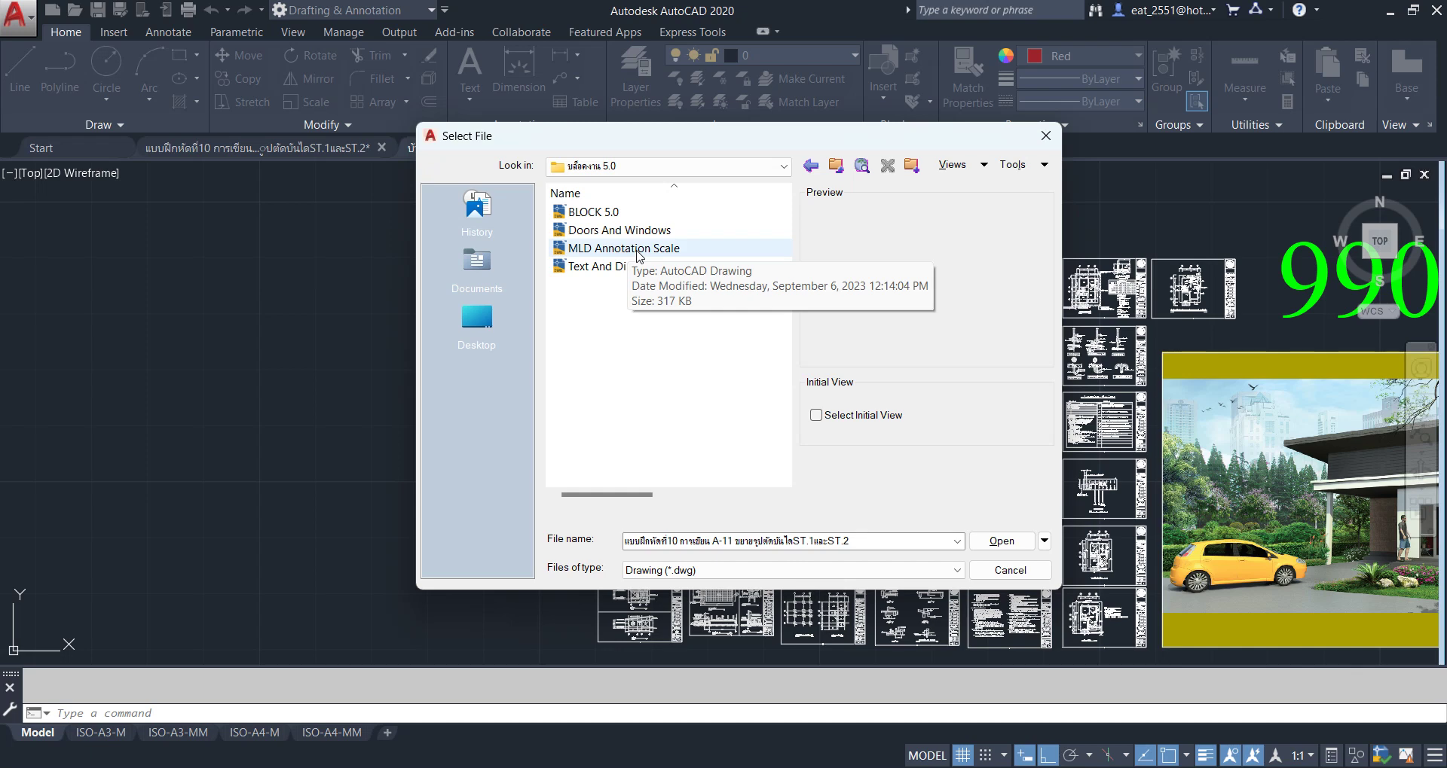
pyautogui.click(1046, 136)
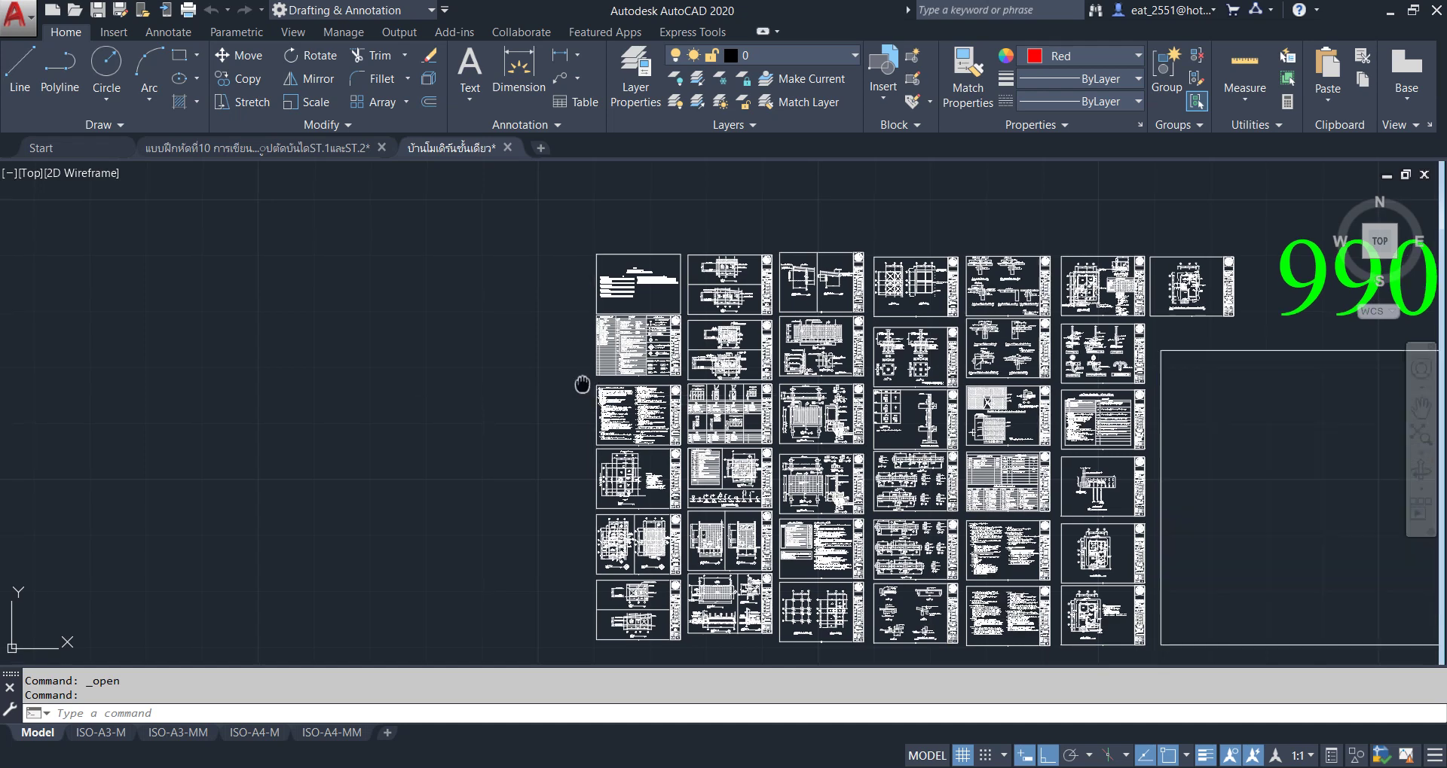
pyautogui.moveTo(994, 448); pyautogui.dragTo(591, 422, button='middle')
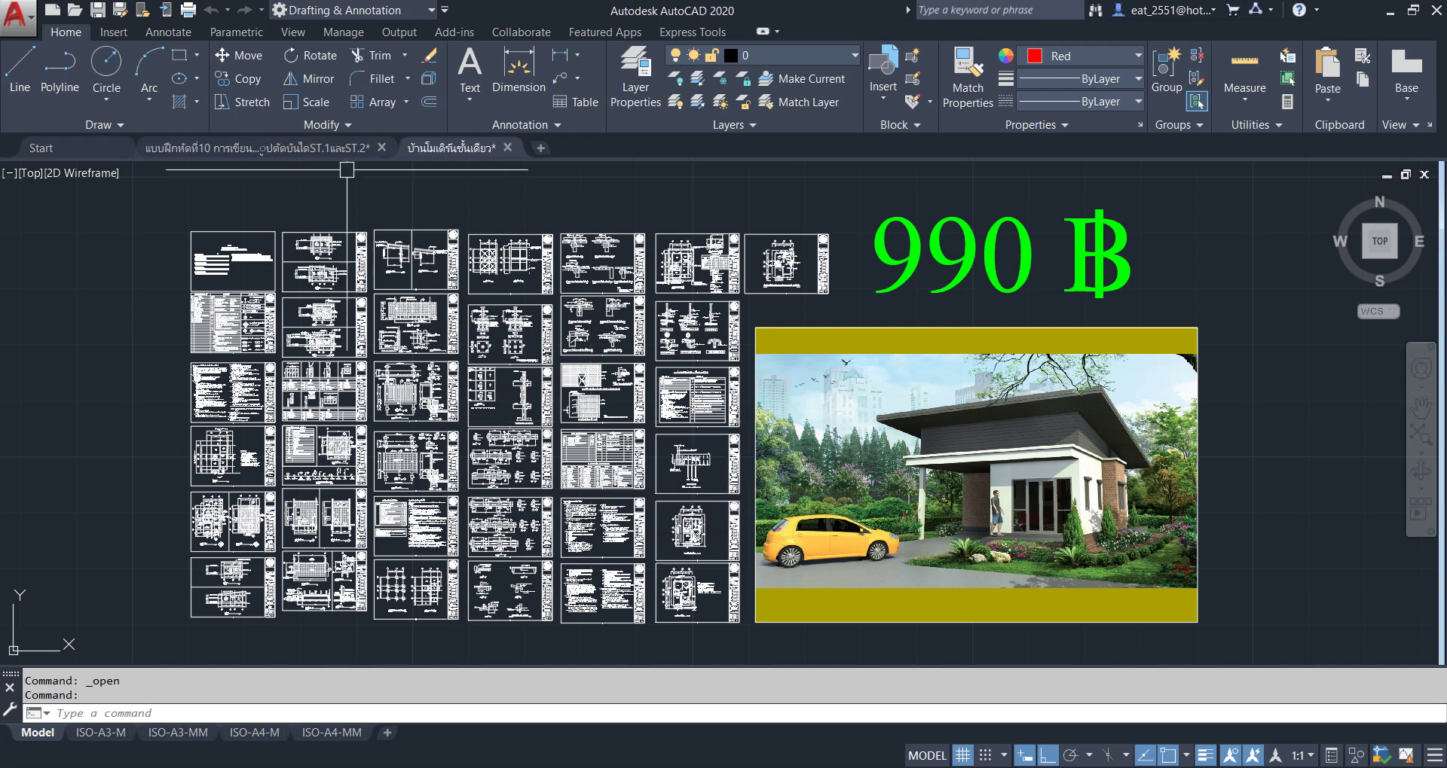
# Go back to the แบบฝึกหัดที่10 A-11 stair drawing and zoom extents over all sheets.
pyautogui.click(316, 148)
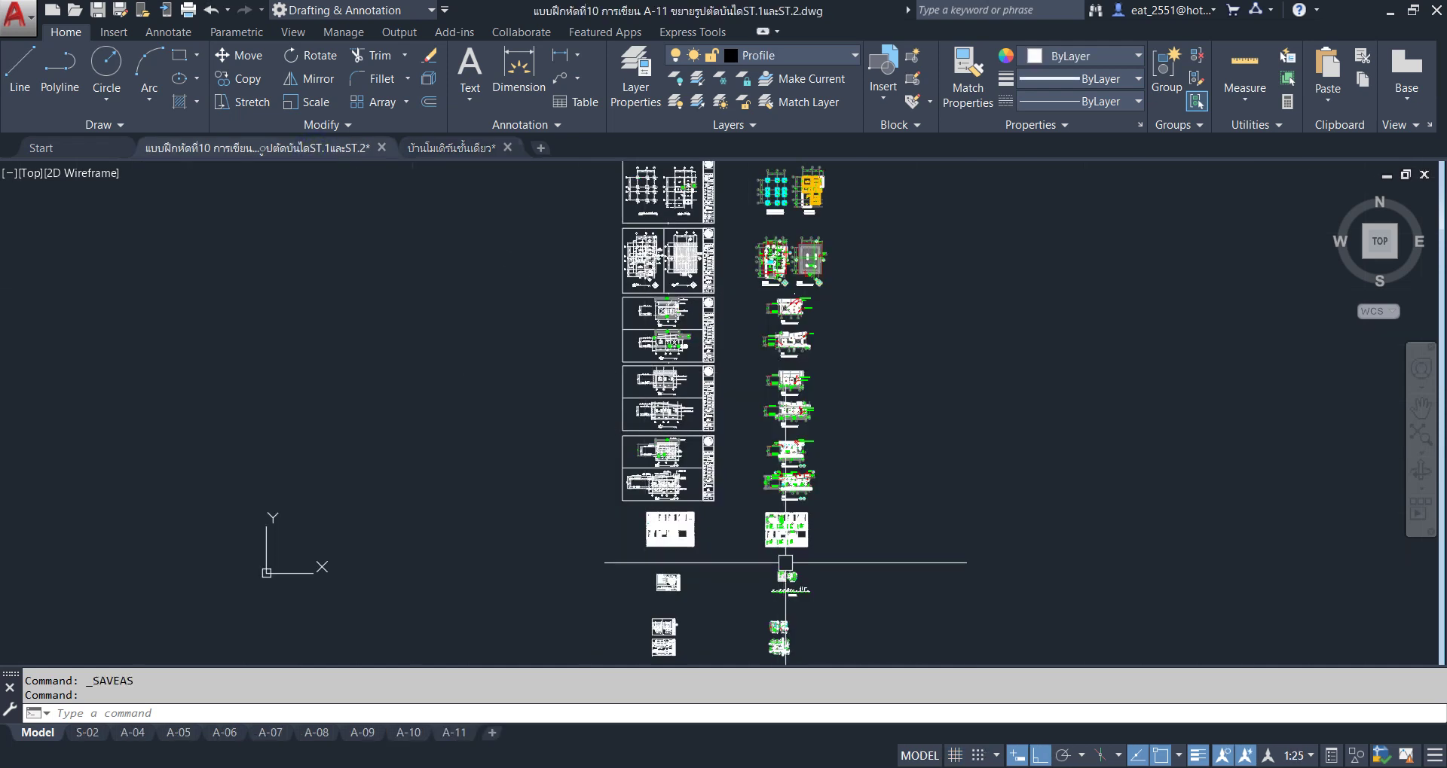
pyautogui.scroll(5, 911, 430)
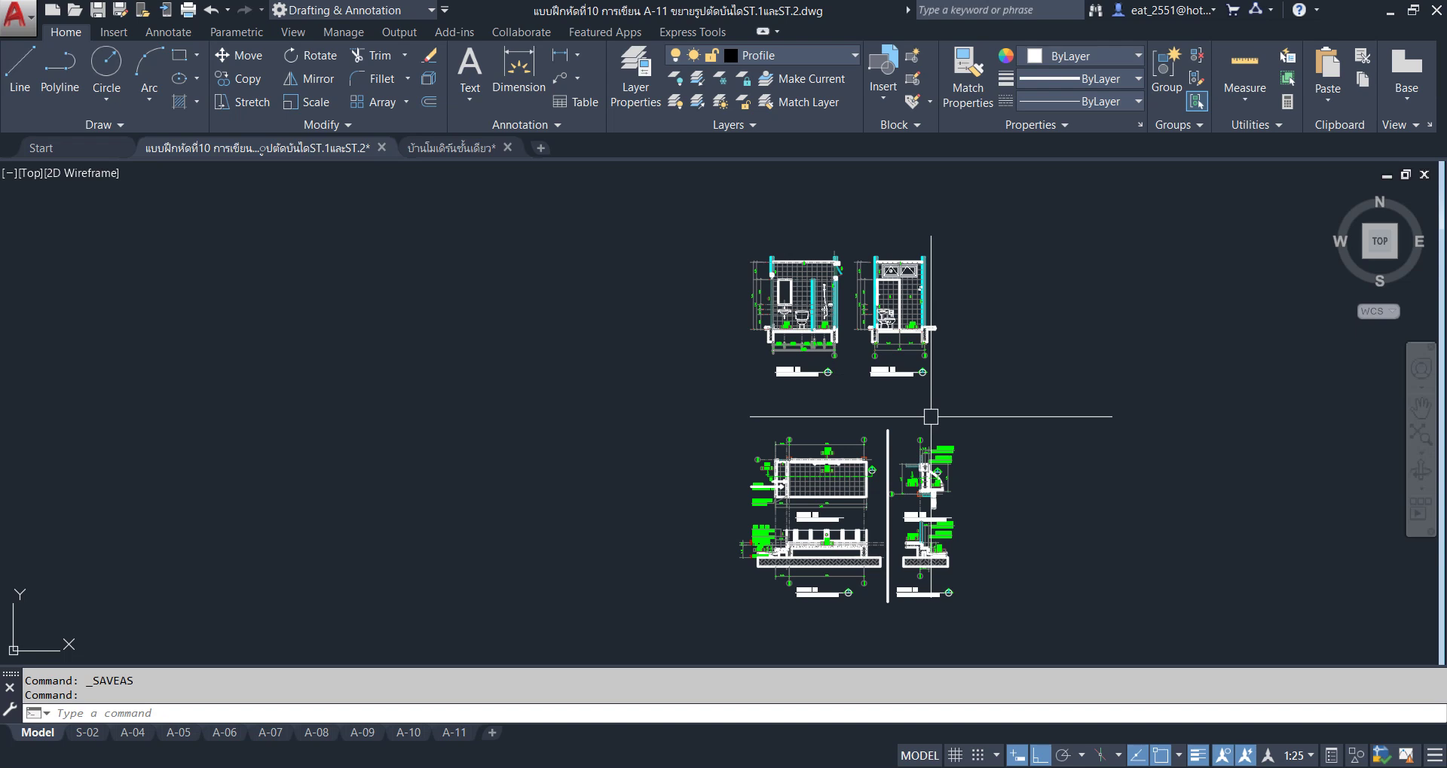
pyautogui.scroll(4, 807, 331)
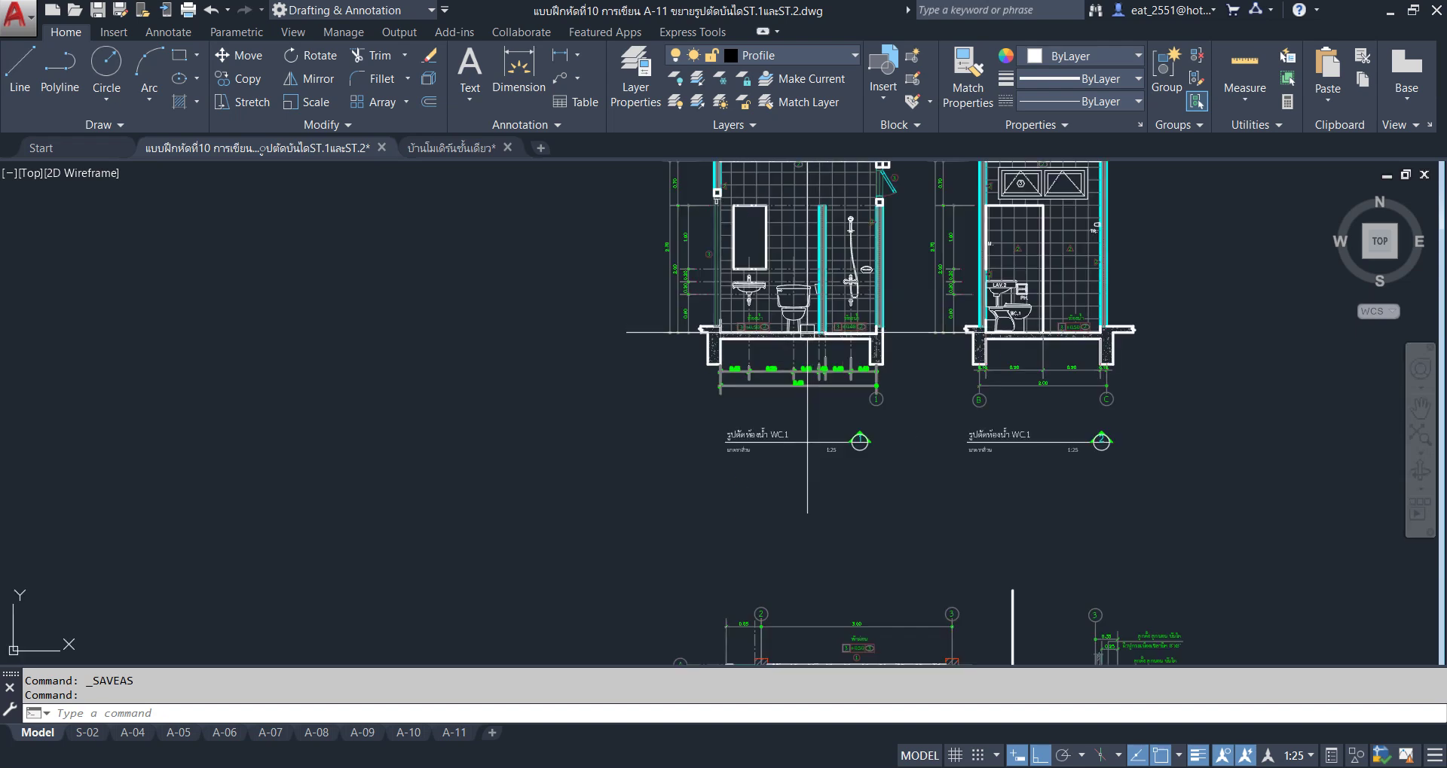
pyautogui.middleClick(807, 331)
pyautogui.middleClick(807, 332)
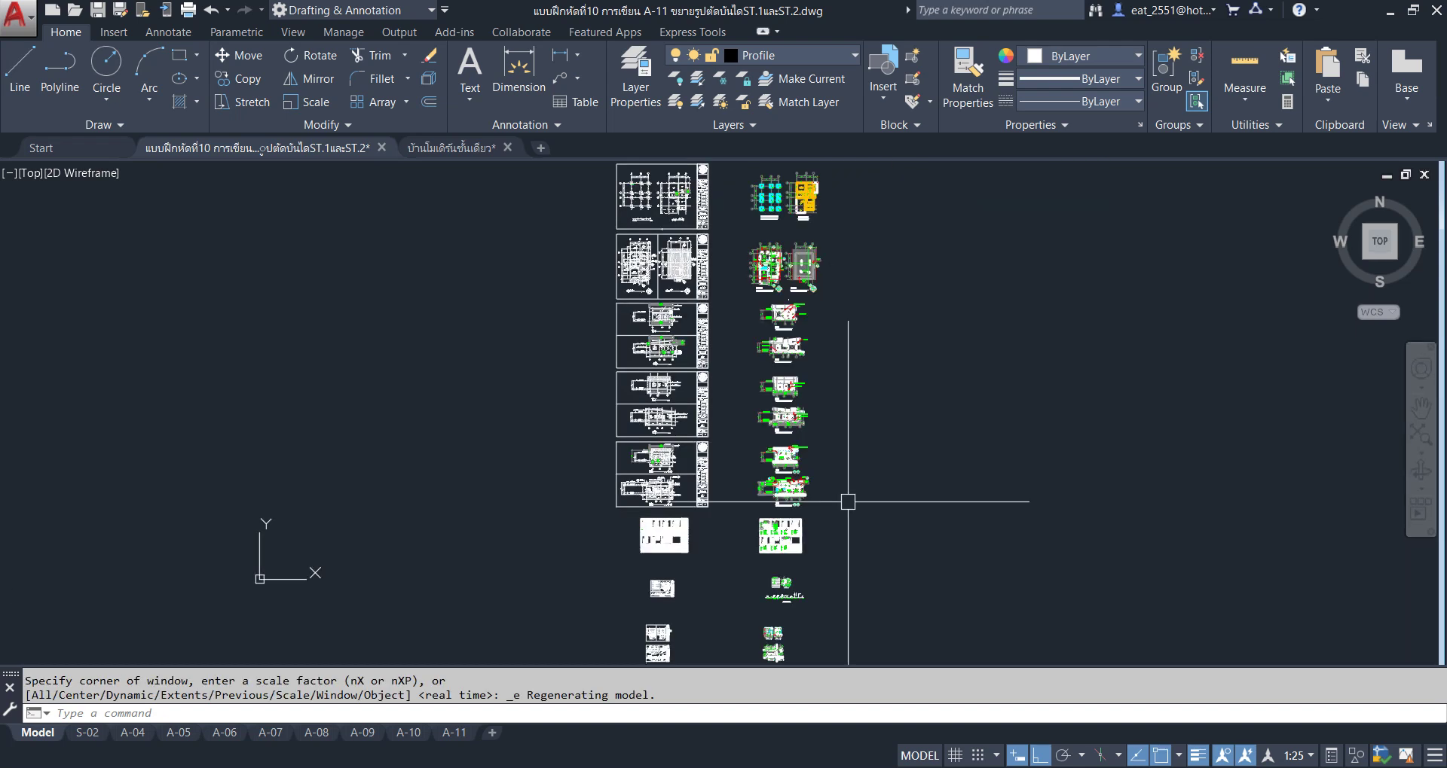